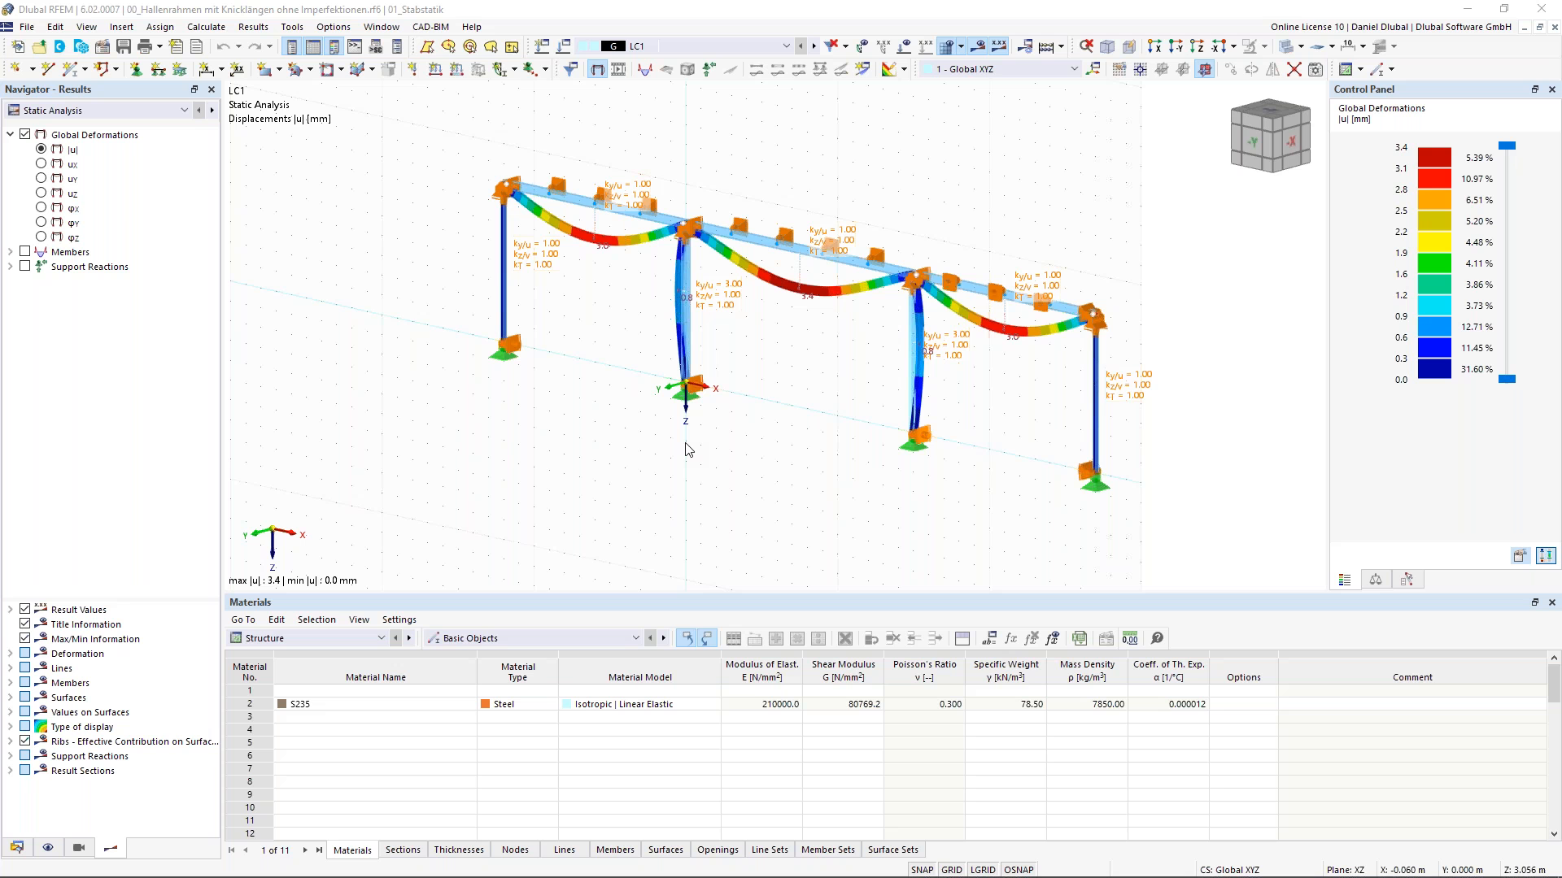
pyautogui.scroll(-3, 711, 407)
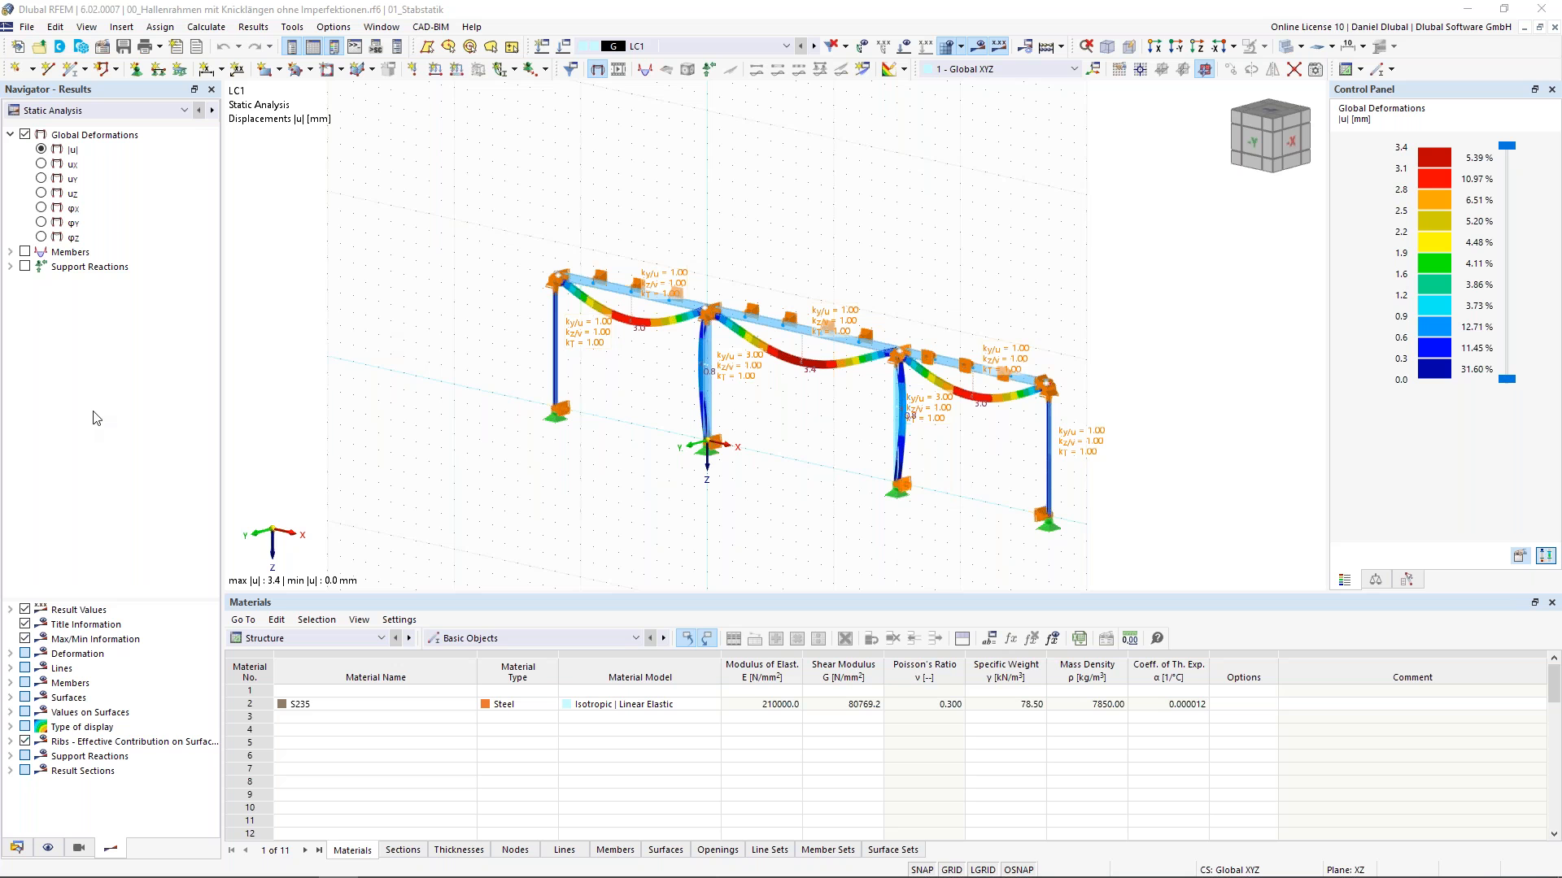
pyautogui.click(765, 222)
pyautogui.moveTo(728, 202); pyautogui.dragTo(697, 185, button='middle')
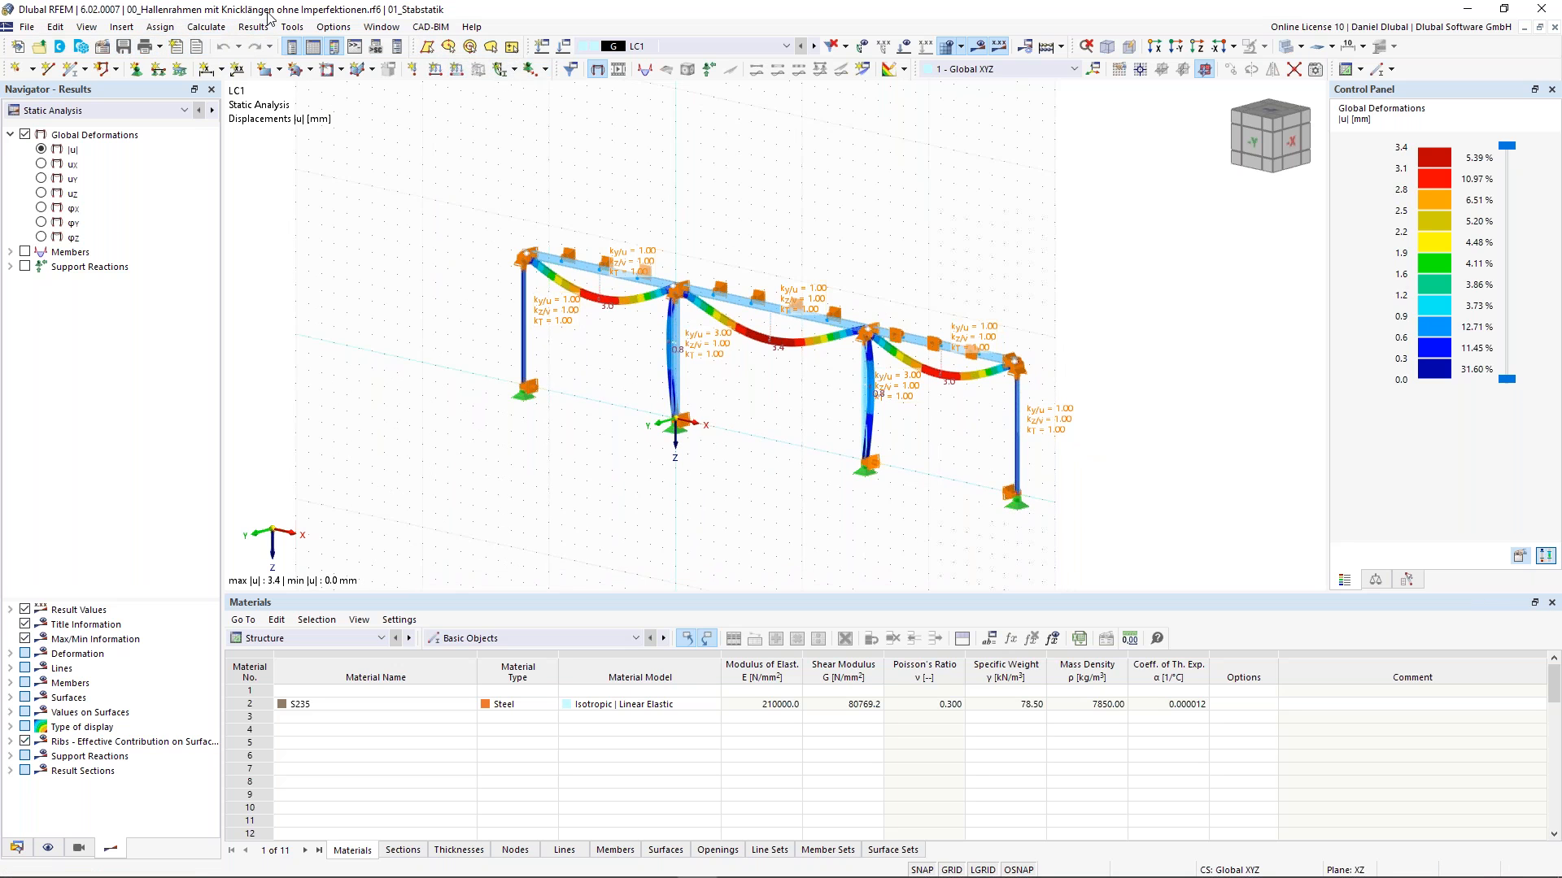
pyautogui.click(28, 28)
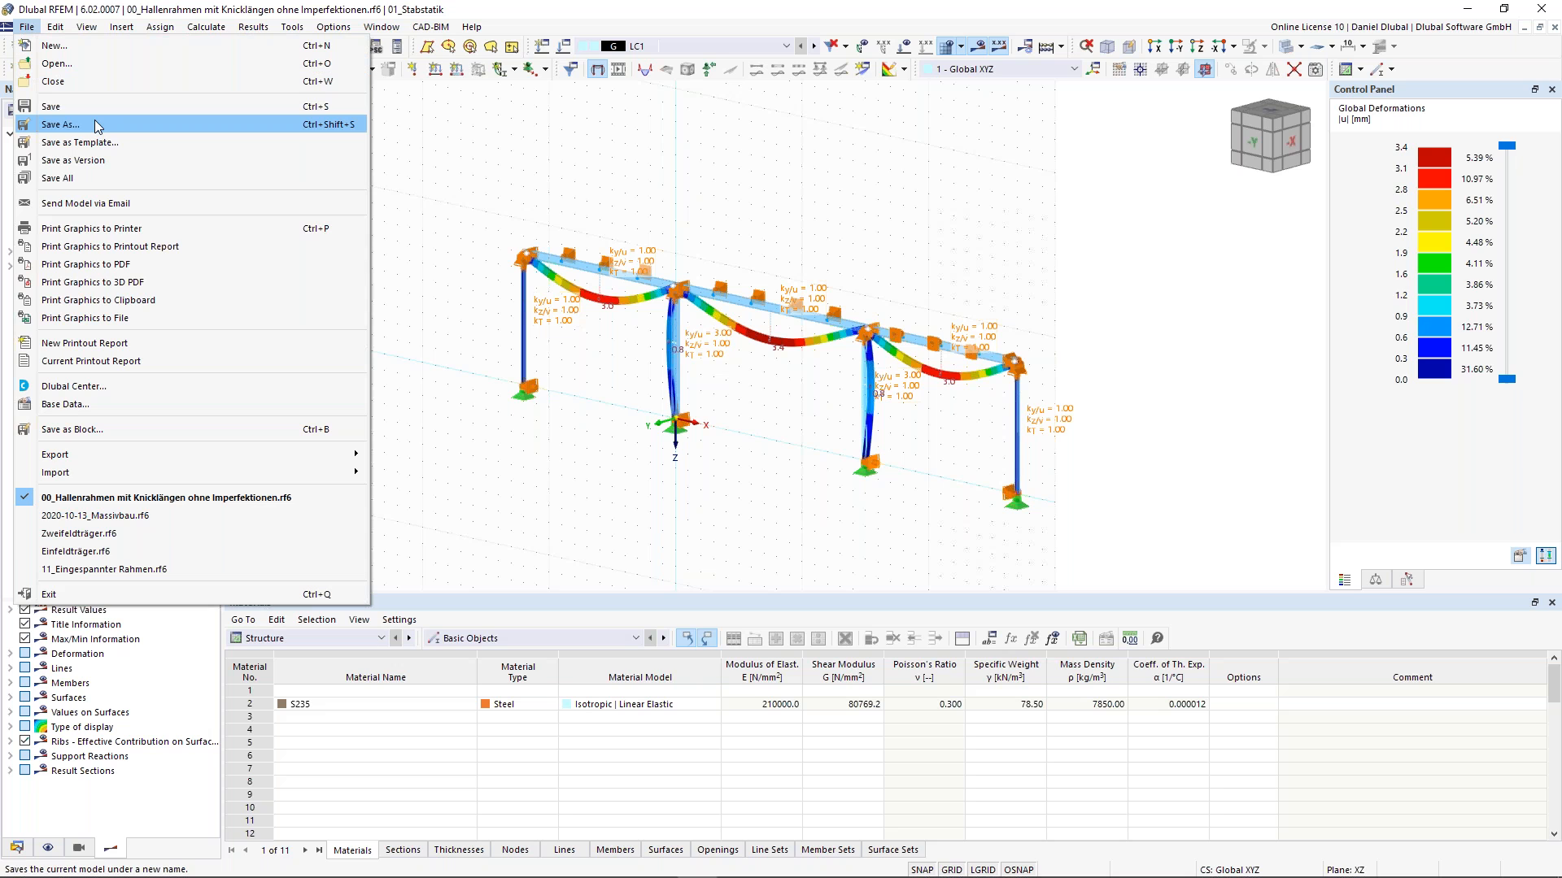
pyautogui.moveTo(144, 479)
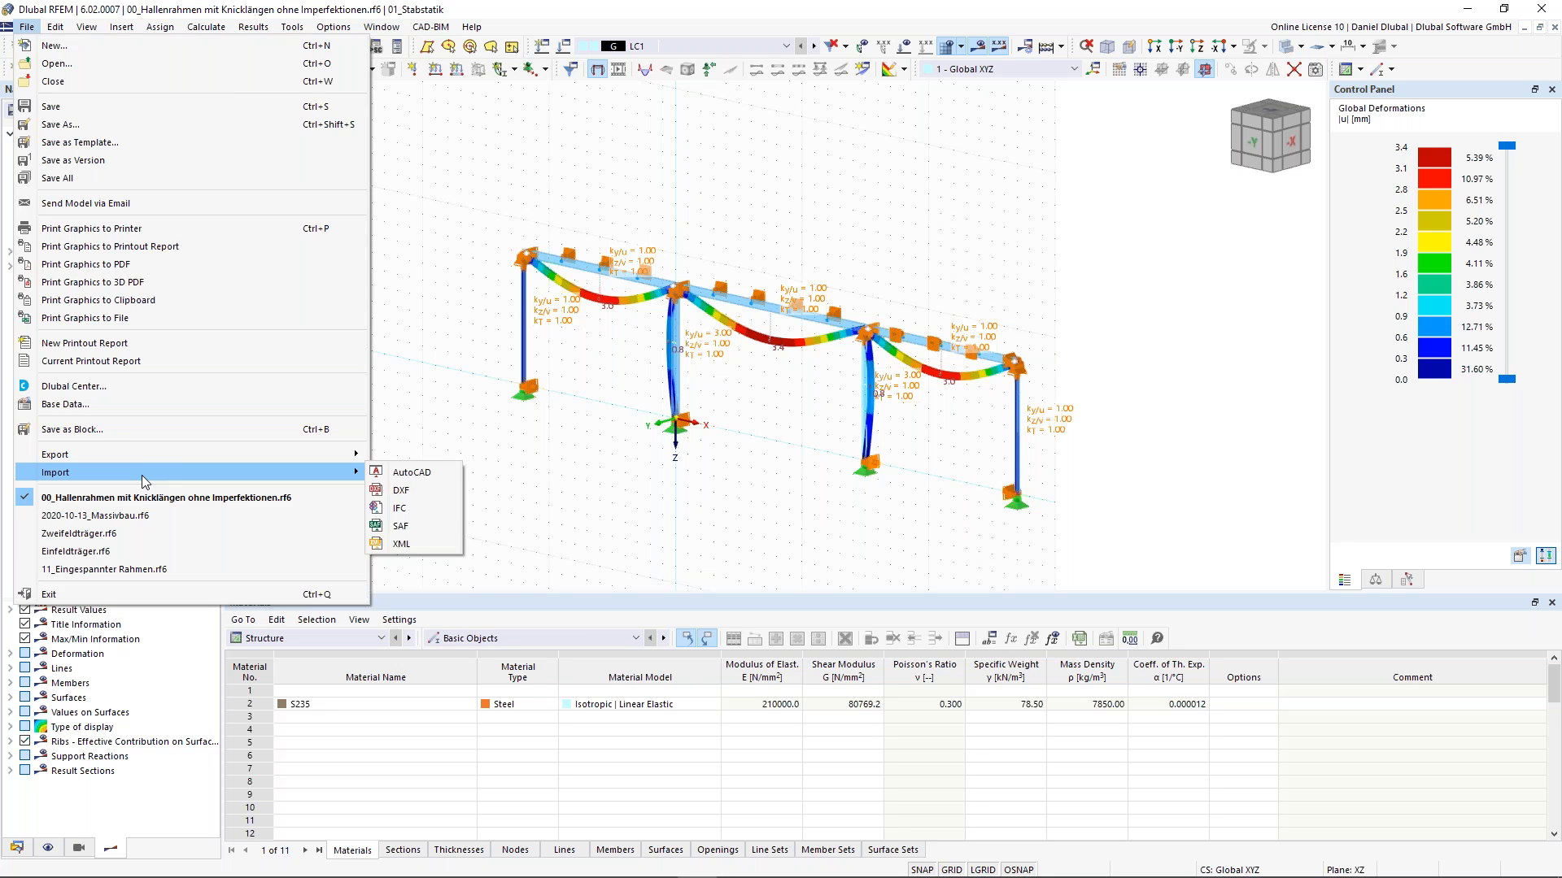
pyautogui.moveTo(159, 448)
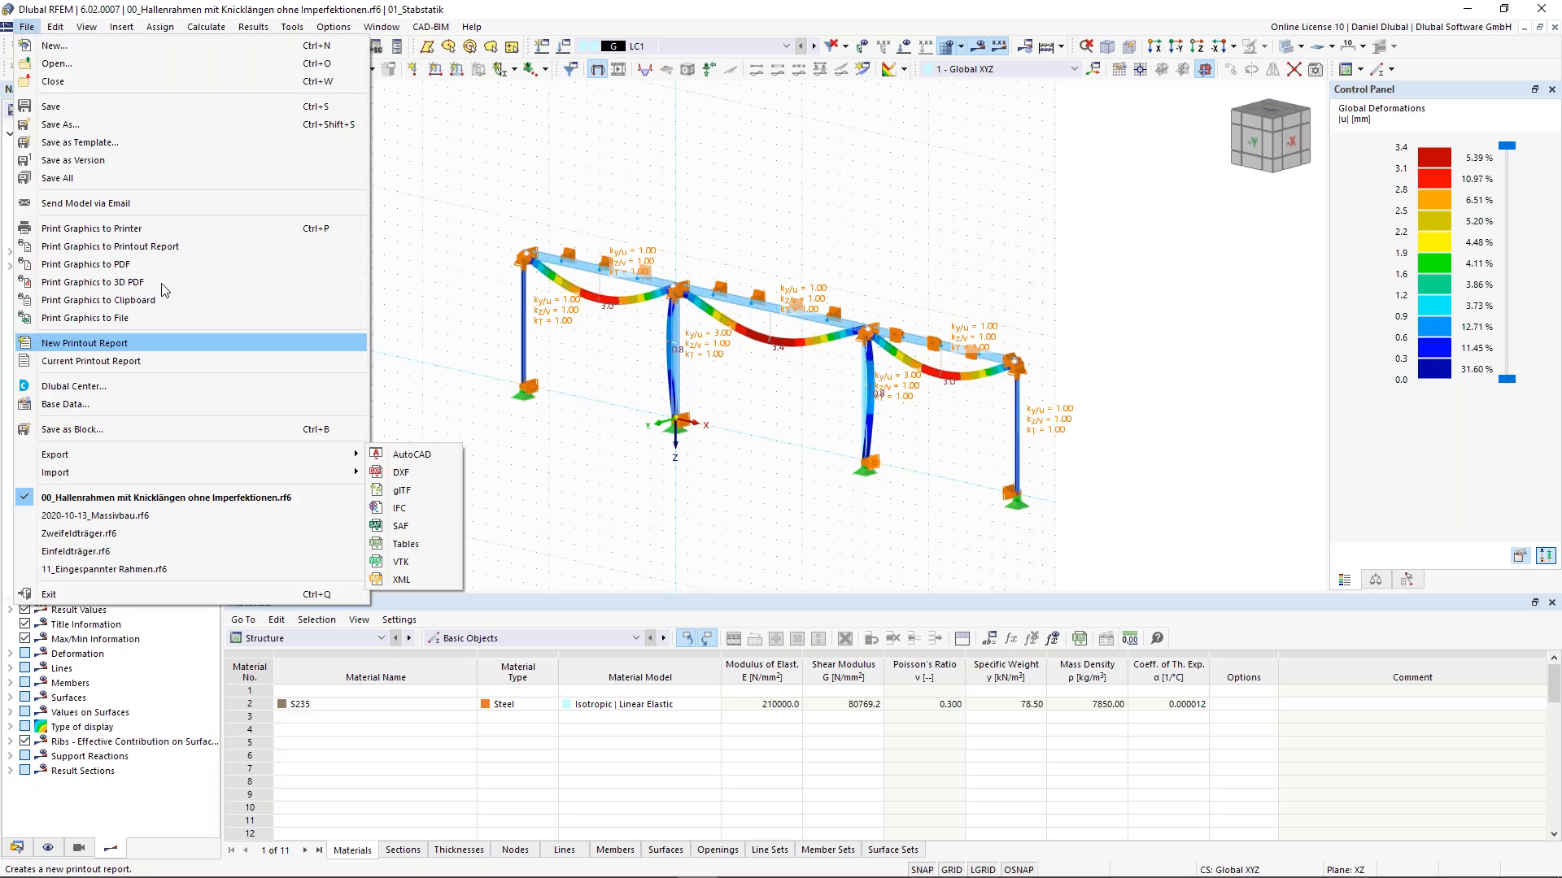
pyautogui.moveTo(56, 30)
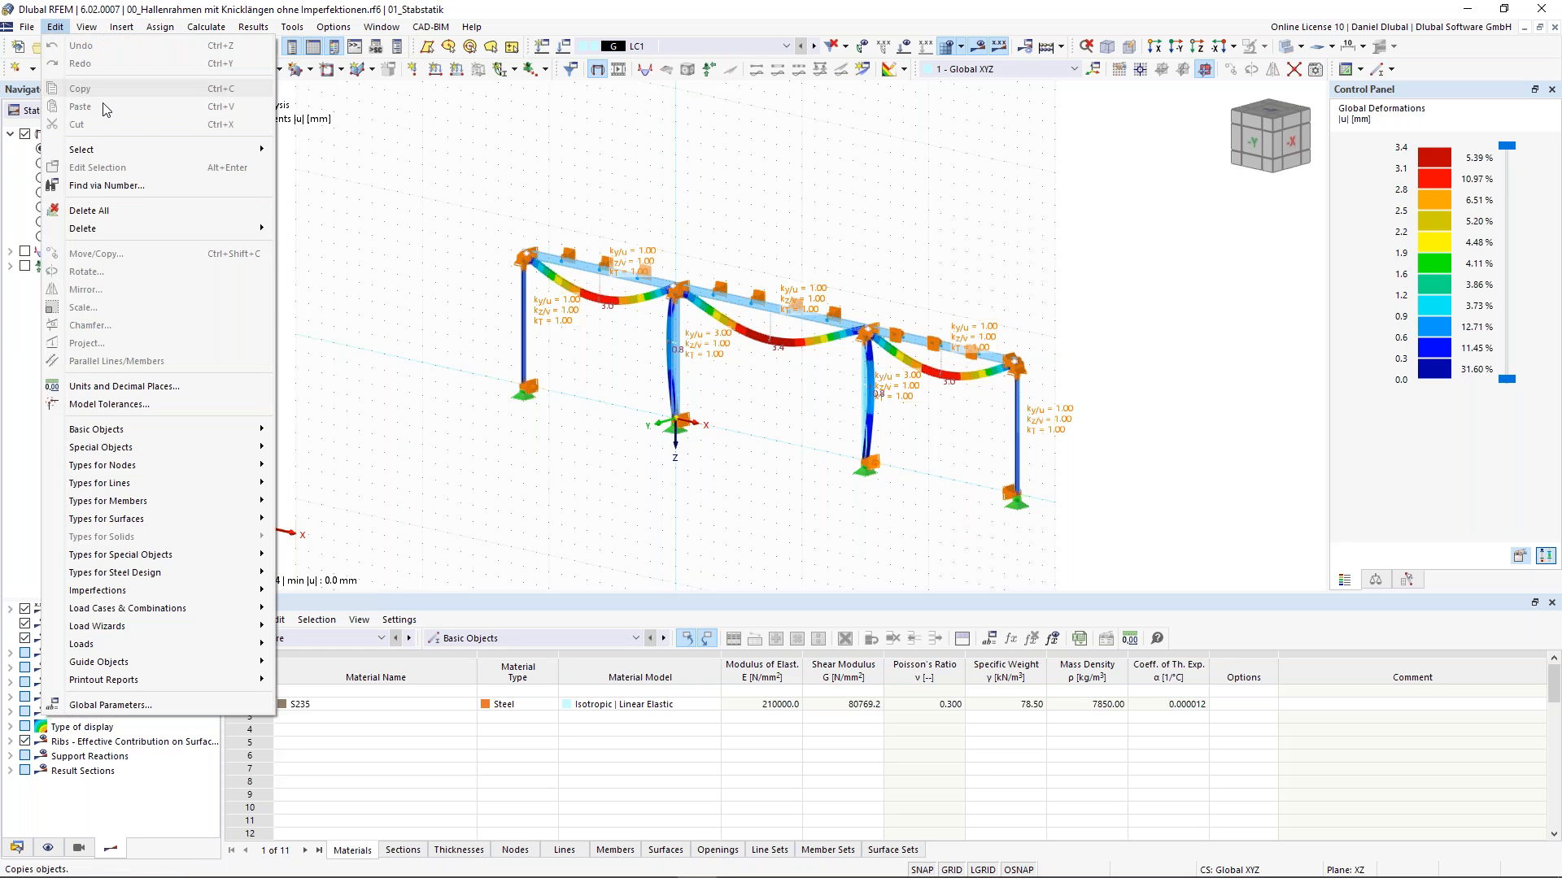
pyautogui.moveTo(157, 151)
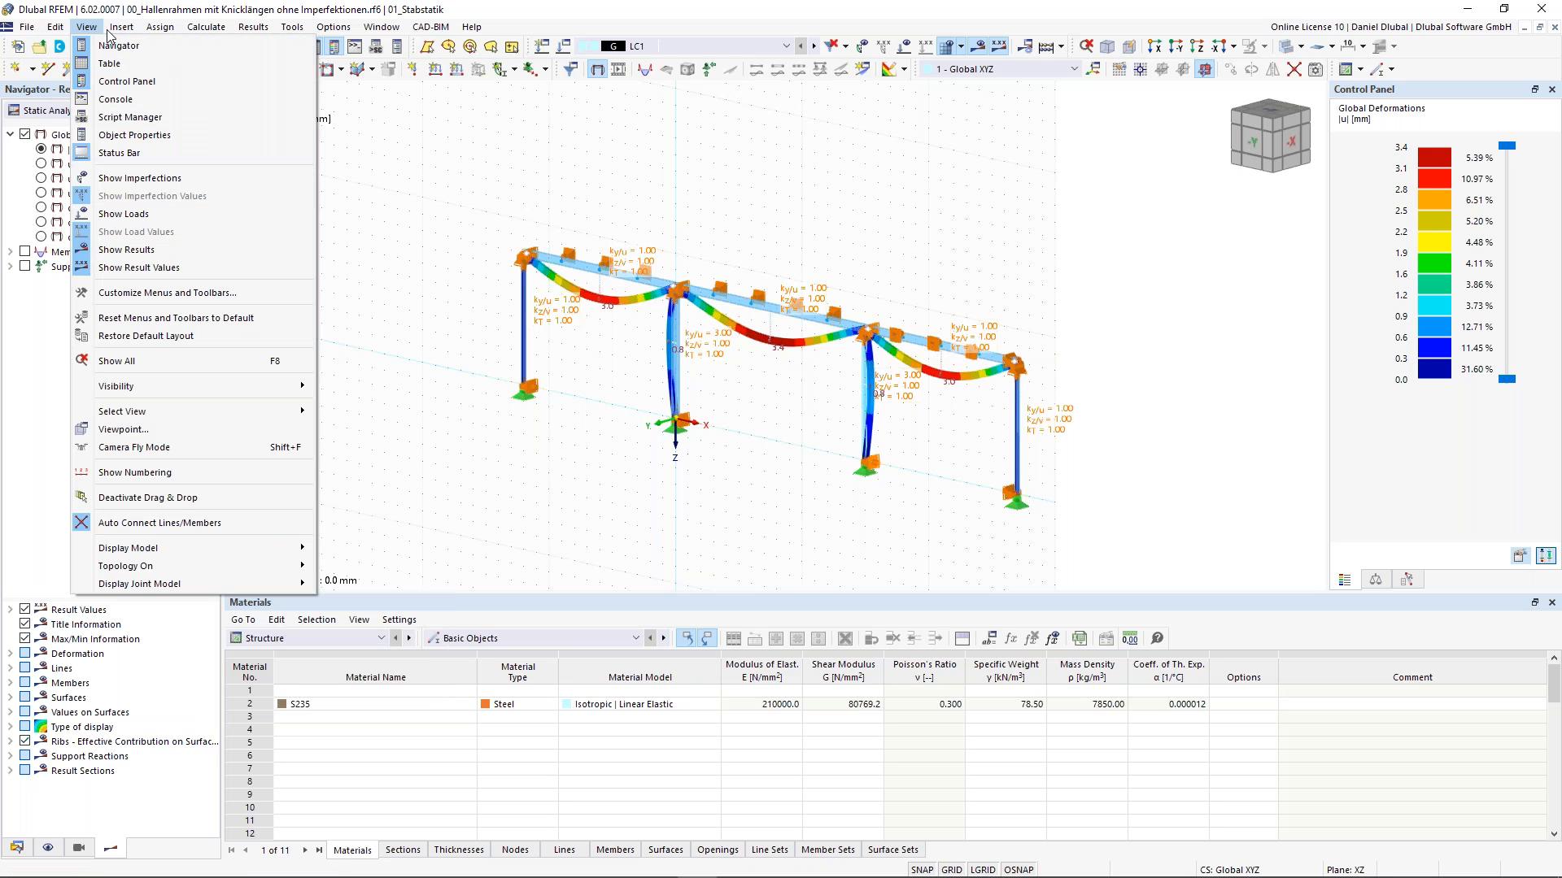
pyautogui.moveTo(172, 51)
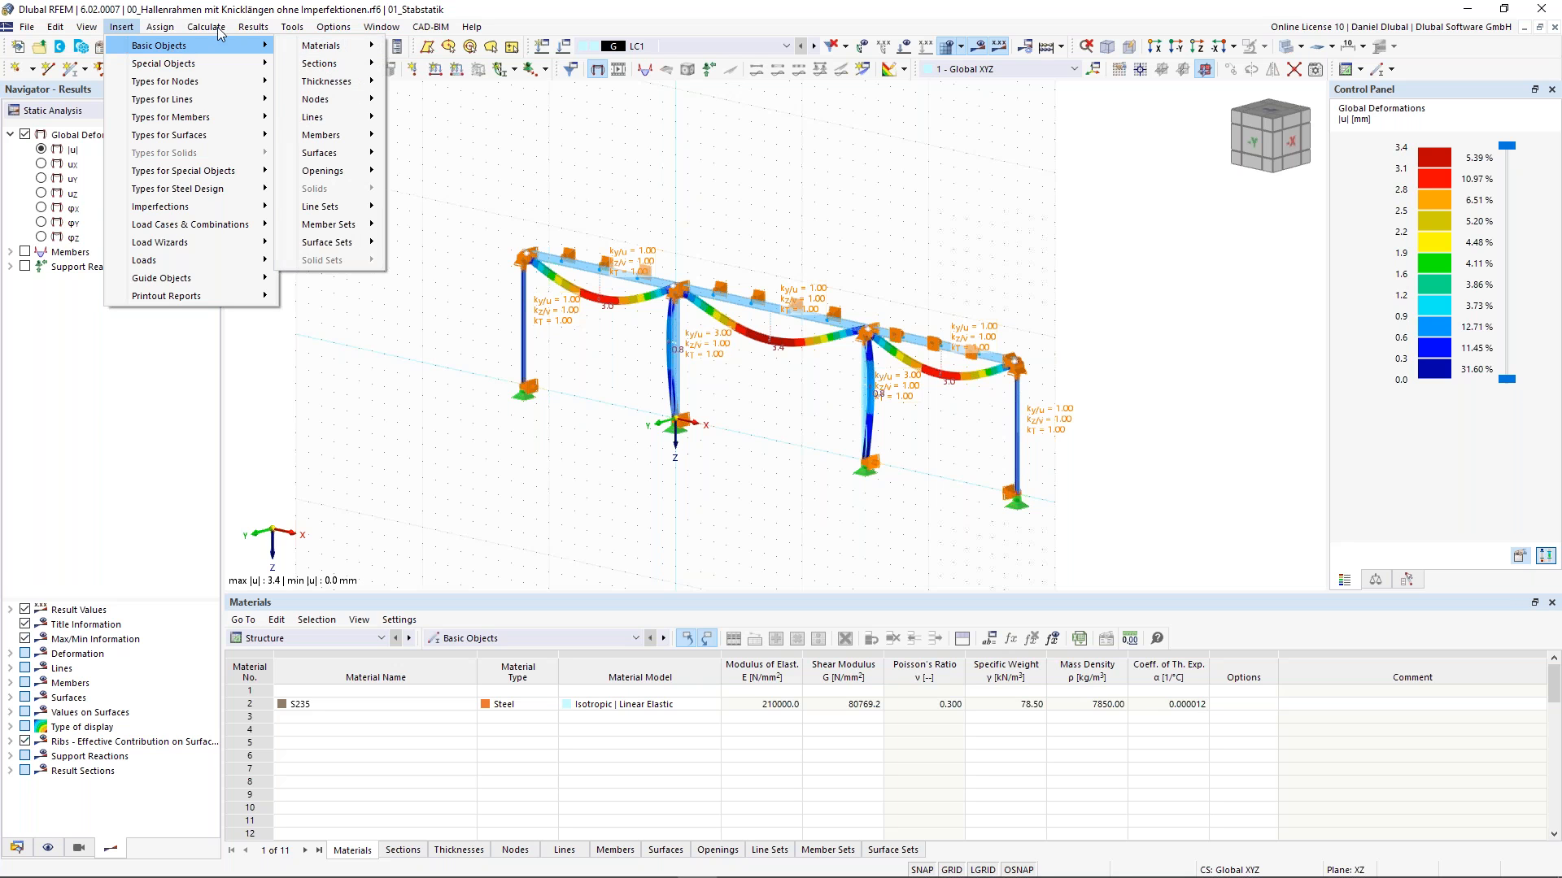
pyautogui.moveTo(220, 33)
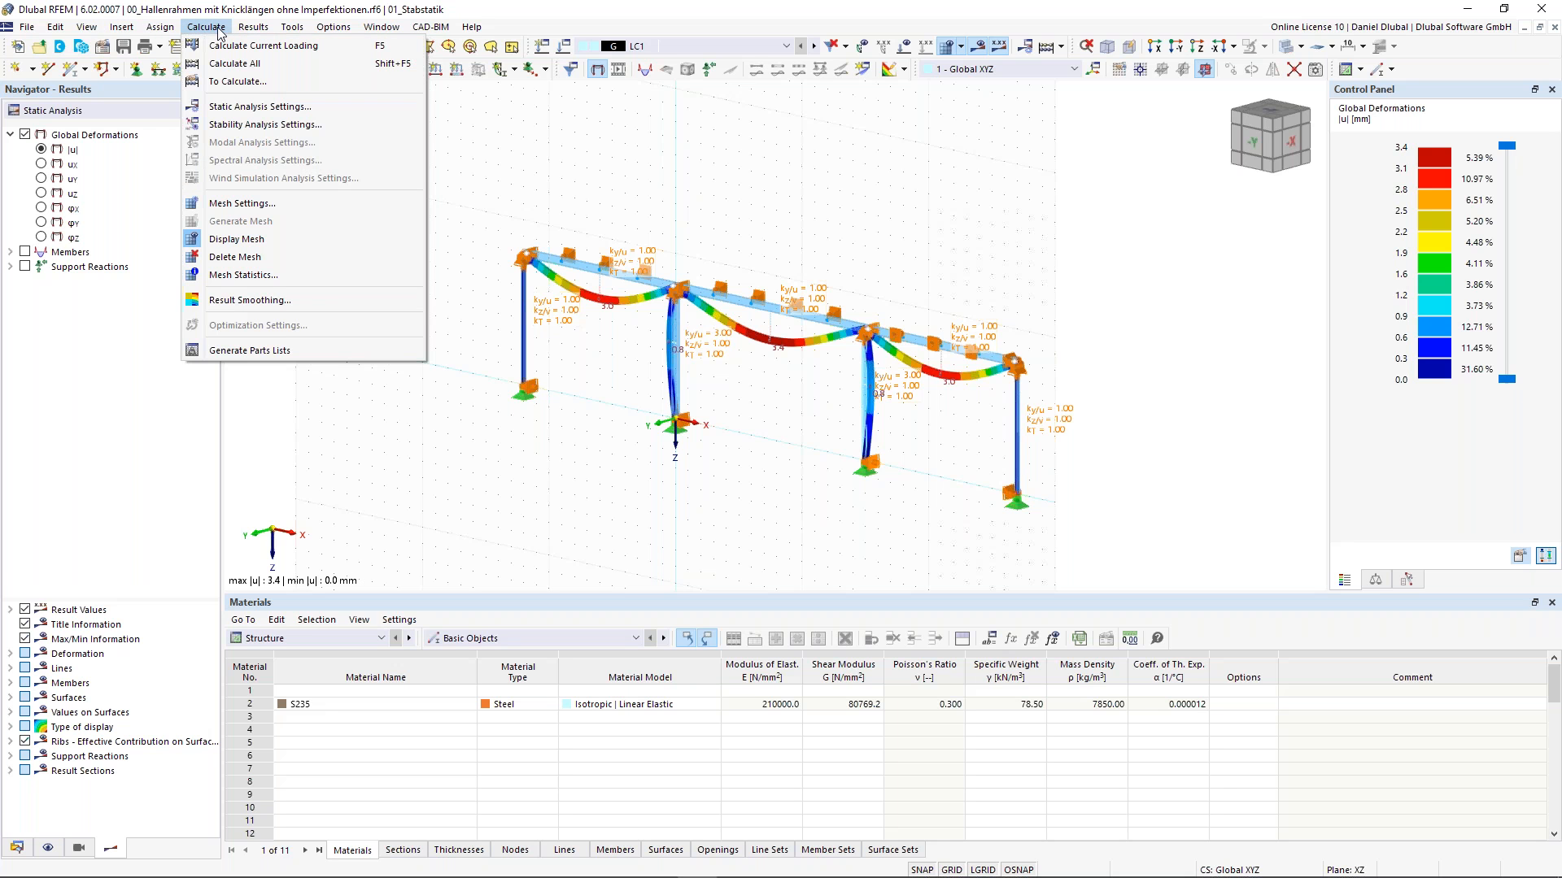
pyautogui.moveTo(292, 27)
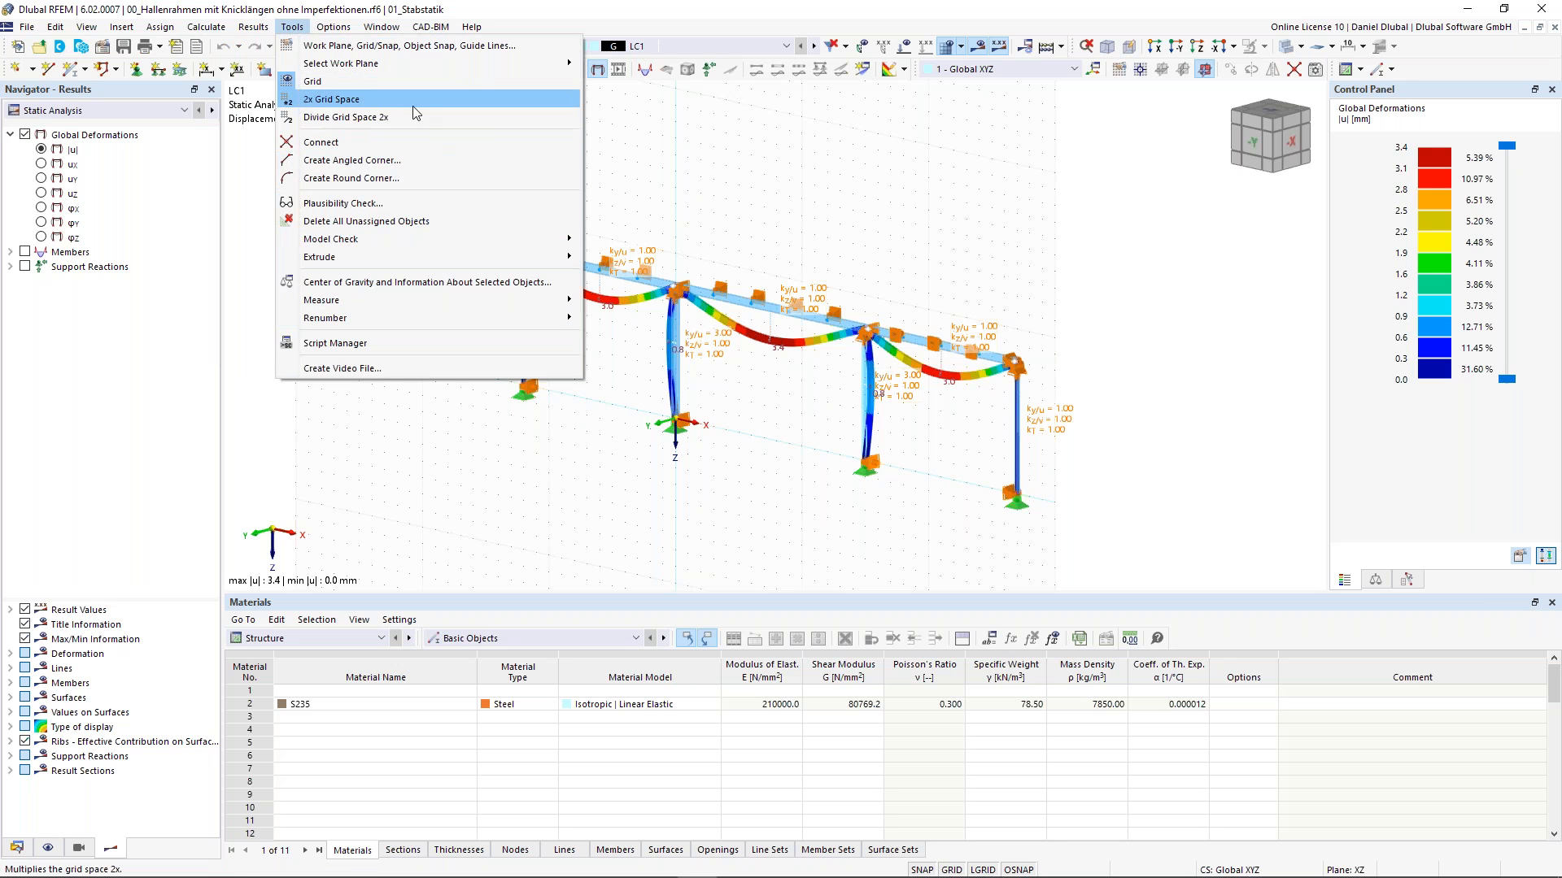
pyautogui.moveTo(340, 31)
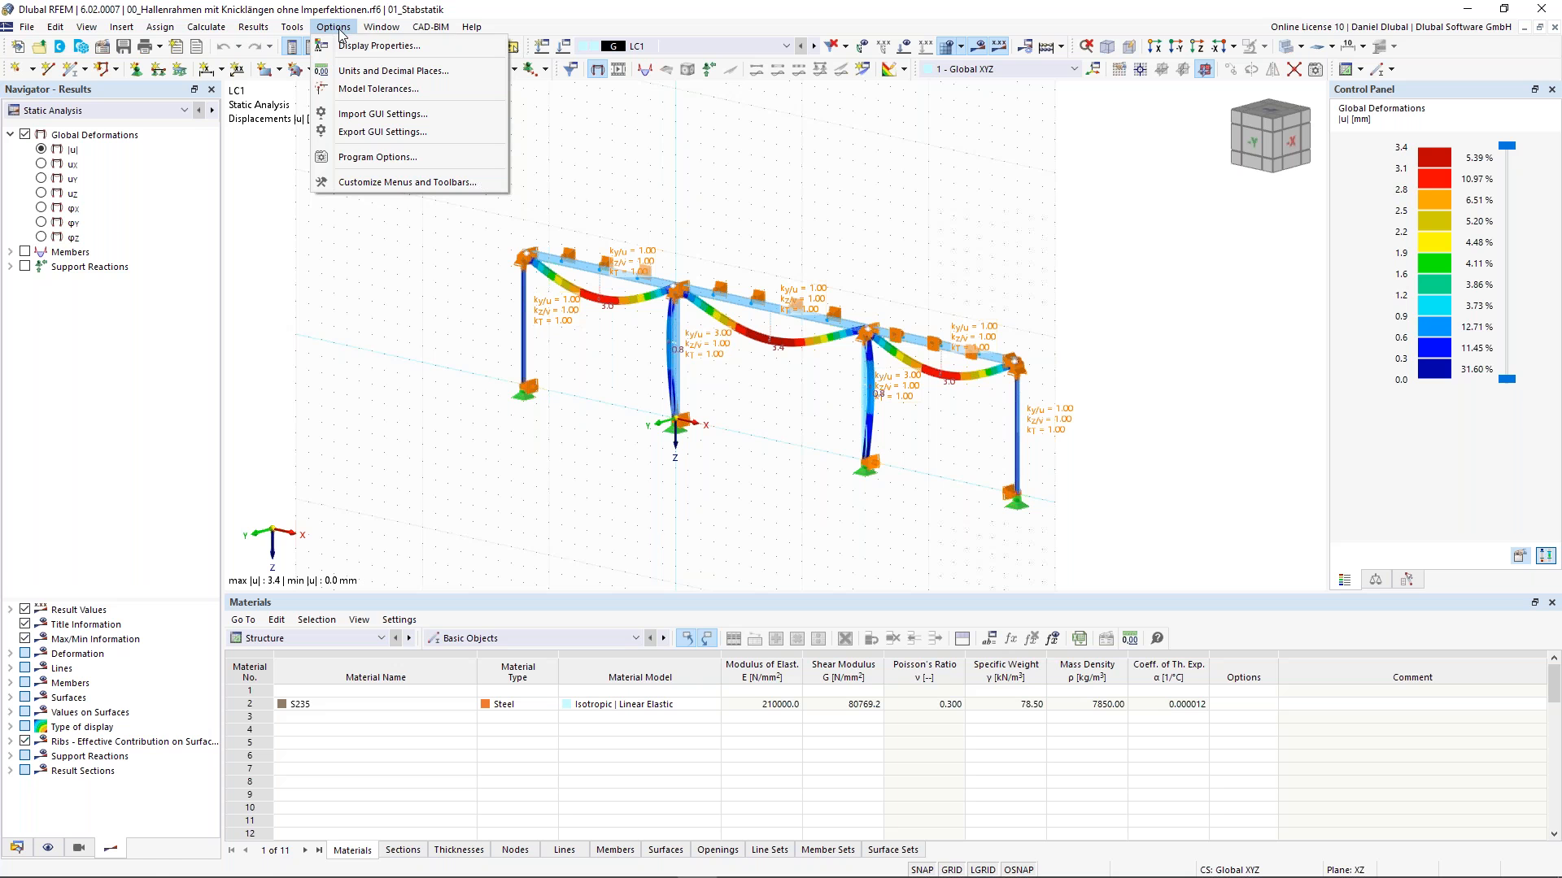
# - Switch the graphic window background to dark through Display Properties
pyautogui.click(361, 49)
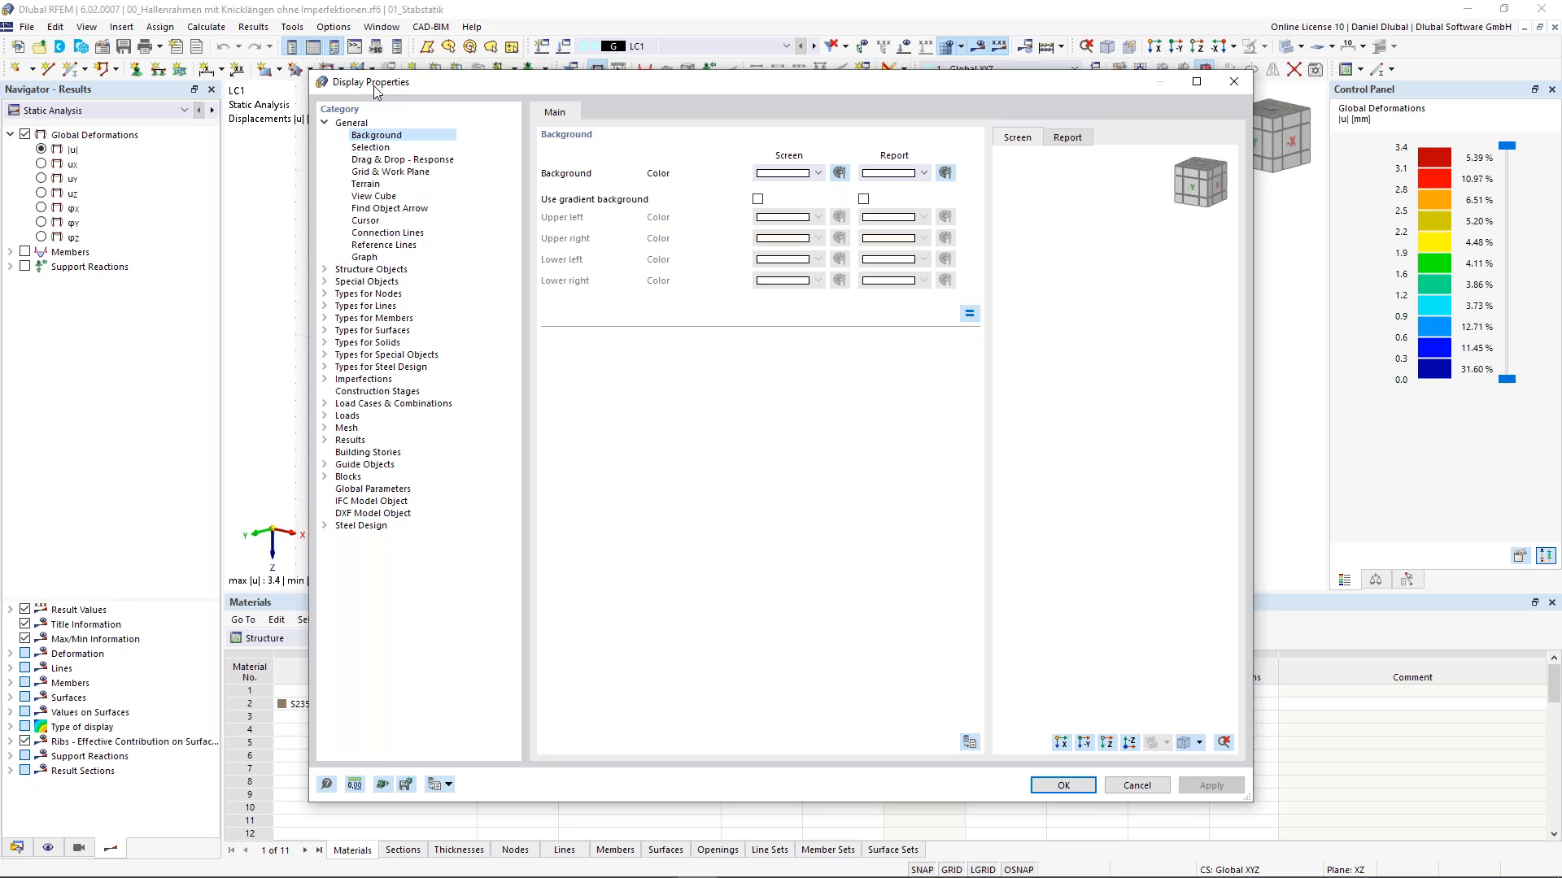
pyautogui.click(1064, 786)
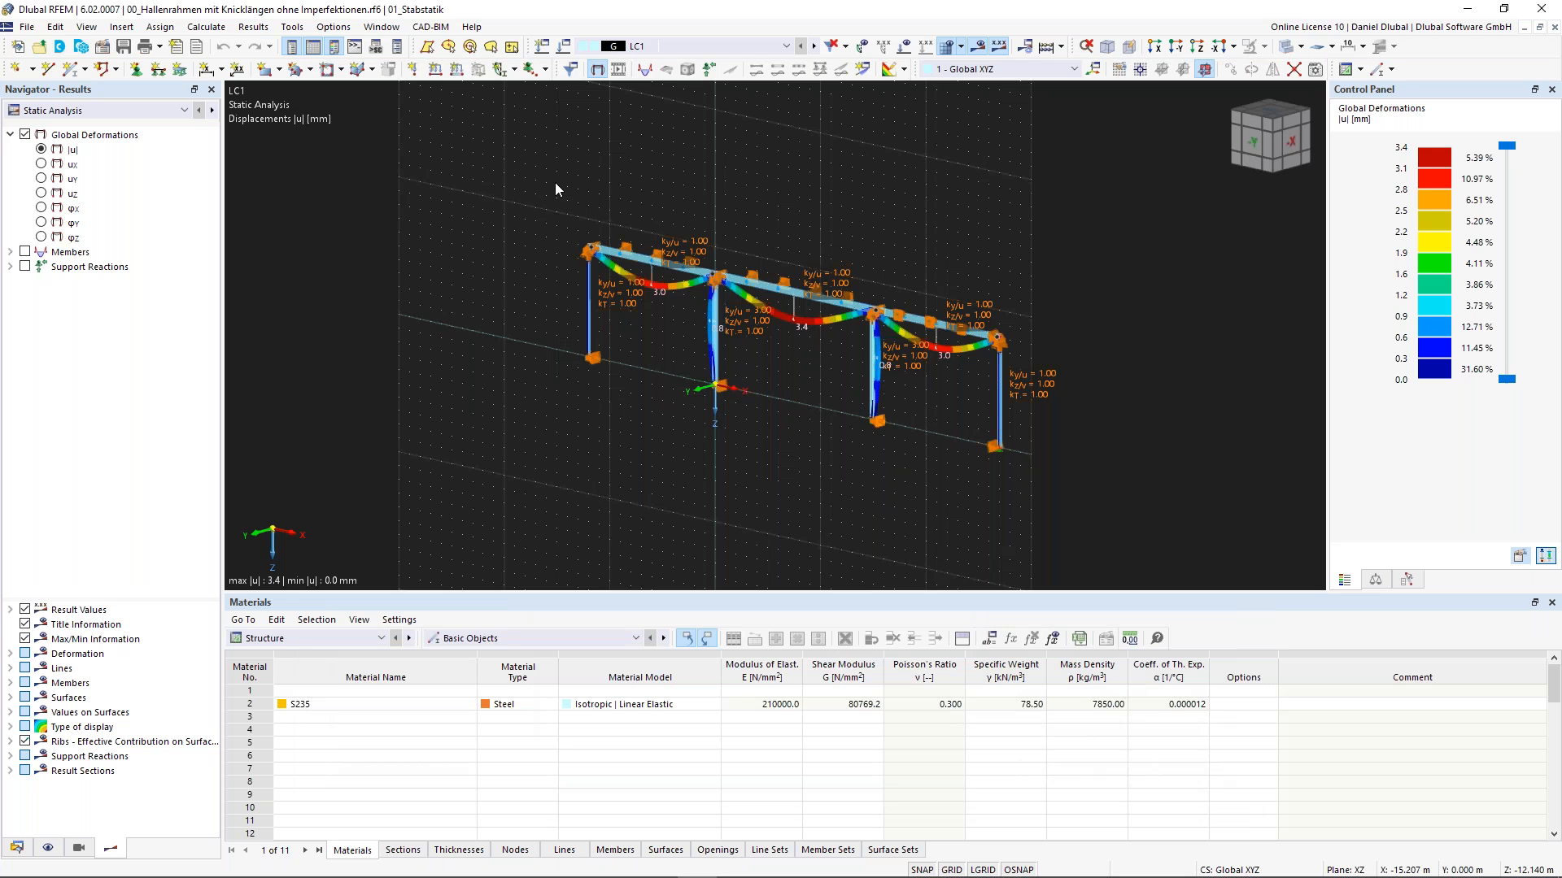
# - Restore the light graphic window background through Display Properties
pyautogui.moveTo(546, 189); pyautogui.dragTo(520, 211, button='middle')
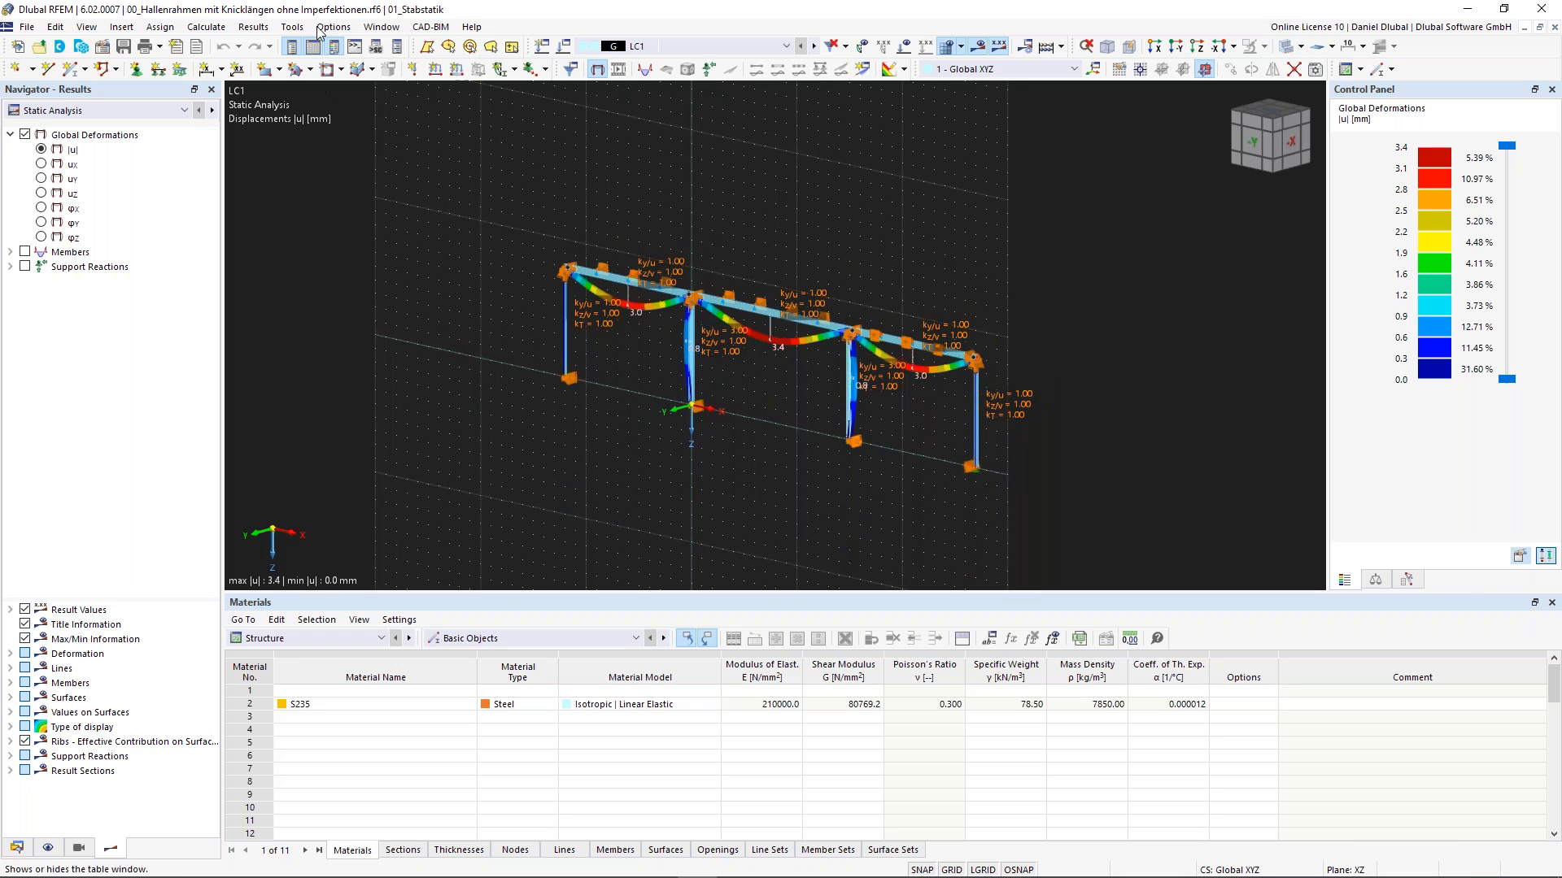
pyautogui.click(333, 29)
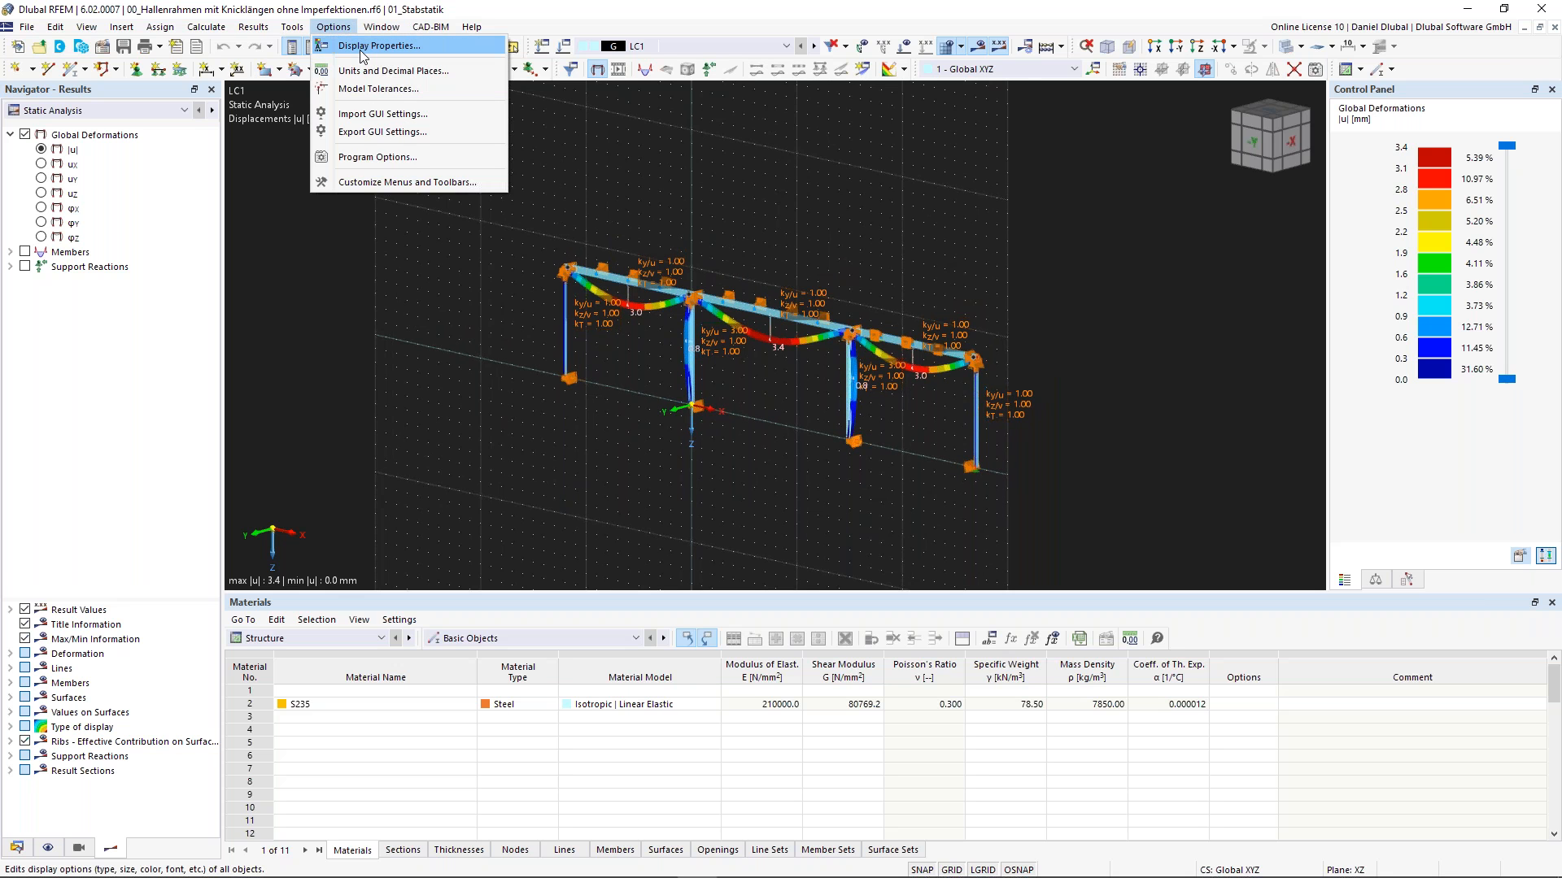
pyautogui.click(363, 50)
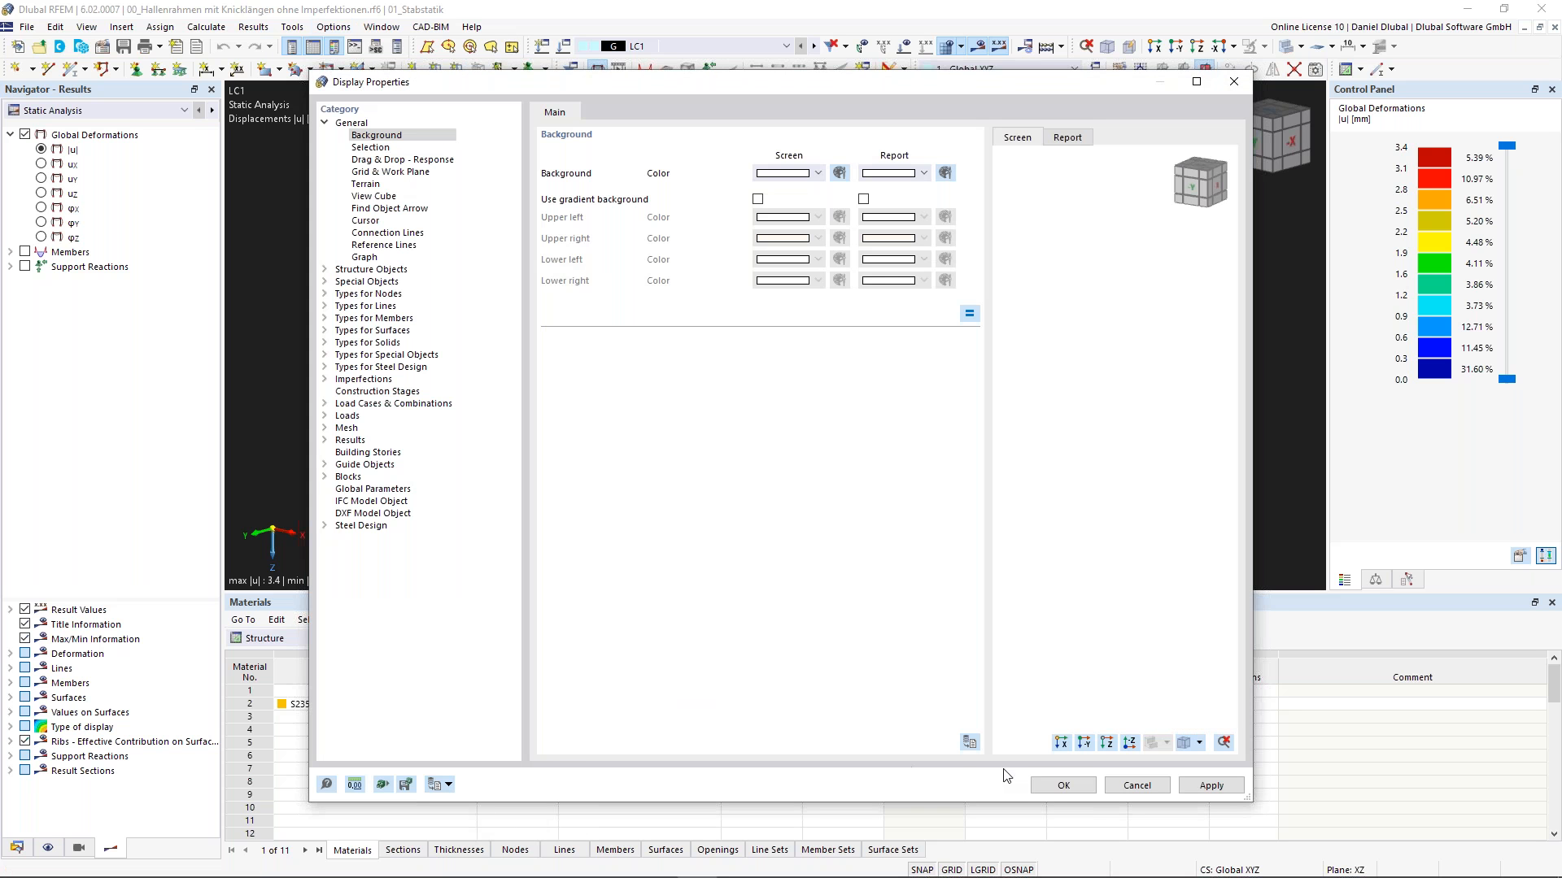
pyautogui.click(1065, 786)
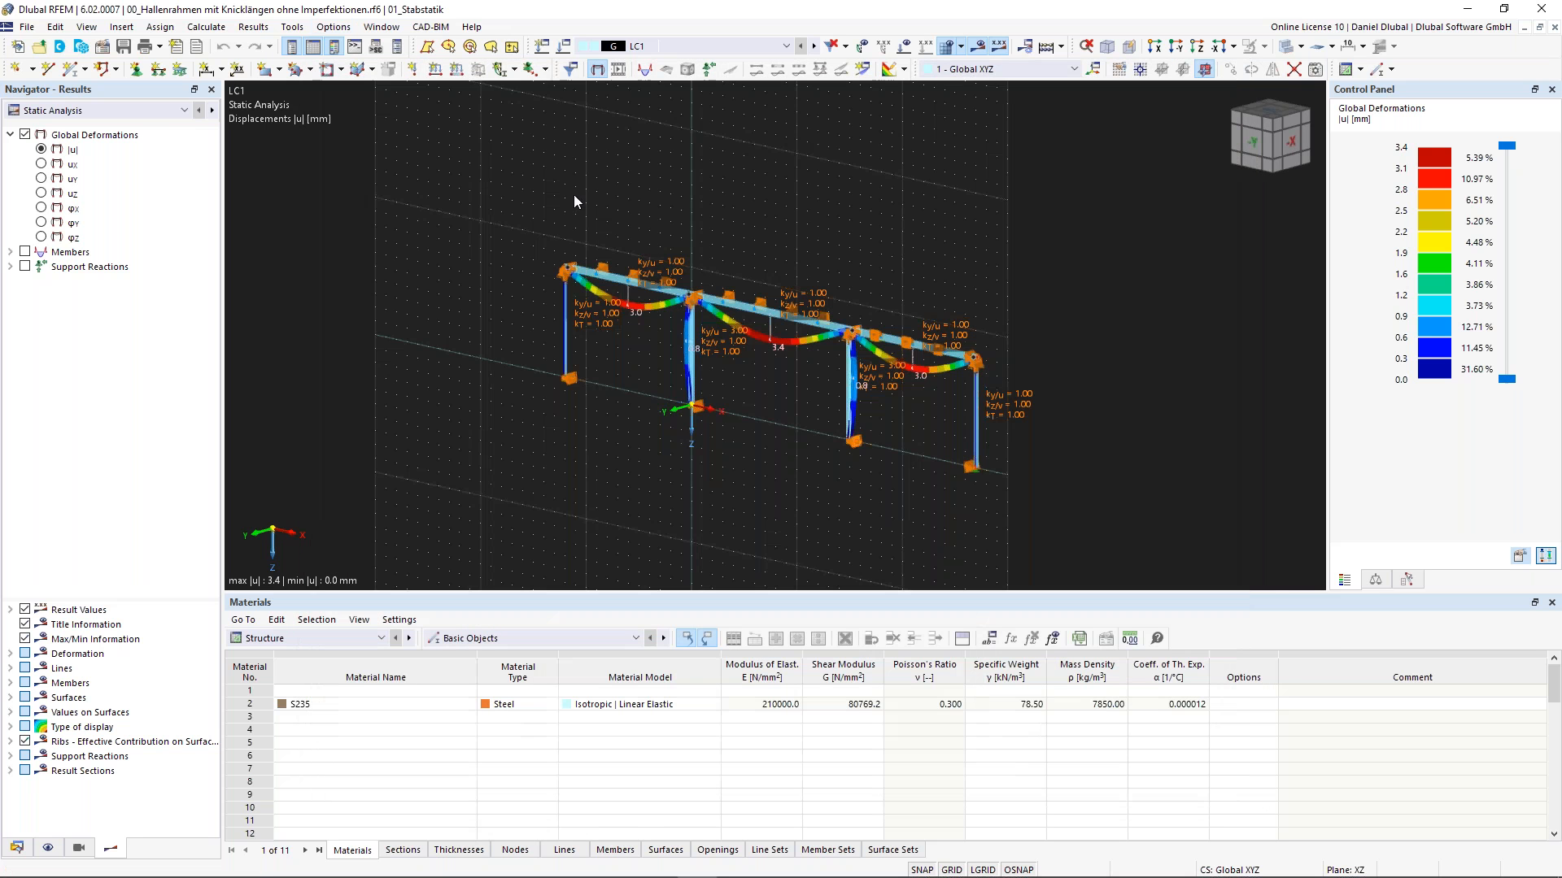
# - Review the program language options in the Program Options & Settings dialog without changing them
pyautogui.click(331, 27)
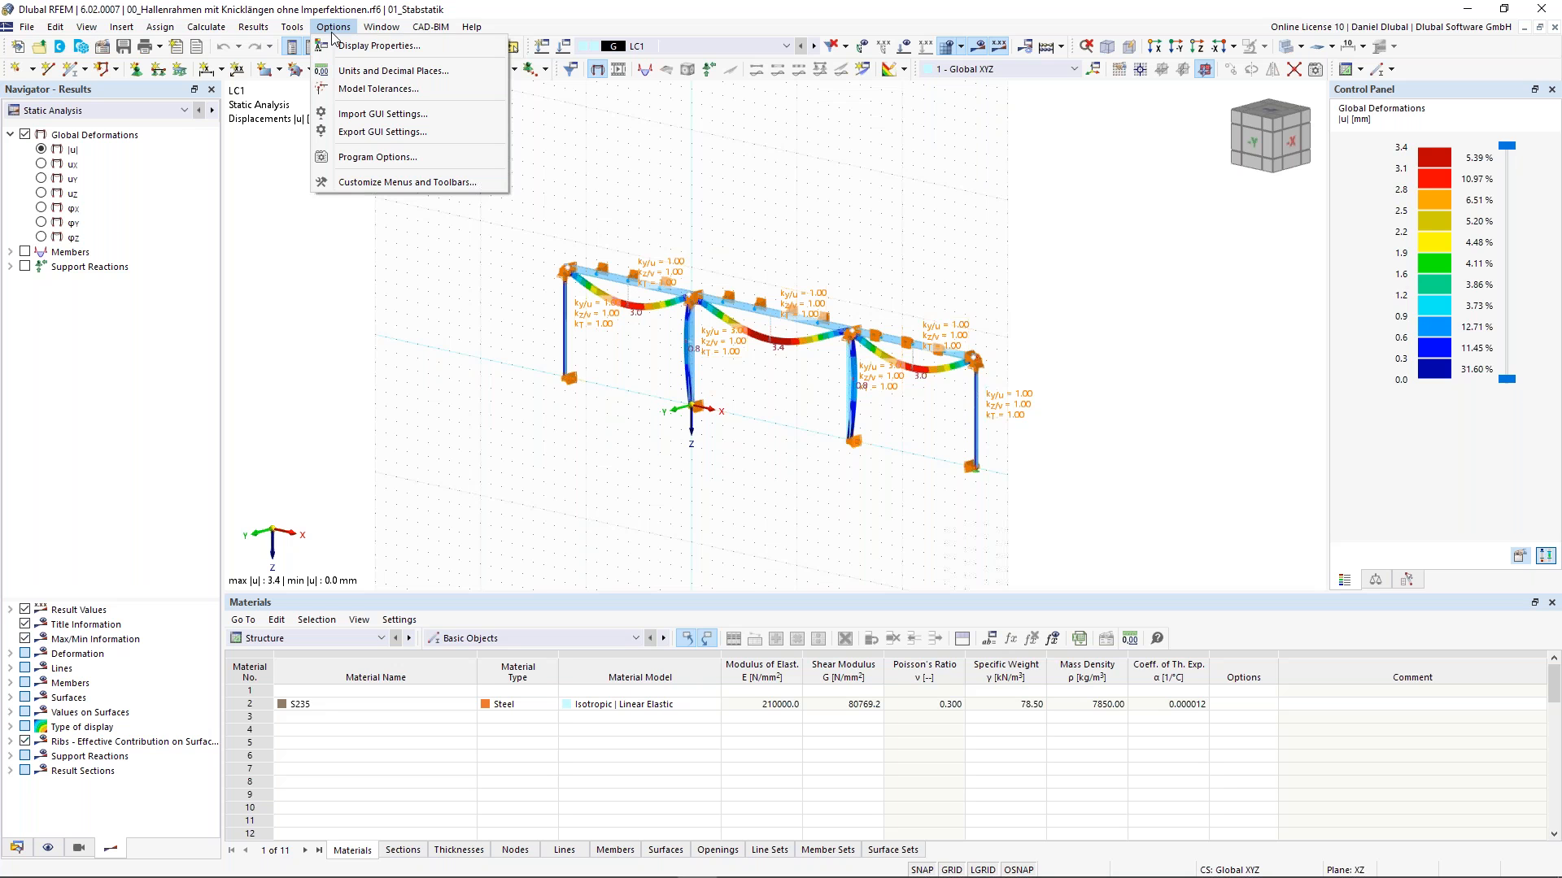
pyautogui.click(376, 157)
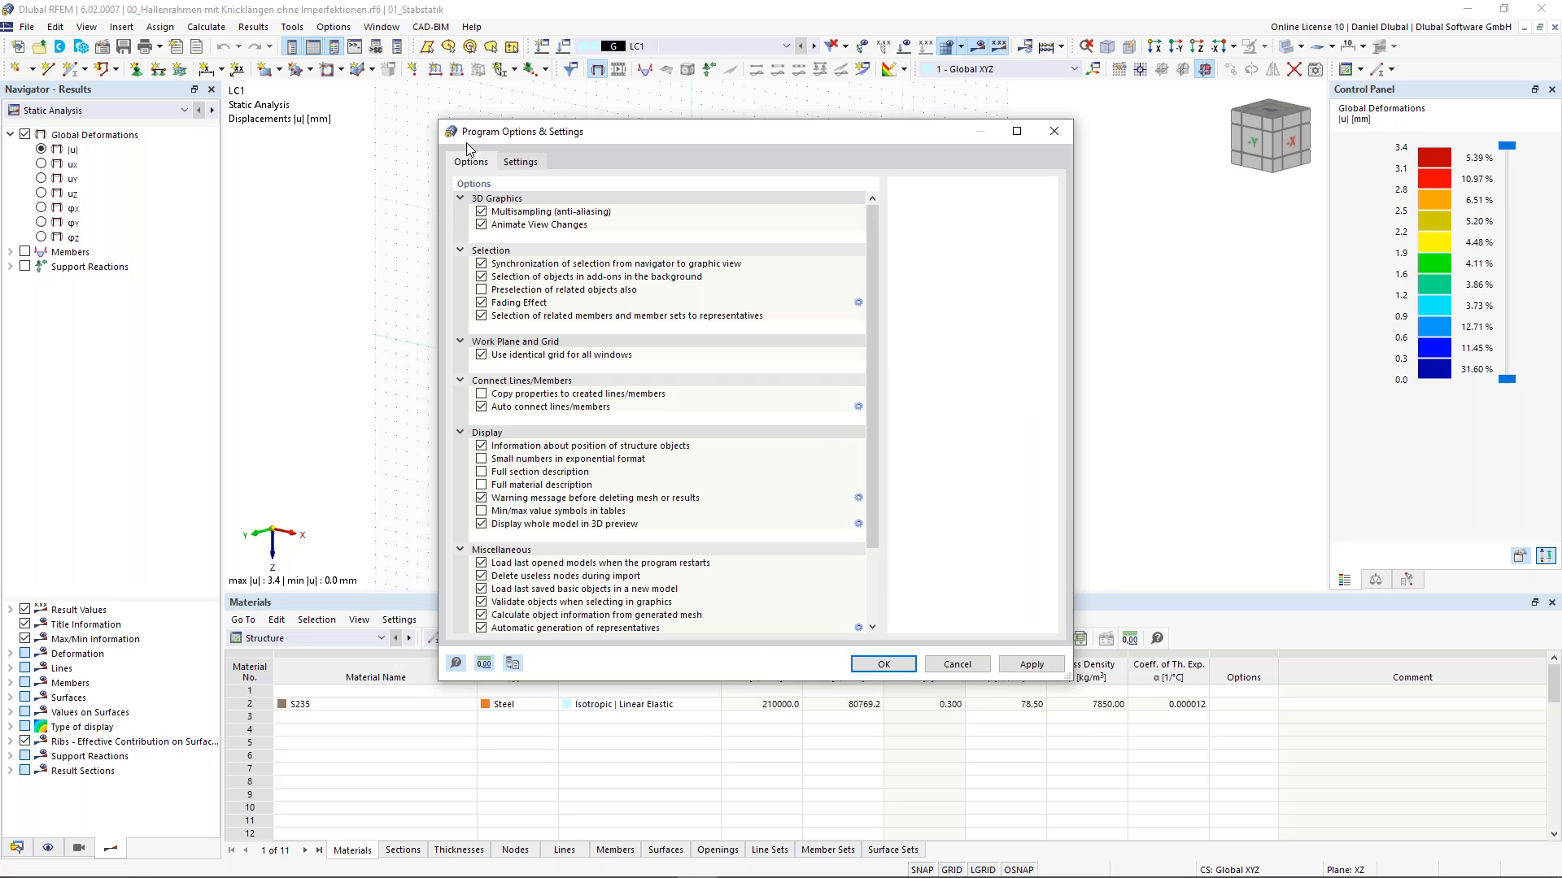
pyautogui.click(525, 163)
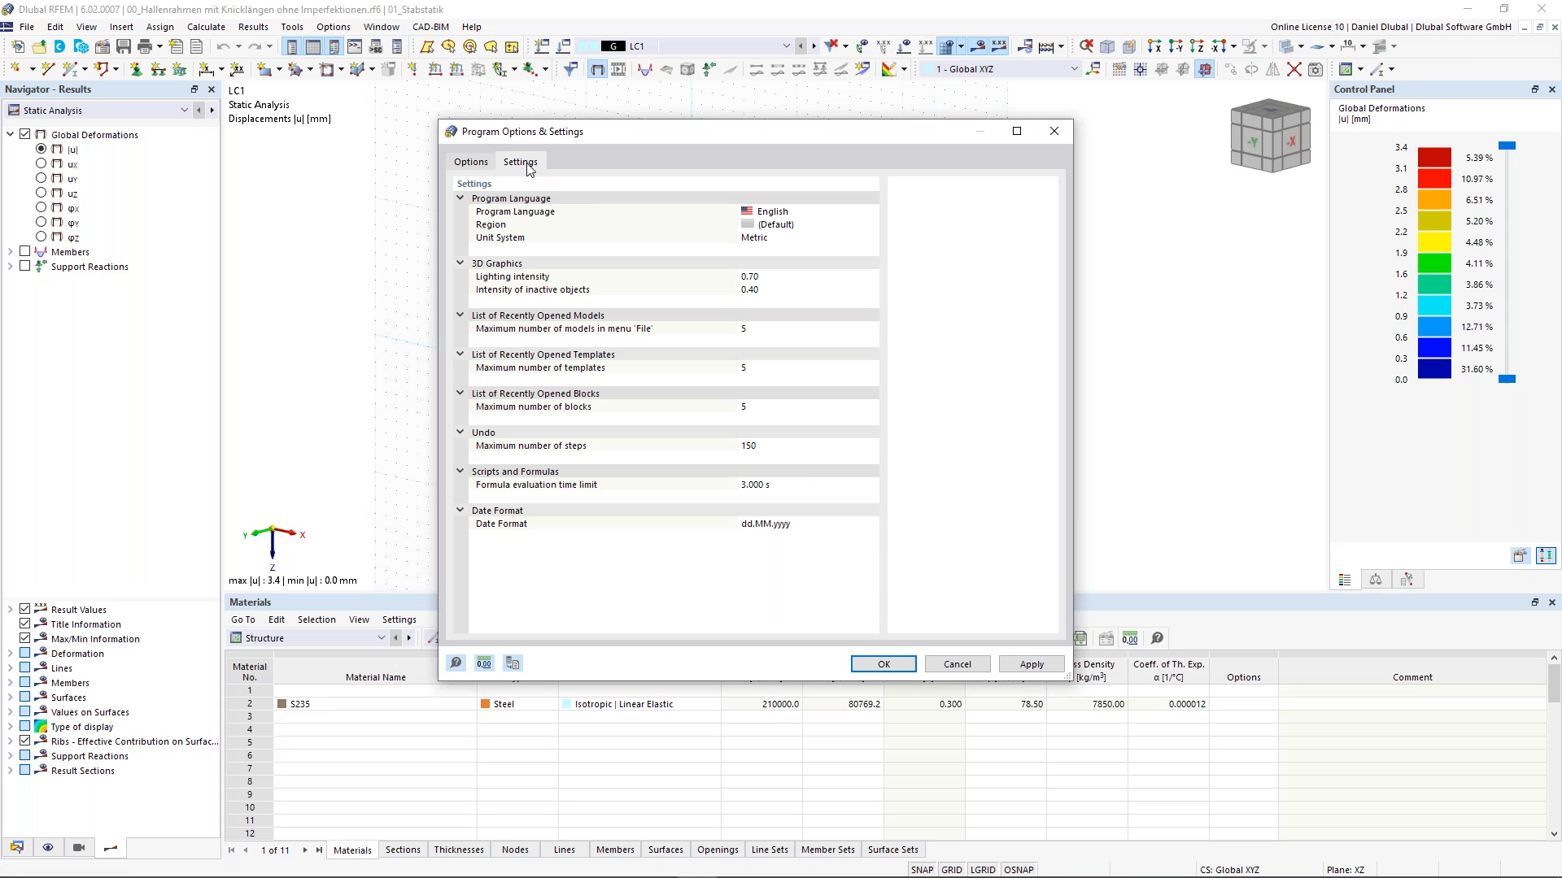
pyautogui.click(846, 213)
pyautogui.click(870, 212)
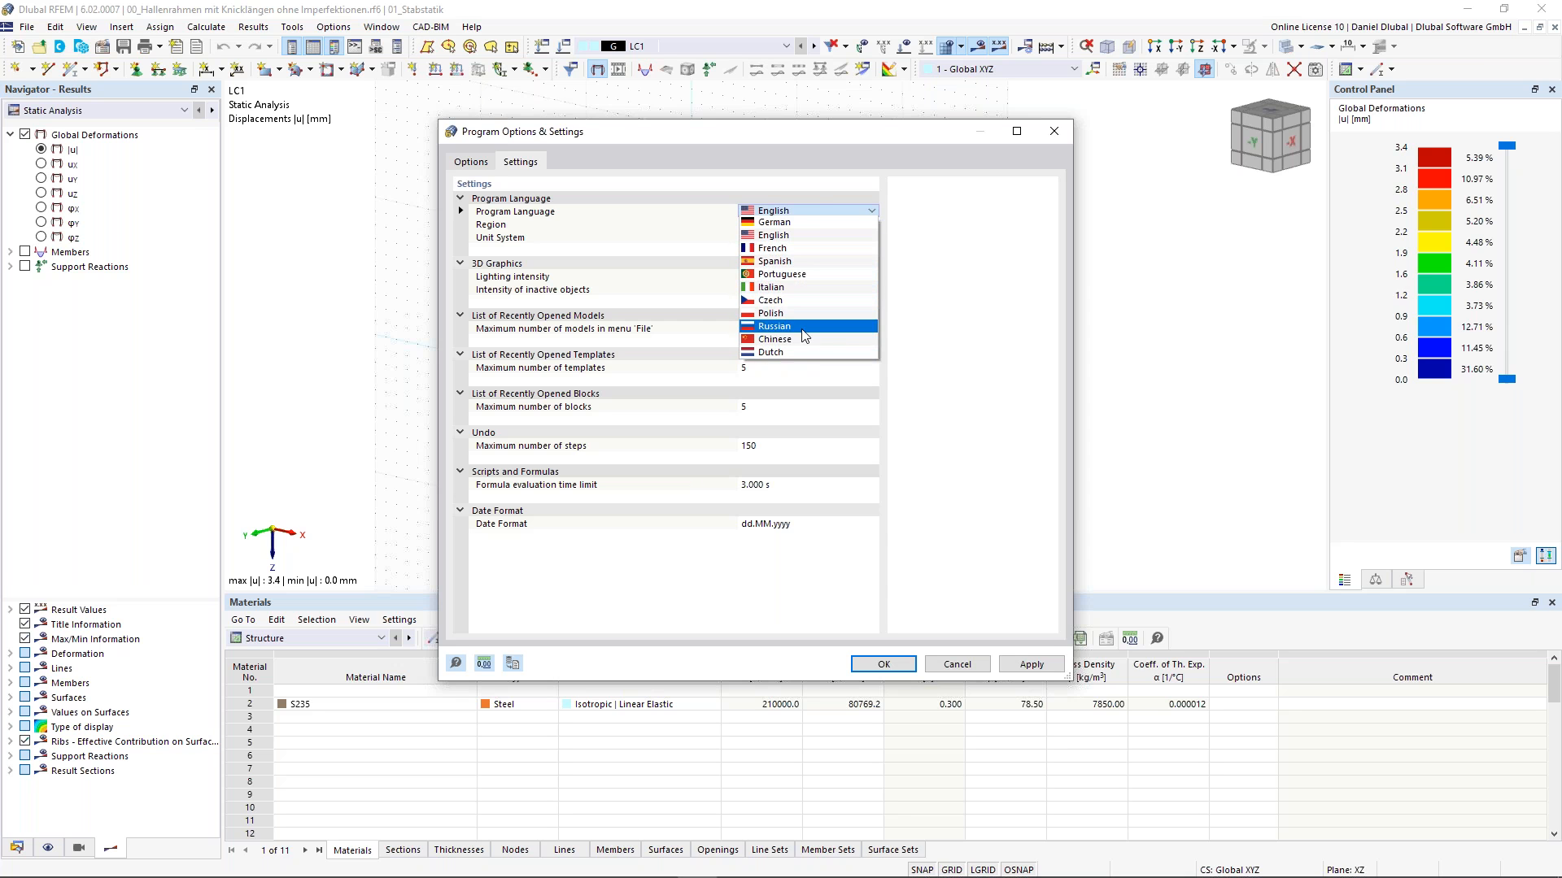
pyautogui.click(943, 230)
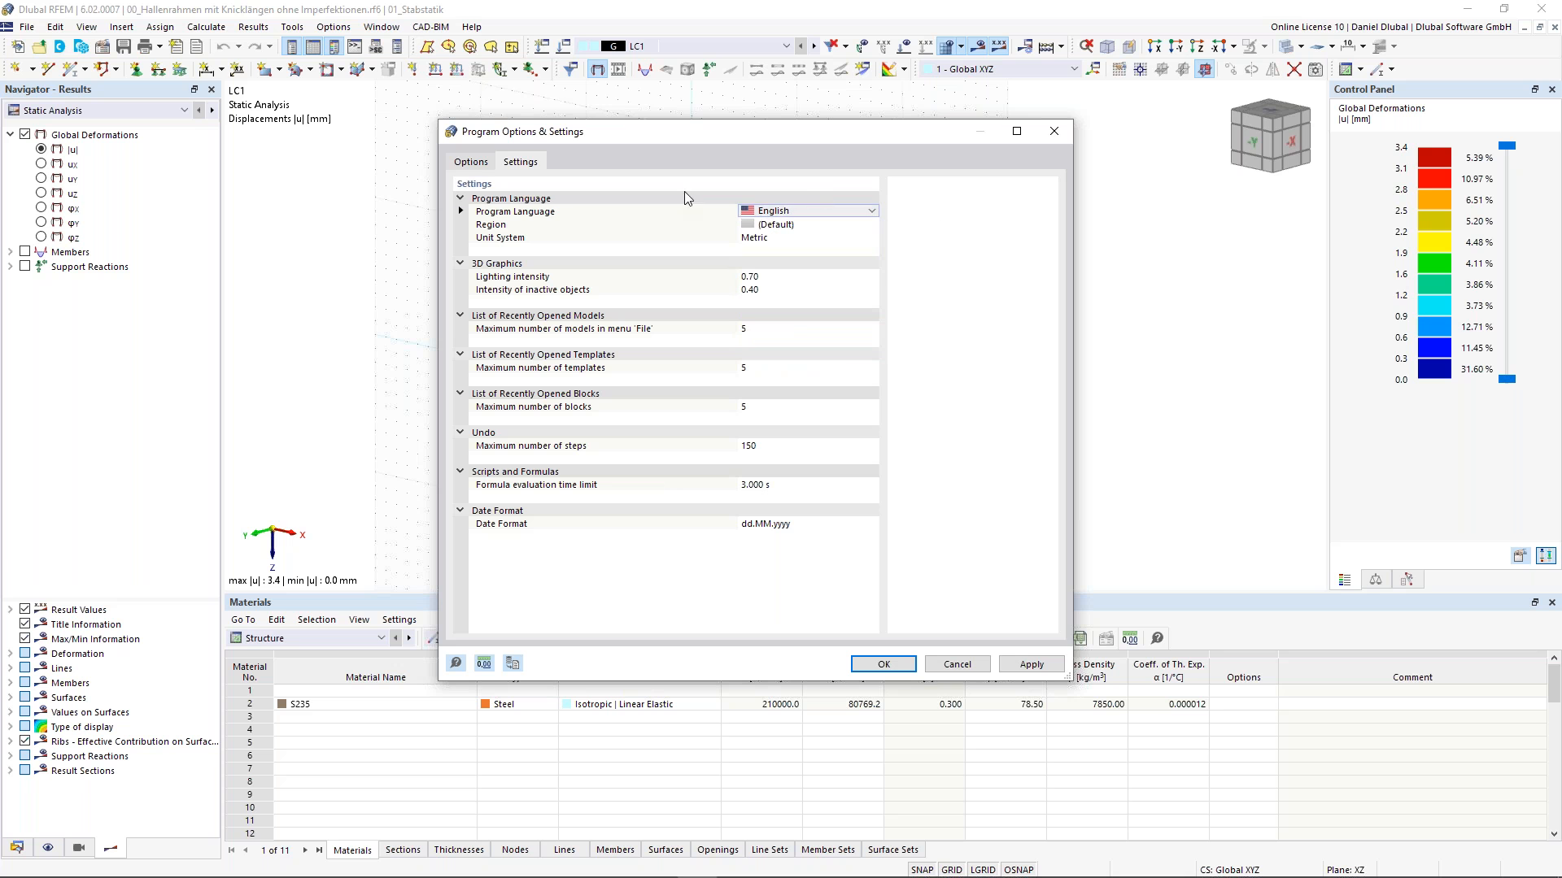
pyautogui.click(1054, 136)
pyautogui.click(393, 31)
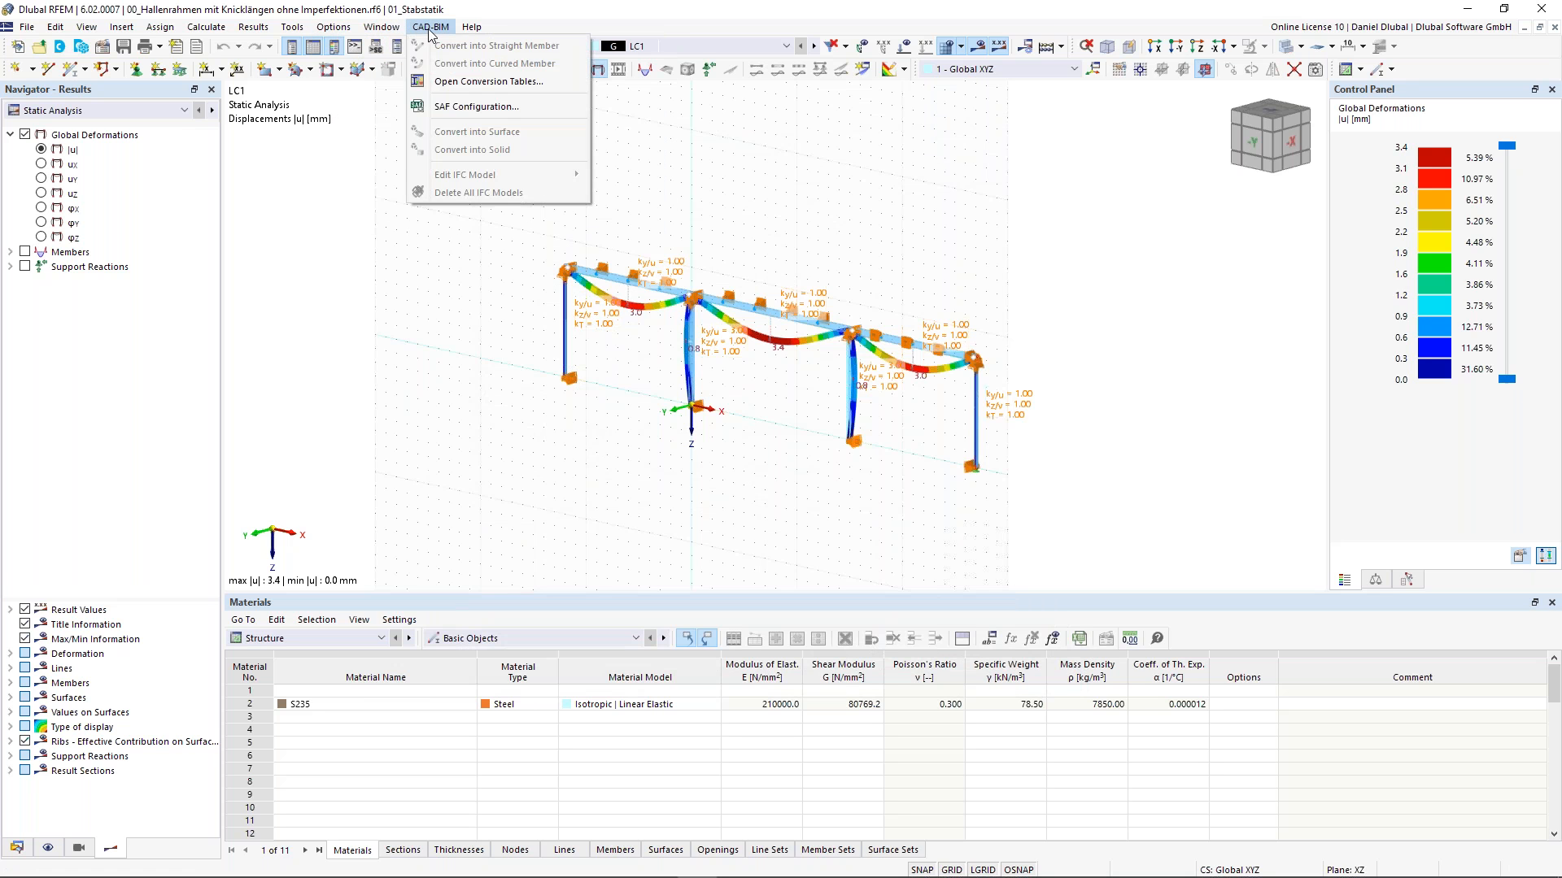
pyautogui.moveTo(468, 31)
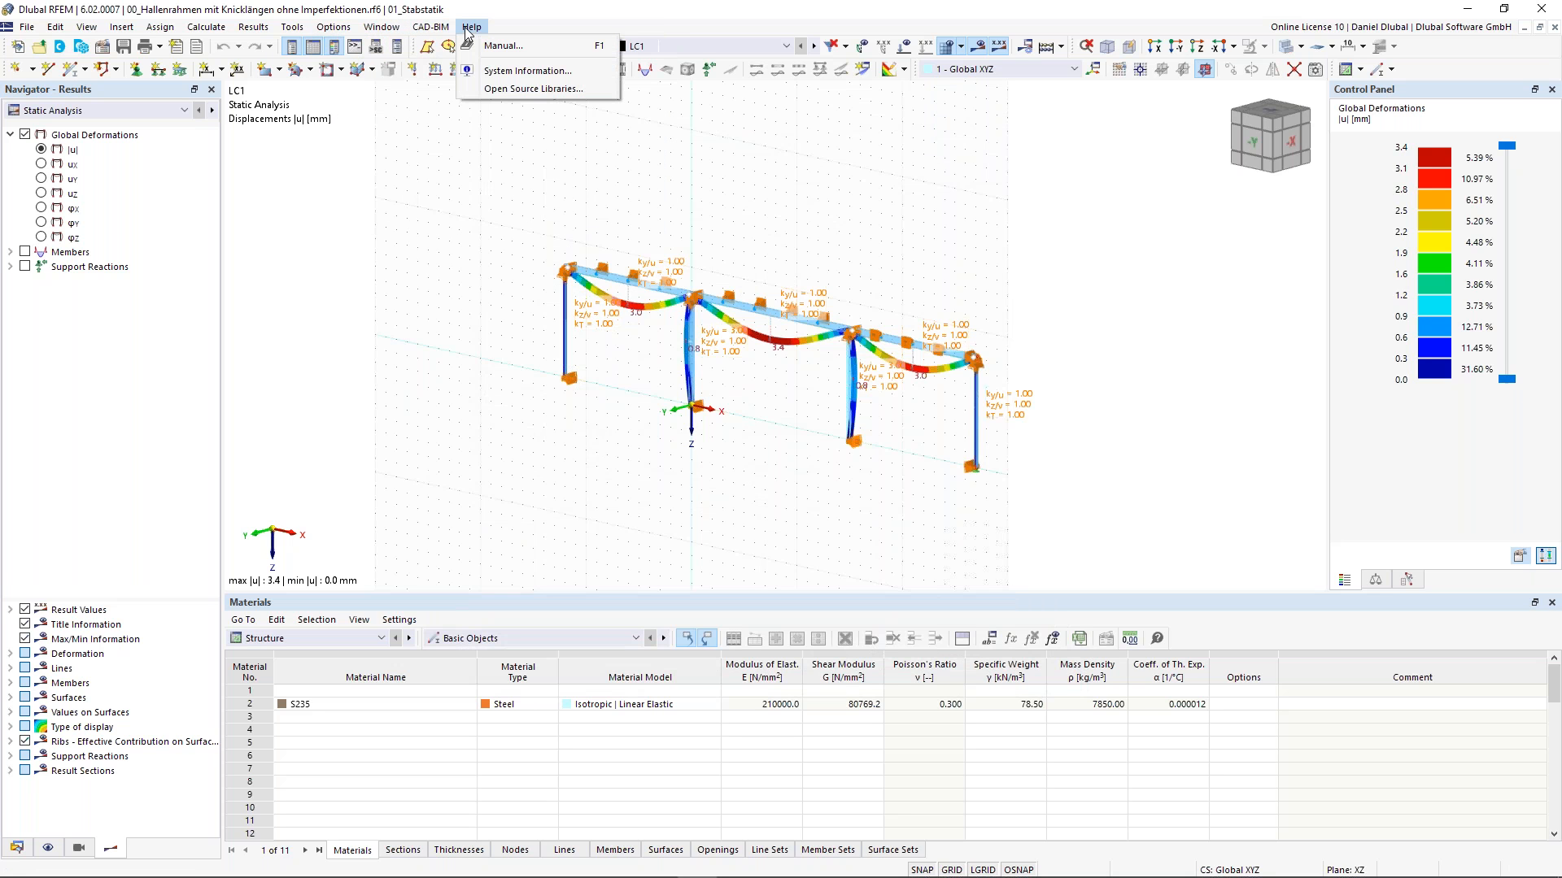
pyautogui.moveTo(381, 28)
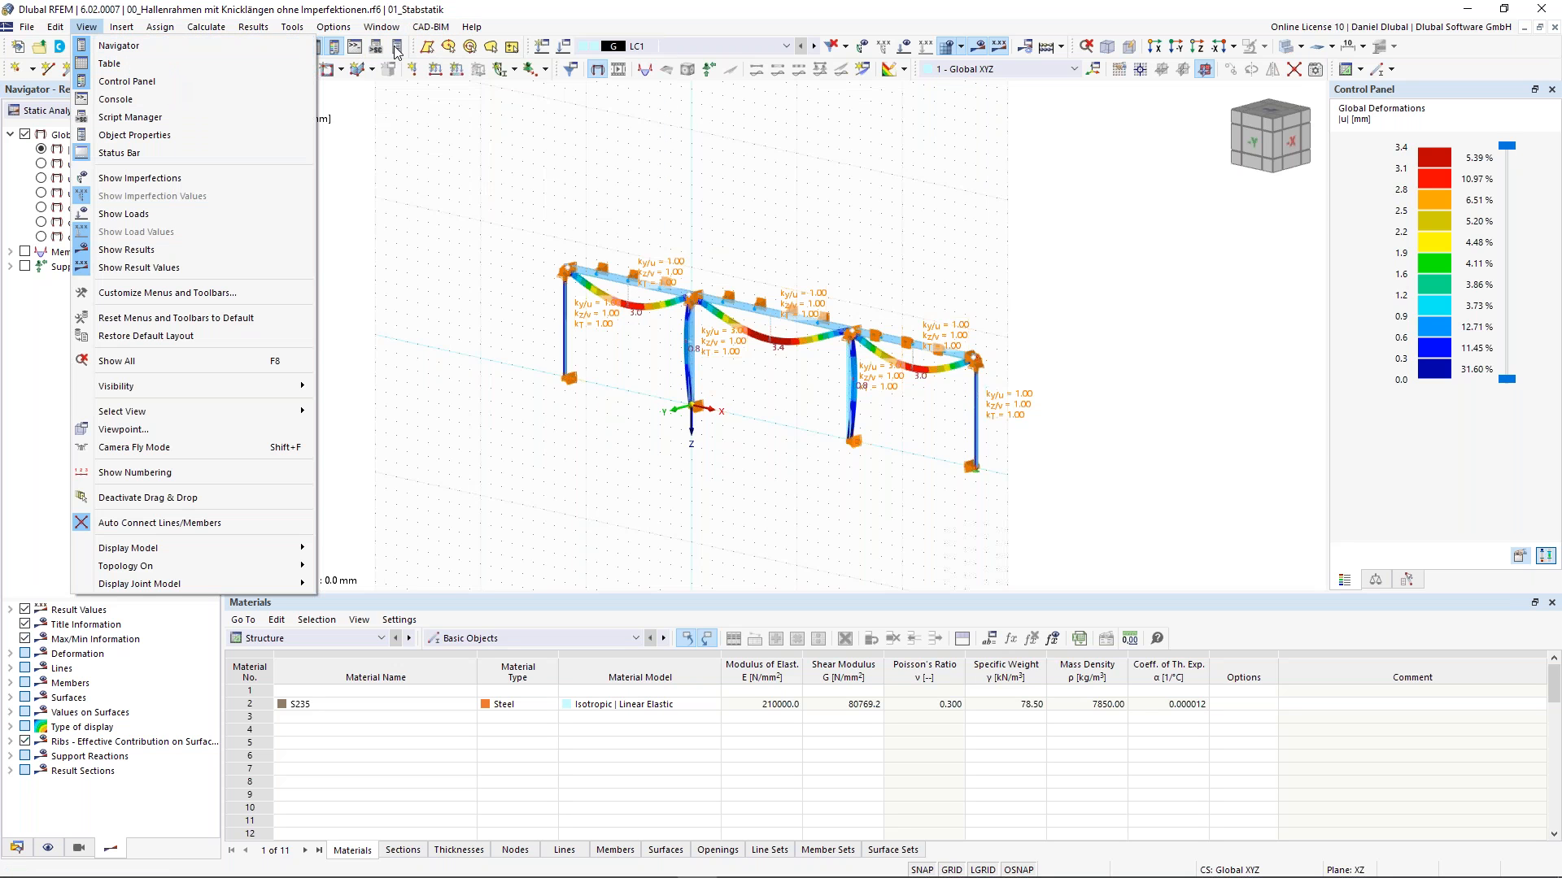
pyautogui.click(418, 121)
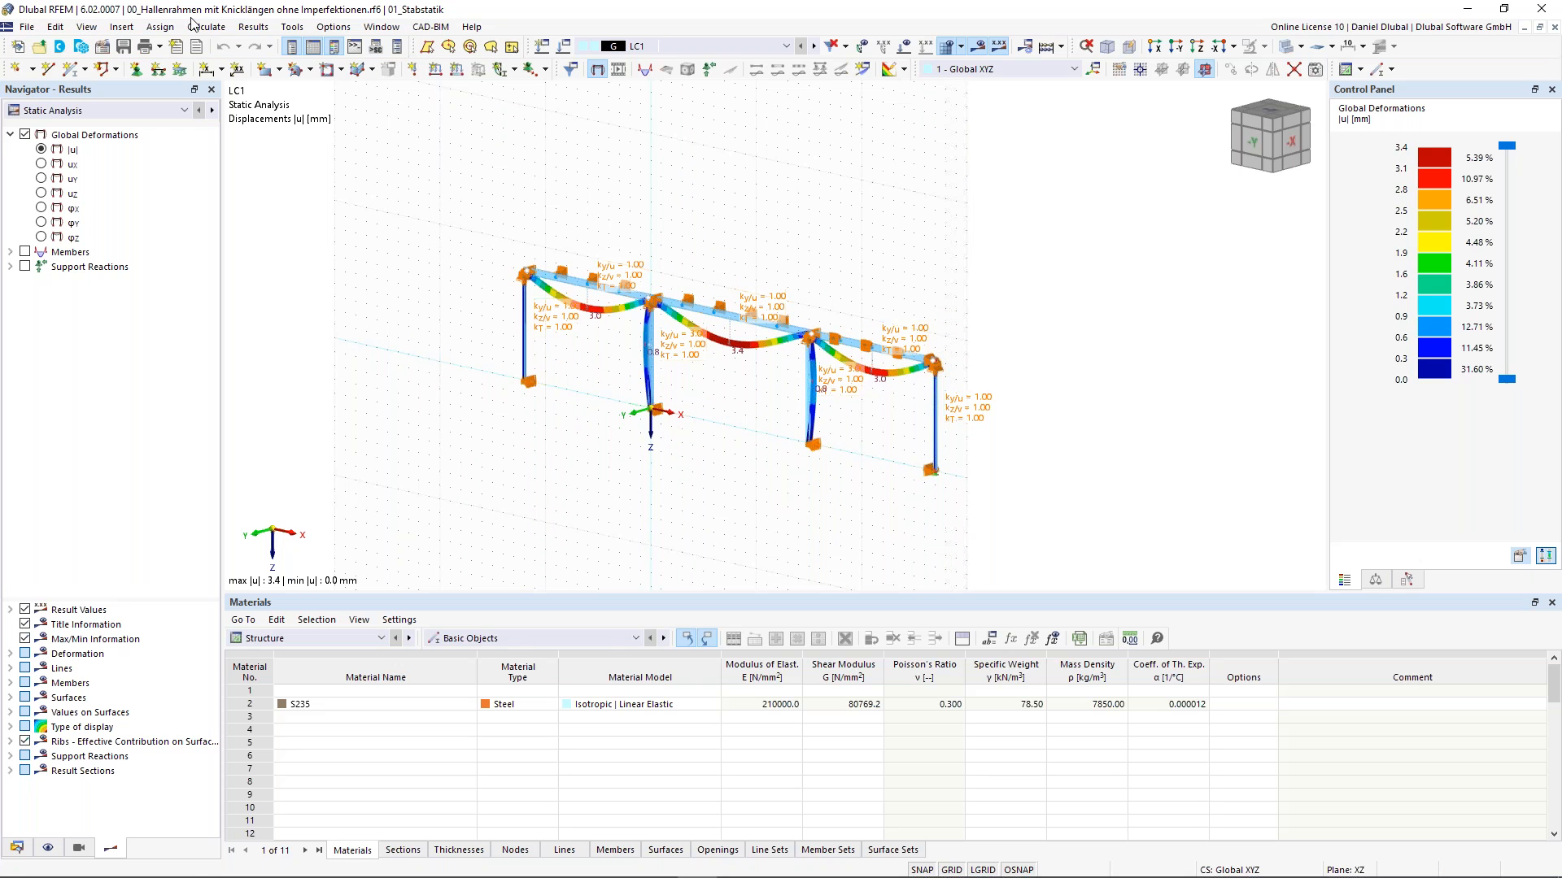
pyautogui.click(102, 48)
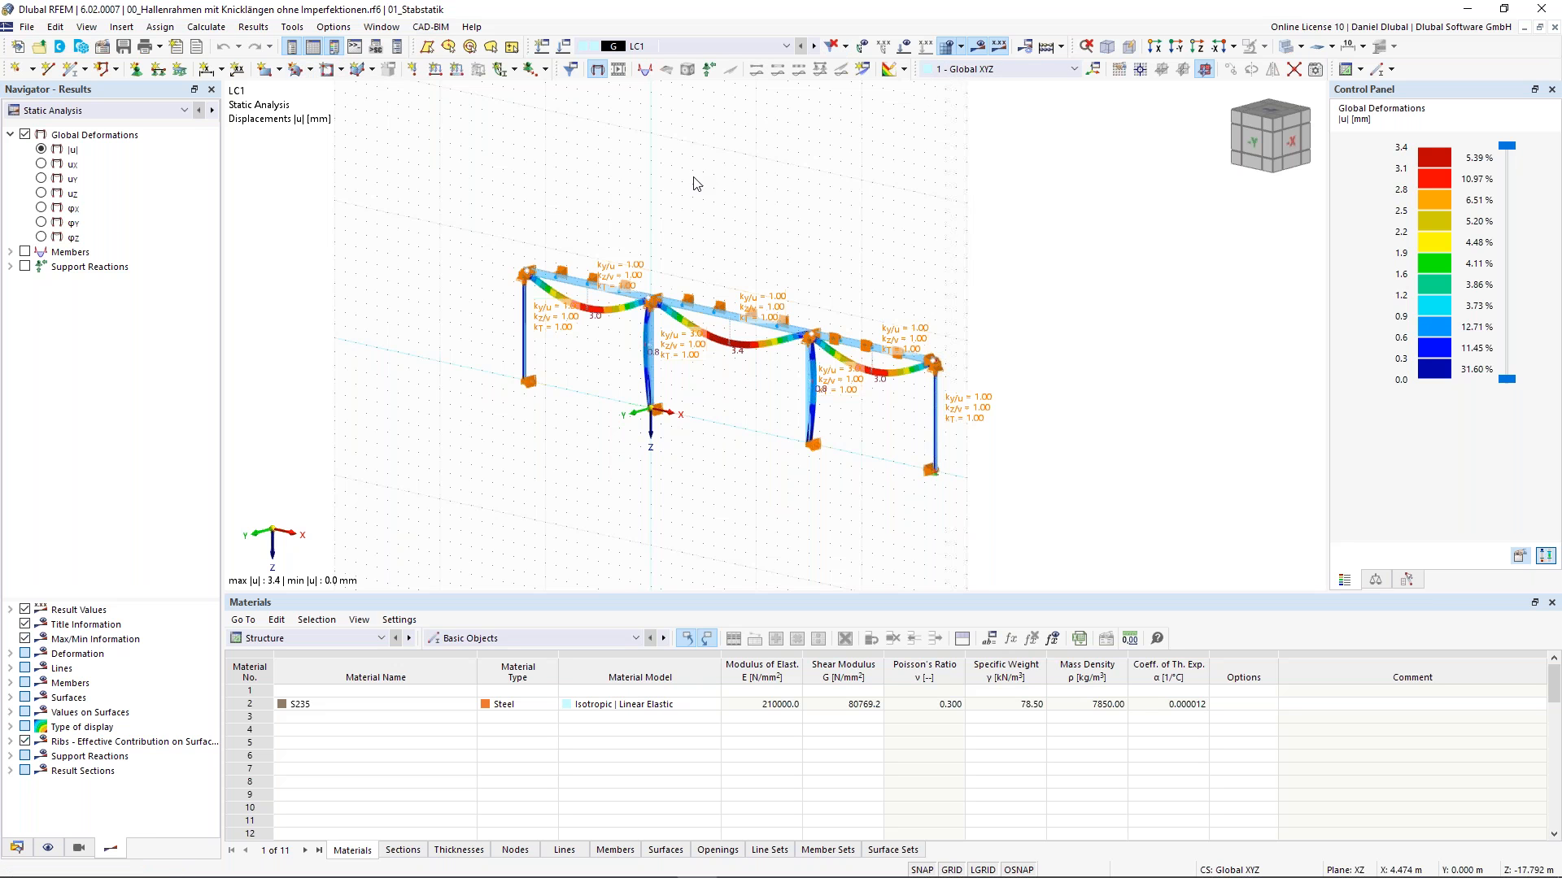
pyautogui.moveTo(703, 179); pyautogui.dragTo(715, 166, button='middle')
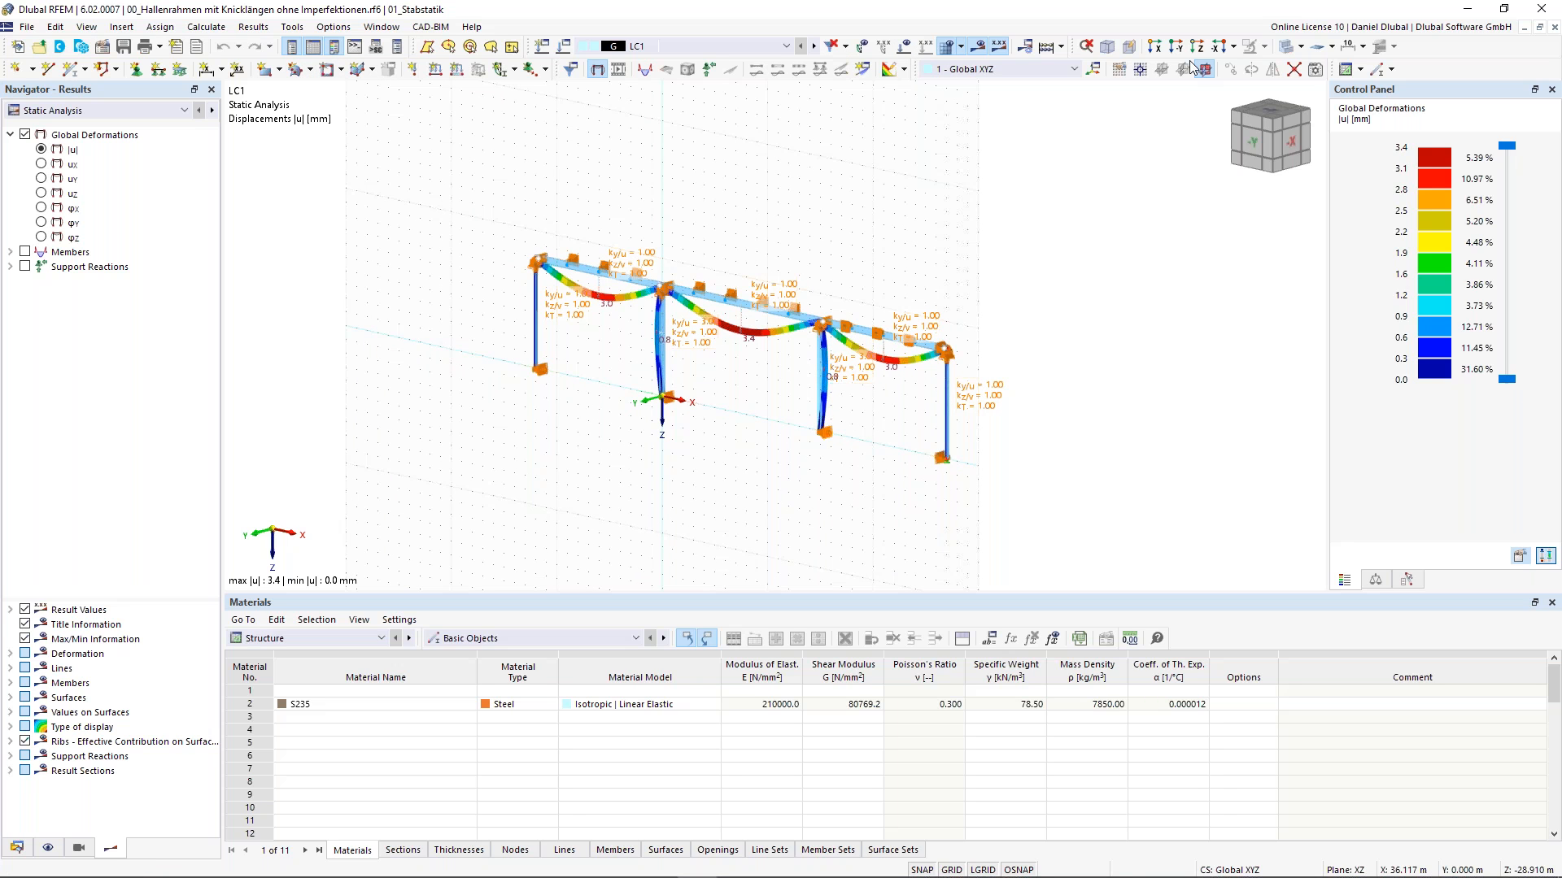
# - Switch the navigator to its Data view and inspect the context menus of Materials, Special Objects and Intersections
pyautogui.click(16, 848)
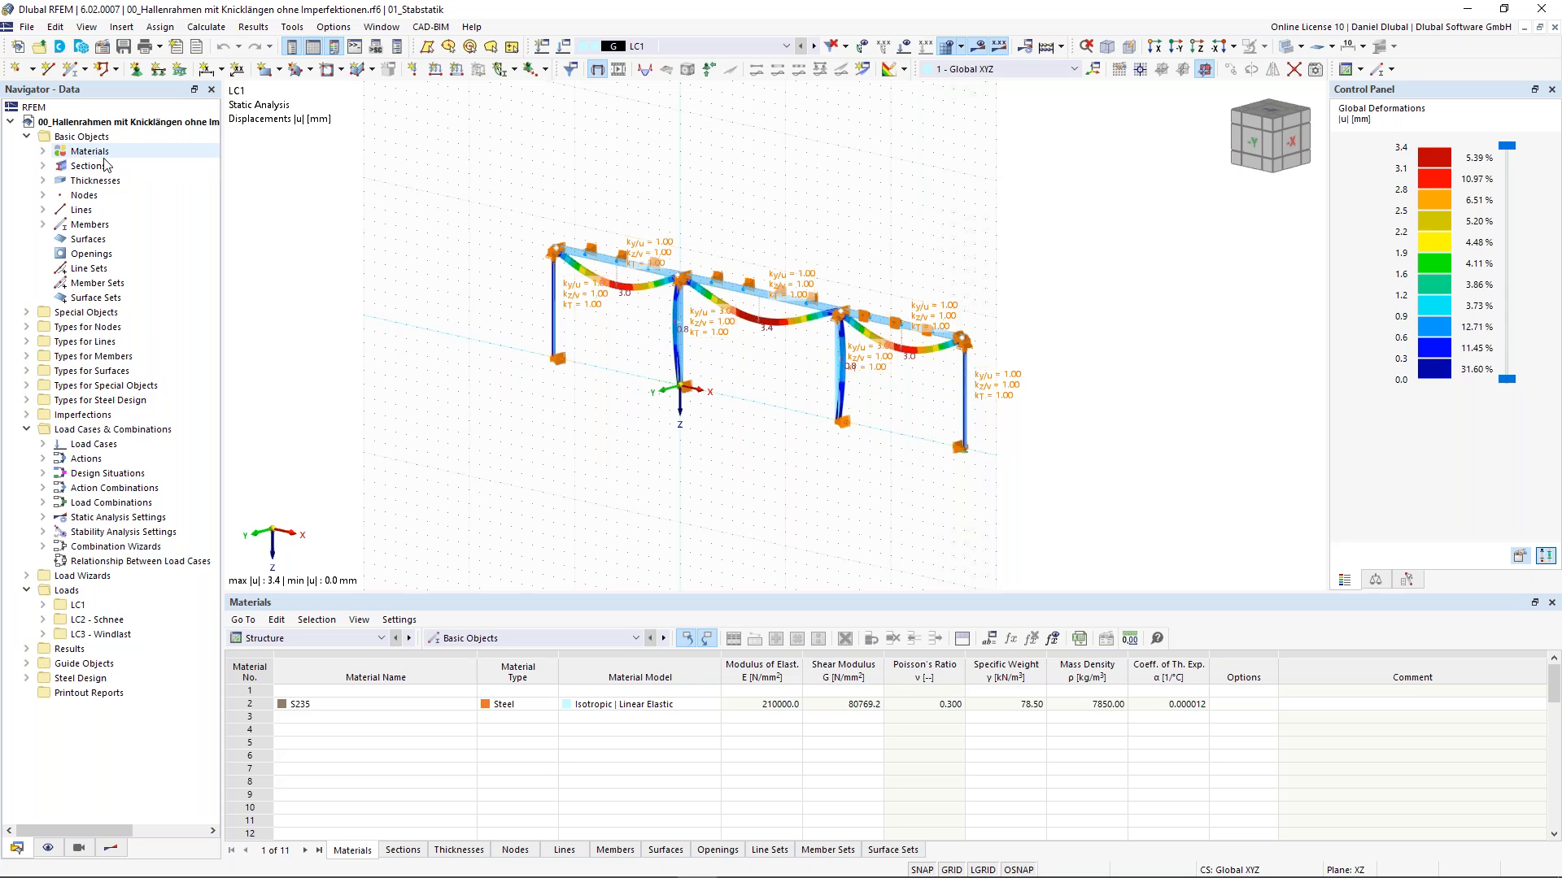
pyautogui.rightClick(100, 155)
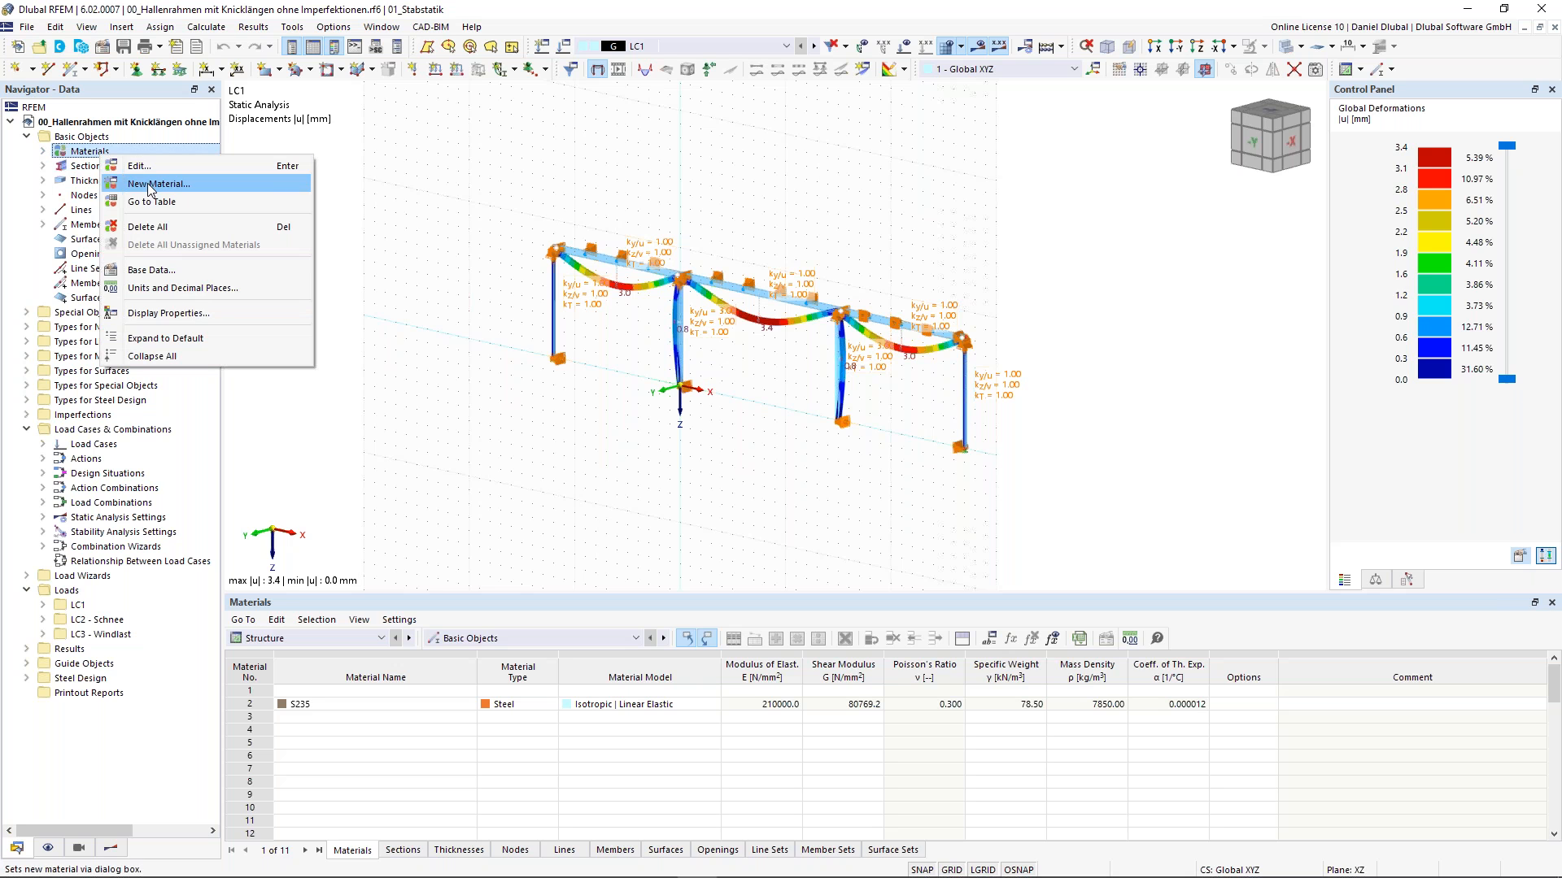
pyautogui.click(81, 314)
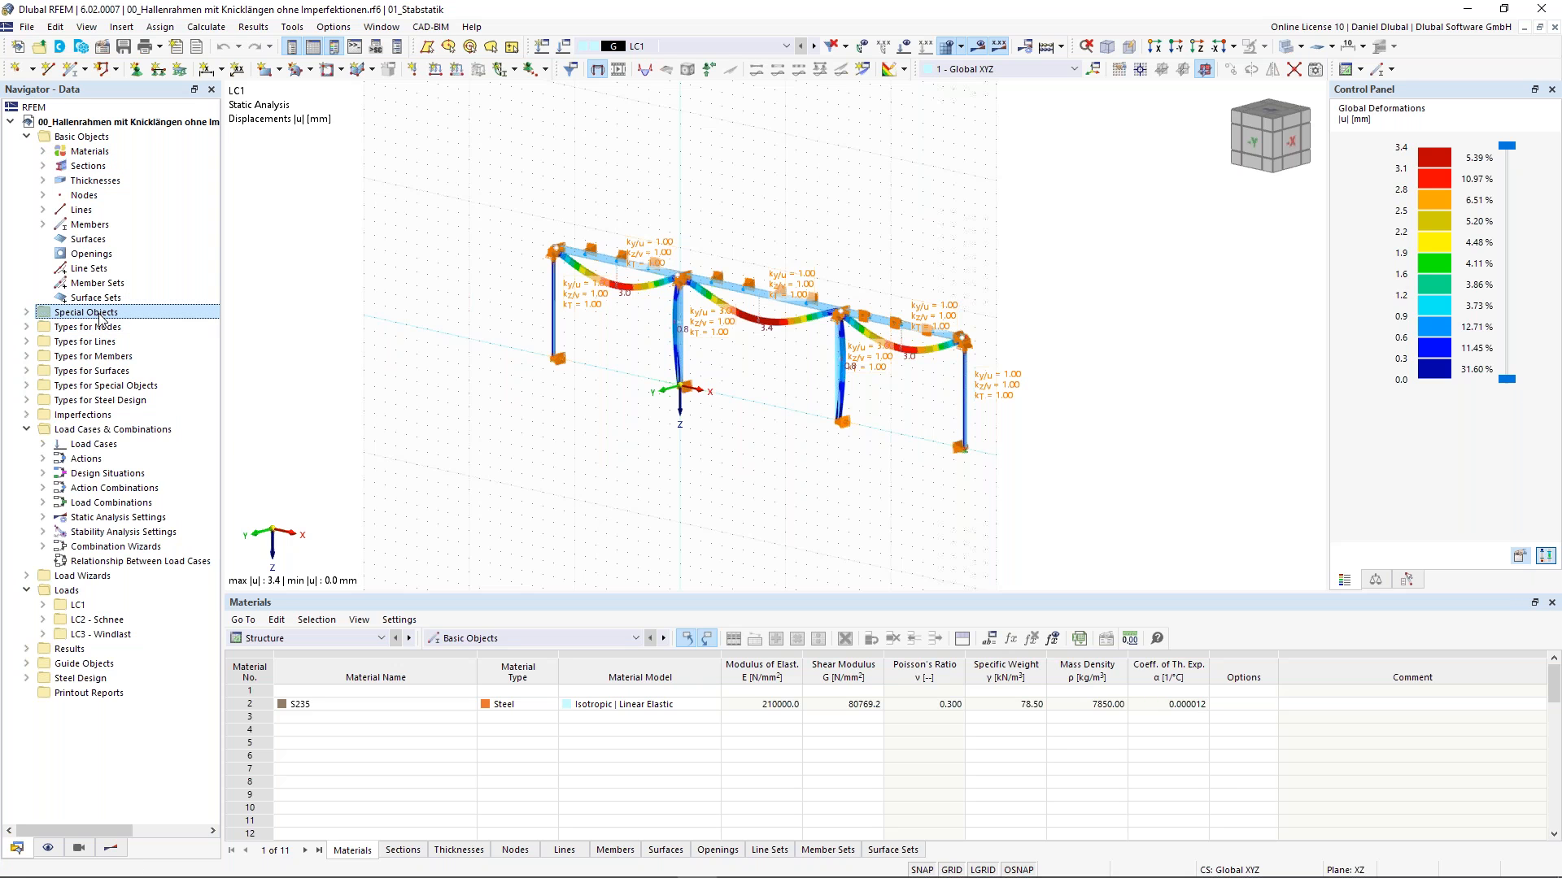
pyautogui.rightClick(99, 319)
pyautogui.click(31, 314)
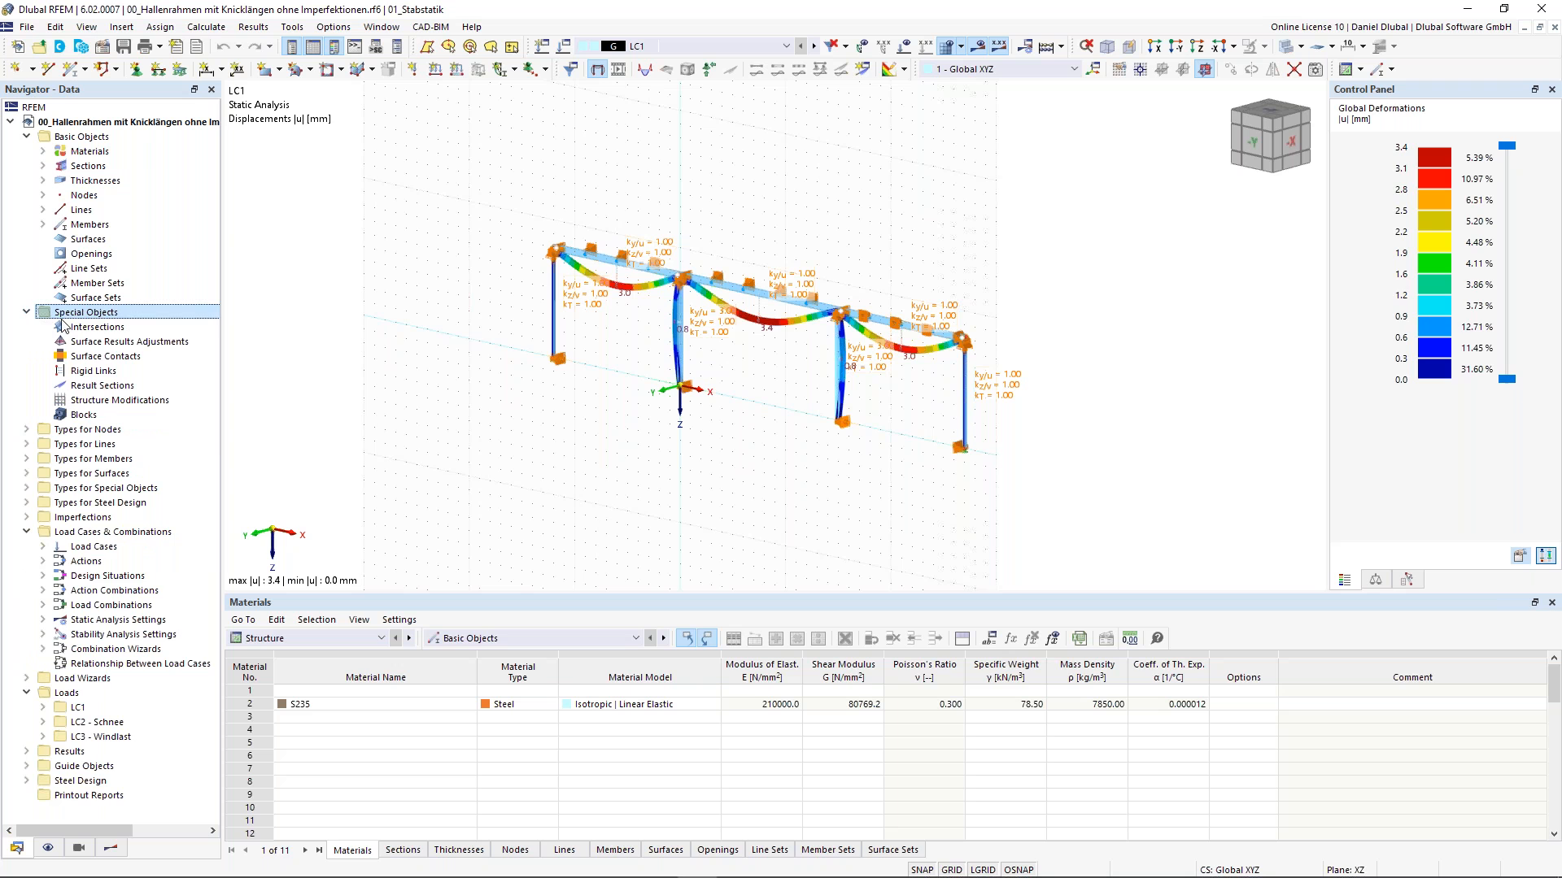
pyautogui.rightClick(73, 318)
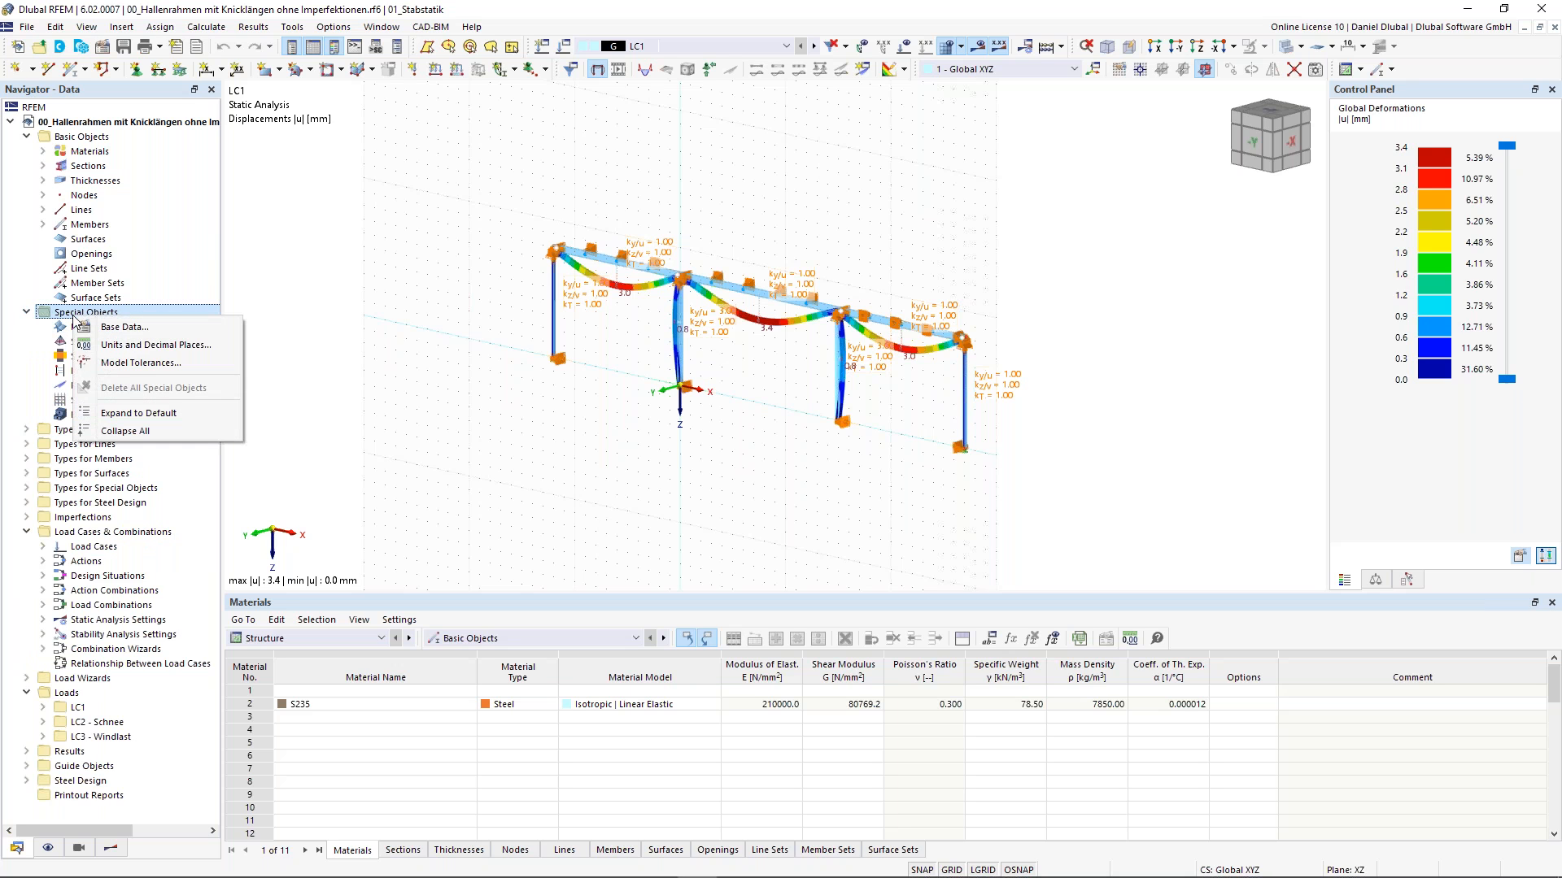
pyautogui.click(61, 329)
pyautogui.rightClick(88, 330)
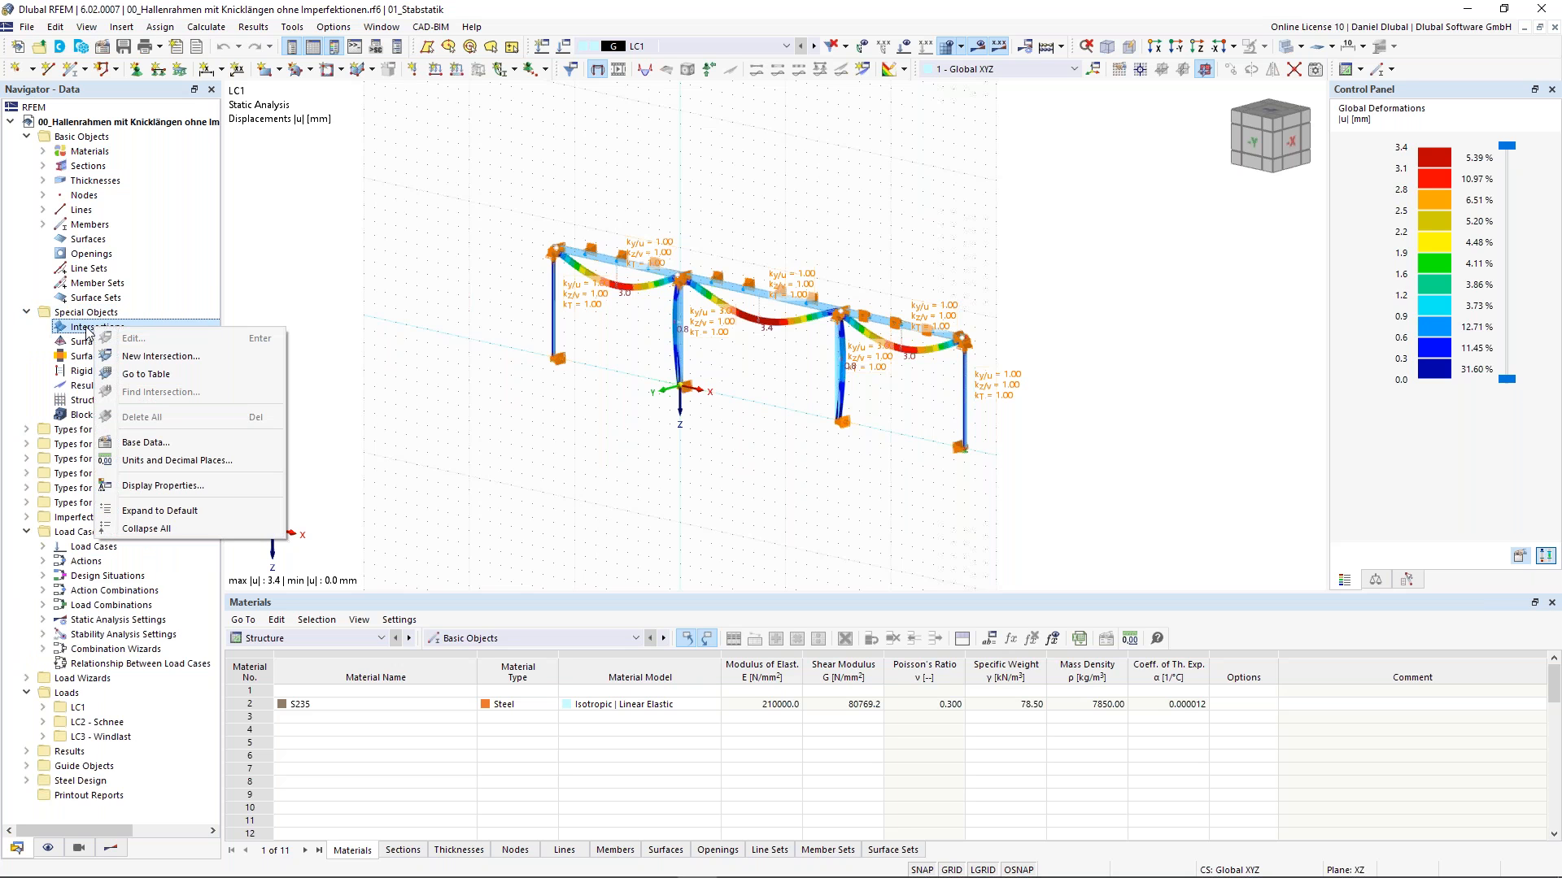
pyautogui.click(27, 314)
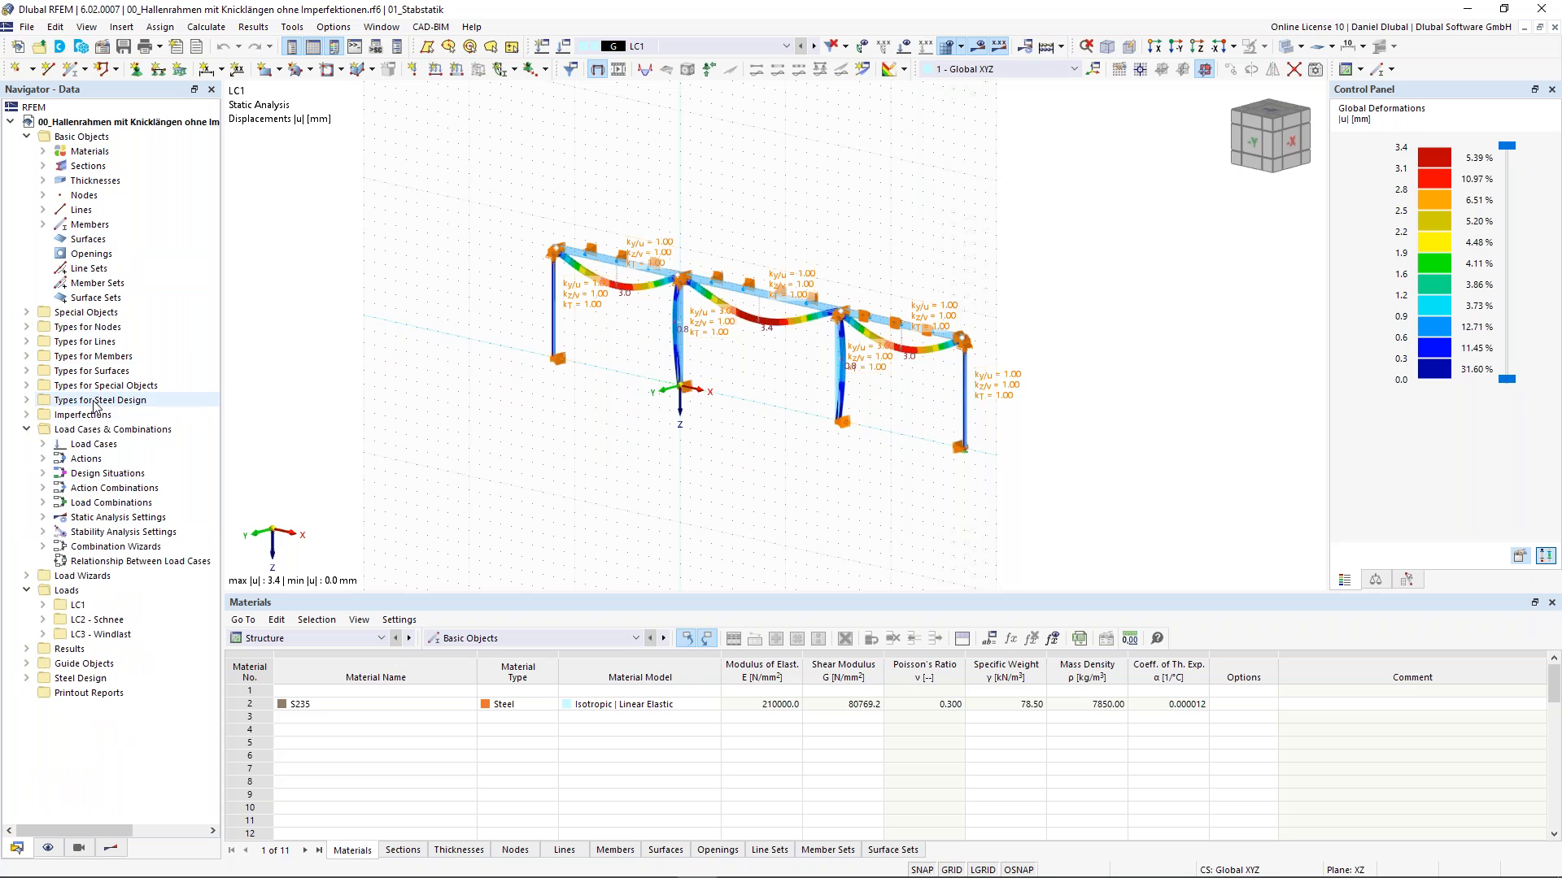
# - Collapse all items in the Data navigator
pyautogui.click(81, 268)
pyautogui.rightClick(77, 273)
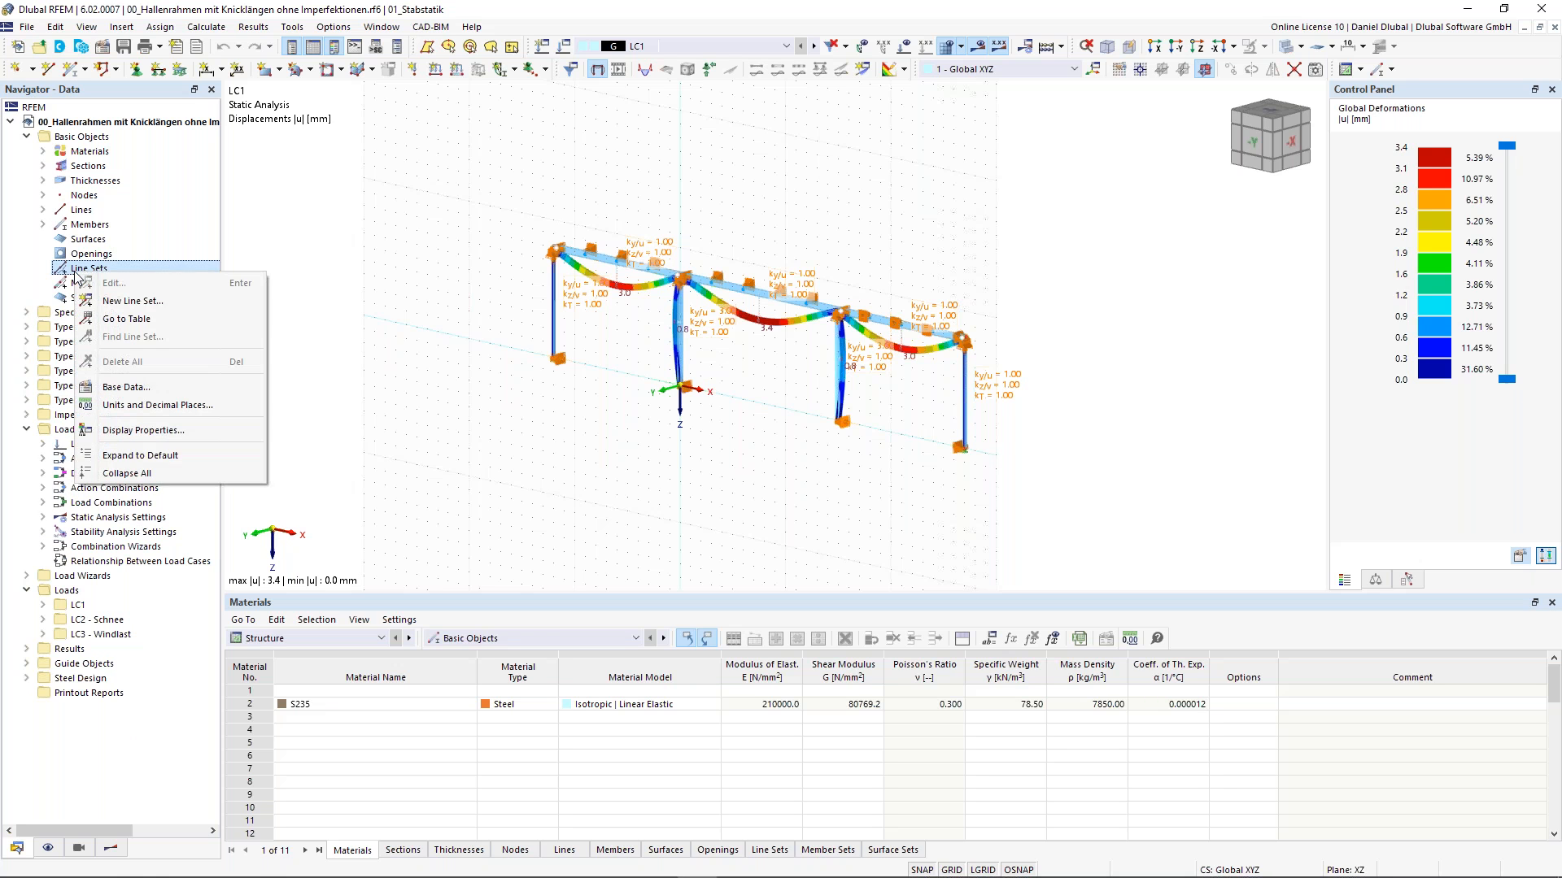
pyautogui.click(172, 472)
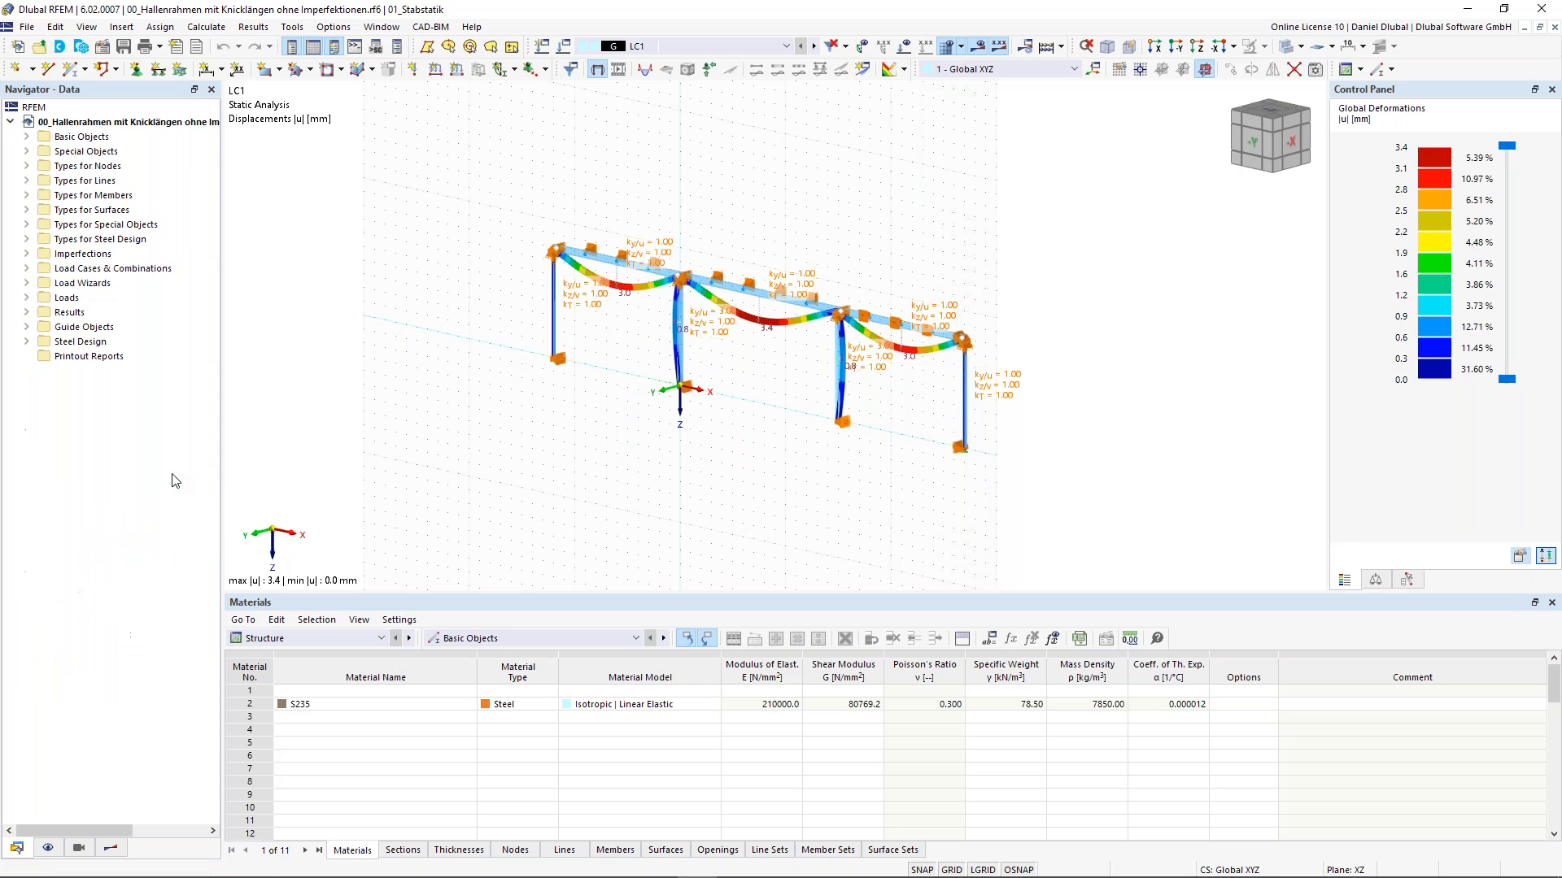
# - Expand the Basic Objects, Special Objects and Types for Nodes categories in the Data navigator to browse their entries
pyautogui.click(26, 137)
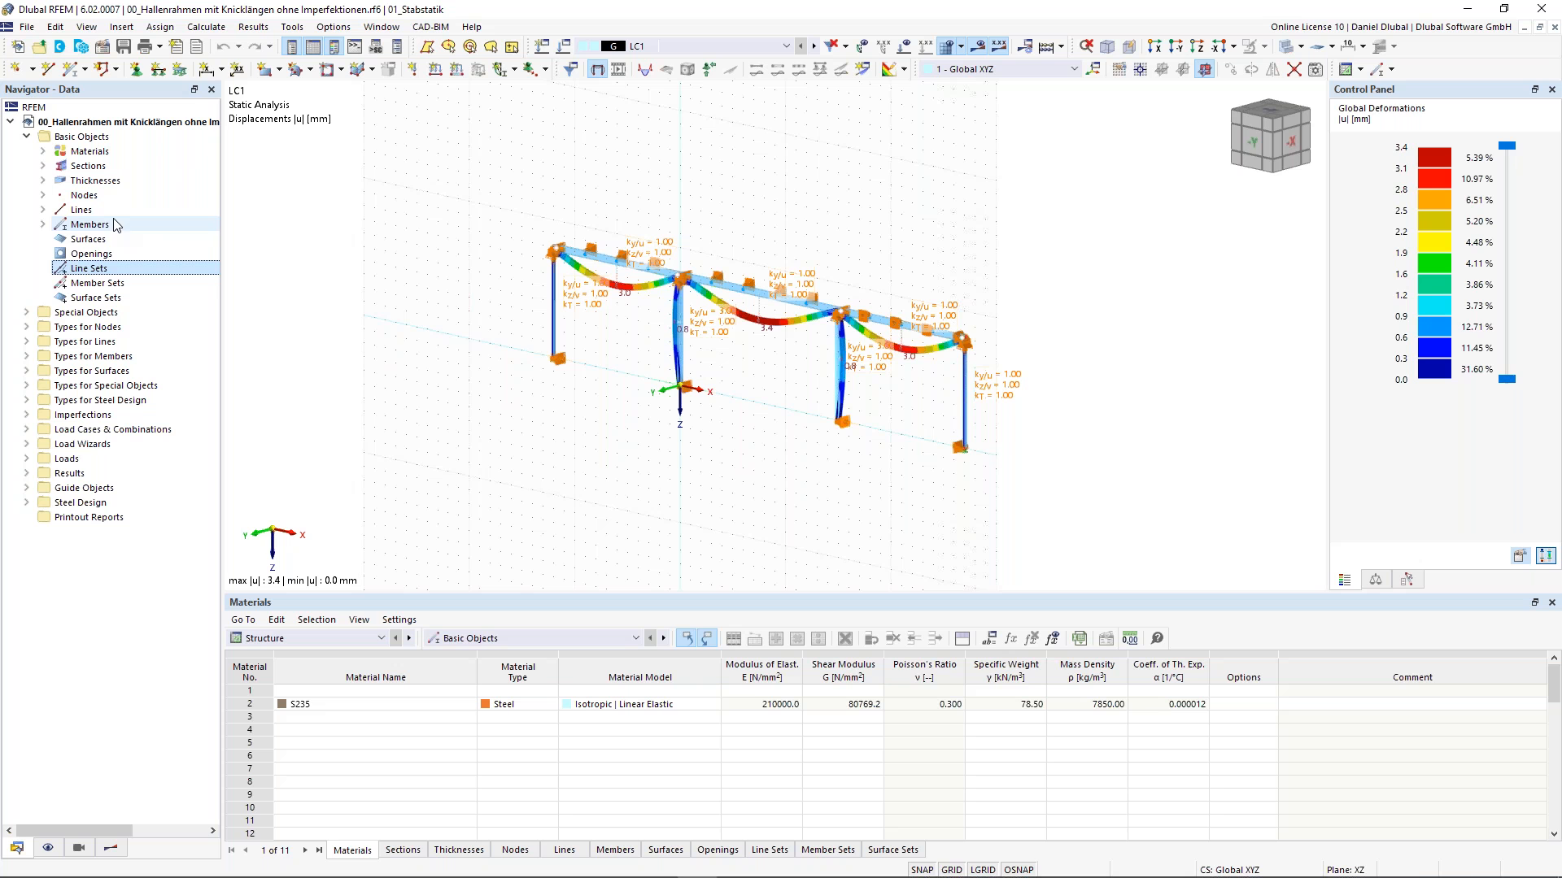
pyautogui.scroll(1, 537, 351)
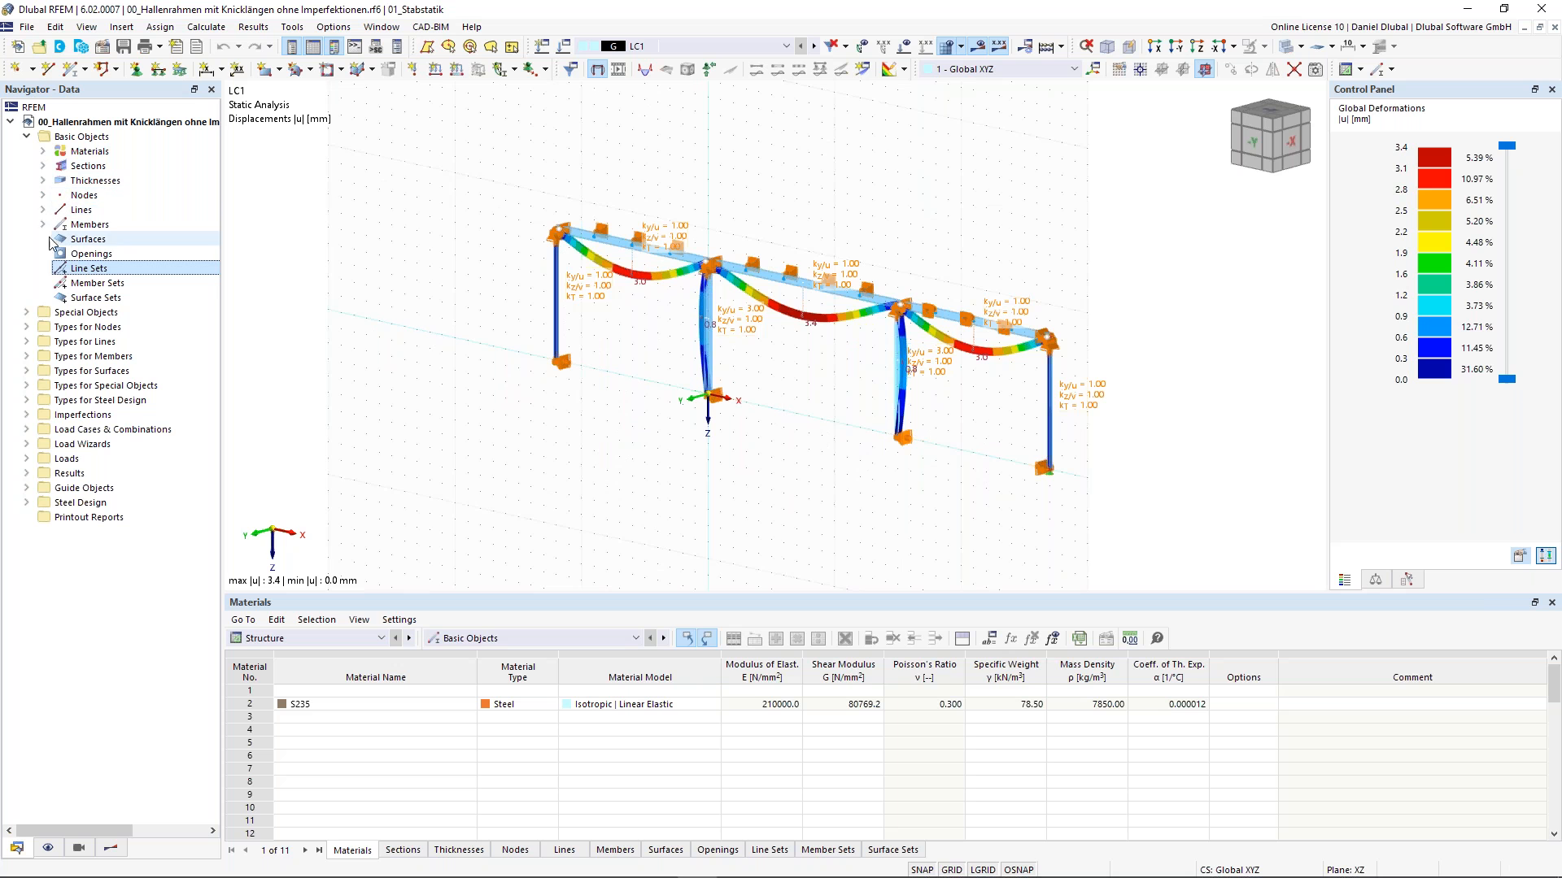
pyautogui.click(27, 312)
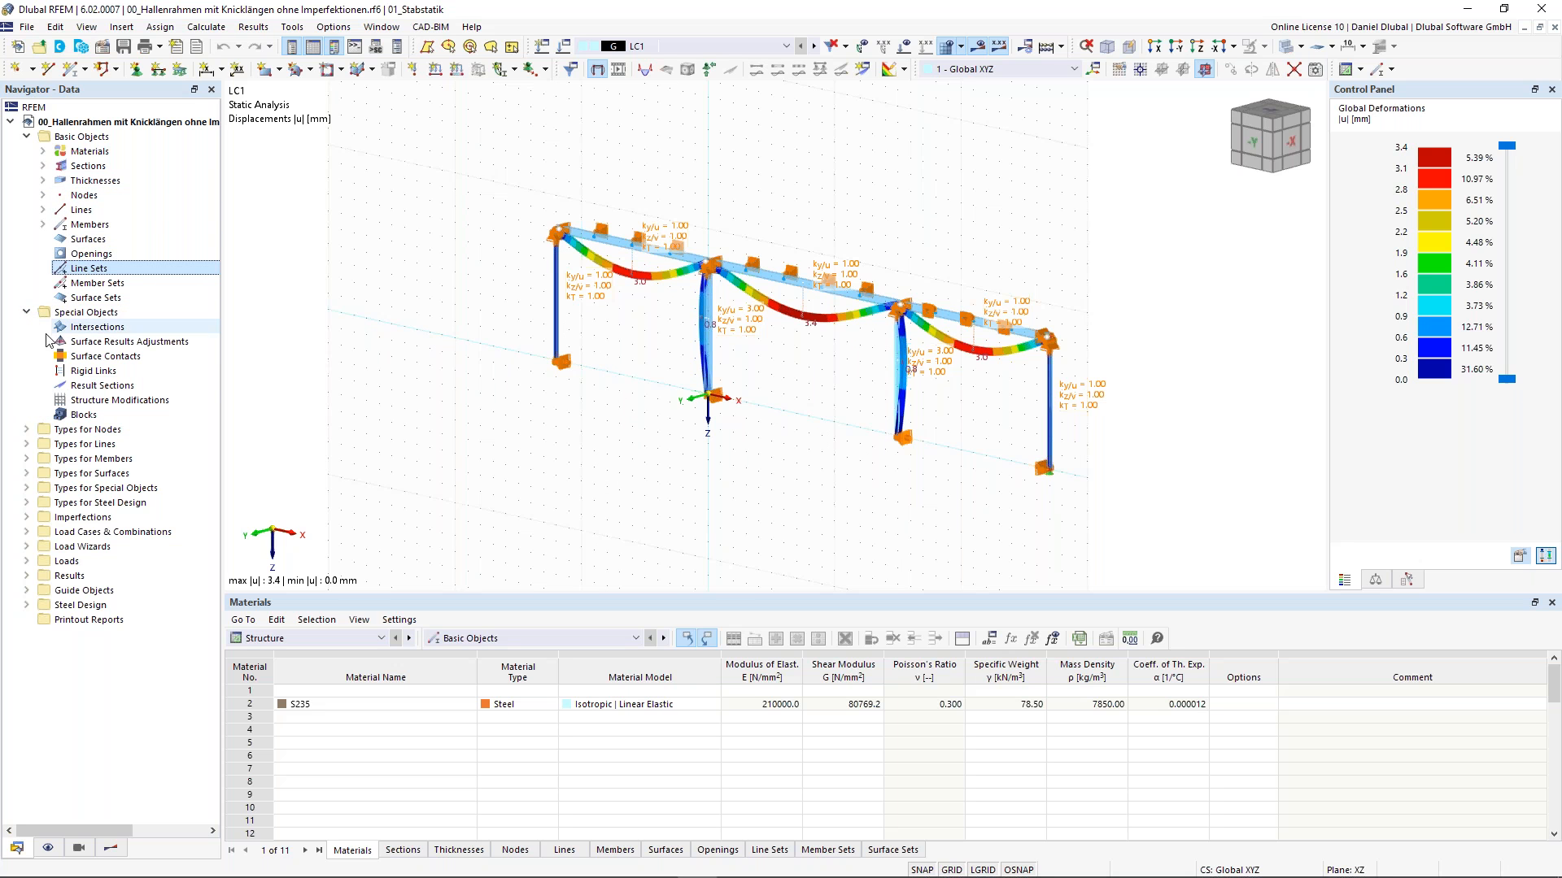
pyautogui.doubleClick(90, 317)
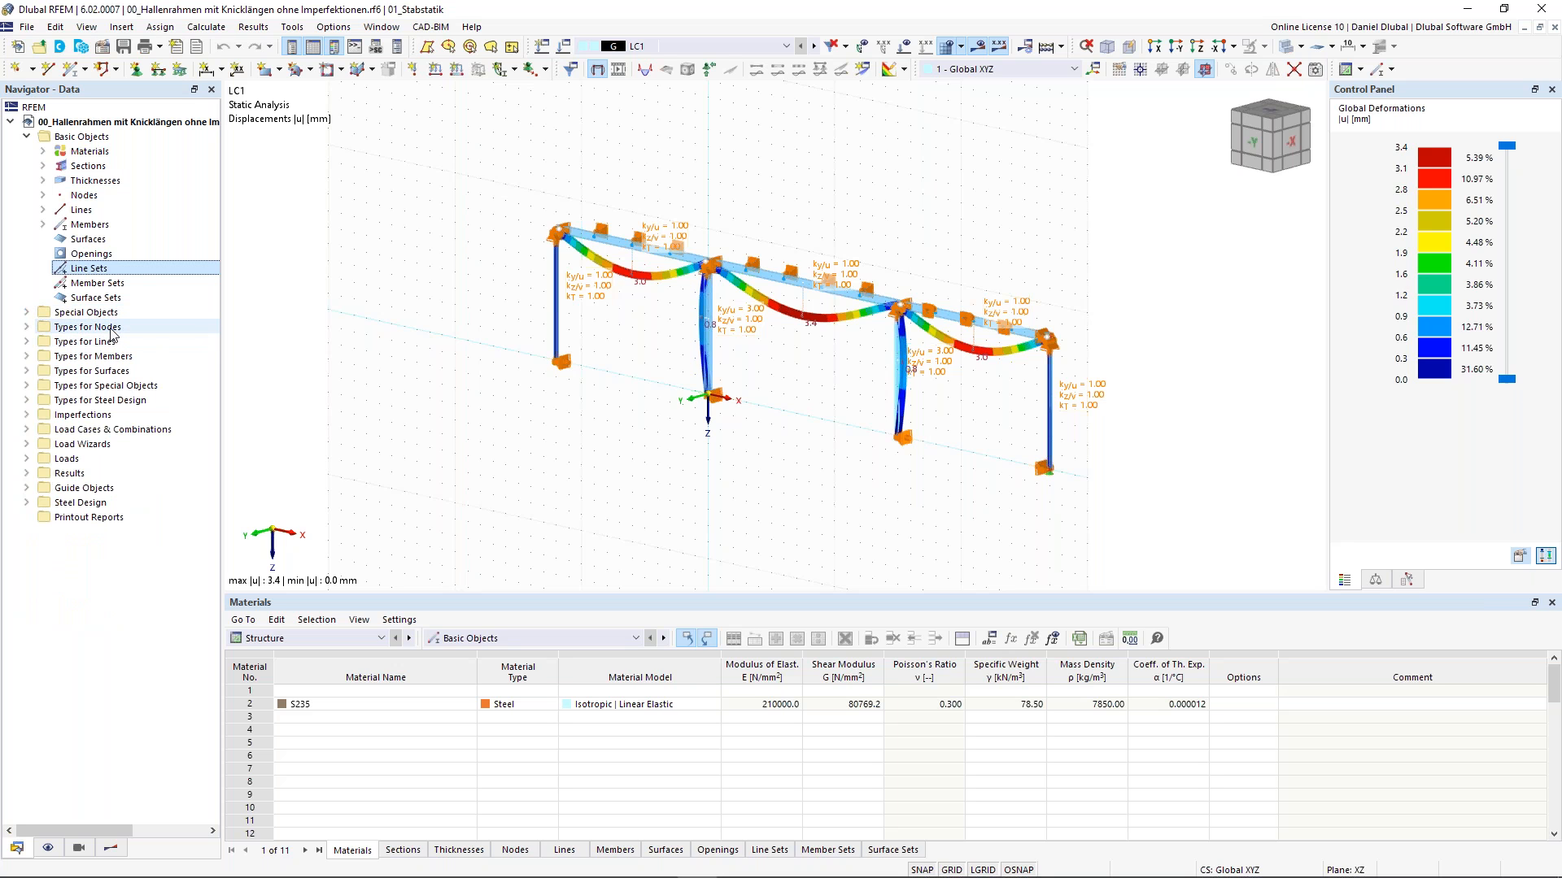
pyautogui.click(28, 327)
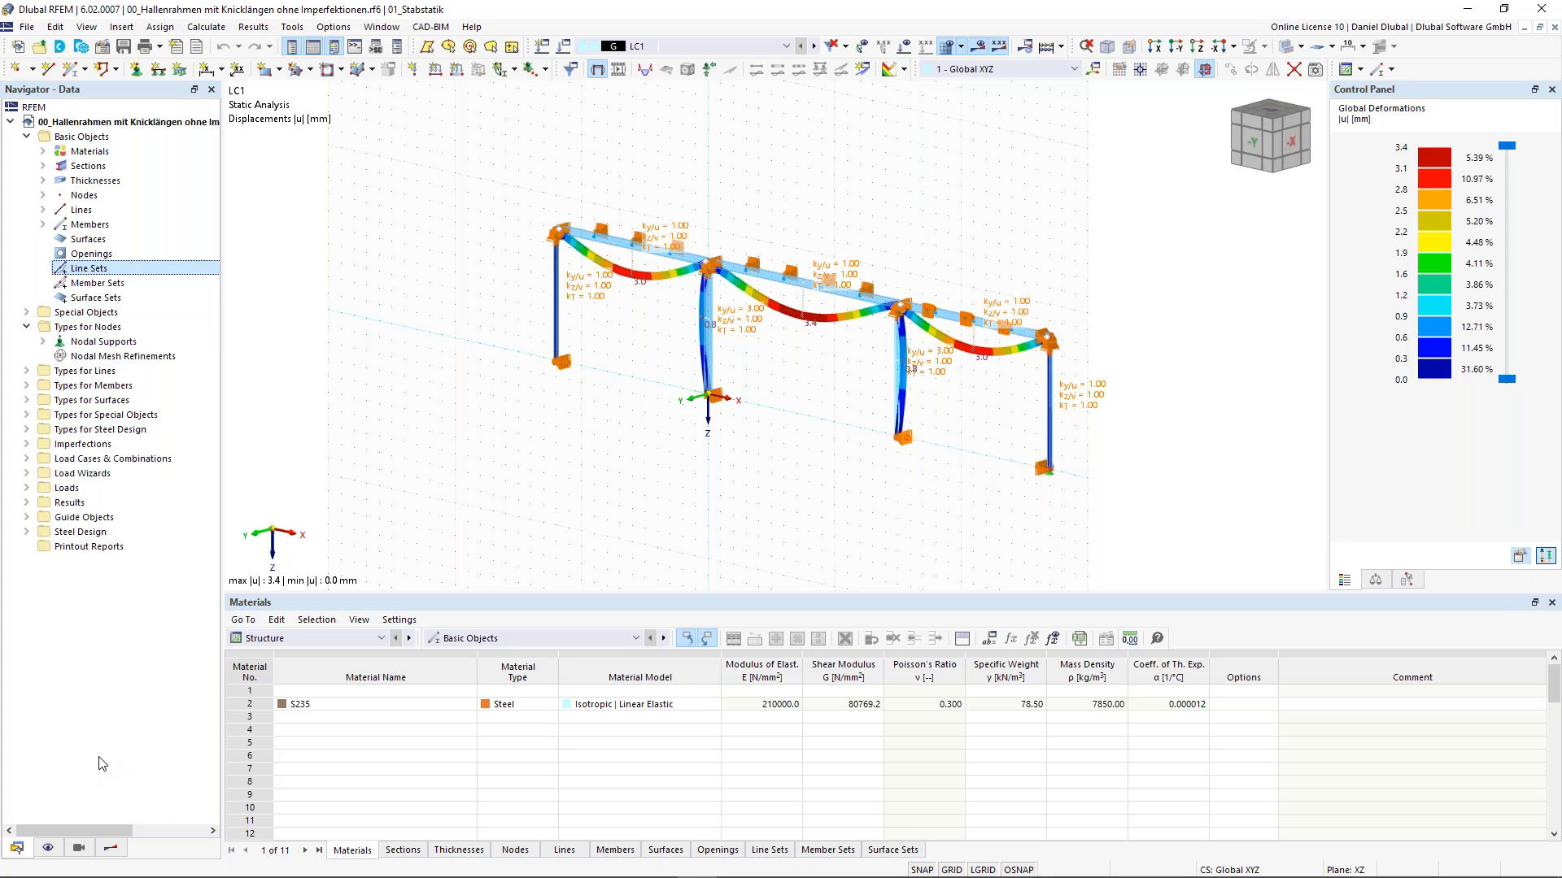
# - Switch the navigator to its Display view and toggle the Results display off and back on
pyautogui.click(48, 851)
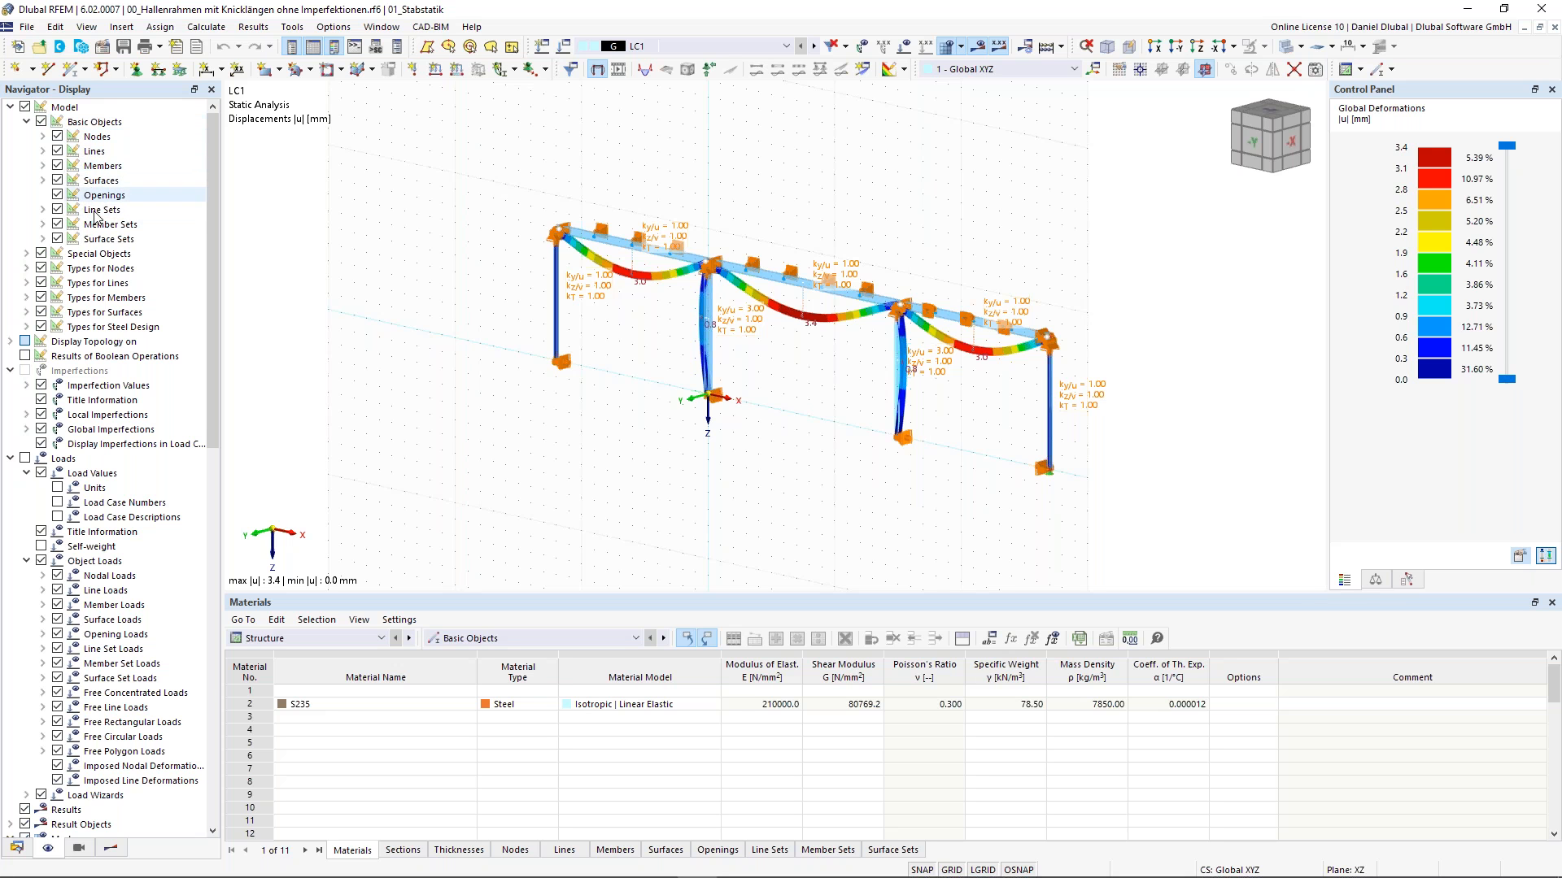
pyautogui.scroll(-6, 95, 508)
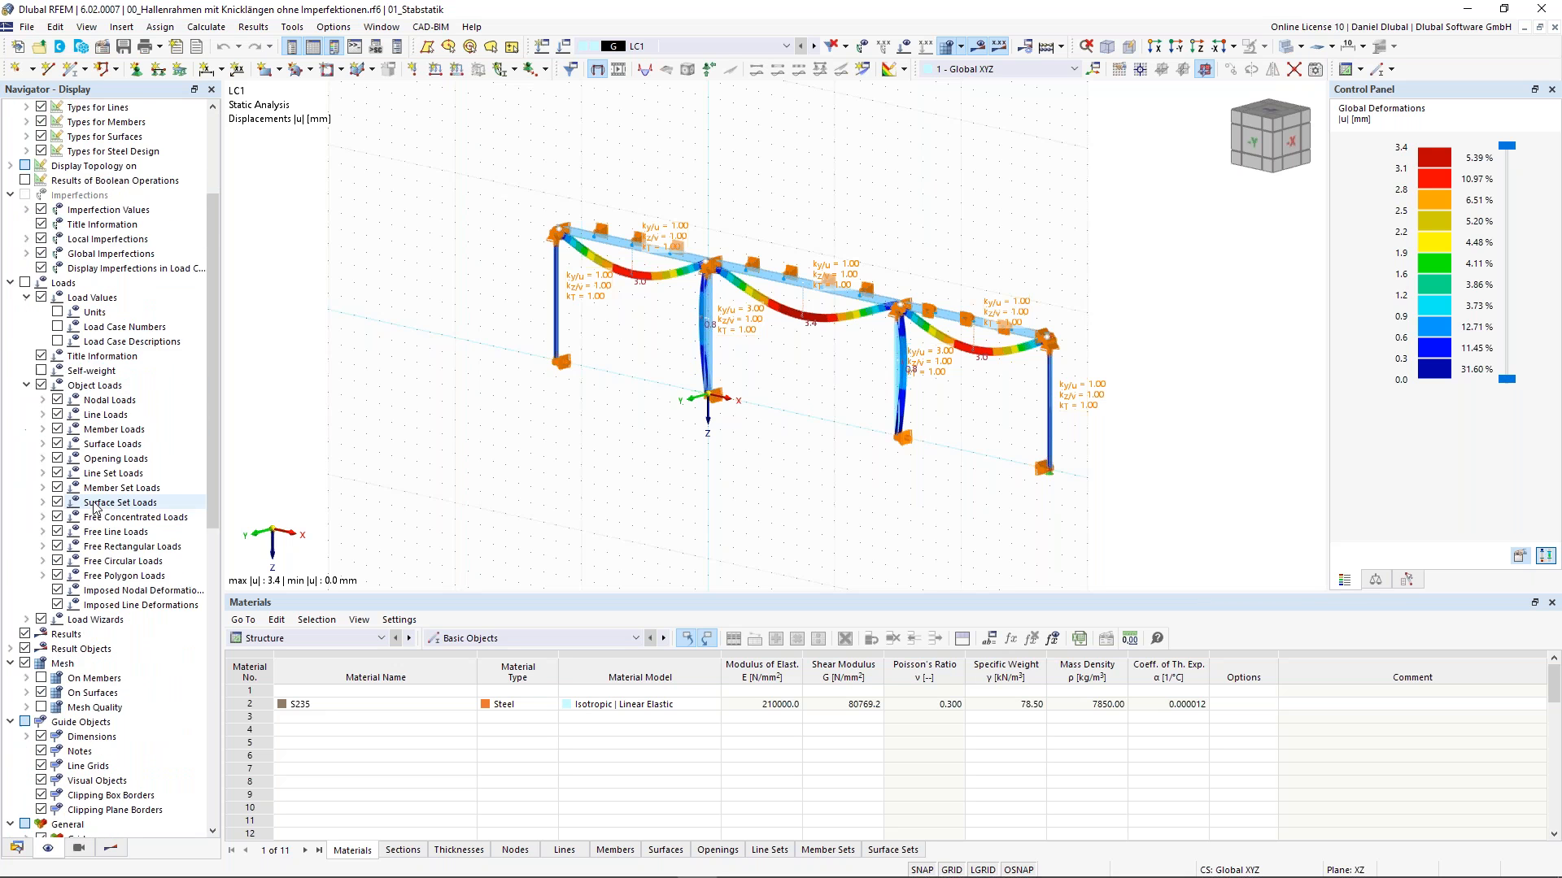
pyautogui.moveTo(553, 156); pyautogui.dragTo(499, 183, button='middle')
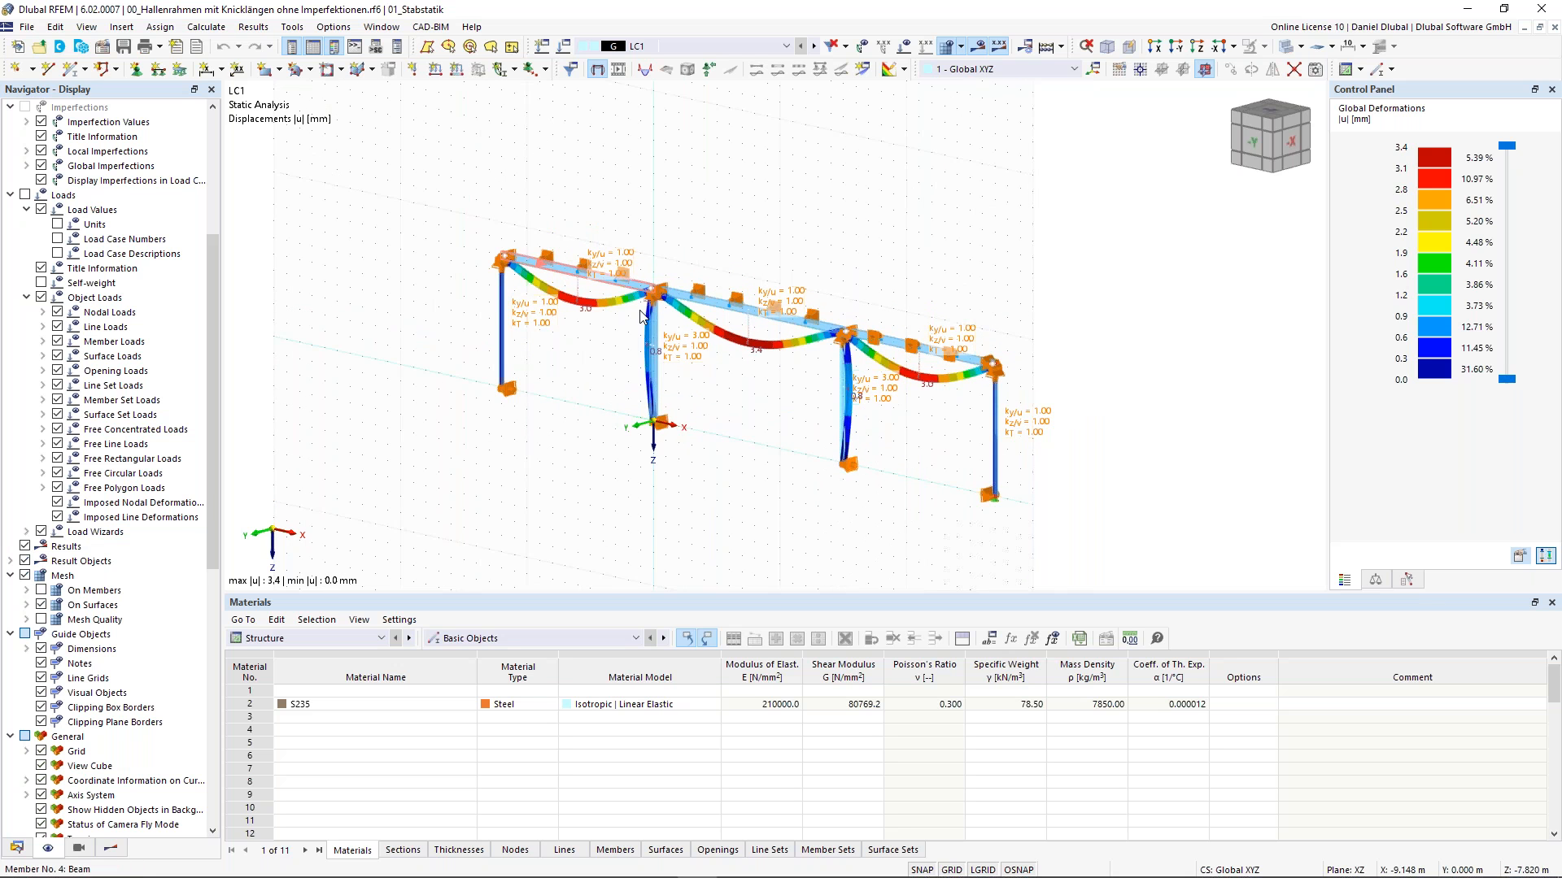
pyautogui.keyDown('ctrl'); pyautogui.moveTo(726, 209); pyautogui.dragTo(744, 196, button='middle'); pyautogui.keyUp('ctrl')
pyautogui.scroll(2, 582, 268)
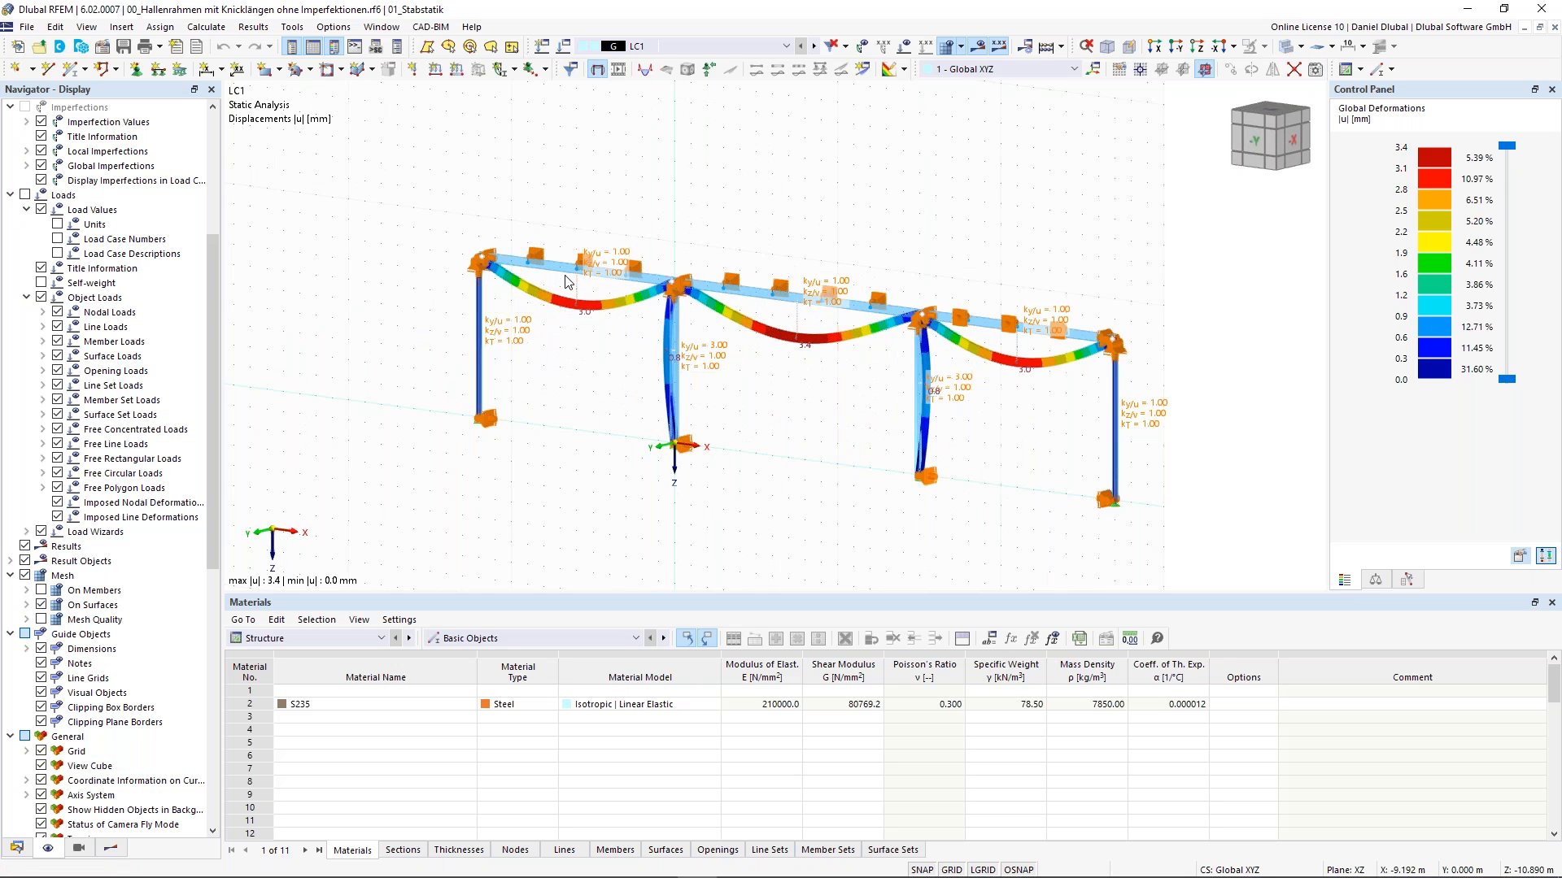
pyautogui.click(24, 547)
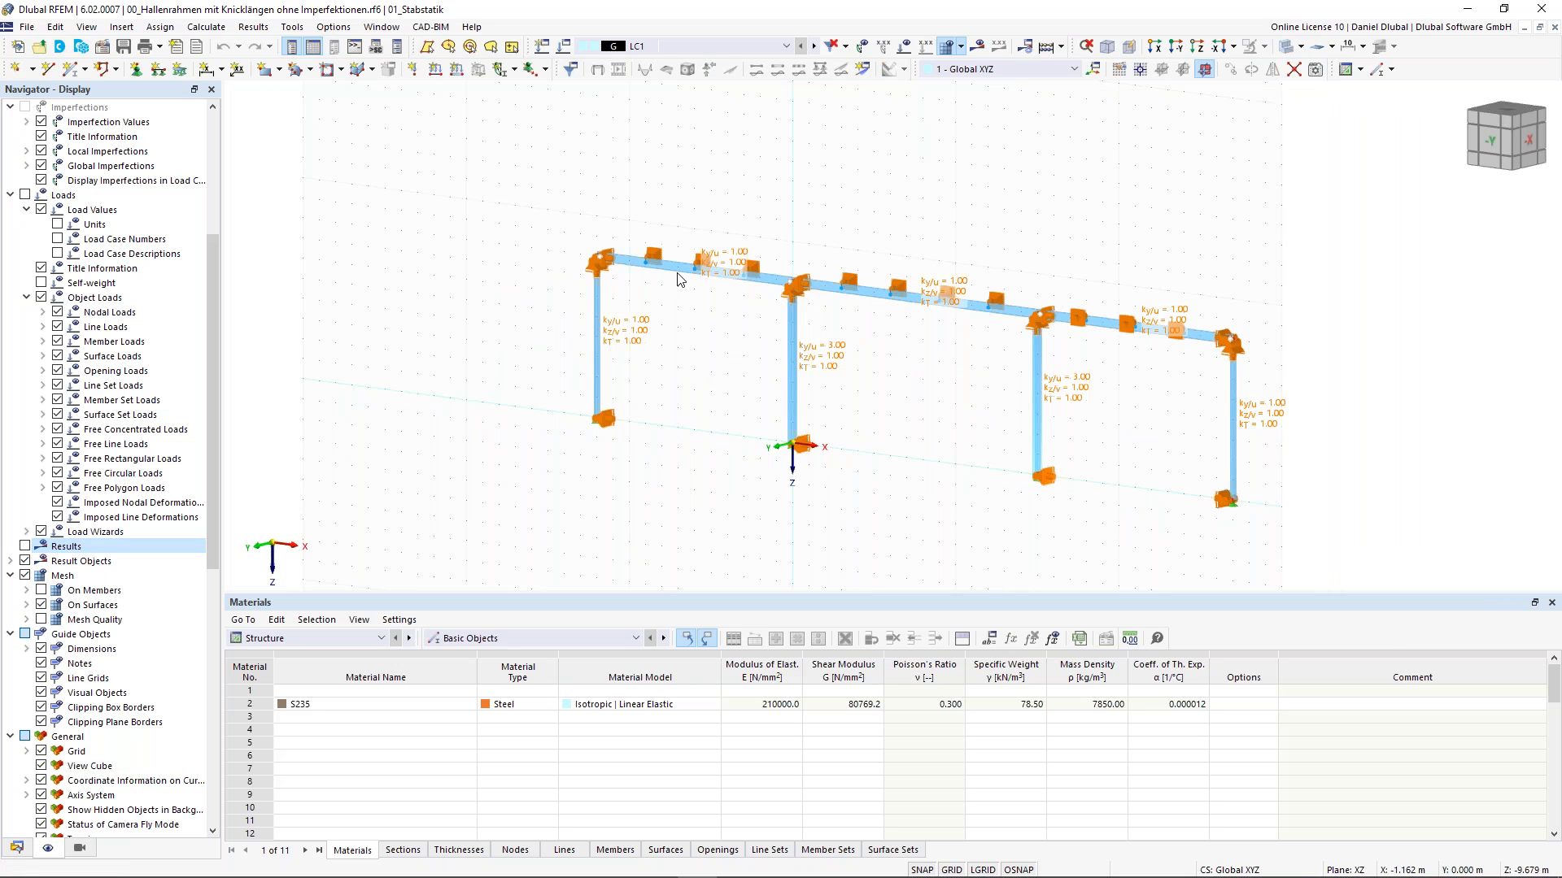
pyautogui.click(25, 547)
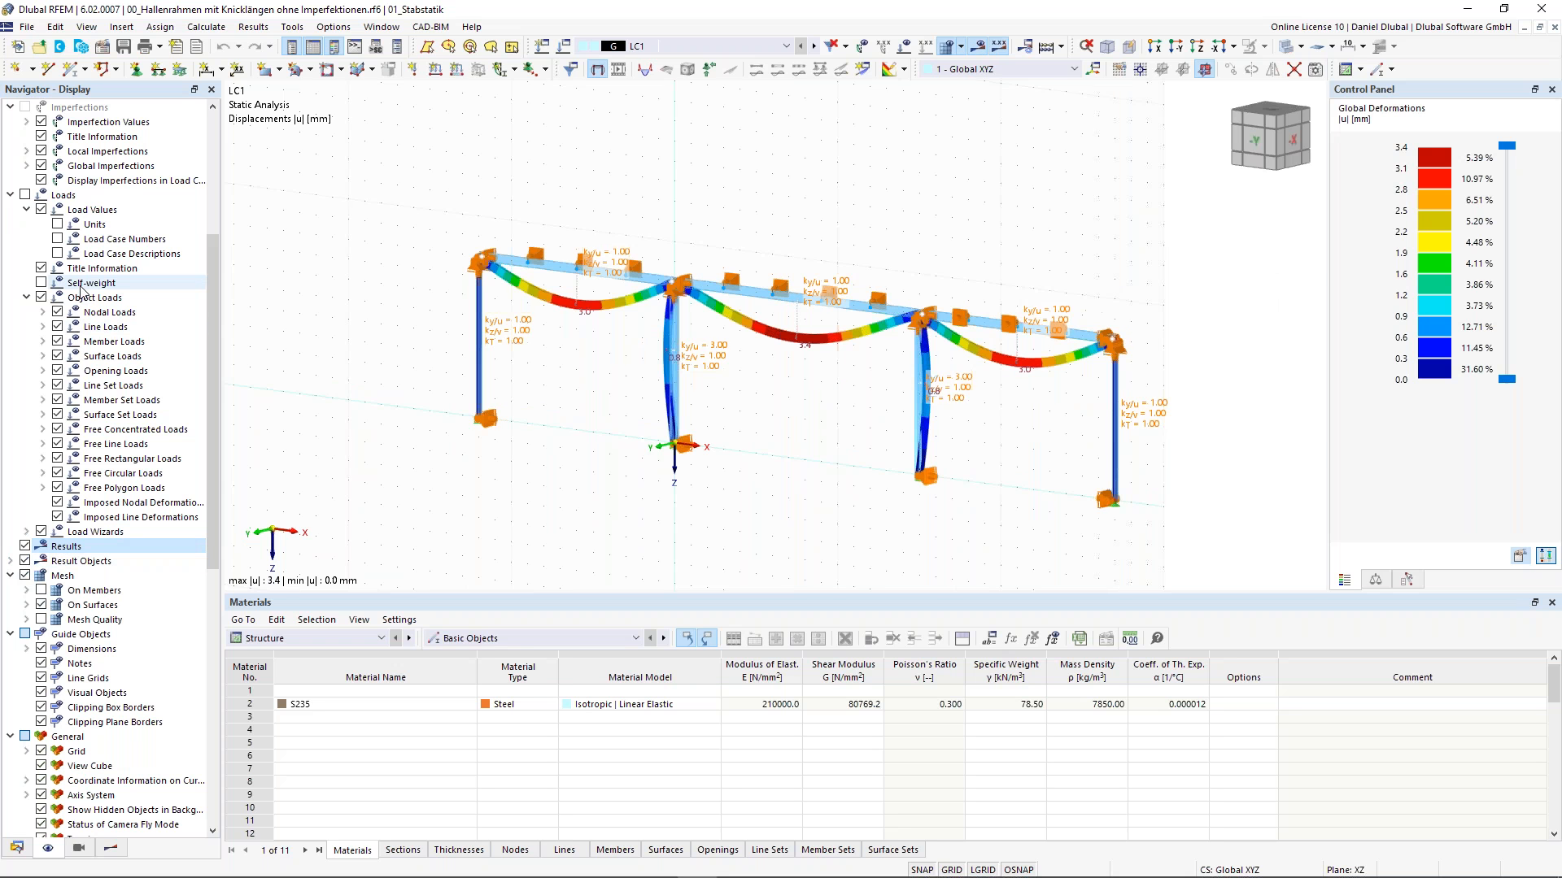
# - Toggle the Numbering display on and off again in the Display navigator
pyautogui.scroll(-1, 93, 481)
pyautogui.scroll(-6, 92, 482)
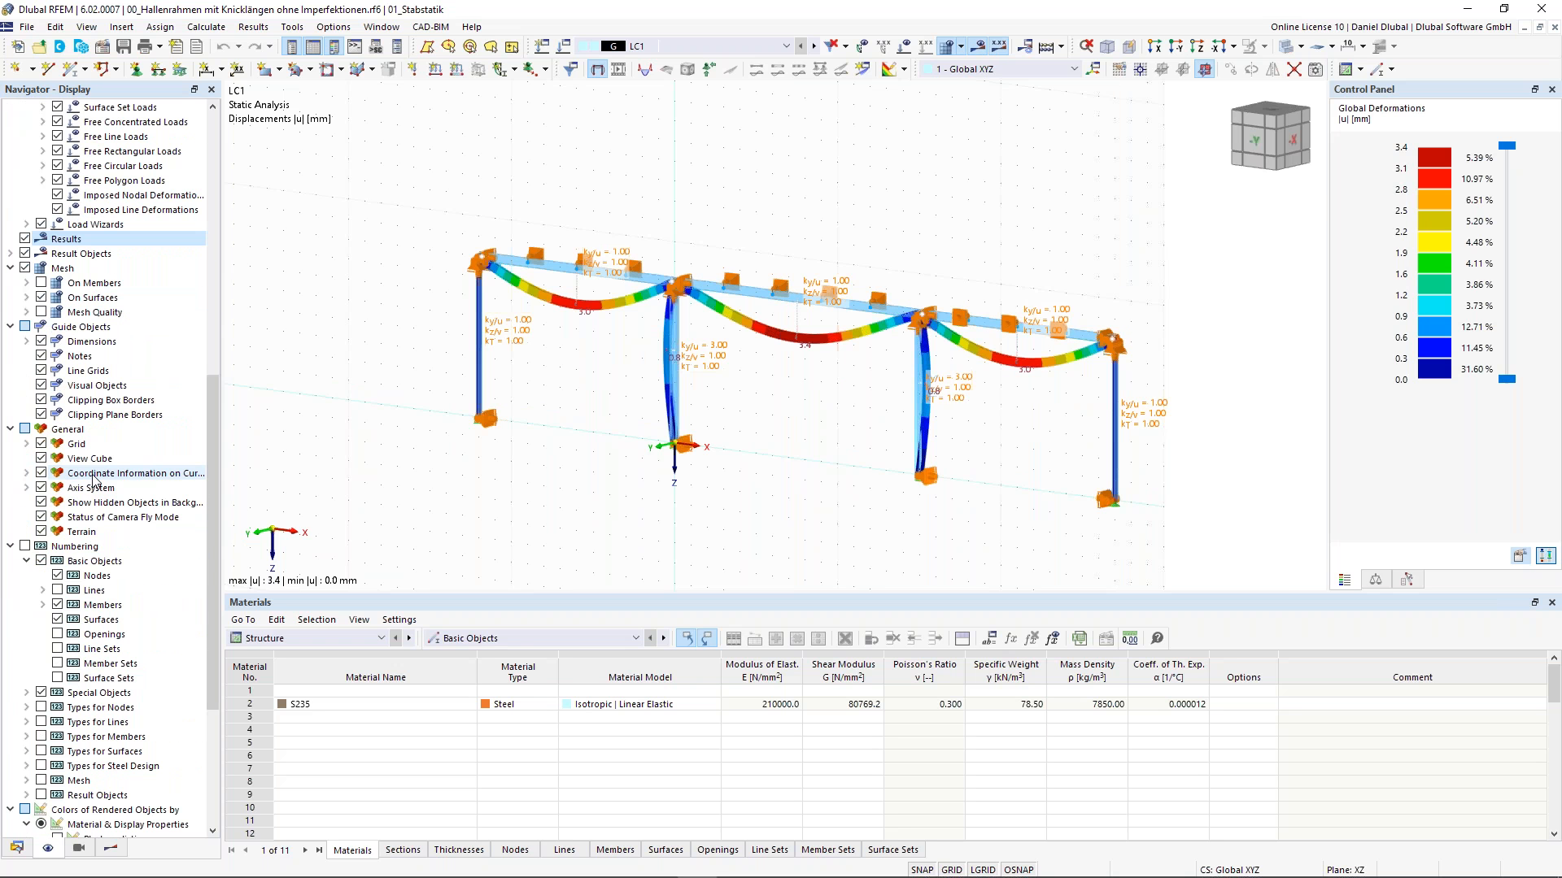
pyautogui.click(24, 547)
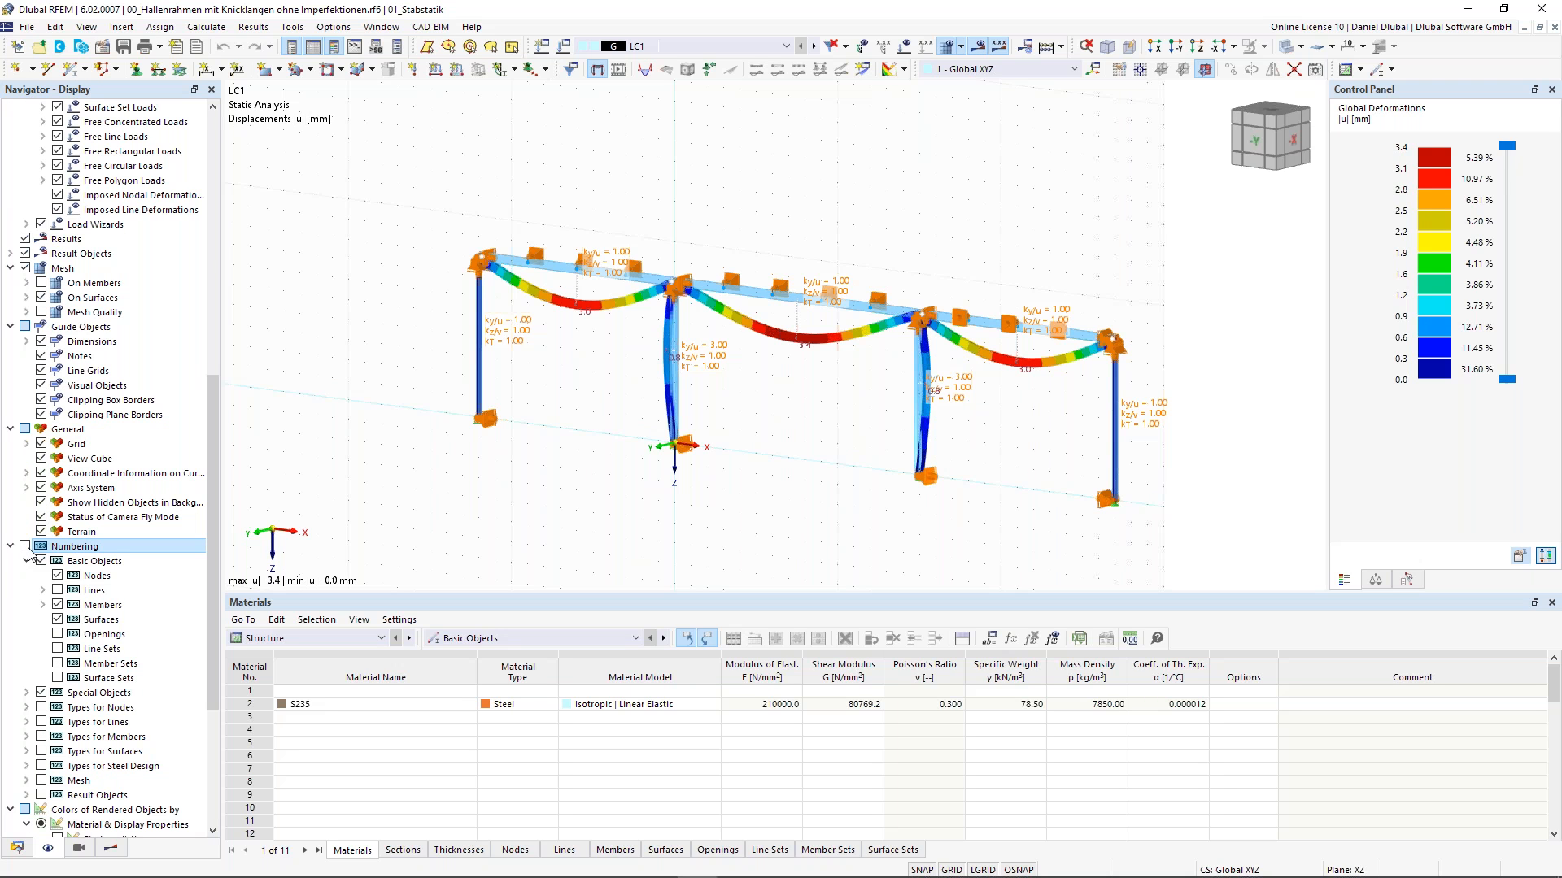
pyautogui.click(25, 546)
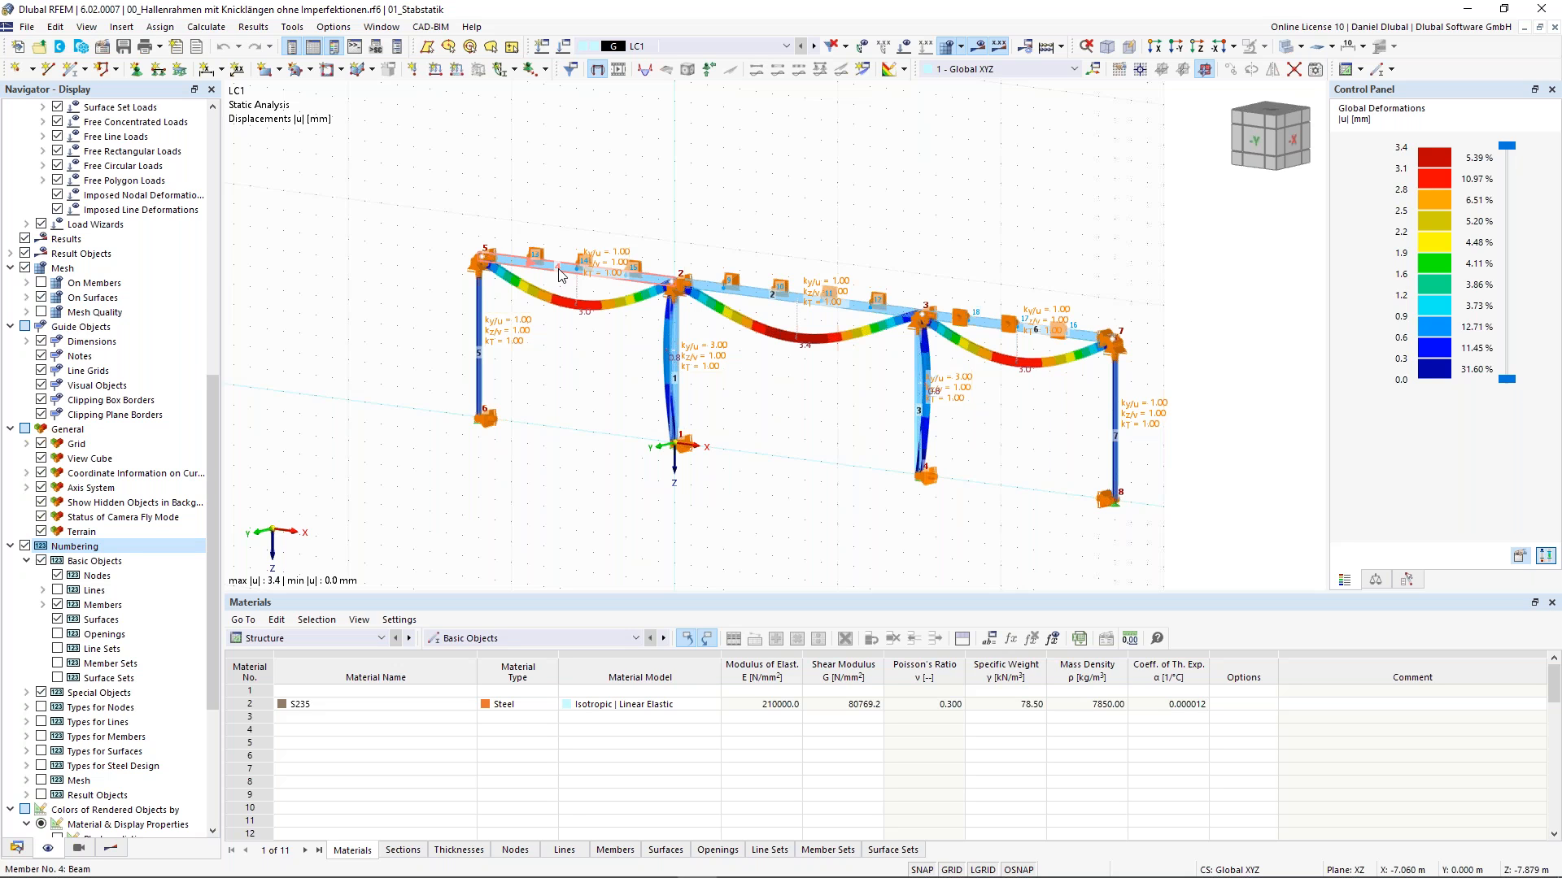
pyautogui.click(25, 546)
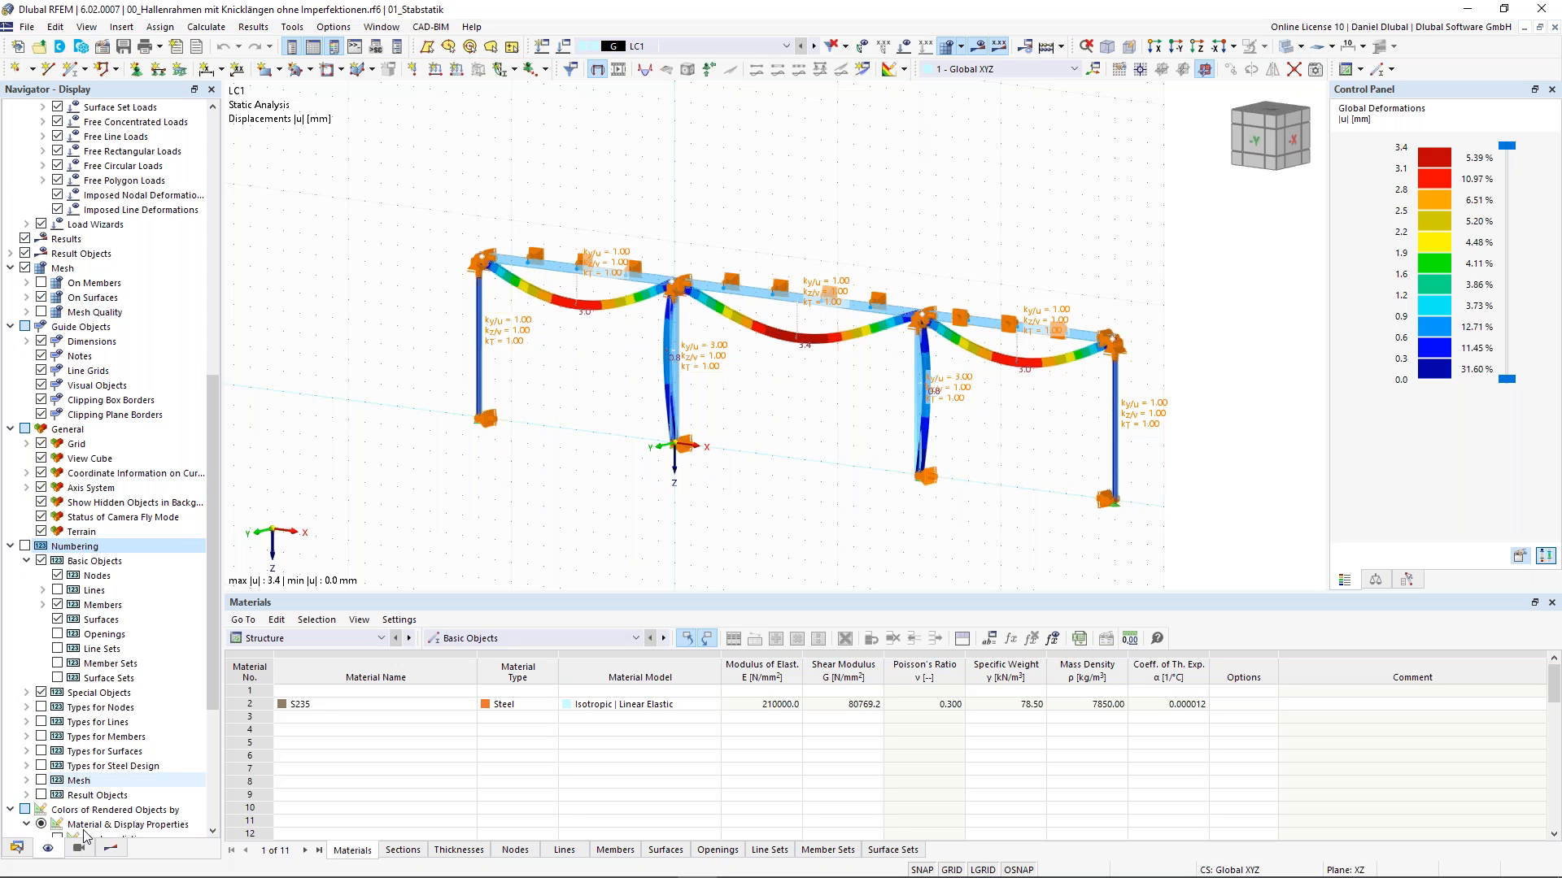
# - Switch the navigator to Views and apply the saved view -Y-Ansicht: Ergebnisse
pyautogui.click(79, 847)
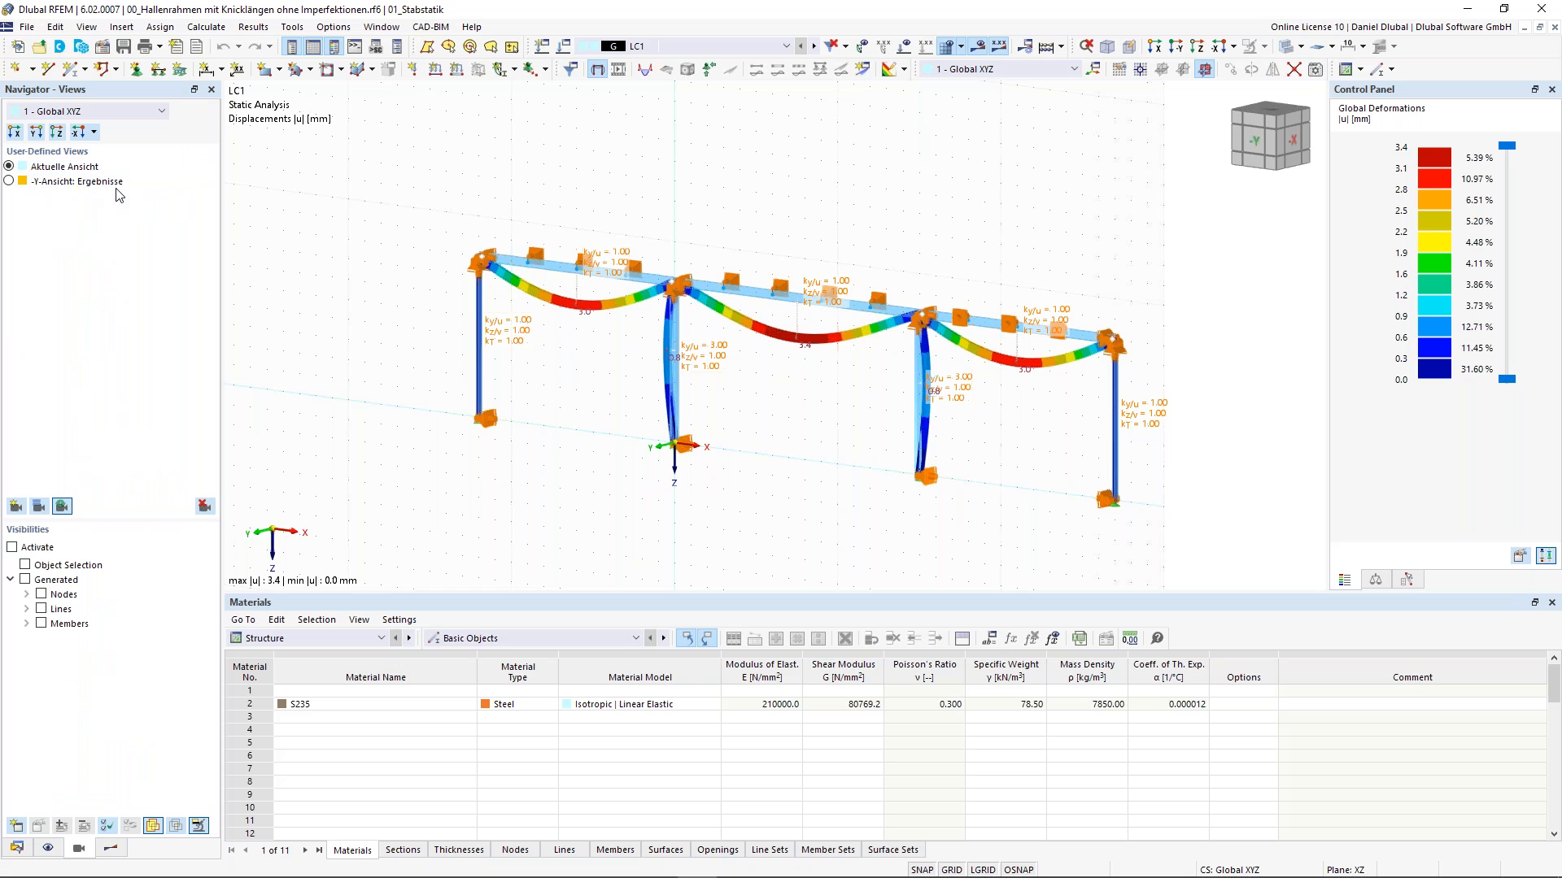
pyautogui.keyDown('ctrl'); pyautogui.moveTo(776, 168); pyautogui.dragTo(699, 171, button='middle'); pyautogui.keyUp('ctrl')
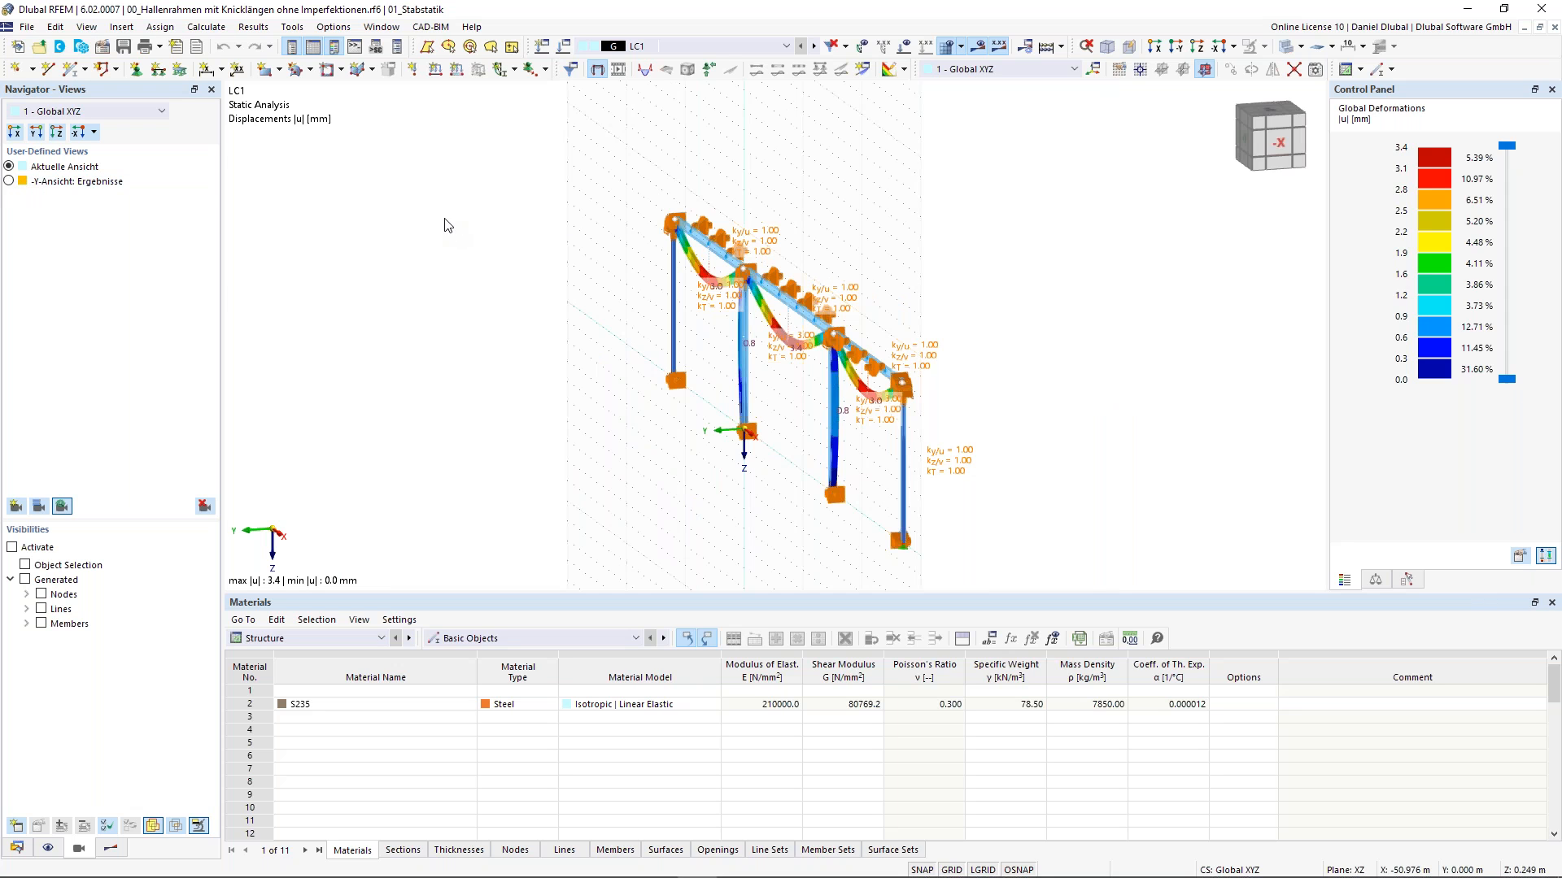
pyautogui.click(10, 182)
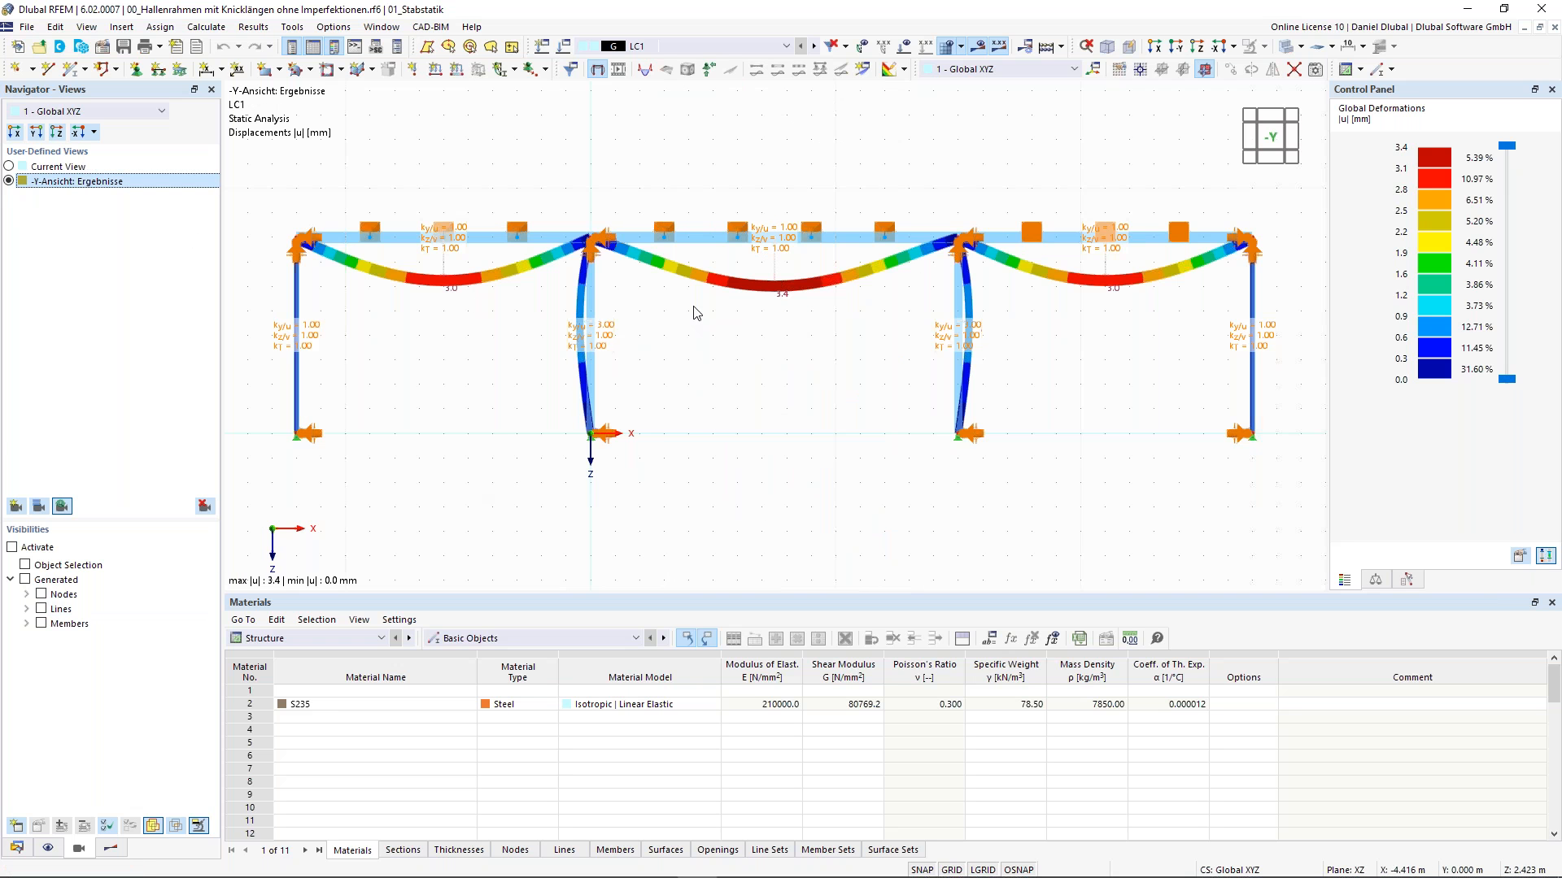
# - Activate a visibility showing only the members with section 2 - IPE 450 | 2 - S235
pyautogui.click(40, 623)
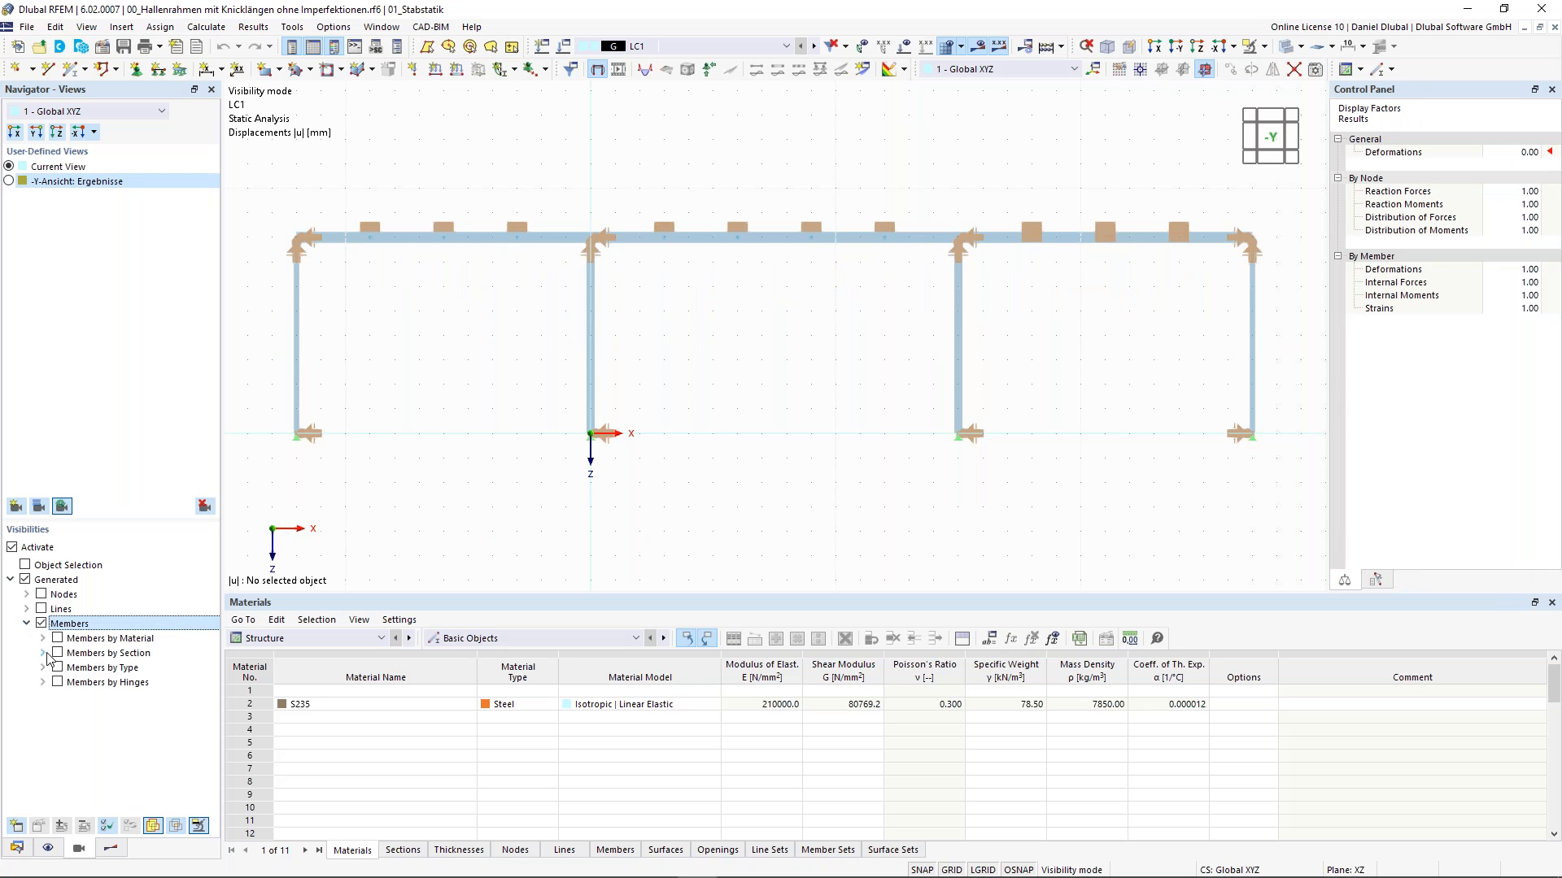
pyautogui.click(46, 653)
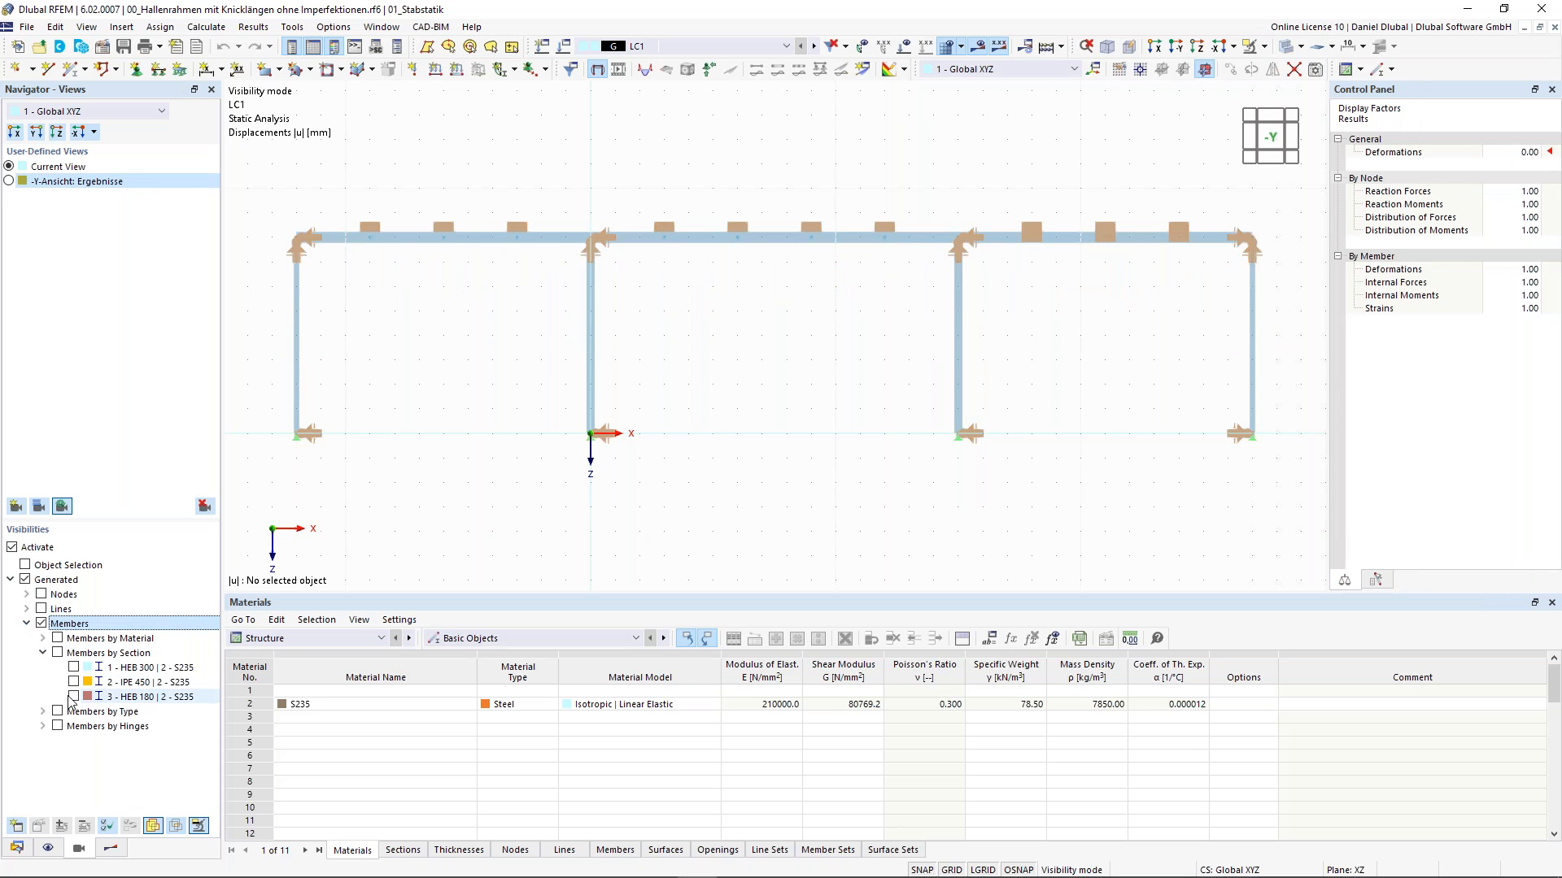
pyautogui.click(73, 682)
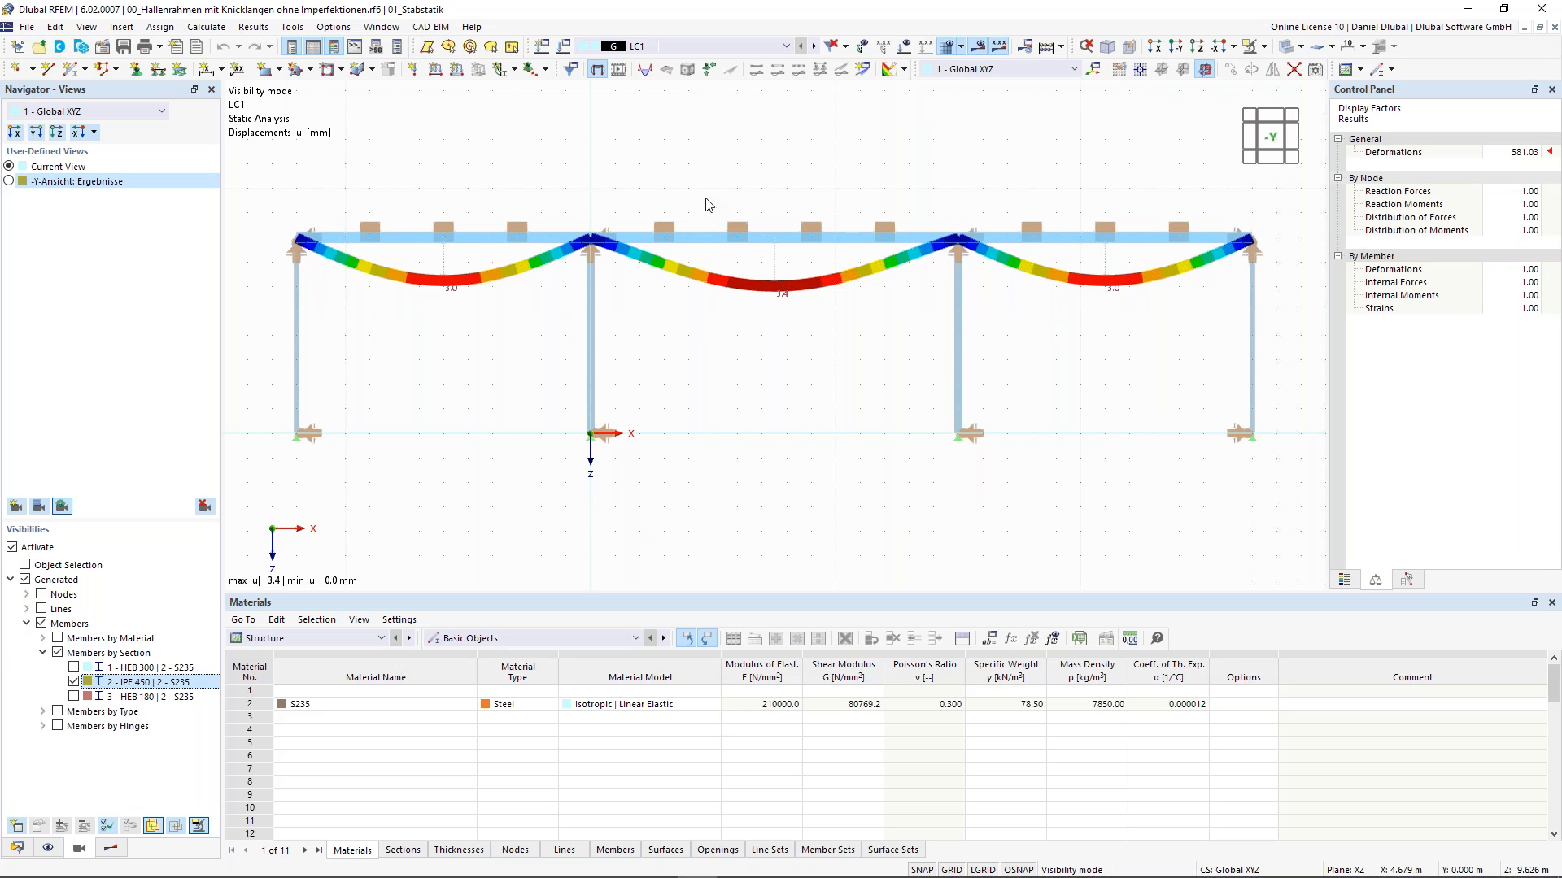
pyautogui.moveTo(720, 222); pyautogui.dragTo(728, 270, button='middle')
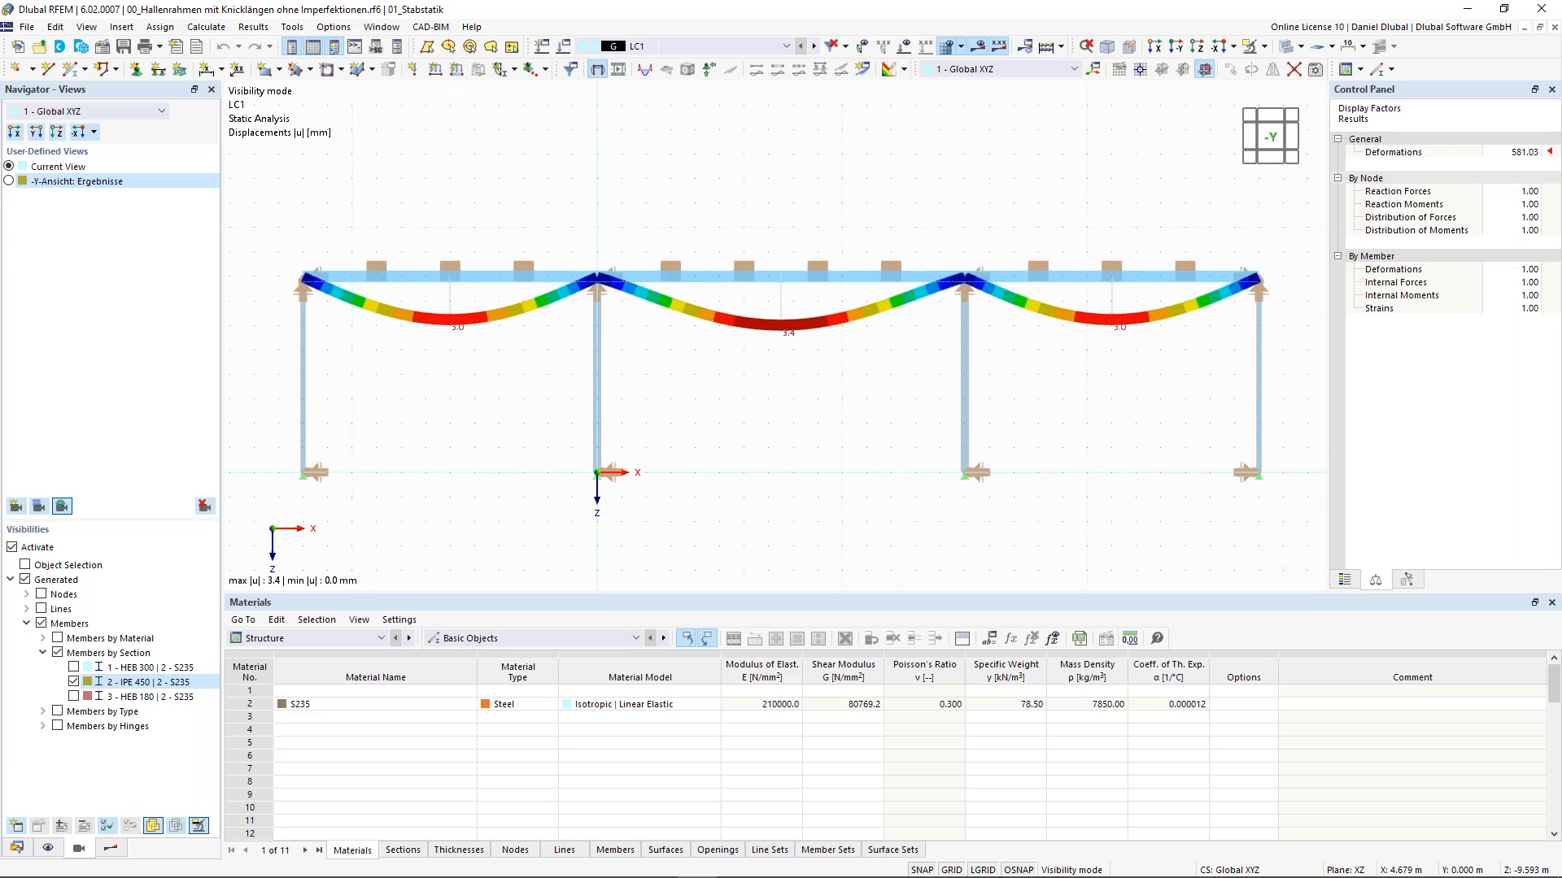
# - Switch the navigator to Results and leave visibility mode to show the whole frame again
pyautogui.click(111, 849)
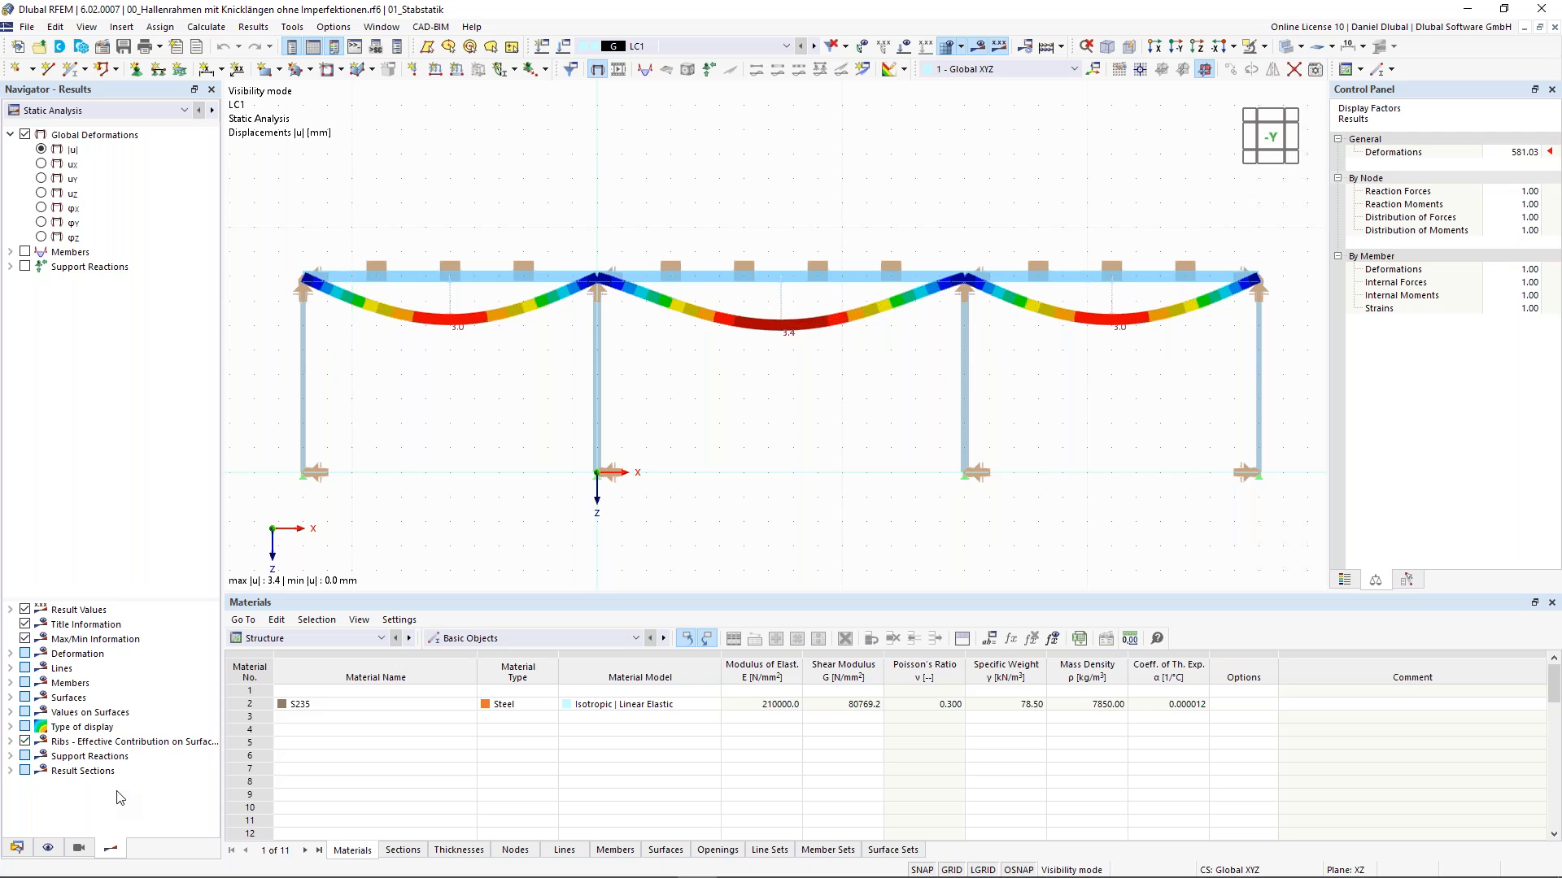
pyautogui.doubleClick(1075, 391)
pyautogui.keyDown('ctrl'); pyautogui.moveTo(724, 196); pyautogui.dragTo(549, 221, button='middle'); pyautogui.keyUp('ctrl')
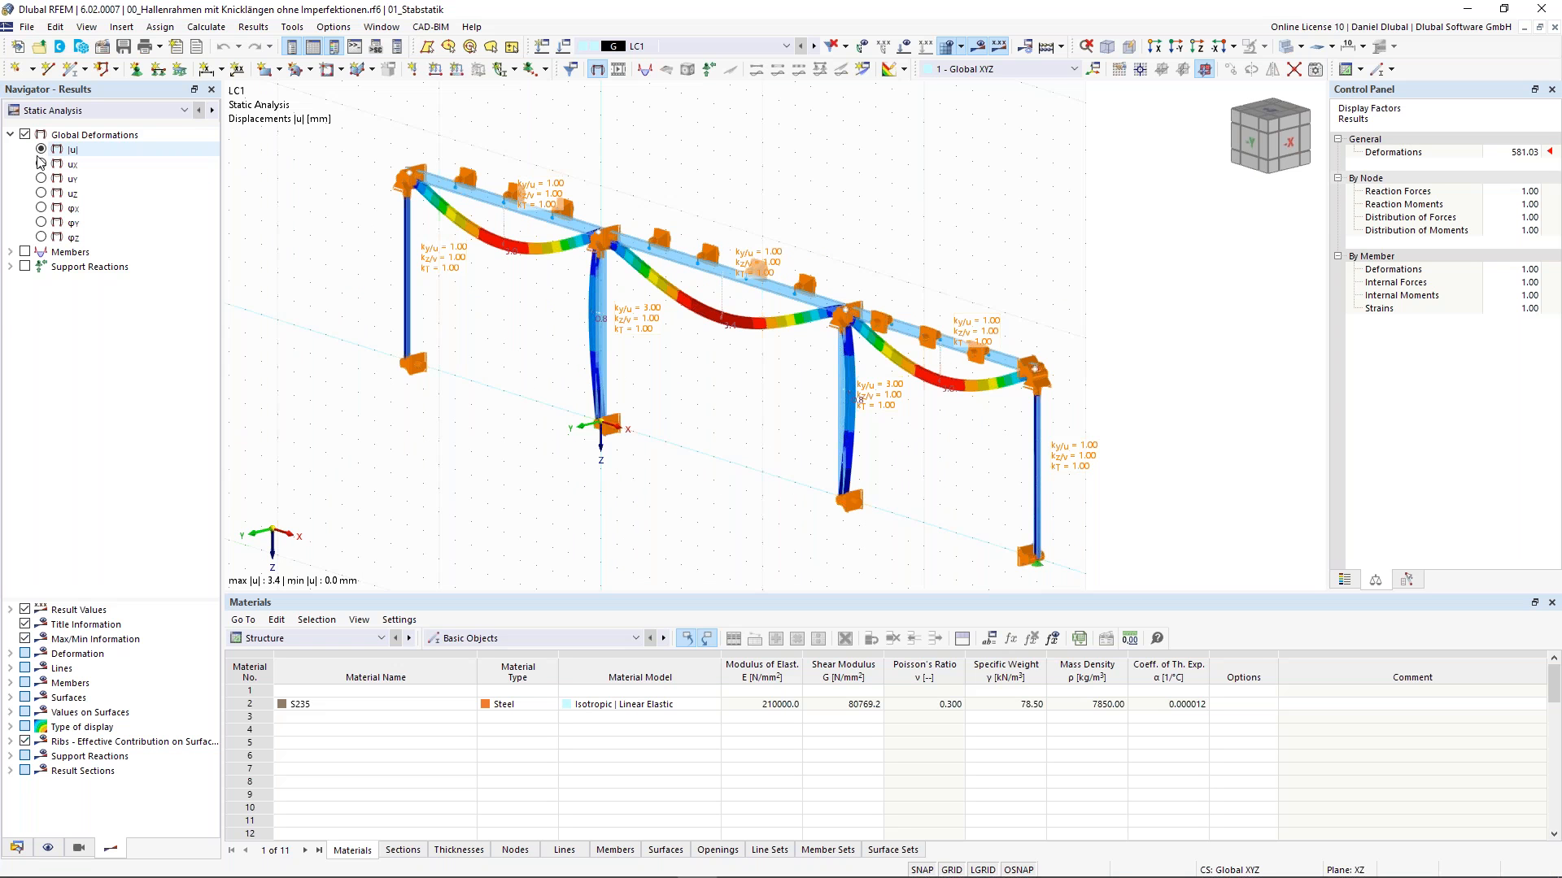
# - Display member internal forces, switching between the N, My and Vz diagrams
pyautogui.click(10, 253)
pyautogui.click(25, 252)
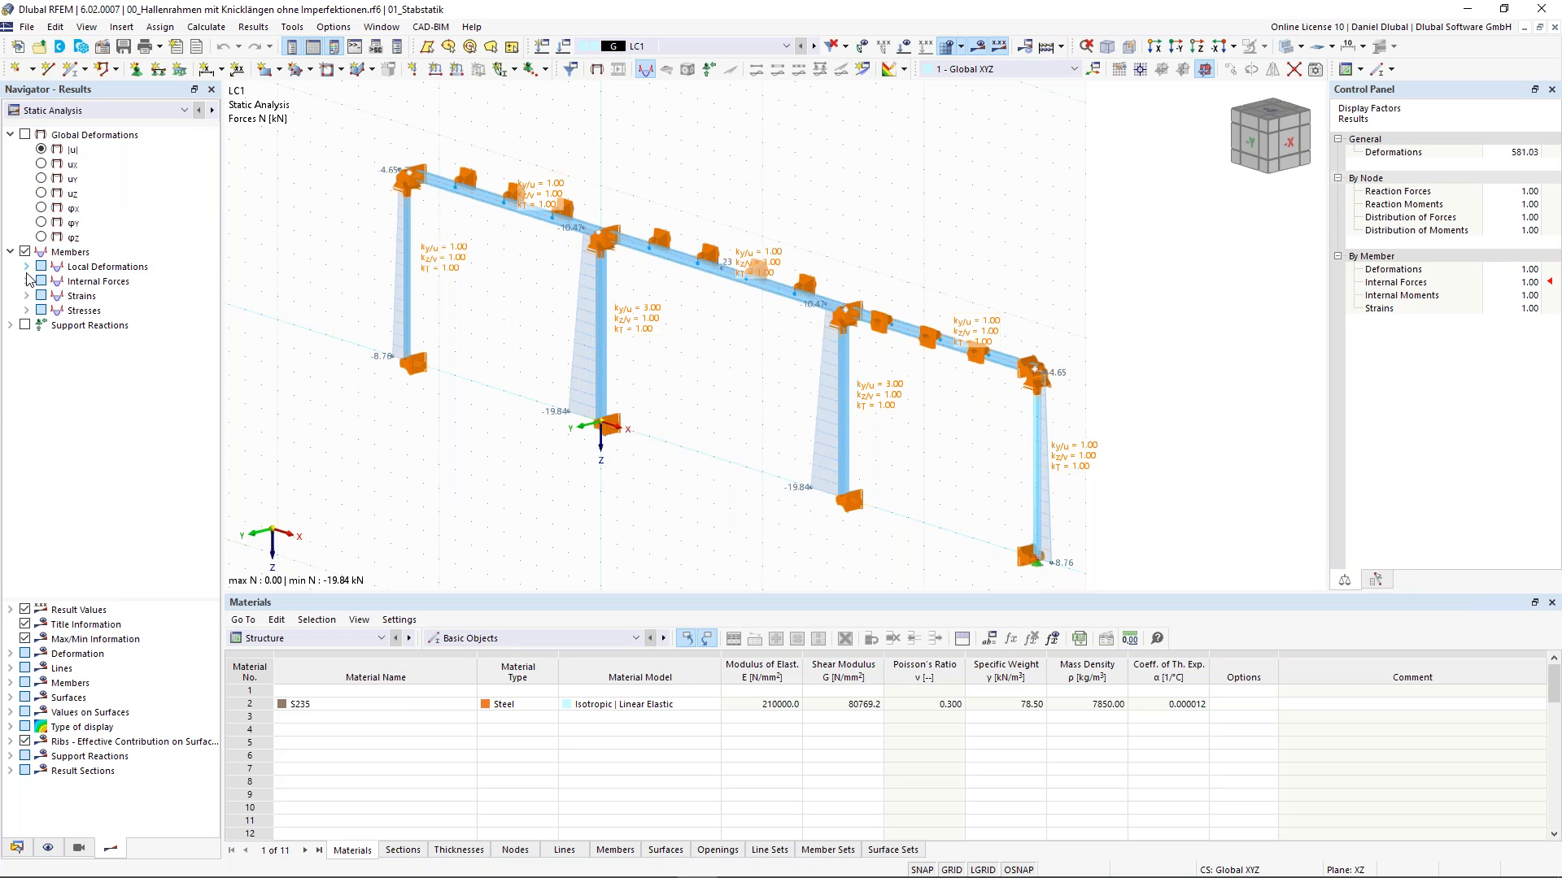
pyautogui.click(29, 283)
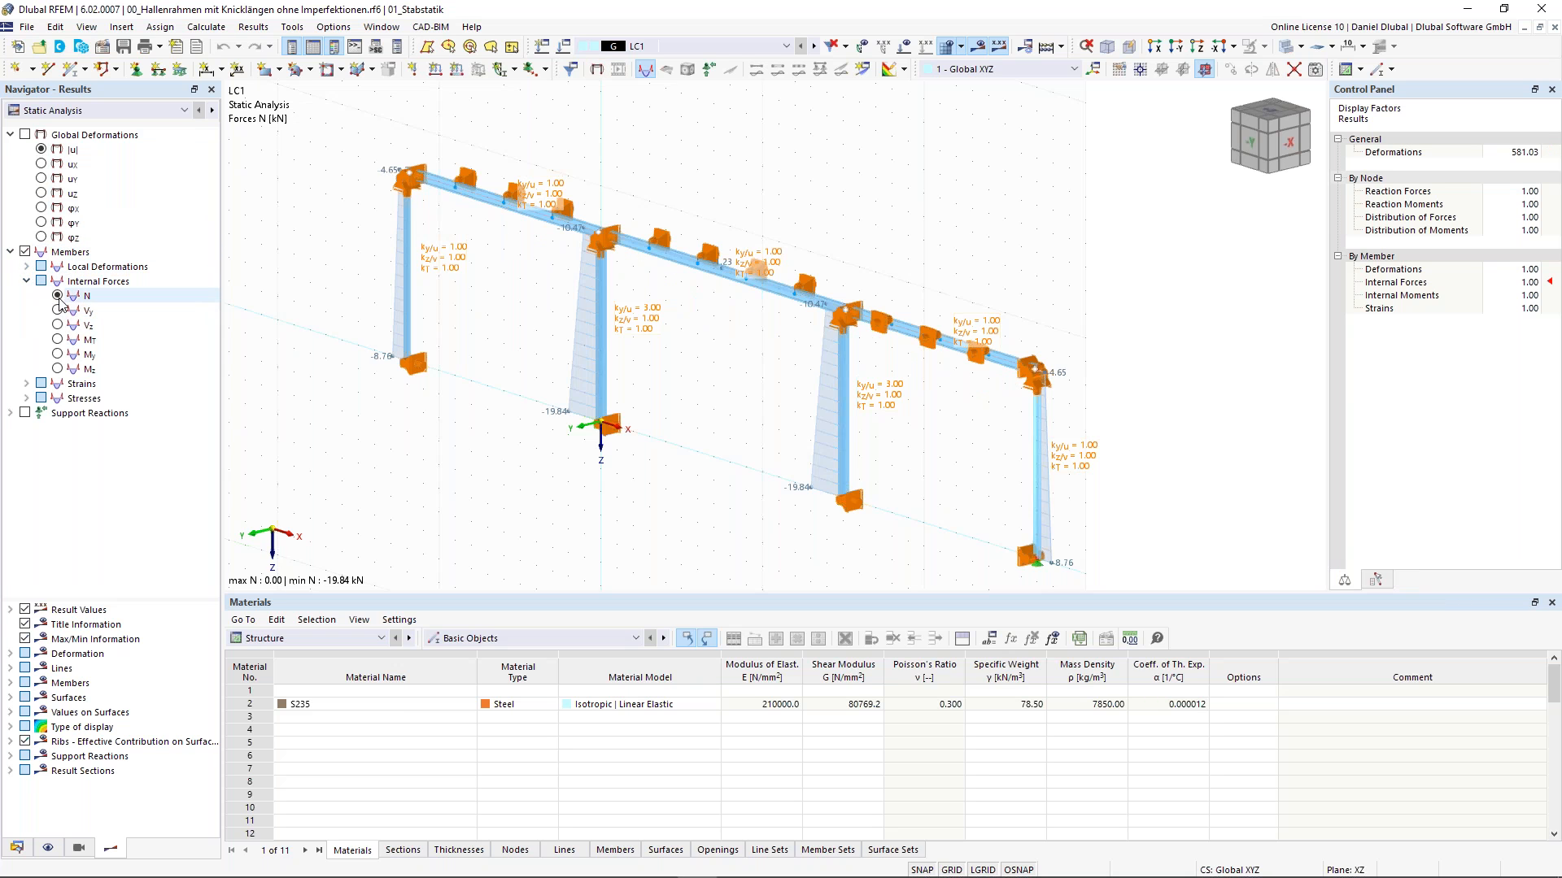
pyautogui.click(60, 297)
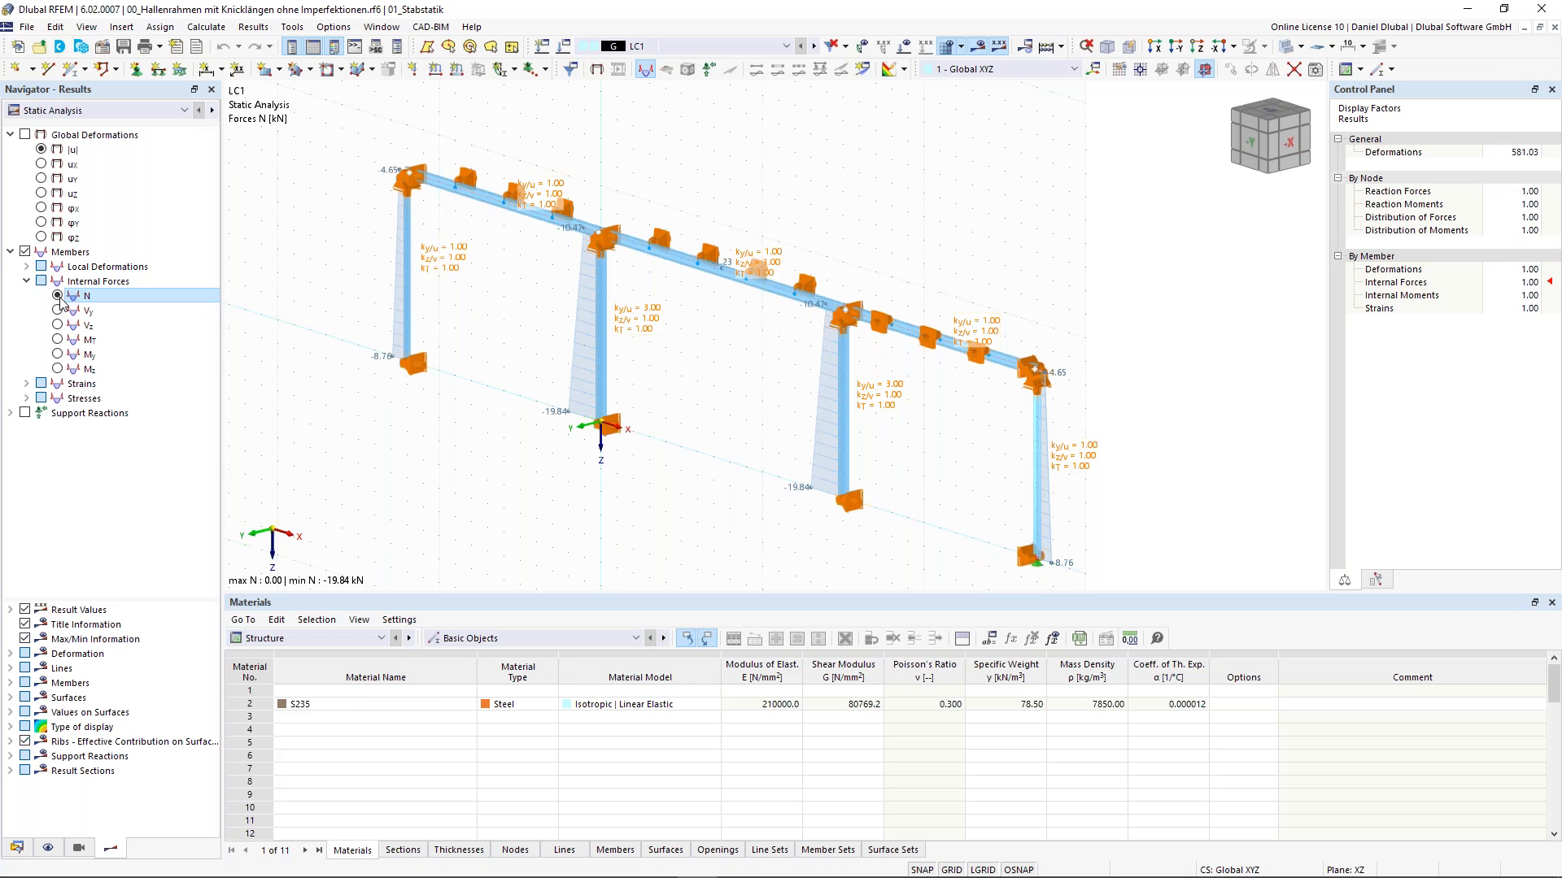
pyautogui.click(58, 356)
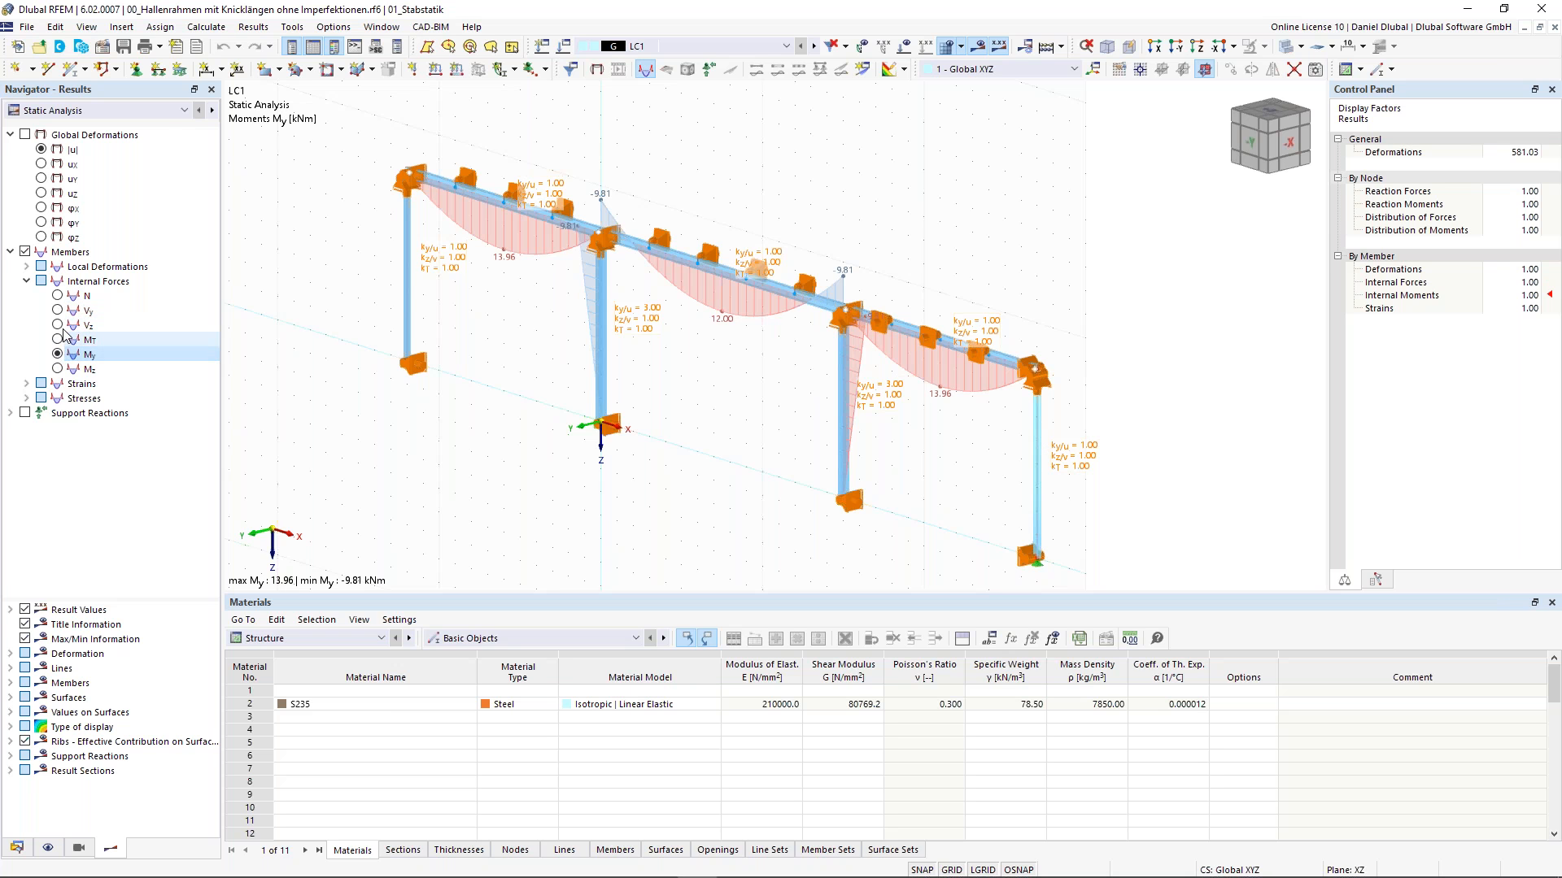
pyautogui.click(62, 326)
# - Turn on the support reactions display and expand its Nodal Supports options
pyautogui.click(11, 414)
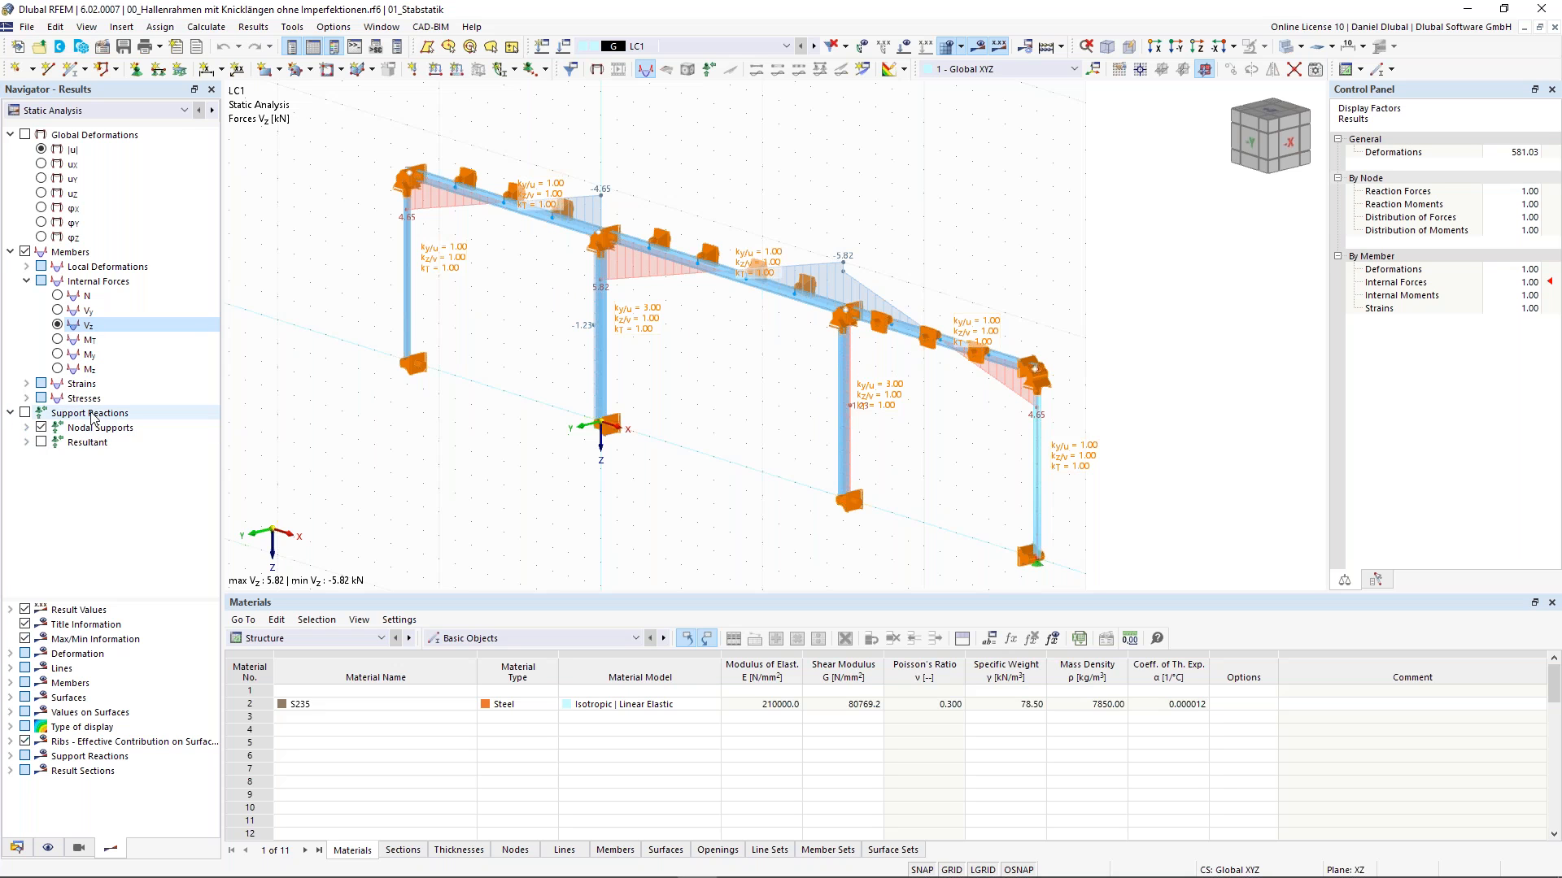
pyautogui.click(24, 410)
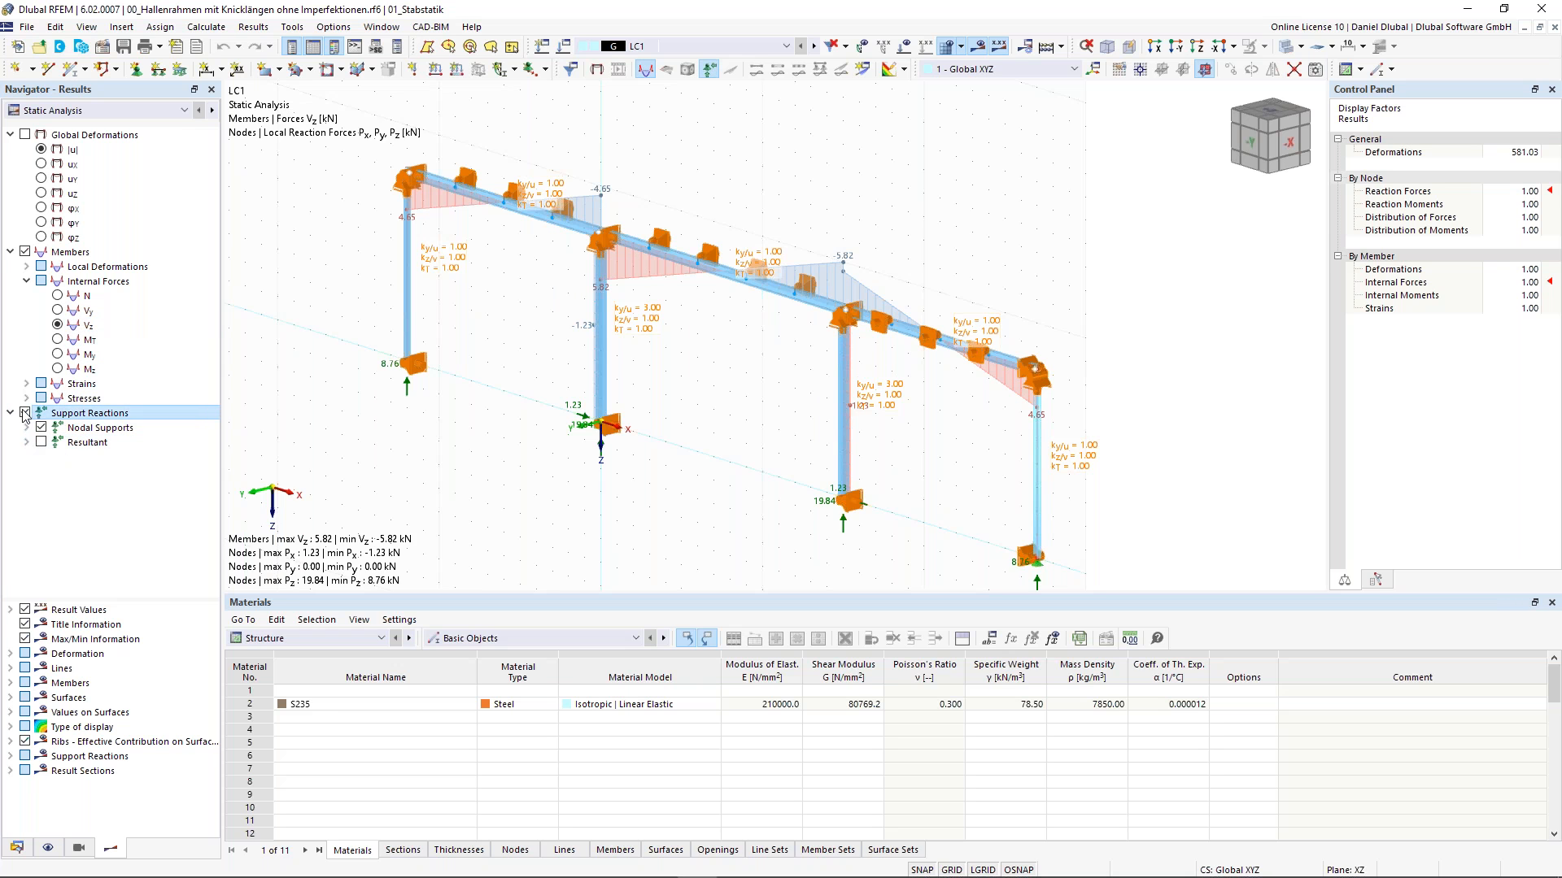
pyautogui.click(28, 427)
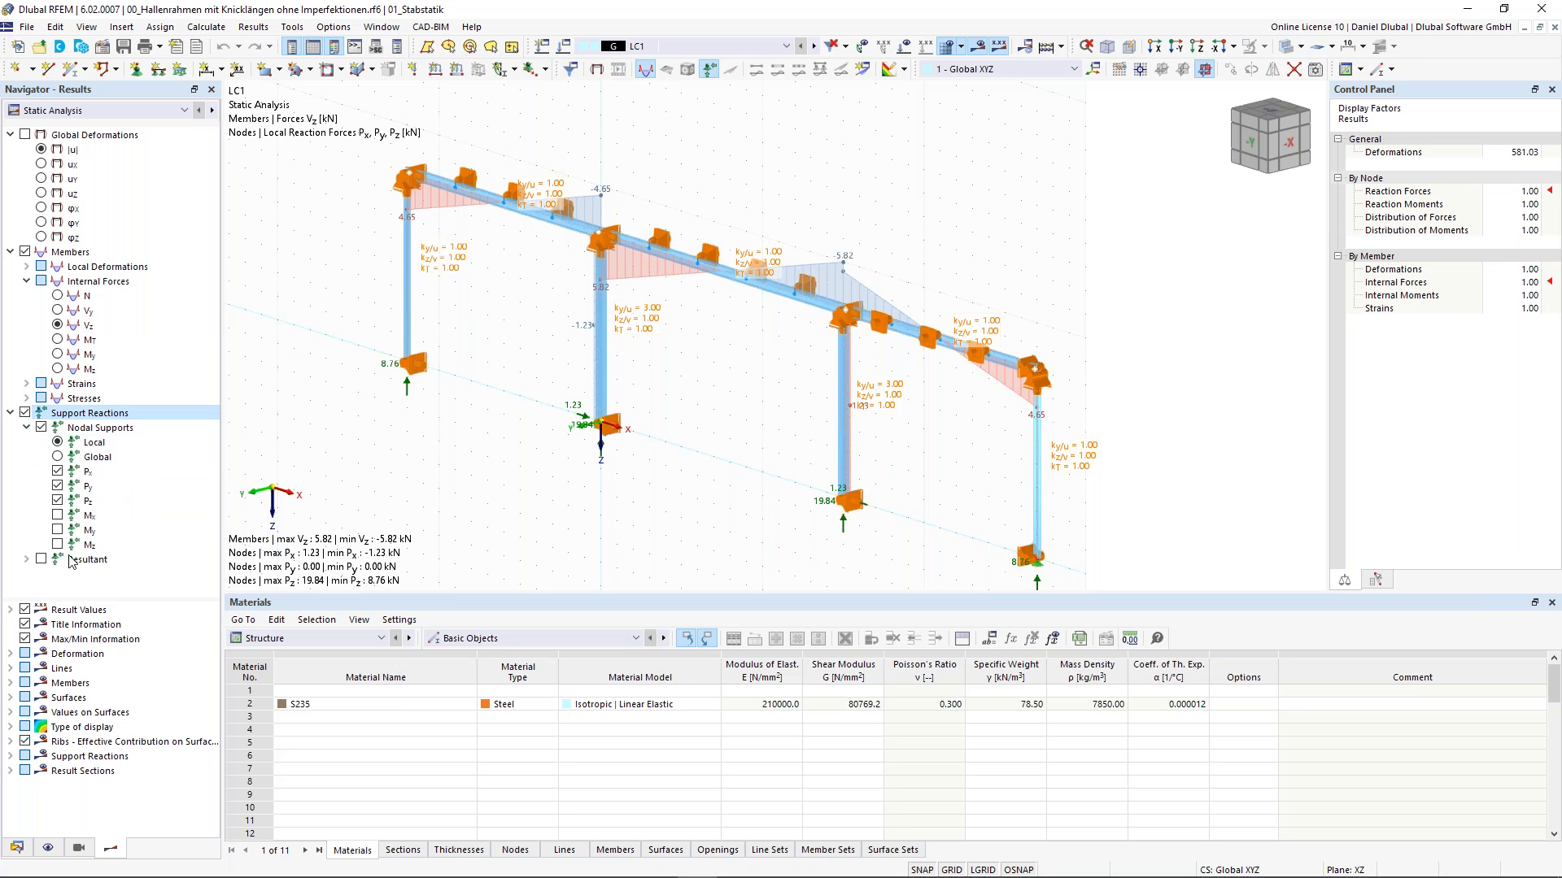
# - Switch the table category to Imperfections and back to Structure
pyautogui.scroll(-1, 354, 642)
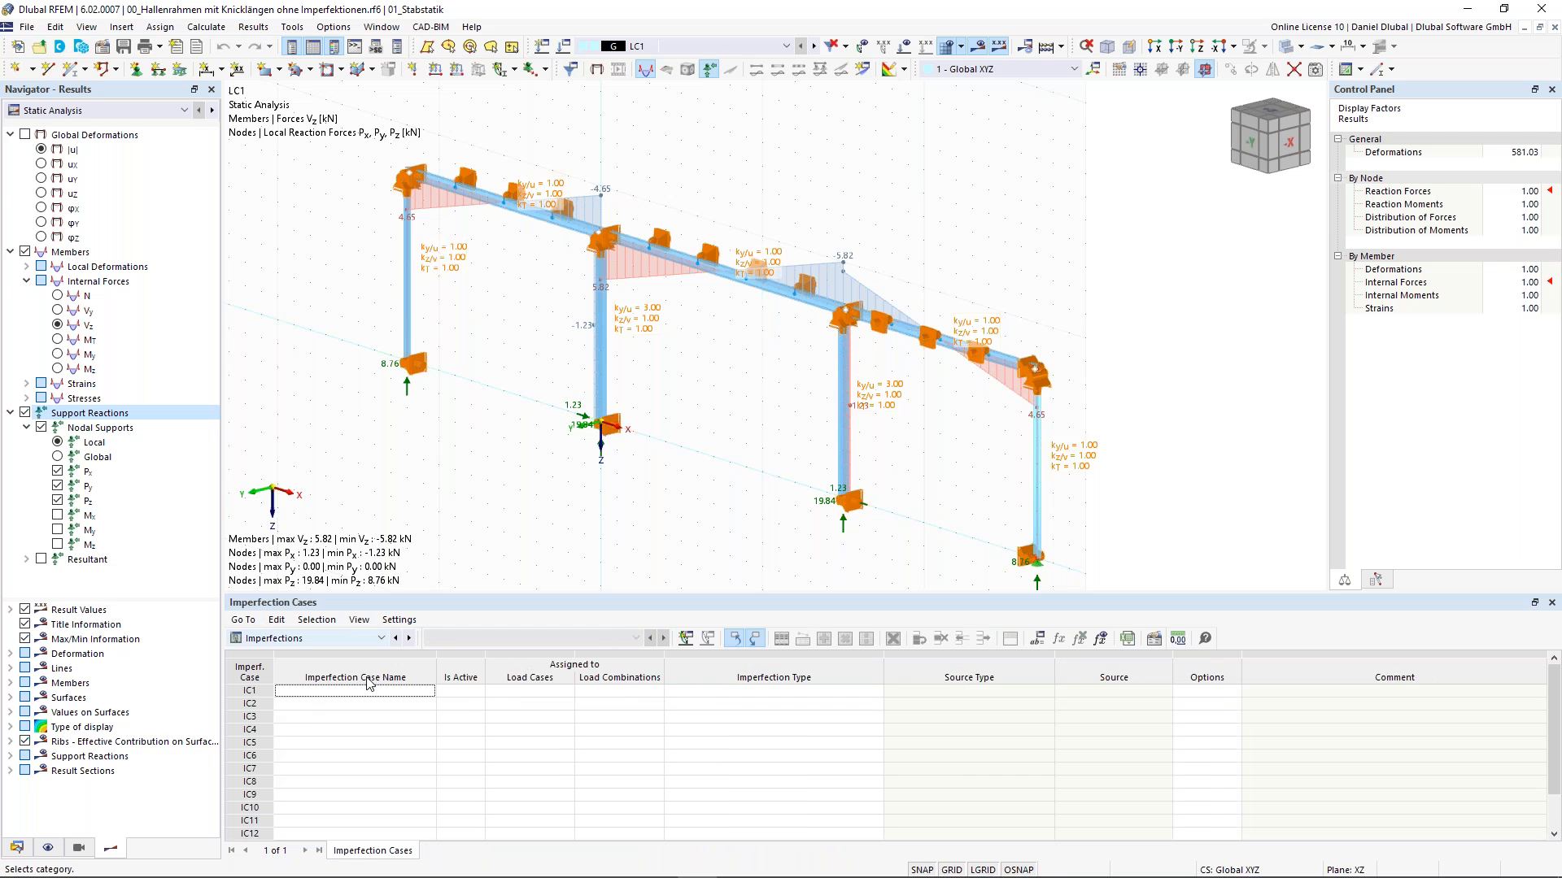
pyautogui.click(364, 636)
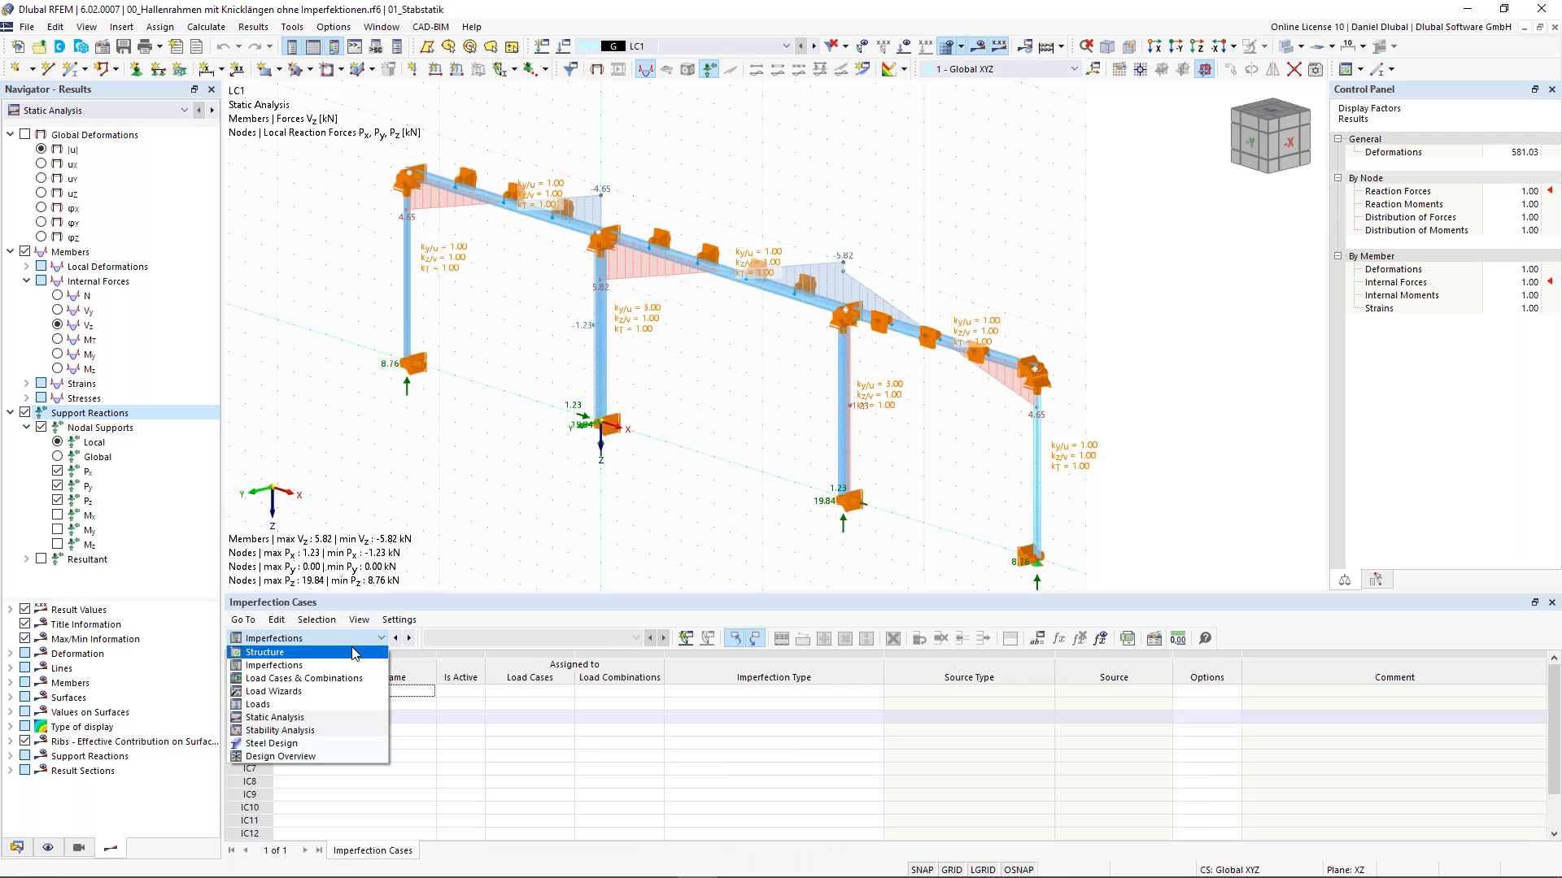
pyautogui.click(352, 648)
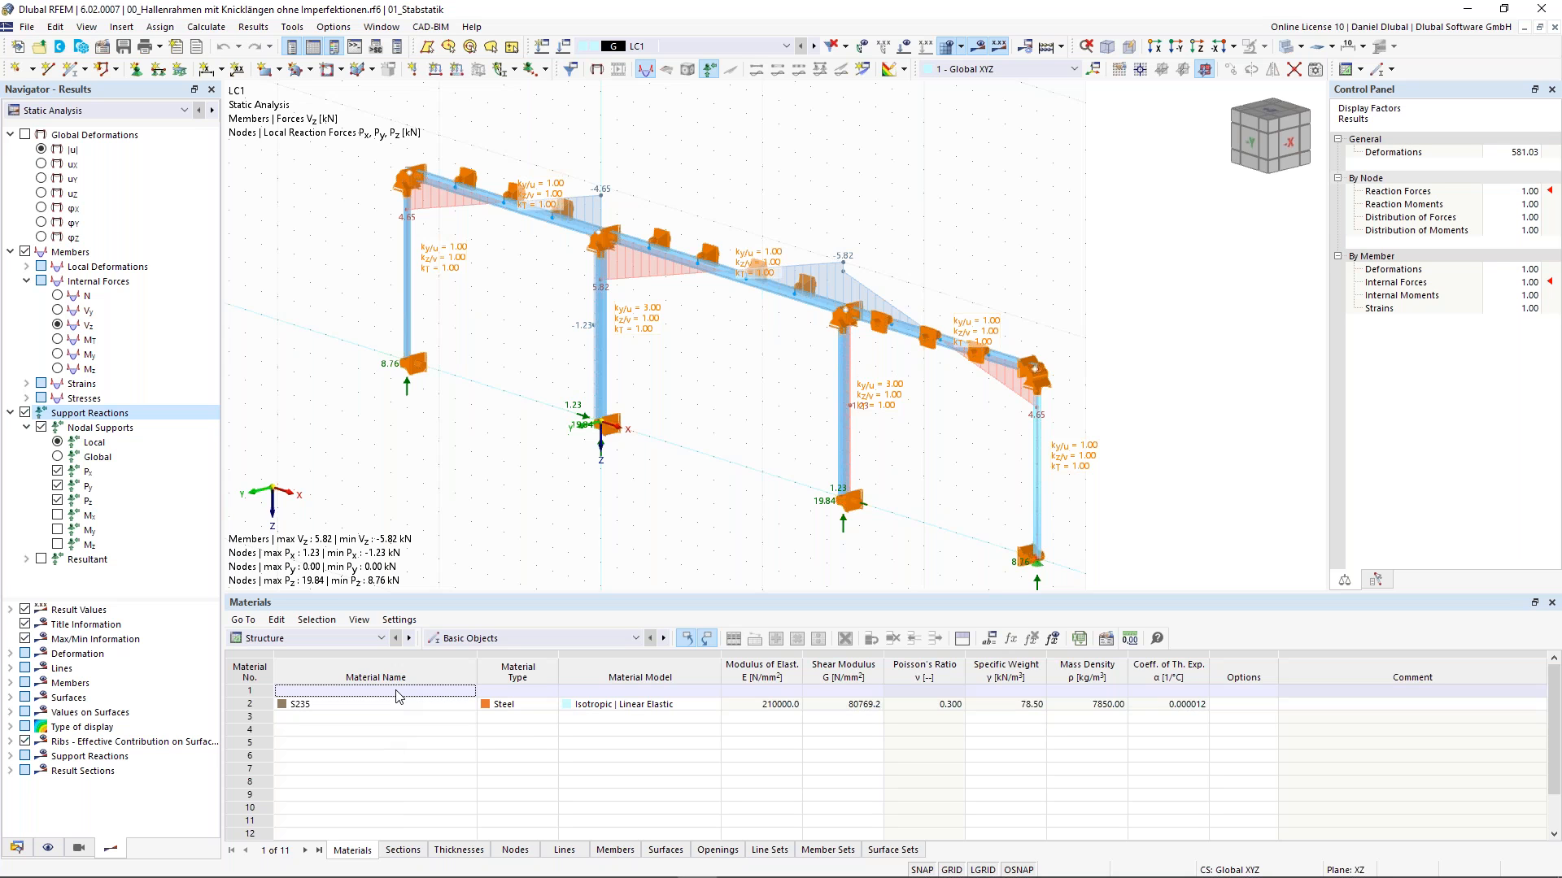
# - Open the Sections table and select the HEB 300 section row
pyautogui.click(402, 851)
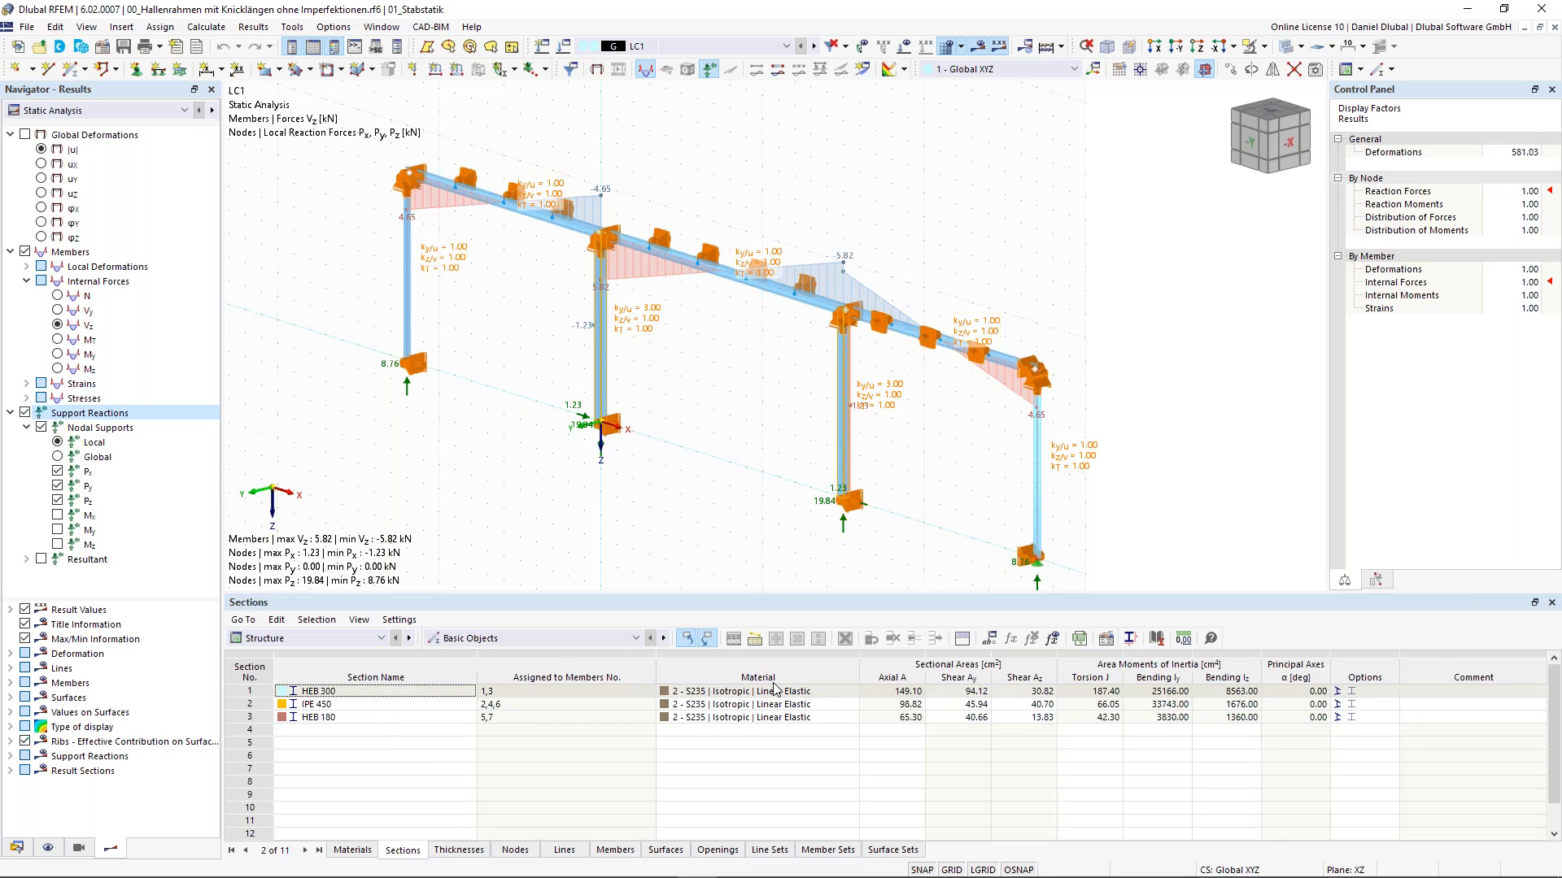
pyautogui.click(344, 692)
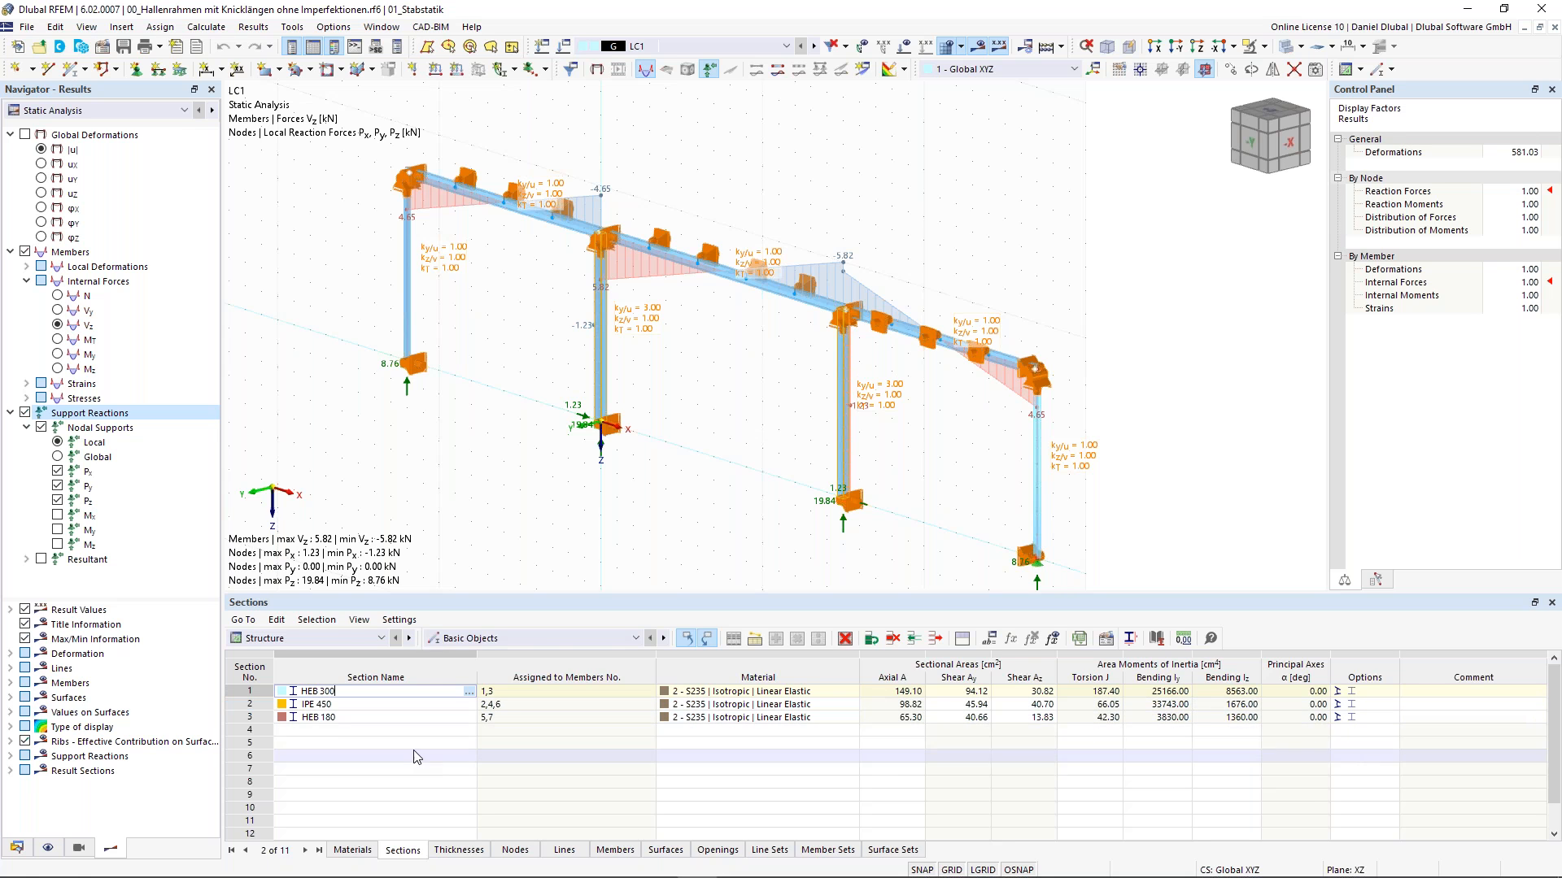
pyautogui.click(343, 636)
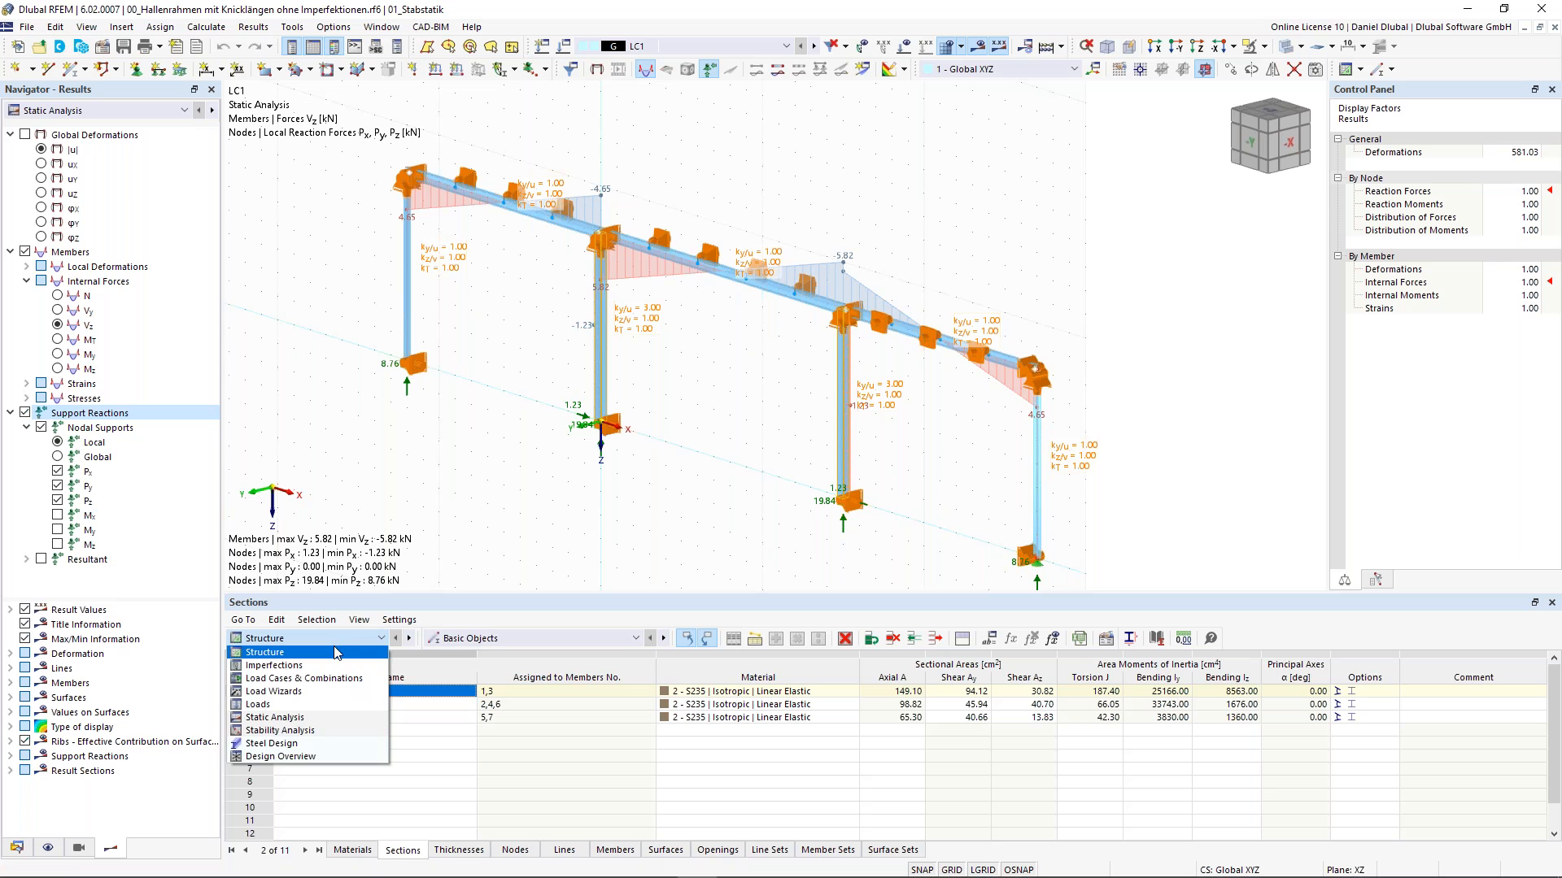
pyautogui.click(518, 450)
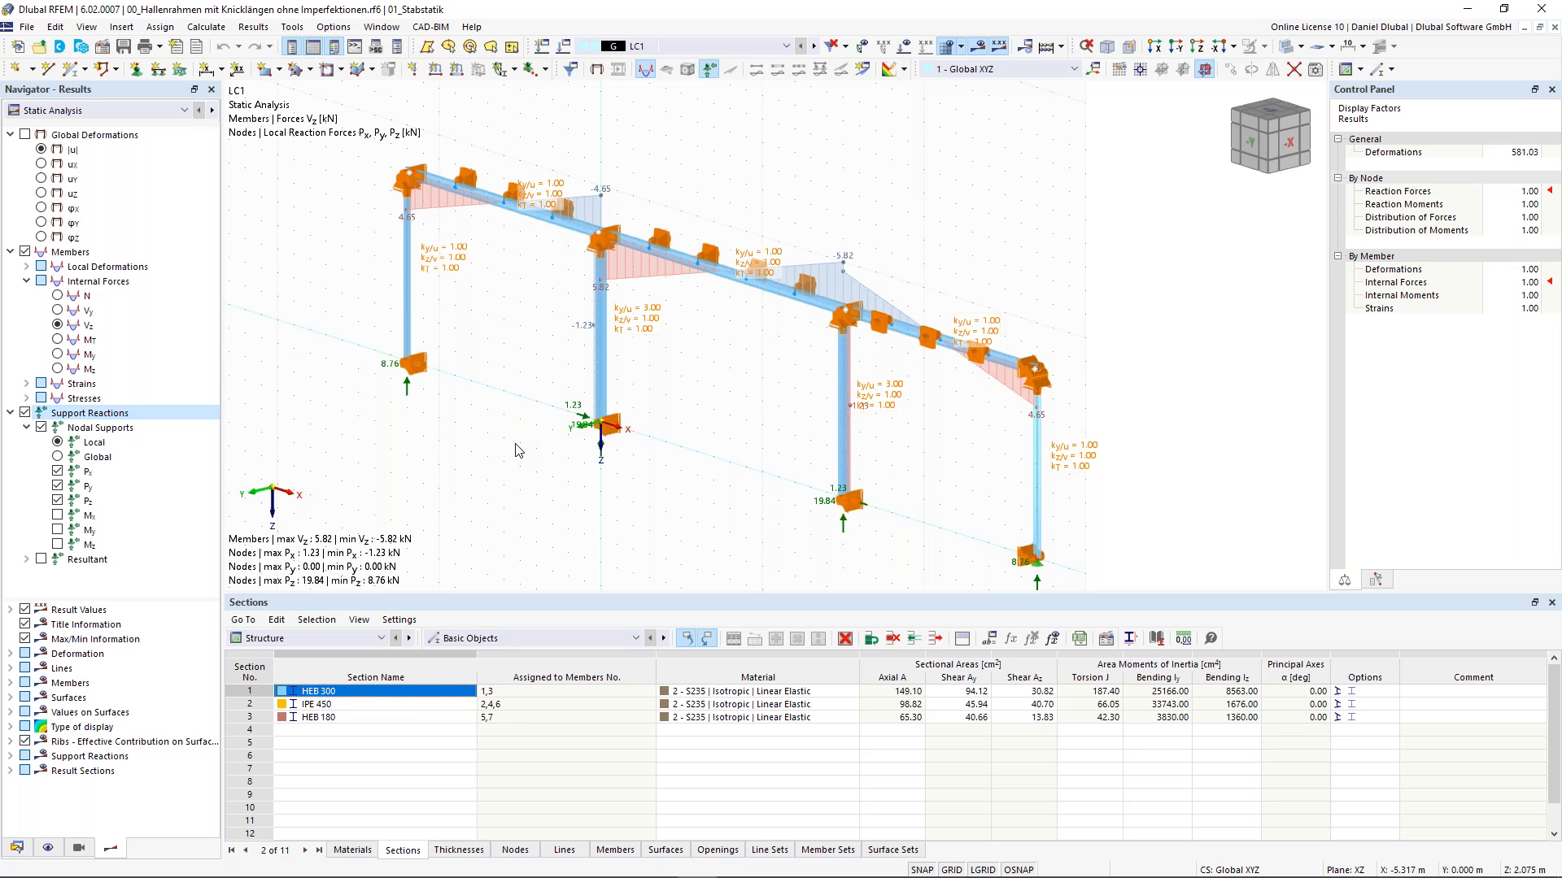
pyautogui.keyDown('ctrl'); pyautogui.moveTo(500, 446); pyautogui.dragTo(563, 420, button='middle'); pyautogui.keyUp('ctrl')
pyautogui.scroll(-2, 677, 393)
pyautogui.moveTo(694, 396); pyautogui.dragTo(723, 395, button='middle')
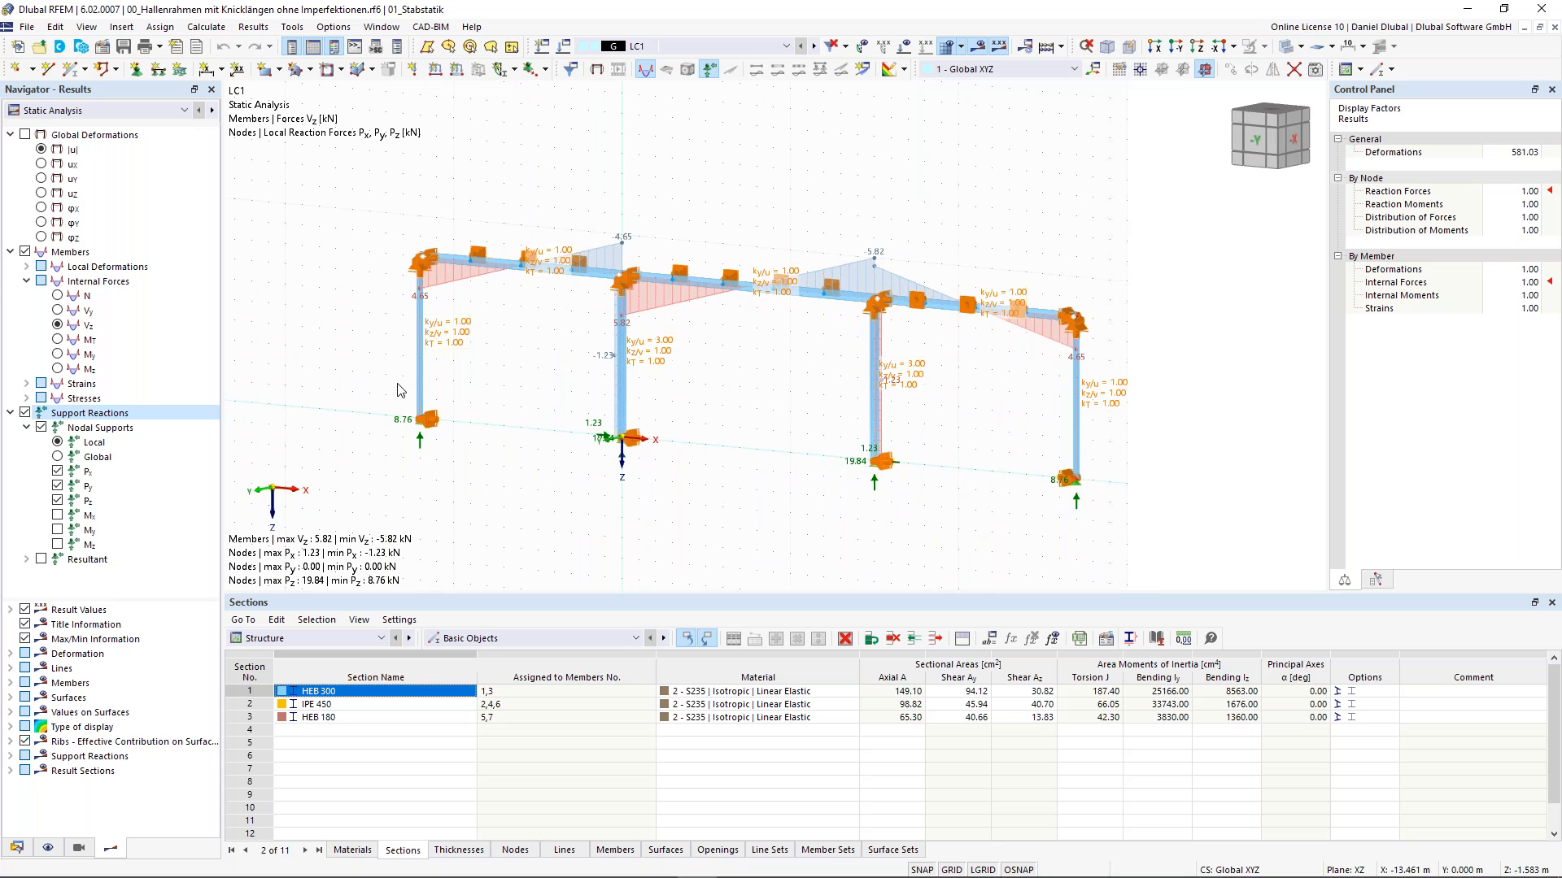
pyautogui.moveTo(325, 331); pyautogui.dragTo(499, 507)
pyautogui.moveTo(328, 333); pyautogui.dragTo(483, 493)
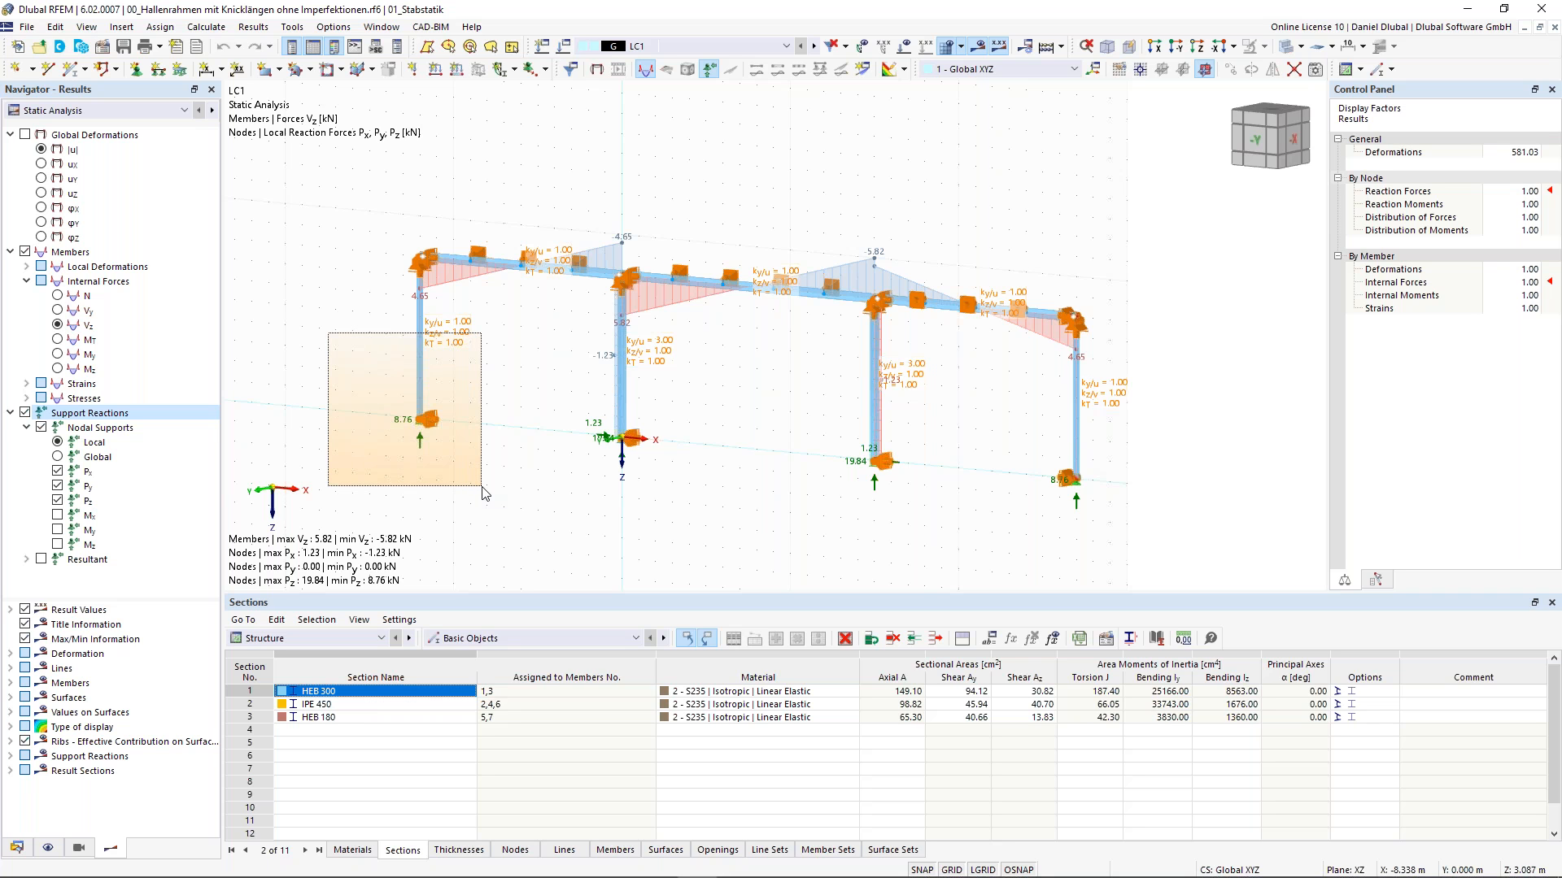
pyautogui.moveTo(483, 492); pyautogui.dragTo(484, 493)
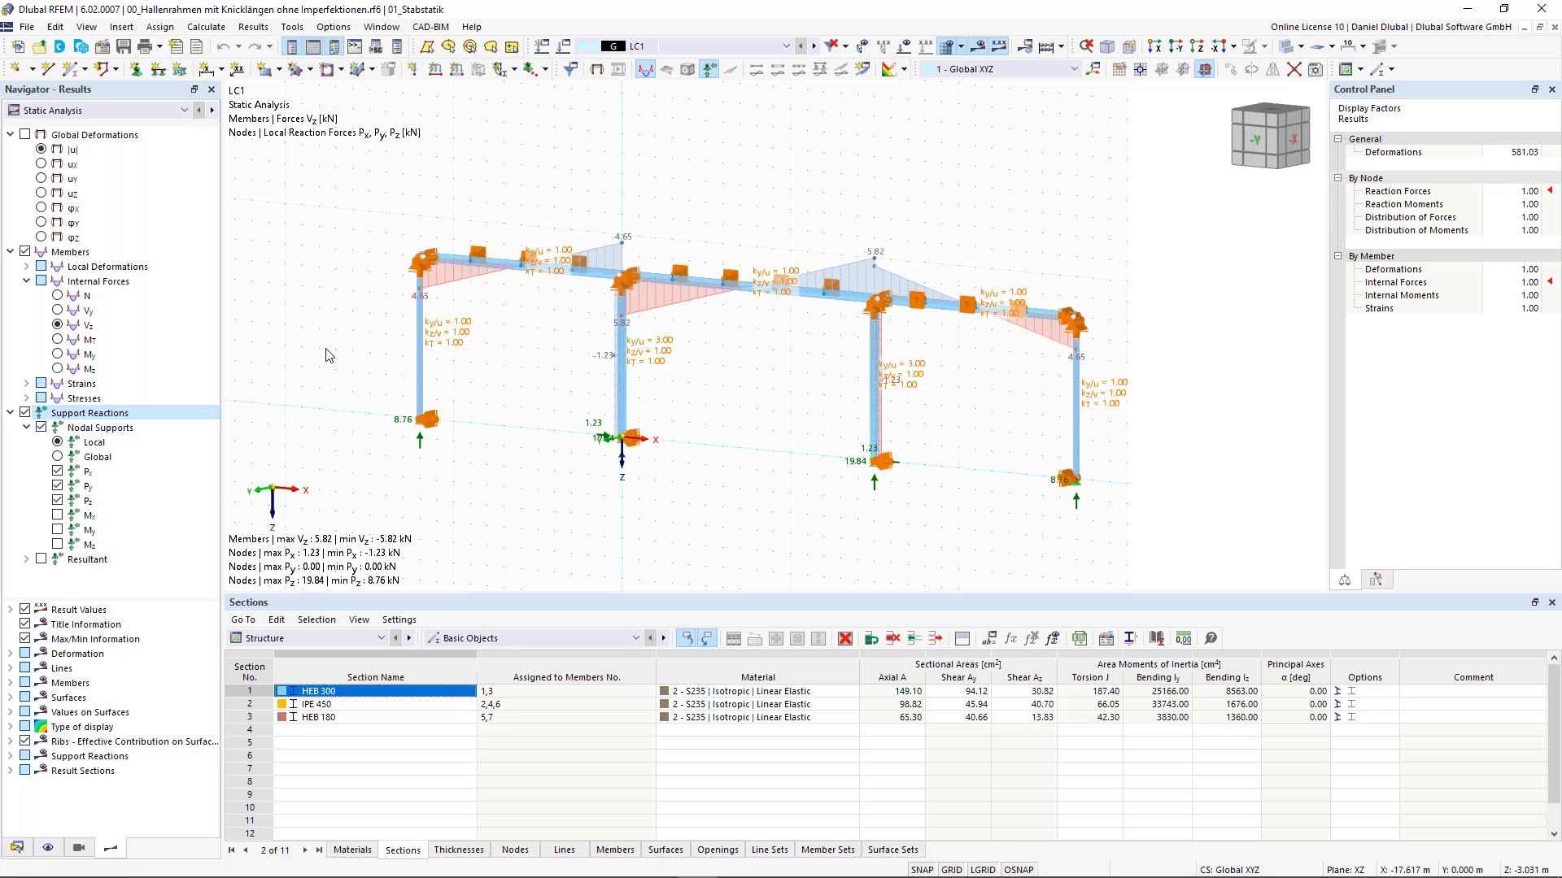
pyautogui.moveTo(326, 341); pyautogui.dragTo(484, 494)
pyautogui.moveTo(471, 469); pyautogui.dragTo(346, 351)
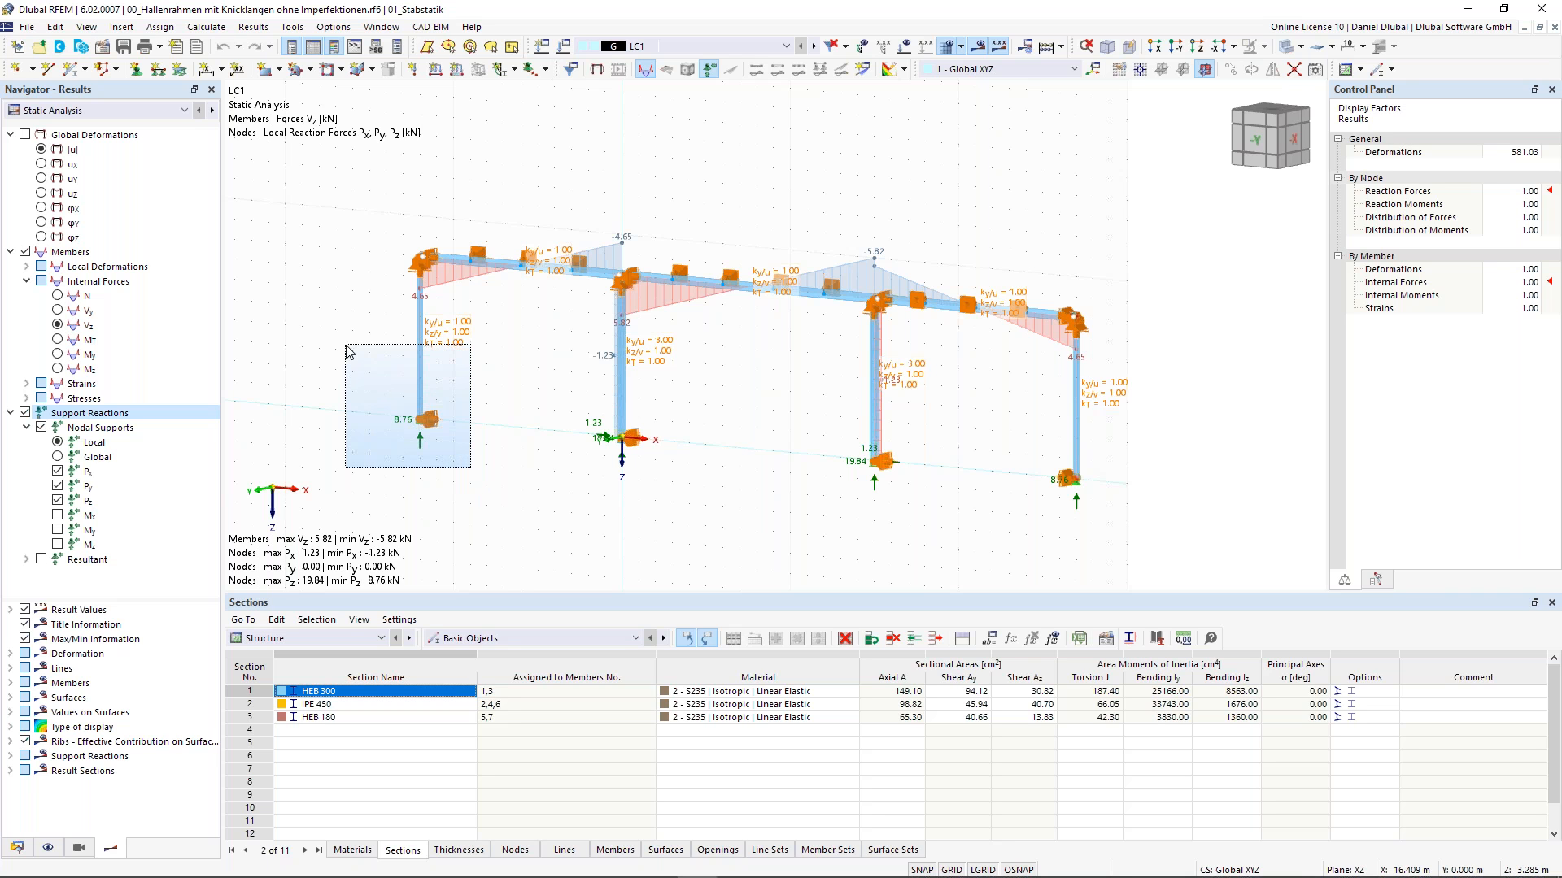
pyautogui.moveTo(345, 351); pyautogui.dragTo(339, 346)
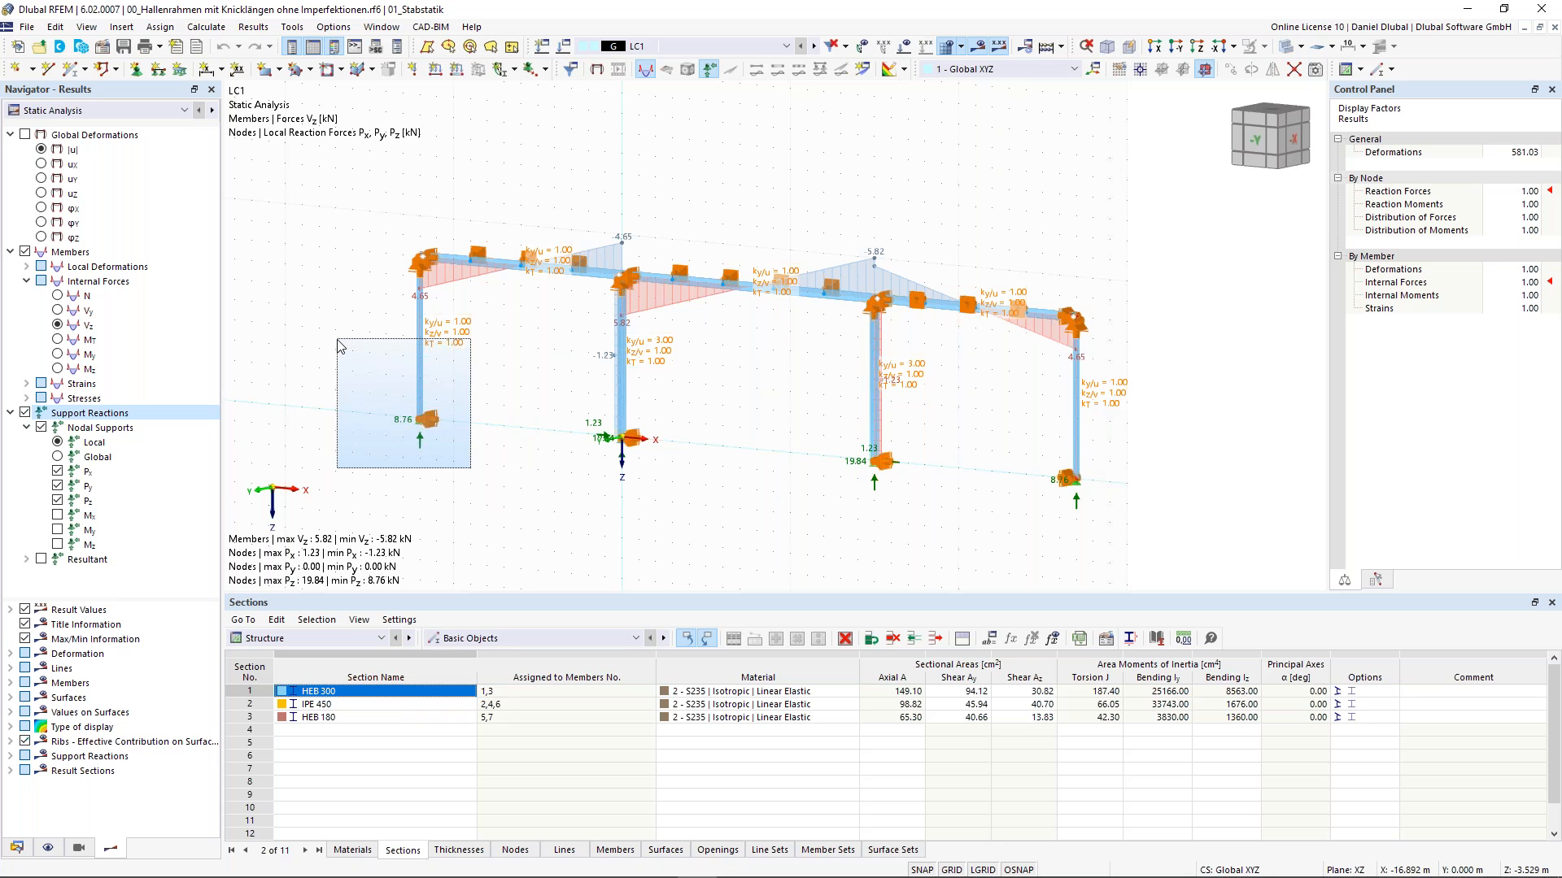
pyautogui.moveTo(338, 340); pyautogui.dragTo(326, 323)
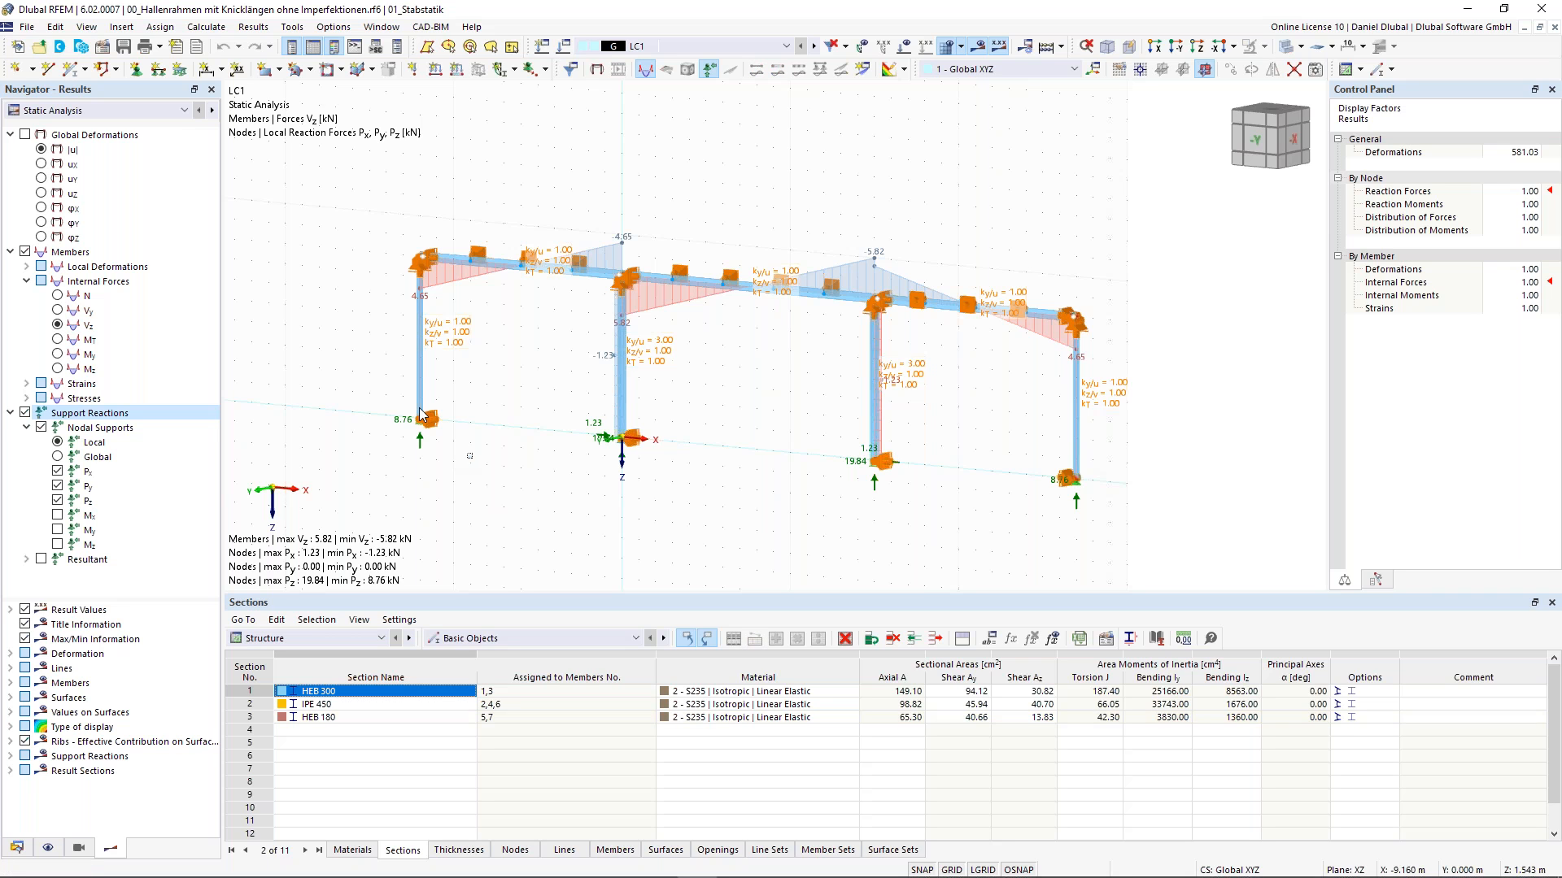
pyautogui.moveTo(473, 458); pyautogui.dragTo(351, 353)
# - Switch the model display to wireframe and turn off the results display
pyautogui.rightClick(507, 371)
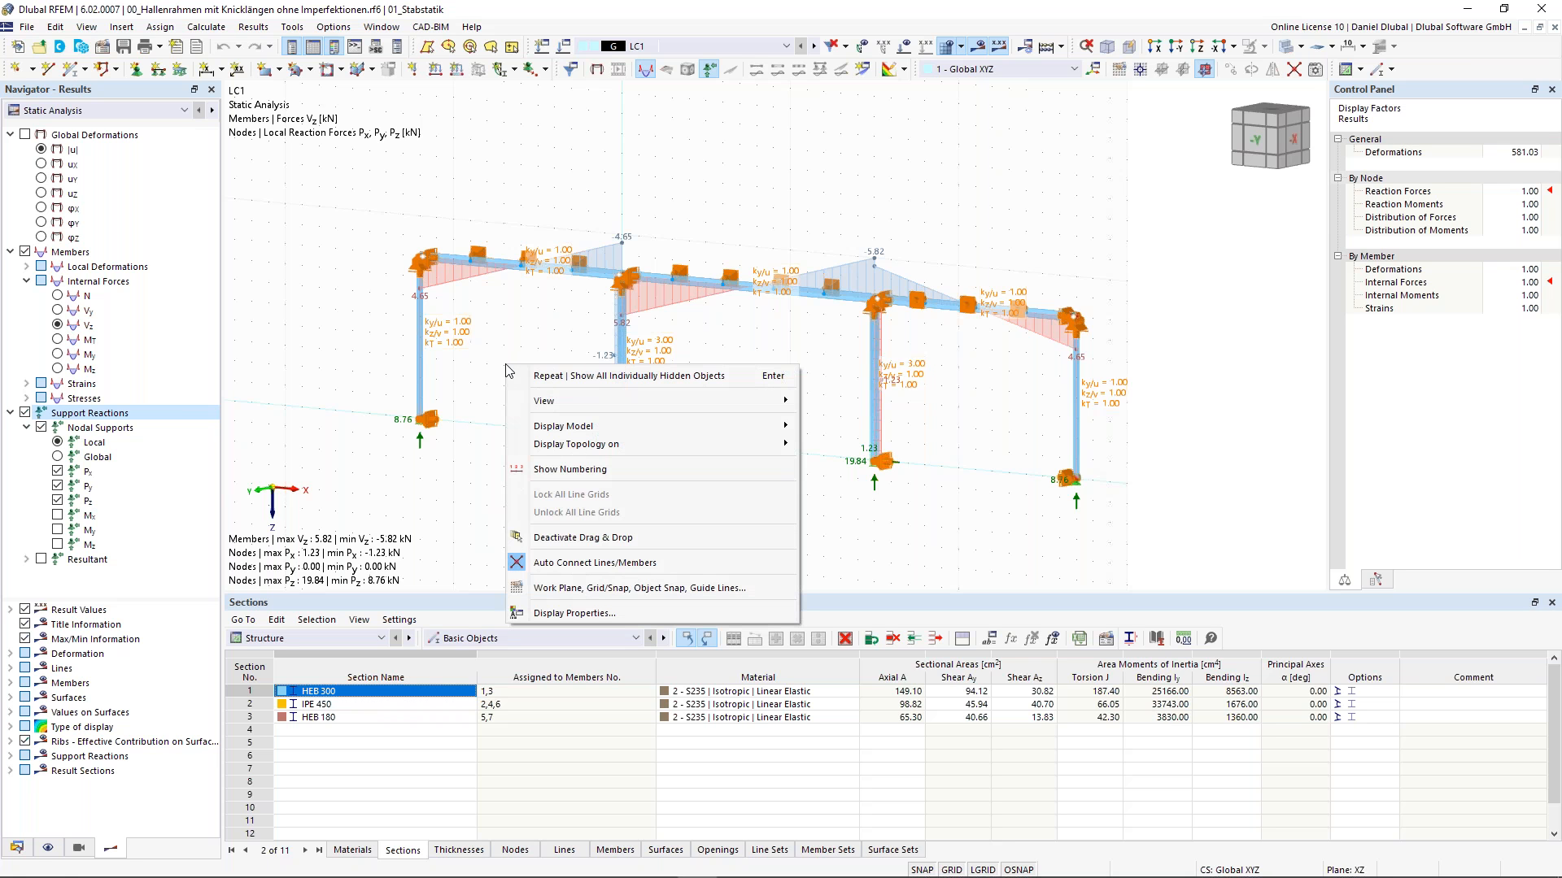
pyautogui.moveTo(561, 444)
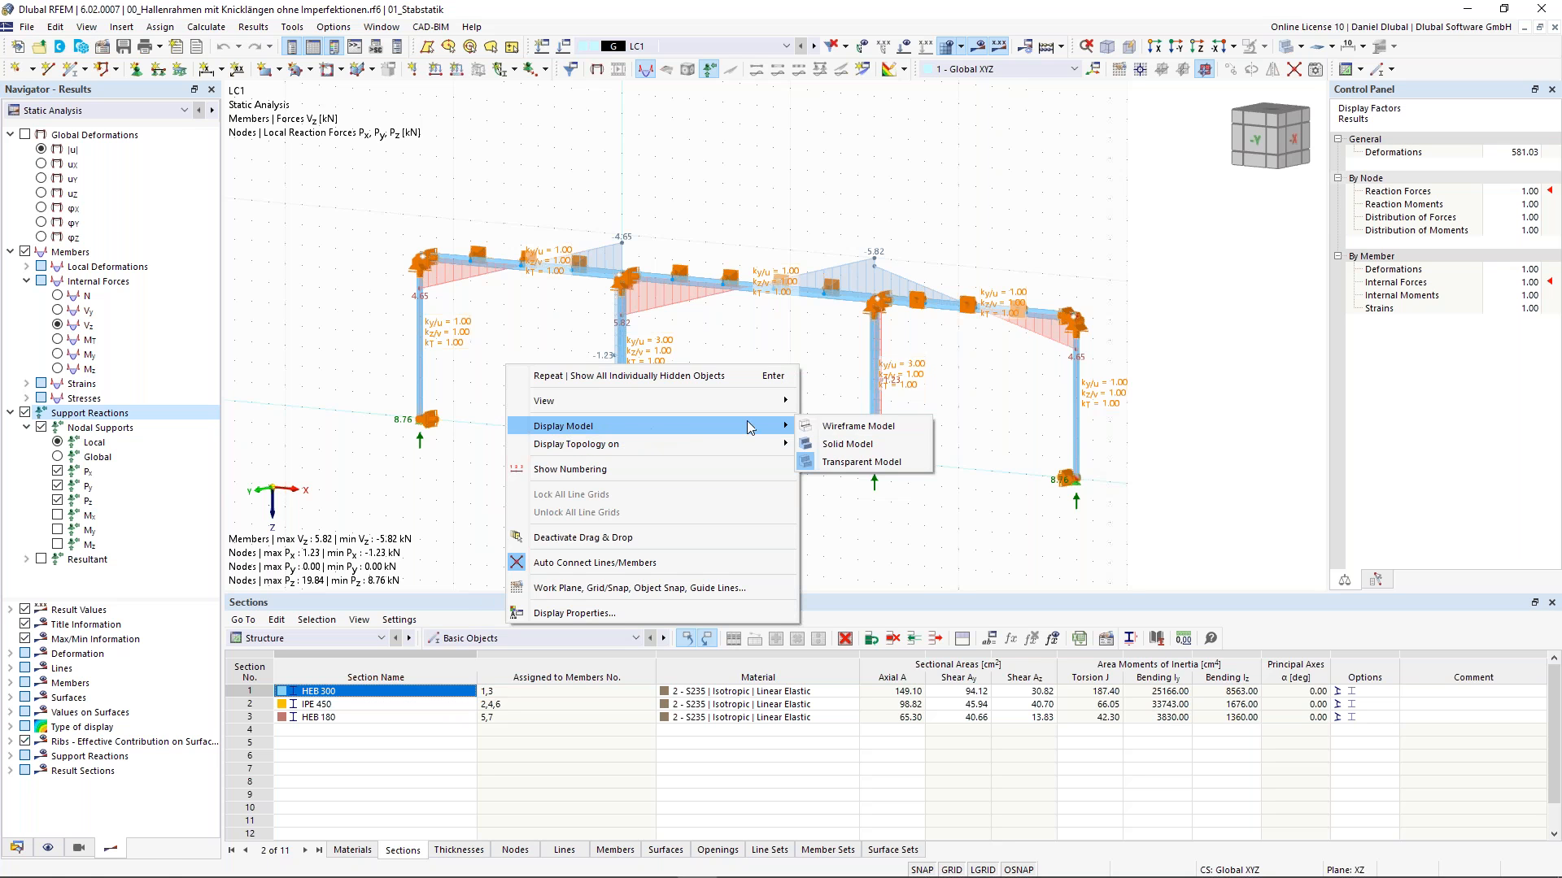
pyautogui.click(855, 429)
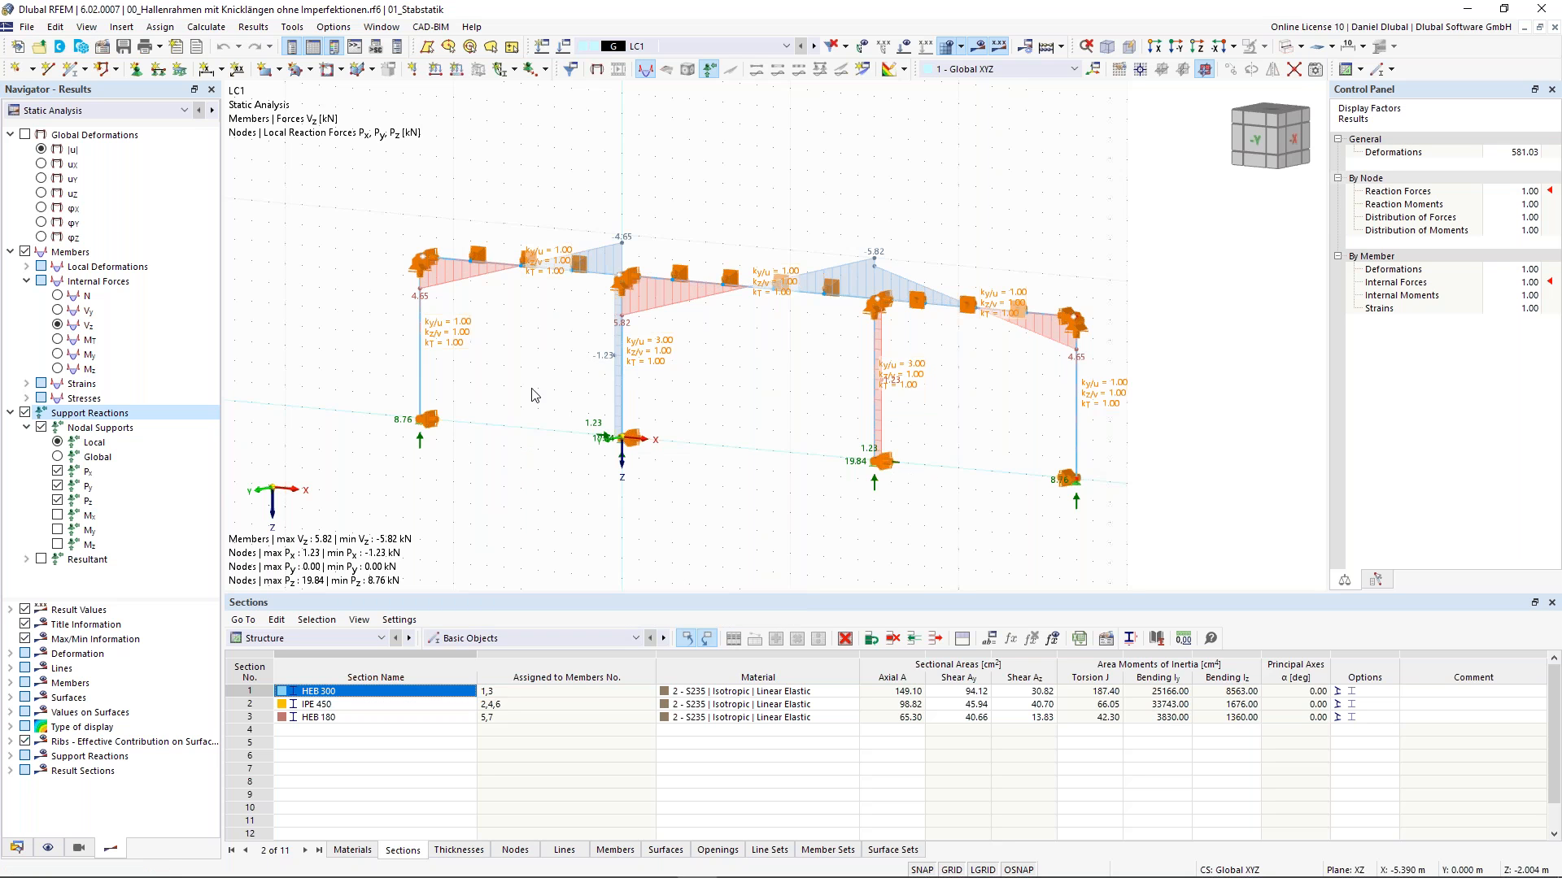
pyautogui.click(980, 46)
pyautogui.moveTo(572, 329); pyautogui.dragTo(540, 326, button='middle')
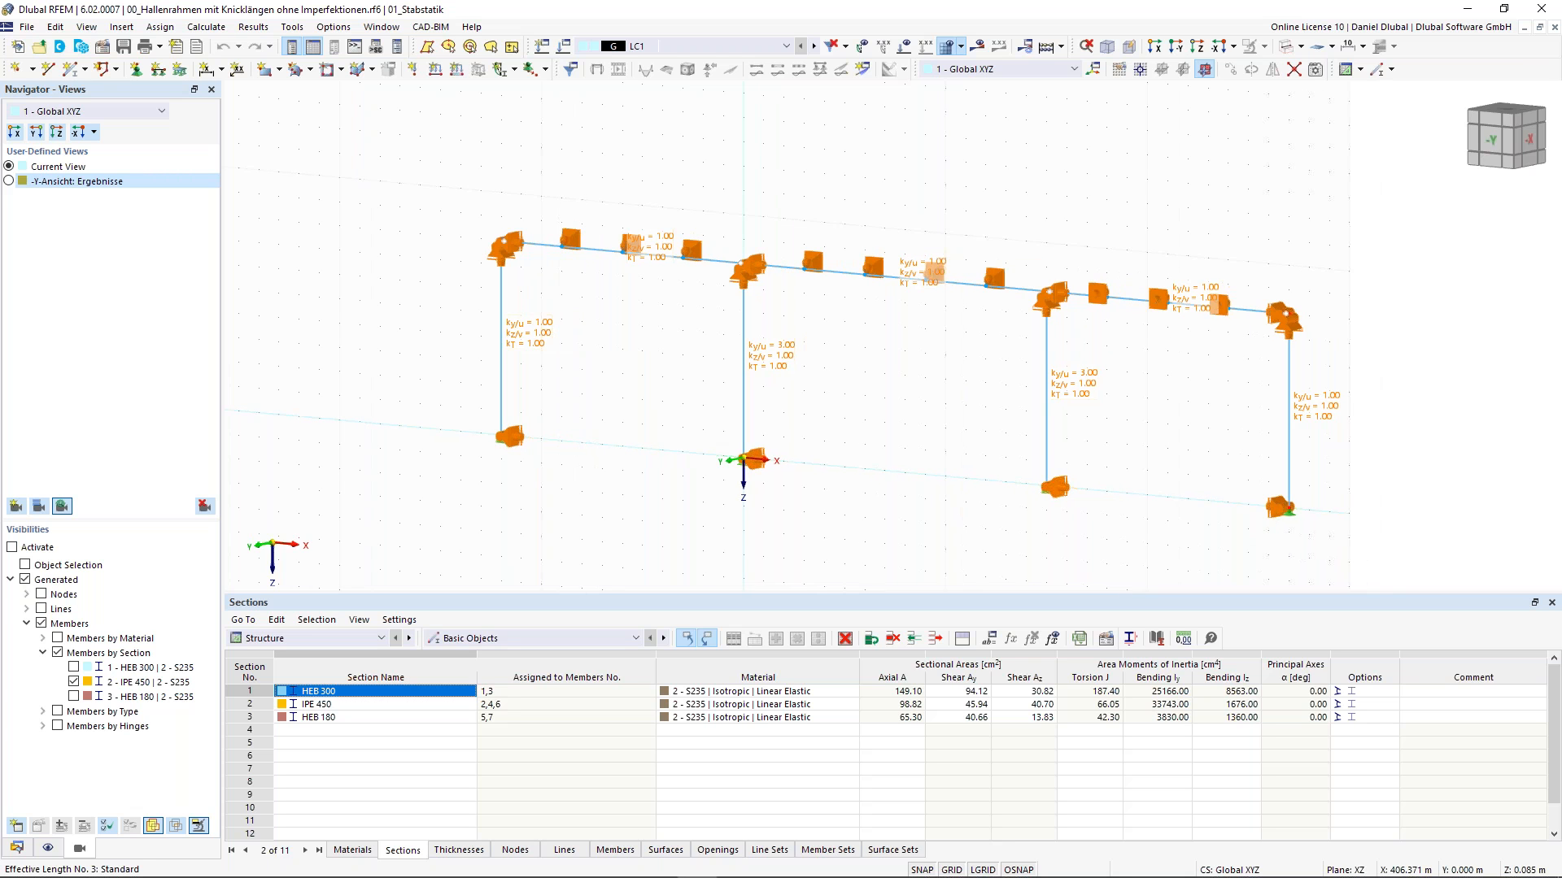
# - Select the left column and browse its member context menu options without applying any
pyautogui.click(502, 348)
pyautogui.rightClick(502, 347)
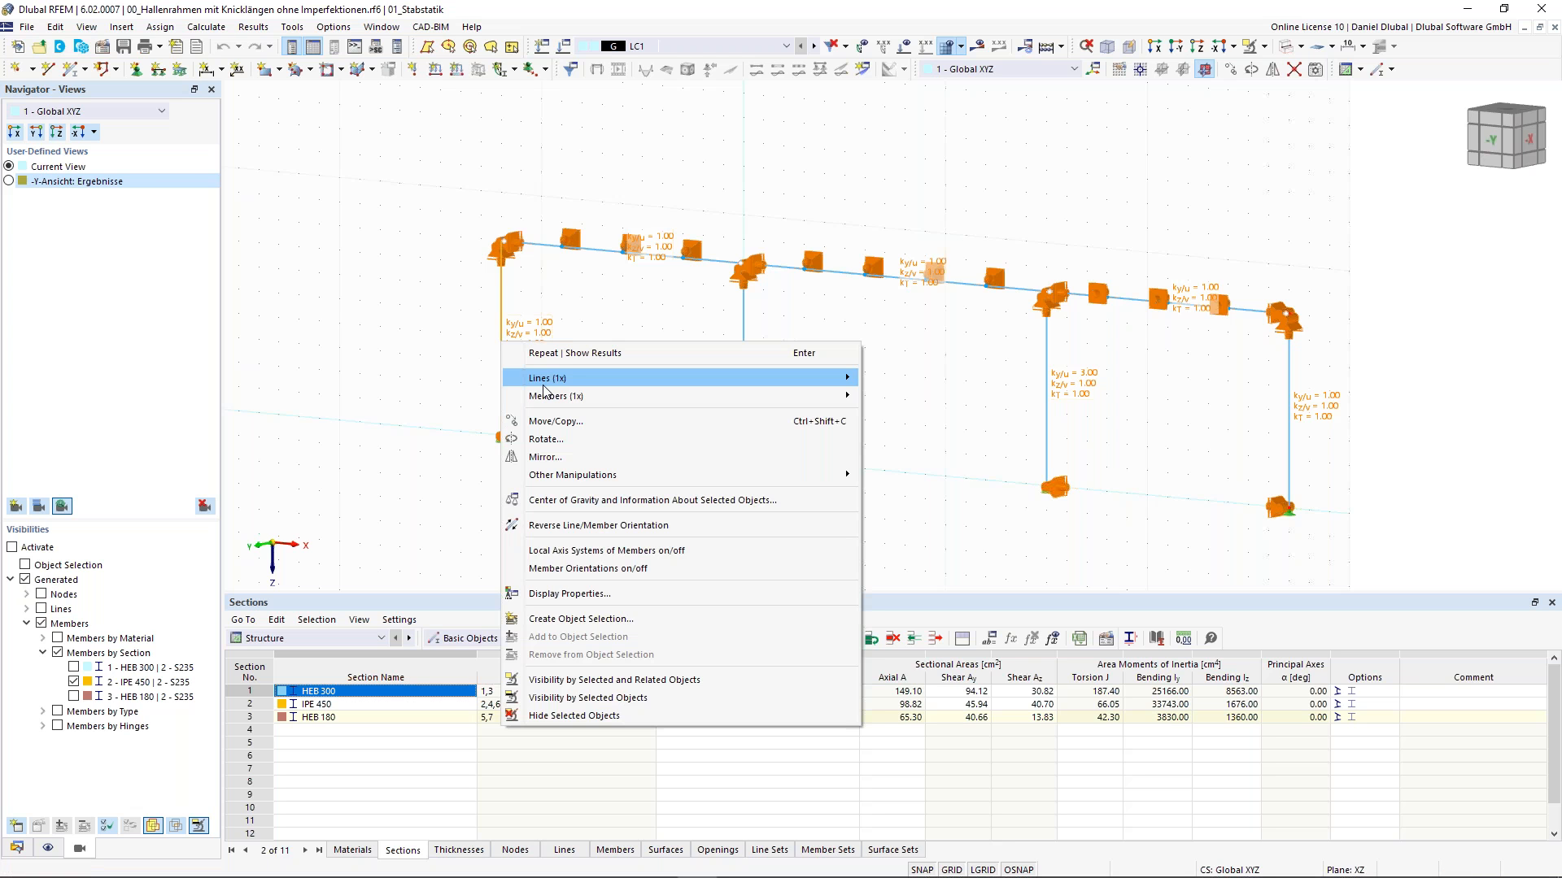
pyautogui.moveTo(553, 396)
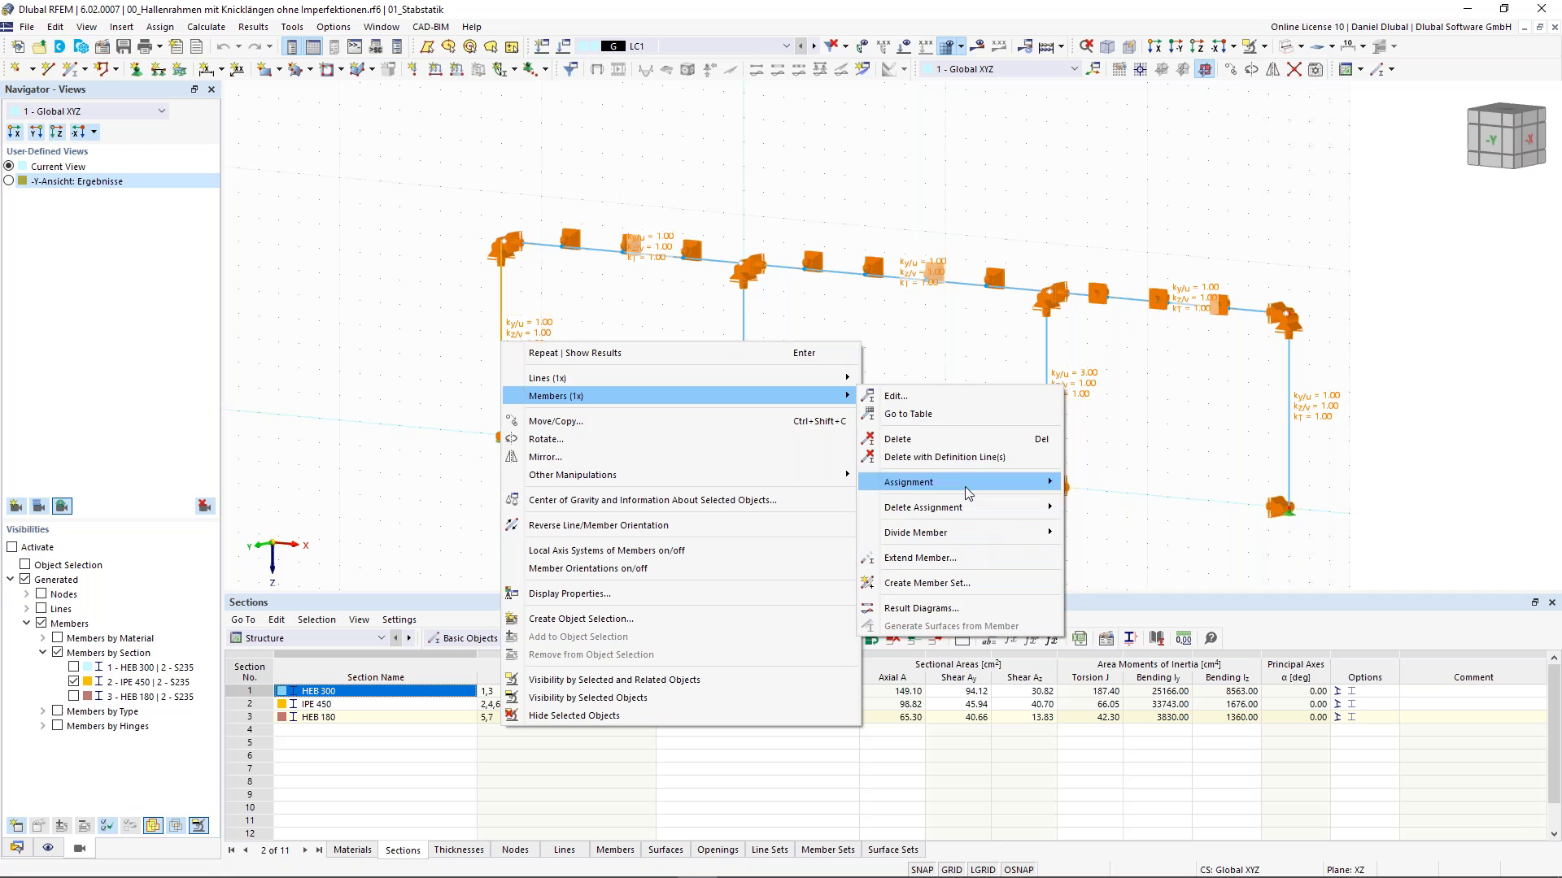
pyautogui.moveTo(994, 491)
pyautogui.click(946, 331)
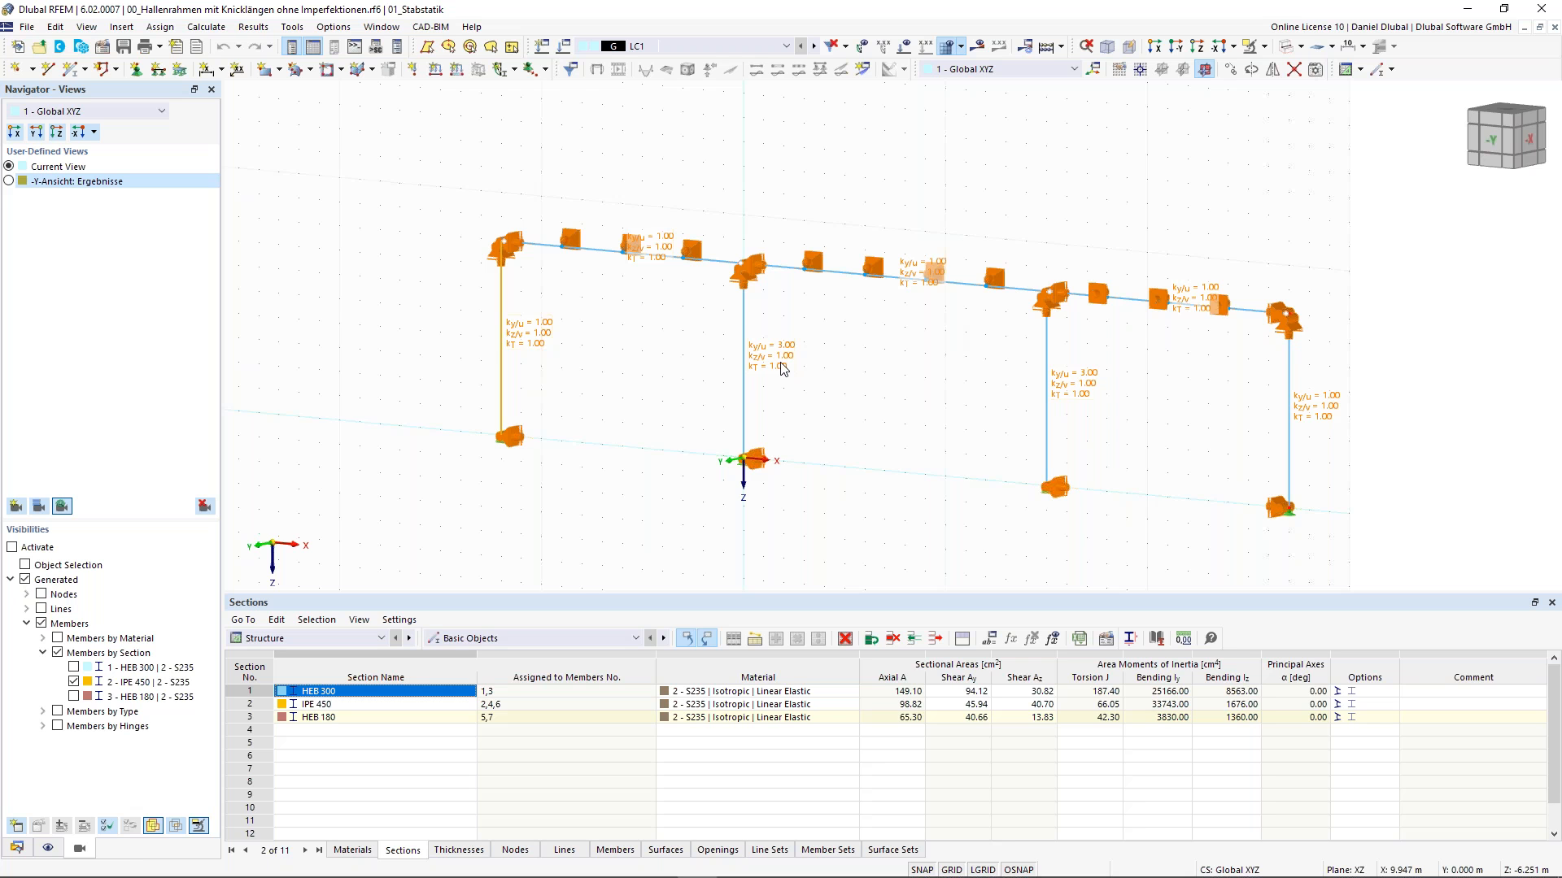
# - Examine the frame from different viewing angles and zoom levels using the view cube
pyautogui.scroll(-3, 781, 368)
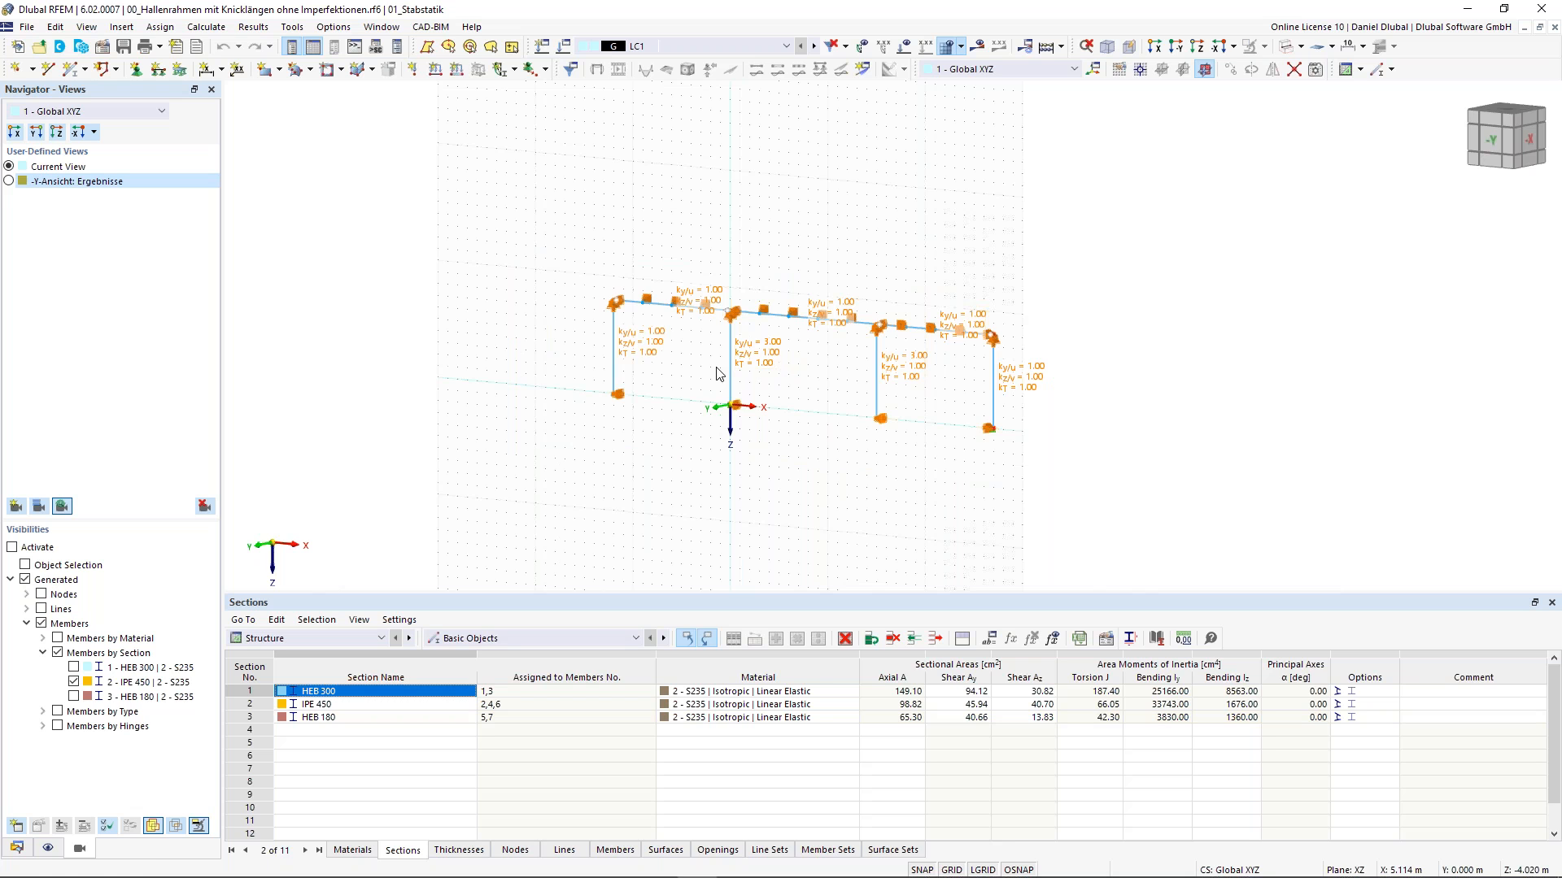
pyautogui.scroll(3, 719, 373)
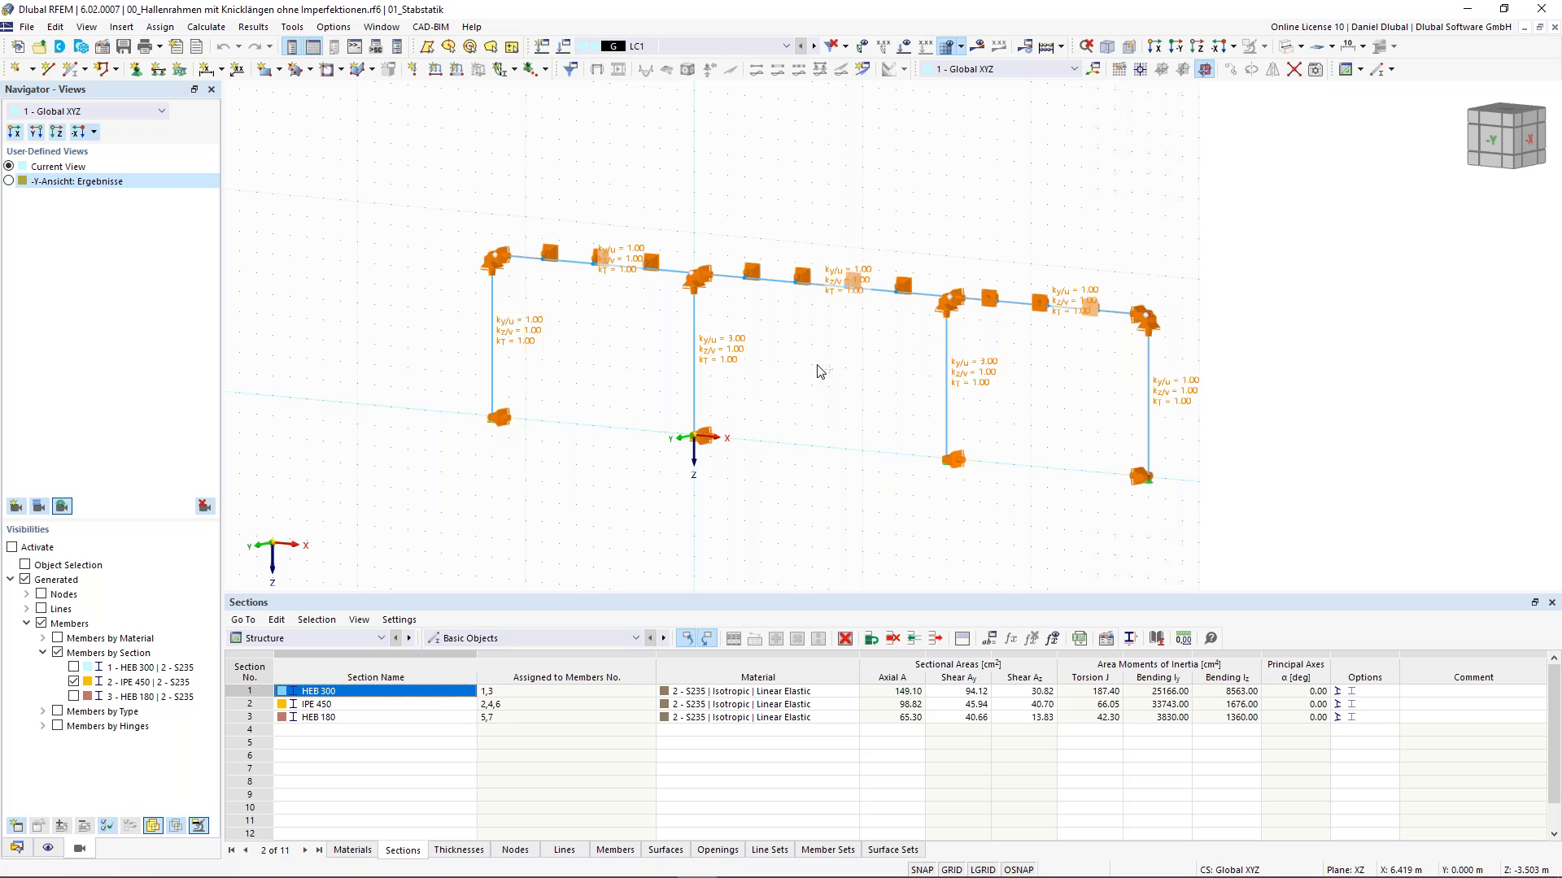
pyautogui.keyDown('ctrl'); pyautogui.moveTo(818, 365); pyautogui.dragTo(1042, 275, button='middle'); pyautogui.keyUp('ctrl')
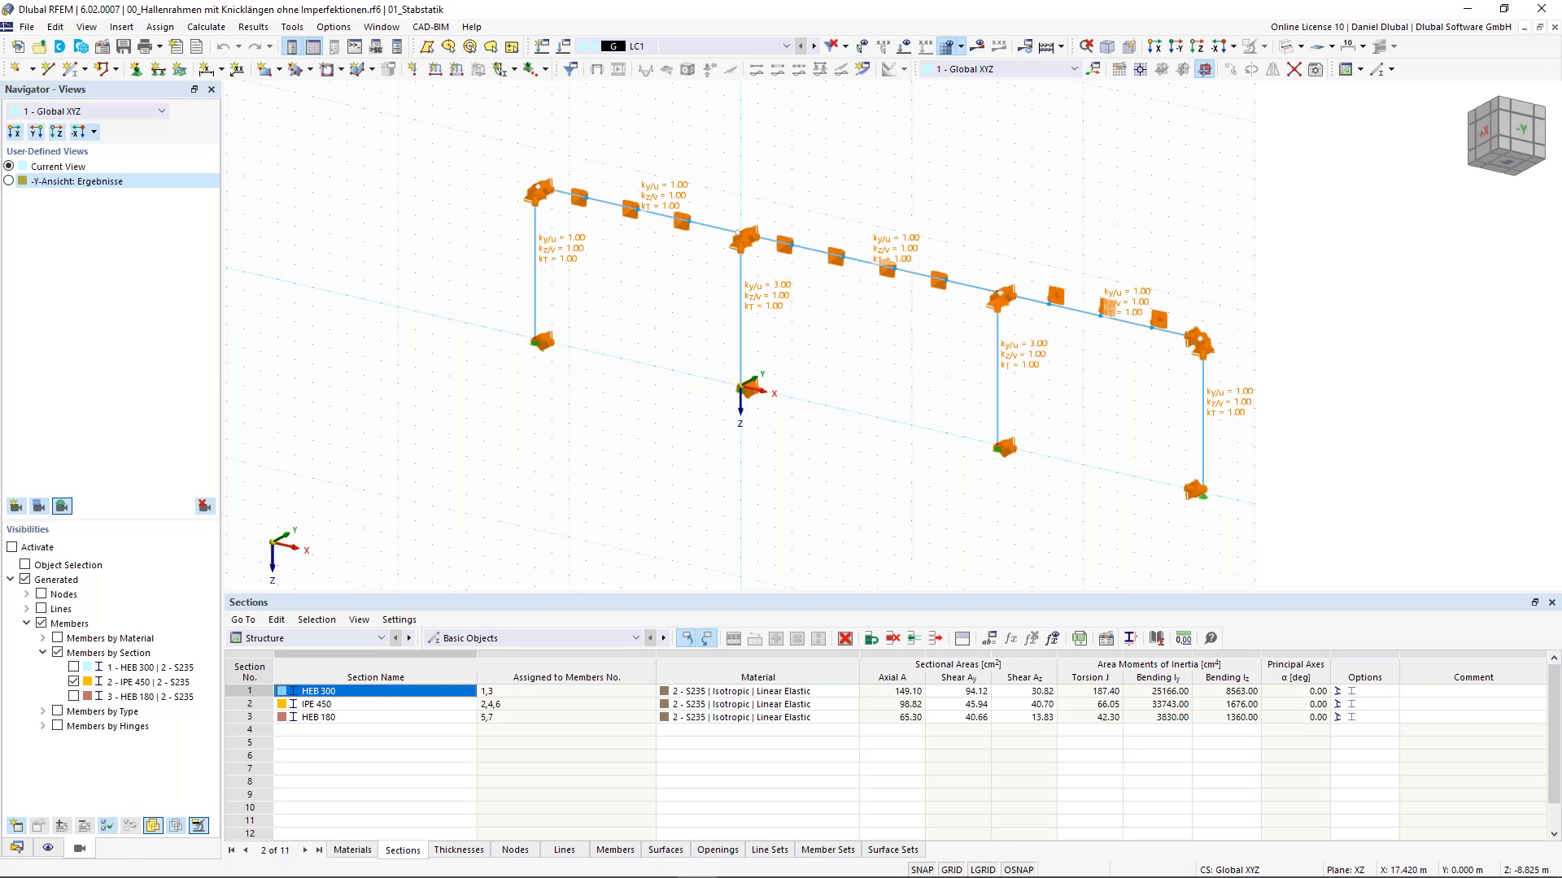
pyautogui.click(1494, 98)
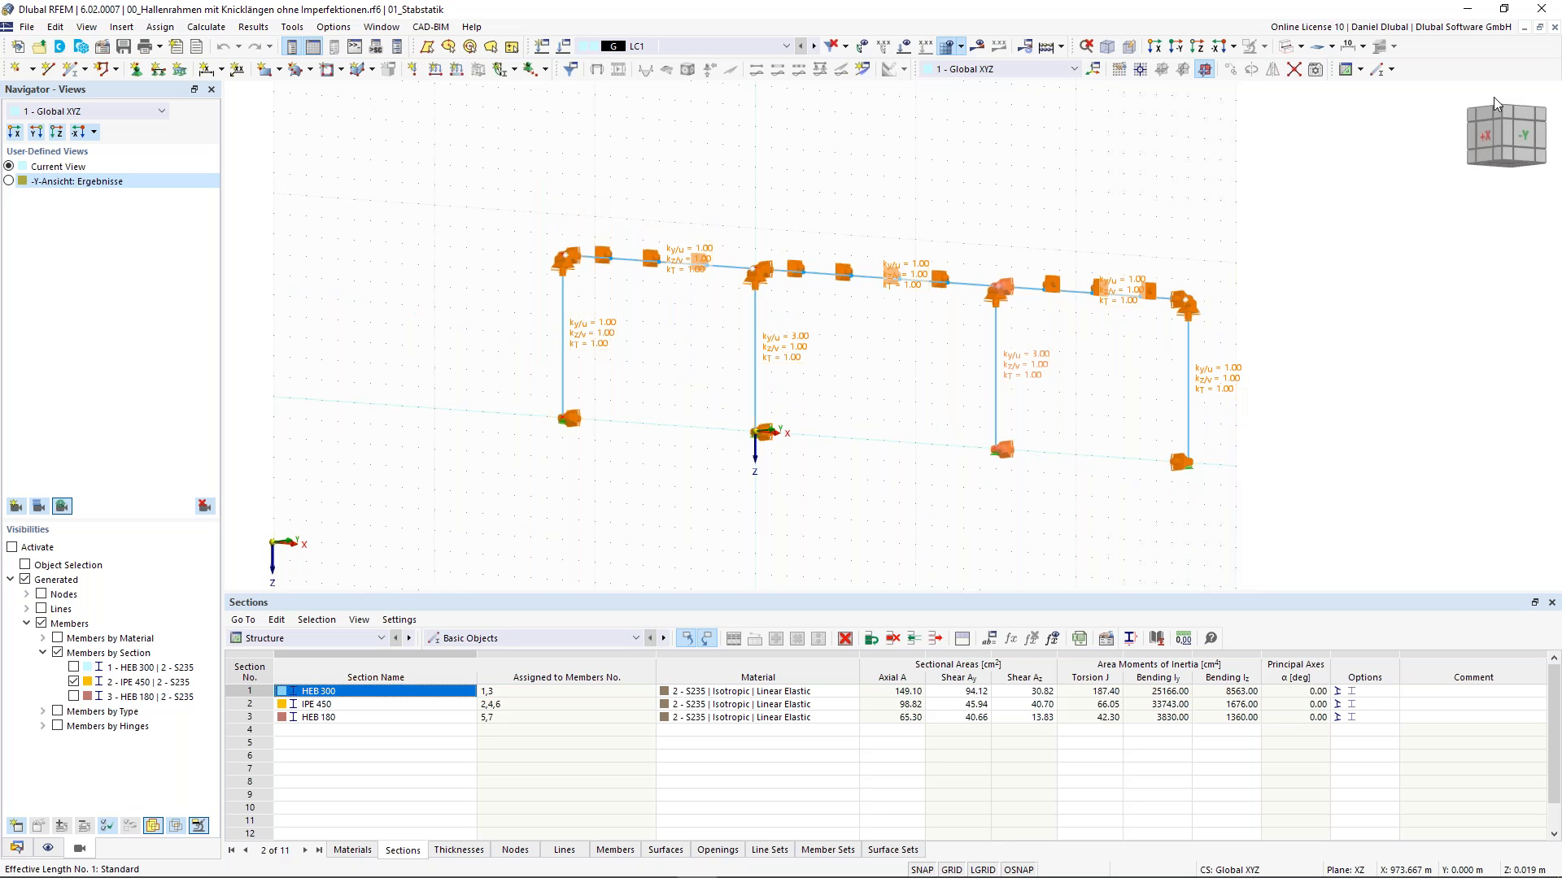
pyautogui.click(1520, 118)
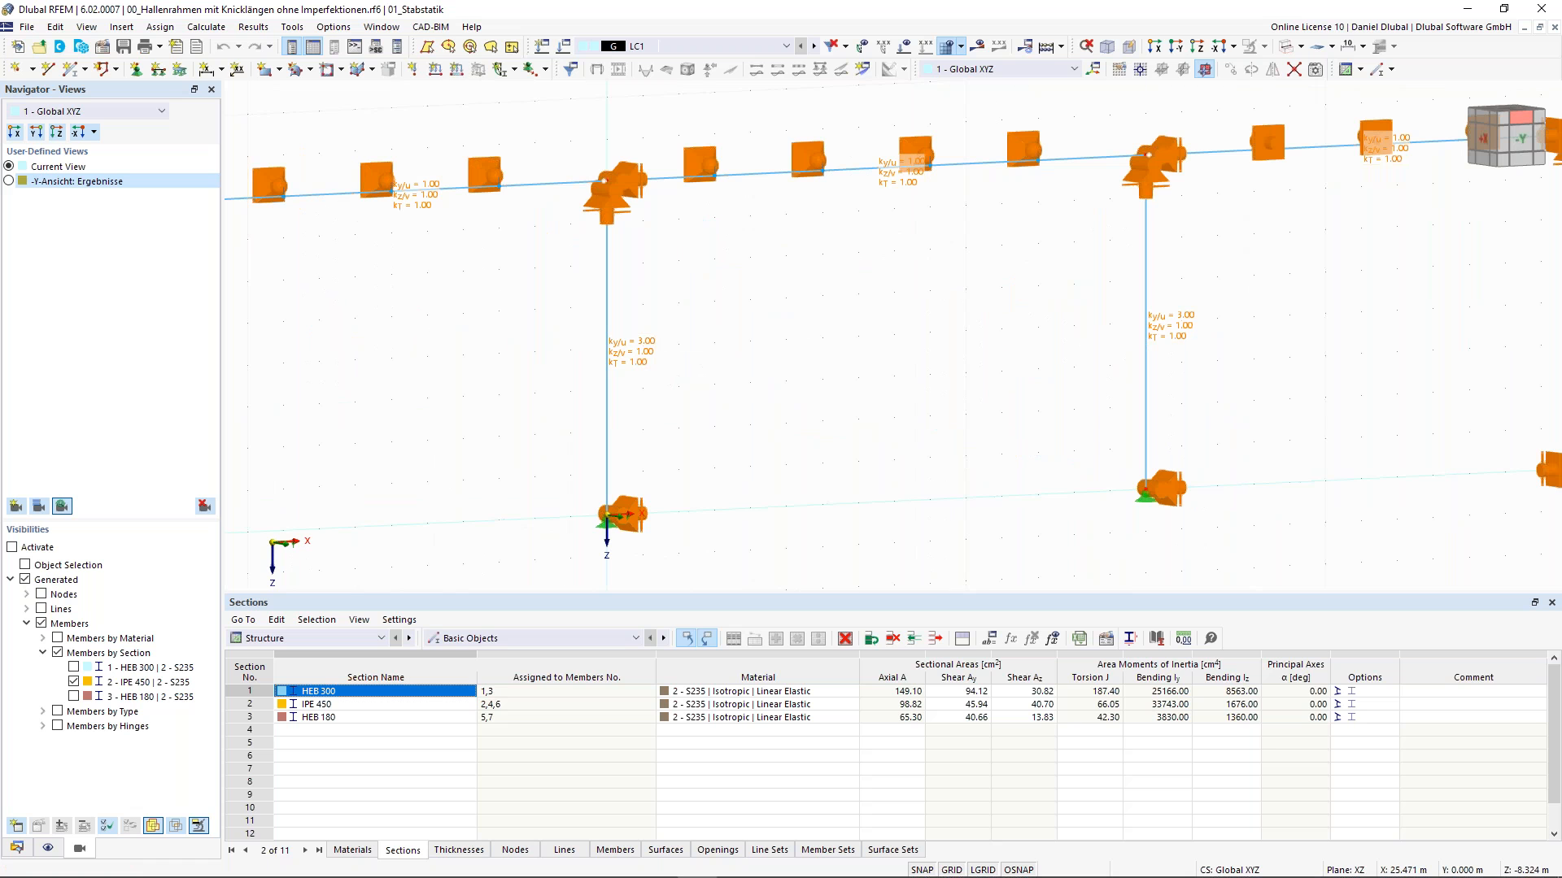
pyautogui.keyDown('ctrl'); pyautogui.moveTo(984, 382); pyautogui.dragTo(985, 388, button='middle'); pyautogui.keyUp('ctrl')
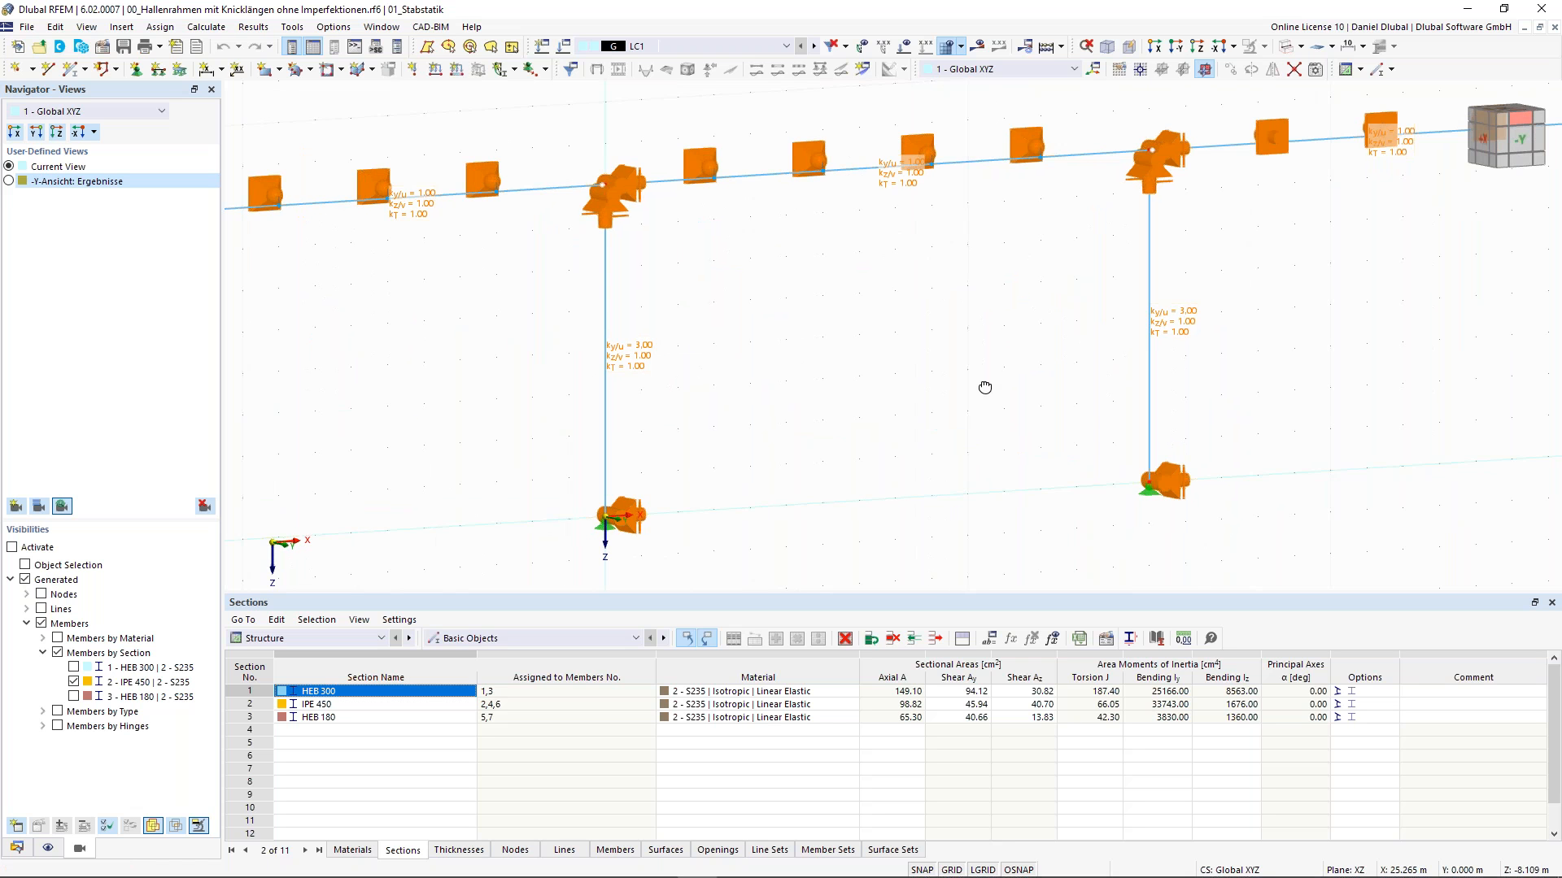
pyautogui.scroll(-5, 850, 337)
pyautogui.keyDown('ctrl'); pyautogui.moveTo(846, 335); pyautogui.dragTo(599, 297, button='middle'); pyautogui.keyUp('ctrl')
pyautogui.scroll(1, 784, 244)
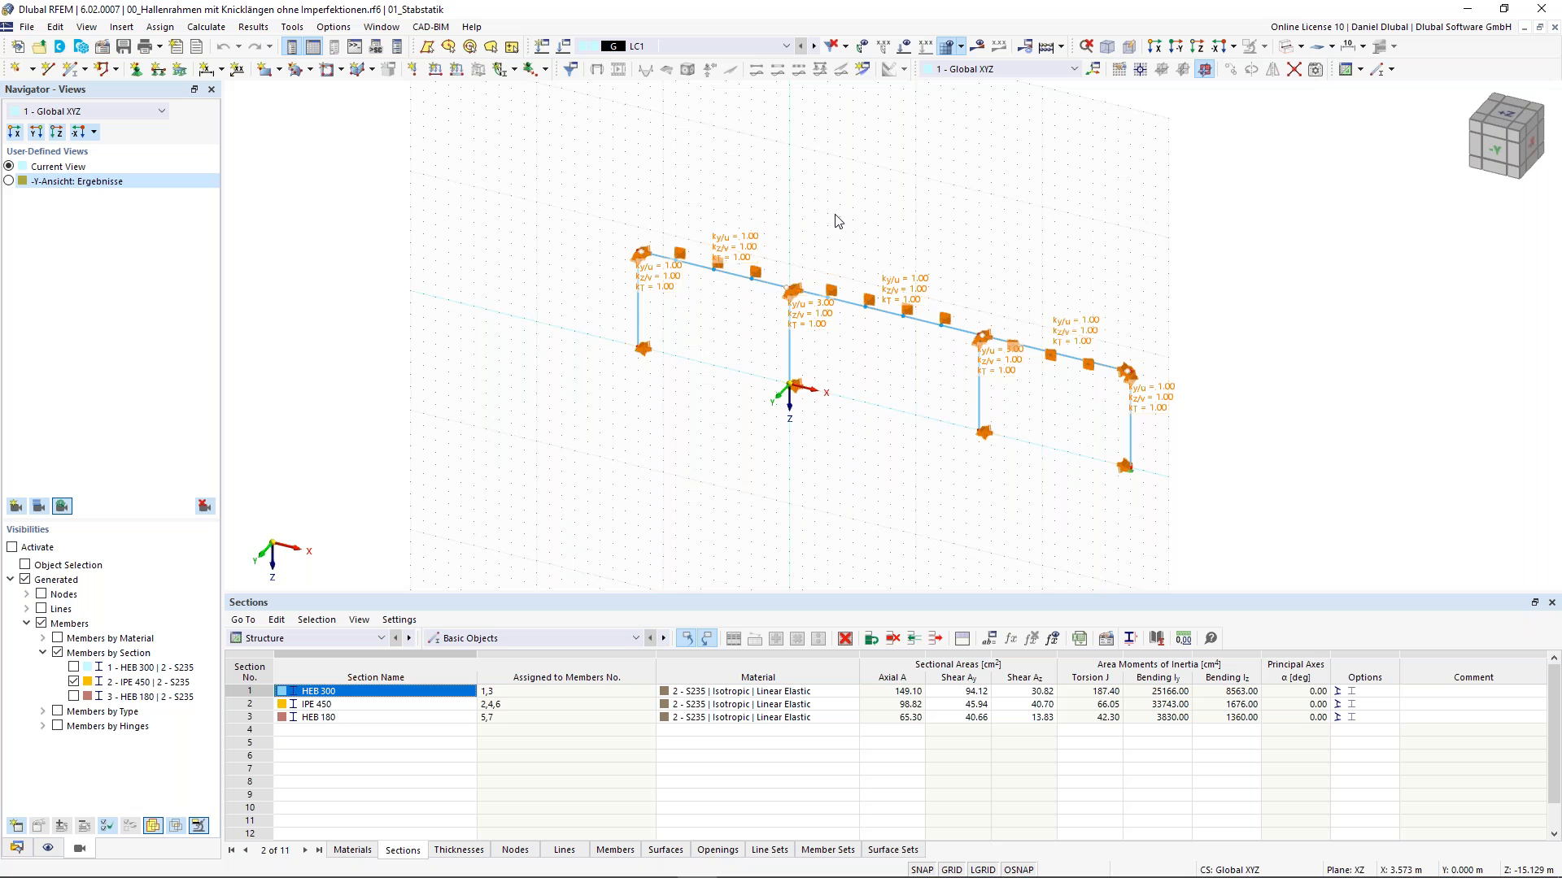
pyautogui.moveTo(837, 221); pyautogui.dragTo(677, 232, button='middle')
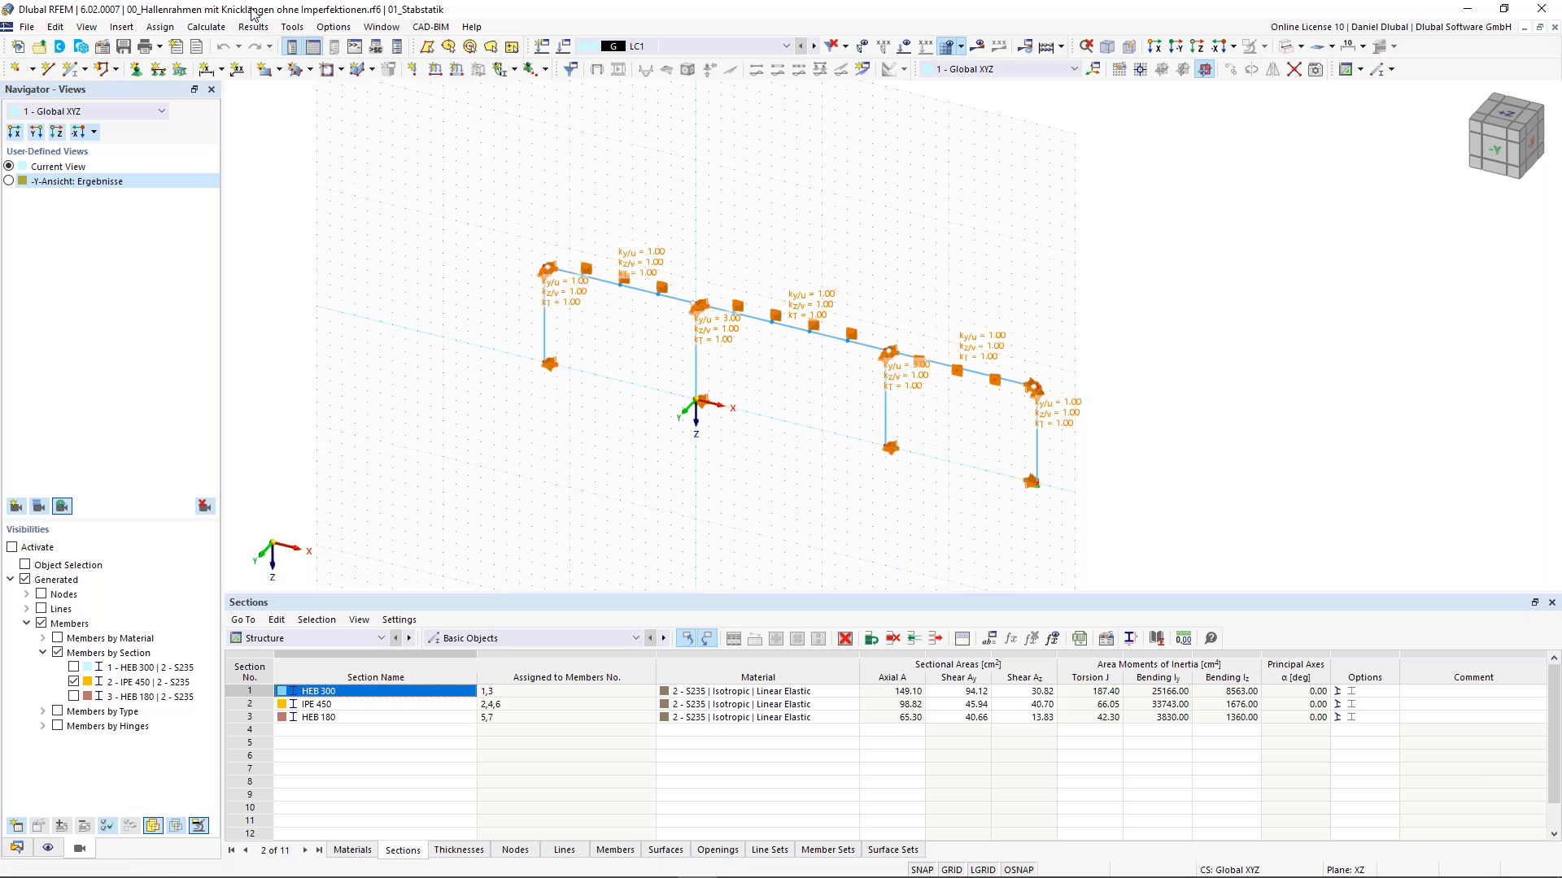
# - Start a new model named Single-span Beam
pyautogui.click(29, 29)
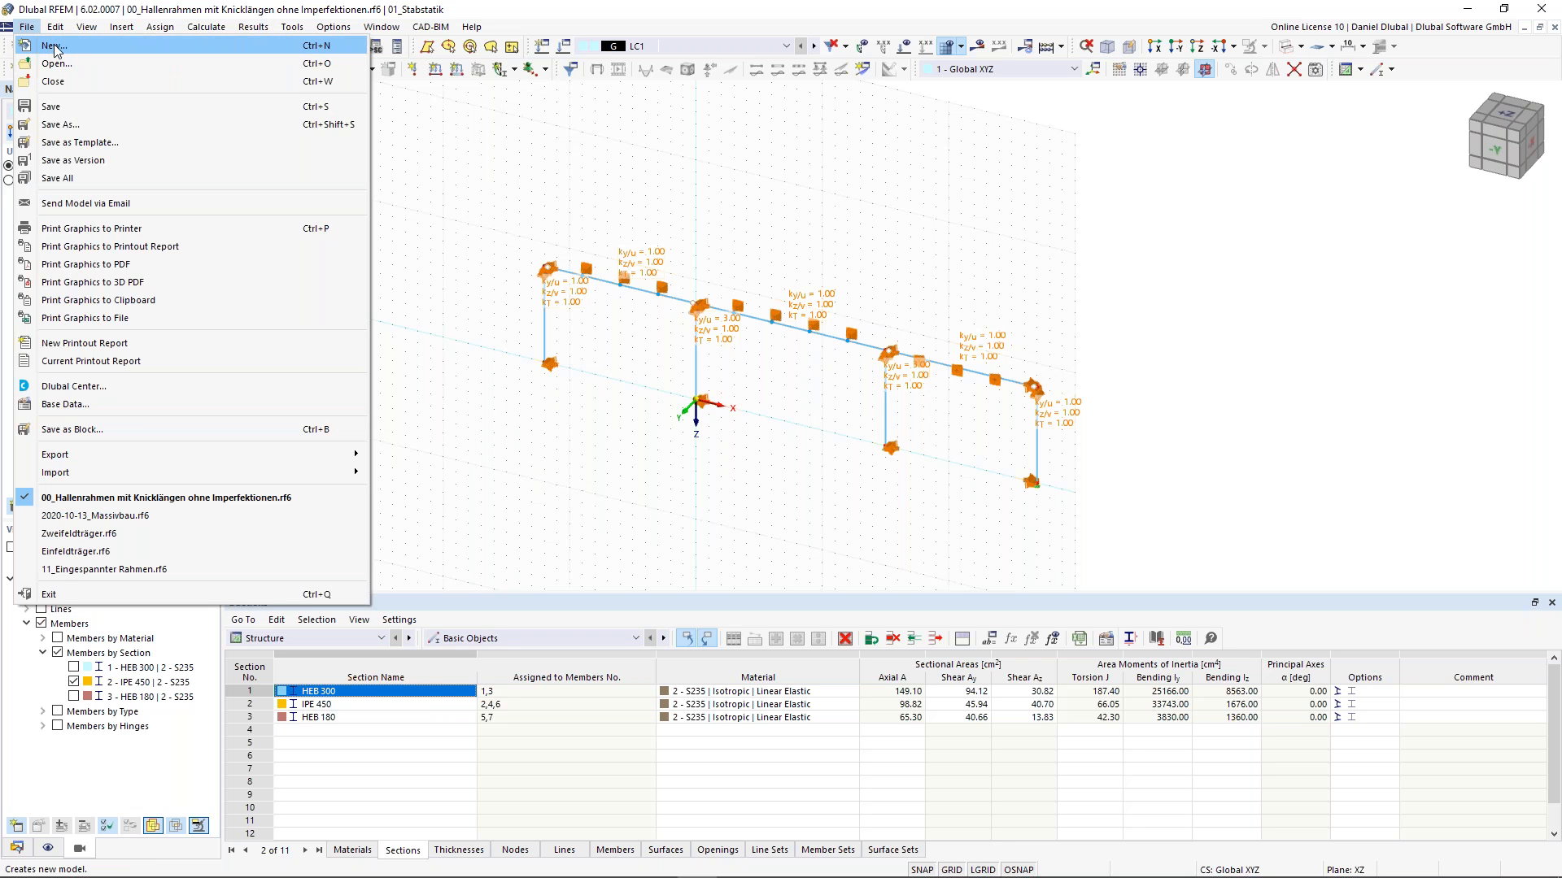
pyautogui.click(58, 50)
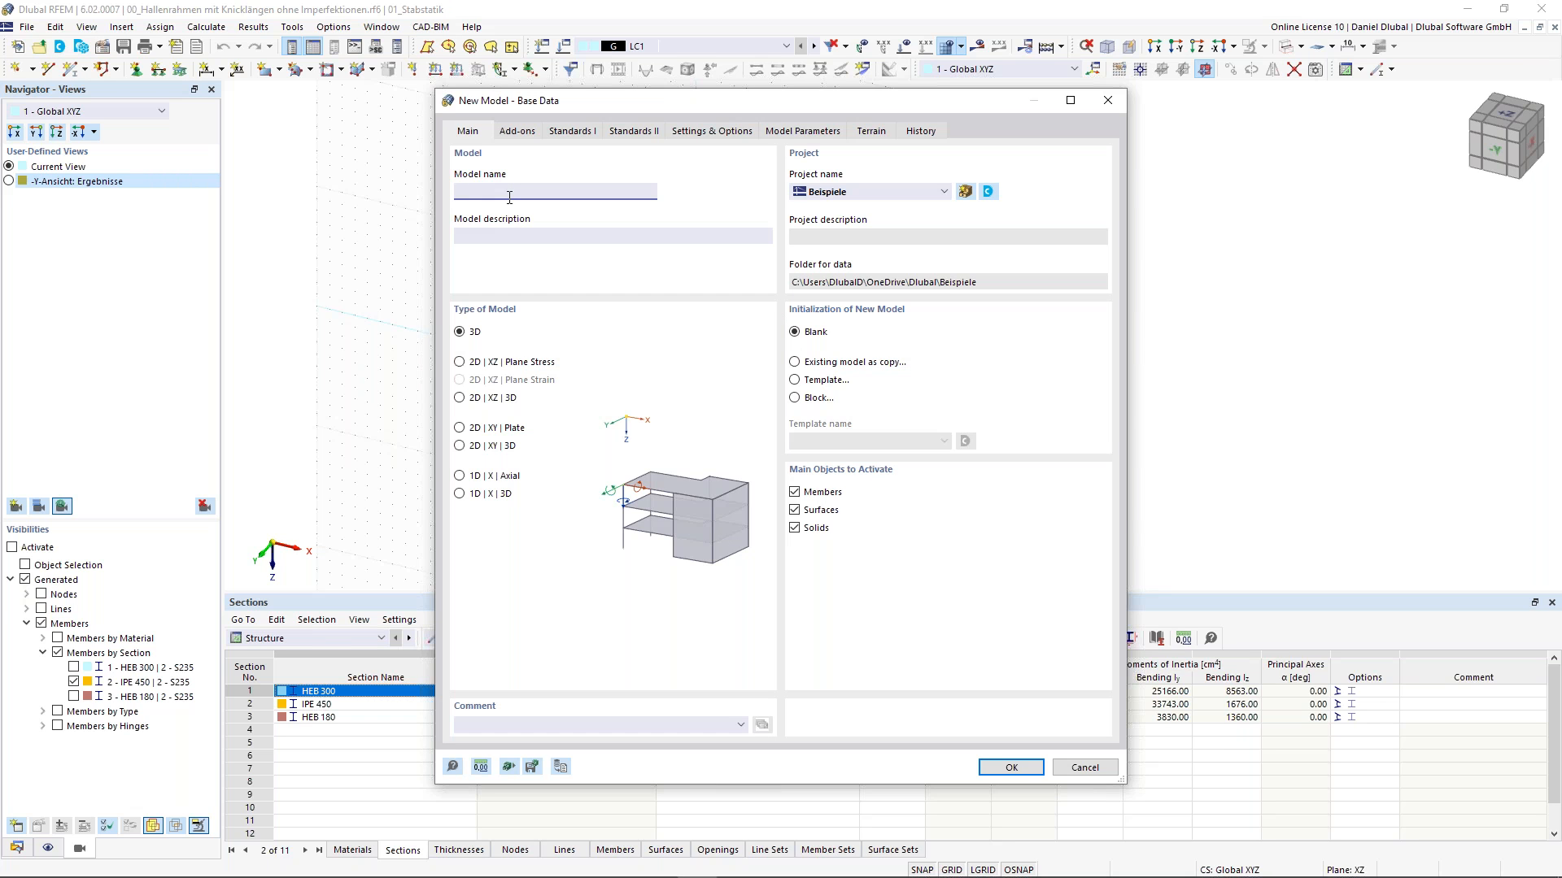
pyautogui.write('ingle-span Beam')
# - Assign the new model to project 01_Stabstatik under Vorführungen and choose the 2D | XZ | Plane Stress model type
pyautogui.click(829, 195)
pyautogui.click(830, 194)
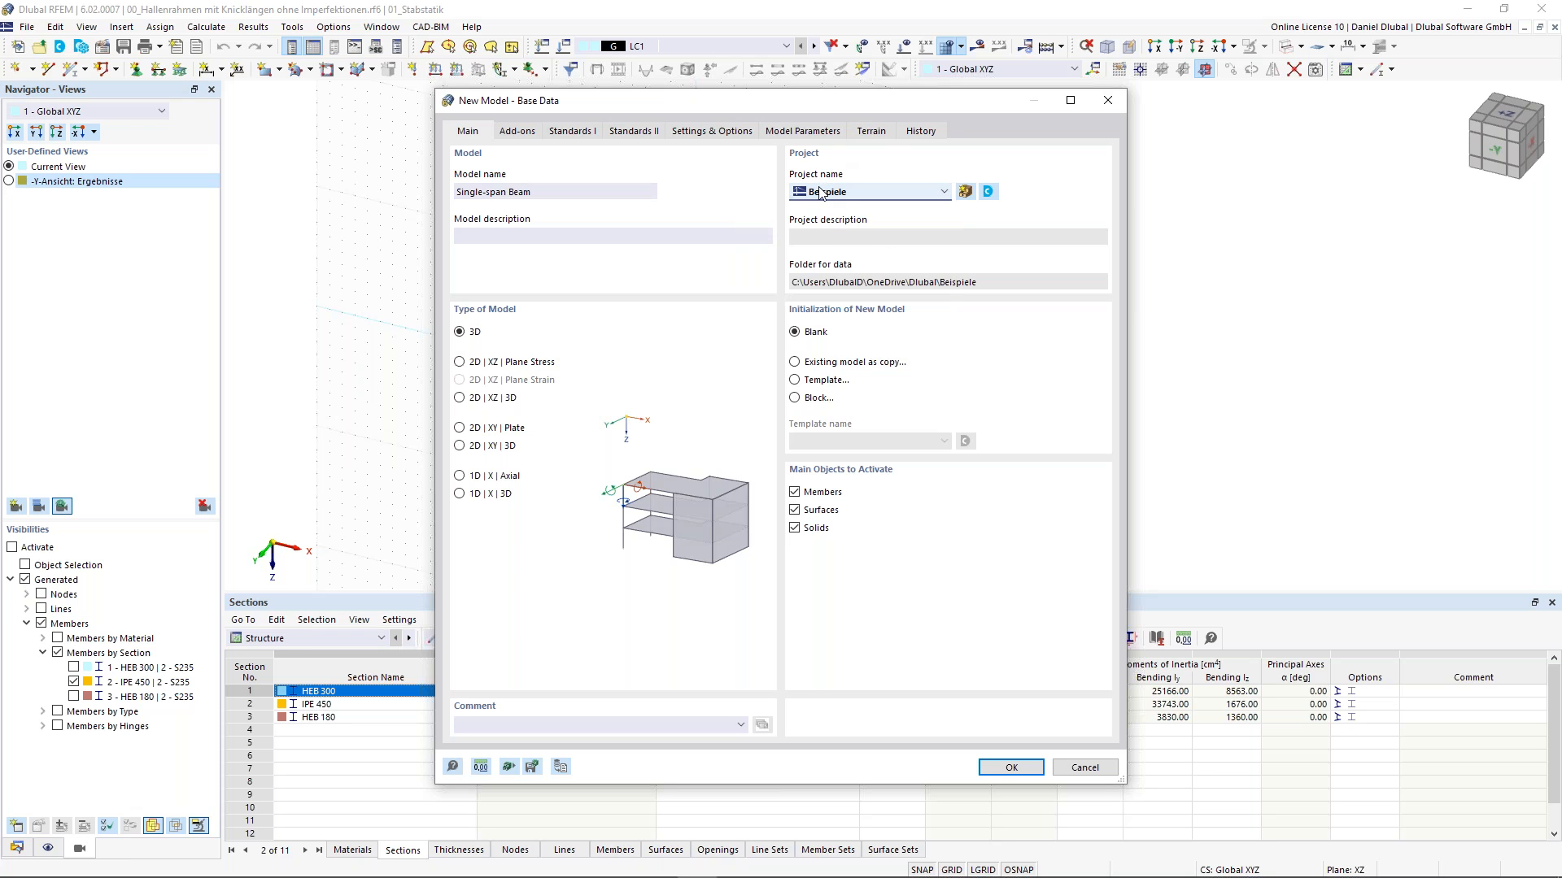
pyautogui.click(830, 195)
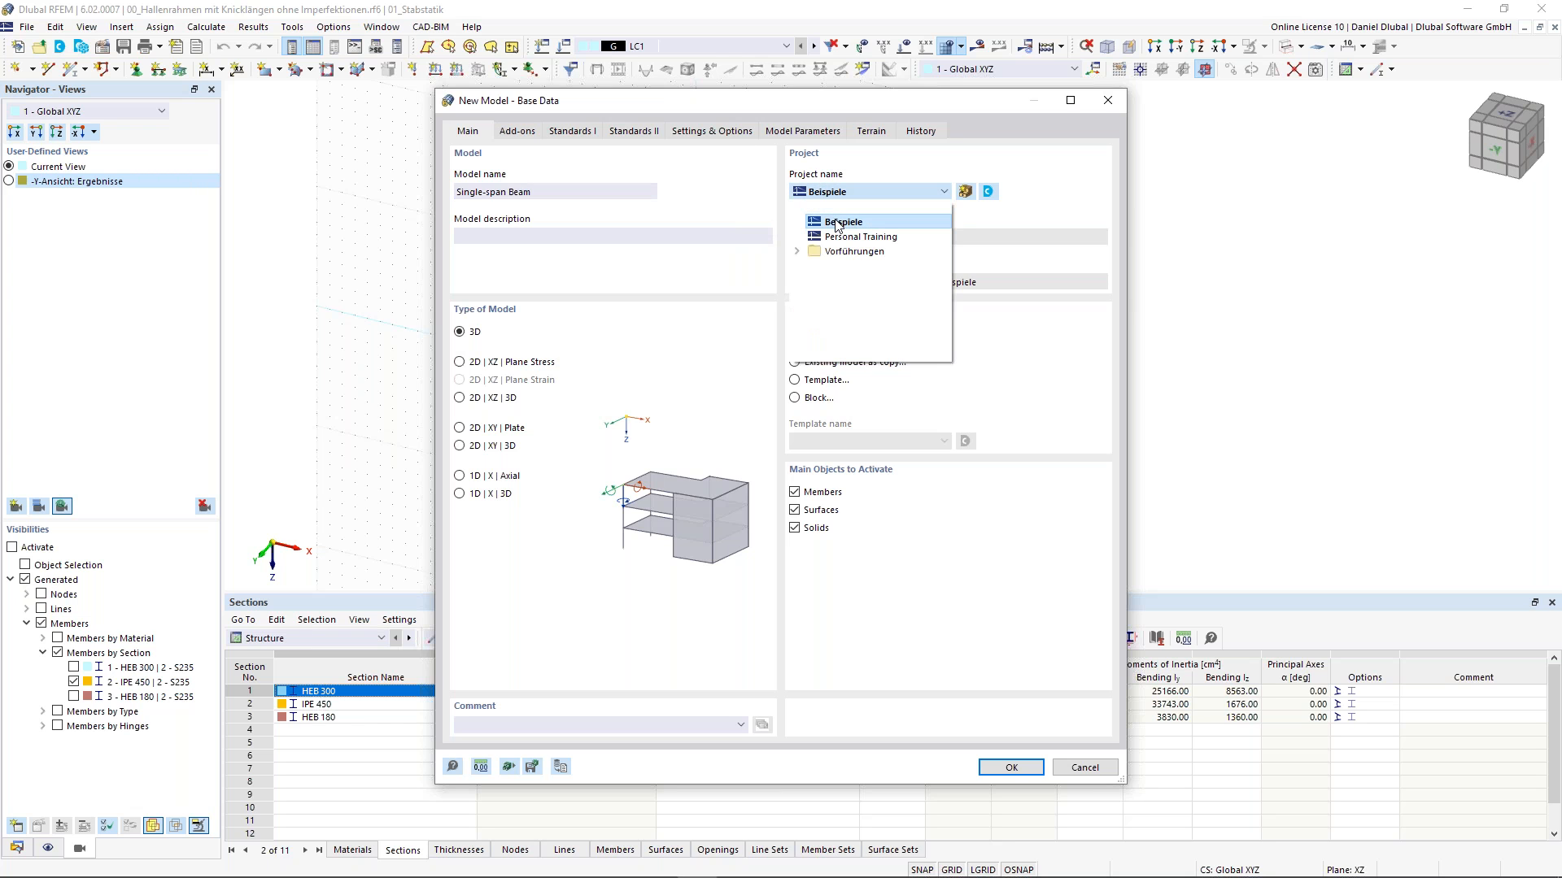
pyautogui.click(797, 251)
pyautogui.click(814, 267)
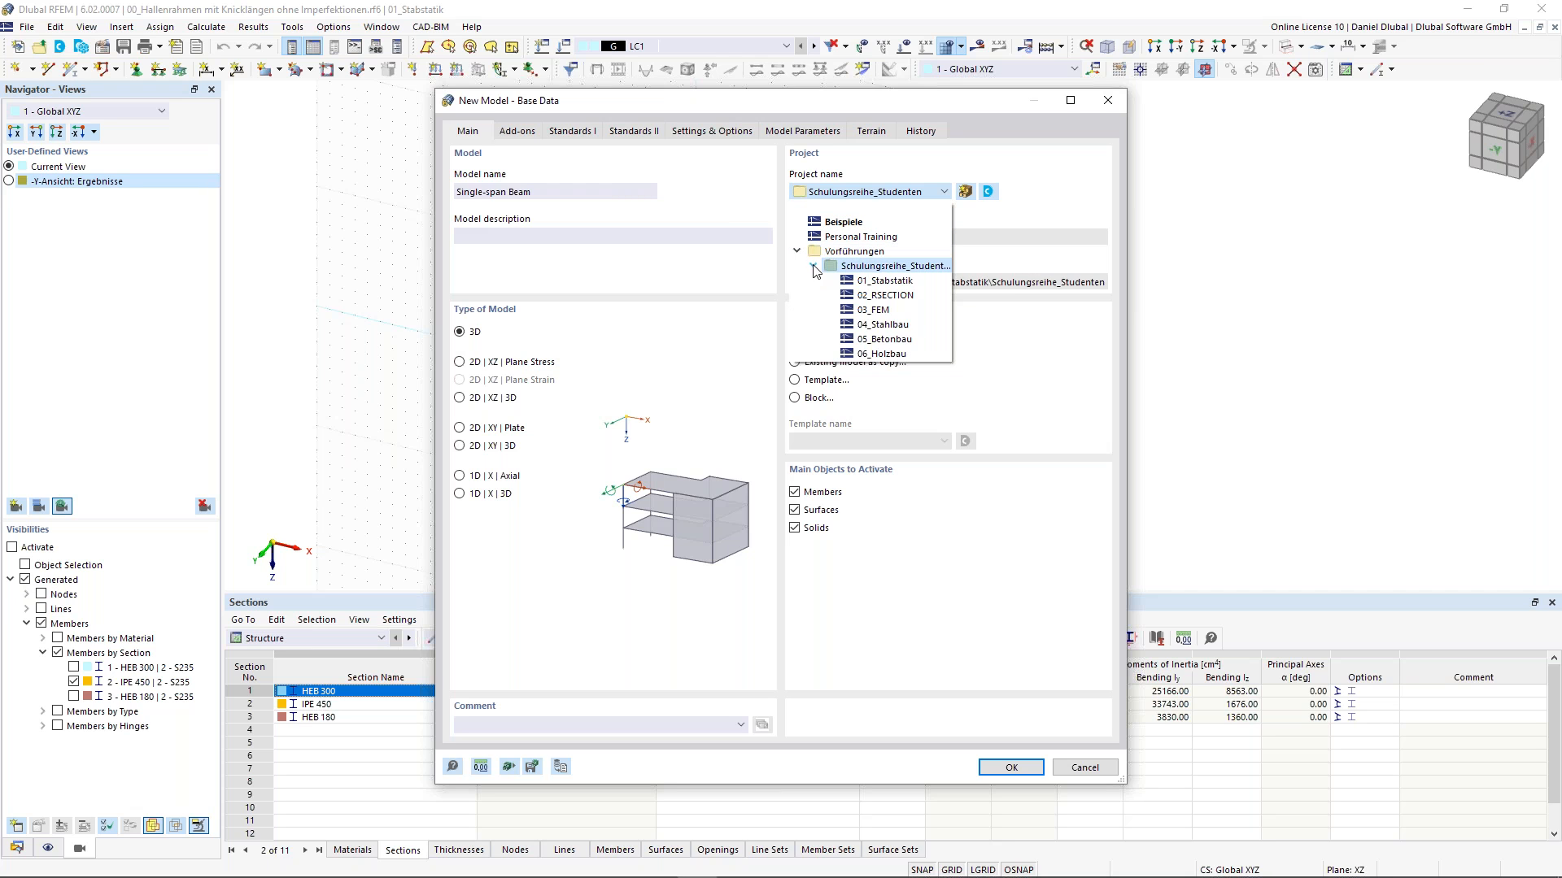
pyautogui.click(894, 282)
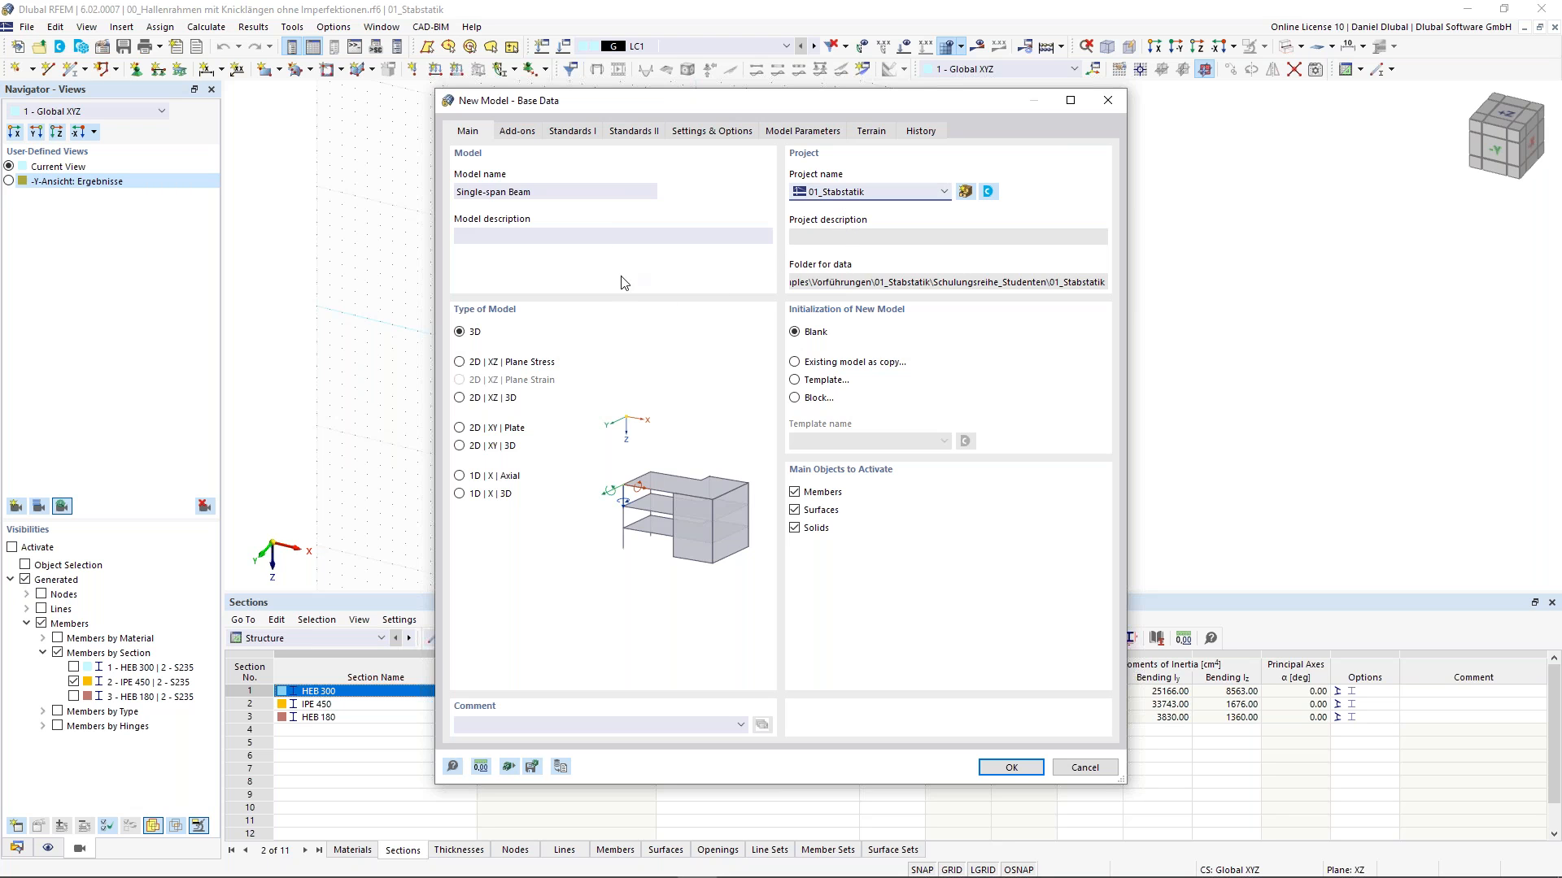
pyautogui.click(459, 363)
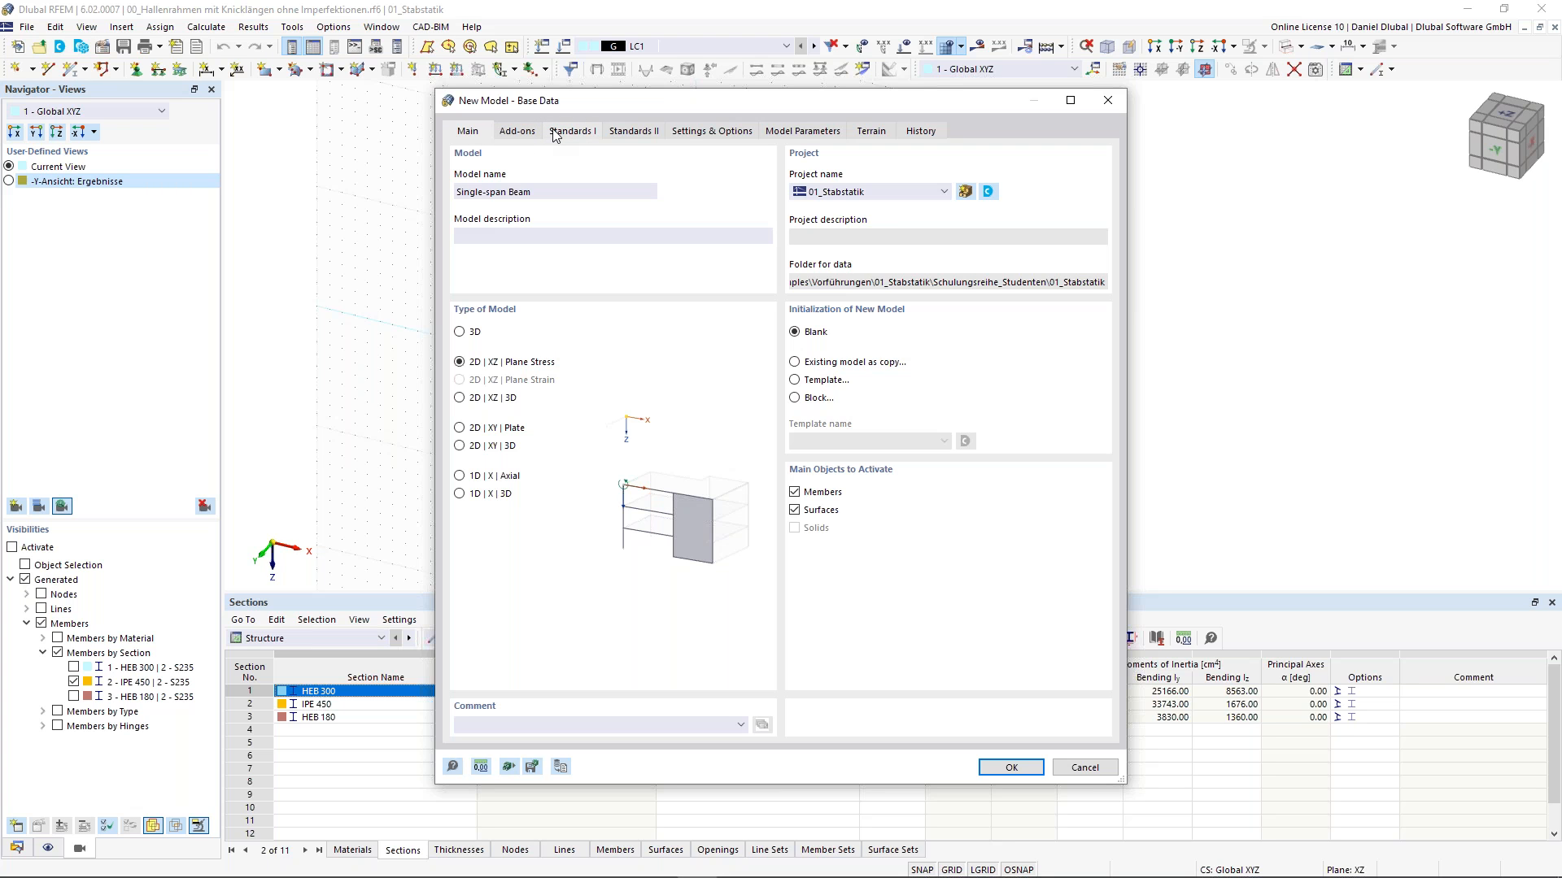
# - Review the model length units in the units and decimal places settings, then confirm creation of the new model
pyautogui.click(482, 767)
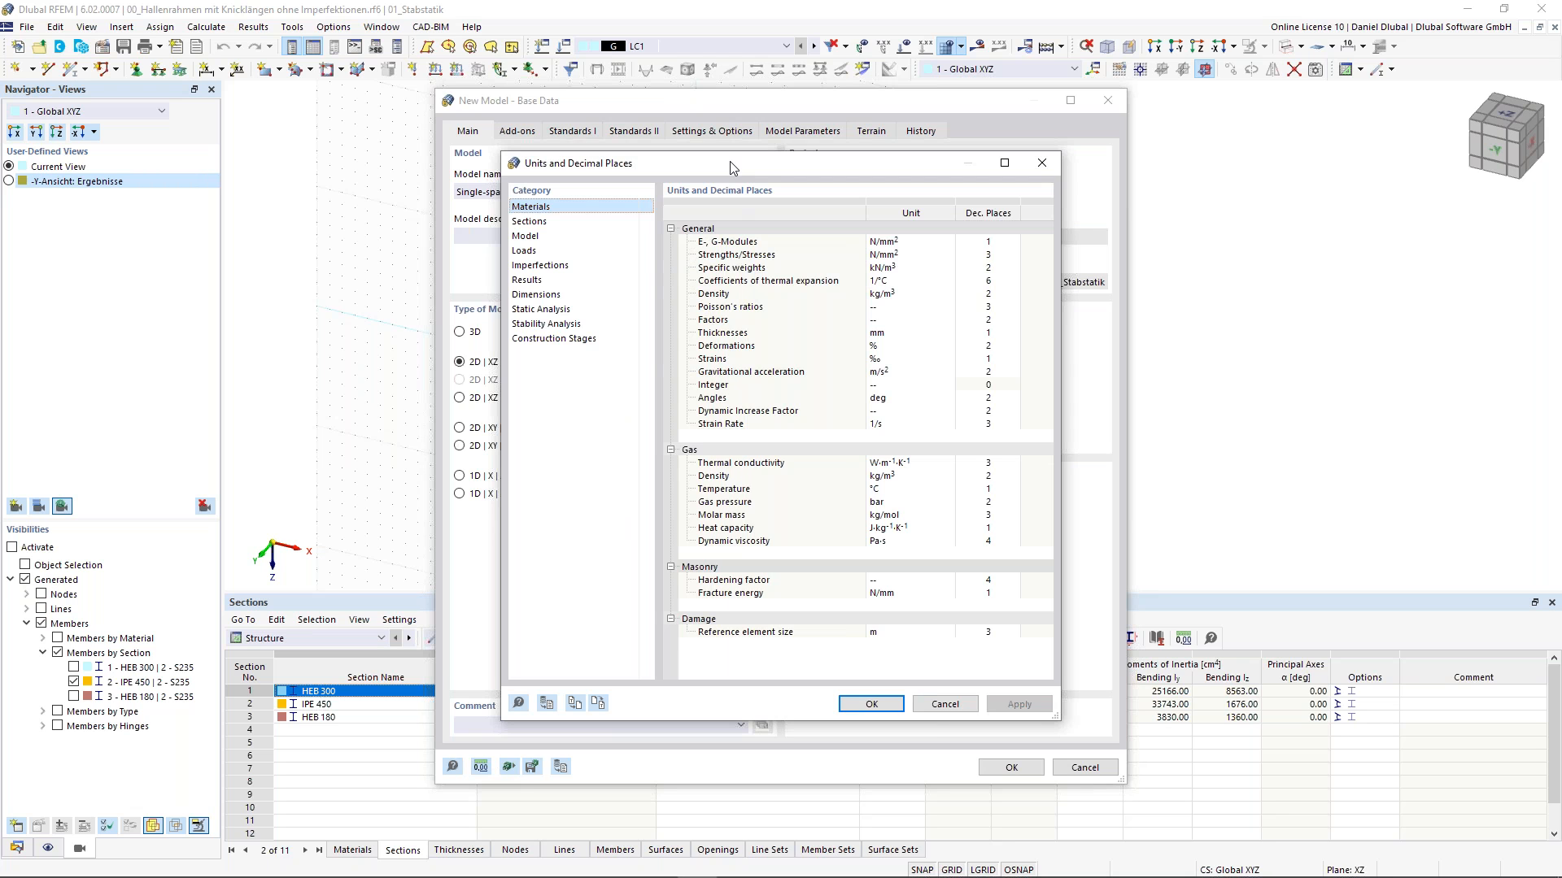
pyautogui.click(559, 236)
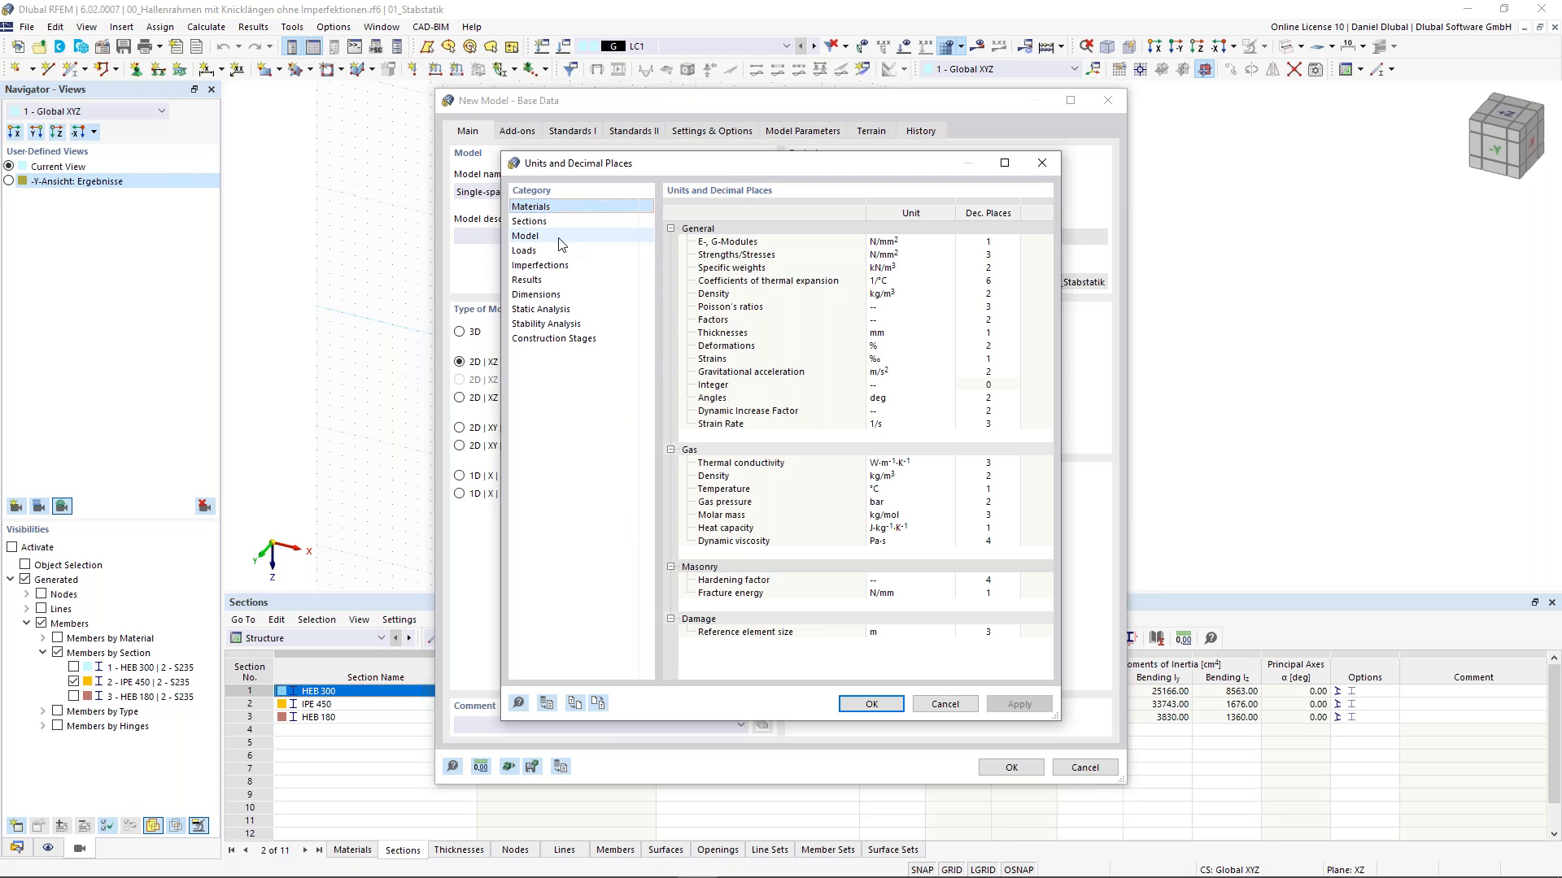
pyautogui.click(899, 242)
pyautogui.click(946, 244)
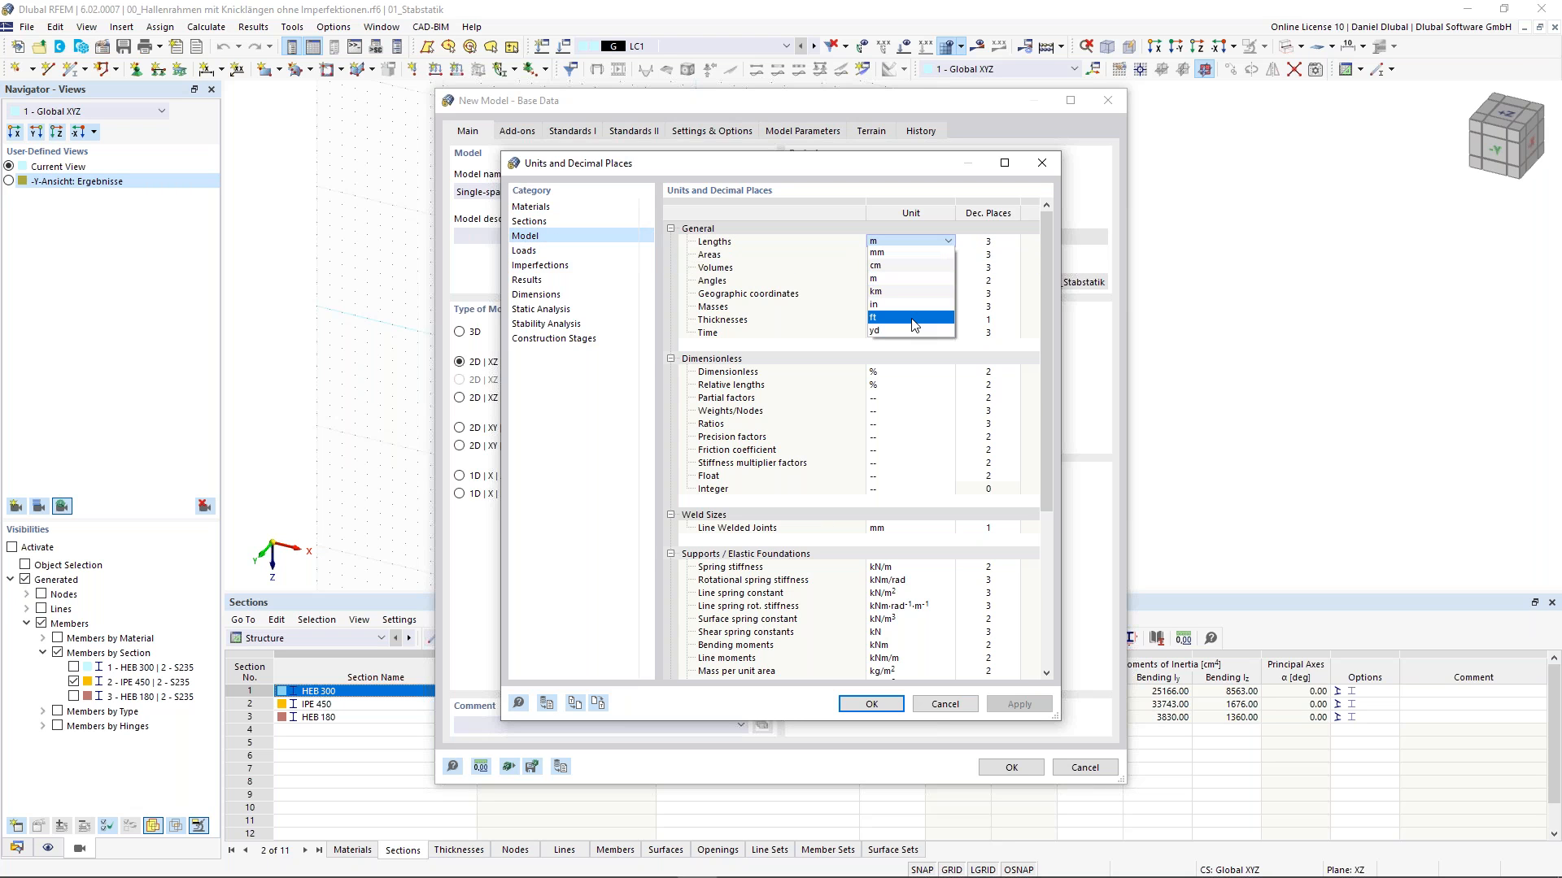
pyautogui.click(946, 243)
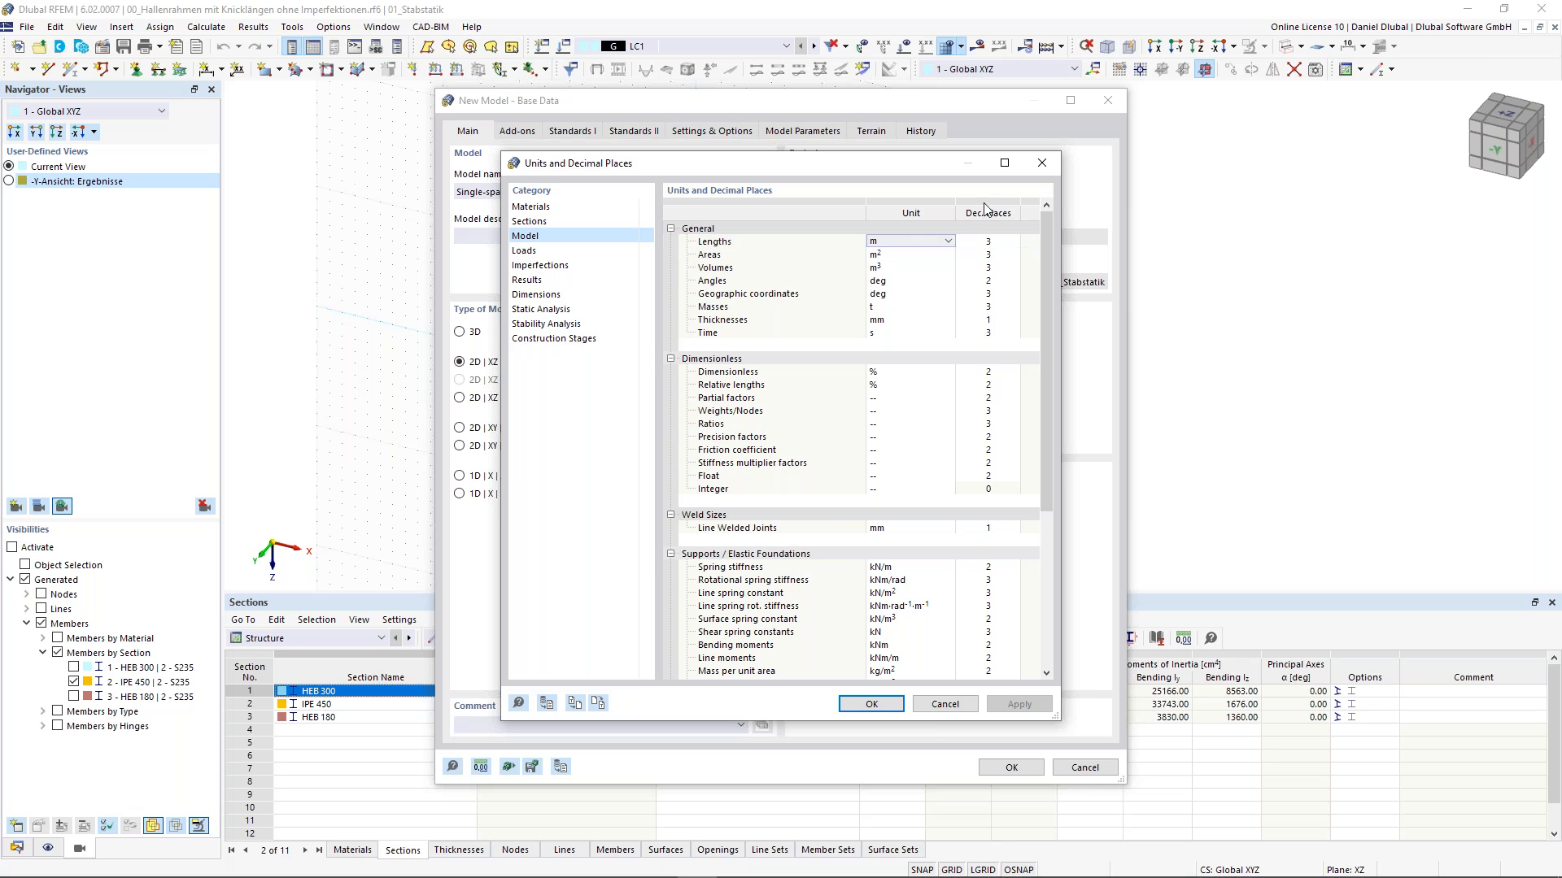
pyautogui.click(1041, 164)
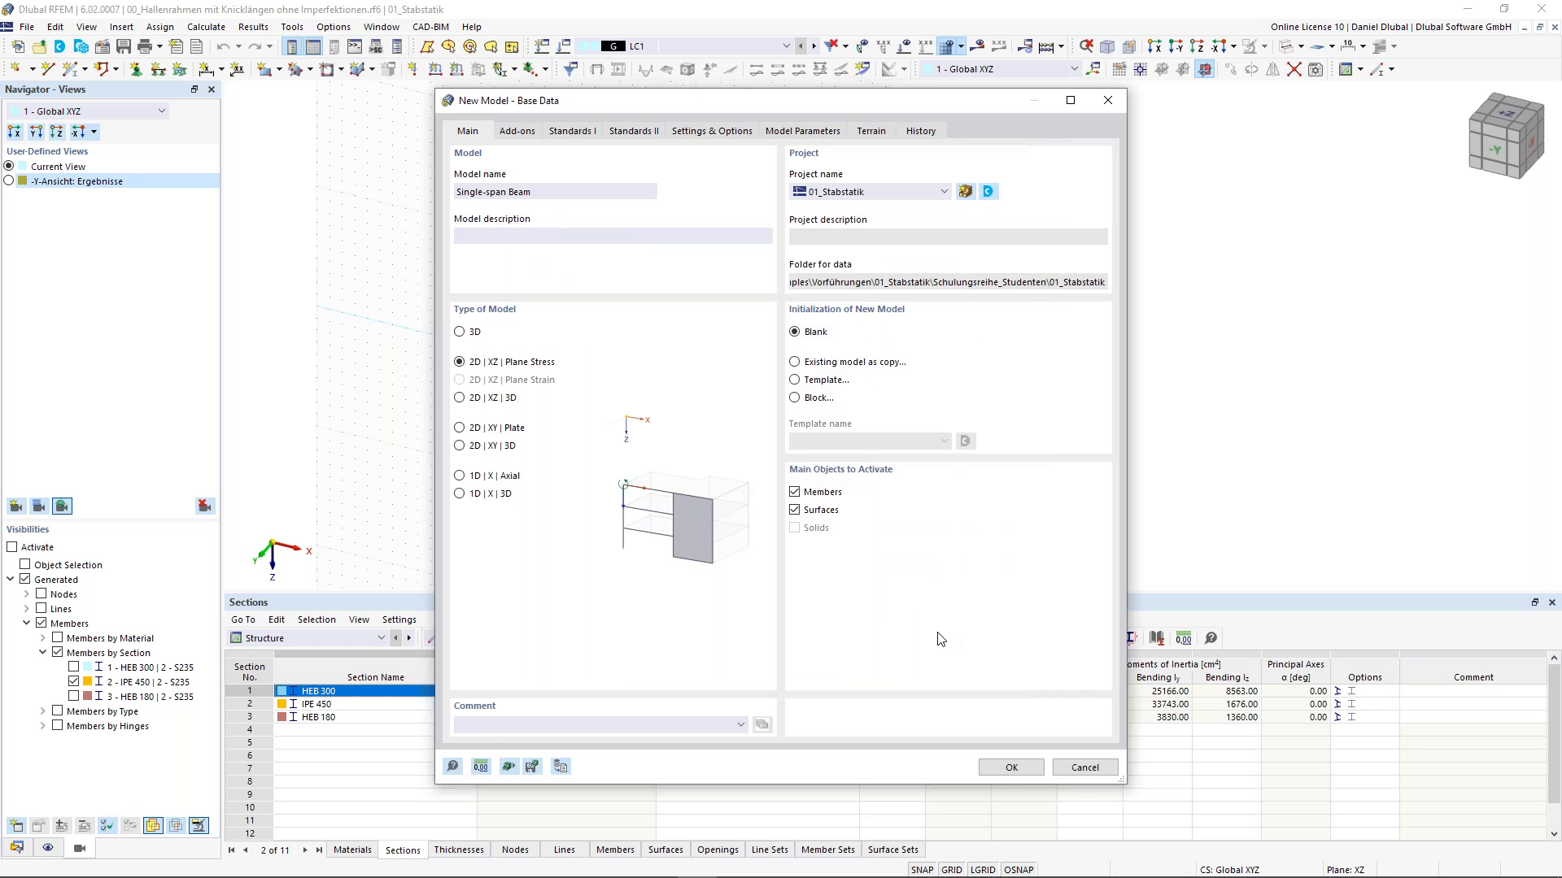
pyautogui.click(1010, 768)
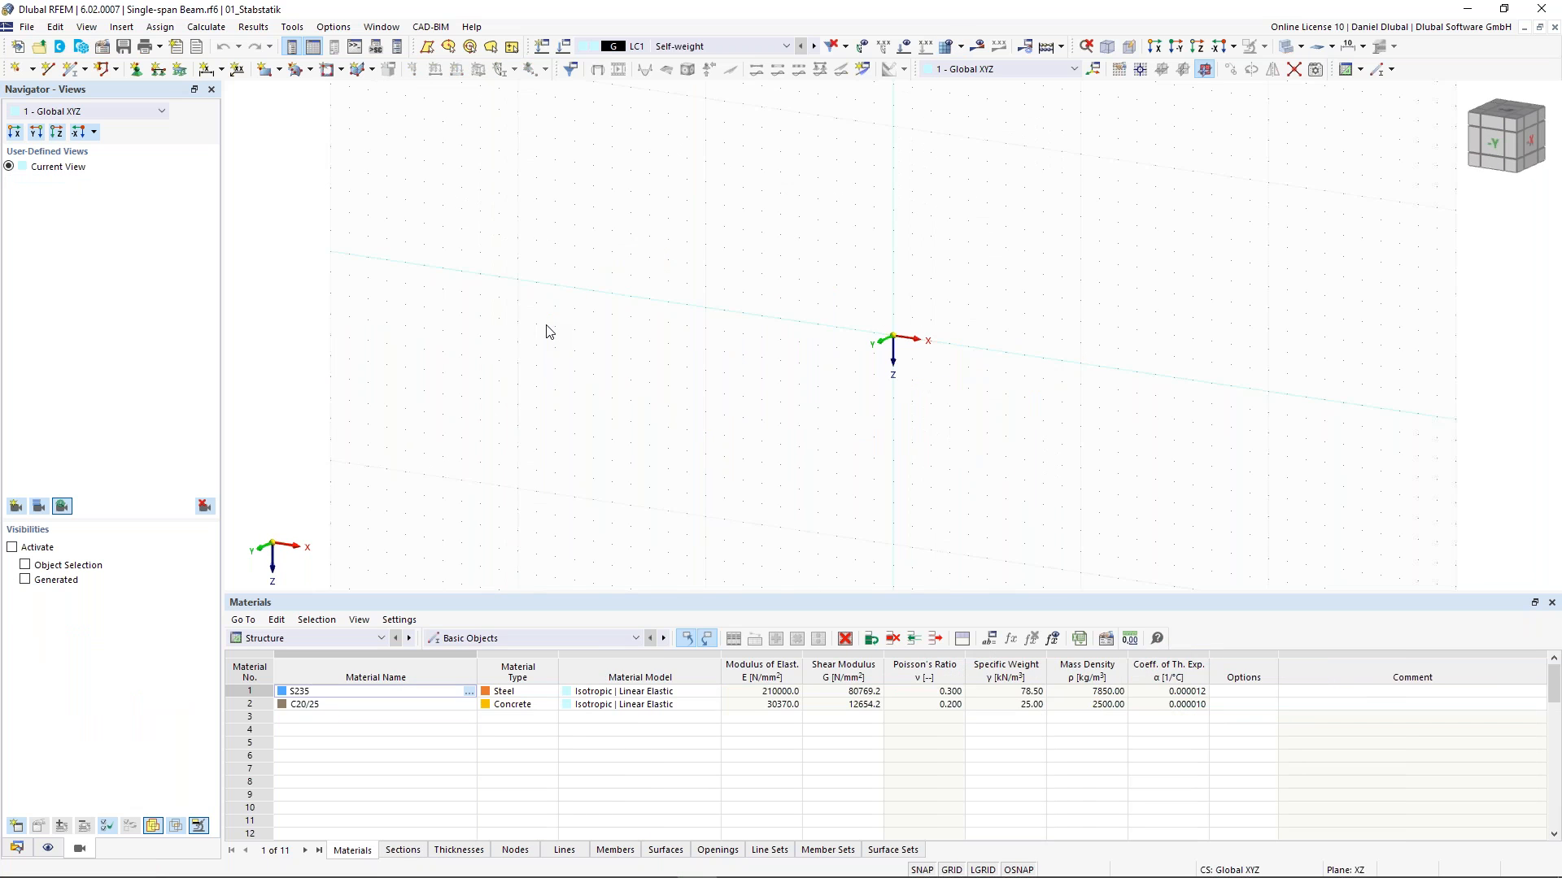
# - Place the first node at the coordinate origin with the New Node tool
pyautogui.scroll(-1, 953, 247)
pyautogui.moveTo(953, 247); pyautogui.dragTo(870, 268, button='middle')
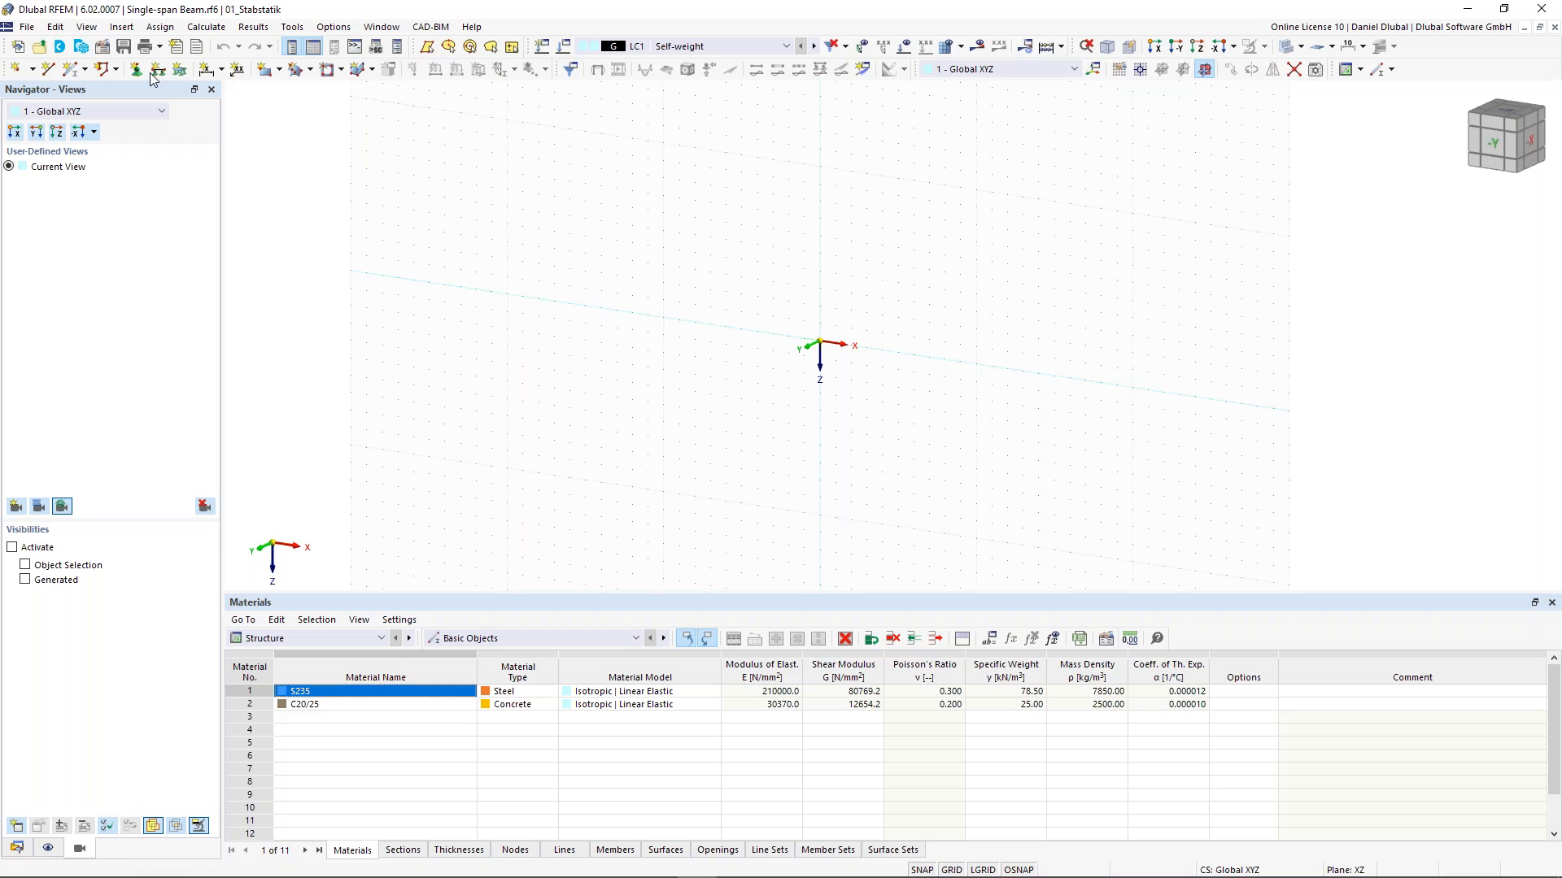
pyautogui.click(18, 70)
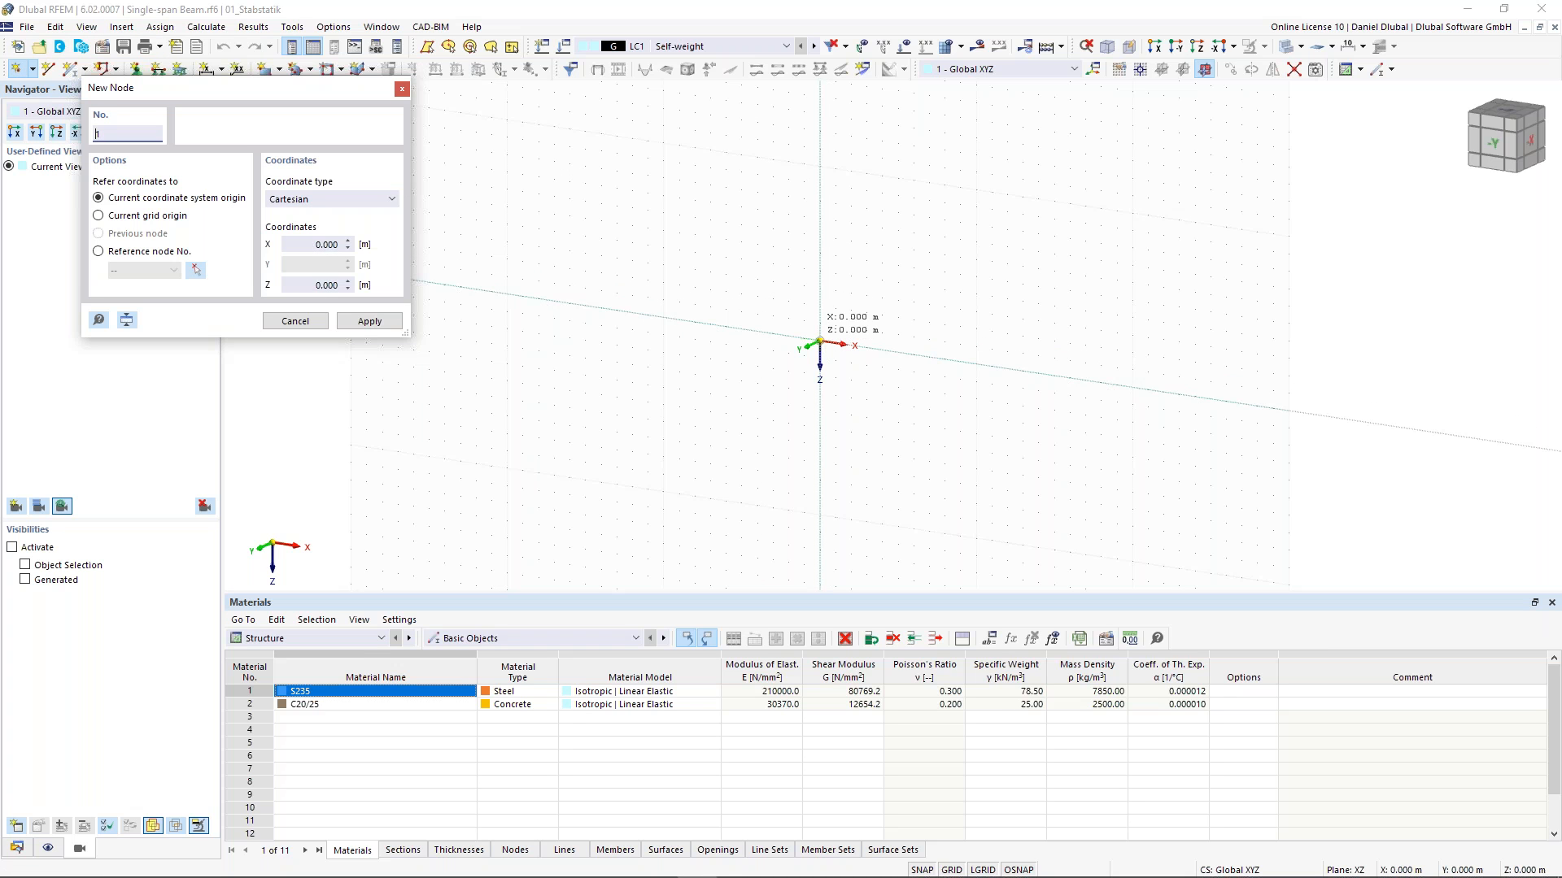
pyautogui.click(820, 341)
pyautogui.click(820, 341)
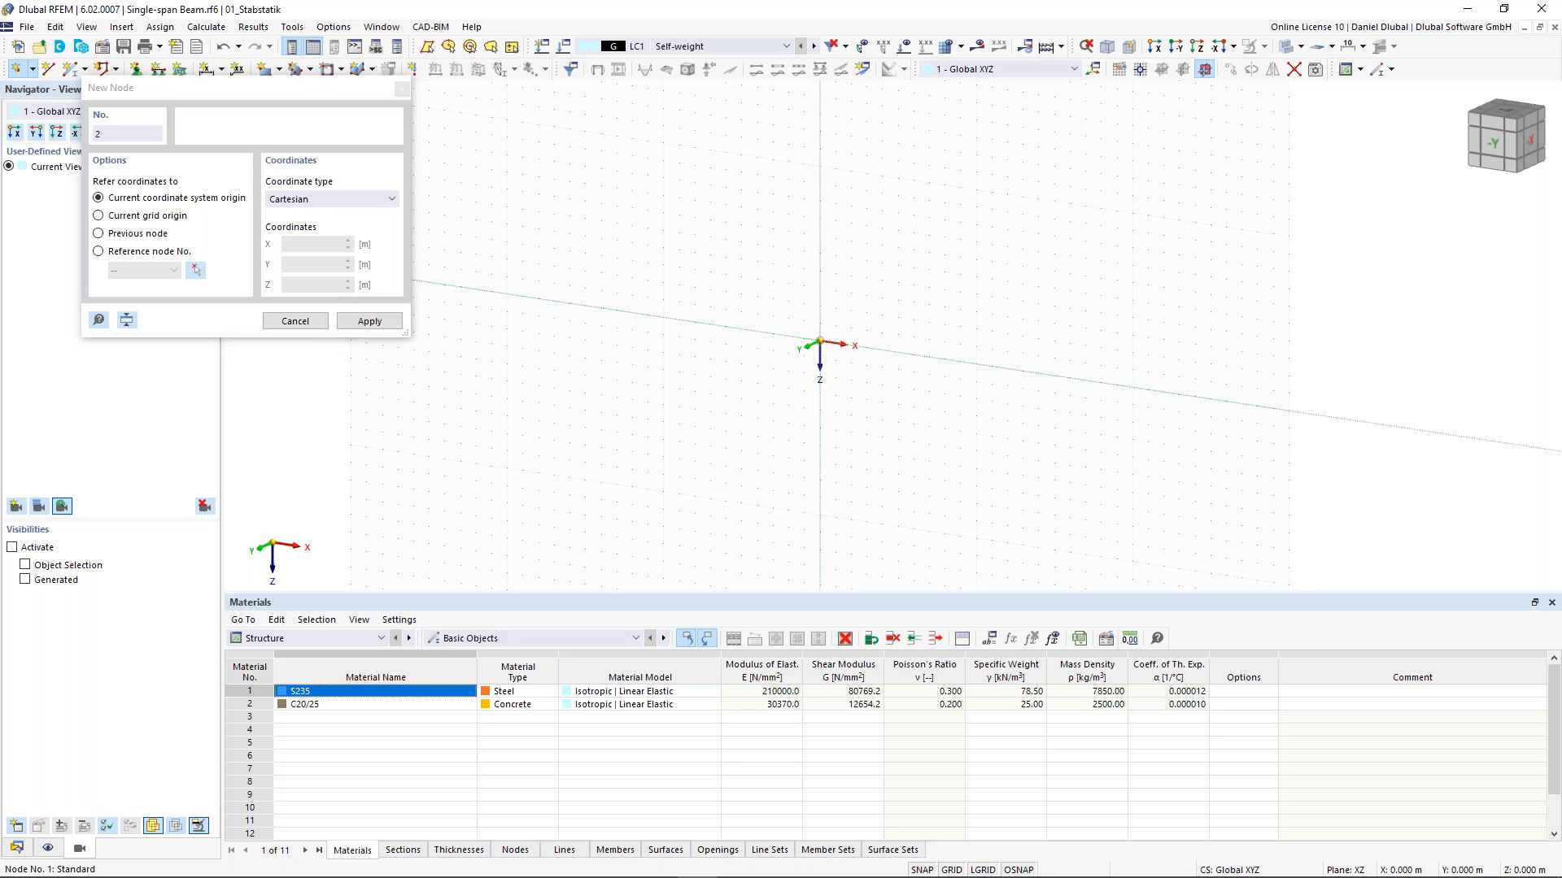
# - Place a second node on the X axis at X = 7.5 m
pyautogui.scroll(1, 946, 356)
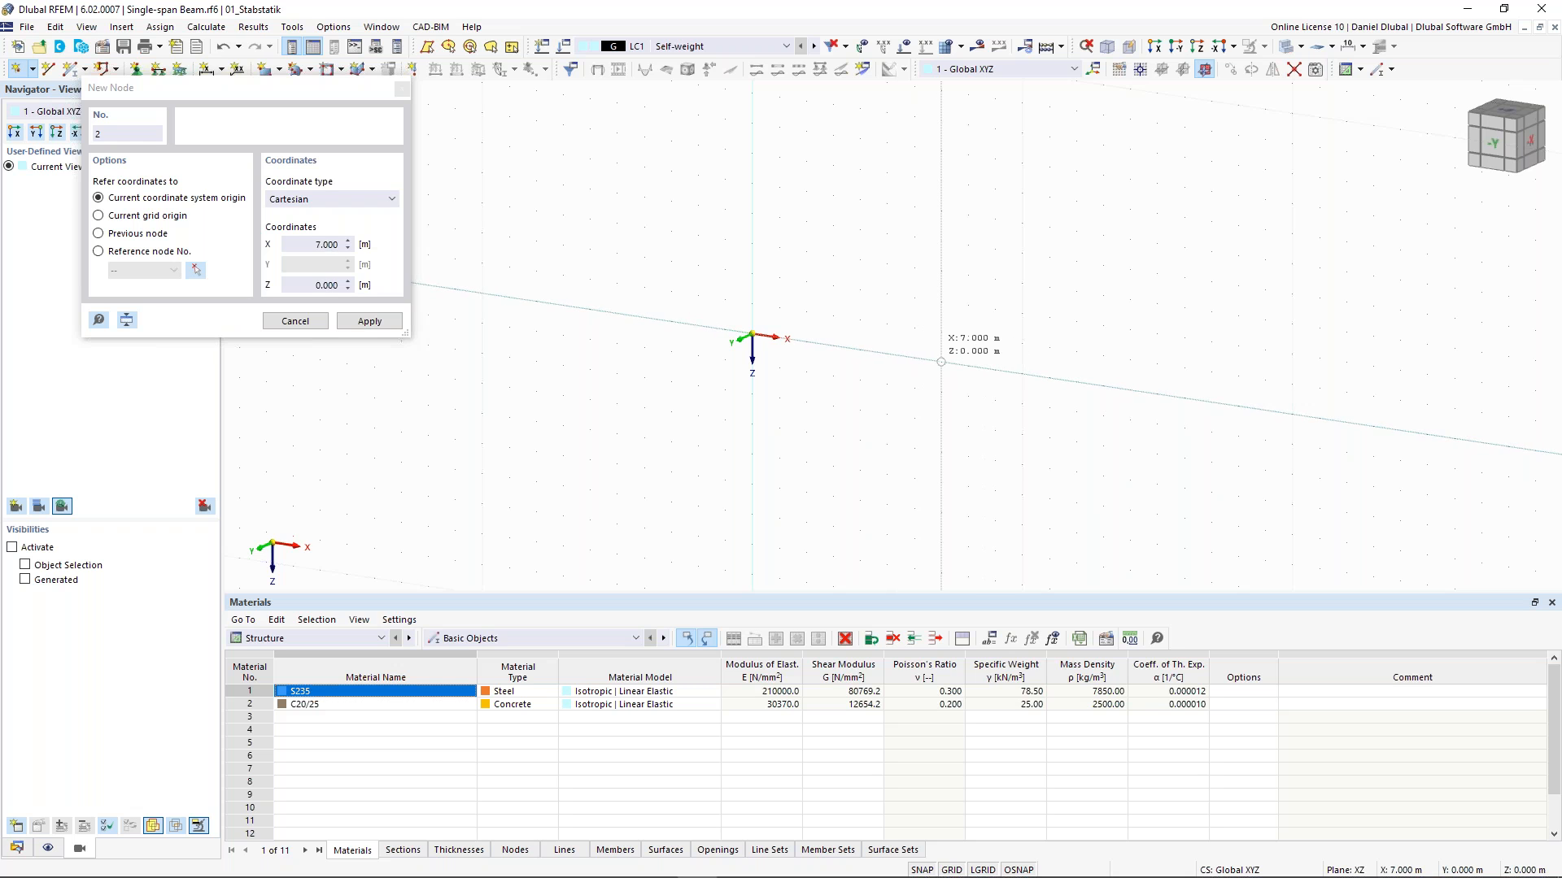
pyautogui.moveTo(309, 245); pyautogui.dragTo(358, 267)
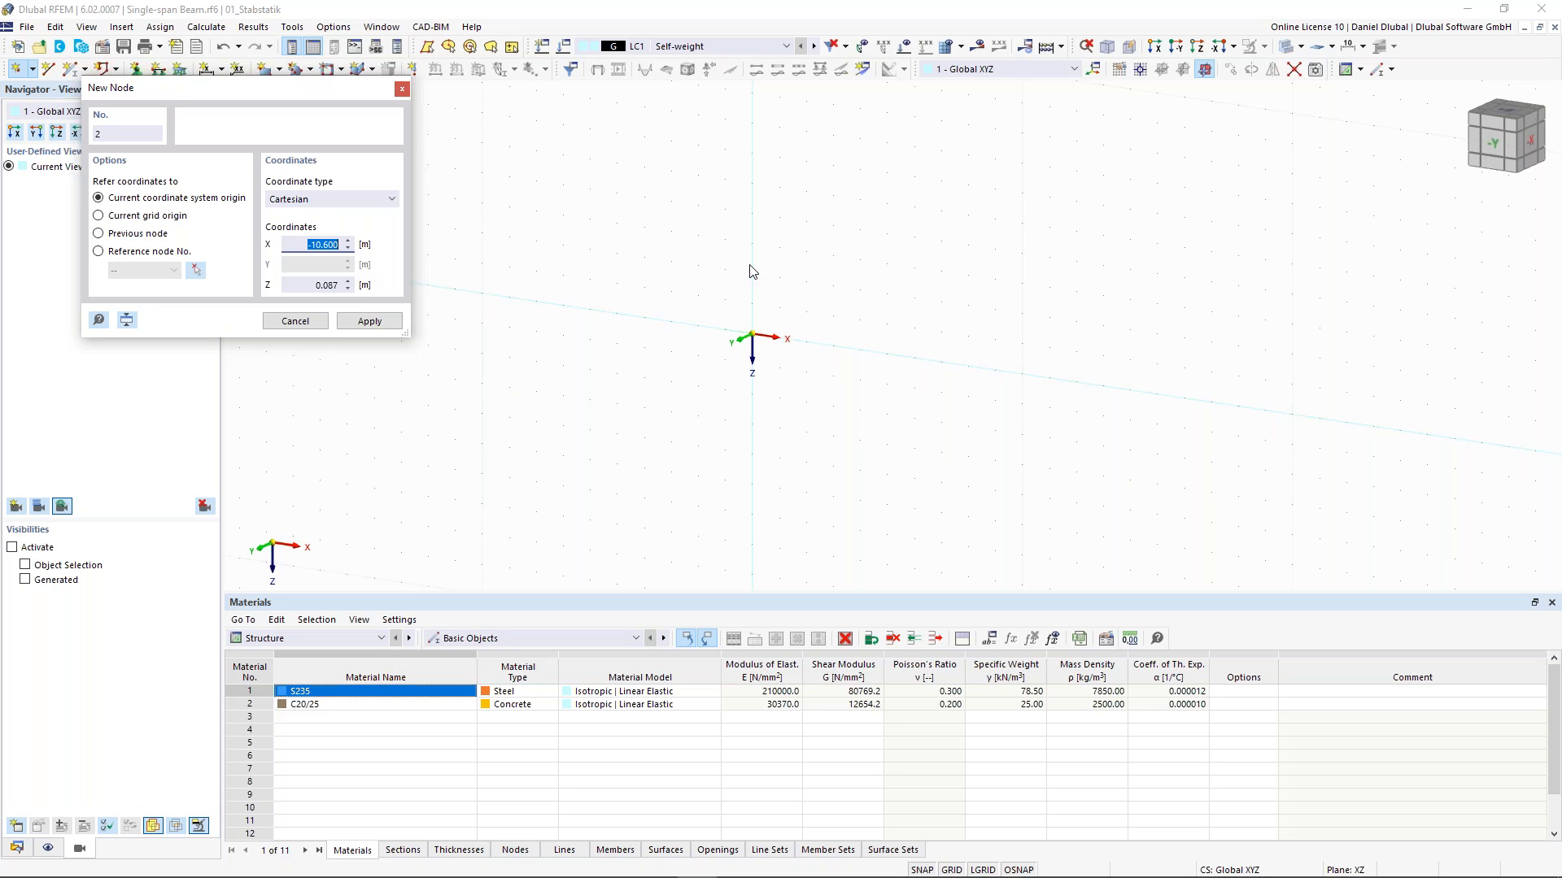
pyautogui.press('Return')
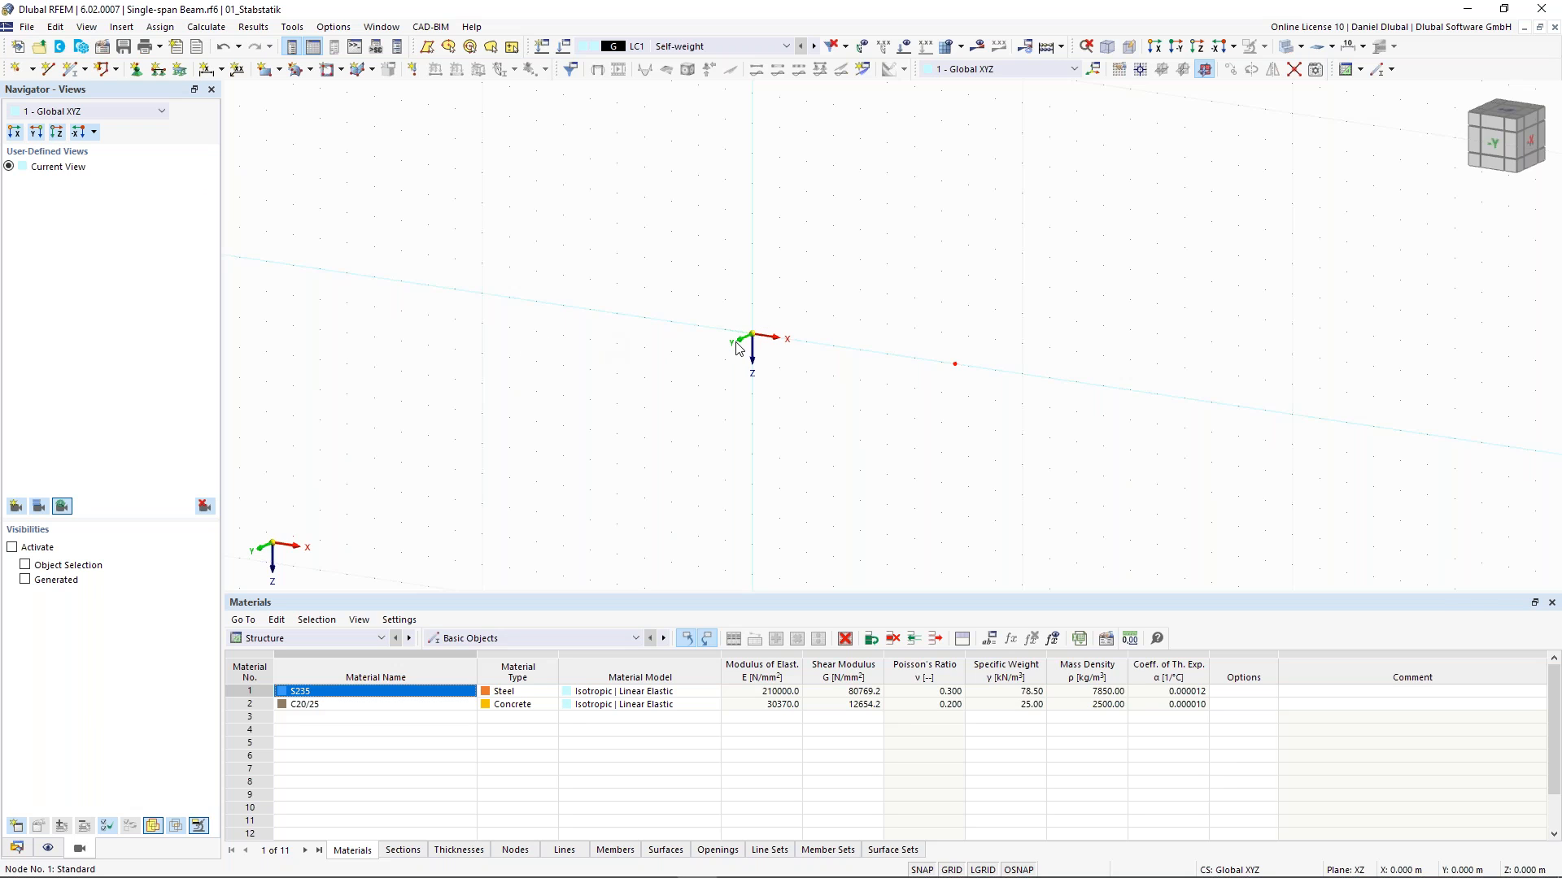
# - Hide the global coordinate system axes in the display navigator's axis system settings
pyautogui.click(49, 848)
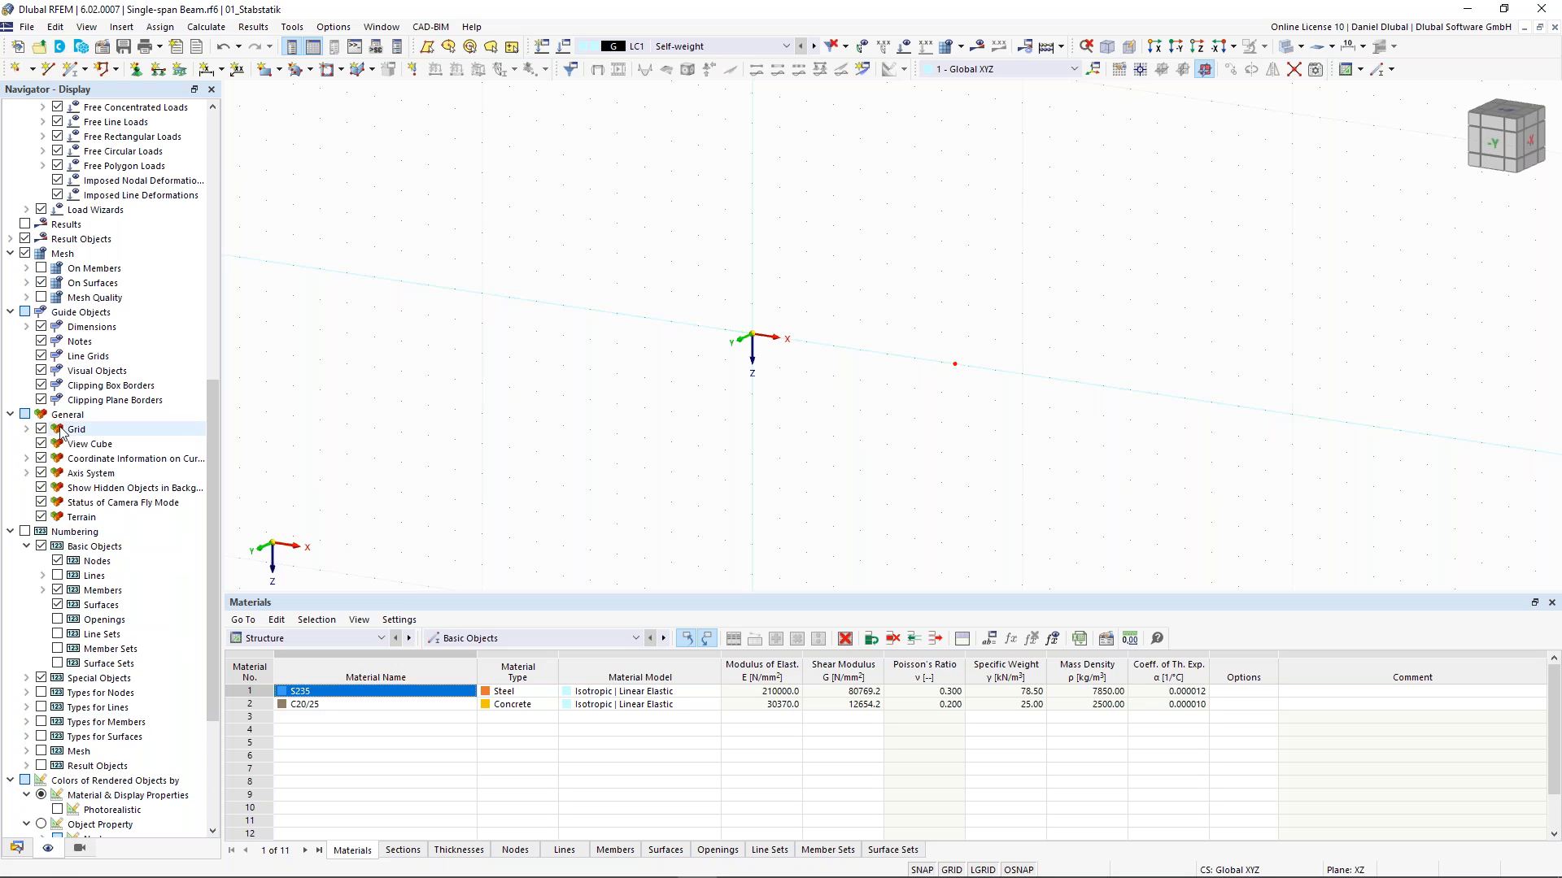
pyautogui.click(27, 473)
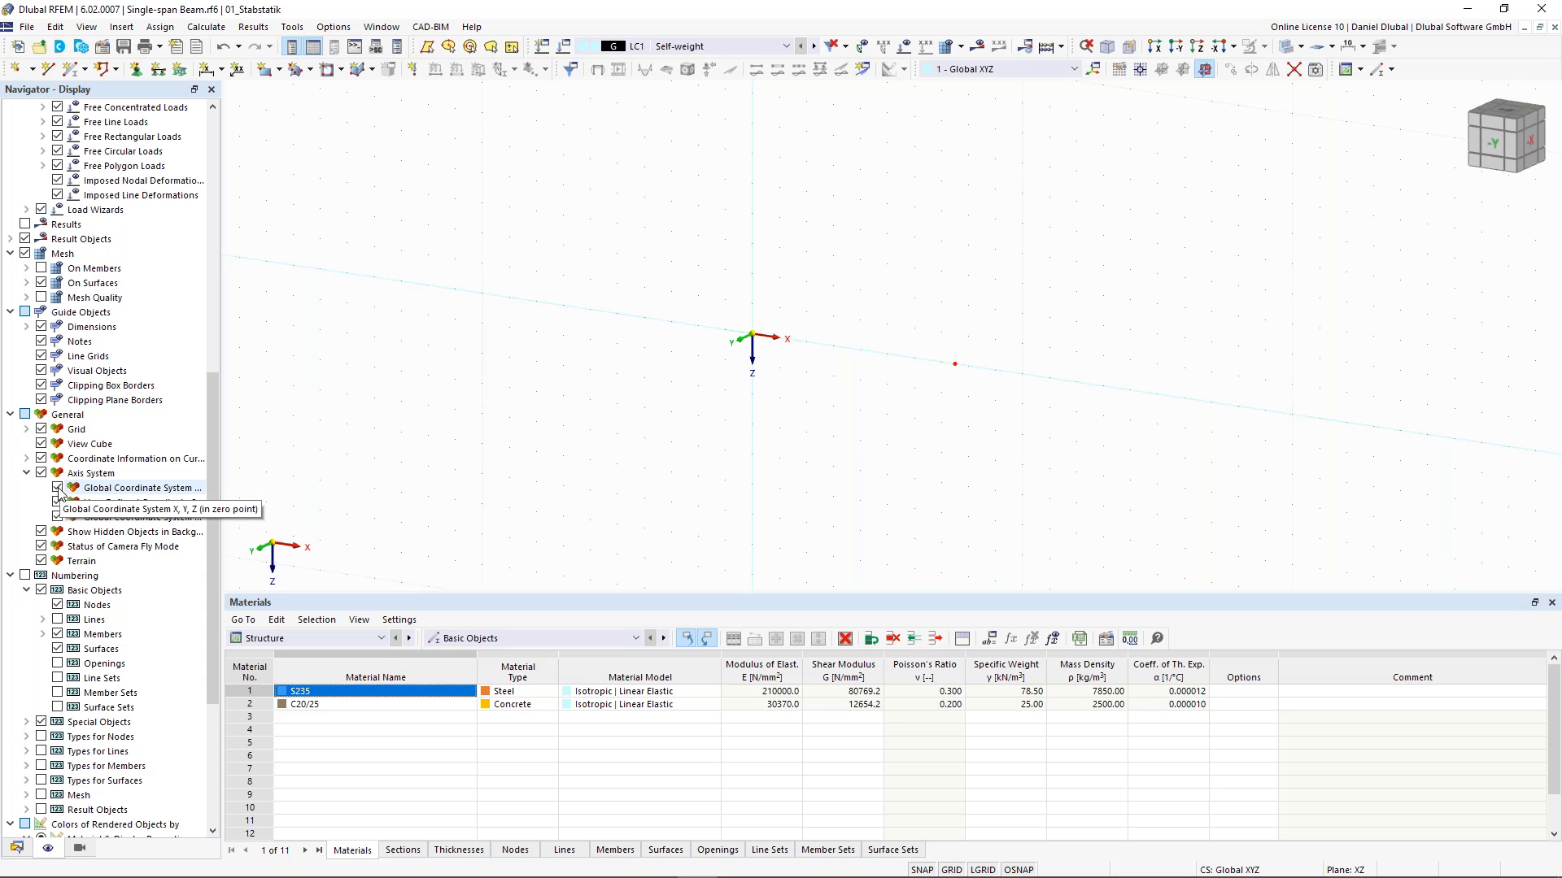
pyautogui.click(57, 488)
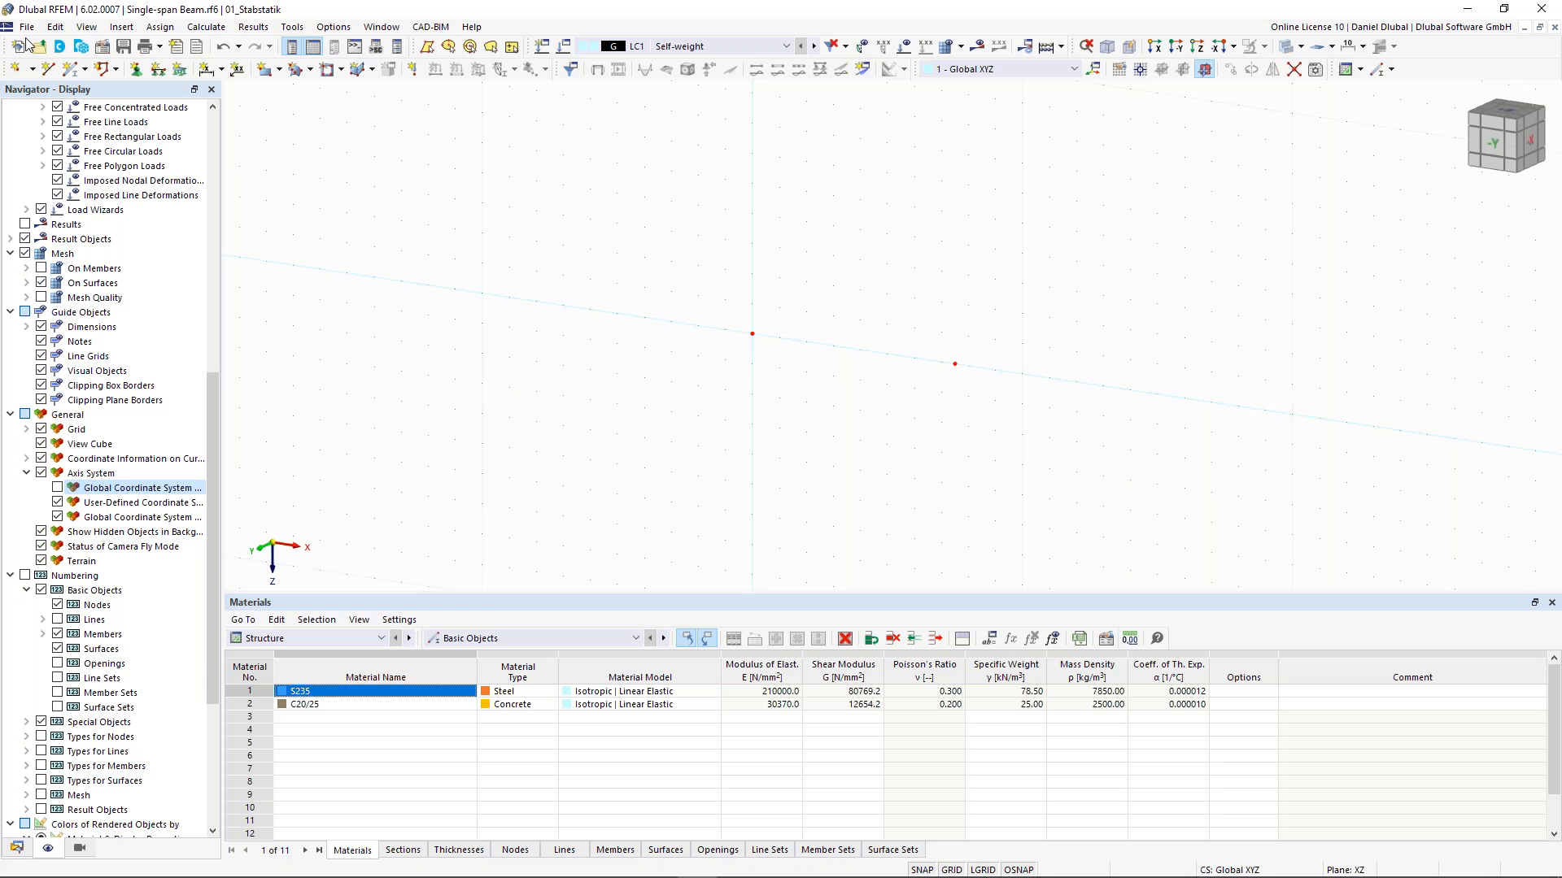
# - Draw a single line connecting the node at the origin to the second node
pyautogui.click(49, 73)
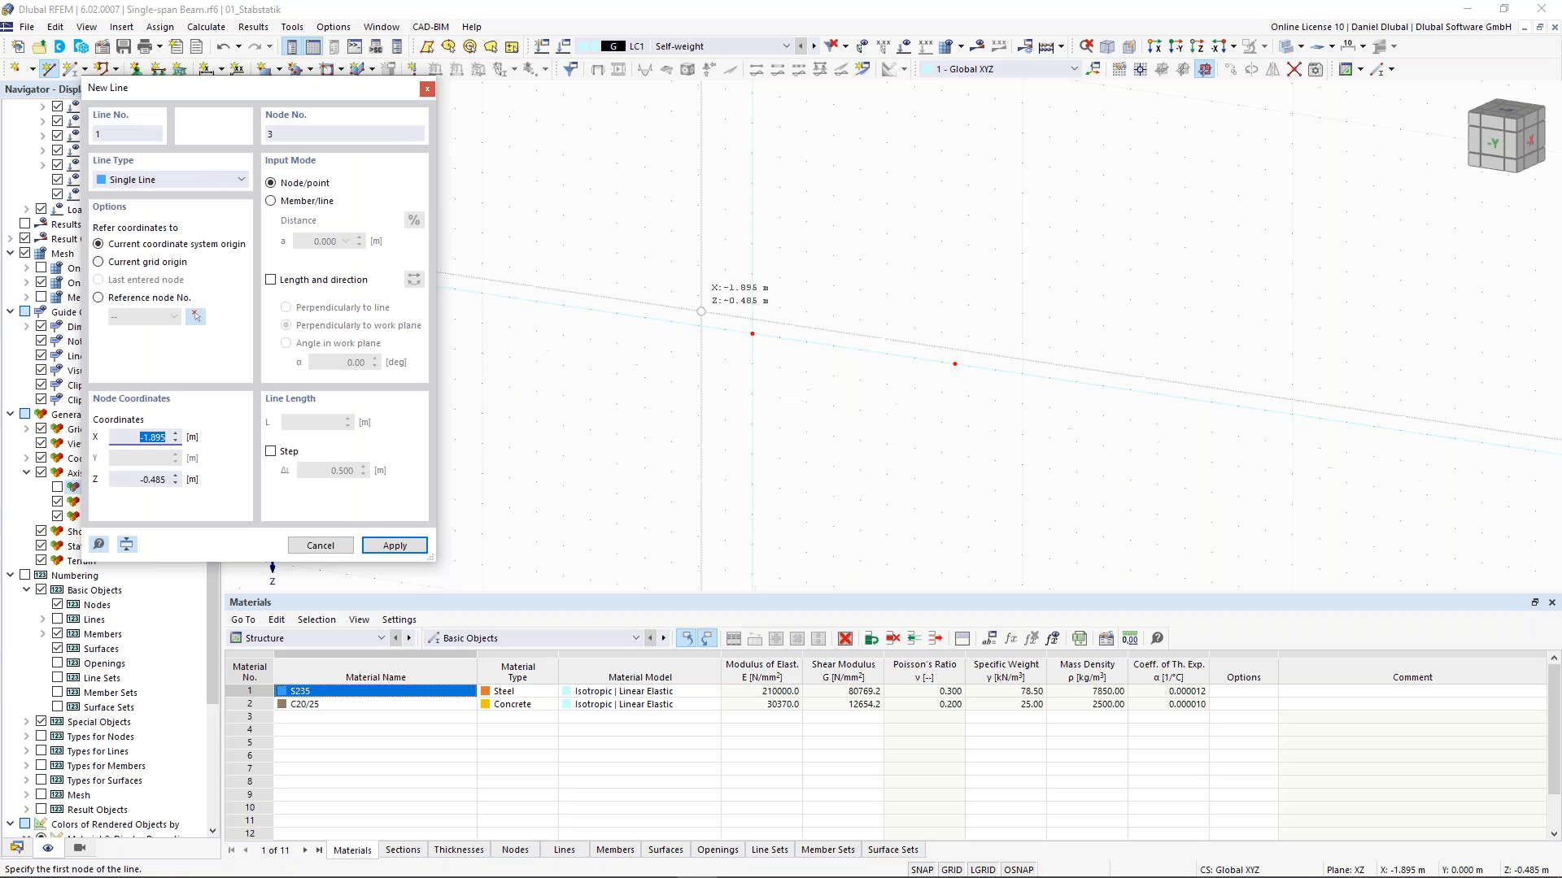
pyautogui.click(753, 334)
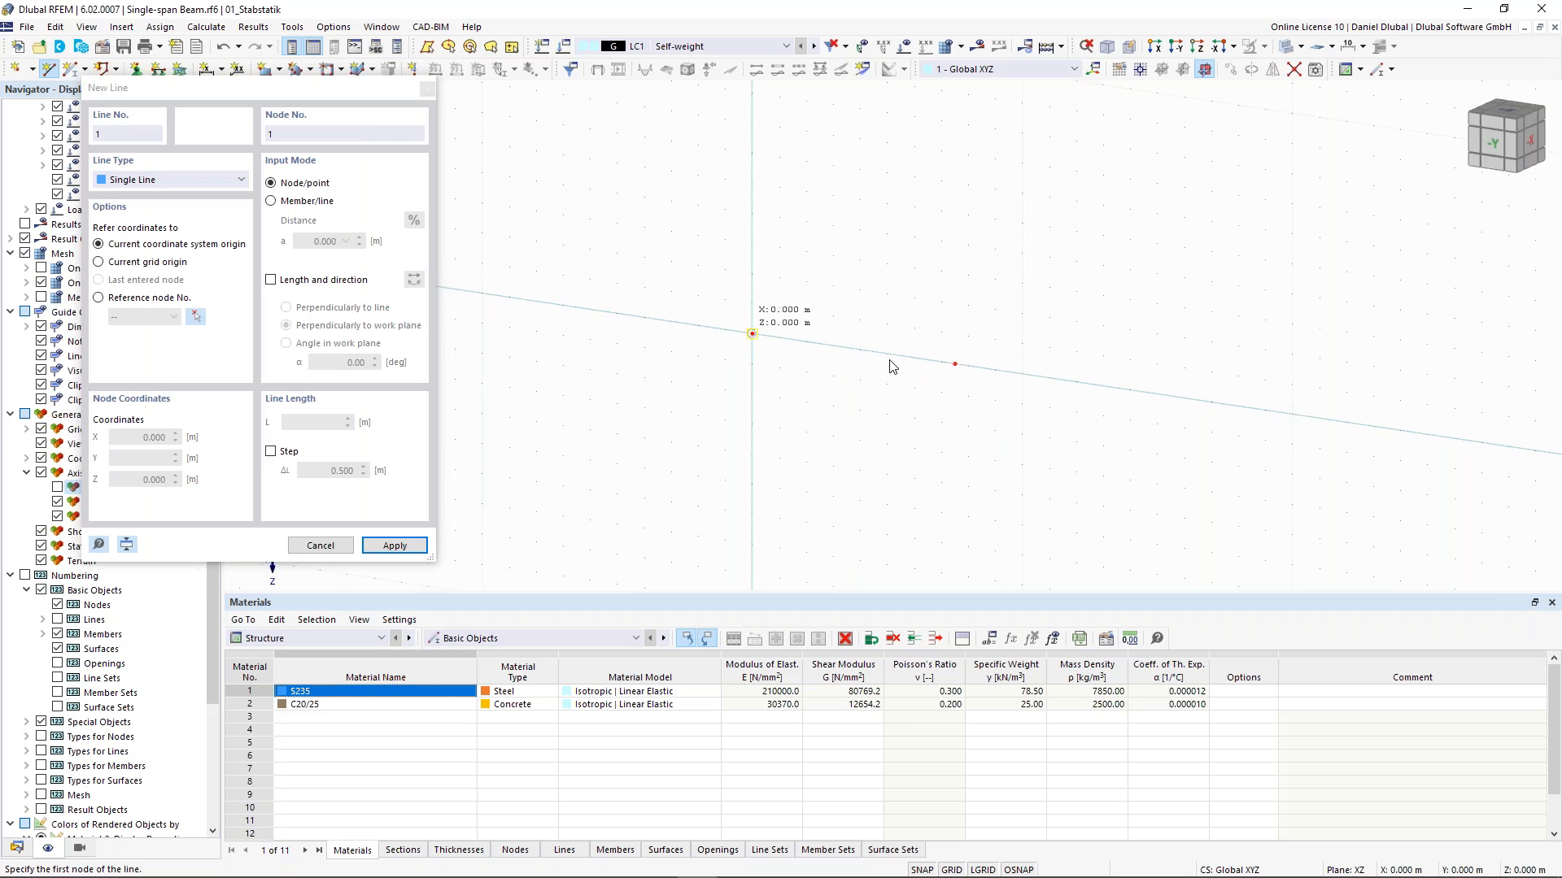
pyautogui.click(955, 363)
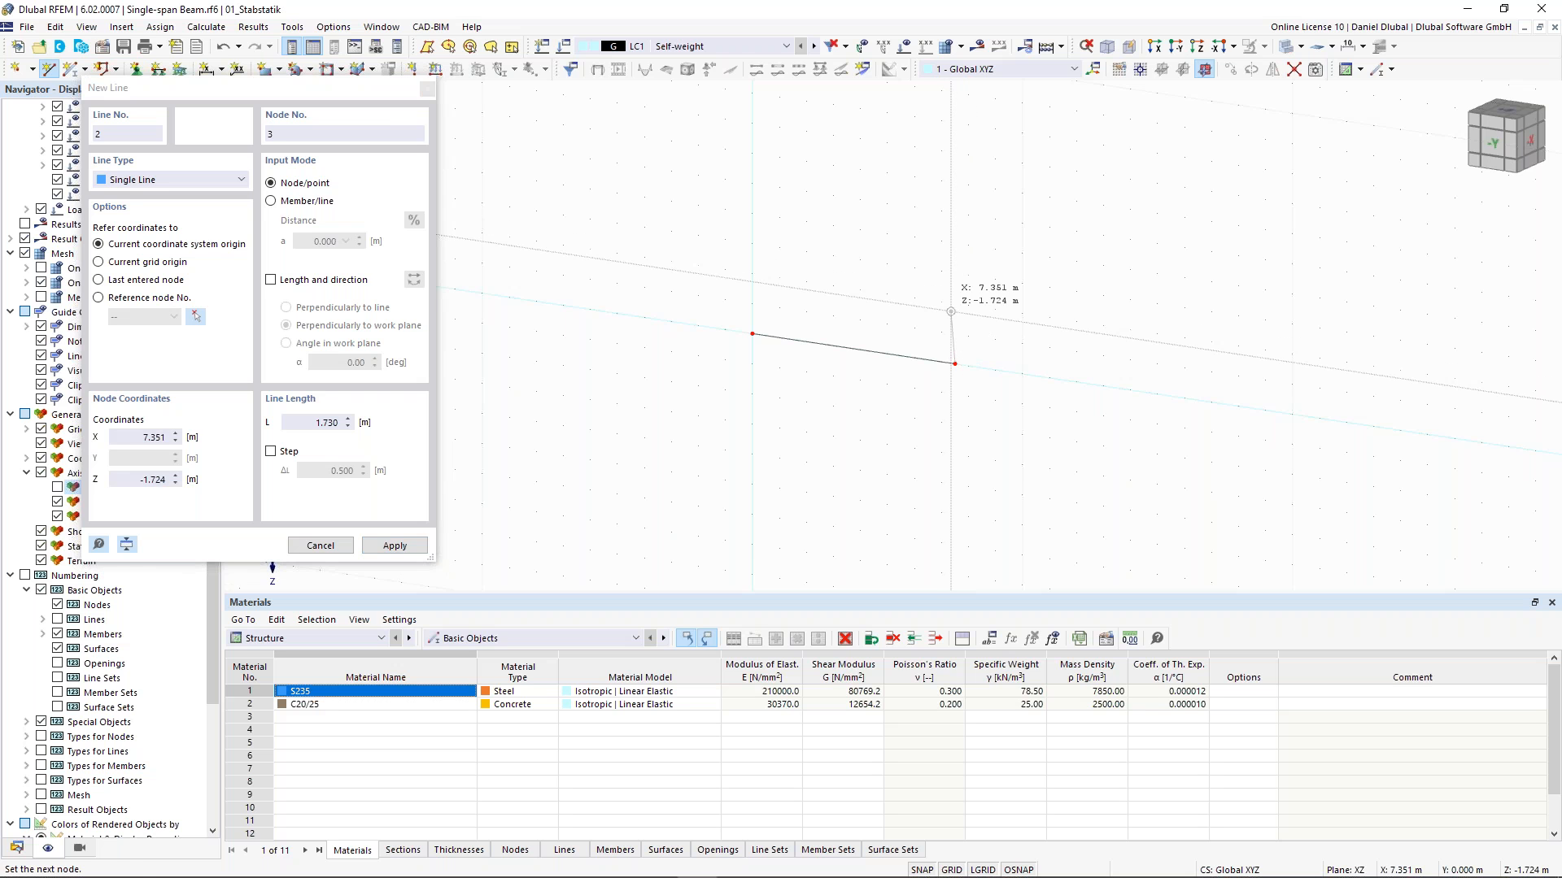
pyautogui.press('Escape')
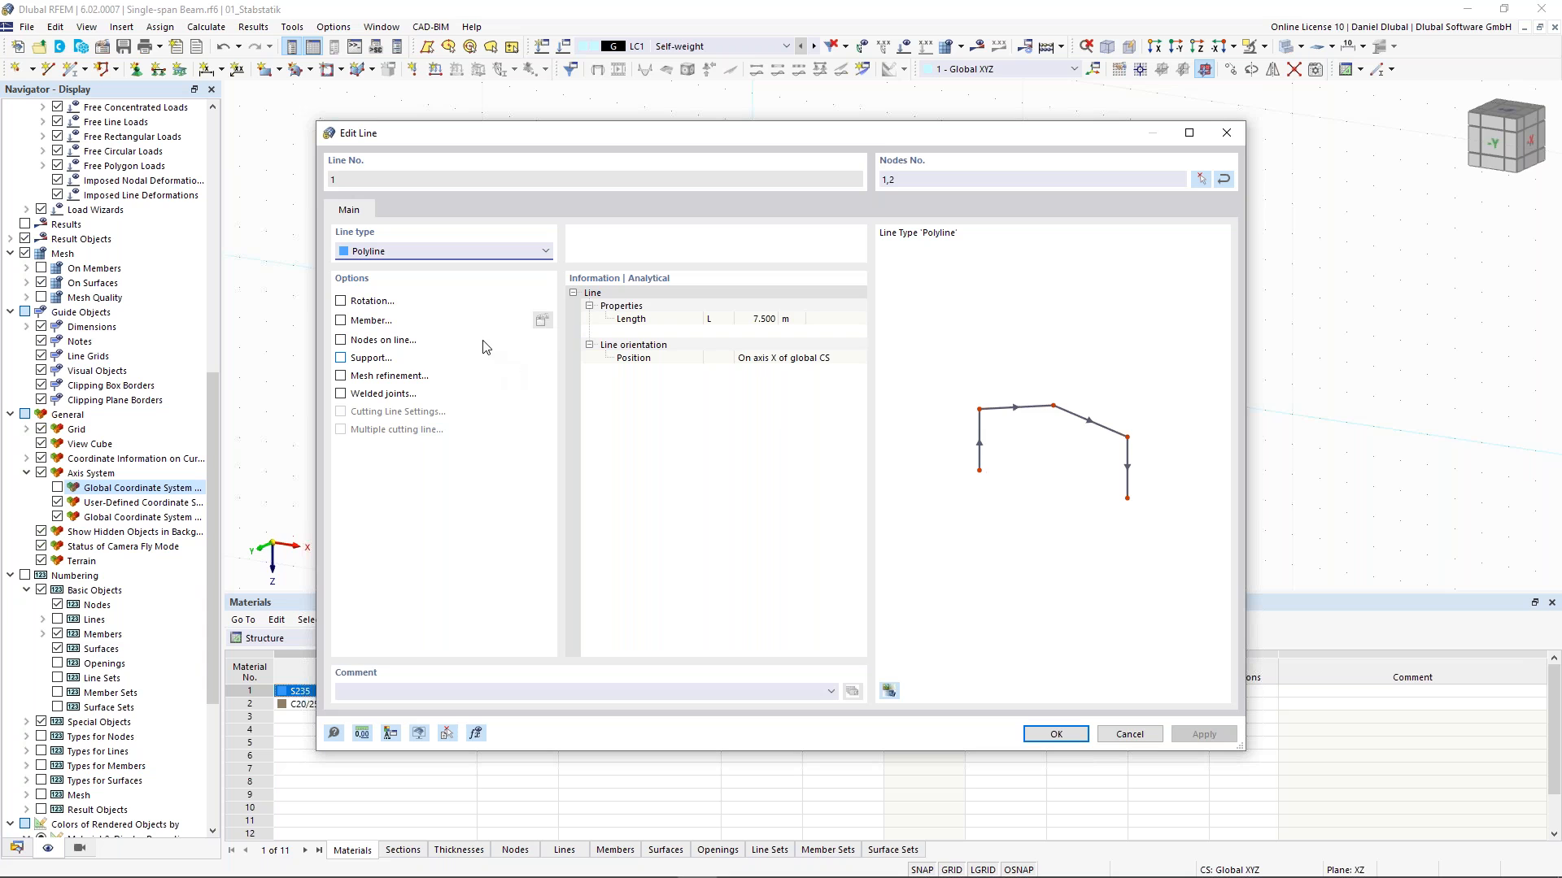
# - Create a member on the line and set its member type to Definable Stiffness
pyautogui.click(339, 321)
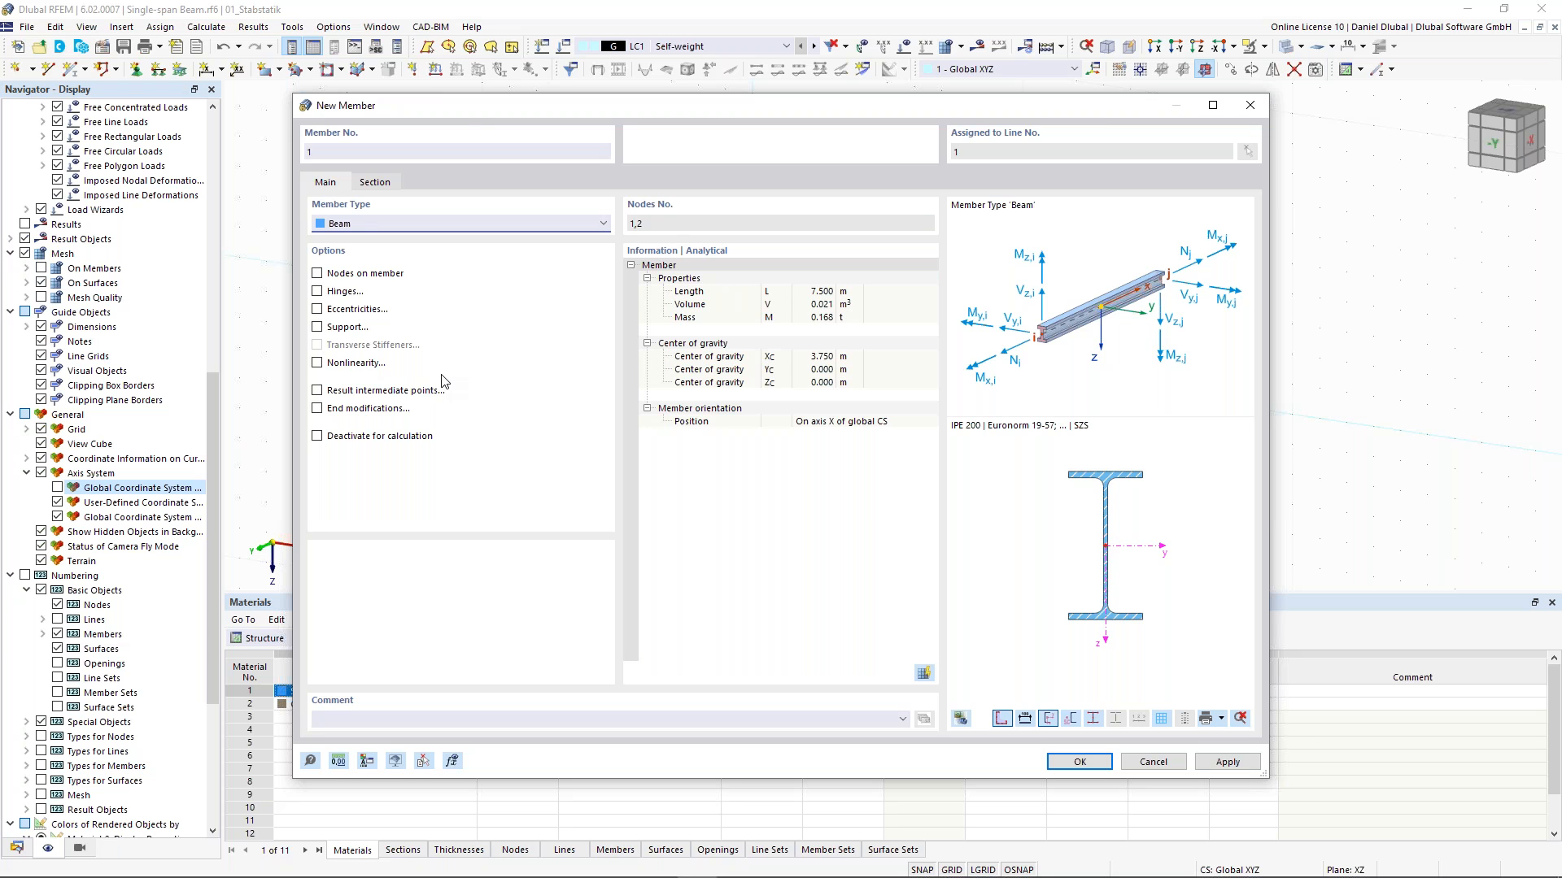
pyautogui.click(387, 225)
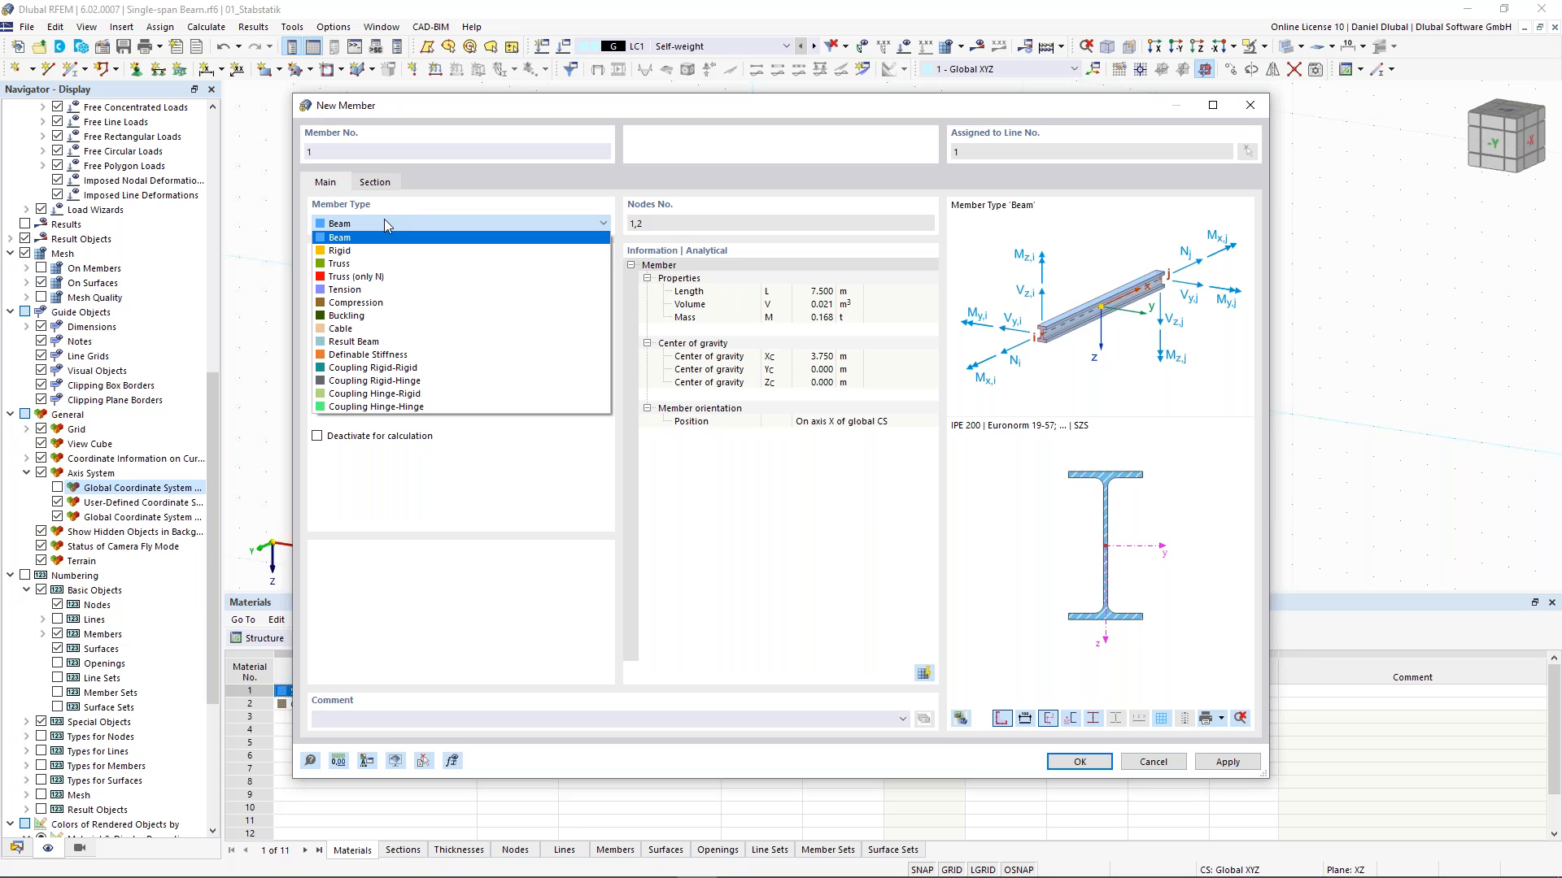
pyautogui.click(391, 361)
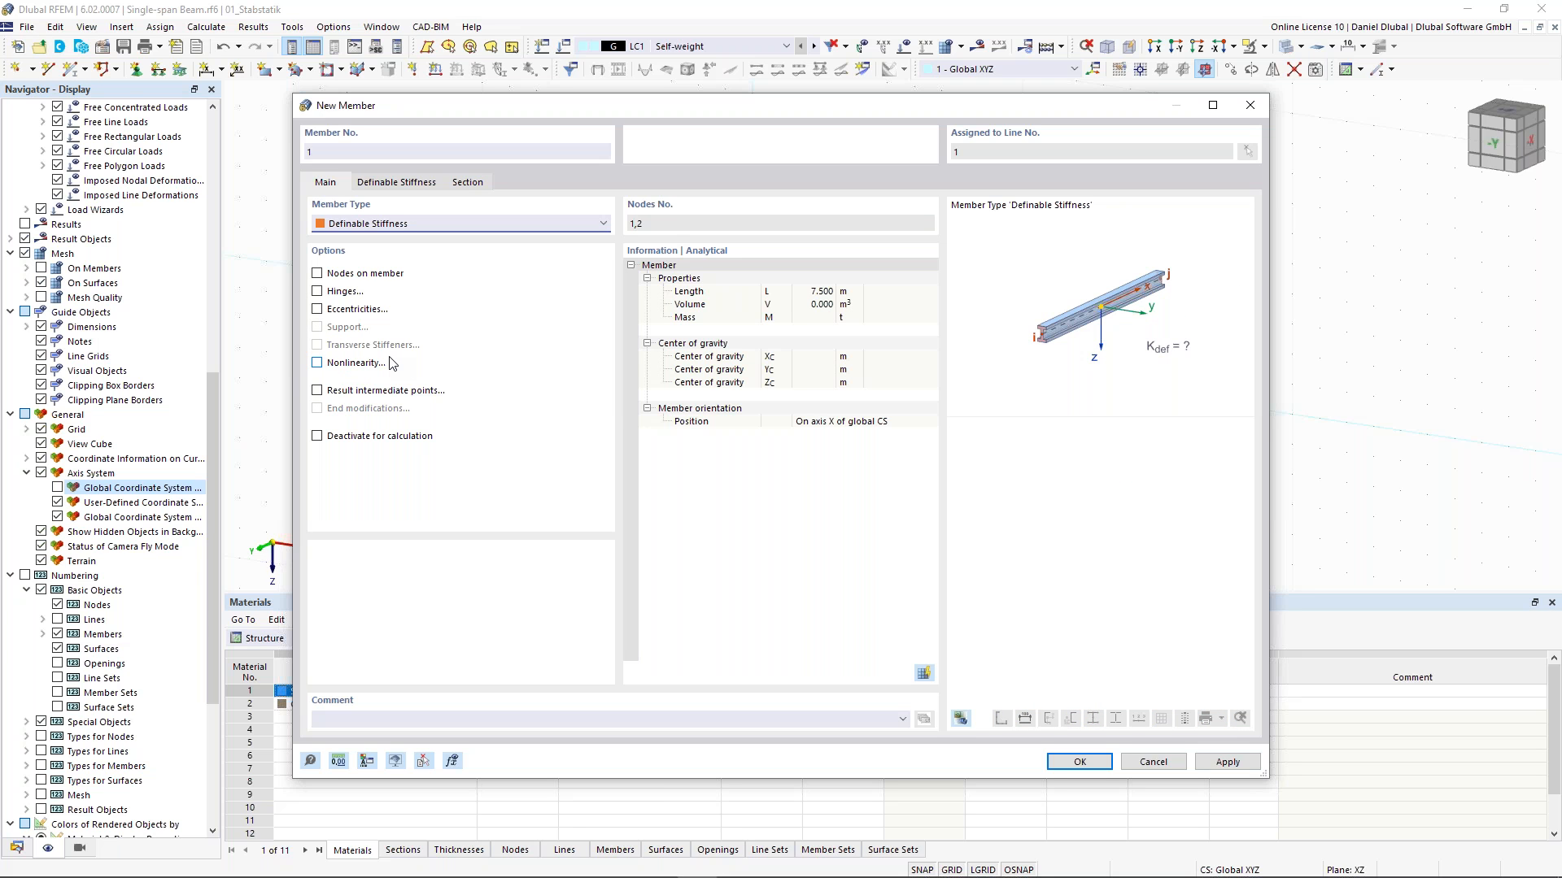
# - Create a new member definable stiffness with GIt, EIy, EIz, EA, GAy and GAz all set to 1, then confirm the member and line
pyautogui.click(400, 183)
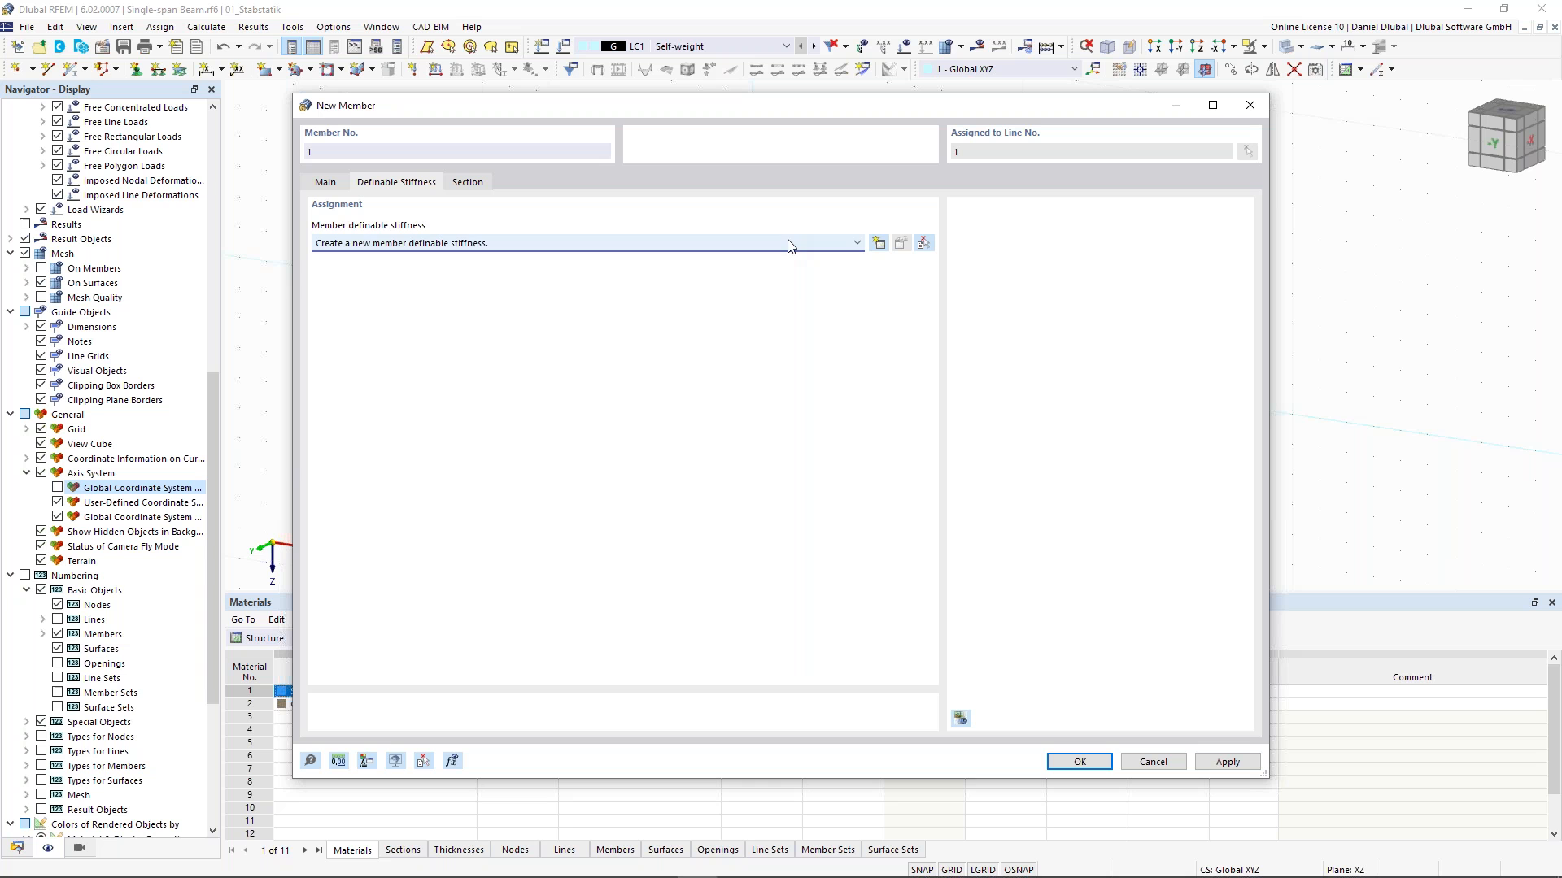
pyautogui.click(878, 244)
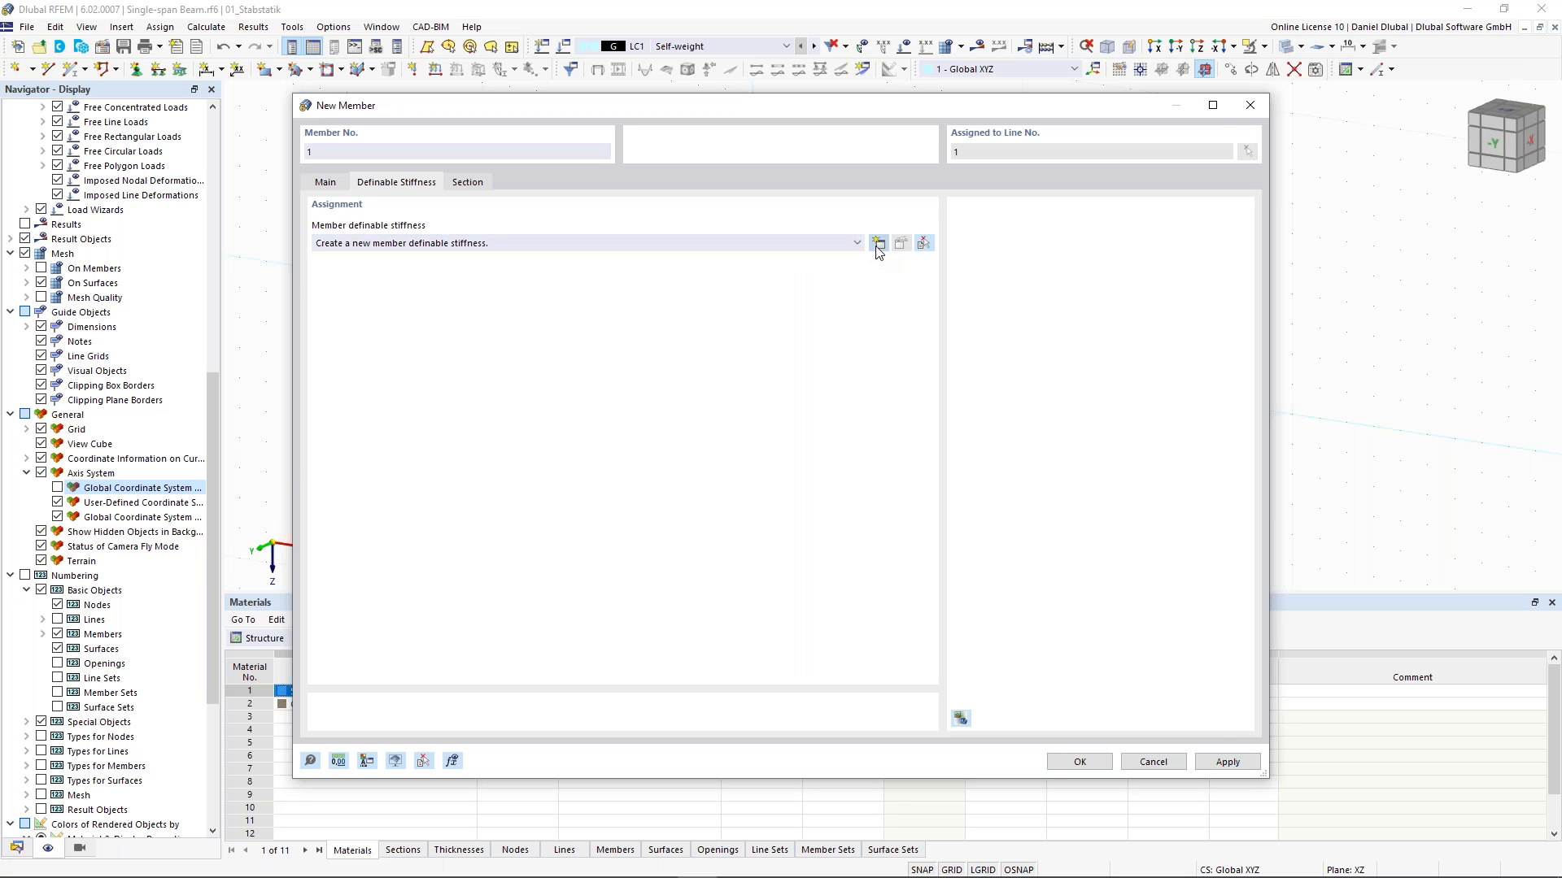
pyautogui.click(575, 289)
pyautogui.doubleClick(575, 288)
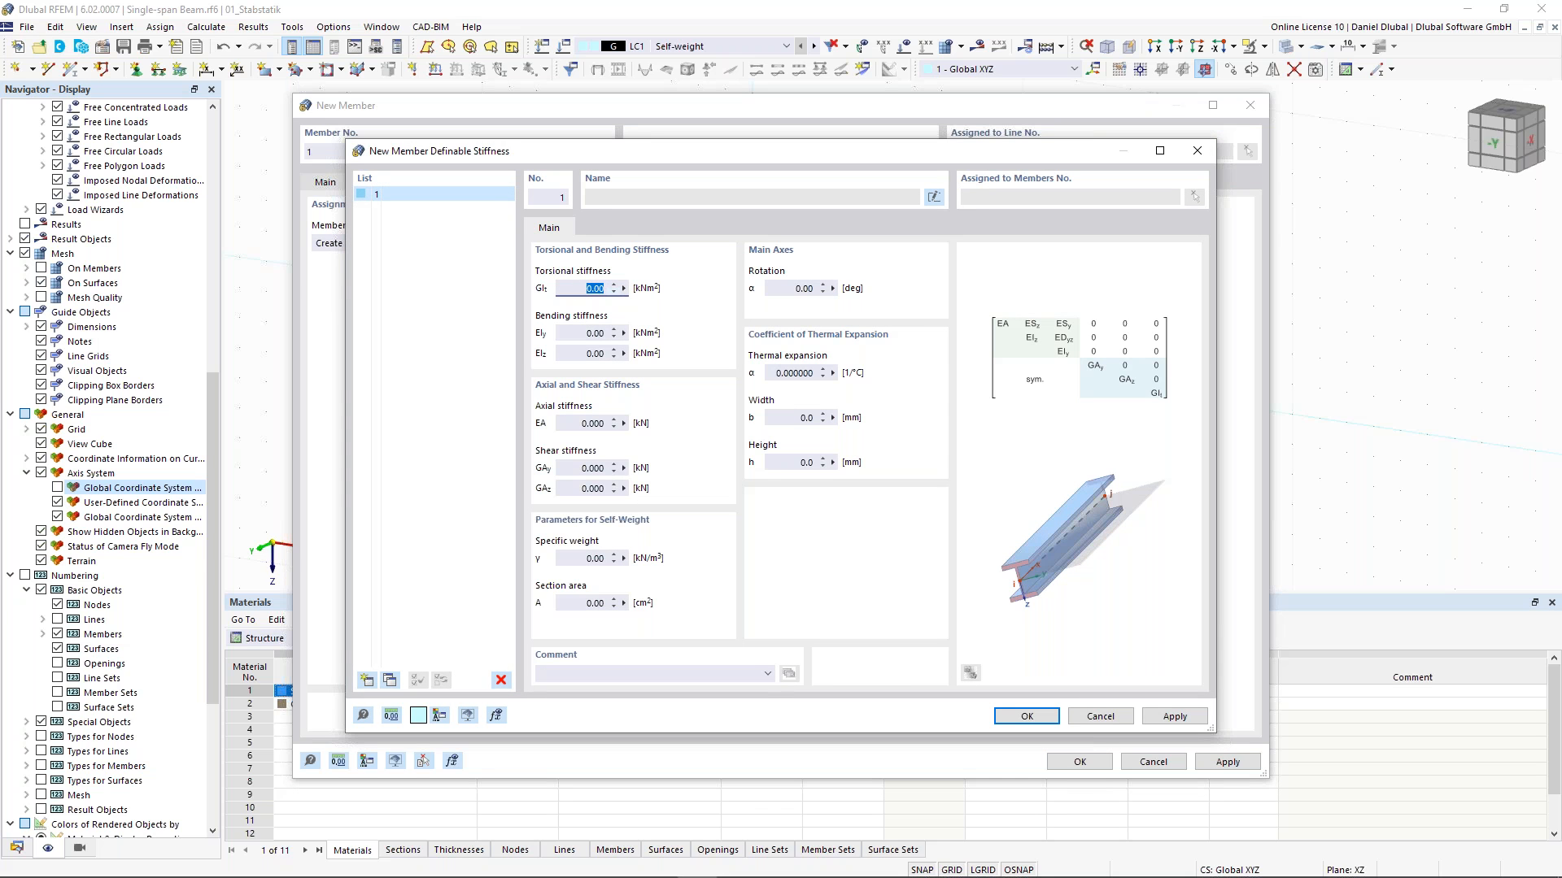
pyautogui.write('1')
pyautogui.press('Tab')
pyautogui.write('1')
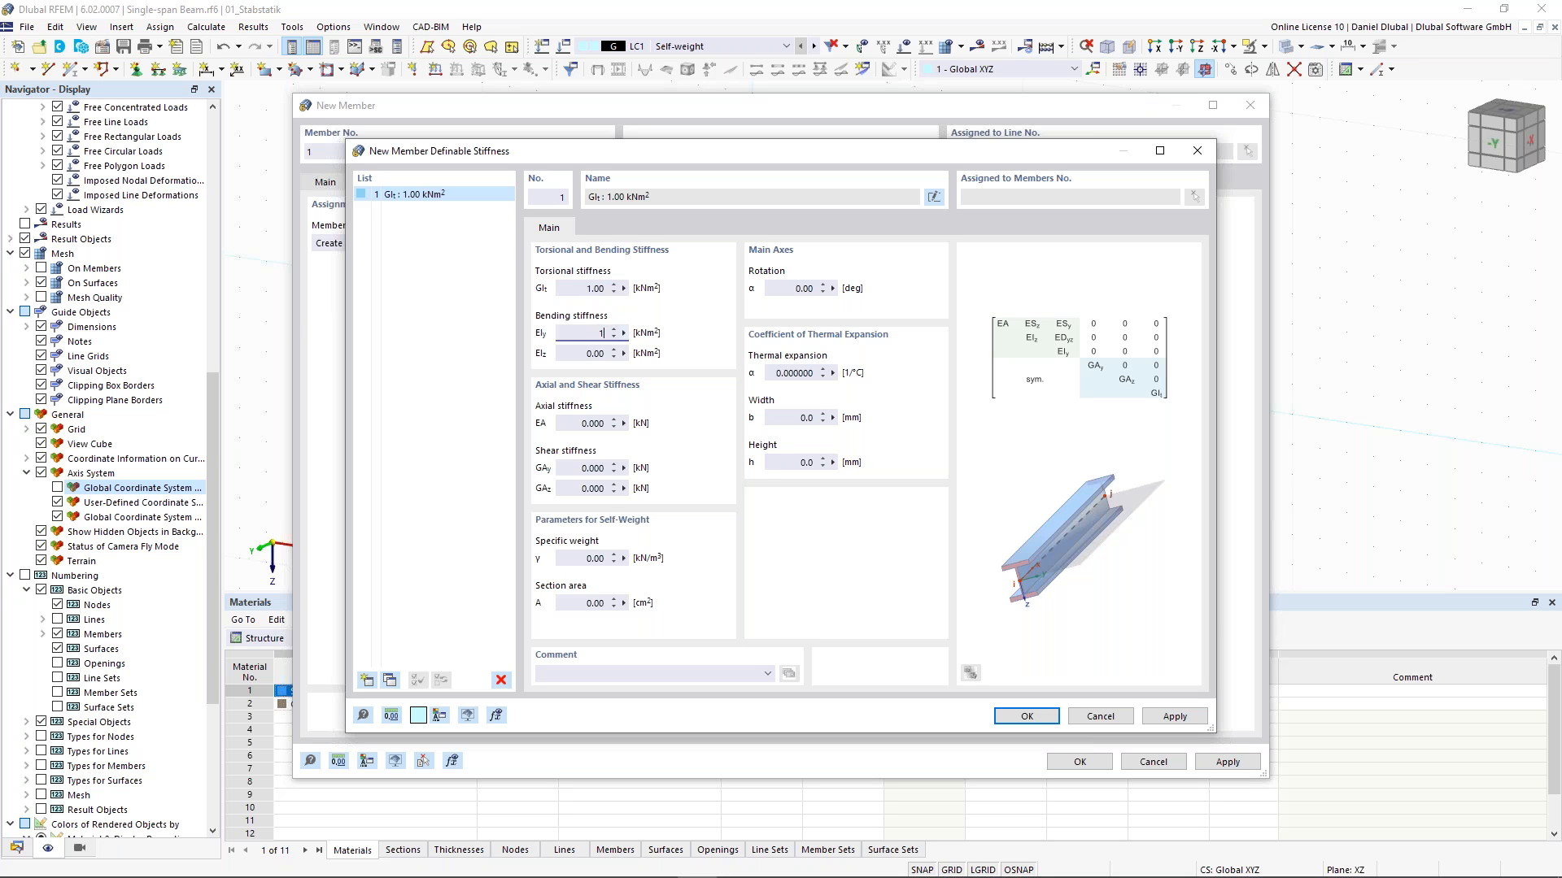
pyautogui.press('Tab')
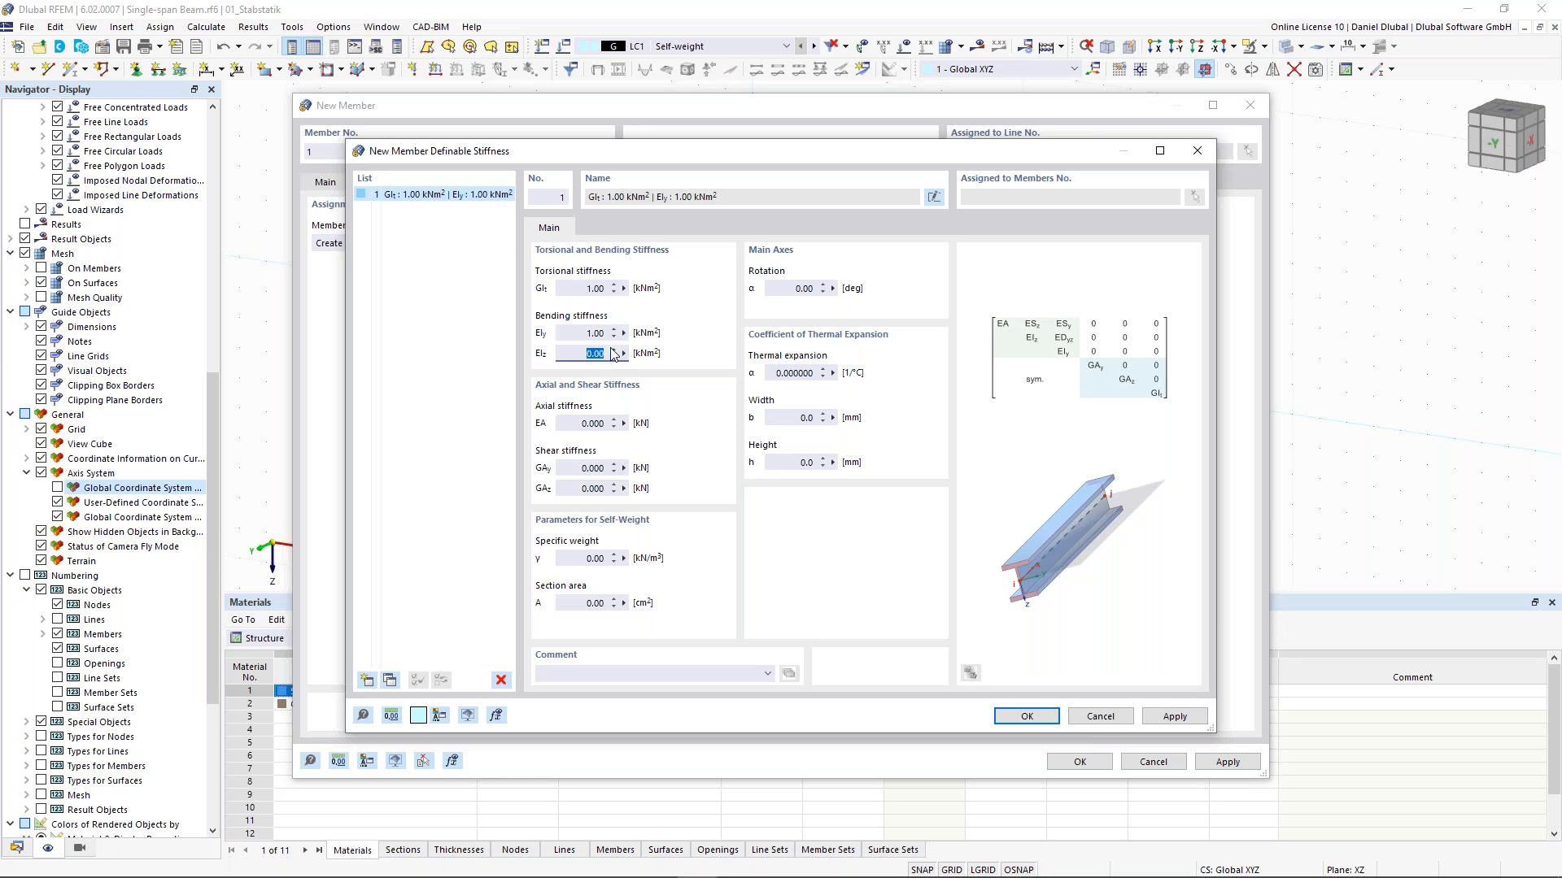
pyautogui.write('1')
pyautogui.press('Tab')
pyautogui.write('1')
pyautogui.press('Tab')
pyautogui.write('1')
pyautogui.press('Tab')
pyautogui.write('1')
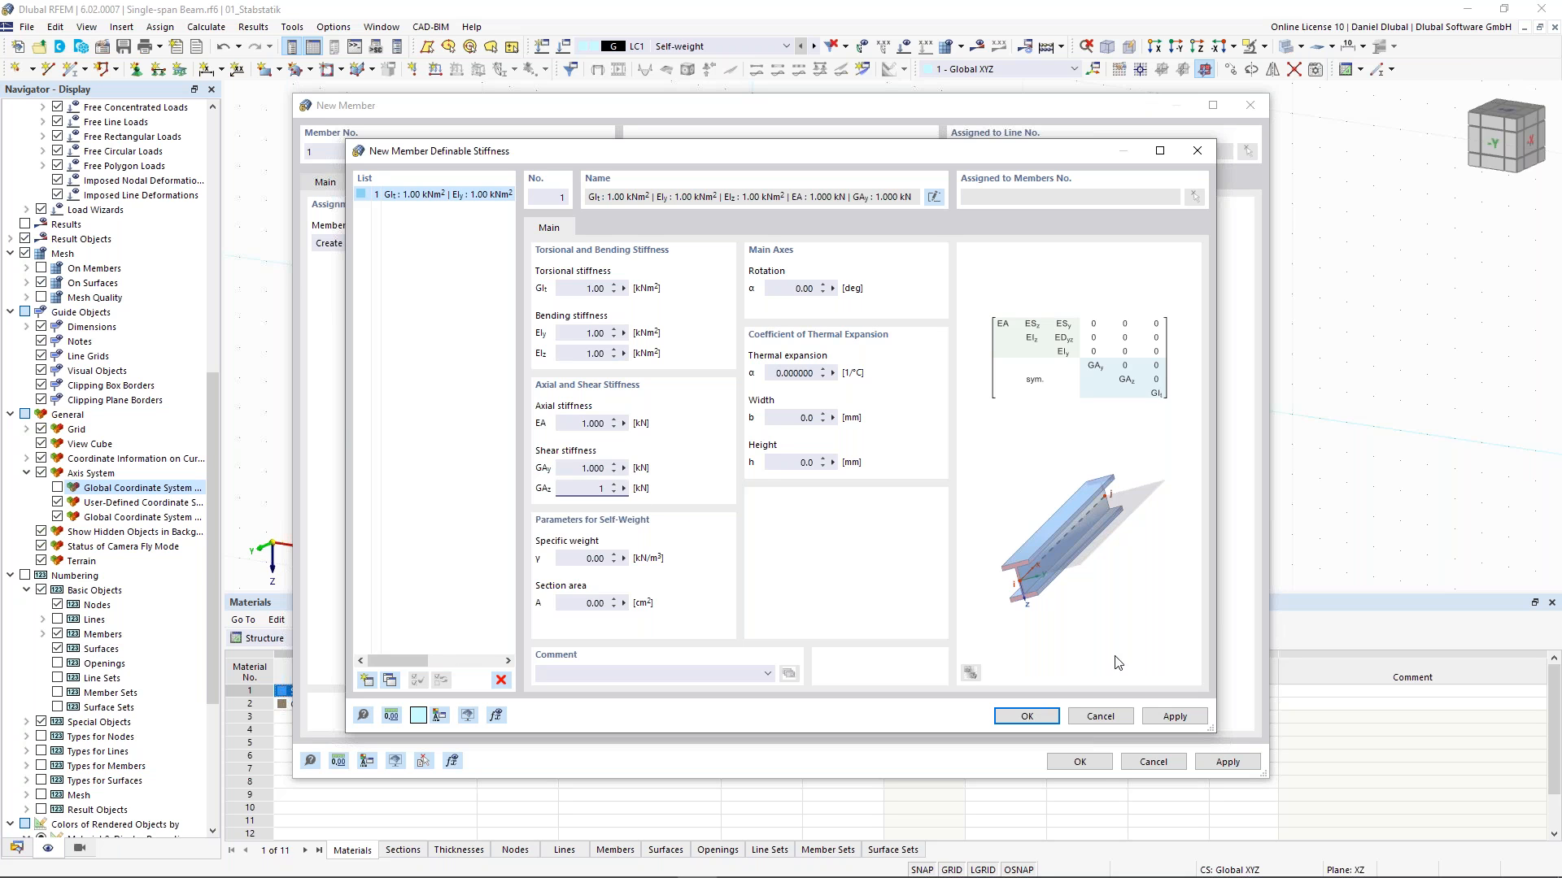
pyautogui.click(1019, 717)
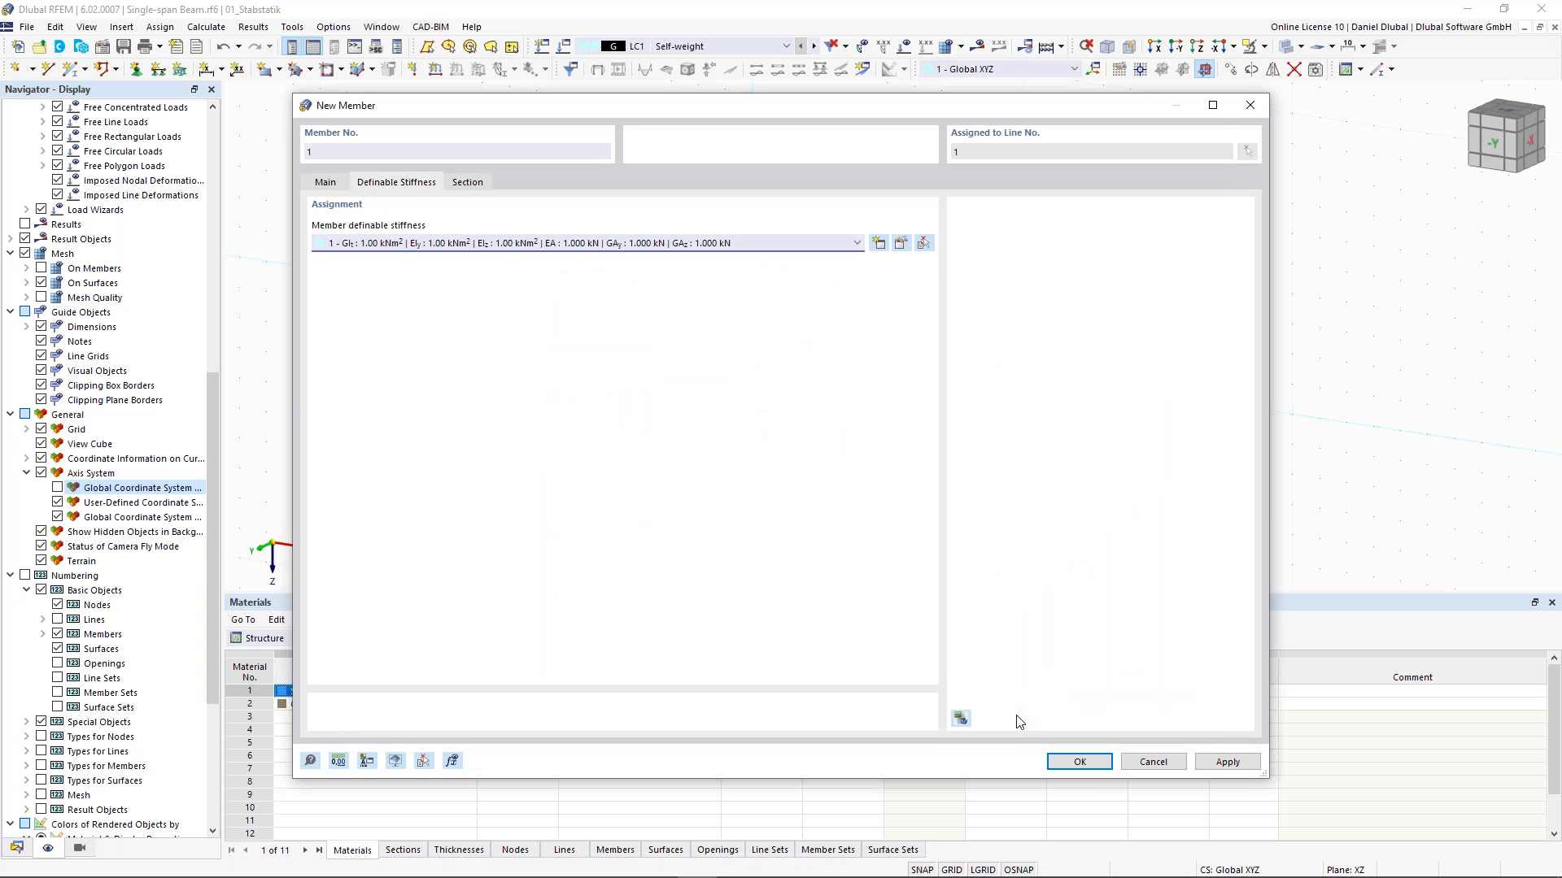
pyautogui.click(1077, 764)
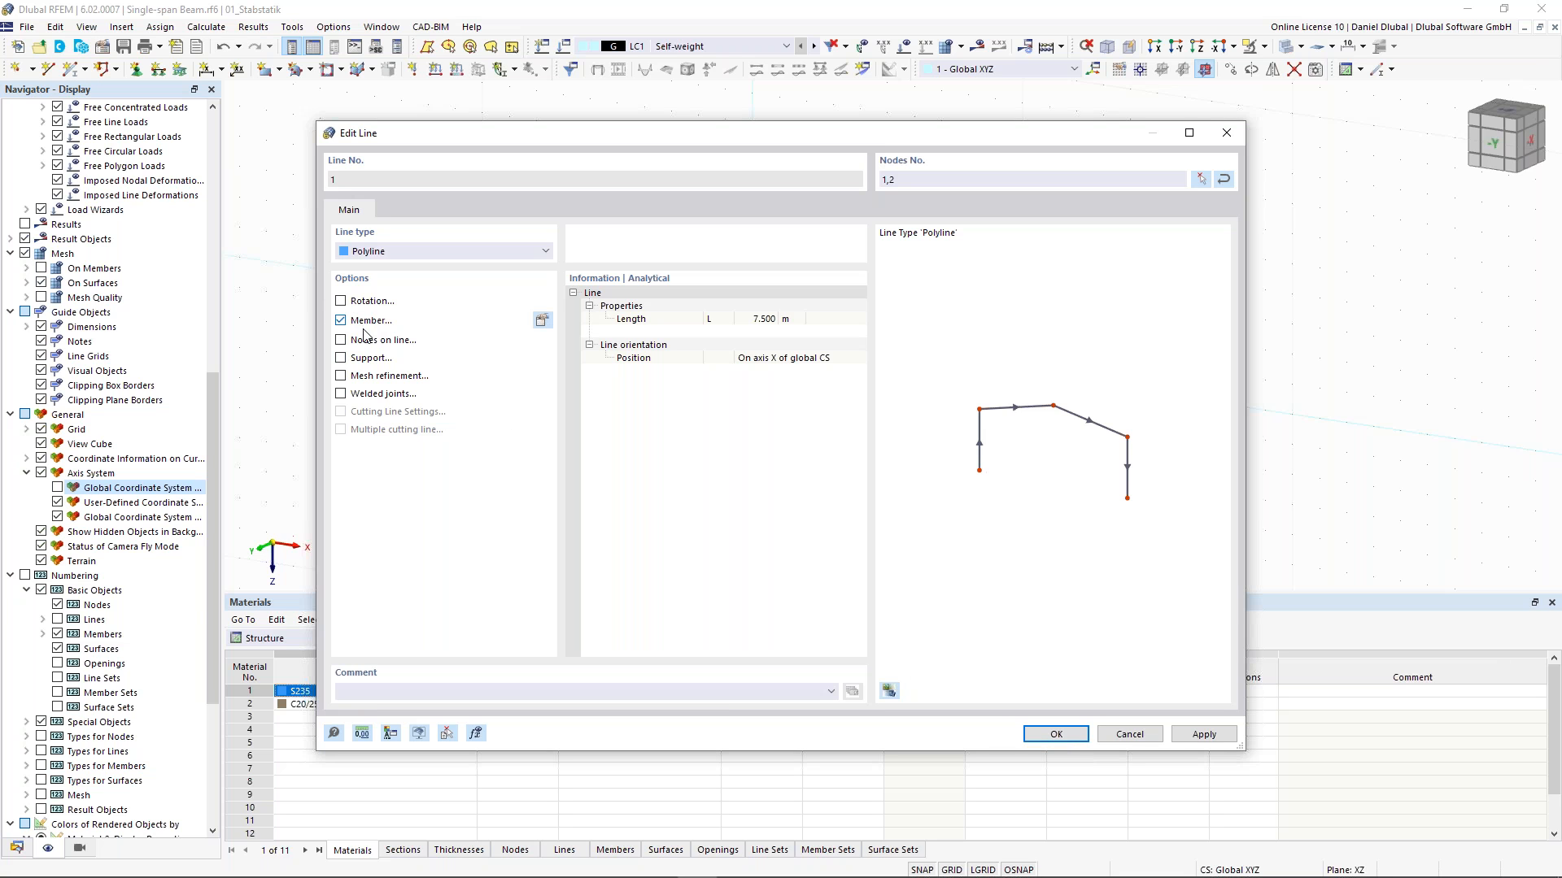
pyautogui.click(1056, 734)
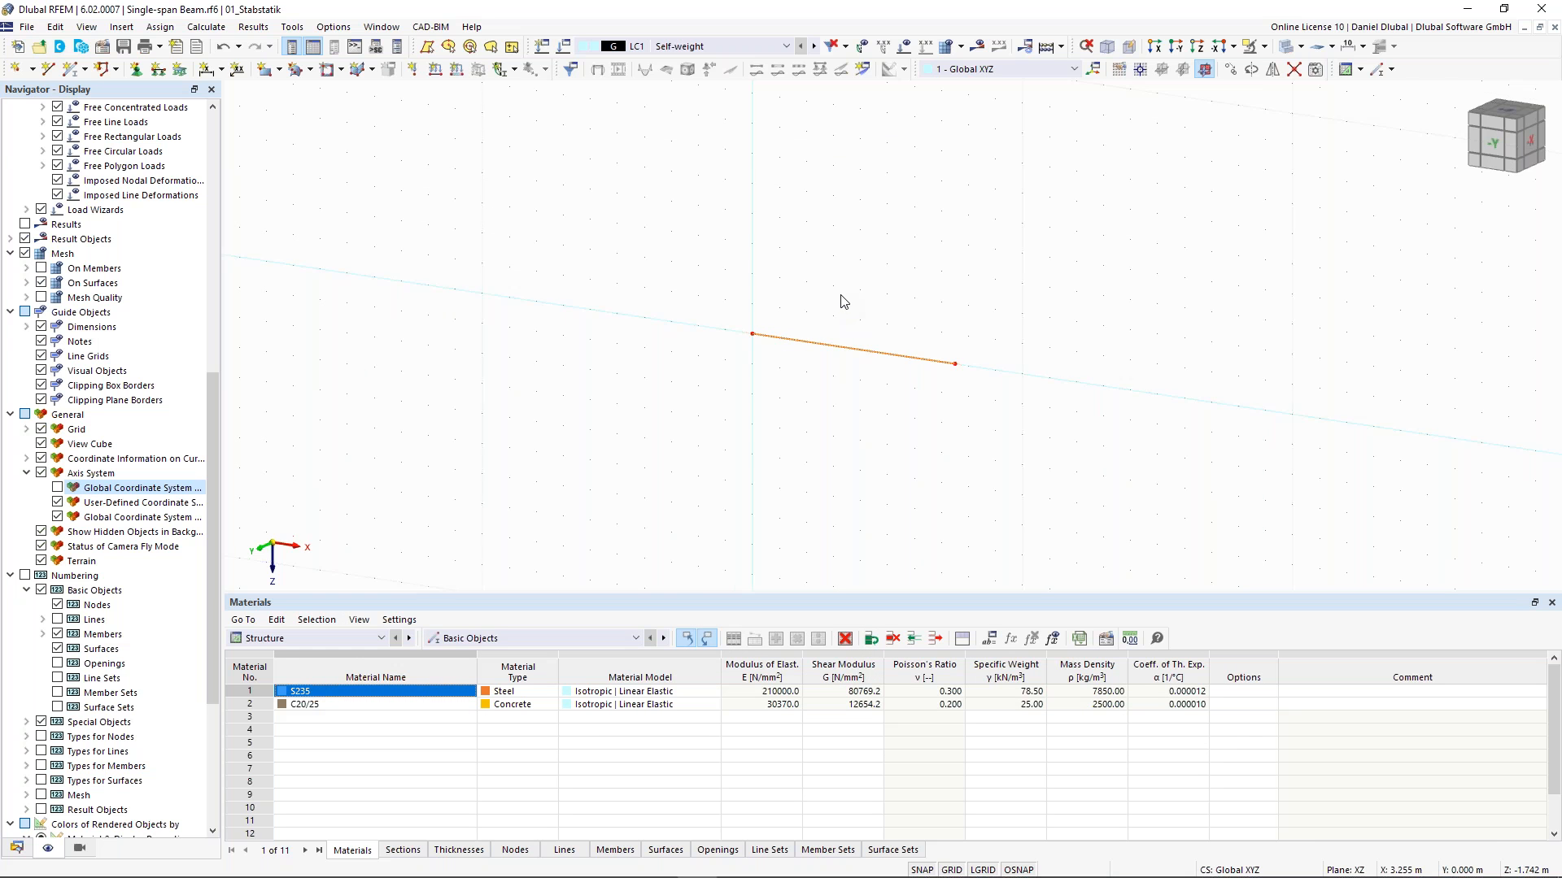
pyautogui.scroll(1, 914, 321)
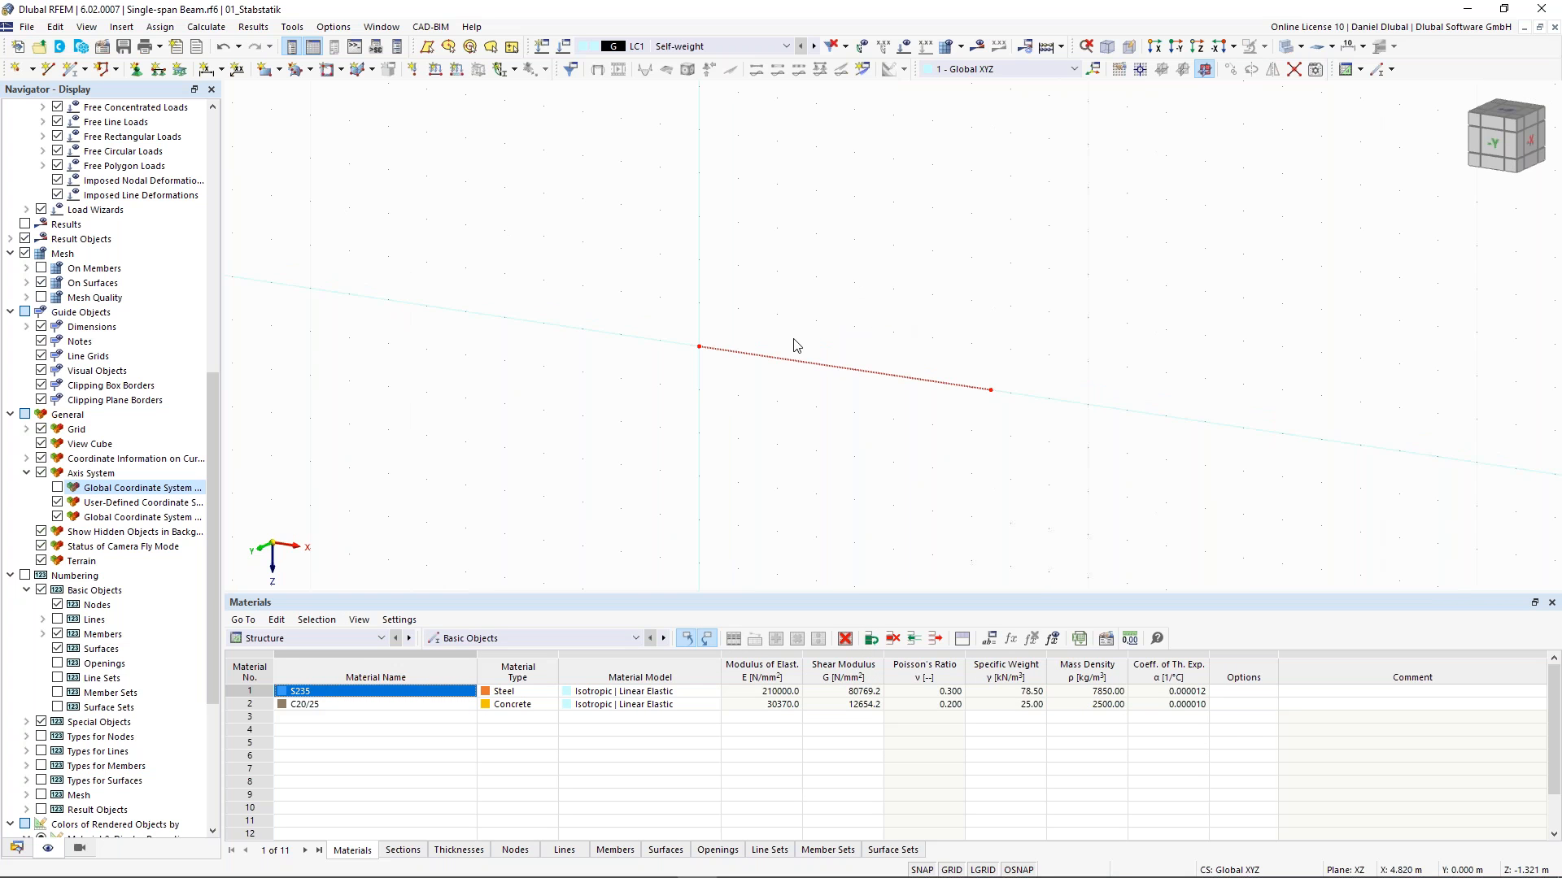
pyautogui.scroll(1, 812, 322)
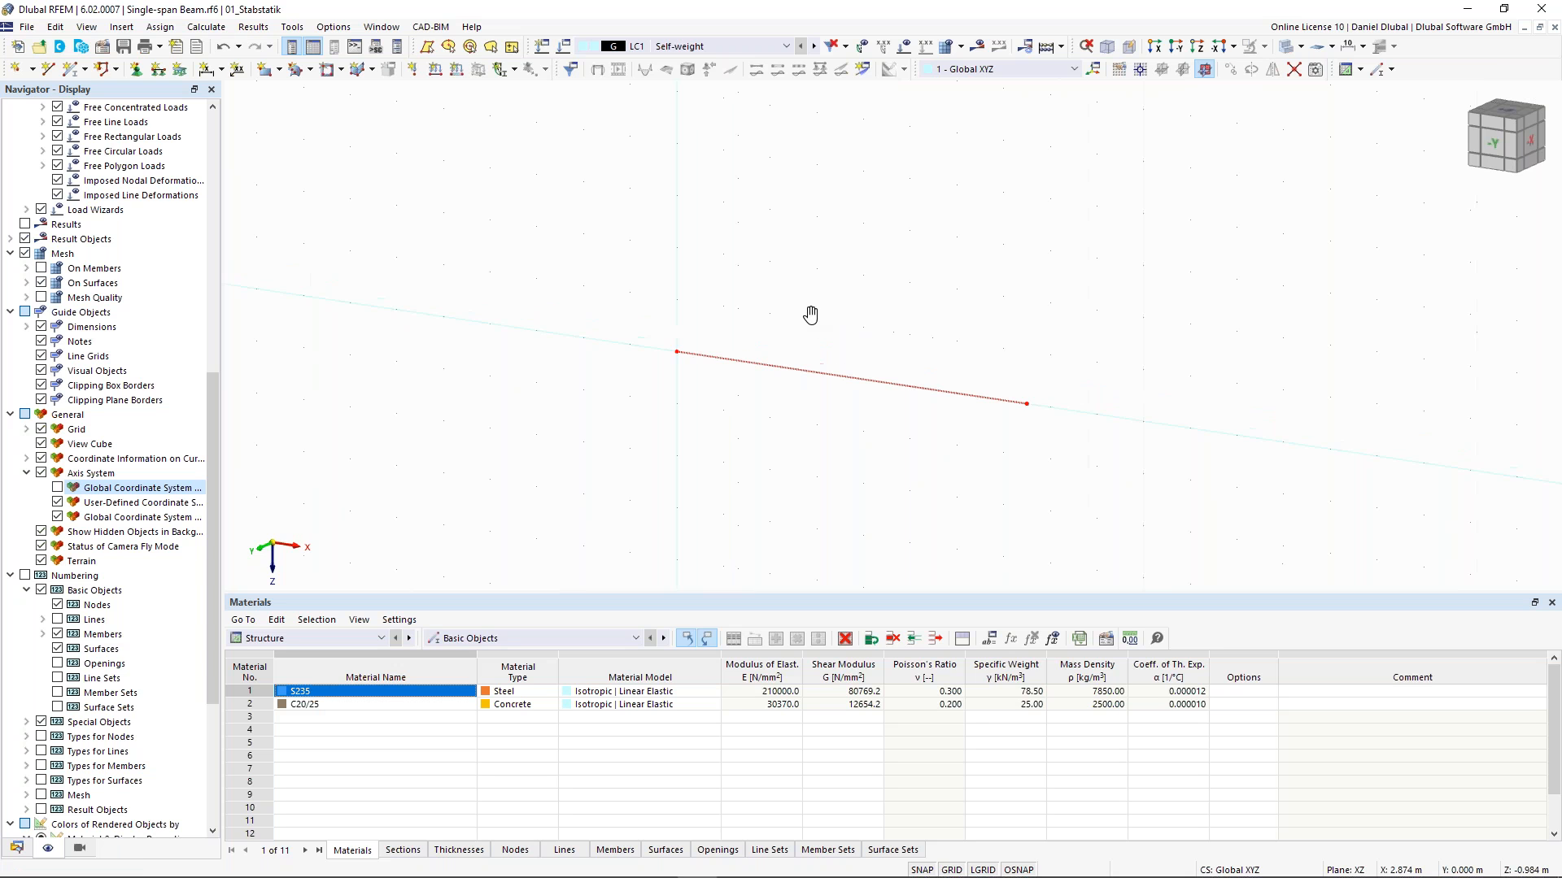
pyautogui.moveTo(809, 294); pyautogui.dragTo(807, 273, button='middle')
pyautogui.keyDown('ctrl'); pyautogui.moveTo(831, 288); pyautogui.dragTo(836, 289, button='middle'); pyautogui.keyUp('ctrl')
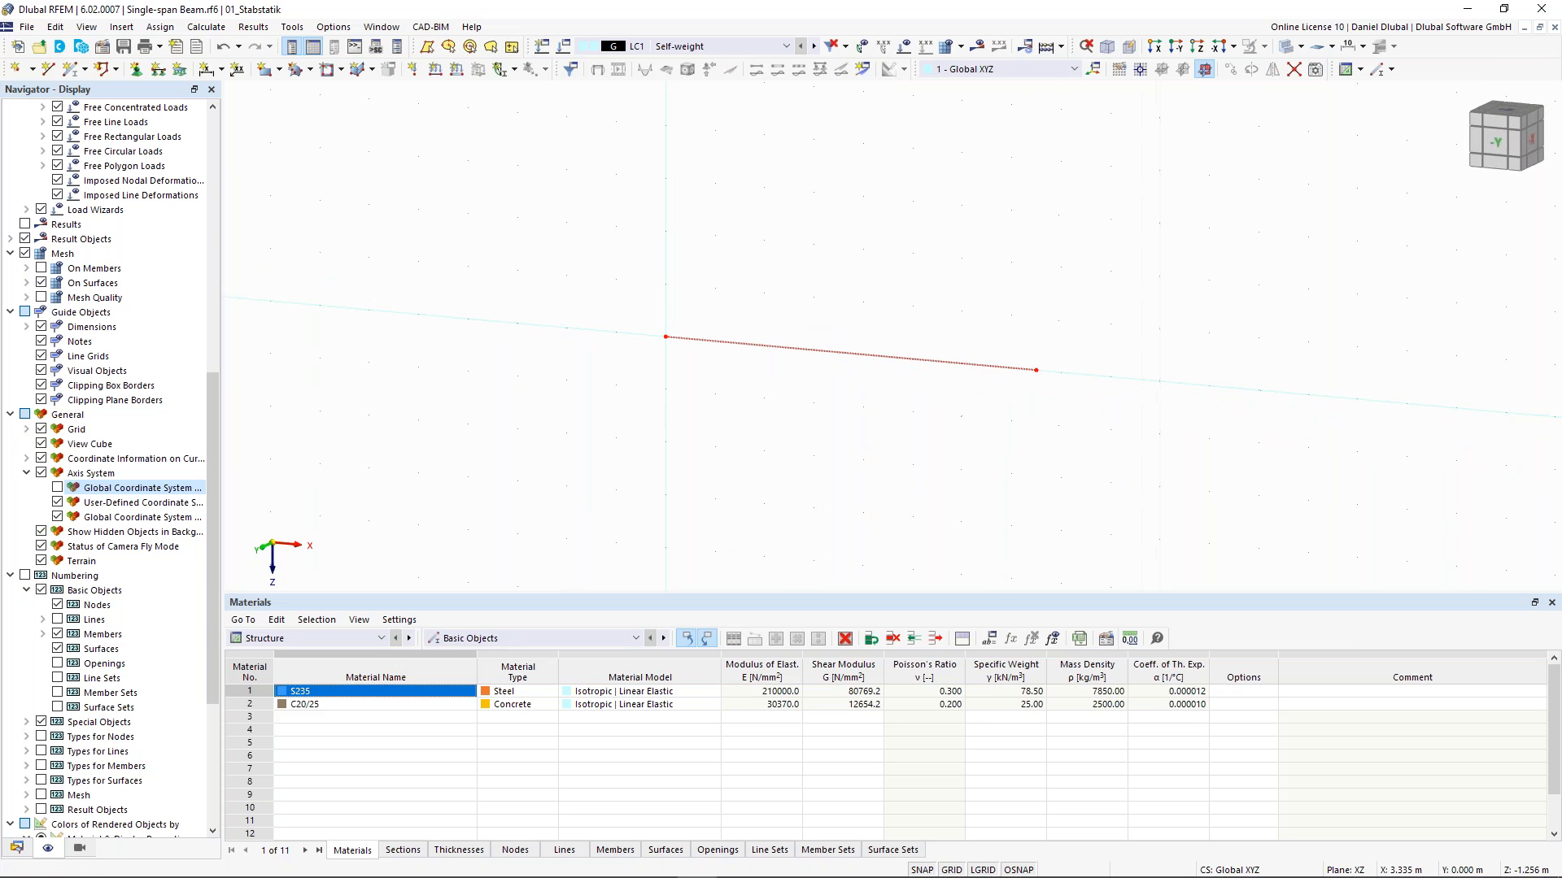
pyautogui.moveTo(790, 591); pyautogui.dragTo(792, 617)
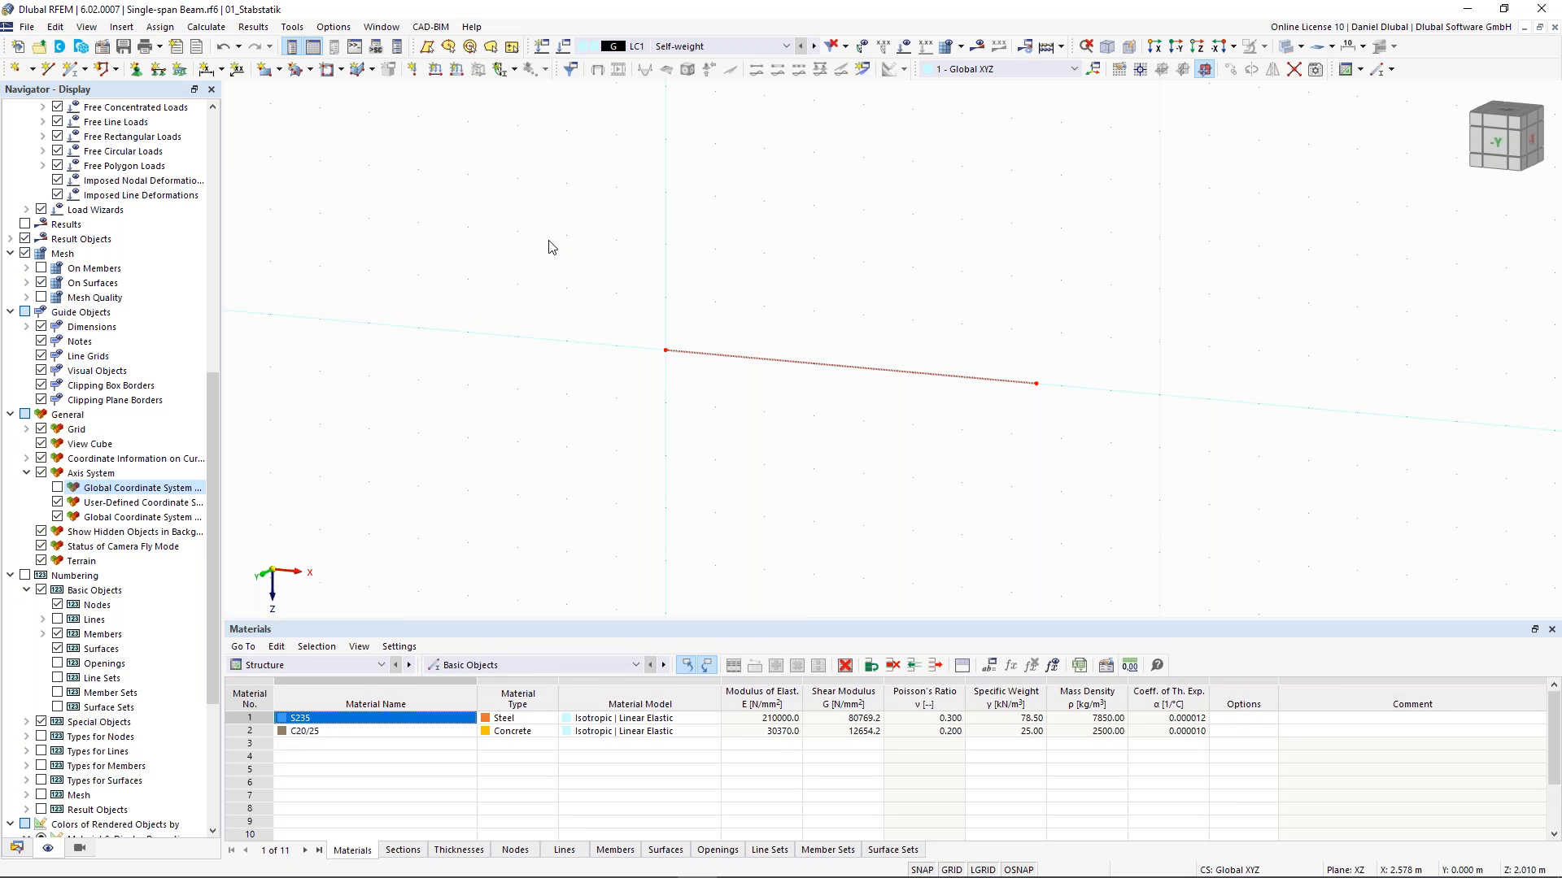
# - Assign a Hinged nodal support to the node at the origin
pyautogui.click(136, 71)
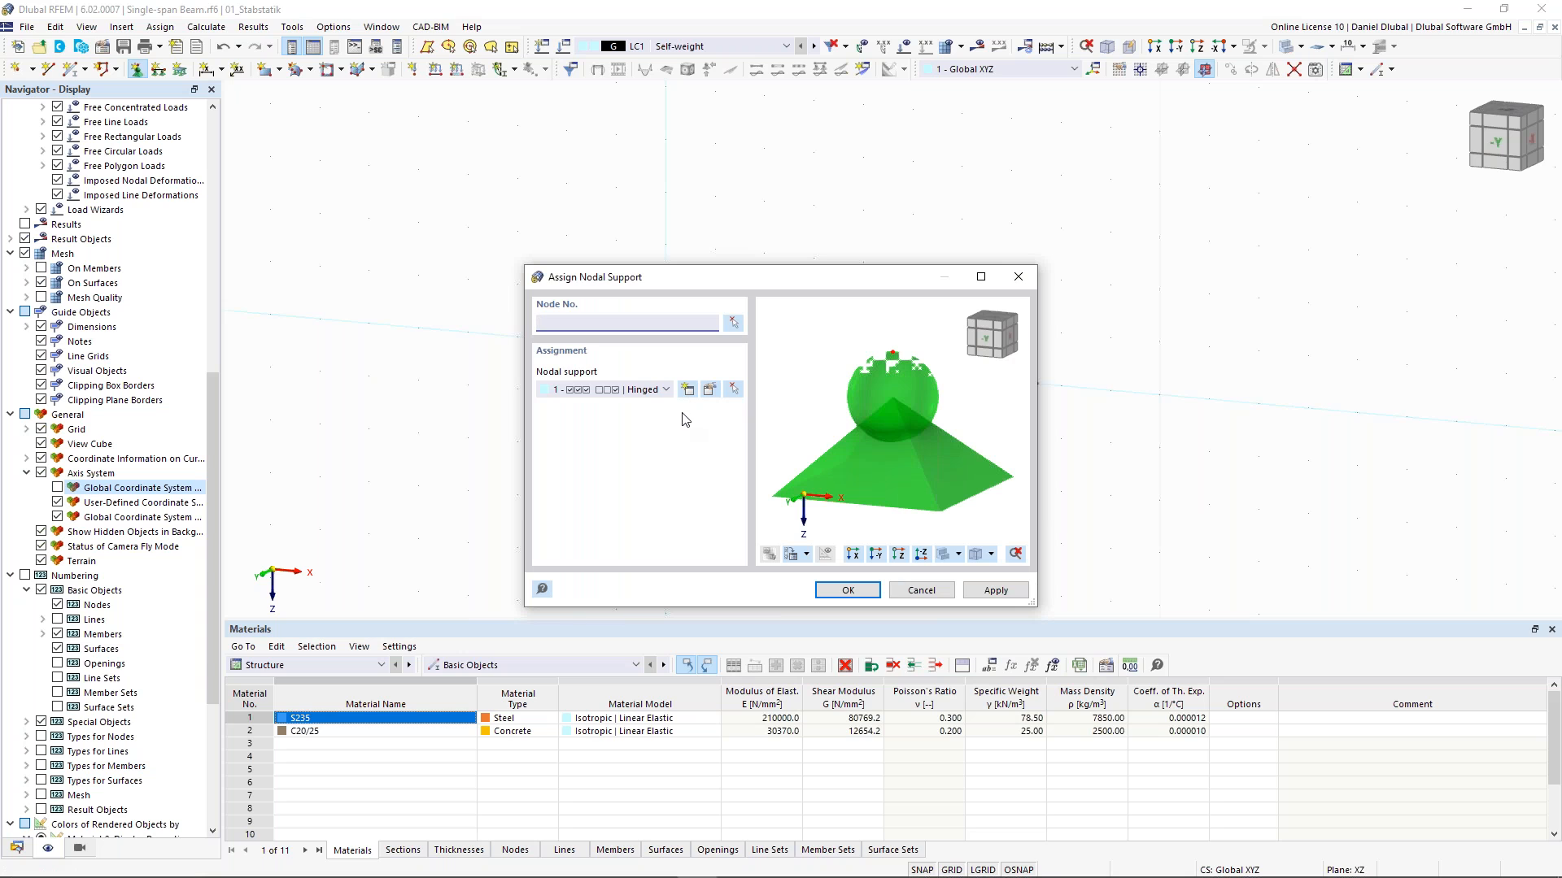
pyautogui.click(659, 391)
pyautogui.click(642, 416)
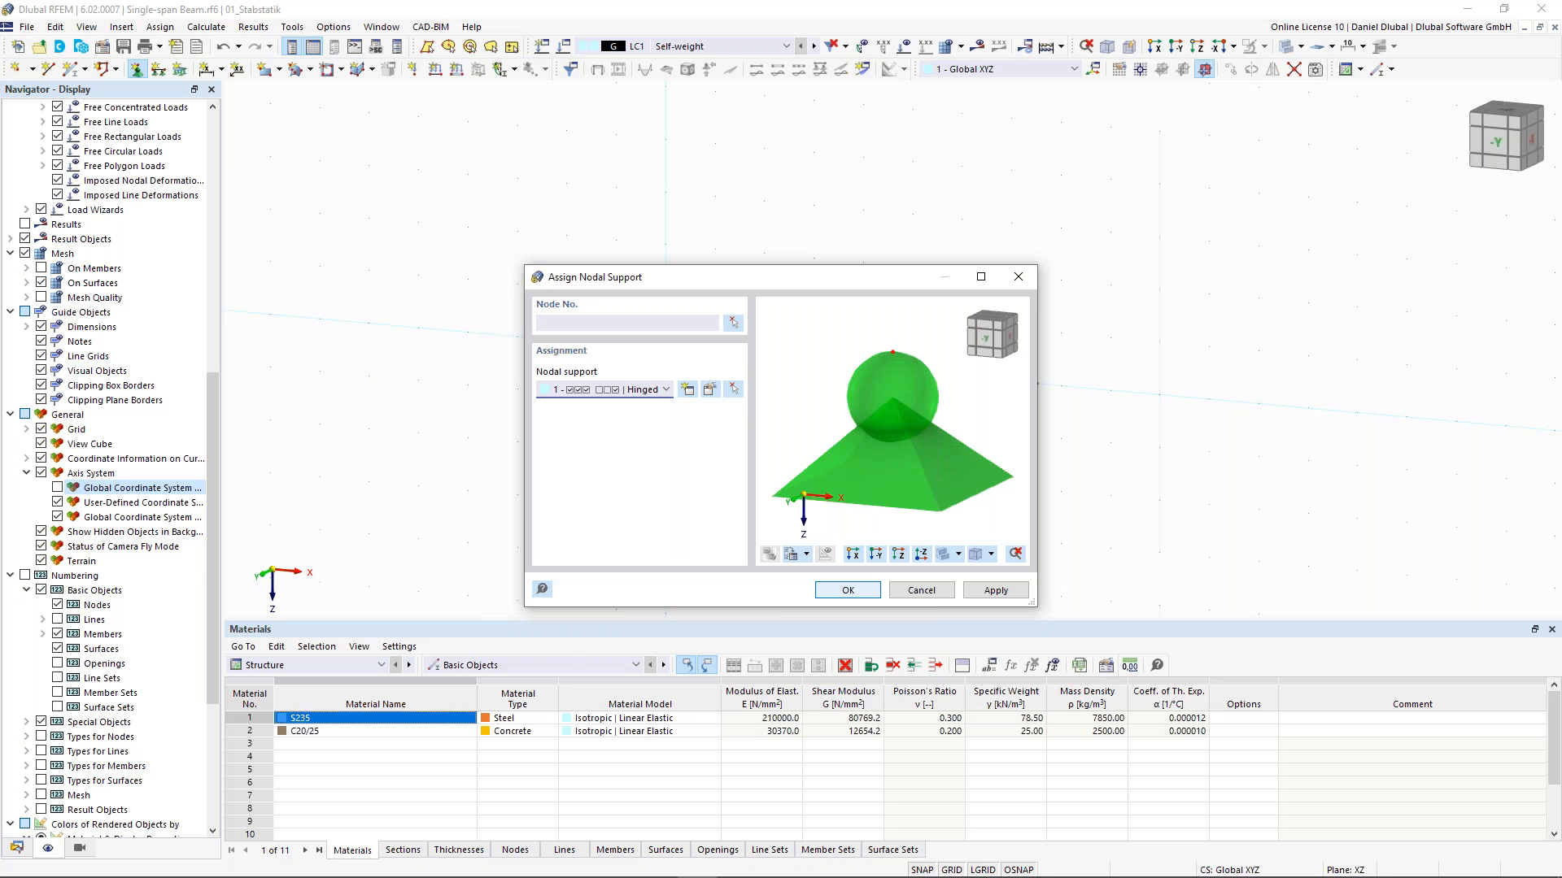
pyautogui.click(848, 590)
pyautogui.moveTo(622, 254); pyautogui.dragTo(706, 405)
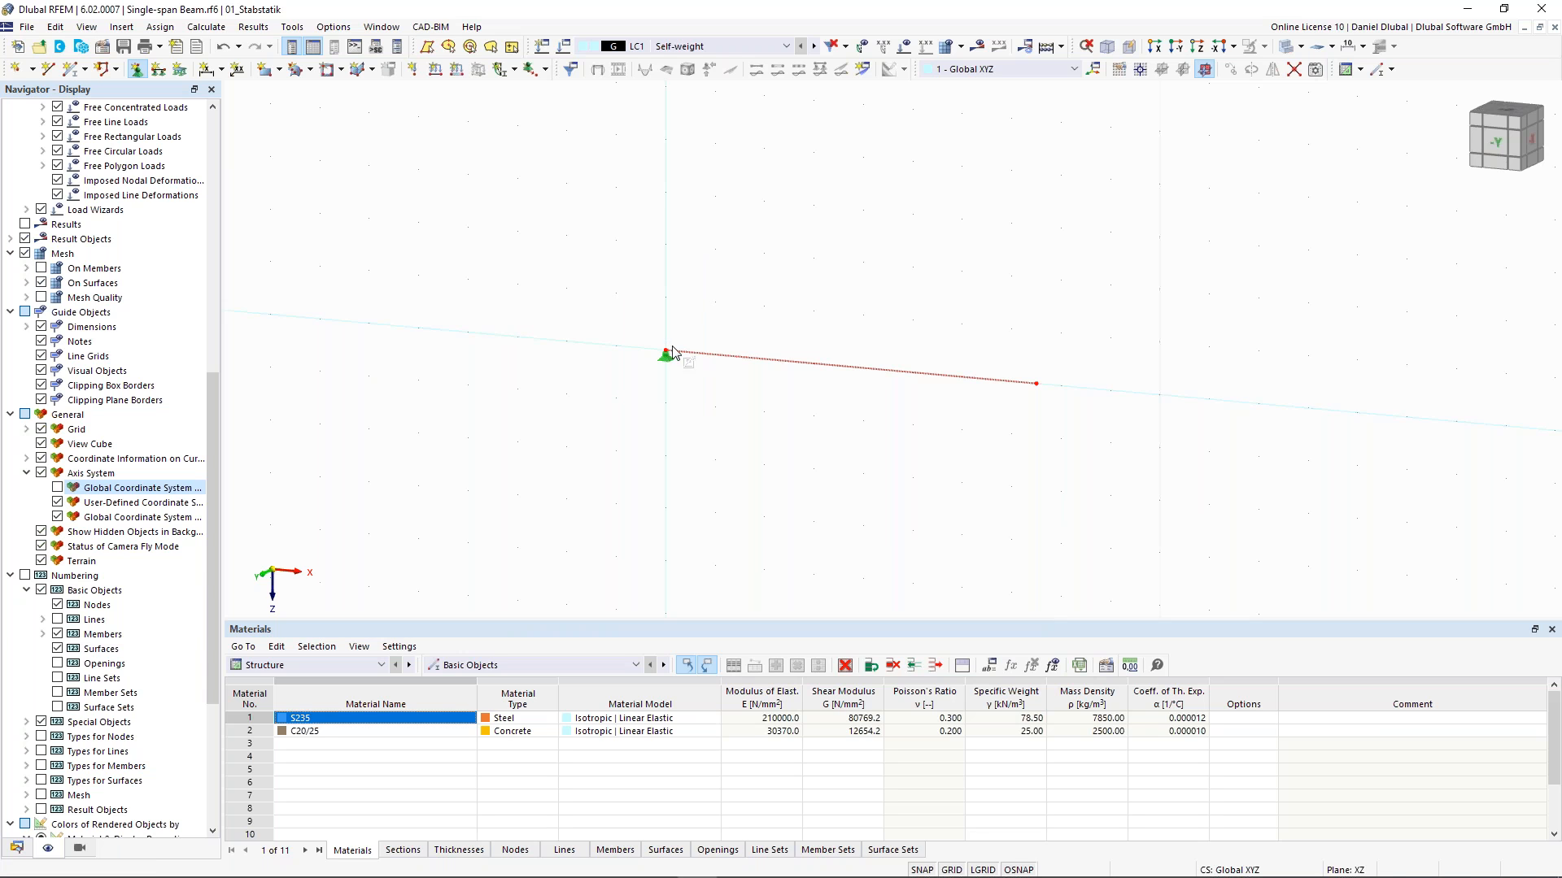
pyautogui.press('Escape')
# - Assign a Roller in X nodal support to the second node at the beam's far end
pyautogui.click(140, 73)
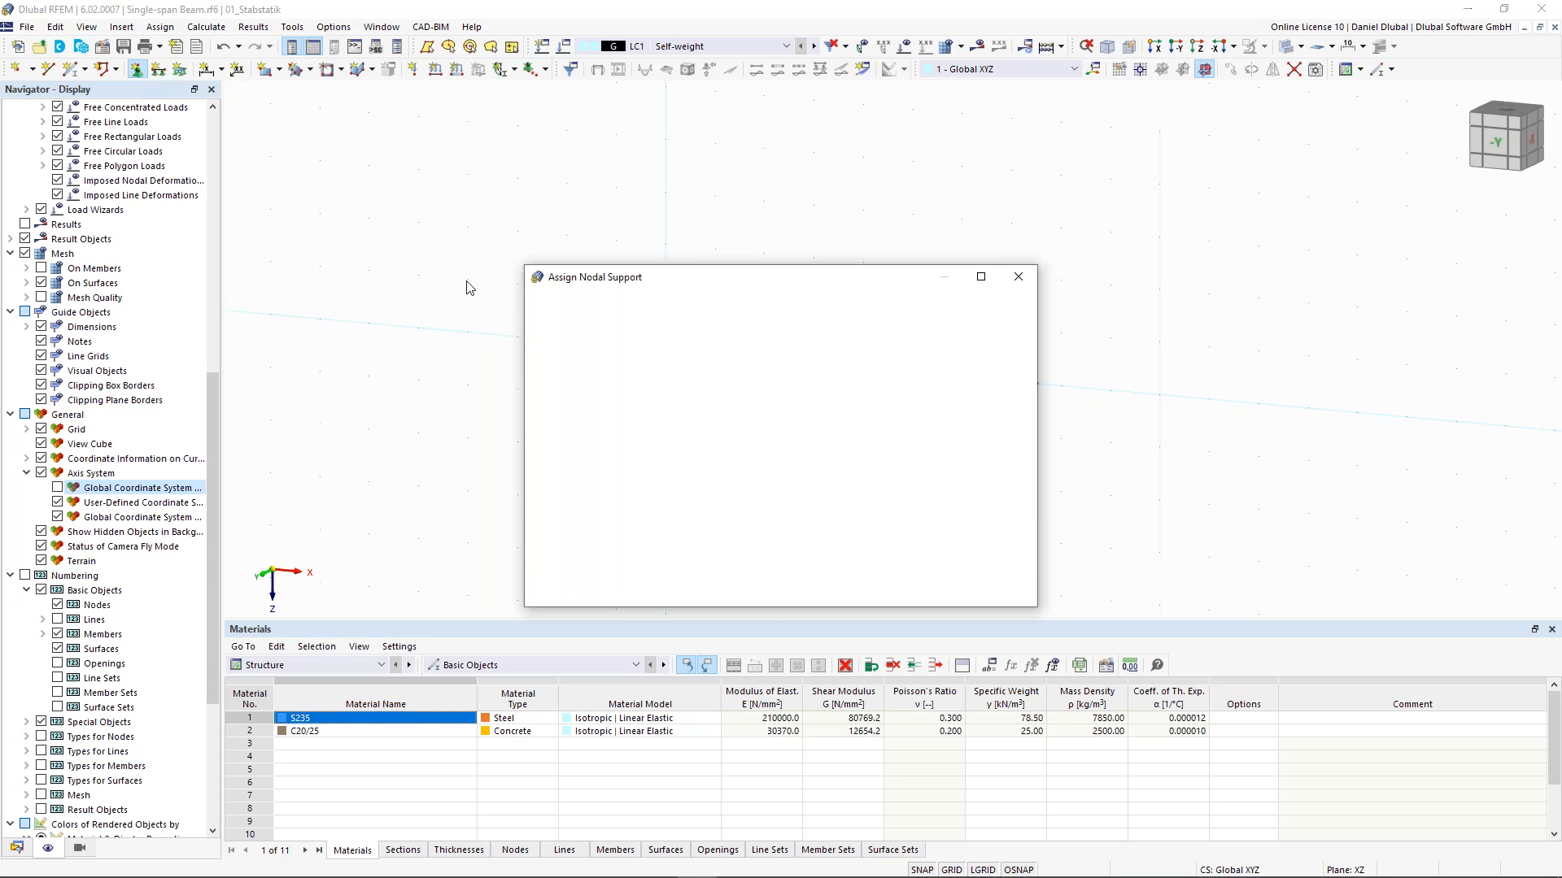
pyautogui.click(662, 390)
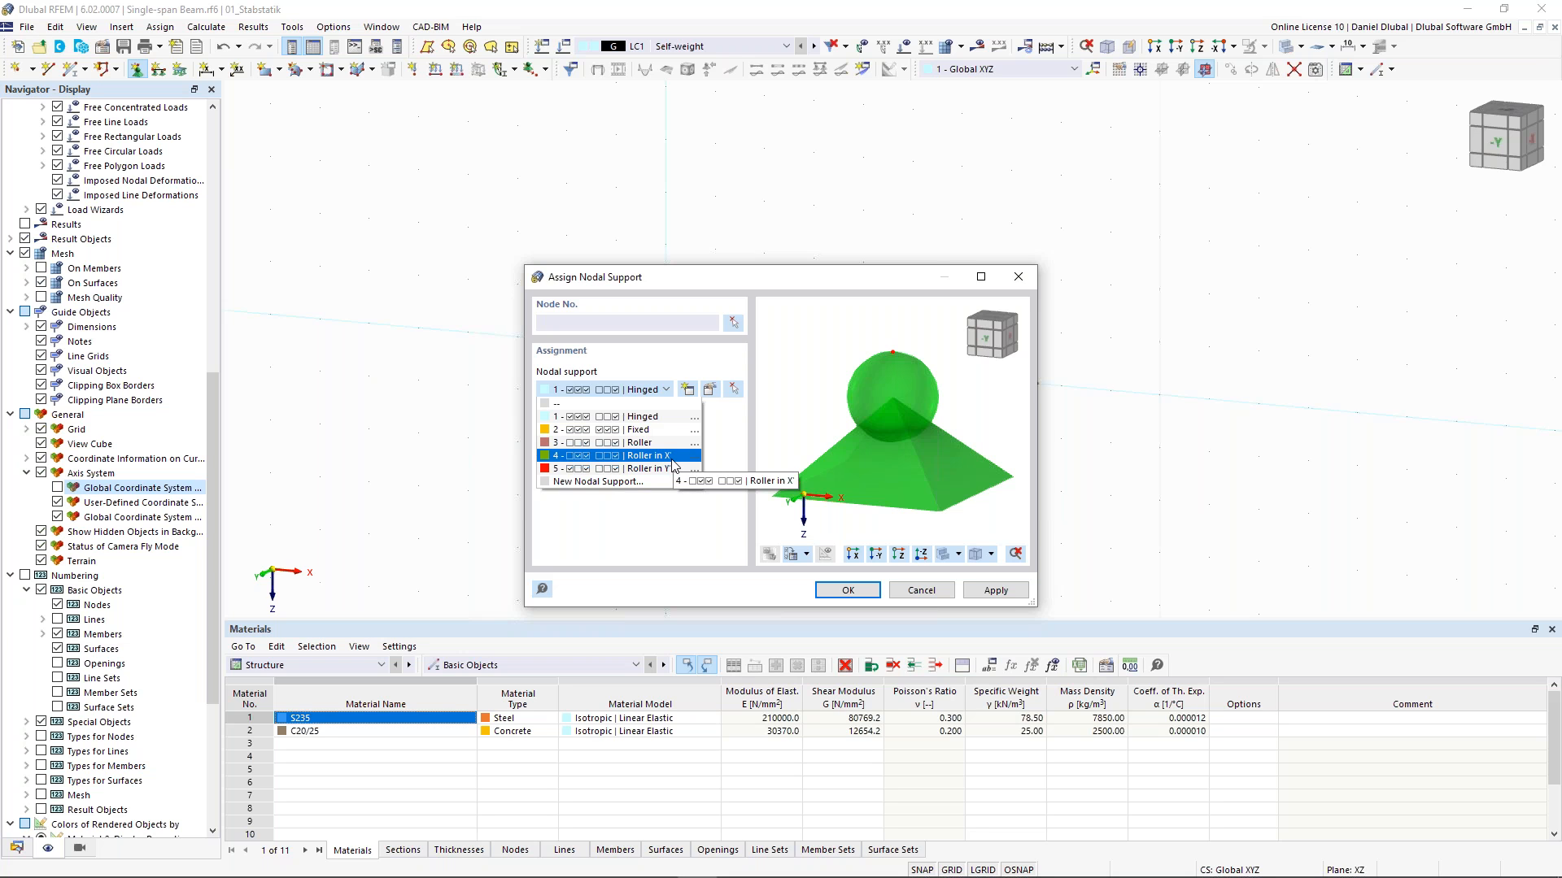
pyautogui.click(643, 455)
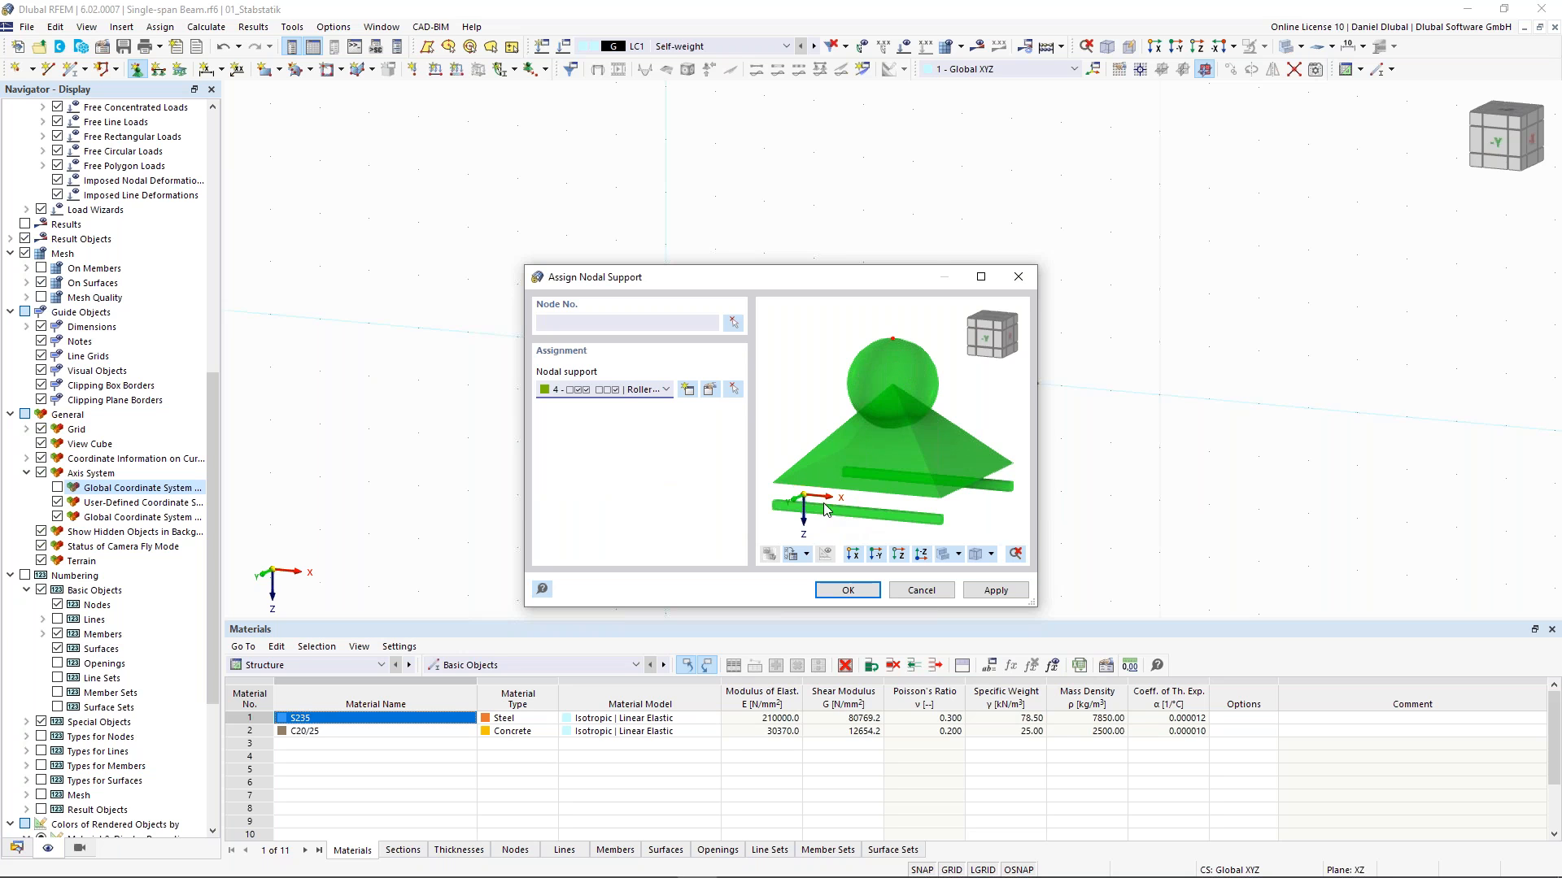
pyautogui.click(858, 600)
pyautogui.moveTo(1010, 317); pyautogui.dragTo(1104, 448)
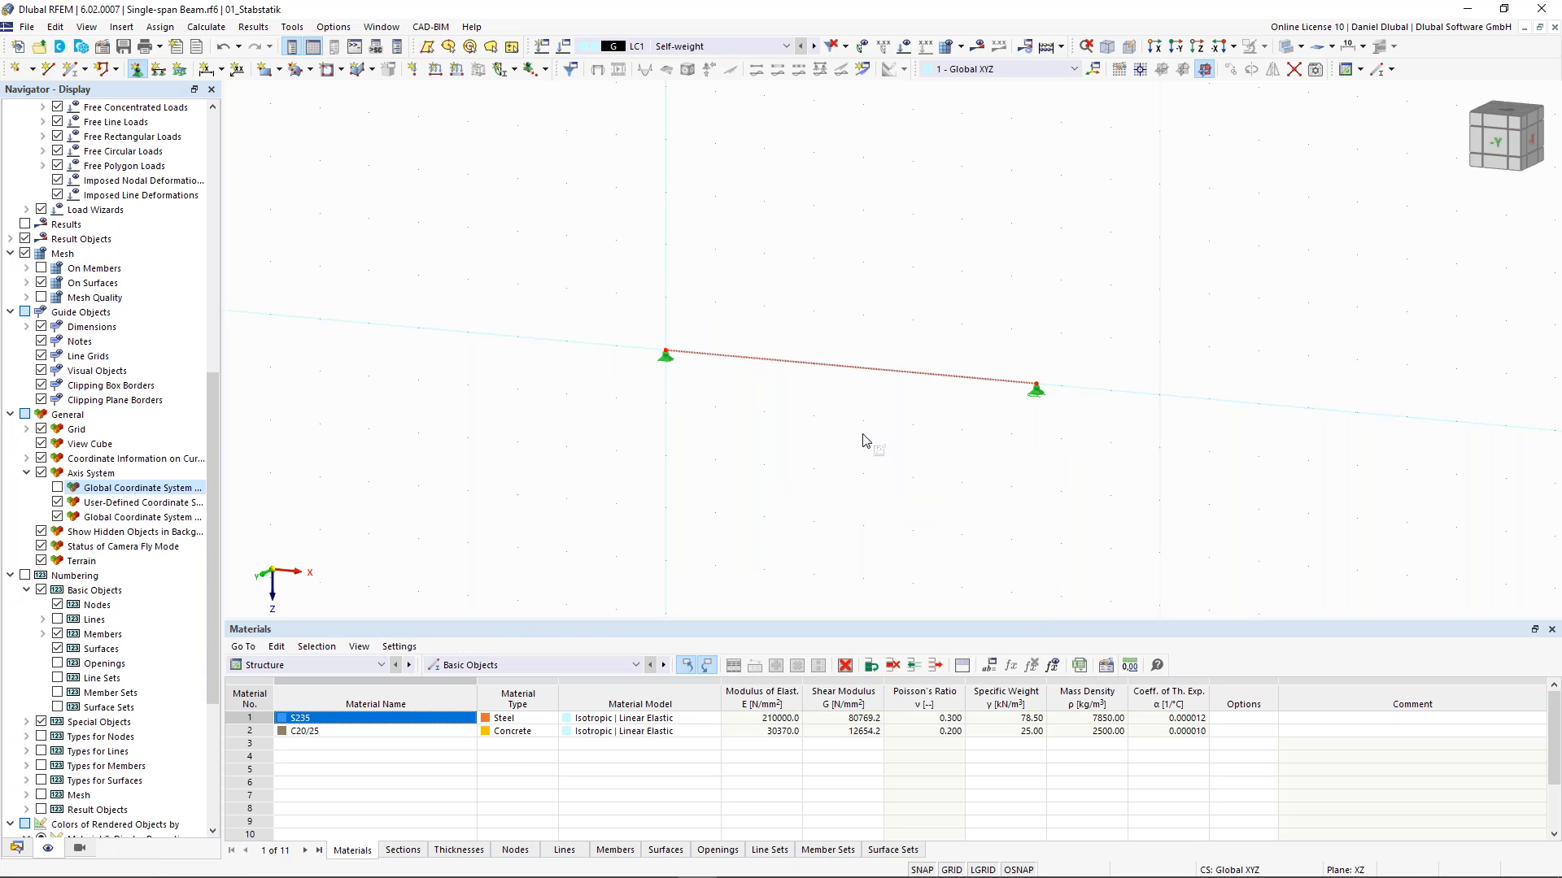
# - Enlarge the display size of both nodal support symbols
pyautogui.click(668, 366)
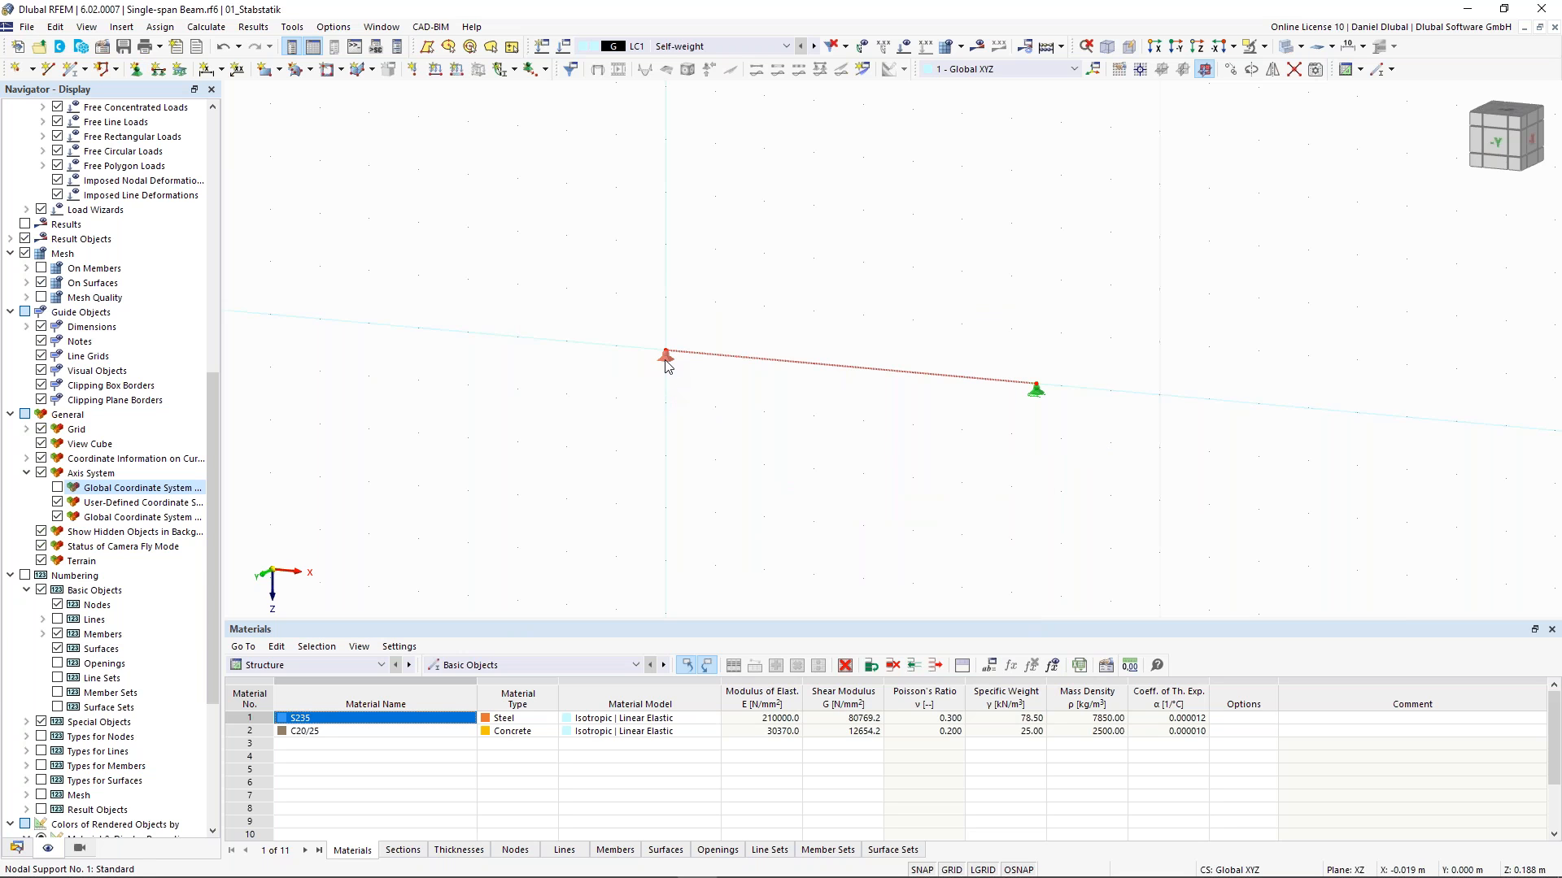
pyautogui.rightClick(667, 366)
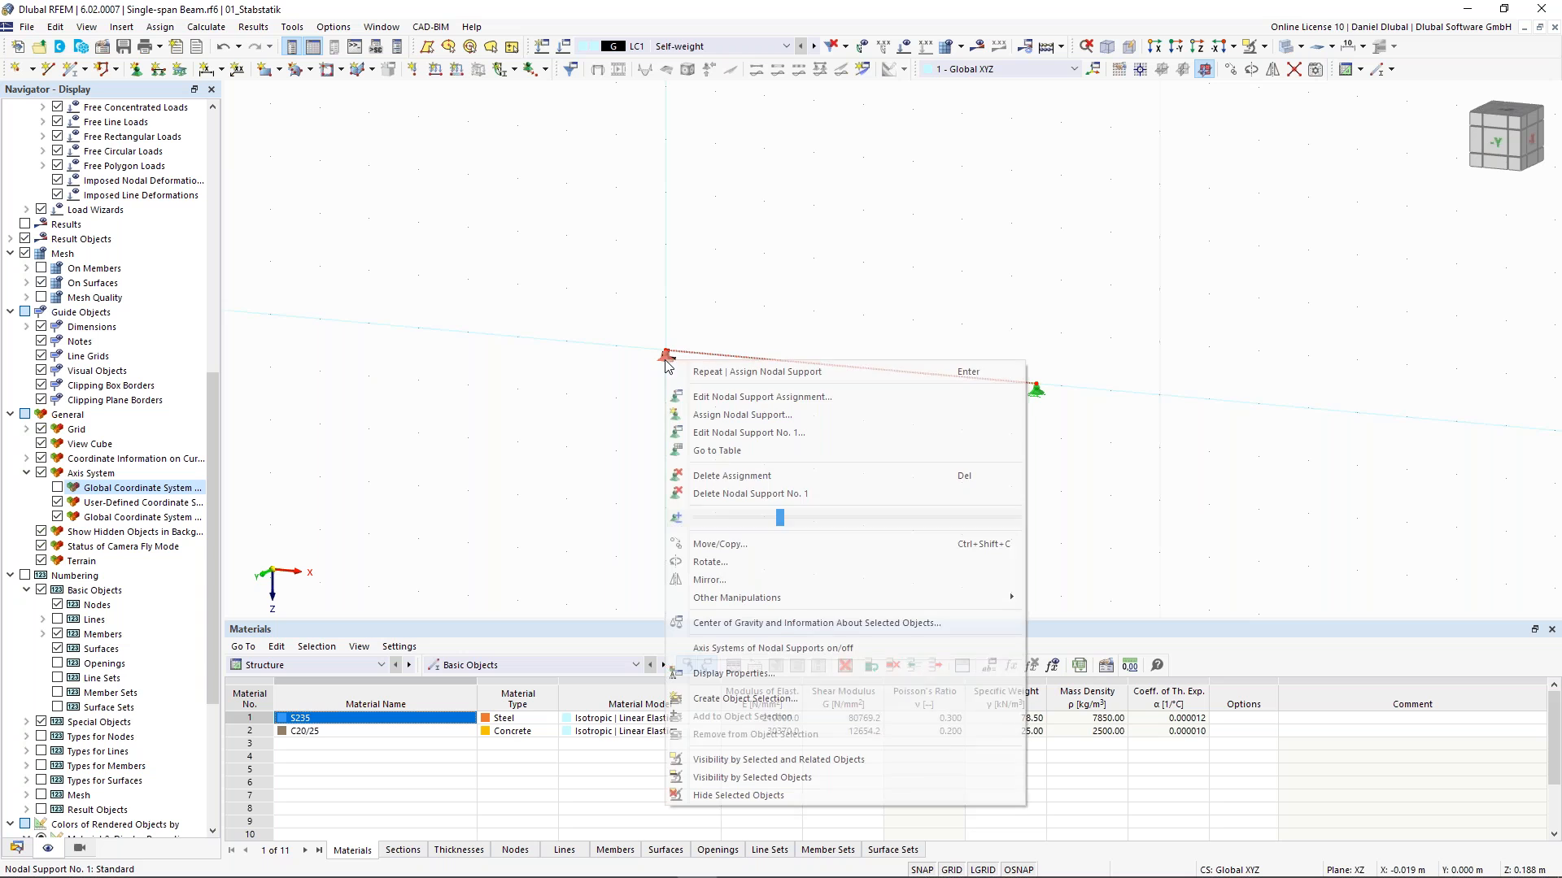
pyautogui.moveTo(783, 519); pyautogui.dragTo(851, 523)
pyautogui.click(1131, 399)
pyautogui.click(1120, 352)
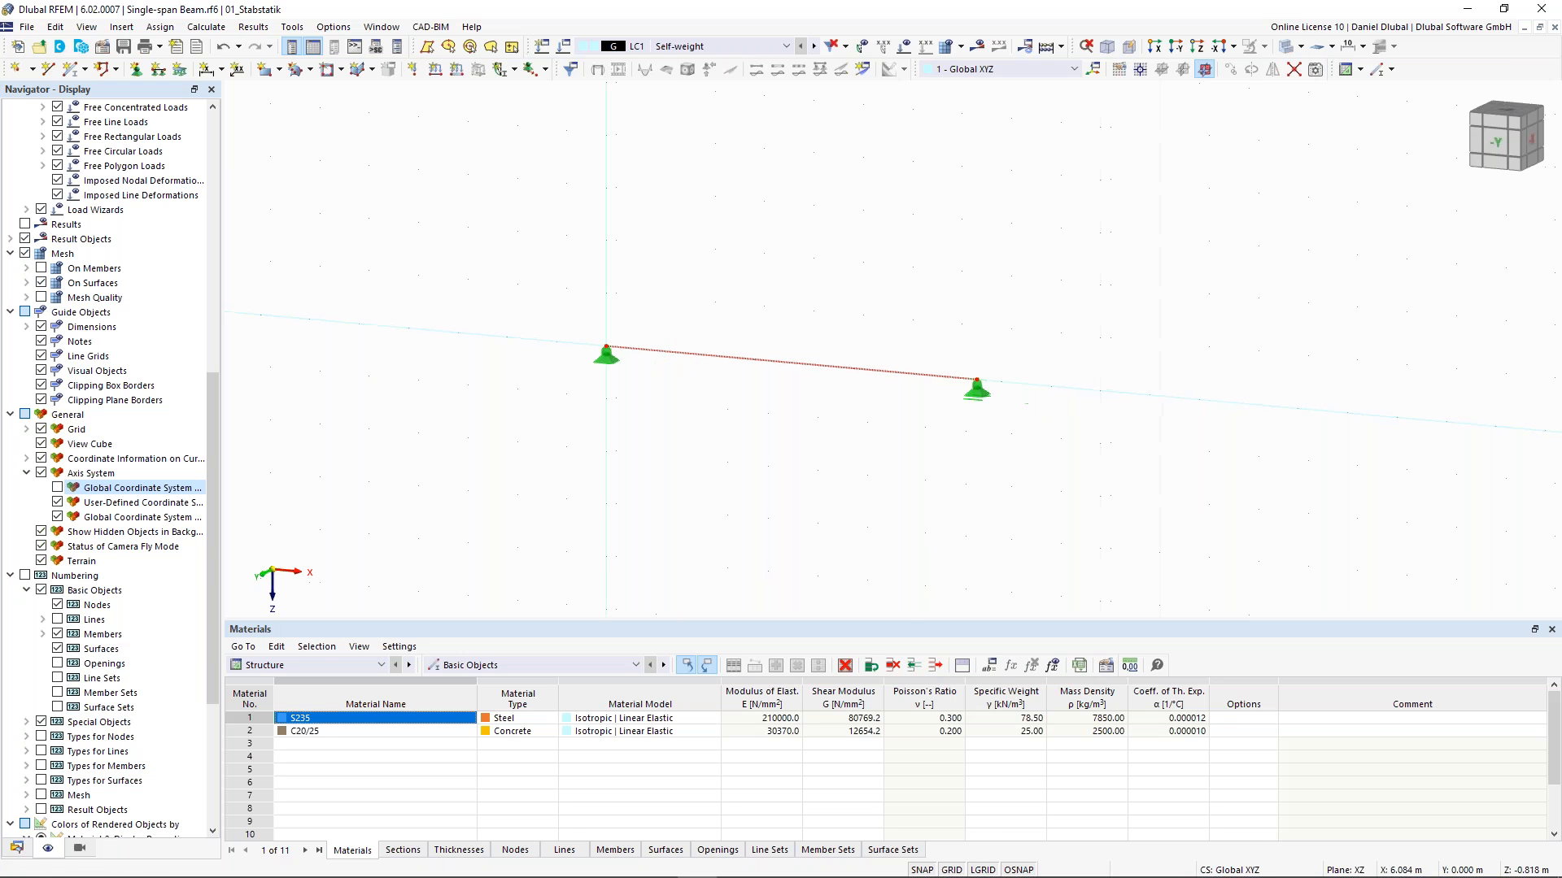
pyautogui.rightClick(906, 386)
pyautogui.moveTo(1090, 543); pyautogui.dragTo(1137, 551)
pyautogui.click(977, 268)
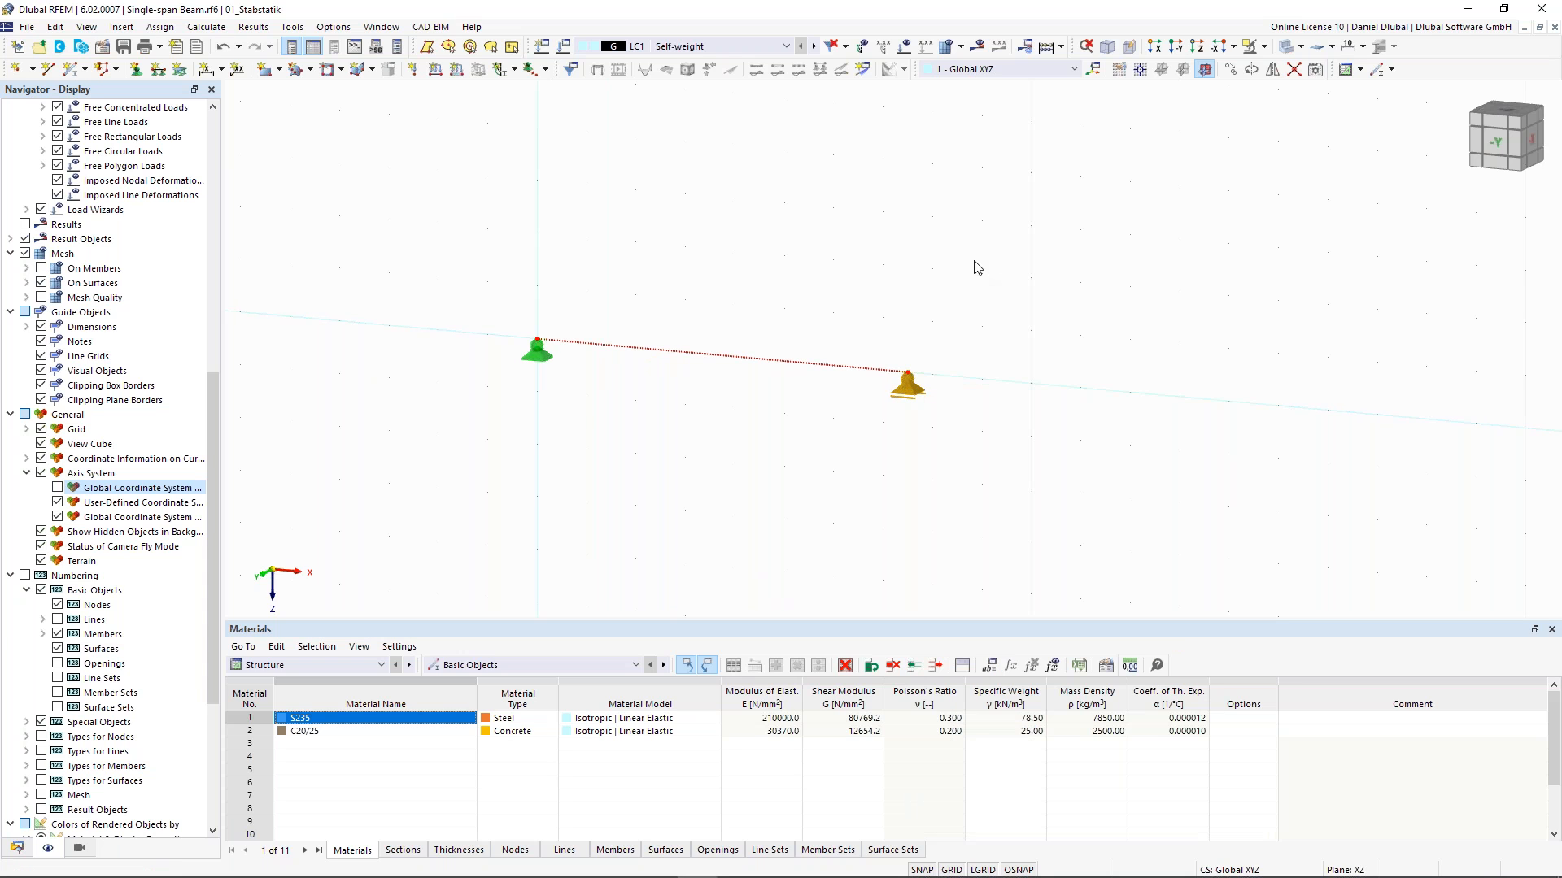
pyautogui.click(974, 262)
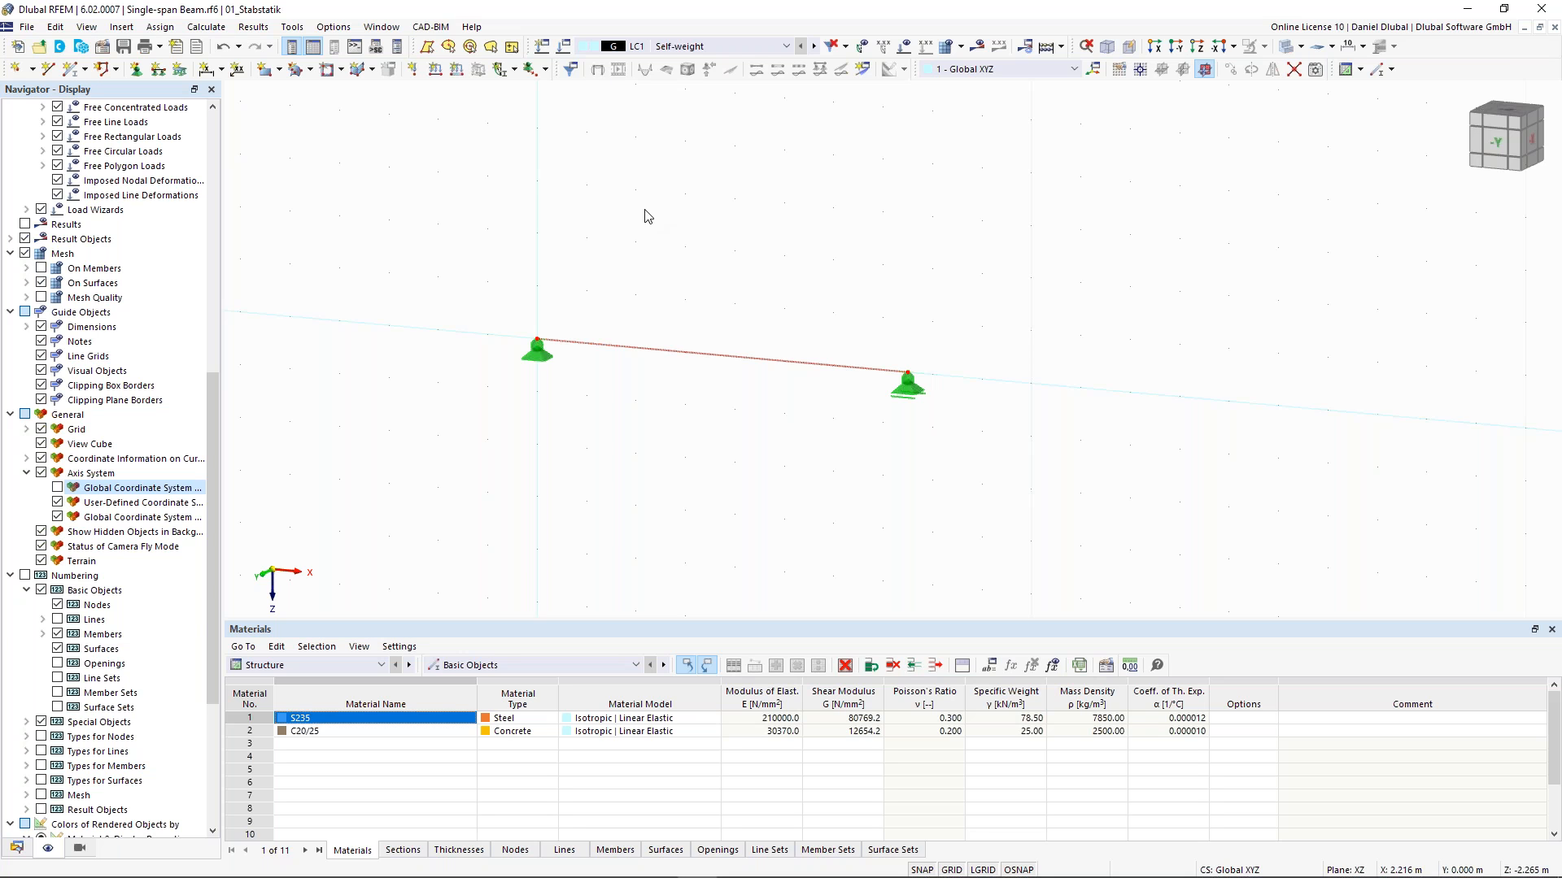
# - Rename load case LC1 to Test Load and deactivate its self-weight
pyautogui.click(563, 49)
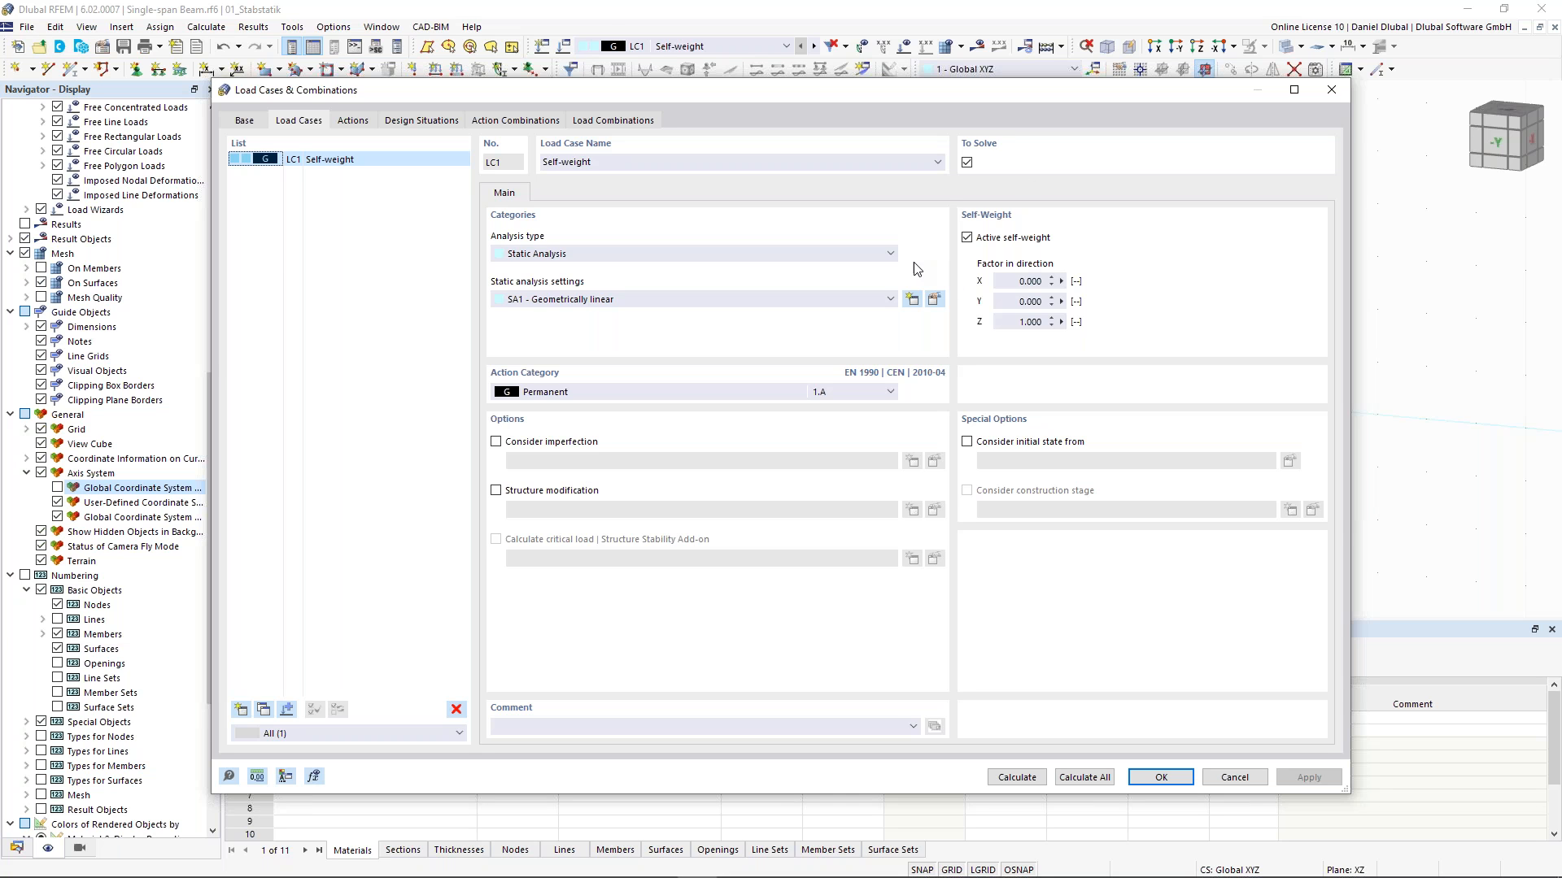
pyautogui.click(976, 241)
pyautogui.click(596, 162)
pyautogui.hotkey('ctrl', 'a')
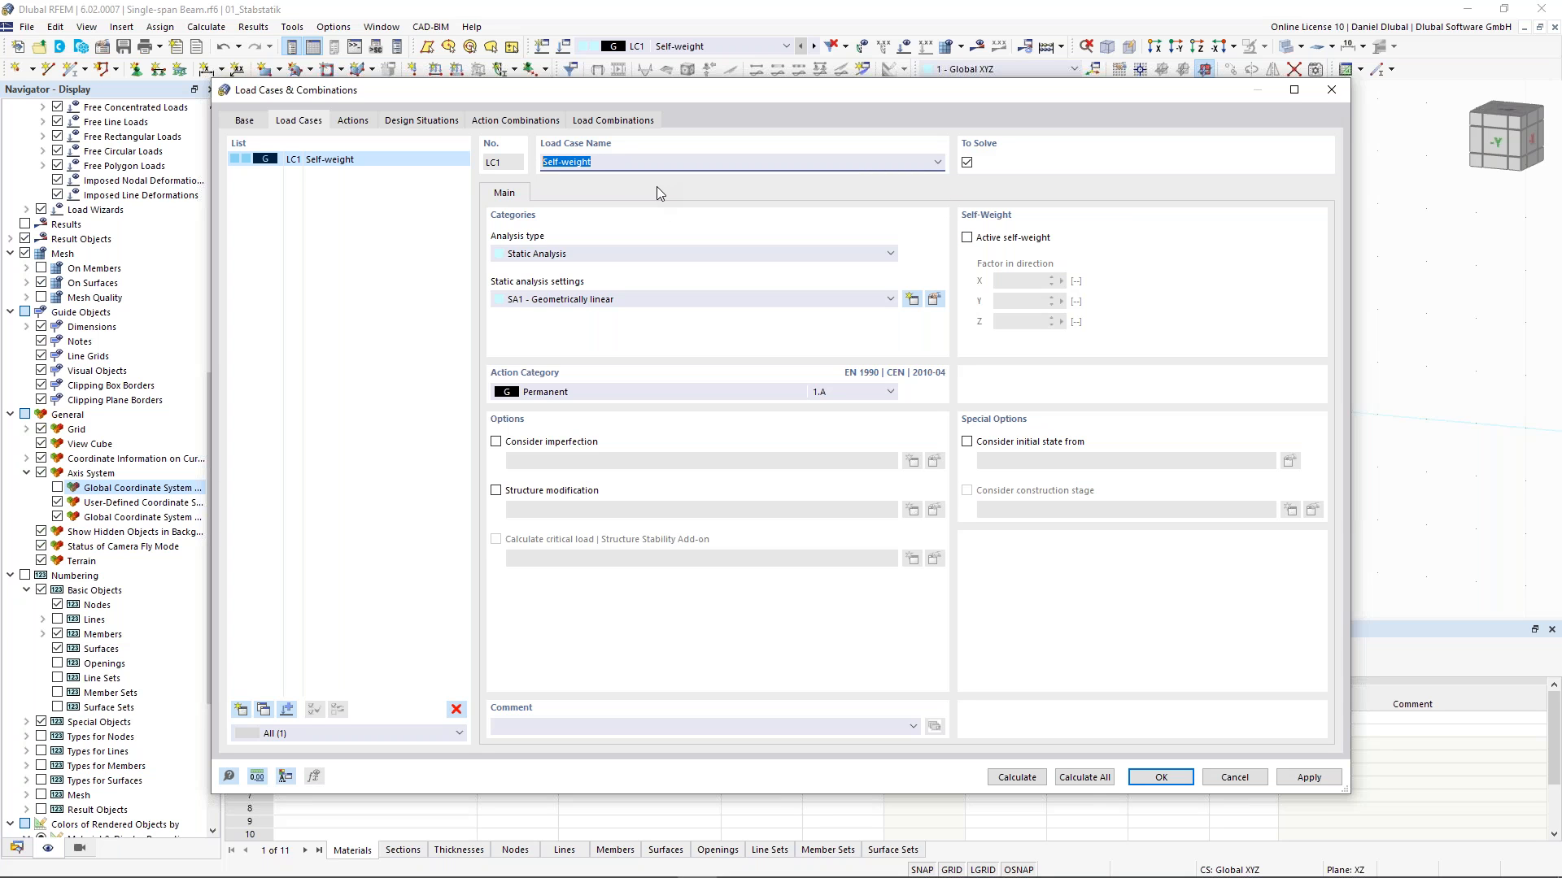
pyautogui.write('Teast L')
pyautogui.press('BackSpace')
pyautogui.press('BackSpace')
pyautogui.write('st Load')
pyautogui.click(1155, 780)
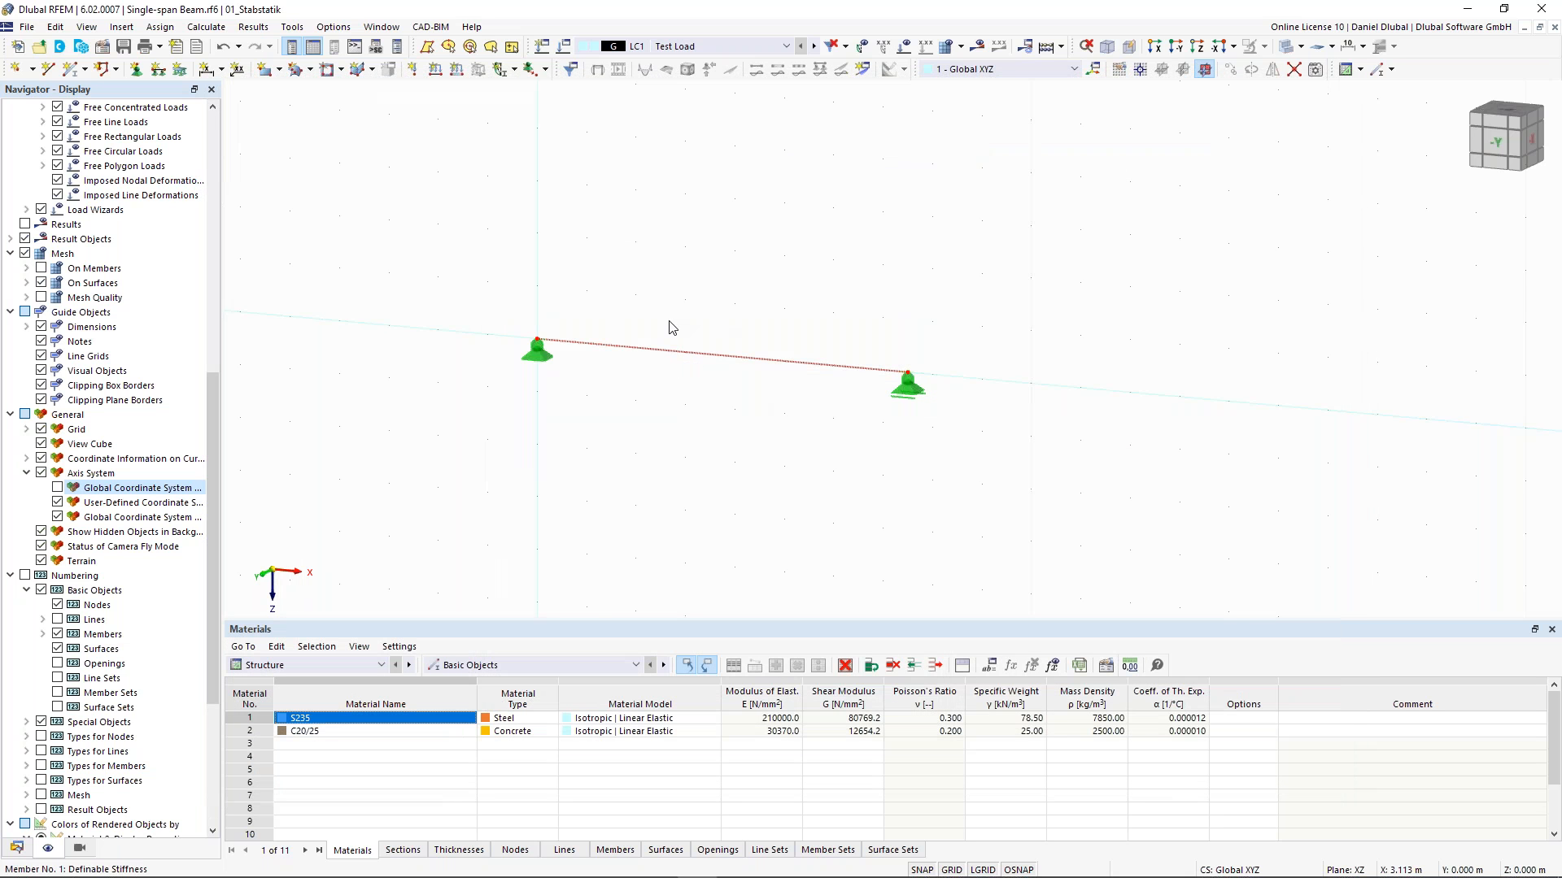
# - Add an on-member node 4.5 m from the member start without dividing the member
pyautogui.scroll(1, 669, 327)
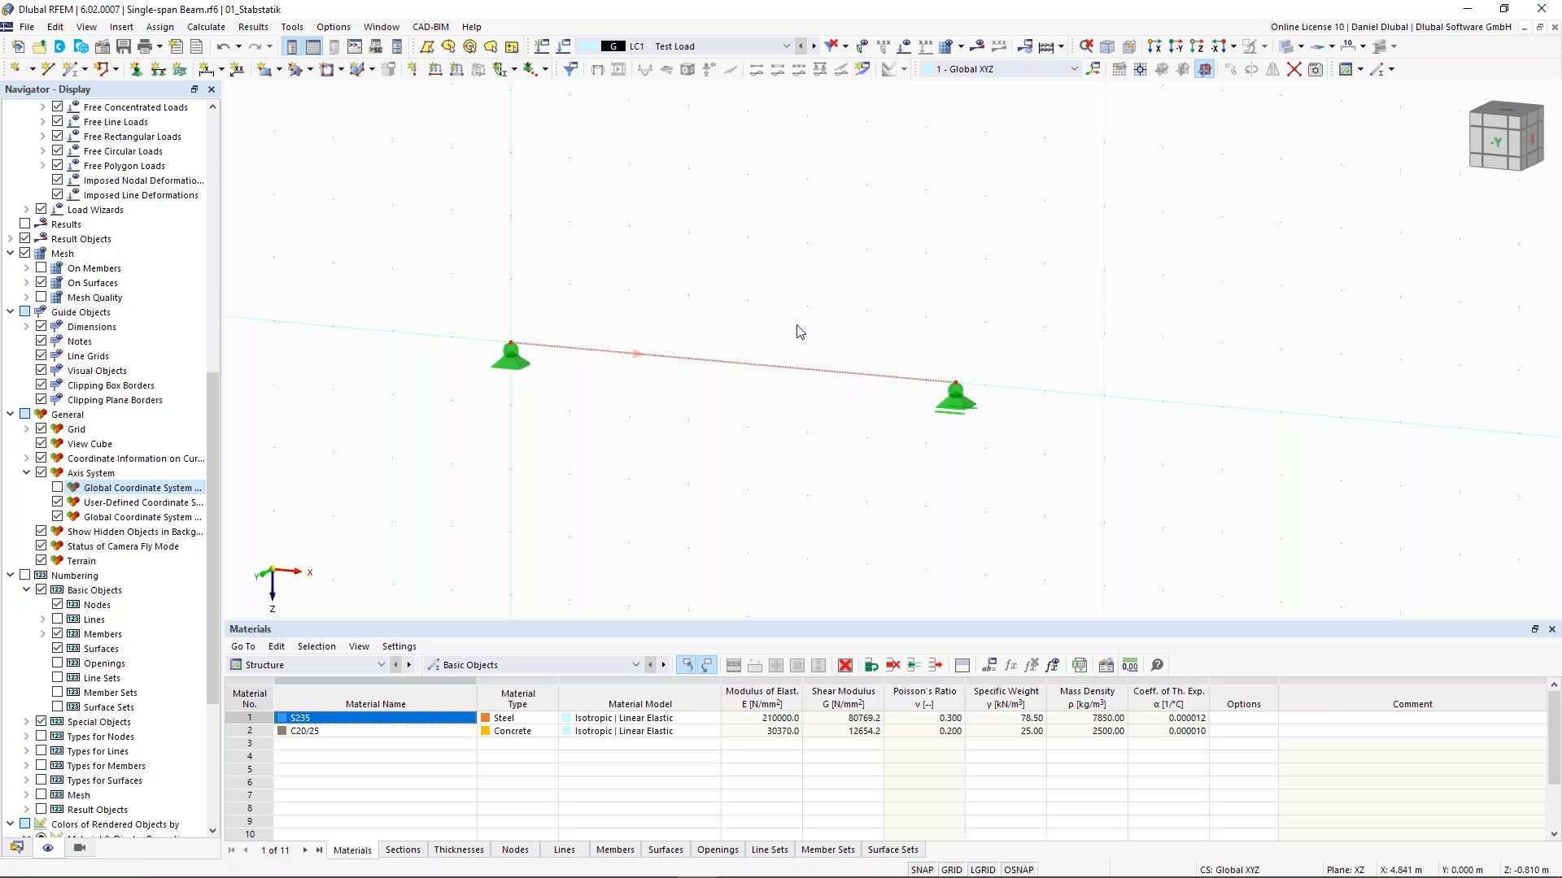
pyautogui.rightClick(805, 376)
pyautogui.moveTo(936, 425)
pyautogui.moveTo(1225, 565)
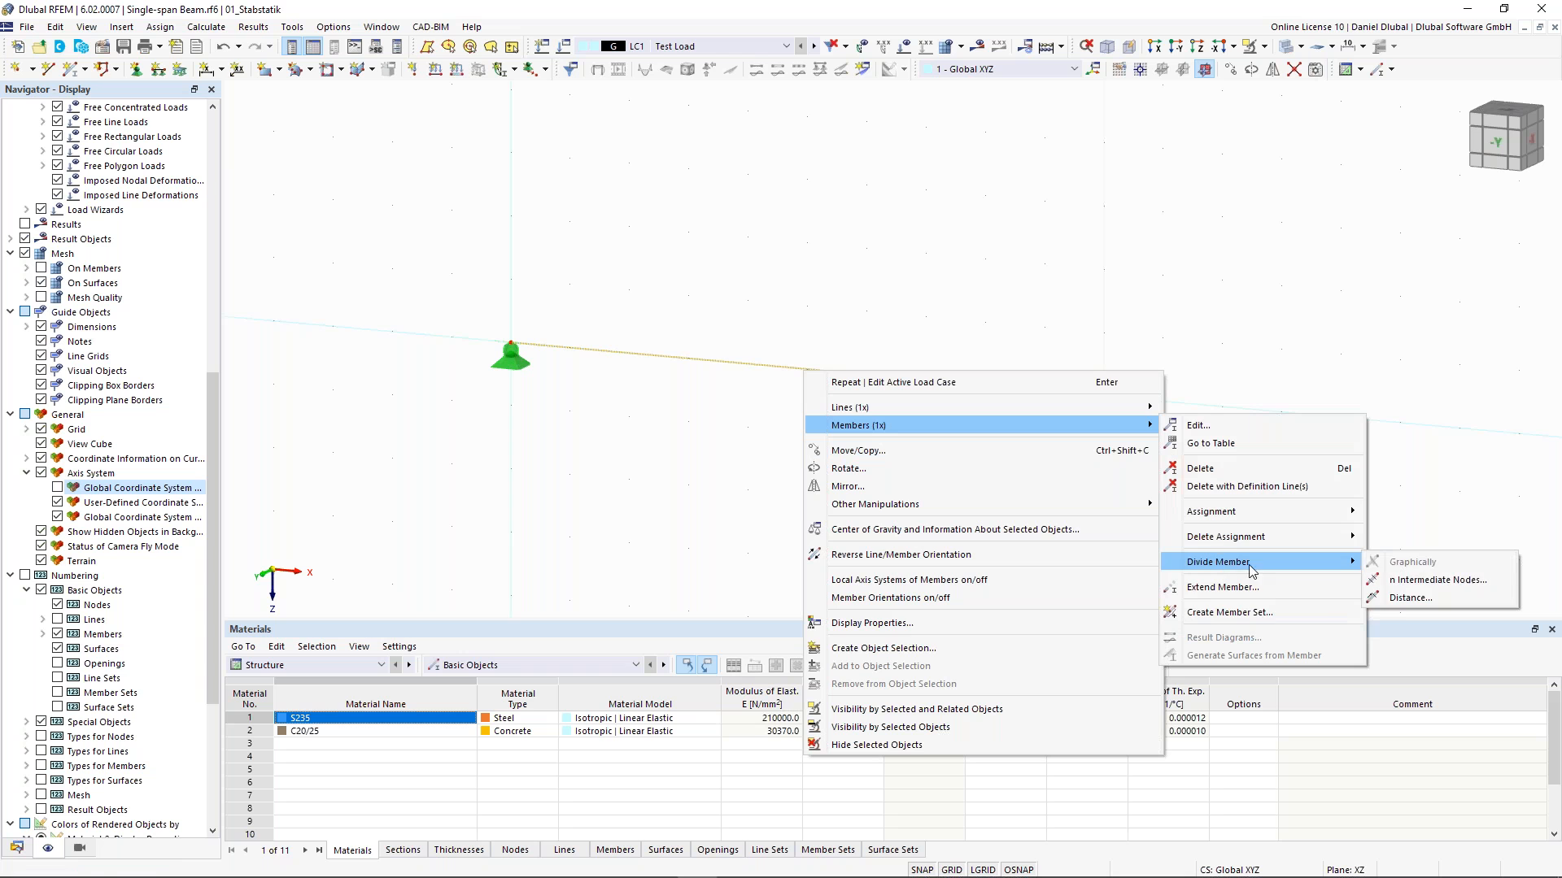
pyautogui.click(1431, 598)
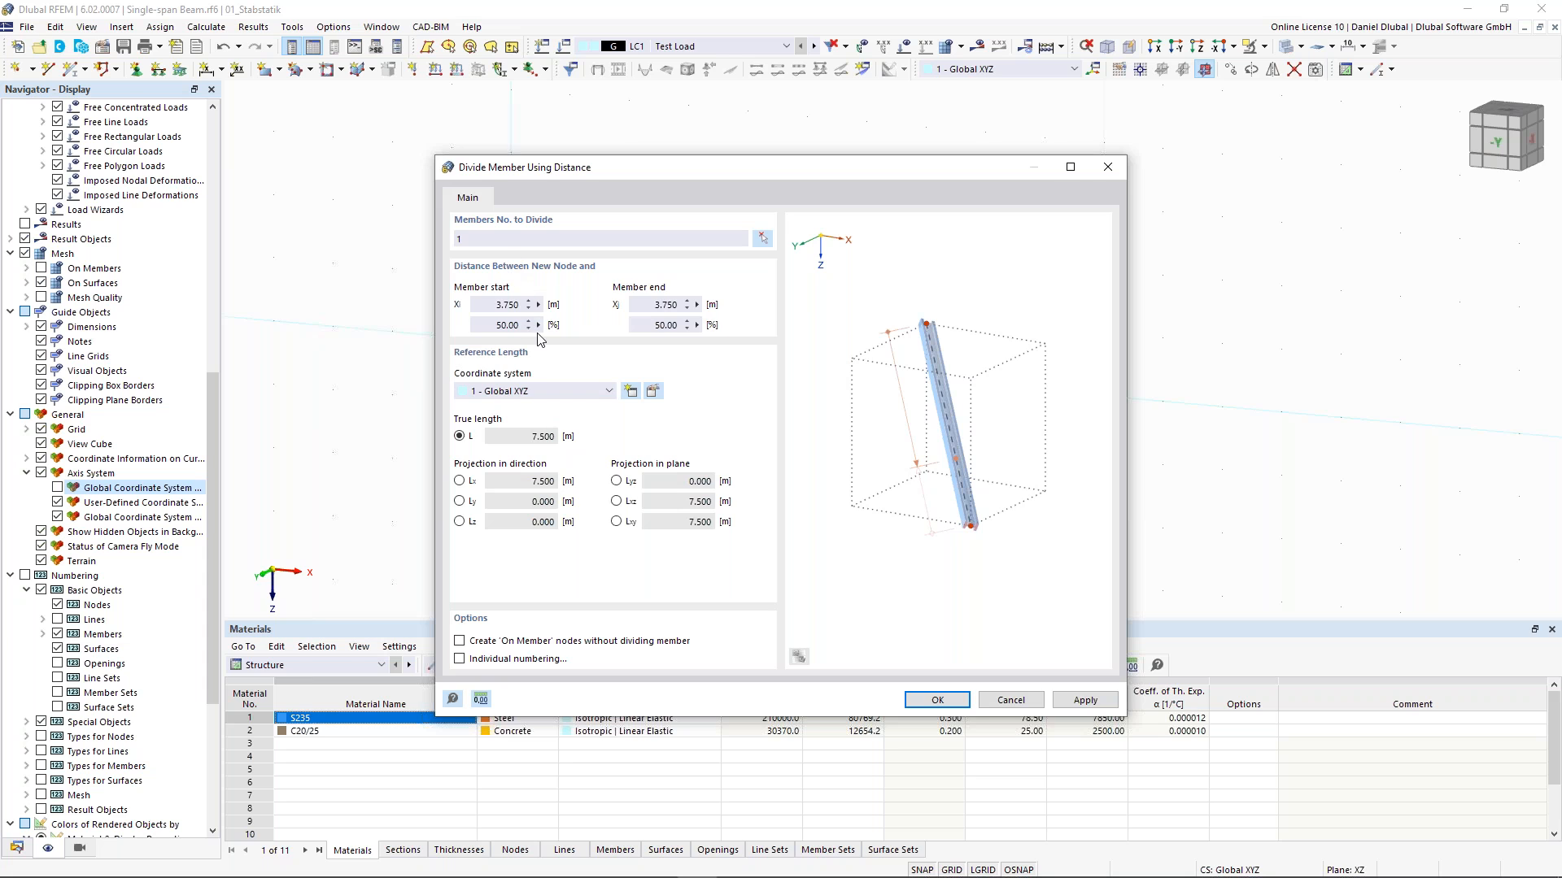
pyautogui.click(508, 305)
pyautogui.write('4,5')
pyautogui.click(663, 305)
pyautogui.click(505, 639)
pyautogui.click(937, 701)
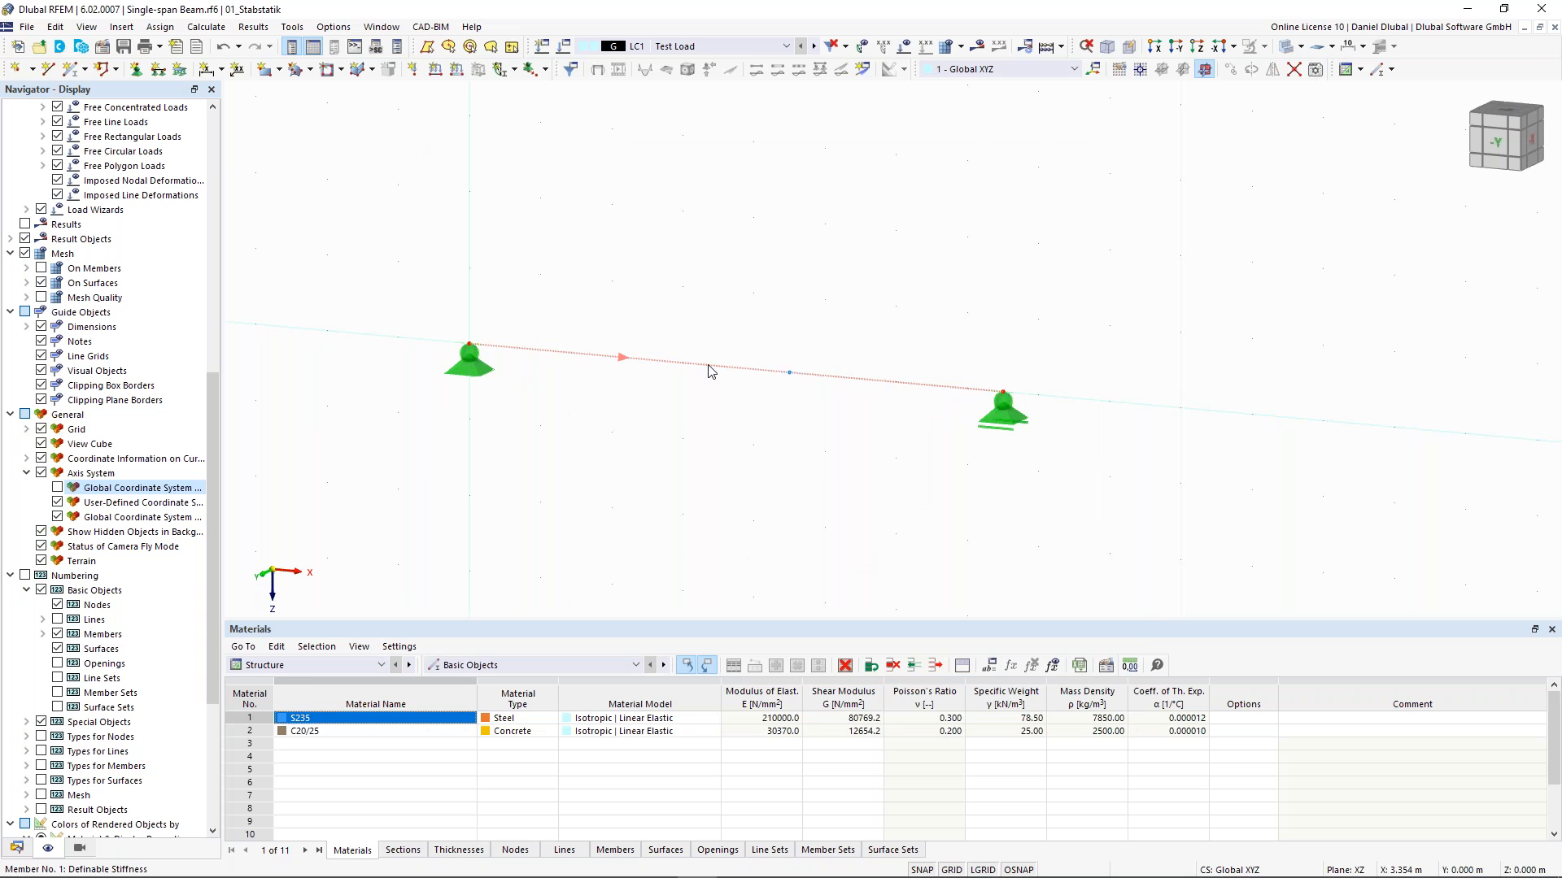
# - Apply a nodal load with Fz of 10 kN to the new on-member node
pyautogui.click(790, 373)
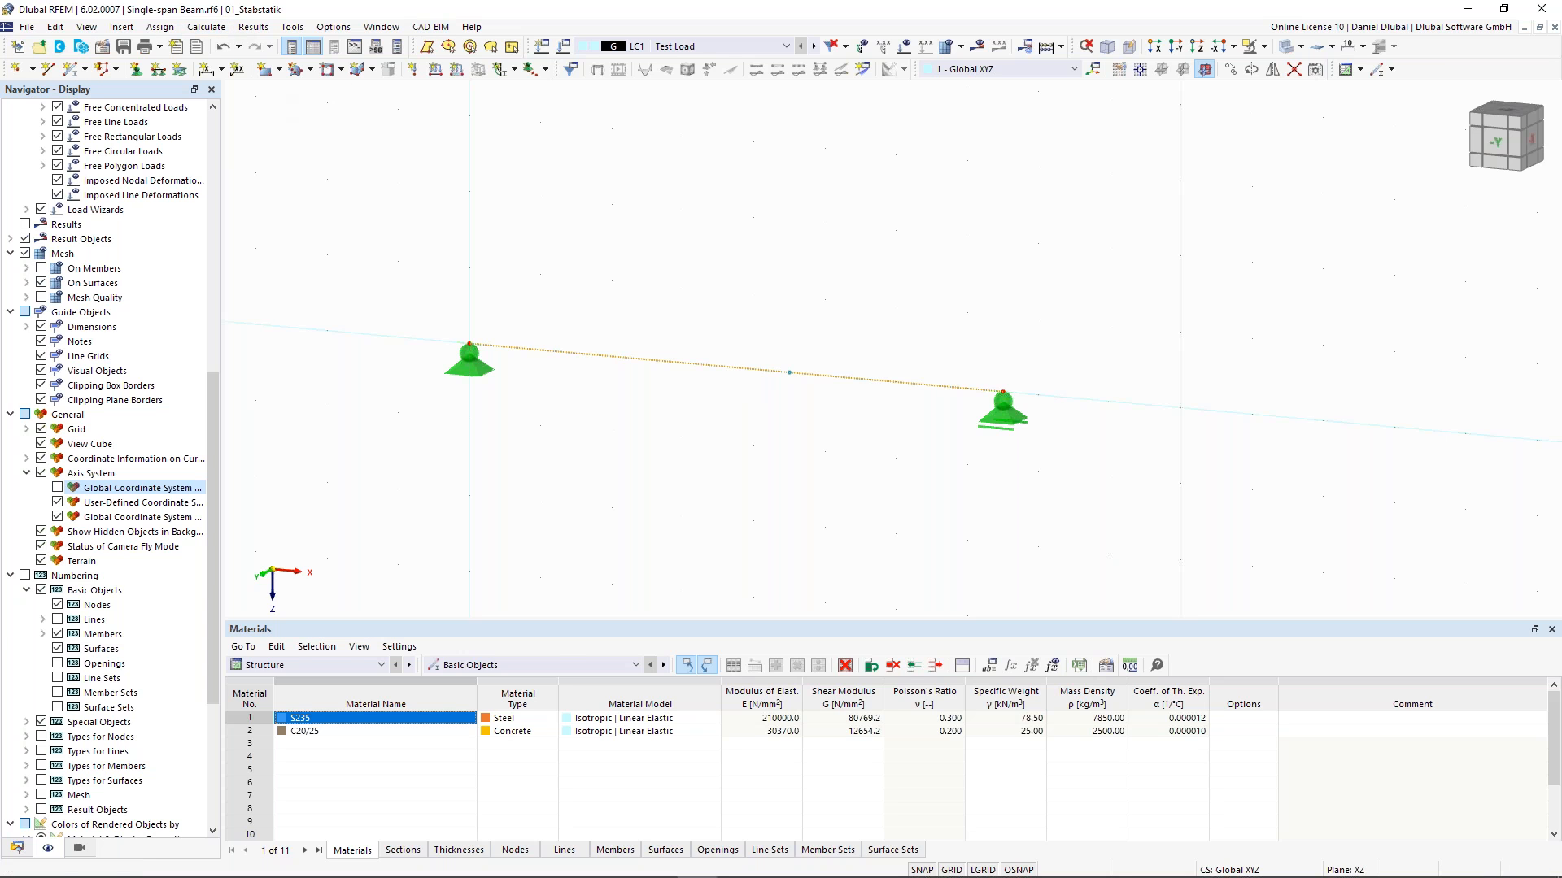
pyautogui.click(415, 70)
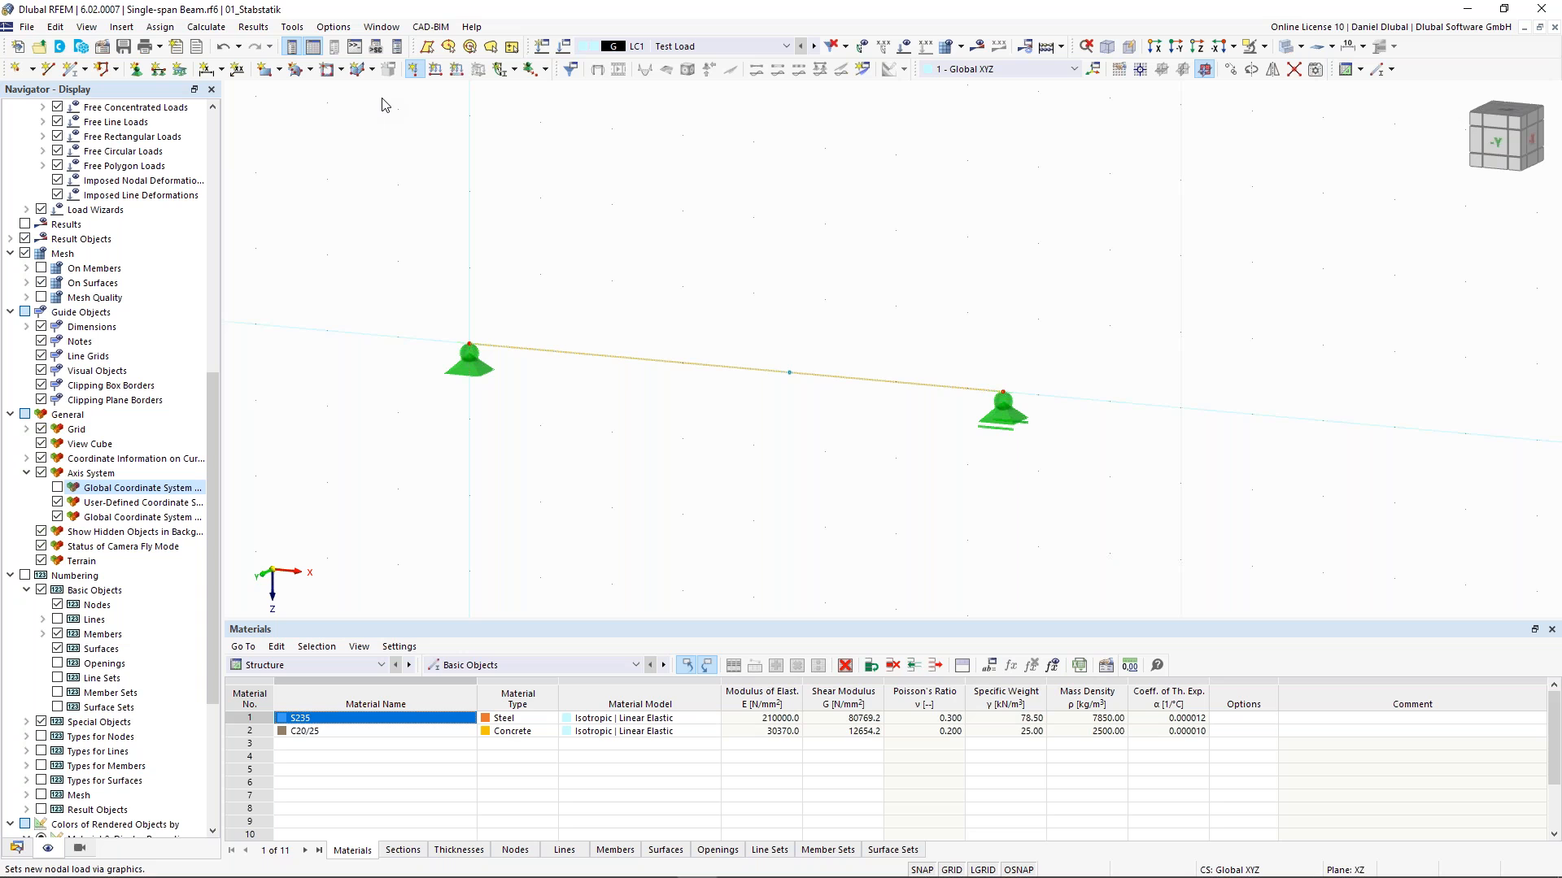
pyautogui.click(543, 242)
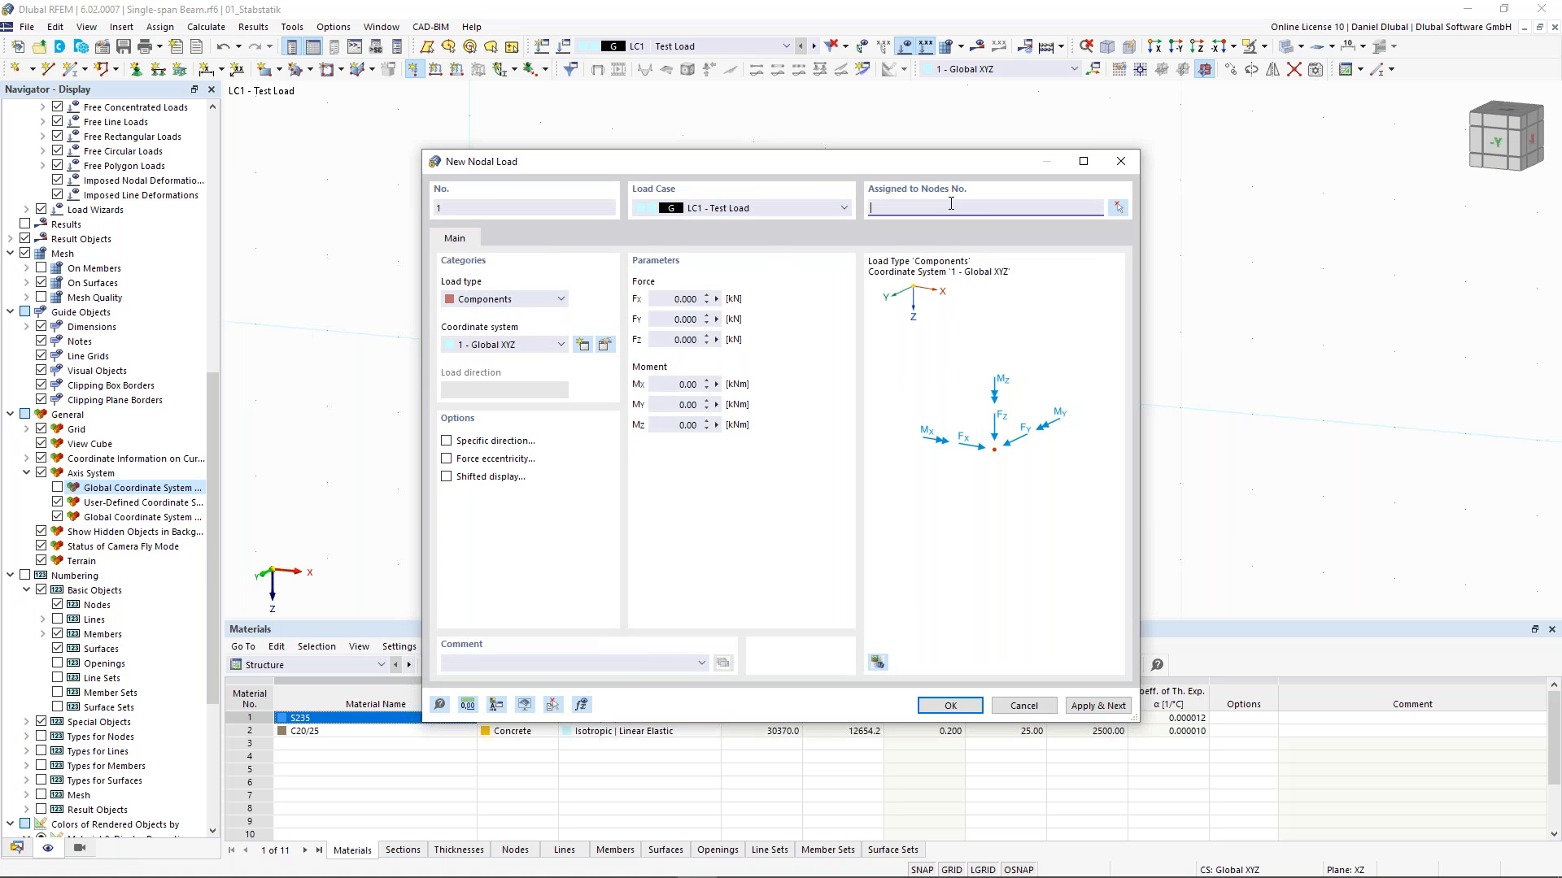
pyautogui.moveTo(913, 175); pyautogui.dragTo(818, 159)
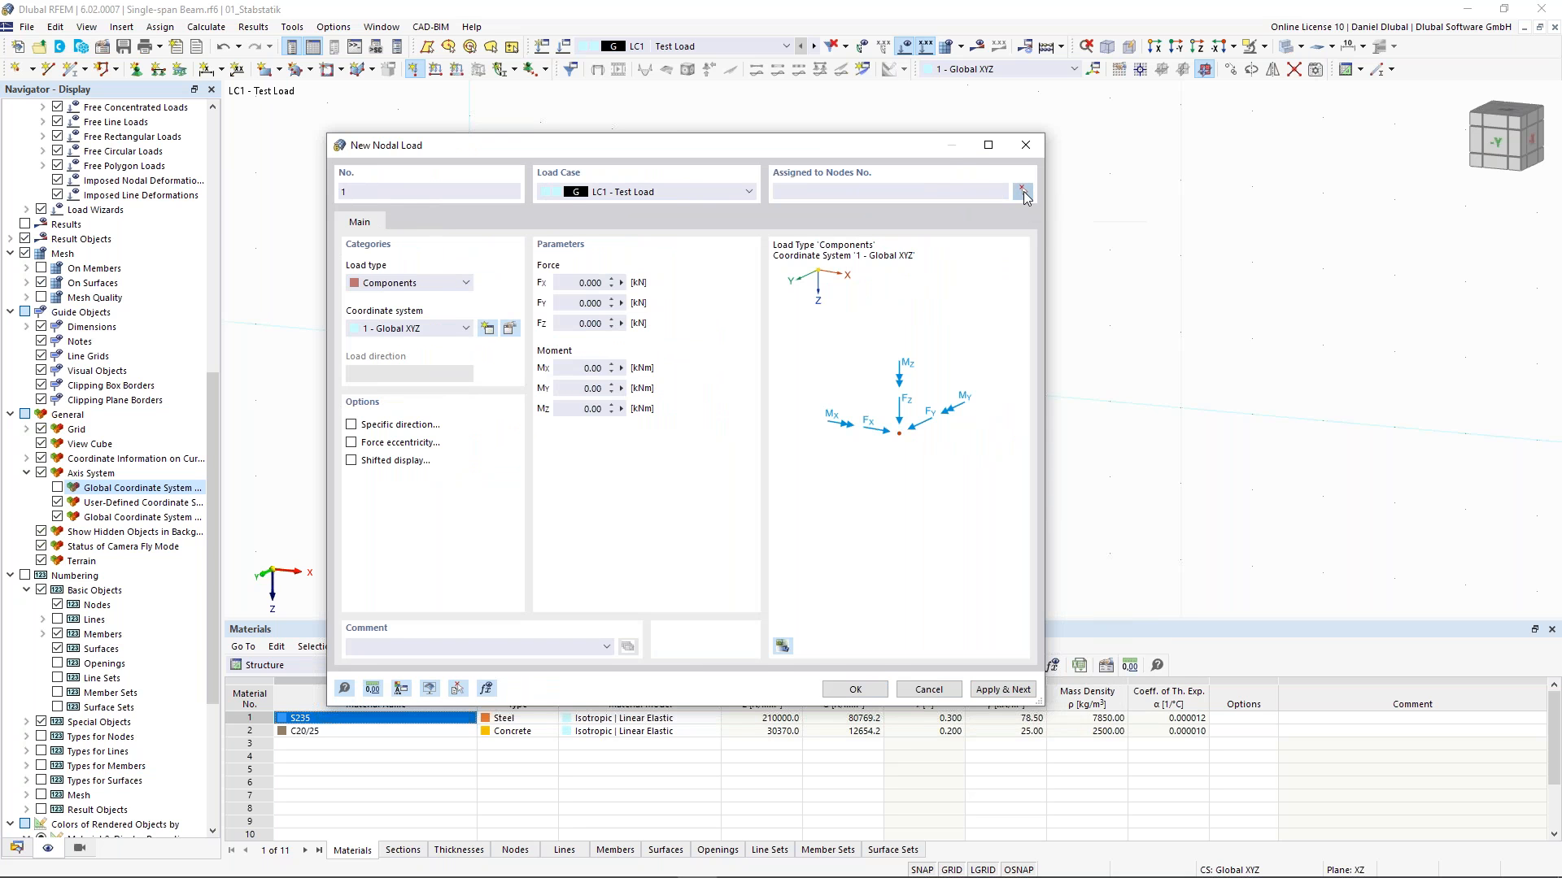
pyautogui.click(1024, 193)
pyautogui.moveTo(761, 325); pyautogui.dragTo(819, 420)
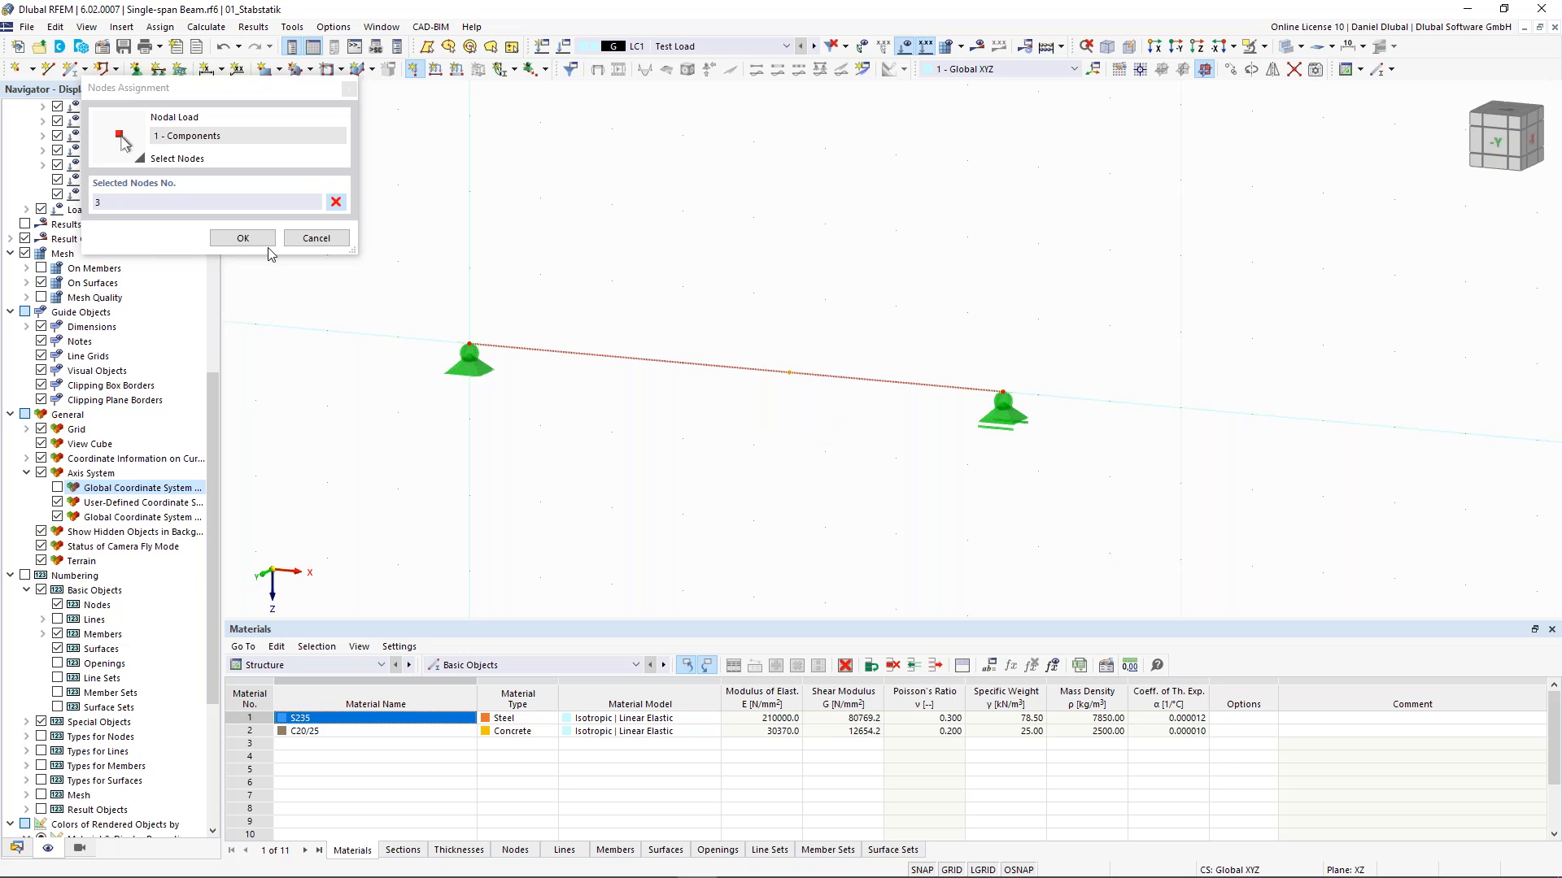
pyautogui.click(244, 238)
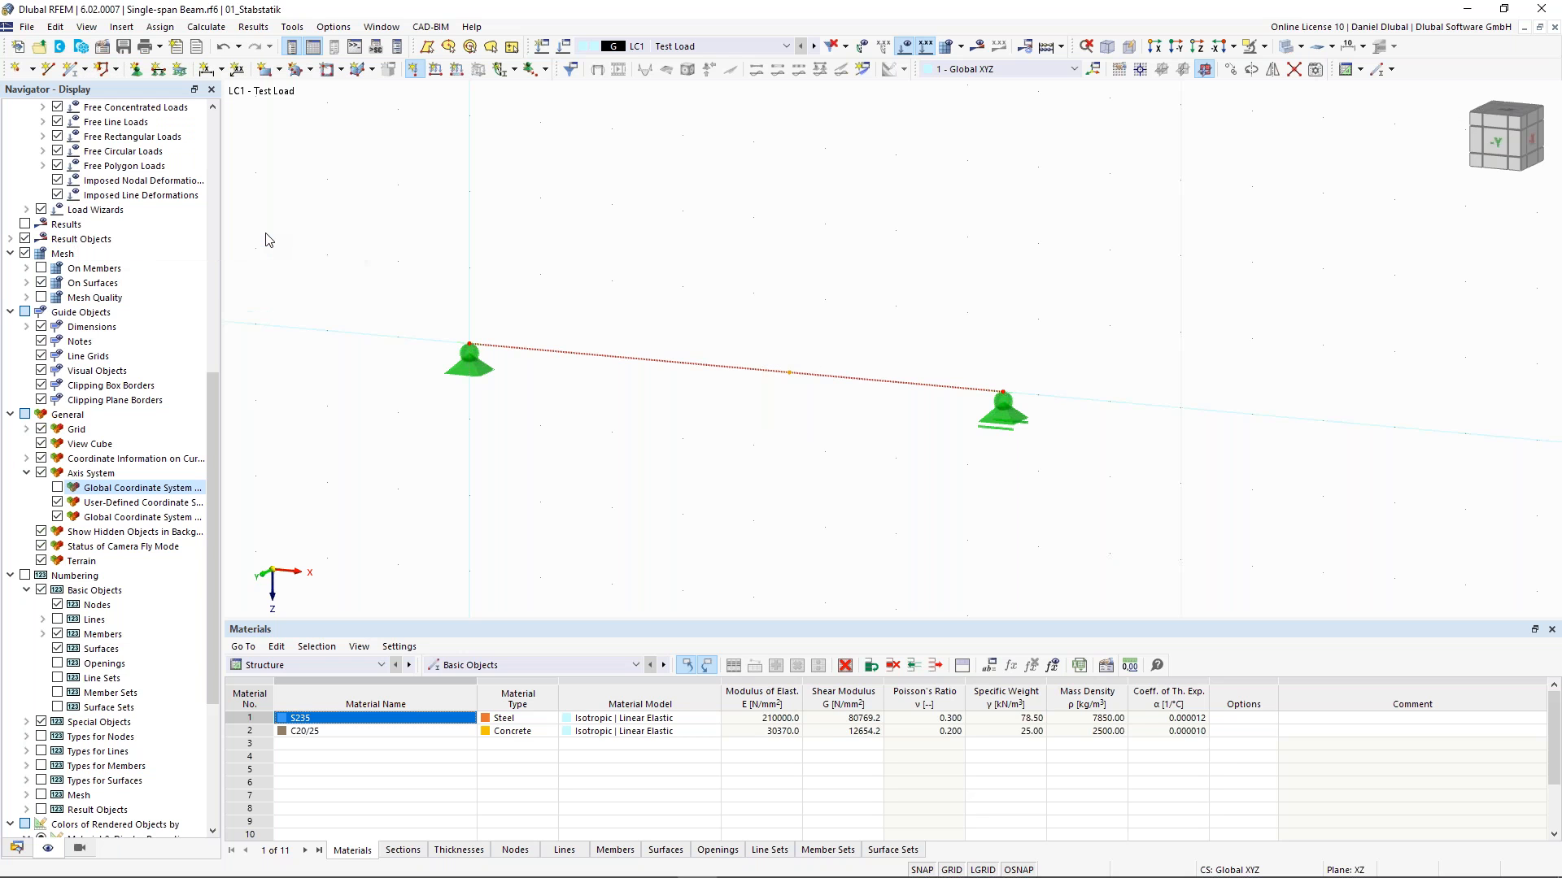
pyautogui.click(685, 340)
pyautogui.write('10')
pyautogui.click(953, 709)
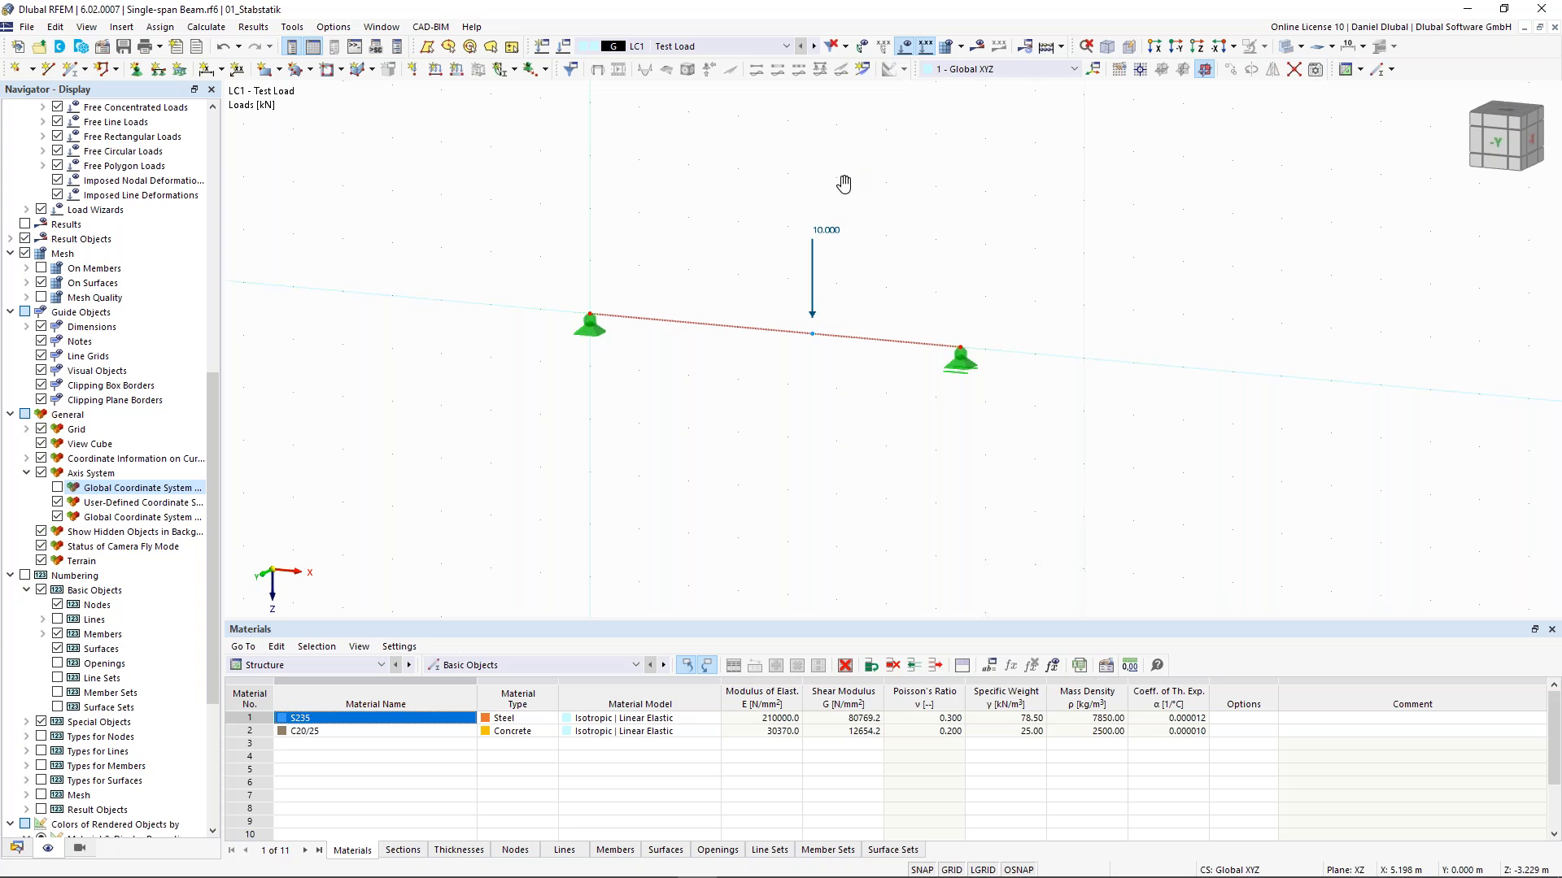
# - Run the calculation for all load cases
pyautogui.moveTo(843, 184); pyautogui.dragTo(840, 214, button='middle')
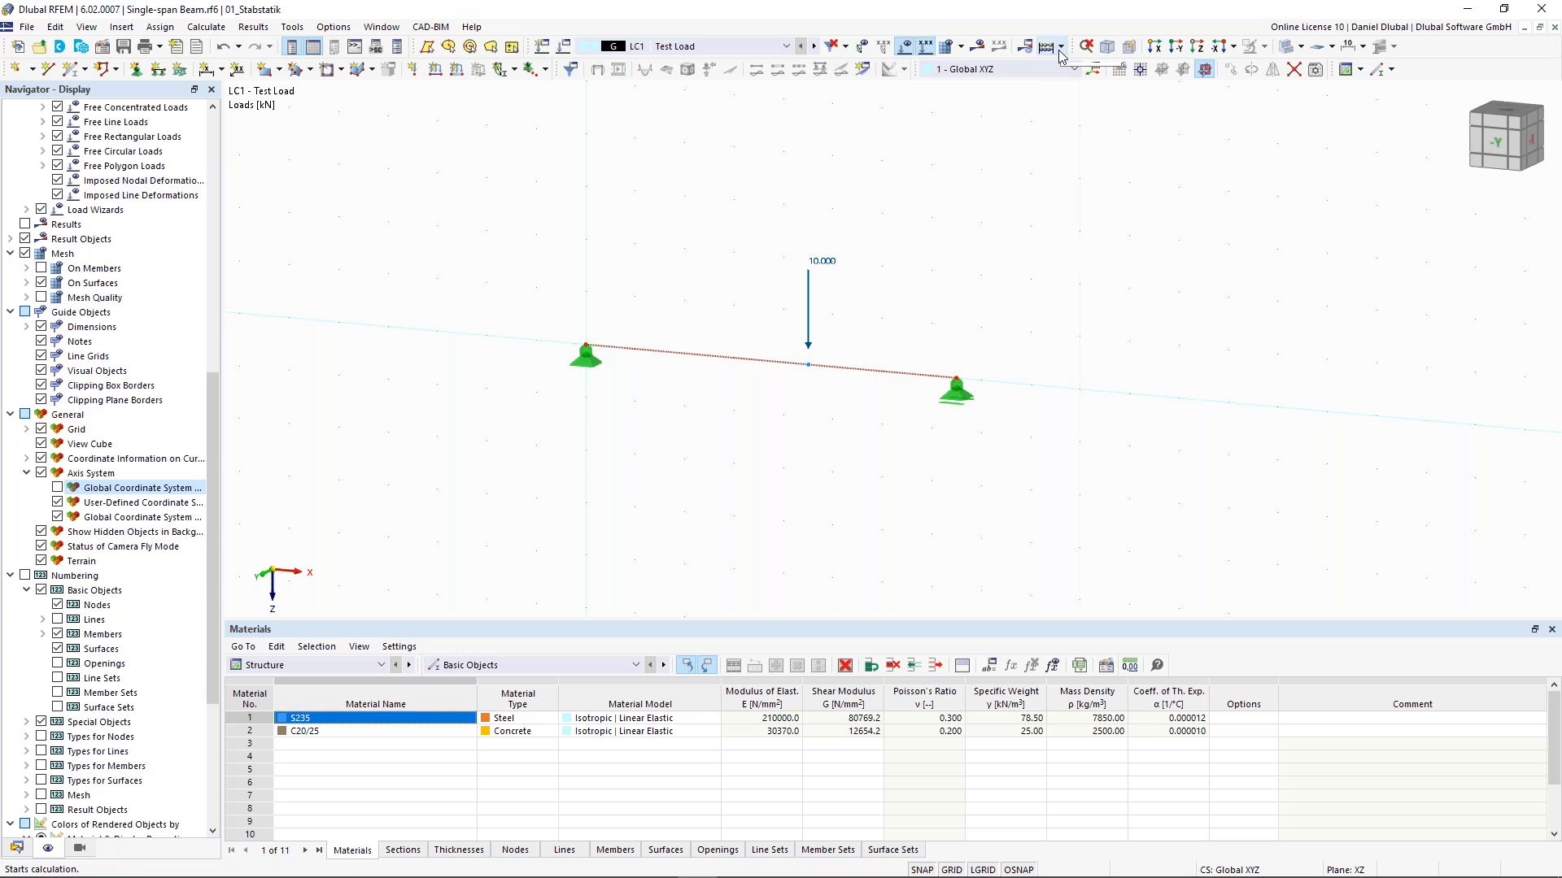
pyautogui.click(978, 48)
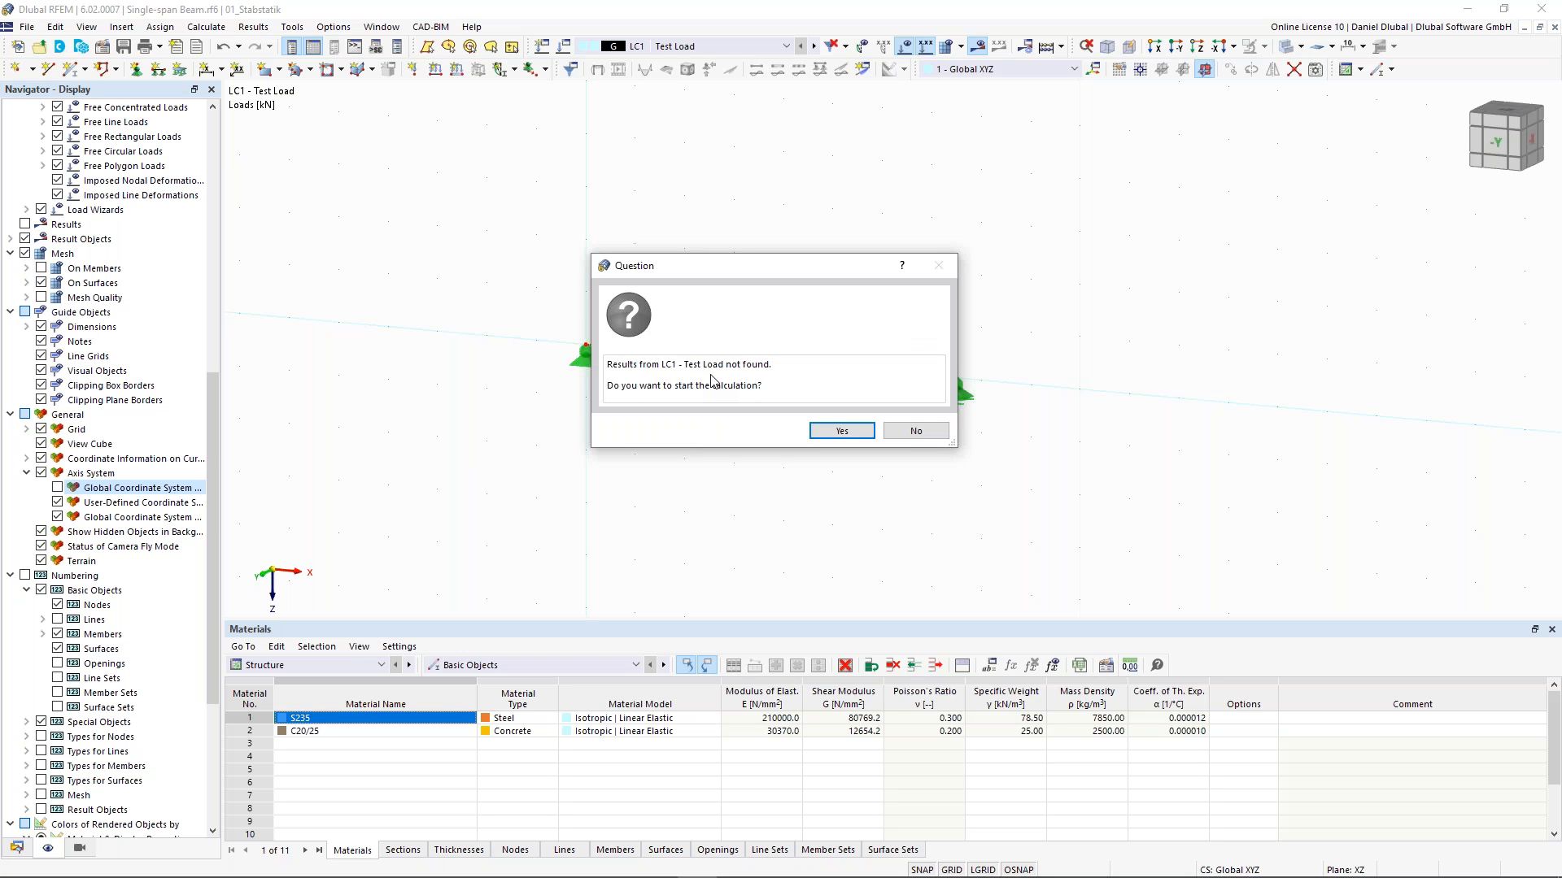
pyautogui.click(842, 431)
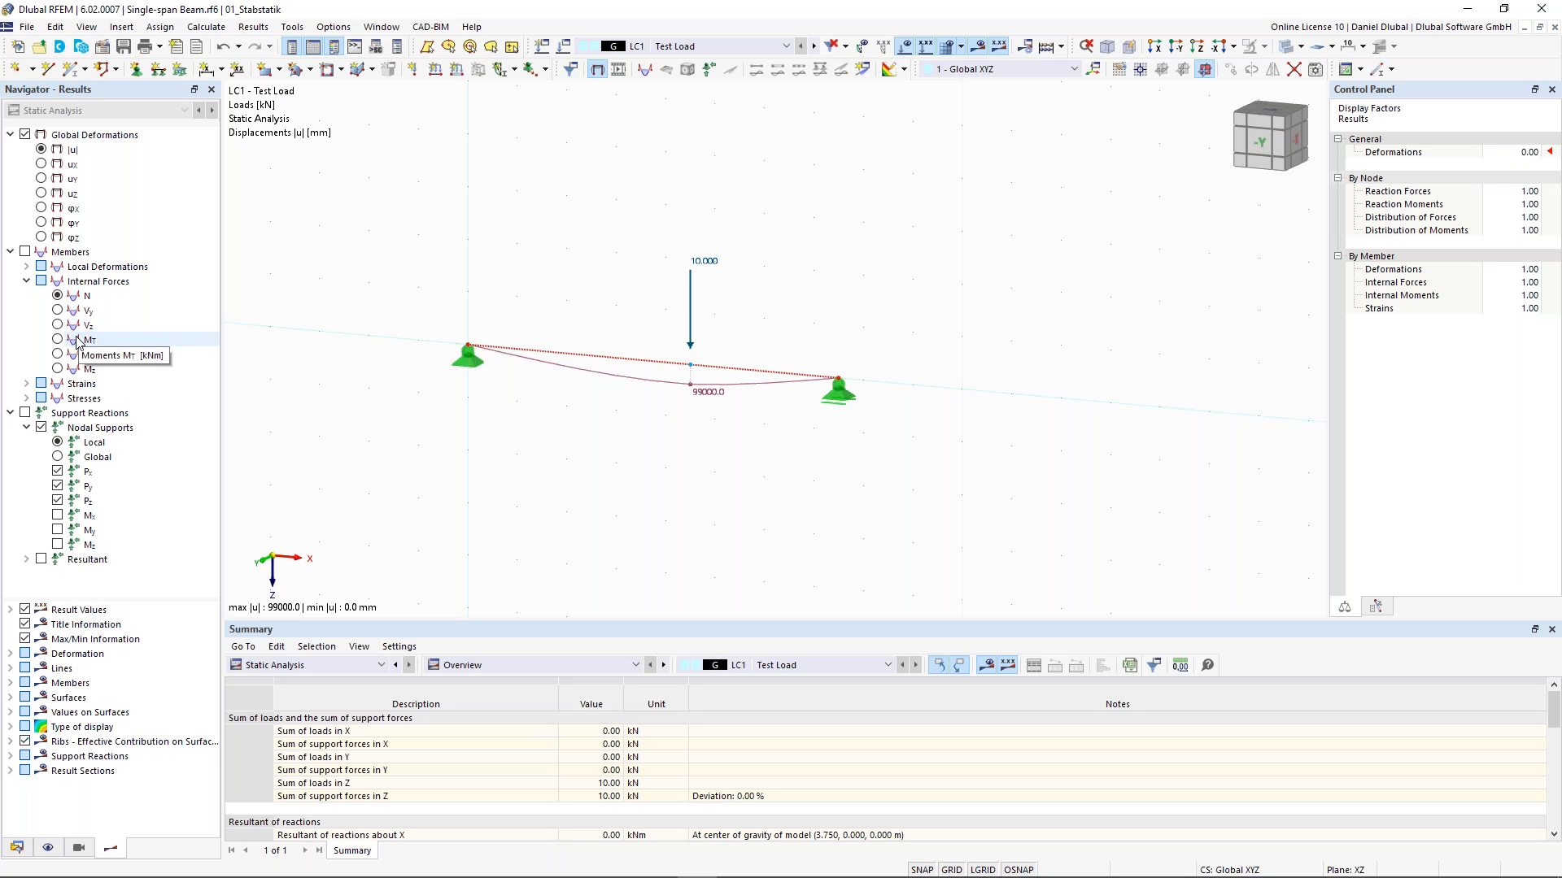
# - Display the member internal forces Vz and My together with the support reactions
pyautogui.click(25, 252)
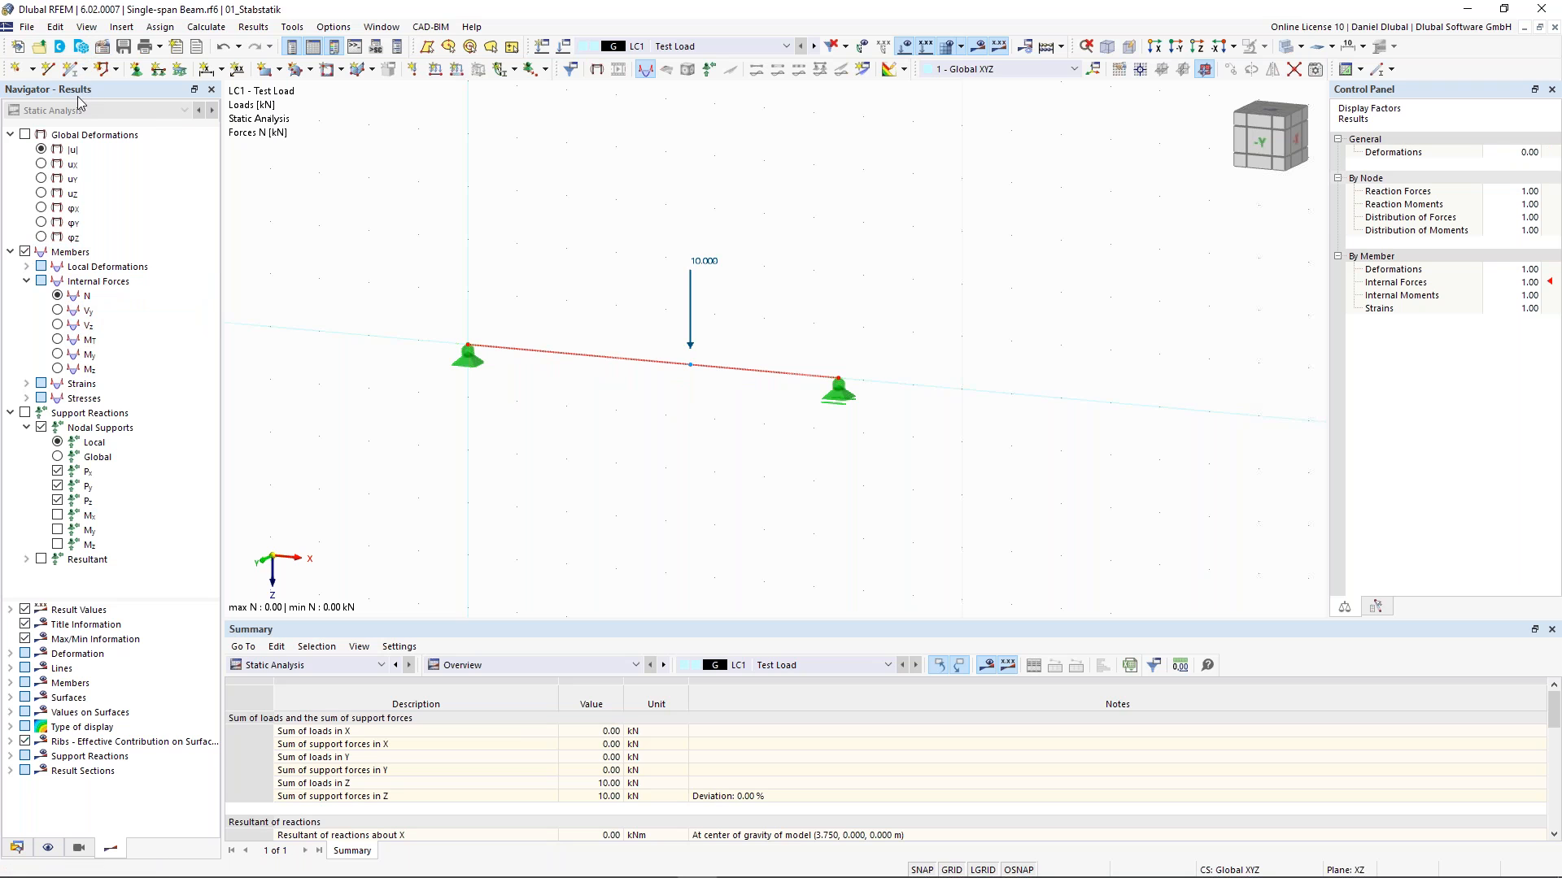
pyautogui.click(57, 326)
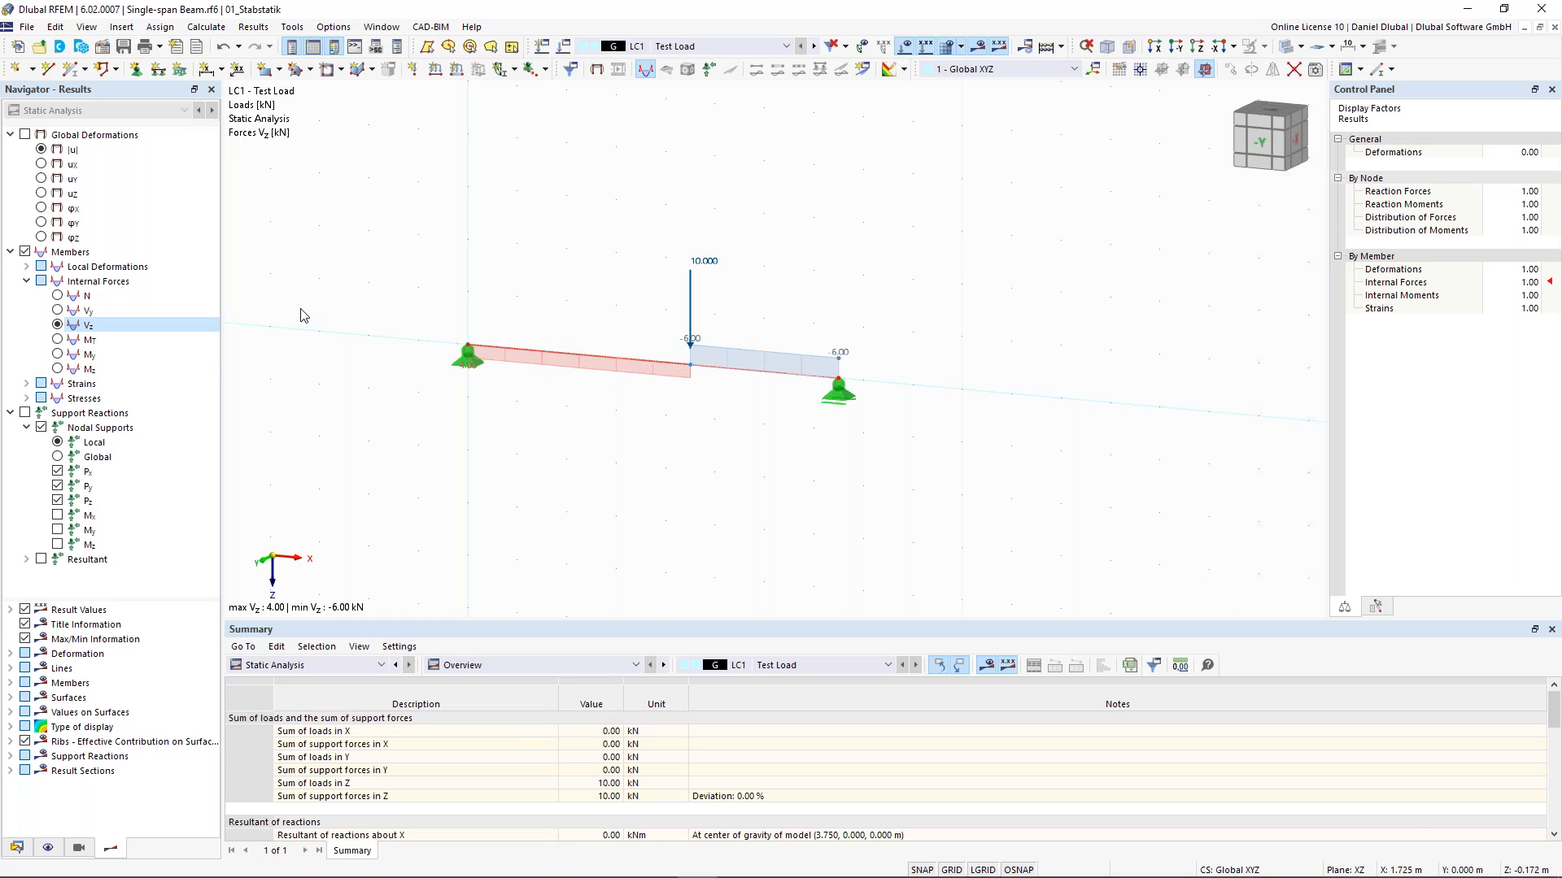
pyautogui.click(59, 355)
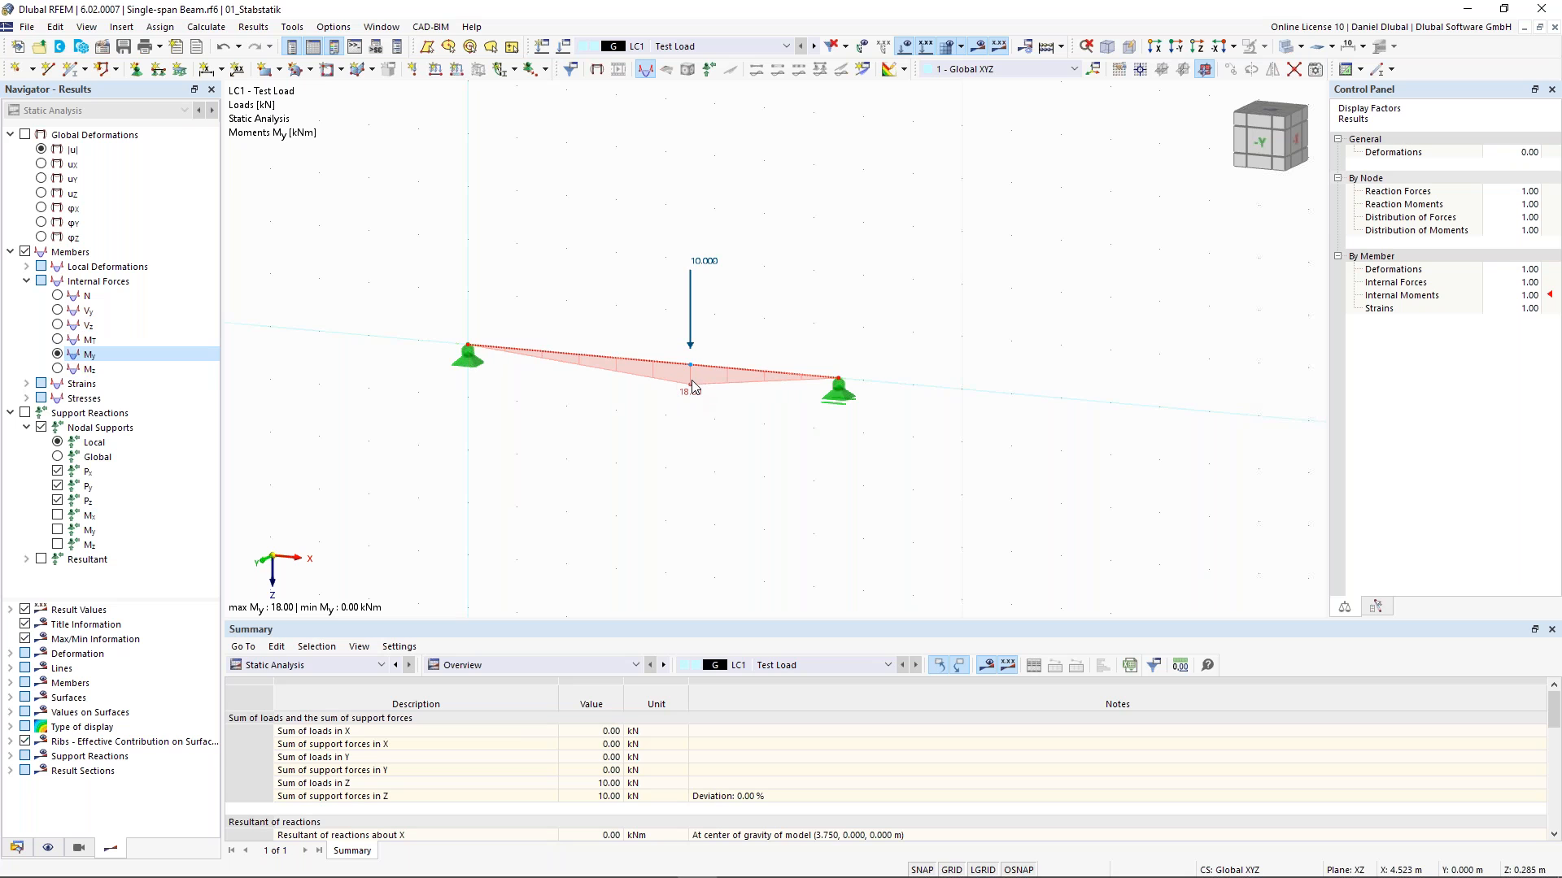
pyautogui.click(25, 413)
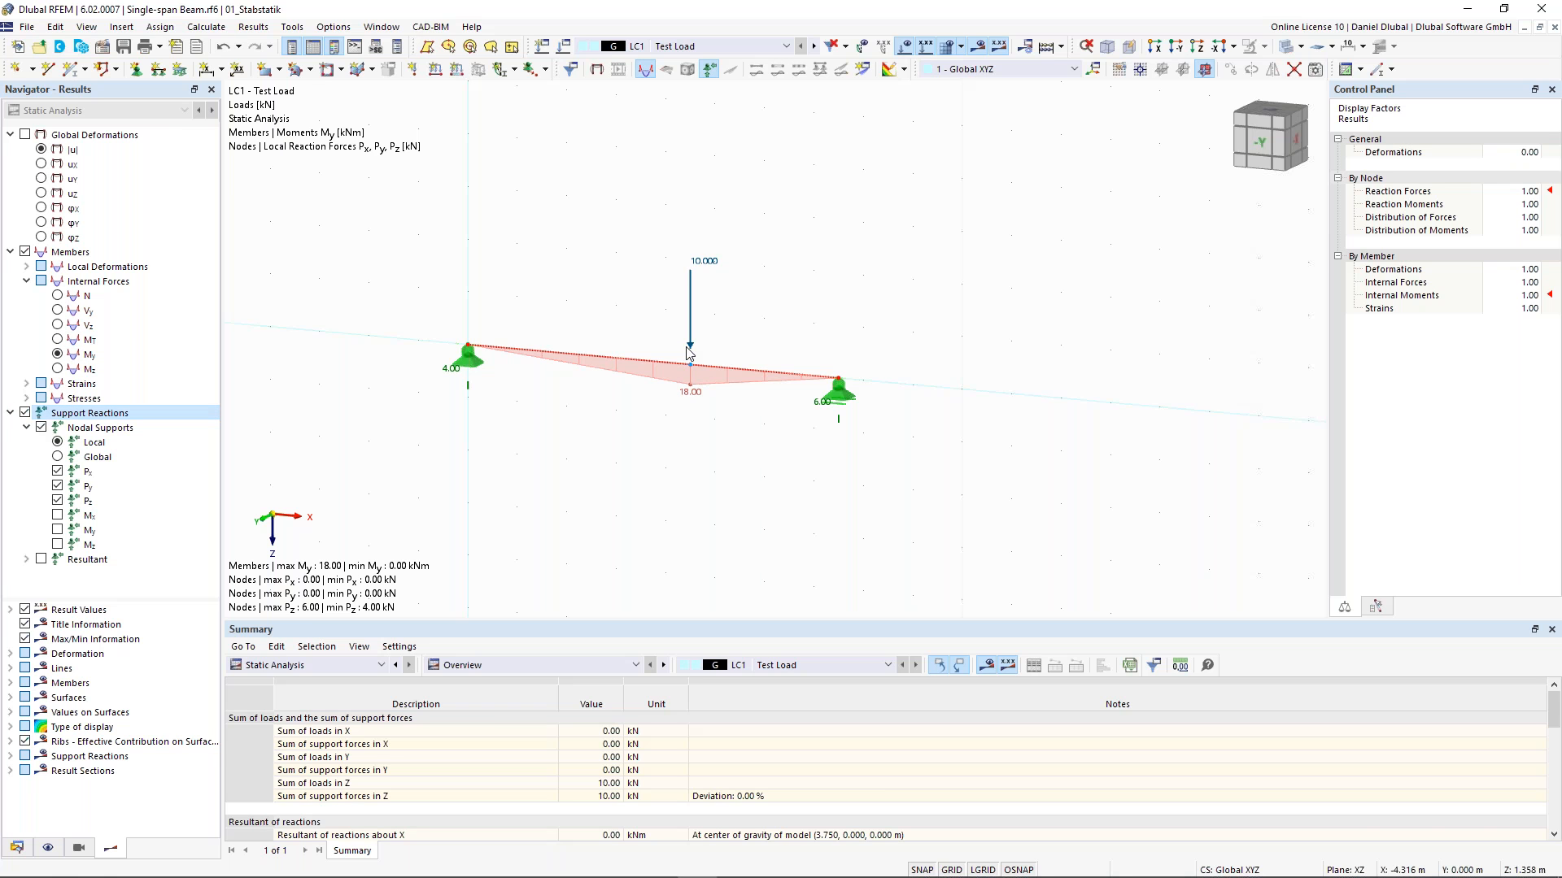
# - Display the shear force Vz diagram on the member instead of the moment diagram
pyautogui.keyDown('ctrl'); pyautogui.moveTo(681, 352); pyautogui.dragTo(347, 425, button='middle'); pyautogui.keyUp('ctrl')
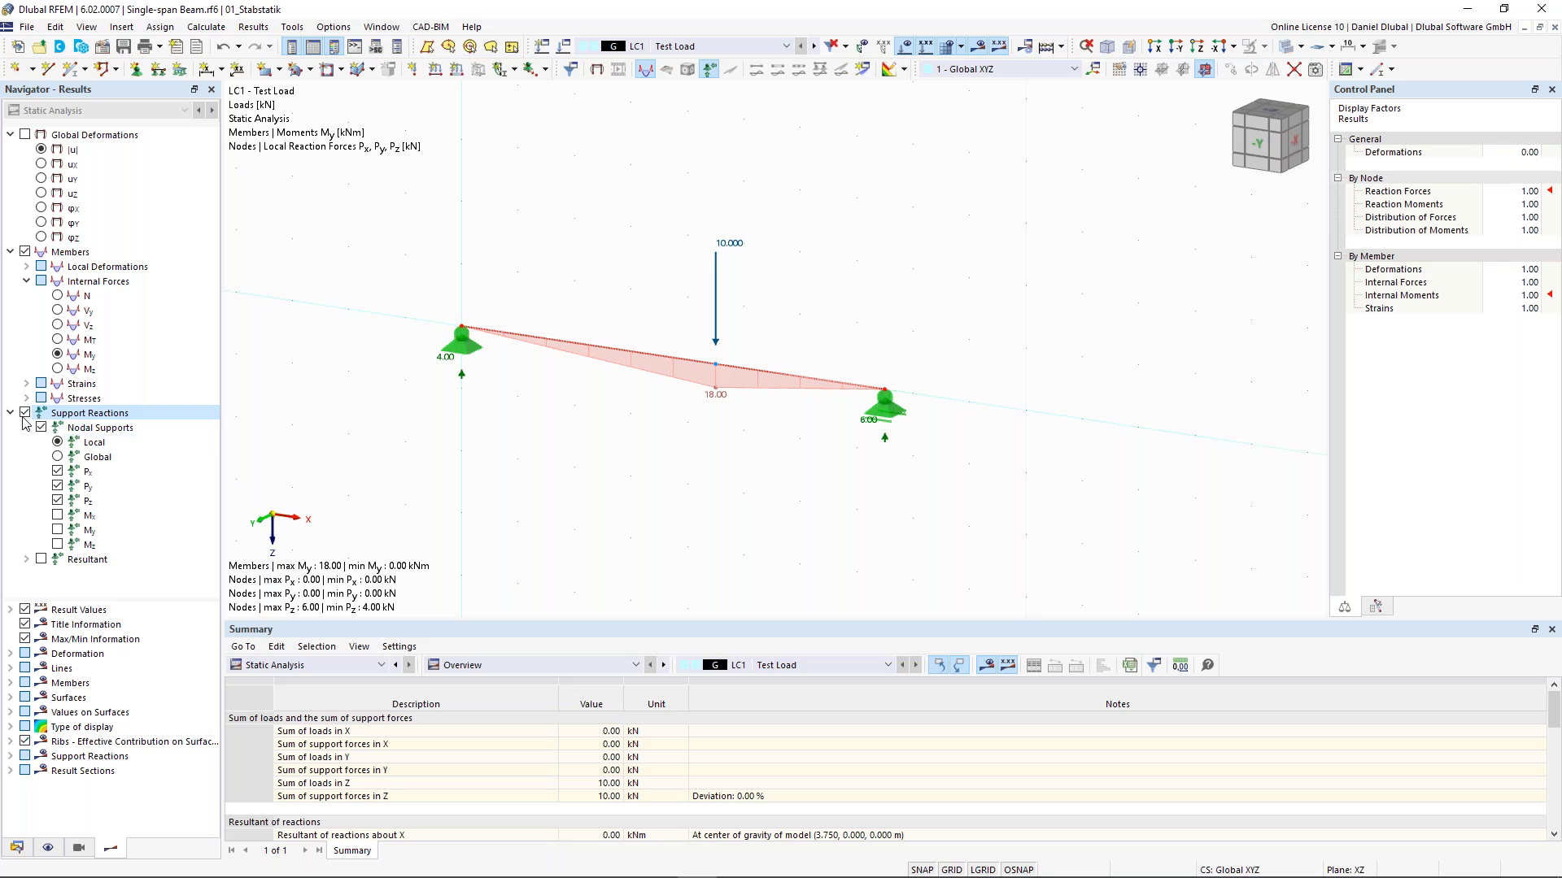
pyautogui.click(58, 325)
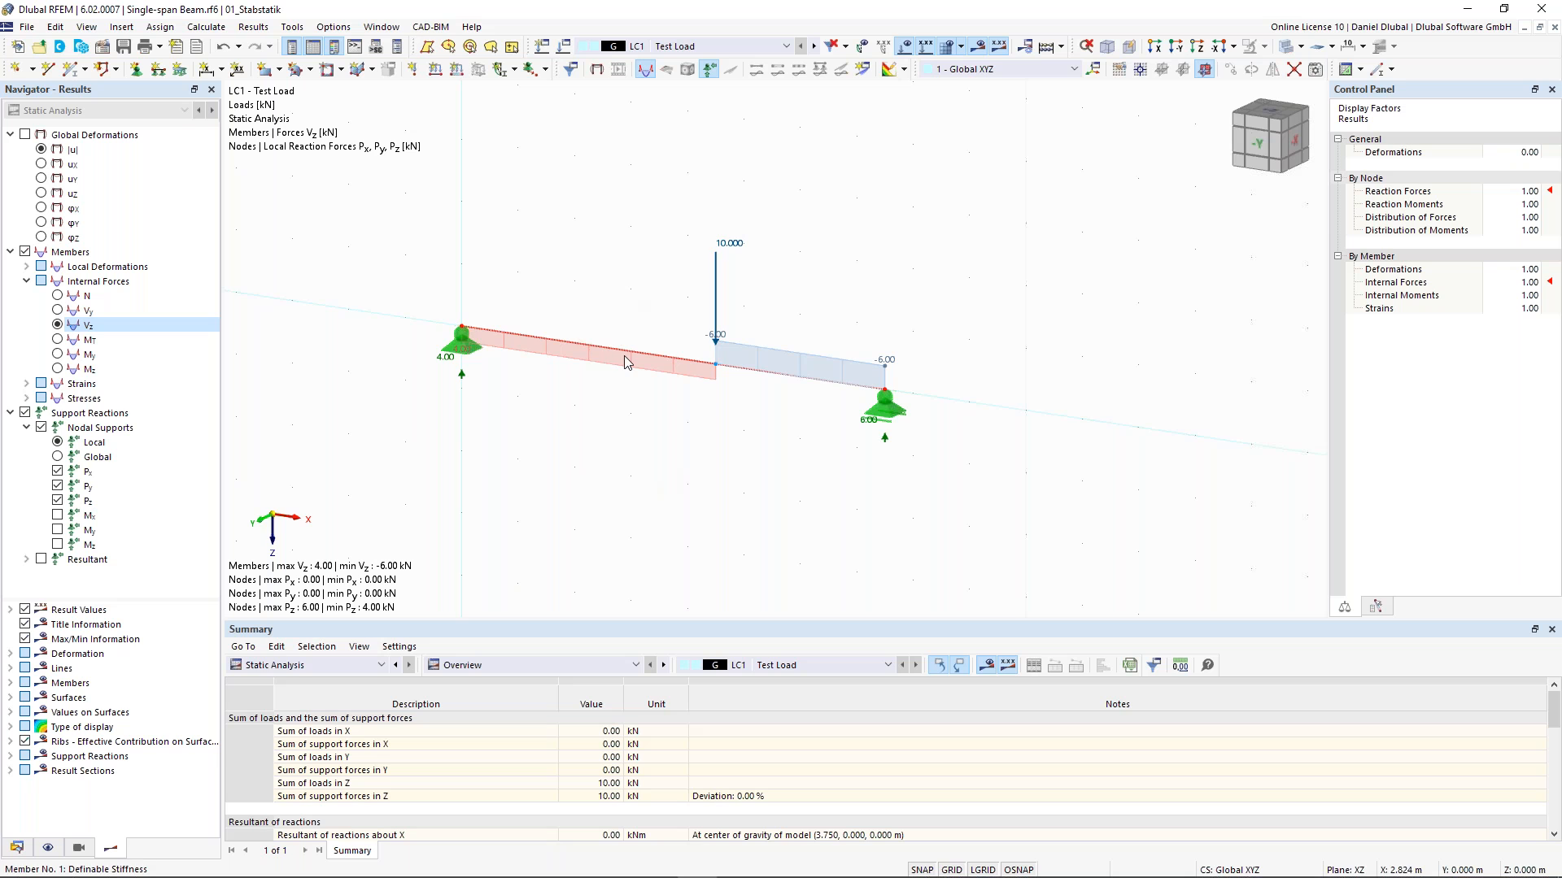
pyautogui.scroll(1, 569, 256)
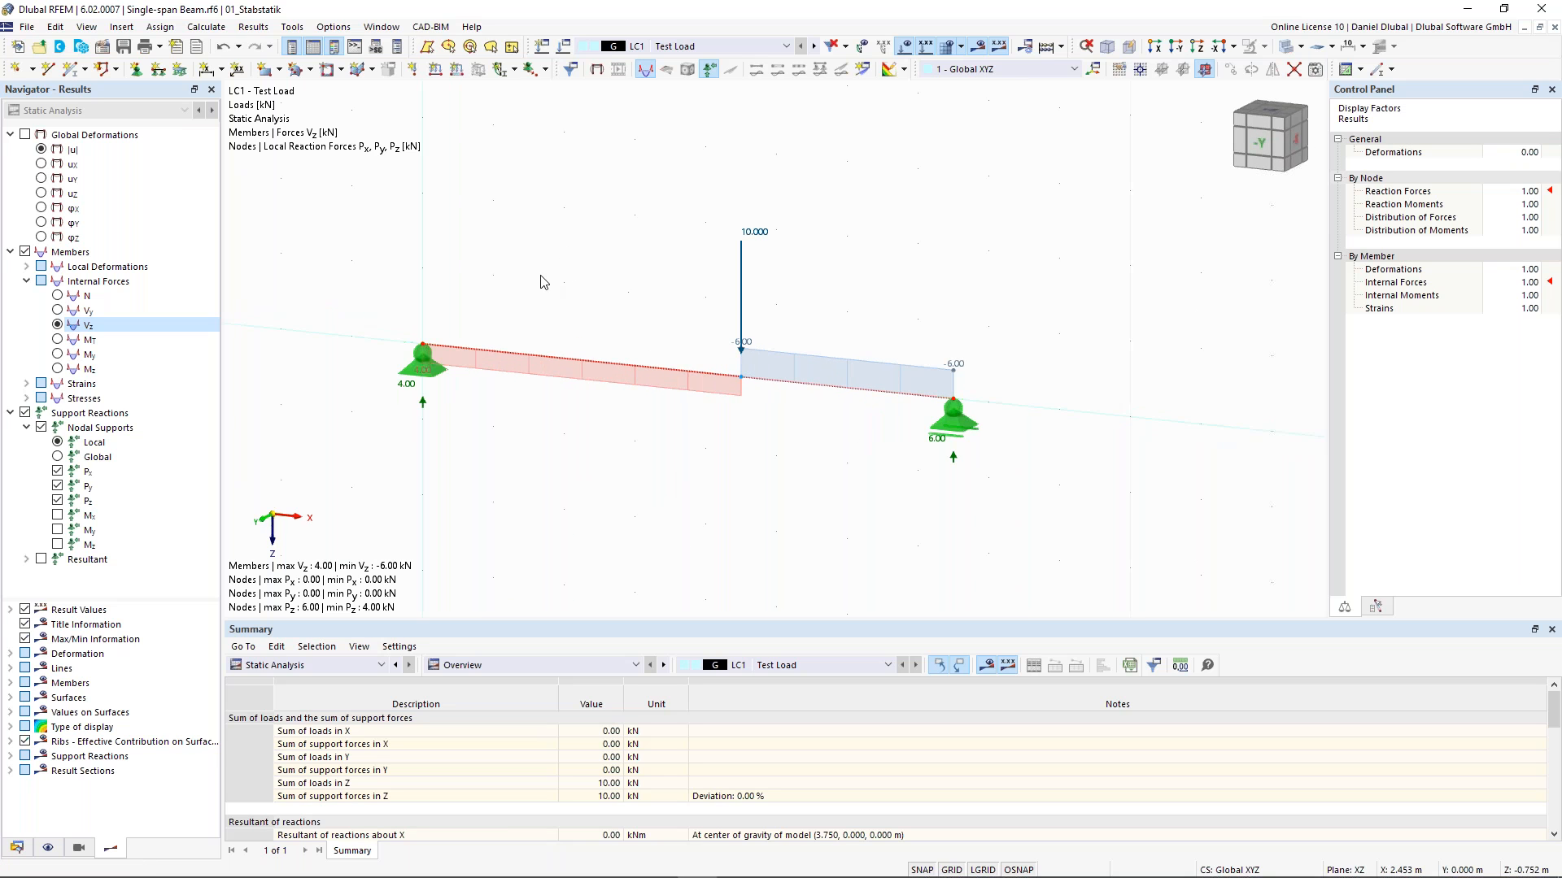
# - Add a linear length dimension from the left support through the loaded node to the right support, placed in the second plane
pyautogui.click(224, 71)
pyautogui.click(229, 99)
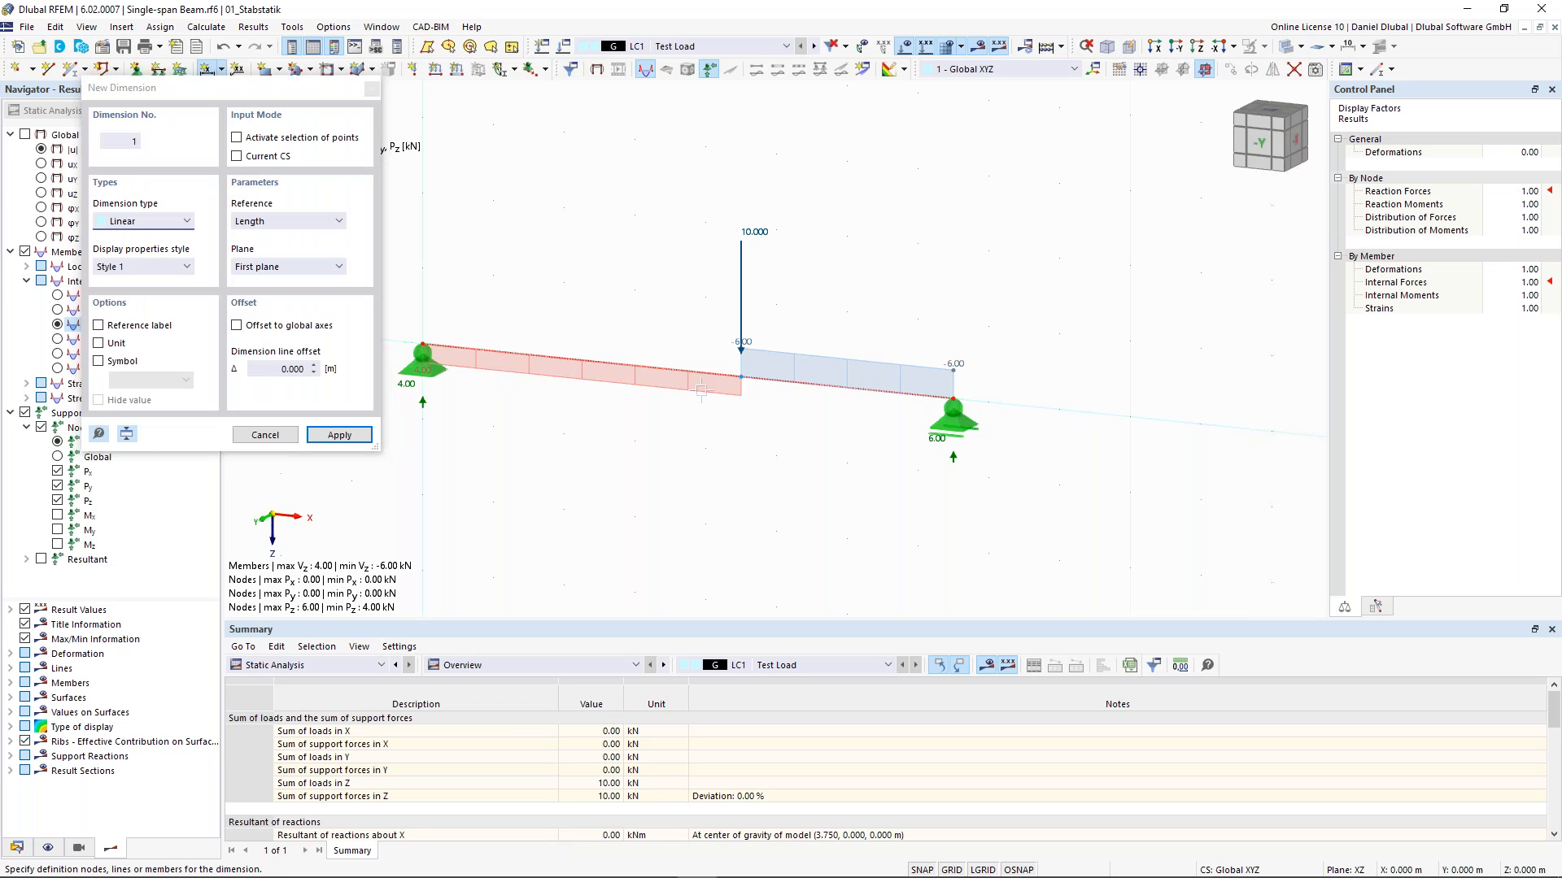
pyautogui.click(741, 377)
pyautogui.click(953, 419)
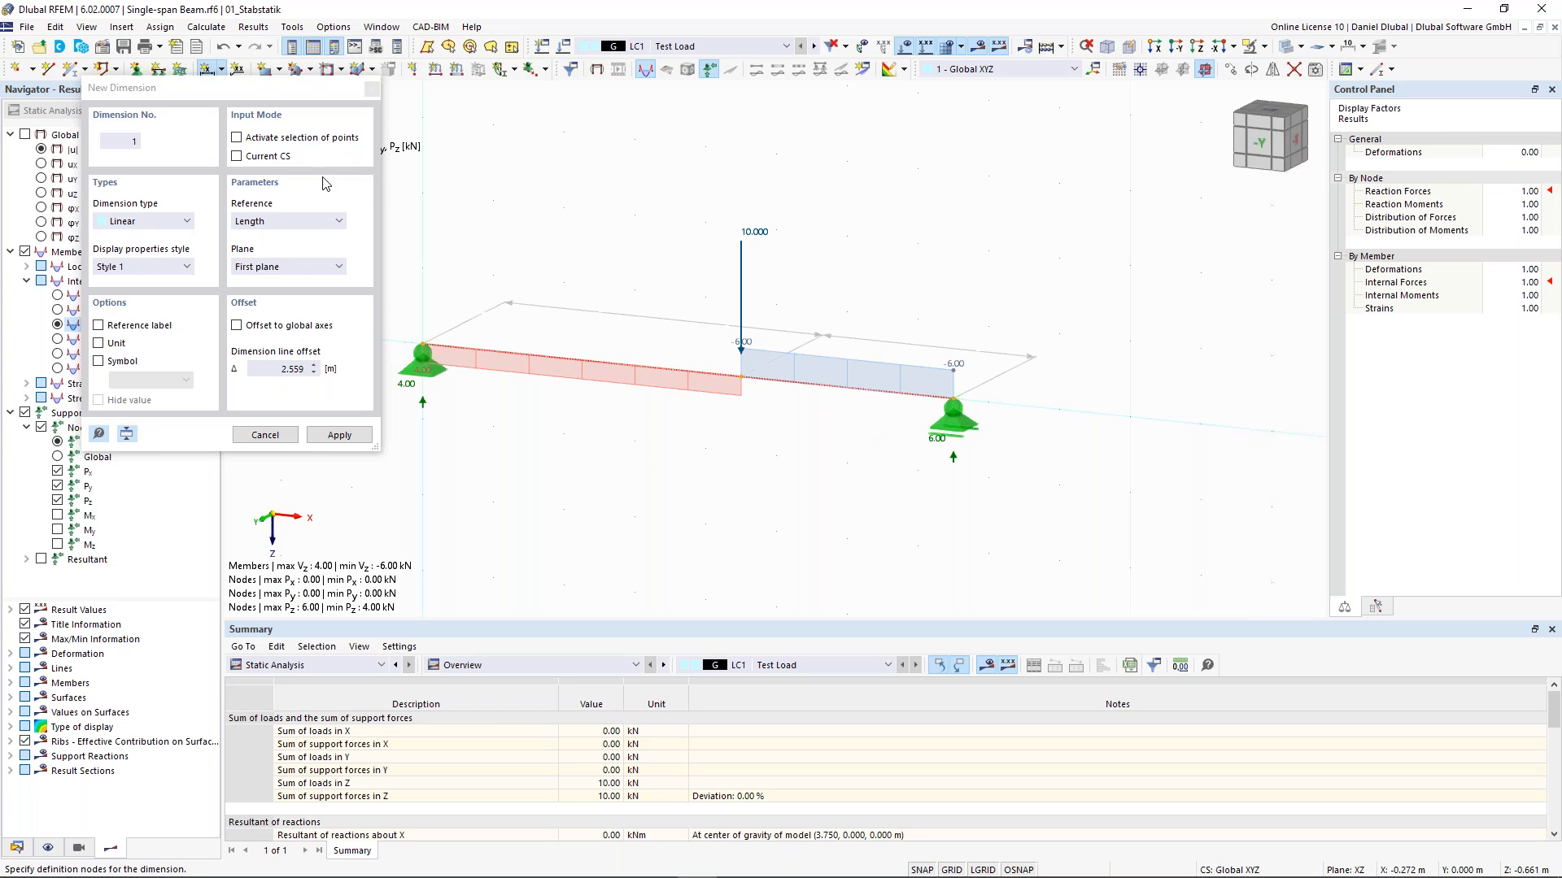
pyautogui.click(305, 267)
pyautogui.click(268, 278)
pyautogui.press('Down')
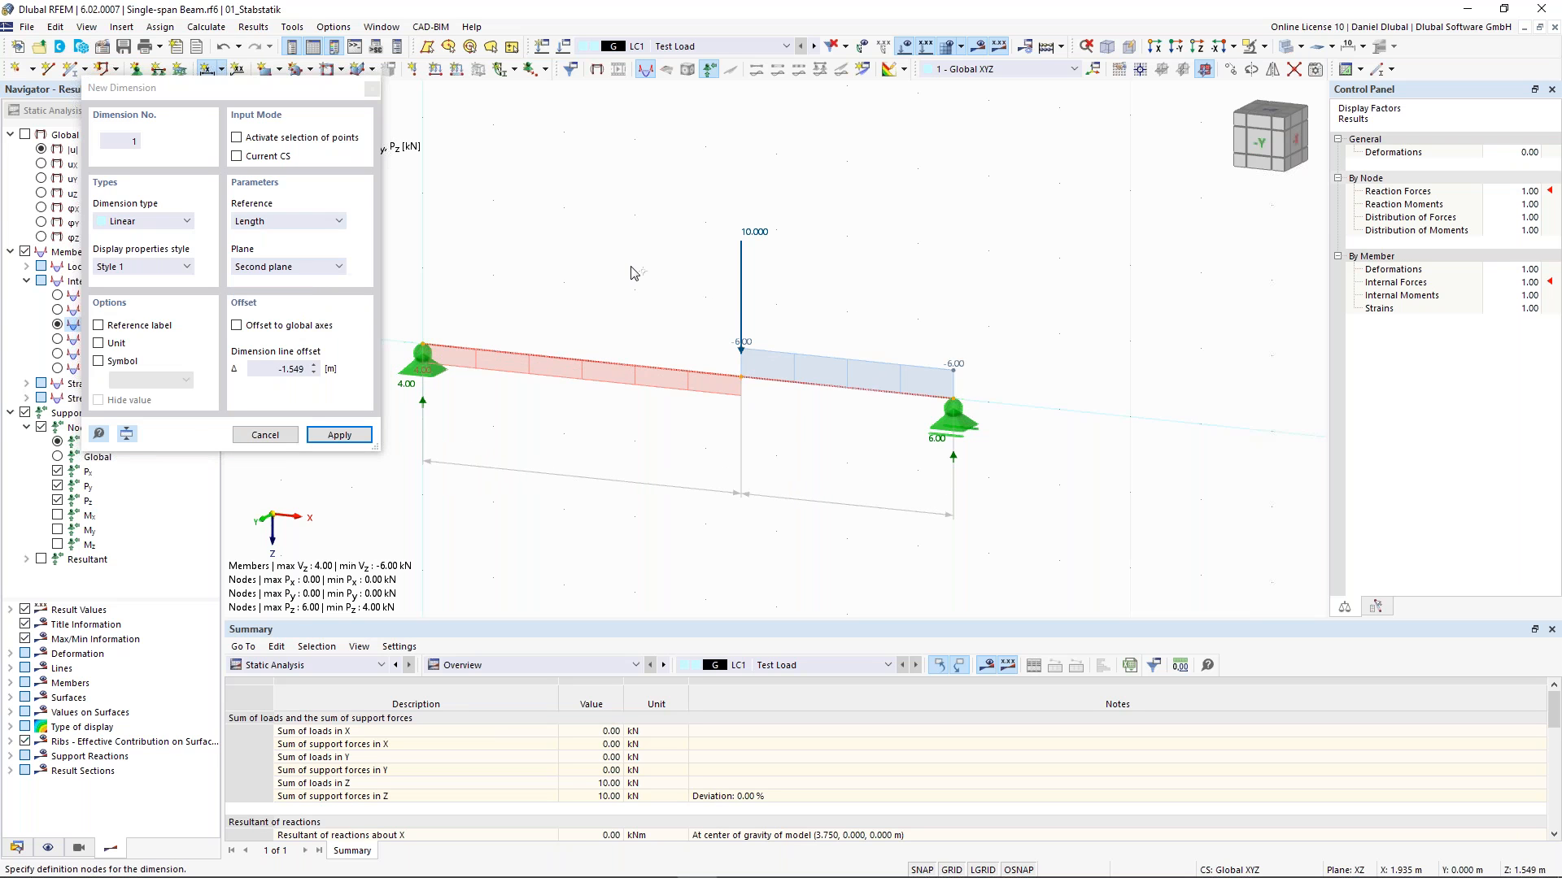
pyautogui.press('Return')
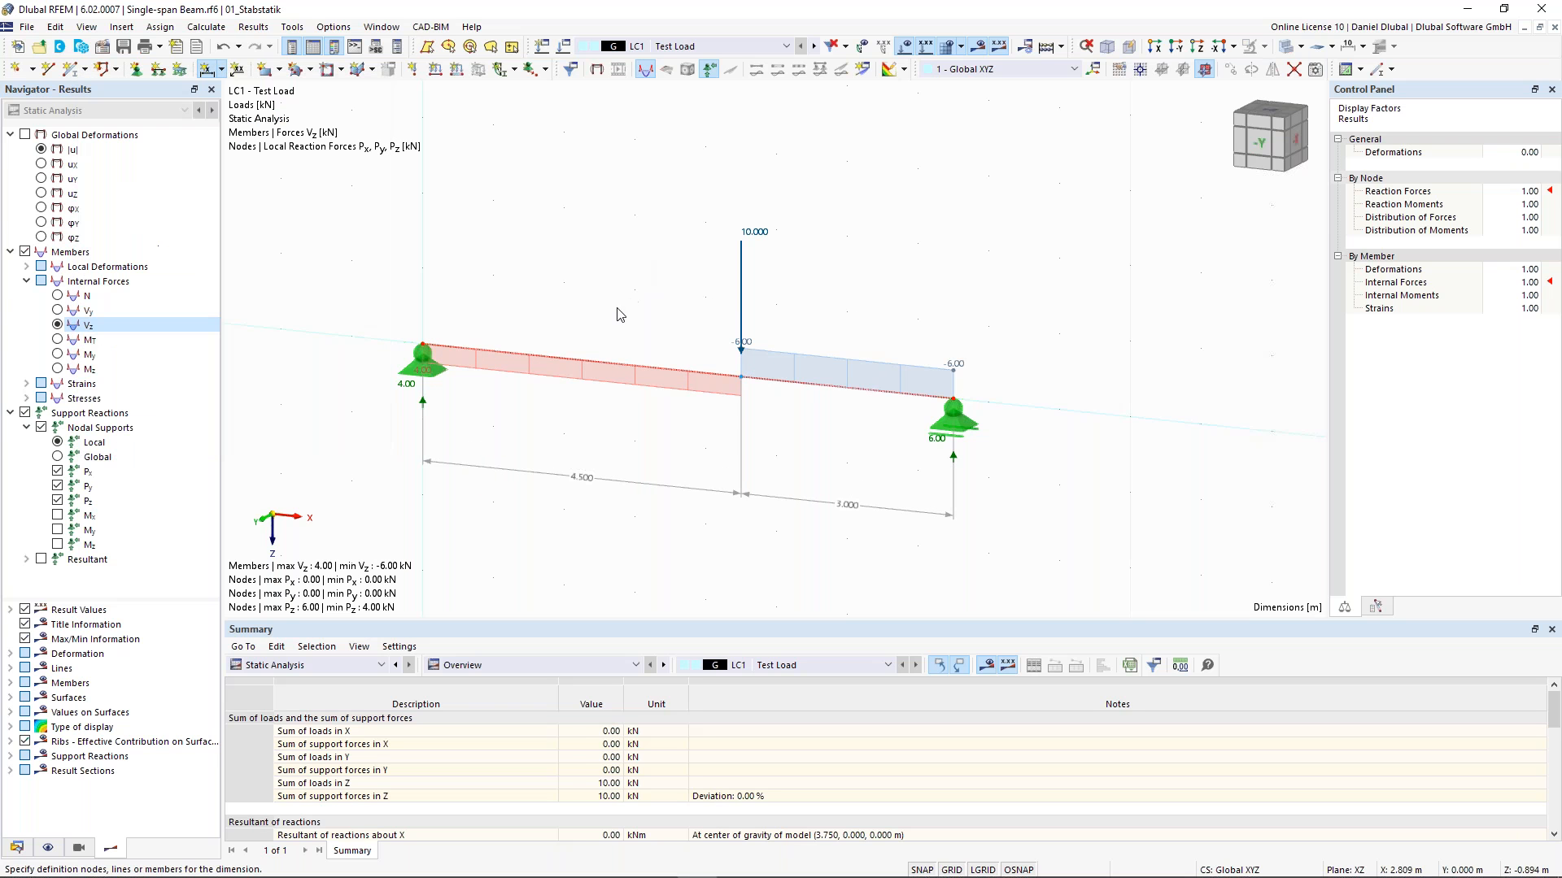
# - Show member bottom fibres and member orientations in the display navigator, then hide both again
pyautogui.scroll(-1, 578, 437)
pyautogui.moveTo(589, 429); pyautogui.dragTo(619, 417, button='middle')
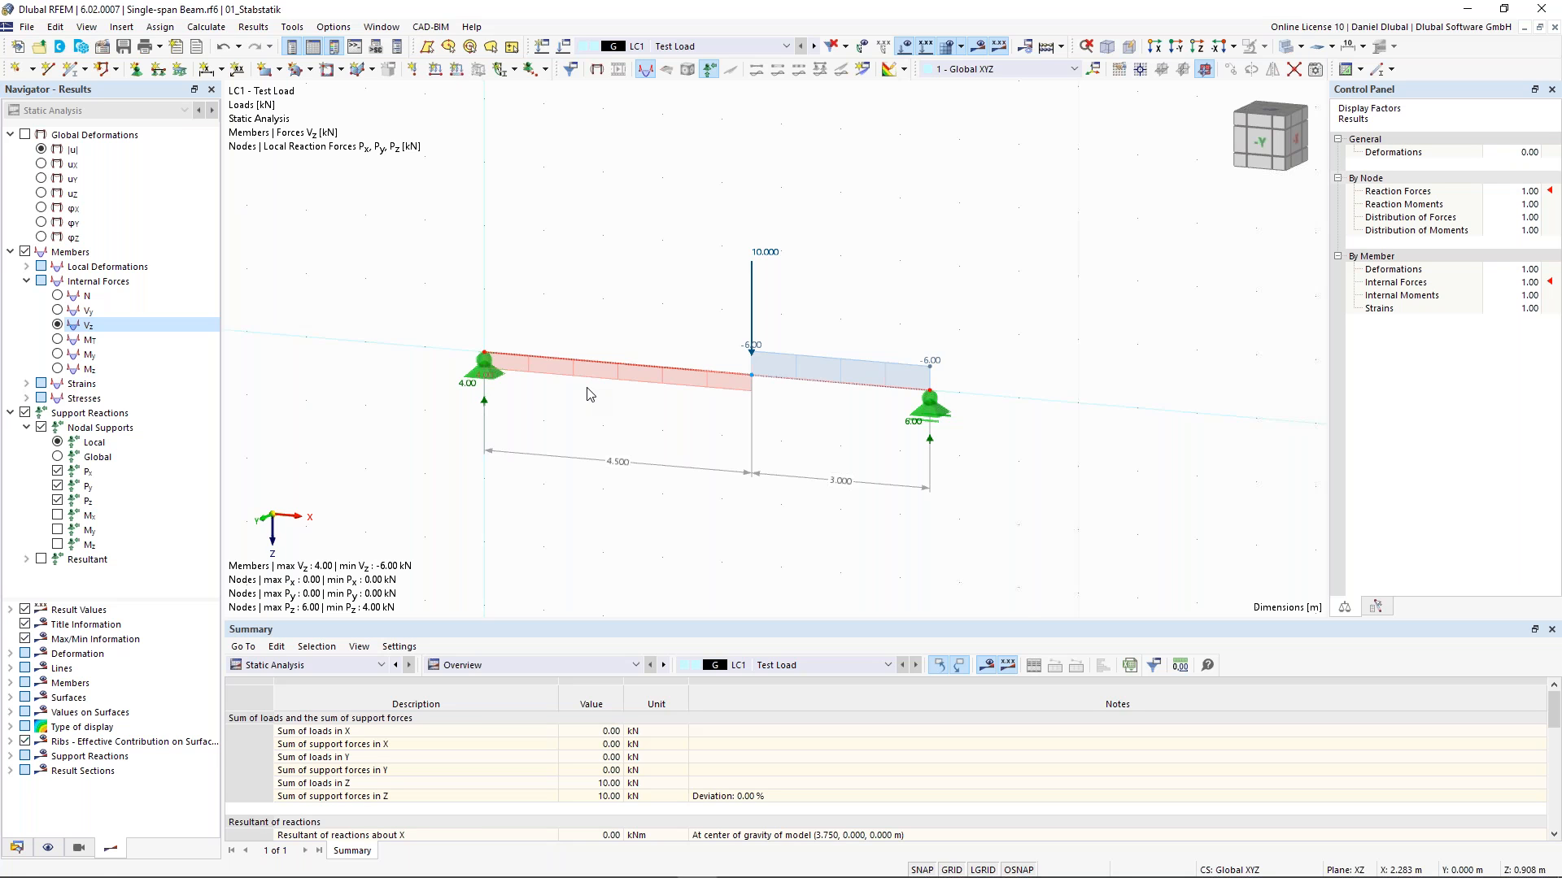
pyautogui.scroll(1, 618, 432)
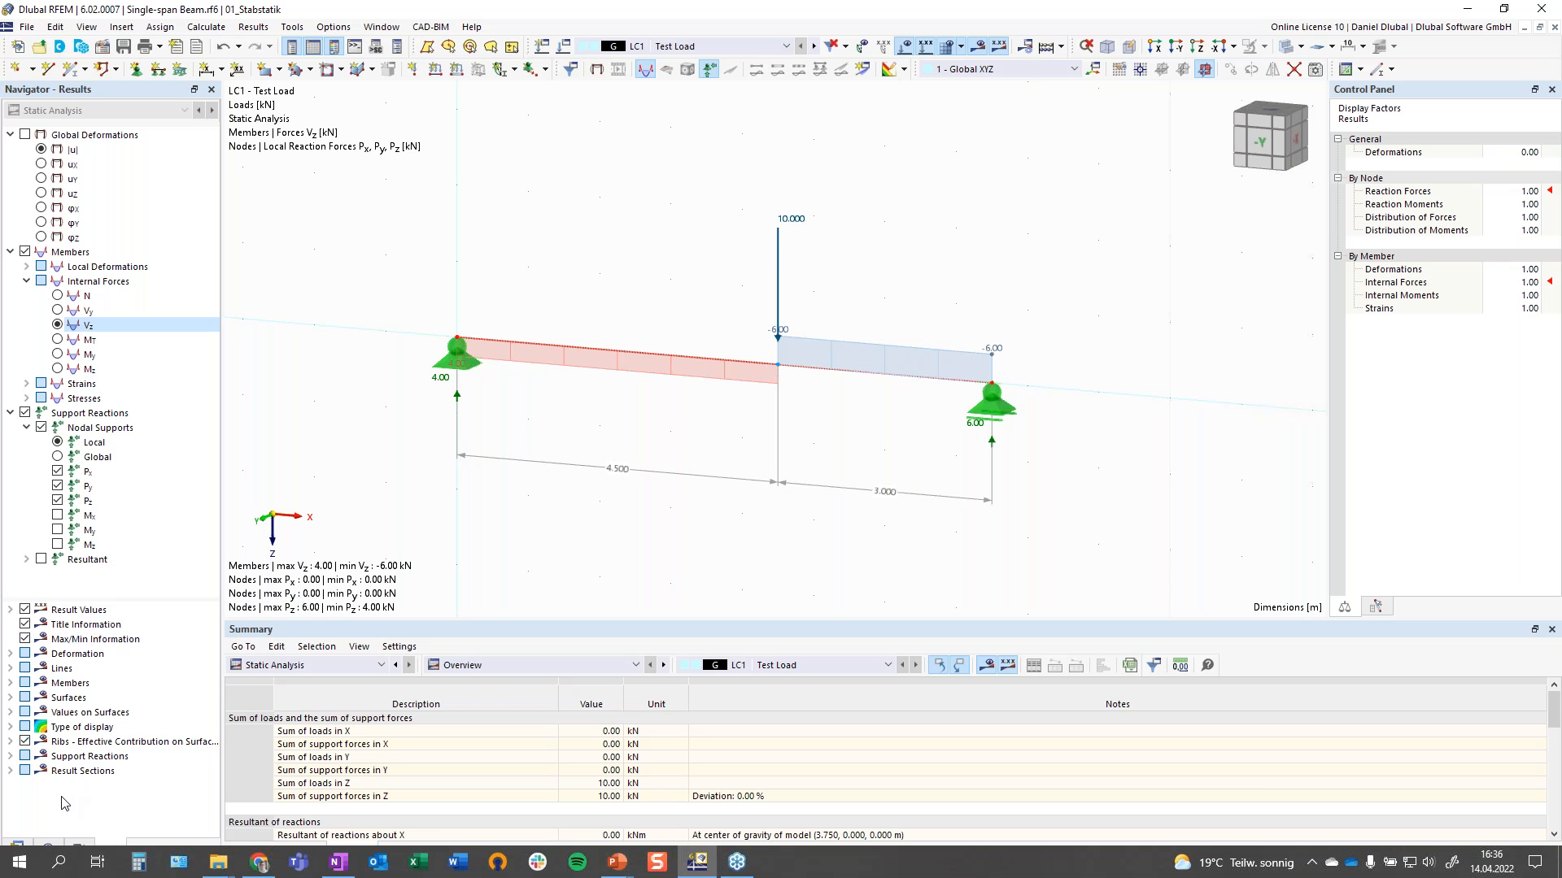
pyautogui.click(47, 847)
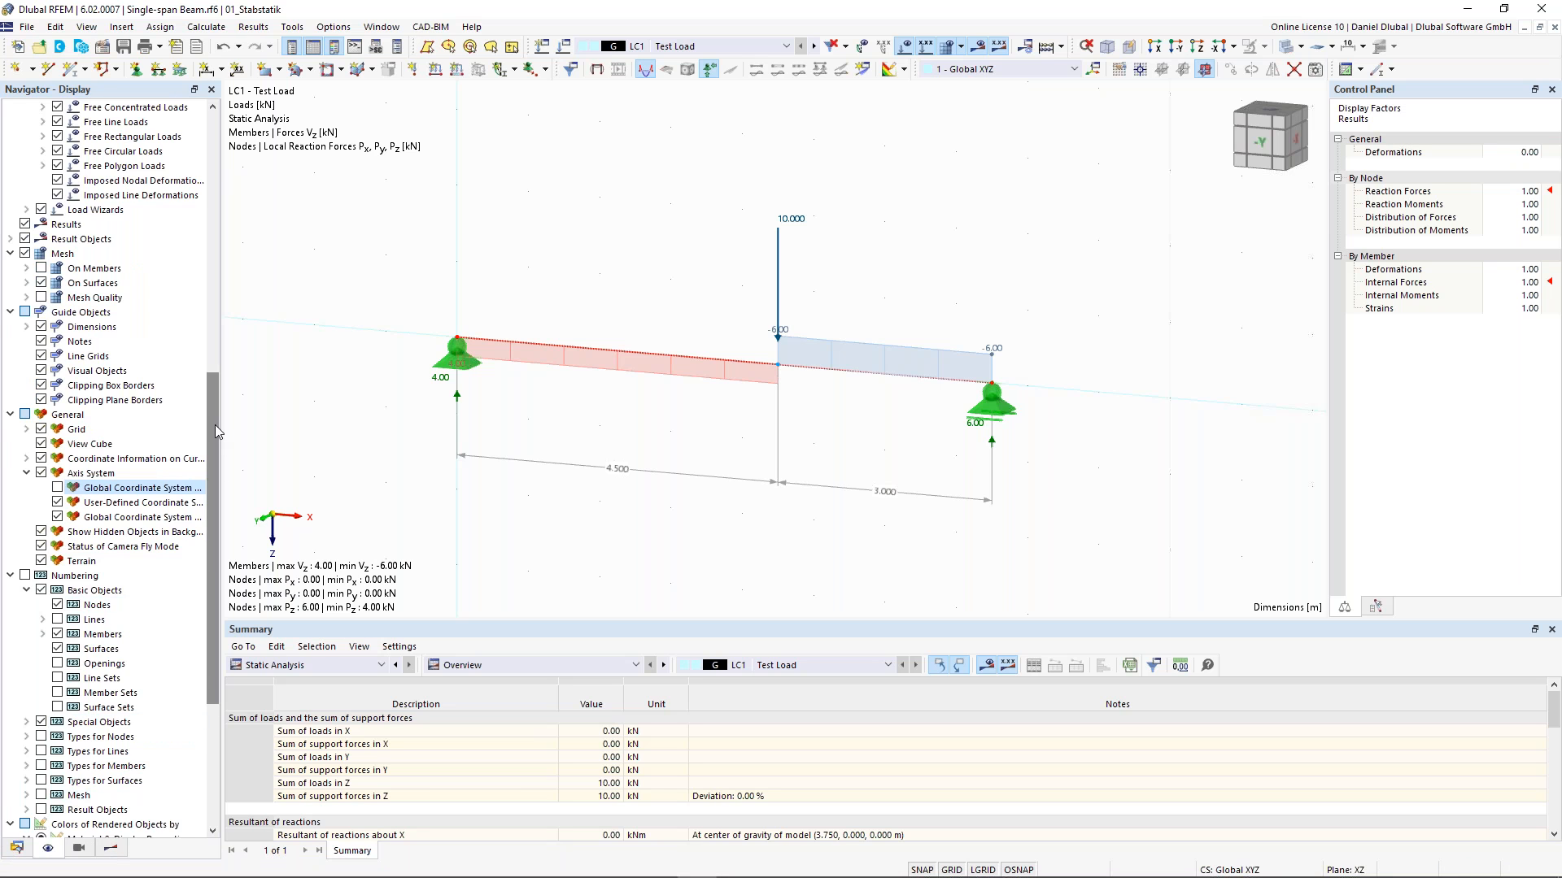
pyautogui.click(218, 157)
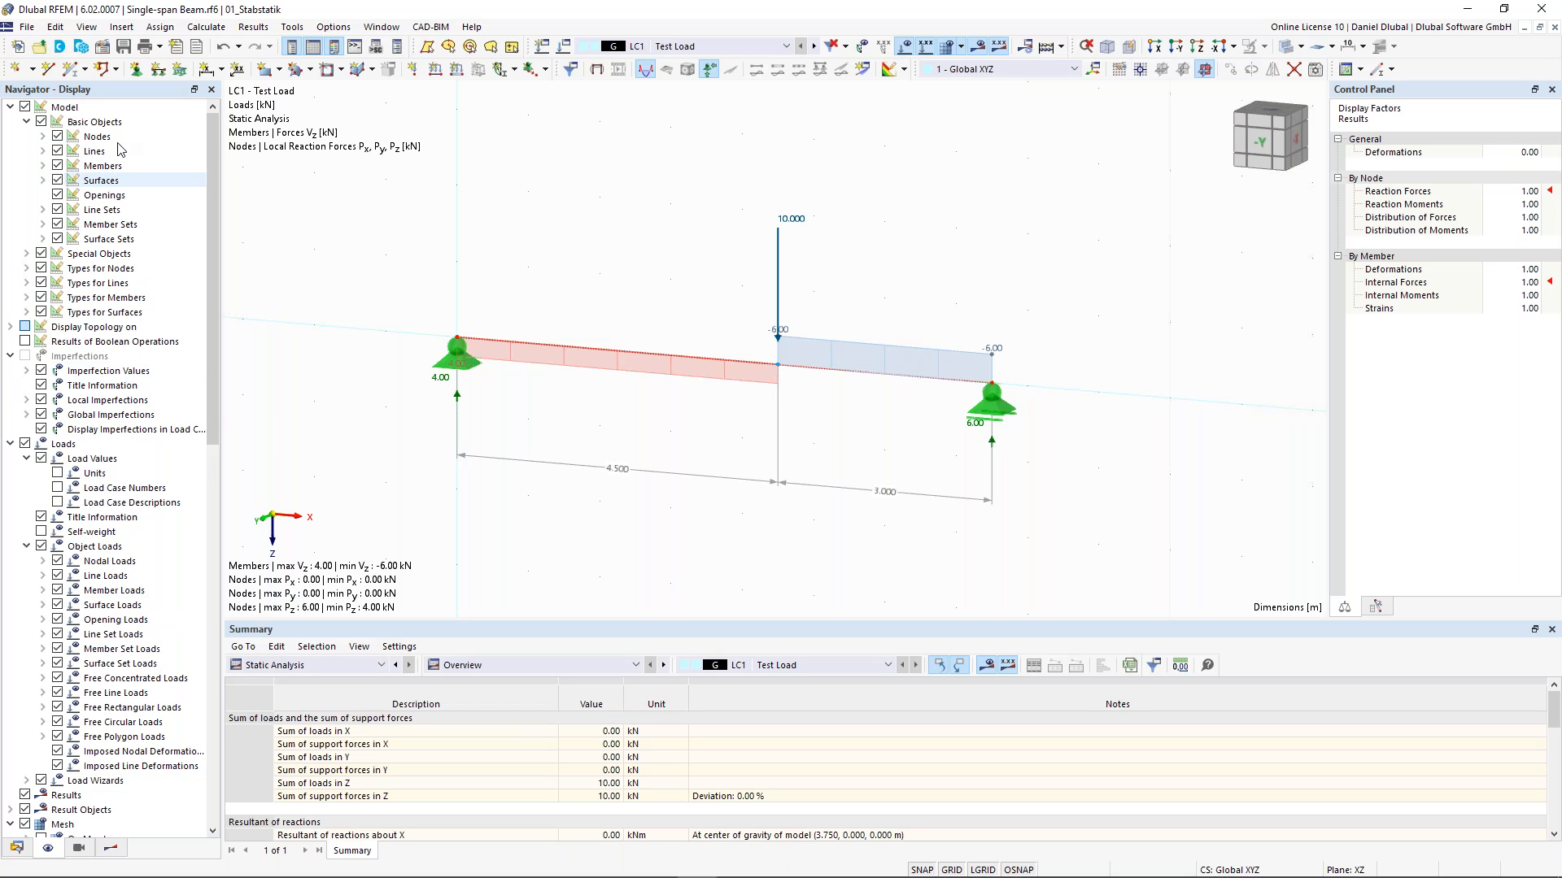
pyautogui.click(43, 166)
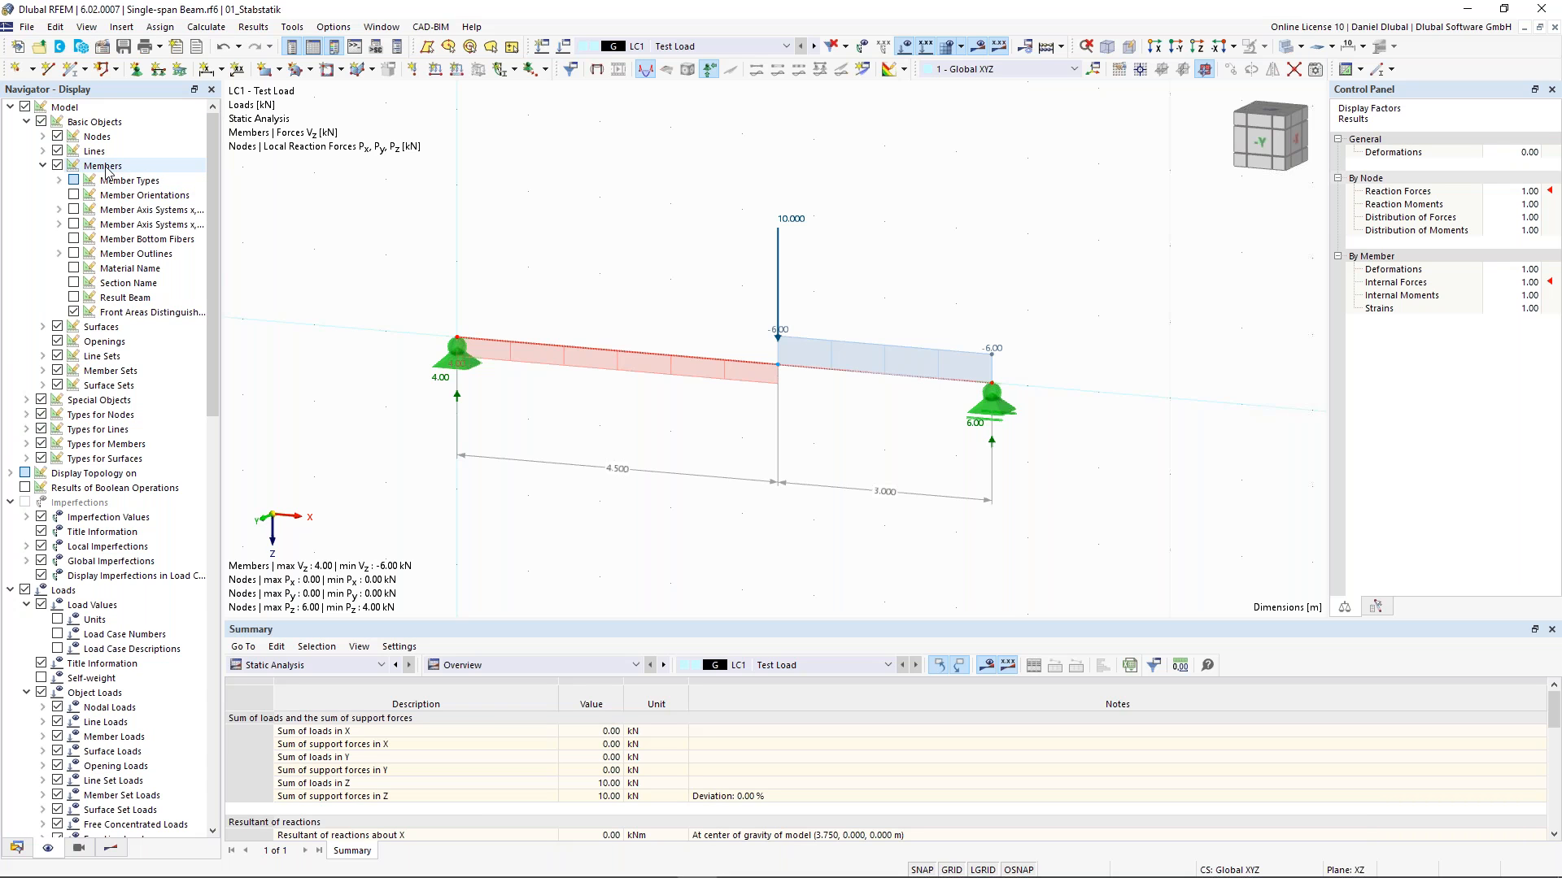
pyautogui.click(73, 239)
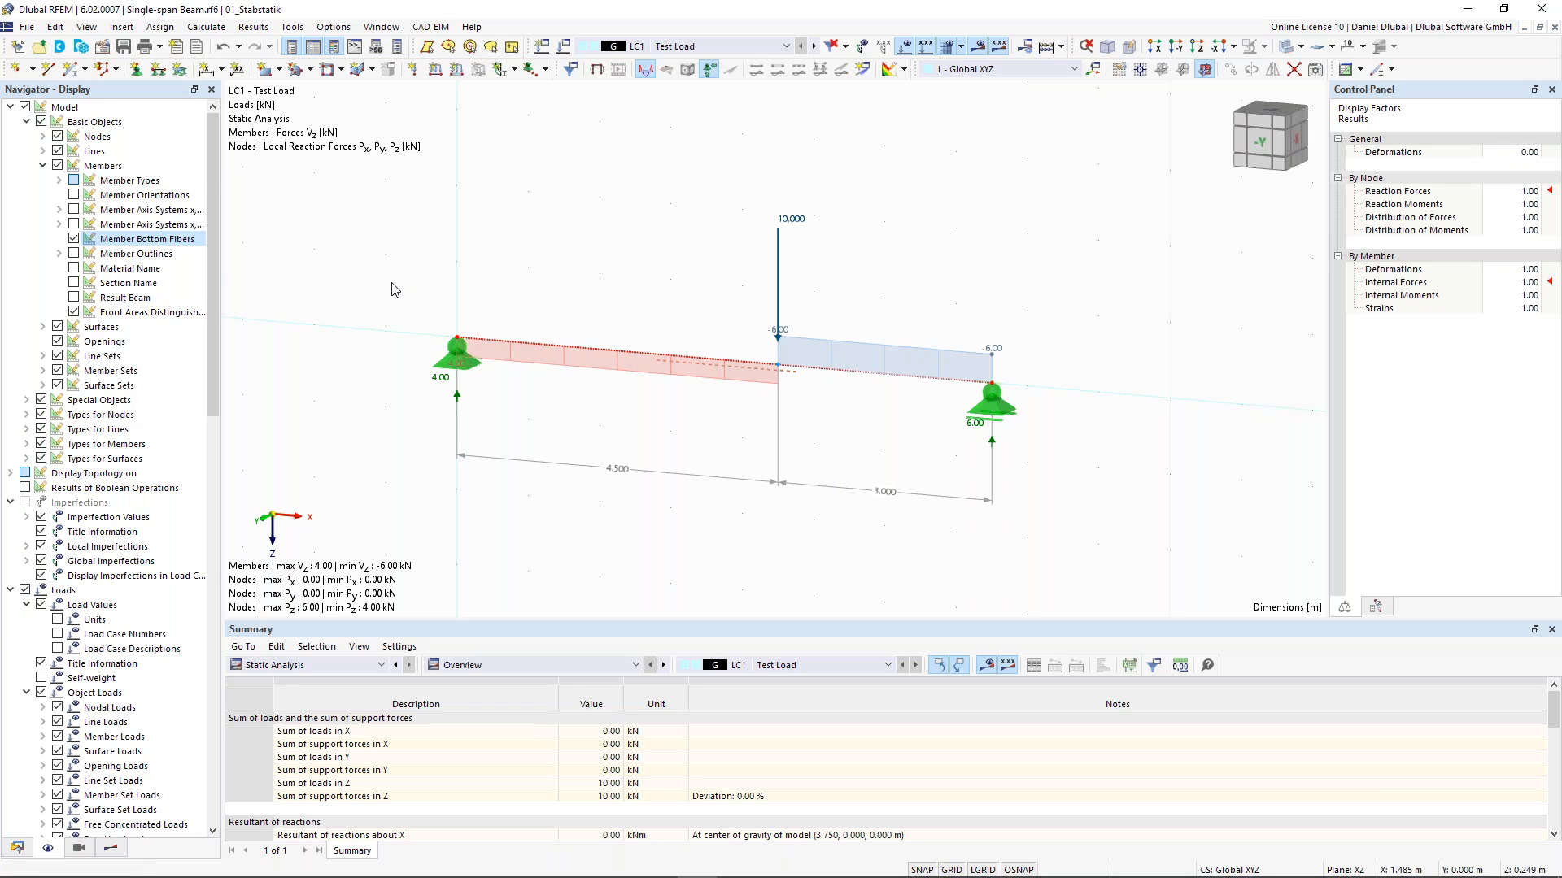
pyautogui.click(74, 196)
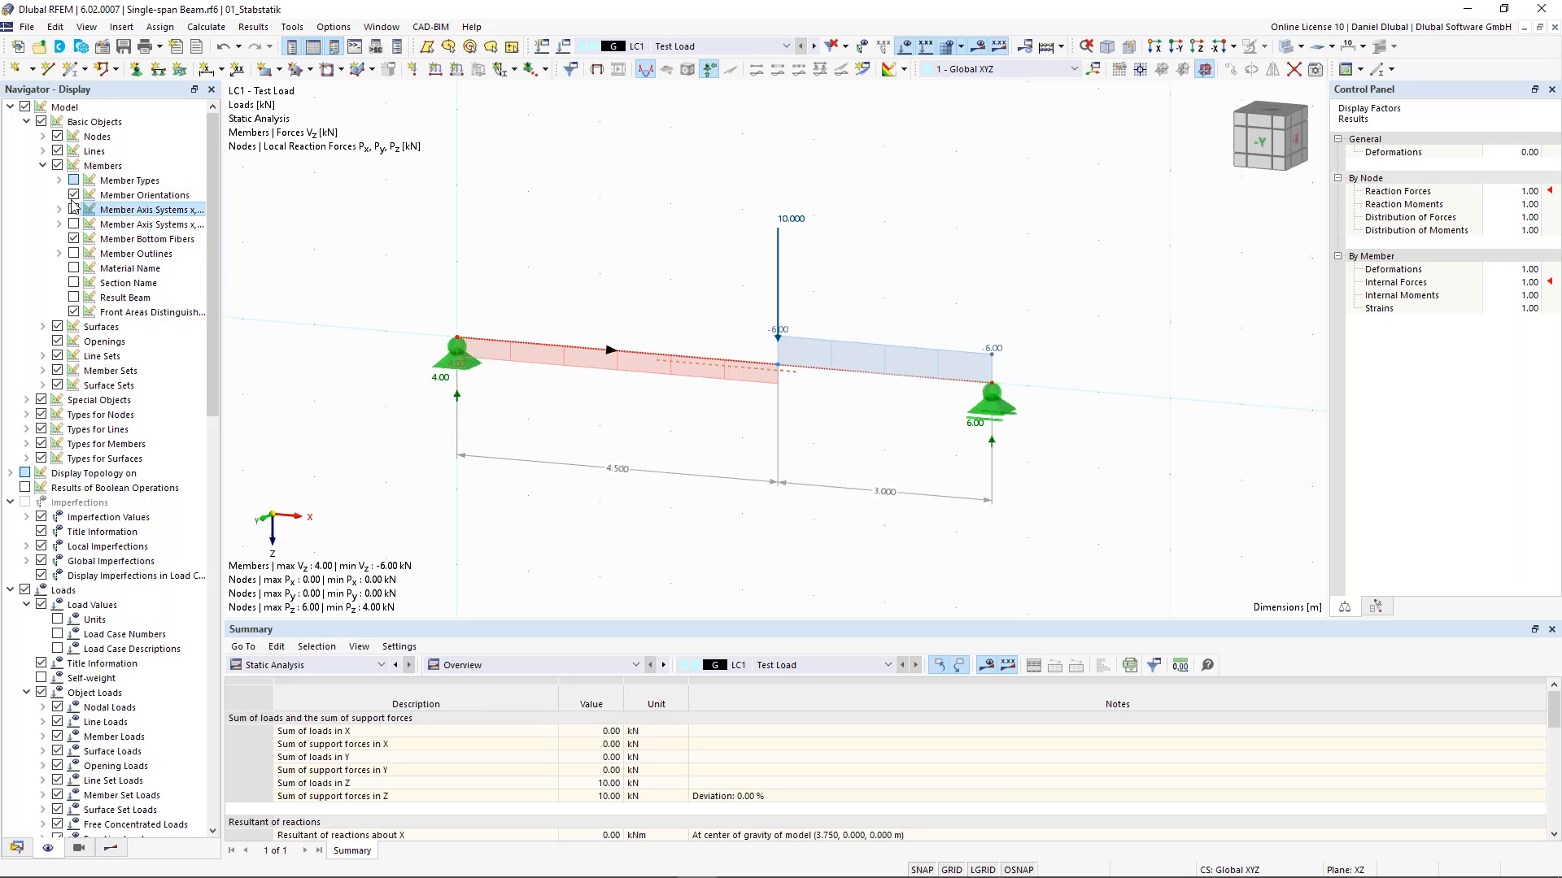
pyautogui.click(73, 196)
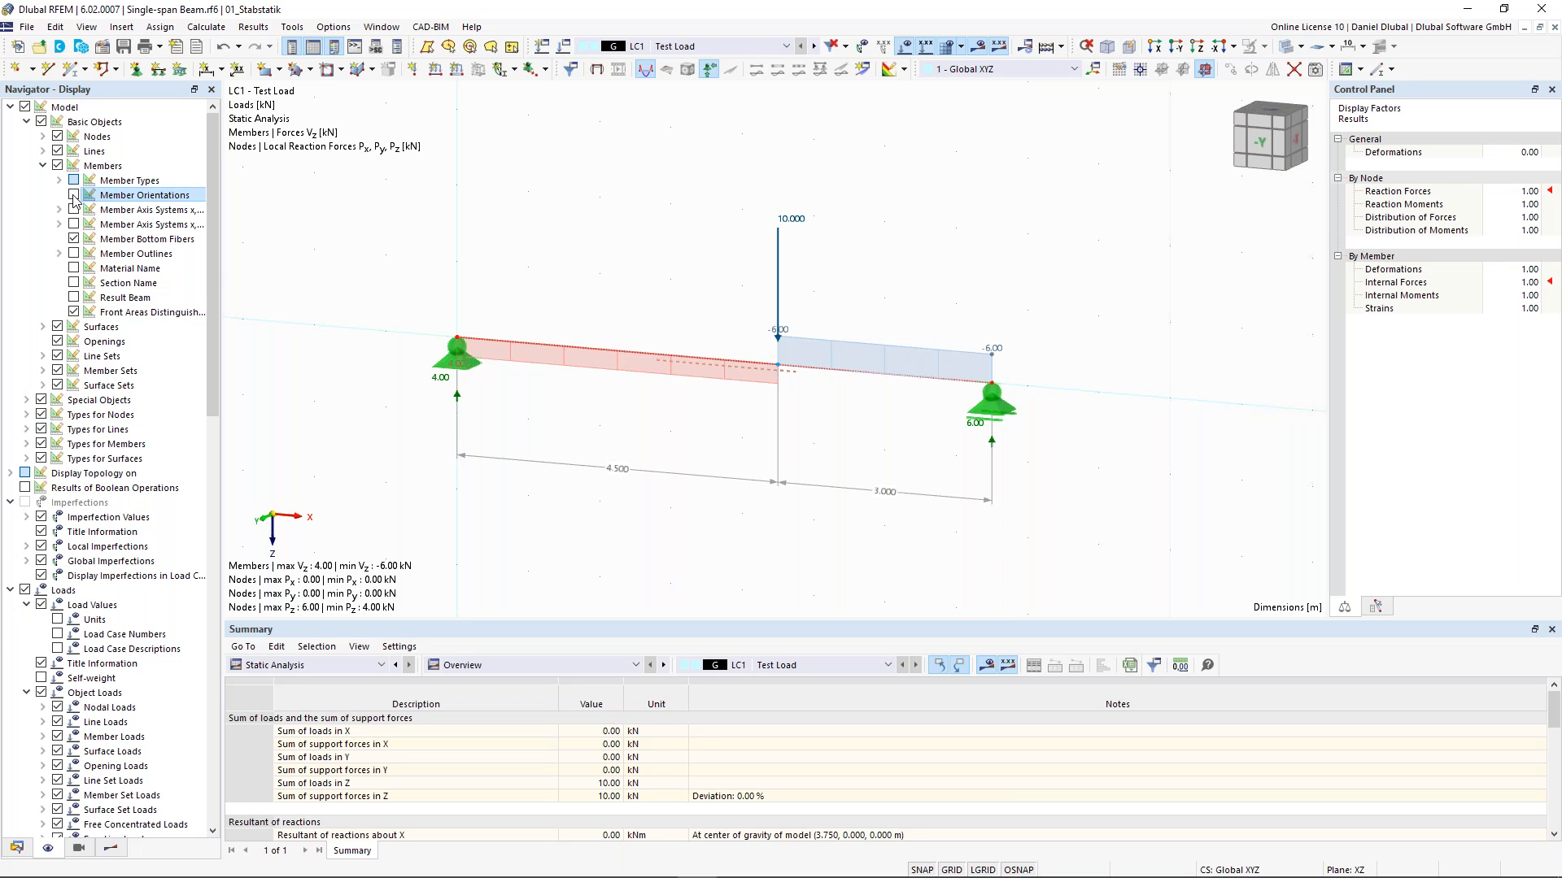
pyautogui.click(73, 239)
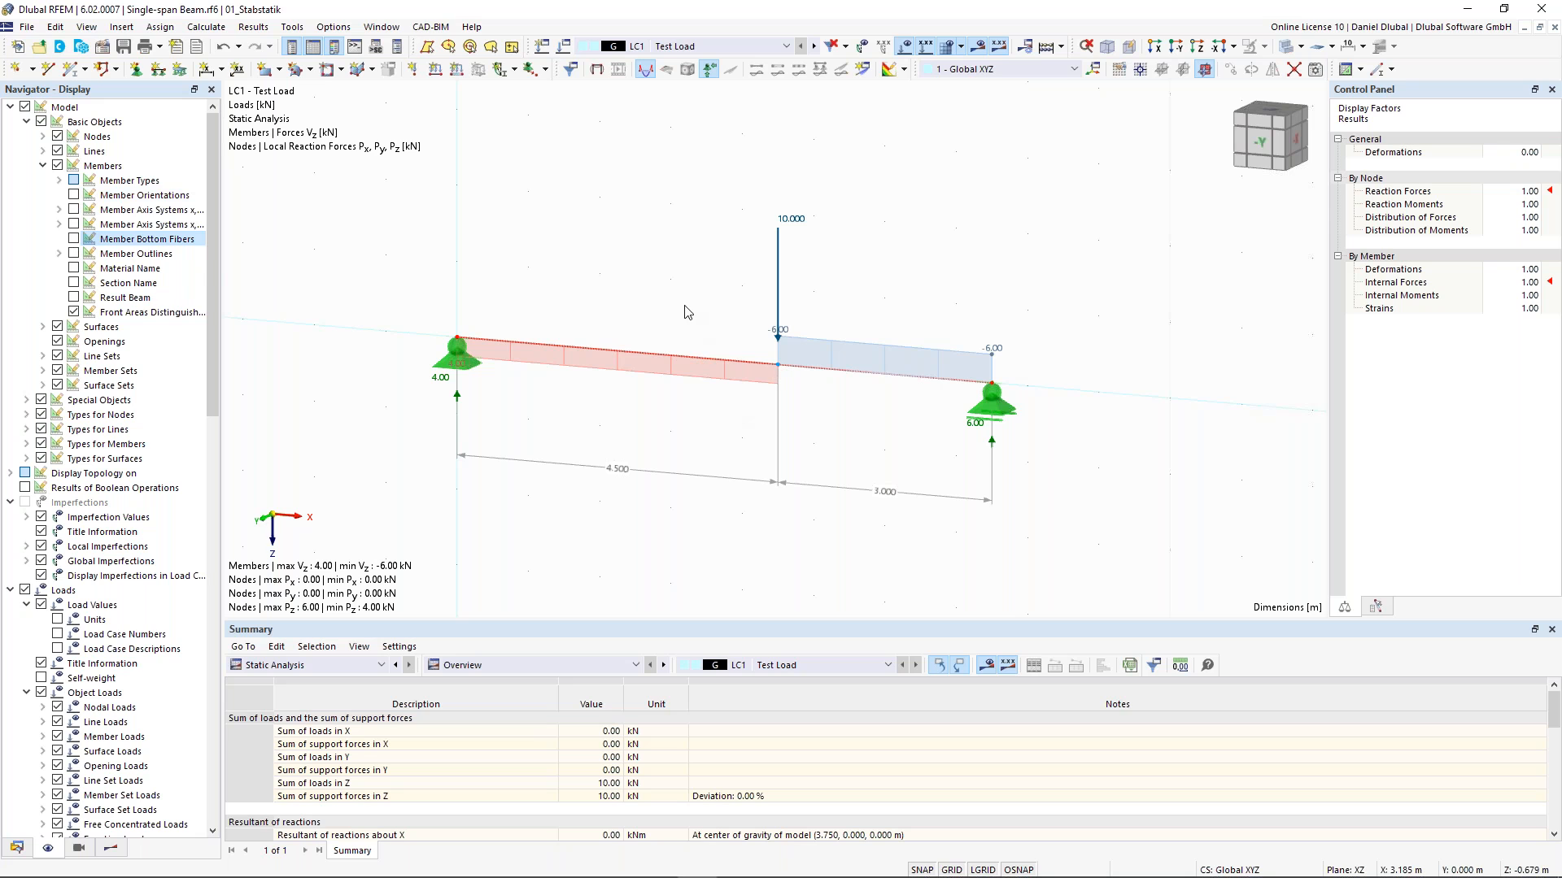
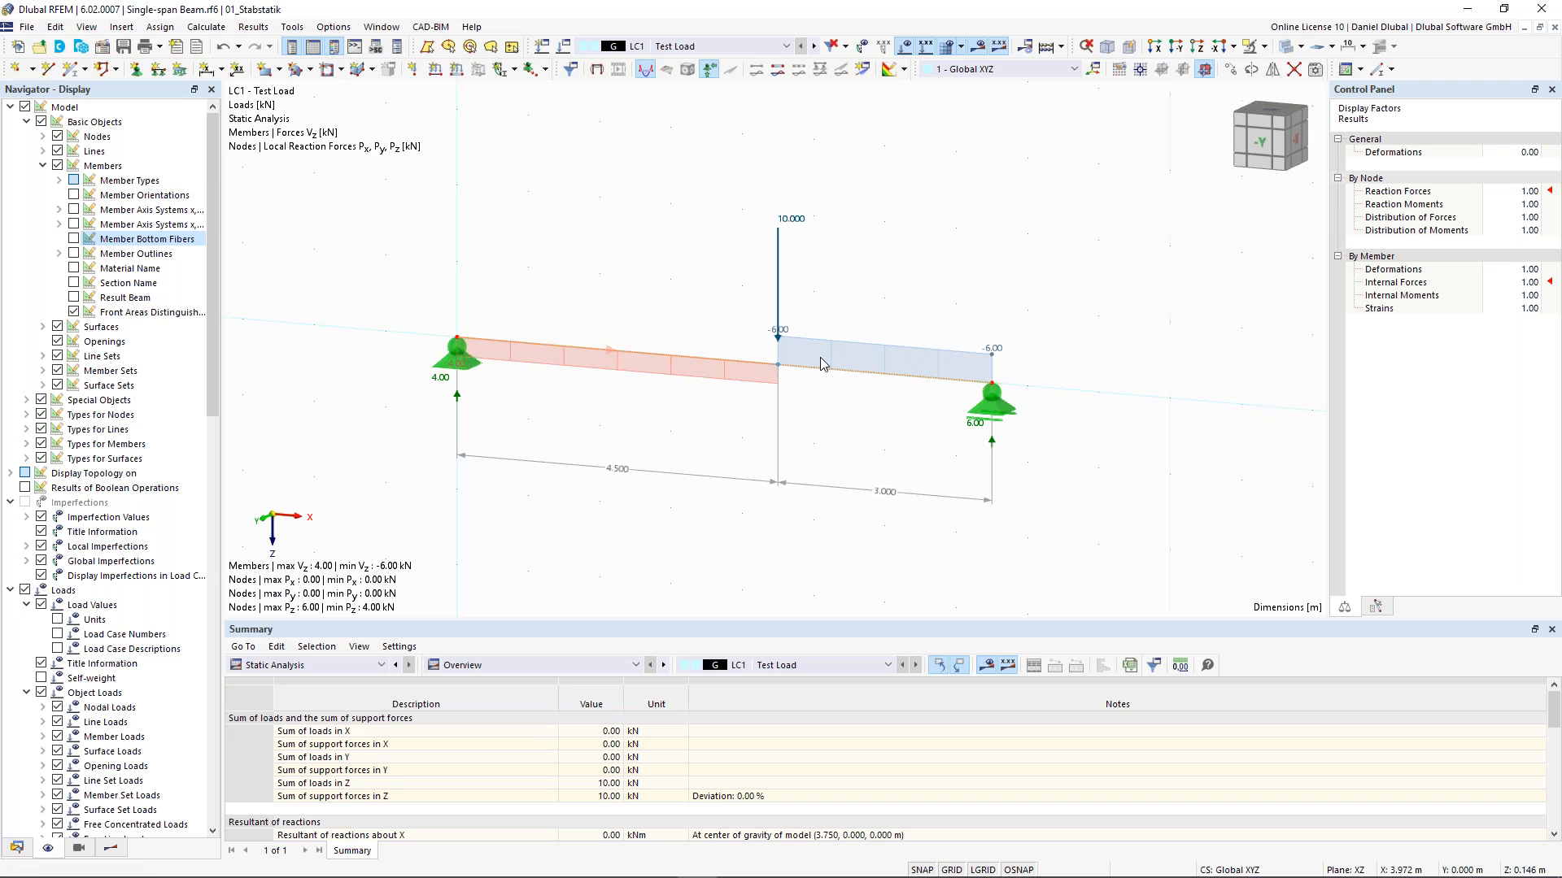
# - Open the result diagrams of the beam member, then close them again
pyautogui.rightClick(688, 361)
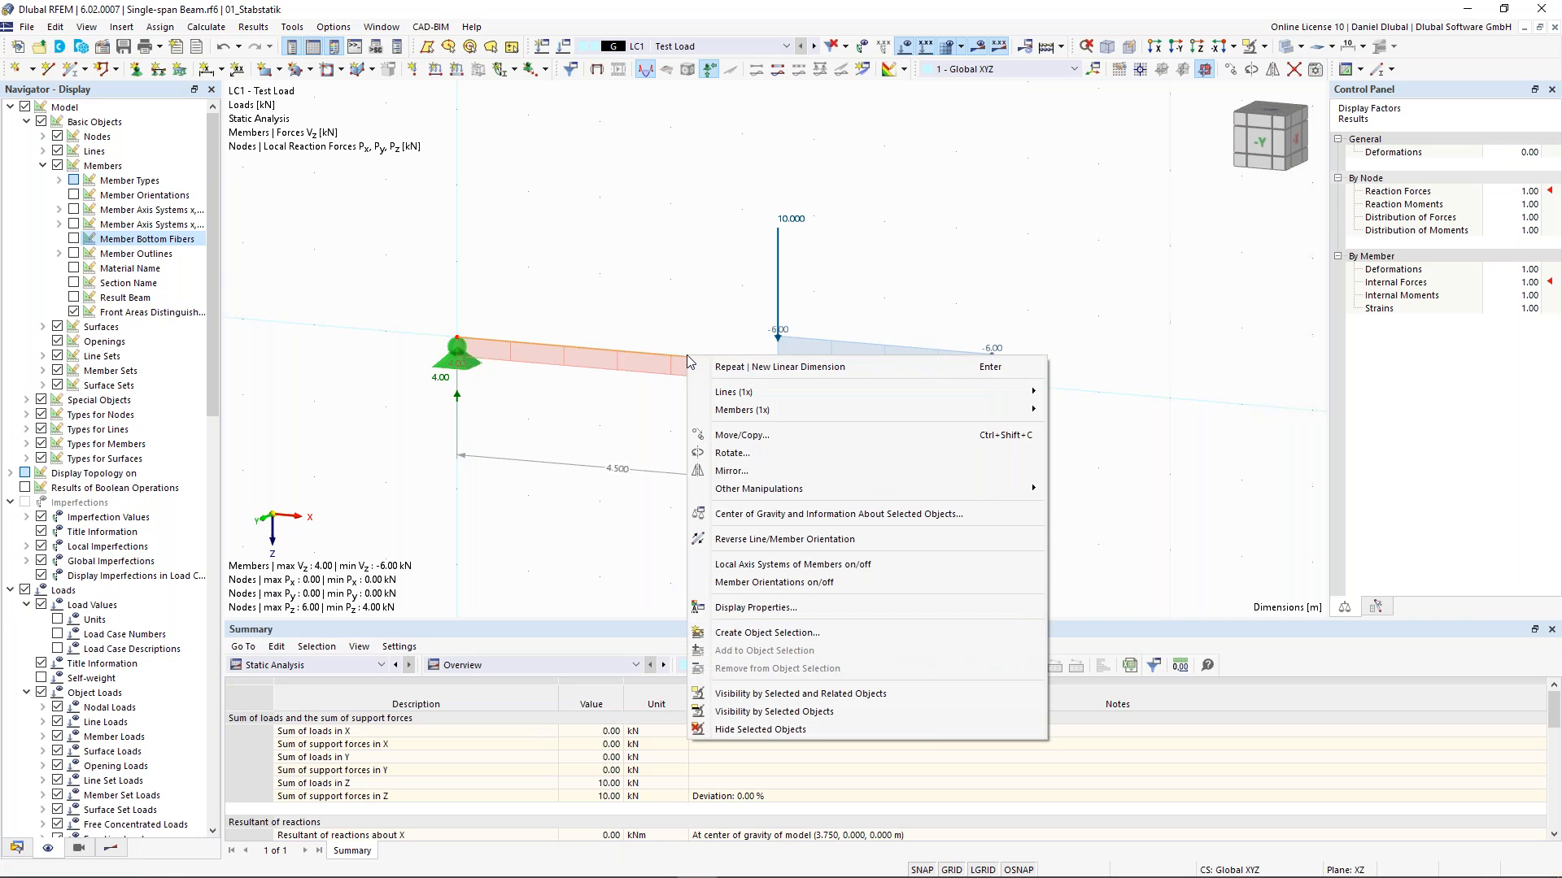
pyautogui.moveTo(730, 410)
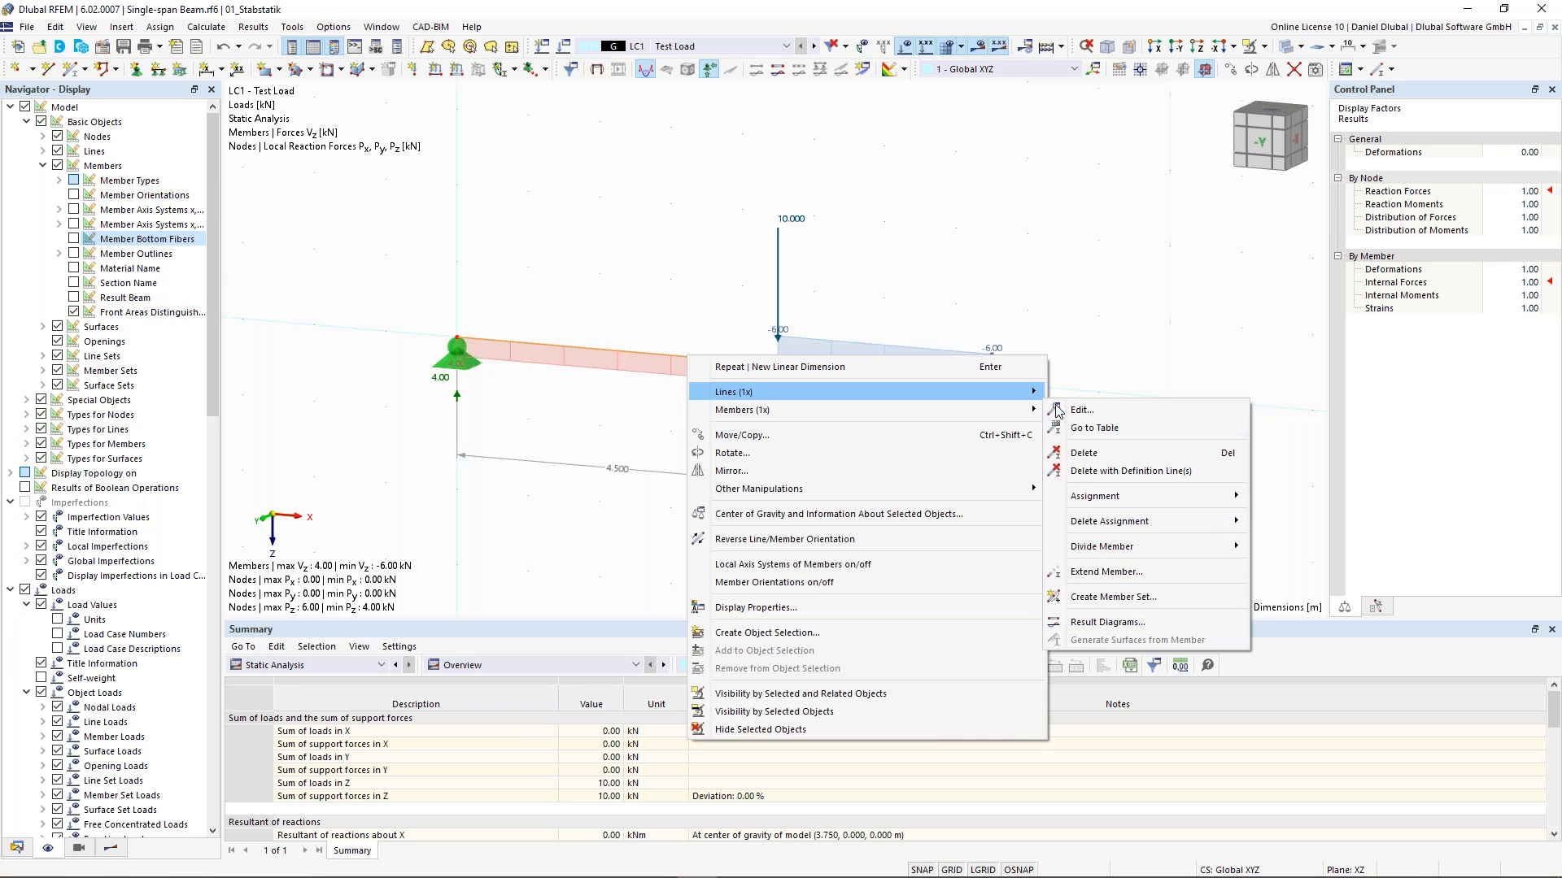
pyautogui.click(1141, 621)
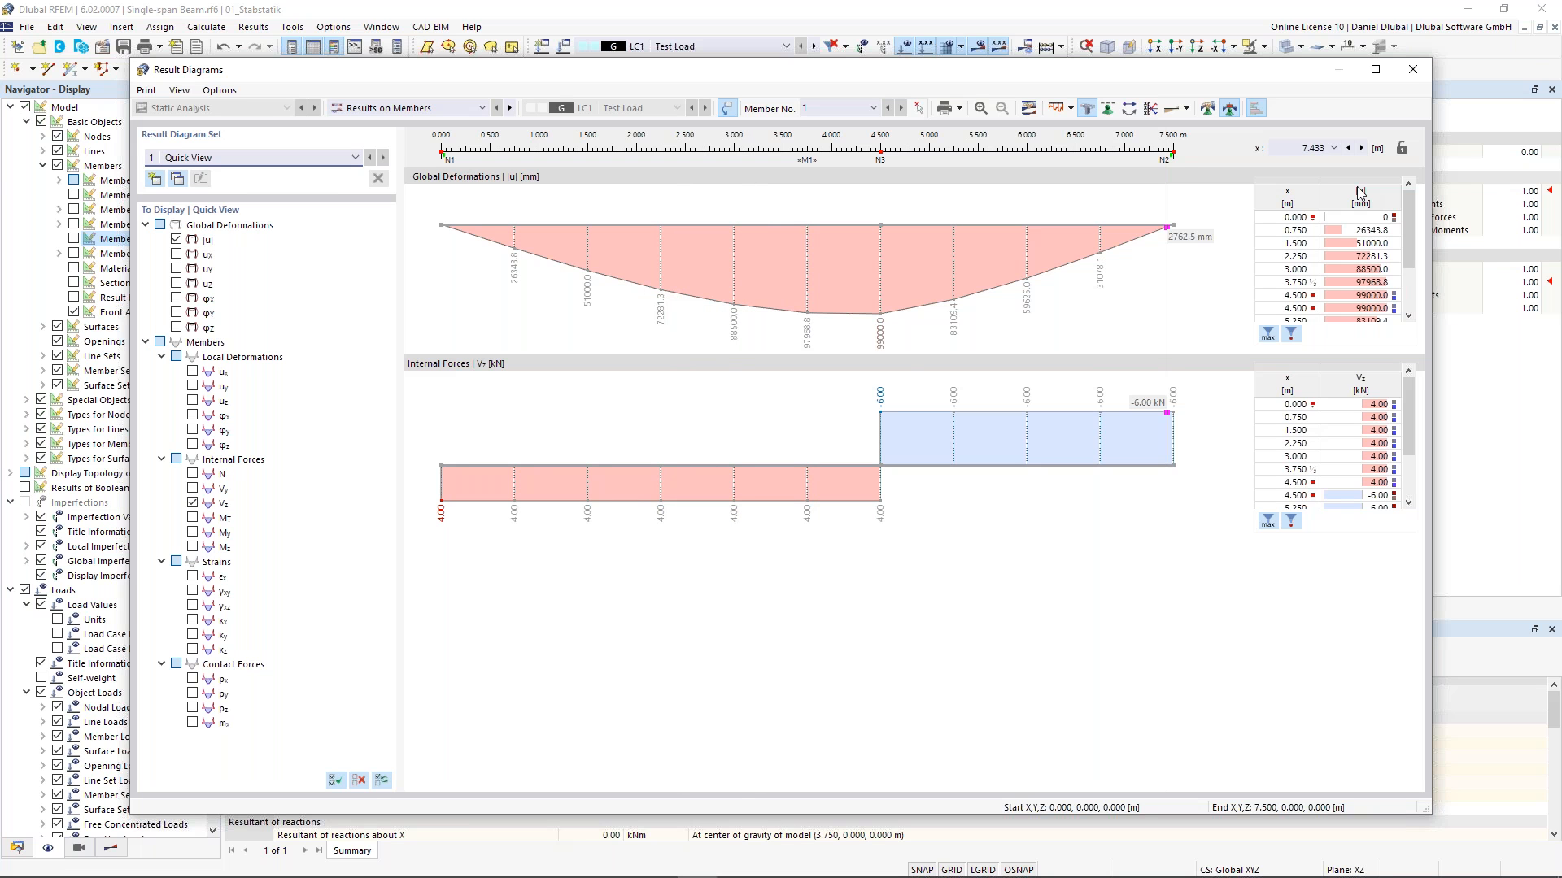
pyautogui.click(1413, 79)
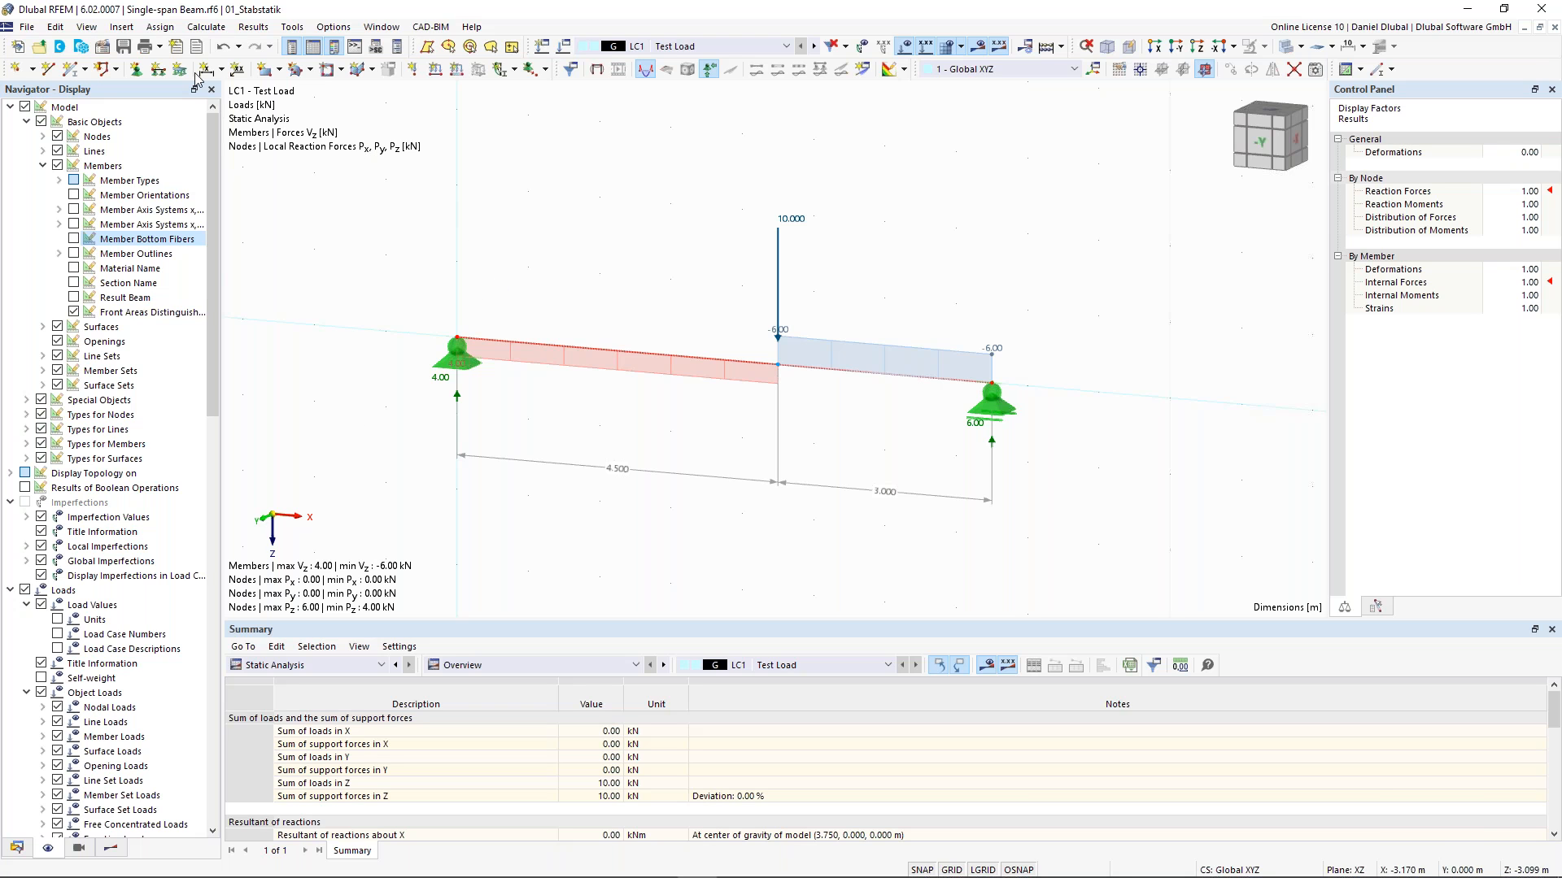
# - Save the model, including FE mesh and results, under the new file name Two-span Beam
pyautogui.click(122, 50)
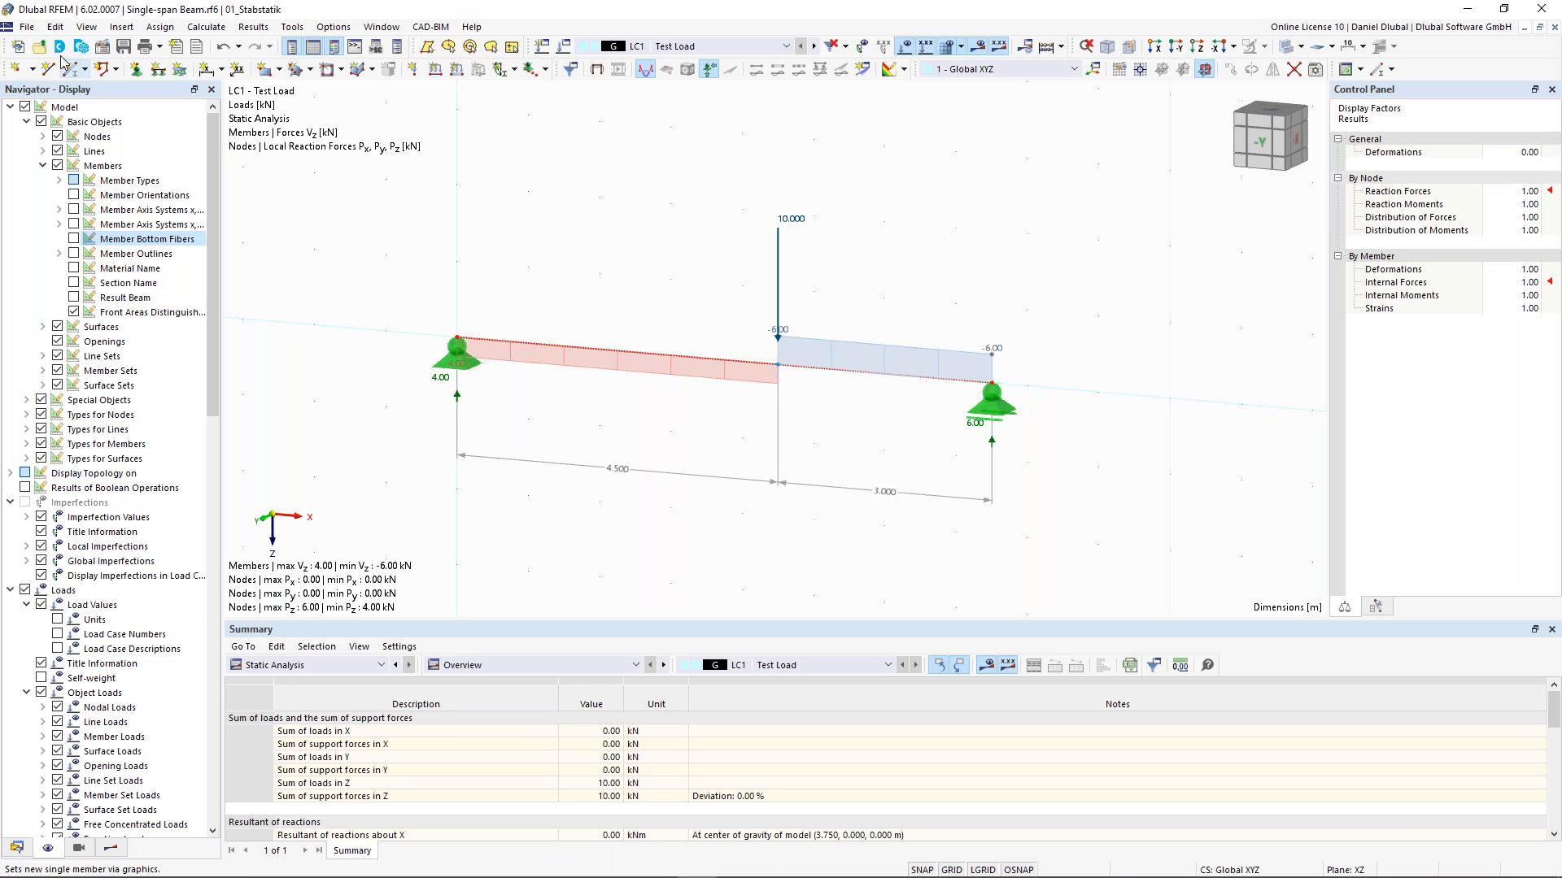
pyautogui.click(27, 26)
pyautogui.click(65, 125)
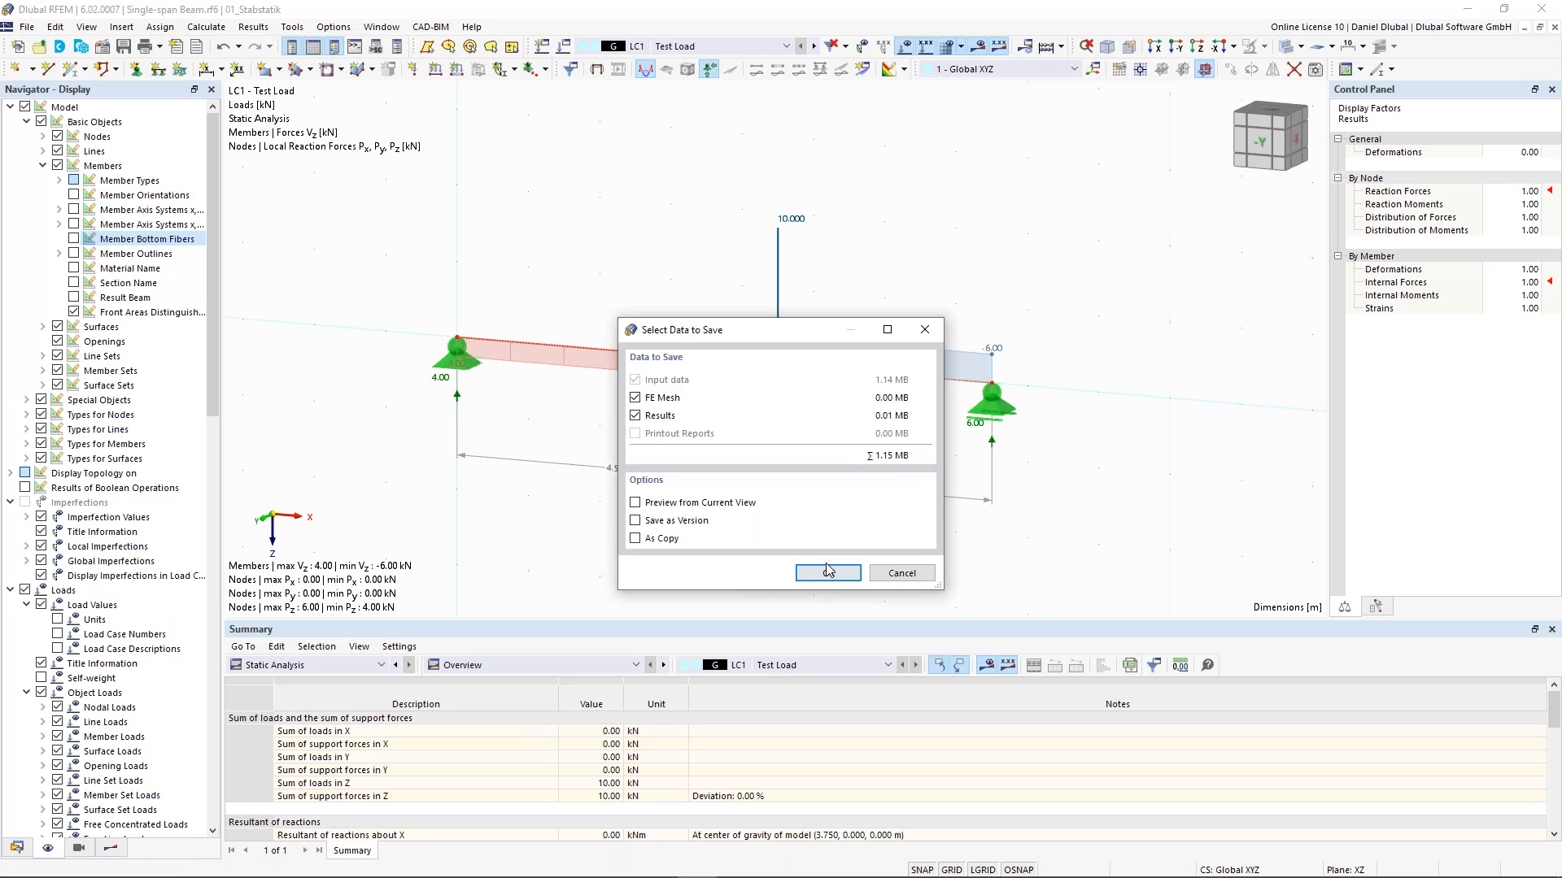
pyautogui.click(826, 574)
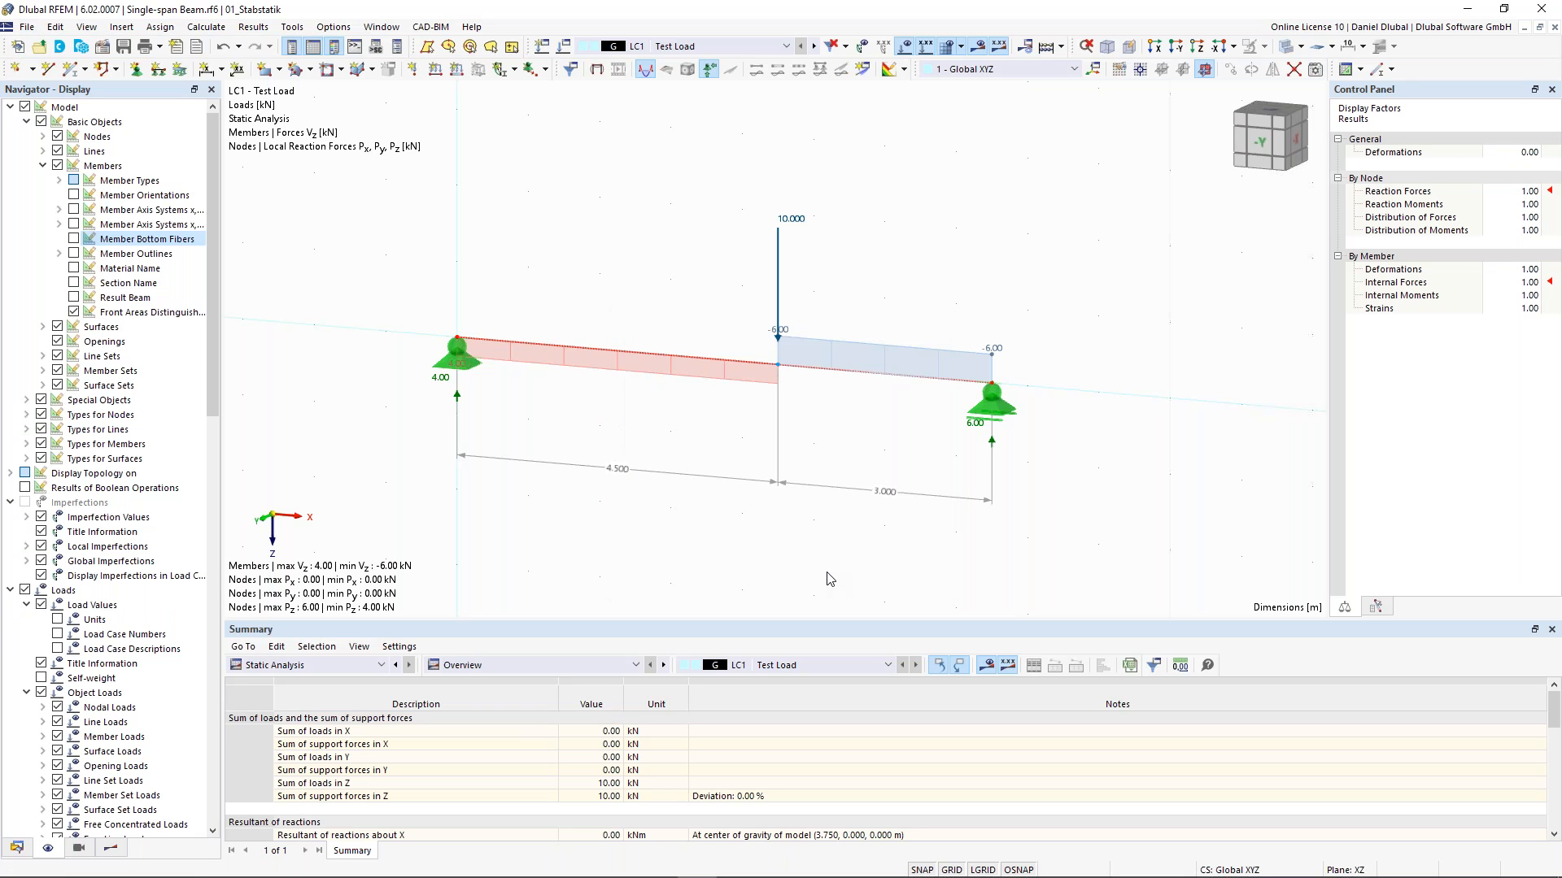
pyautogui.click(191, 673)
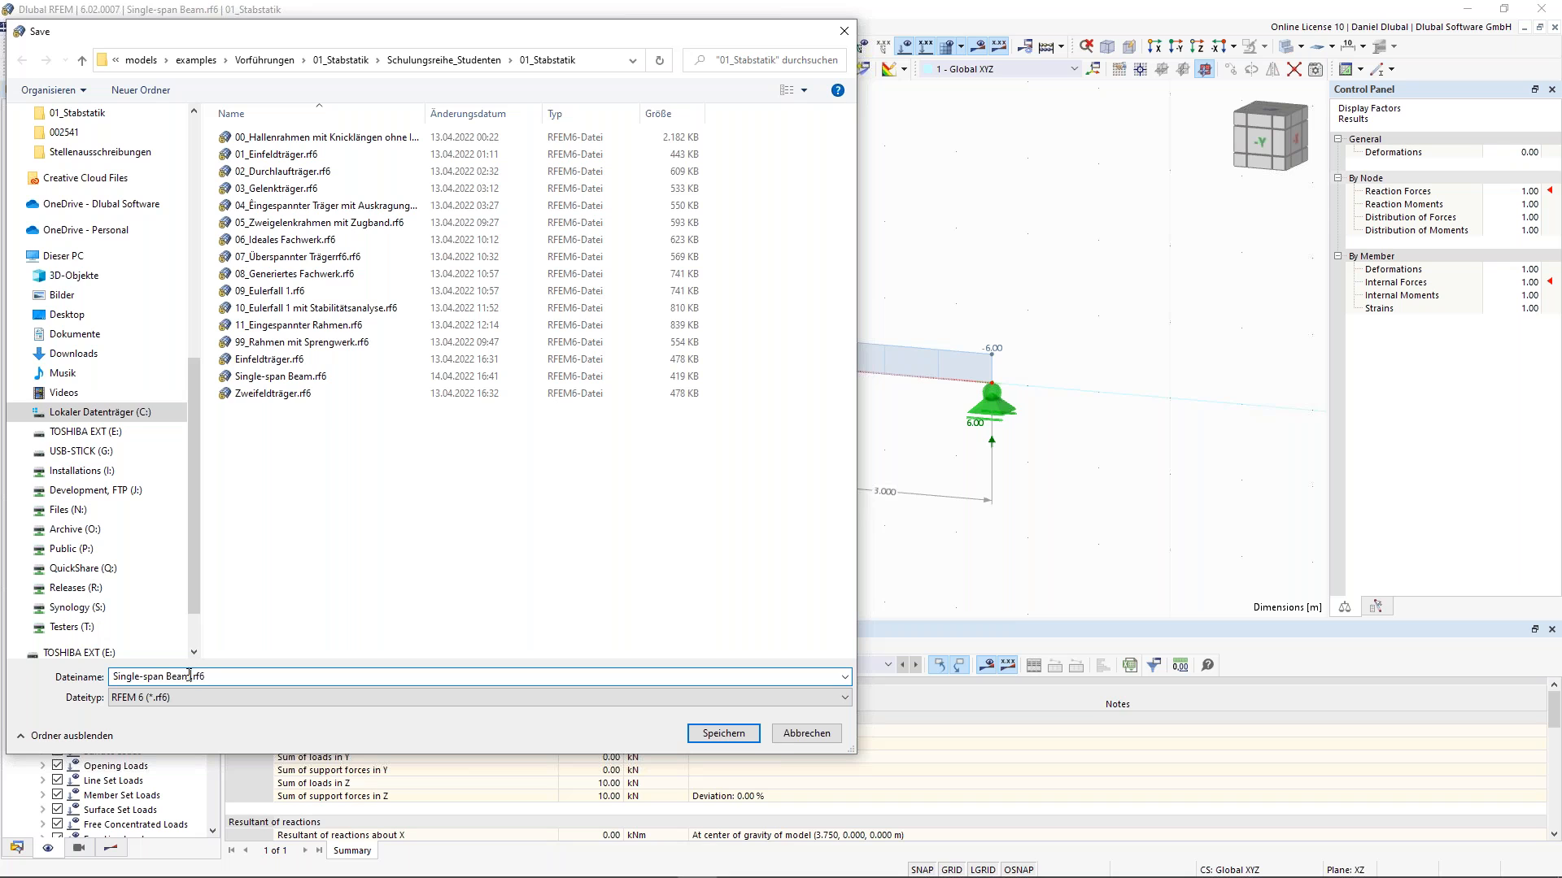
pyautogui.moveTo(191, 674); pyautogui.dragTo(121, 668)
pyautogui.press('BackSpace')
pyautogui.write('Two-span Beam')
pyautogui.click(732, 733)
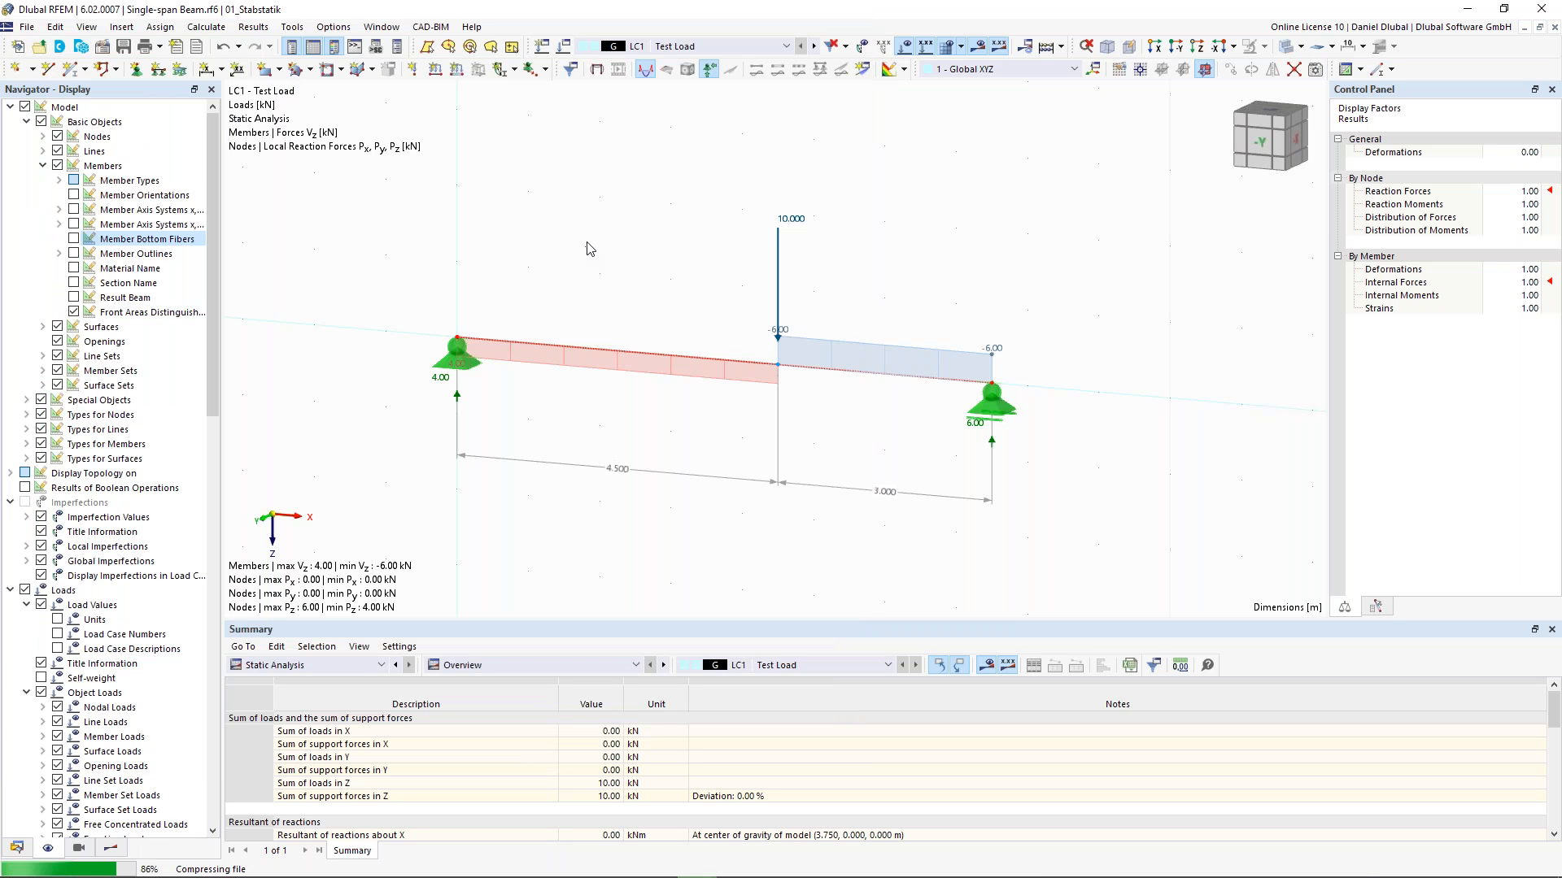
# - Select all objects of the model and delete them
pyautogui.scroll(-1, 600, 233)
pyautogui.moveTo(603, 229); pyautogui.dragTo(631, 252, button='middle')
pyautogui.moveTo(423, 155); pyautogui.dragTo(1043, 527)
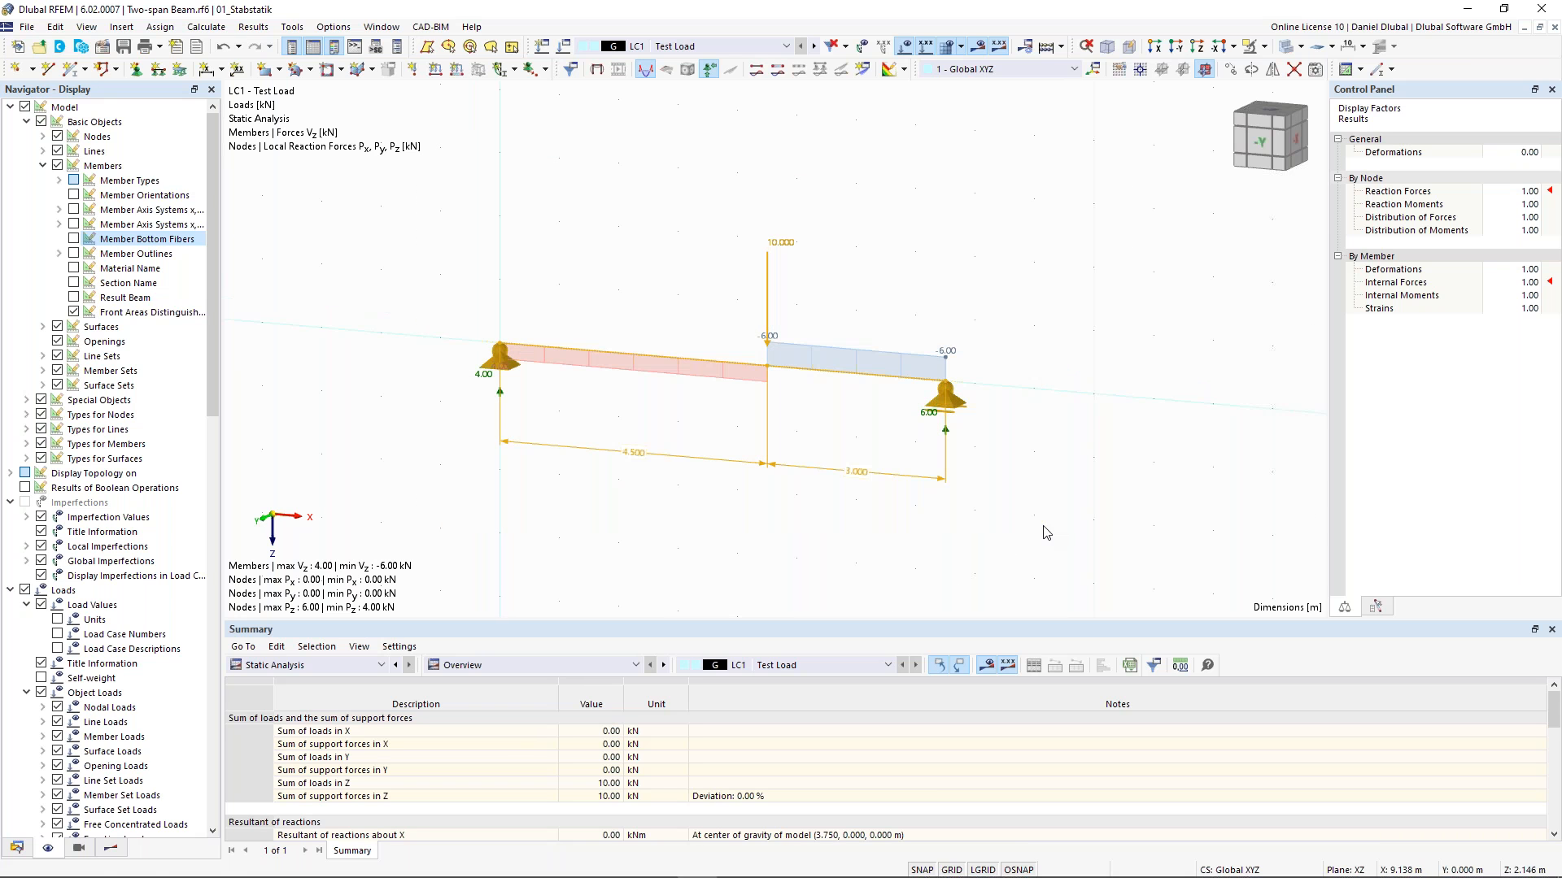
pyautogui.press('Delete')
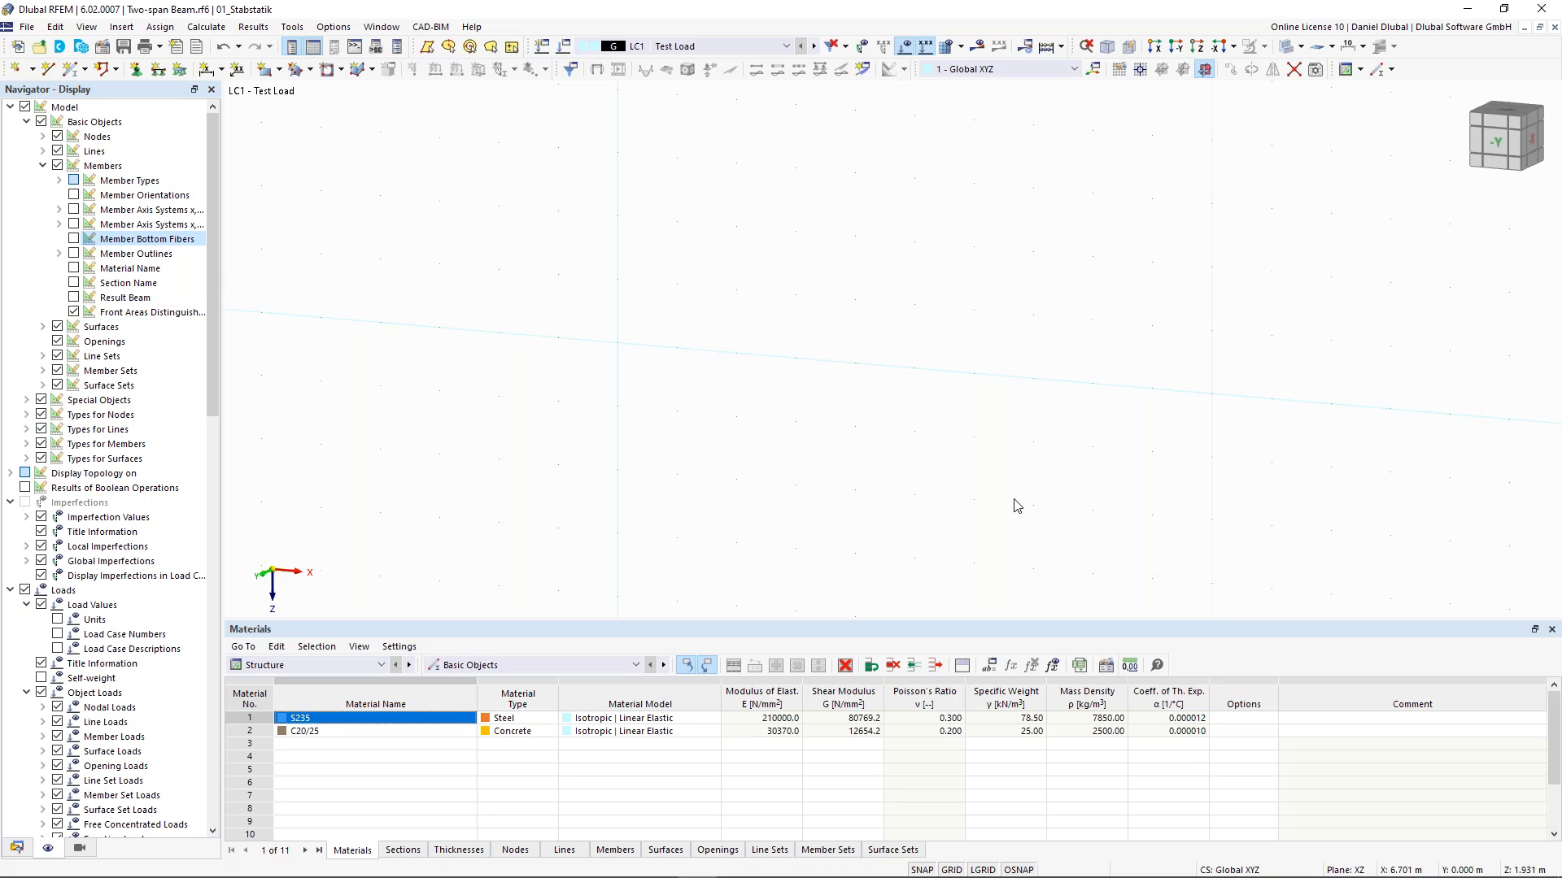
# - Start a new single member and create a new HEB 300 section (Euronorm 53-62) from the section library for it
pyautogui.keyDown('ctrl'); pyautogui.moveTo(244, 232); pyautogui.dragTo(458, 246, button='middle'); pyautogui.keyUp('ctrl')
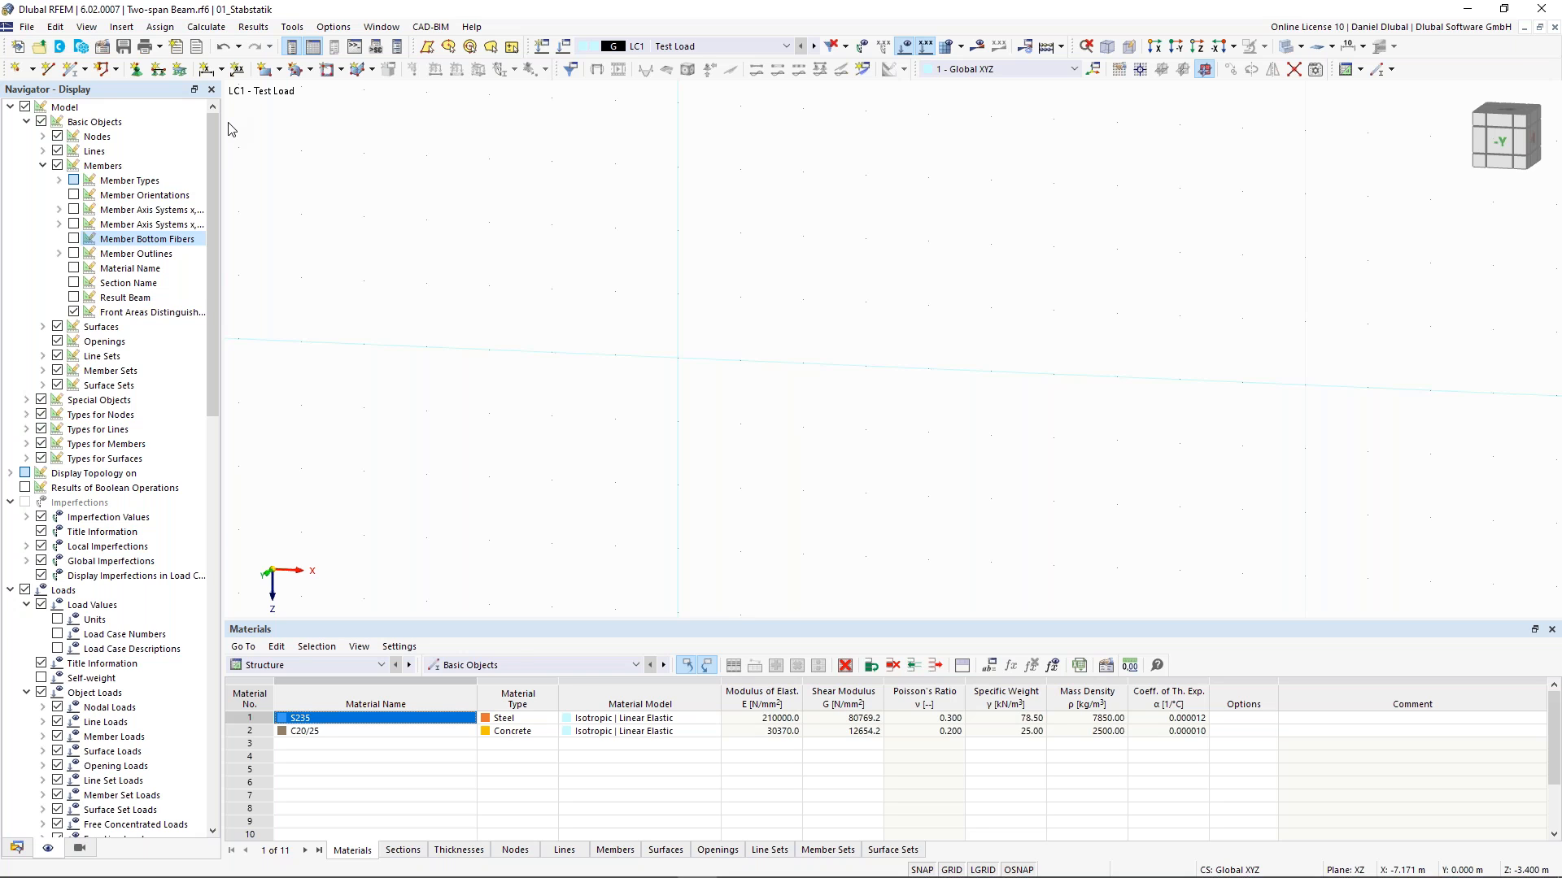
pyautogui.click(73, 75)
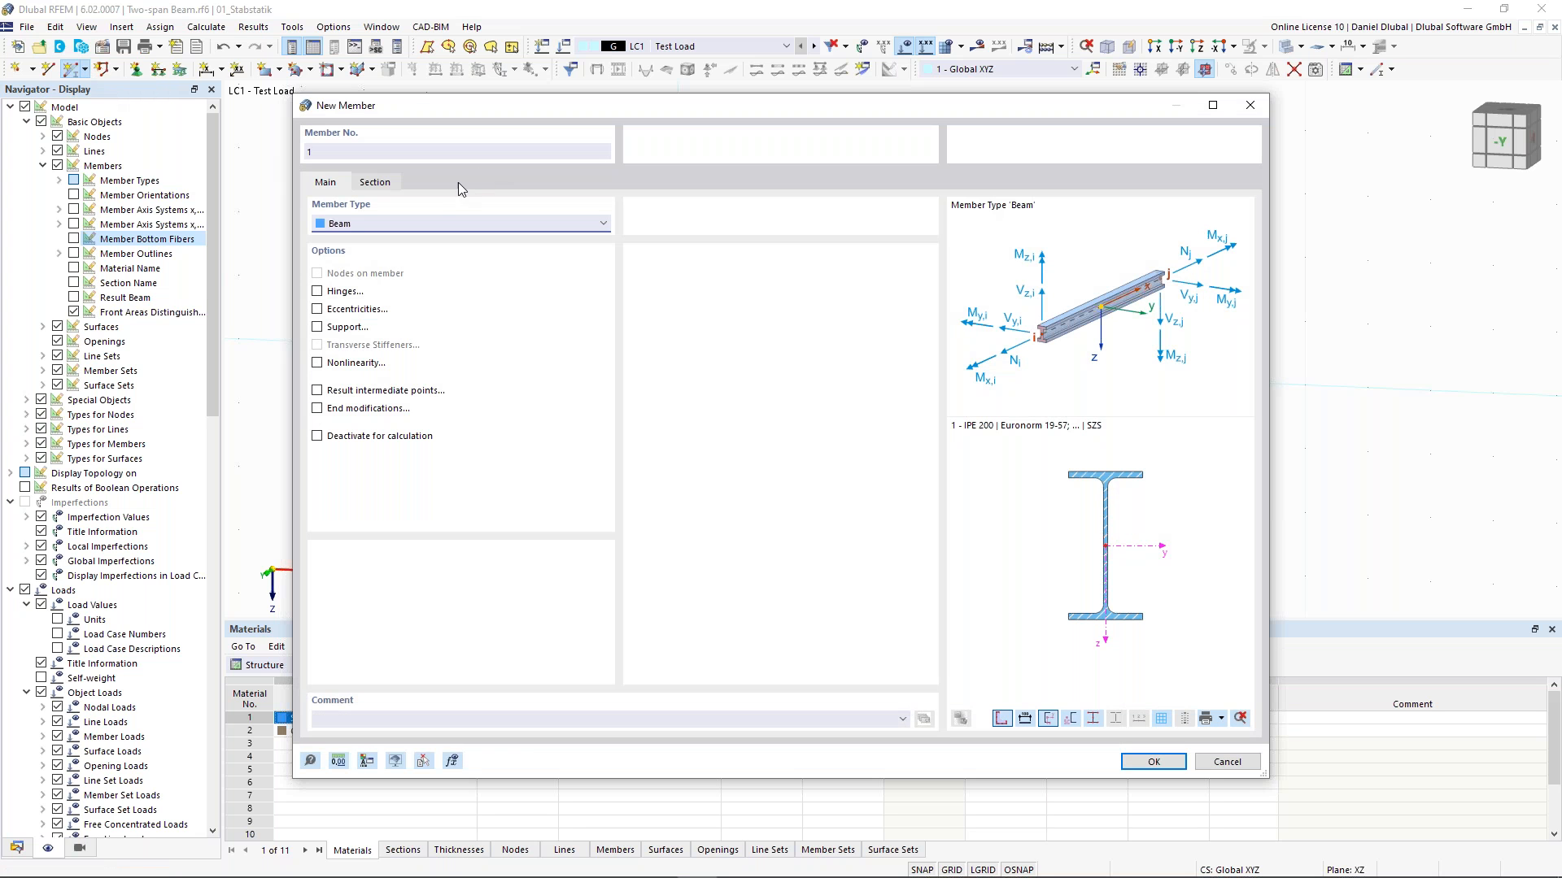
pyautogui.click(377, 190)
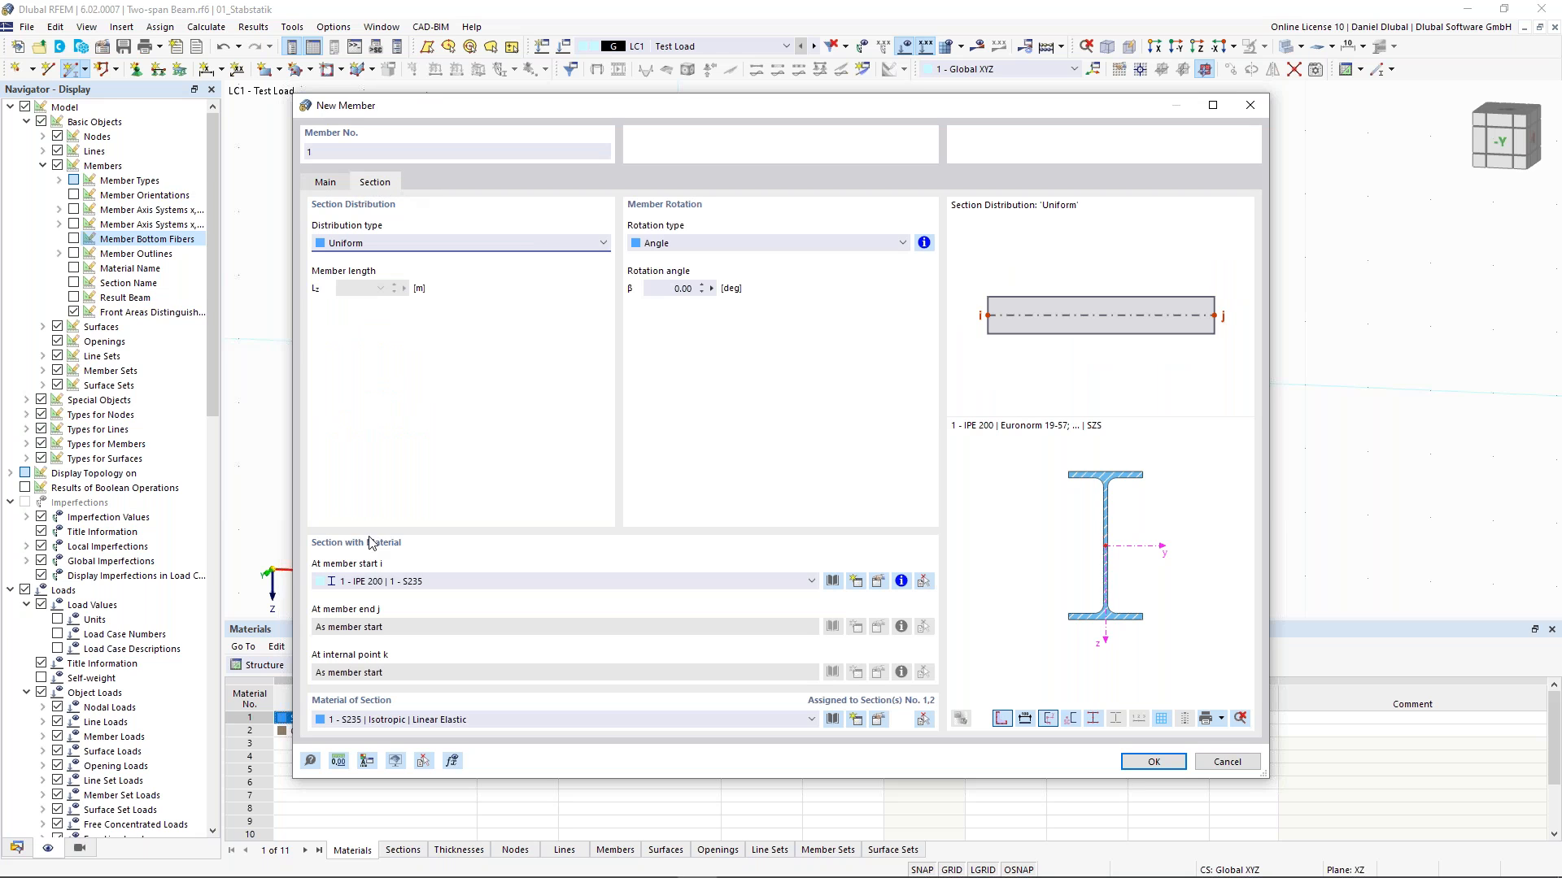
pyautogui.click(415, 581)
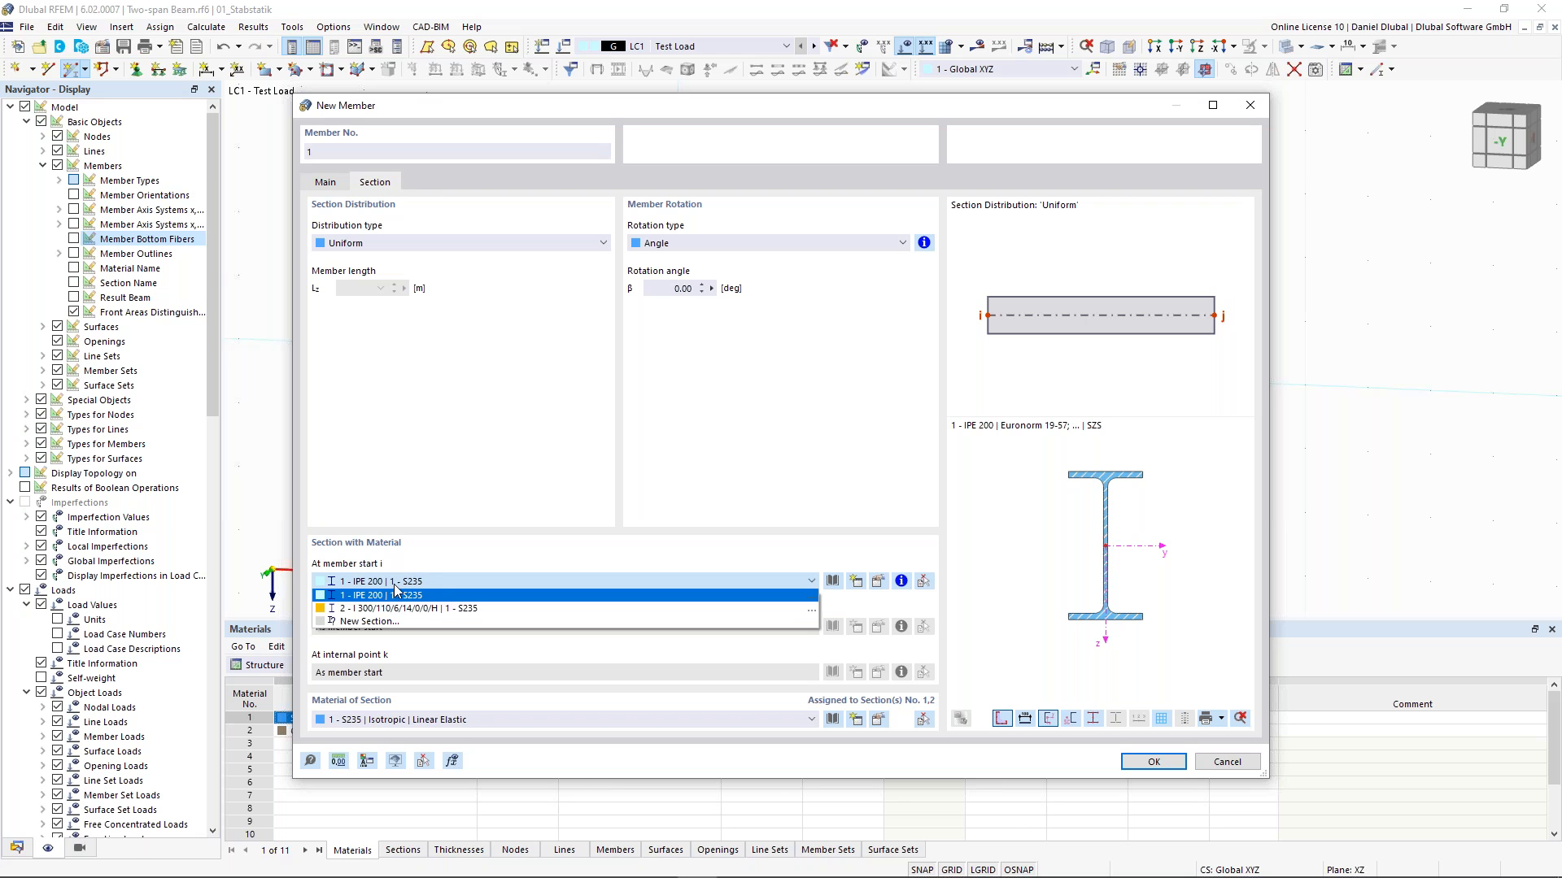
pyautogui.click(448, 540)
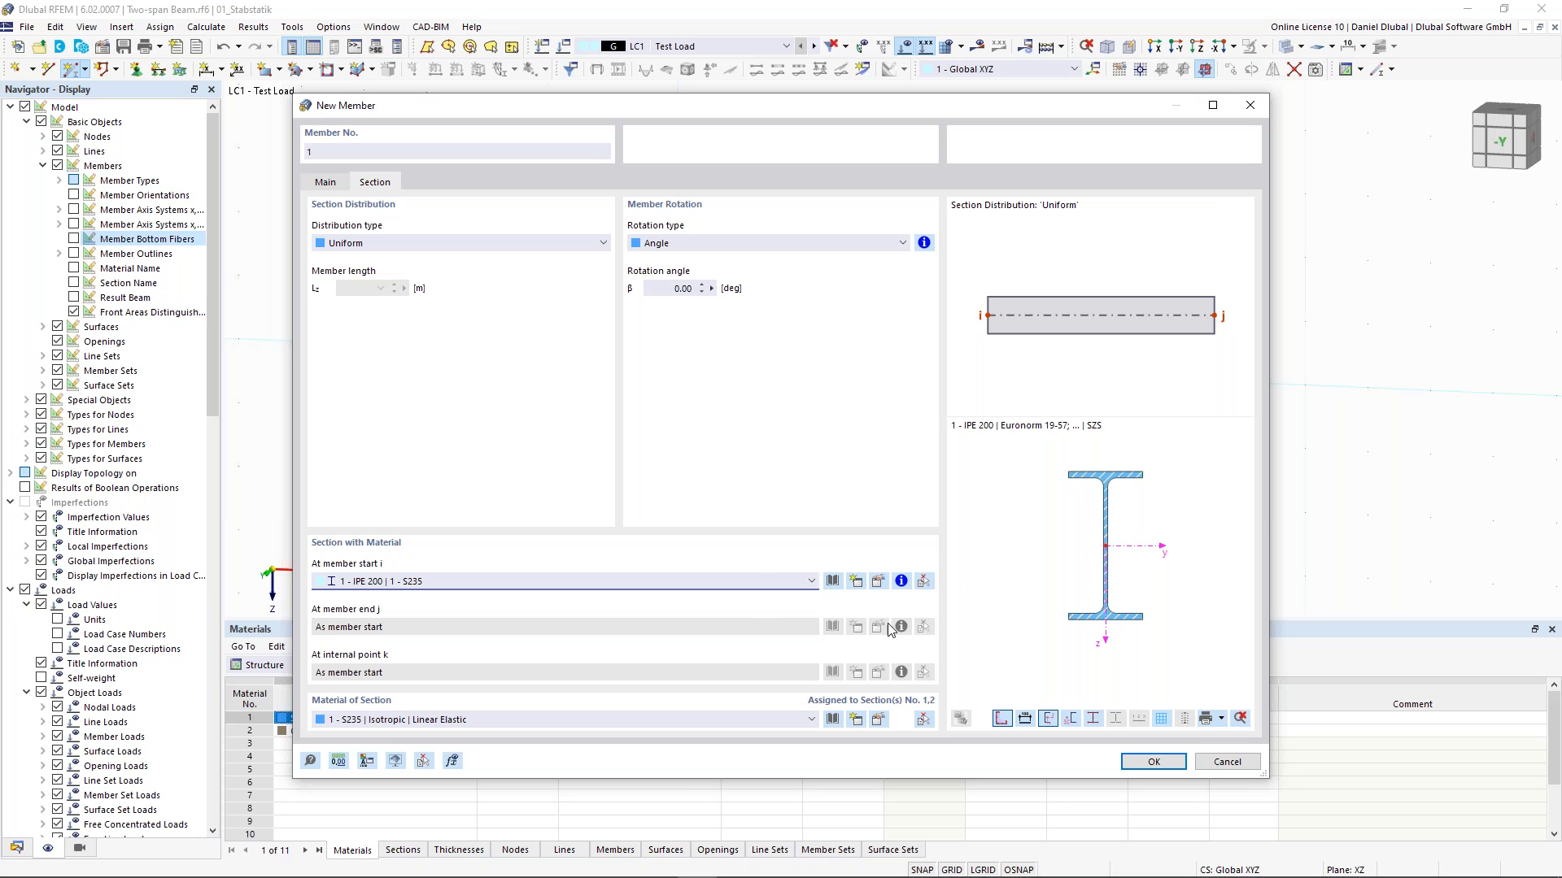
pyautogui.click(857, 582)
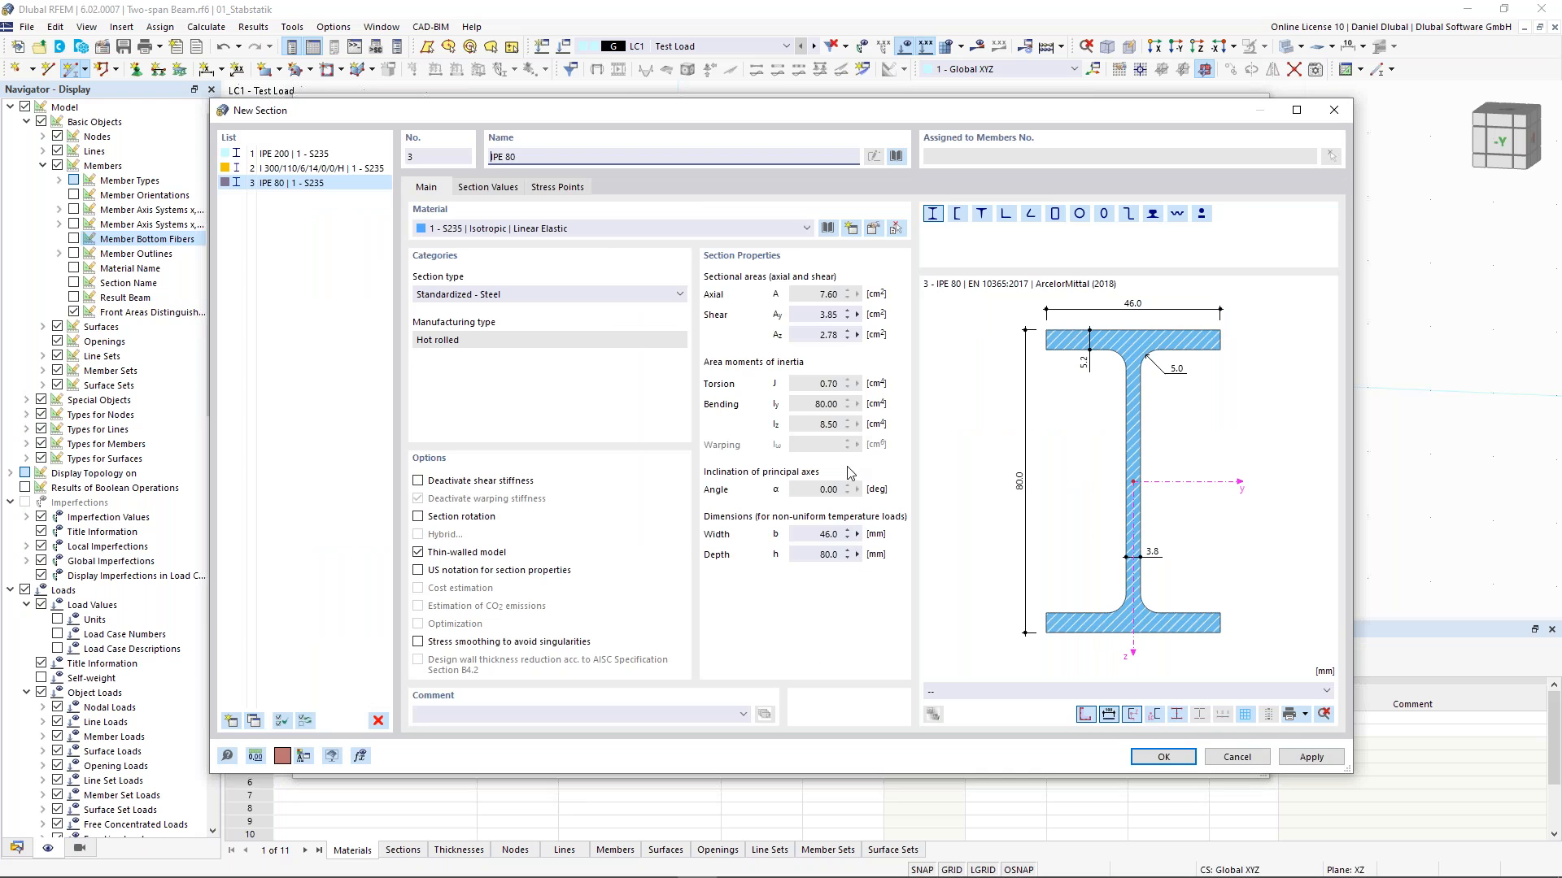
pyautogui.click(896, 157)
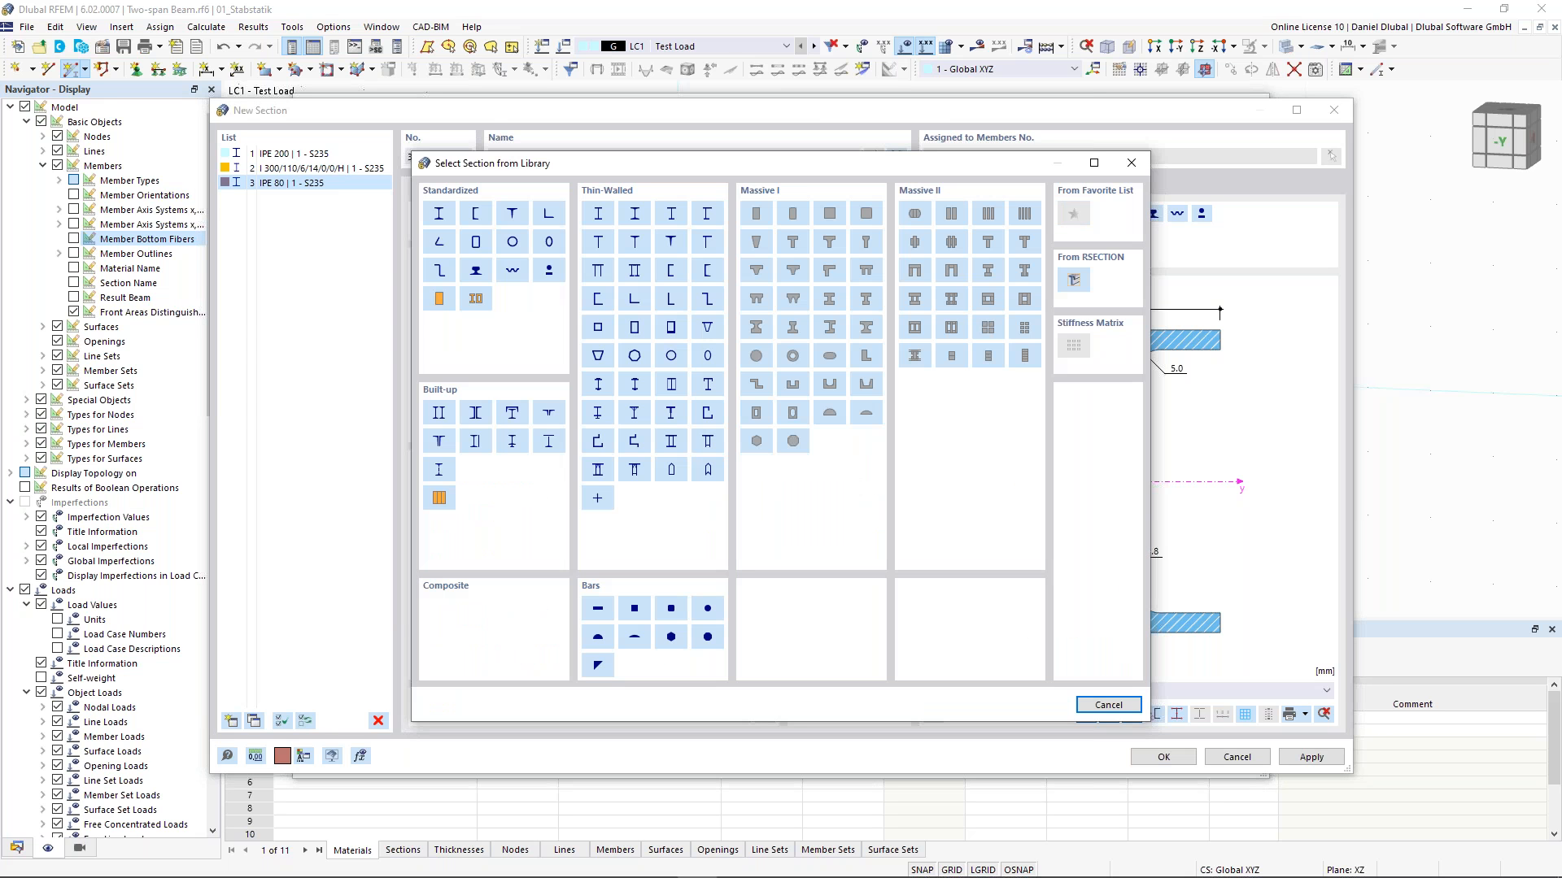
pyautogui.click(444, 215)
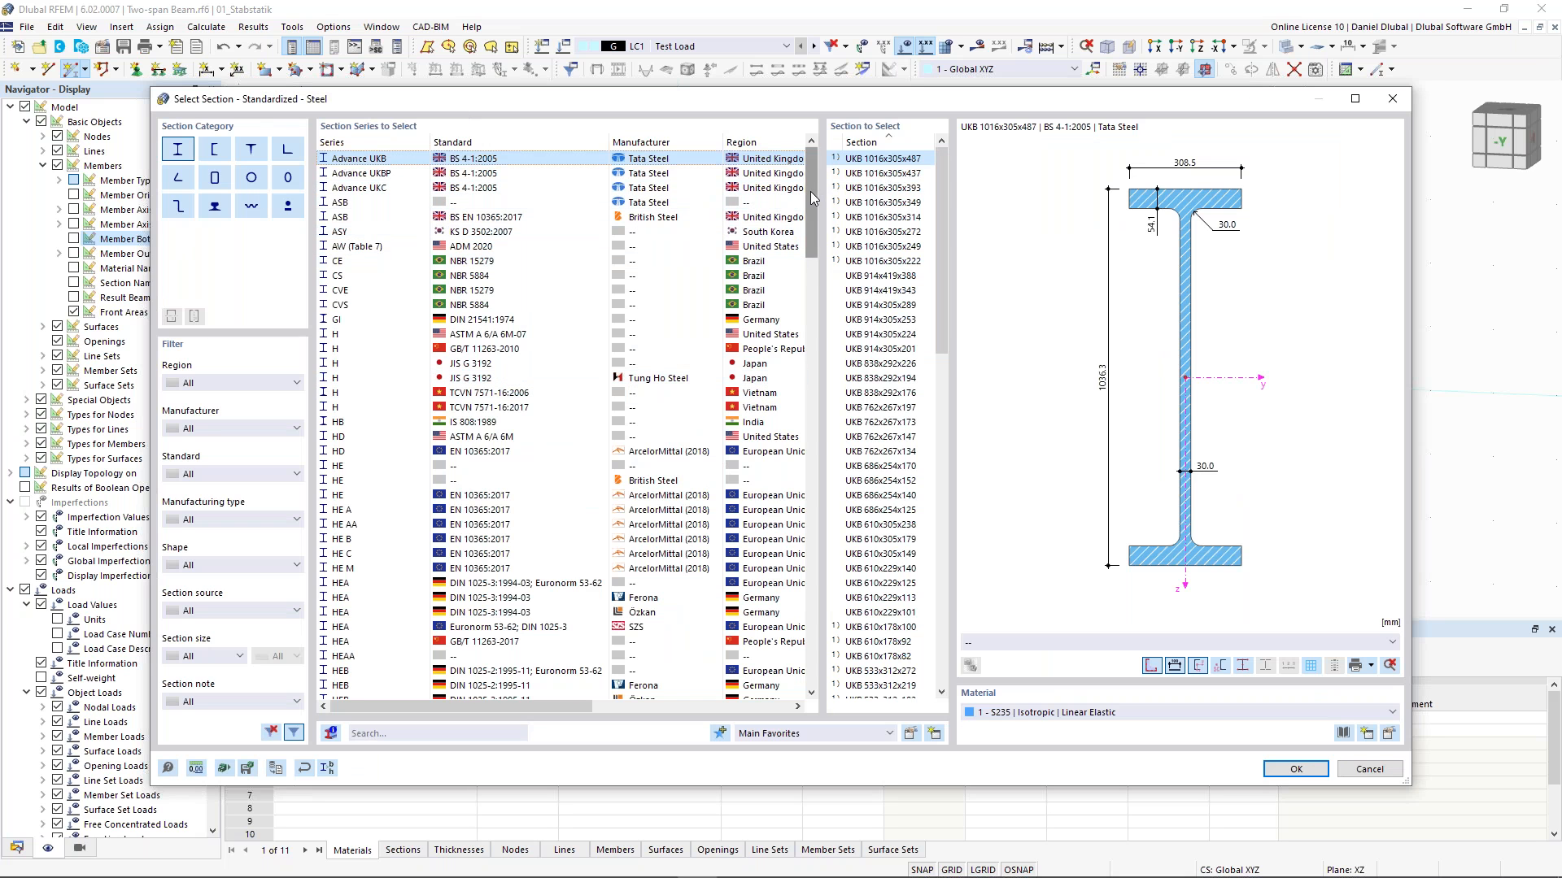
pyautogui.scroll(-3, 812, 197)
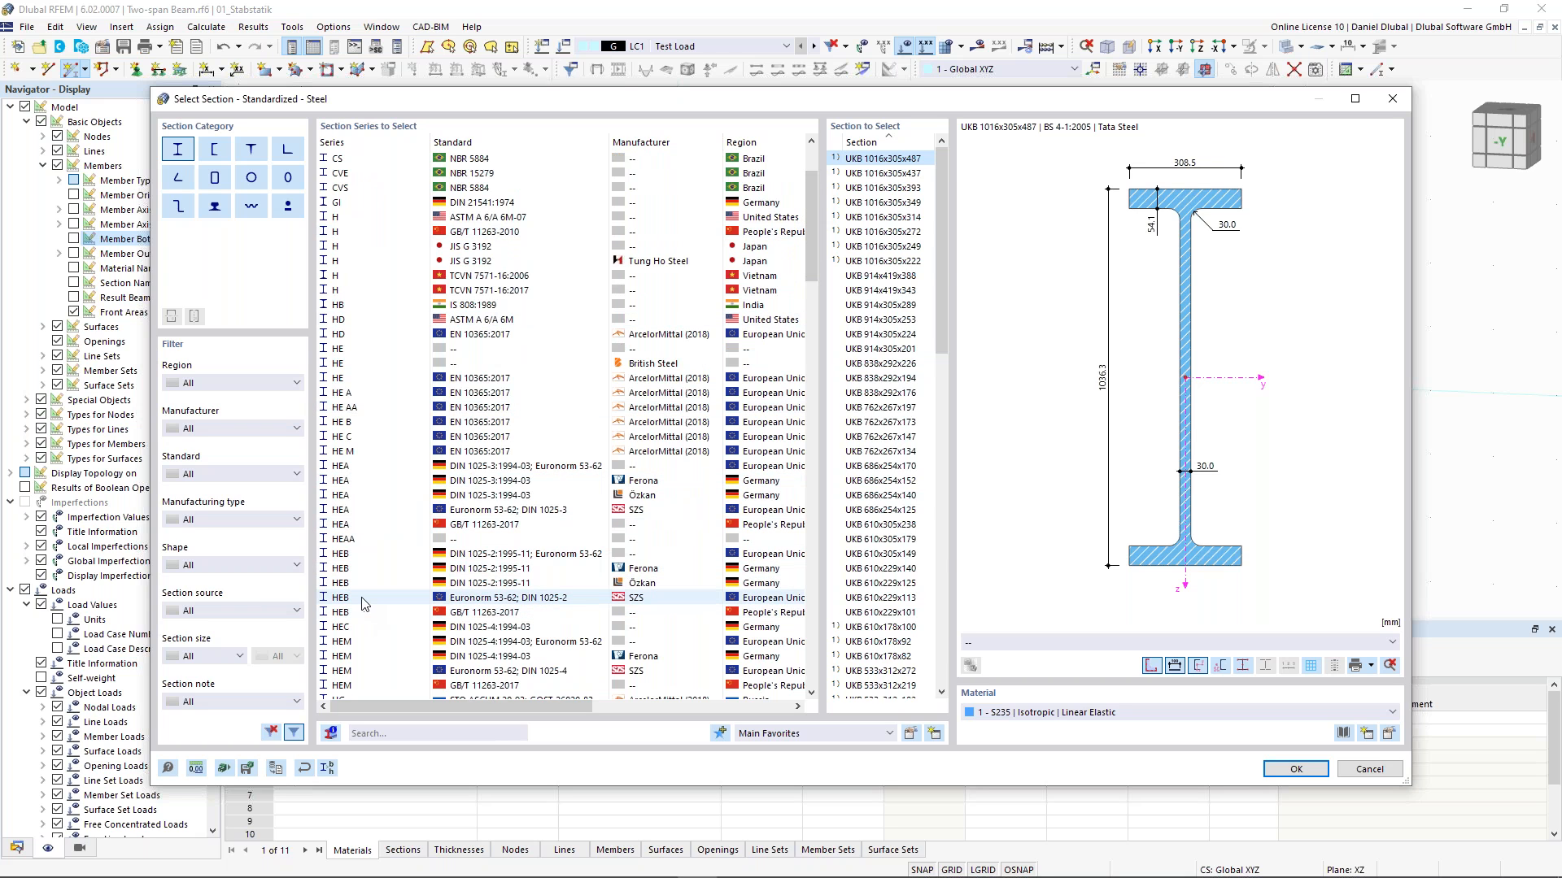
pyautogui.click(366, 605)
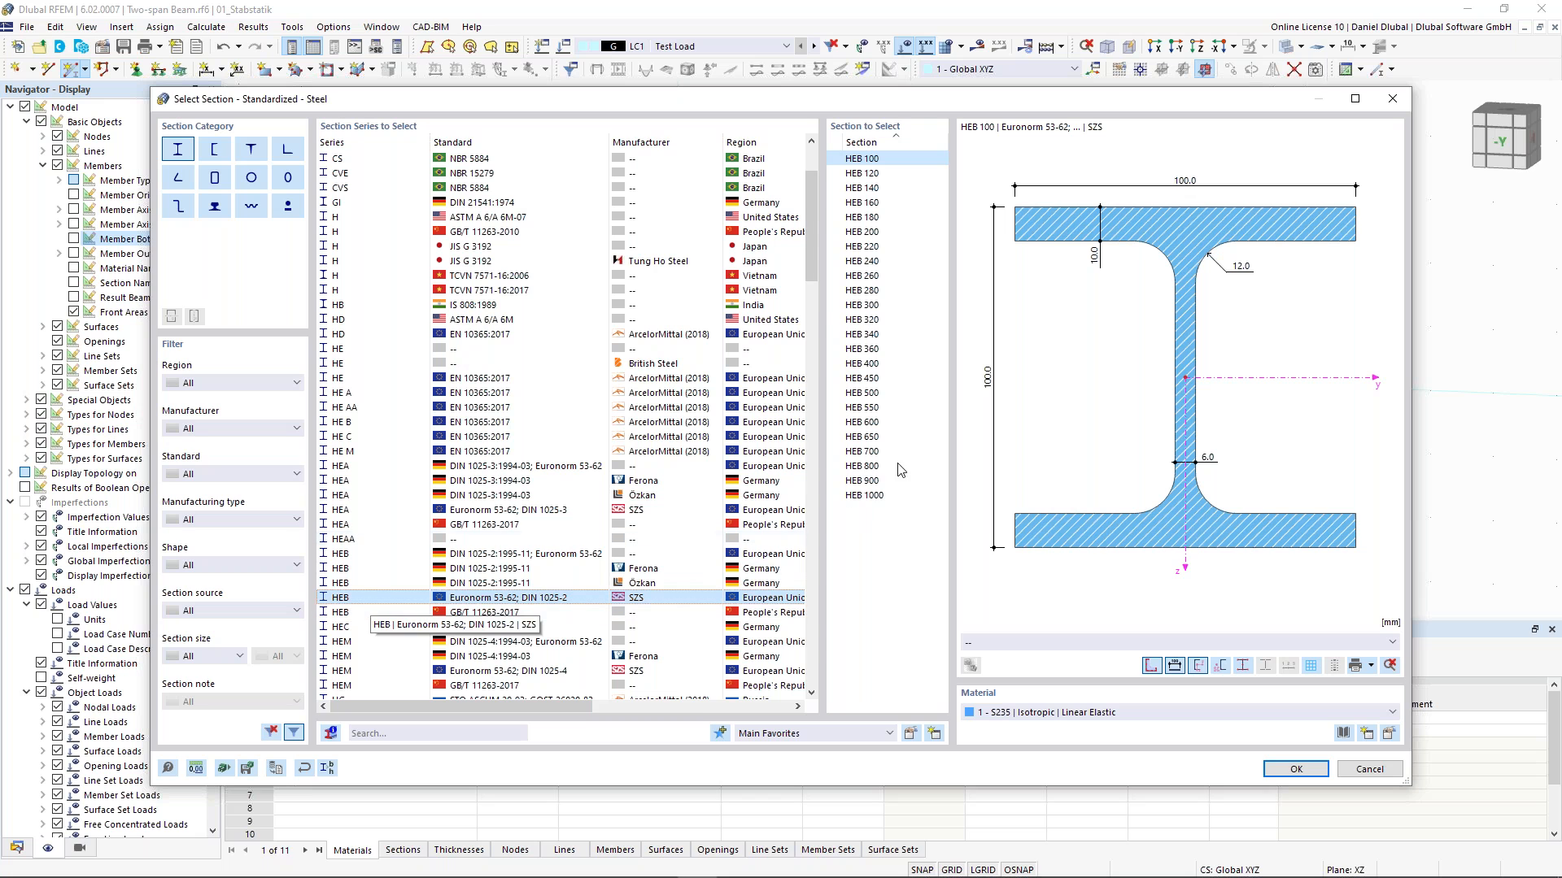
pyautogui.click(886, 314)
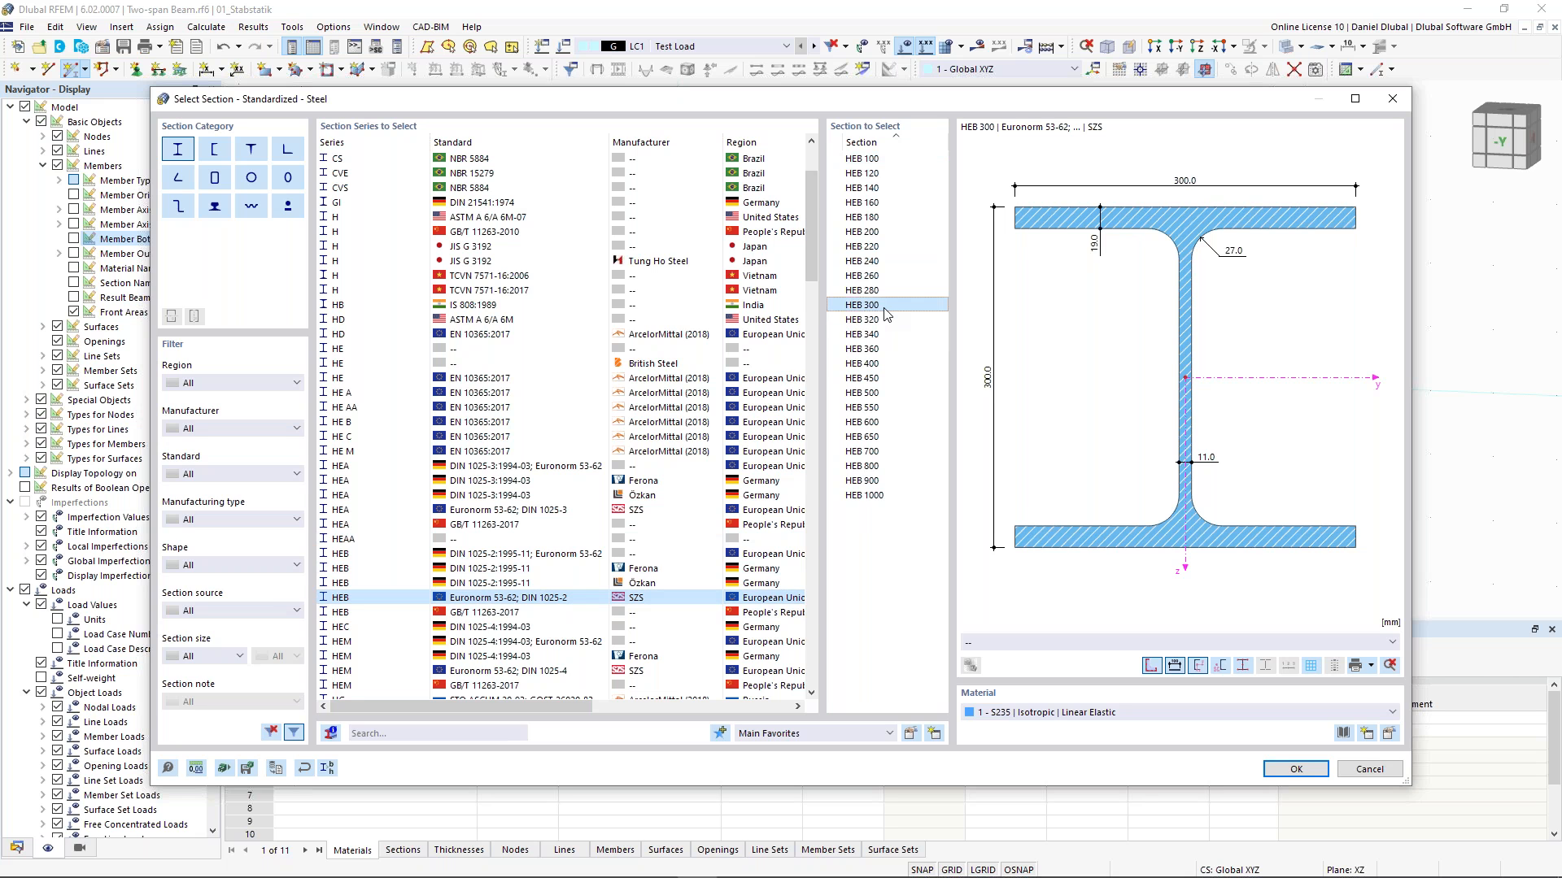
pyautogui.scroll(3, 392, 215)
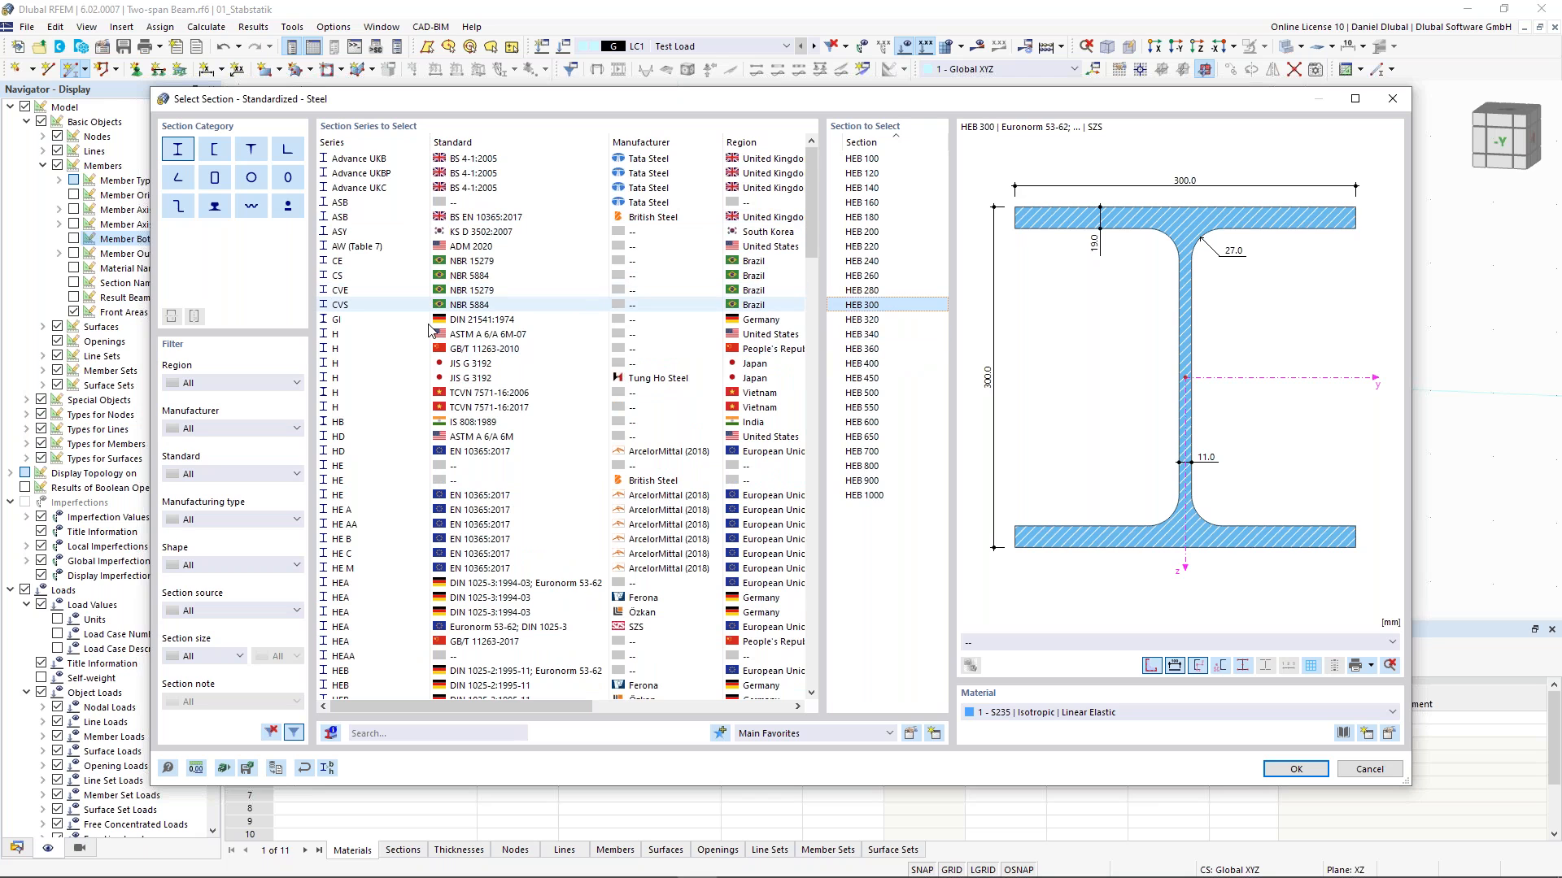
pyautogui.click(390, 734)
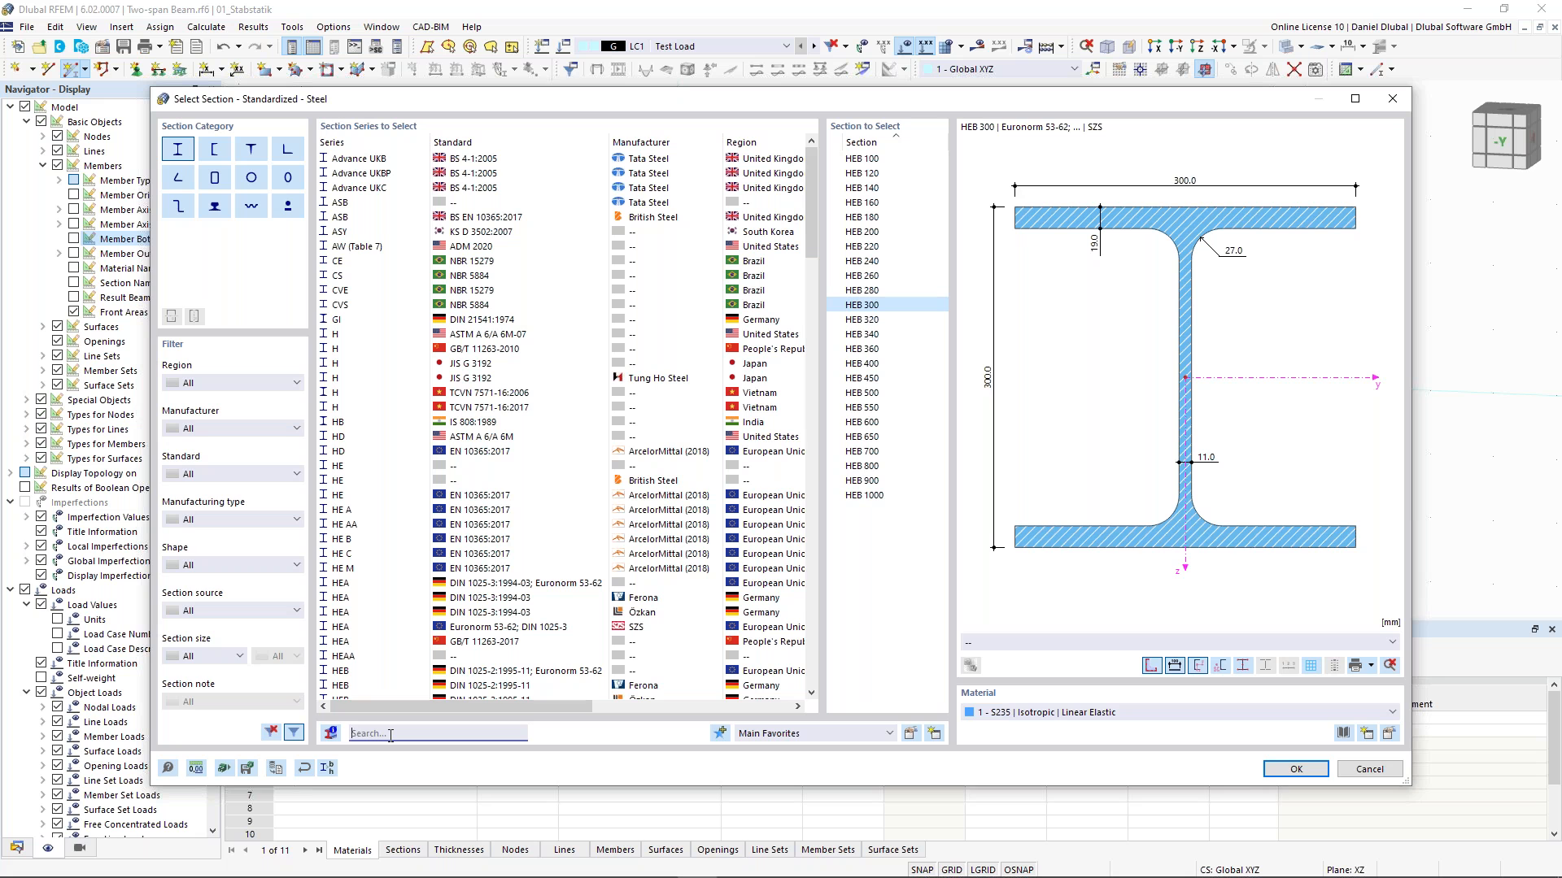
pyautogui.write('h')
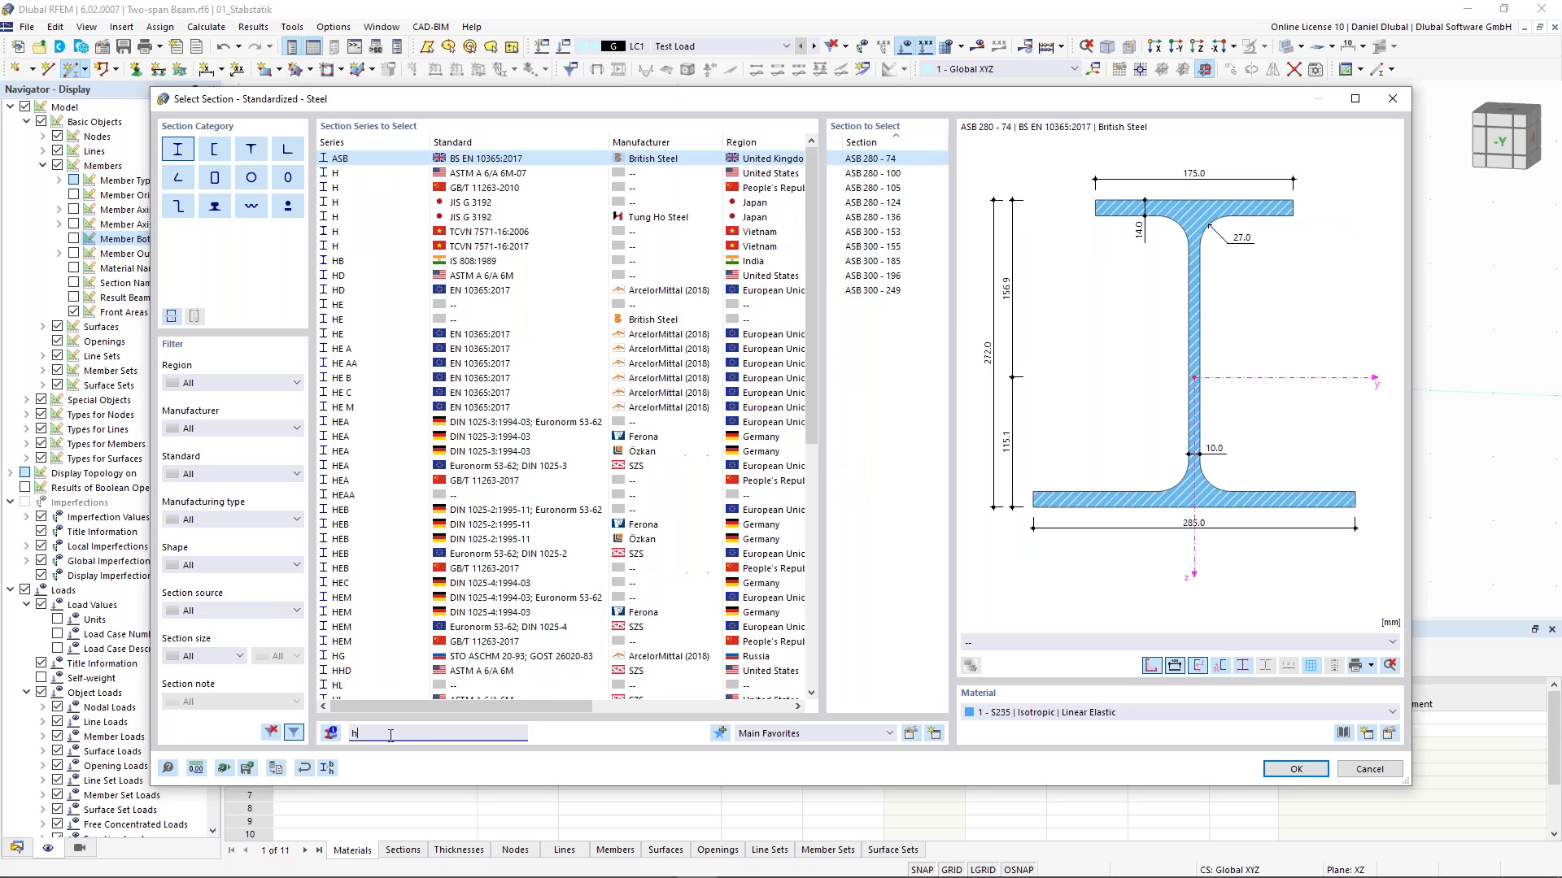
pyautogui.write('e')
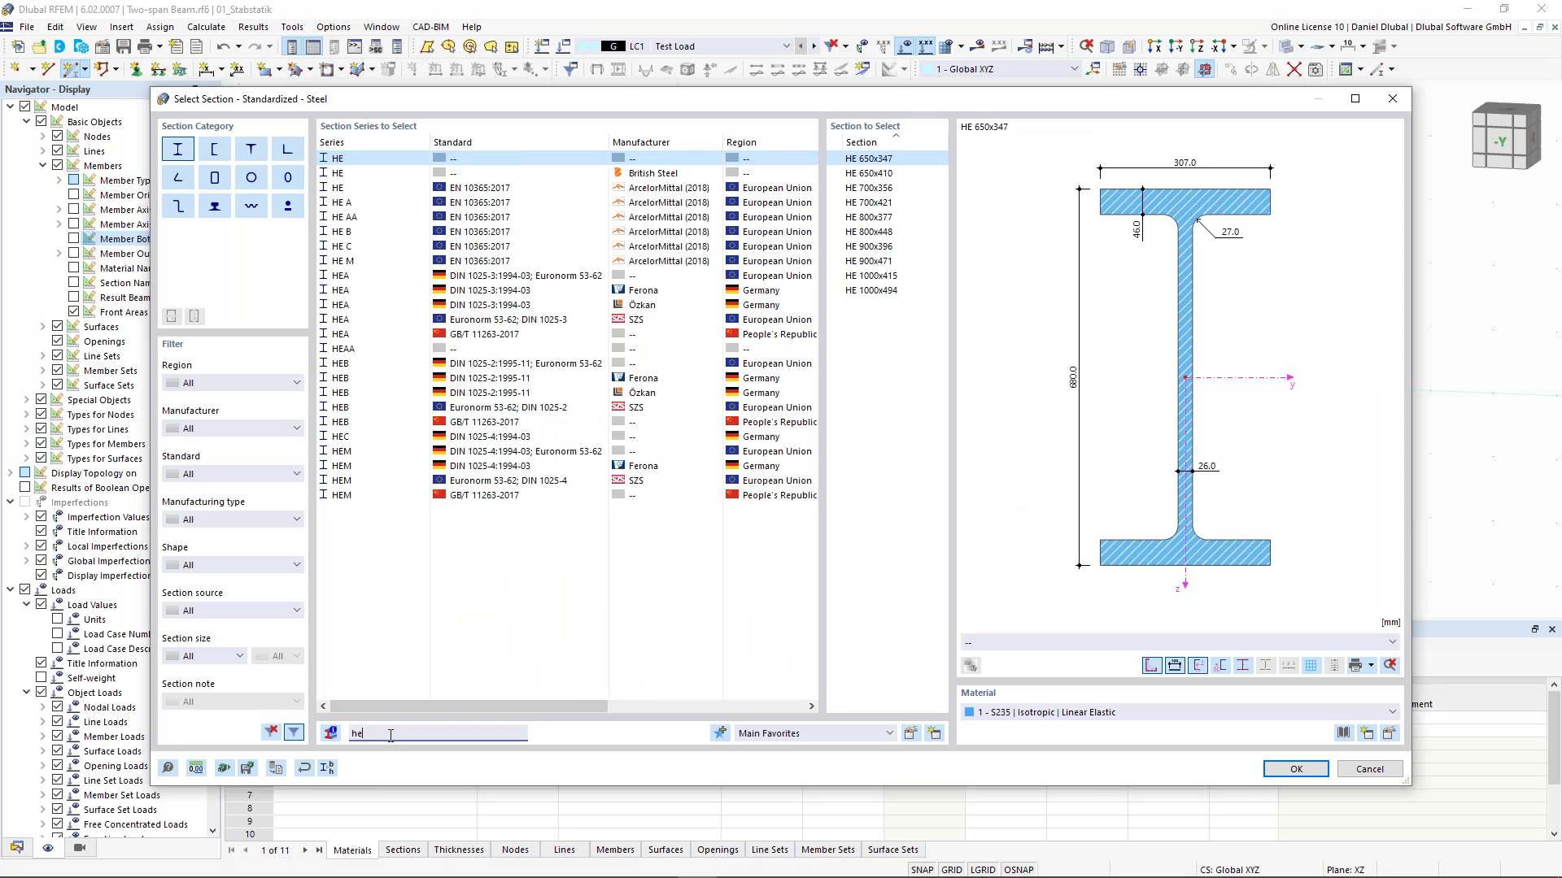
pyautogui.write('b')
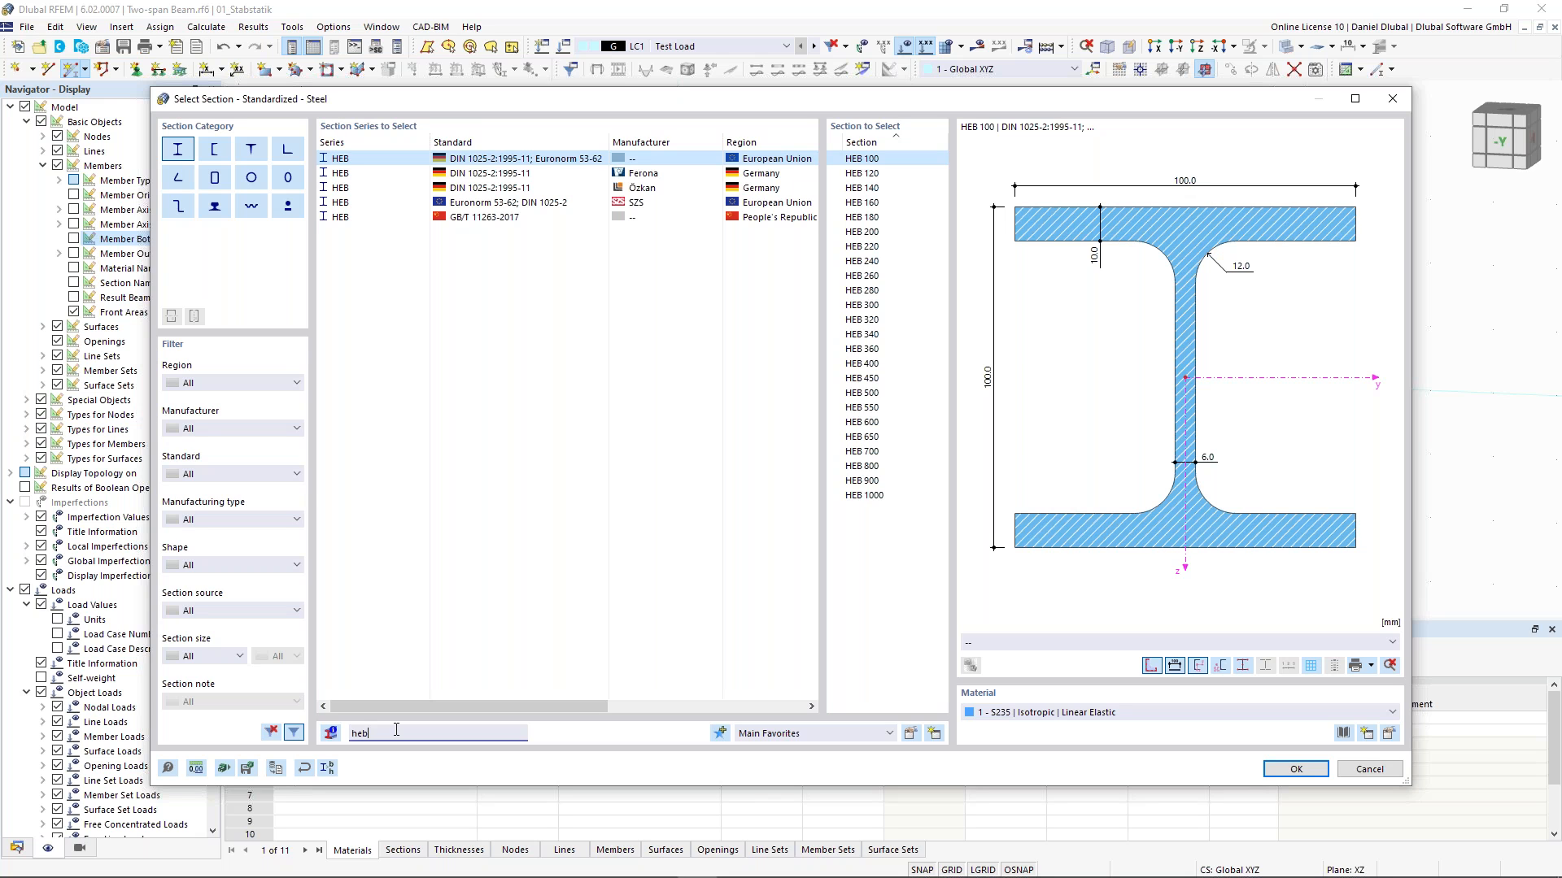
pyautogui.write('300')
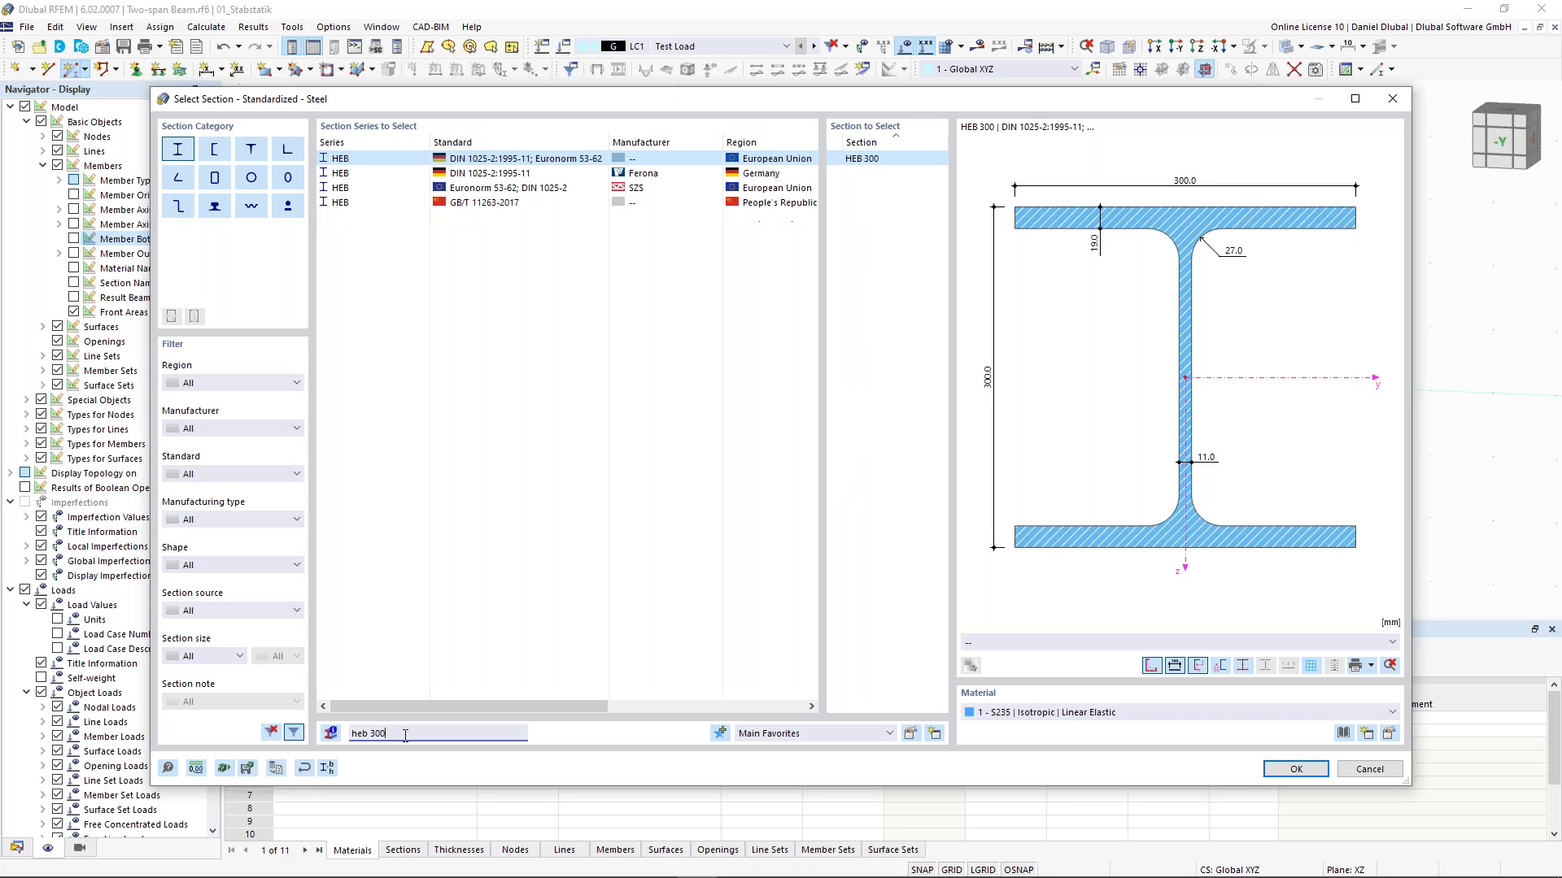
pyautogui.click(571, 190)
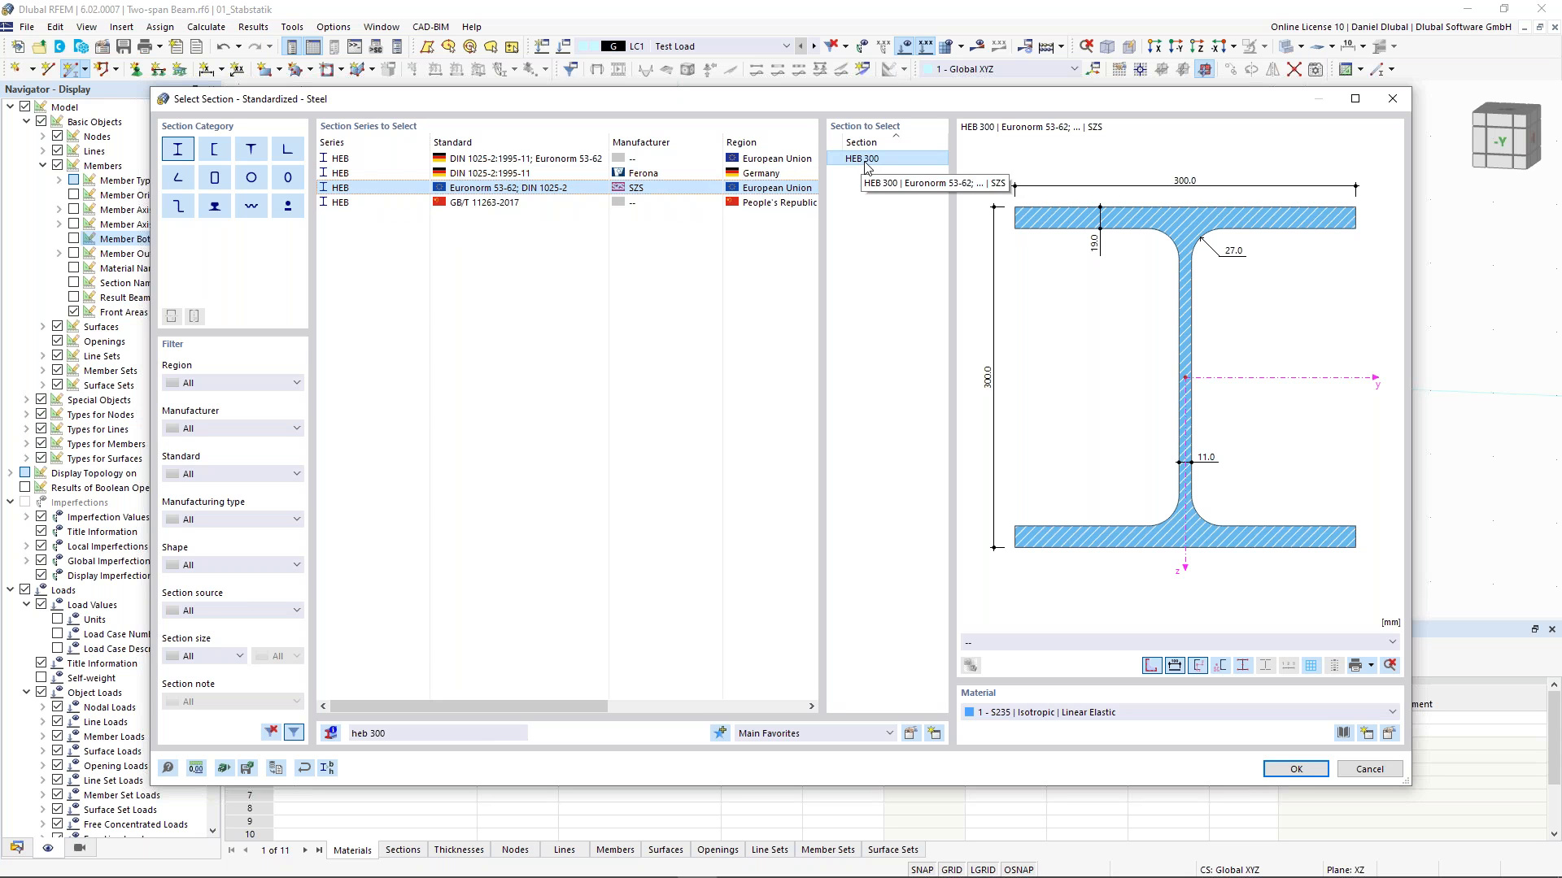
pyautogui.click(1296, 769)
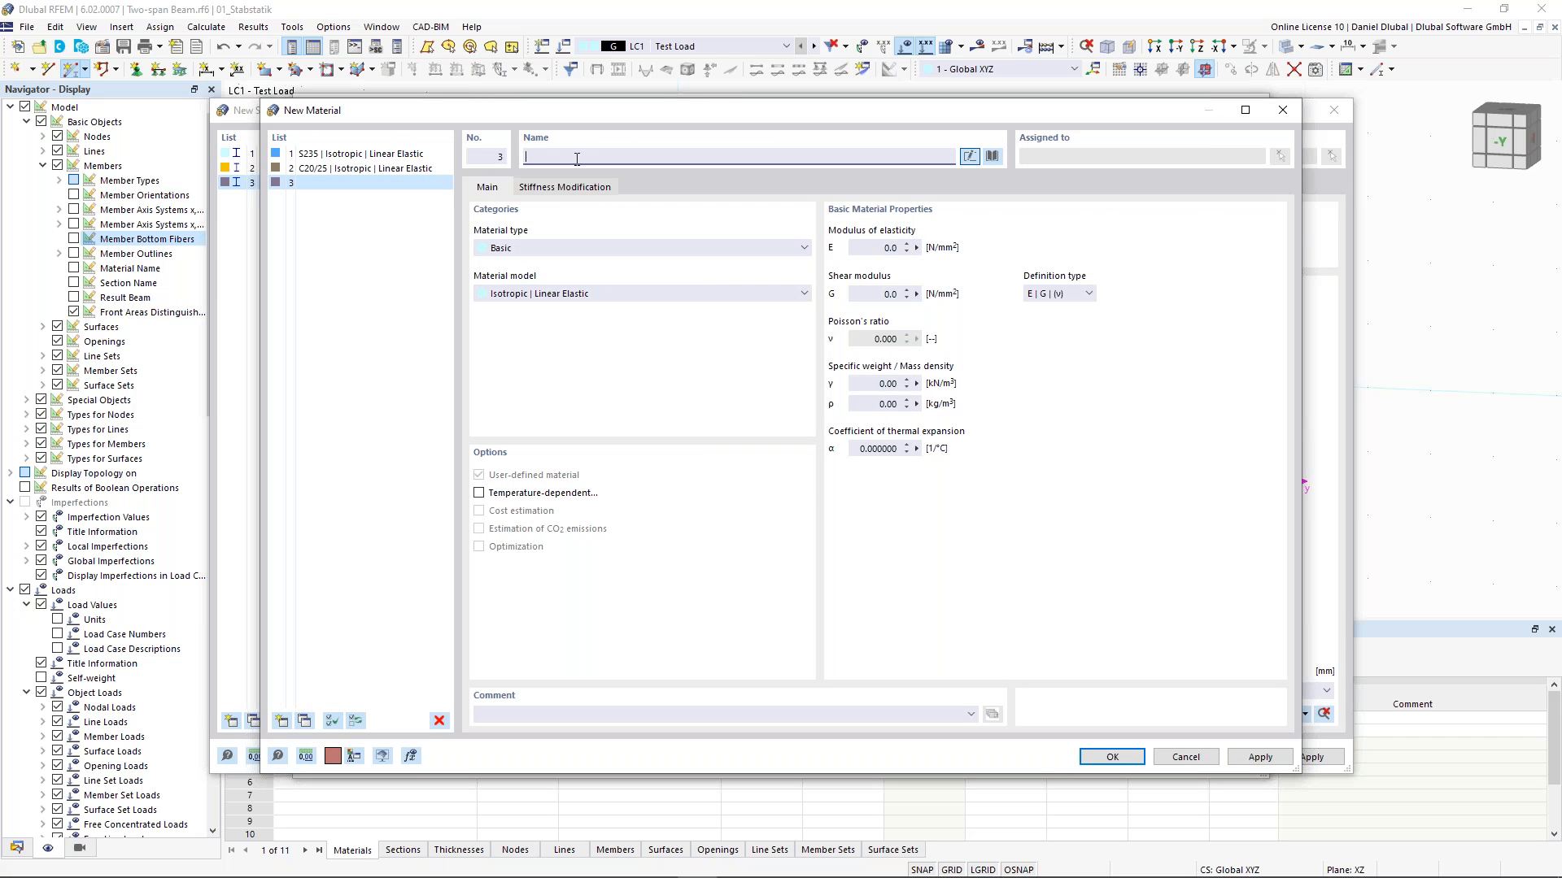
pyautogui.write('s235')
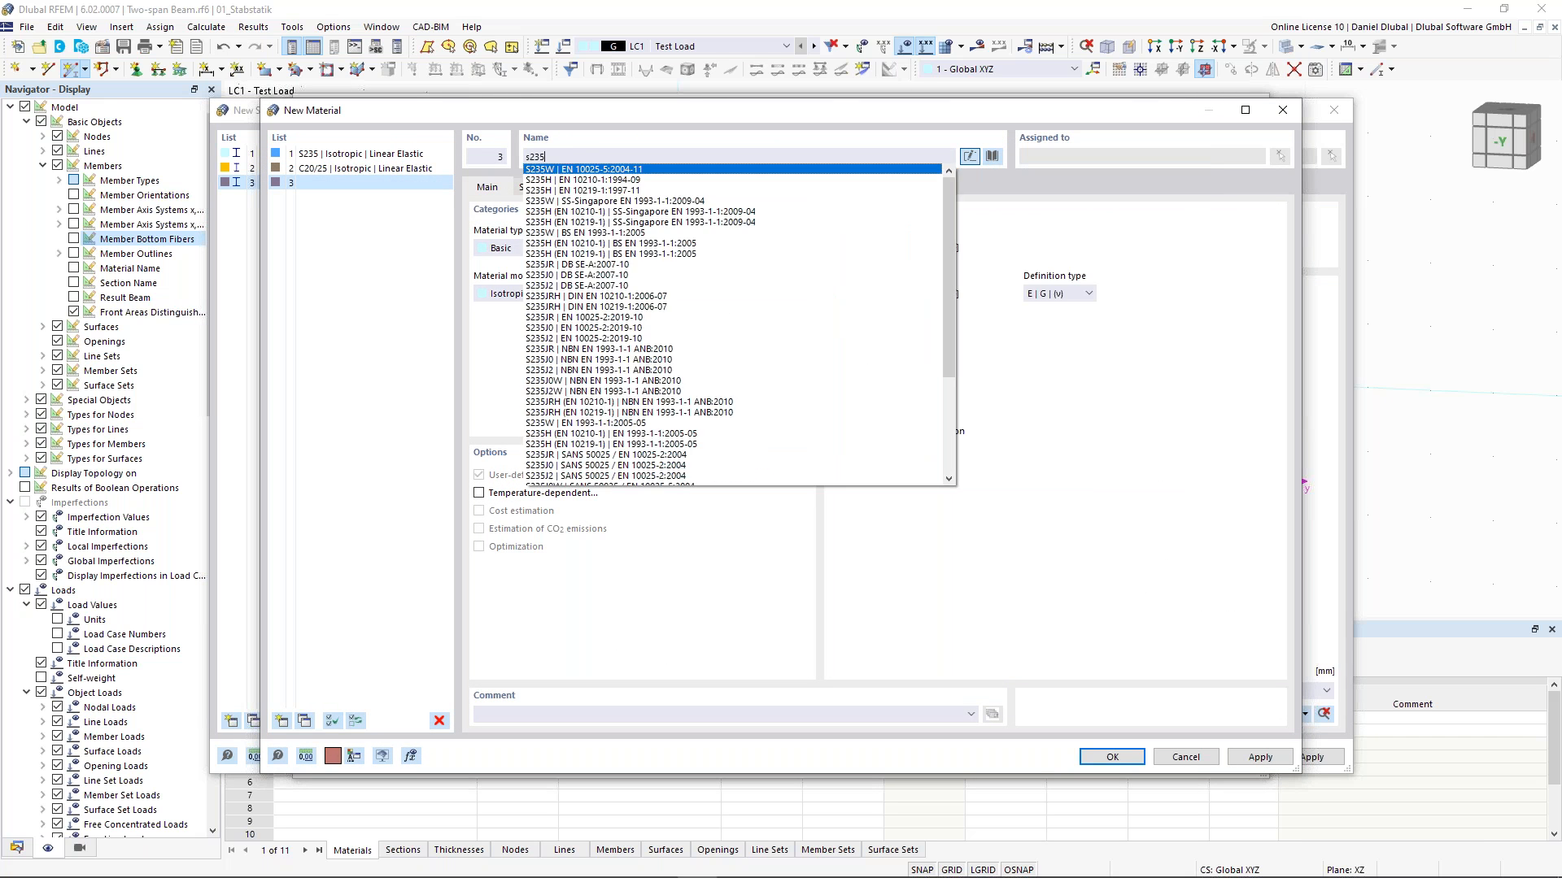
pyautogui.press('Down')
pyautogui.press('Down')
pyautogui.press('Down')
pyautogui.press('Down')
pyautogui.press('Up')
pyautogui.press('Up')
pyautogui.press('Up')
pyautogui.press('Up')
pyautogui.press('Down')
pyautogui.press('Down')
pyautogui.press('Down')
pyautogui.press('Down')
pyautogui.press('Up')
pyautogui.press('Up')
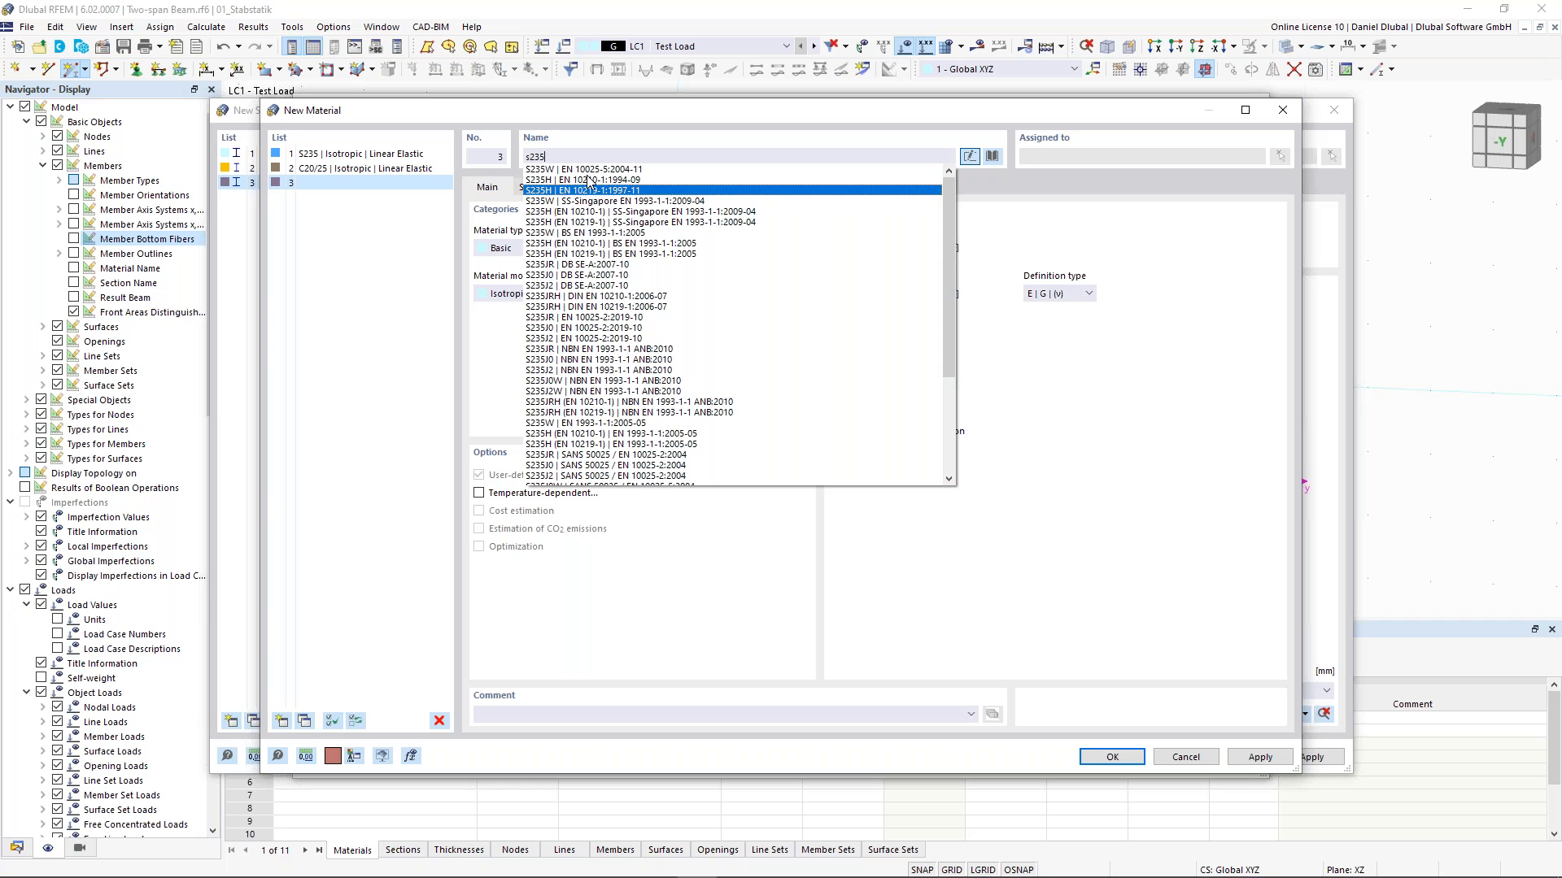
pyautogui.click(877, 112)
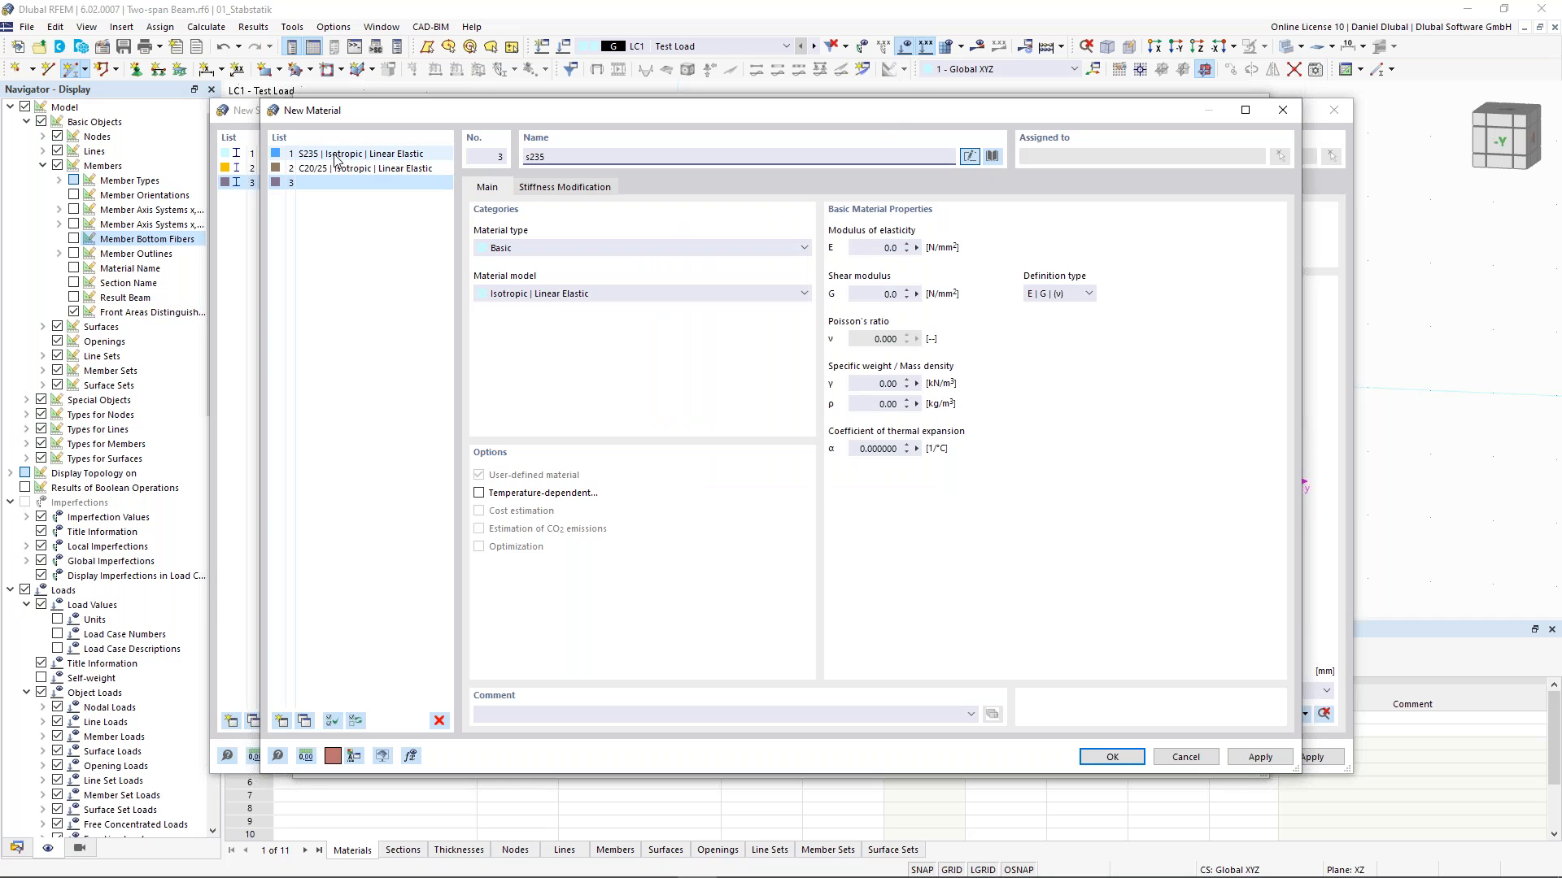
pyautogui.click(1196, 762)
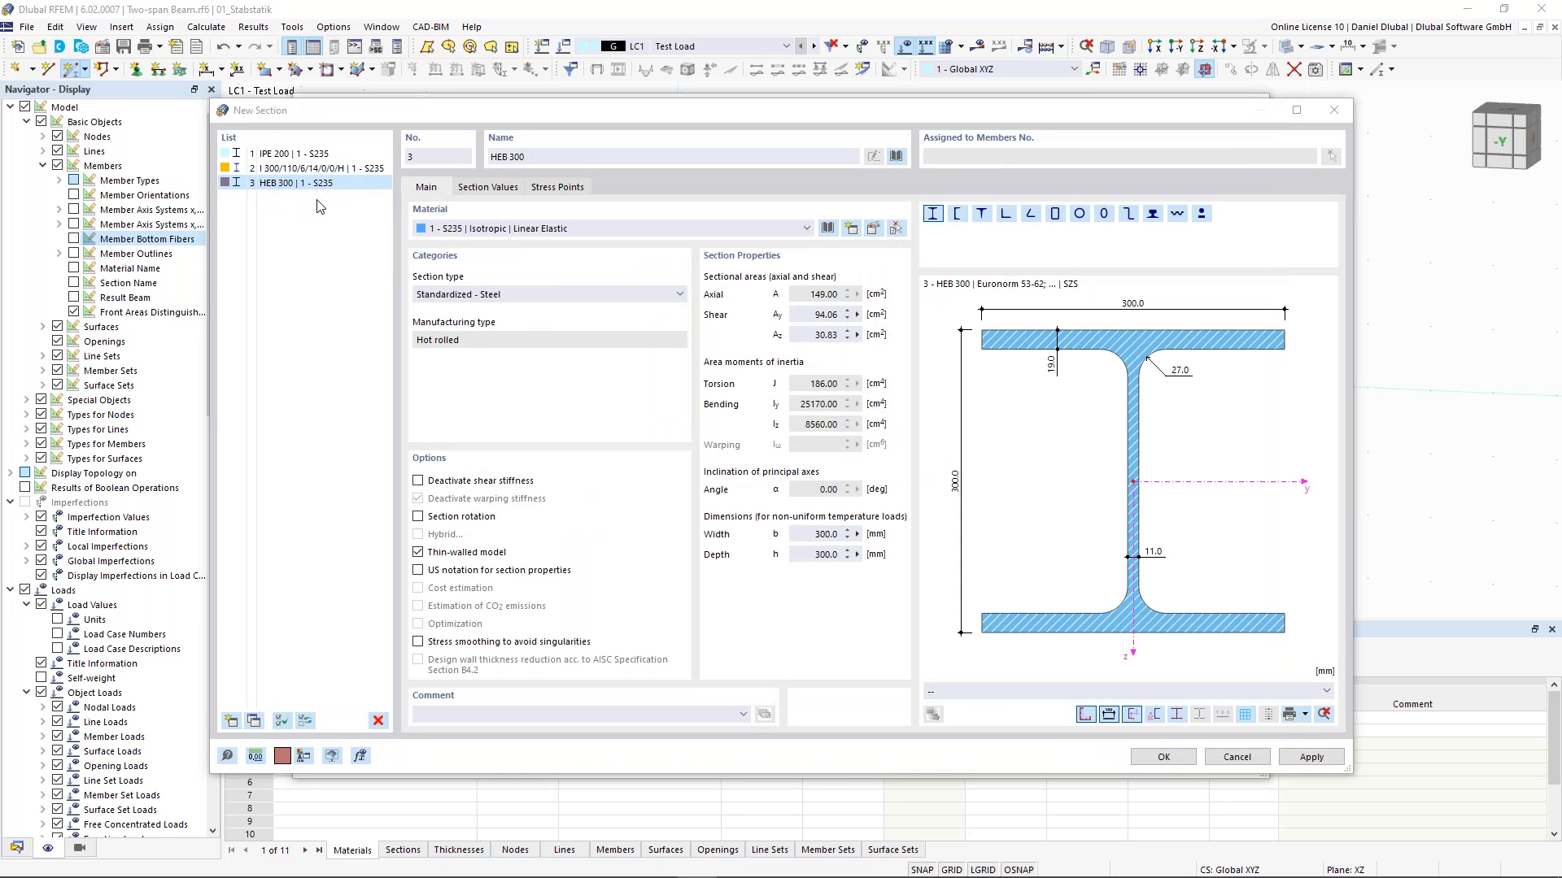
# - Confirm the new HEB 300 section as the member's start section
pyautogui.click(1163, 757)
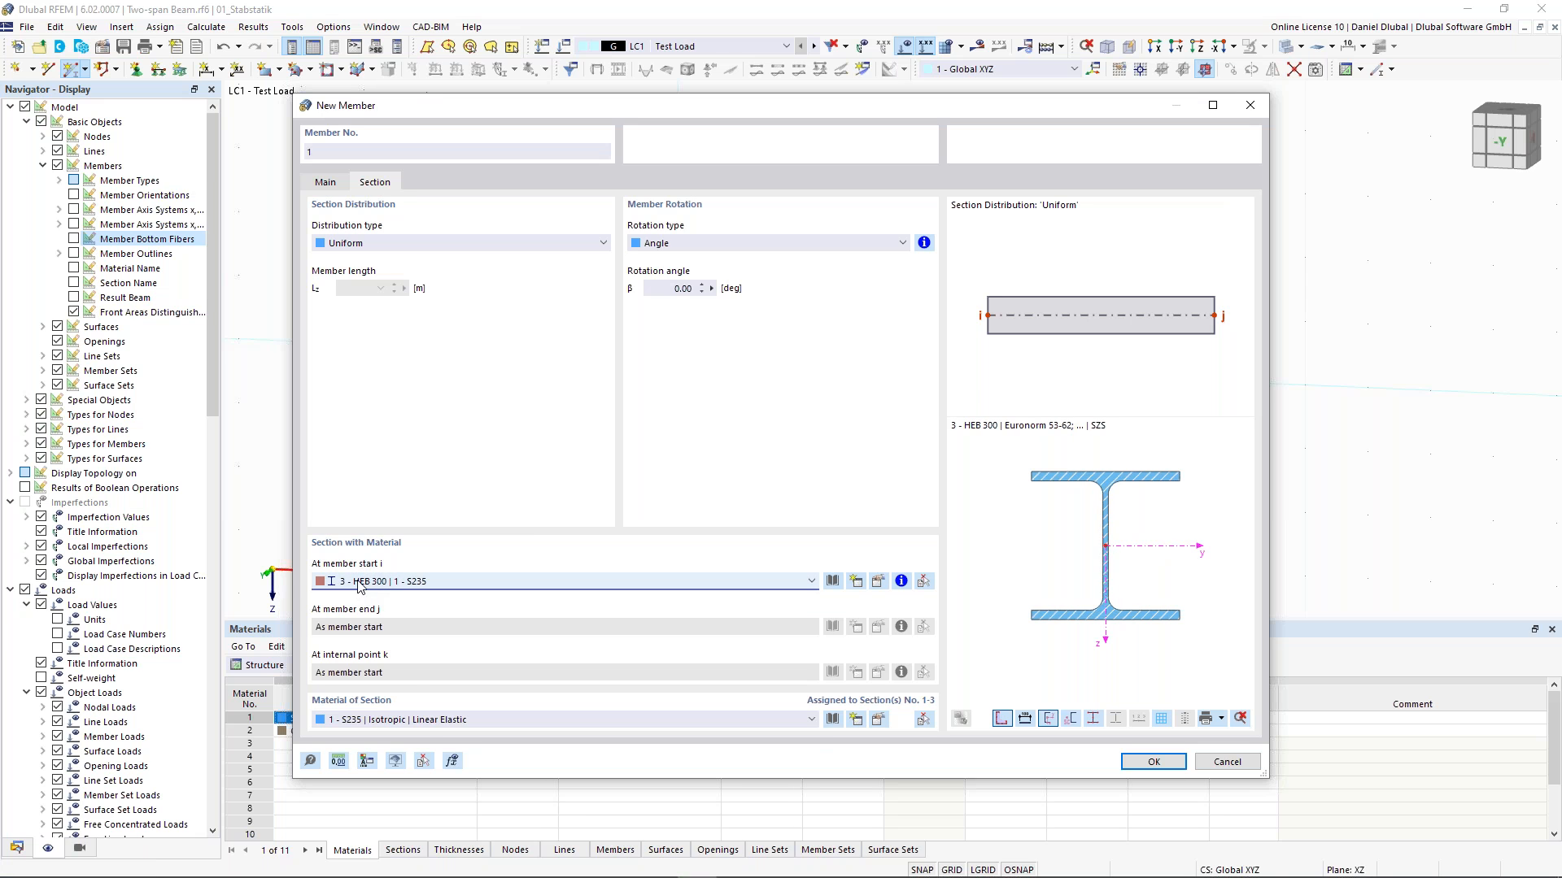
# - Finish the member definition with S235 and draw two consecutive 5 m members along the X axis, from x = 0 to 10 m
pyautogui.click(425, 719)
pyautogui.click(425, 719)
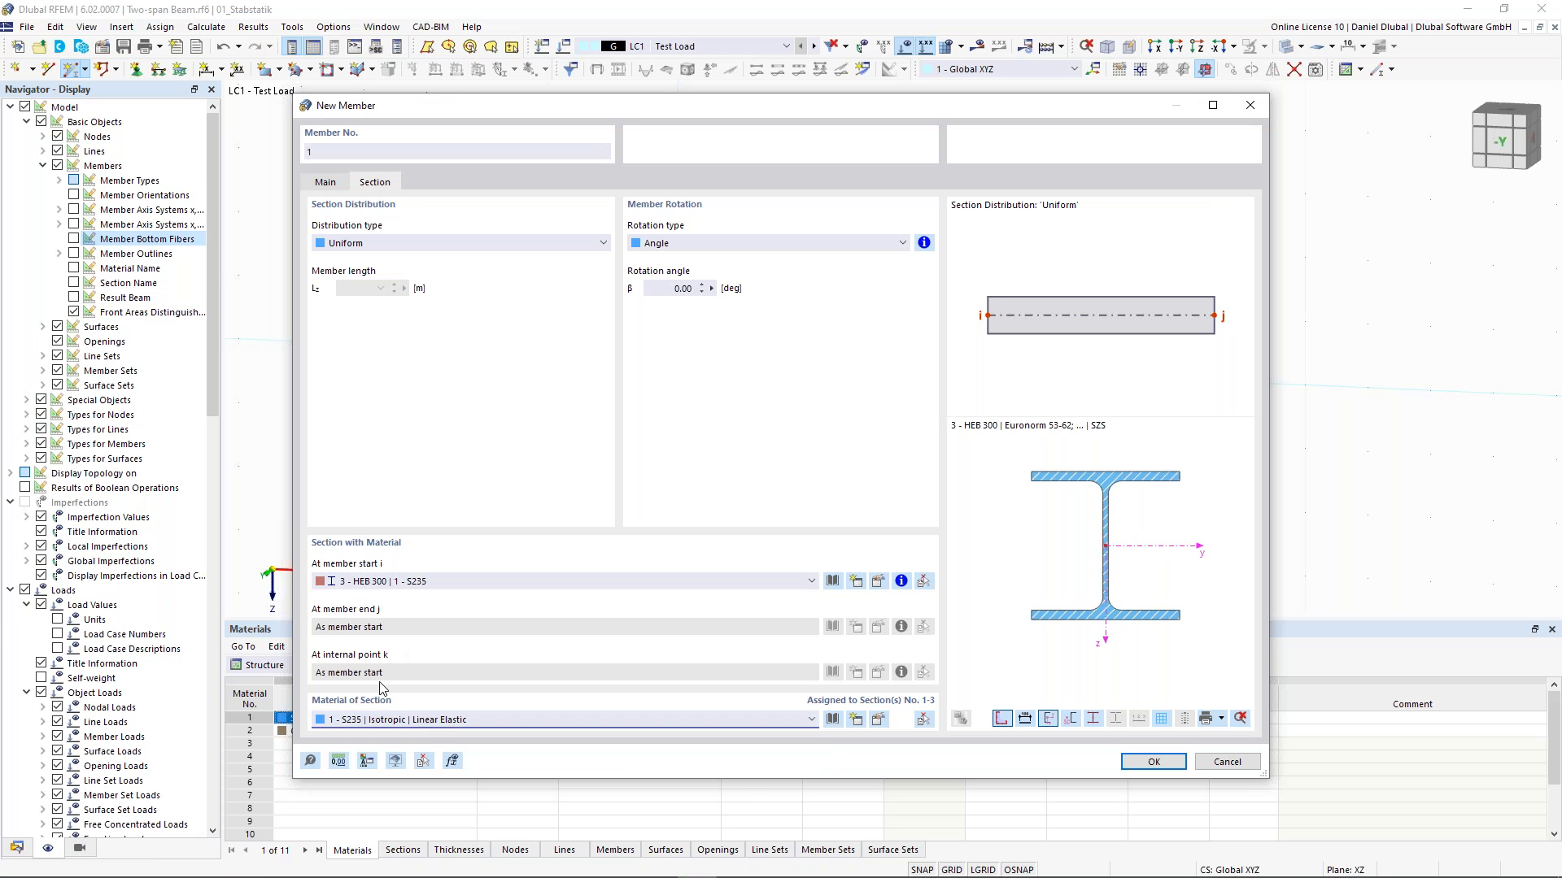
pyautogui.click(1176, 766)
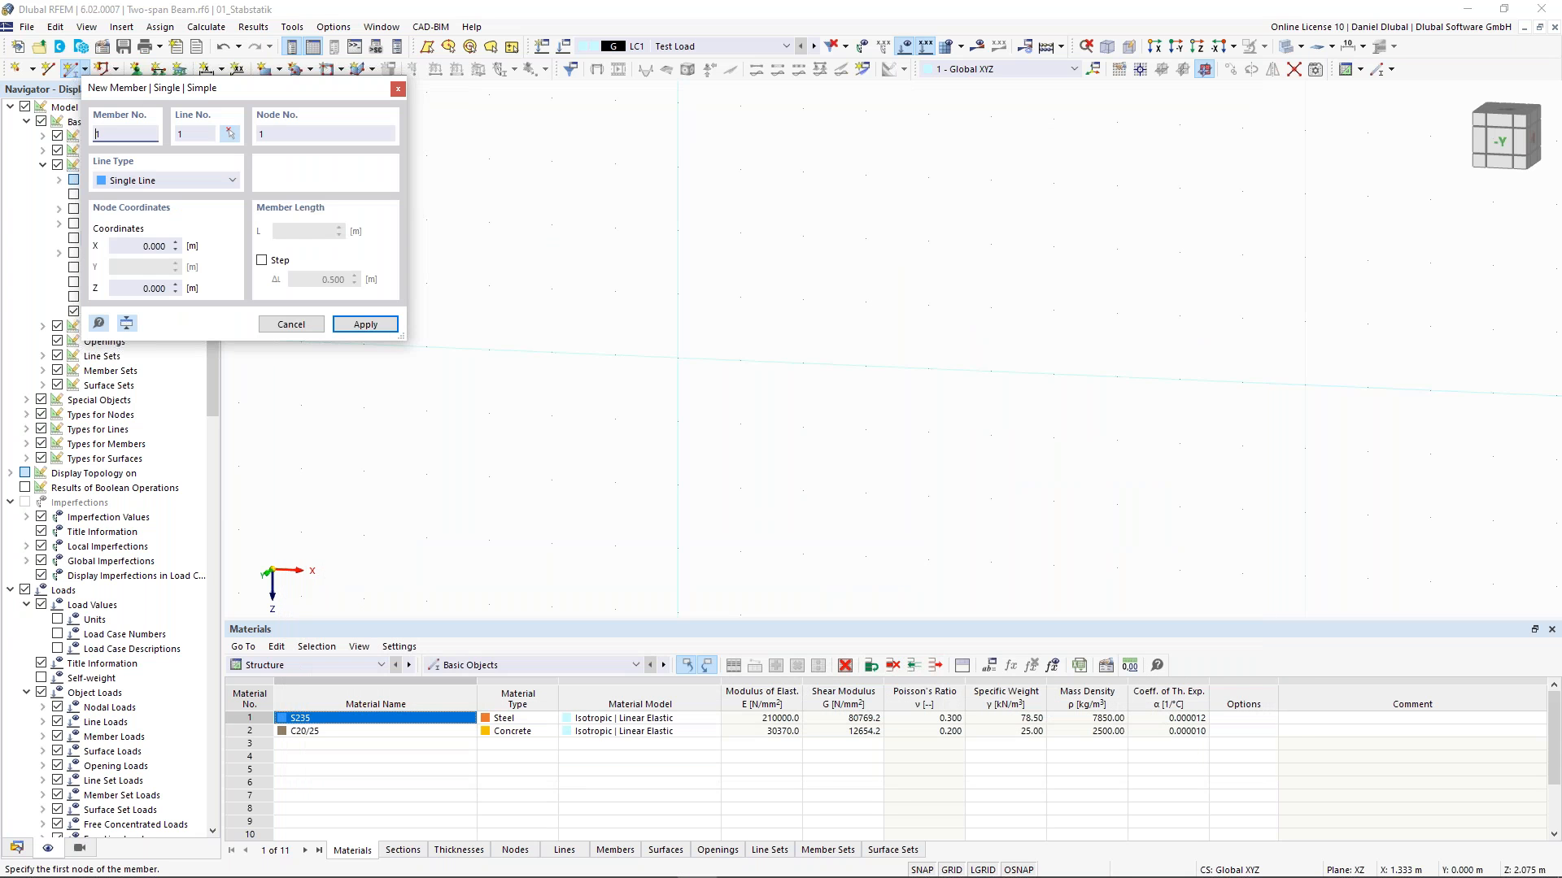
pyautogui.click(677, 358)
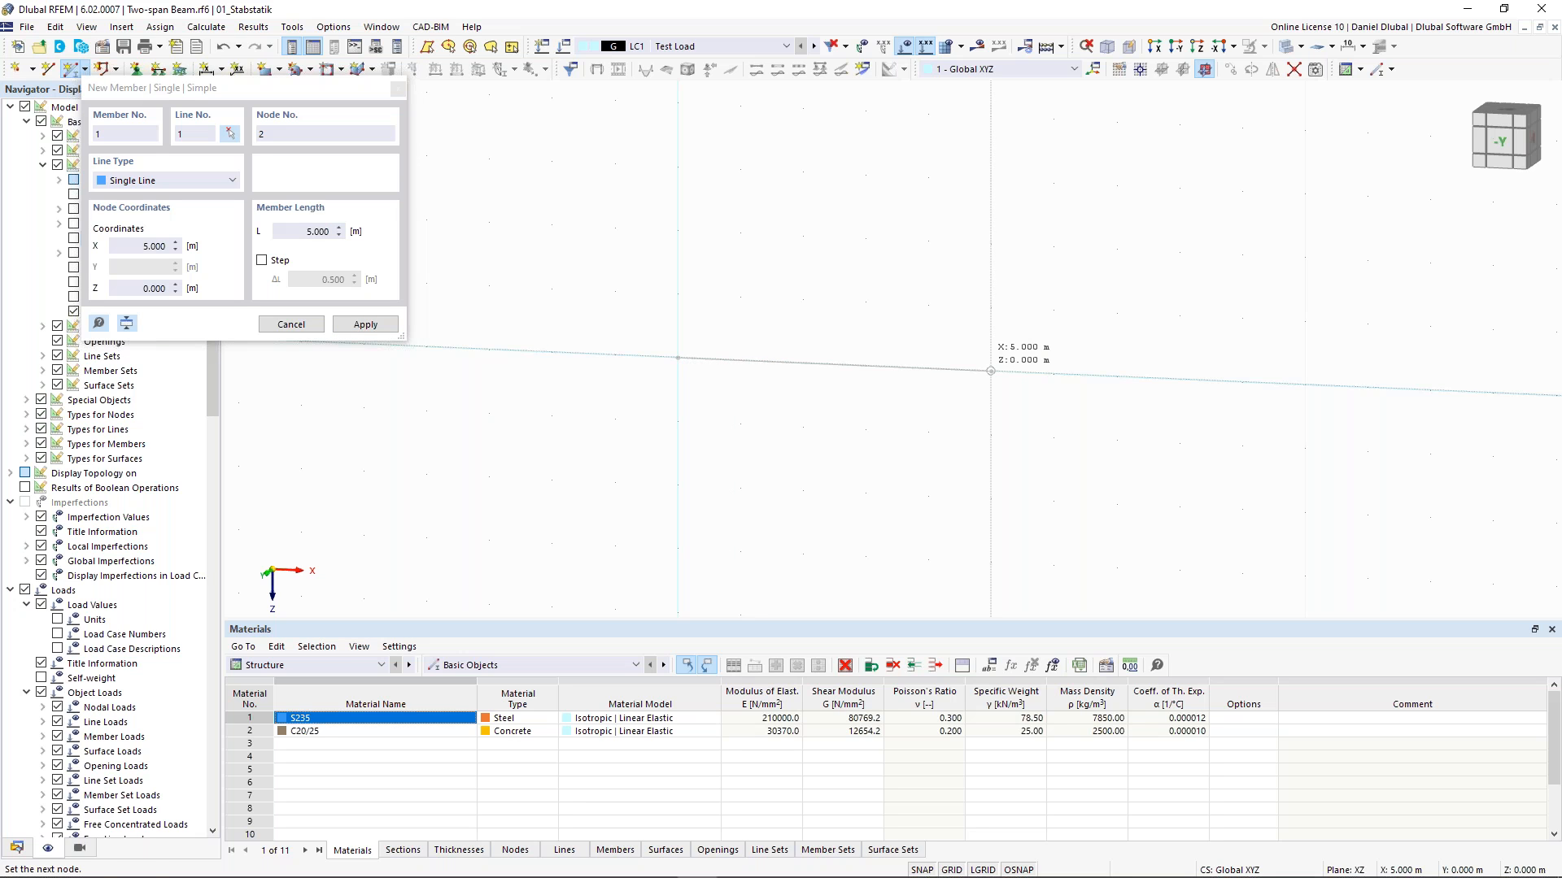
pyautogui.click(990, 371)
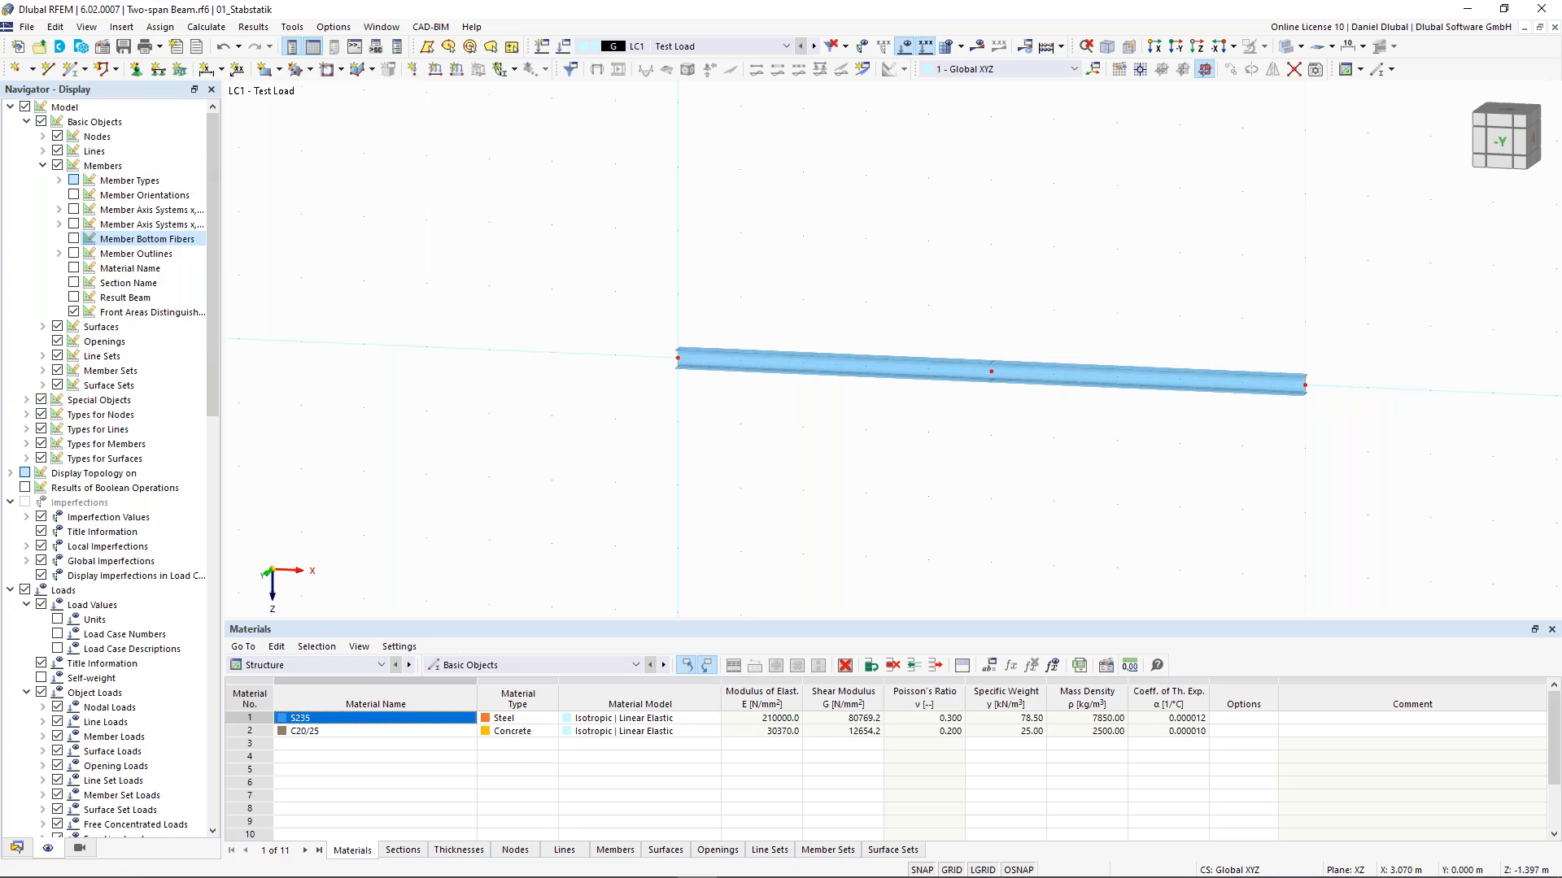
pyautogui.moveTo(870, 277); pyautogui.dragTo(642, 256, button='middle')
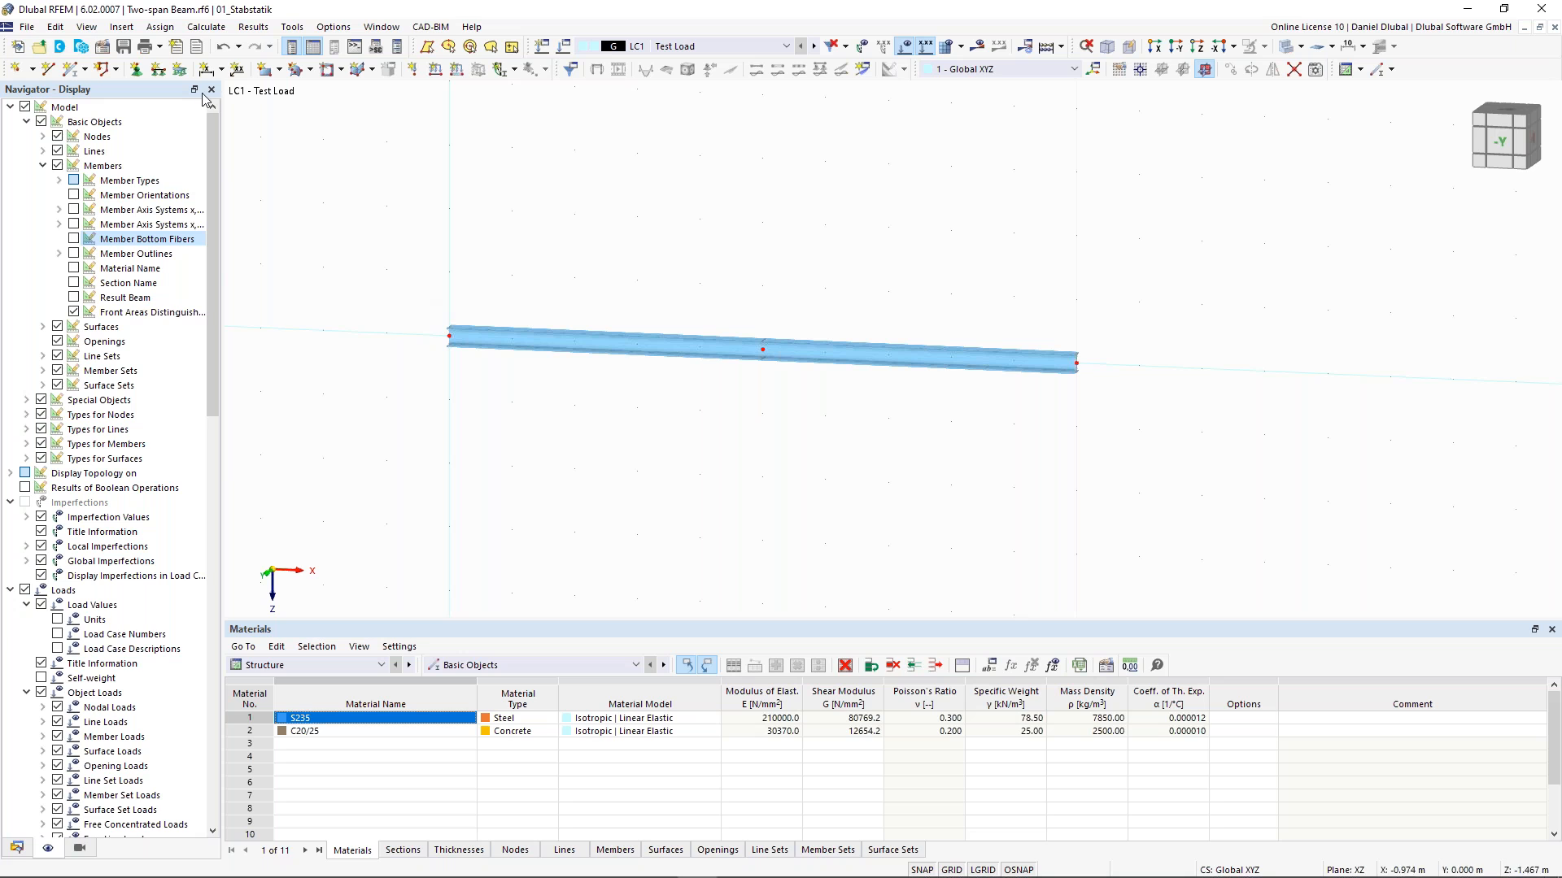
# - Assign the Hinged nodal support to node 1 at the beam's start
pyautogui.click(143, 73)
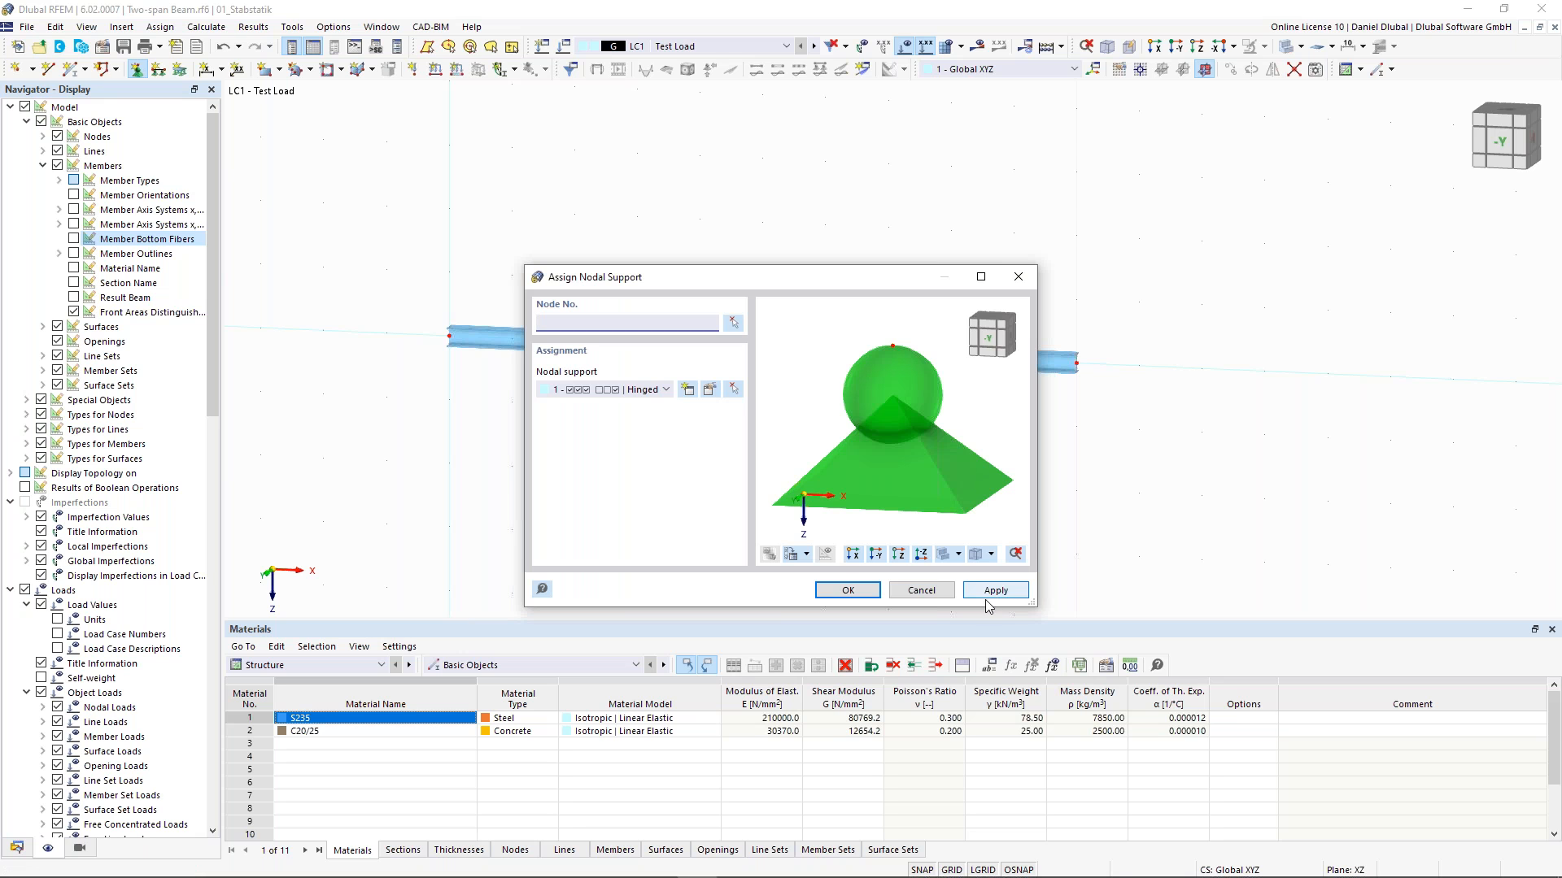
pyautogui.moveTo(822, 286); pyautogui.dragTo(852, 422)
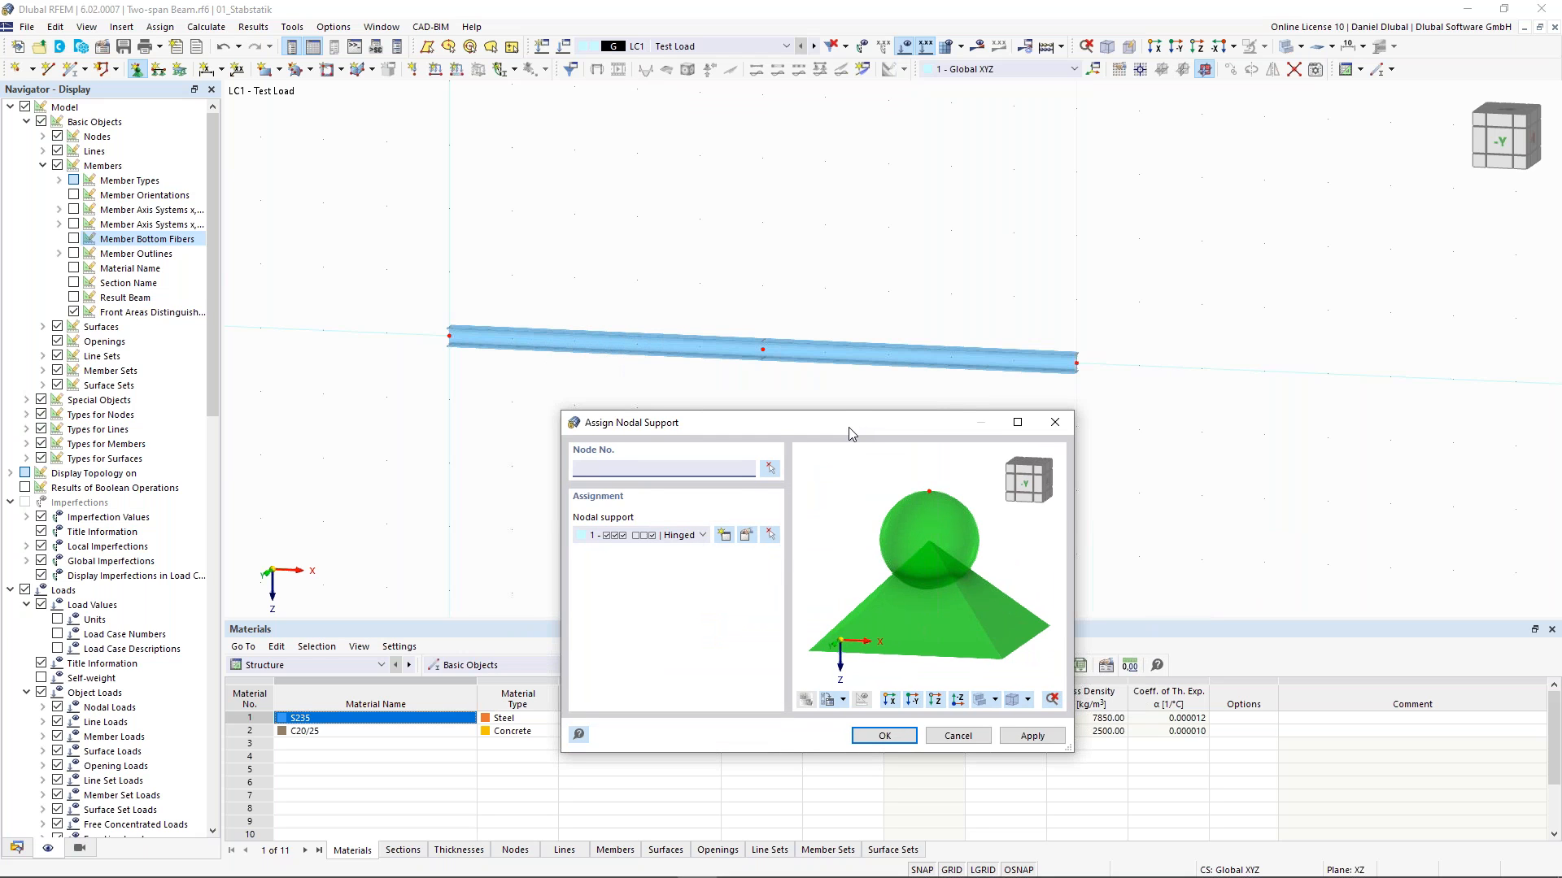
pyautogui.moveTo(851, 434); pyautogui.dragTo(823, 447)
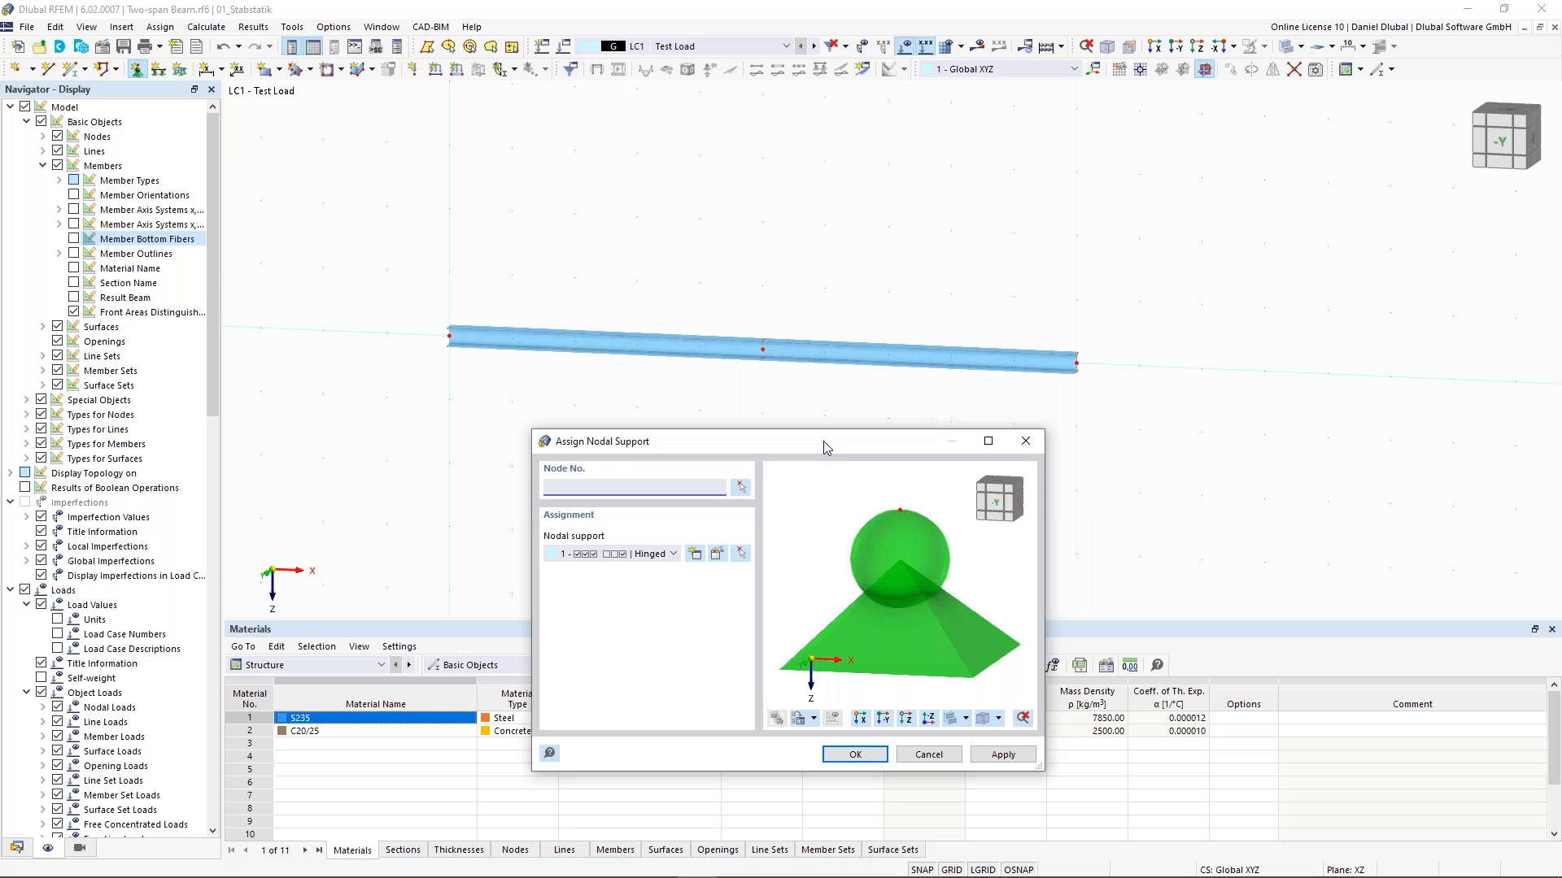
pyautogui.moveTo(823, 441); pyautogui.dragTo(822, 441)
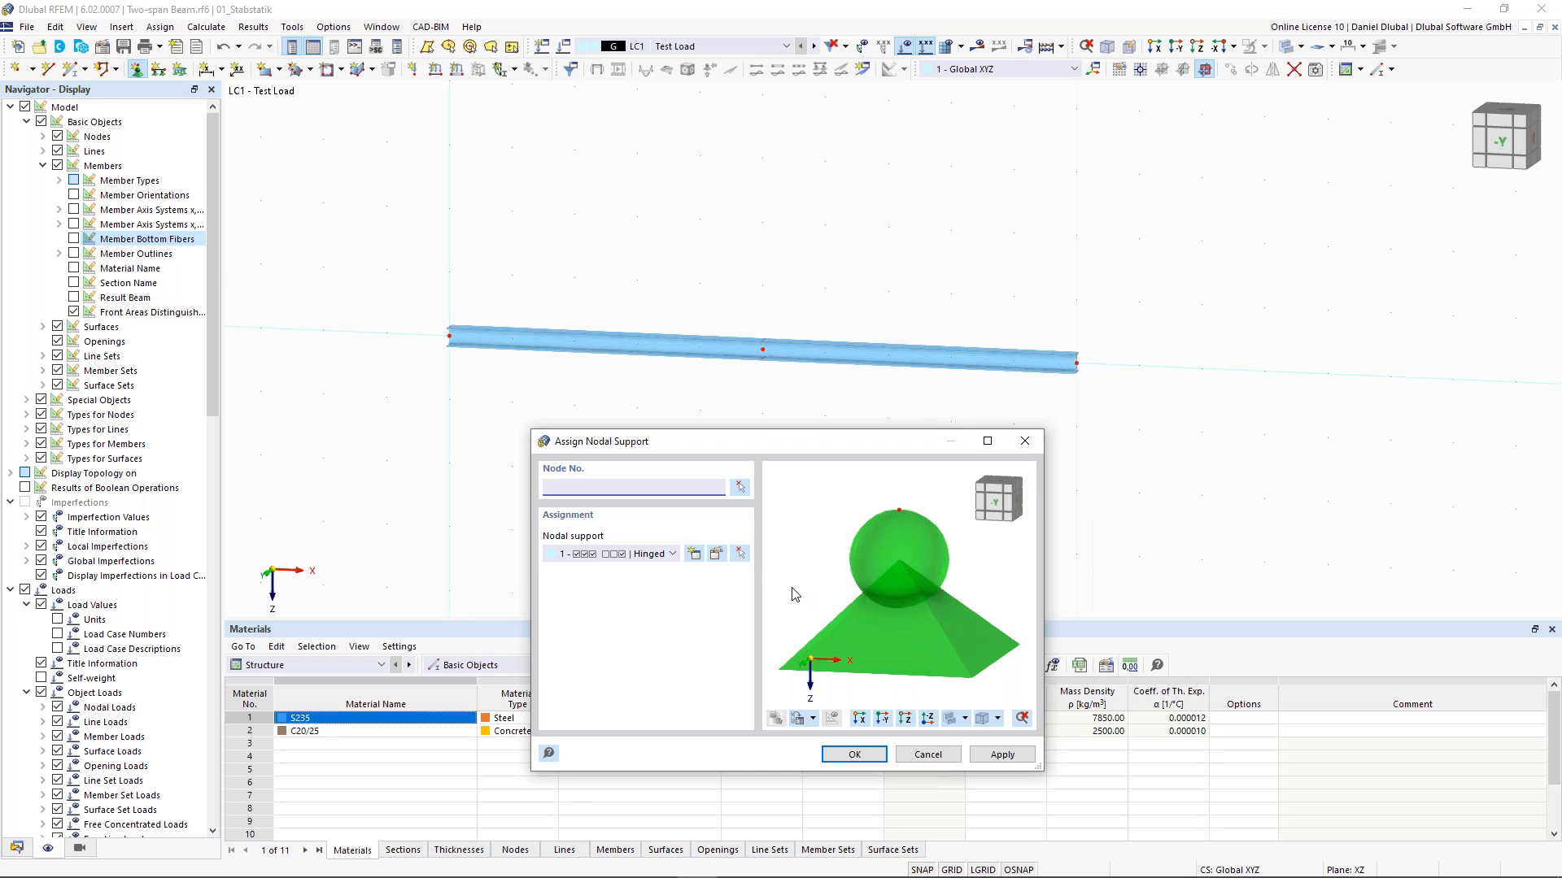
pyautogui.click(739, 553)
pyautogui.moveTo(410, 273); pyautogui.dragTo(500, 385)
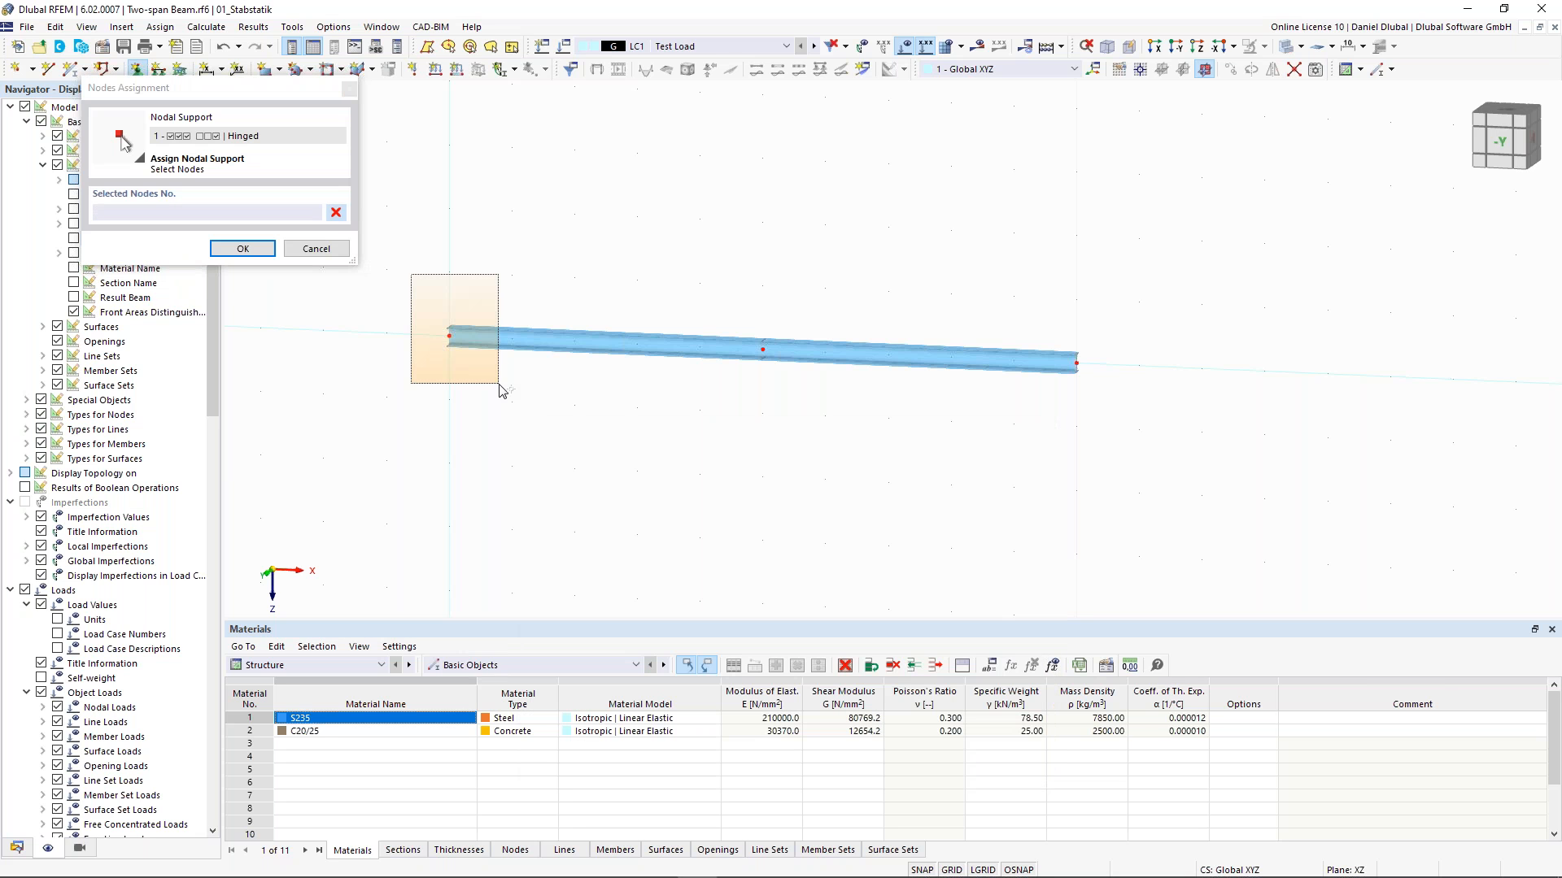
pyautogui.click(263, 254)
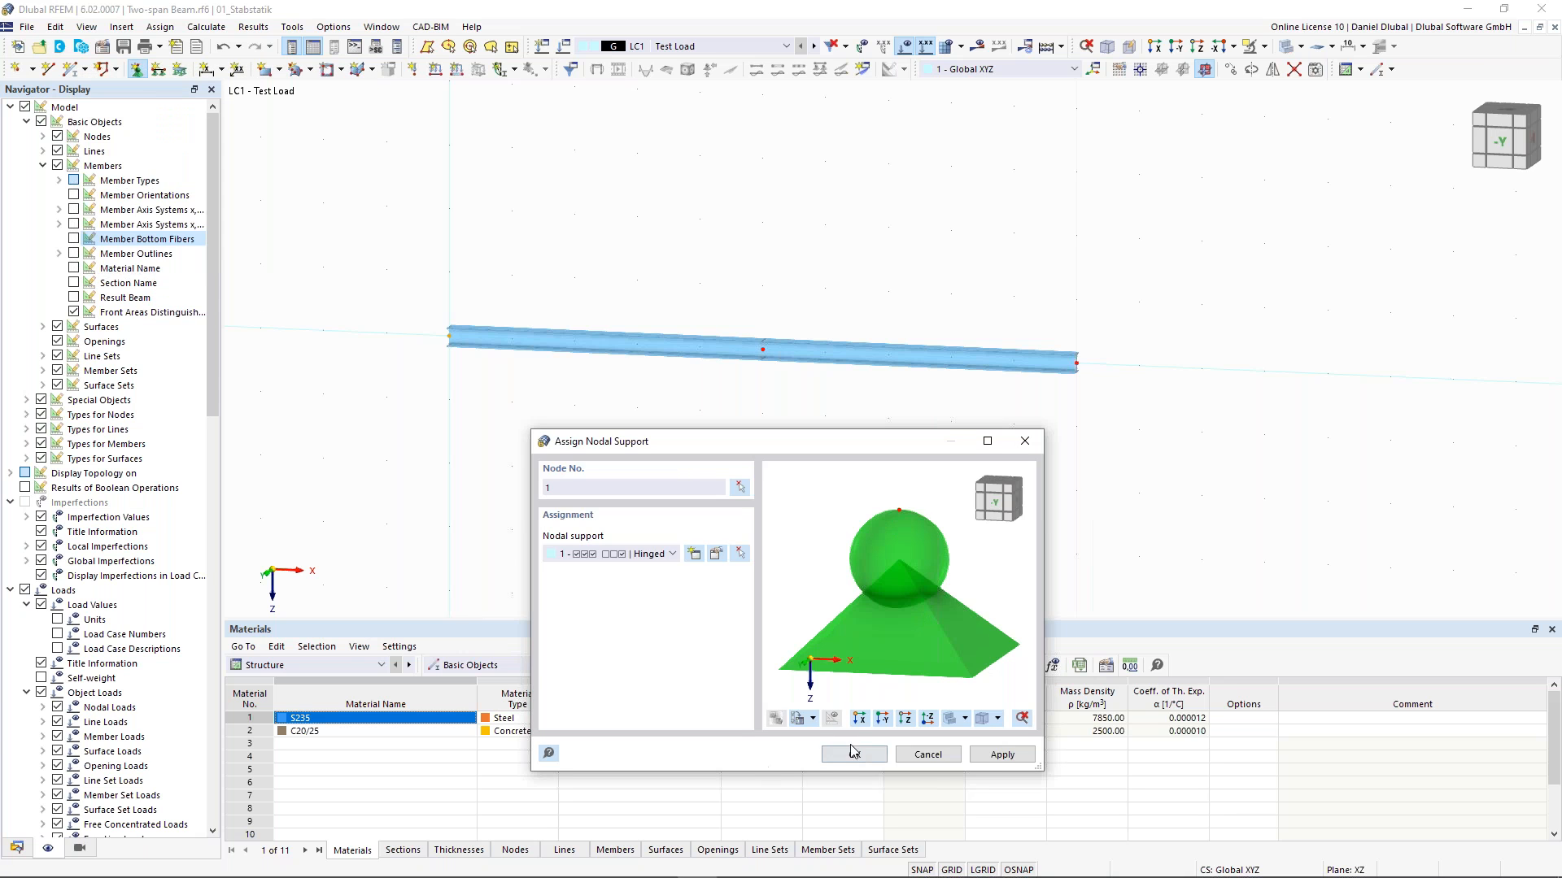
pyautogui.click(1002, 755)
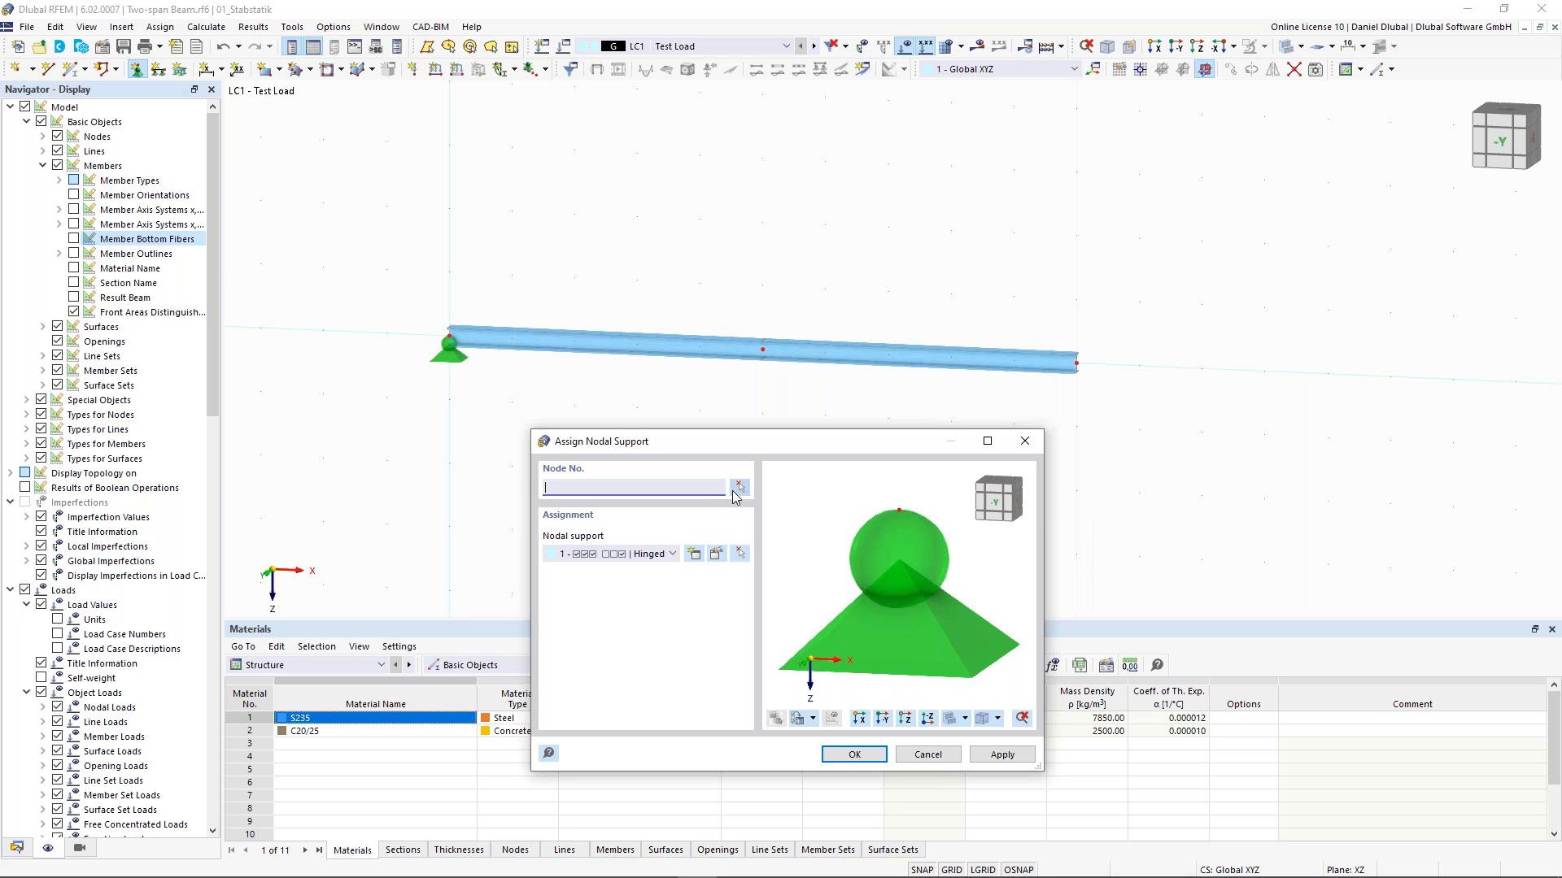
# - Assign the Roller in X nodal support to nodes 2 and 3 and close the support dialog
pyautogui.click(661, 554)
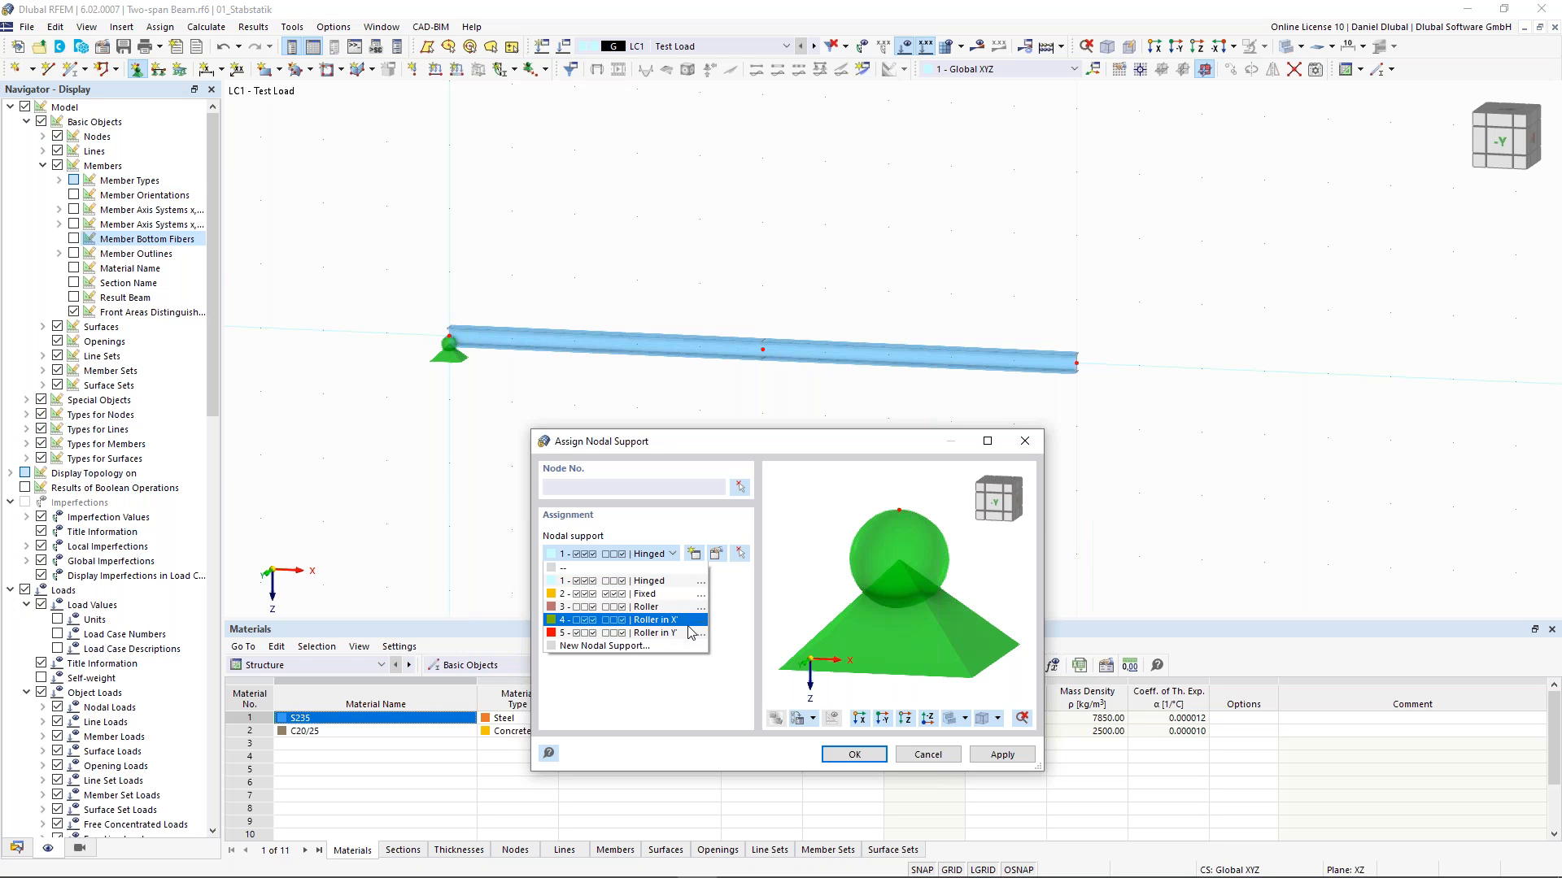
pyautogui.click(689, 624)
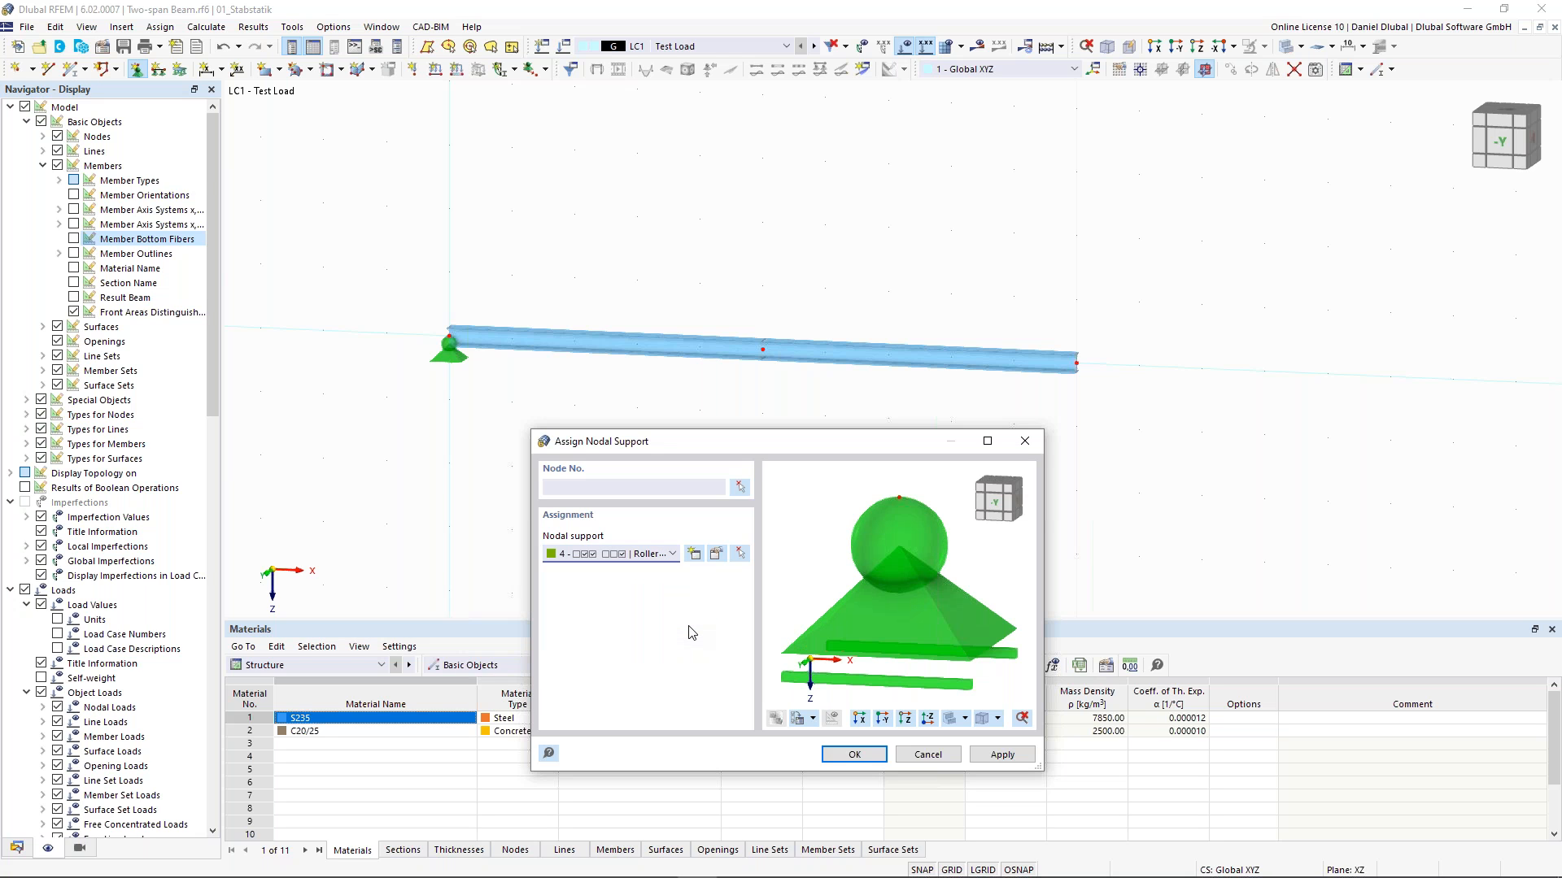
pyautogui.click(739, 486)
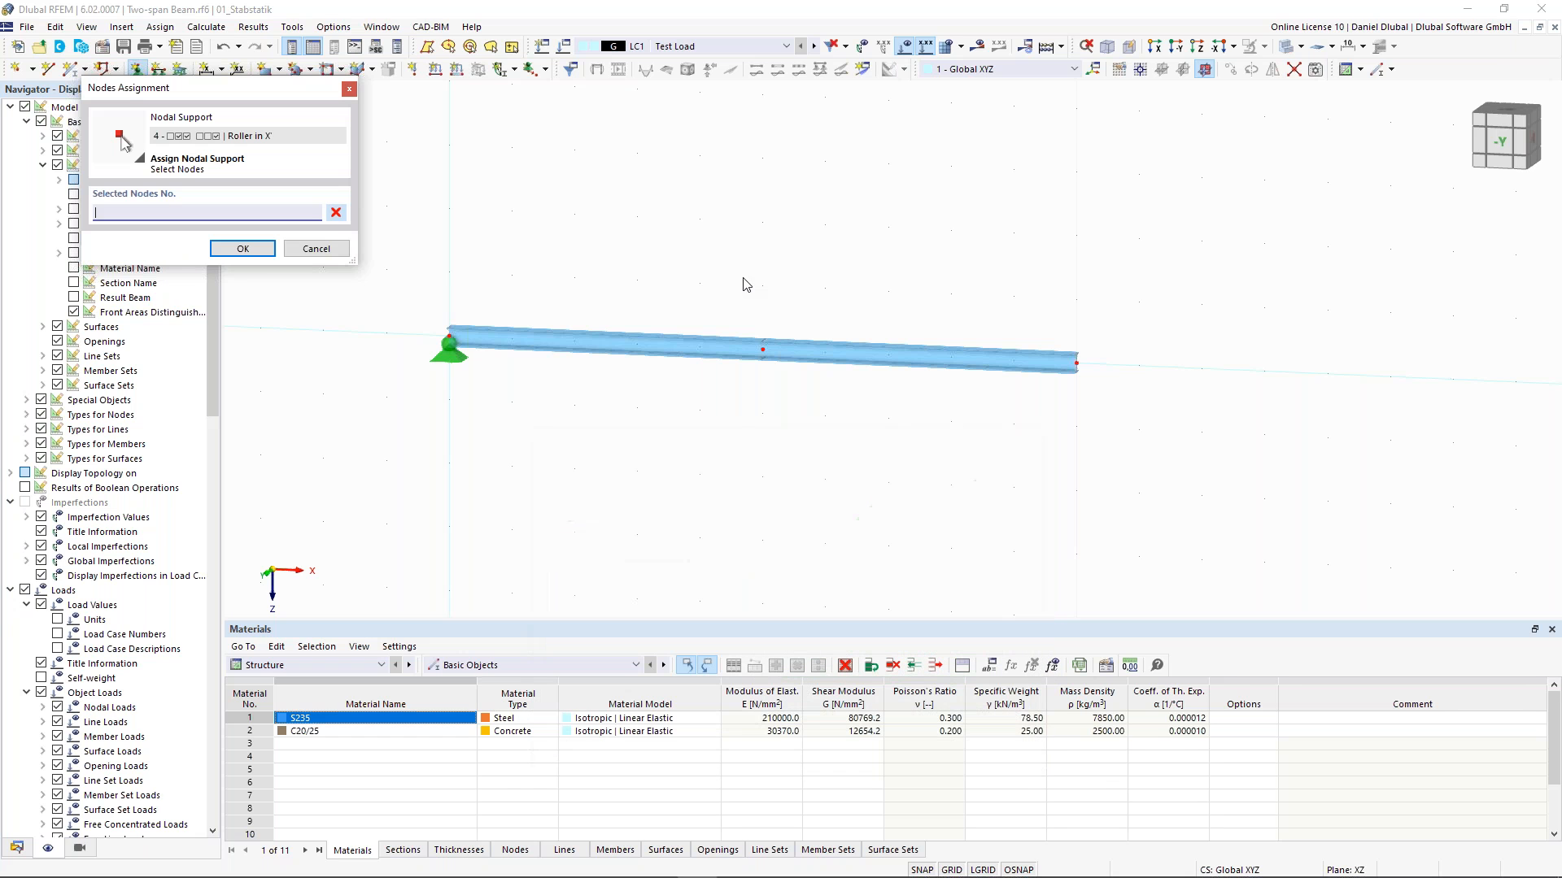
pyautogui.moveTo(715, 228); pyautogui.dragTo(1172, 455)
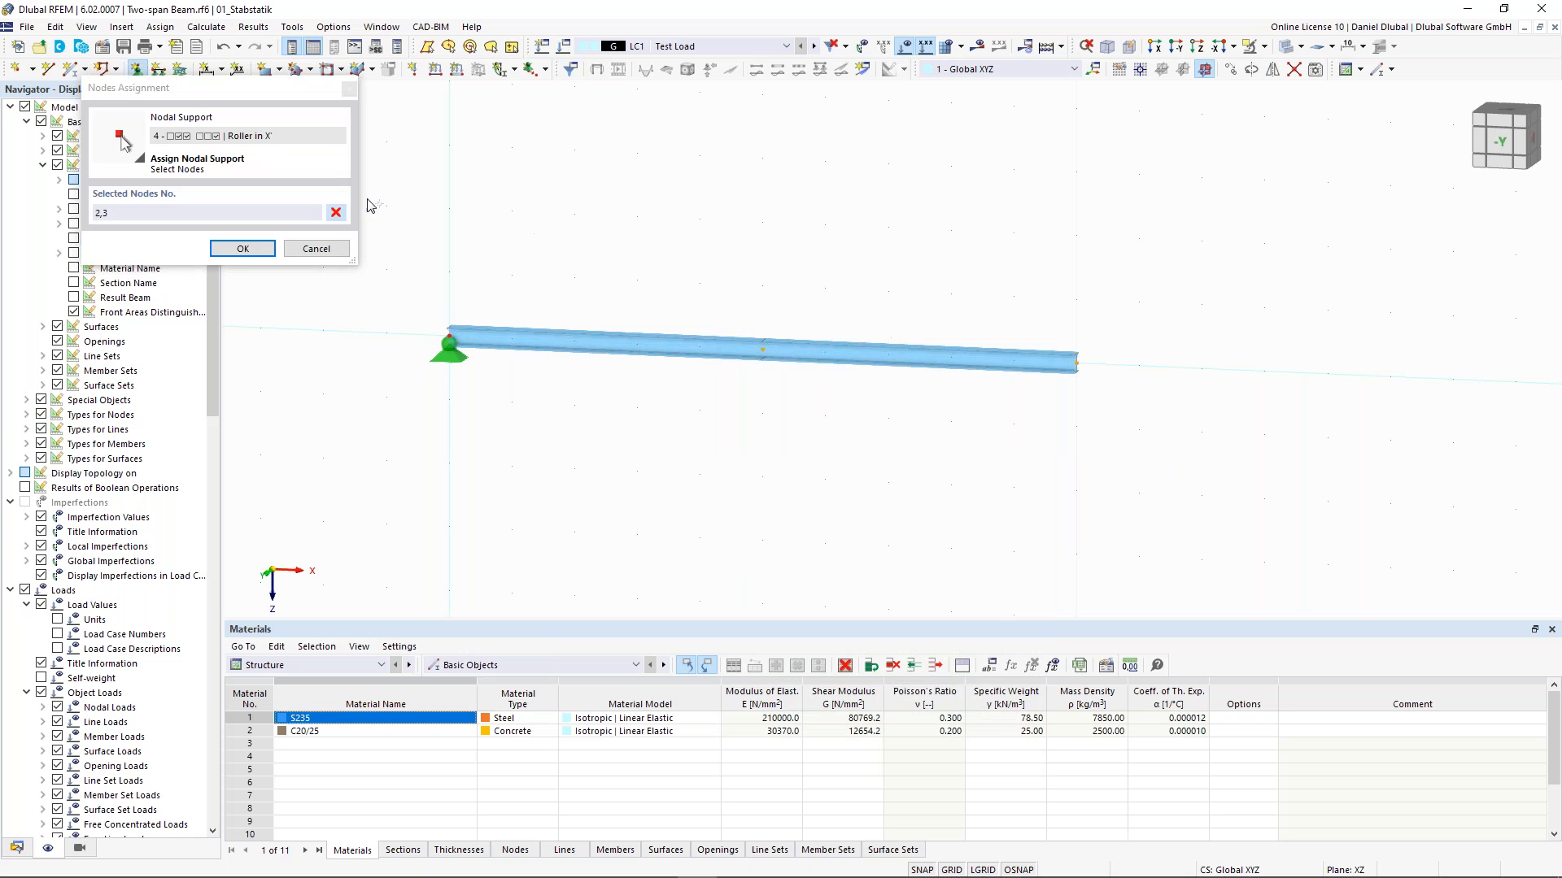
pyautogui.click(273, 247)
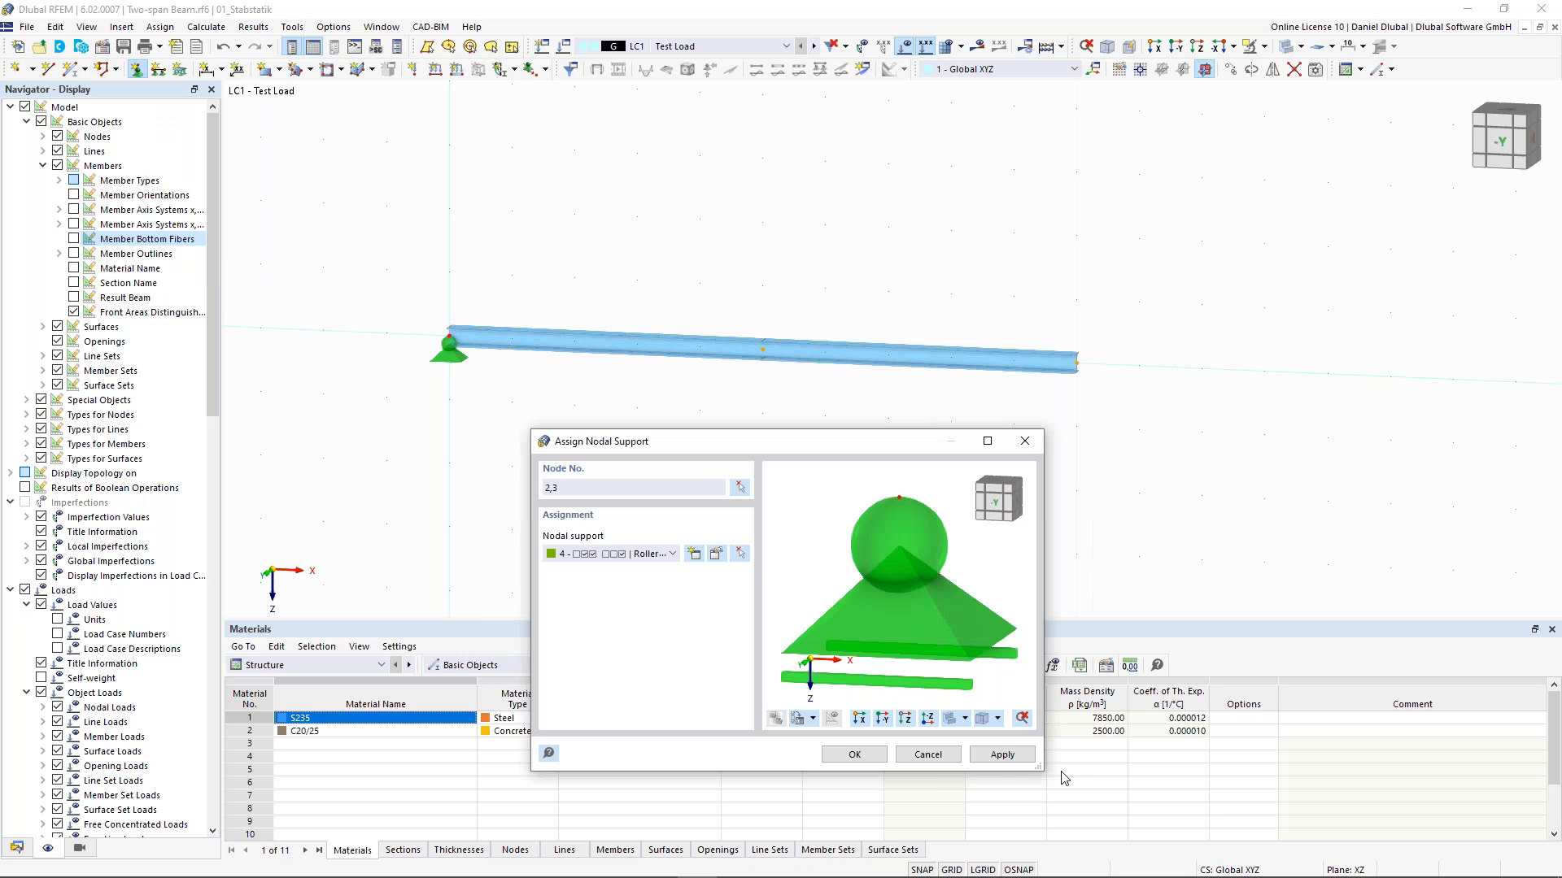
pyautogui.click(1021, 756)
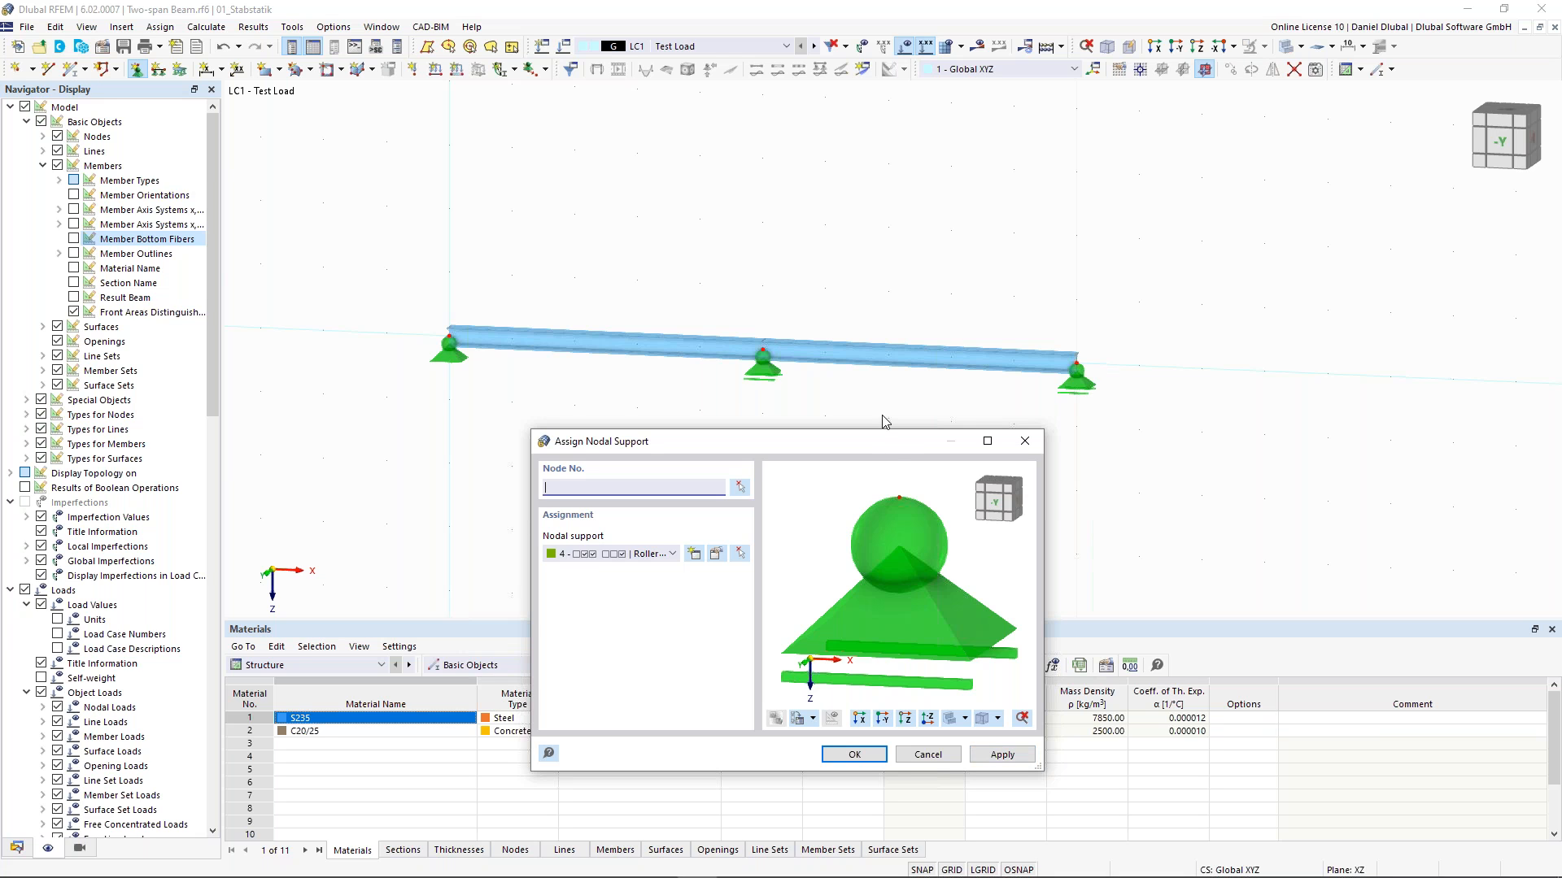
pyautogui.moveTo(873, 442); pyautogui.dragTo(849, 414)
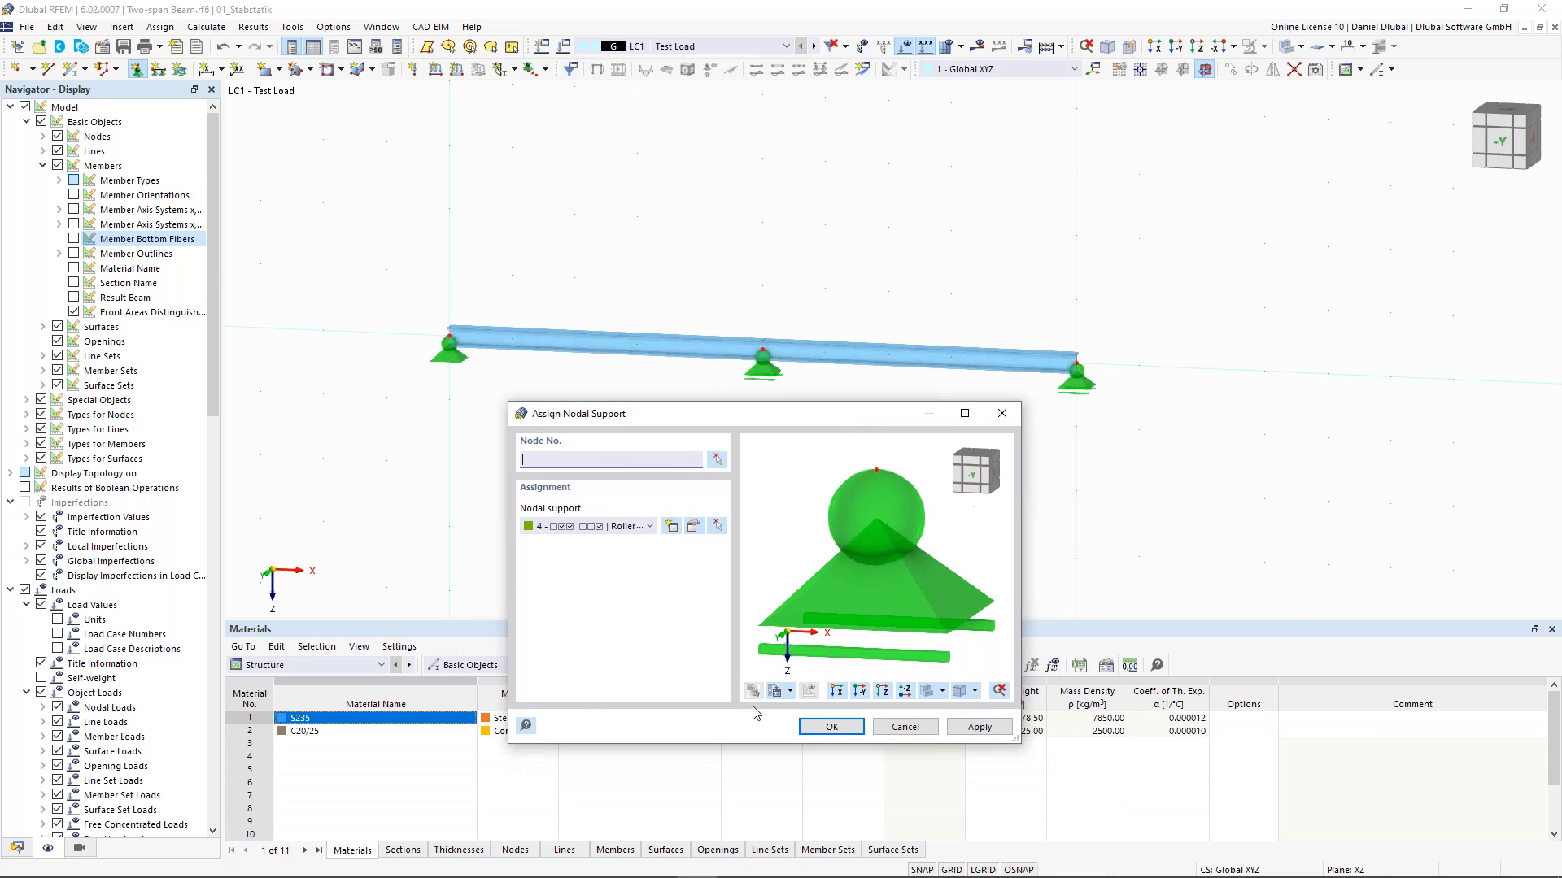
pyautogui.click(838, 734)
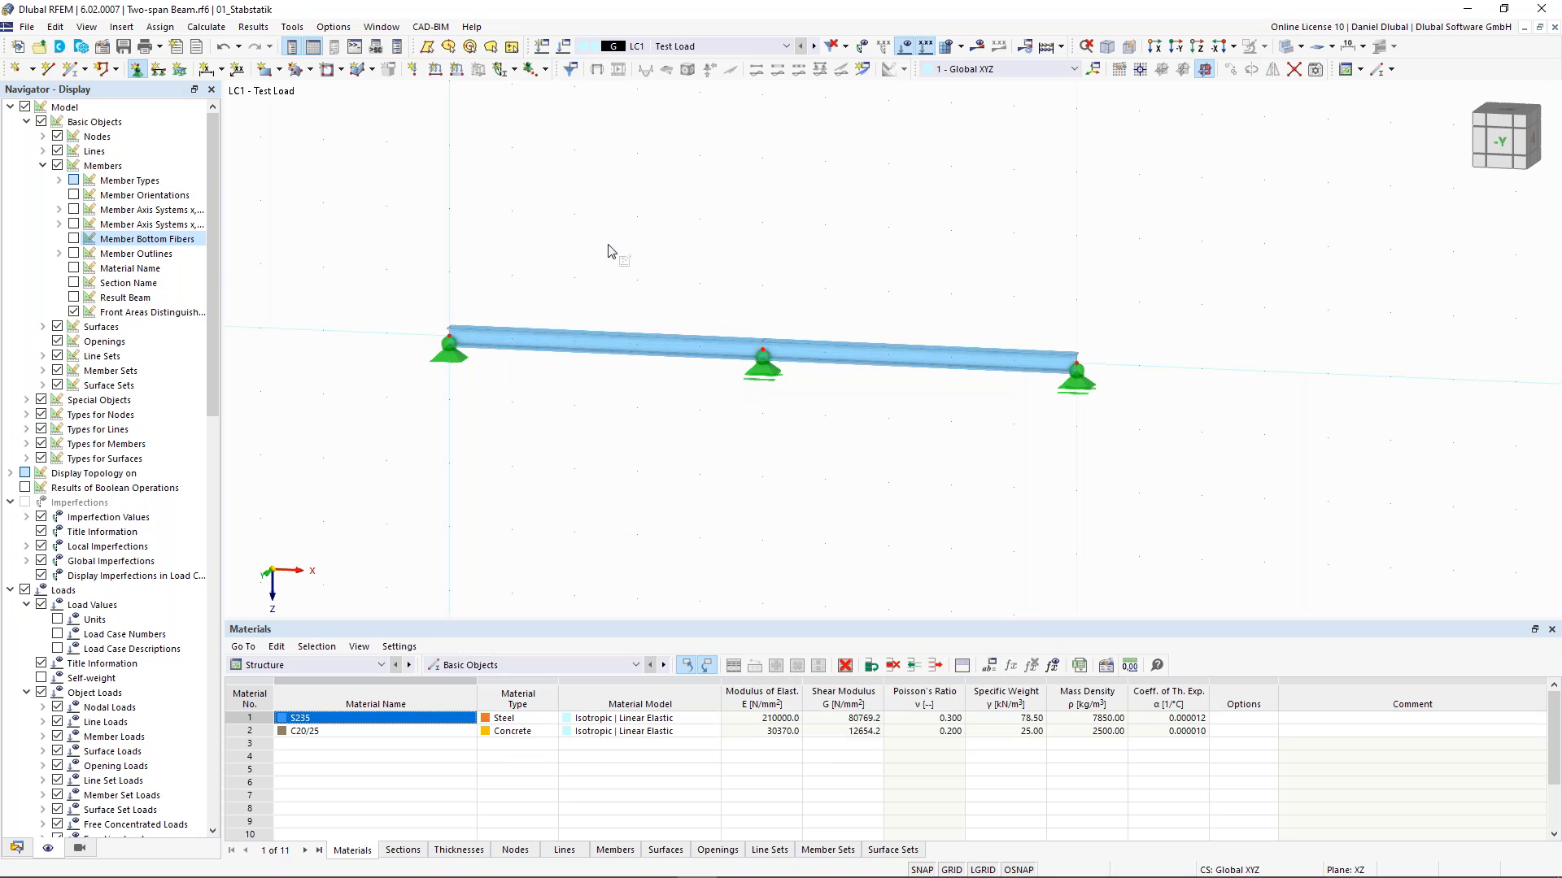
pyautogui.moveTo(546, 229); pyautogui.dragTo(593, 244, button='middle')
pyautogui.press('Escape')
pyautogui.scroll(-2, 651, 264)
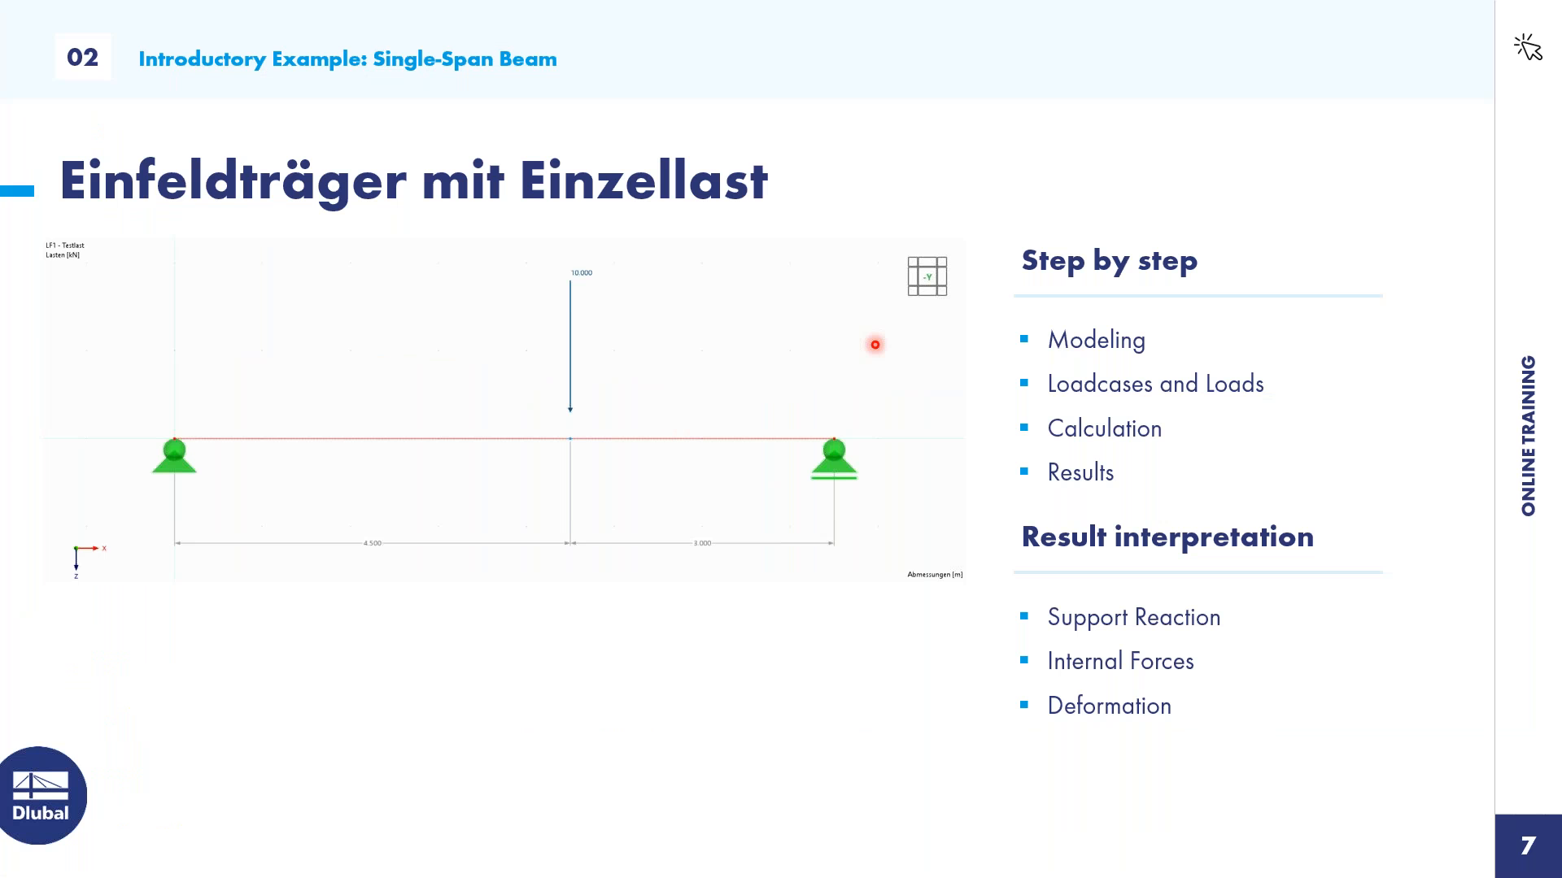
pyautogui.press('Right')
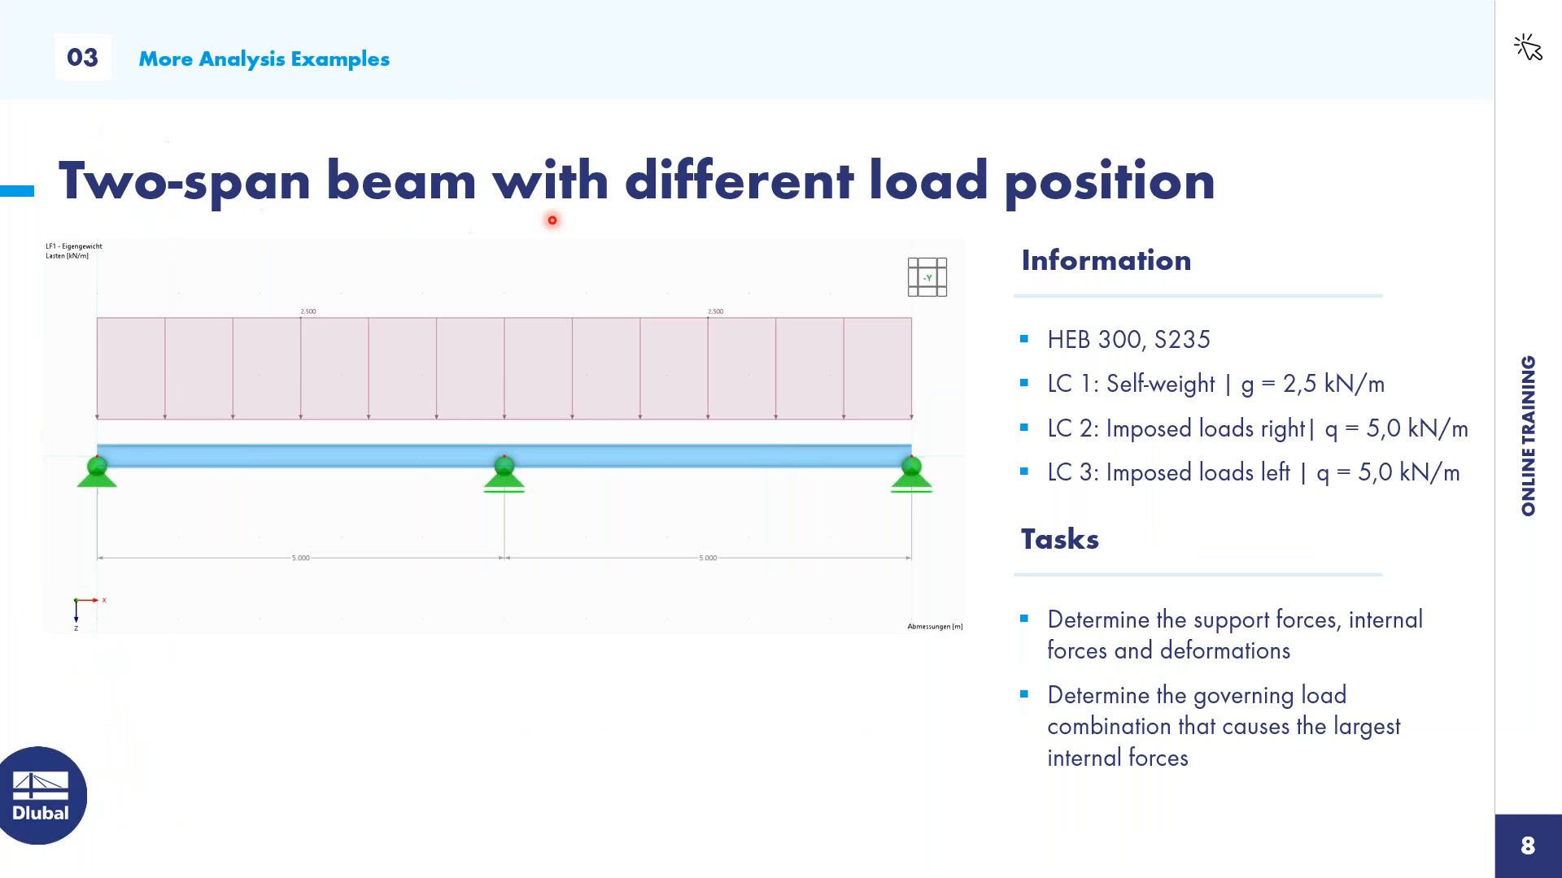
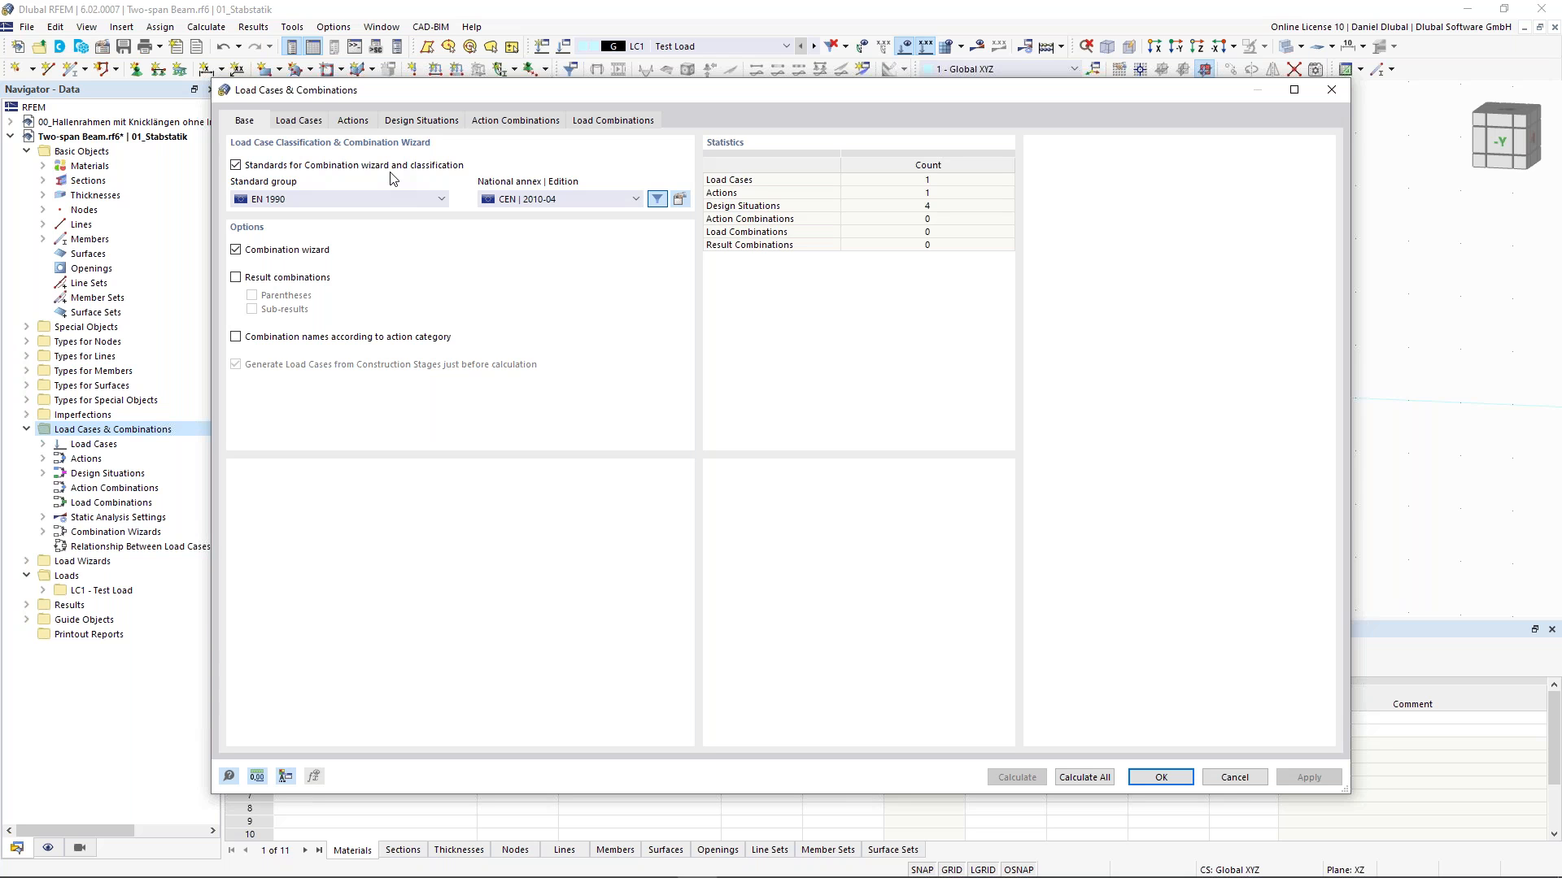
# - Check the standard group and national annex options, keeping EN 1990 with CEN | 2010-04
pyautogui.click(367, 203)
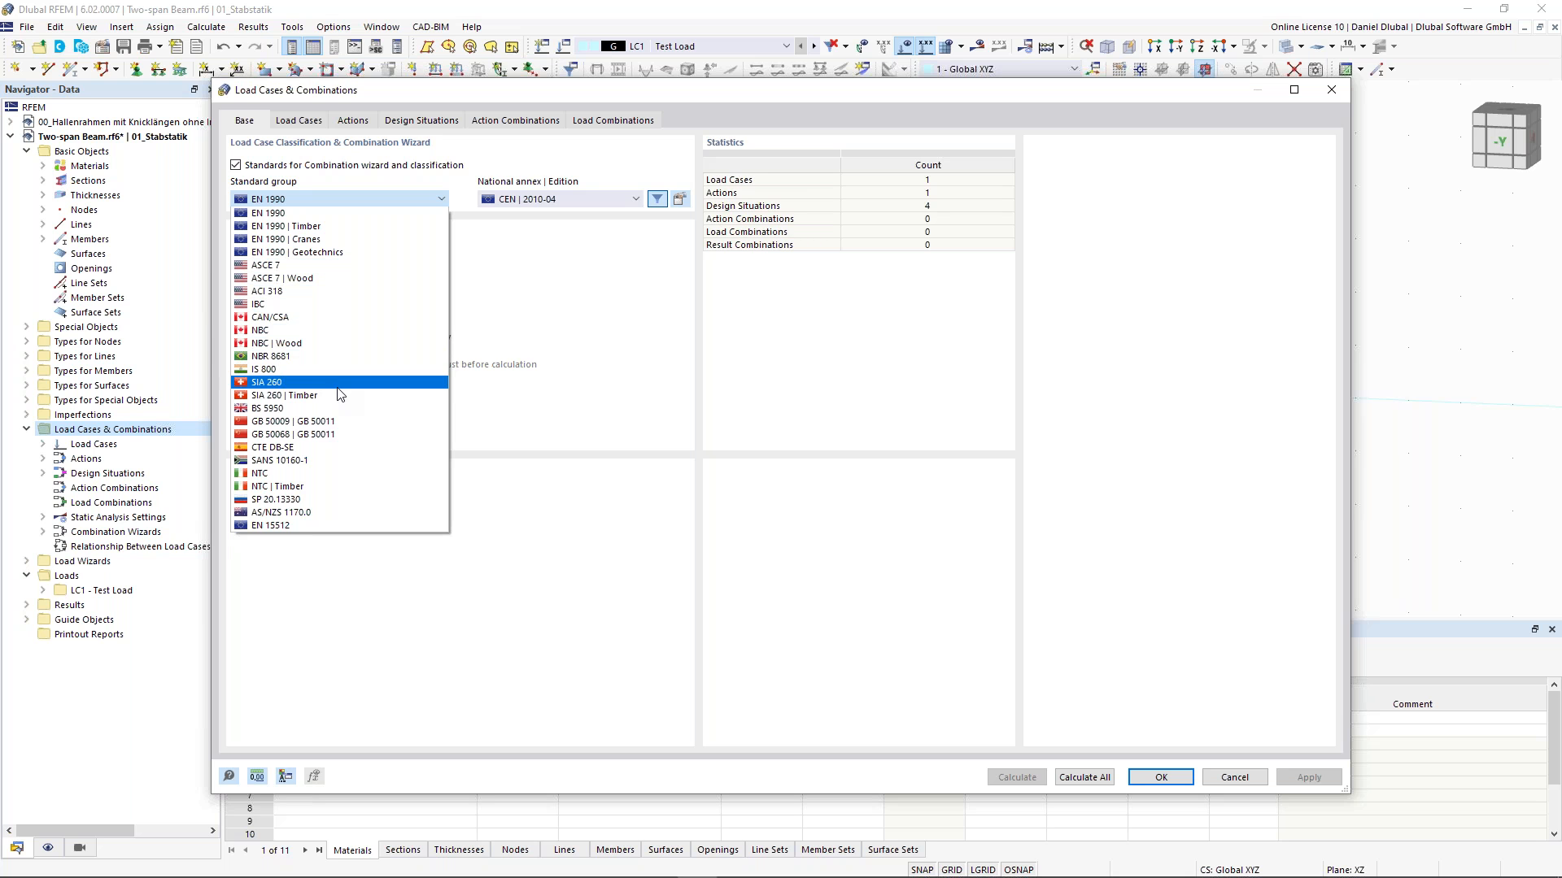
pyautogui.click(507, 288)
pyautogui.click(559, 200)
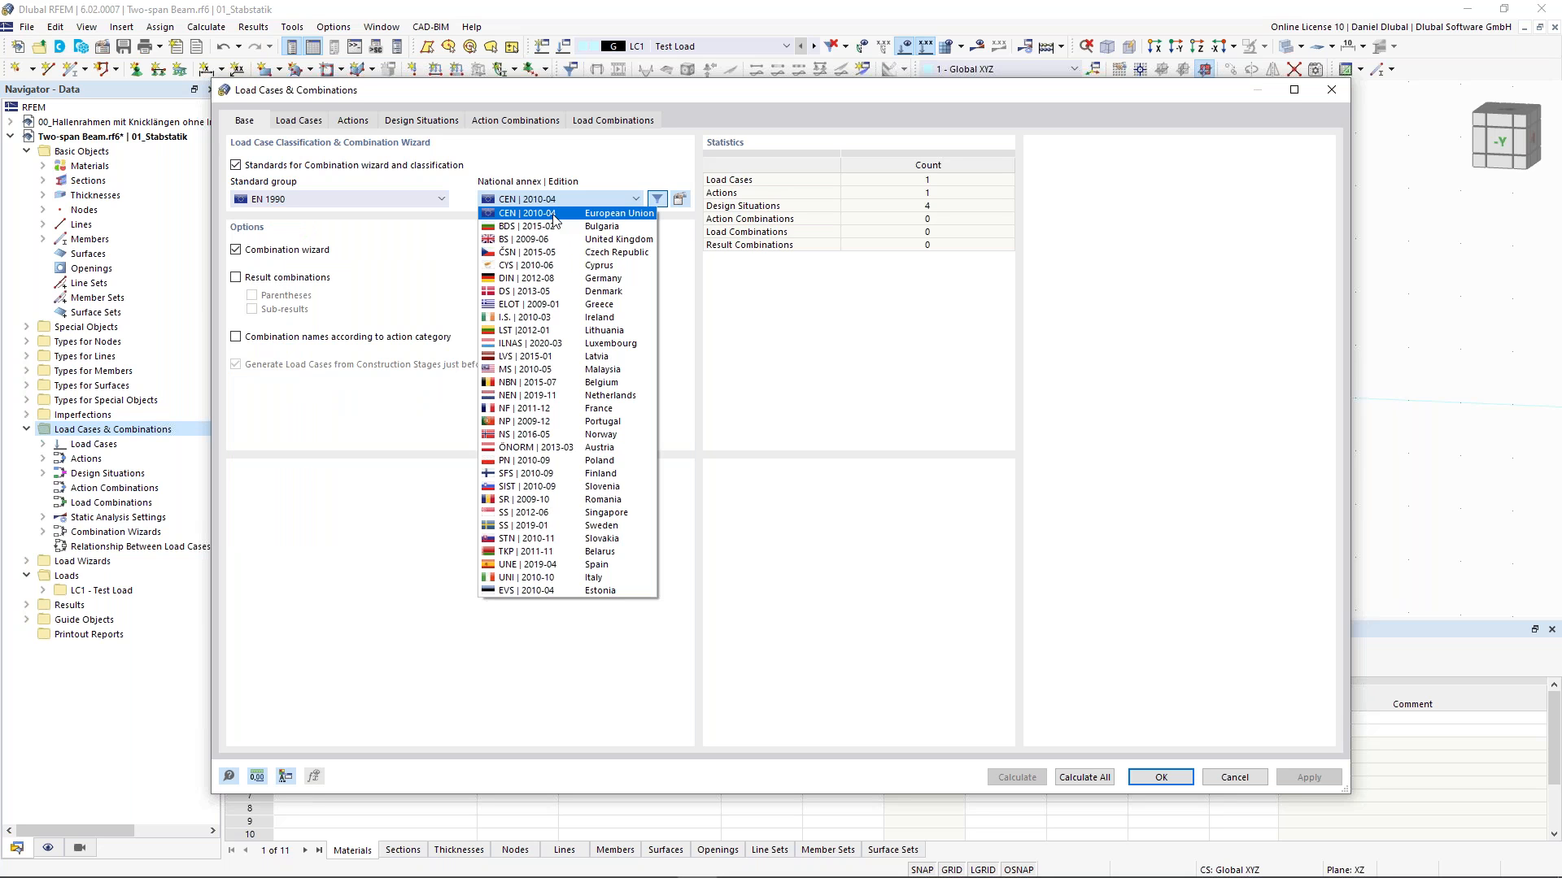
pyautogui.click(545, 213)
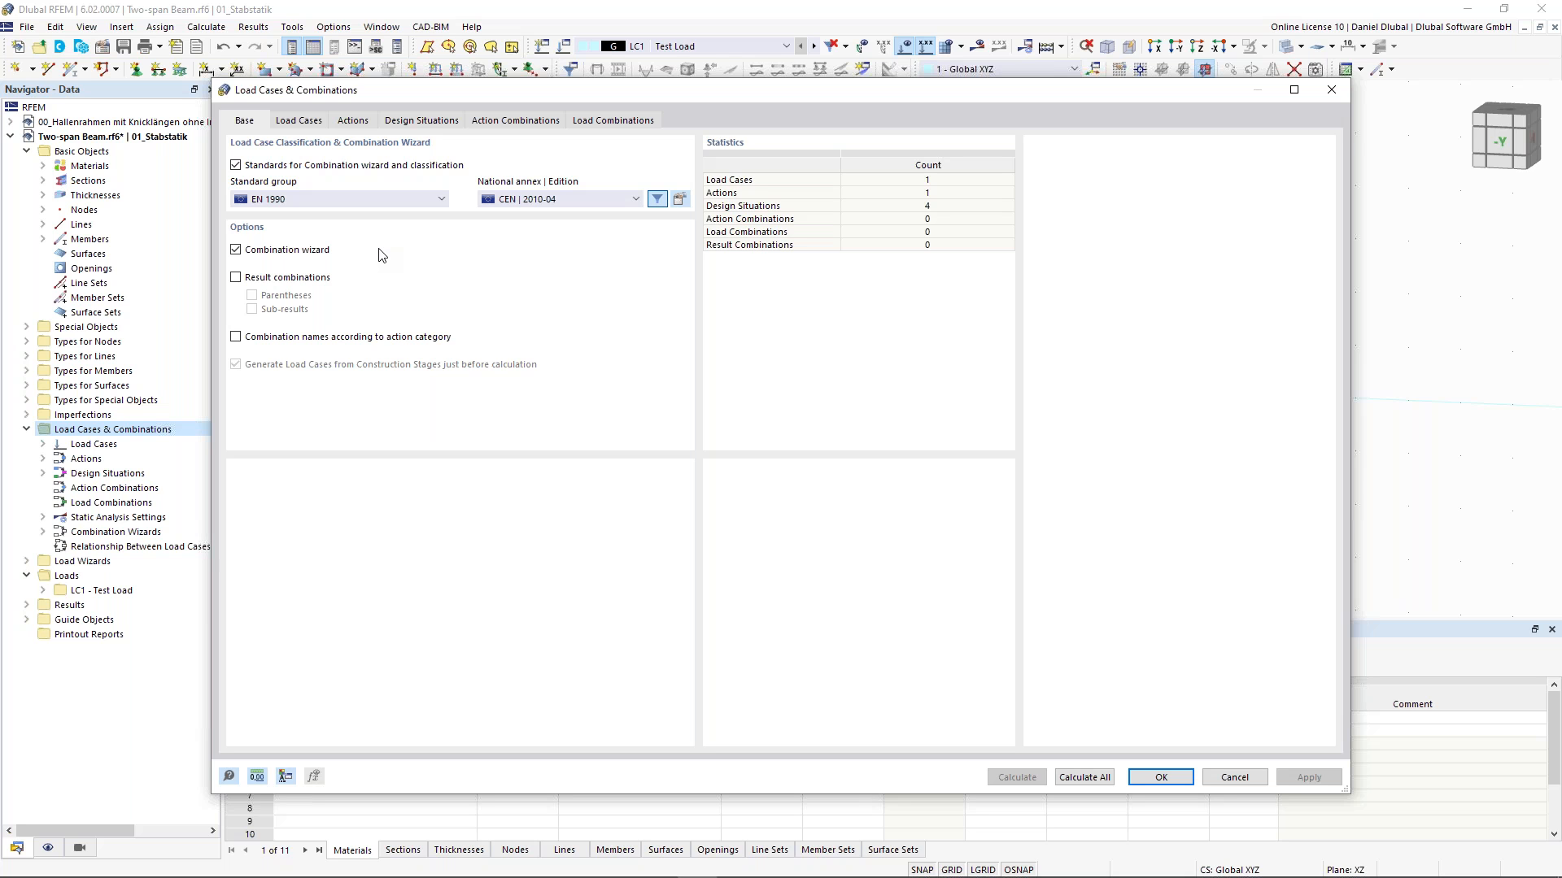
# - Rename load case LC1 to Self-weight and activate its self-weight
pyautogui.click(314, 123)
pyautogui.click(592, 166)
pyautogui.write('Self-weight')
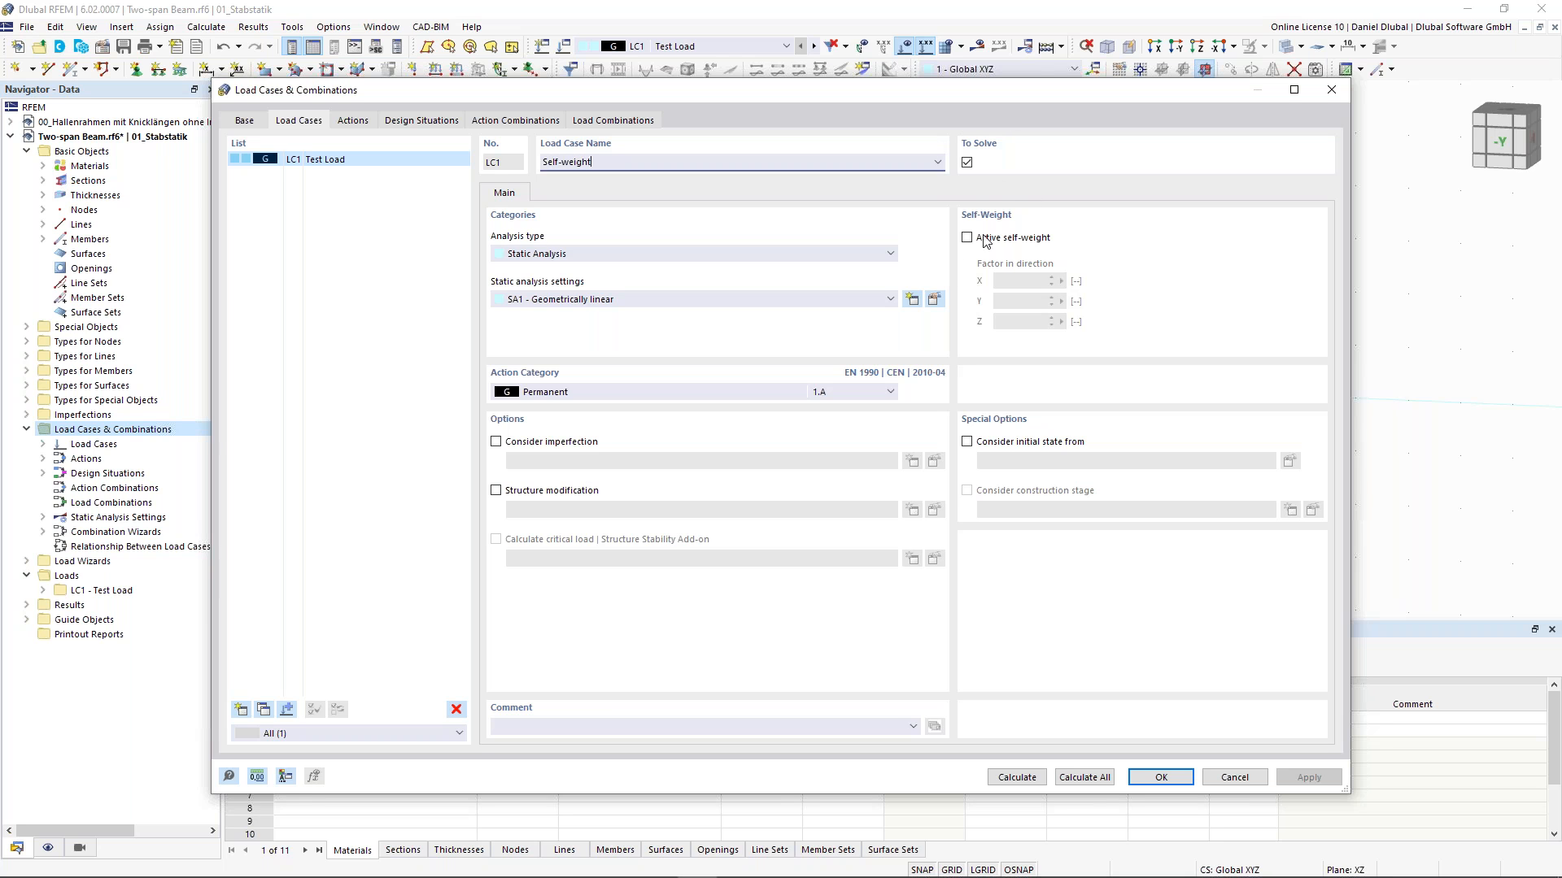
pyautogui.click(967, 237)
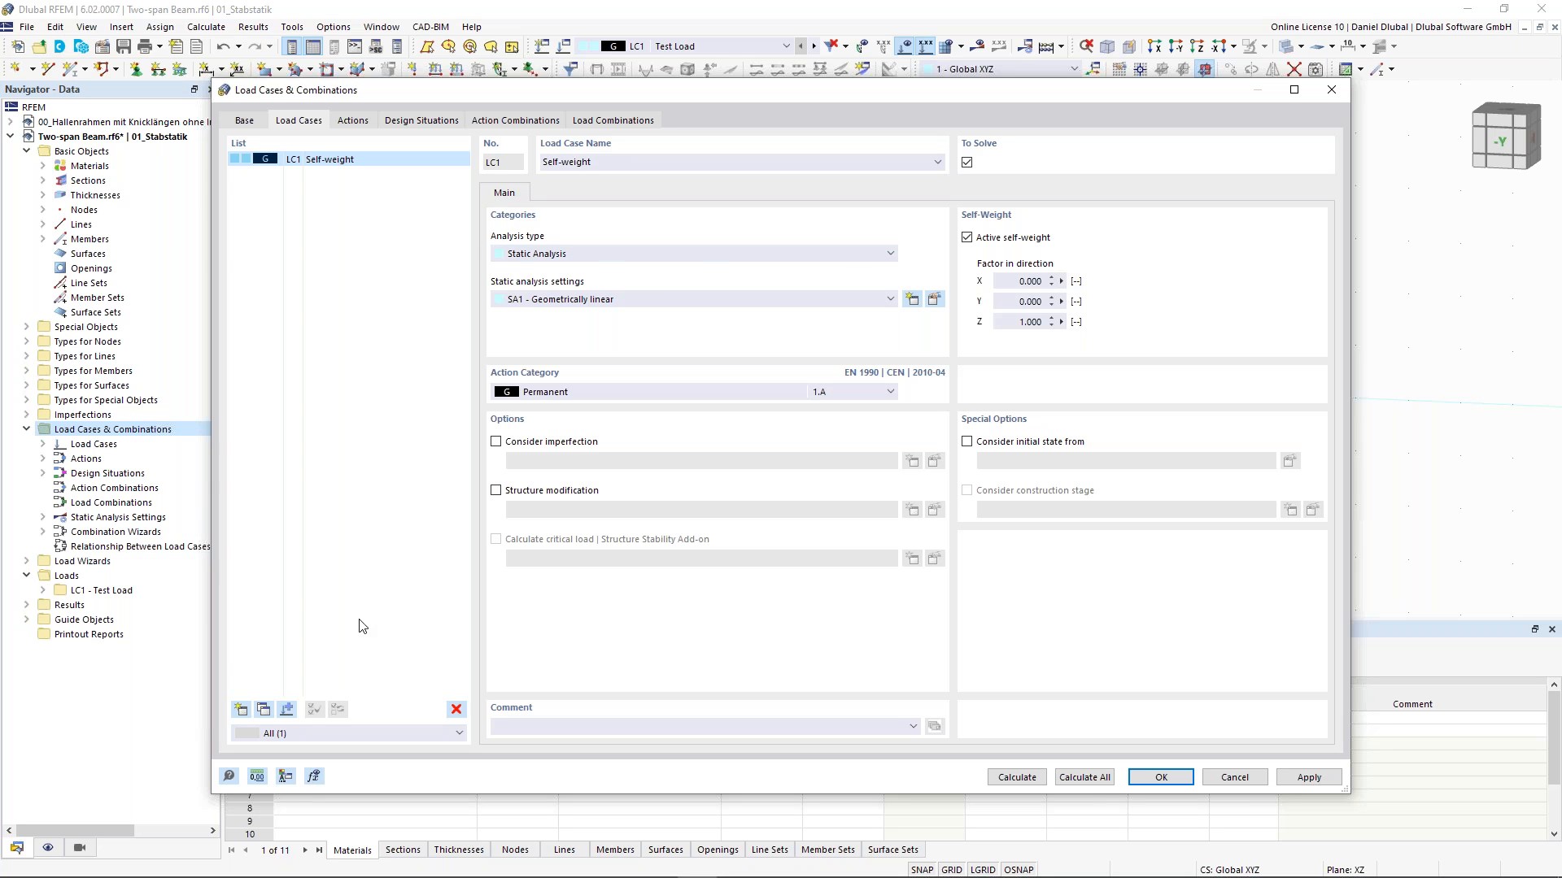
# - Add load case LC2 named Imposed Load - left with action category Imposed loads - category A: domestic, residential areas
pyautogui.click(242, 710)
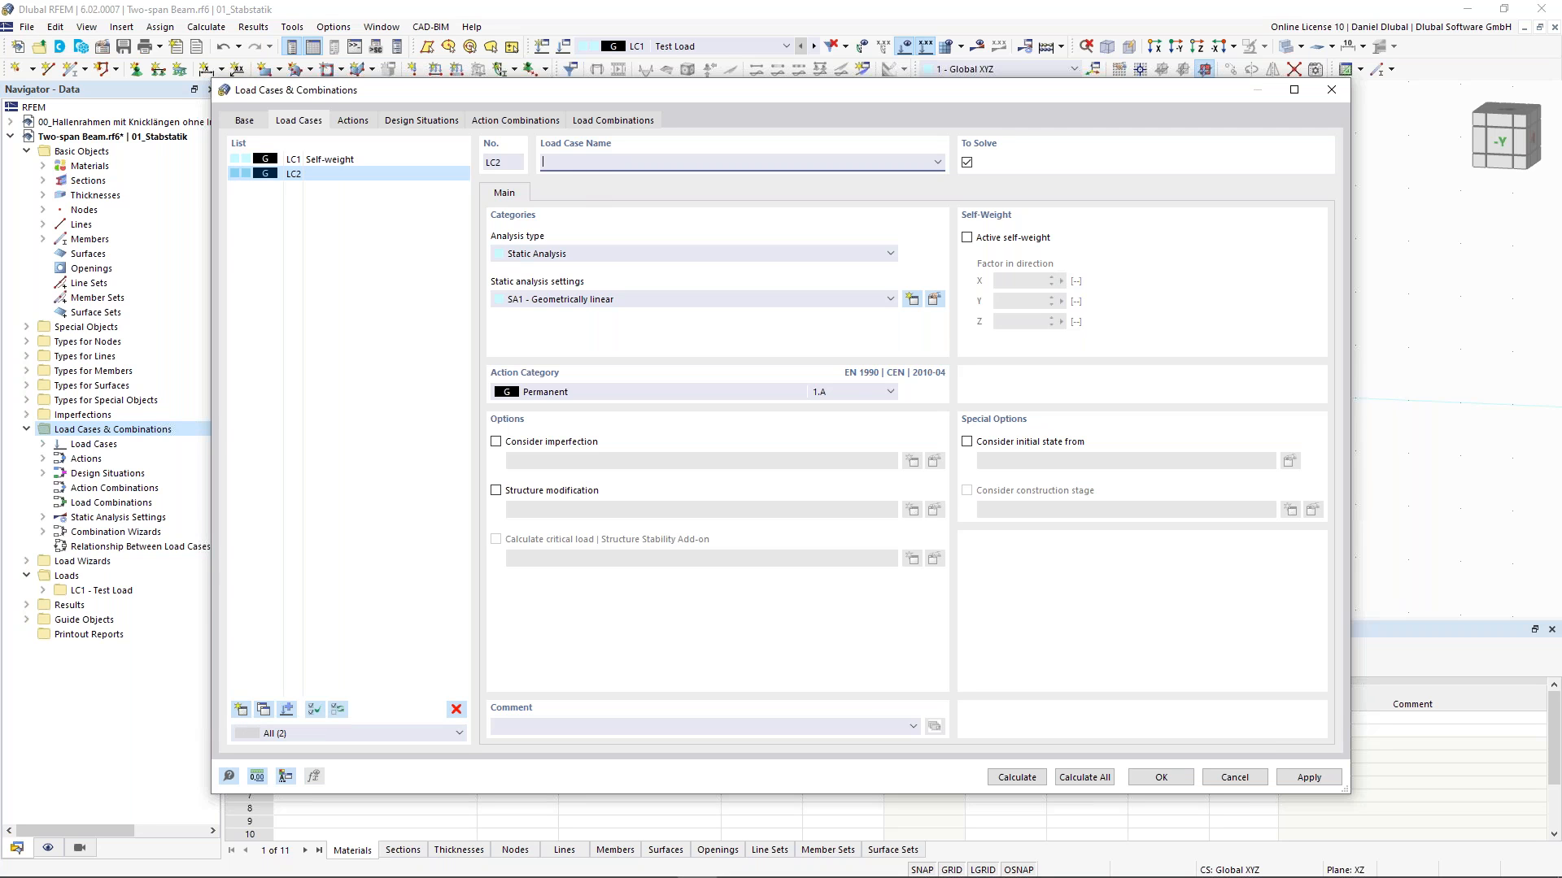
pyautogui.write('Imposed Load - left')
pyautogui.click(614, 392)
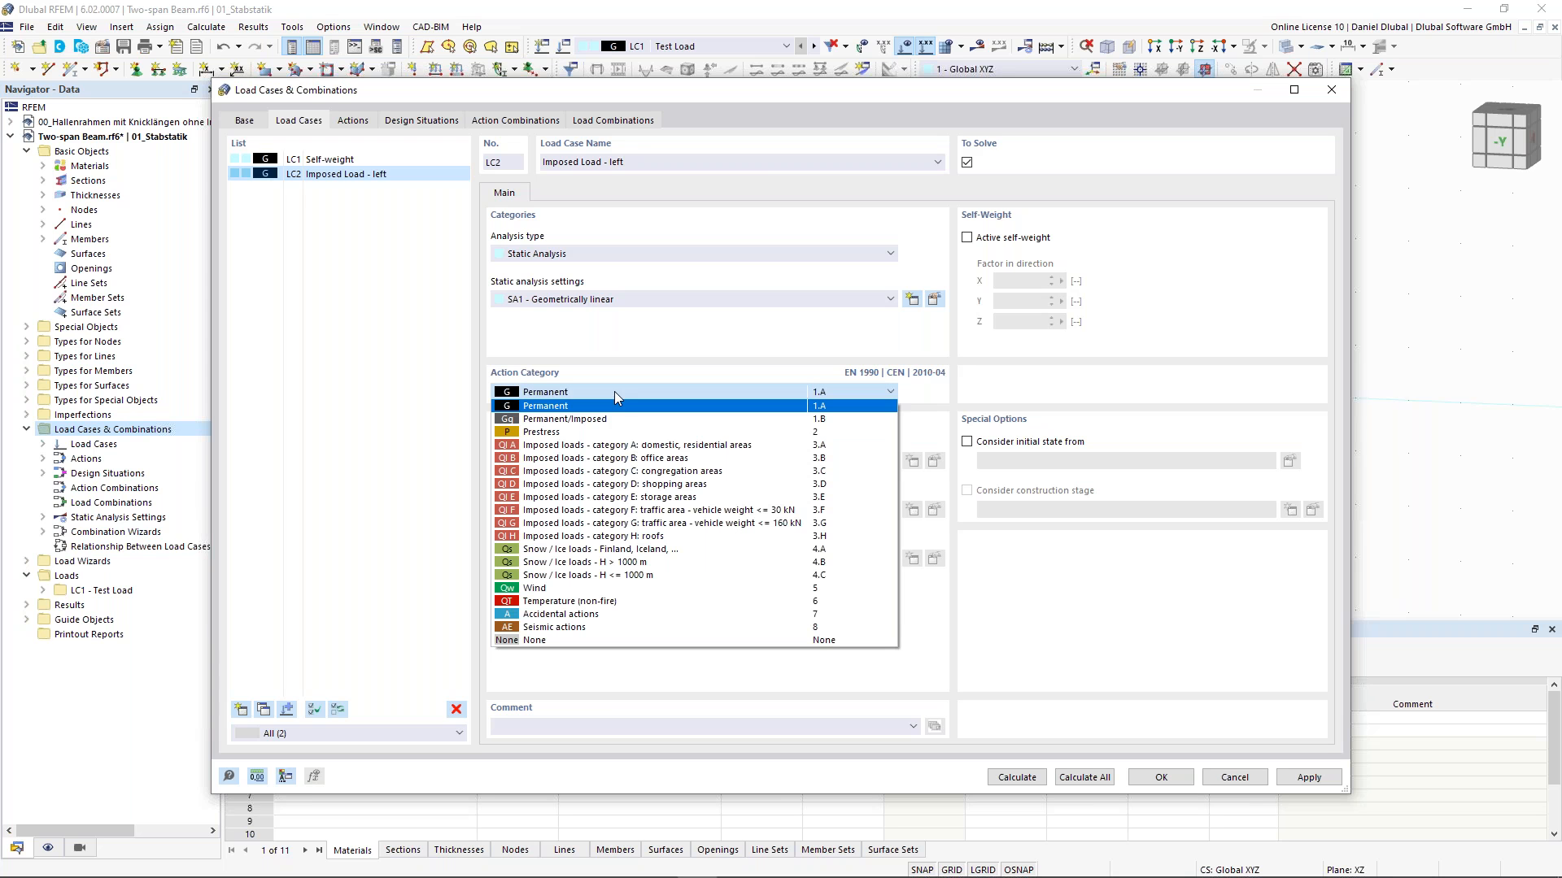
pyautogui.click(612, 450)
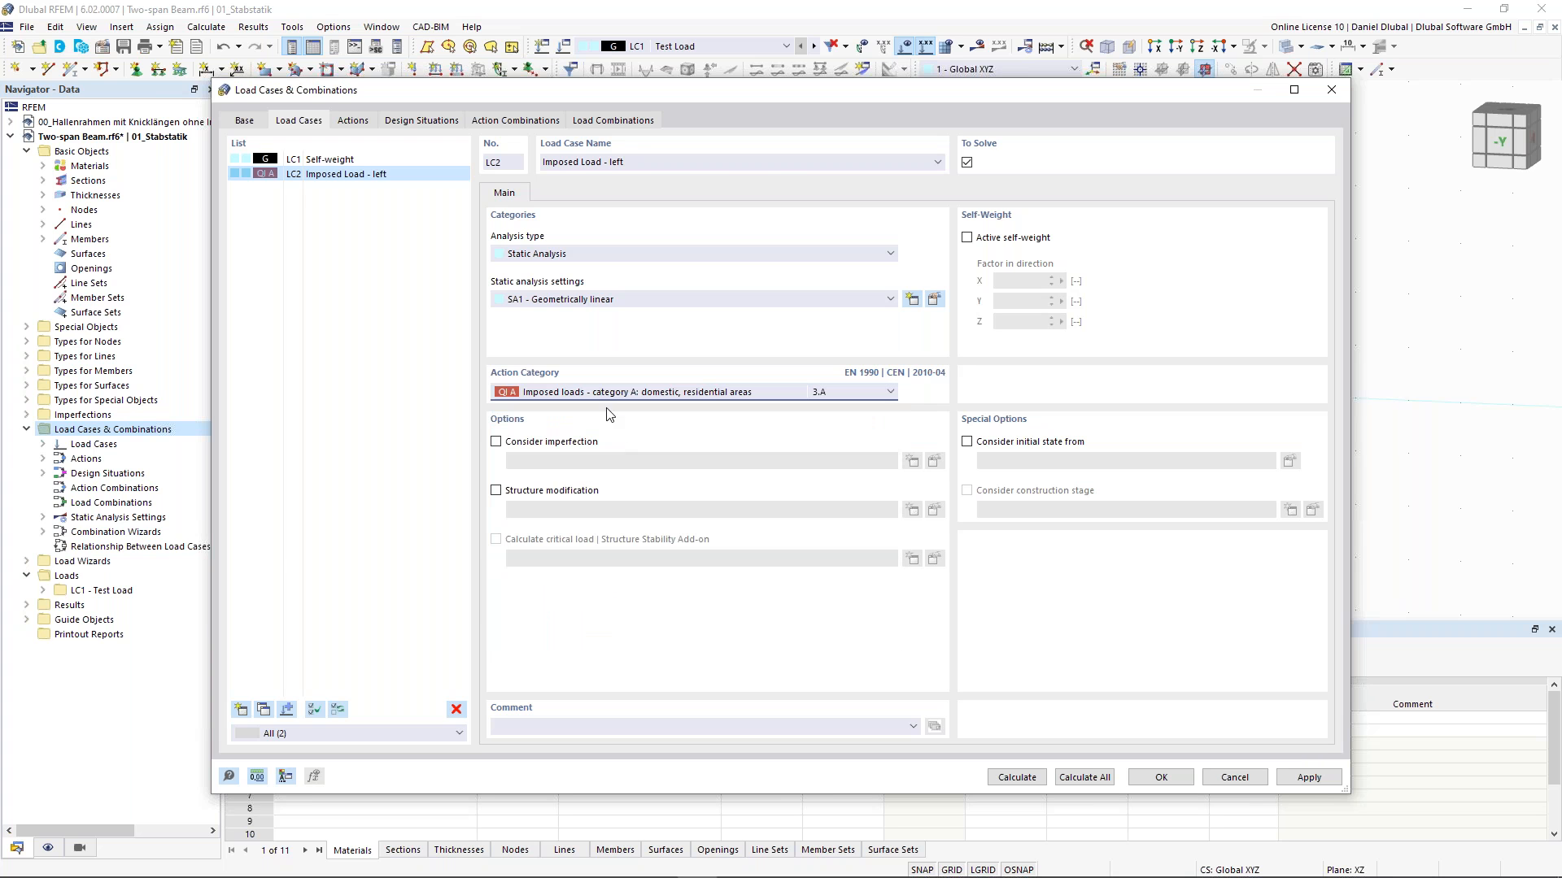
pyautogui.click(593, 395)
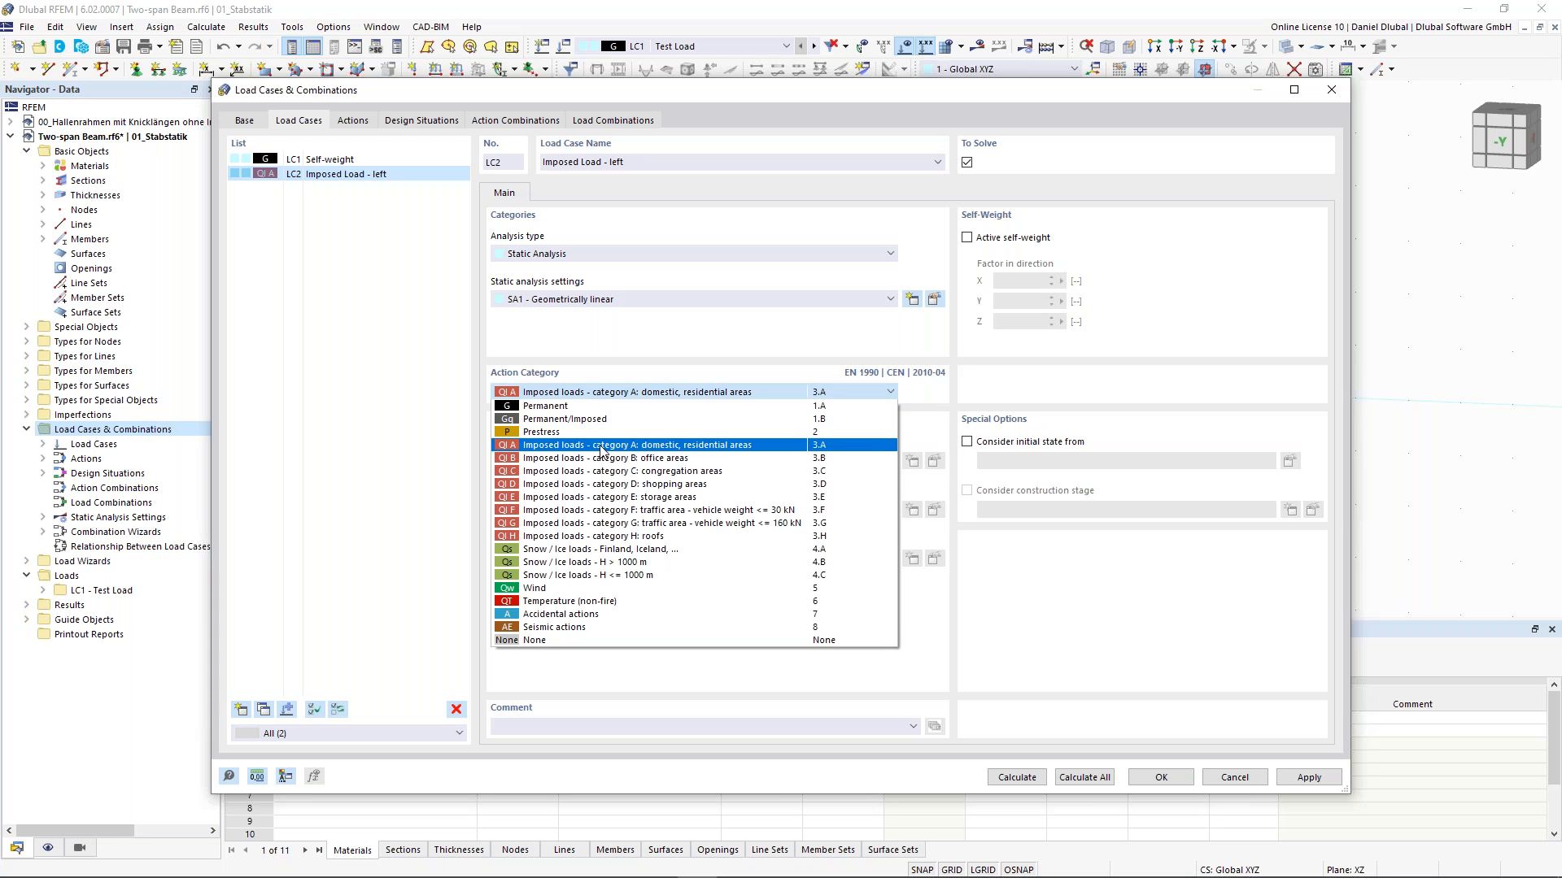
pyautogui.click(697, 335)
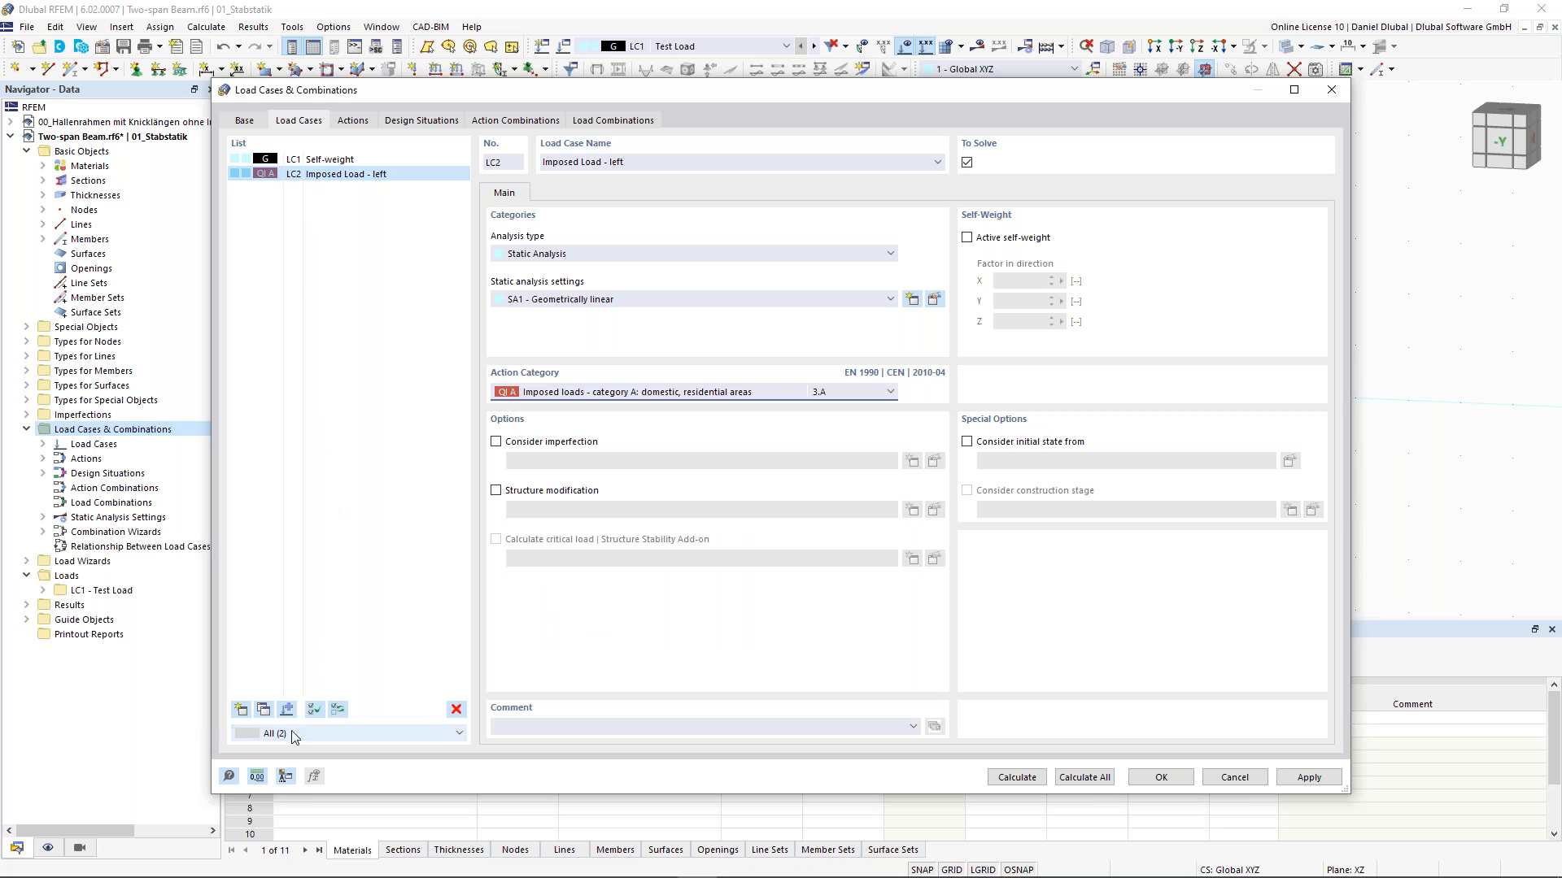
# - Copy LC2 as a new load case LC3 and rename it Imposed Load - right
pyautogui.click(268, 711)
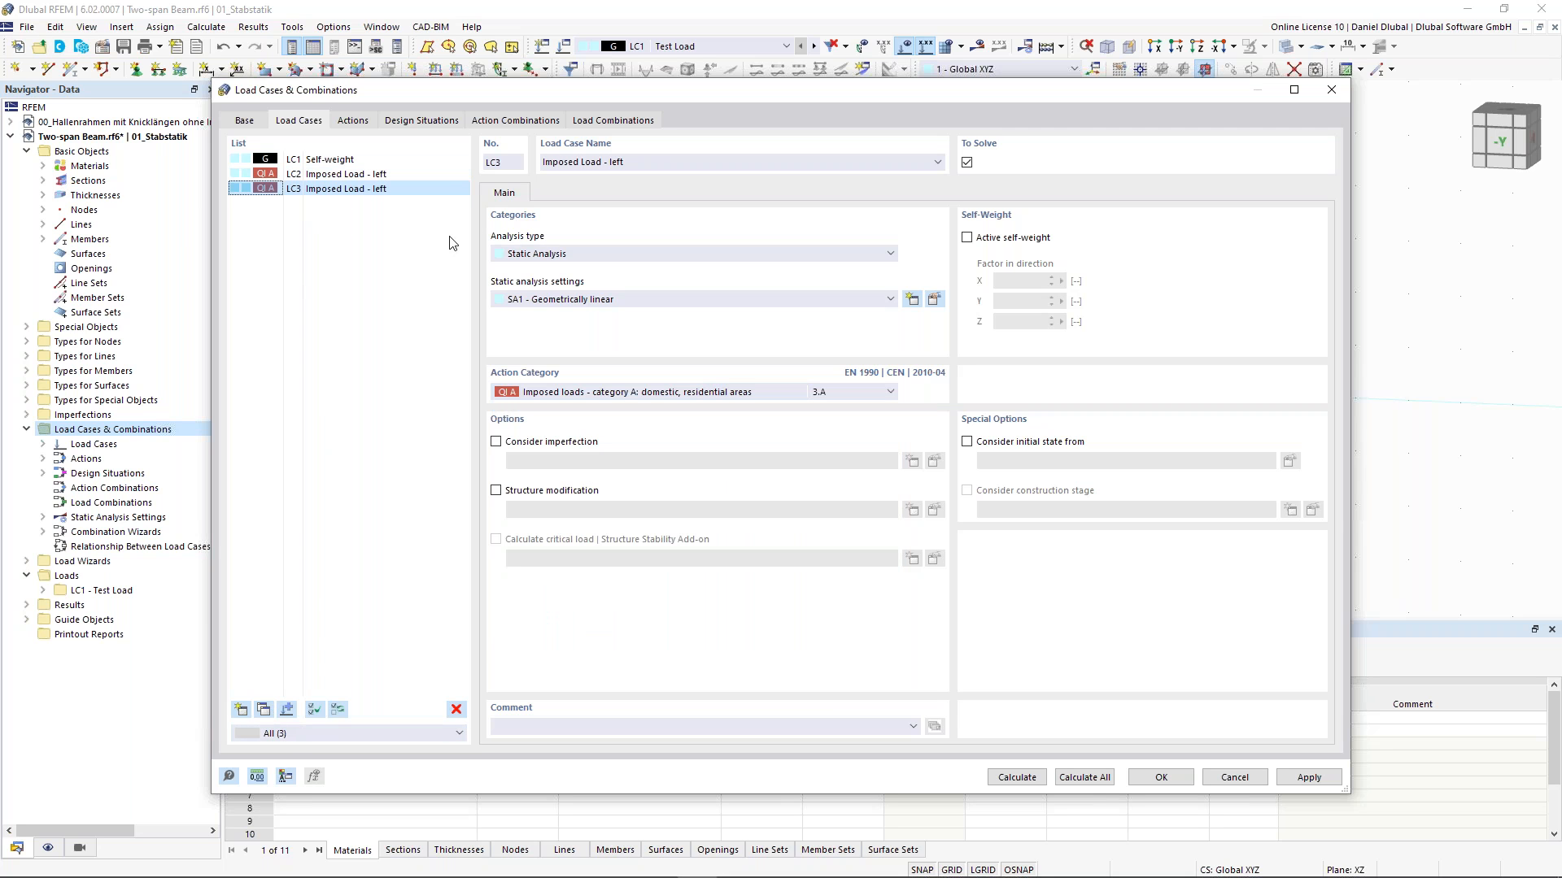
pyautogui.doubleClick(615, 162)
pyautogui.write('right')
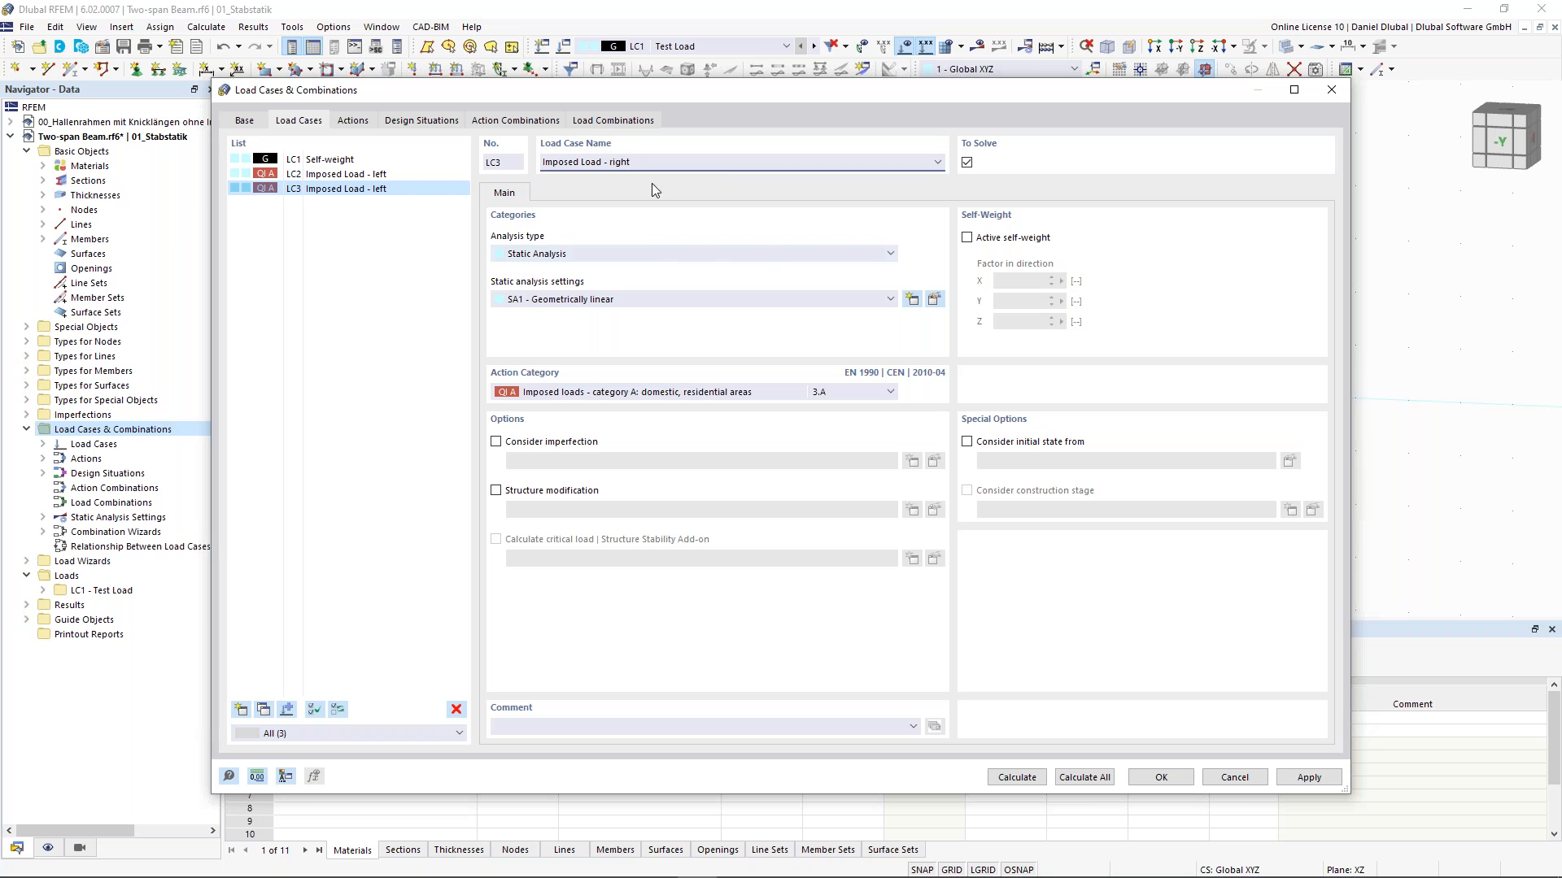
# - Review actions A1 and A2, their assigned load cases and their action type options
pyautogui.click(351, 122)
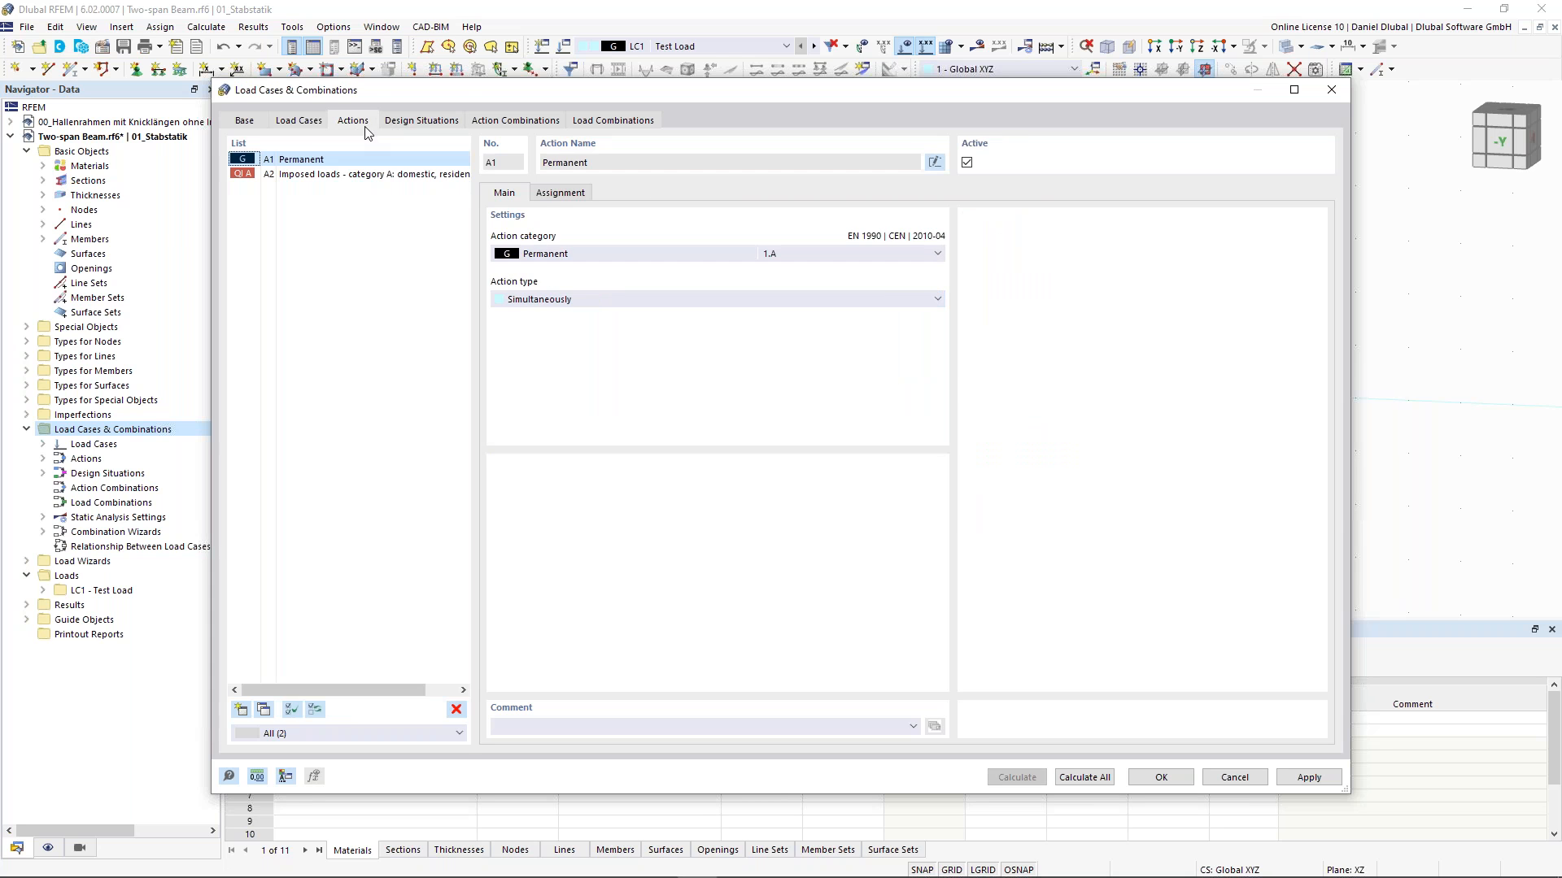
pyautogui.click(327, 162)
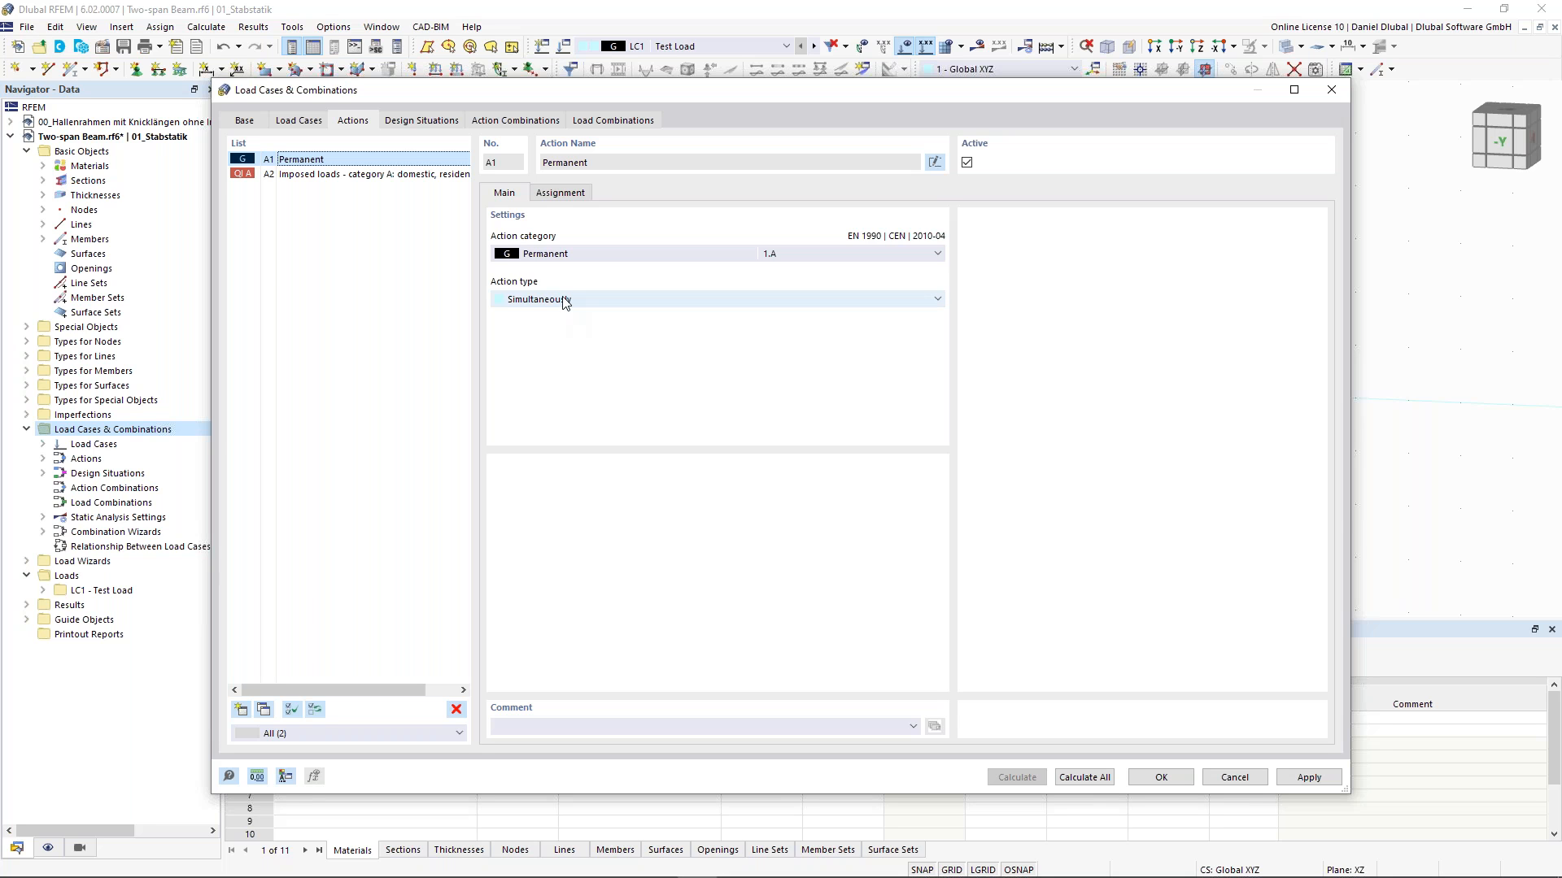
pyautogui.click(558, 194)
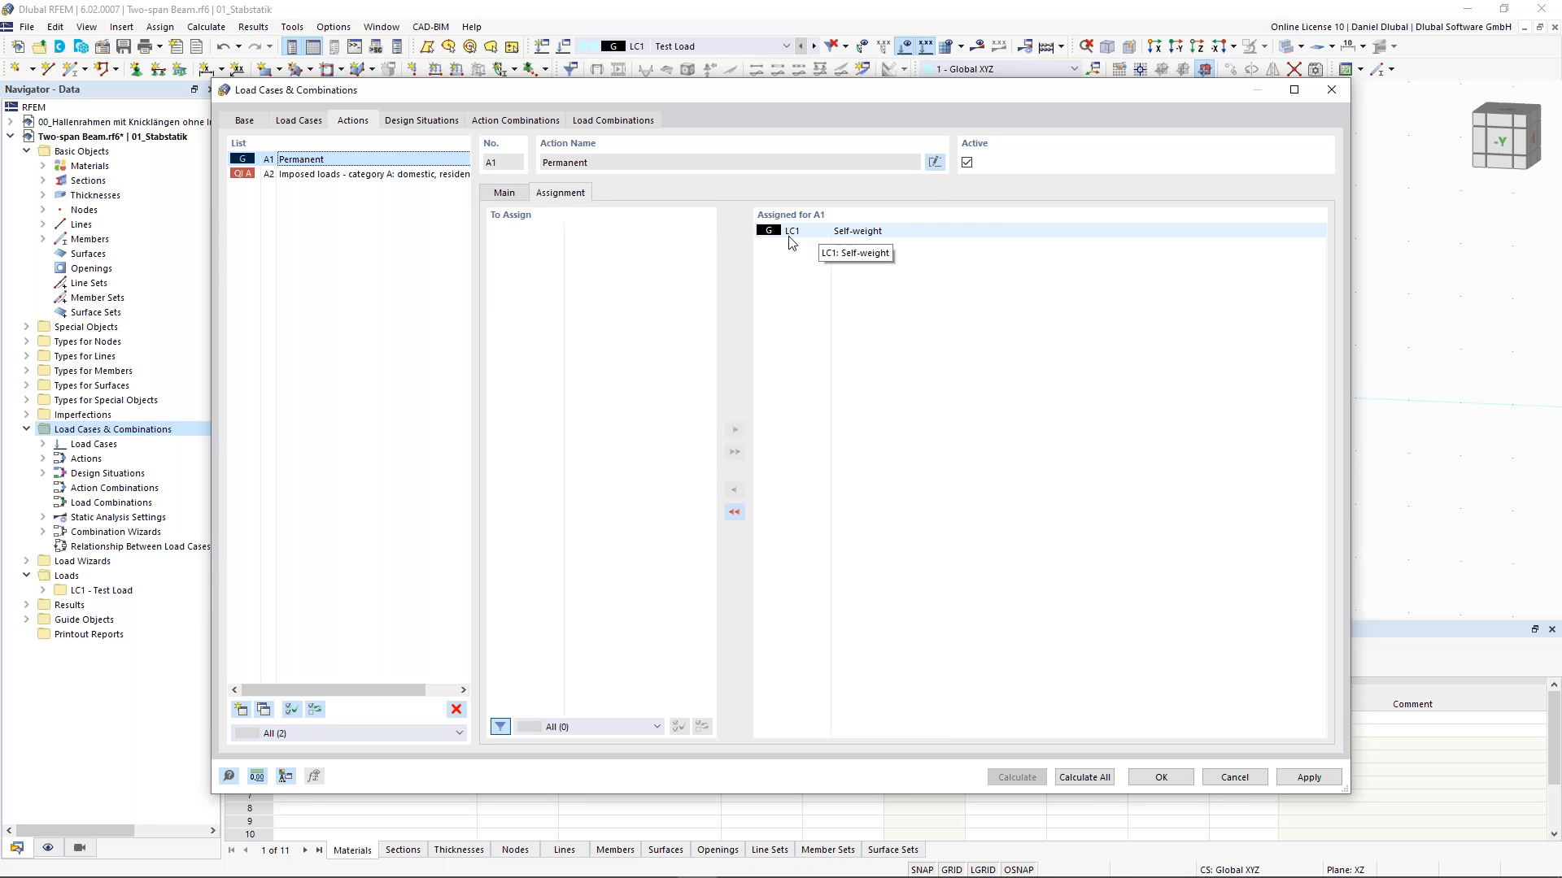
pyautogui.click(519, 198)
pyautogui.click(338, 174)
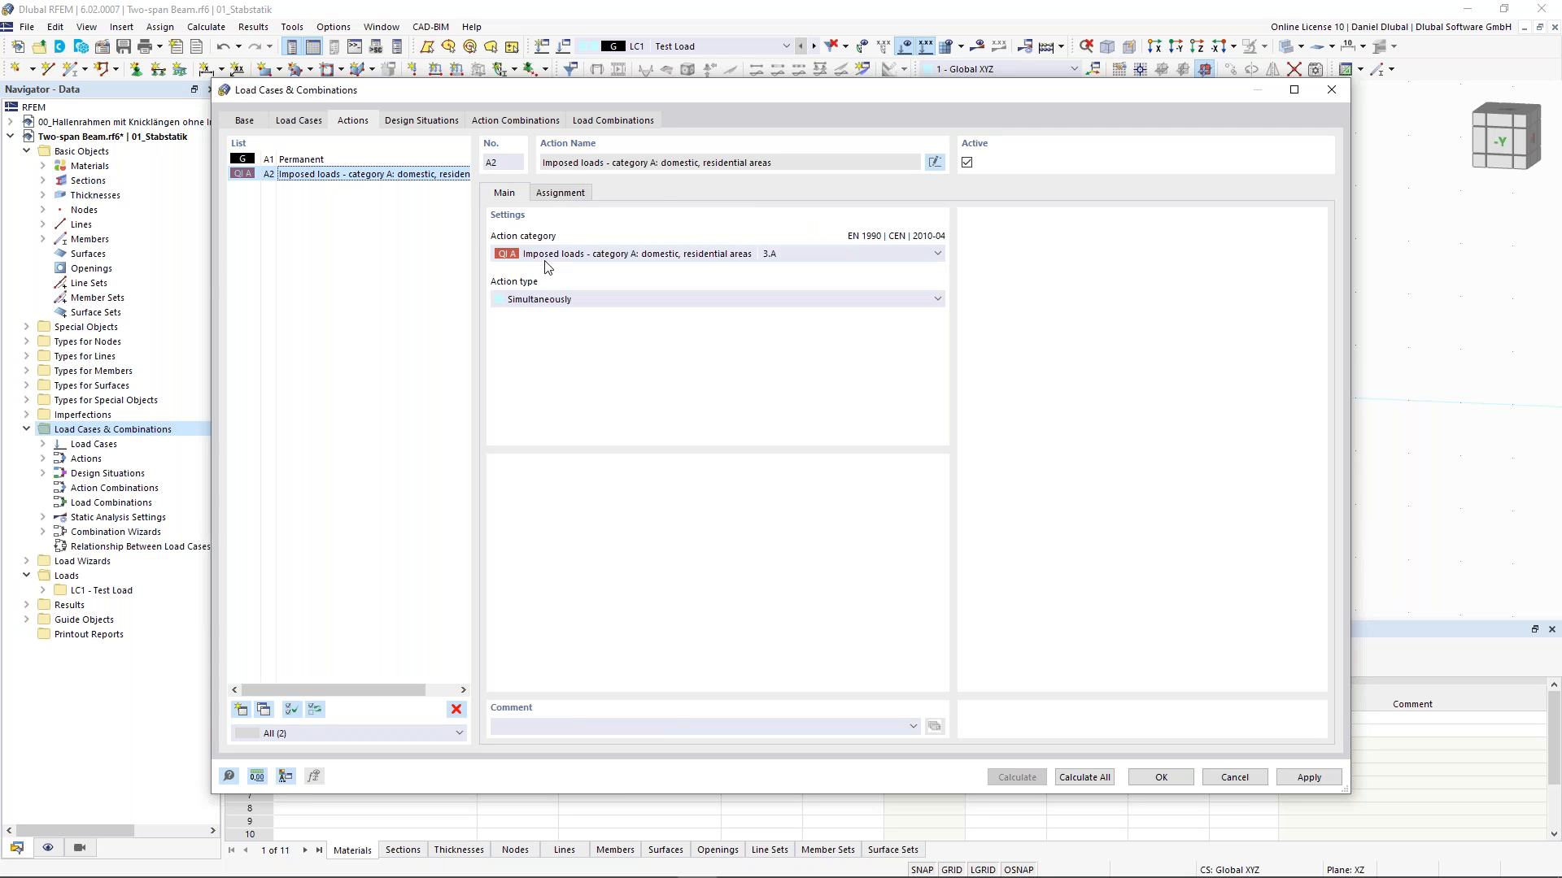
pyautogui.click(567, 195)
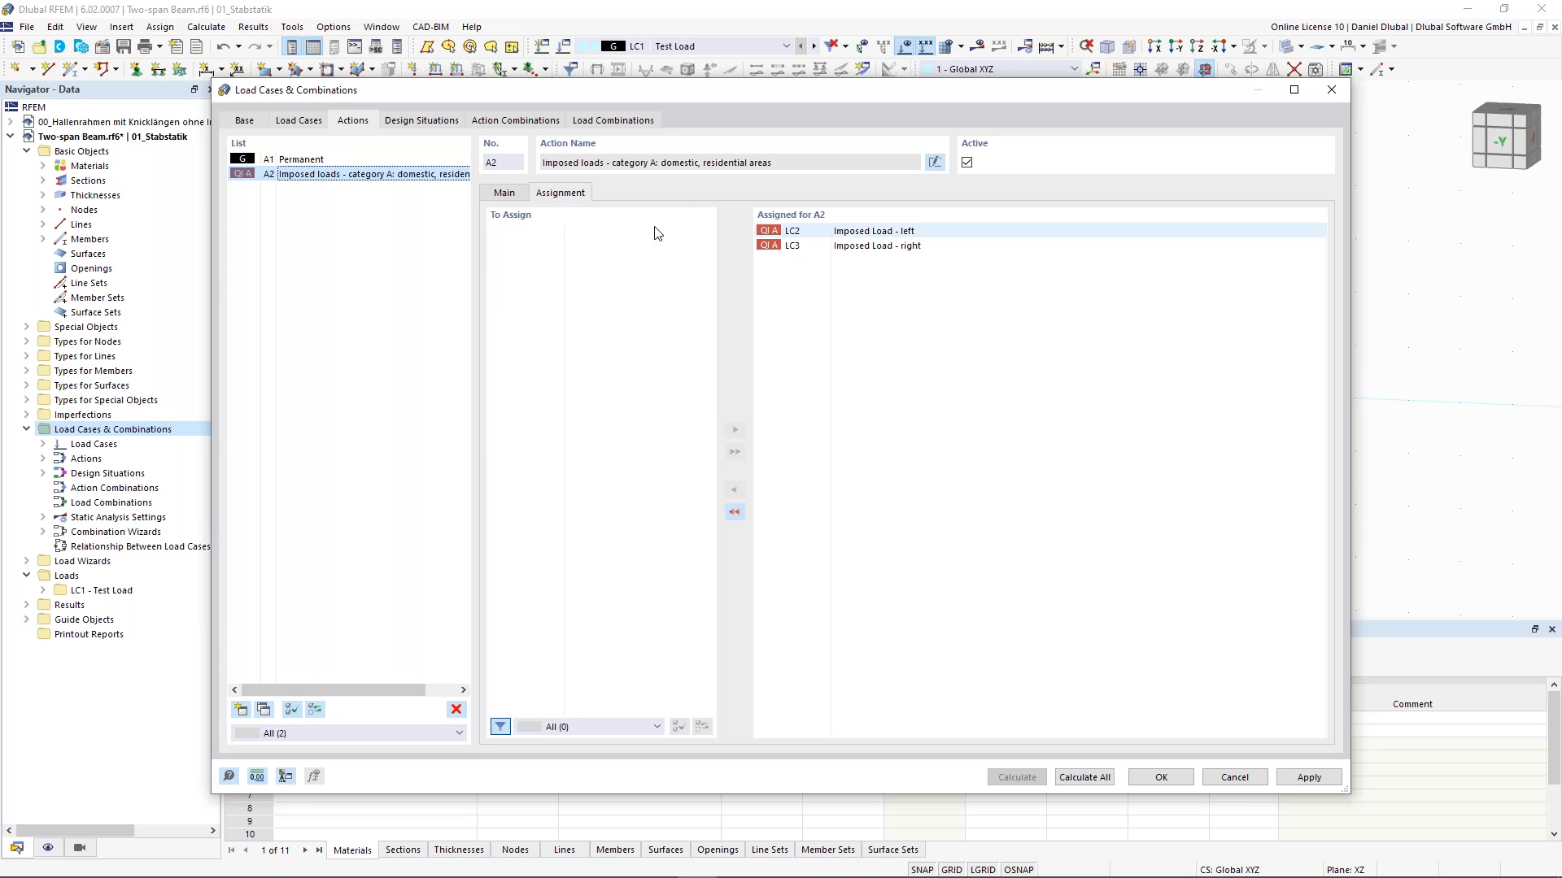
pyautogui.click(505, 193)
pyautogui.click(579, 300)
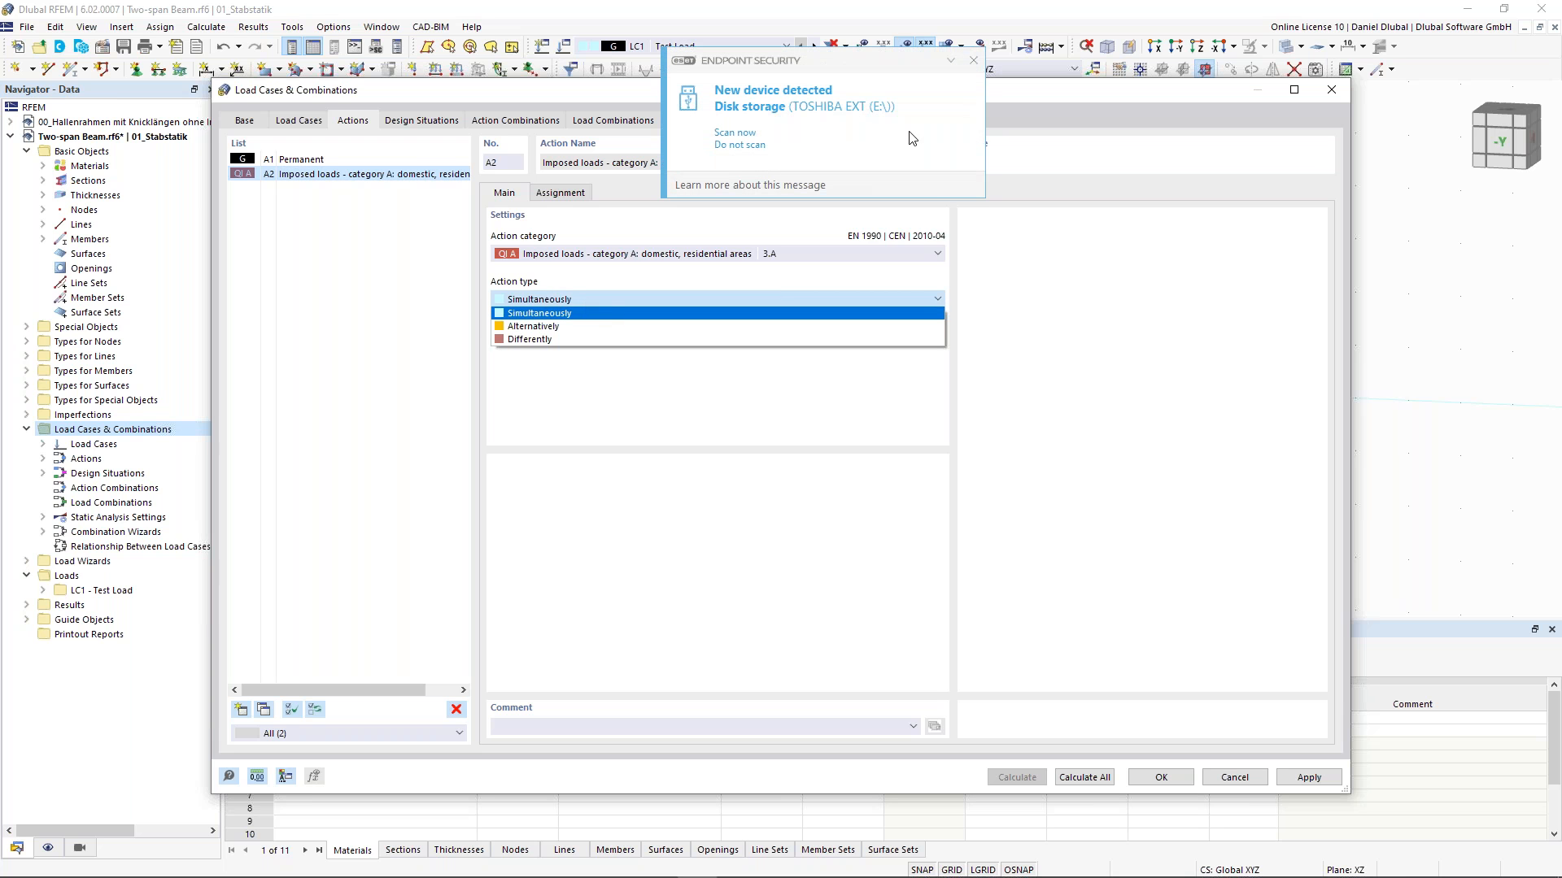
pyautogui.click(573, 313)
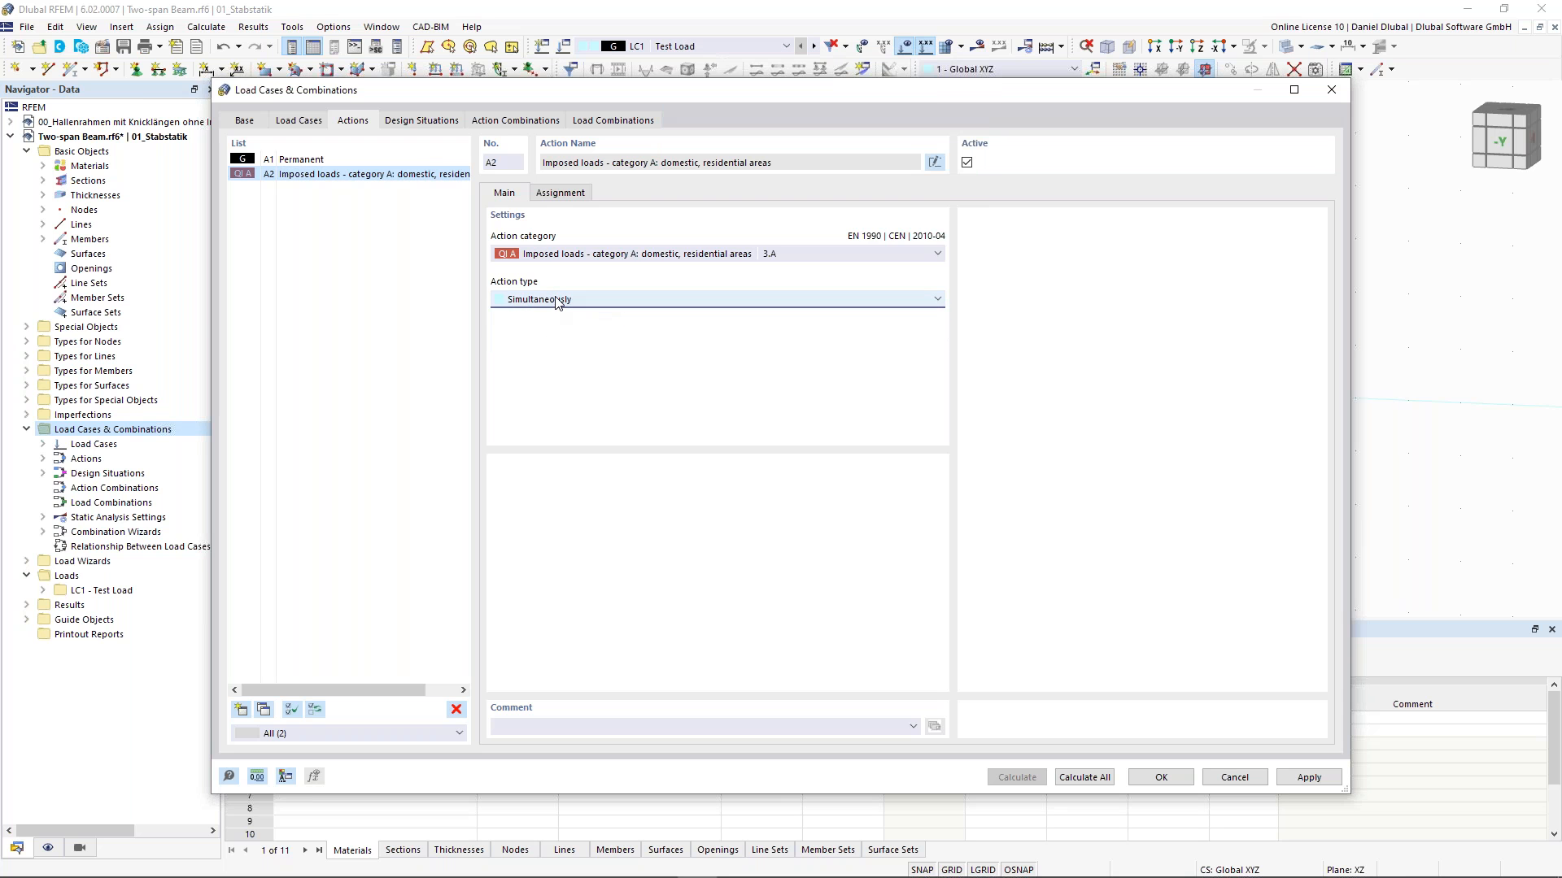
pyautogui.click(558, 301)
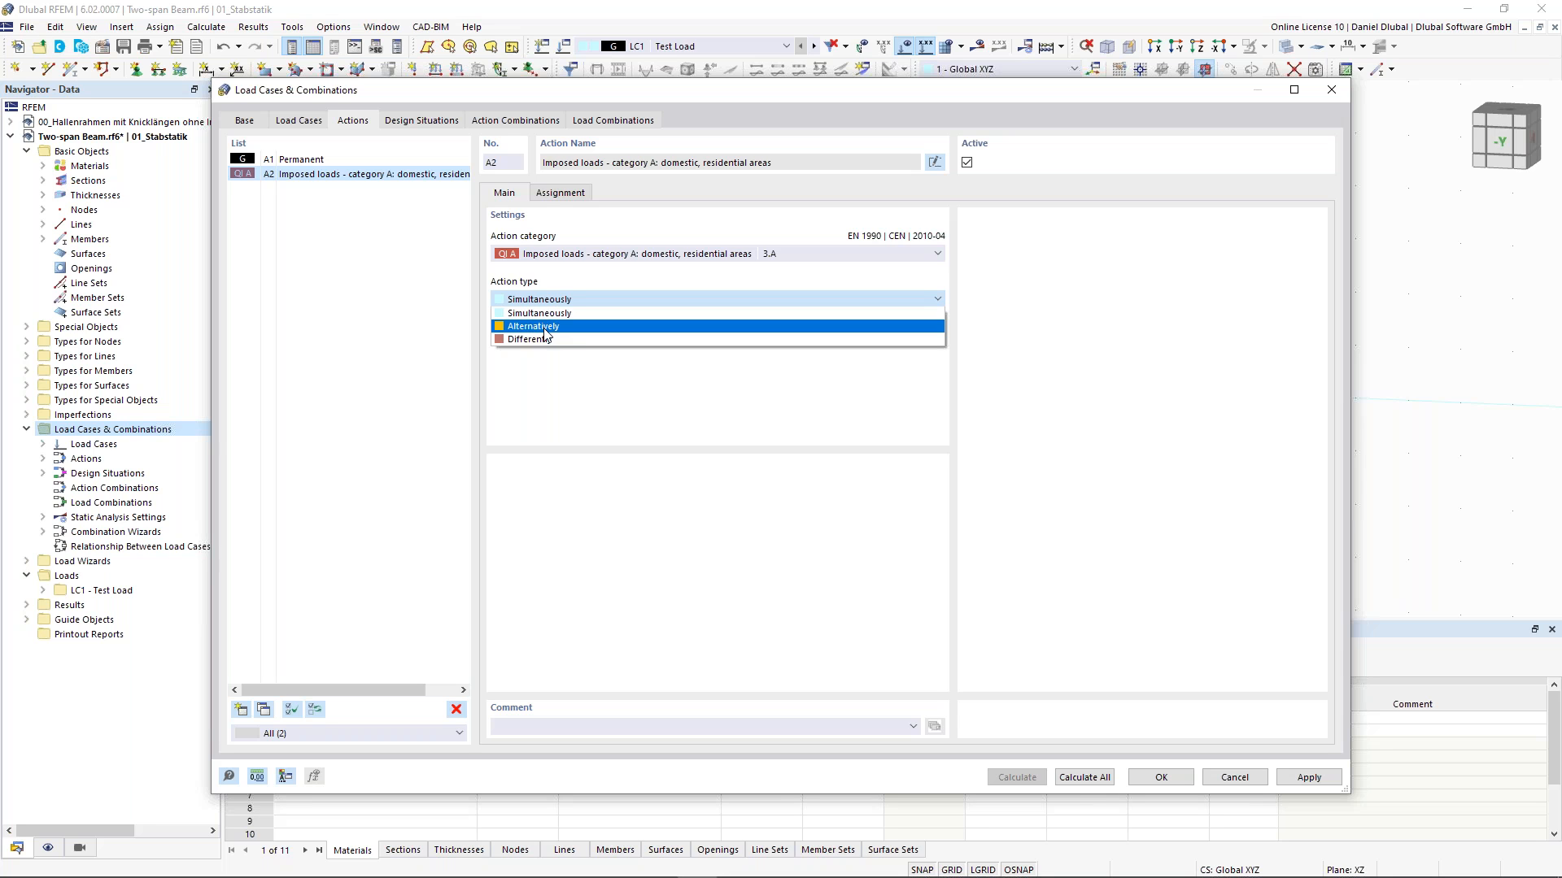
pyautogui.click(420, 125)
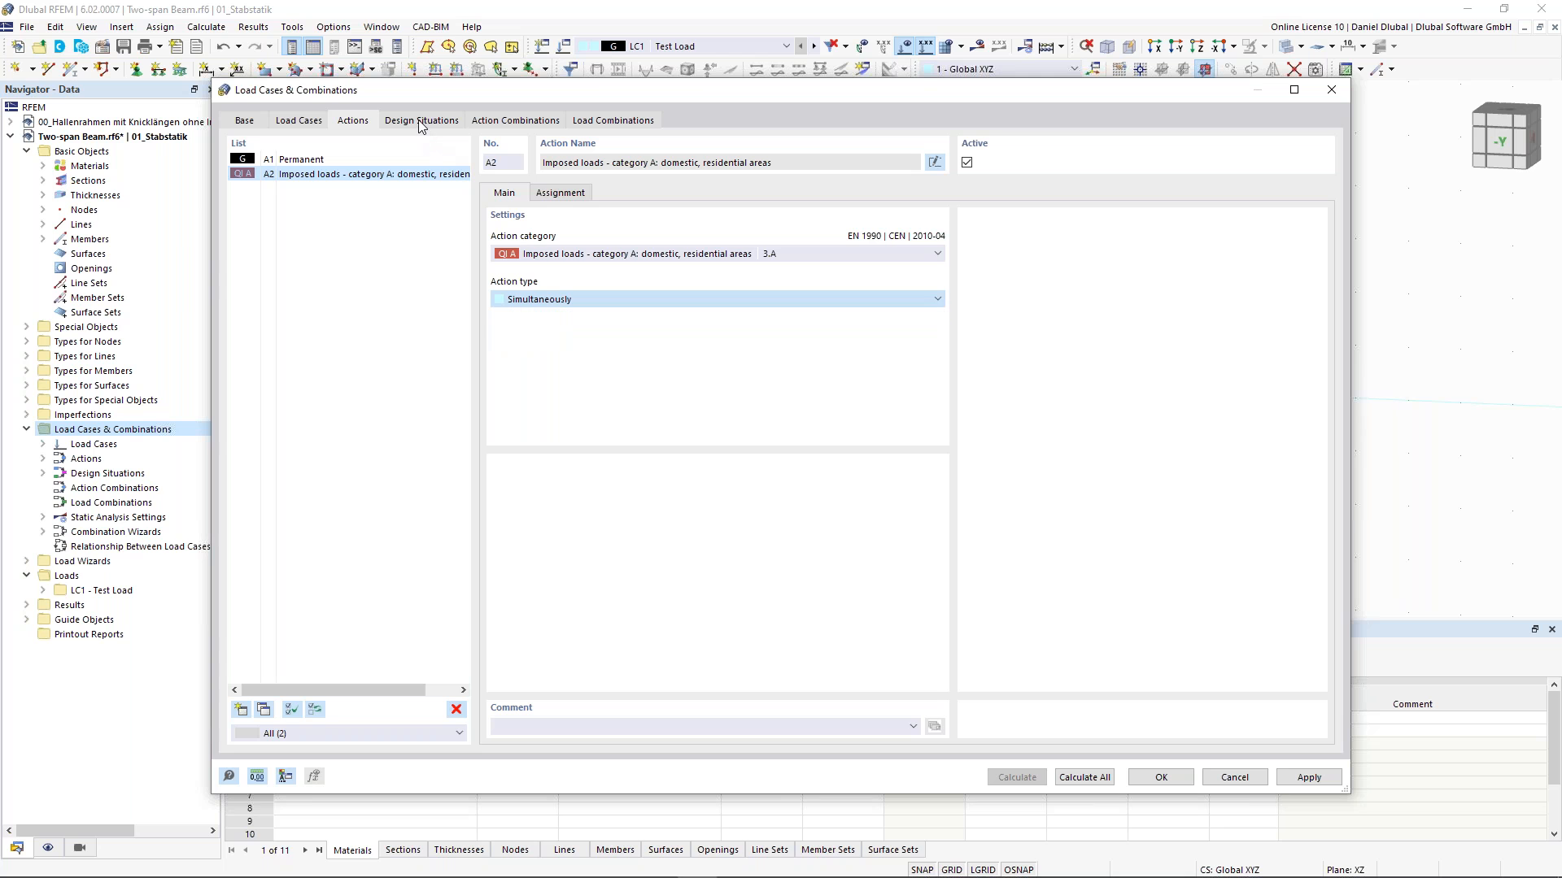
# - Delete design situations DS2 to DS4, keeping only the ULS design situation DS1
pyautogui.click(424, 122)
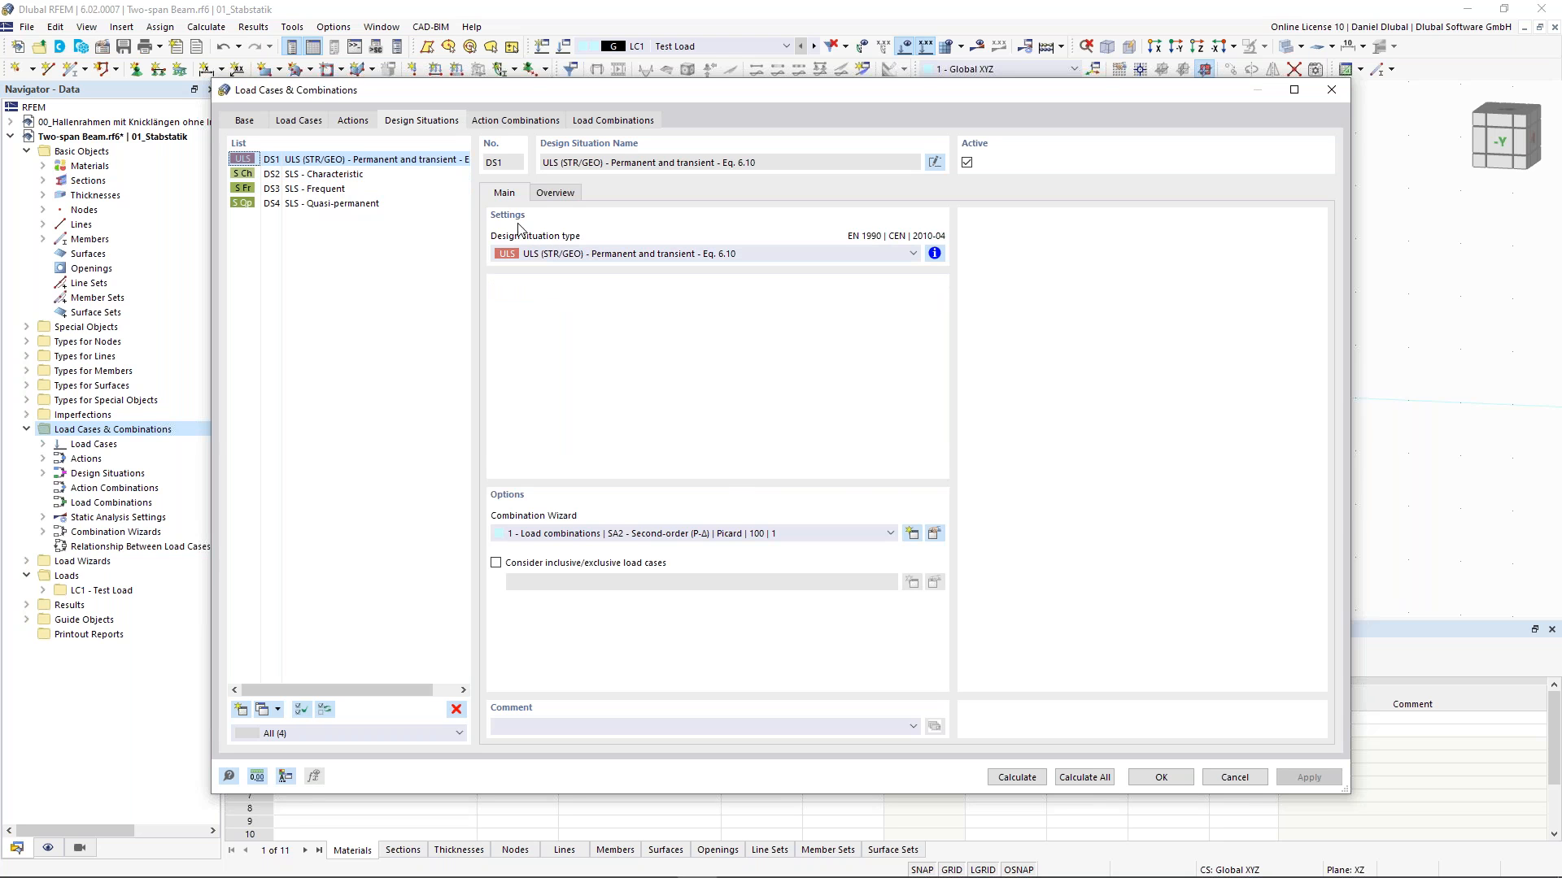
pyautogui.click(397, 175)
pyautogui.keyDown('shift'); pyautogui.click(379, 204); pyautogui.keyUp('shift')
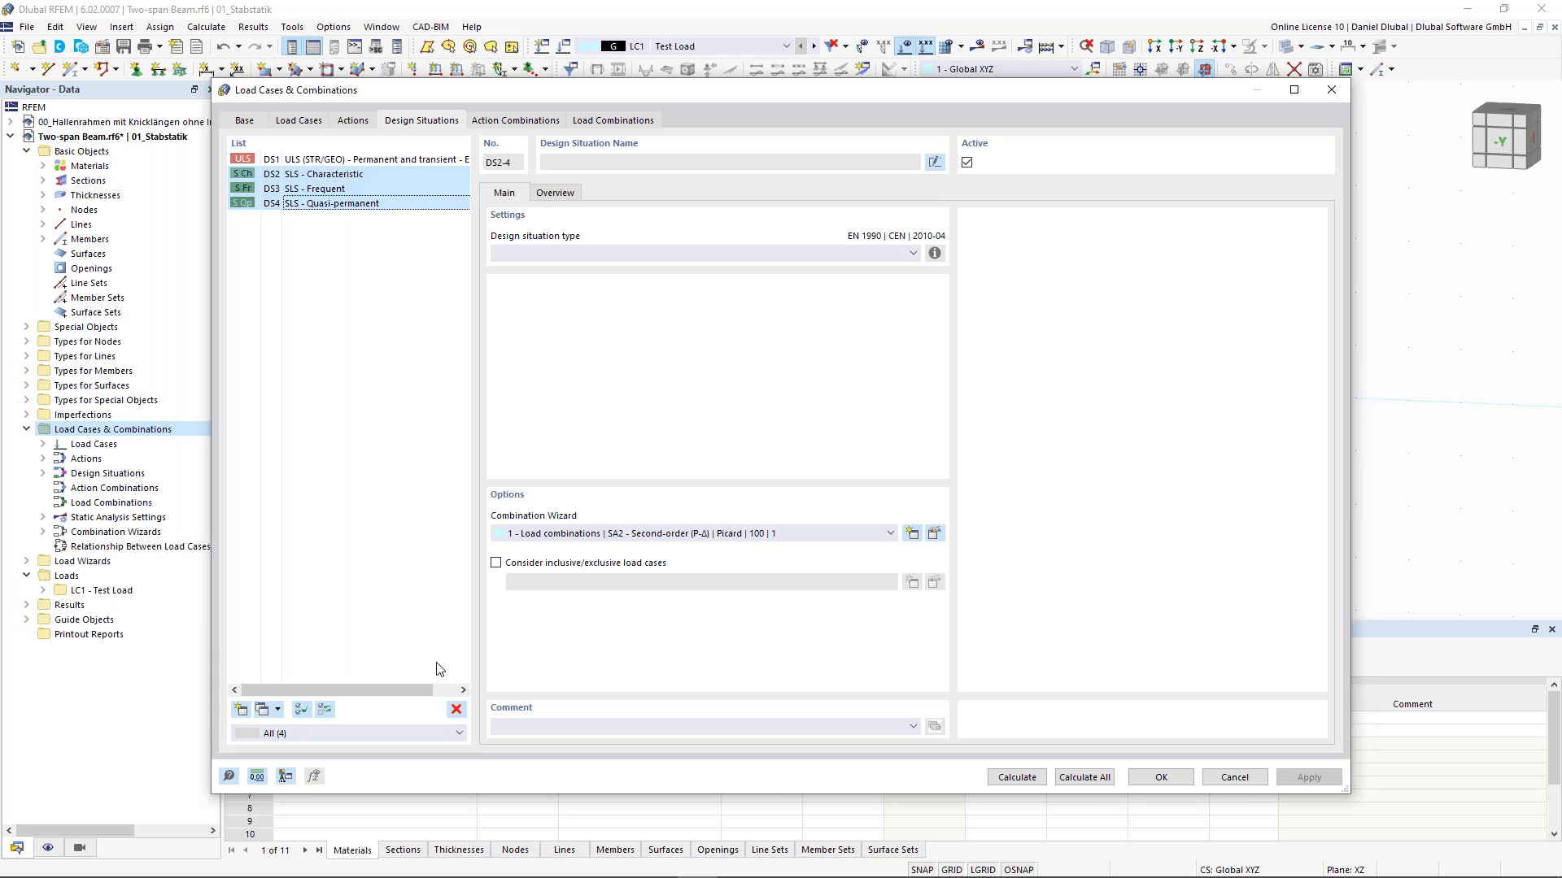
pyautogui.click(456, 709)
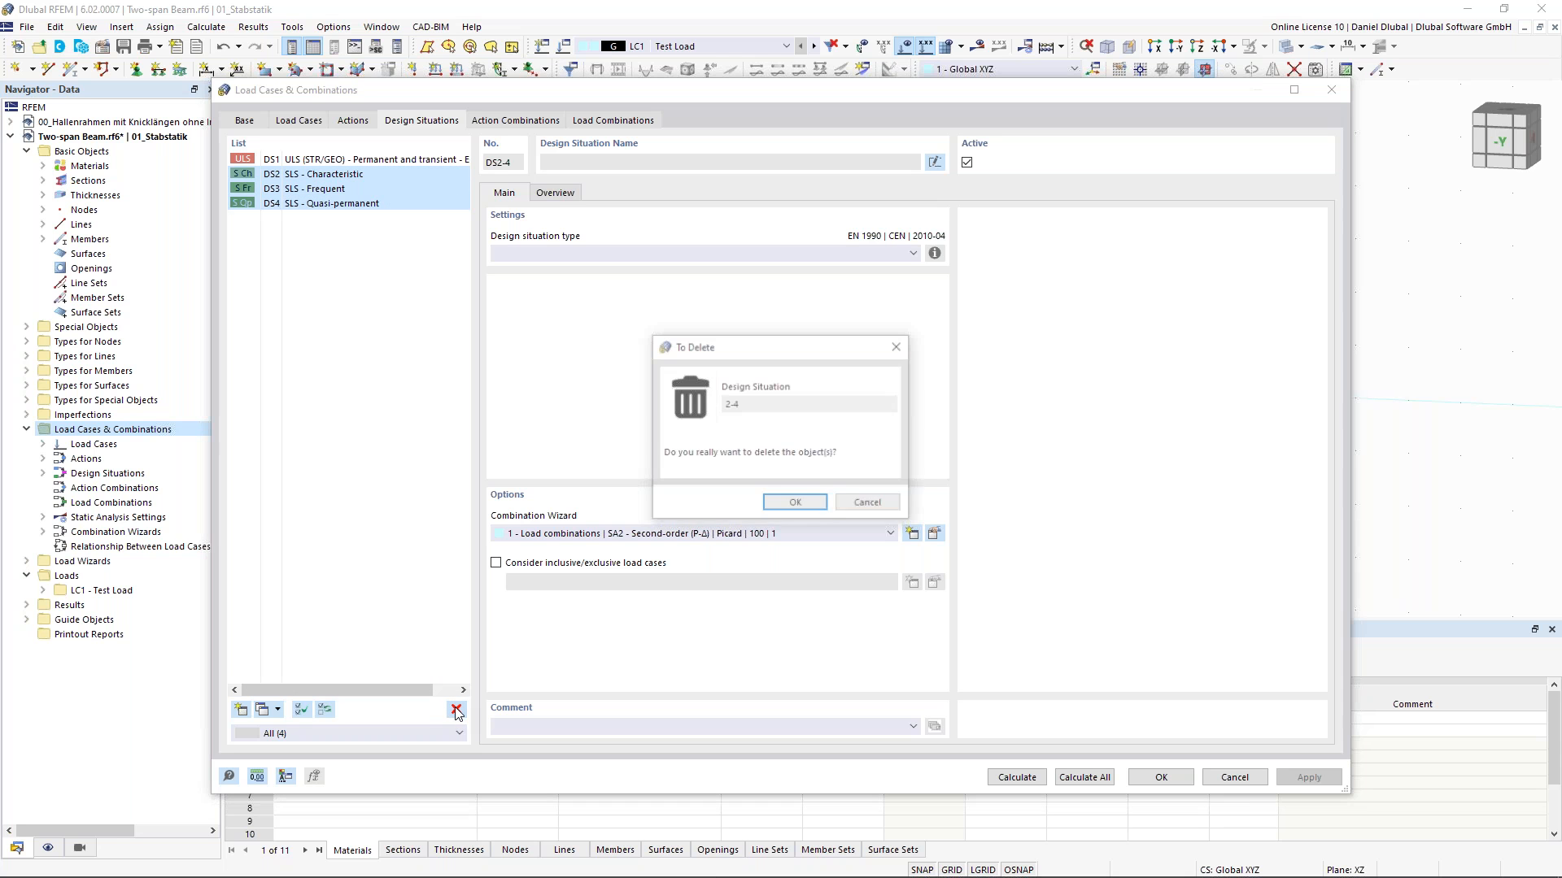
pyautogui.click(795, 504)
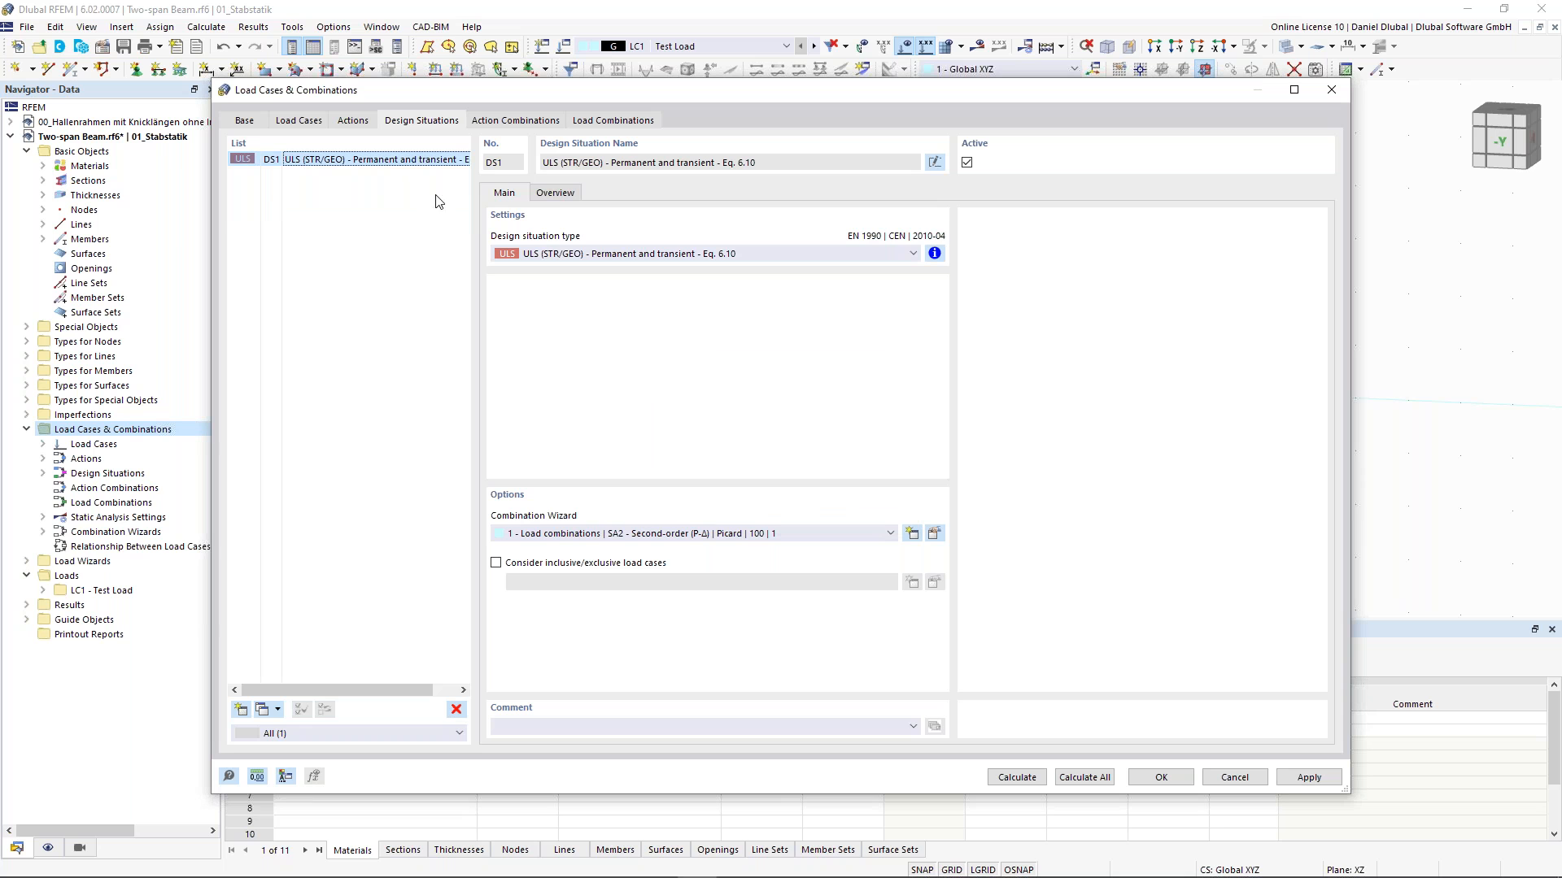
# - View the combination rule information for design situation DS1
pyautogui.click(934, 253)
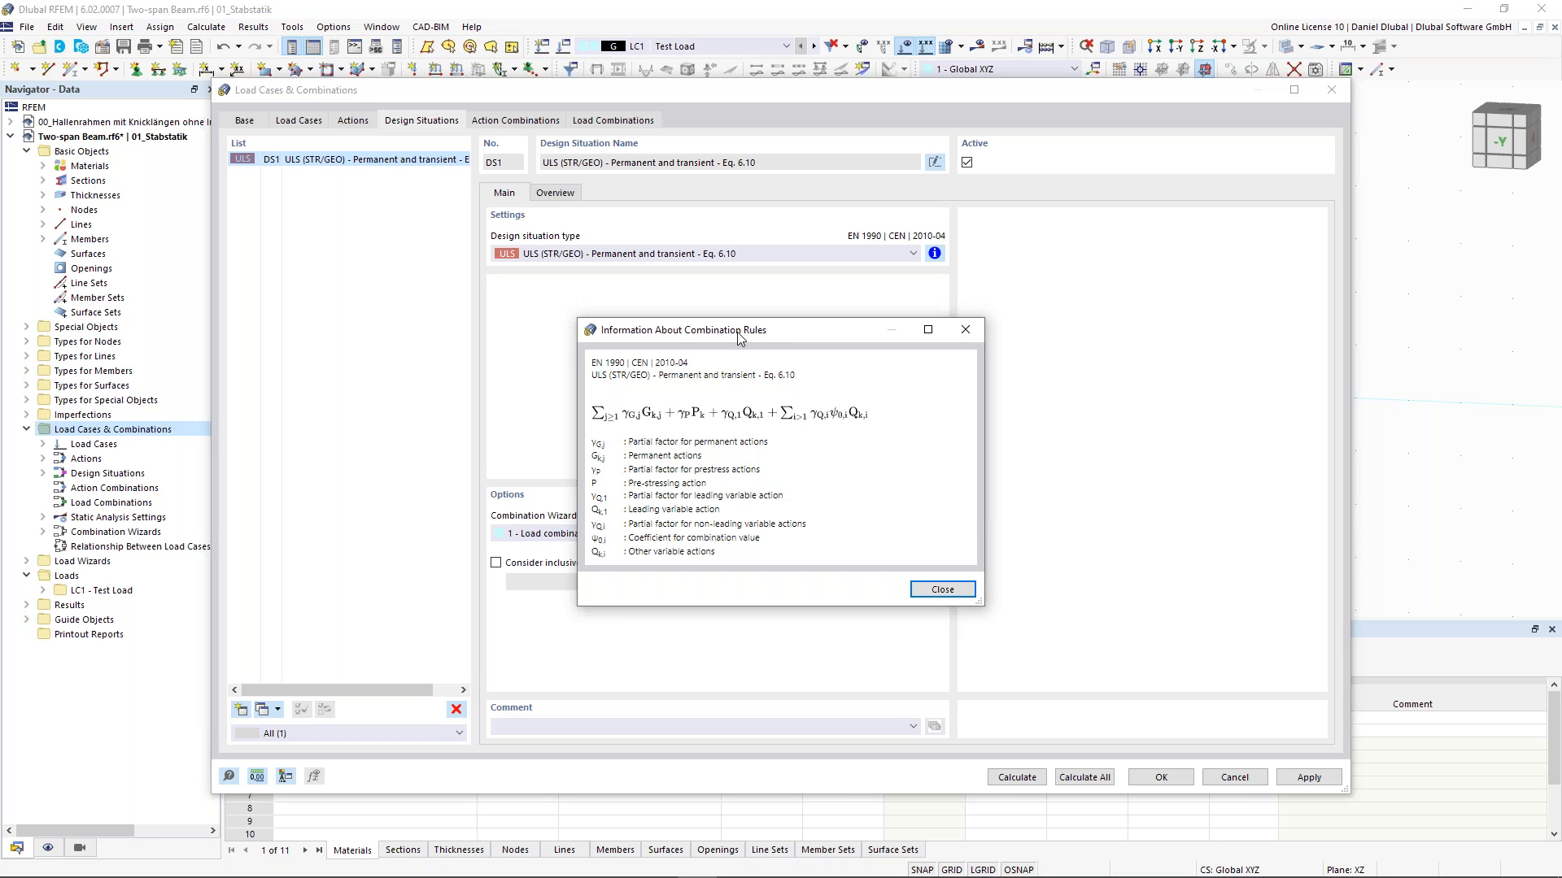
pyautogui.moveTo(737, 331); pyautogui.dragTo(727, 325)
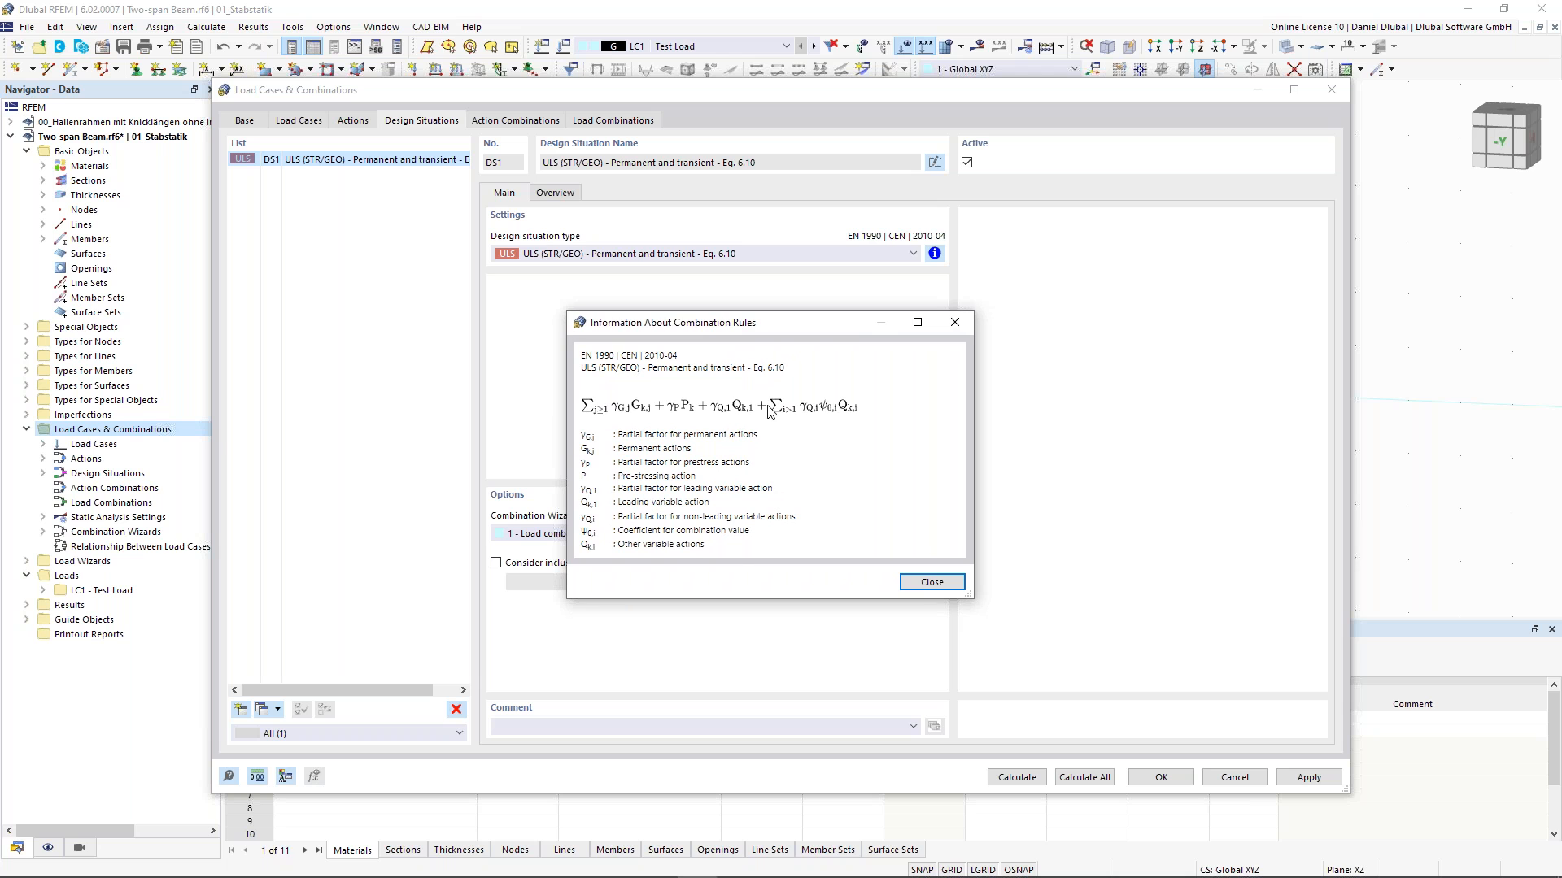
pyautogui.click(919, 582)
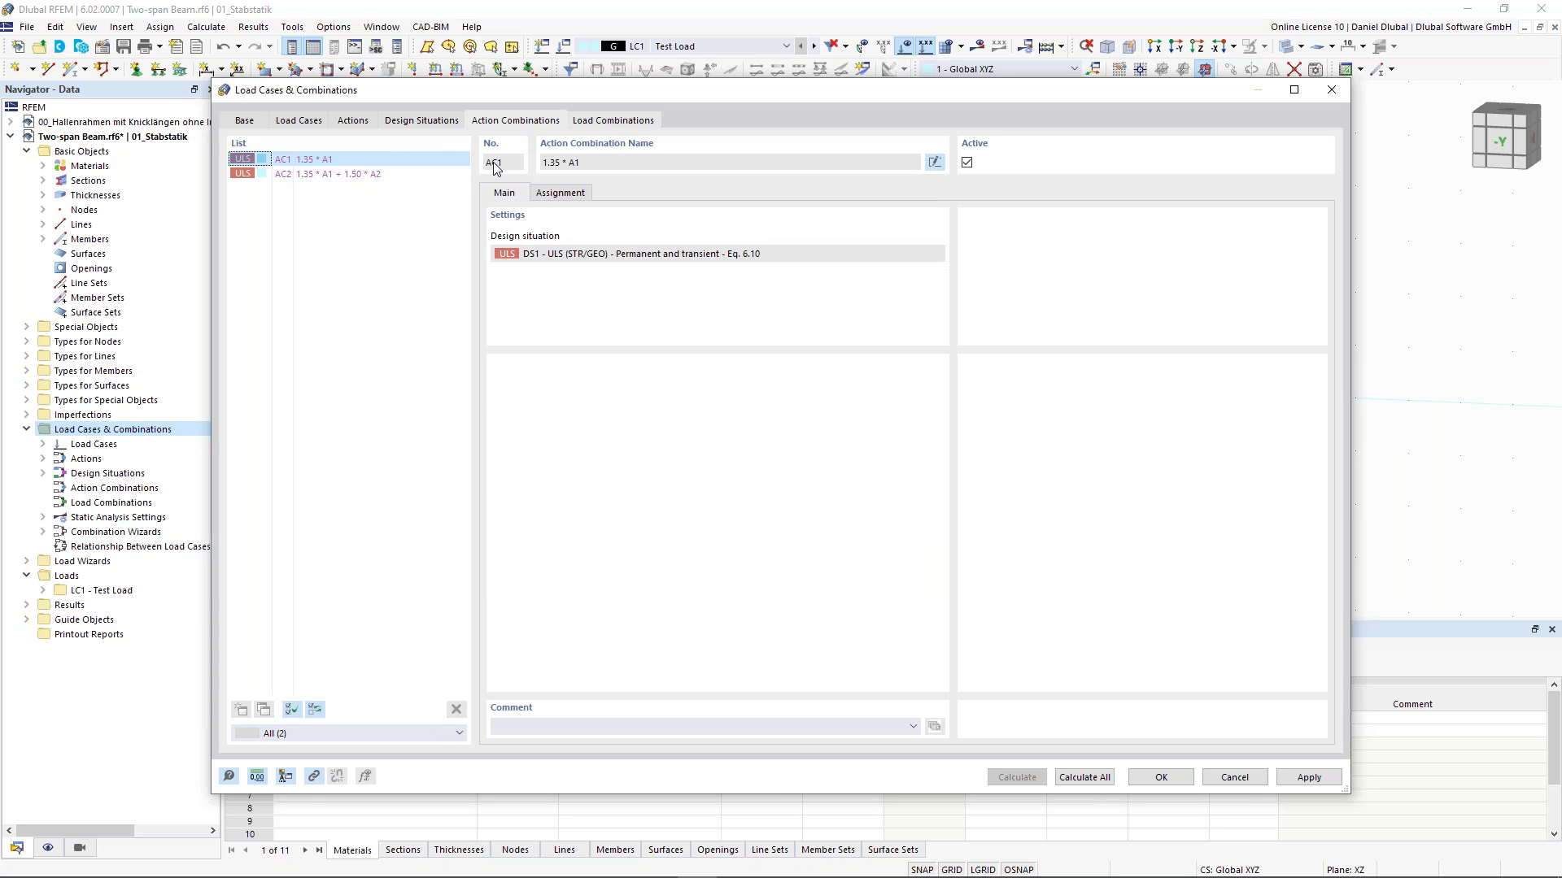
# - Review the generated action combinations and load combination CO3's assignment, then close the dialog
pyautogui.click(411, 189)
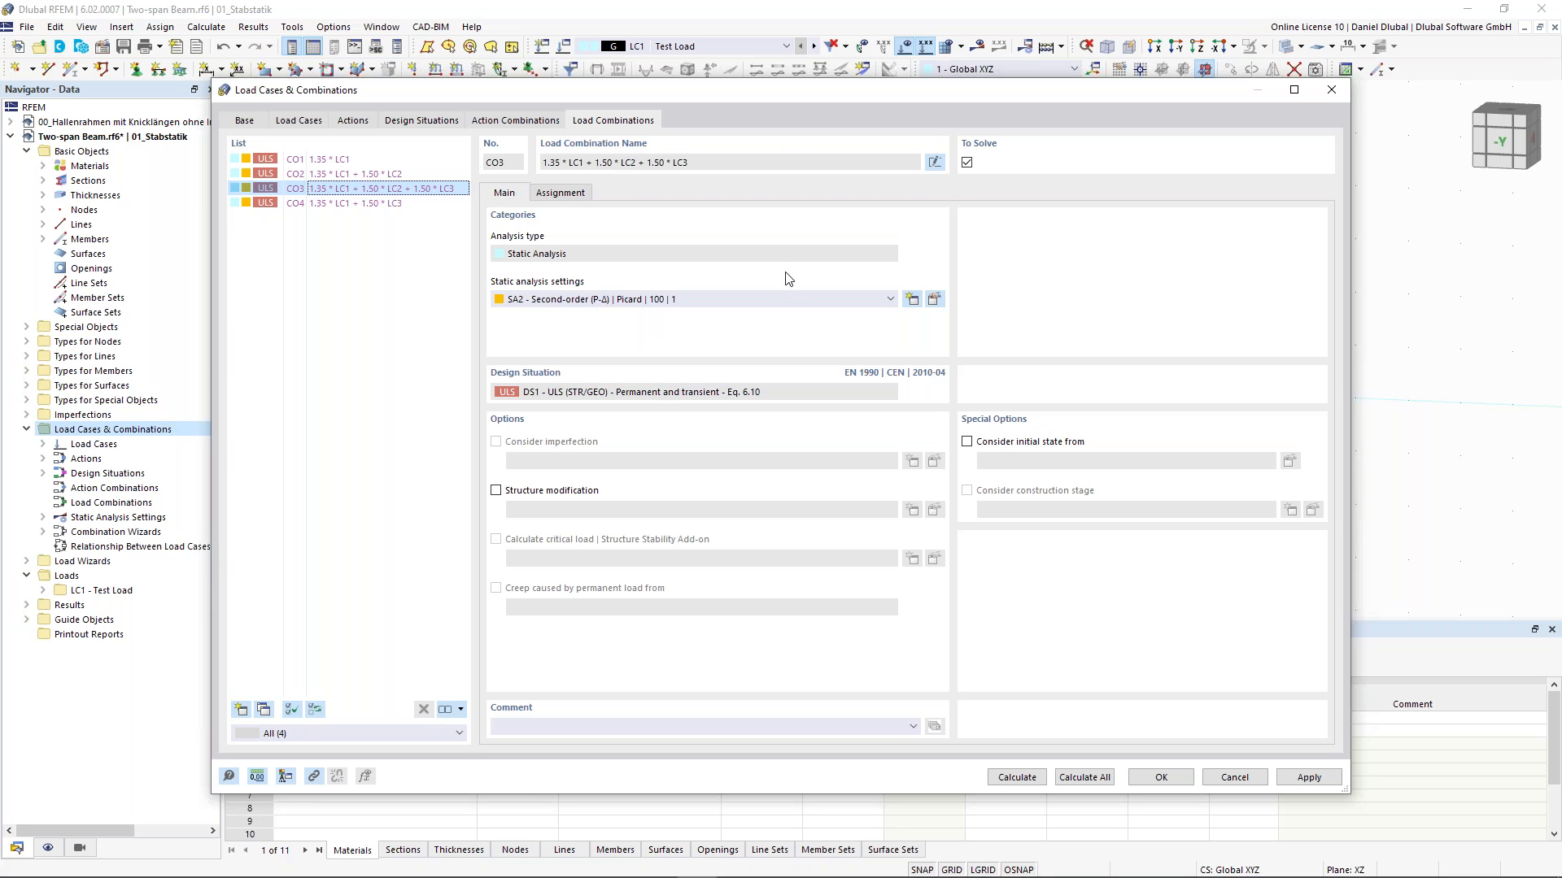
pyautogui.click(574, 193)
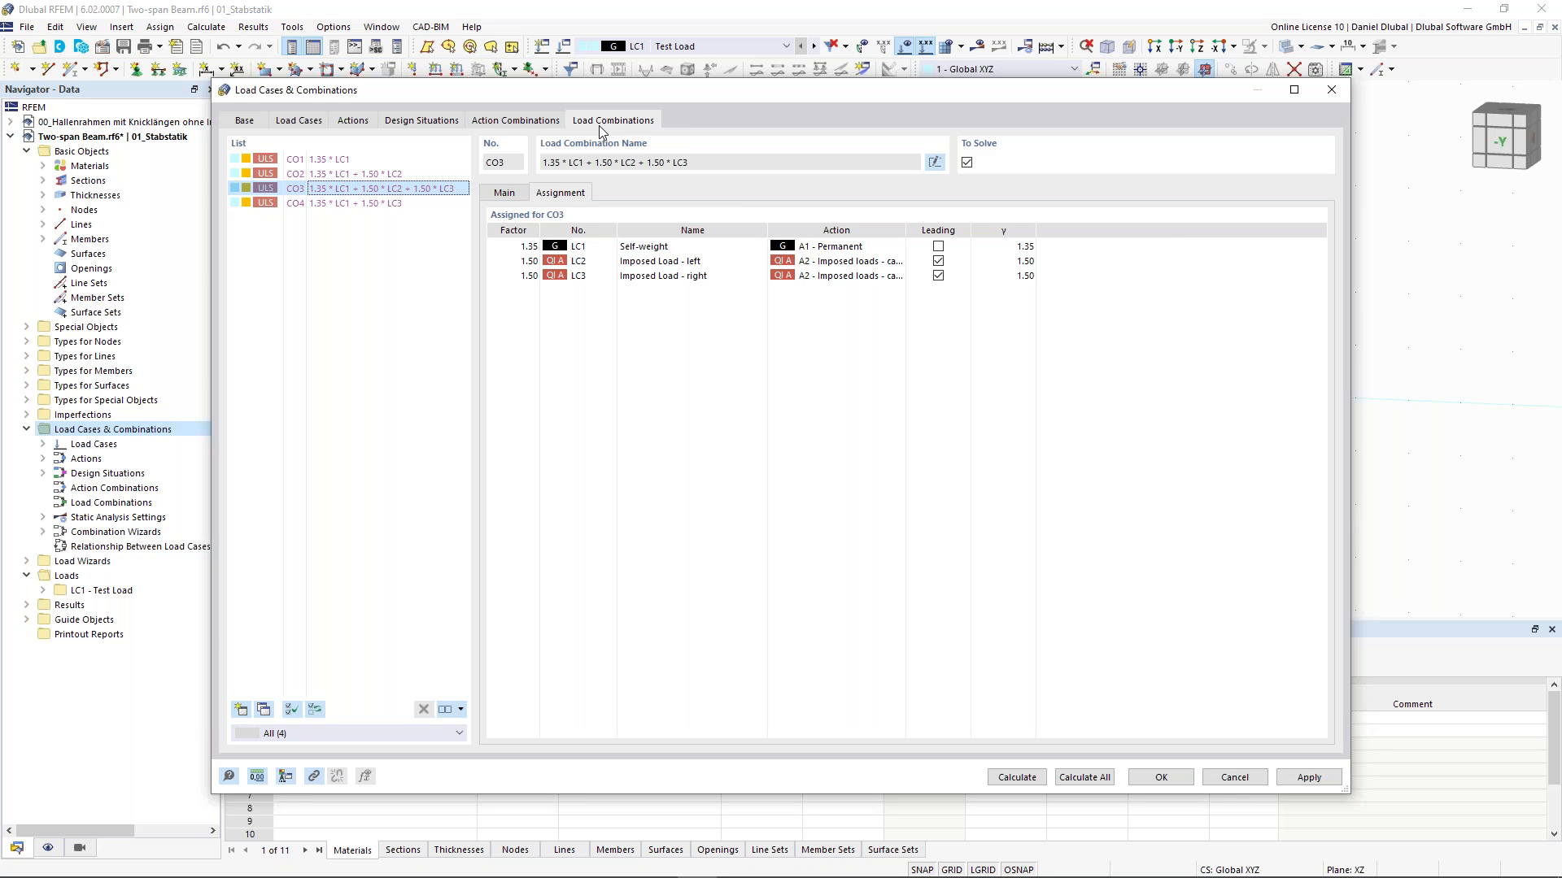
pyautogui.click(1160, 783)
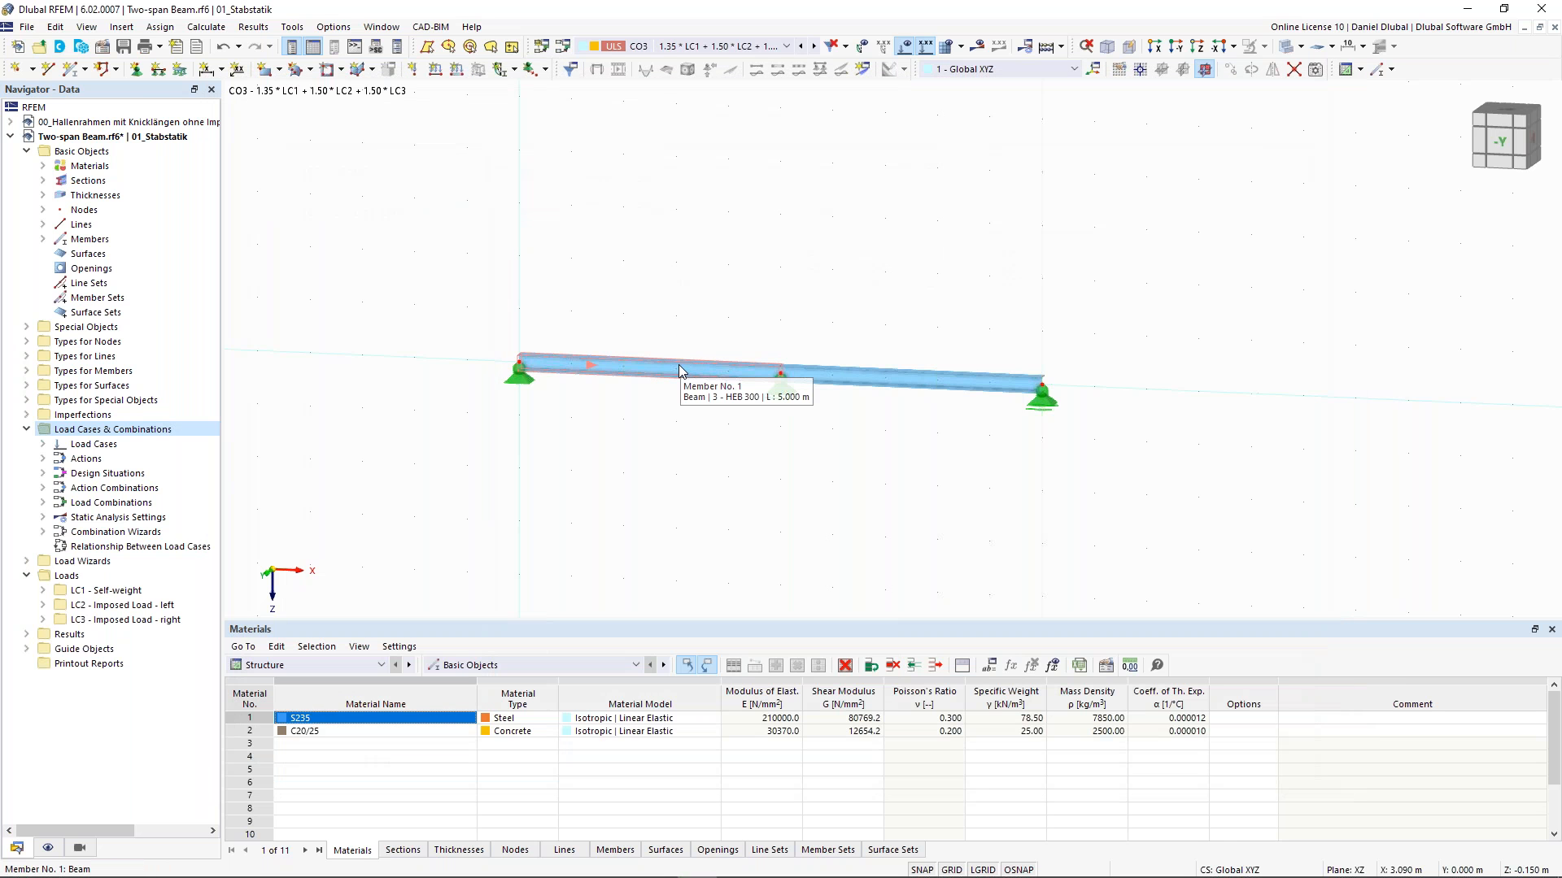
# - Make LC1 current and add a uniform member load of 2.5 kN/m on members 1 and 2
pyautogui.click(672, 45)
pyautogui.click(687, 57)
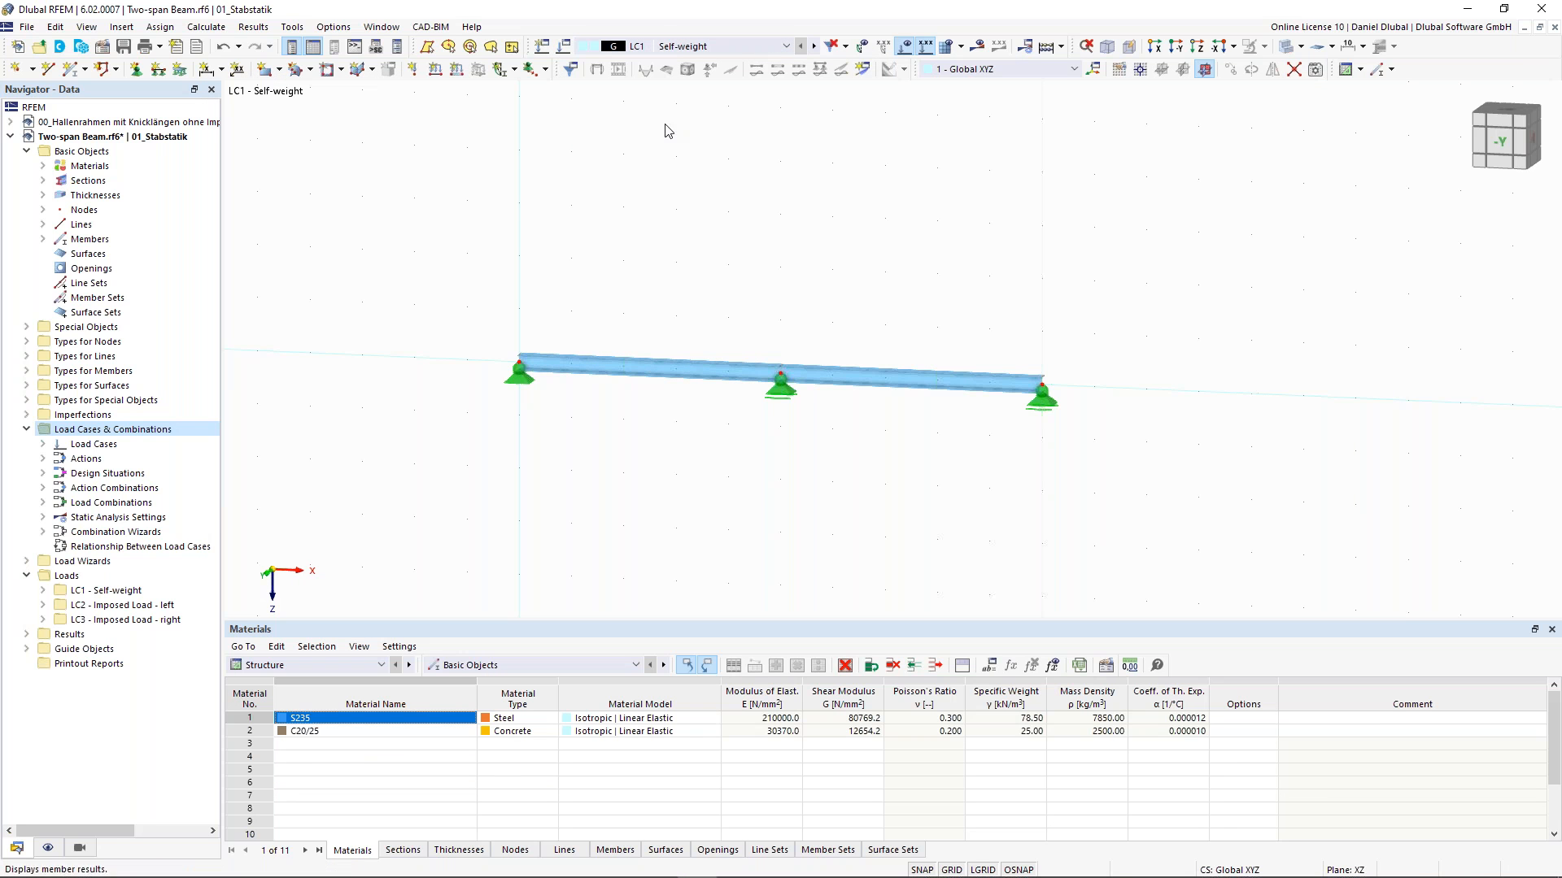
pyautogui.click(457, 70)
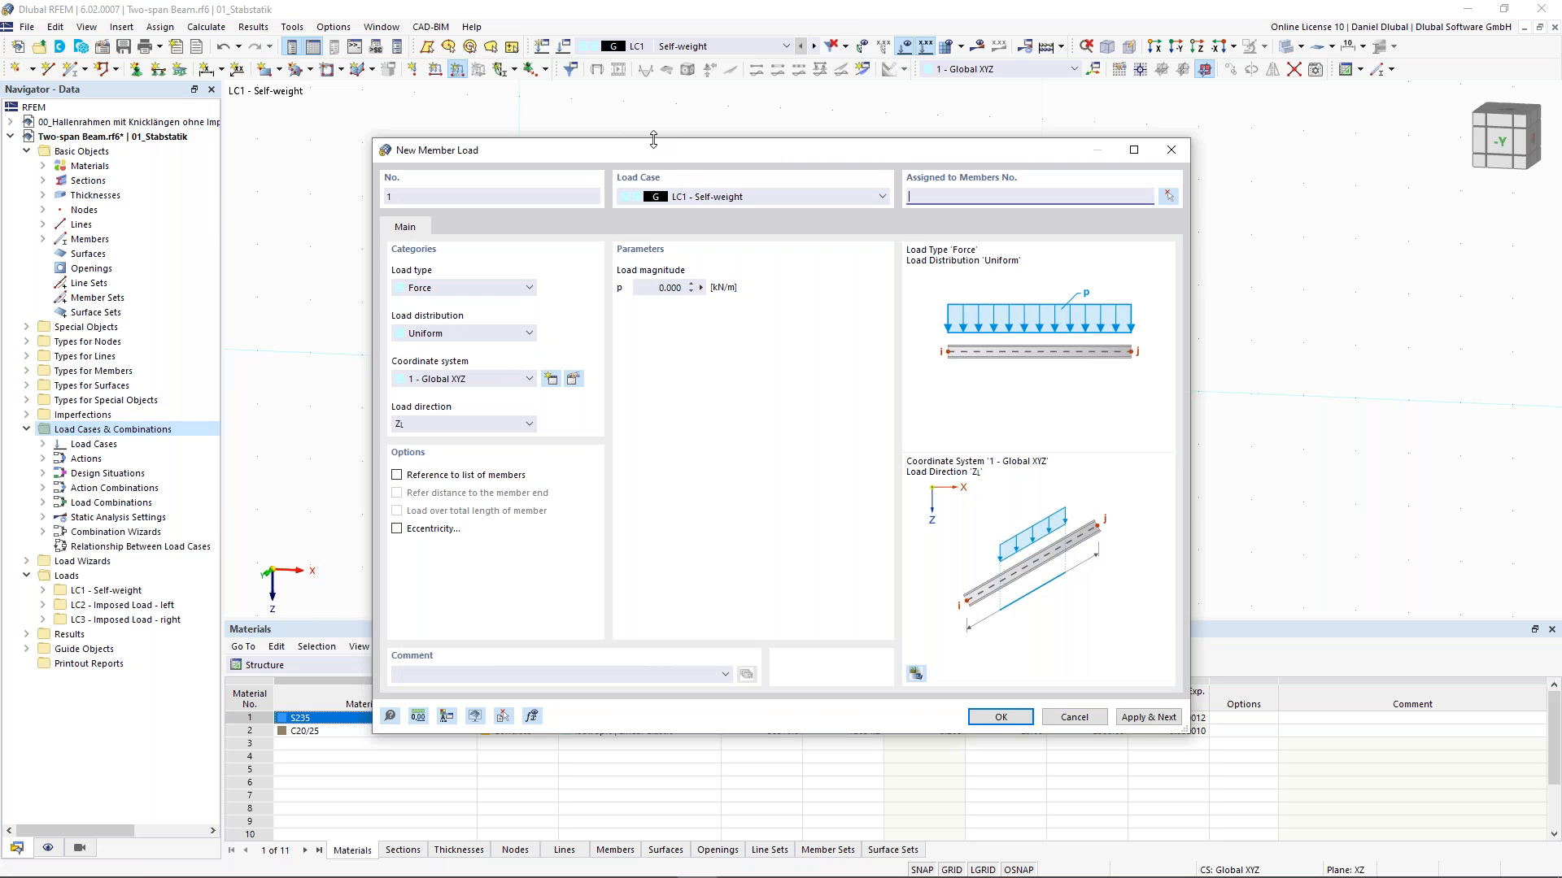
pyautogui.moveTo(652, 154); pyautogui.dragTo(630, 140)
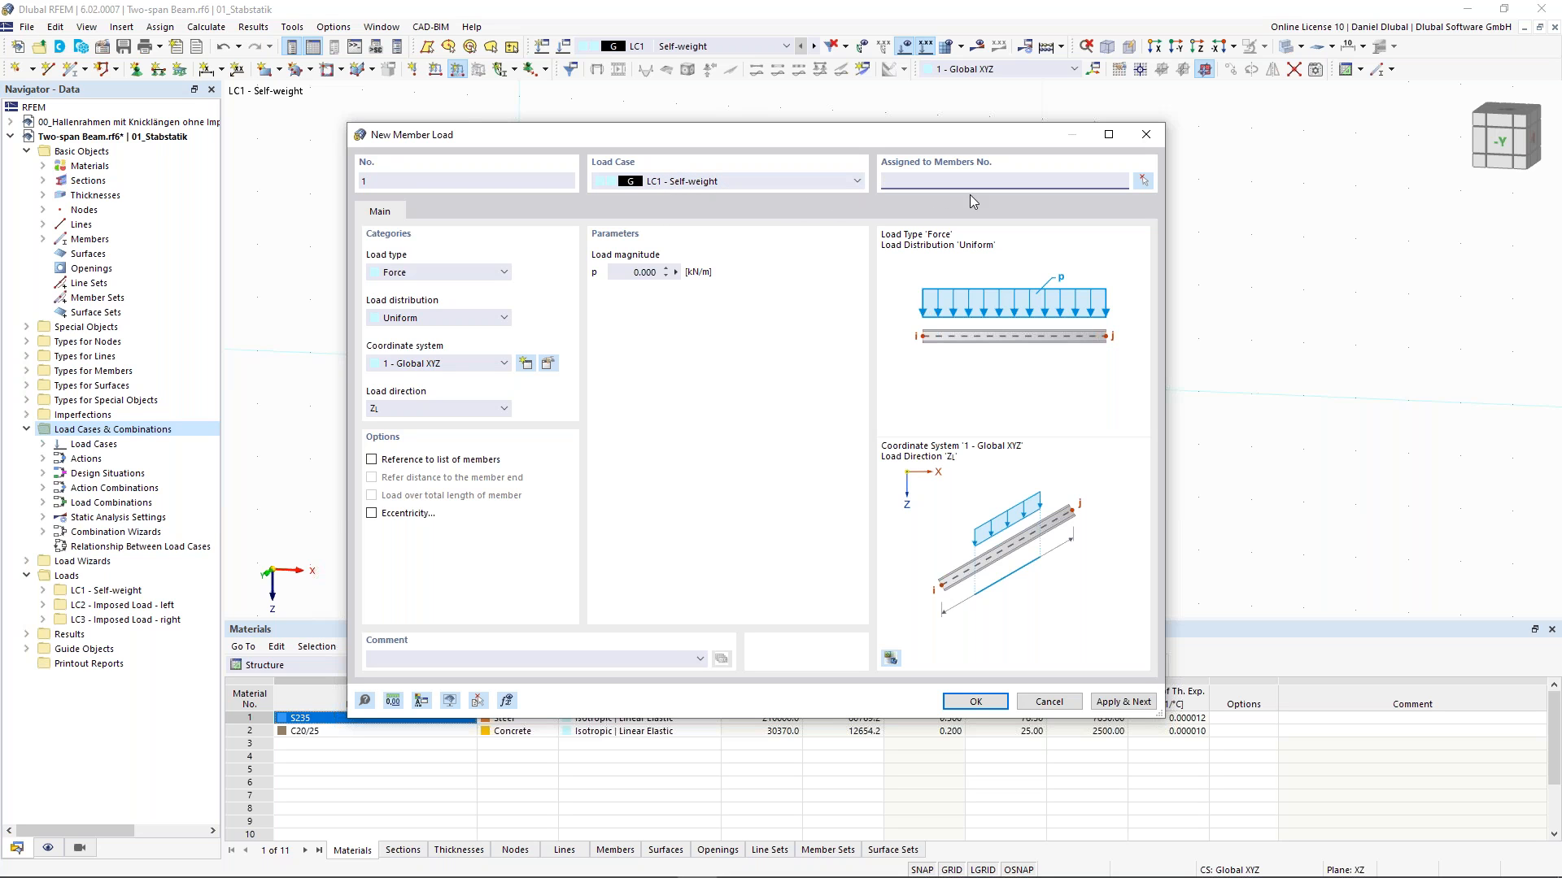
pyautogui.click(644, 272)
pyautogui.write('2,5')
pyautogui.click(1143, 182)
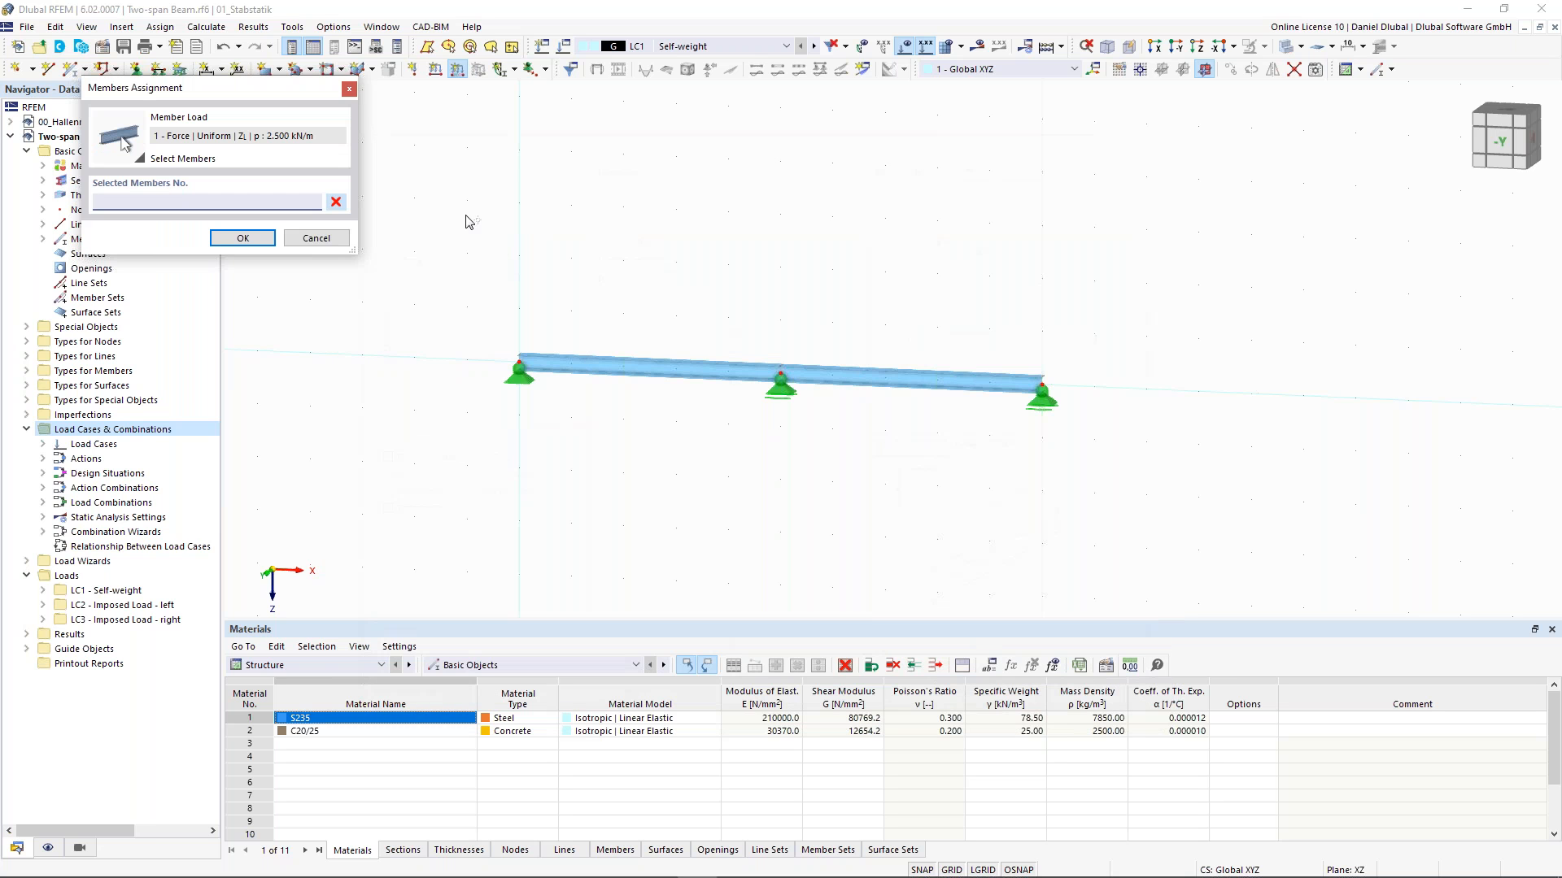
pyautogui.moveTo(453, 208); pyautogui.dragTo(1139, 505)
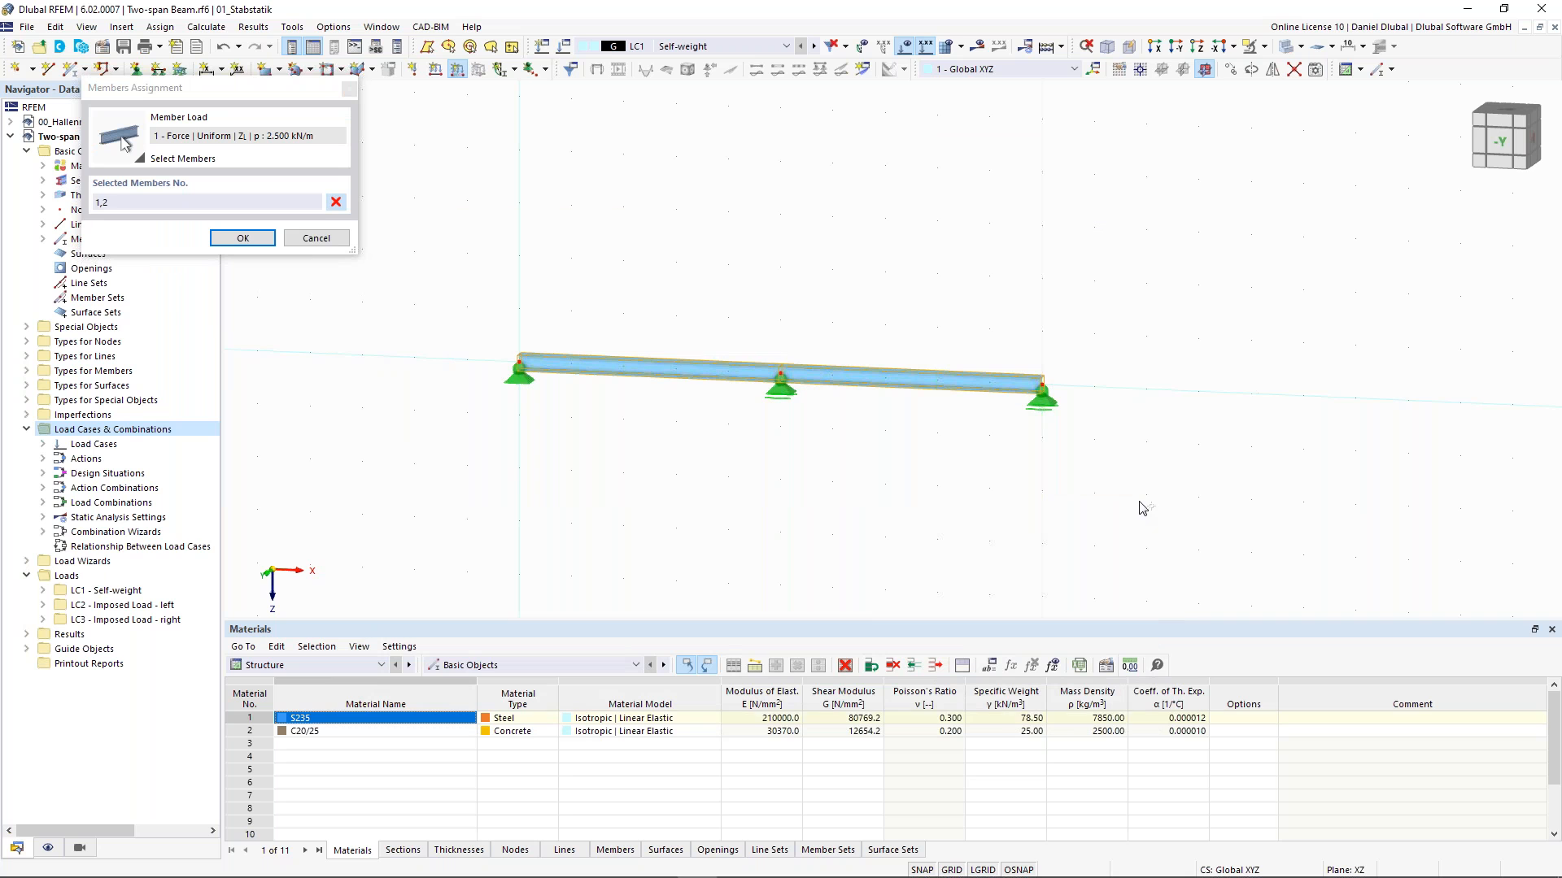
pyautogui.click(270, 238)
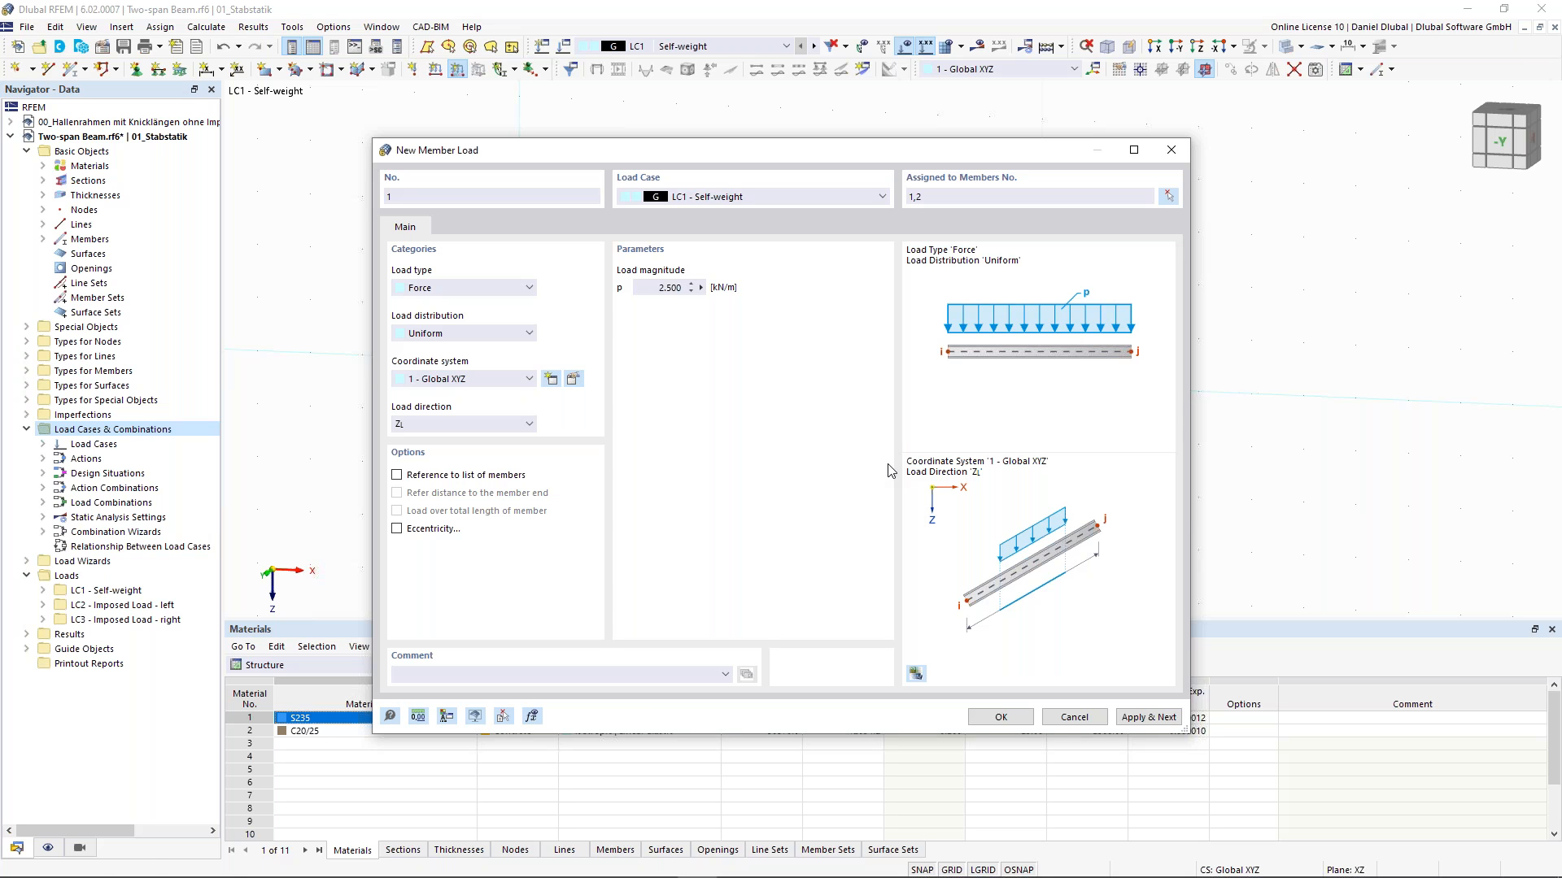
pyautogui.click(1165, 723)
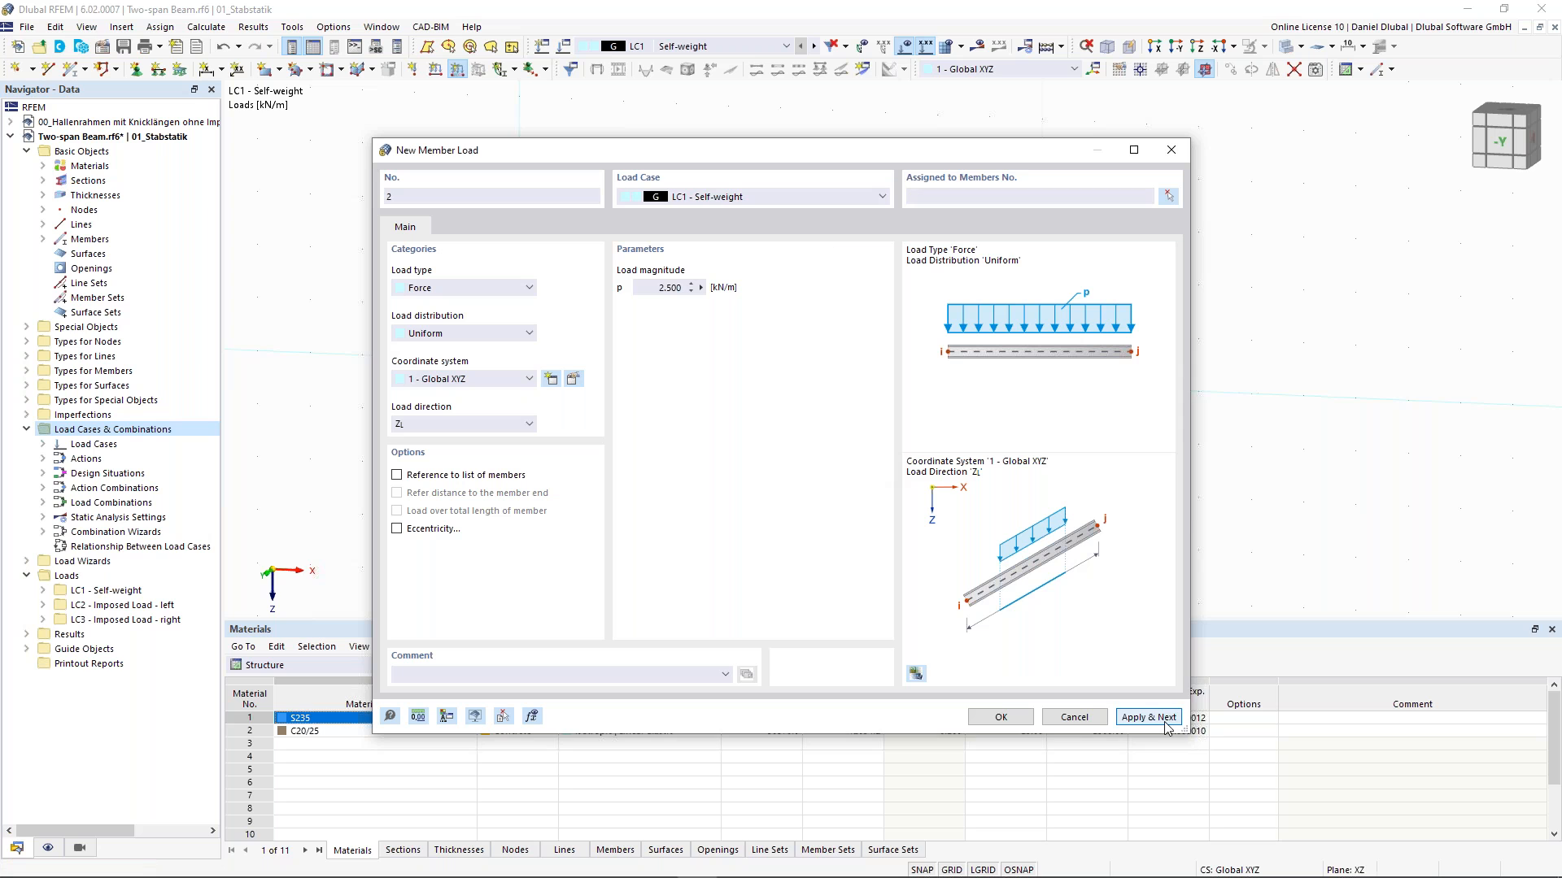
# - Add a uniform member load of 5 kN/m in load case LC2 on member 1
pyautogui.click(827, 197)
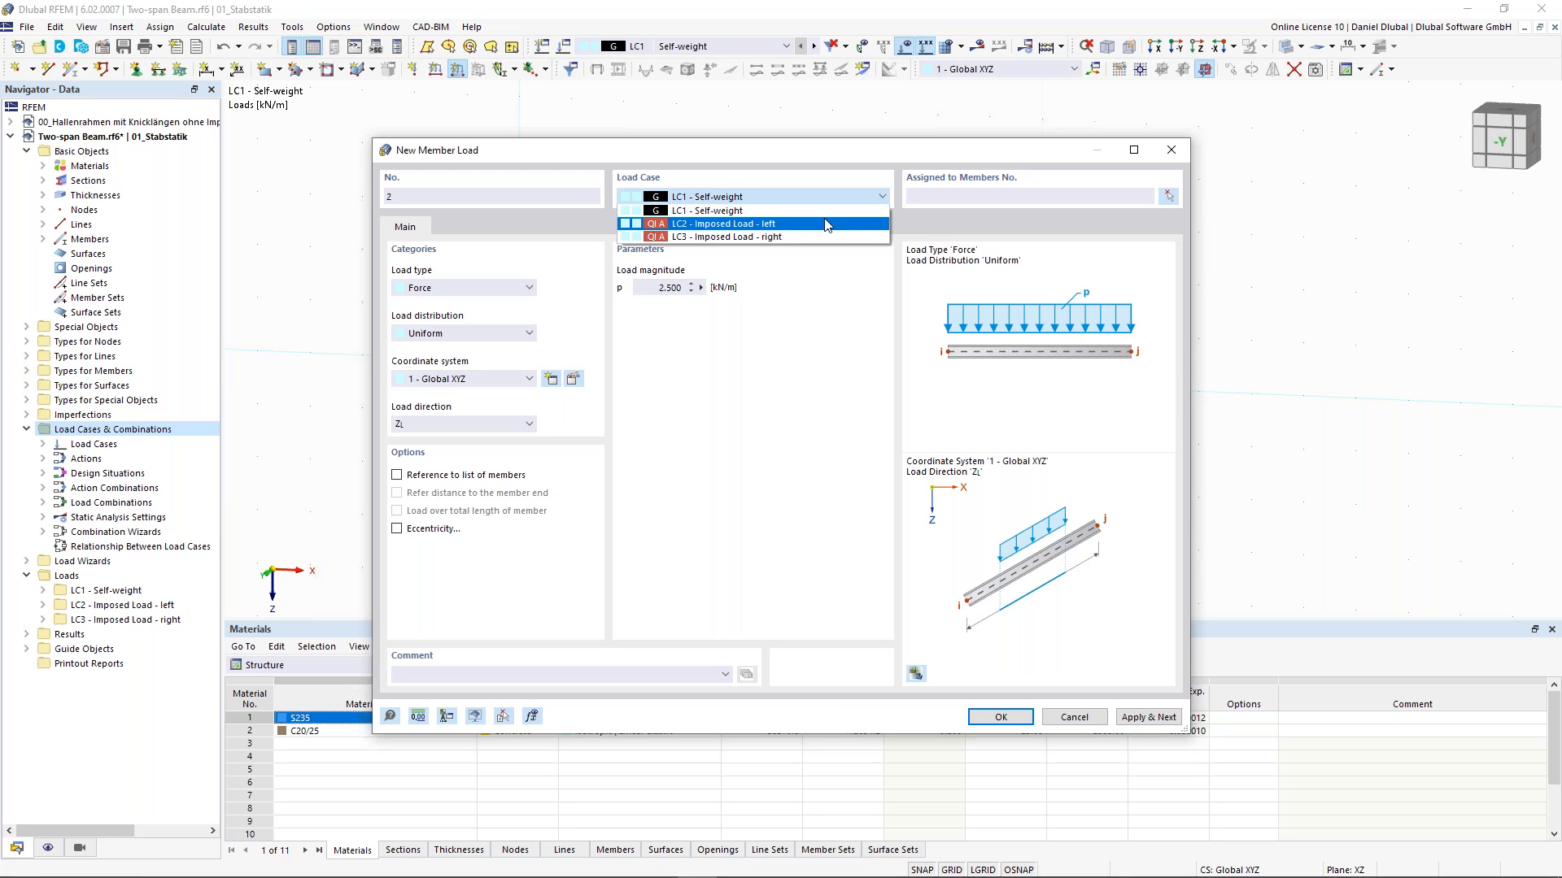
pyautogui.click(827, 223)
pyautogui.click(662, 288)
pyautogui.moveTo(654, 288); pyautogui.dragTo(721, 288)
pyautogui.write('5')
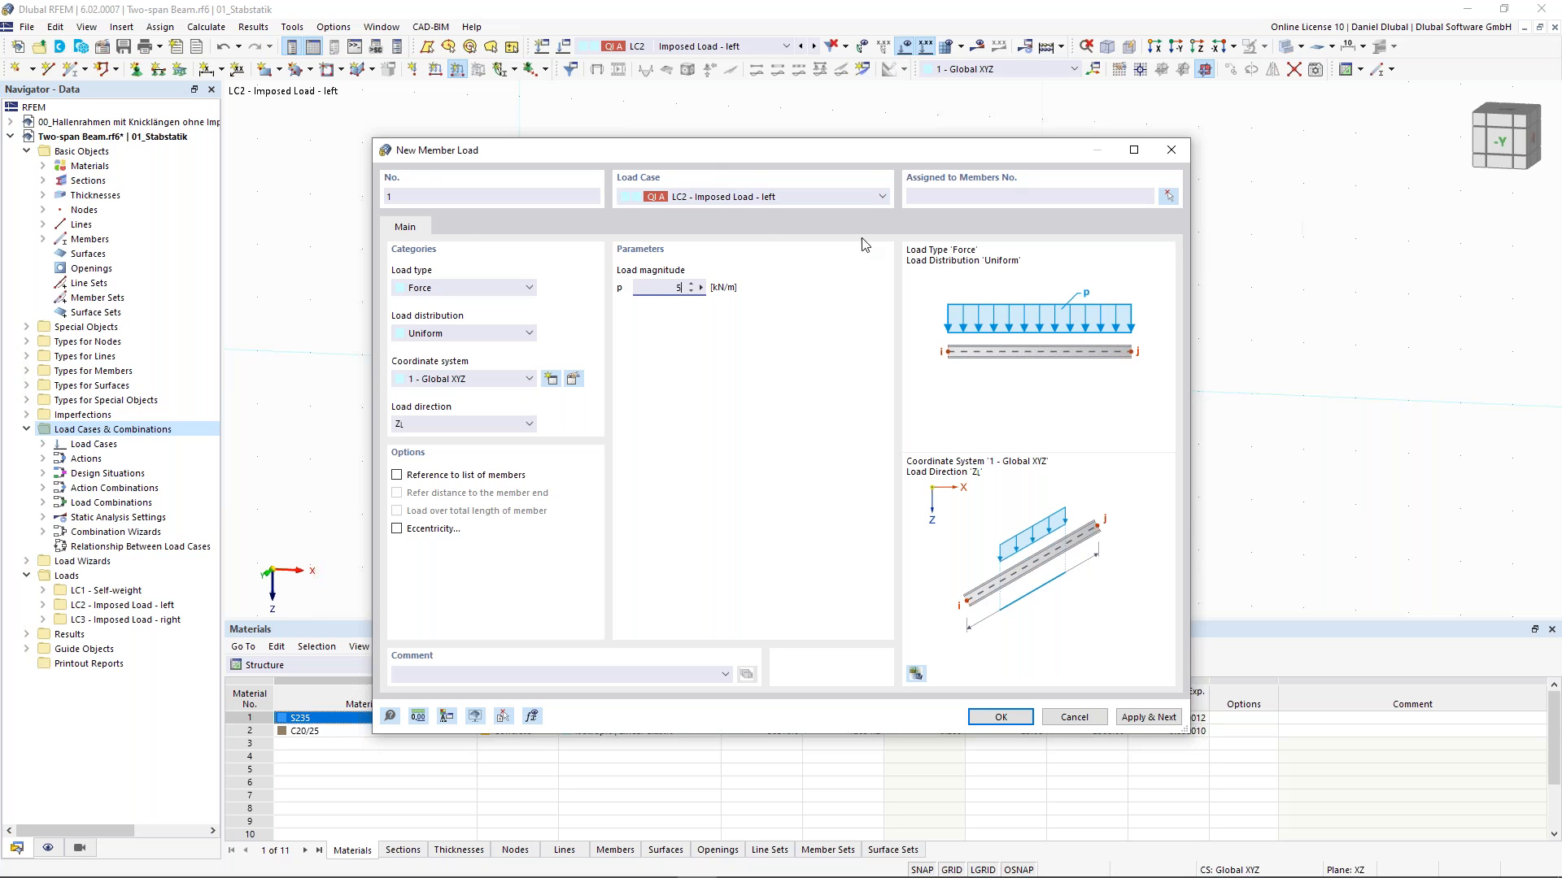
pyautogui.click(1169, 197)
pyautogui.click(693, 363)
pyautogui.click(242, 239)
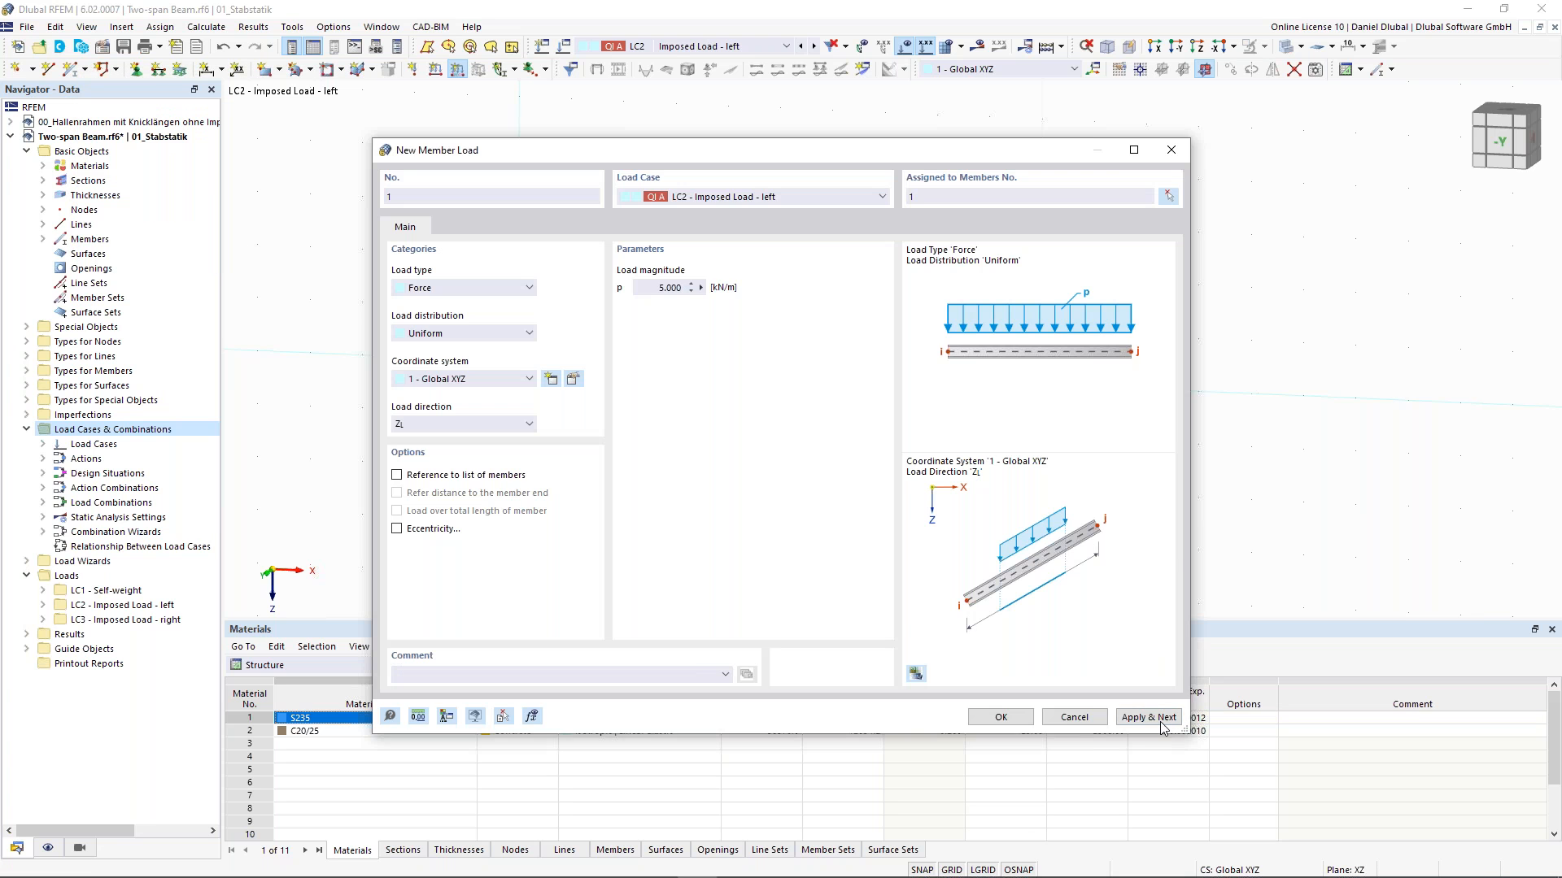
pyautogui.click(1164, 721)
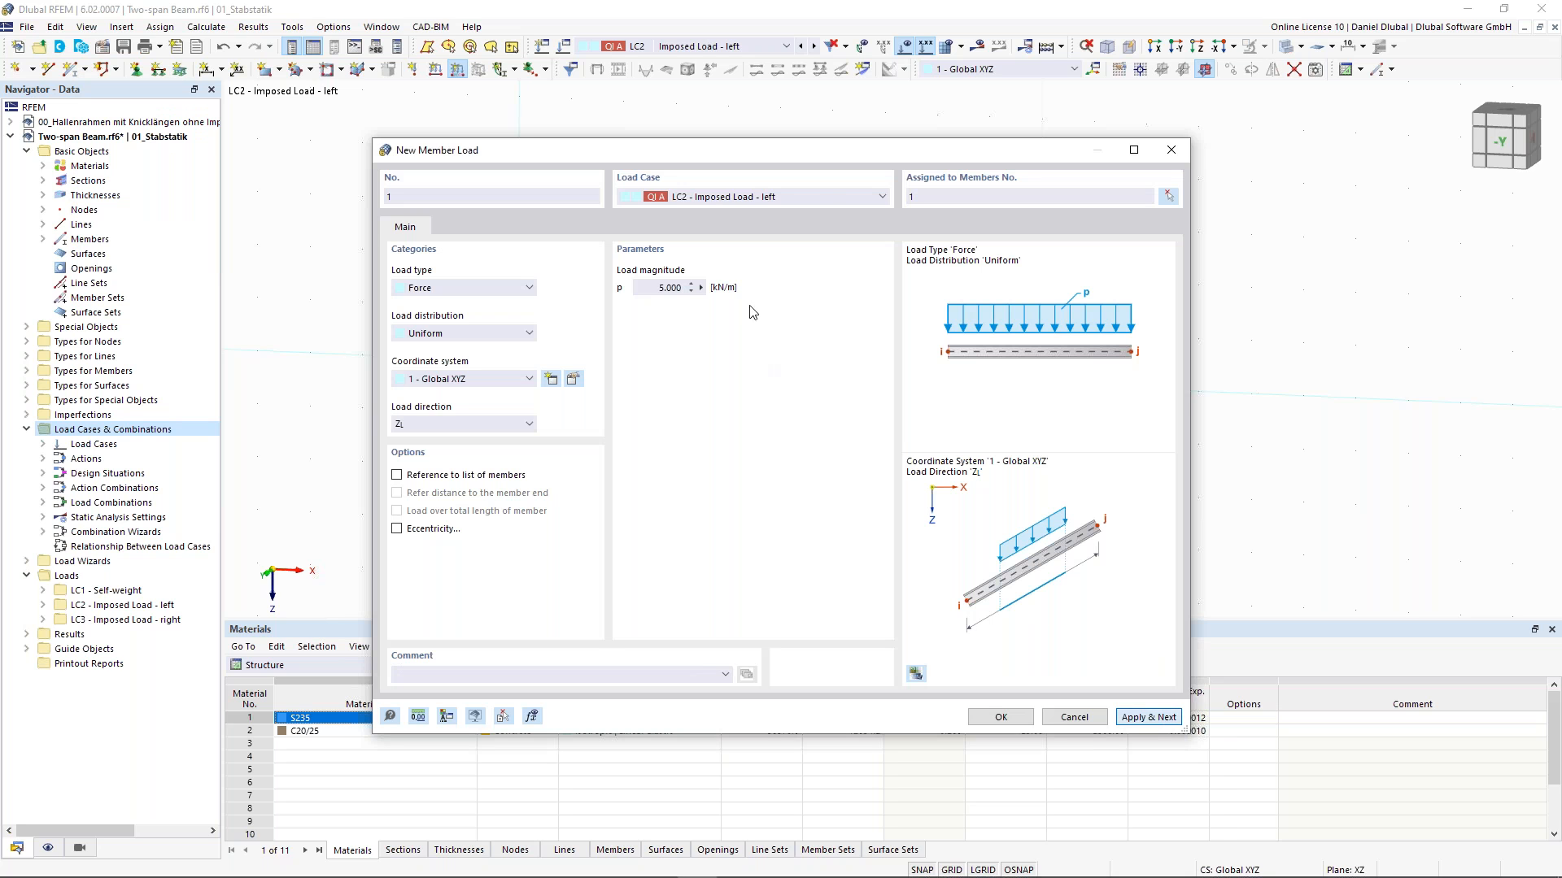
# - Add a uniform member load of 5 kN/m in load case LC3 on member 2 and close the dialog
pyautogui.click(820, 197)
pyautogui.click(830, 237)
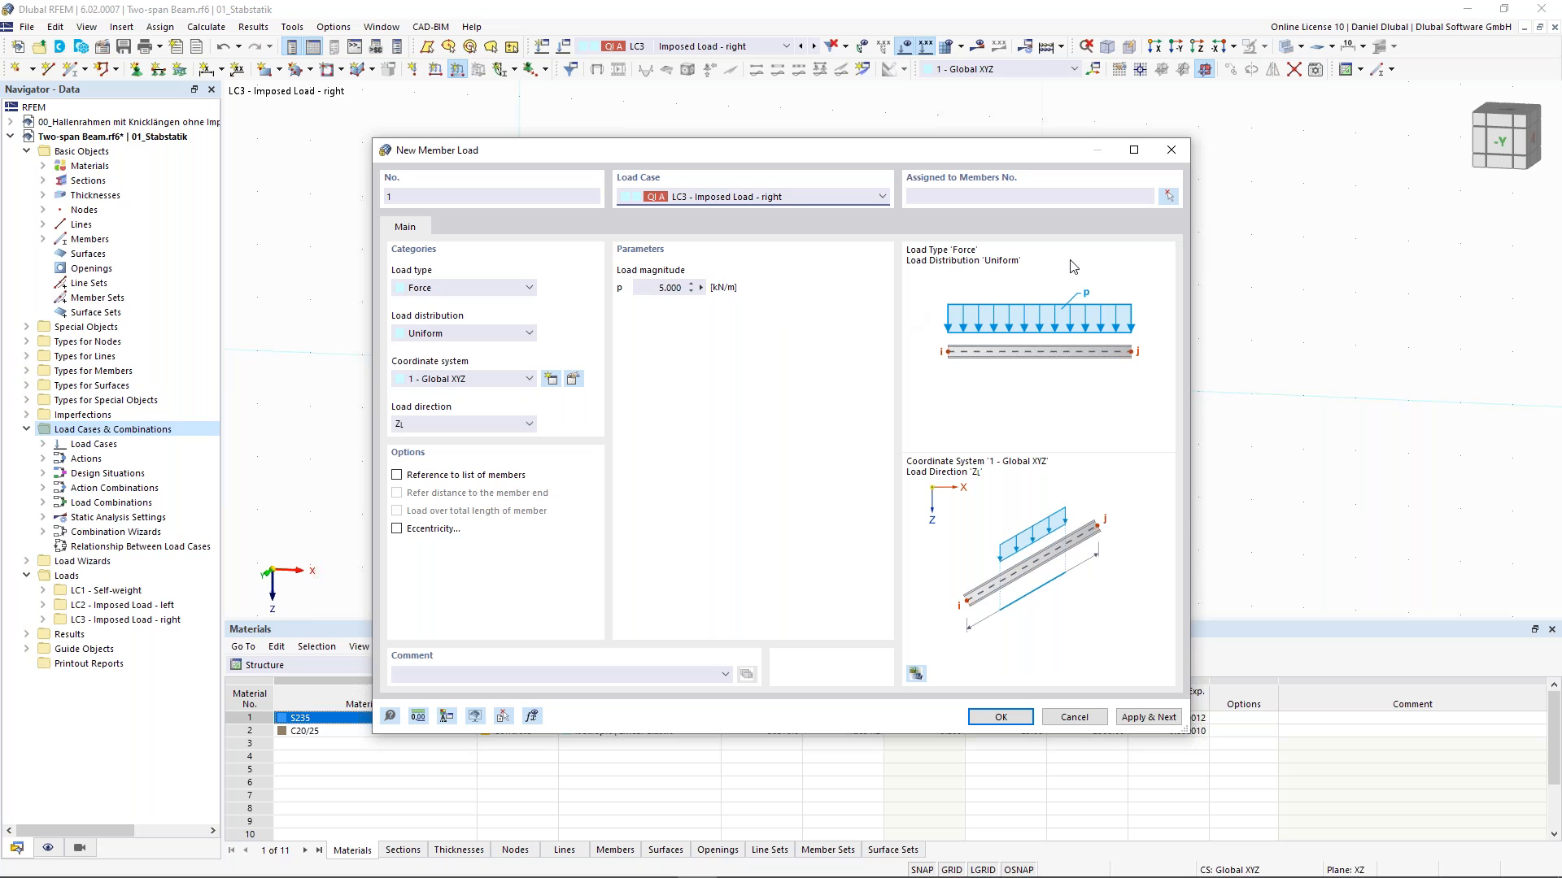
pyautogui.click(1168, 196)
pyautogui.click(937, 376)
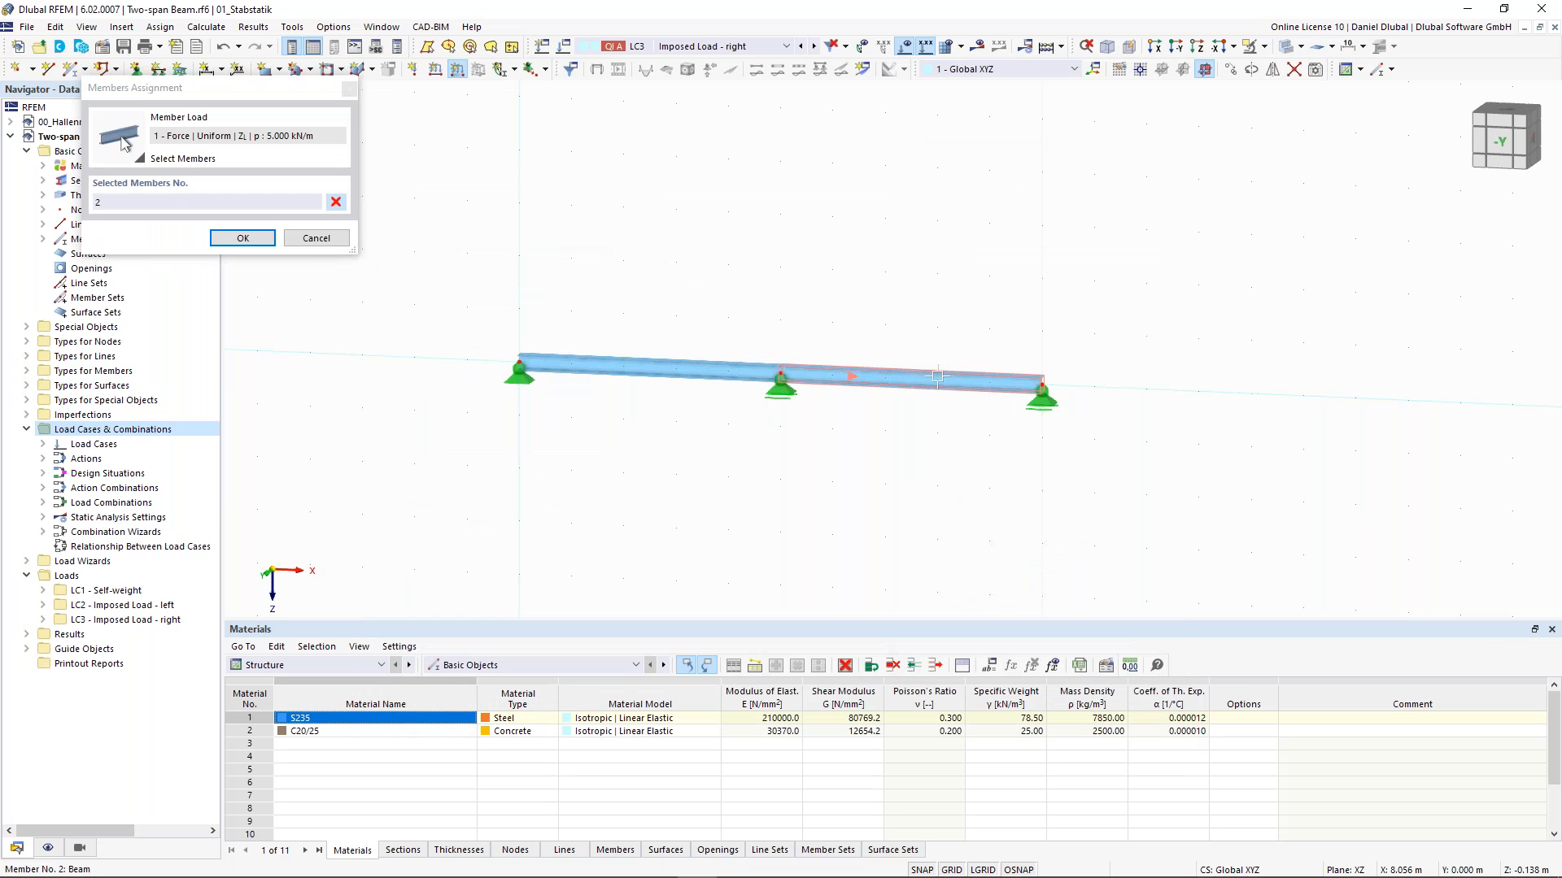
pyautogui.click(243, 237)
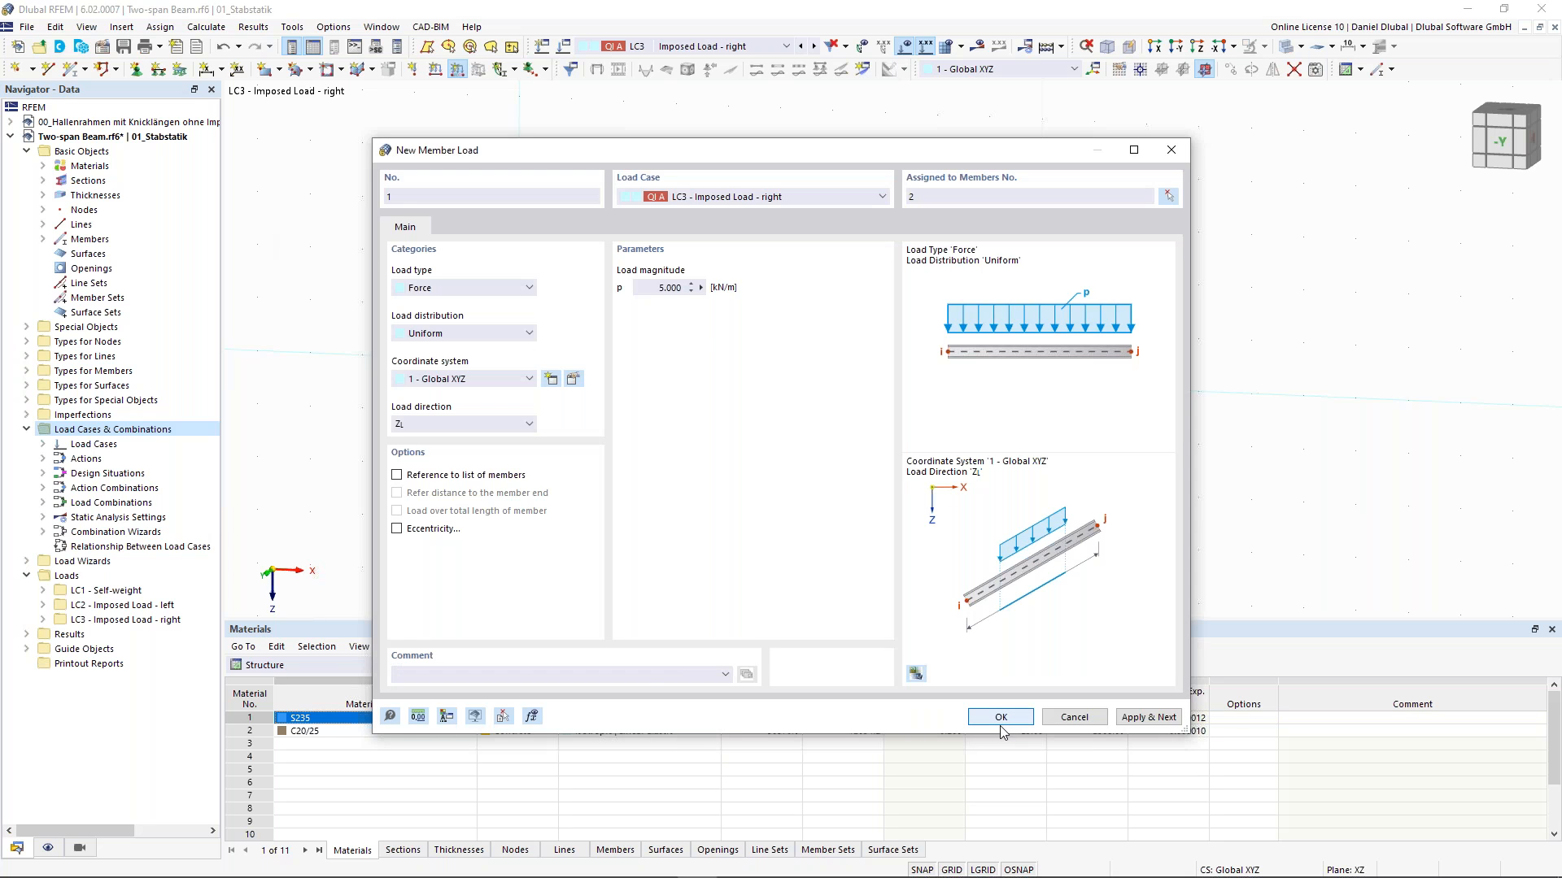
pyautogui.click(1001, 718)
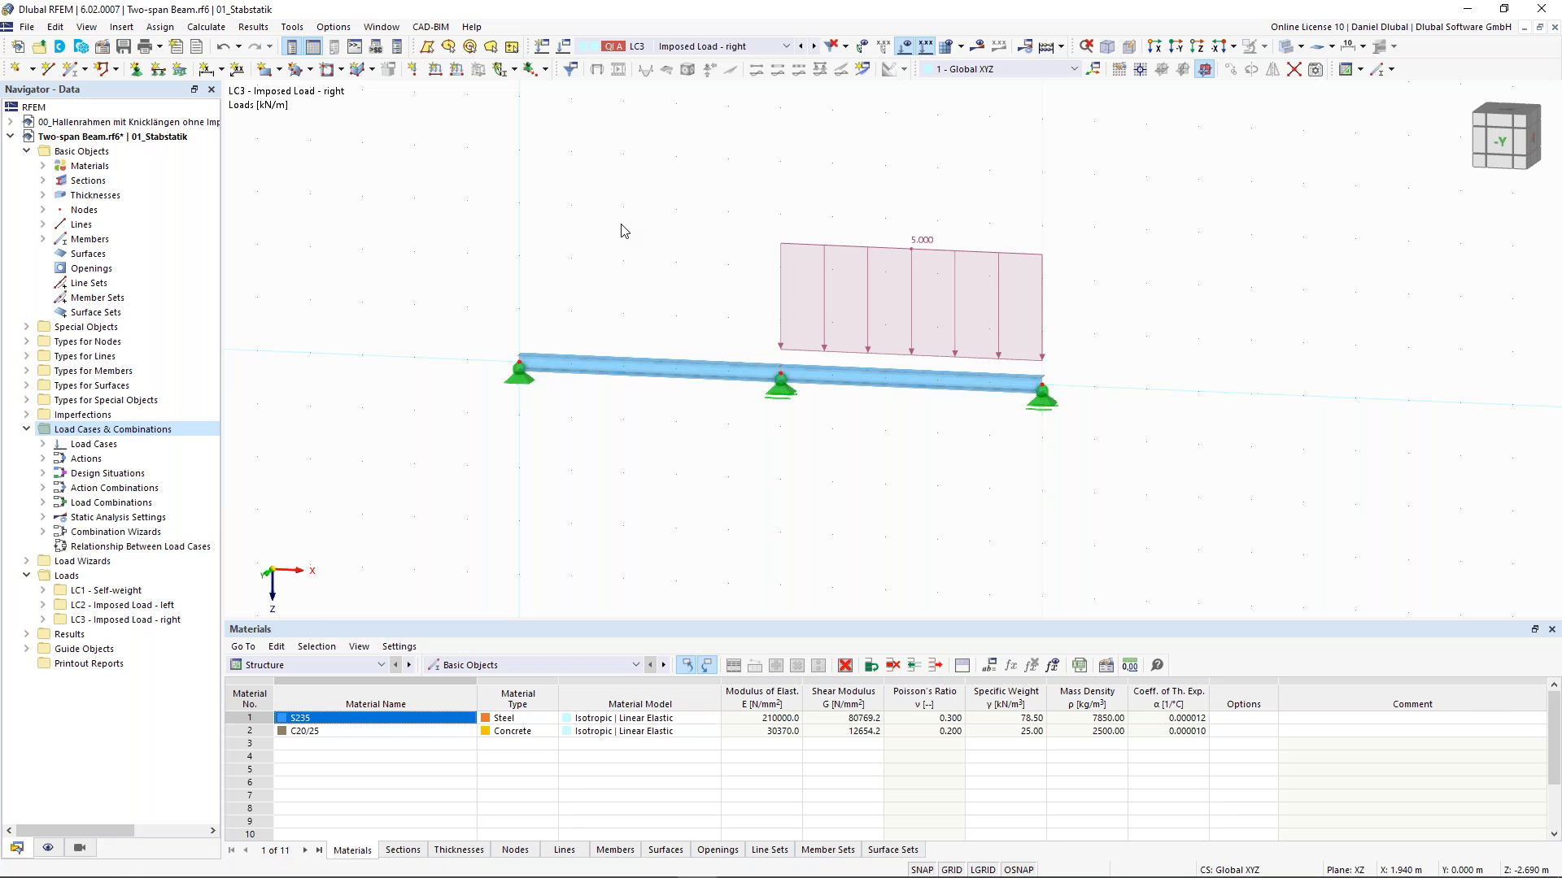
# - Step through the load cases and combinations to review the applied loads
pyautogui.click(799, 48)
pyautogui.click(800, 49)
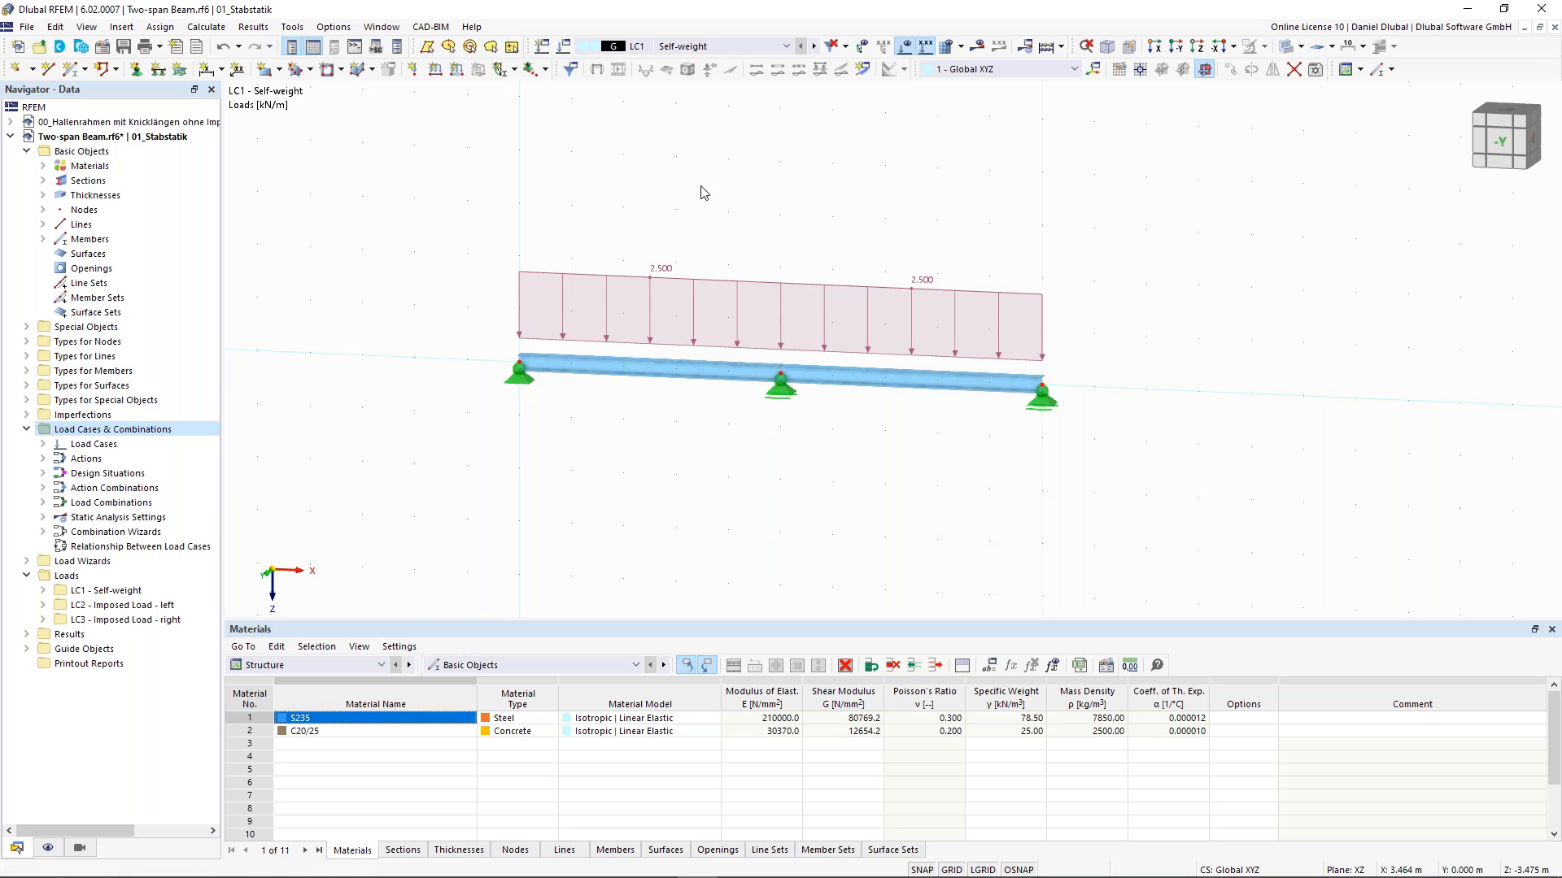
pyautogui.click(814, 47)
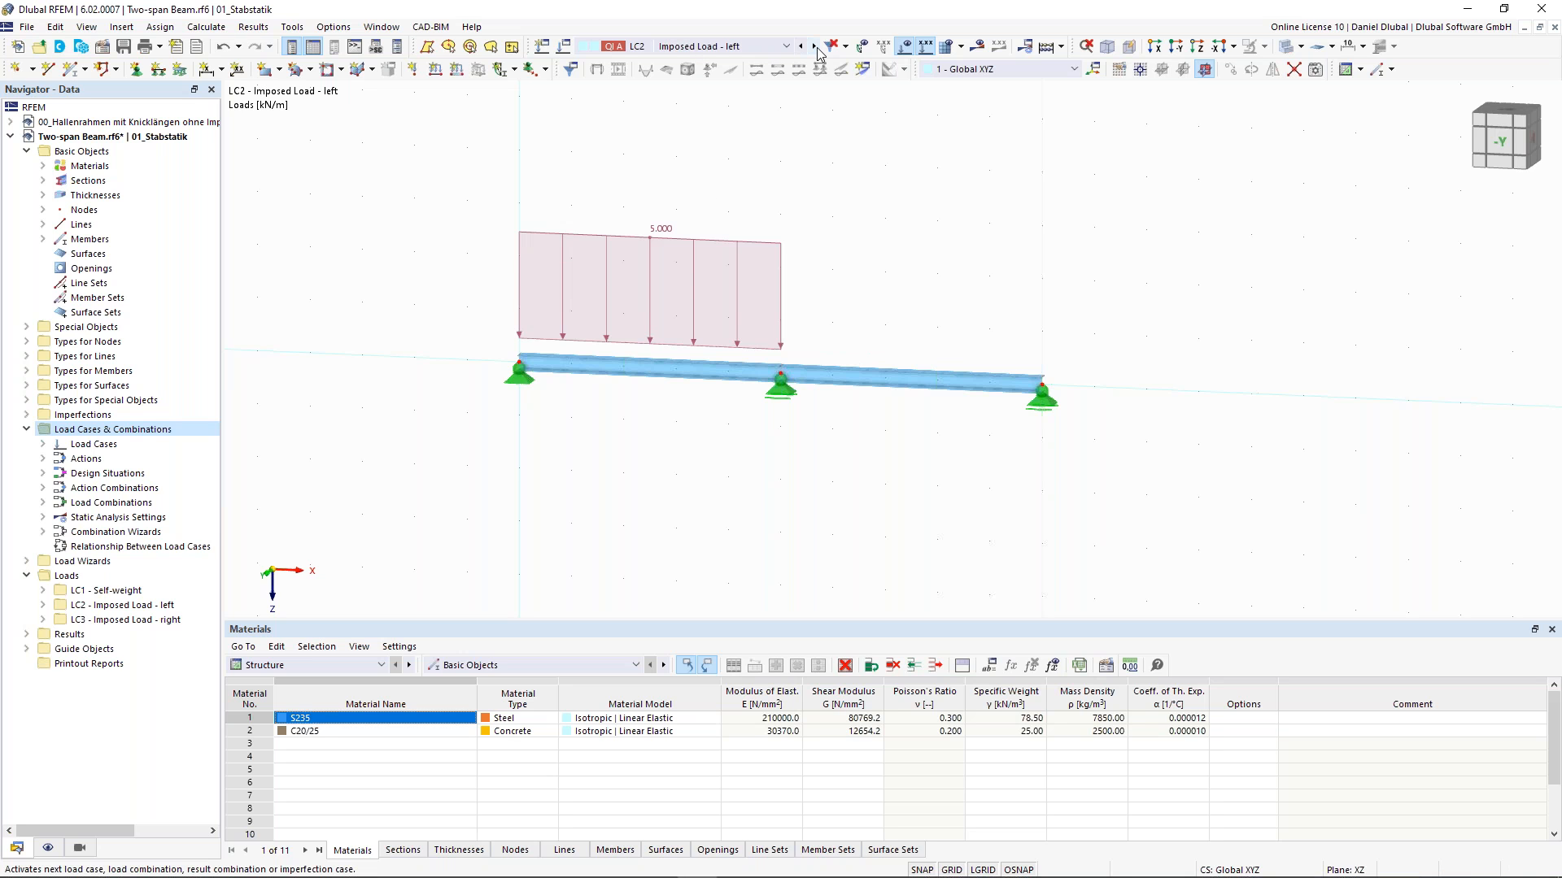
pyautogui.click(815, 47)
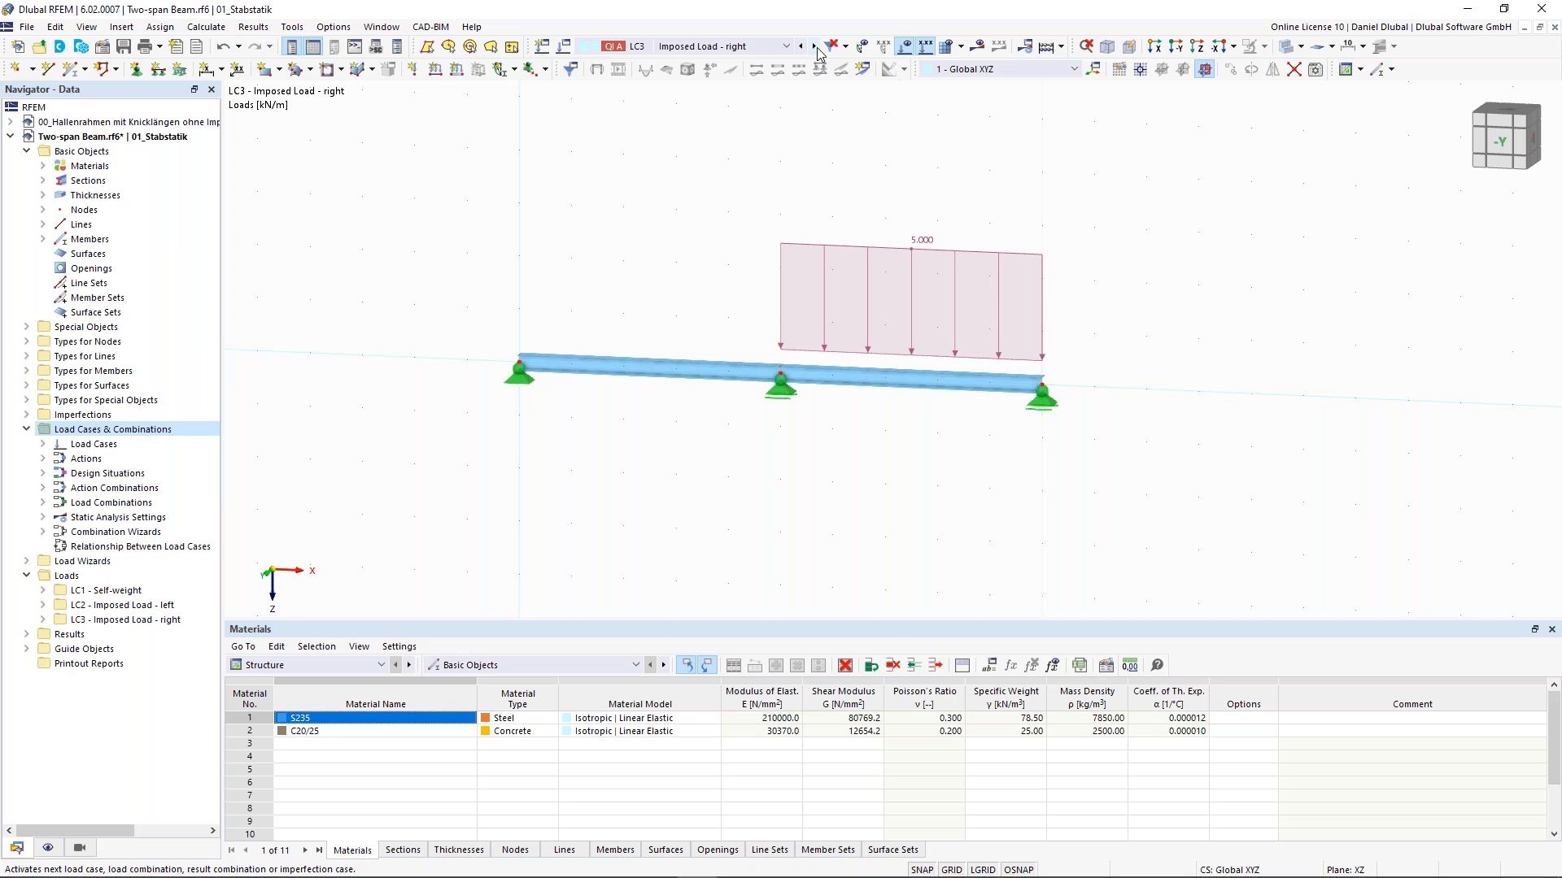
pyautogui.click(815, 47)
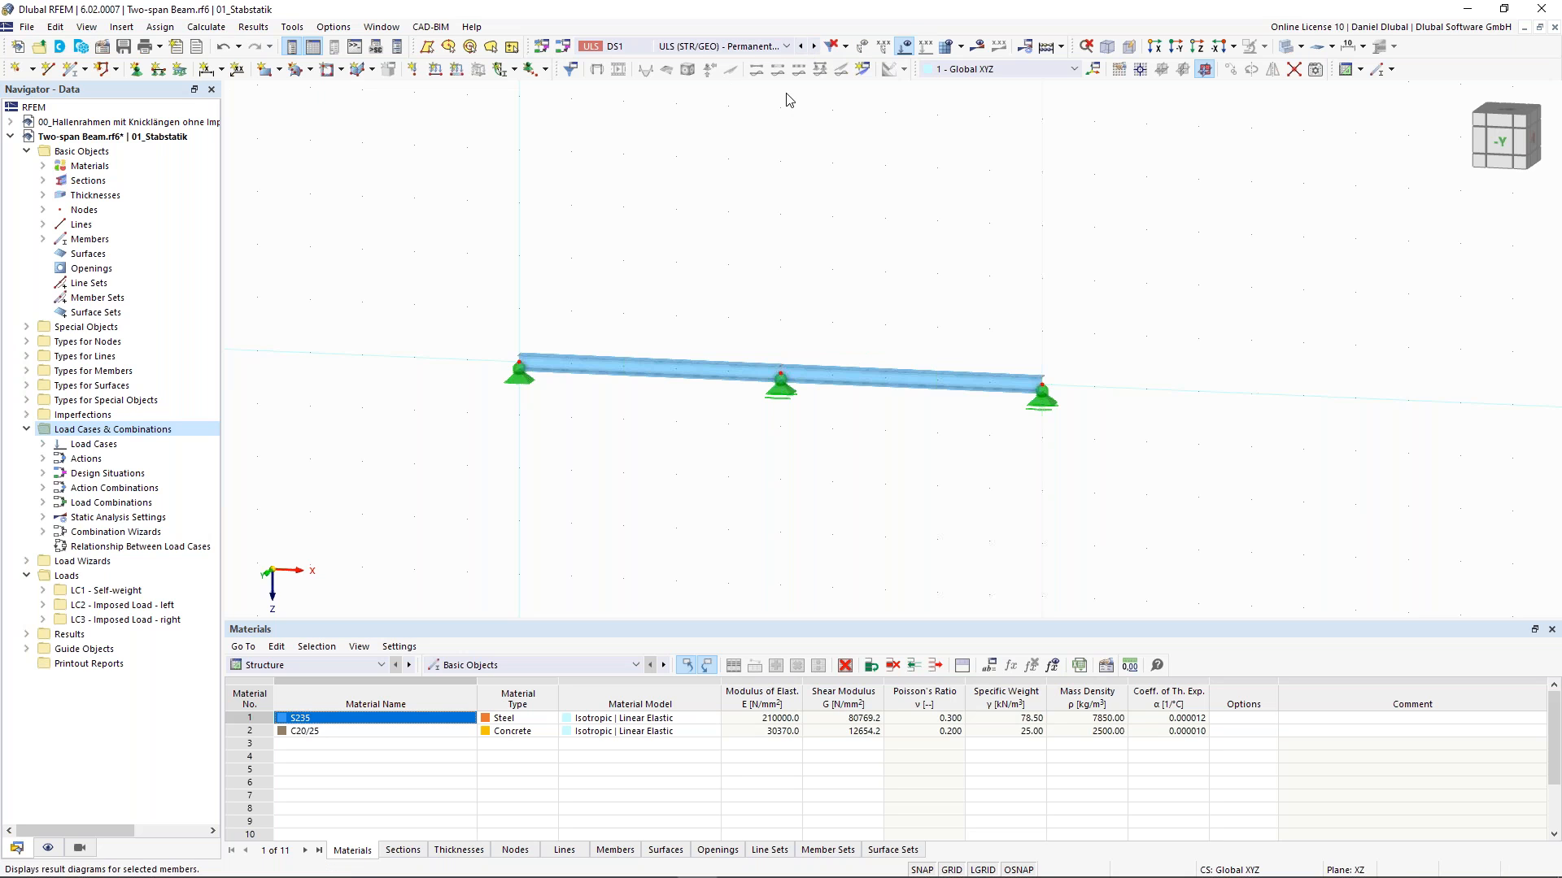
pyautogui.moveTo(736, 205); pyautogui.dragTo(688, 270, button='middle')
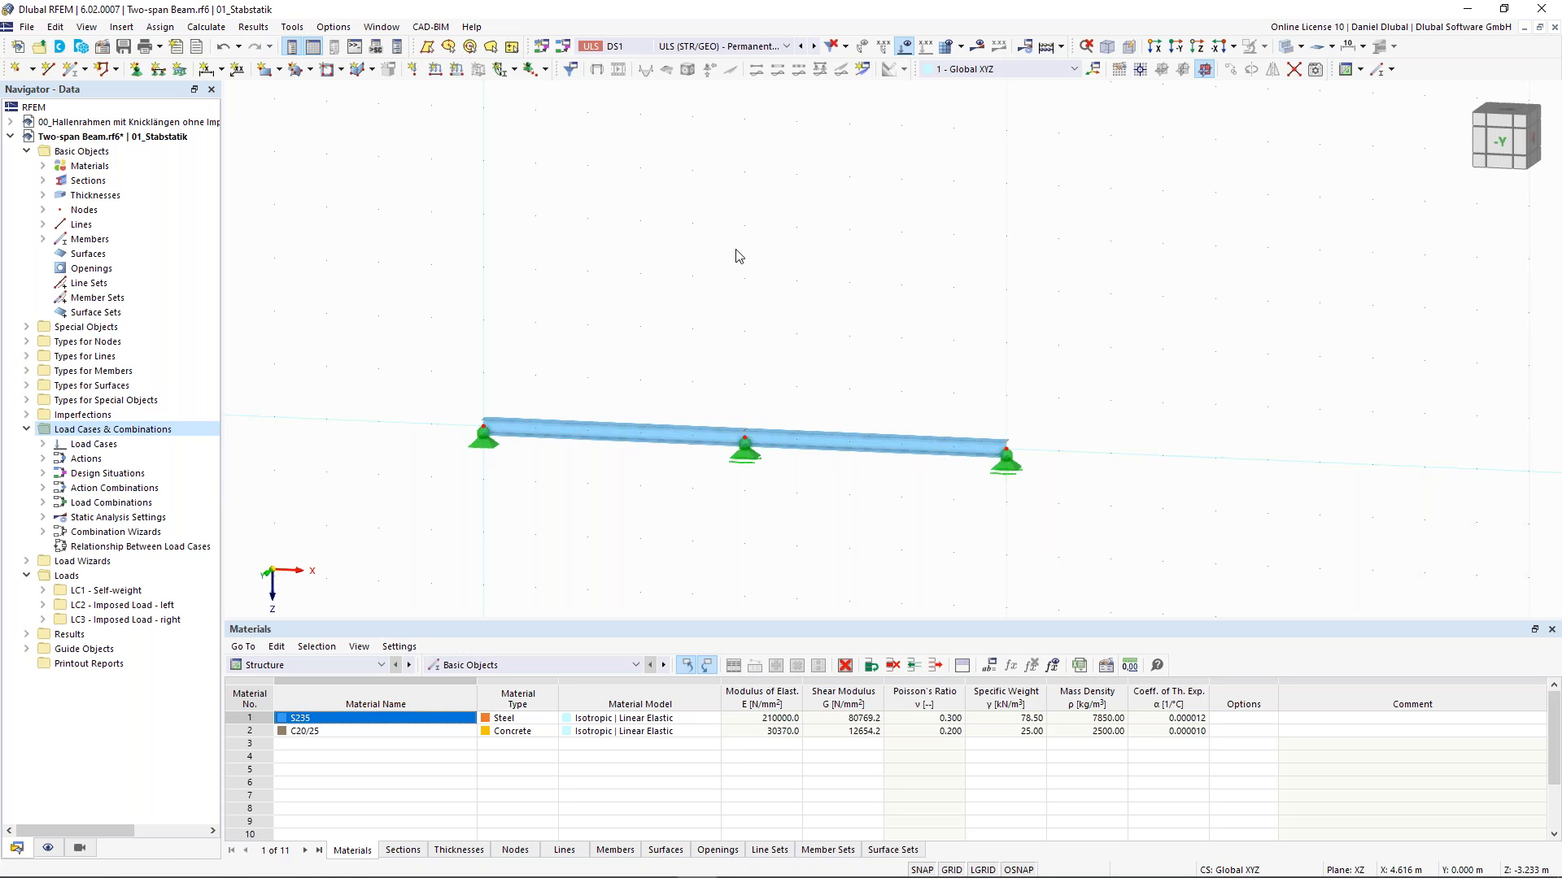
pyautogui.click(812, 47)
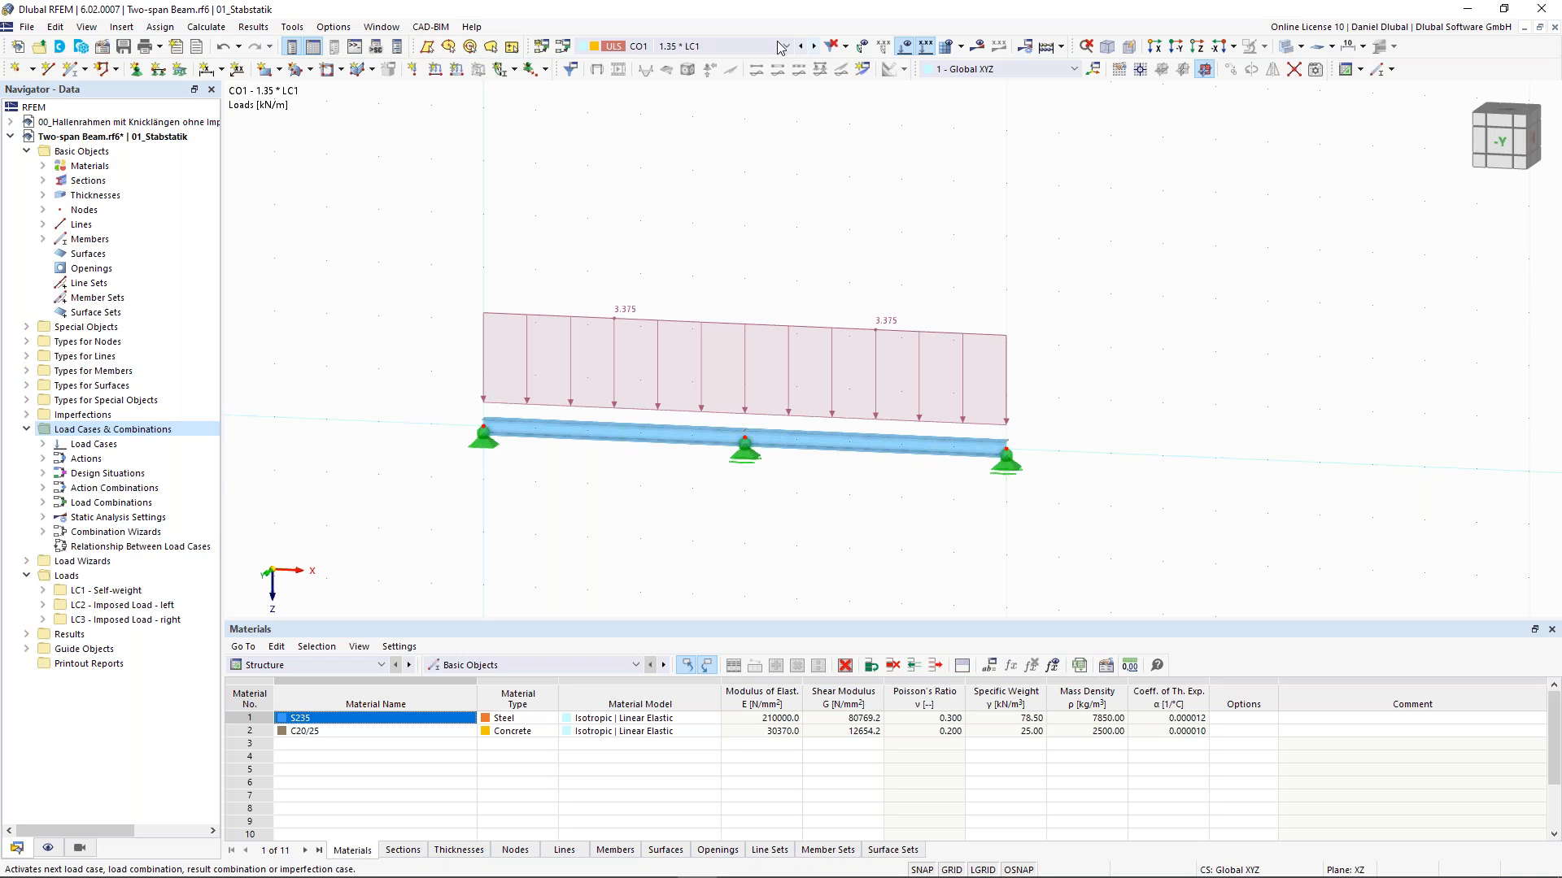
pyautogui.click(813, 48)
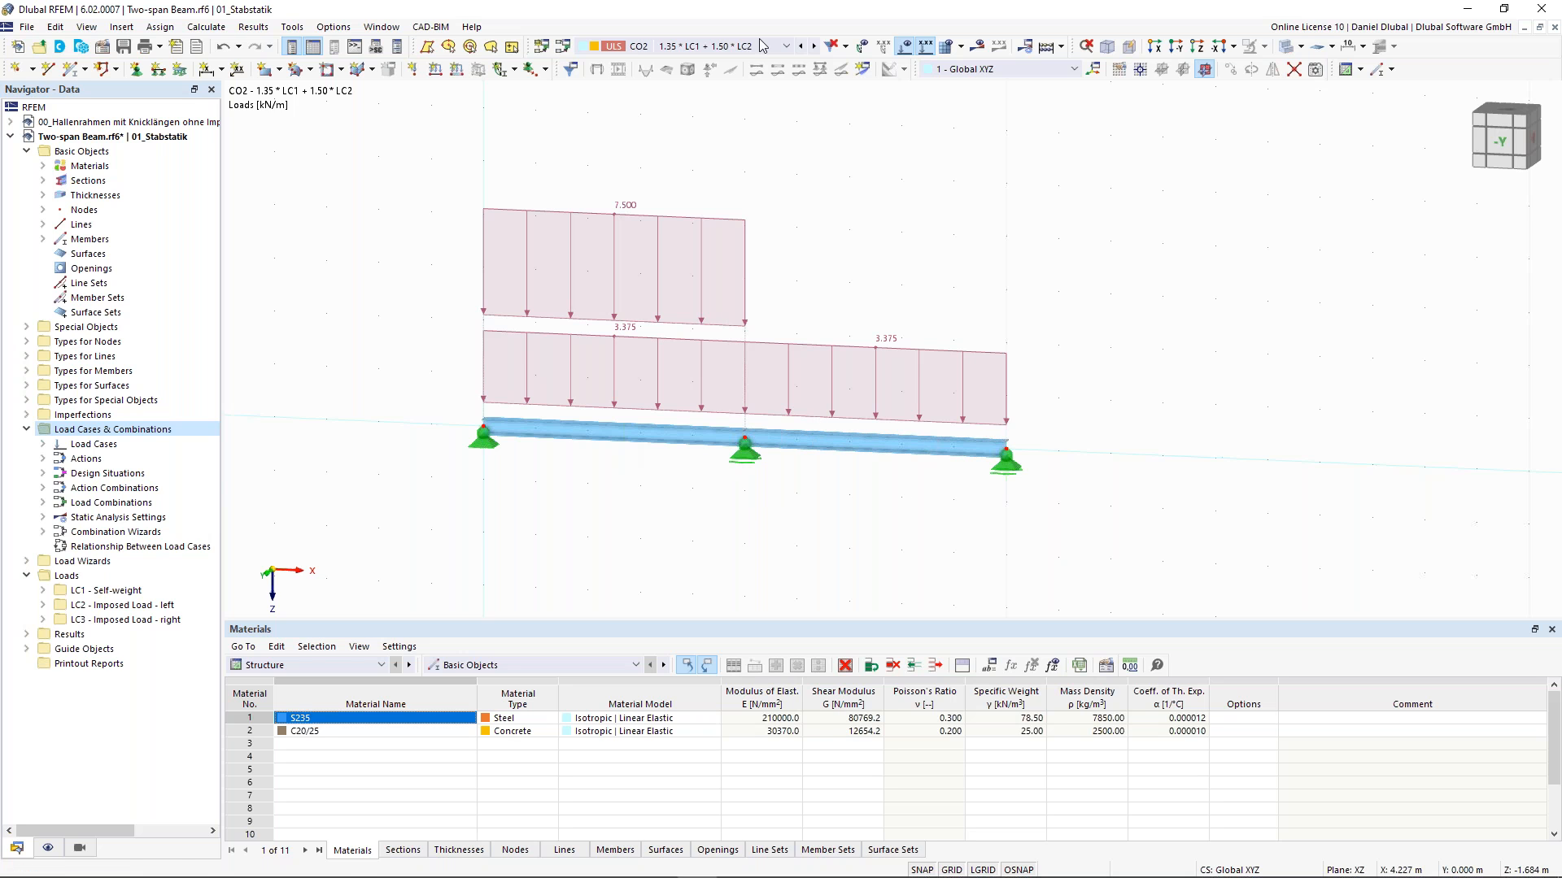
pyautogui.click(801, 47)
pyautogui.click(801, 46)
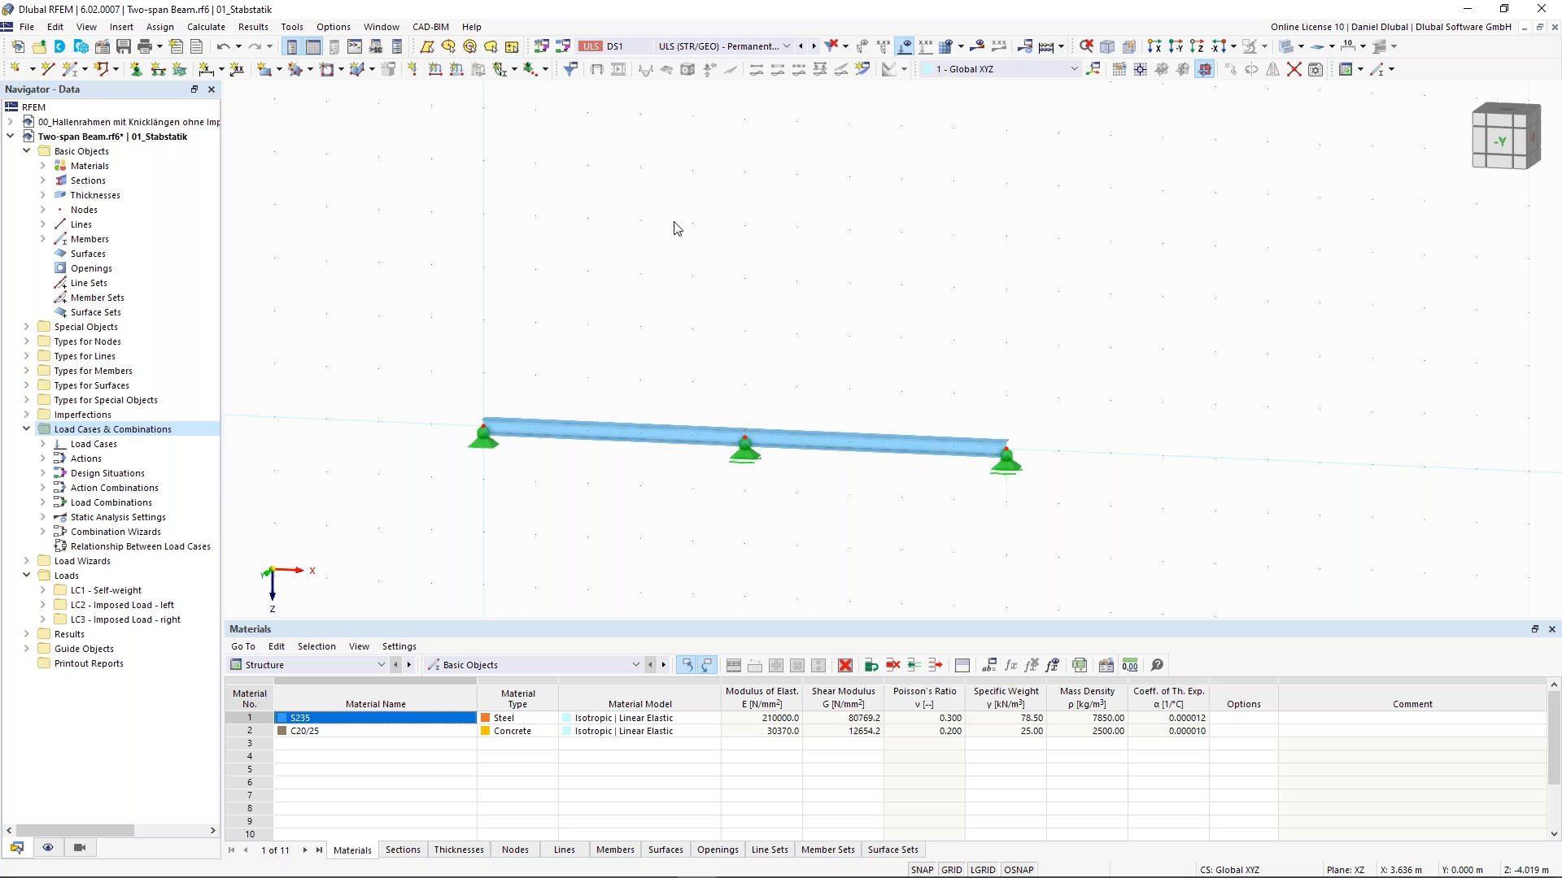
# - Run the calculation and switch the displayed results to load case LC1
pyautogui.click(1060, 46)
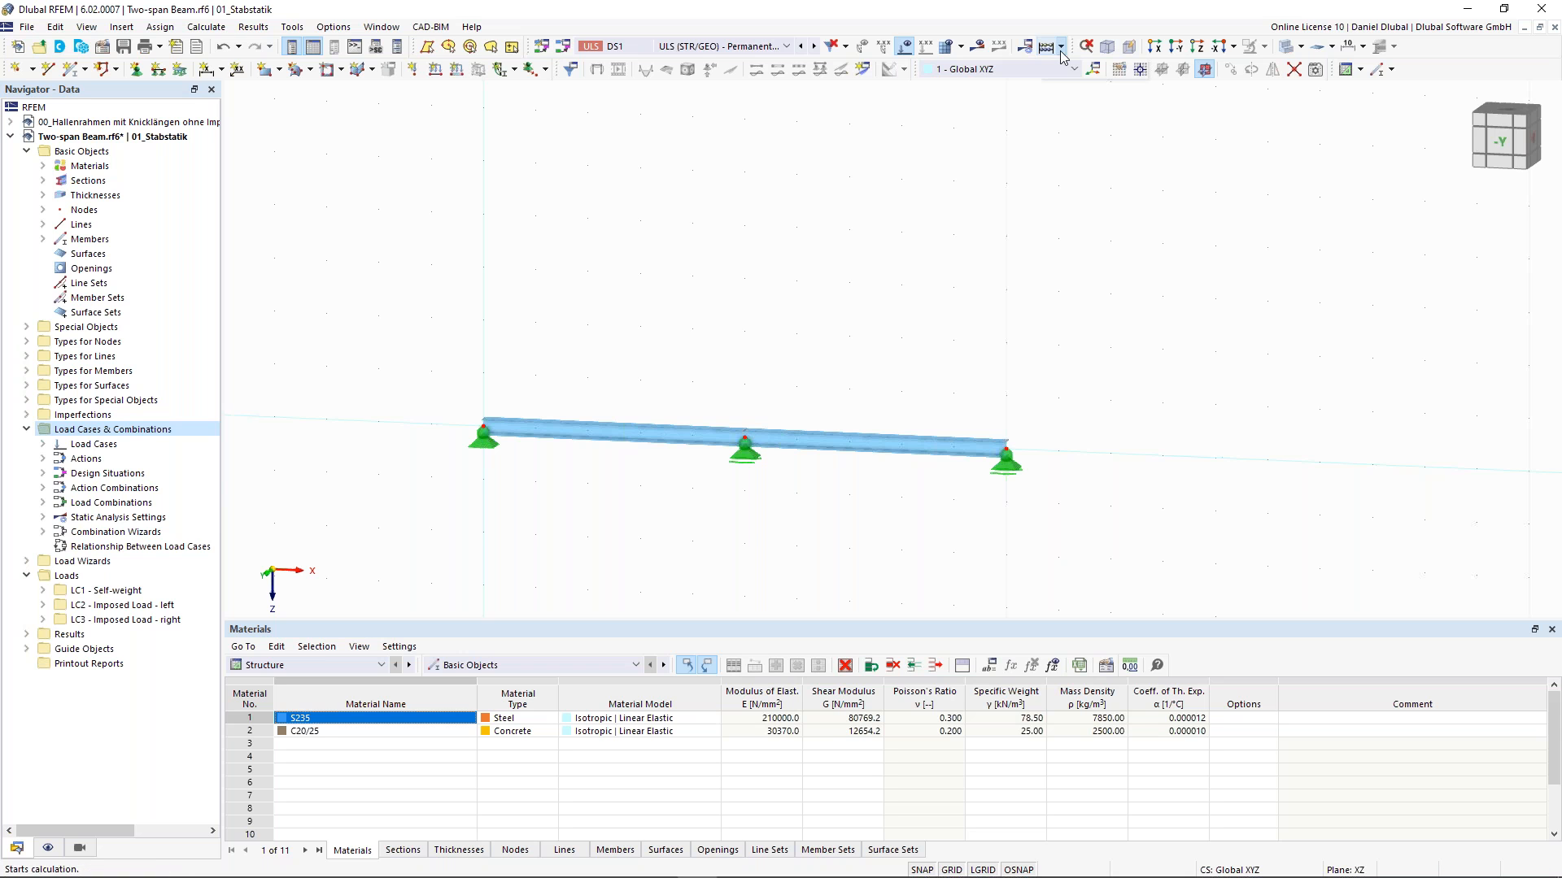
pyautogui.click(1073, 69)
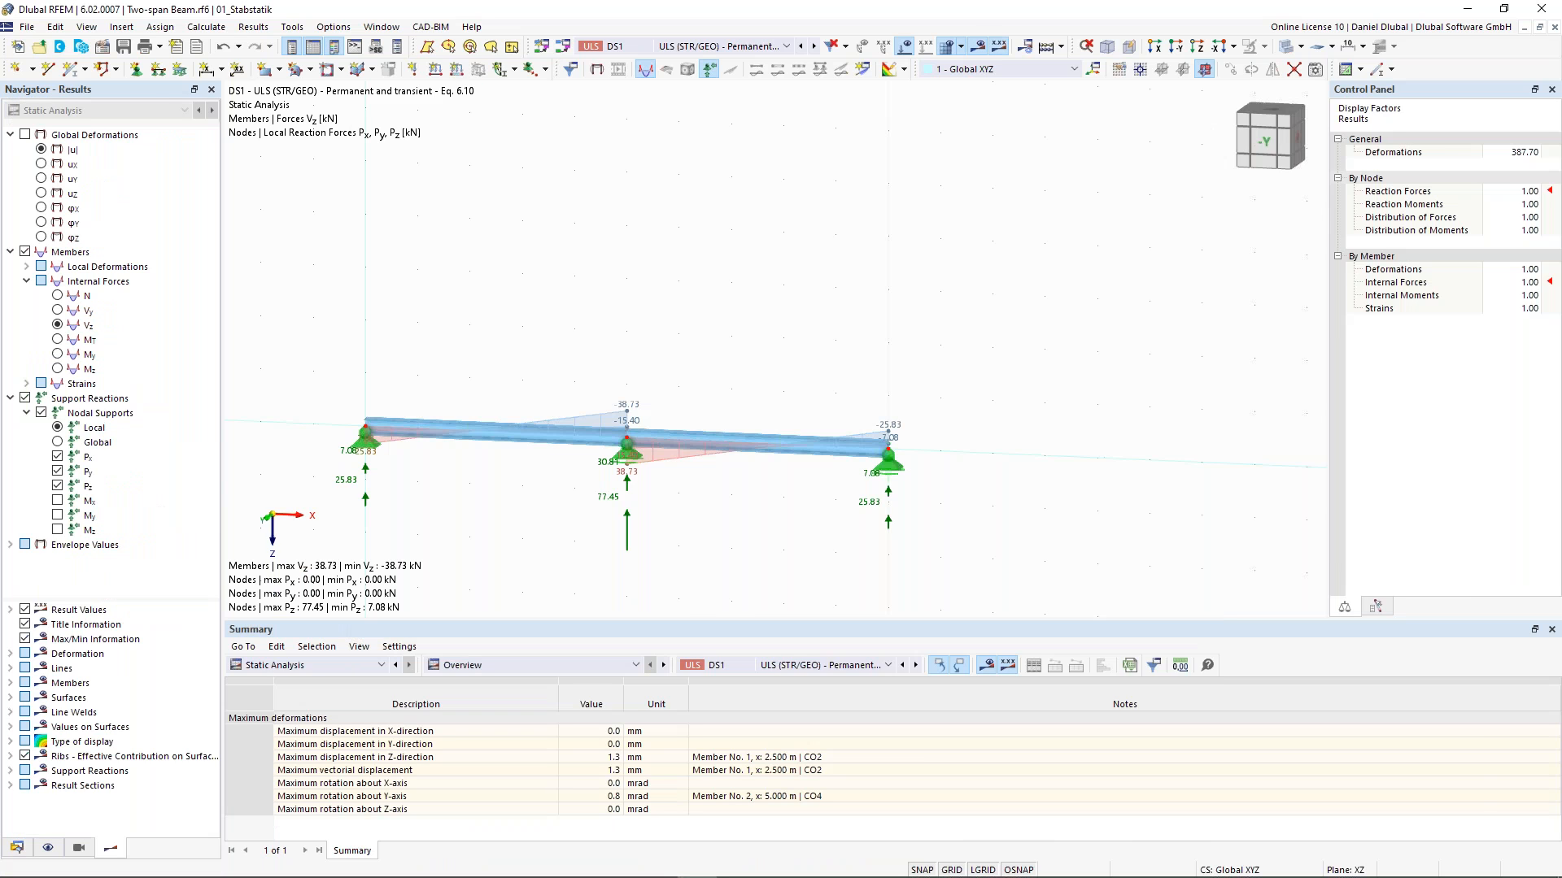
pyautogui.click(727, 47)
pyautogui.click(635, 230)
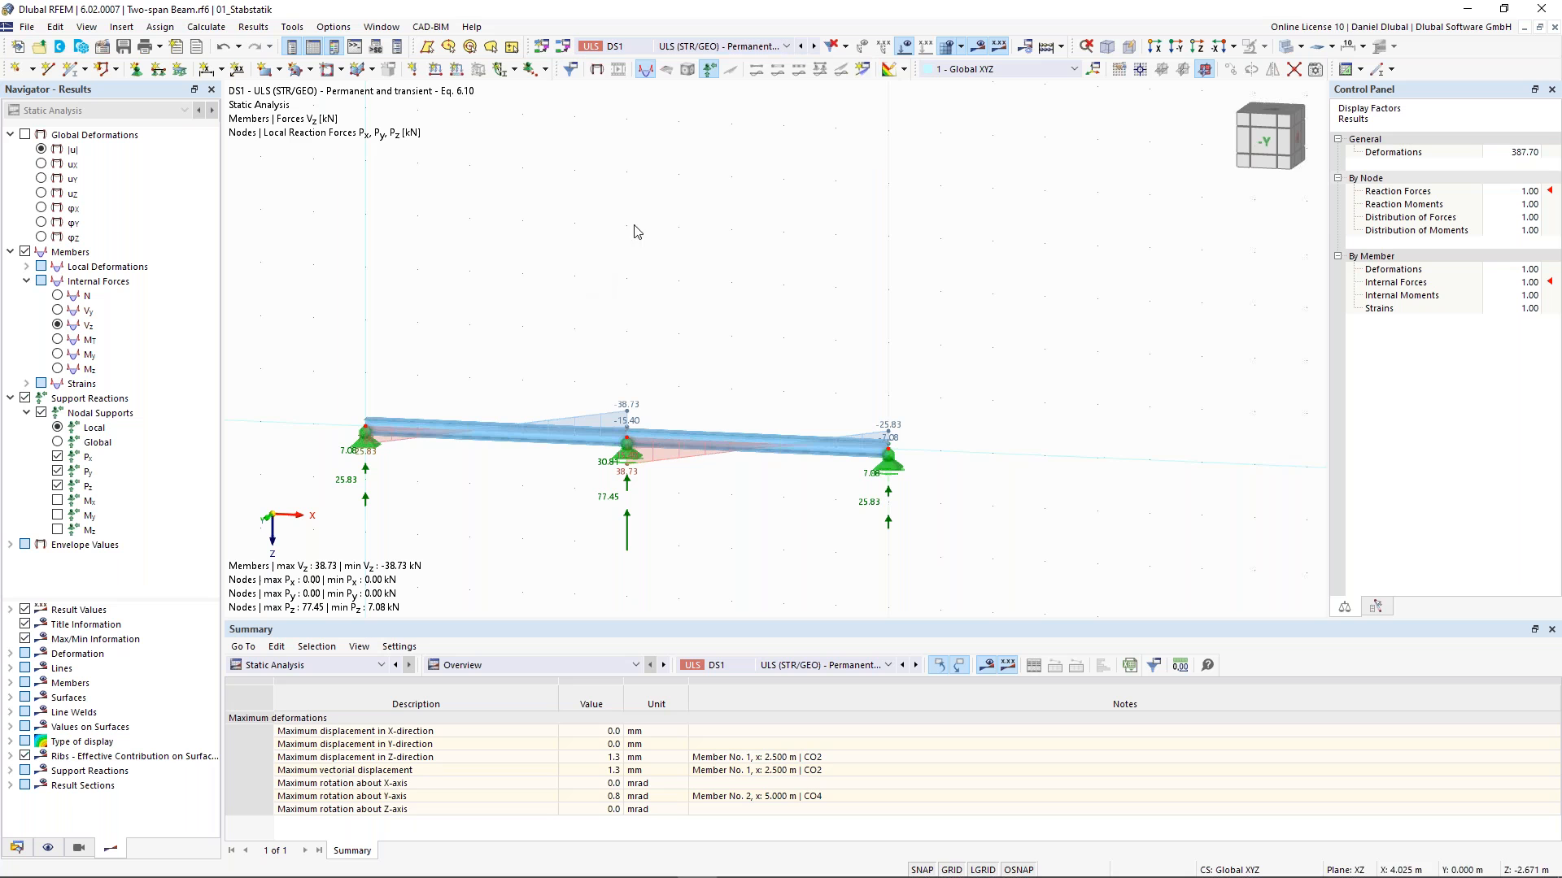
pyautogui.click(725, 48)
pyautogui.click(717, 61)
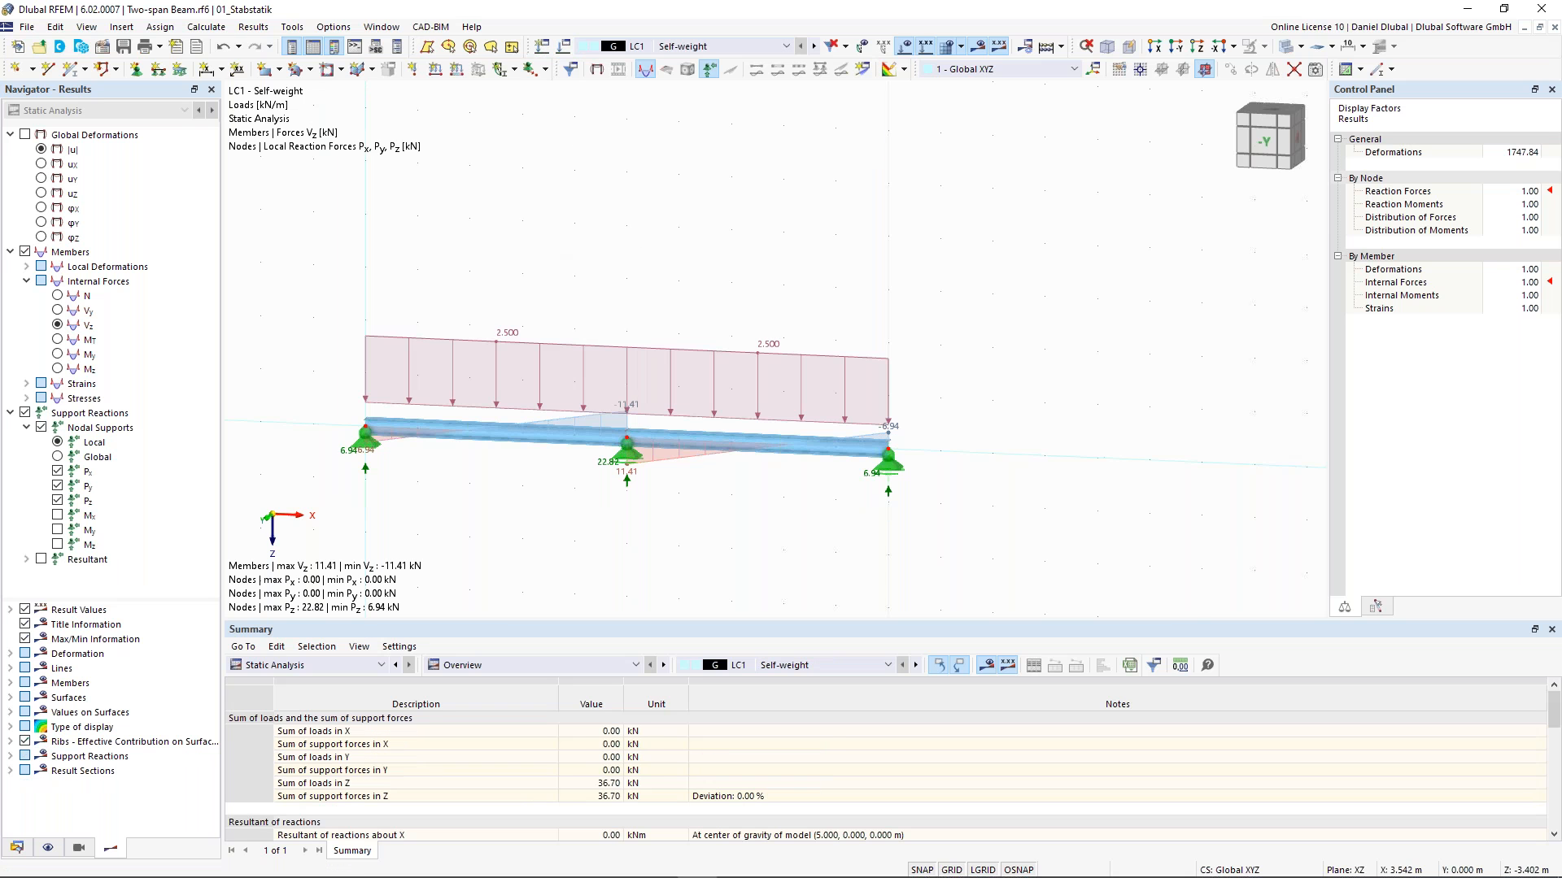
# - Turn on the display of global deformations
pyautogui.moveTo(552, 261); pyautogui.dragTo(702, 259, button='middle')
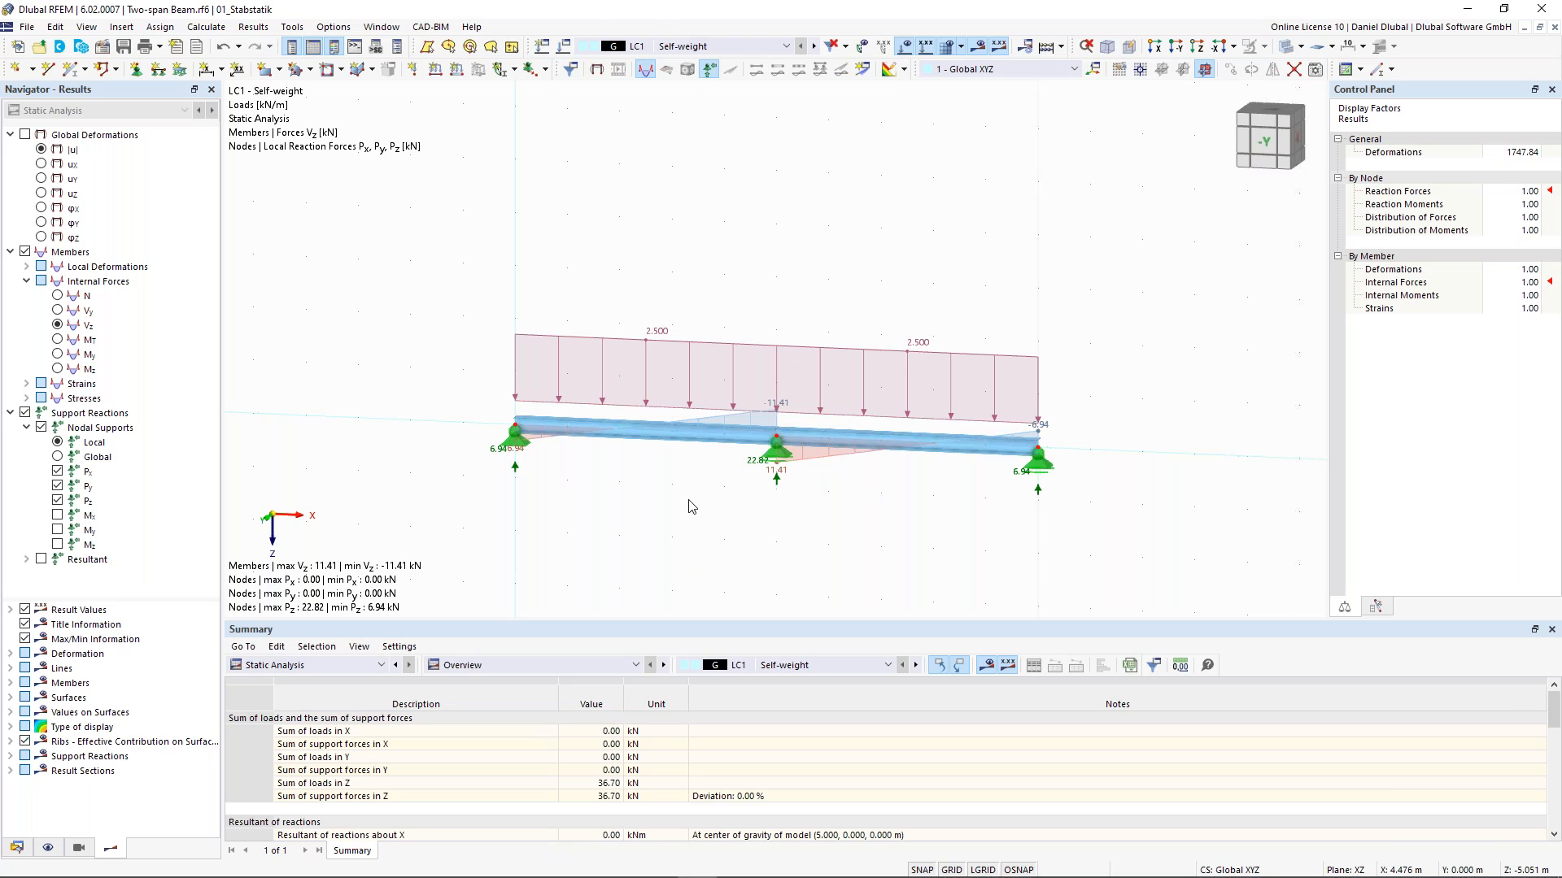
pyautogui.scroll(1, 687, 500)
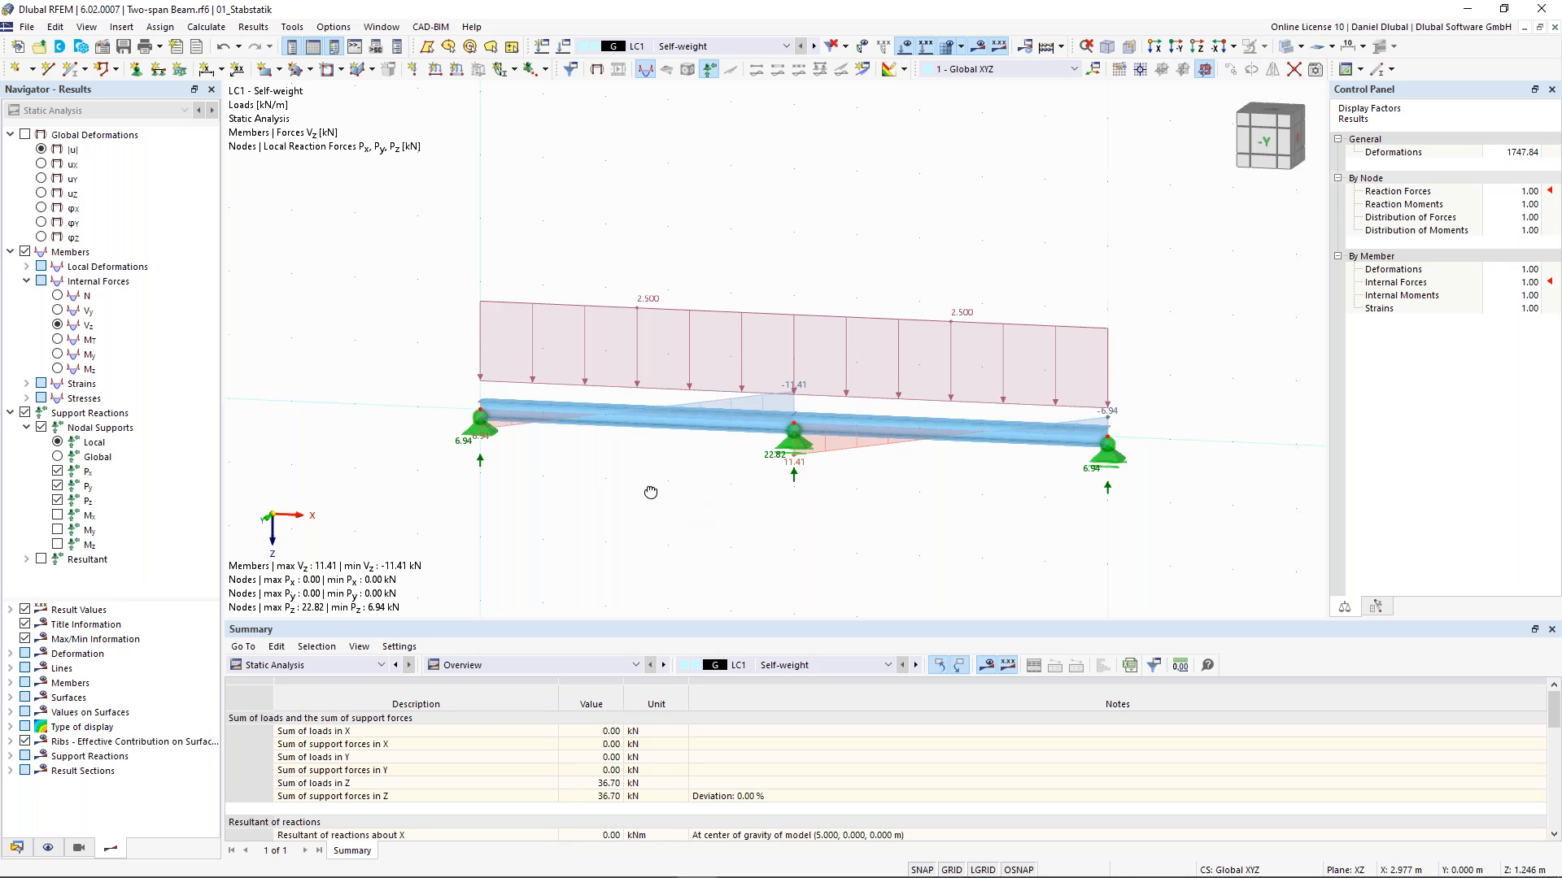
pyautogui.keyDown('ctrl'); pyautogui.moveTo(651, 493); pyautogui.dragTo(617, 493, button='middle'); pyautogui.keyUp('ctrl')
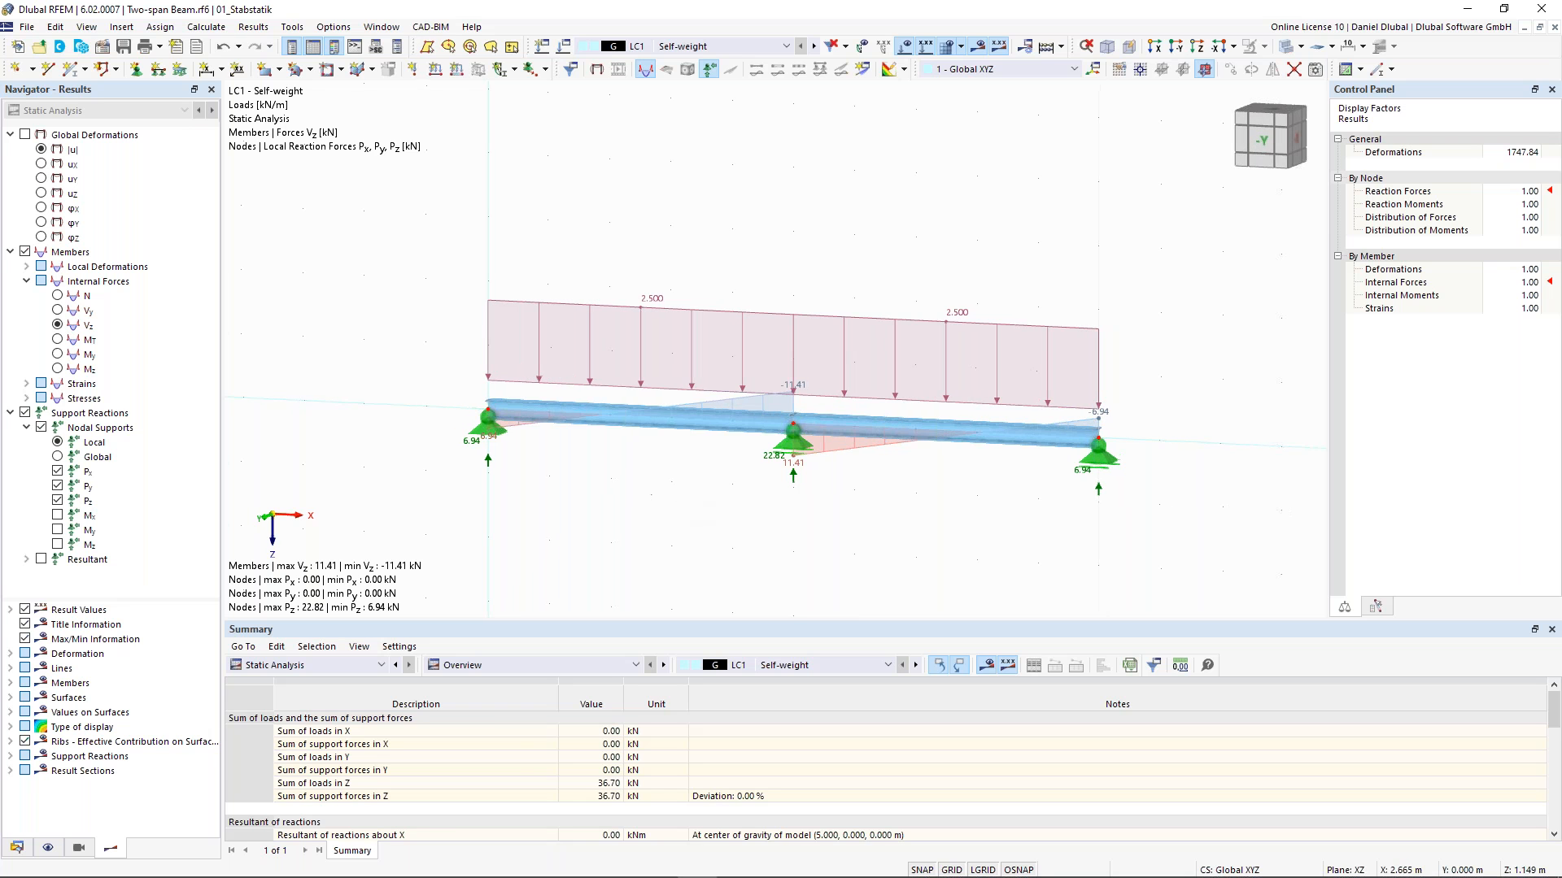
pyautogui.click(25, 134)
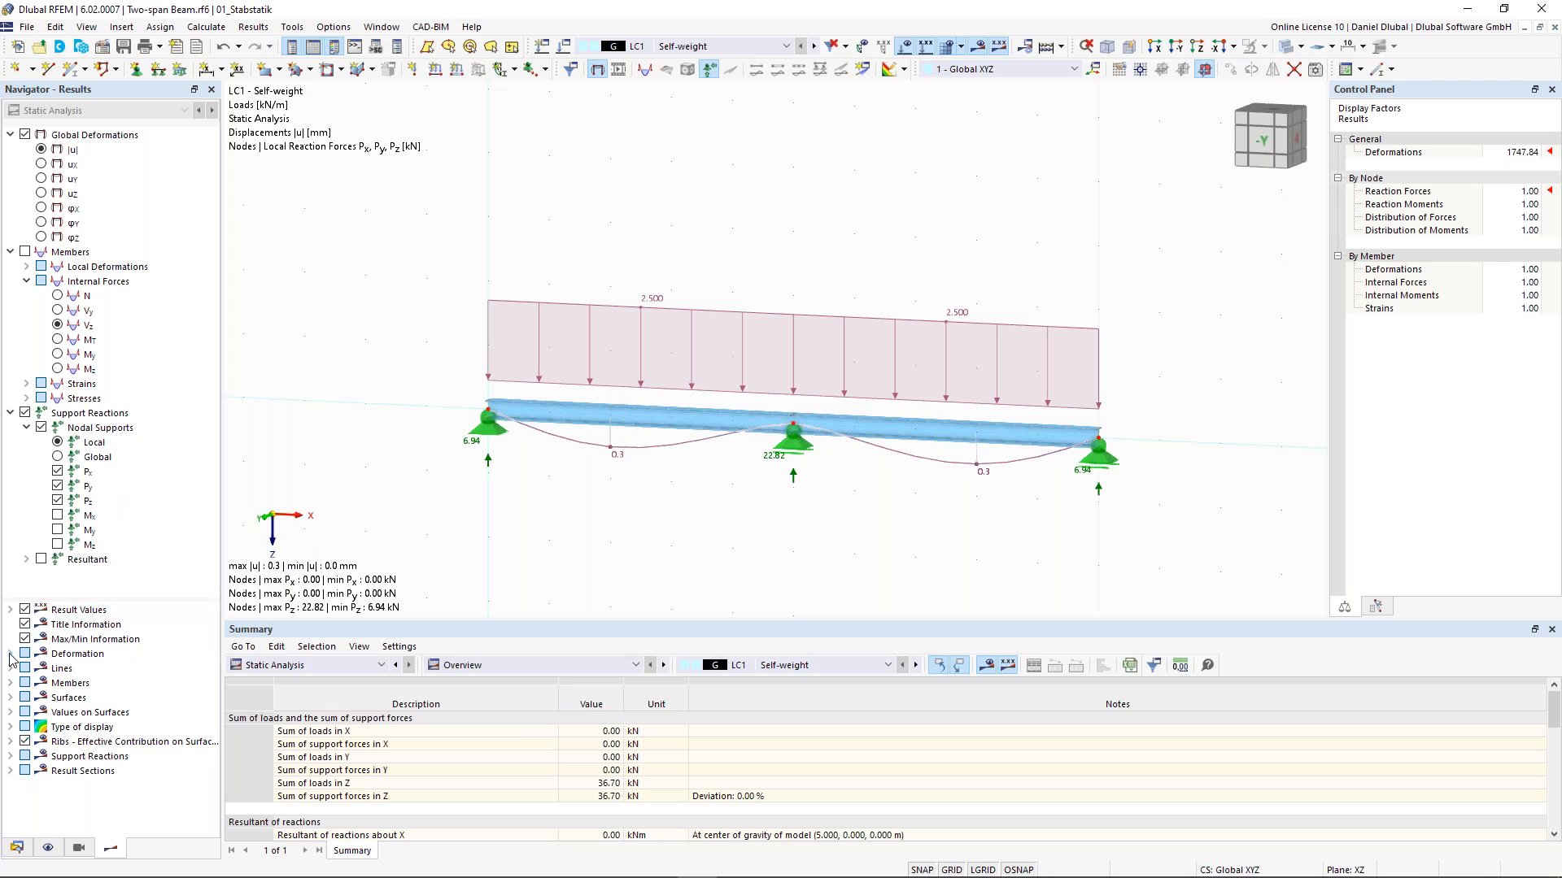
# - Show member deformations as colored sections and set member results to the two-colored display
pyautogui.click(10, 684)
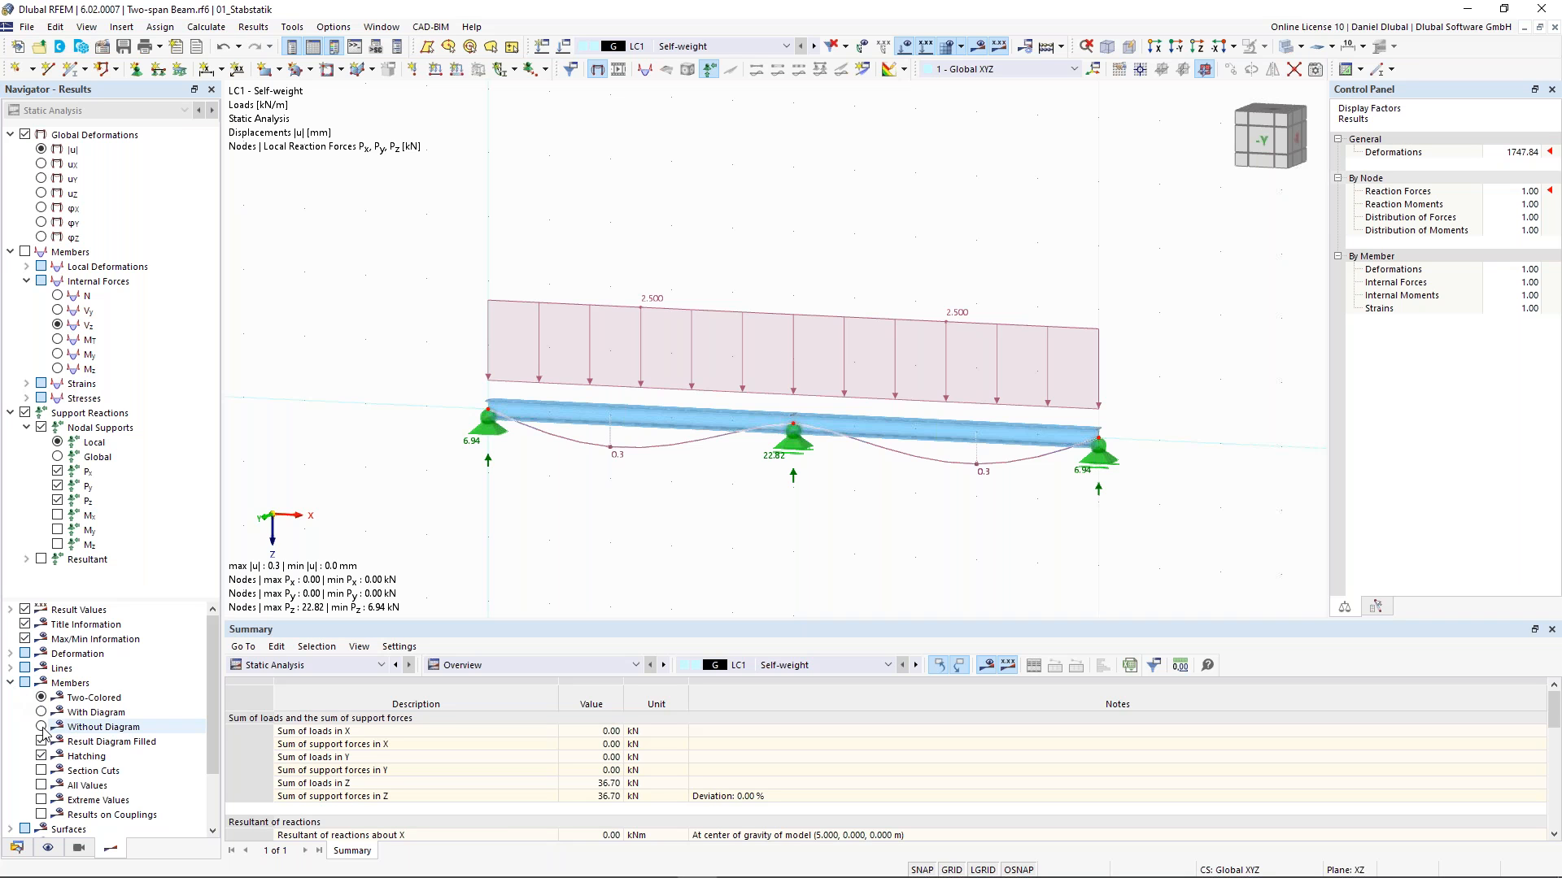
pyautogui.click(41, 727)
pyautogui.scroll(-1, 87, 716)
pyautogui.scroll(1, 88, 714)
pyautogui.click(40, 711)
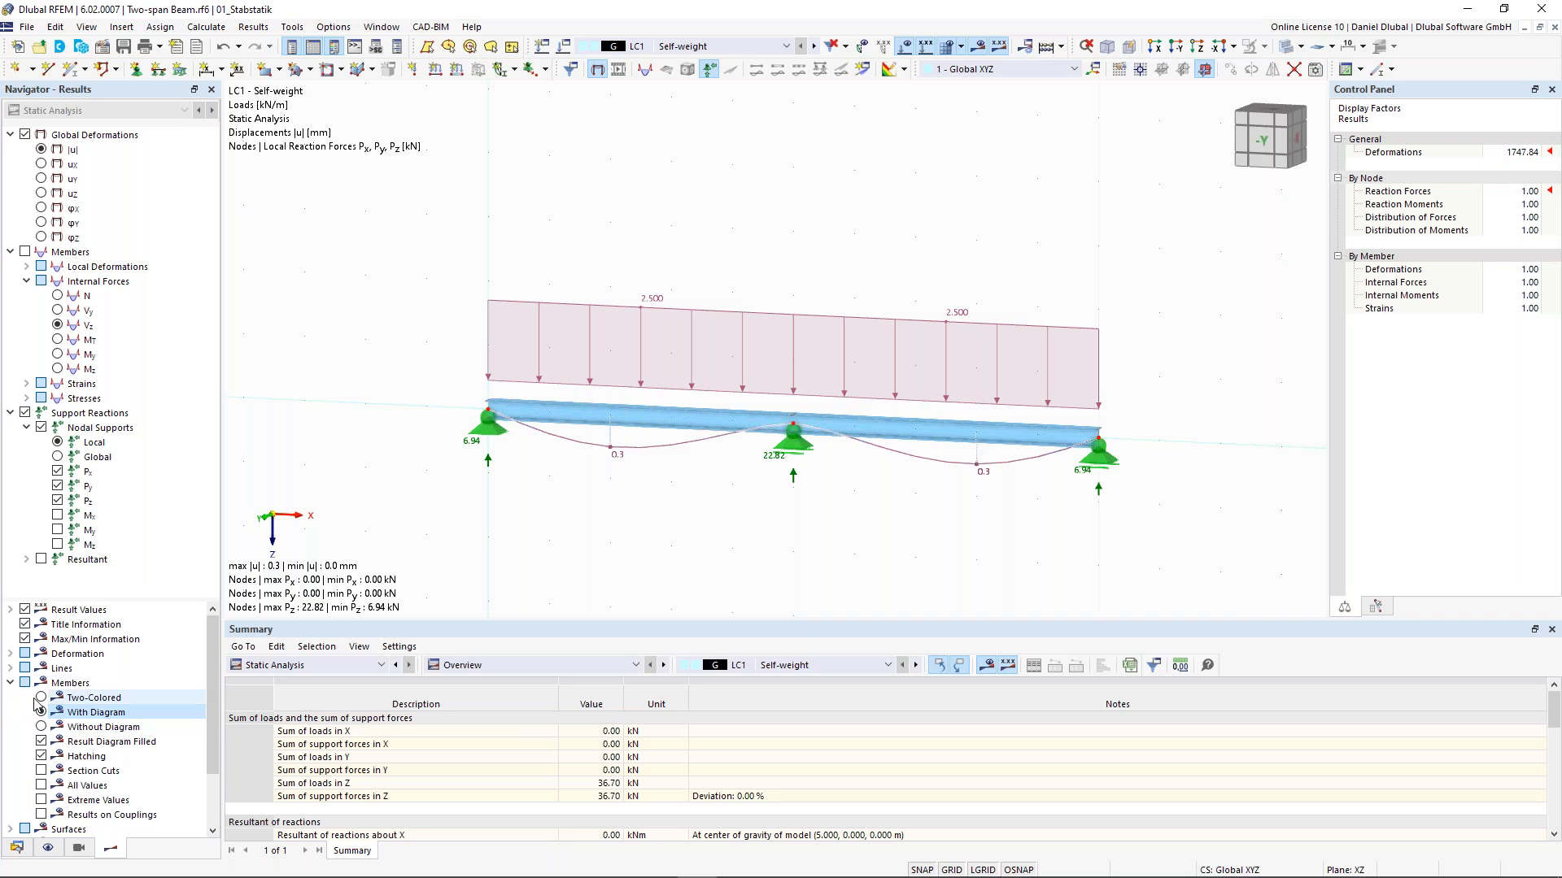
pyautogui.click(10, 653)
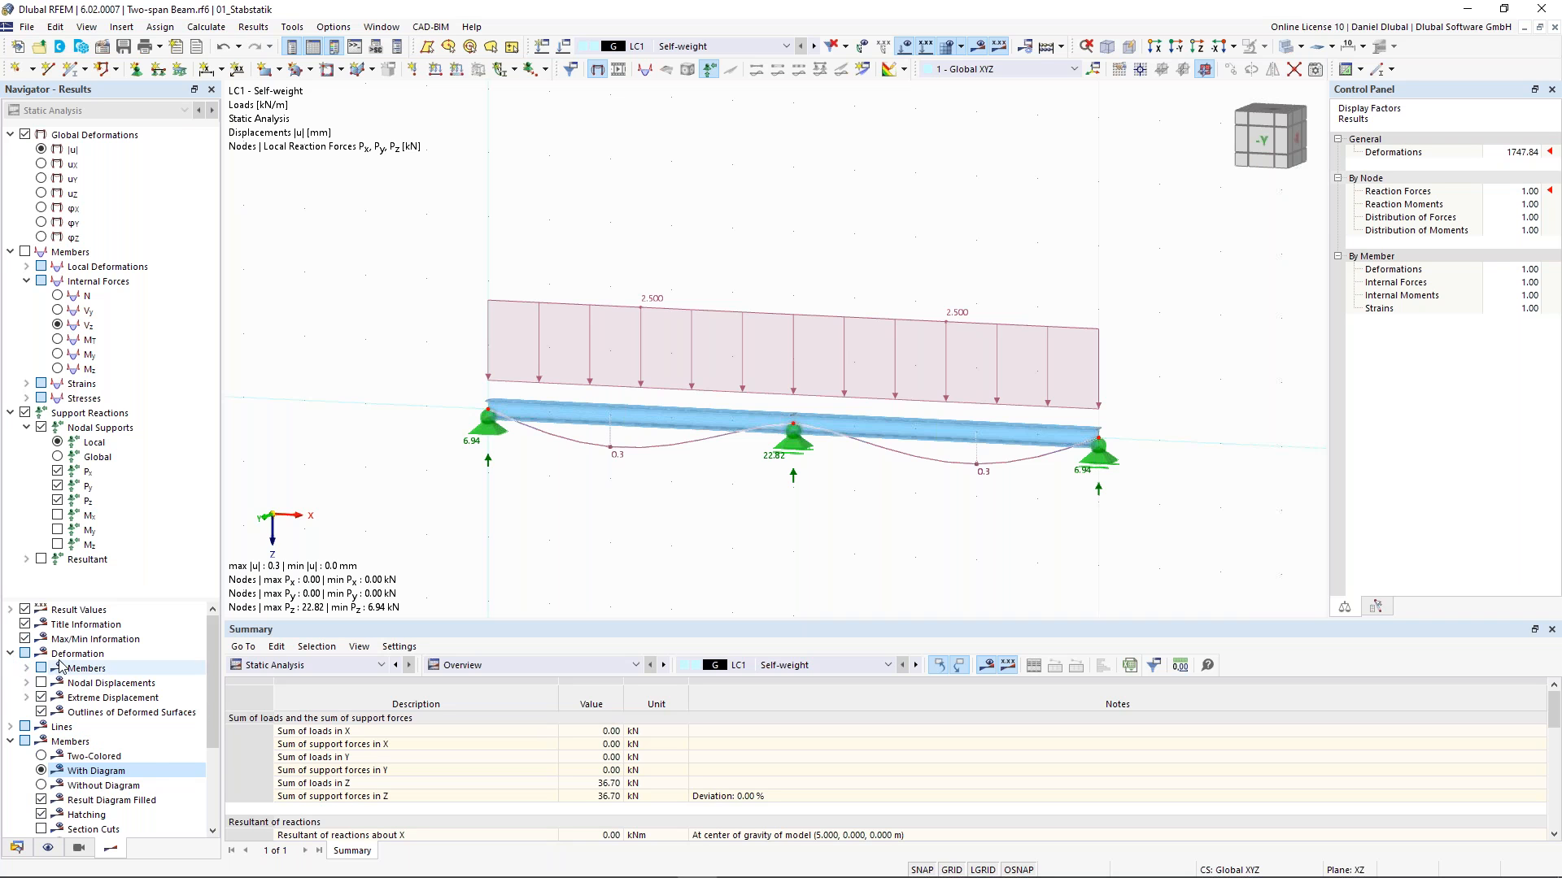
pyautogui.click(27, 669)
pyautogui.click(57, 713)
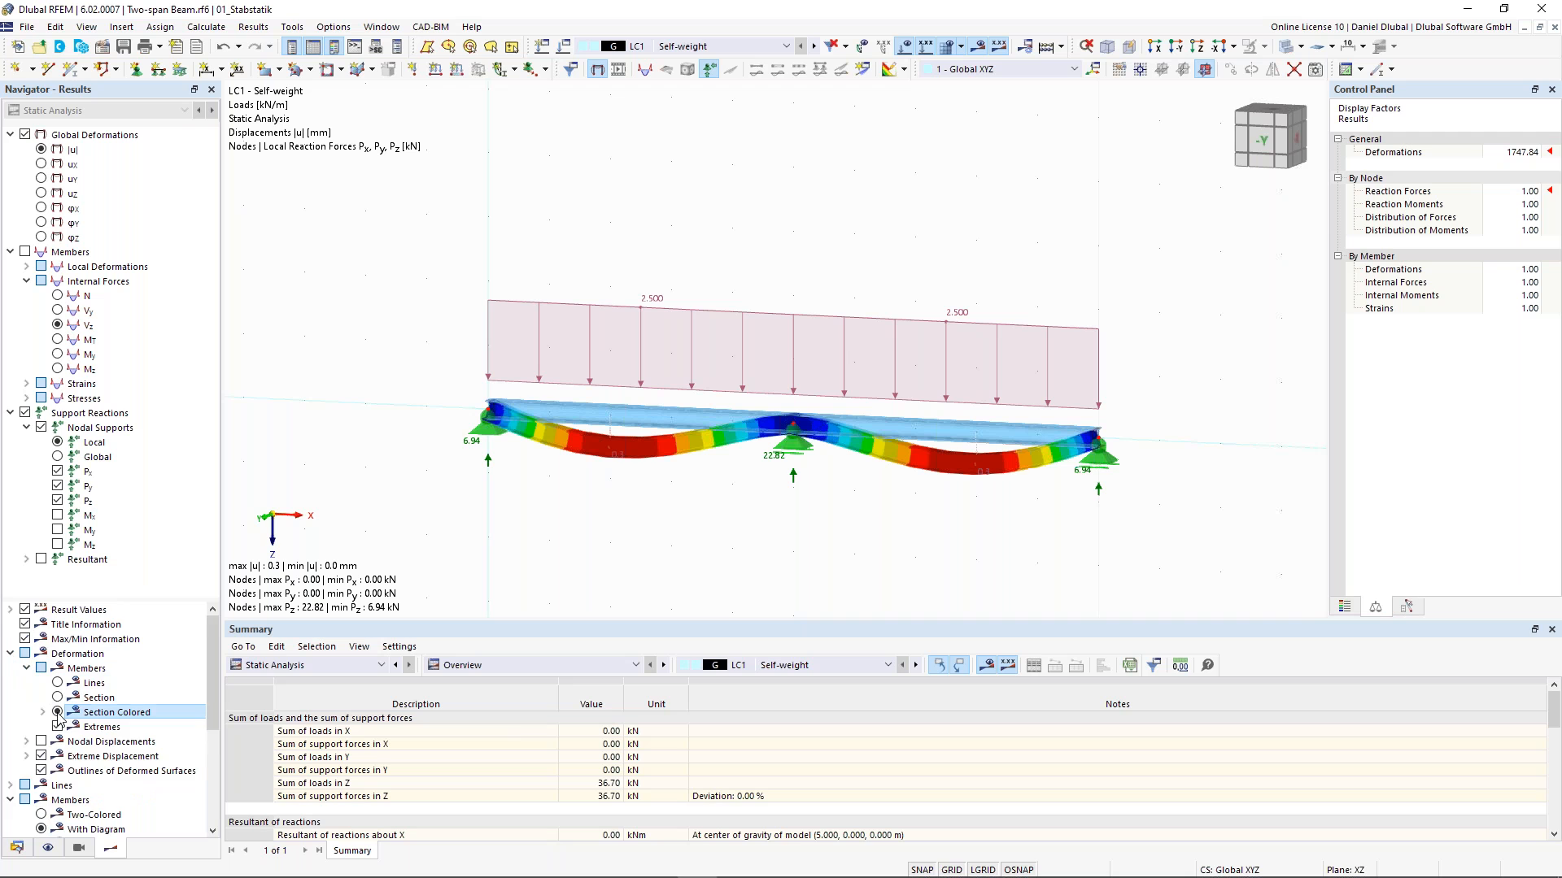
pyautogui.scroll(-1, 57, 714)
pyautogui.click(41, 770)
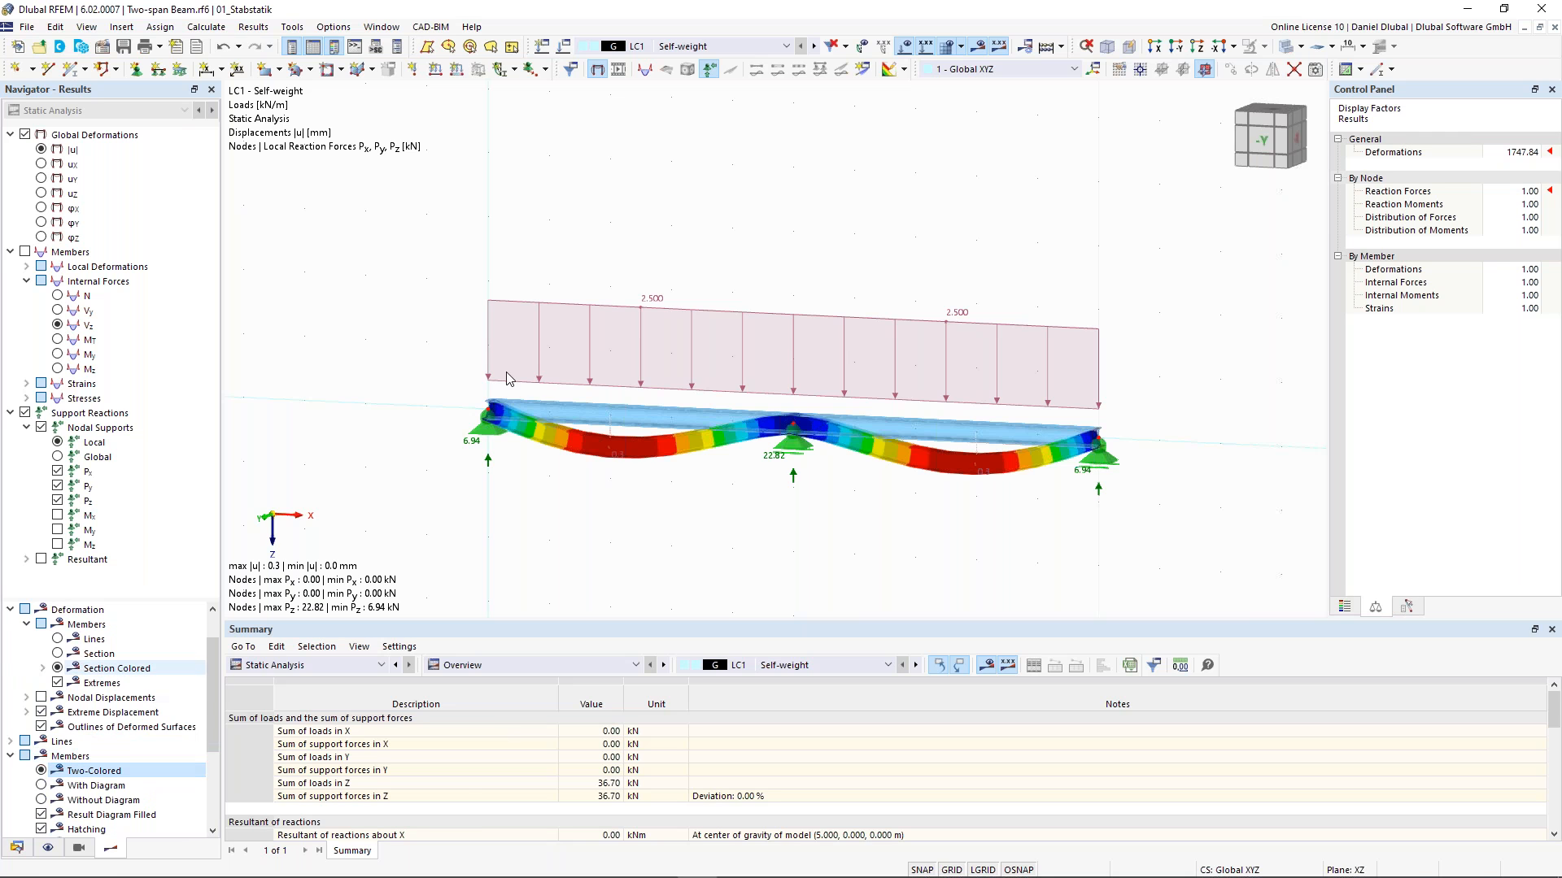
# - Display the global deformation color scale and rotate the view to inspect the deformed beam
pyautogui.scroll(1, 27, 661)
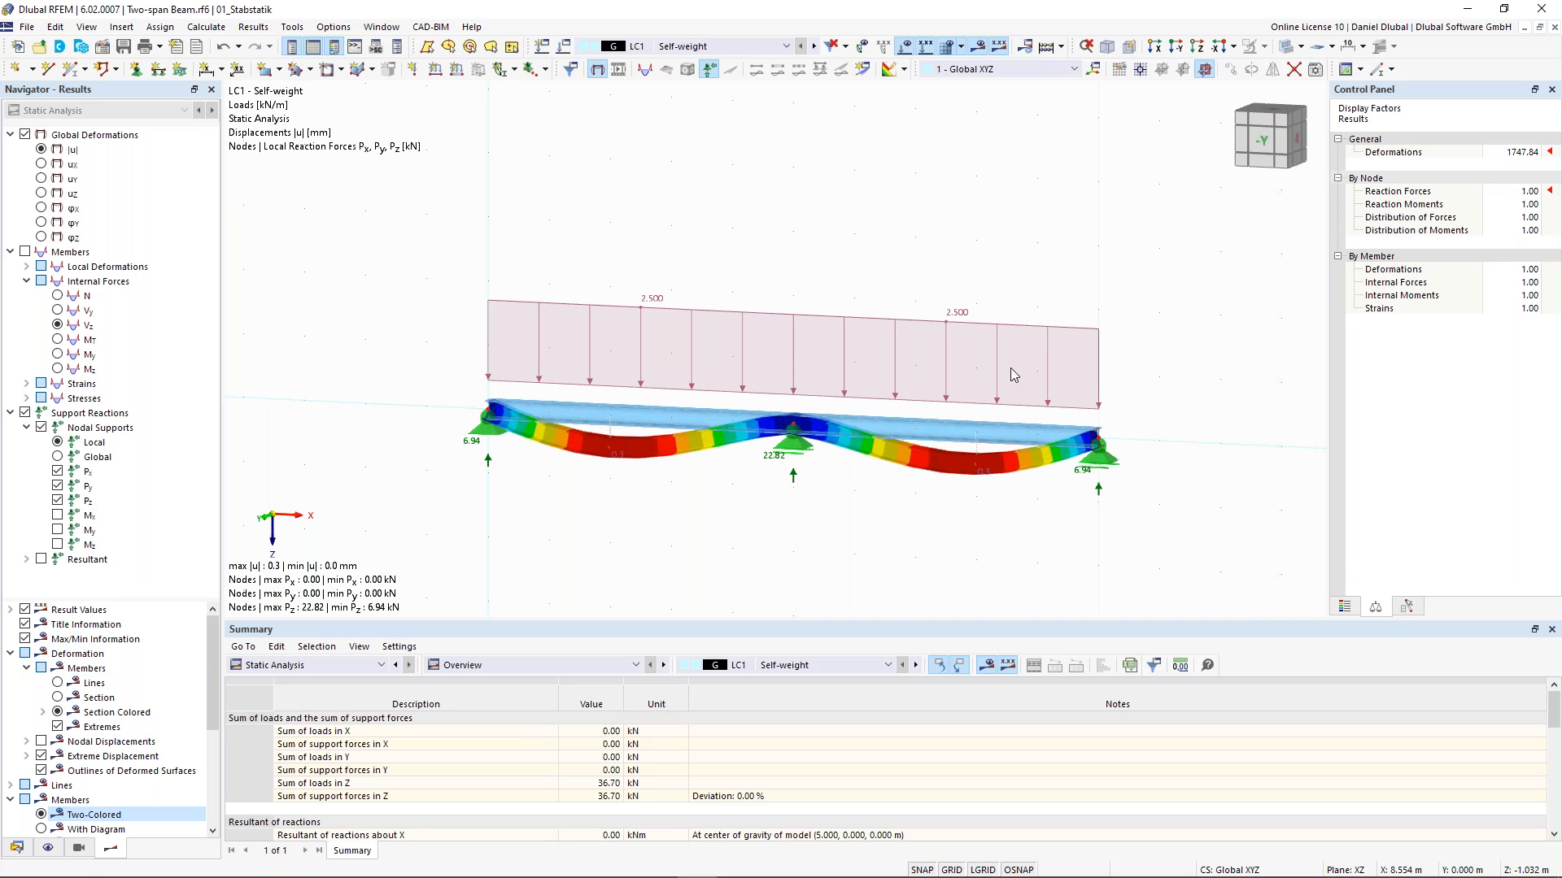
pyautogui.click(1343, 605)
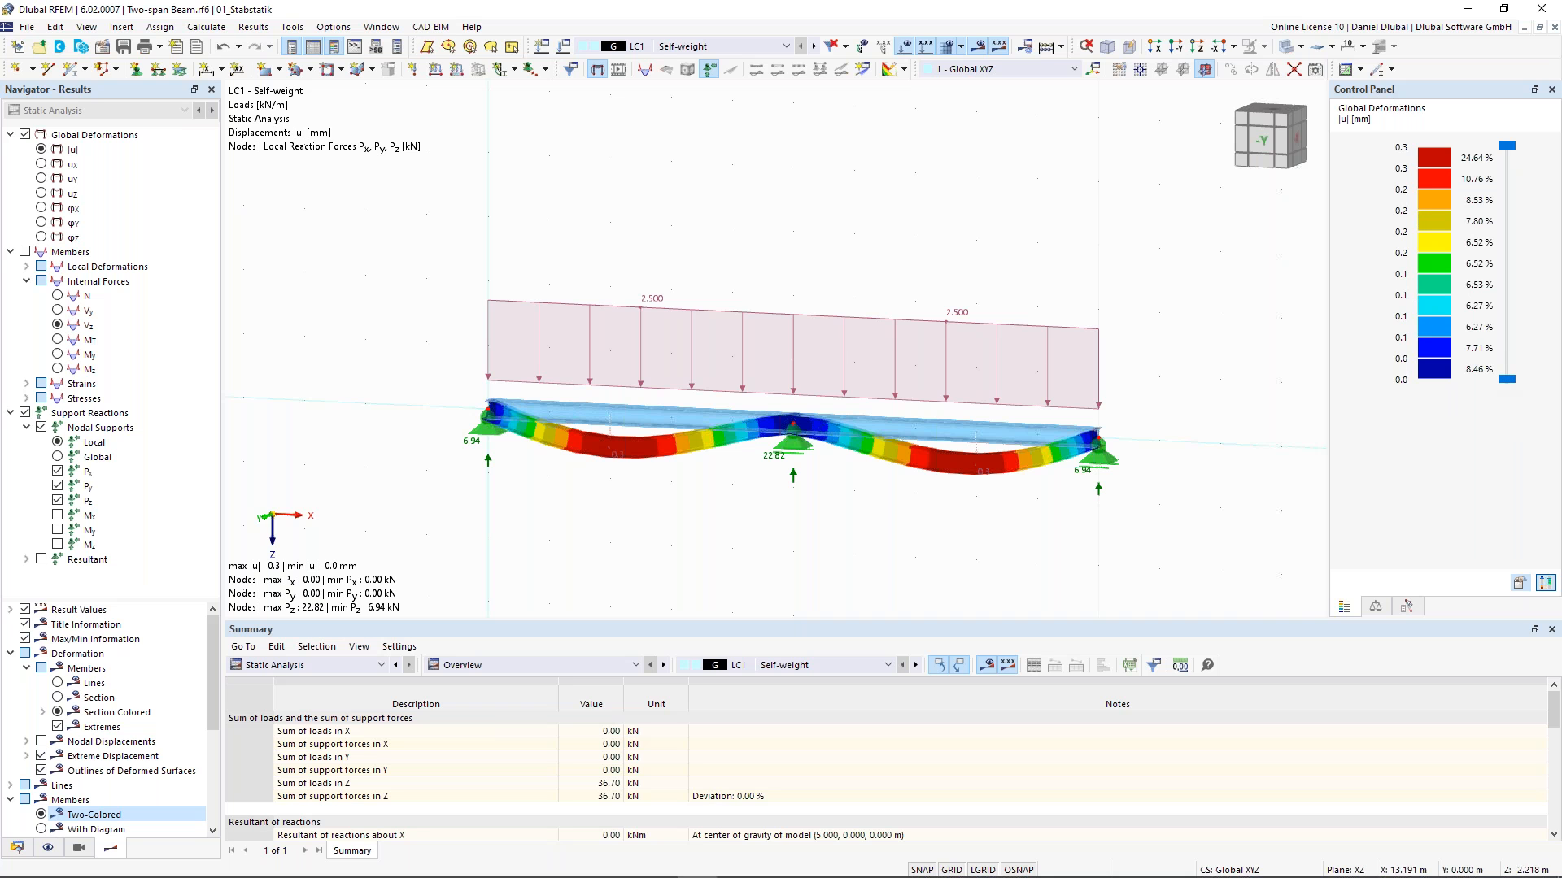
pyautogui.scroll(-2, 986, 216)
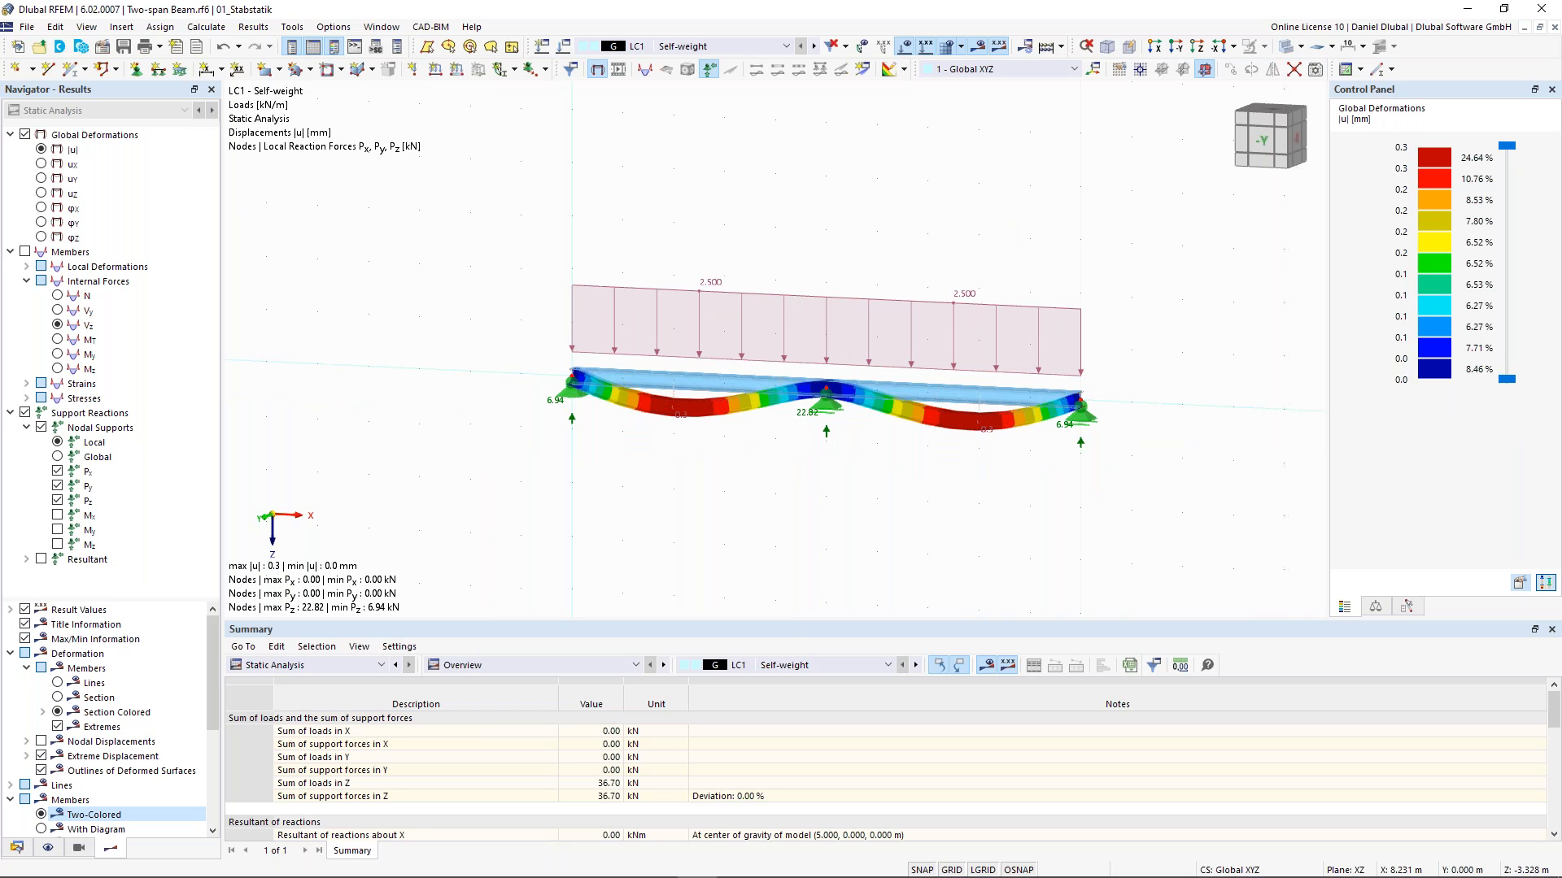
pyautogui.keyDown('ctrl'); pyautogui.moveTo(987, 218); pyautogui.dragTo(924, 230, button='middle'); pyautogui.keyUp('ctrl')
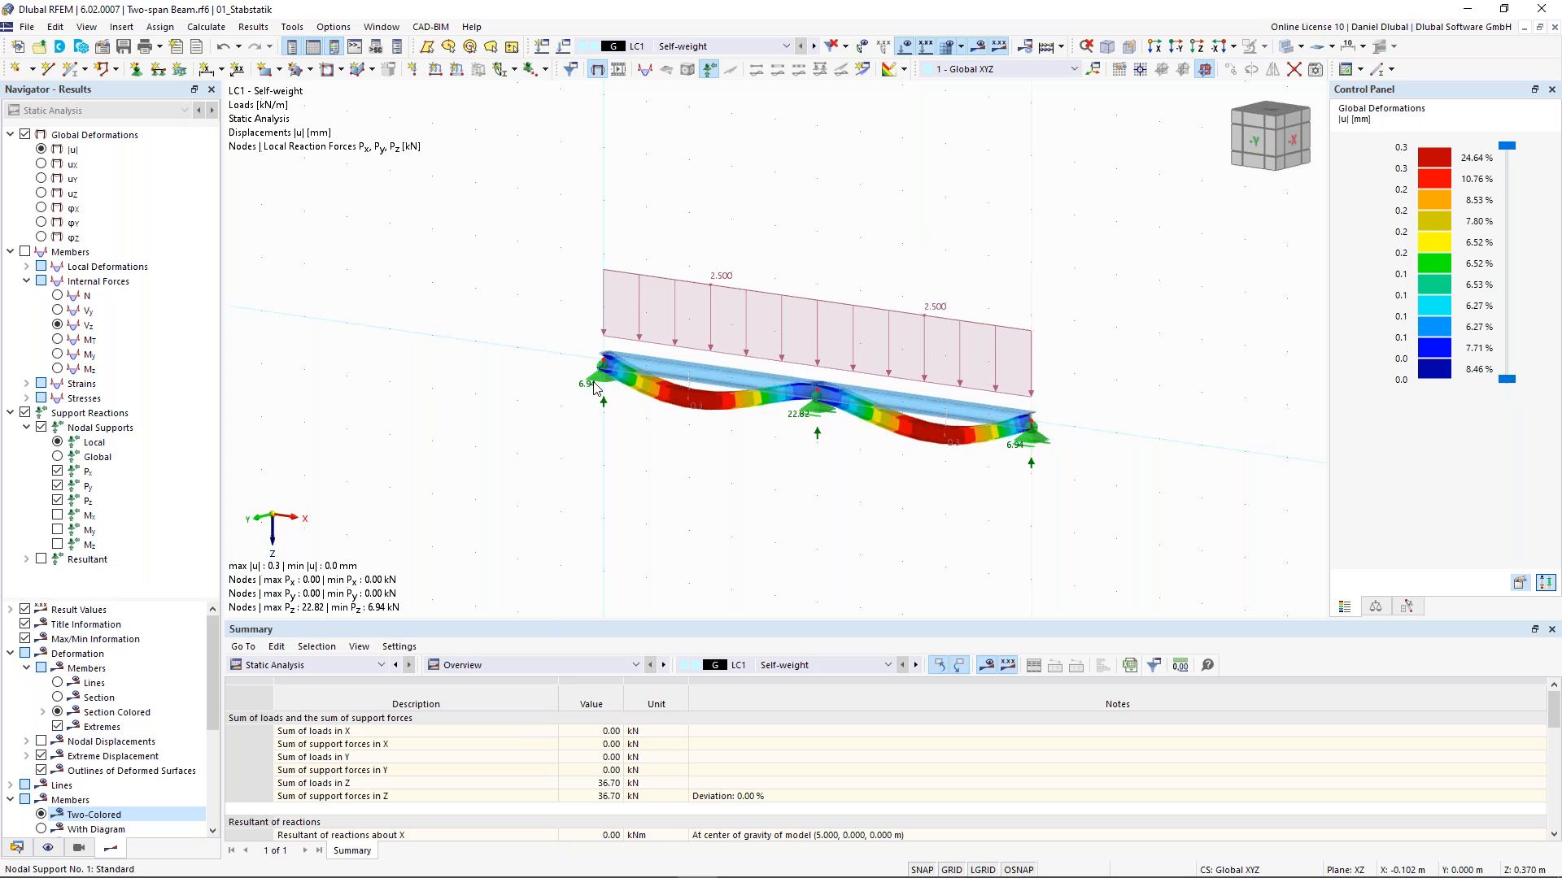
pyautogui.scroll(1, 626, 488)
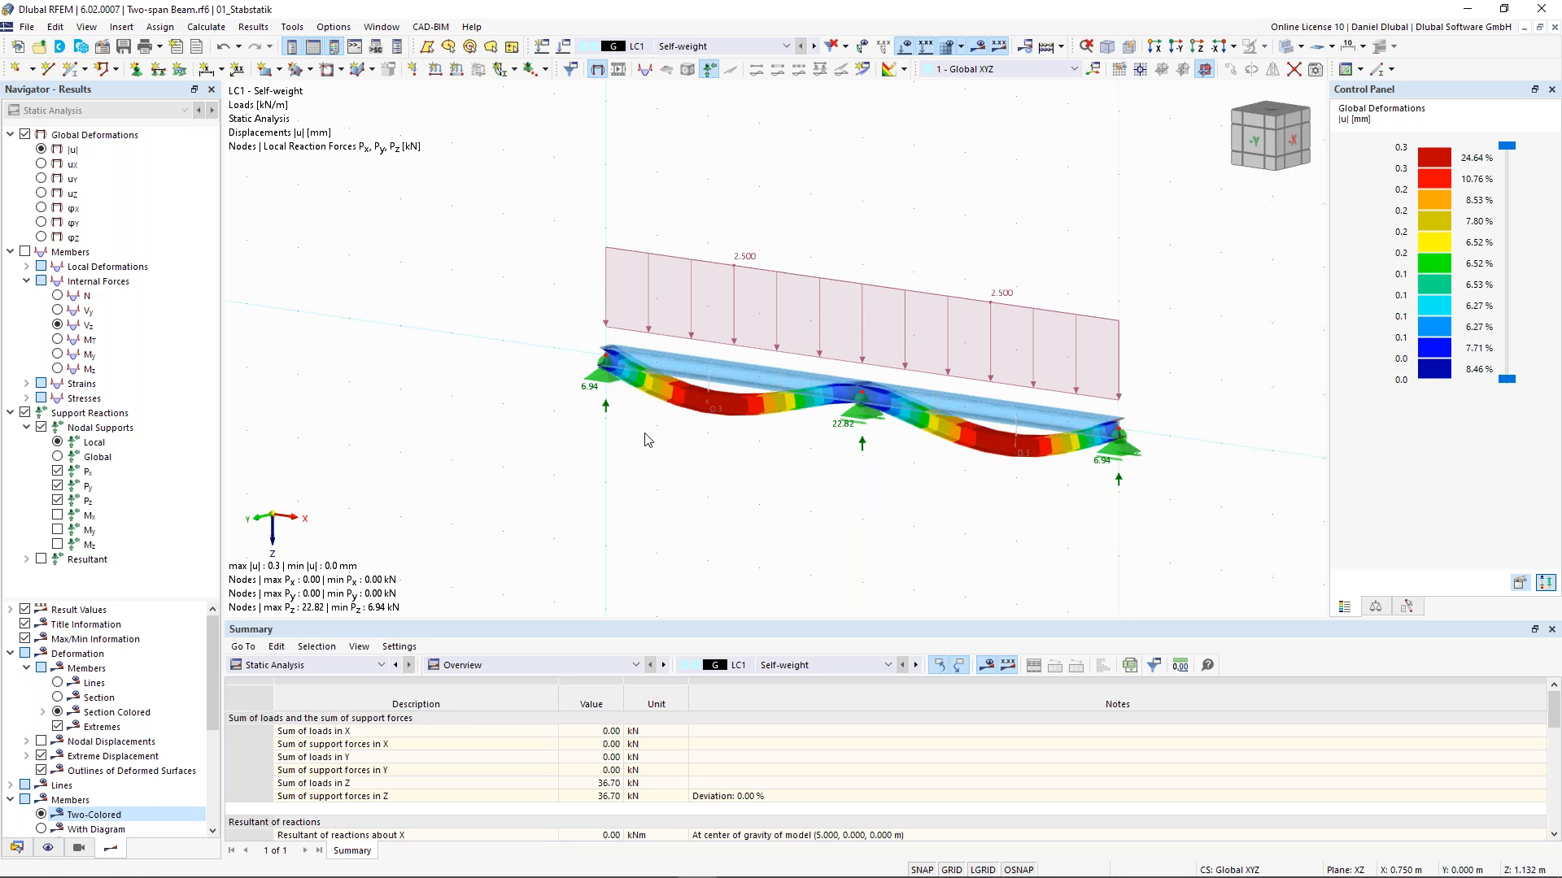
# - Switch results to design situation DS1, expand the envelope value options and show member internal forces
pyautogui.click(732, 46)
pyautogui.click(730, 104)
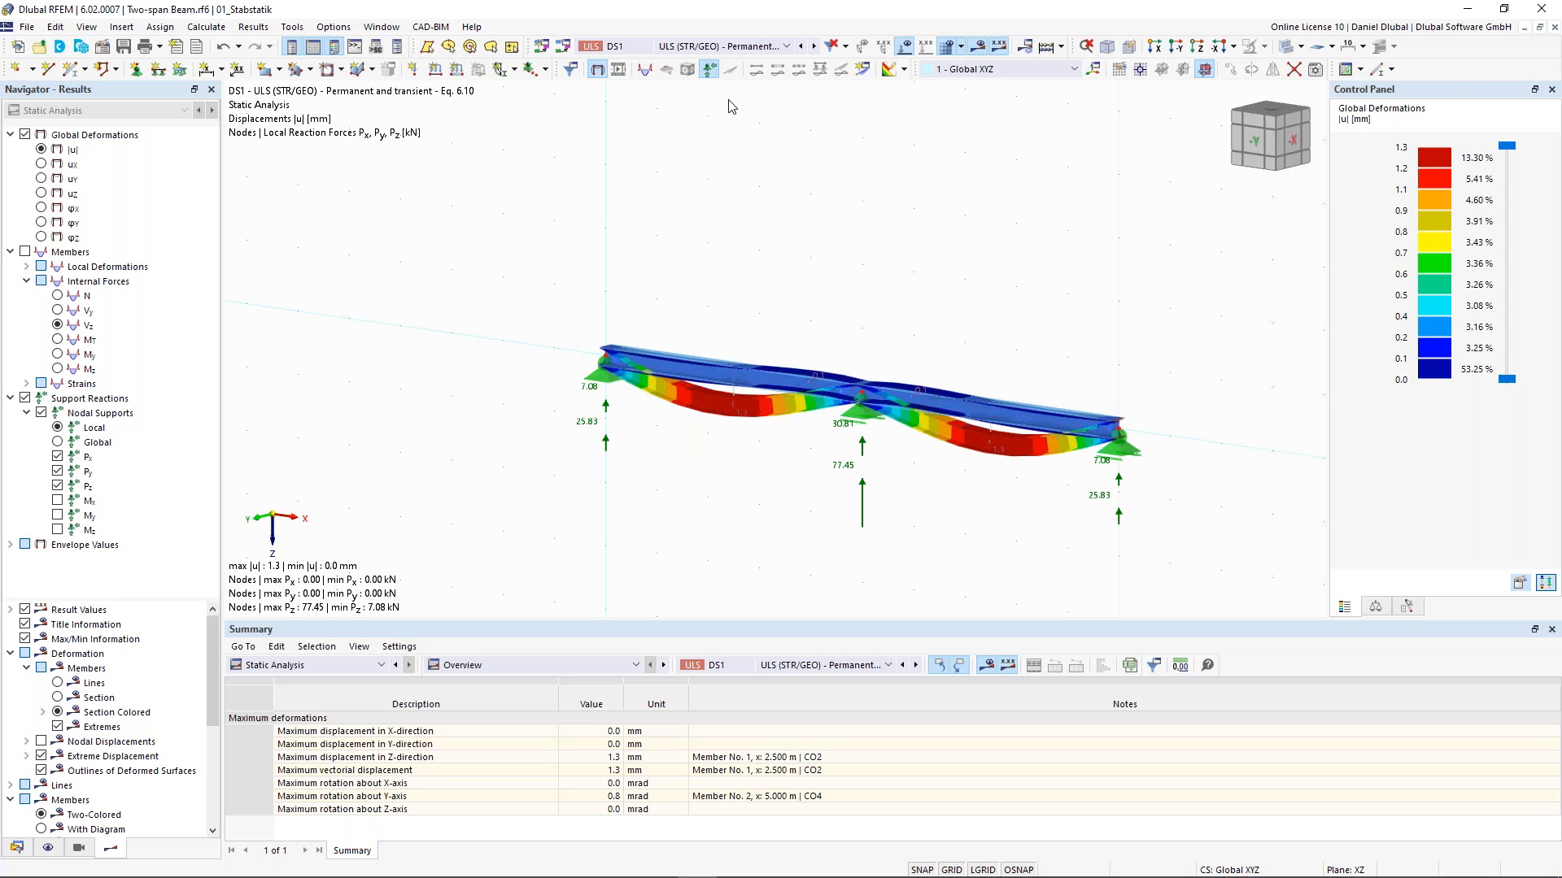
pyautogui.click(11, 545)
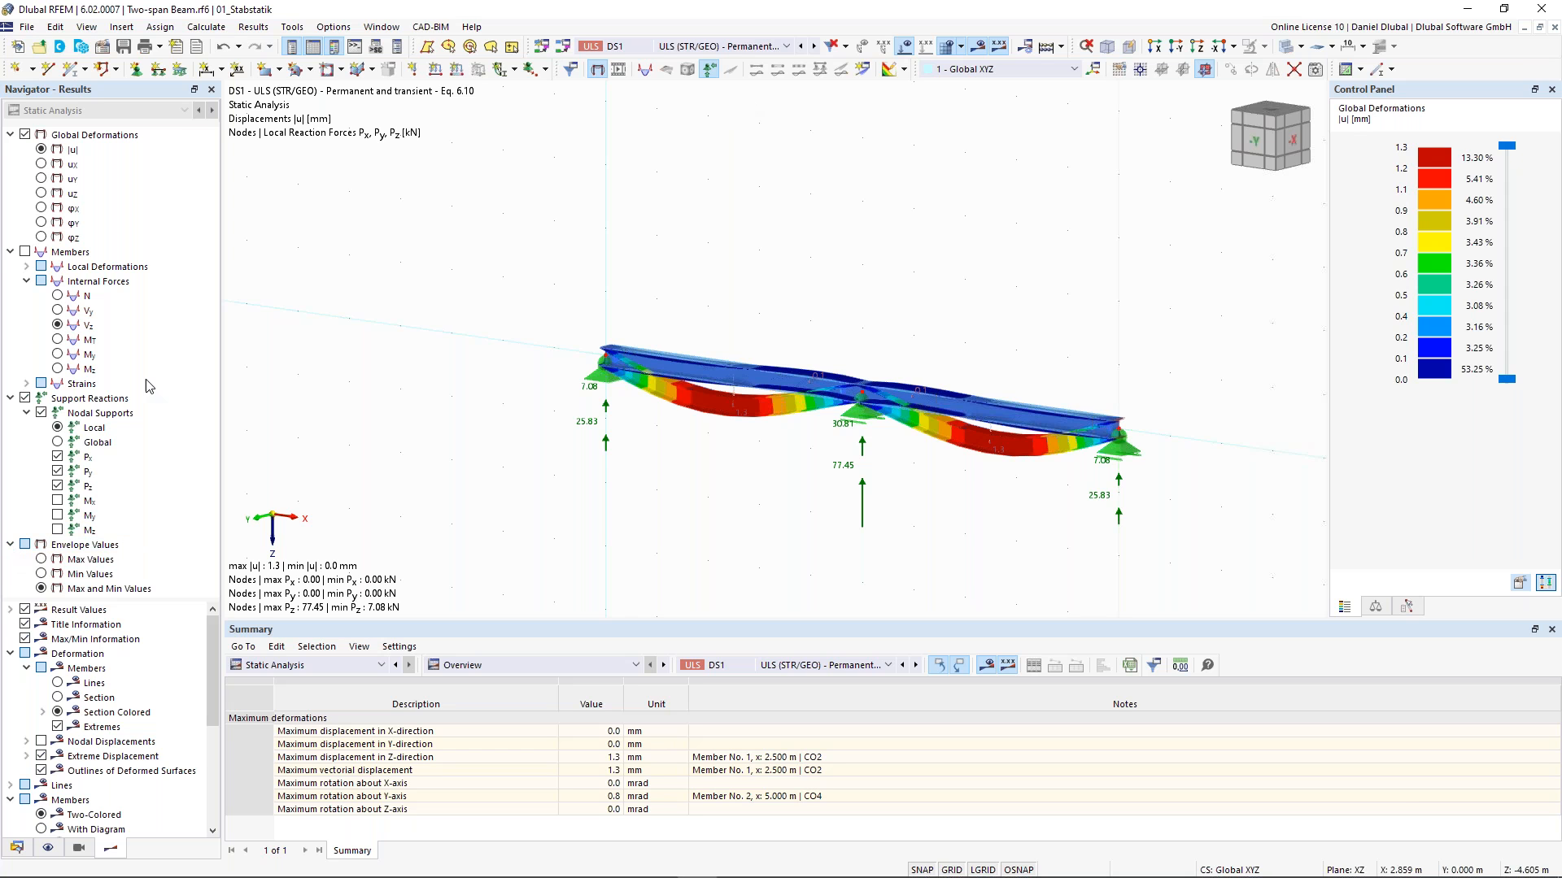
pyautogui.click(25, 252)
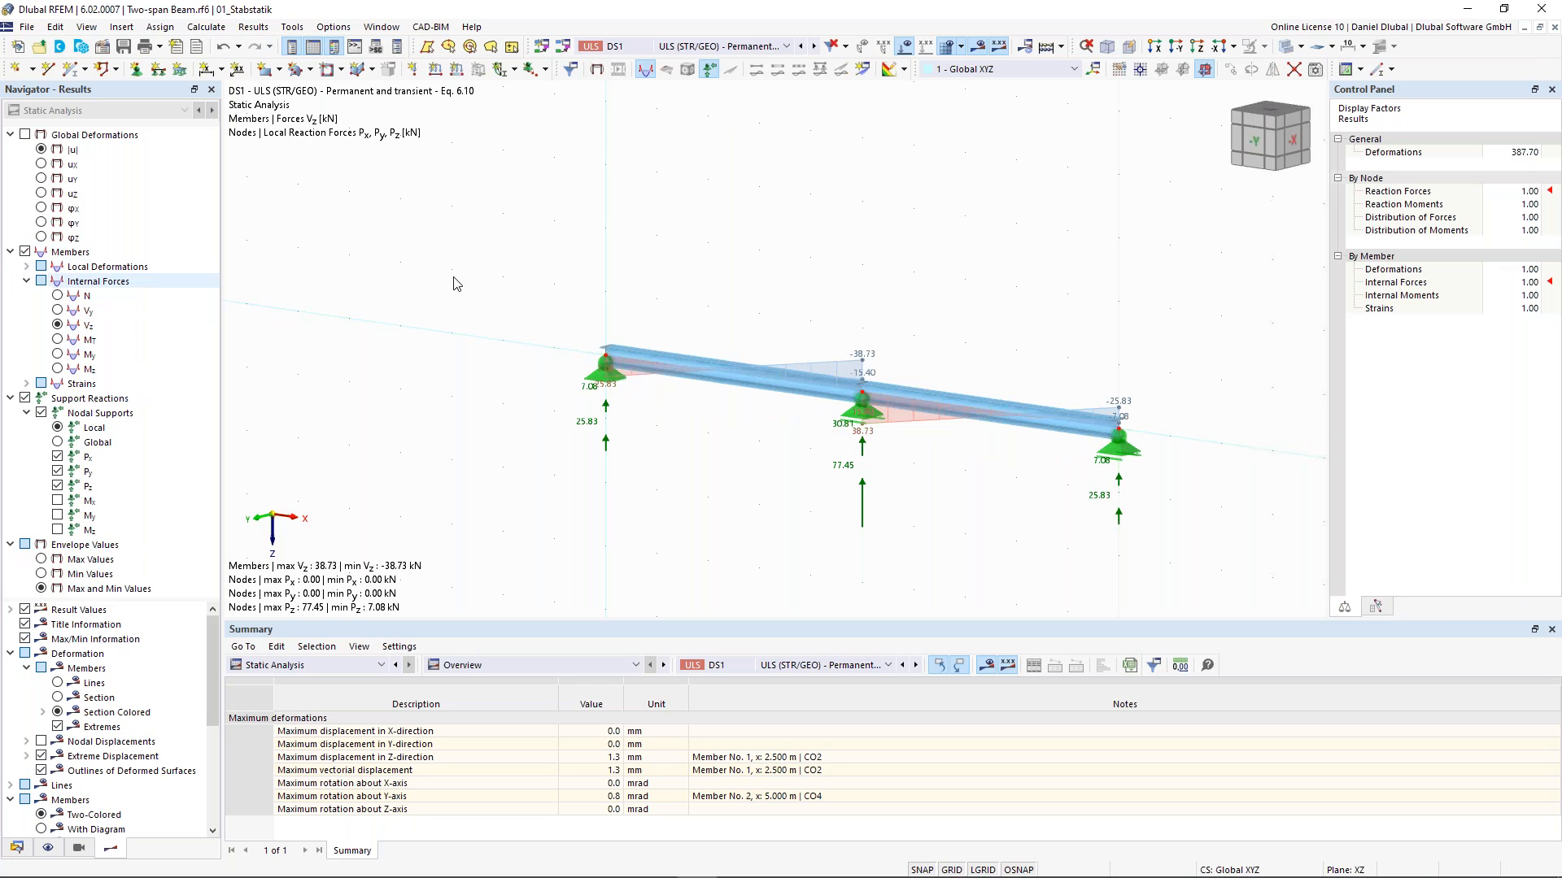
# - Display the bending moment My and switch the envelope display to maximum, then minimum values
pyautogui.moveTo(658, 279)
pyautogui.mouseDown(button='middle')
pyautogui.moveTo(761, 277)
pyautogui.moveTo(658, 270)
pyautogui.mouseUp(button='middle')
pyautogui.scroll(1, 730, 277)
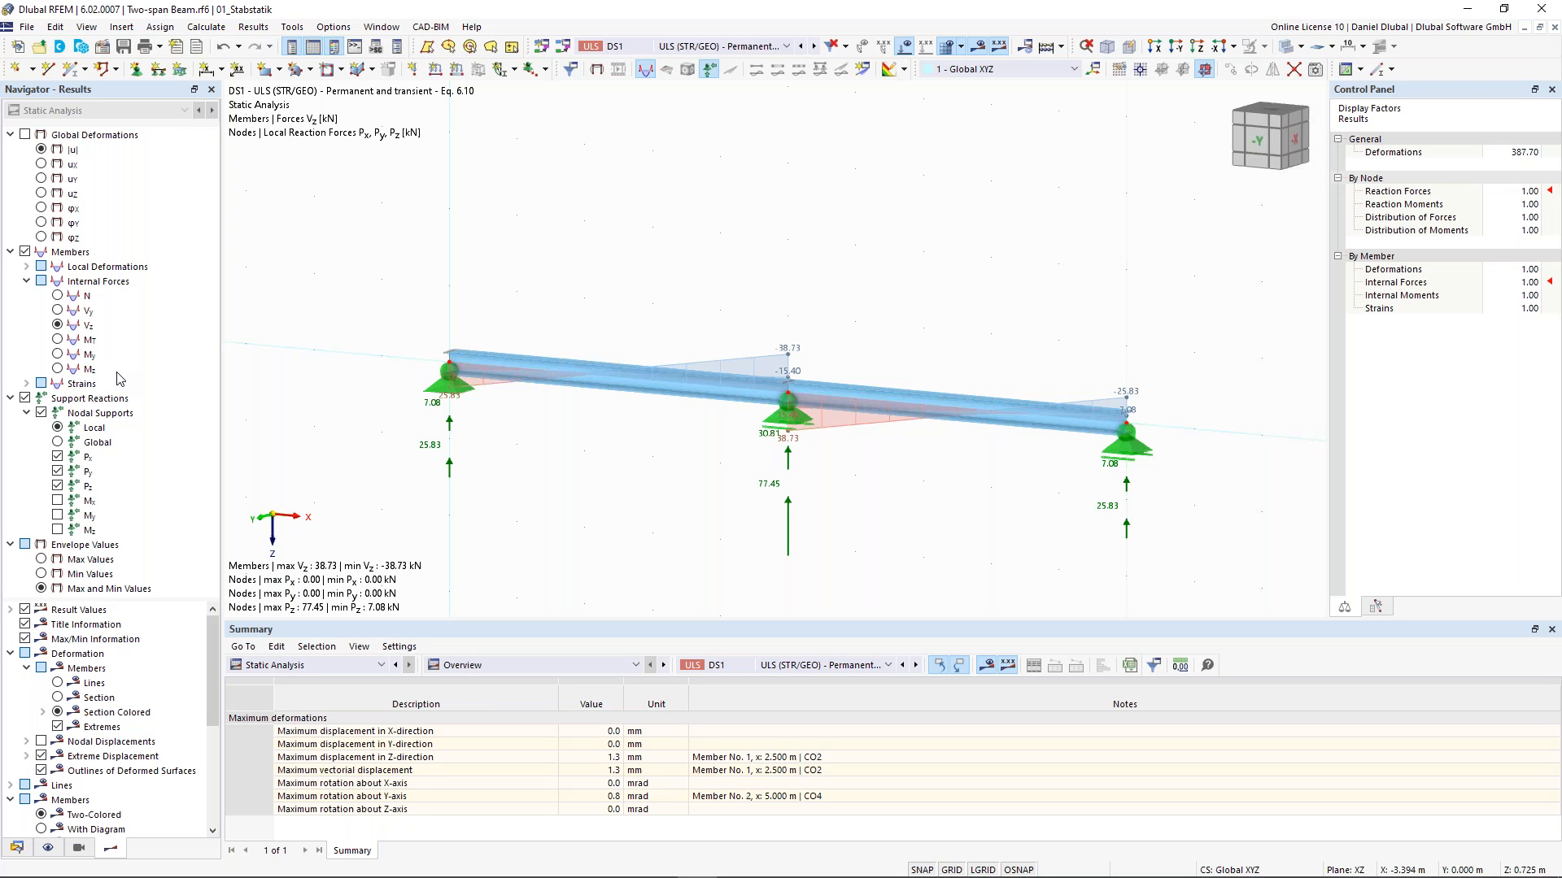
pyautogui.click(86, 355)
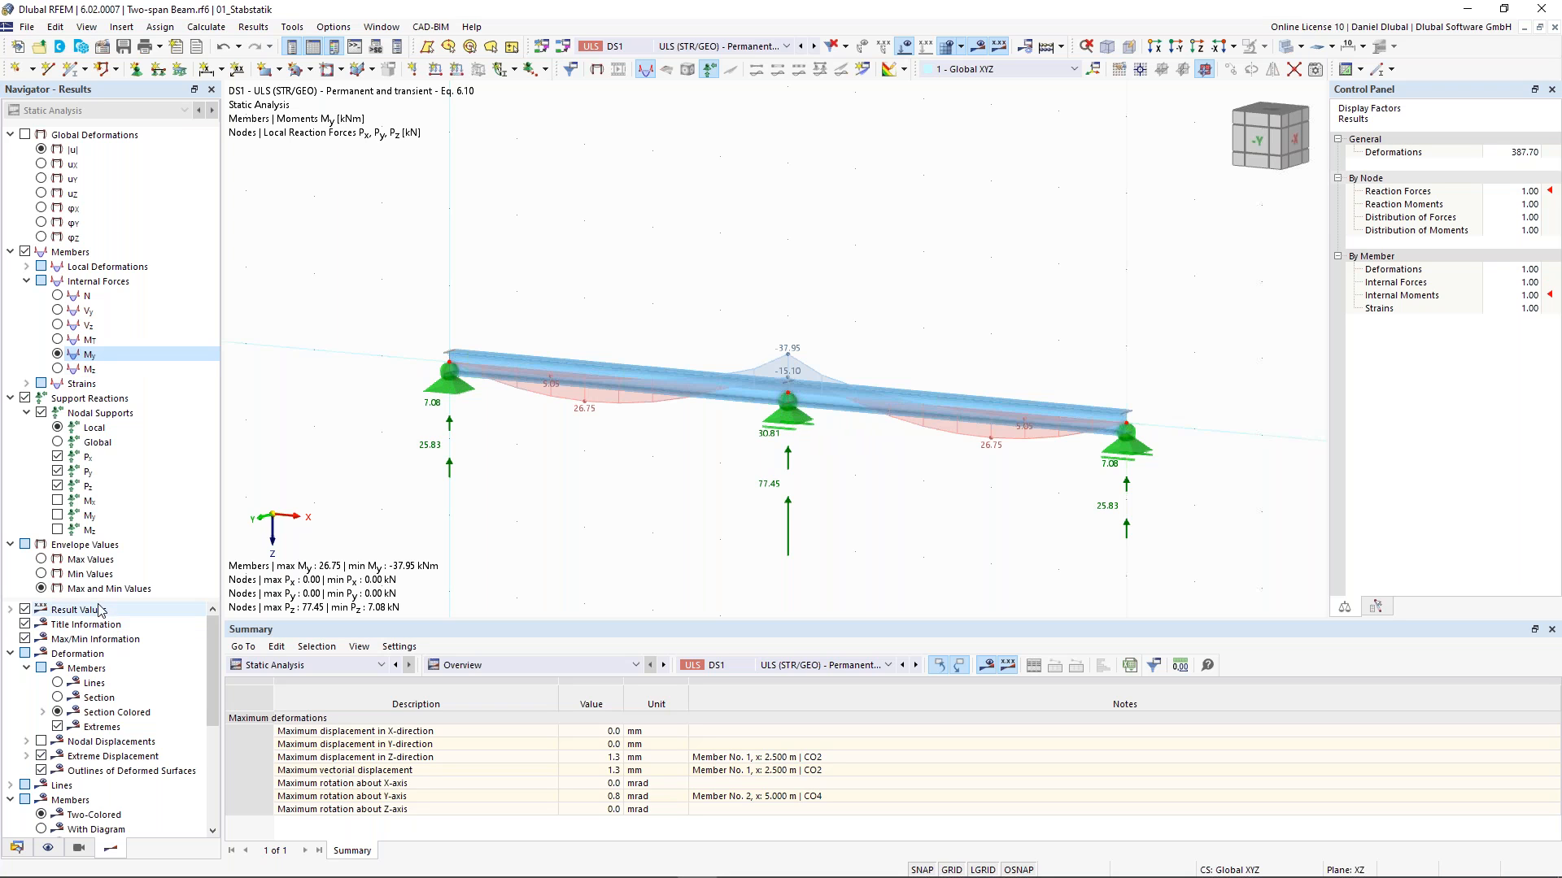
pyautogui.click(42, 559)
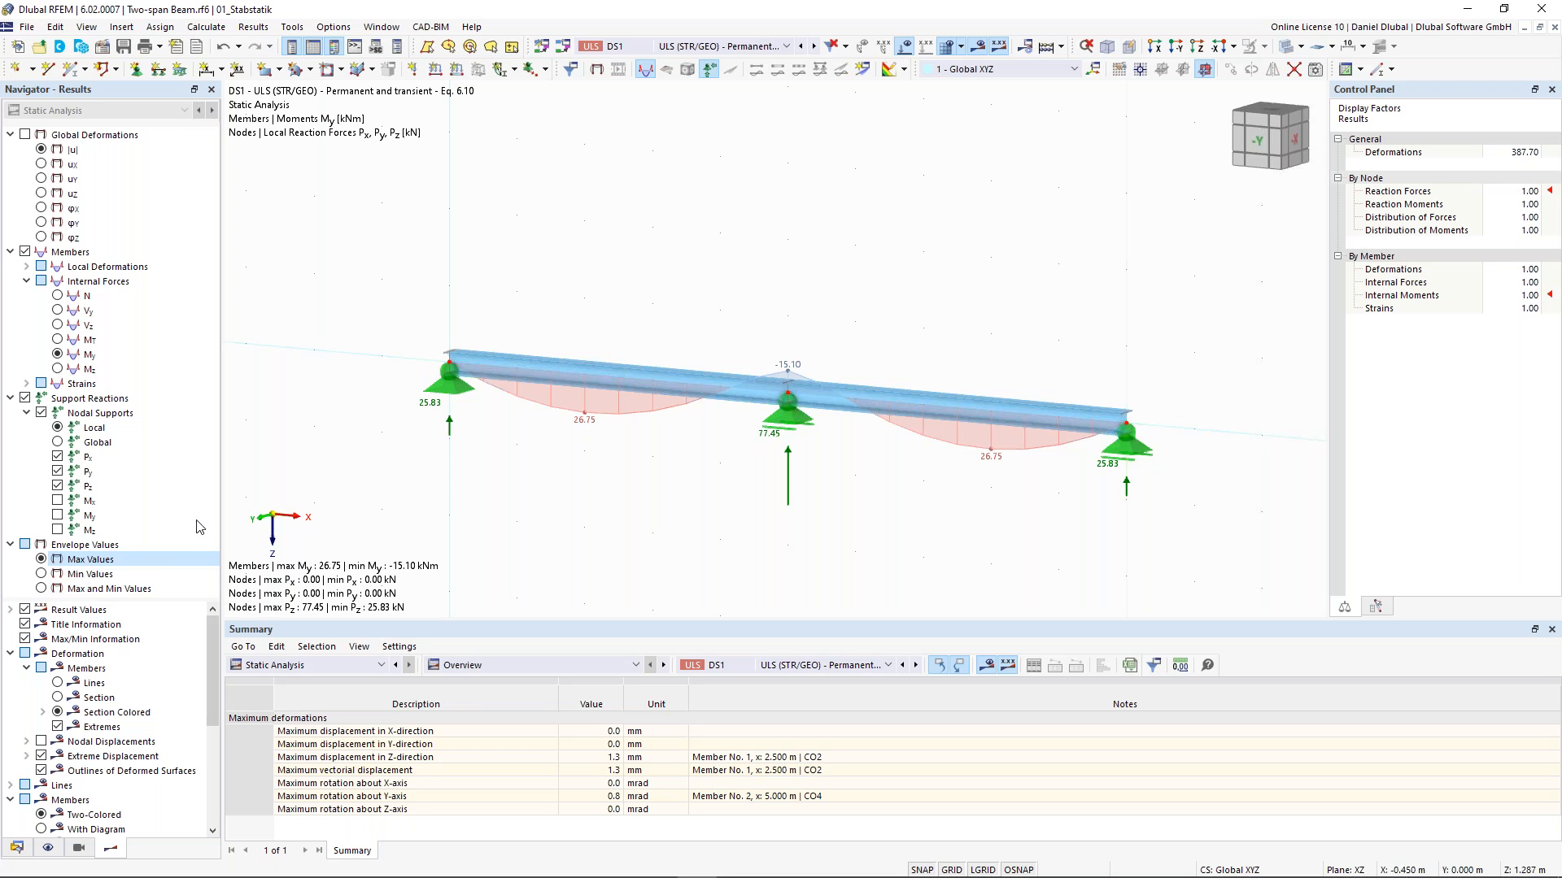
pyautogui.click(41, 574)
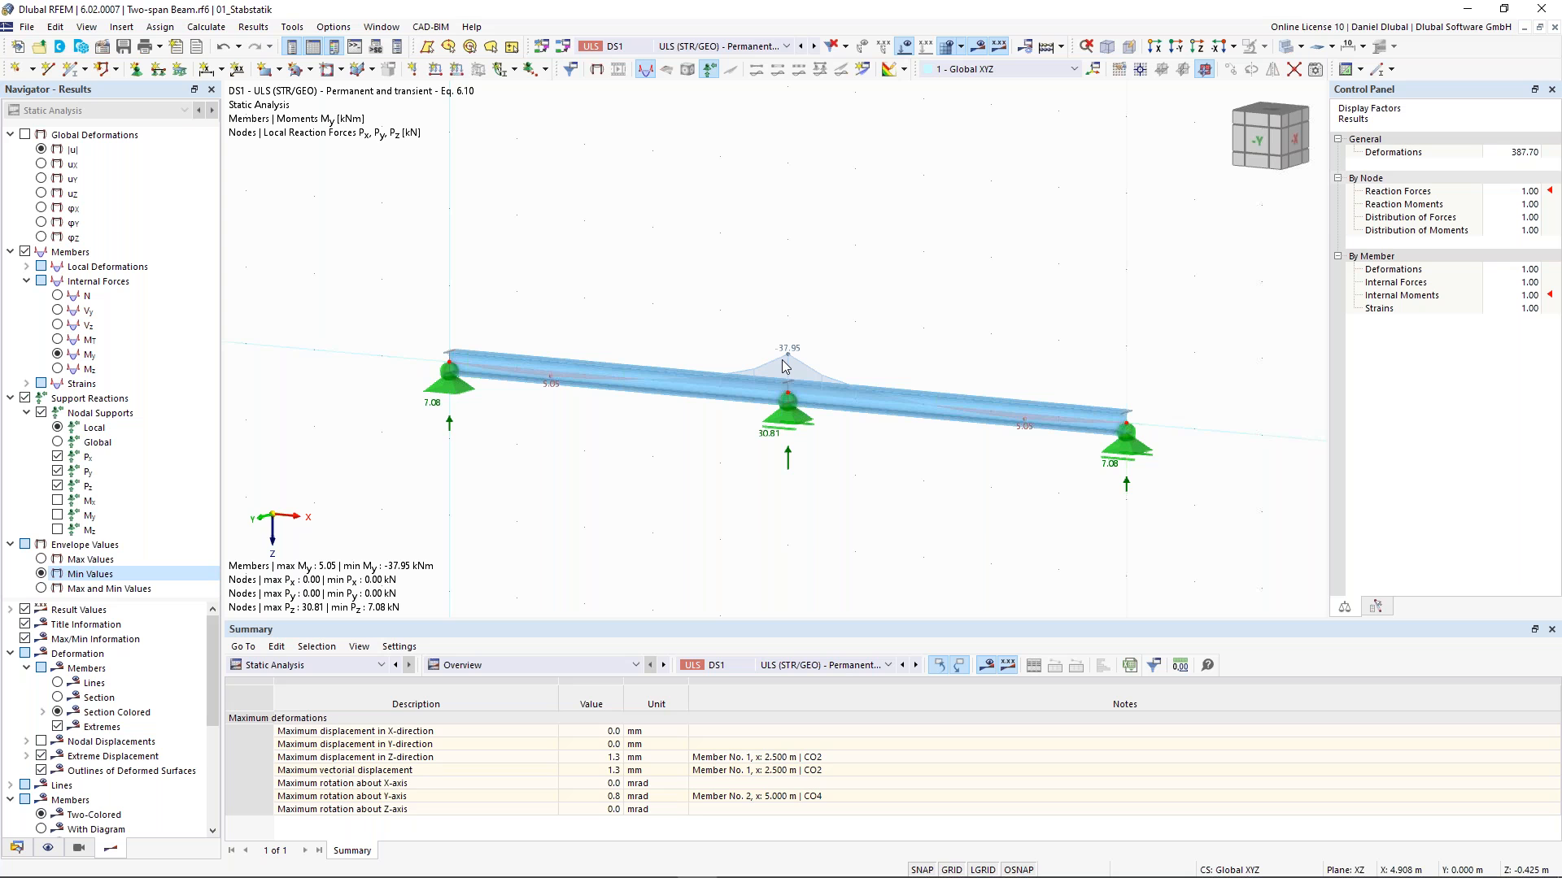
# - Show the results table by member, enlarge it and open the internal forces tab
pyautogui.click(580, 667)
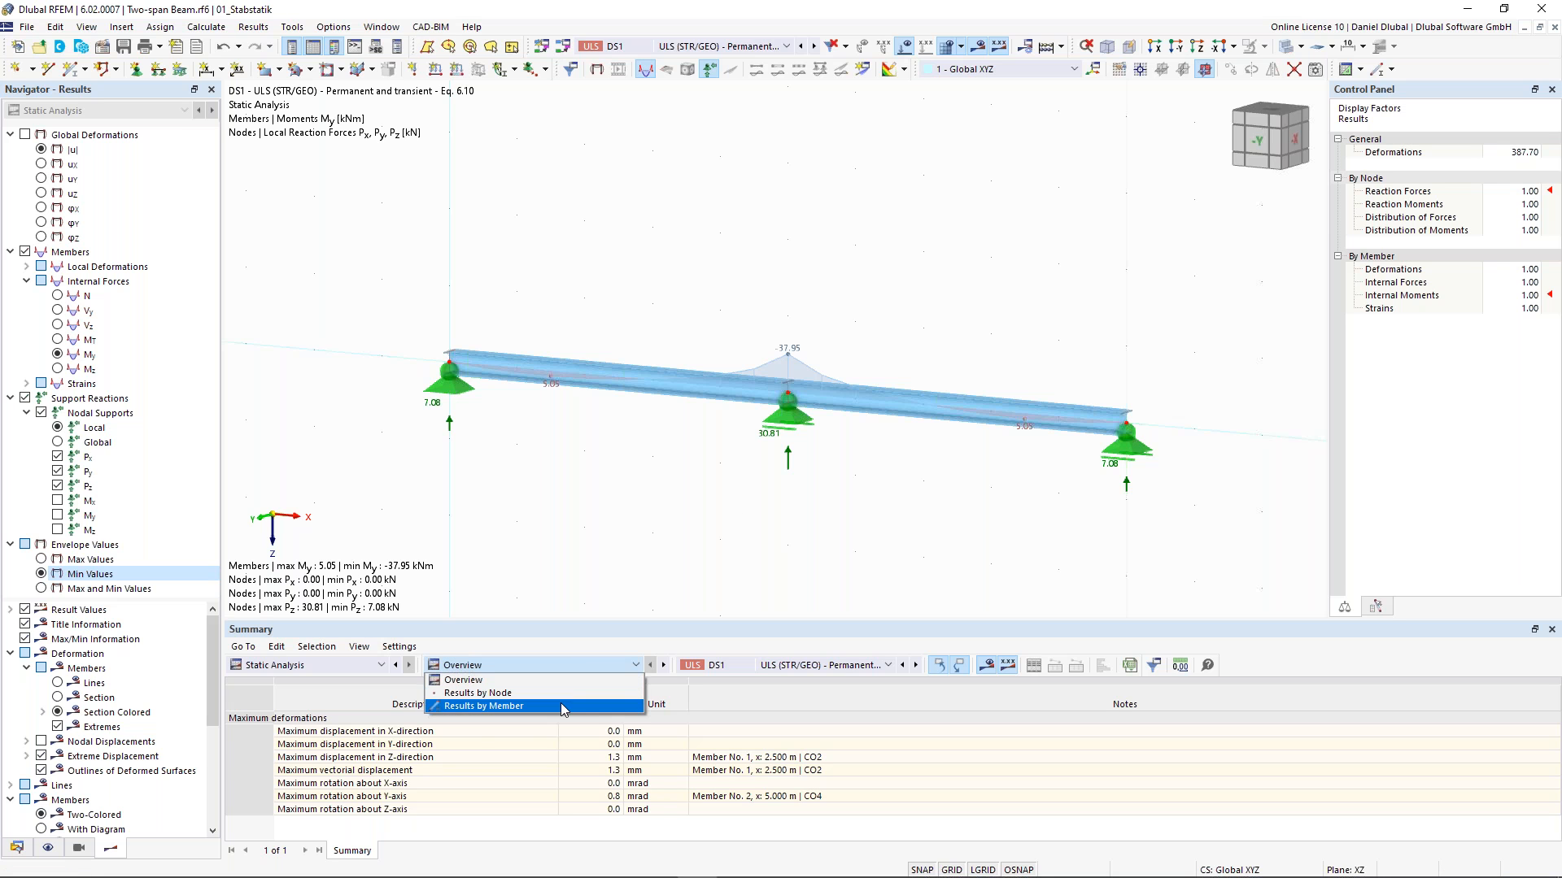
pyautogui.click(560, 704)
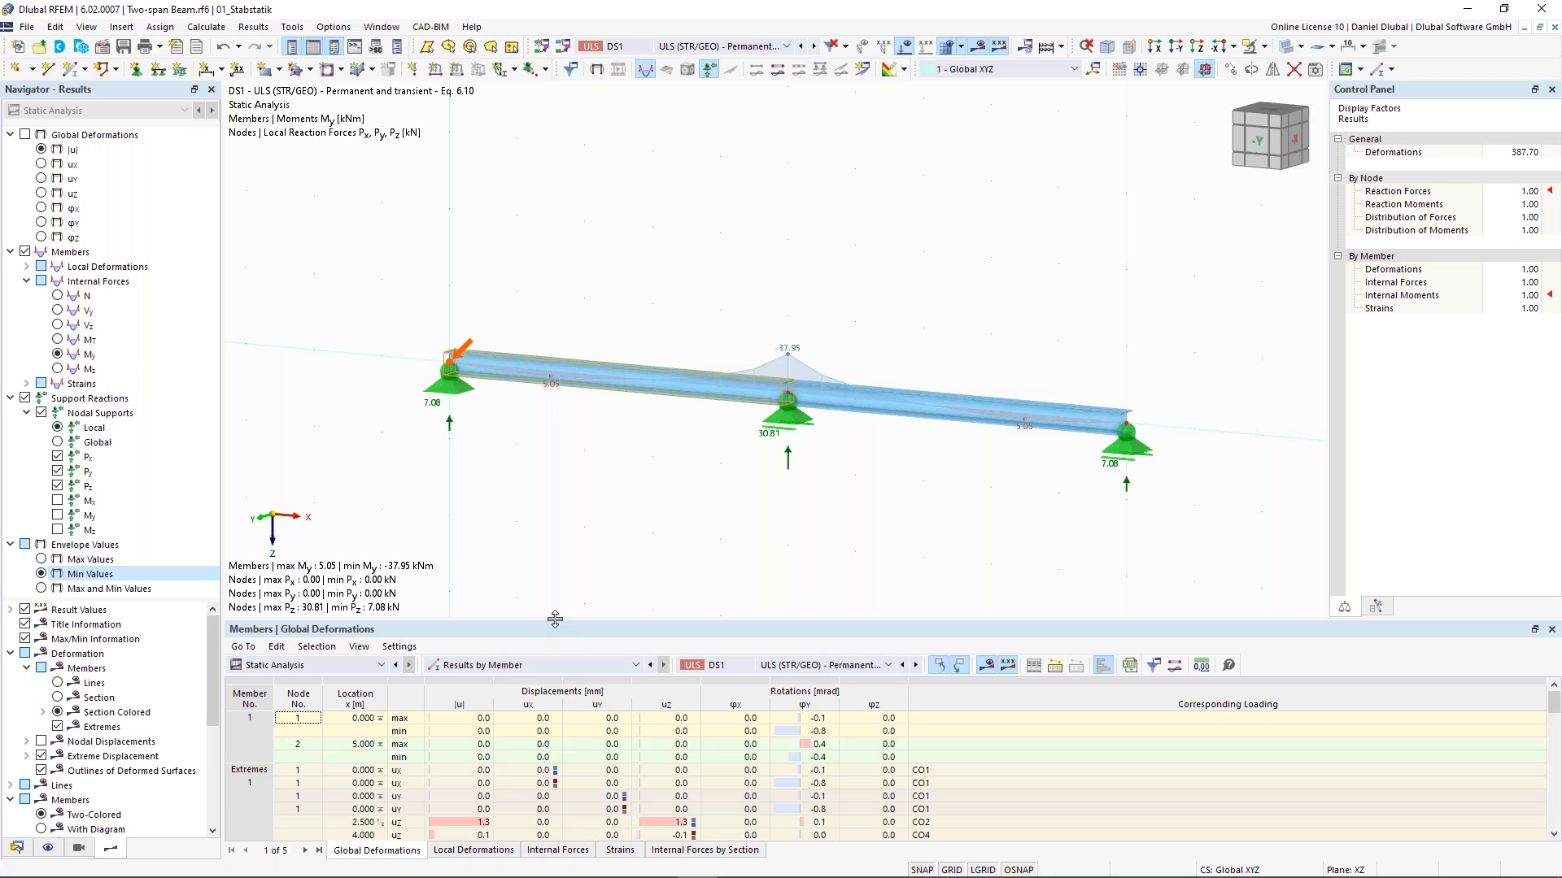
pyautogui.click(332, 665)
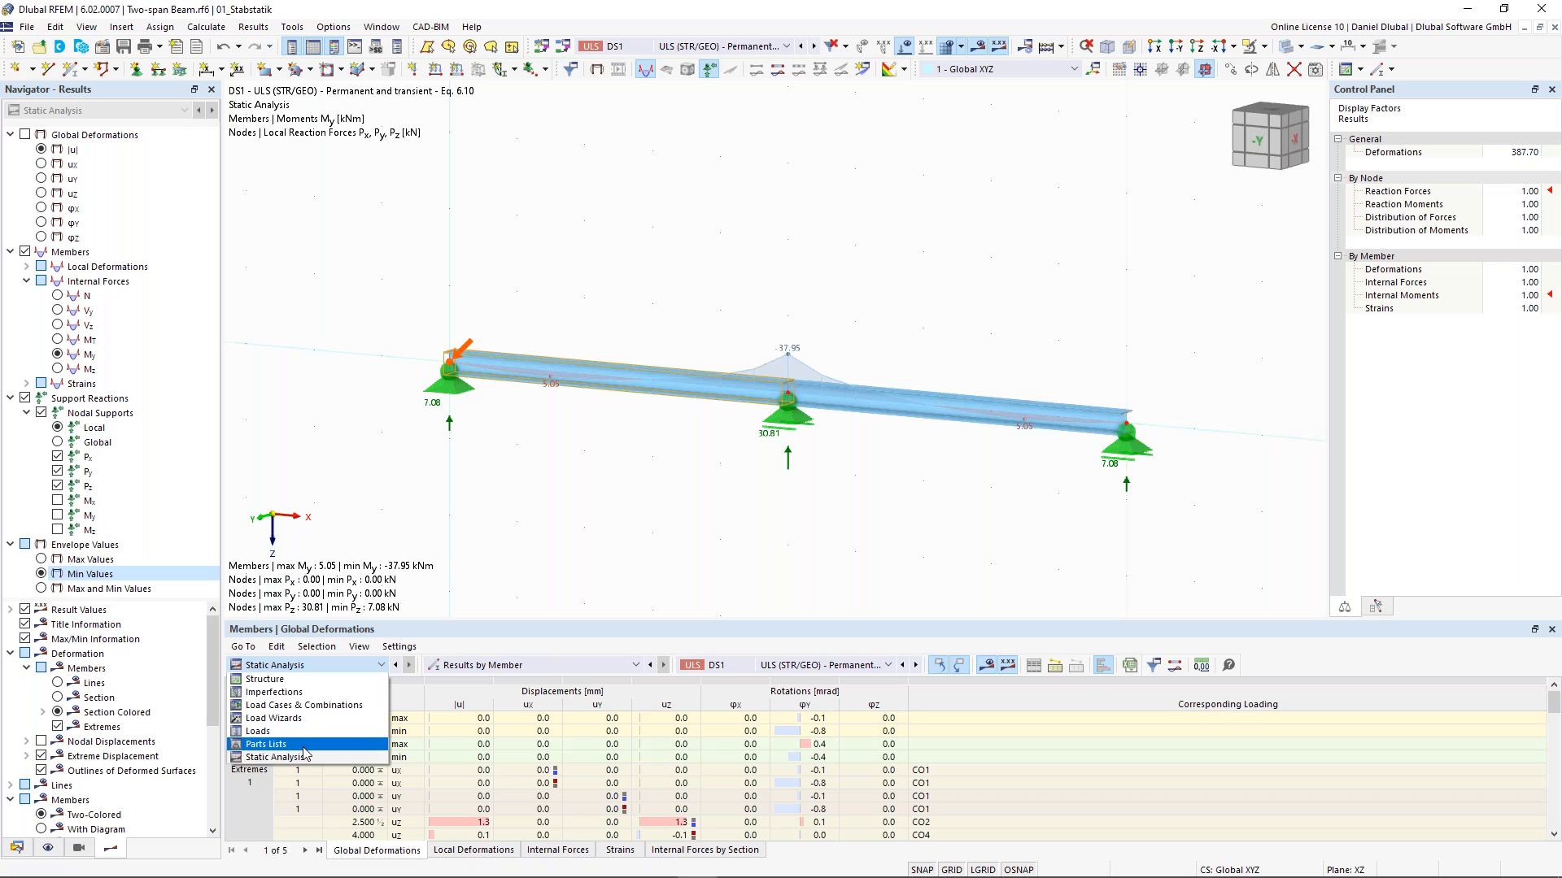
pyautogui.click(305, 756)
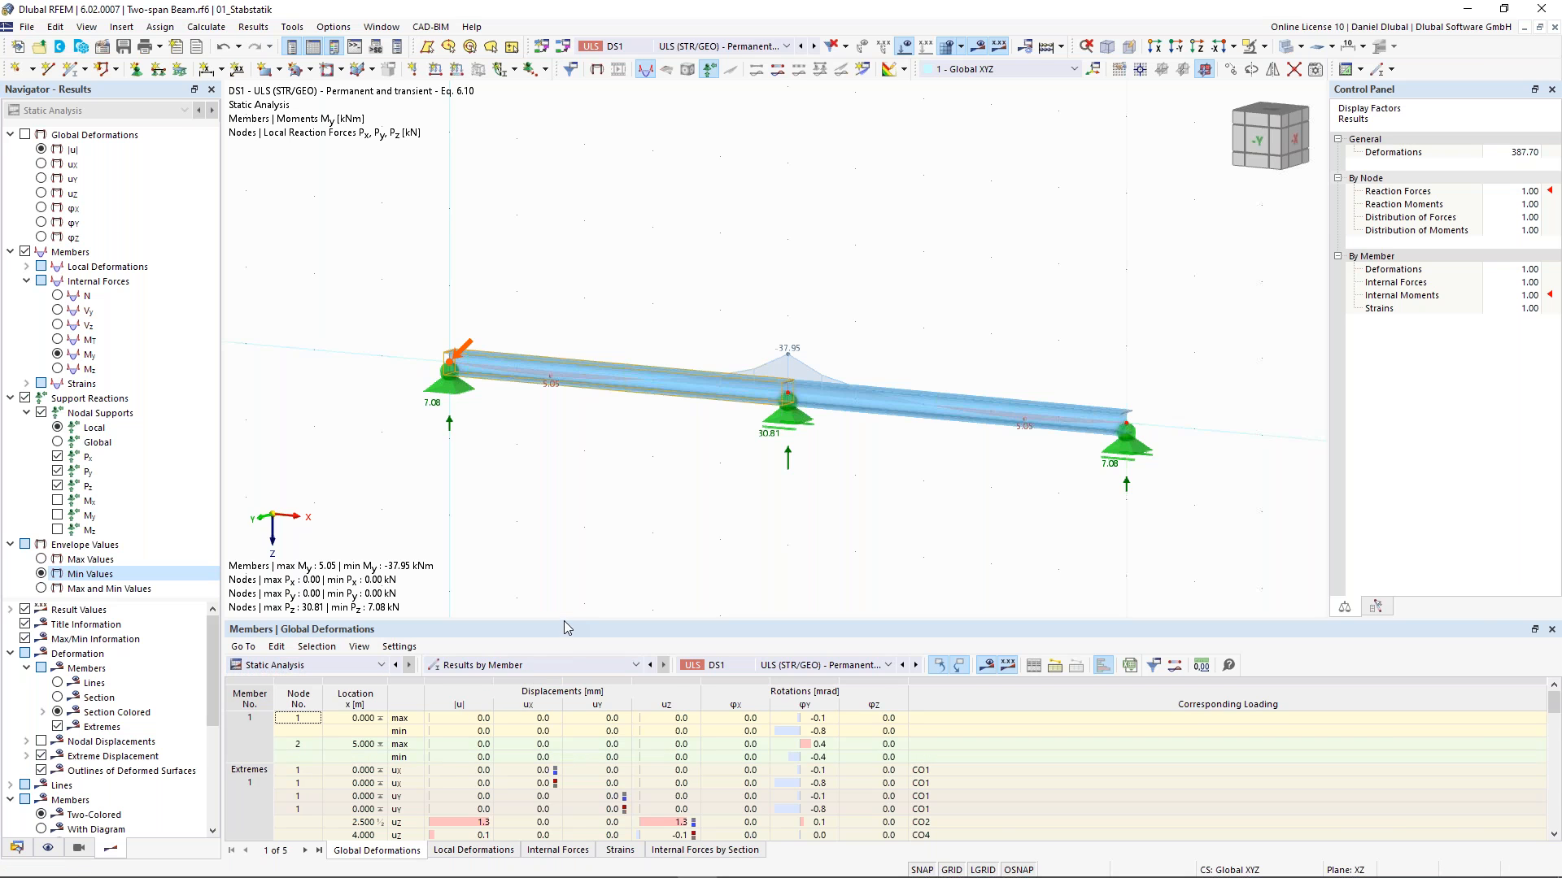
pyautogui.moveTo(562, 622); pyautogui.dragTo(573, 553)
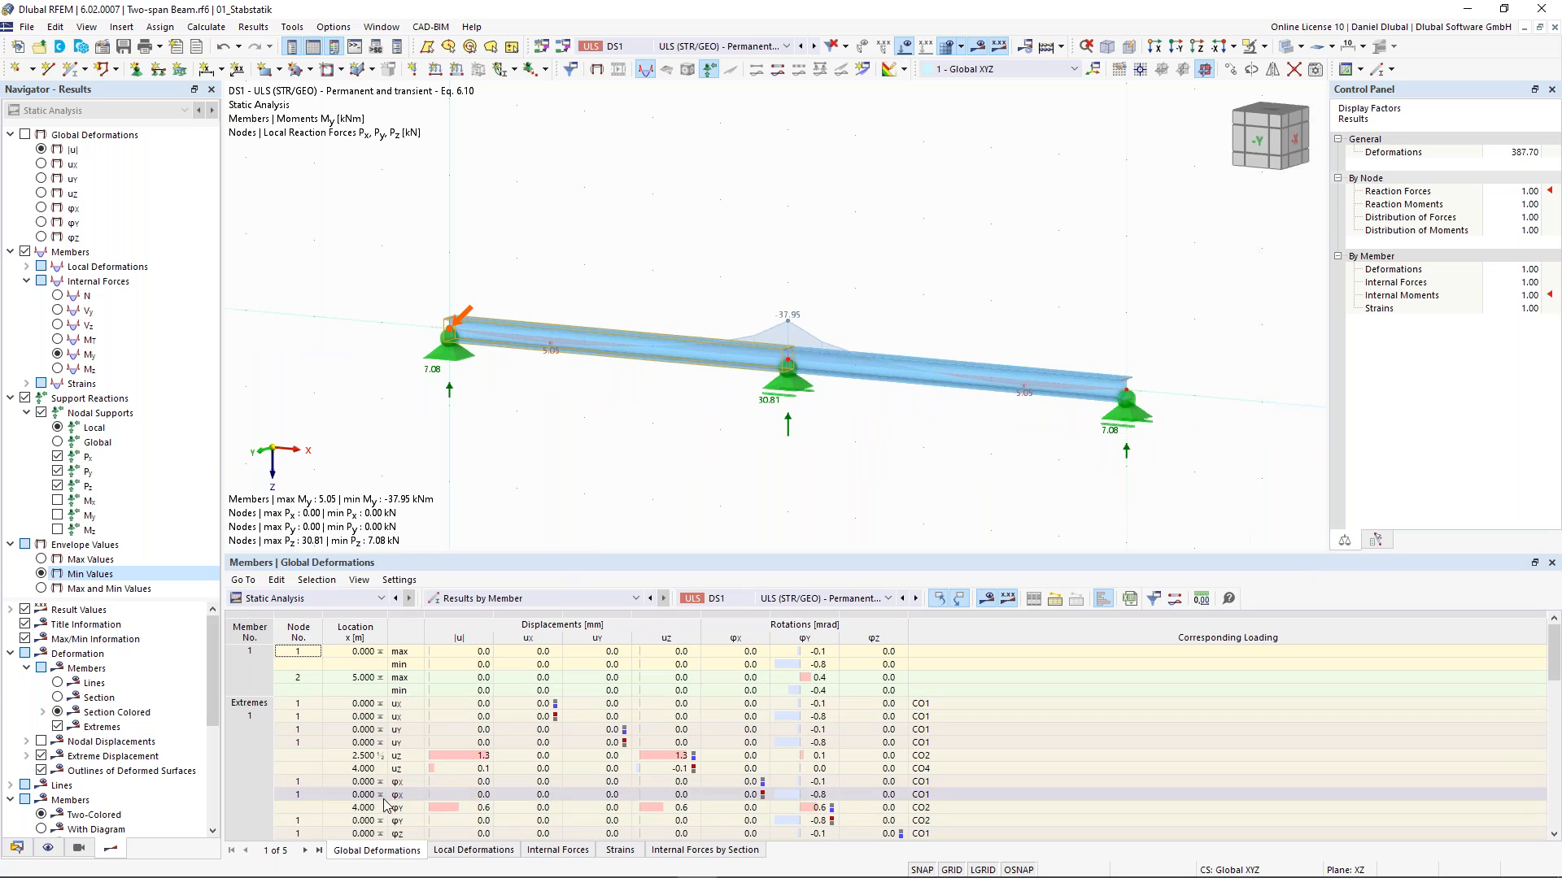
pyautogui.click(562, 850)
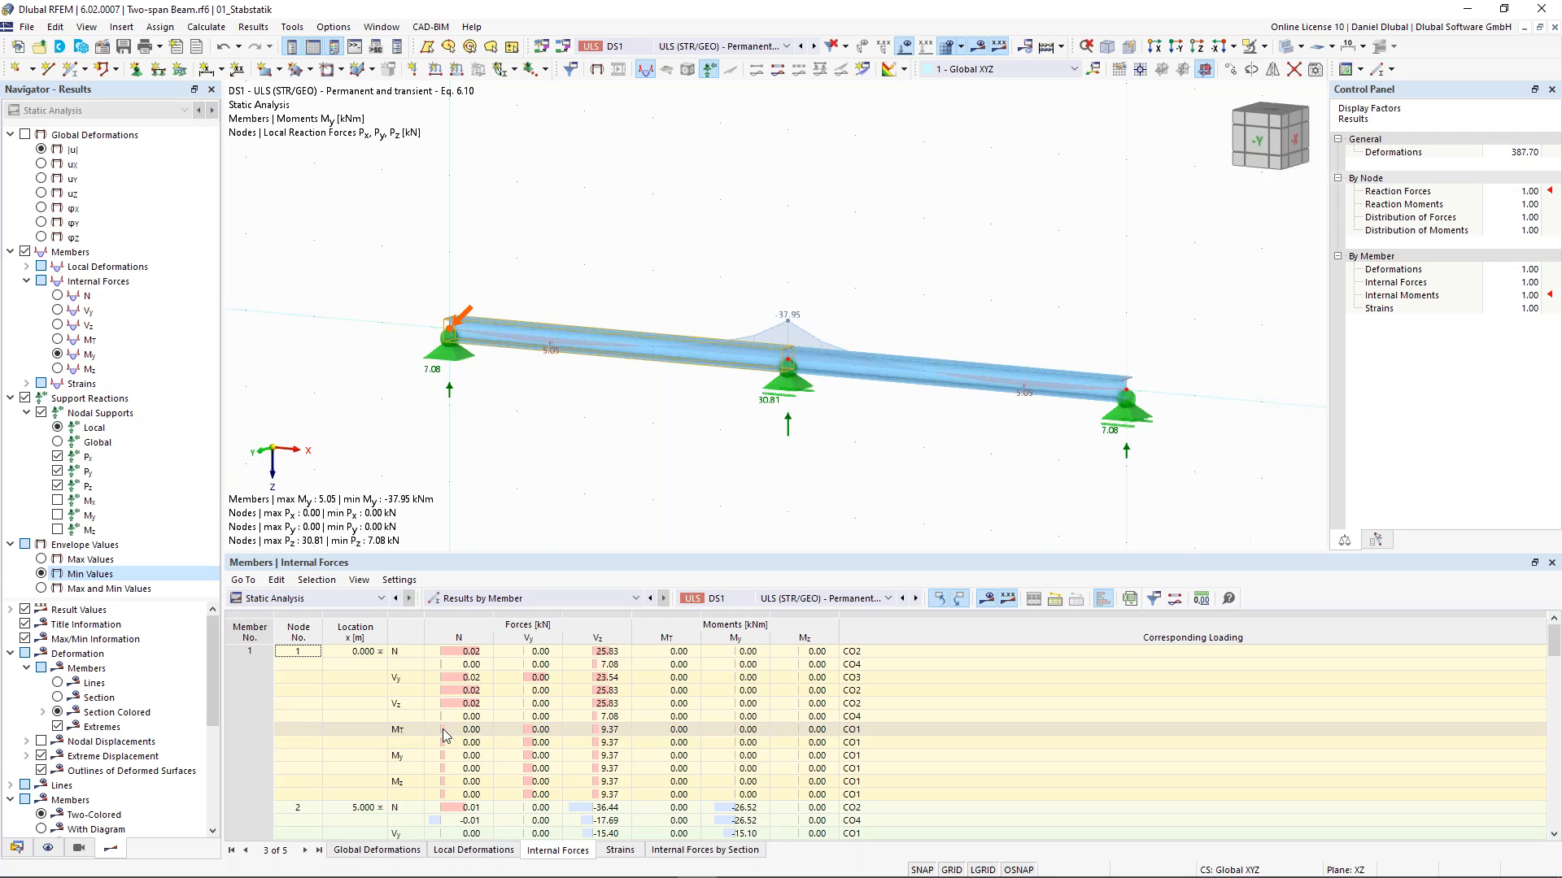
# - Inspect the extreme member internal forces, locating the maximum and minimum My values and their governing combinations
pyautogui.scroll(-2, 446, 736)
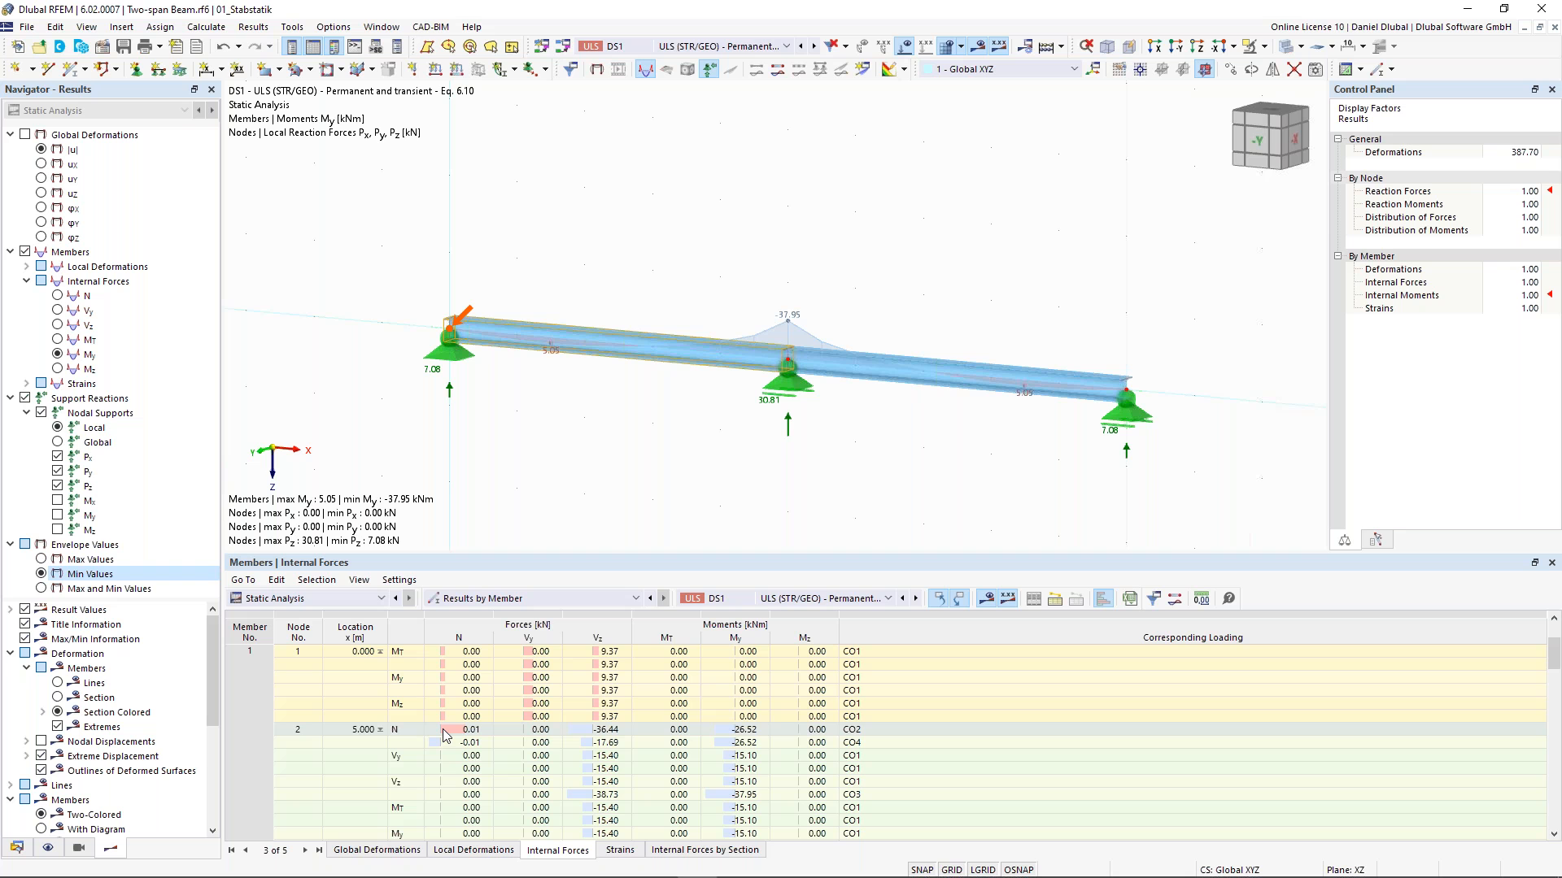
pyautogui.scroll(-5, 446, 736)
pyautogui.click(248, 704)
pyautogui.click(251, 692)
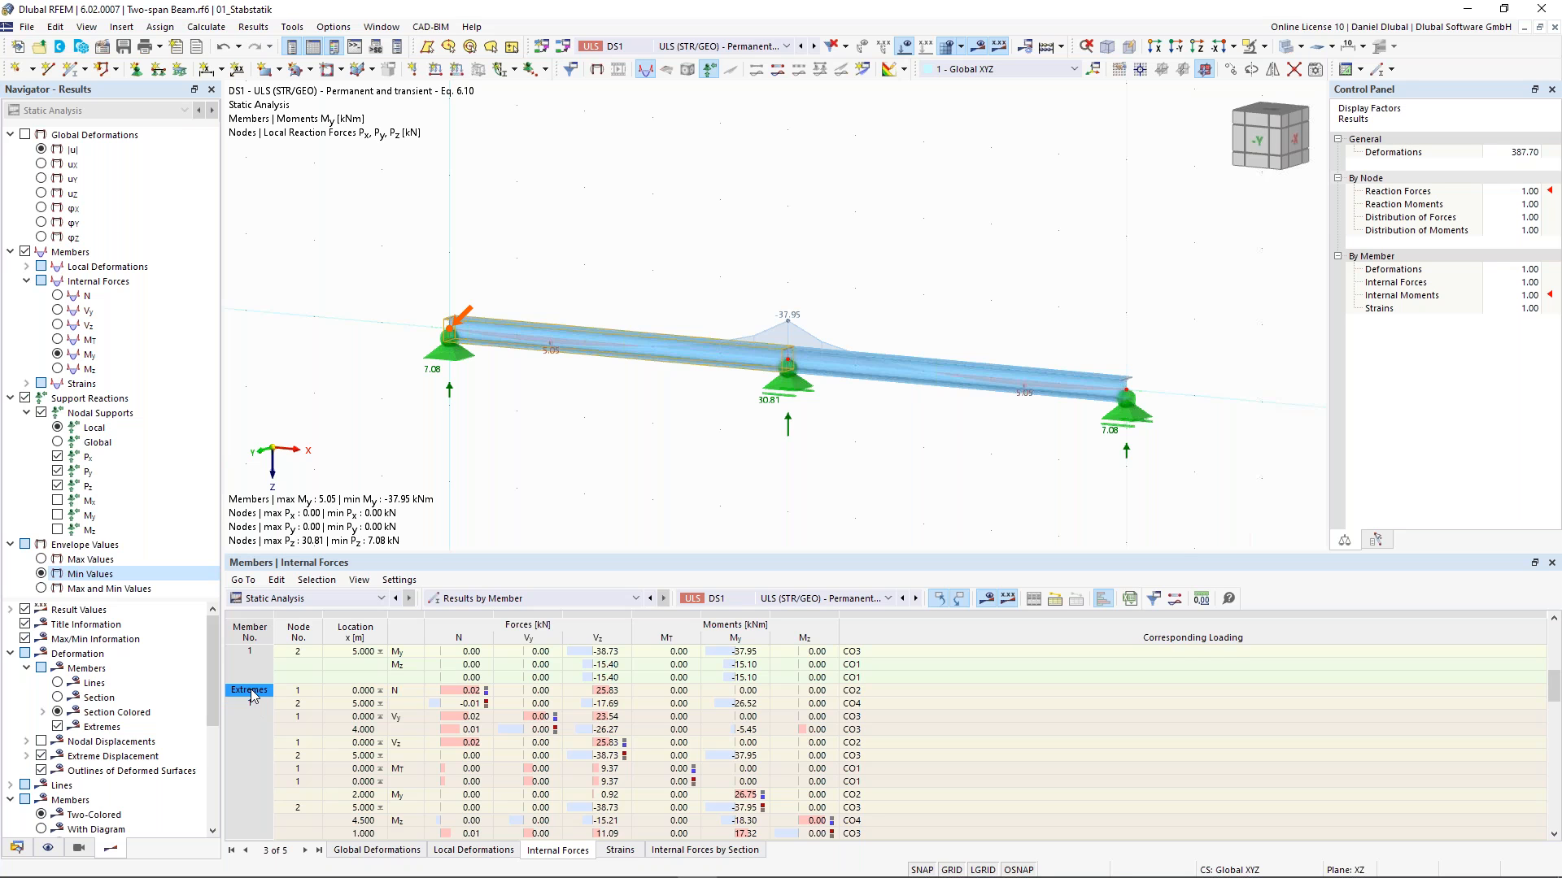
pyautogui.scroll(-1, 681, 768)
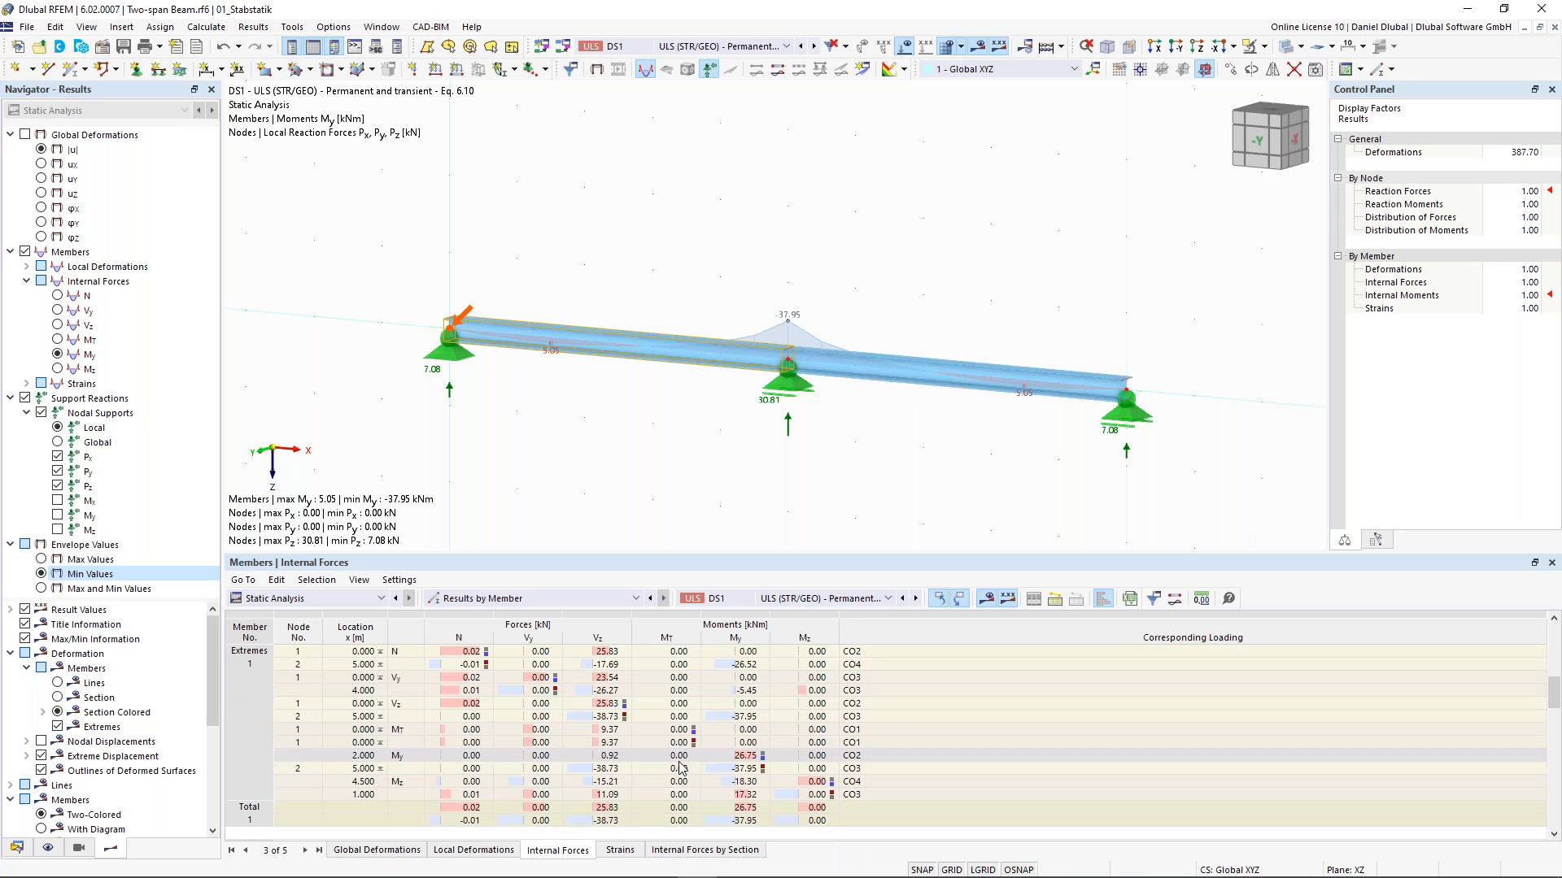
pyautogui.click(745, 756)
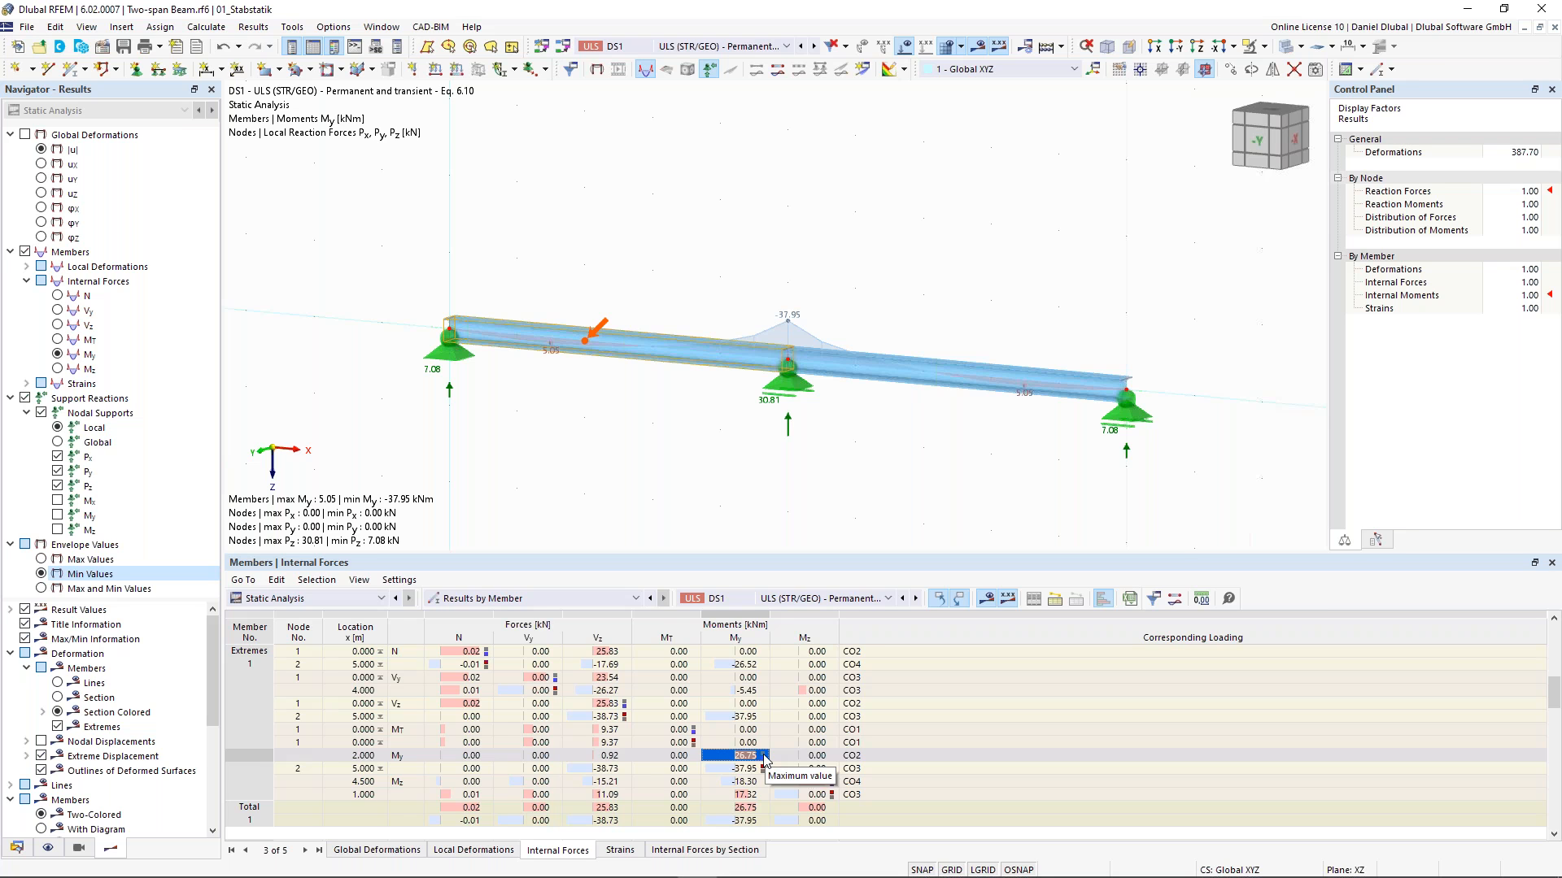
pyautogui.click(867, 758)
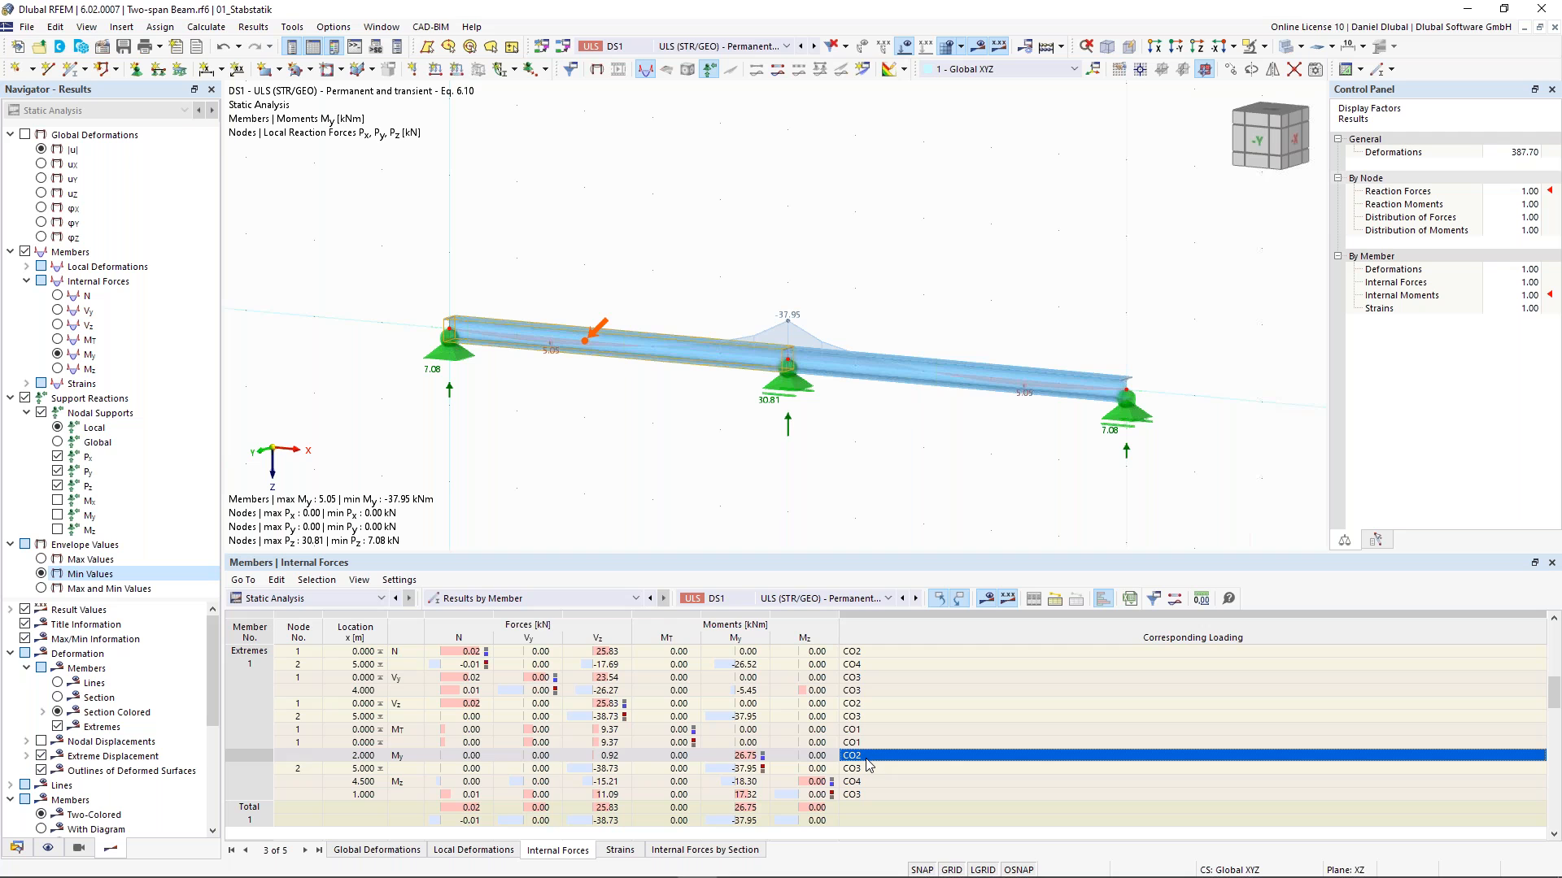
pyautogui.click(759, 769)
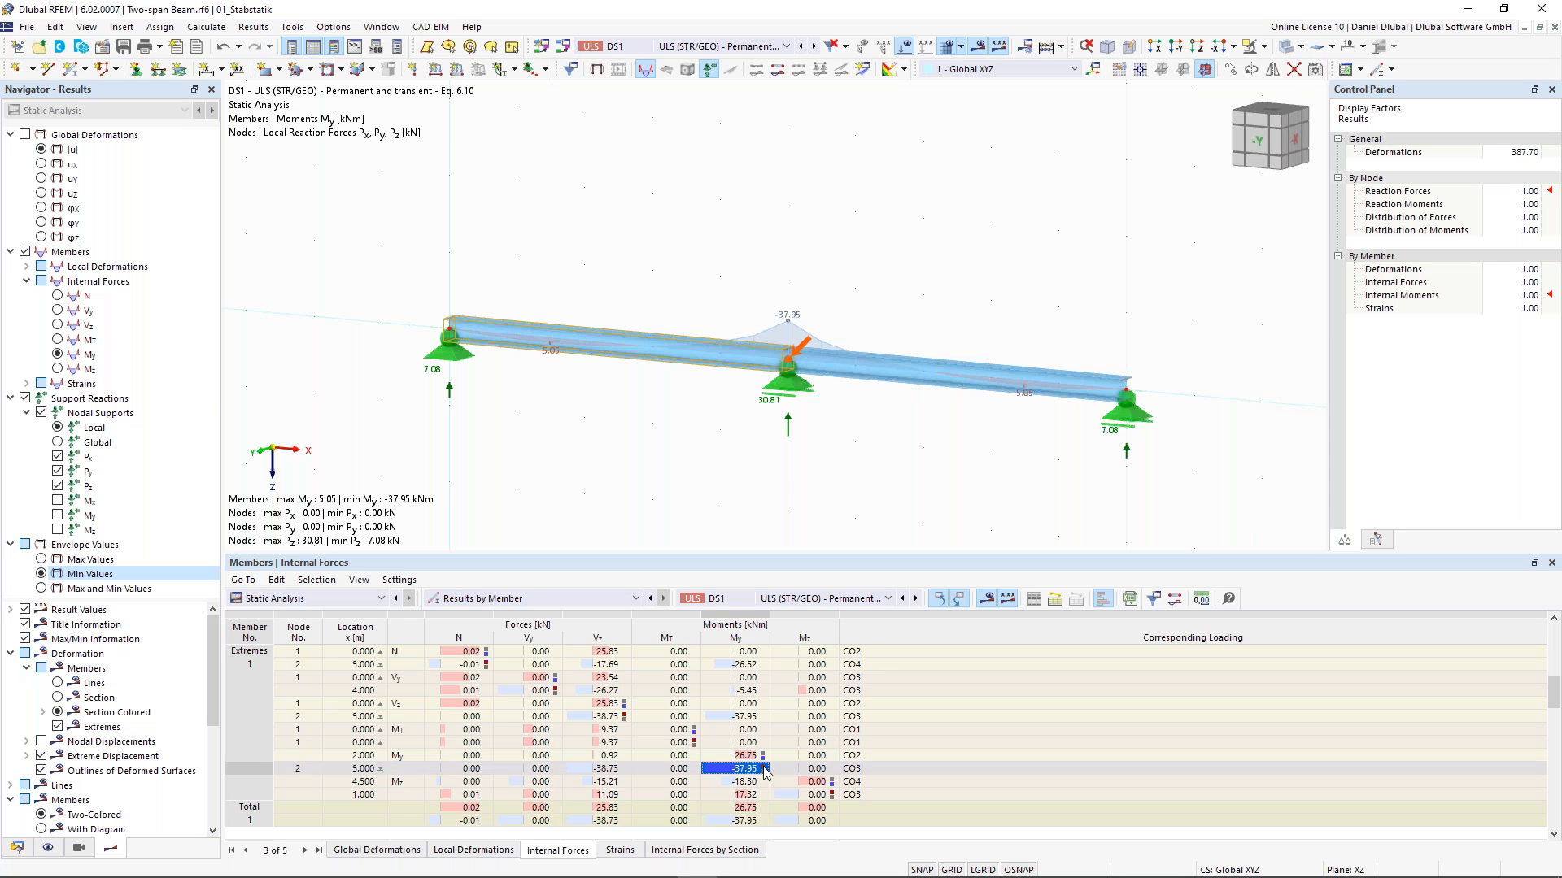
pyautogui.click(867, 773)
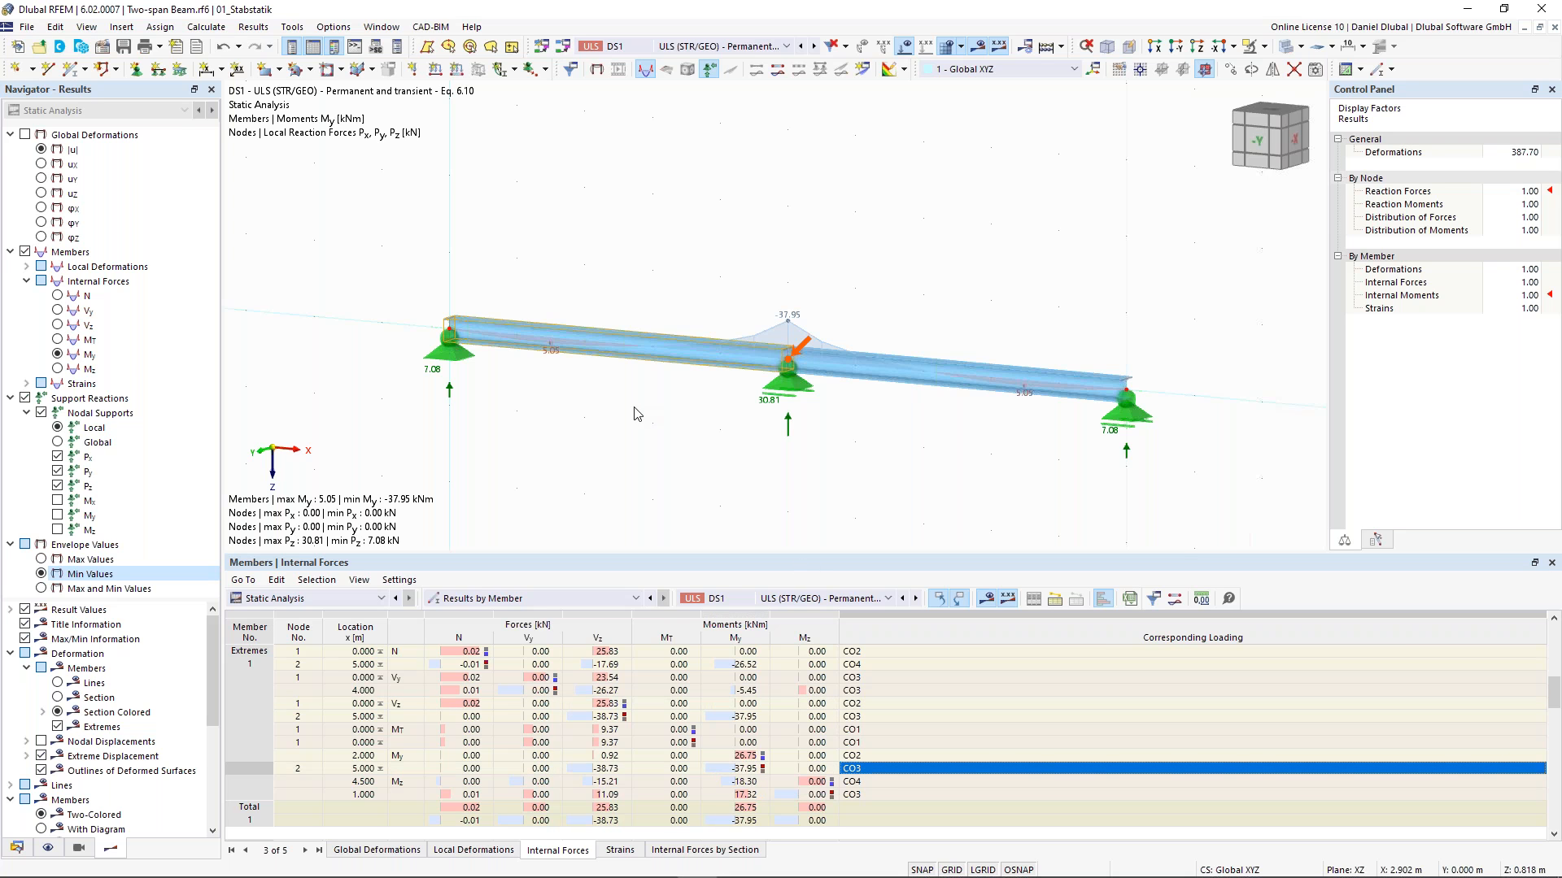
# - Step through combinations CO2 and CO3 to review their loads and bending moments
pyautogui.click(778, 46)
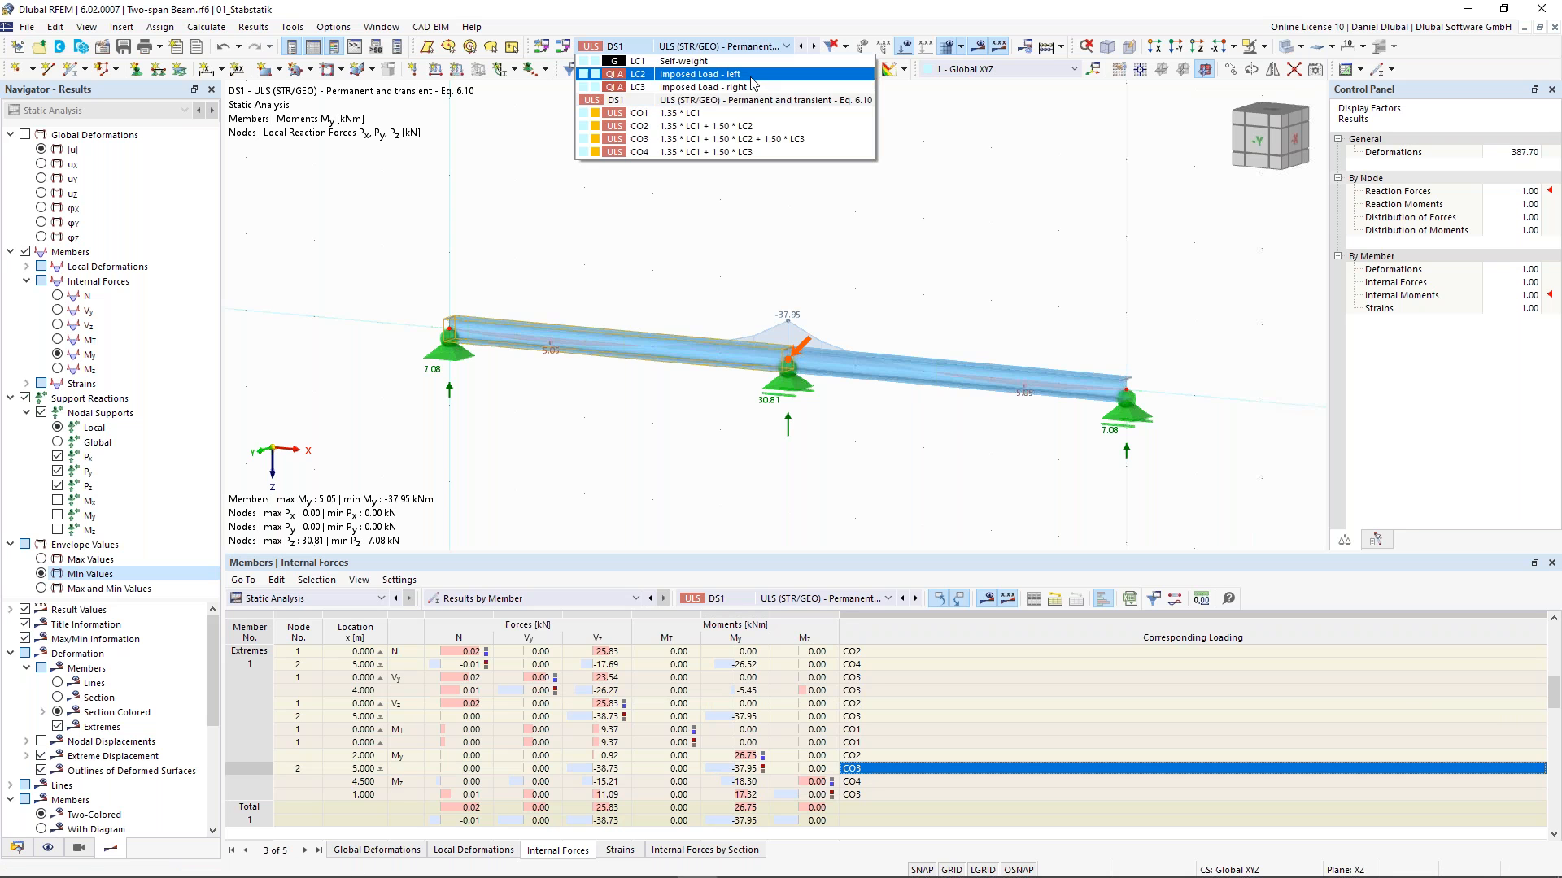
pyautogui.click(756, 123)
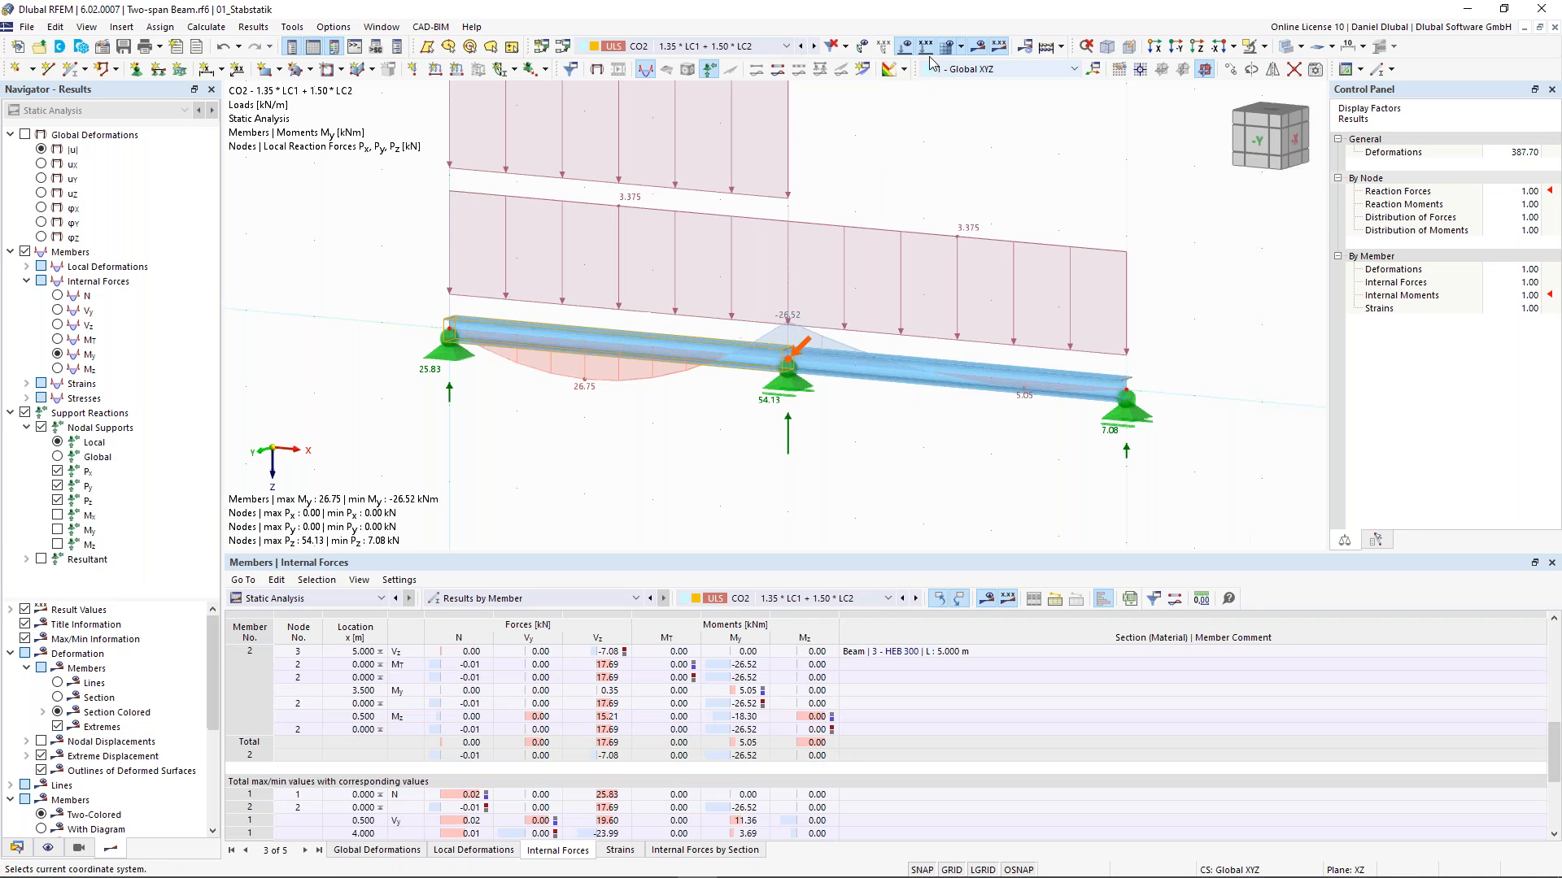
pyautogui.moveTo(882, 224); pyautogui.dragTo(907, 301, button='middle')
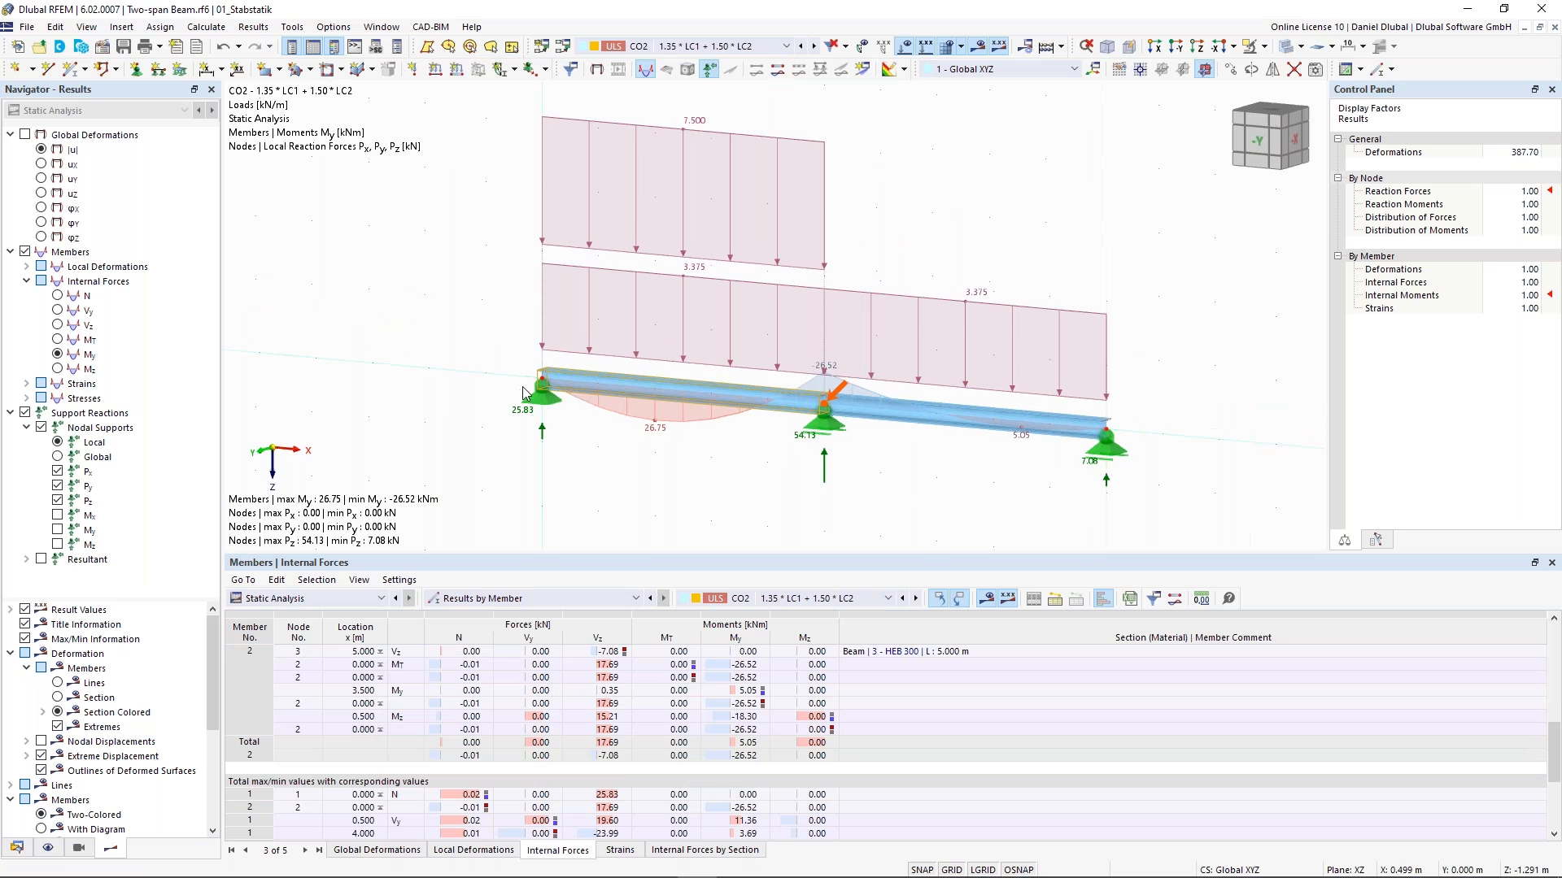
pyautogui.click(814, 46)
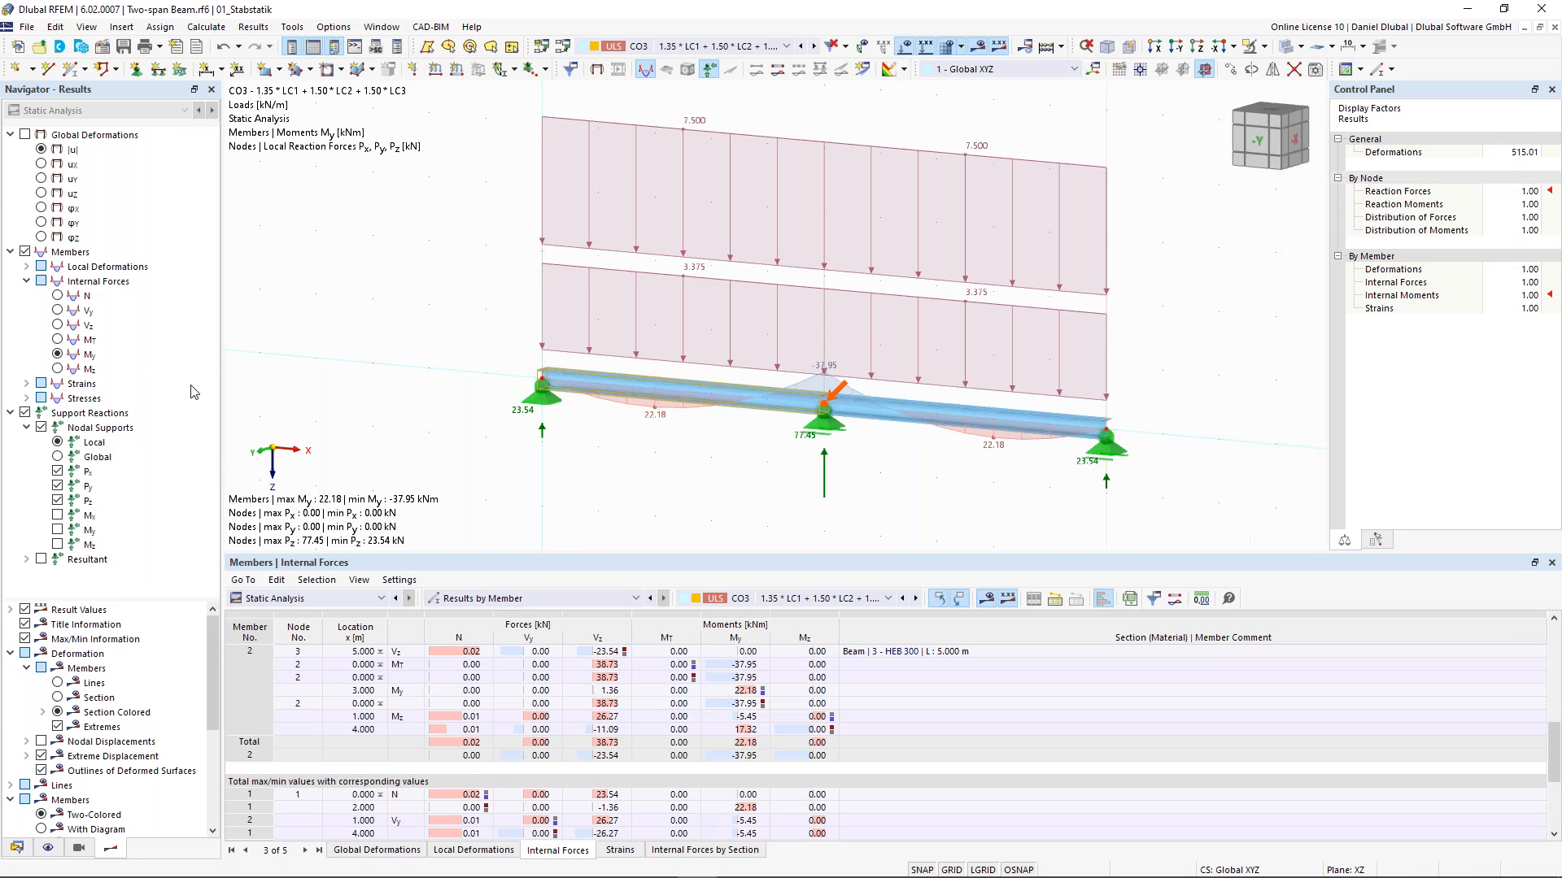
pyautogui.scroll(-2, 599, 252)
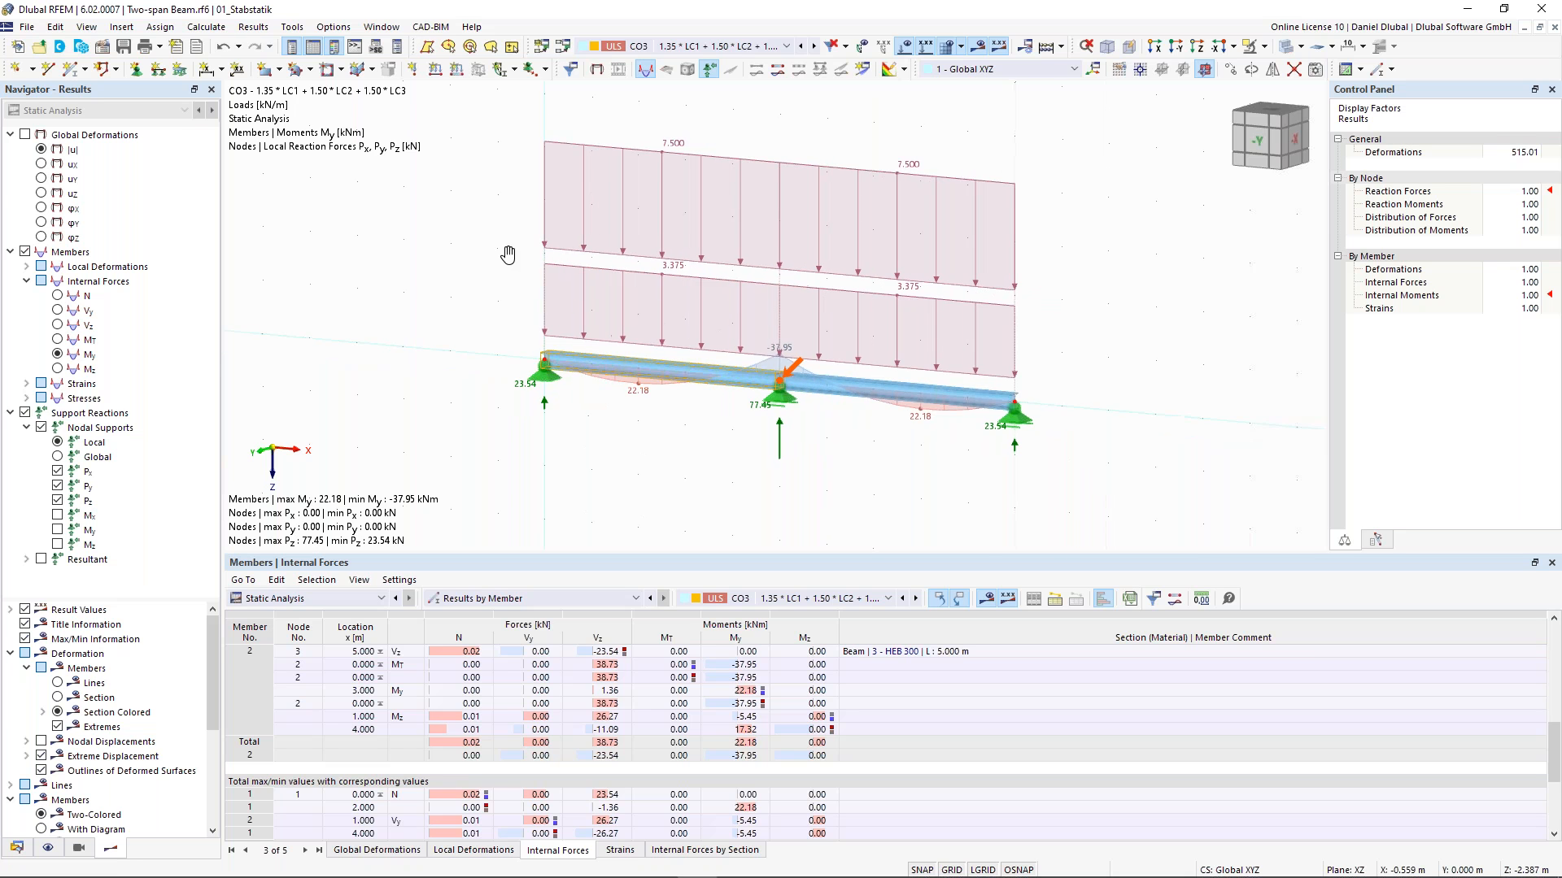
# - Switch the displayed results back to load case LC1 and enlarge the graphics area
pyautogui.click(753, 47)
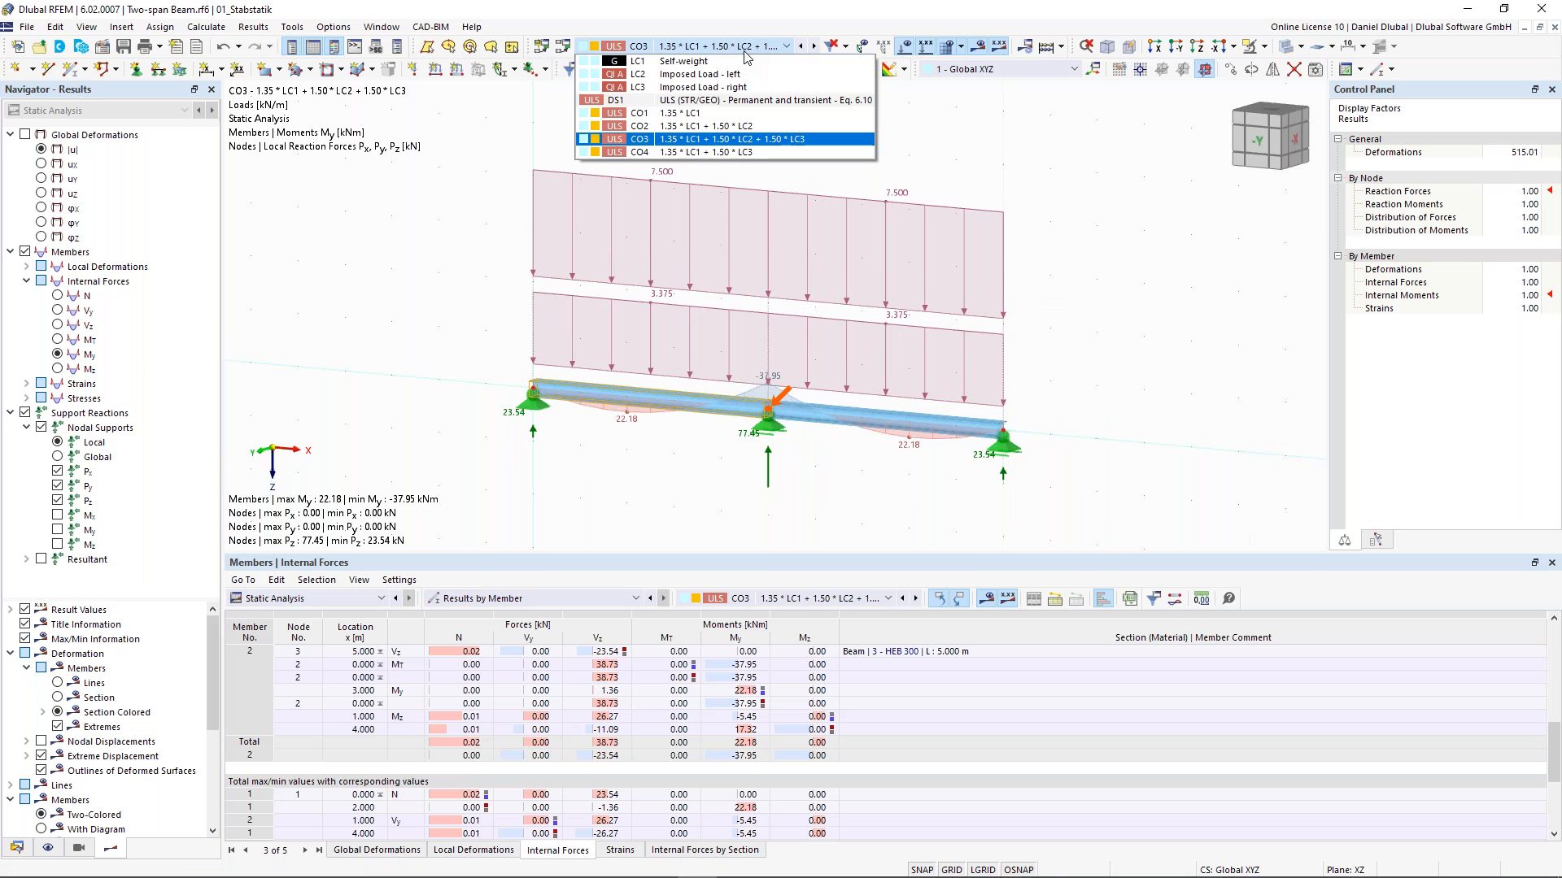
pyautogui.click(739, 61)
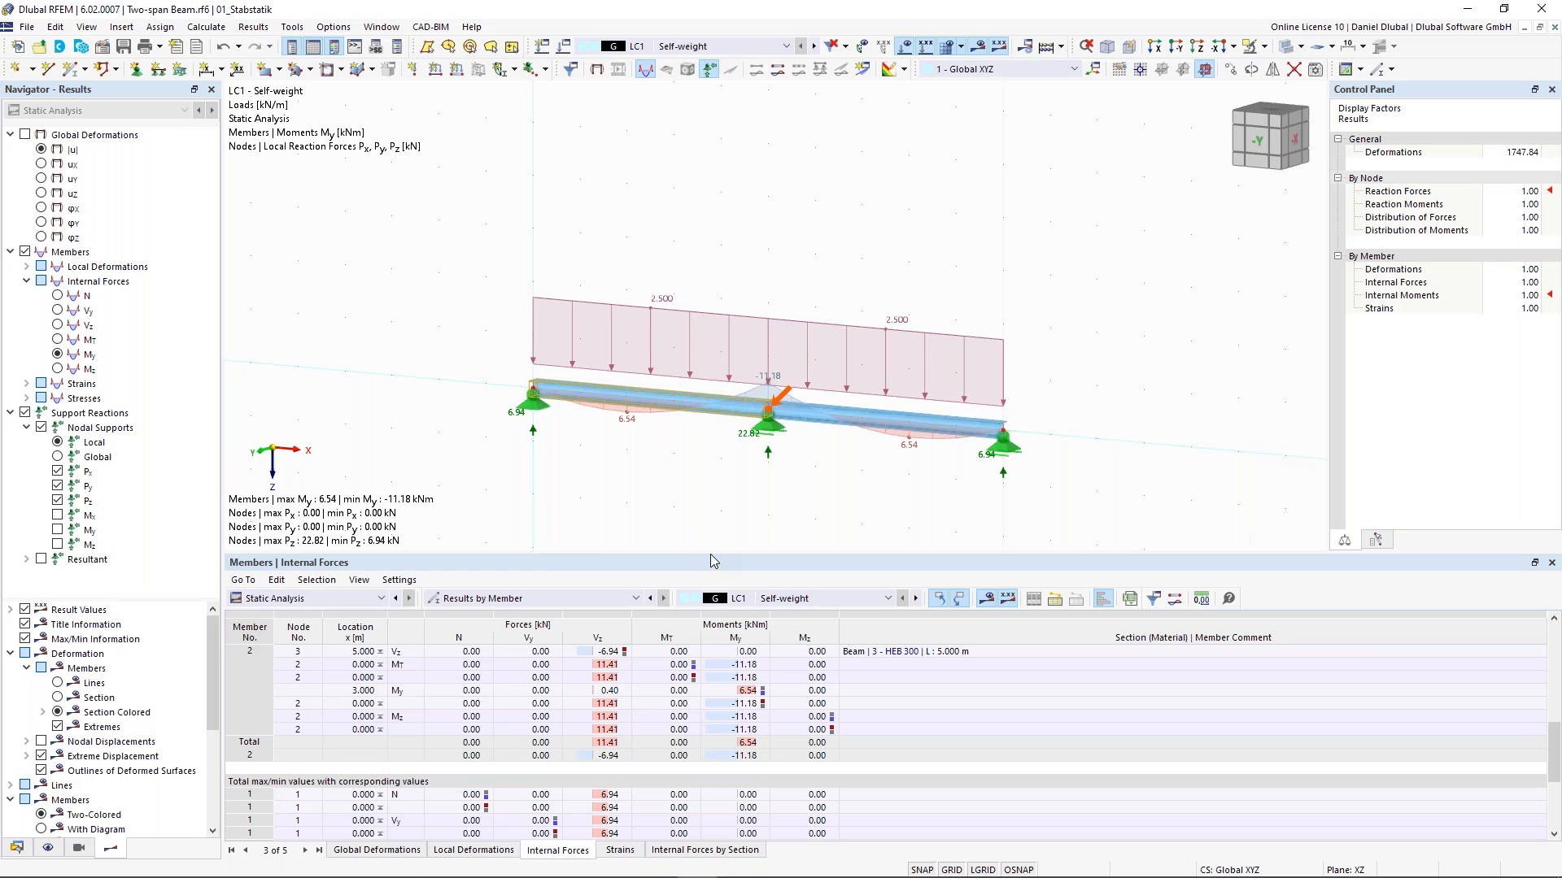
pyautogui.moveTo(710, 554); pyautogui.dragTo(710, 541)
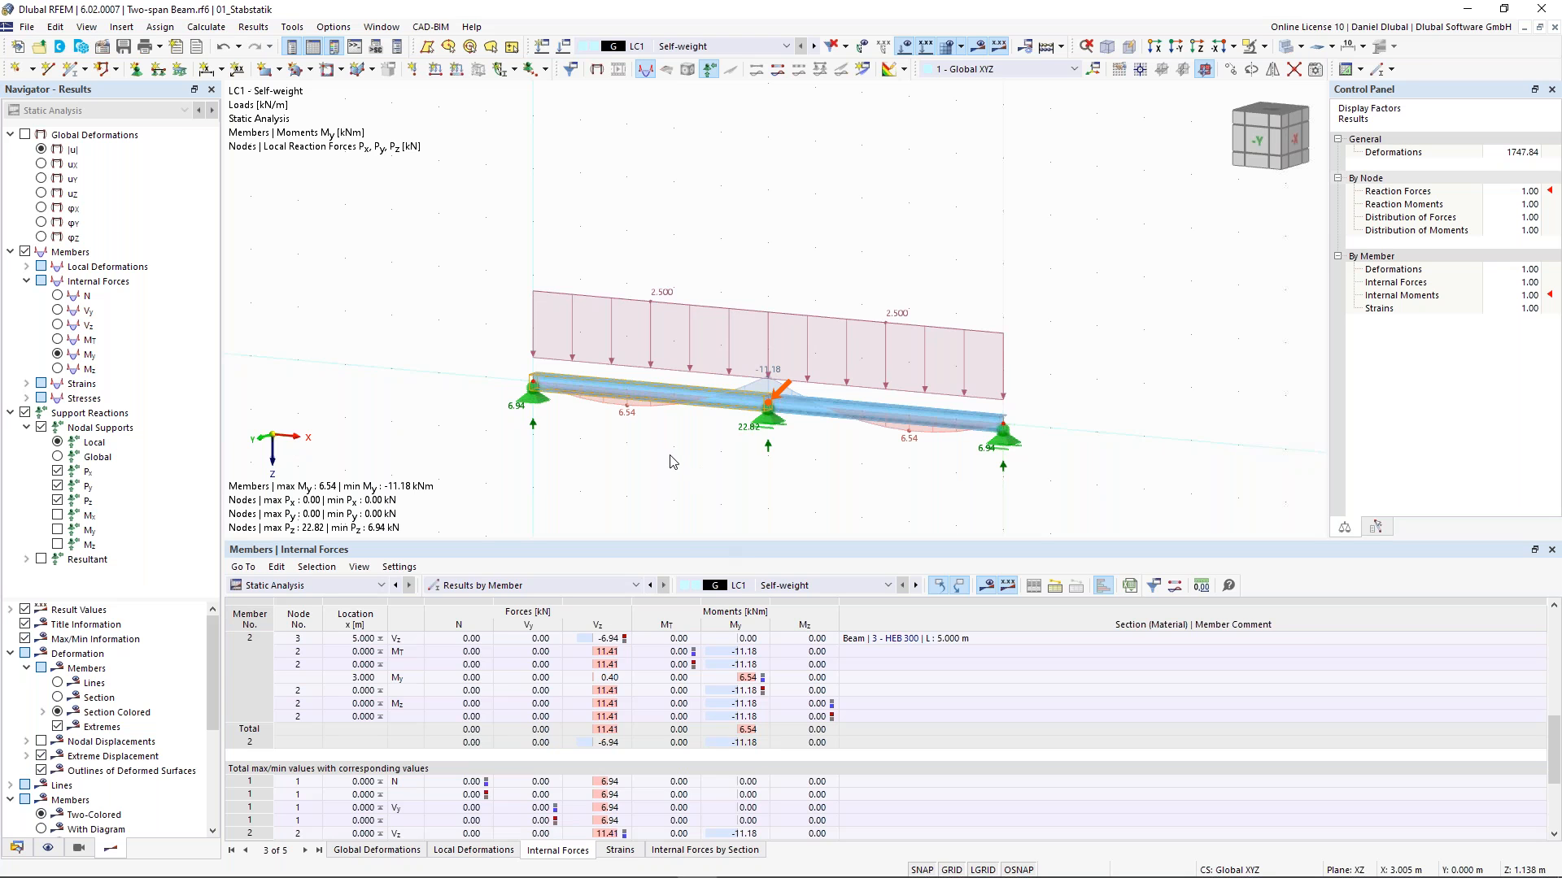
pyautogui.click(581, 493)
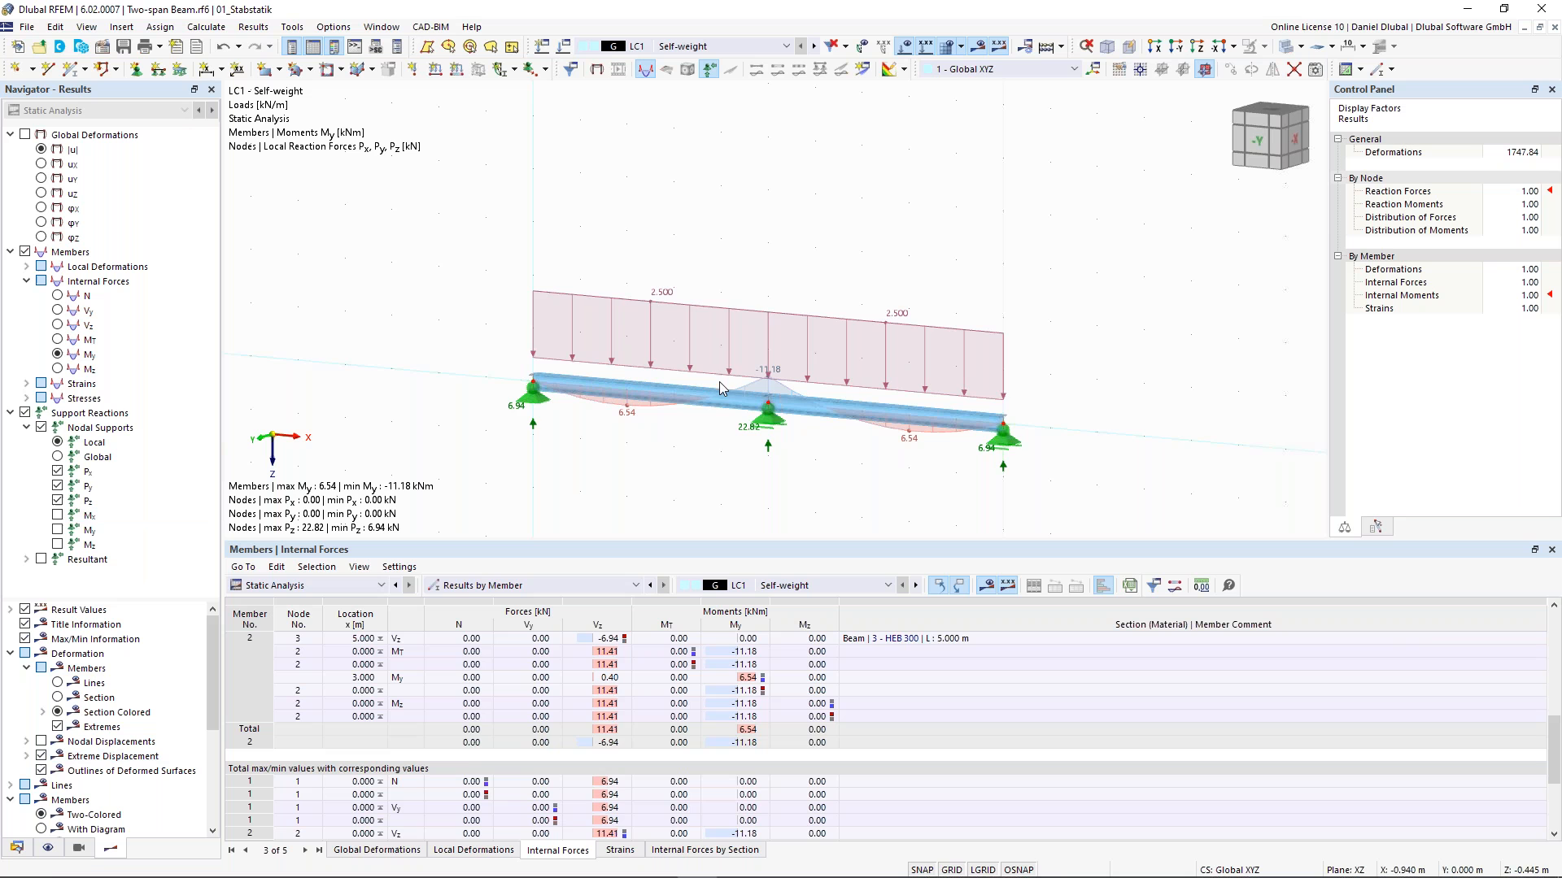
pyautogui.scroll(1, 758, 374)
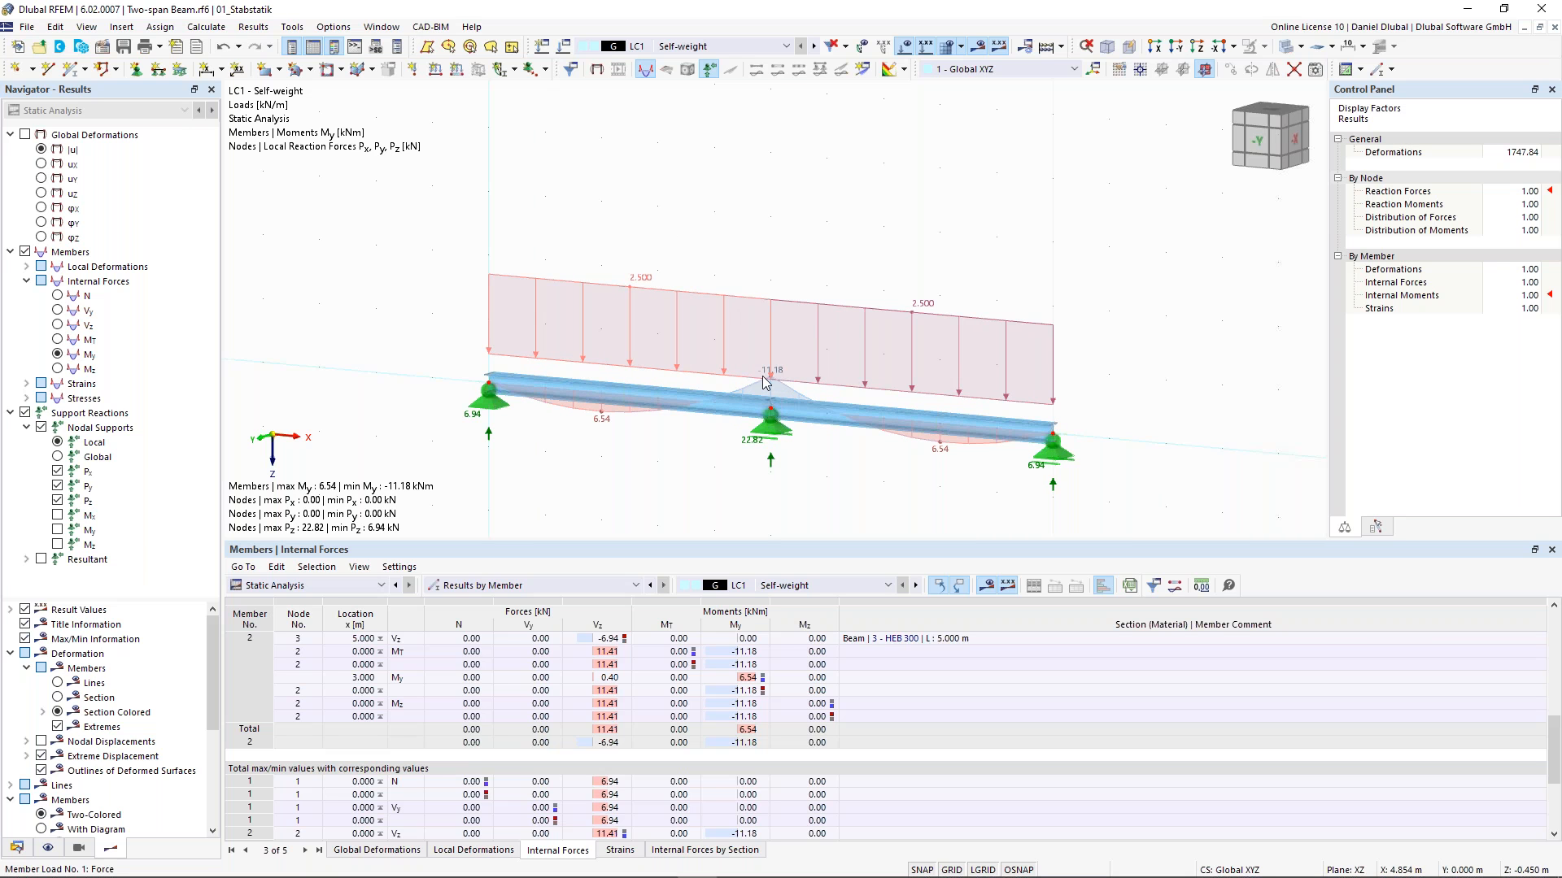
# - Open the HEB 300 section's properties and deactivate its shear stiffness
pyautogui.moveTo(764, 382)
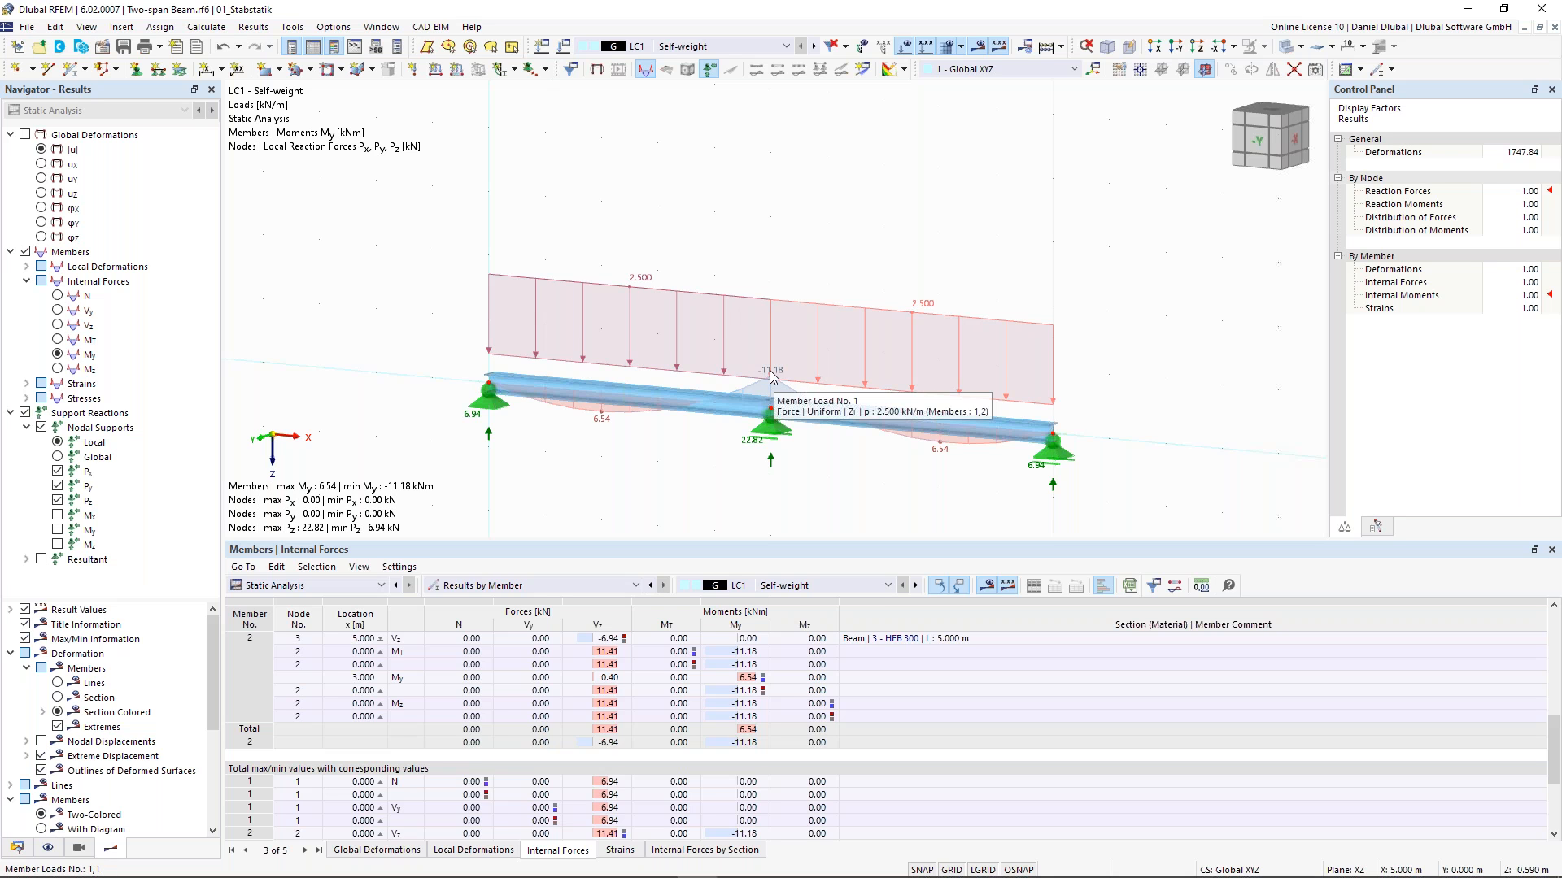
pyautogui.click(115, 227)
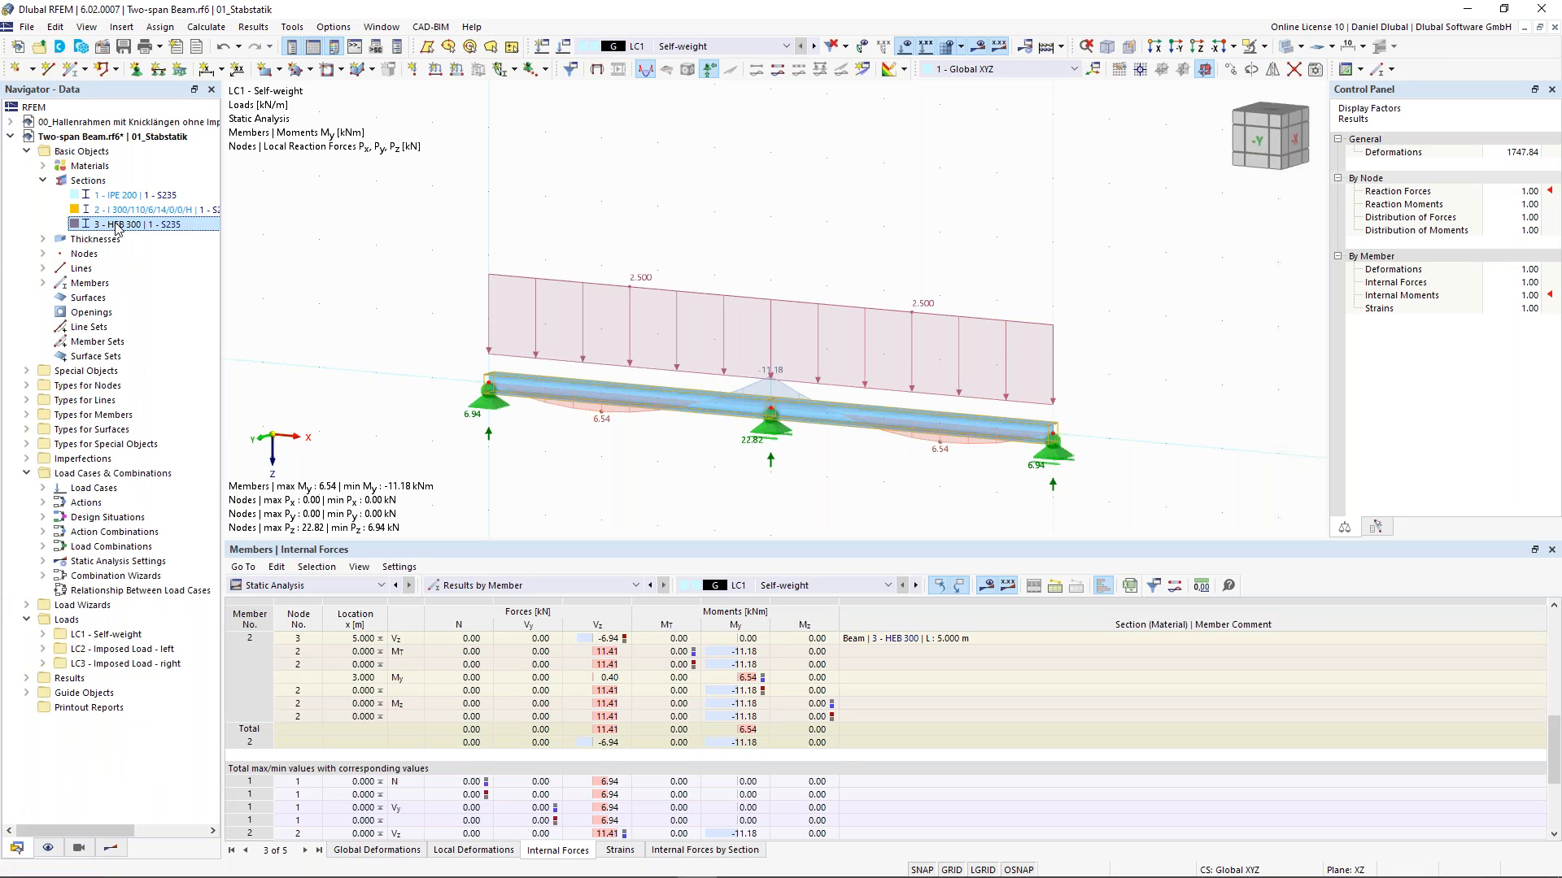
pyautogui.doubleClick(116, 226)
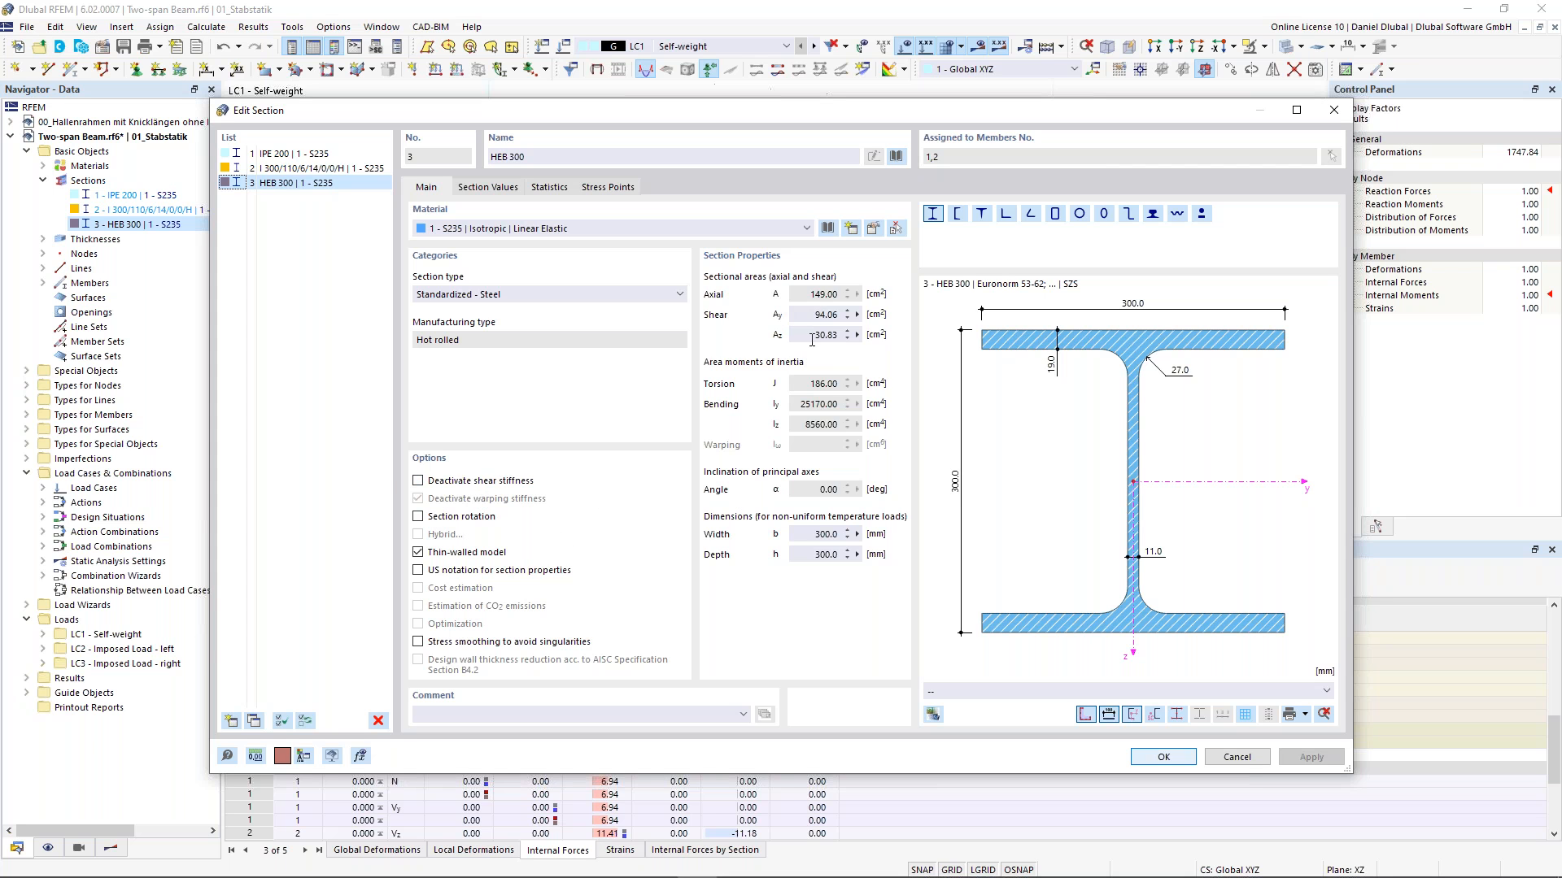
pyautogui.click(418, 481)
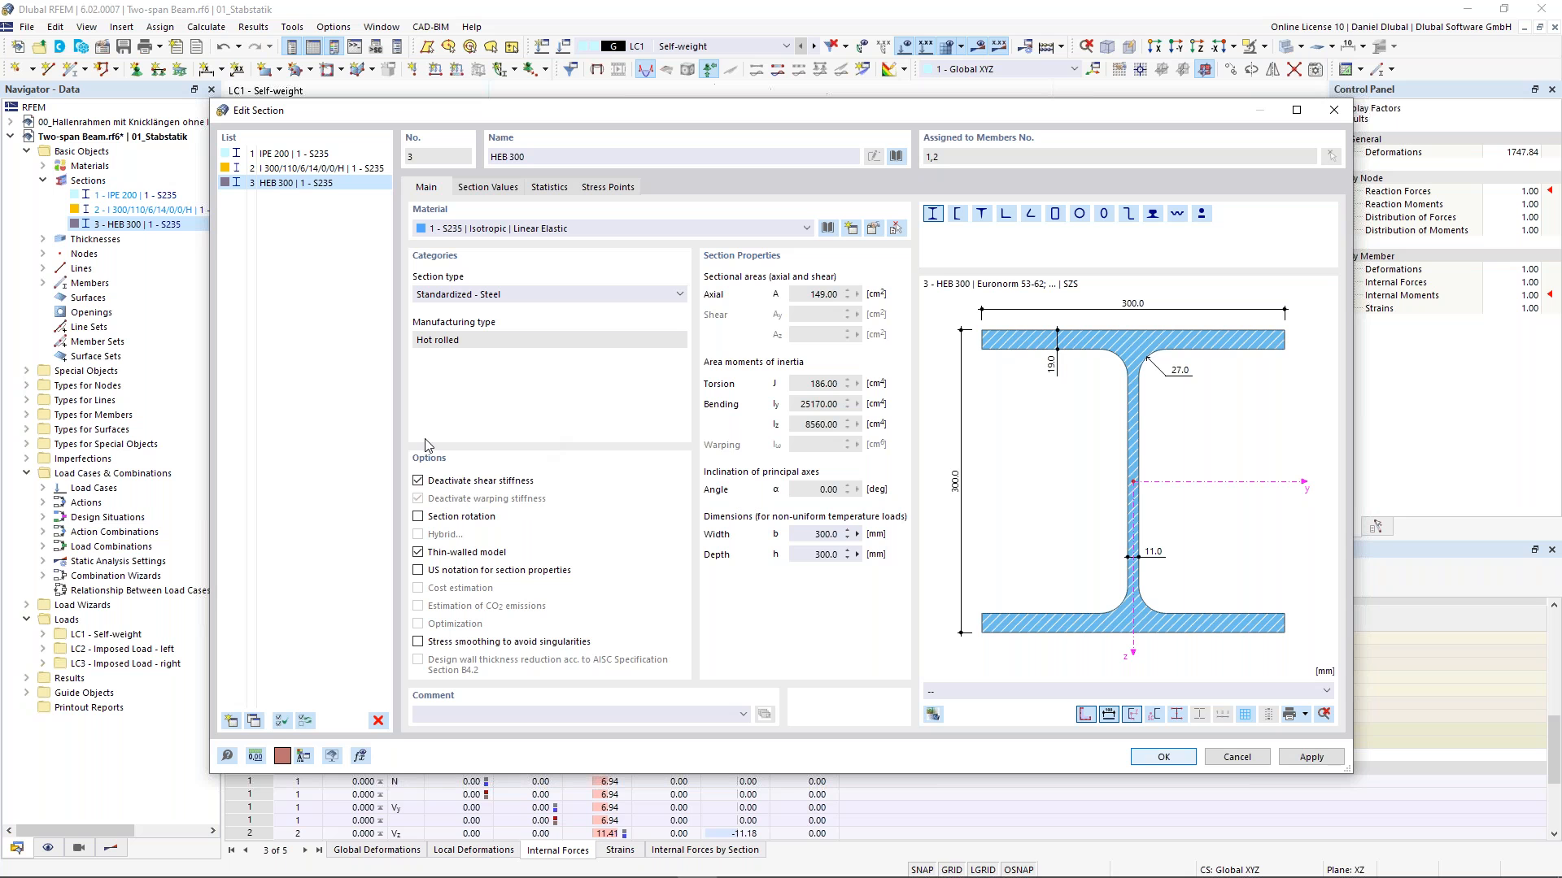
pyautogui.moveTo(491, 110); pyautogui.dragTo(458, 85)
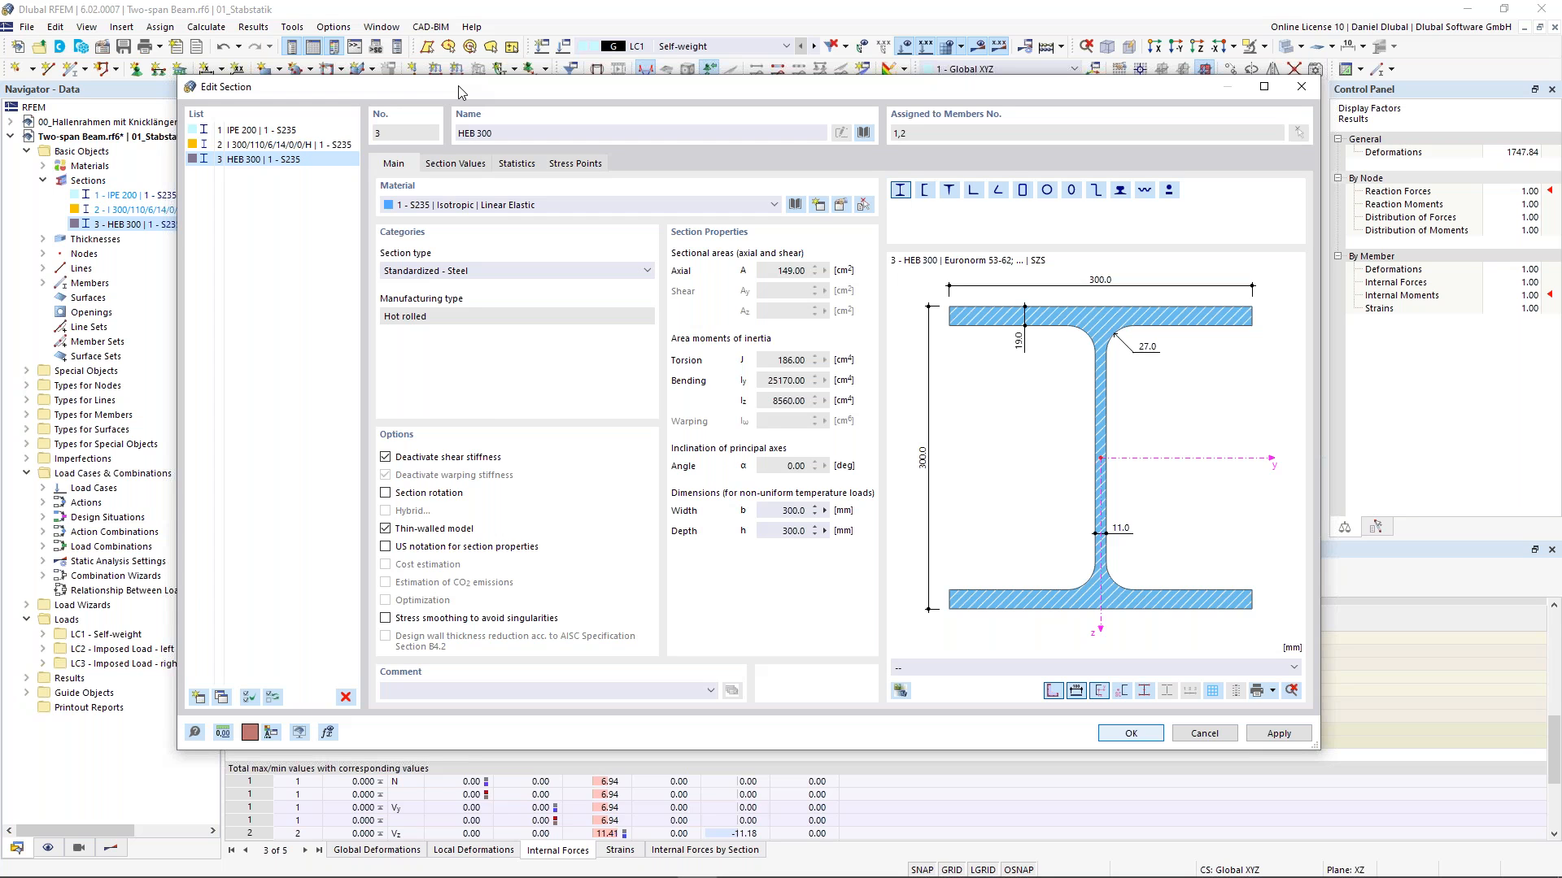
pyautogui.moveTo(524, 86); pyautogui.dragTo(538, 453)
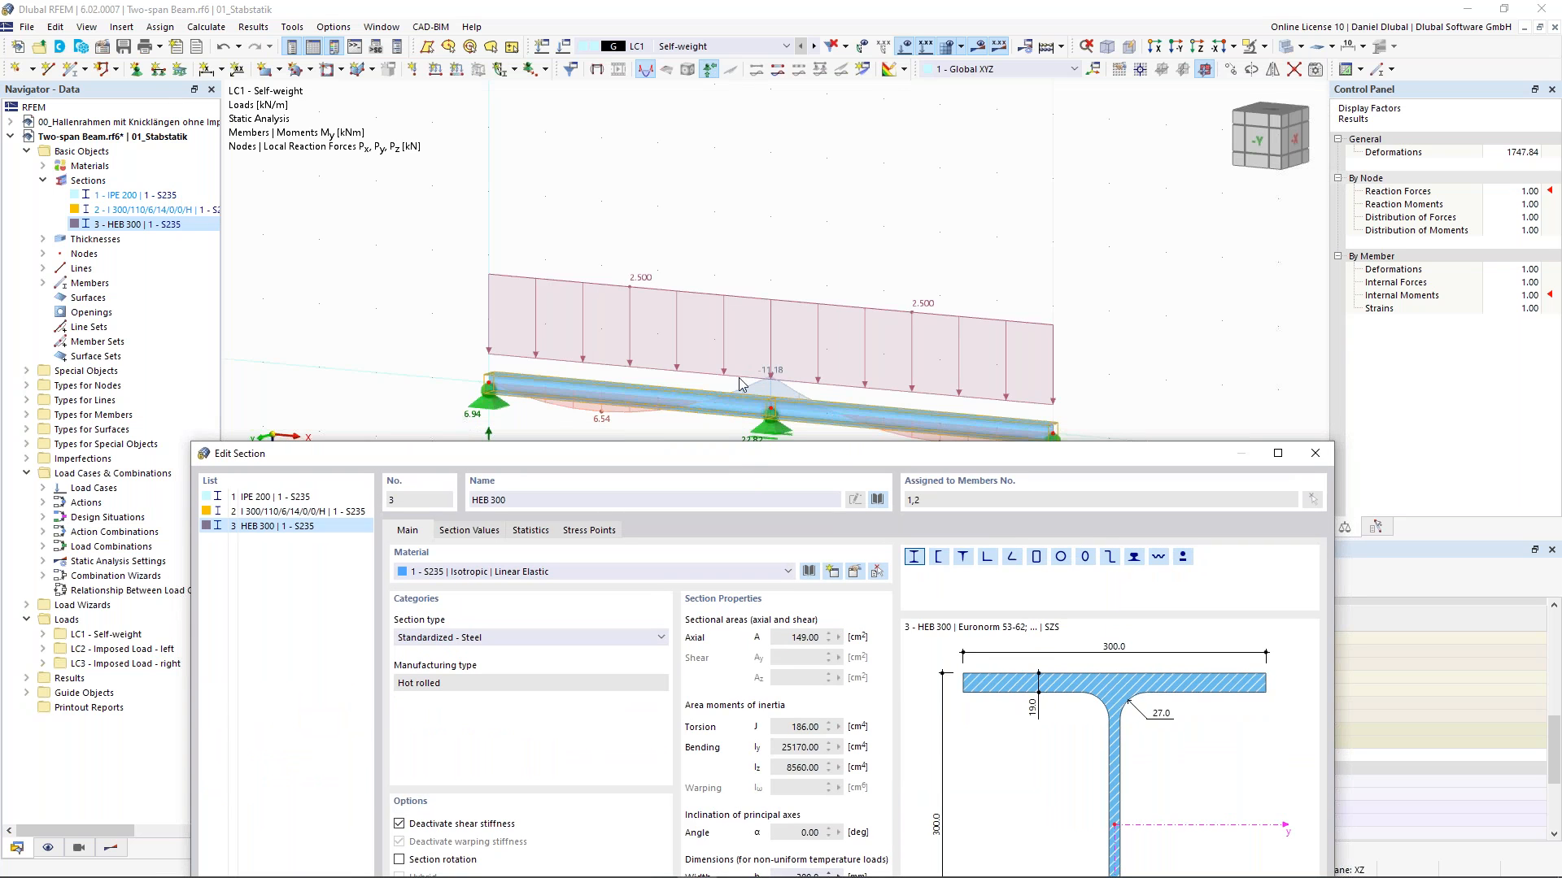
pyautogui.moveTo(729, 455); pyautogui.dragTo(711, 171)
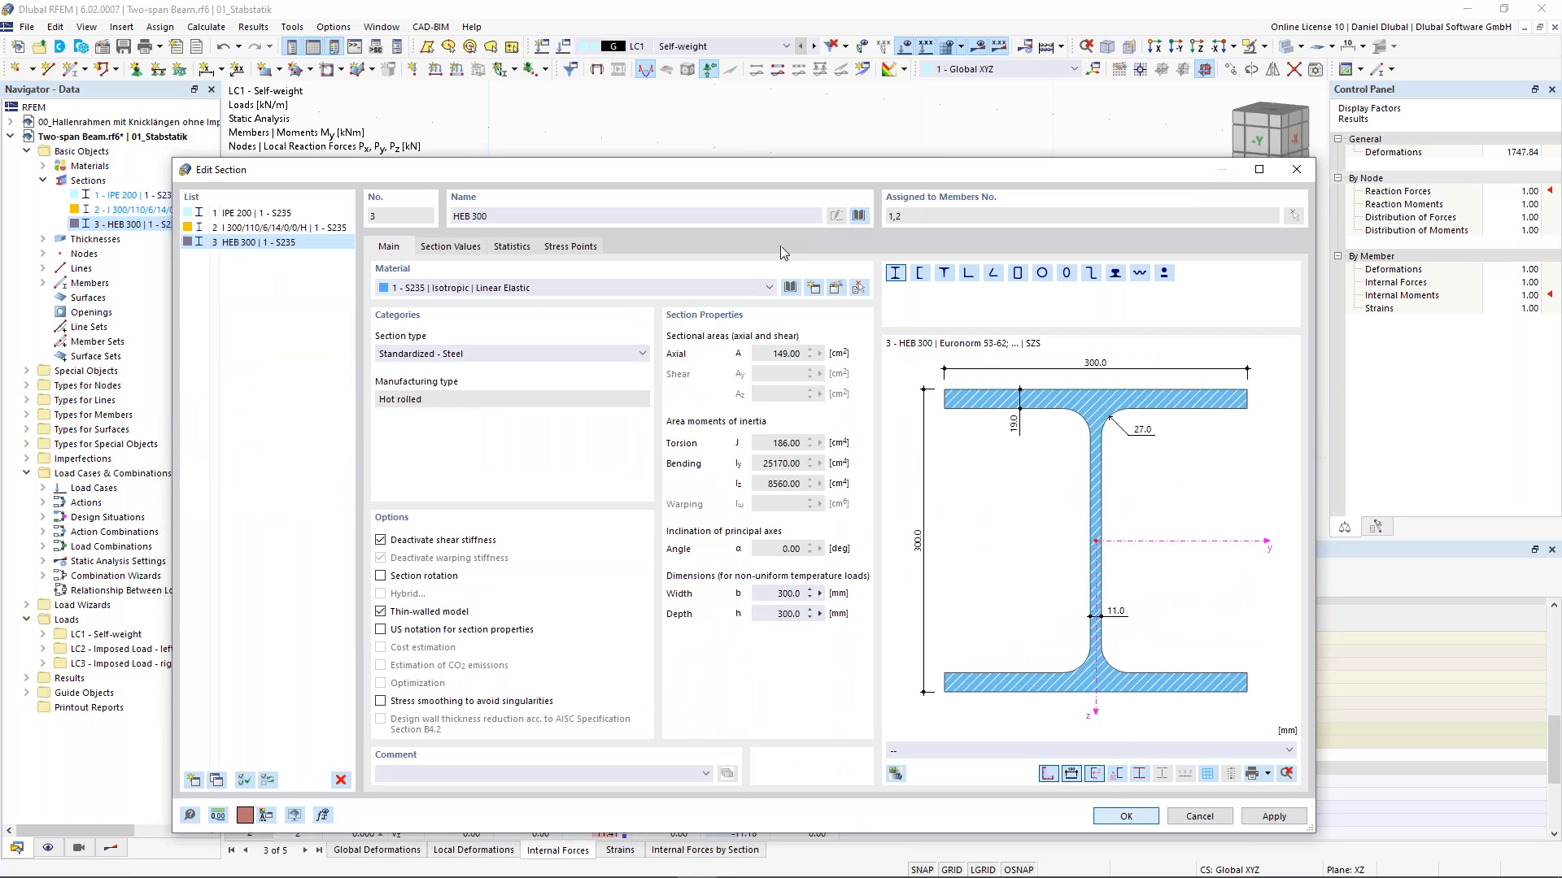
pyautogui.press('Return')
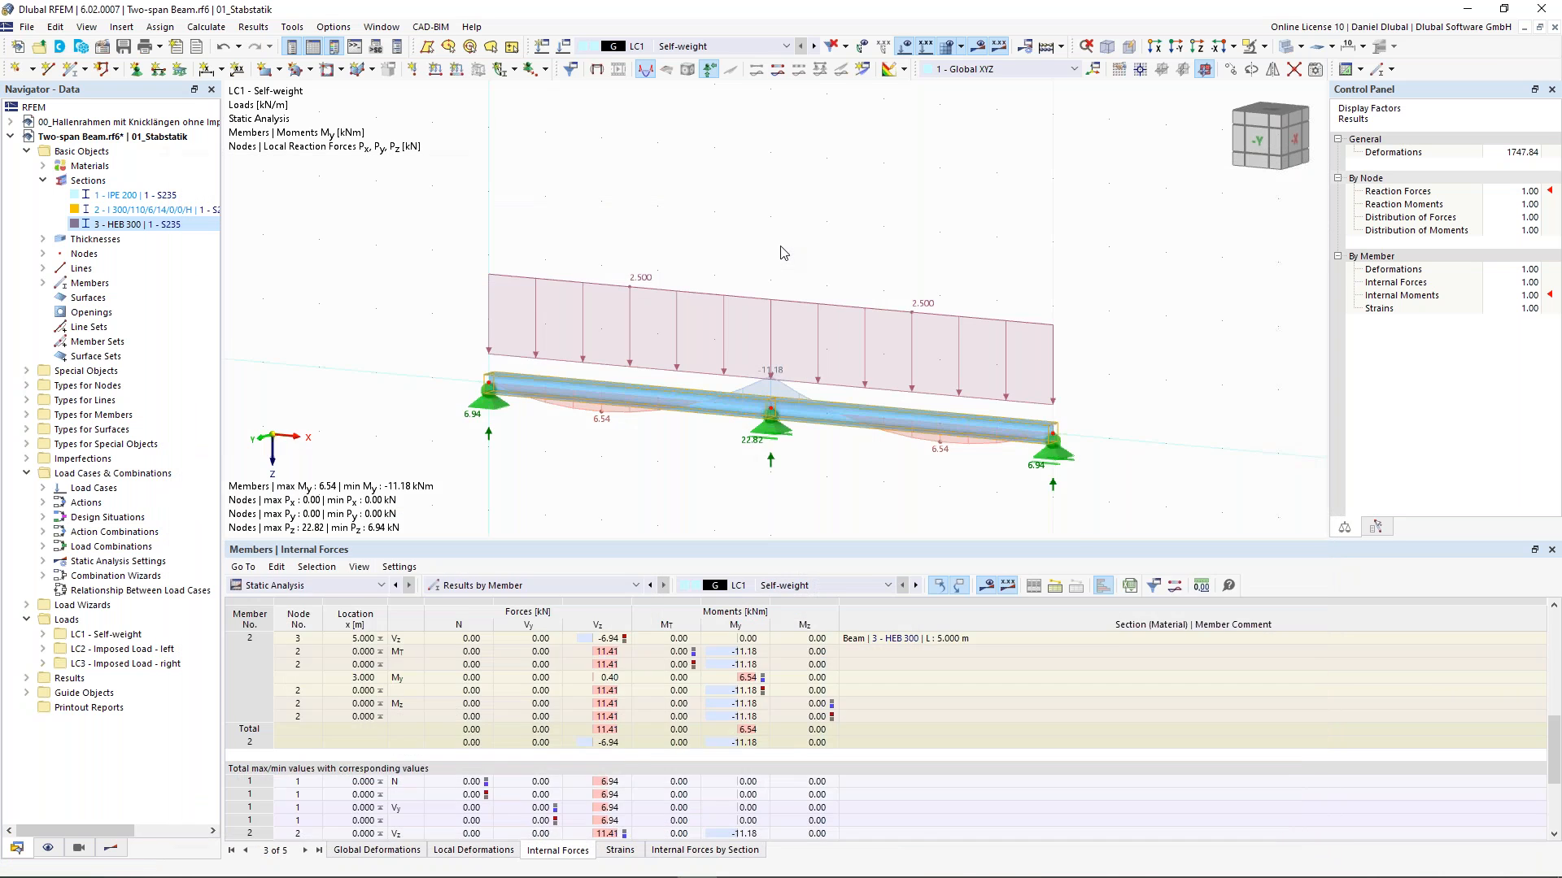
# - Recalculate the model and review the updated LC1 bending moments and support reactions
pyautogui.click(978, 46)
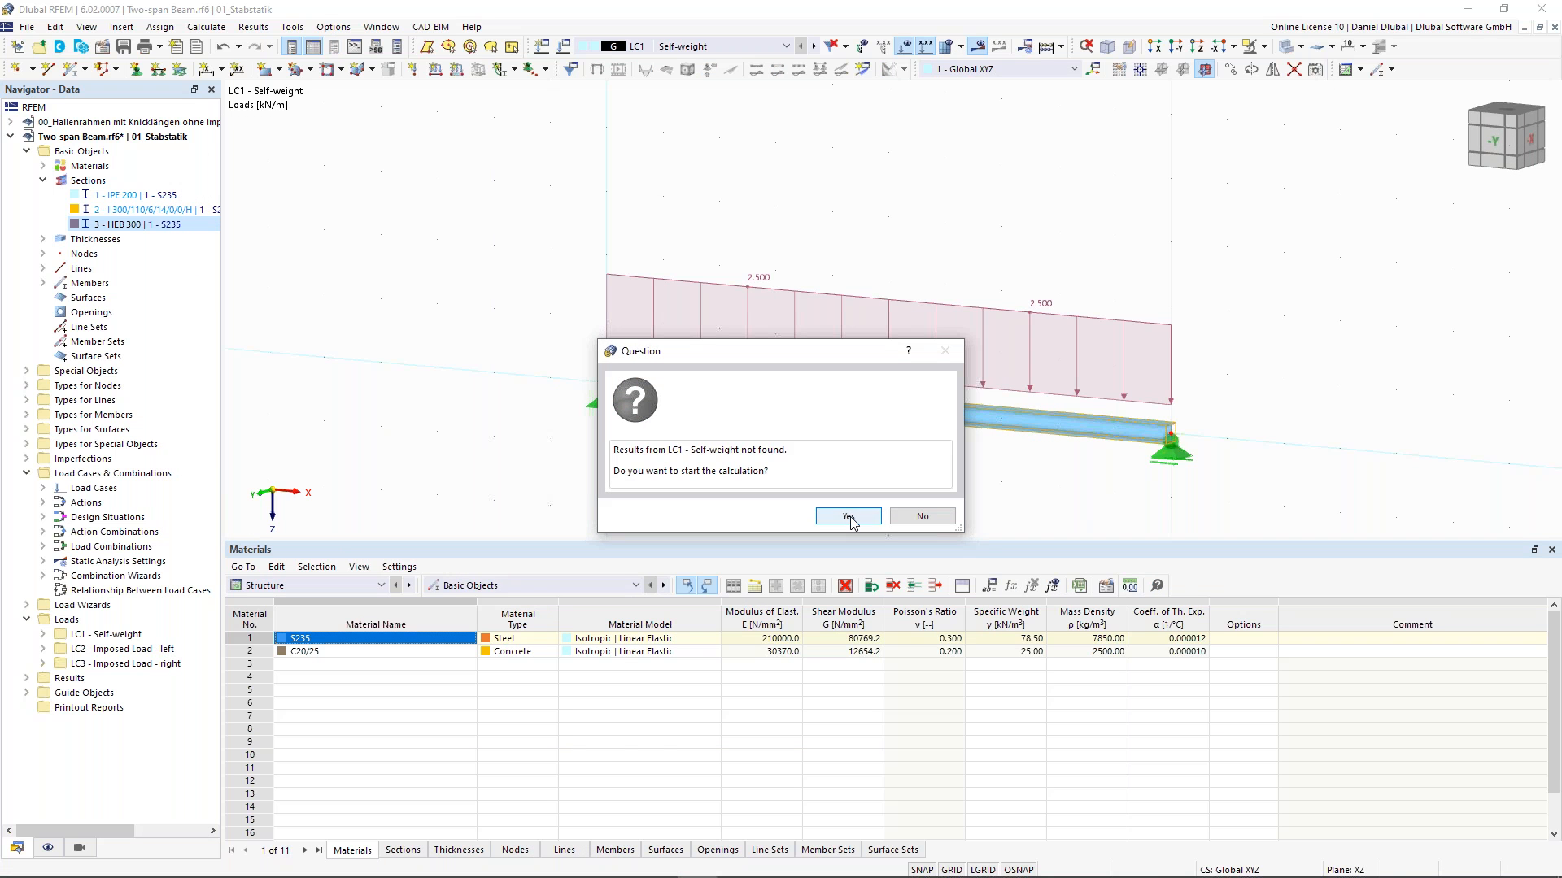
pyautogui.click(848, 518)
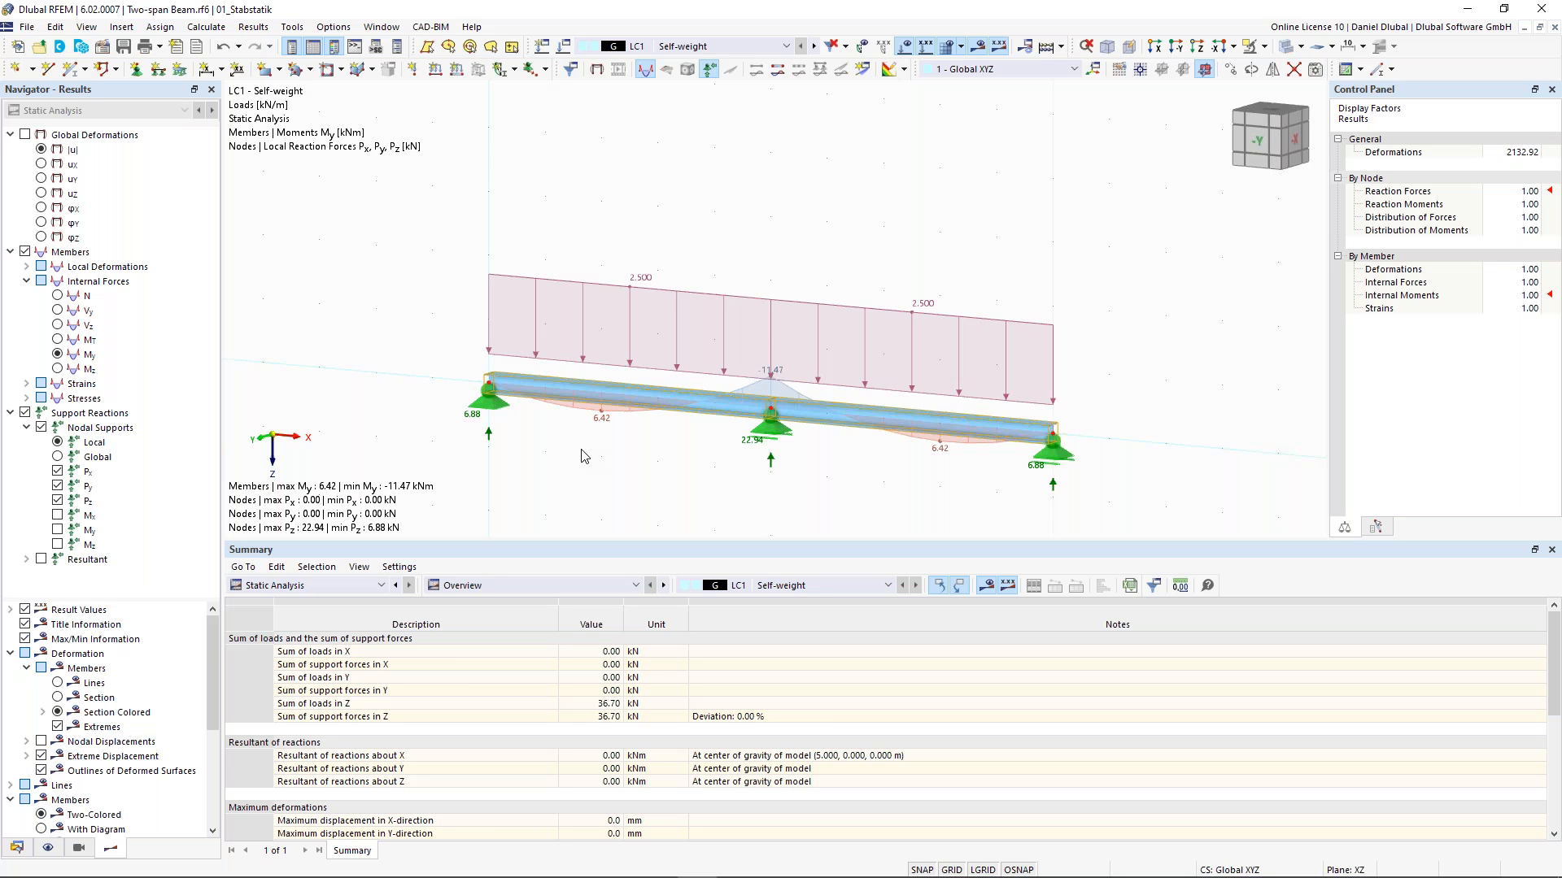
pyautogui.scroll(2, 774, 388)
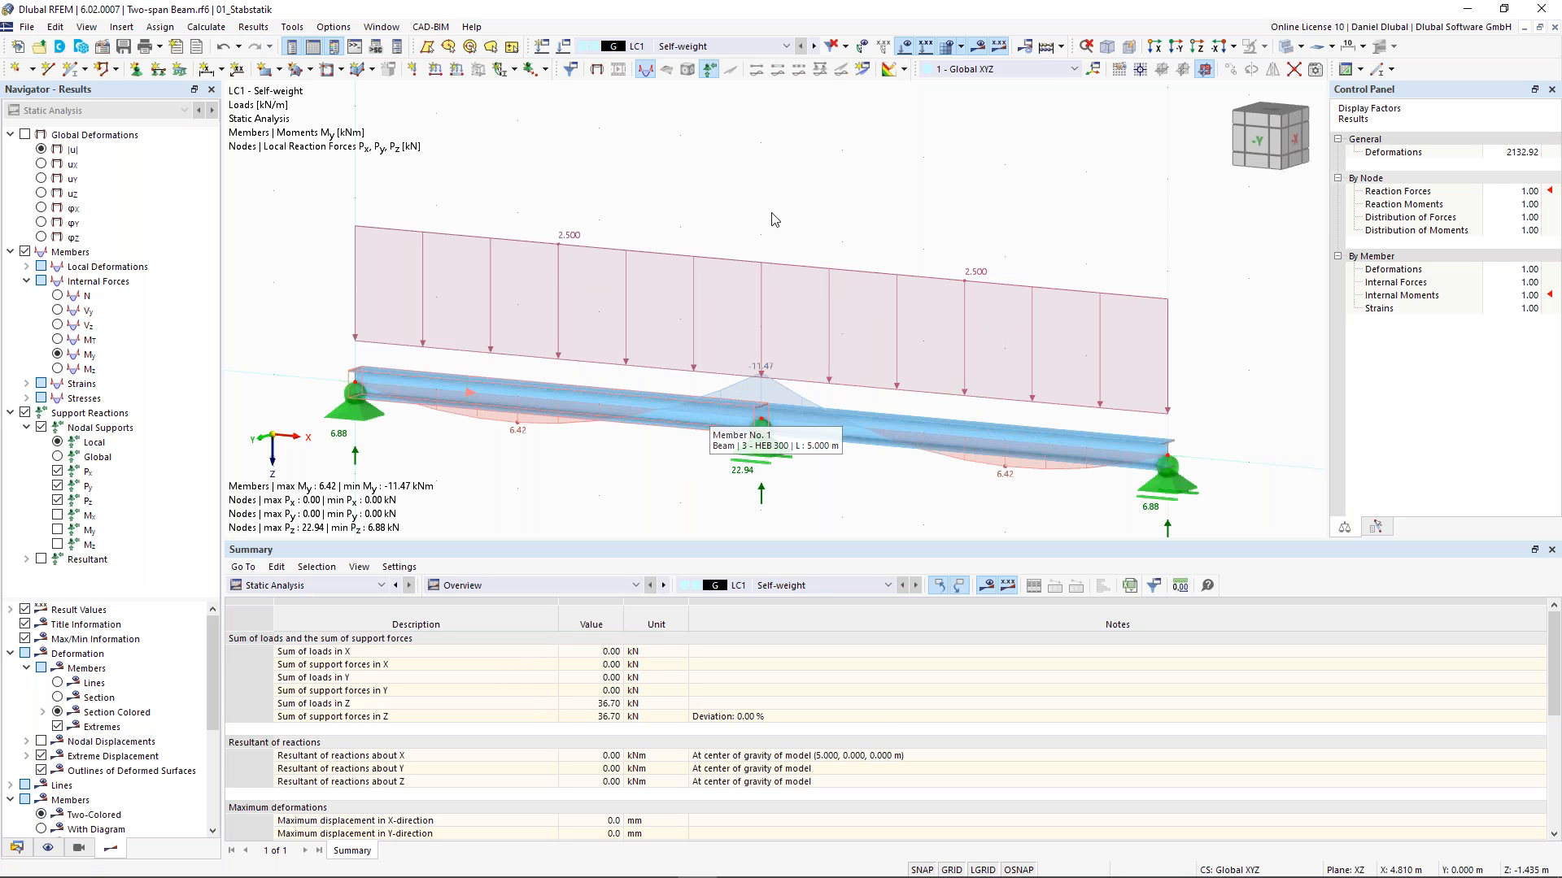
pyautogui.scroll(-1, 759, 257)
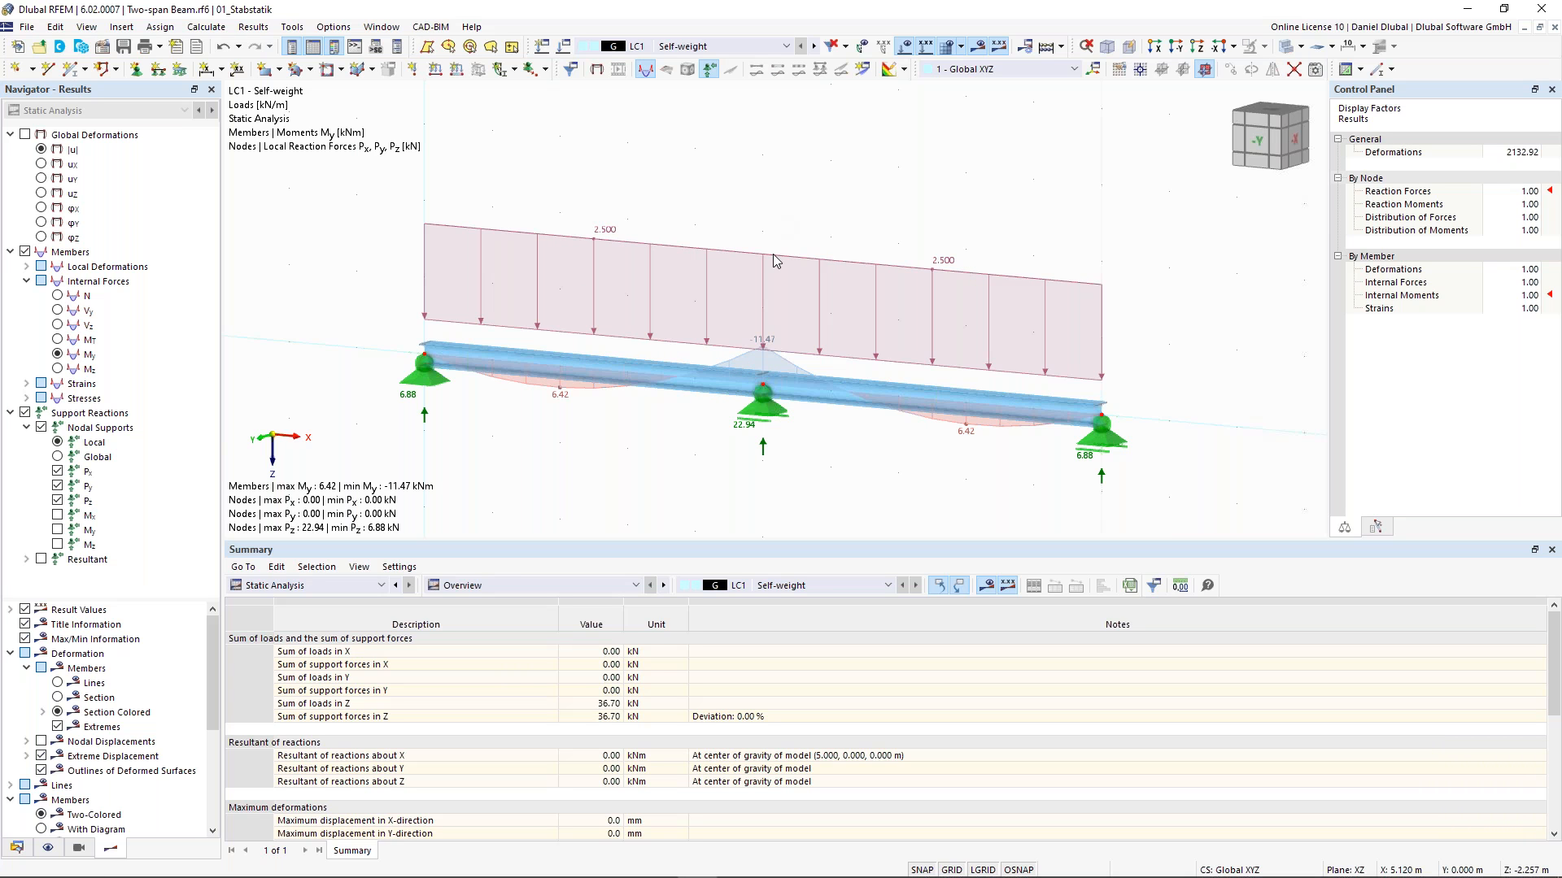
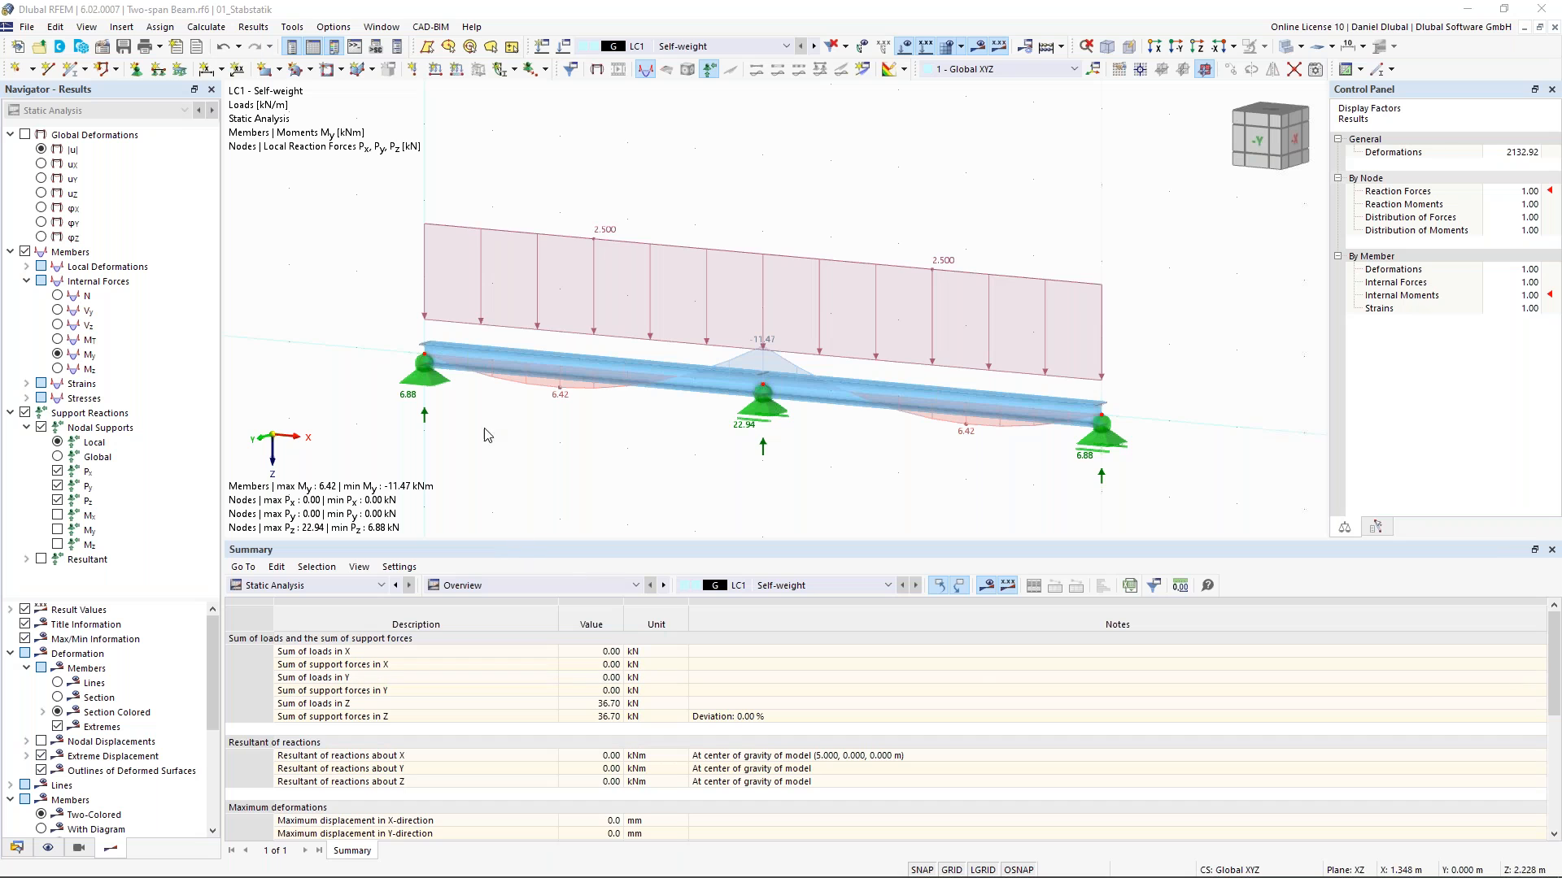
pyautogui.moveTo(272, 313); pyautogui.dragTo(401, 298, button='middle')
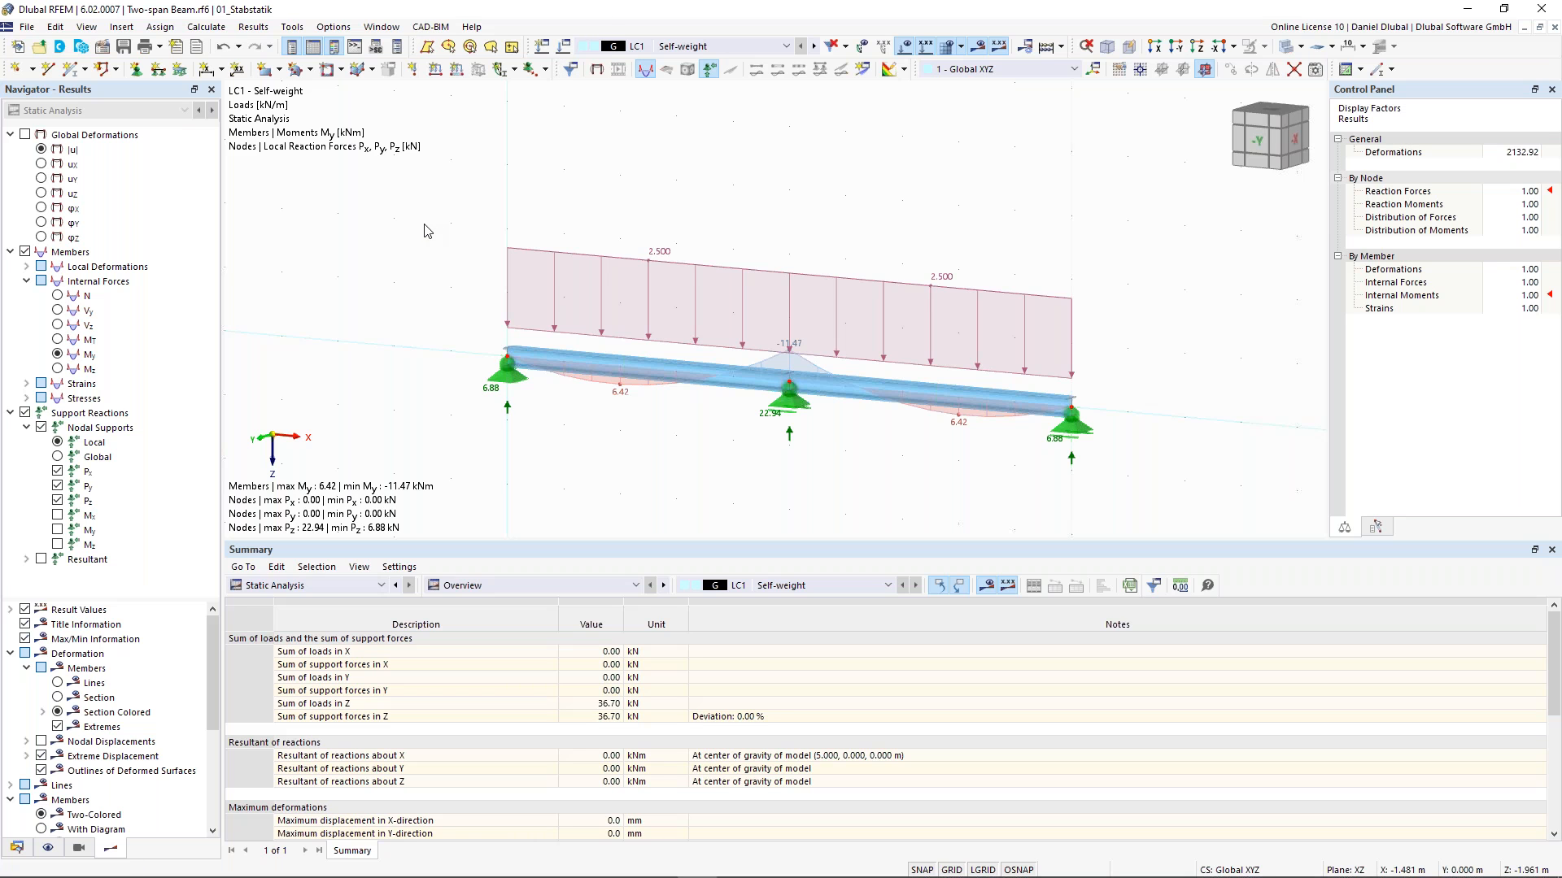
pyautogui.scroll(-2, 420, 173)
pyautogui.moveTo(420, 167); pyautogui.dragTo(440, 179, button='middle')
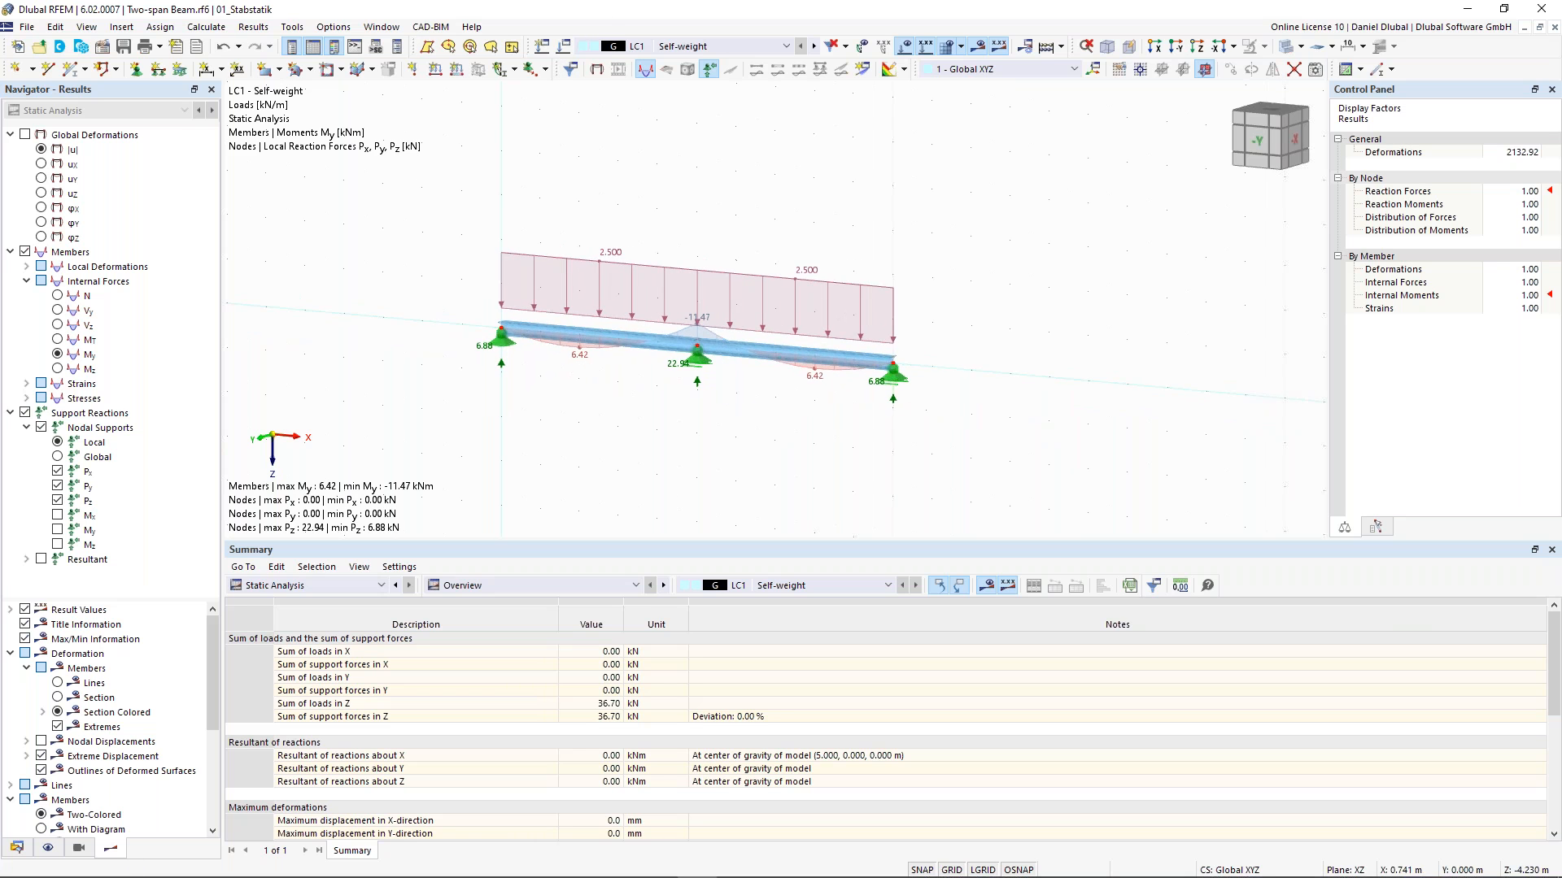
pyautogui.click(566, 49)
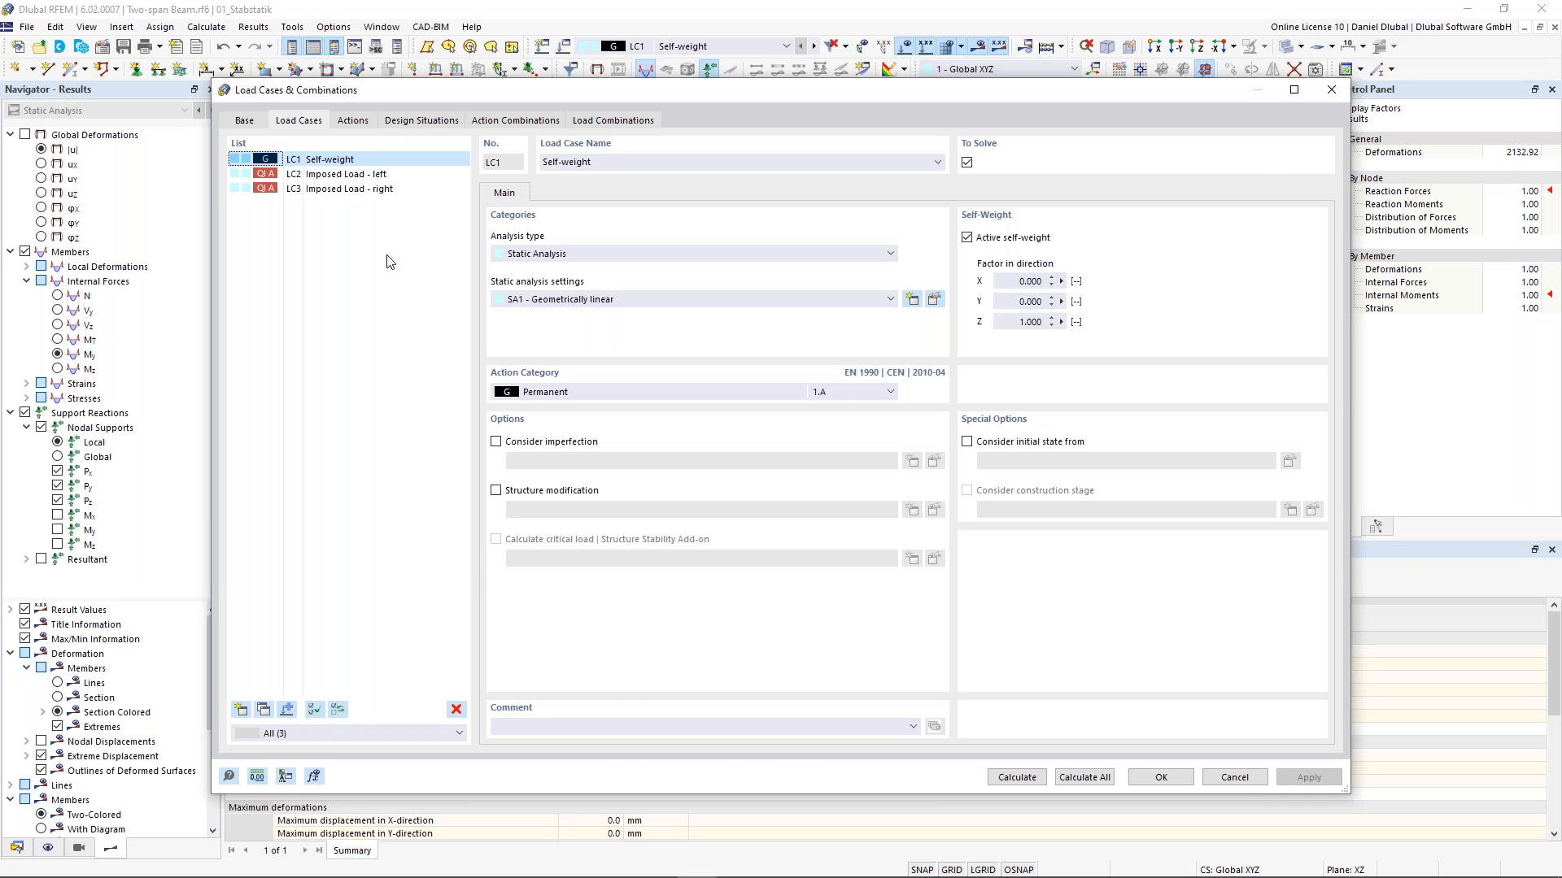
pyautogui.press('Escape')
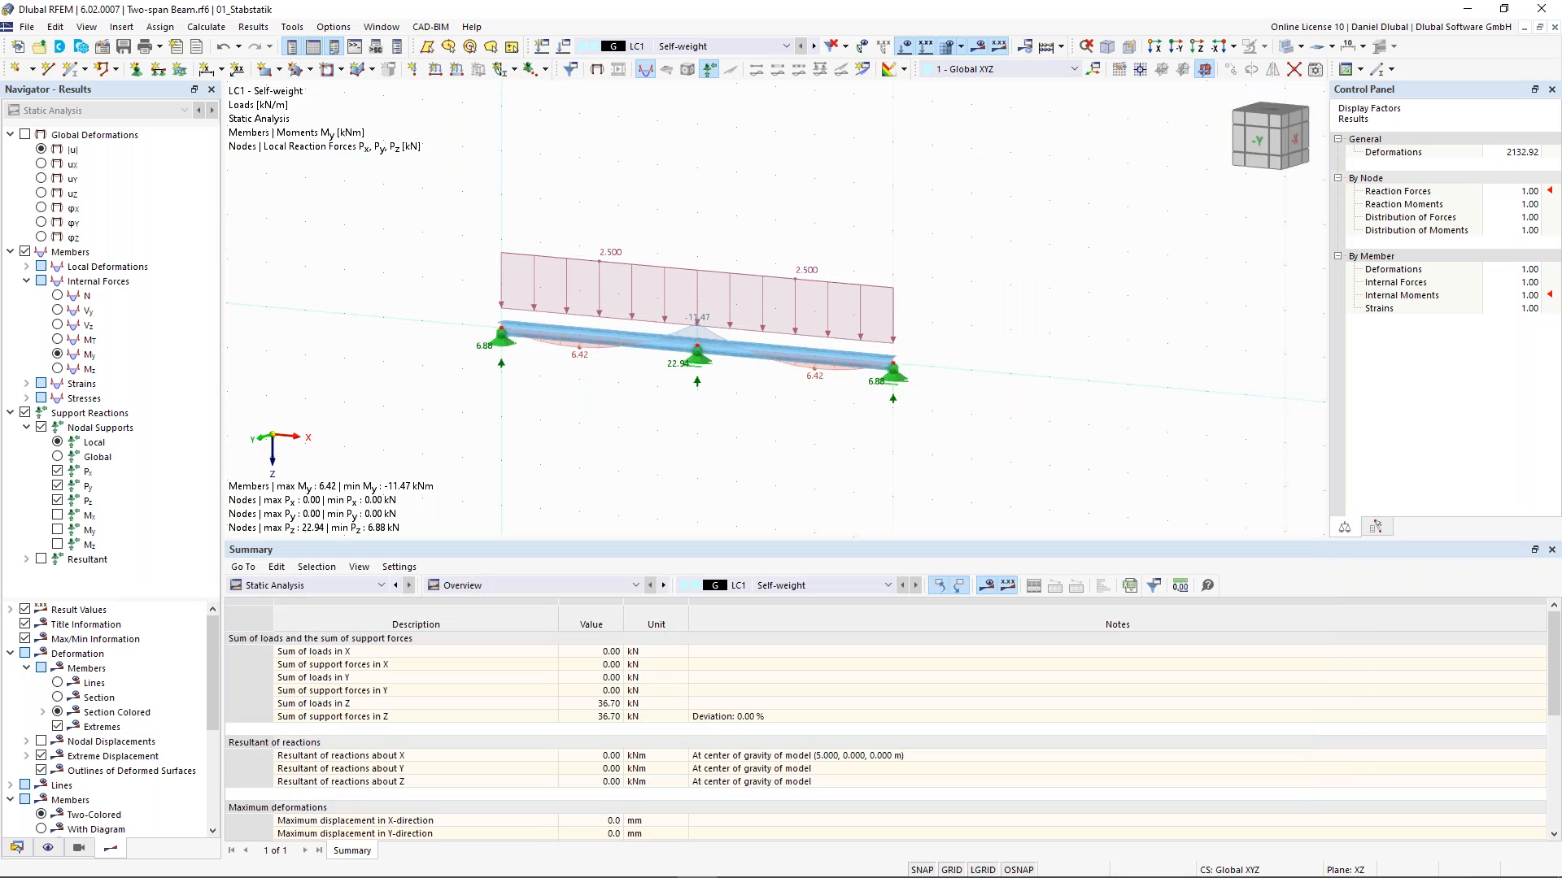
pyautogui.click(27, 26)
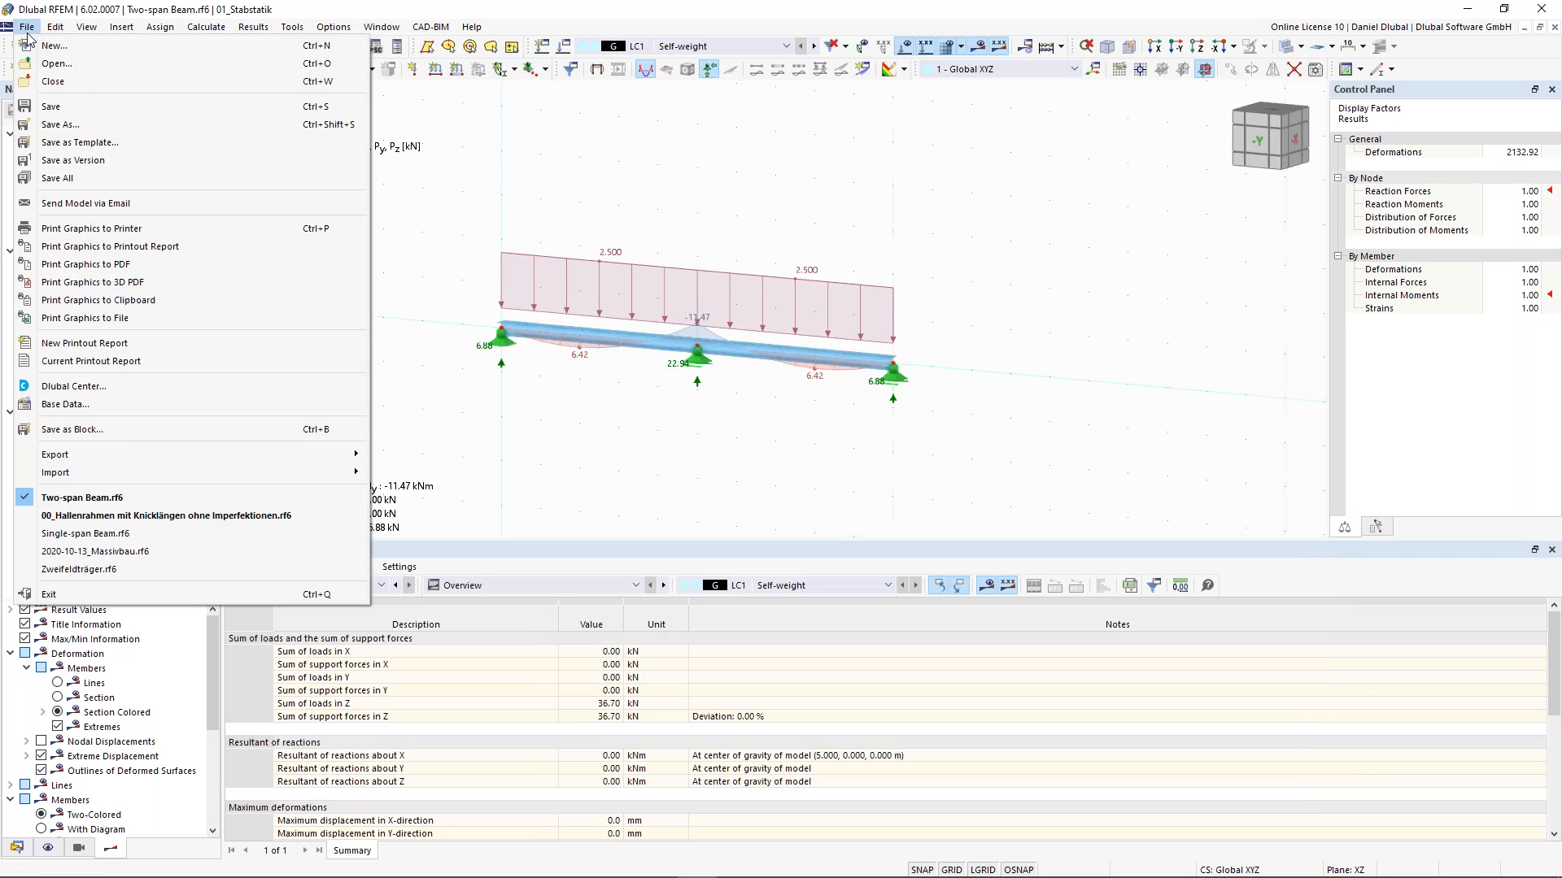
pyautogui.click(512, 18)
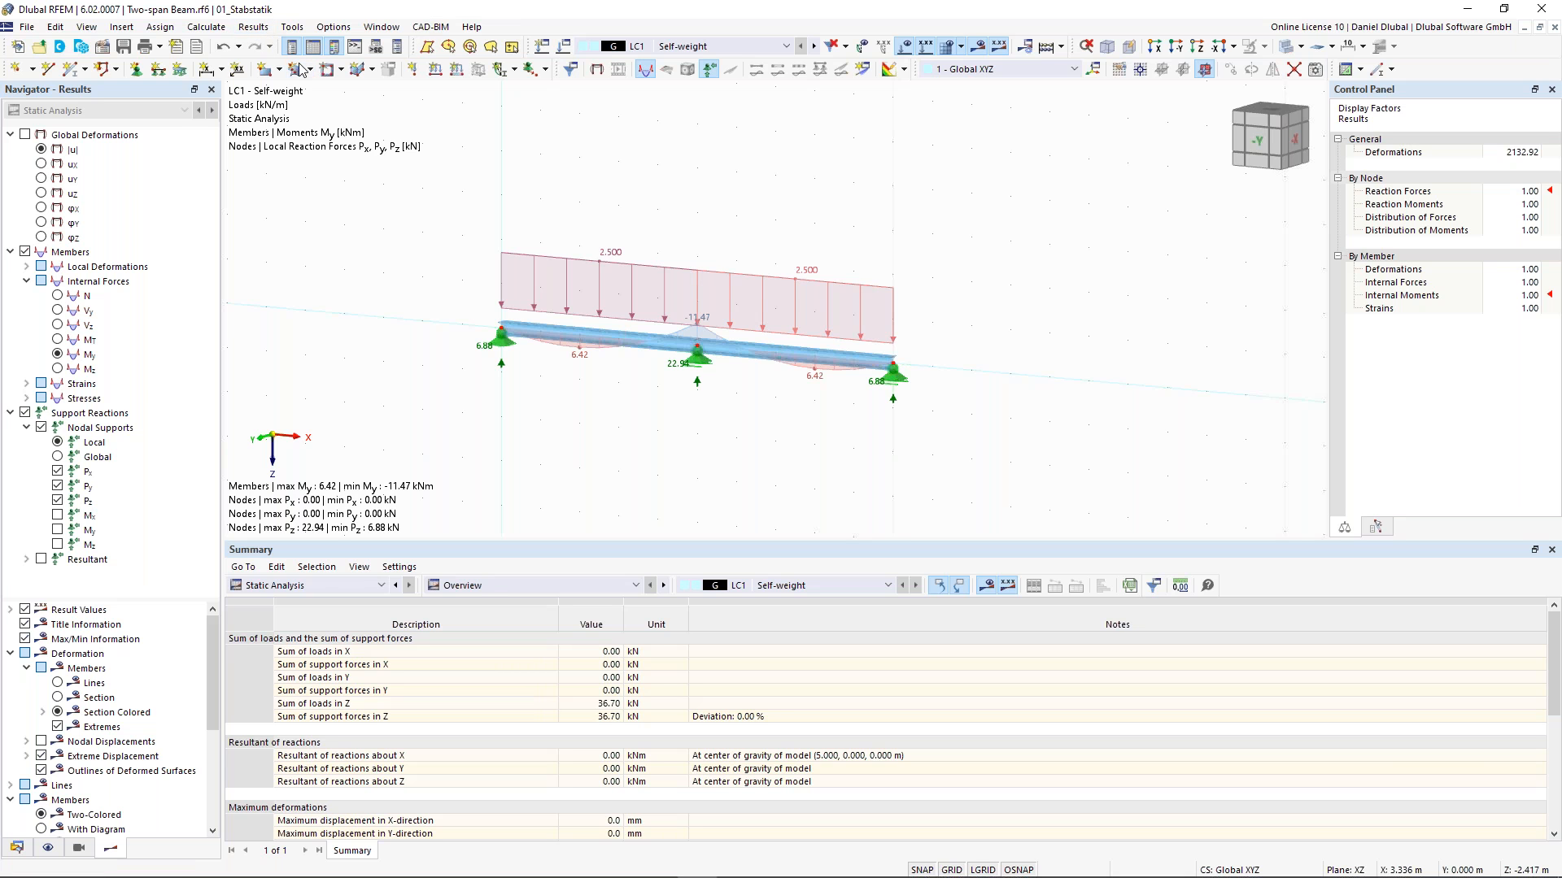
pyautogui.click(29, 28)
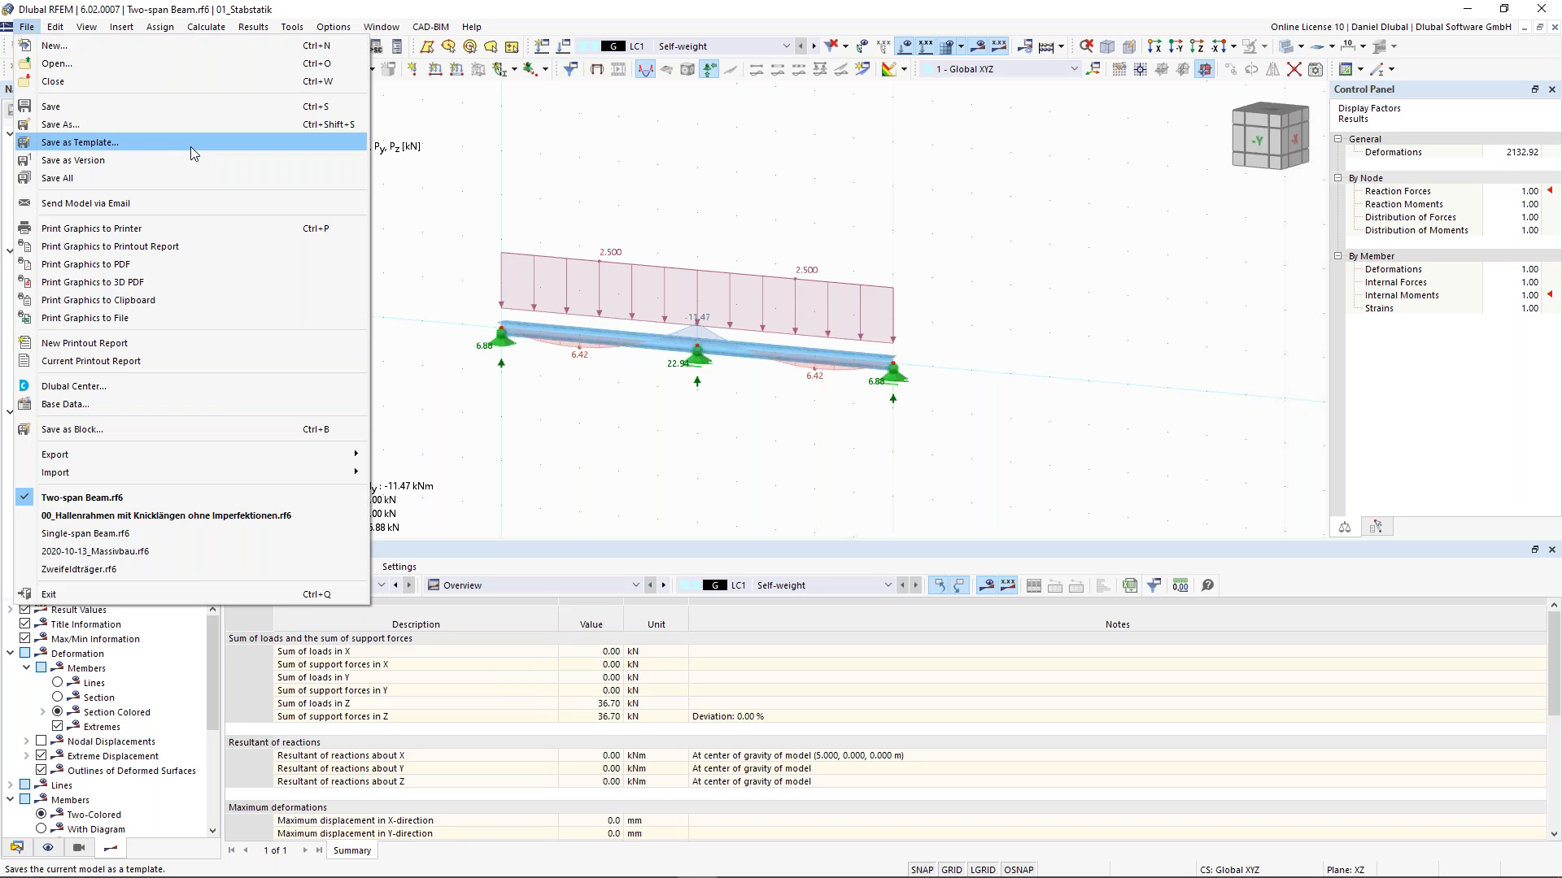
pyautogui.click(26, 27)
pyautogui.click(27, 27)
pyautogui.click(372, 6)
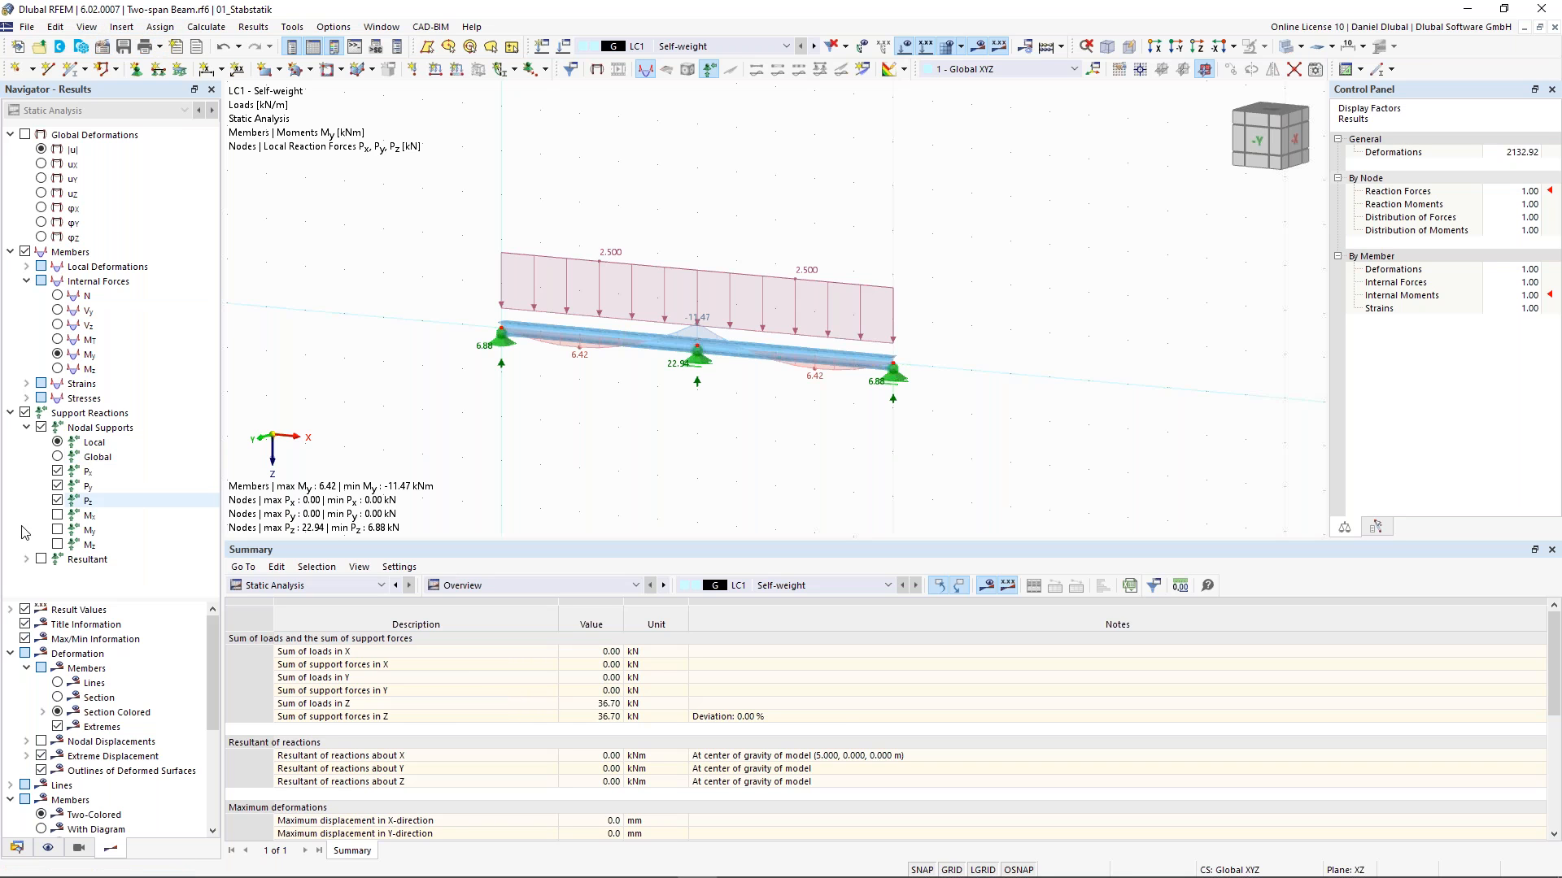
# - Try activating the Steel Design add-on in the model's base data and browse its standard settings
pyautogui.click(18, 849)
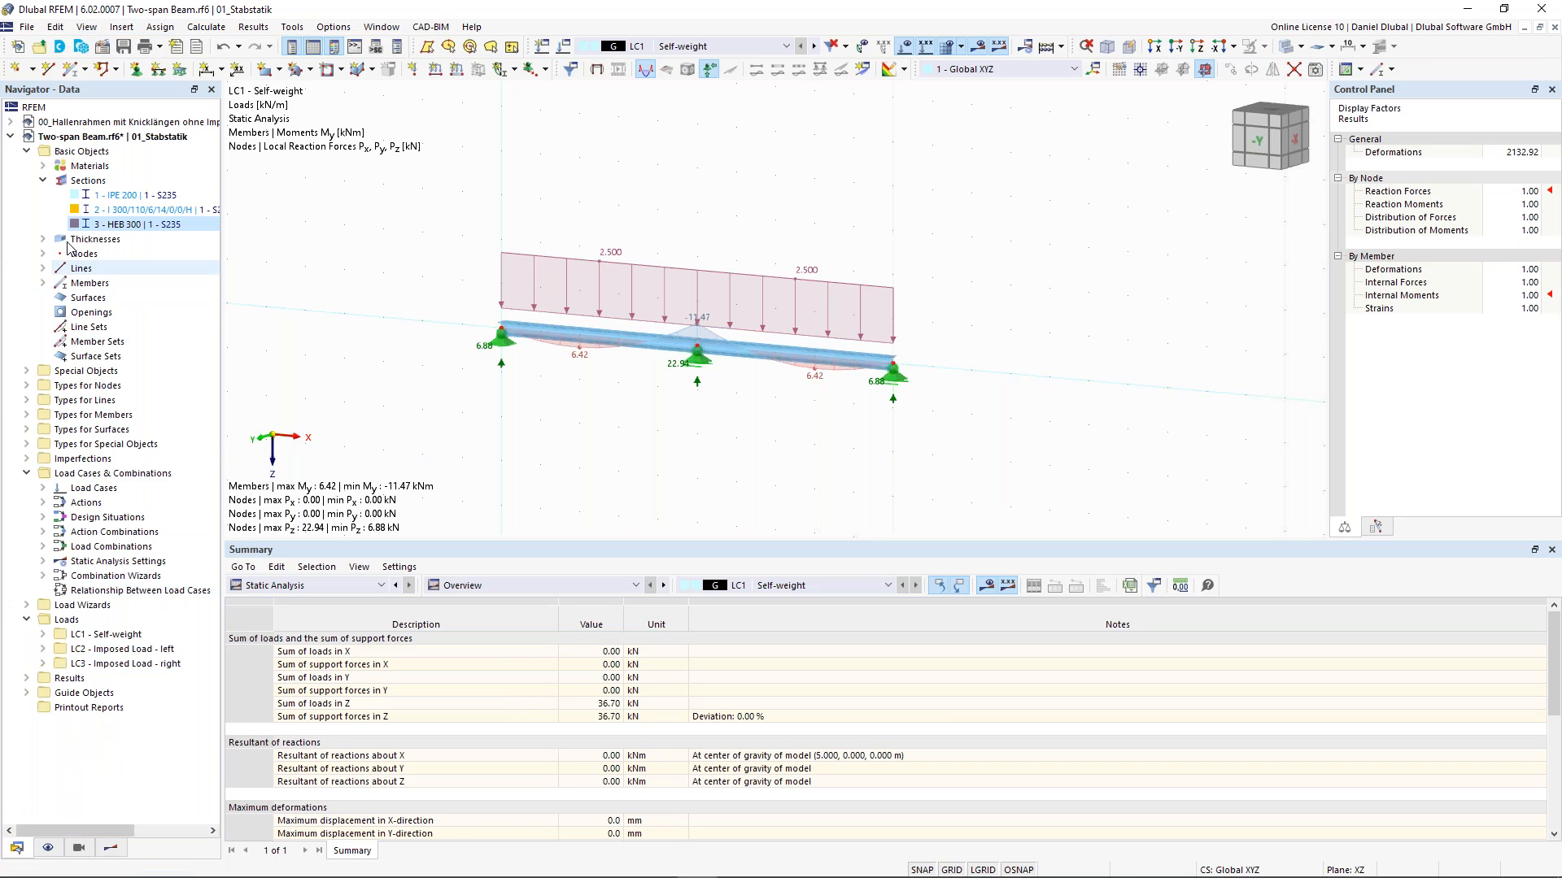
pyautogui.click(79, 137)
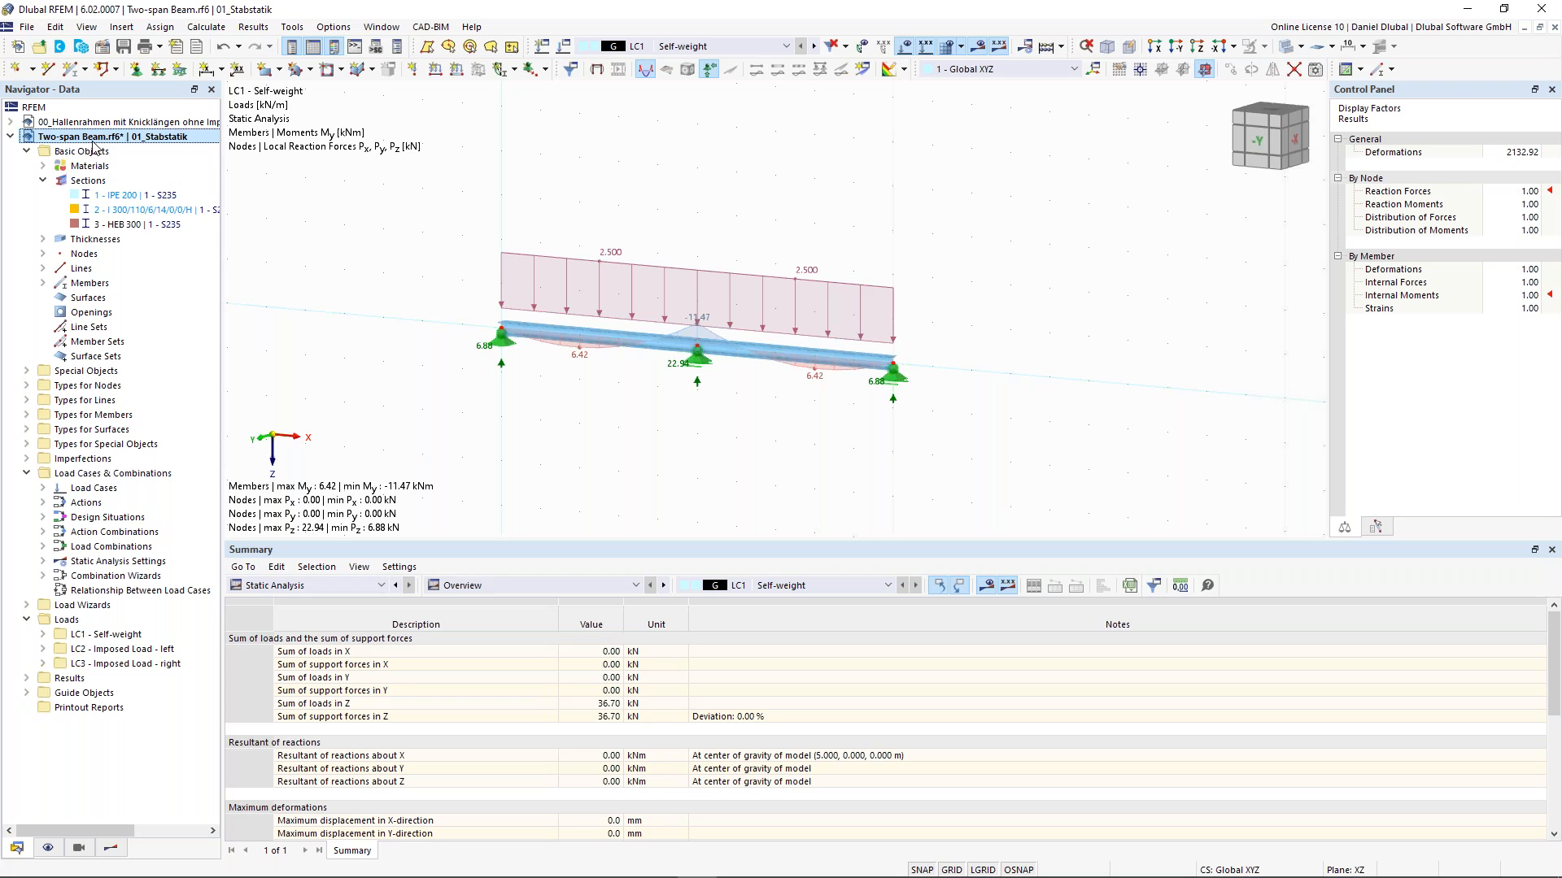
pyautogui.rightClick(108, 141)
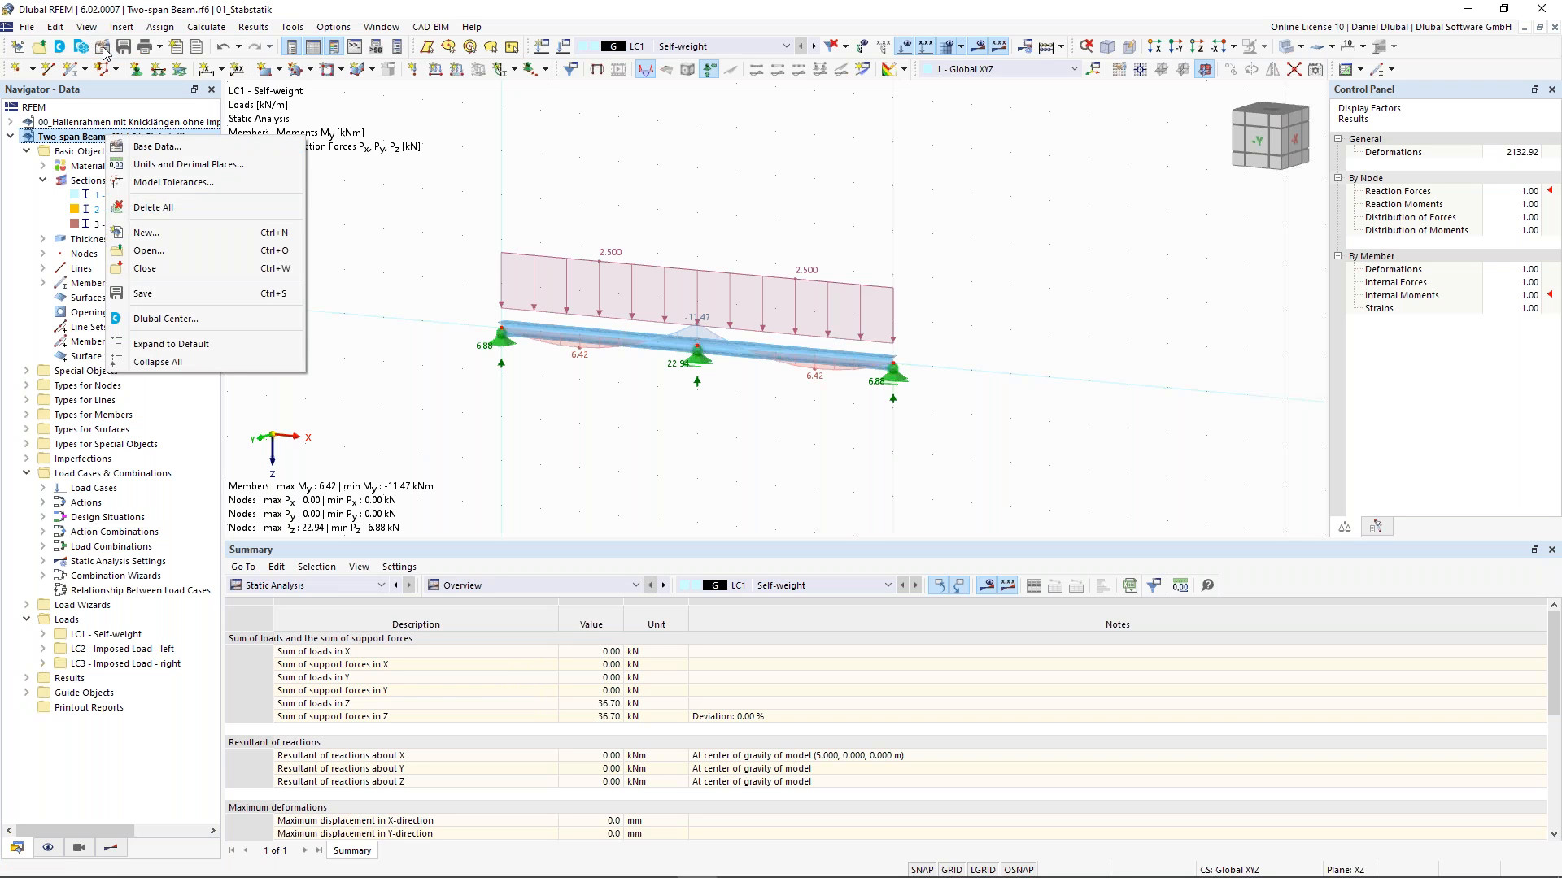
pyautogui.click(181, 149)
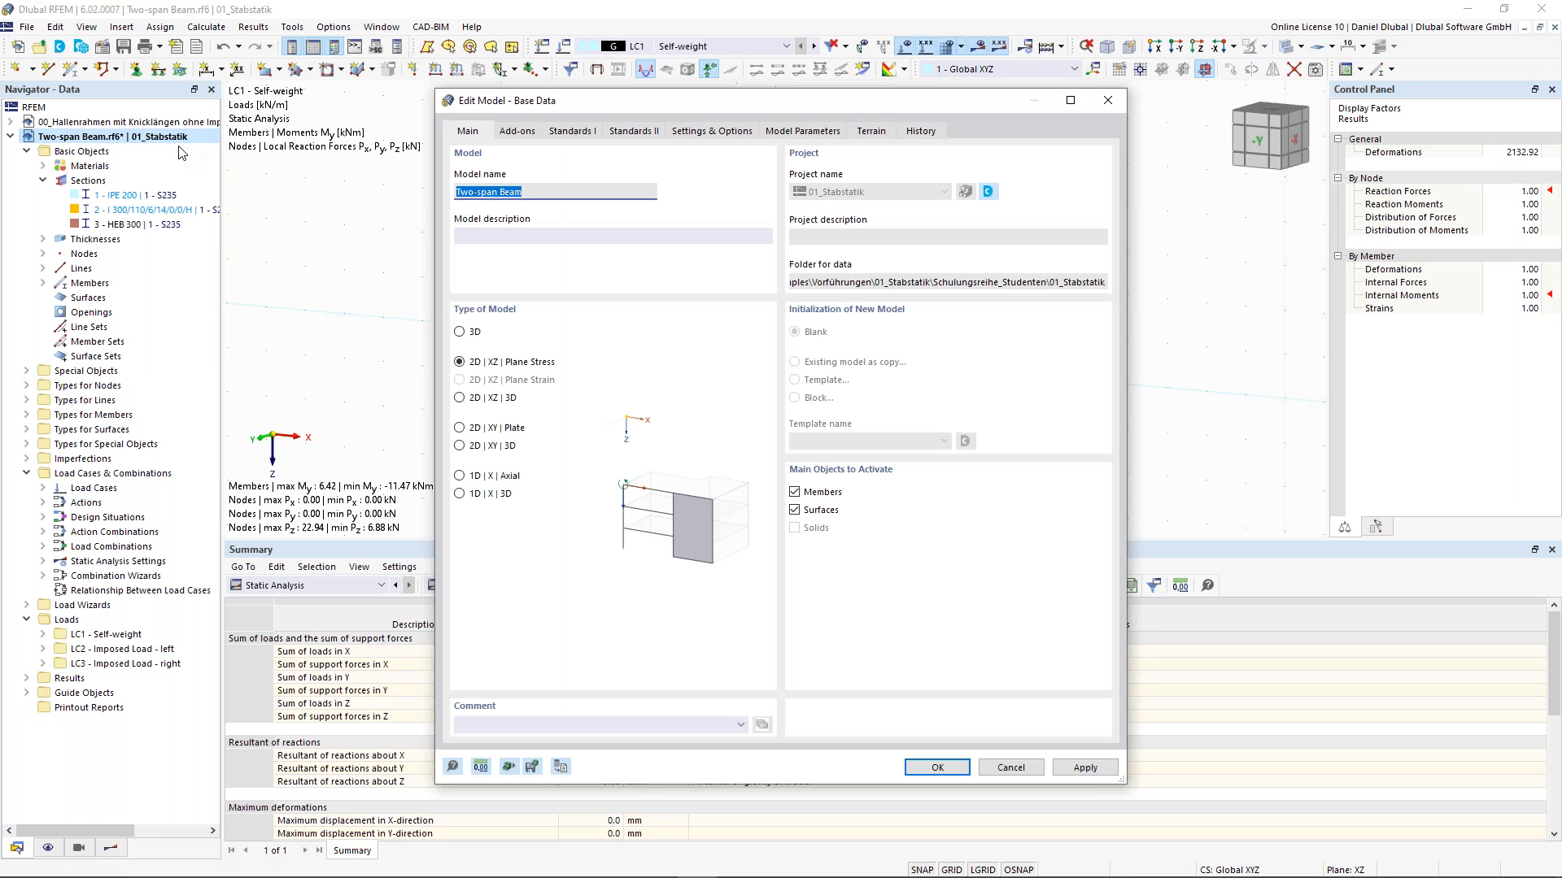
pyautogui.click(525, 132)
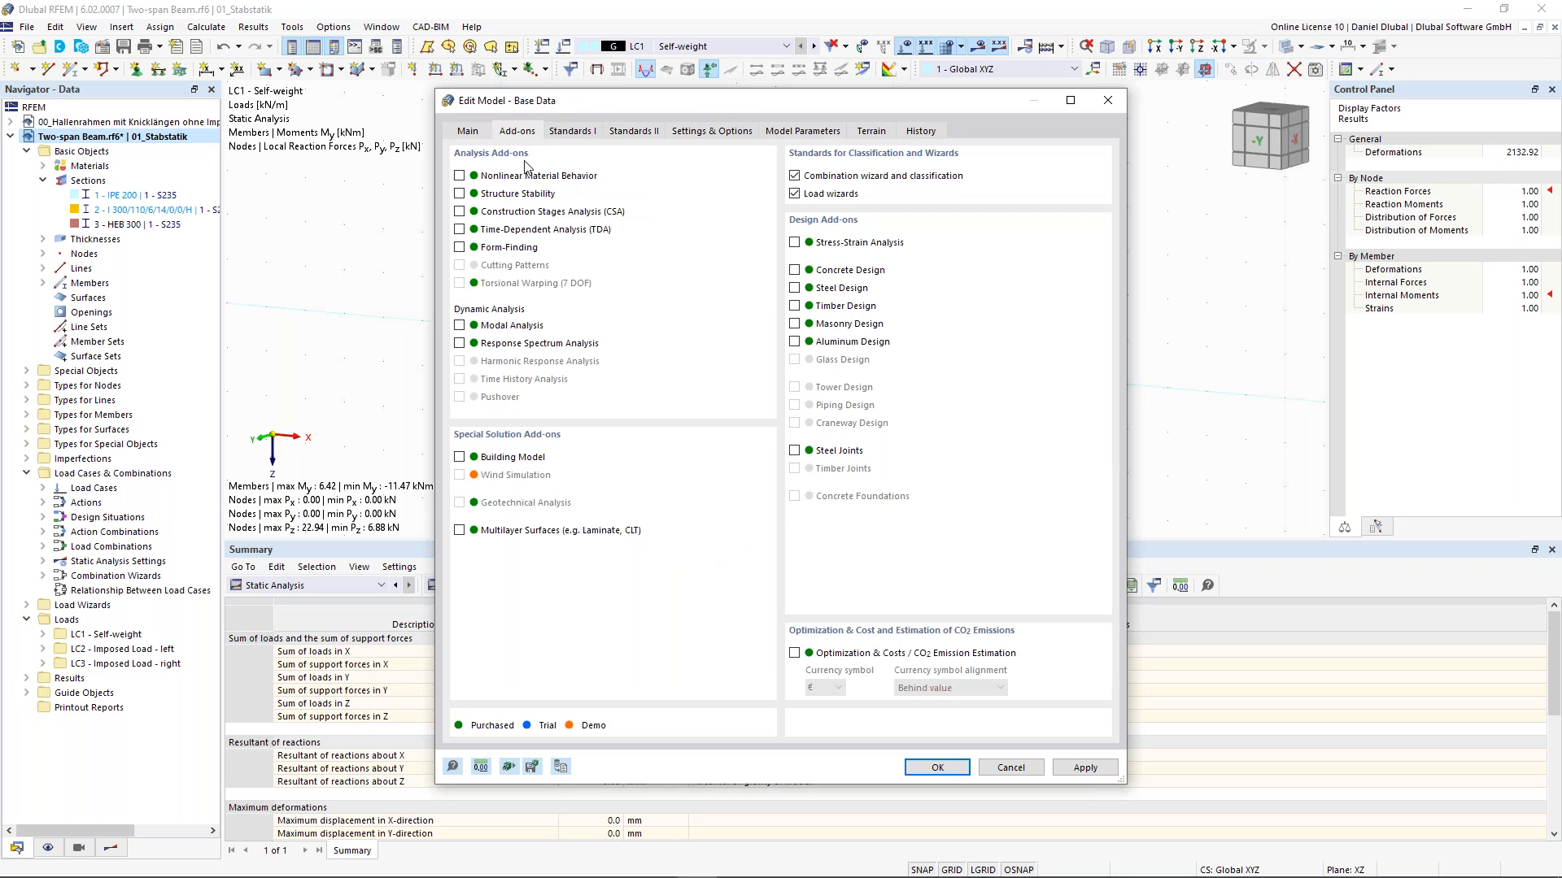
pyautogui.click(795, 289)
pyautogui.click(573, 131)
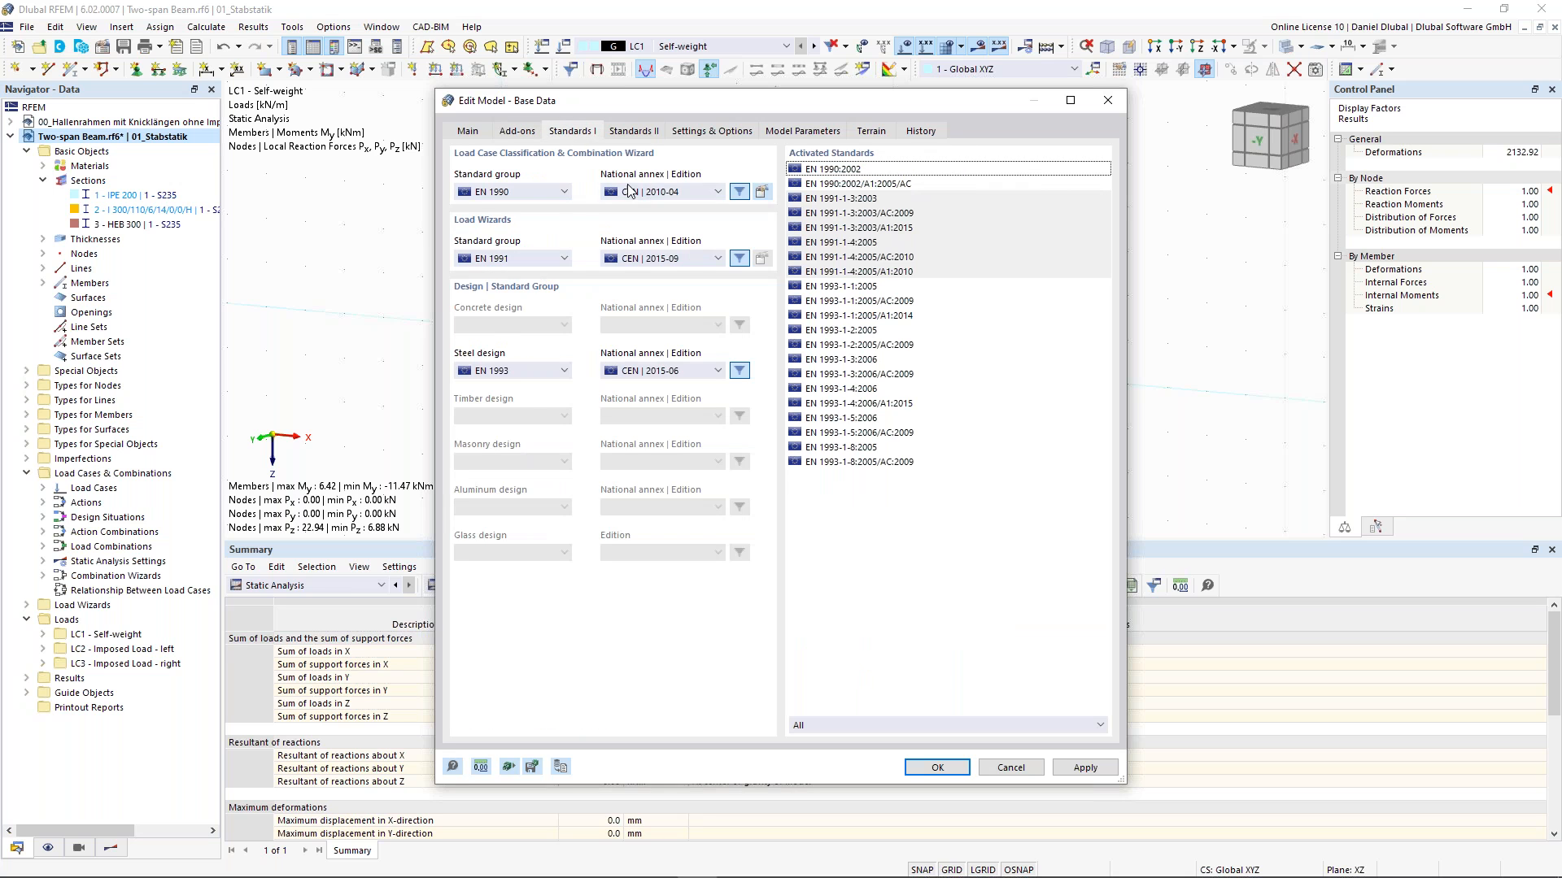
pyautogui.click(530, 192)
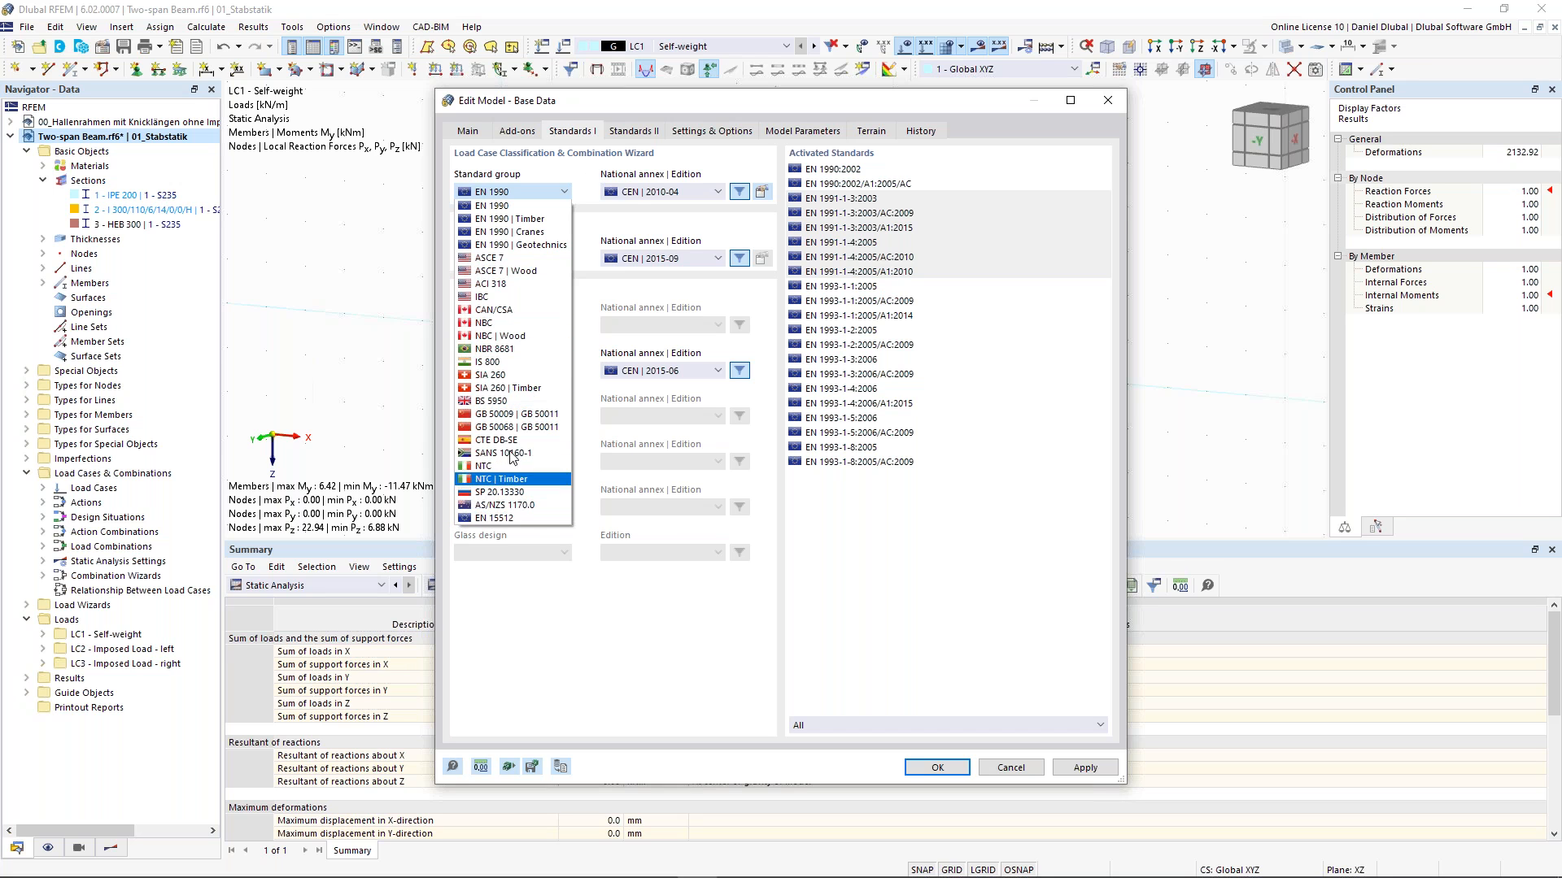
pyautogui.click(701, 191)
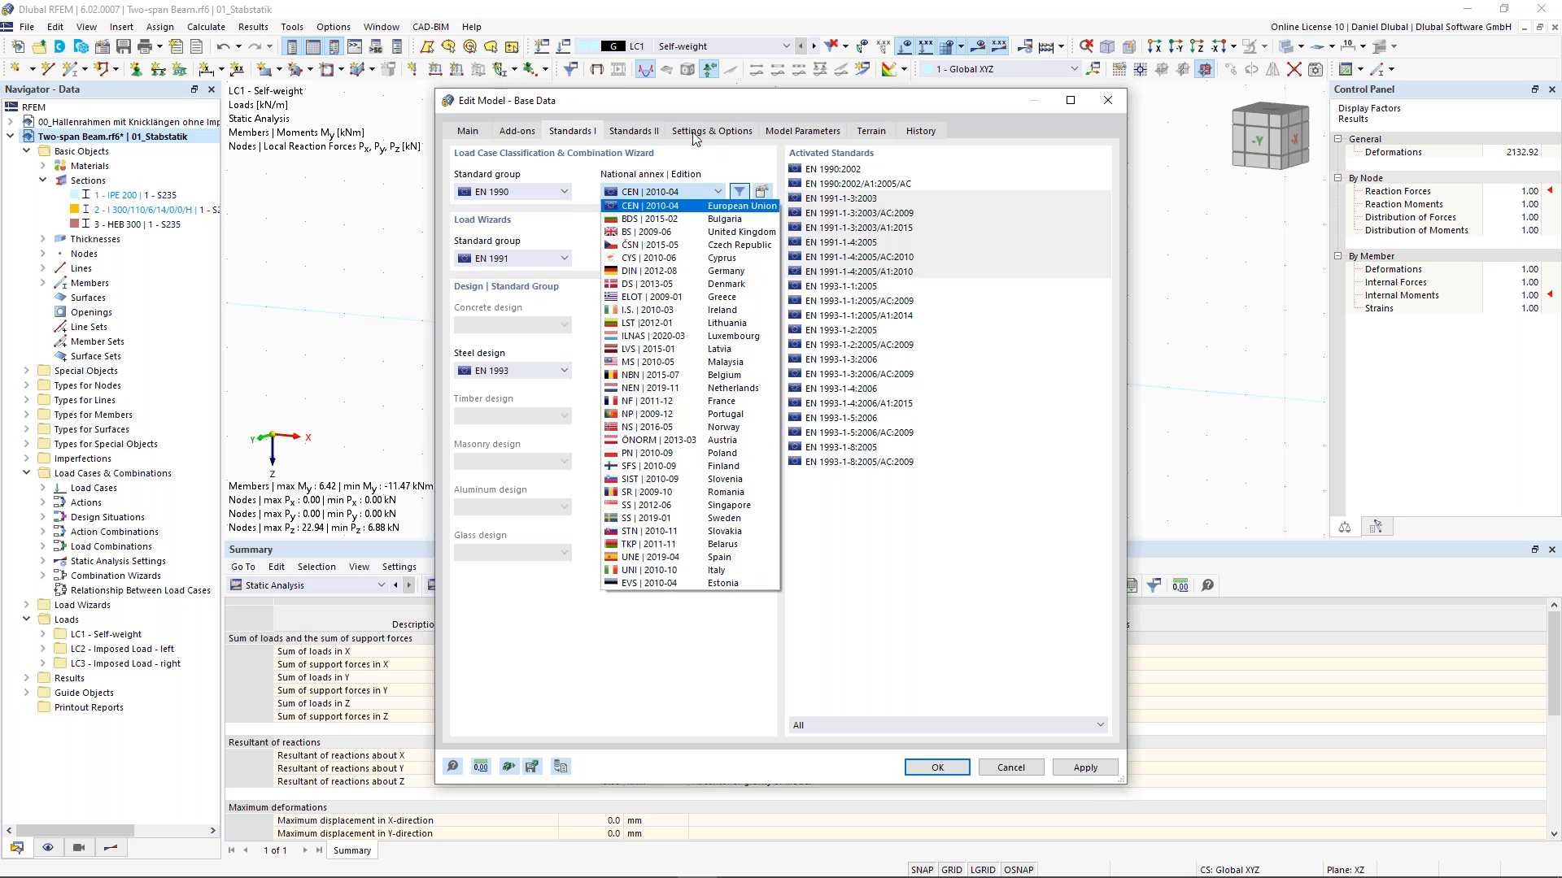
pyautogui.click(625, 154)
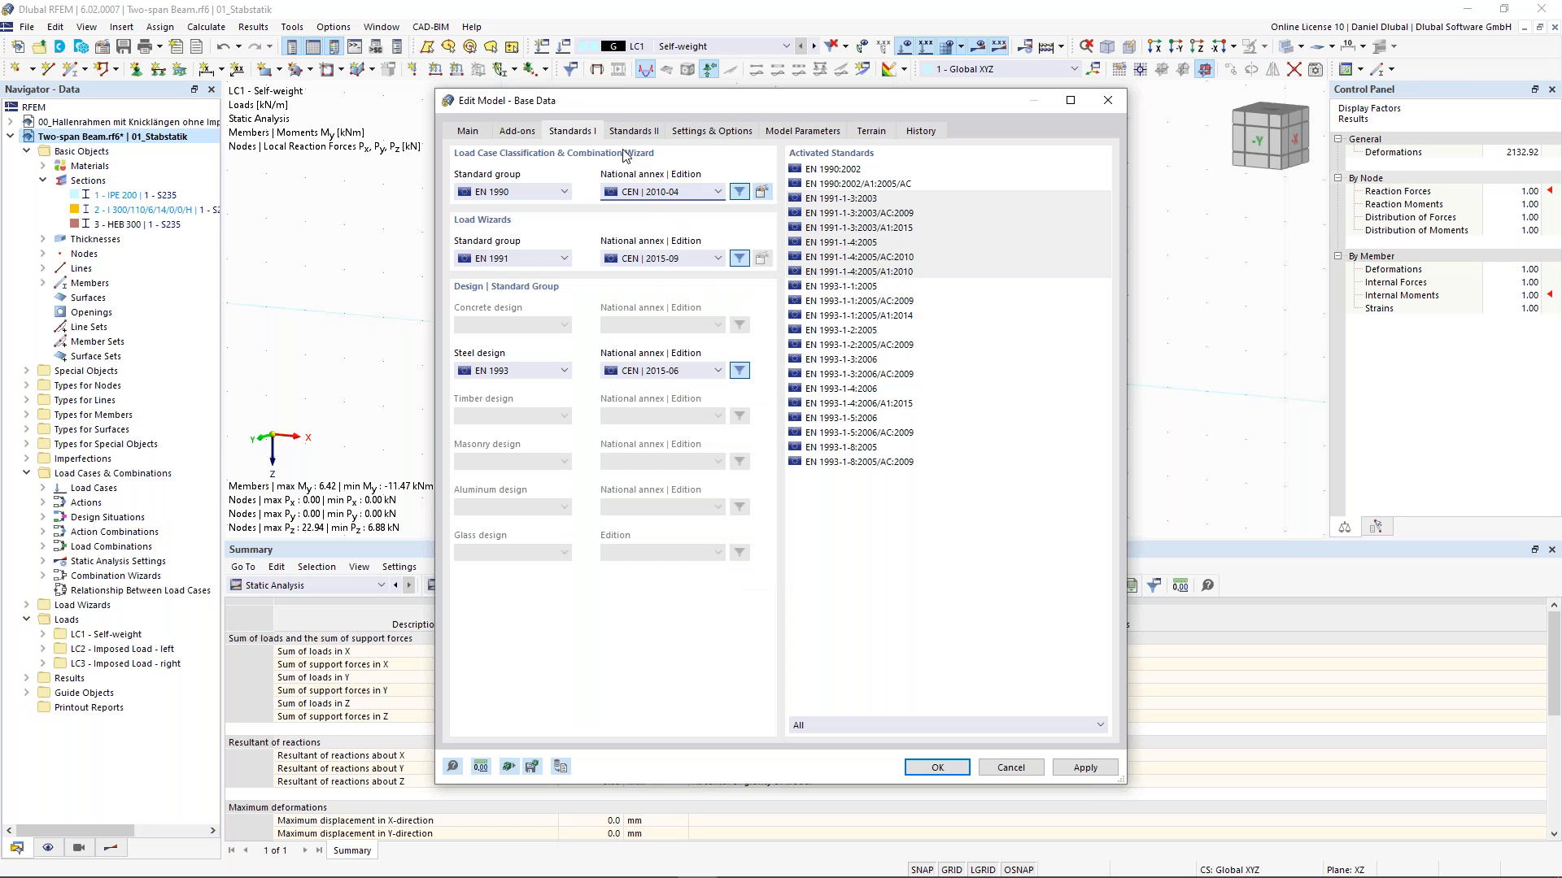
pyautogui.click(1011, 773)
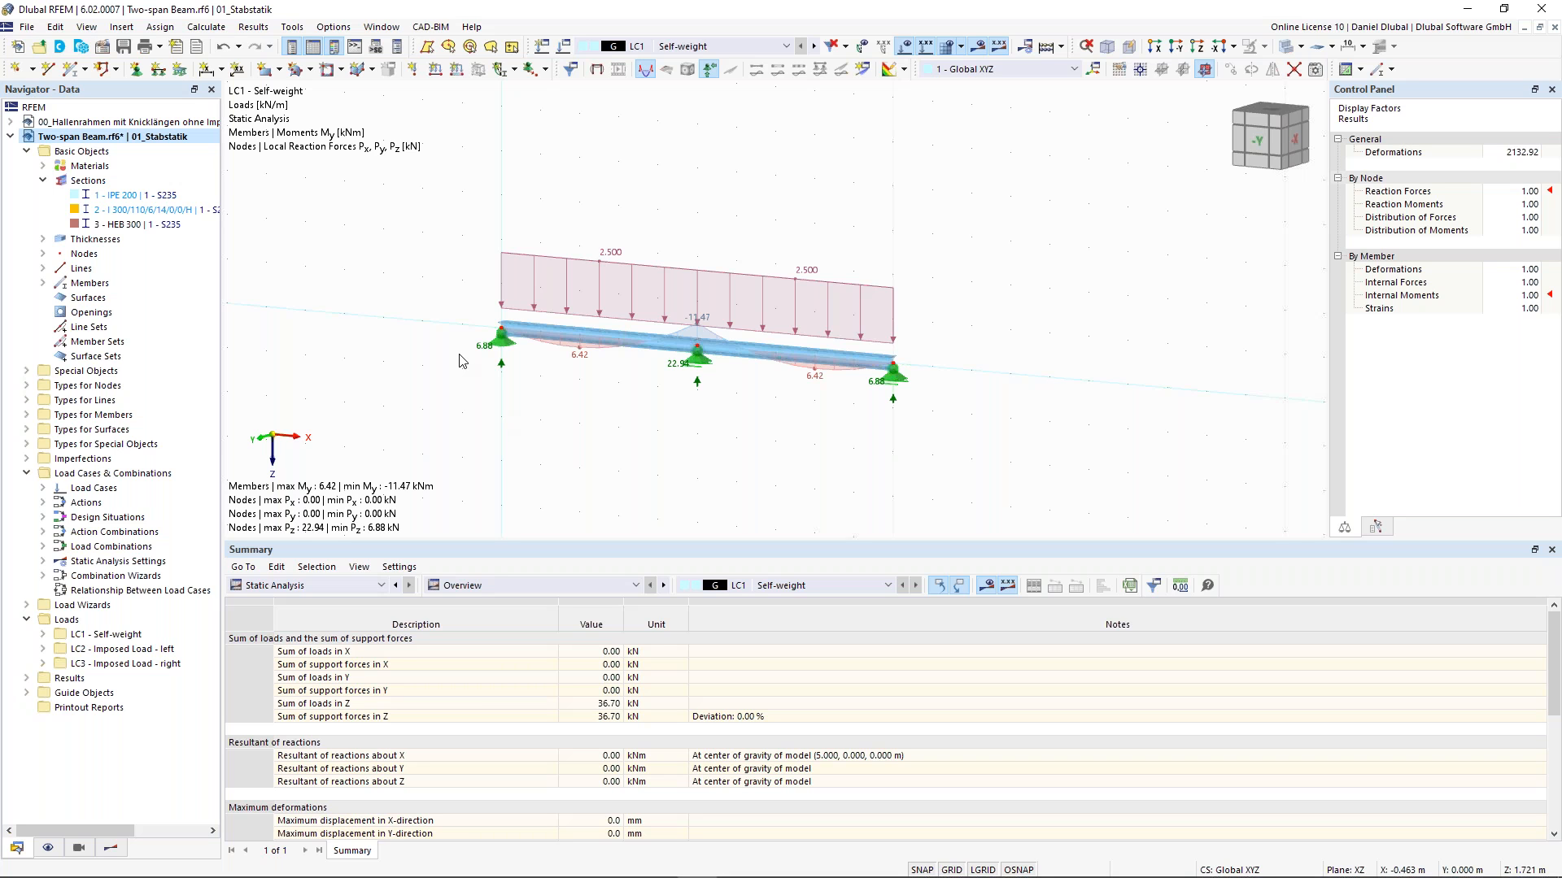
# - Switch the display from results back to the model and its loads
pyautogui.scroll(-1, 456, 349)
pyautogui.moveTo(494, 276); pyautogui.dragTo(605, 282, button='middle')
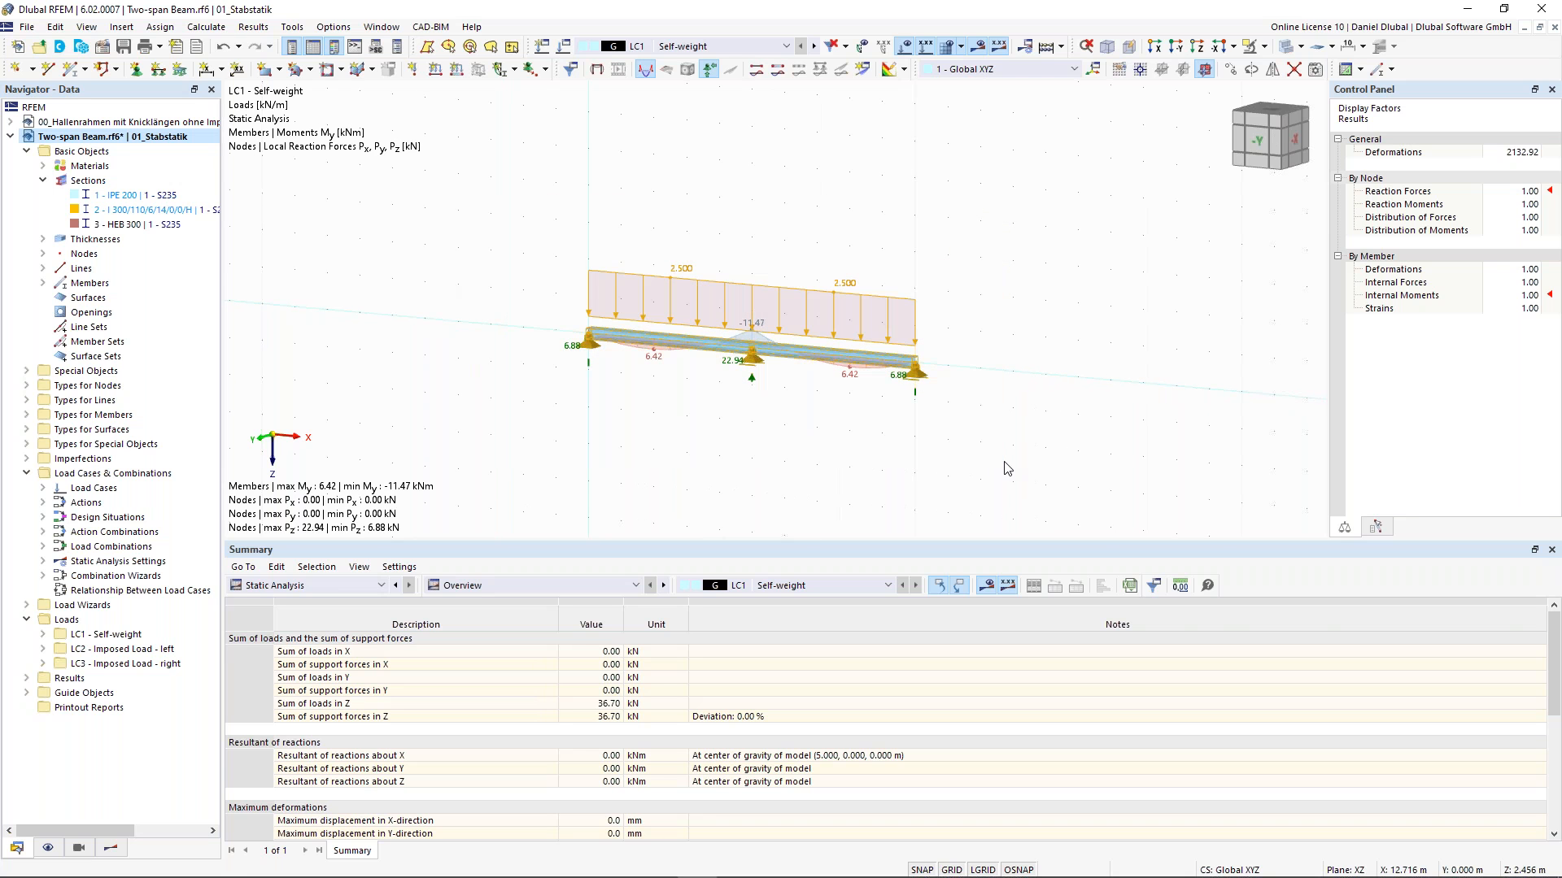
pyautogui.press('Delete')
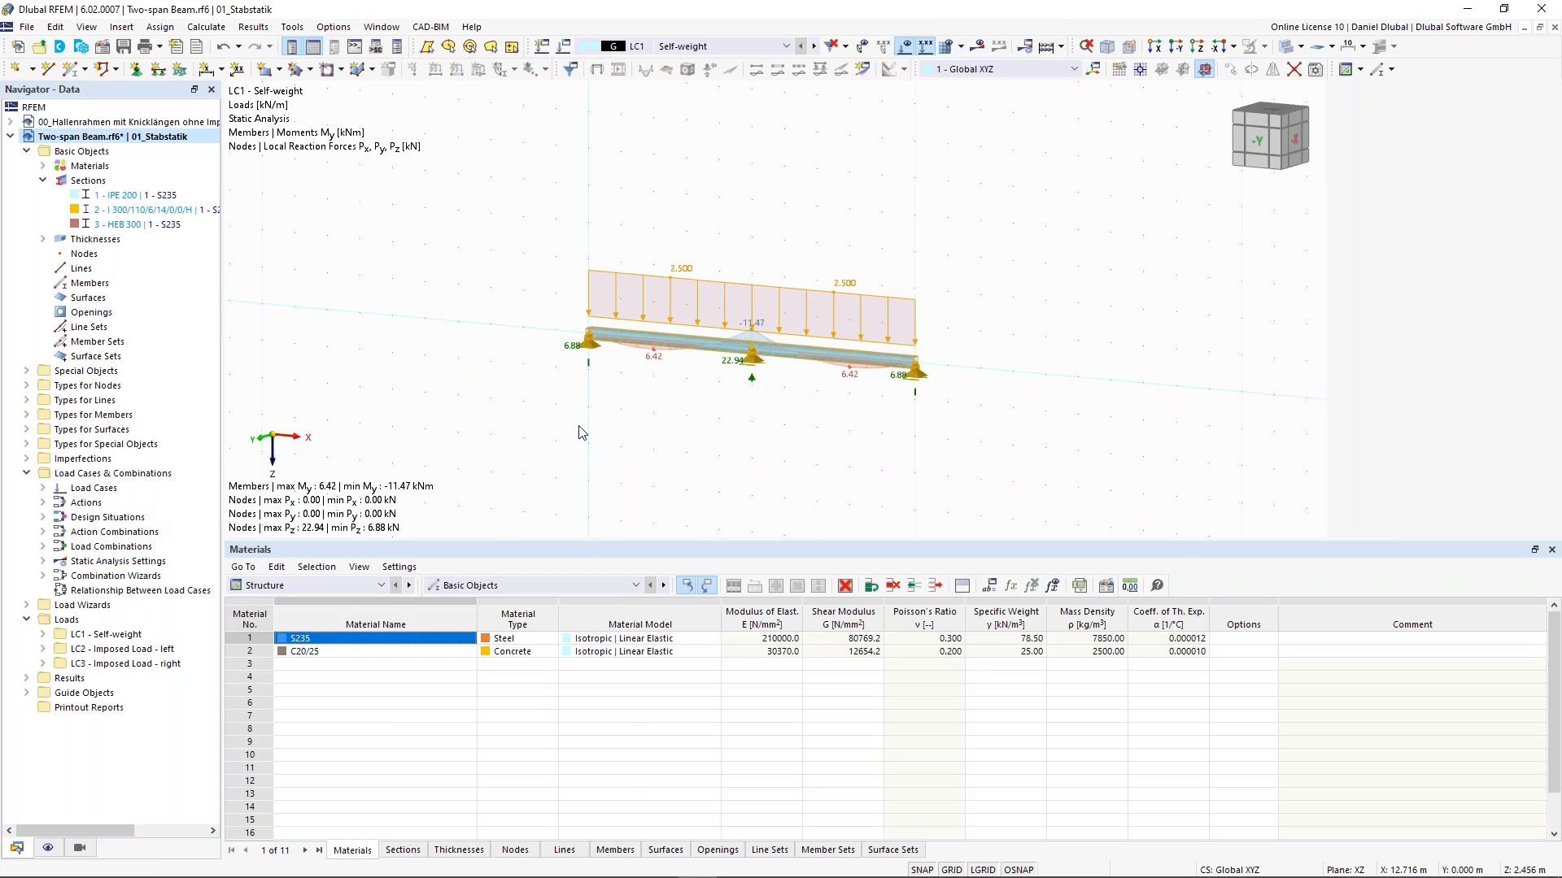
pyautogui.click(225, 52)
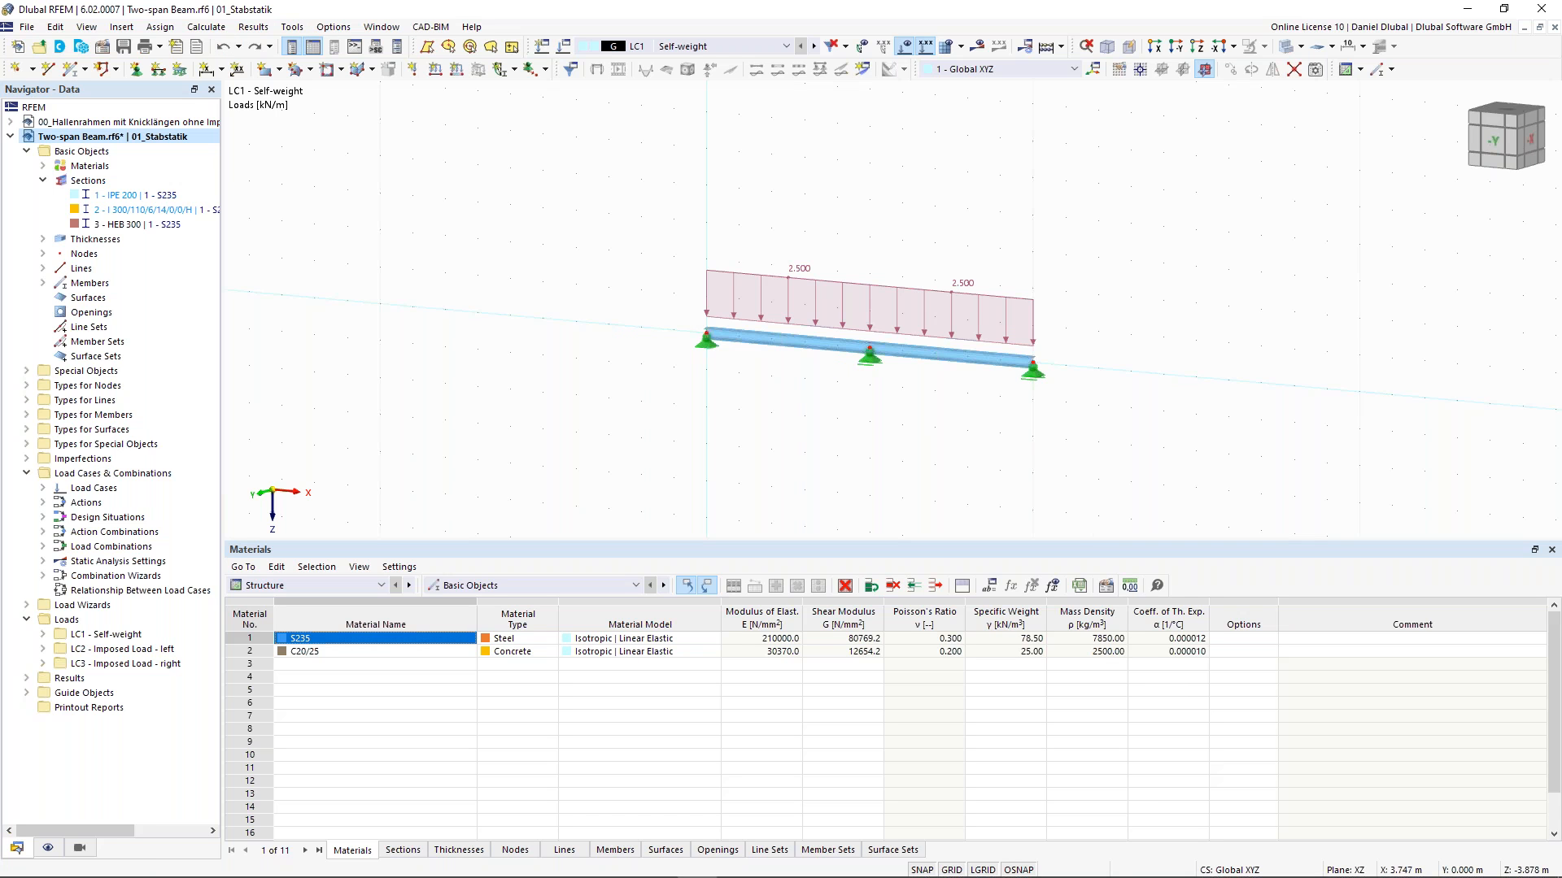
# - Display the model in transparent mode
pyautogui.scroll(2, 822, 393)
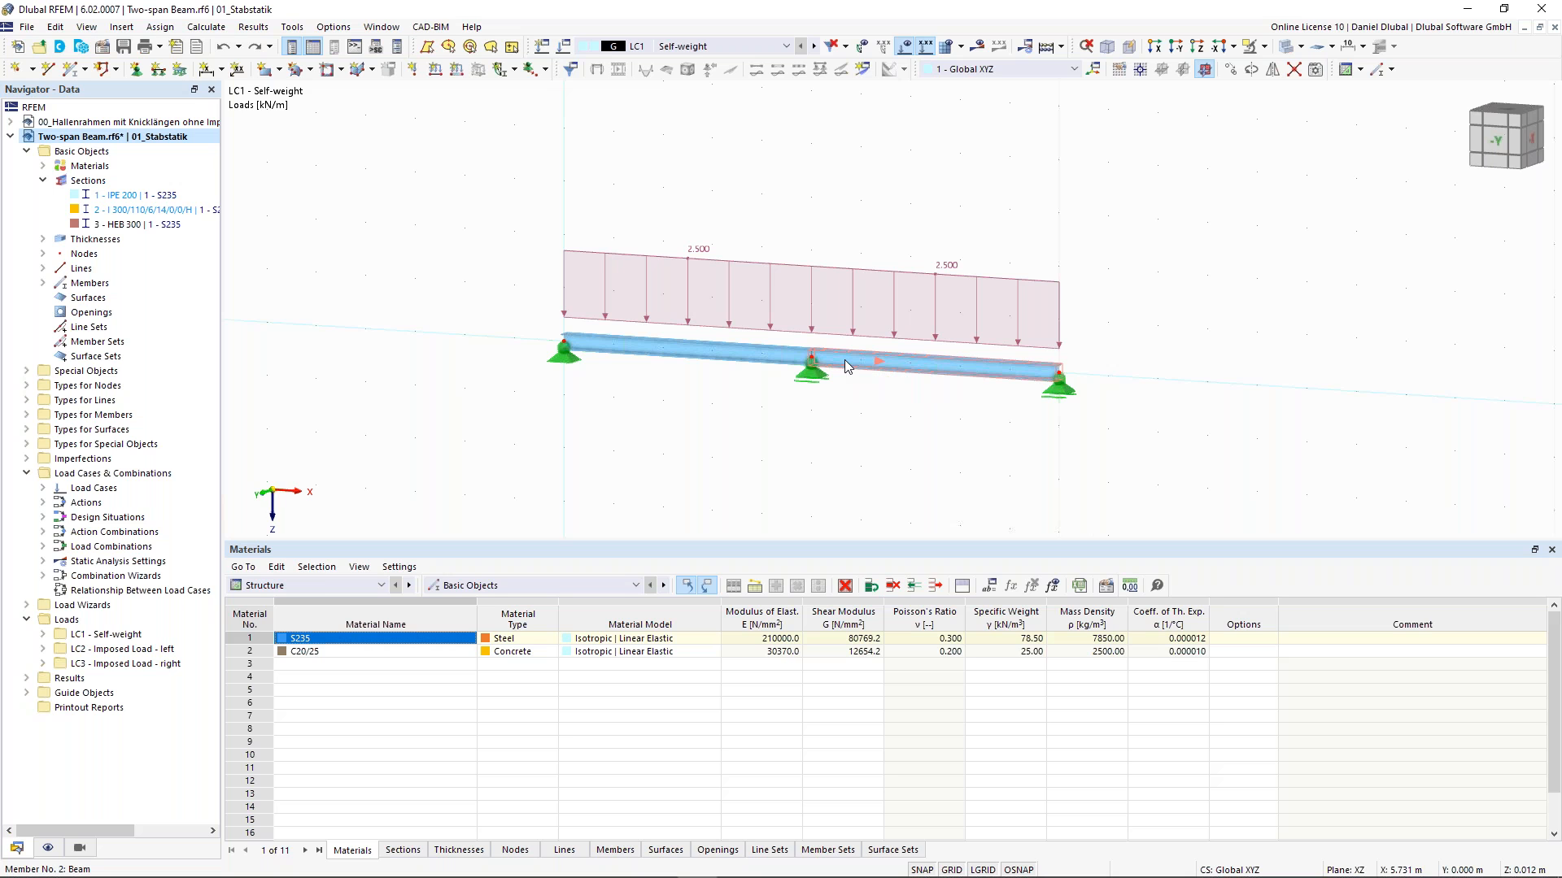
pyautogui.scroll(1, 846, 366)
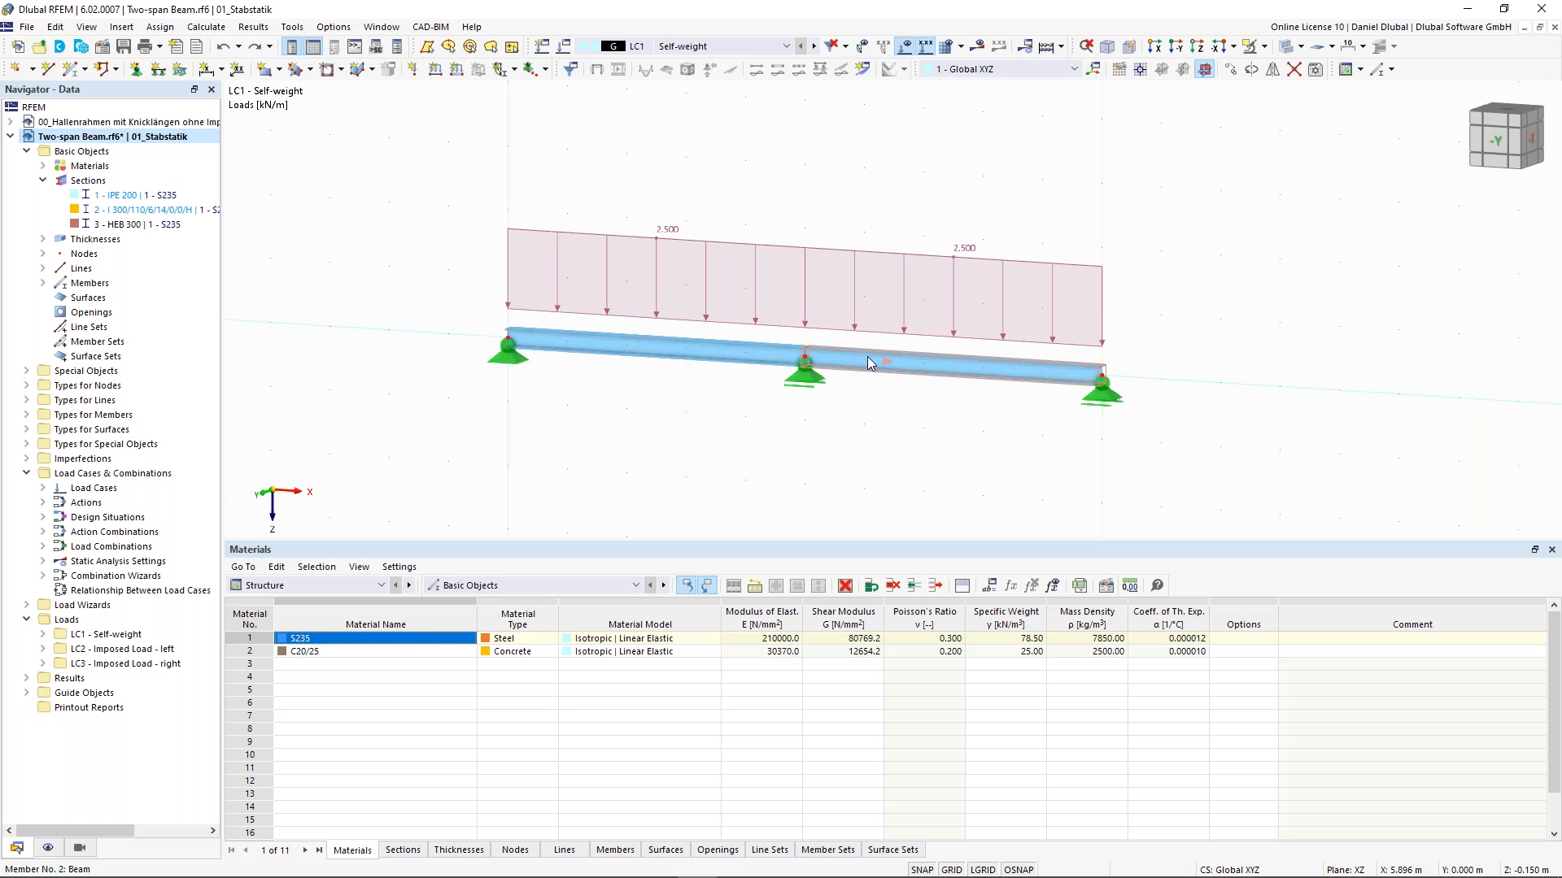
pyautogui.click(1286, 48)
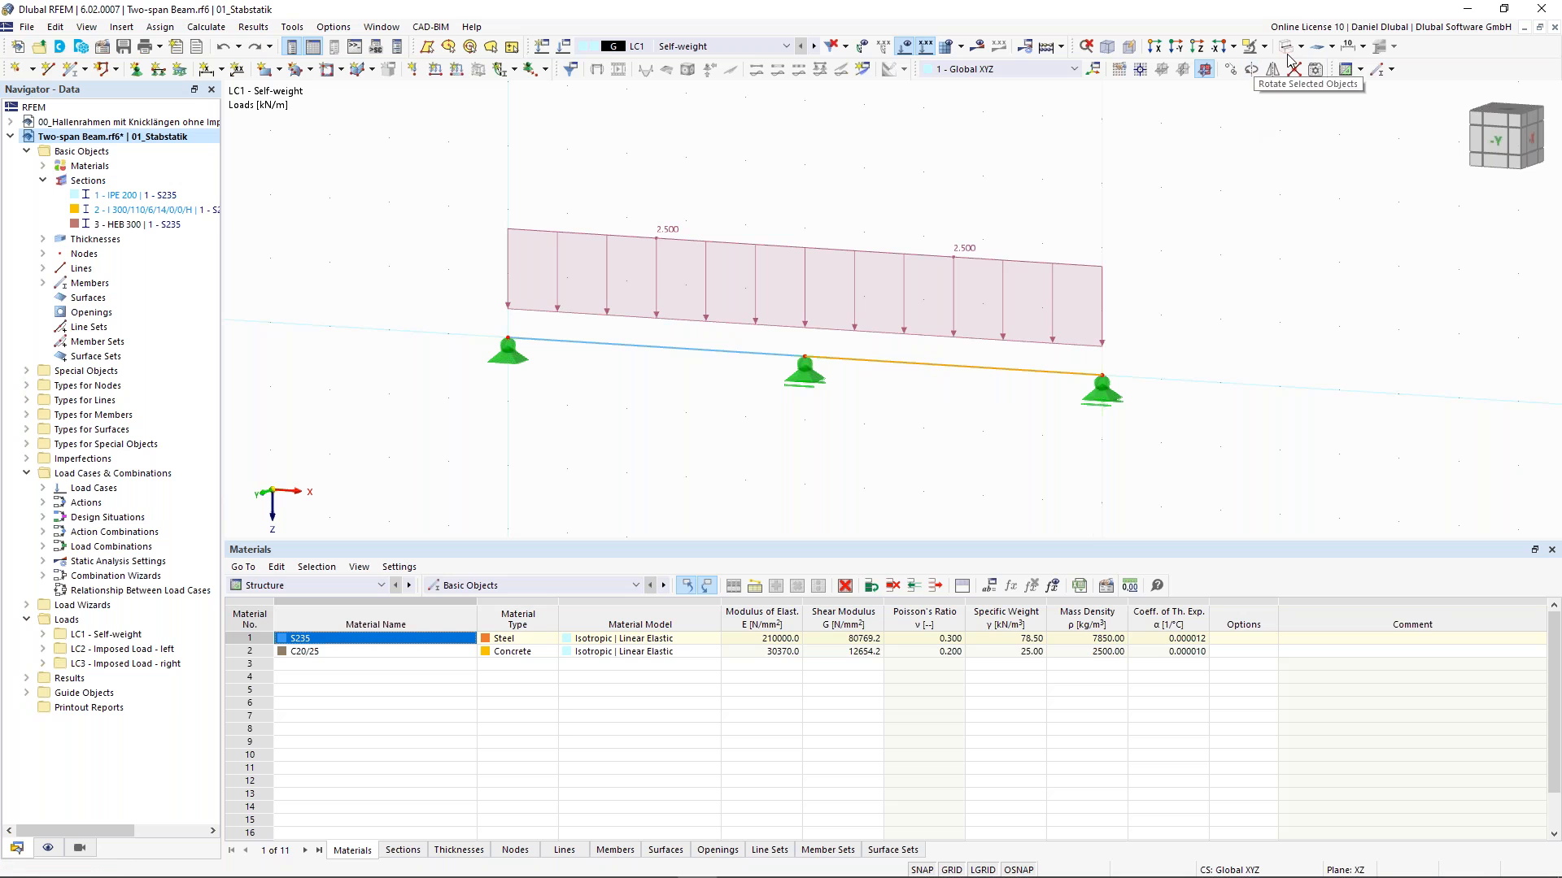
# - Divide the second member by distance, placing the new node at 17.16 % of its length from the member start
pyautogui.rightClick(868, 369)
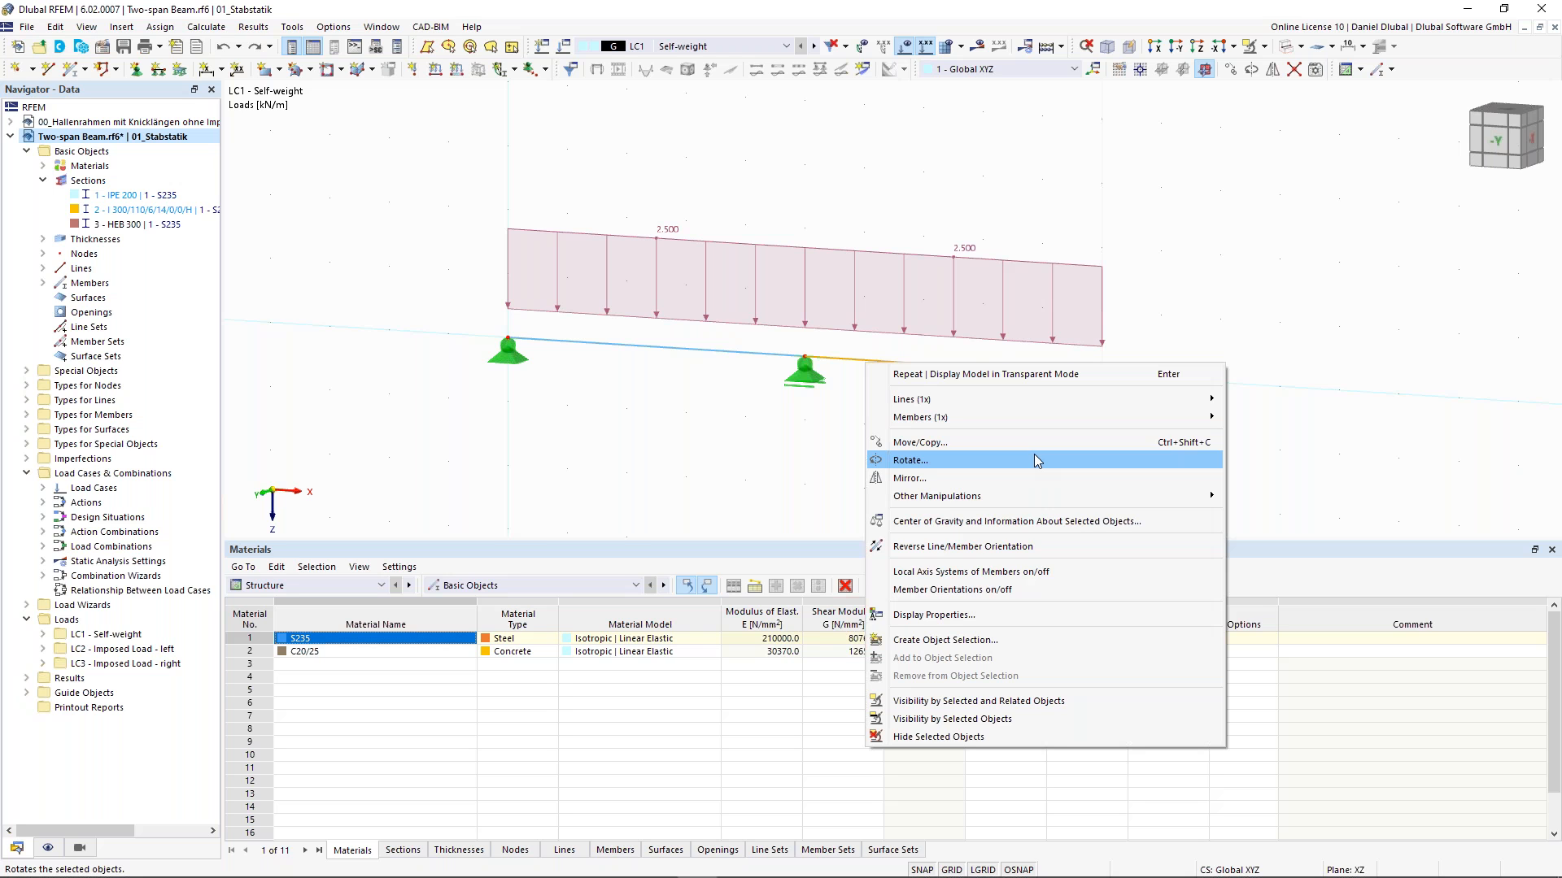
pyautogui.moveTo(1049, 417)
pyautogui.moveTo(1347, 551)
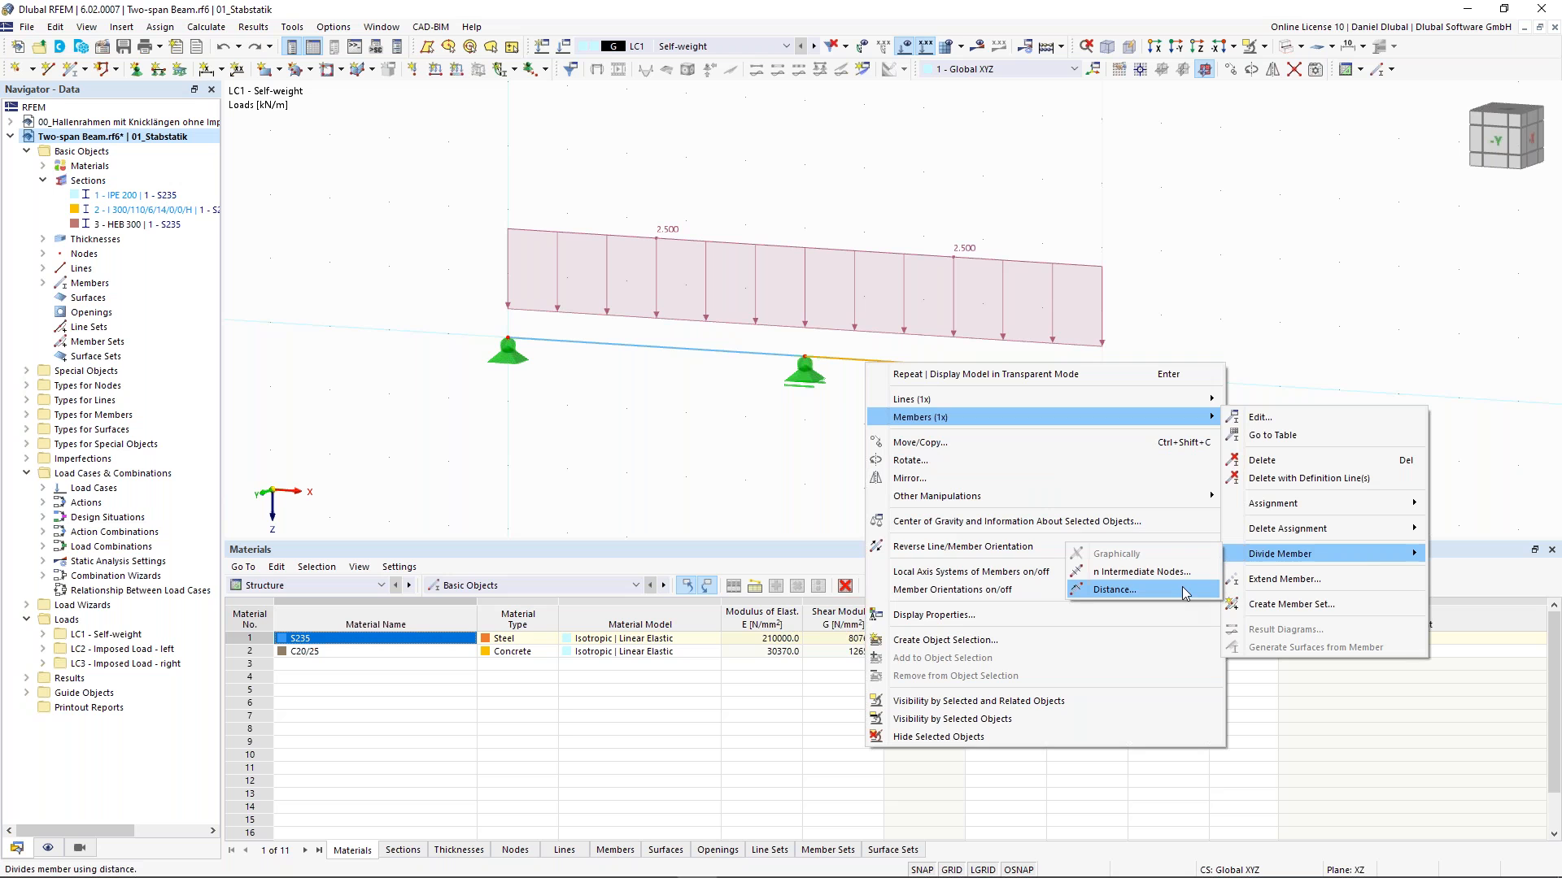
pyautogui.click(1184, 591)
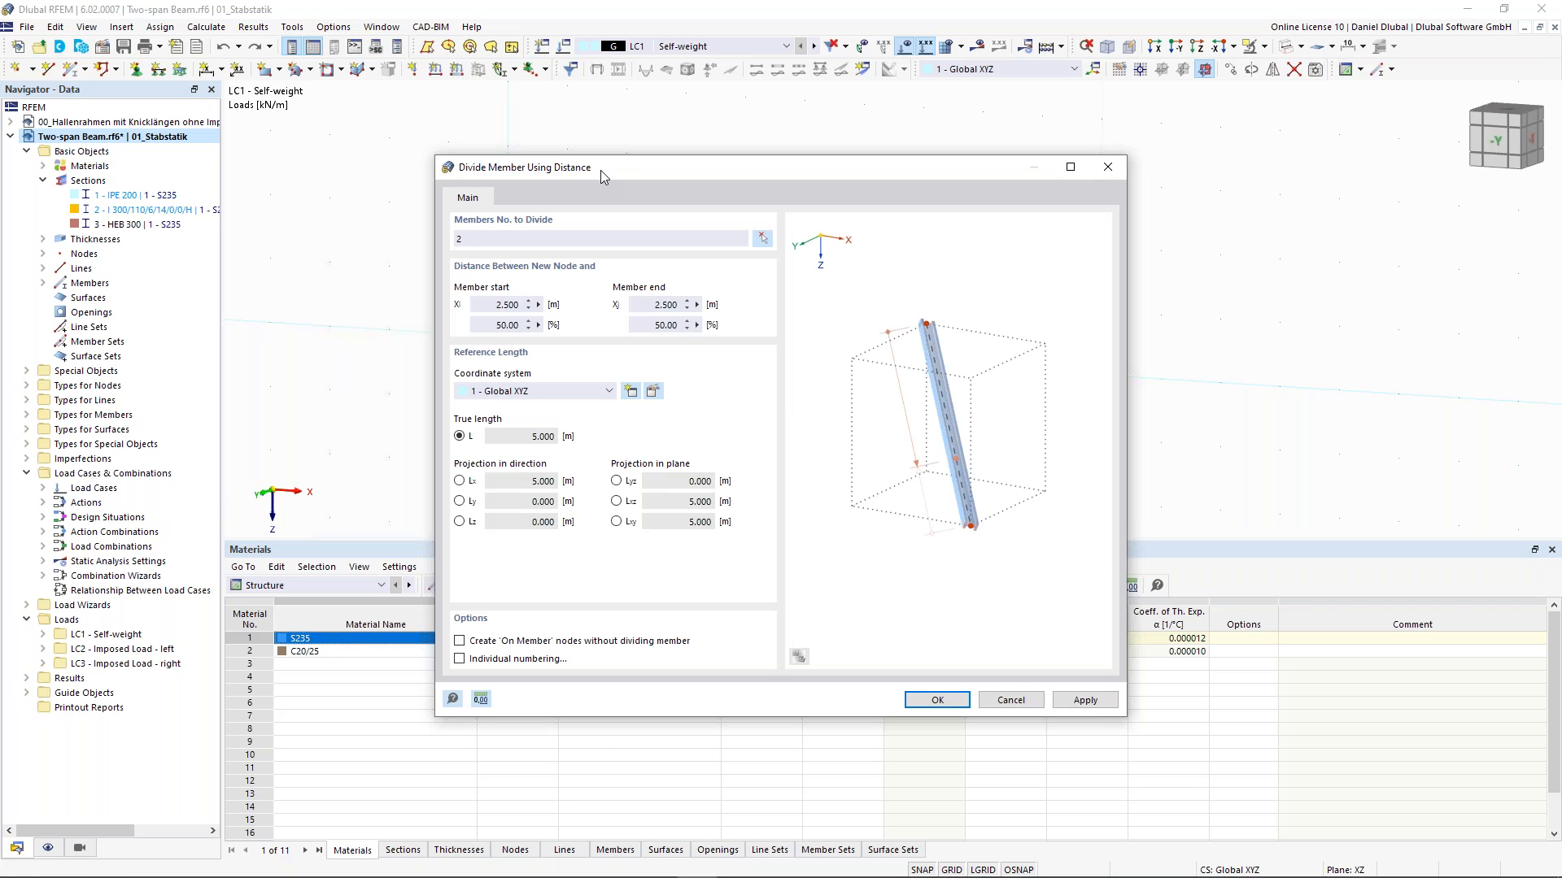
pyautogui.moveTo(602, 173); pyautogui.dragTo(592, 155)
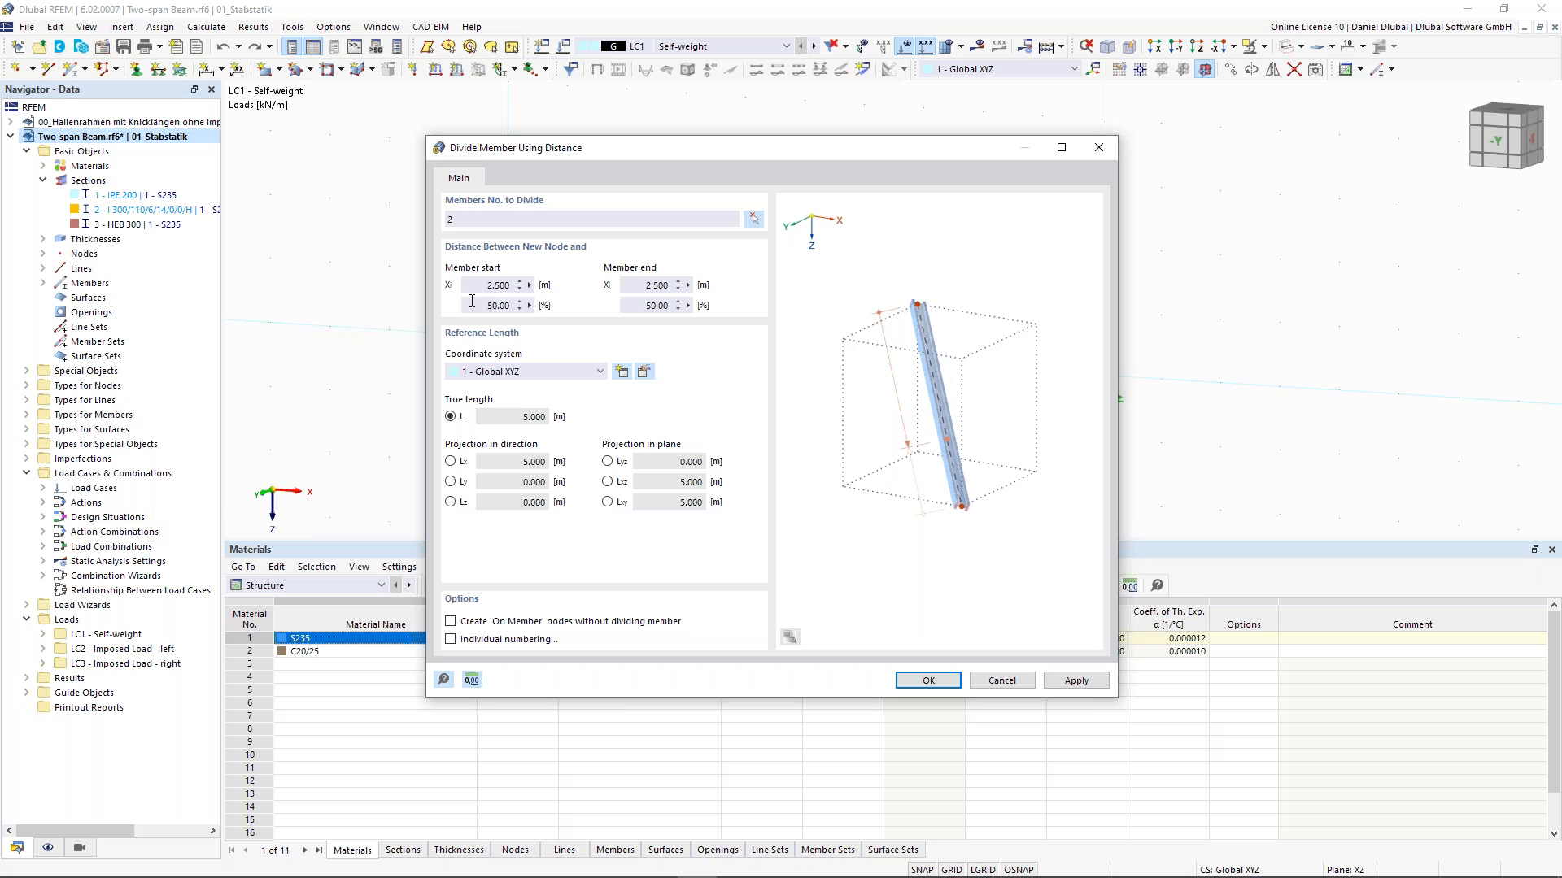
pyautogui.moveTo(636, 162); pyautogui.dragTo(528, 406)
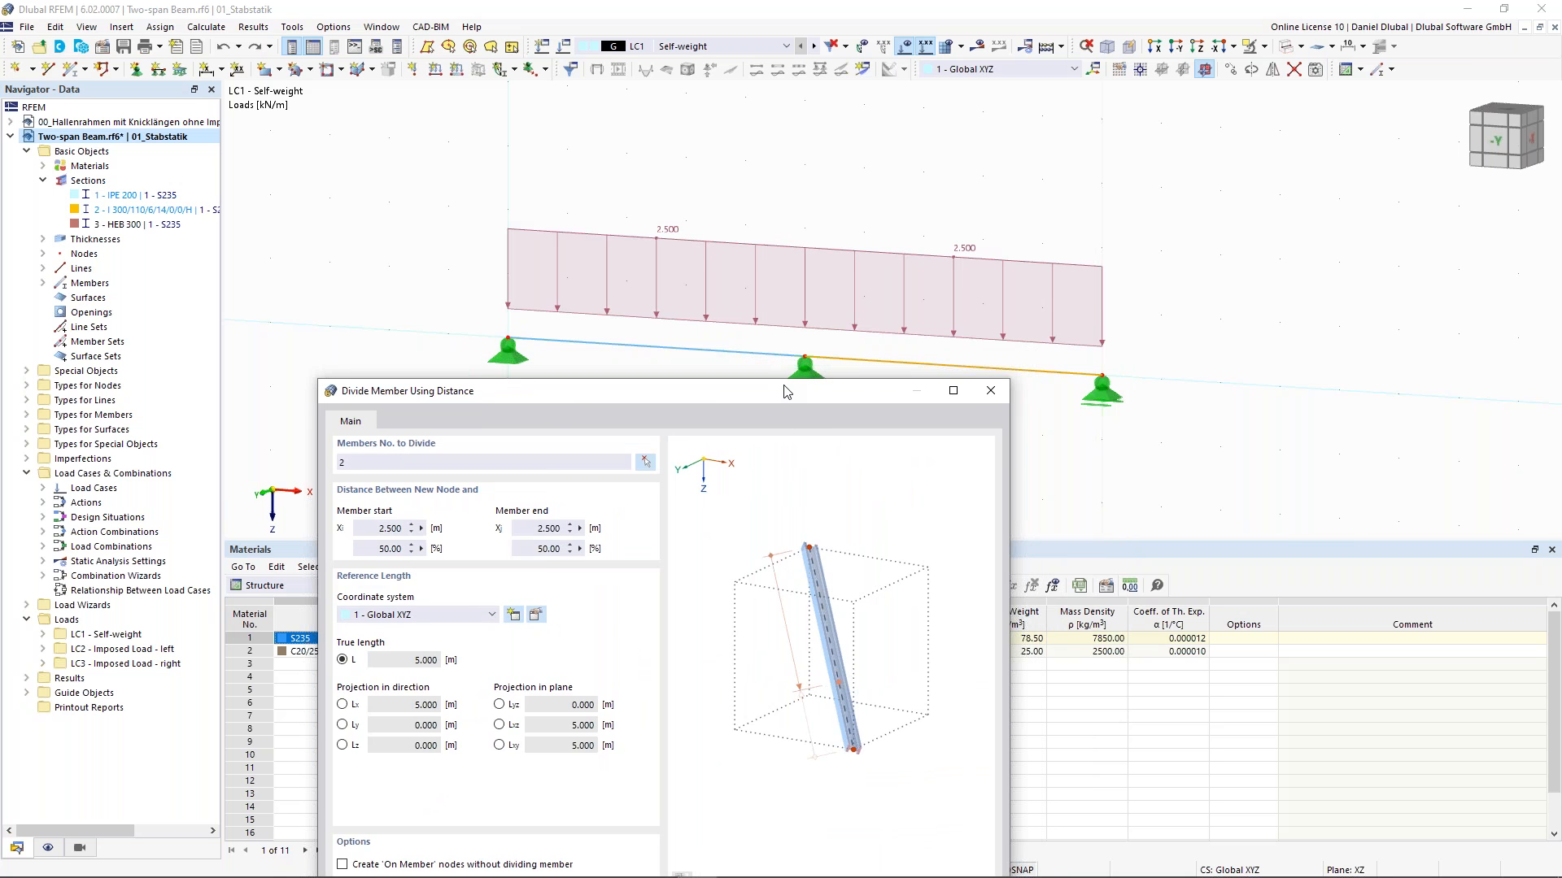
pyautogui.moveTo(821, 392); pyautogui.dragTo(850, 129)
pyautogui.doubleClick(418, 284)
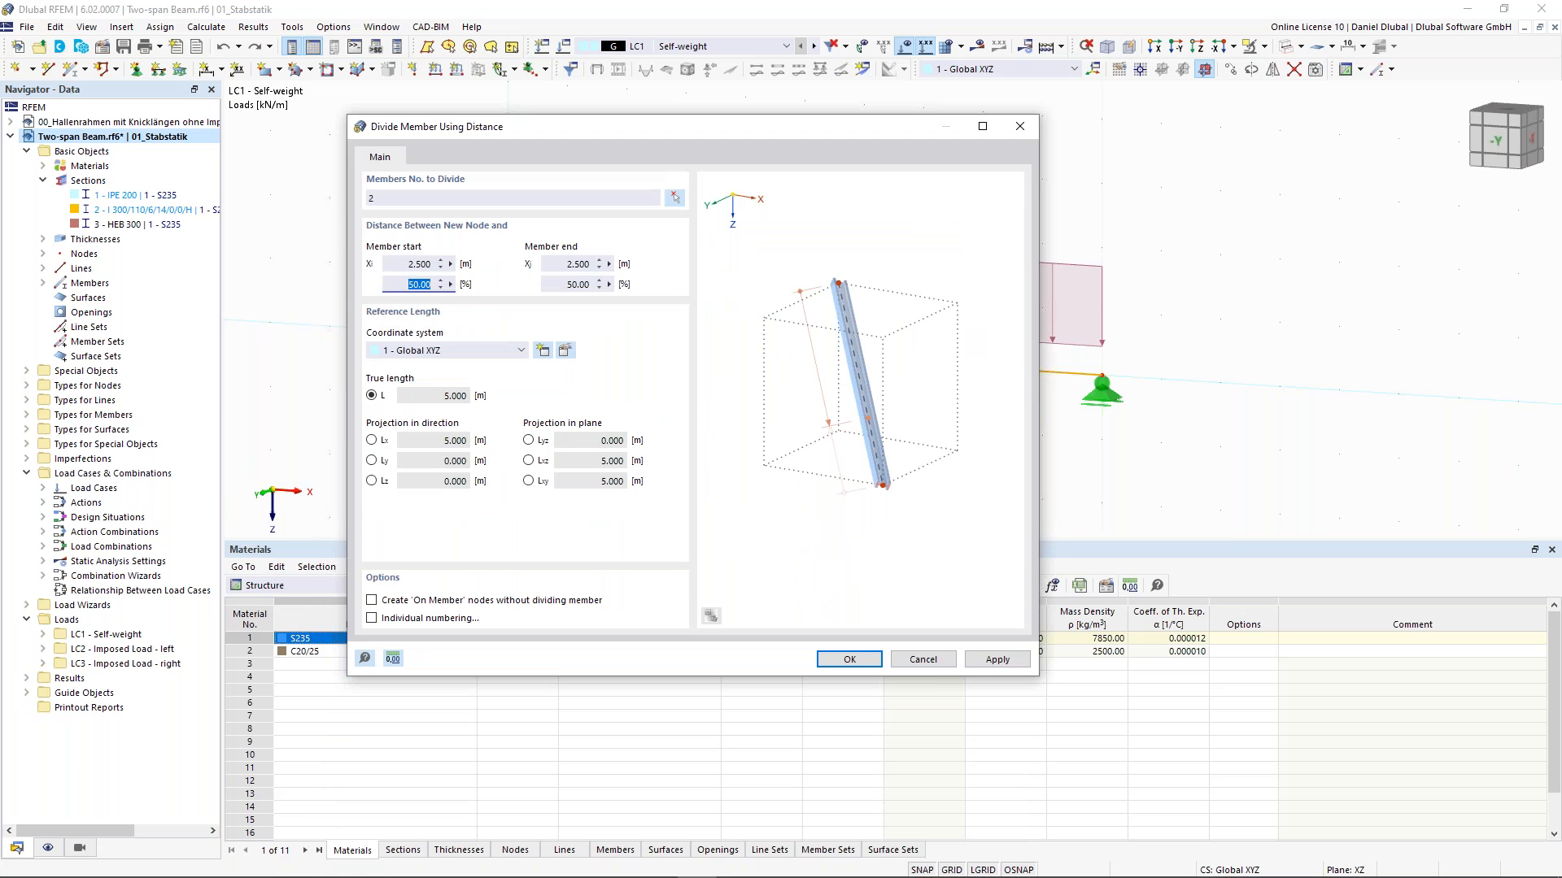
pyautogui.write('17,16')
pyautogui.click(406, 283)
pyautogui.click(409, 262)
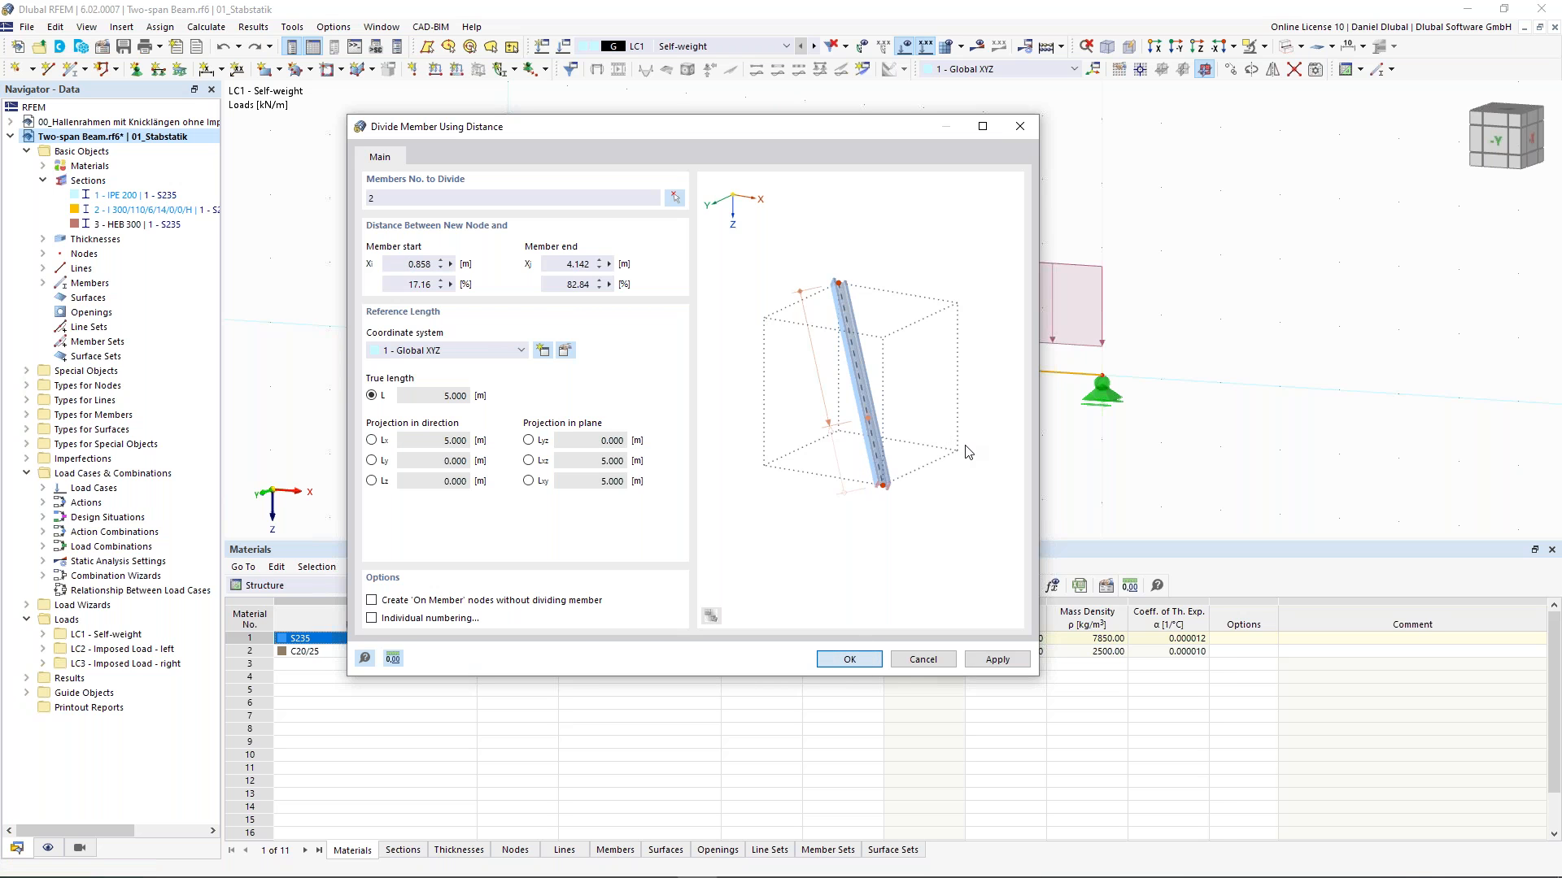
pyautogui.press('Return')
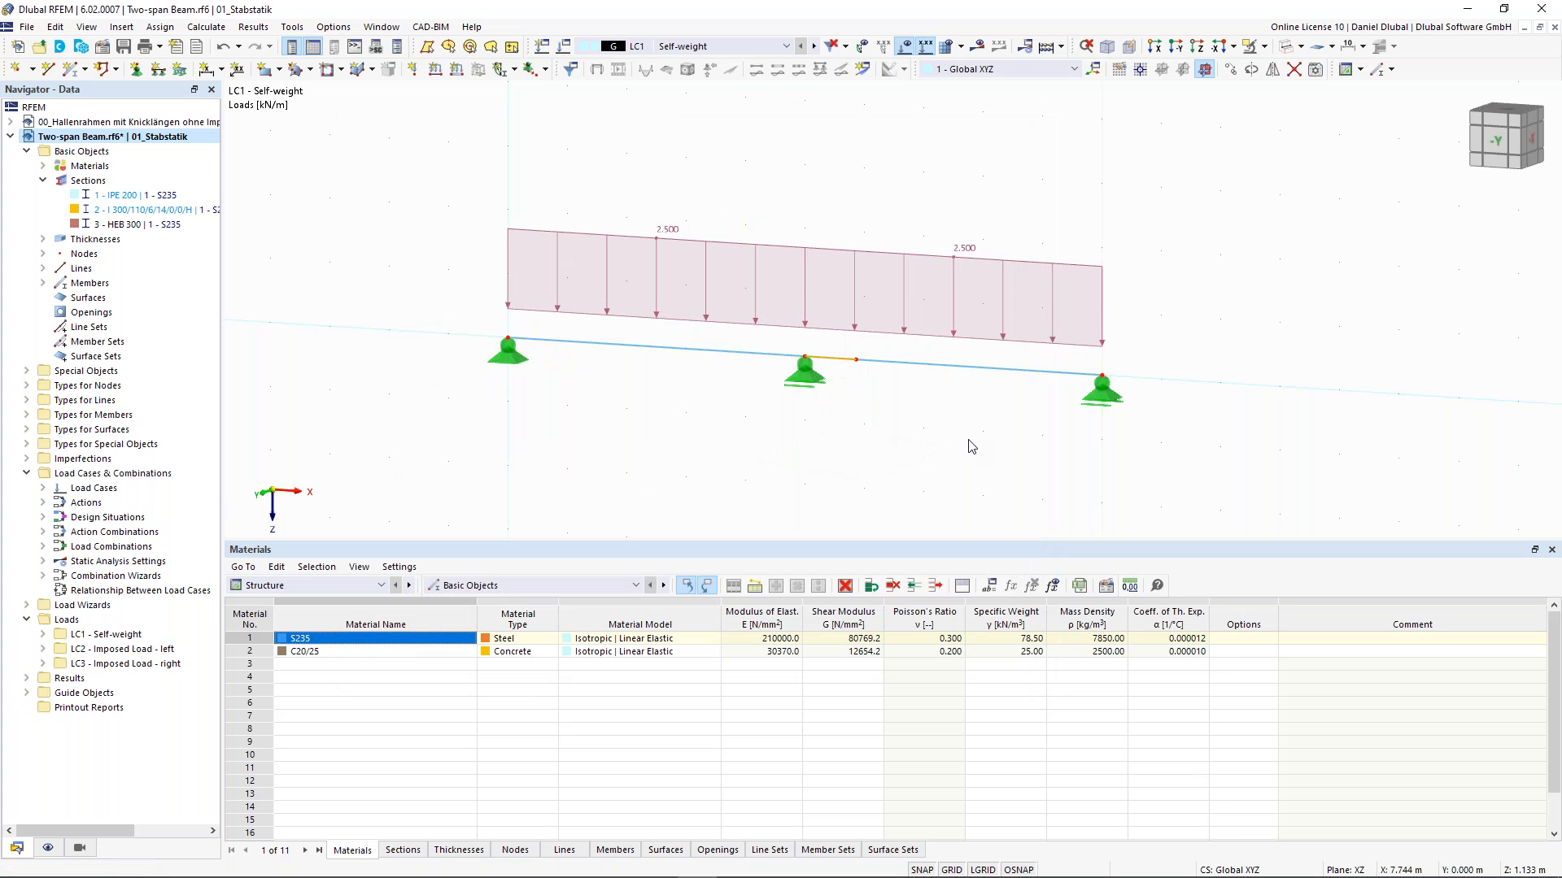
# - Open member 3's properties and enable the Hinges option for it
pyautogui.scroll(1, 895, 378)
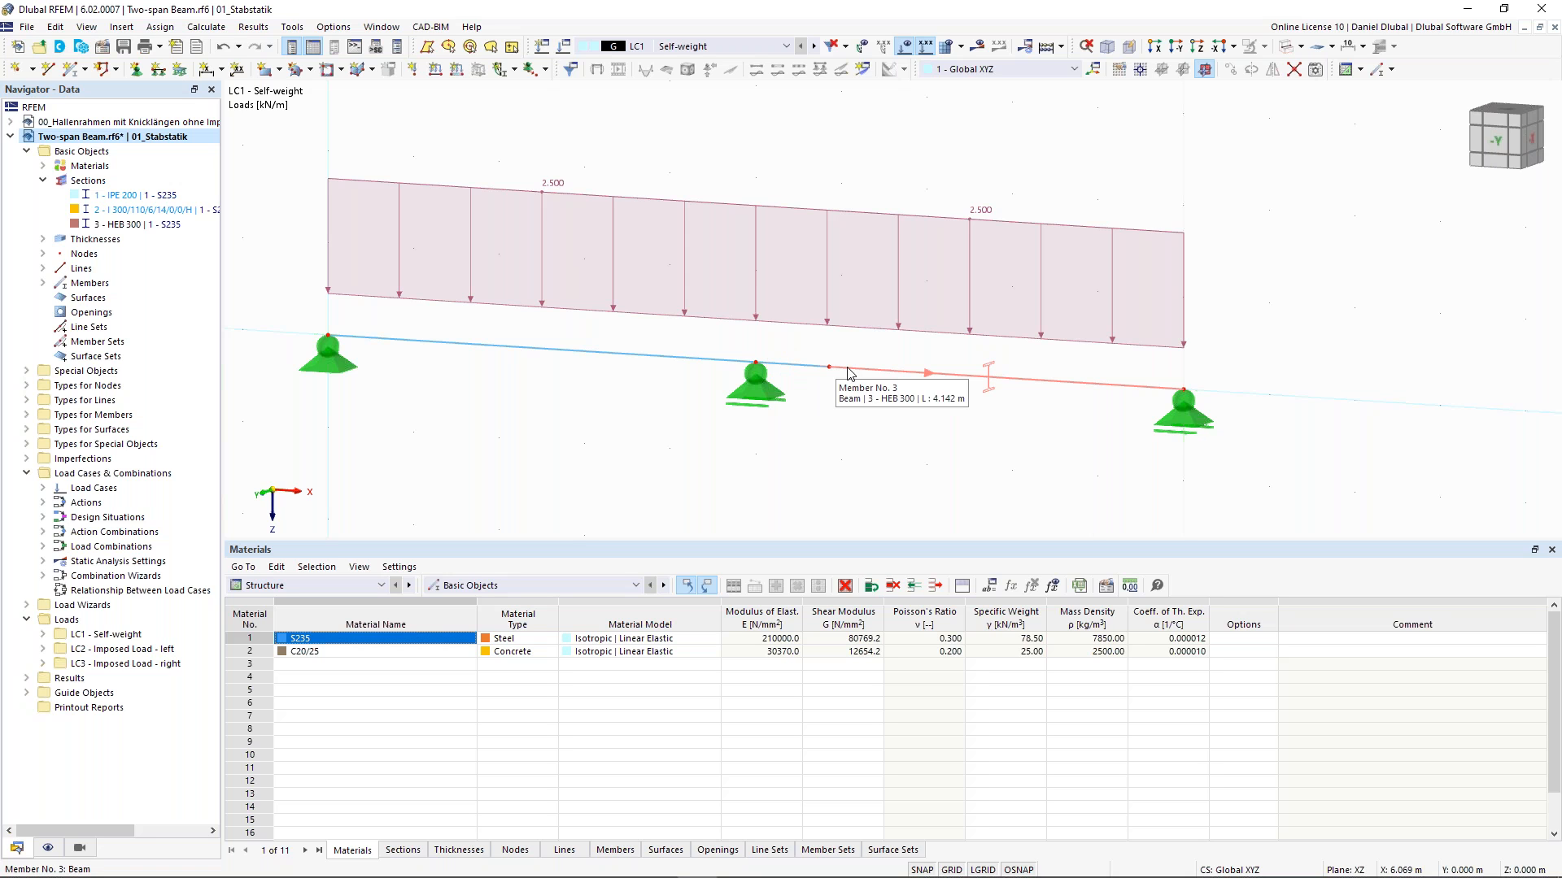
pyautogui.doubleClick(848, 373)
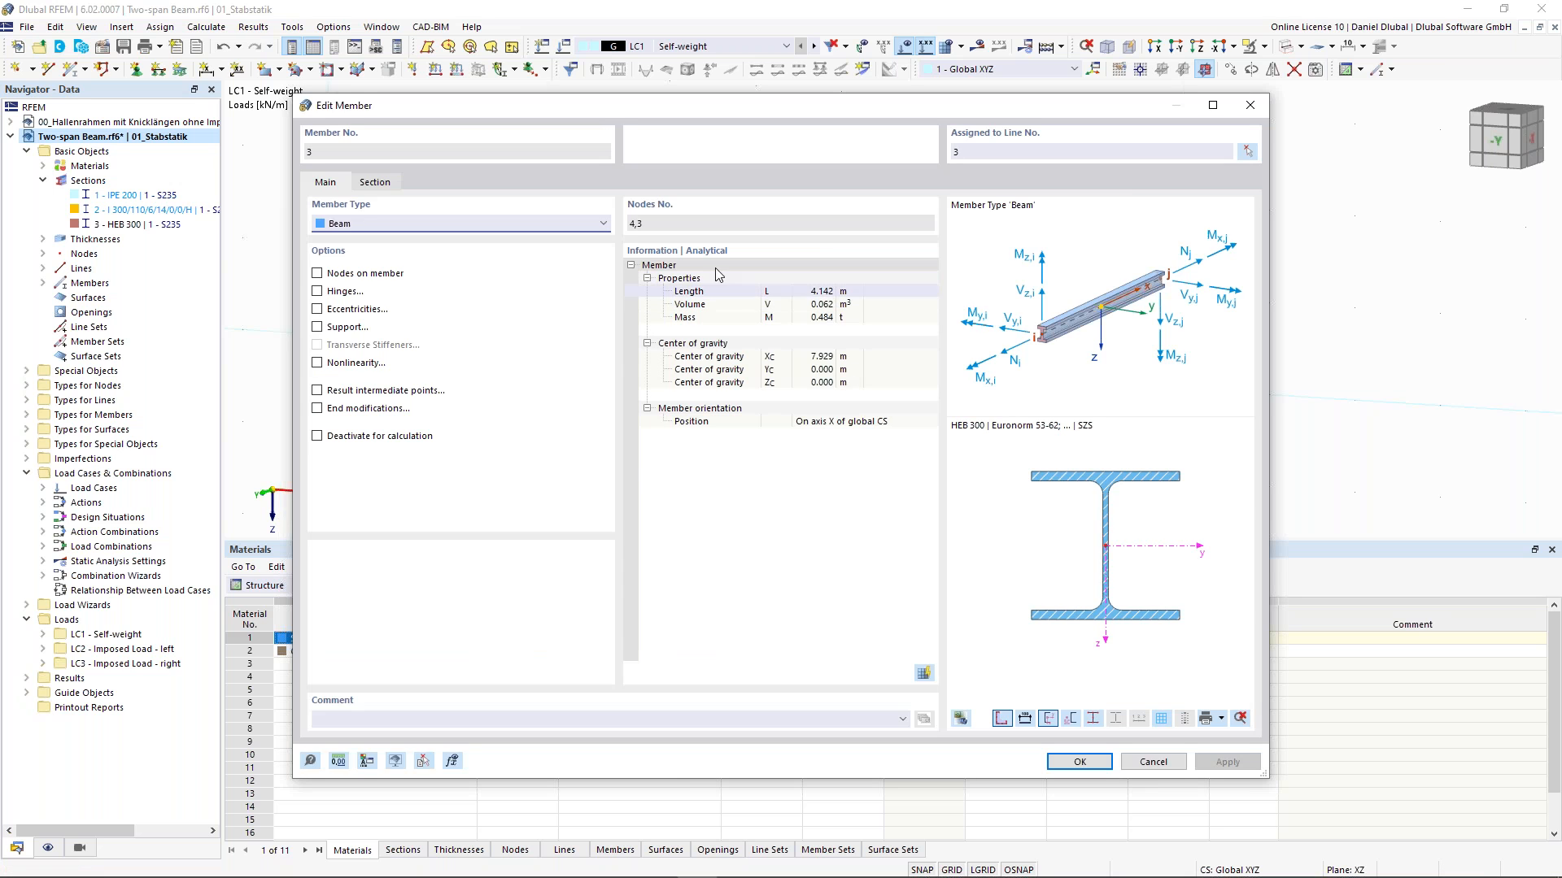
pyautogui.click(318, 292)
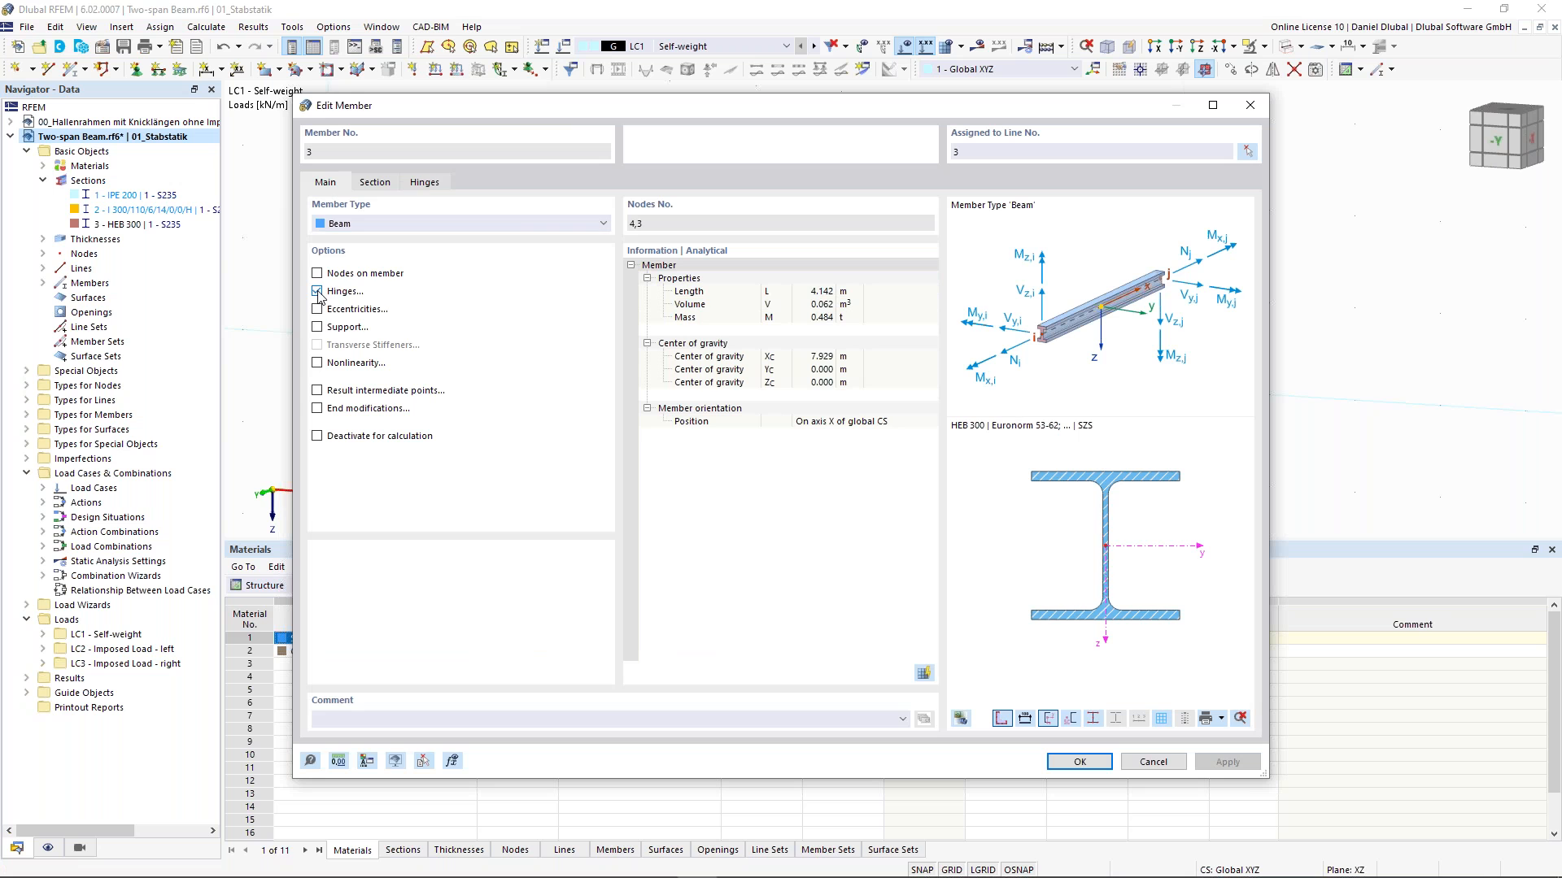
pyautogui.click(426, 183)
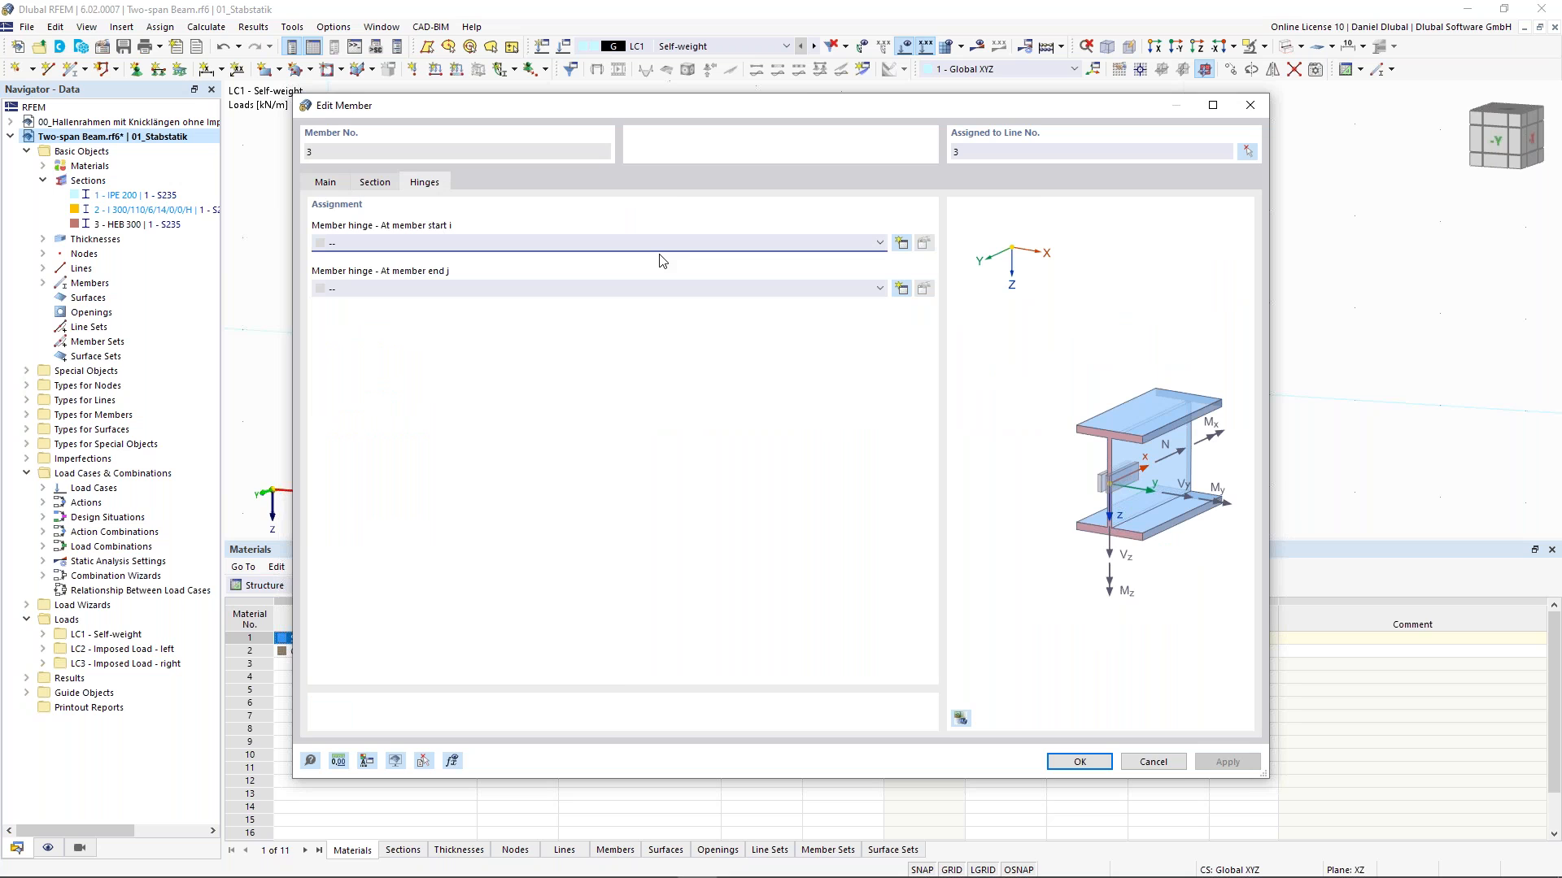
# - Create a new member hinge at member 3's start releasing only the rotation φy, and apply it to the member
pyautogui.click(879, 243)
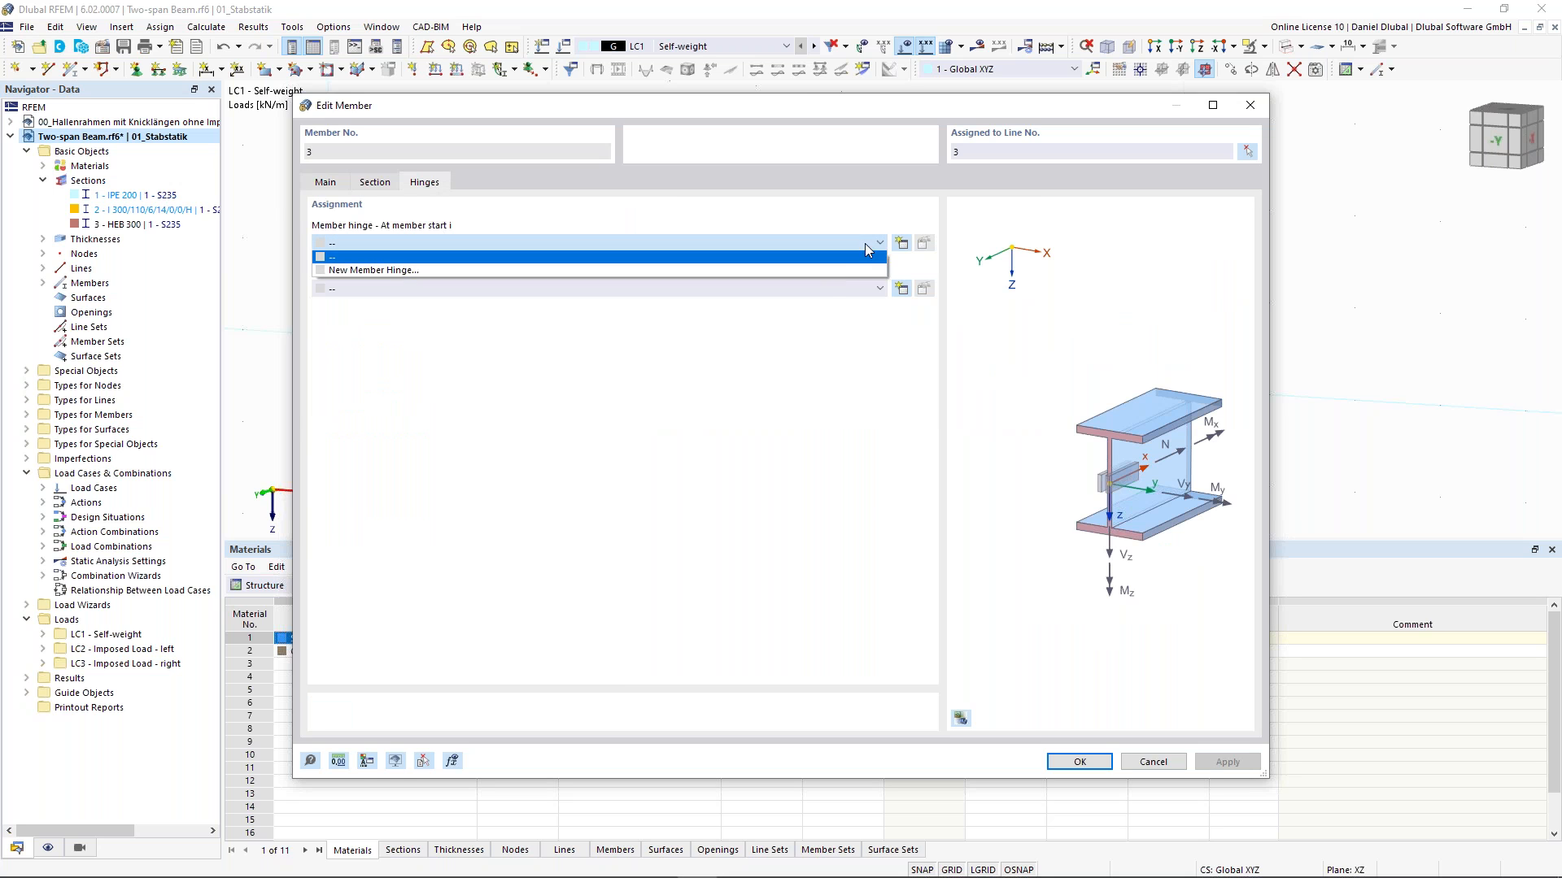
pyautogui.click(810, 271)
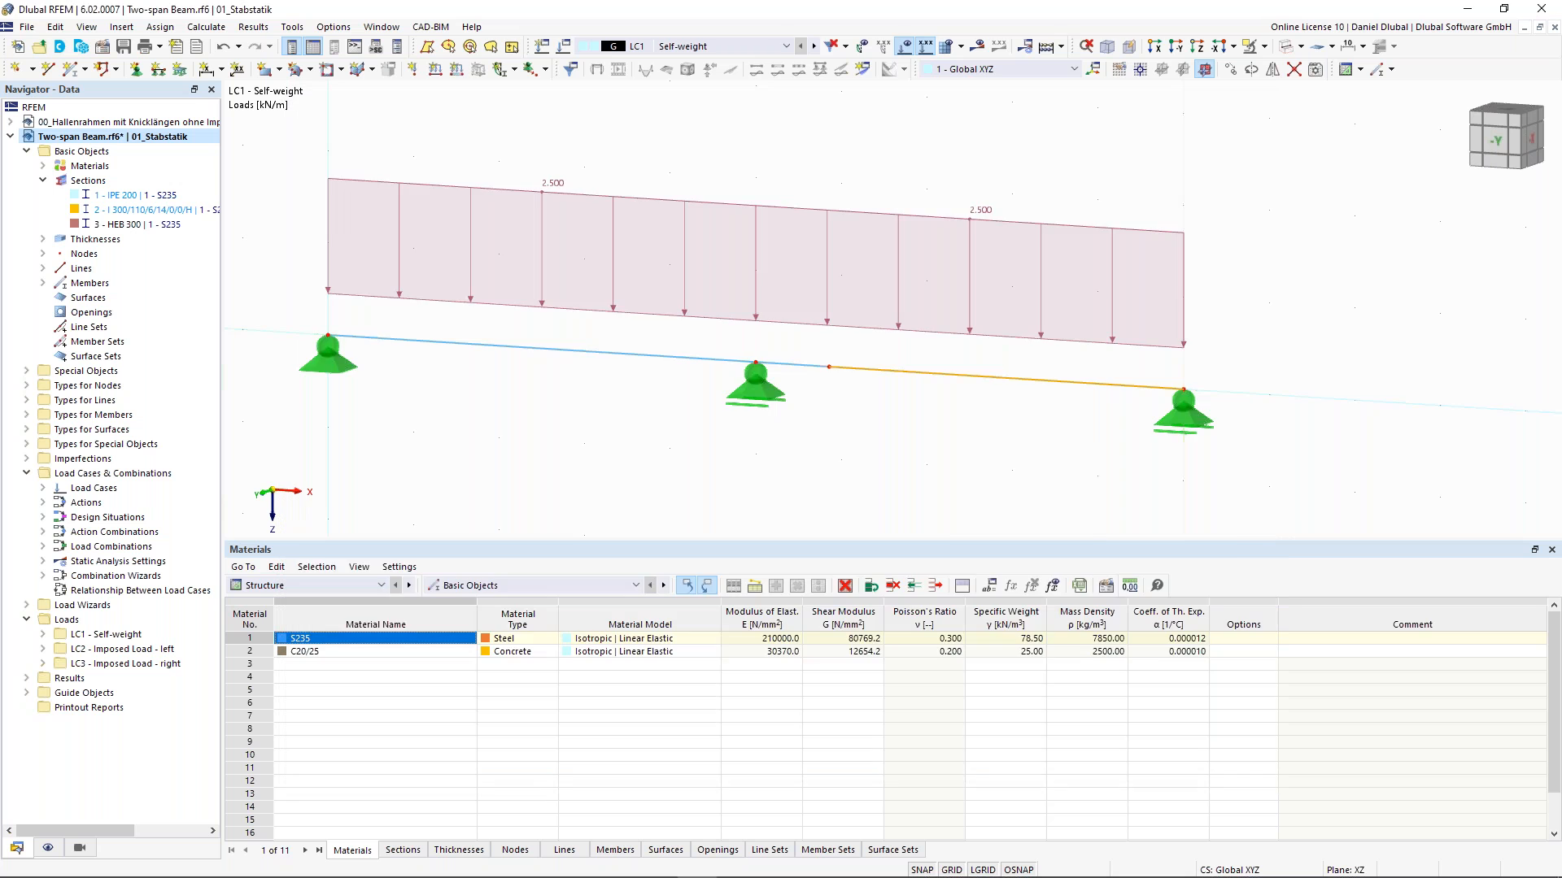
pyautogui.click(900, 242)
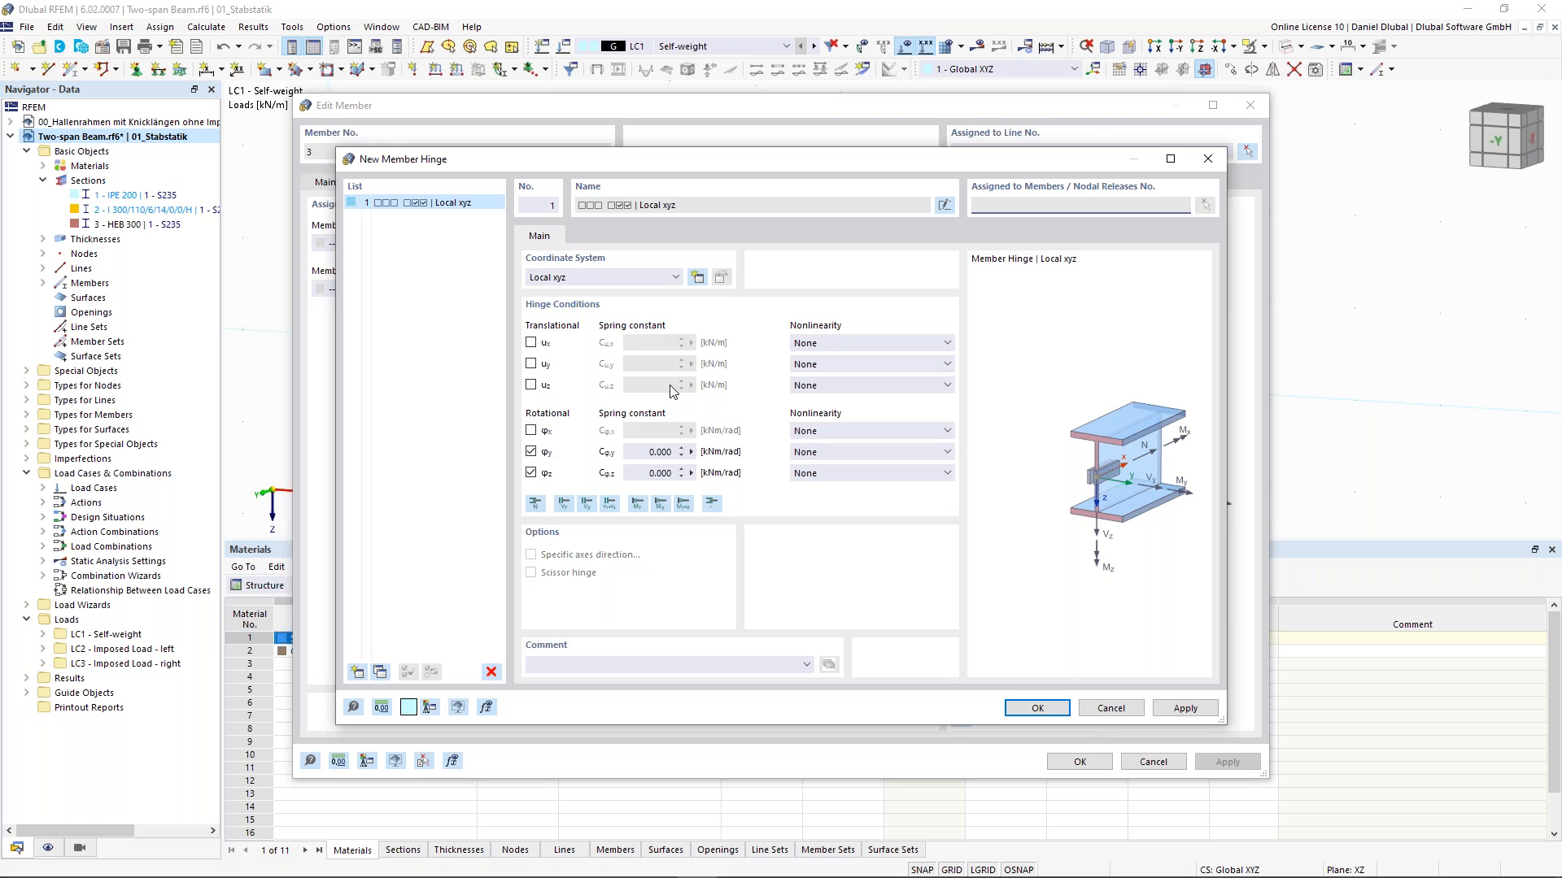
pyautogui.click(532, 473)
pyautogui.click(536, 505)
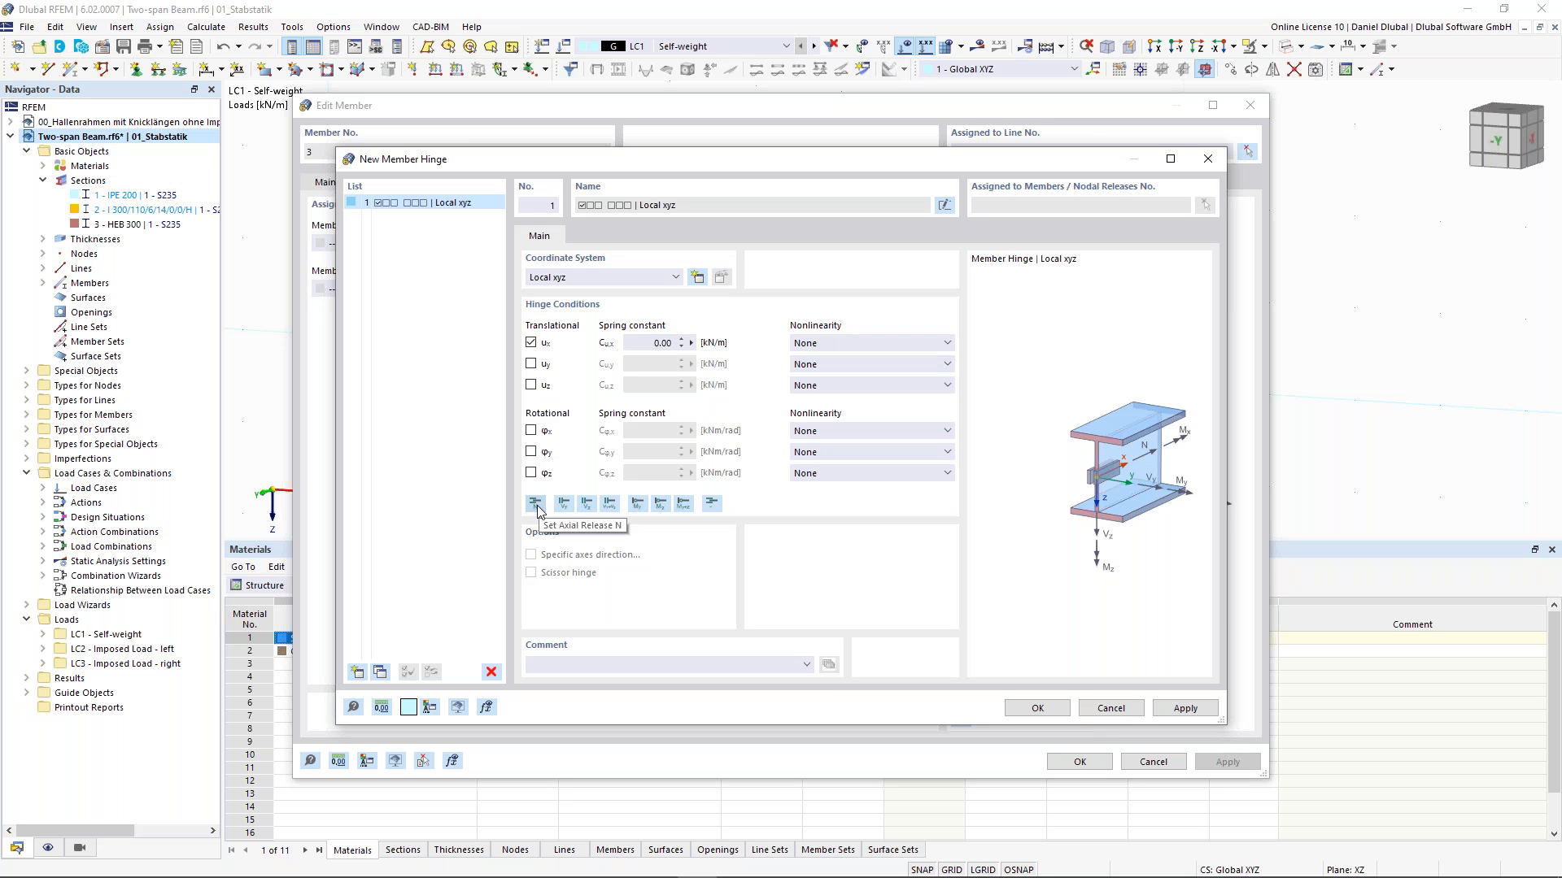
pyautogui.click(587, 504)
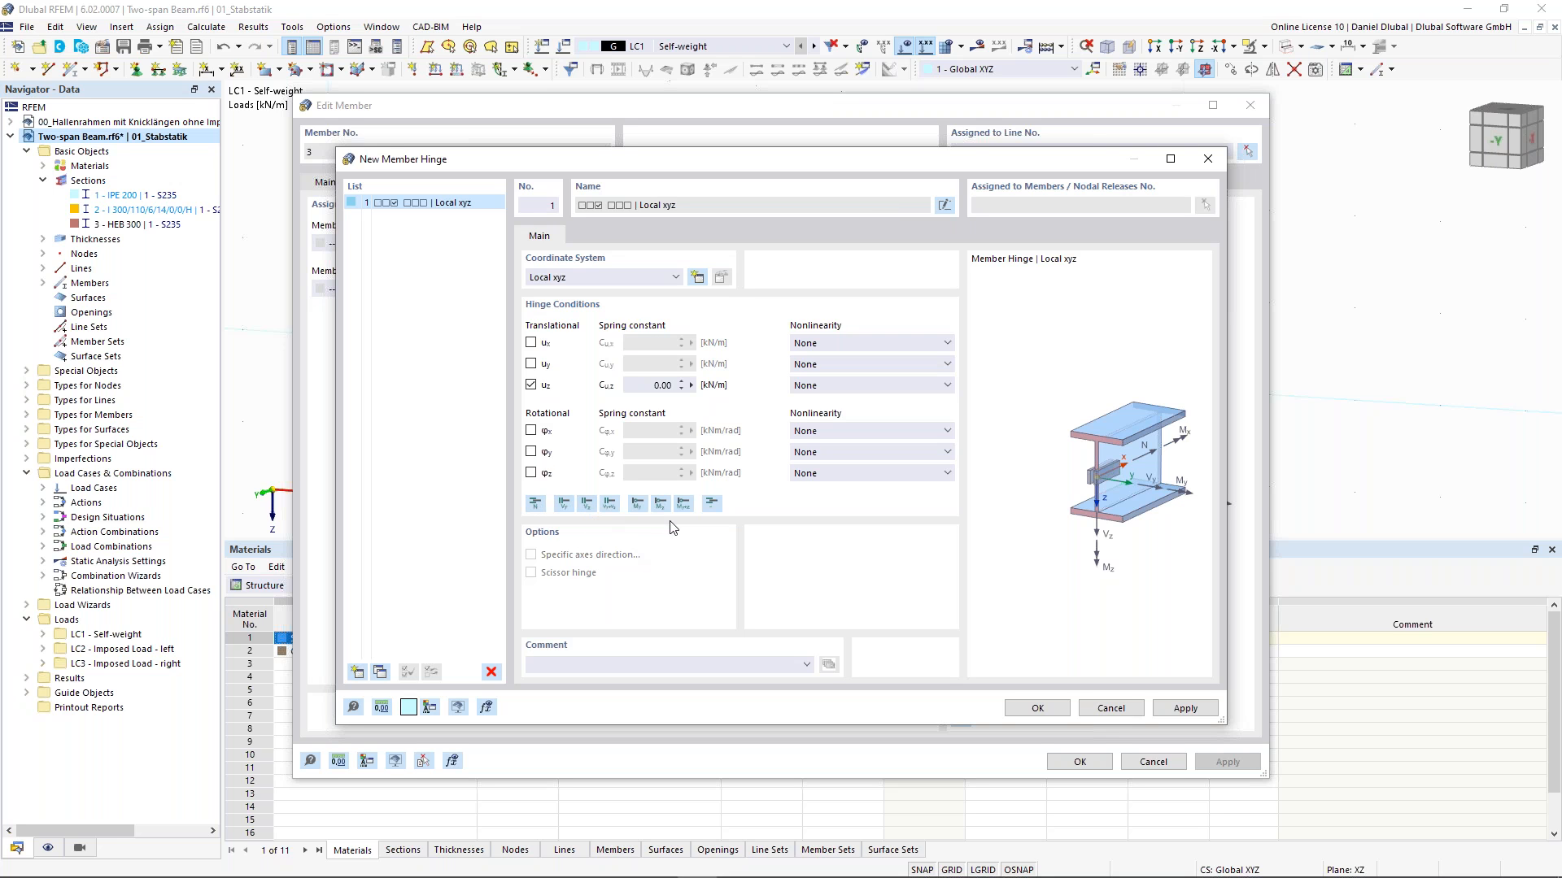
pyautogui.click(639, 504)
pyautogui.click(1037, 709)
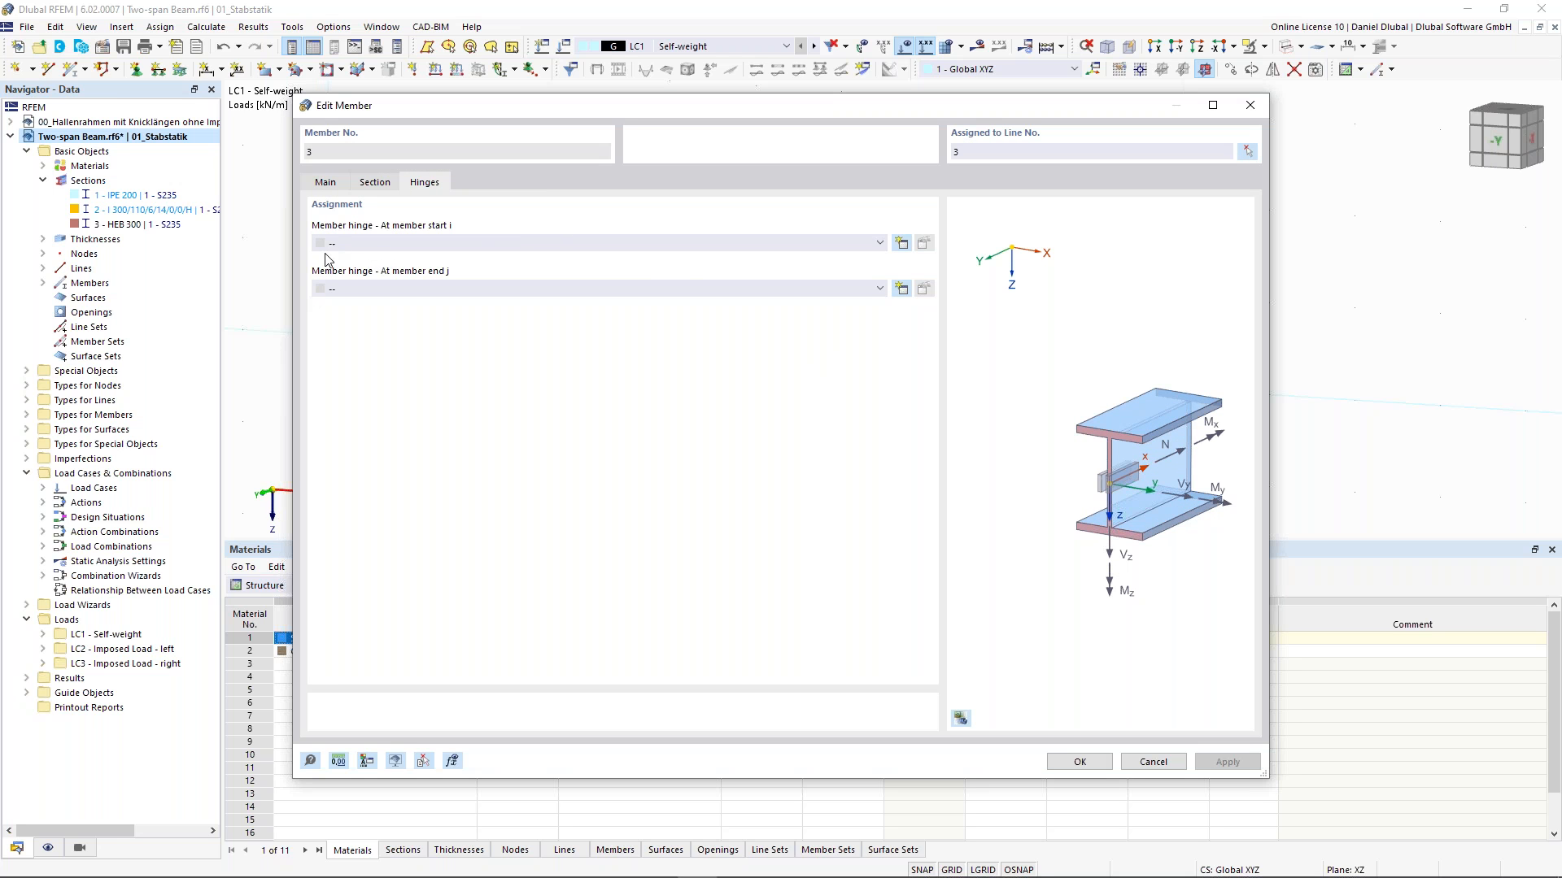
pyautogui.scroll(-1, 325, 249)
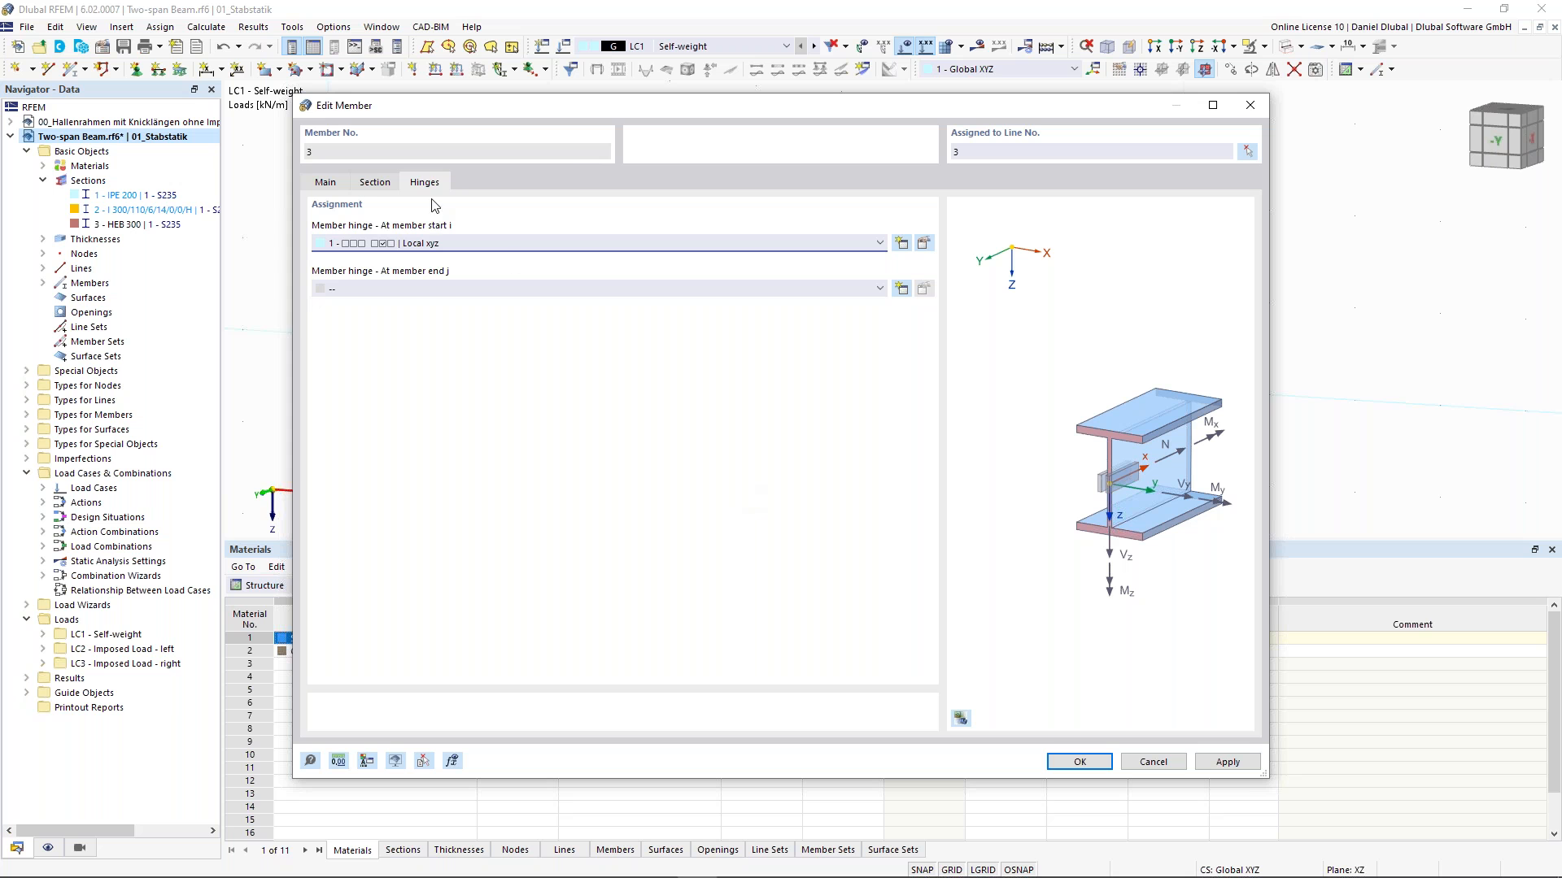
pyautogui.moveTo(618, 119); pyautogui.dragTo(558, 114)
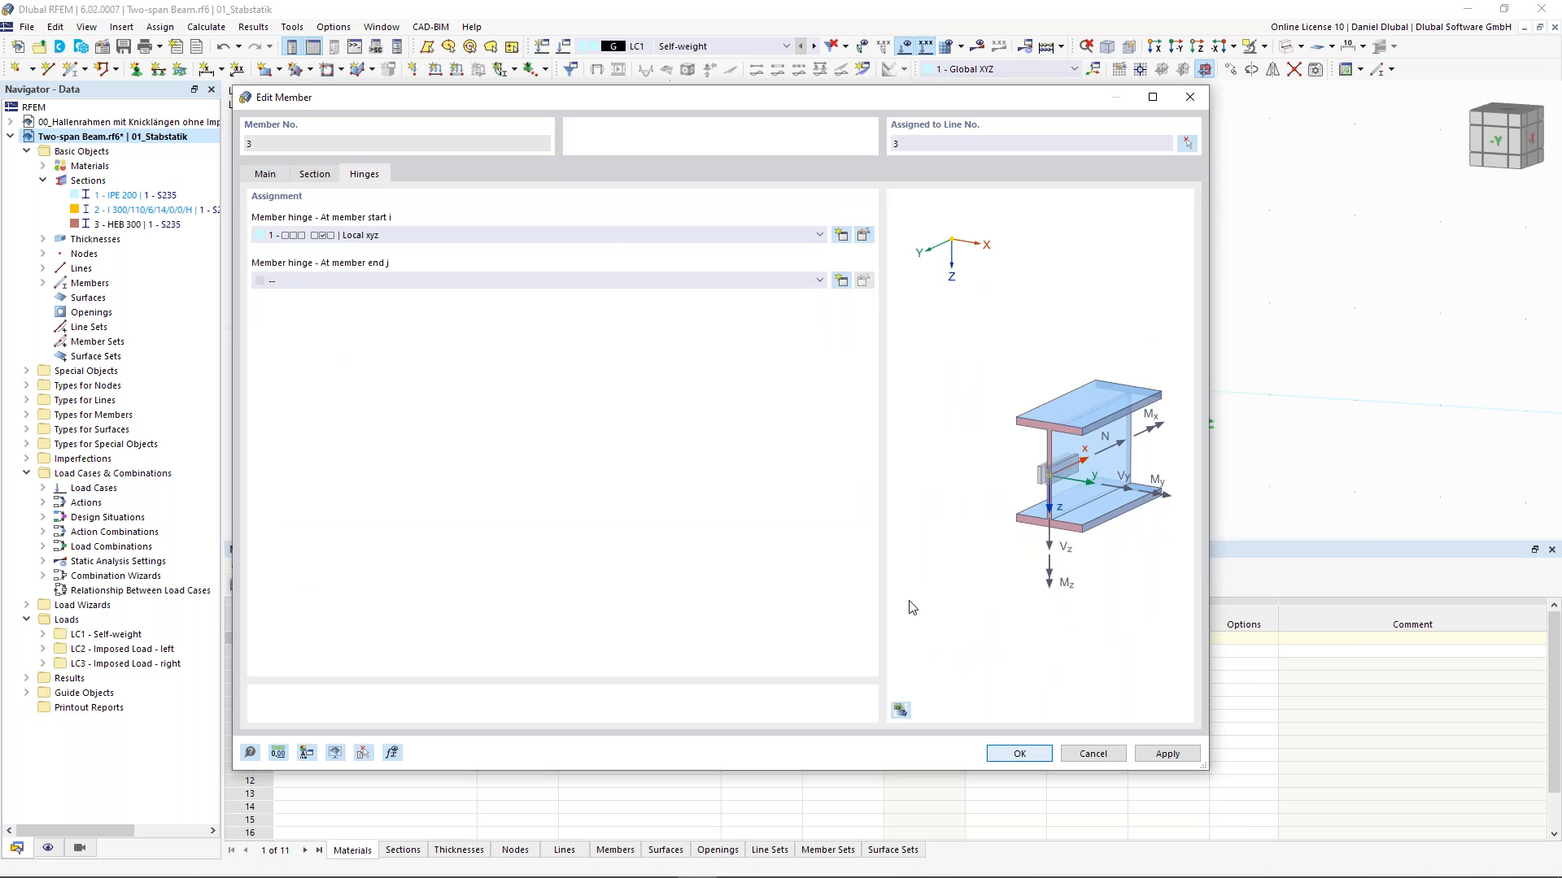
pyautogui.press('Return')
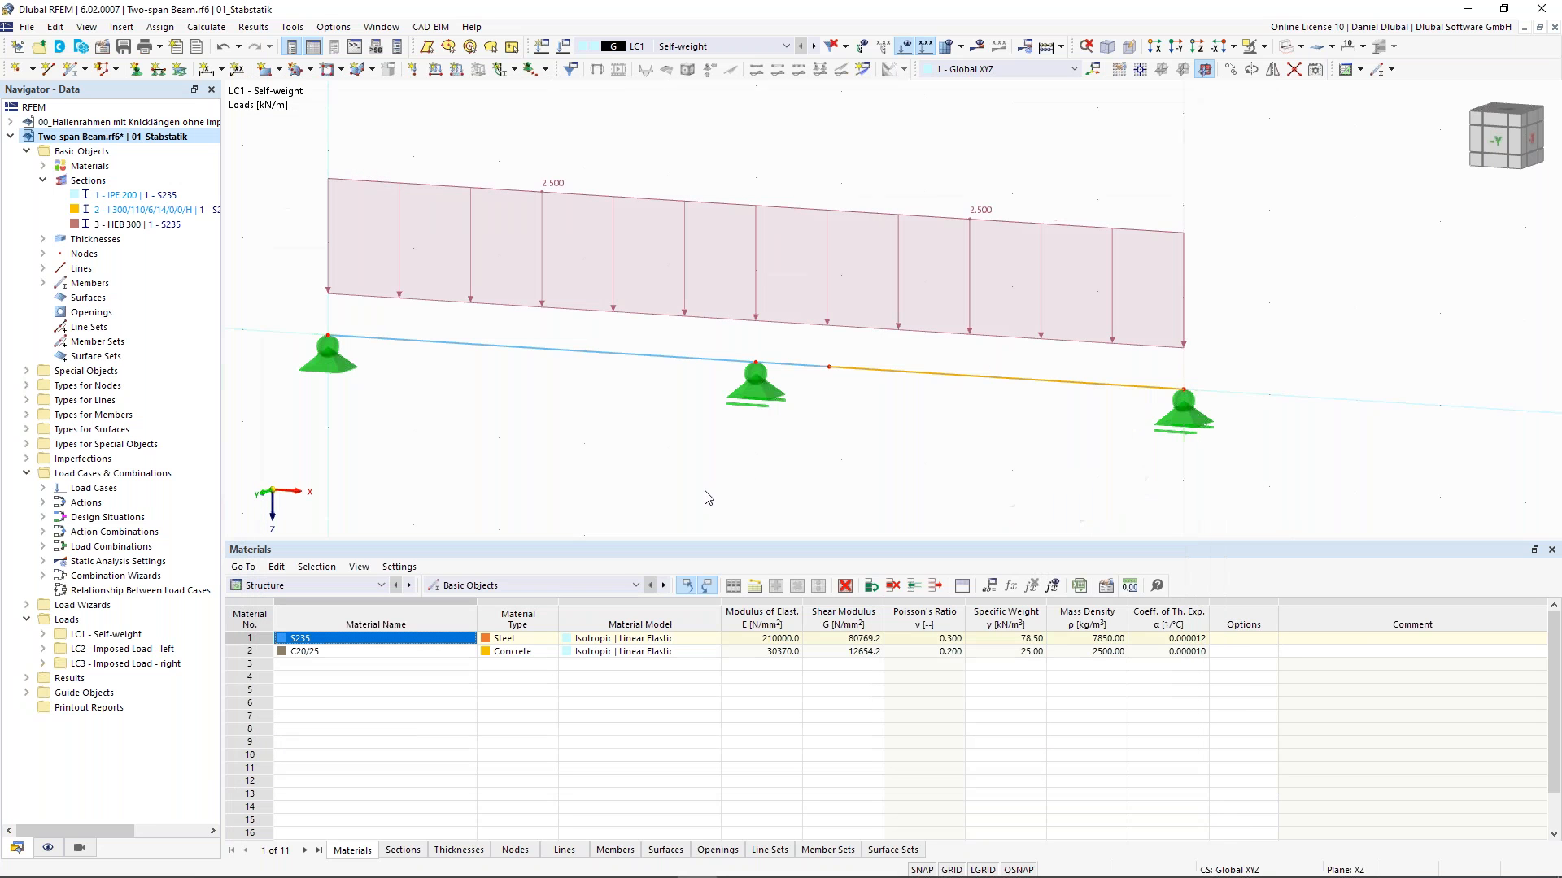
# - Display the local axis systems and member orientations of the members
pyautogui.rightClick(948, 375)
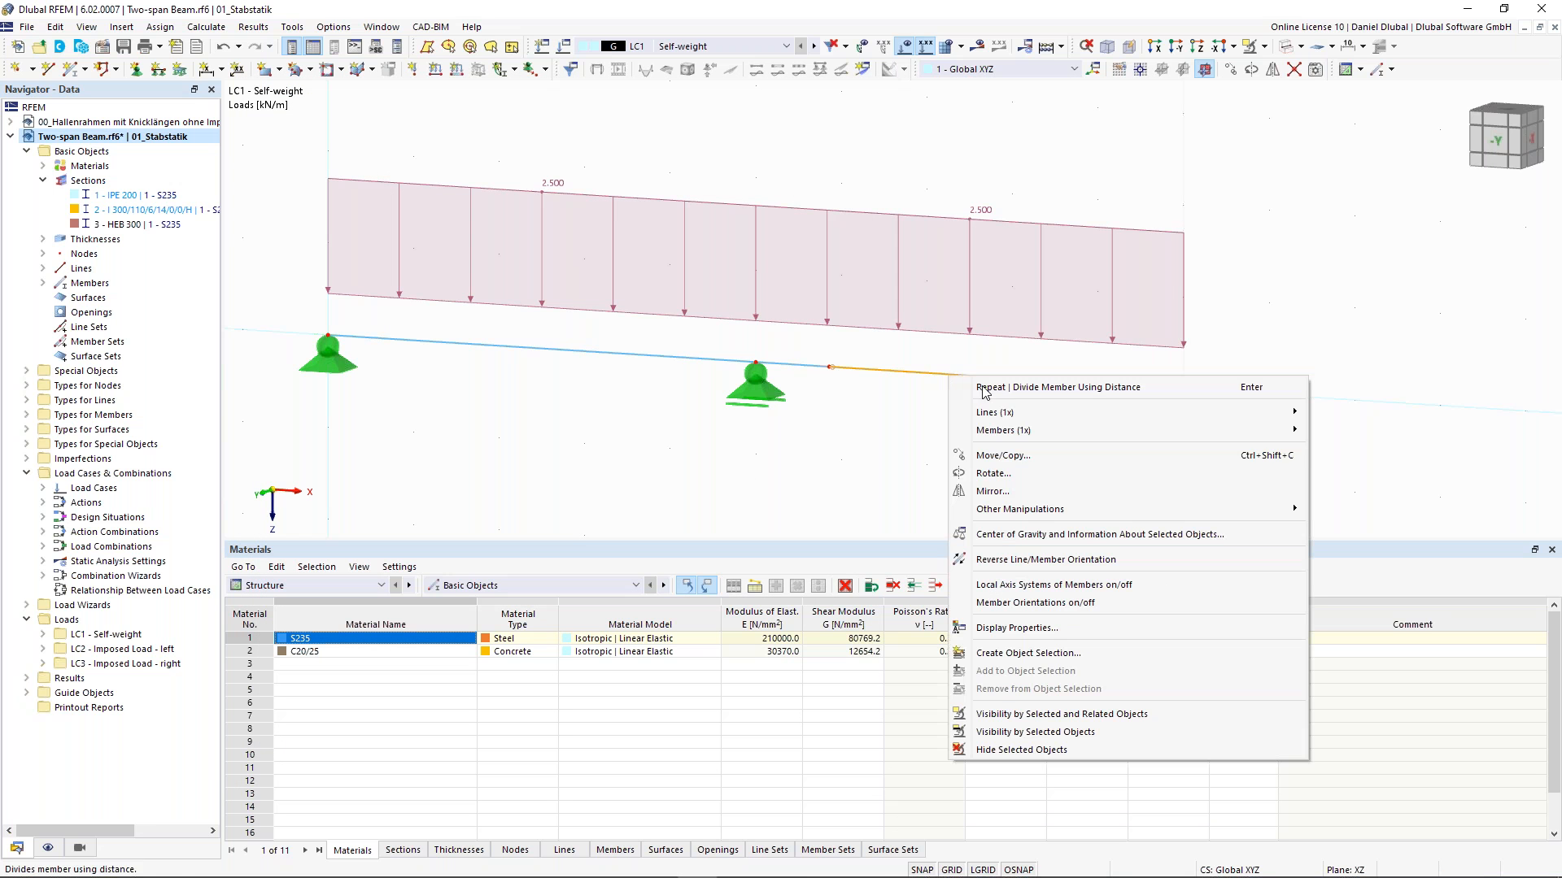
pyautogui.click(1161, 584)
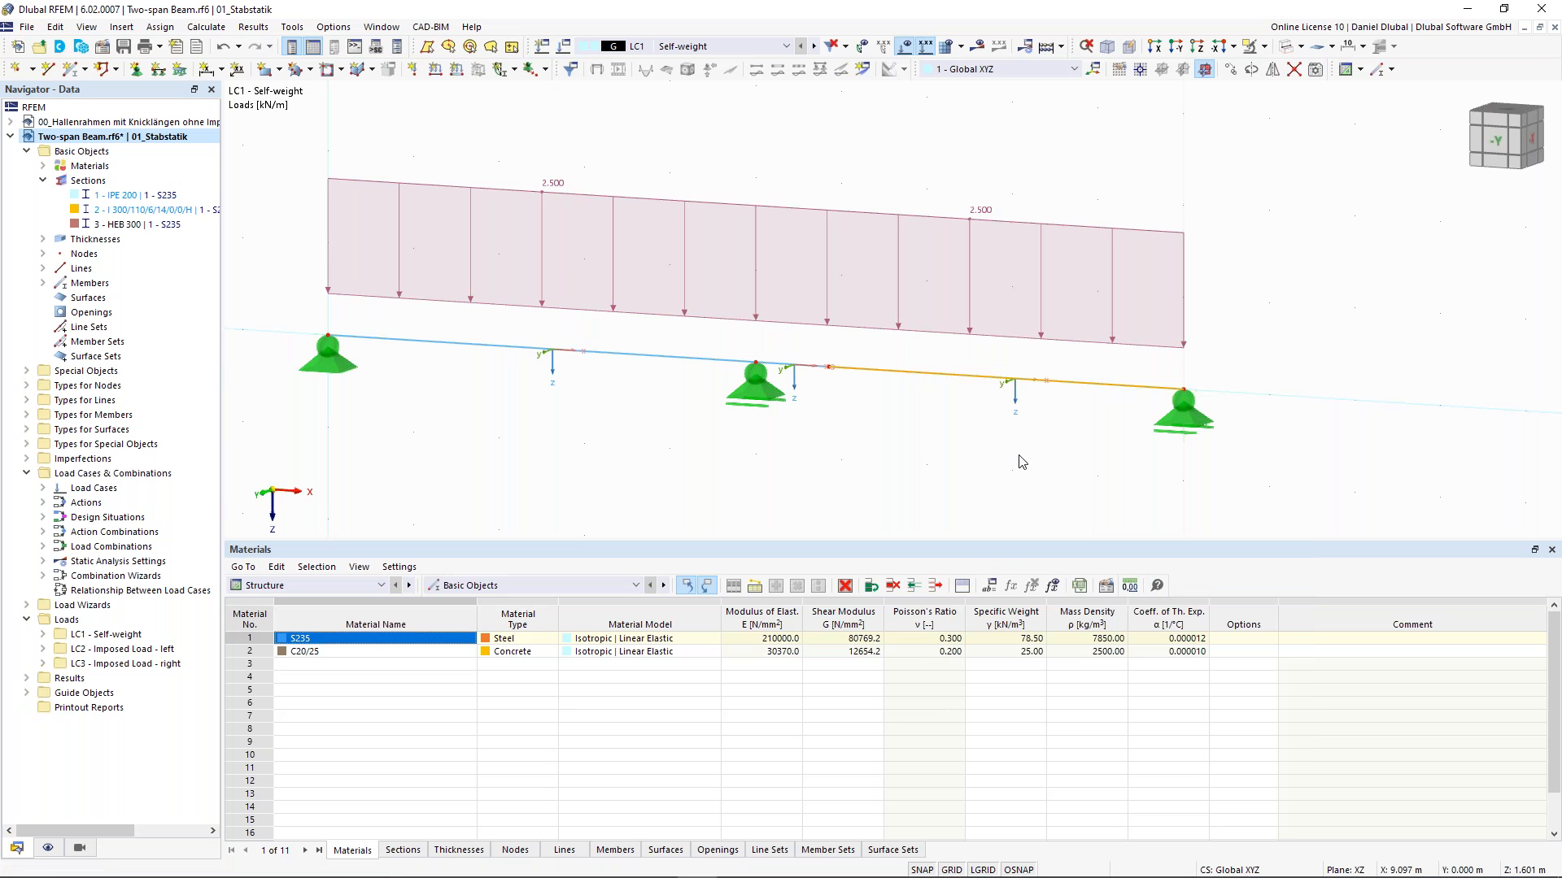
pyautogui.rightClick(983, 382)
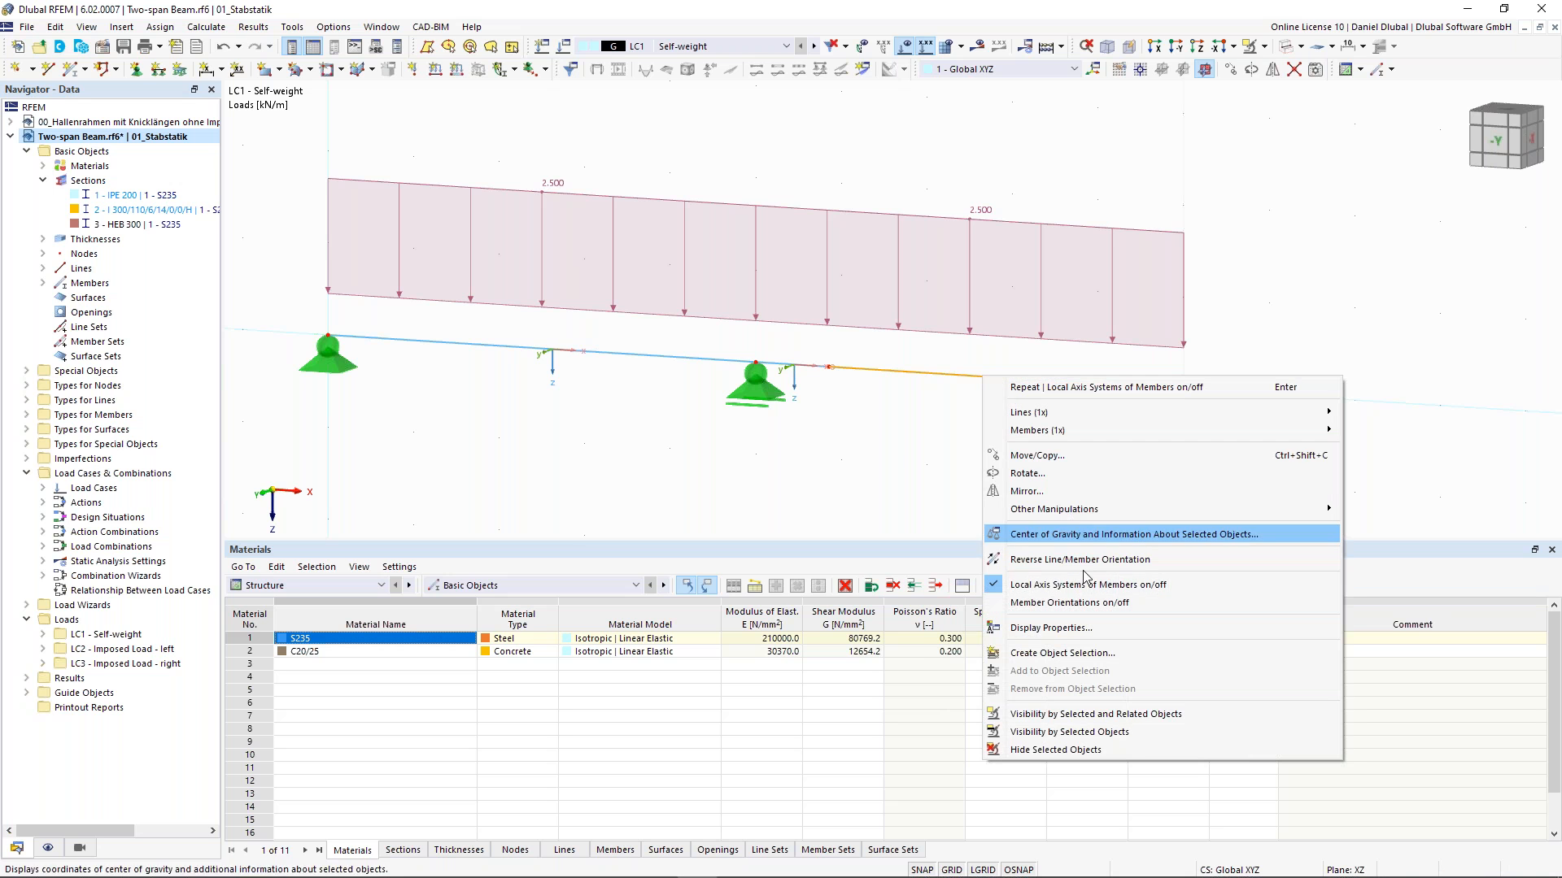
pyautogui.click(1089, 595)
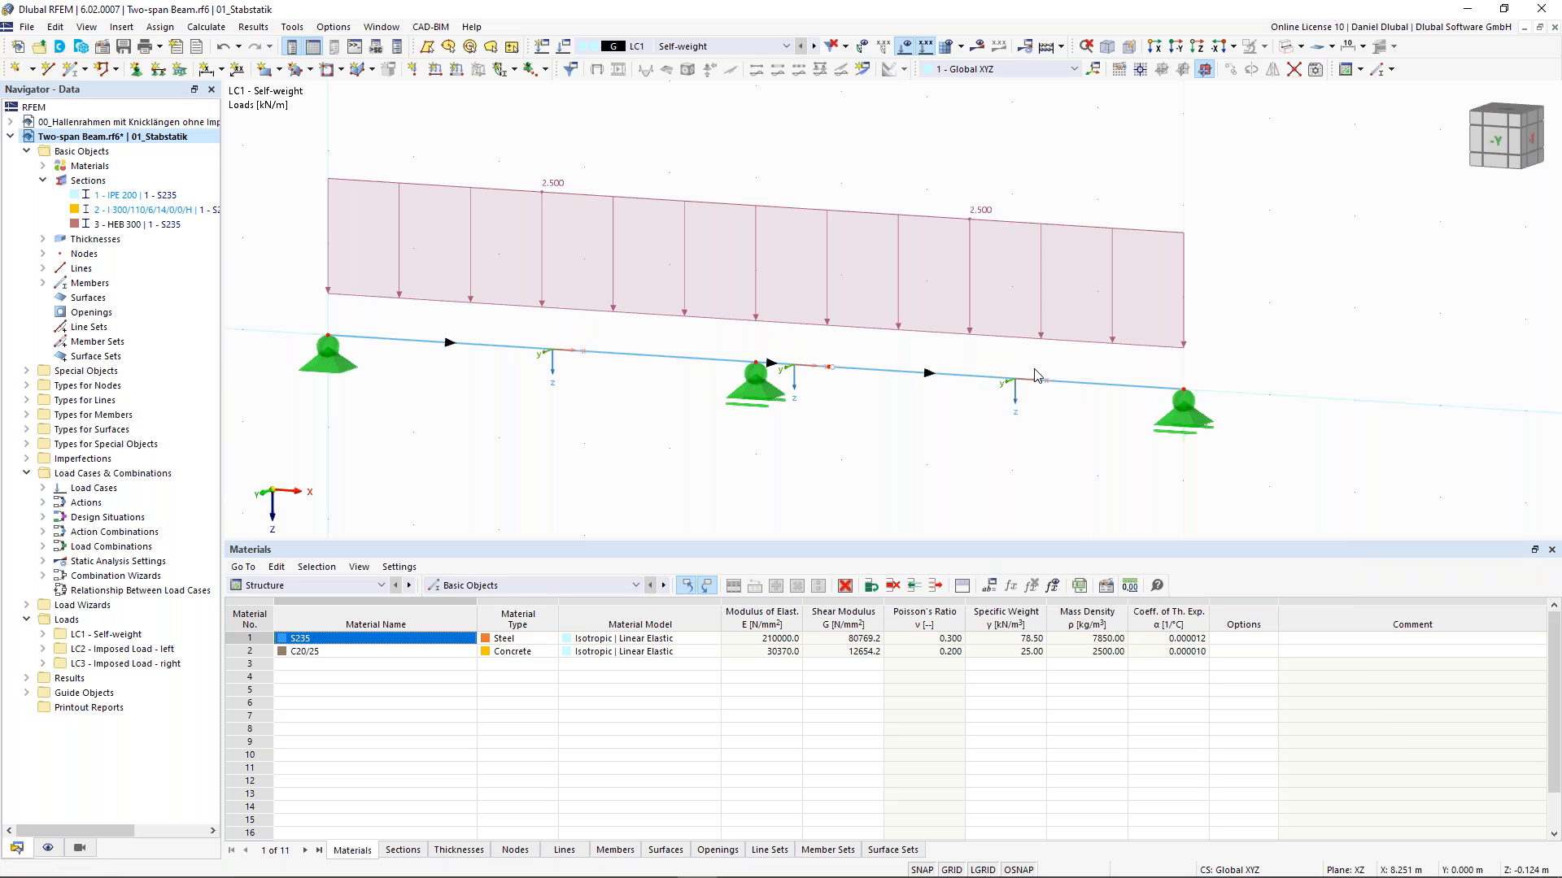
# - Run the calculation to obtain results for LC1
pyautogui.scroll(1, 1037, 395)
pyautogui.moveTo(916, 352); pyautogui.dragTo(837, 336, button='middle')
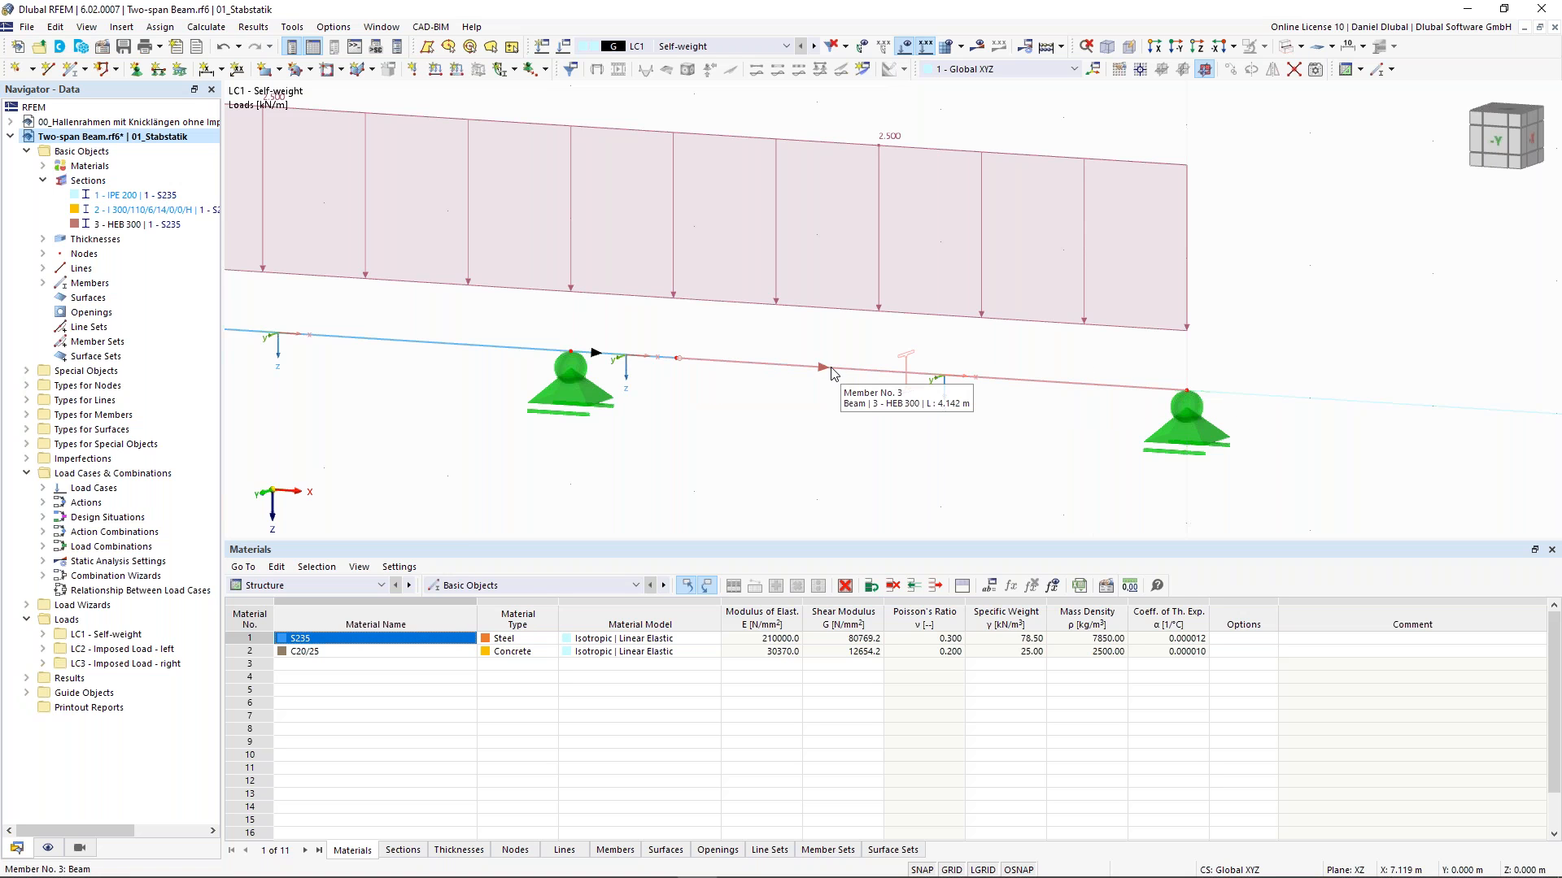
pyautogui.keyDown('ctrl'); pyautogui.moveTo(965, 366); pyautogui.dragTo(952, 378, button='middle'); pyautogui.keyUp('ctrl')
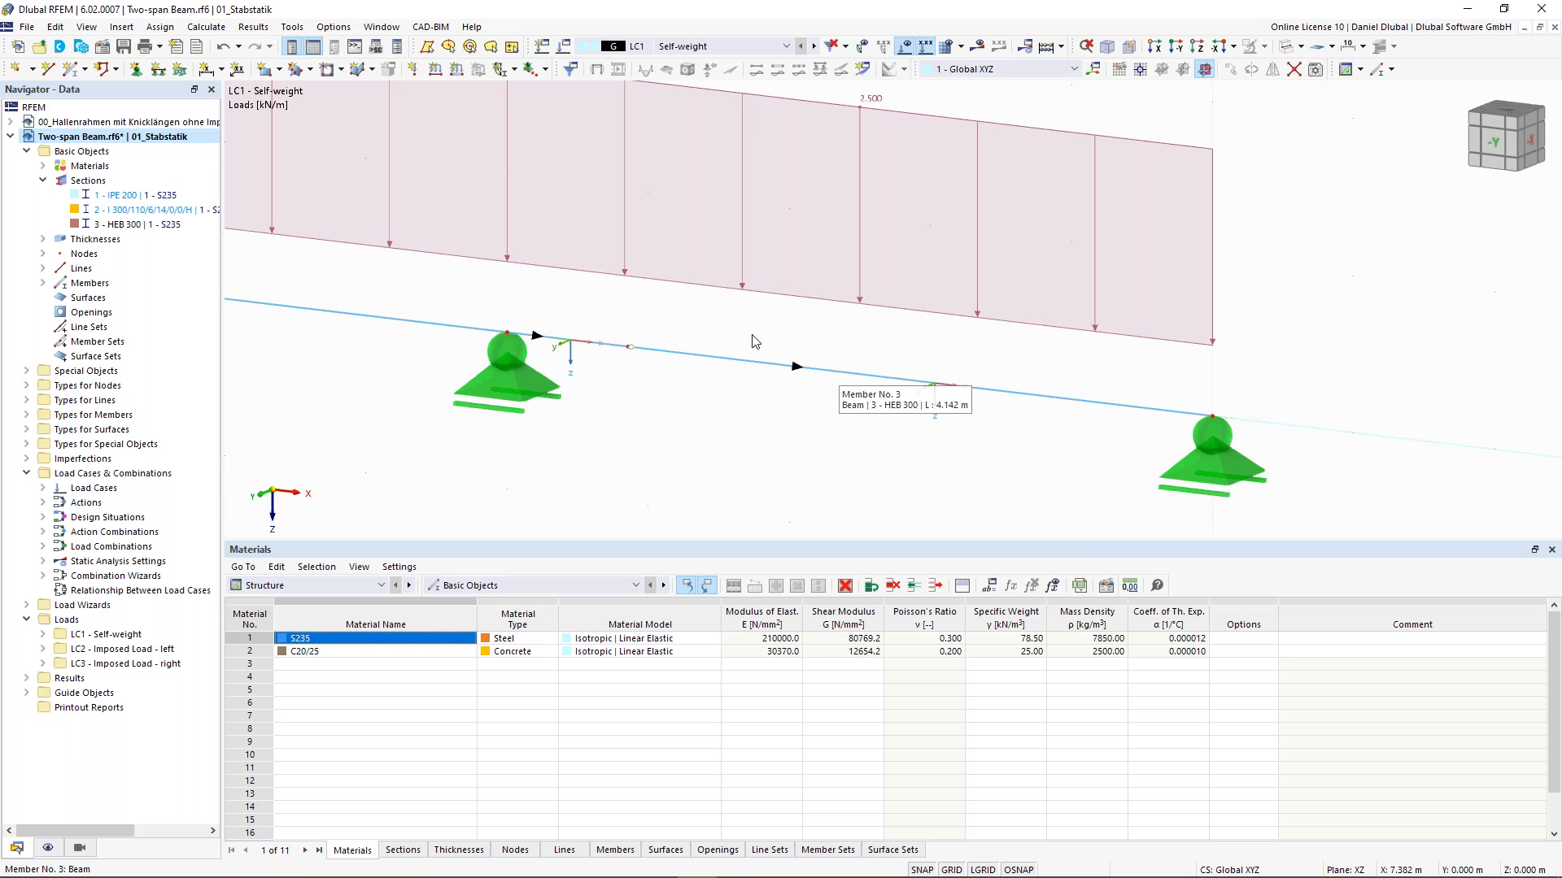
pyautogui.scroll(-5, 732, 338)
pyautogui.moveTo(730, 276); pyautogui.dragTo(764, 257, button='middle')
pyautogui.scroll(-2, 749, 231)
pyautogui.click(978, 46)
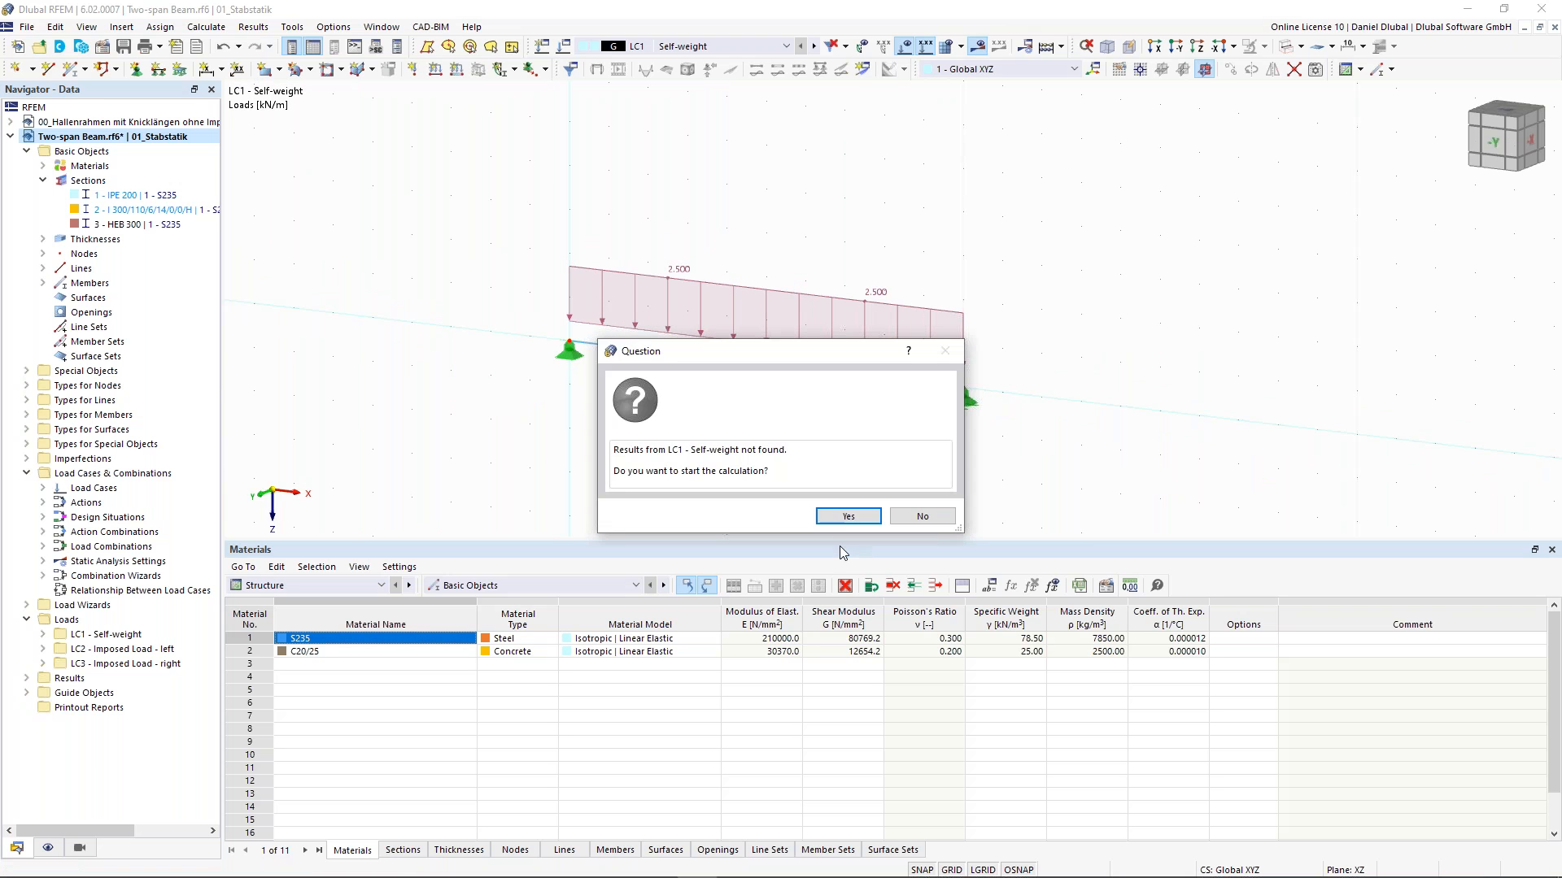
pyautogui.click(856, 521)
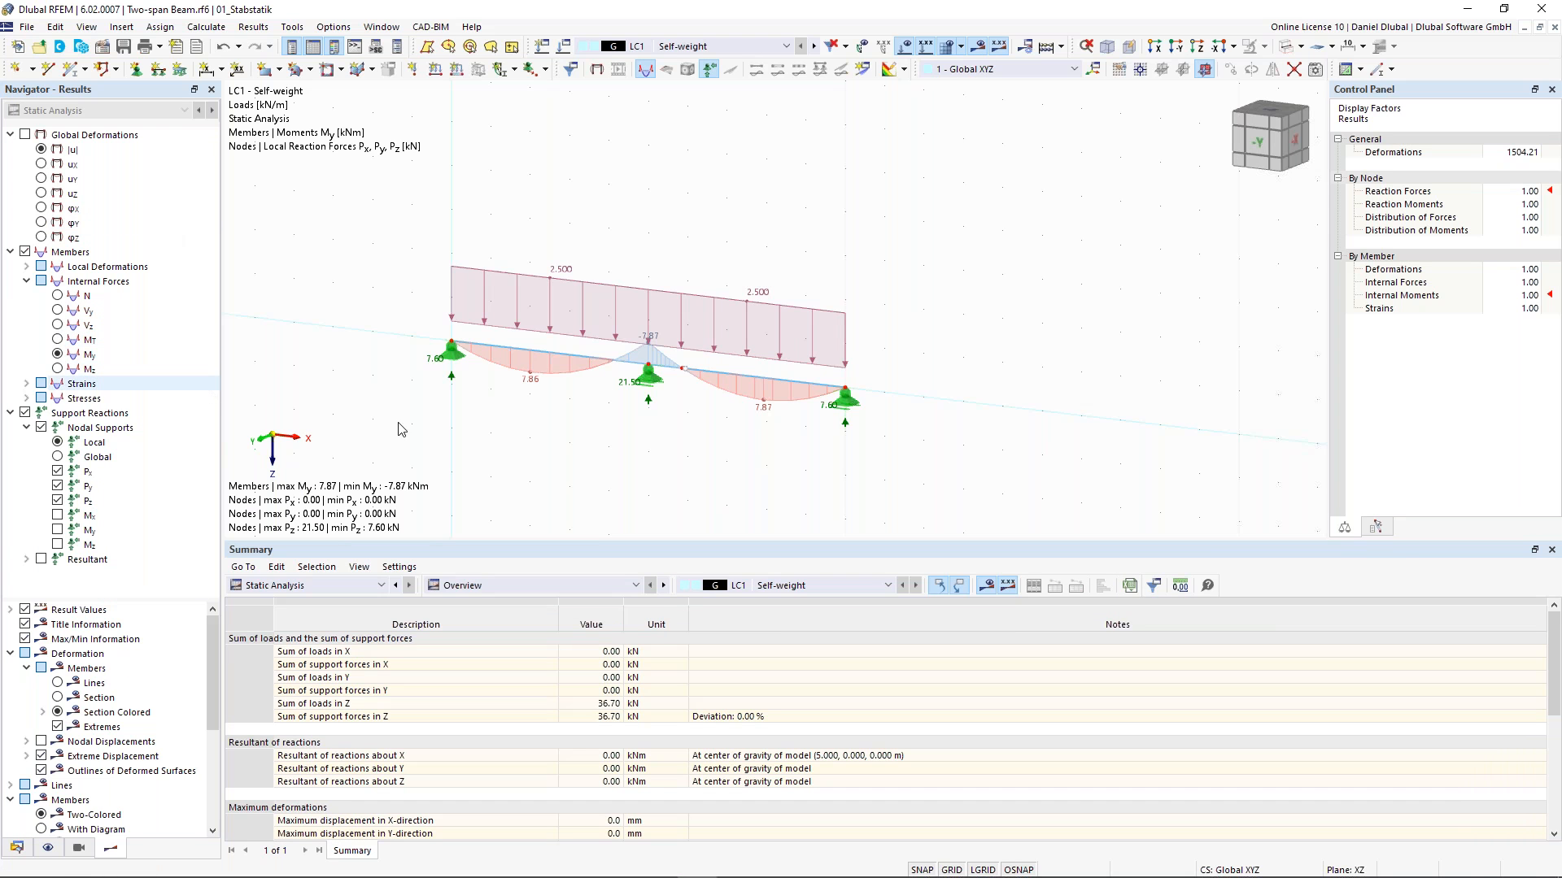
# - Examine the bending moment diagram My and support reactions along both spans
pyautogui.scroll(4, 445, 368)
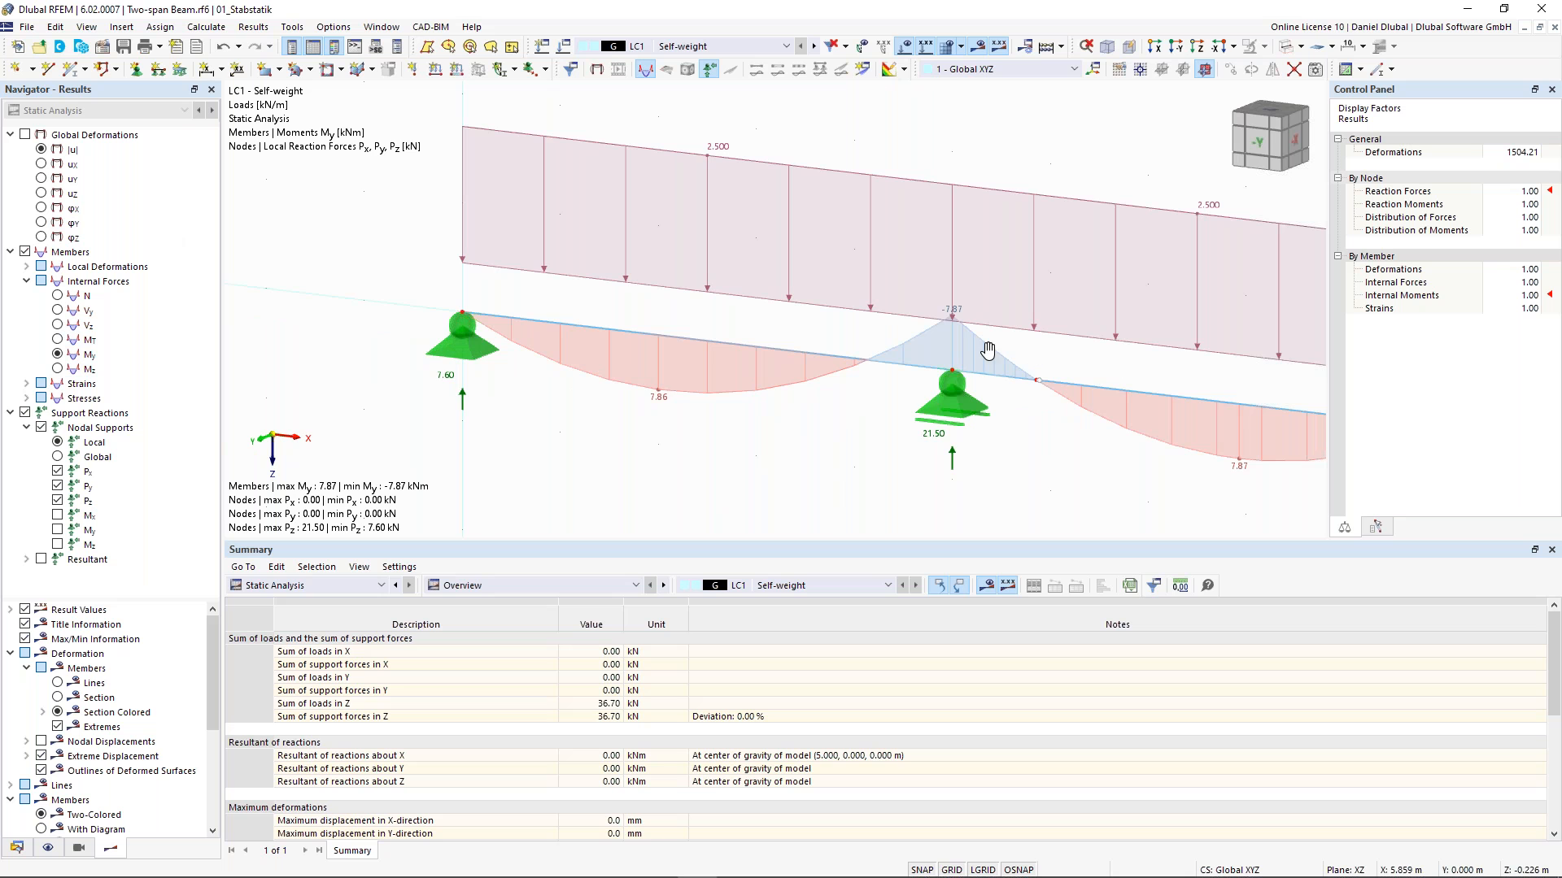
pyautogui.scroll(-2, 862, 366)
pyautogui.scroll(-1, 905, 353)
pyautogui.scroll(2, 905, 353)
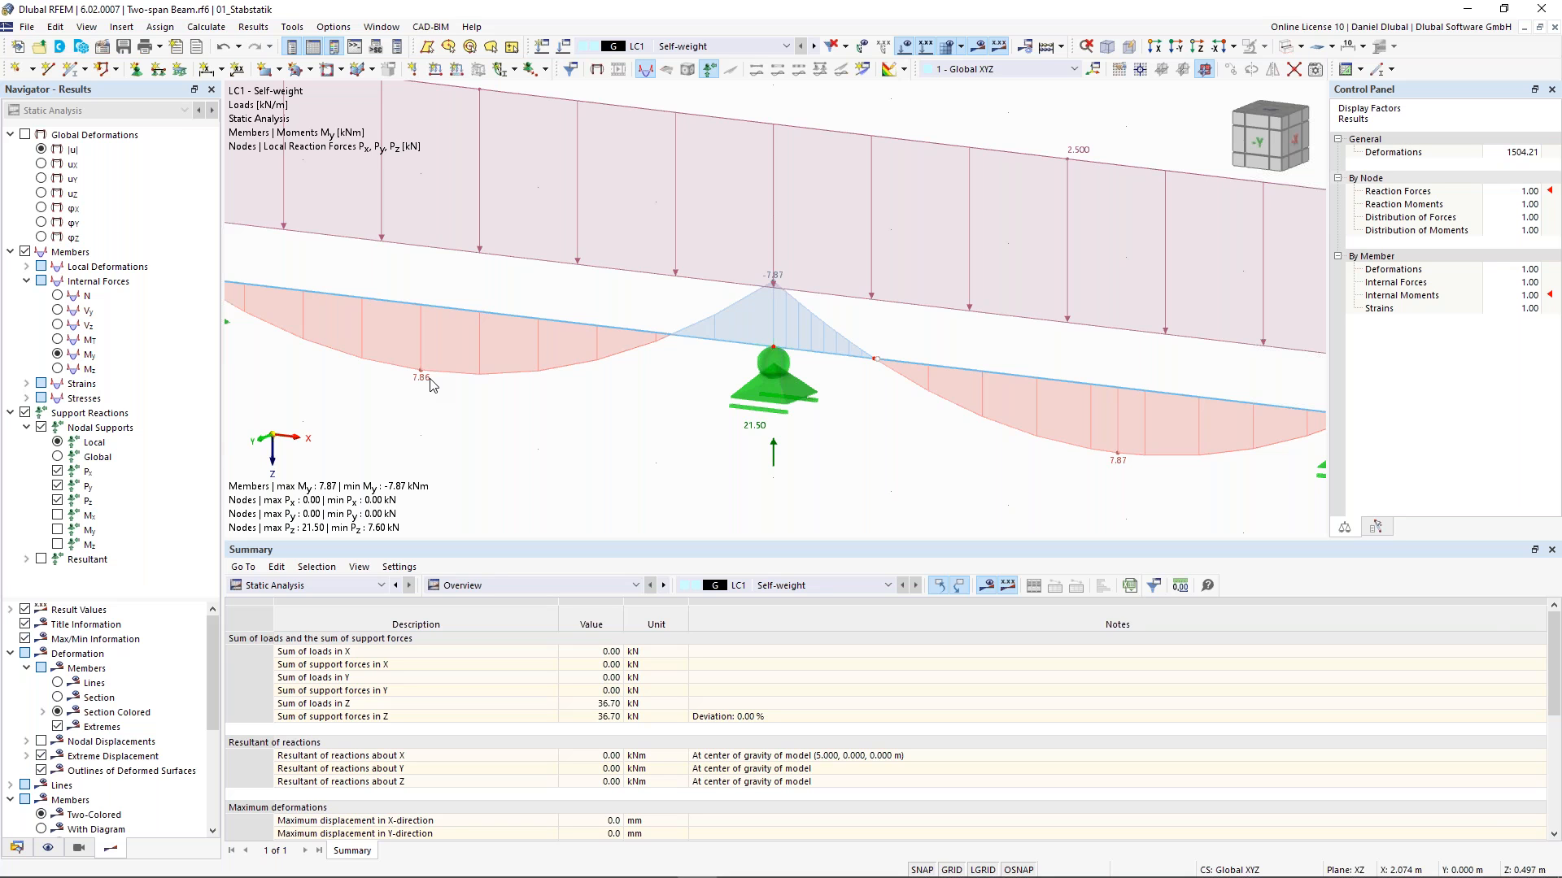
pyautogui.scroll(-2, 768, 282)
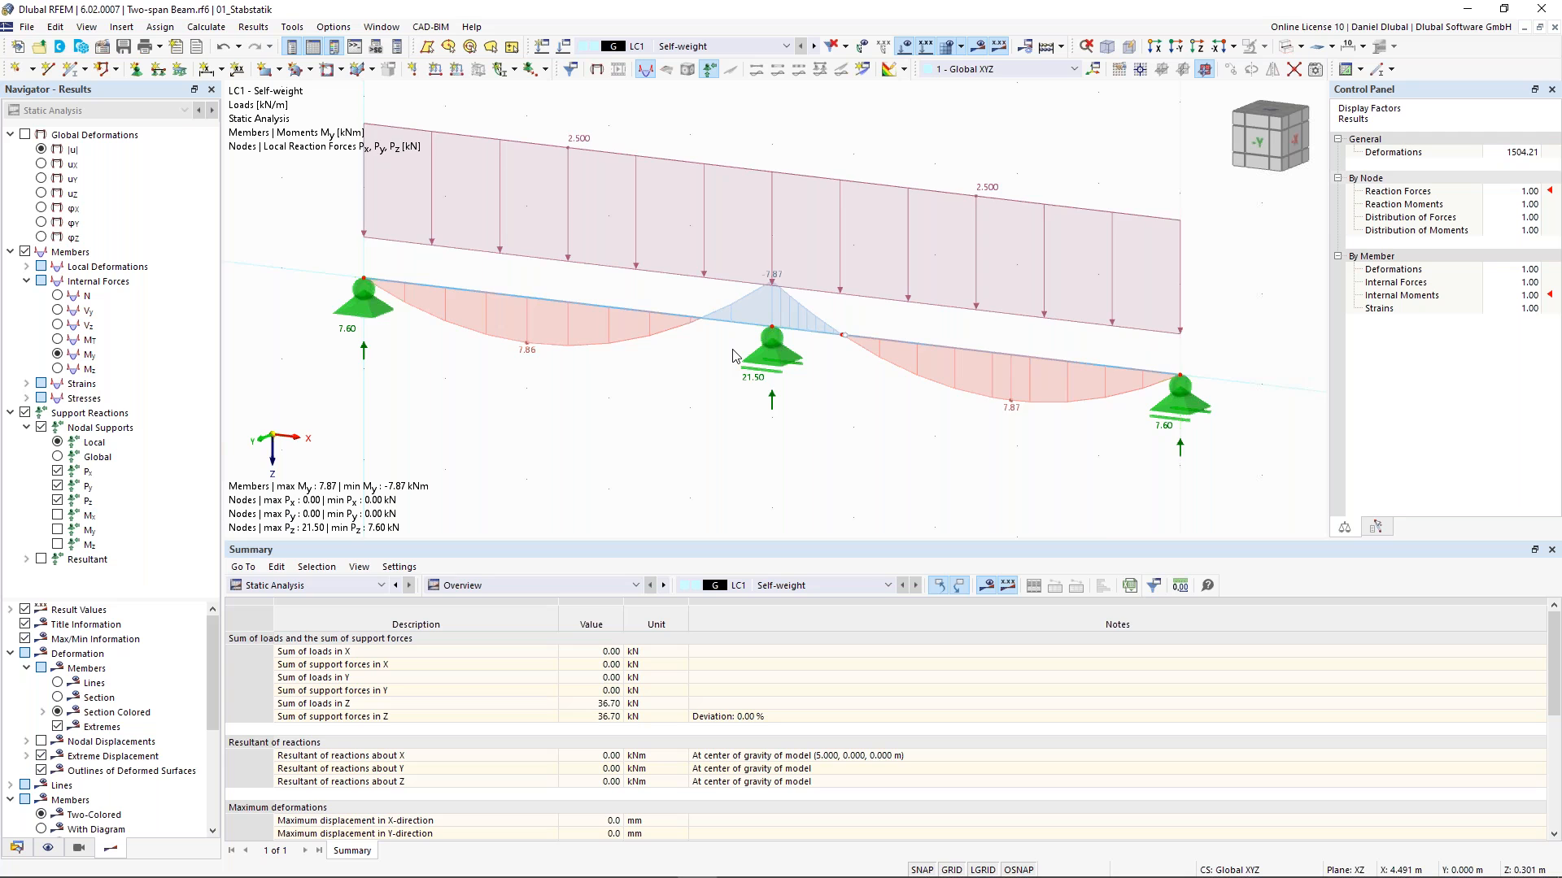
pyautogui.scroll(-1, 736, 357)
pyautogui.moveTo(863, 136); pyautogui.dragTo(819, 168, button='middle')
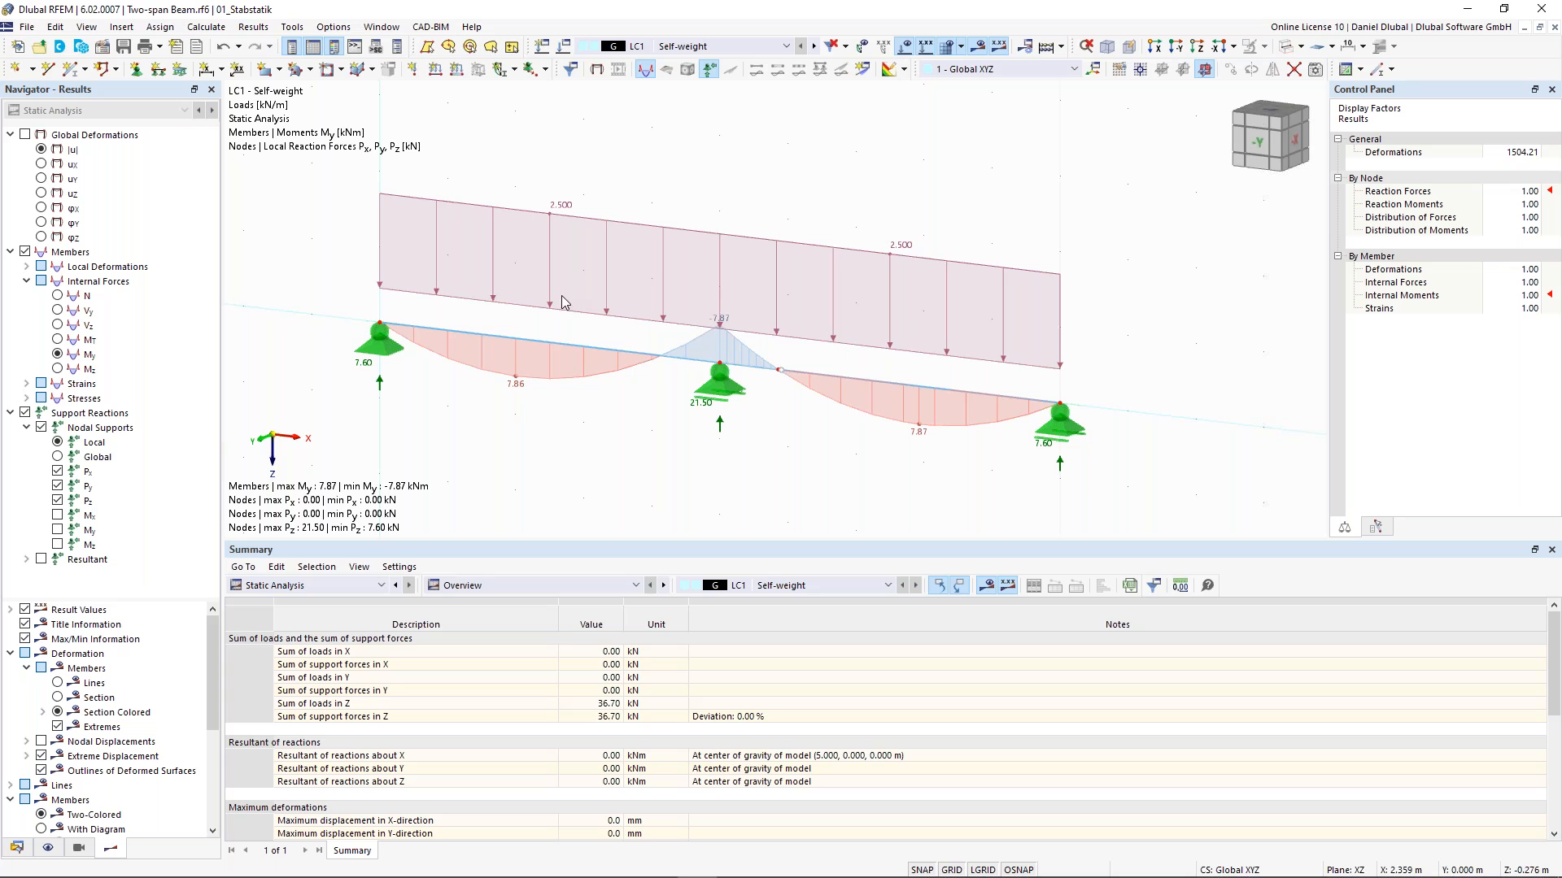
pyautogui.moveTo(553, 323); pyautogui.dragTo(545, 343, button='middle')
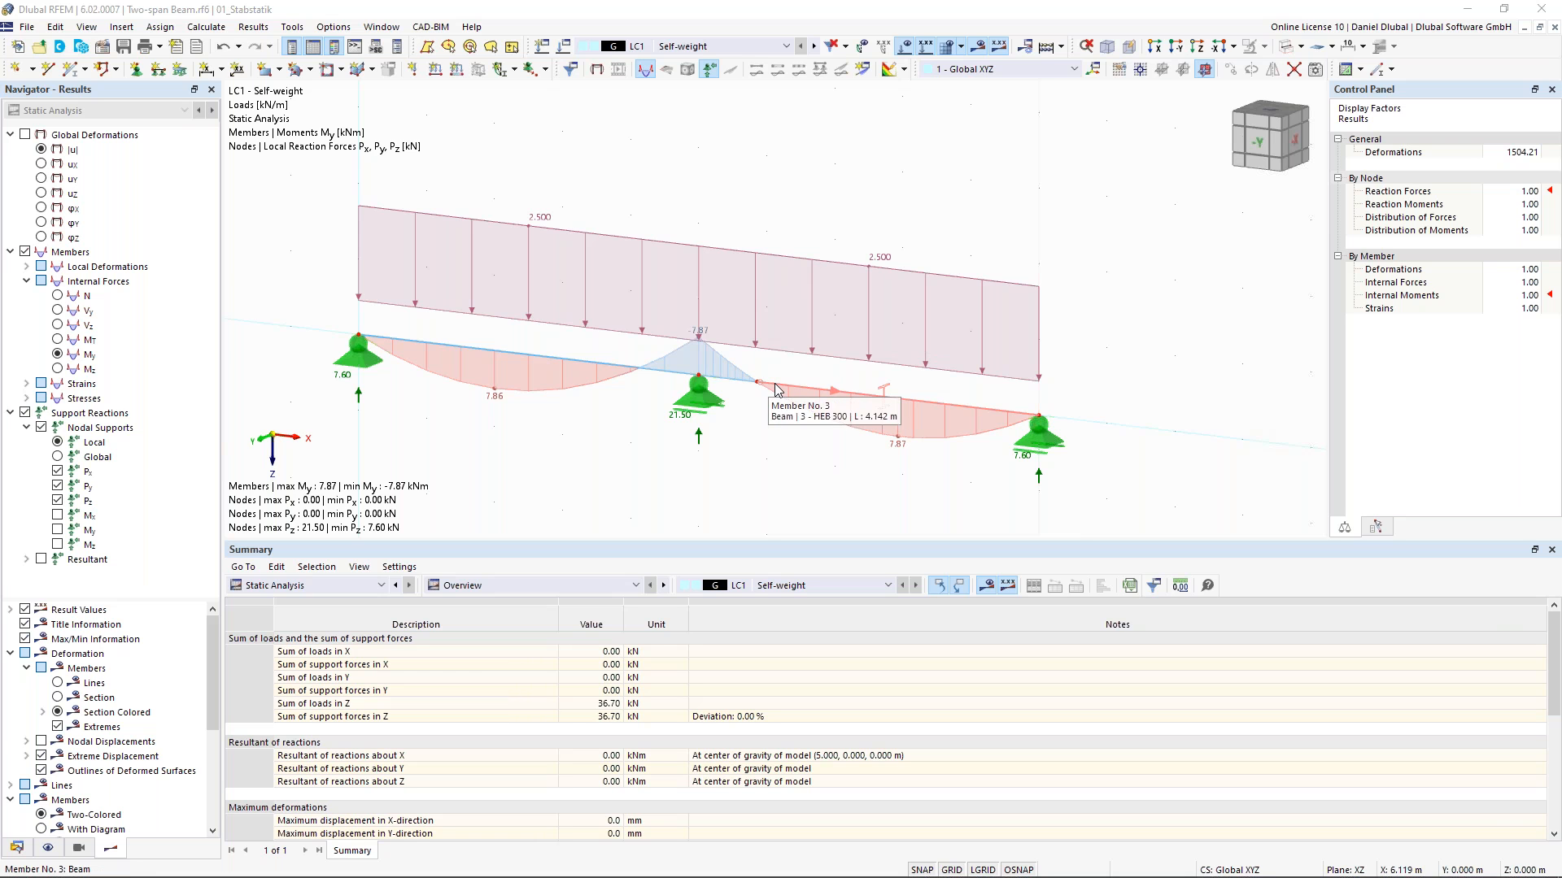
pyautogui.scroll(2, 773, 388)
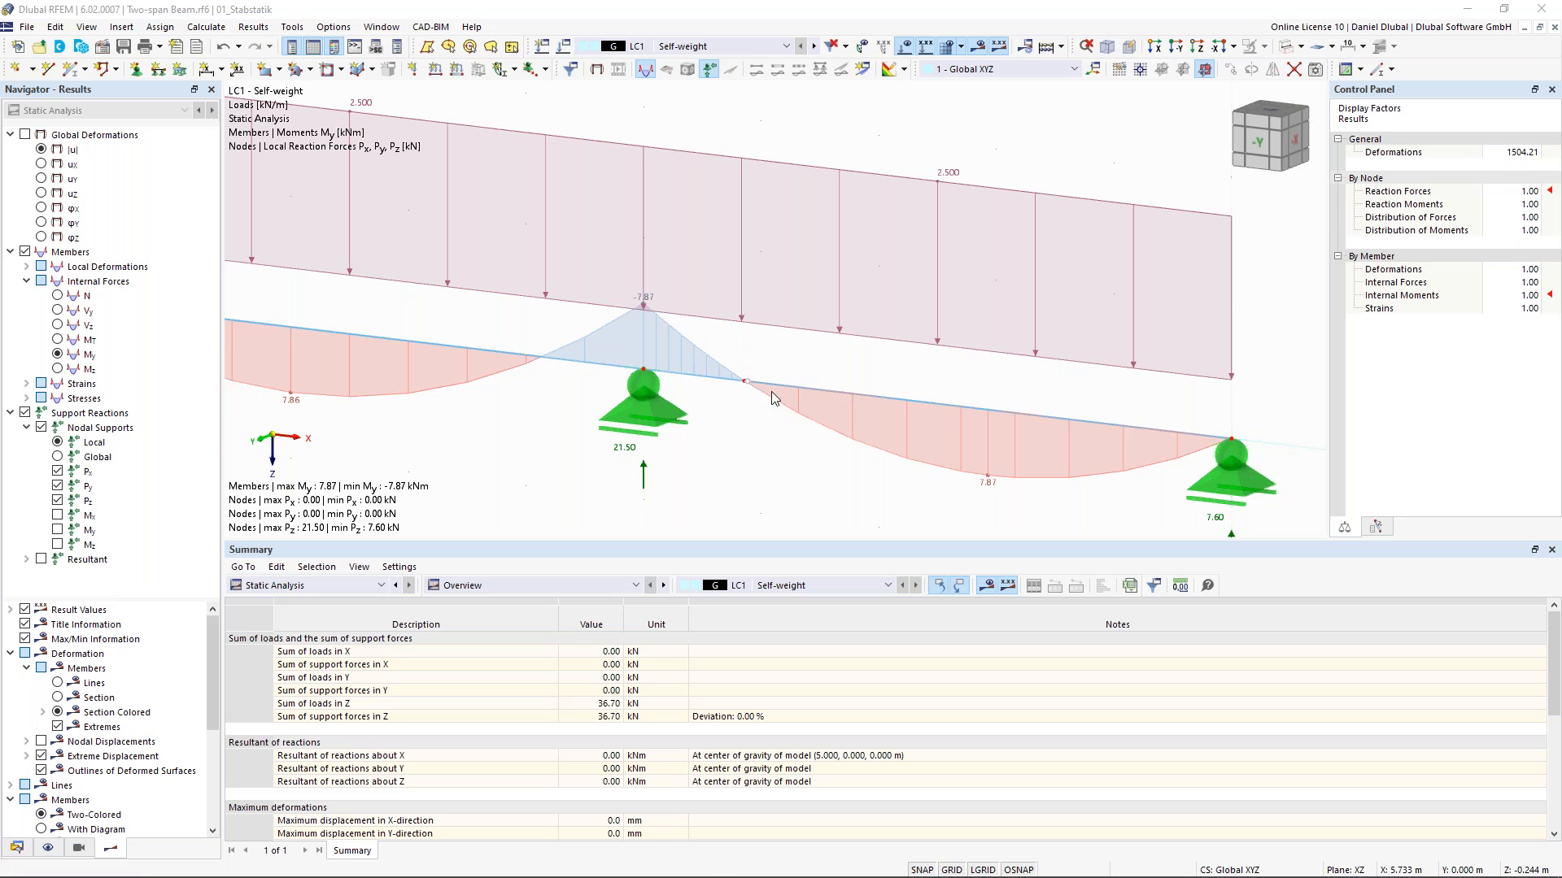
pyautogui.scroll(-2, 803, 345)
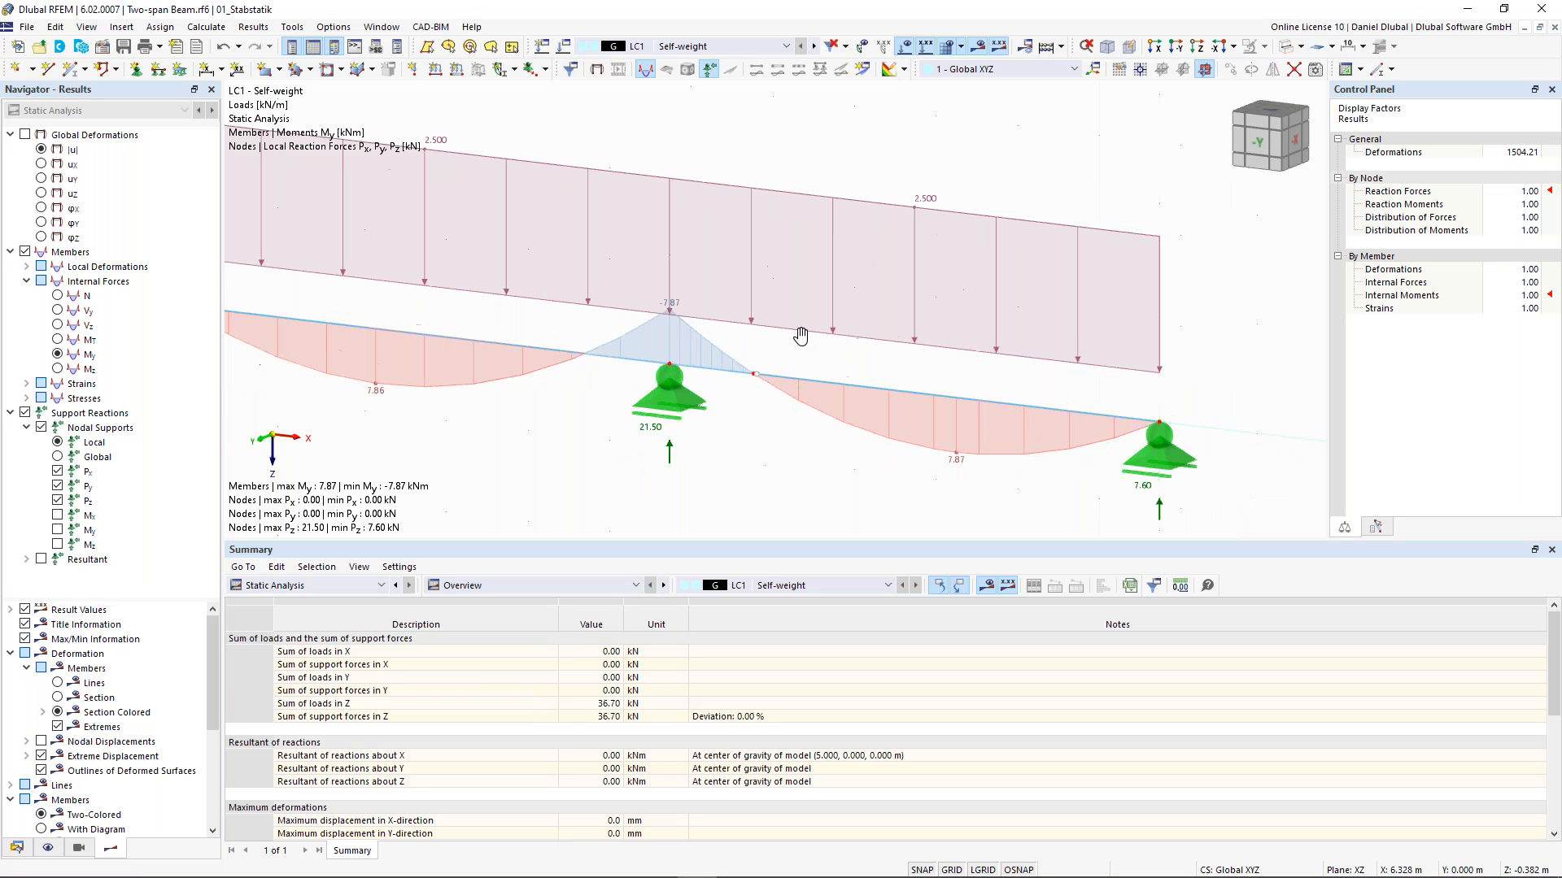
pyautogui.scroll(-2, 838, 348)
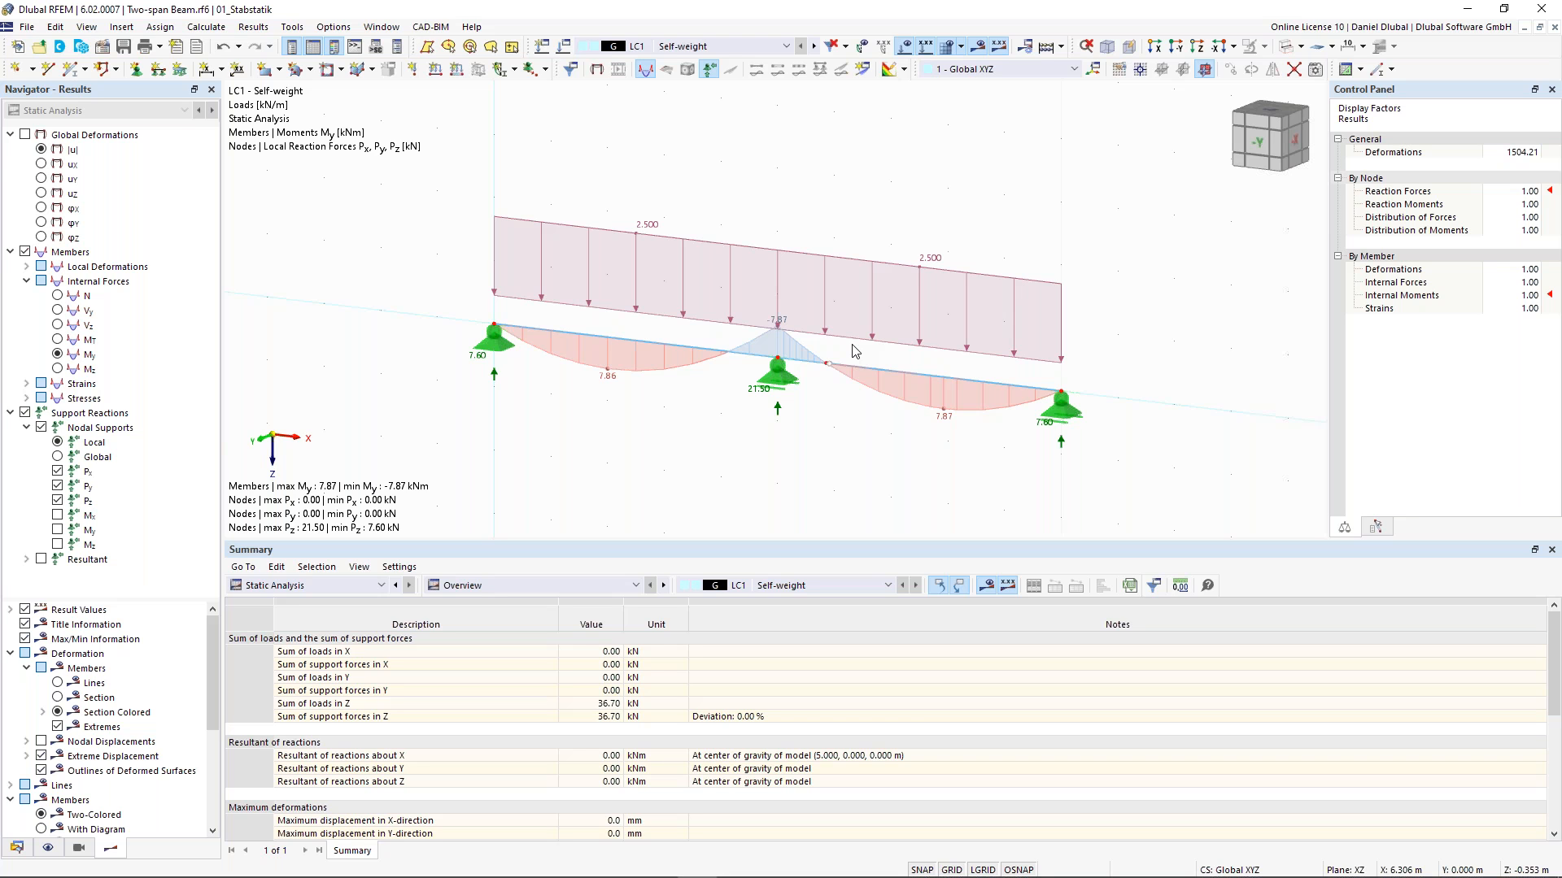
pyautogui.keyDown('ctrl'); pyautogui.moveTo(729, 324); pyautogui.dragTo(744, 328, button='middle'); pyautogui.keyUp('ctrl')
pyautogui.scroll(2, 745, 328)
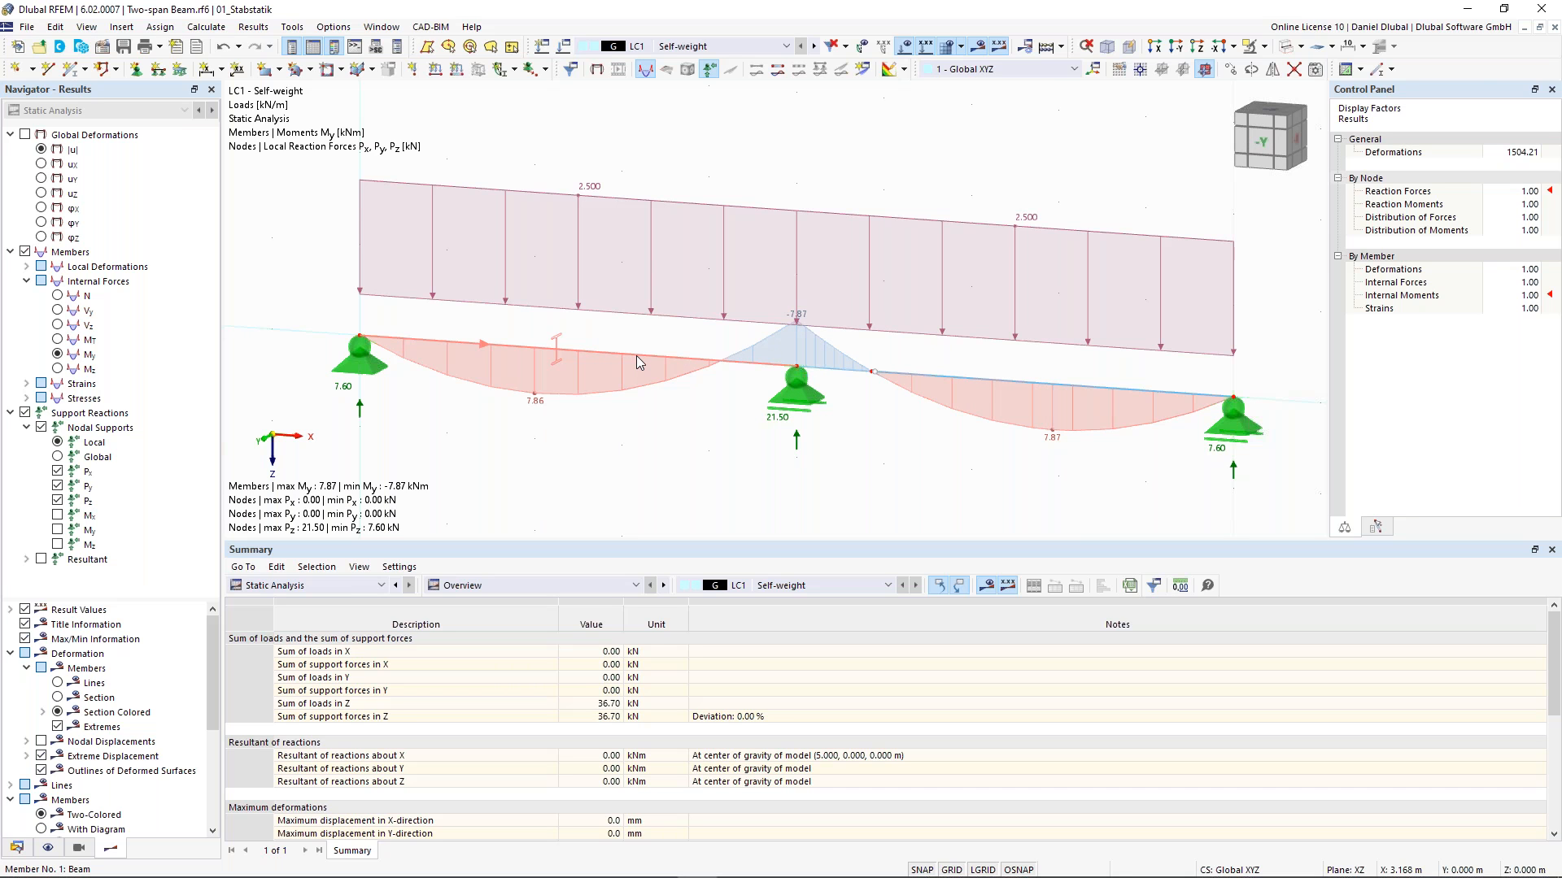
pyautogui.click(637, 363)
pyautogui.click(860, 375)
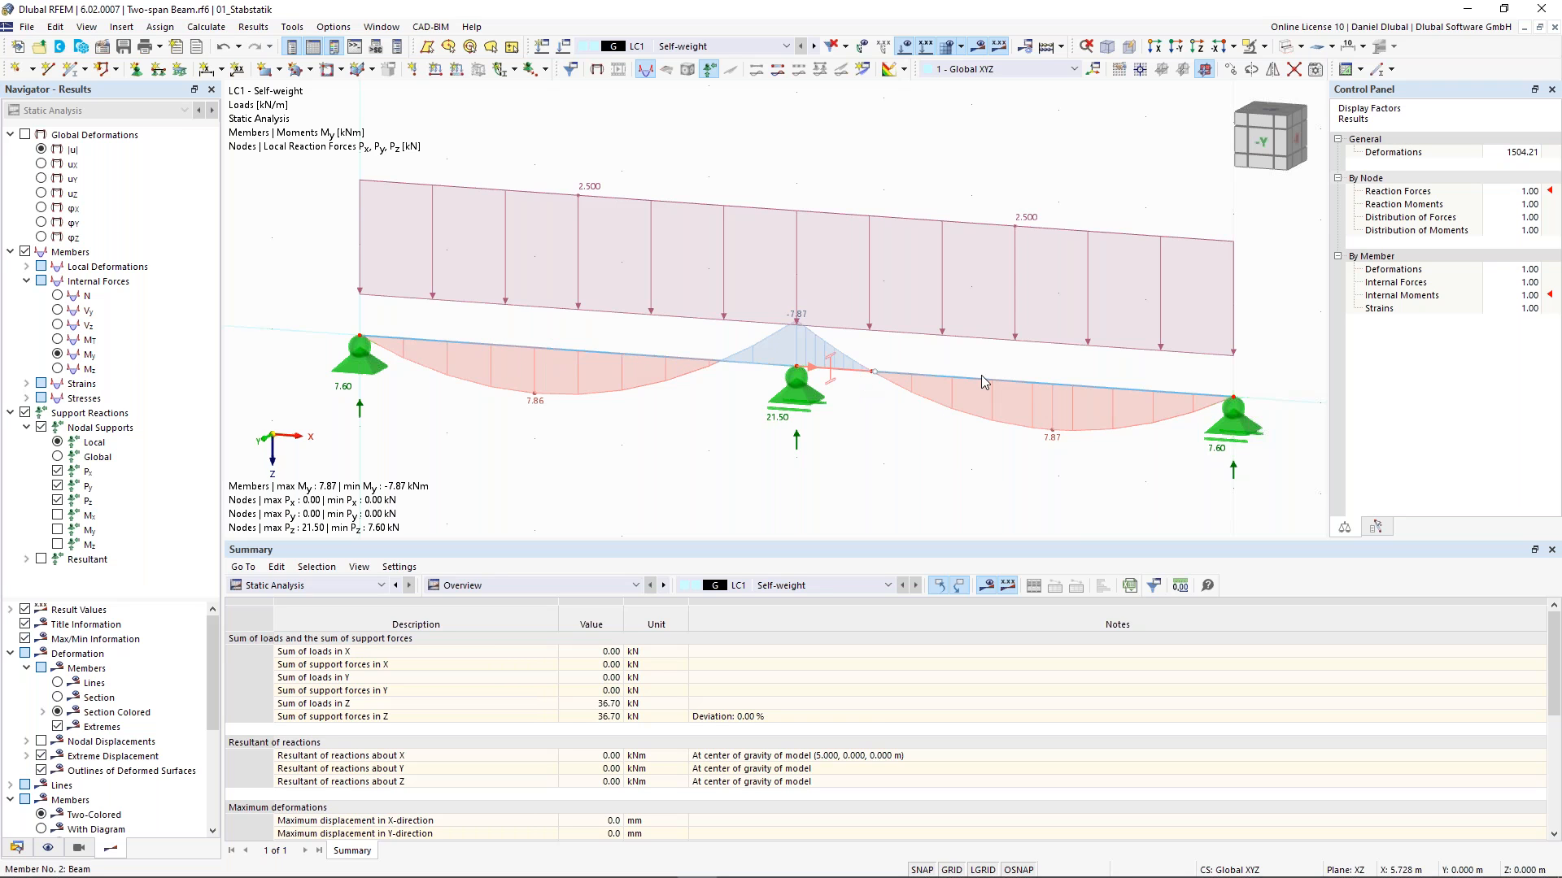
pyautogui.press('Escape')
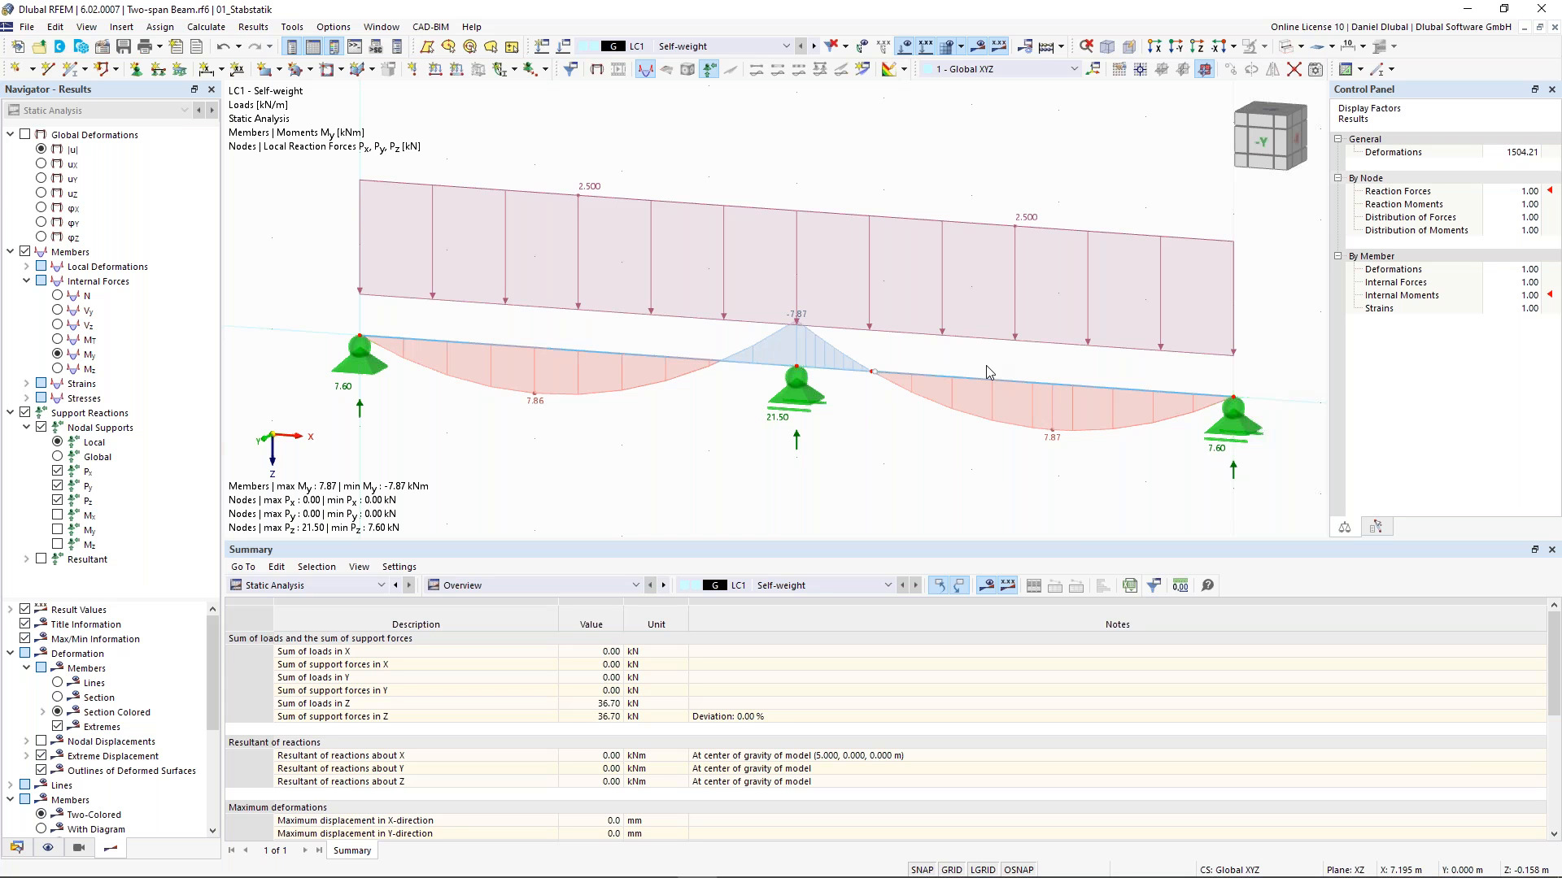
# - Open the global parameters and define parameter L in the Lengths group with value 5 m and comment "Length"
pyautogui.click(987, 586)
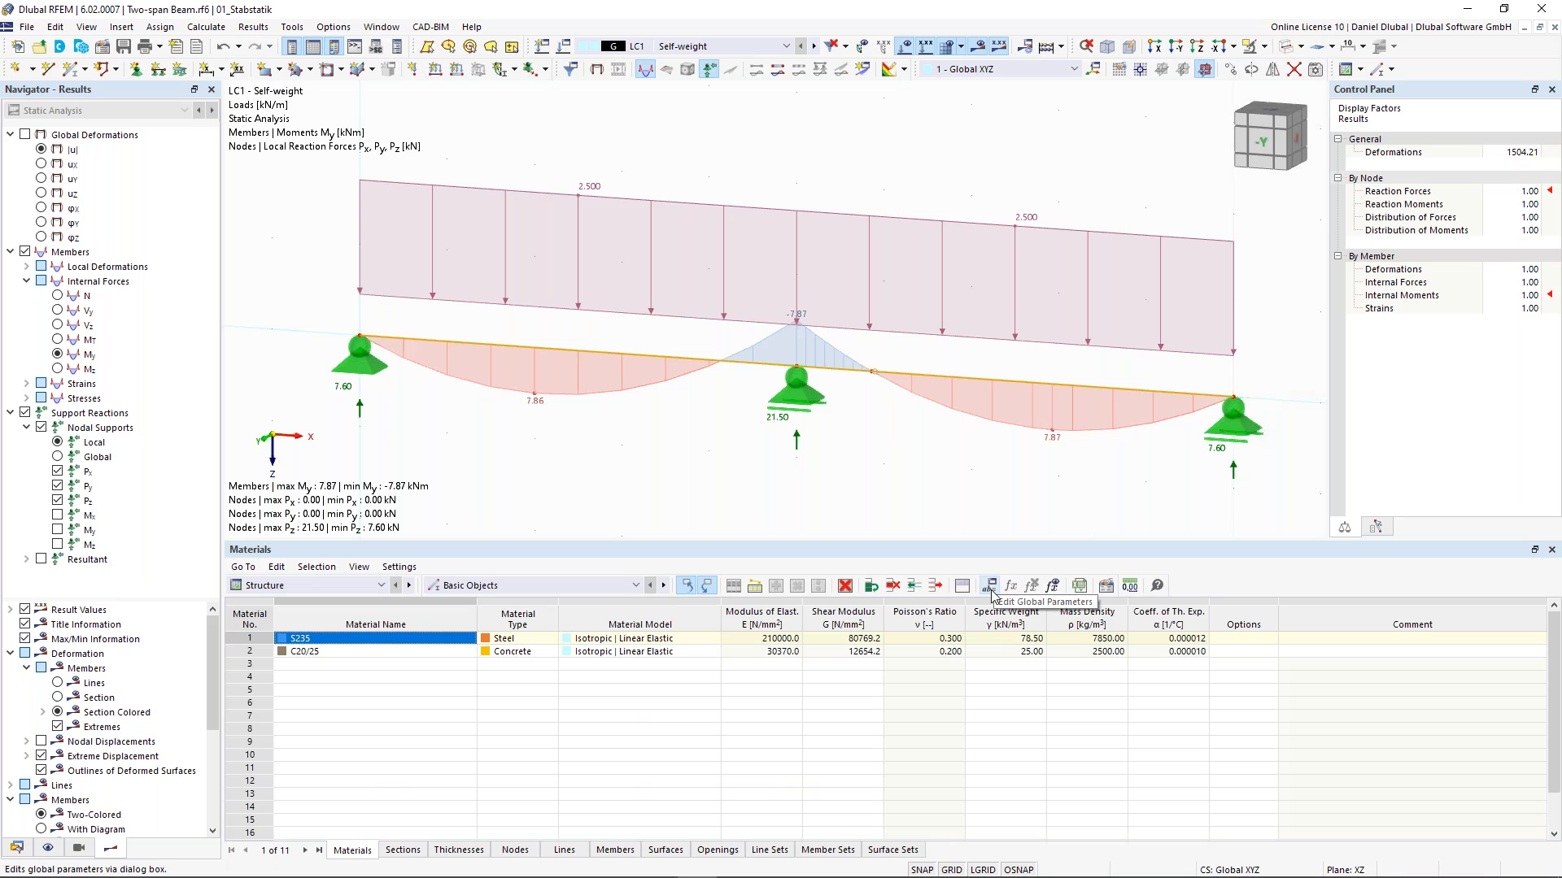
pyautogui.click(990, 594)
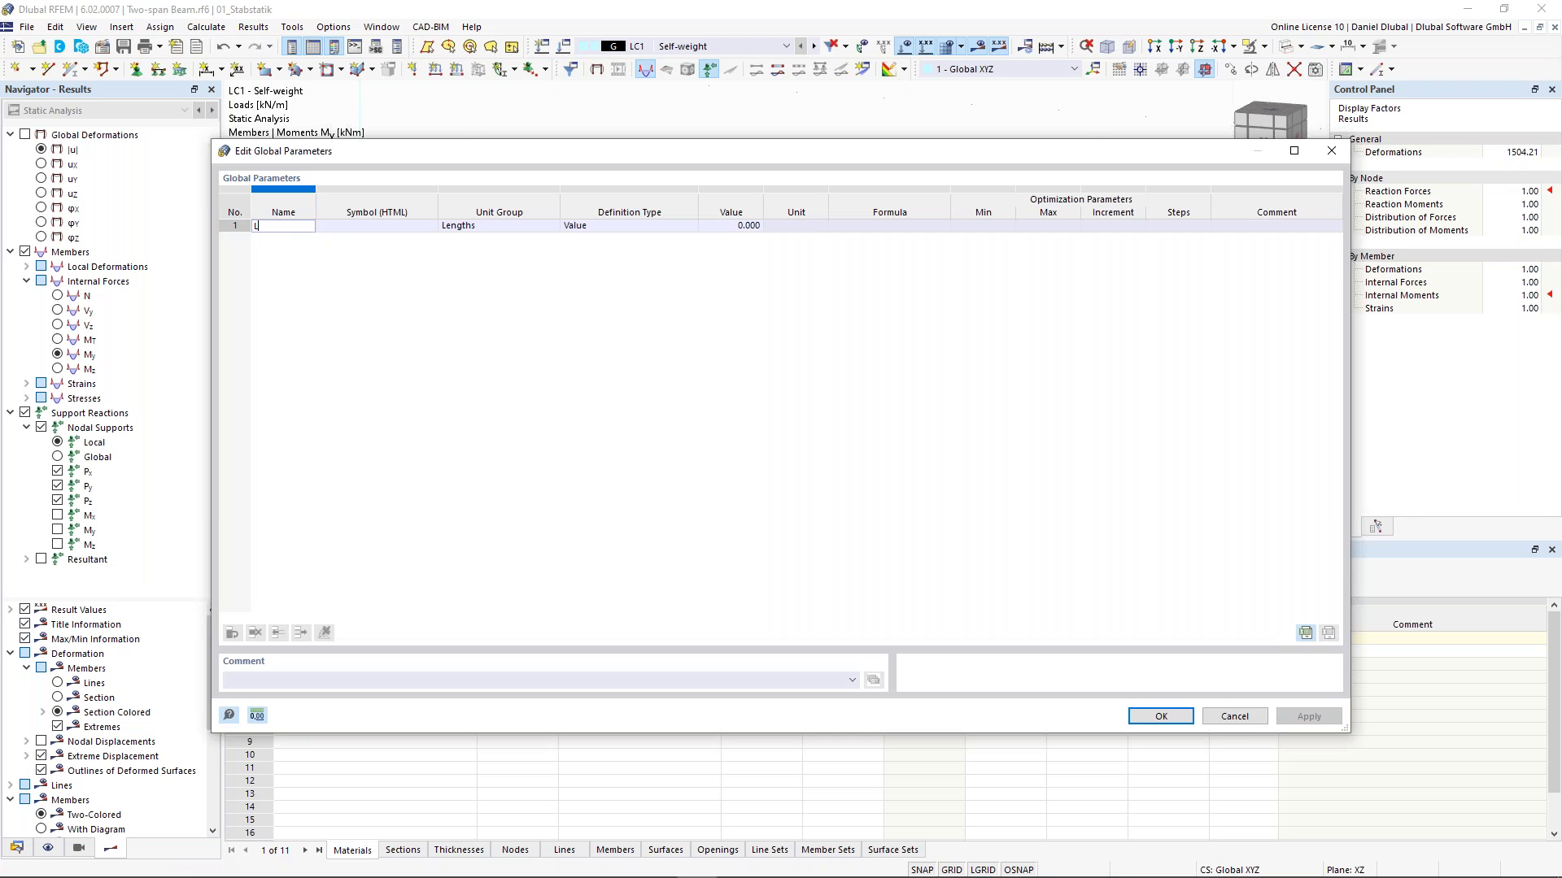
pyautogui.press('Tab')
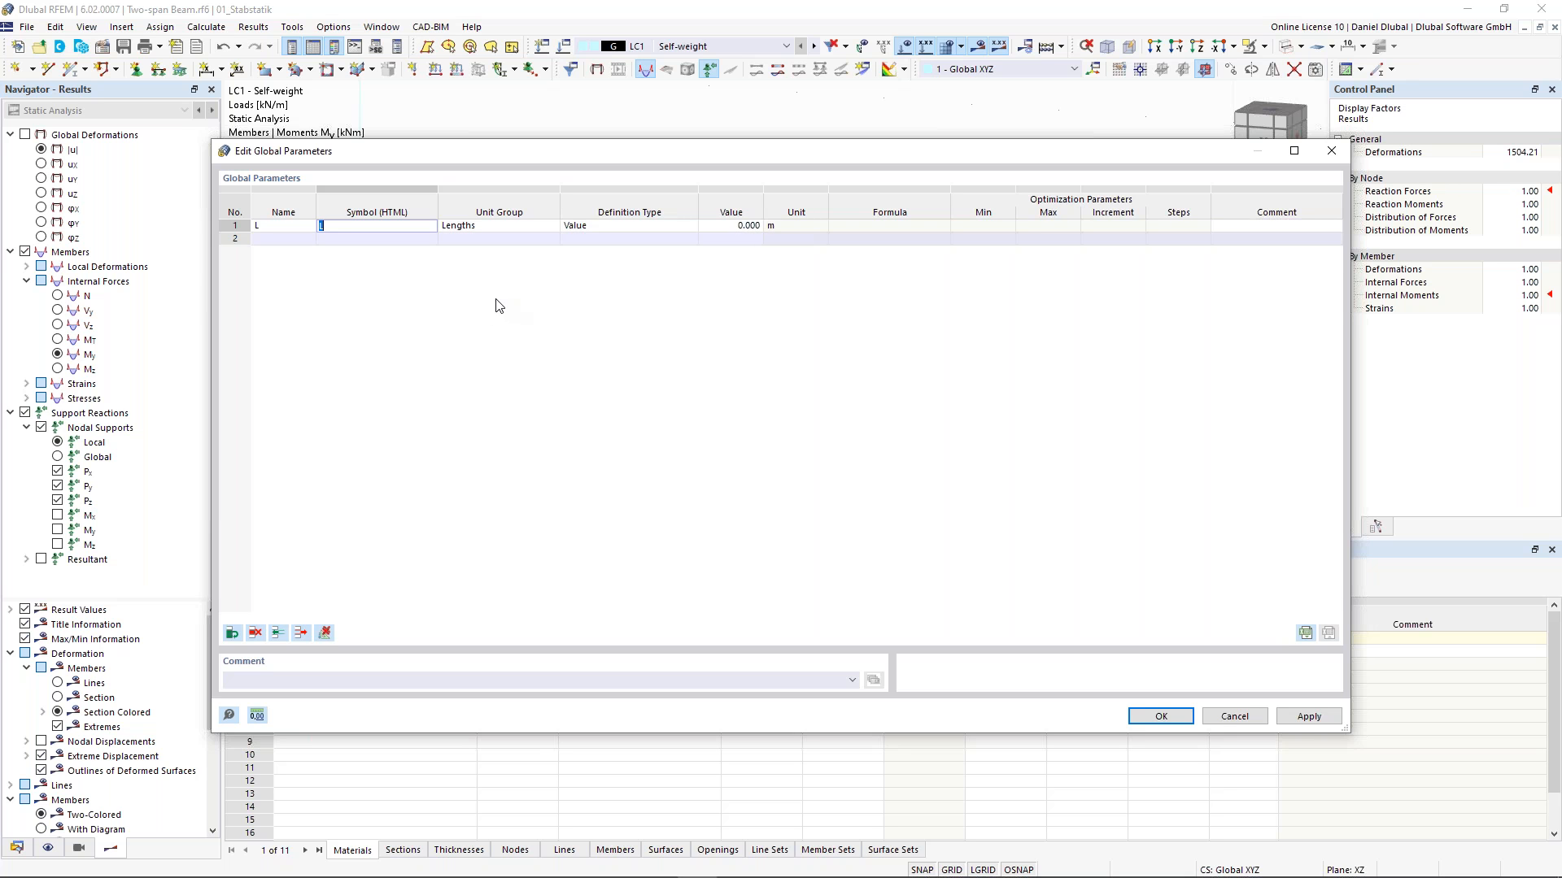
pyautogui.click(517, 228)
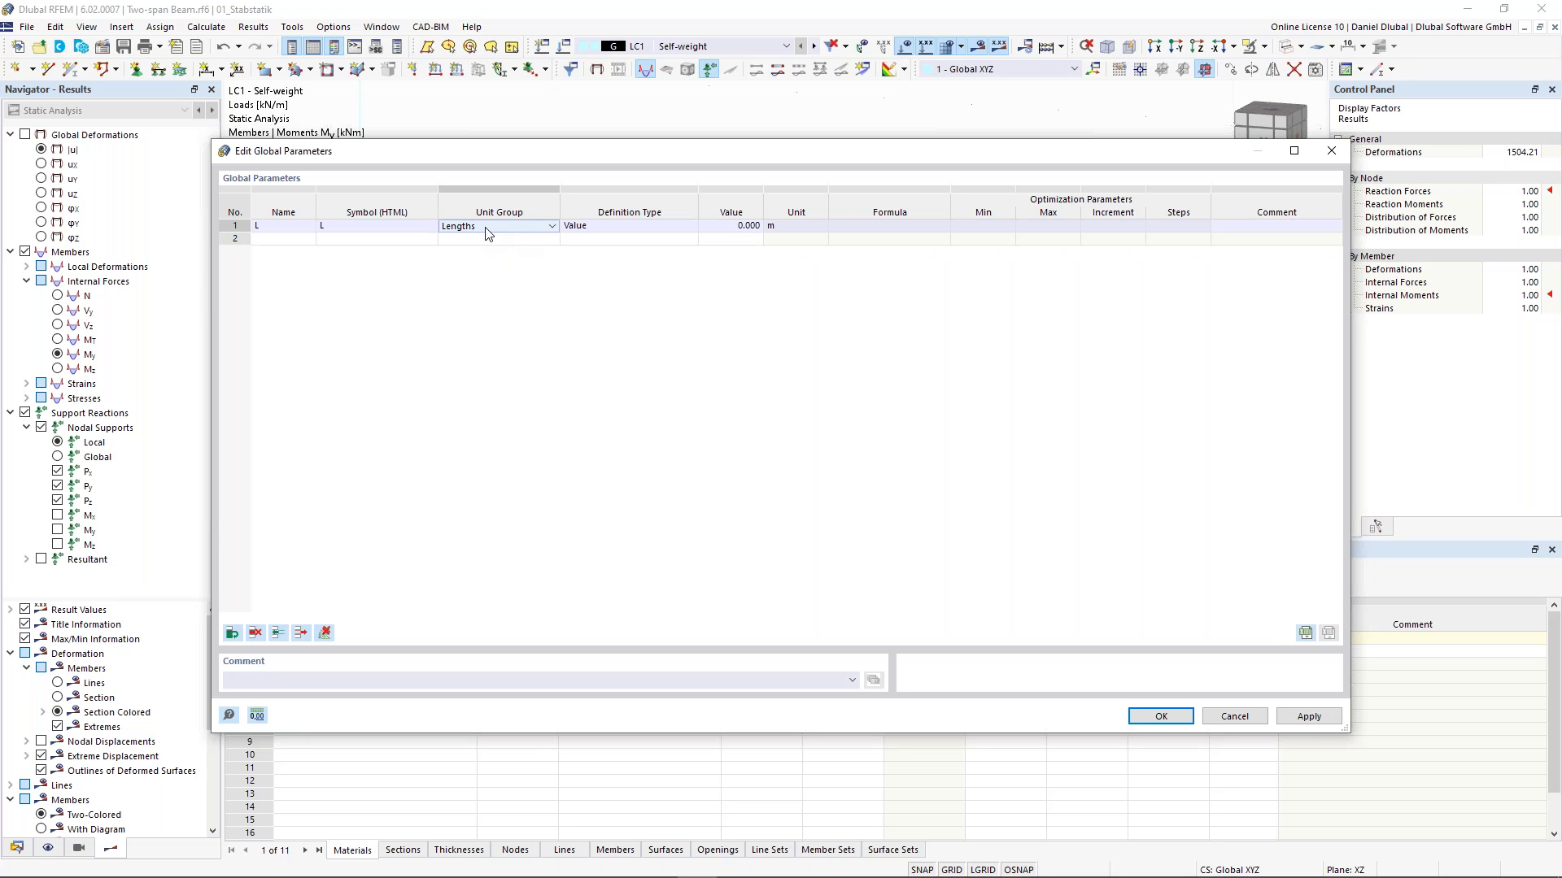
pyautogui.click(537, 230)
pyautogui.click(537, 230)
pyautogui.click(612, 231)
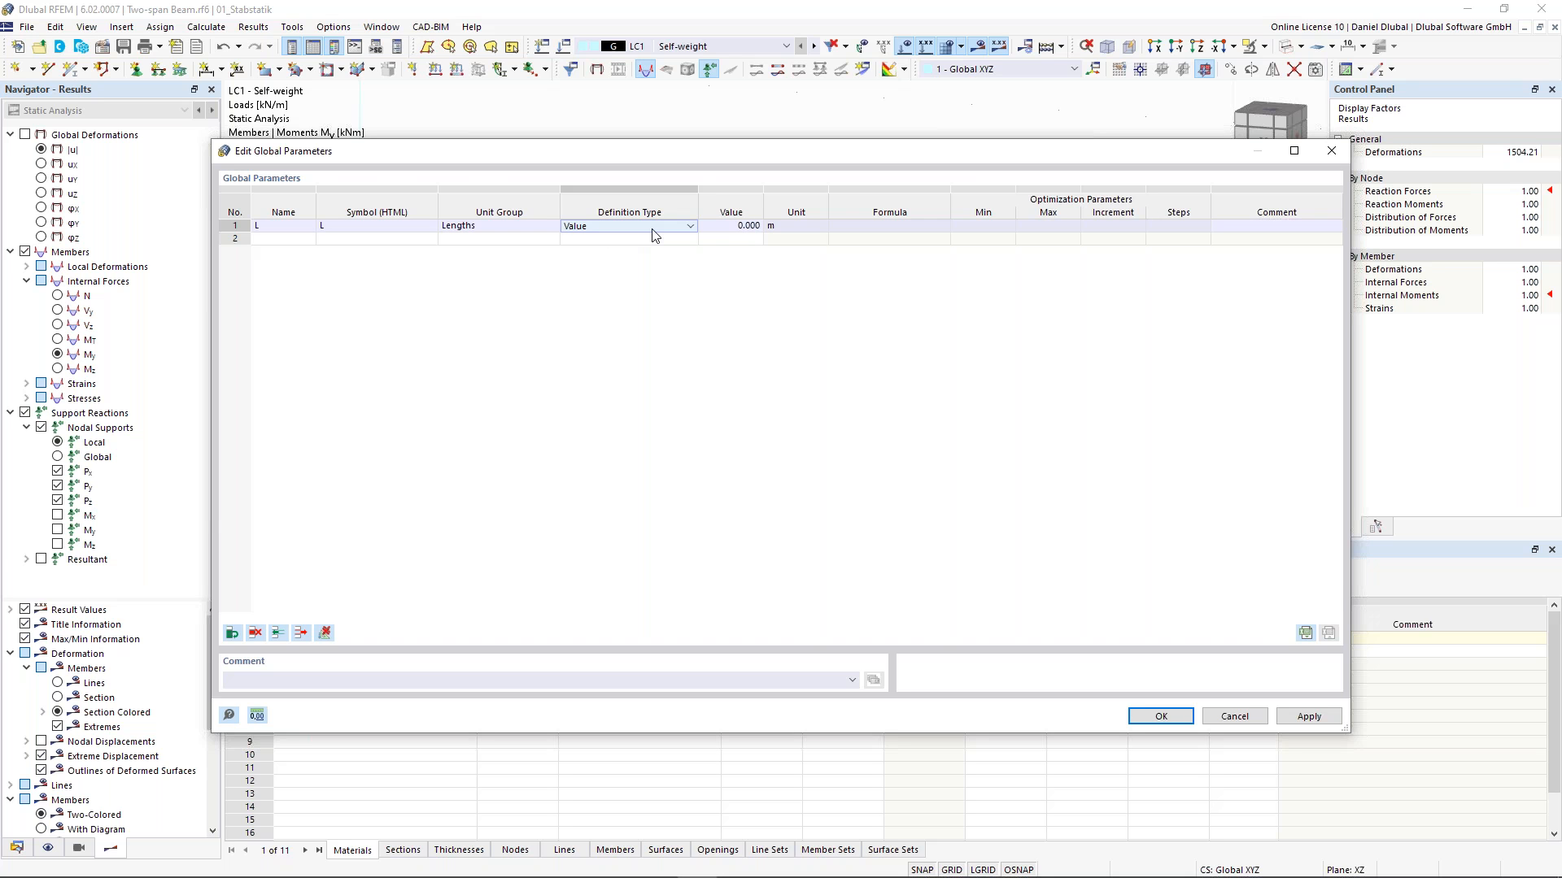
pyautogui.click(675, 227)
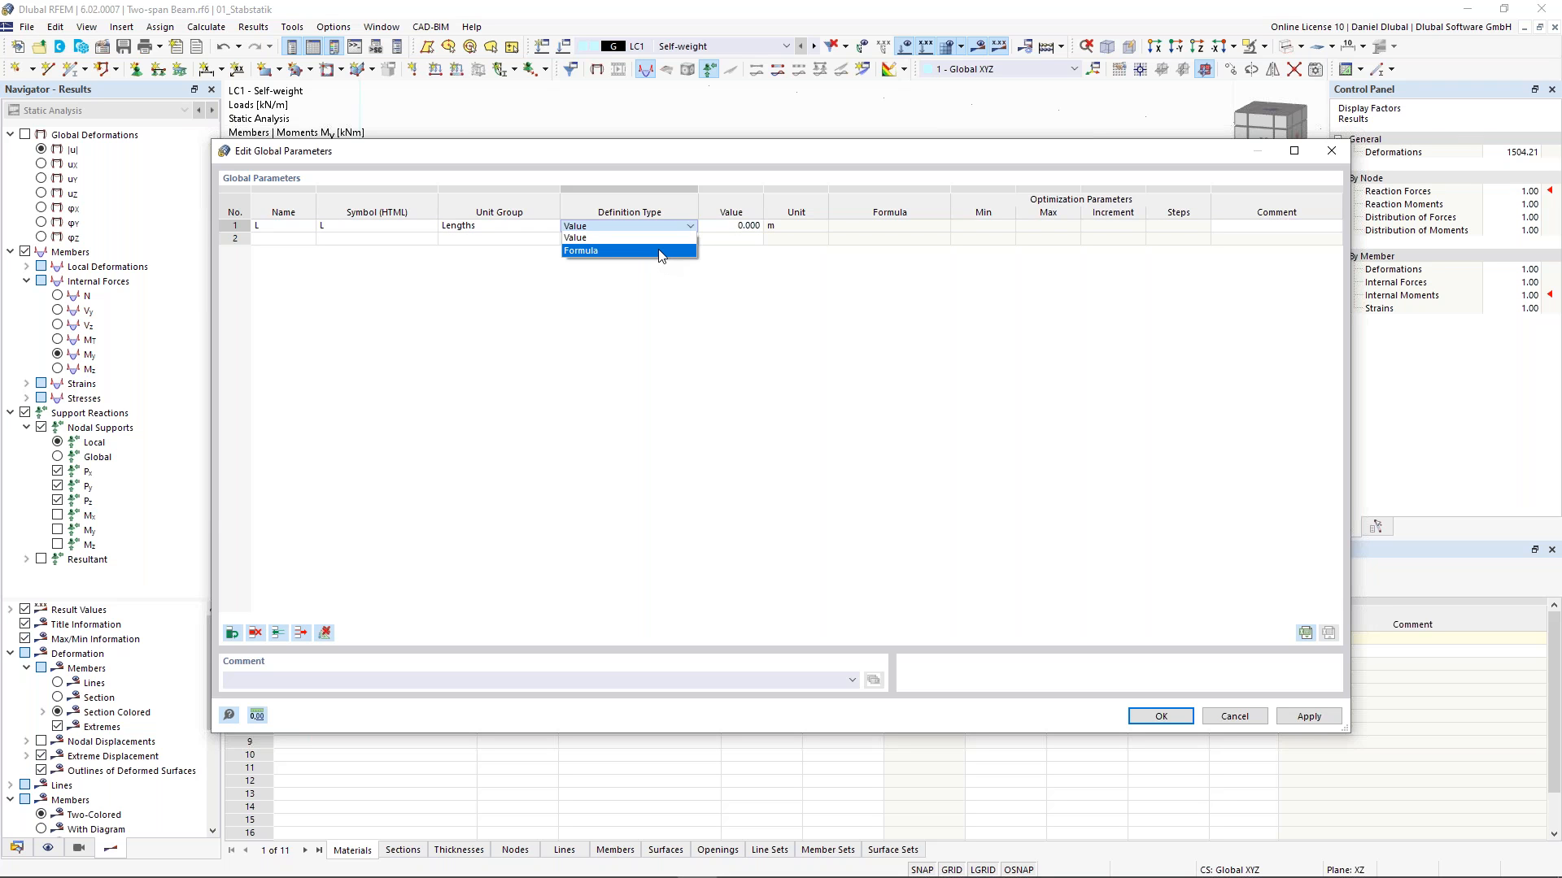
pyautogui.click(686, 238)
pyautogui.write('5')
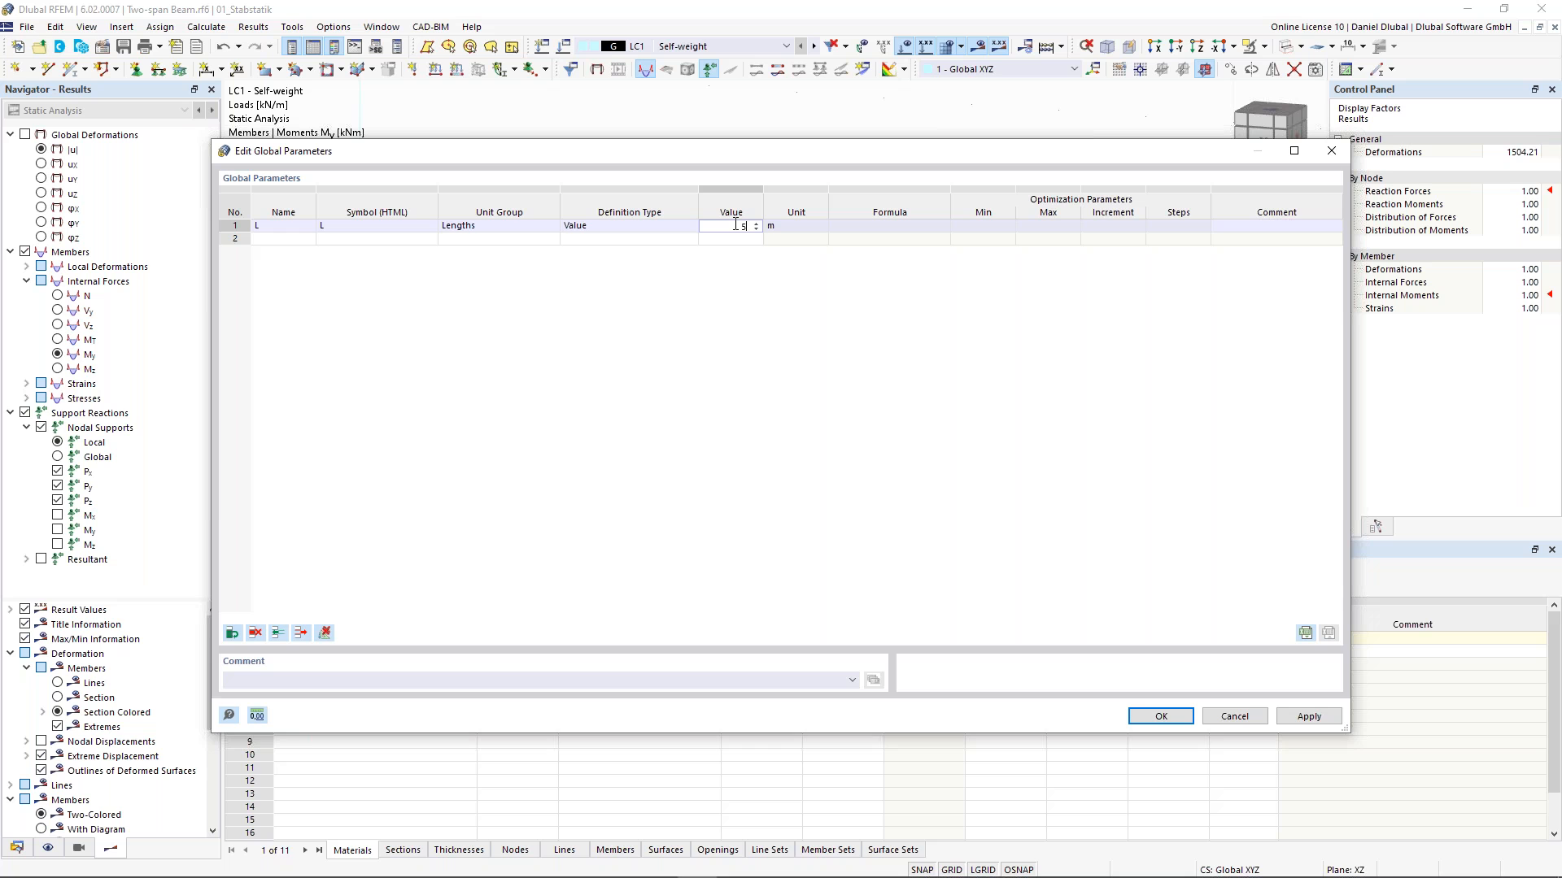
pyautogui.click(1298, 227)
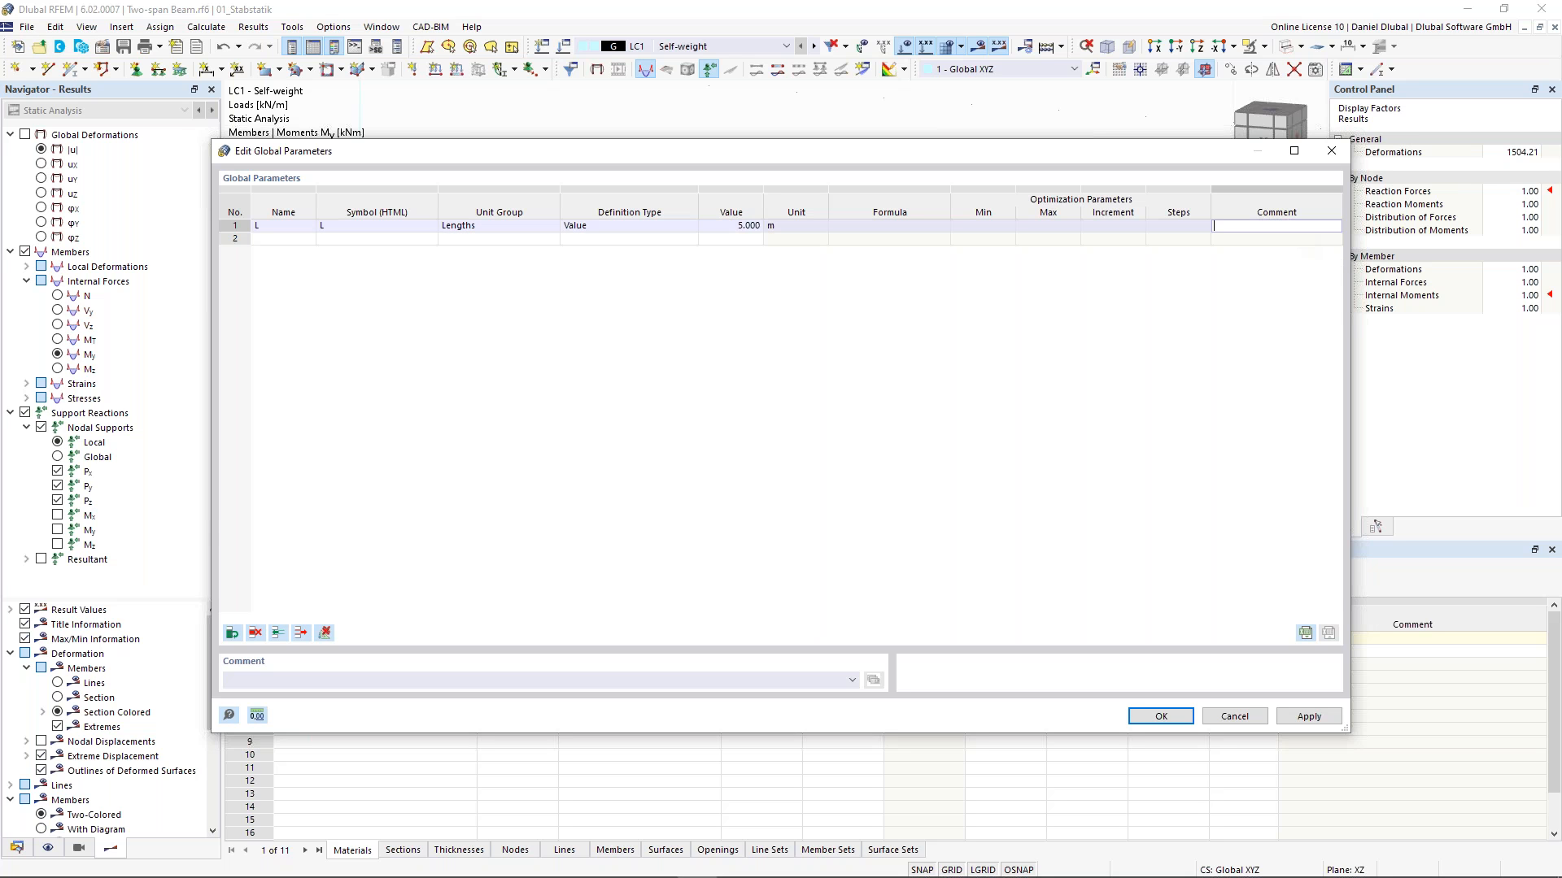
pyautogui.write('Length')
# - Add a second global parameter e in the Factors group with value 0.1716 and comment "Factor", then confirm
pyautogui.click(283, 237)
pyautogui.moveTo(461, 150); pyautogui.dragTo(452, 431)
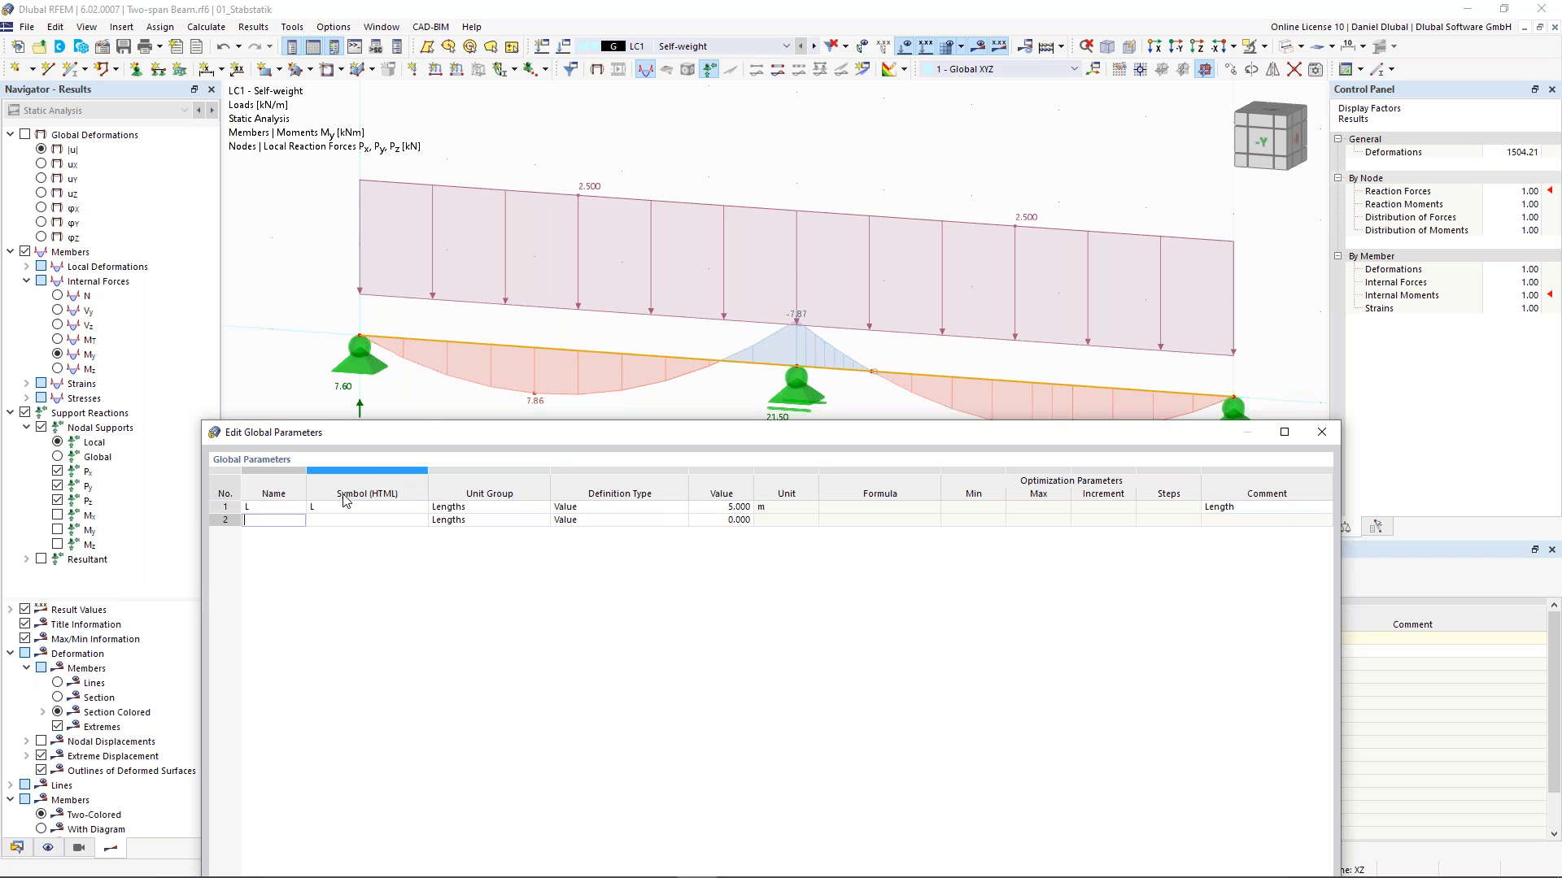
pyautogui.write('e')
pyautogui.moveTo(357, 435); pyautogui.dragTo(361, 261)
pyautogui.click(350, 346)
pyautogui.click(508, 345)
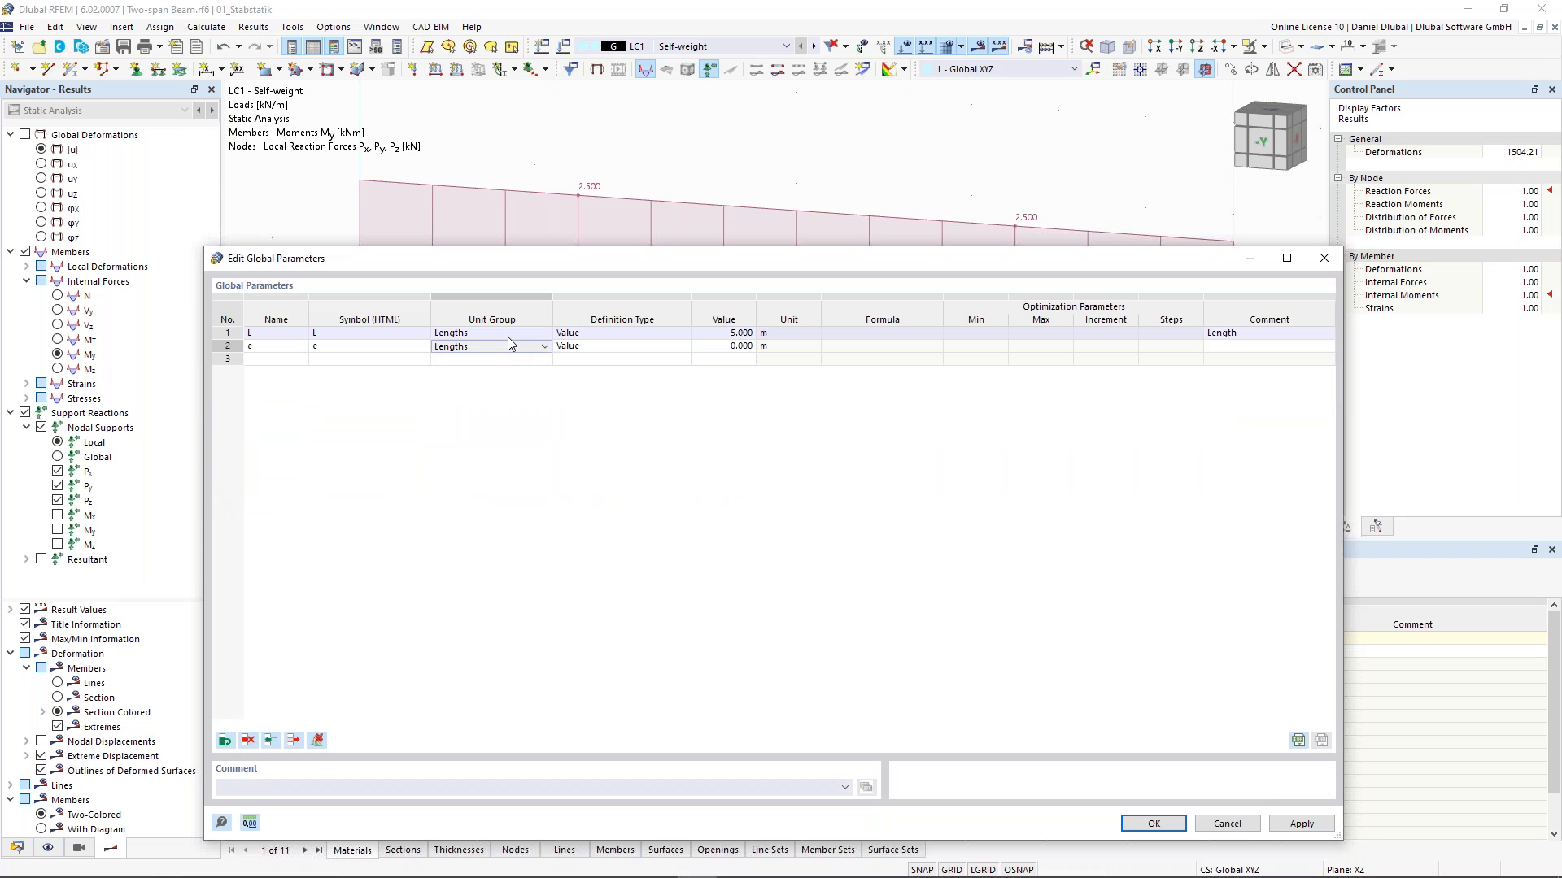
pyautogui.click(541, 348)
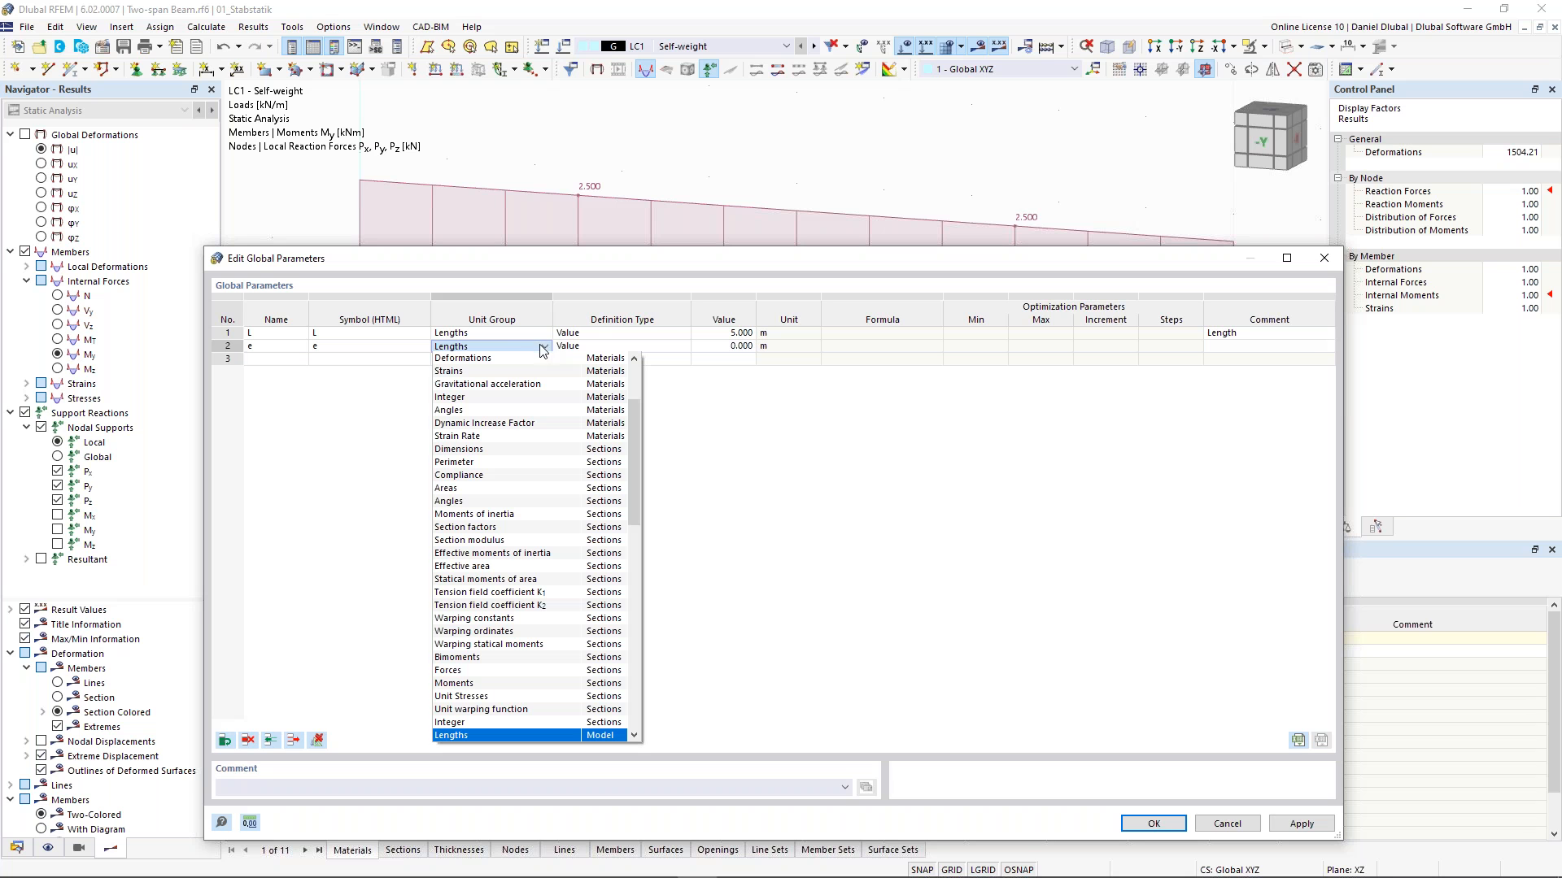
pyautogui.moveTo(633, 418); pyautogui.dragTo(633, 370)
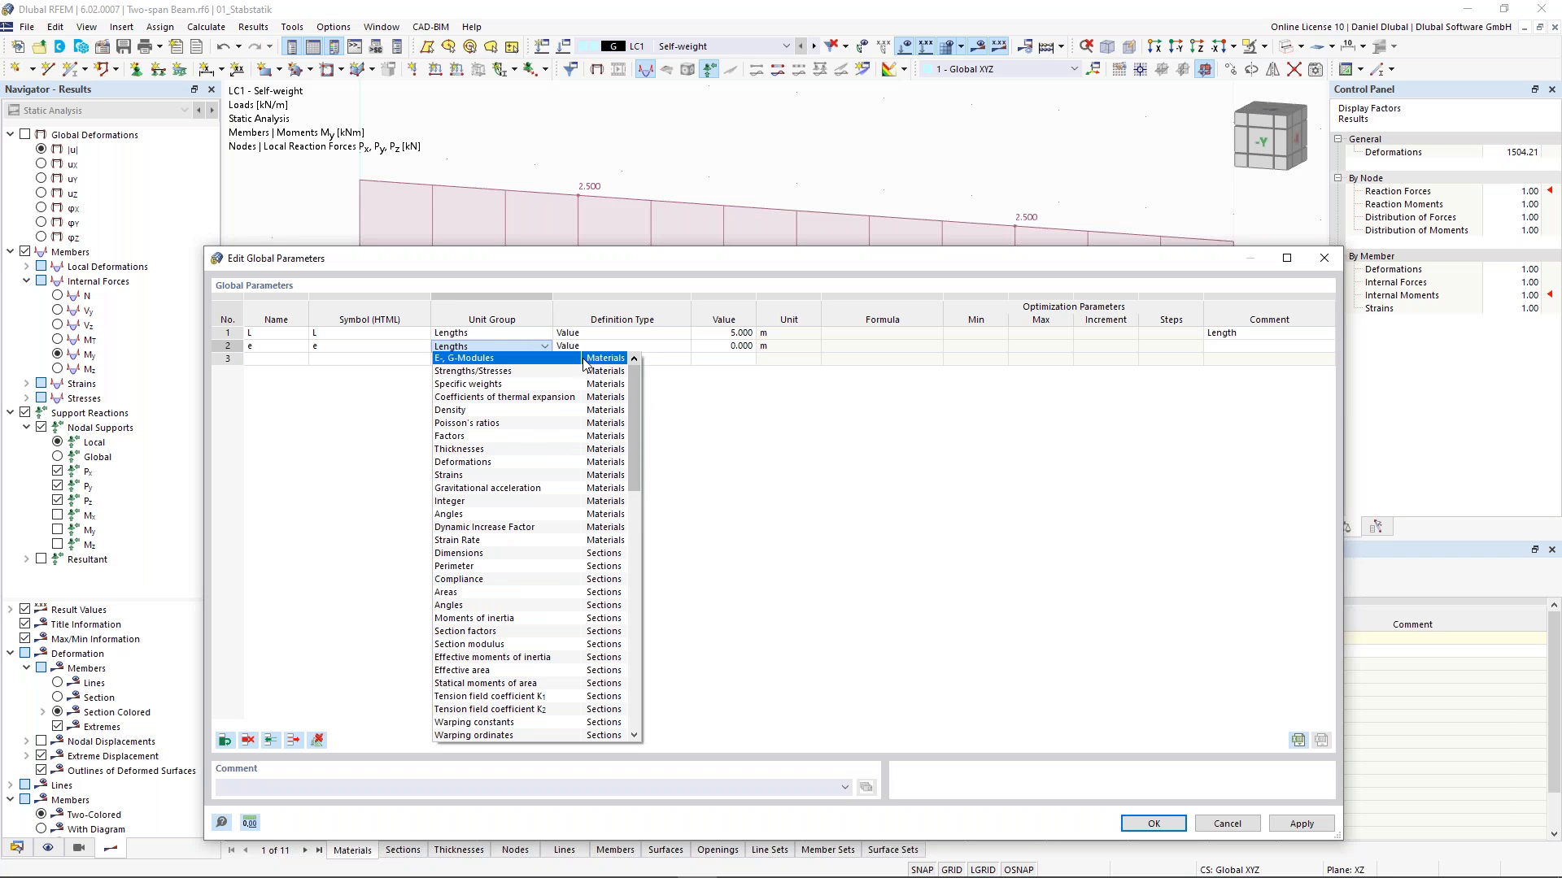
pyautogui.click(530, 436)
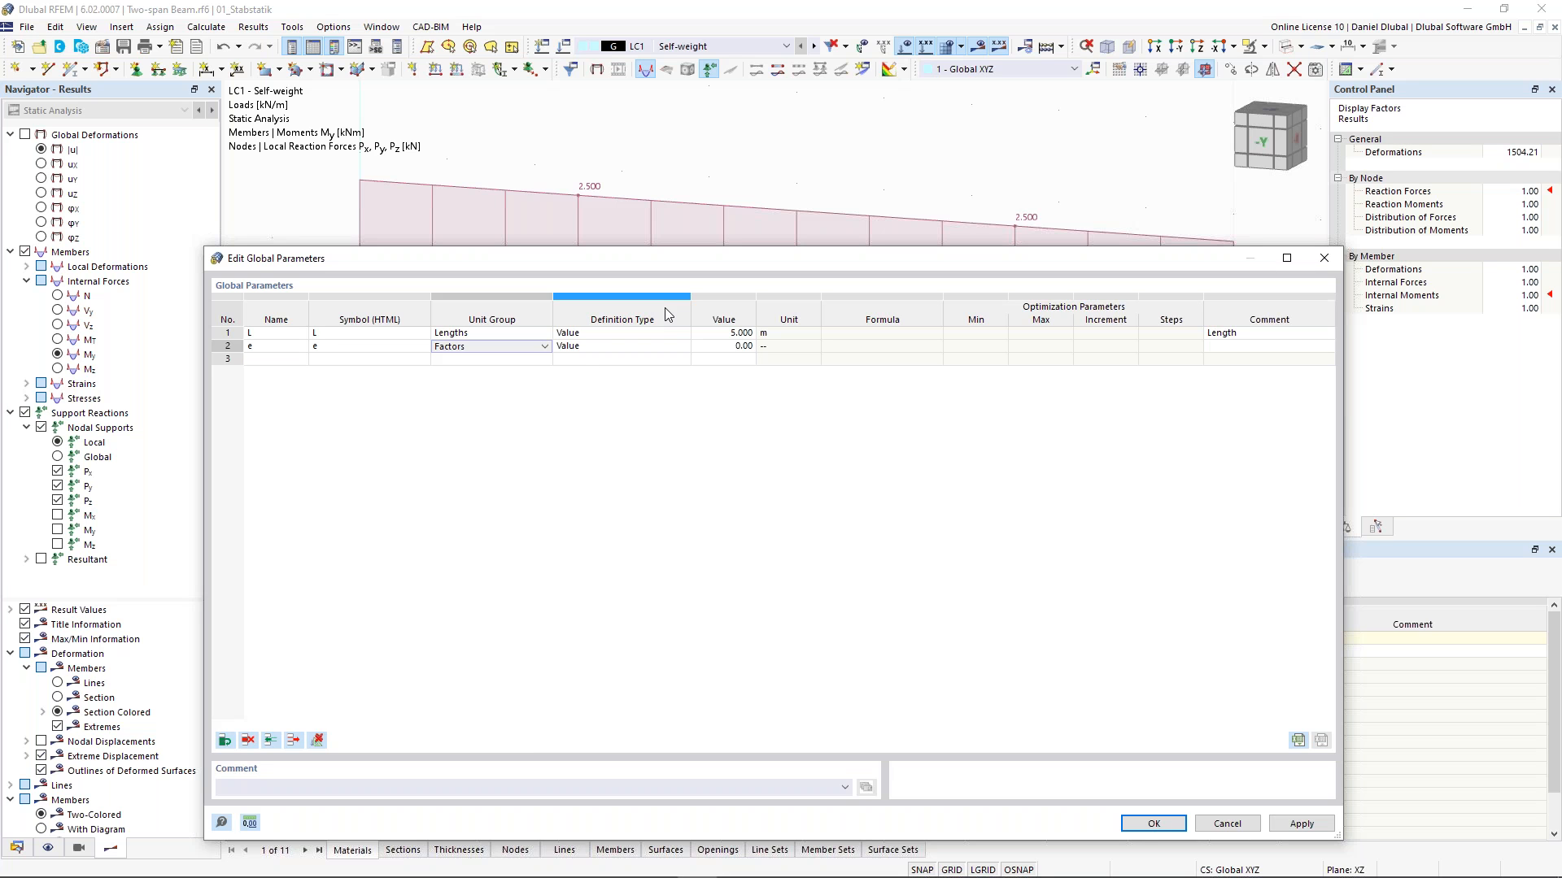
pyautogui.click(726, 346)
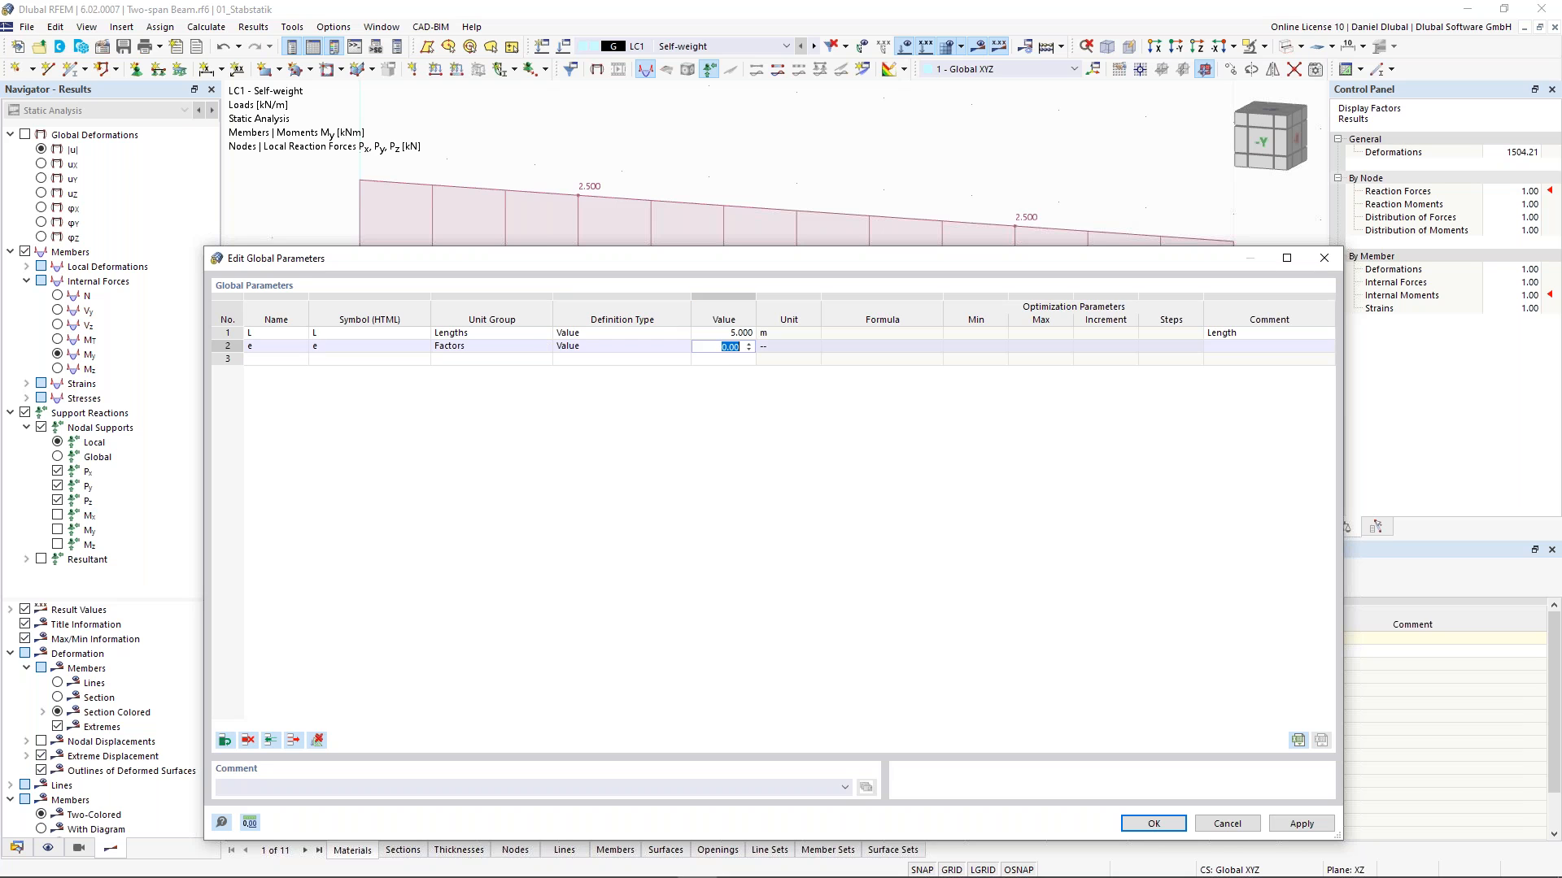
pyautogui.write('0.1716')
pyautogui.click(1227, 347)
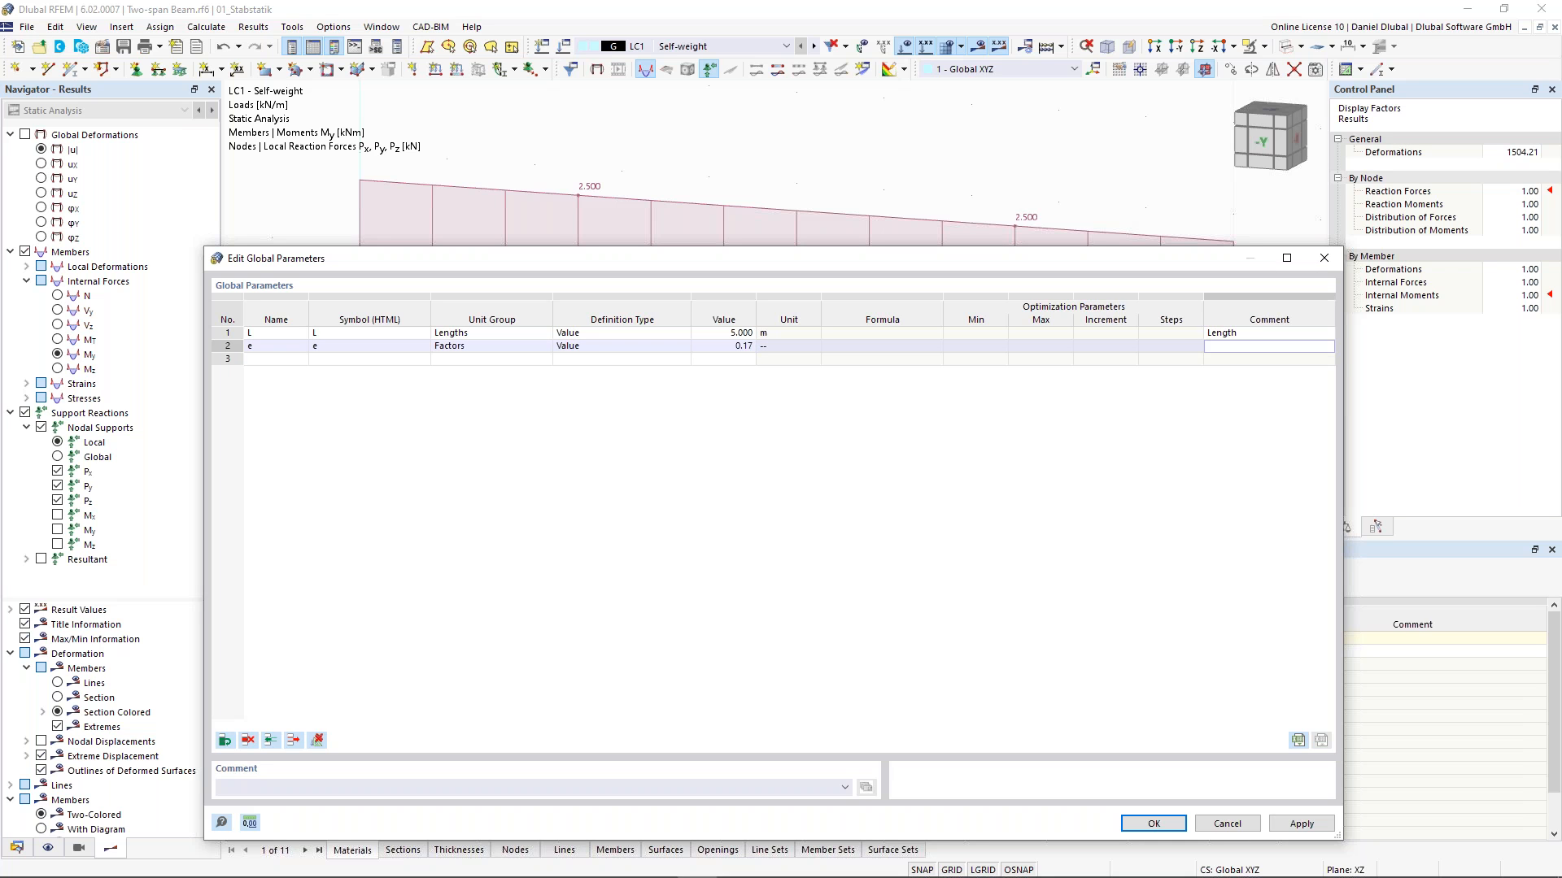
pyautogui.write('Factor')
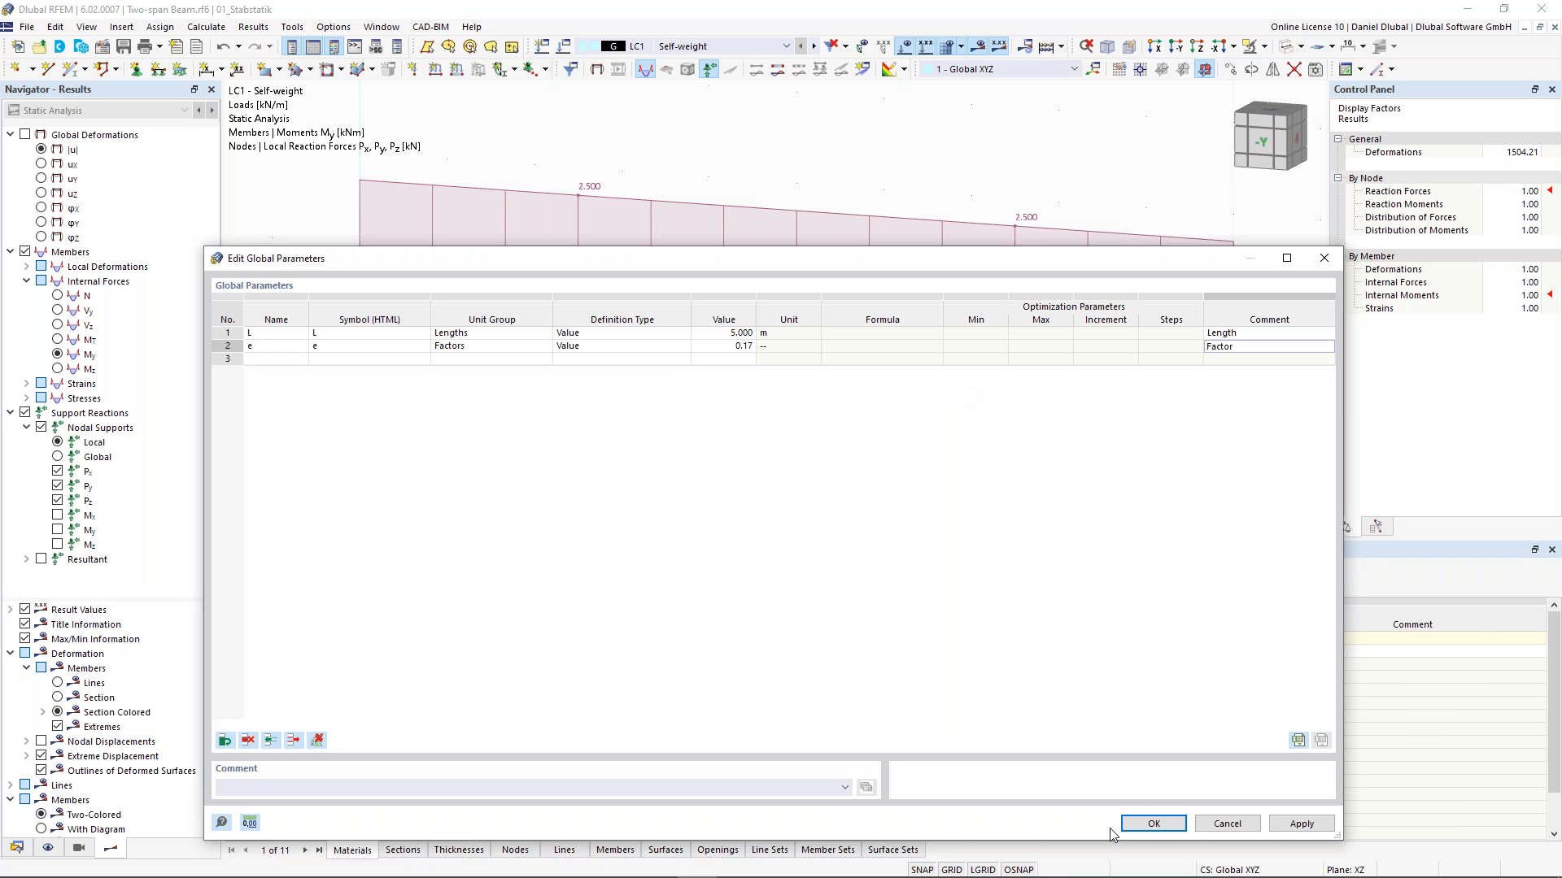
pyautogui.click(1153, 825)
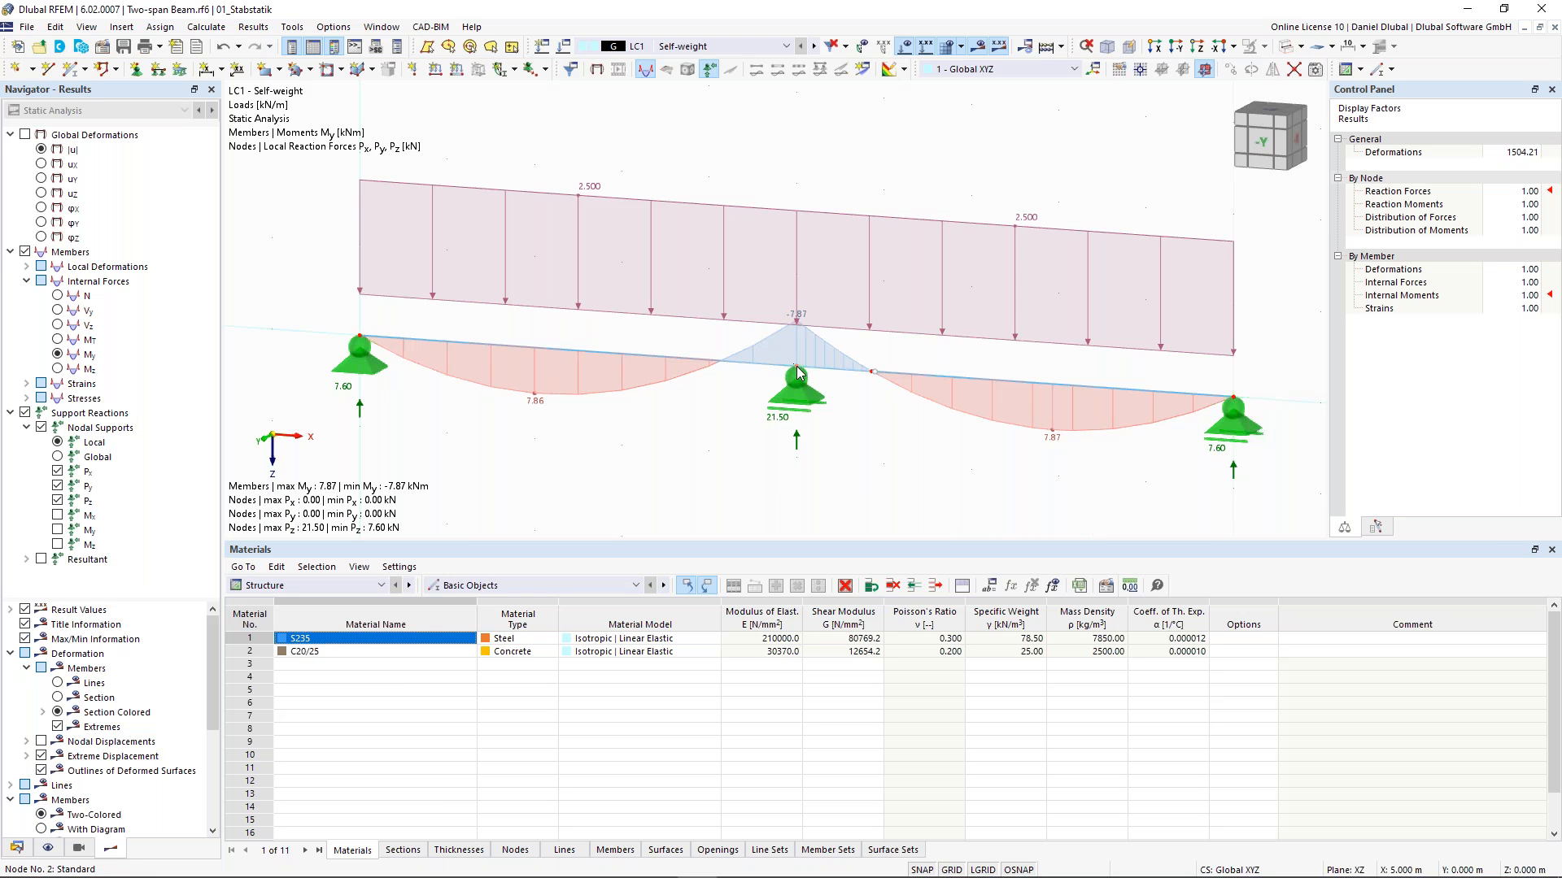
# - Define the middle support node 2's X coordinate by the formula L
pyautogui.doubleClick(798, 374)
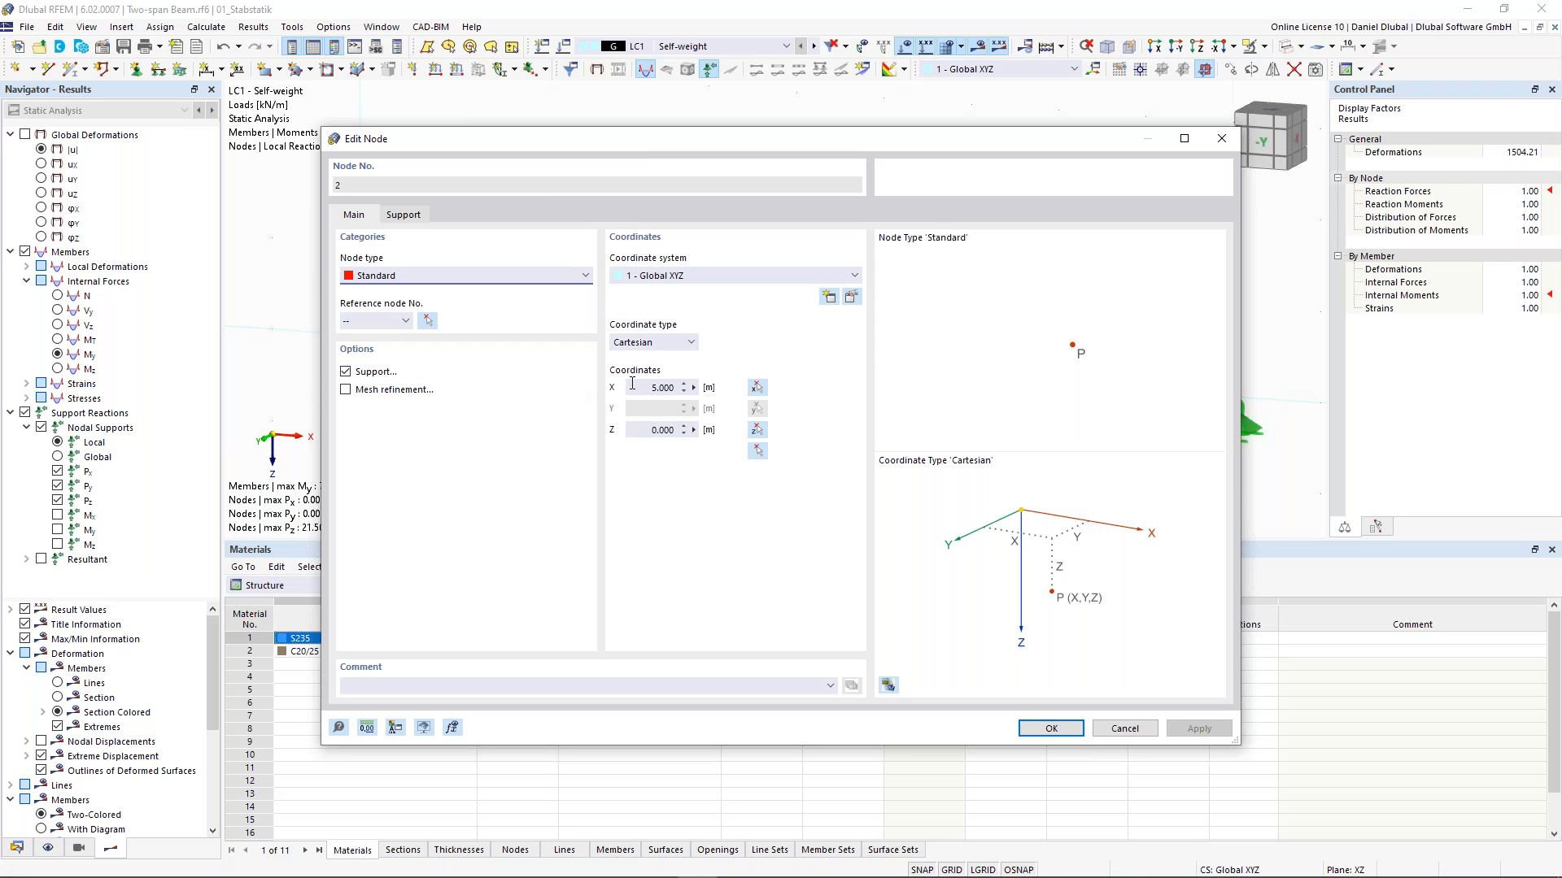
pyautogui.click(694, 388)
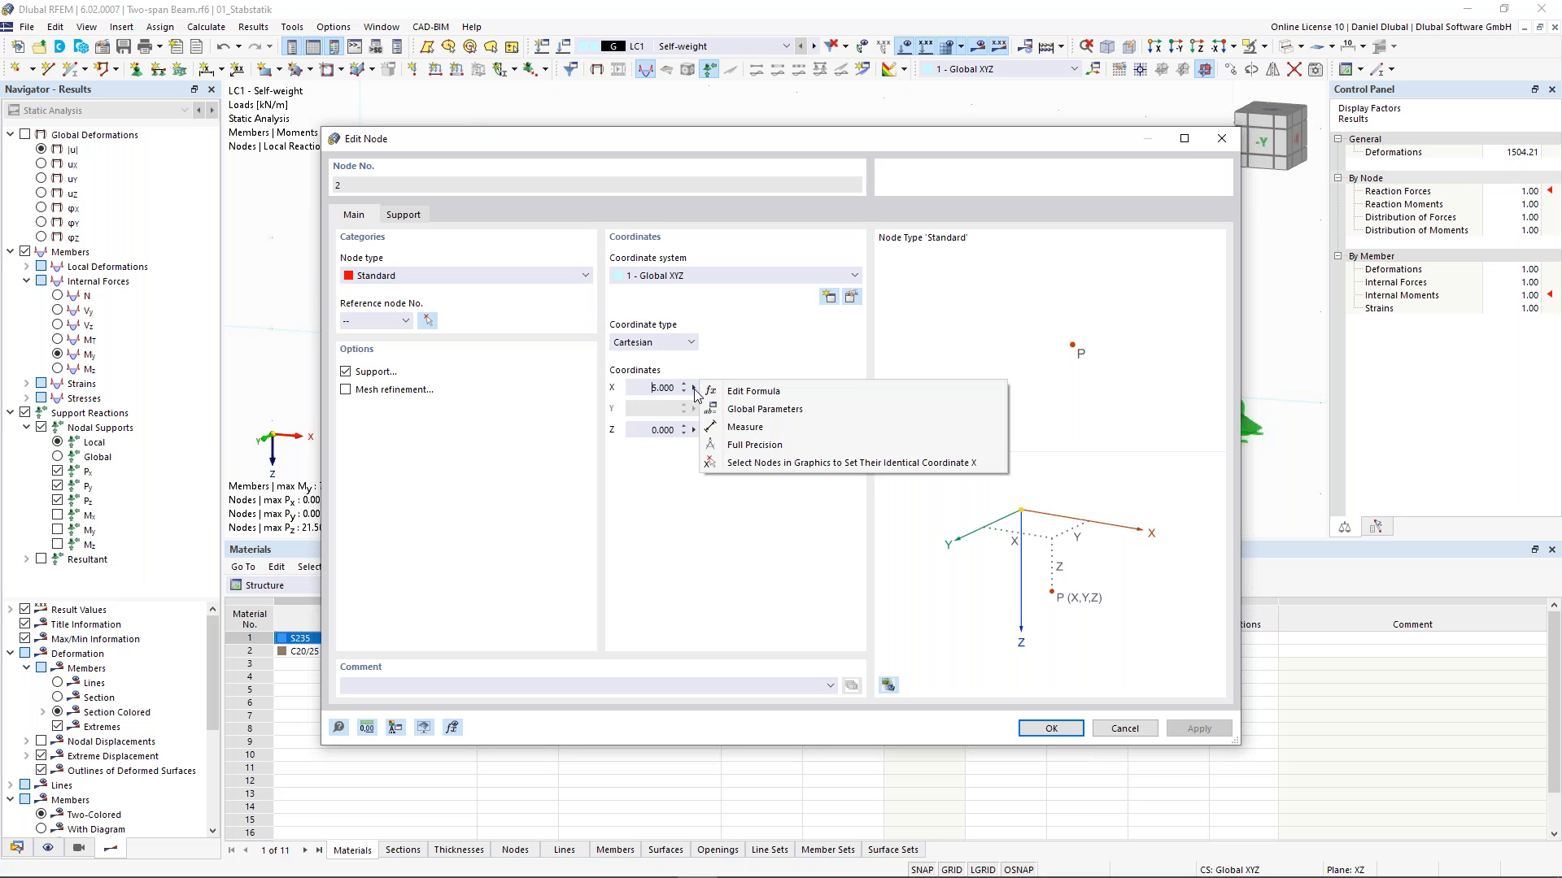
pyautogui.click(757, 388)
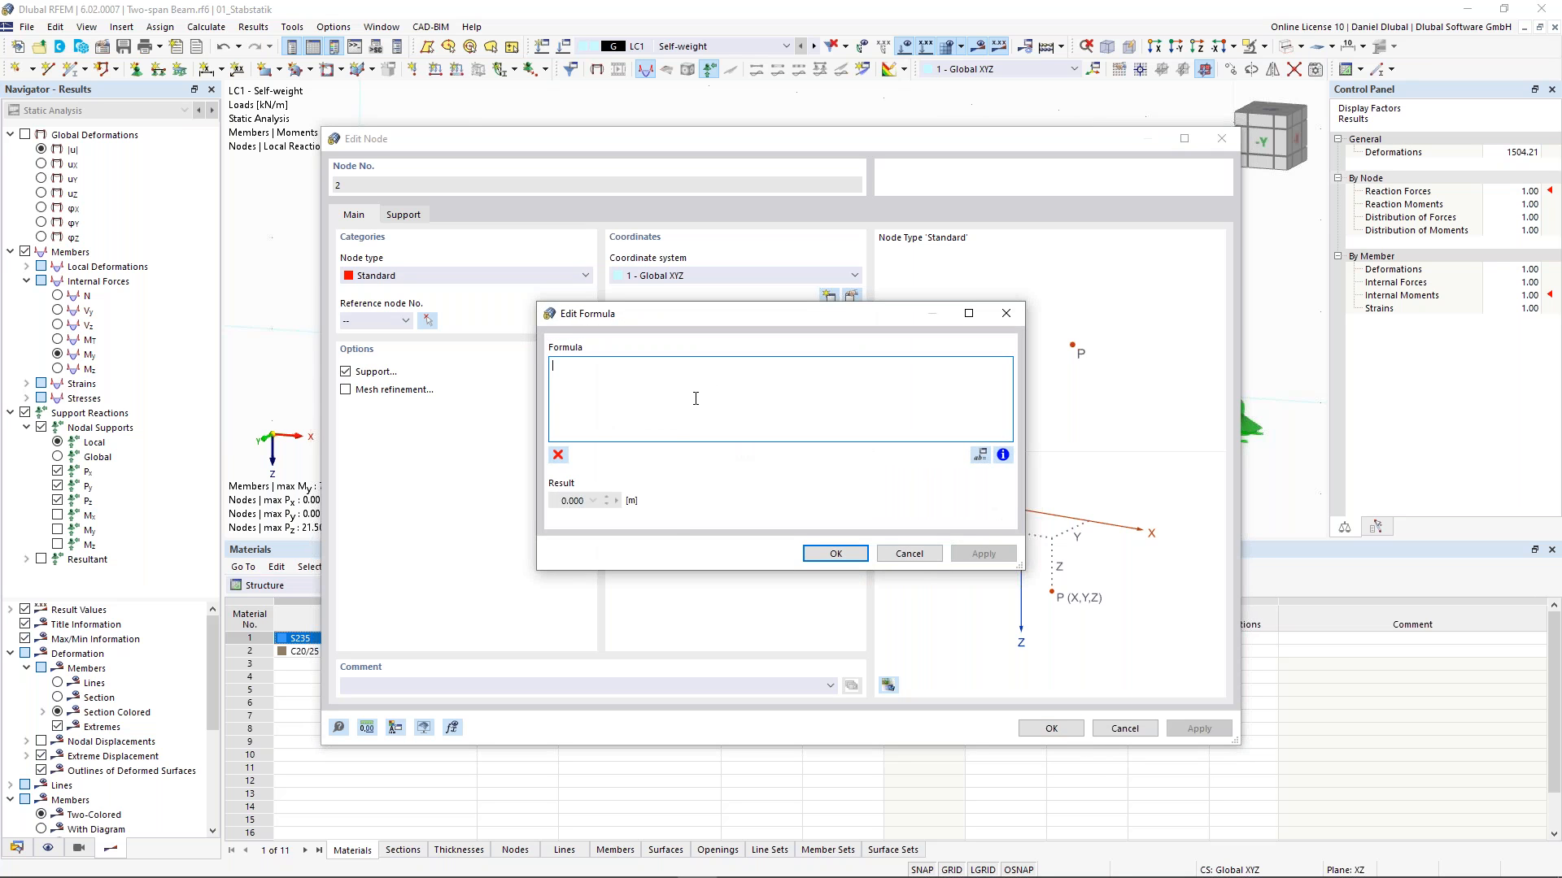
pyautogui.write('L')
pyautogui.press('Return')
pyautogui.click(835, 553)
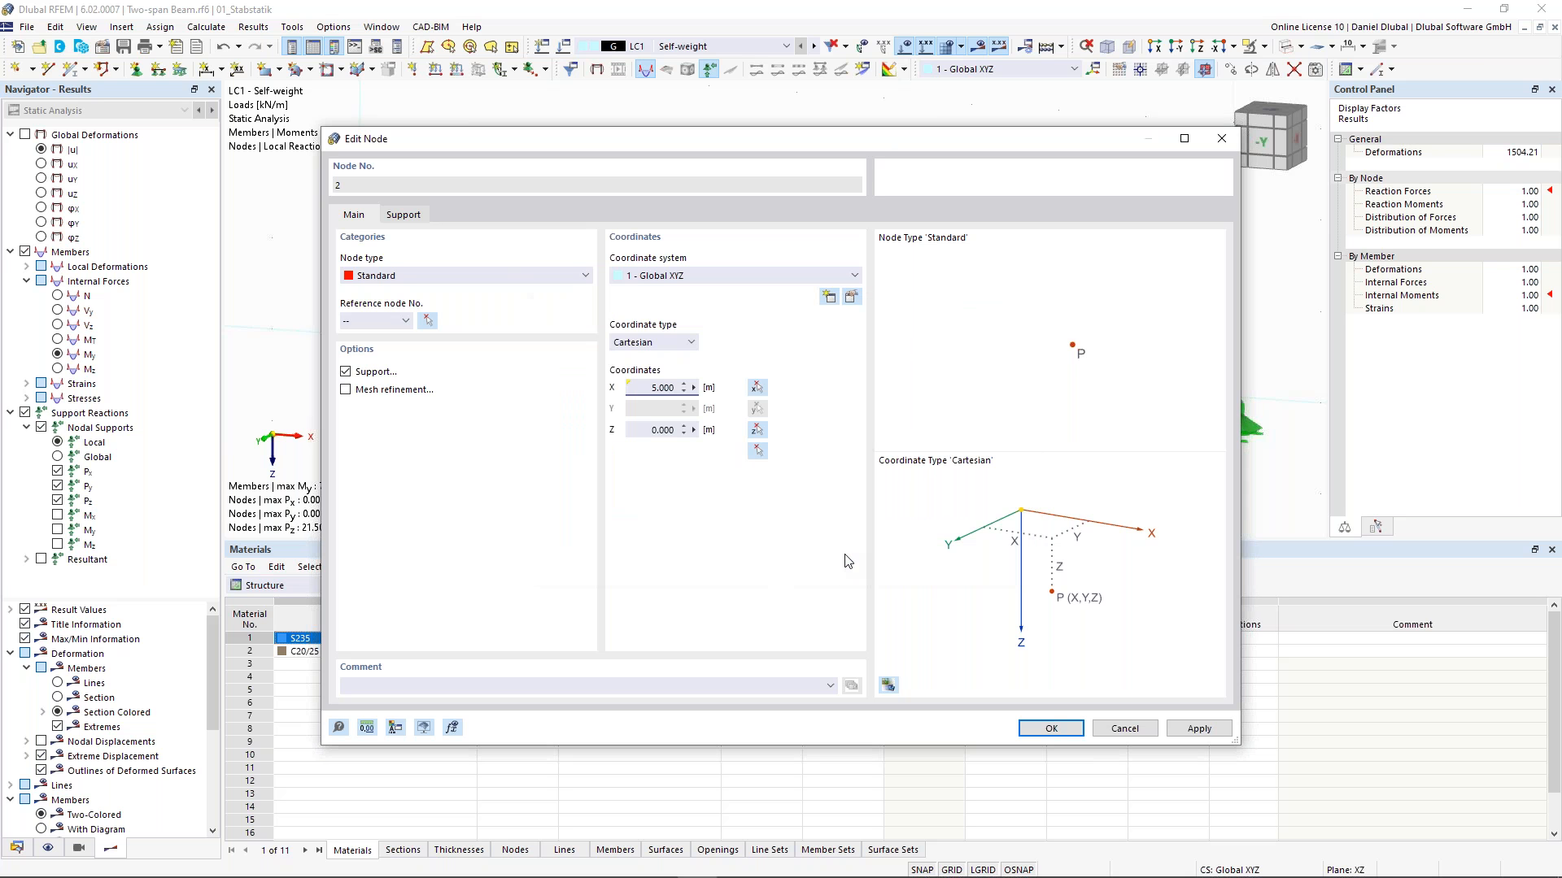
pyautogui.click(1050, 728)
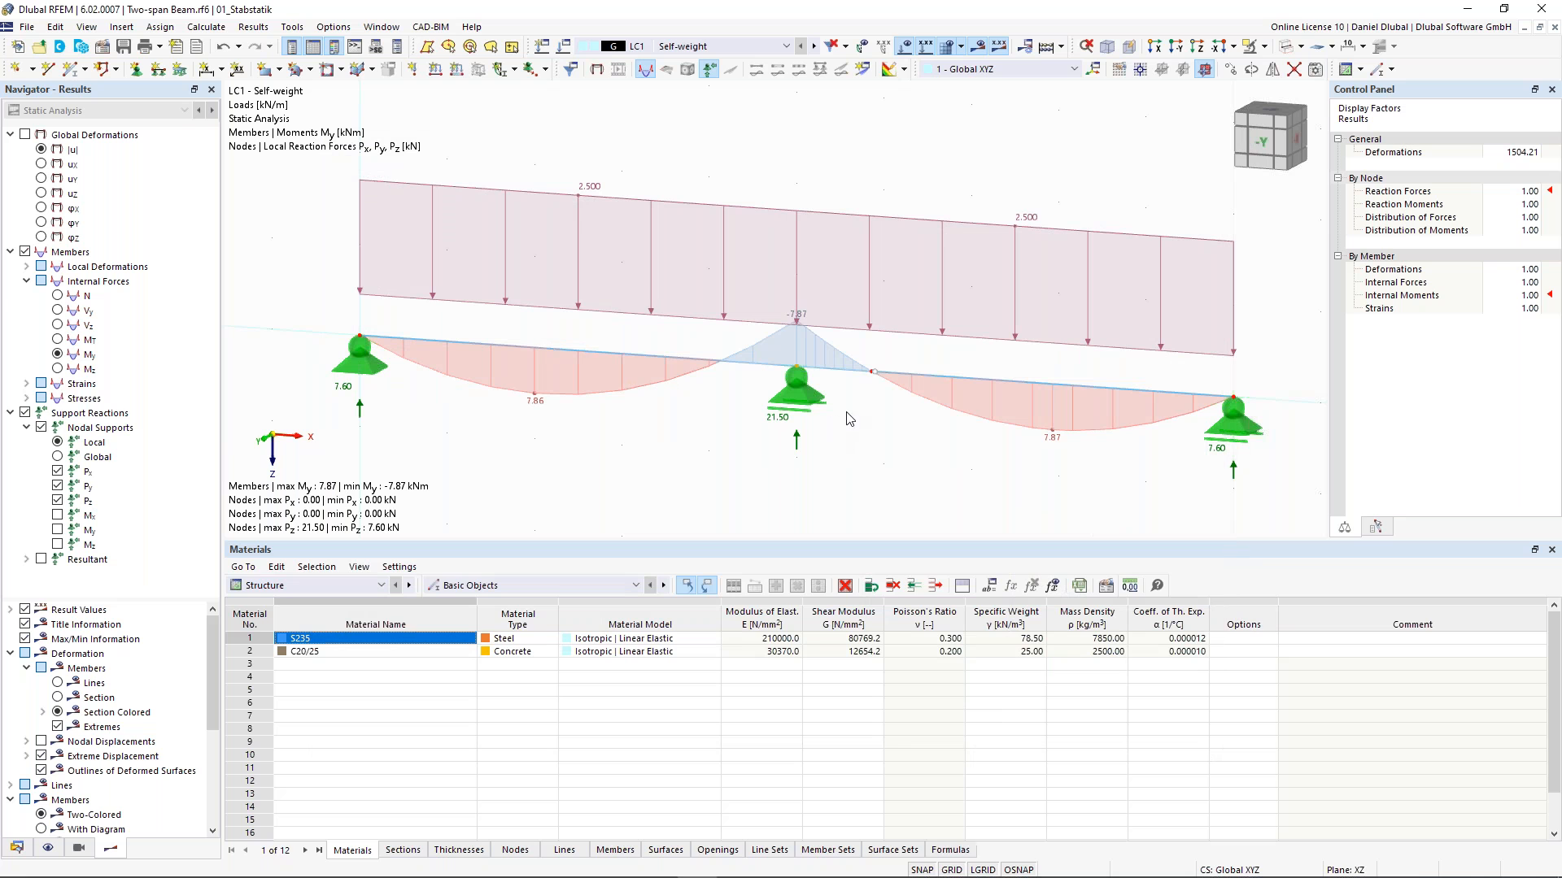
# - Define hinge node 4's X coordinate by the formula L+e*L
pyautogui.doubleClick(873, 375)
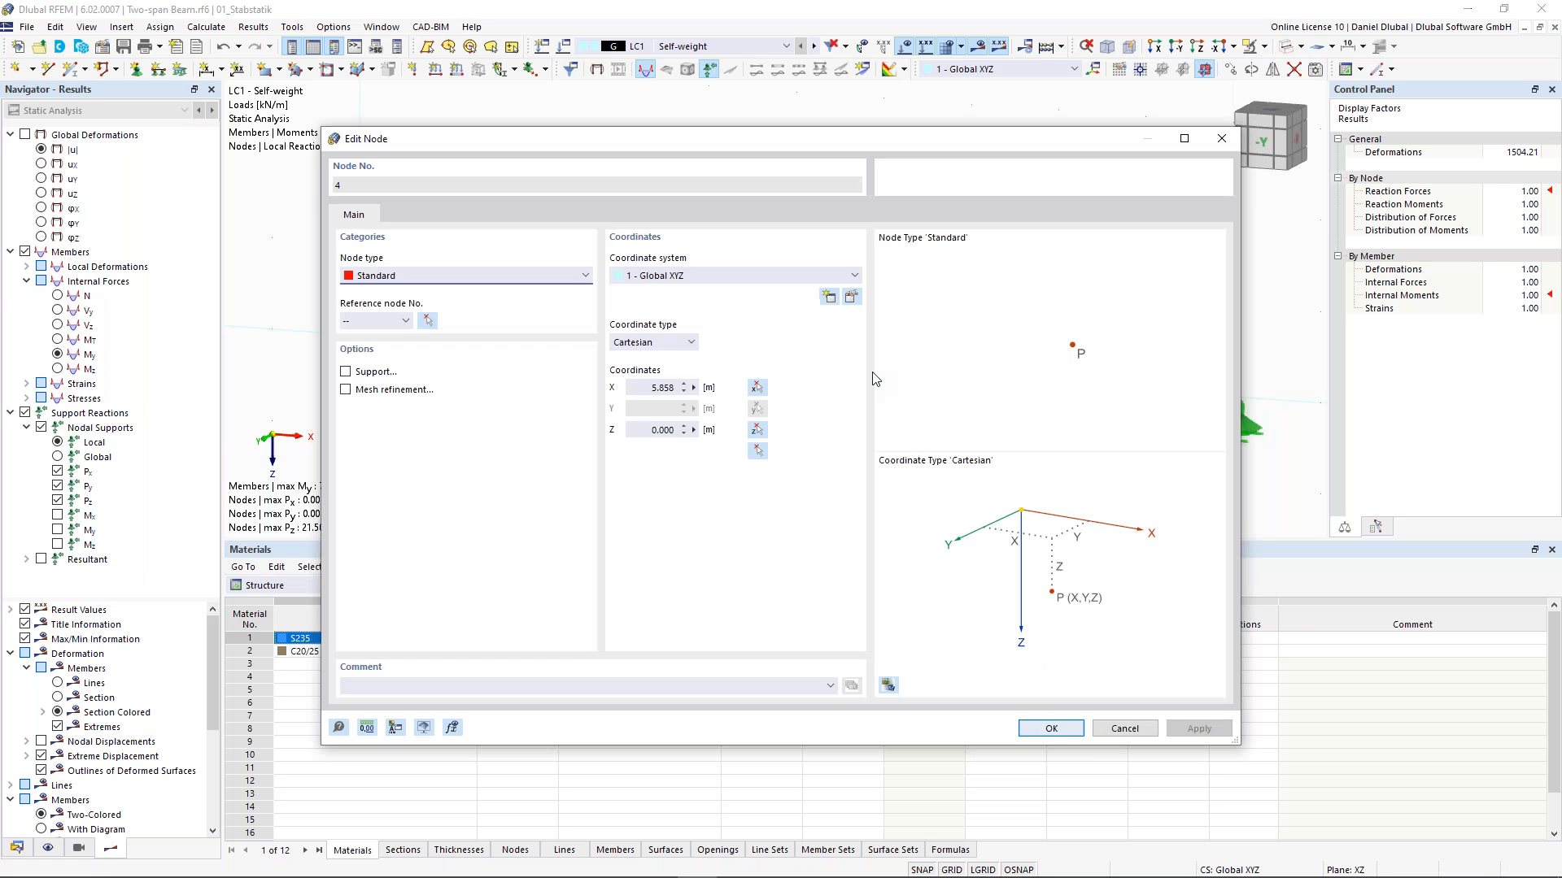
pyautogui.click(694, 388)
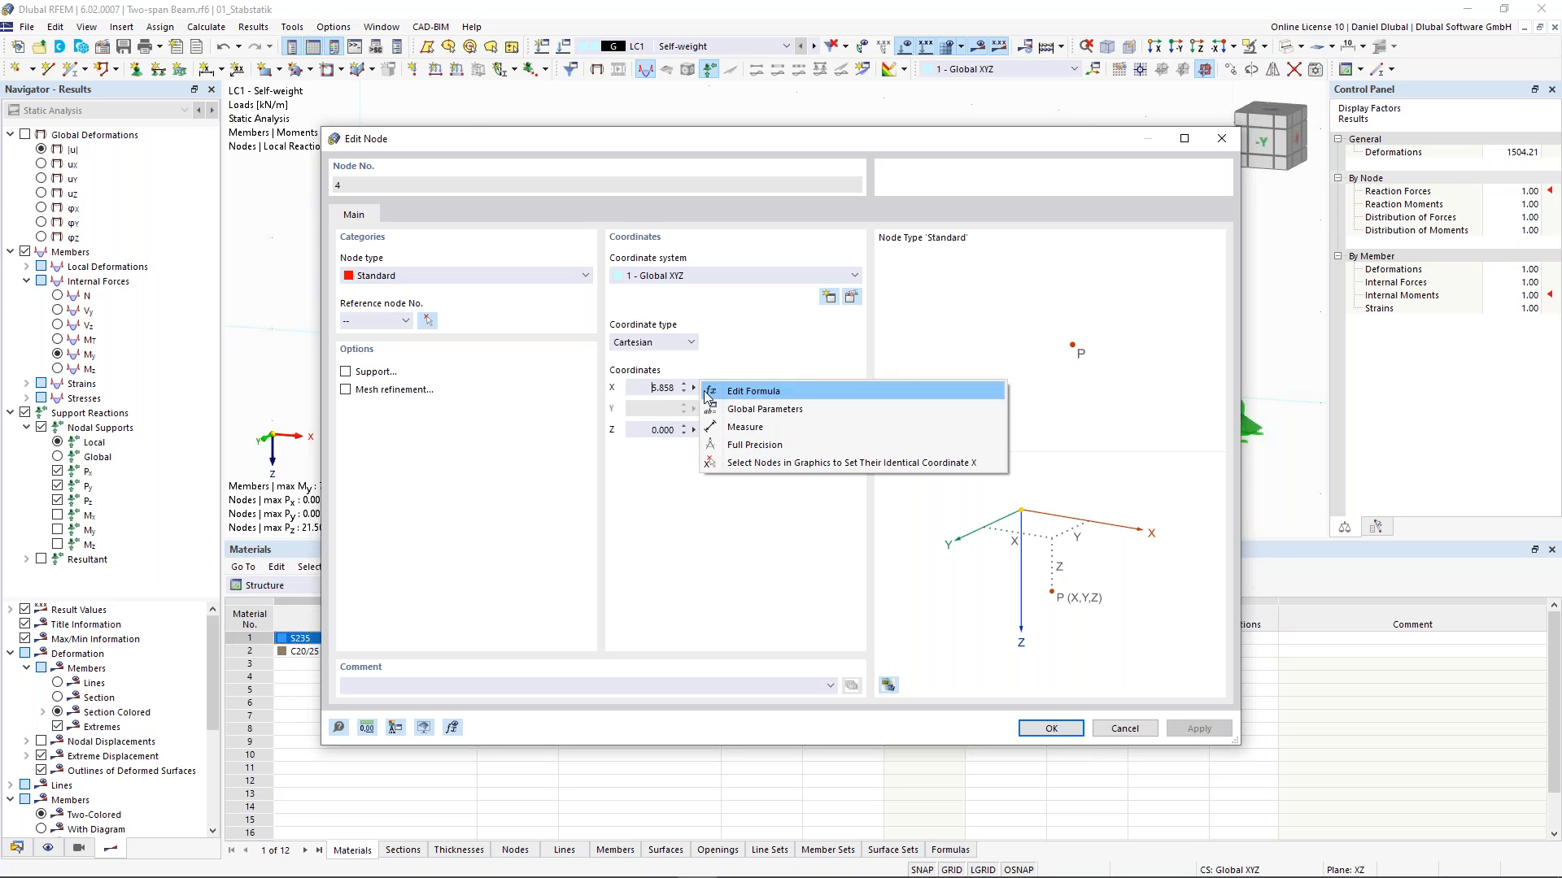
pyautogui.click(753, 397)
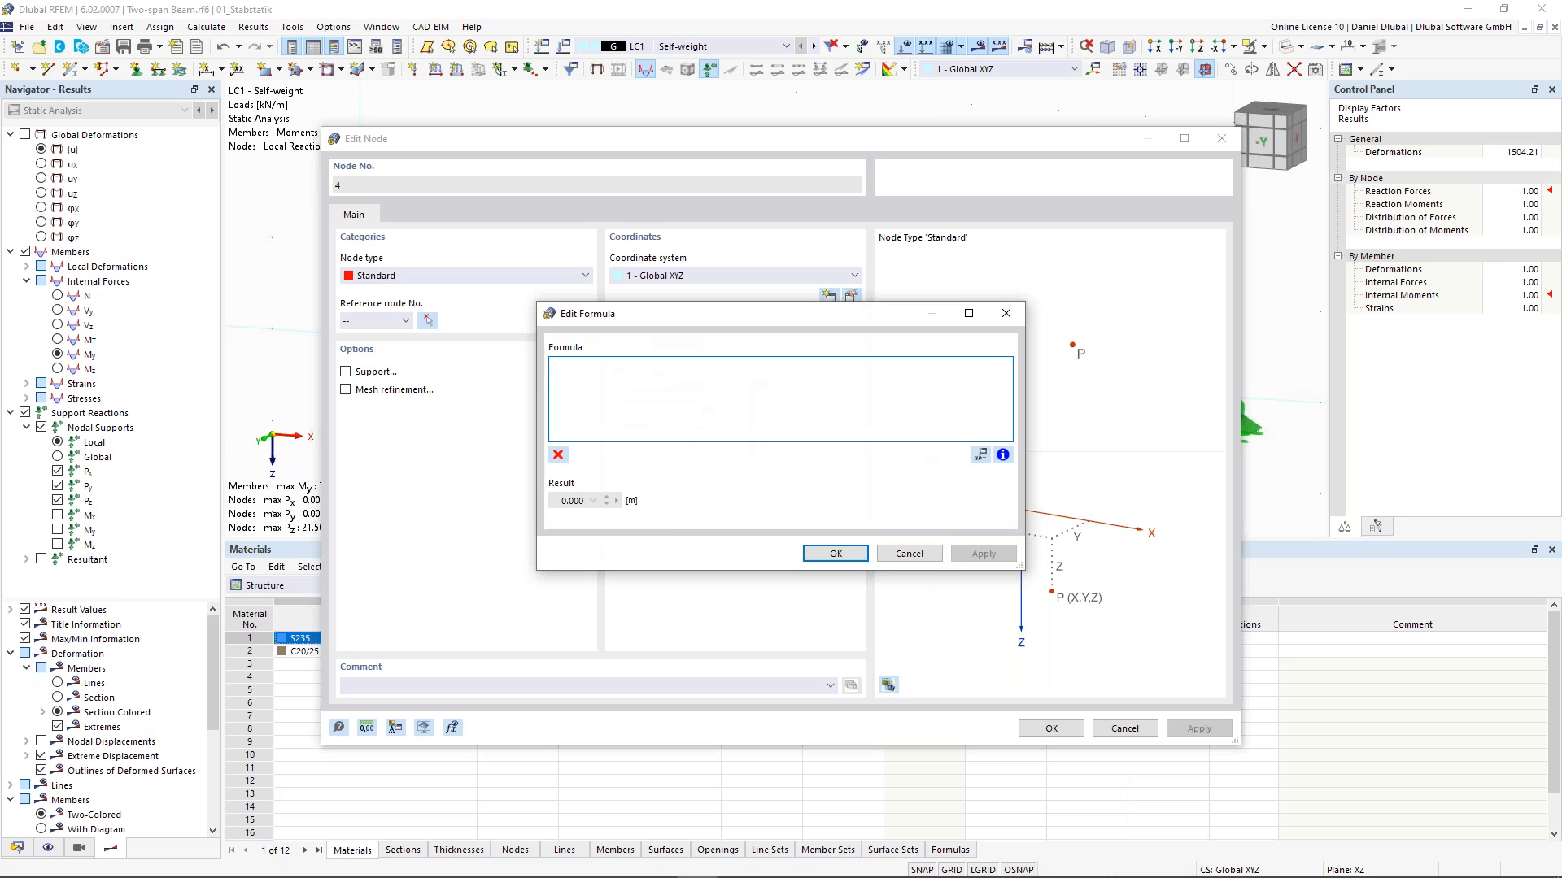
pyautogui.write('L+e*L')
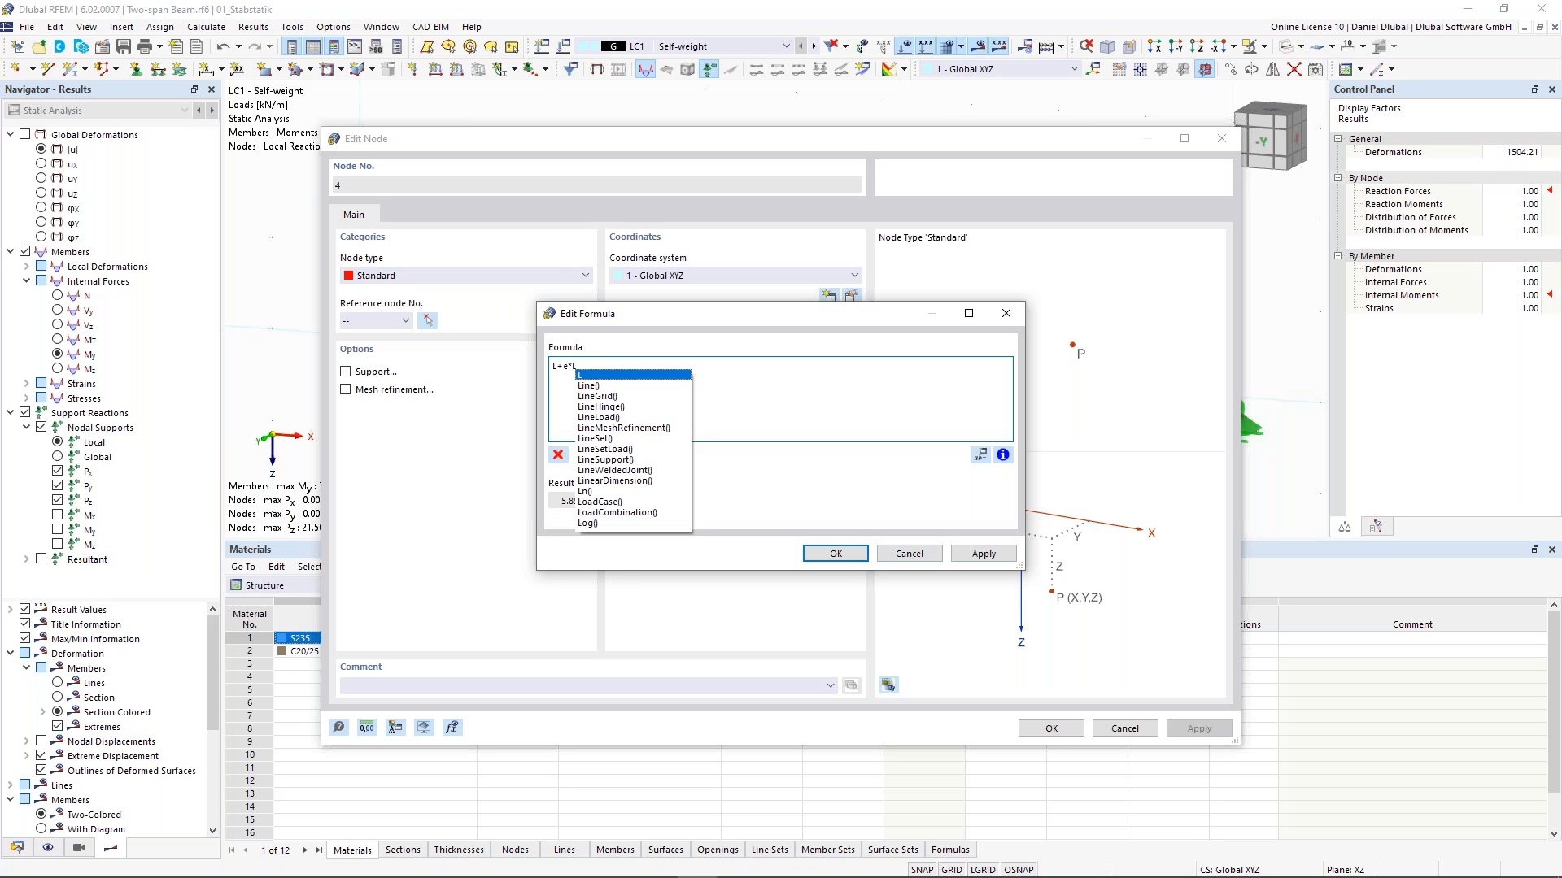
pyautogui.press('Escape')
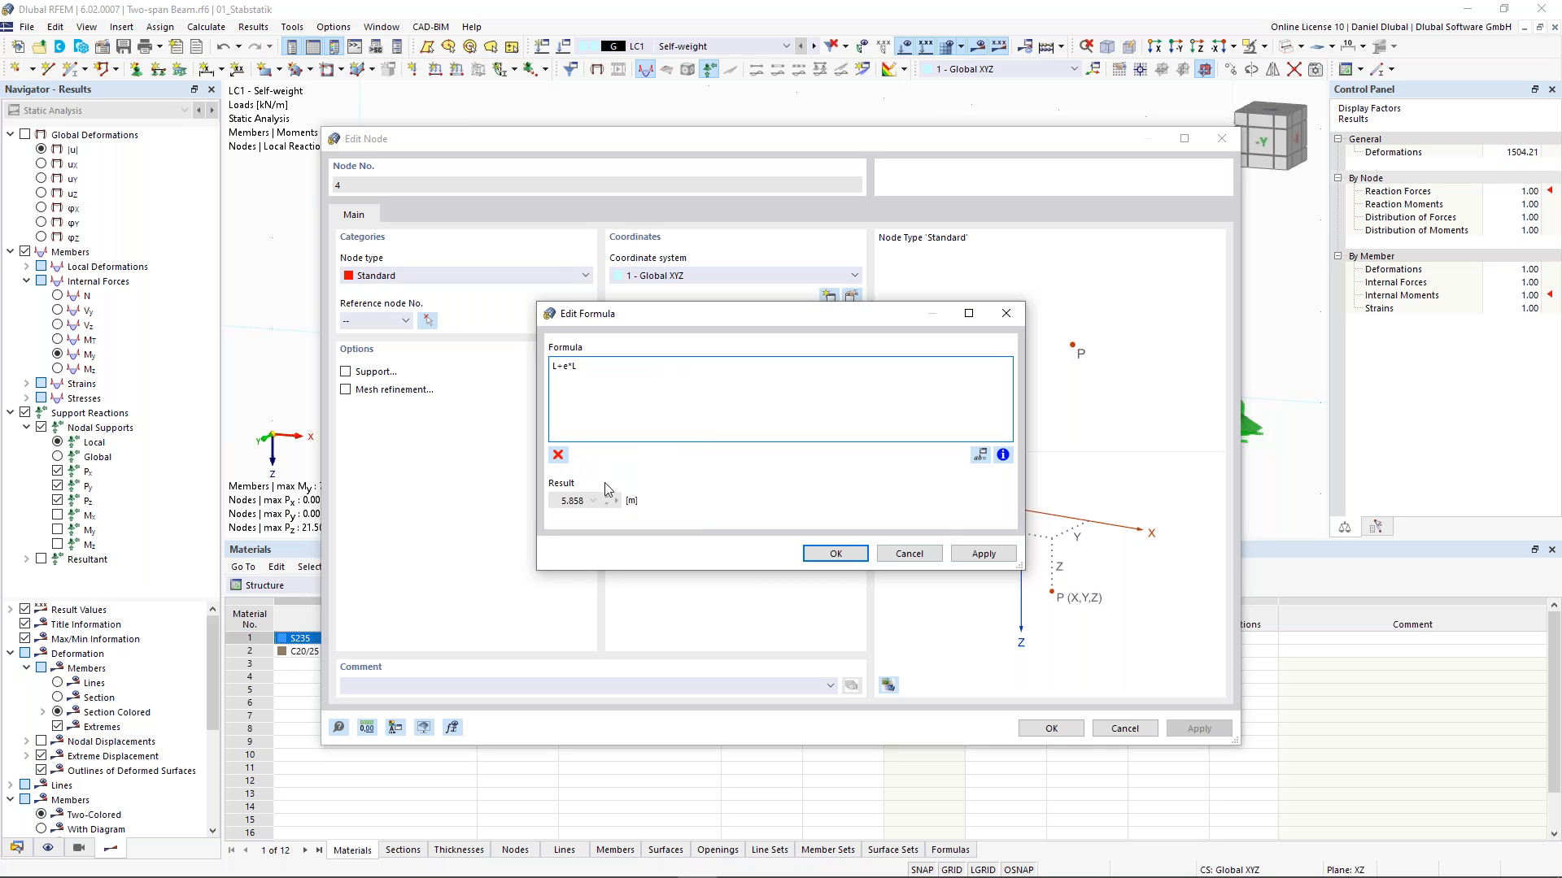
pyautogui.doubleClick(583, 500)
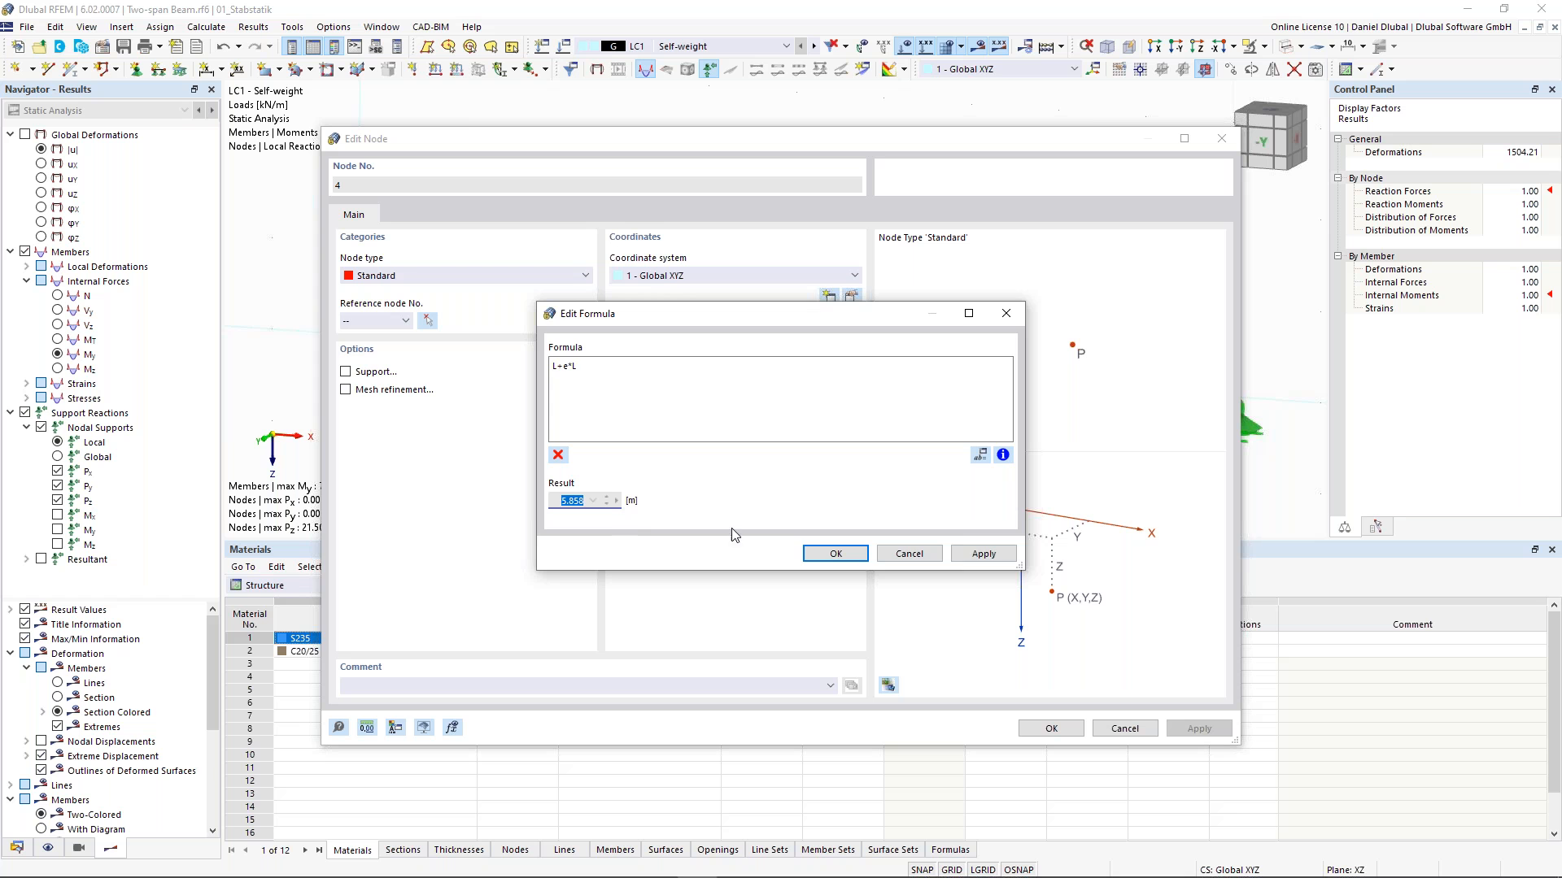
pyautogui.click(836, 554)
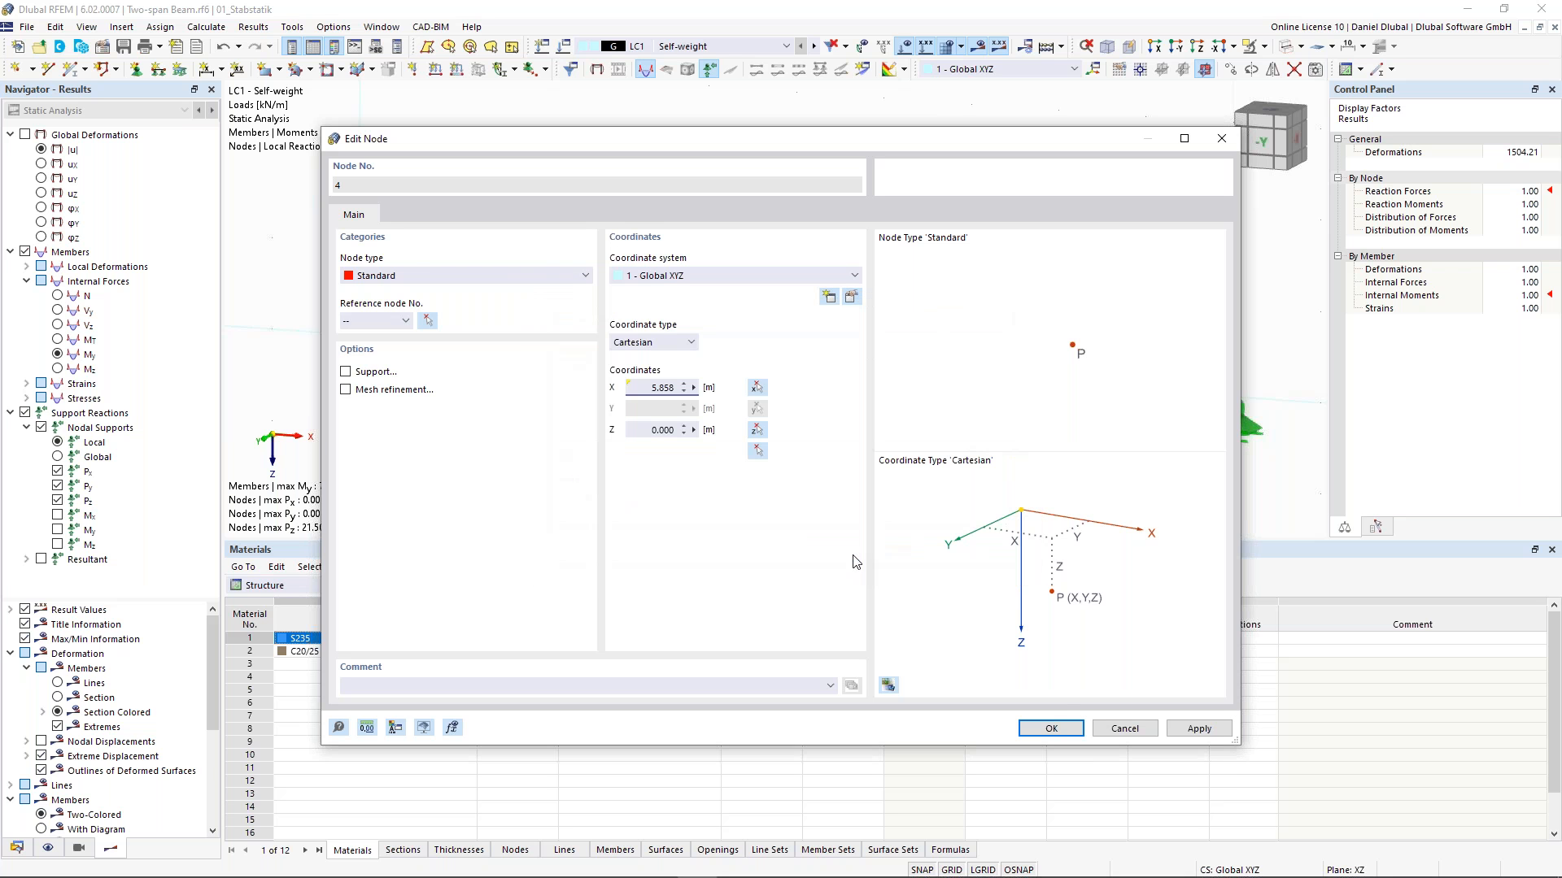
pyautogui.click(1050, 729)
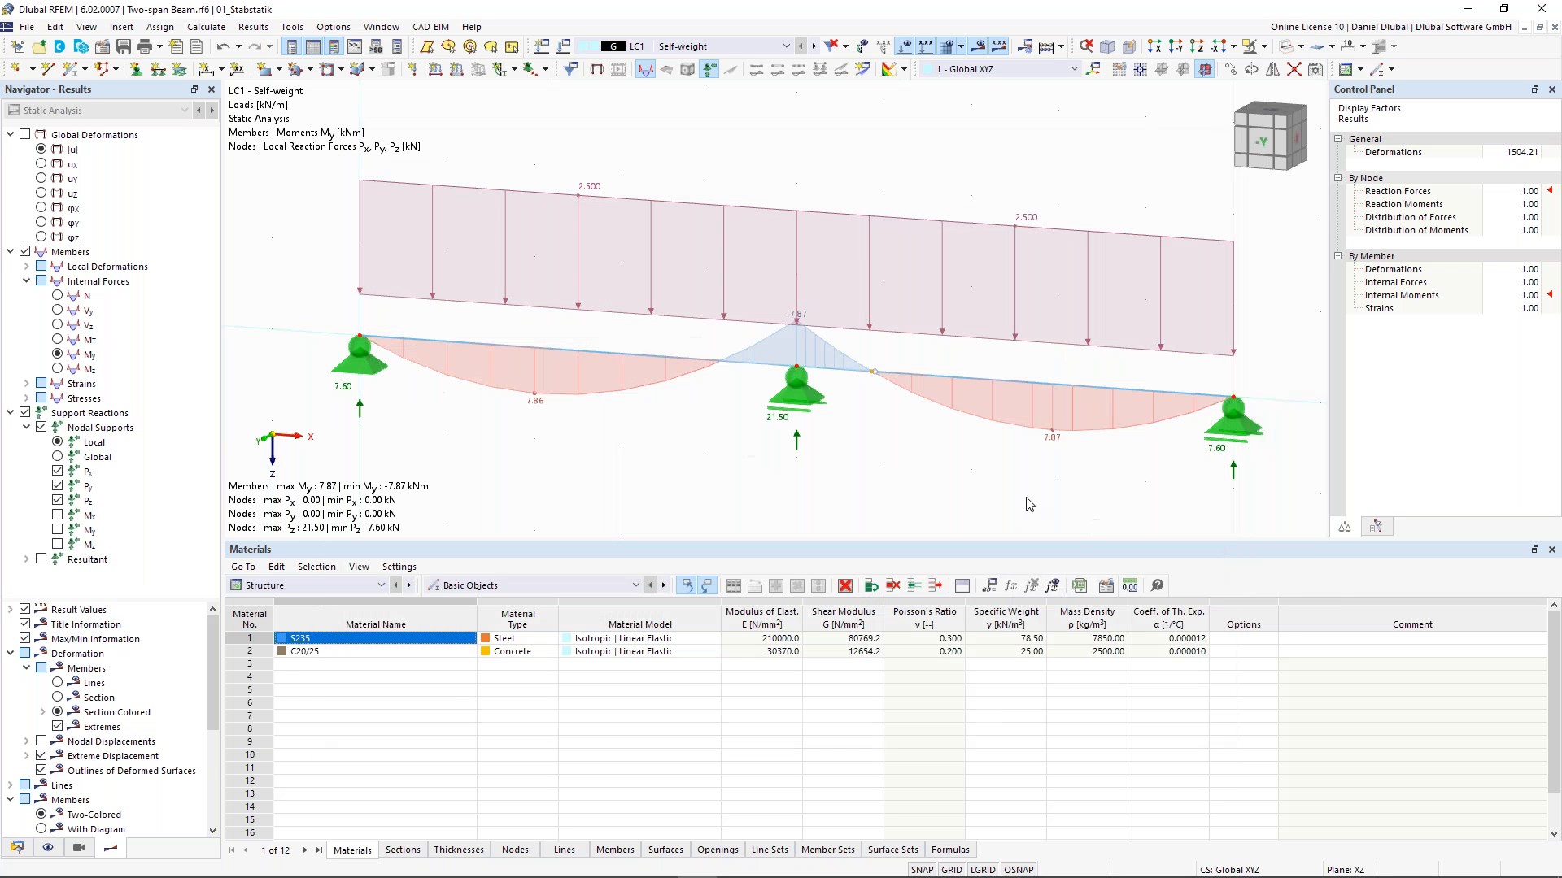
# - Define end support node 3's X coordinate by the formula 2*L
pyautogui.doubleClick(1238, 406)
pyautogui.click(693, 388)
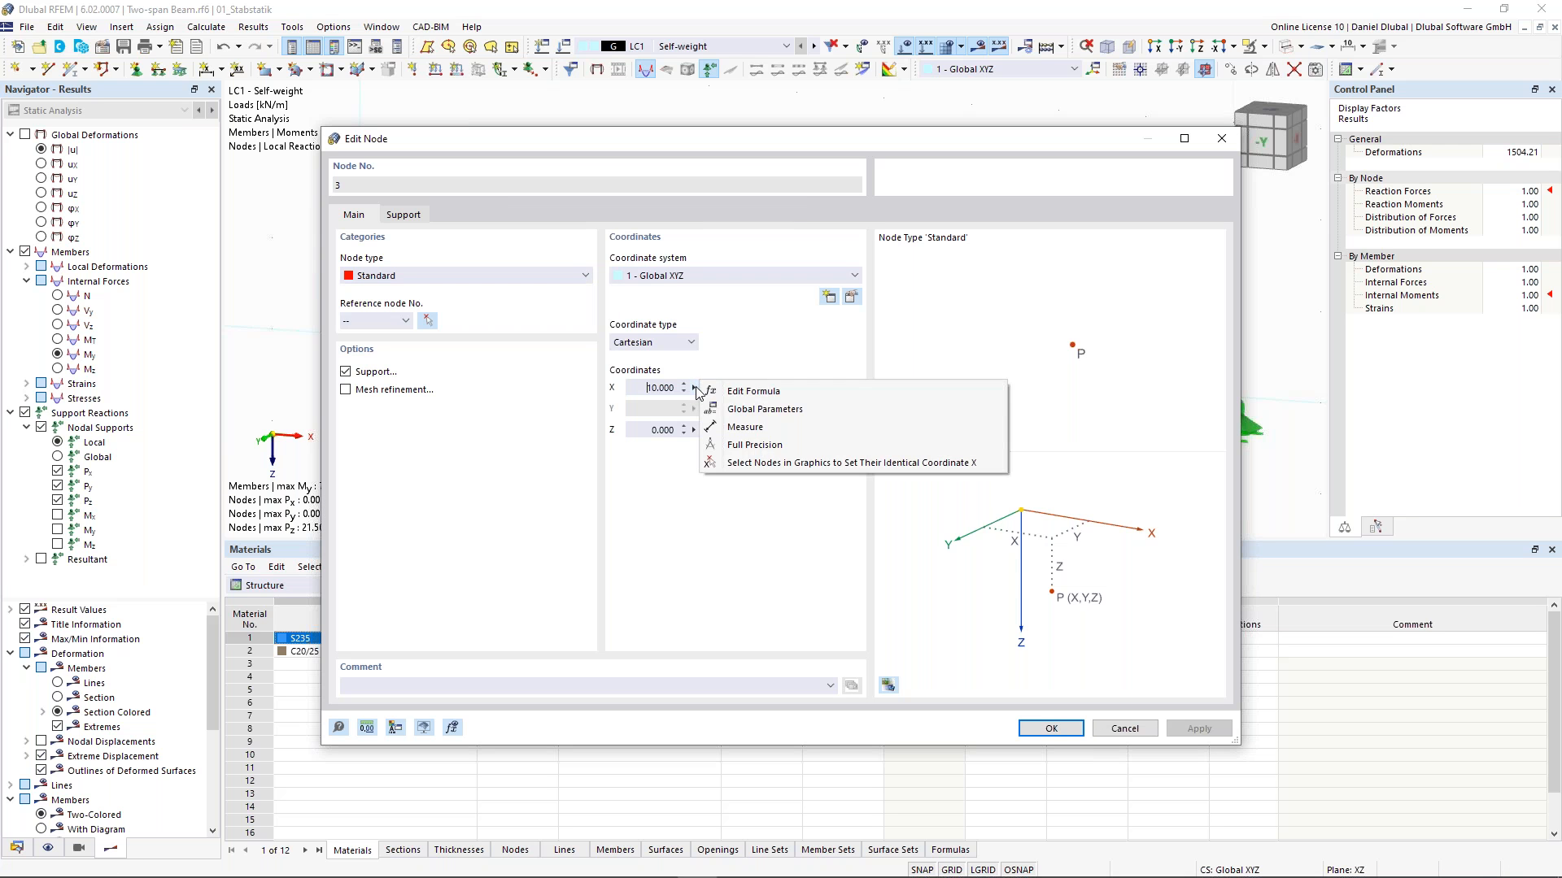
pyautogui.click(754, 392)
pyautogui.write('2*L')
pyautogui.press('Escape')
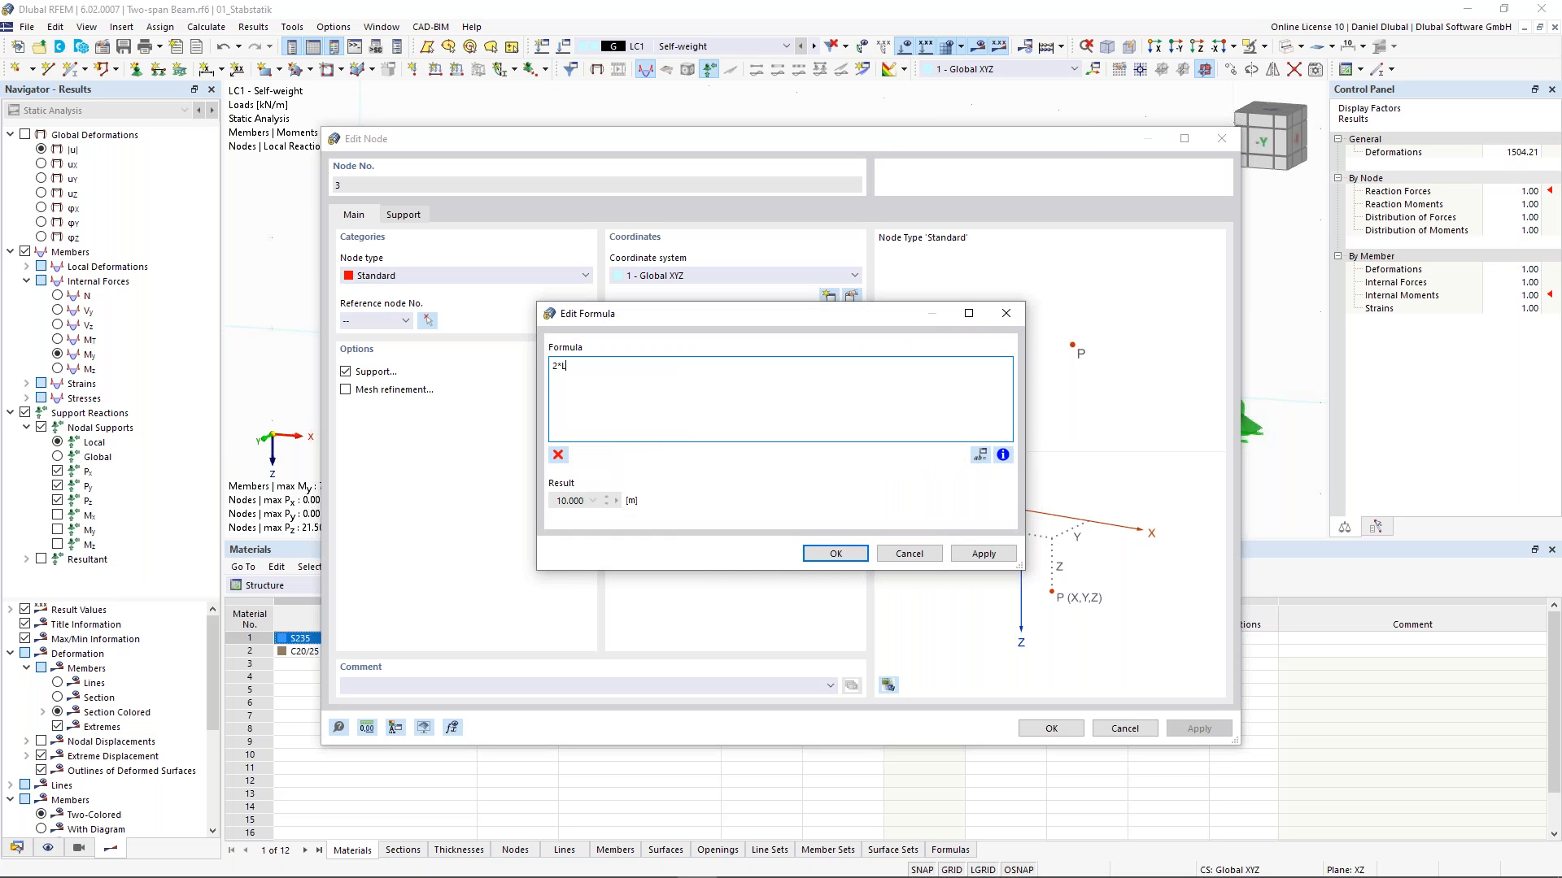
pyautogui.click(844, 556)
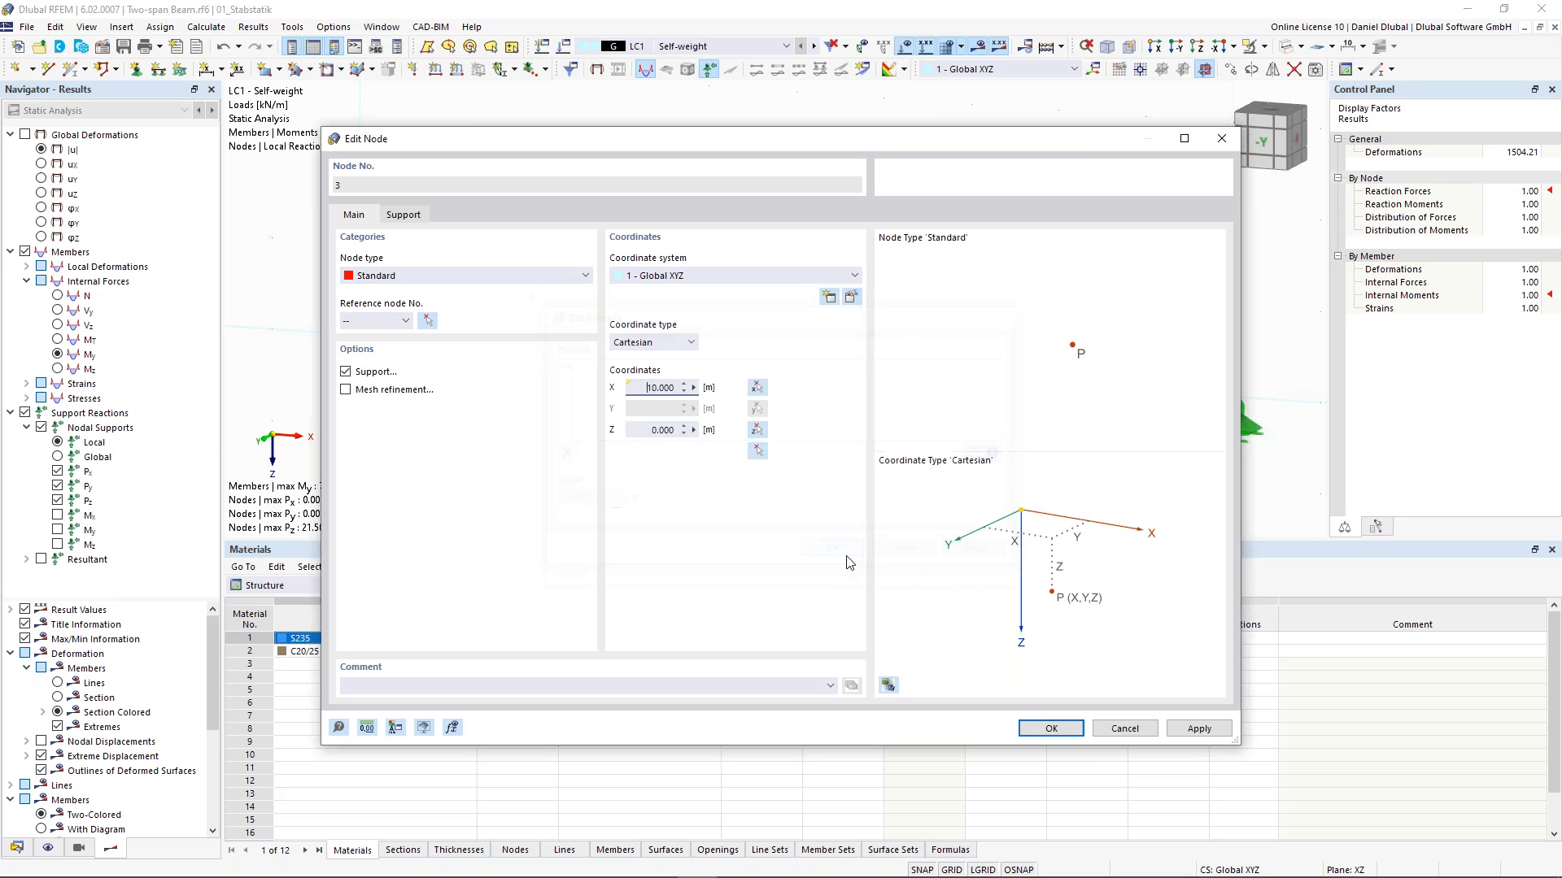
pyautogui.click(1051, 728)
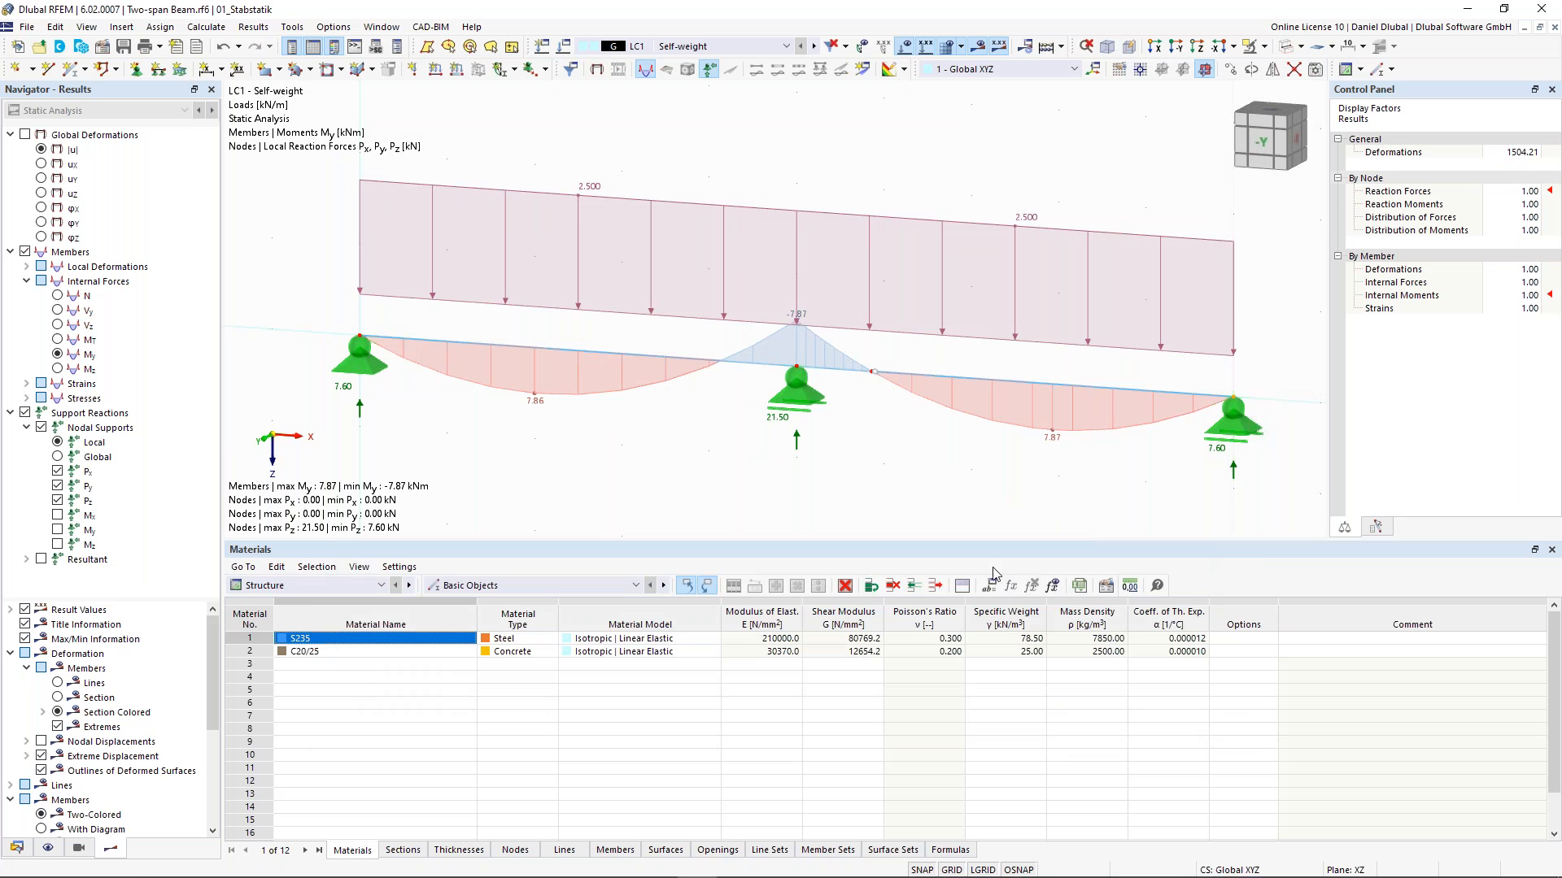
# - Set the global parameter L to 3 m in the Global Parameters dialog and close the dialog
pyautogui.click(989, 587)
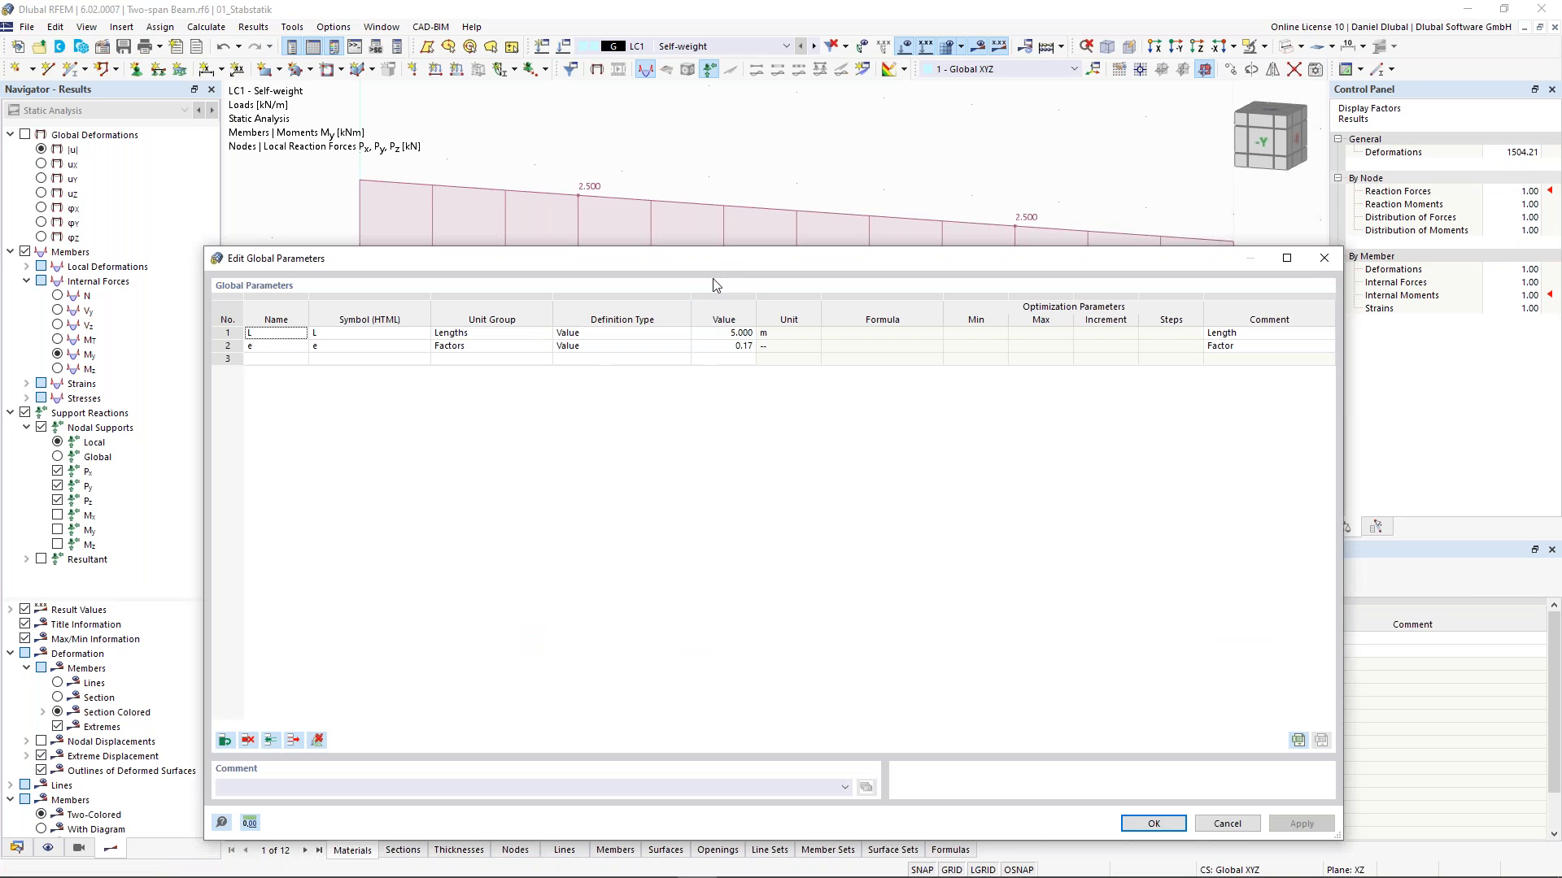
pyautogui.moveTo(712, 268); pyautogui.dragTo(698, 470)
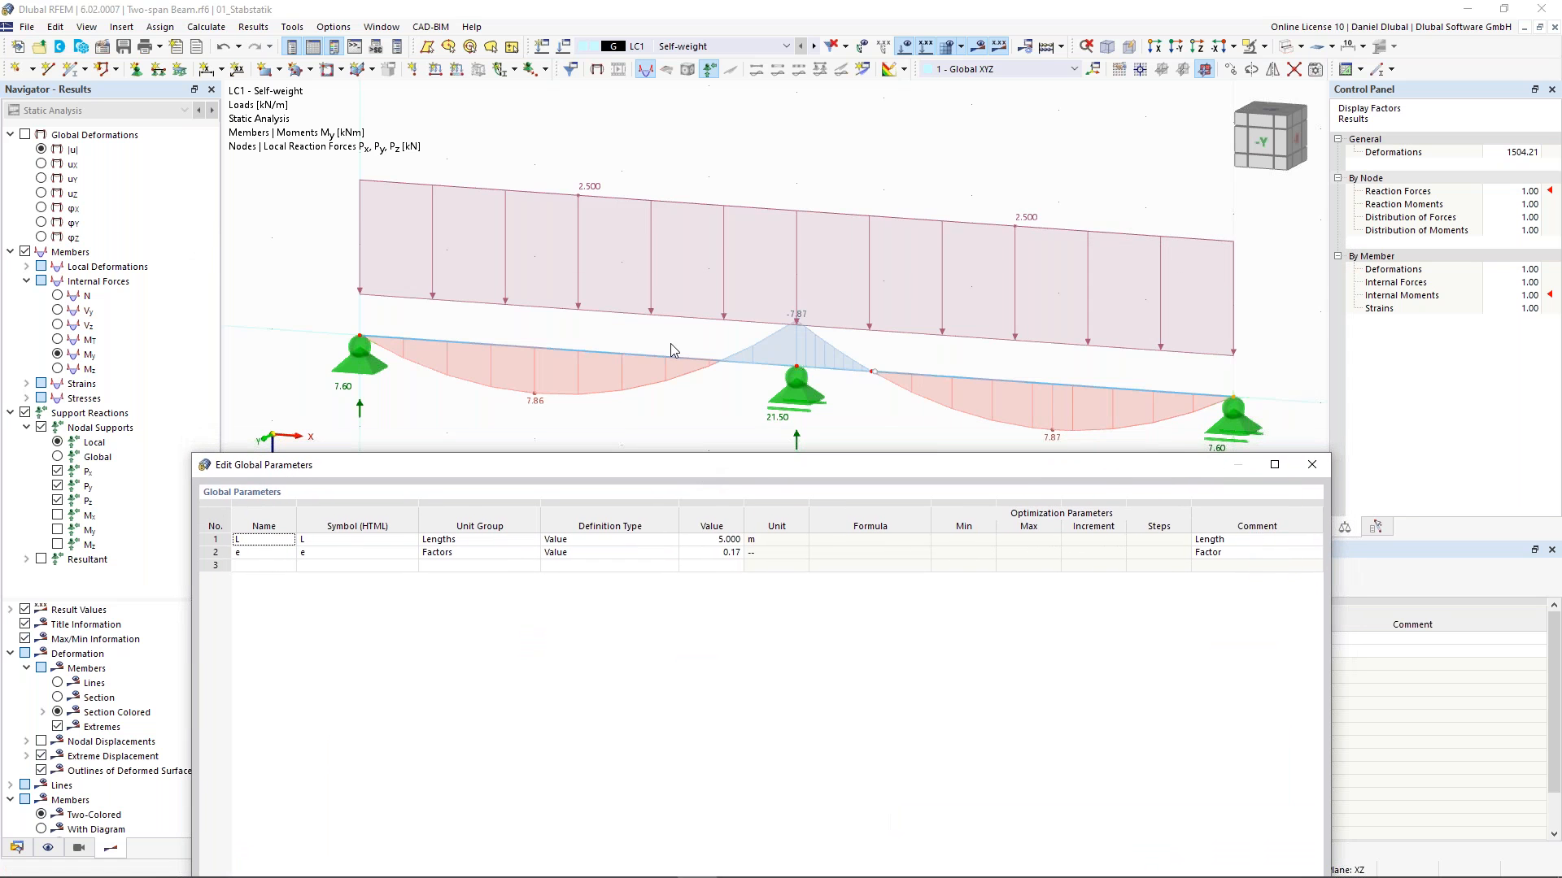
pyautogui.doubleClick(721, 540)
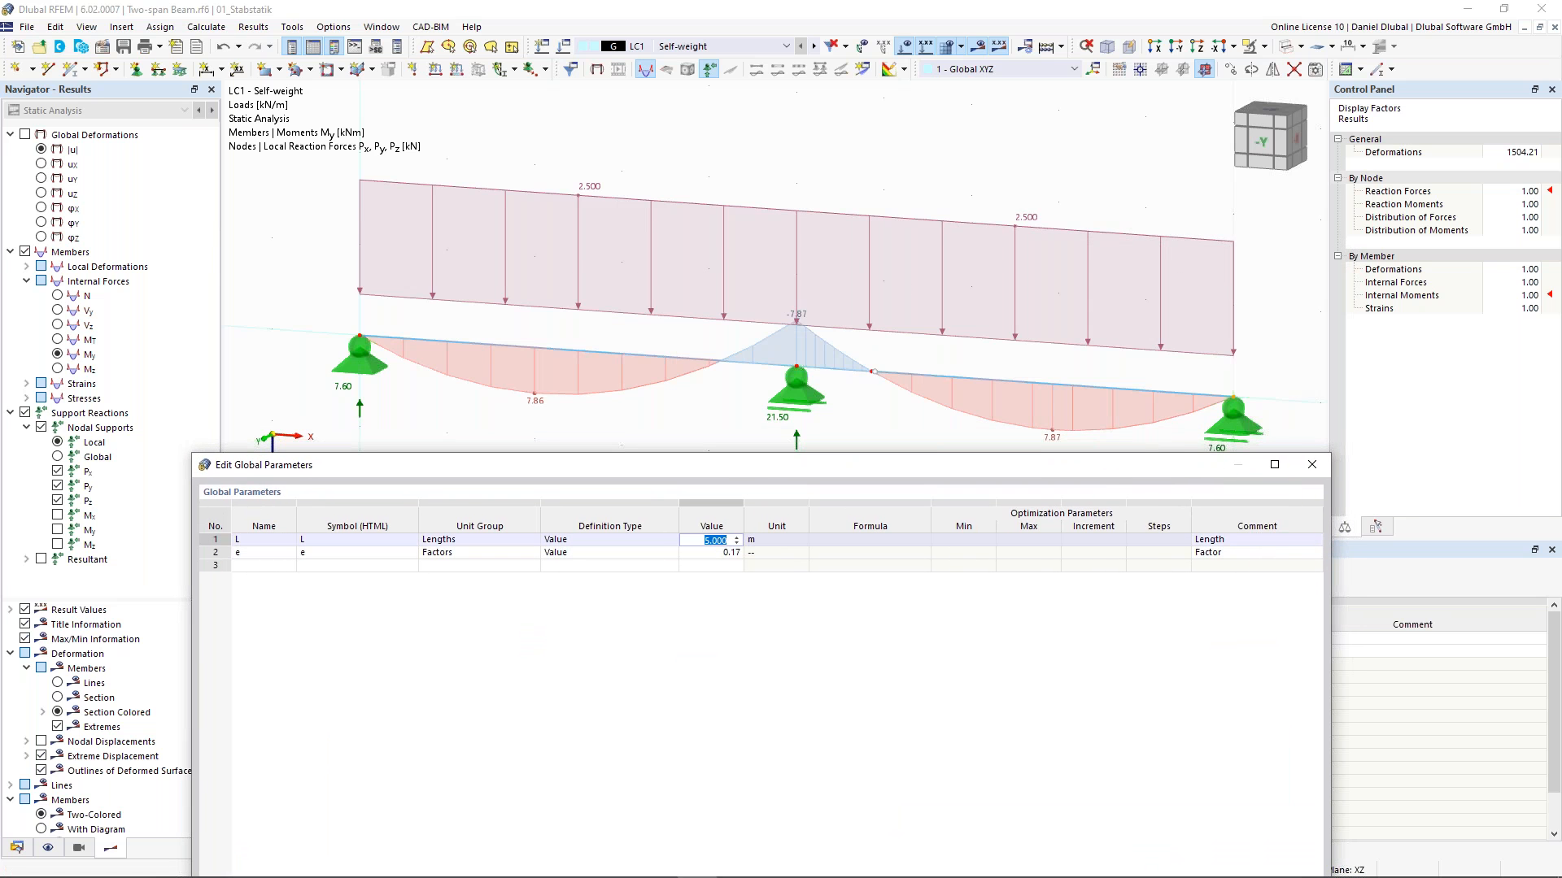
pyautogui.write('4')
pyautogui.moveTo(817, 470); pyautogui.dragTo(720, 471)
pyautogui.click(631, 309)
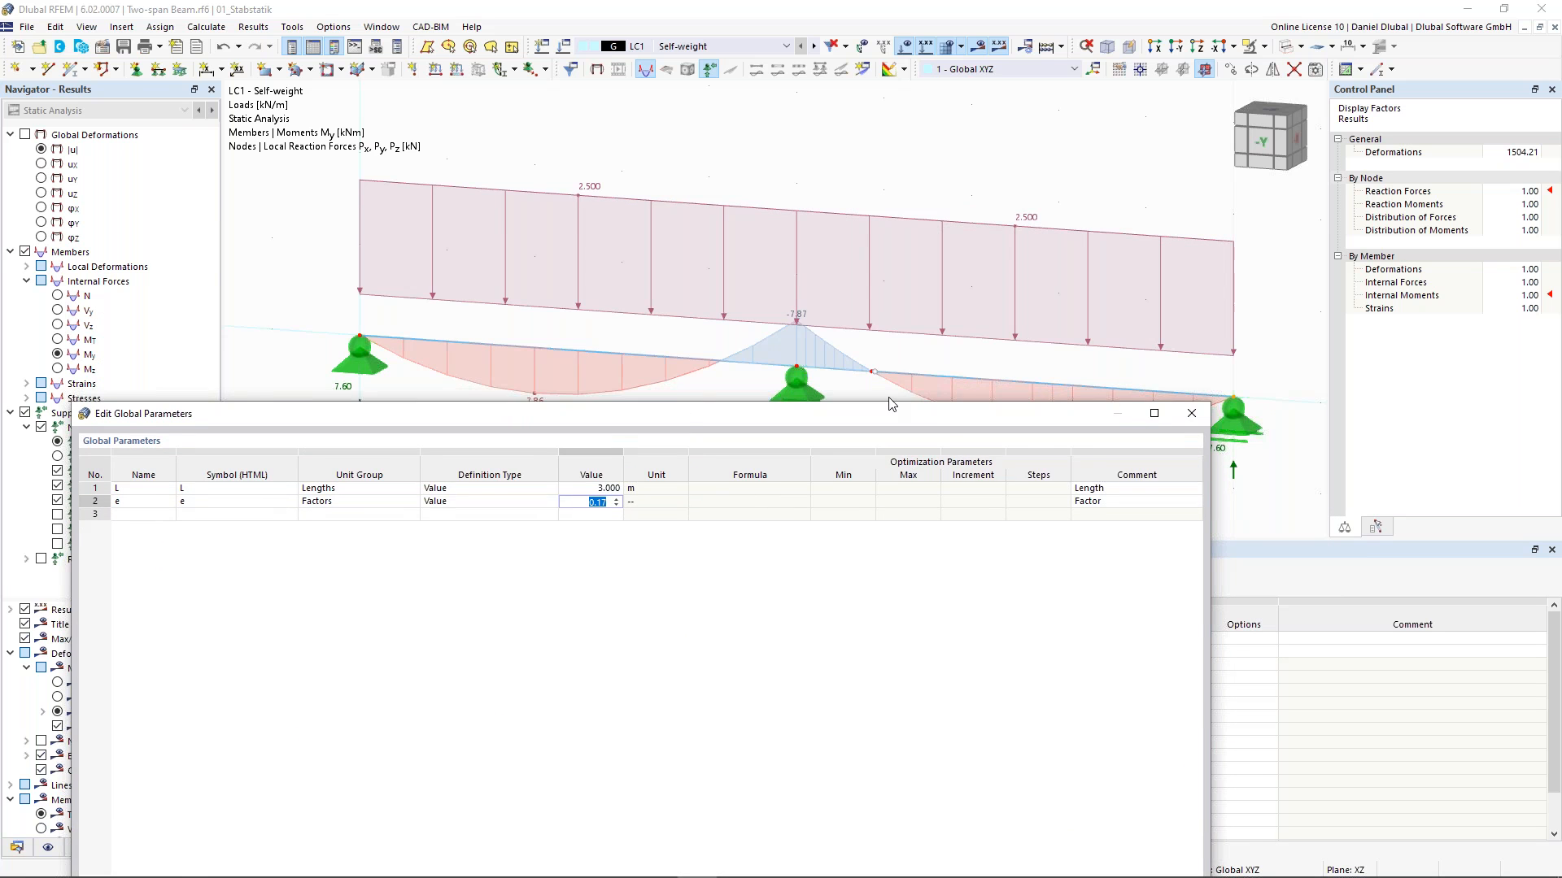
pyautogui.moveTo(895, 443); pyautogui.dragTo(807, 181)
pyautogui.click(1120, 741)
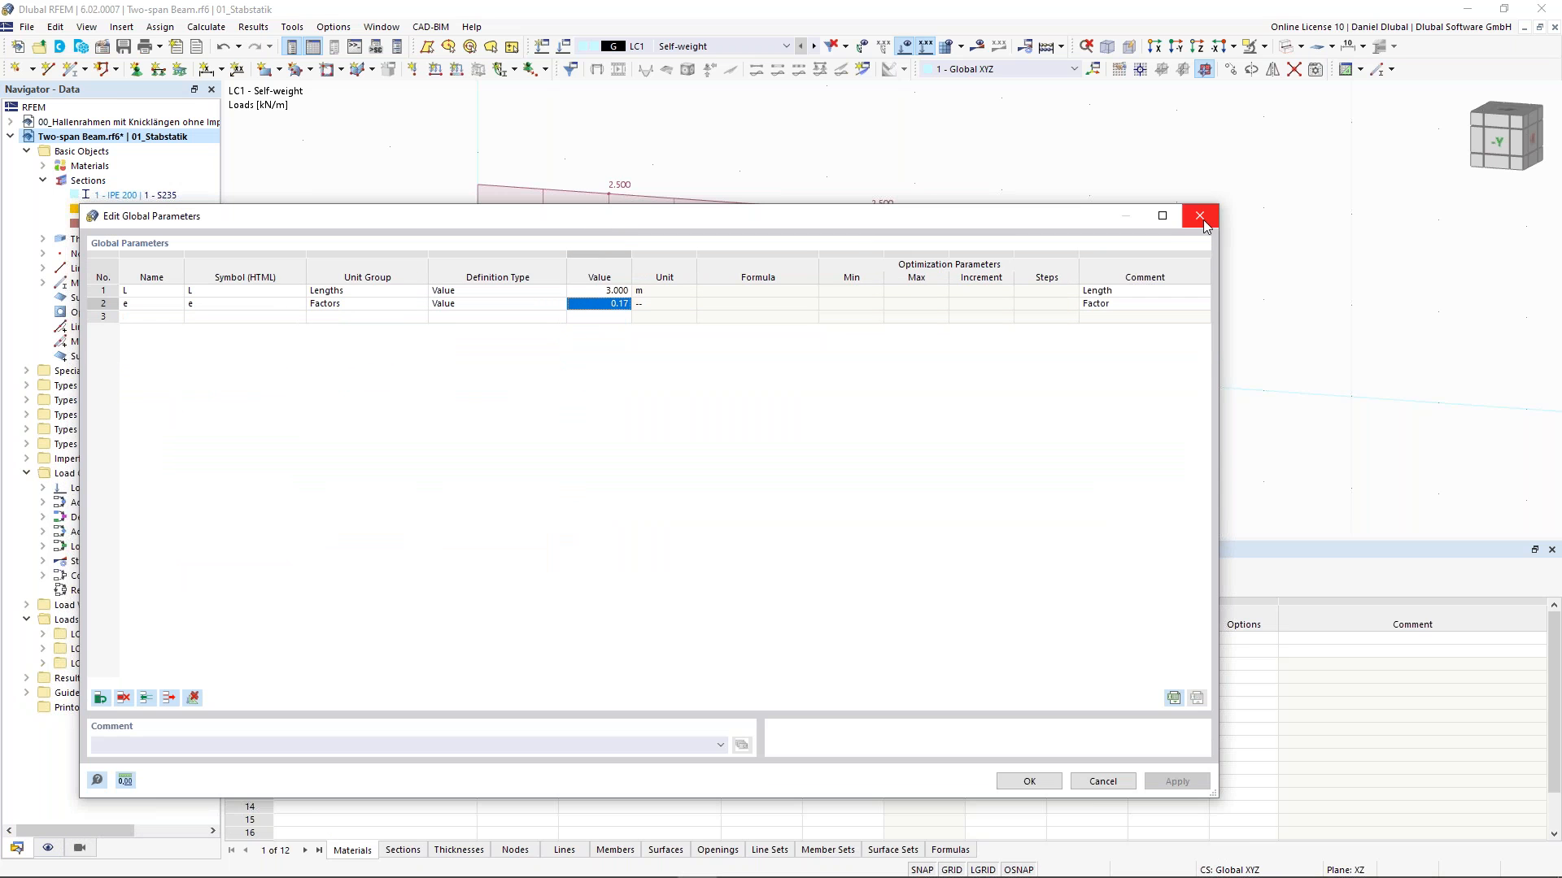
pyautogui.click(1200, 217)
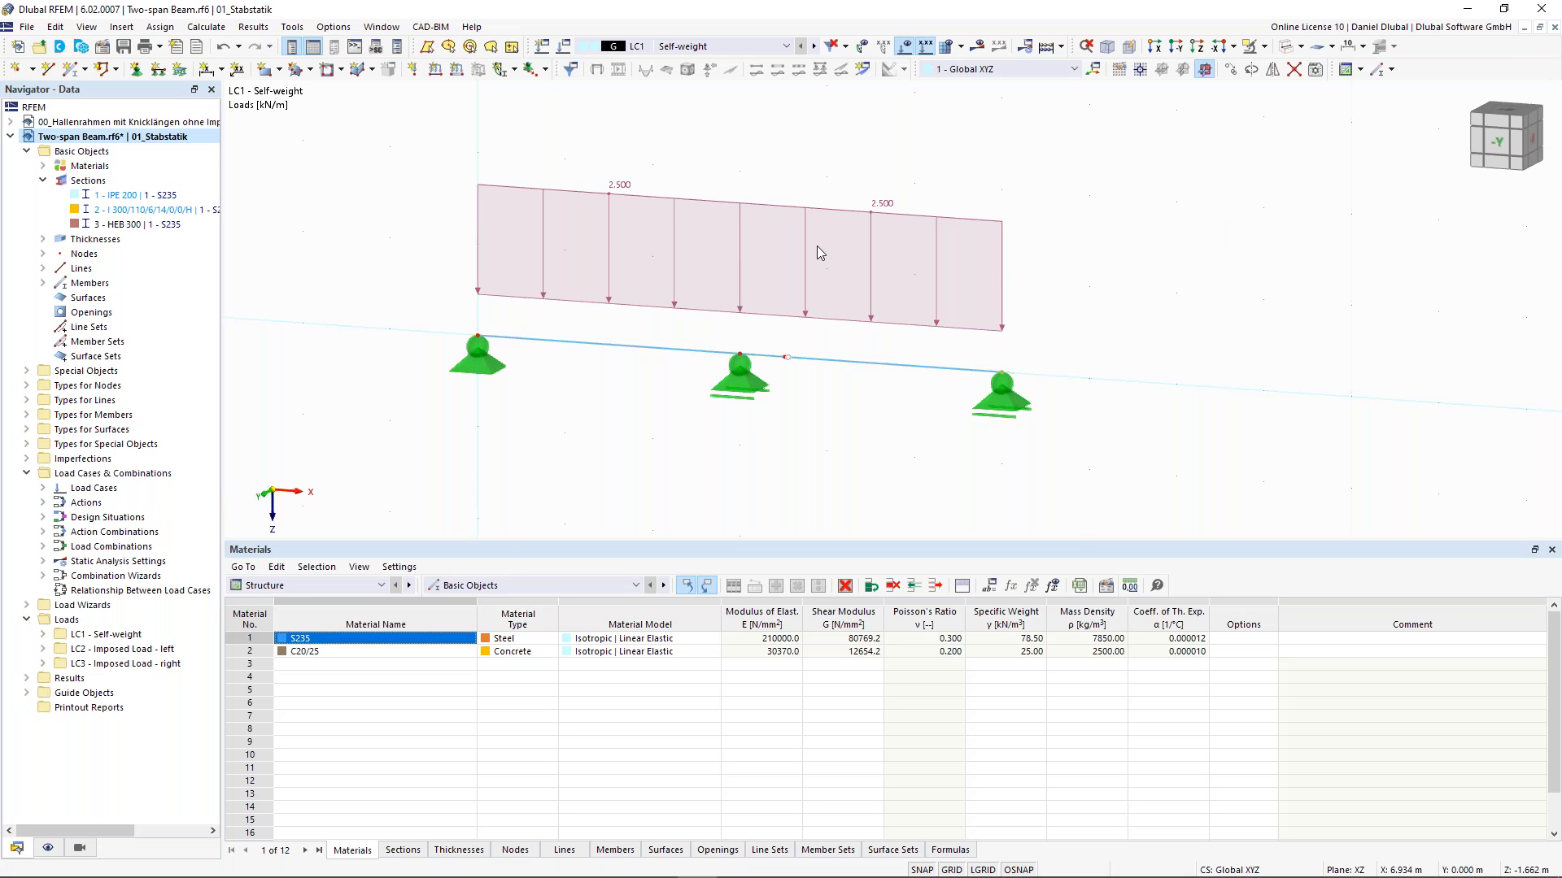
# - Delete the entire existing structure together with its loads and supports
pyautogui.scroll(-3, 817, 246)
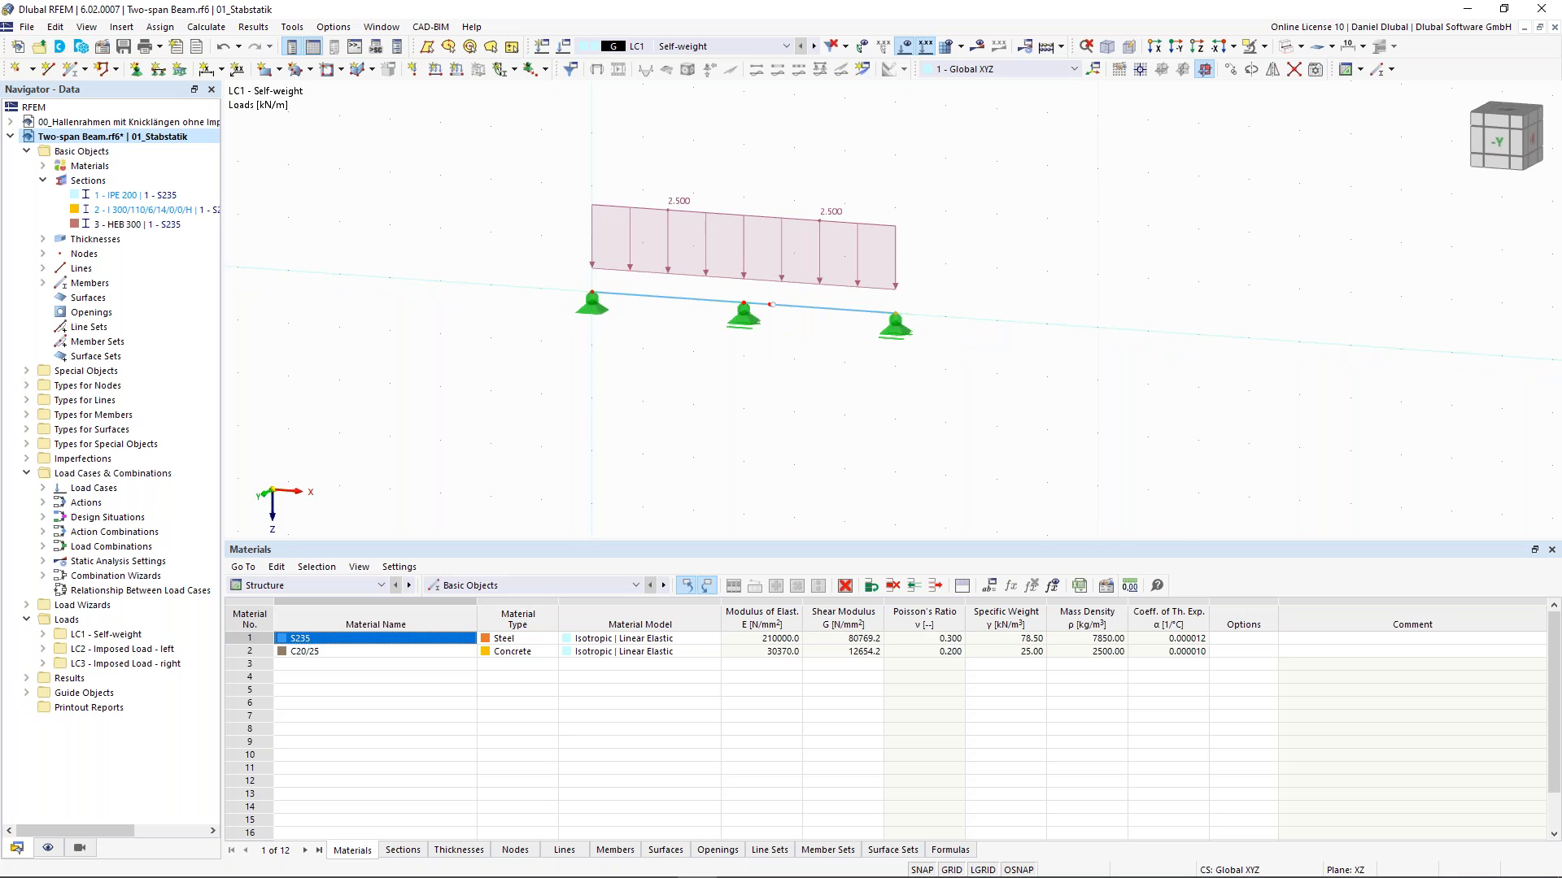
pyautogui.moveTo(523, 352); pyautogui.dragTo(519, 420, button='middle')
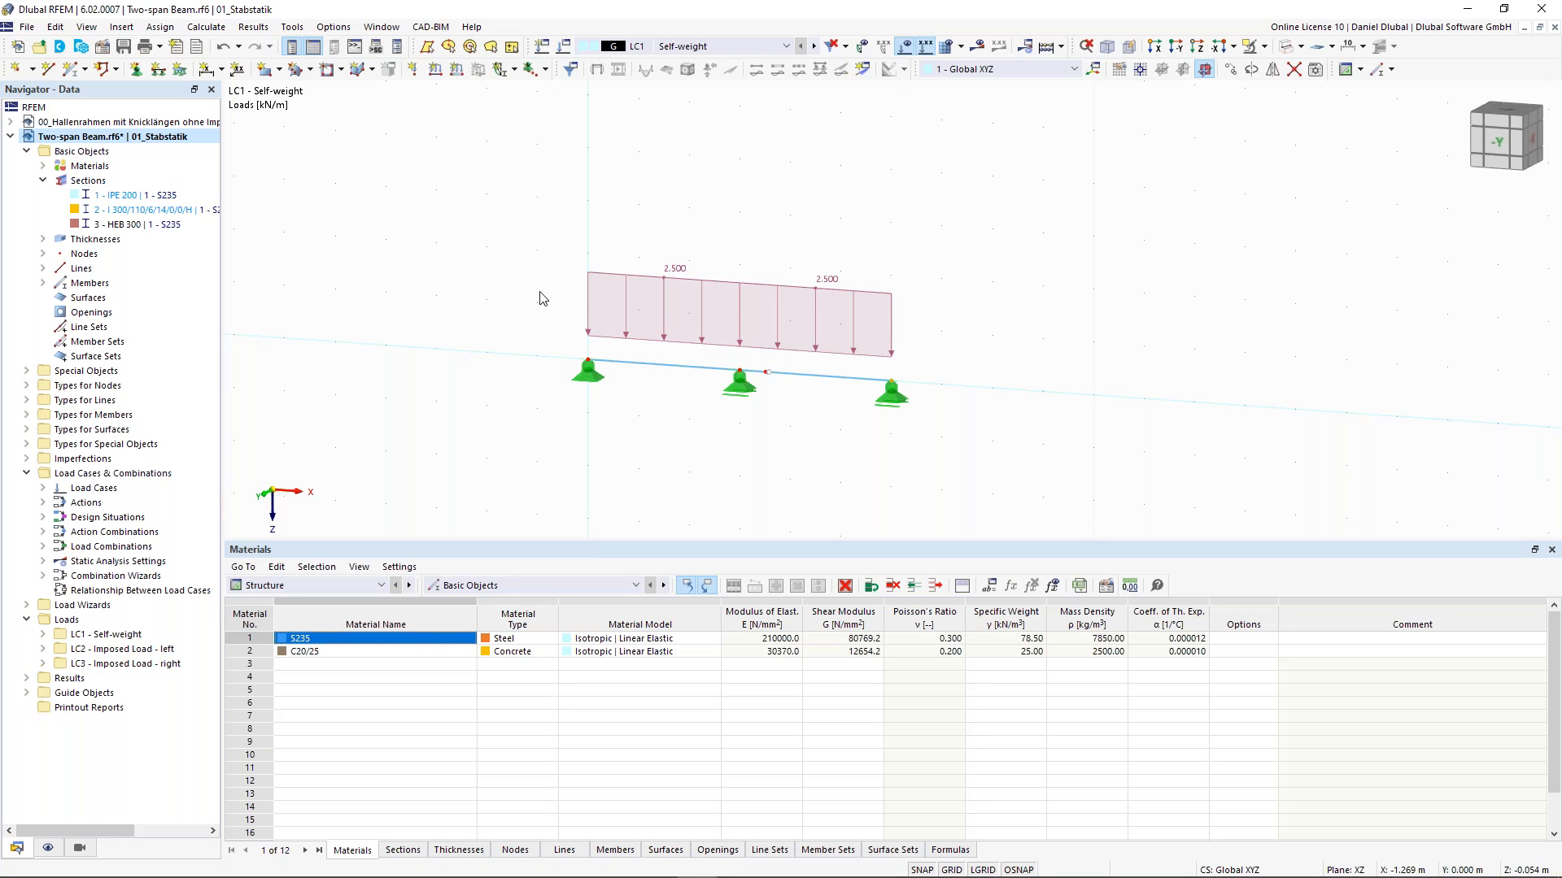
pyautogui.moveTo(478, 220); pyautogui.dragTo(981, 470)
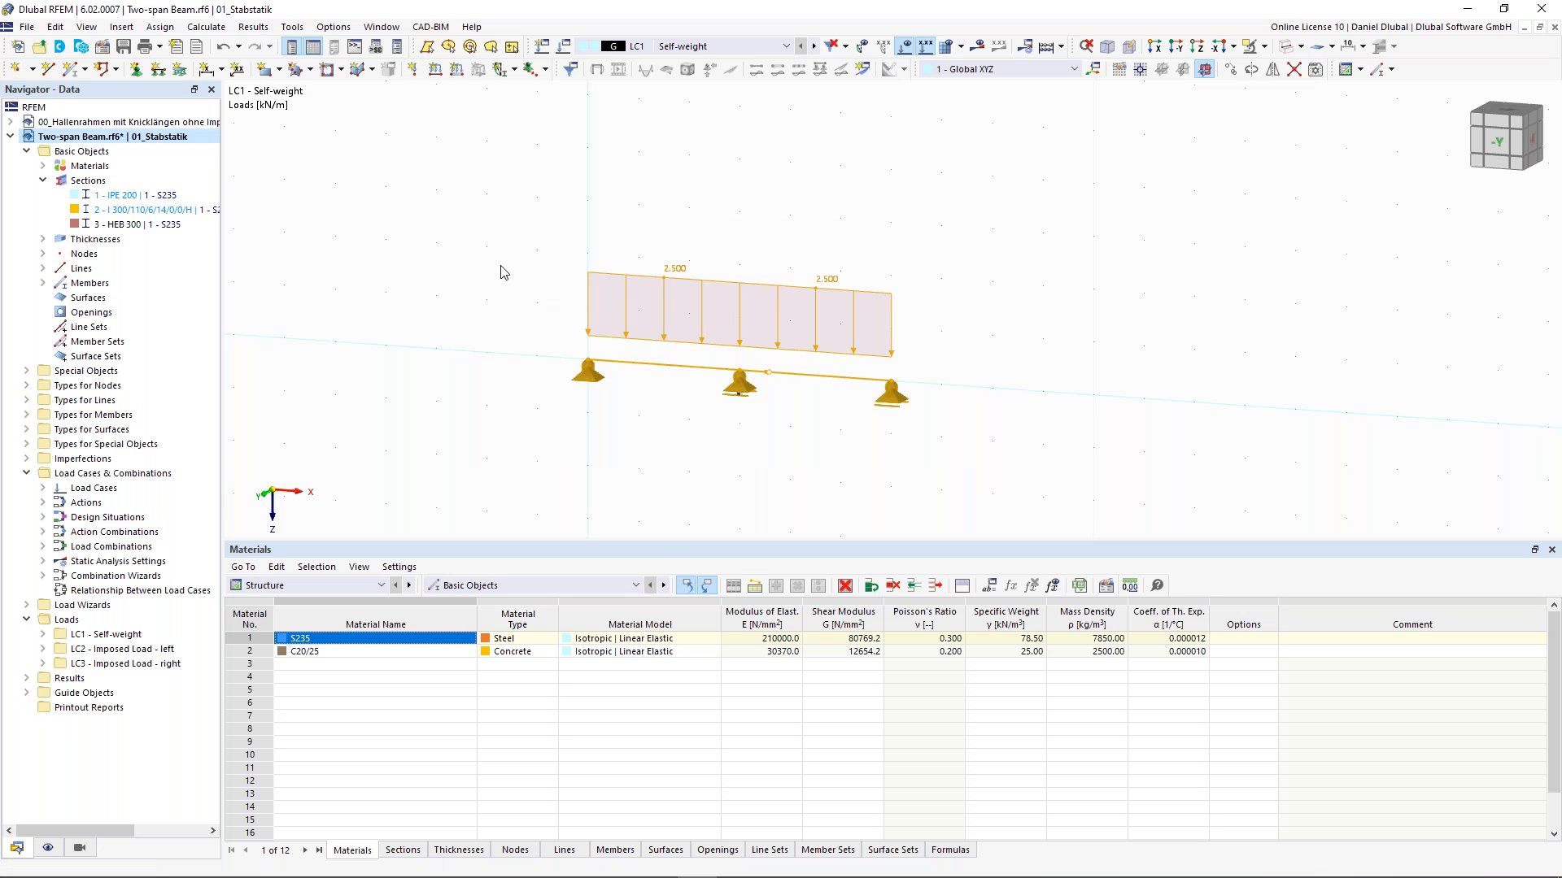
pyautogui.press('Delete')
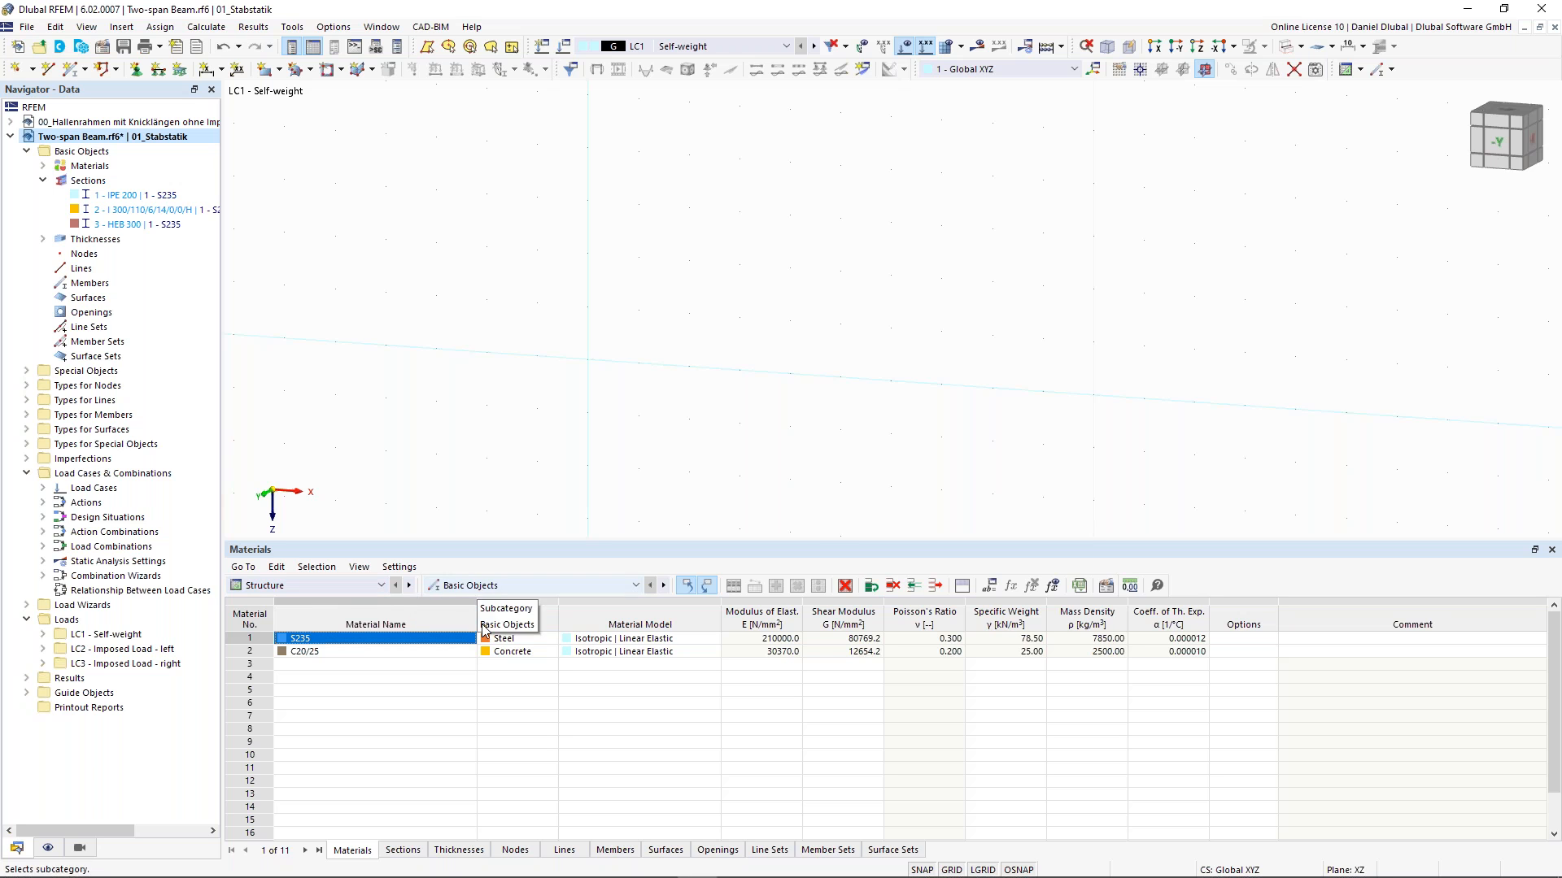
# - Create node 1 in the nodes table at X 0 and Z 0
pyautogui.click(514, 850)
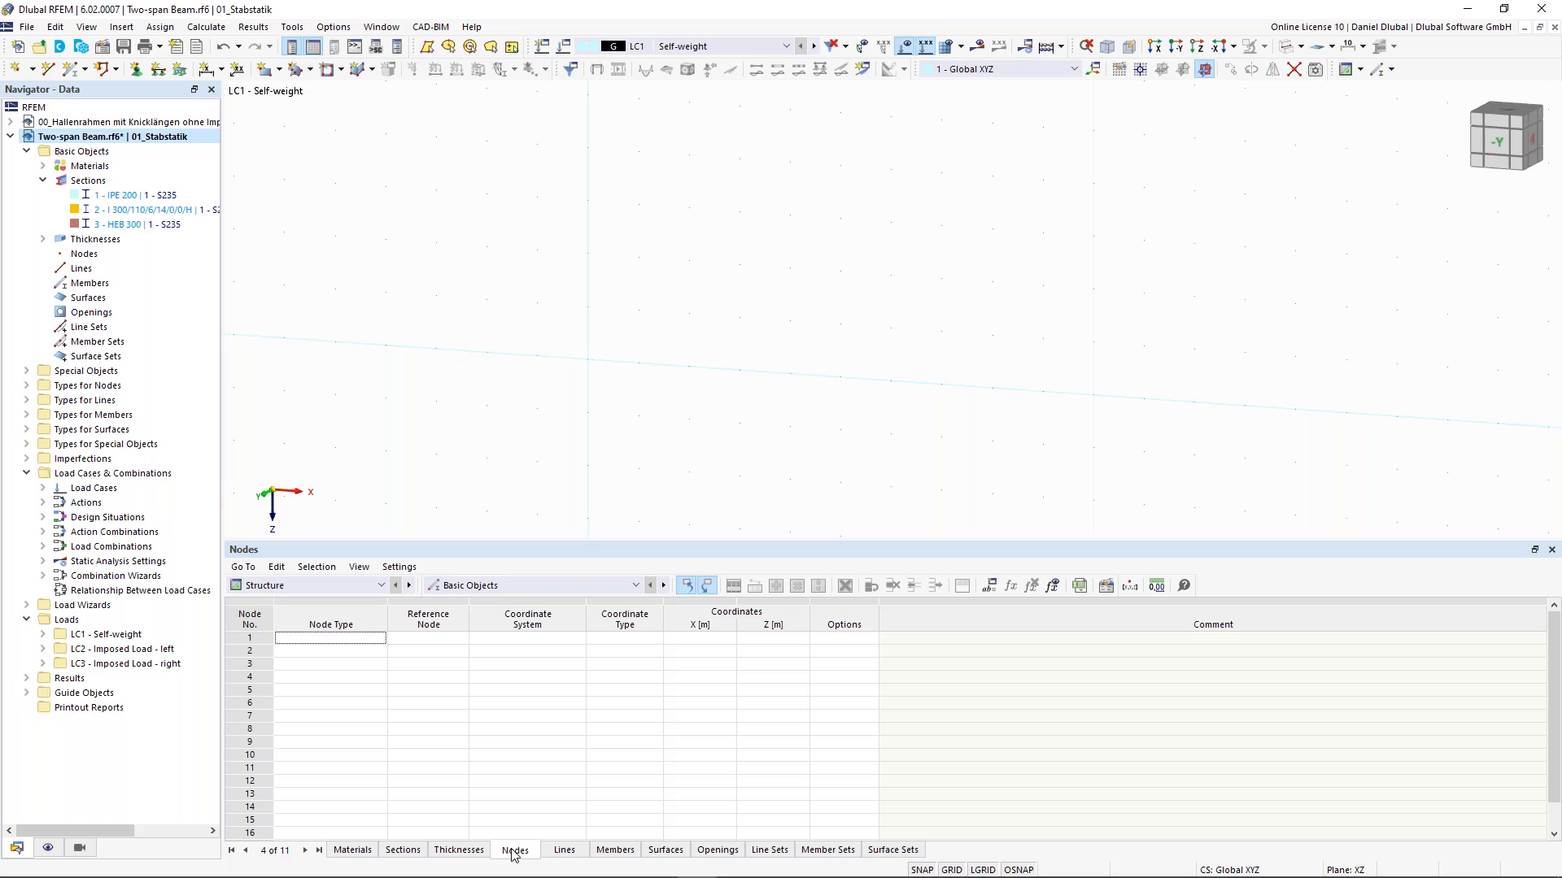
pyautogui.click(323, 640)
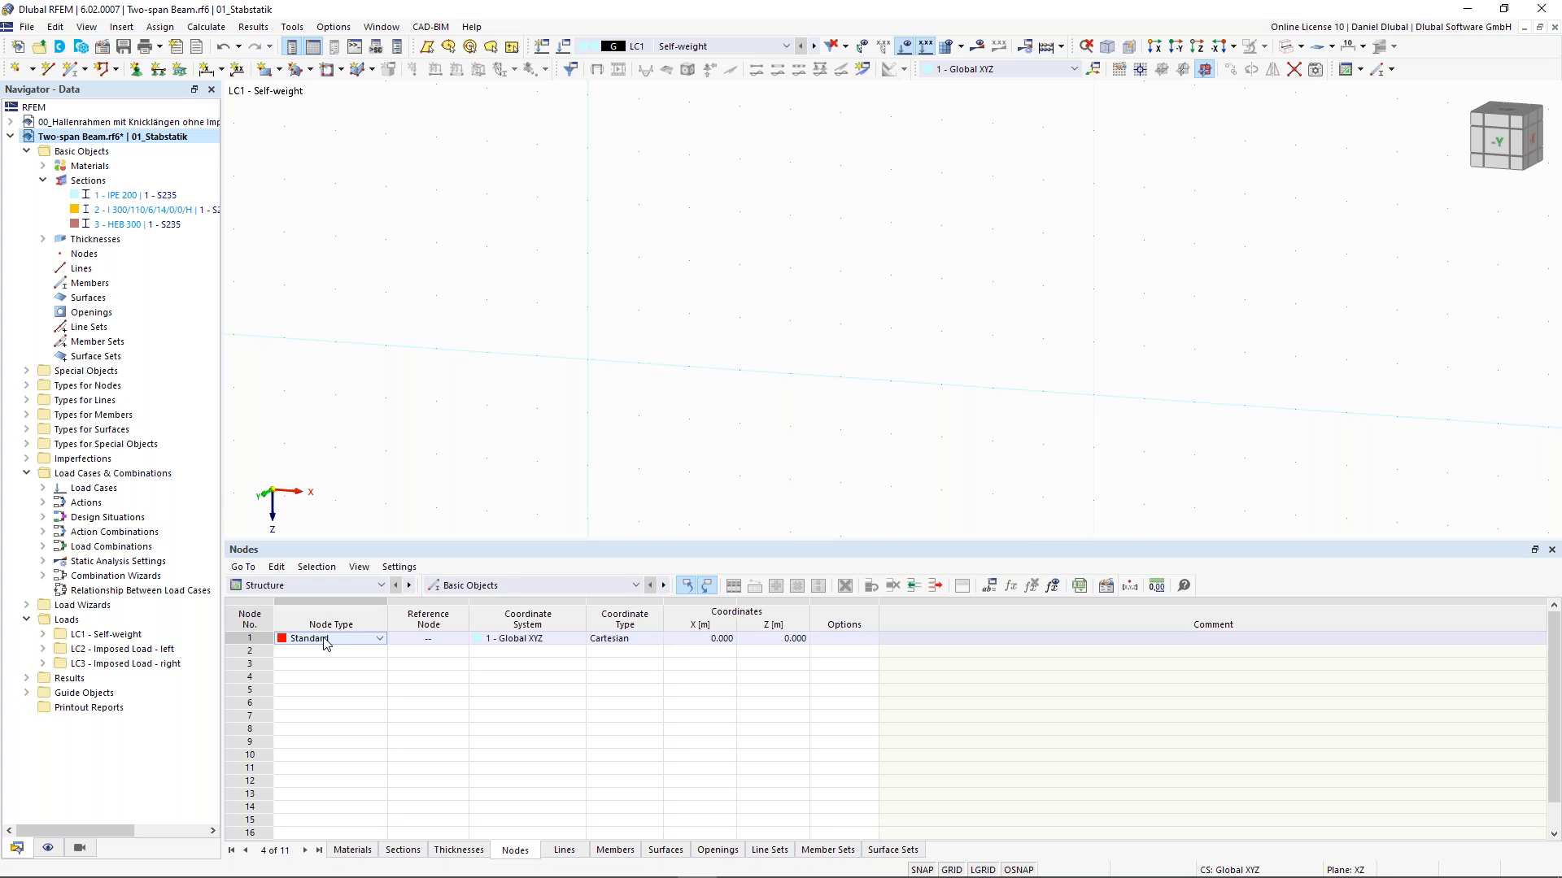
pyautogui.press('Tab')
pyautogui.press('Tab')
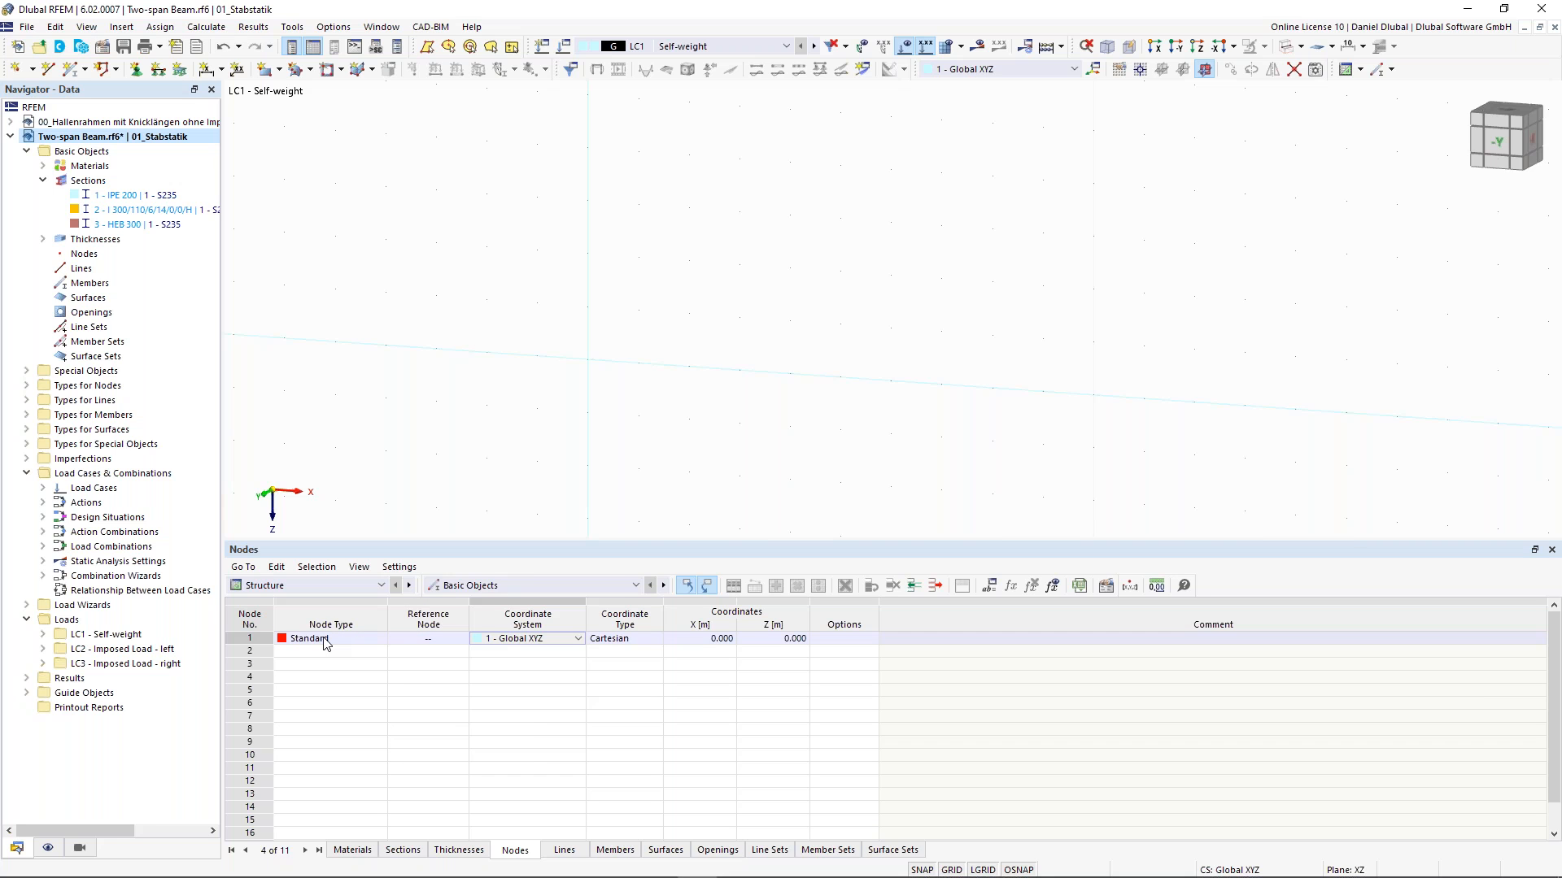
pyautogui.press('Tab')
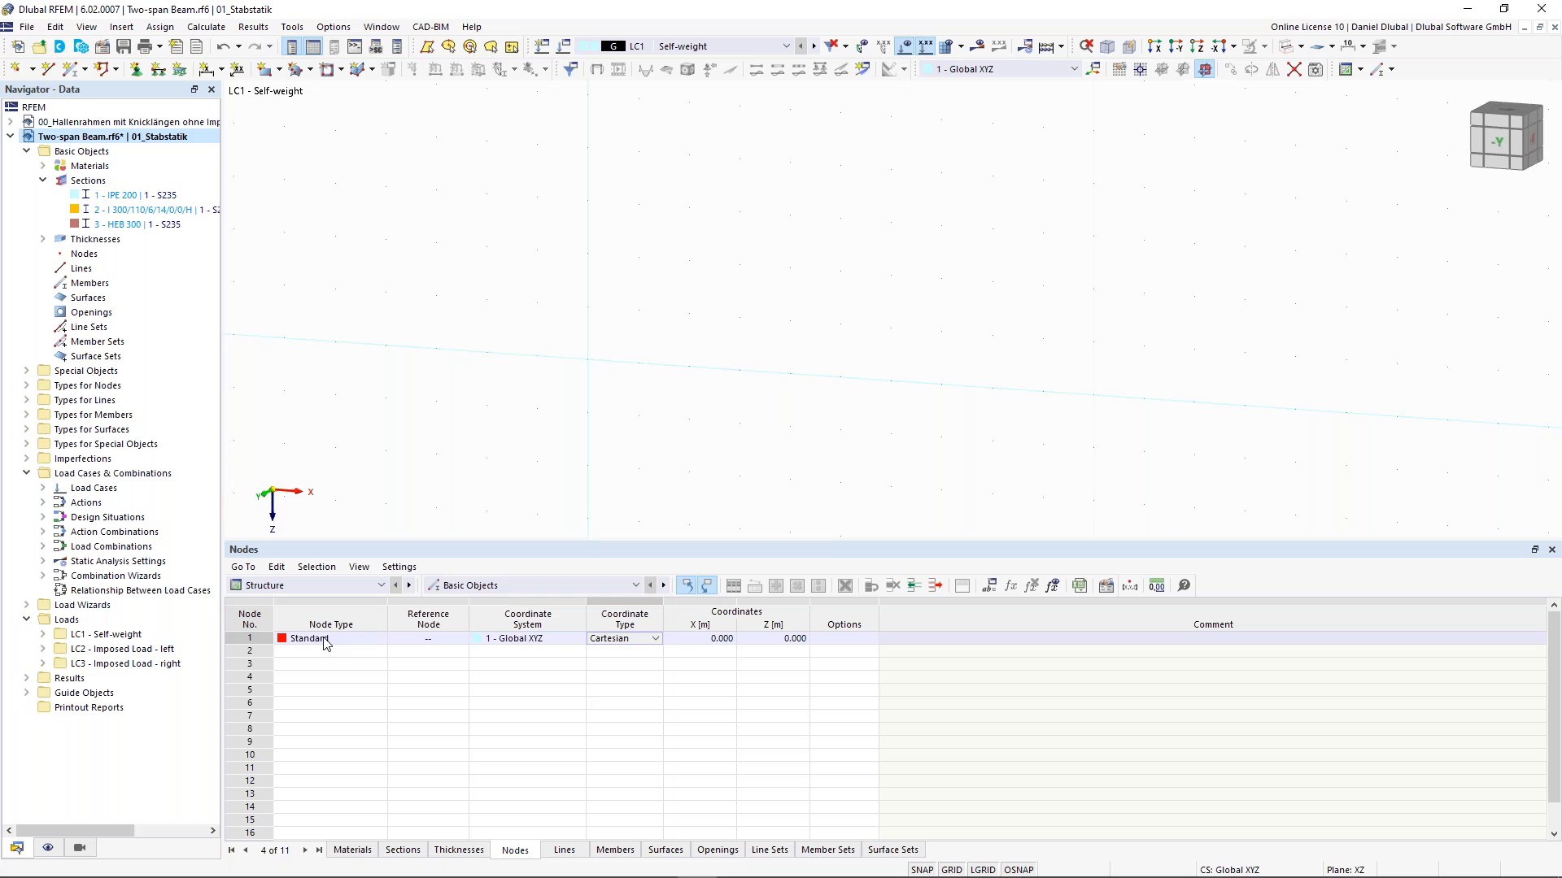
pyautogui.press('Tab')
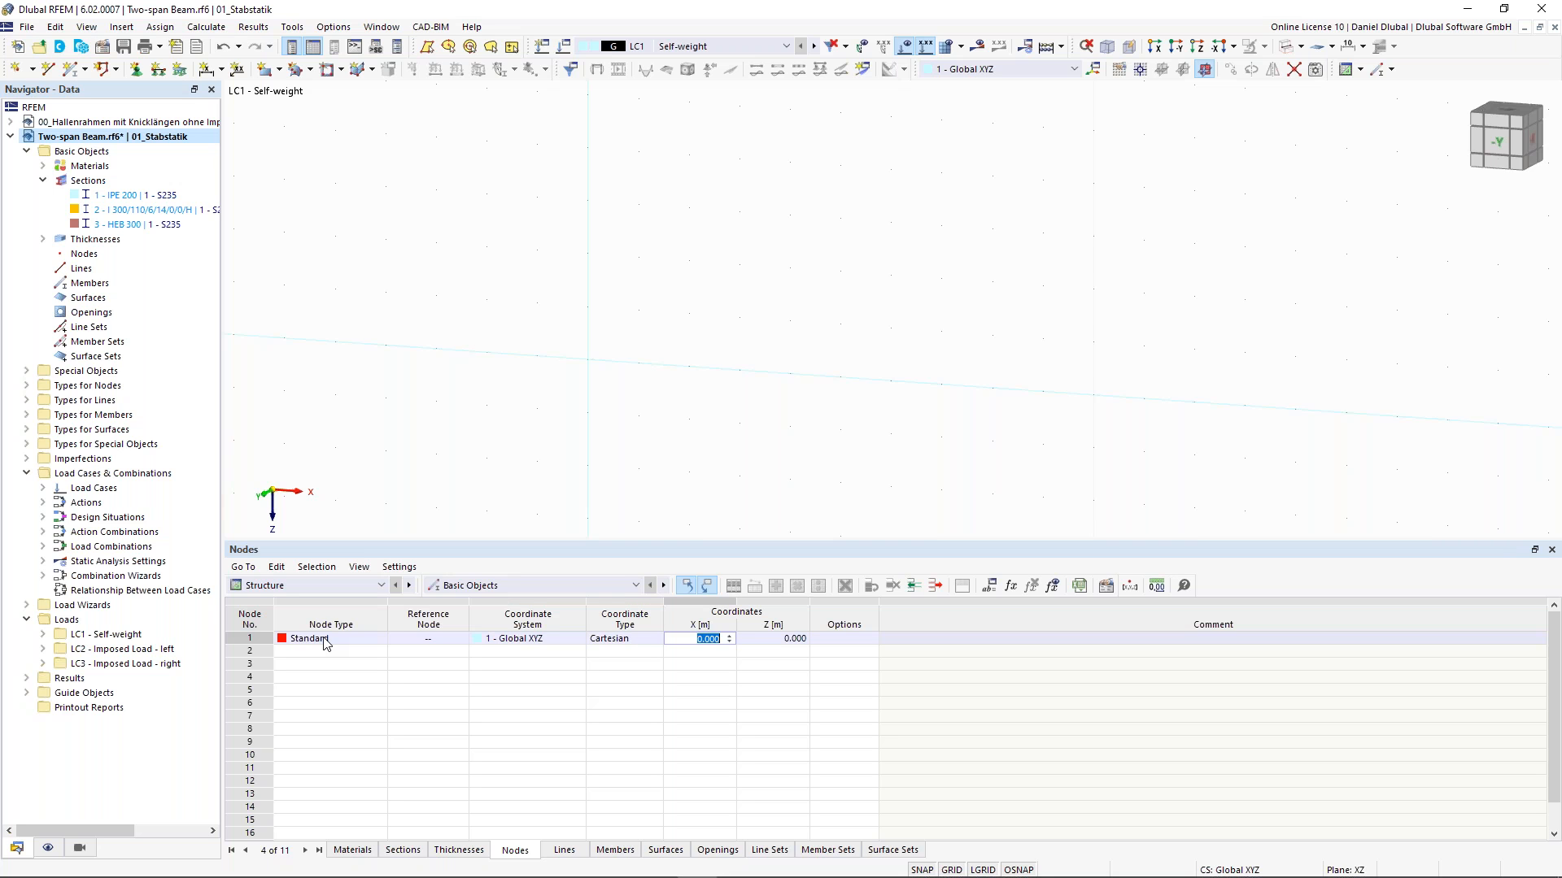
pyautogui.write('0')
pyautogui.press('Tab')
pyautogui.write('0')
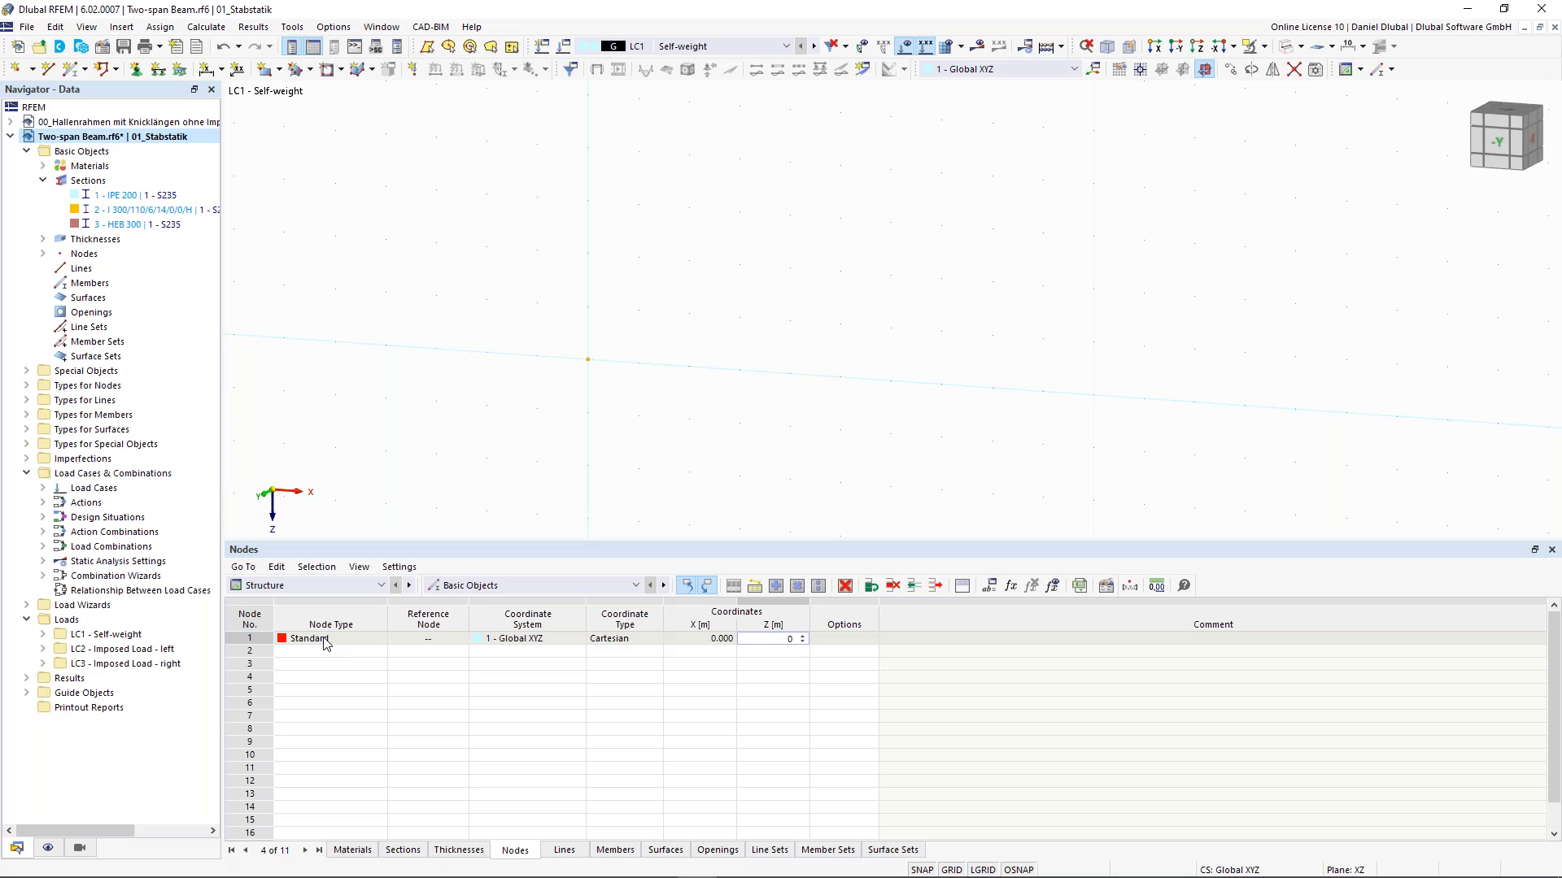
pyautogui.press('Return')
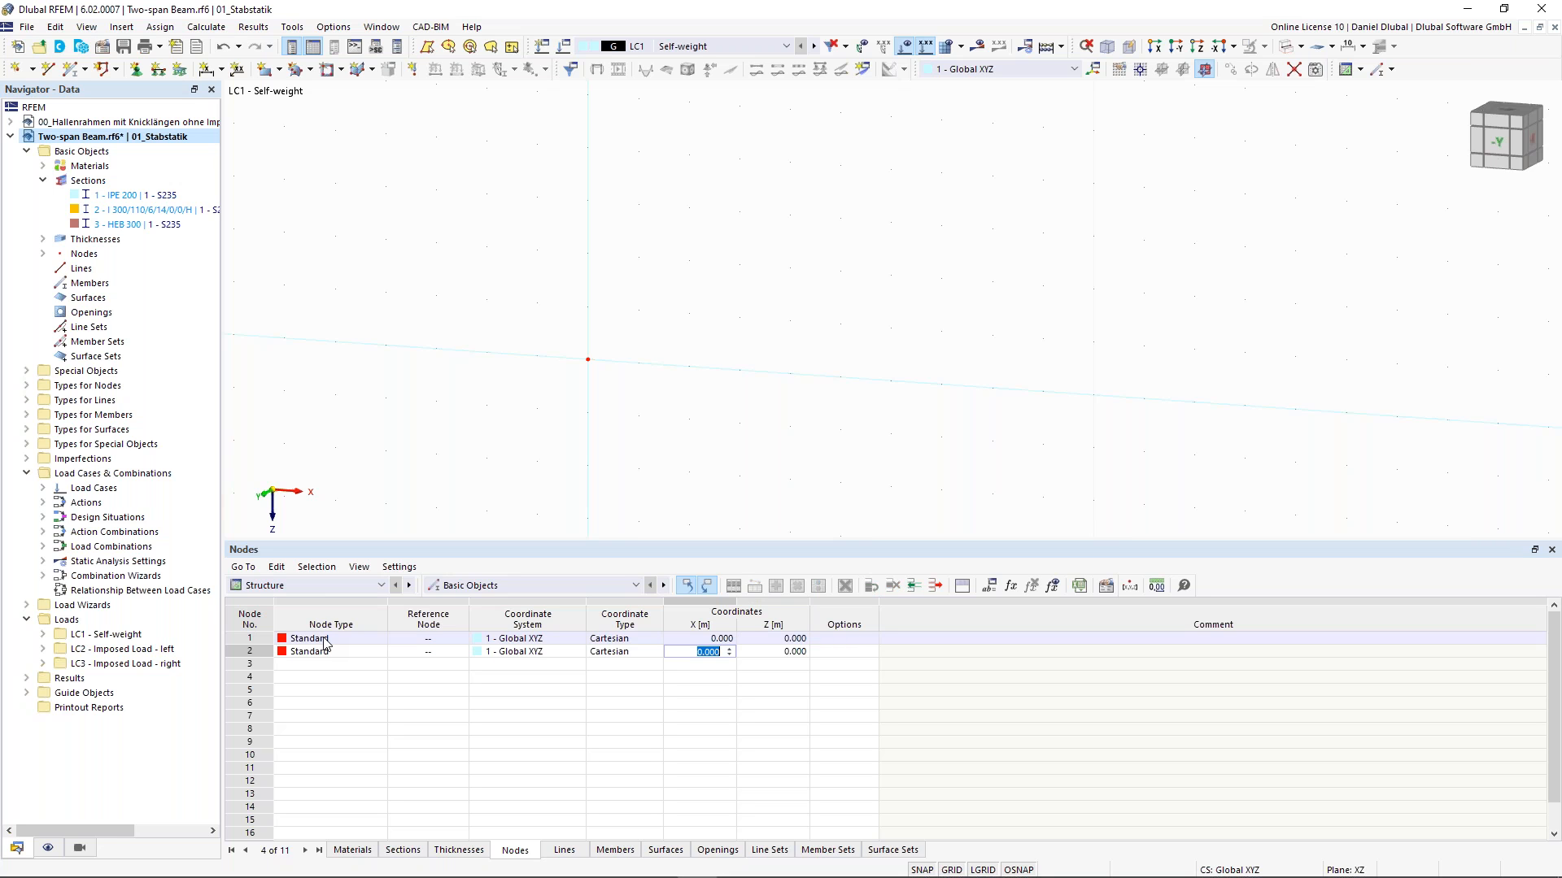
# - Add node 2 at X 5 m, Z 2 m and node 3 at X 8 m, Z 2 m
pyautogui.write('5')
pyautogui.press('Return')
pyautogui.write('2')
pyautogui.press('Return')
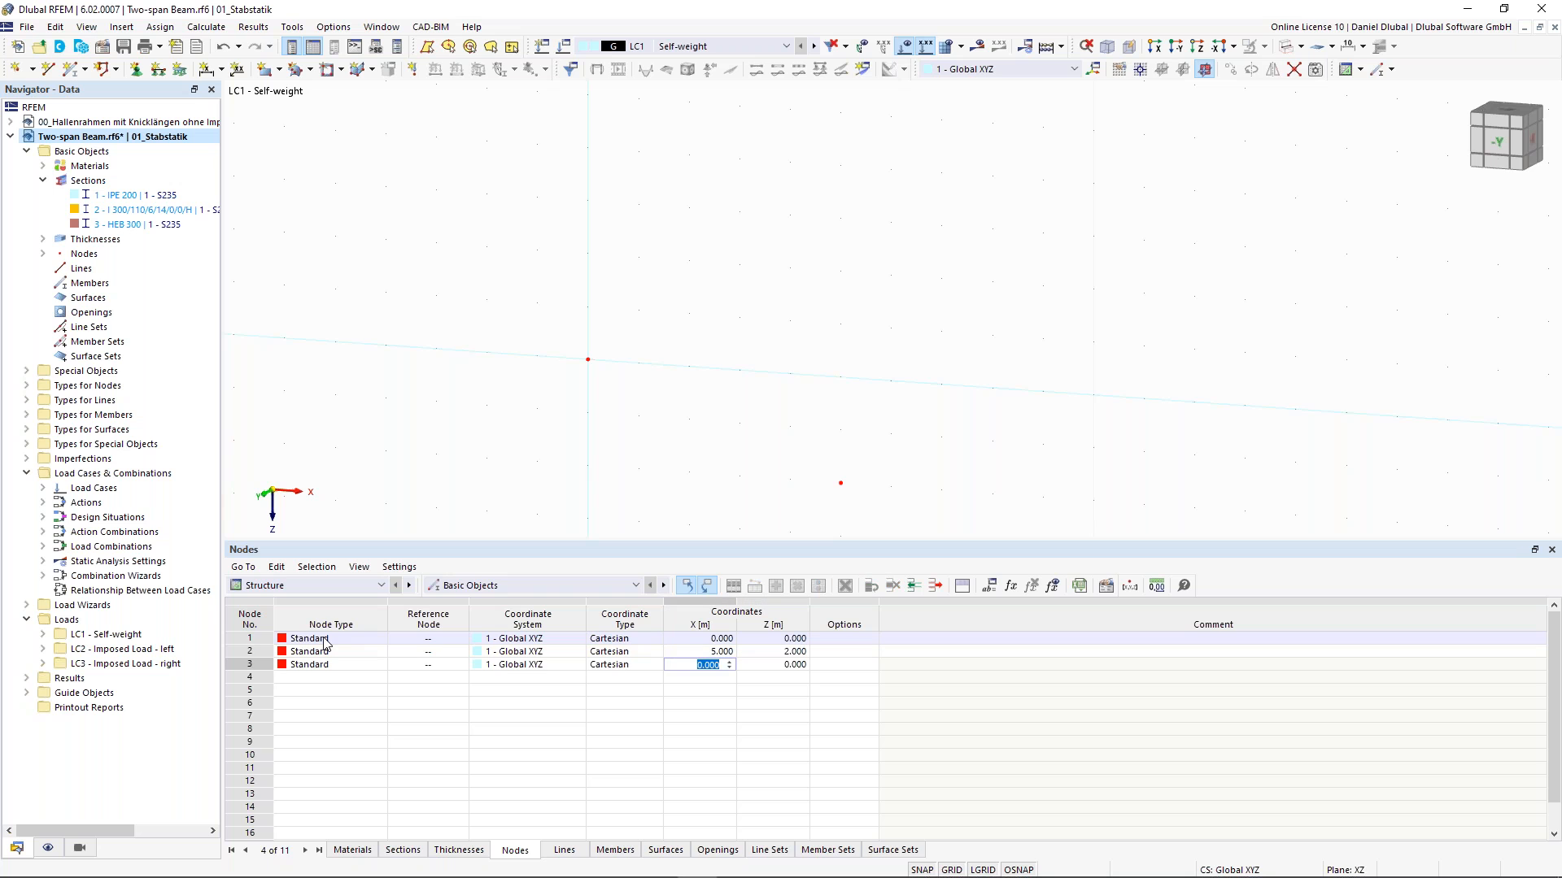
pyautogui.write('8')
pyautogui.press('Return')
pyautogui.write('2')
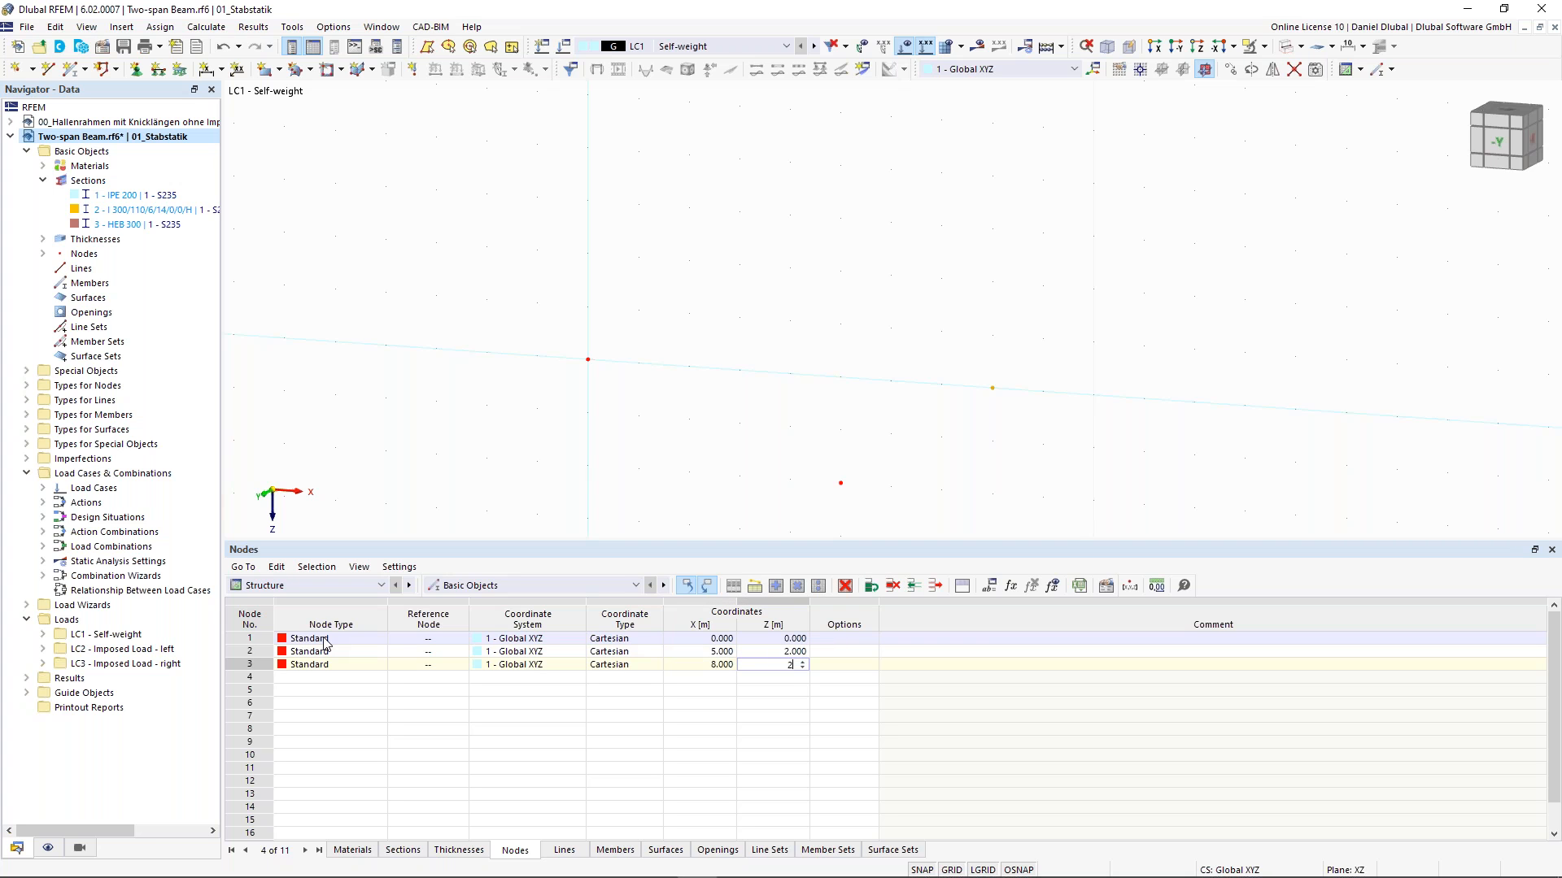
pyautogui.press('Return')
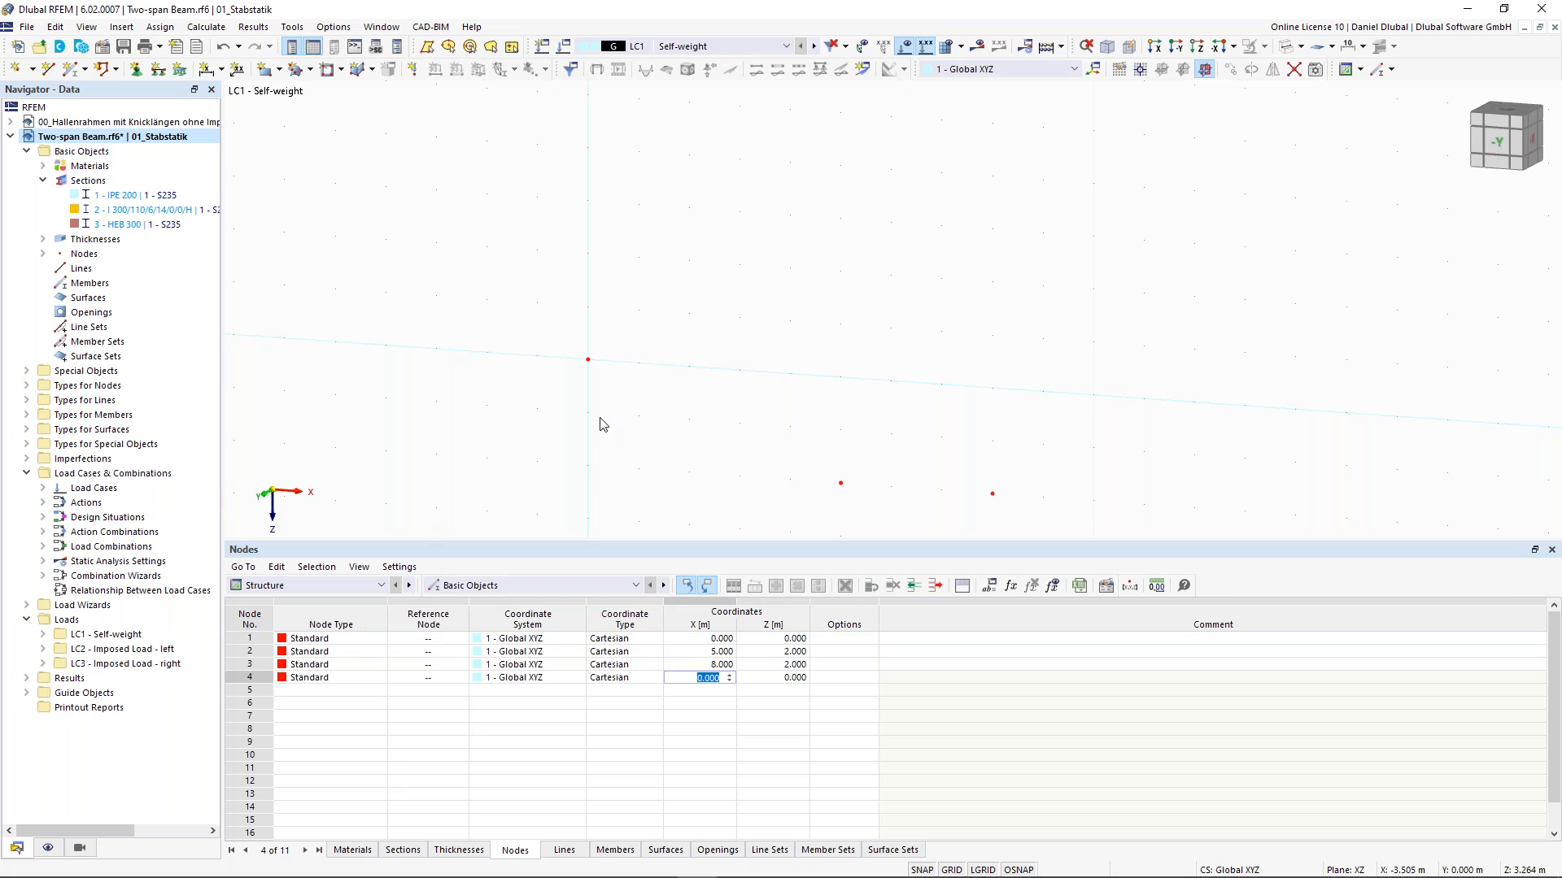
# - Draw beam members with the 3 - HEB 300 section from node 1 through node 2 to node 3
pyautogui.moveTo(495, 441); pyautogui.dragTo(573, 366, button='middle')
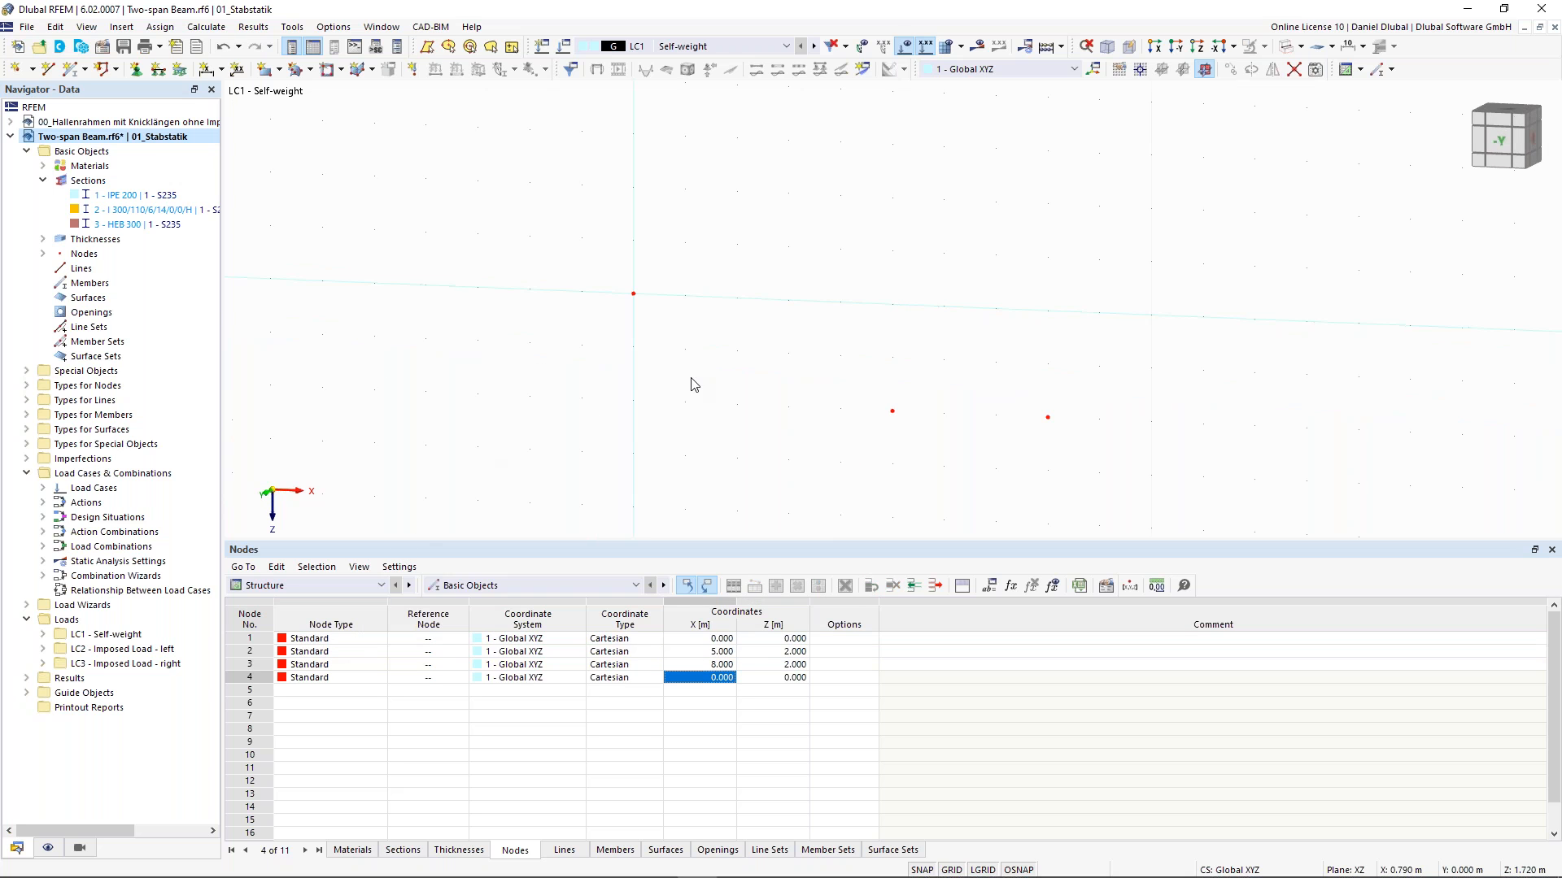
pyautogui.click(76, 71)
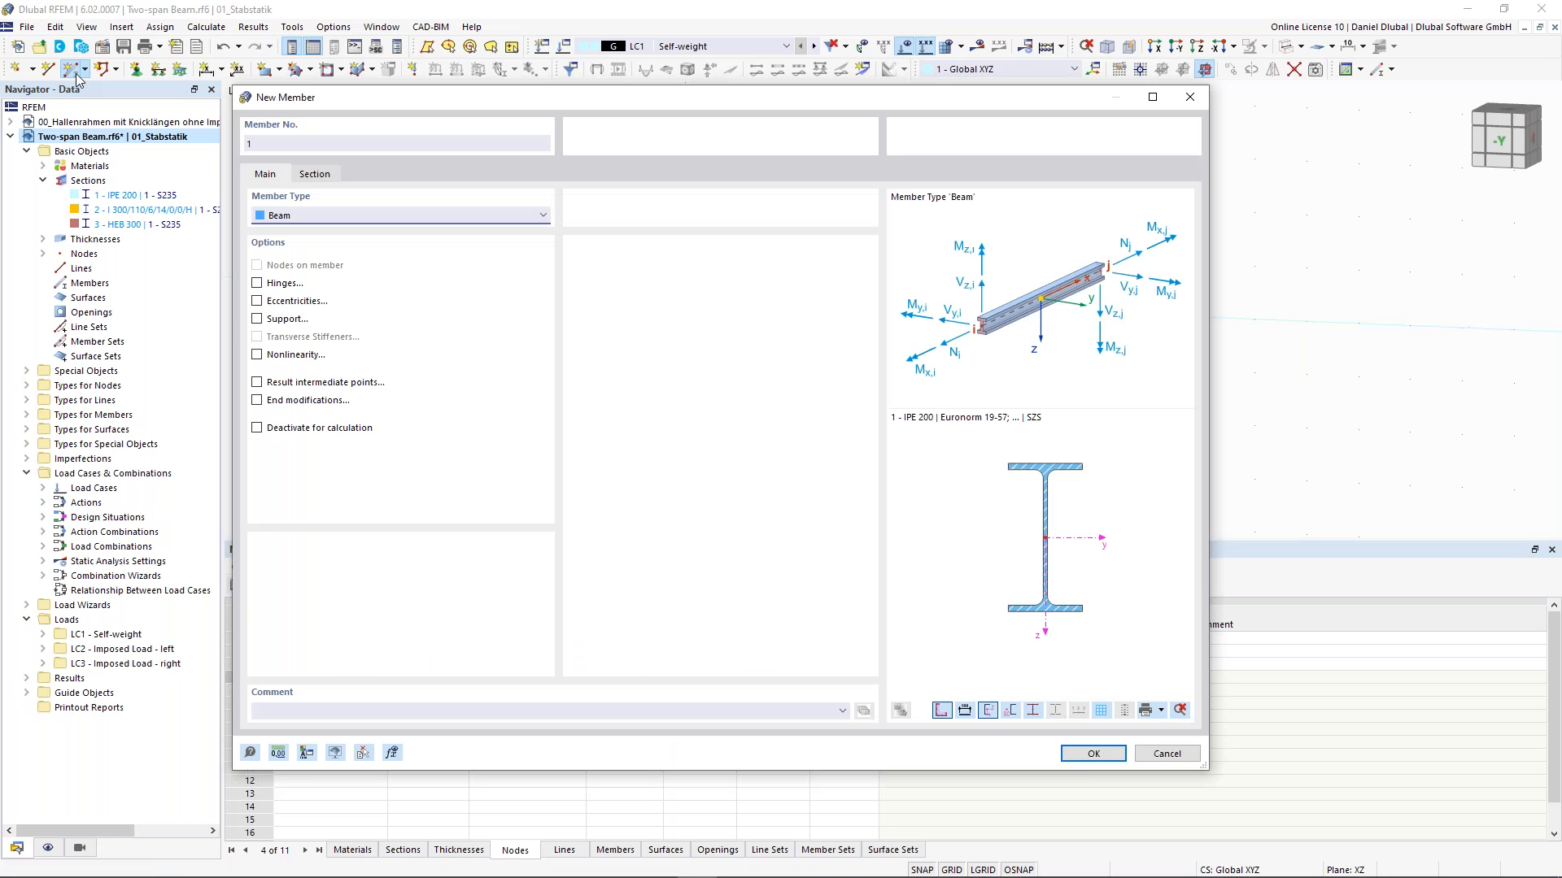
pyautogui.click(315, 175)
pyautogui.click(480, 575)
pyautogui.click(472, 618)
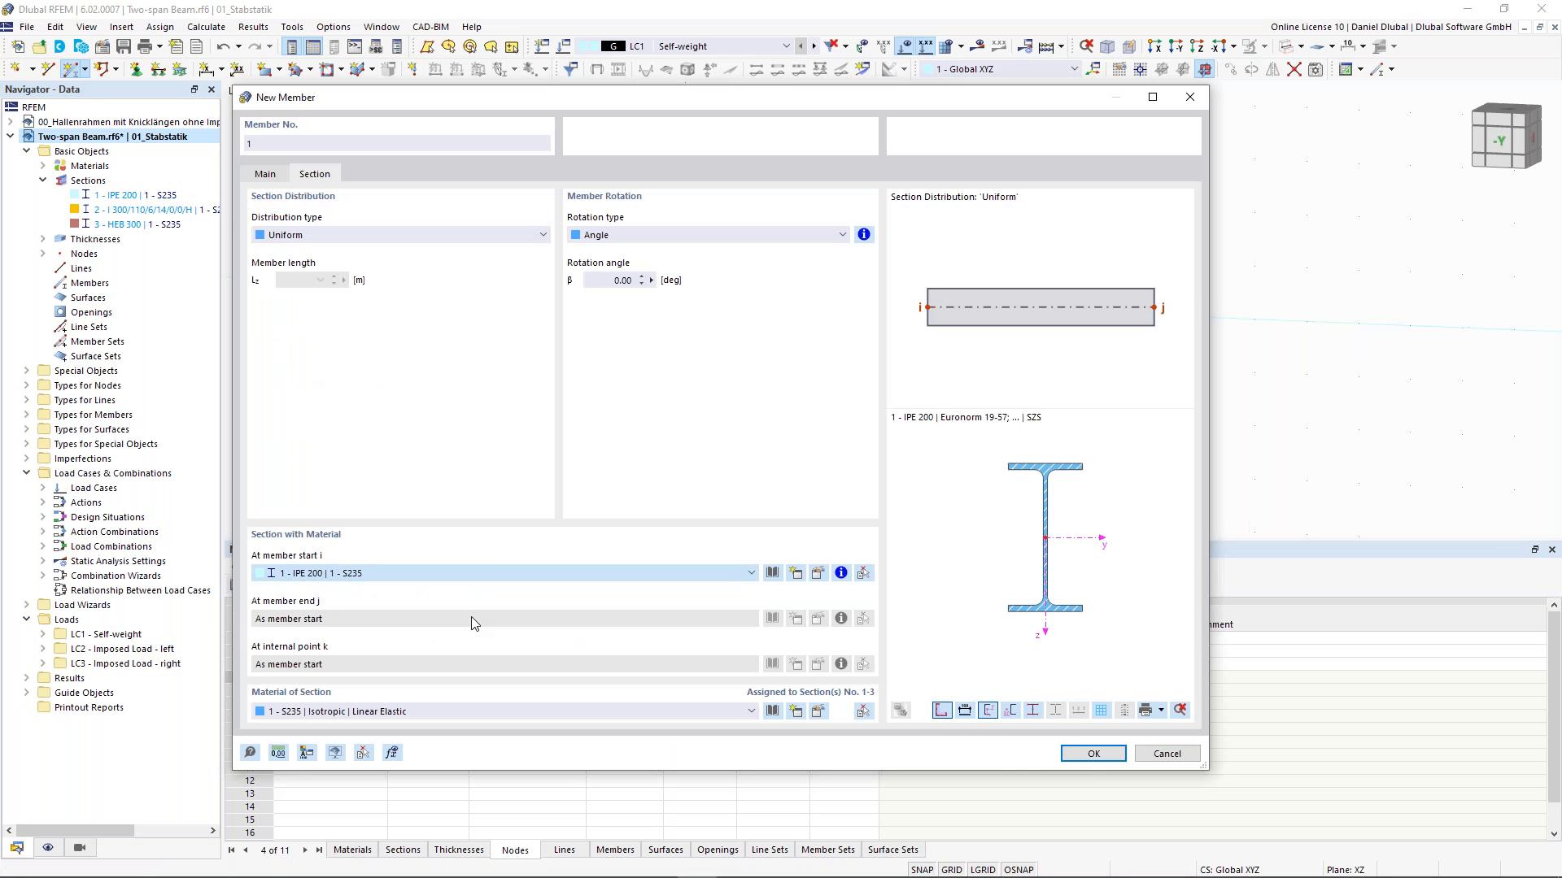
pyautogui.click(1092, 754)
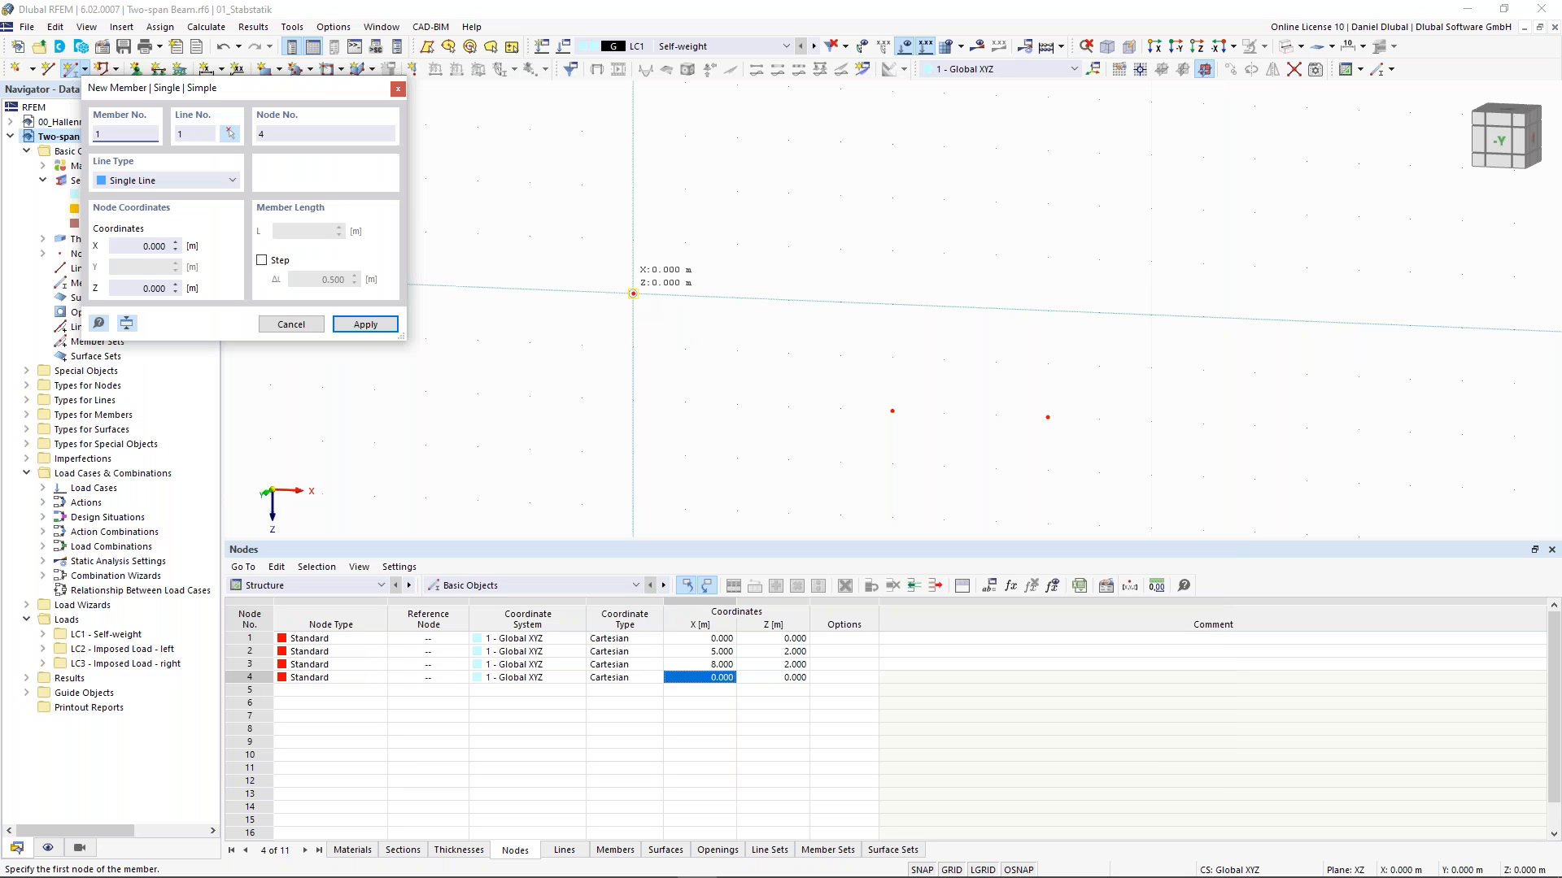
pyautogui.click(632, 294)
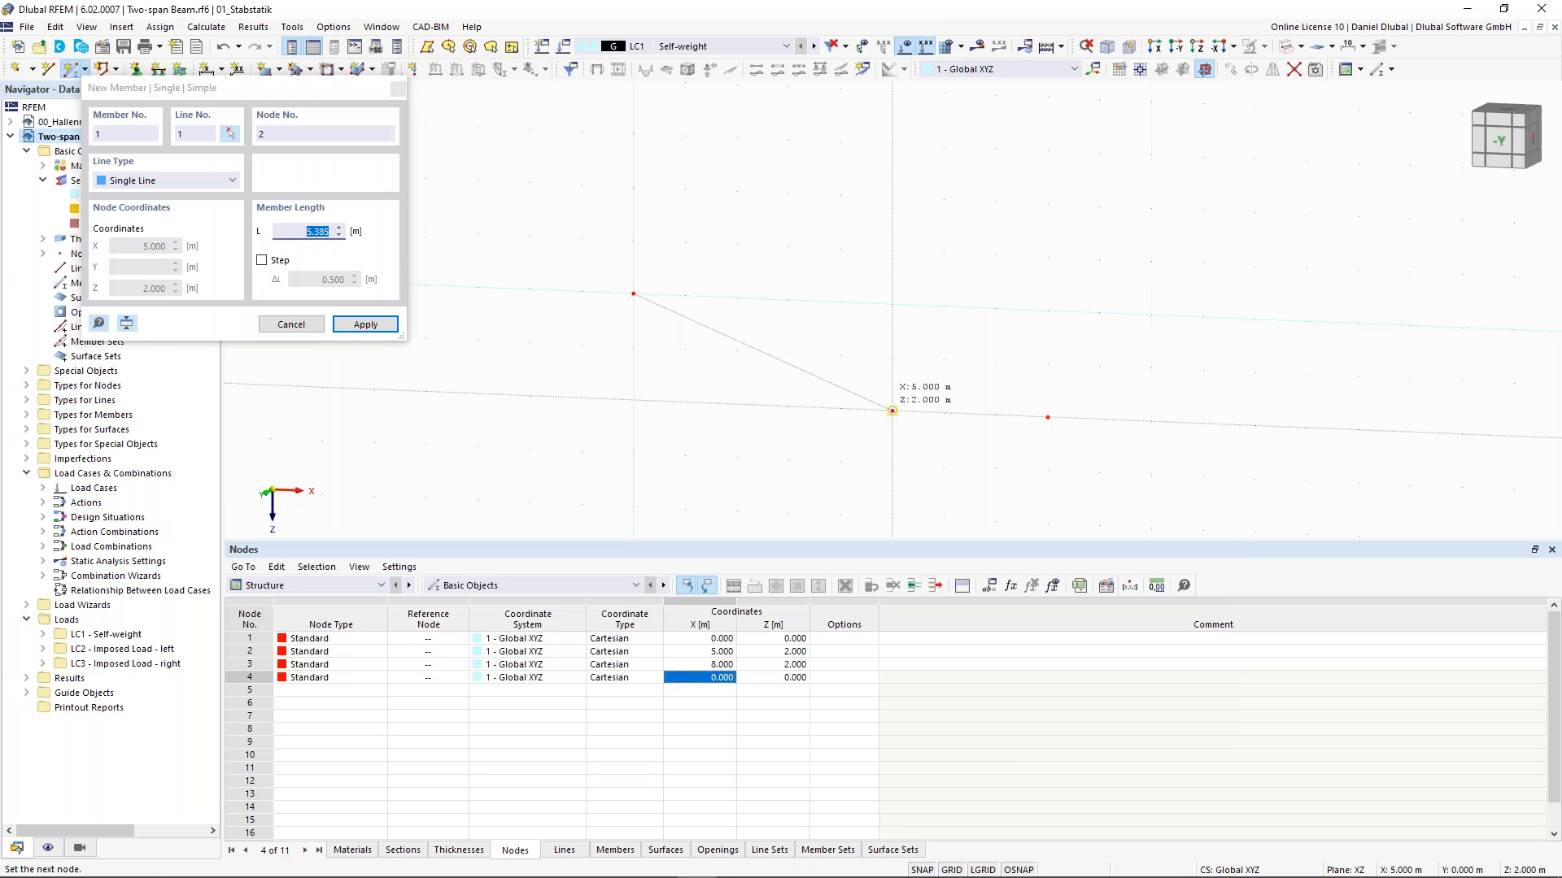
pyautogui.click(892, 410)
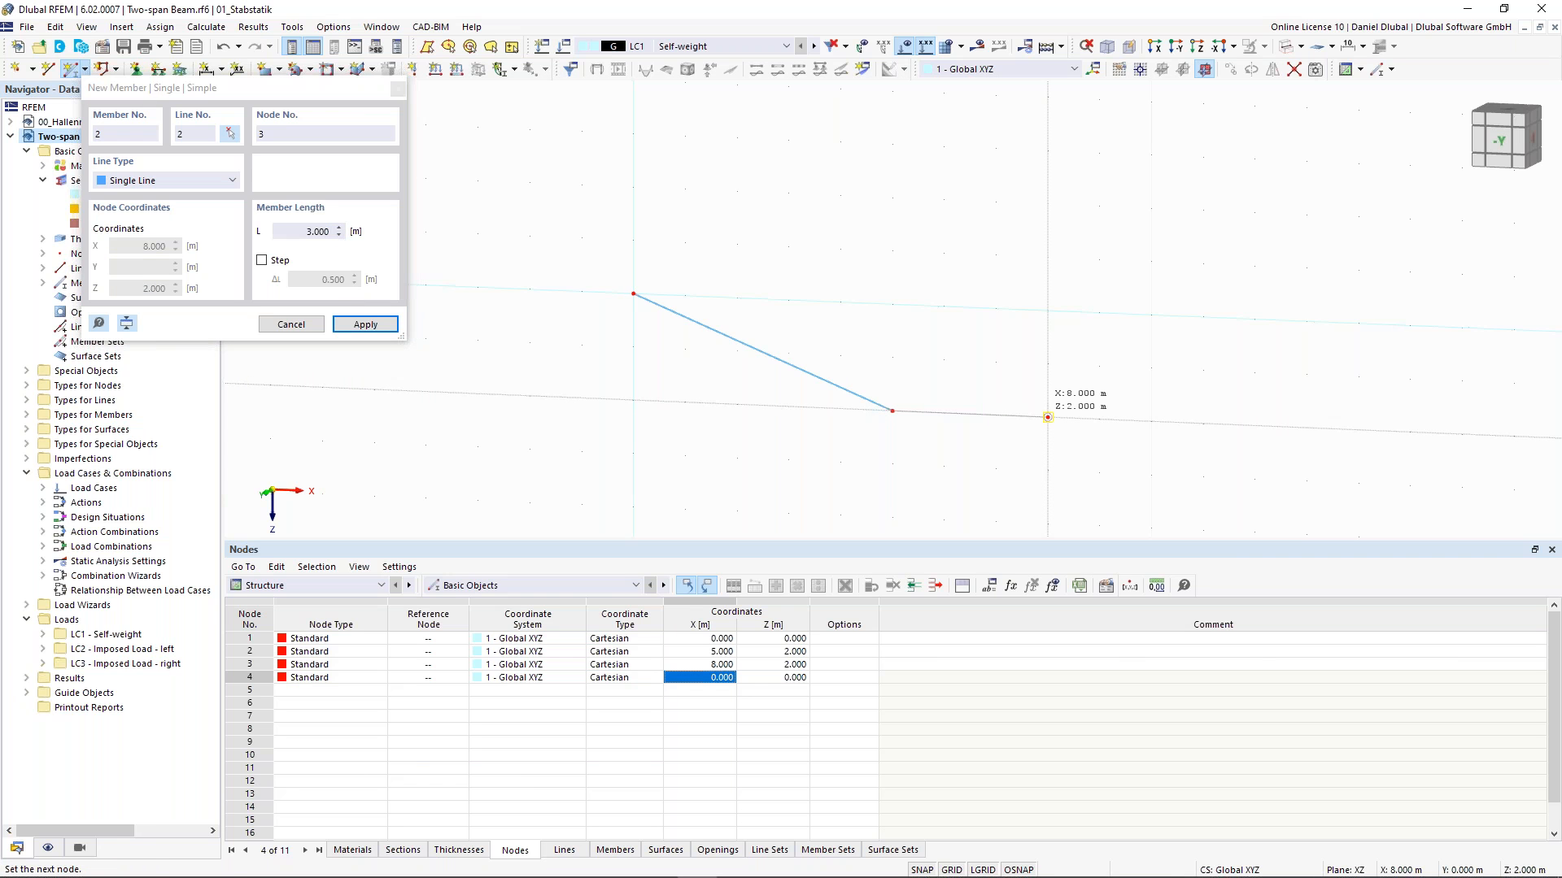
pyautogui.click(1047, 417)
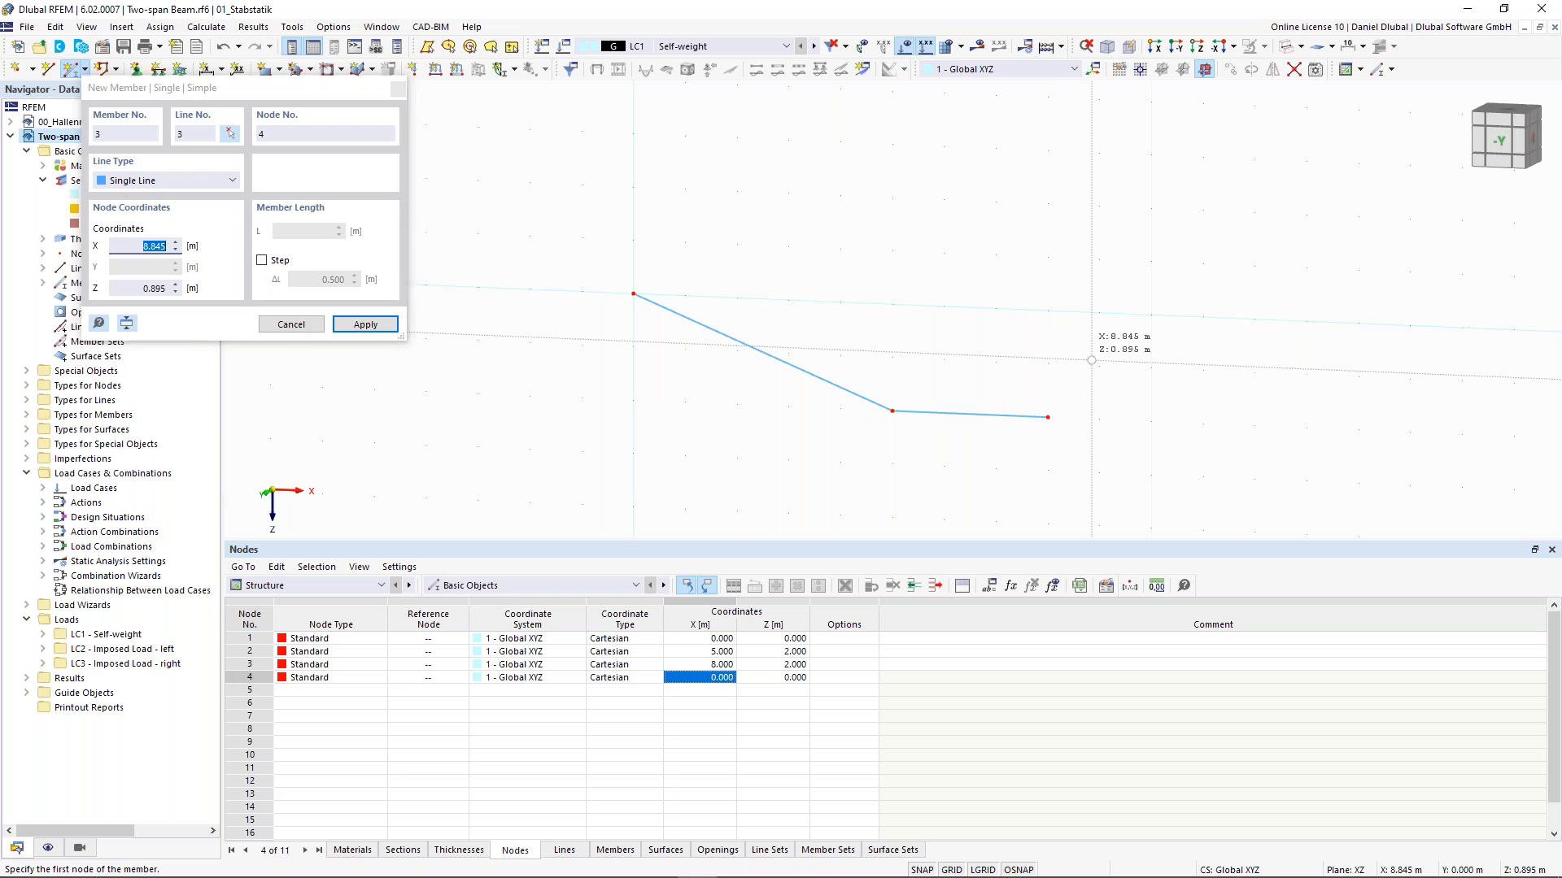
pyautogui.press('Escape')
# - Assign a fixed nodal support to node 1
pyautogui.moveTo(838, 277); pyautogui.dragTo(813, 214, button='middle')
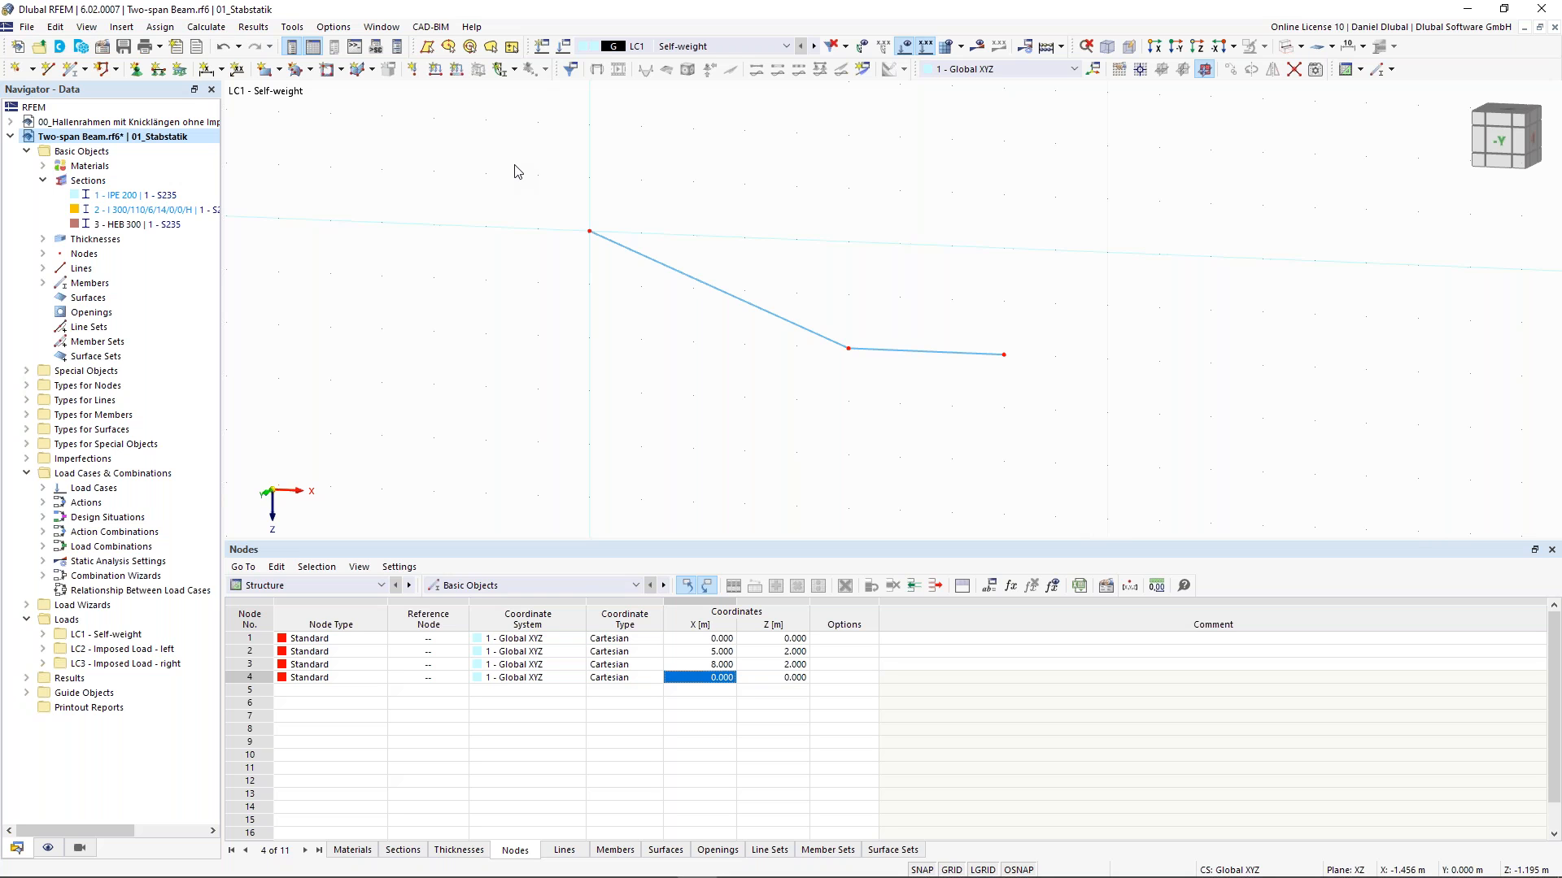
pyautogui.moveTo(539, 188); pyautogui.dragTo(630, 299)
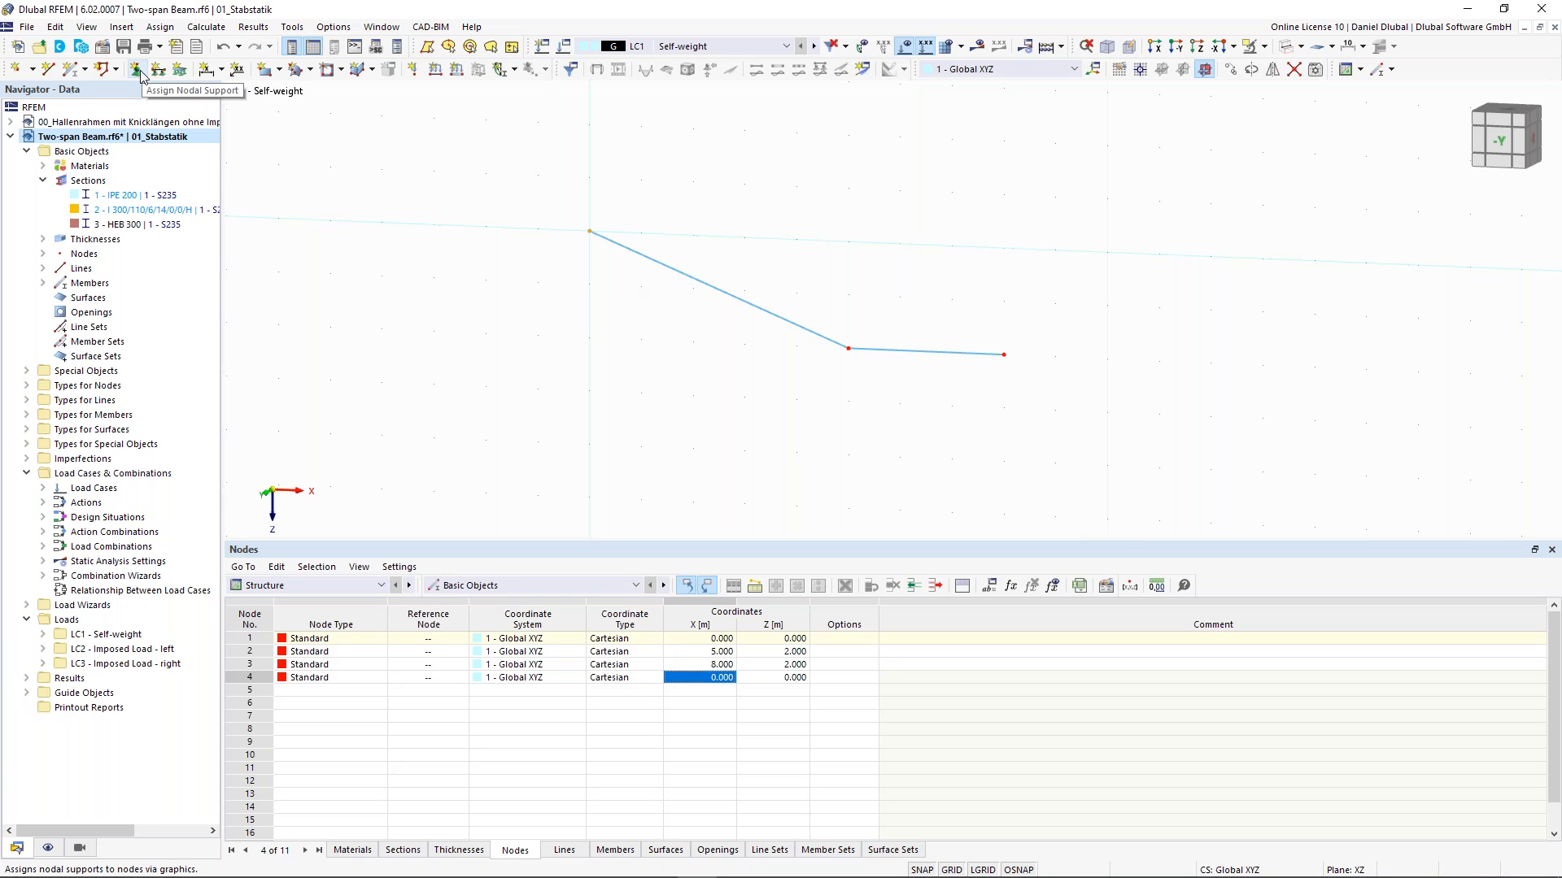
pyautogui.click(527, 199)
pyautogui.moveTo(522, 174); pyautogui.dragTo(646, 285)
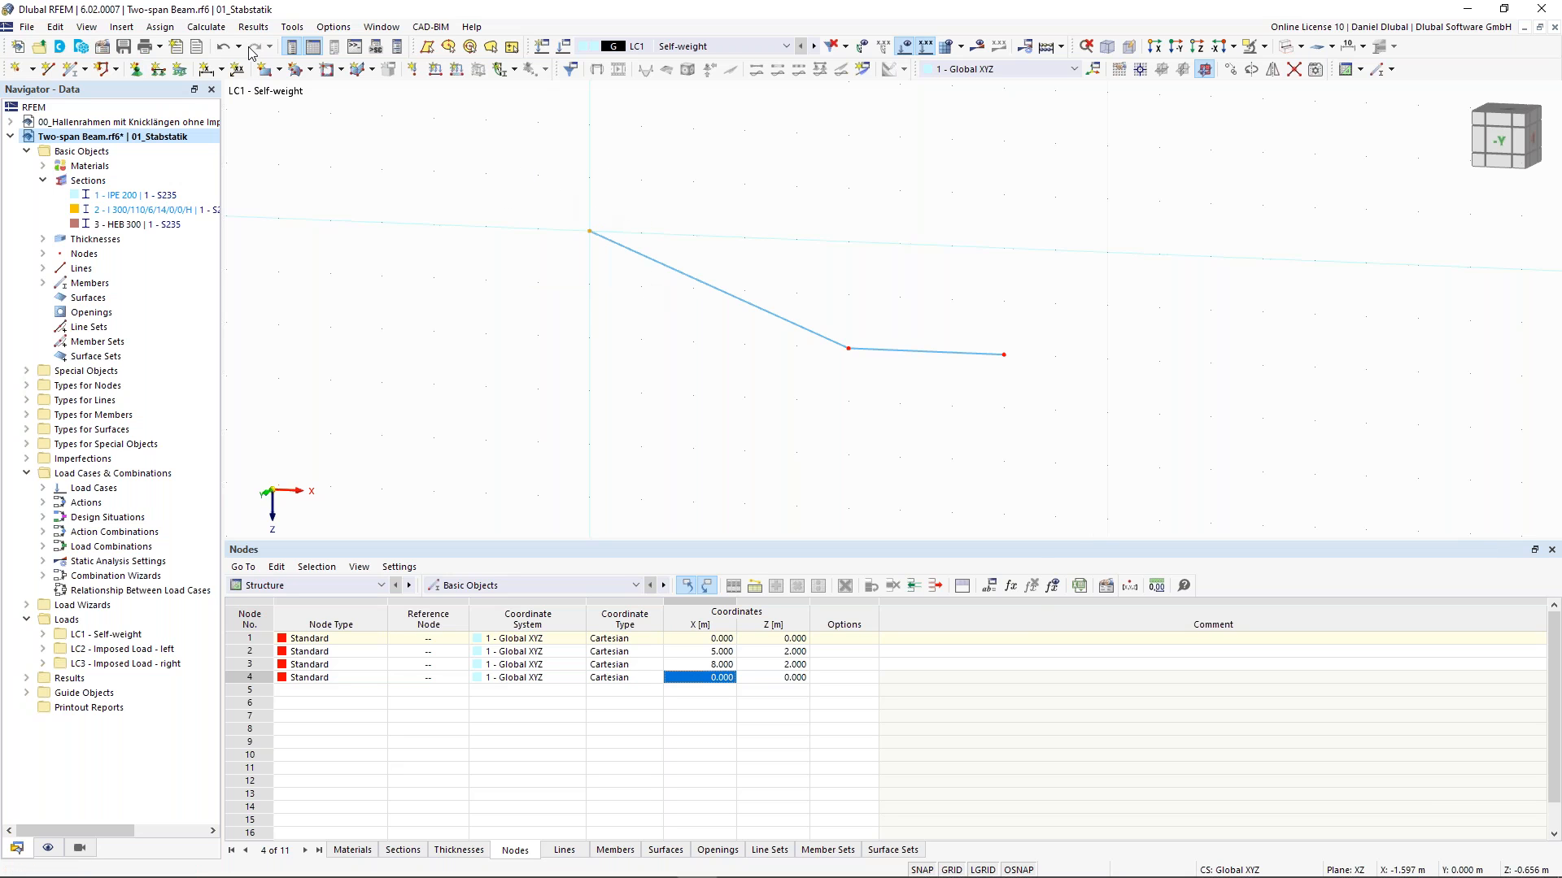
pyautogui.click(136, 69)
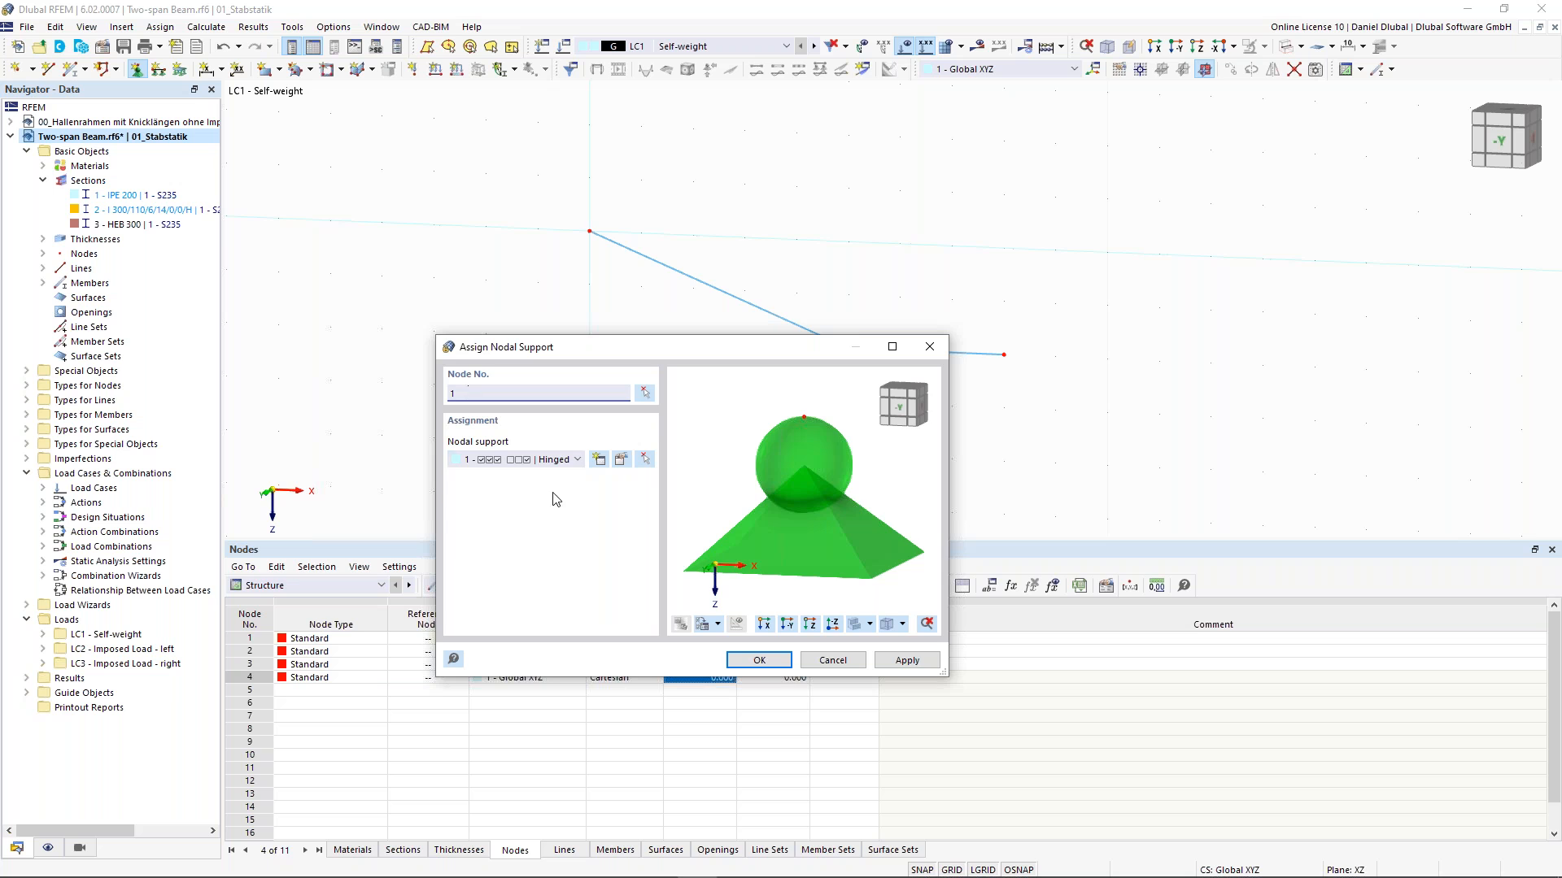
pyautogui.click(559, 460)
pyautogui.click(553, 495)
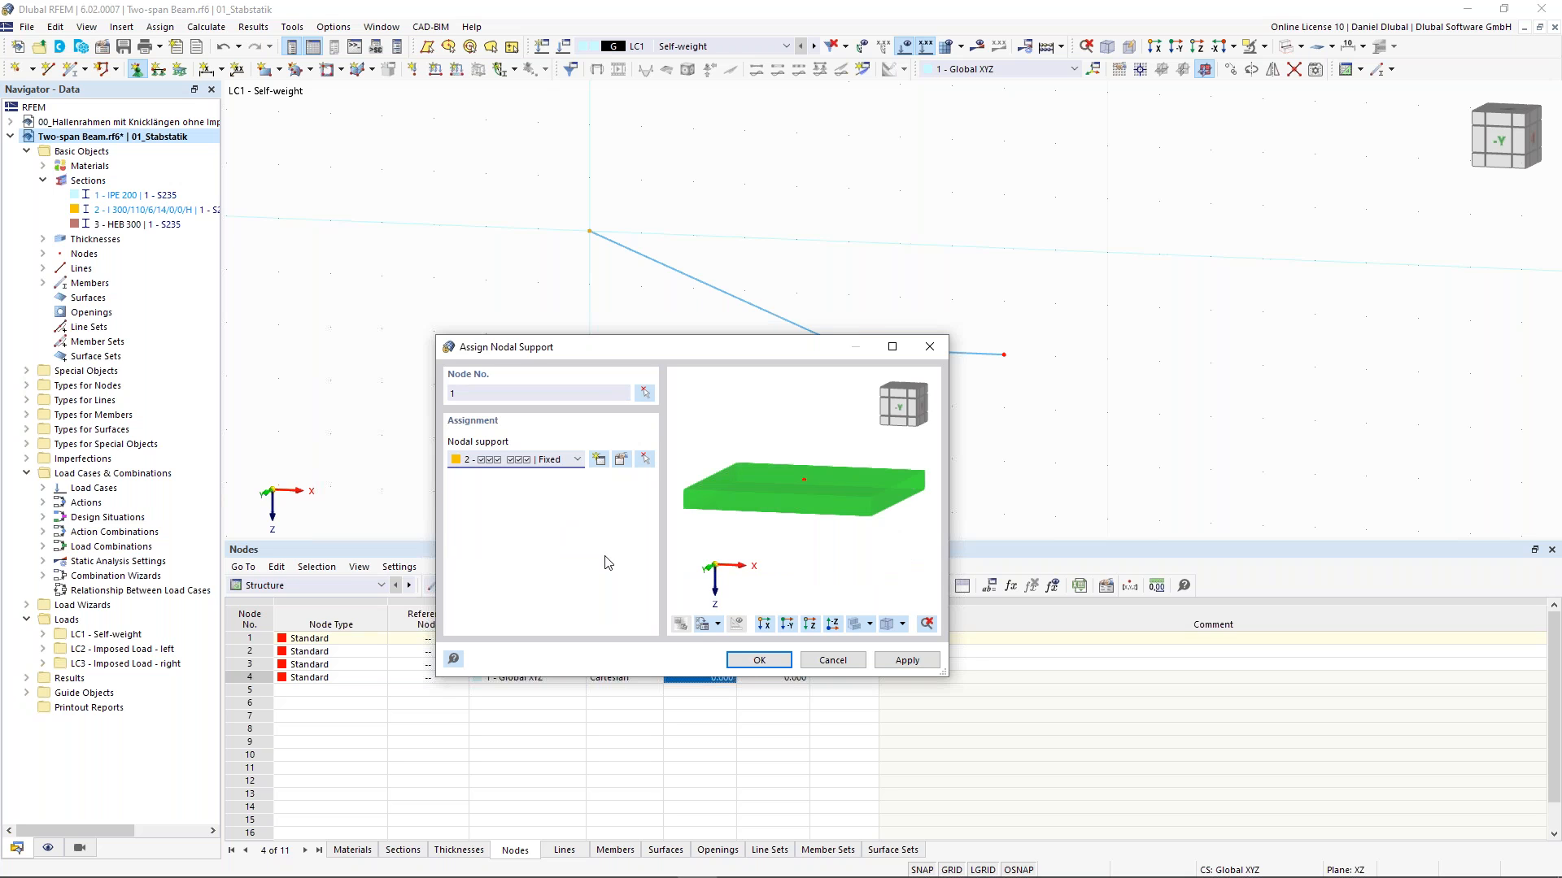
pyautogui.click(757, 667)
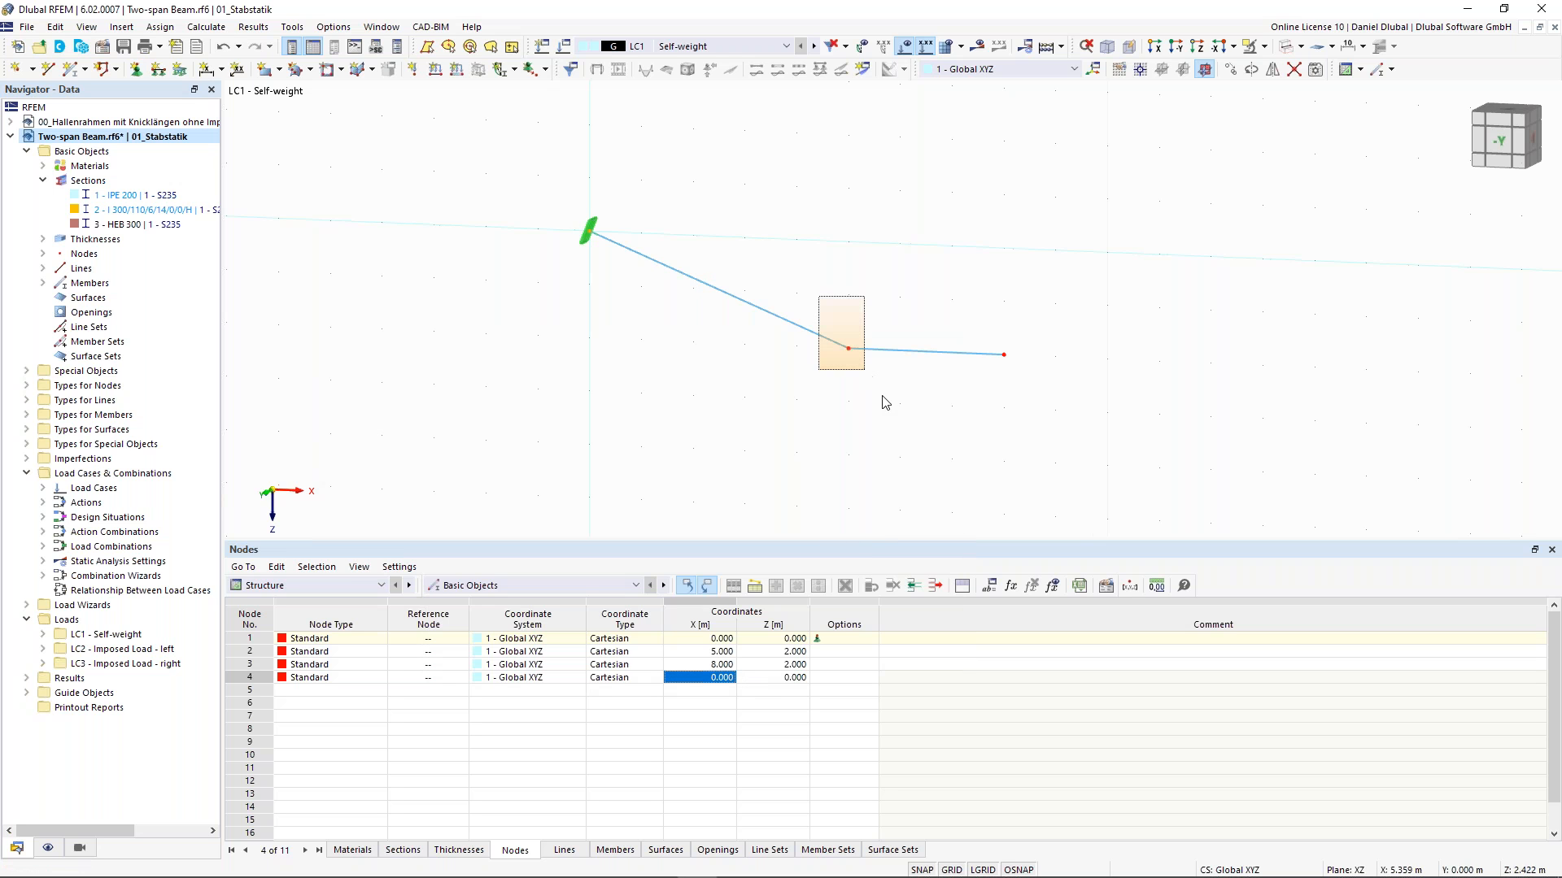
# - Assign a Roller in X nodal support to node 2
pyautogui.click(136, 70)
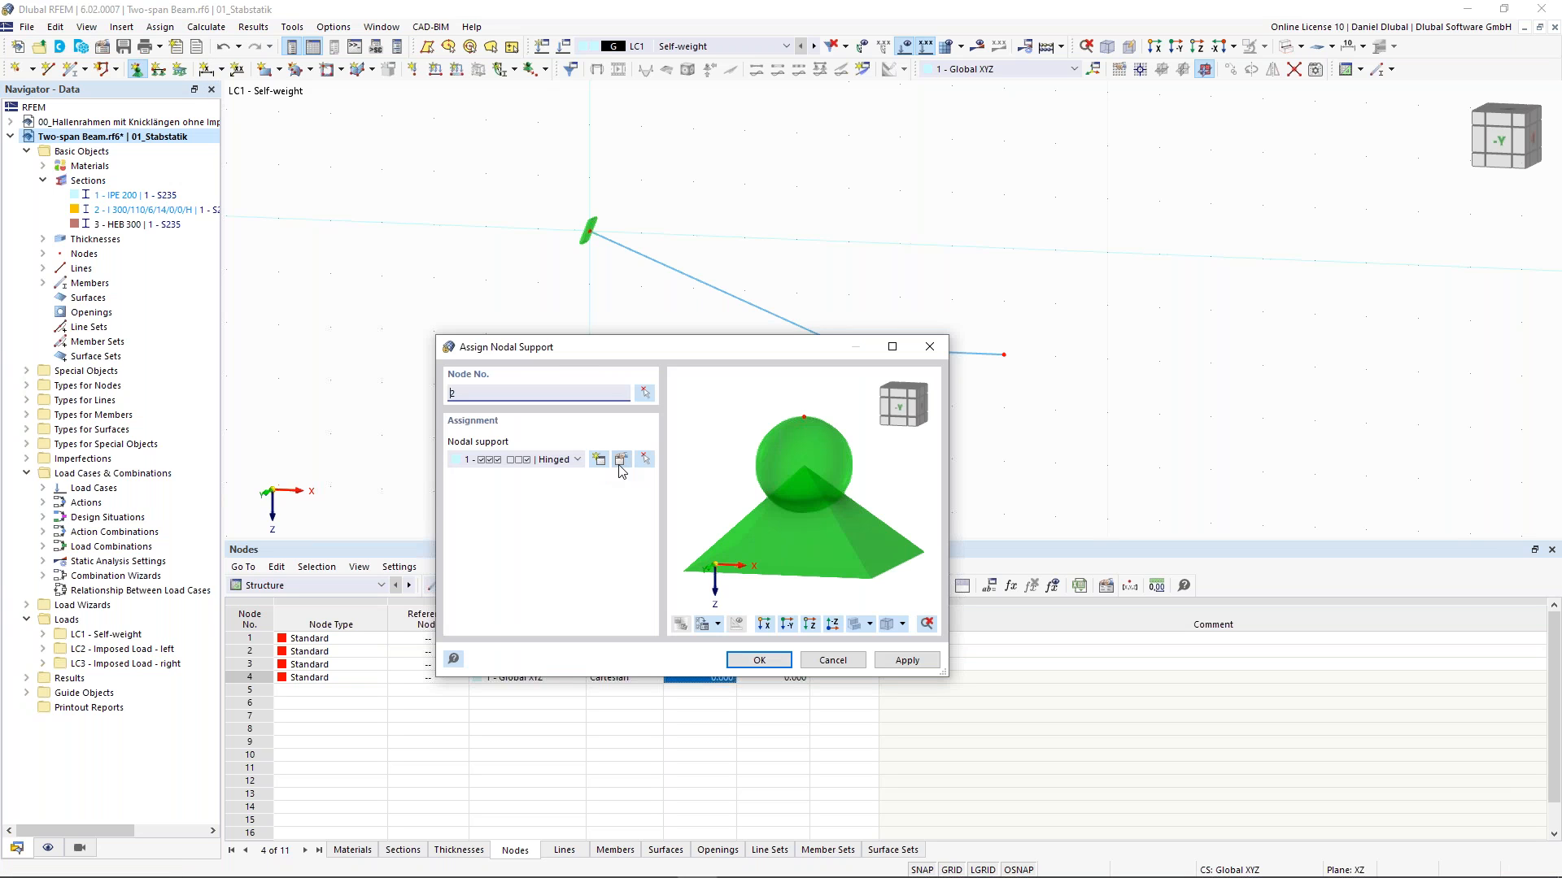
pyautogui.click(577, 459)
pyautogui.click(569, 528)
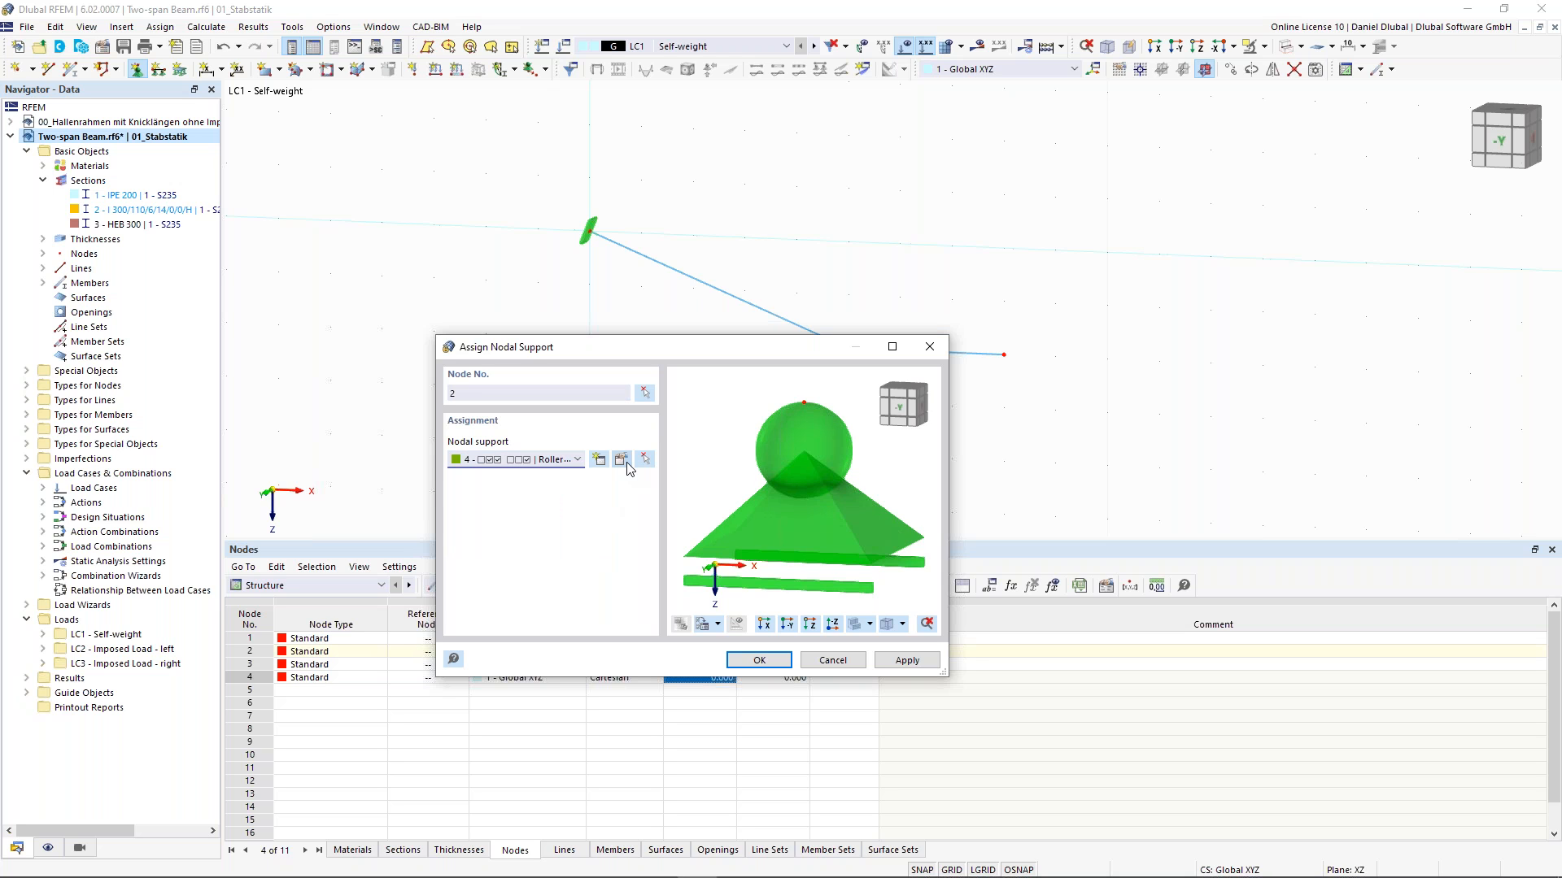
pyautogui.click(623, 461)
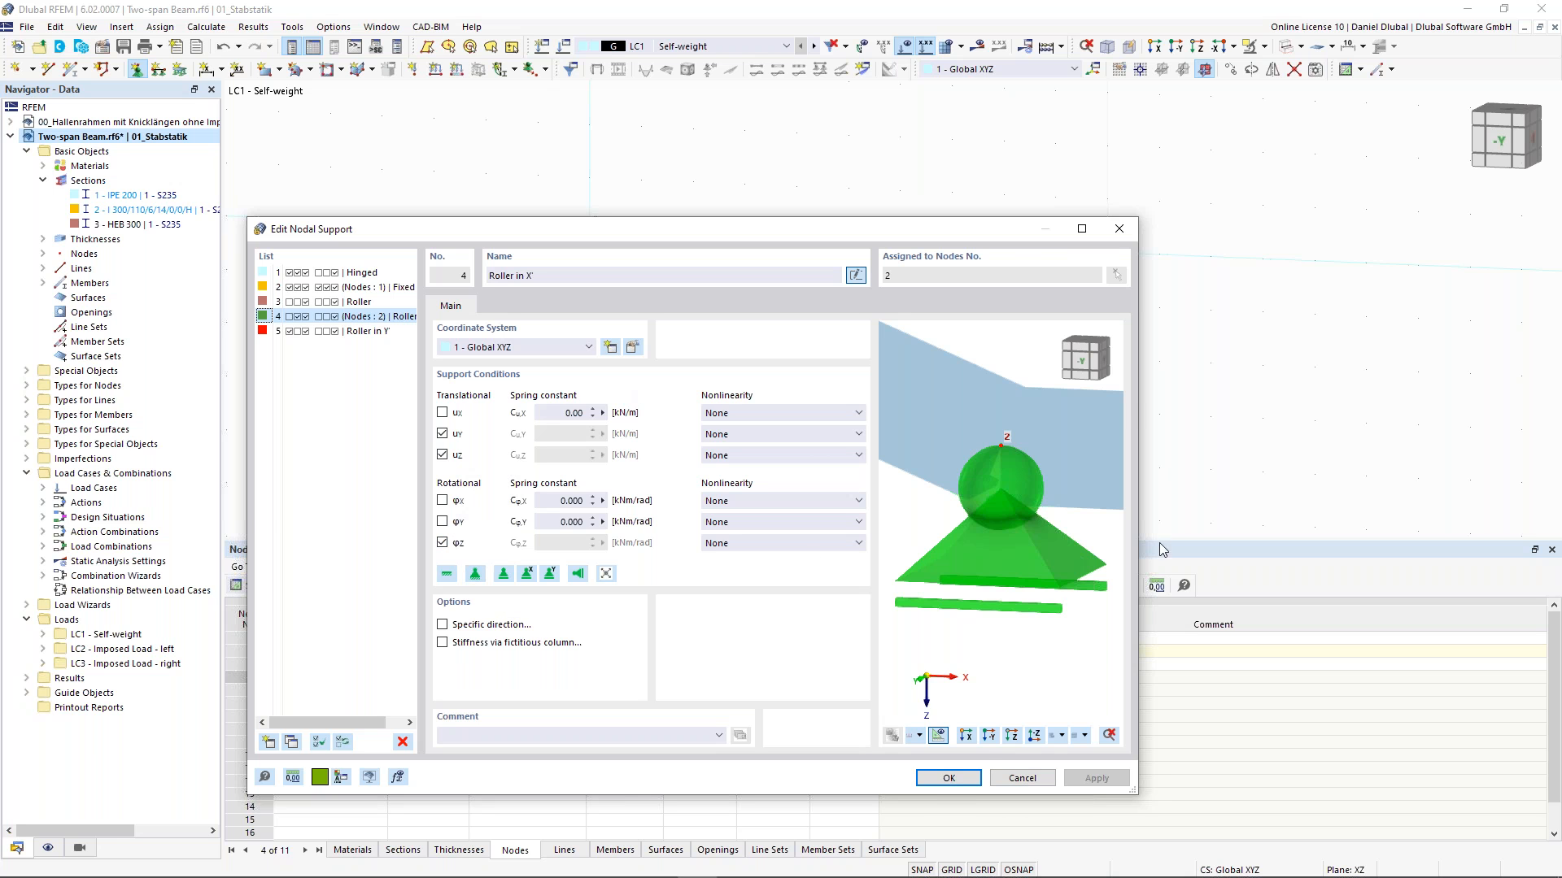
pyautogui.click(960, 784)
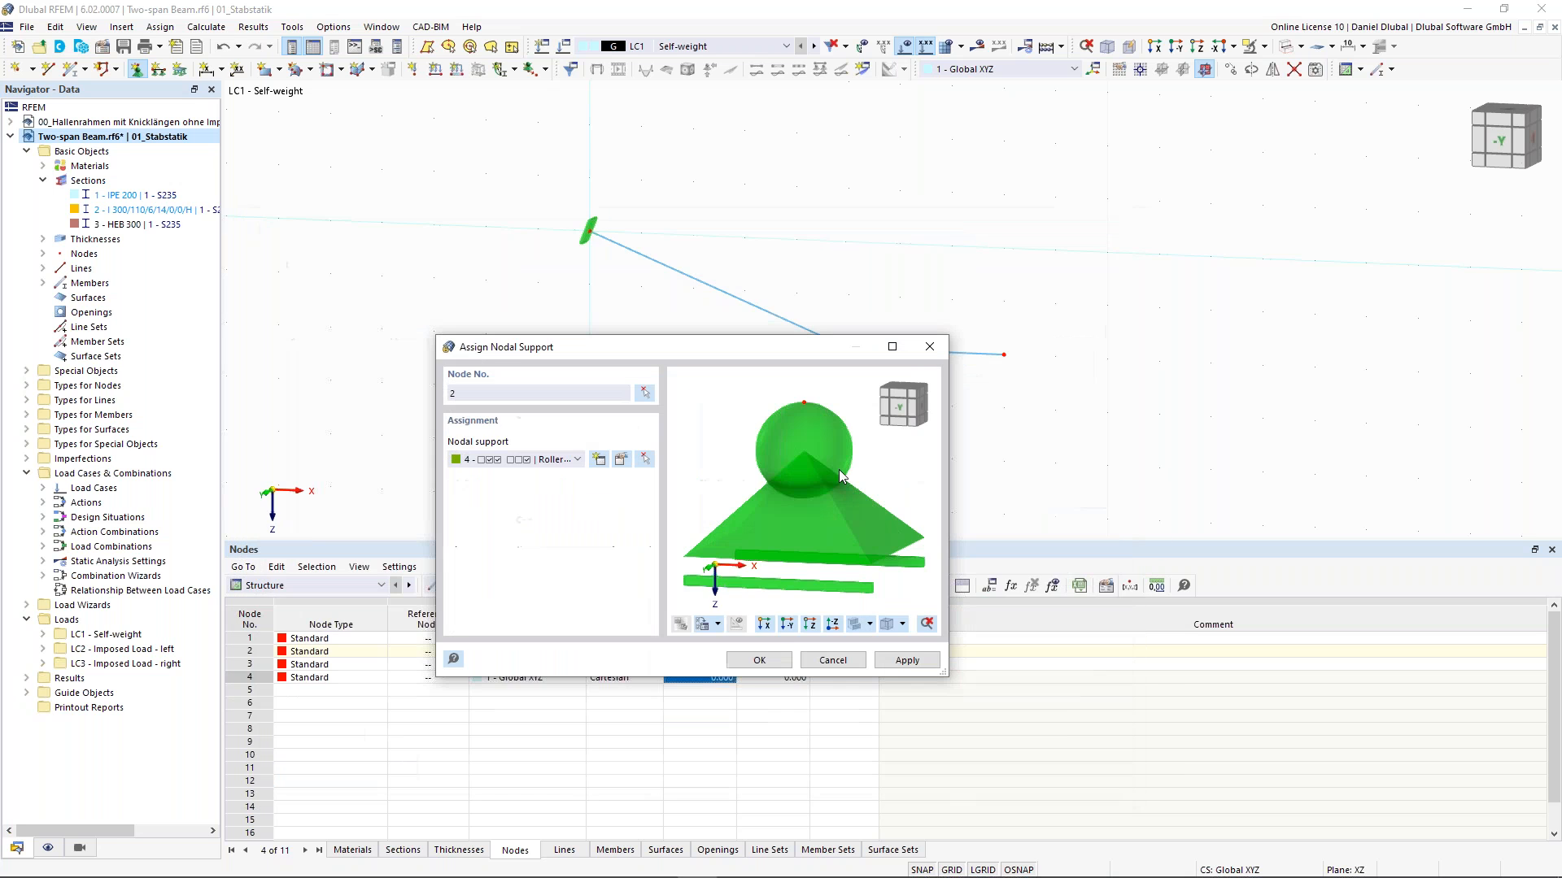
pyautogui.click(766, 665)
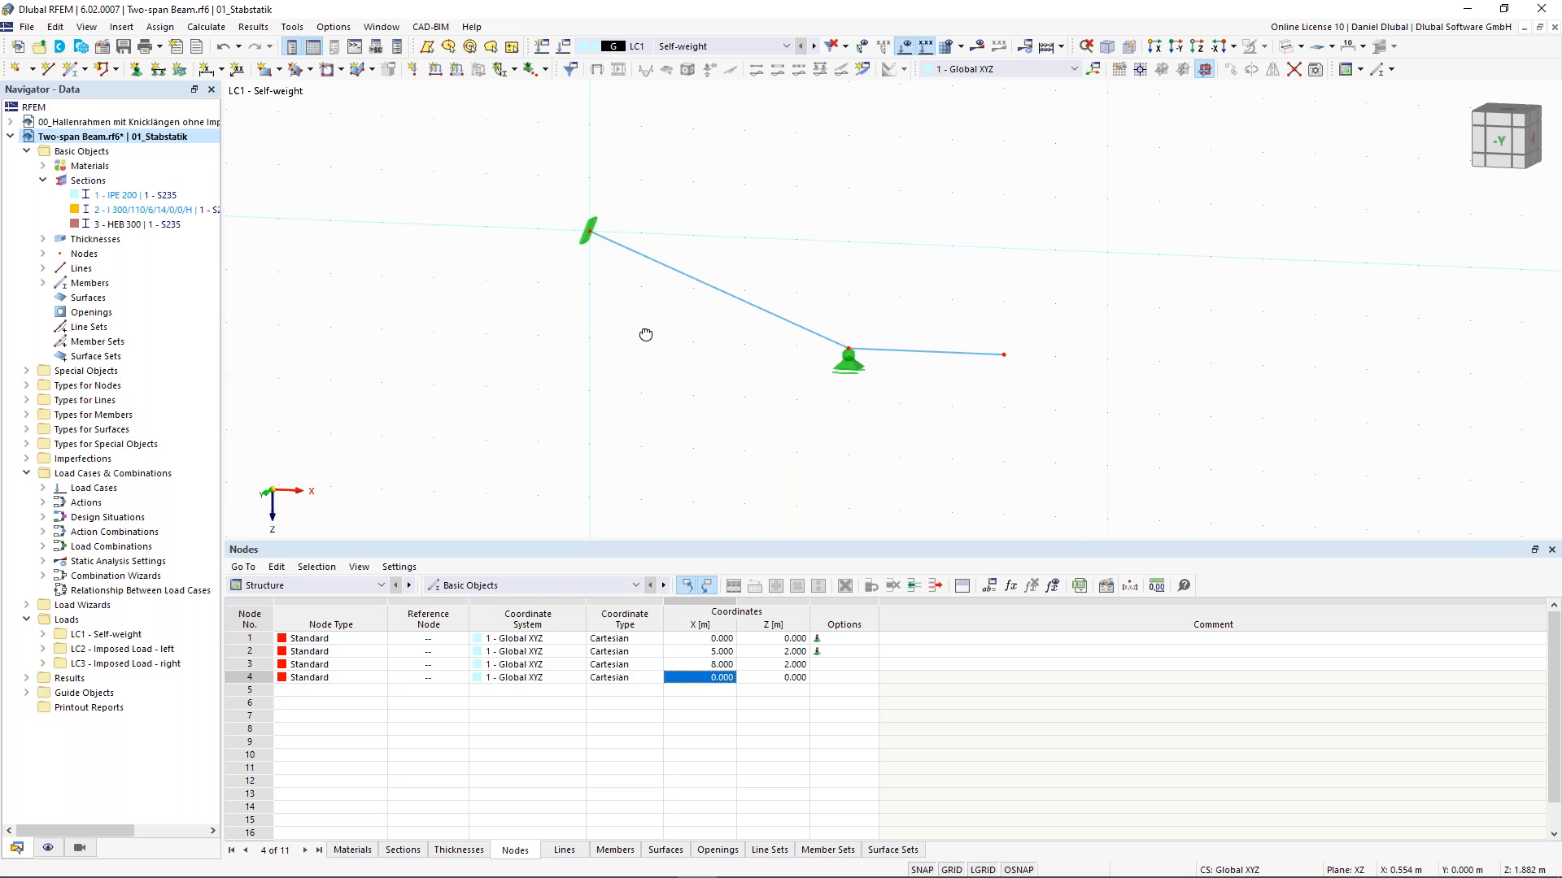
# - Define a new trapezoidal member load in LC1 with p1 of 10 kN/m and load distance B of 80 %
pyautogui.keyDown('ctrl'); pyautogui.moveTo(645, 335); pyautogui.dragTo(674, 332, button='middle'); pyautogui.keyUp('ctrl')
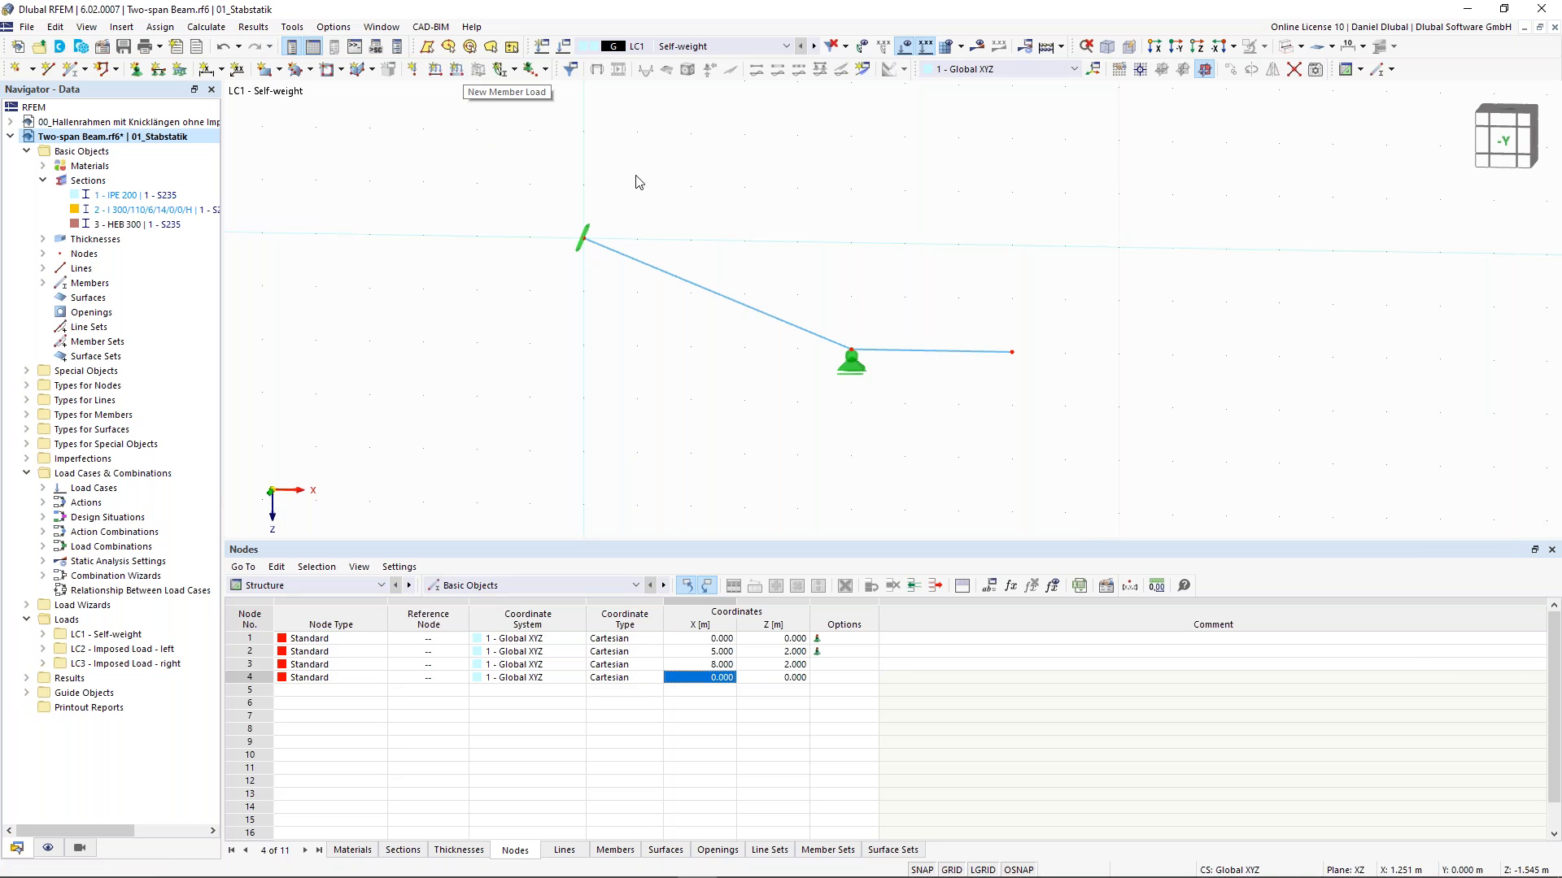
pyautogui.scroll(1, 606, 188)
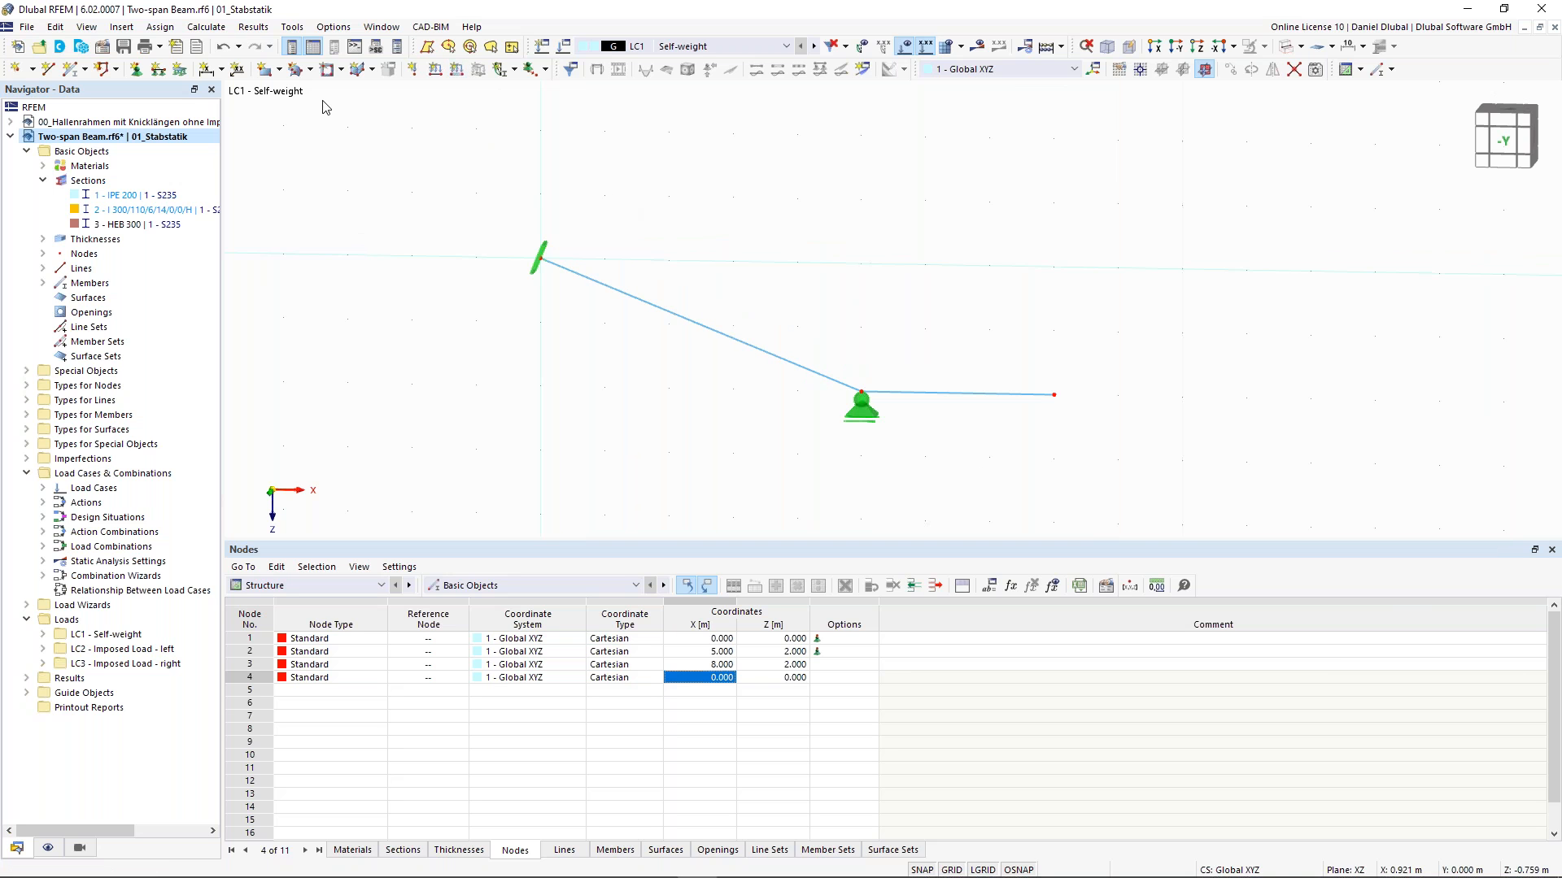
pyautogui.click(461, 73)
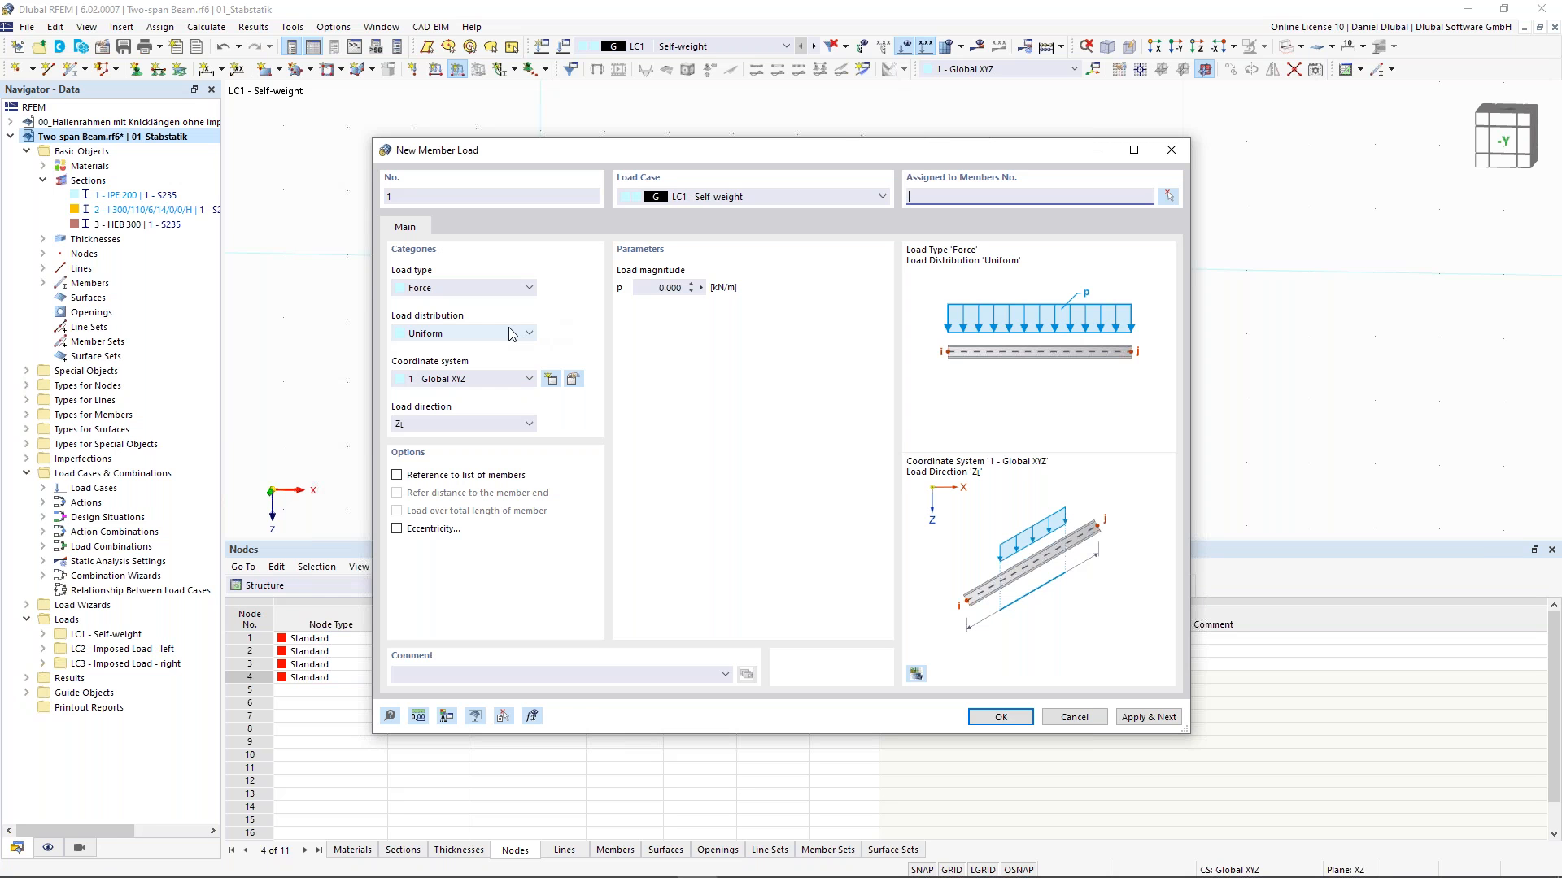
pyautogui.click(510, 333)
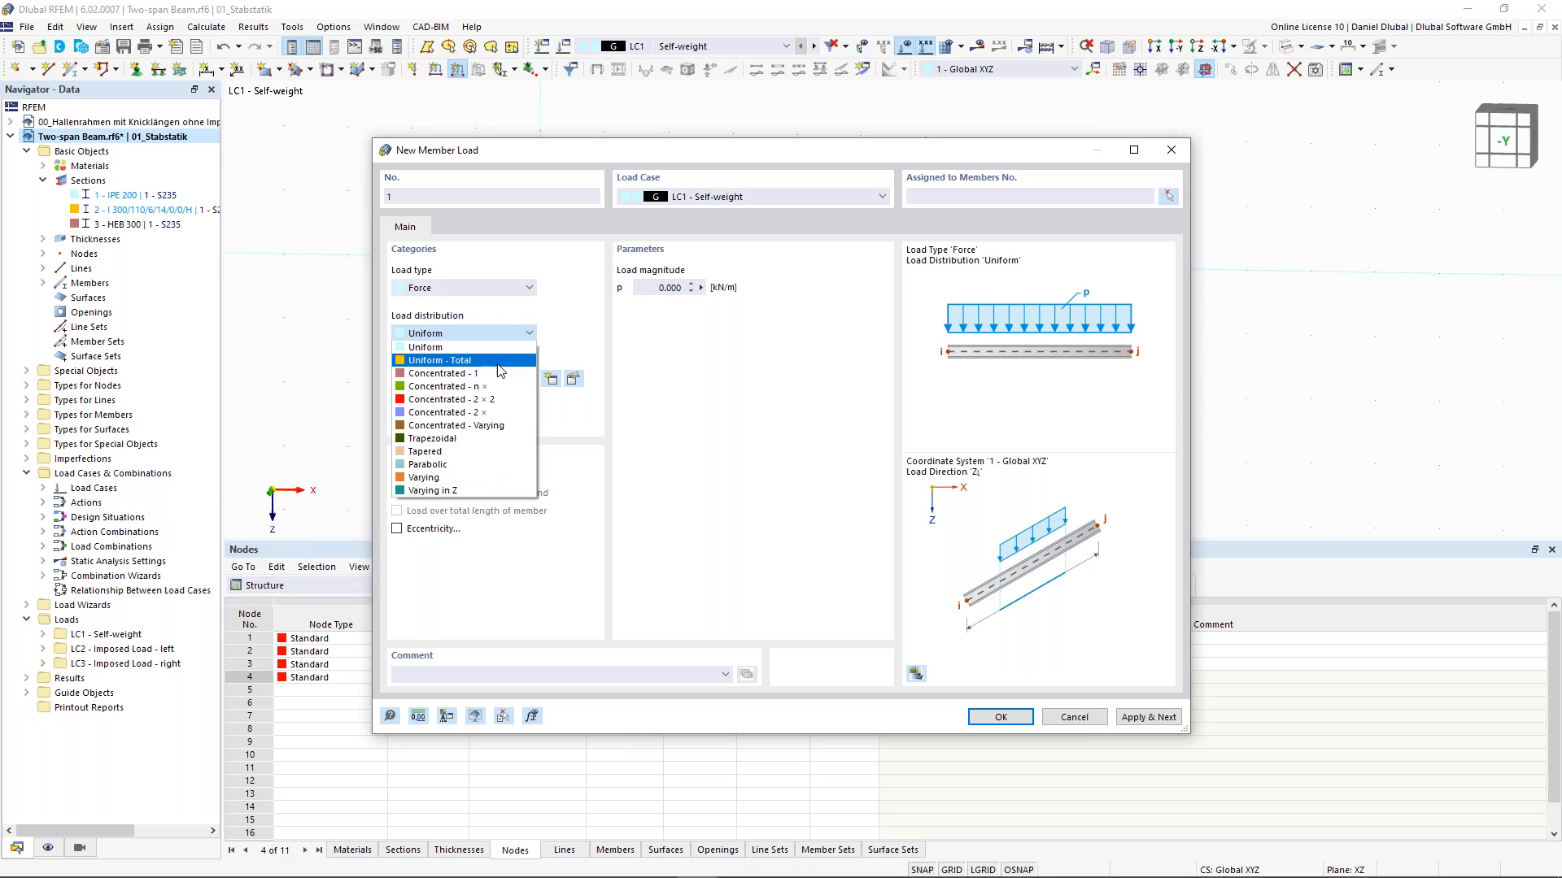
pyautogui.click(479, 440)
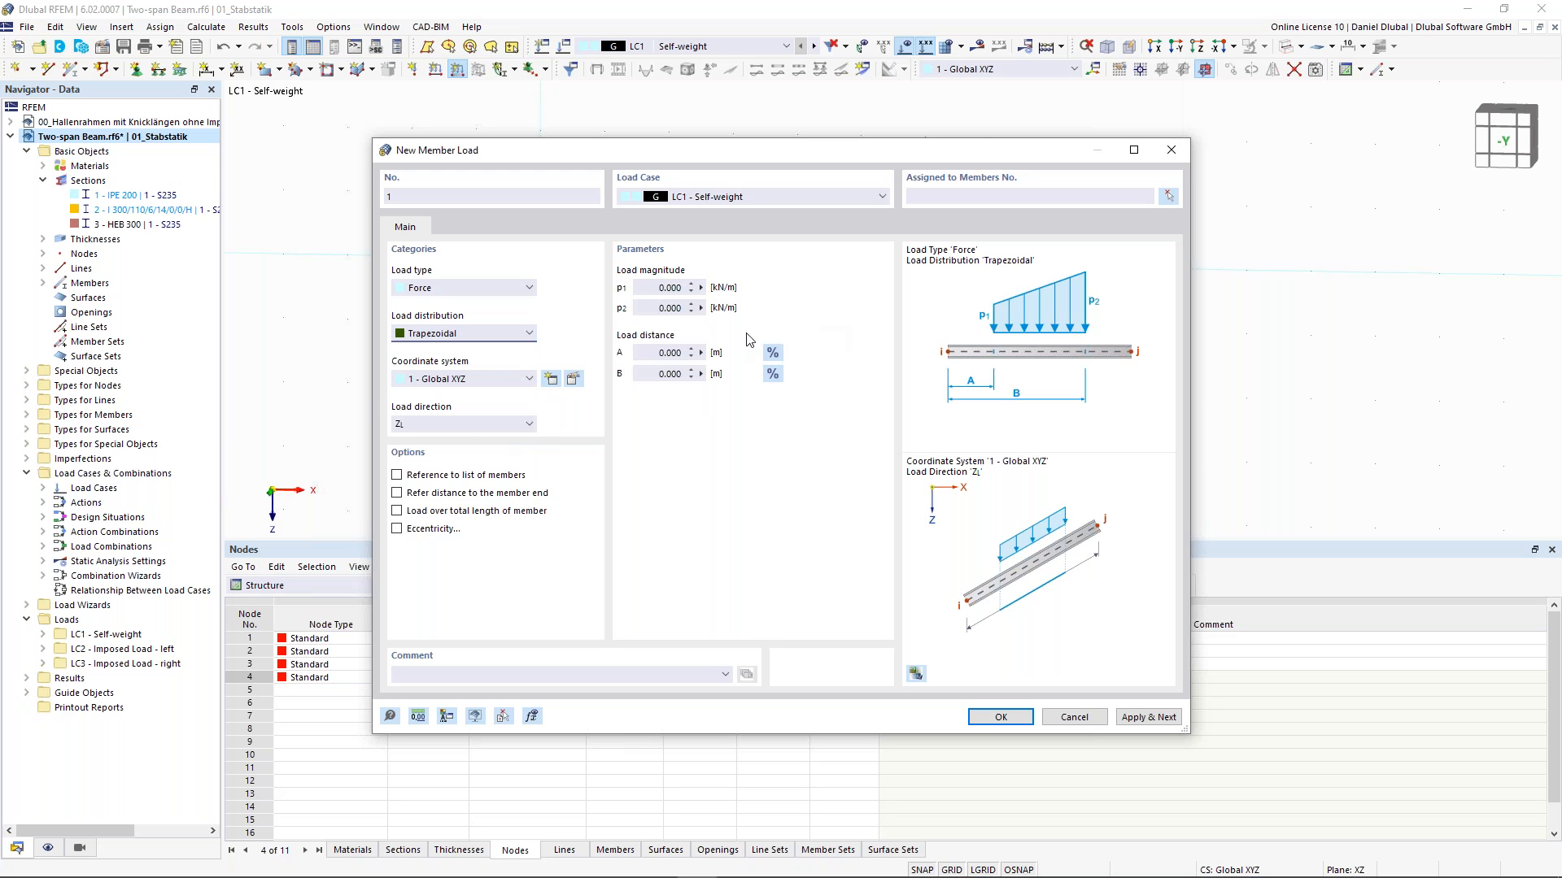
pyautogui.click(669, 287)
pyautogui.write('10')
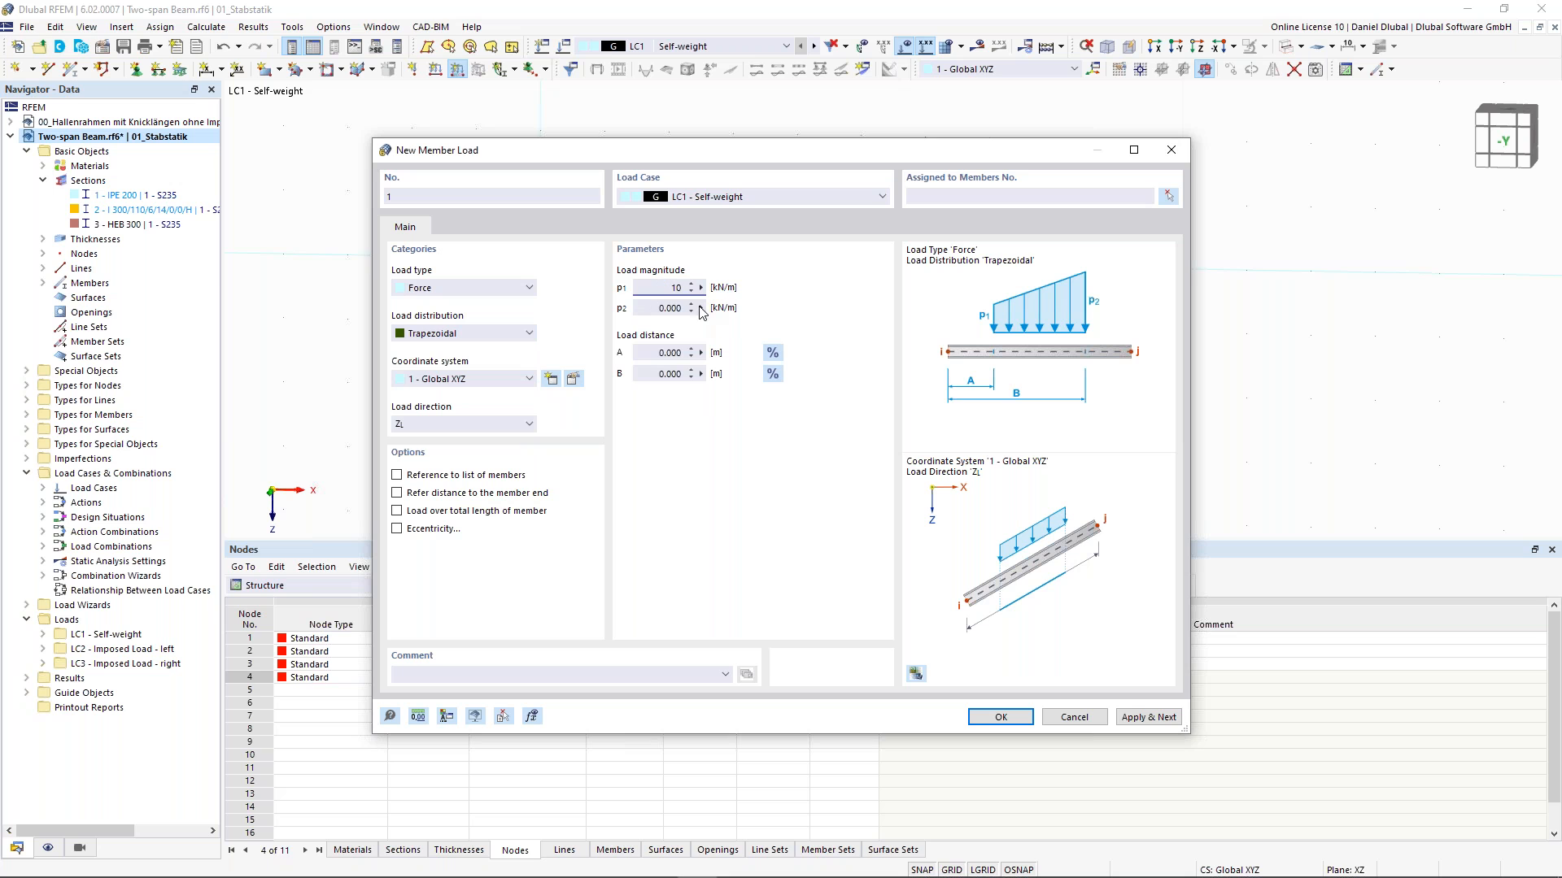
pyautogui.click(655, 308)
pyautogui.click(773, 374)
pyautogui.click(670, 374)
pyautogui.write('80')
# - Assign the trapezoidal load to member 1 and apply it, continuing to a new load
pyautogui.click(653, 350)
pyautogui.click(1169, 193)
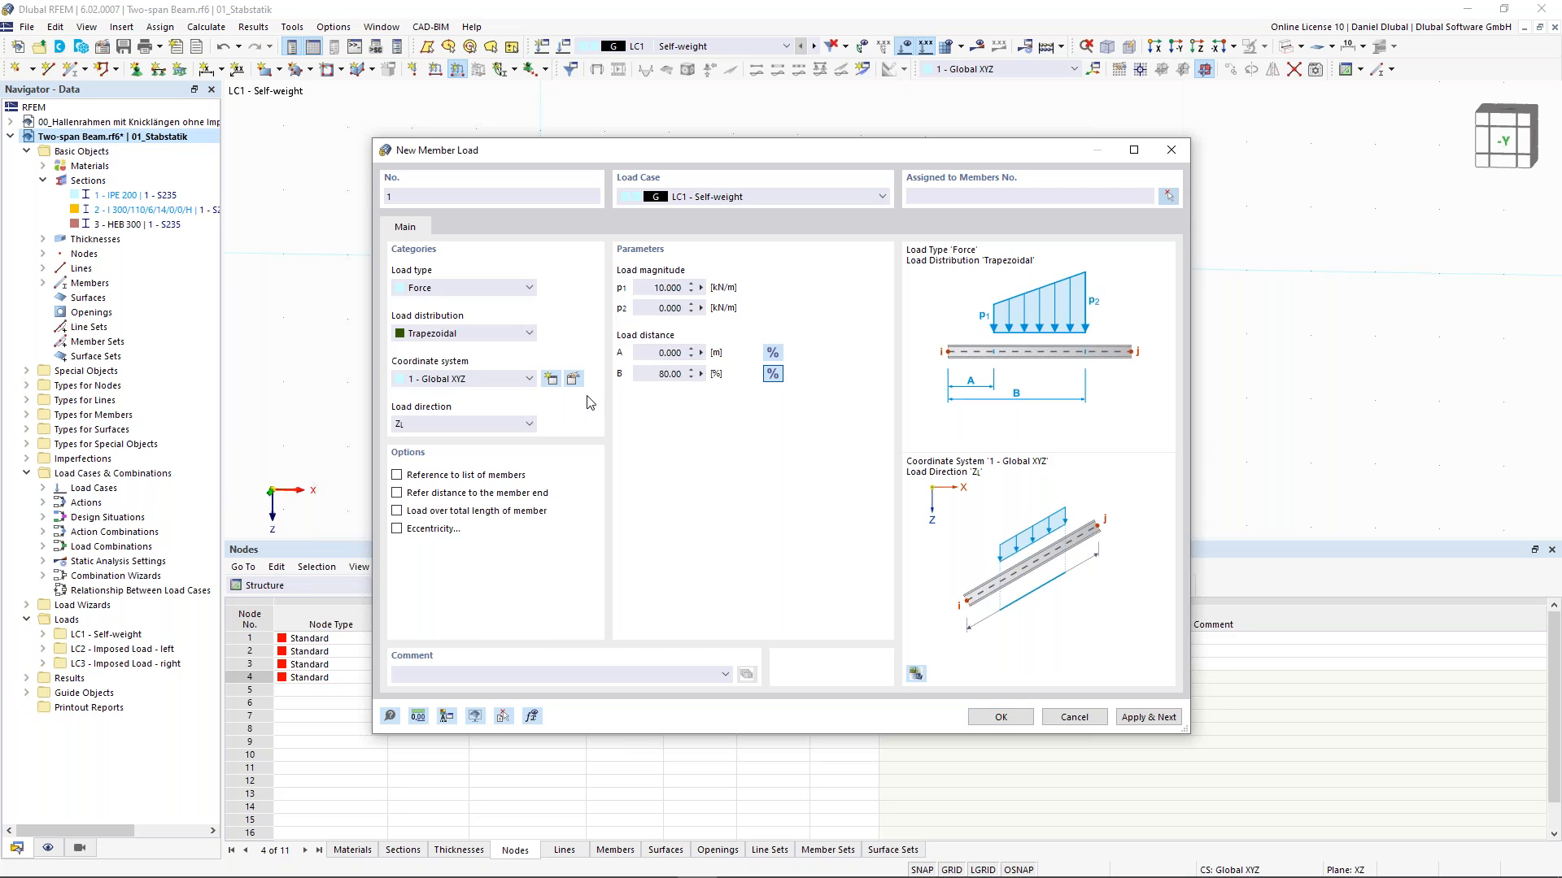
pyautogui.click(685, 319)
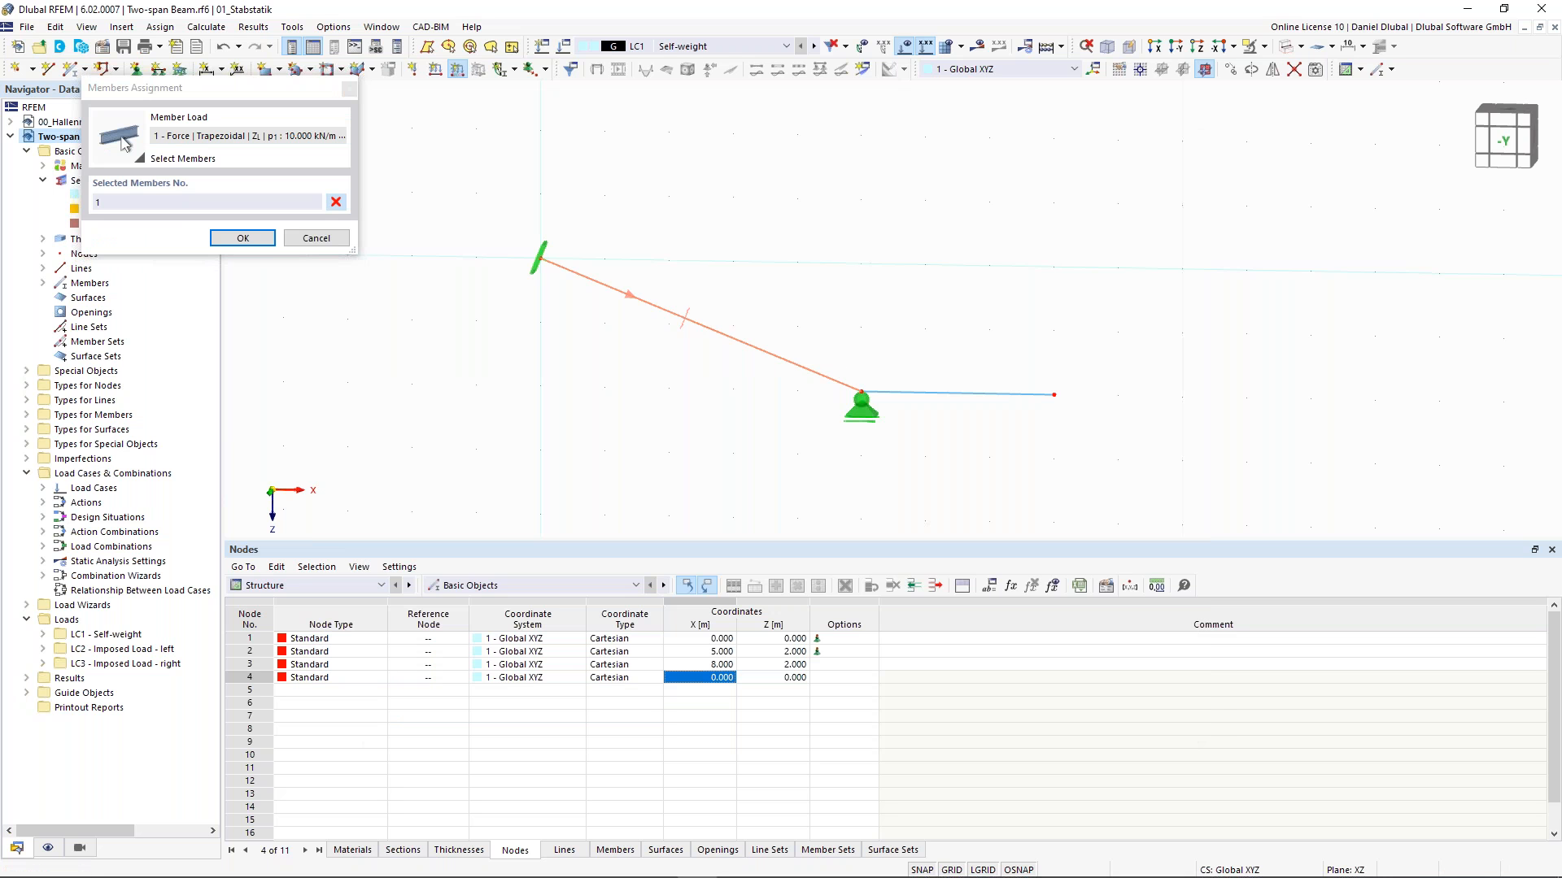
pyautogui.click(264, 237)
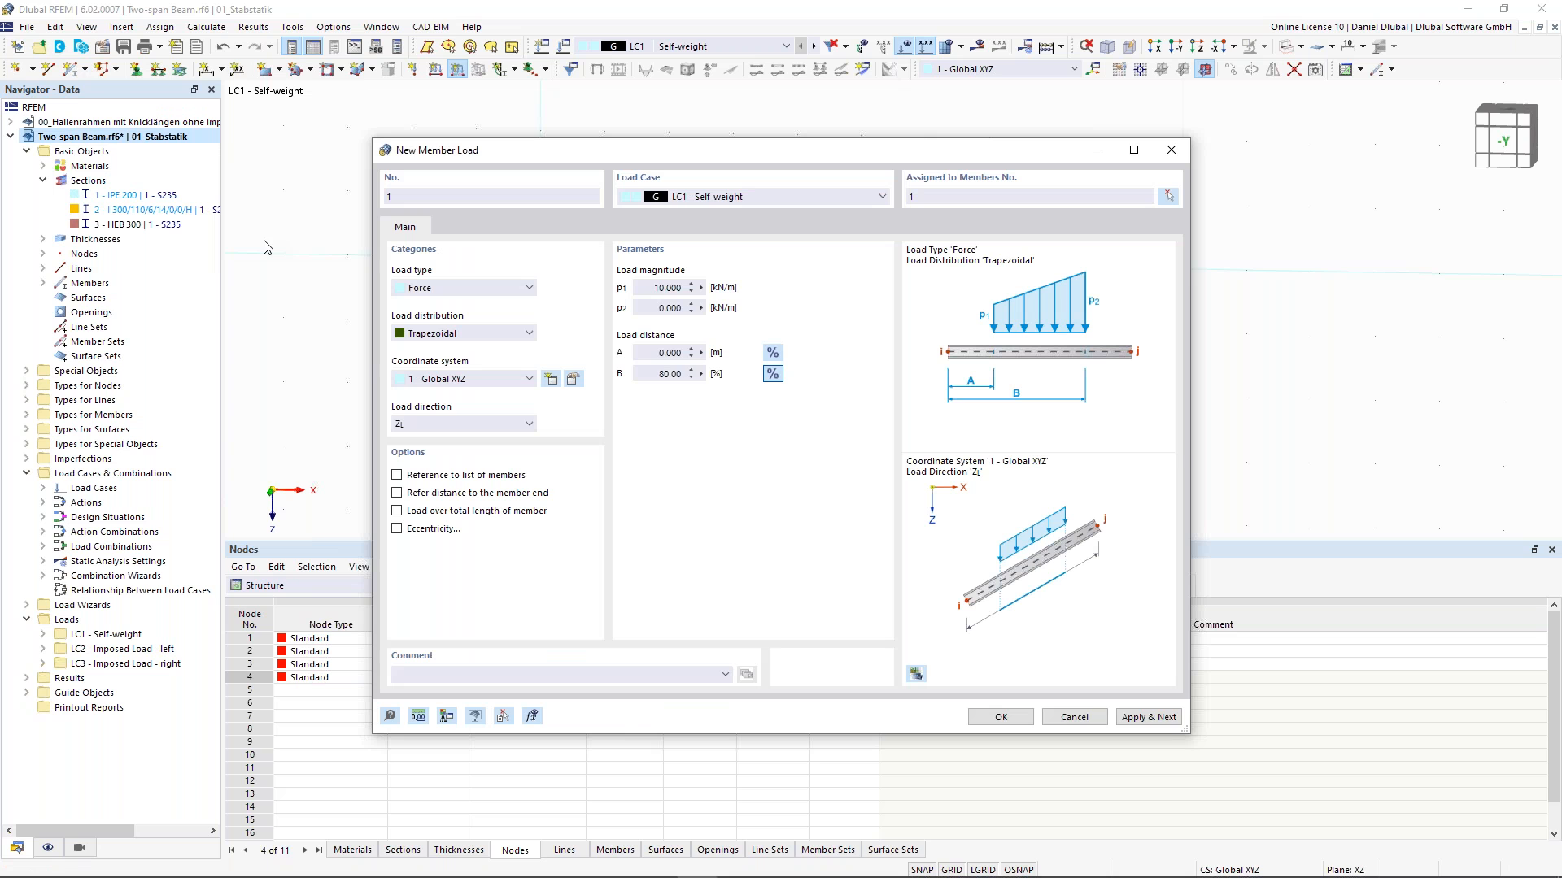
pyautogui.click(1159, 719)
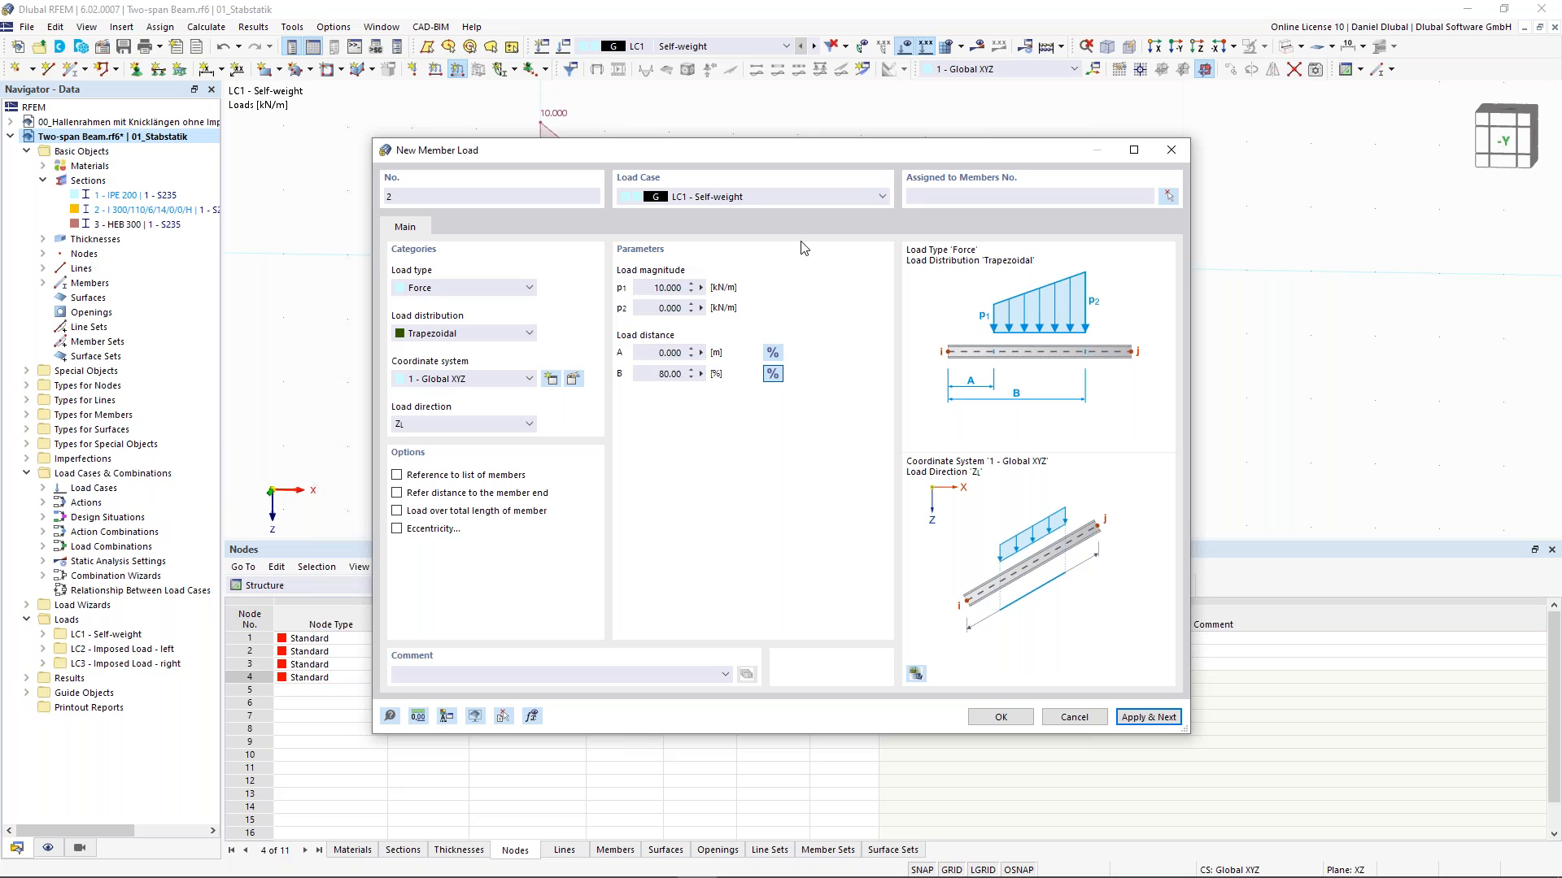
# - Create a trapezoidal member load on member 2 with p1 1 kN/m, p2 2 kN/m, from A 20 % to B 80 %
pyautogui.click(652, 288)
pyautogui.write('1')
pyautogui.press('Tab')
pyautogui.write('2')
pyautogui.press('Tab')
pyautogui.write('20')
pyautogui.press('Tab')
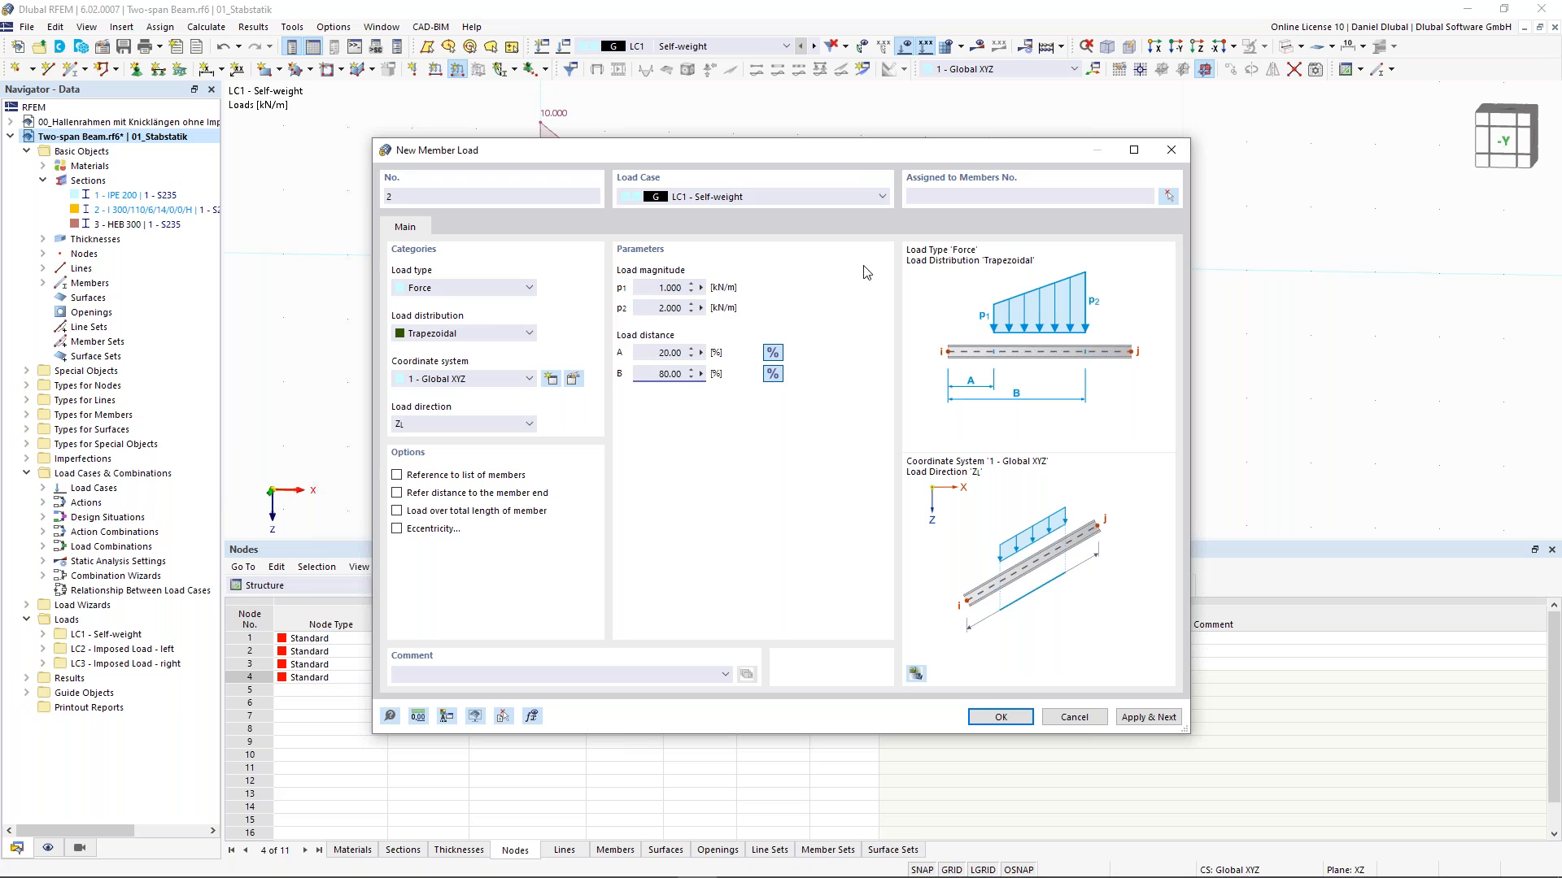
pyautogui.click(1168, 196)
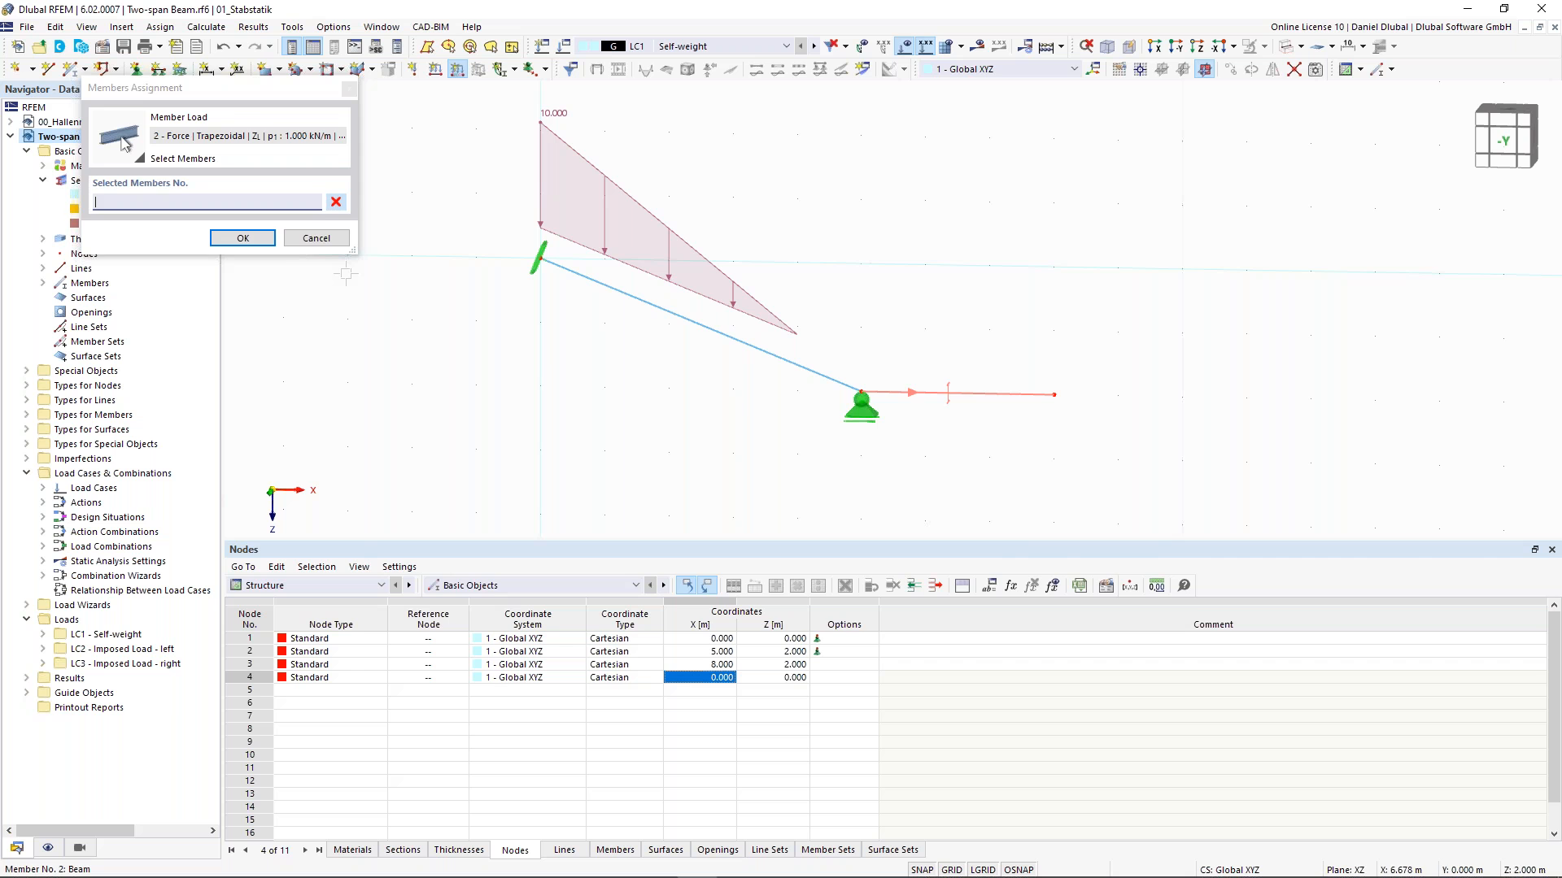
pyautogui.click(262, 241)
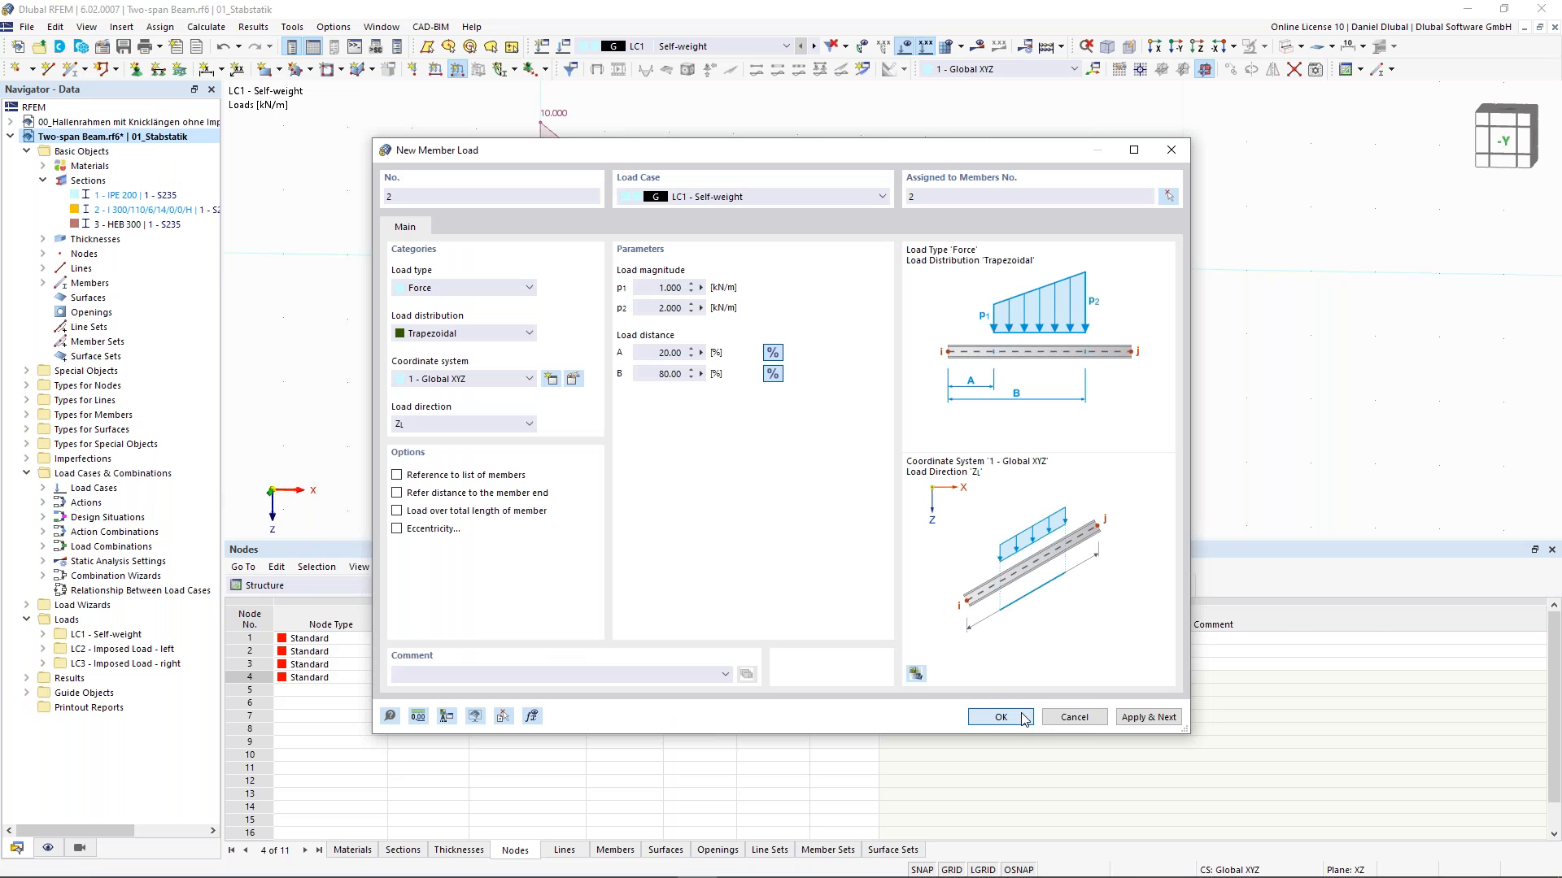
pyautogui.click(1000, 716)
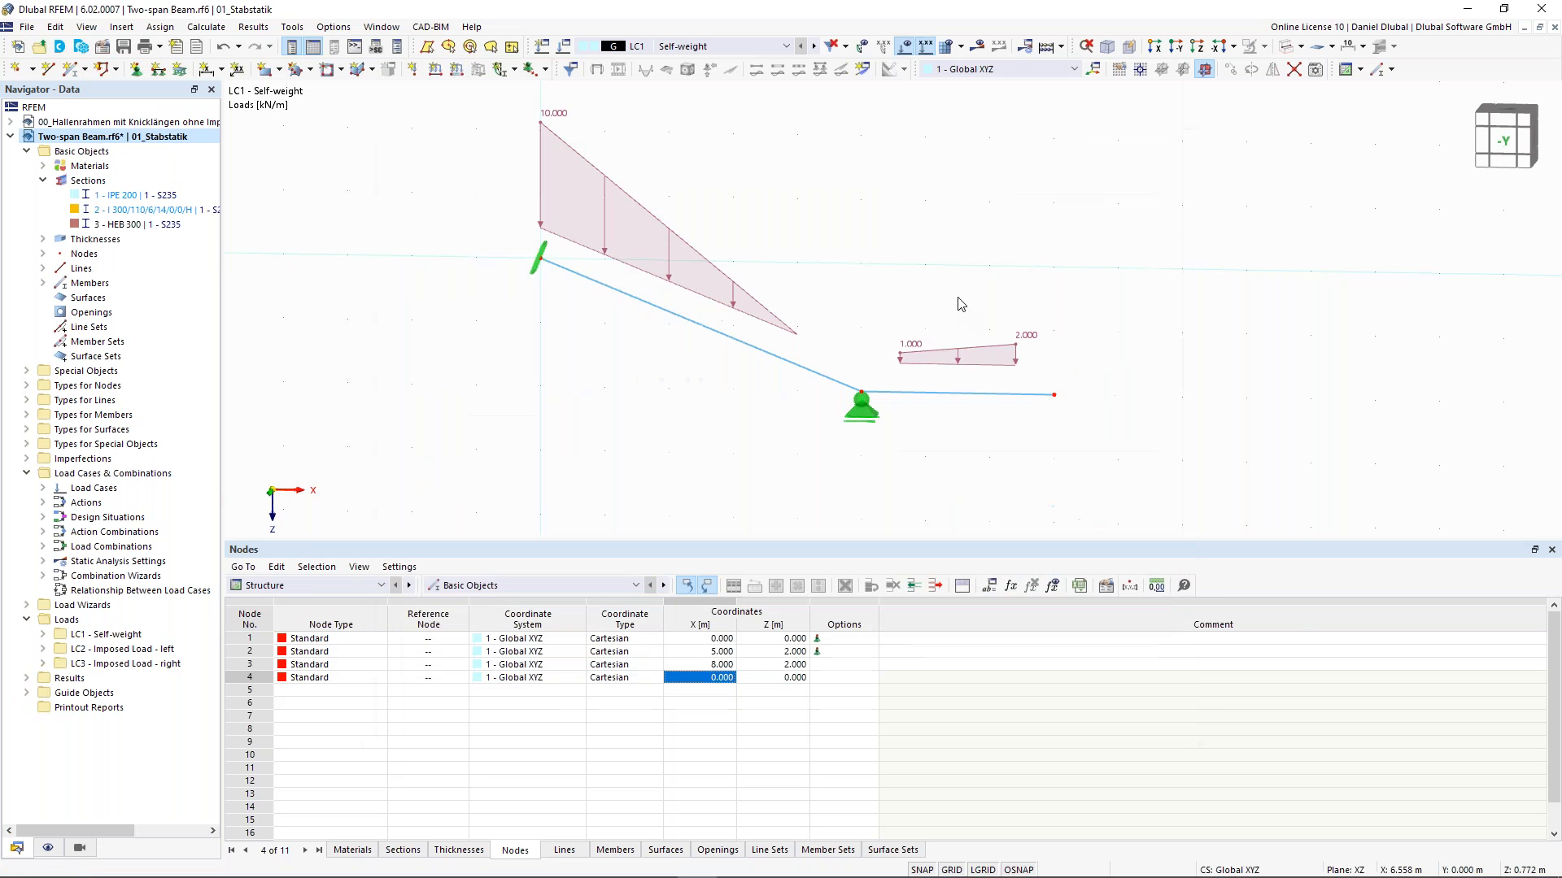
# - Create a nodal load in LC1 with force Fz of 10 kN assigned to node 3
pyautogui.moveTo(818, 230); pyautogui.dragTo(812, 269, button='middle')
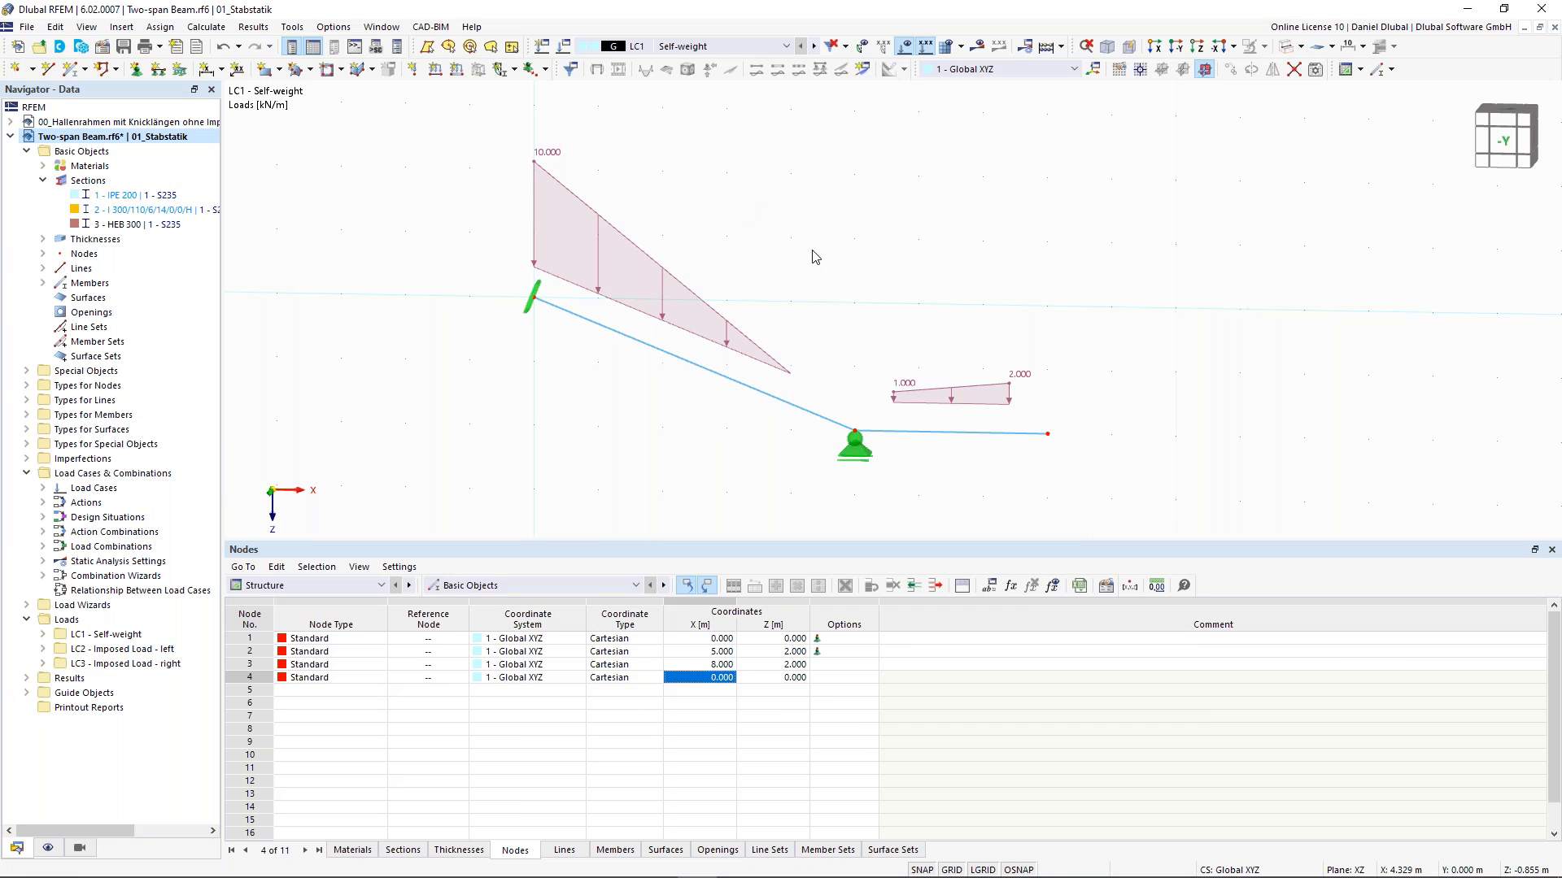
pyautogui.moveTo(891, 306); pyautogui.dragTo(831, 279, button='middle')
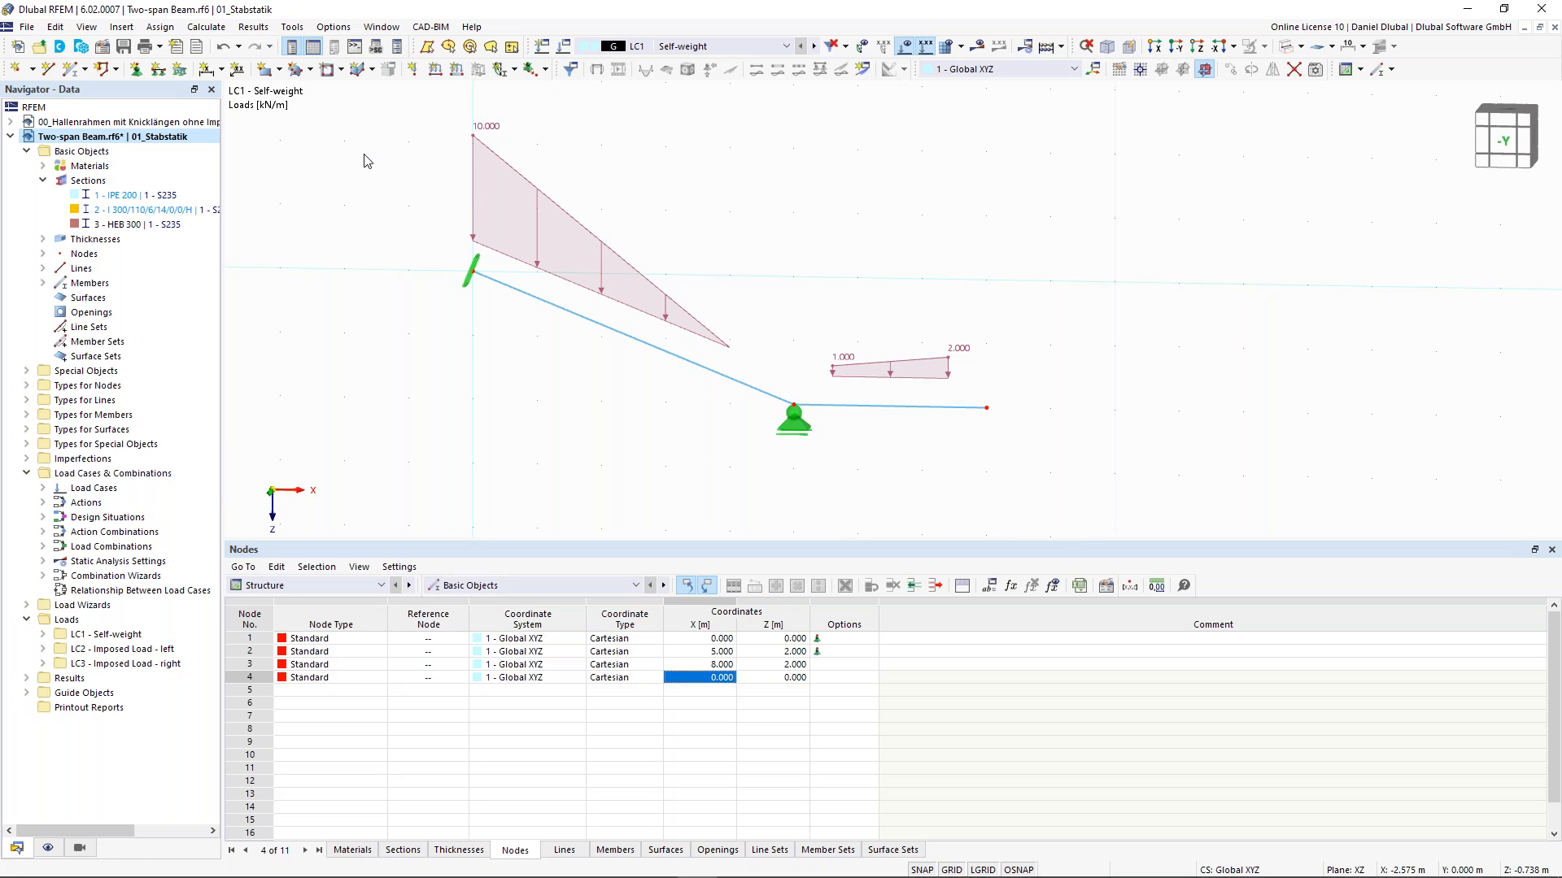
pyautogui.click(414, 70)
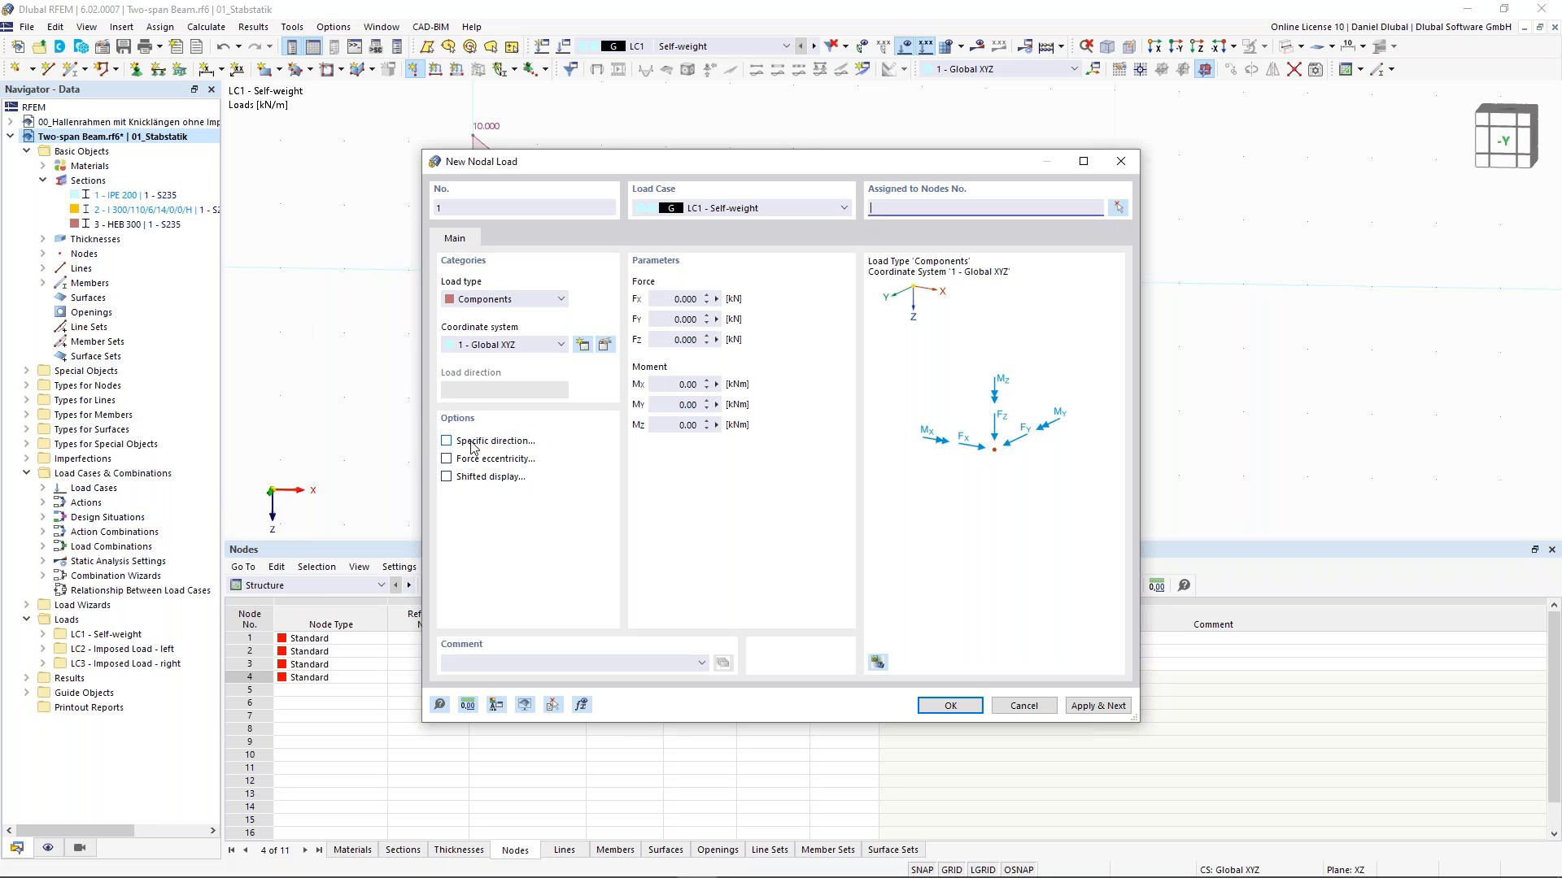
pyautogui.click(674, 341)
pyautogui.write('10')
pyautogui.press('Tab')
pyautogui.click(1120, 209)
pyautogui.click(986, 406)
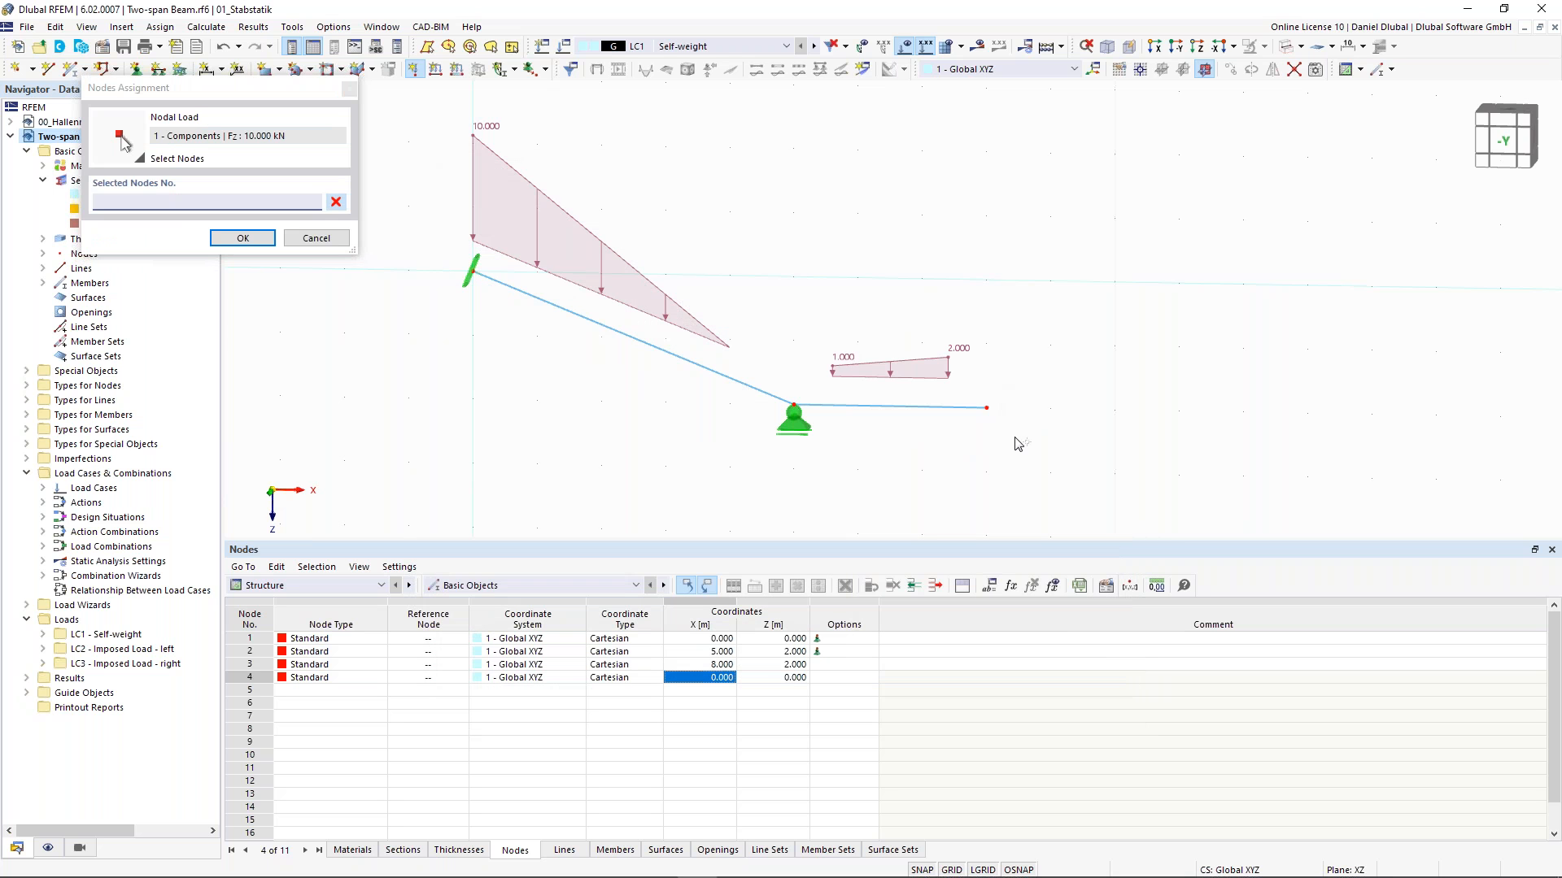
pyautogui.click(243, 238)
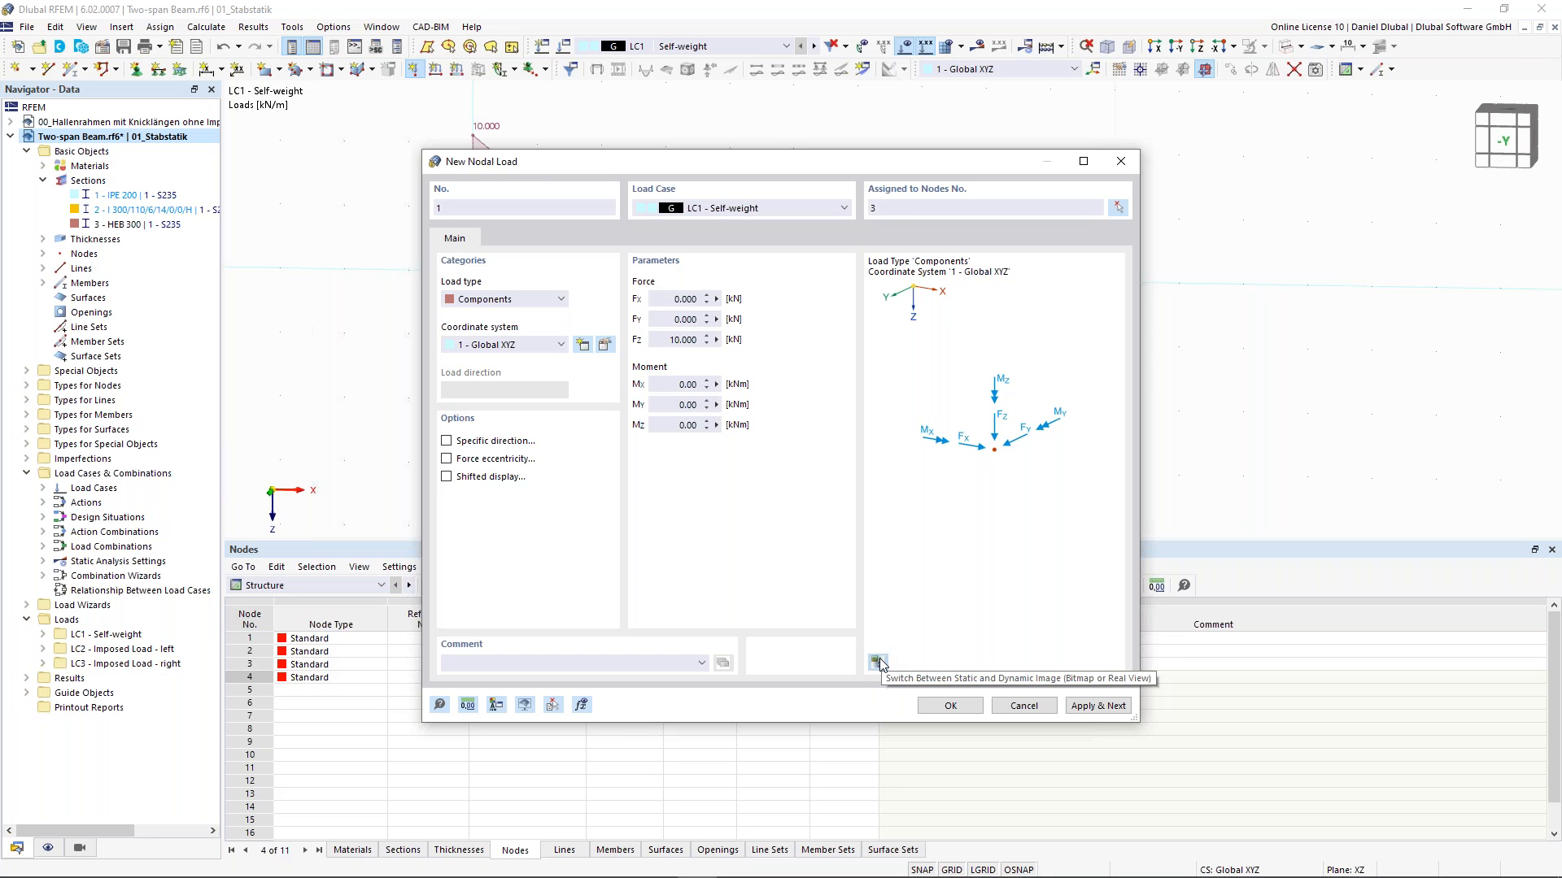
# - Give the nodal load a specific direction rotated -60° about Y and confirm it
pyautogui.click(880, 662)
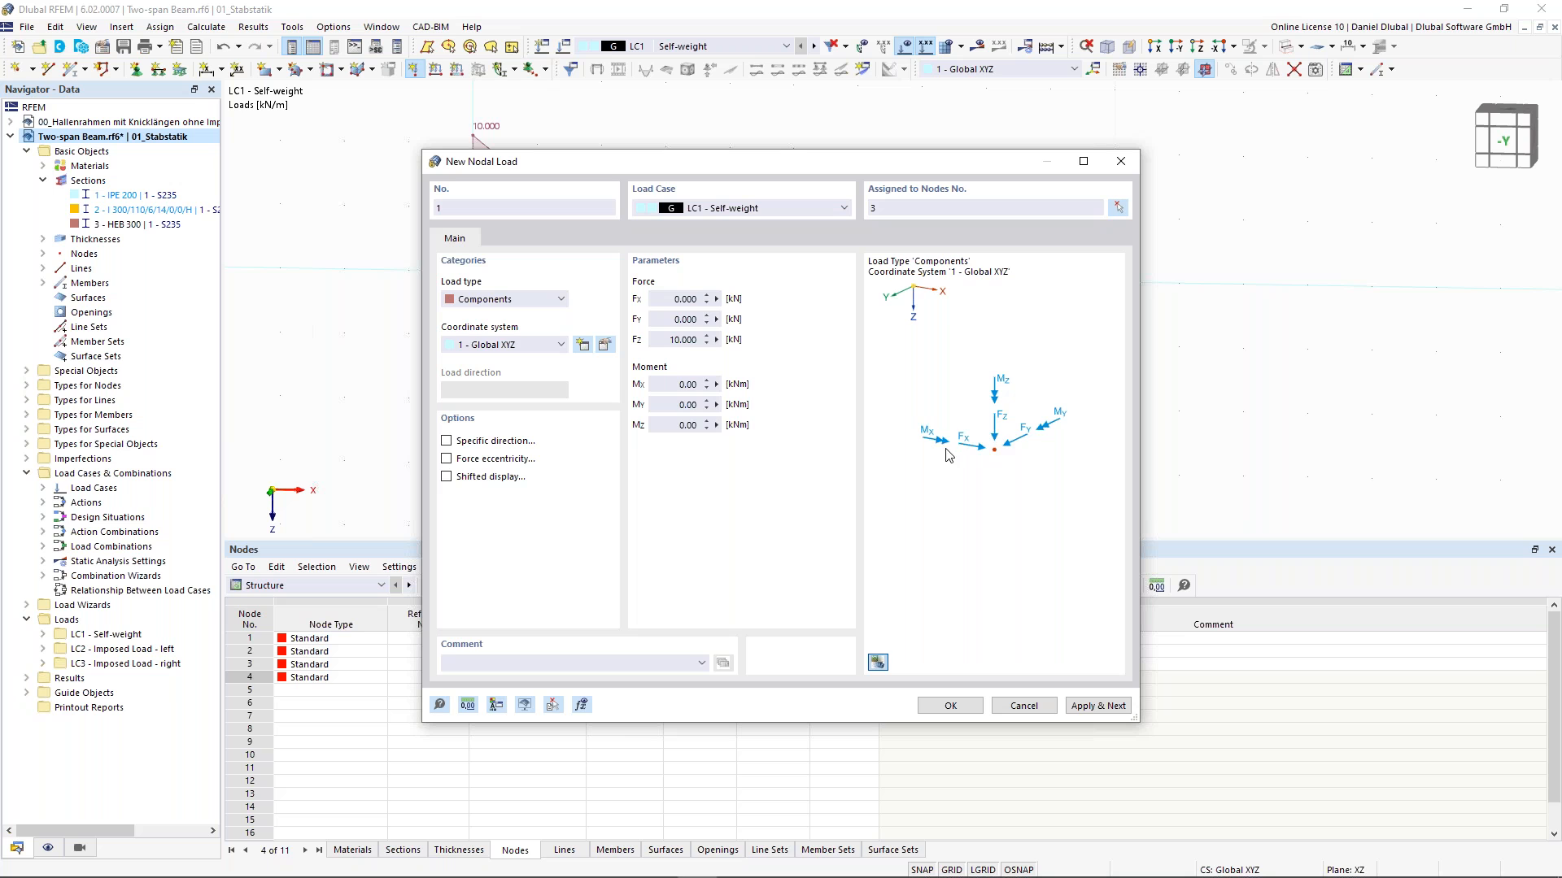
pyautogui.scroll(-3, 925, 455)
pyautogui.moveTo(928, 448); pyautogui.dragTo(989, 450, button='middle')
pyautogui.scroll(-1, 1007, 433)
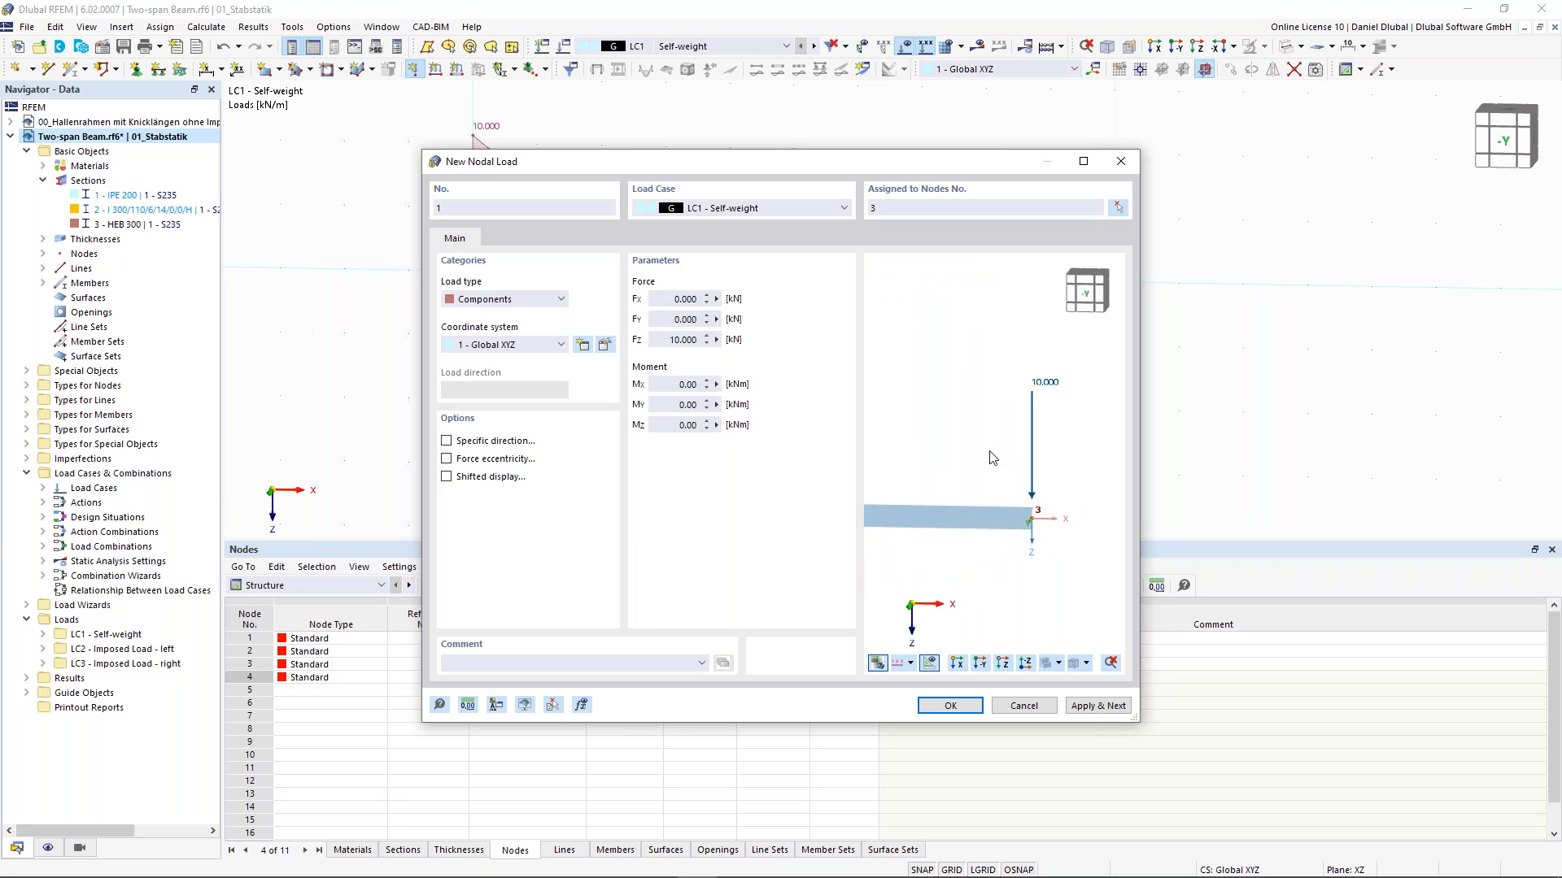
pyautogui.click(446, 441)
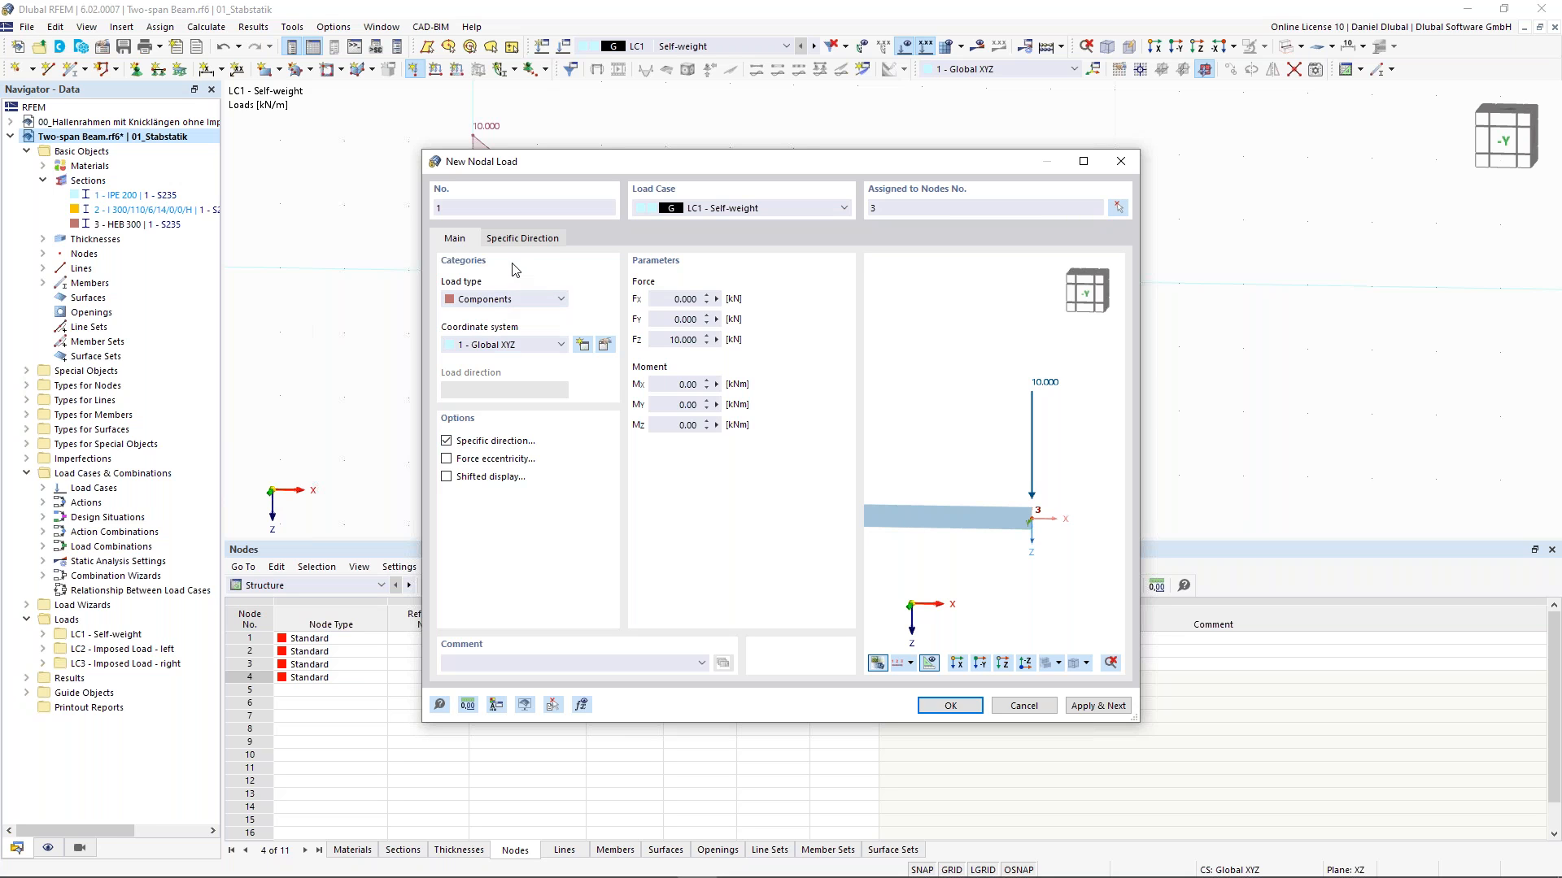
pyautogui.click(523, 239)
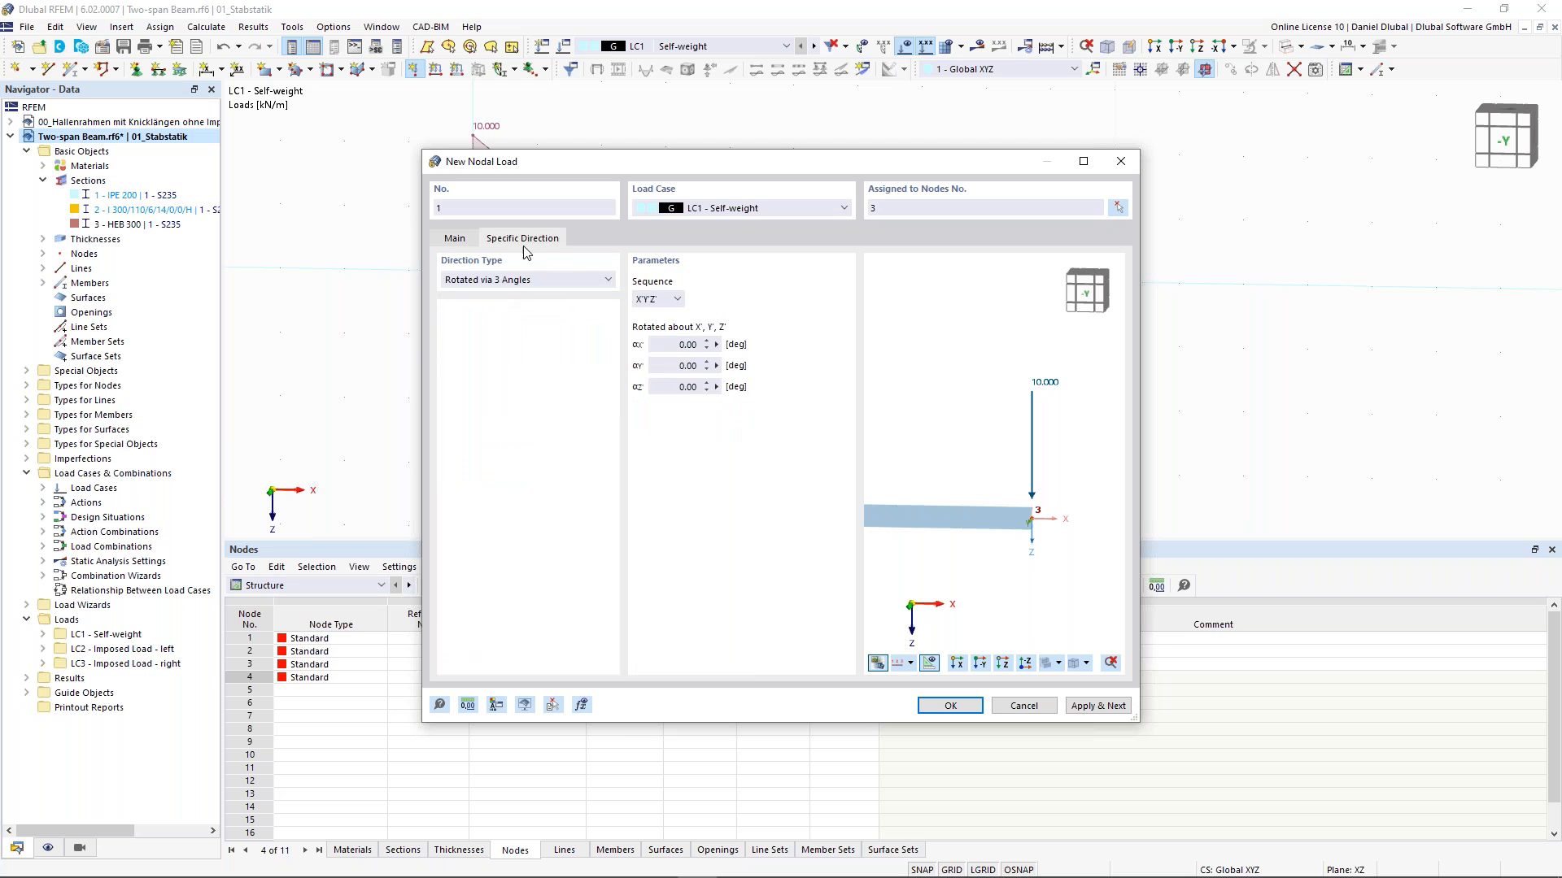
pyautogui.click(687, 366)
pyautogui.write('-60')
pyautogui.click(690, 345)
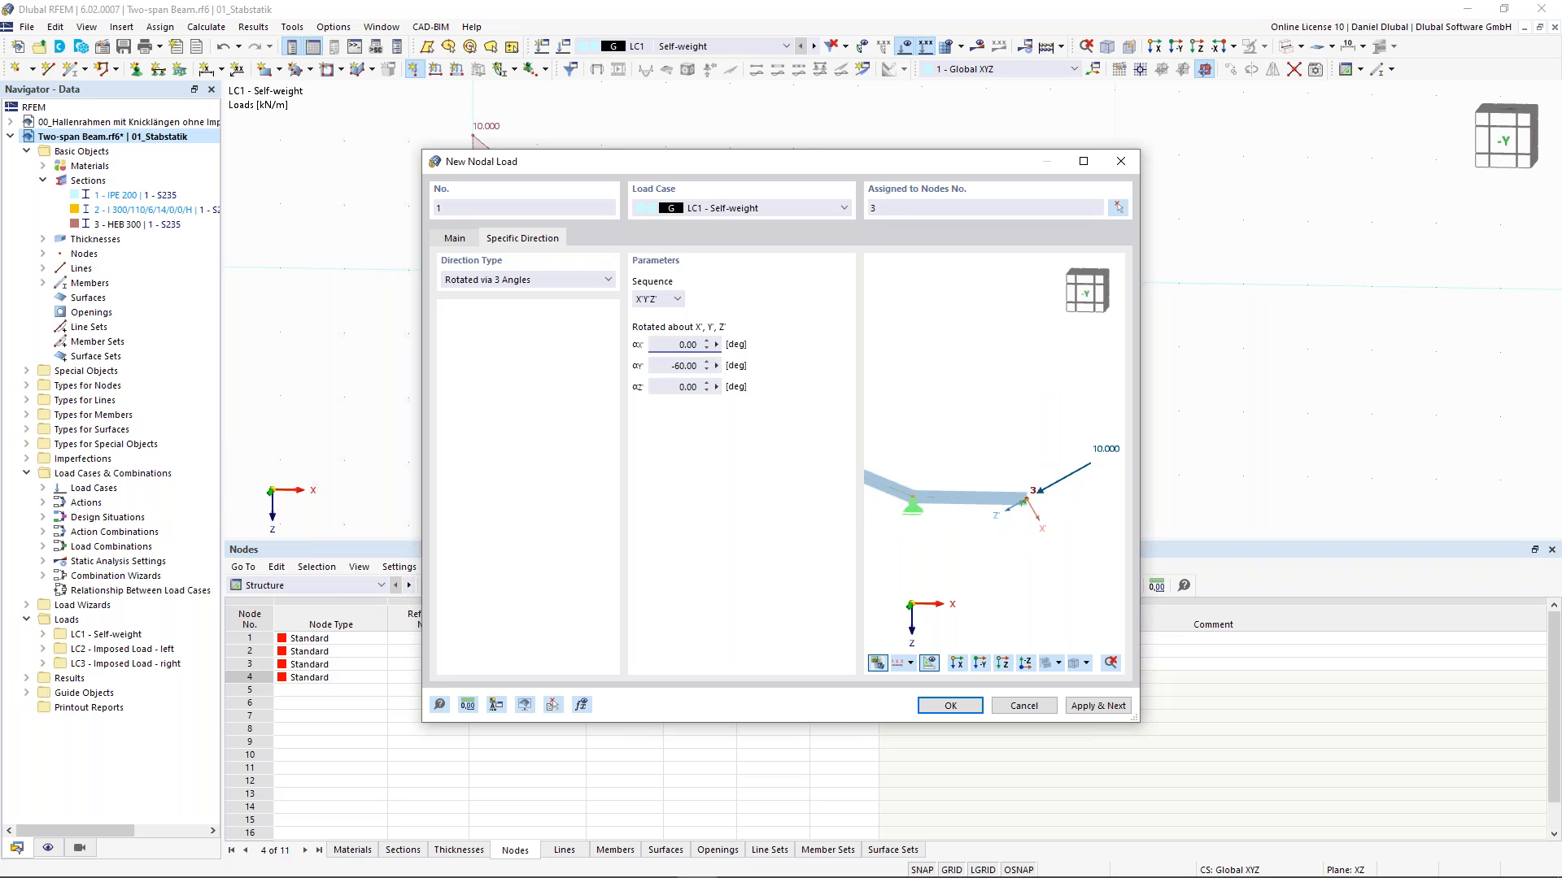
pyautogui.click(950, 707)
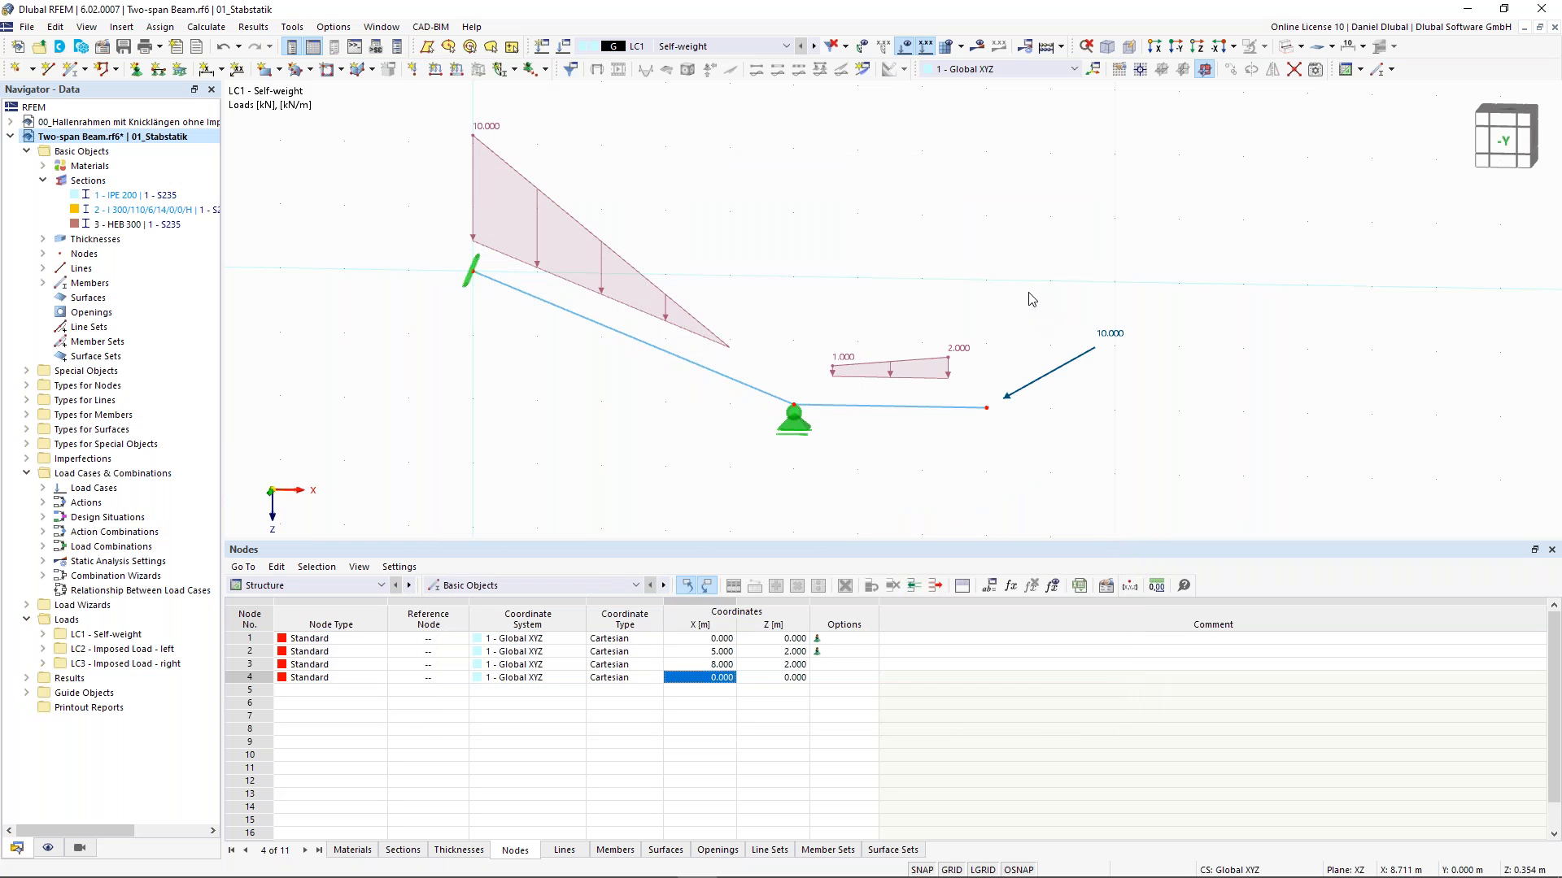
# - Create an imposed nodal deformation in LC1 with uz of -20 mm assigned to node 2
pyautogui.scroll(-1, 1024, 297)
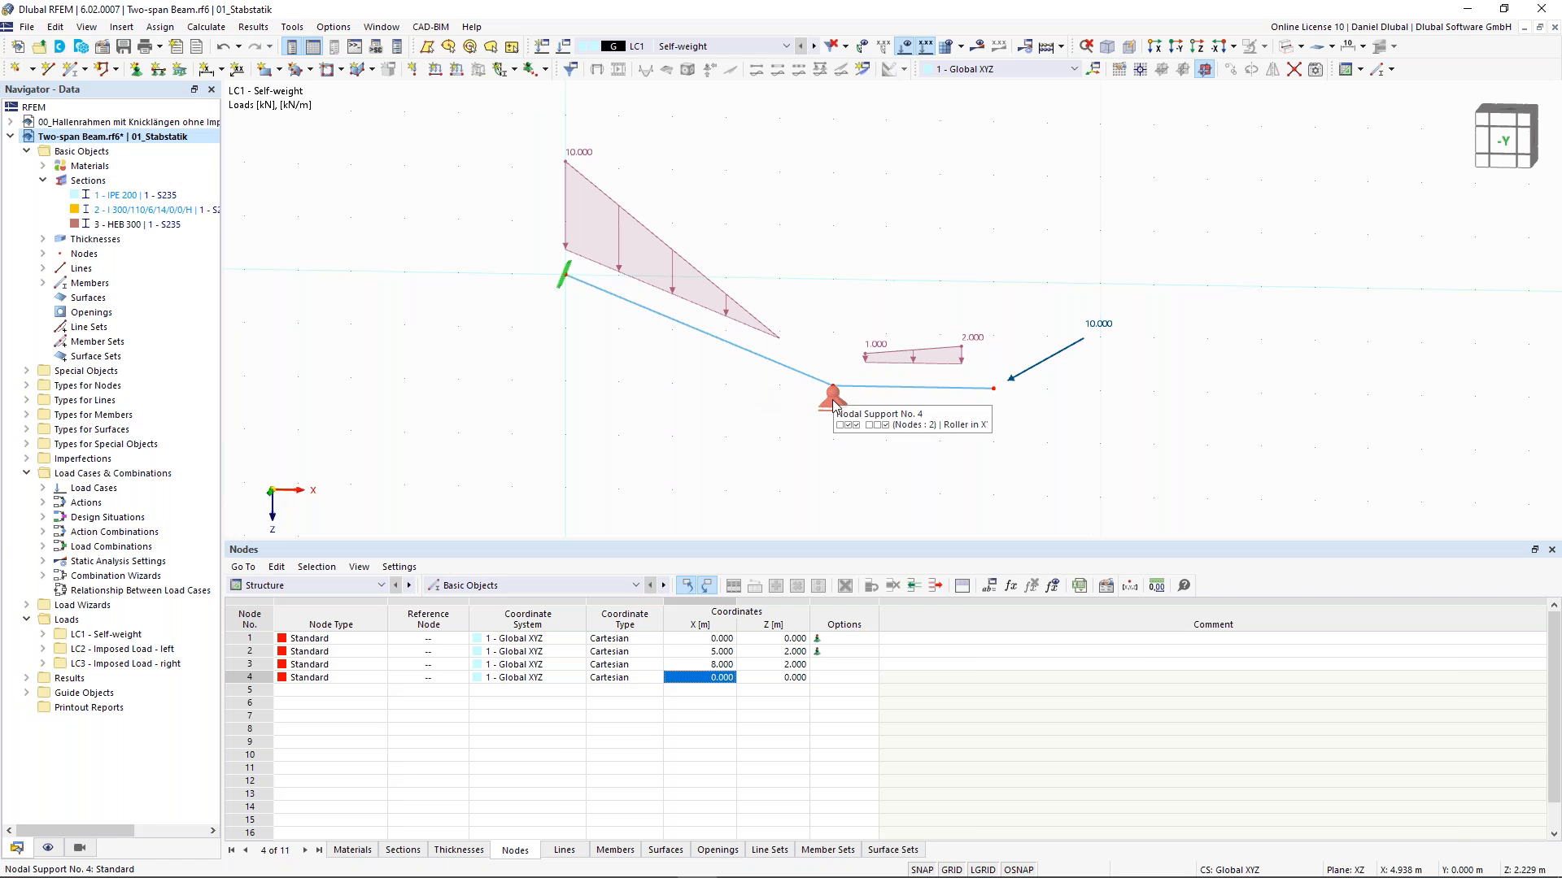
pyautogui.scroll(2, 834, 404)
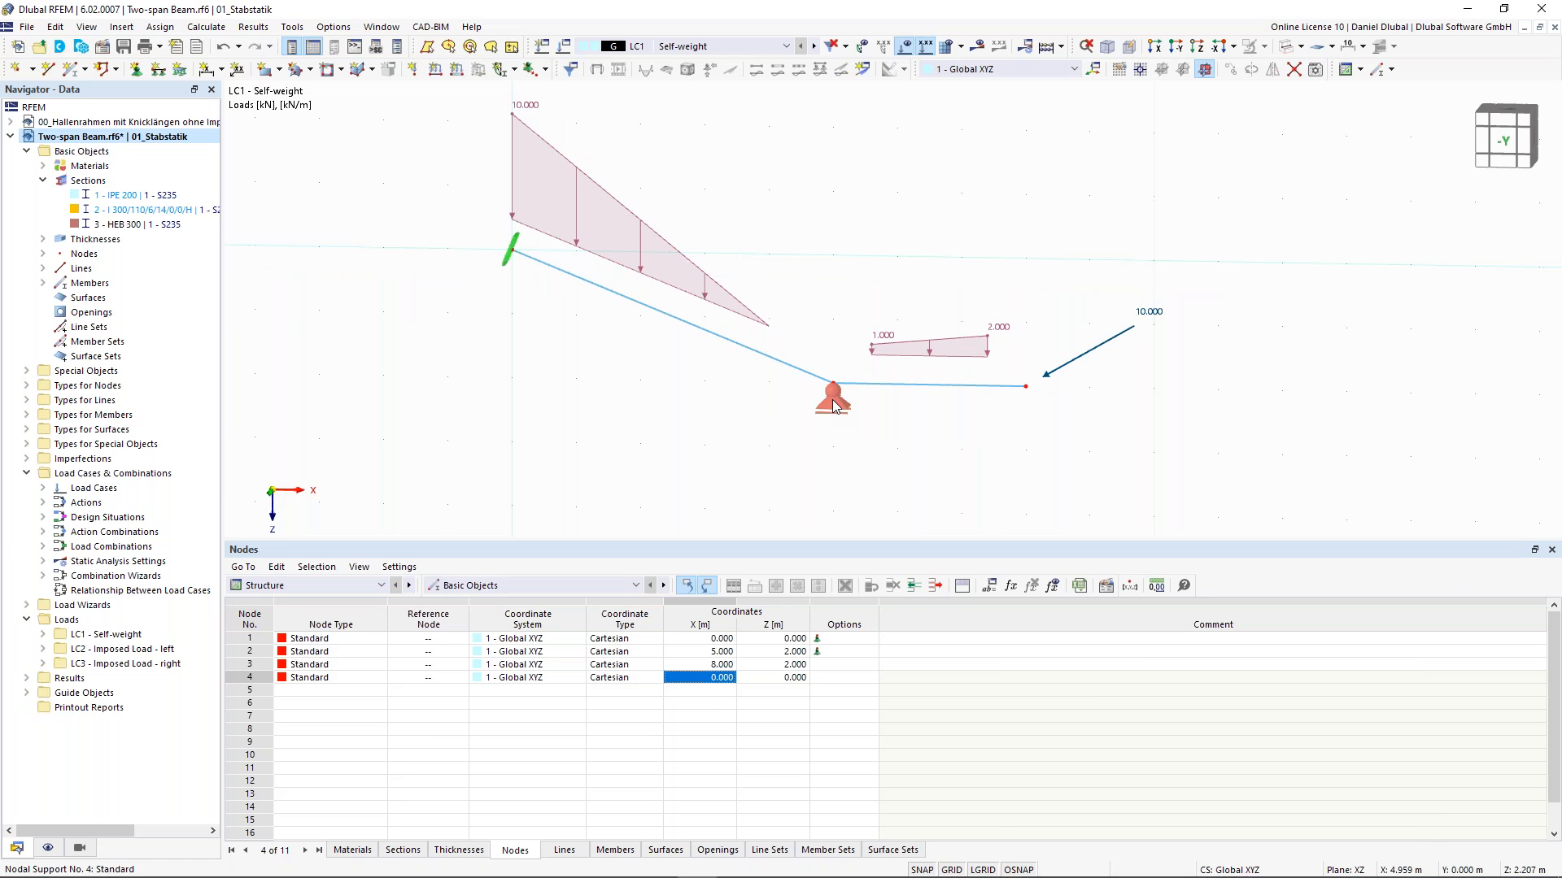
pyautogui.click(545, 69)
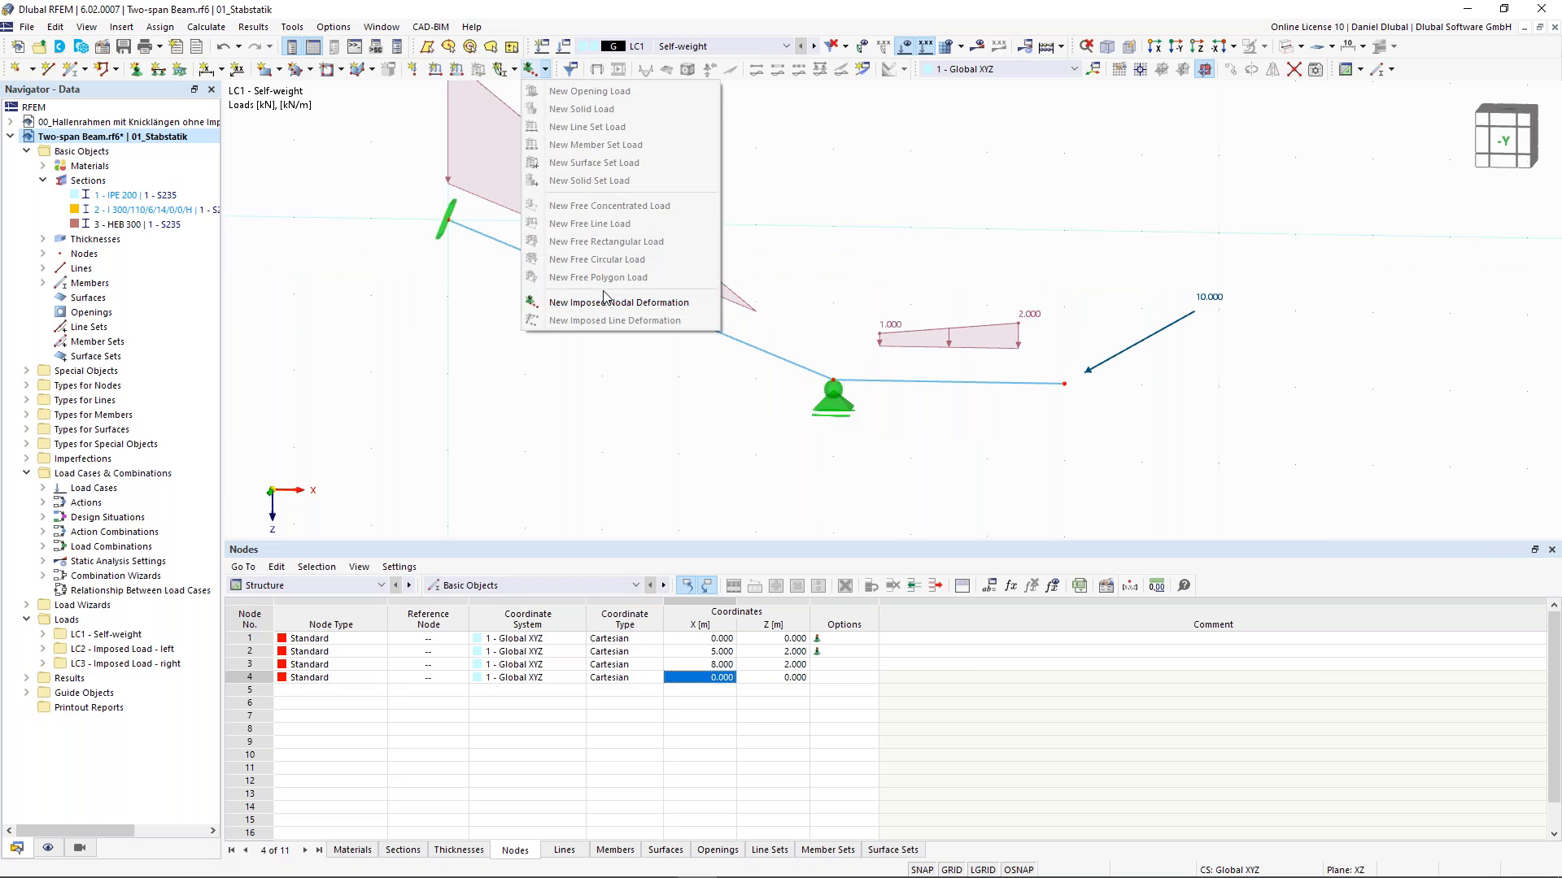
pyautogui.click(545, 70)
pyautogui.click(545, 70)
pyautogui.click(598, 307)
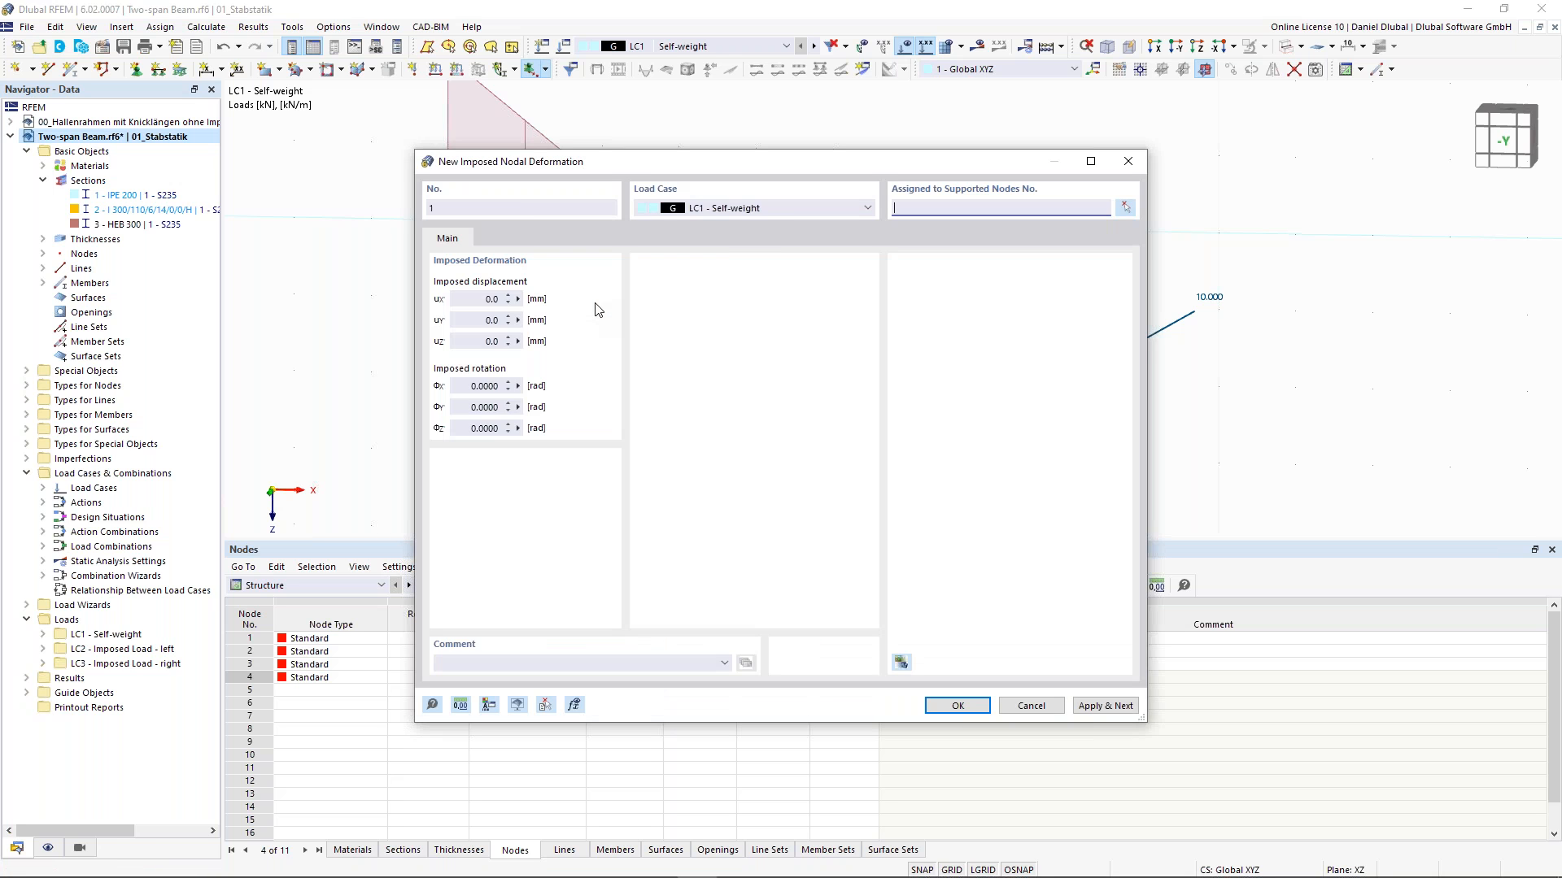
pyautogui.moveTo(473, 302); pyautogui.dragTo(555, 314)
pyautogui.moveTo(473, 342); pyautogui.dragTo(502, 342)
pyautogui.write('-20')
pyautogui.click(1124, 208)
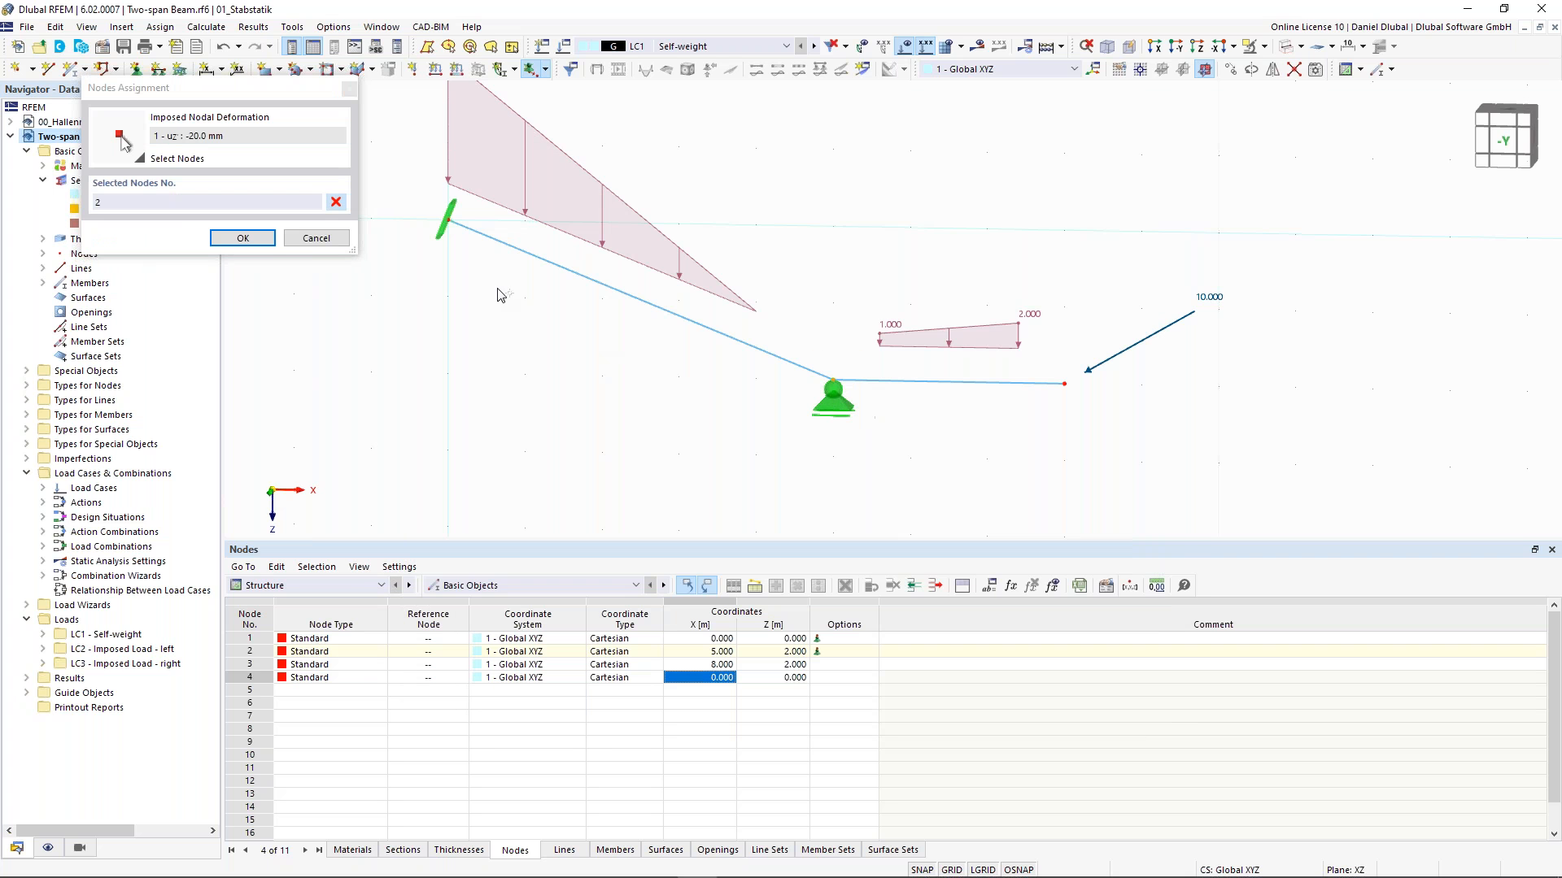
pyautogui.click(260, 240)
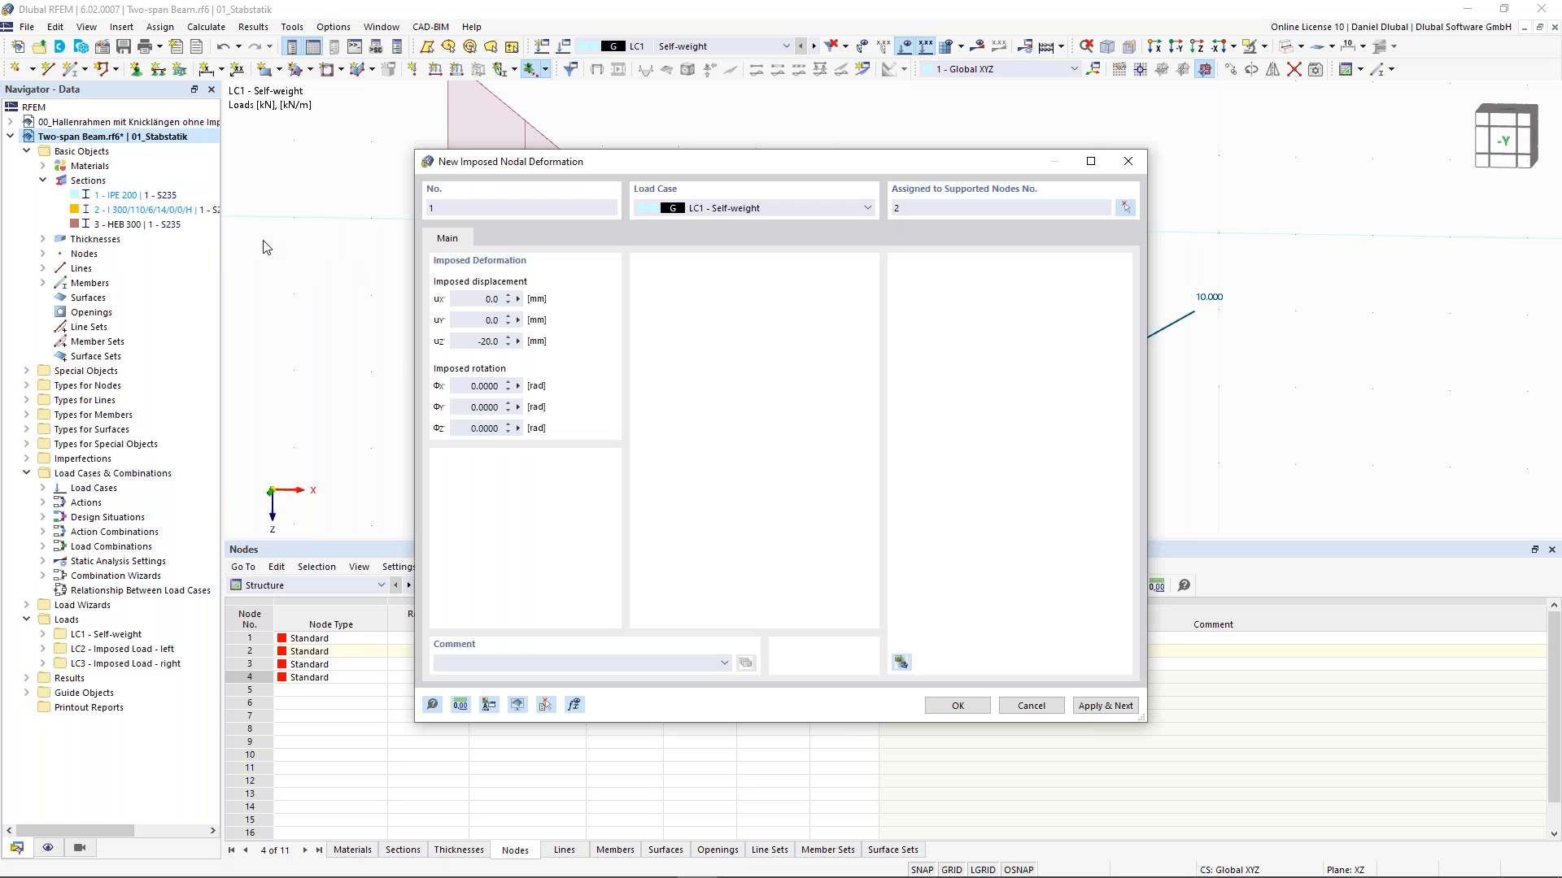
pyautogui.click(956, 705)
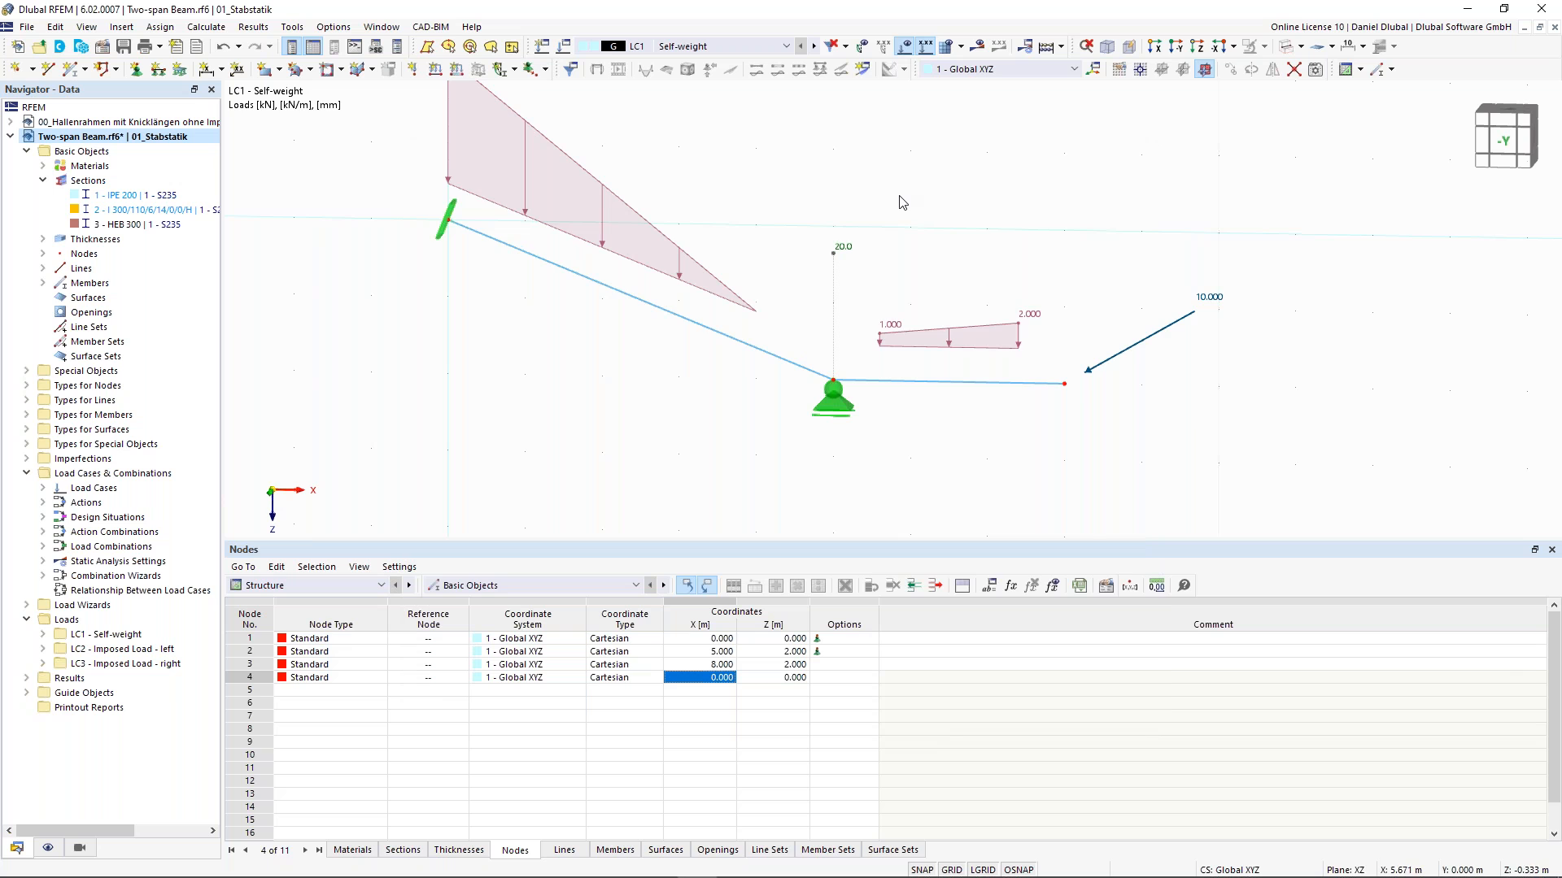
# - Calculate LC1 and display the members' shear force Vz and axial force N results
pyautogui.click(976, 47)
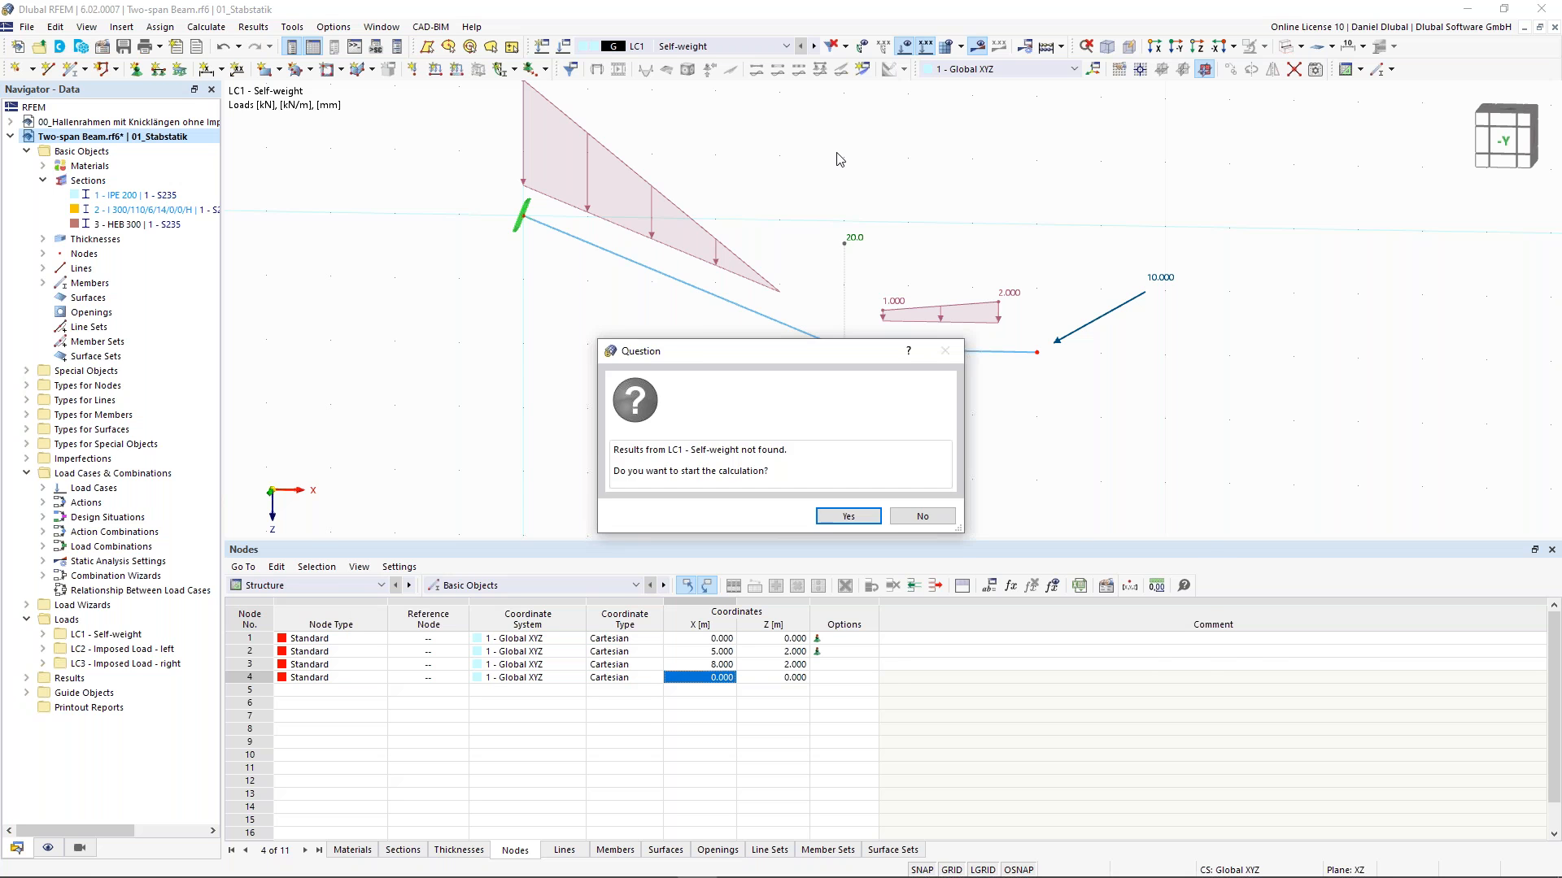
pyautogui.press('Return')
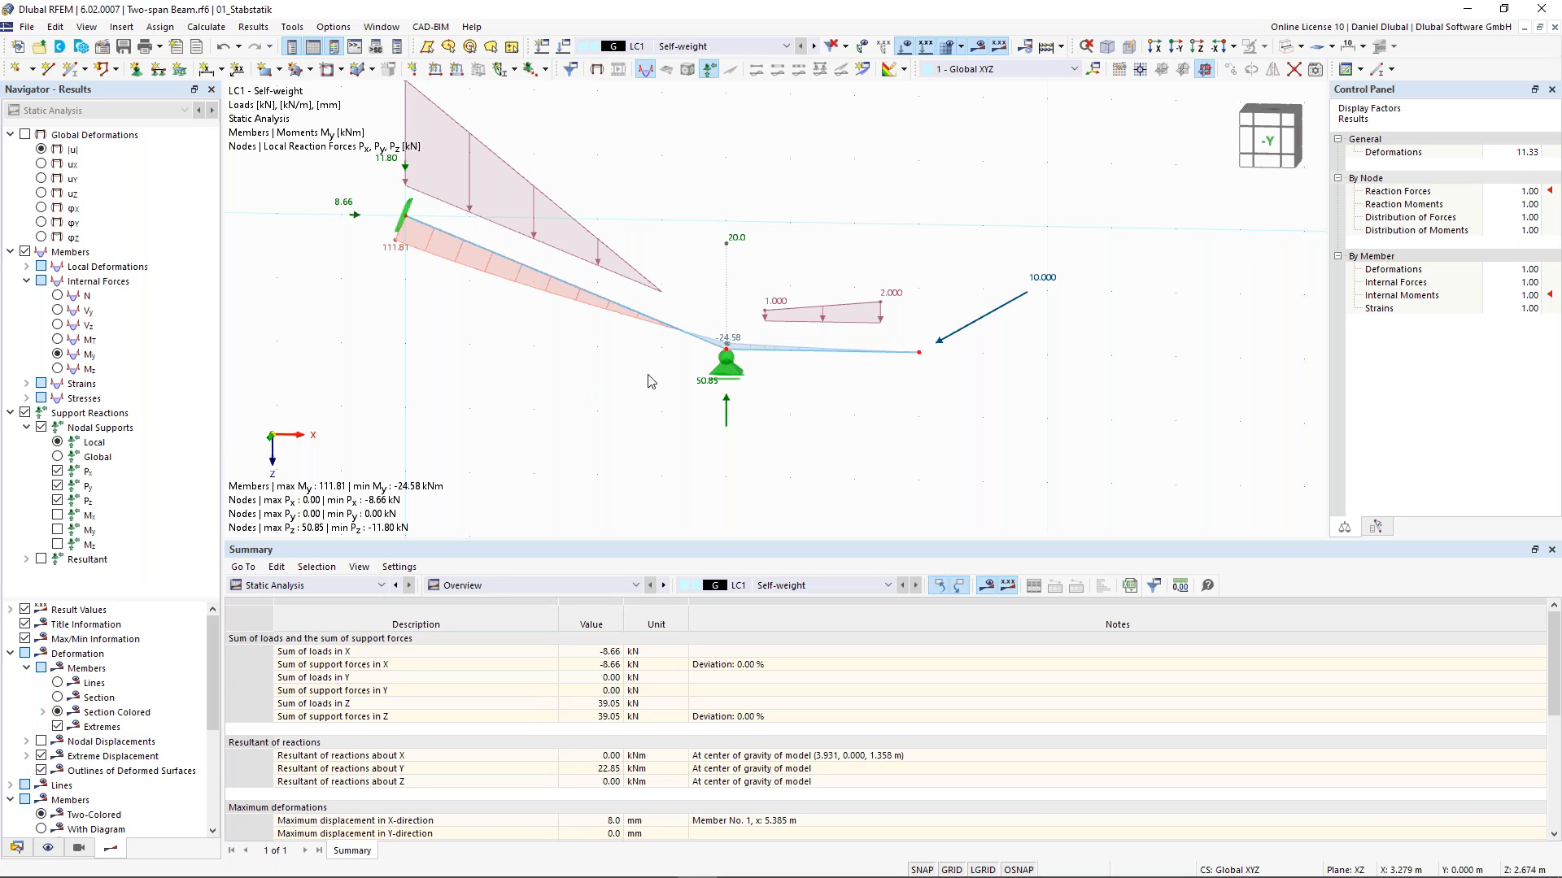
pyautogui.click(58, 325)
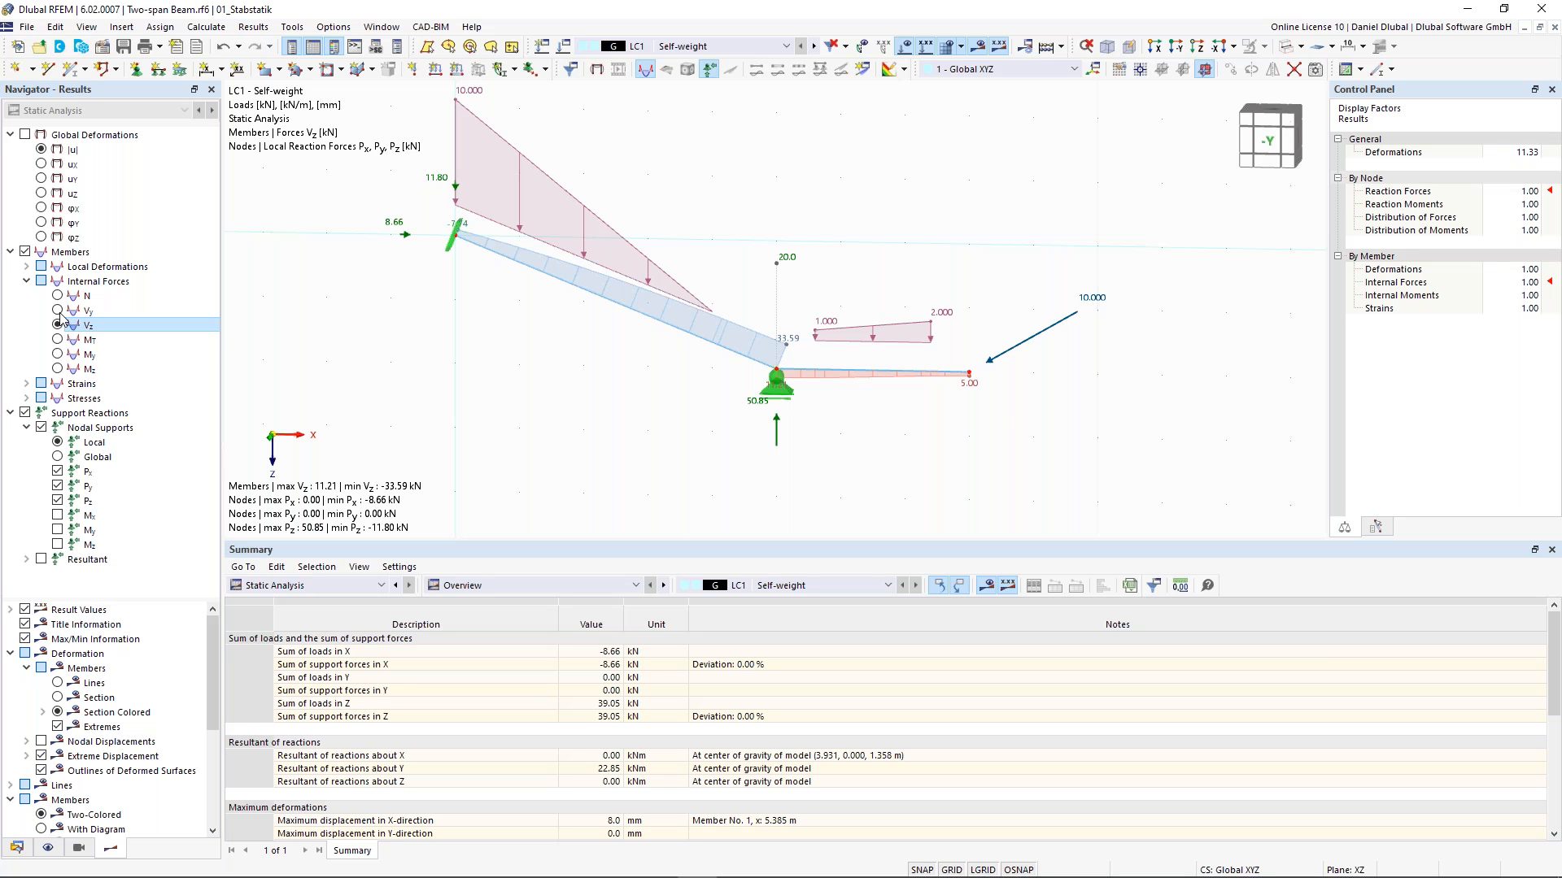
pyautogui.click(58, 296)
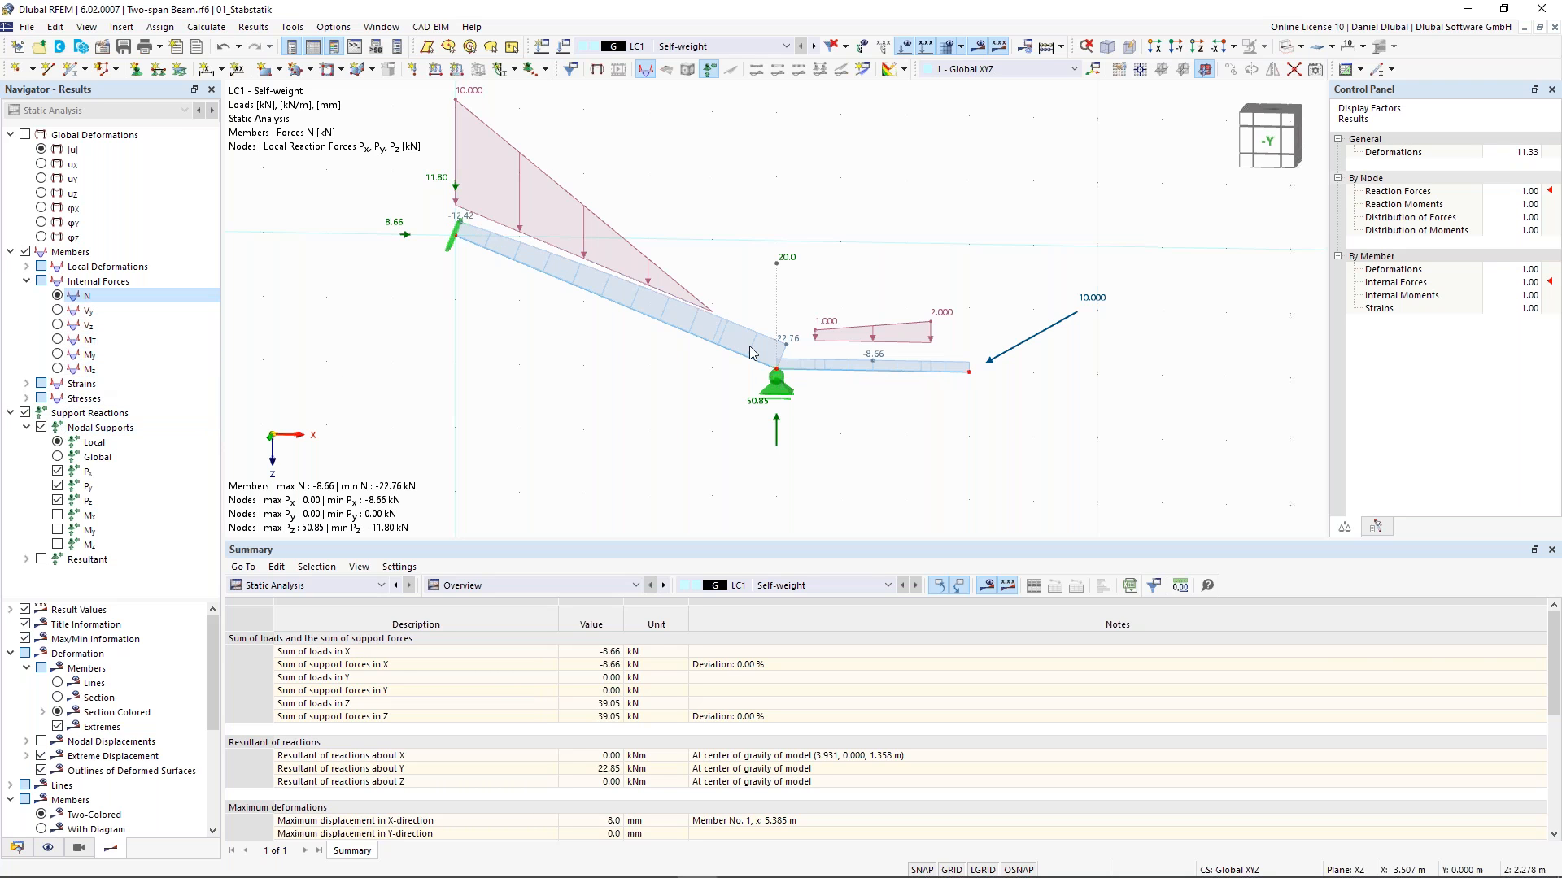
pyautogui.scroll(1, 777, 415)
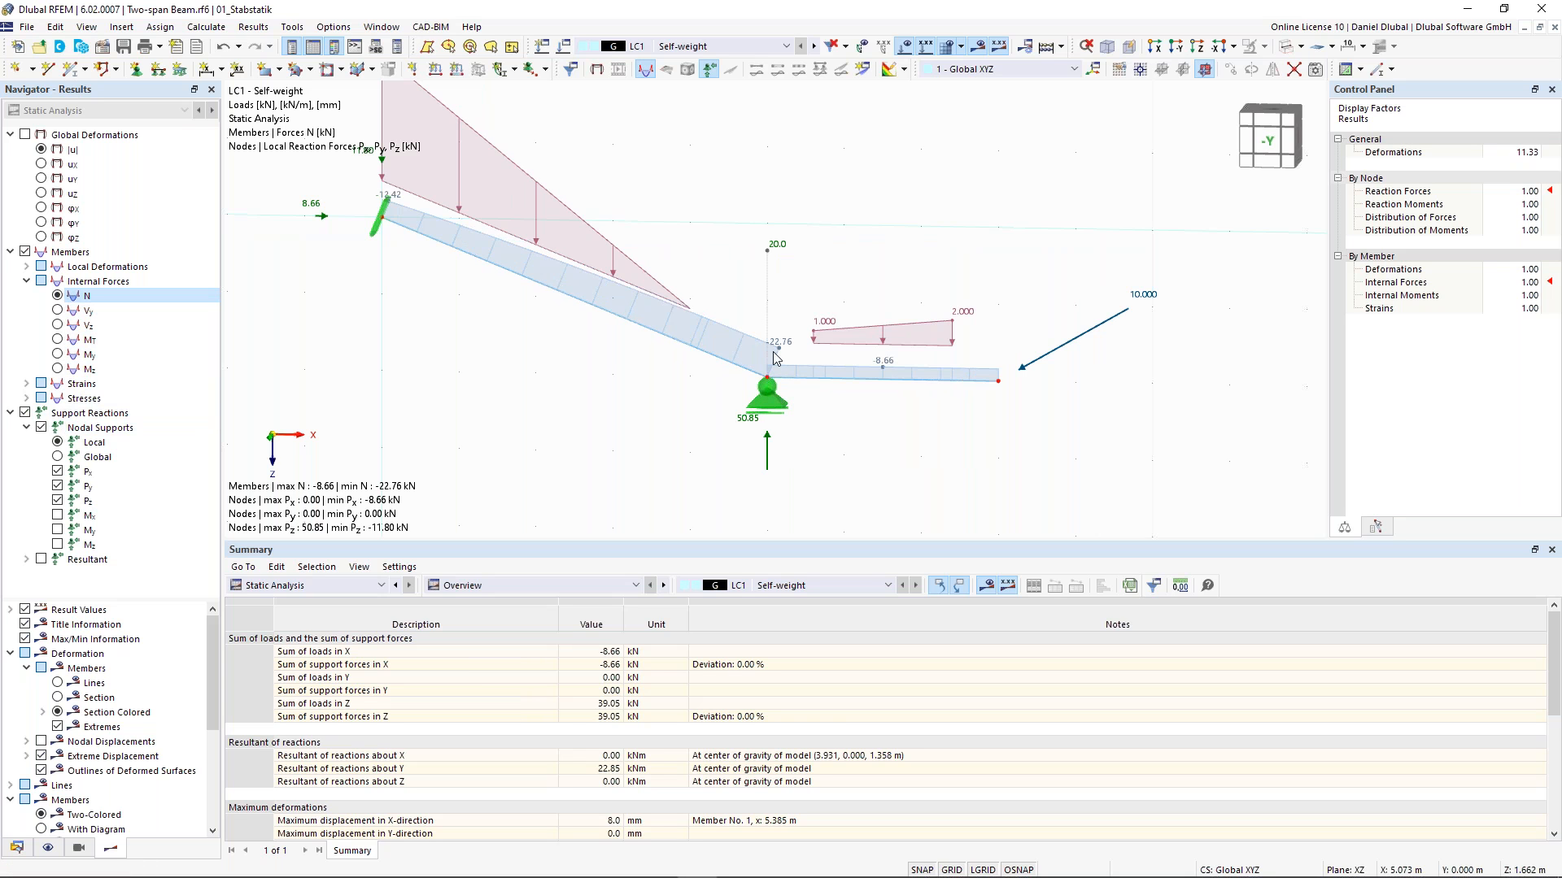
# - Display the global deformations as uz displacements shown with deformed member lines
pyautogui.click(27, 136)
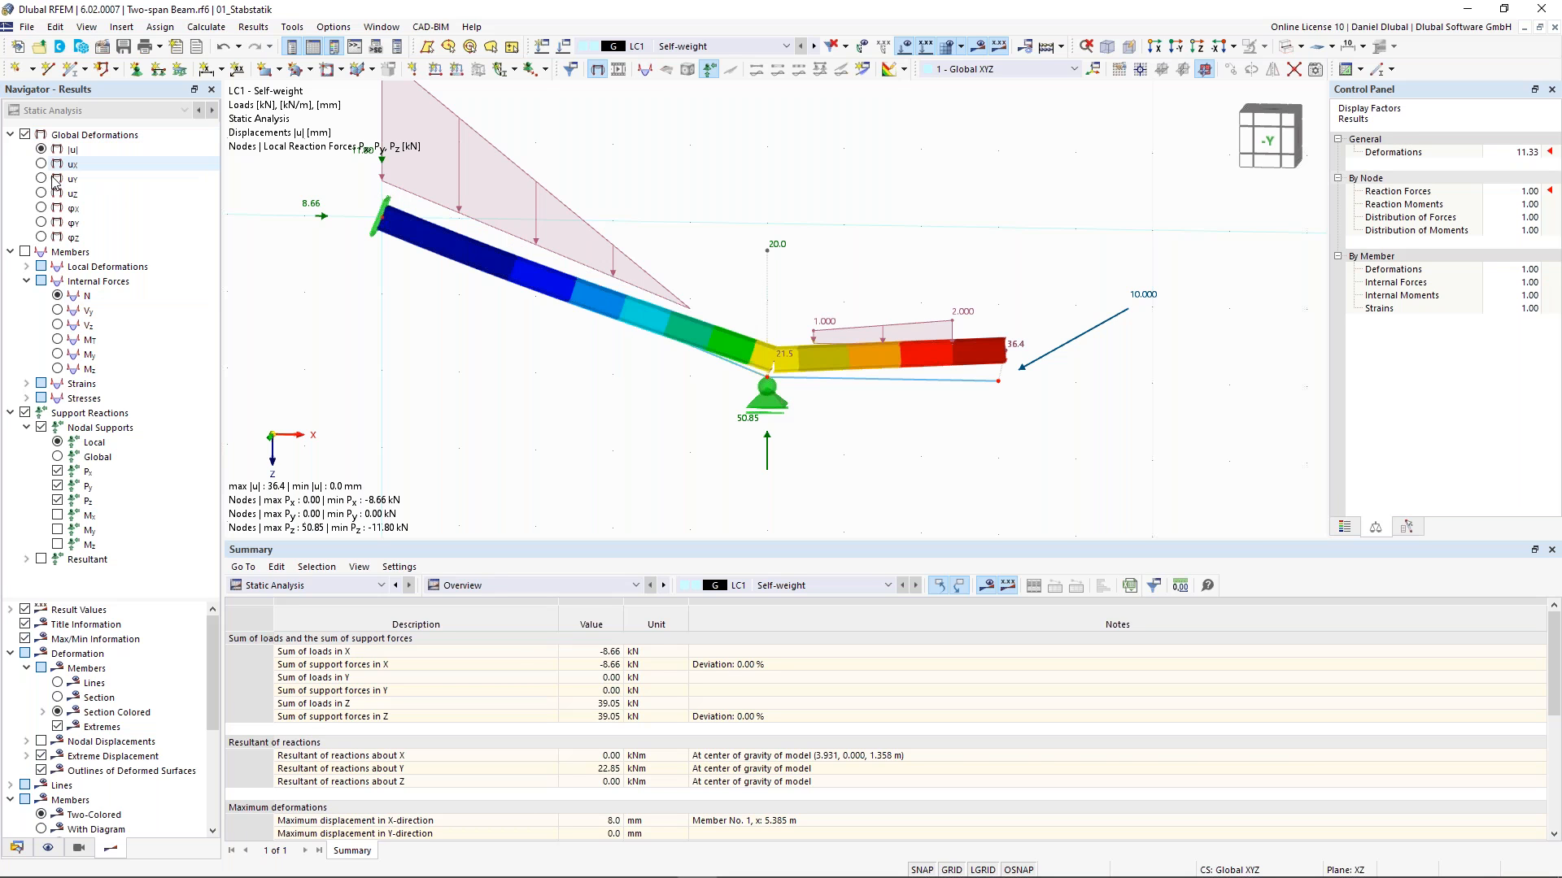
pyautogui.click(40, 193)
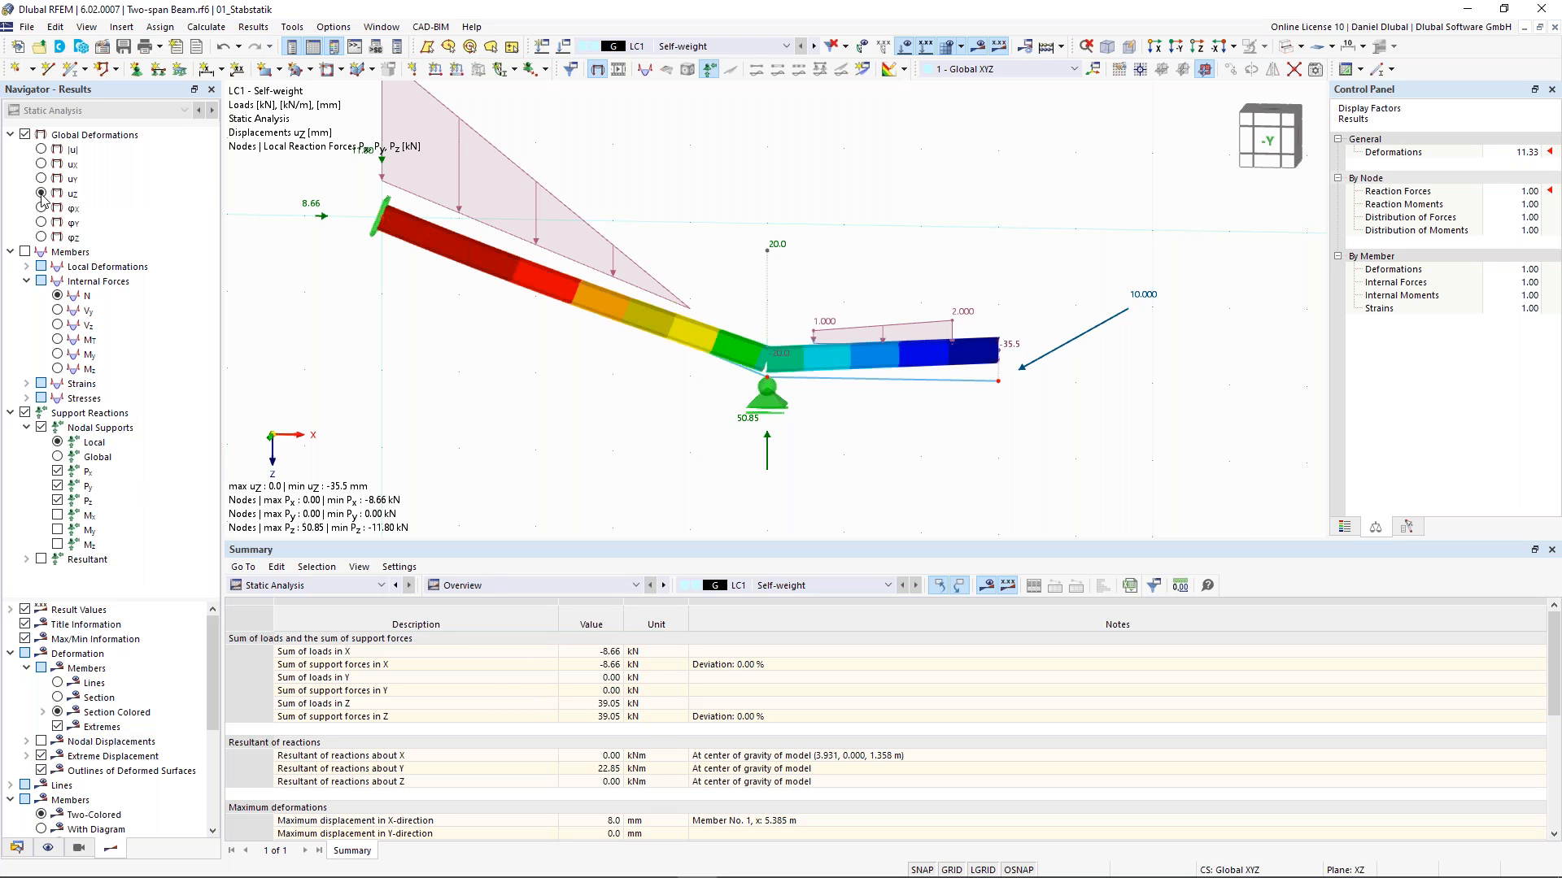
pyautogui.click(57, 683)
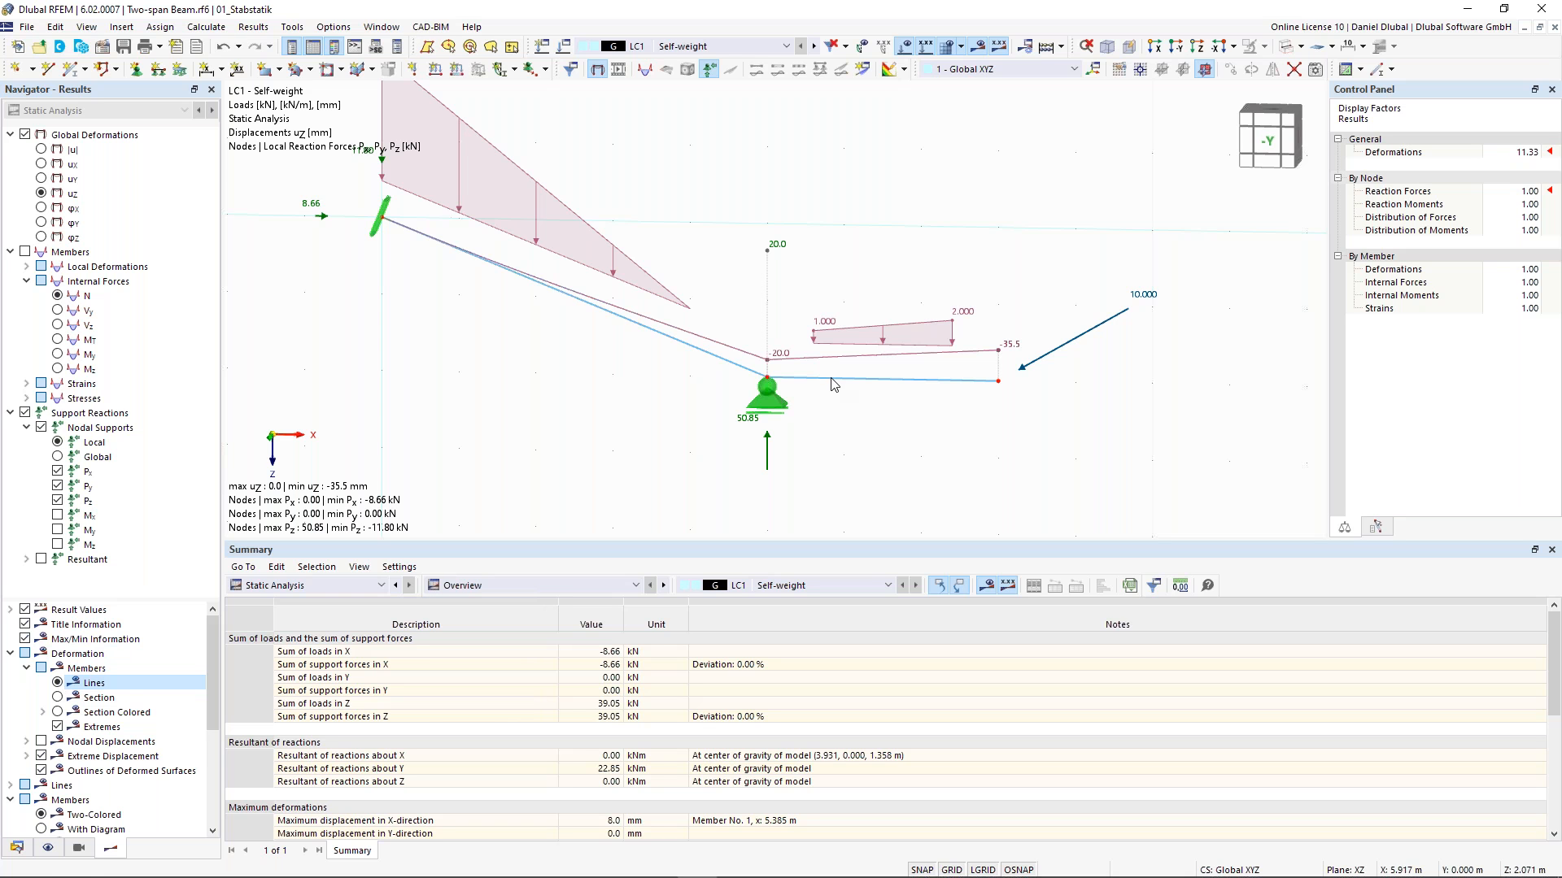
# - Select all objects of the model with a selection window and delete them
pyautogui.scroll(2, 740, 356)
pyautogui.scroll(-2, 739, 388)
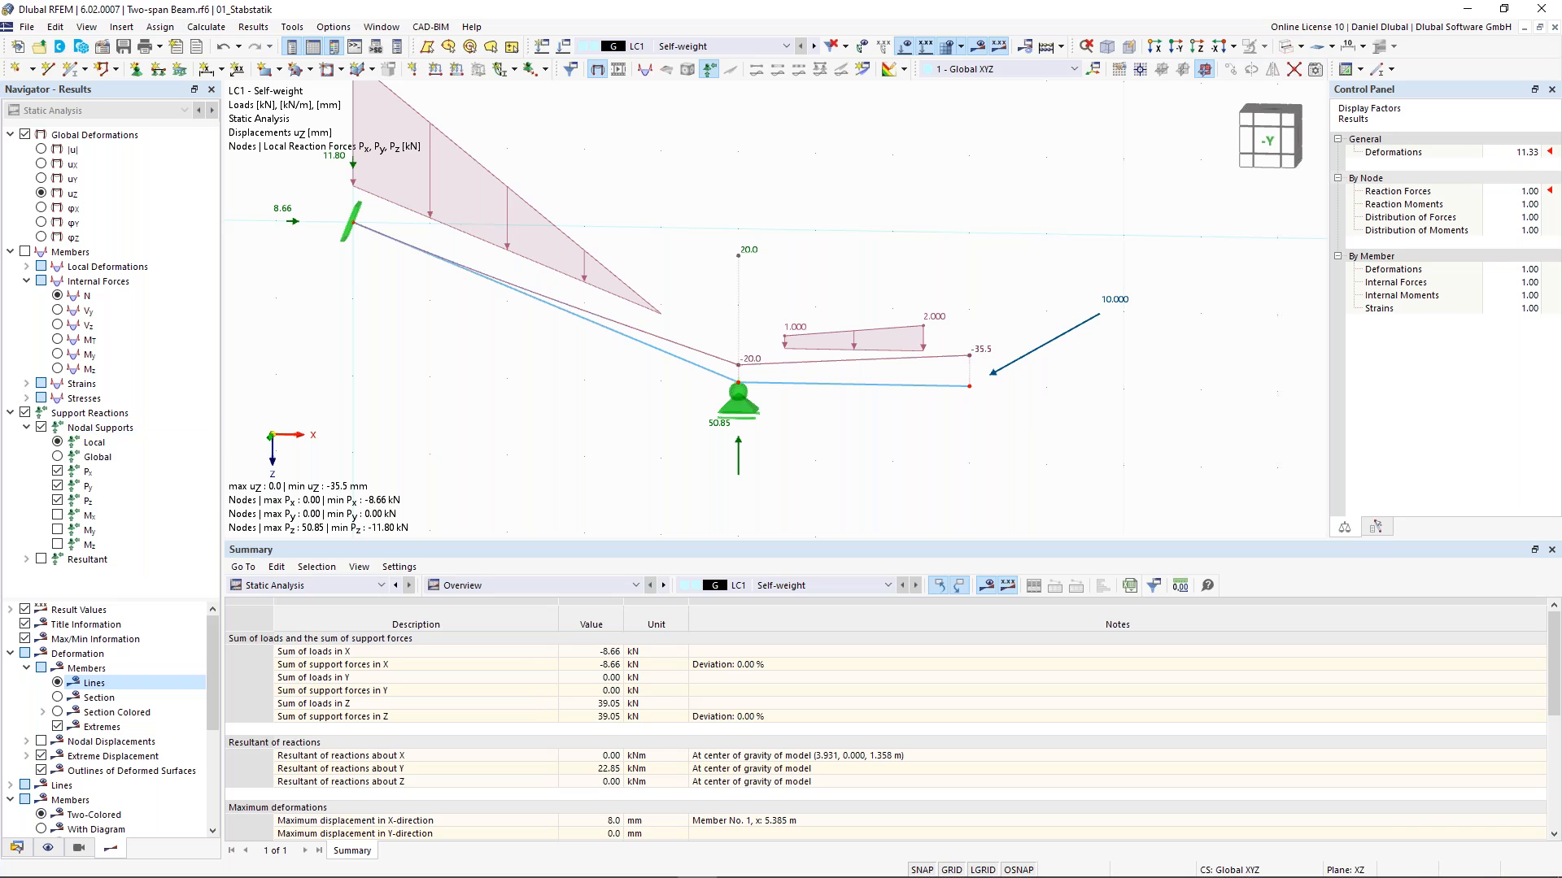
pyautogui.scroll(-1, 534, 349)
pyautogui.scroll(-3, 740, 275)
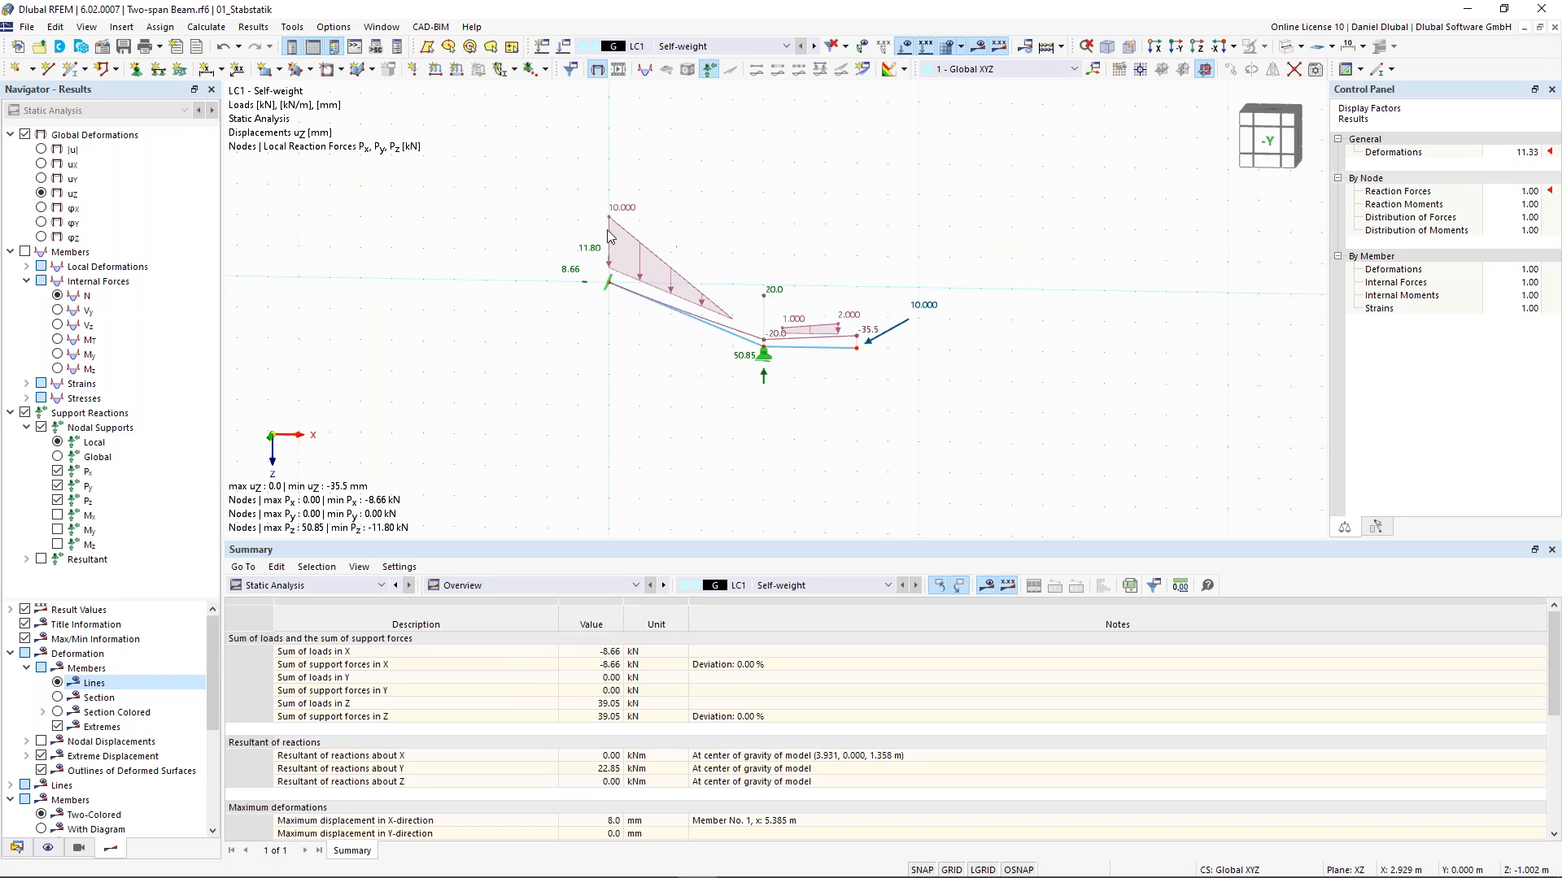
pyautogui.moveTo(527, 171); pyautogui.dragTo(979, 439)
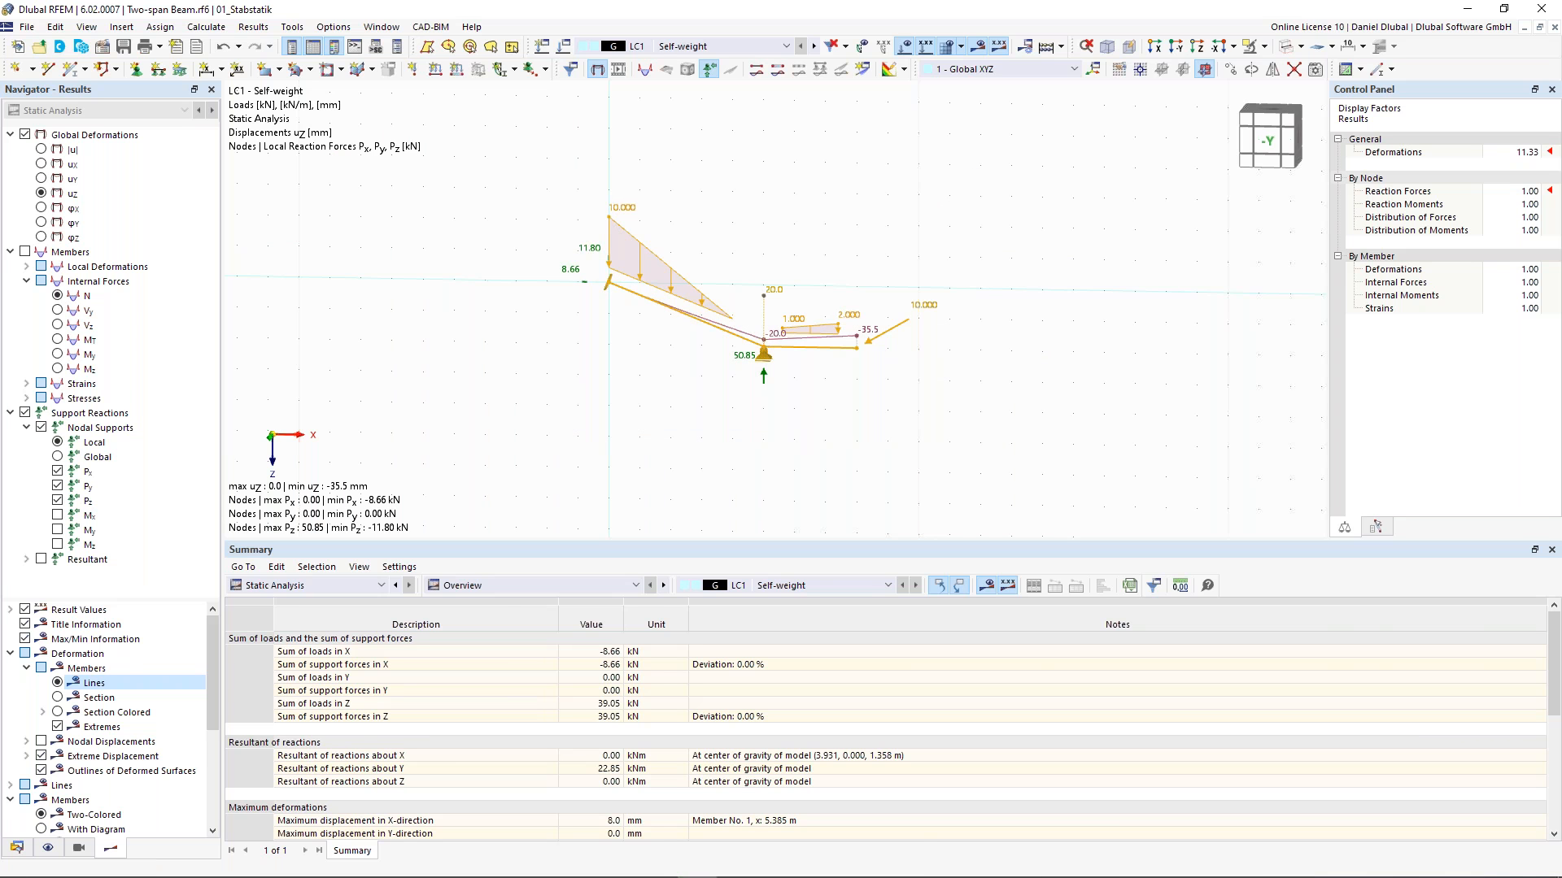
pyautogui.press('Delete')
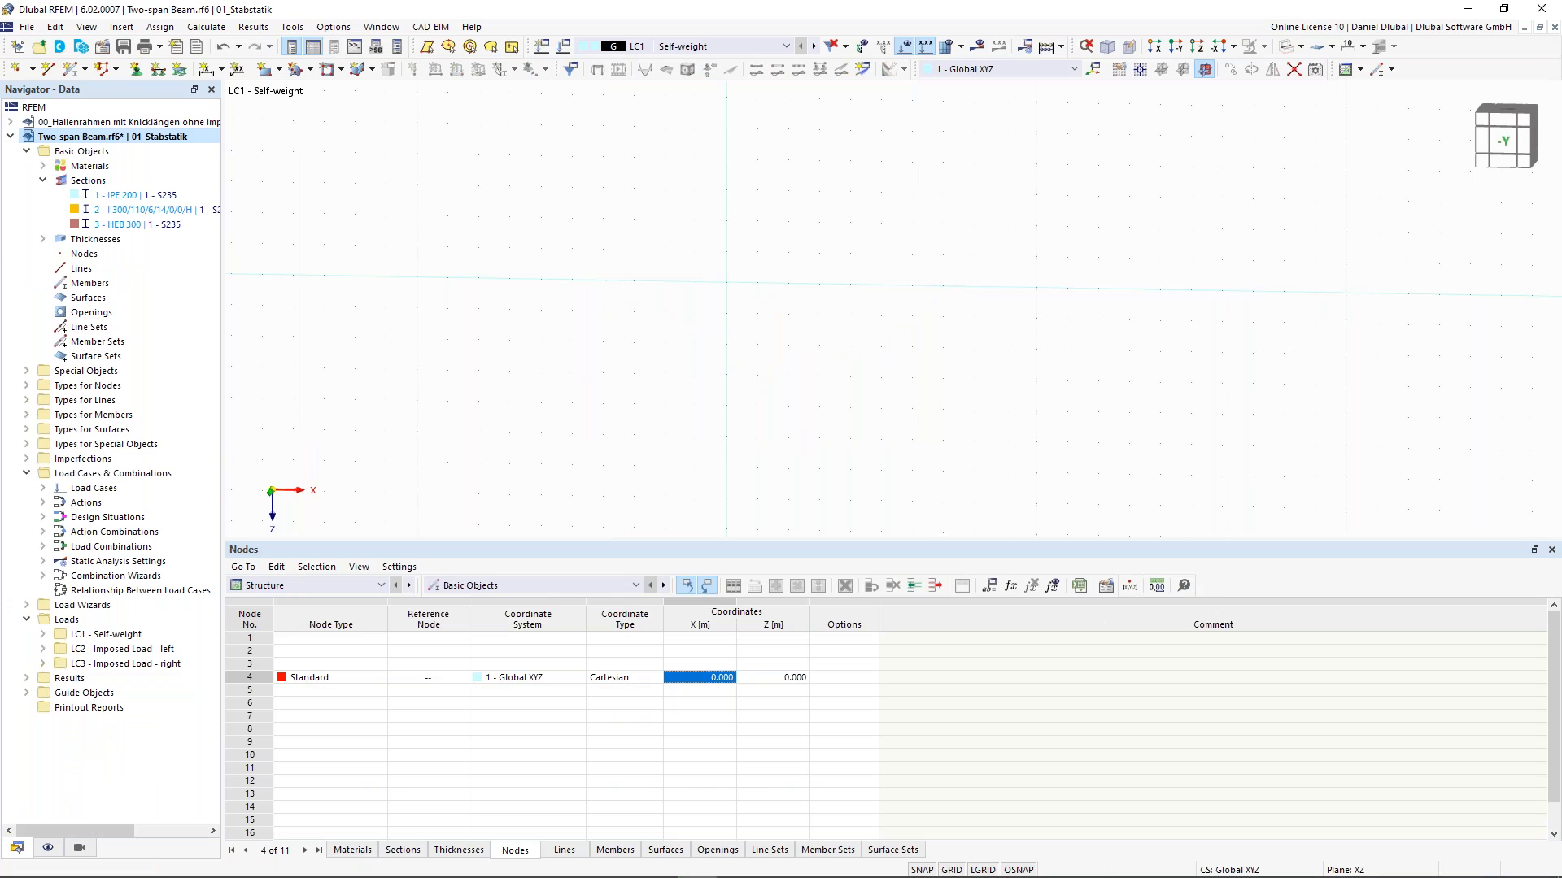
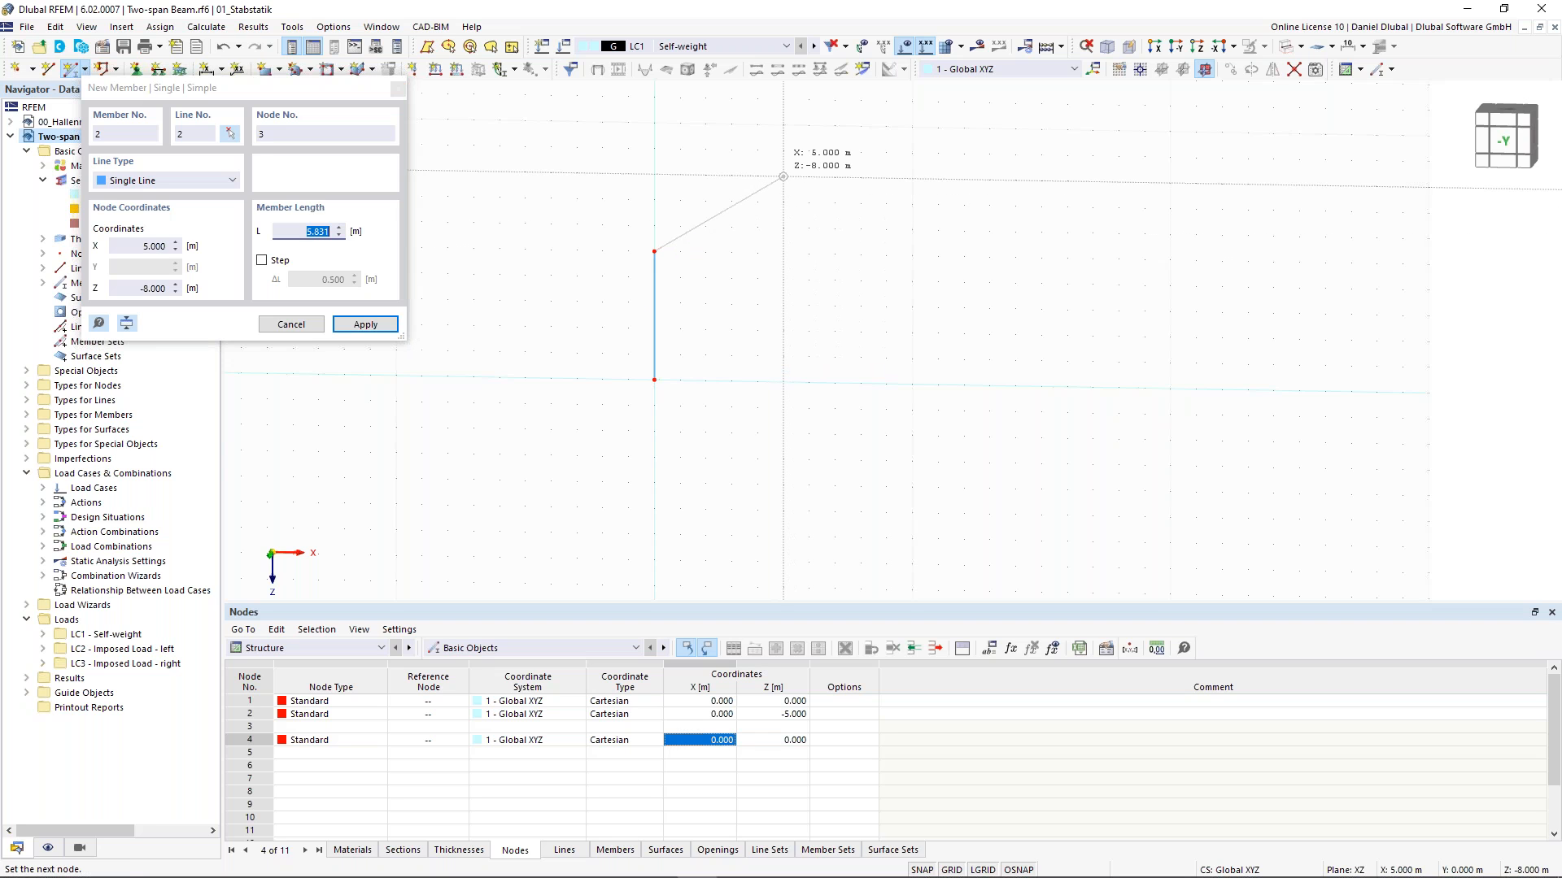
# - Finish the inclined member at the node at X 5 m, Z -8 m and exit the member tool
pyautogui.click(783, 177)
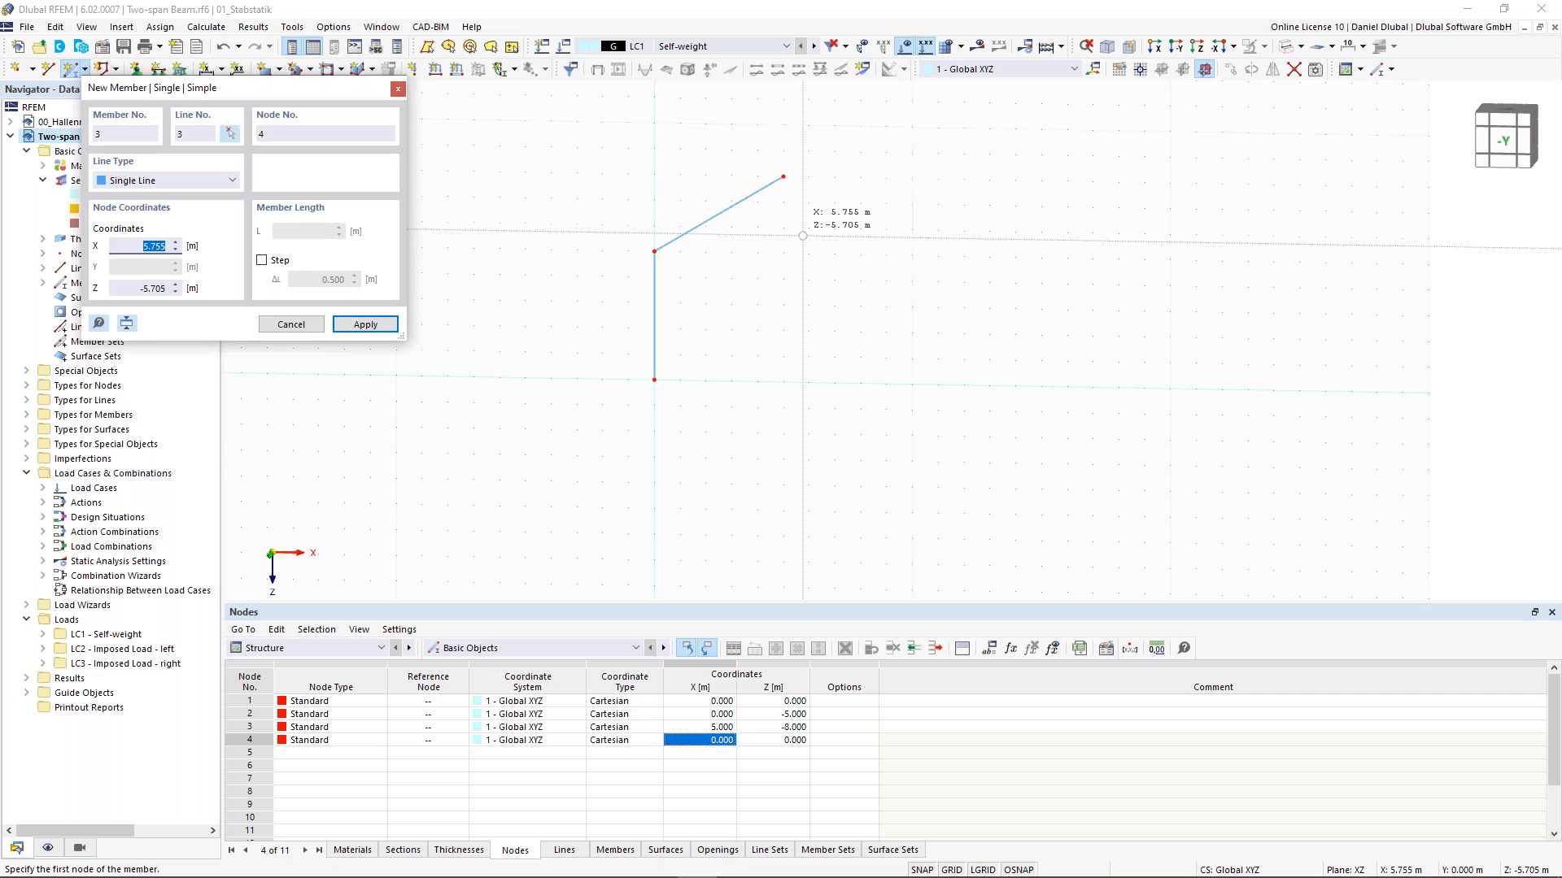
pyautogui.press('Escape')
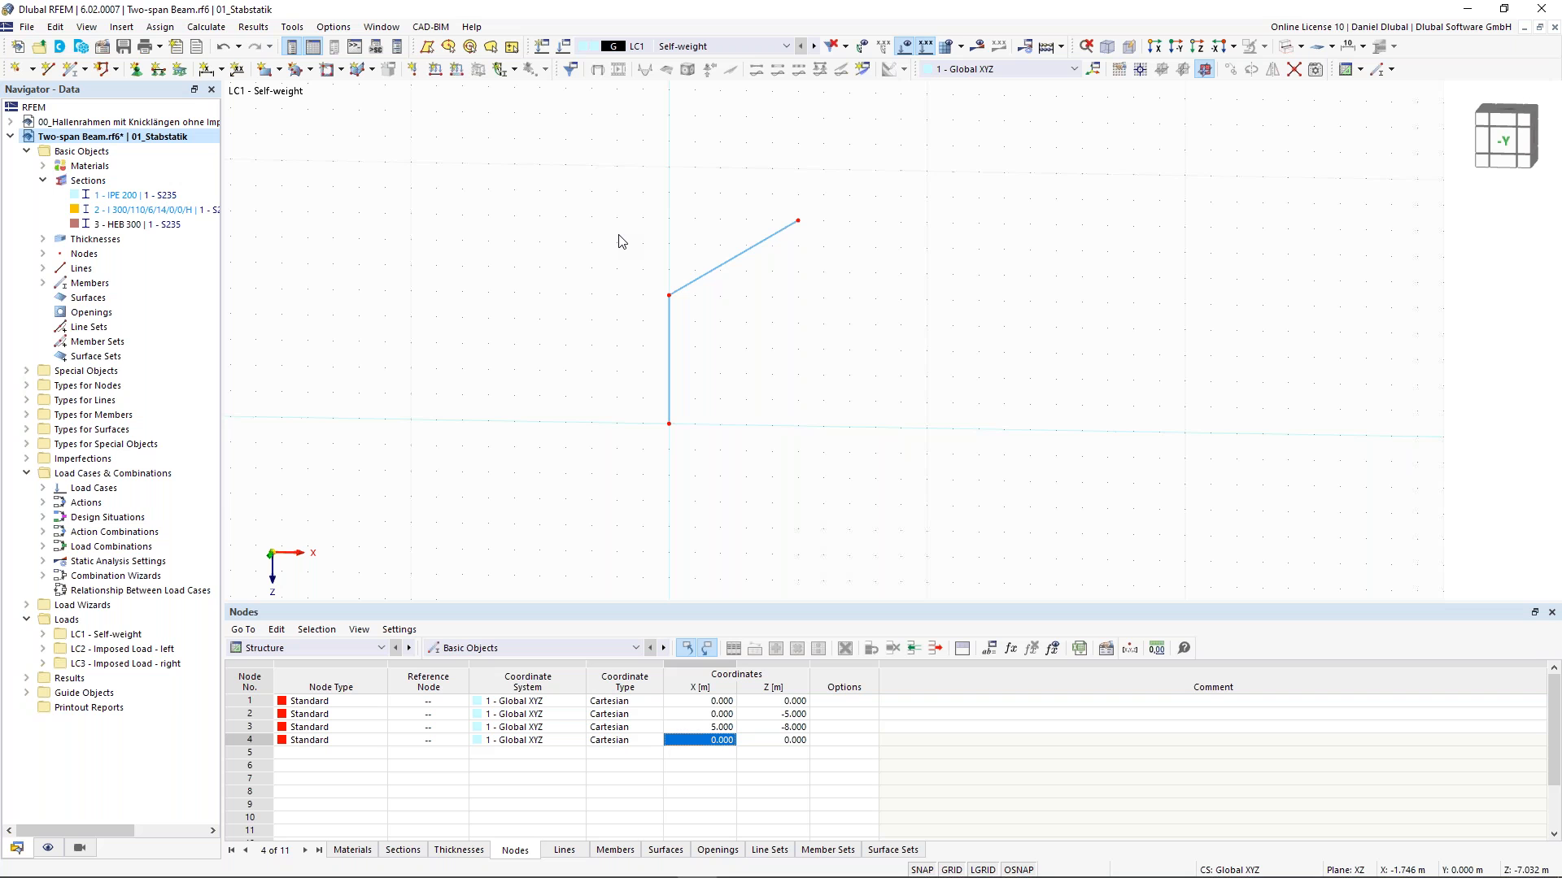
# - Mirror a copy of both members about the YZ plane passing through the ridge node at X 5 m, Z -8 m
pyautogui.rightClick(728, 289)
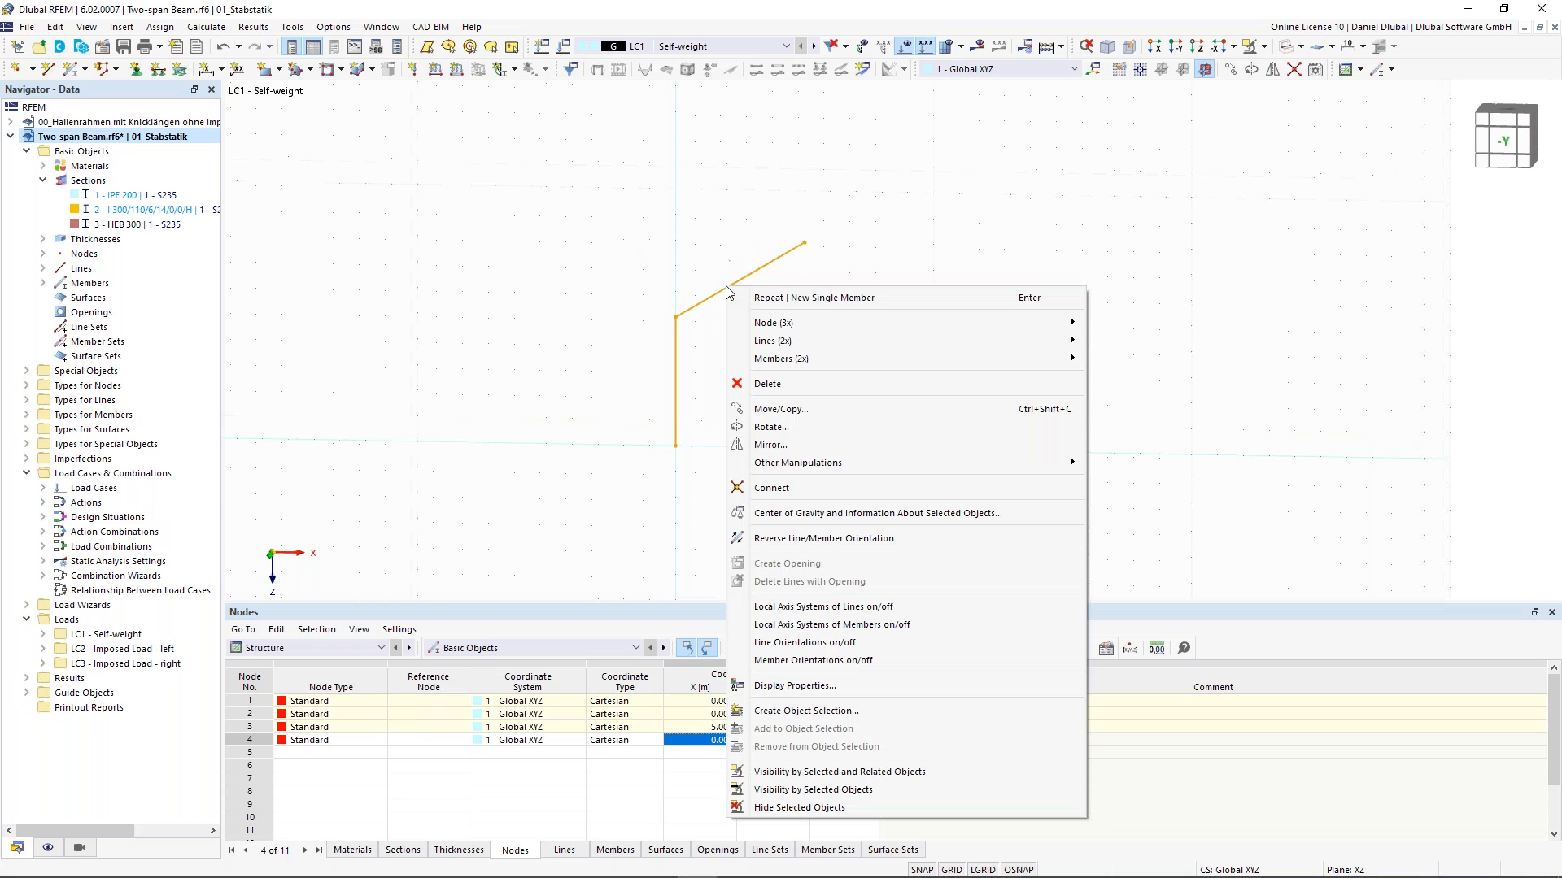
pyautogui.click(877, 444)
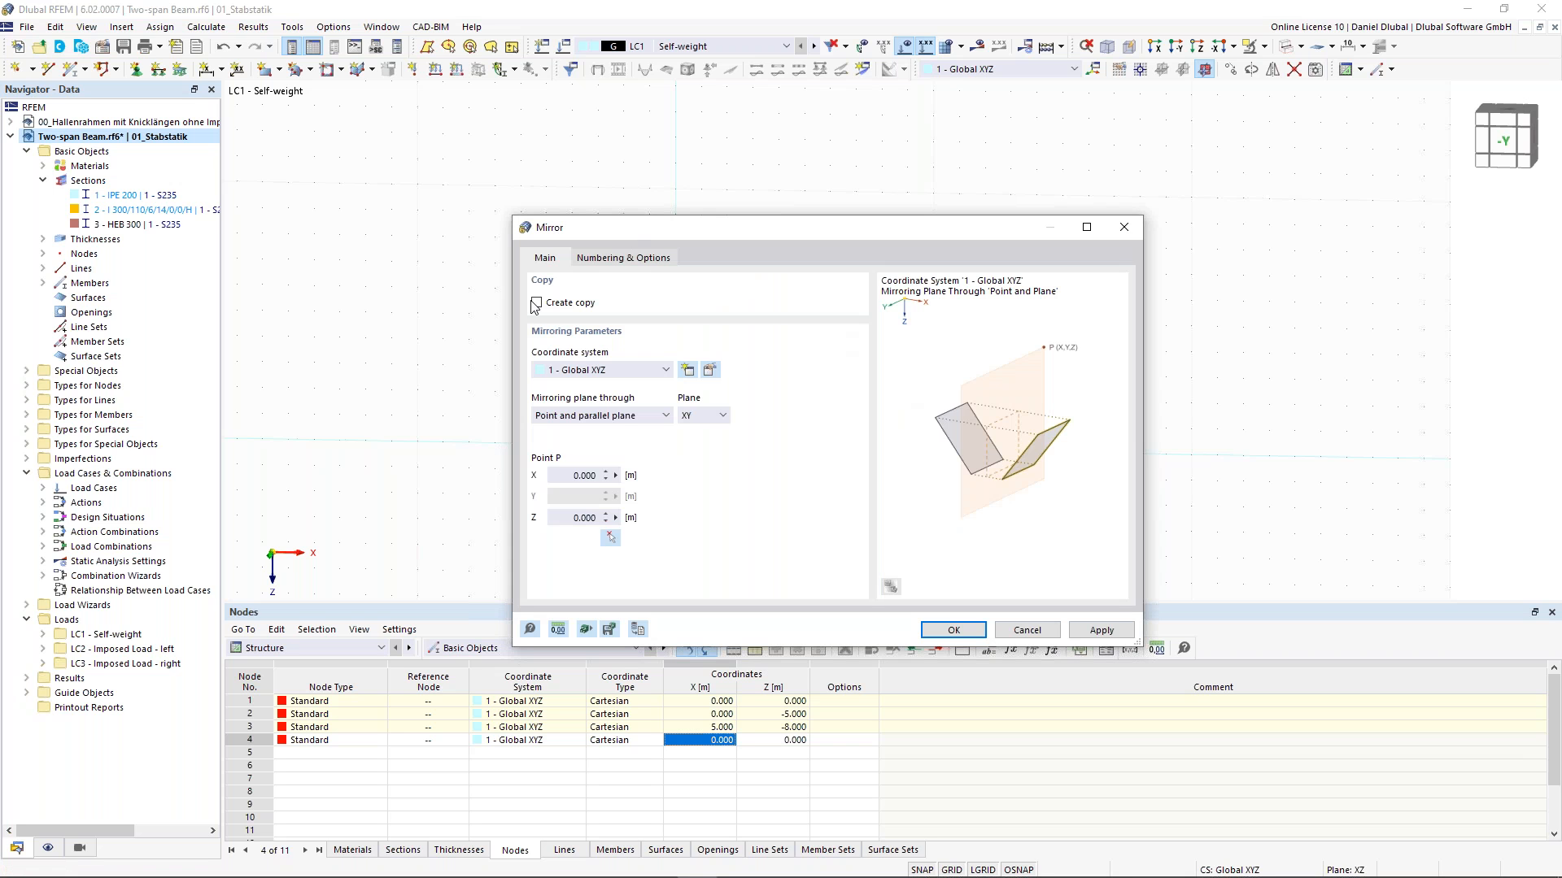
pyautogui.click(537, 306)
pyautogui.click(610, 536)
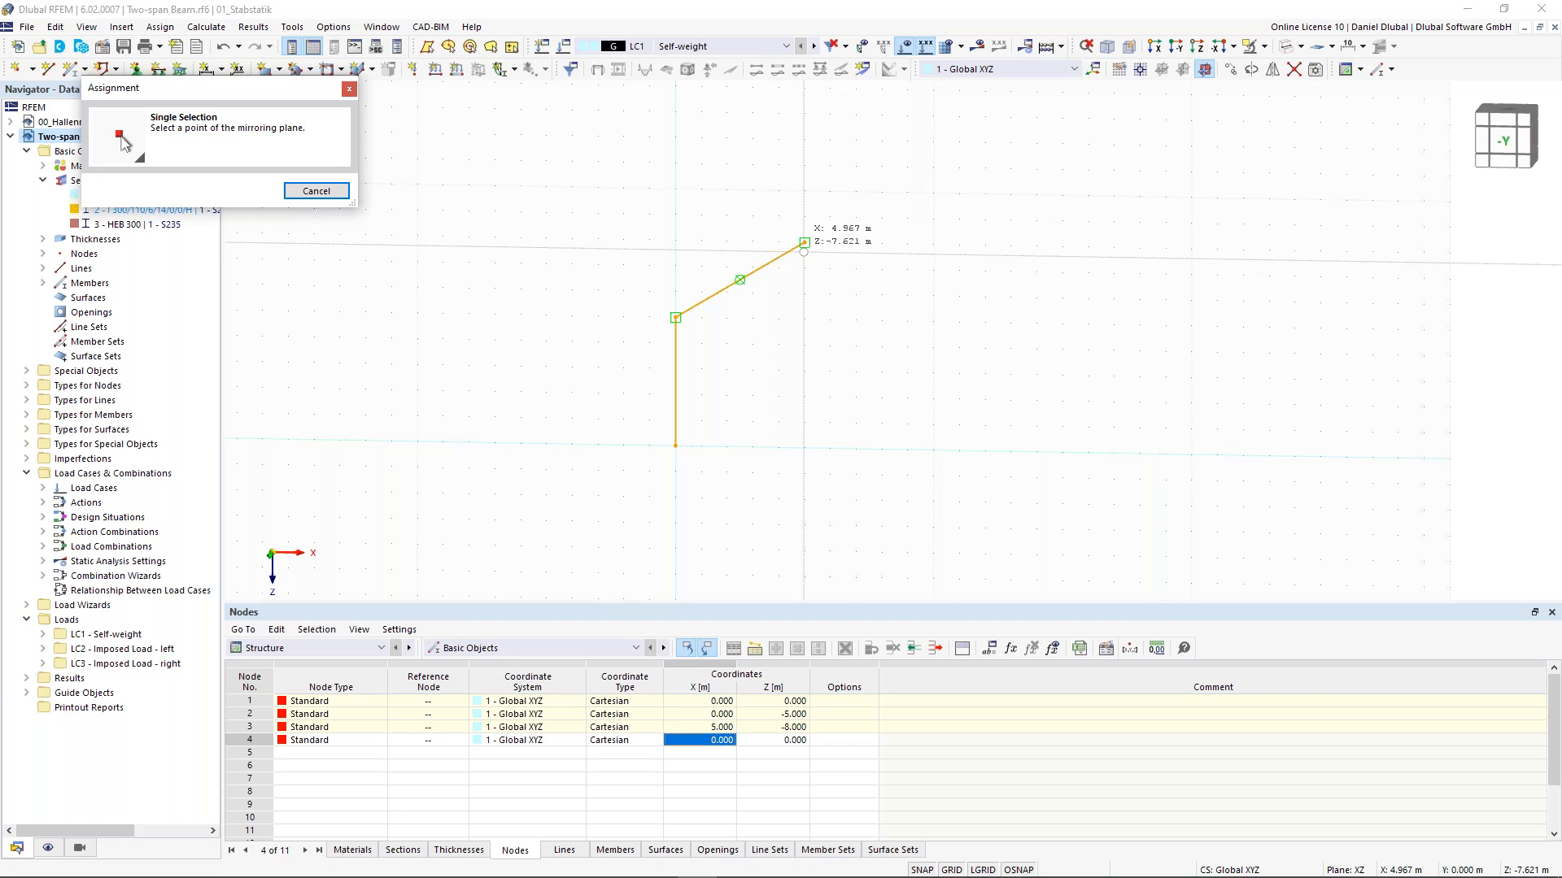
pyautogui.click(804, 242)
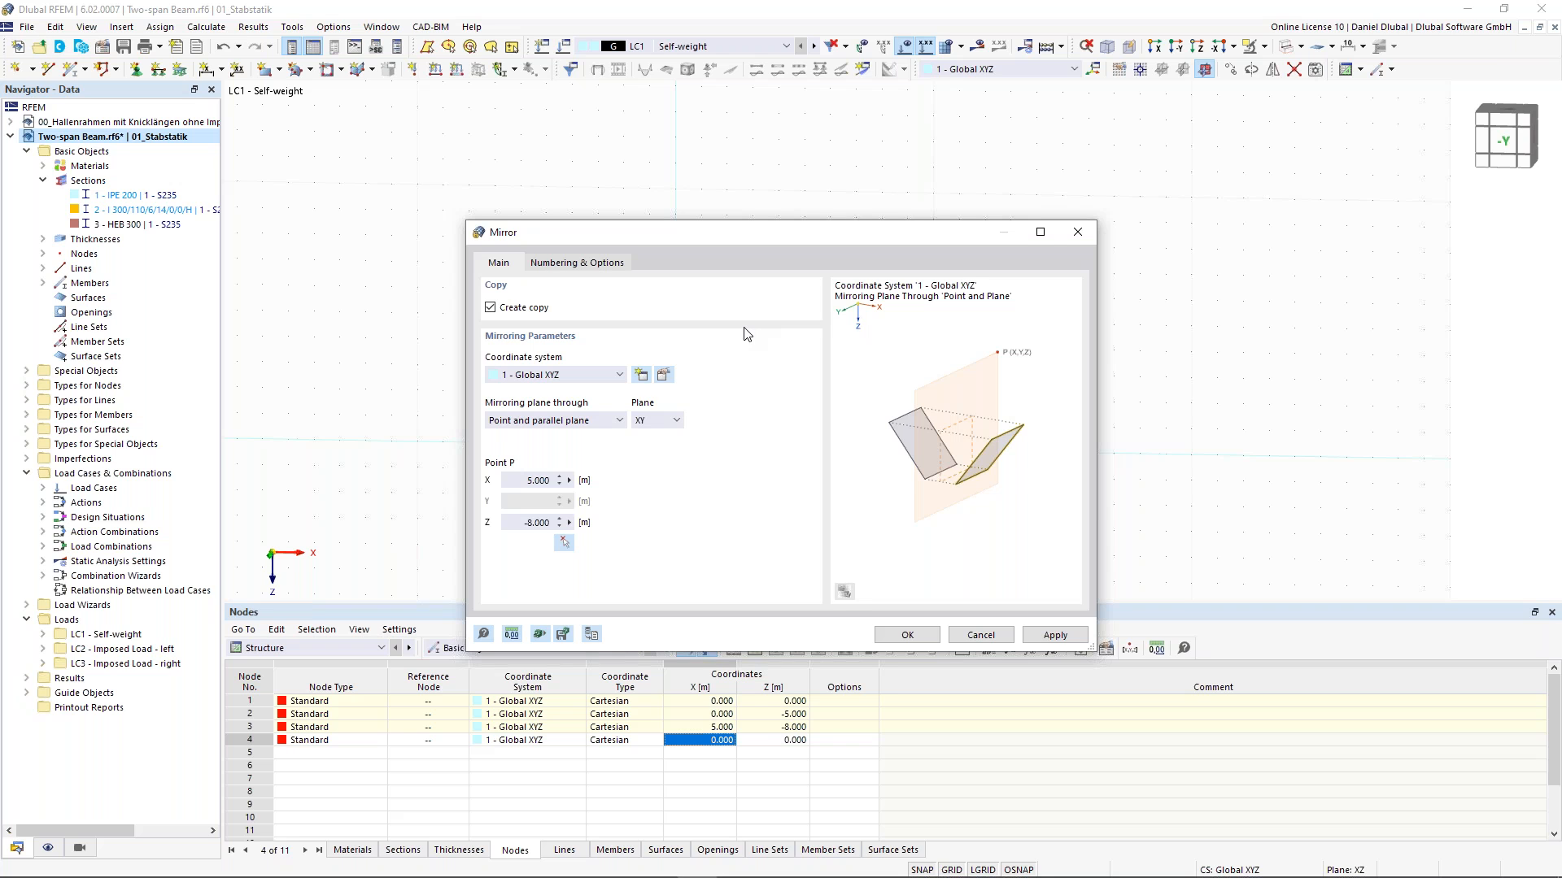
pyautogui.click(663, 420)
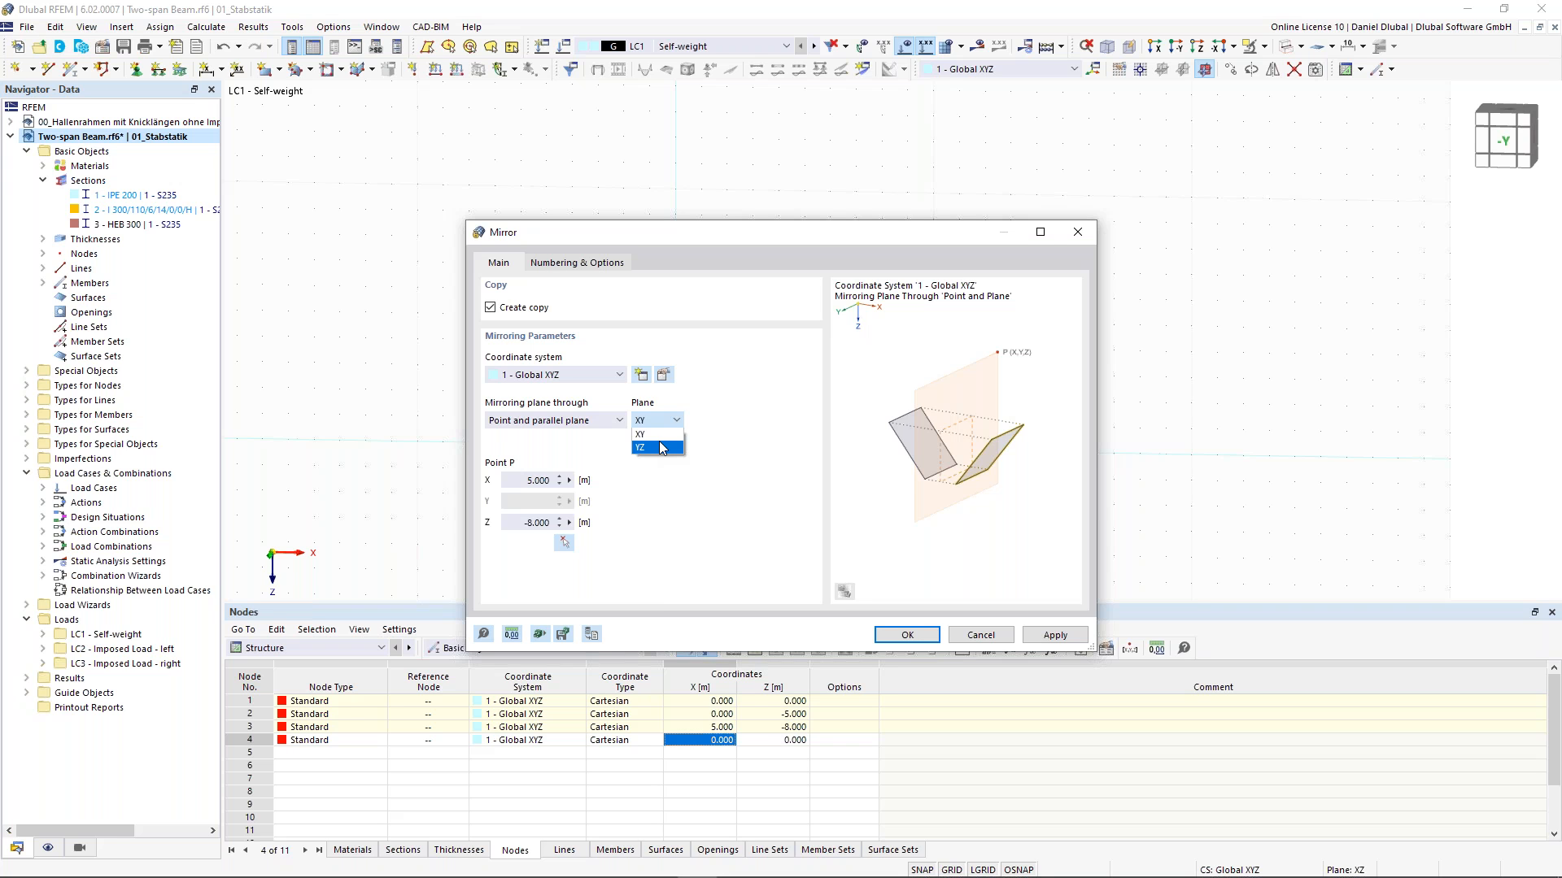
pyautogui.click(660, 447)
pyautogui.press('Return')
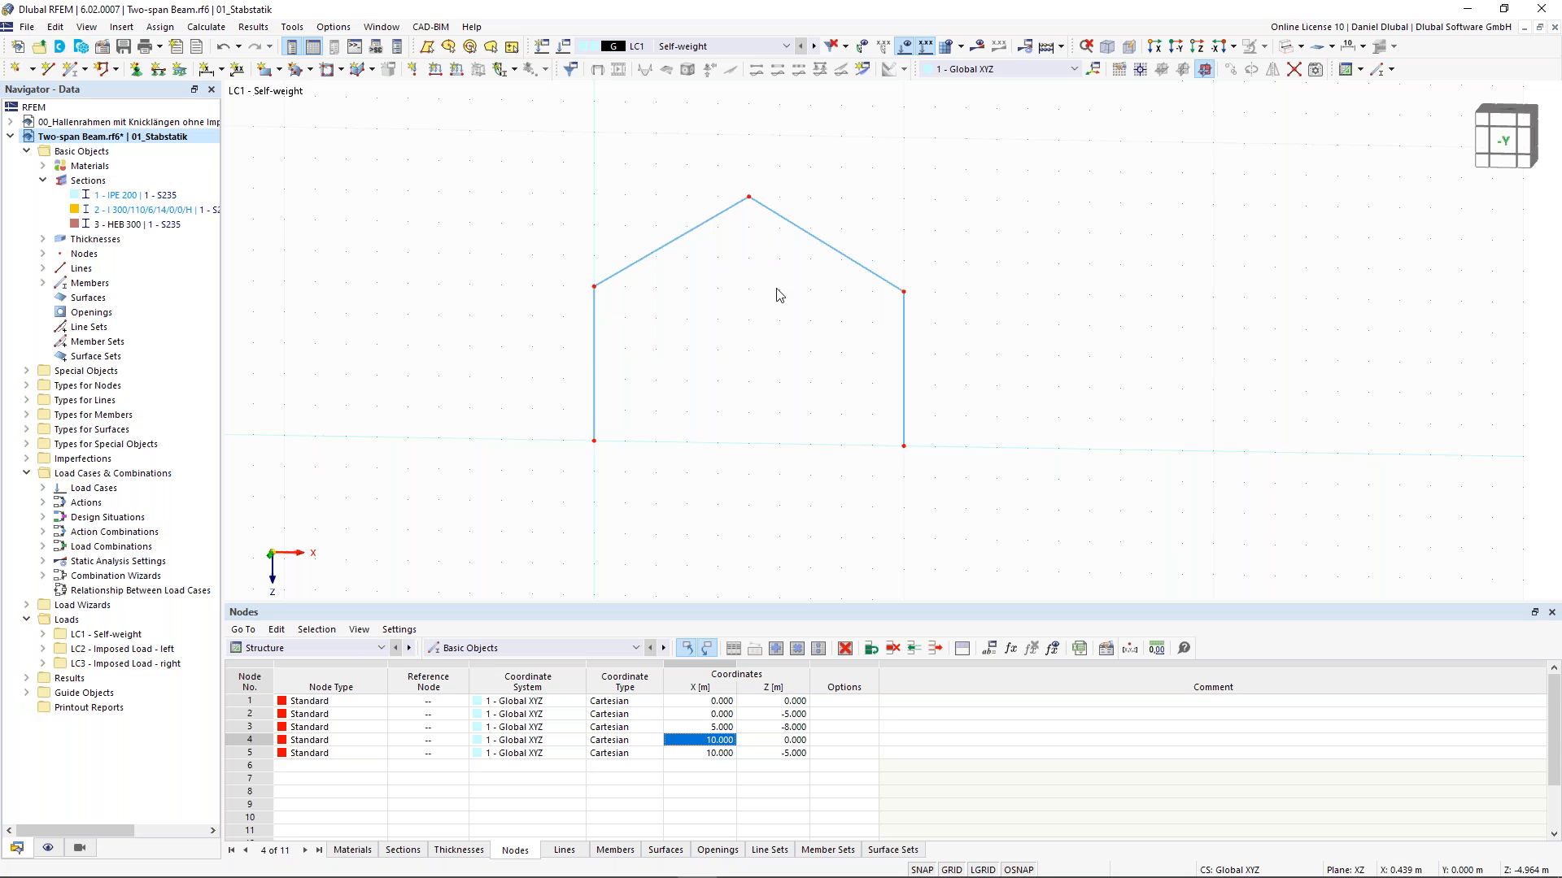
# - Start a new Beam member and enable member hinges at both its start and end
pyautogui.click(70, 68)
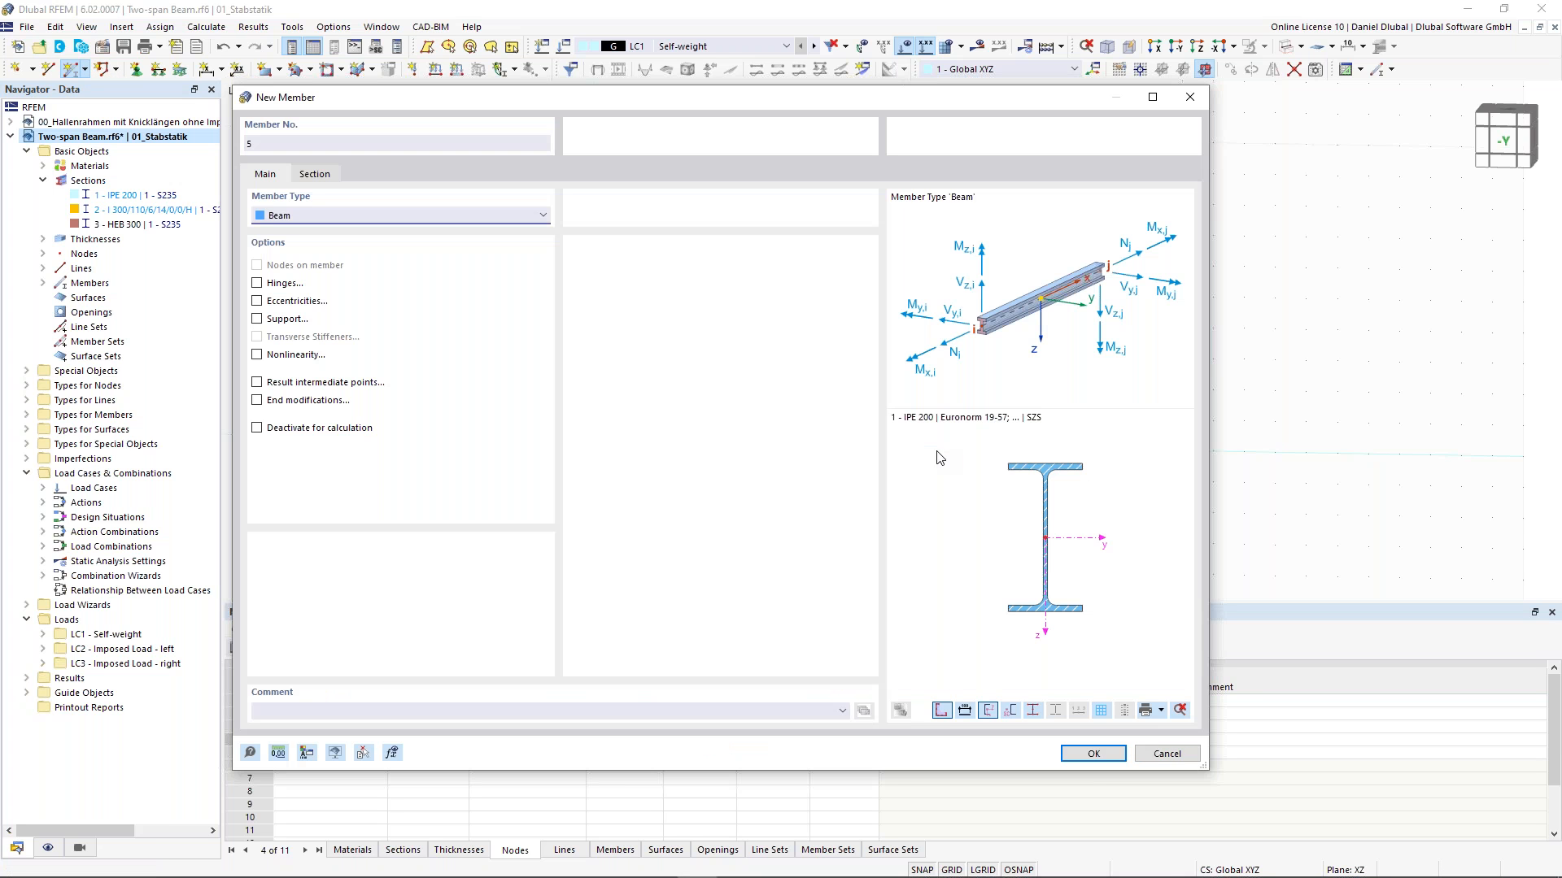
pyautogui.click(325, 220)
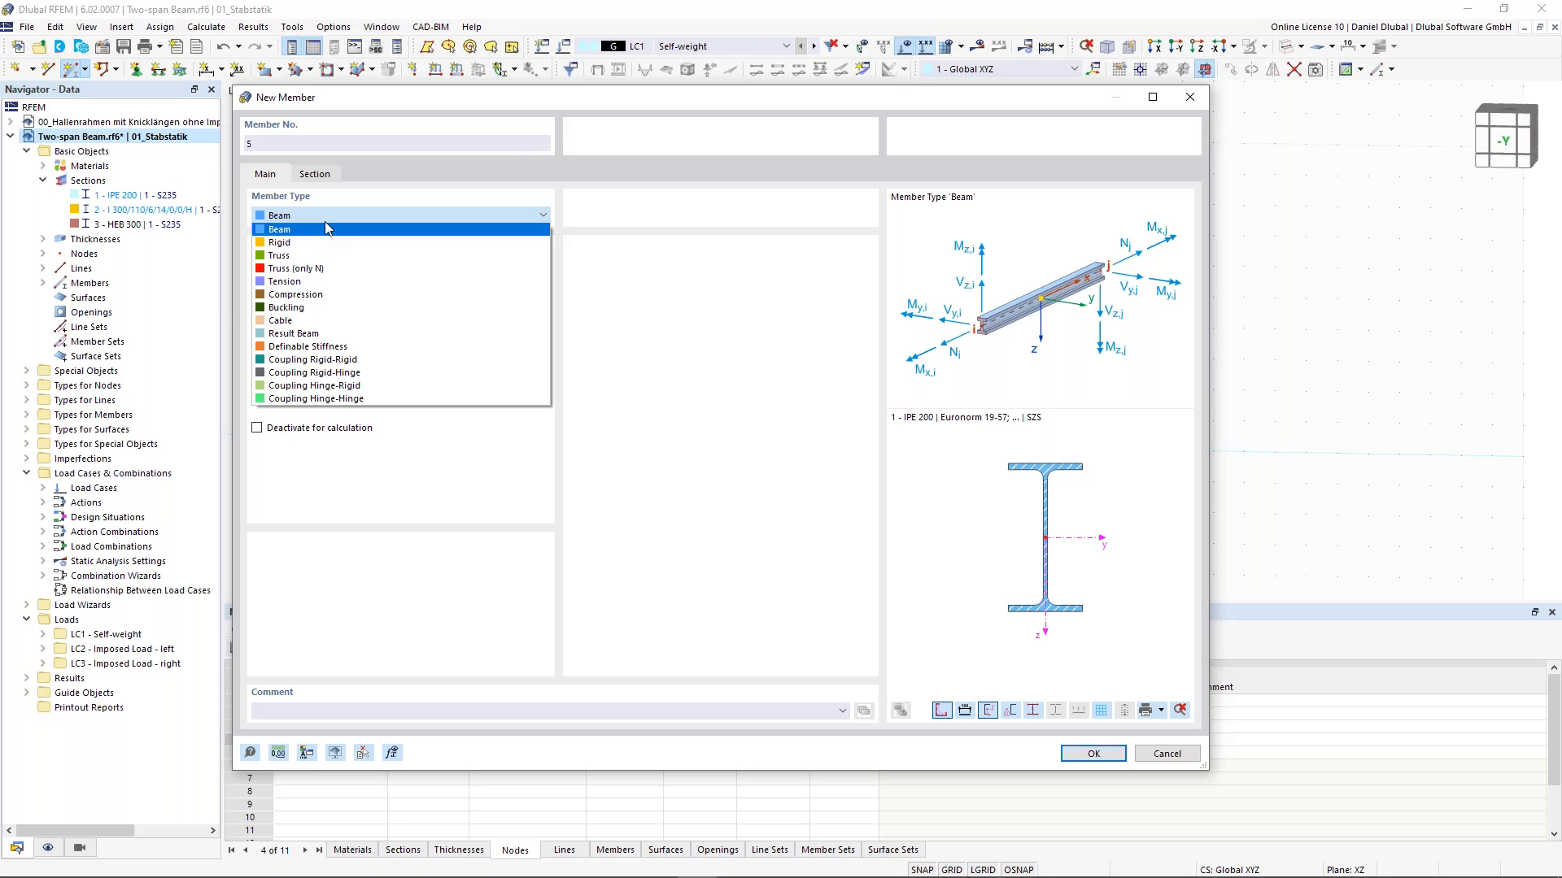
pyautogui.click(324, 229)
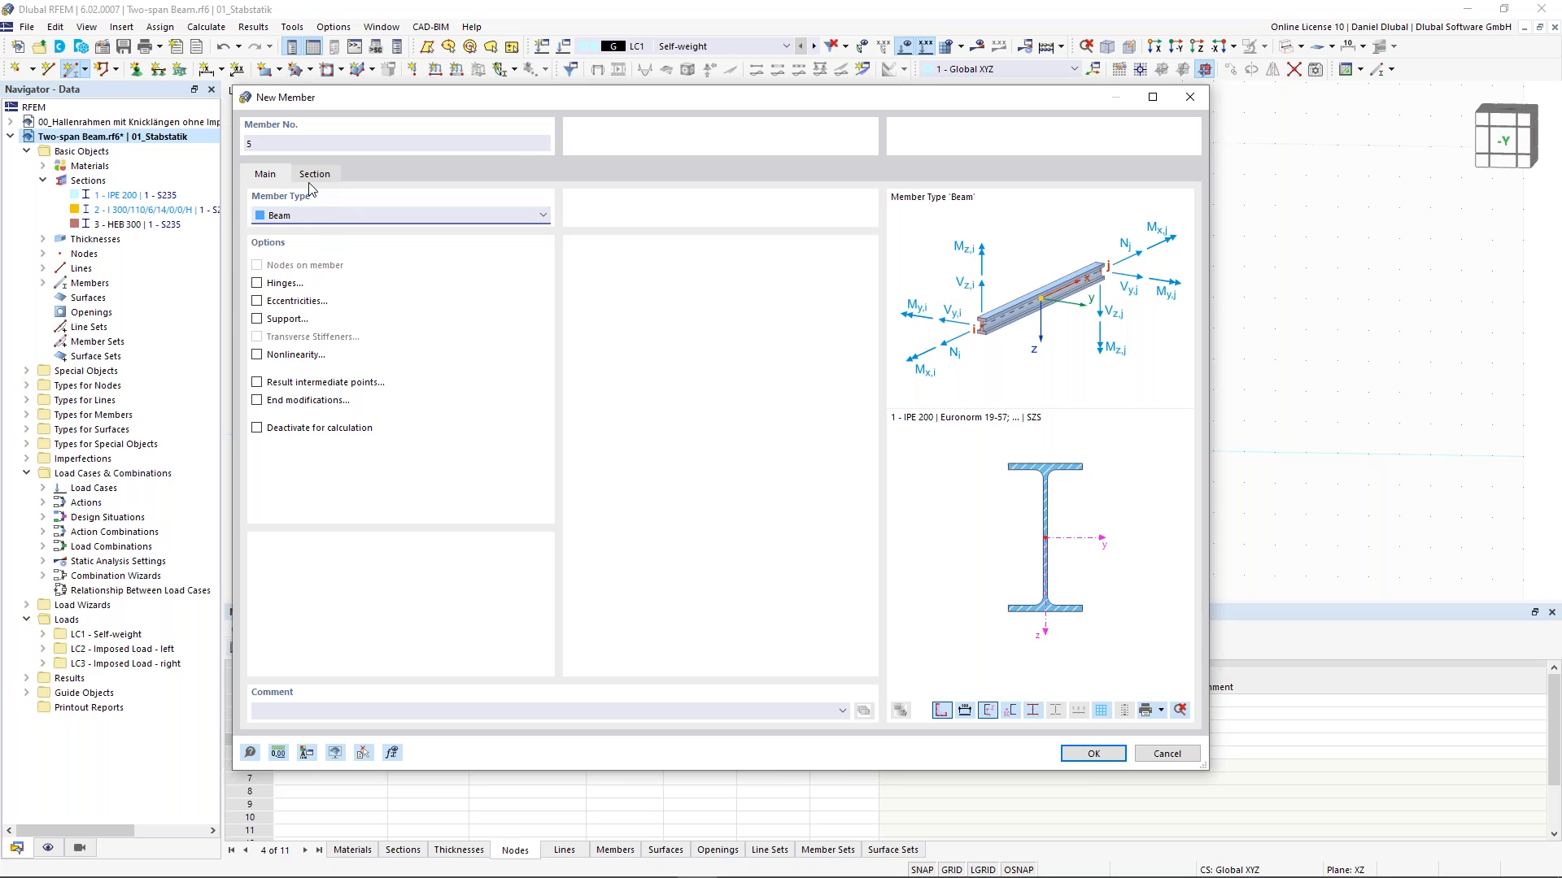
pyautogui.click(317, 175)
pyautogui.click(280, 178)
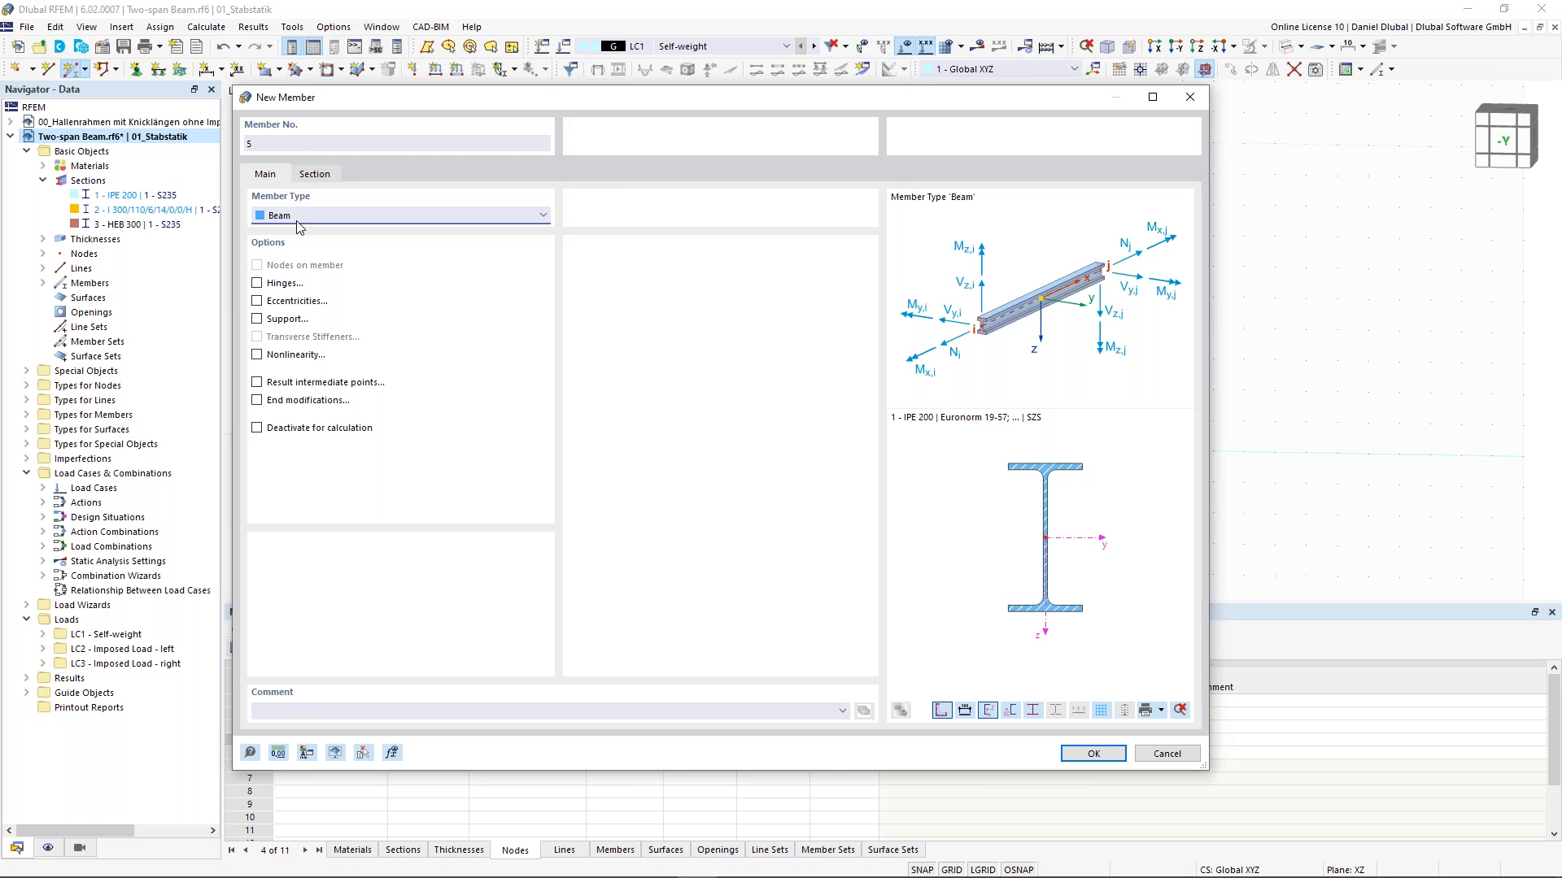
pyautogui.click(257, 283)
pyautogui.click(367, 174)
pyautogui.click(379, 236)
pyautogui.click(374, 261)
pyautogui.click(376, 280)
pyautogui.click(368, 309)
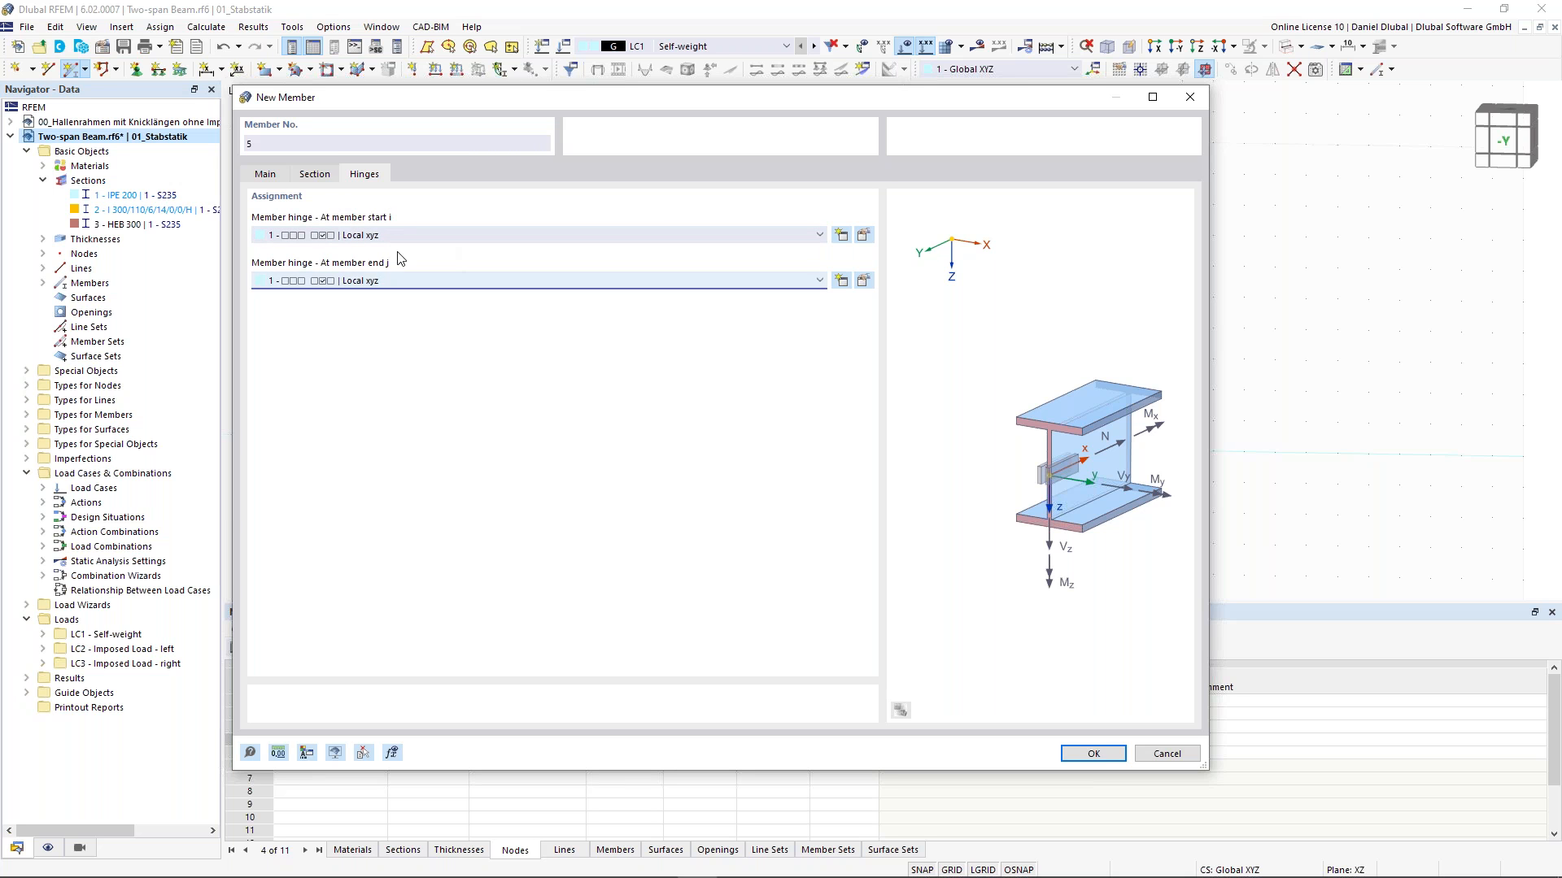
pyautogui.click(328, 177)
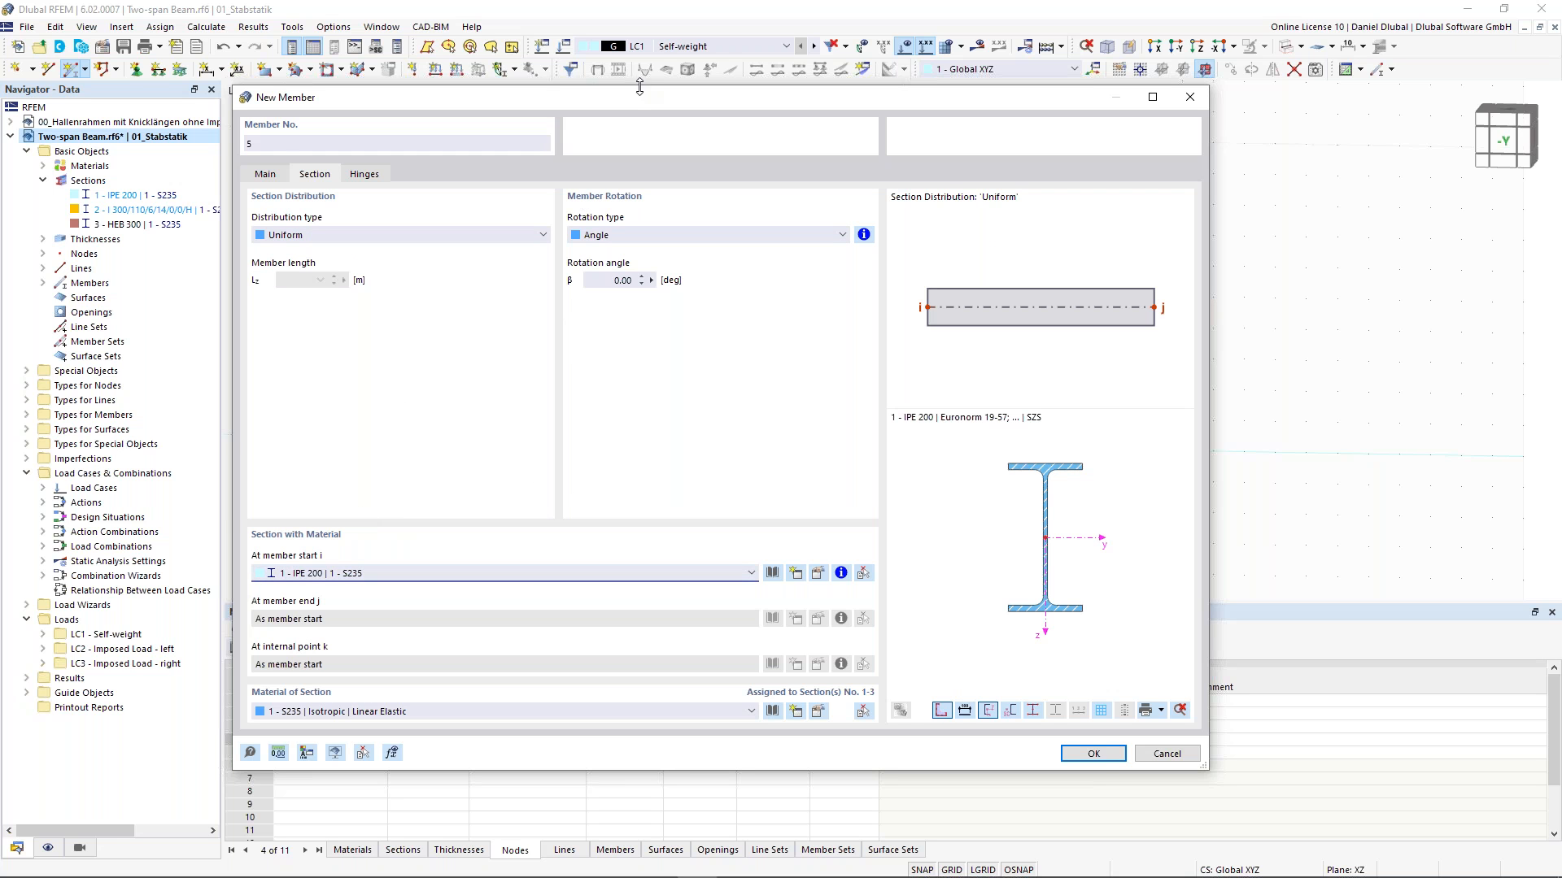
# - Create a new CHC 60.3x4.0 section and assign it to the new member
pyautogui.moveTo(637, 96); pyautogui.dragTo(694, 87)
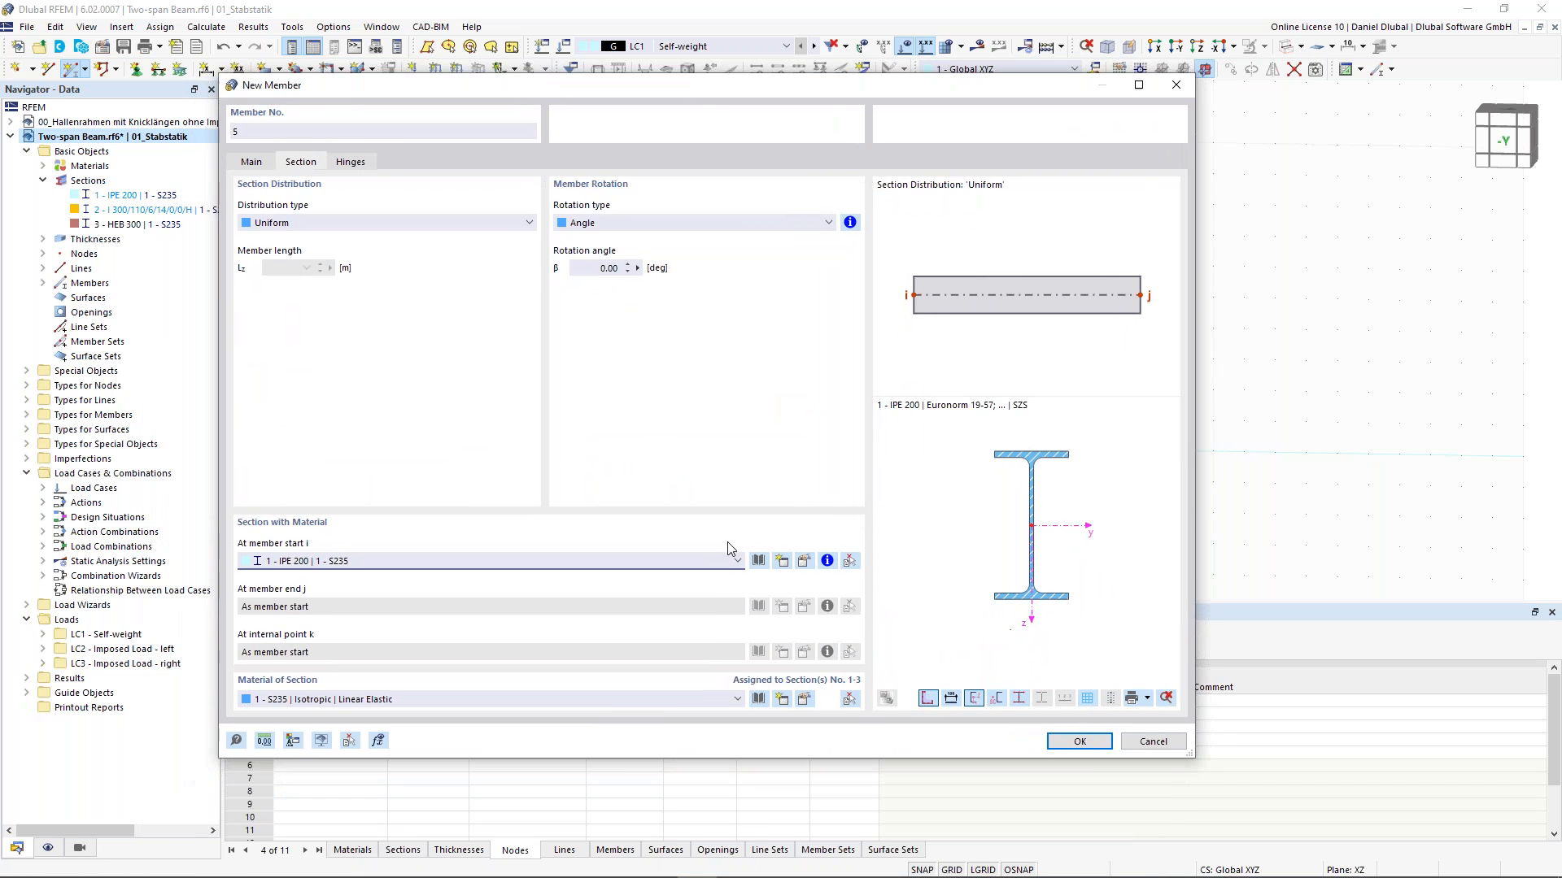
pyautogui.click(782, 564)
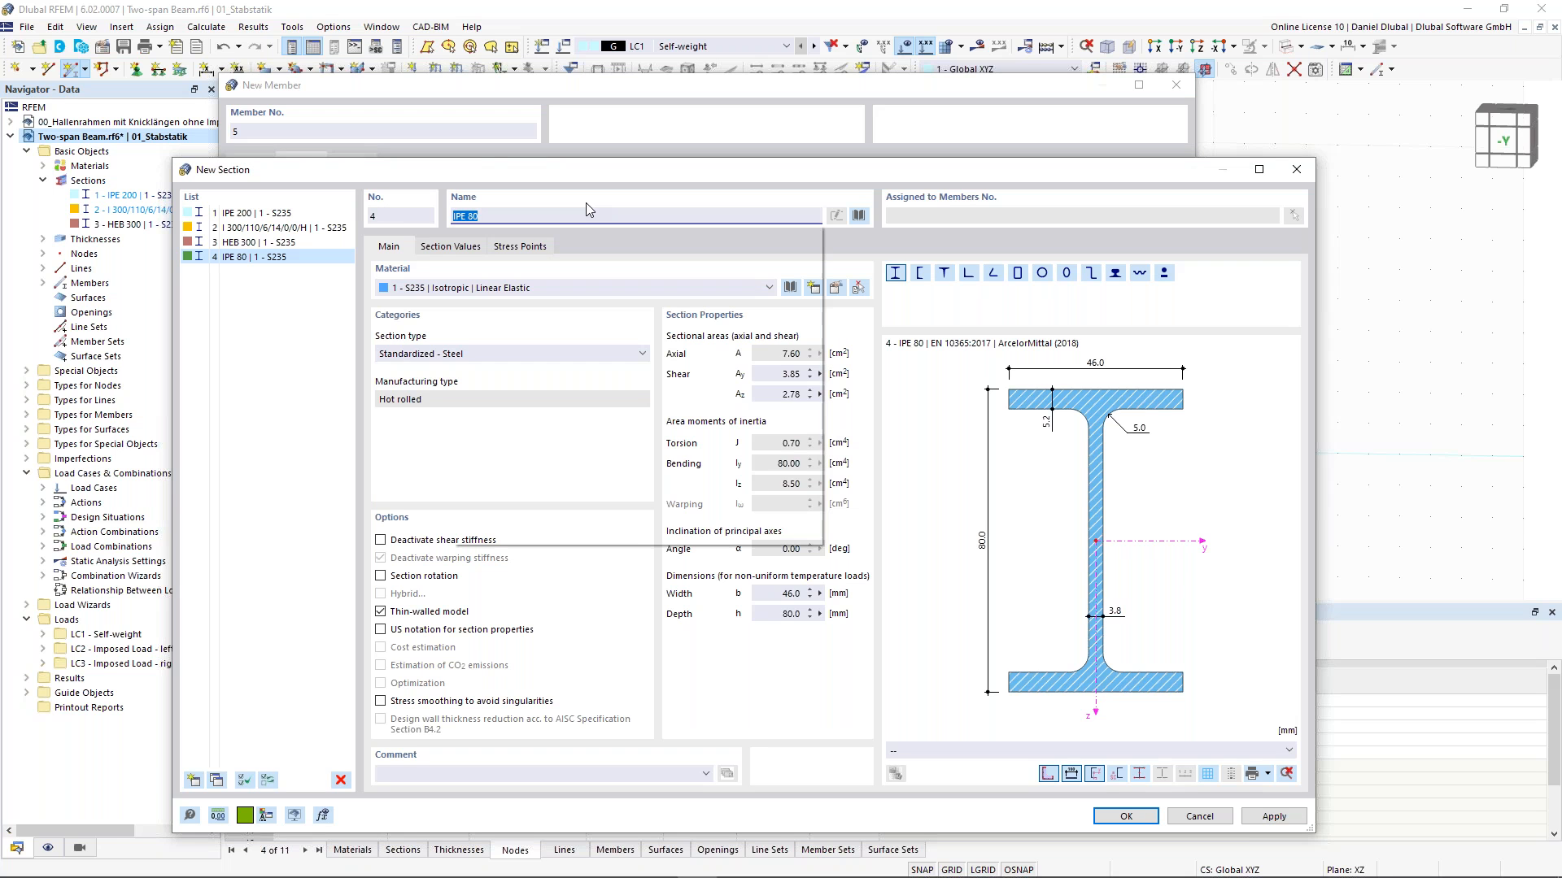
pyautogui.write('H')
pyautogui.press('BackSpace')
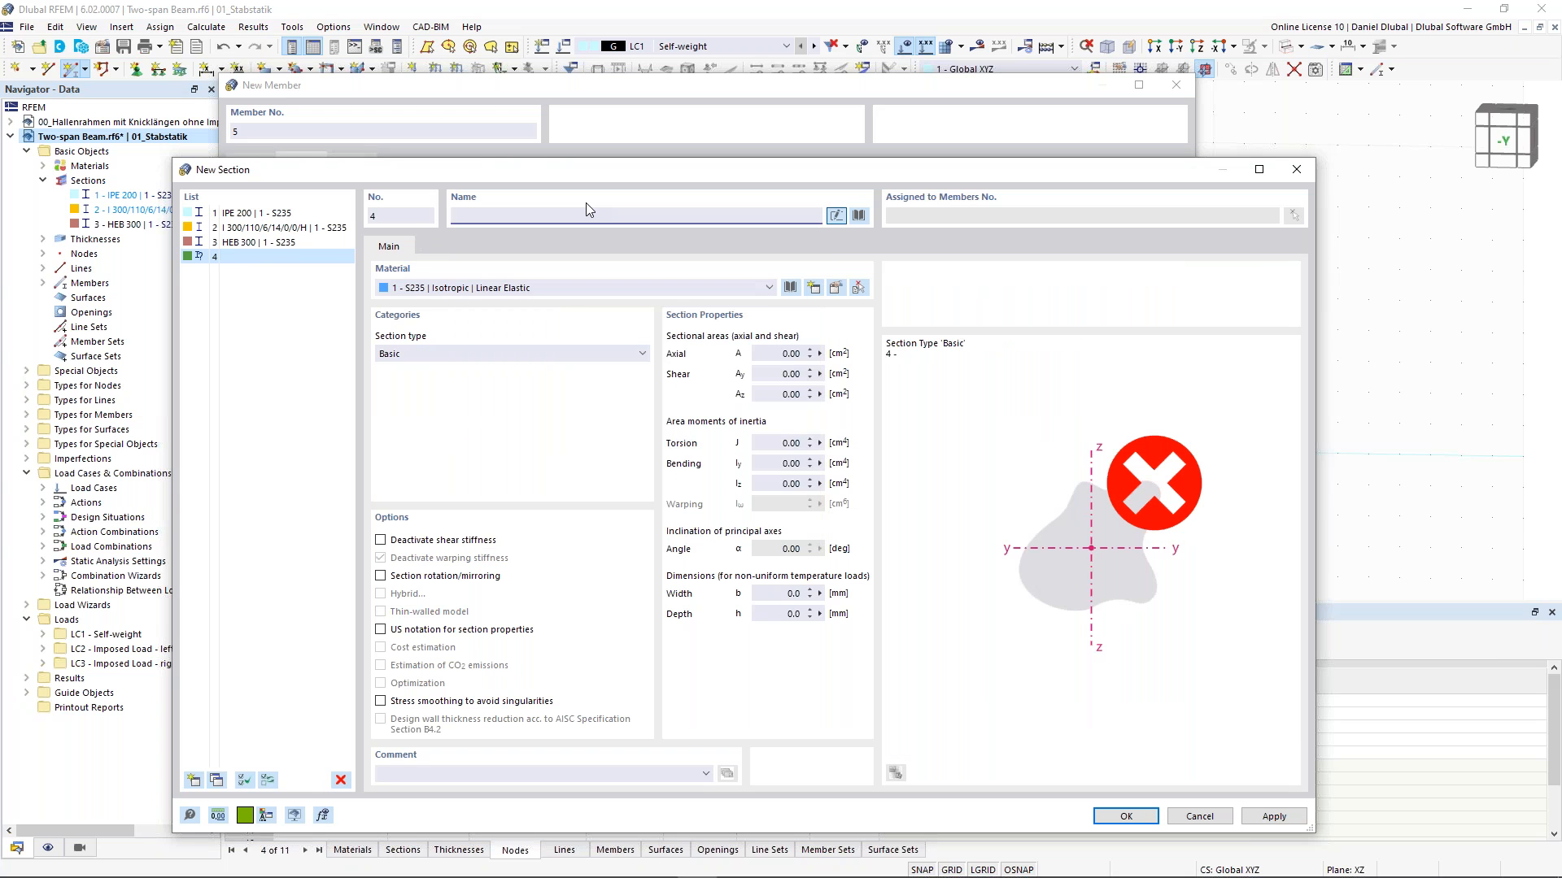
pyautogui.write('C')
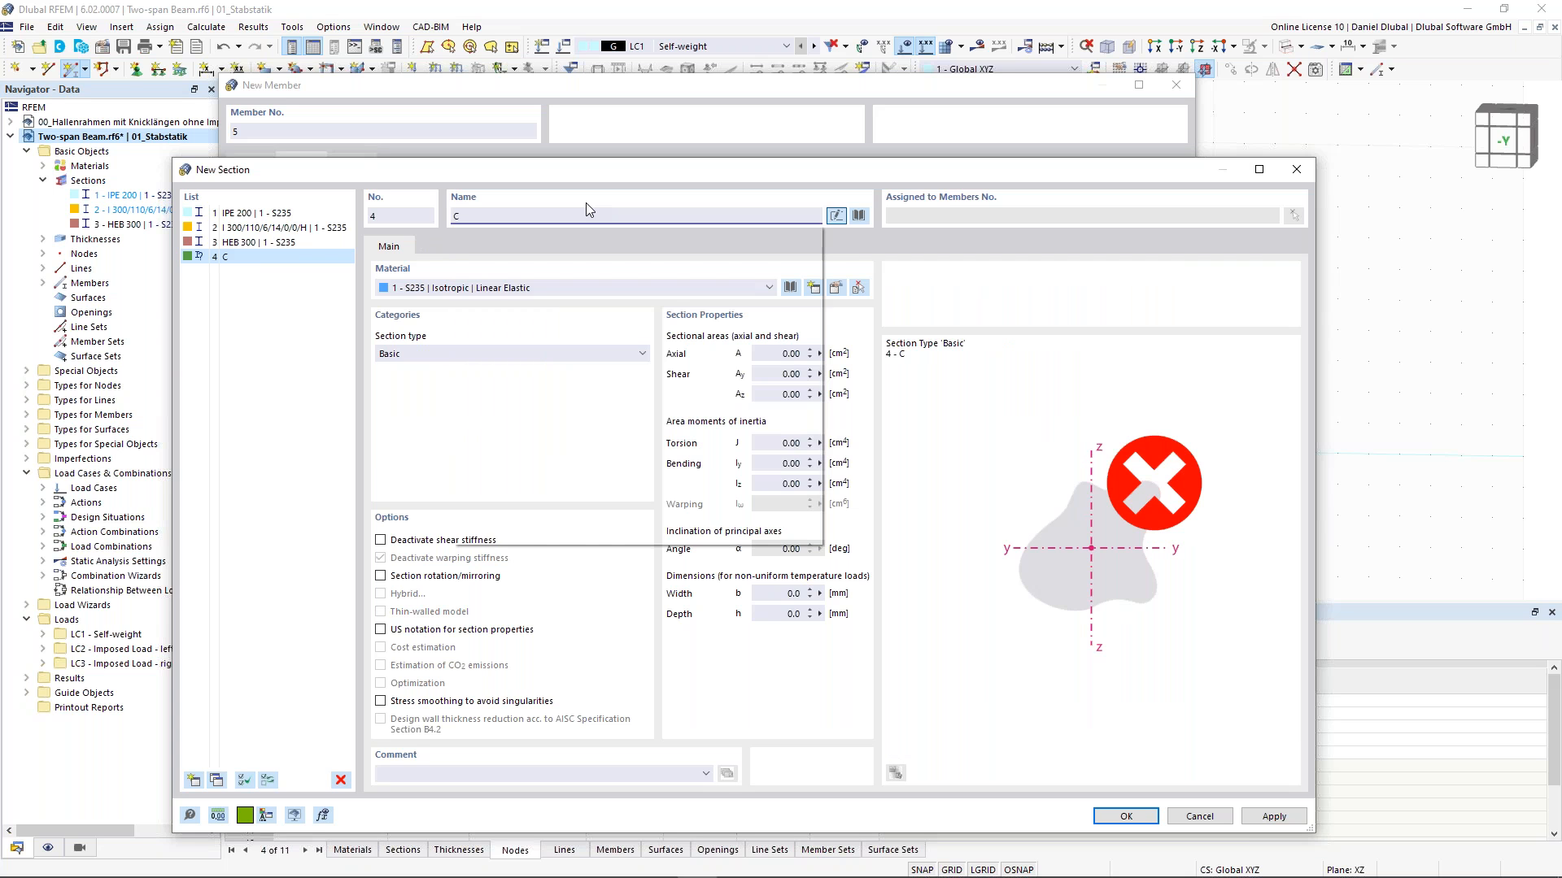
pyautogui.write('H')
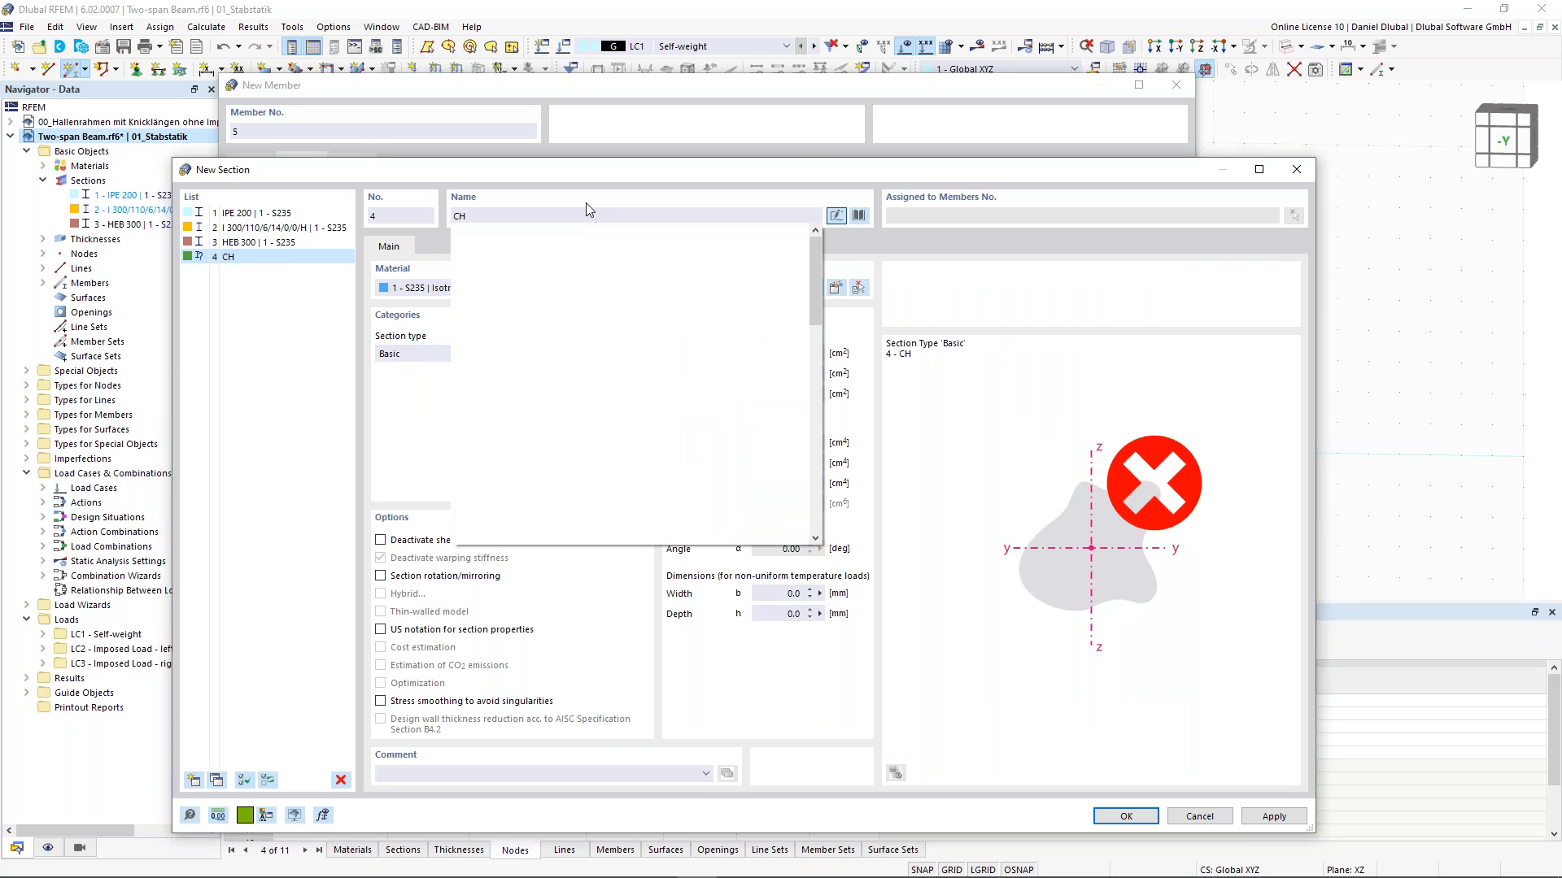
pyautogui.write('C')
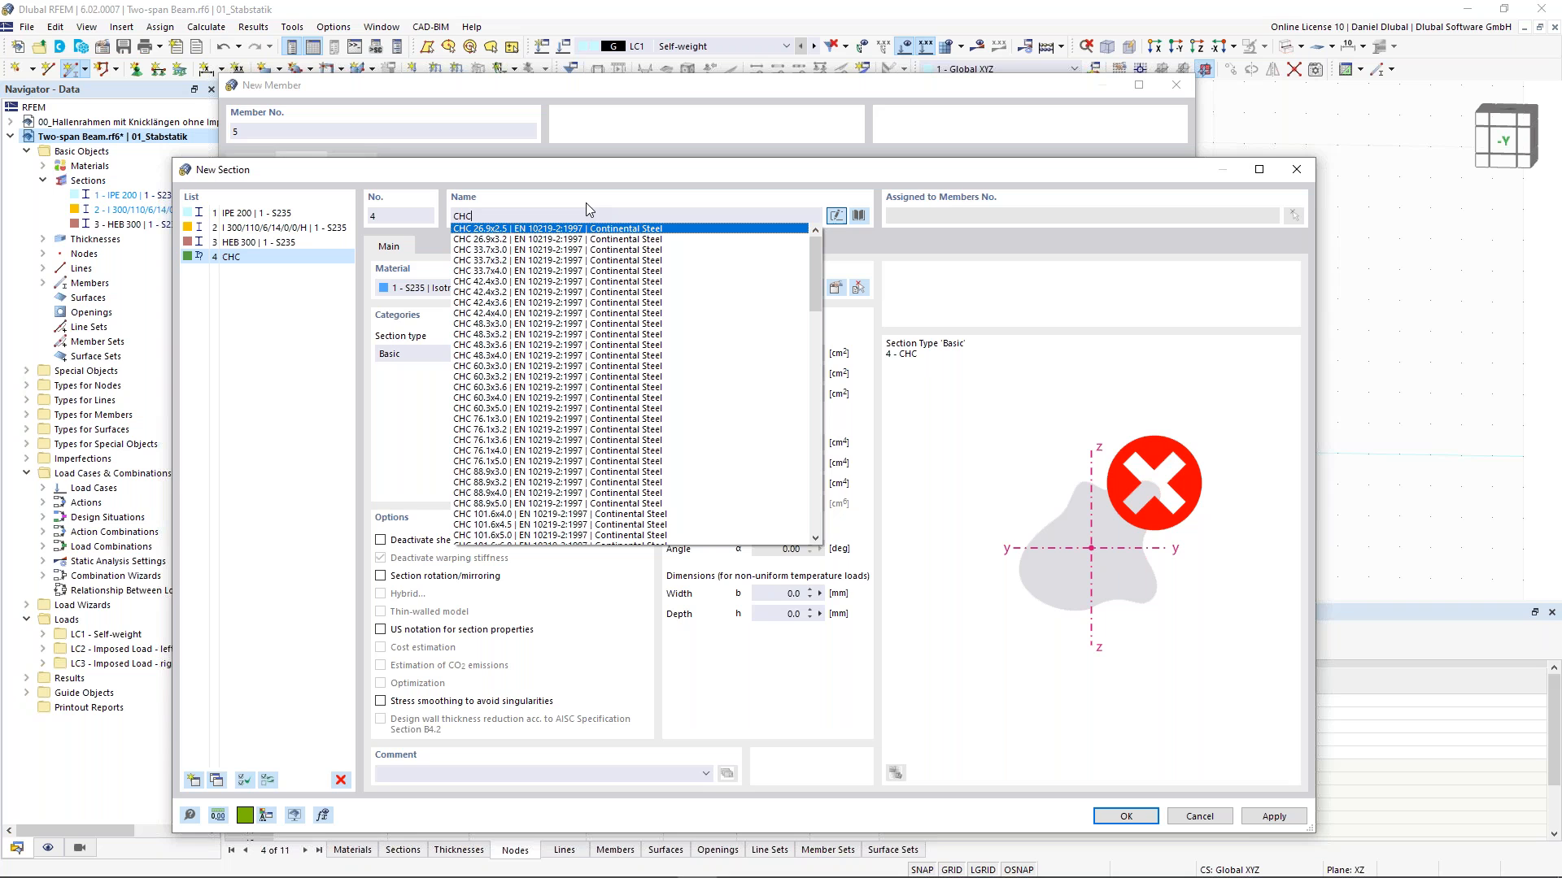
pyautogui.click(492, 398)
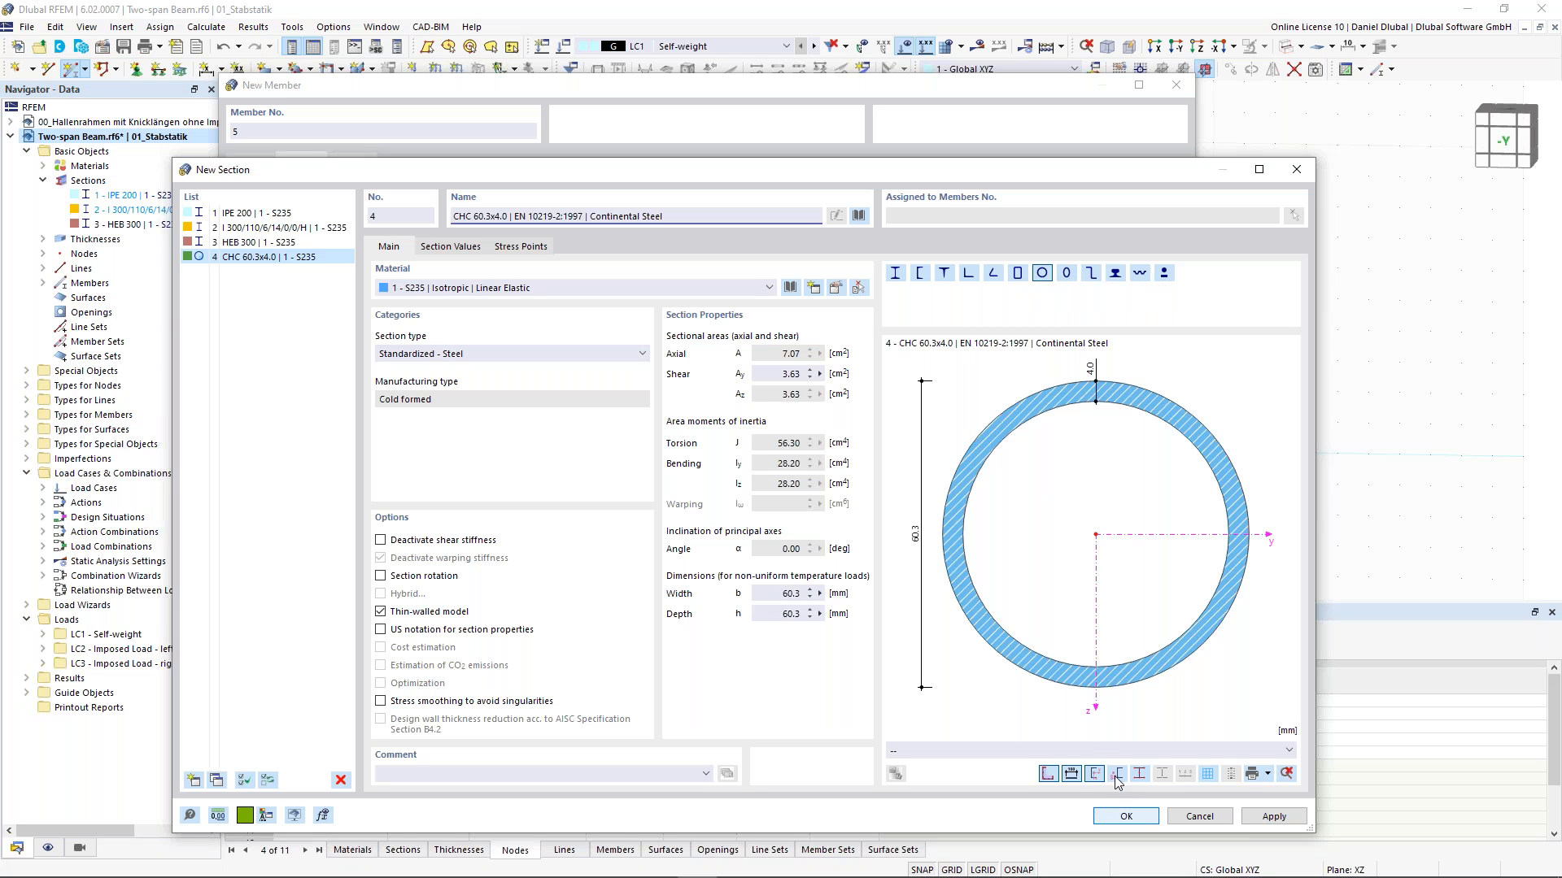
pyautogui.press('Escape')
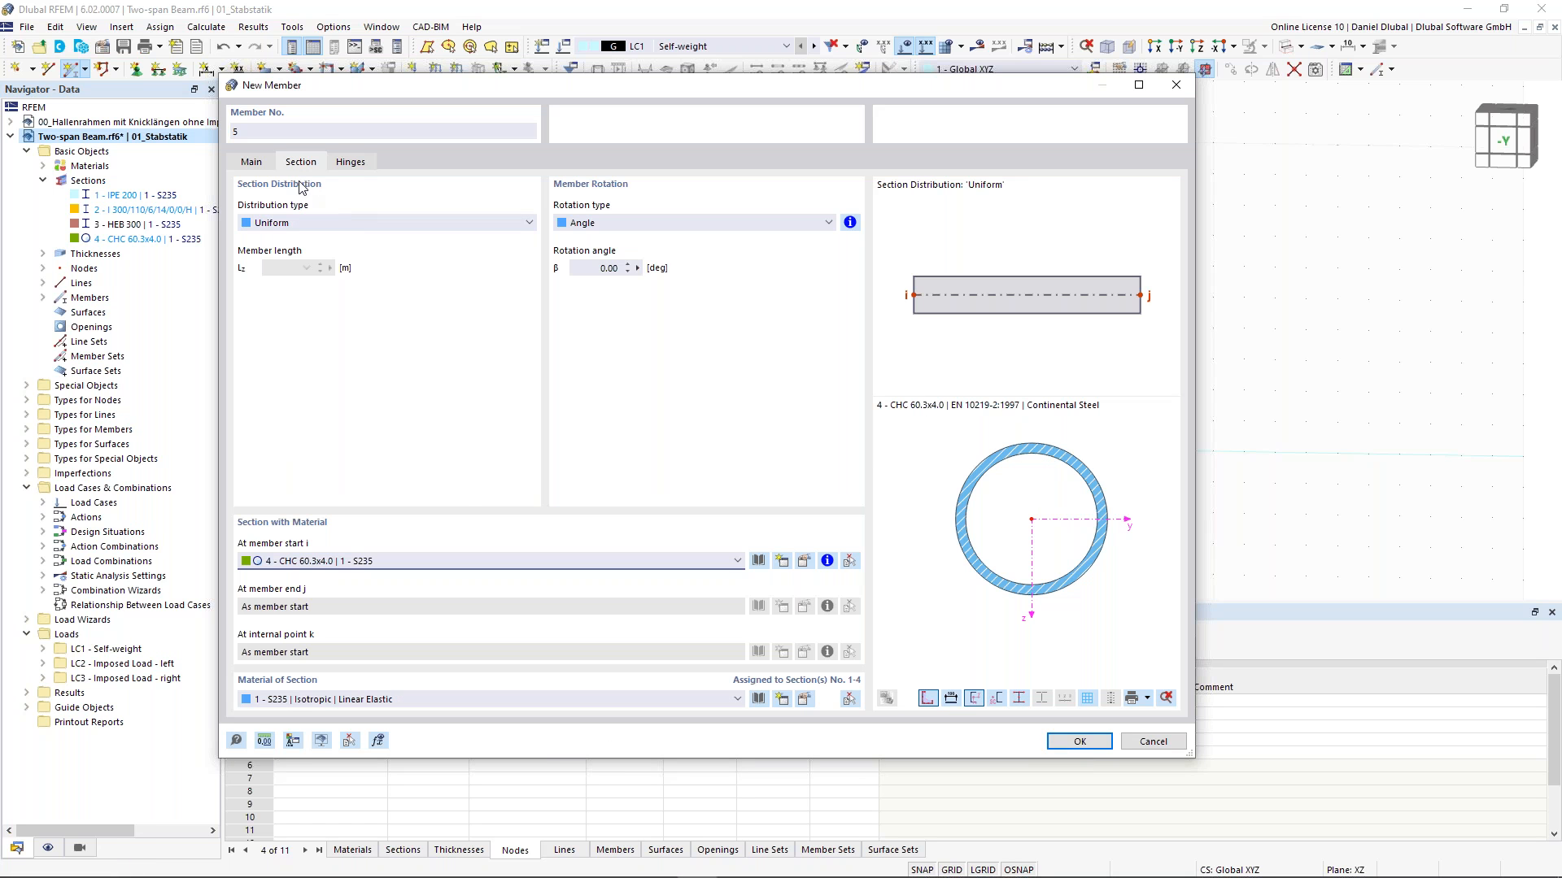
# - Draw the tie member between the two eave nodes at Z -5 m, then exit the tool
pyautogui.click(1079, 742)
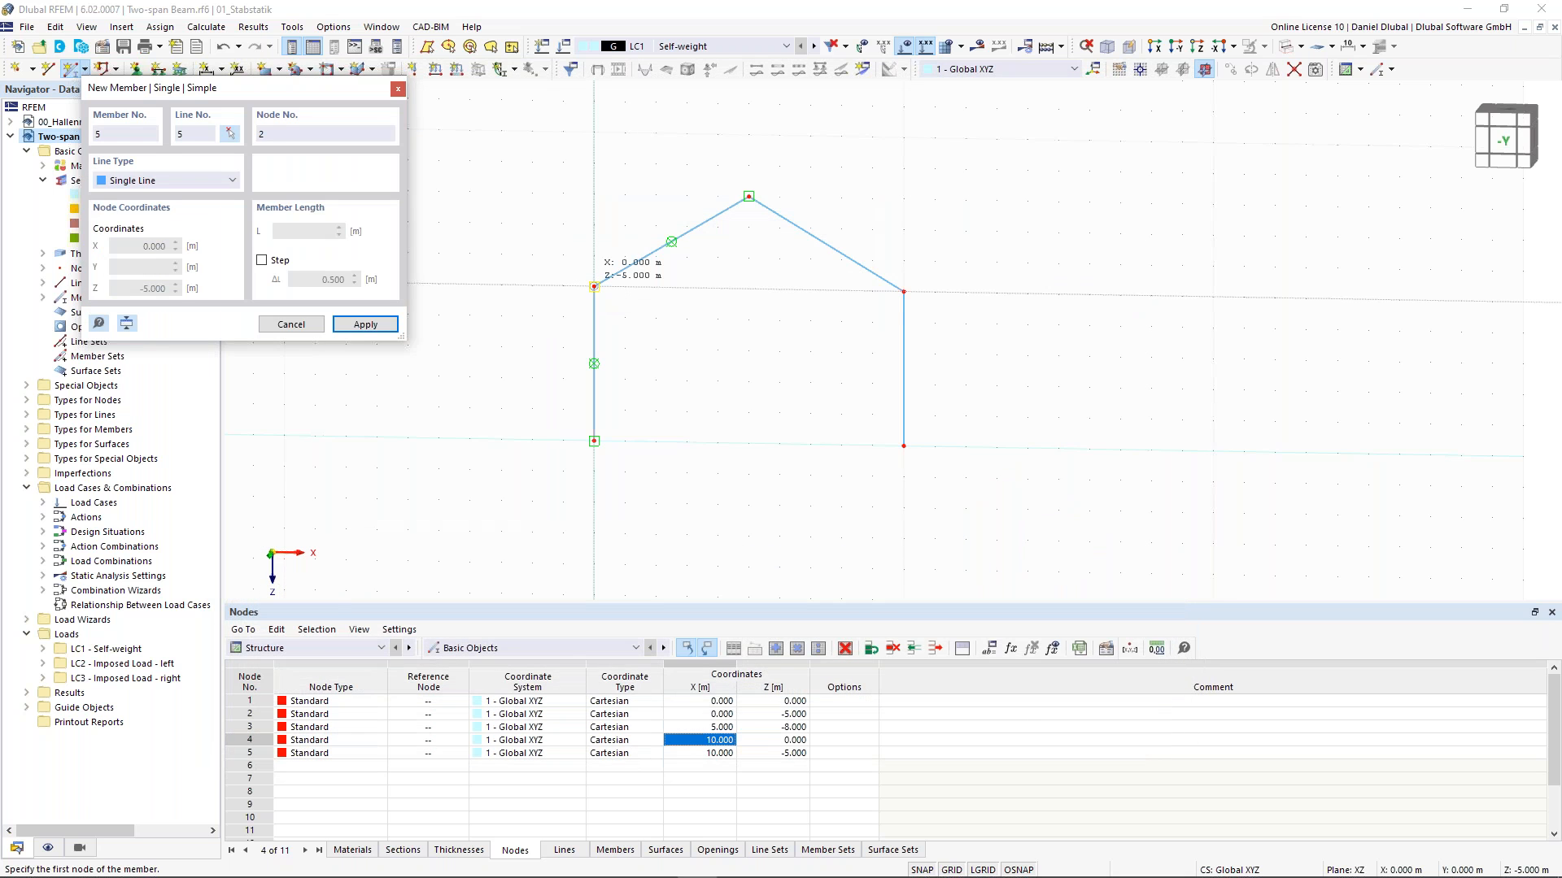
pyautogui.click(594, 287)
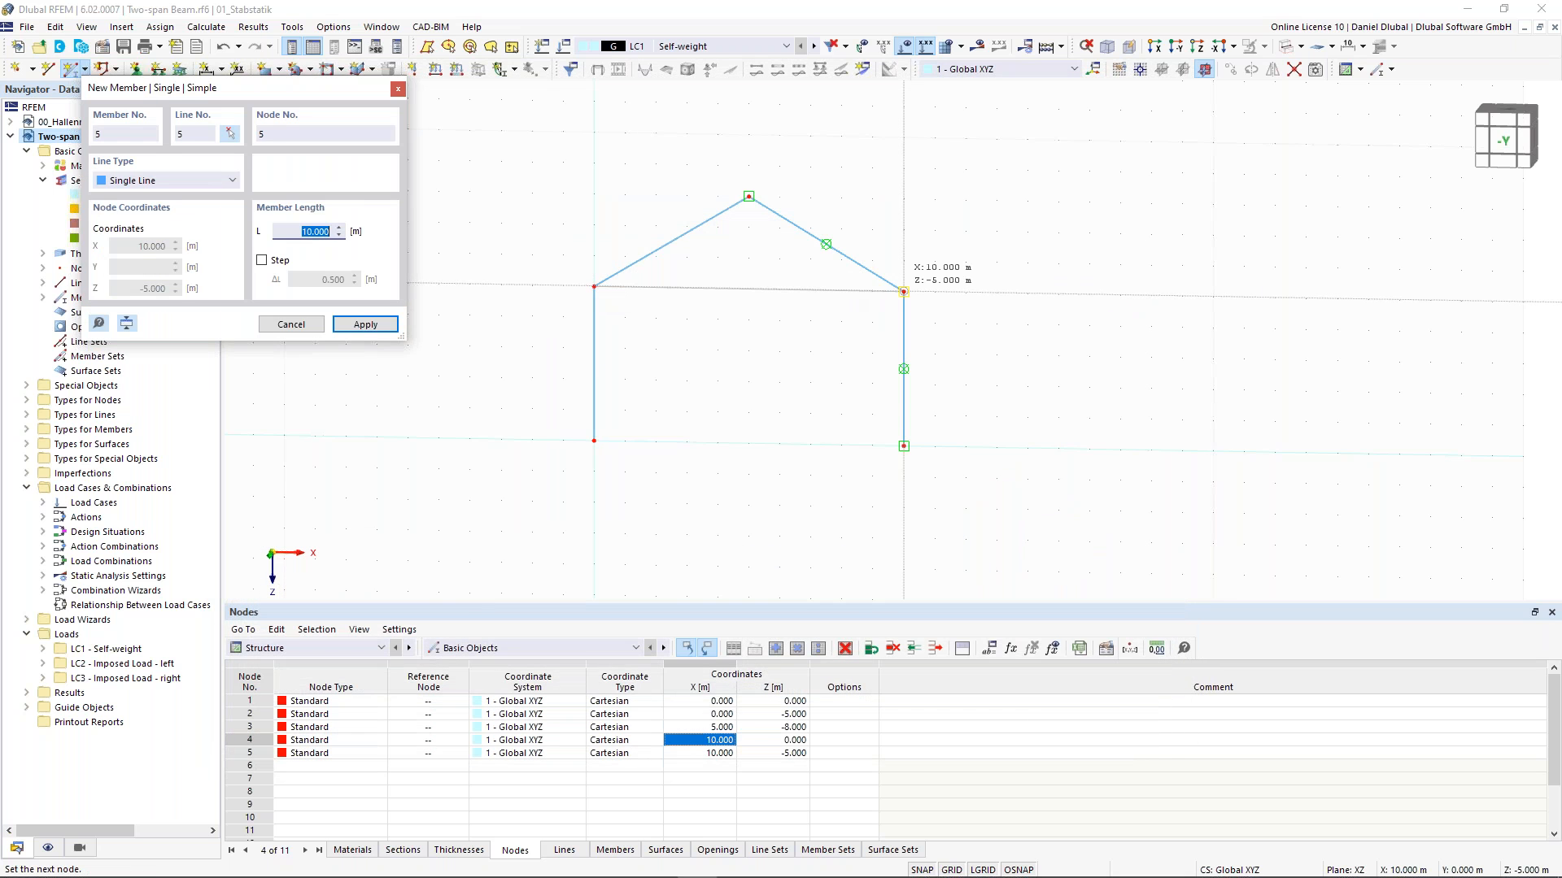
pyautogui.click(902, 291)
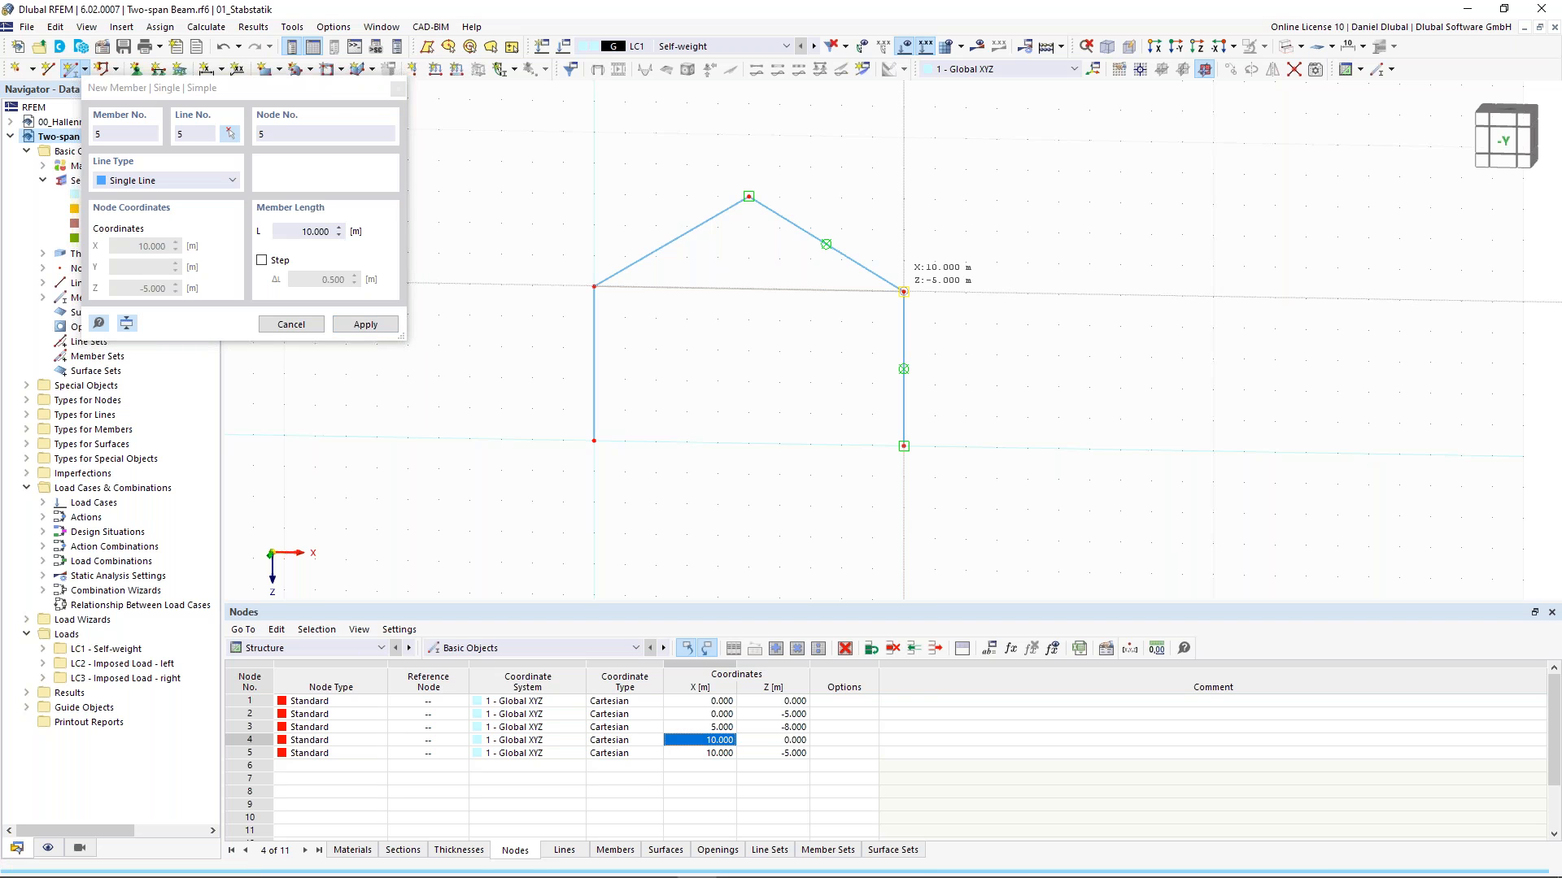
pyautogui.press('Escape')
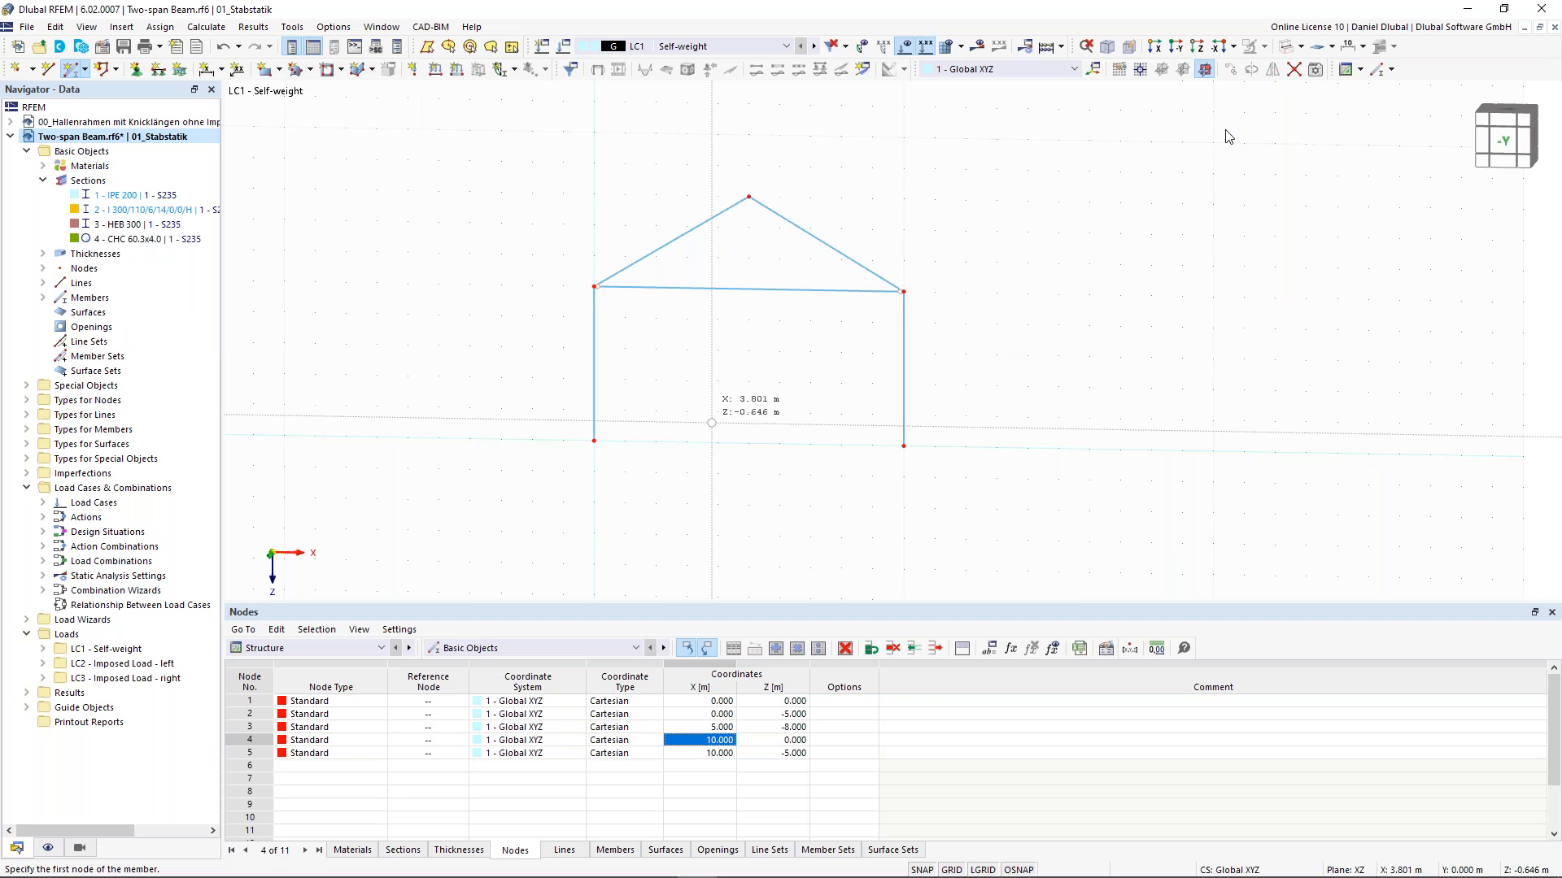
# - Assign hinged nodal supports to base nodes 1 and 4
pyautogui.click(1288, 48)
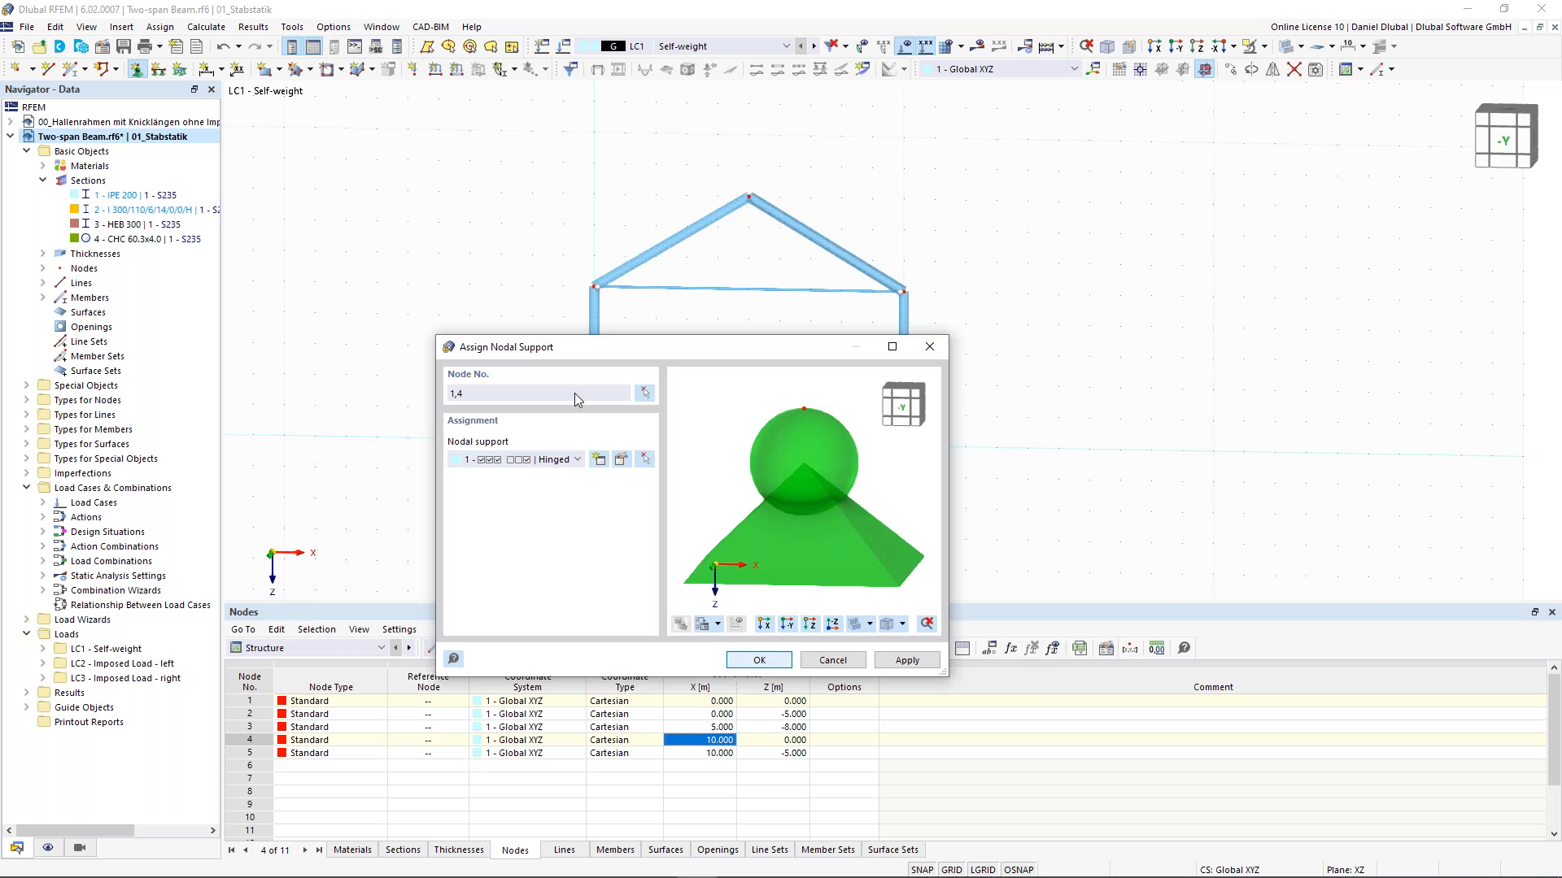
pyautogui.press('Return')
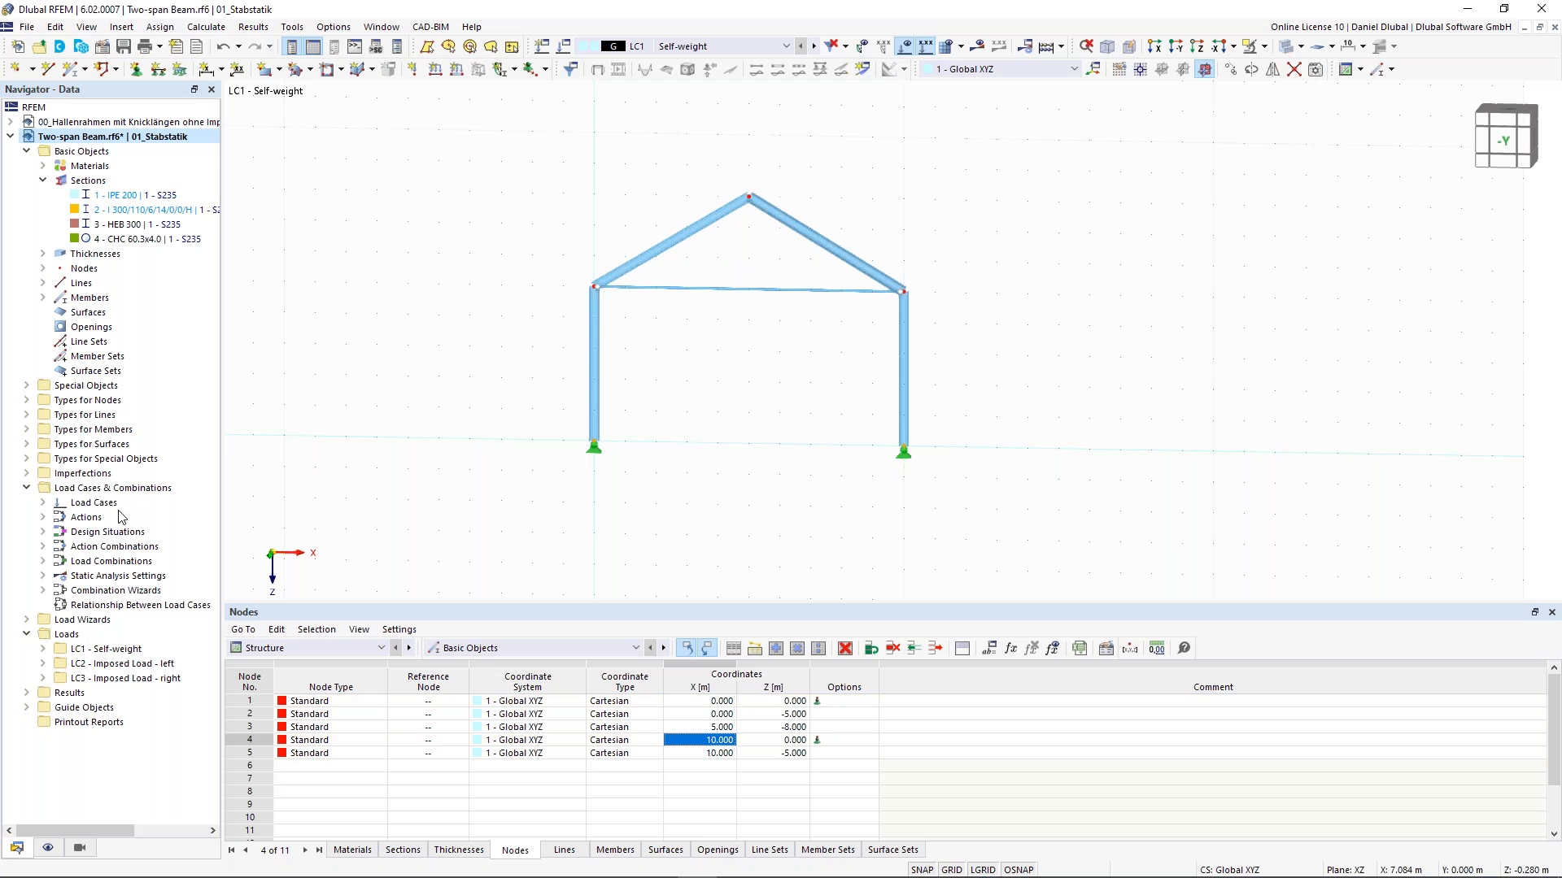
# - Open the load case editor and rename load case LC1 to Snow
pyautogui.click(43, 503)
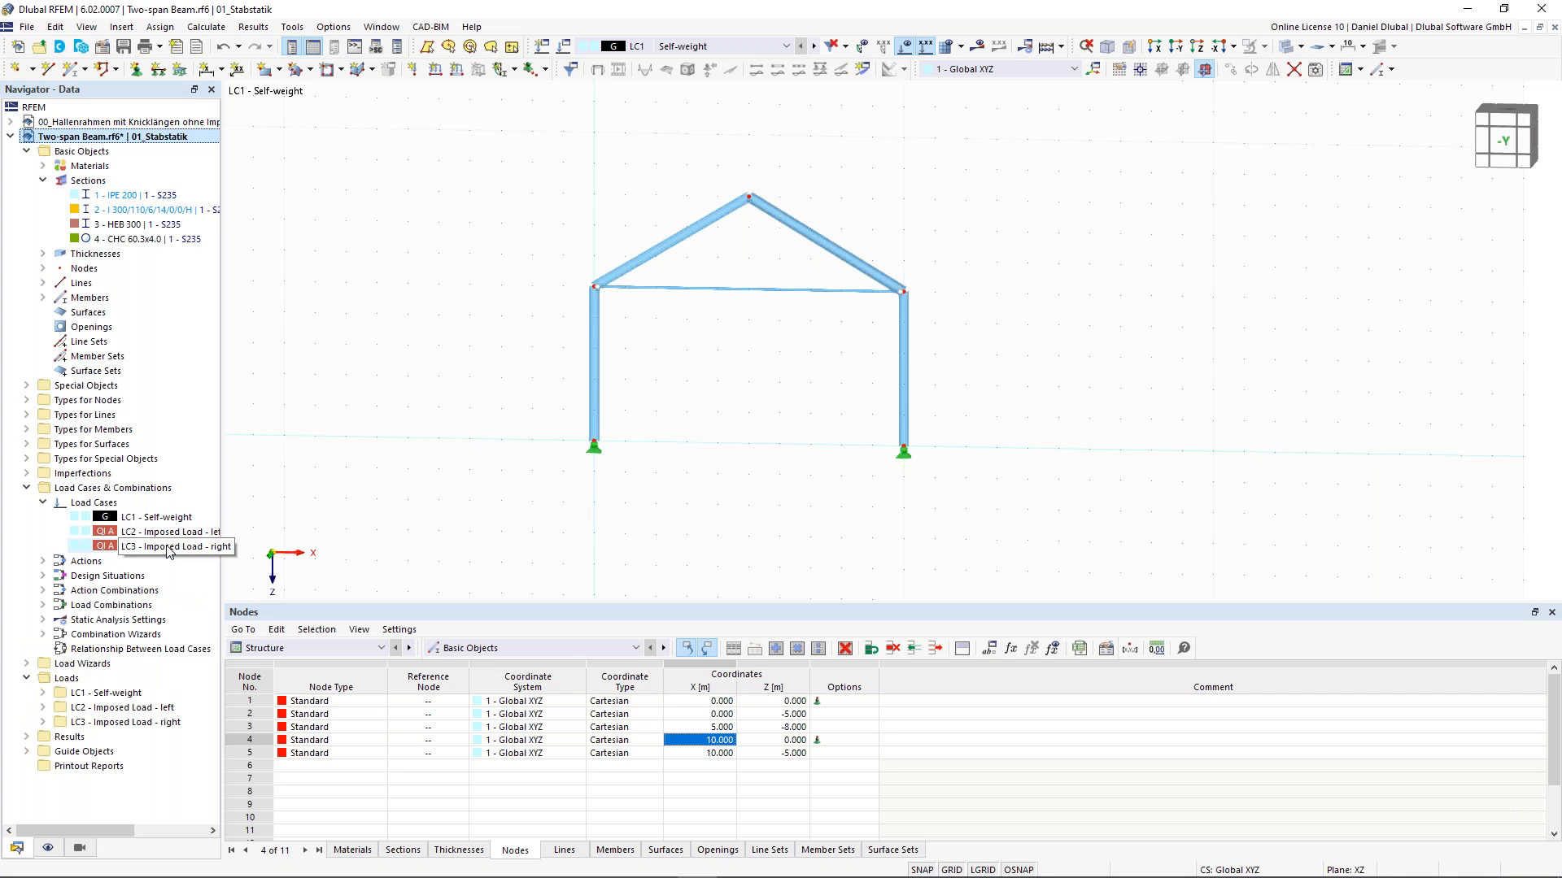
pyautogui.rightClick(125, 502)
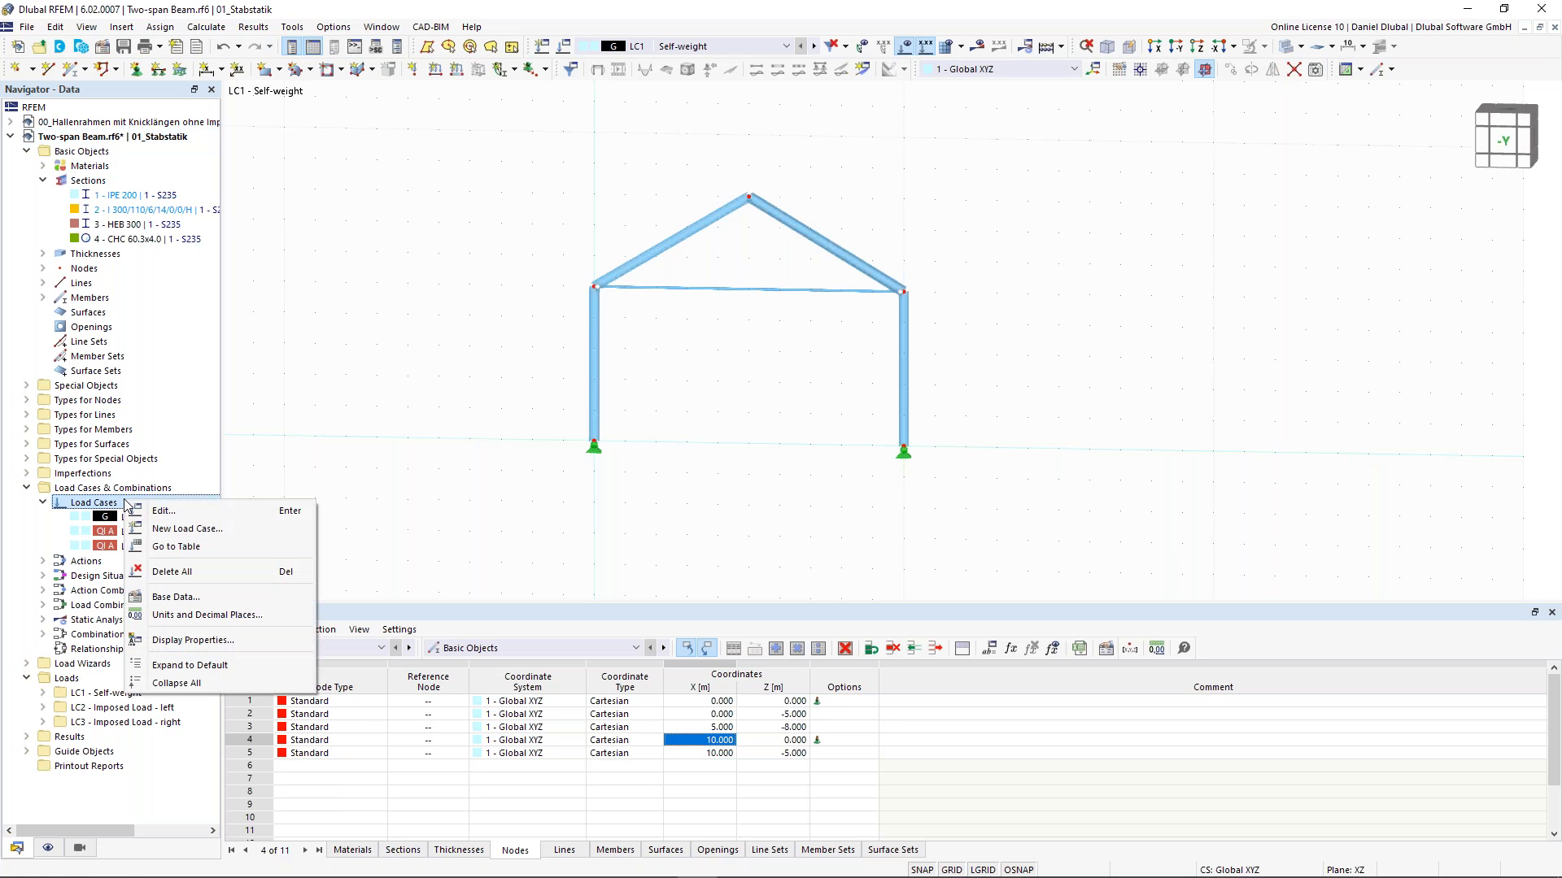
pyautogui.click(202, 513)
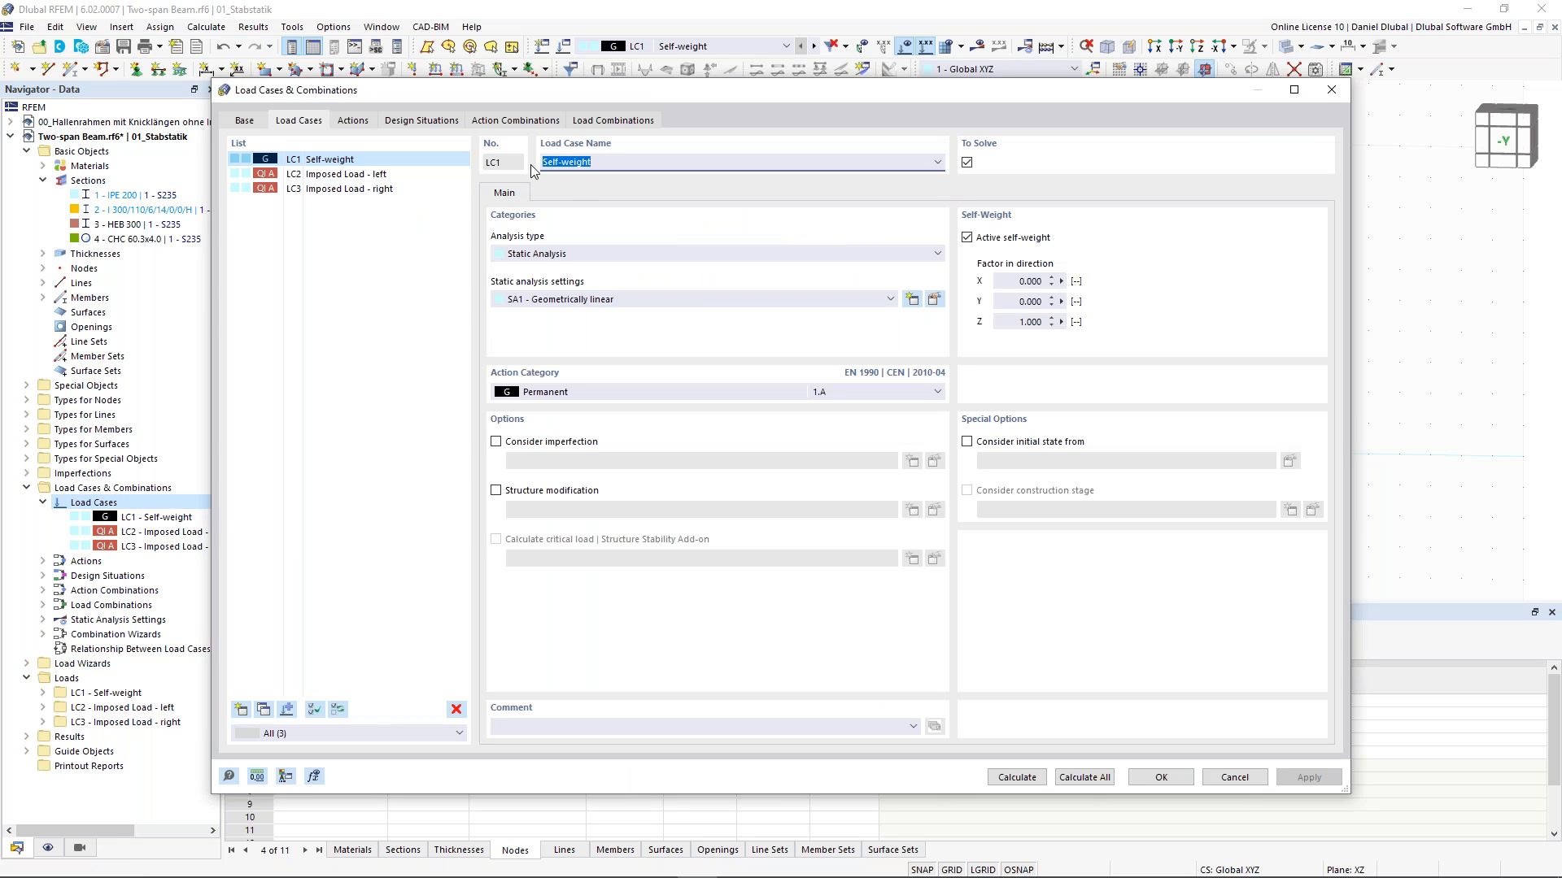
pyautogui.write('Snow')
pyautogui.click(424, 174)
# - Rename load case LC2 to Wind
pyautogui.click(246, 122)
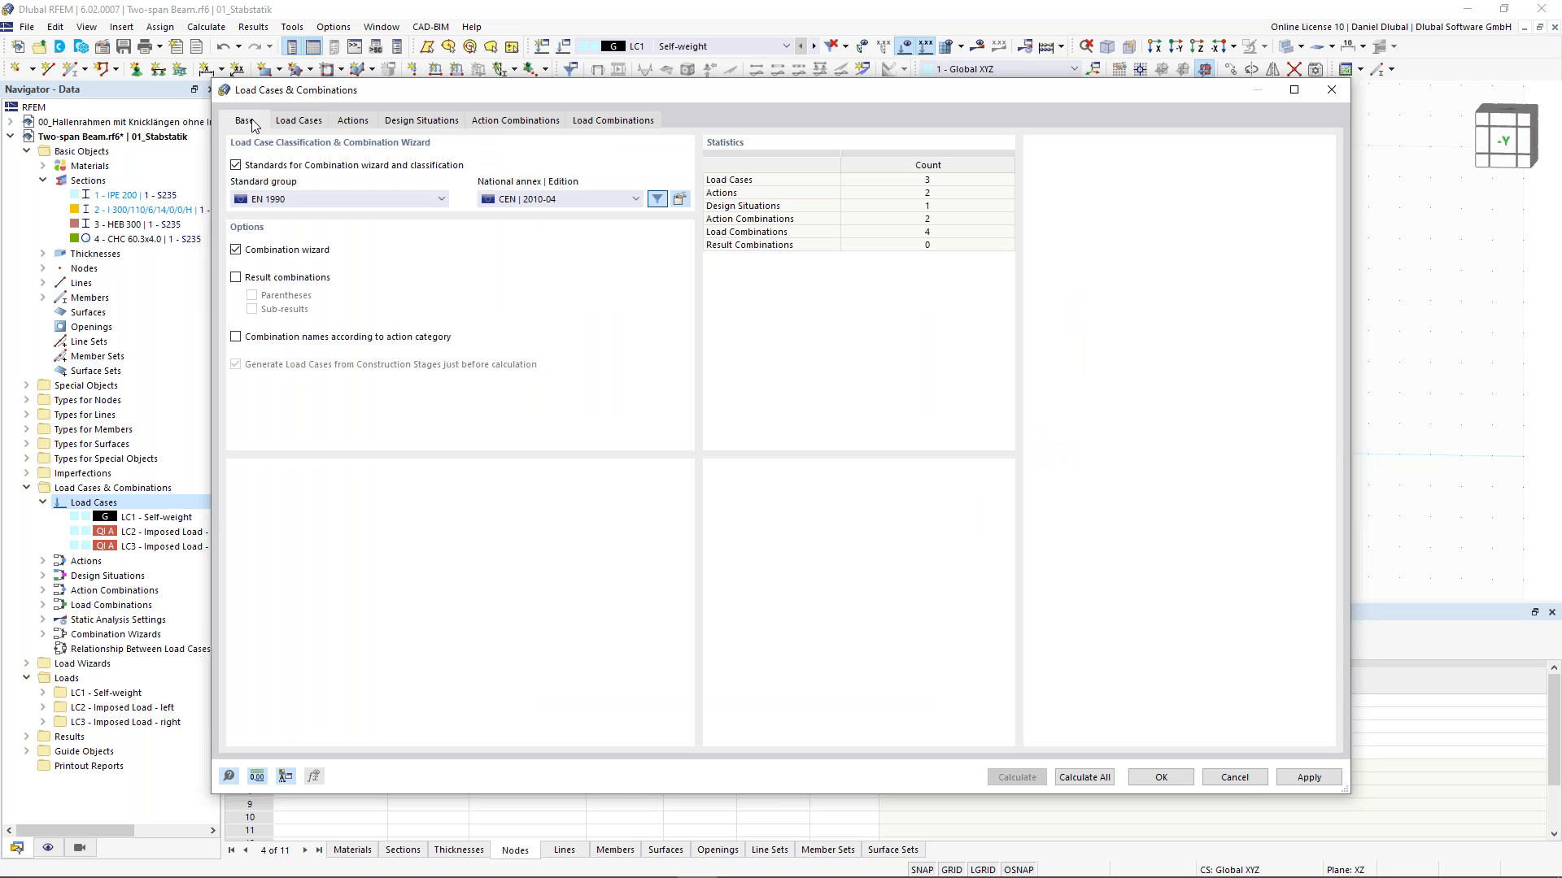
pyautogui.click(298, 120)
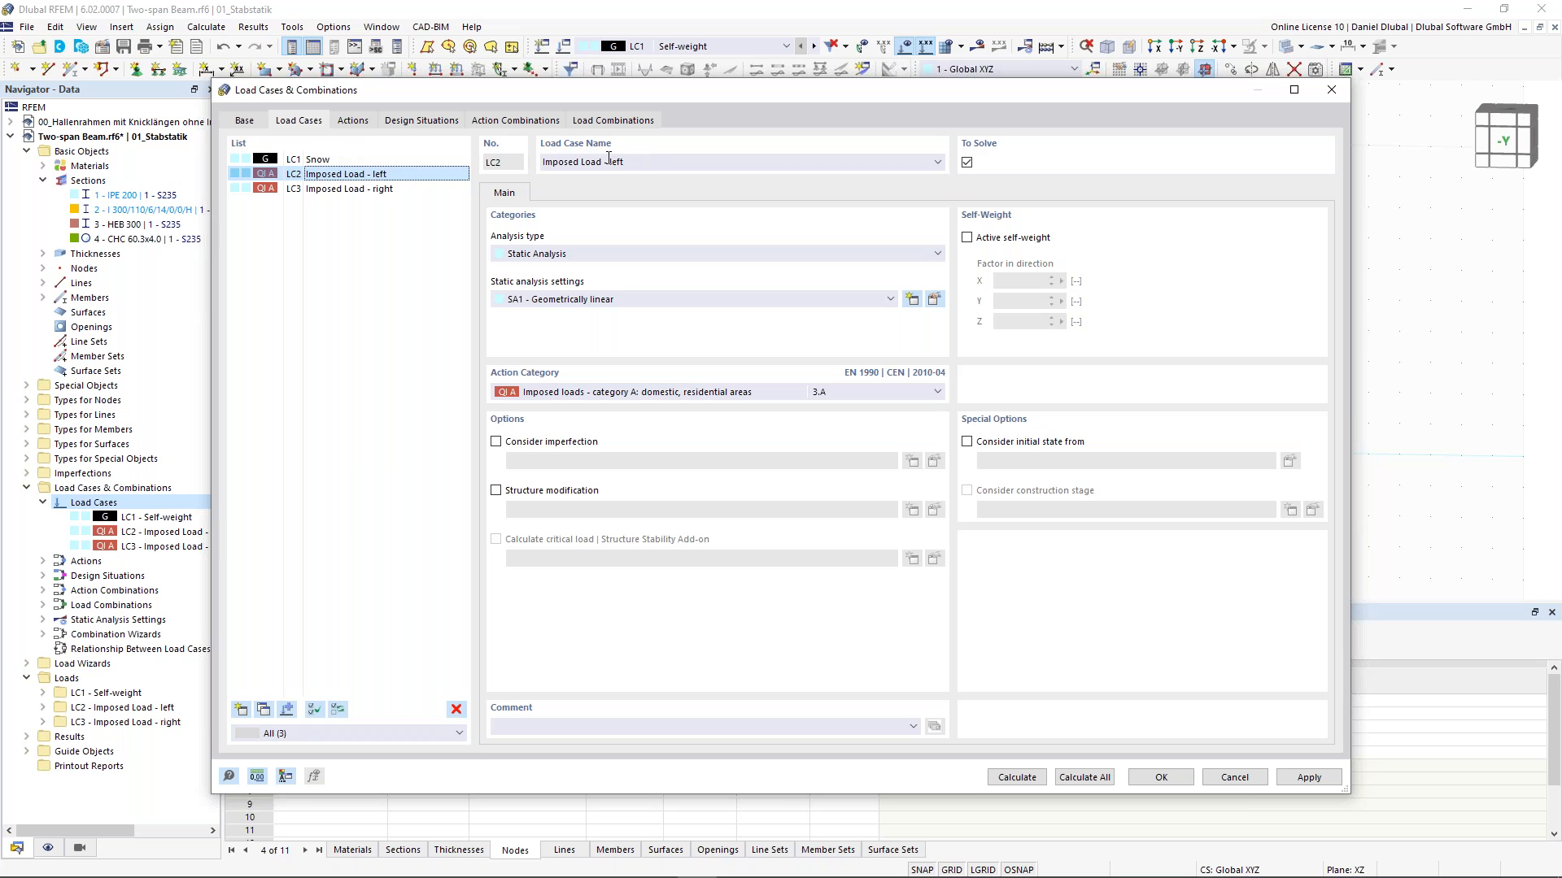
pyautogui.moveTo(640, 163); pyautogui.dragTo(524, 167)
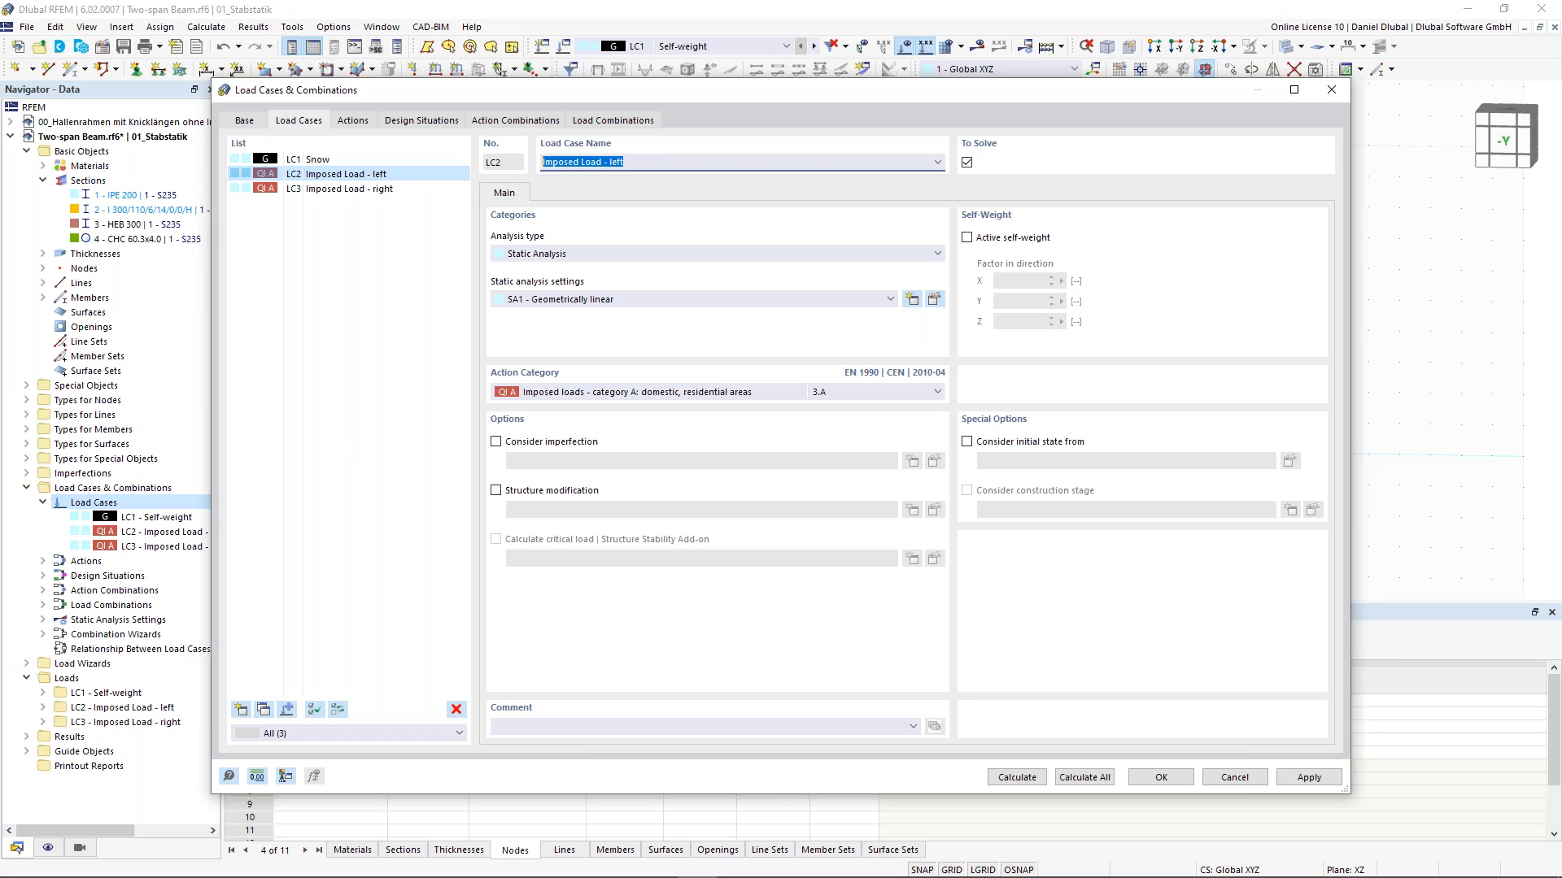
pyautogui.write('Wind')
# - Rename load case LC3 to Temperature
pyautogui.click(337, 189)
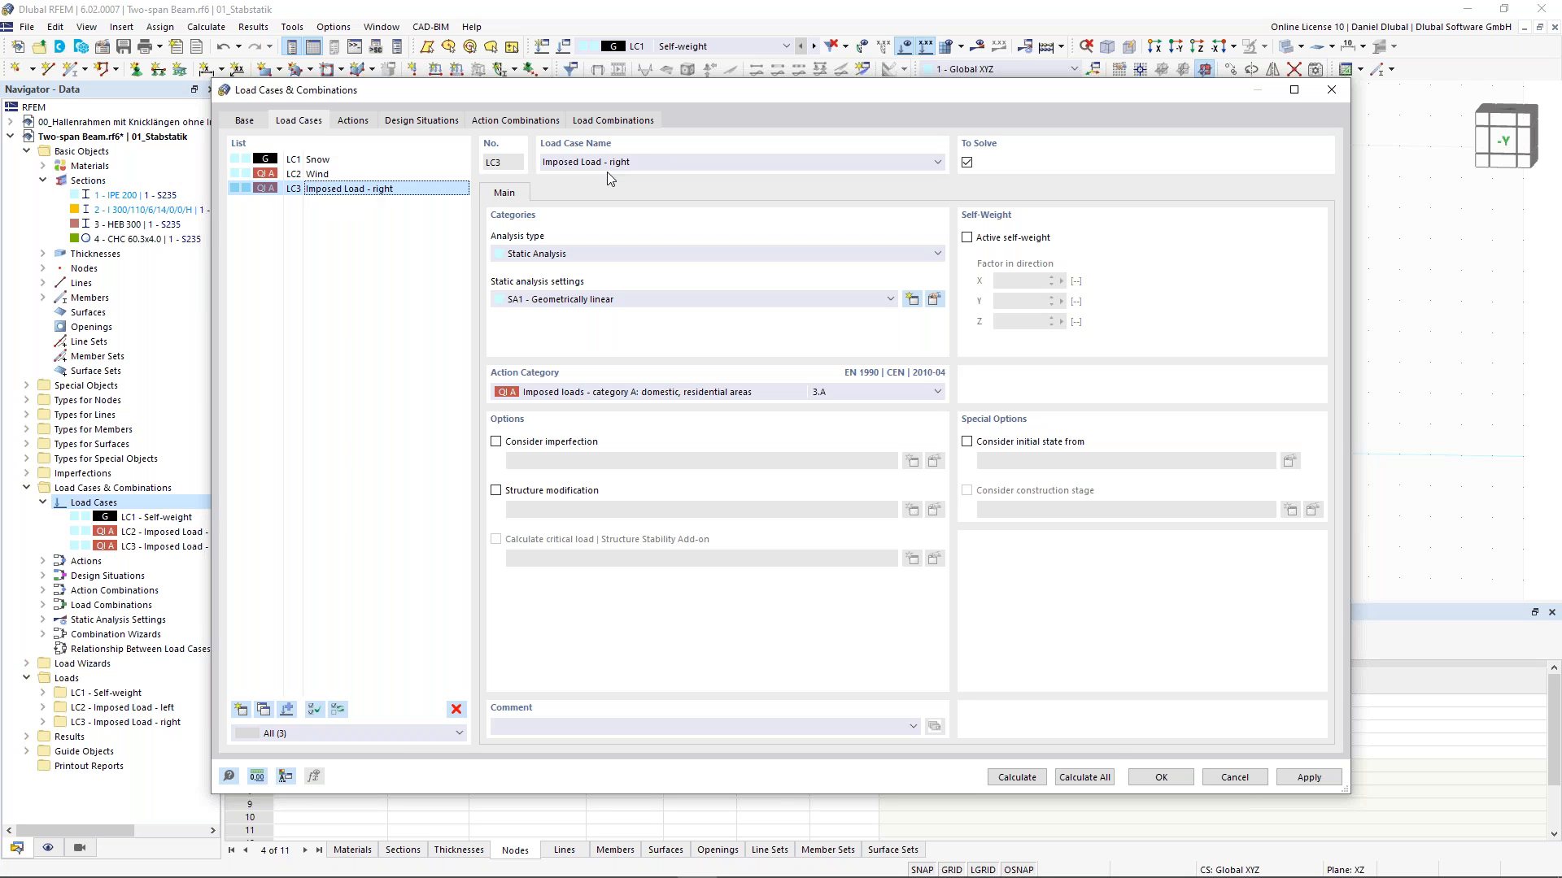
pyautogui.moveTo(630, 162); pyautogui.dragTo(545, 162)
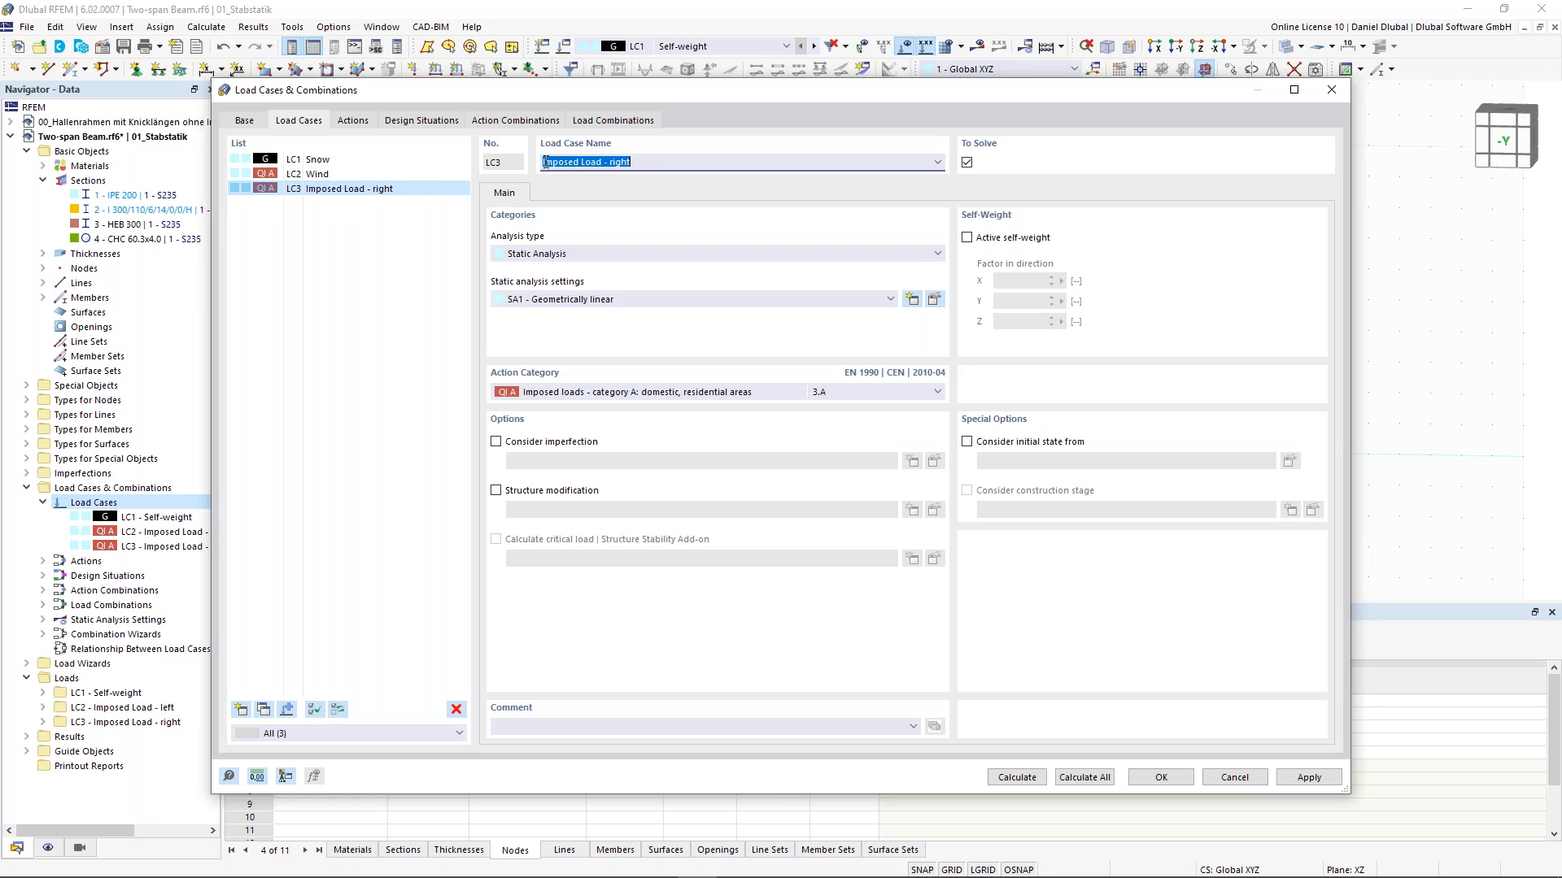
pyautogui.write('Temperature')
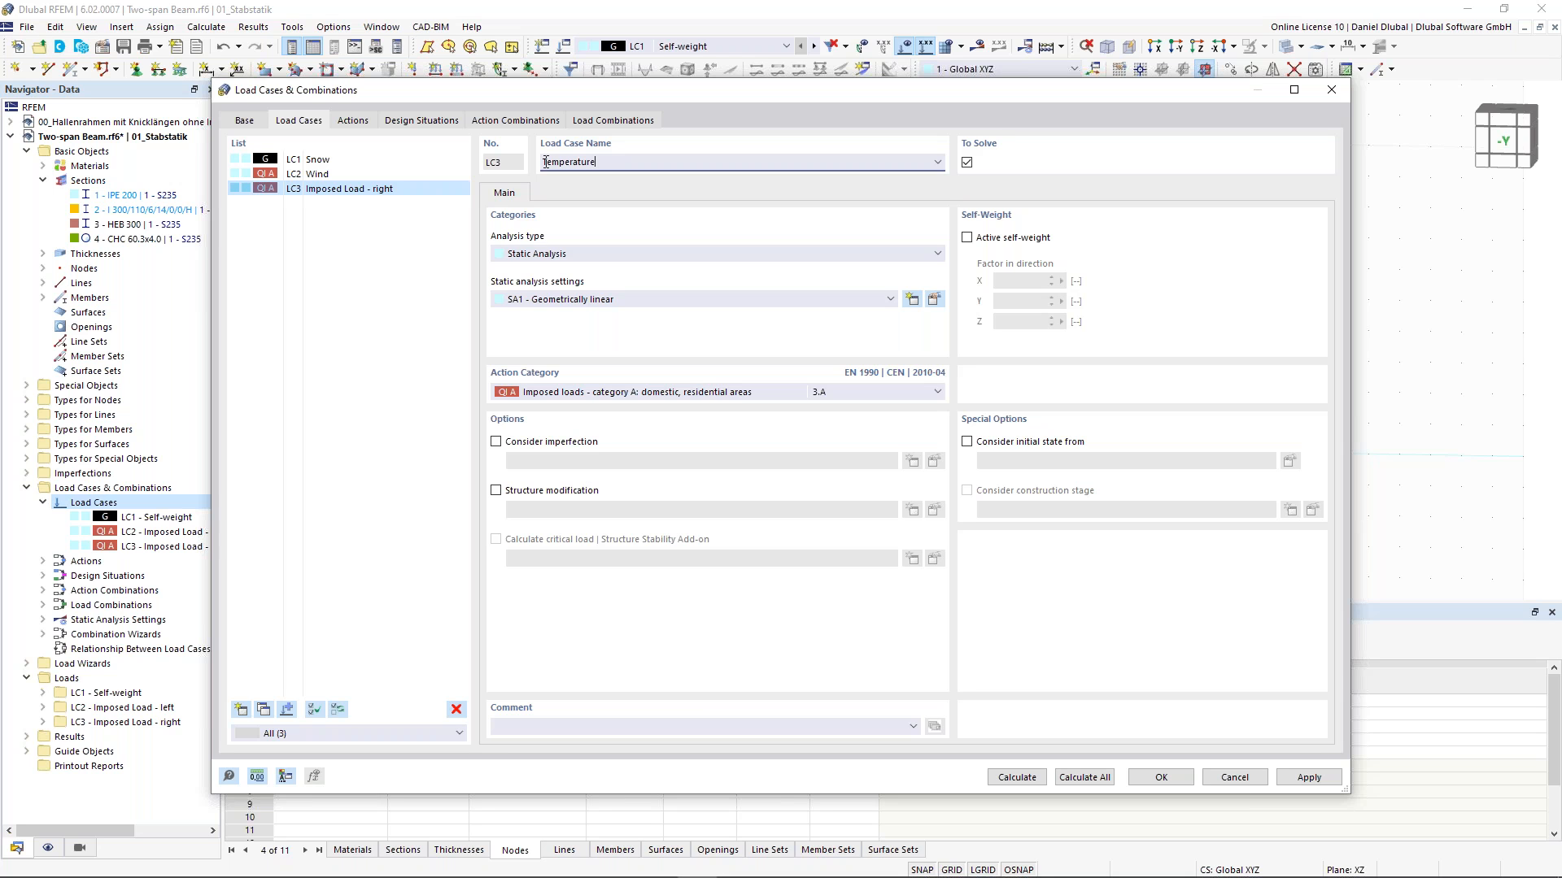
# - Disable standards for combination wizard and classification, confirm the change and close the load case editor
pyautogui.click(244, 123)
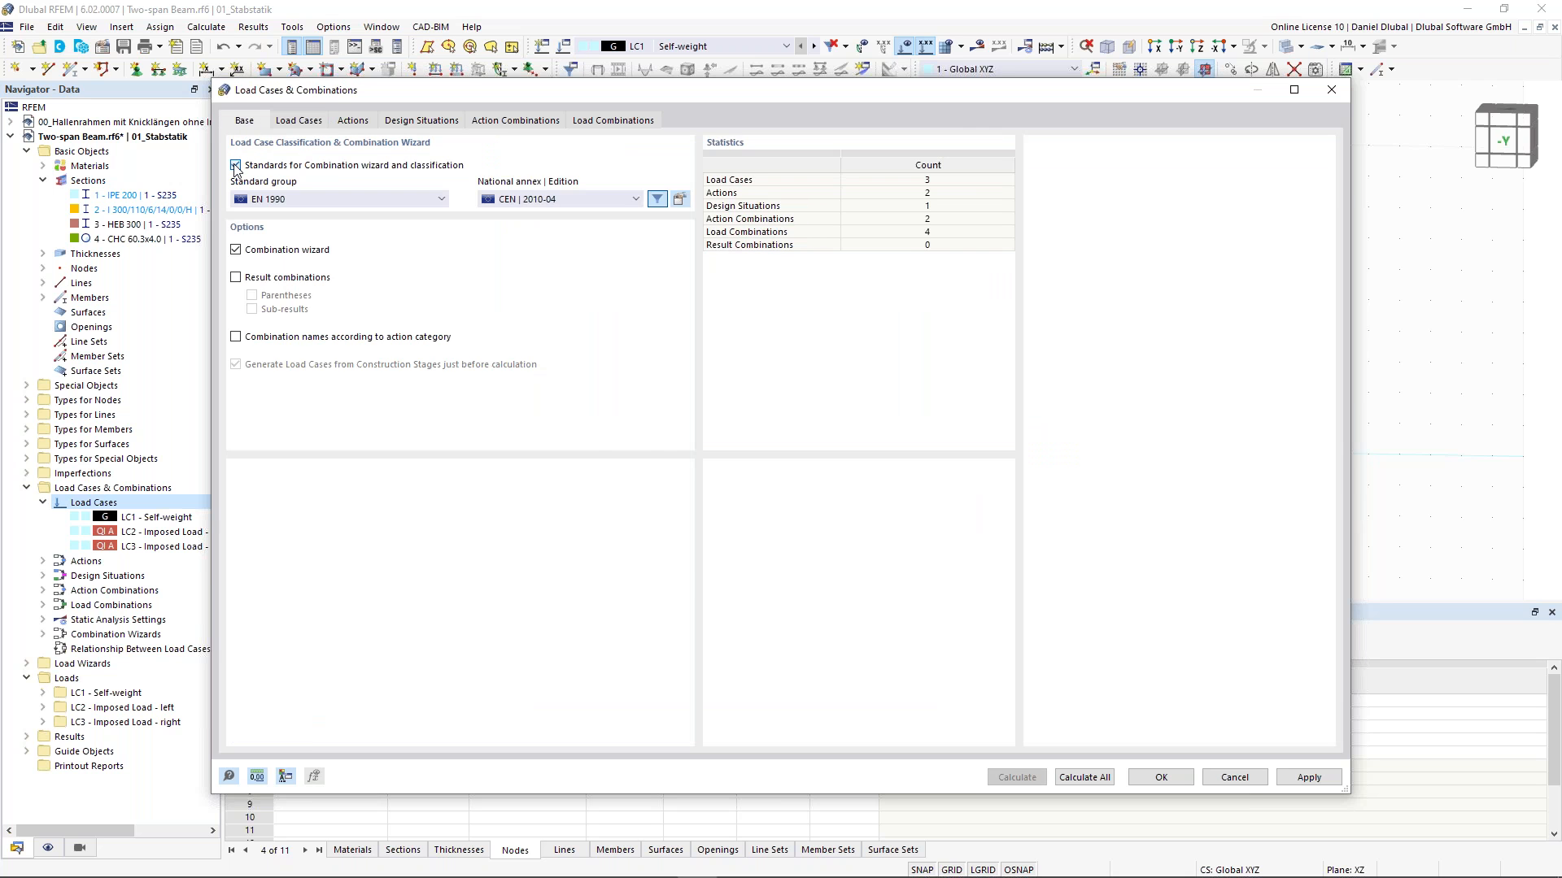
pyautogui.click(236, 166)
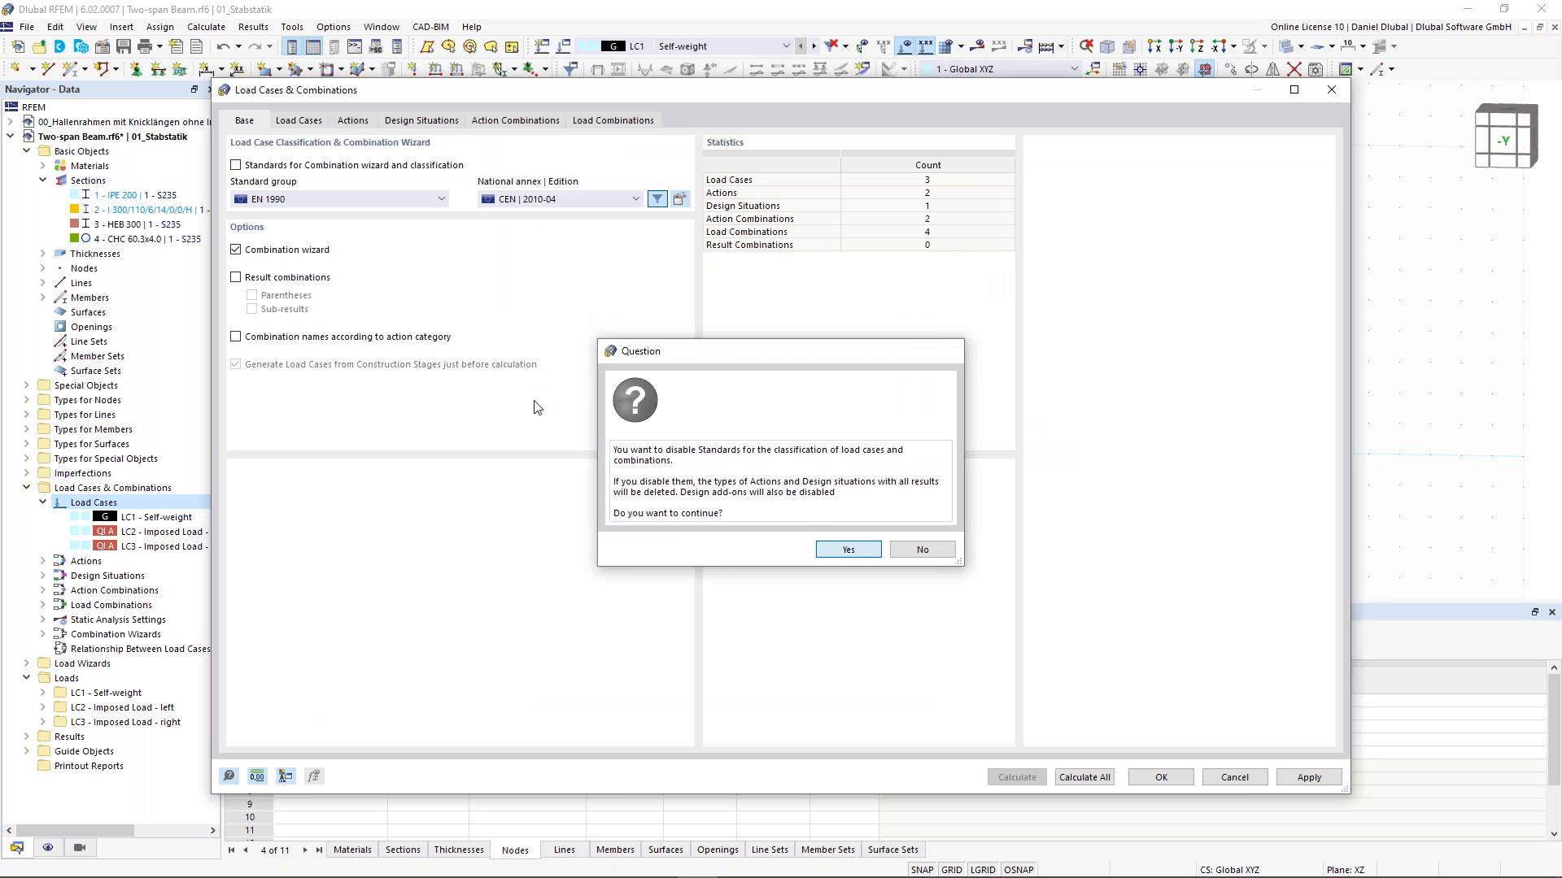
pyautogui.click(827, 554)
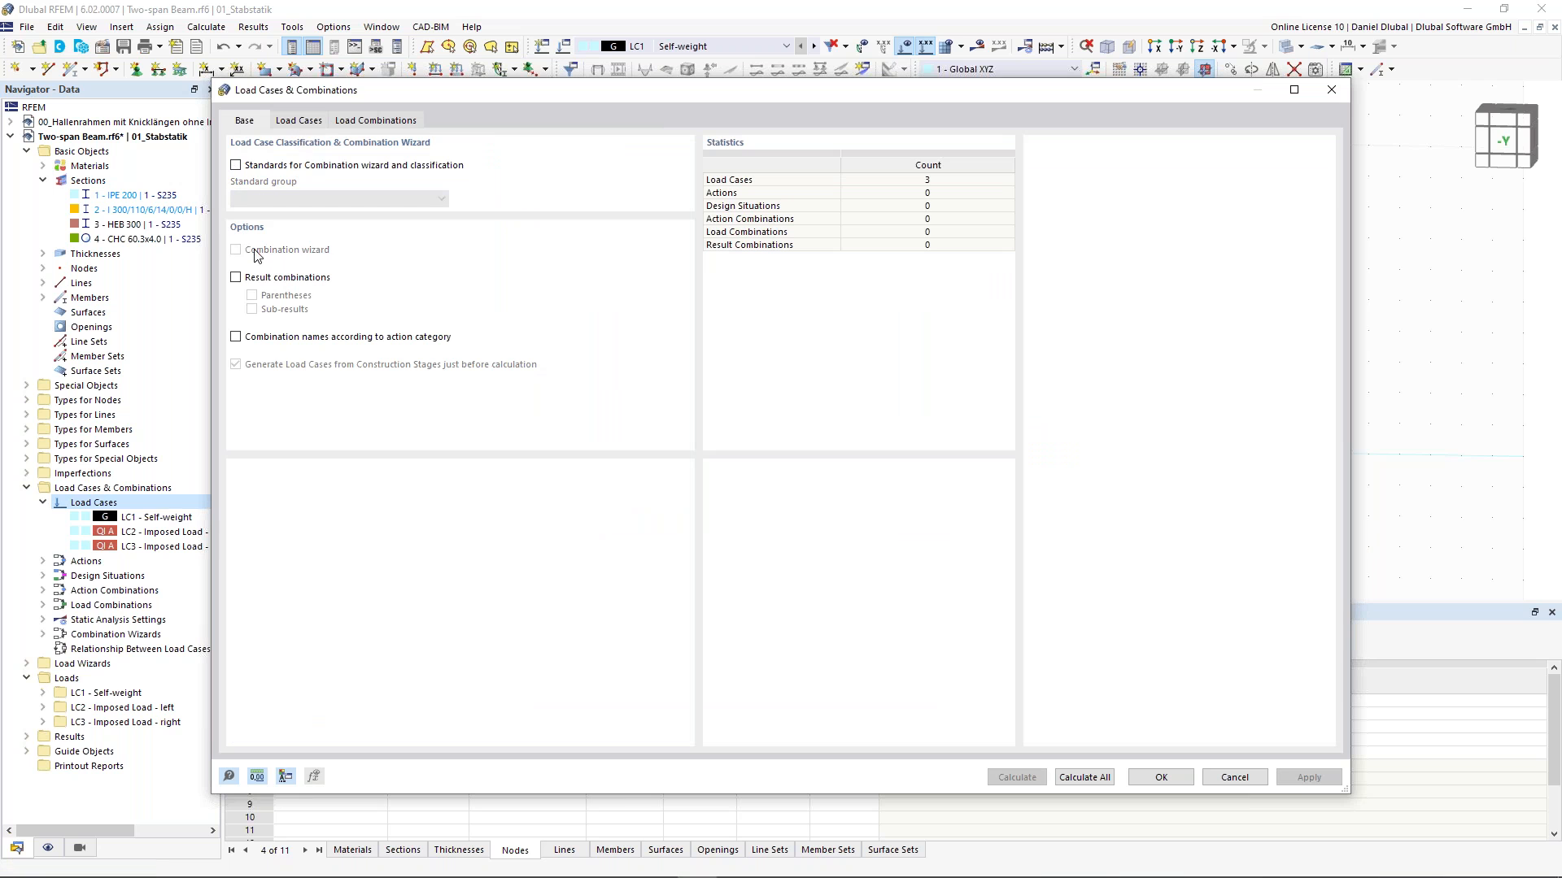
pyautogui.click(298, 121)
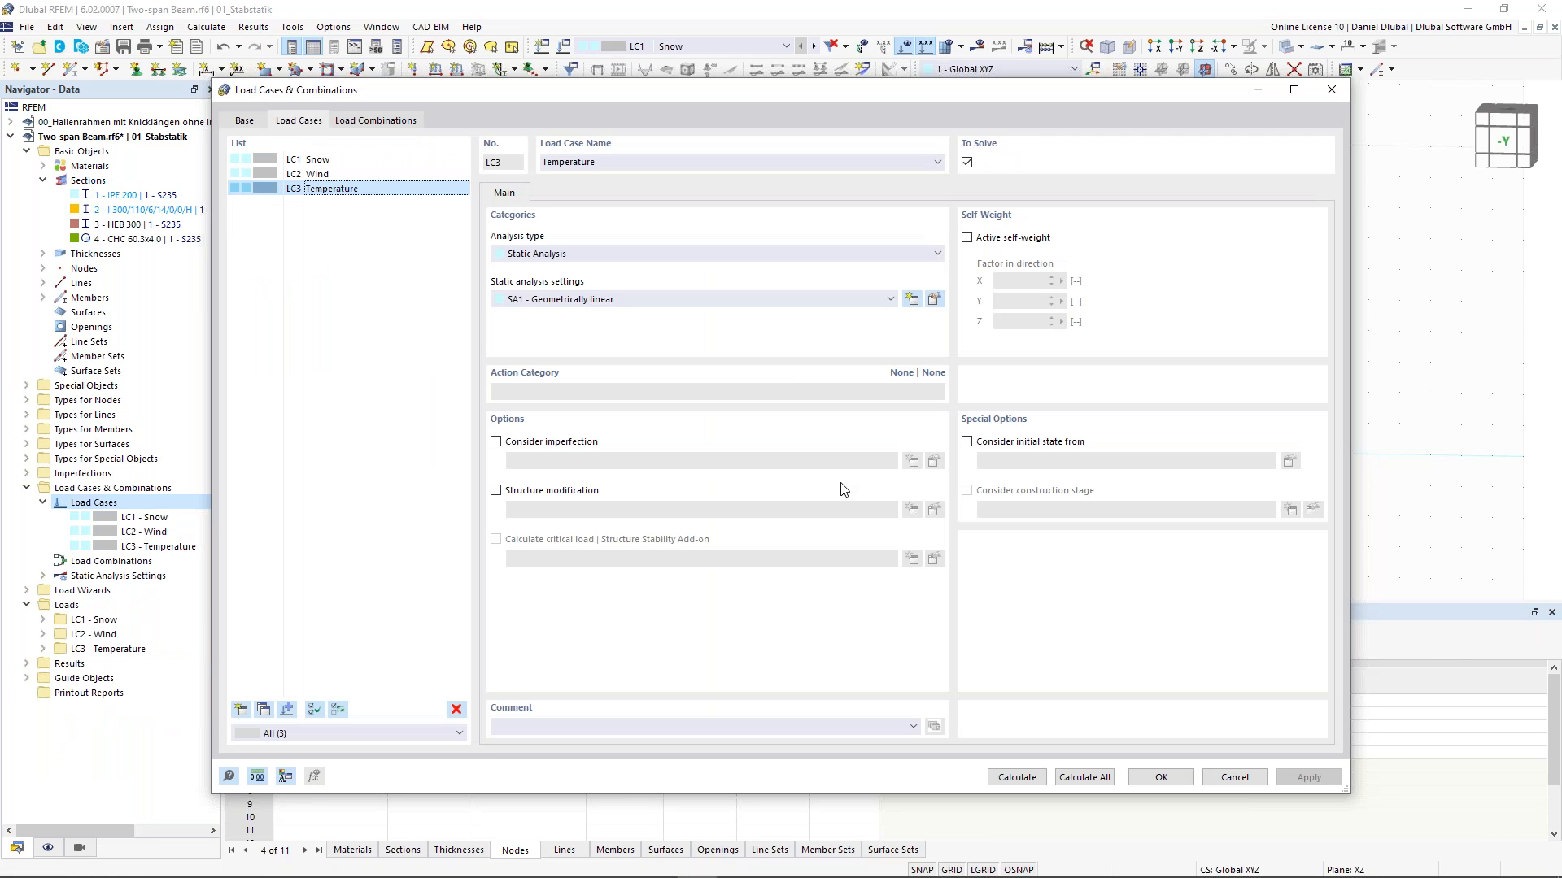
pyautogui.click(1168, 777)
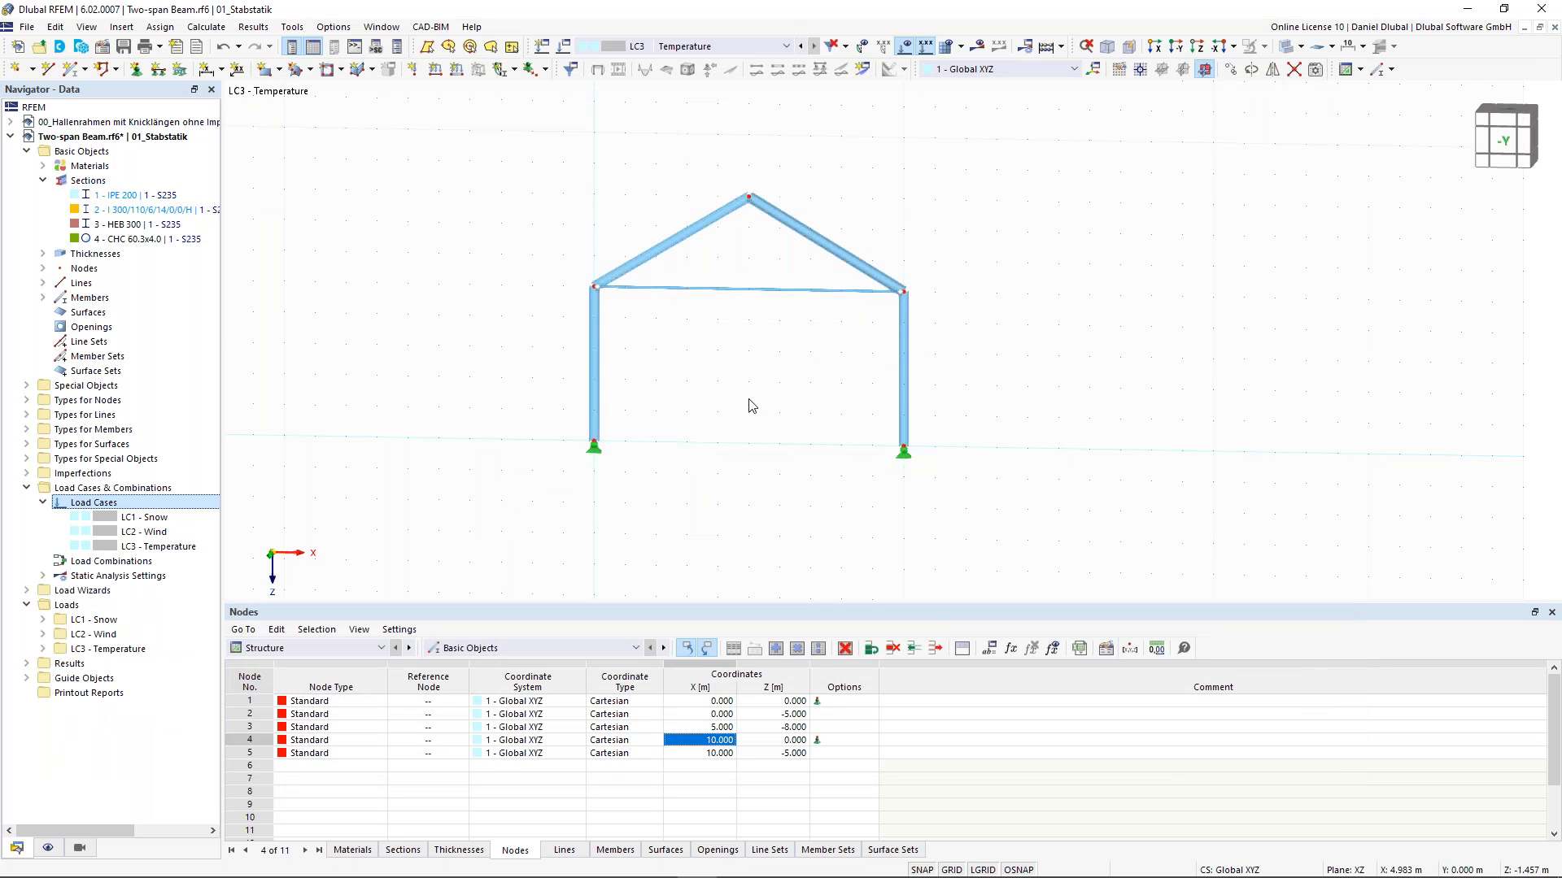
# - Start a new member load in LC1 Snow with magnitude 1 kN/m, direction global Z on projected length
pyautogui.scroll(1, 739, 380)
pyautogui.moveTo(759, 379); pyautogui.dragTo(781, 390, button='middle')
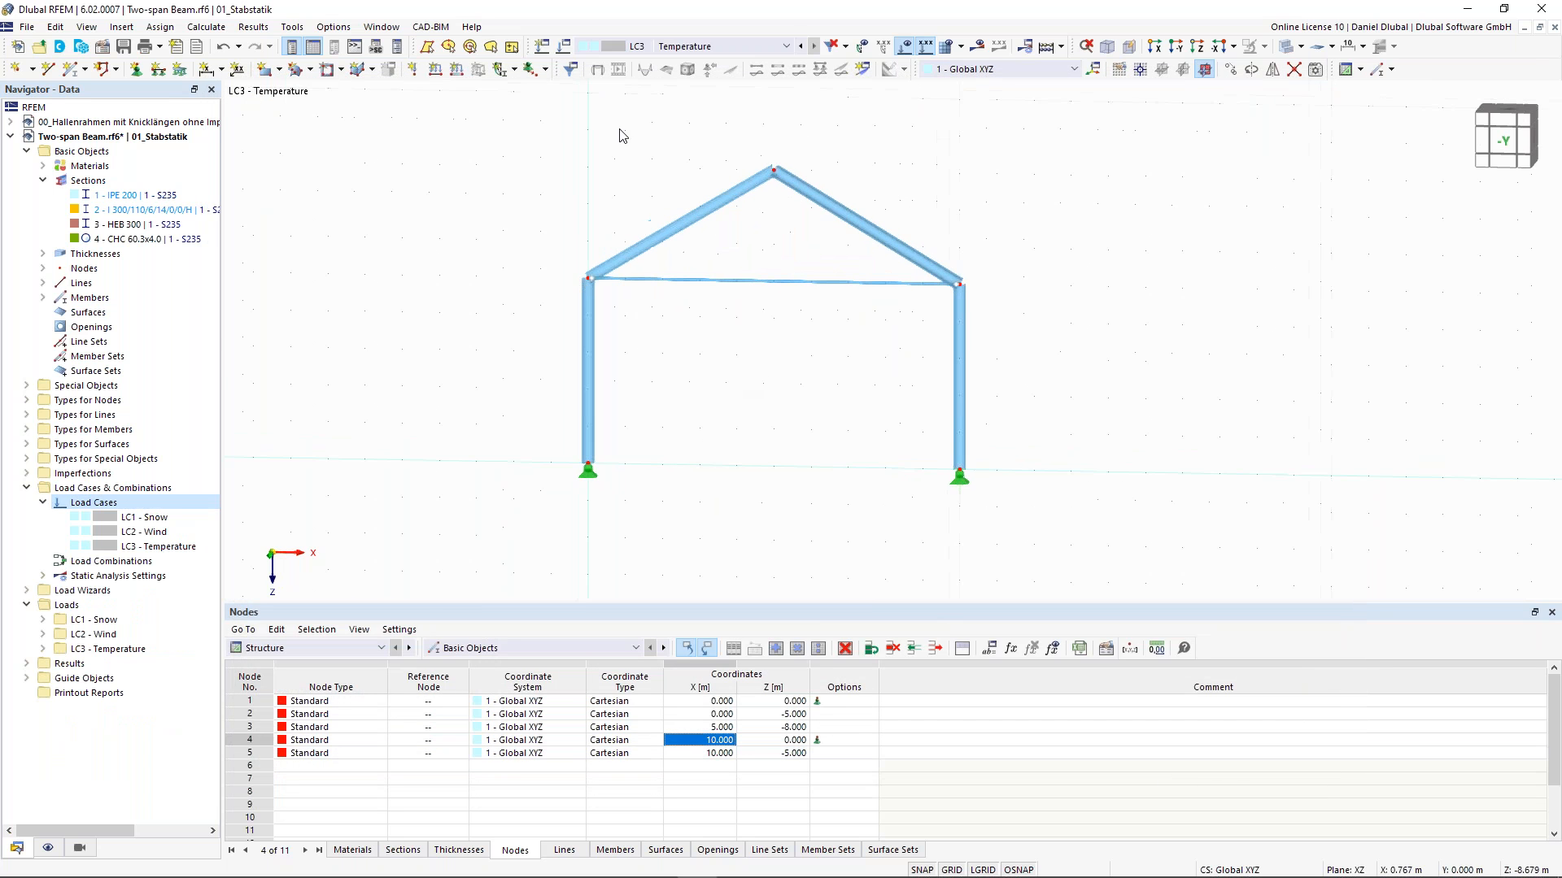
pyautogui.click(632, 52)
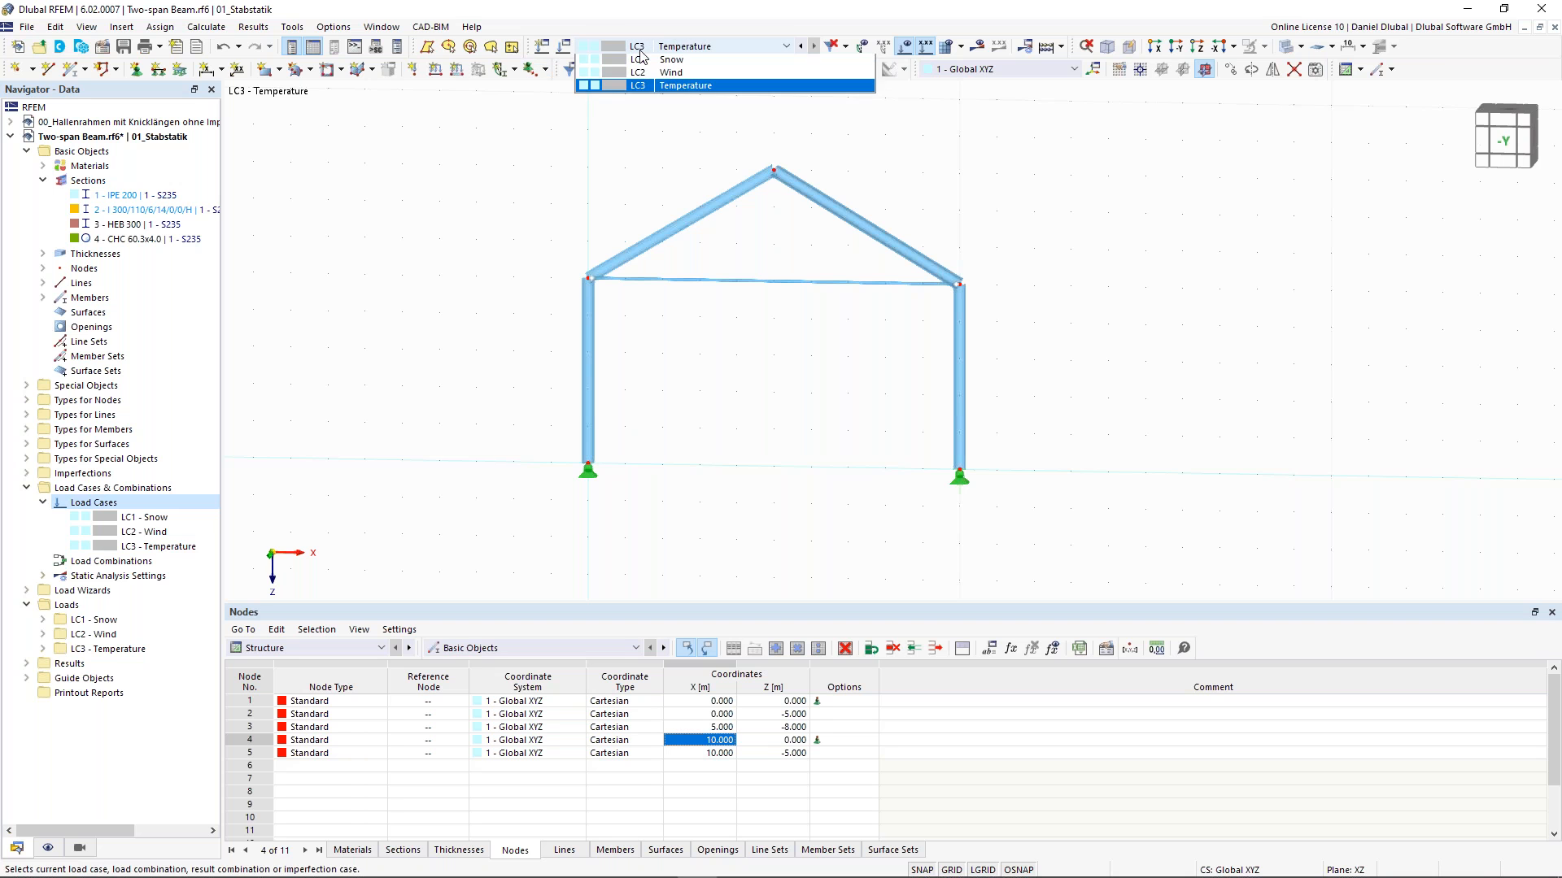
pyautogui.click(577, 61)
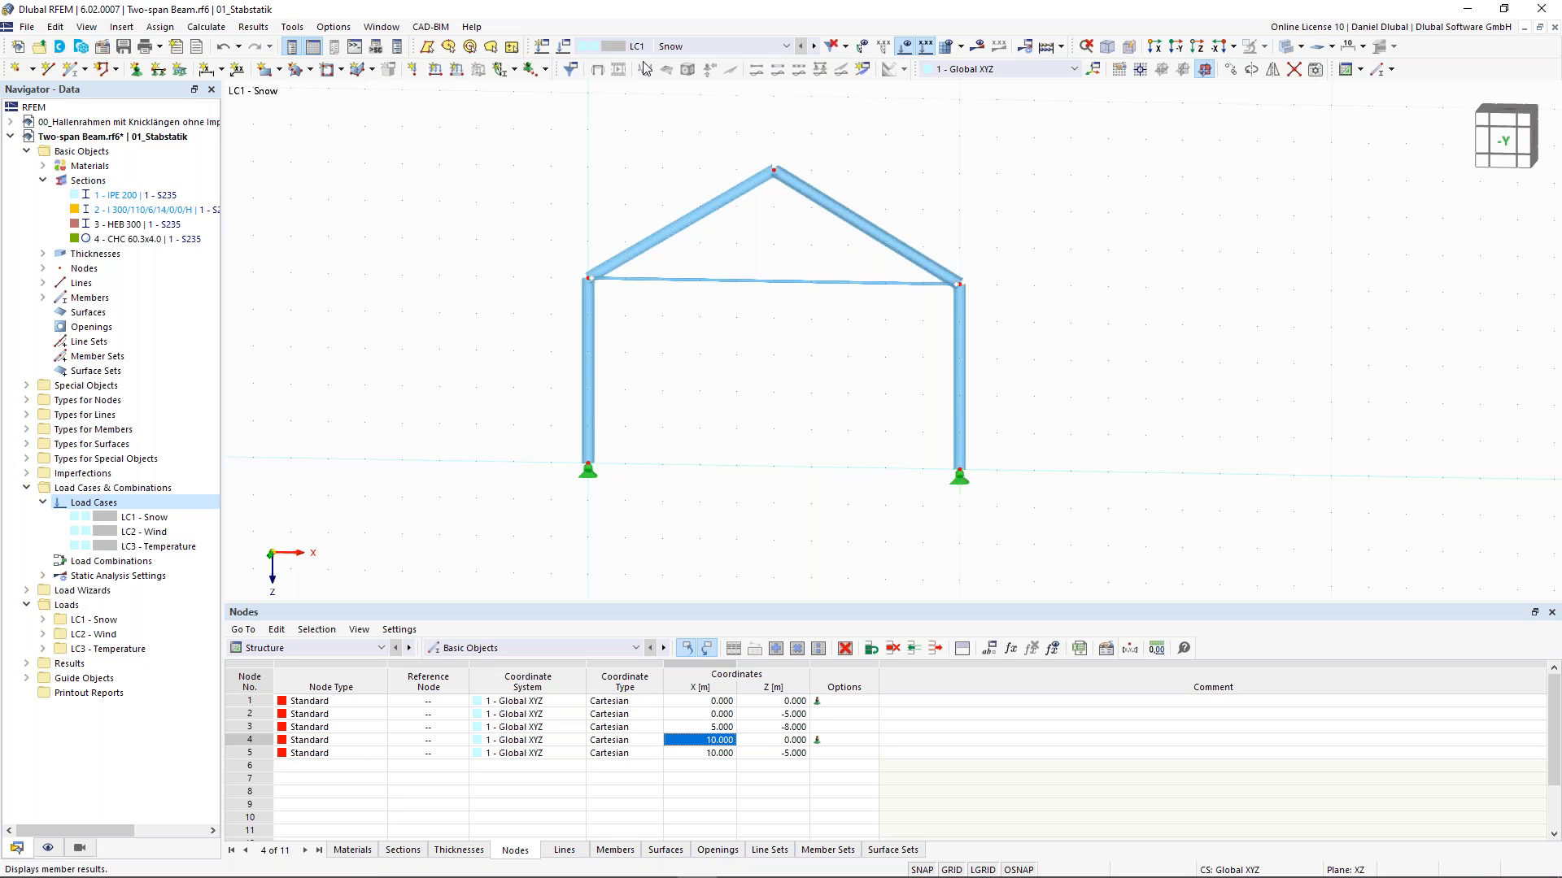
pyautogui.click(457, 69)
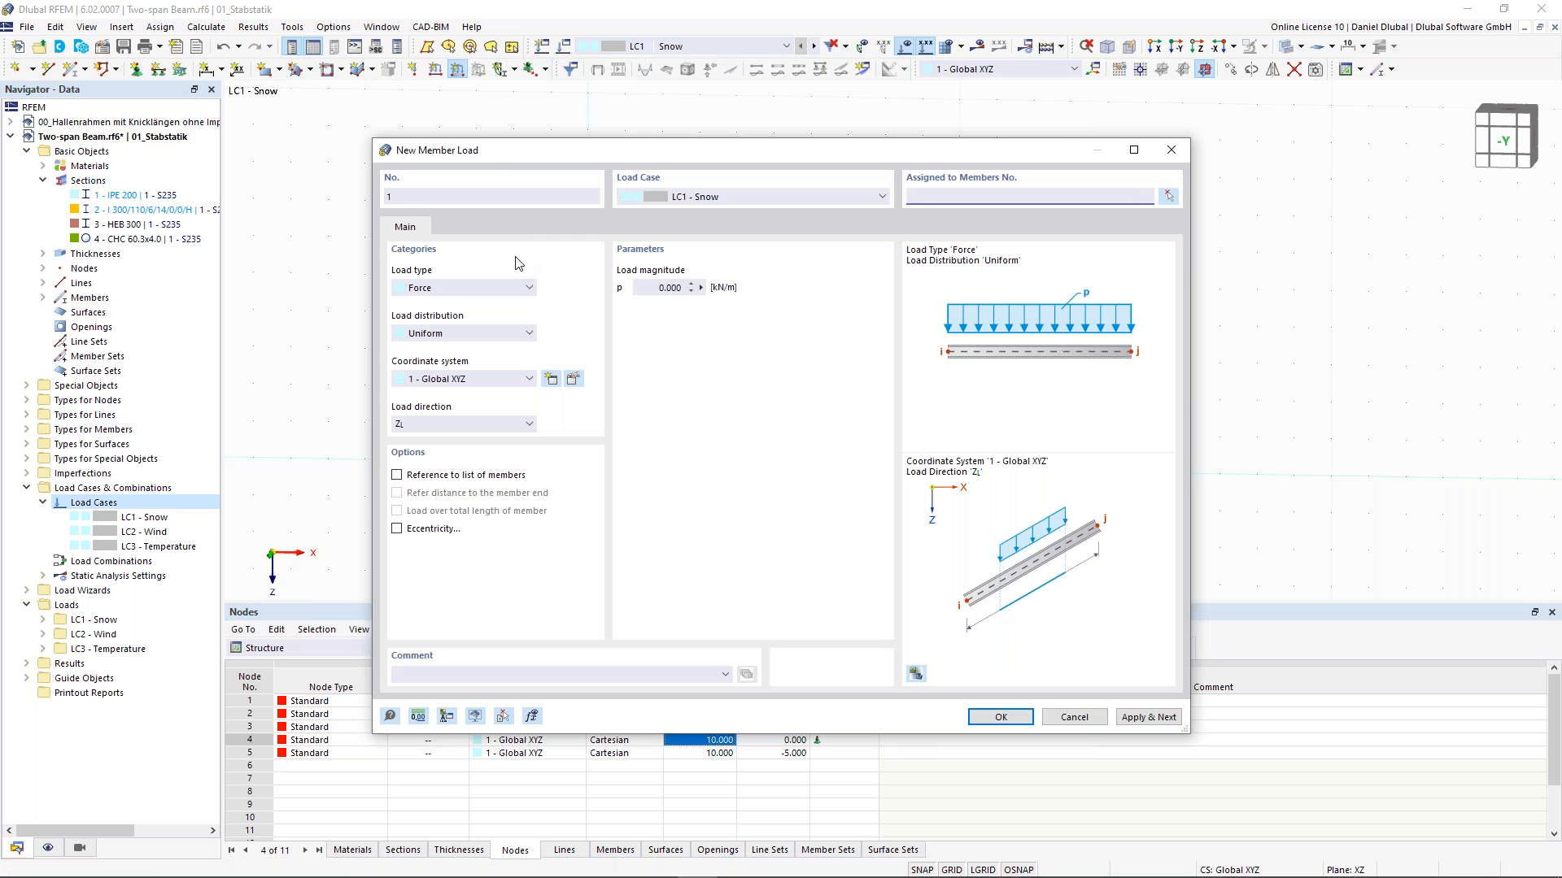
pyautogui.click(646, 287)
pyautogui.write('1')
pyautogui.click(502, 424)
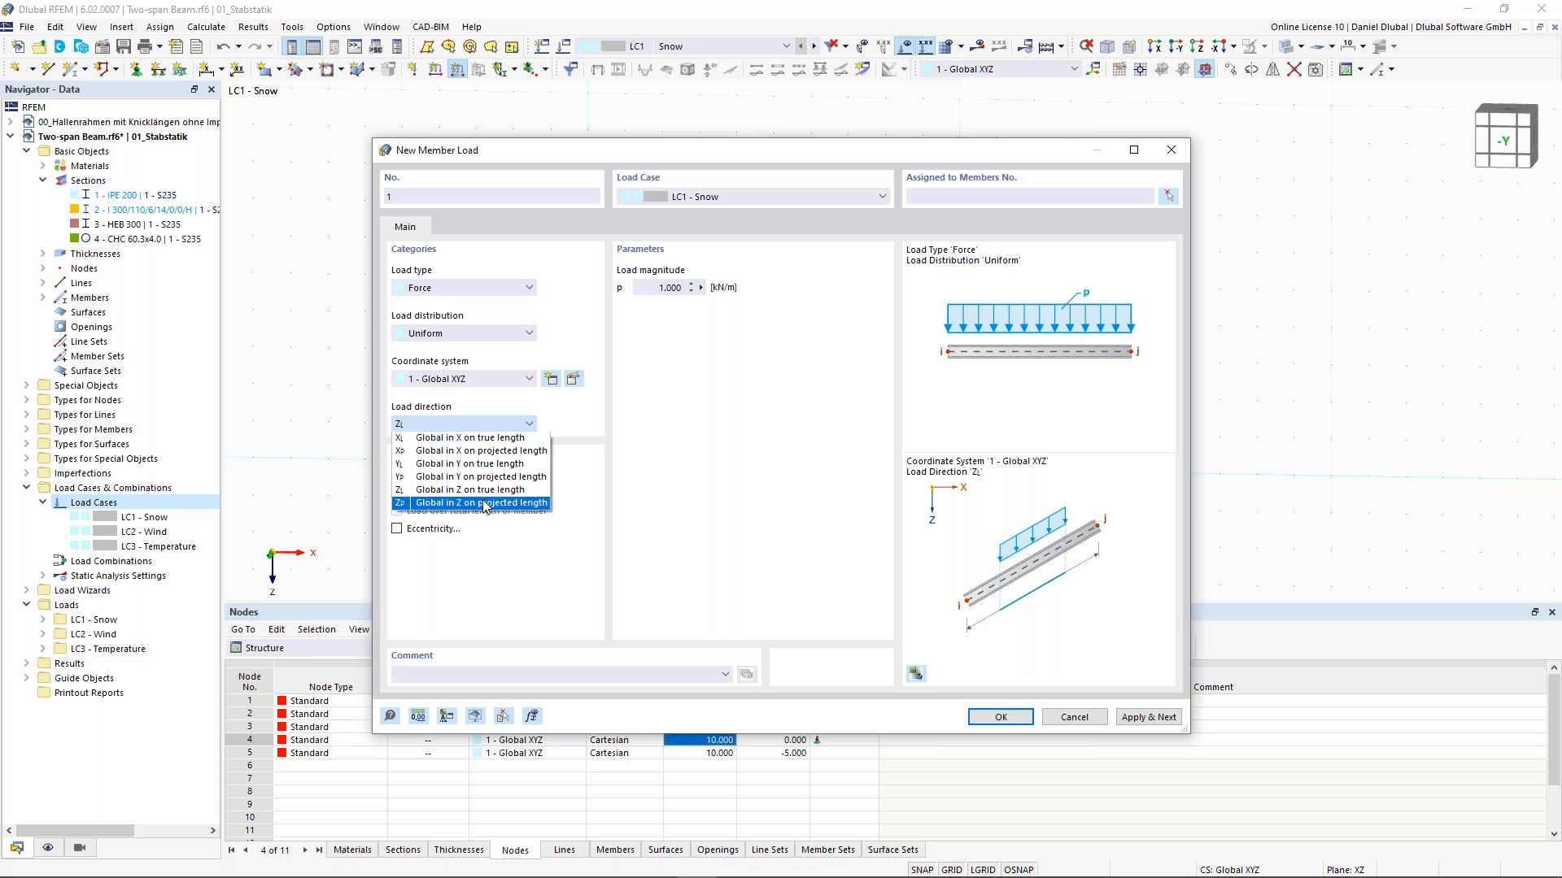
pyautogui.click(483, 503)
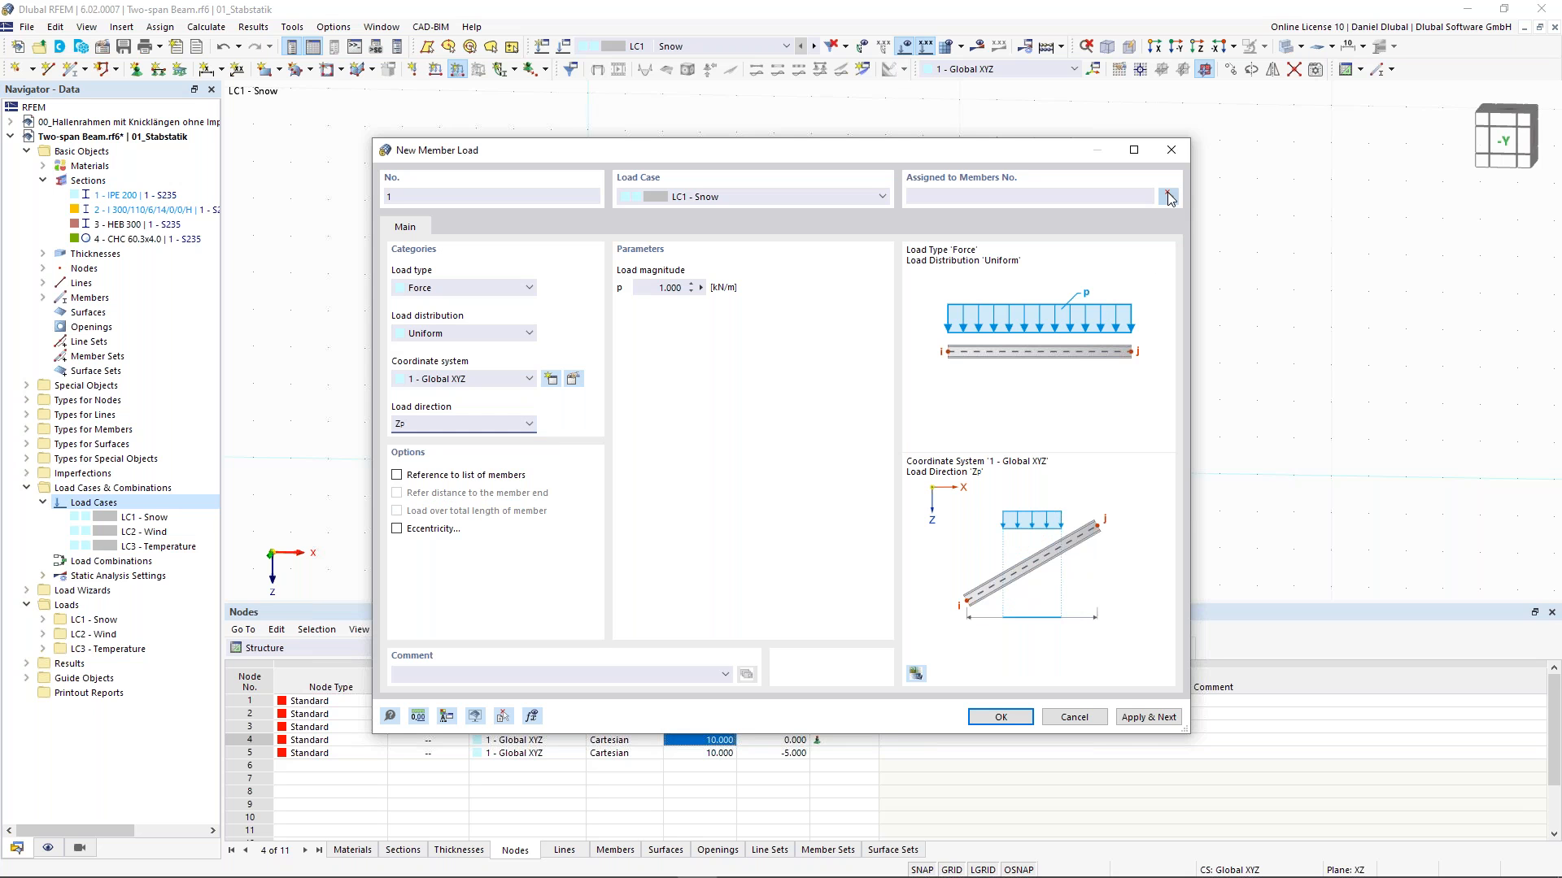
# - Assign the snow load to the two rafters, members 2 and 4, and apply it
pyautogui.click(1170, 197)
pyautogui.moveTo(959, 222); pyautogui.dragTo(701, 120)
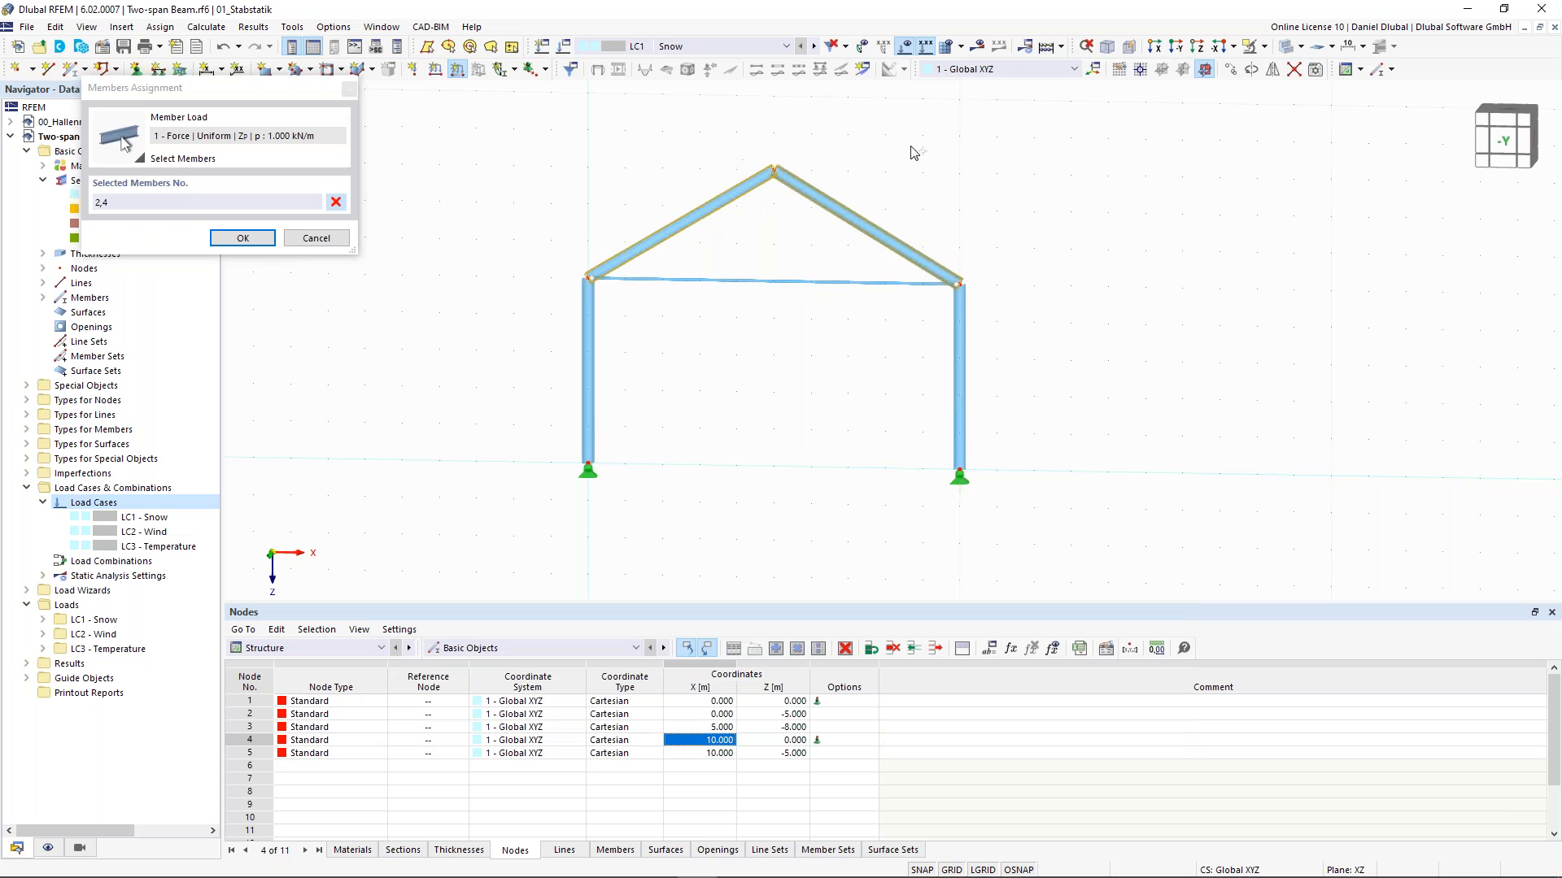
pyautogui.click(1284, 47)
pyautogui.press('Return')
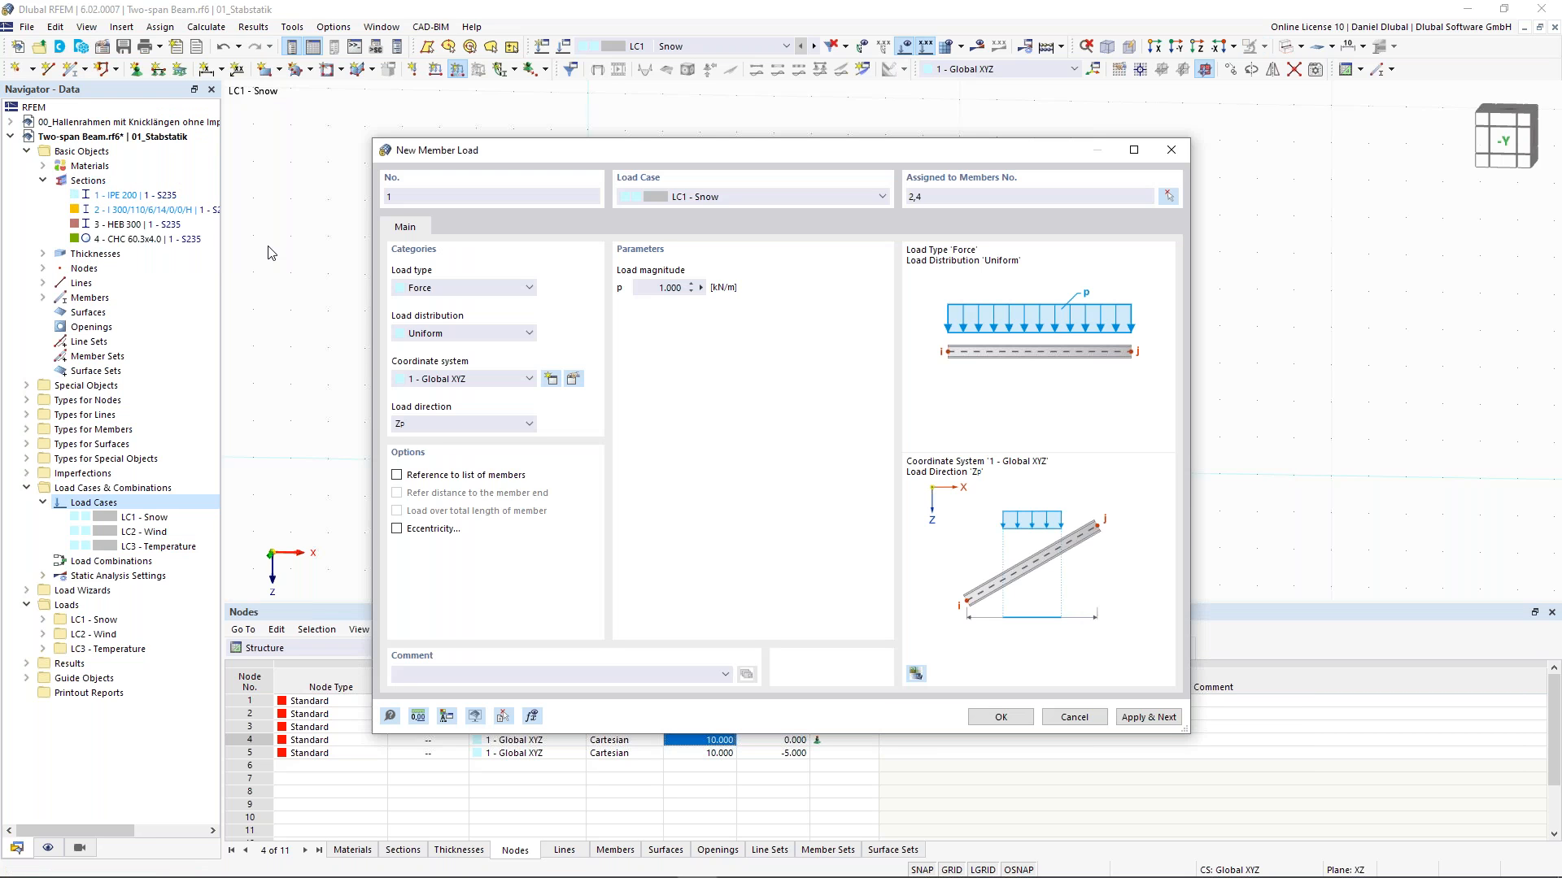
pyautogui.click(1149, 717)
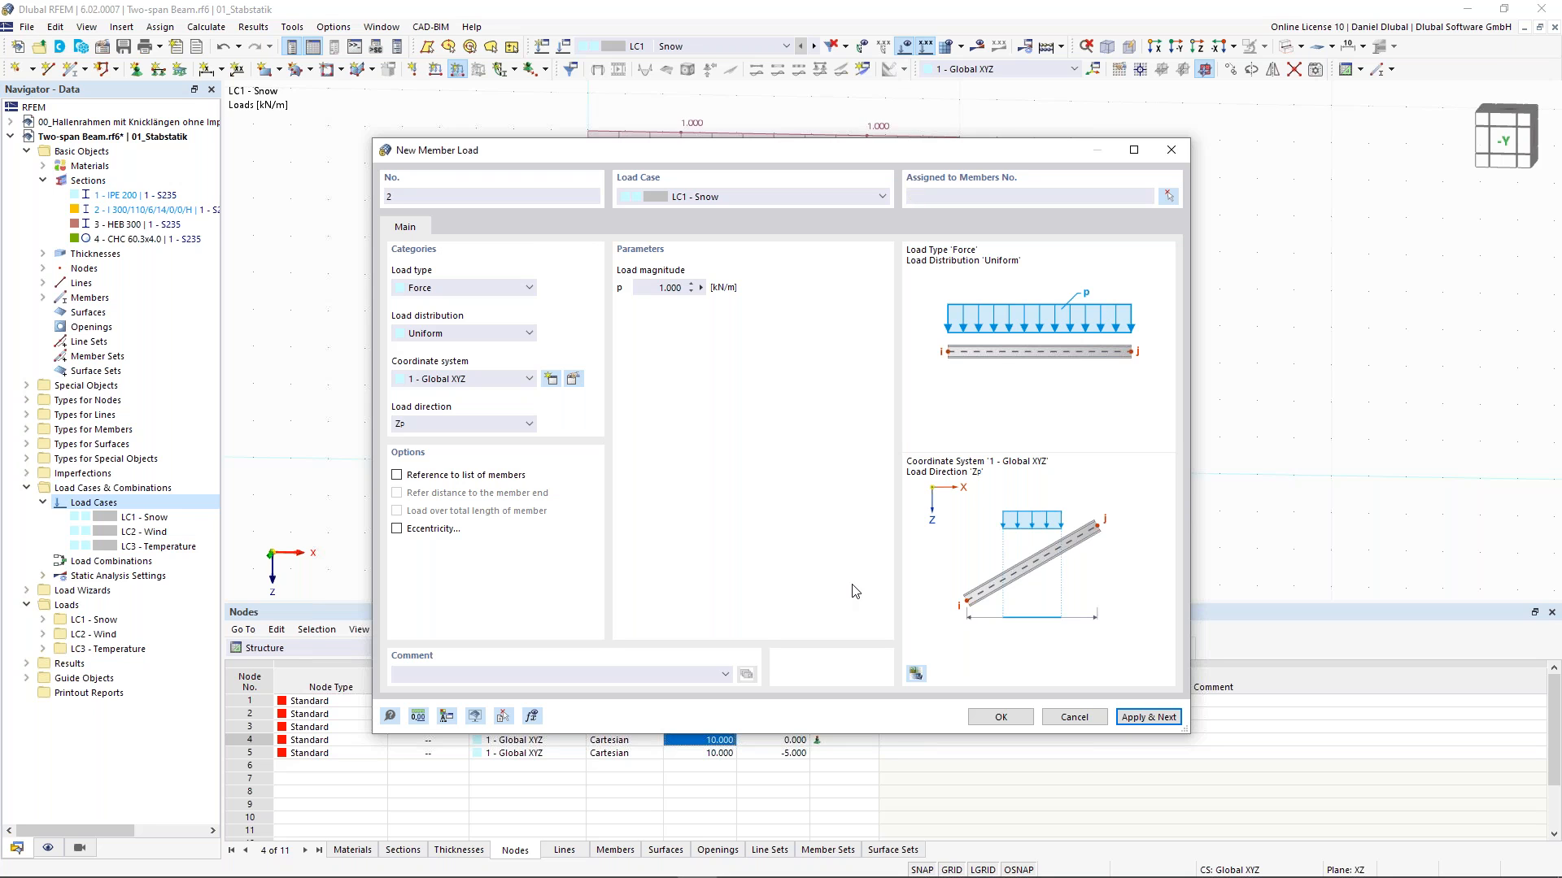
# - Set the next member load to LC2 Wind with direction global X on projected length
pyautogui.click(716, 197)
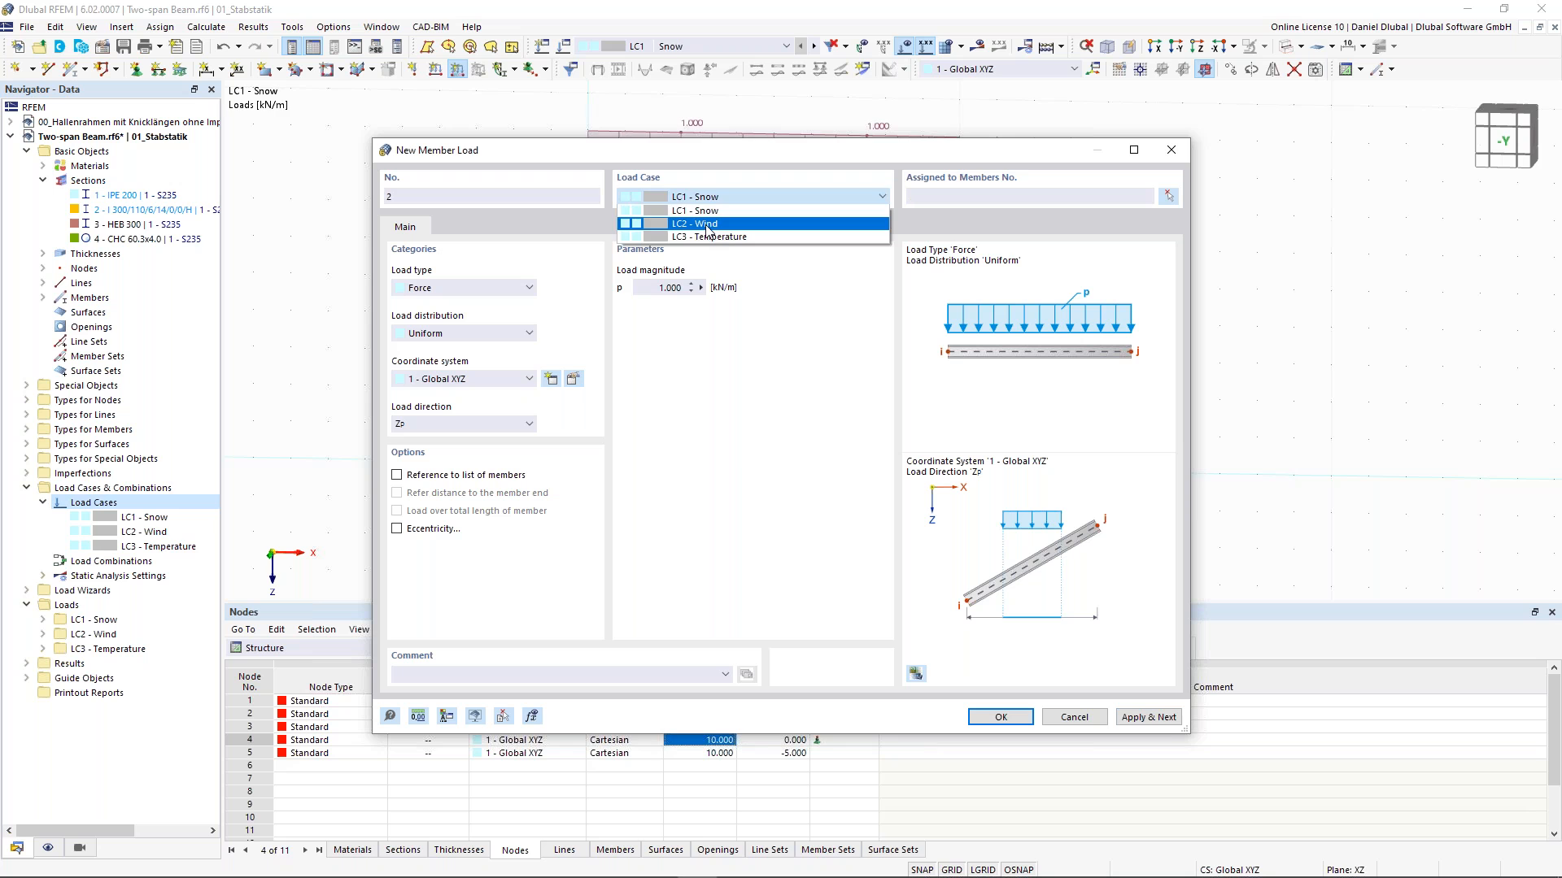
pyautogui.click(705, 225)
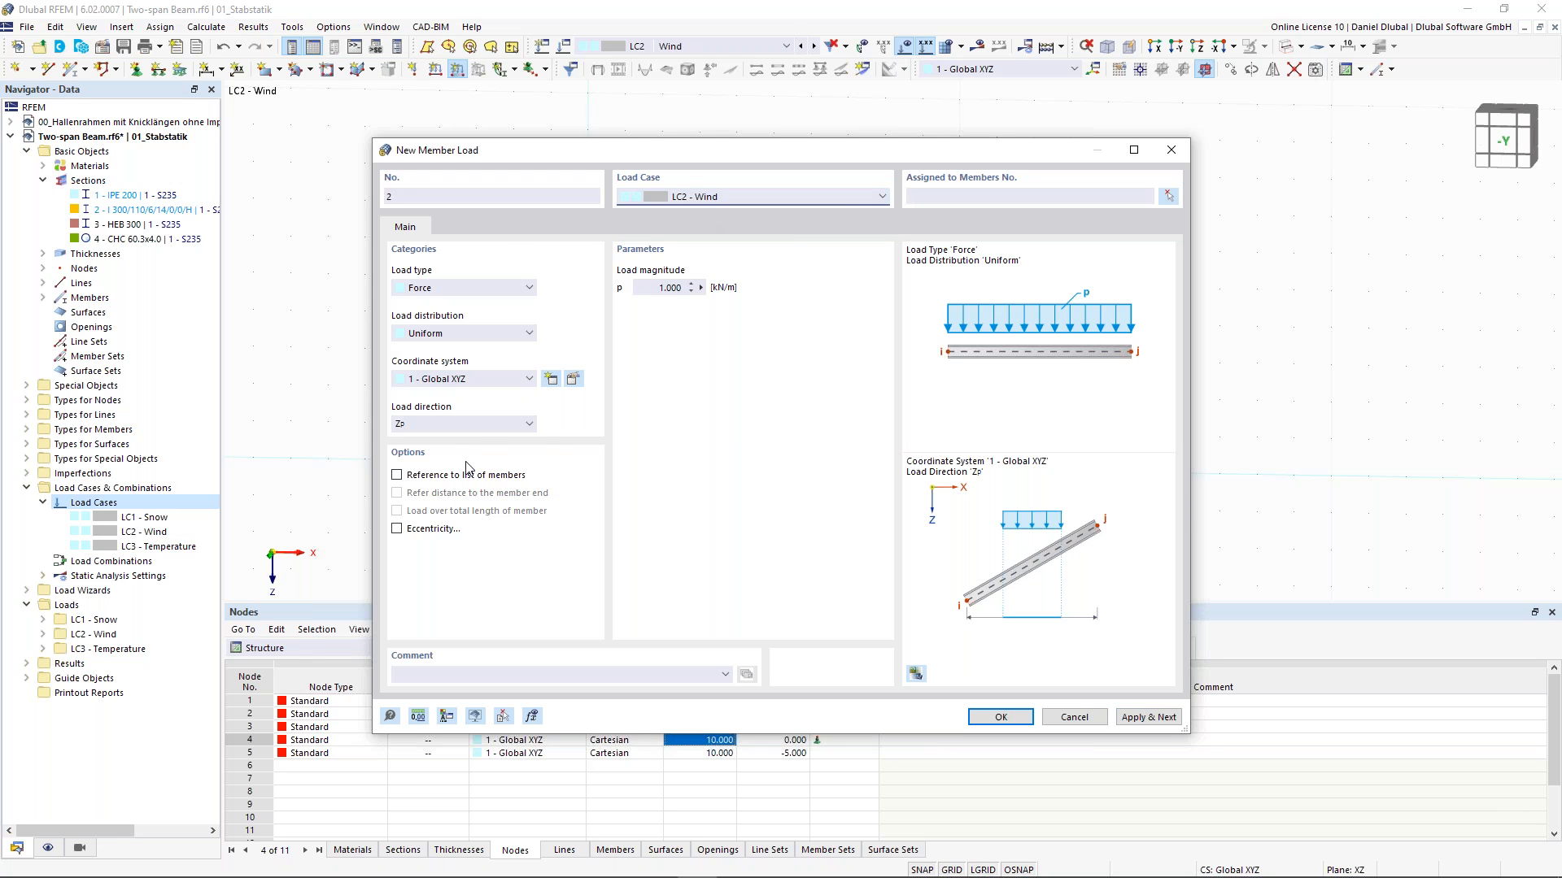
pyautogui.click(479, 425)
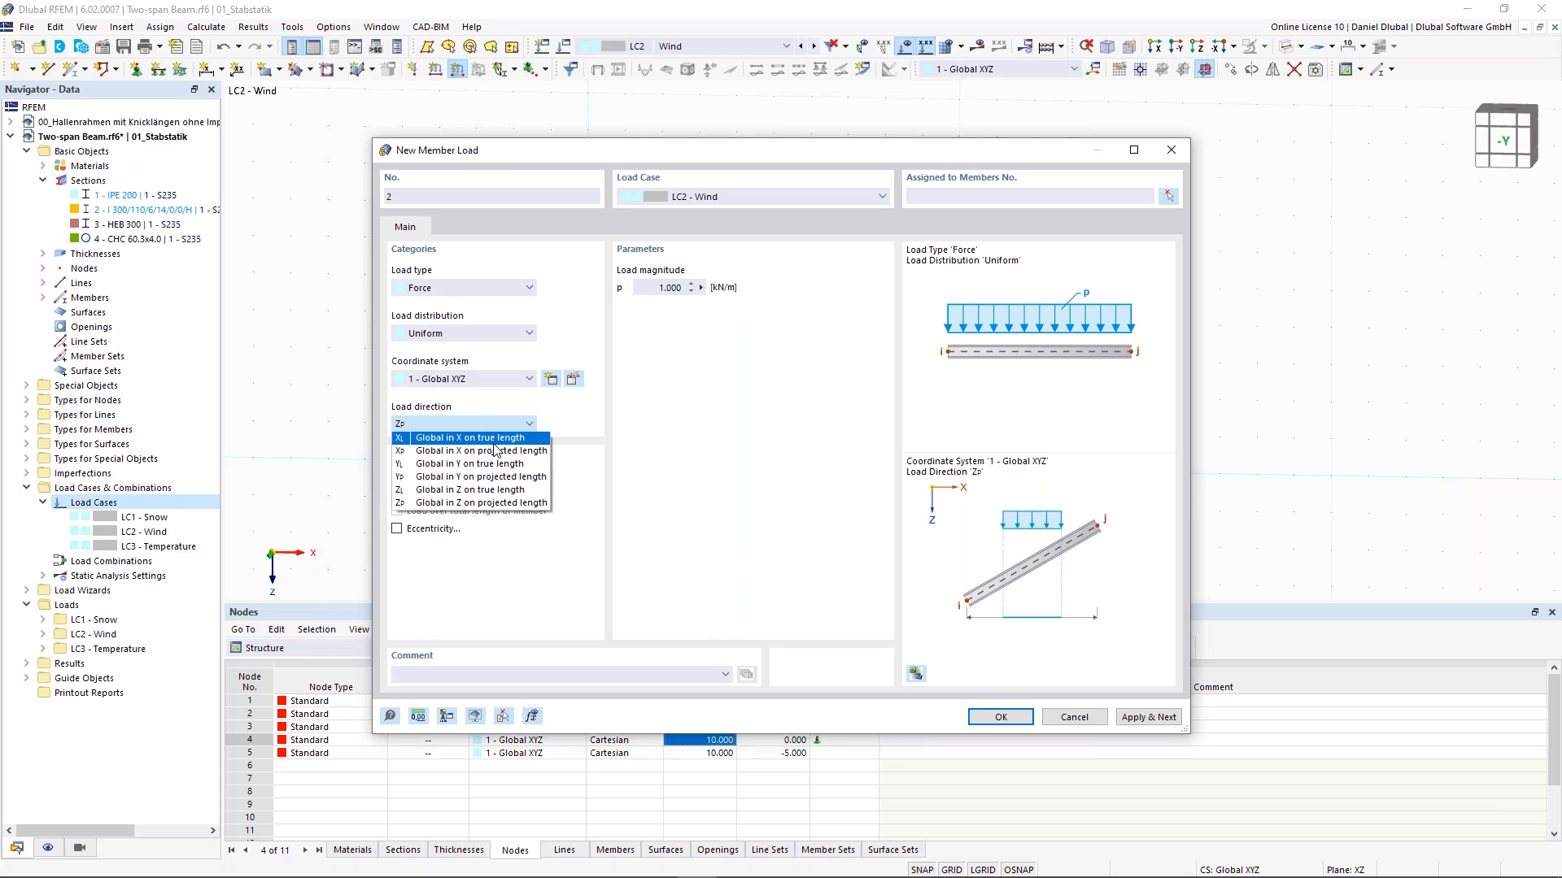
pyautogui.click(488, 438)
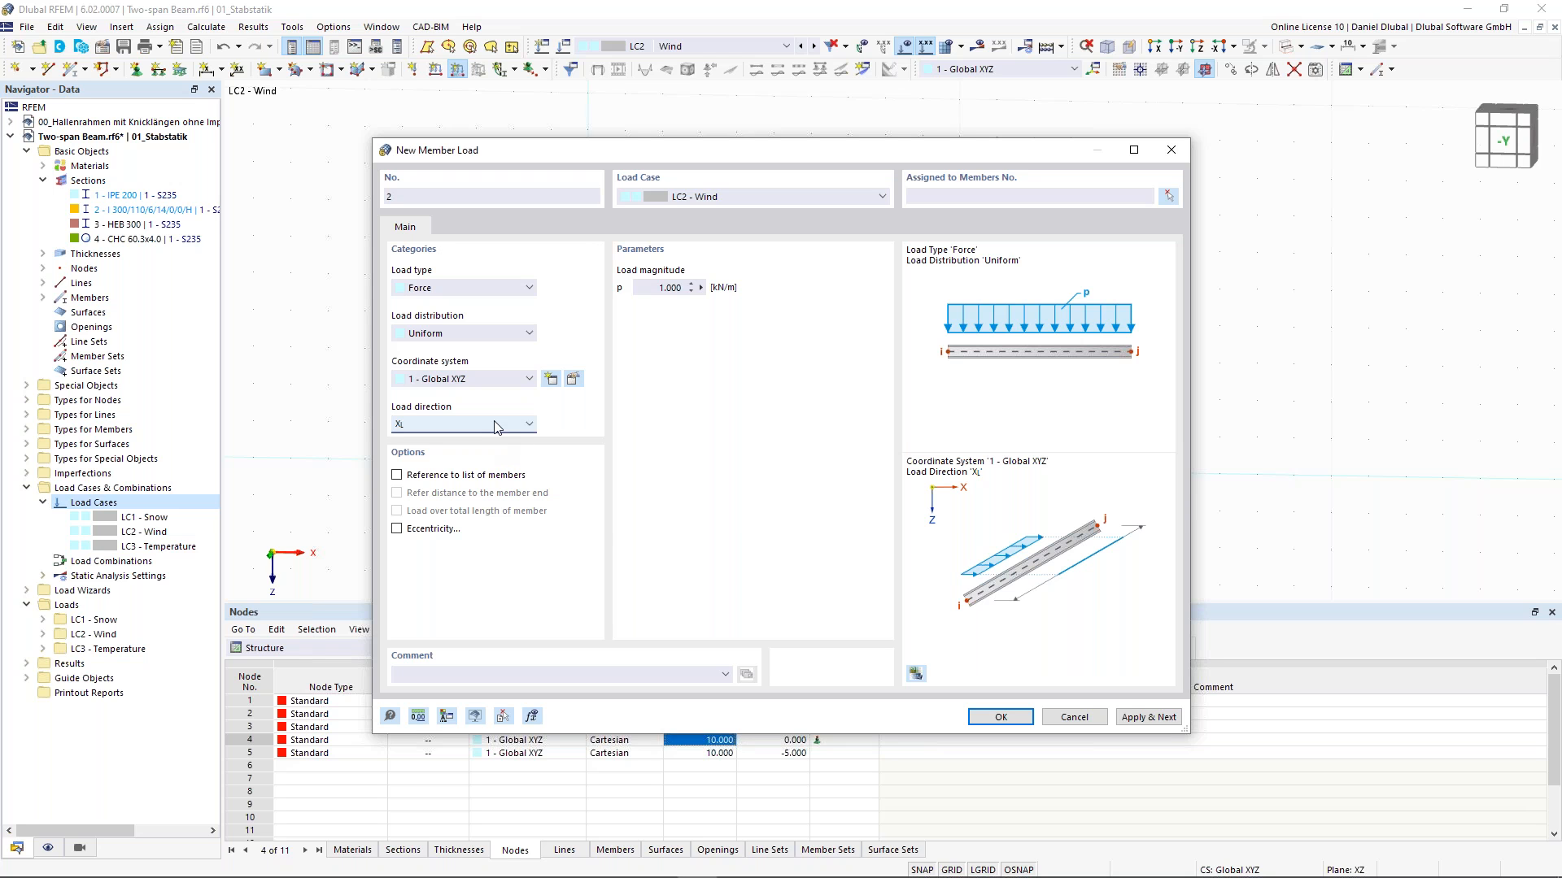
pyautogui.click(497, 425)
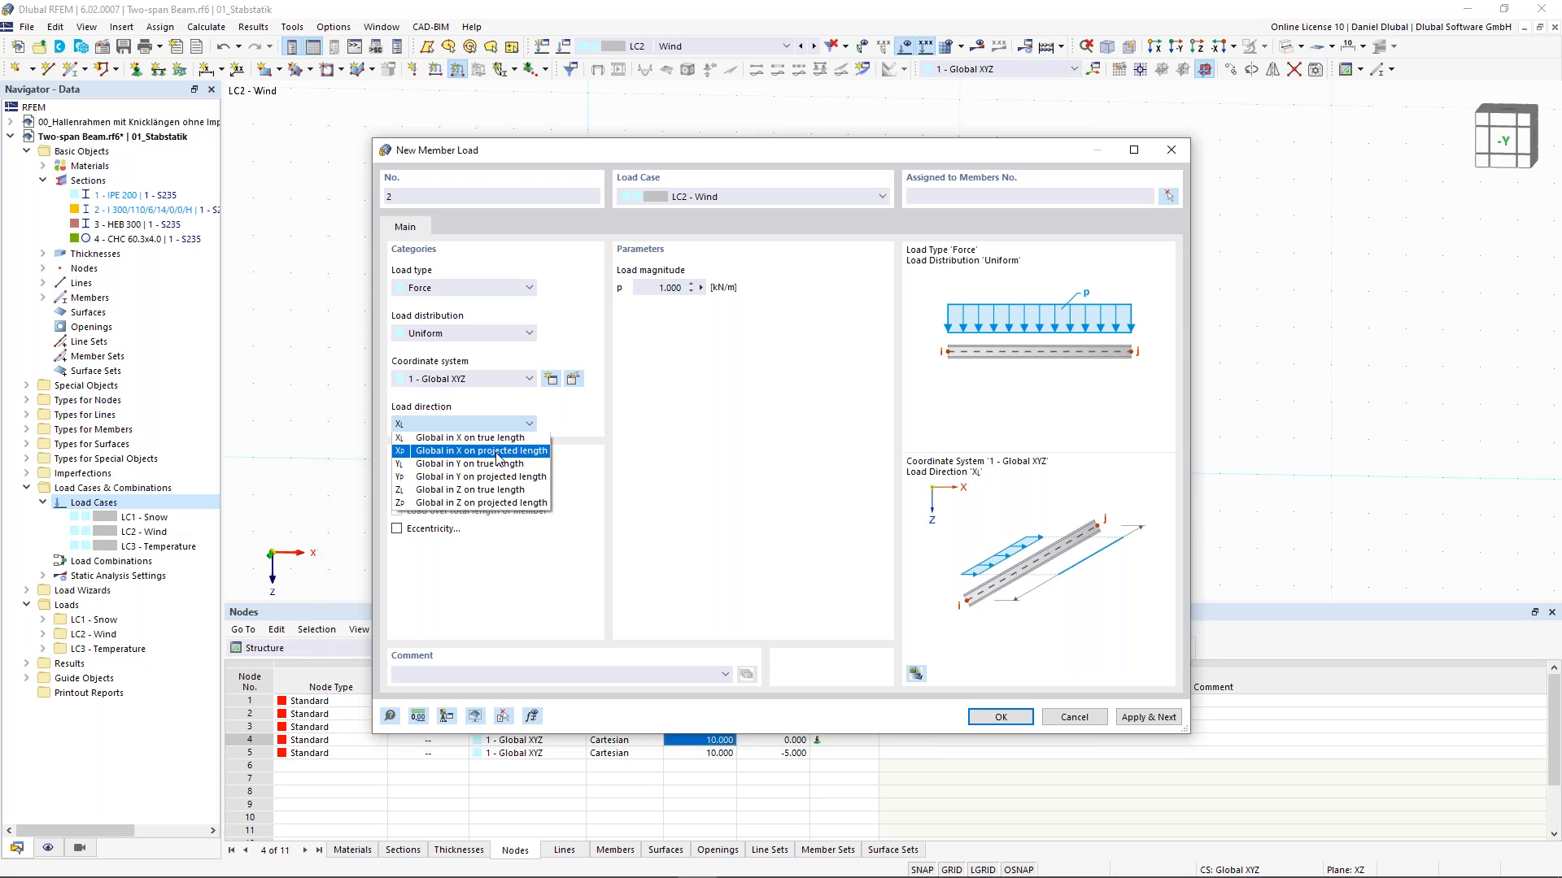
pyautogui.click(497, 439)
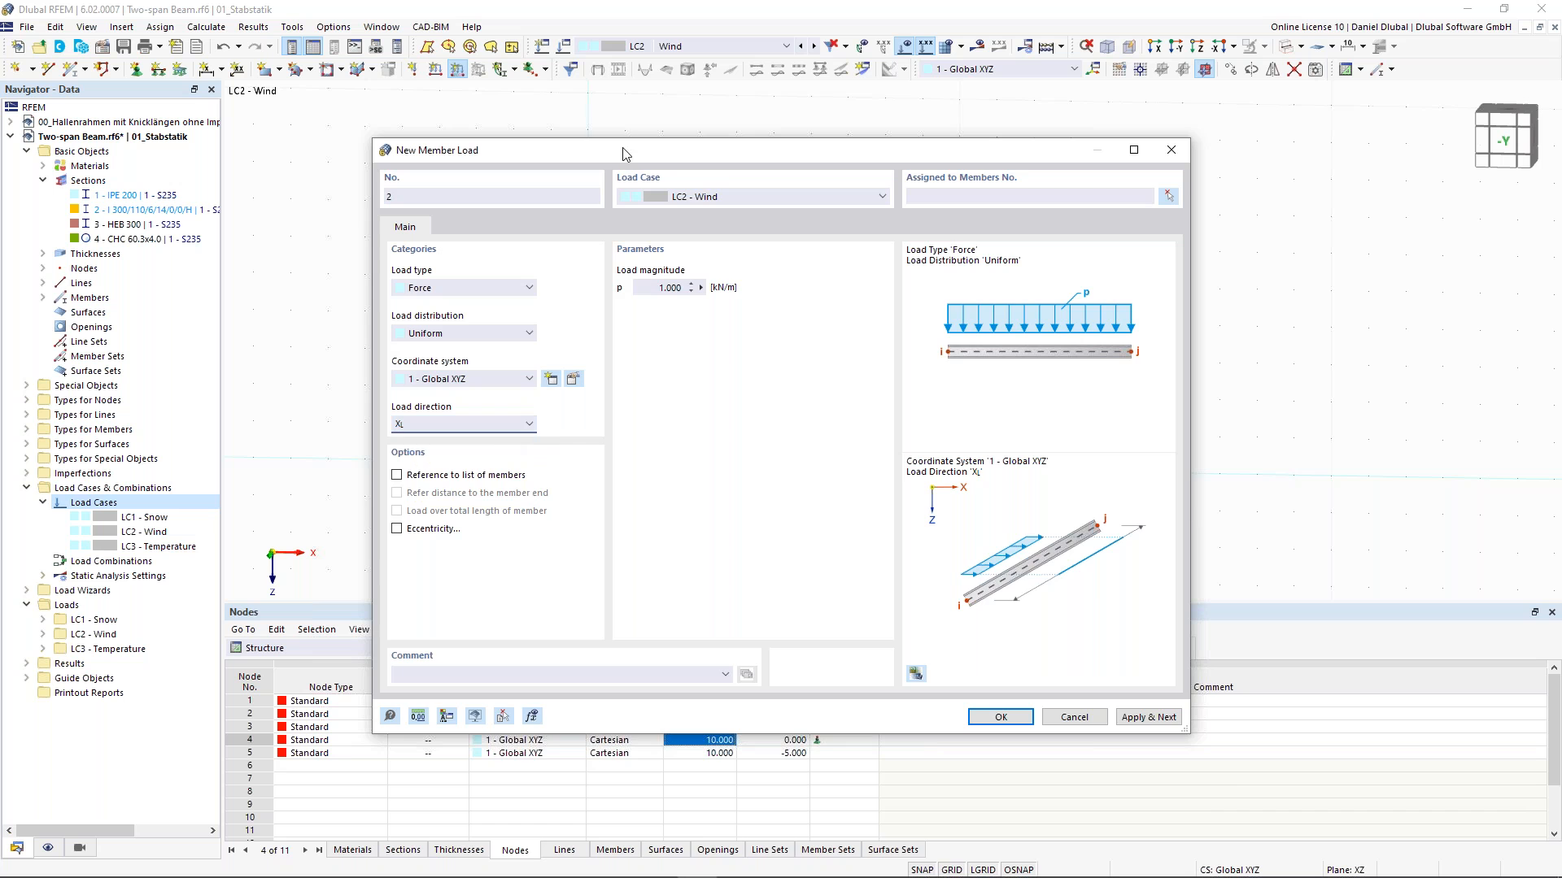
# - Assign the wind load to the left column and apply it
pyautogui.moveTo(631, 154)
pyautogui.mouseDown()
pyautogui.moveTo(651, 500)
pyautogui.moveTo(603, 157)
pyautogui.mouseUp()
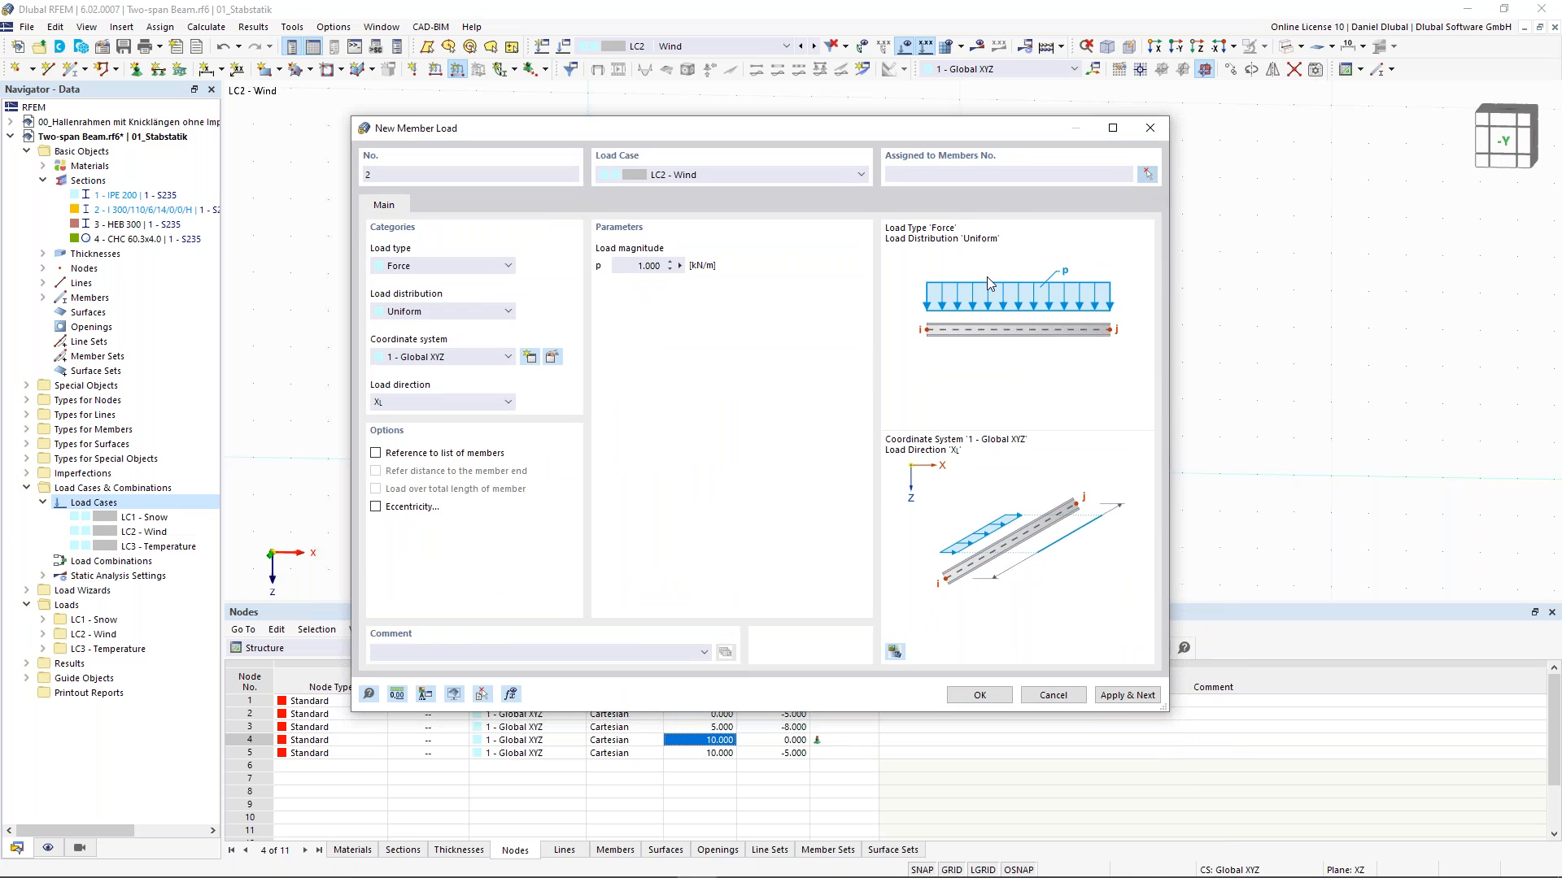
pyautogui.click(1147, 174)
pyautogui.click(589, 367)
pyautogui.press('Return')
pyautogui.click(1127, 696)
# - Add a 1 kN/m wind load in local z direction on the left rafter, member 2, apply it and close the dialog
pyautogui.moveTo(534, 132); pyautogui.dragTo(553, 193)
pyautogui.click(479, 423)
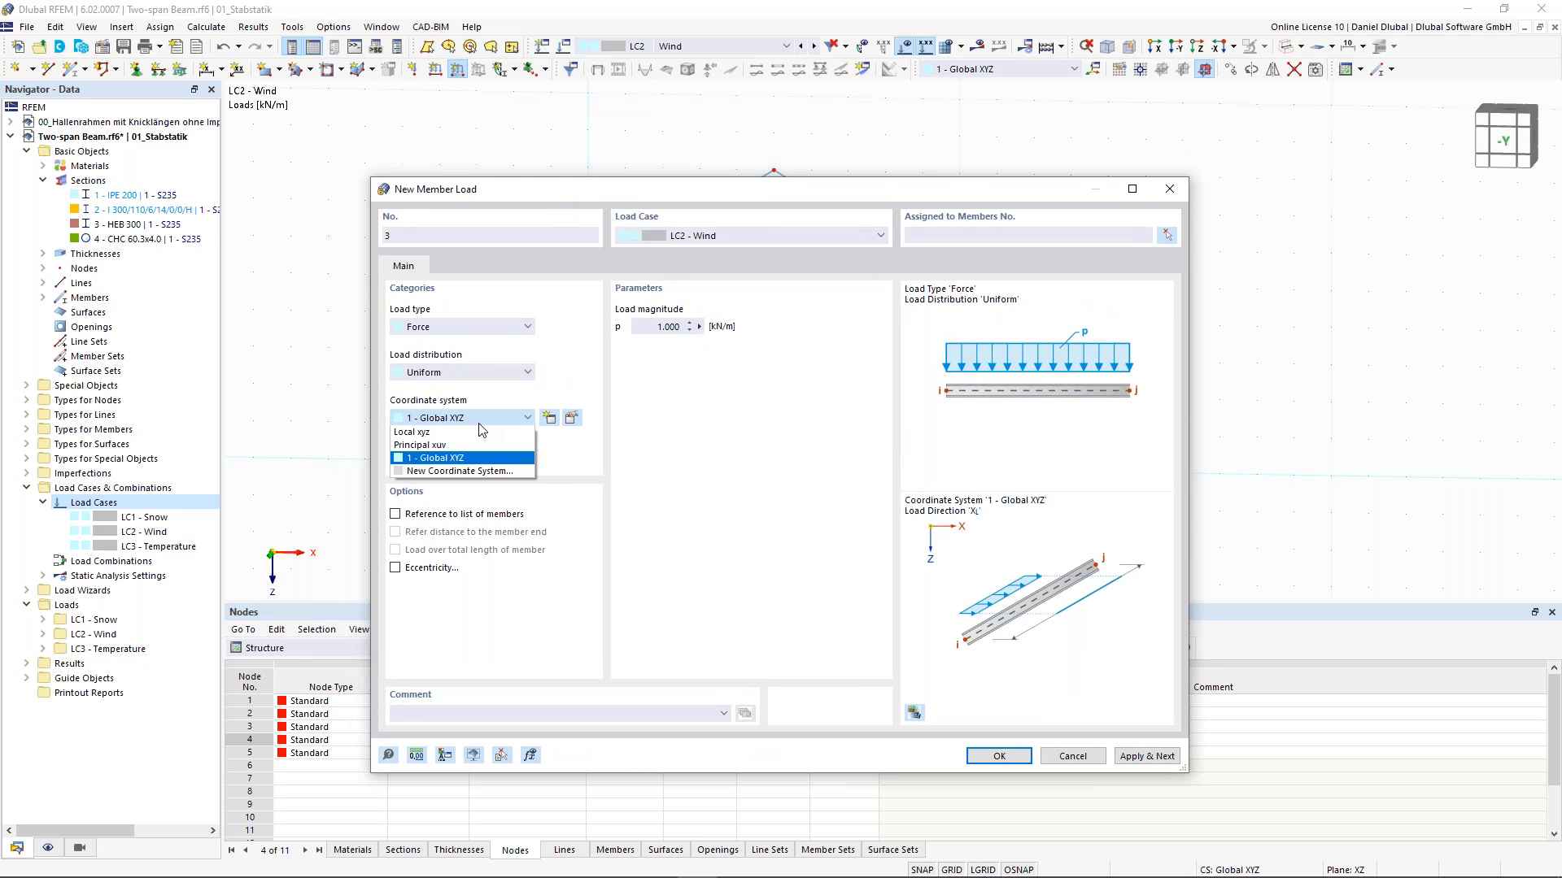
pyautogui.click(480, 434)
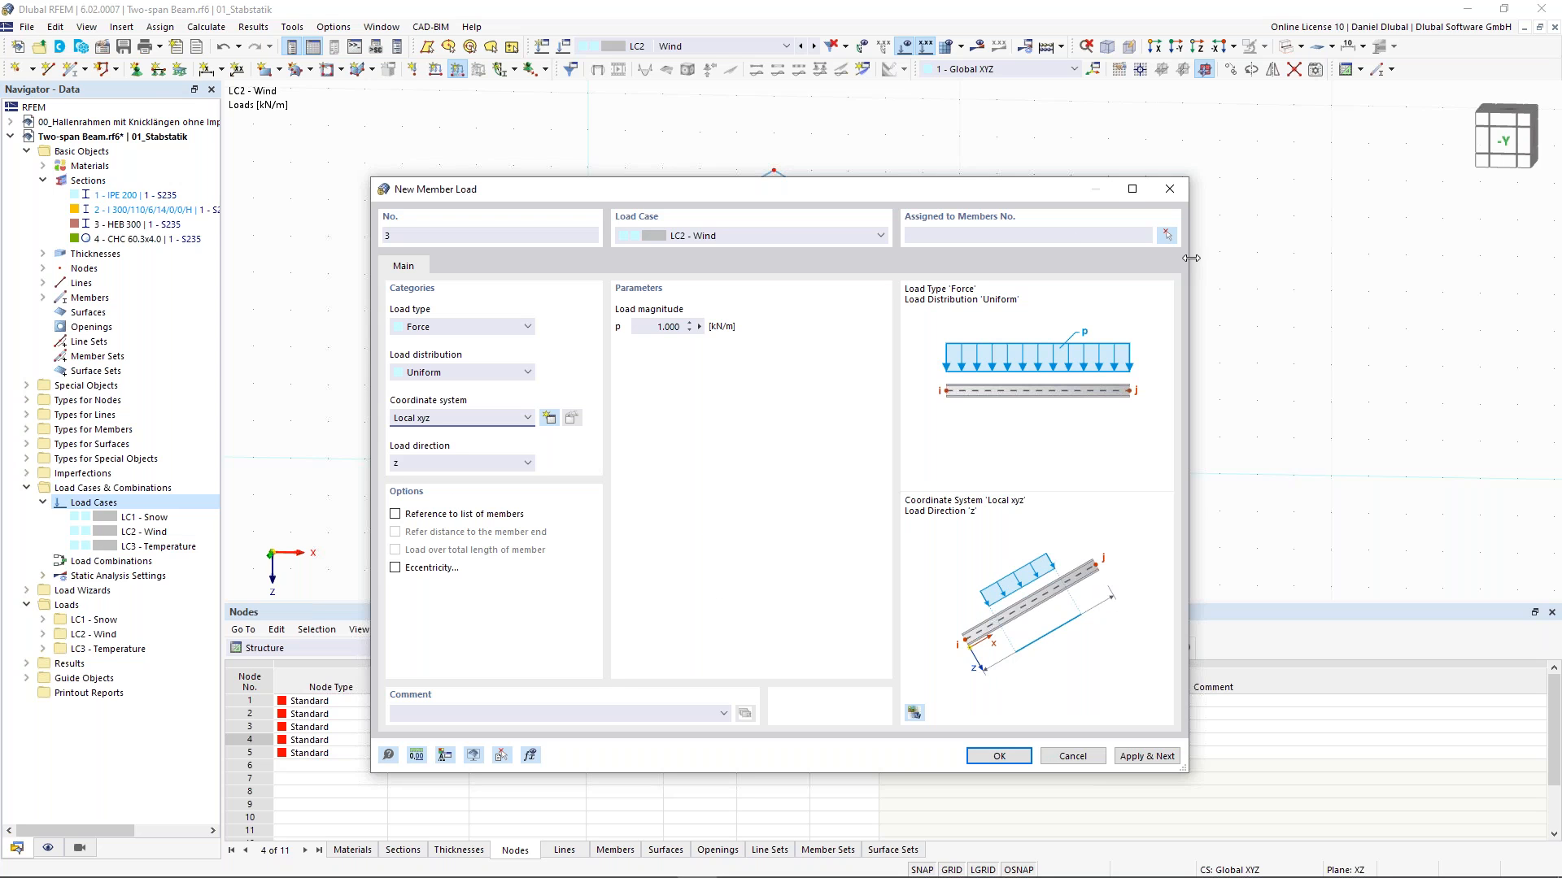
pyautogui.click(1167, 235)
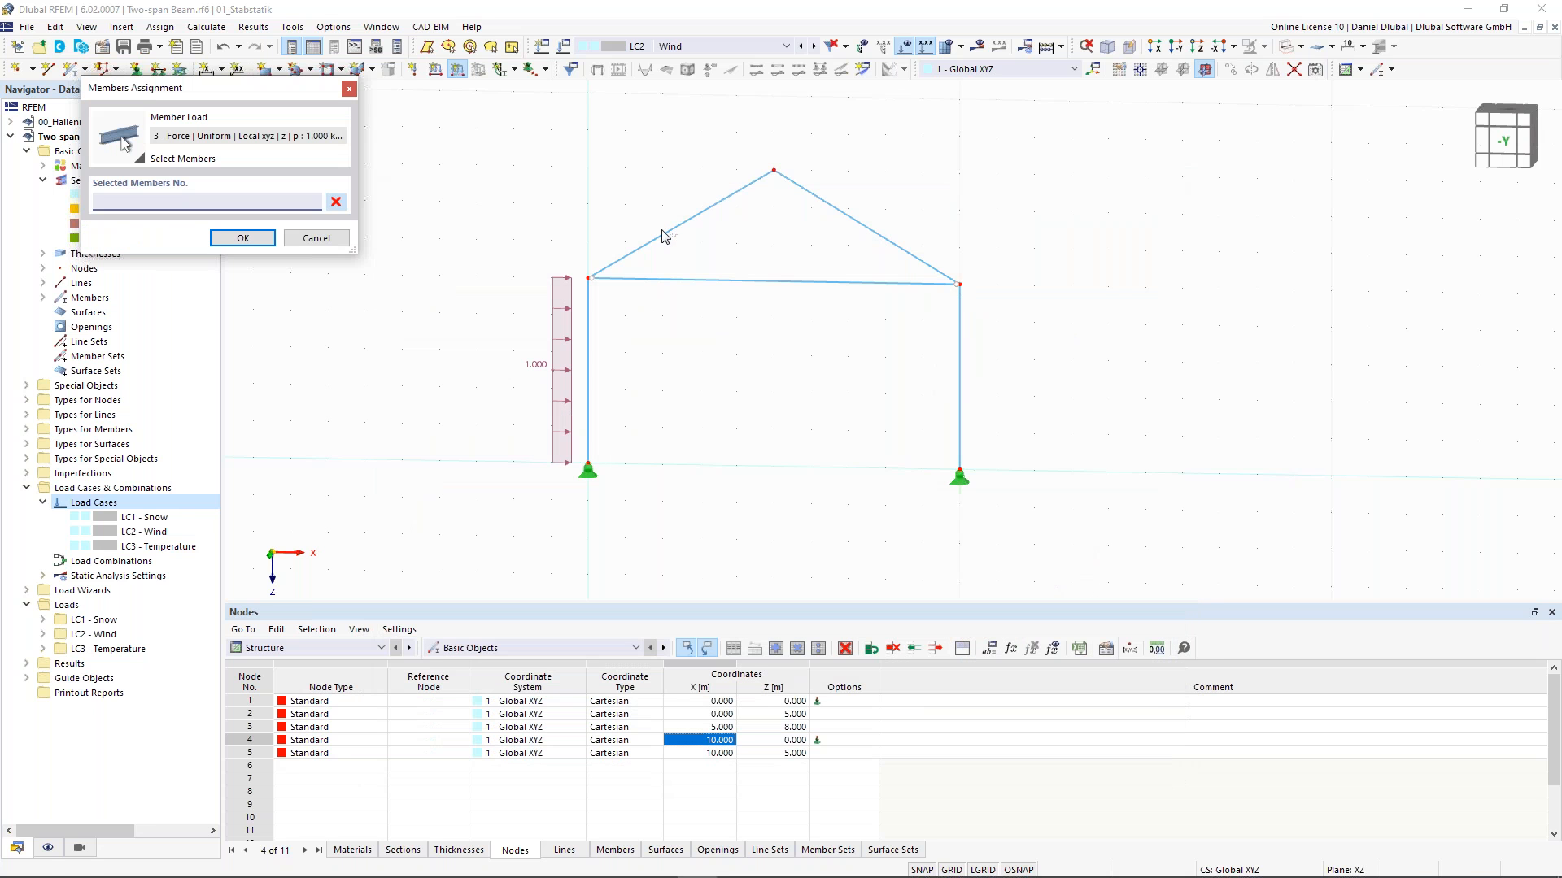
pyautogui.click(663, 235)
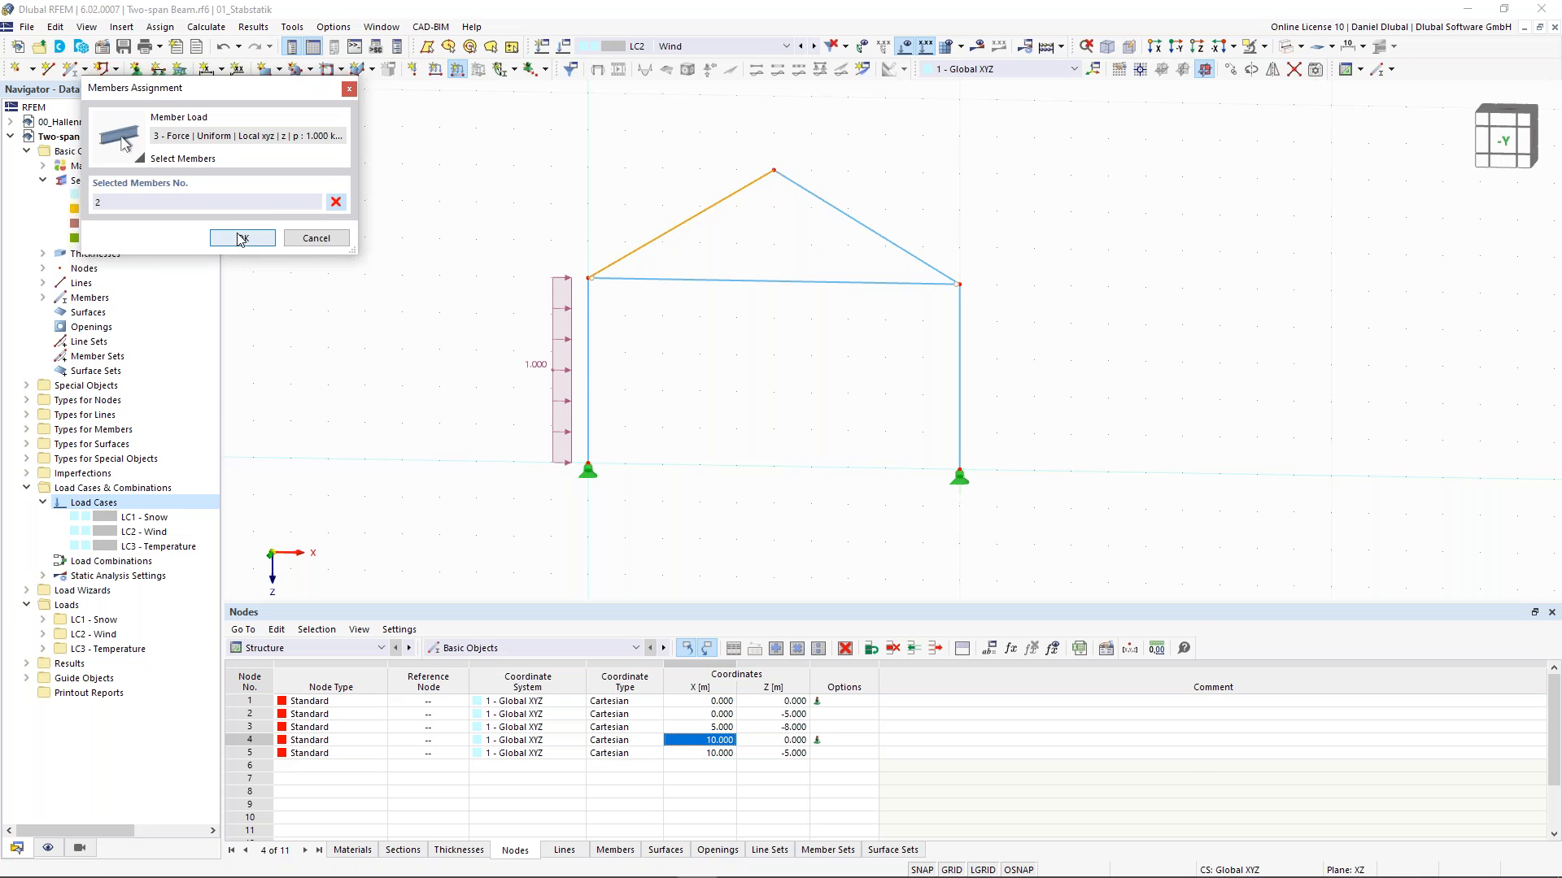
pyautogui.click(242, 238)
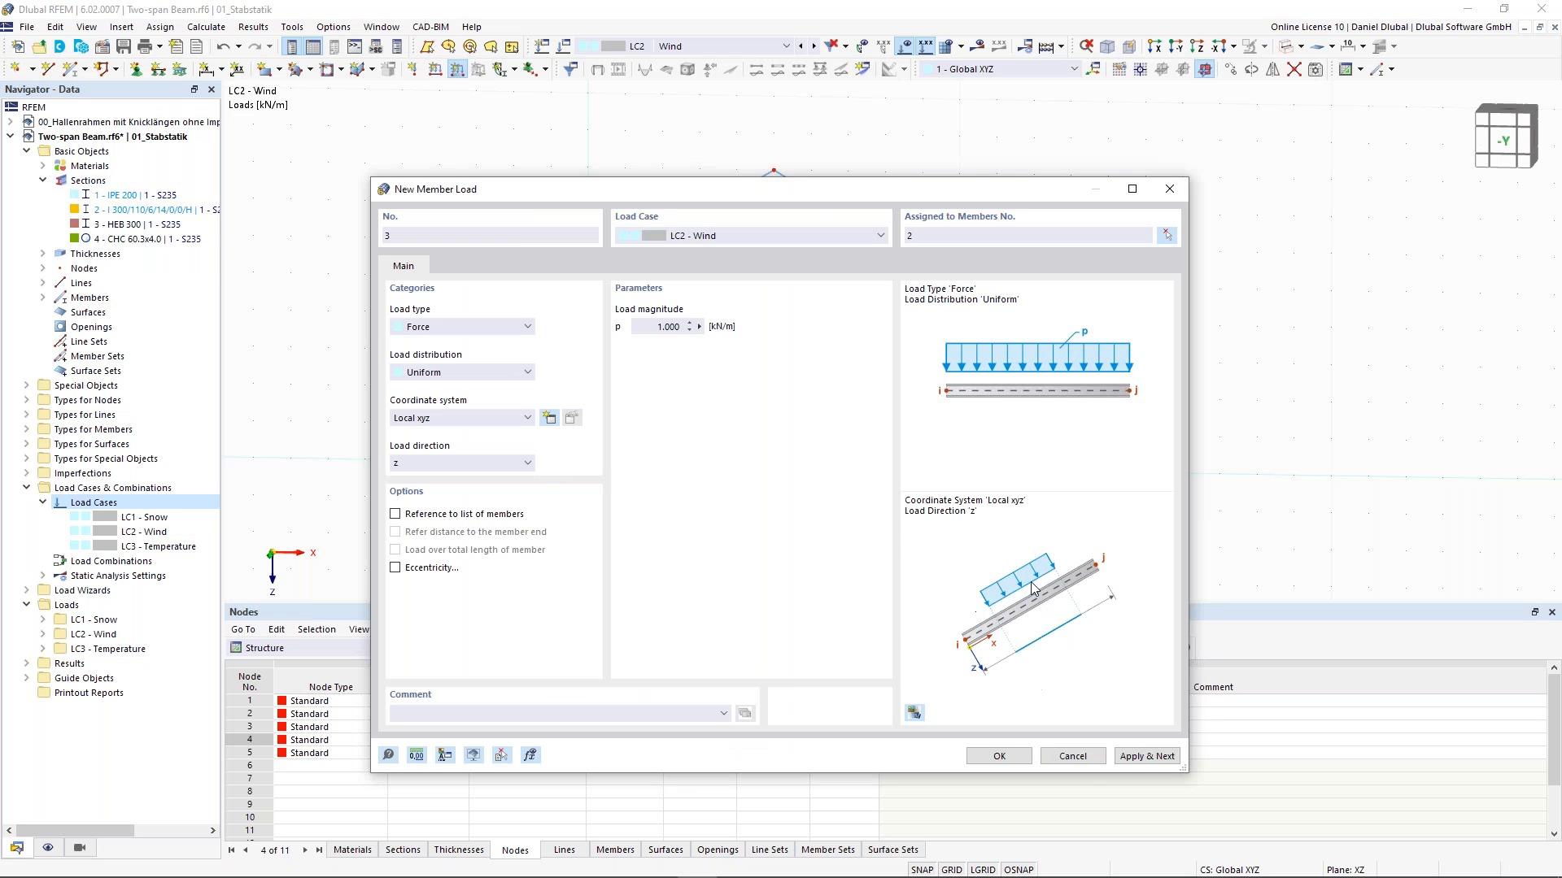
pyautogui.moveTo(815, 191); pyautogui.dragTo(779, 178)
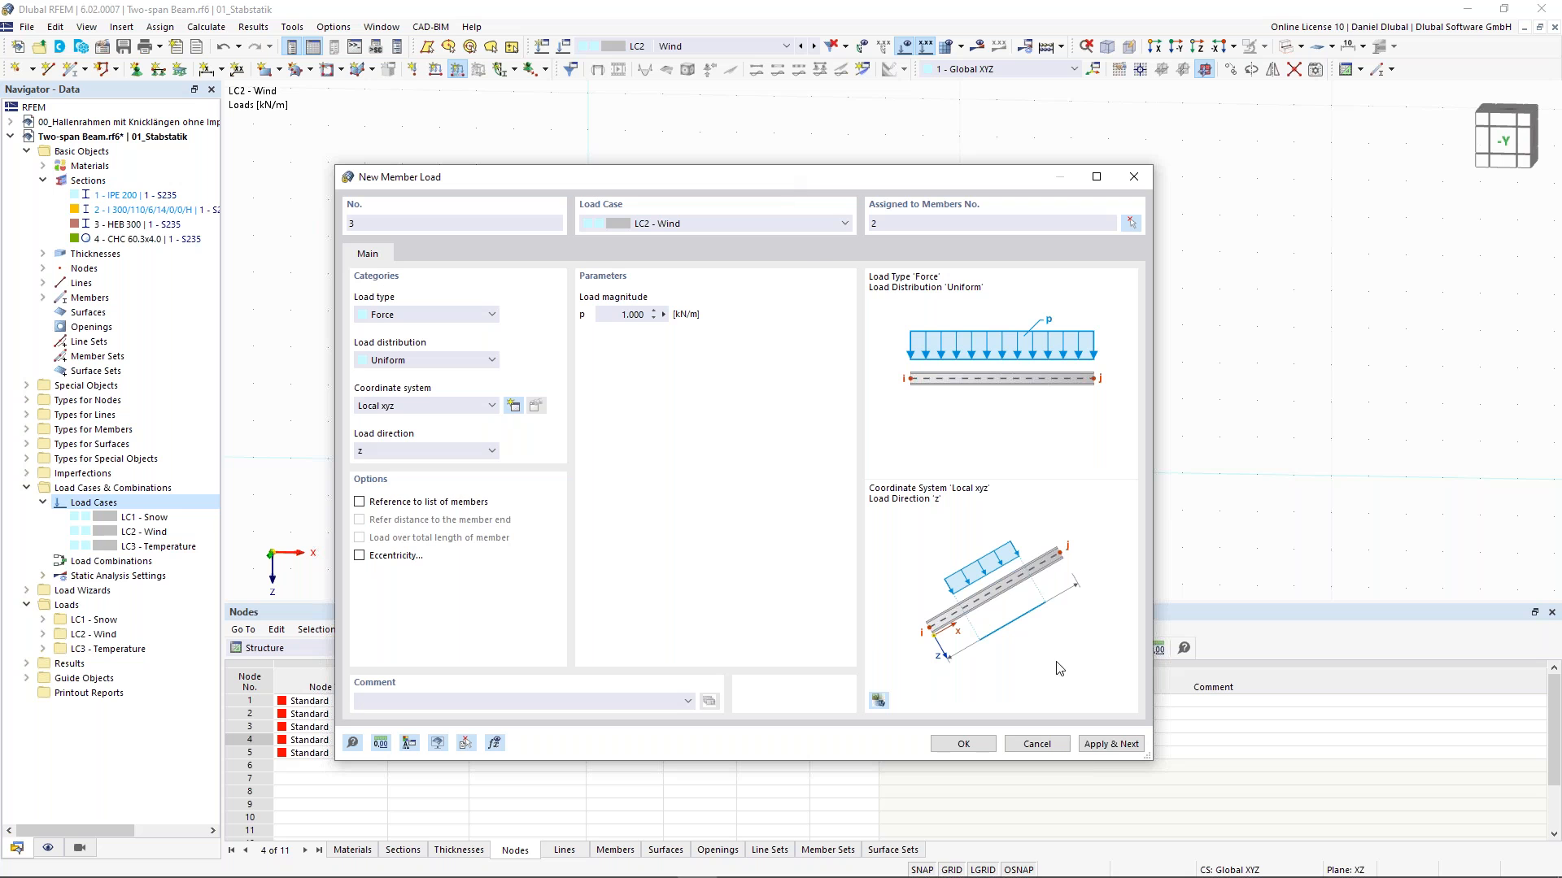
pyautogui.click(1108, 745)
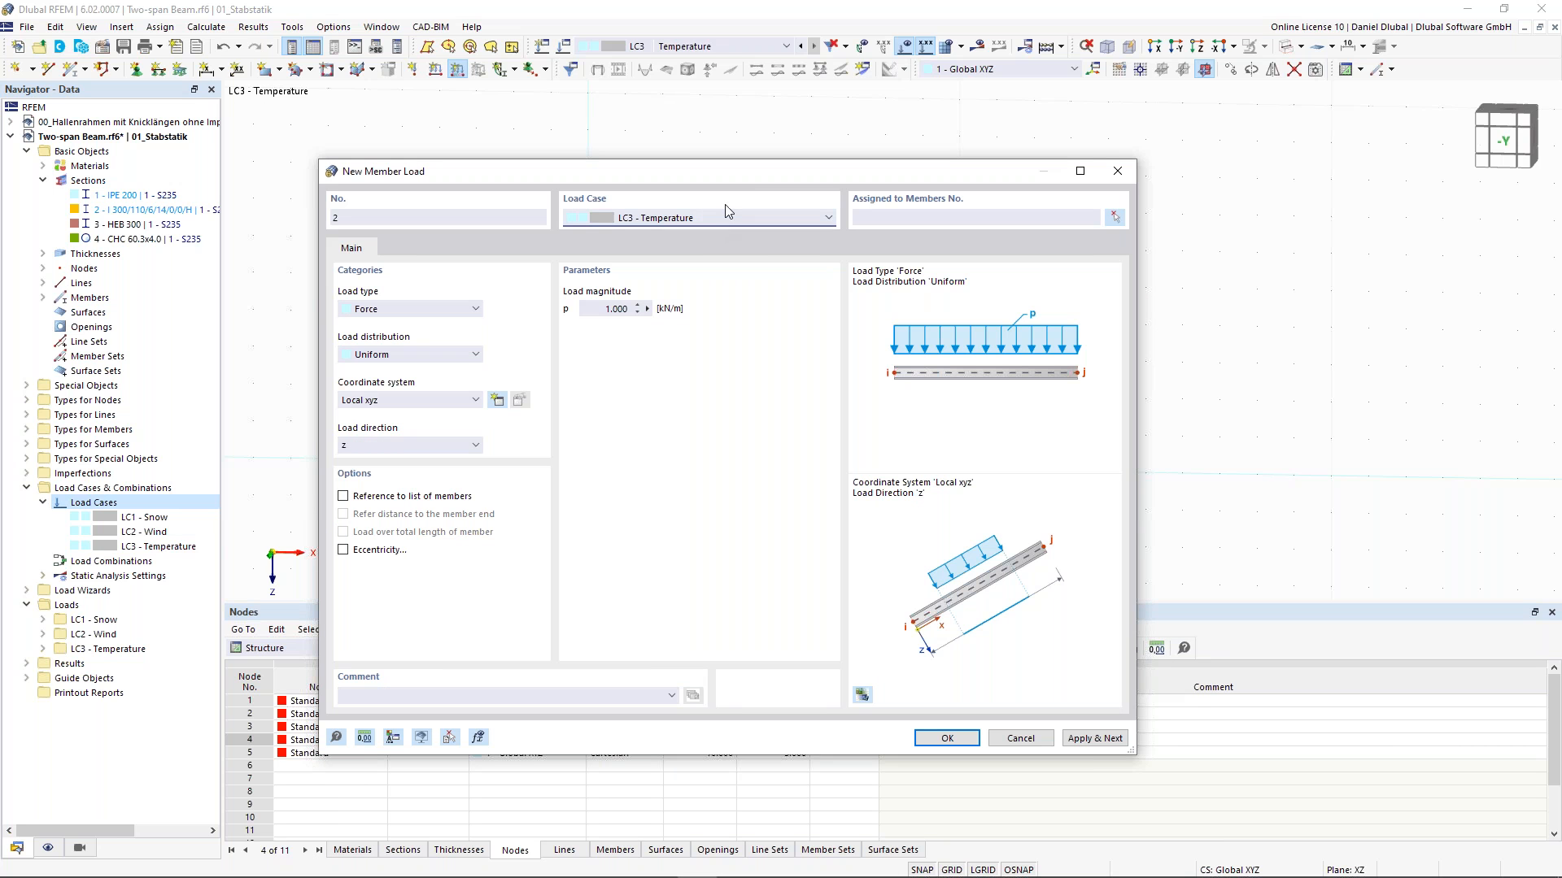
pyautogui.click(1014, 743)
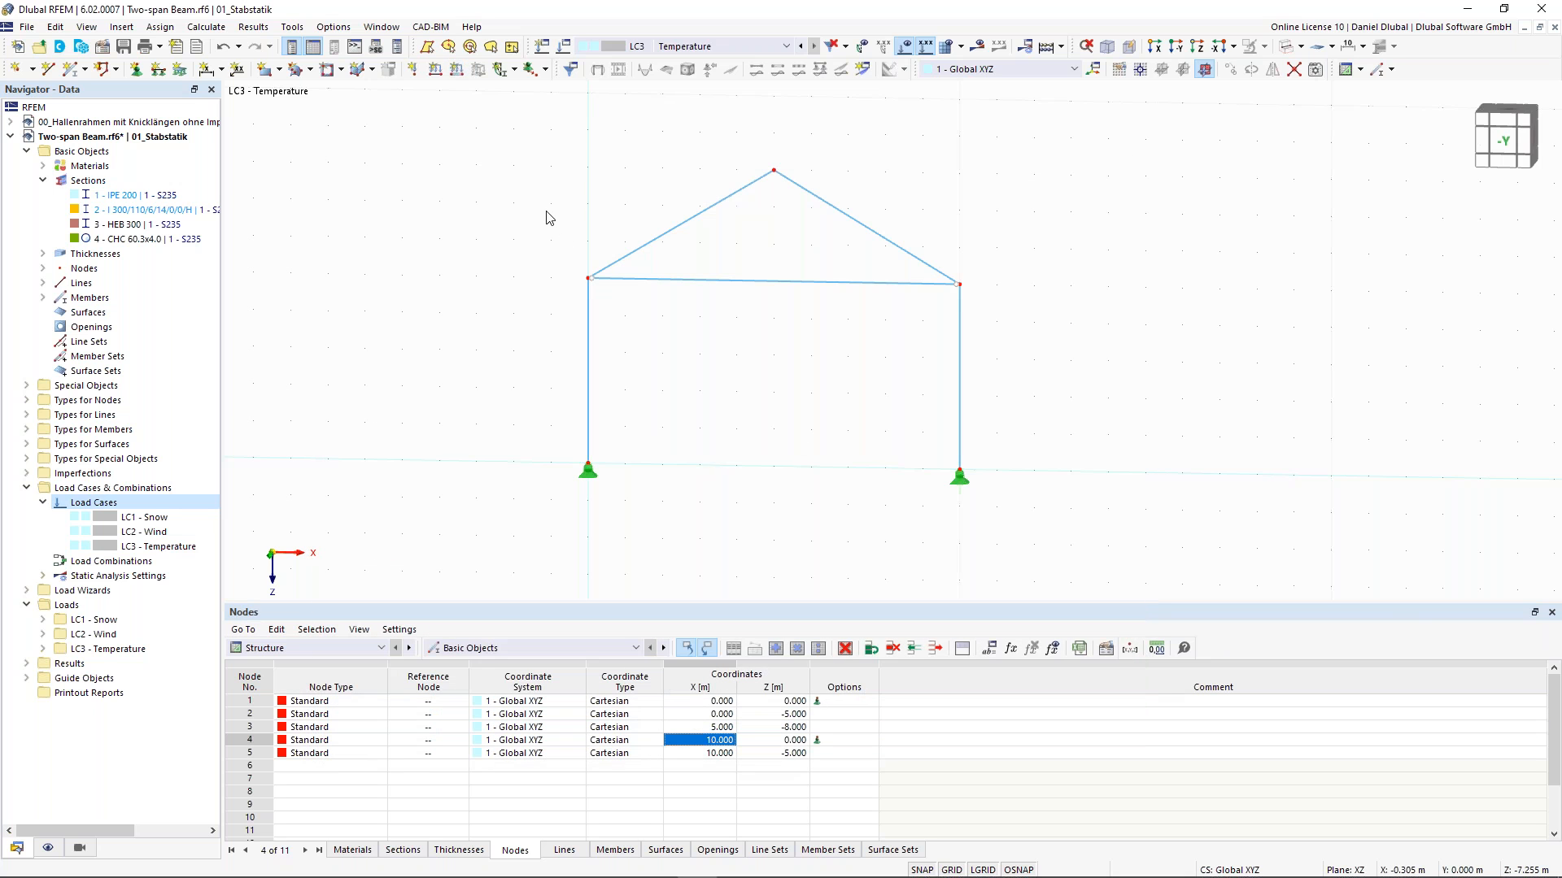
# - Set the display to color rendered members by their section property
pyautogui.moveTo(562, 205); pyautogui.dragTo(578, 201, button='middle')
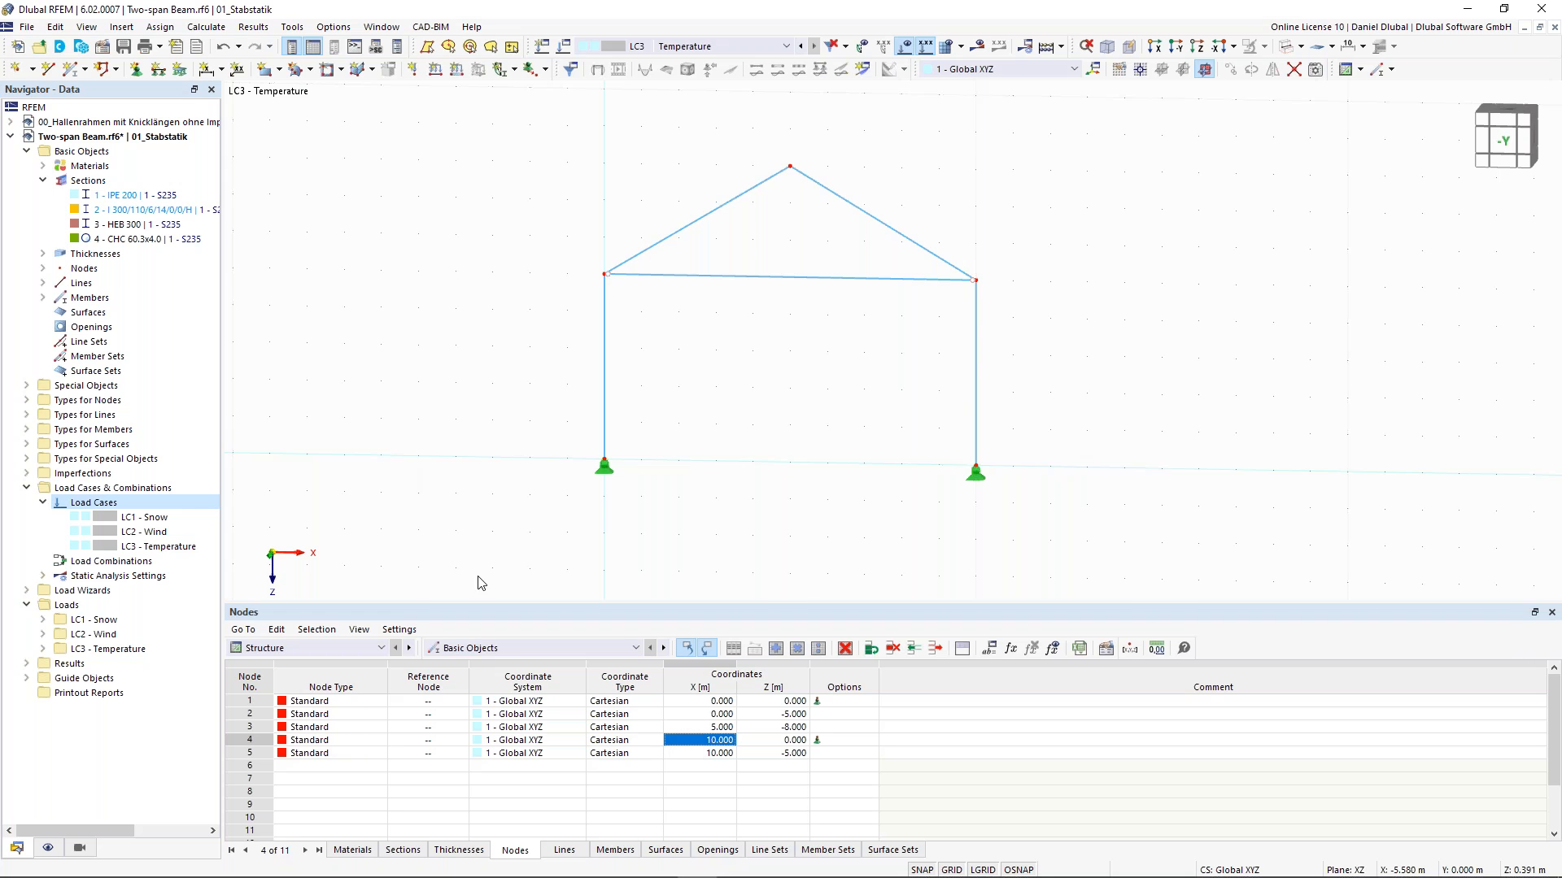
pyautogui.click(48, 849)
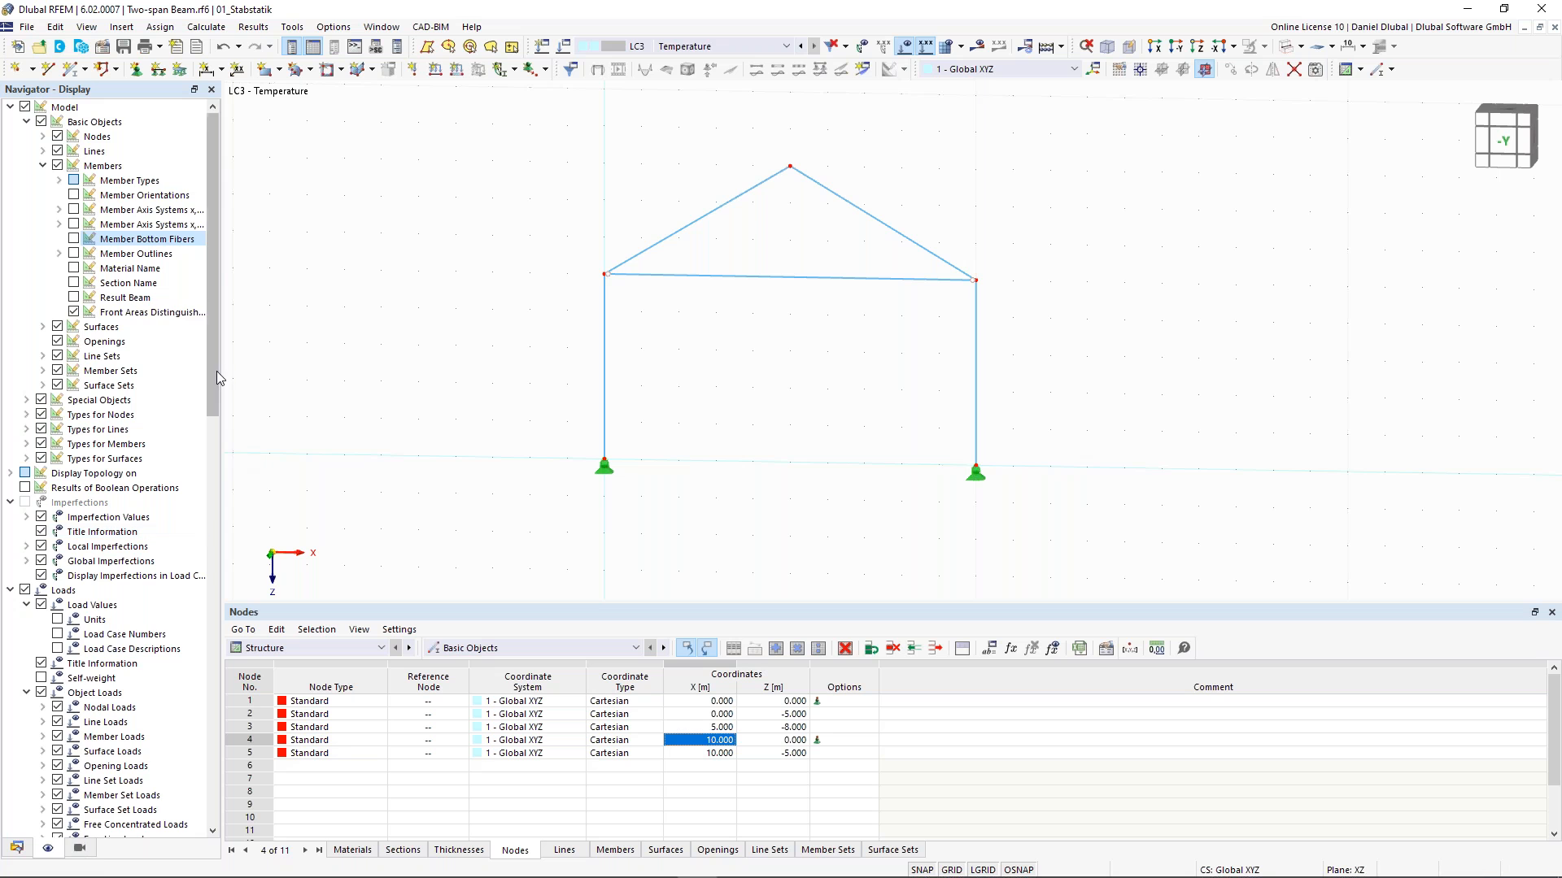
pyautogui.scroll(-7, 213, 418)
pyautogui.scroll(-15, 207, 647)
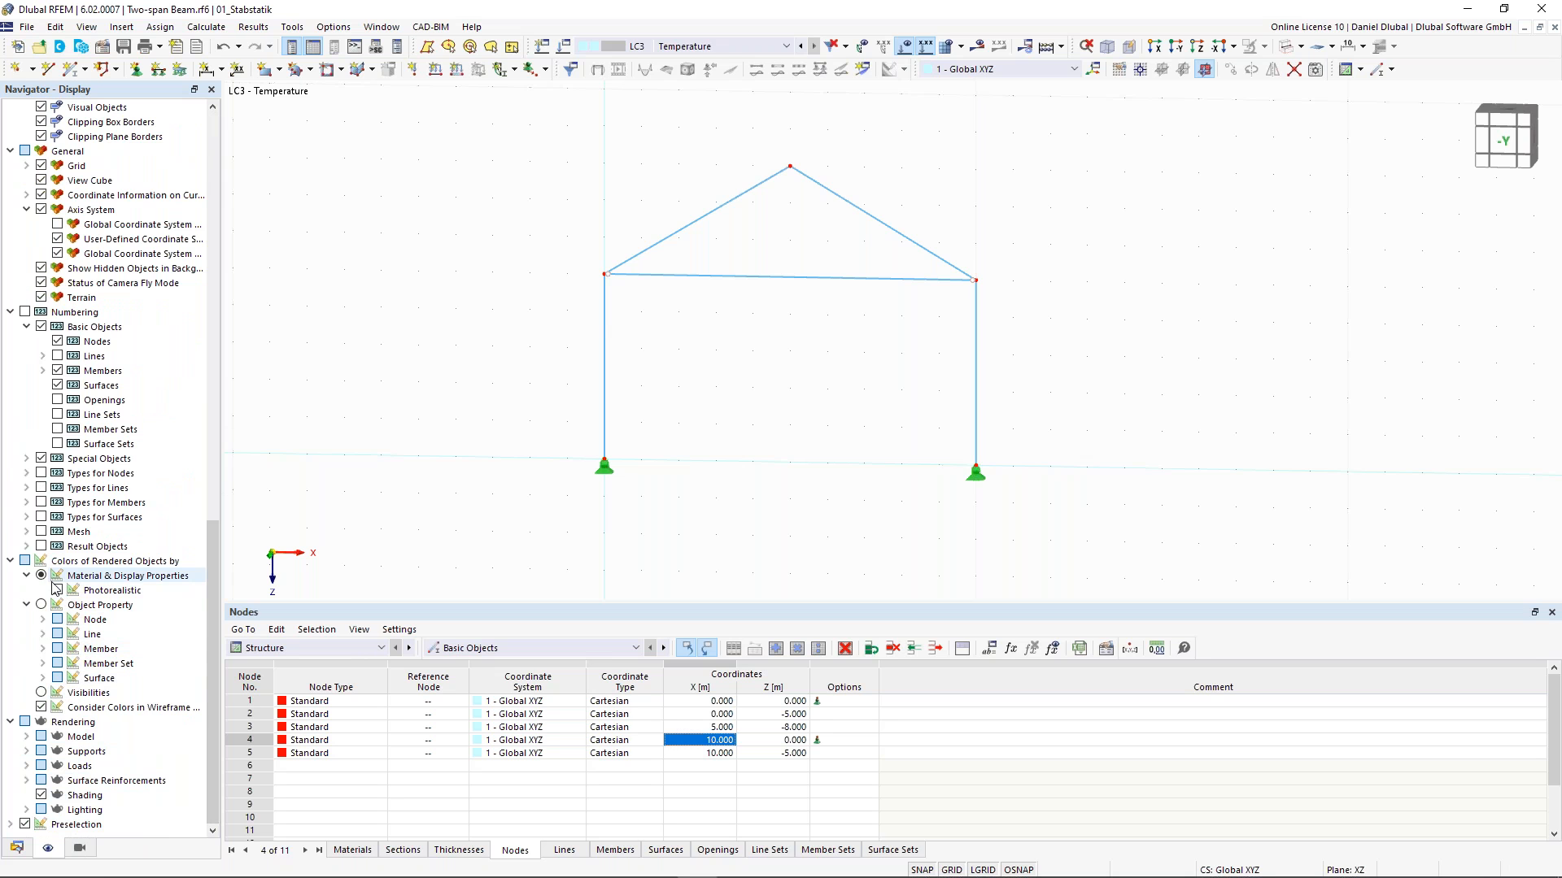
pyautogui.click(40, 605)
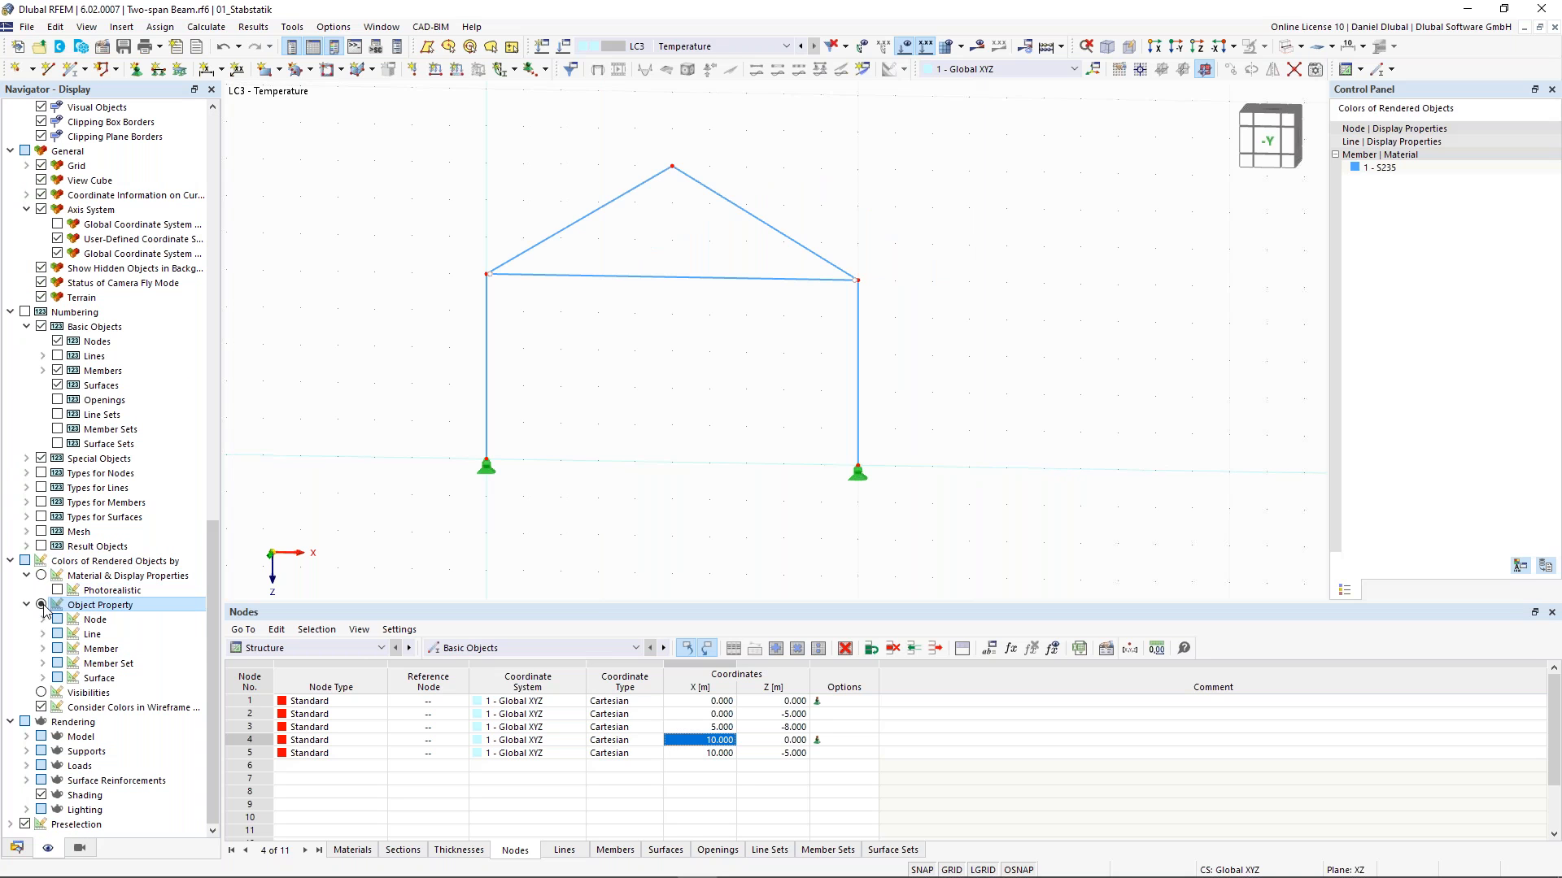
pyautogui.click(42, 648)
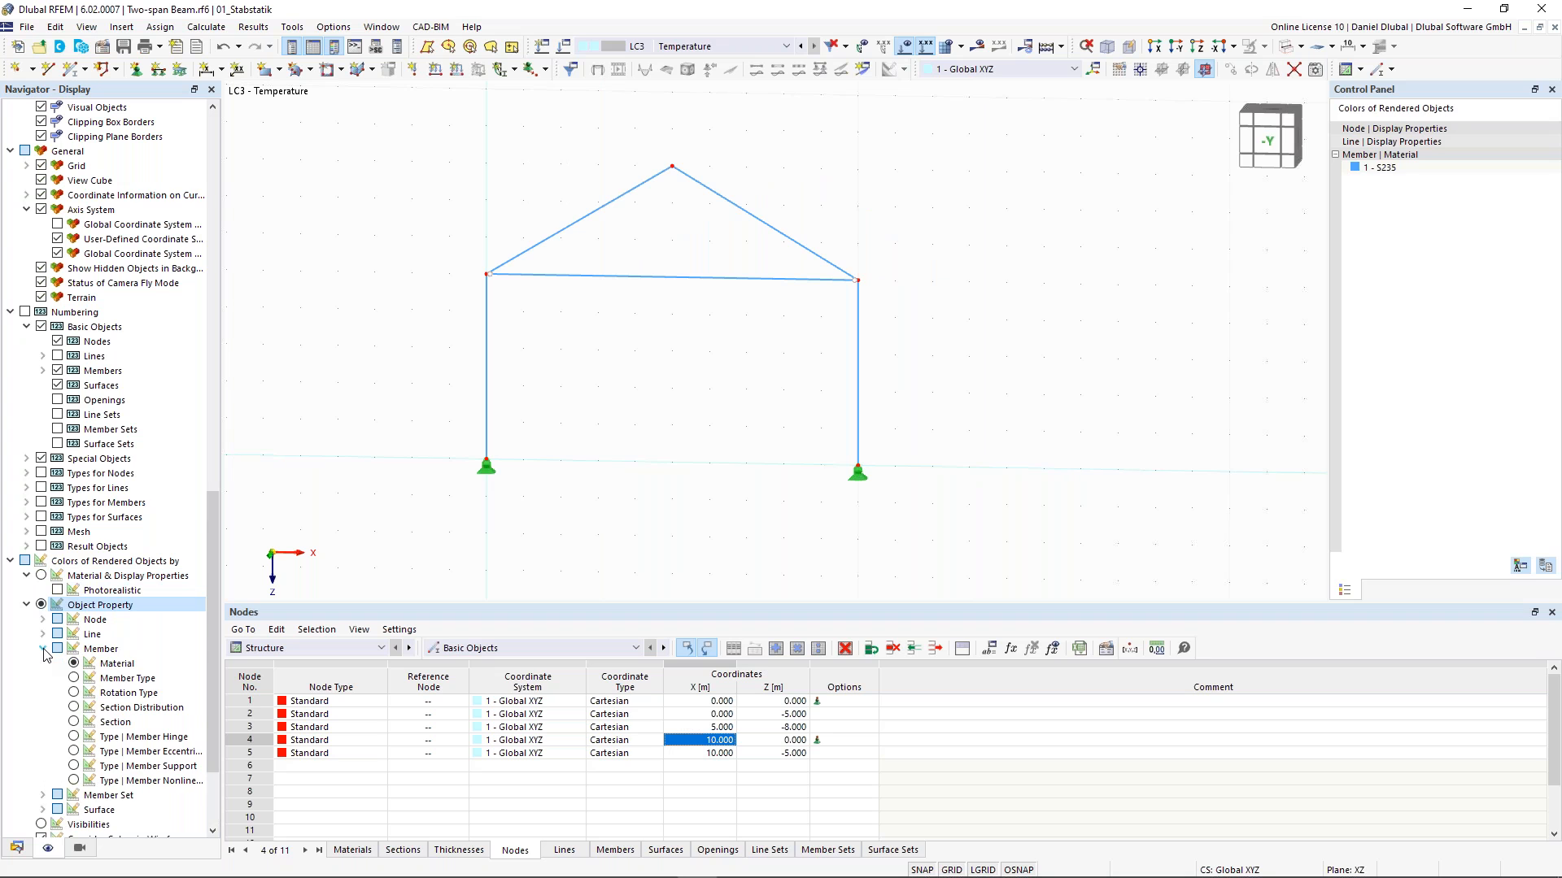
pyautogui.click(91, 721)
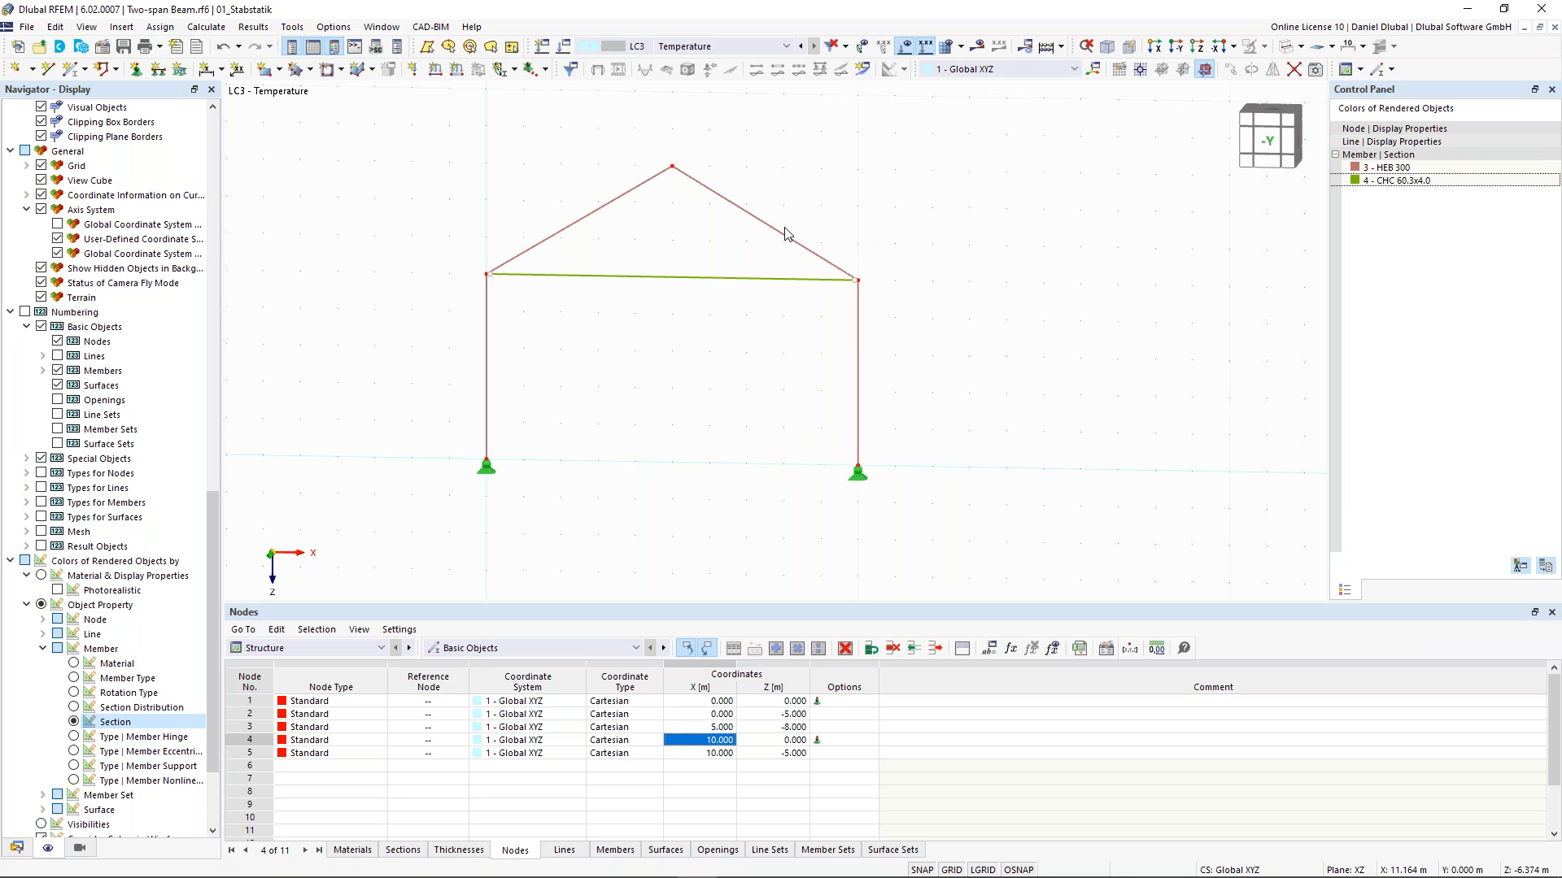
# - Create a new object selection of members whose section equals that of the left column
pyautogui.moveTo(725, 250); pyautogui.dragTo(806, 276, button='middle')
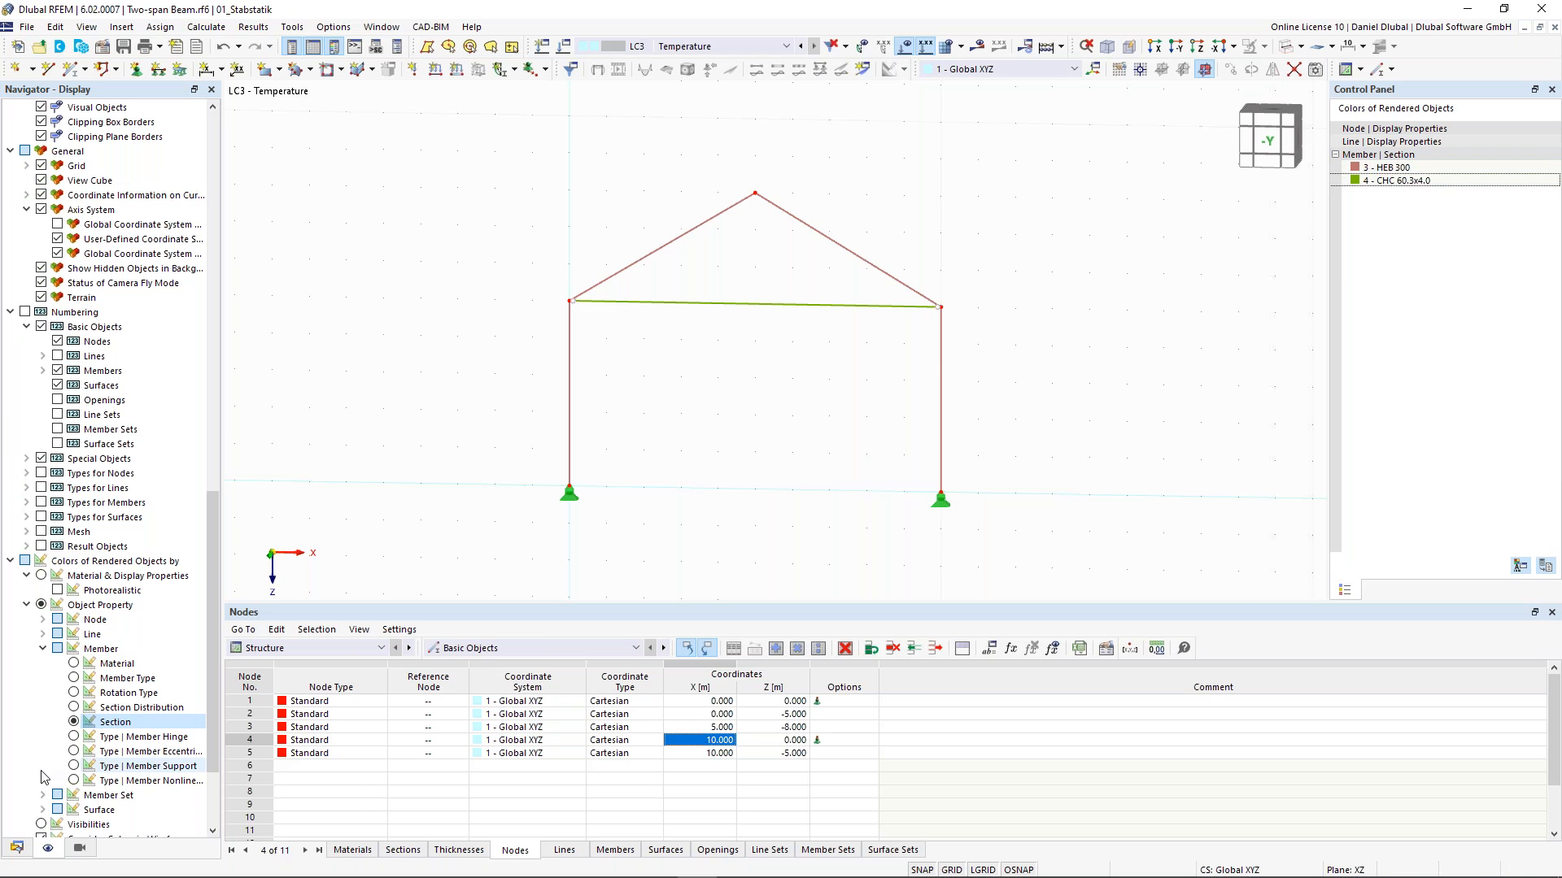
pyautogui.click(17, 848)
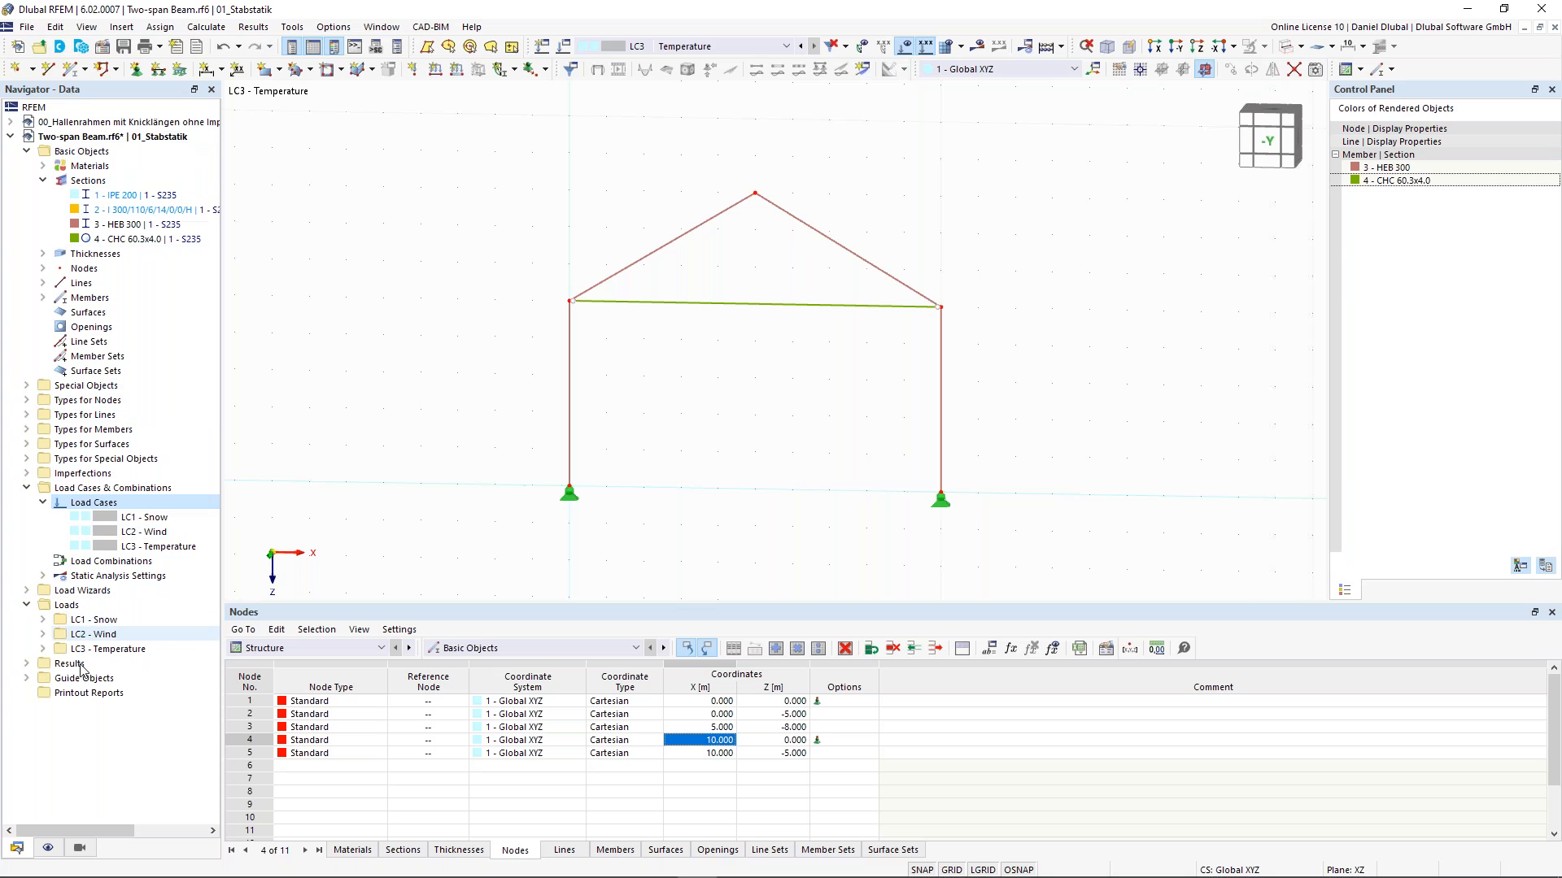
pyautogui.click(27, 679)
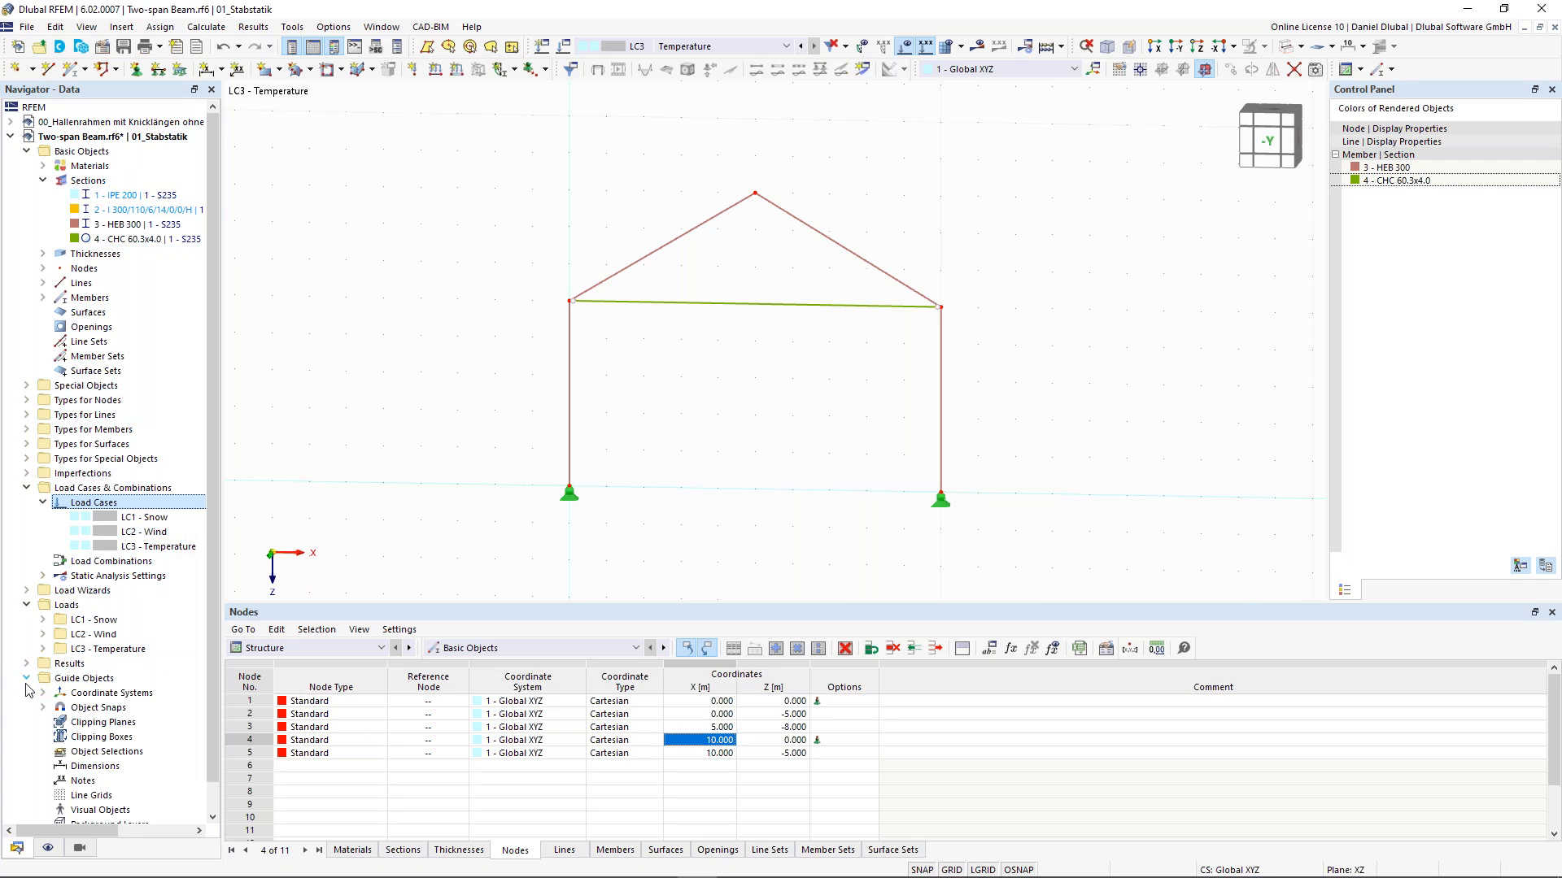
pyautogui.scroll(-1, 94, 728)
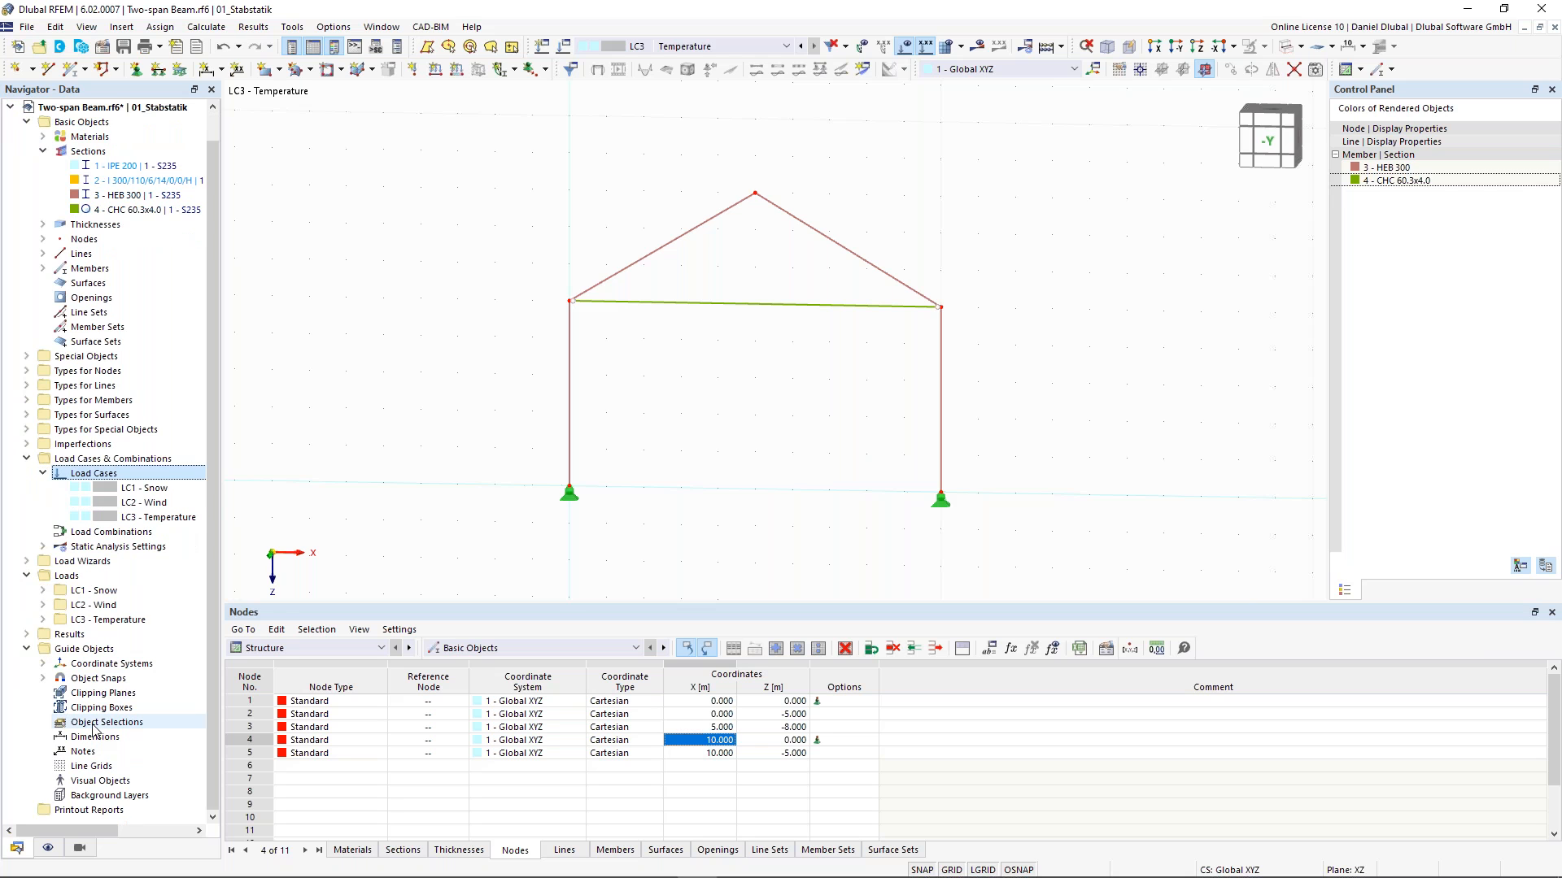
pyautogui.rightClick(93, 726)
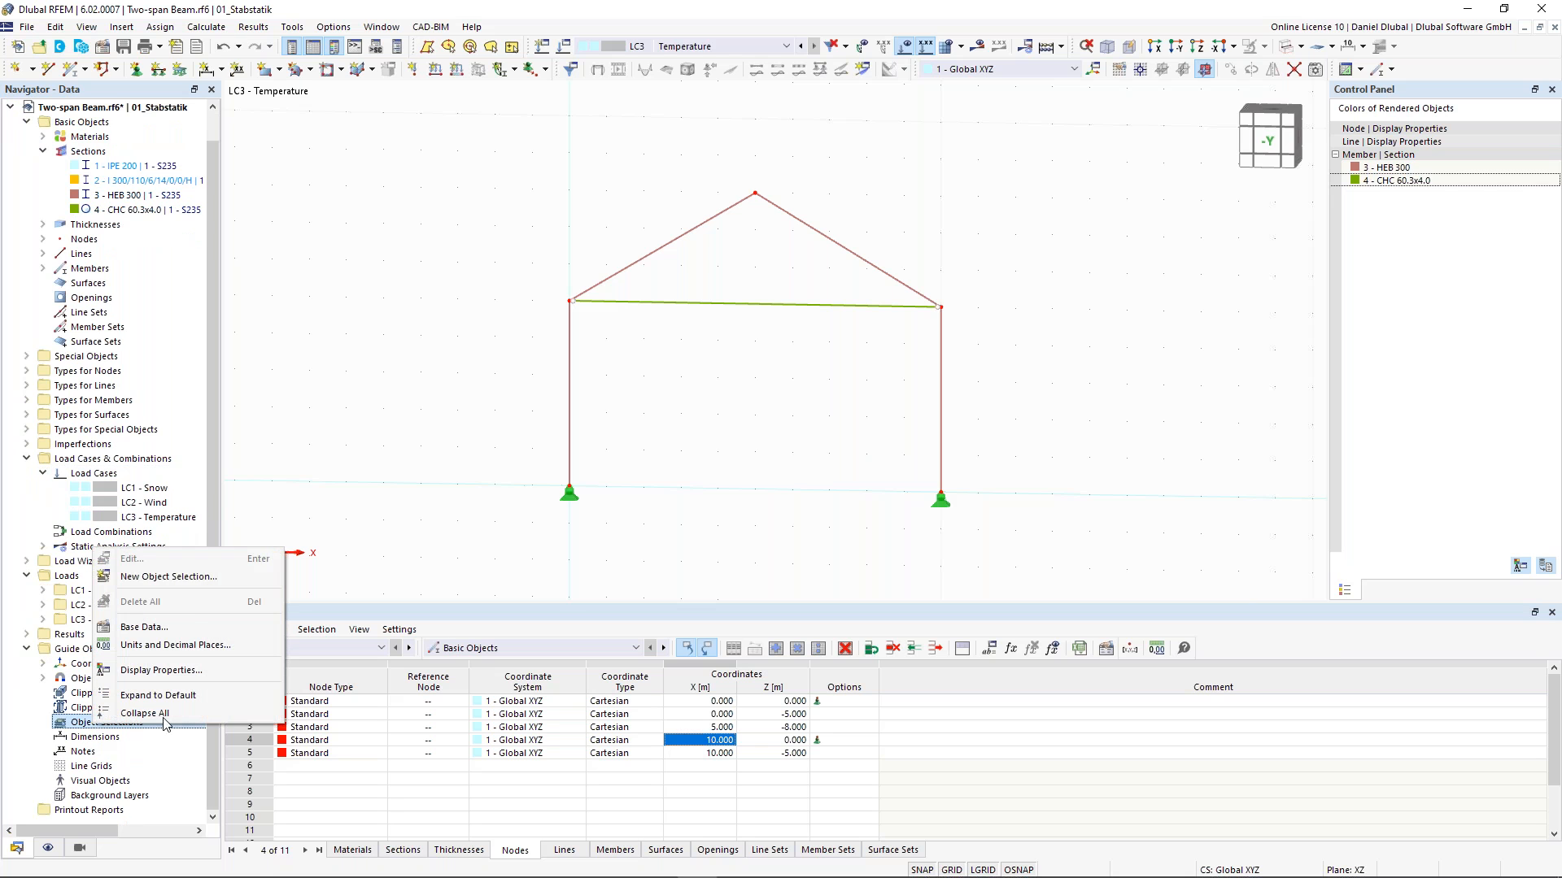
pyautogui.click(191, 577)
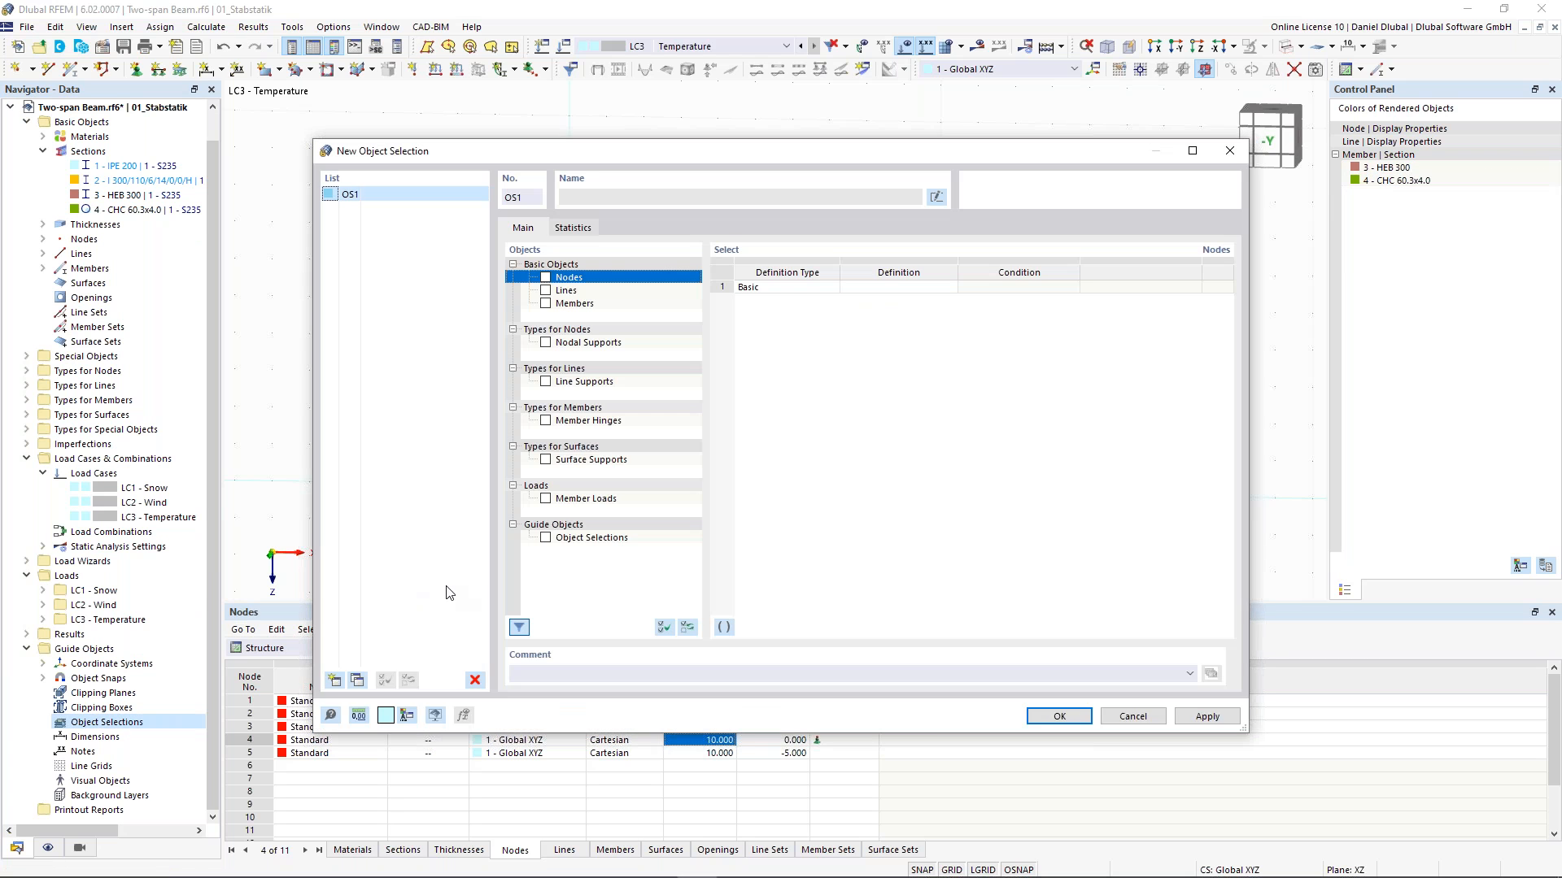
pyautogui.click(547, 306)
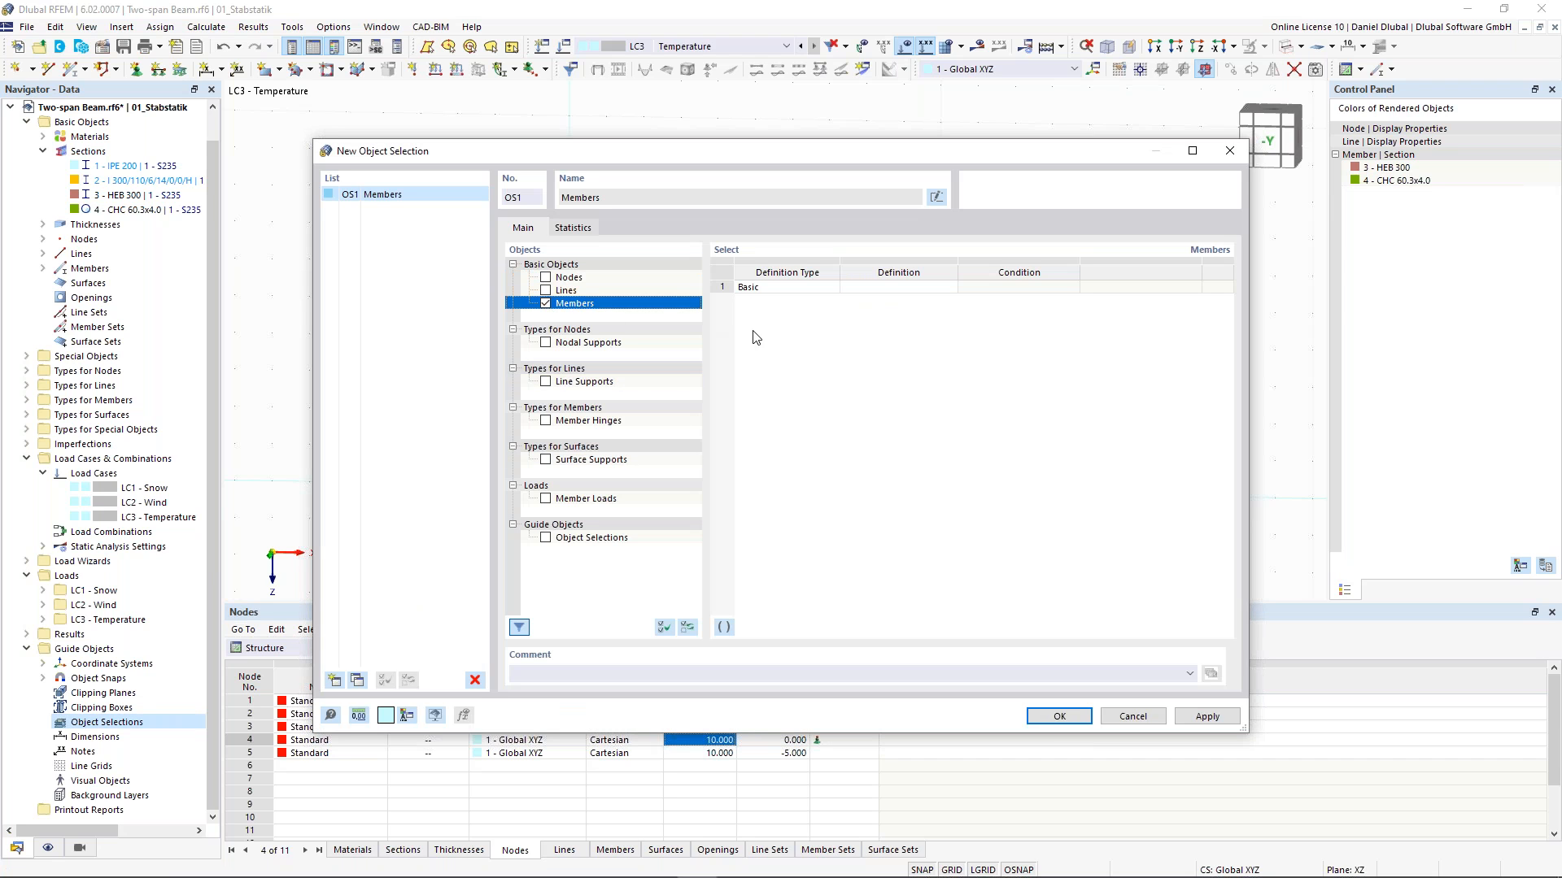
pyautogui.click(893, 293)
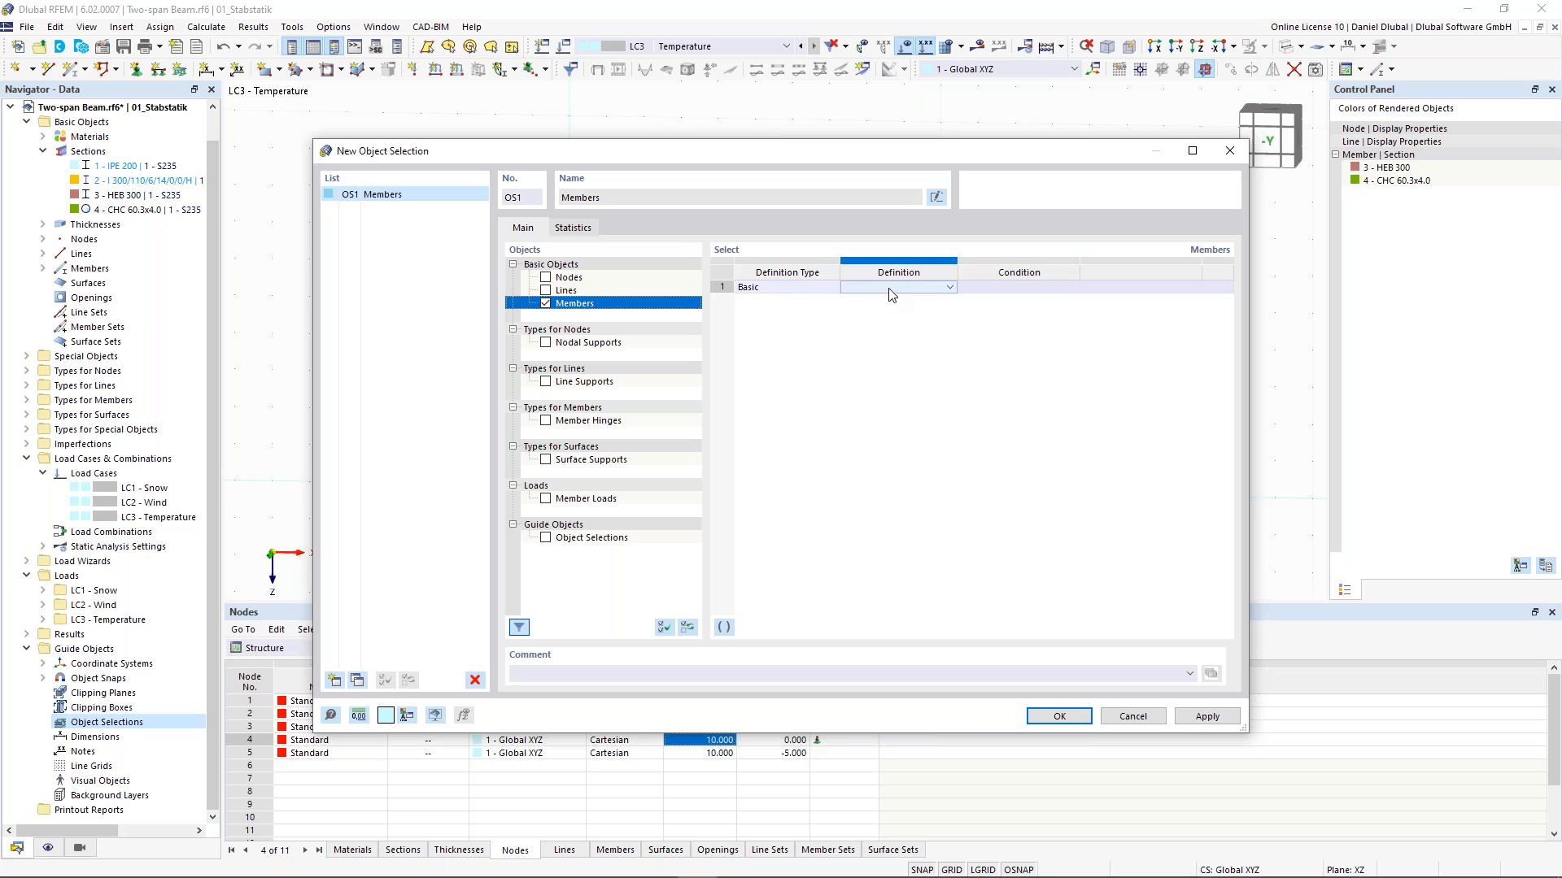
pyautogui.click(948, 290)
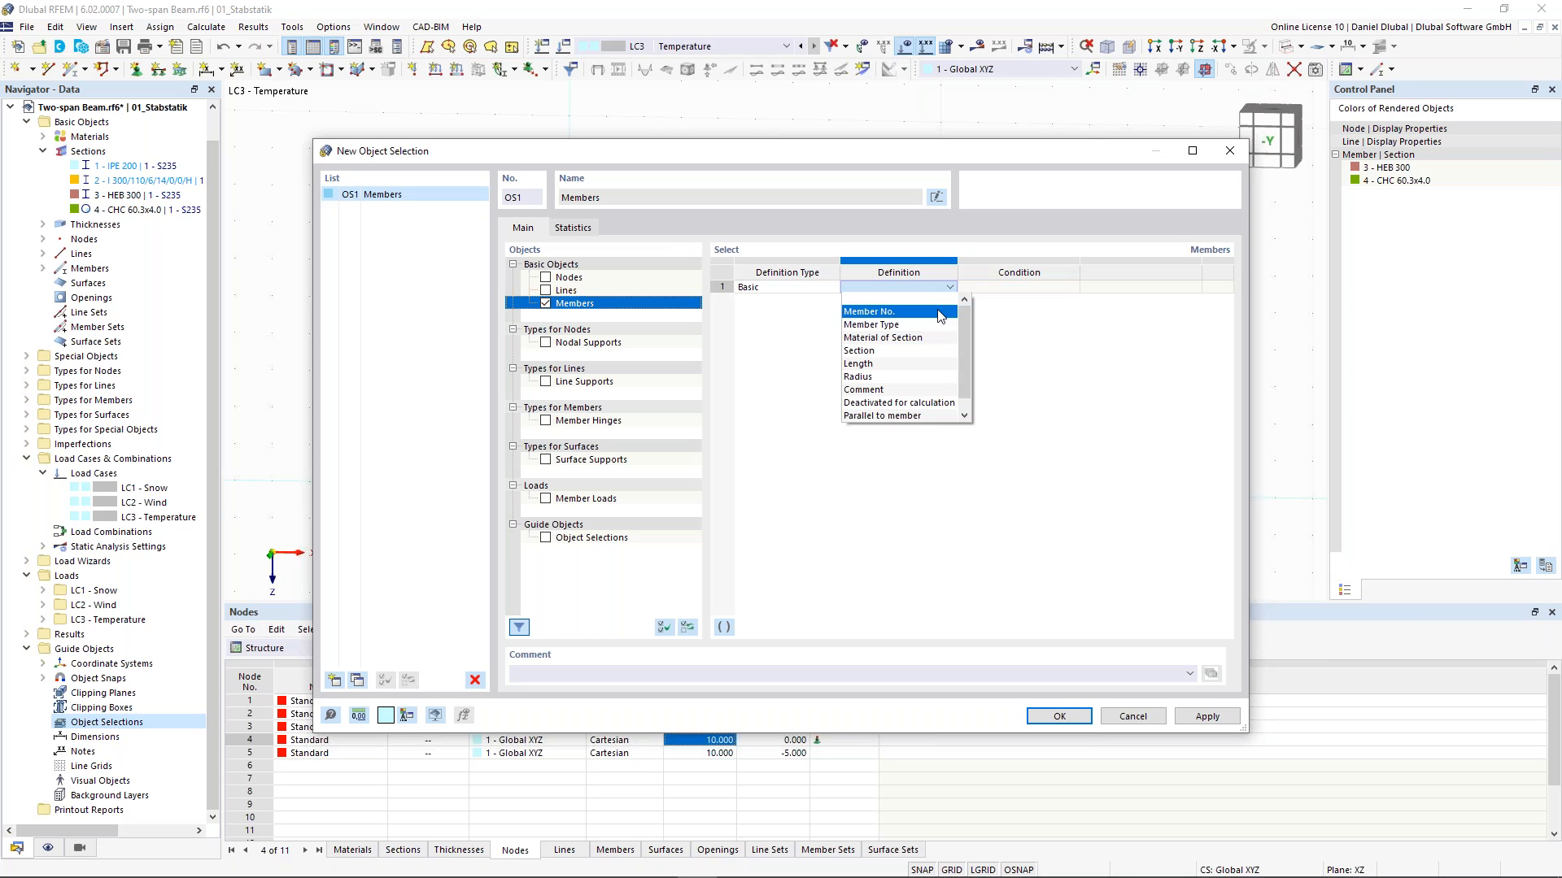
pyautogui.click(930, 350)
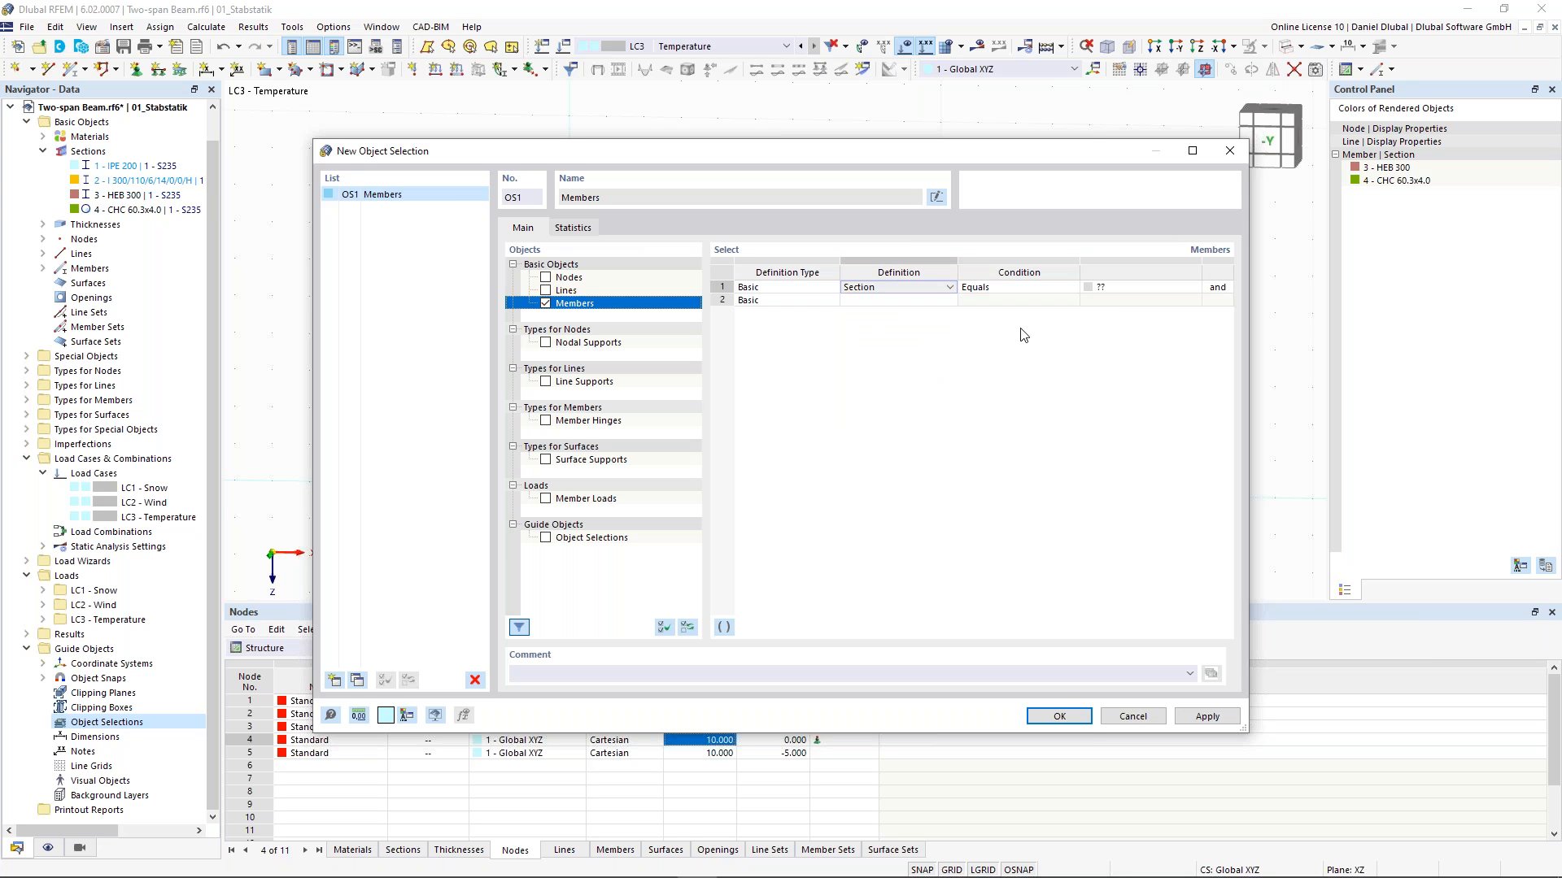
pyautogui.click(1057, 291)
pyautogui.click(1171, 287)
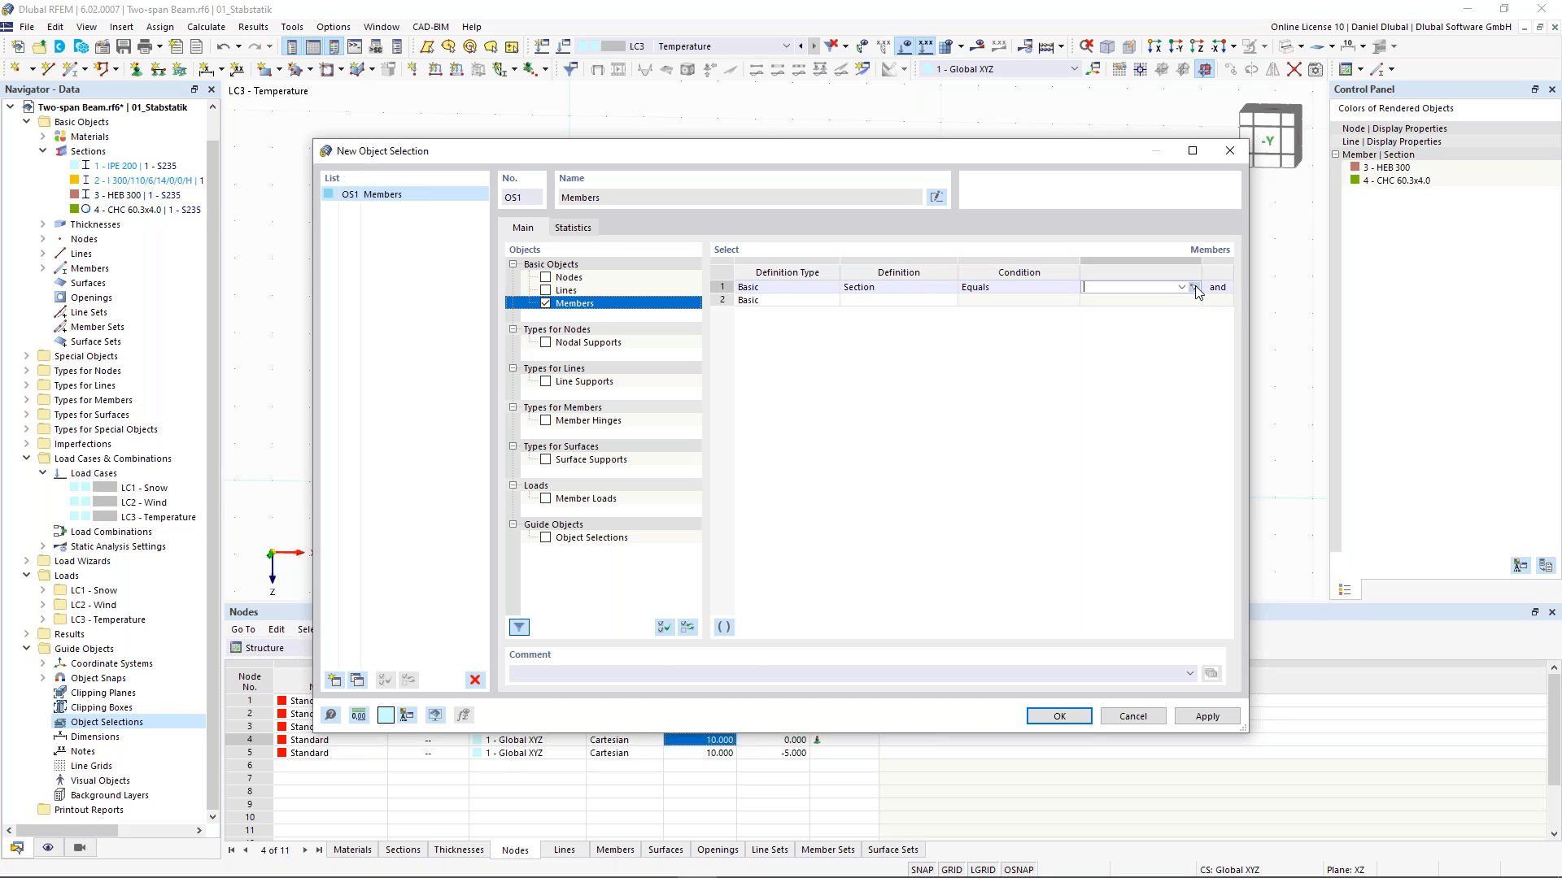
pyautogui.click(1195, 288)
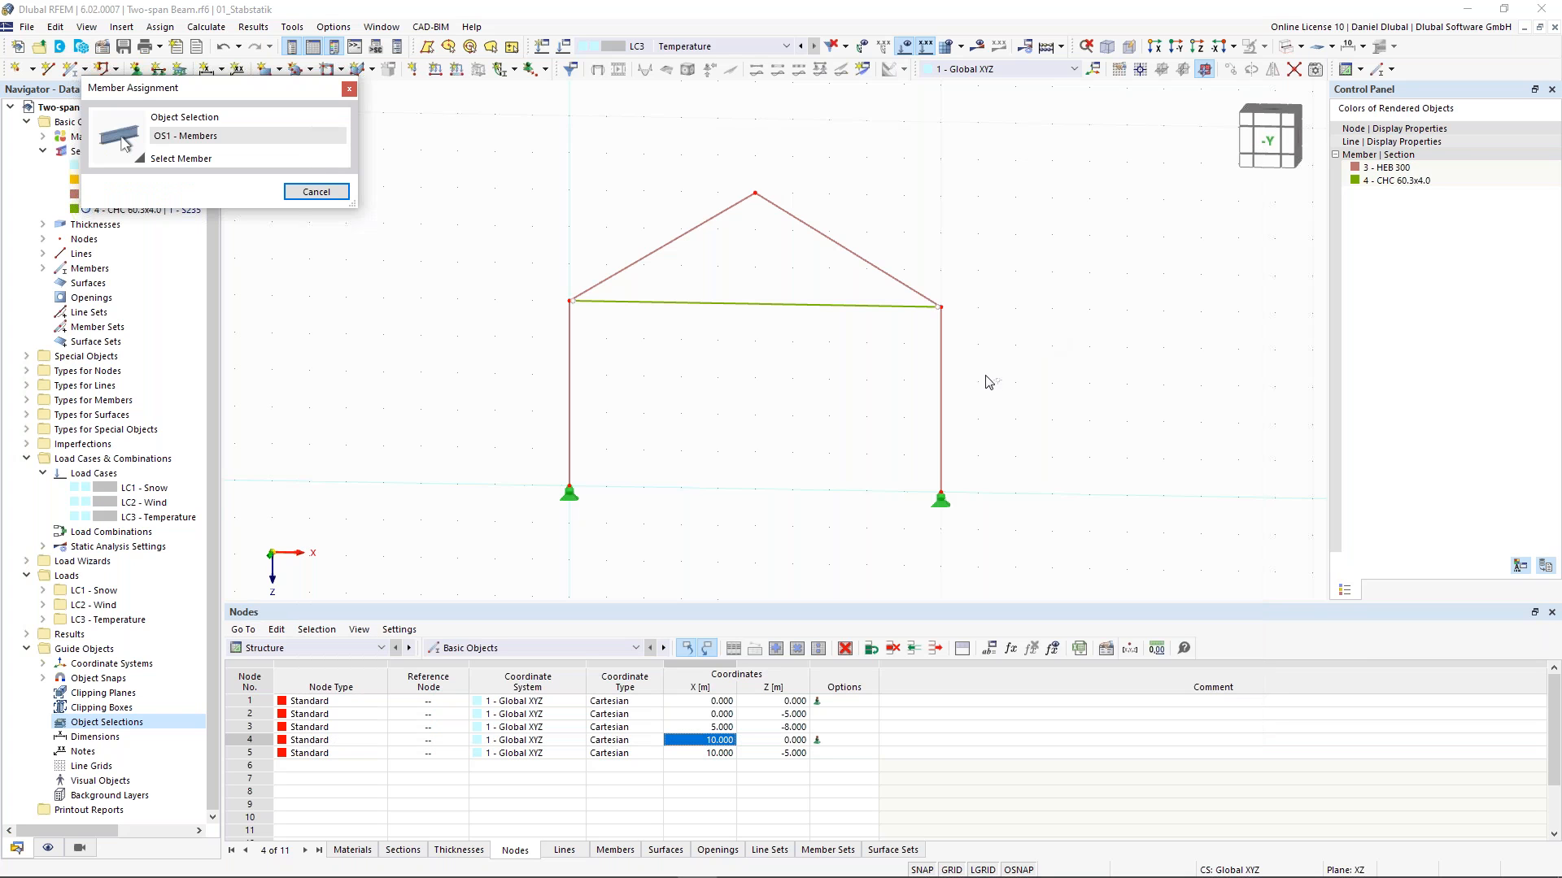
pyautogui.click(571, 364)
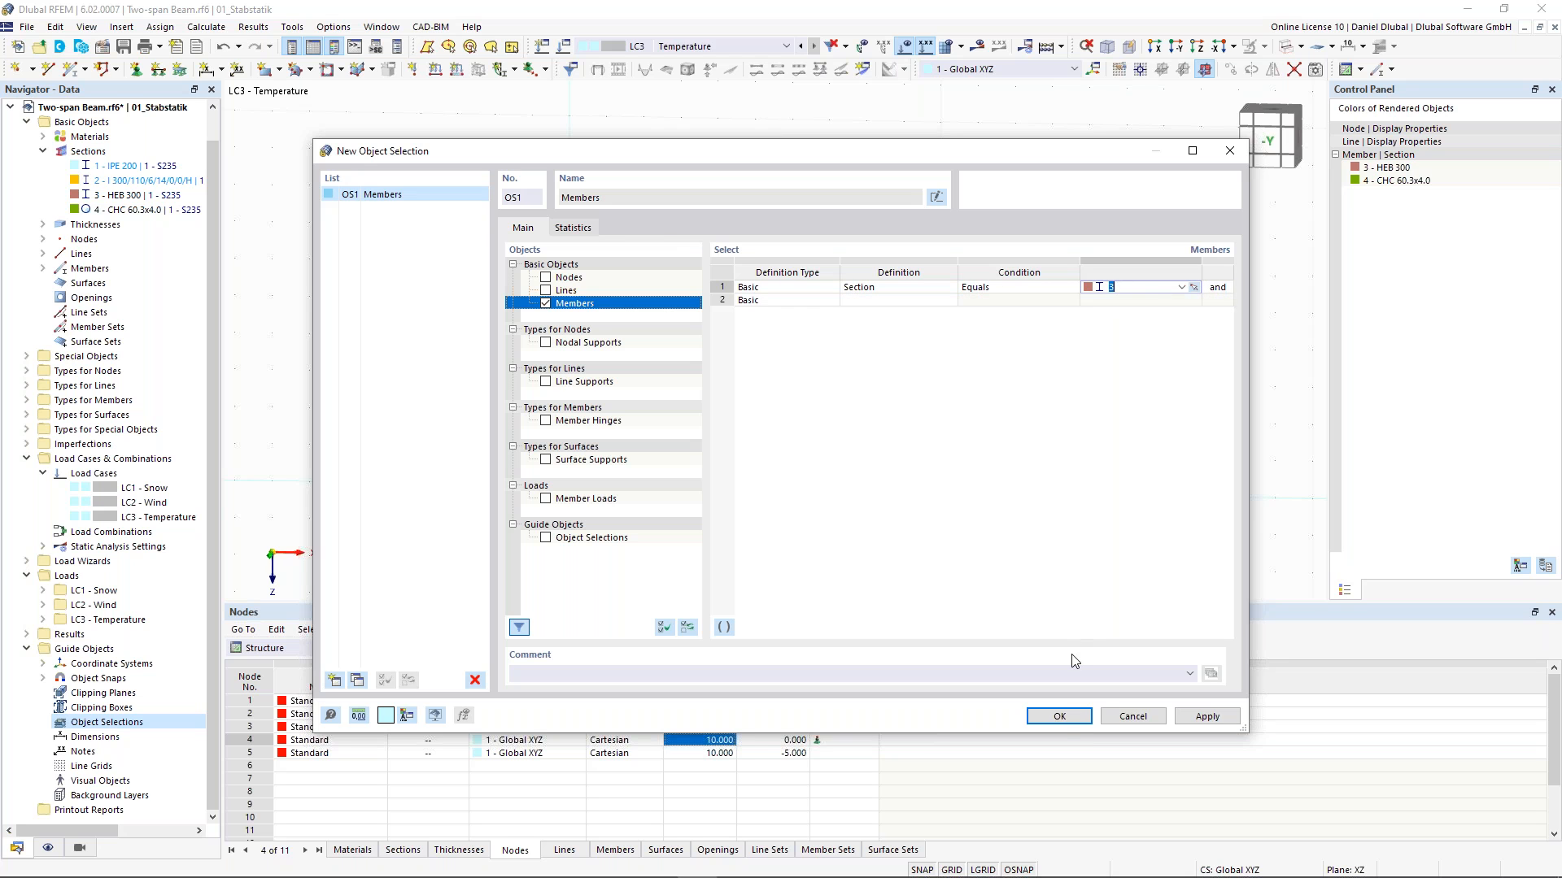
pyautogui.click(1058, 717)
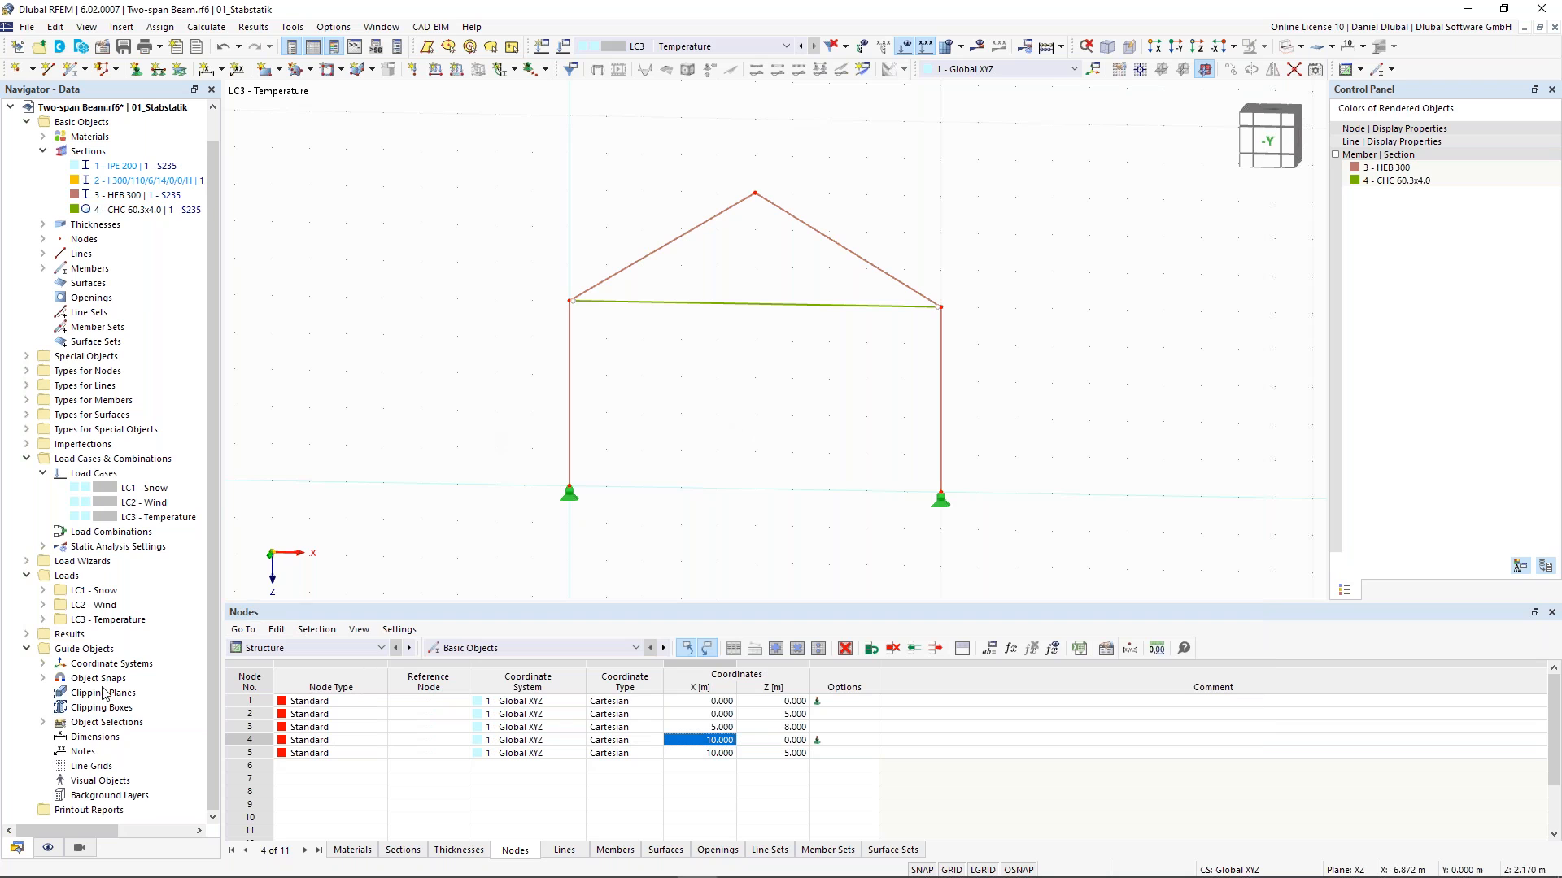
# - Using object selection OS1, apply a uniform temperature change member load with Tc of 35 to members 1-4 in LC3
pyautogui.click(43, 722)
pyautogui.click(101, 737)
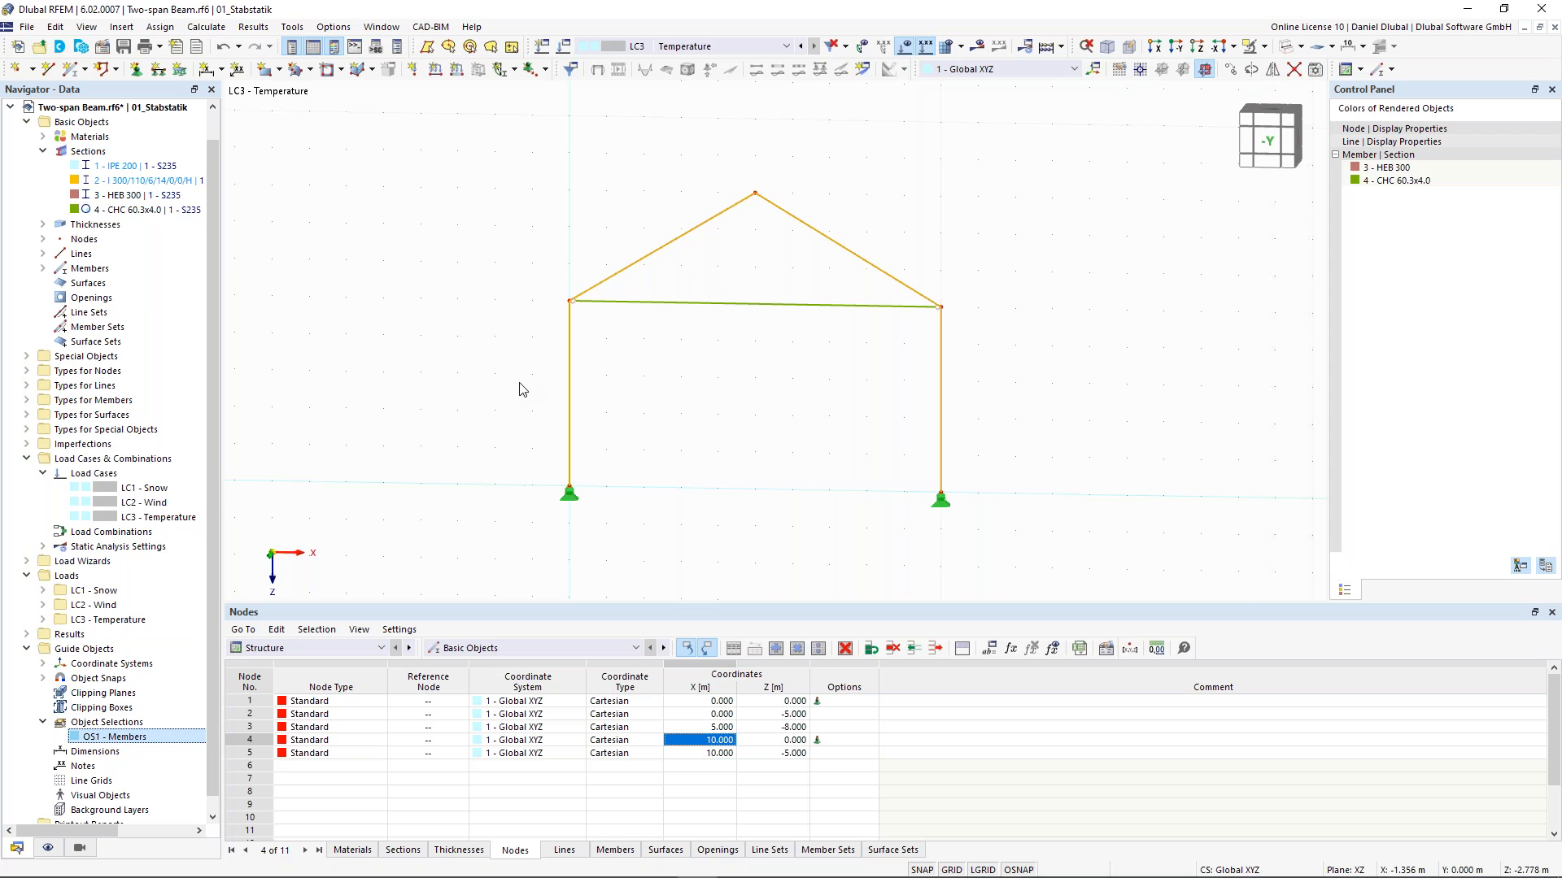
pyautogui.click(456, 70)
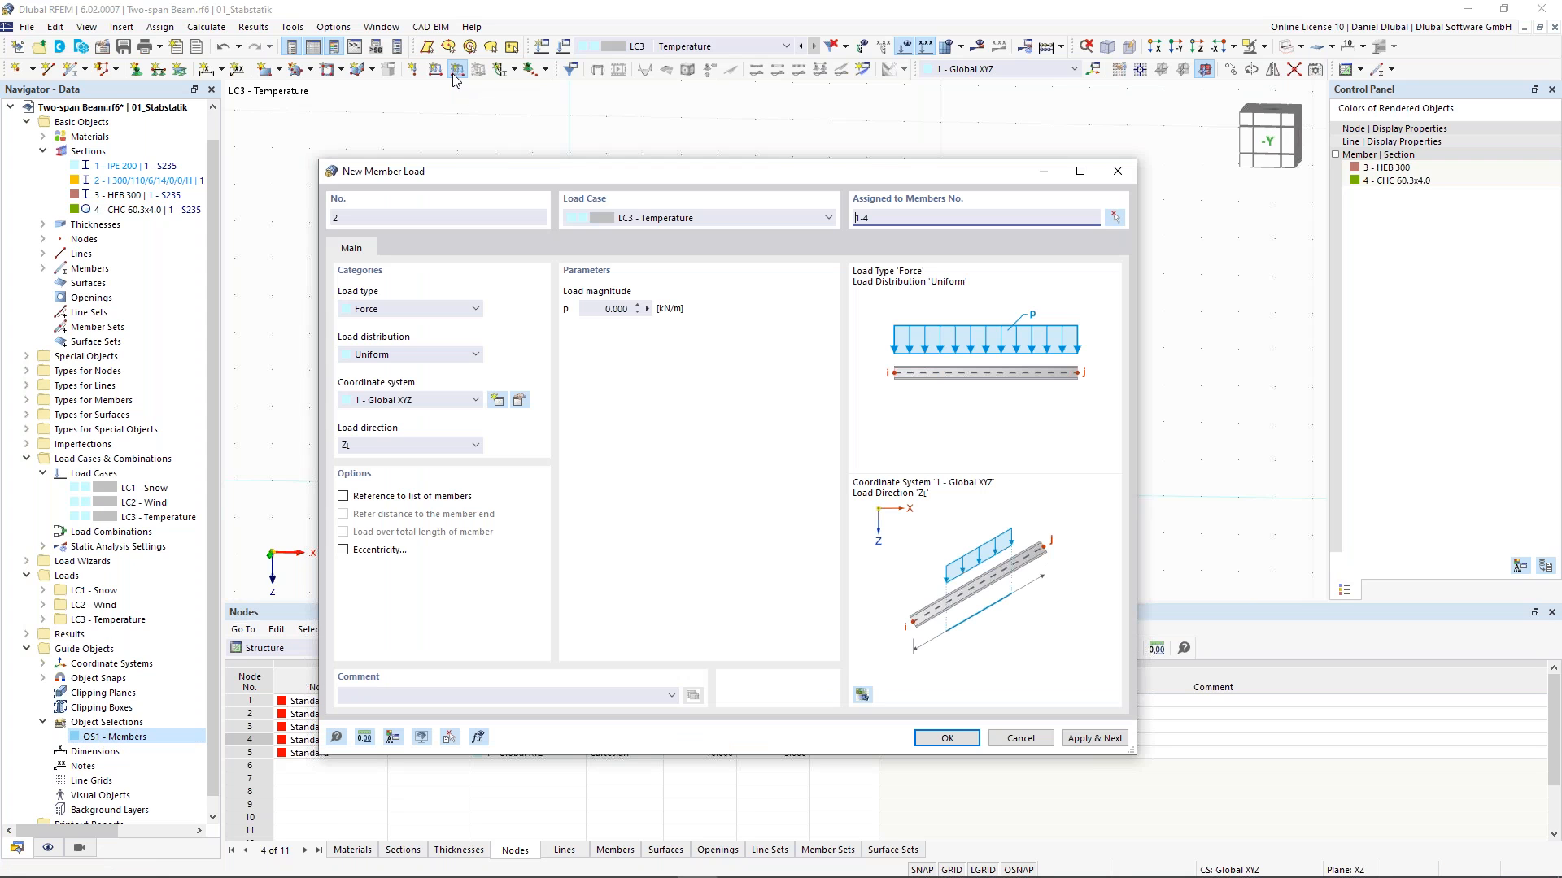
pyautogui.moveTo(888, 173); pyautogui.dragTo(853, 309)
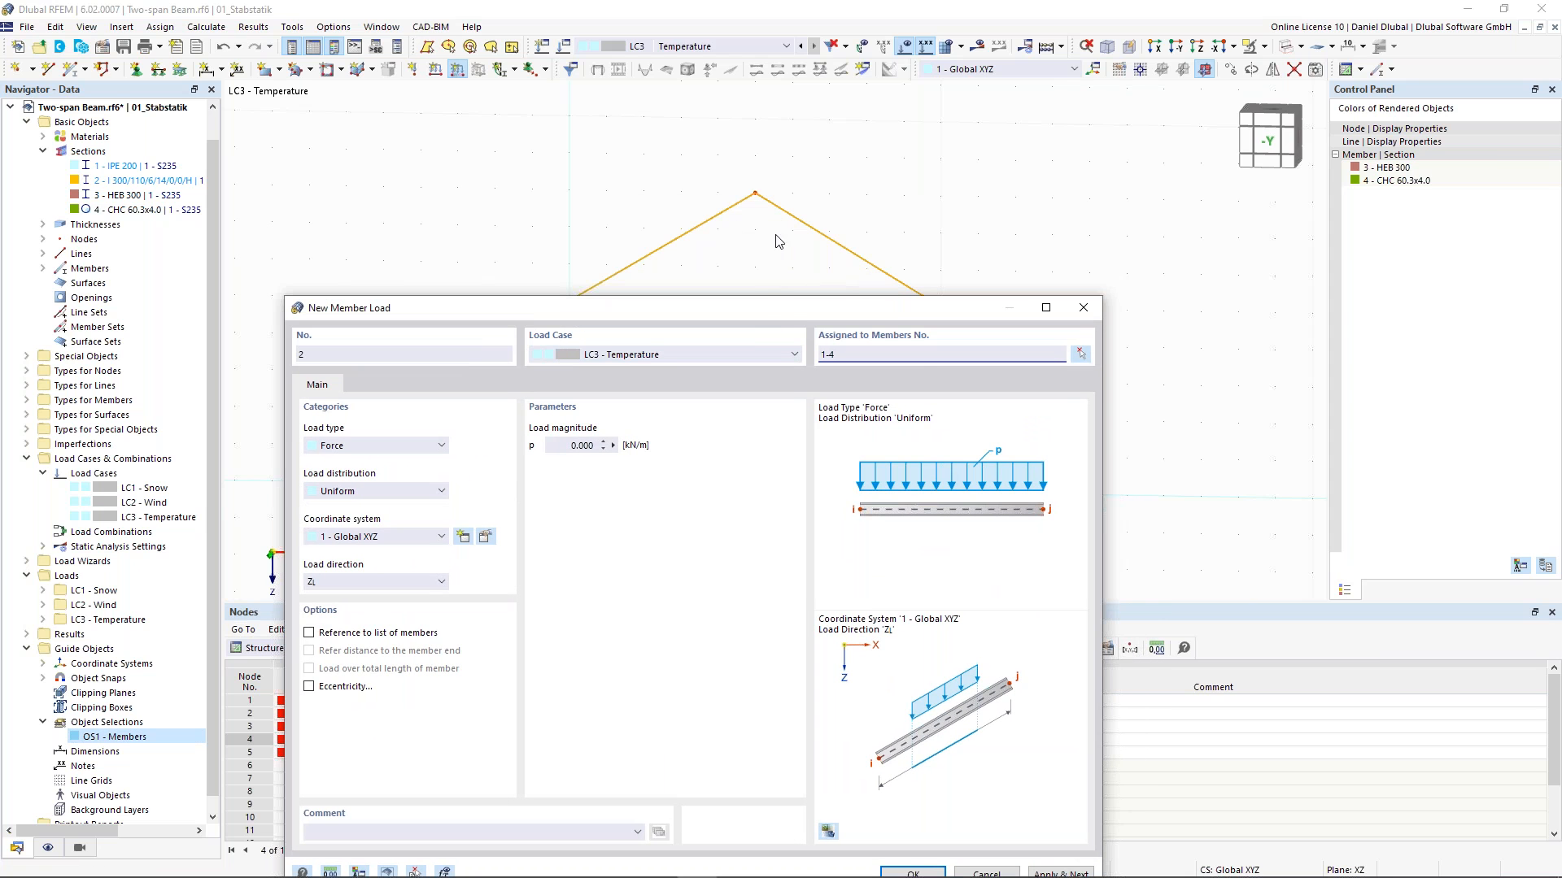
pyautogui.moveTo(768, 309)
pyautogui.mouseDown()
pyautogui.moveTo(764, 267)
pyautogui.moveTo(766, 312)
pyautogui.moveTo(766, 280)
pyautogui.mouseUp()
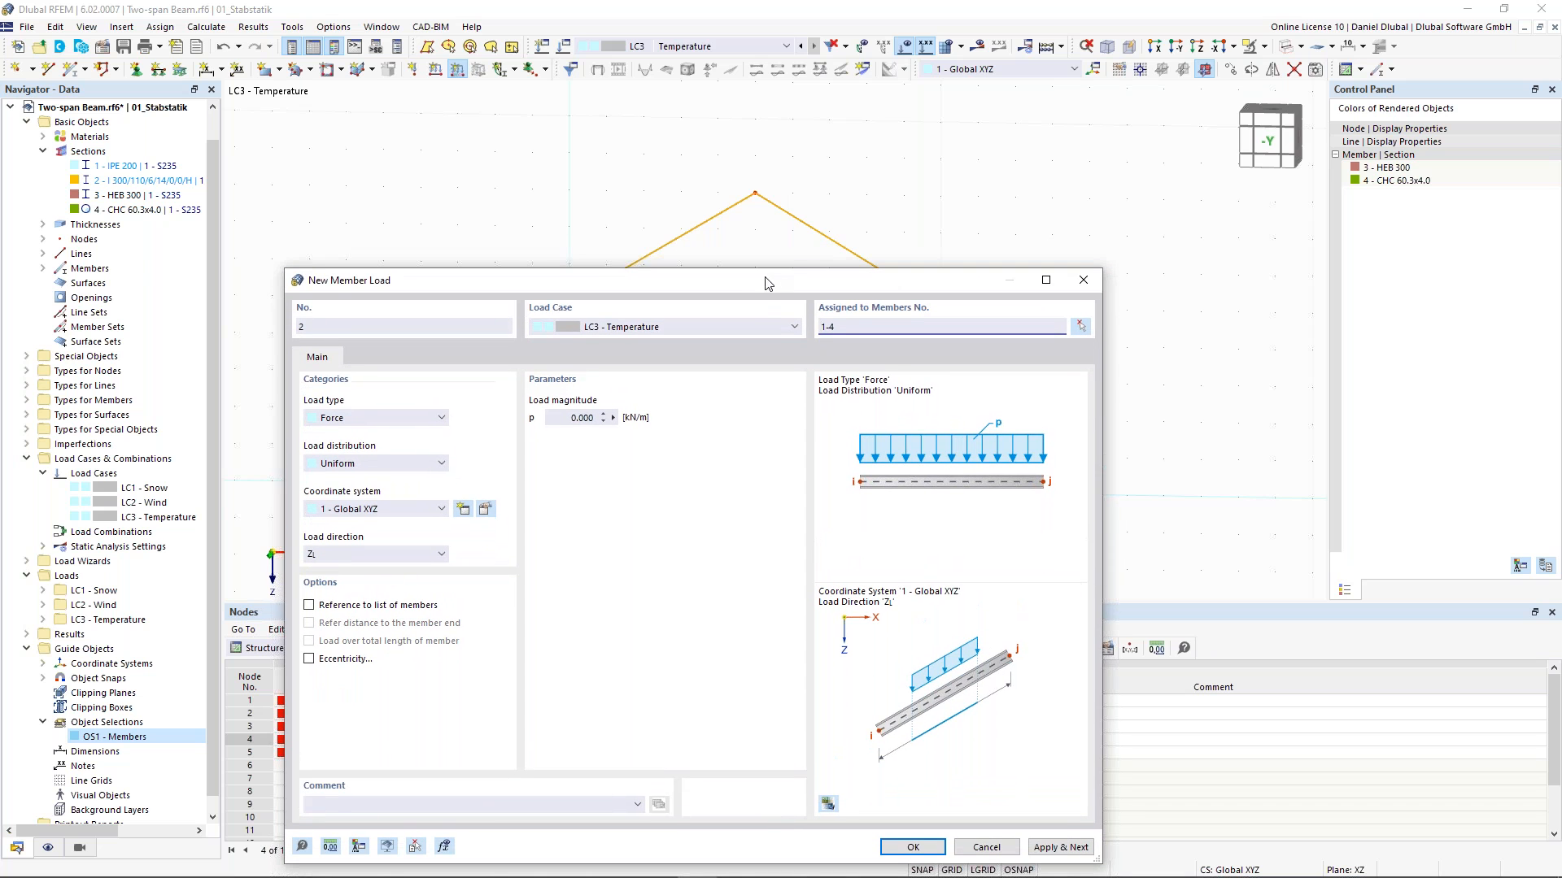
pyautogui.moveTo(839, 327); pyautogui.dragTo(769, 325)
pyautogui.click(849, 329)
pyautogui.click(393, 310)
pyautogui.click(429, 371)
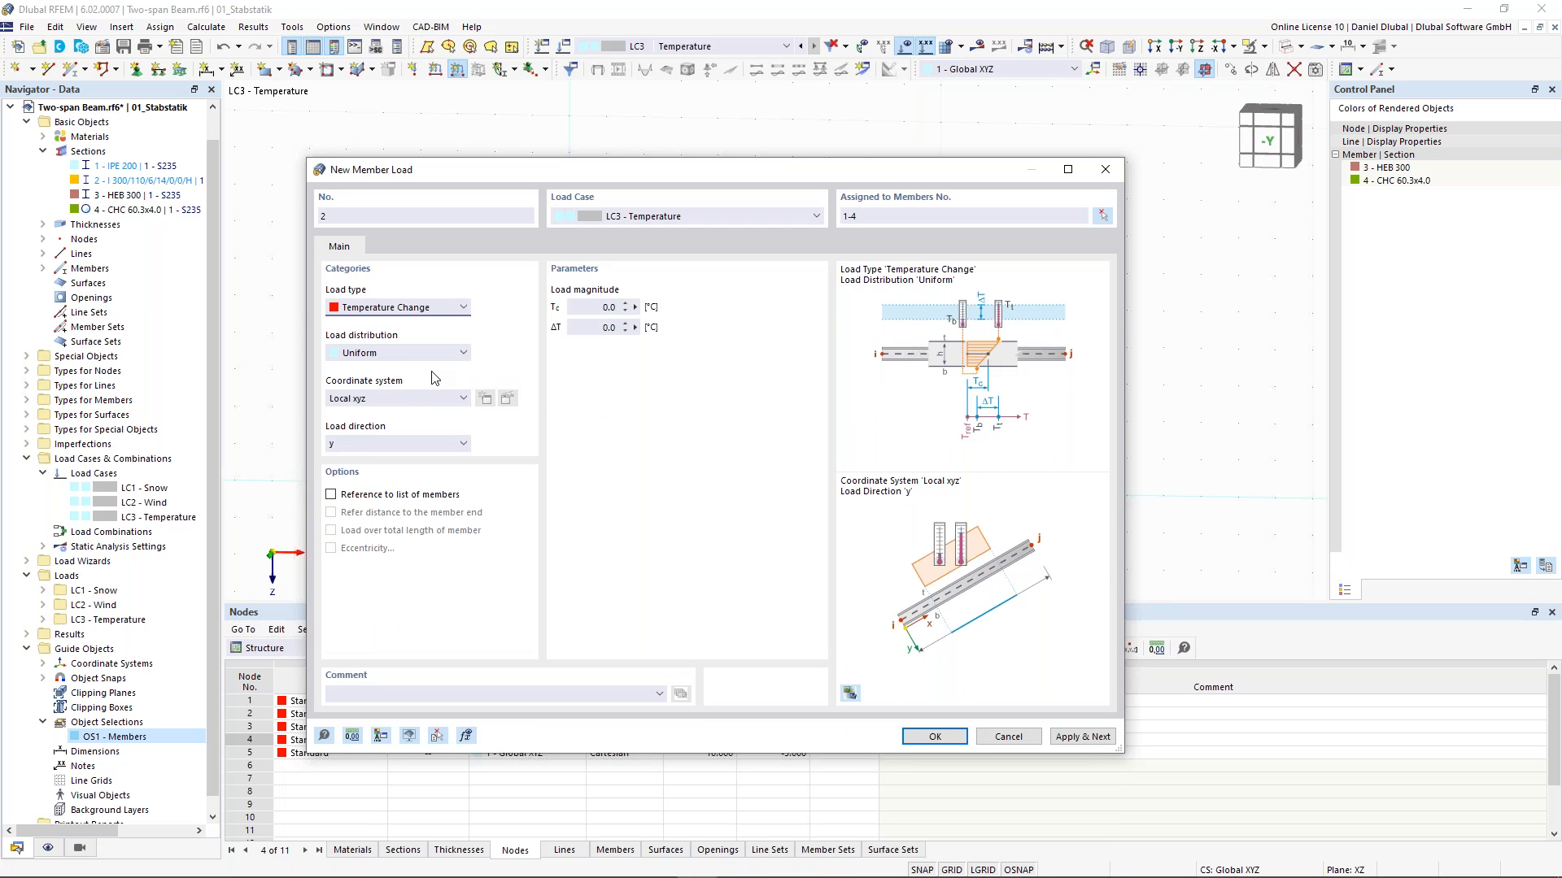
pyautogui.click(587, 308)
pyautogui.write('35')
pyautogui.click(413, 444)
pyautogui.click(409, 471)
pyautogui.click(934, 737)
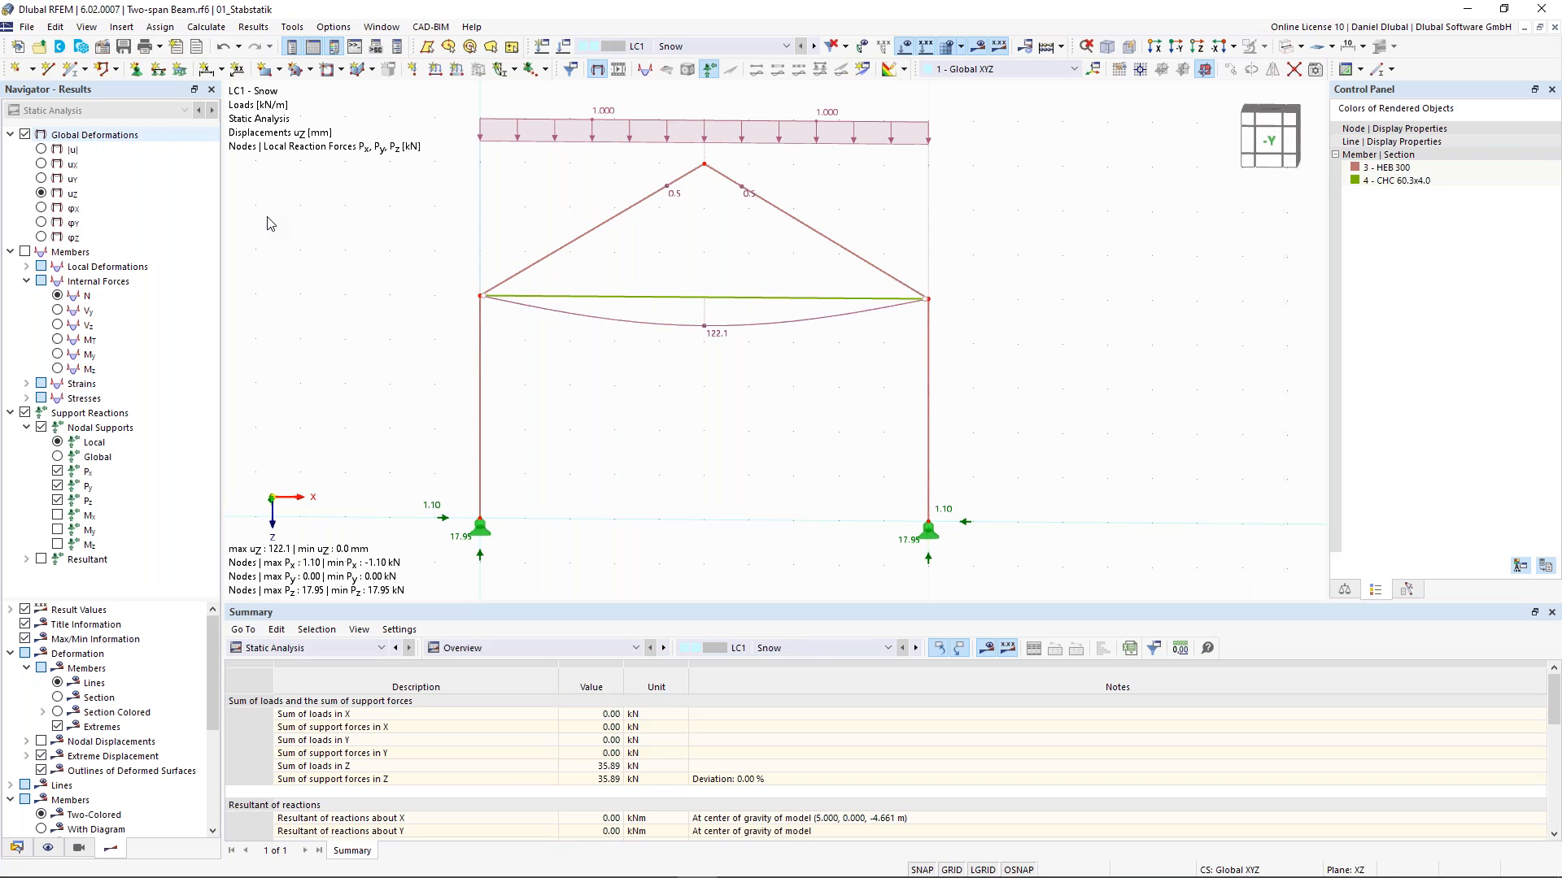
# - Display the global deformations and the members' internal forces, switching to the My moment diagram
pyautogui.click(41, 150)
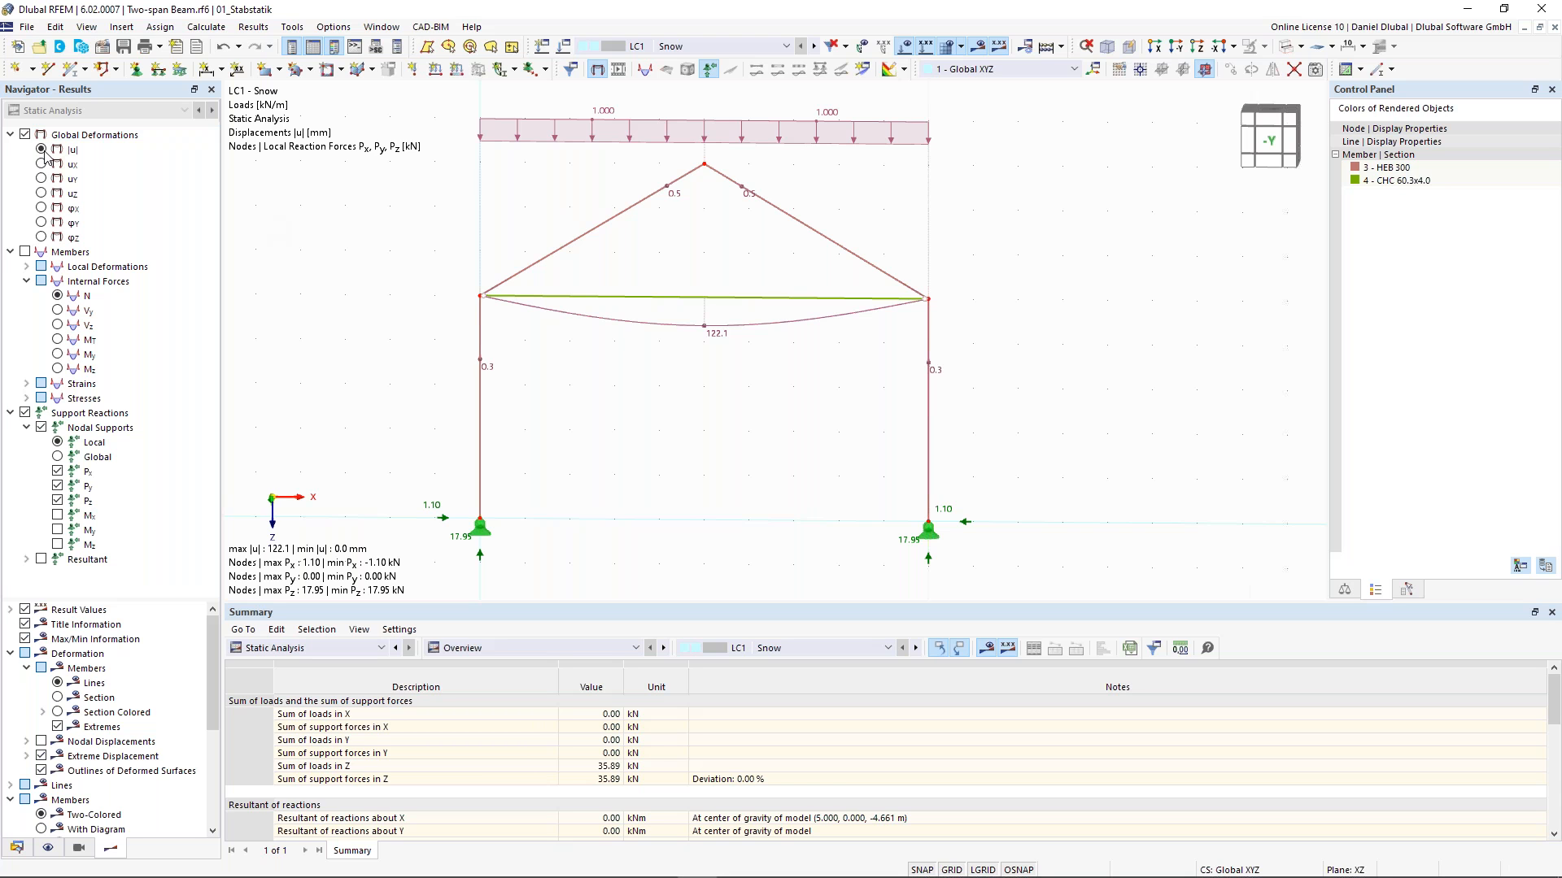
pyautogui.click(25, 252)
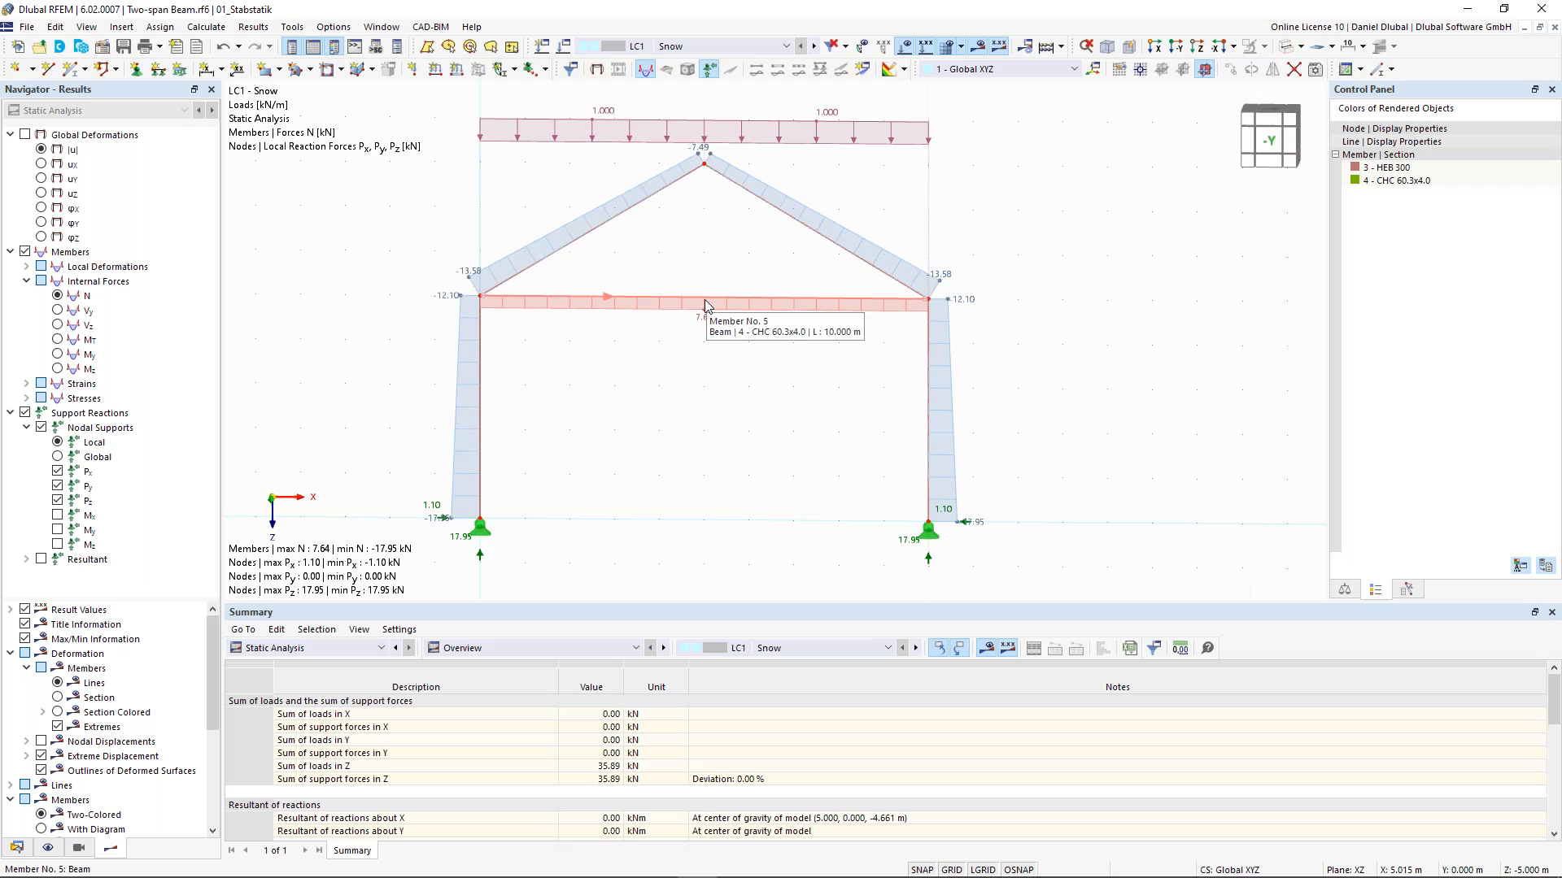
pyautogui.scroll(-1, 705, 307)
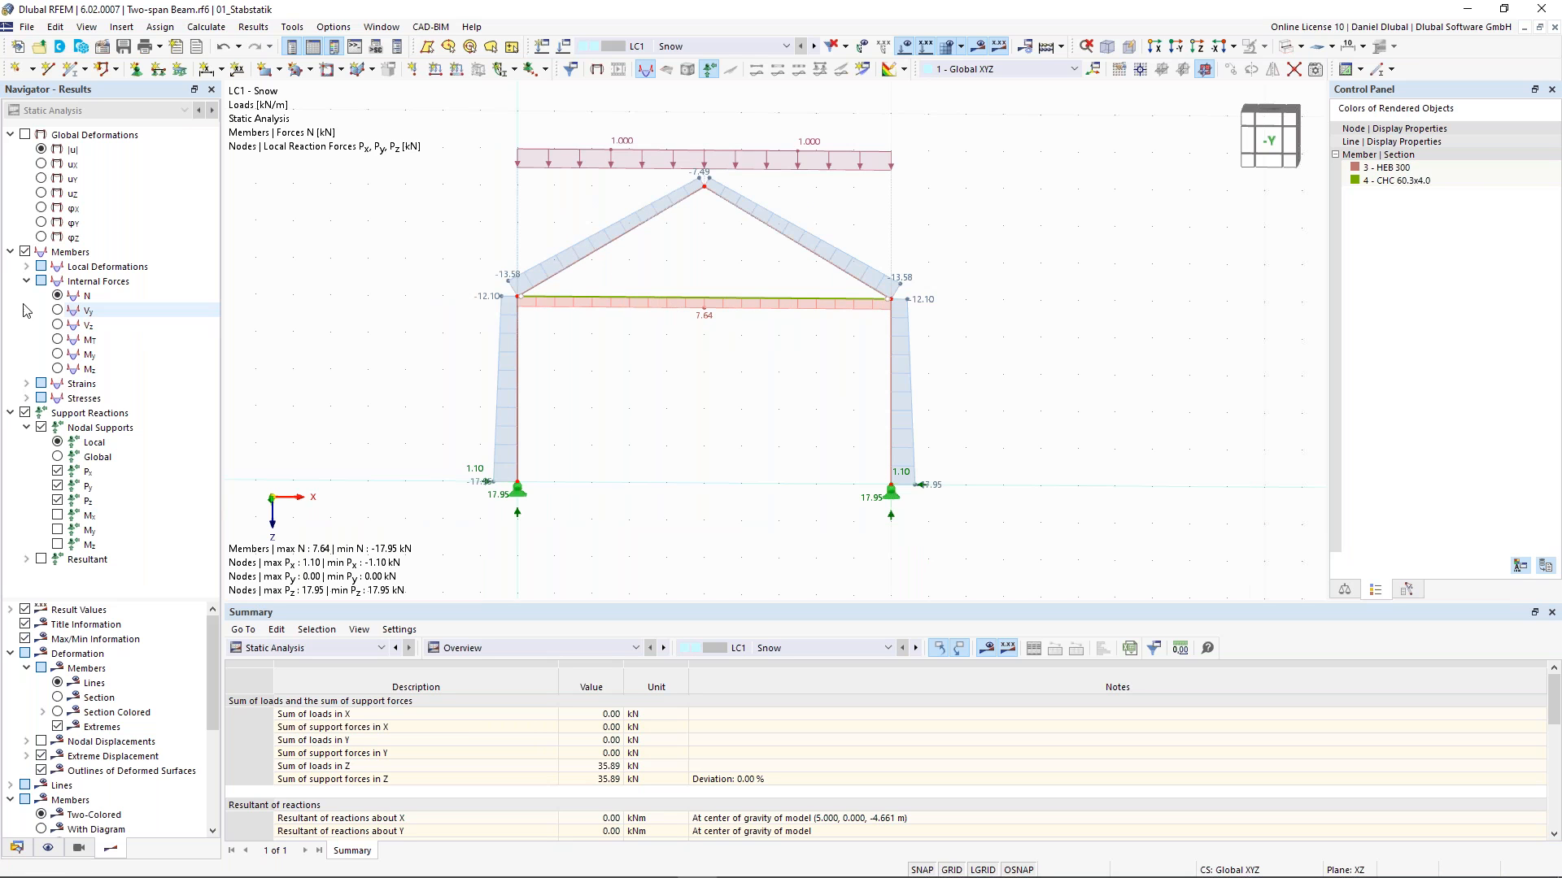
pyautogui.click(58, 356)
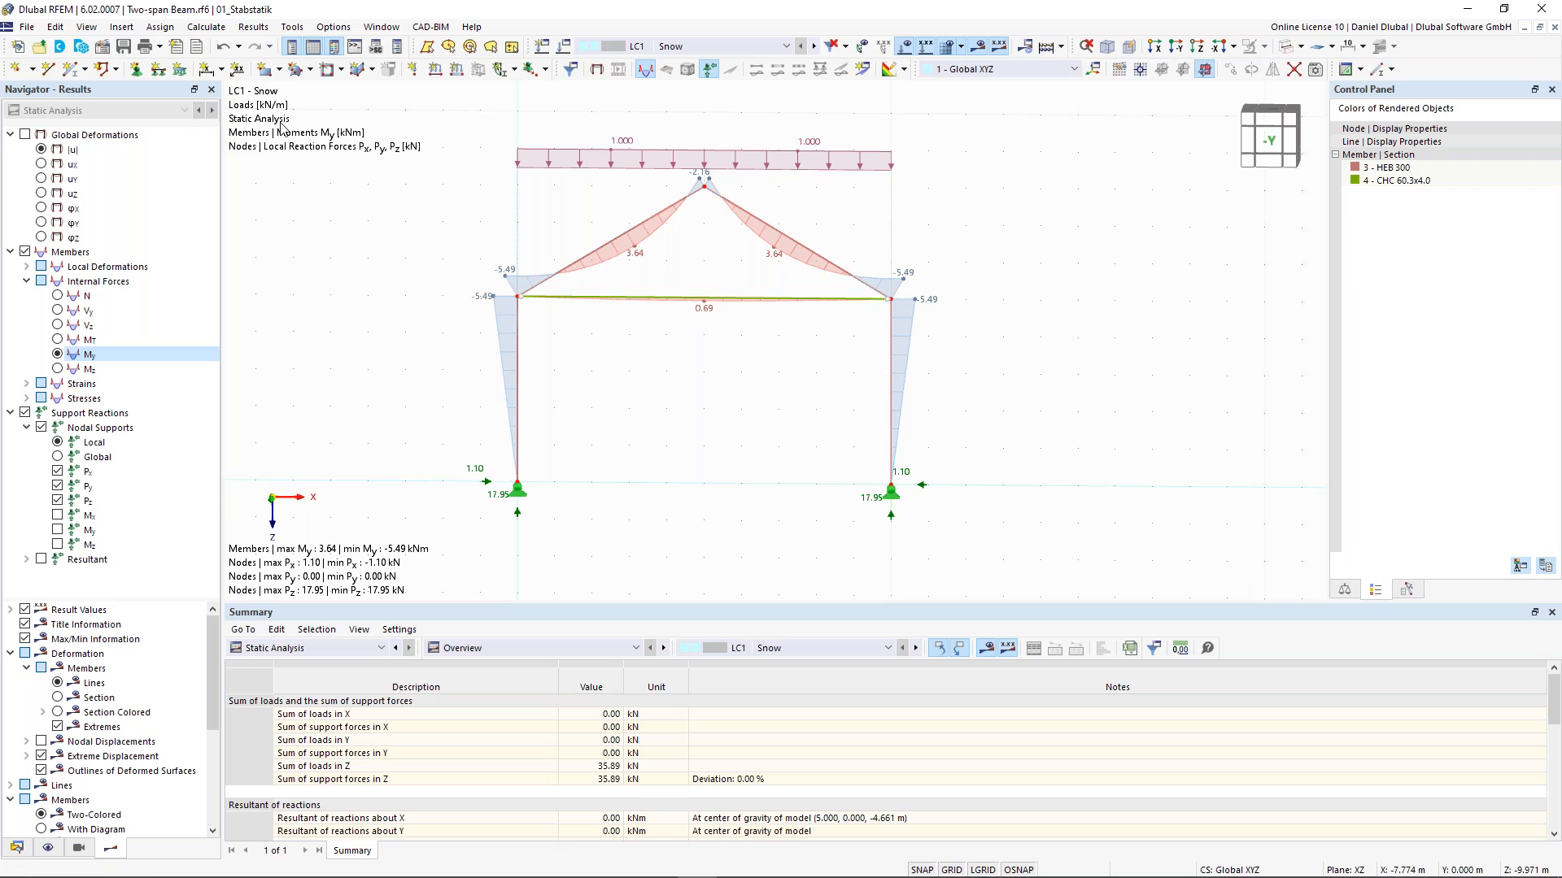
# - Change the tie, member 5, to member type Truss (only N) and recalculate the model
pyautogui.doubleClick(704, 305)
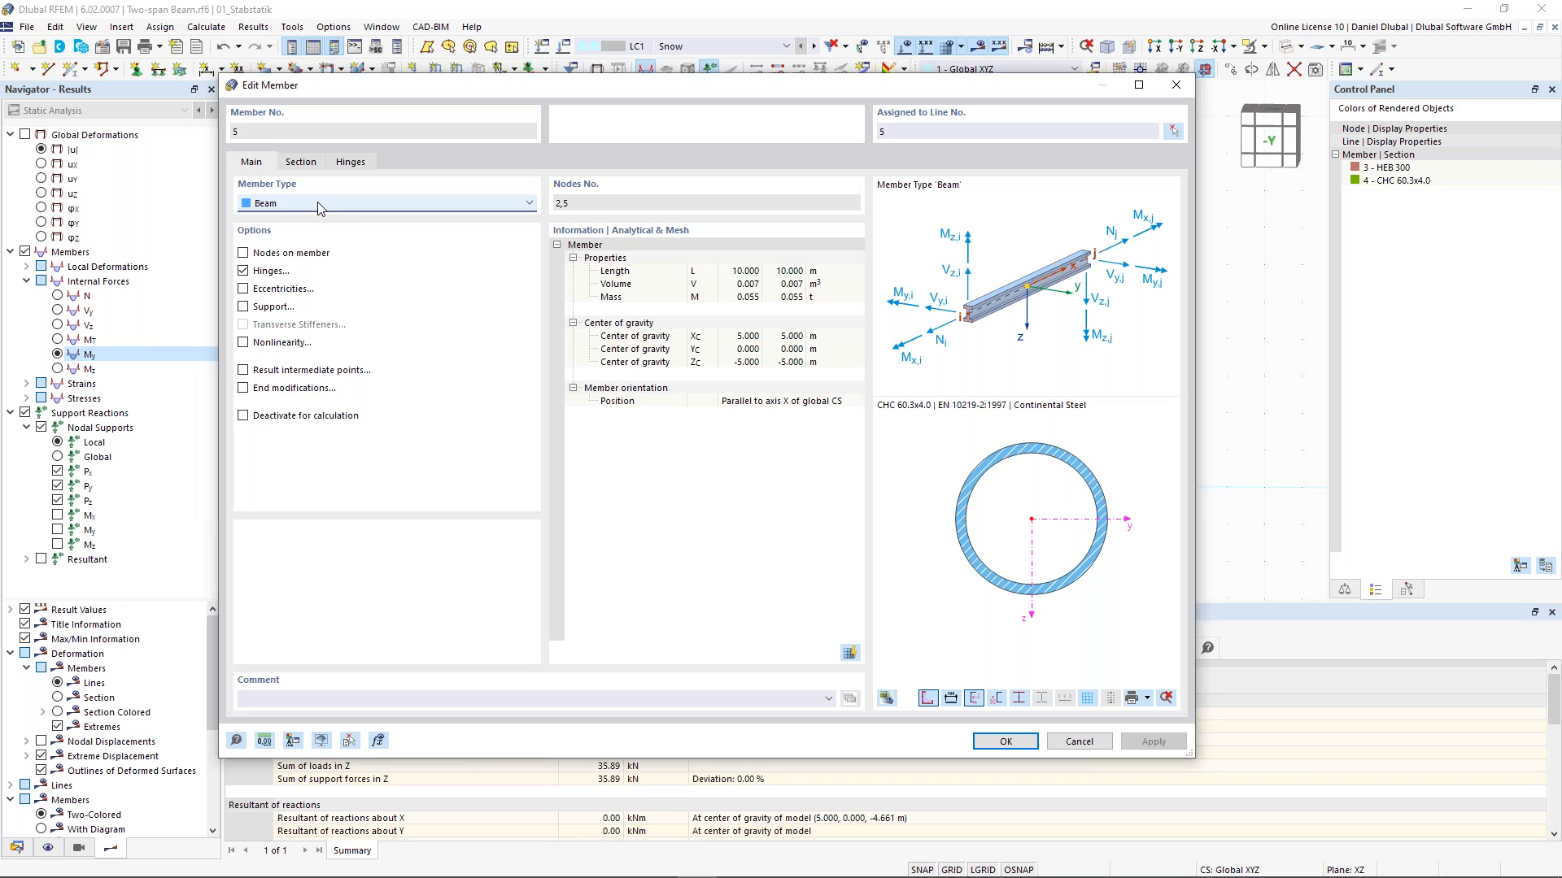
pyautogui.click(319, 205)
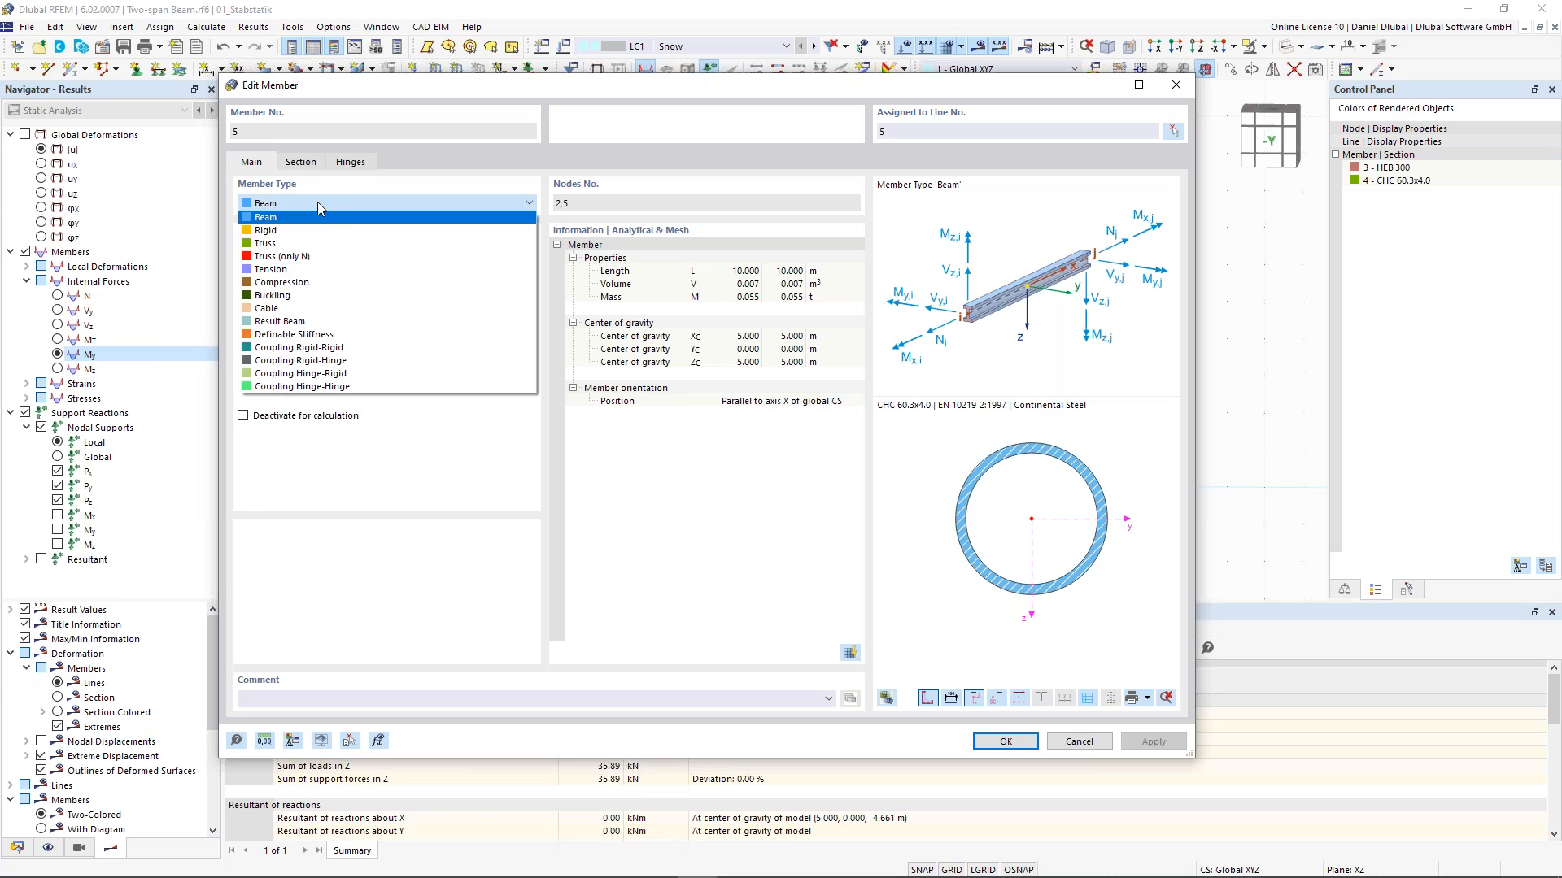
pyautogui.click(323, 244)
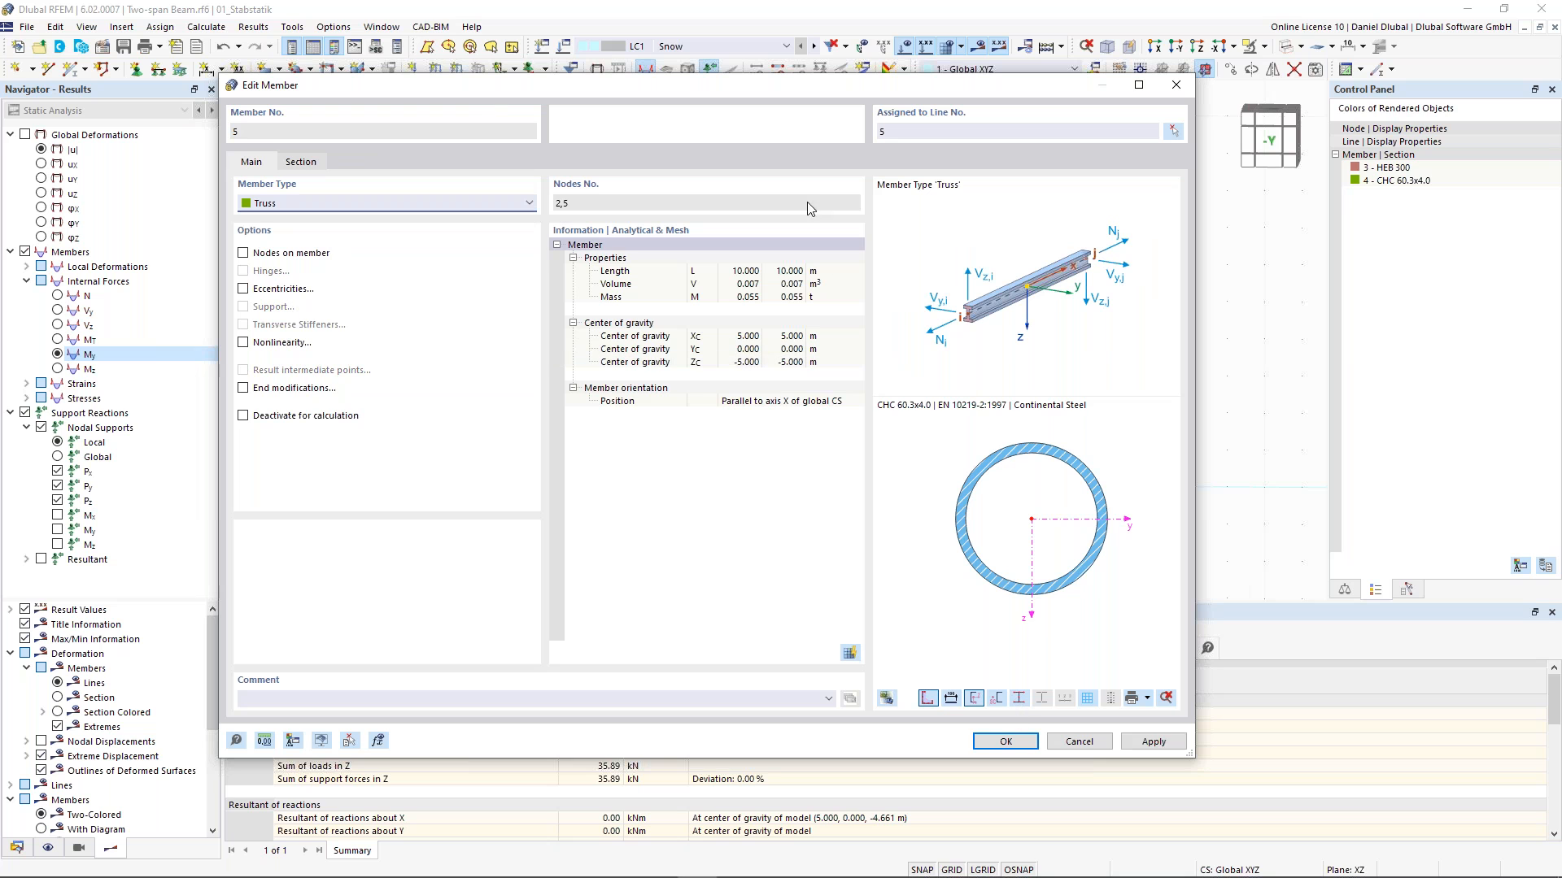
pyautogui.click(357, 203)
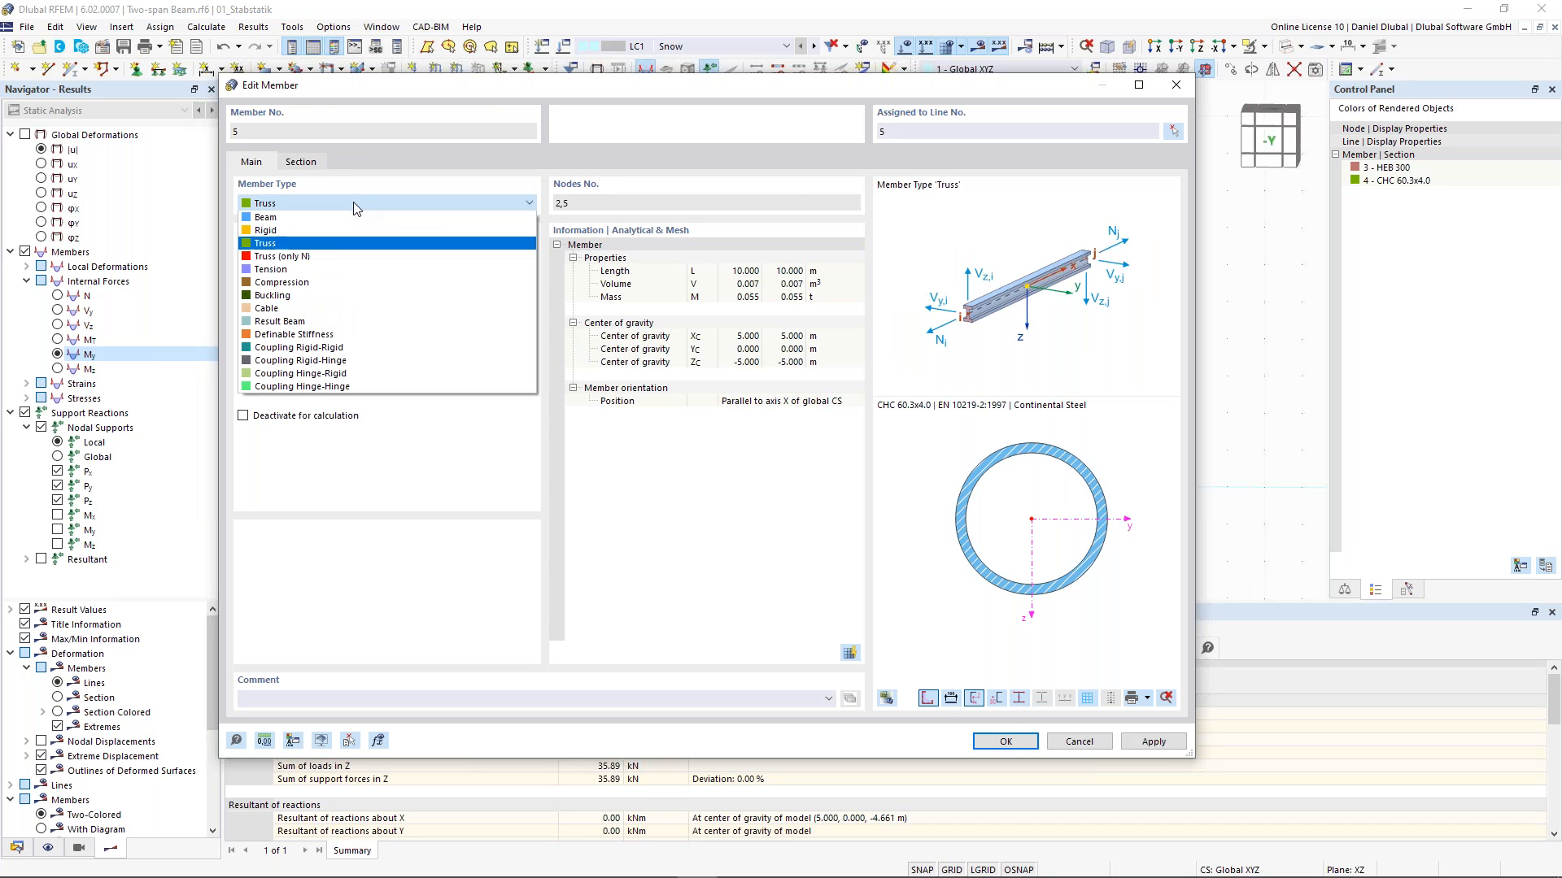
pyautogui.click(332, 257)
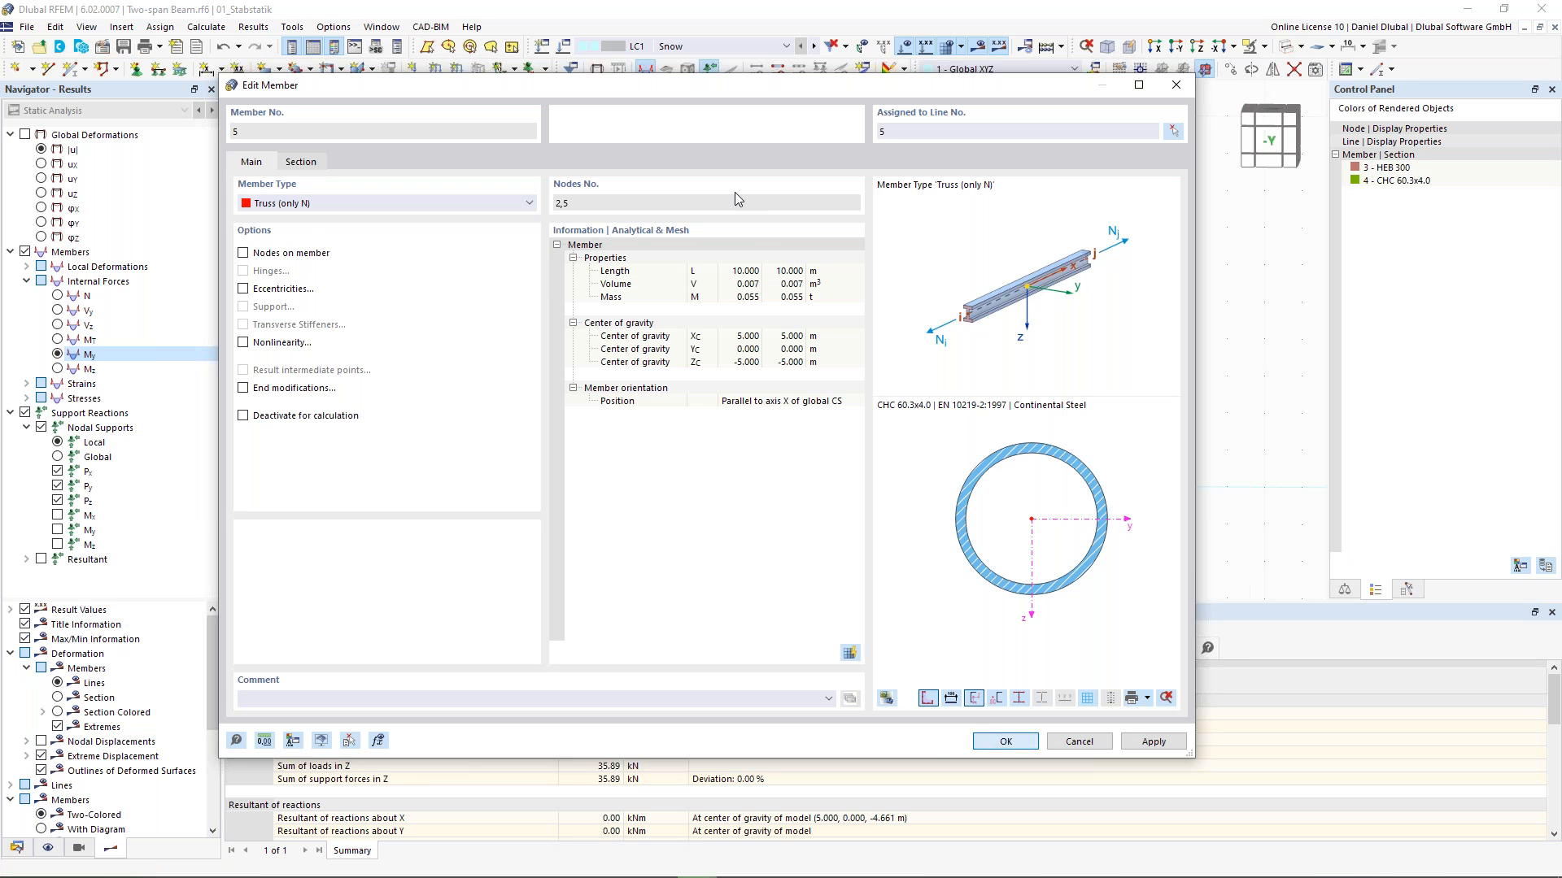
pyautogui.press('Return')
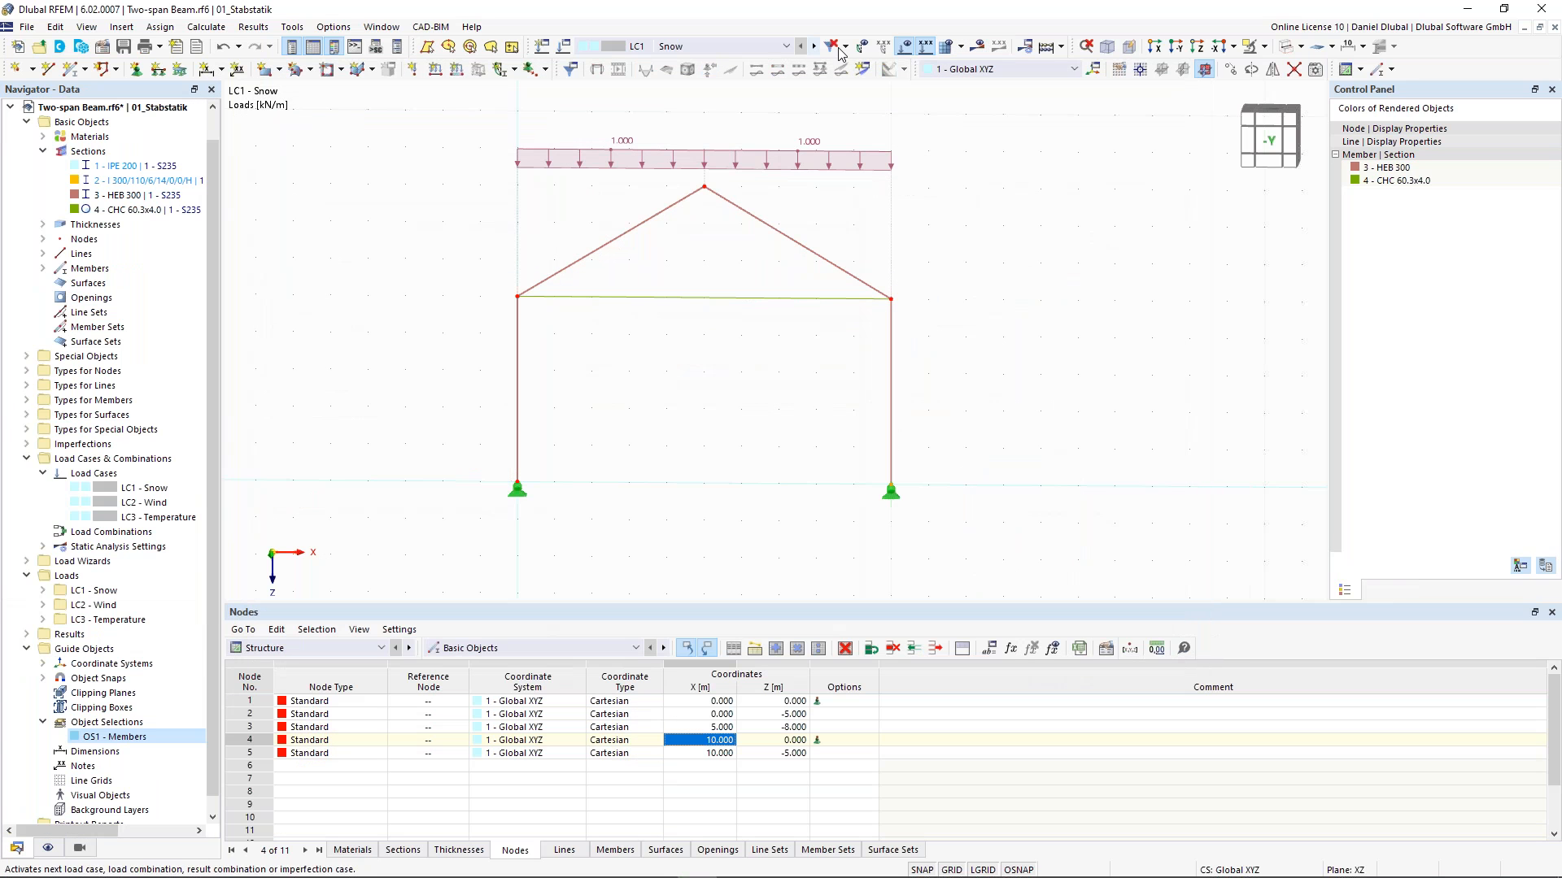
pyautogui.click(978, 46)
pyautogui.click(856, 522)
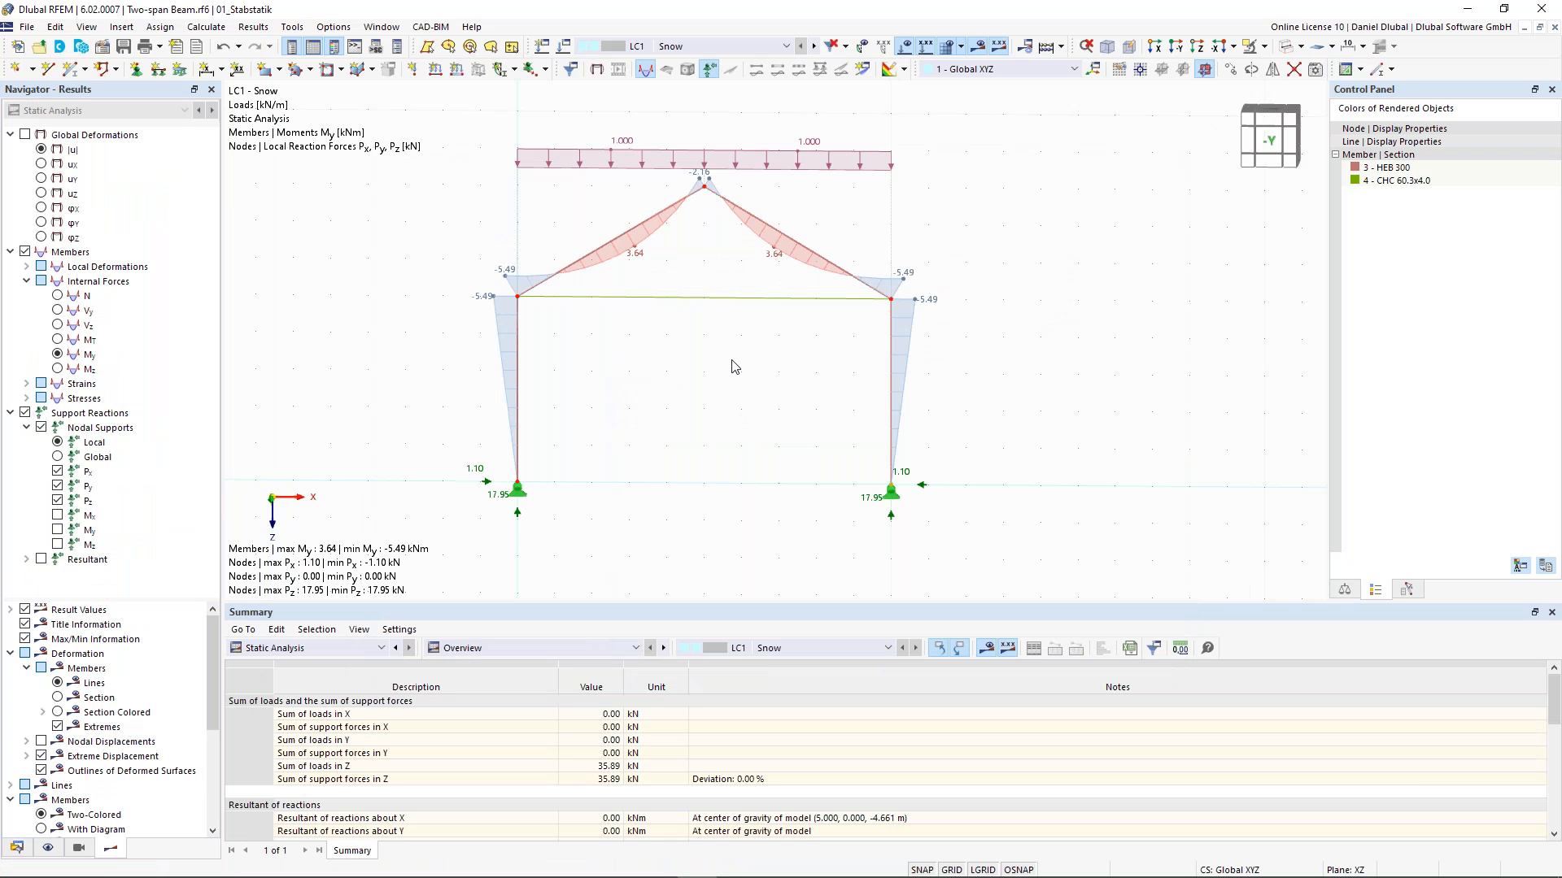
# - Examine the tie's axial force and My moment results
pyautogui.click(696, 299)
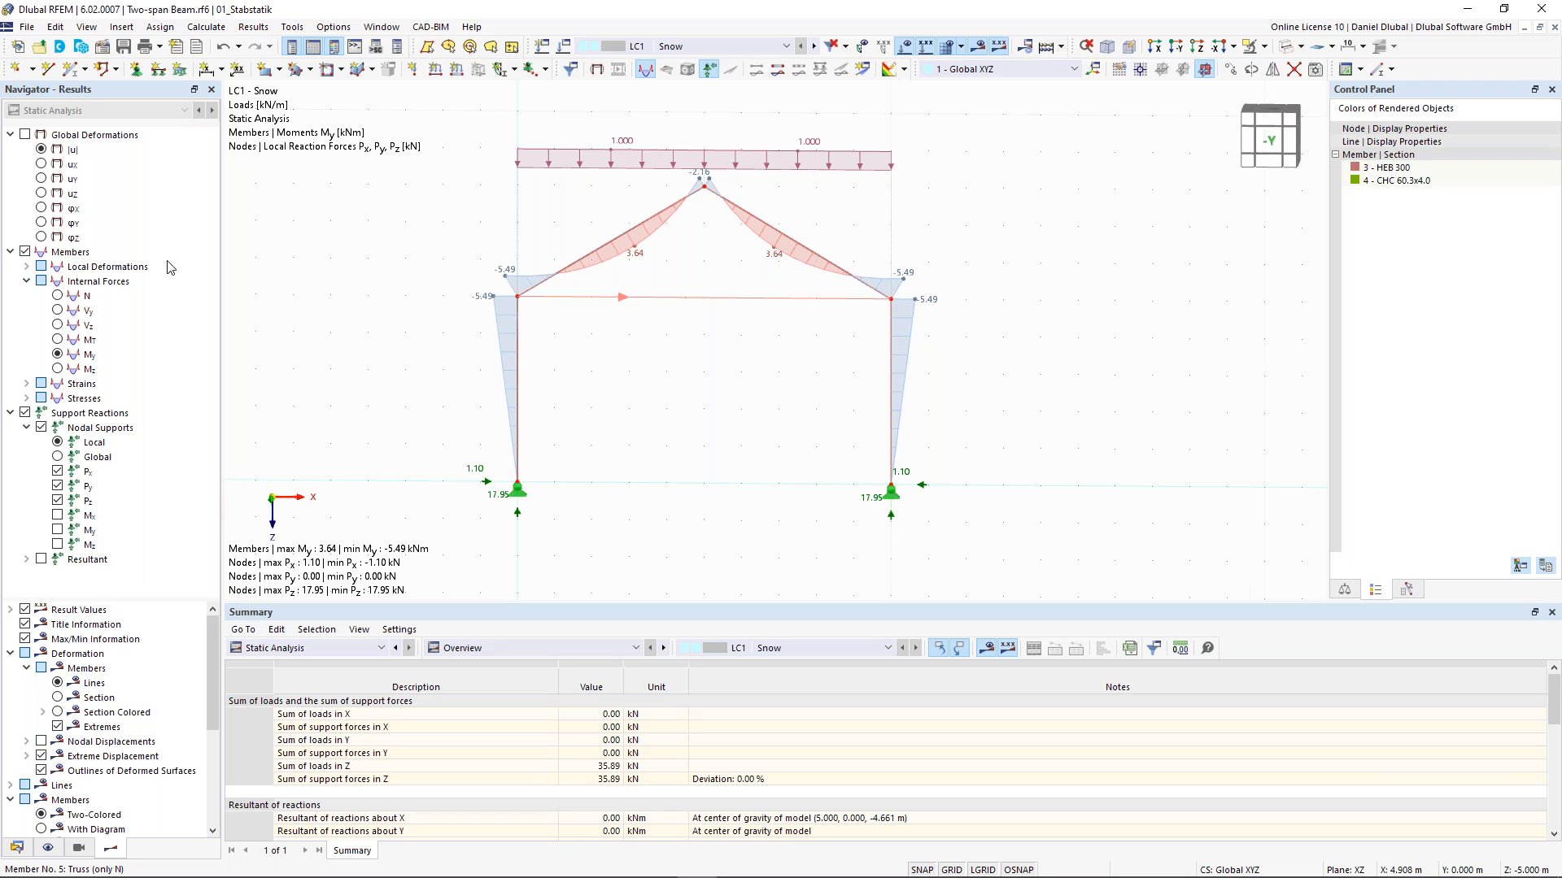
pyautogui.click(57, 297)
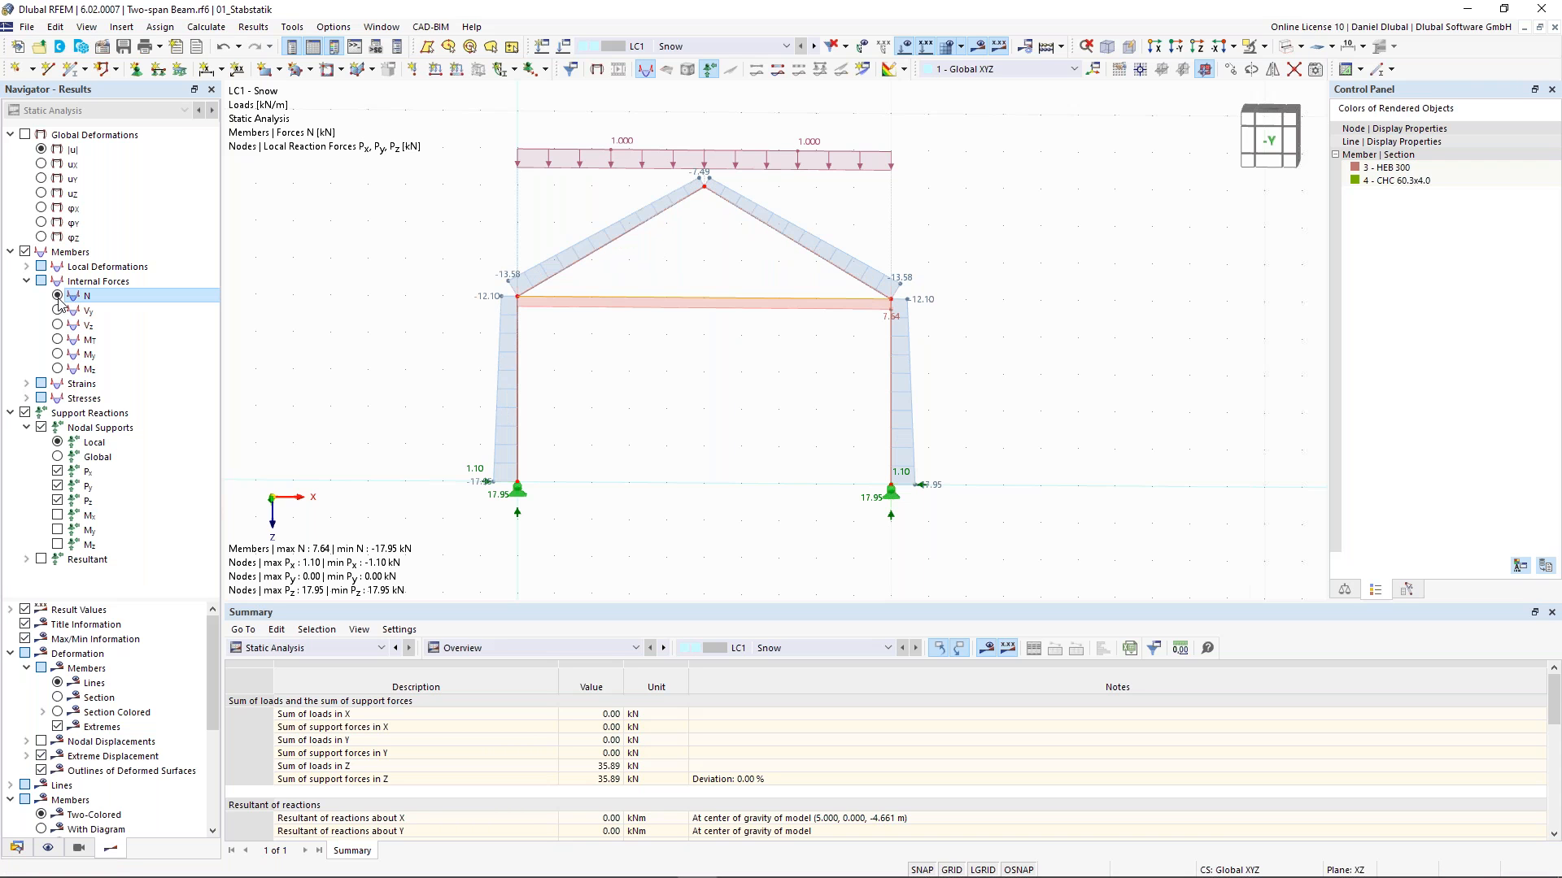
pyautogui.click(58, 355)
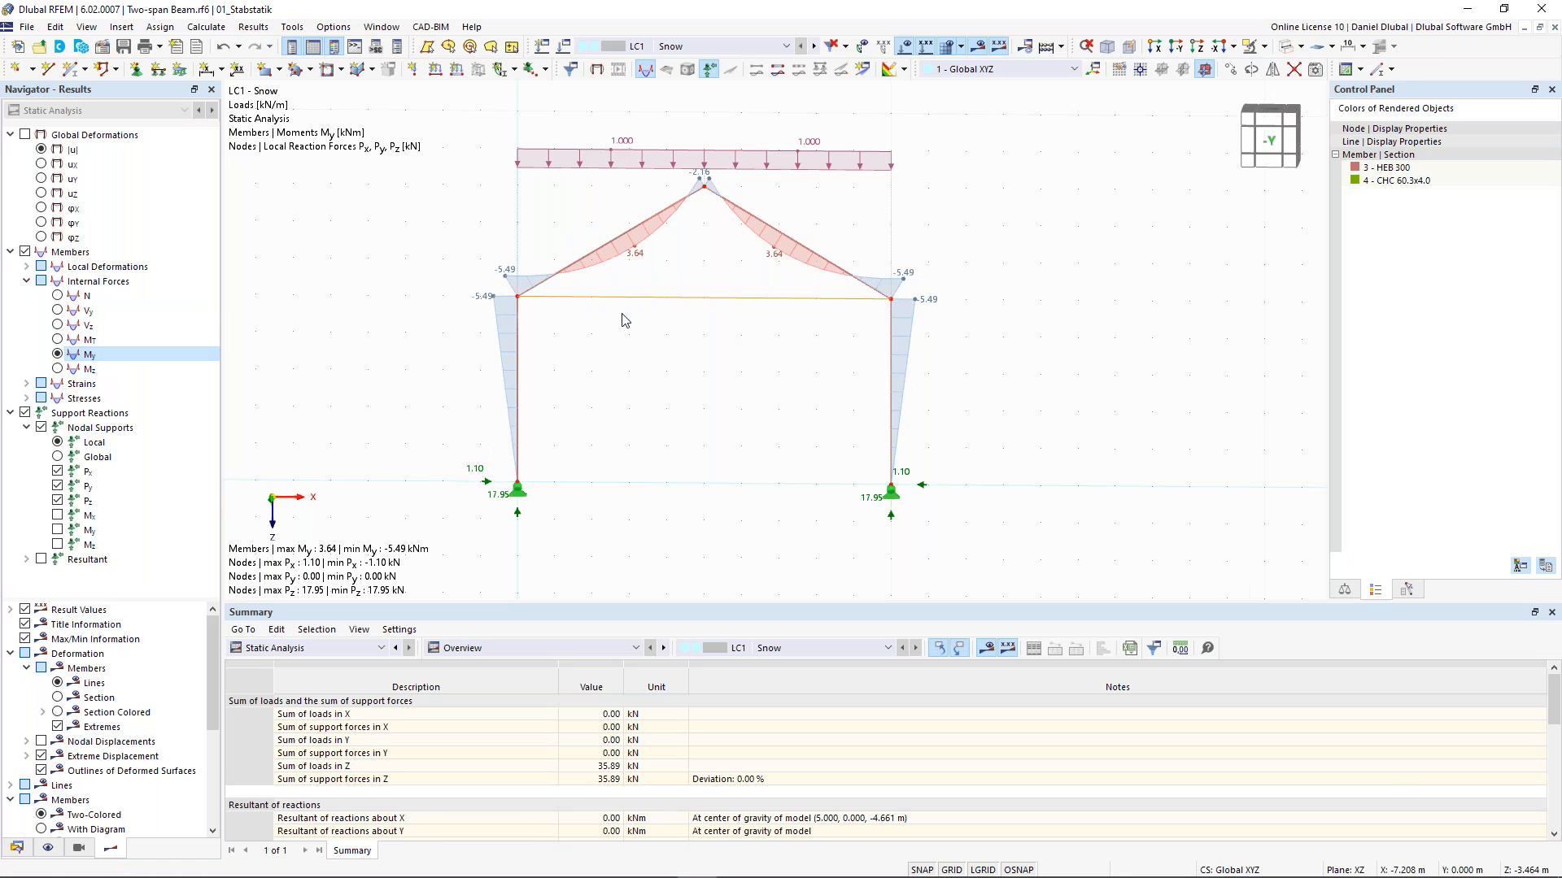
pyautogui.click(682, 299)
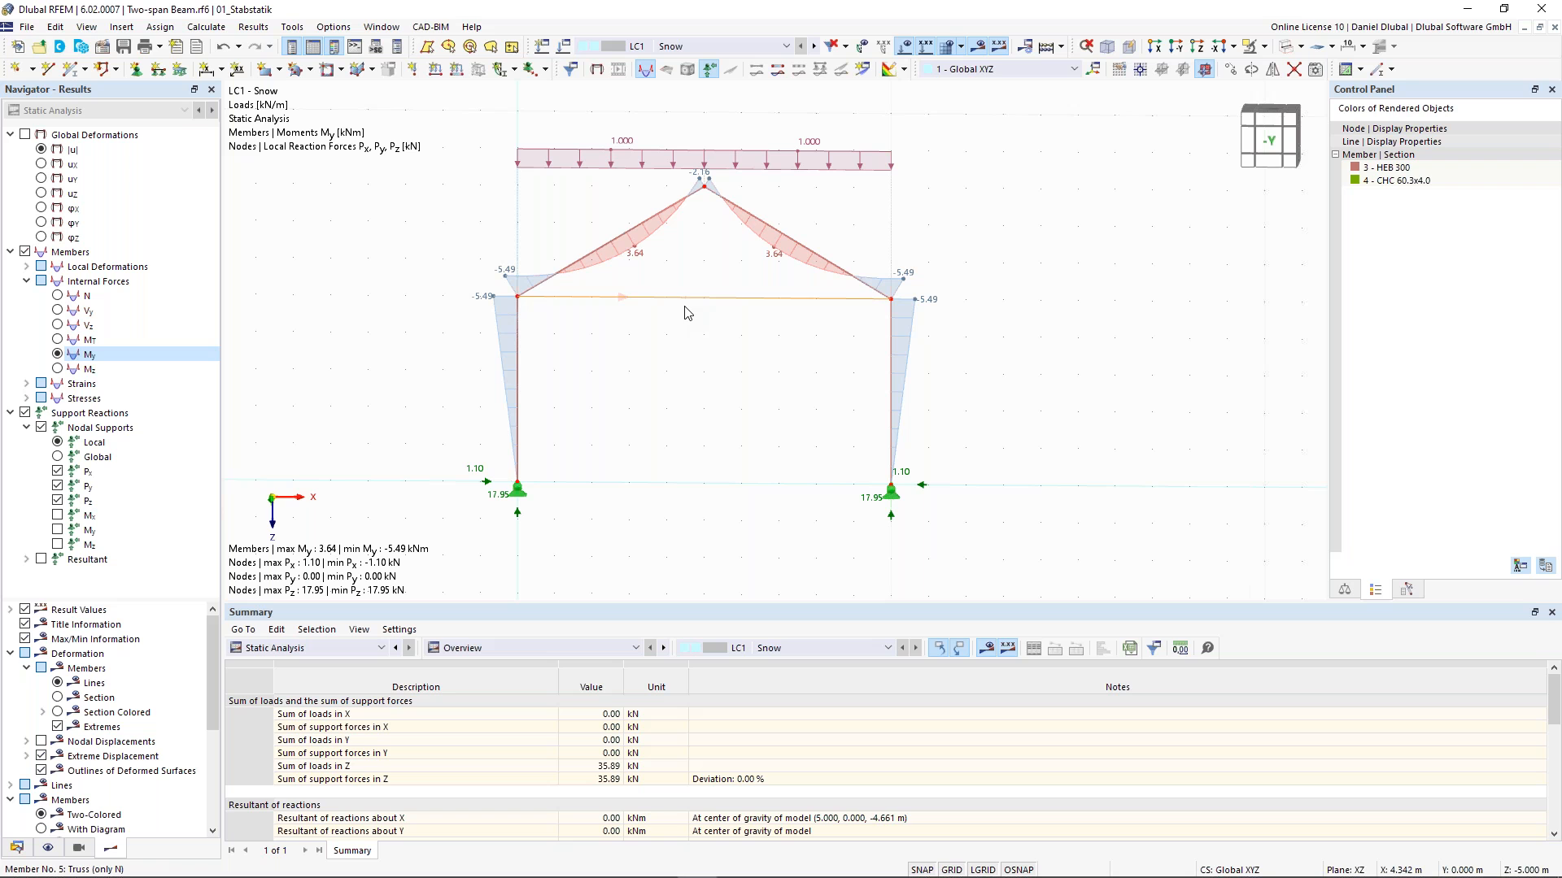
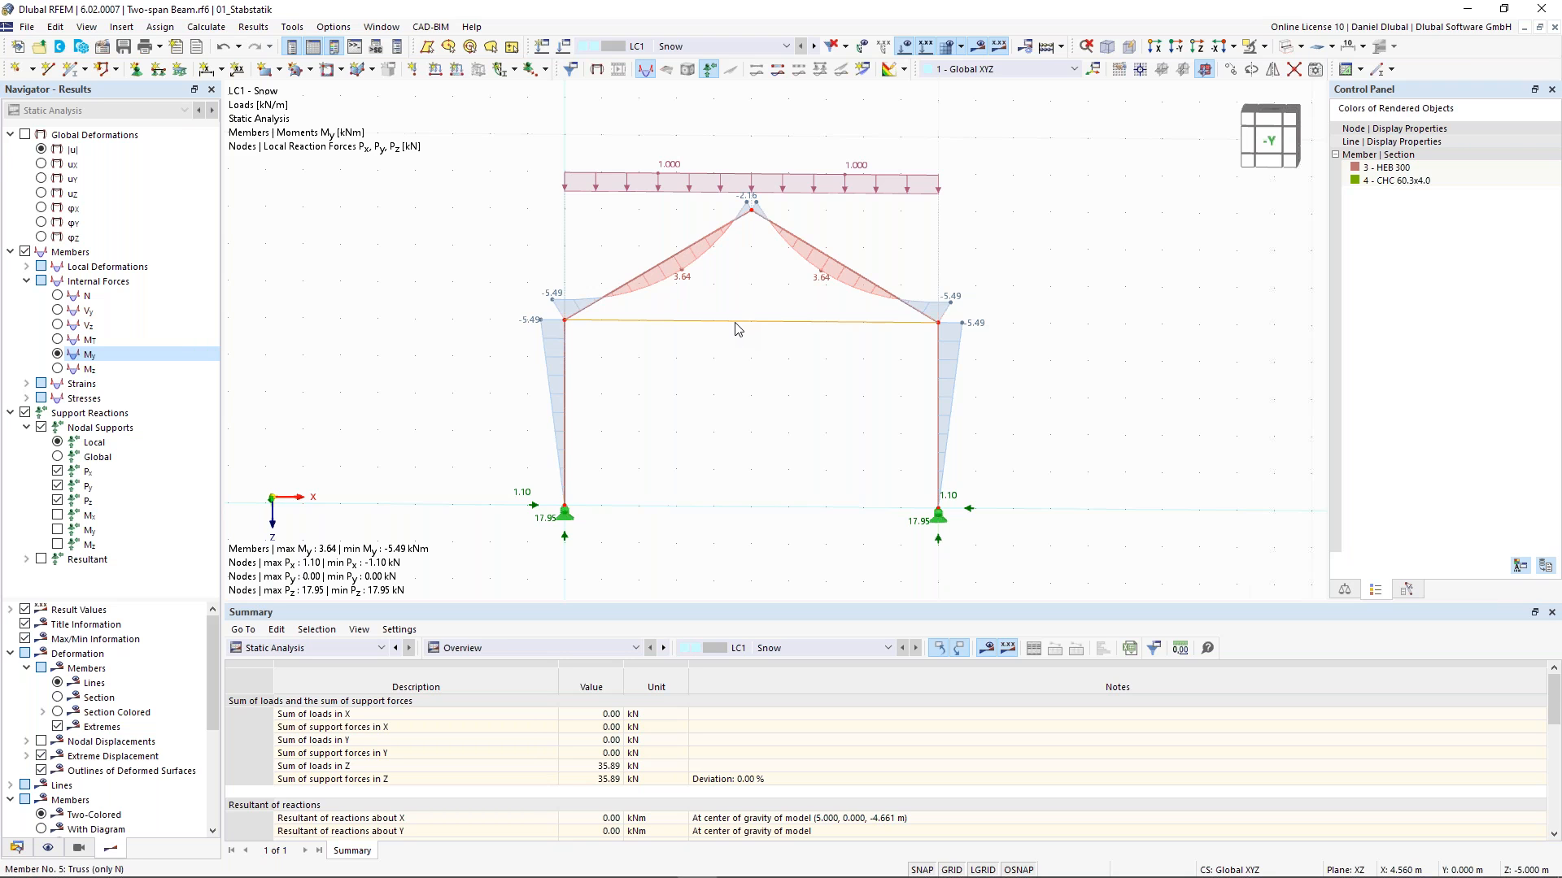
# - Change the tie, member 5, back to a Beam with hinges and assign member hinge 1 at its end j
pyautogui.moveTo(737, 328)
pyautogui.doubleClick(737, 329)
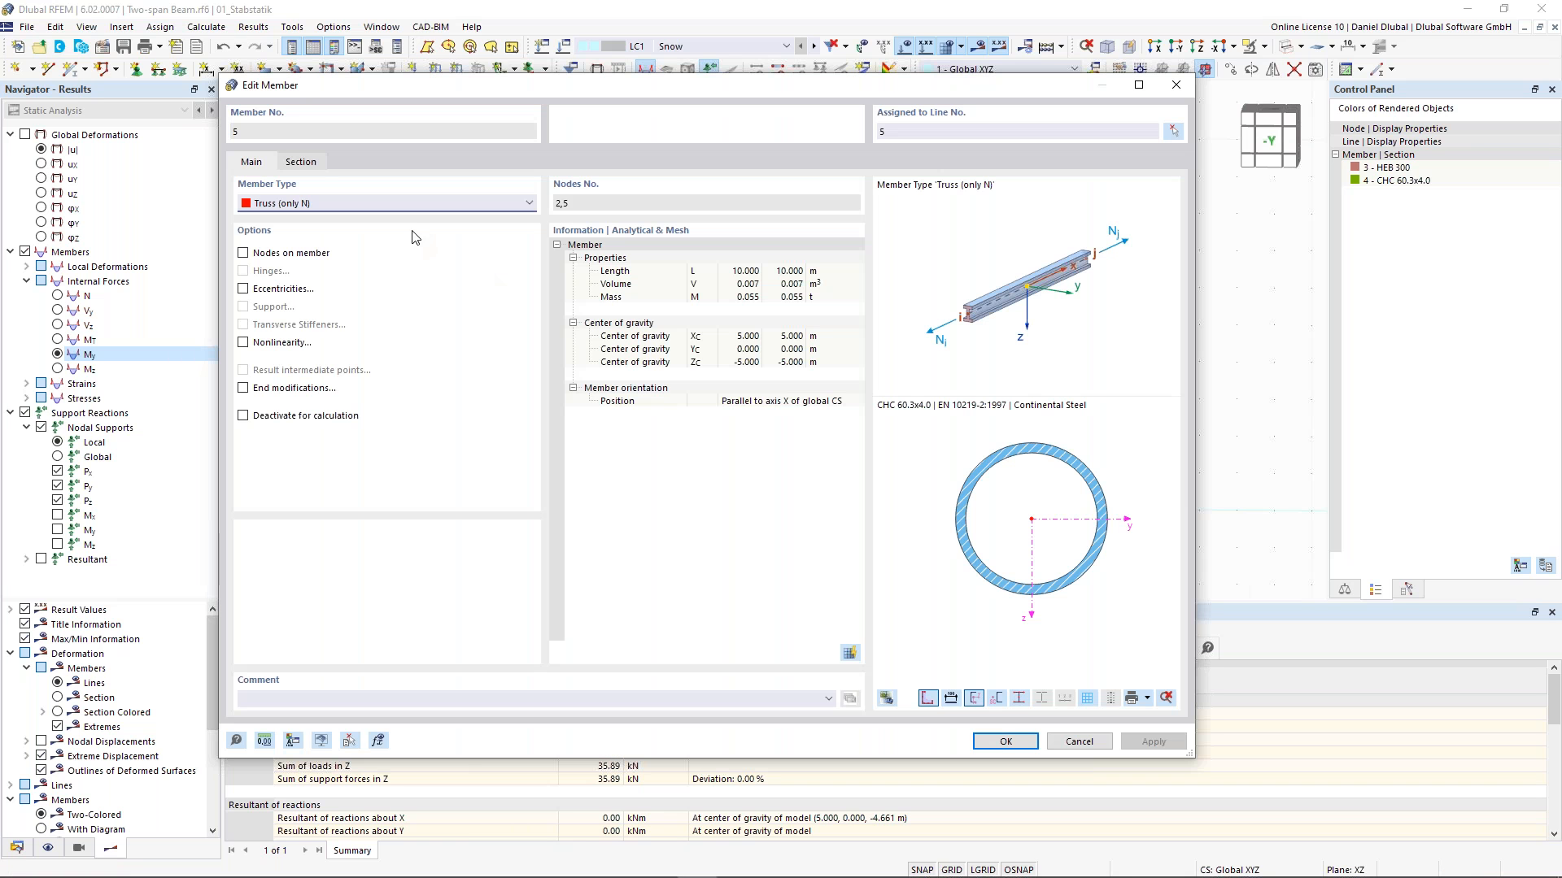
pyautogui.click(292, 207)
pyautogui.click(294, 215)
pyautogui.click(300, 162)
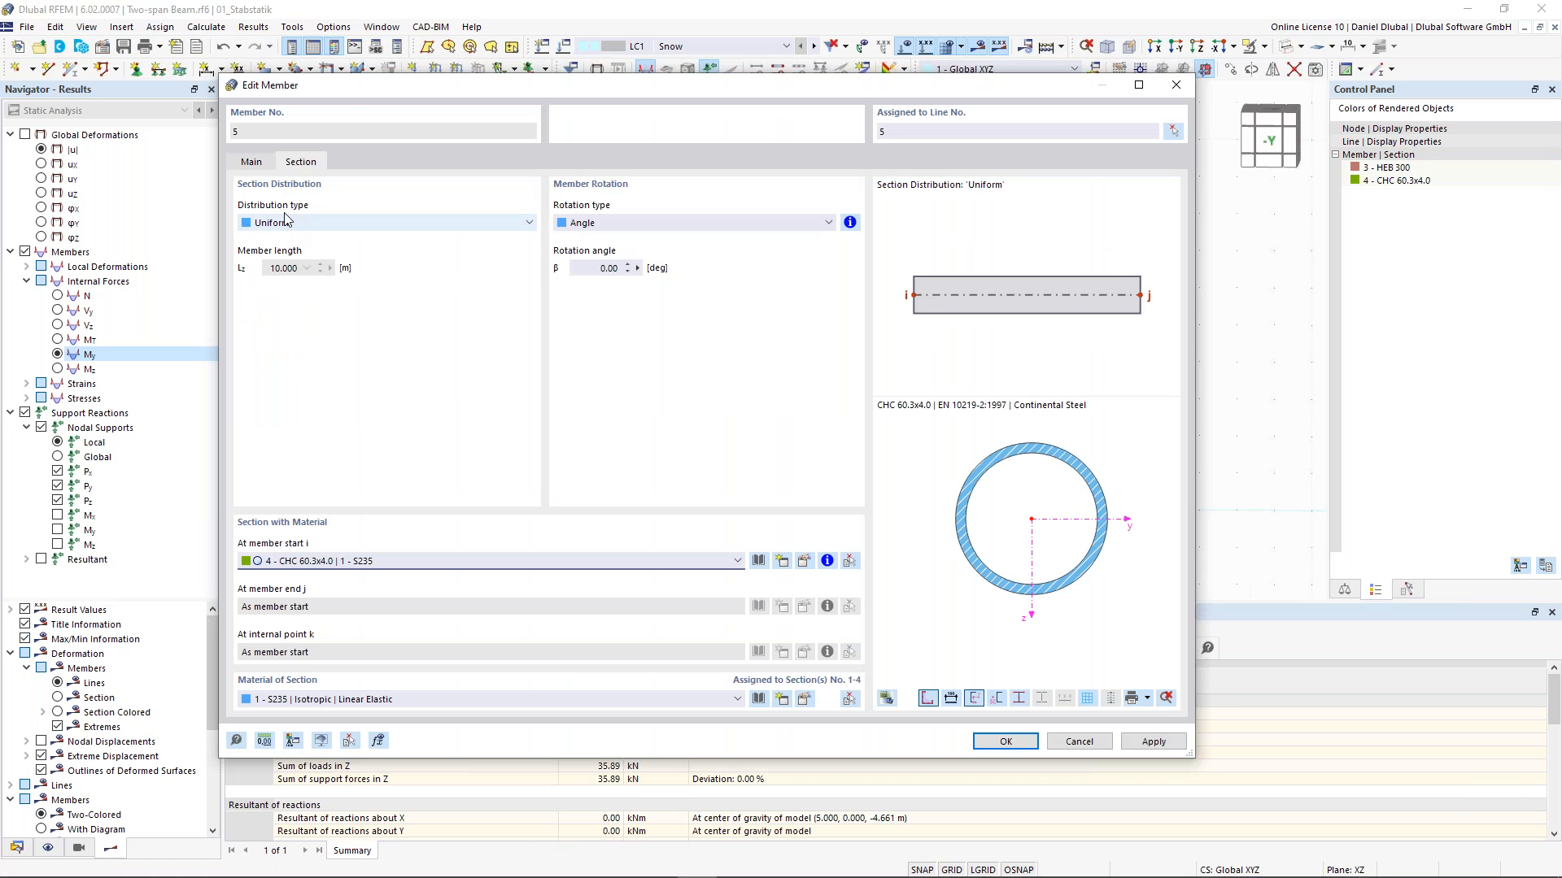
pyautogui.click(251, 161)
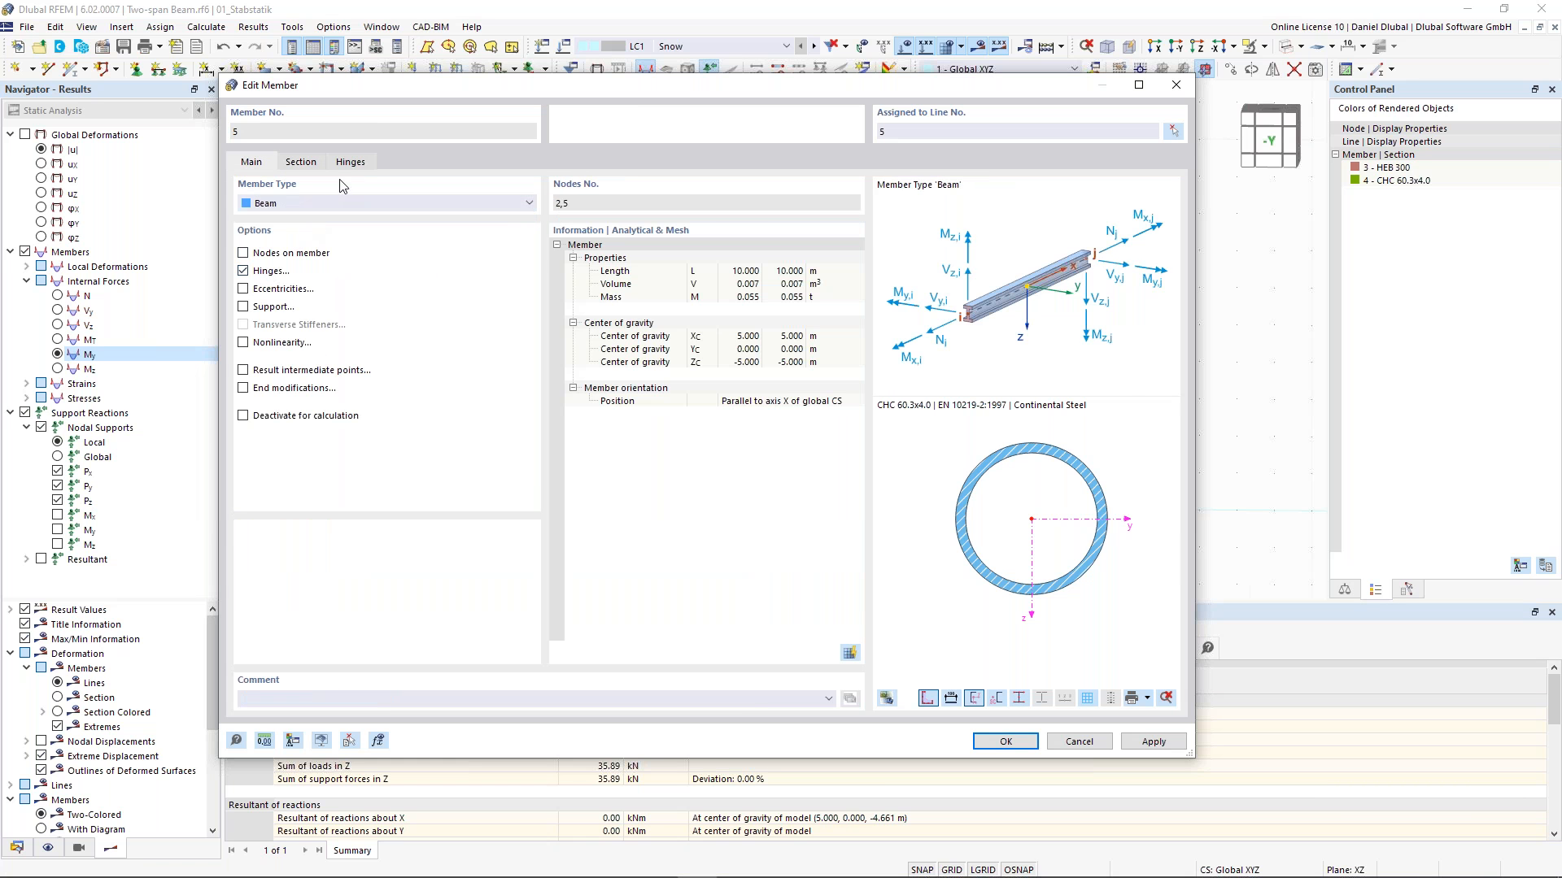
pyautogui.click(350, 162)
pyautogui.click(335, 222)
pyautogui.click(323, 264)
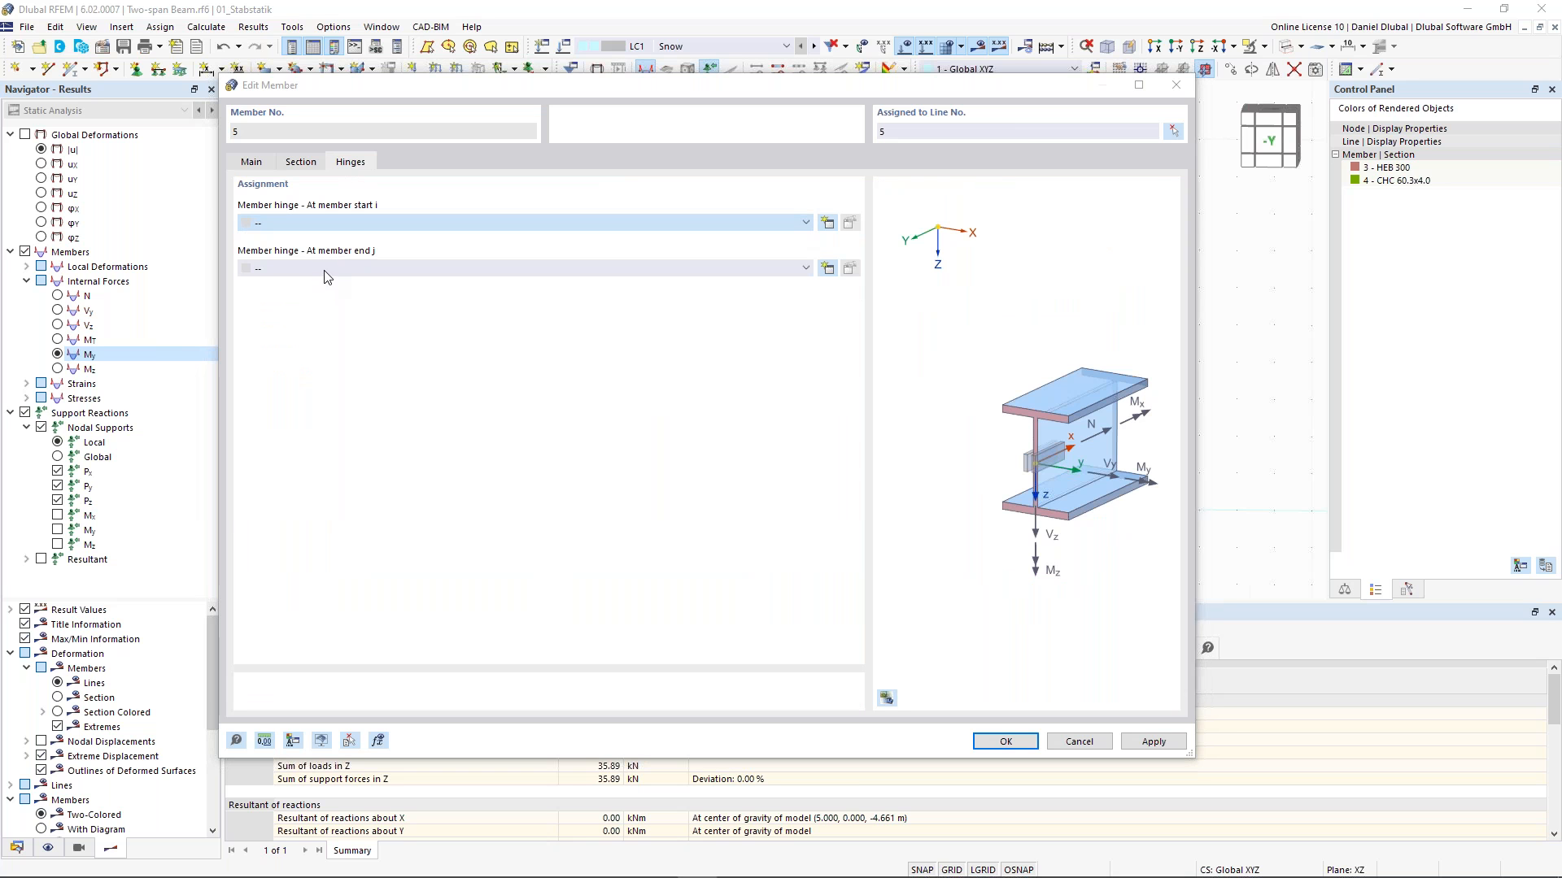
pyautogui.press('Escape')
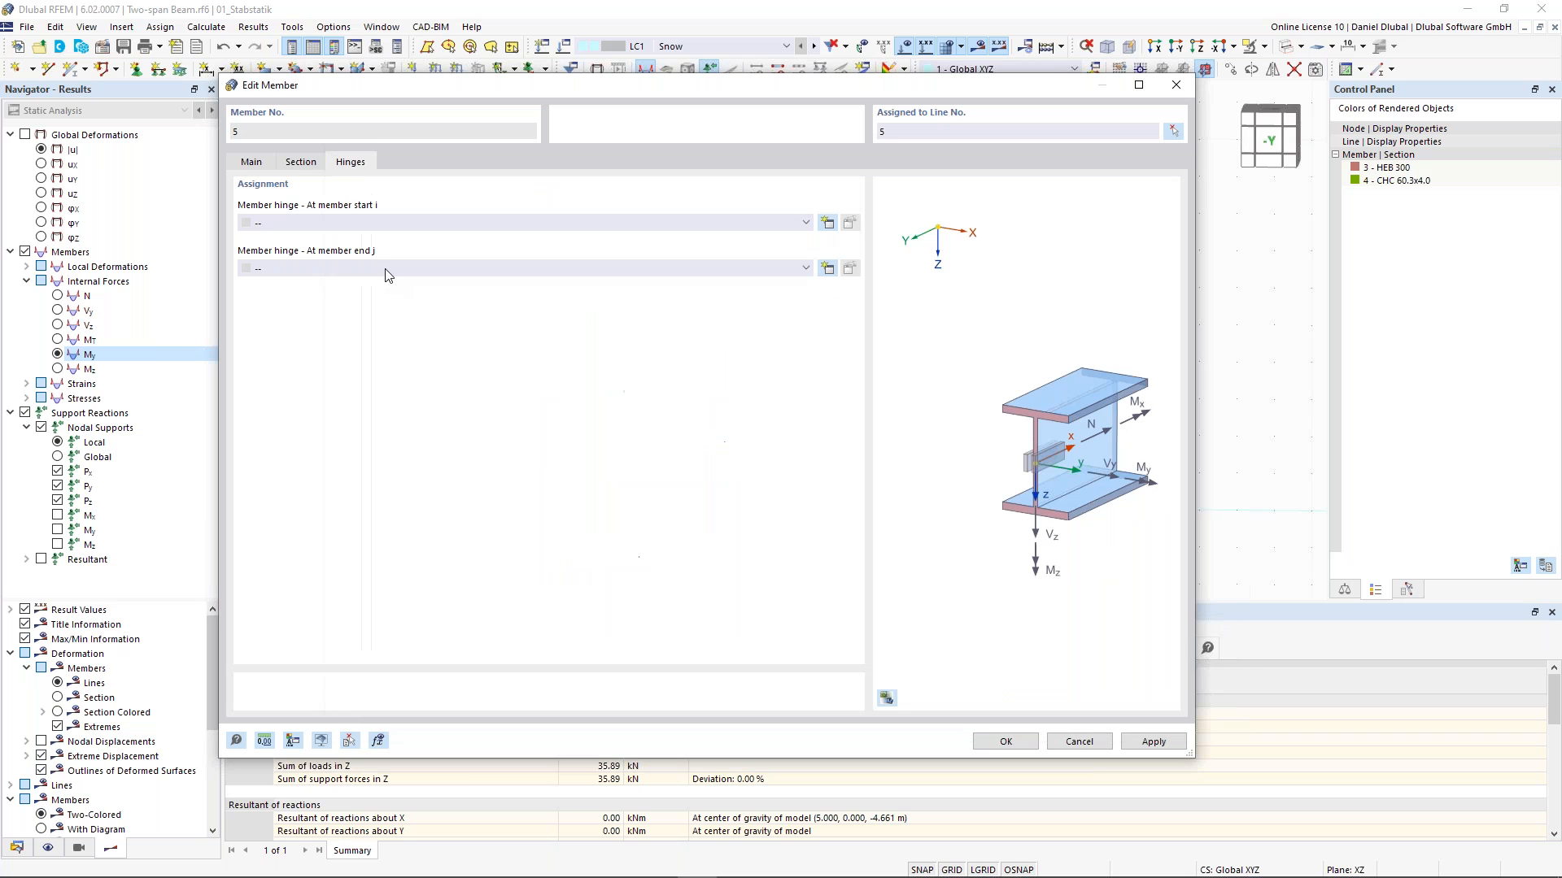
pyautogui.click(558, 271)
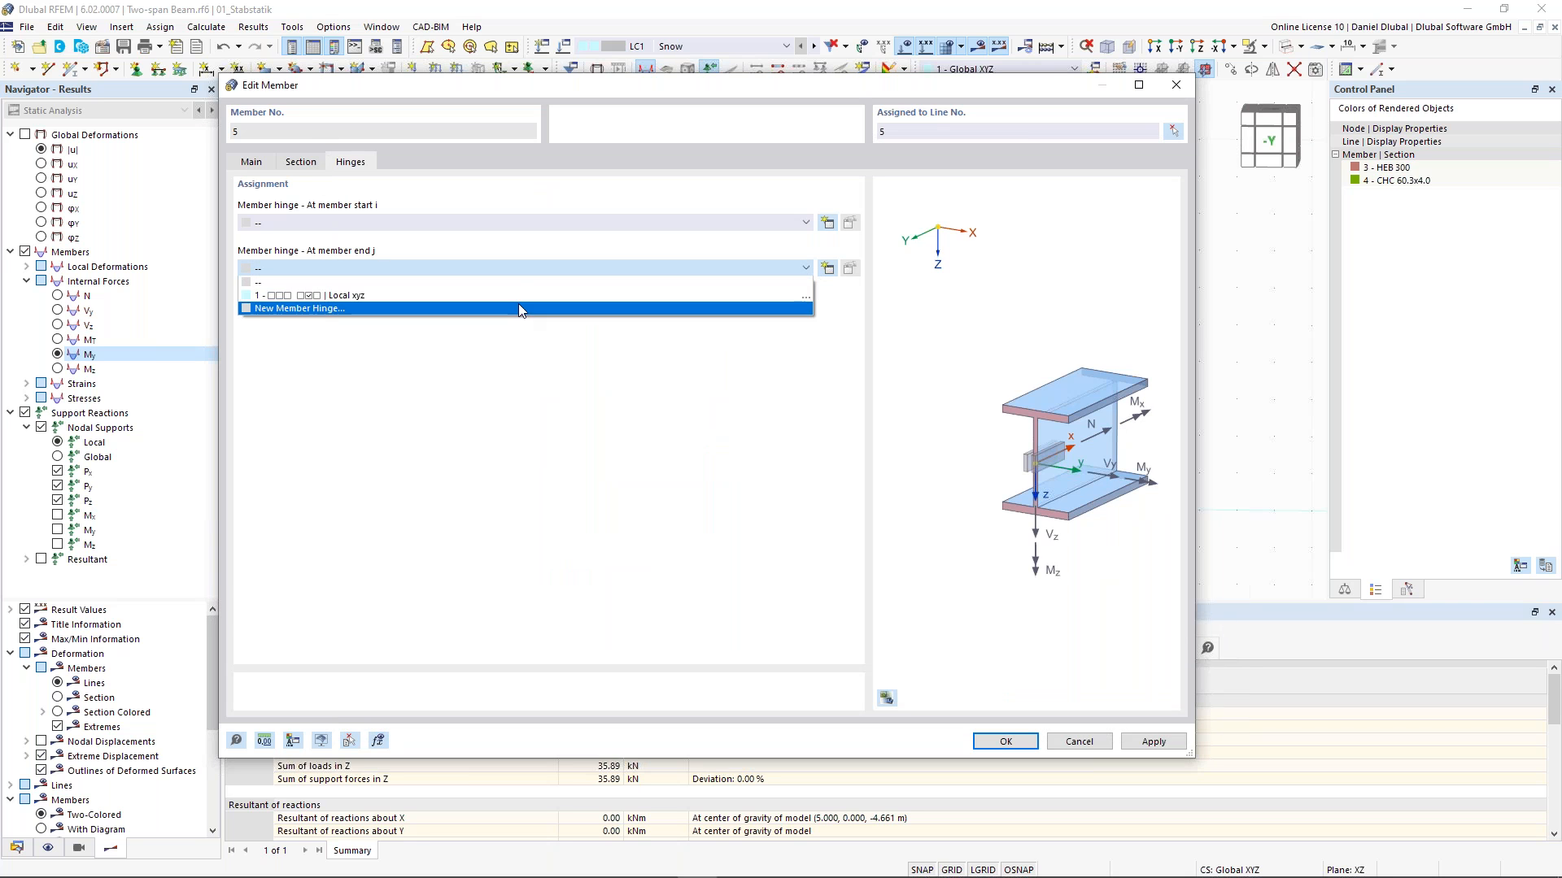
pyautogui.click(523, 293)
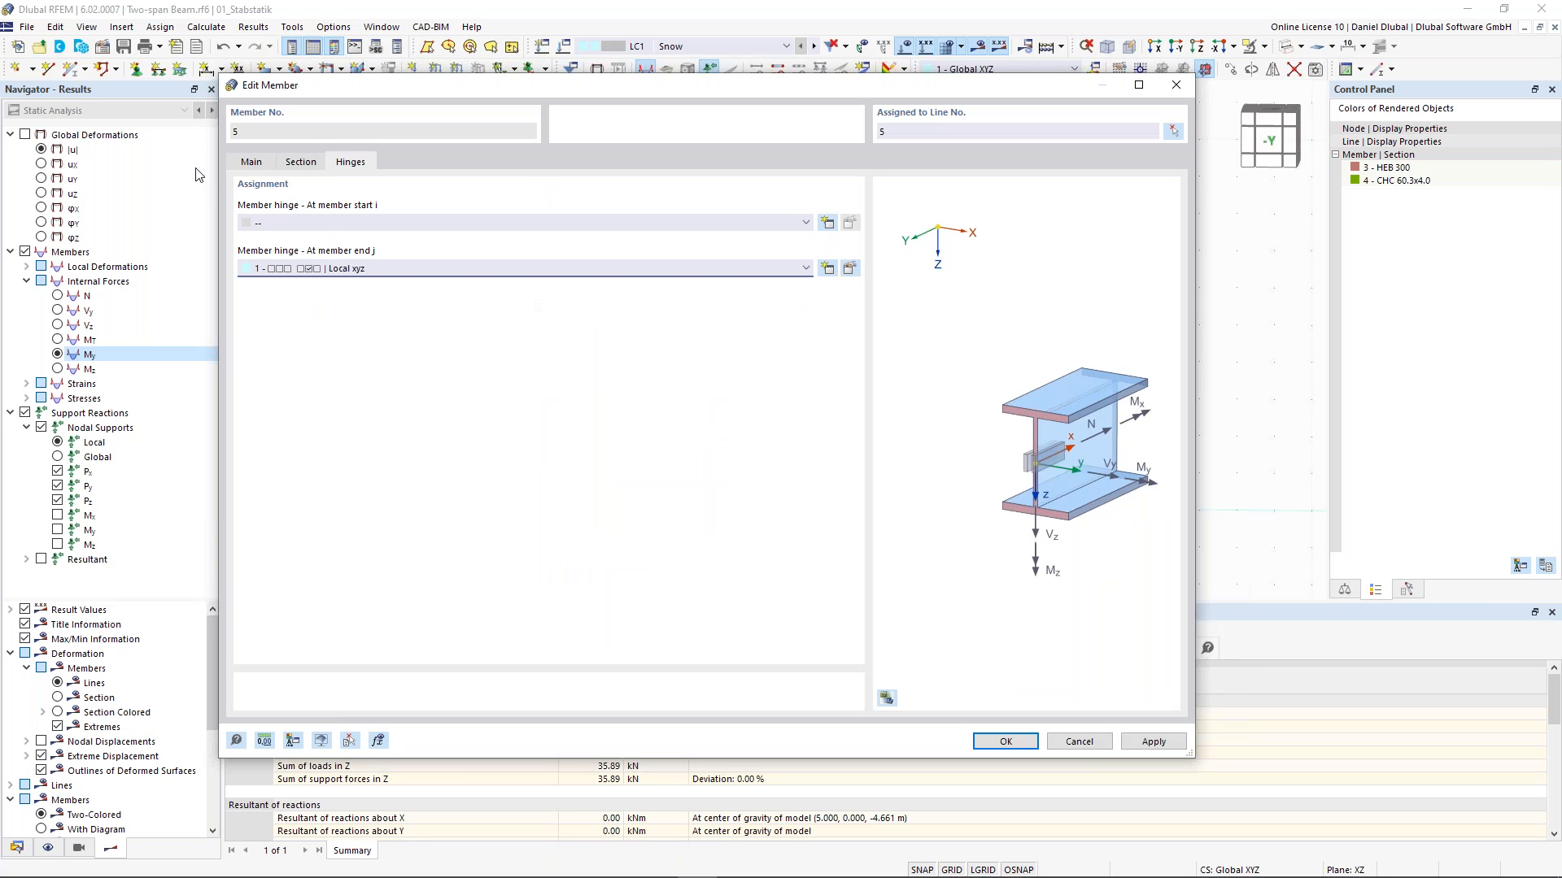
pyautogui.click(260, 168)
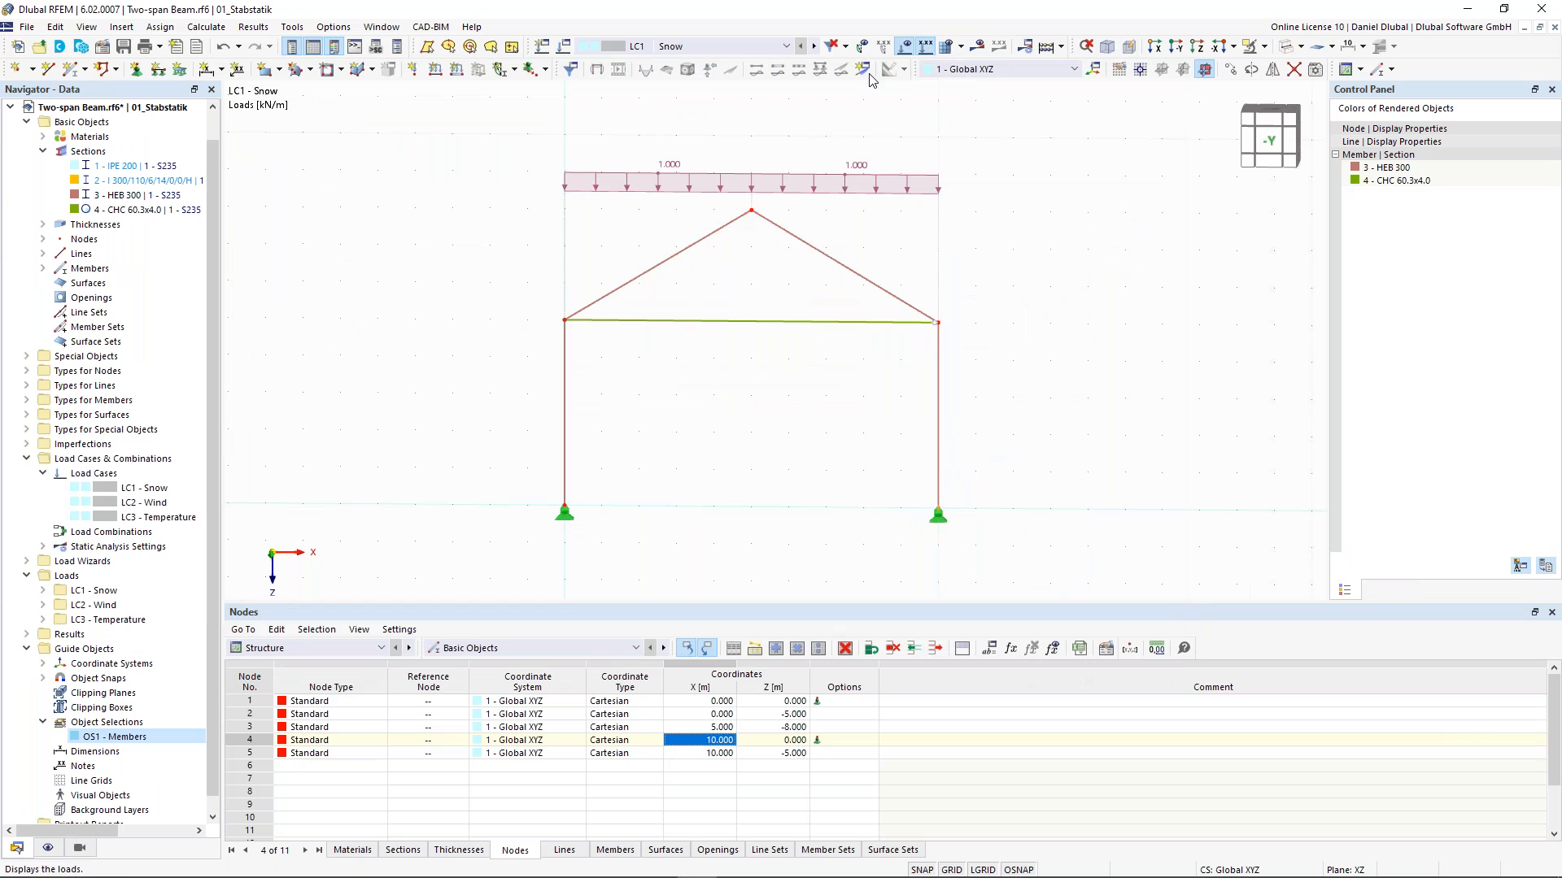
# - Hide the loads and reopen the tie's hinge assignments to check hinge 1 at both member ends
pyautogui.click(907, 47)
pyautogui.scroll(1, 555, 320)
pyautogui.scroll(1, 554, 319)
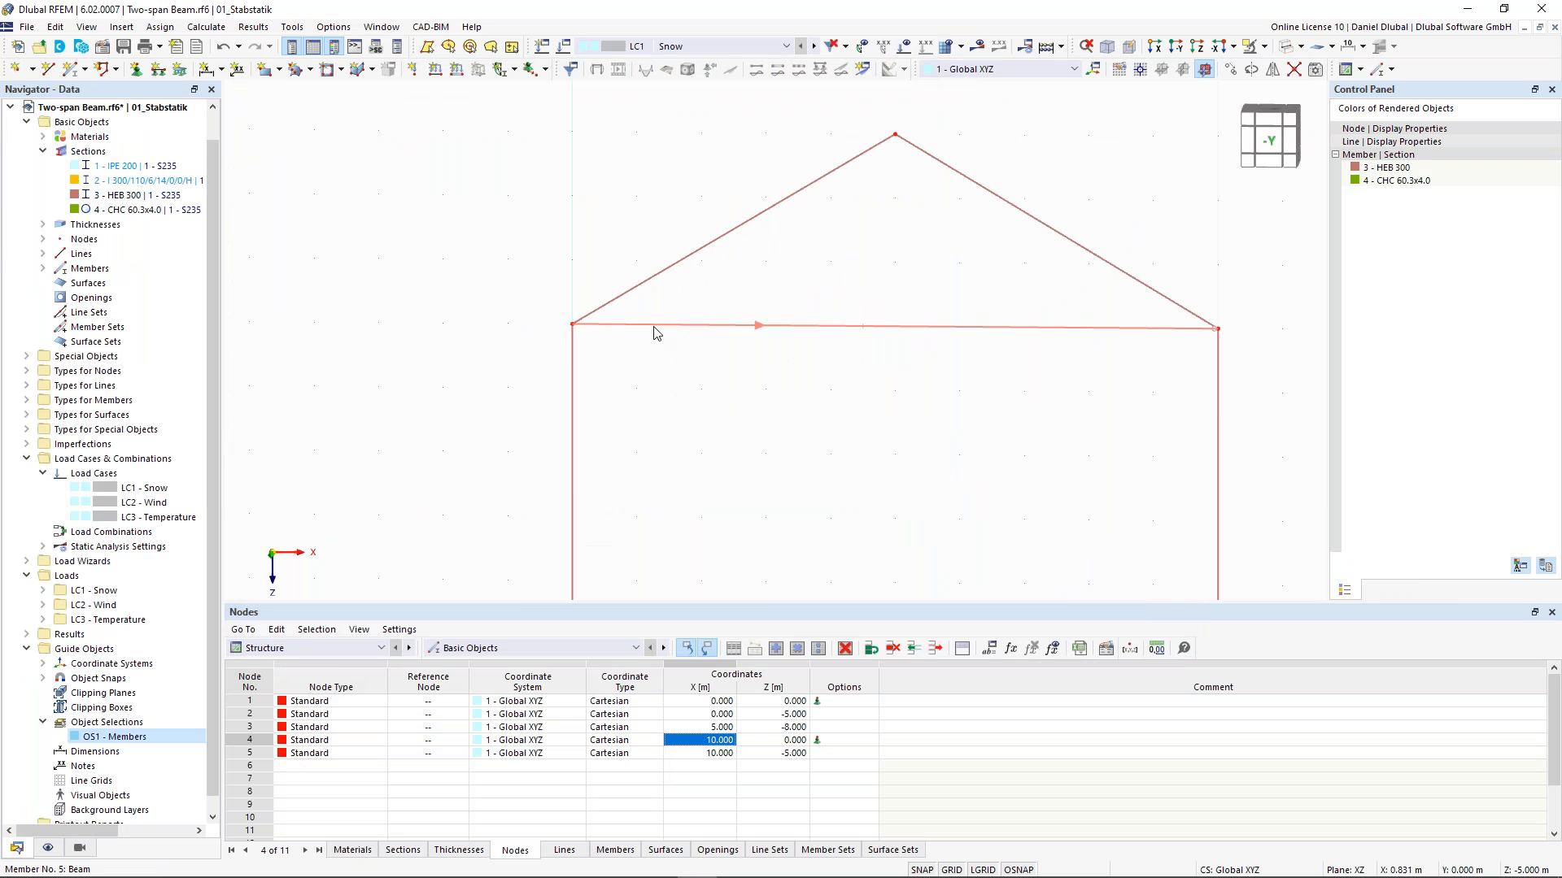
pyautogui.doubleClick(621, 326)
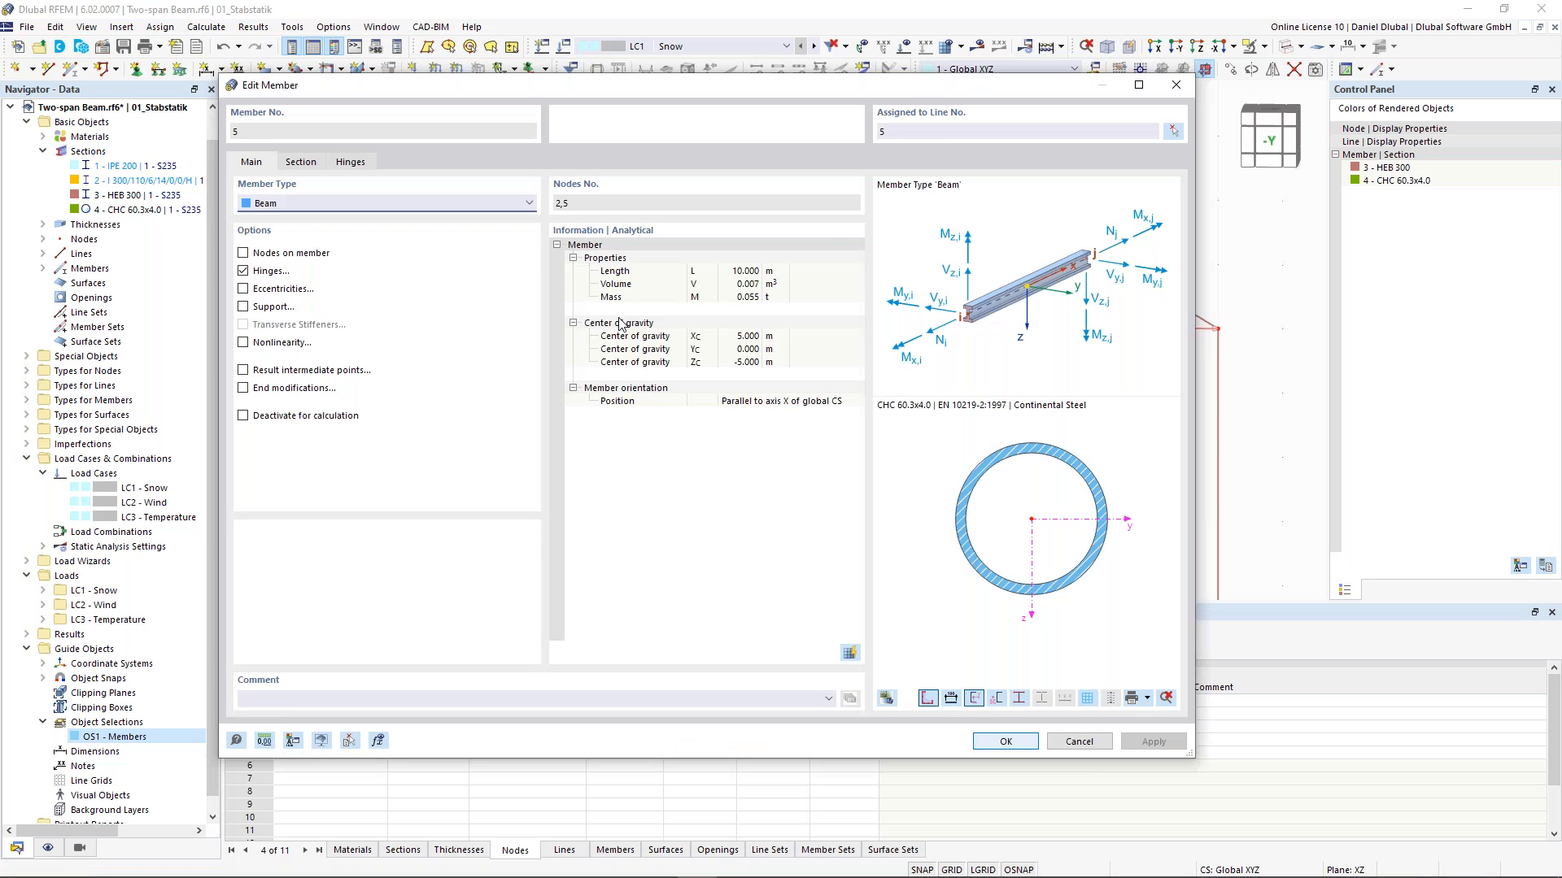
pyautogui.click(351, 162)
pyautogui.click(1015, 741)
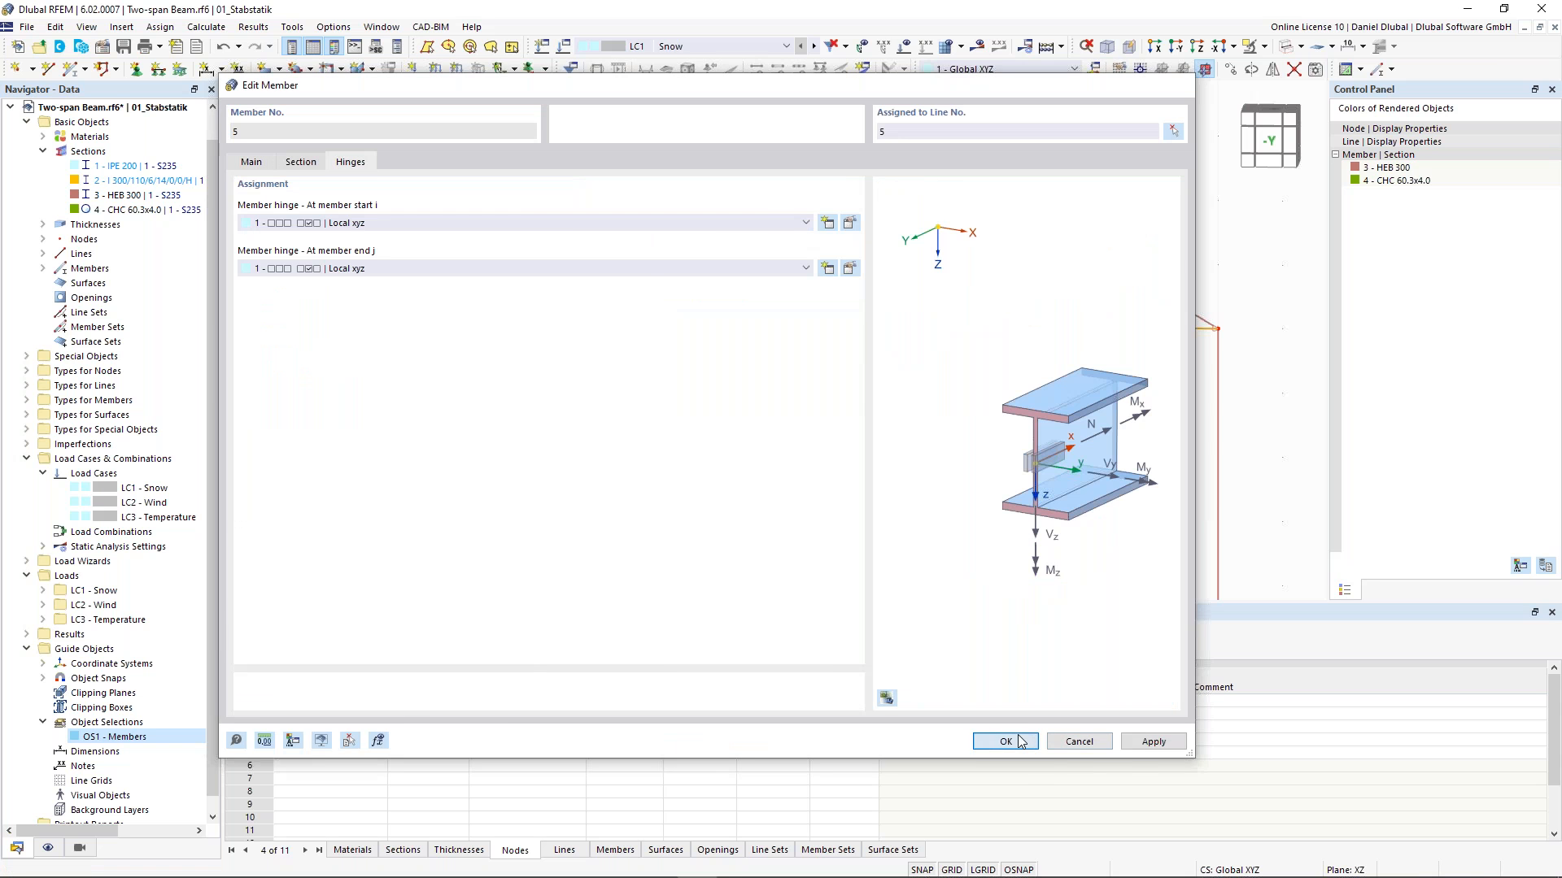
# - Assign member hinge 1 at end j of the left column, member 1
pyautogui.scroll(2, 558, 290)
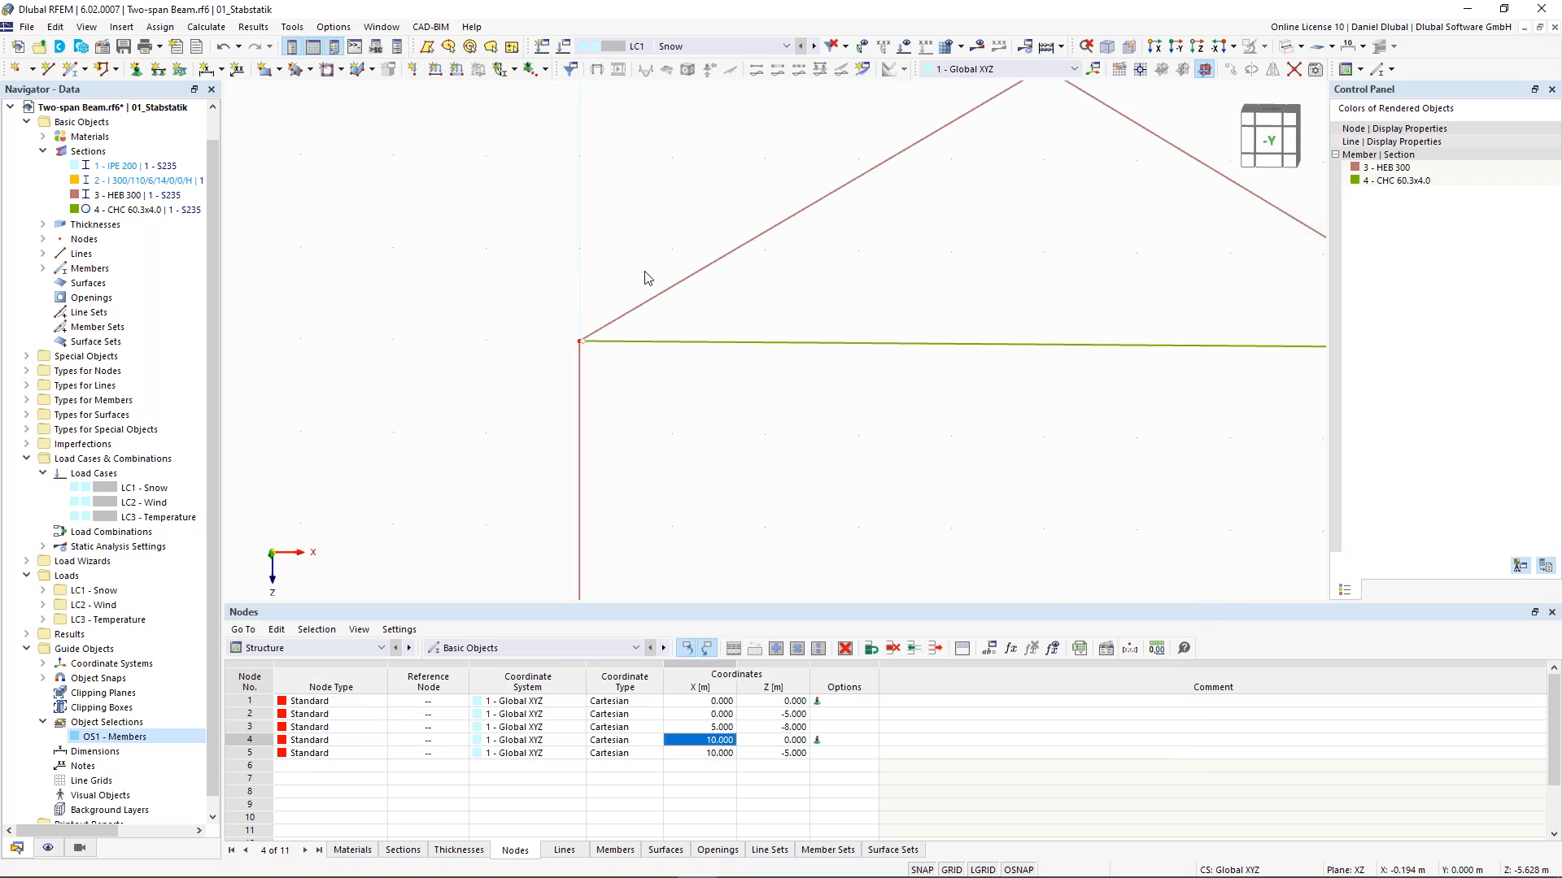
pyautogui.scroll(-1, 659, 277)
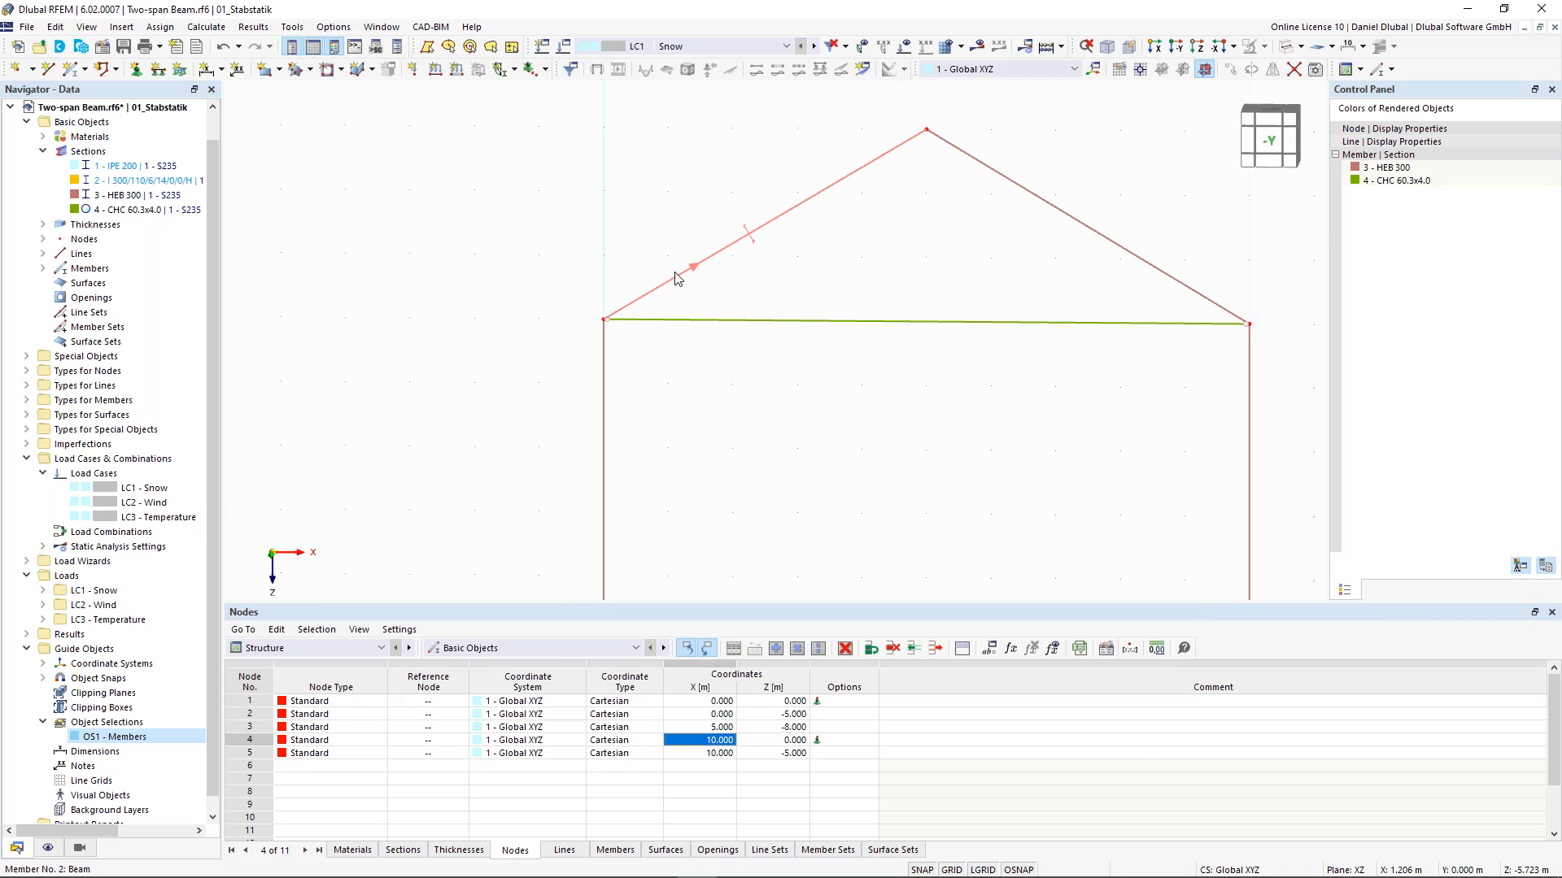
pyautogui.scroll(-1, 621, 291)
pyautogui.scroll(2, 613, 321)
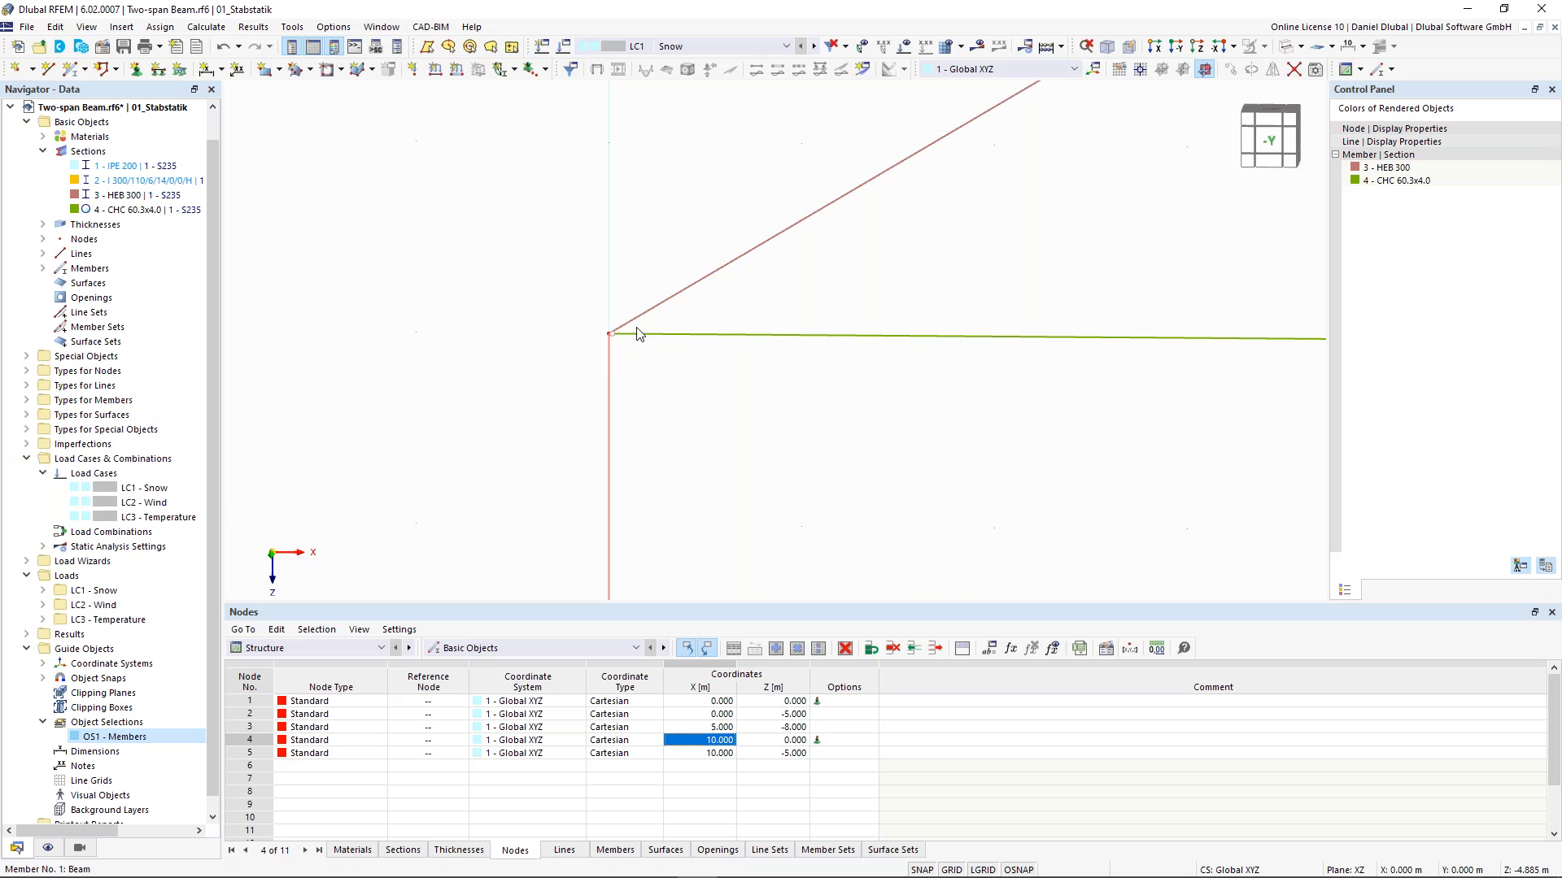
pyautogui.moveTo(611, 350); pyautogui.dragTo(611, 366, button='middle')
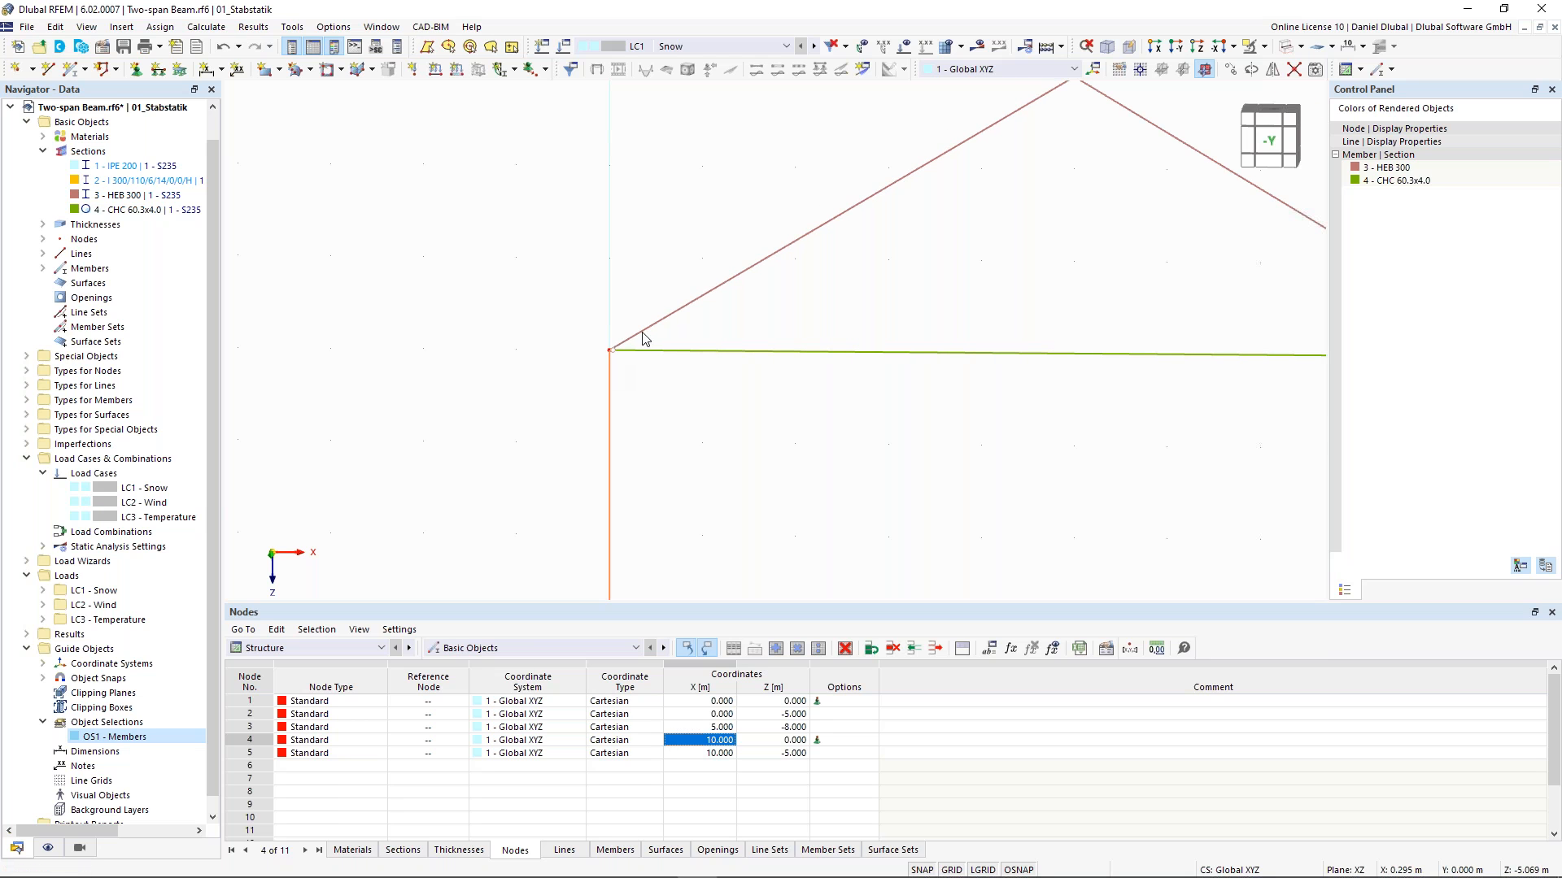
pyautogui.doubleClick(611, 376)
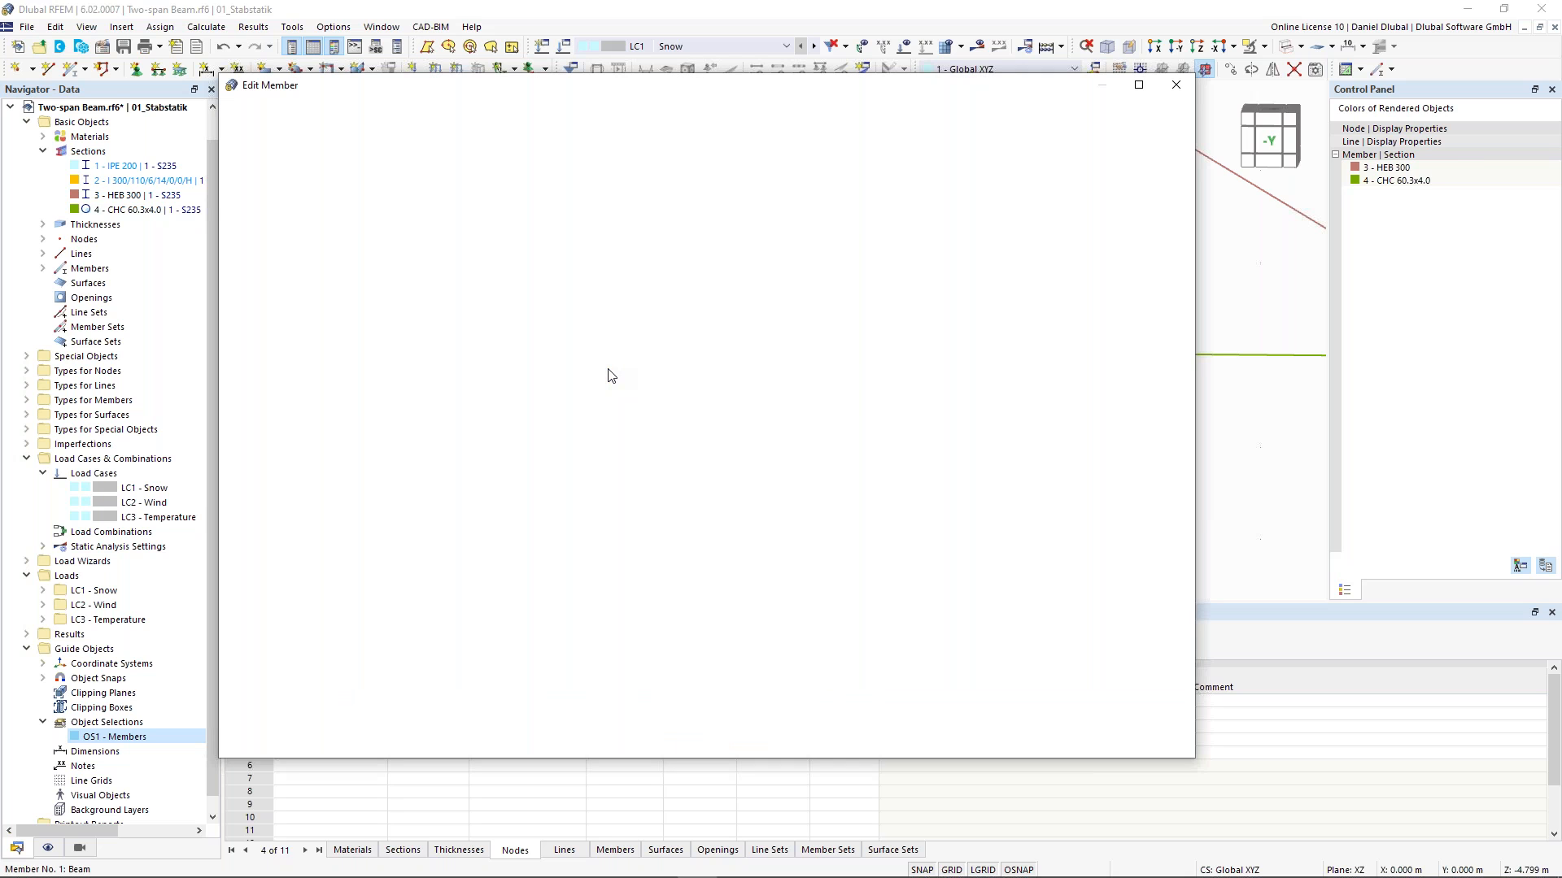
pyautogui.click(352, 269)
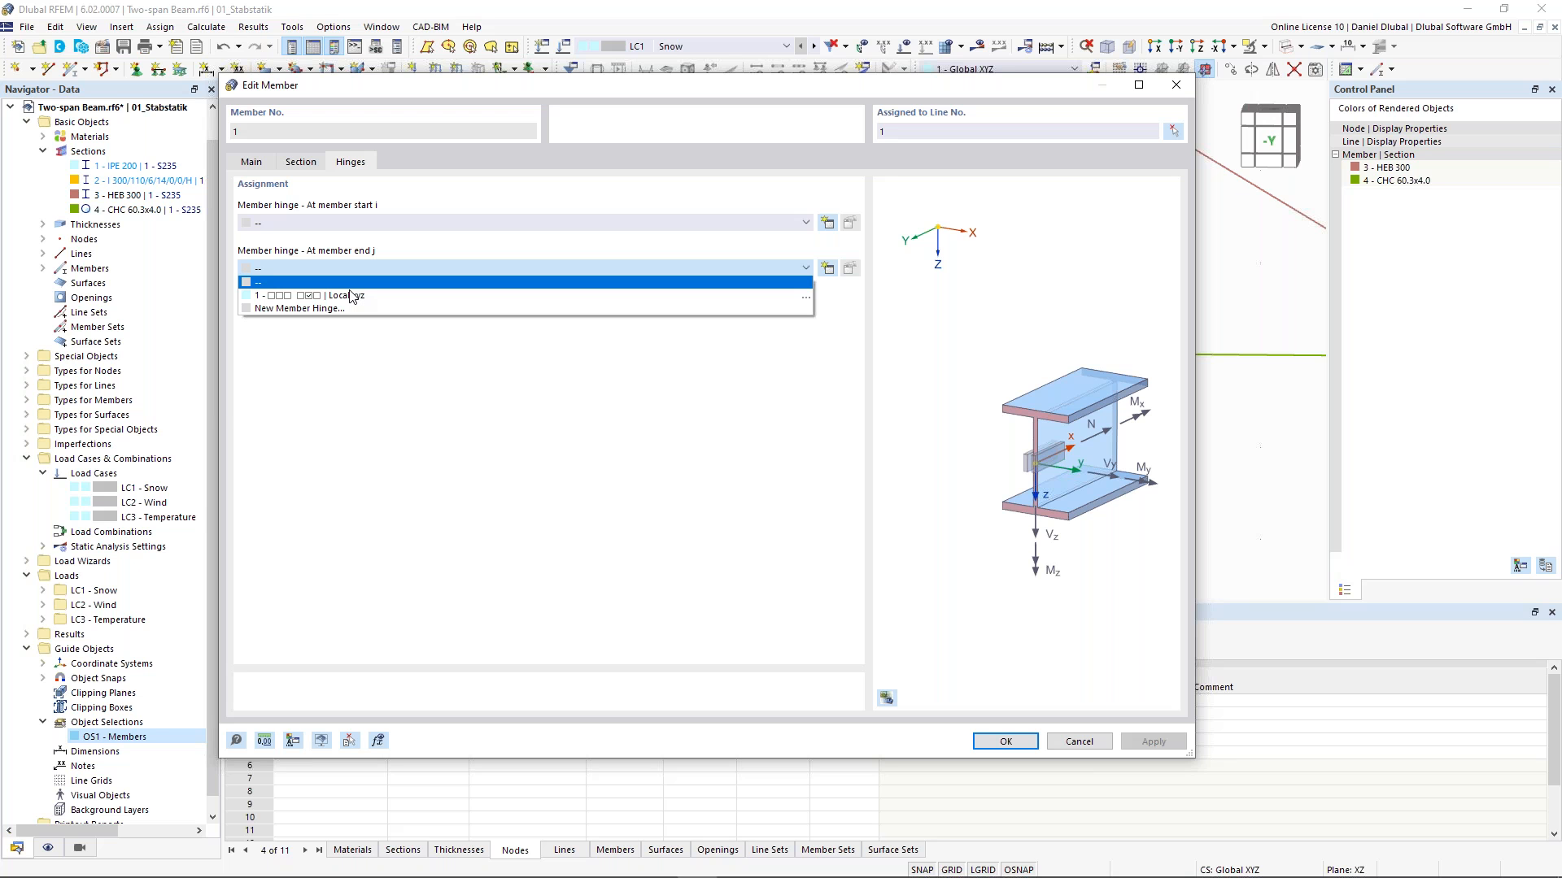
pyautogui.click(352, 296)
pyautogui.press('Return')
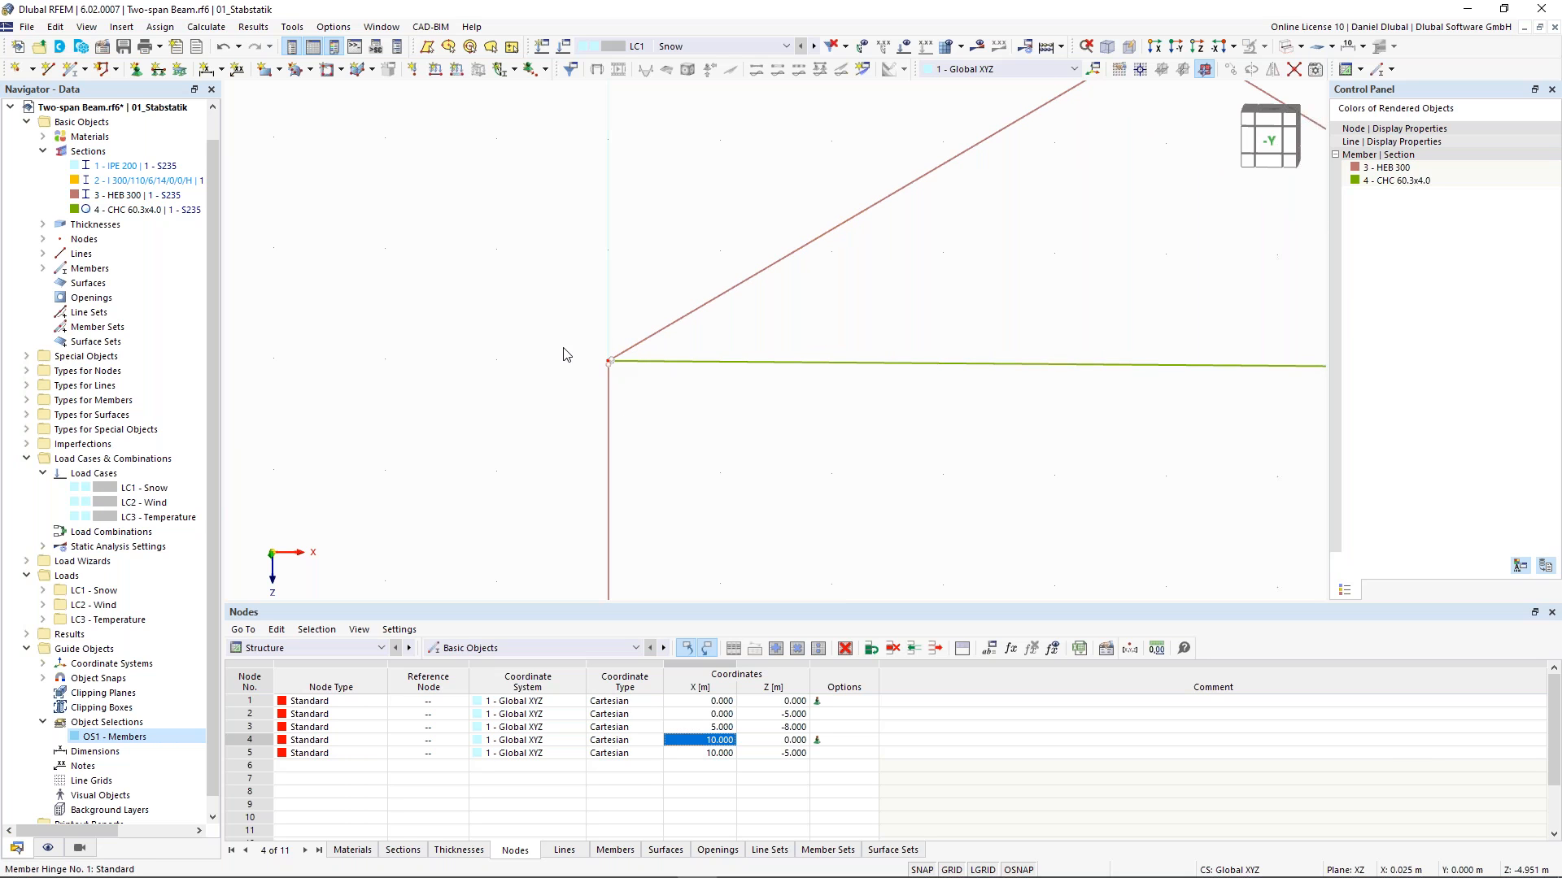
# - Calculate the model and open the reported calculation error for node 2
pyautogui.scroll(-1, 564, 352)
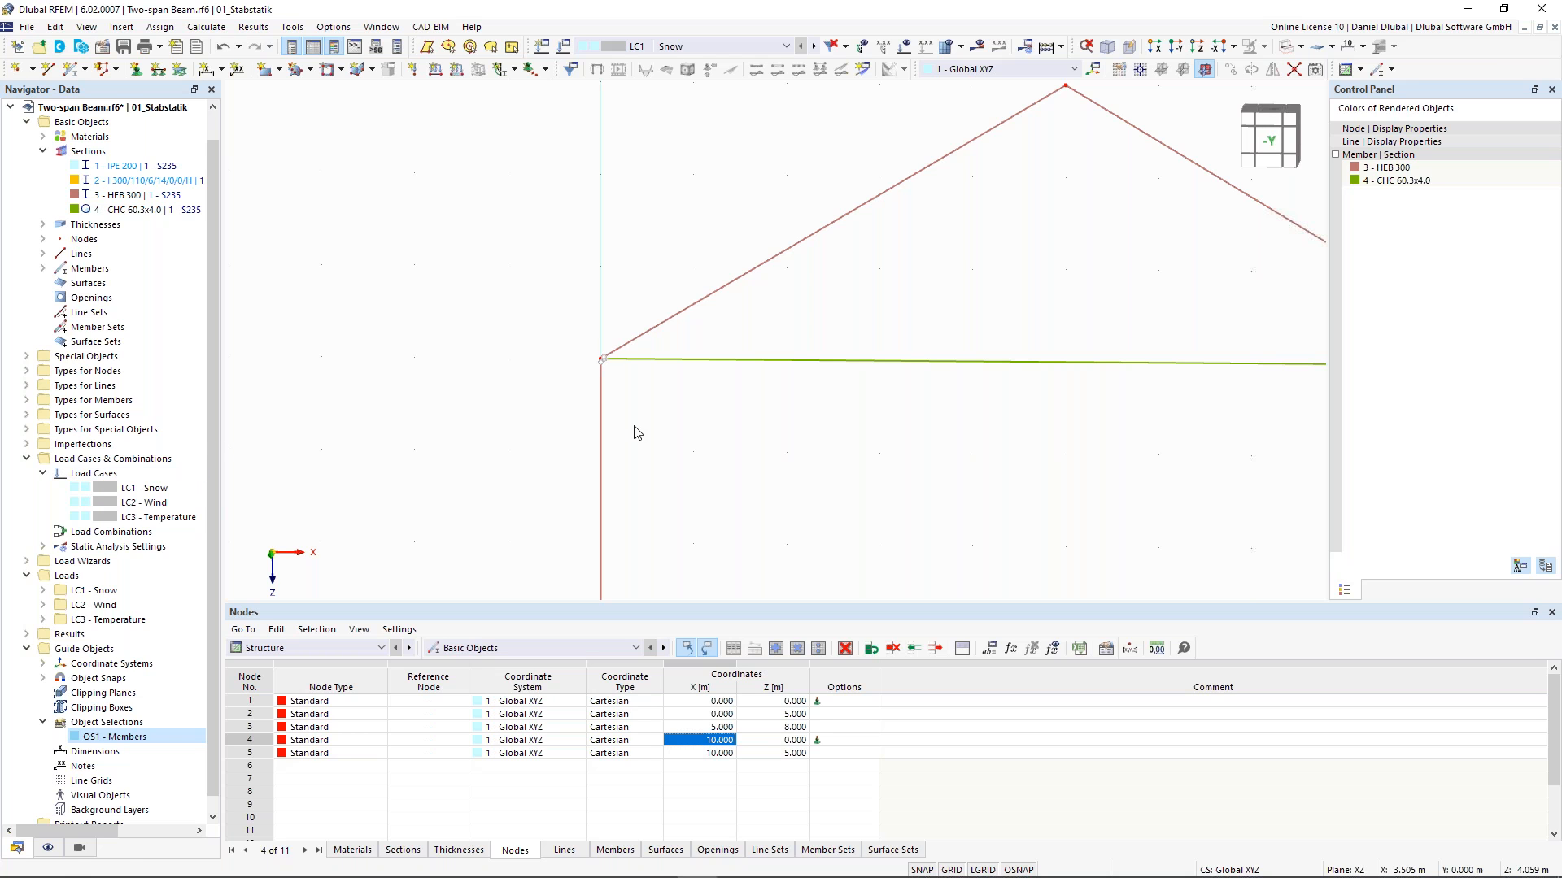
pyautogui.moveTo(646, 286); pyautogui.dragTo(521, 326, button='middle')
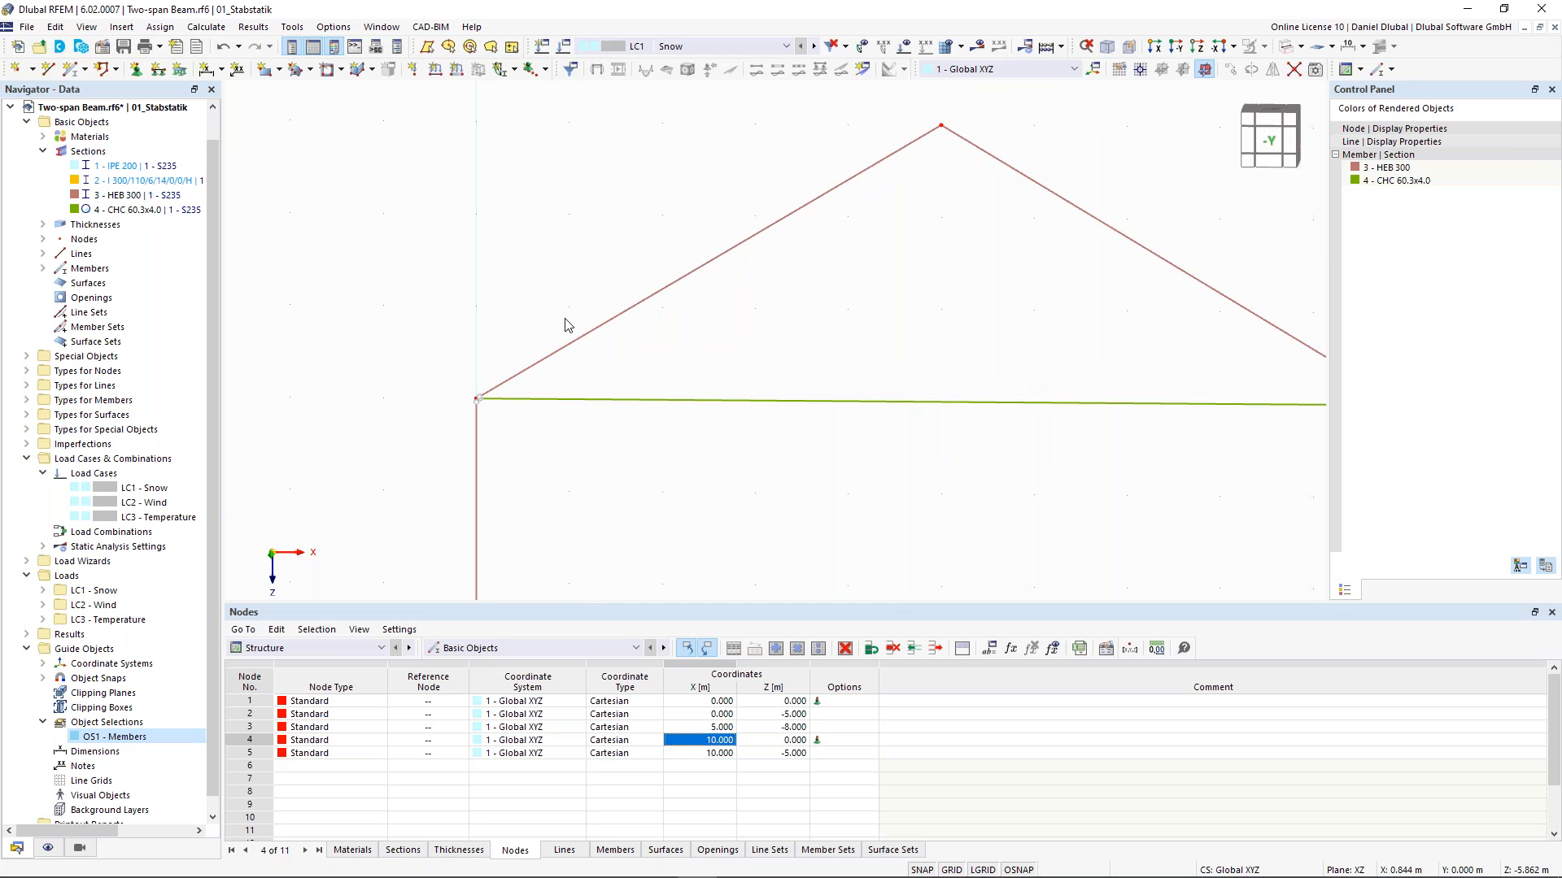
pyautogui.click(980, 47)
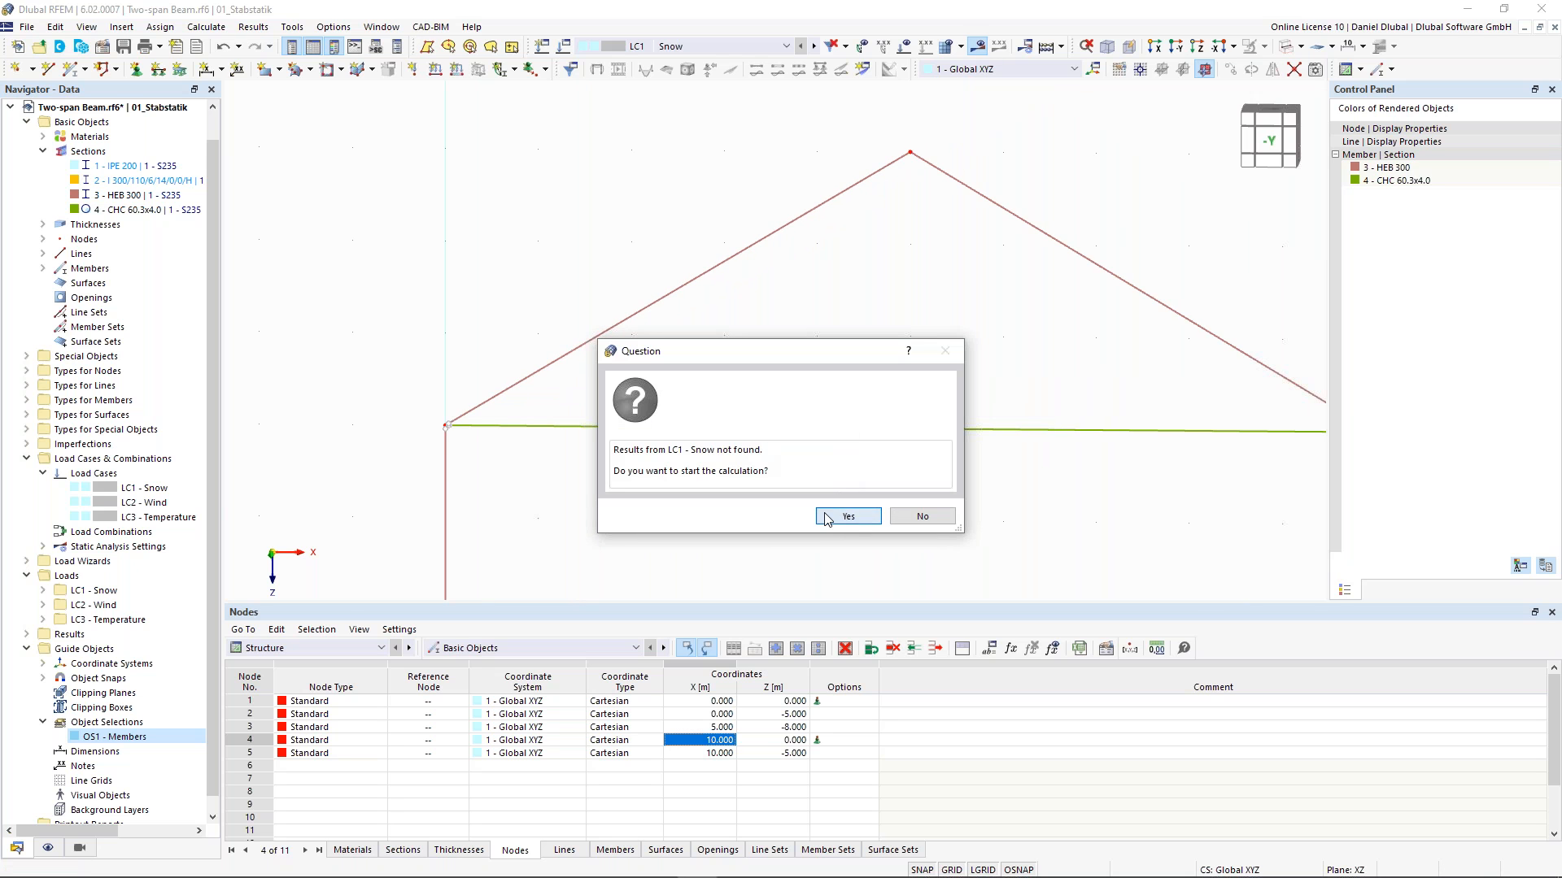
pyautogui.click(846, 517)
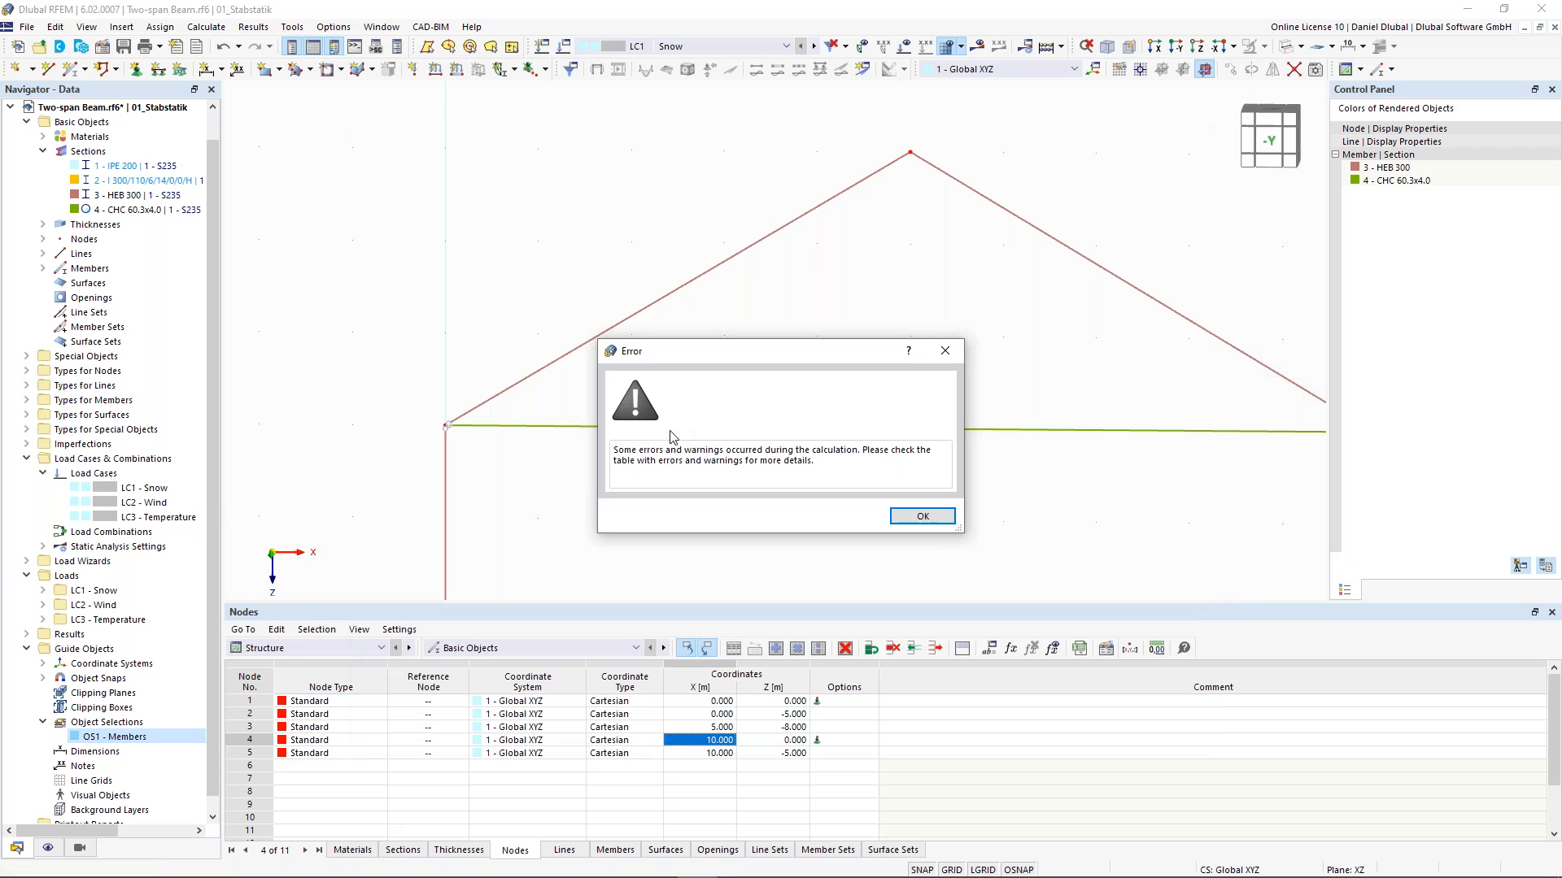
pyautogui.click(922, 517)
pyautogui.click(732, 703)
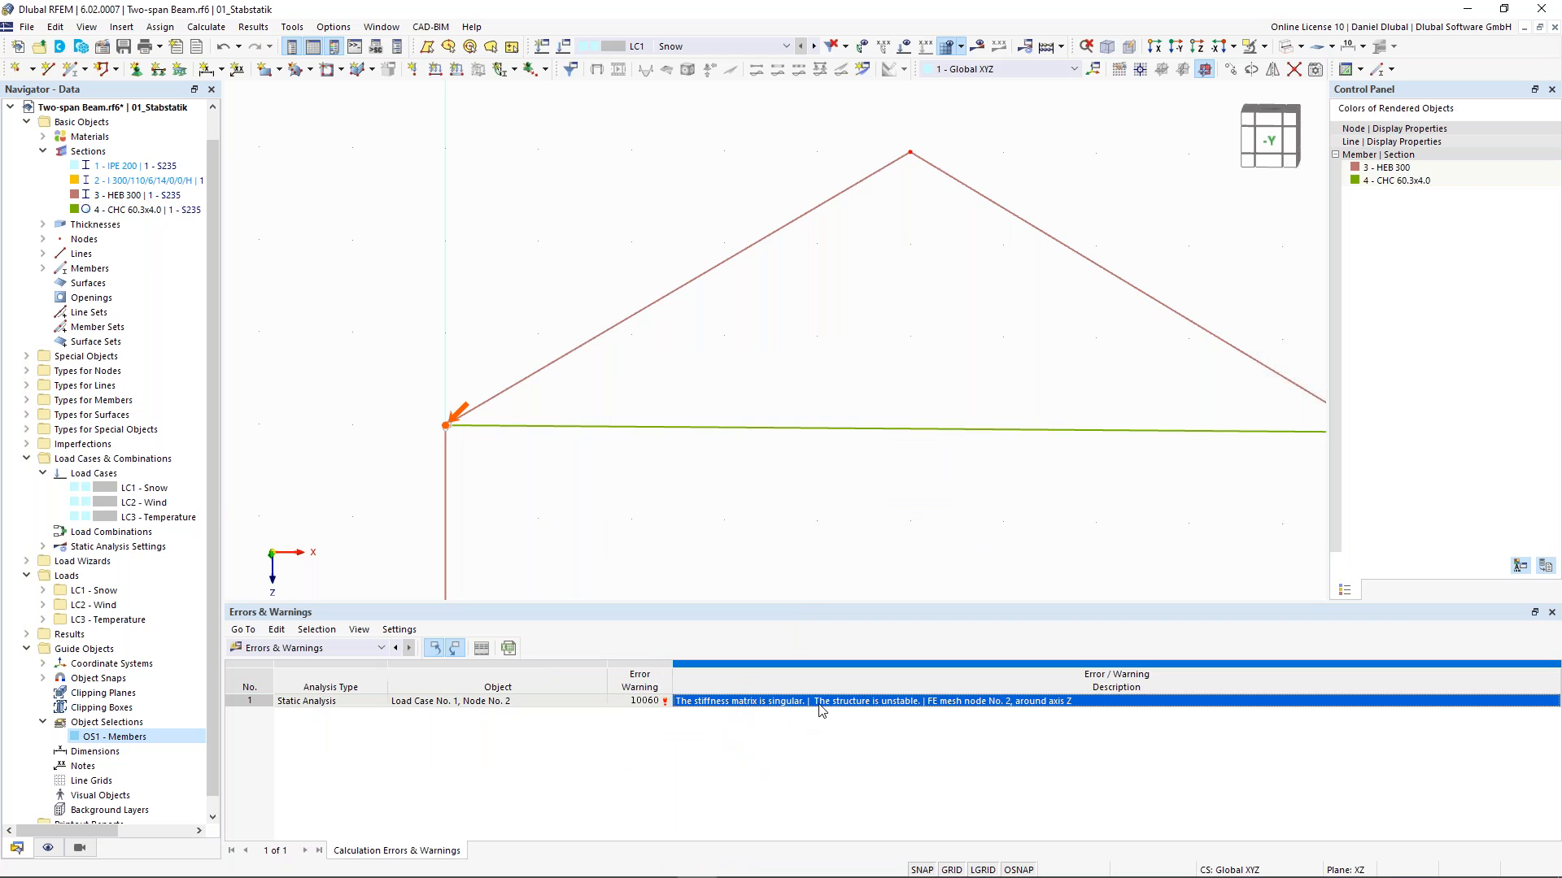
# - Inspect node 2 and member 1's properties to investigate the reported instability
pyautogui.scroll(3, 348, 427)
pyautogui.scroll(-2, 488, 423)
pyautogui.scroll(1, 494, 431)
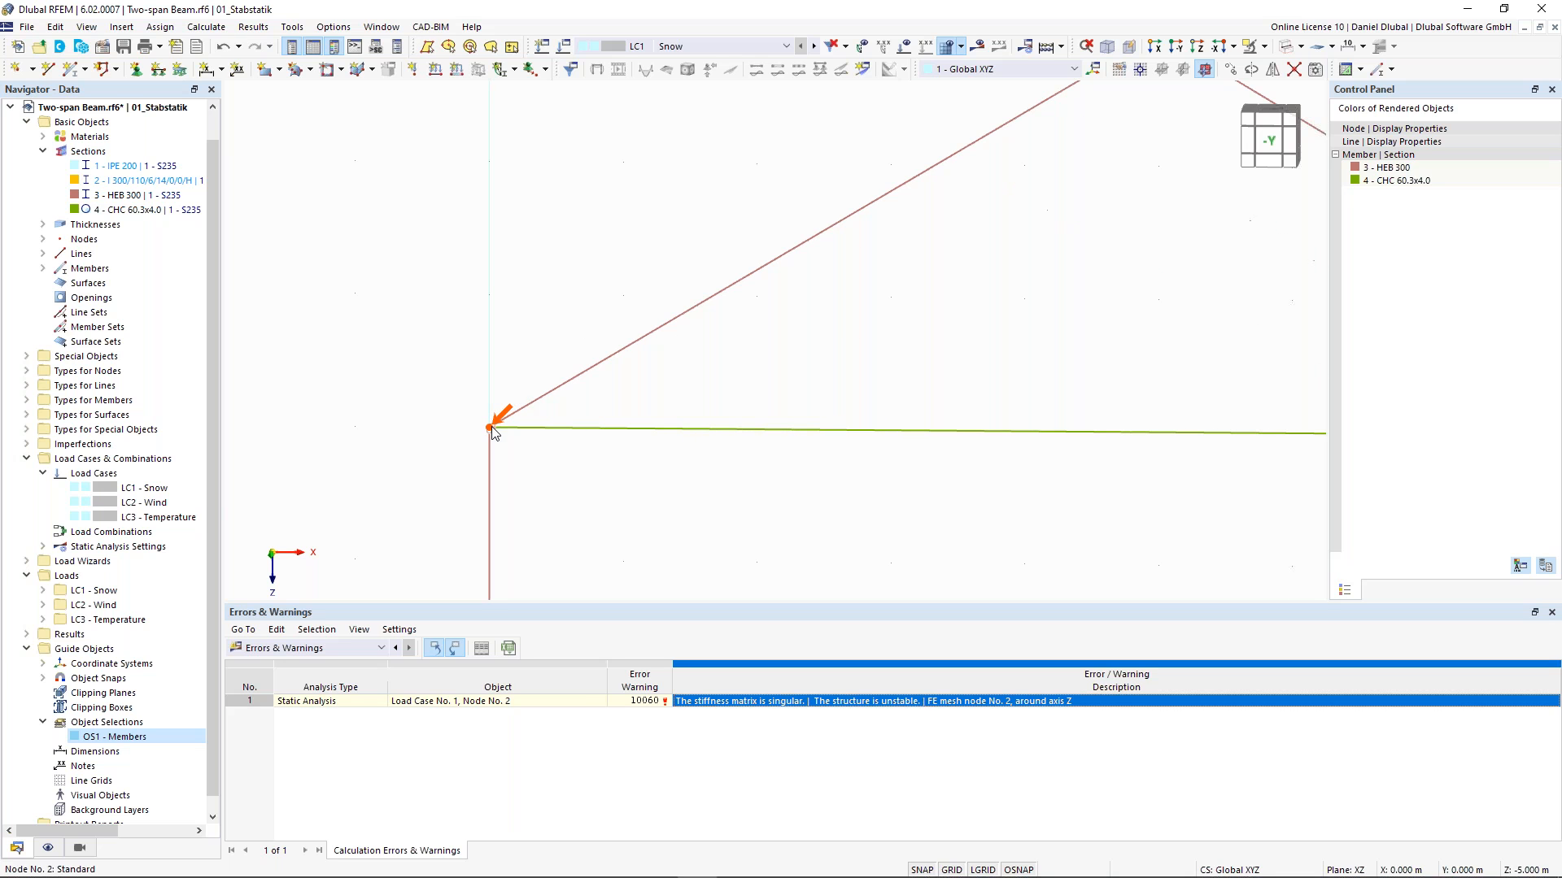
pyautogui.scroll(-2, 494, 429)
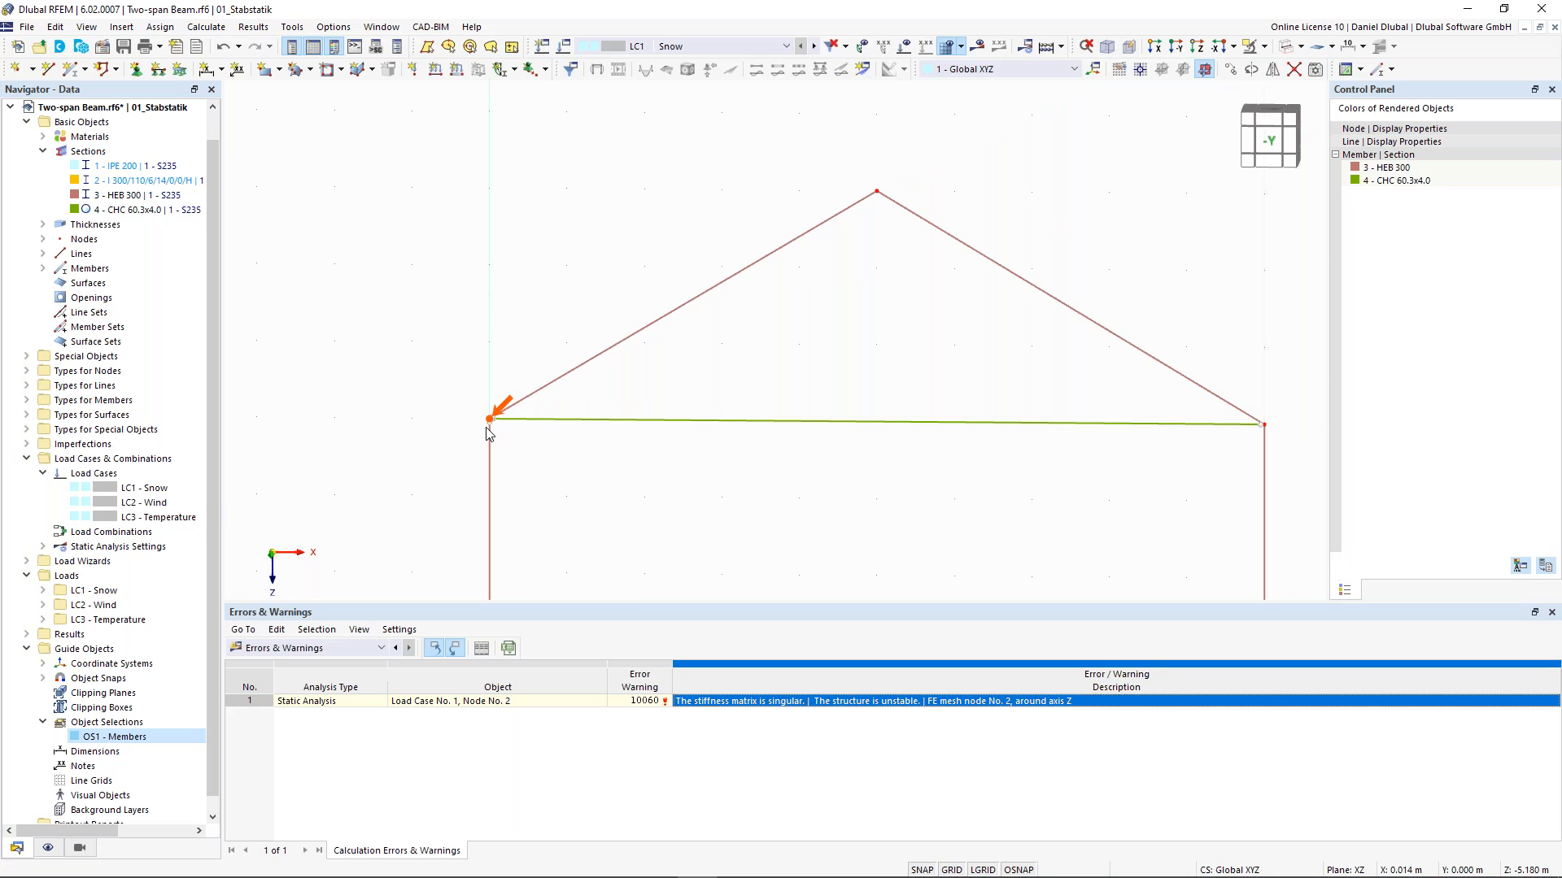
pyautogui.moveTo(505, 357); pyautogui.dragTo(538, 348, button='middle')
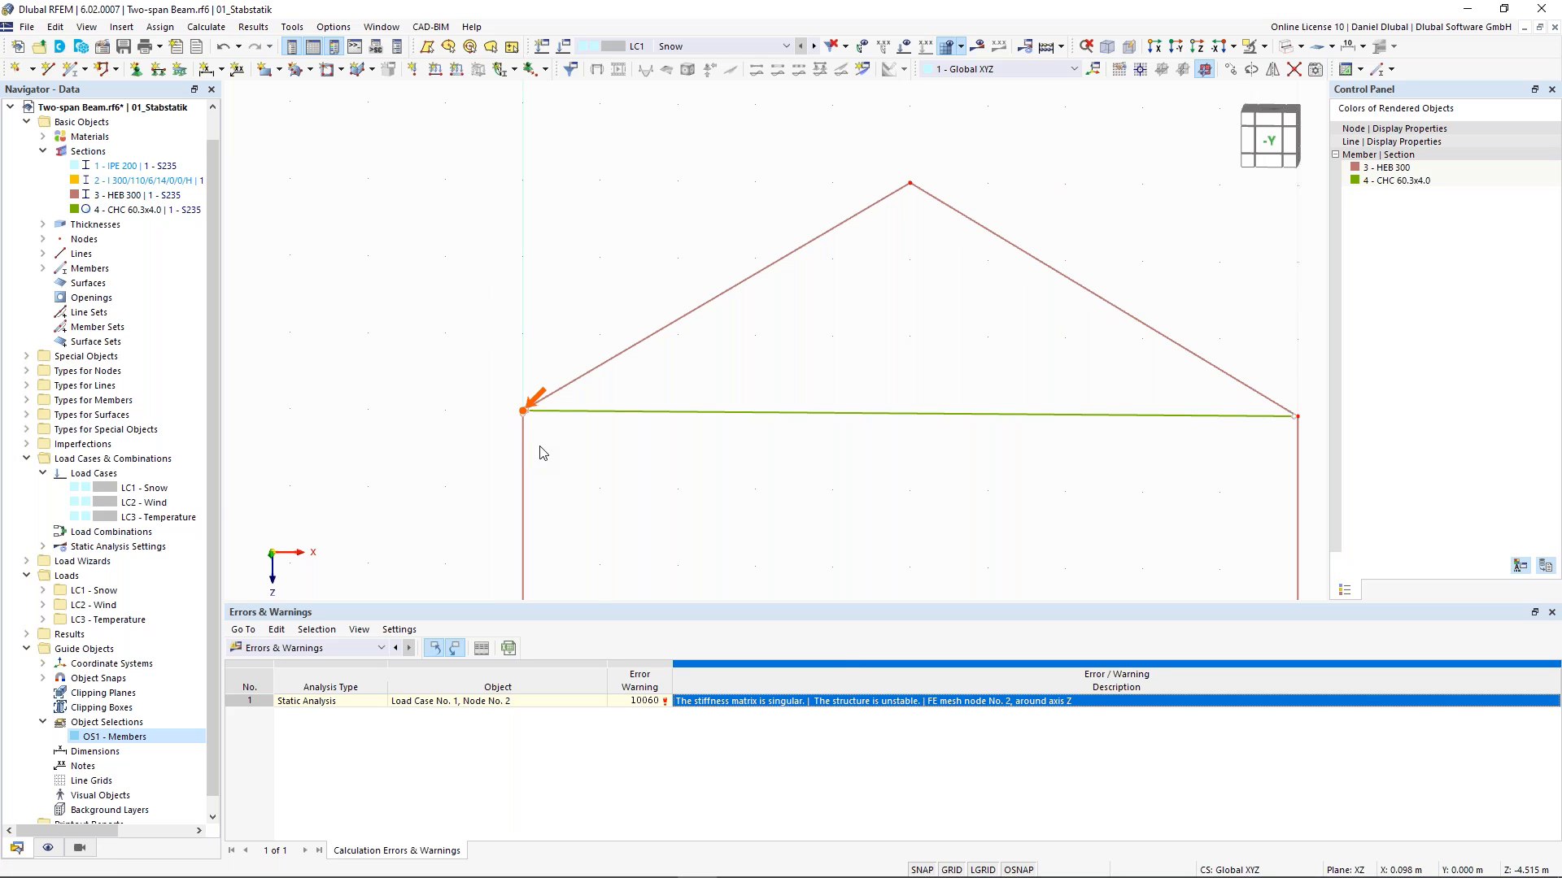
pyautogui.scroll(1, 422, 390)
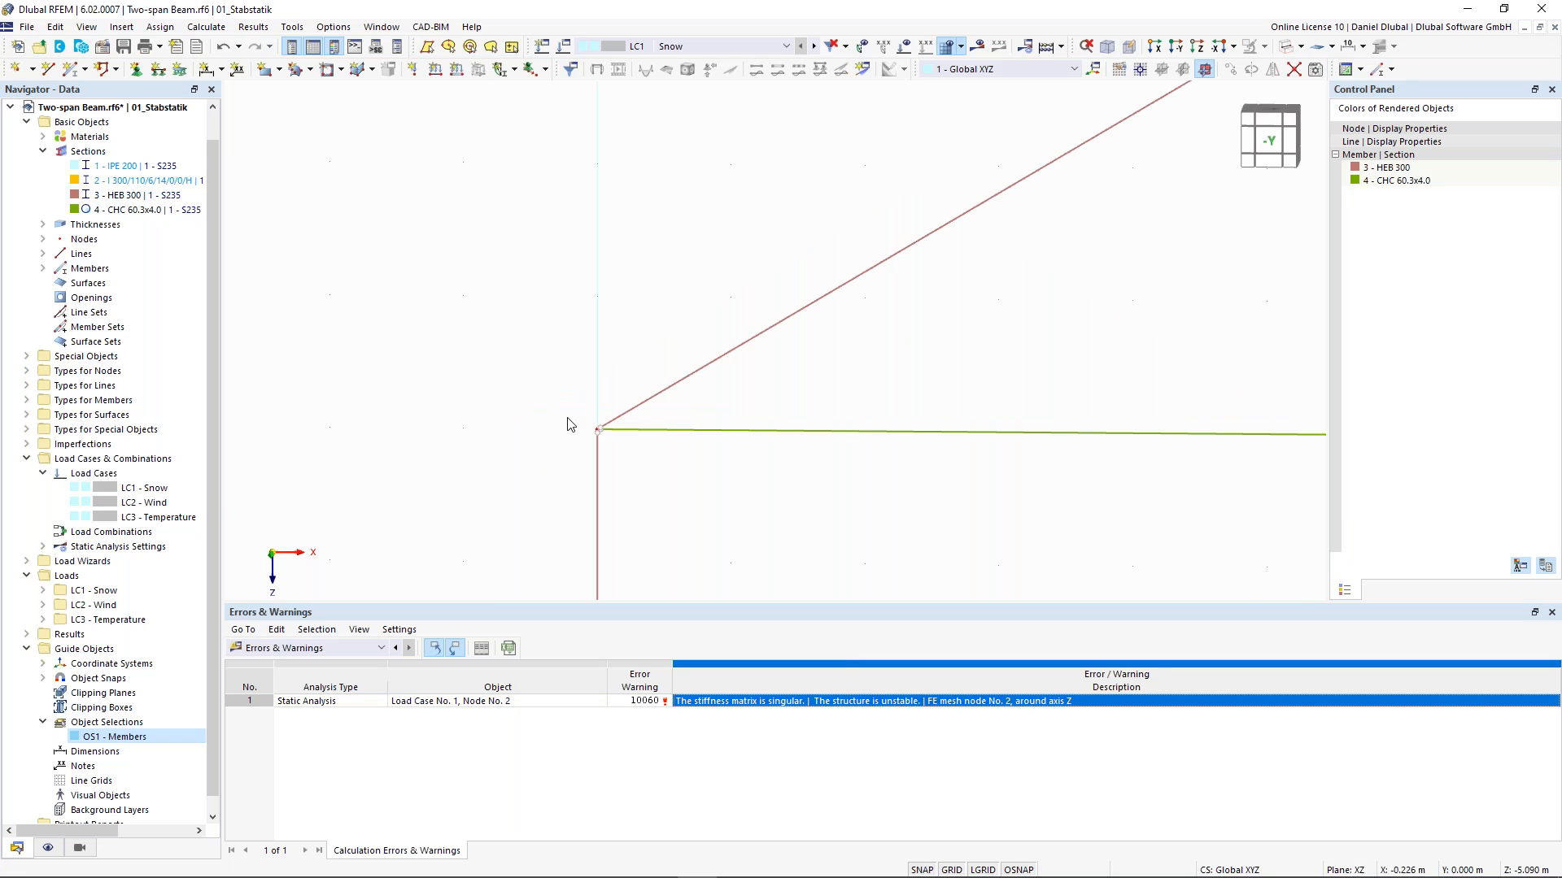
pyautogui.moveTo(527, 402); pyautogui.dragTo(498, 378, button='middle')
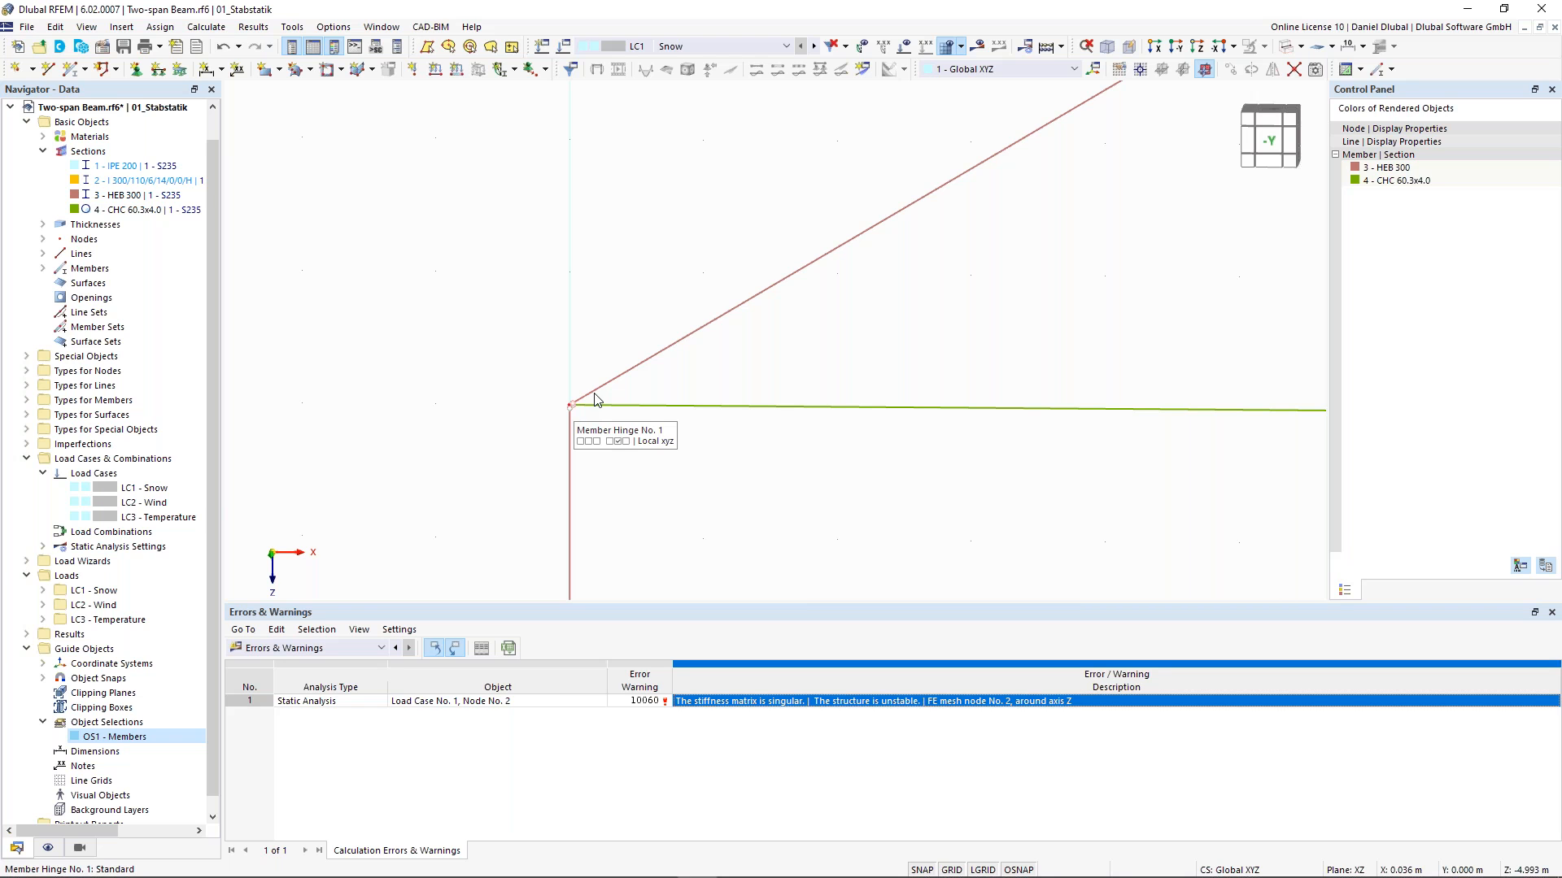
pyautogui.scroll(-1, 593, 394)
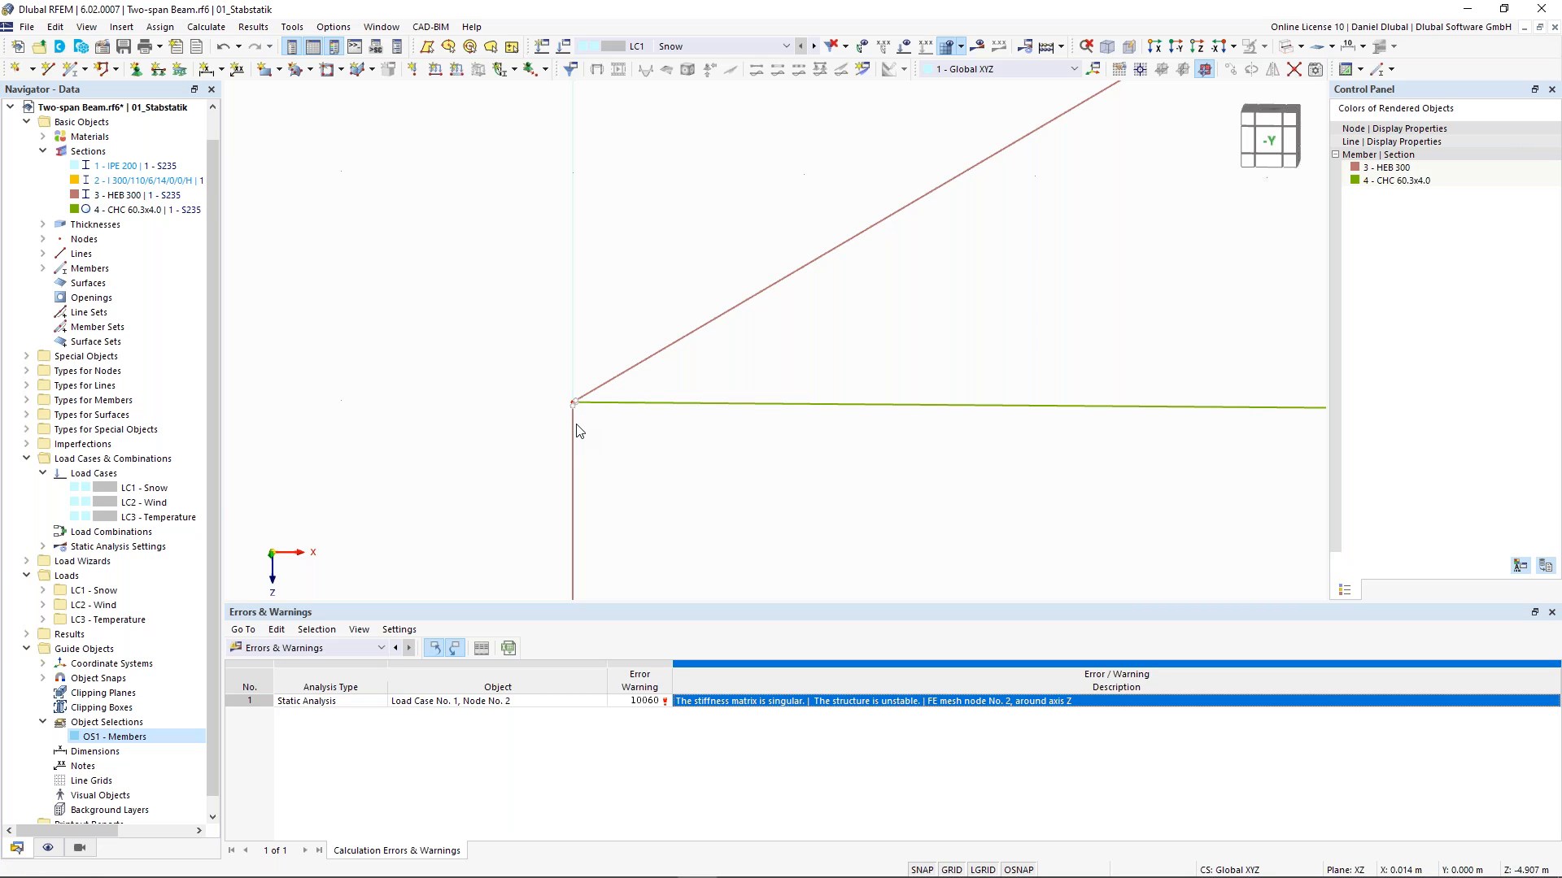
pyautogui.scroll(-1, 589, 366)
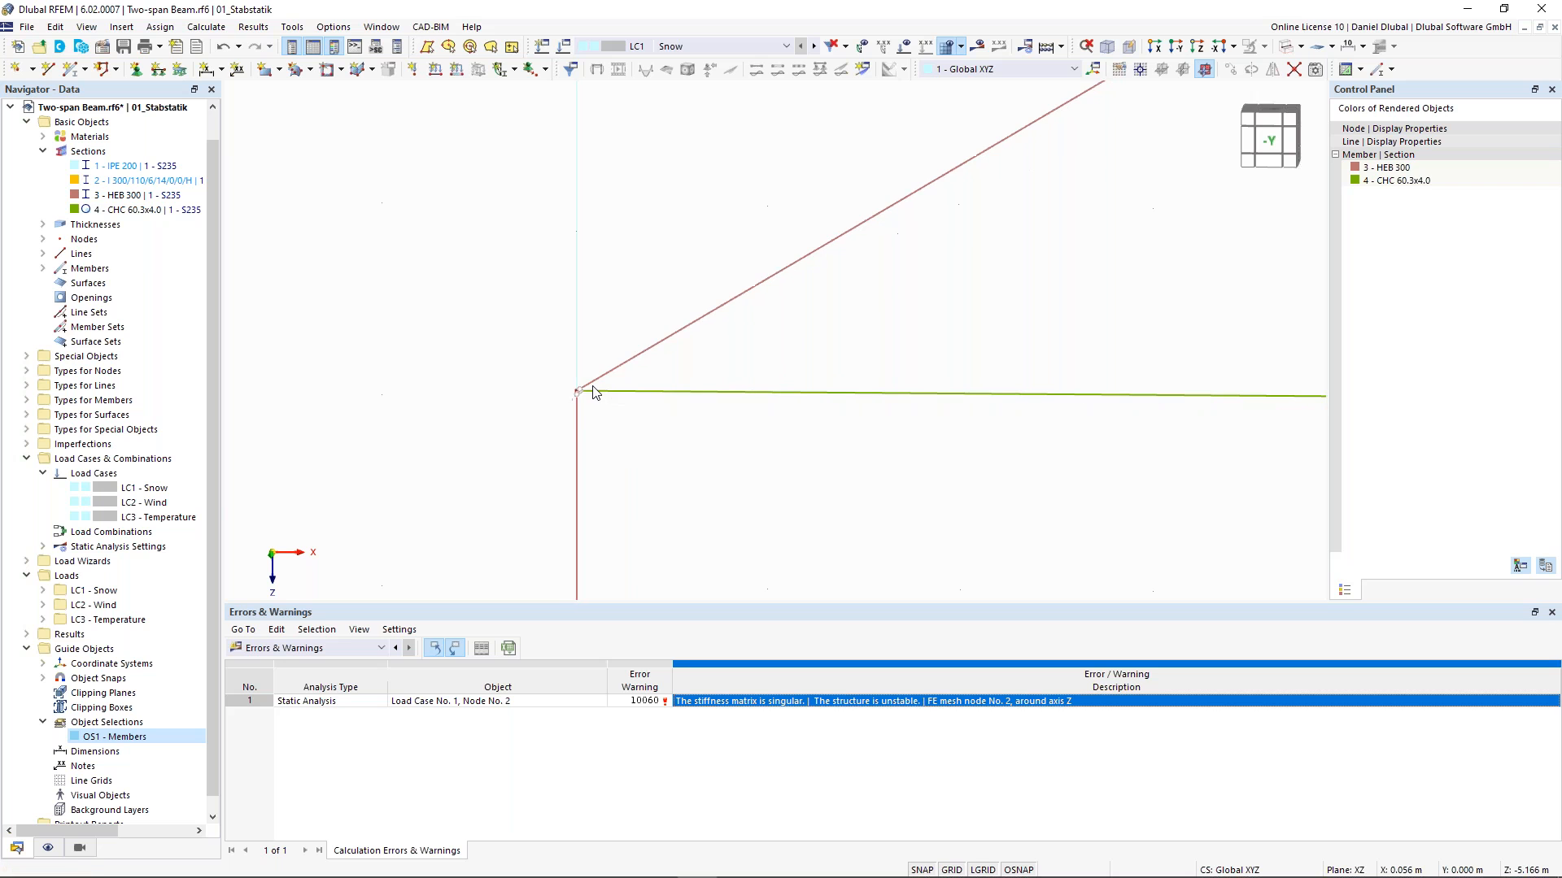
pyautogui.scroll(1, 593, 395)
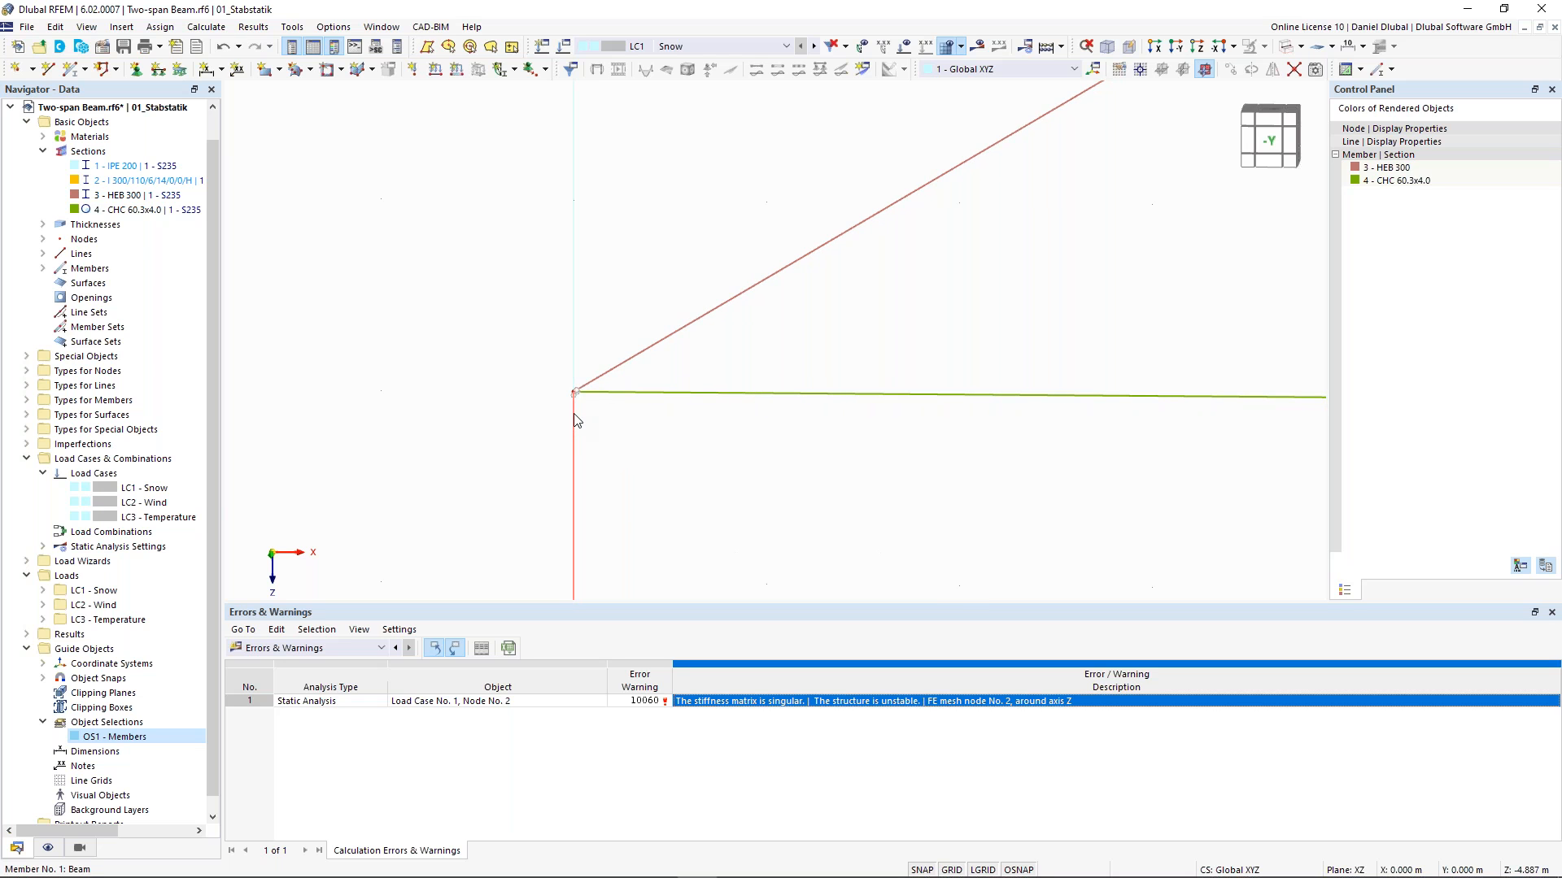
pyautogui.doubleClick(574, 417)
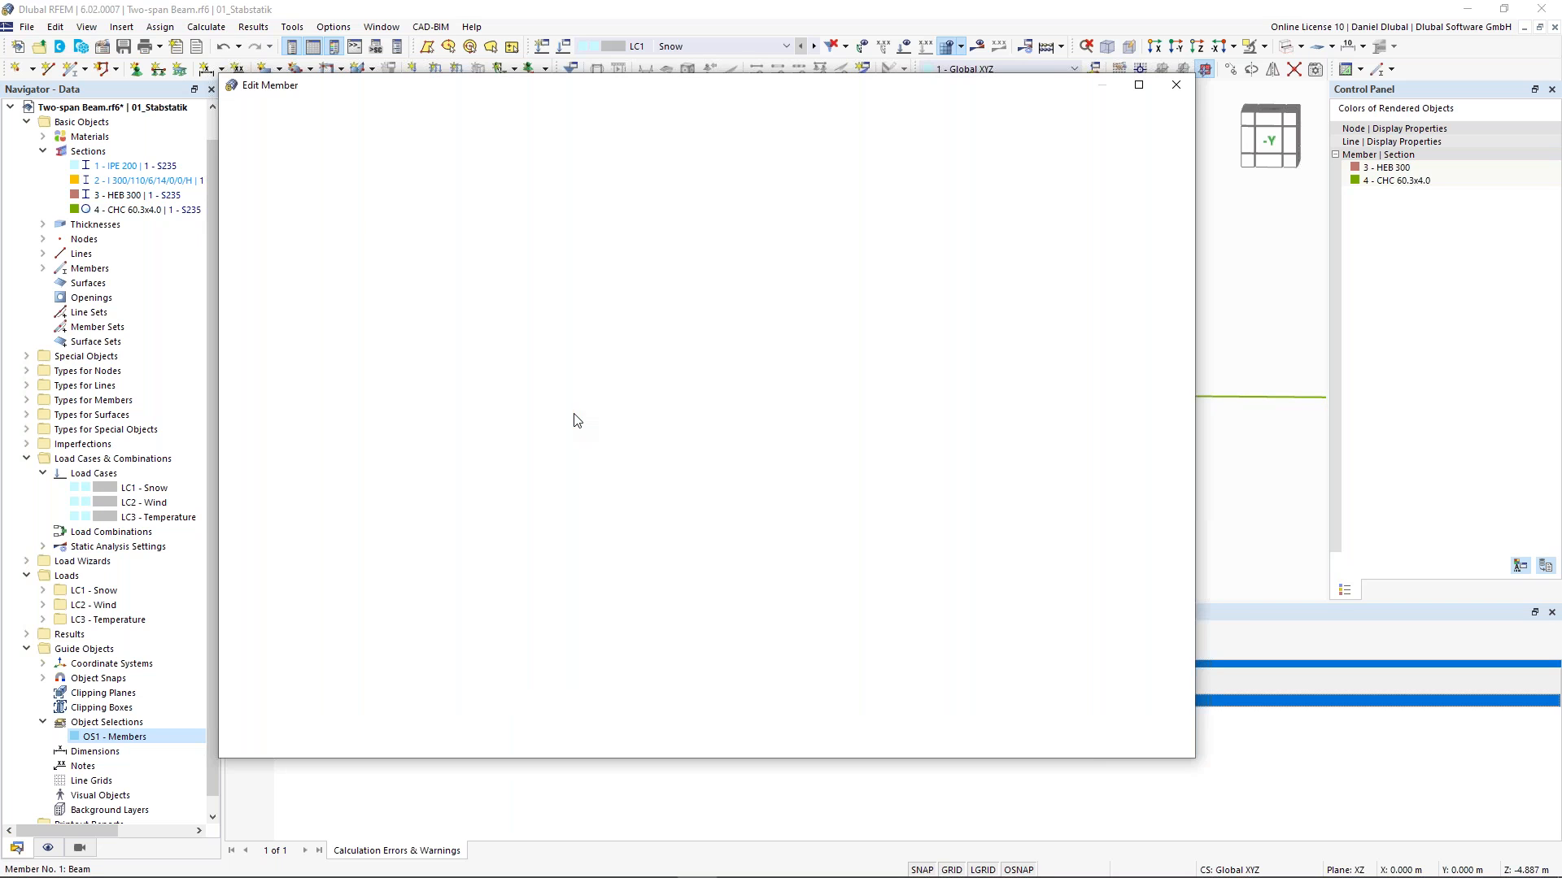
pyautogui.click(331, 211)
pyautogui.click(295, 216)
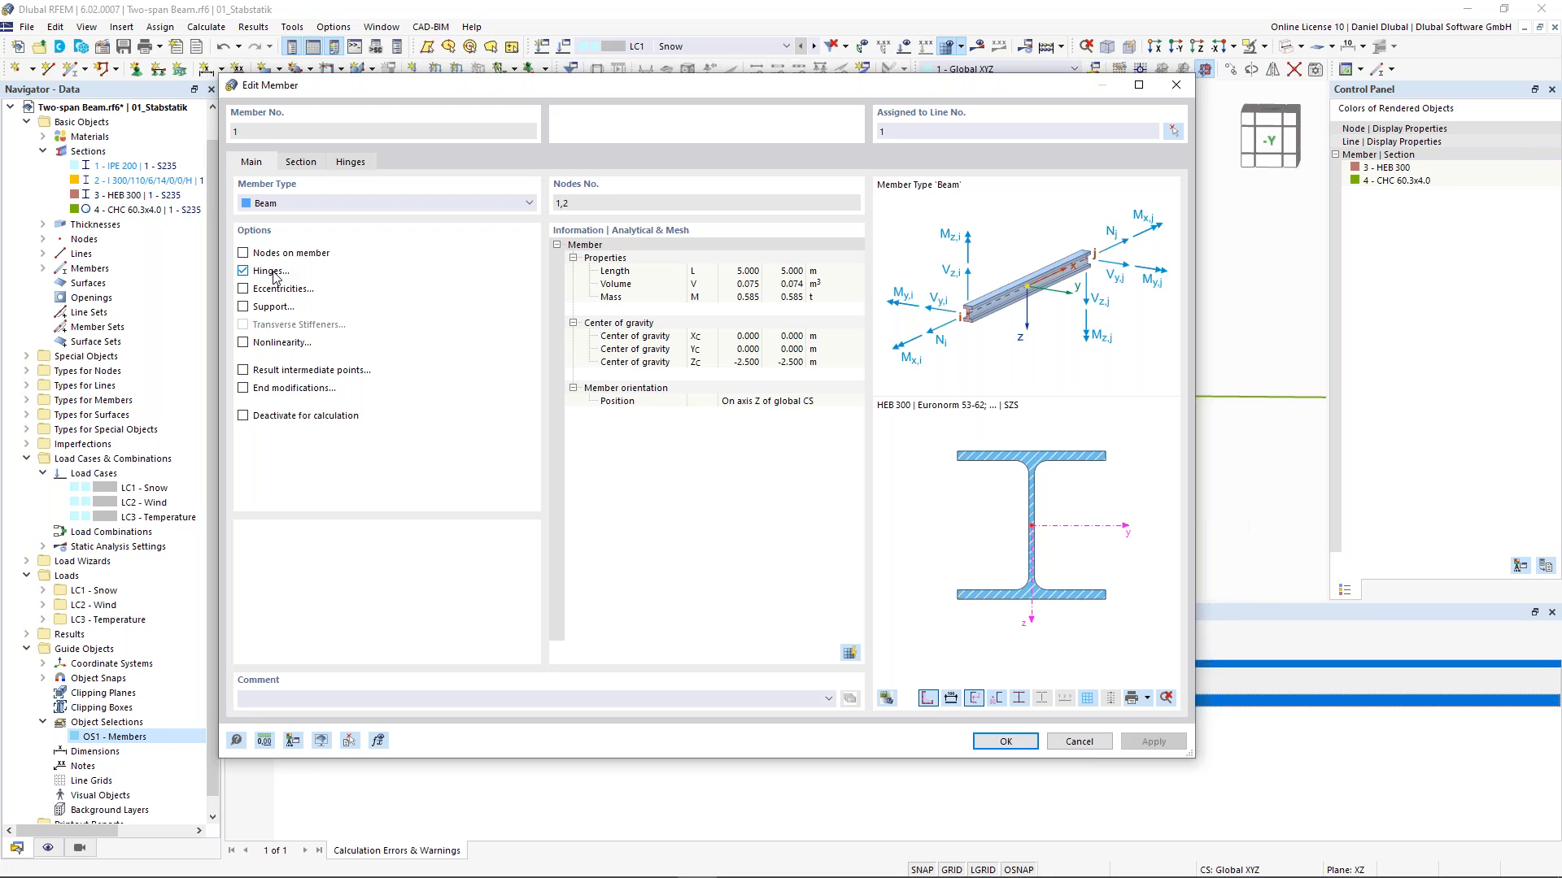
pyautogui.press('Escape')
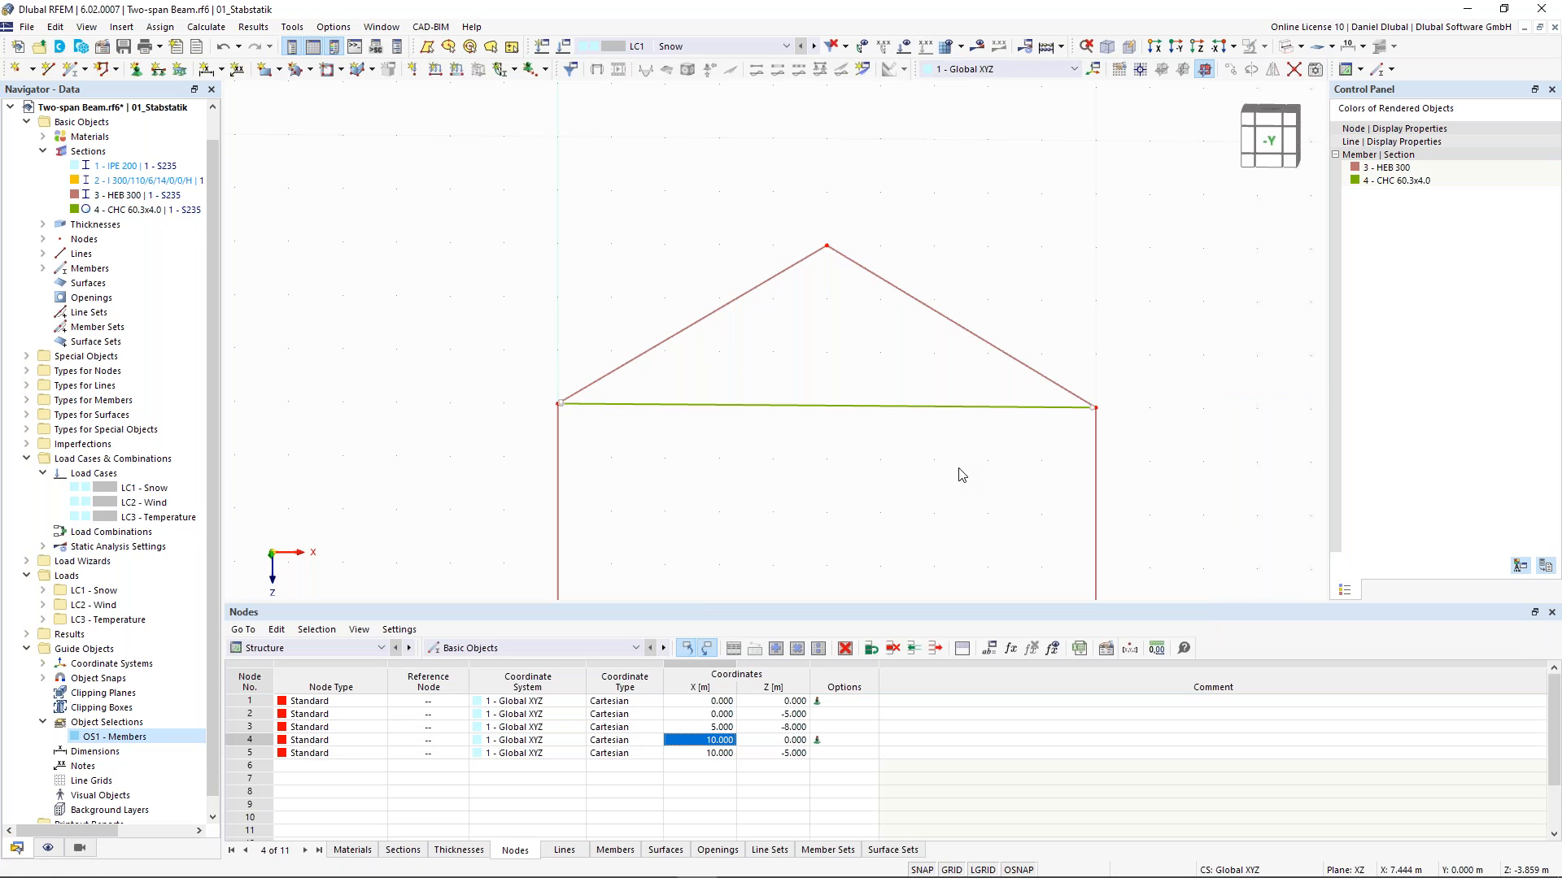
# - Inspect the nodal support assignment of the two base nodes 1 and 4
pyautogui.moveTo(969, 453); pyautogui.dragTo(727, 228)
pyautogui.click(708, 334)
pyautogui.scroll(-1, 753, 472)
pyautogui.moveTo(752, 472); pyautogui.dragTo(714, 230, button='middle')
pyautogui.scroll(1, 564, 409)
pyautogui.click(541, 416)
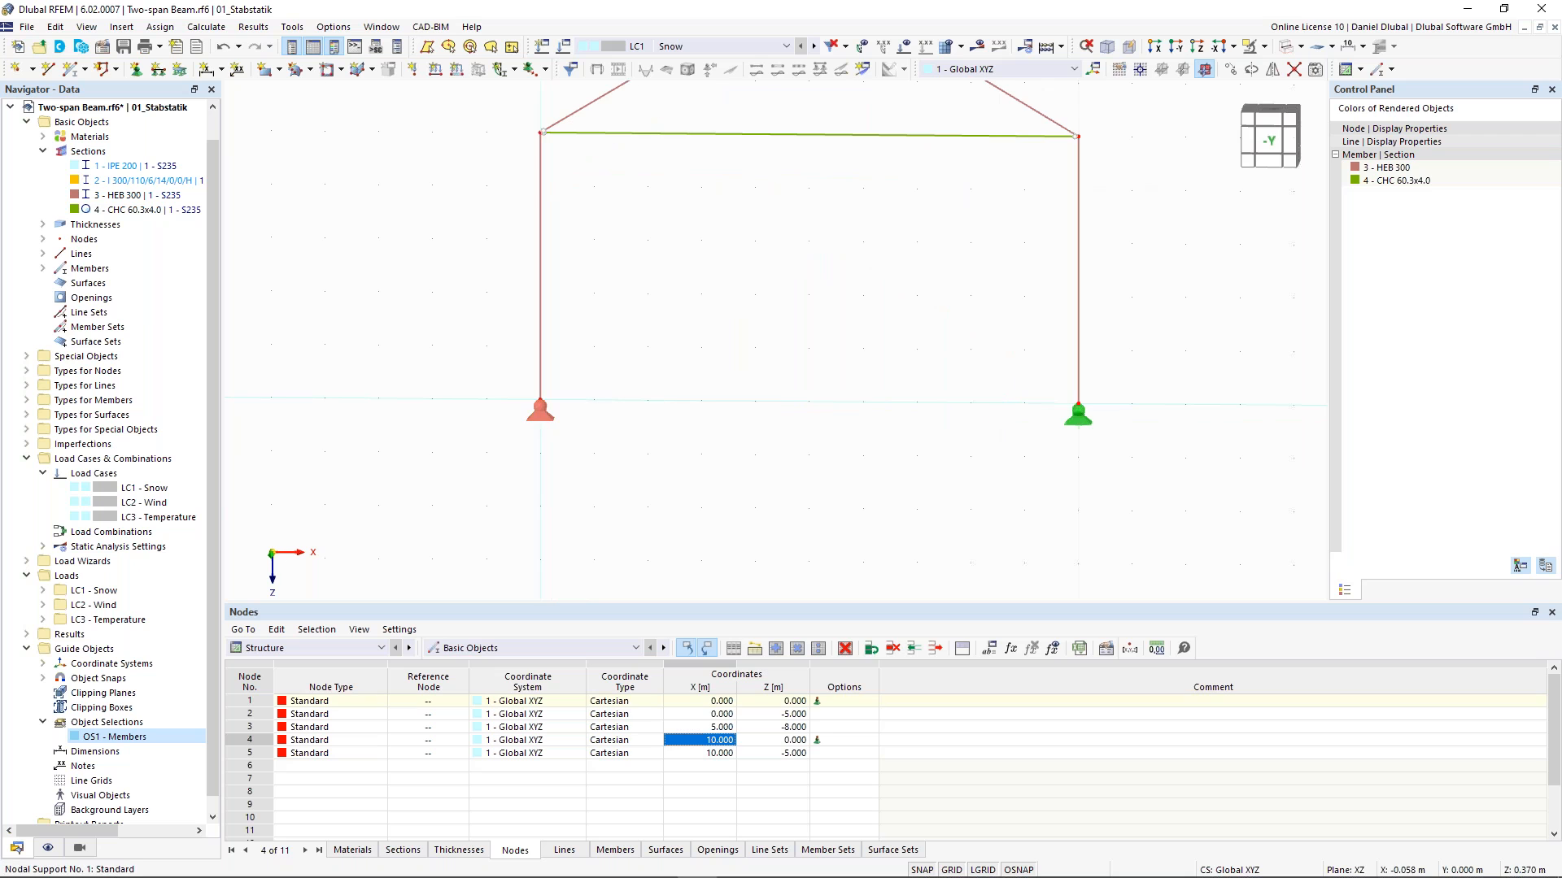
pyautogui.doubleClick(1078, 419)
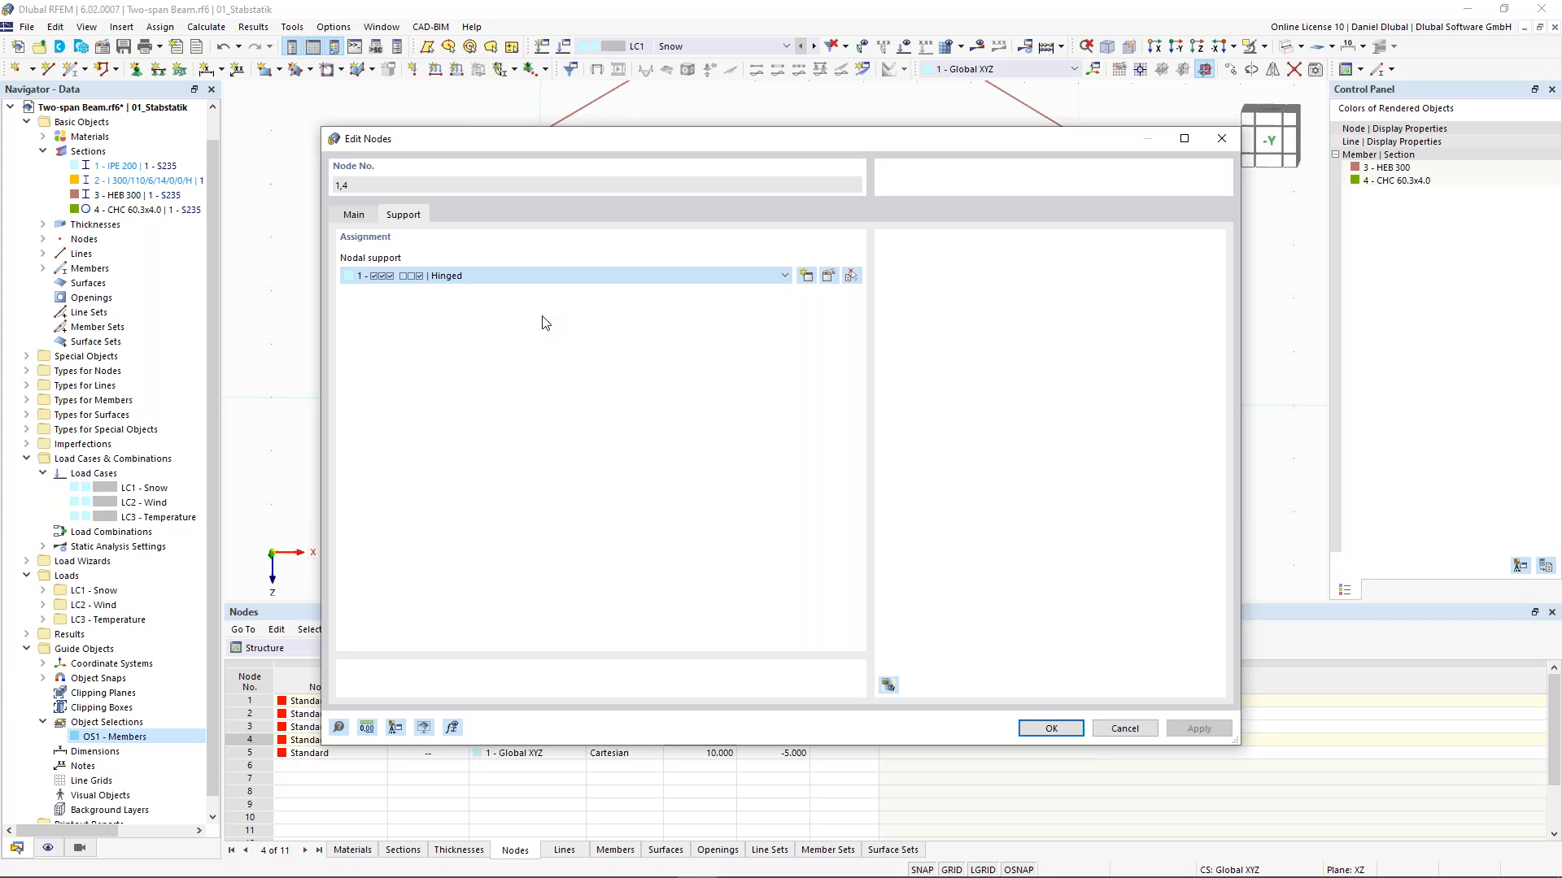
pyautogui.press('Return')
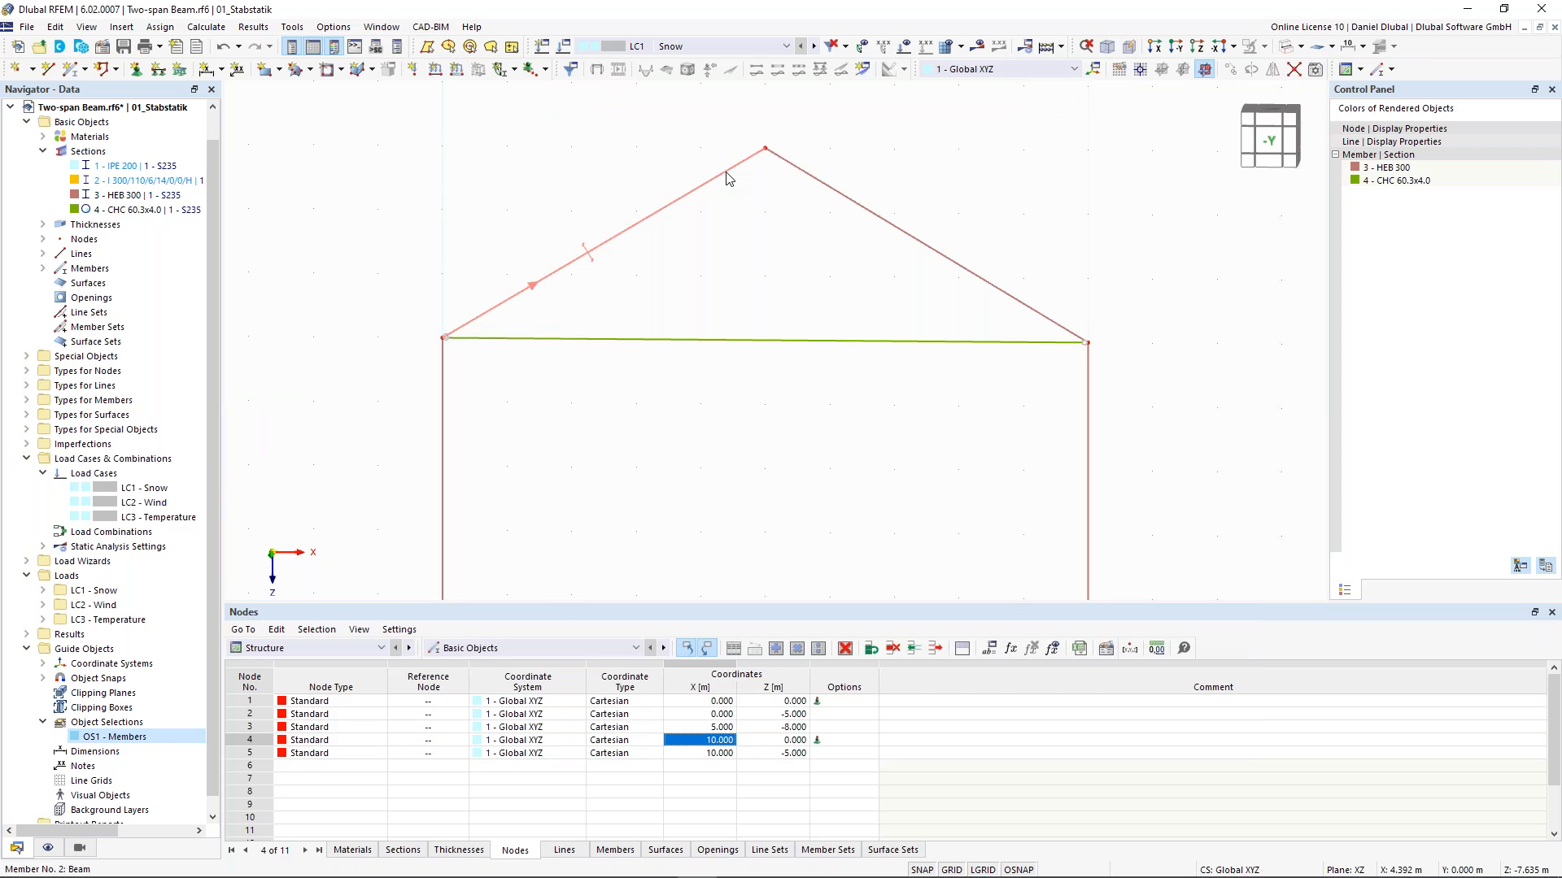
# - Open the left rafter, member 2, and check its member hinge assignments at both ends
pyautogui.doubleClick(728, 179)
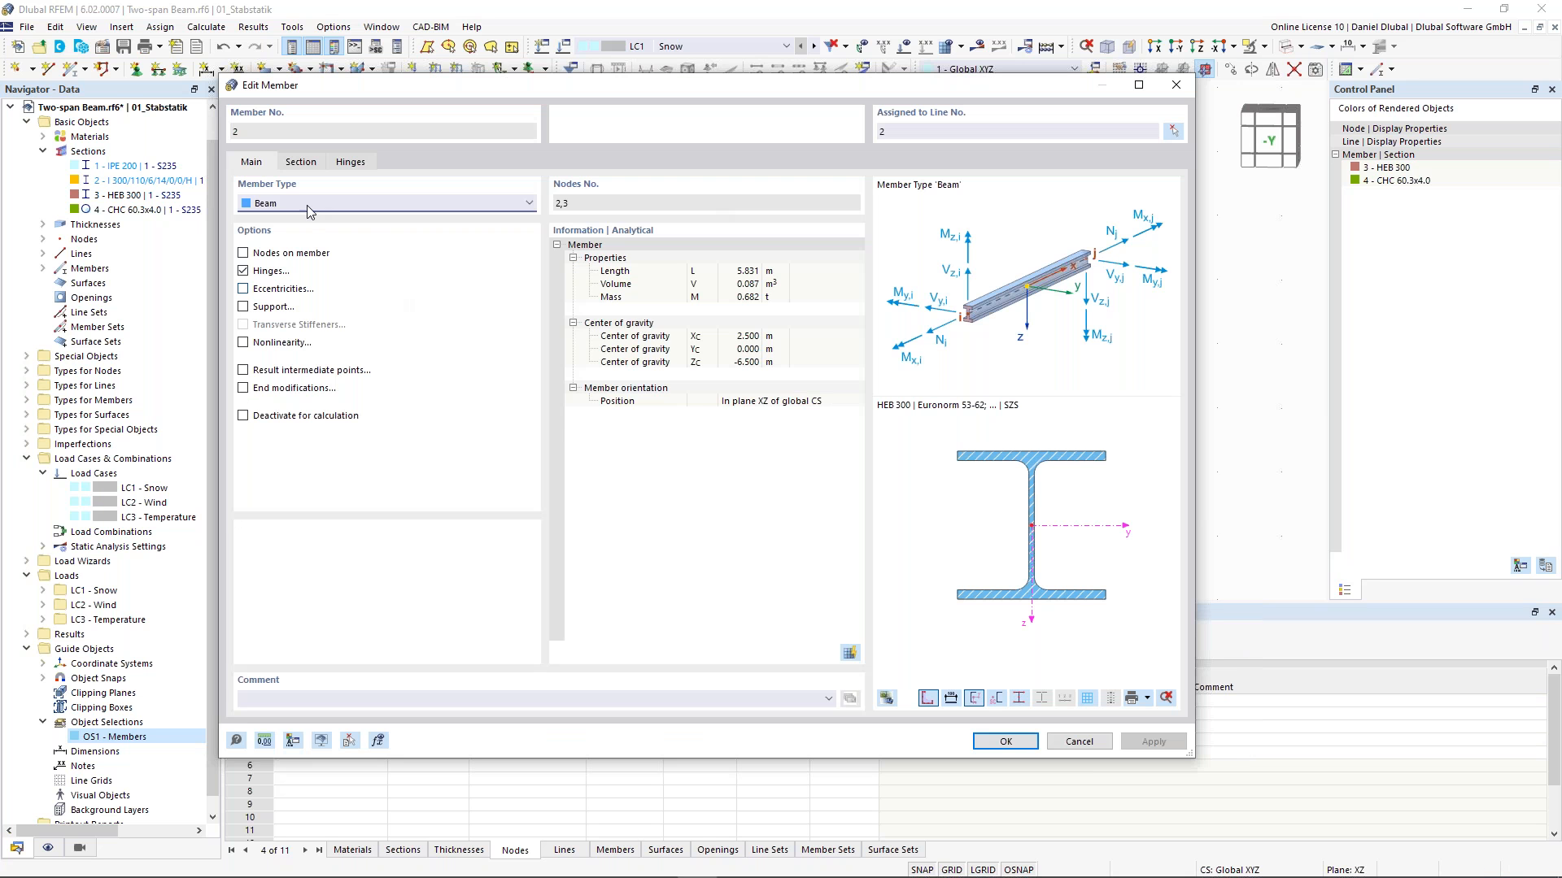
pyautogui.click(300, 163)
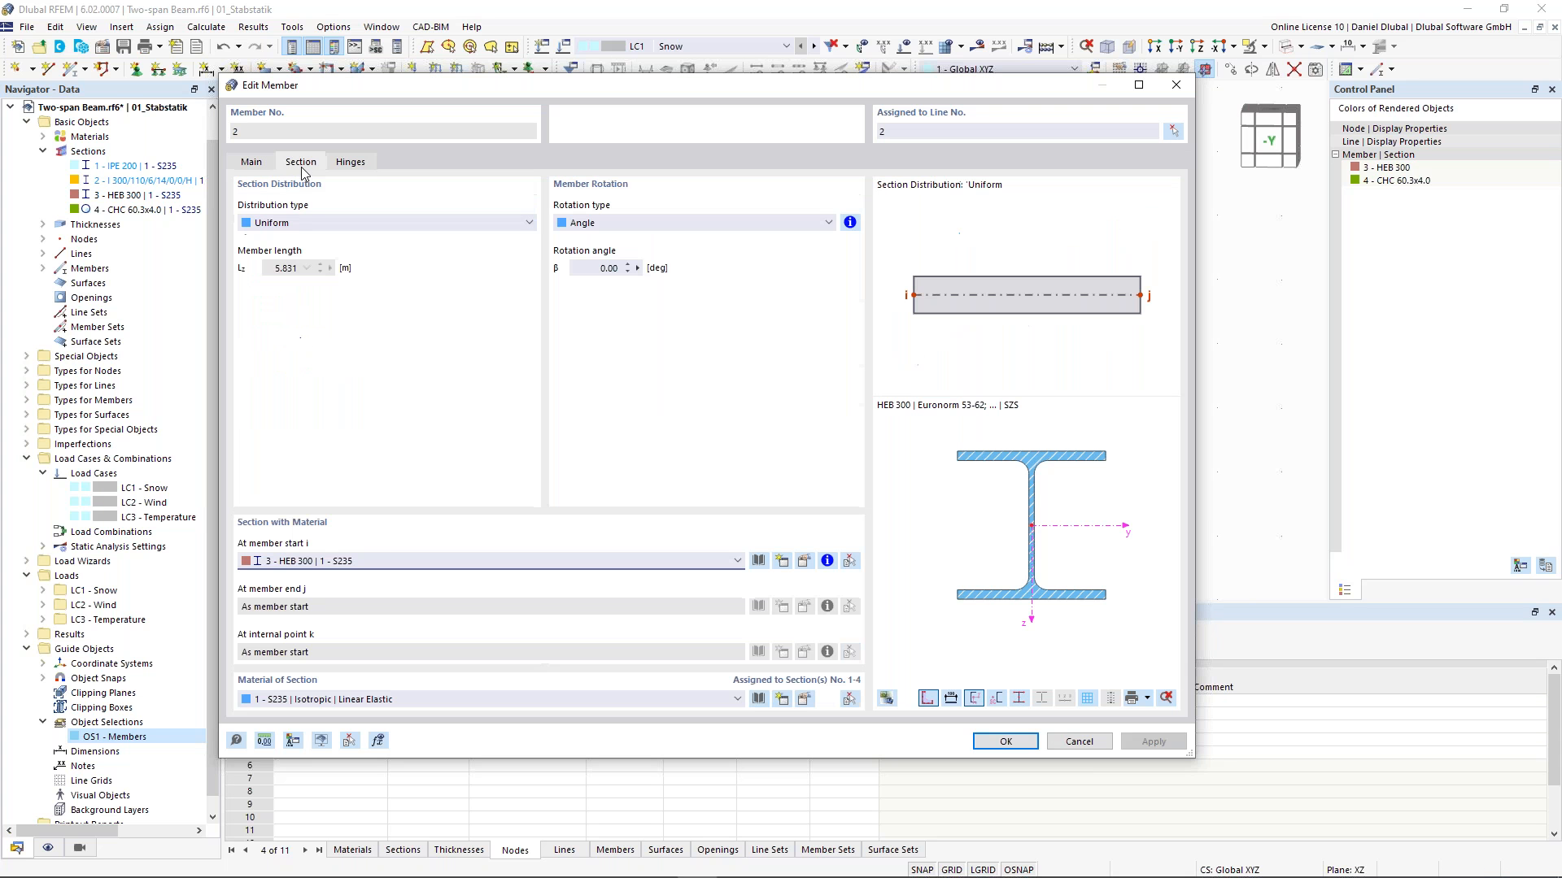
pyautogui.click(258, 162)
pyautogui.click(382, 268)
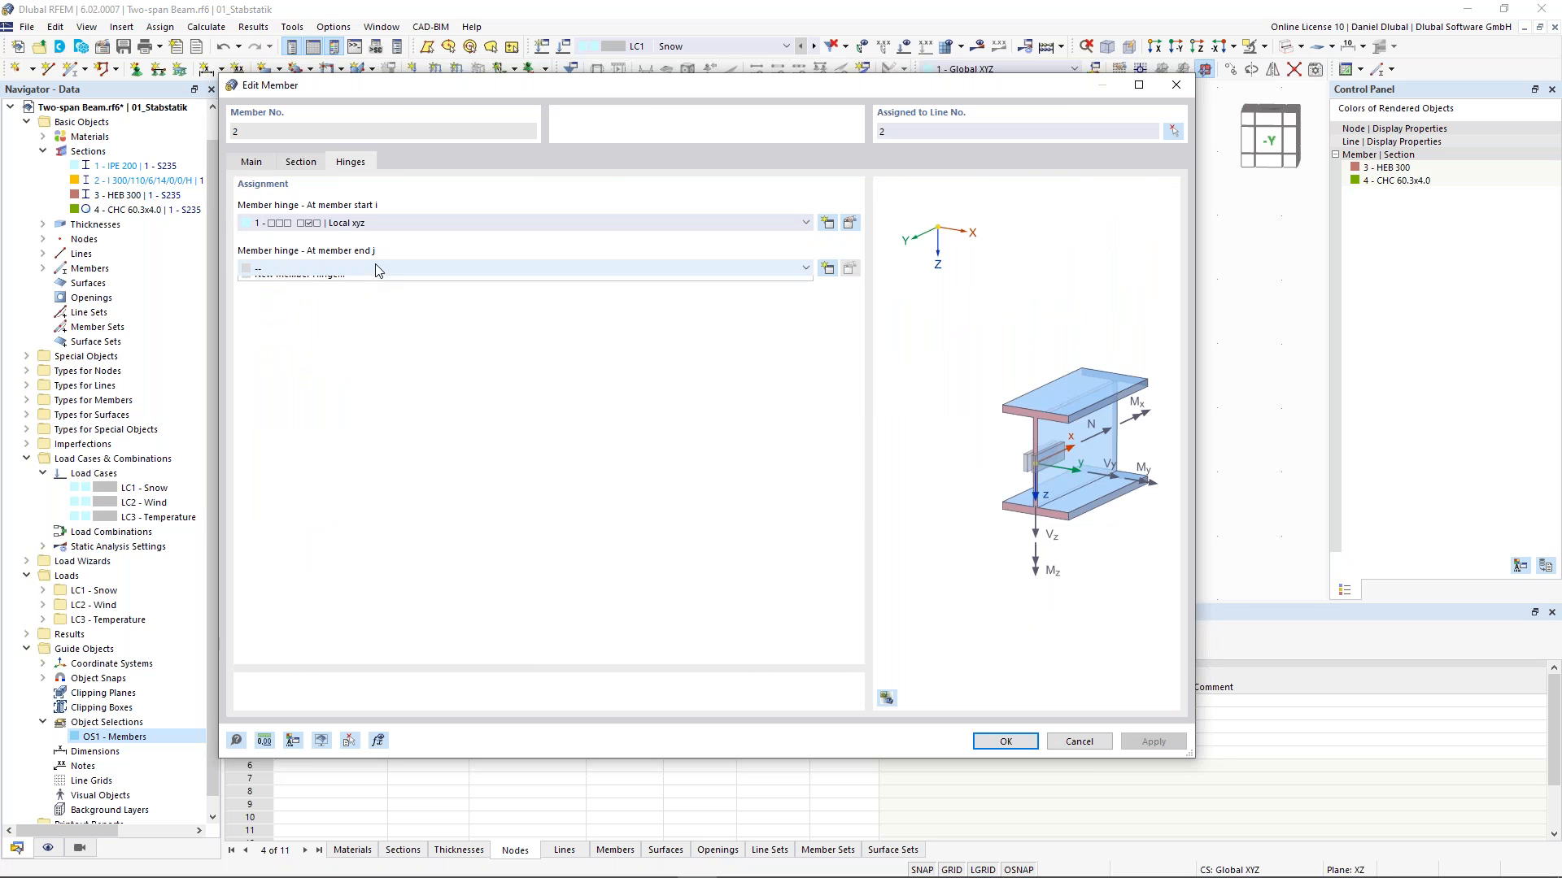
pyautogui.click(325, 308)
pyautogui.click(996, 744)
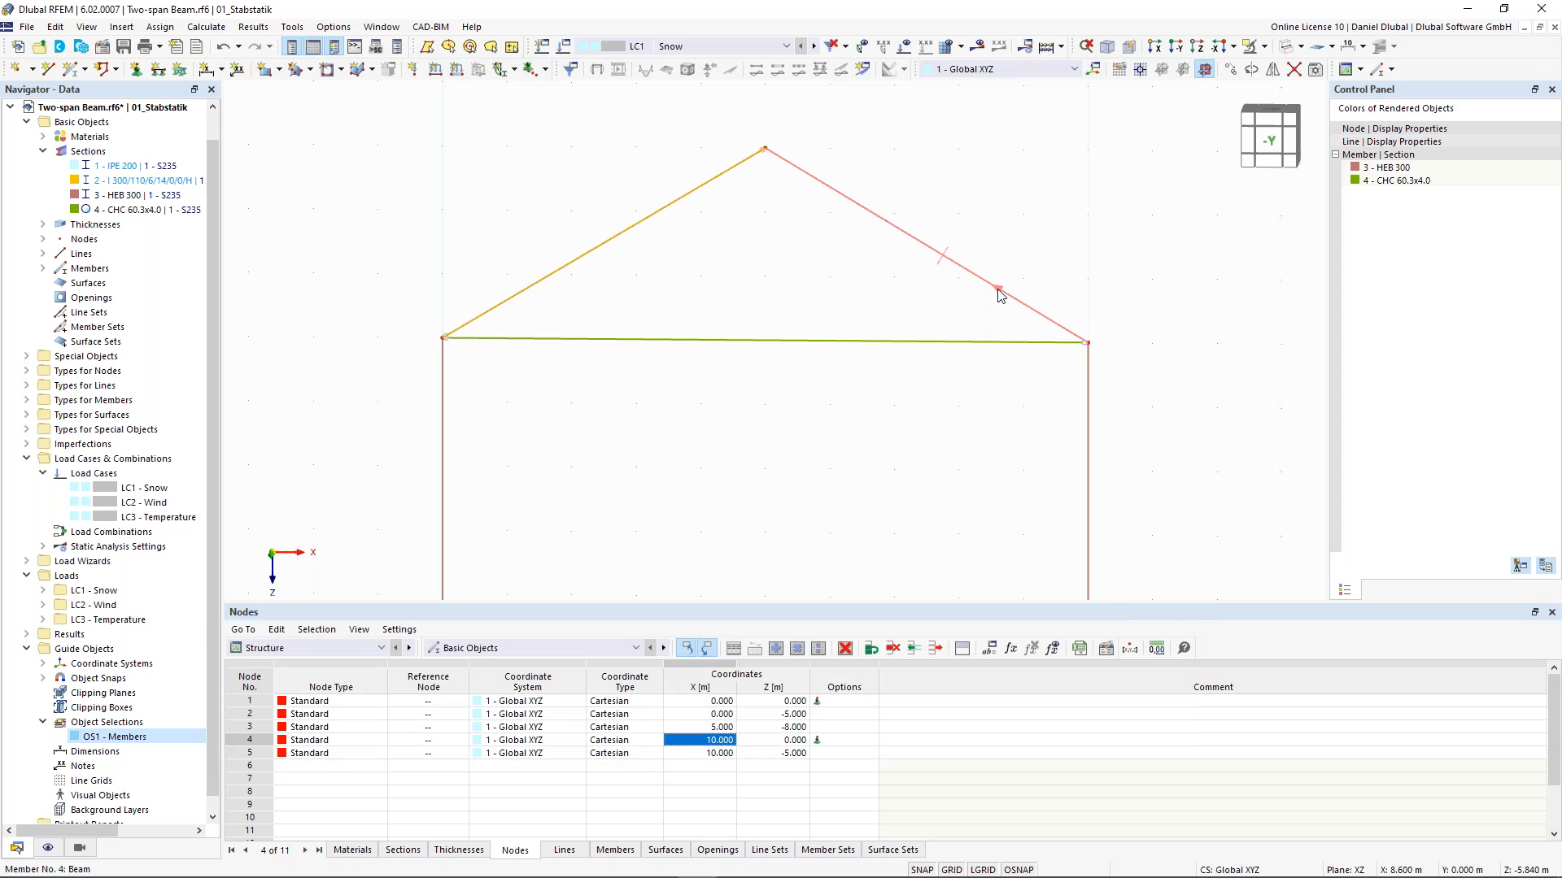
# - Assign member hinge 1 at start i of the right rafter, member 4
pyautogui.doubleClick(656, 355)
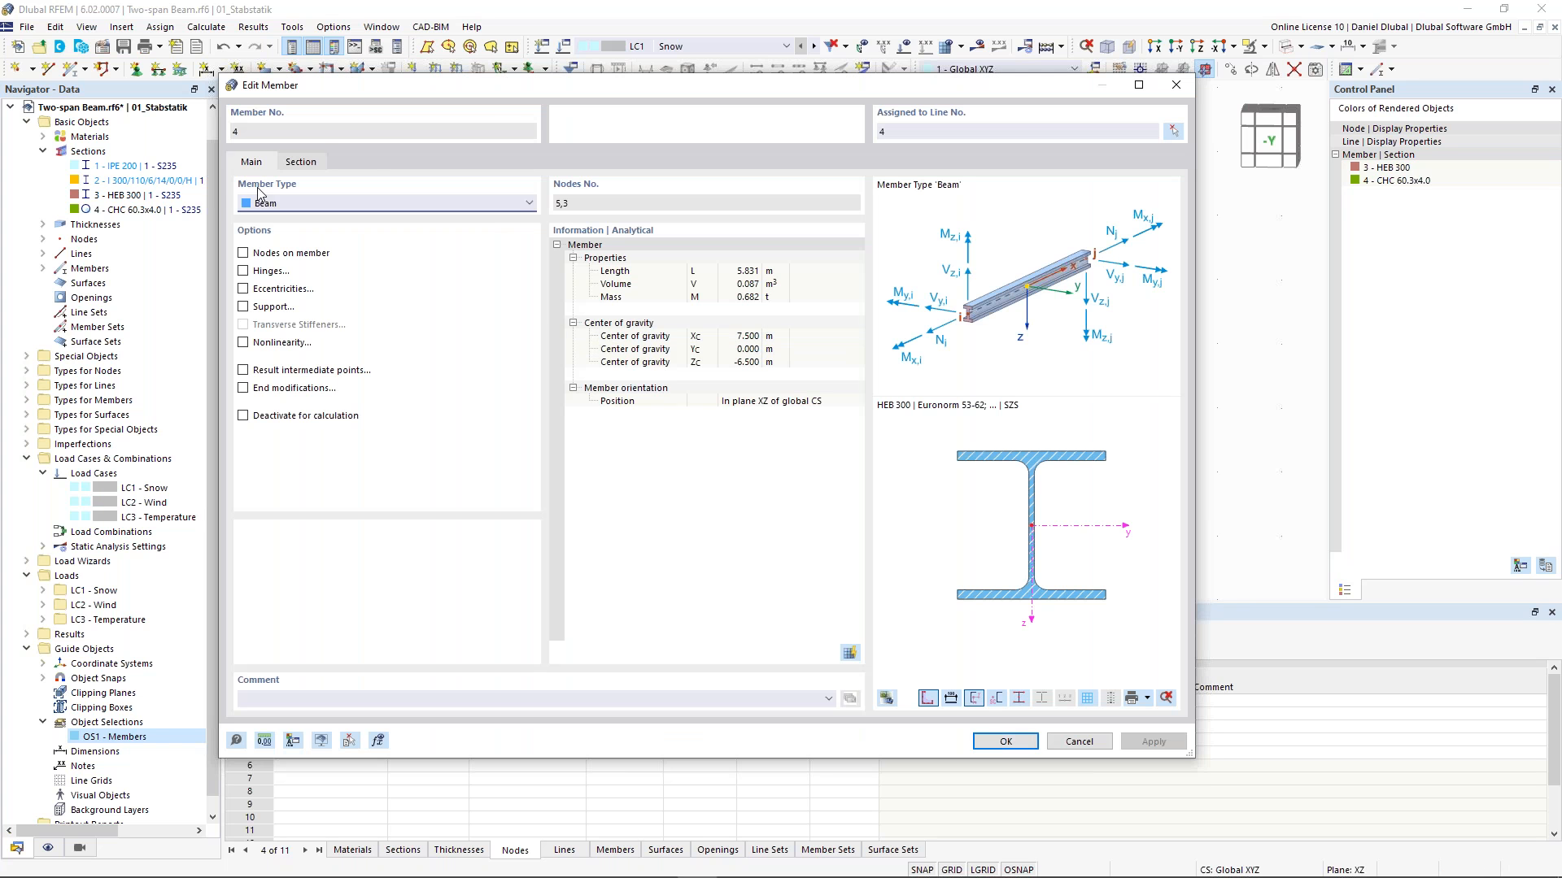
pyautogui.click(350, 162)
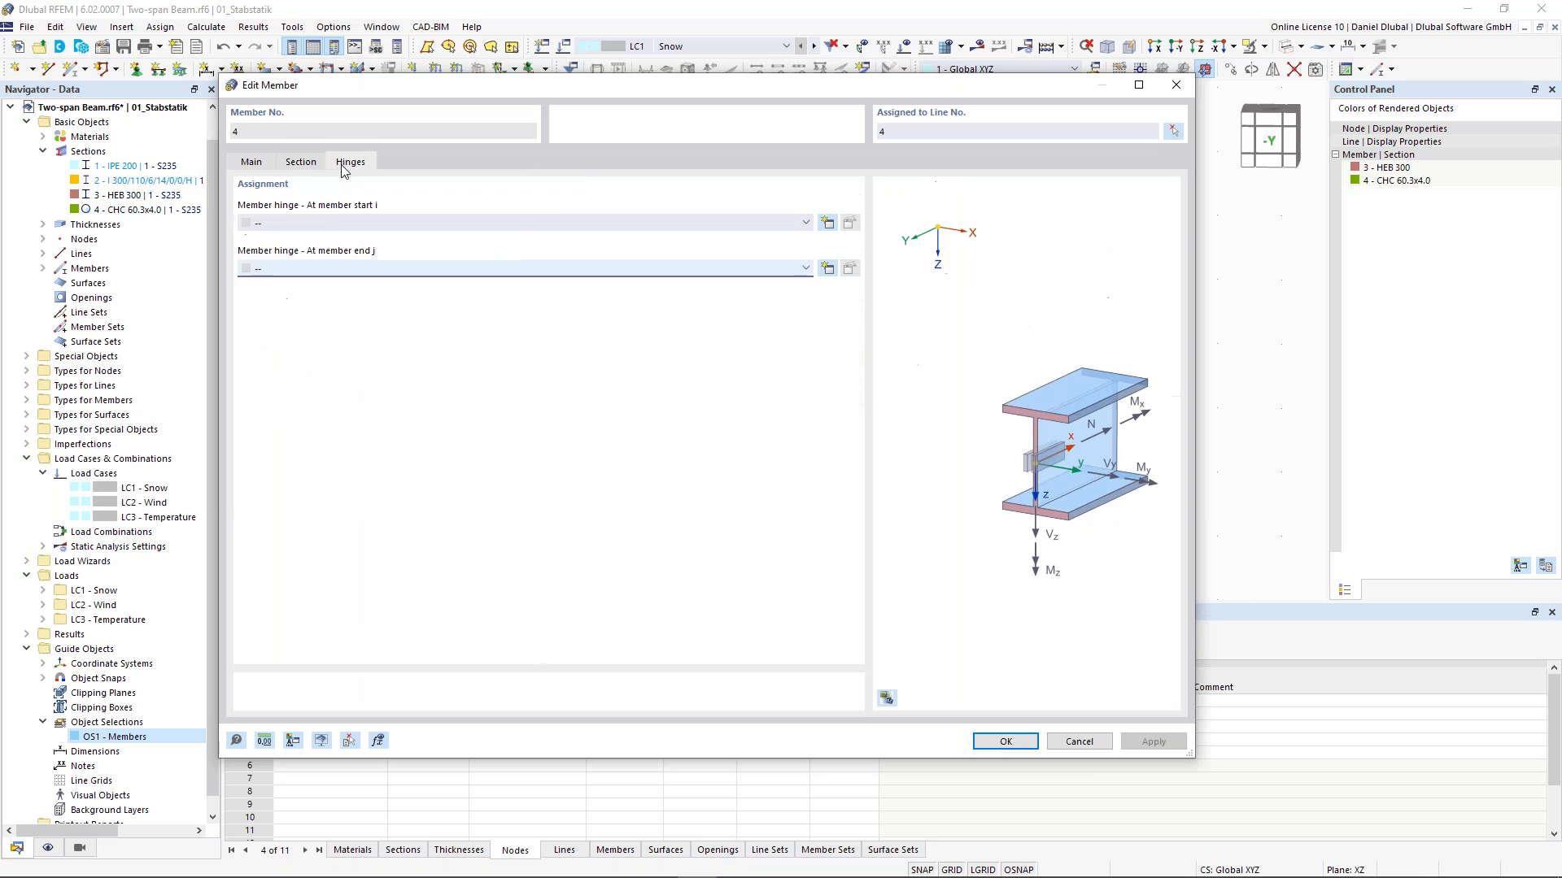
pyautogui.click(325, 223)
pyautogui.click(326, 243)
pyautogui.click(1018, 743)
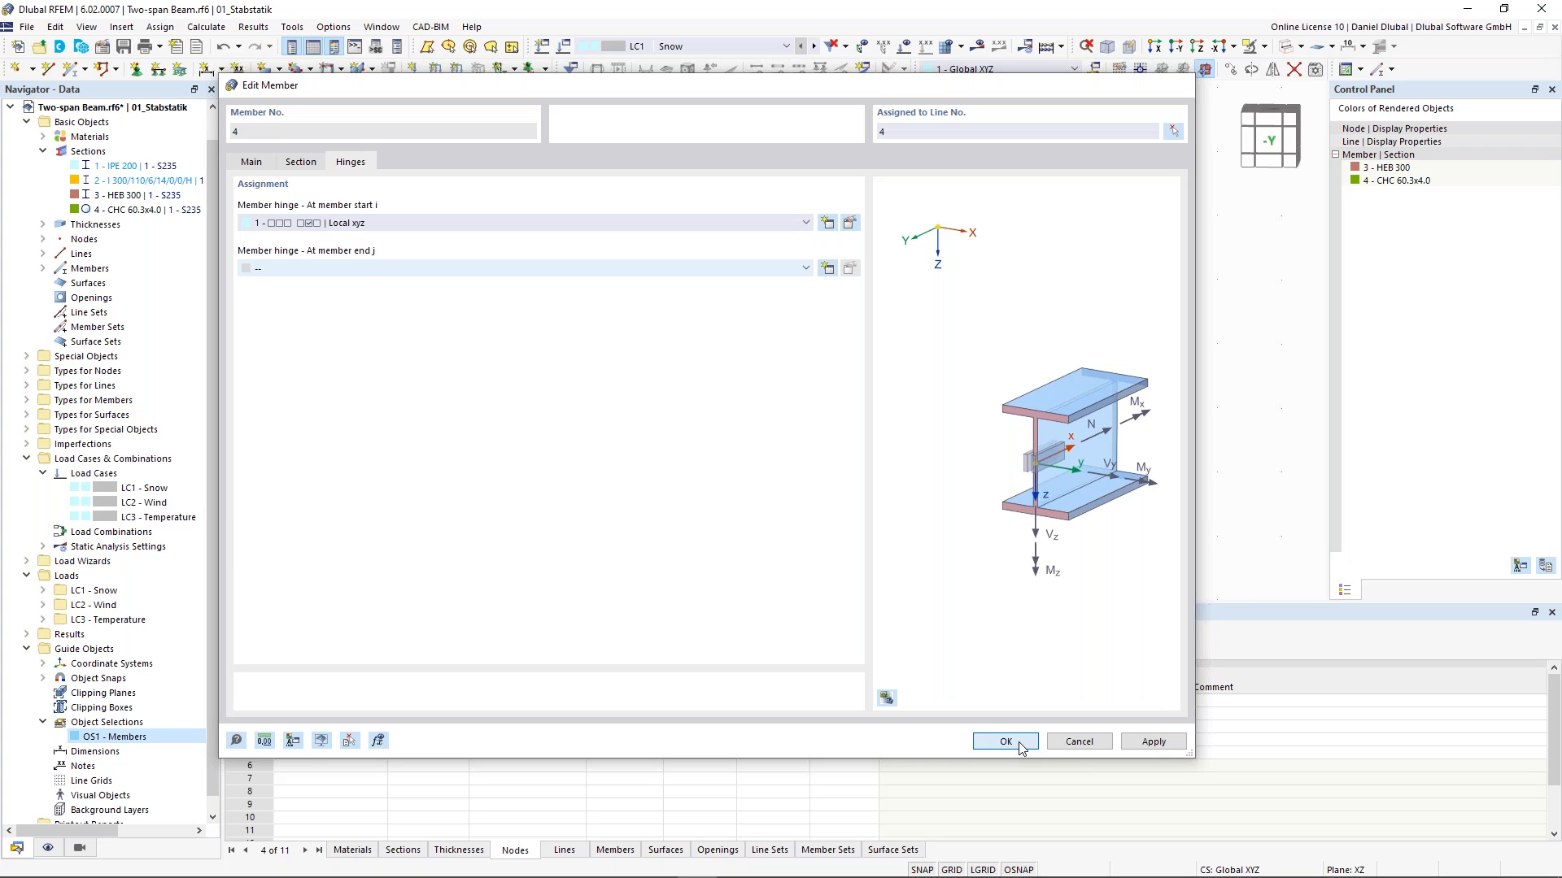
pyautogui.click(1021, 745)
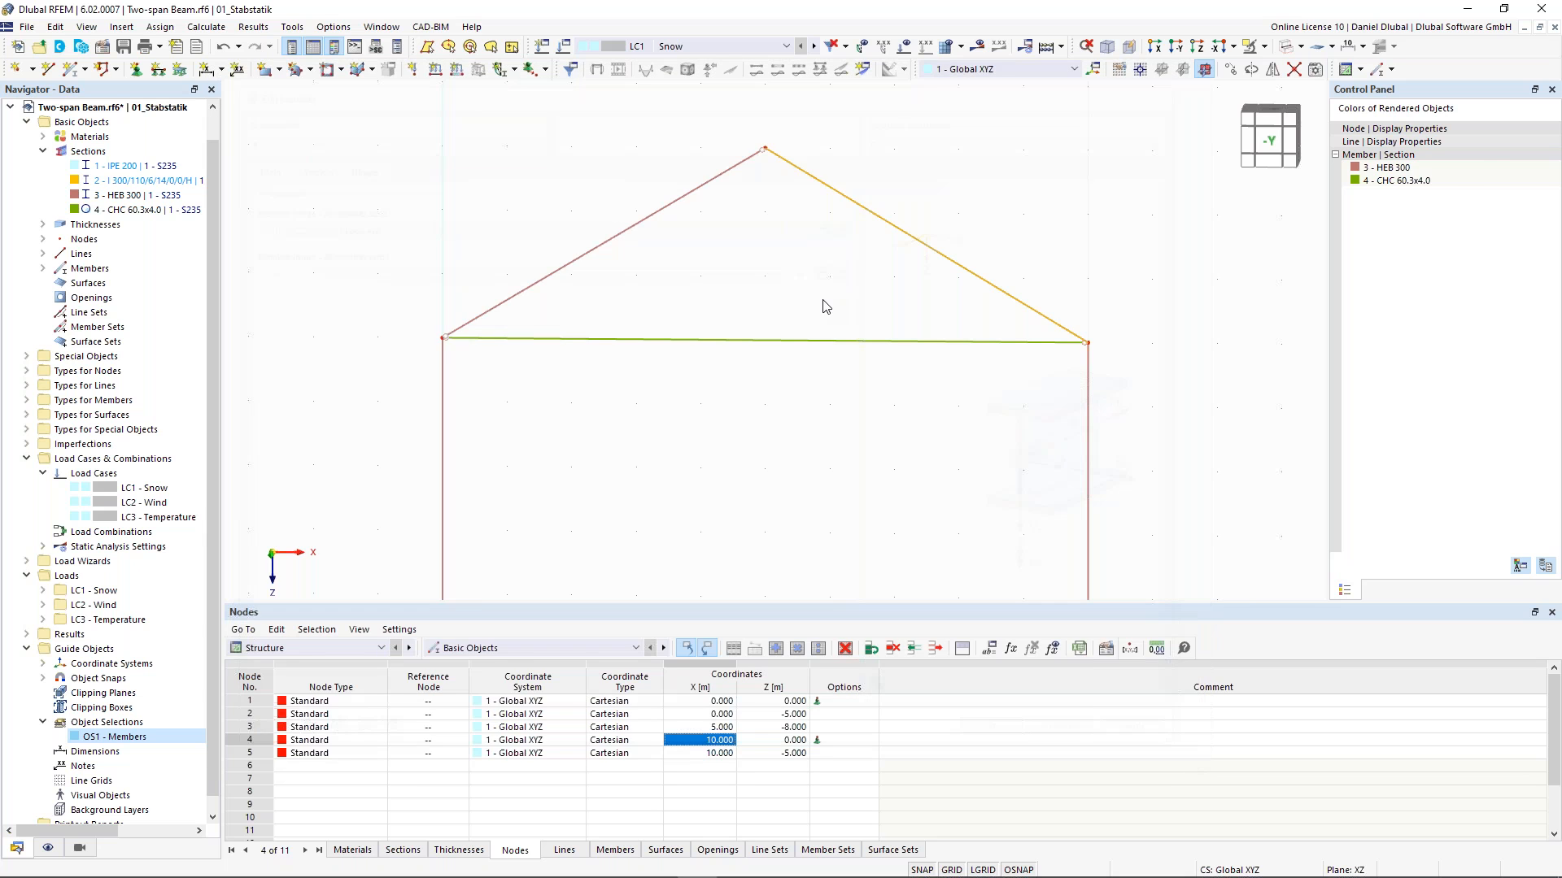
# - Calculate the model and display the results for LC1 - Snow
pyautogui.scroll(-2, 724, 303)
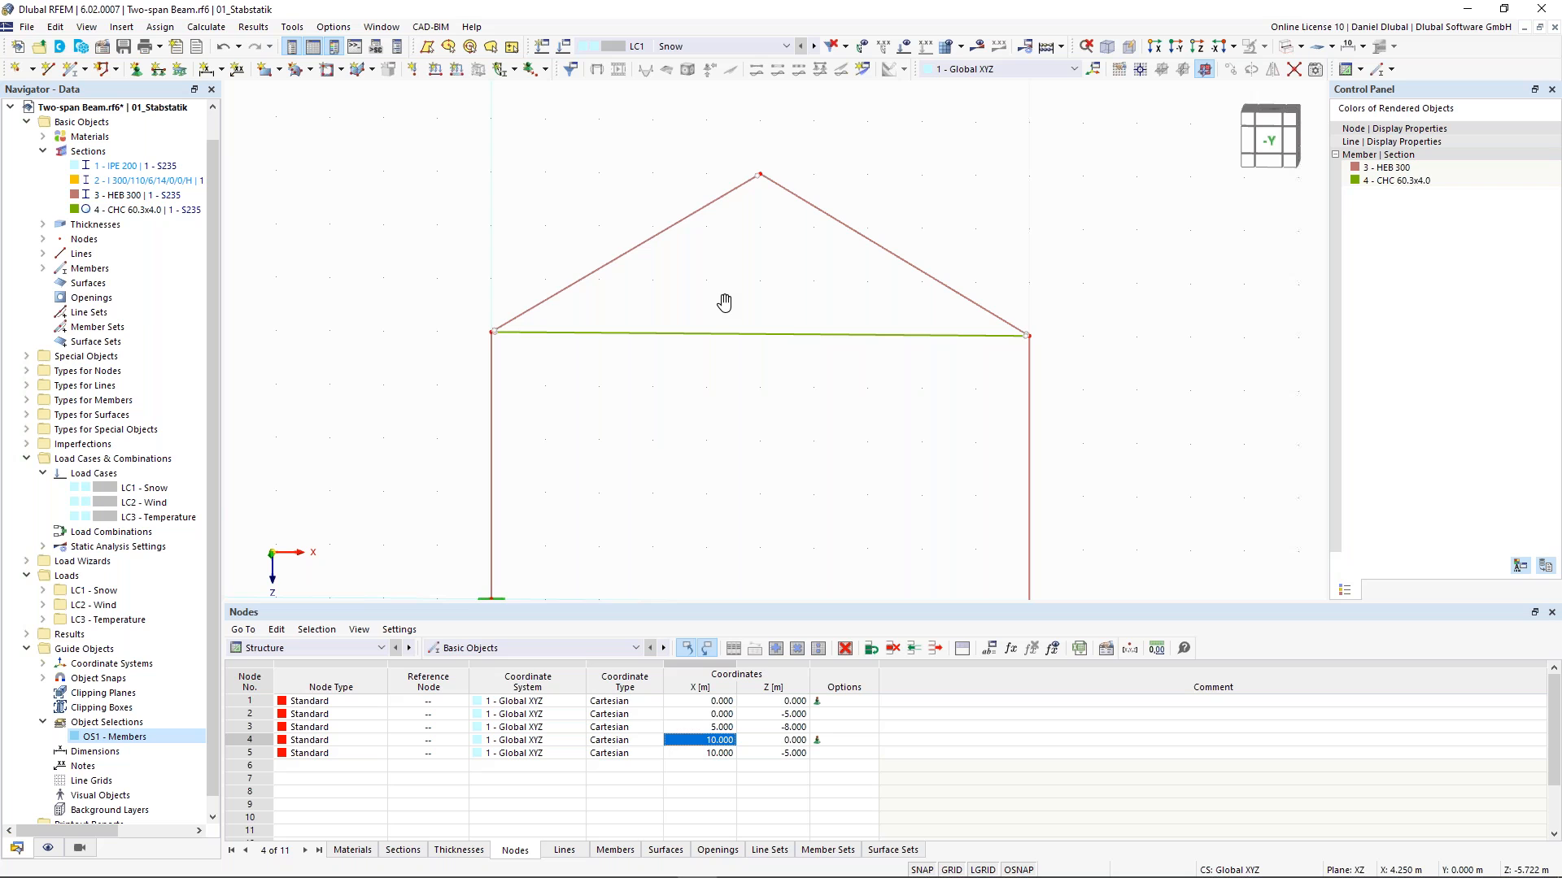
pyautogui.moveTo(724, 302); pyautogui.dragTo(730, 312, button='middle')
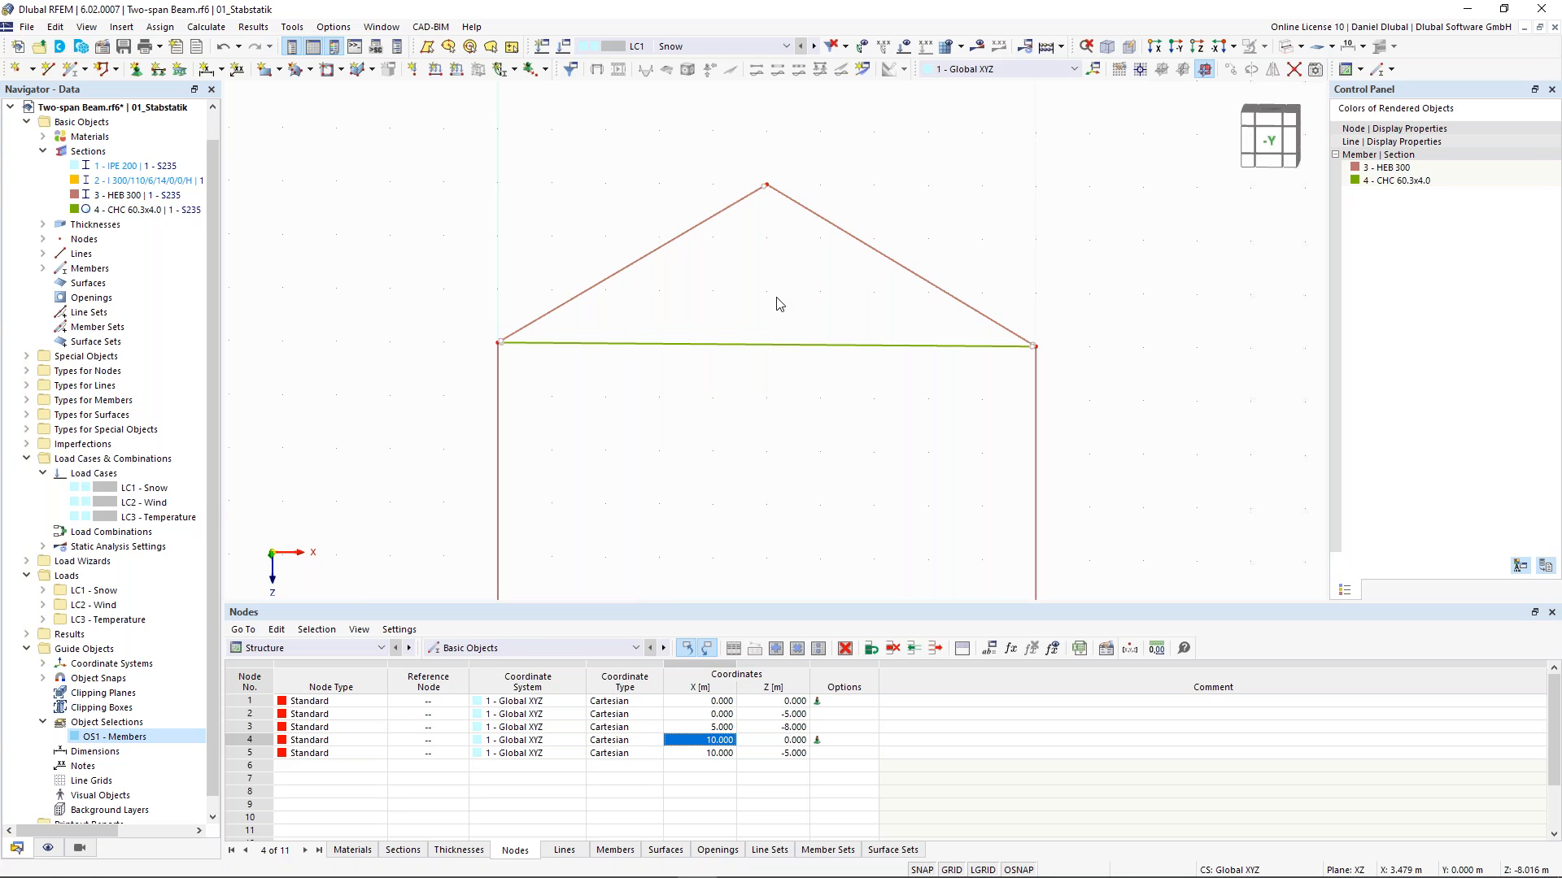
pyautogui.moveTo(793, 330); pyautogui.dragTo(790, 280, button='middle')
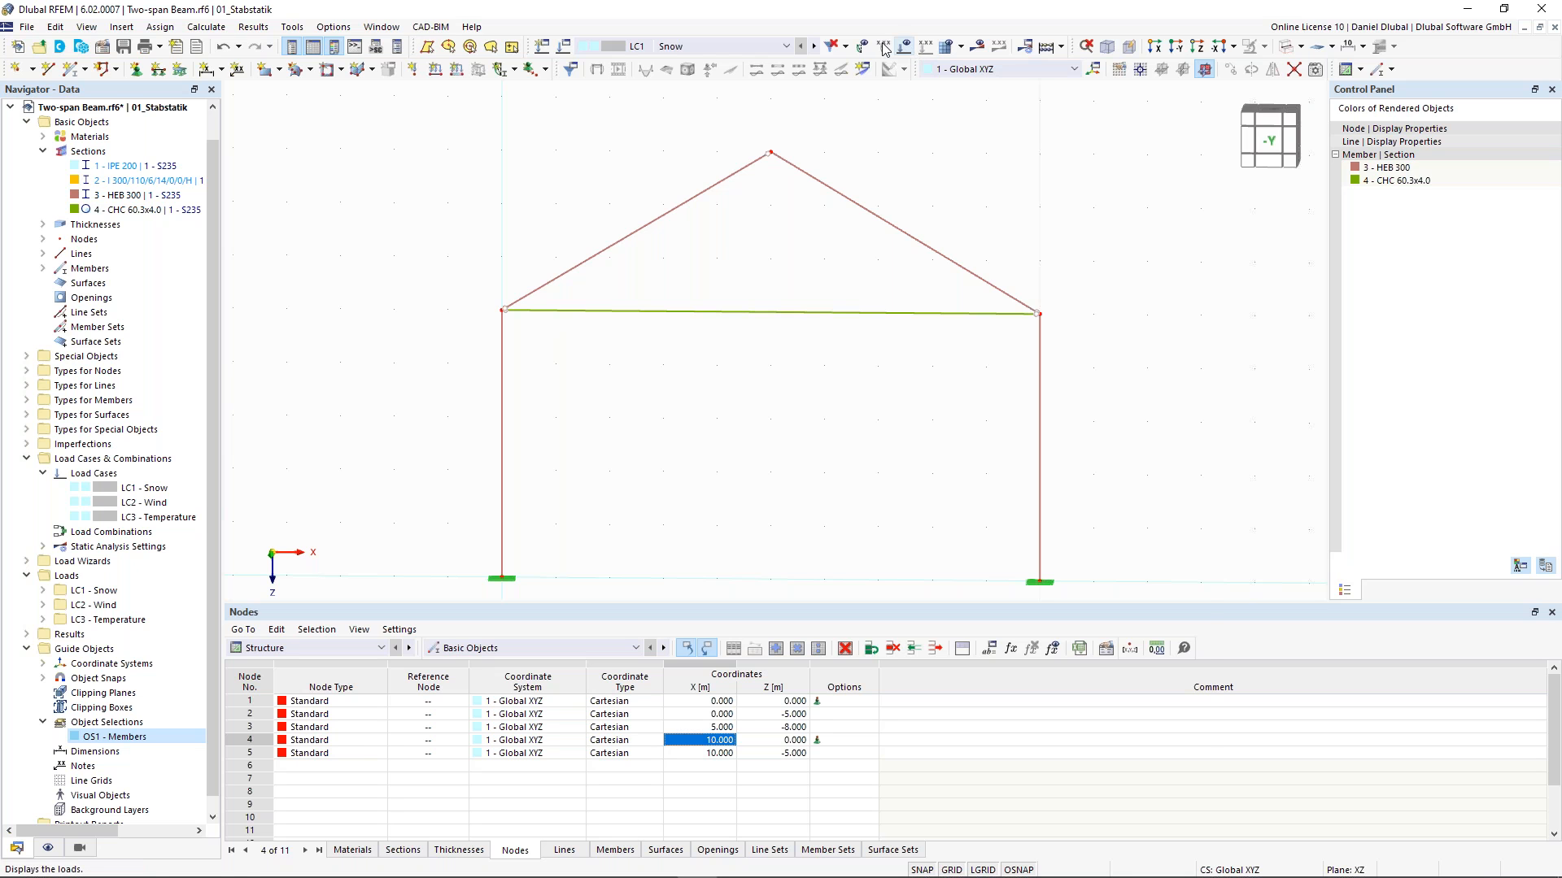
pyautogui.click(978, 47)
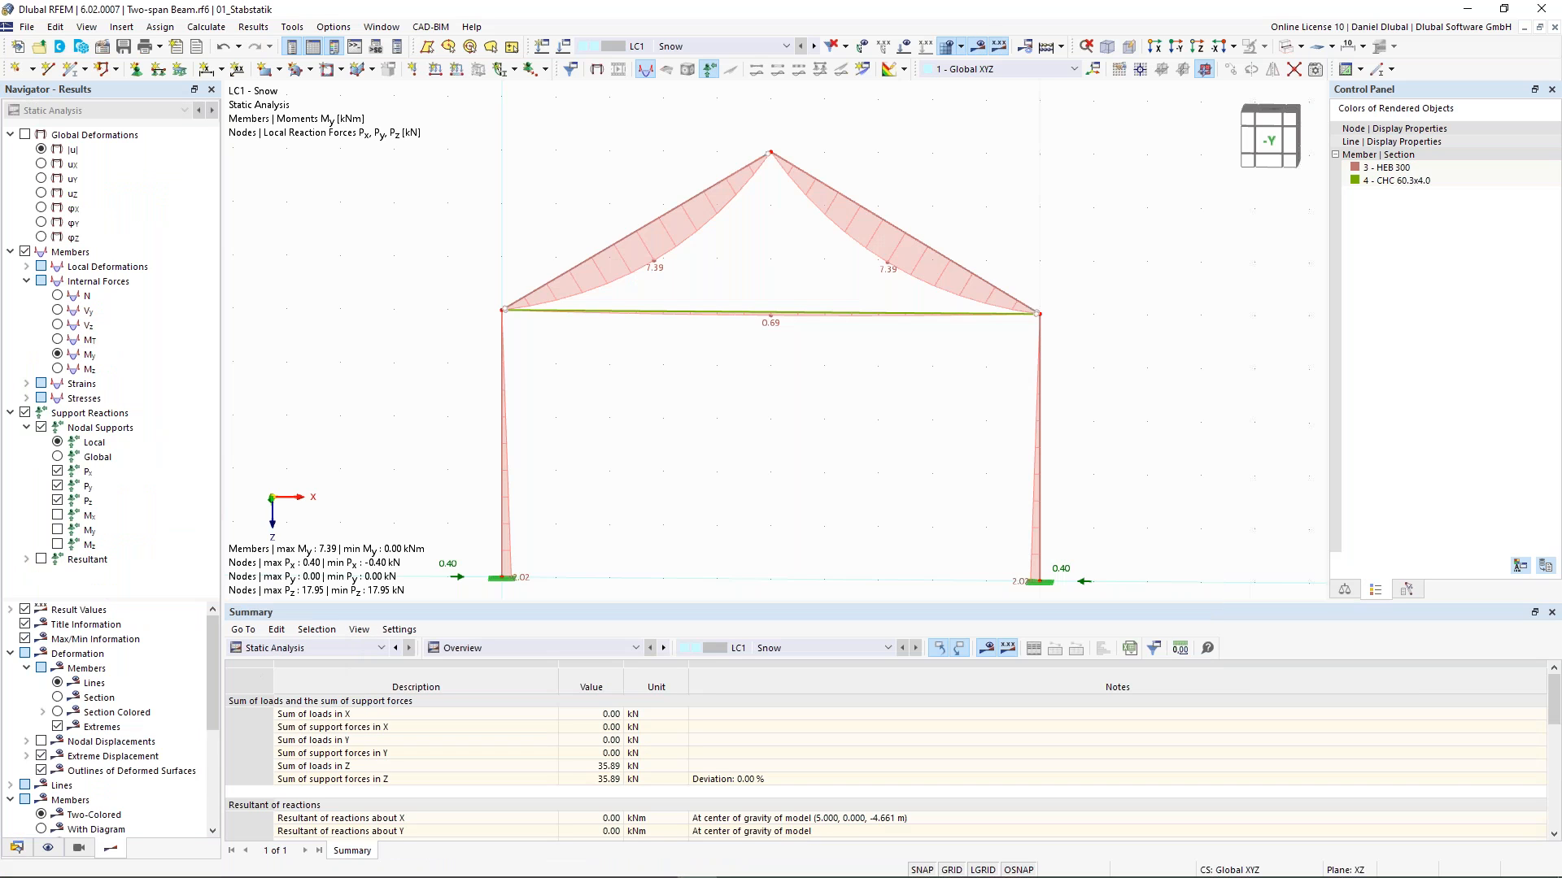
# - Examine the My moment diagram and support reactions of the frame for LC1 - Snow
pyautogui.scroll(3, 760, 232)
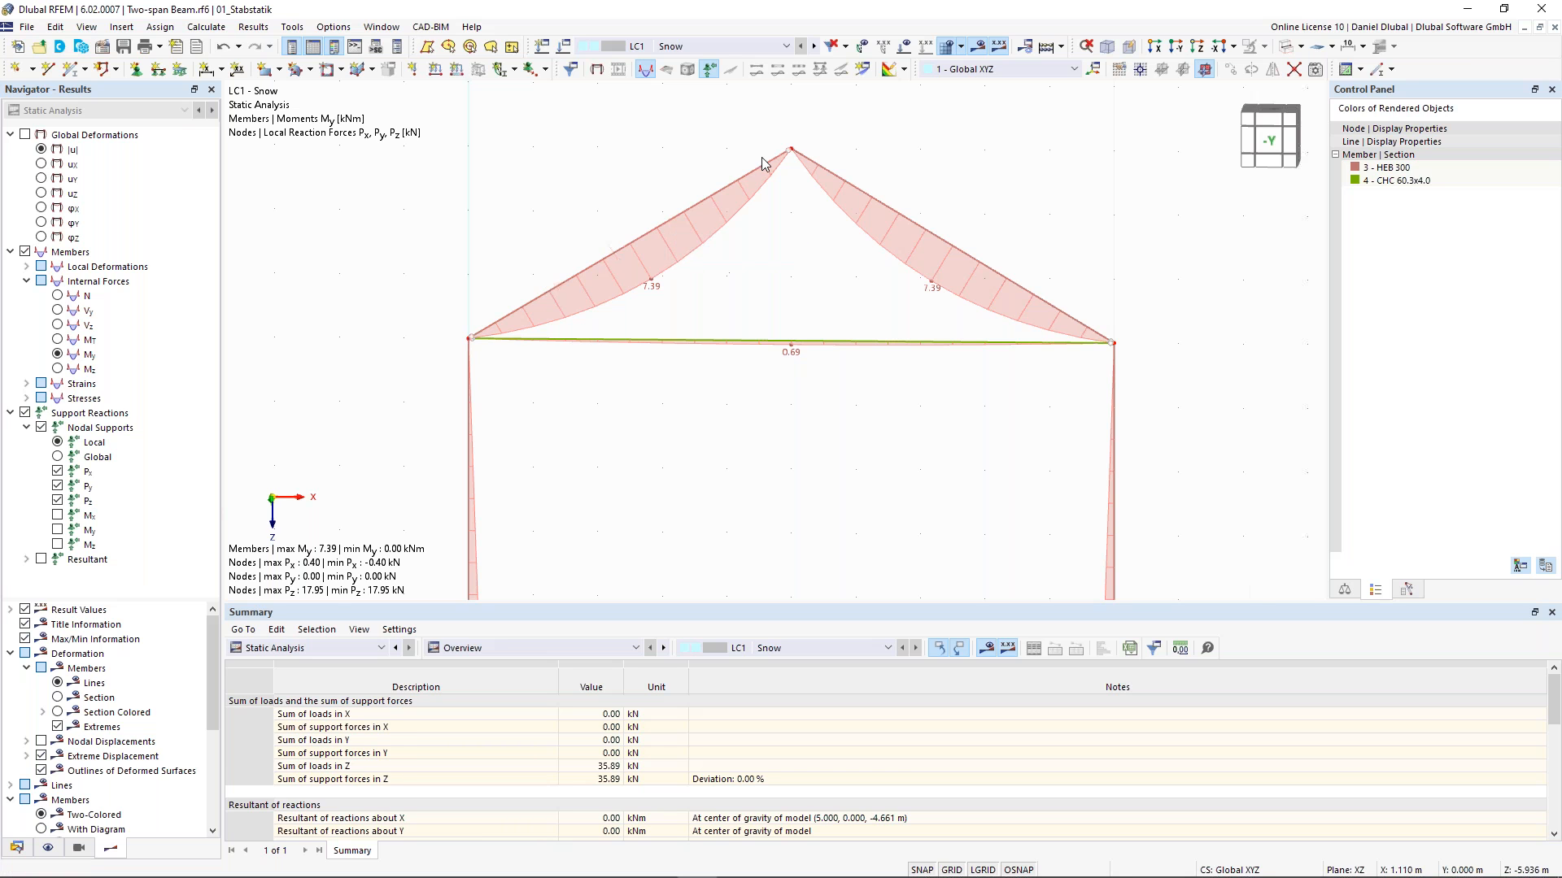
pyautogui.scroll(2, 767, 157)
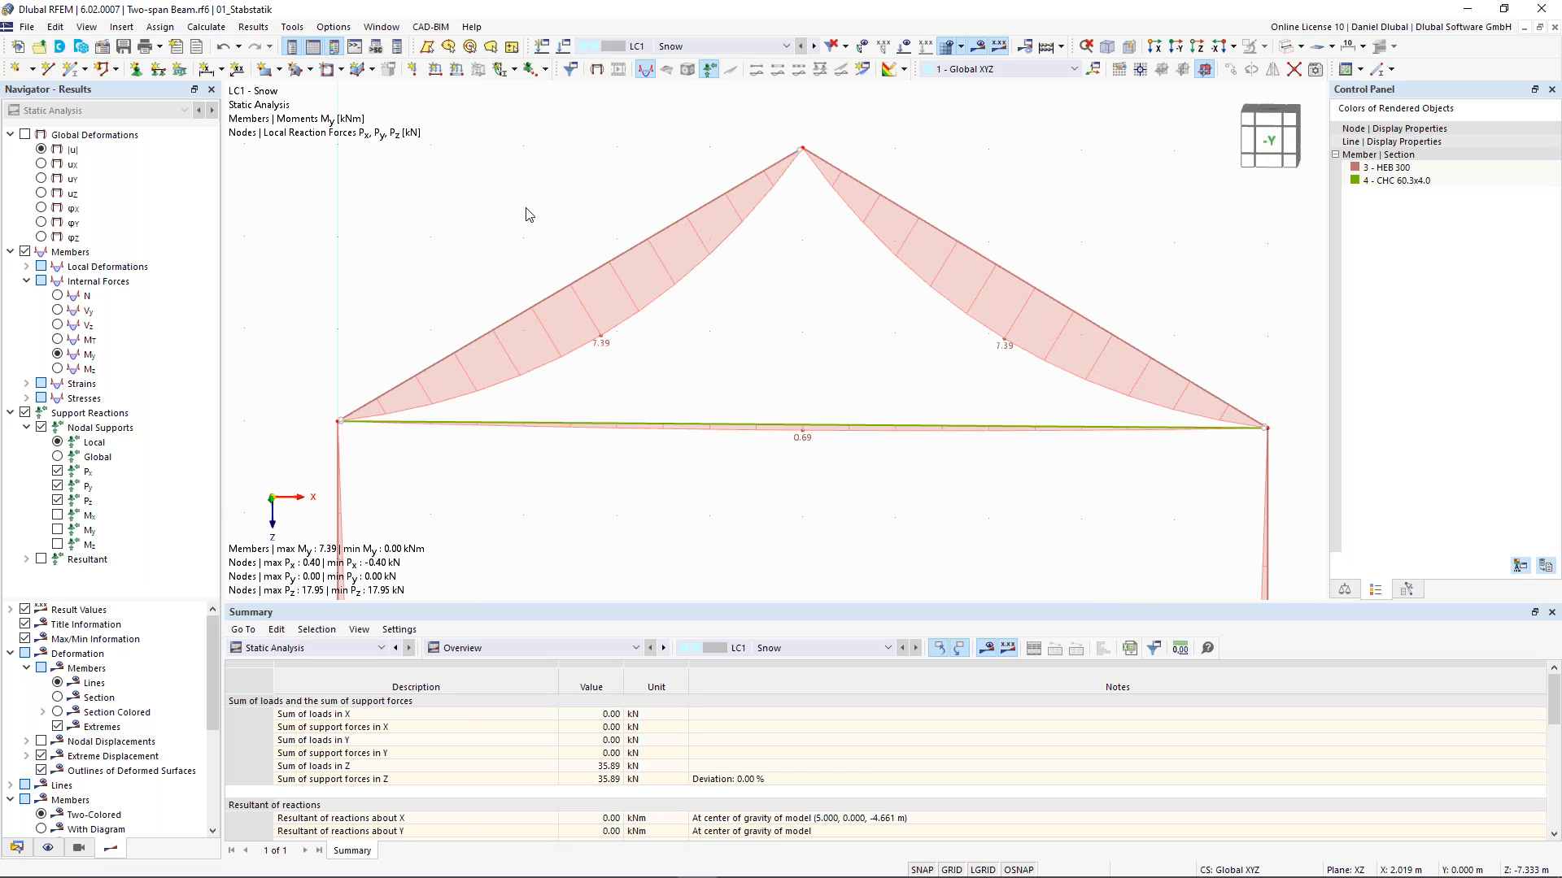
pyautogui.scroll(-1, 530, 216)
pyautogui.moveTo(636, 128); pyautogui.dragTo(660, 111, button='middle')
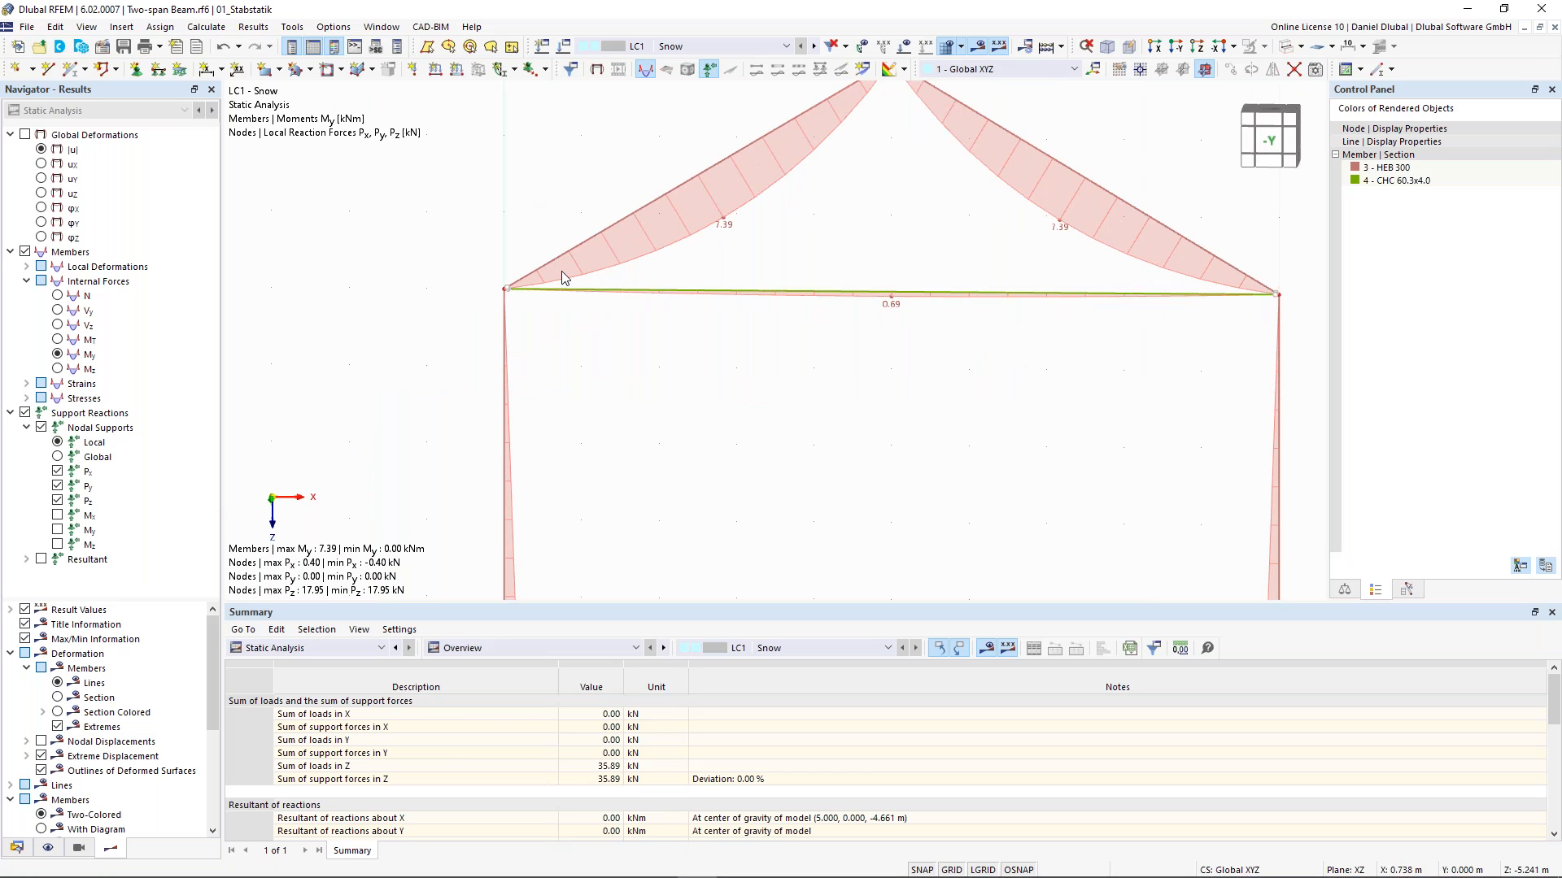
pyautogui.scroll(-2, 905, 244)
pyautogui.scroll(2, 749, 301)
pyautogui.scroll(-1, 718, 307)
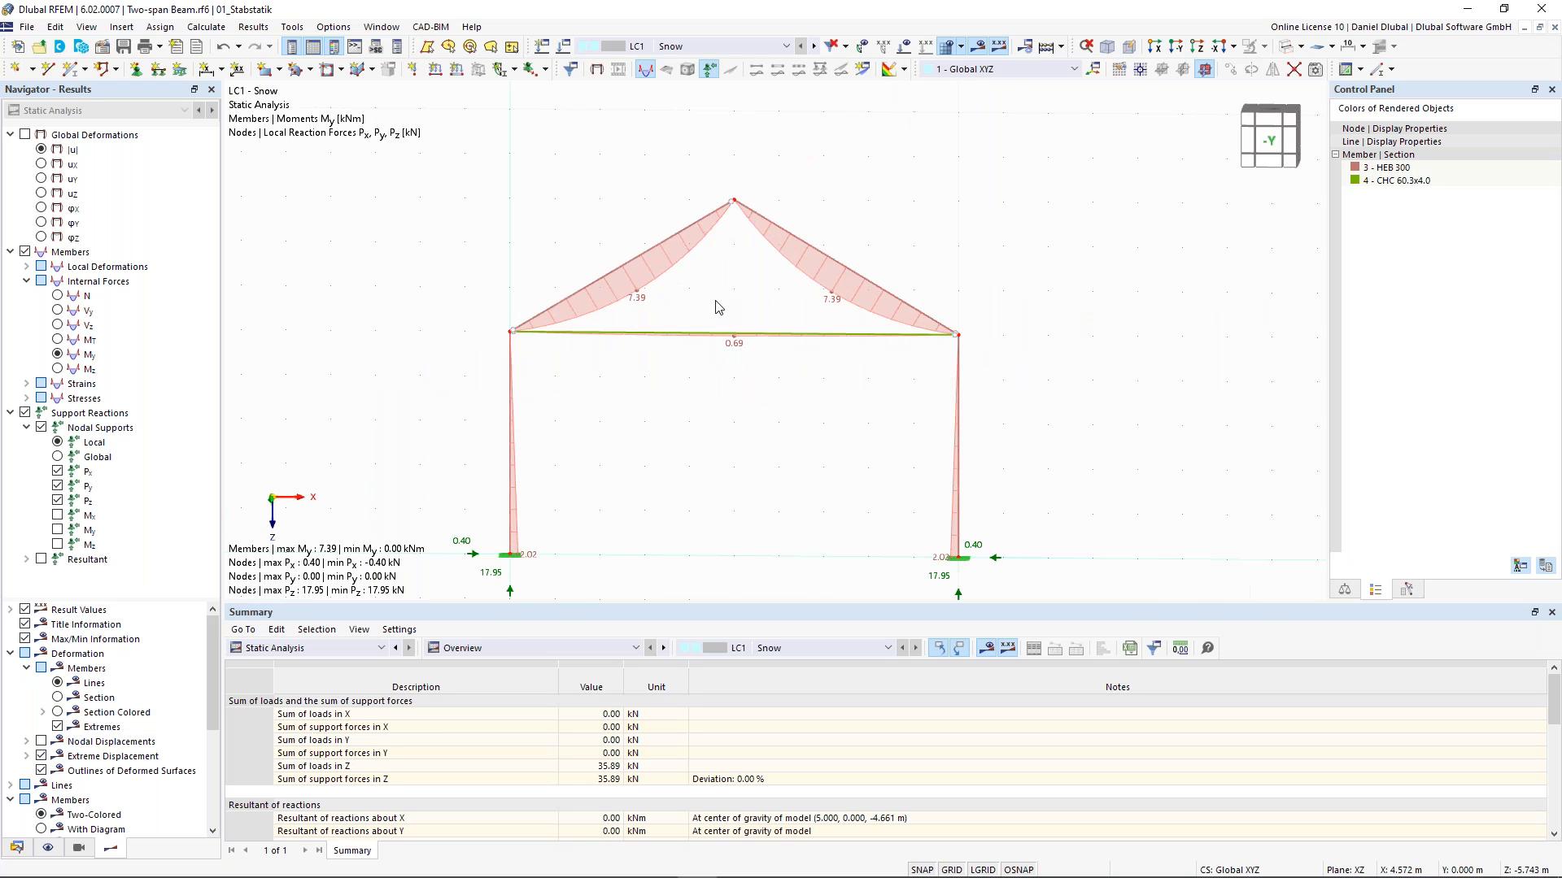
pyautogui.moveTo(715, 301); pyautogui.dragTo(750, 265, button='middle')
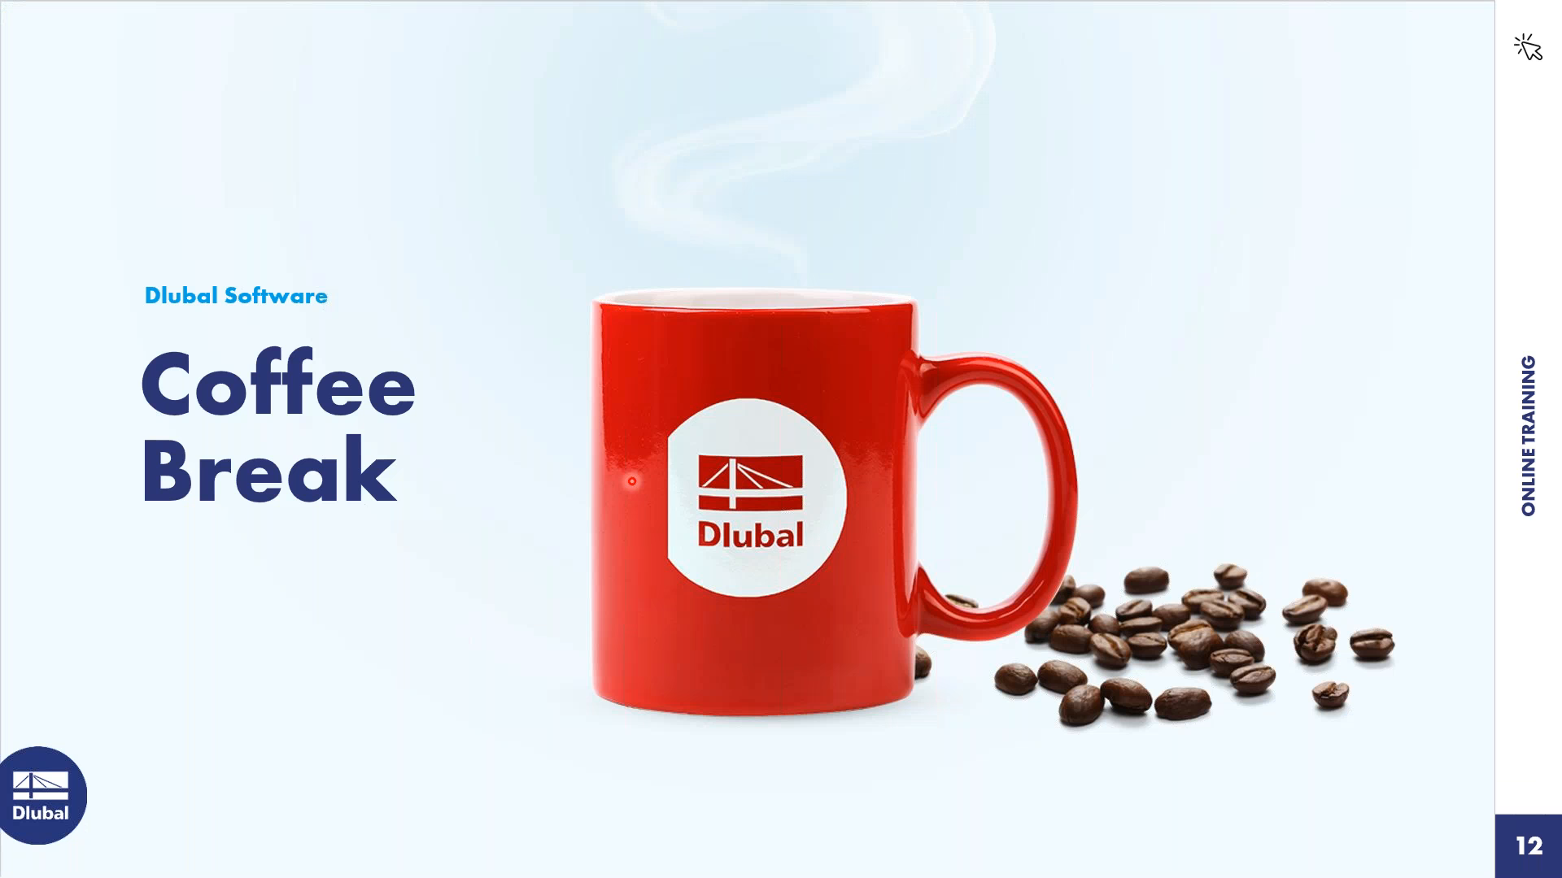
pyautogui.click(632, 481)
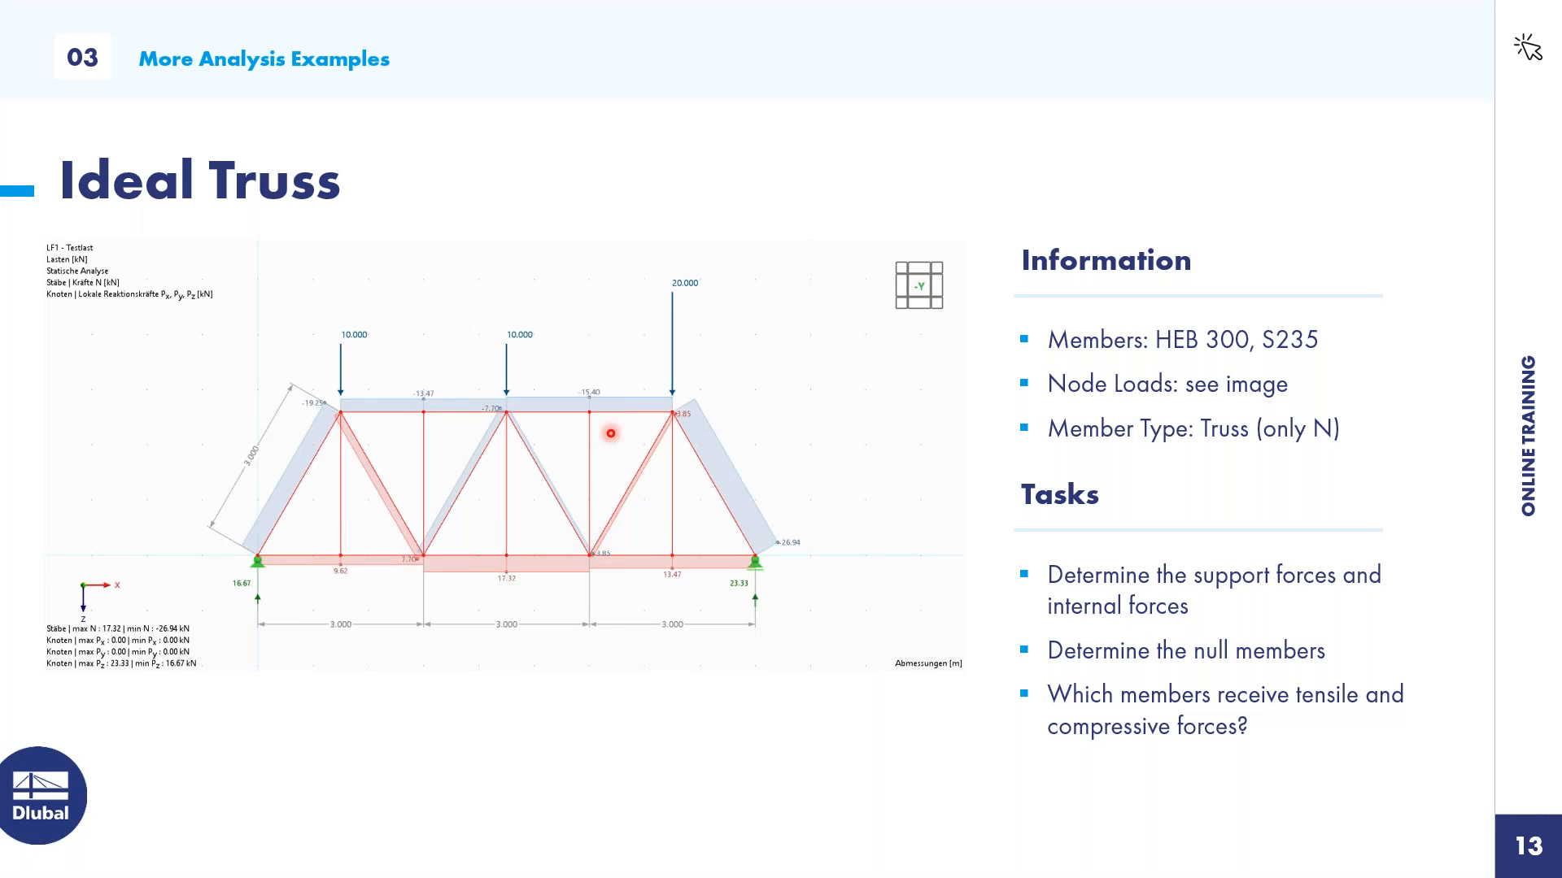
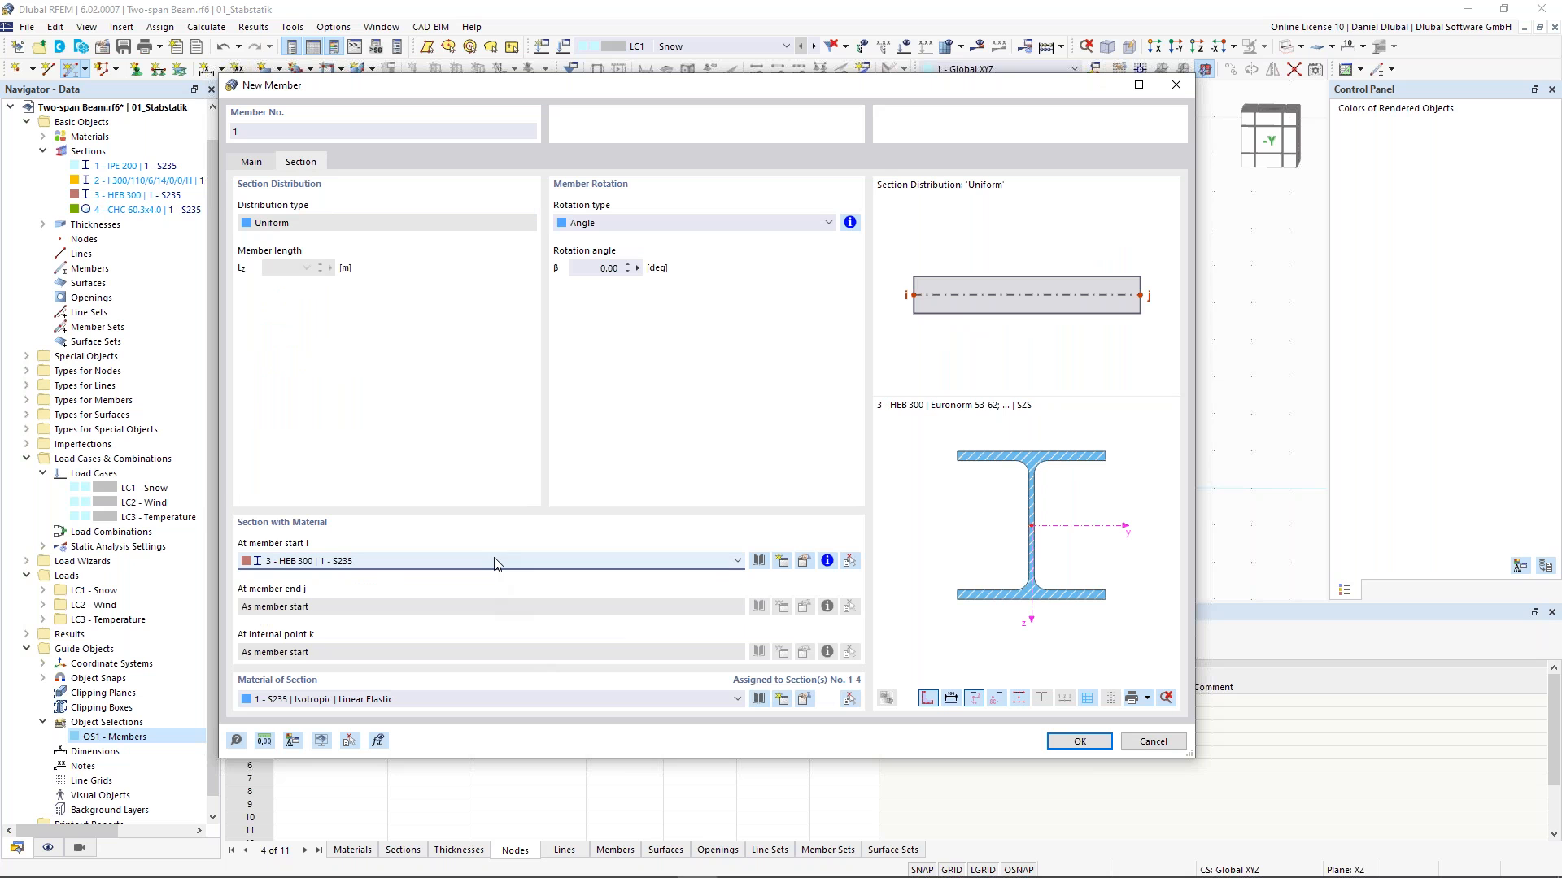
pyautogui.click(249, 164)
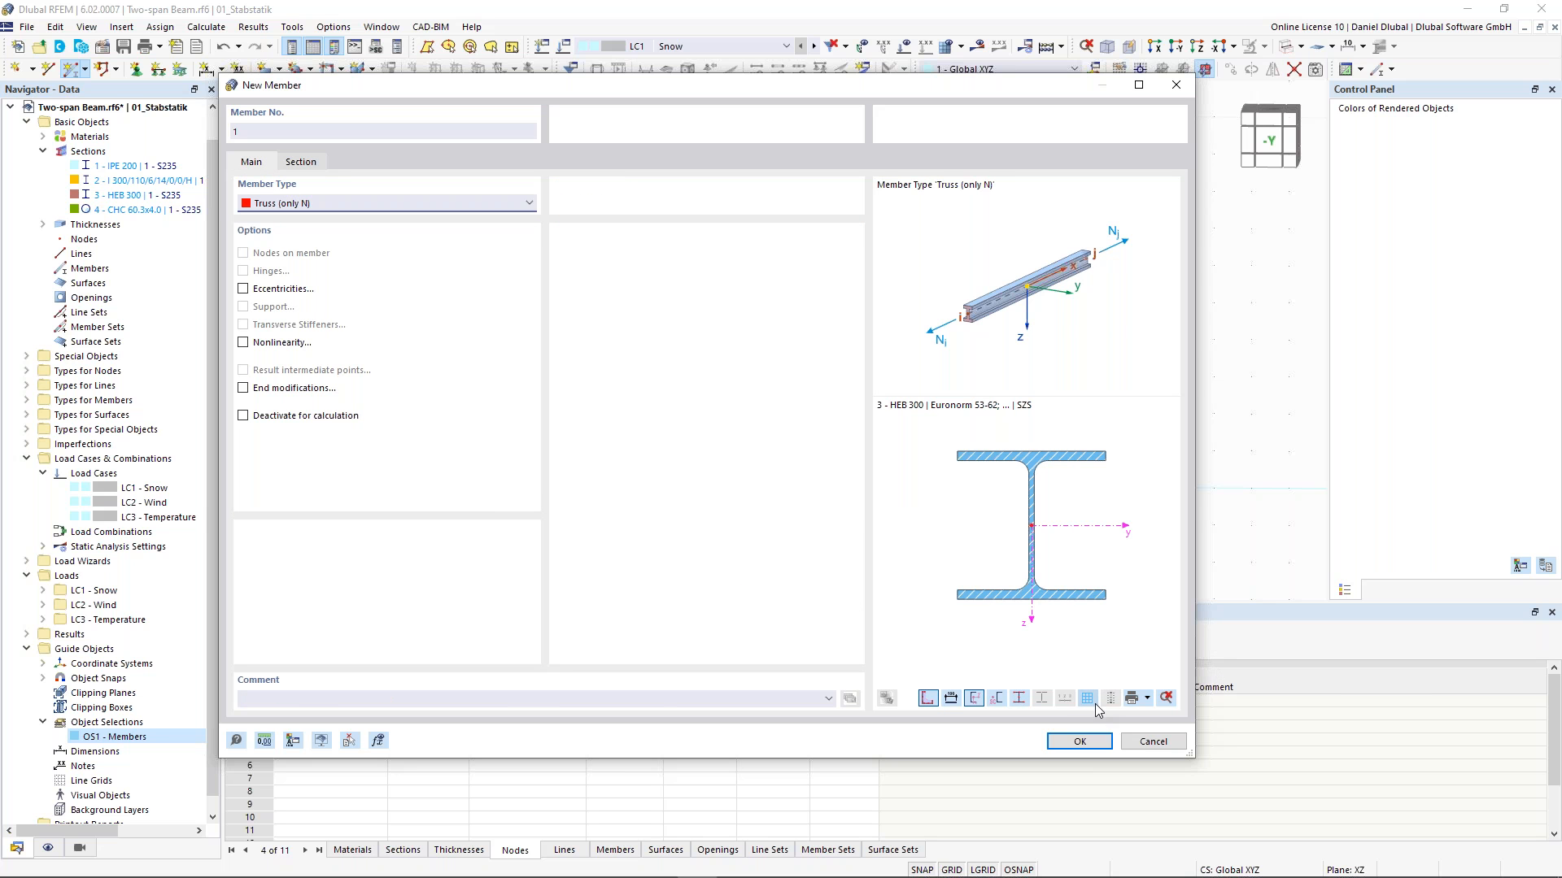
pyautogui.click(1080, 742)
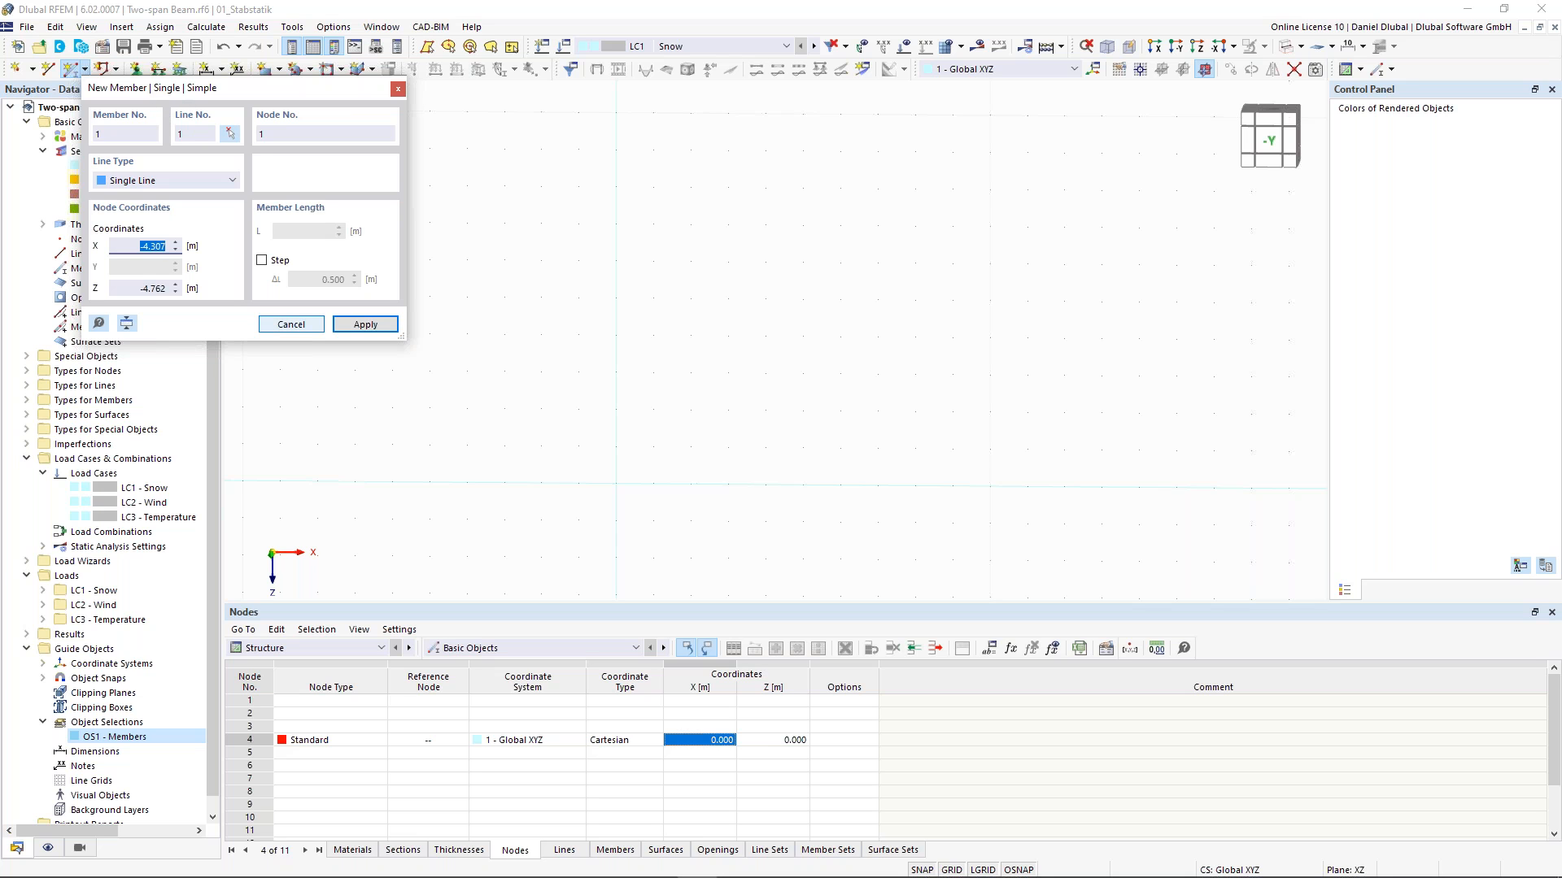
pyautogui.click(292, 324)
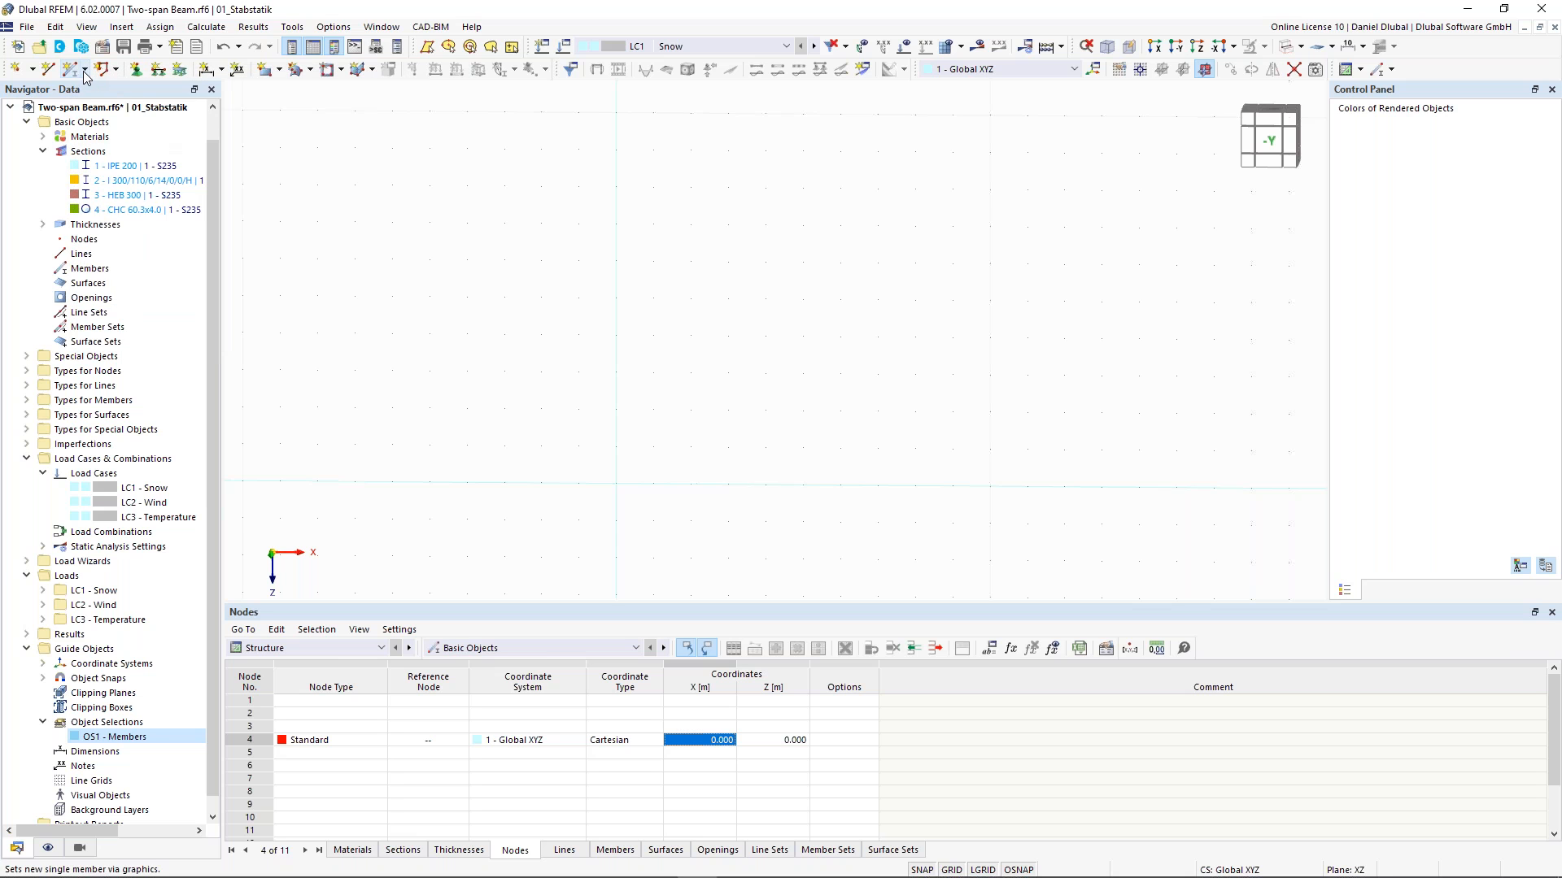
# - Draw two 3 m HEB 300 members from the origin at a -30° work-plane angle, forming the sloped sides of a triangle
pyautogui.click(85, 70)
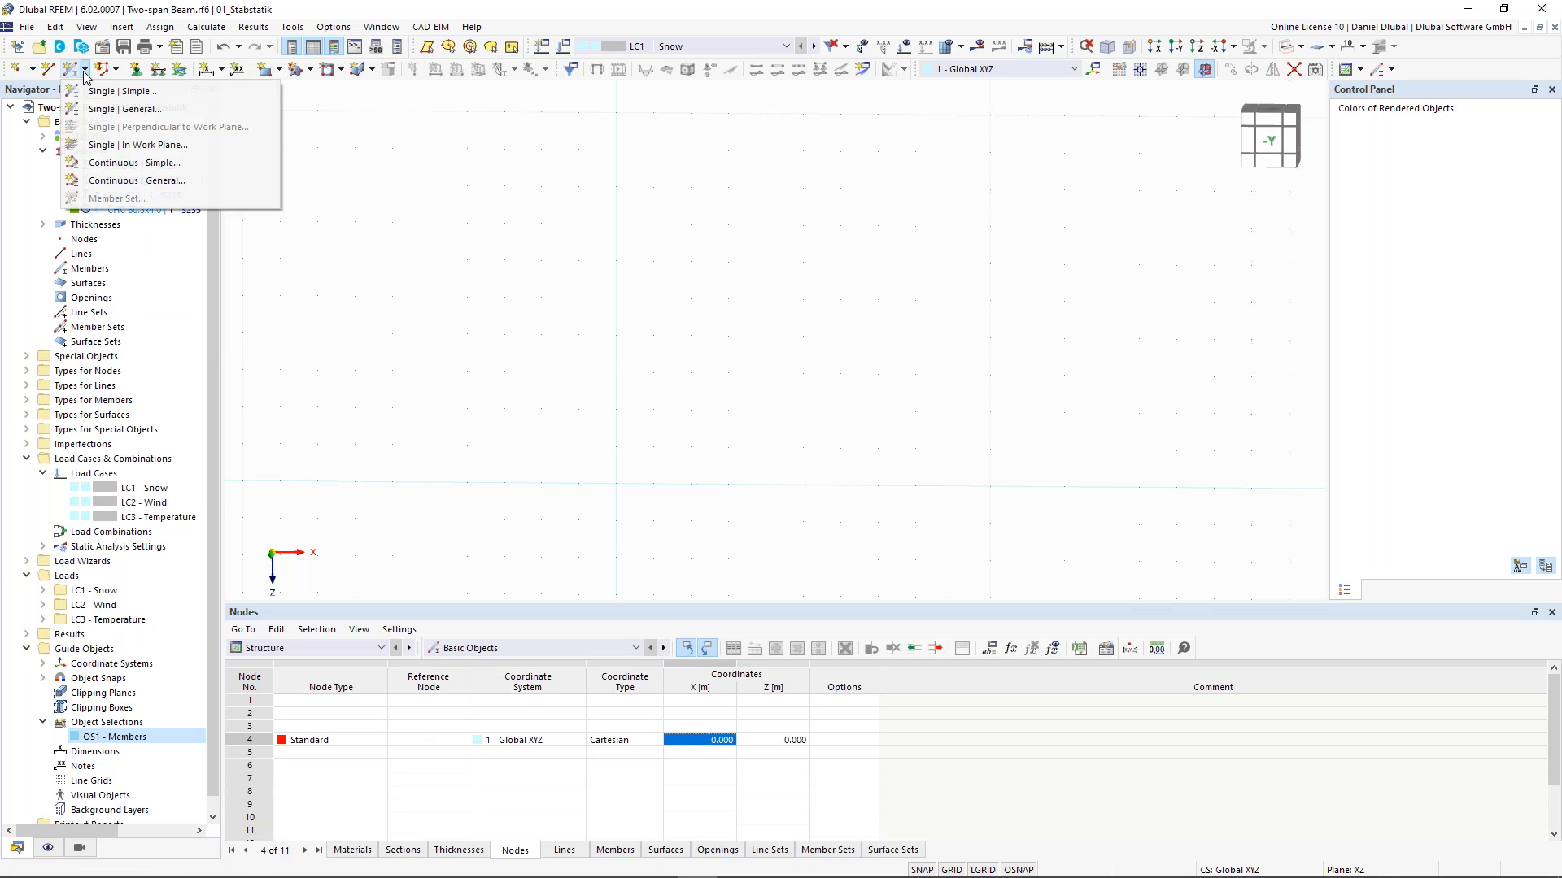
pyautogui.click(126, 110)
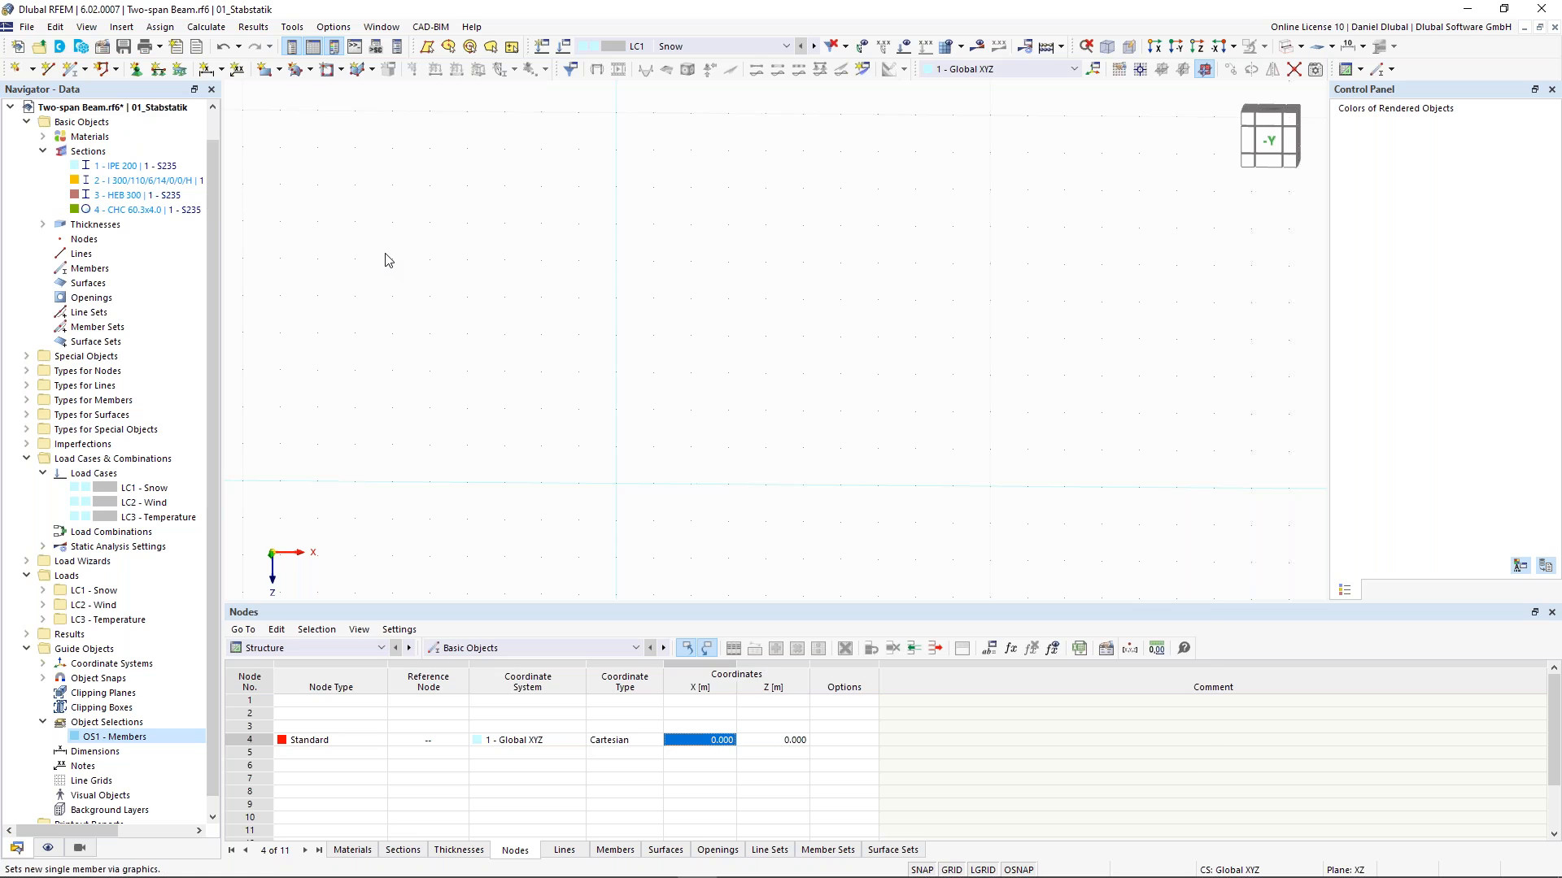
pyautogui.click(300, 162)
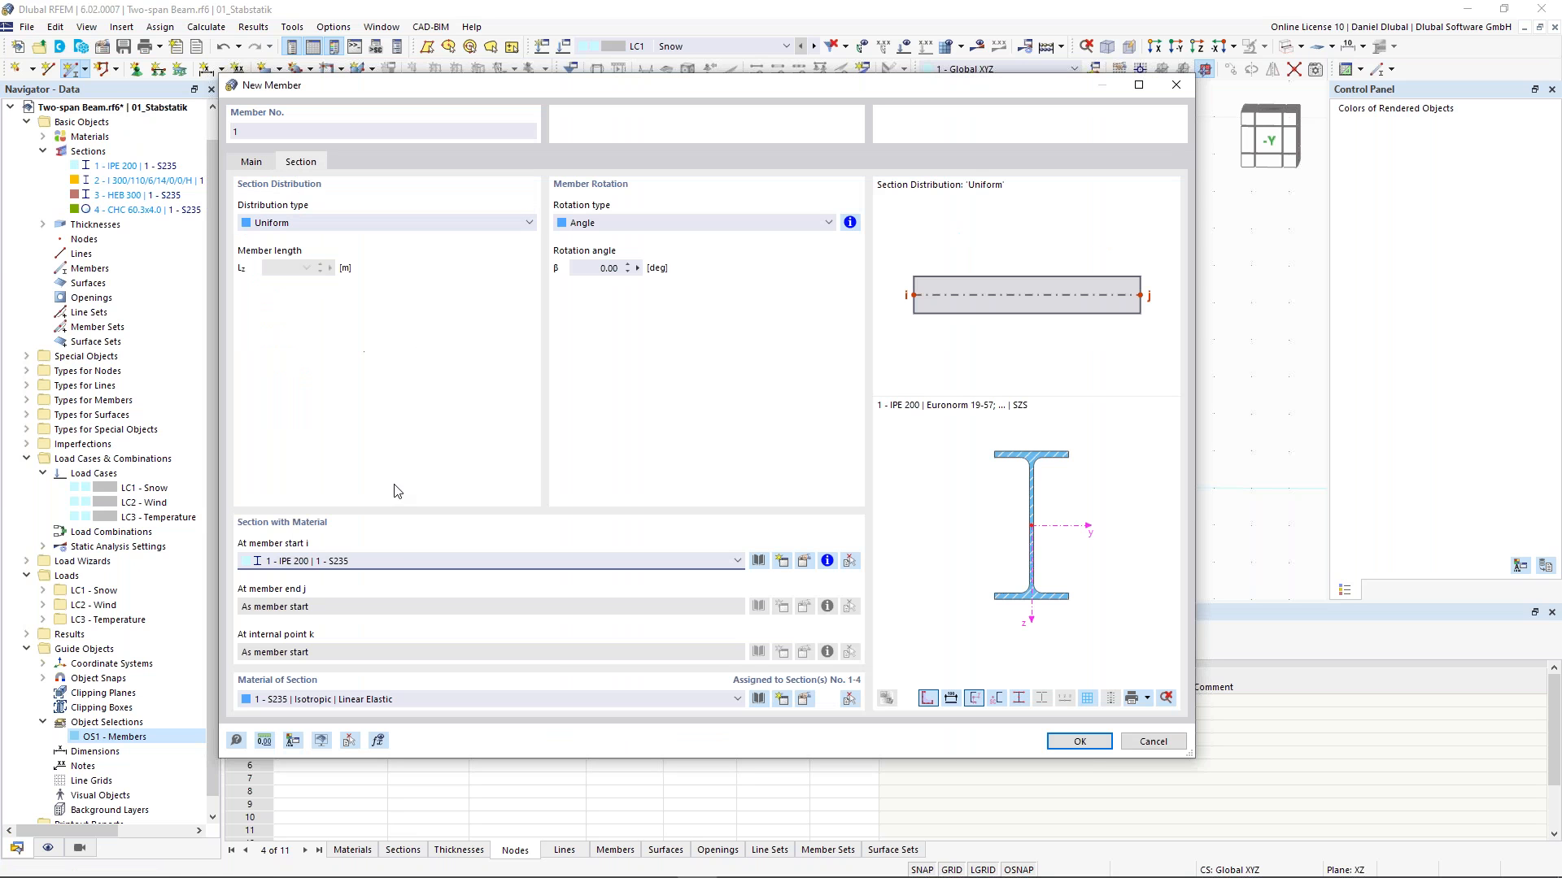
pyautogui.click(399, 561)
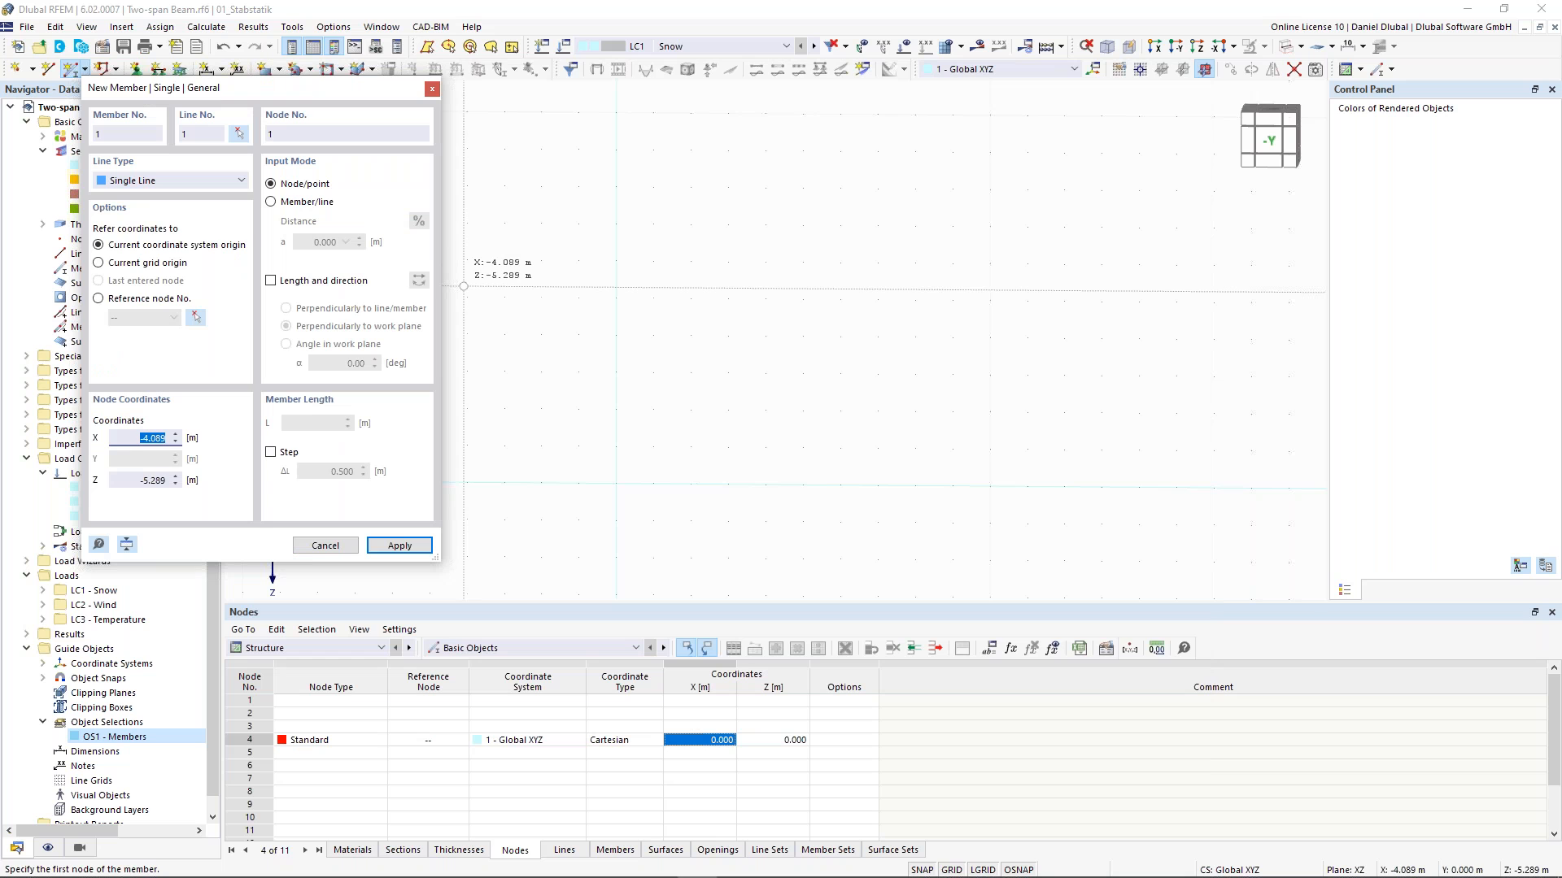
pyautogui.click(289, 281)
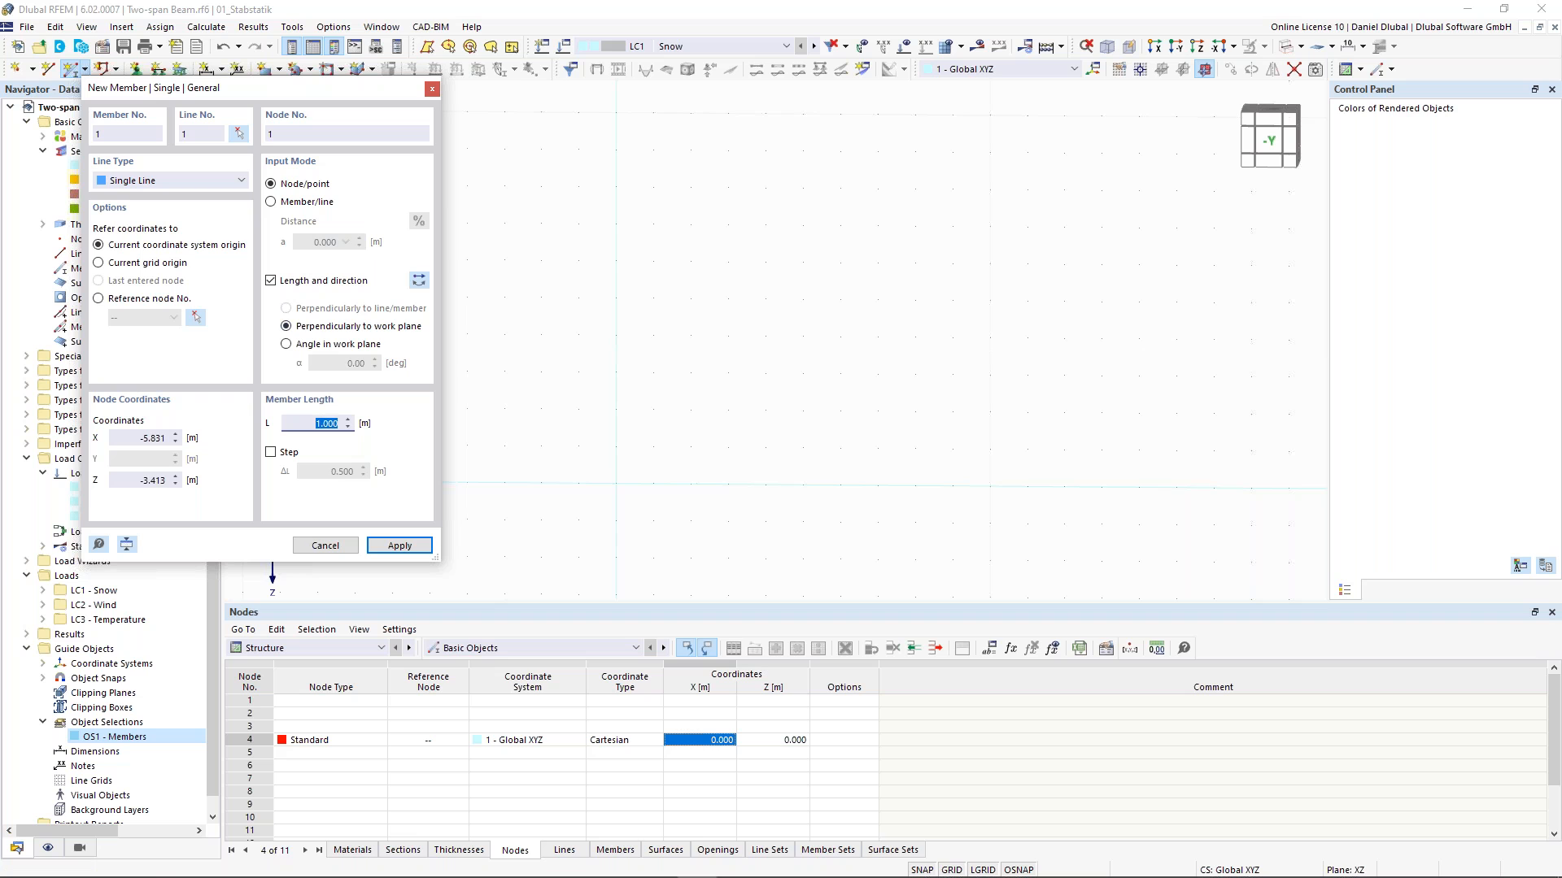
pyautogui.write('3')
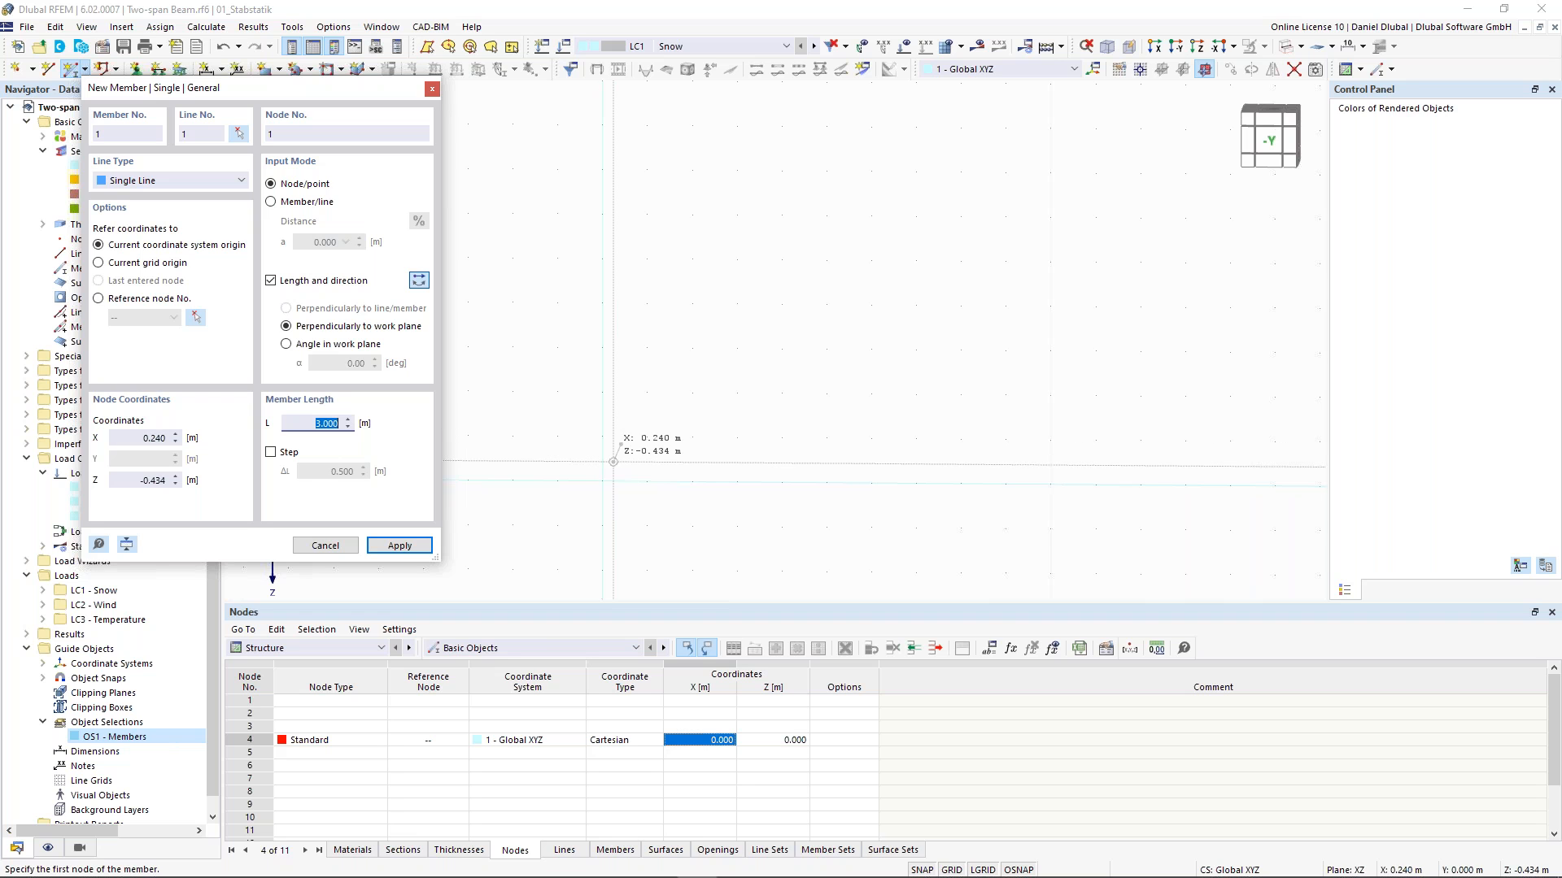
pyautogui.click(329, 347)
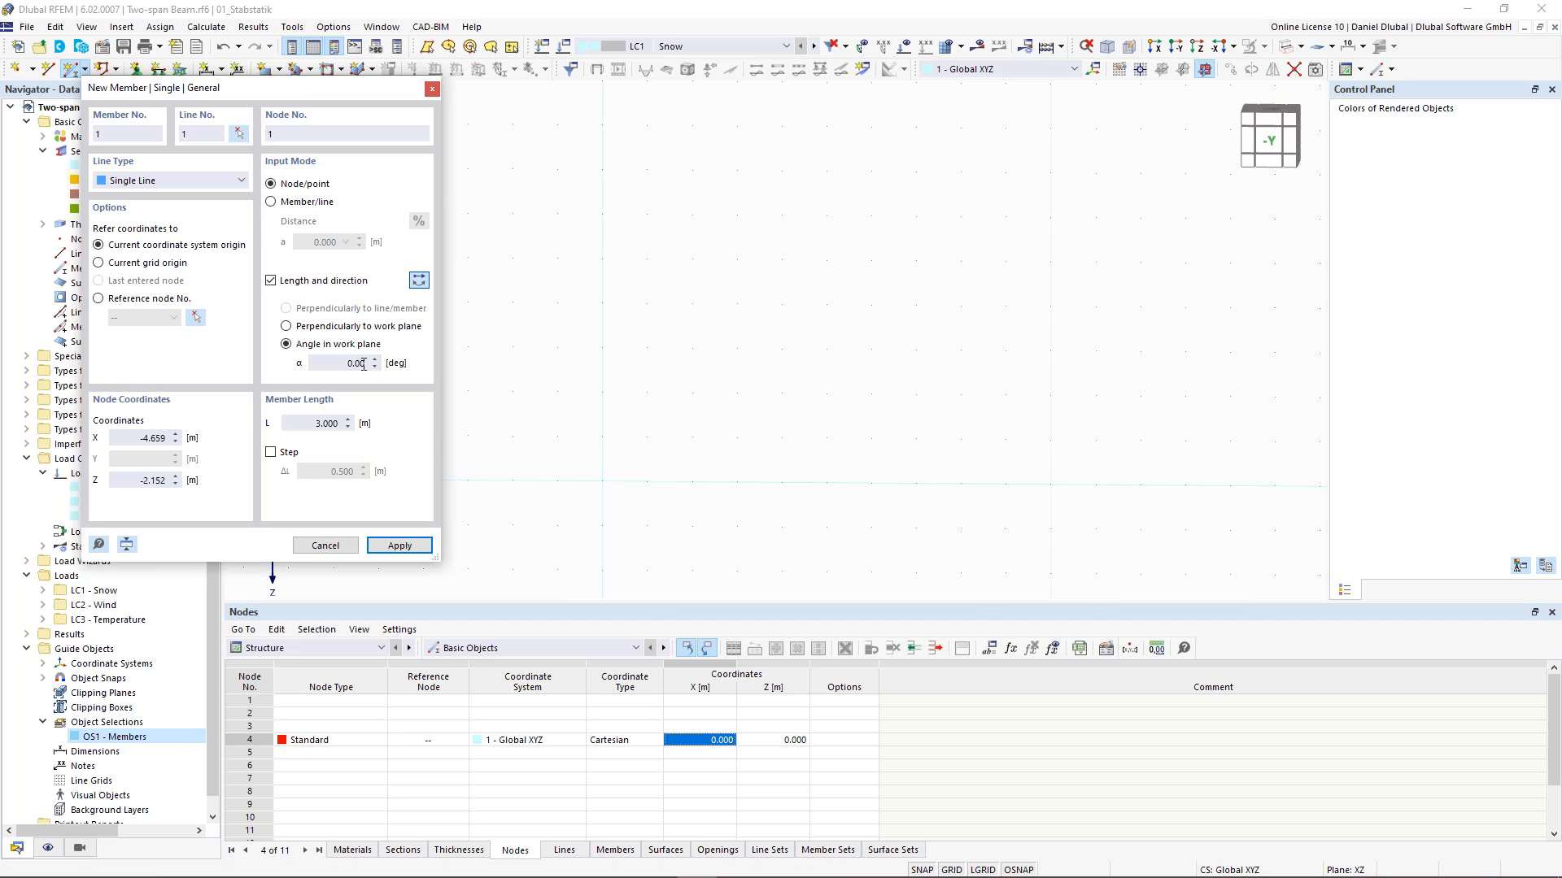
pyautogui.doubleClick(345, 364)
pyautogui.write('30')
pyautogui.press('Tab')
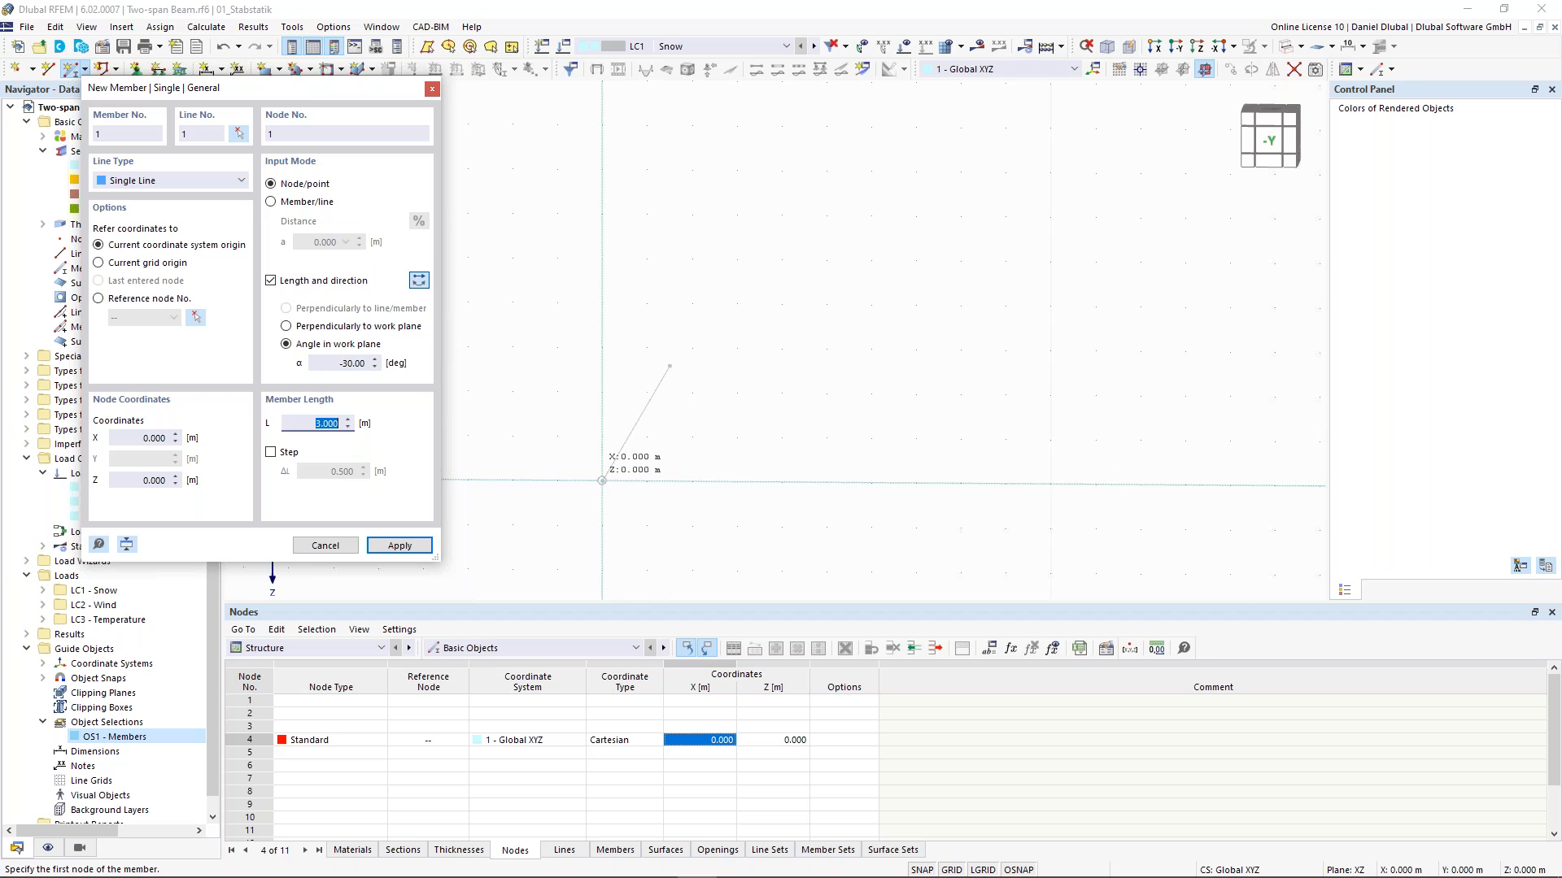
pyautogui.click(602, 481)
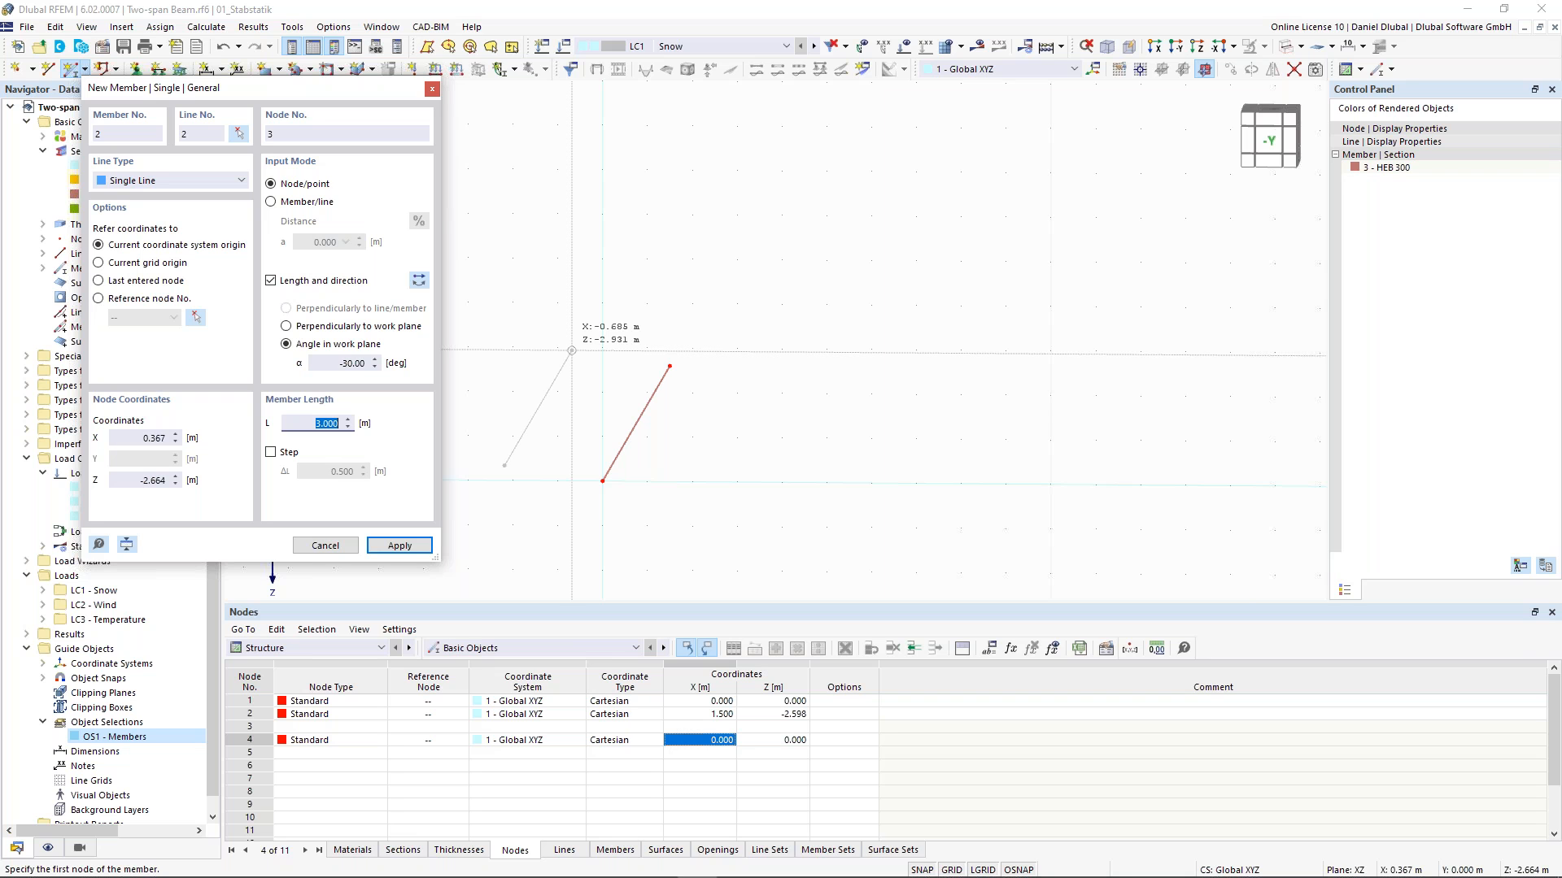
pyautogui.click(669, 366)
pyautogui.press('Escape')
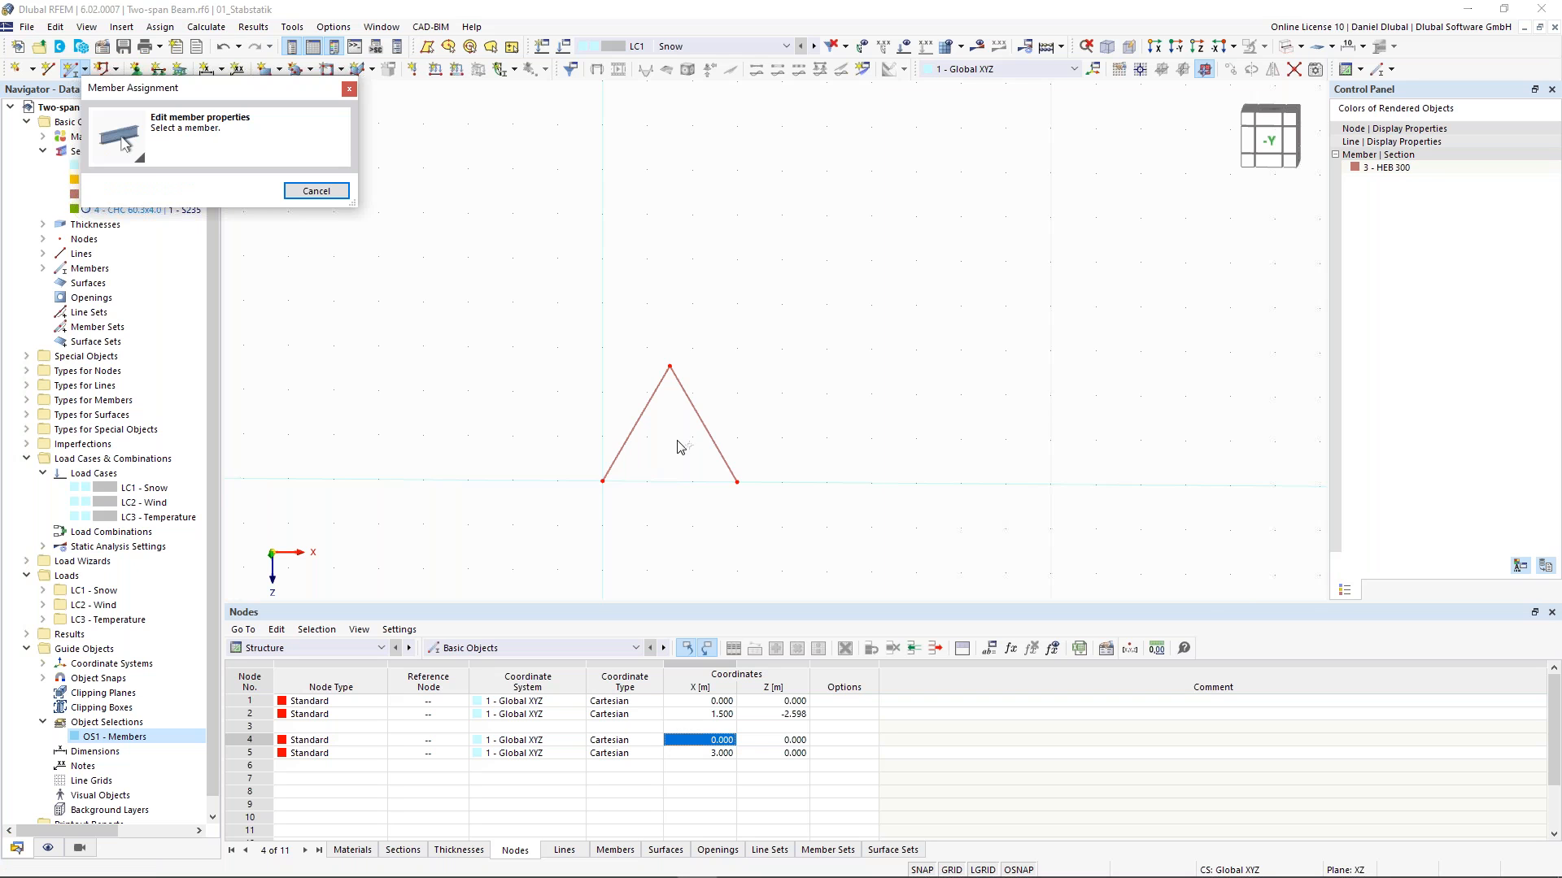
# - Close the triangle with a bottom member between the two base nodes, copying properties from member 1
pyautogui.click(632, 427)
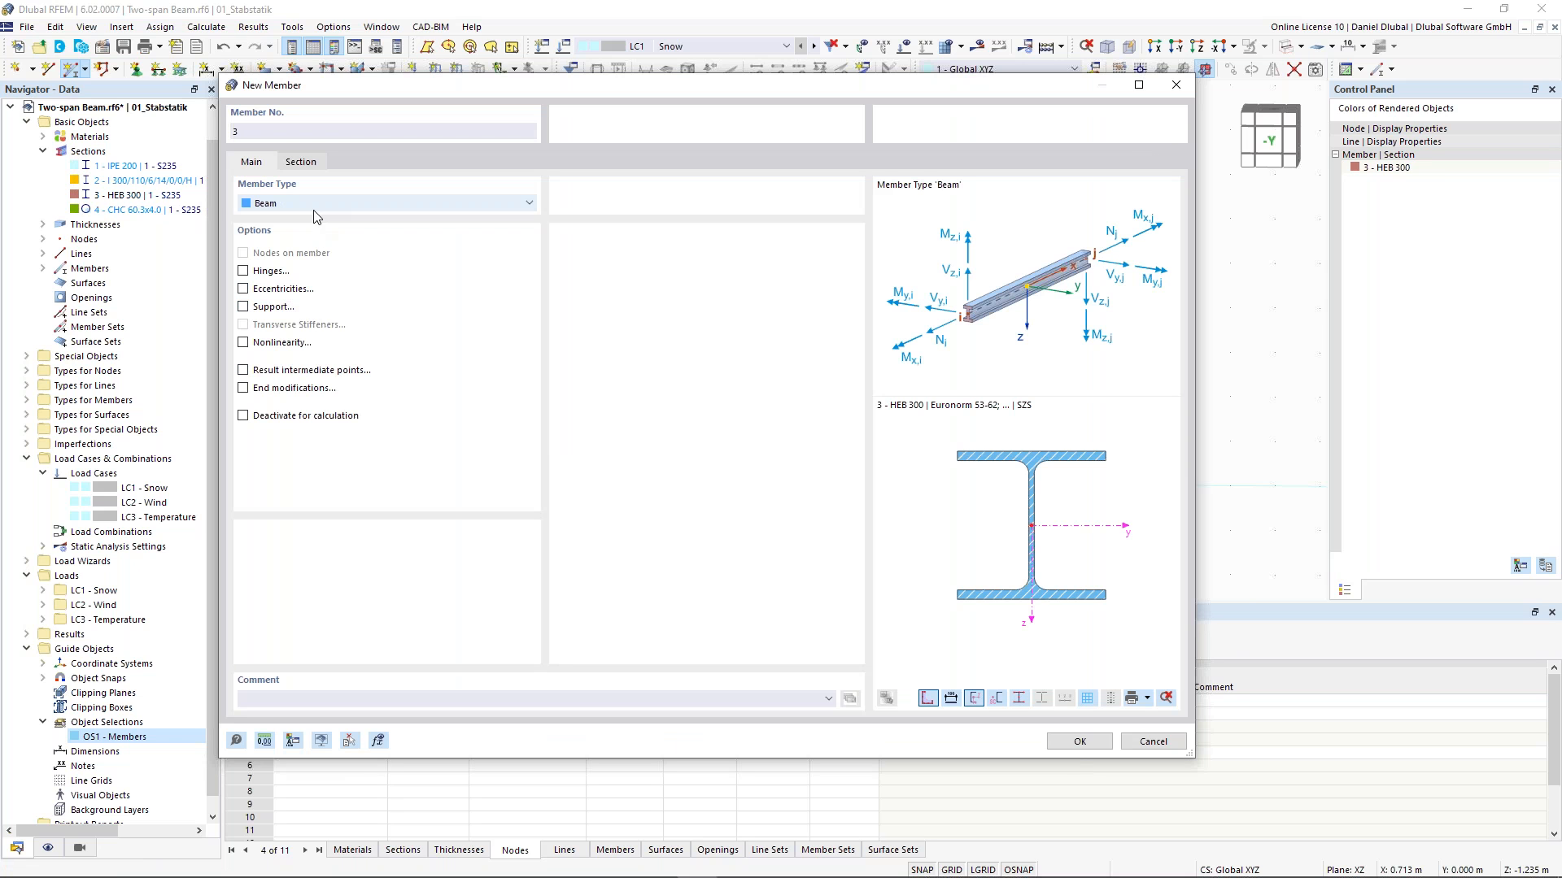
pyautogui.click(1078, 742)
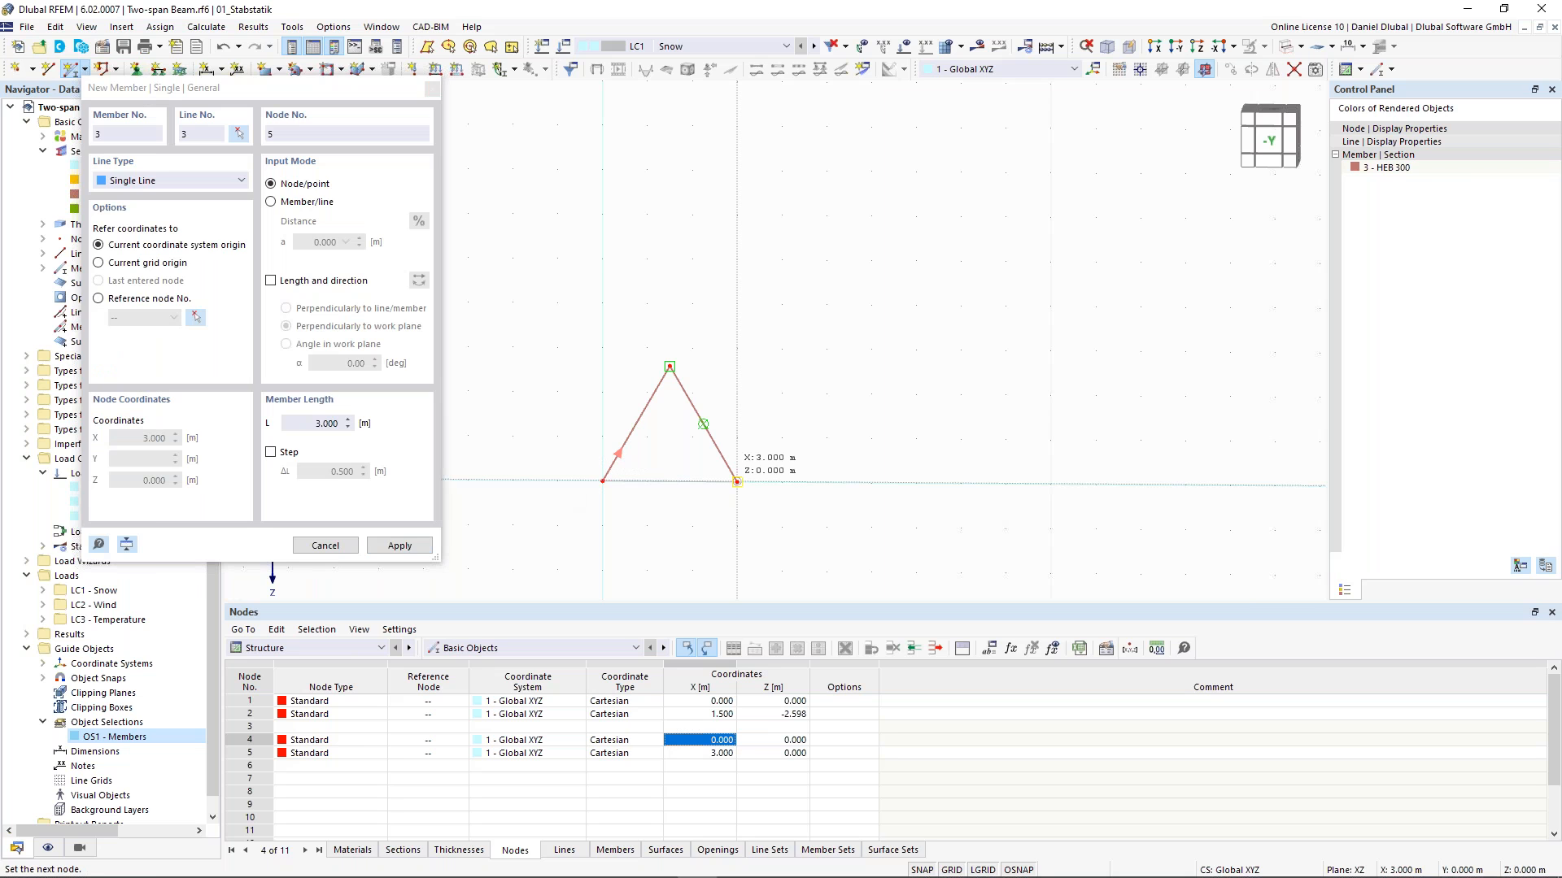
pyautogui.click(737, 482)
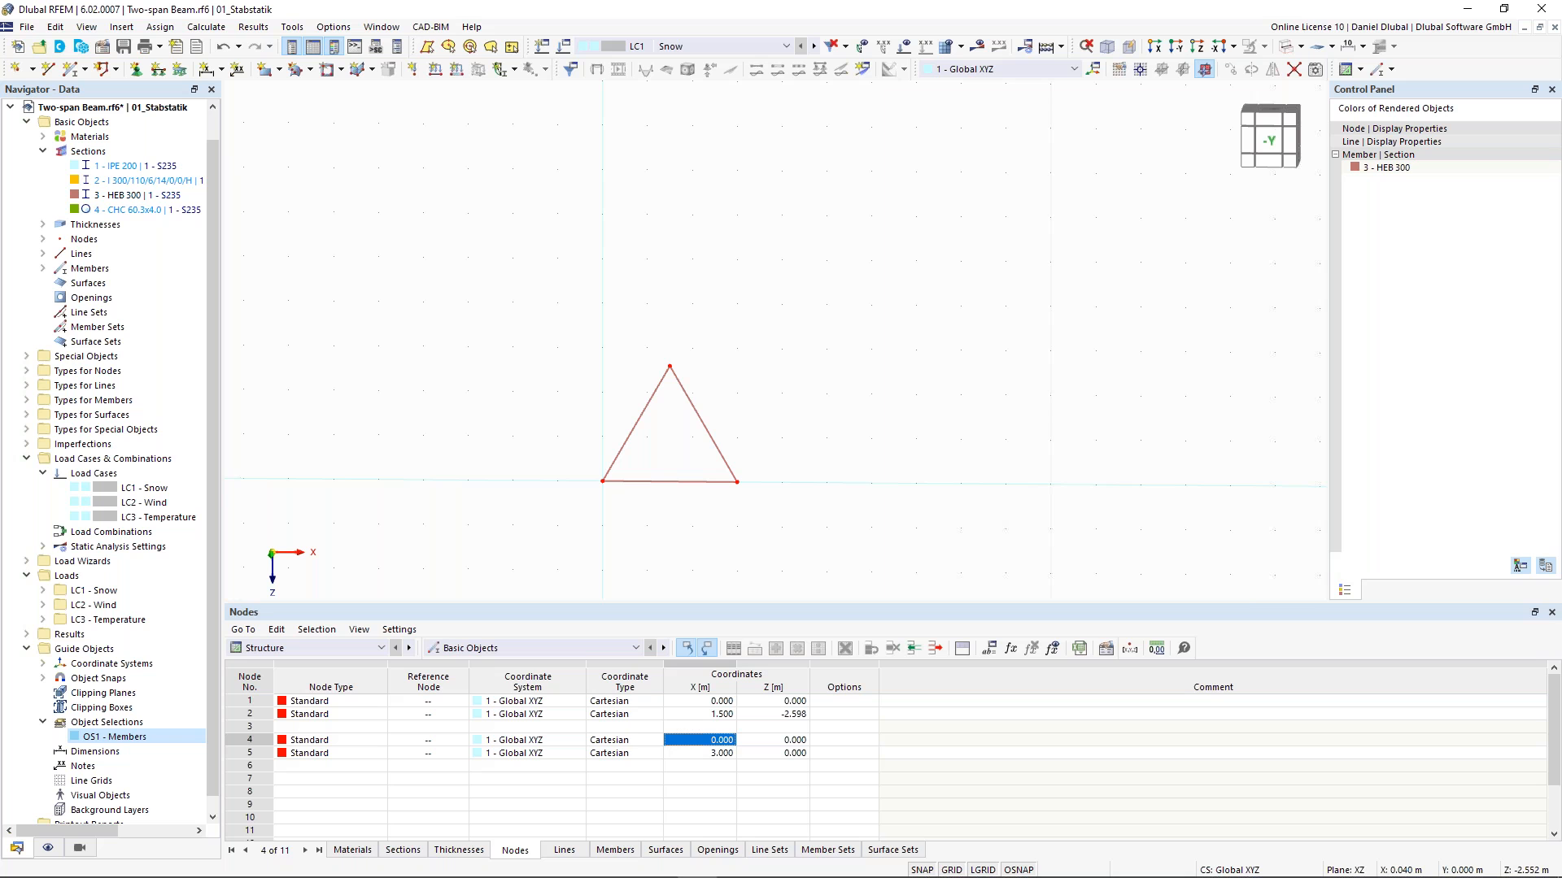
# - Copy the triangle twice along X in 3 m steps to form three adjacent triangles
pyautogui.moveTo(475, 239); pyautogui.dragTo(847, 560)
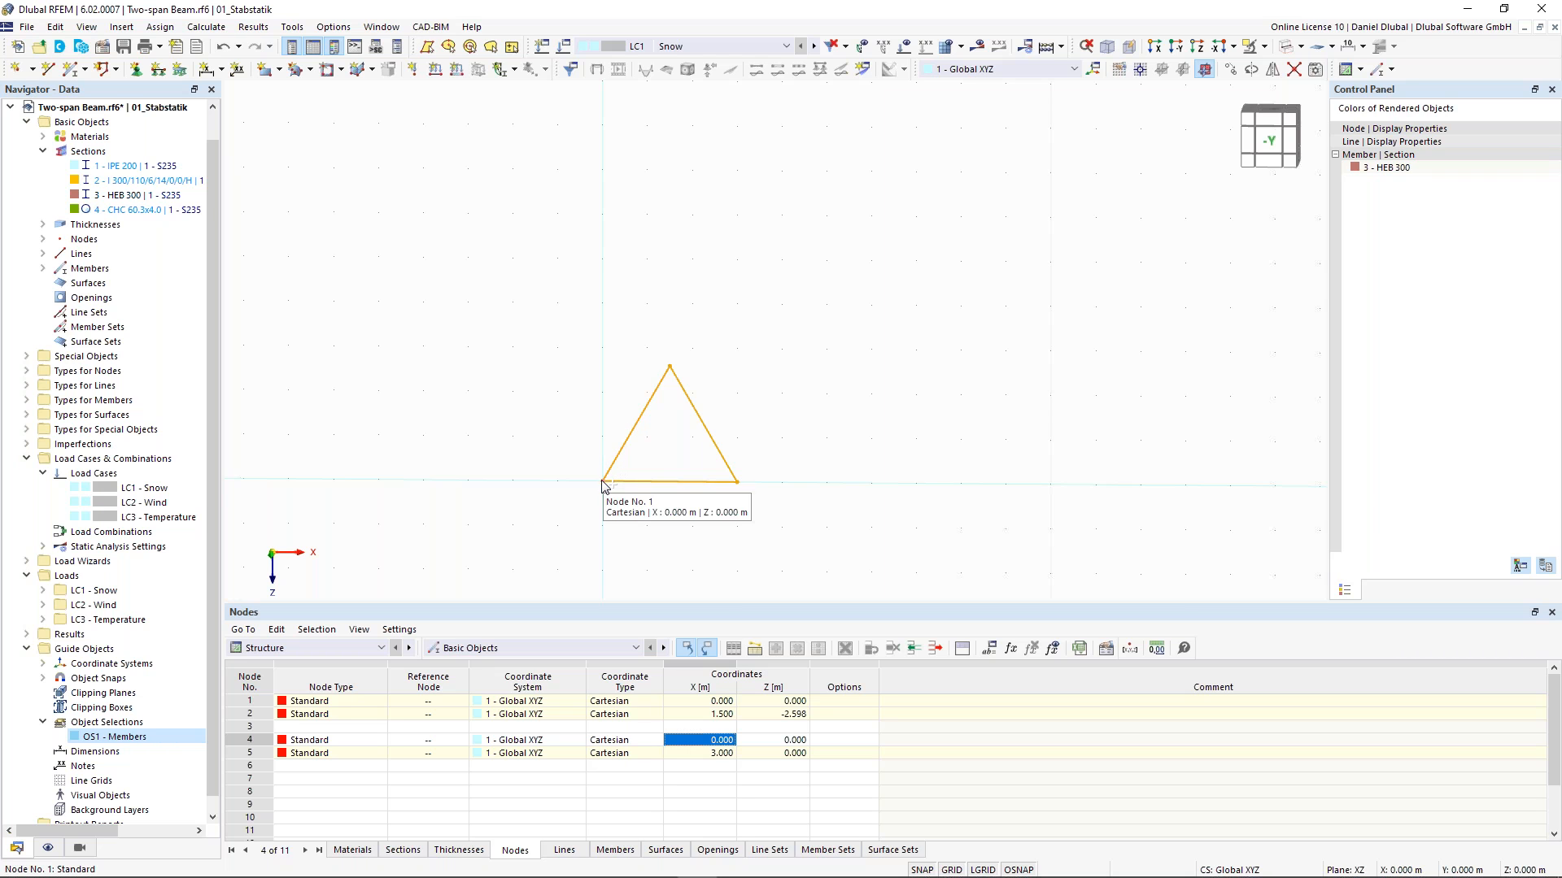
pyautogui.keyDown('ctrl'); pyautogui.moveTo(602, 486); pyautogui.dragTo(739, 486); pyautogui.keyUp('ctrl')
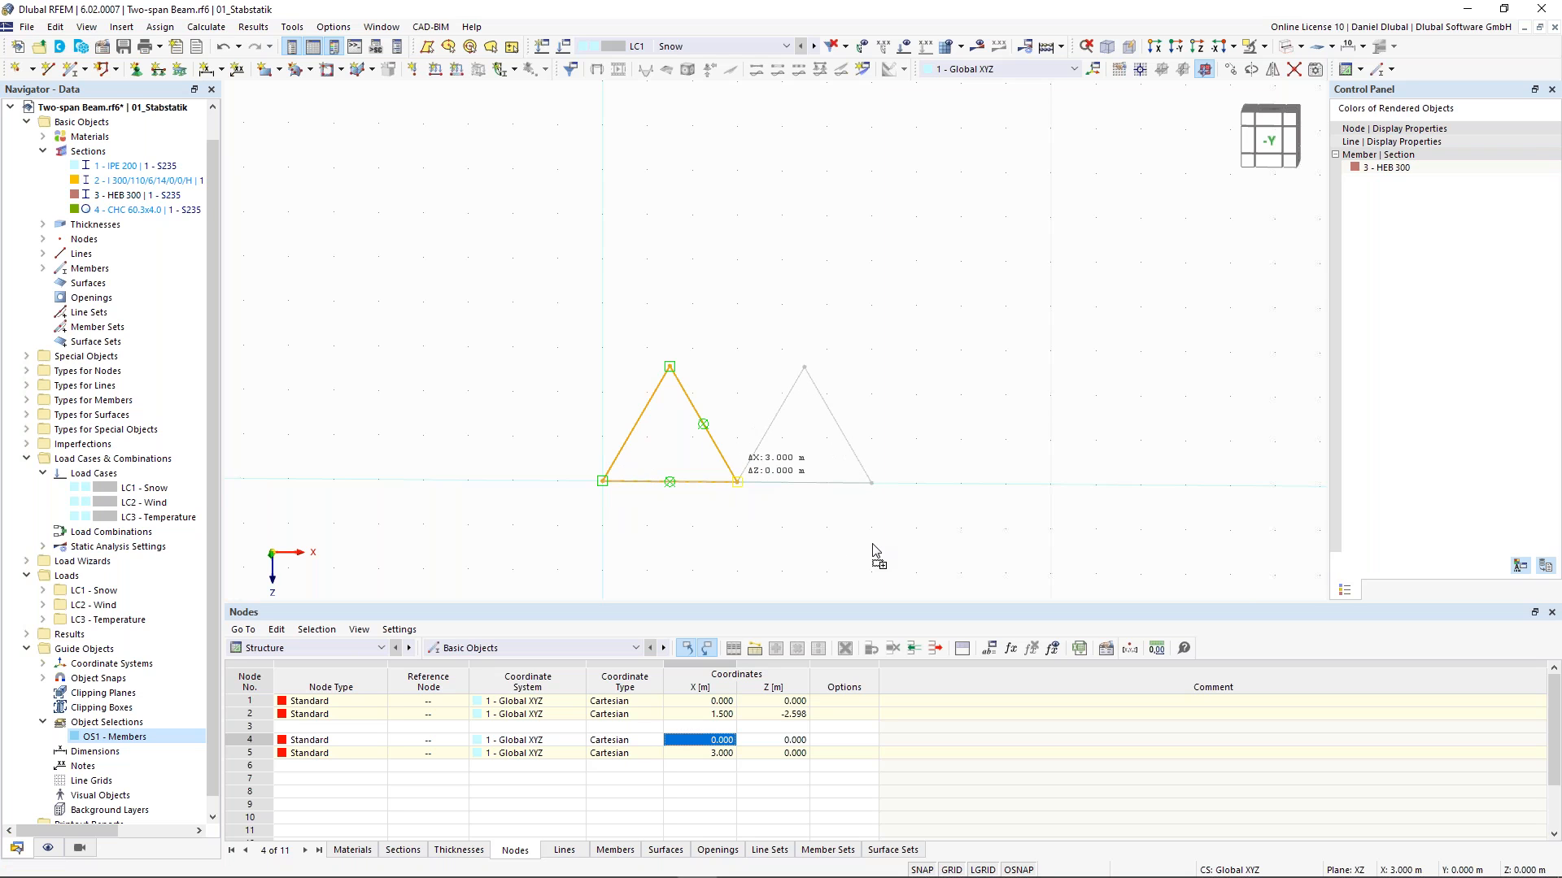
pyautogui.click(795, 340)
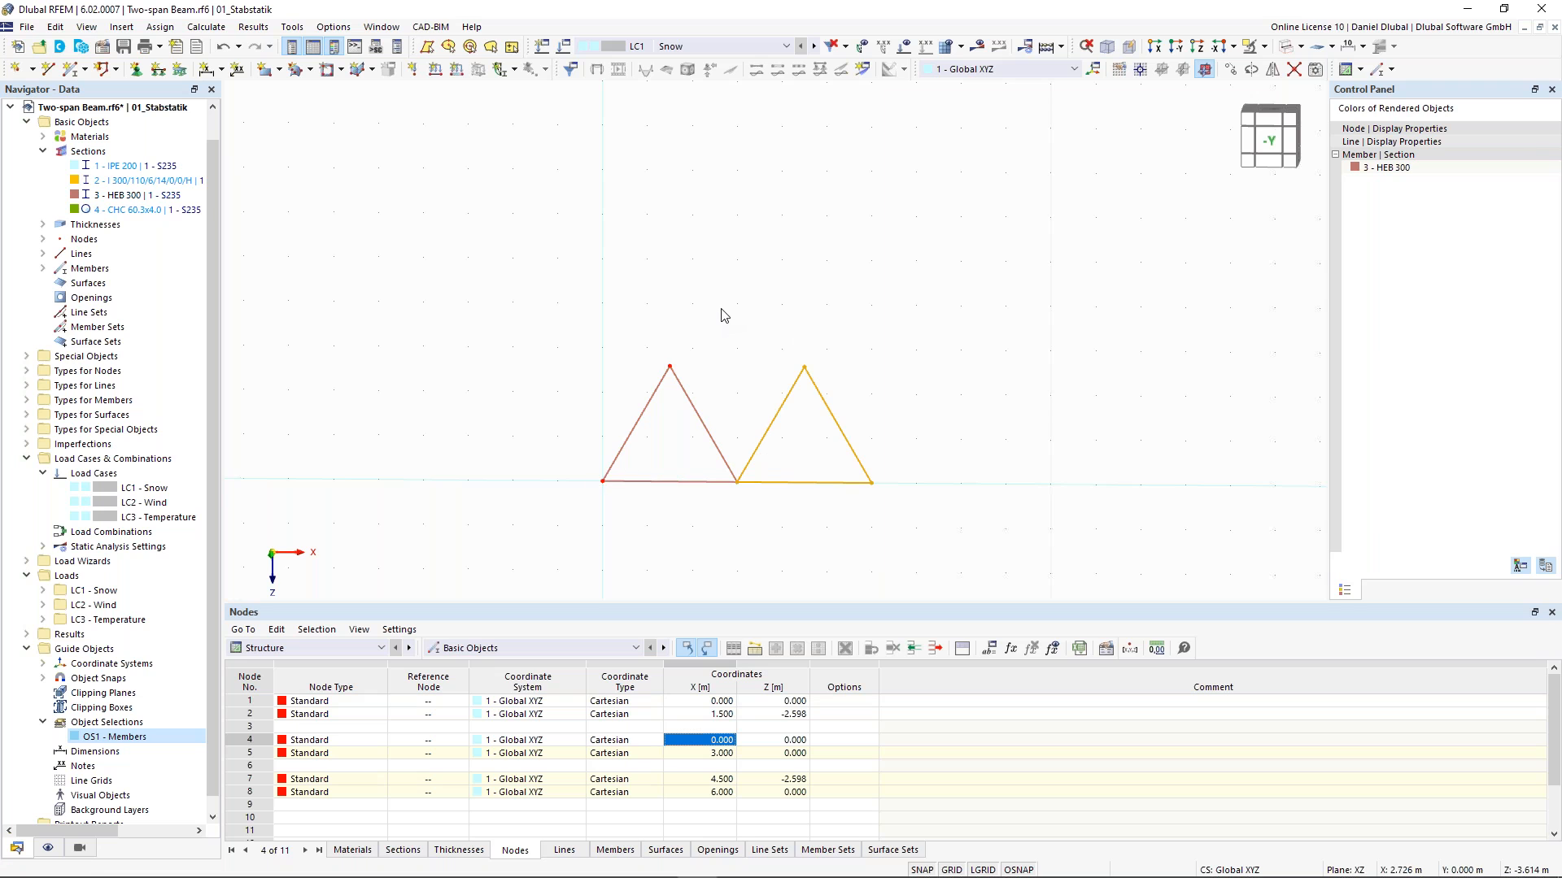
pyautogui.click(739, 482)
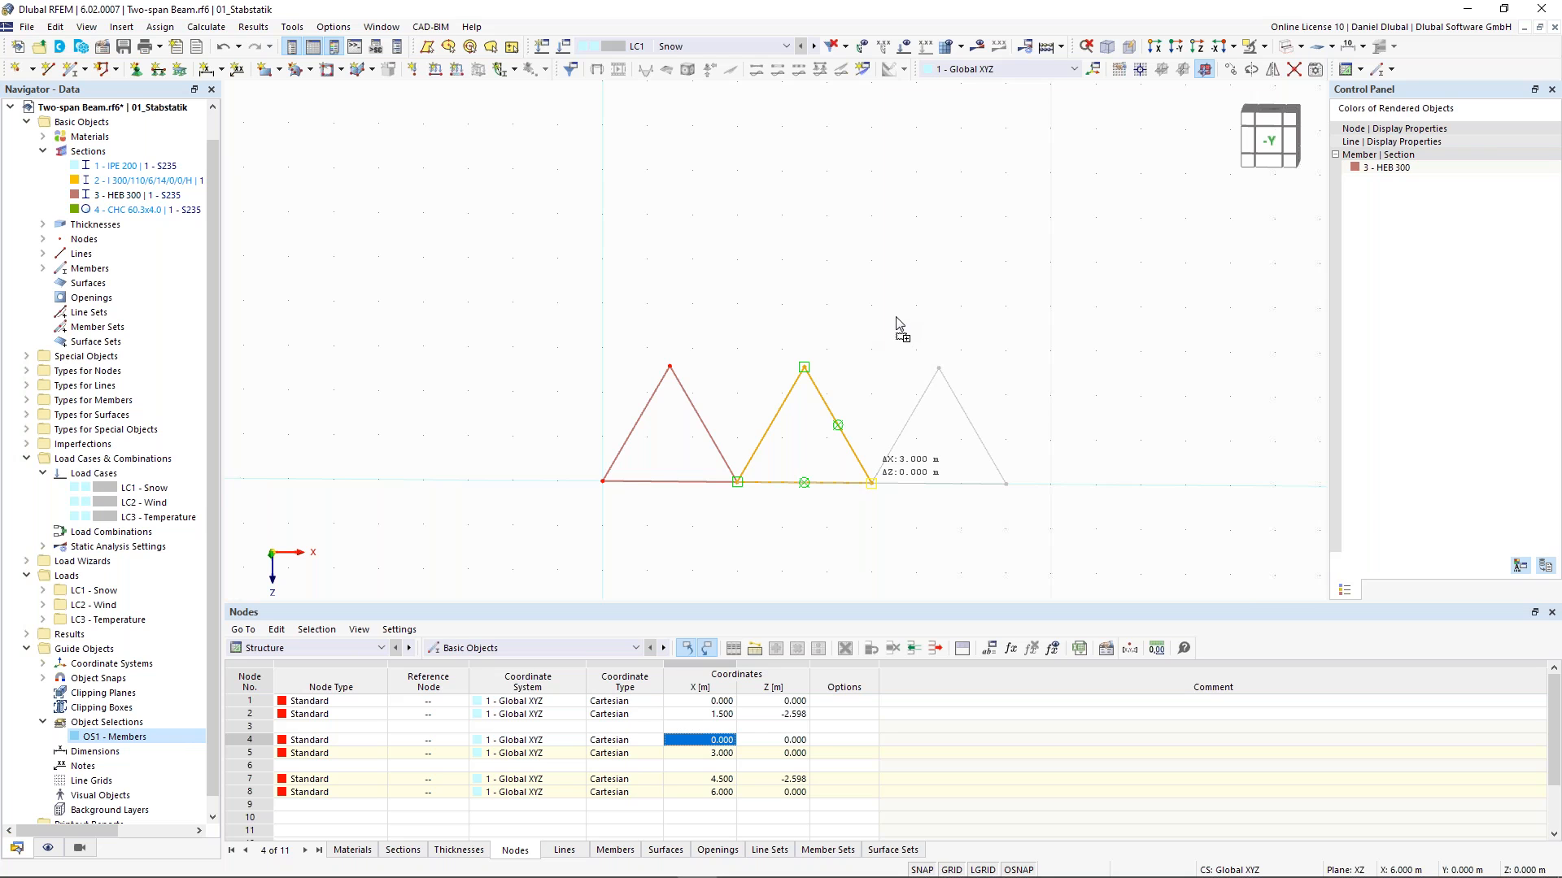
pyautogui.click(896, 323)
# - Draw top chord members connecting the three apex nodes, copying properties from member 1
pyautogui.click(884, 301)
pyautogui.scroll(-1, 875, 294)
pyautogui.moveTo(795, 296); pyautogui.dragTo(781, 289, button='middle')
pyautogui.scroll(2, 781, 291)
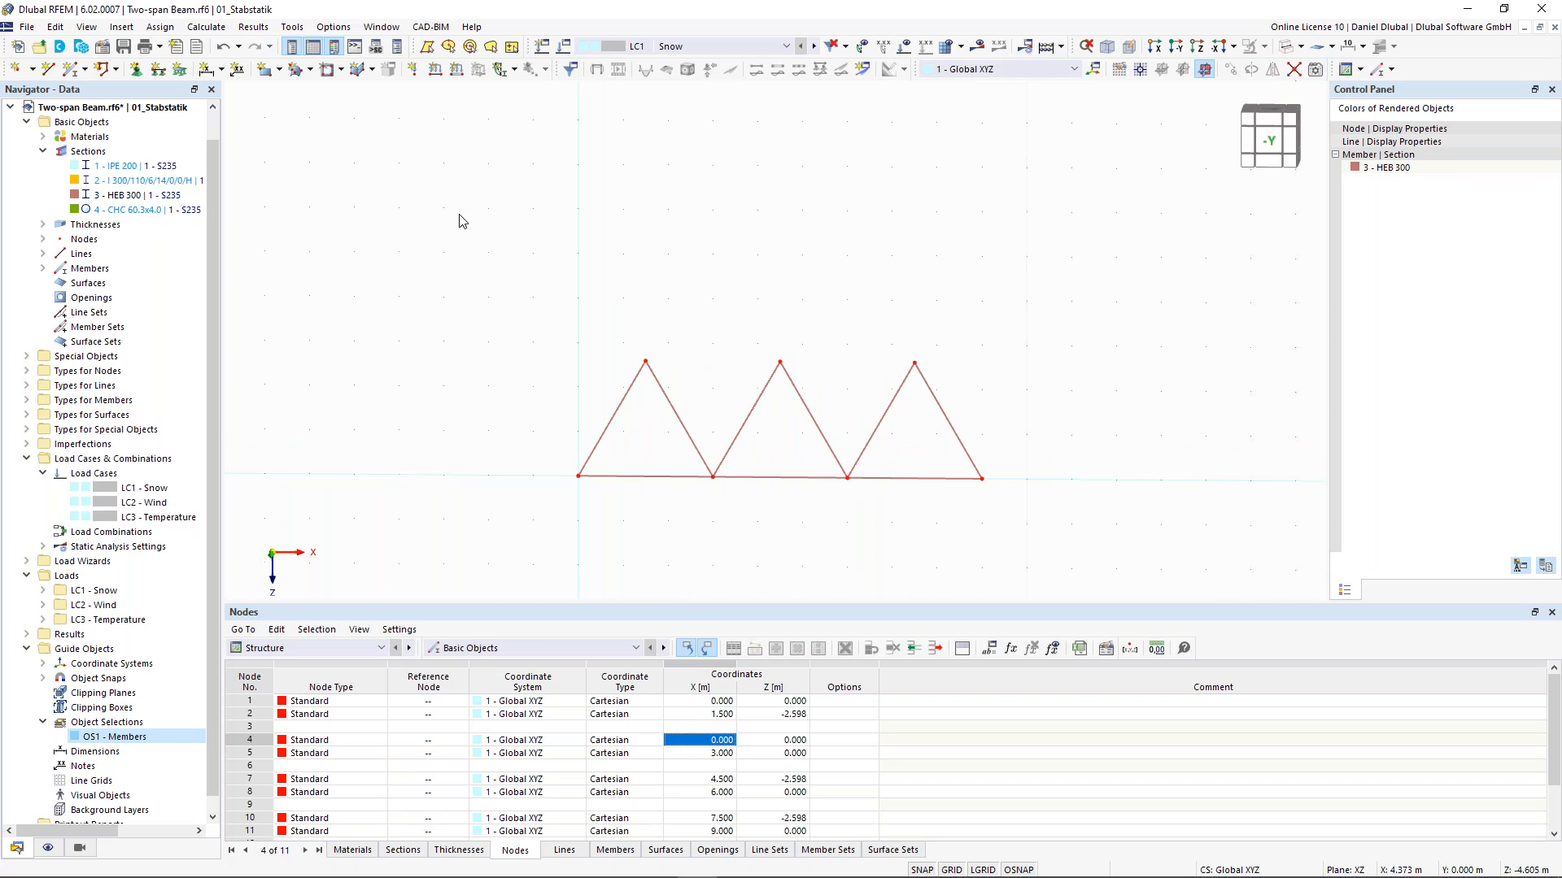
pyautogui.click(69, 71)
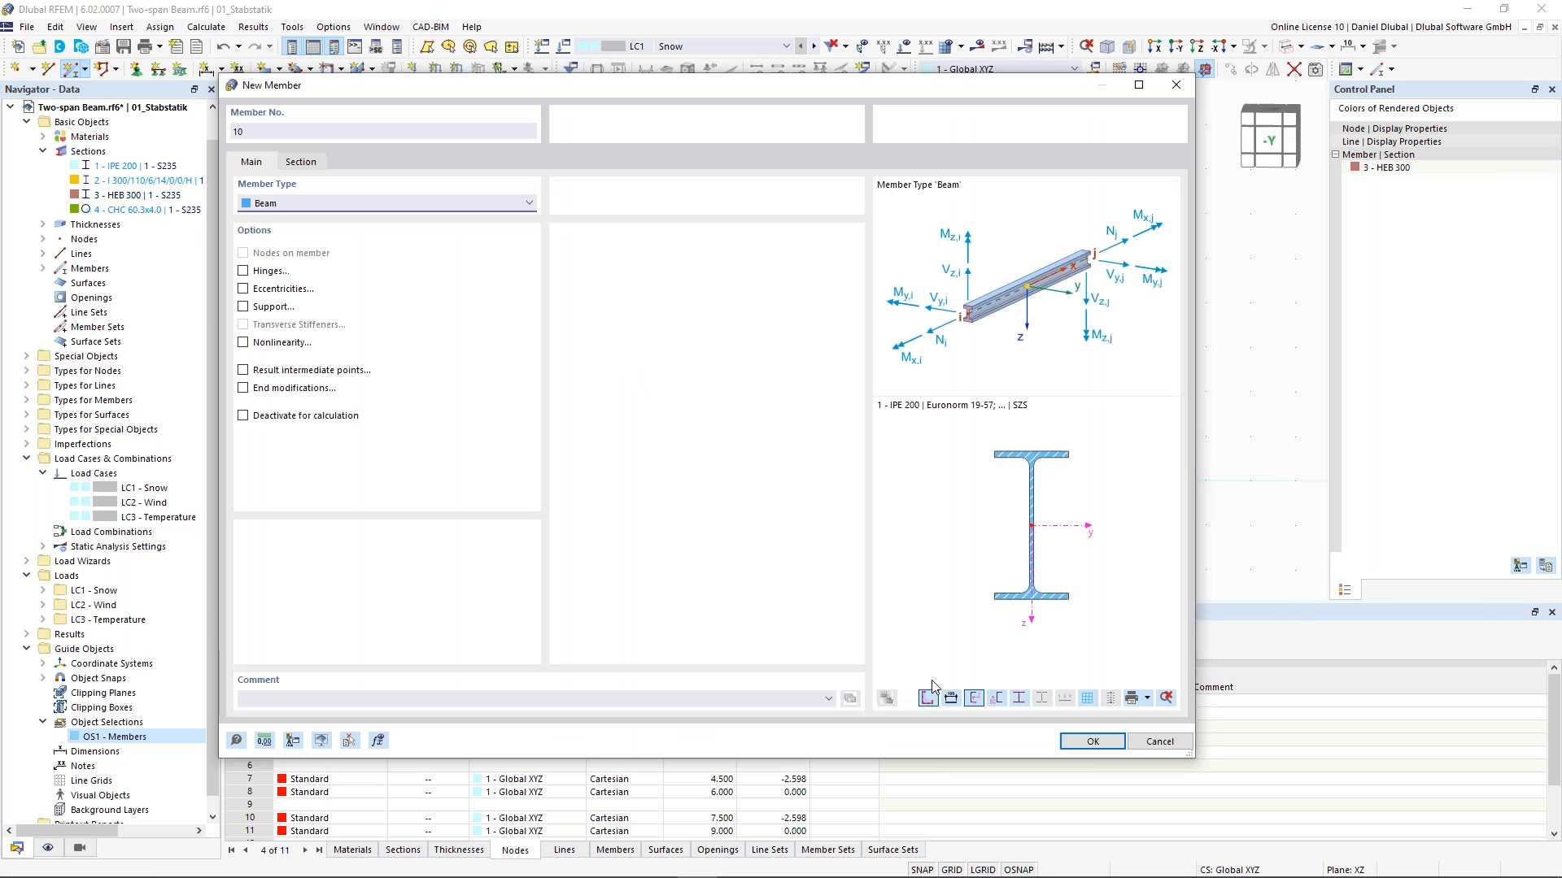
pyautogui.click(352, 740)
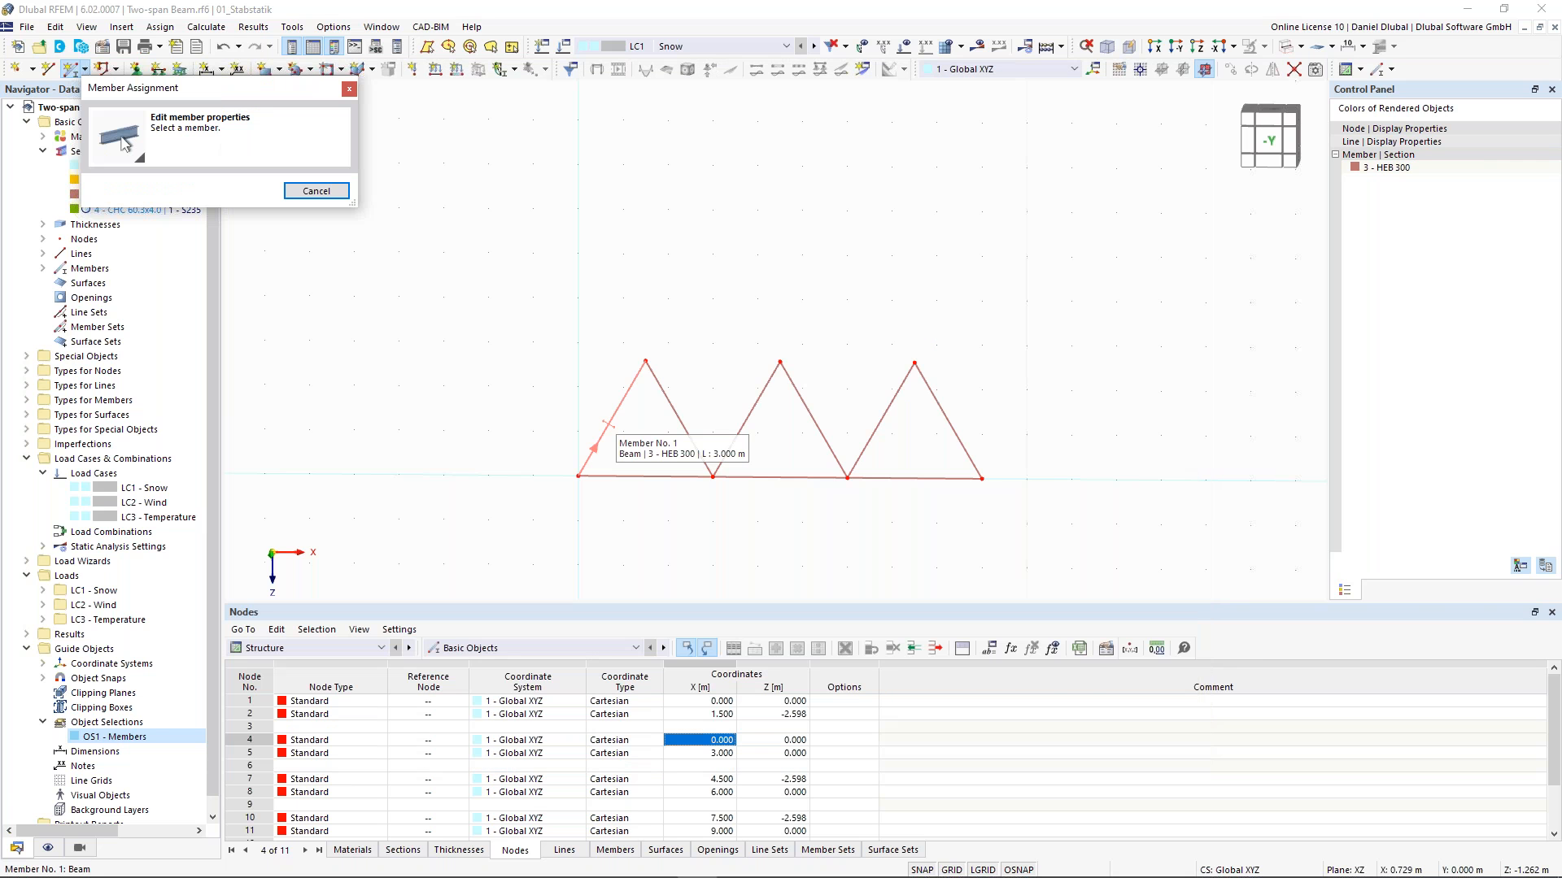
pyautogui.click(607, 423)
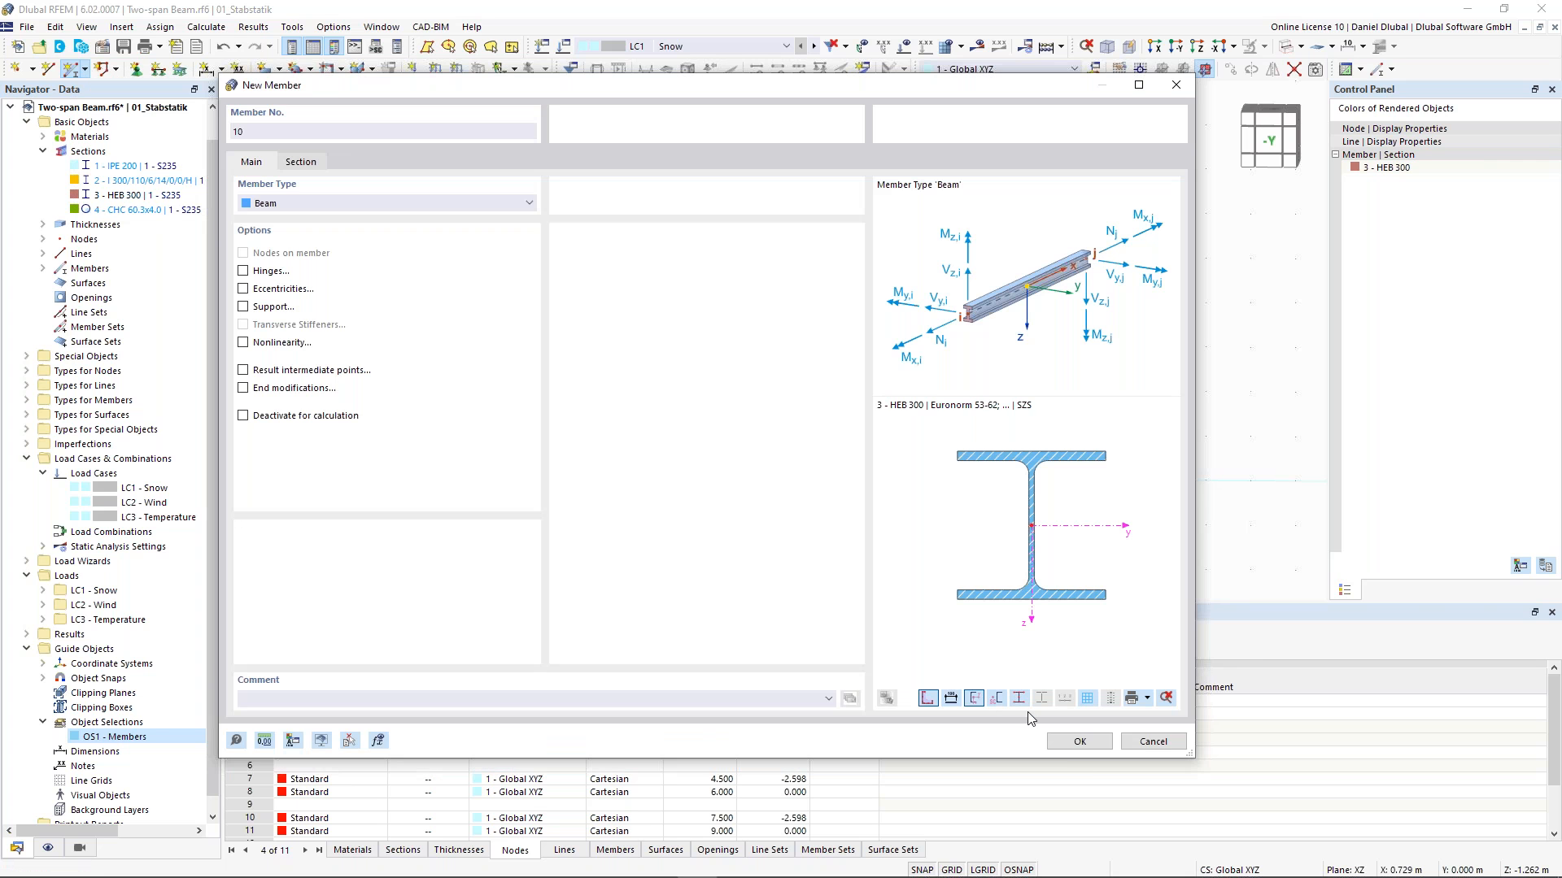
pyautogui.click(1062, 742)
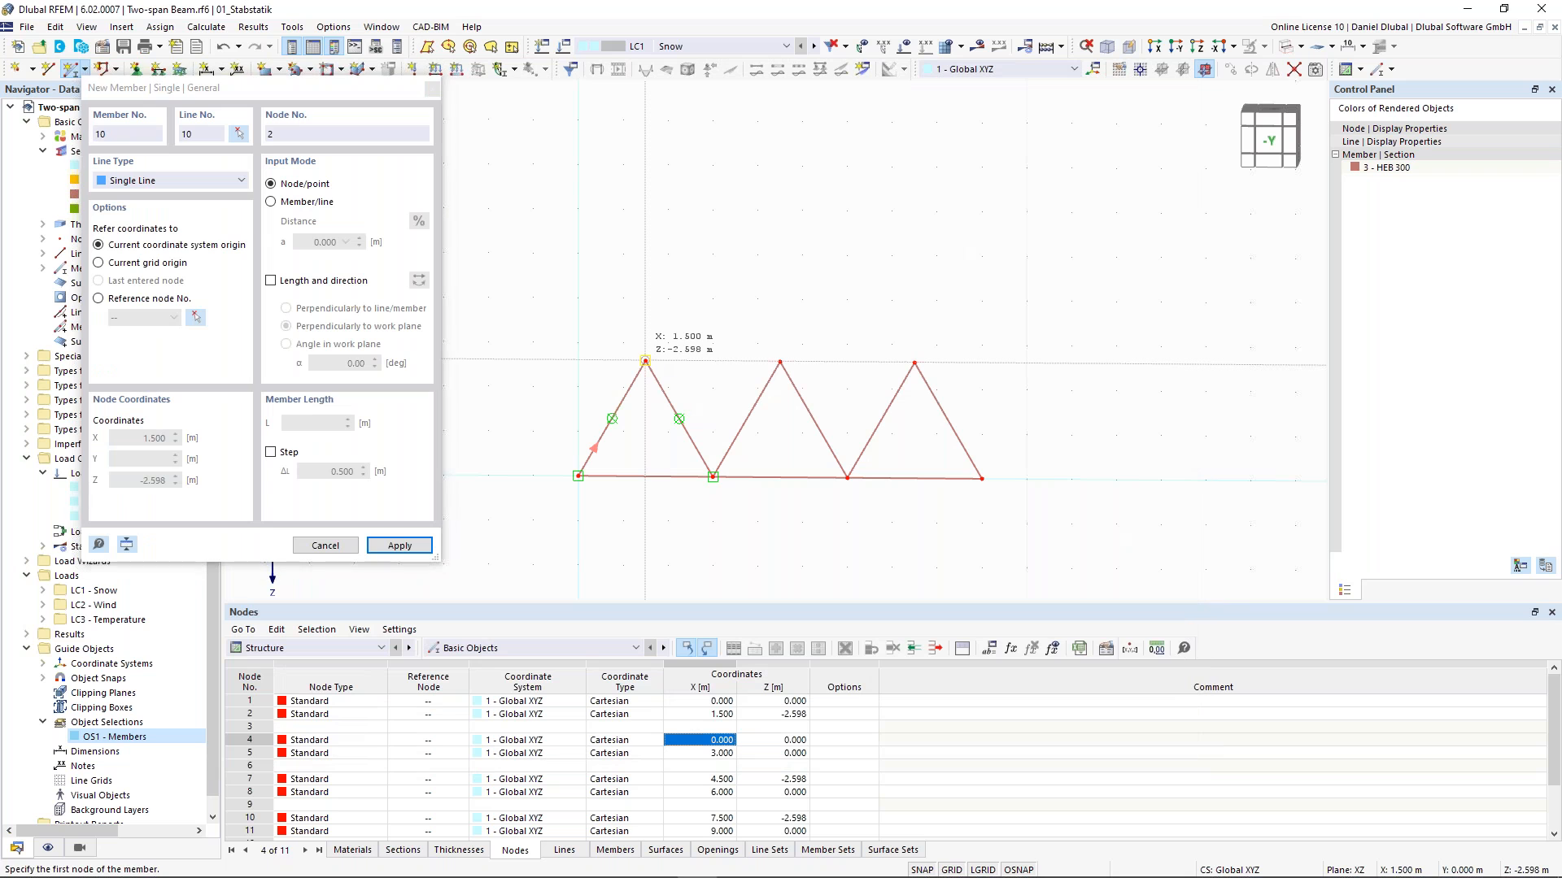
pyautogui.click(645, 360)
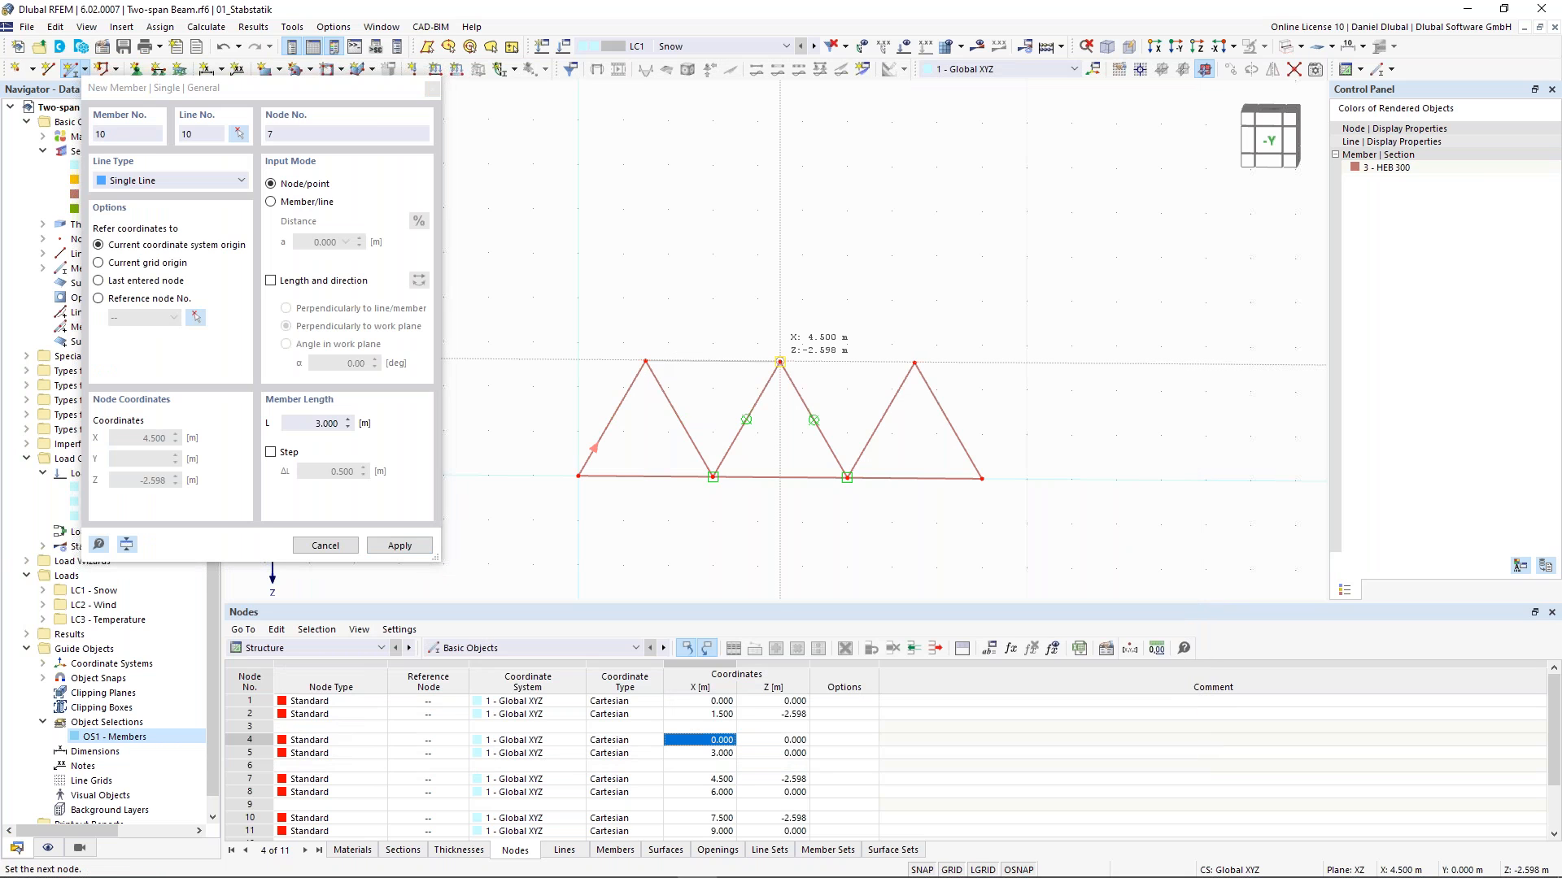
pyautogui.click(779, 361)
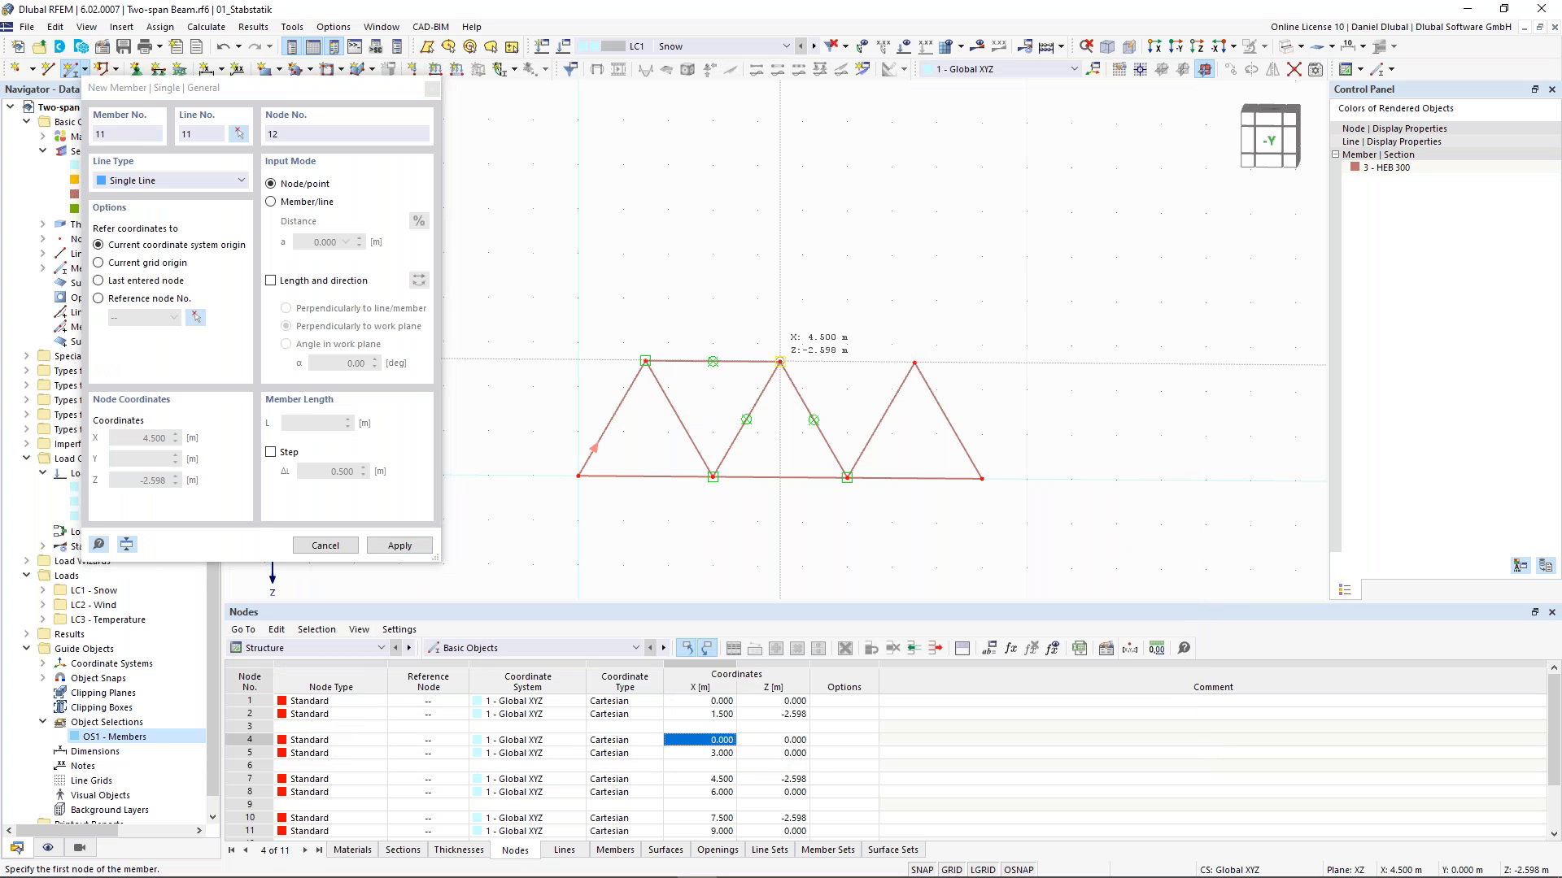
pyautogui.click(779, 361)
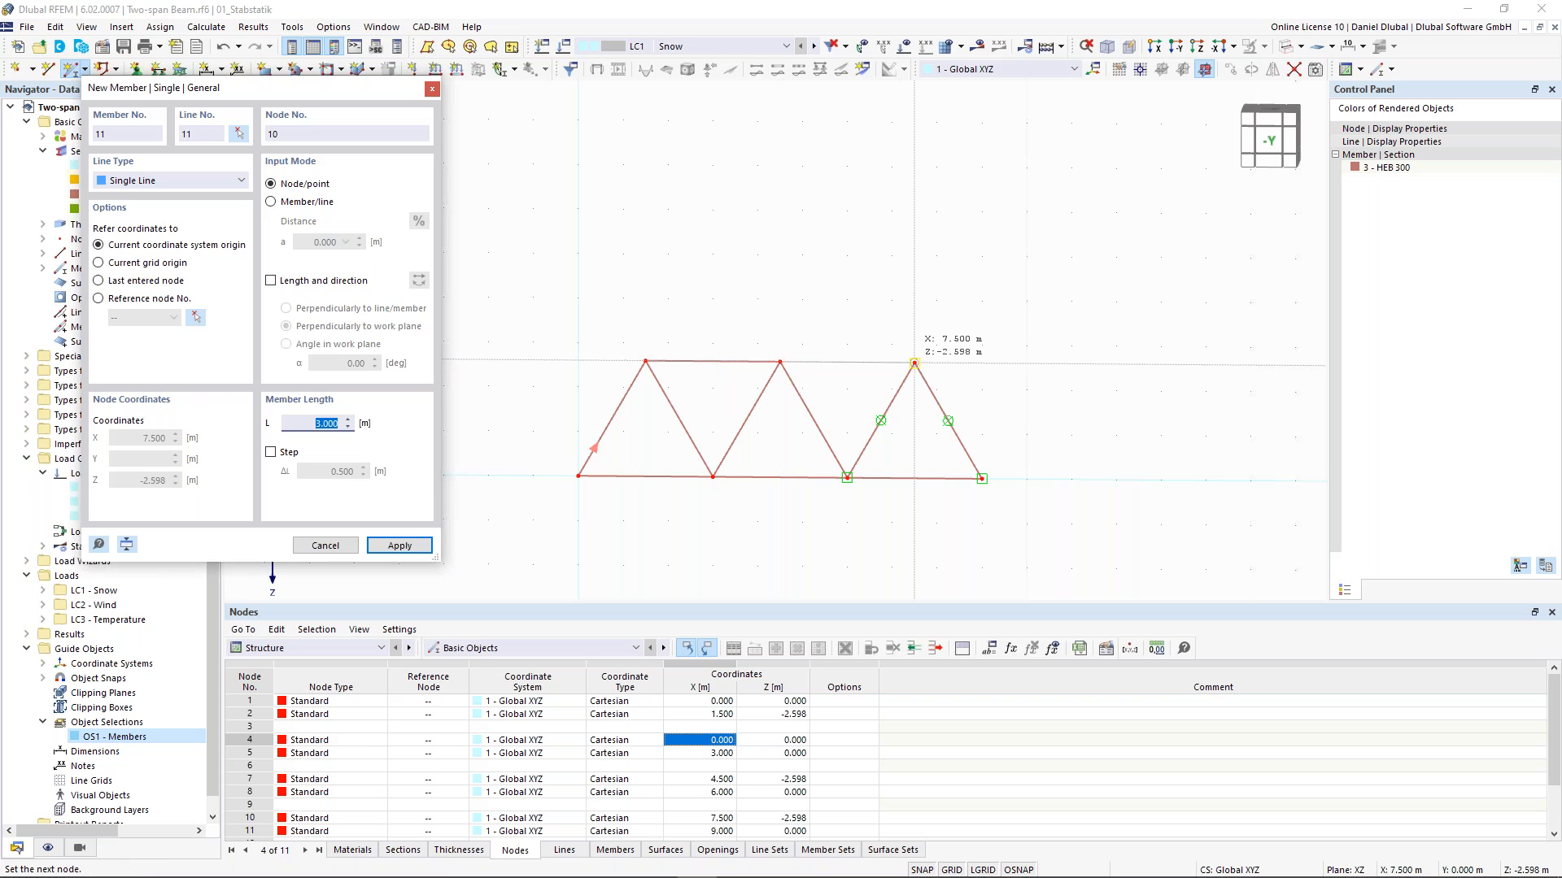
pyautogui.click(914, 363)
pyautogui.press('Escape')
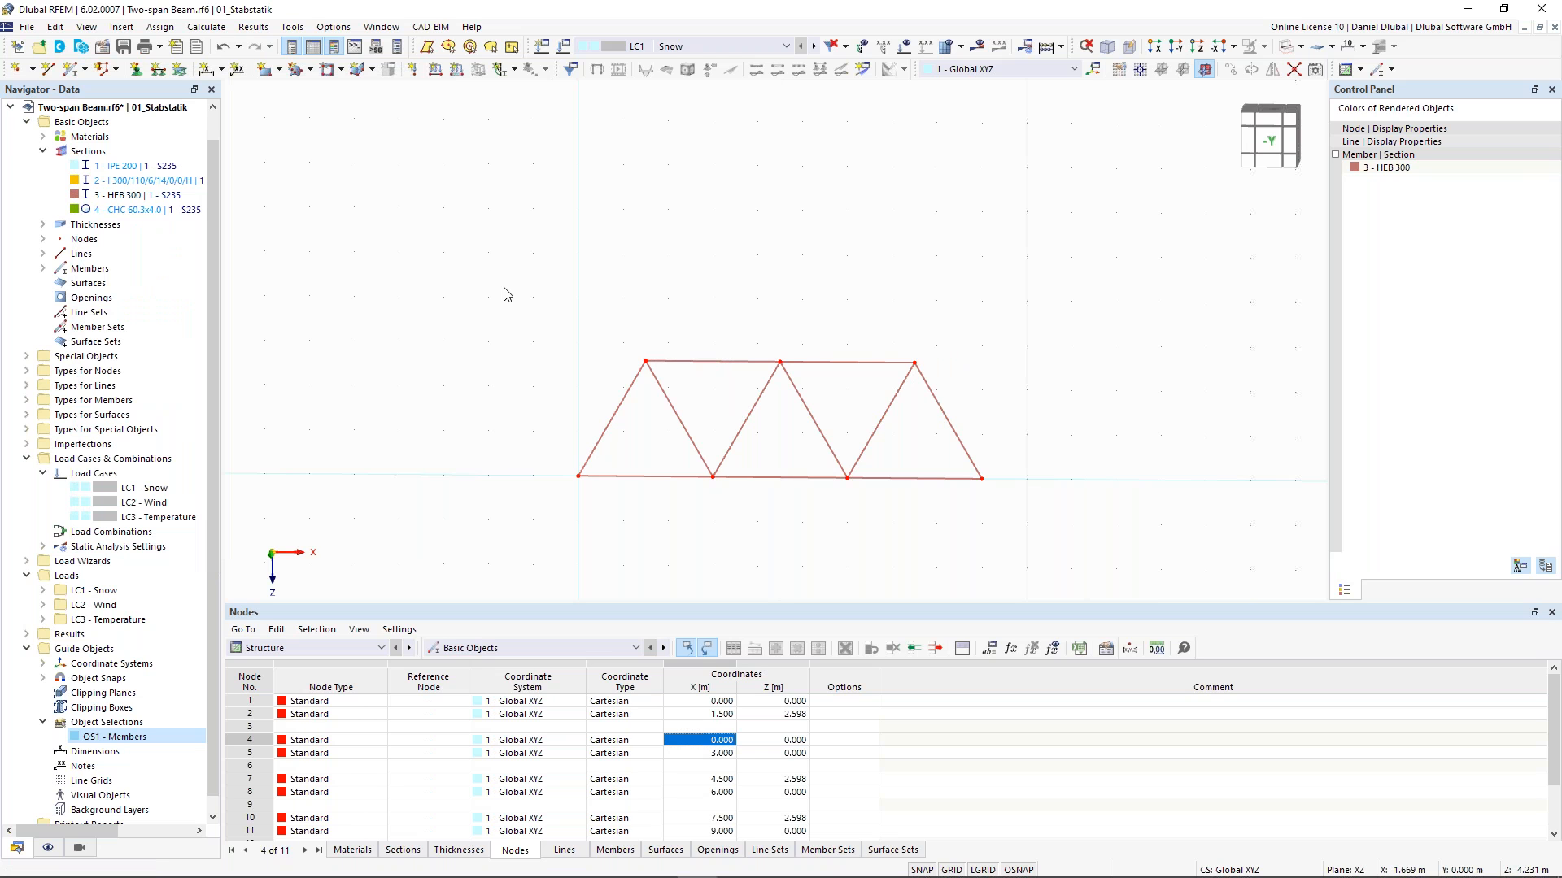
# - Select all eleven members and change their member type to Truss (only N)
pyautogui.moveTo(467, 247); pyautogui.dragTo(986, 492)
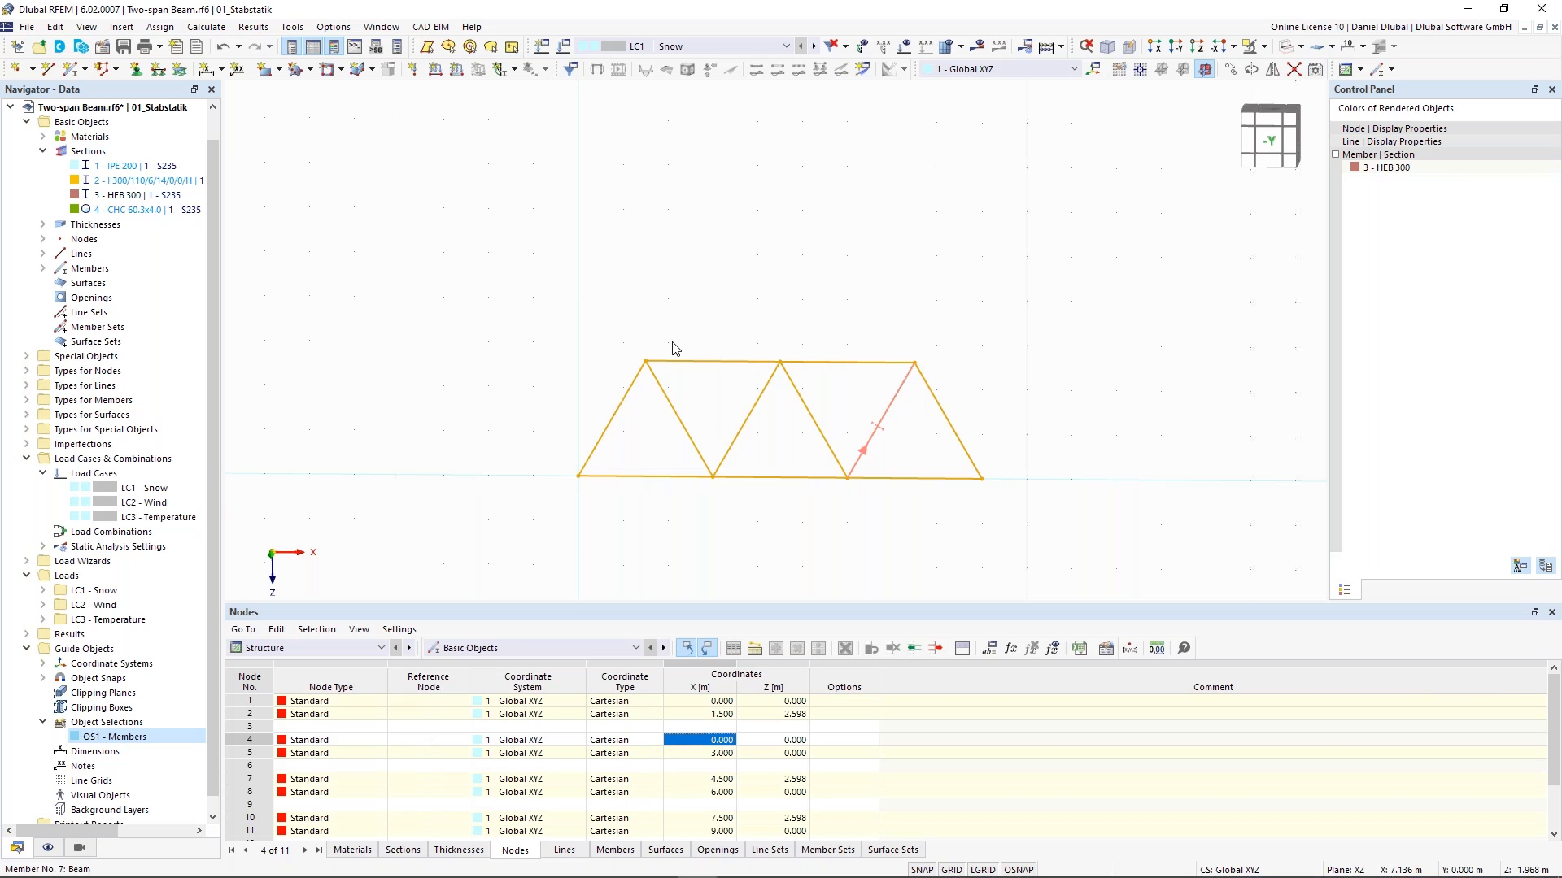
pyautogui.moveTo(475, 235); pyautogui.dragTo(1060, 547)
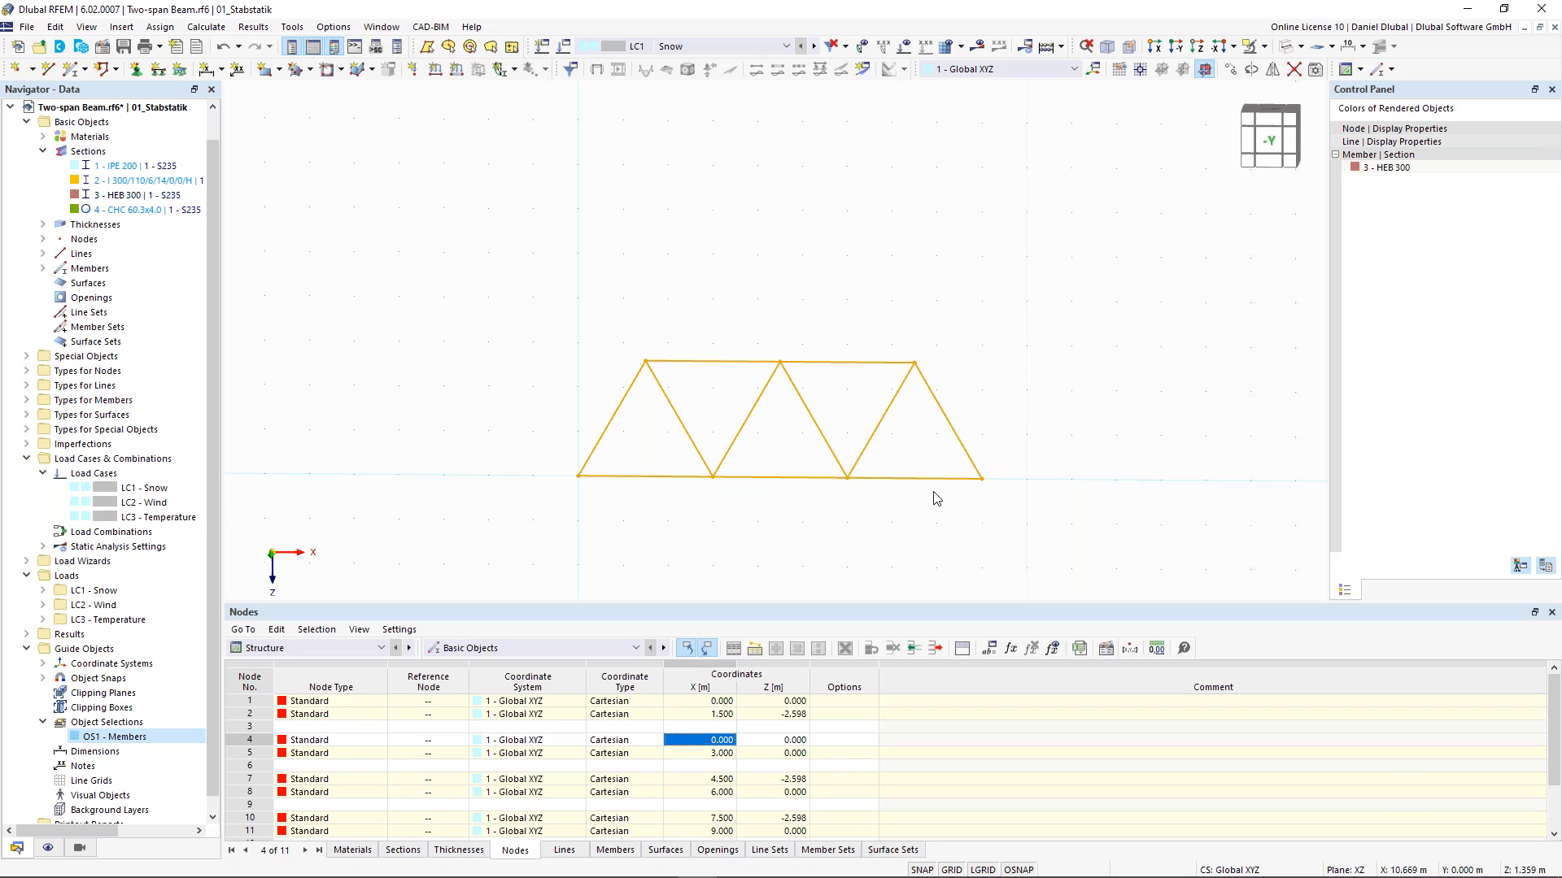
pyautogui.doubleClick(879, 431)
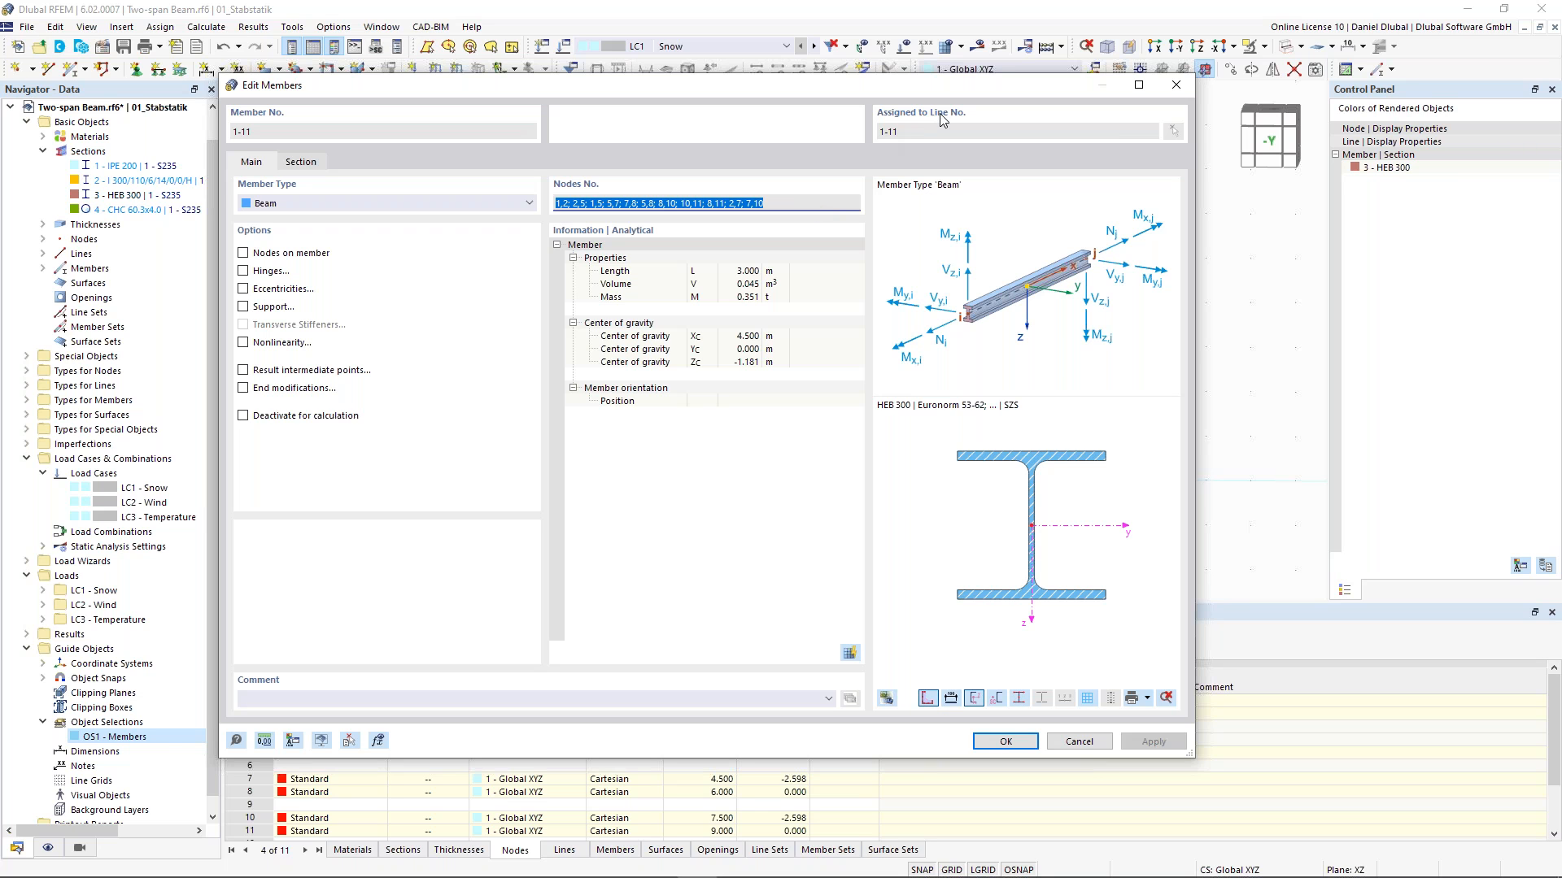
pyautogui.click(488, 204)
pyautogui.click(488, 264)
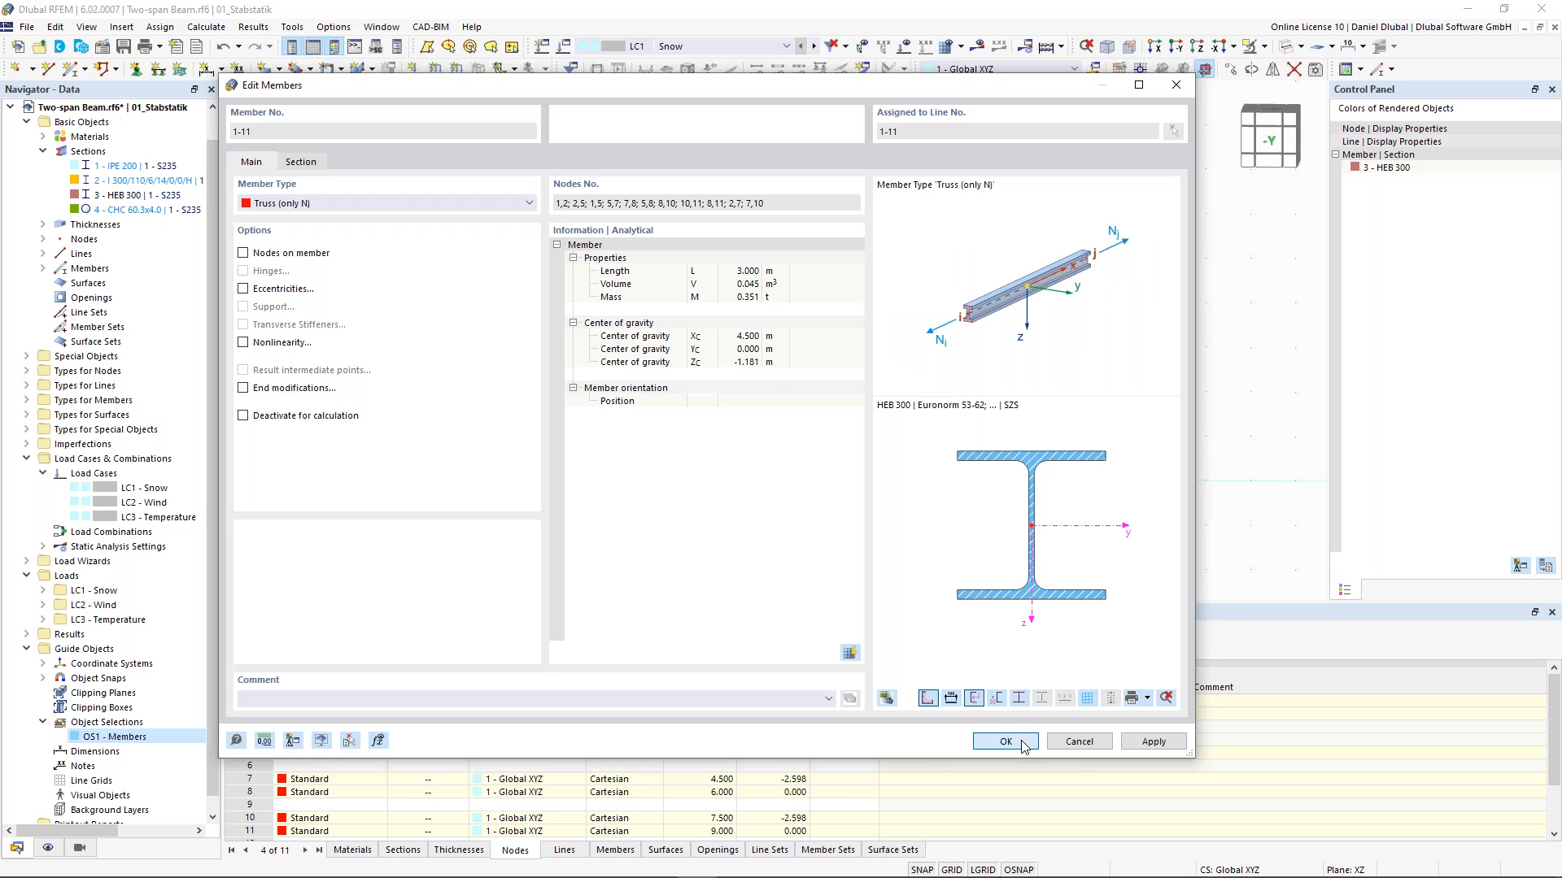
pyautogui.press('Return')
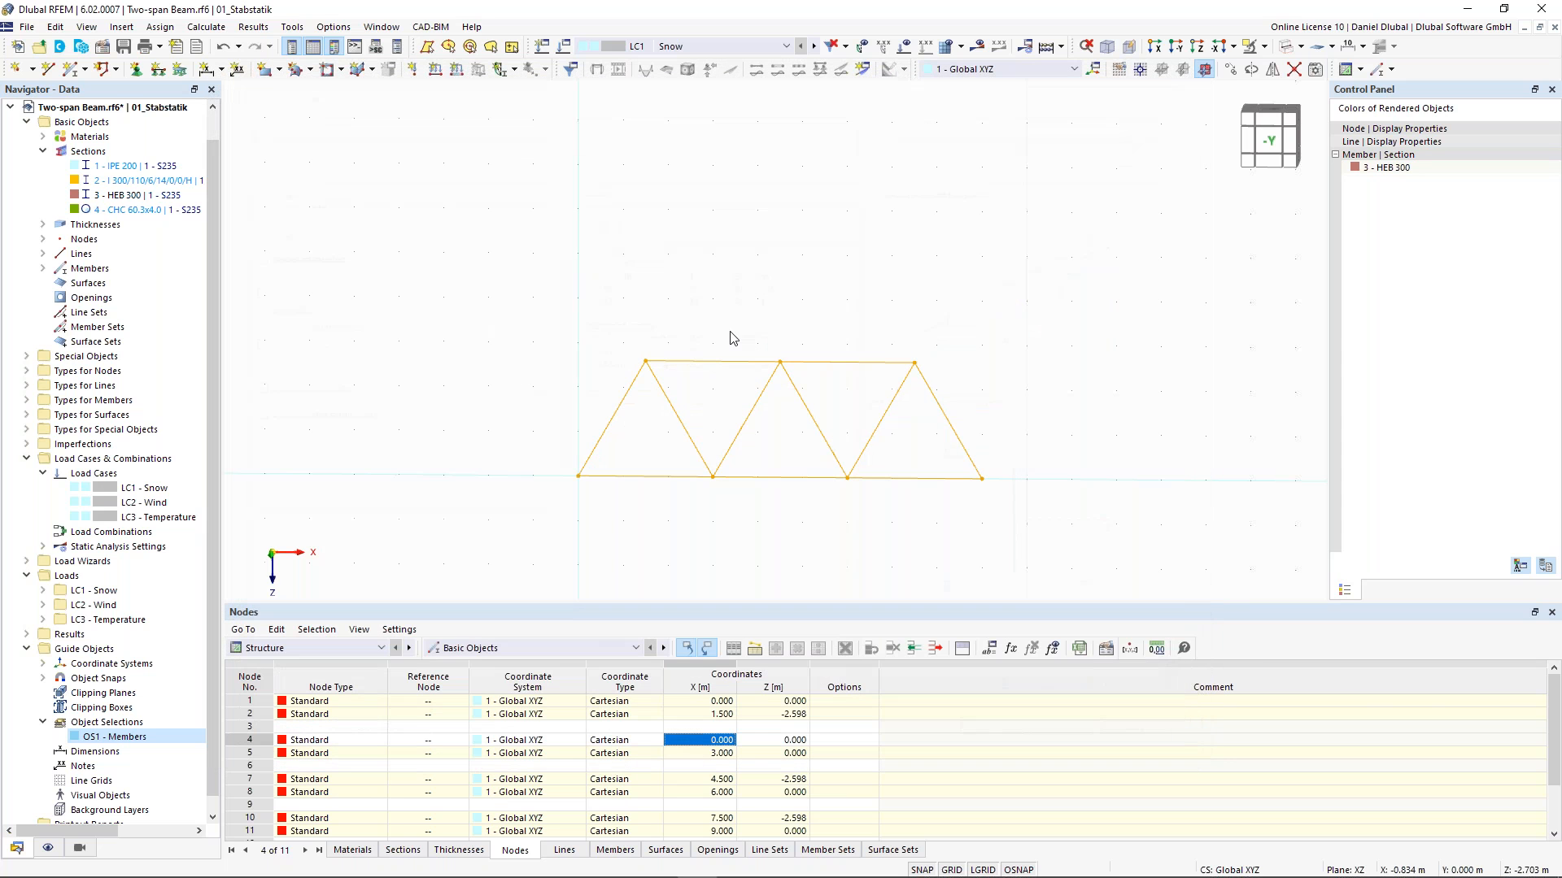
# - Assign a hinged nodal support to the left base node of the truss
pyautogui.click(842, 327)
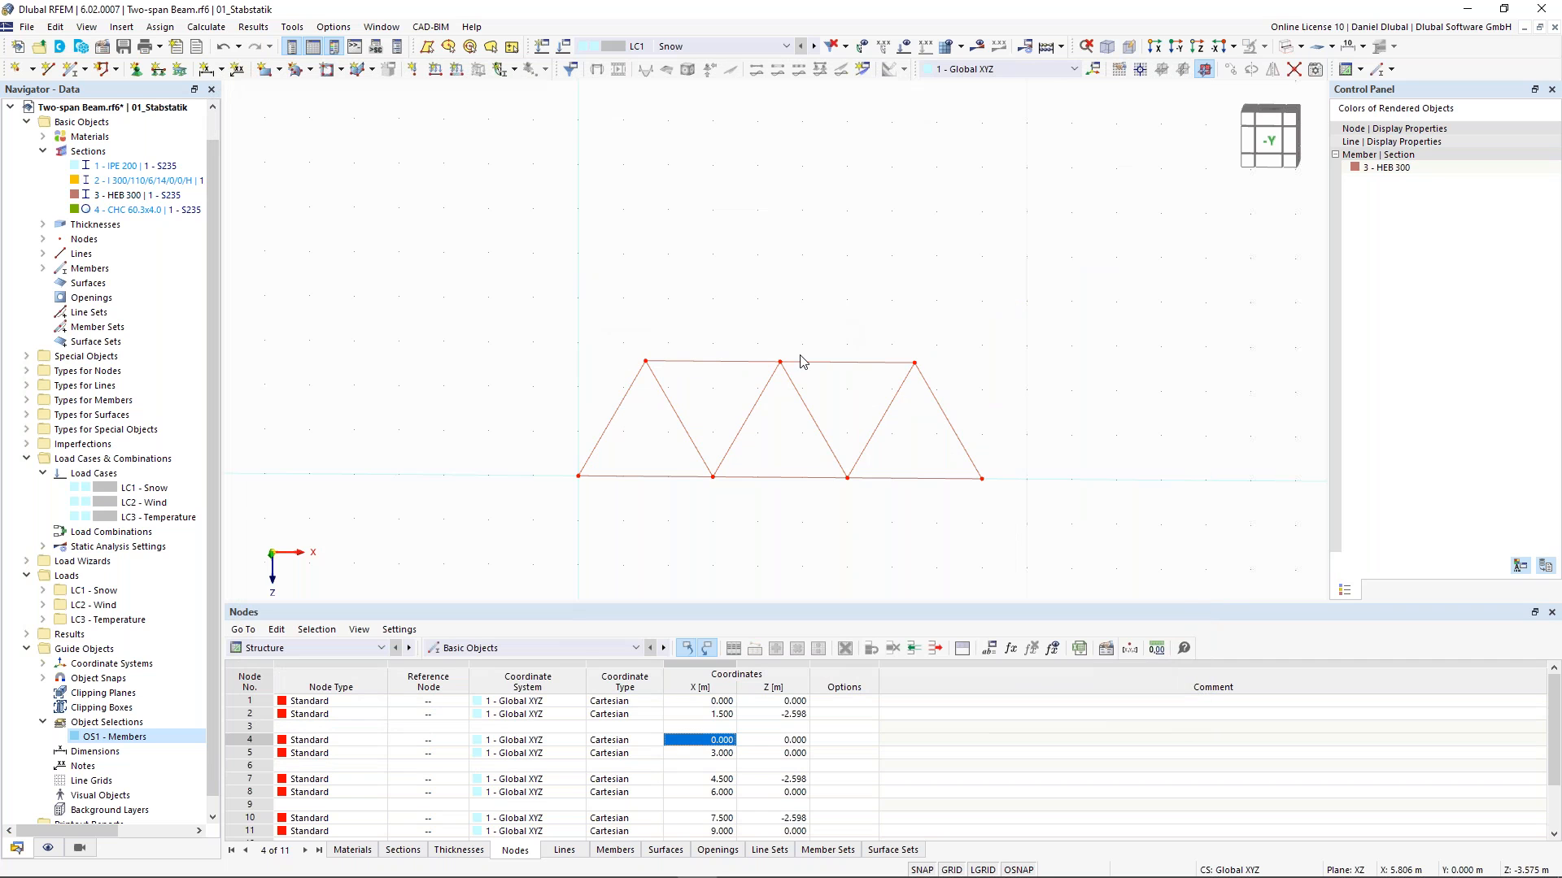
pyautogui.moveTo(722, 296); pyautogui.dragTo(677, 294, button='middle')
pyautogui.moveTo(492, 448); pyautogui.dragTo(571, 501)
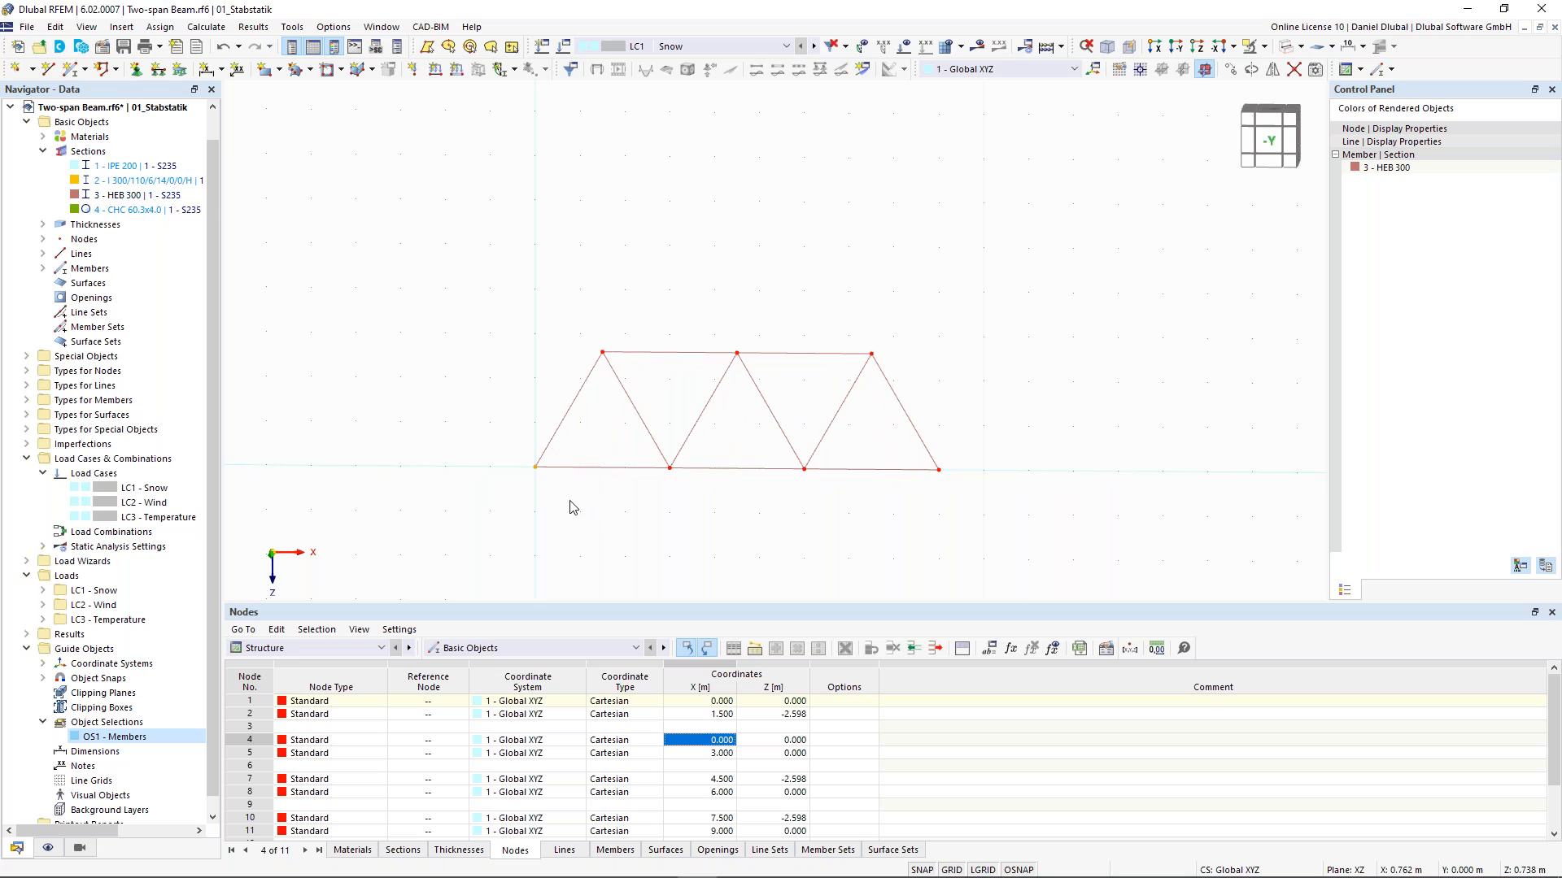
pyautogui.click(137, 70)
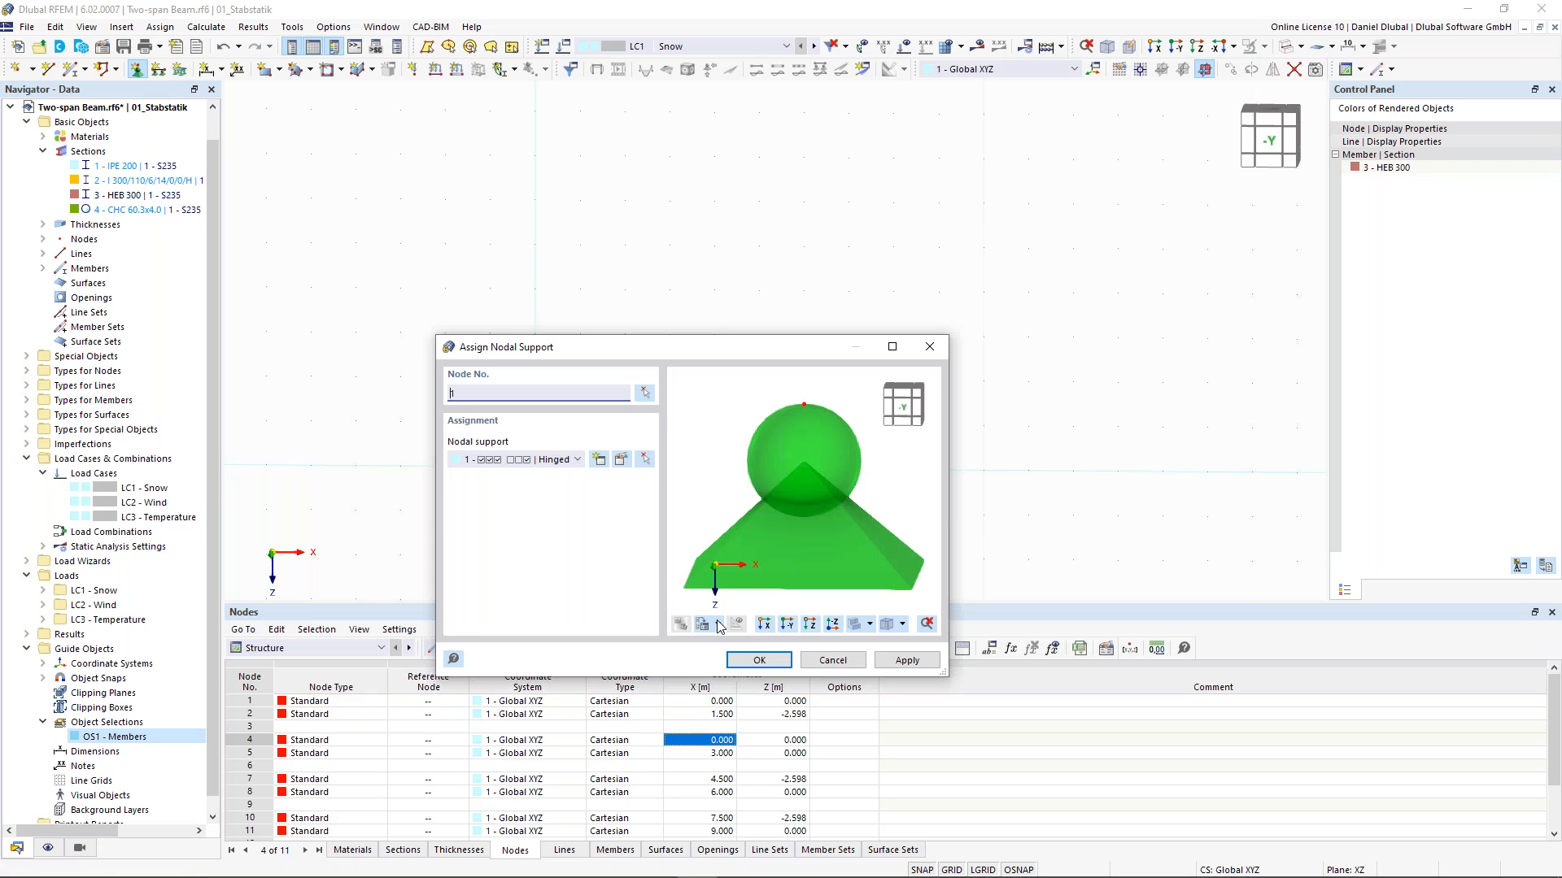
pyautogui.press('Return')
# - Assign the roller nodal support (type 4) to the right base node 11
pyautogui.click(137, 70)
pyautogui.click(561, 461)
pyautogui.click(543, 525)
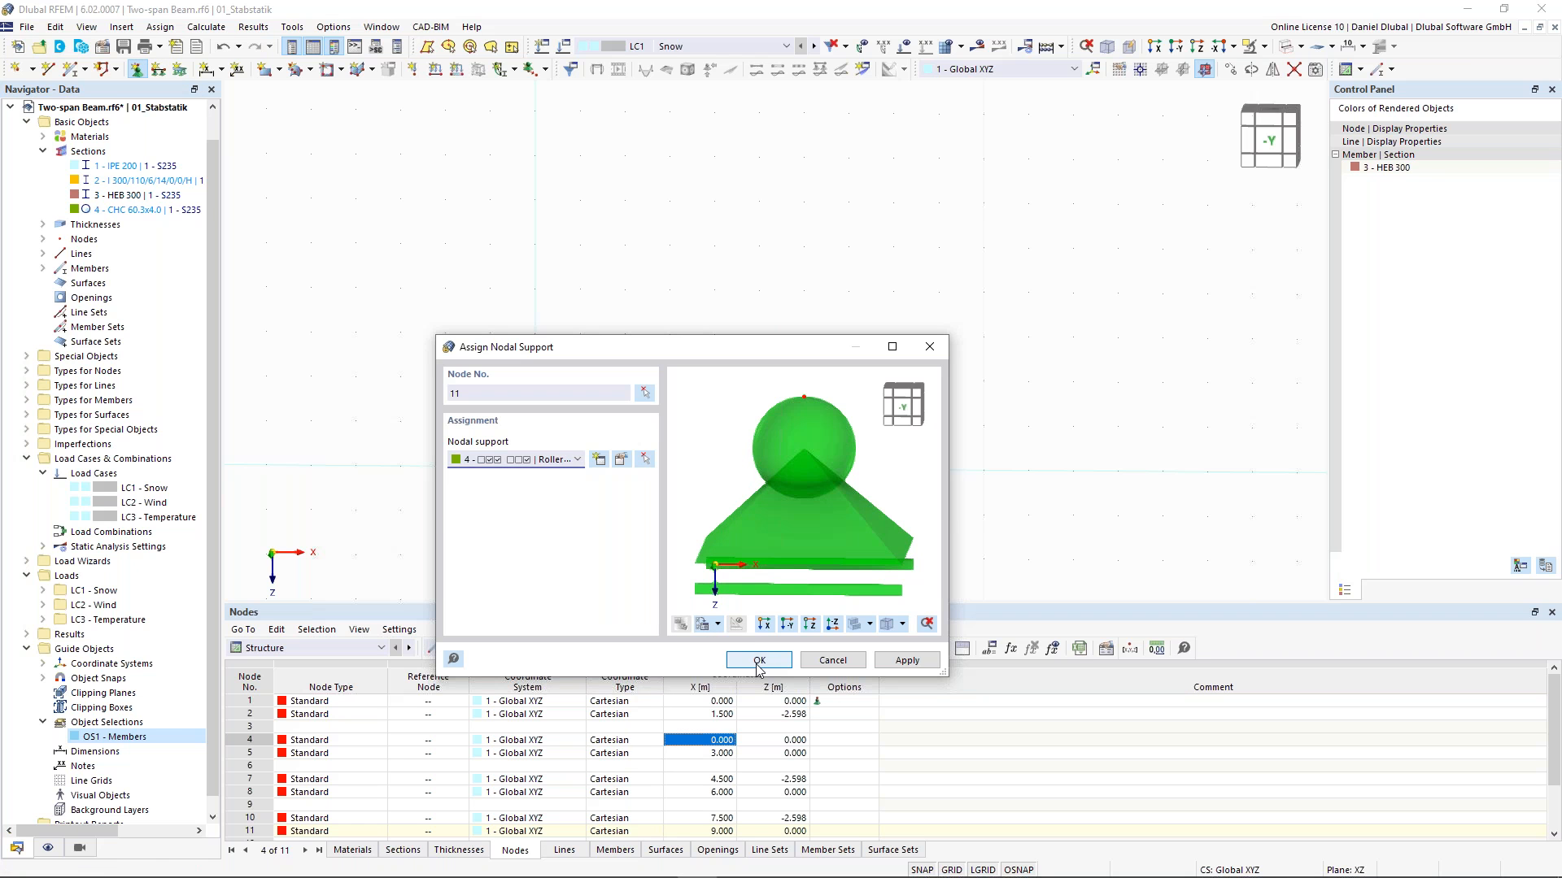
pyautogui.press('Return')
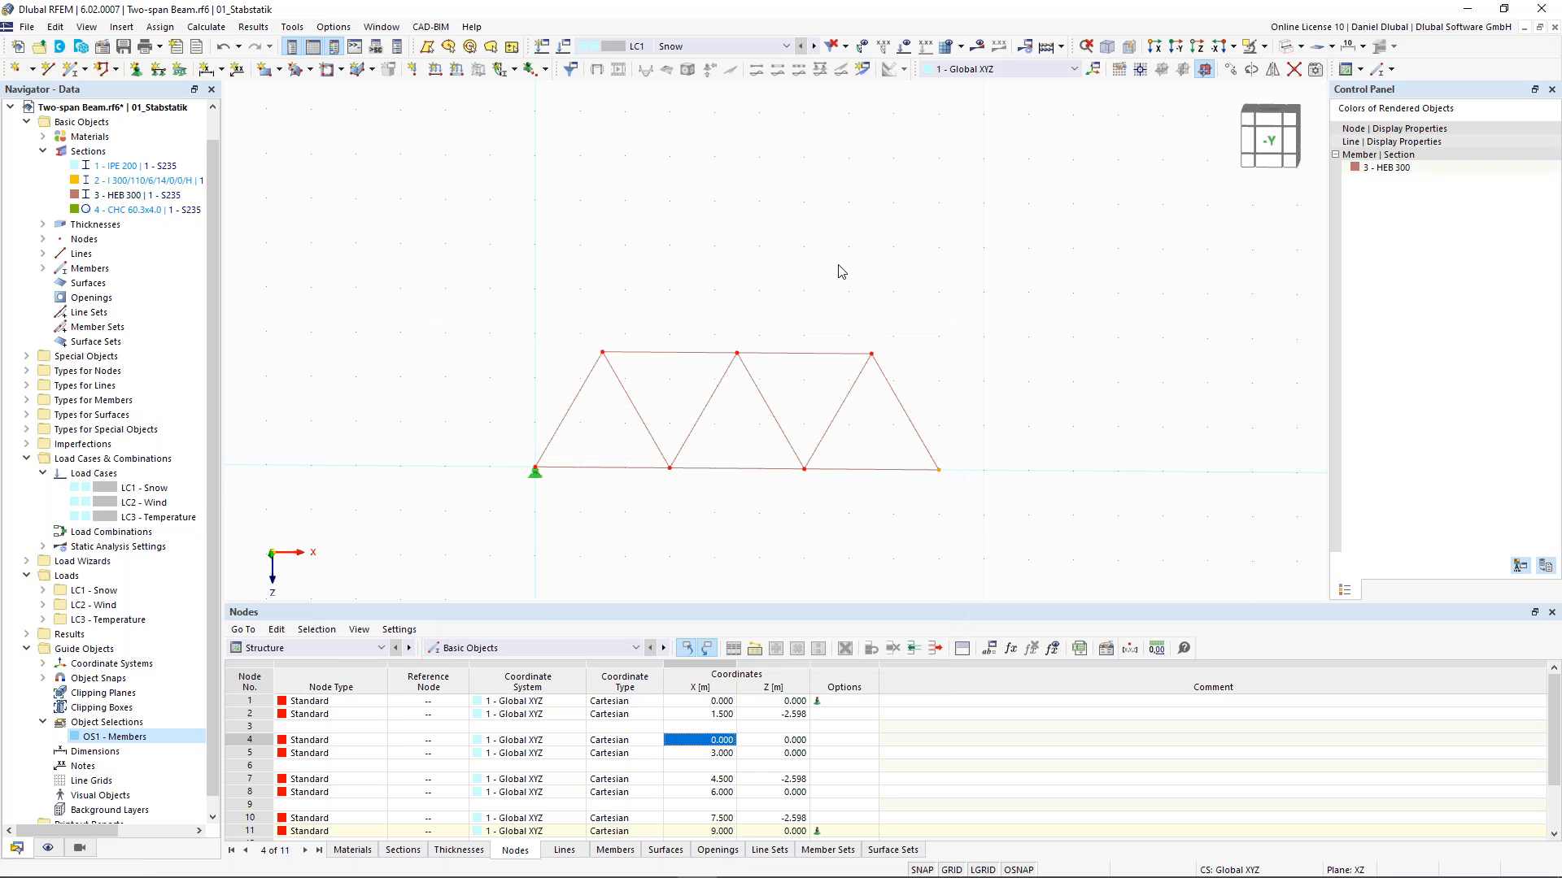
pyautogui.rightClick(894, 389)
pyautogui.press('Escape')
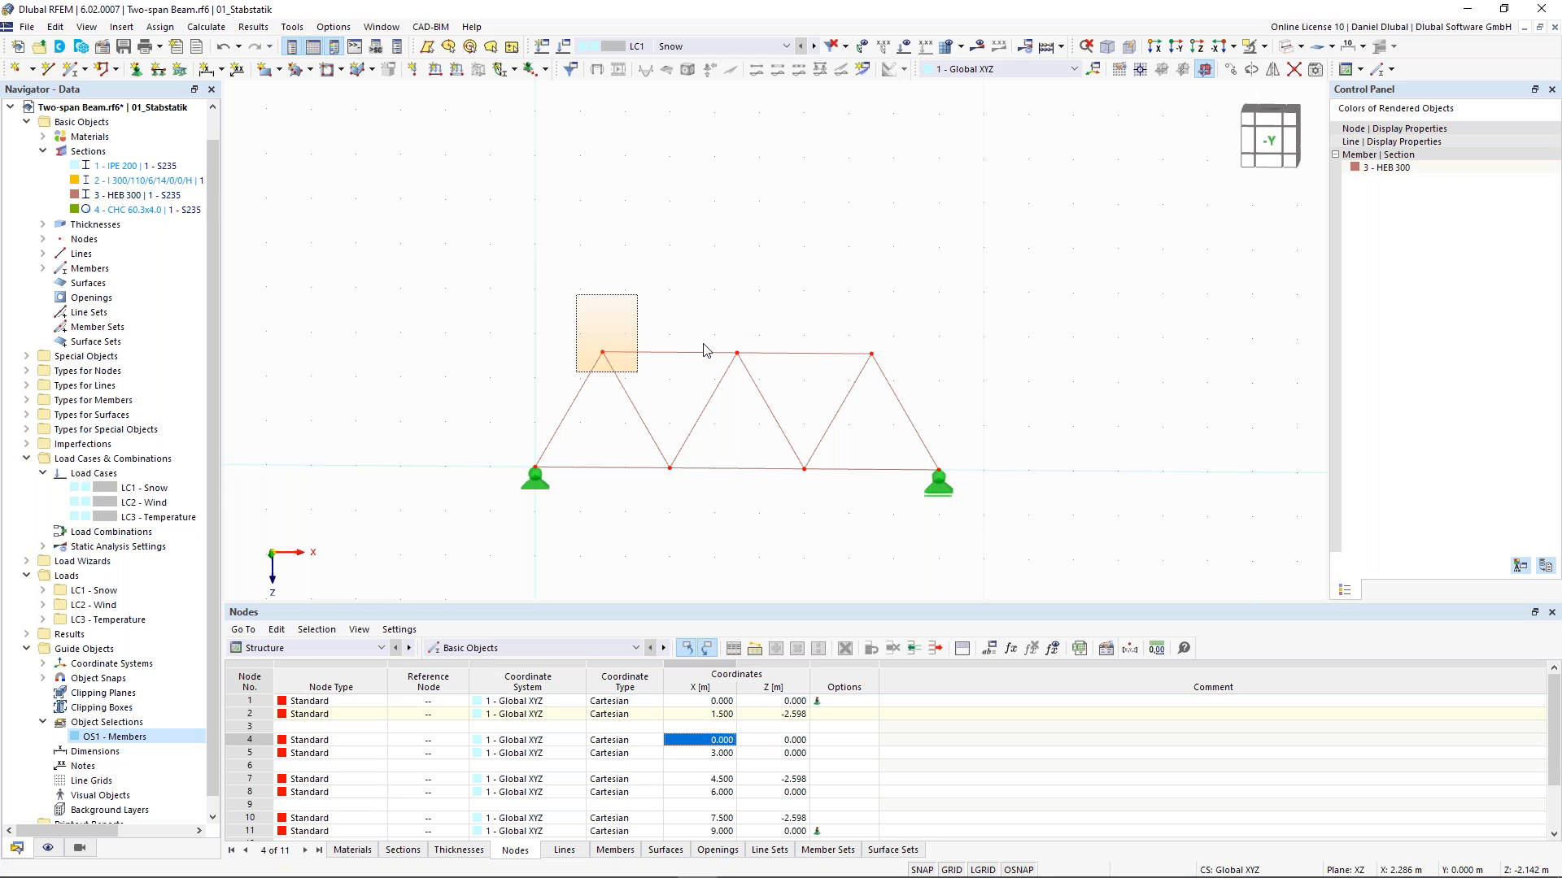
# - Create a 10 kN nodal load Fz in LC1 - Snow on apex nodes 2 and 7
pyautogui.click(412, 70)
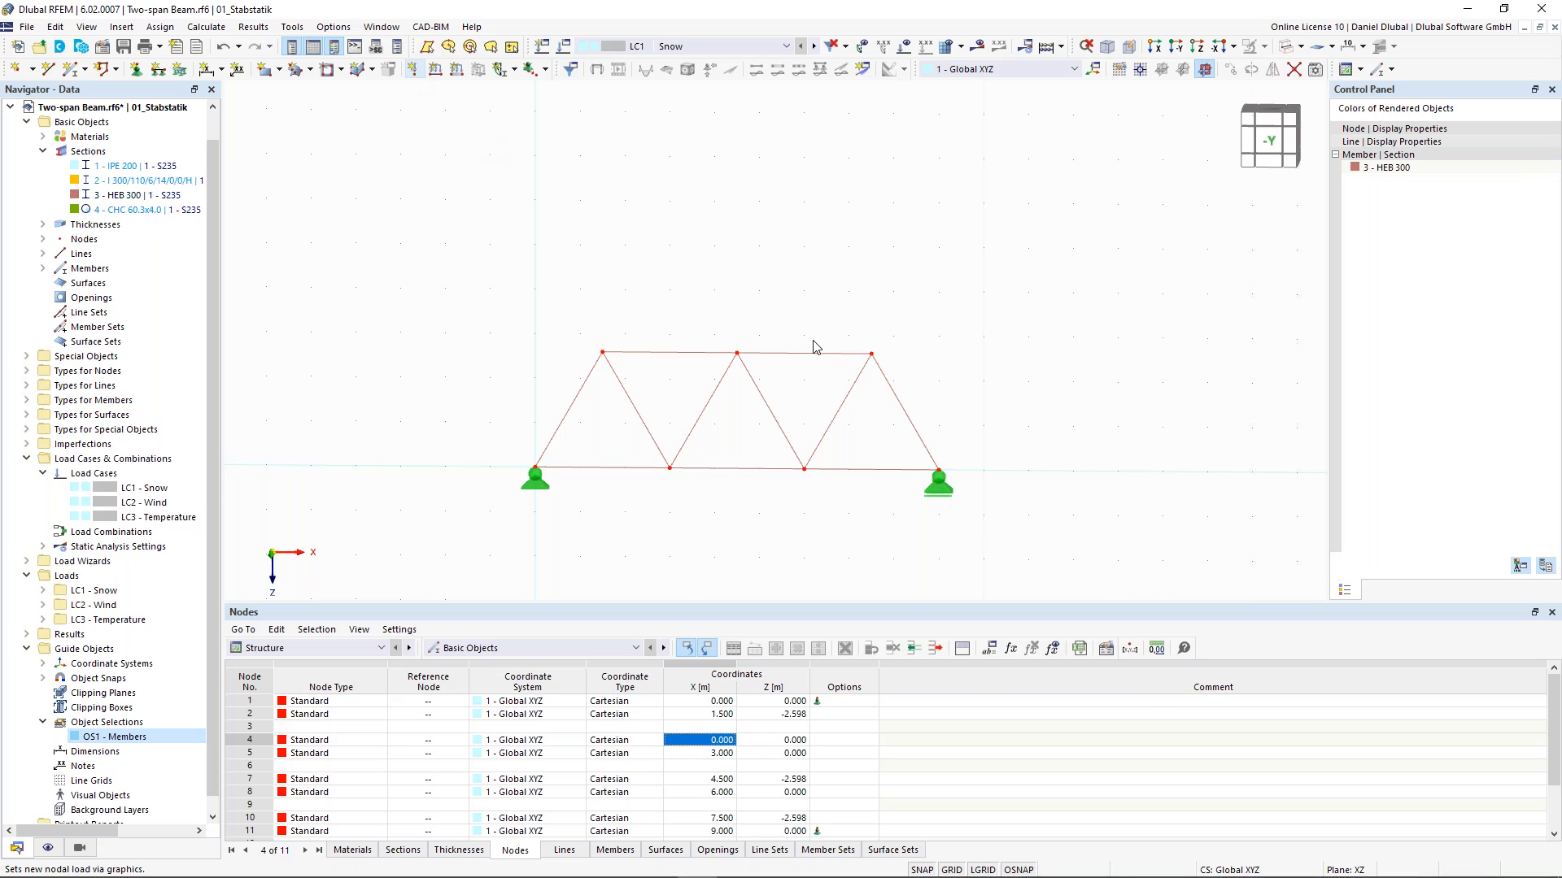
pyautogui.write('10')
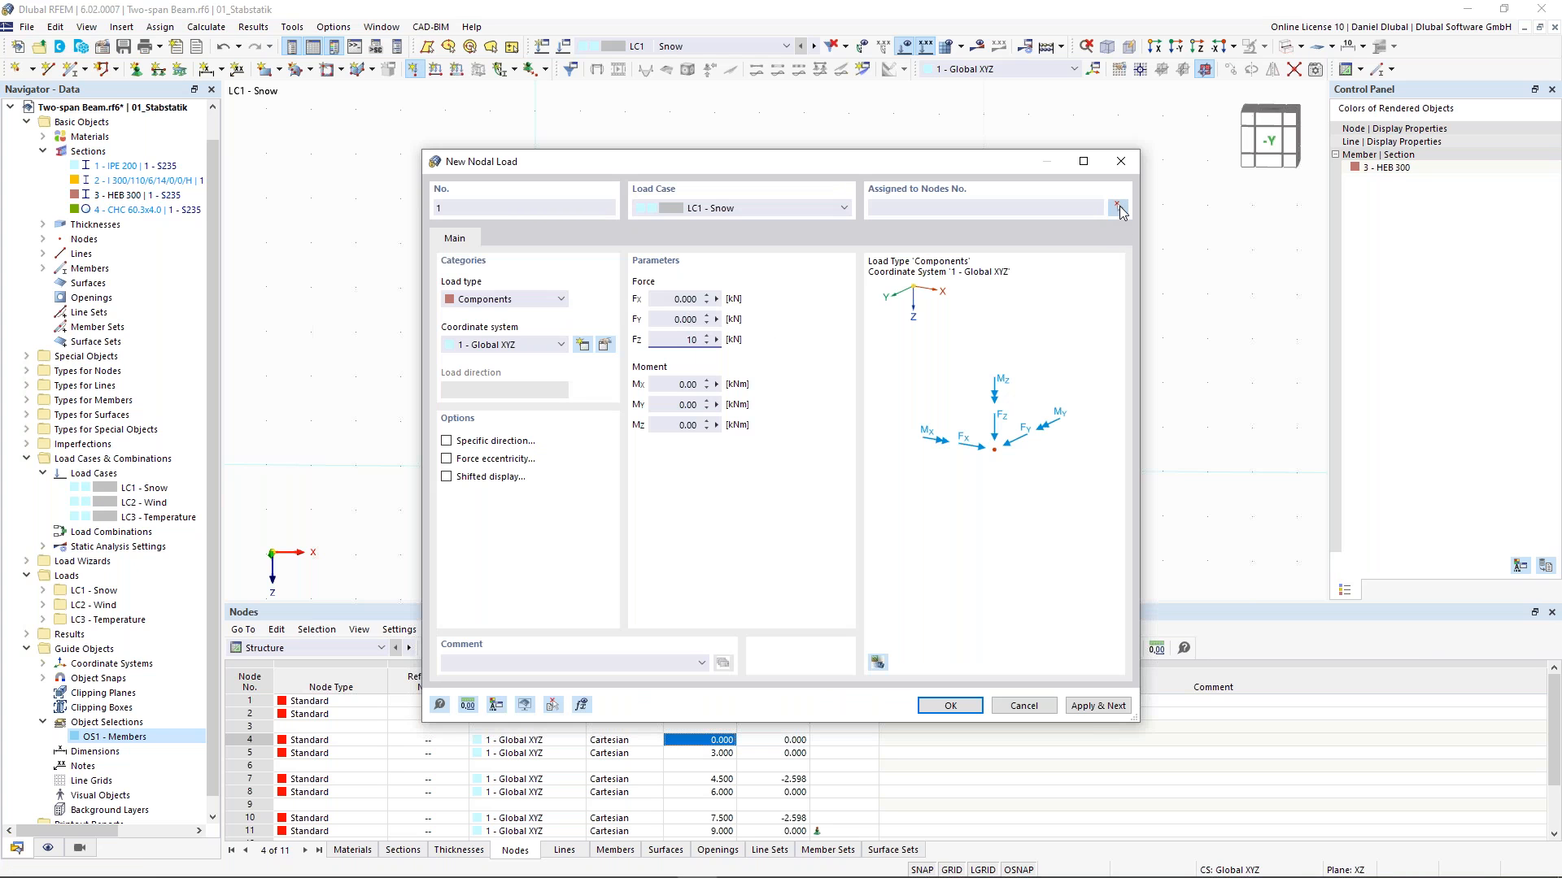
pyautogui.click(1118, 209)
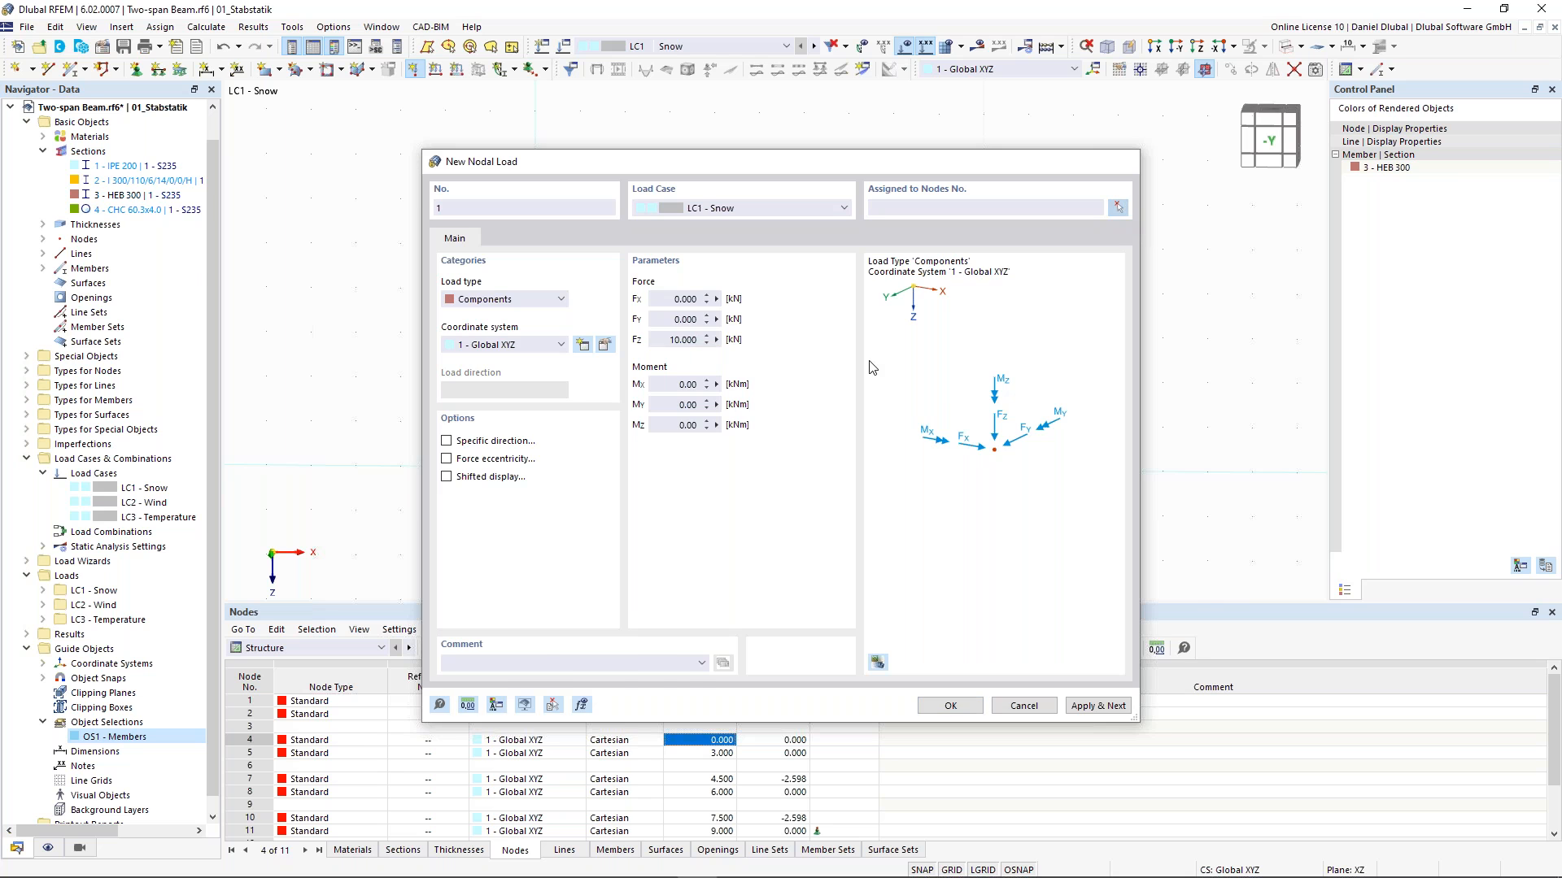
pyautogui.moveTo(782, 392); pyautogui.dragTo(586, 309)
pyautogui.click(270, 243)
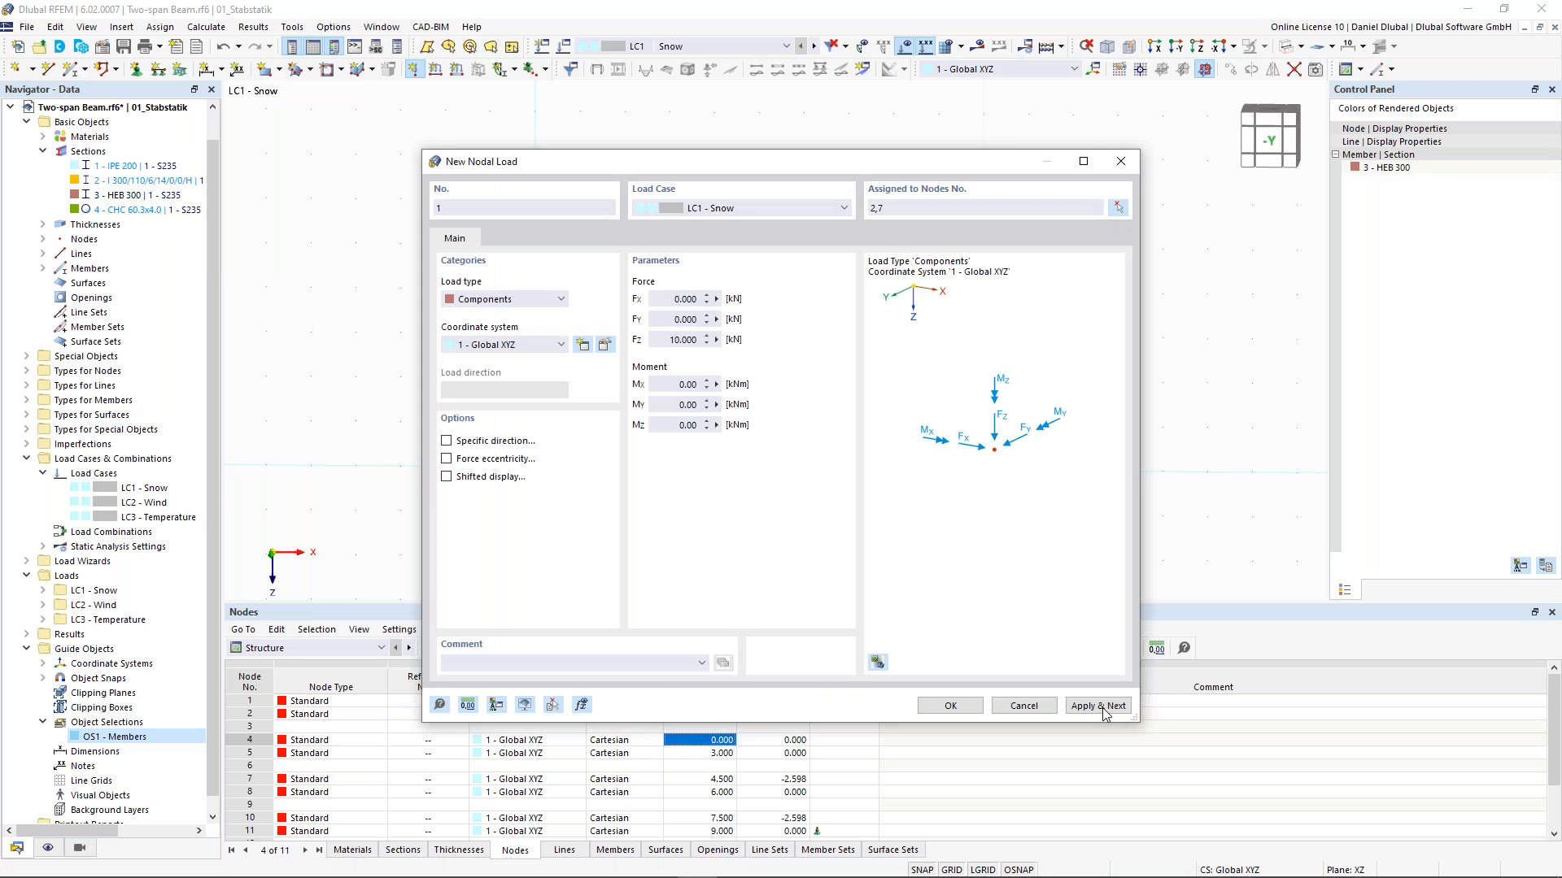
pyautogui.click(1098, 706)
# - Create a second nodal load of 20 kN Fz on the right apex node
pyautogui.write('20')
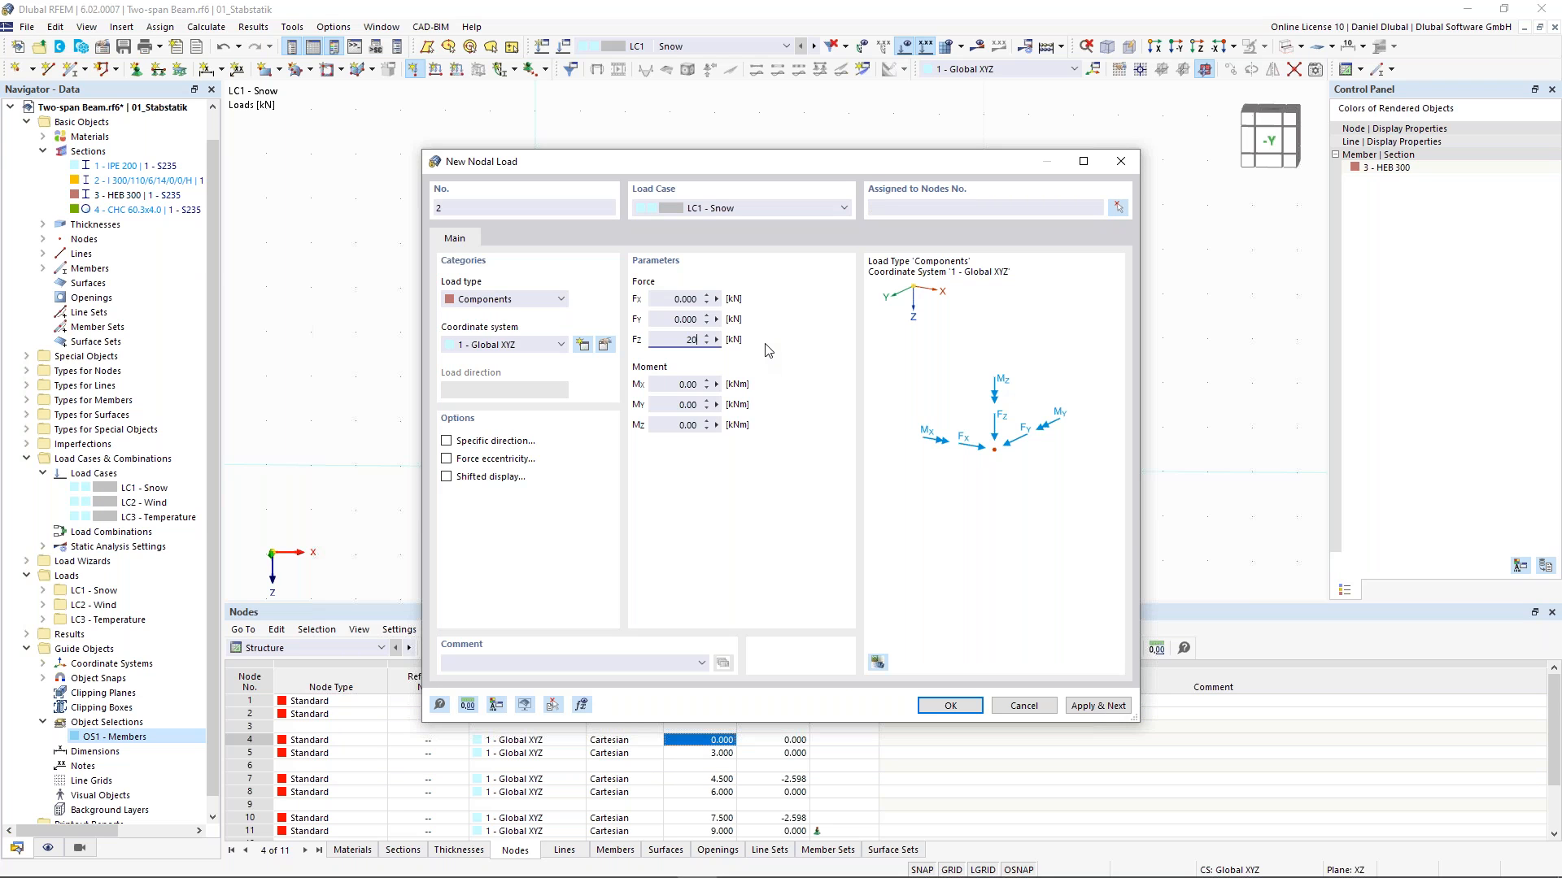
pyautogui.click(818, 319)
pyautogui.click(1118, 207)
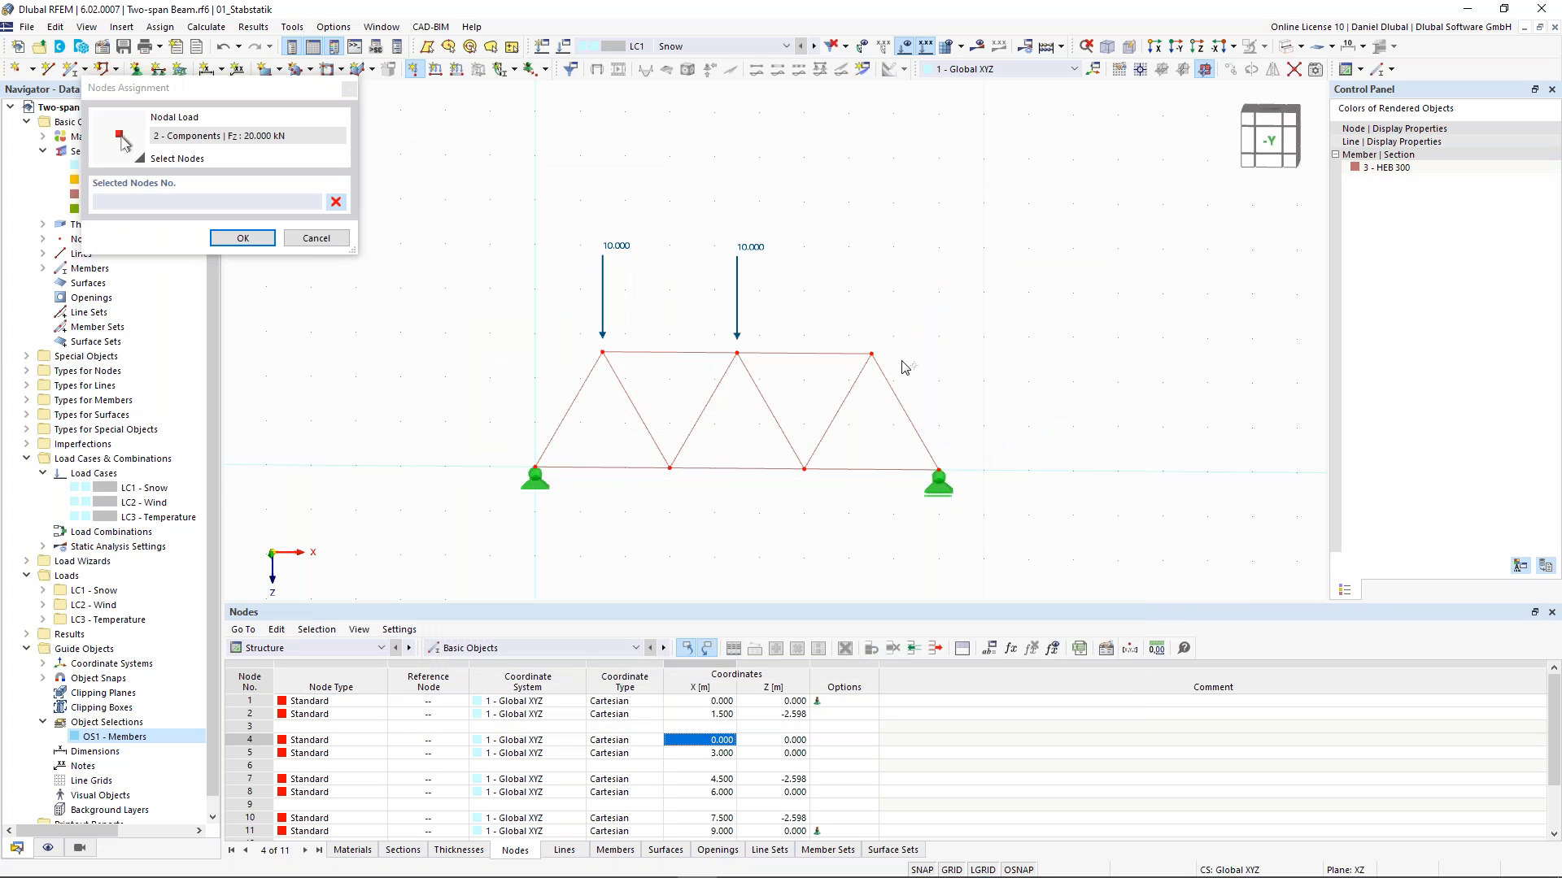
pyautogui.click(871, 354)
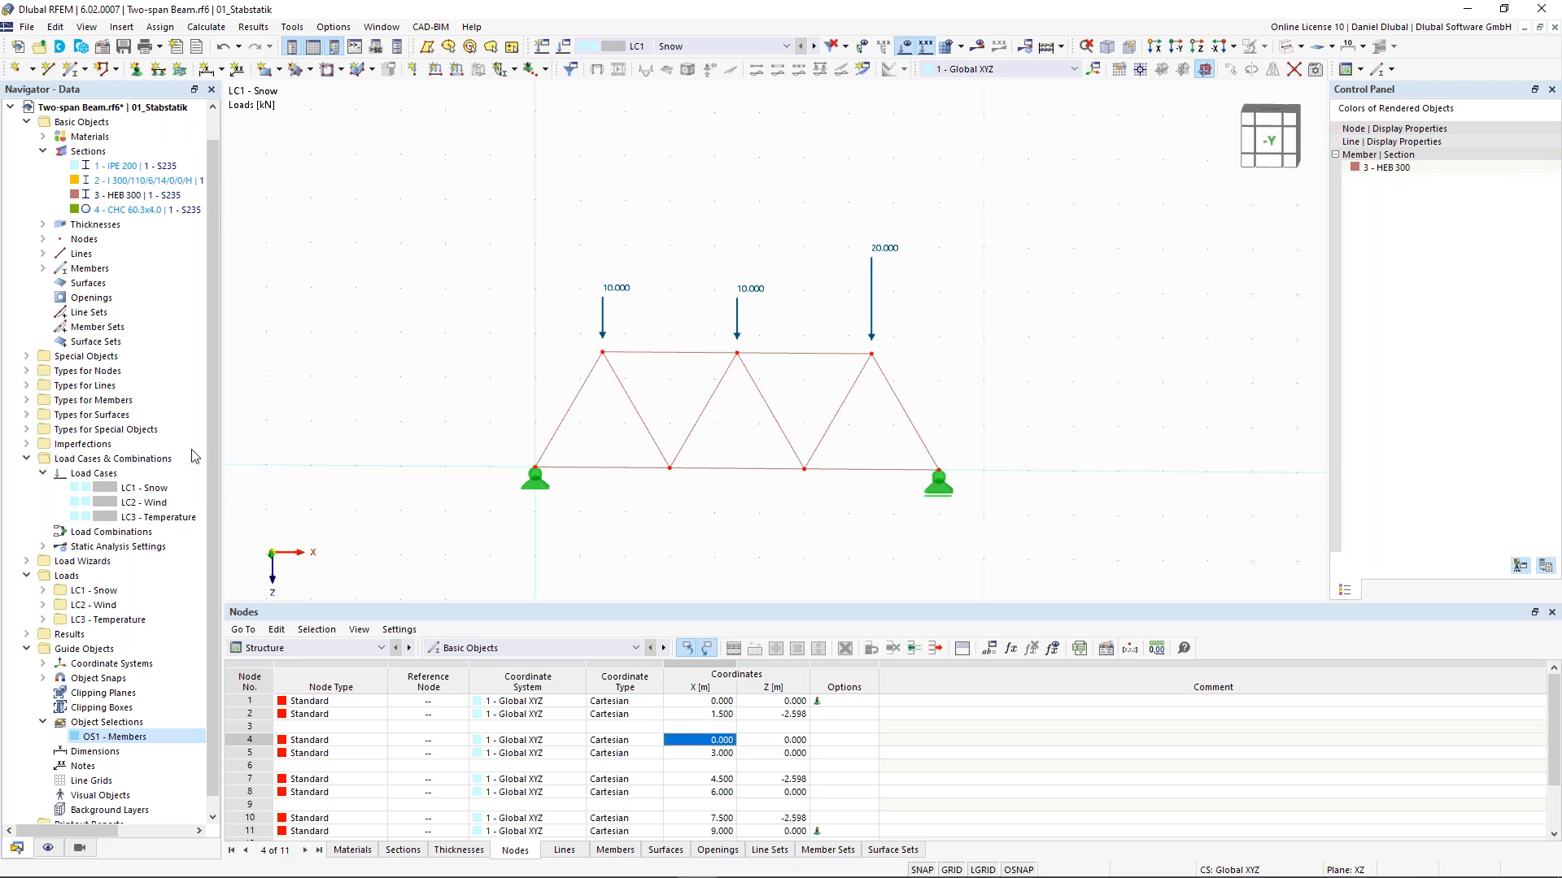
# - Start the calculation for LC1 - Snow and display the members' axial forces N
pyautogui.click(981, 49)
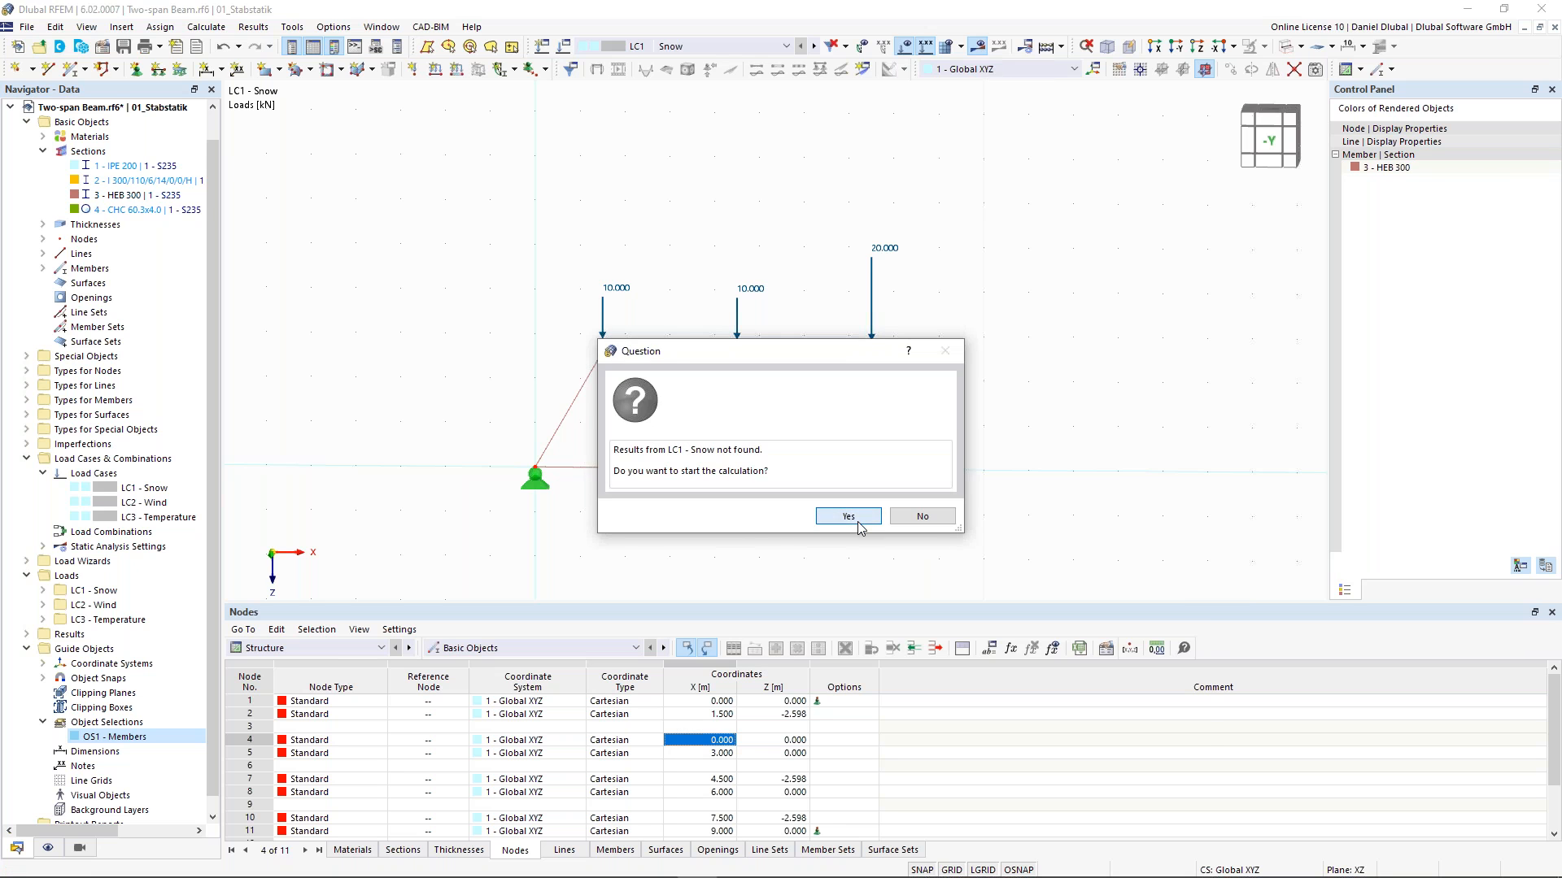
pyautogui.click(849, 517)
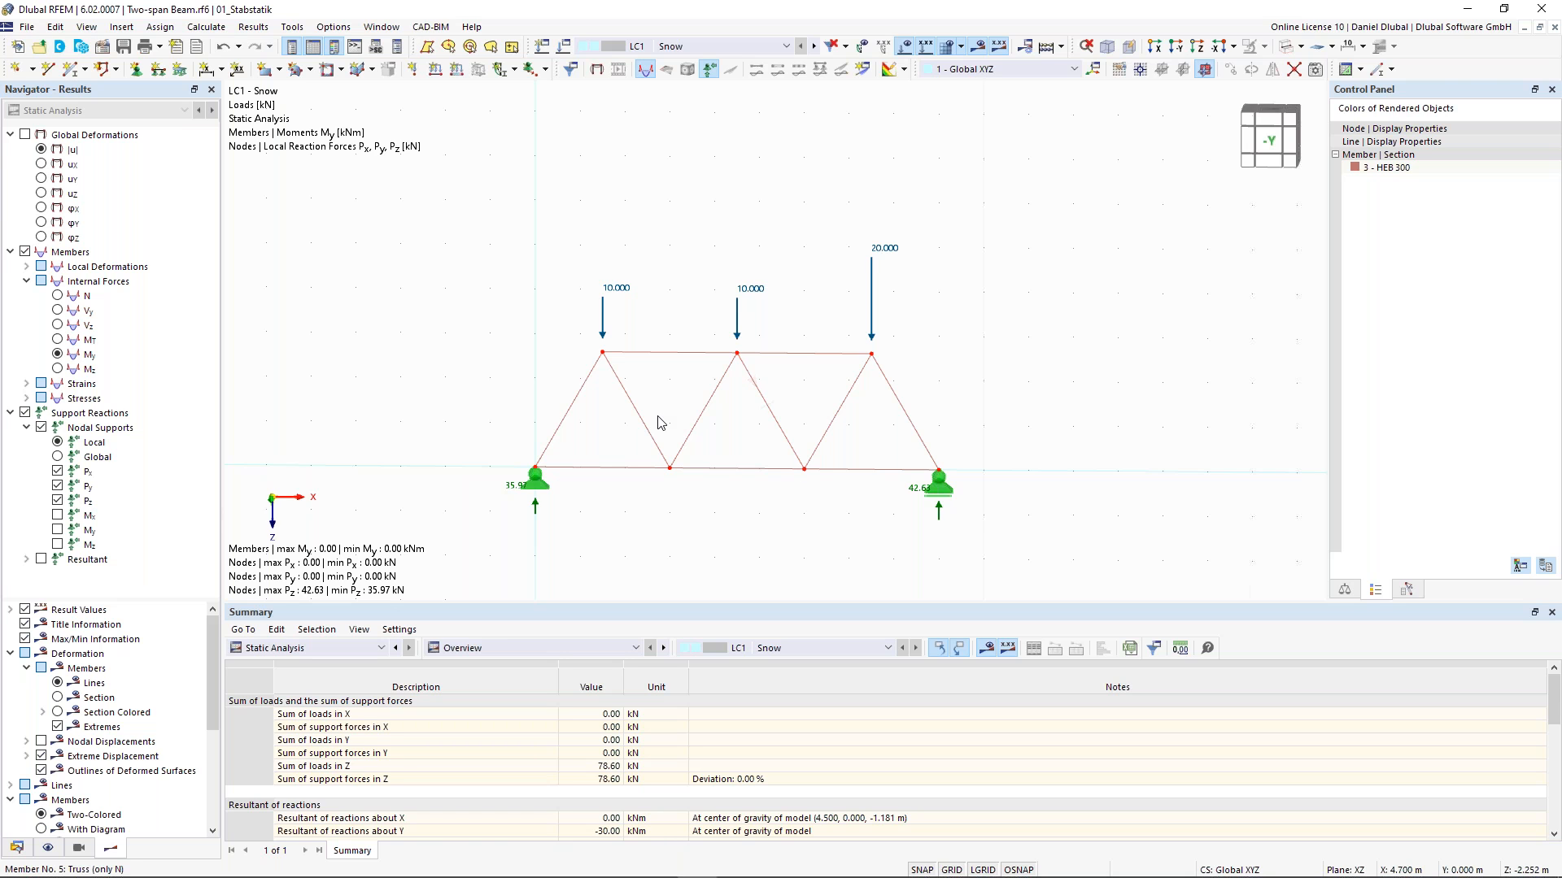
pyautogui.click(59, 355)
pyautogui.scroll(4, 828, 447)
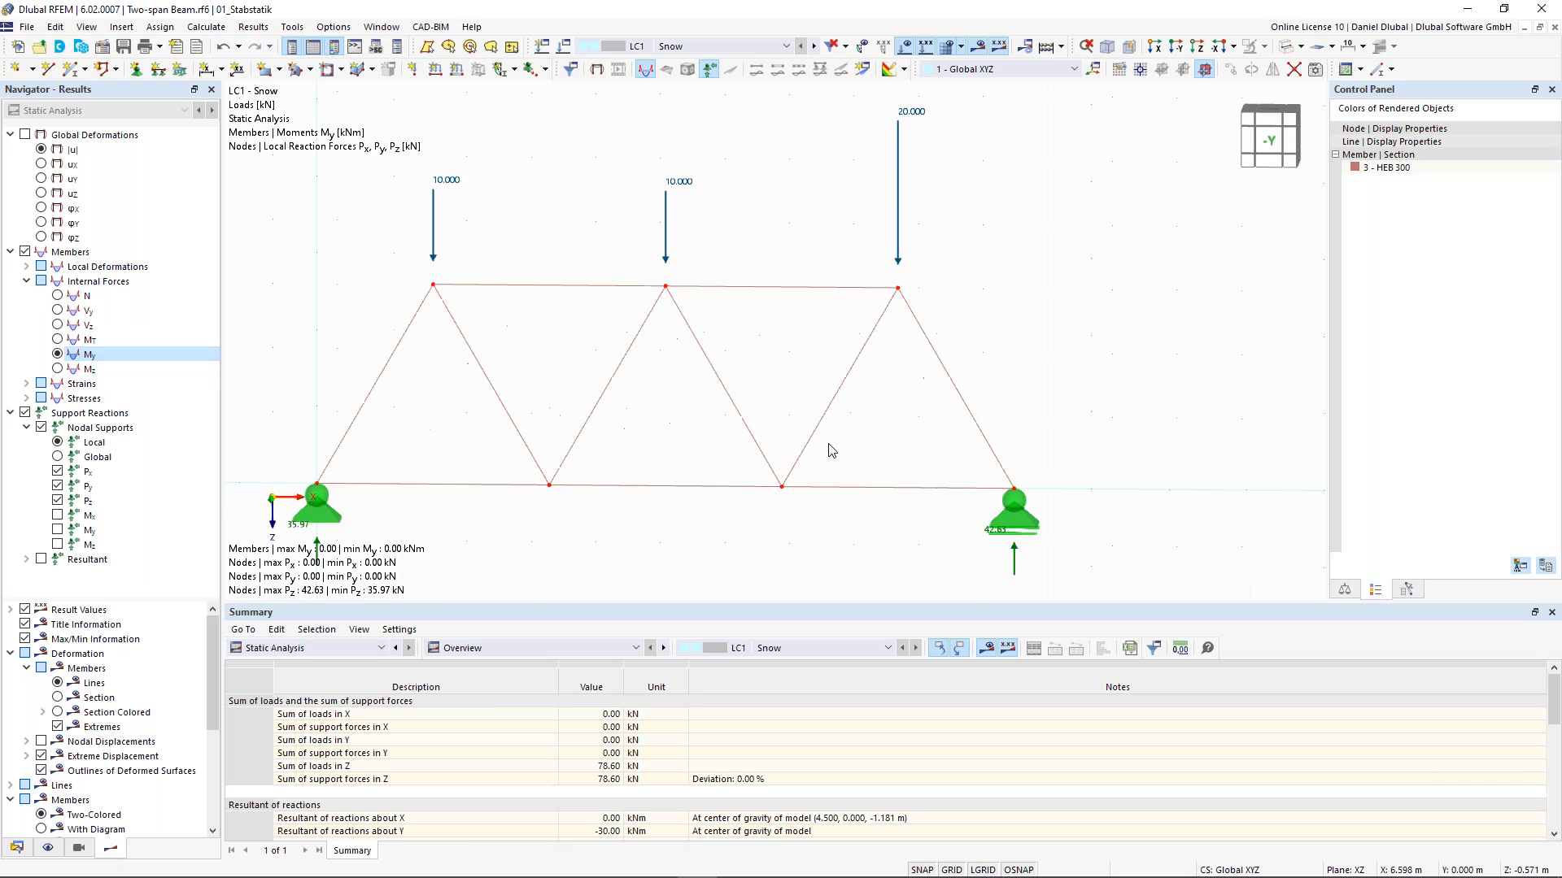
pyautogui.scroll(-4, 585, 381)
pyautogui.click(65, 298)
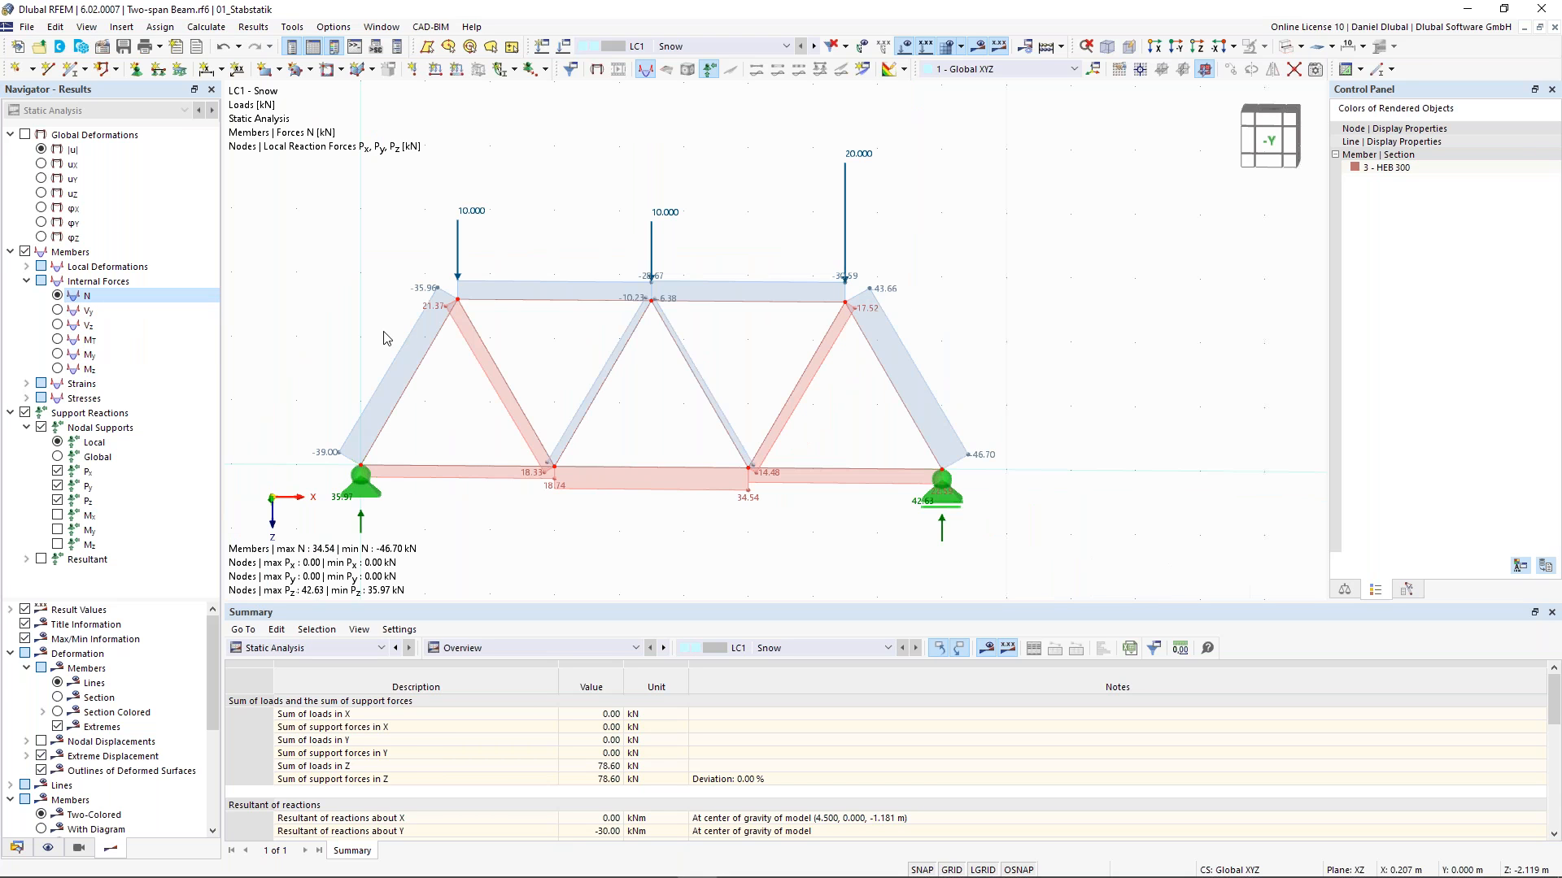
# - Inspect member 1's main and section properties in its edit dialog without changes
pyautogui.doubleClick(431, 343)
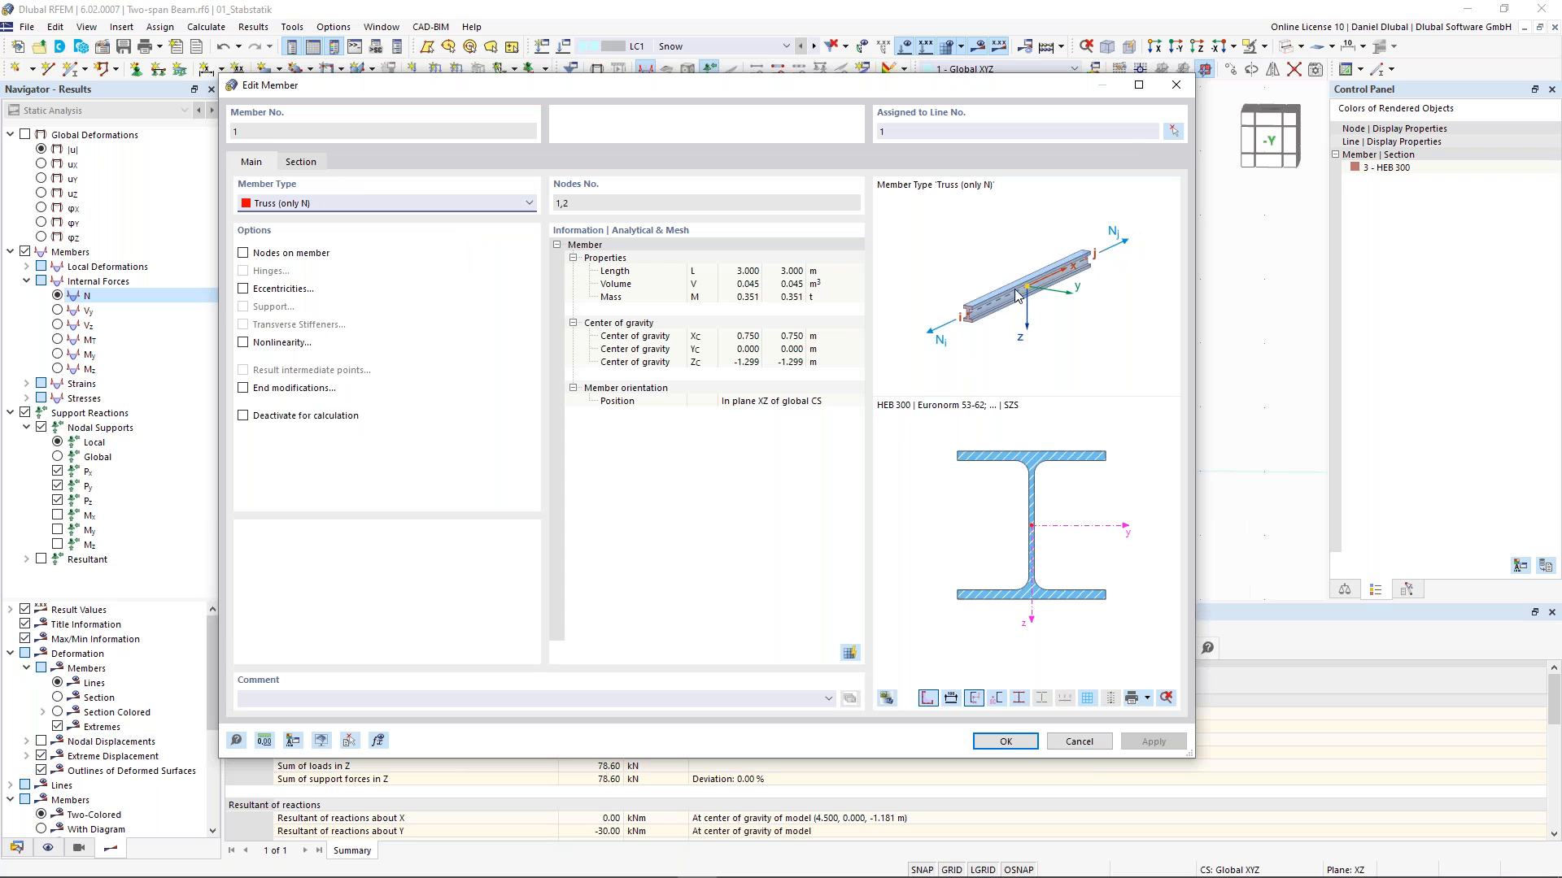
pyautogui.click(303, 165)
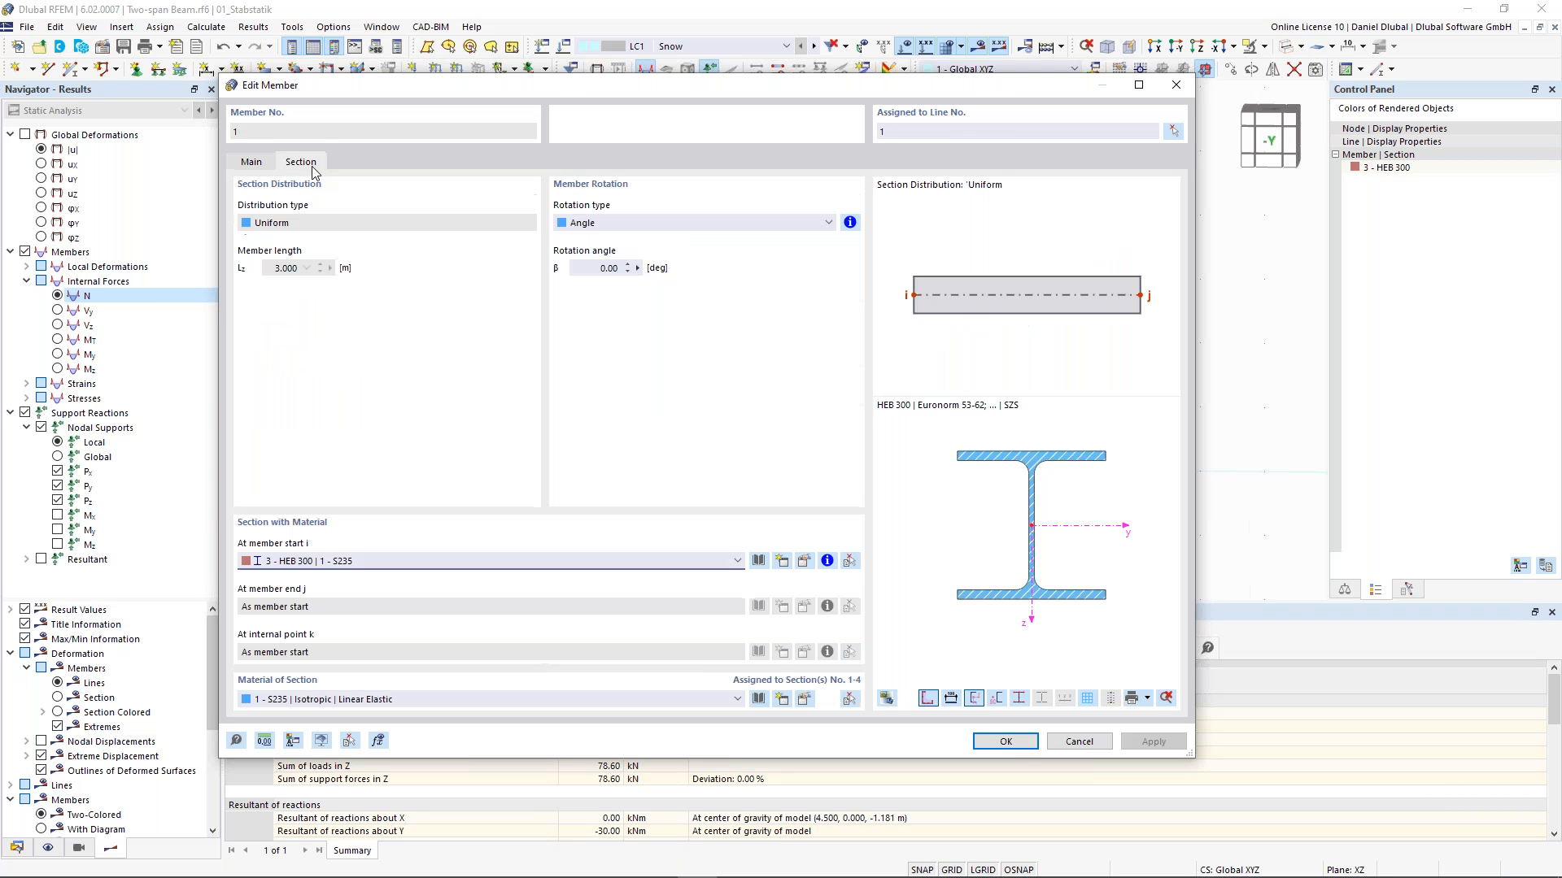
pyautogui.click(251, 163)
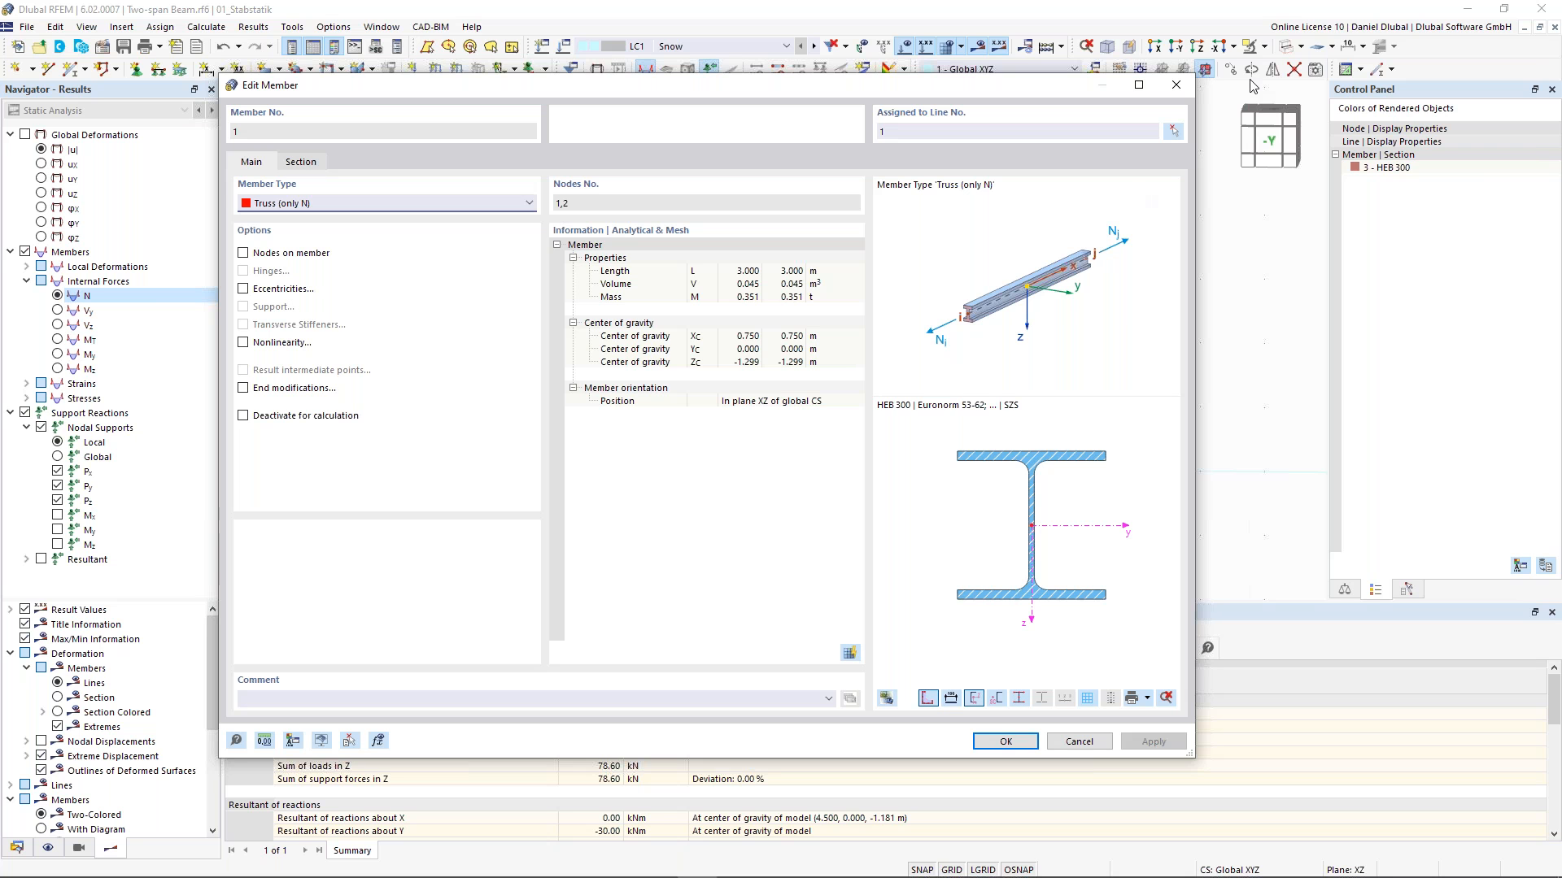
pyautogui.press('Escape')
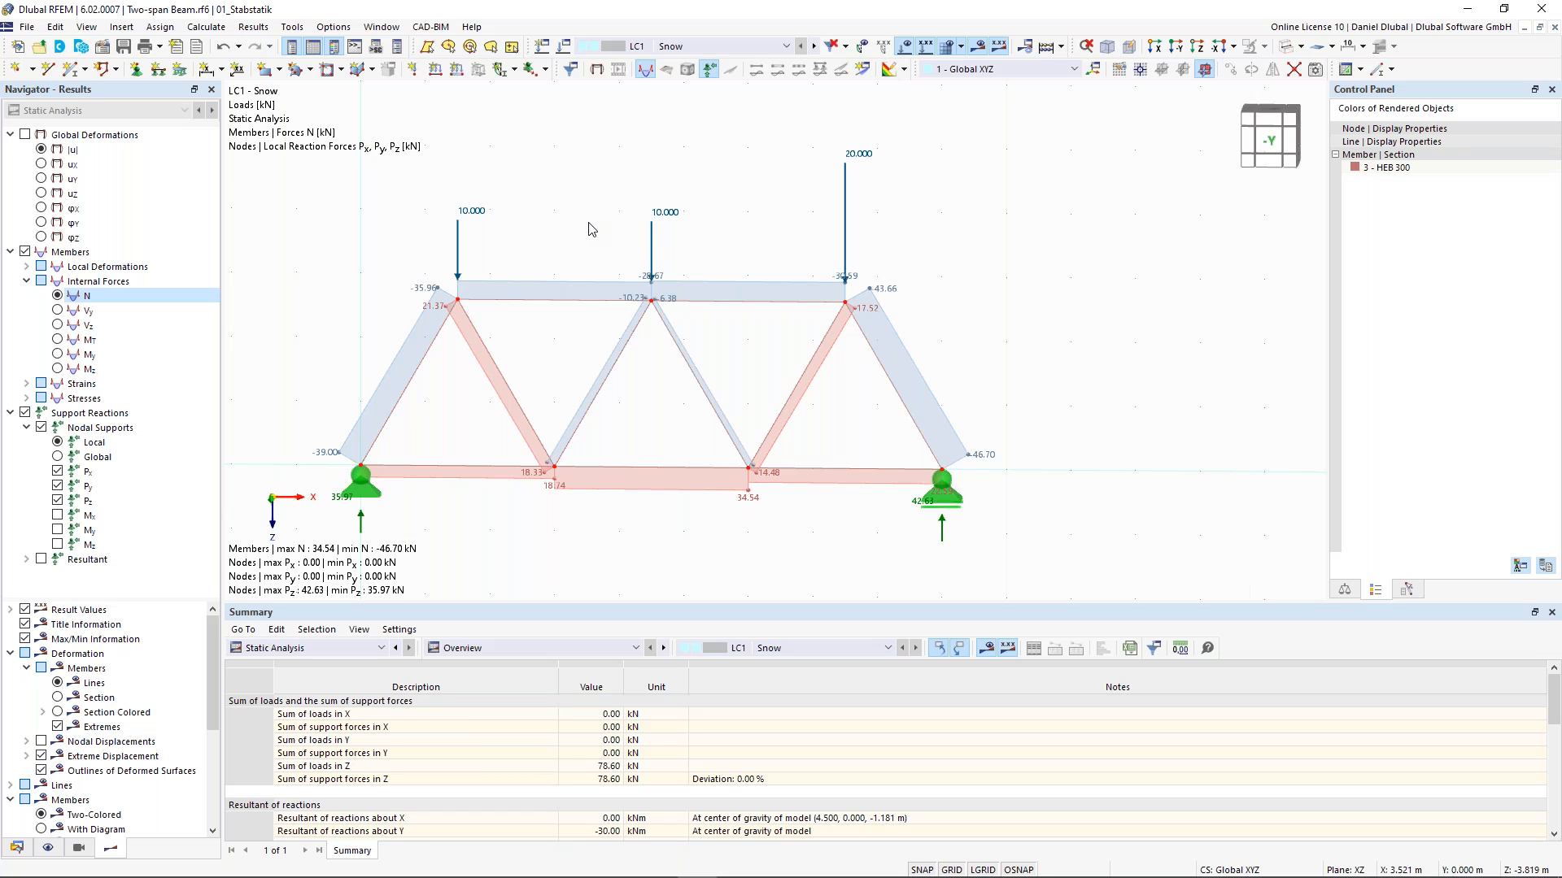
# - Draw a vertical member from the bottom chord at X 1.5 m up to the first apex, copying properties from member 1
pyautogui.scroll(-1, 715, 235)
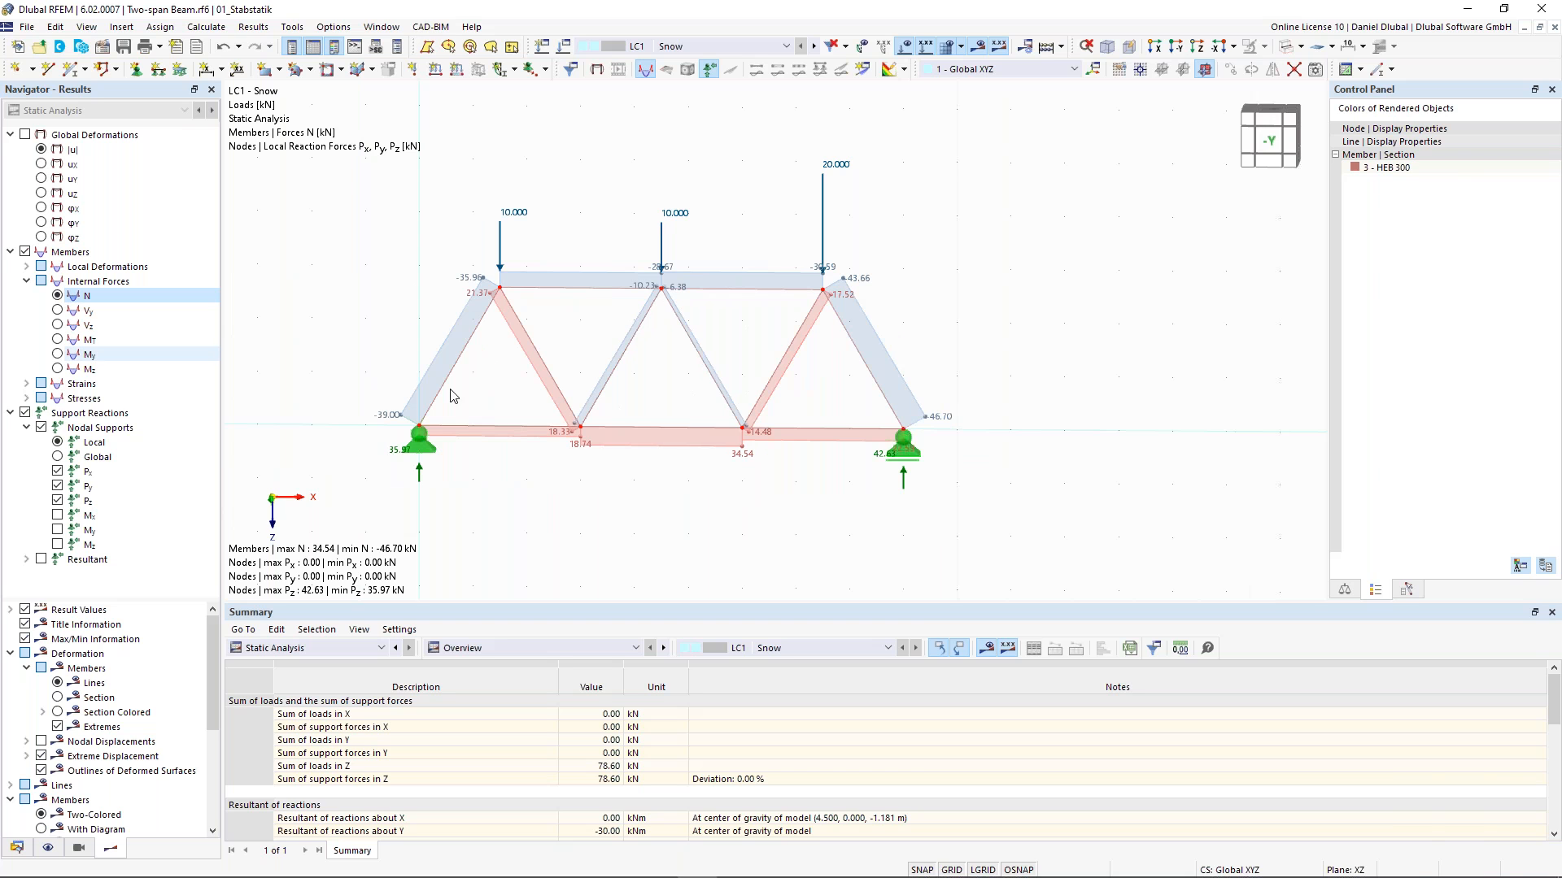
pyautogui.moveTo(596, 336); pyautogui.dragTo(613, 364, button='middle')
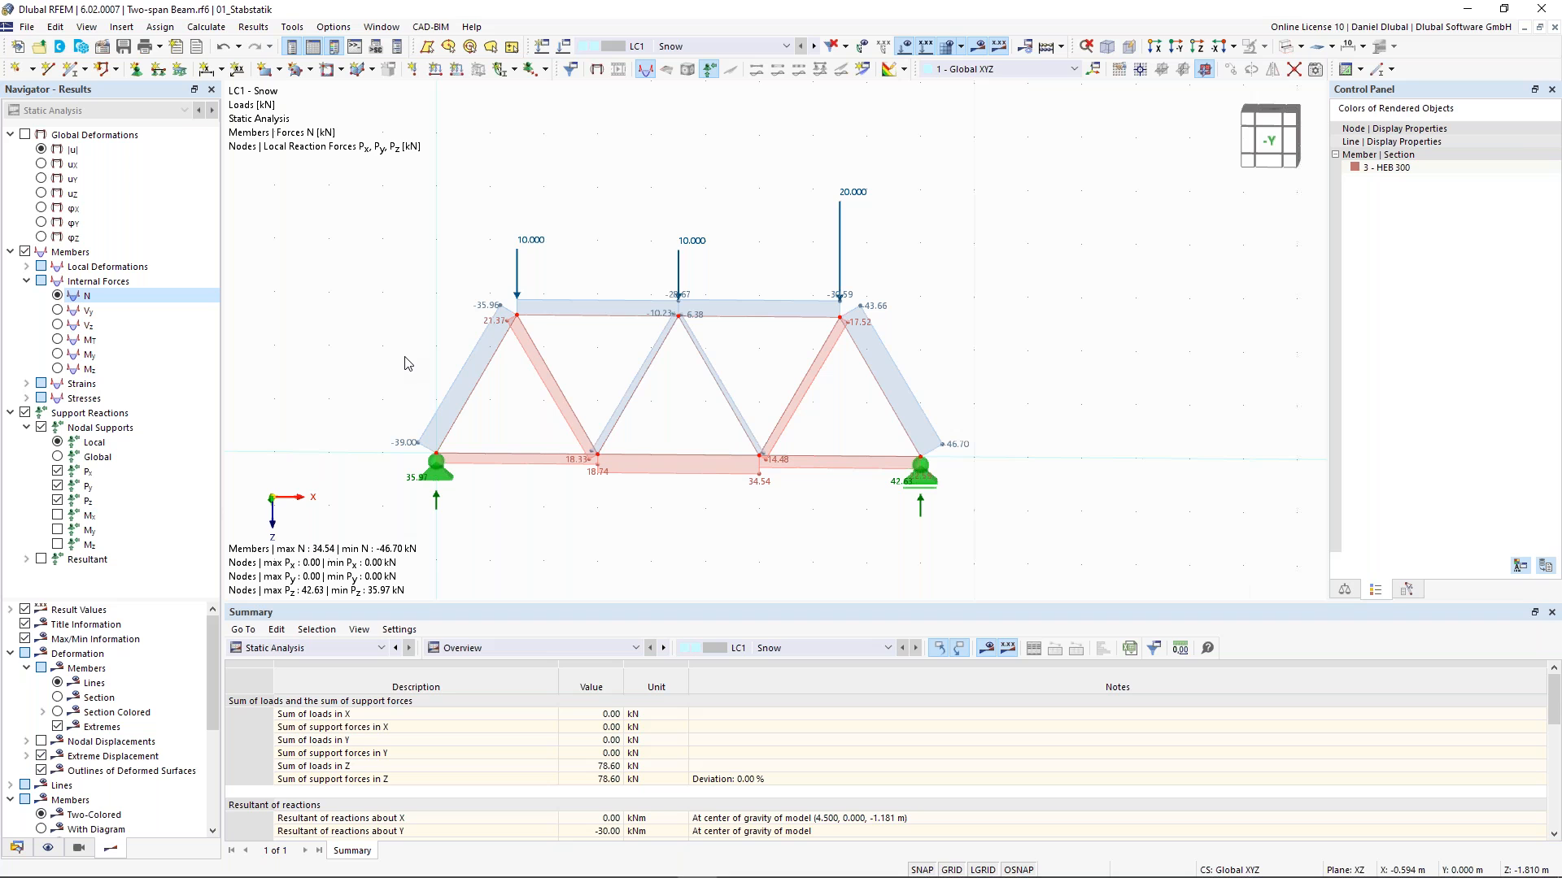
pyautogui.click(74, 70)
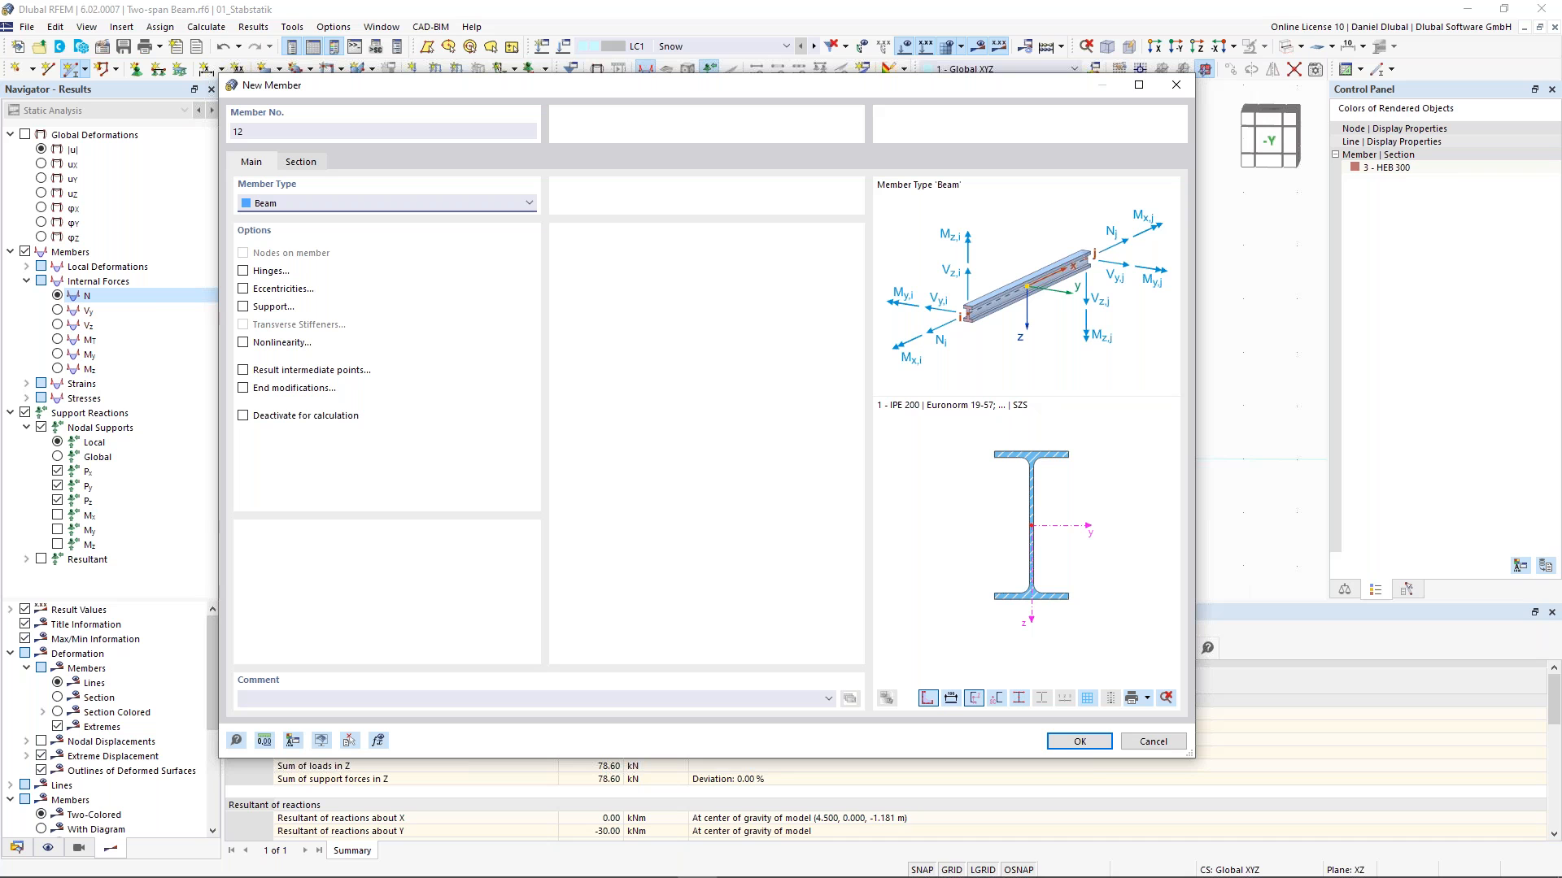
pyautogui.click(350, 741)
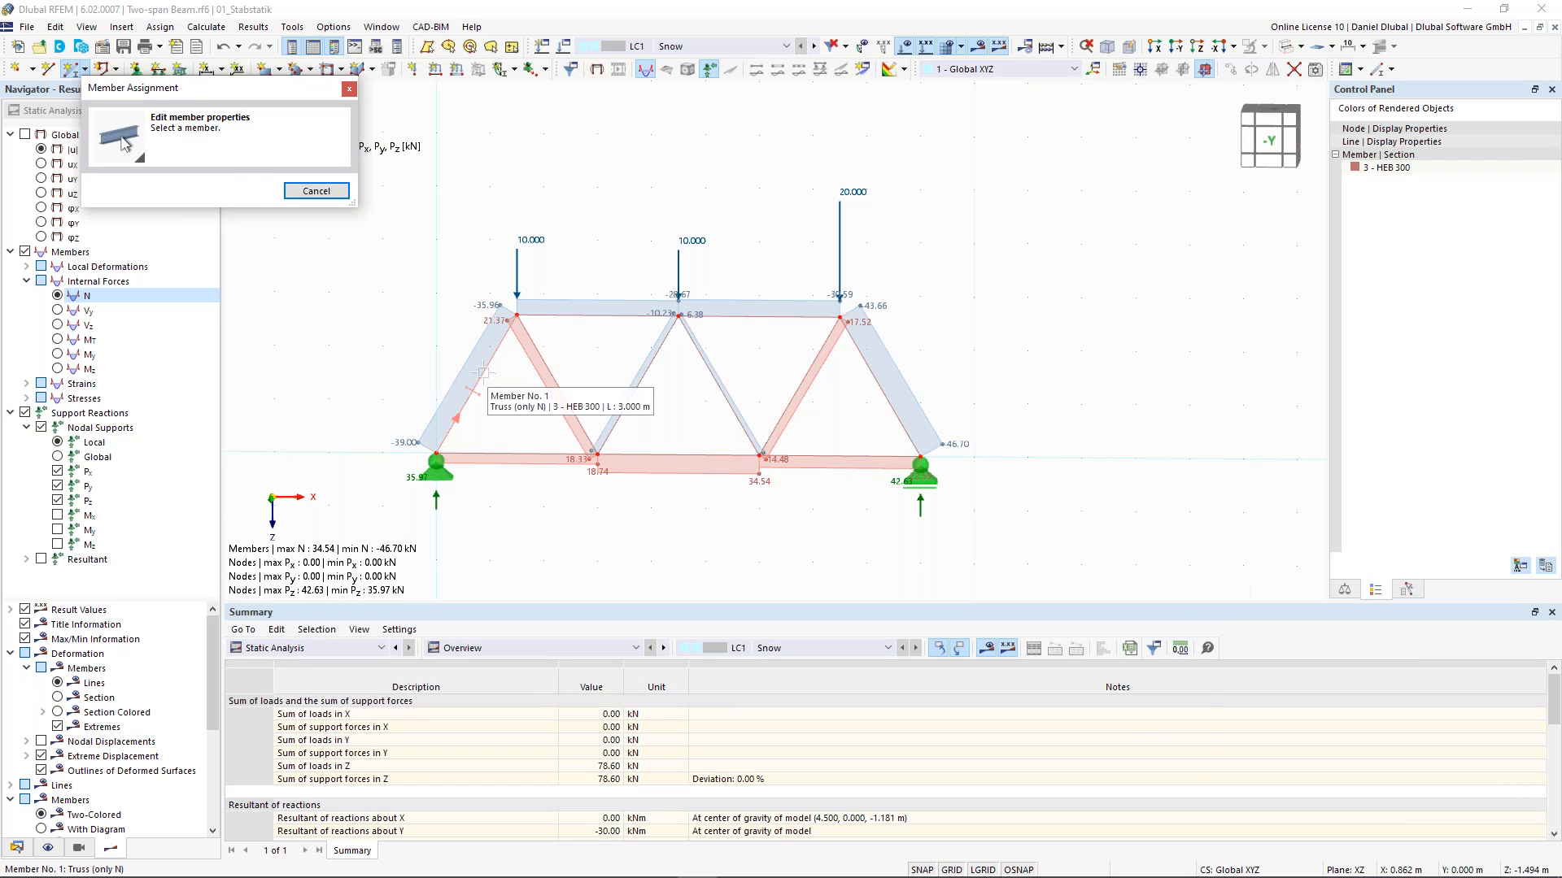
pyautogui.click(490, 382)
pyautogui.click(1075, 742)
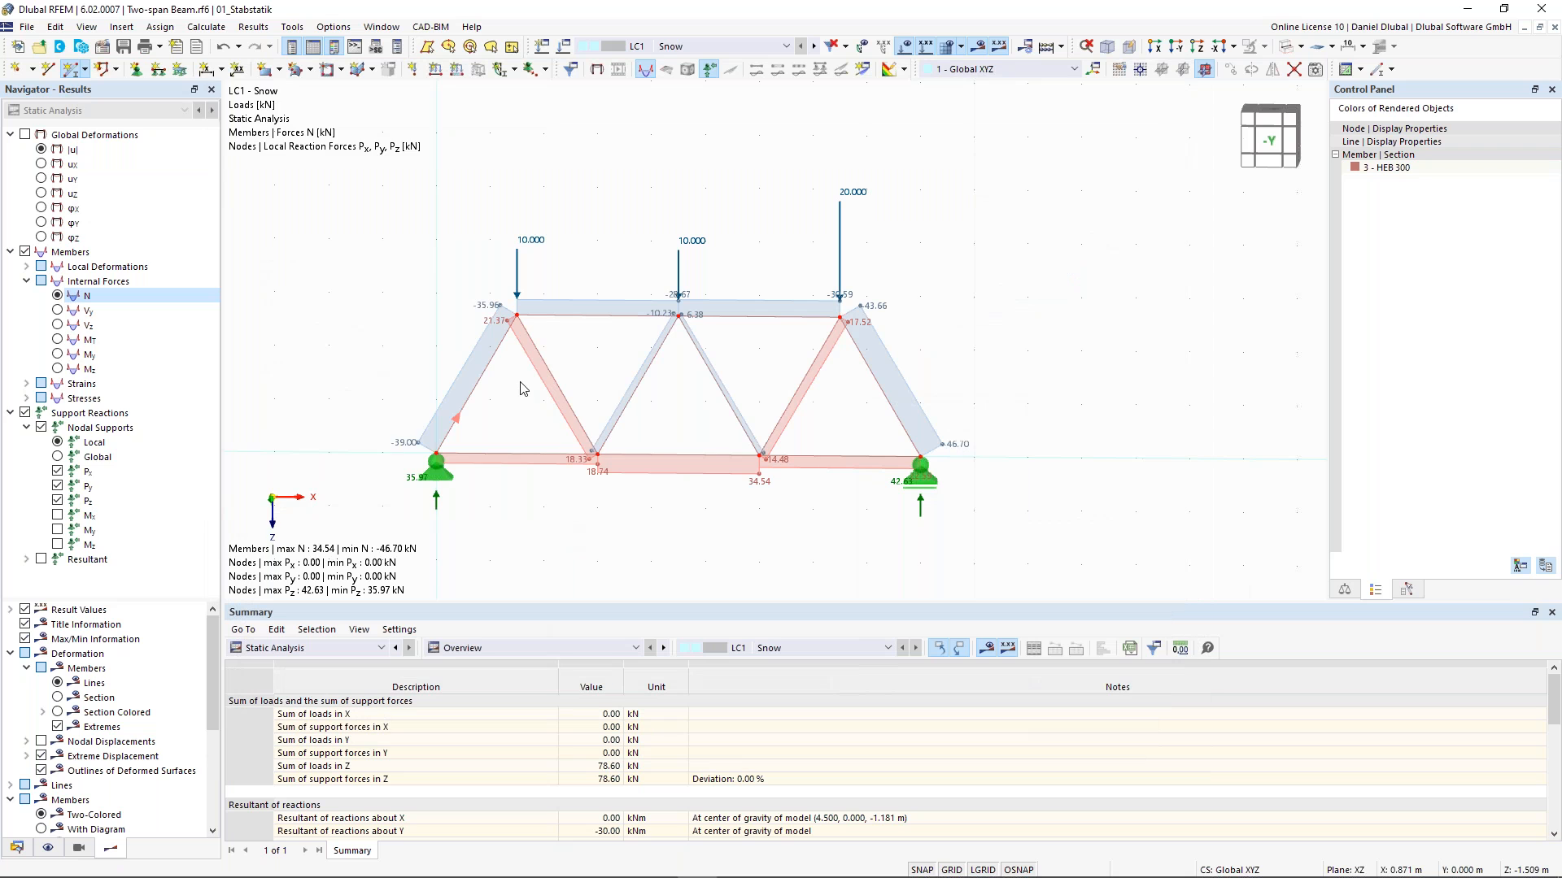
pyautogui.click(517, 315)
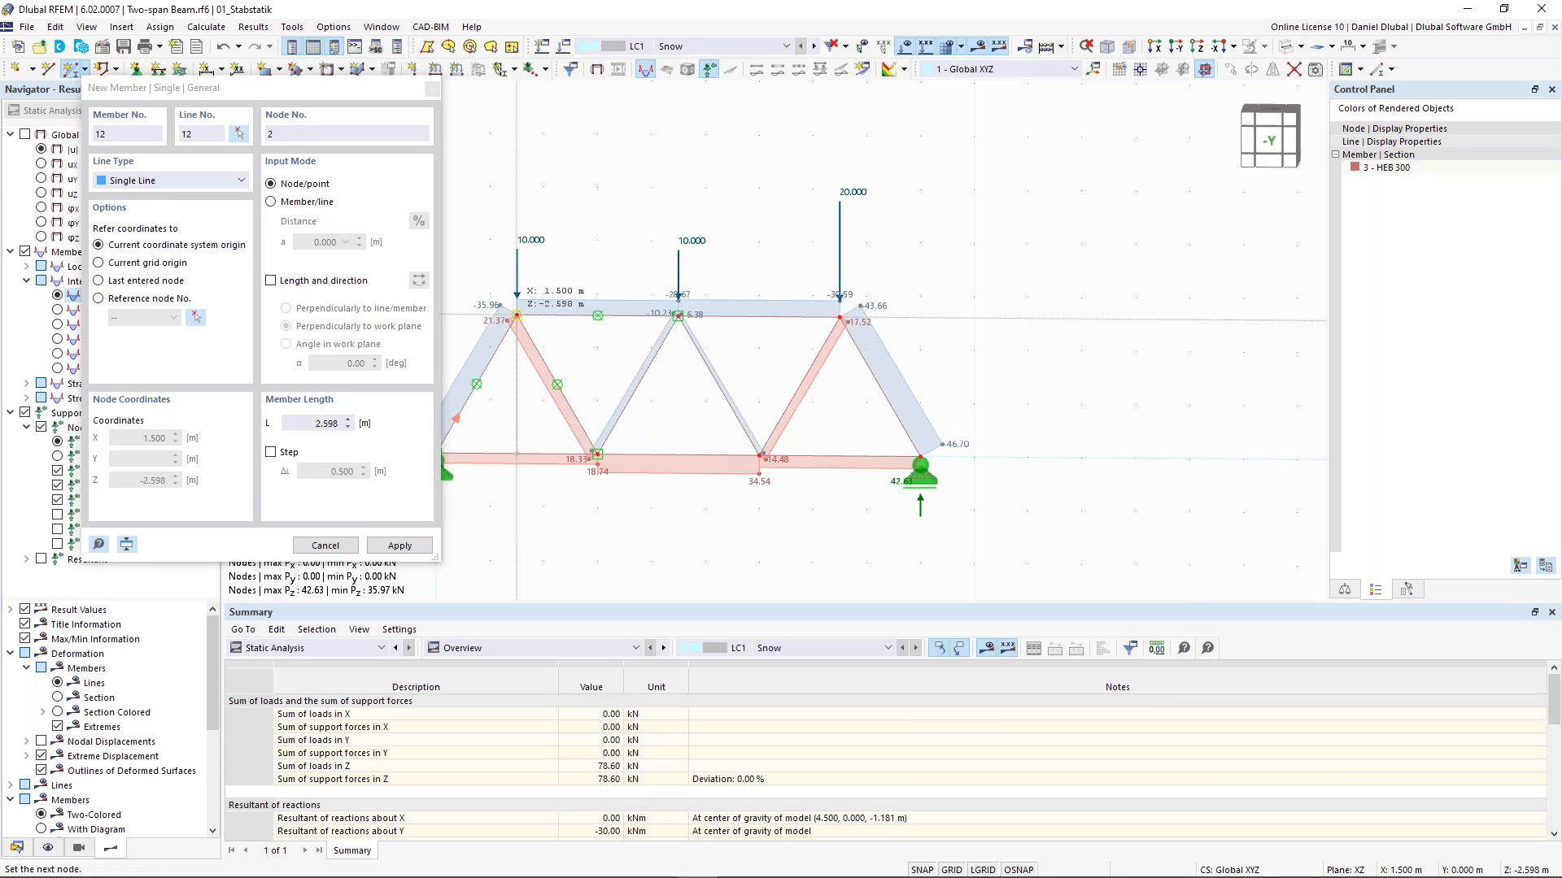
pyautogui.press('Escape')
pyautogui.press('Escape')
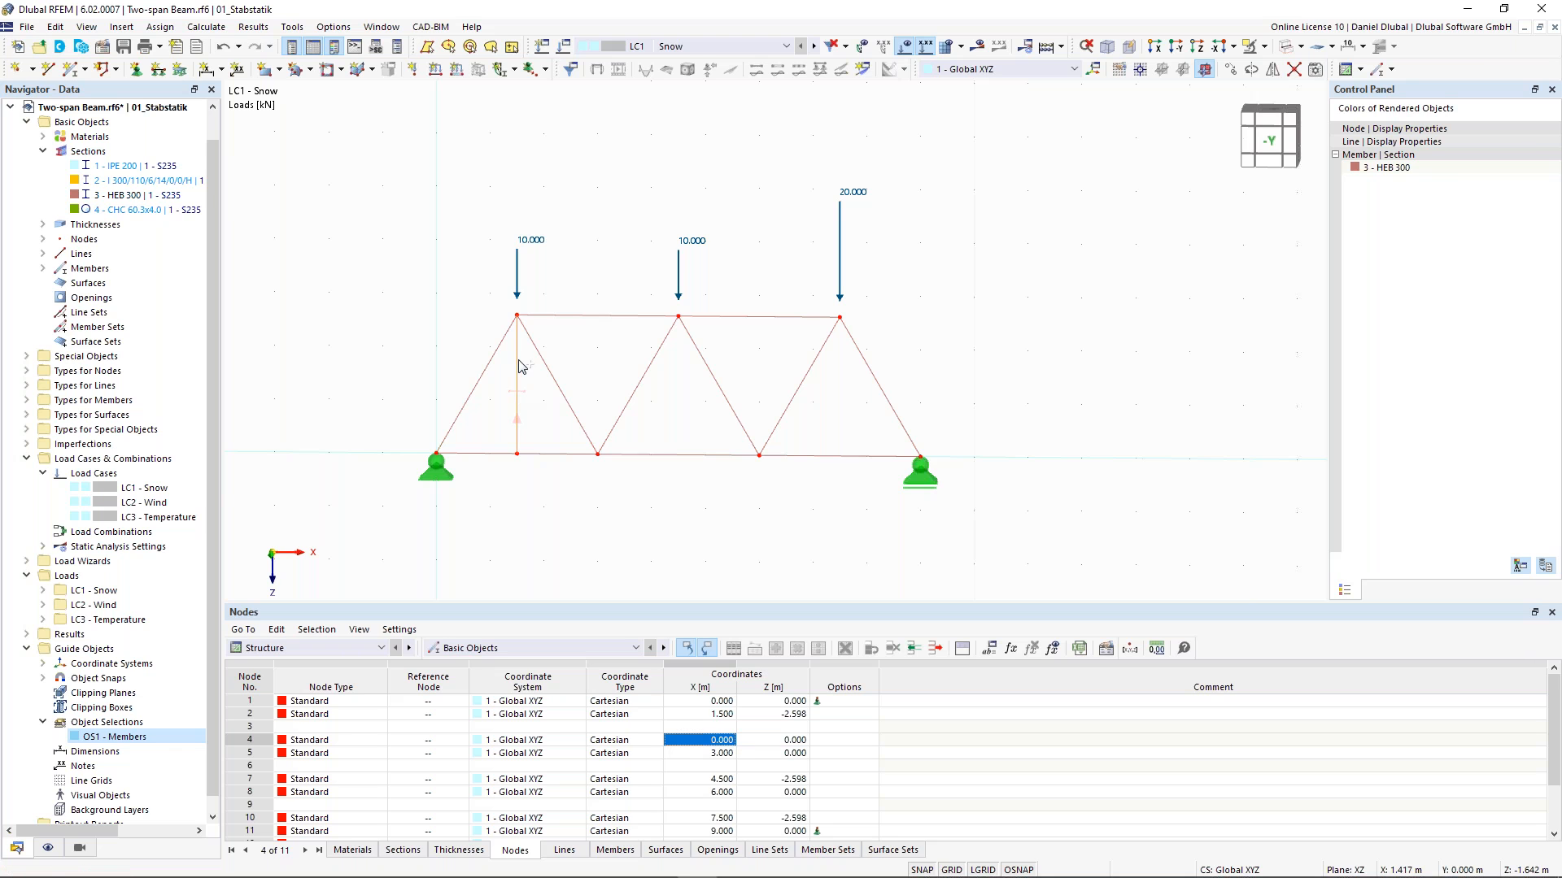
# - Add vertical members between top and bottom chords at X 3, 4.5, 6 and 7.5 m
pyautogui.keyDown('ctrl'); pyautogui.moveTo(603, 325); pyautogui.dragTo(601, 427); pyautogui.keyUp('ctrl')
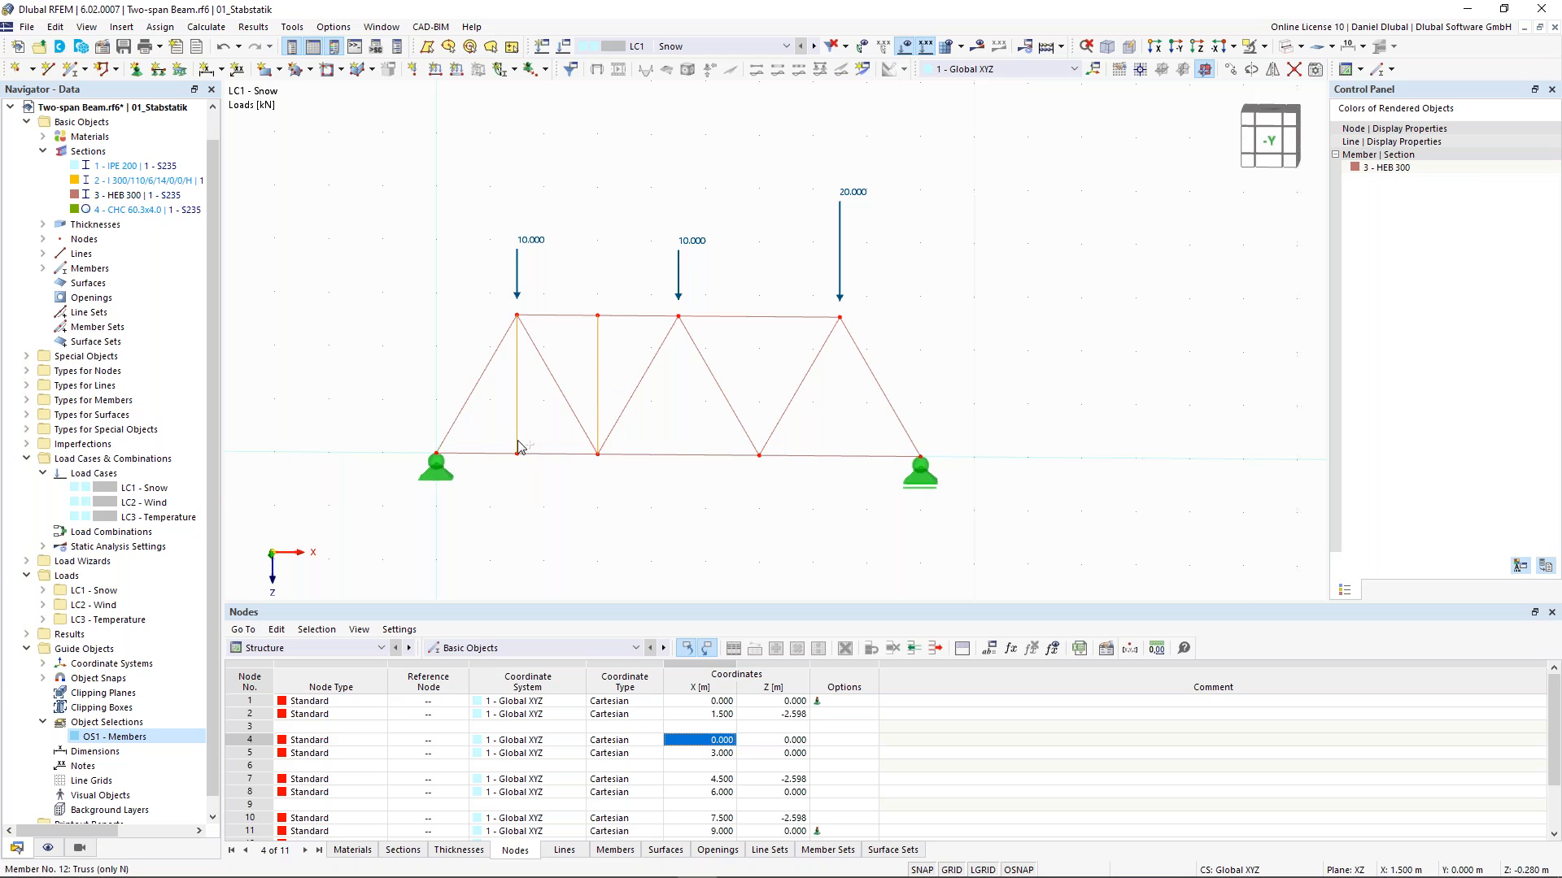
pyautogui.keyDown('ctrl'); pyautogui.moveTo(545, 440); pyautogui.dragTo(716, 448); pyautogui.keyUp('ctrl')
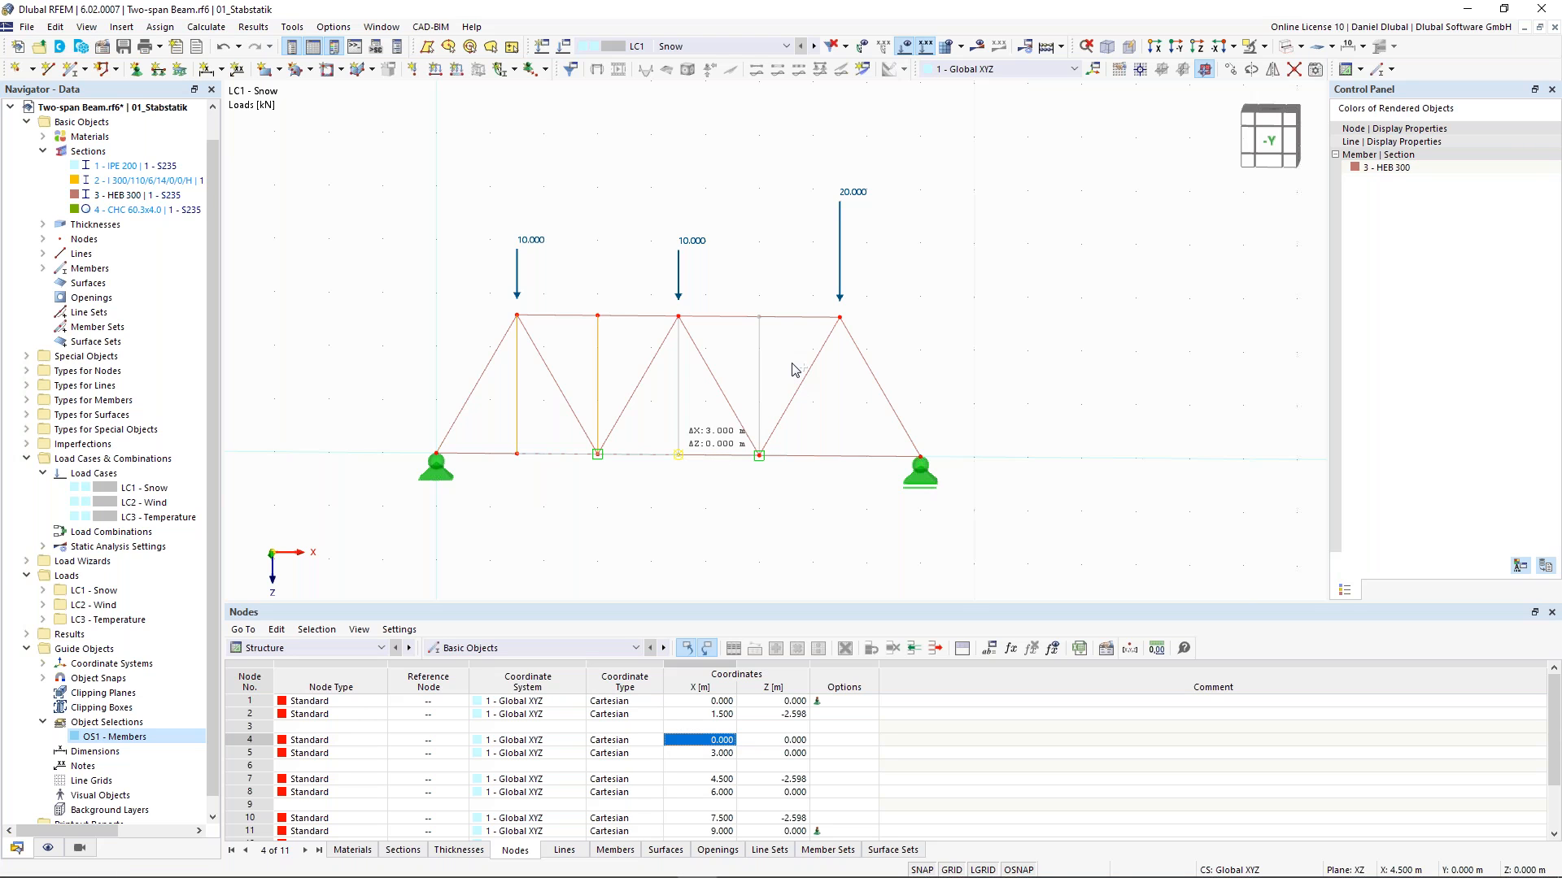
pyautogui.keyDown('ctrl'); pyautogui.moveTo(758, 332); pyautogui.dragTo(839, 318); pyautogui.keyUp('ctrl')
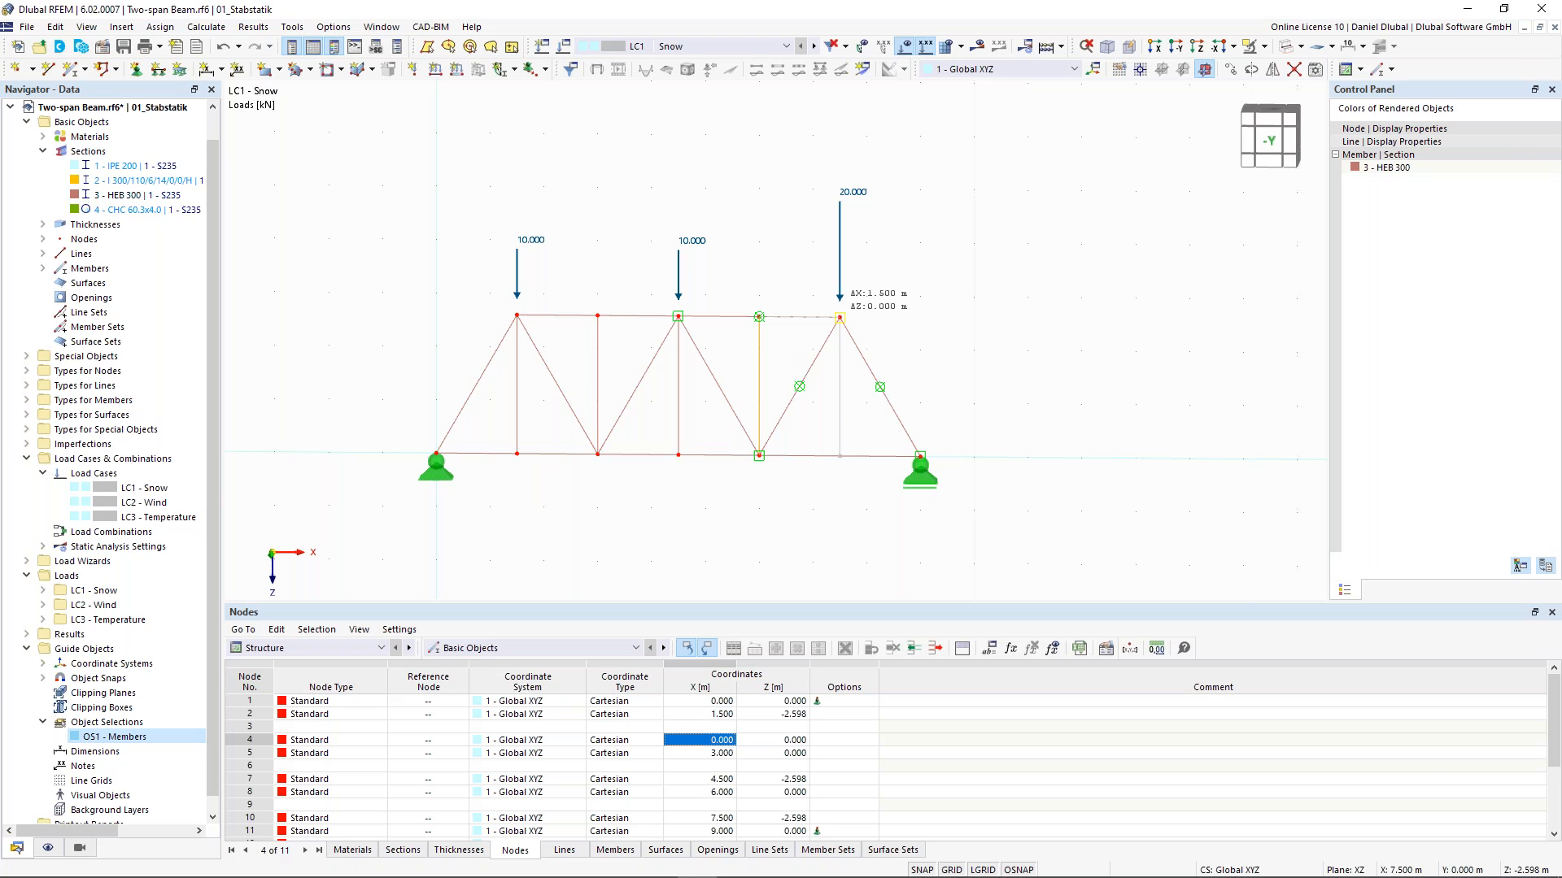
pyautogui.click(839, 318)
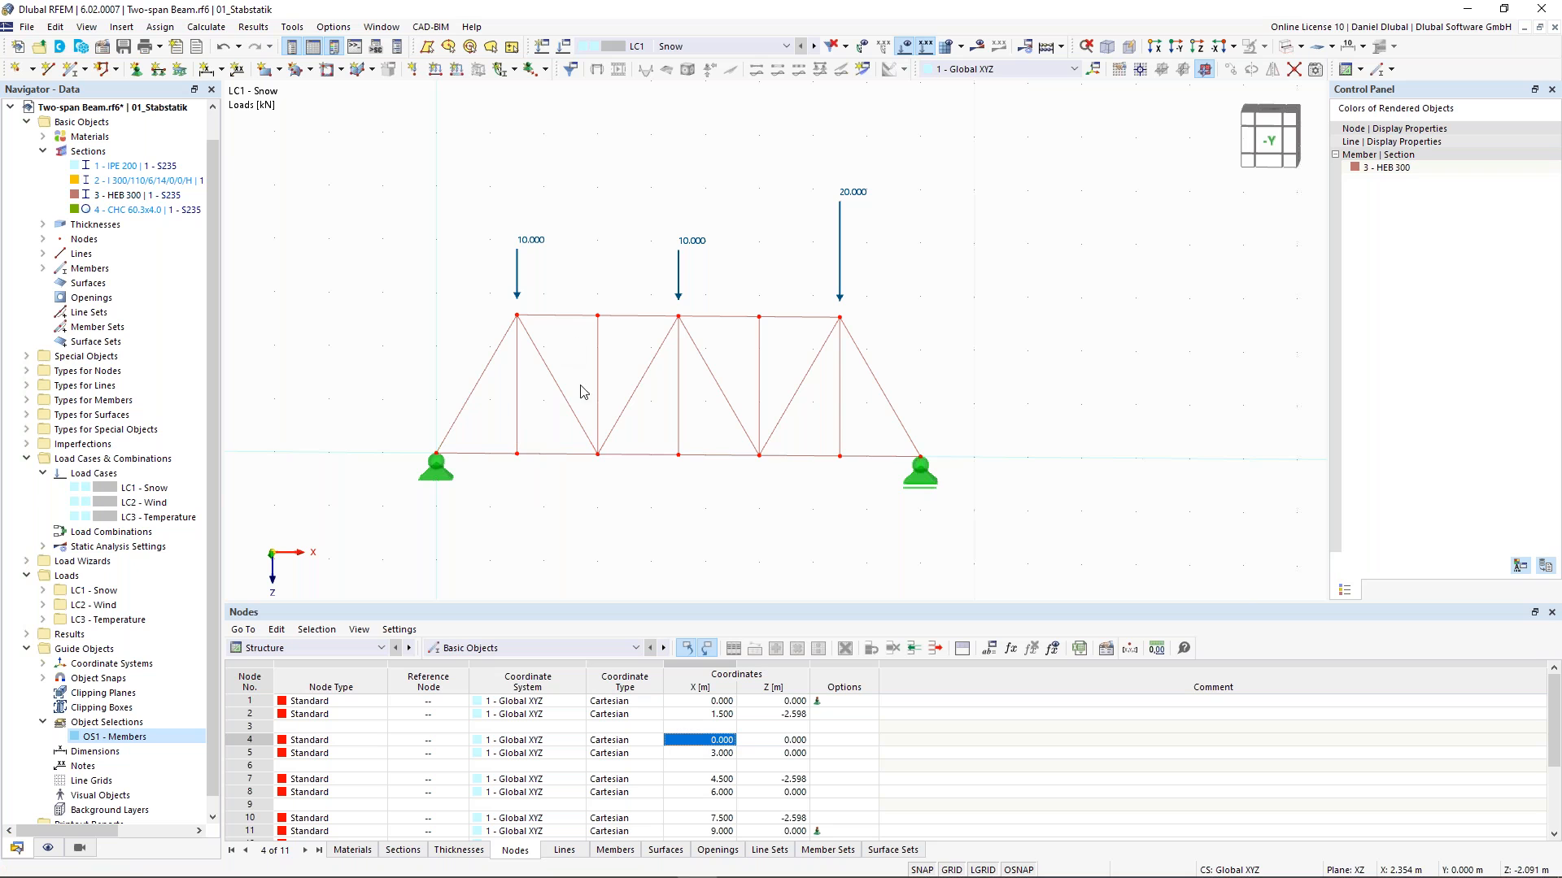
# - Recalculate the model including the new vertical members and review the axial forces
pyautogui.click(979, 50)
pyautogui.click(848, 517)
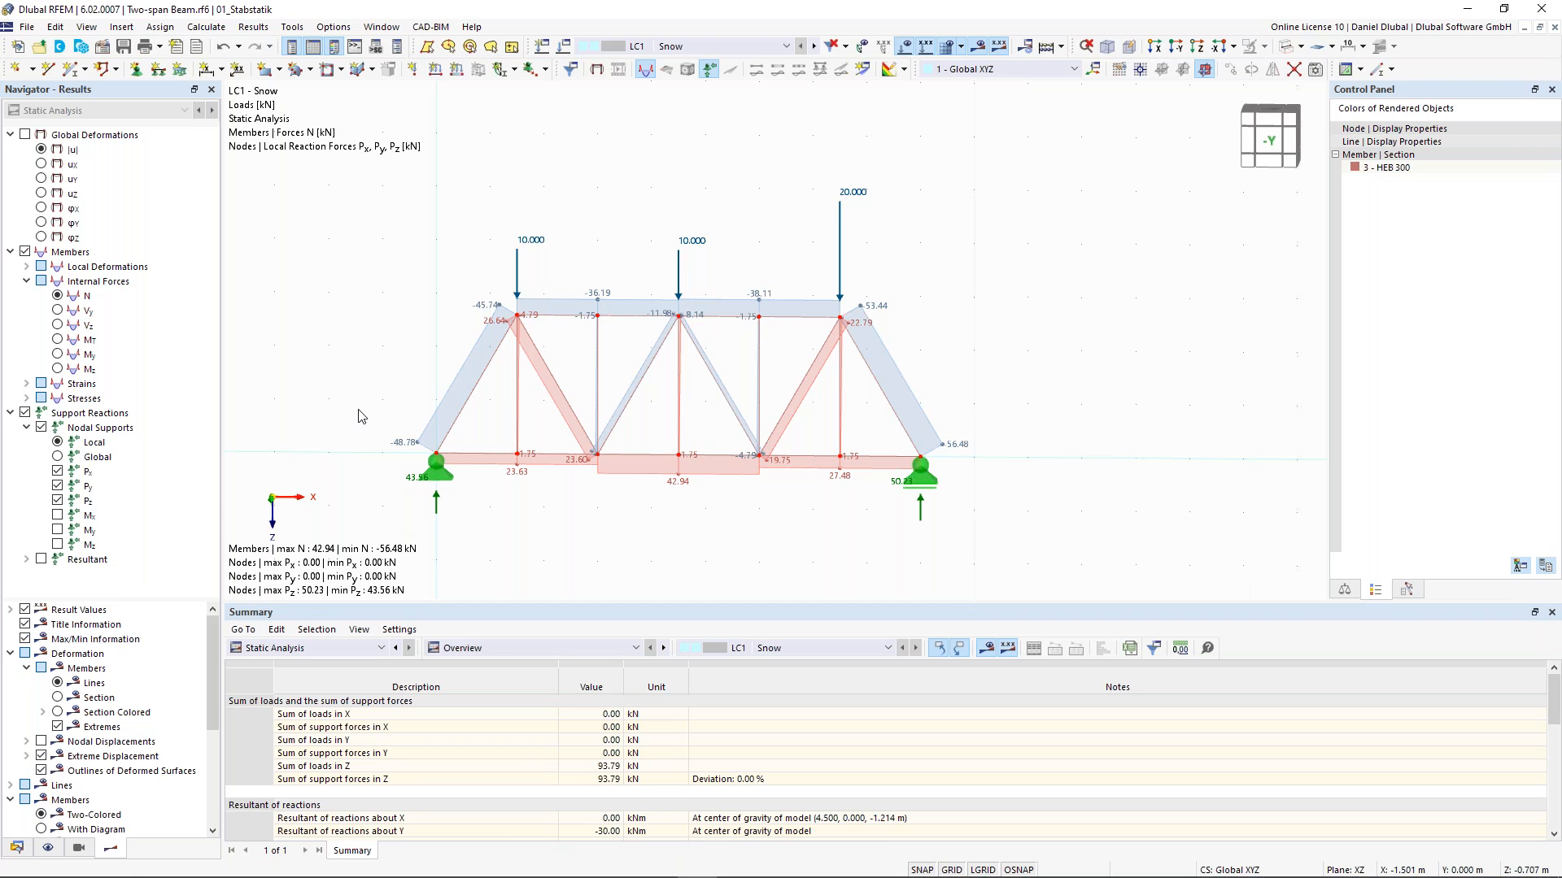
pyautogui.scroll(1, 364, 387)
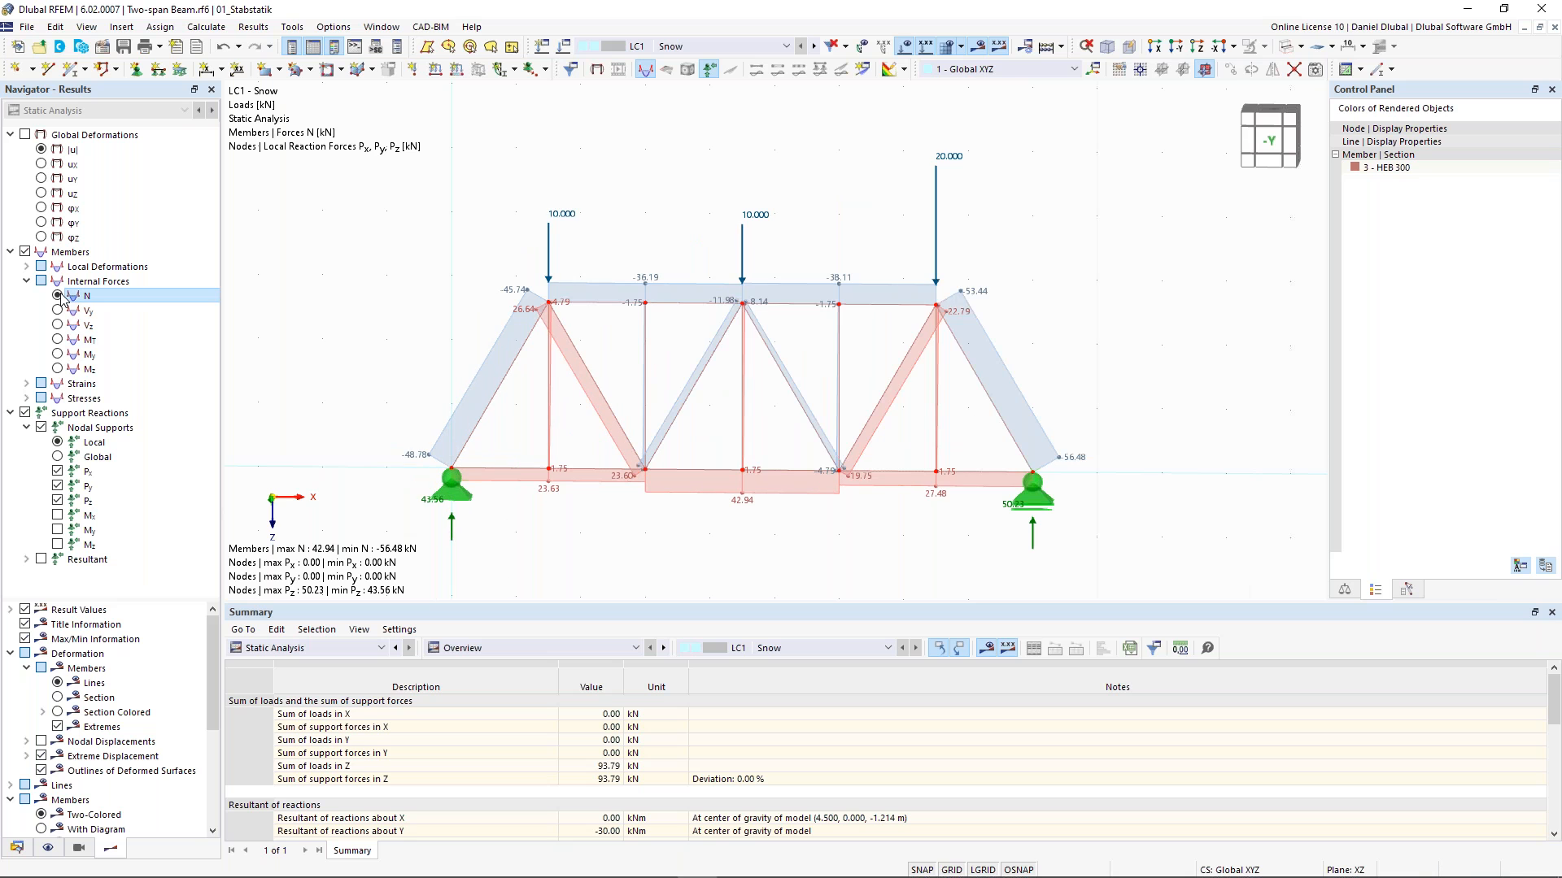
pyautogui.scroll(2, 549, 369)
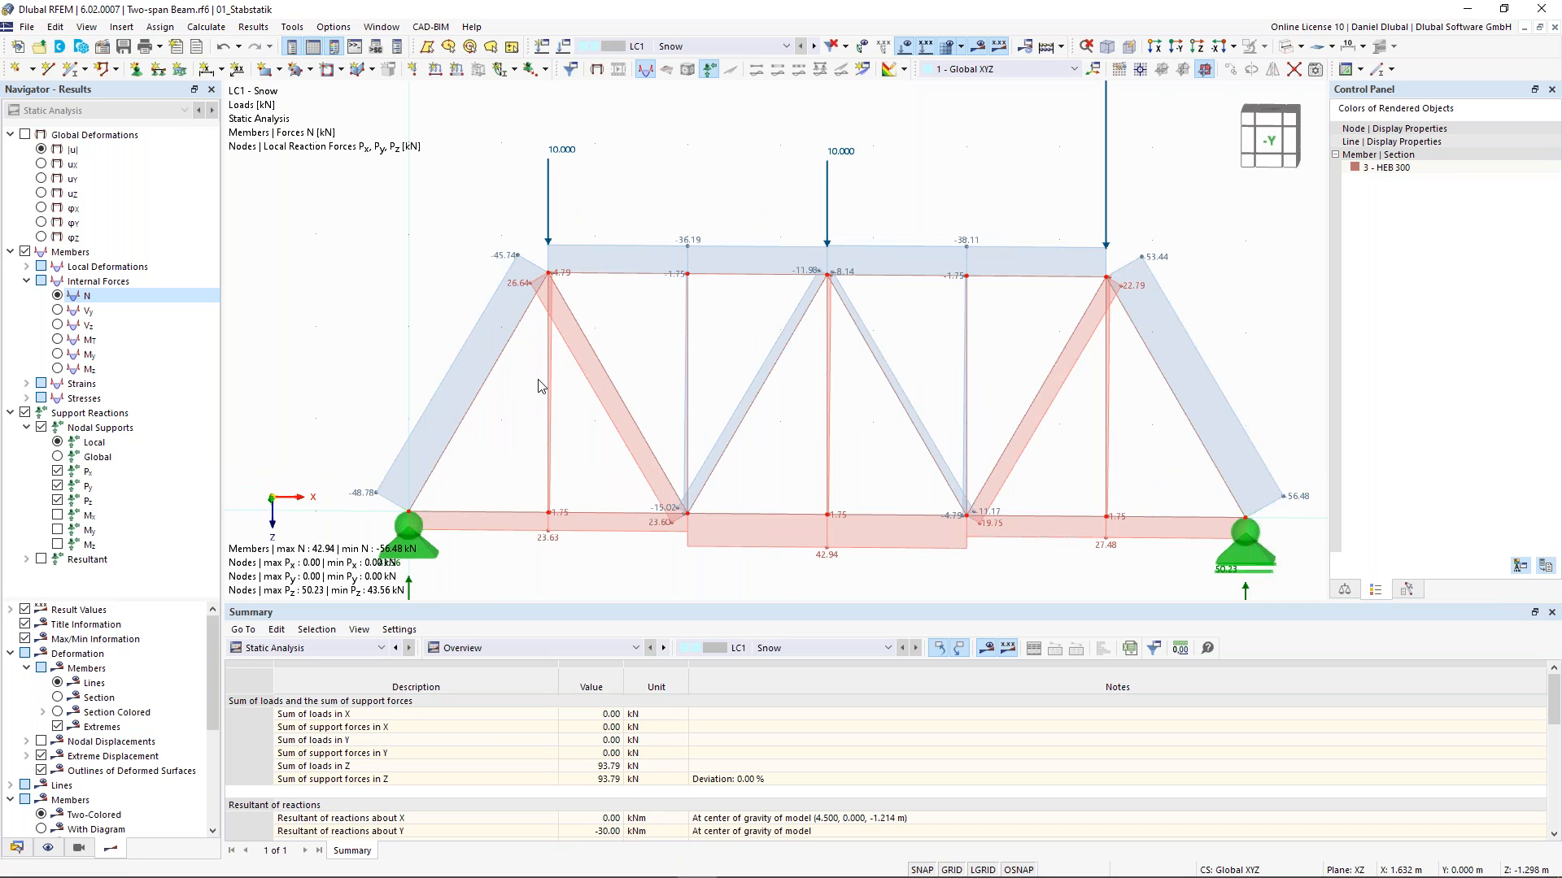
pyautogui.scroll(1, 541, 383)
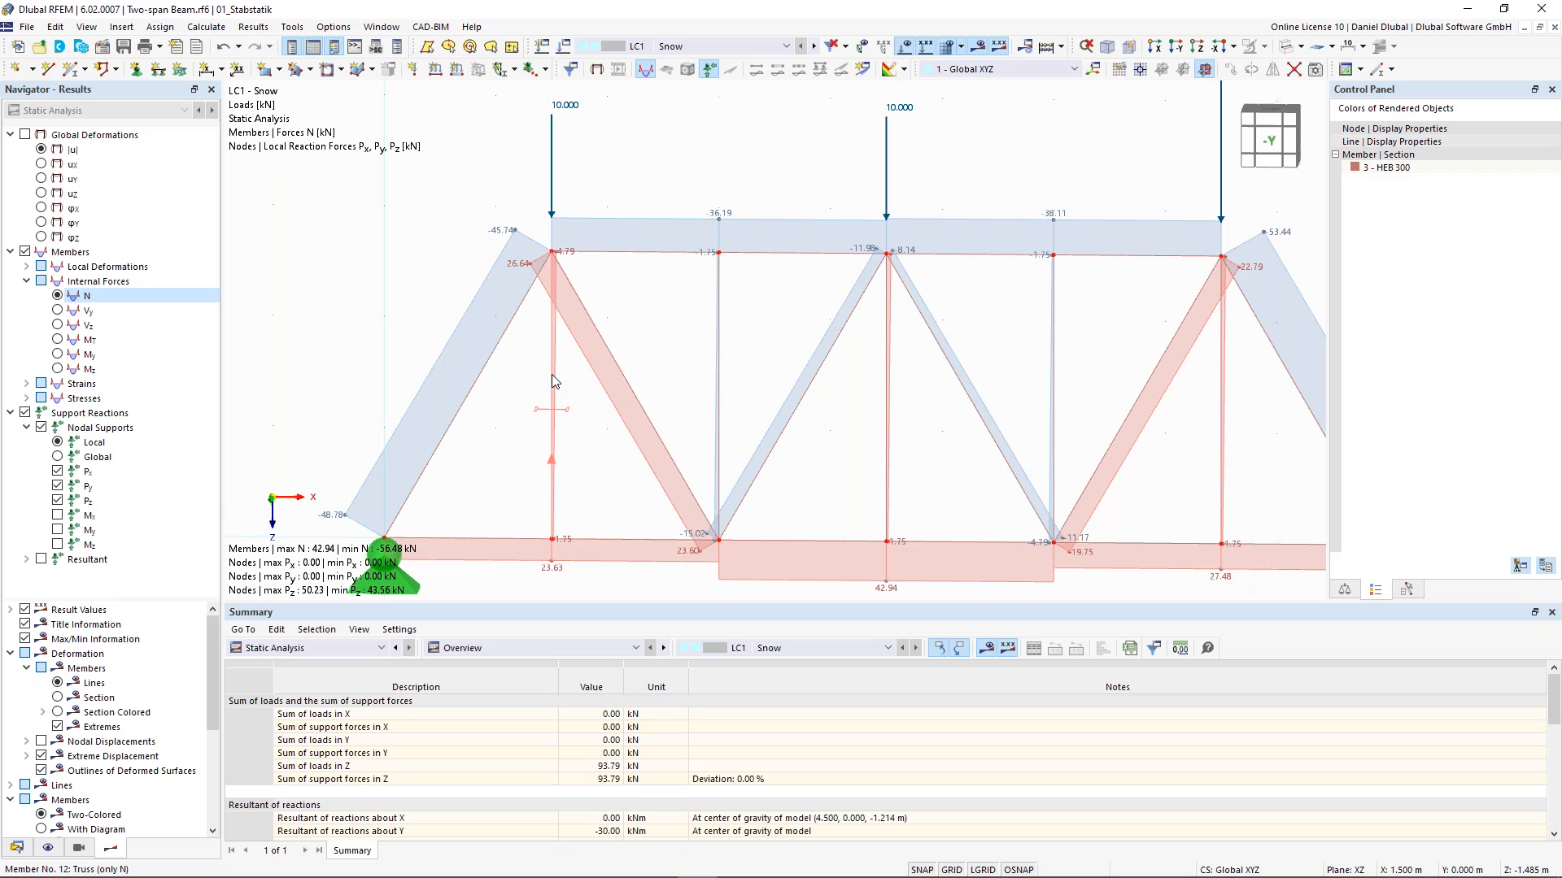
# - Inspect the vertical member at X 1.5 m in its edit dialog without making changes
pyautogui.doubleClick(553, 380)
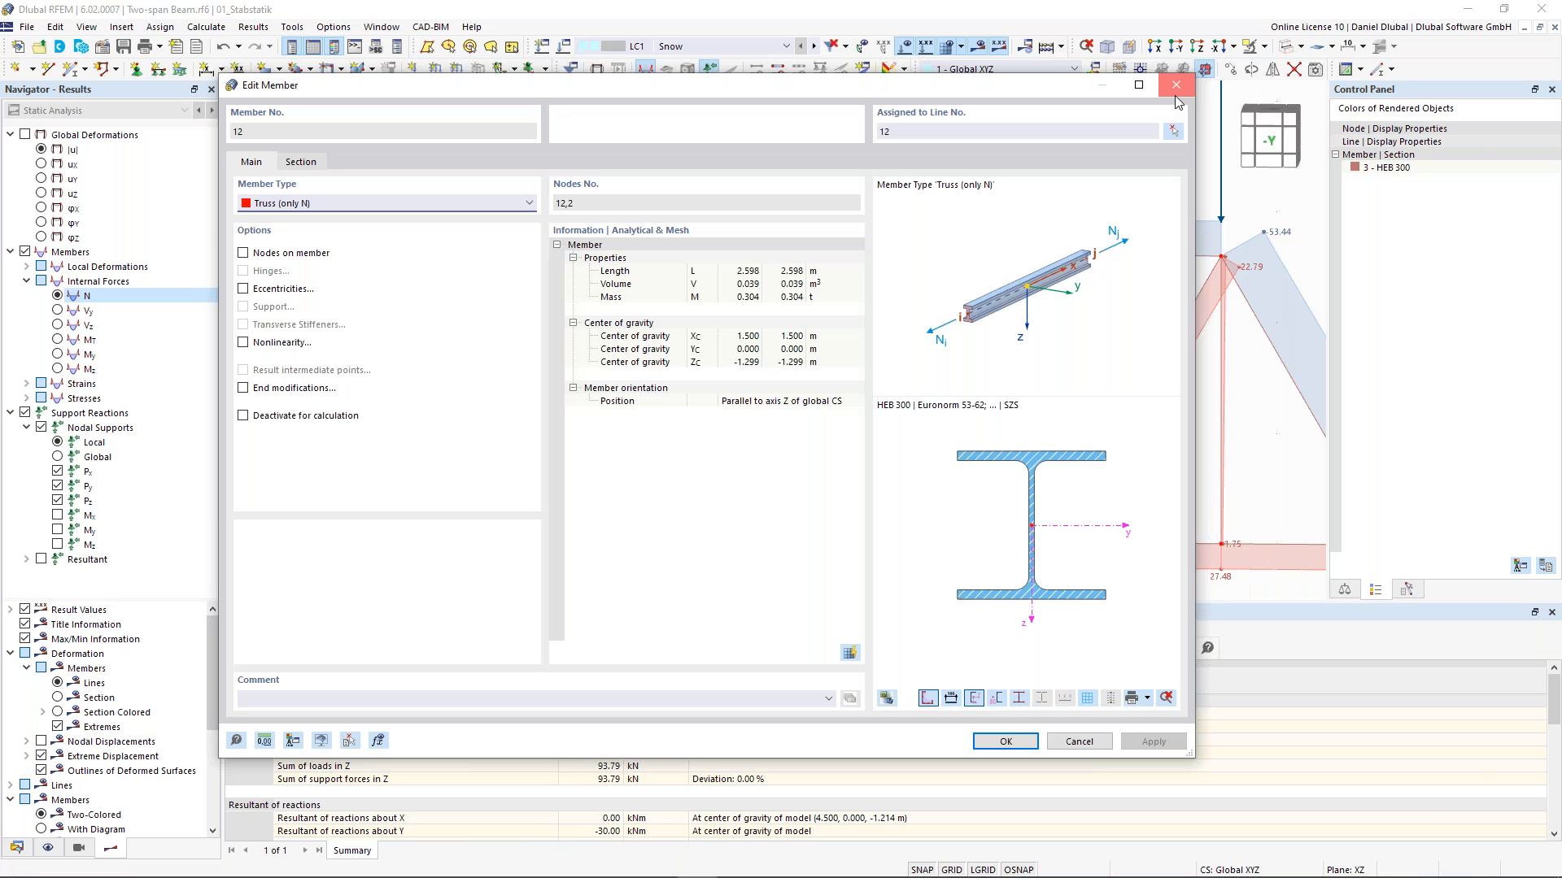
pyautogui.click(1176, 86)
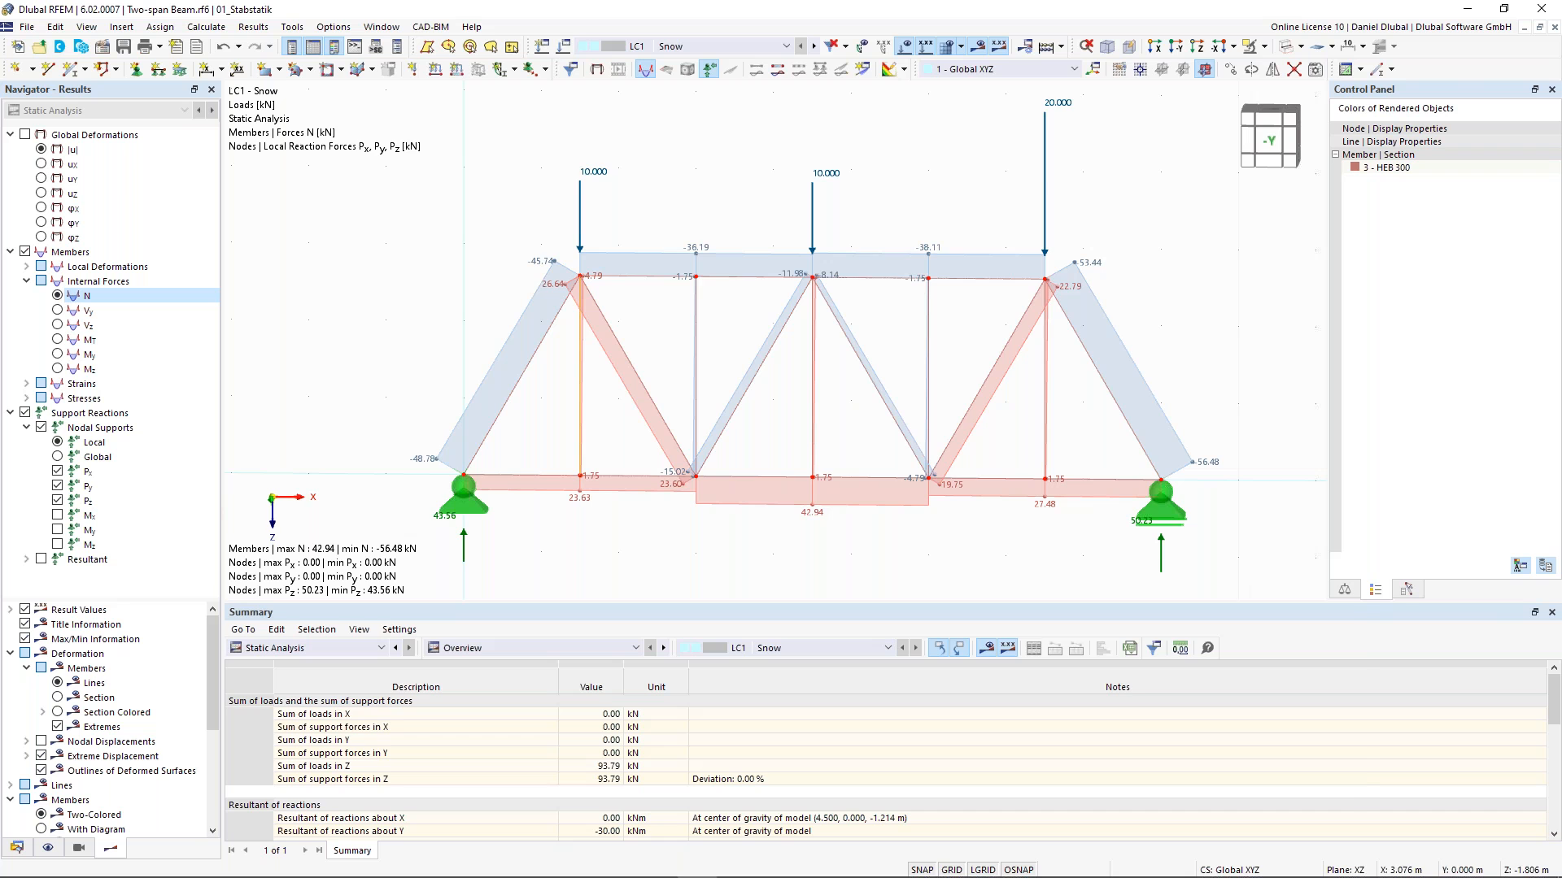
# - Confirm the LC1 Snow load case settings without self-weight and recalculate the model
pyautogui.click(563, 46)
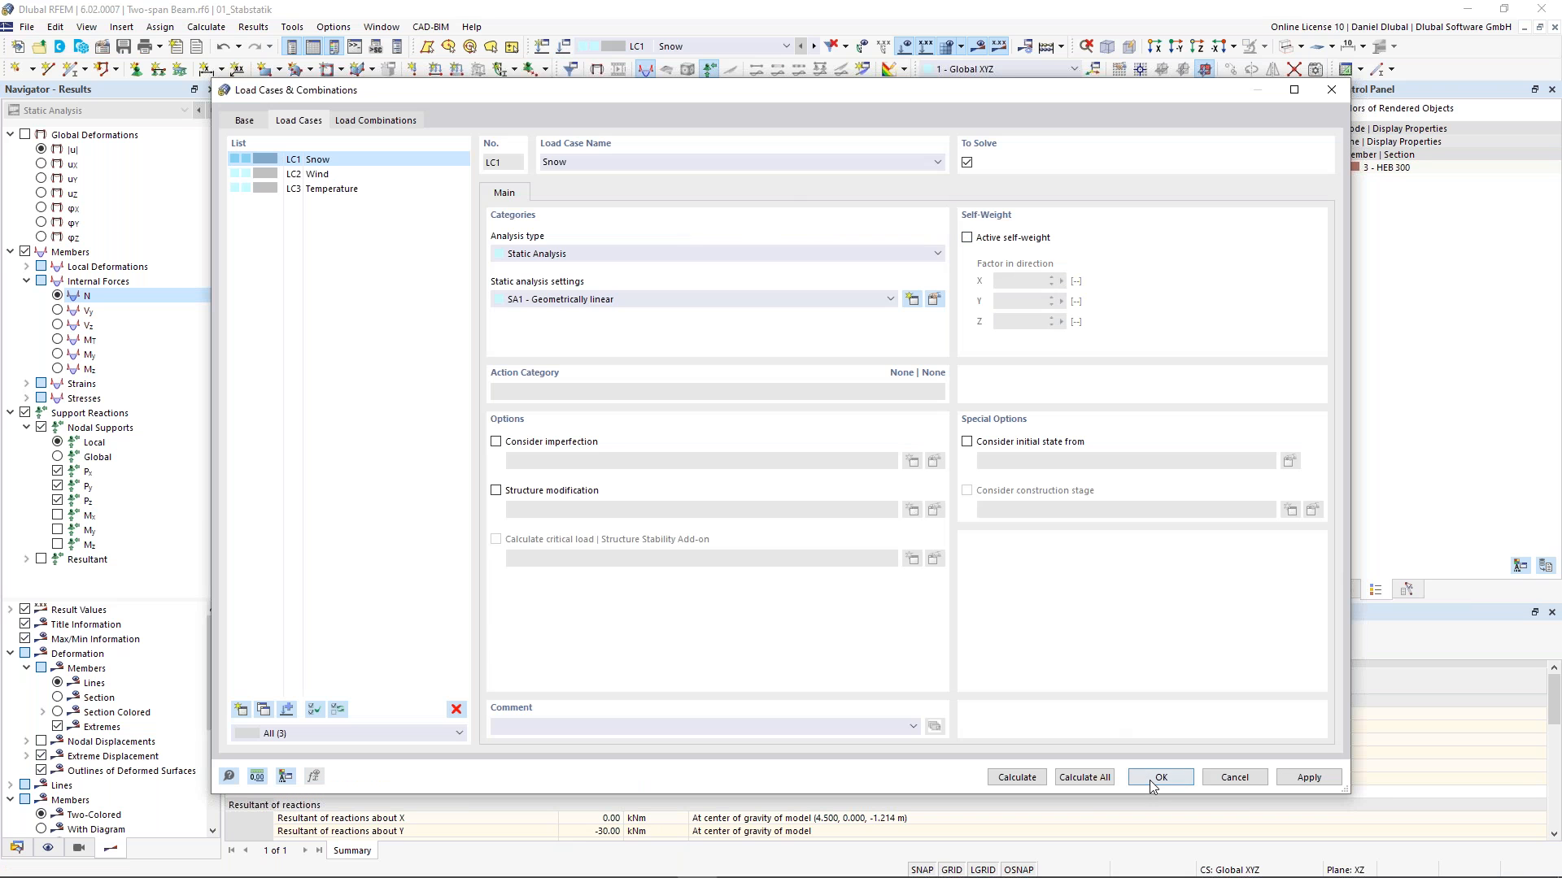
pyautogui.press('Return')
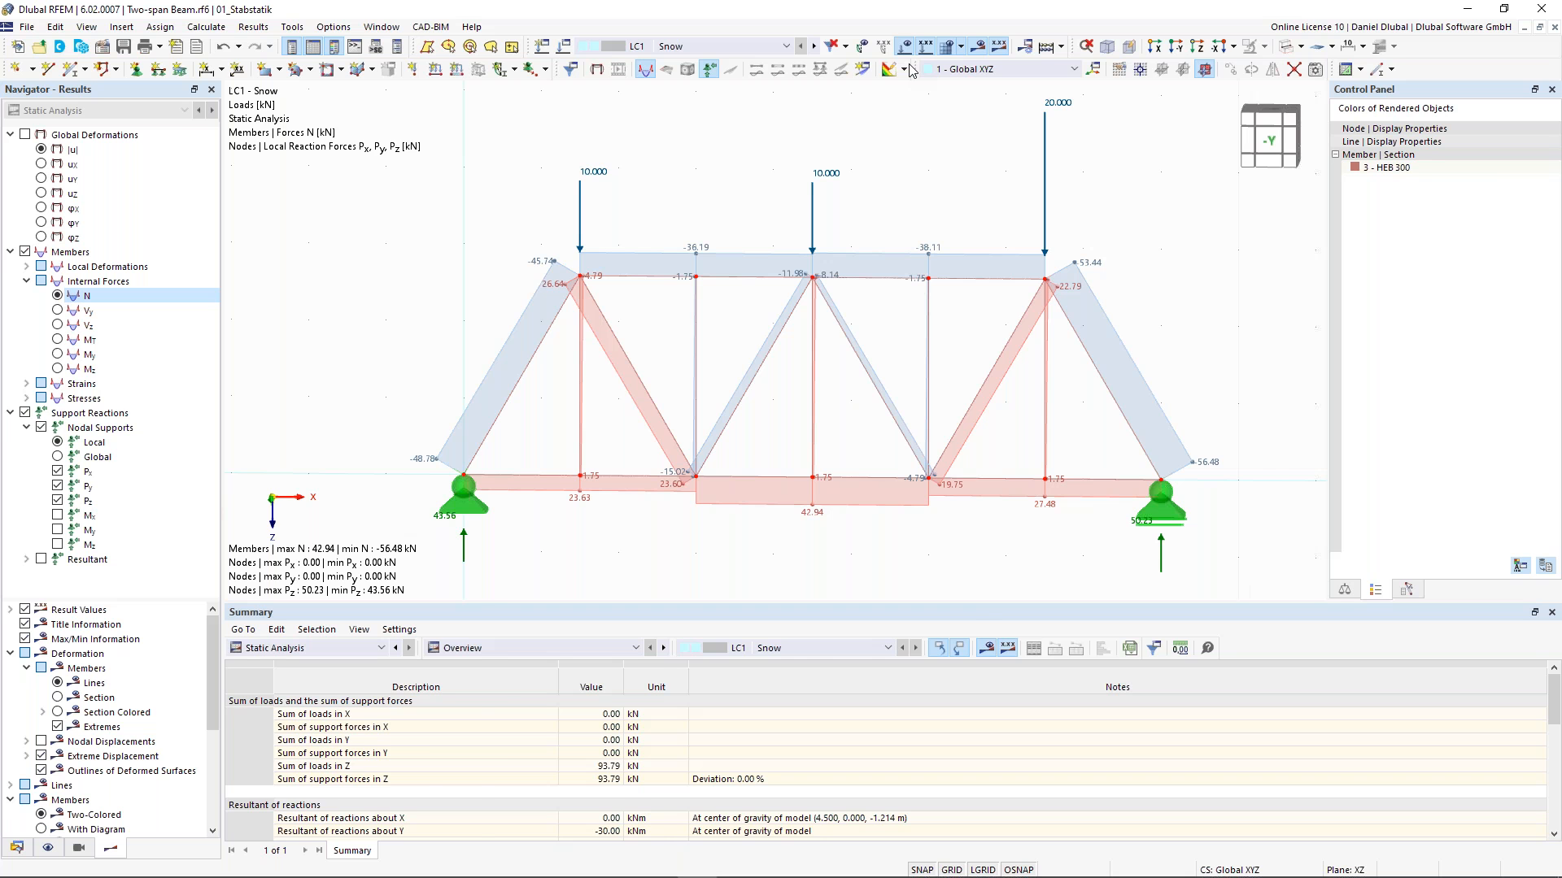
pyautogui.click(889, 70)
pyautogui.press('F5')
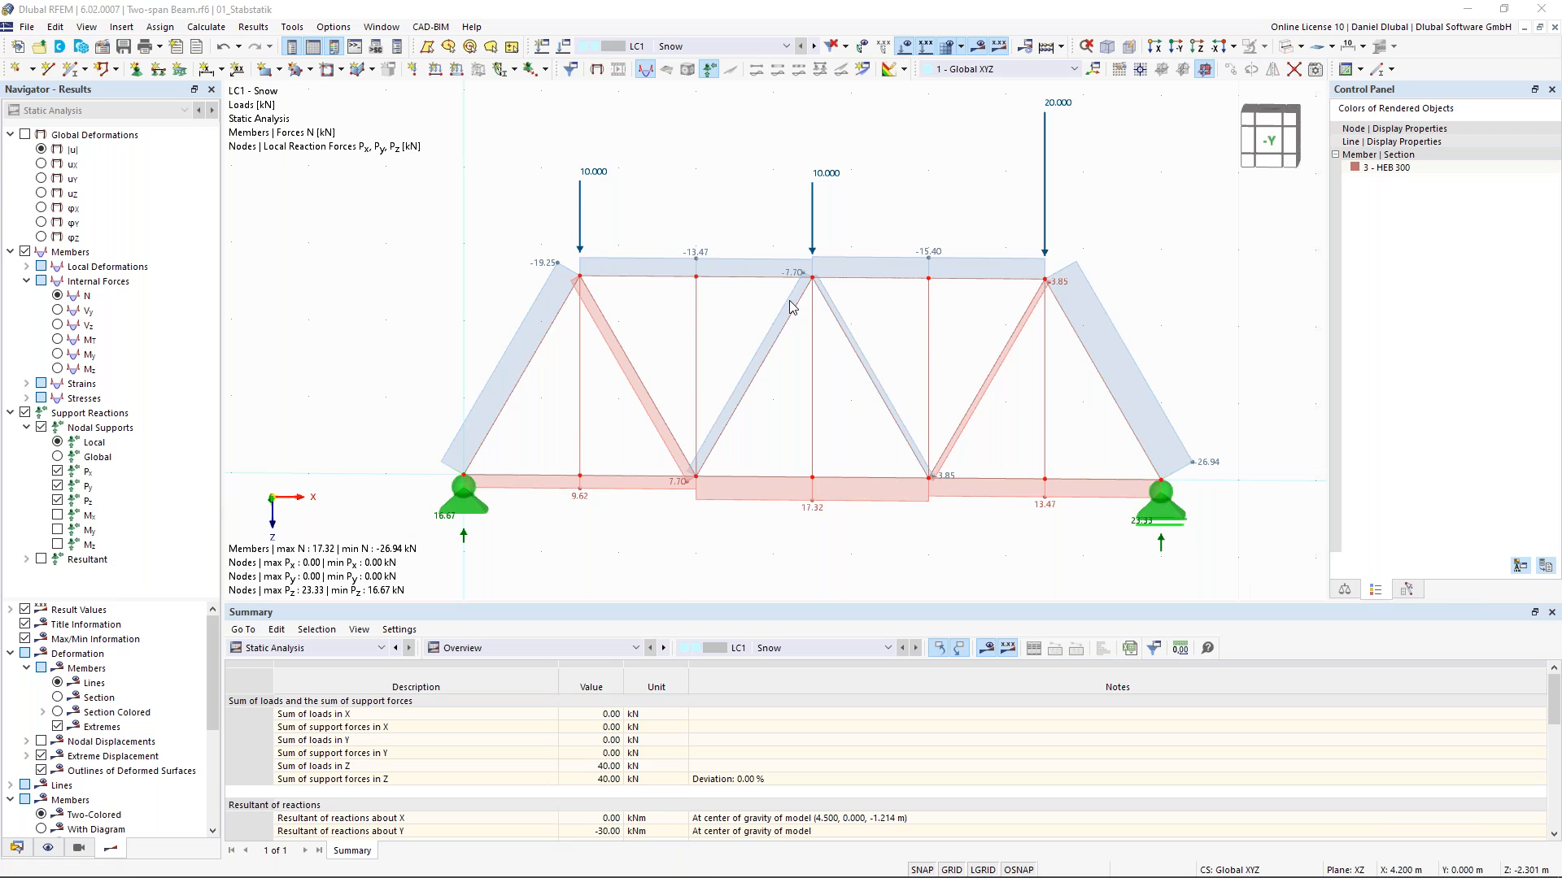
# - Select the entire truss with its supports and loads and delete everything from the model
pyautogui.scroll(-2, 791, 308)
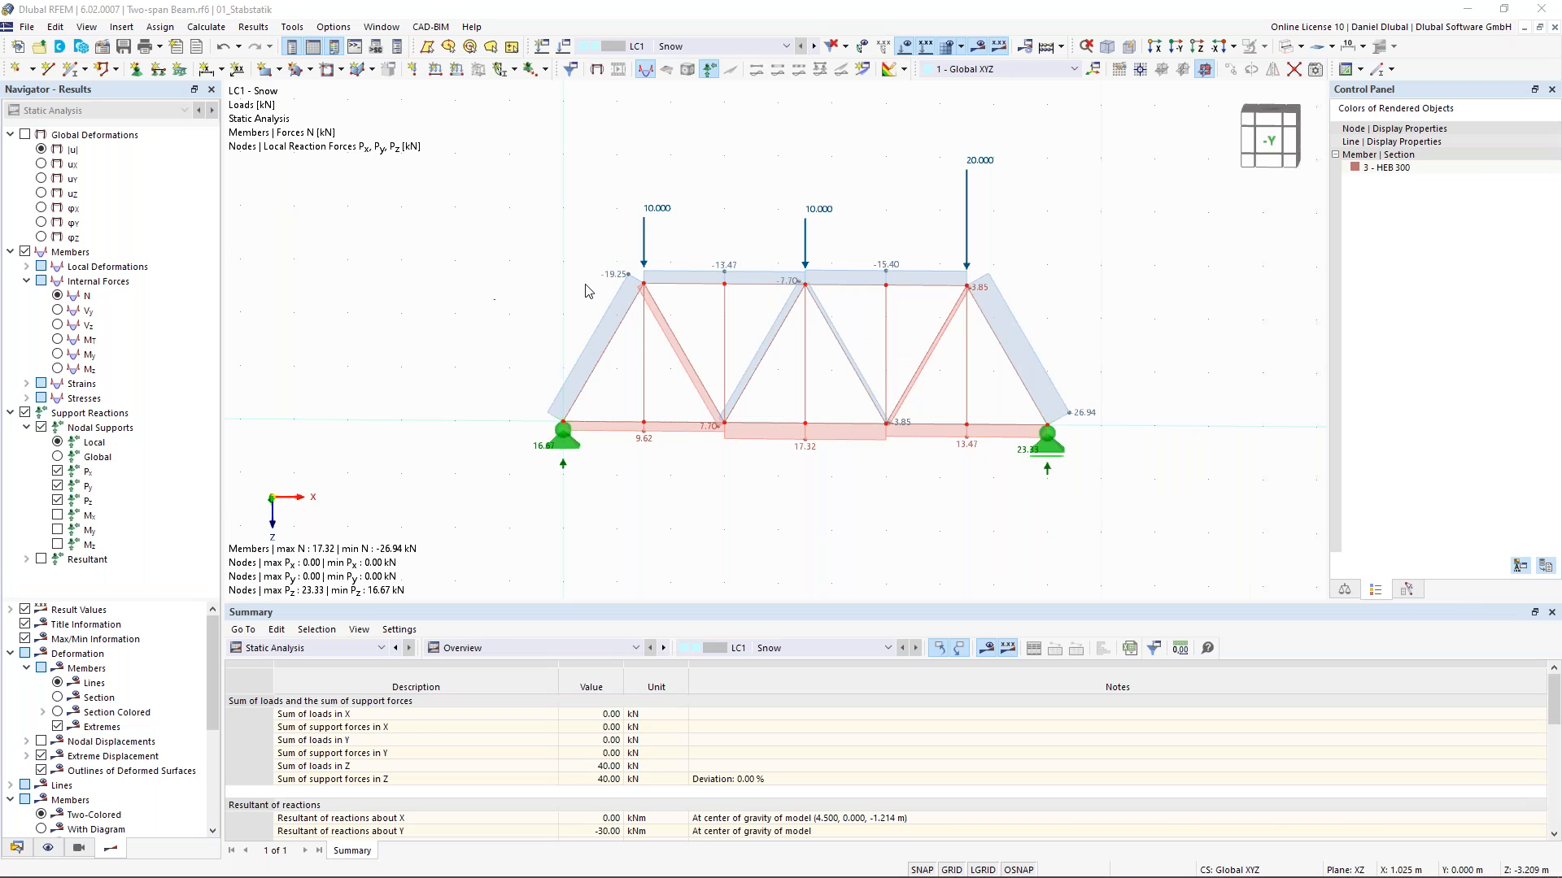
pyautogui.scroll(2, 631, 317)
pyautogui.scroll(-2, 627, 315)
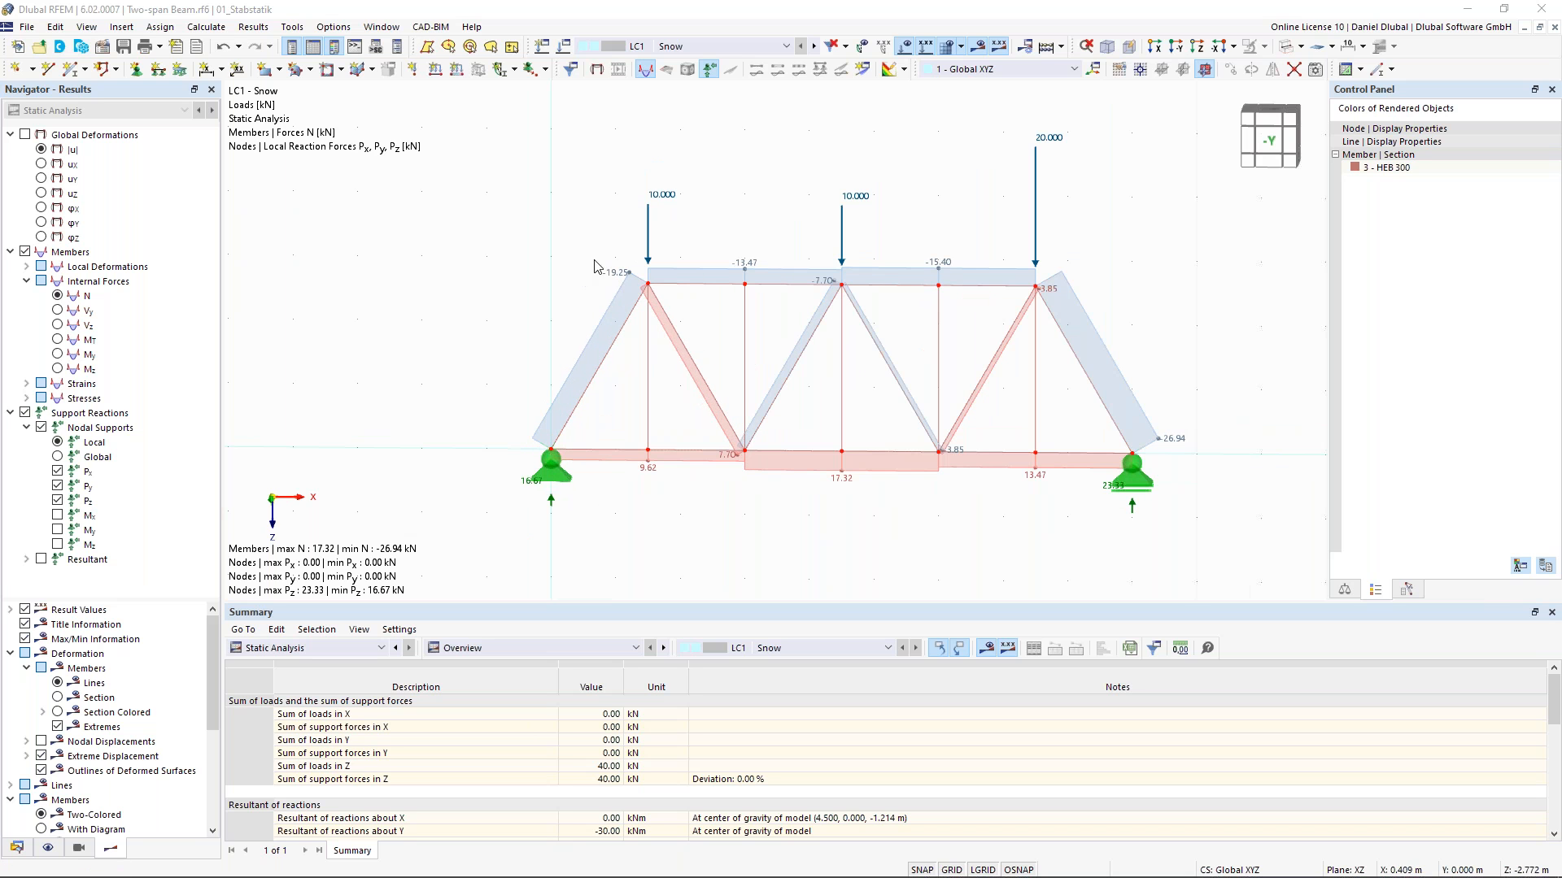
pyautogui.scroll(-1, 619, 281)
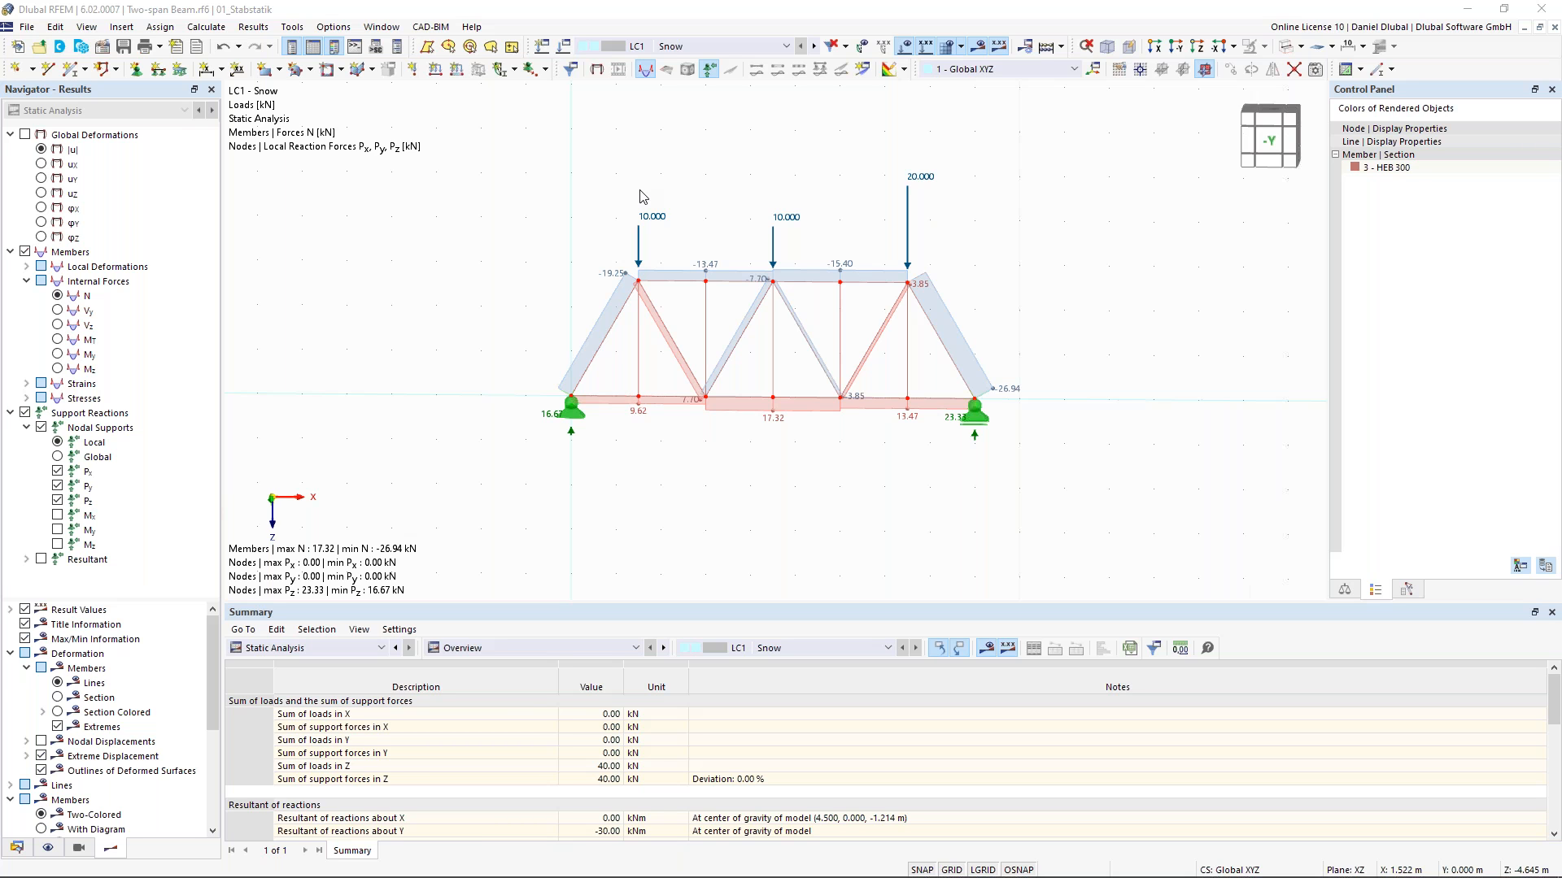
pyautogui.moveTo(501, 137); pyautogui.dragTo(1078, 490)
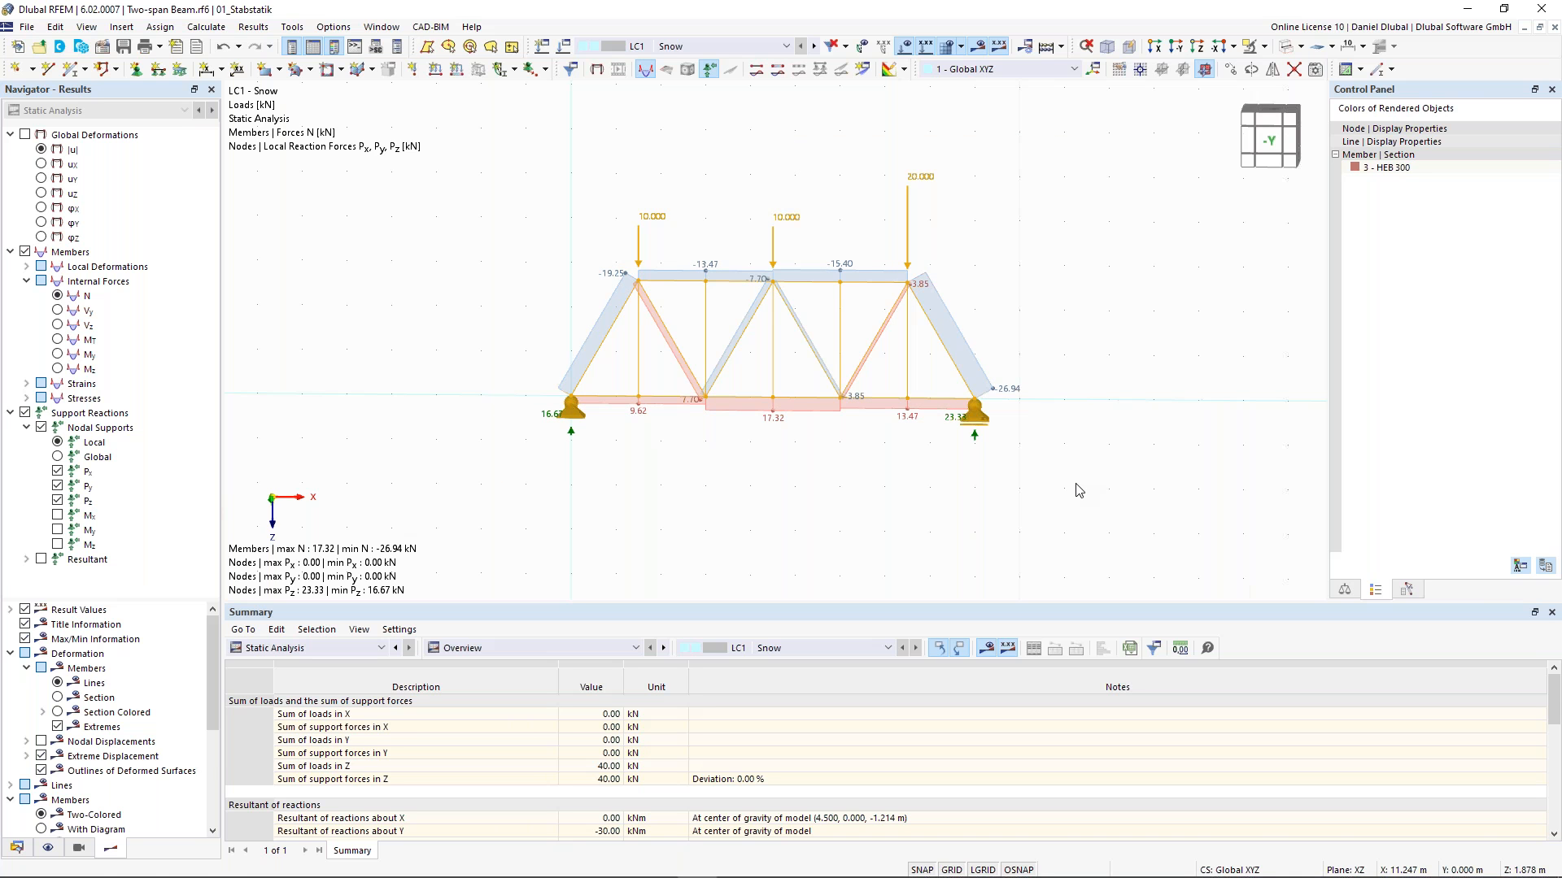
pyautogui.press('Delete')
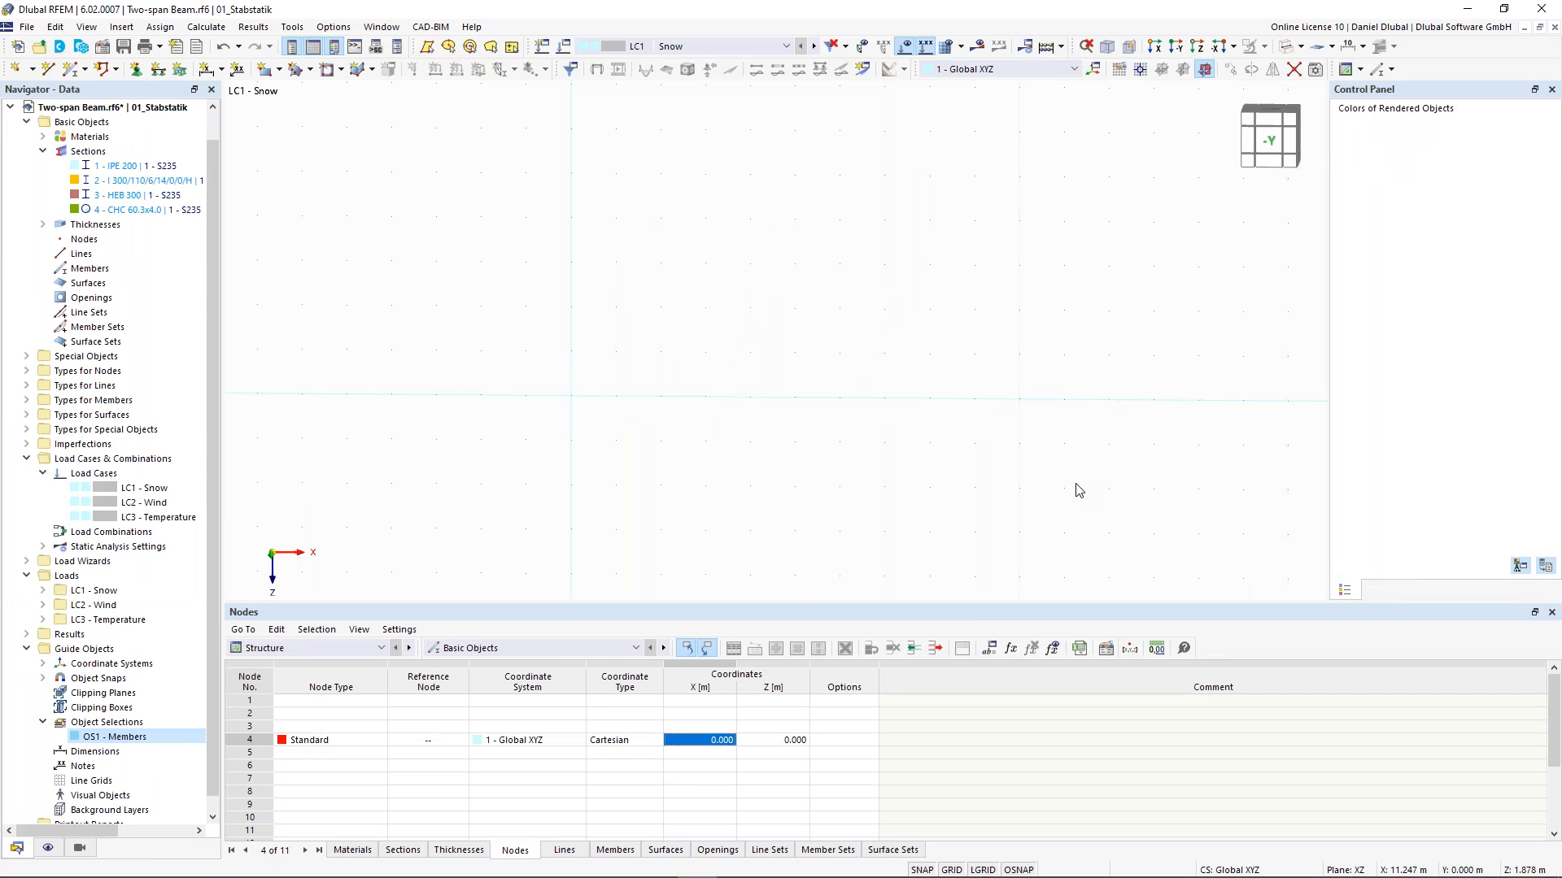
pyautogui.moveTo(650, 309); pyautogui.dragTo(649, 330, button='middle')
pyautogui.moveTo(444, 385); pyautogui.dragTo(444, 347, button='middle')
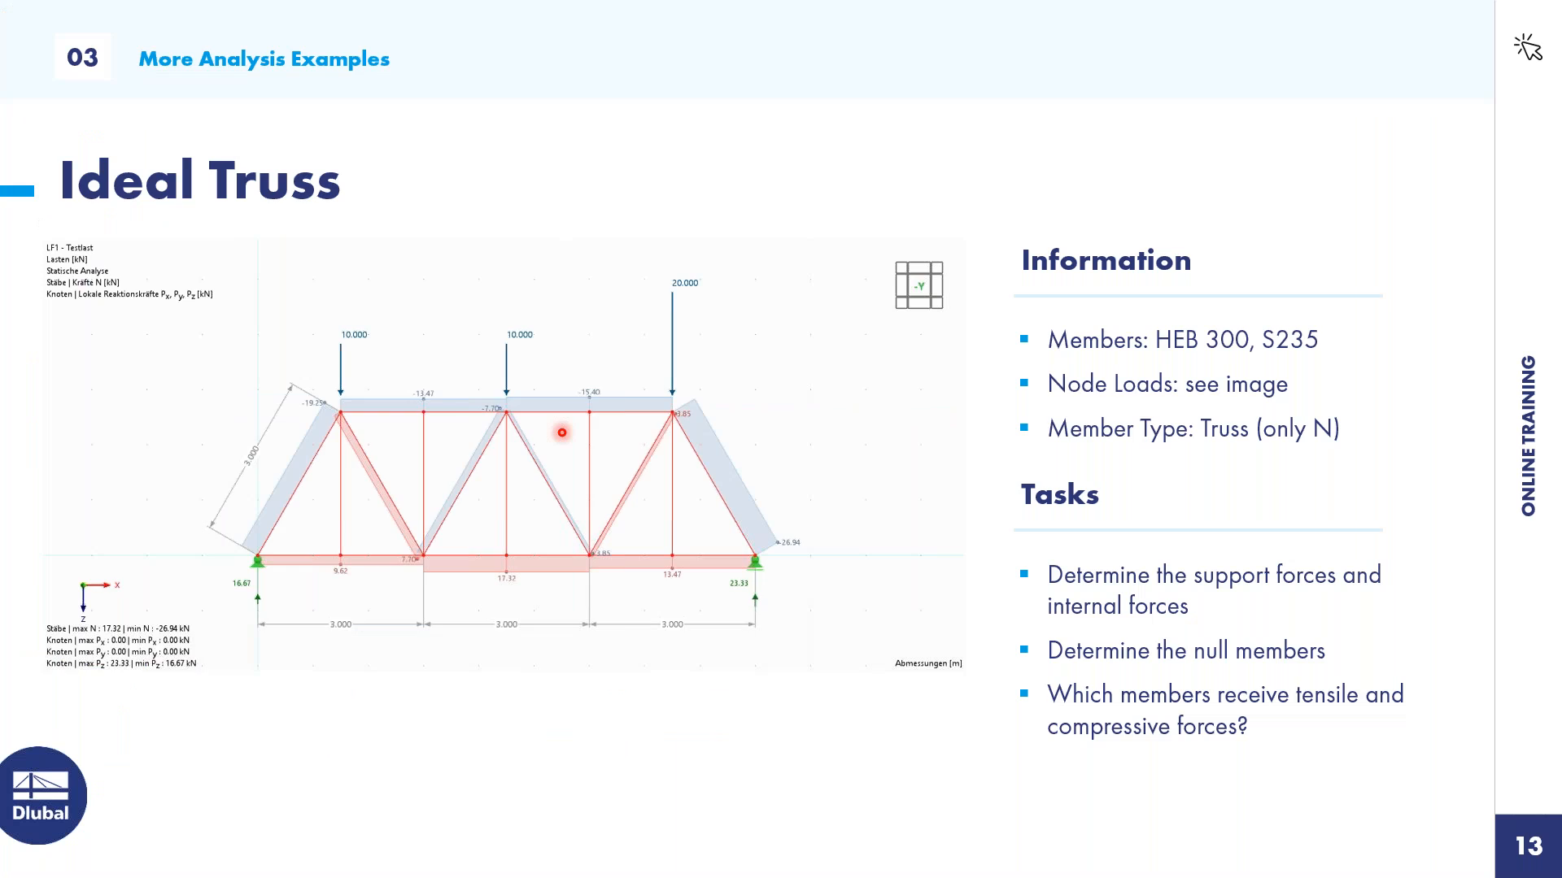
pyautogui.press('Right')
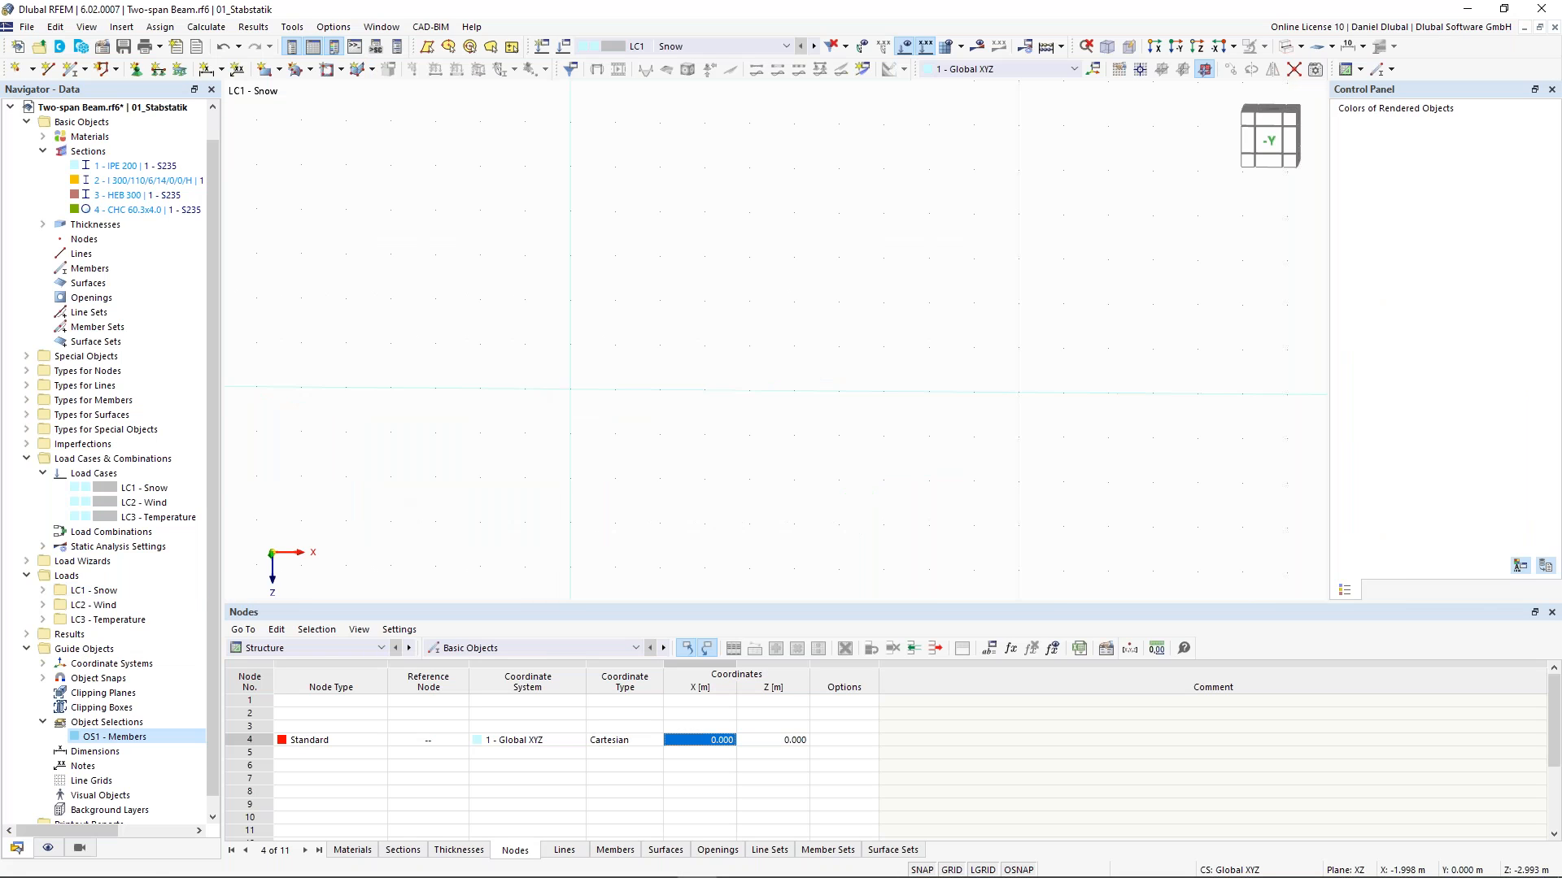
# - Draw a horizontal HEB 300 member 16.5 m long starting at the origin
pyautogui.click(71, 70)
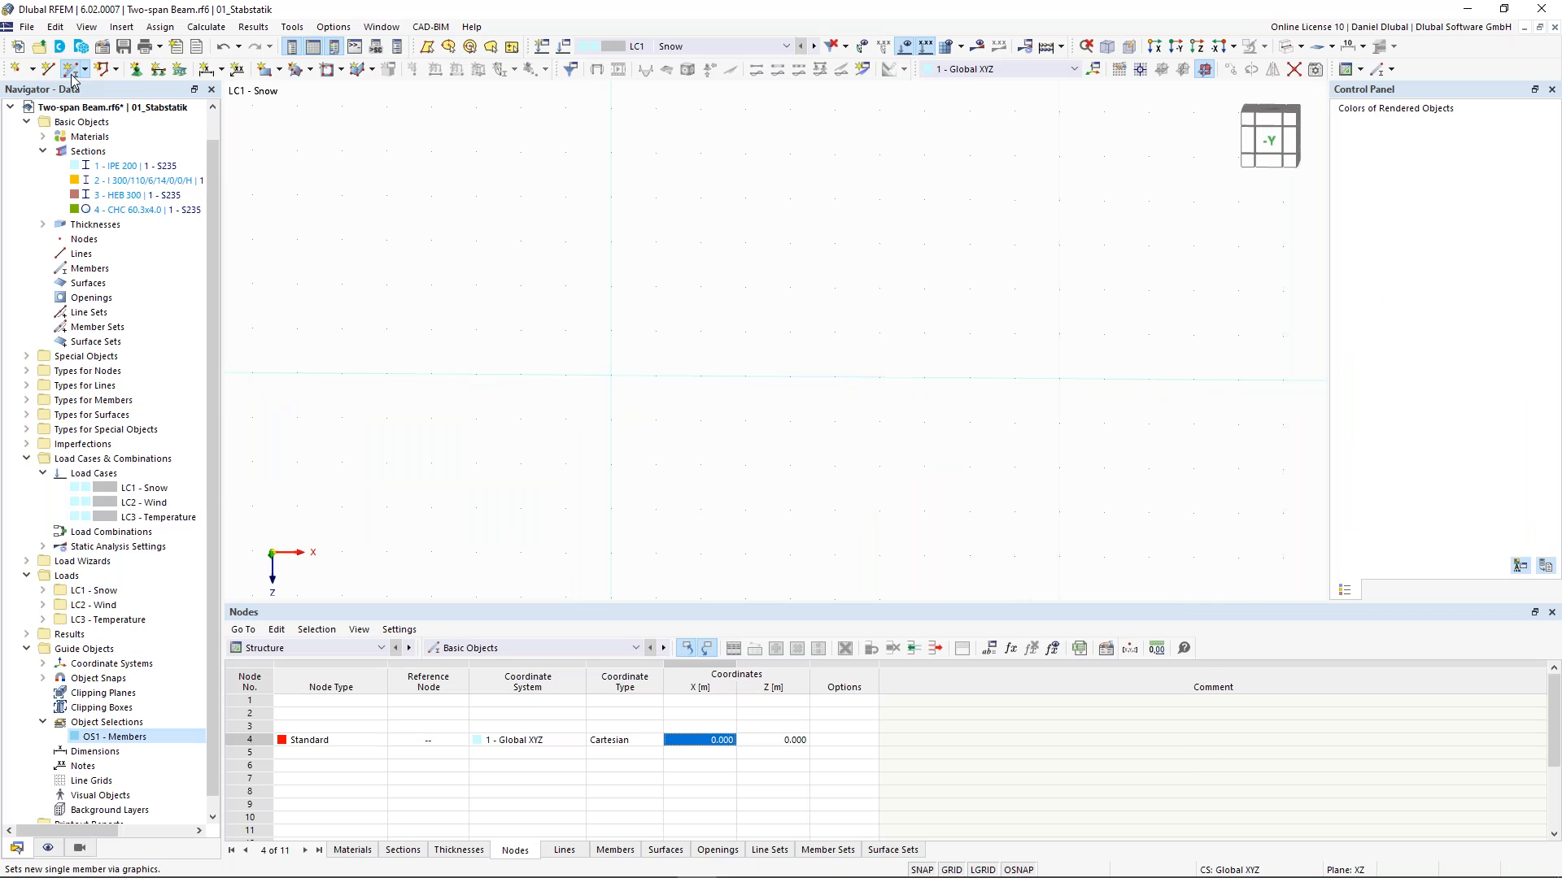
pyautogui.click(301, 163)
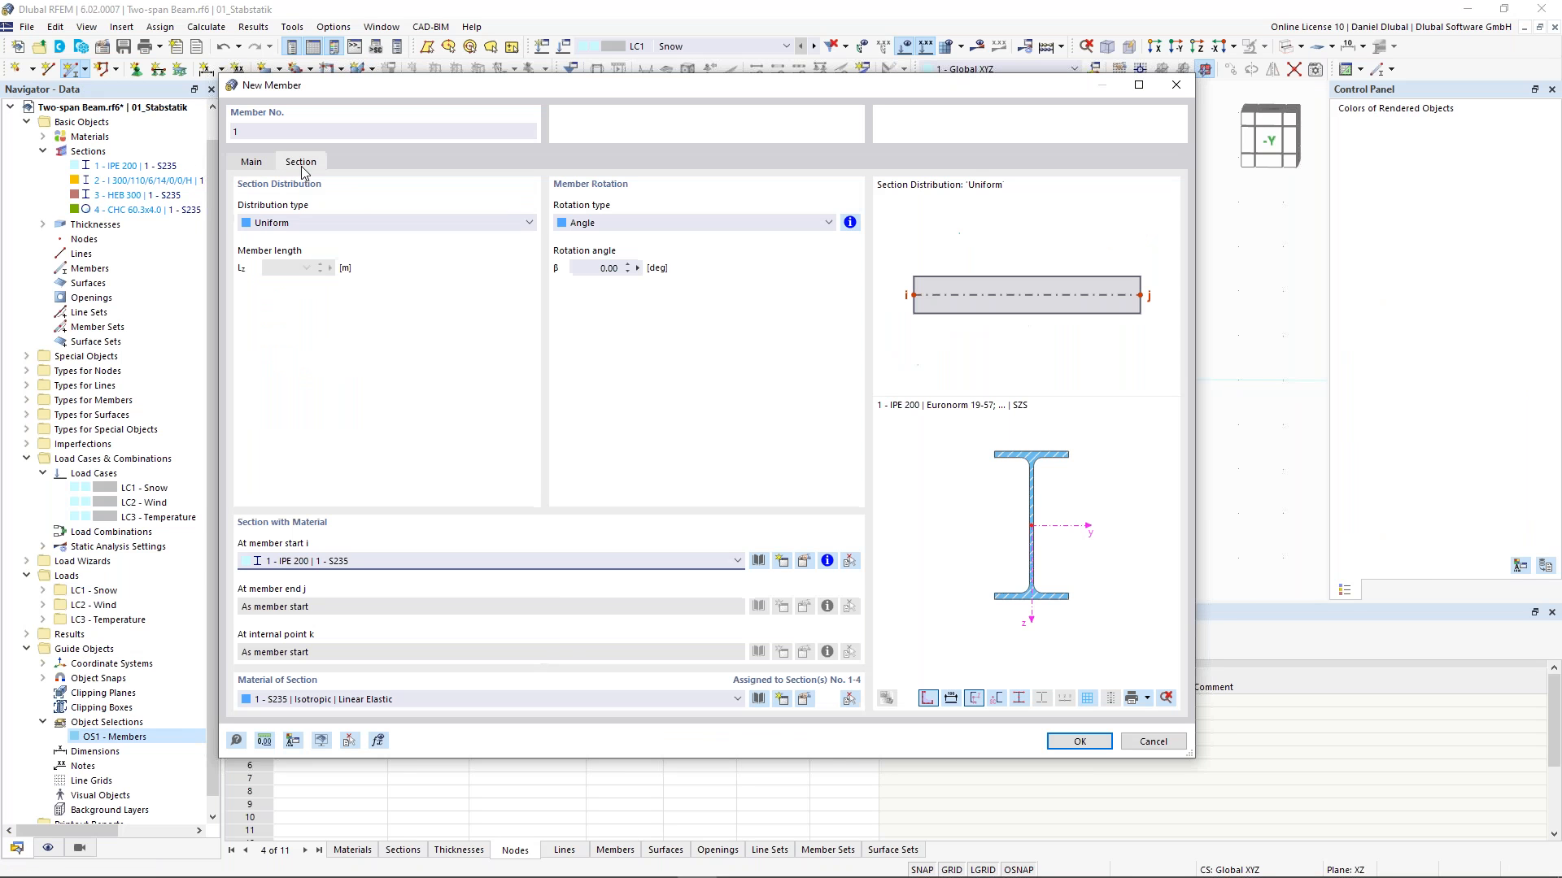
pyautogui.click(533, 561)
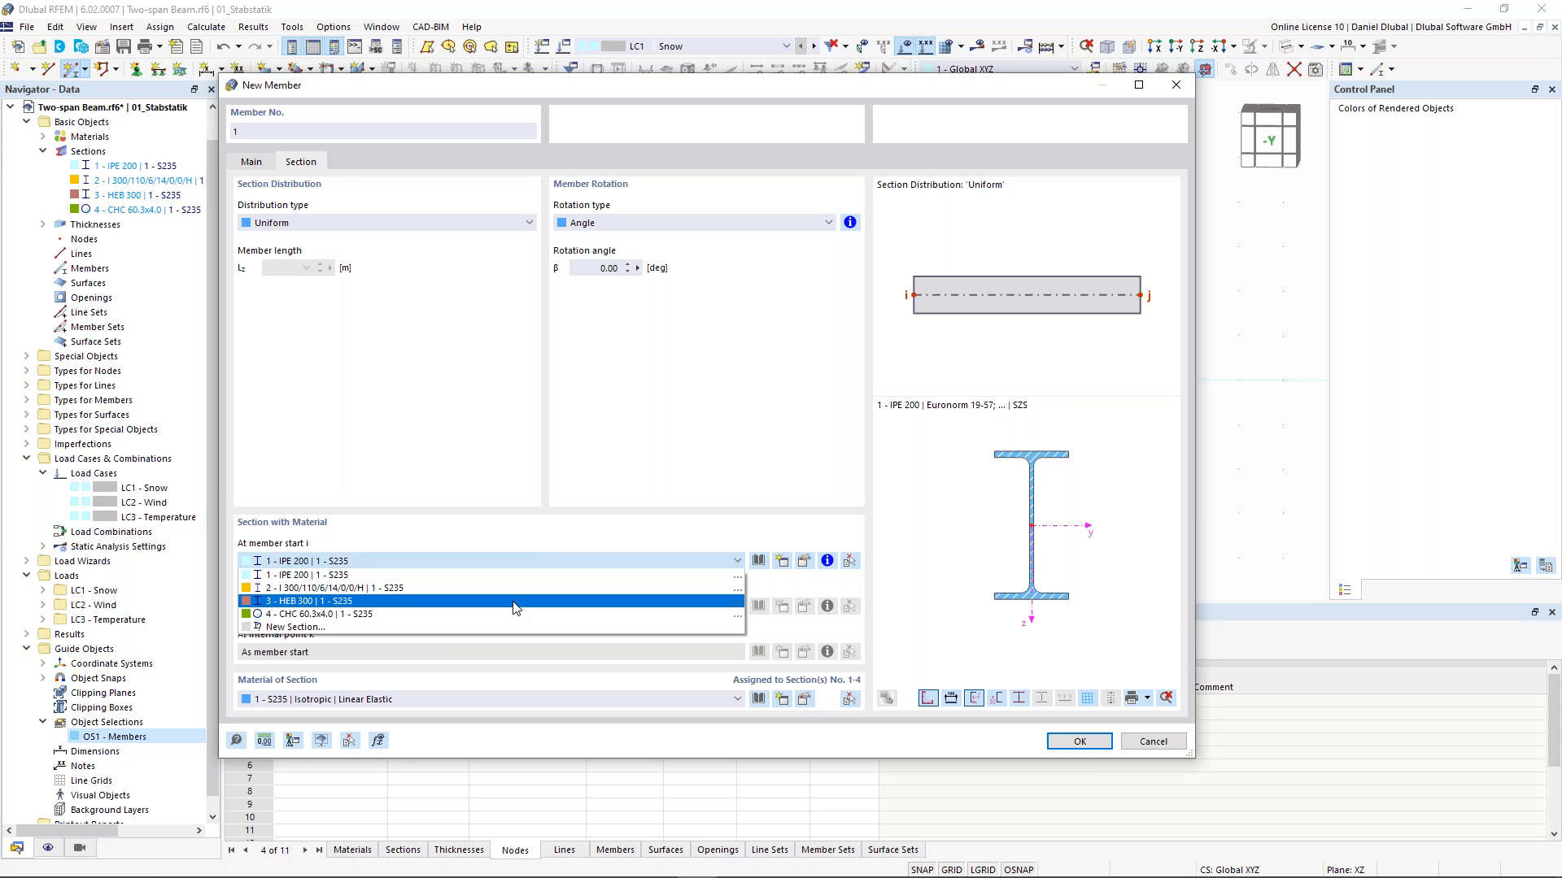
pyautogui.click(513, 601)
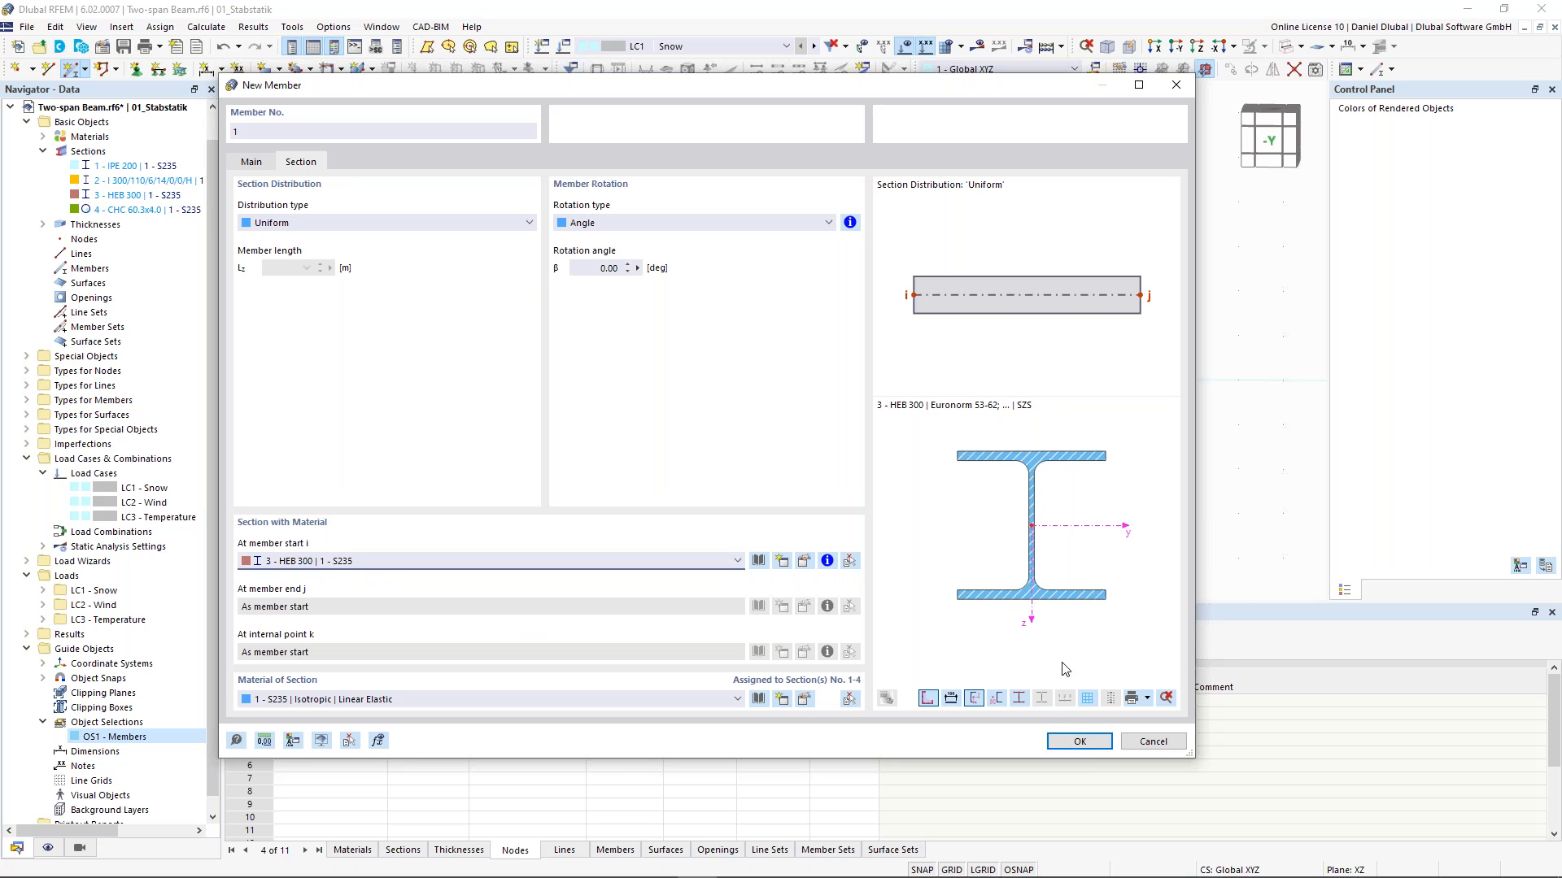
pyautogui.click(1079, 741)
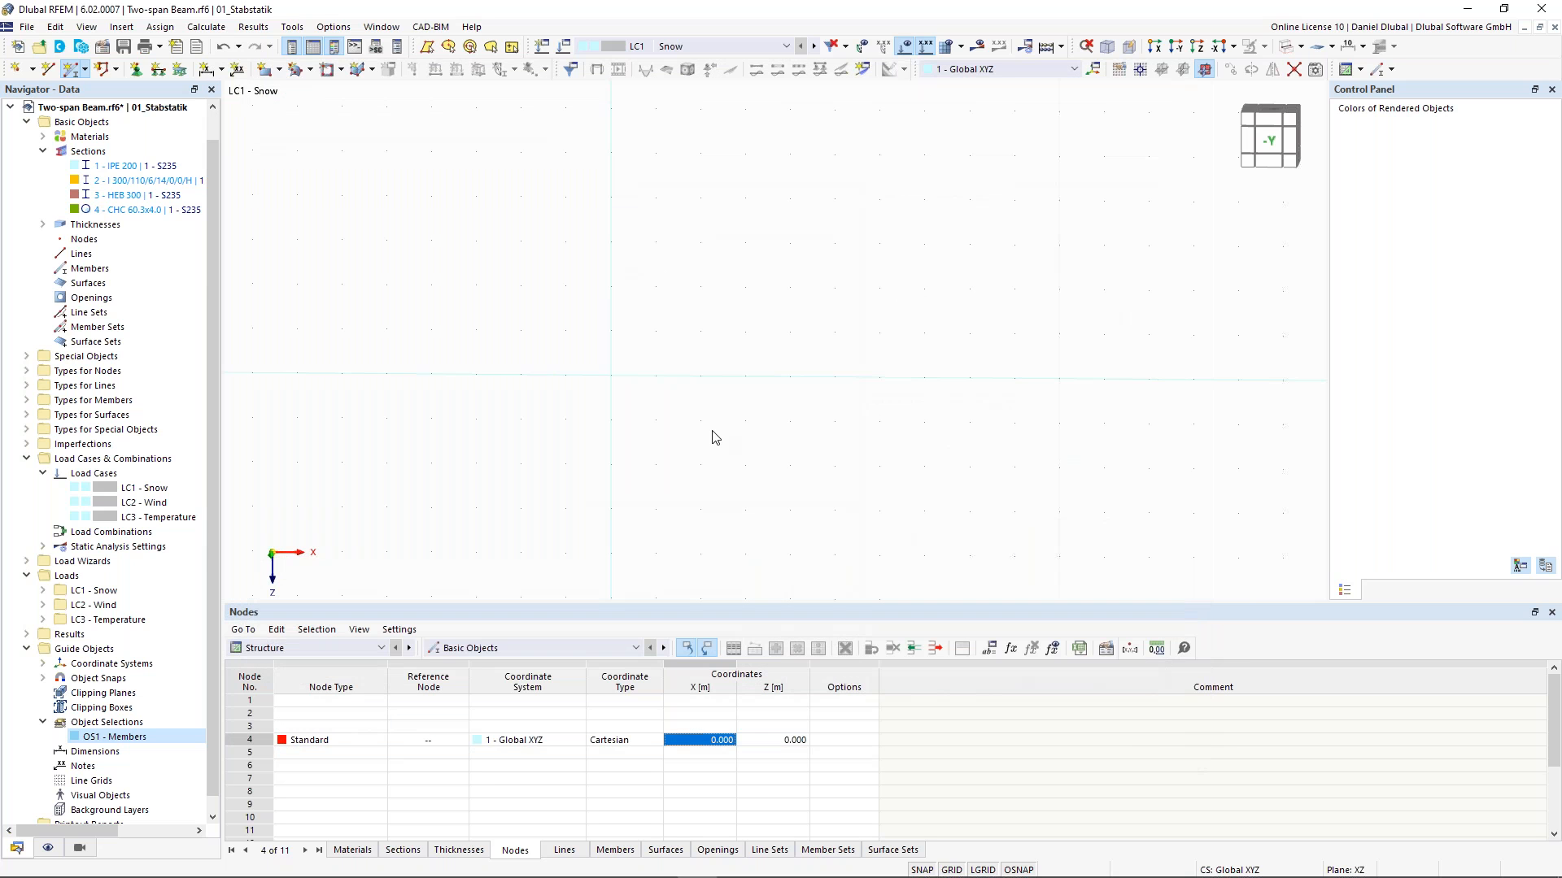
pyautogui.click(611, 375)
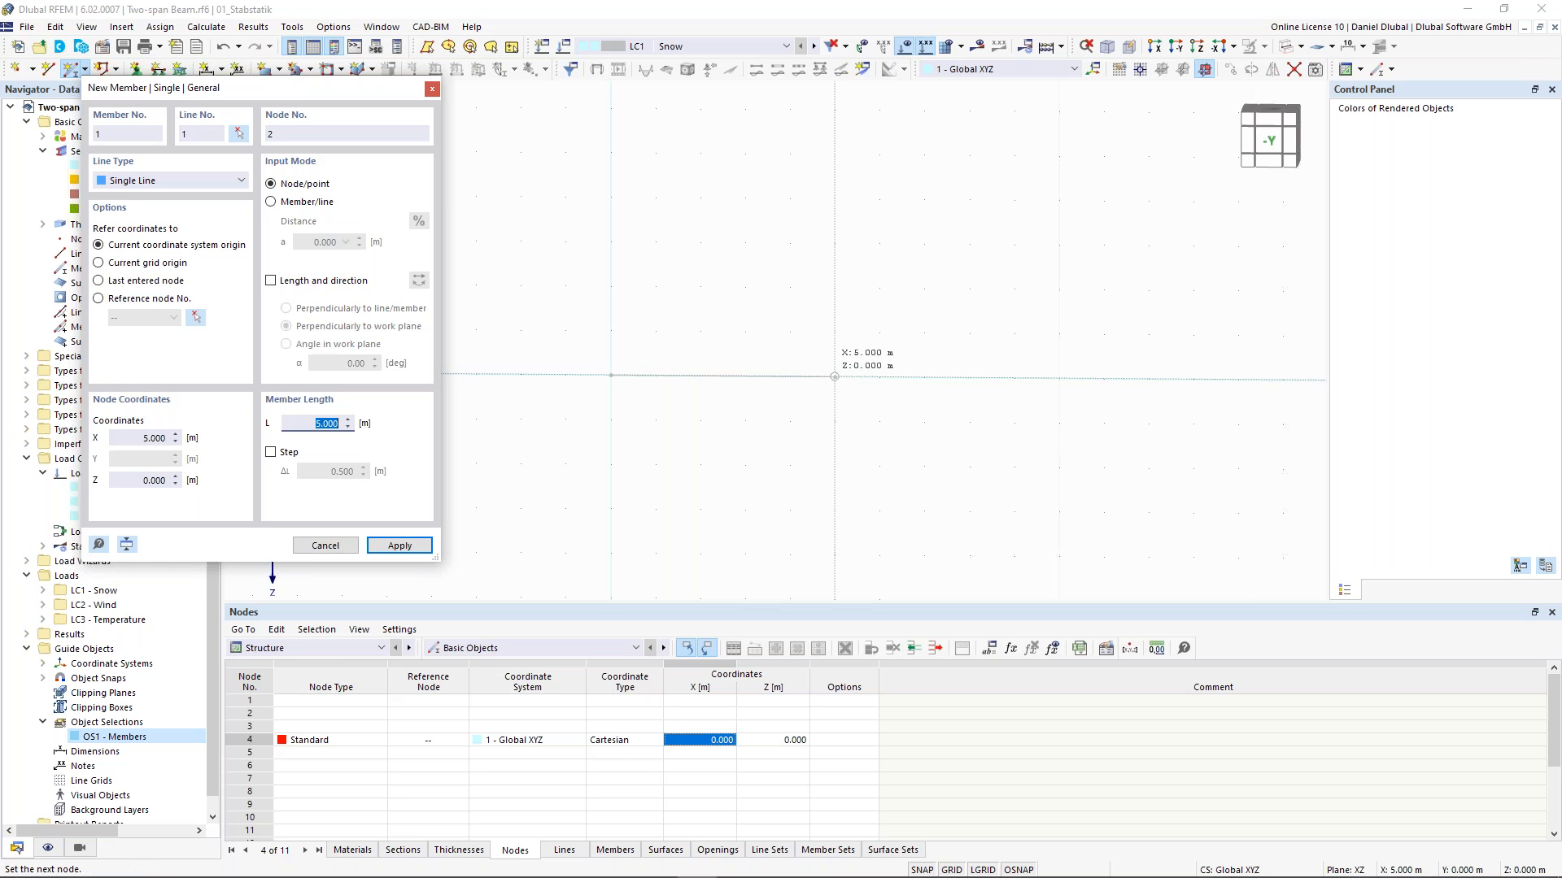
pyautogui.write('16,5')
pyautogui.press('Return')
pyautogui.scroll(-3, 822, 321)
pyautogui.press('Escape')
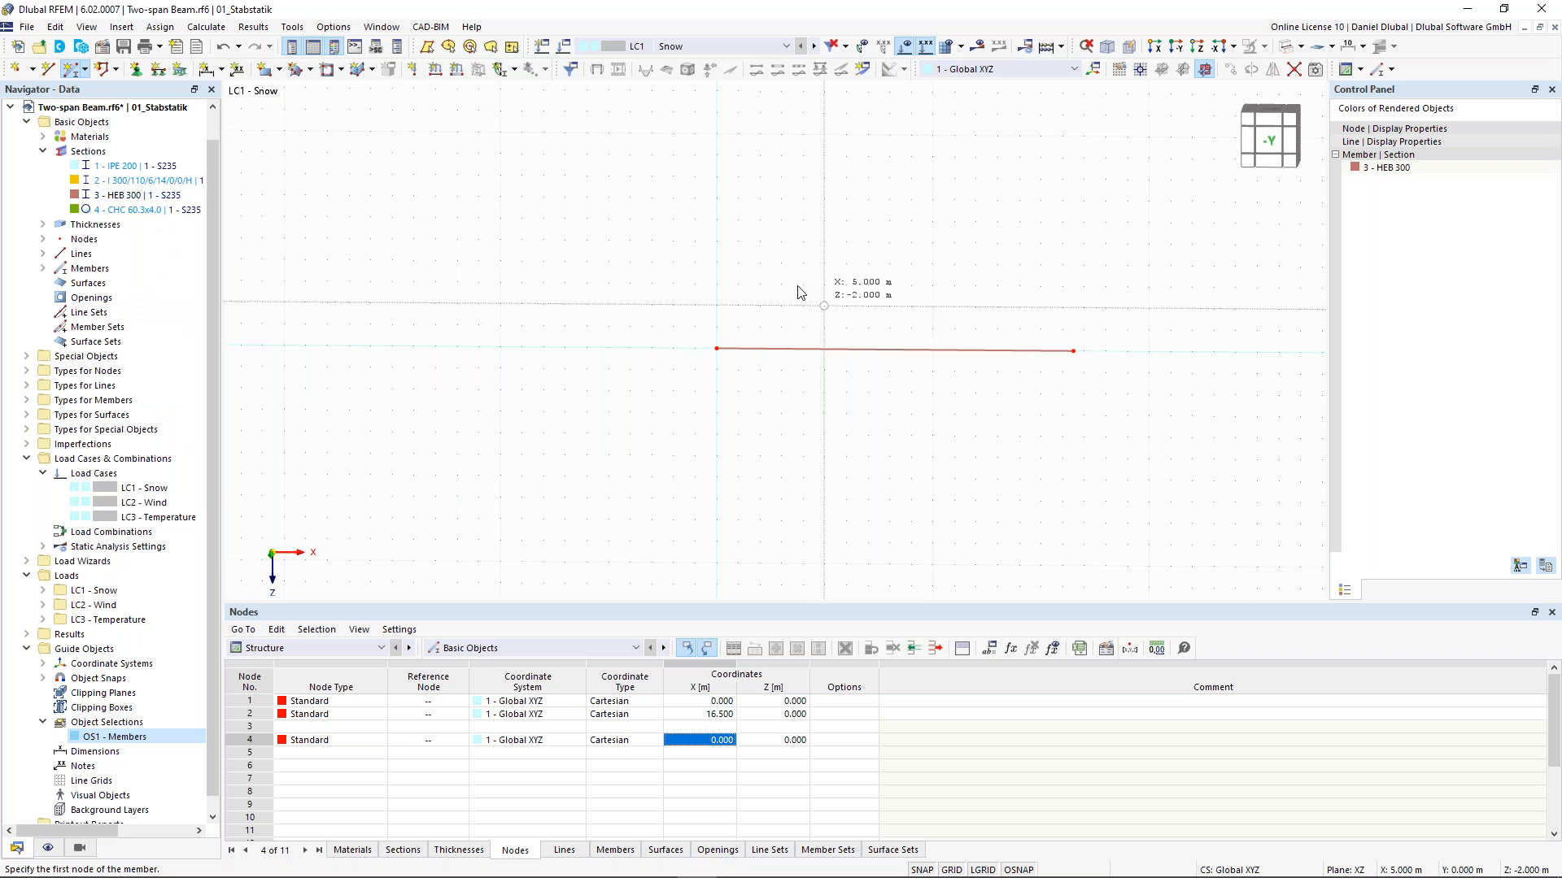
# - Divide the 16.5 m member with 2 intermediate nodes, creating on-member nodes without splitting it
pyautogui.scroll(1, 798, 292)
pyautogui.moveTo(793, 291); pyautogui.dragTo(614, 291, button='middle')
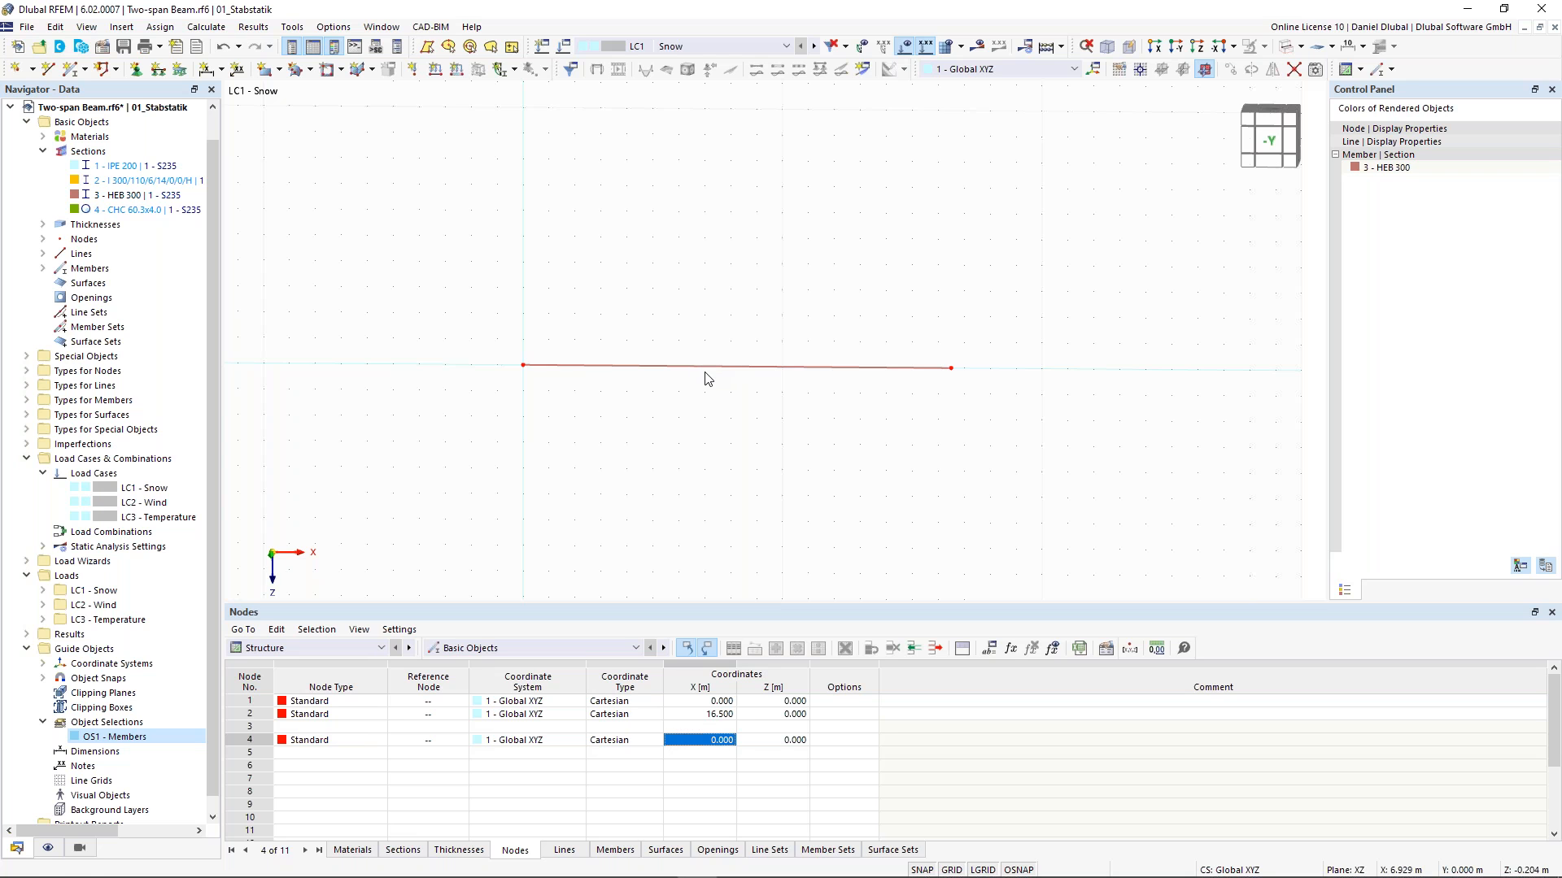
pyautogui.click(714, 374)
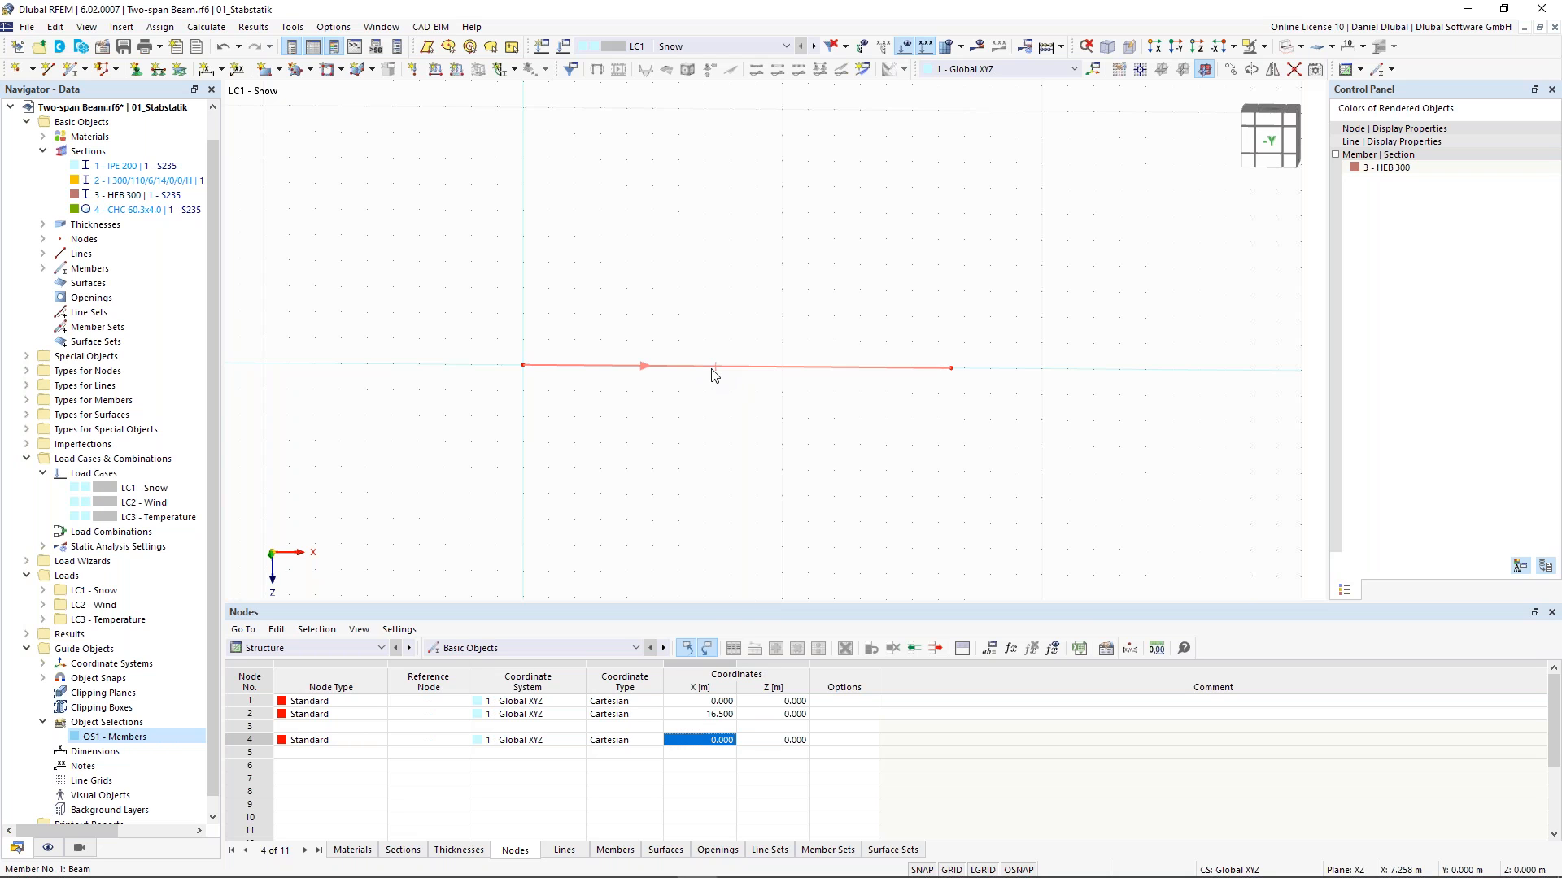
pyautogui.rightClick(714, 374)
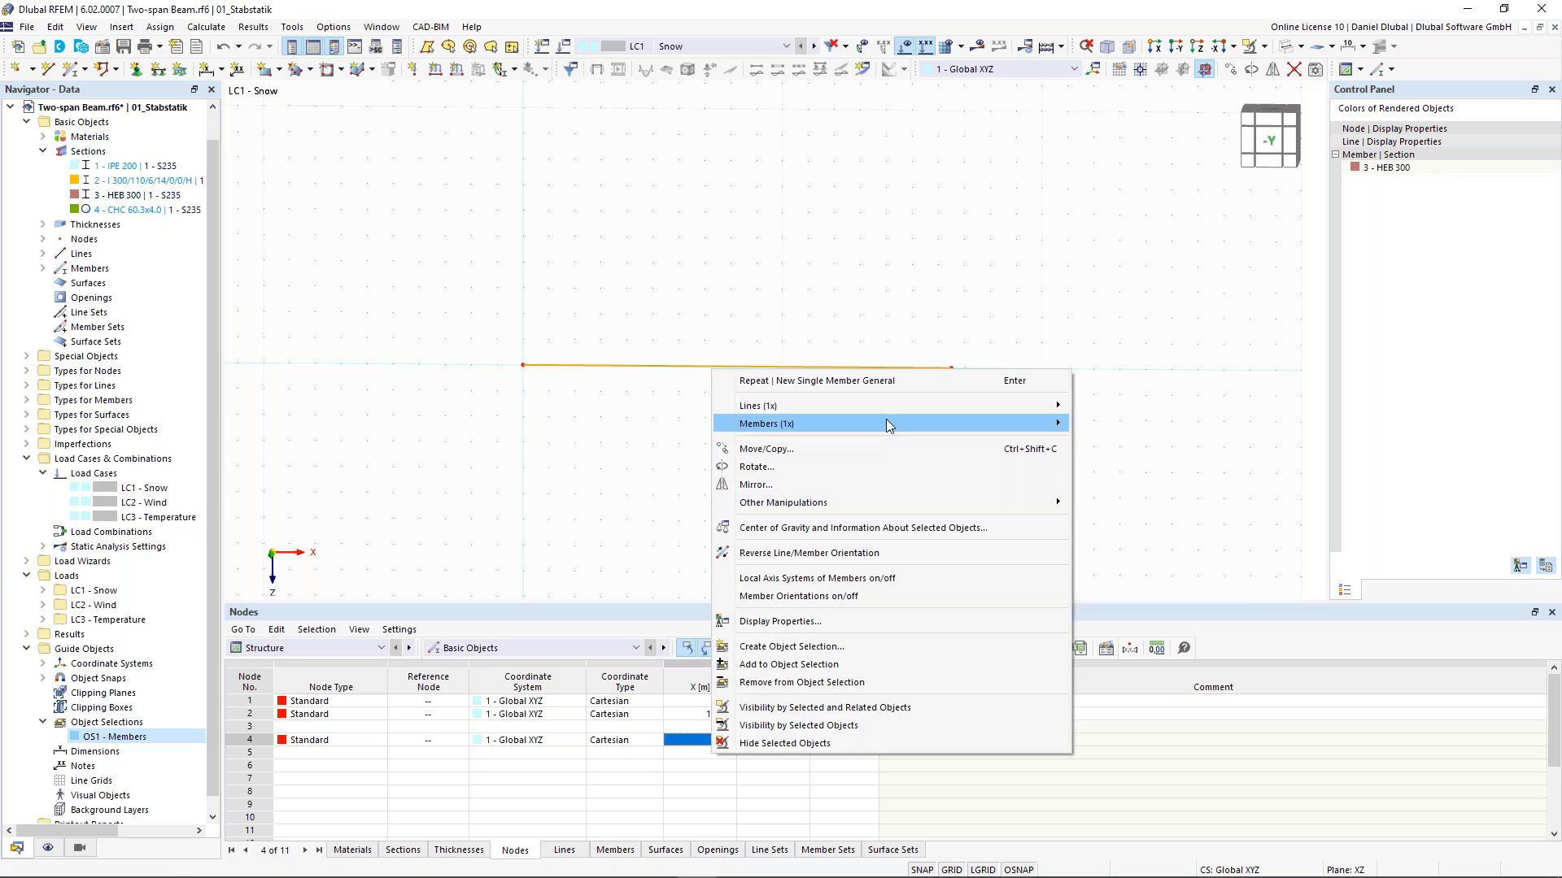
pyautogui.moveTo(930, 420)
pyautogui.moveTo(1189, 560)
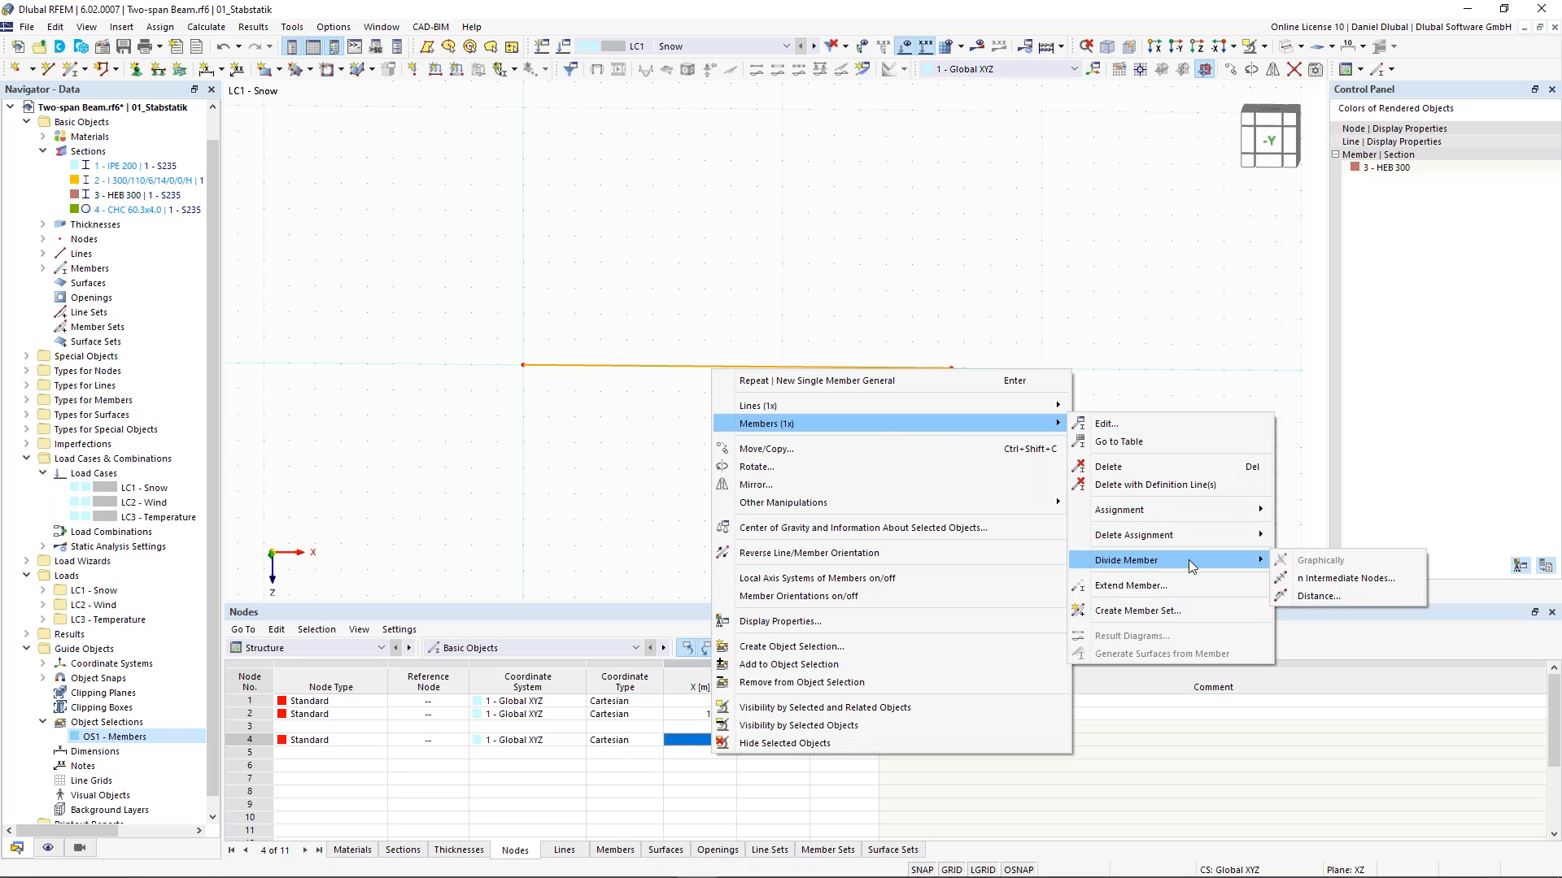
pyautogui.click(1328, 587)
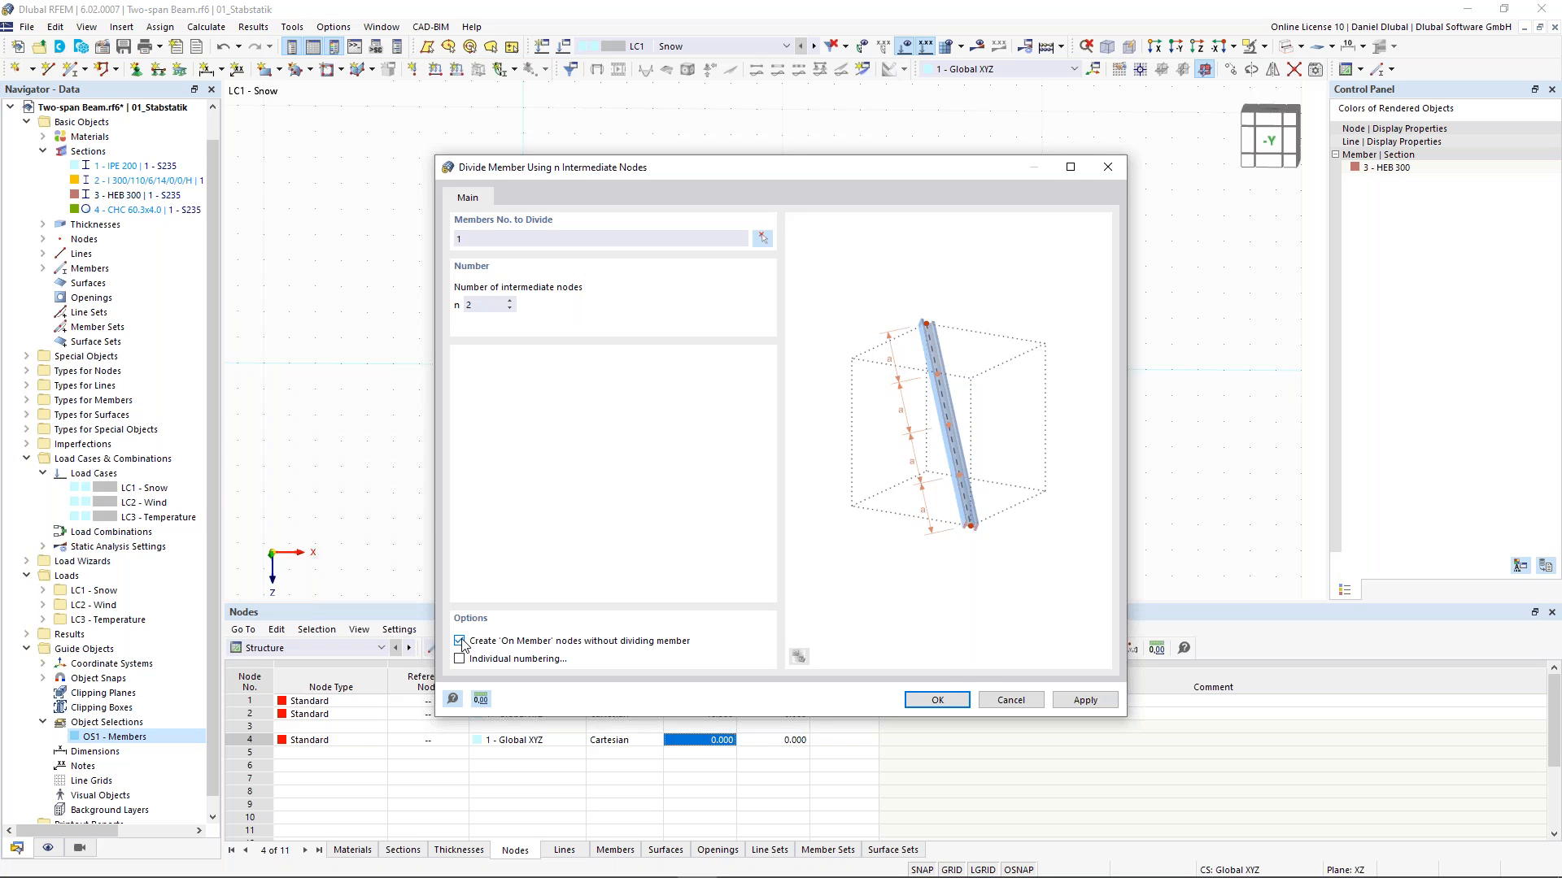
pyautogui.click(955, 706)
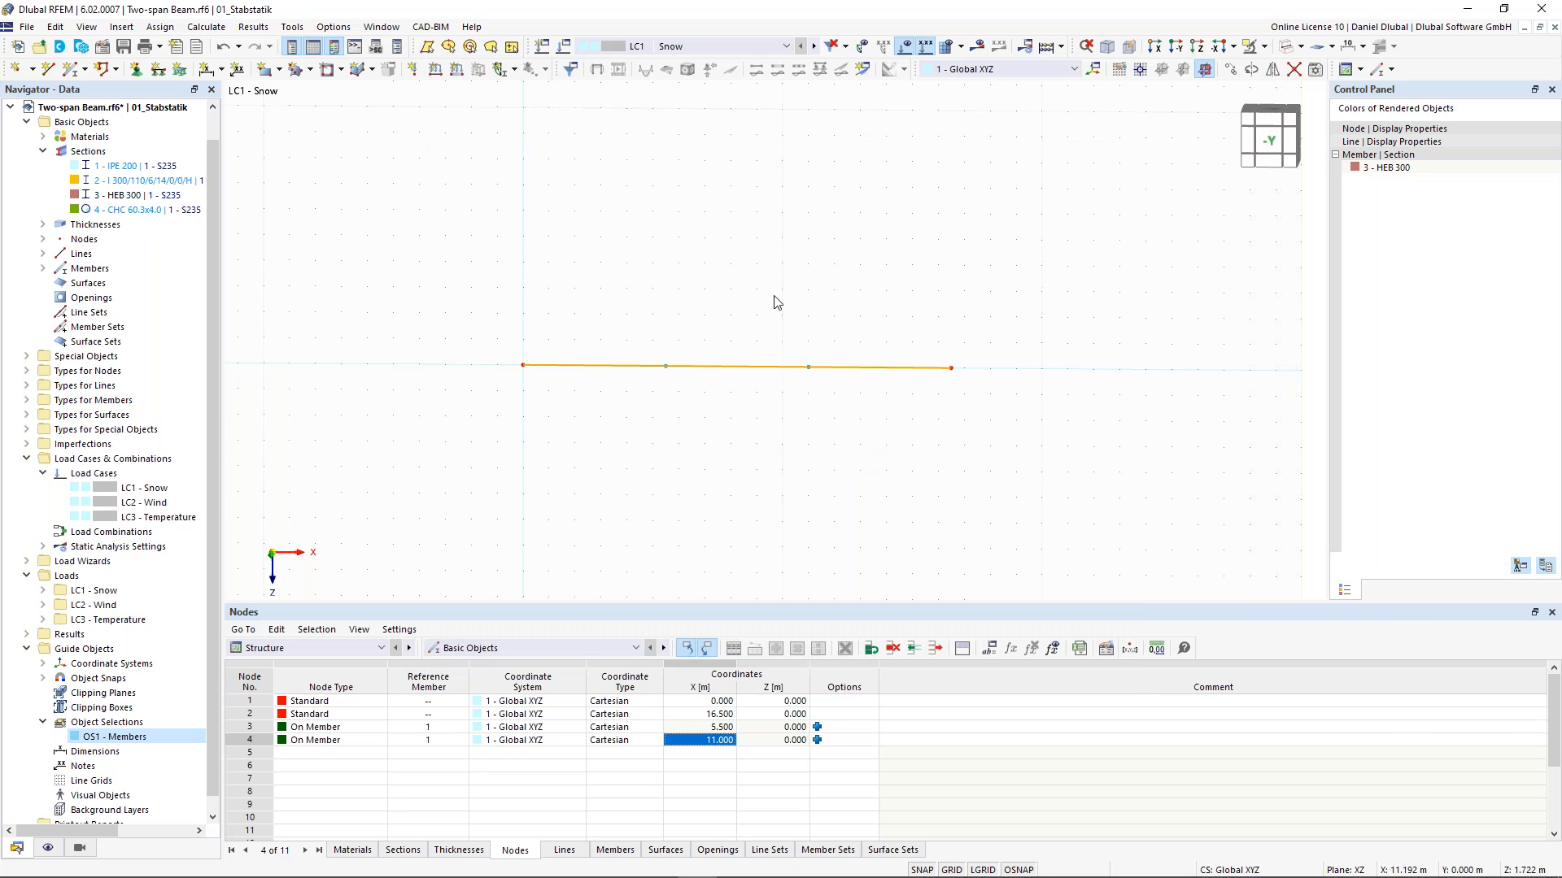
# - Draw two 1 m vertical Truss (only N) members with IPE 200 section upward from the intermediate nodes at 5.5 m and 11 m
pyautogui.scroll(1, 697, 326)
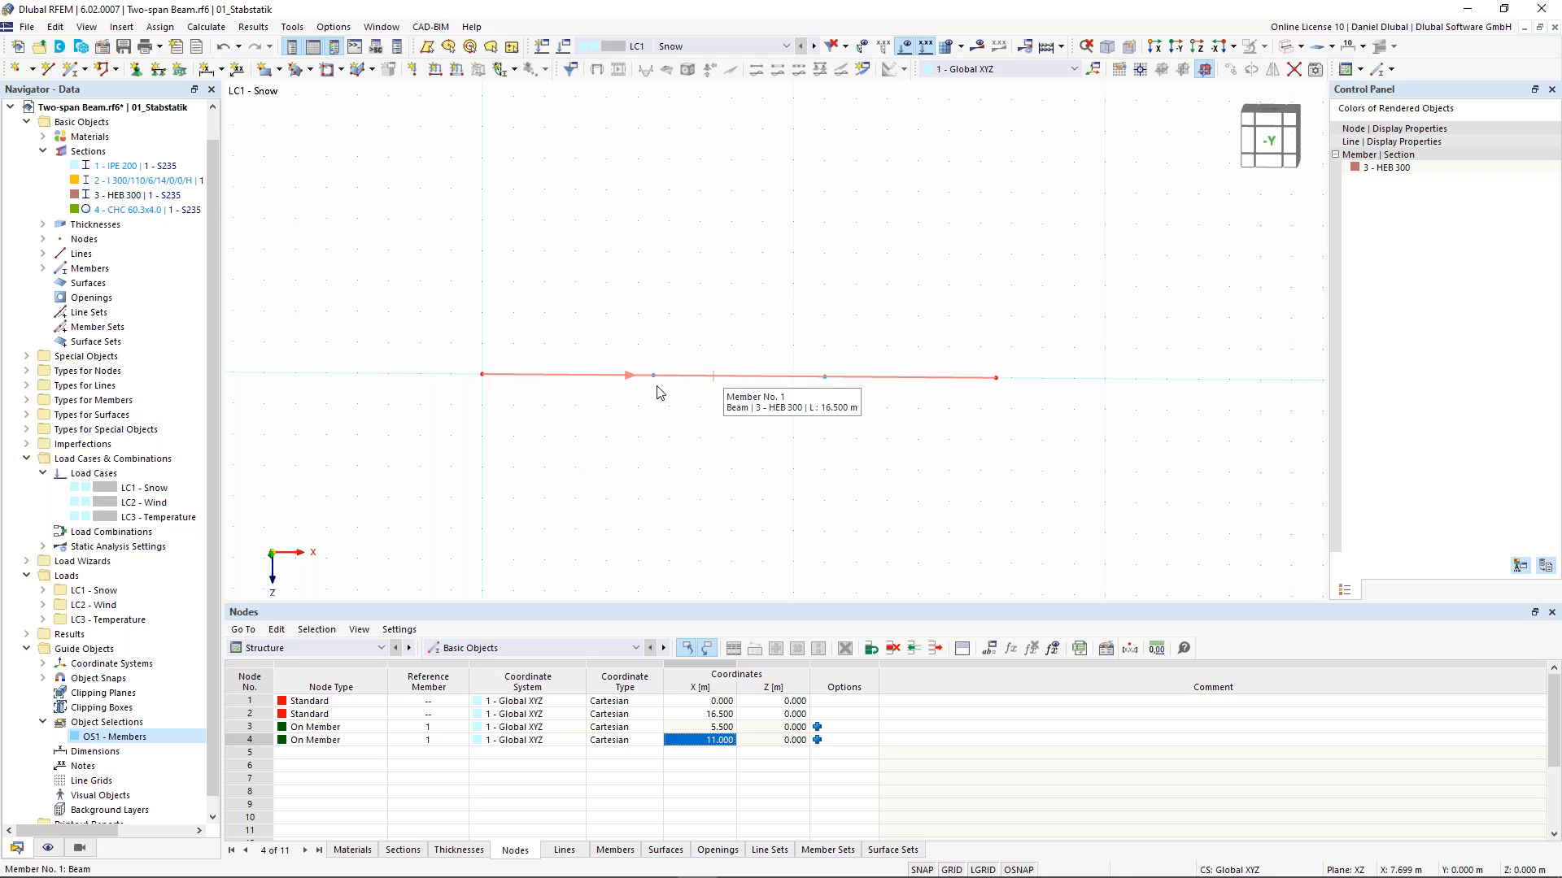
pyautogui.scroll(1, 673, 327)
pyautogui.moveTo(614, 318); pyautogui.dragTo(910, 440)
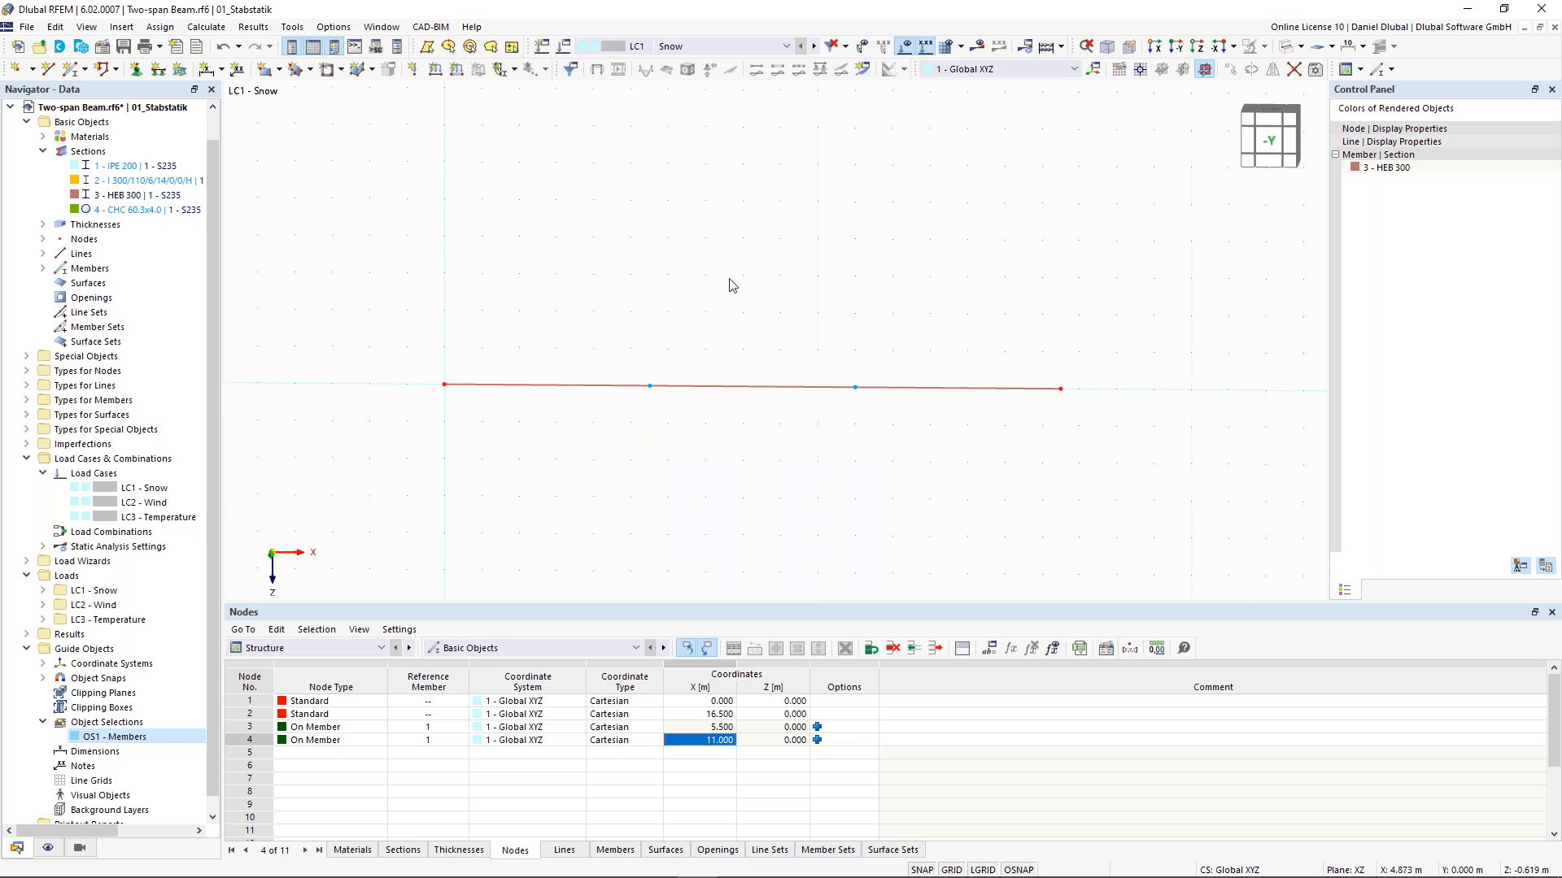
pyautogui.moveTo(697, 307); pyautogui.dragTo(686, 321, button='middle')
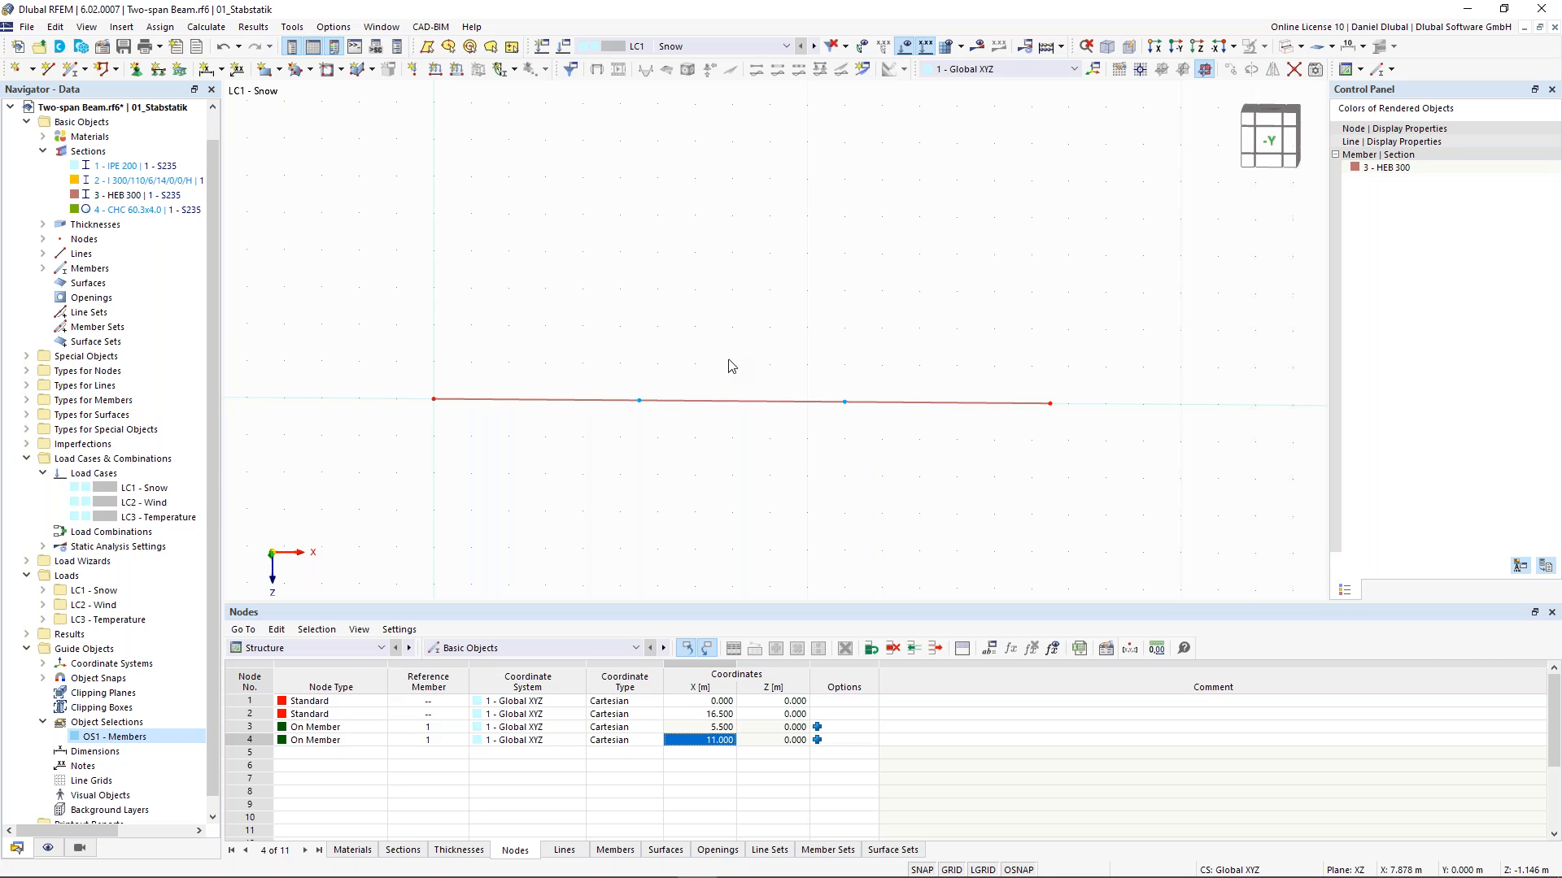
pyautogui.scroll(1, 730, 366)
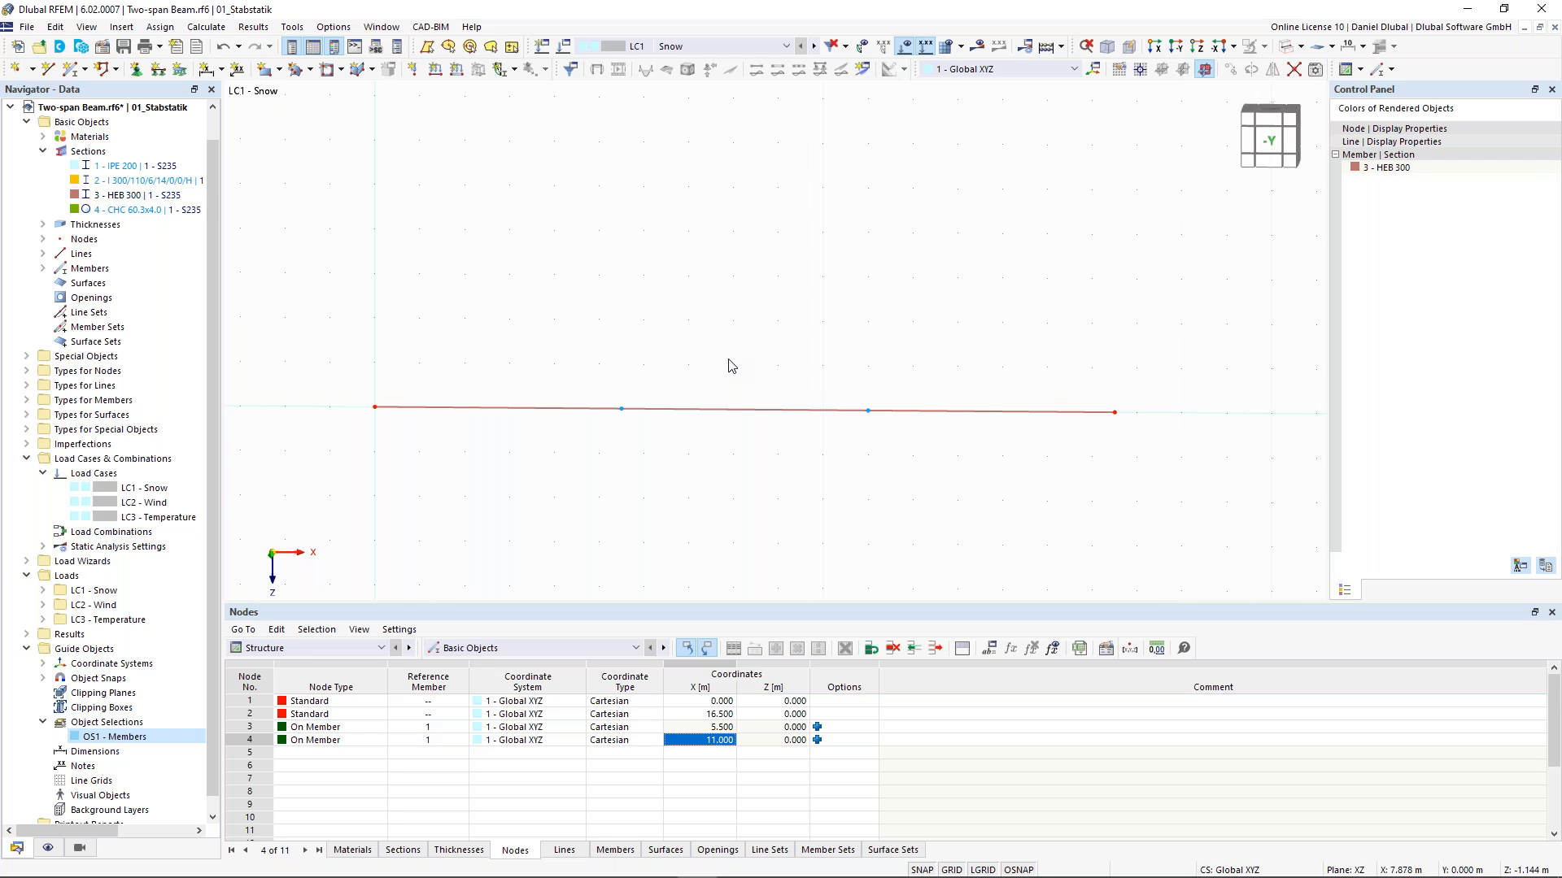
pyautogui.click(76, 73)
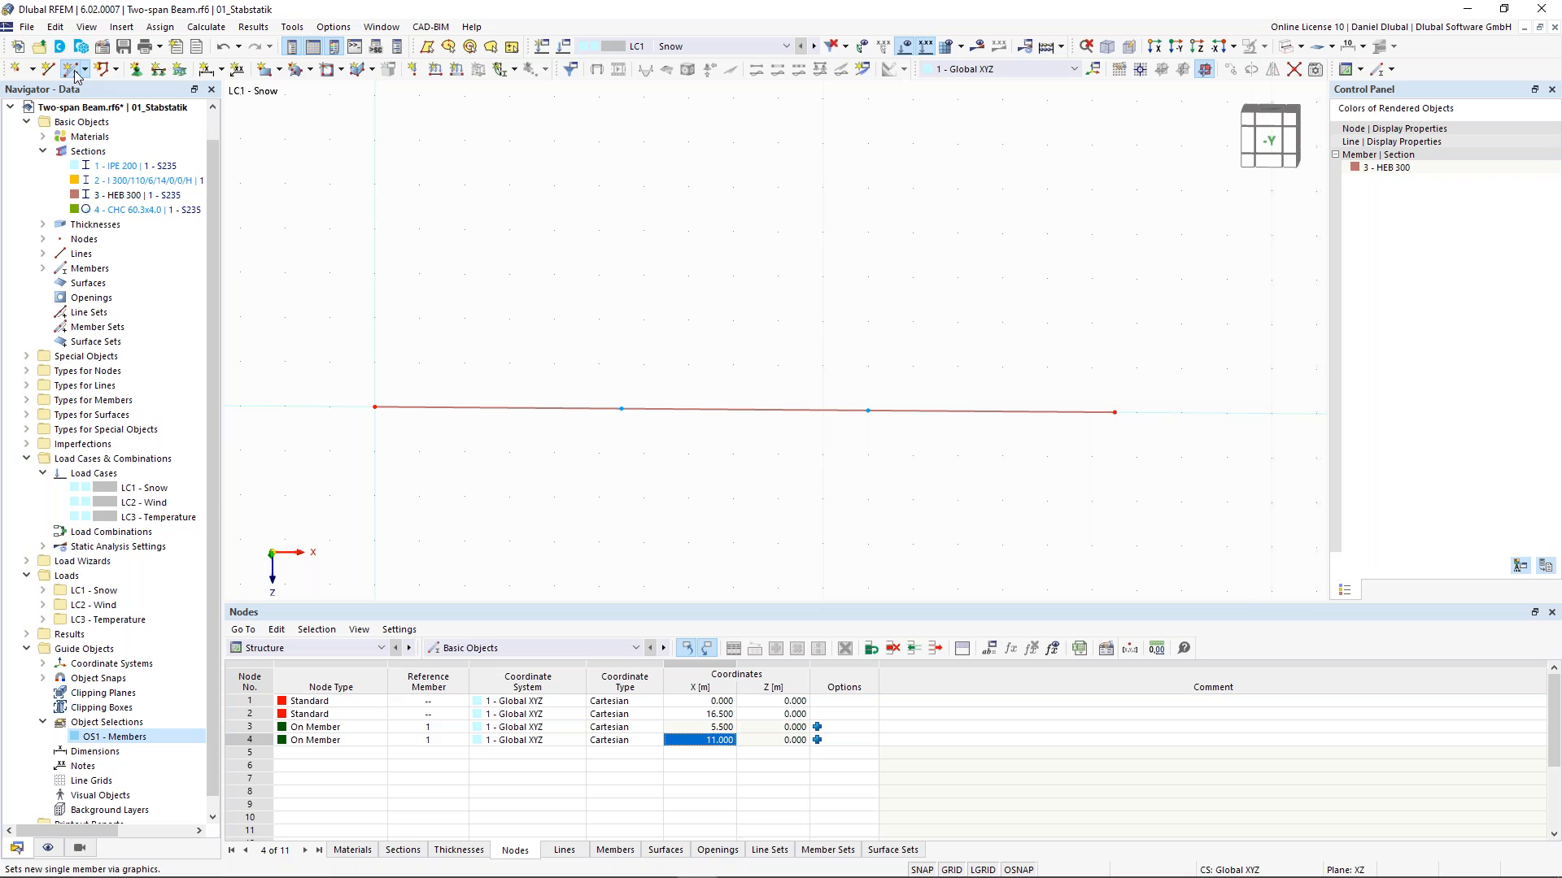
pyautogui.click(77, 74)
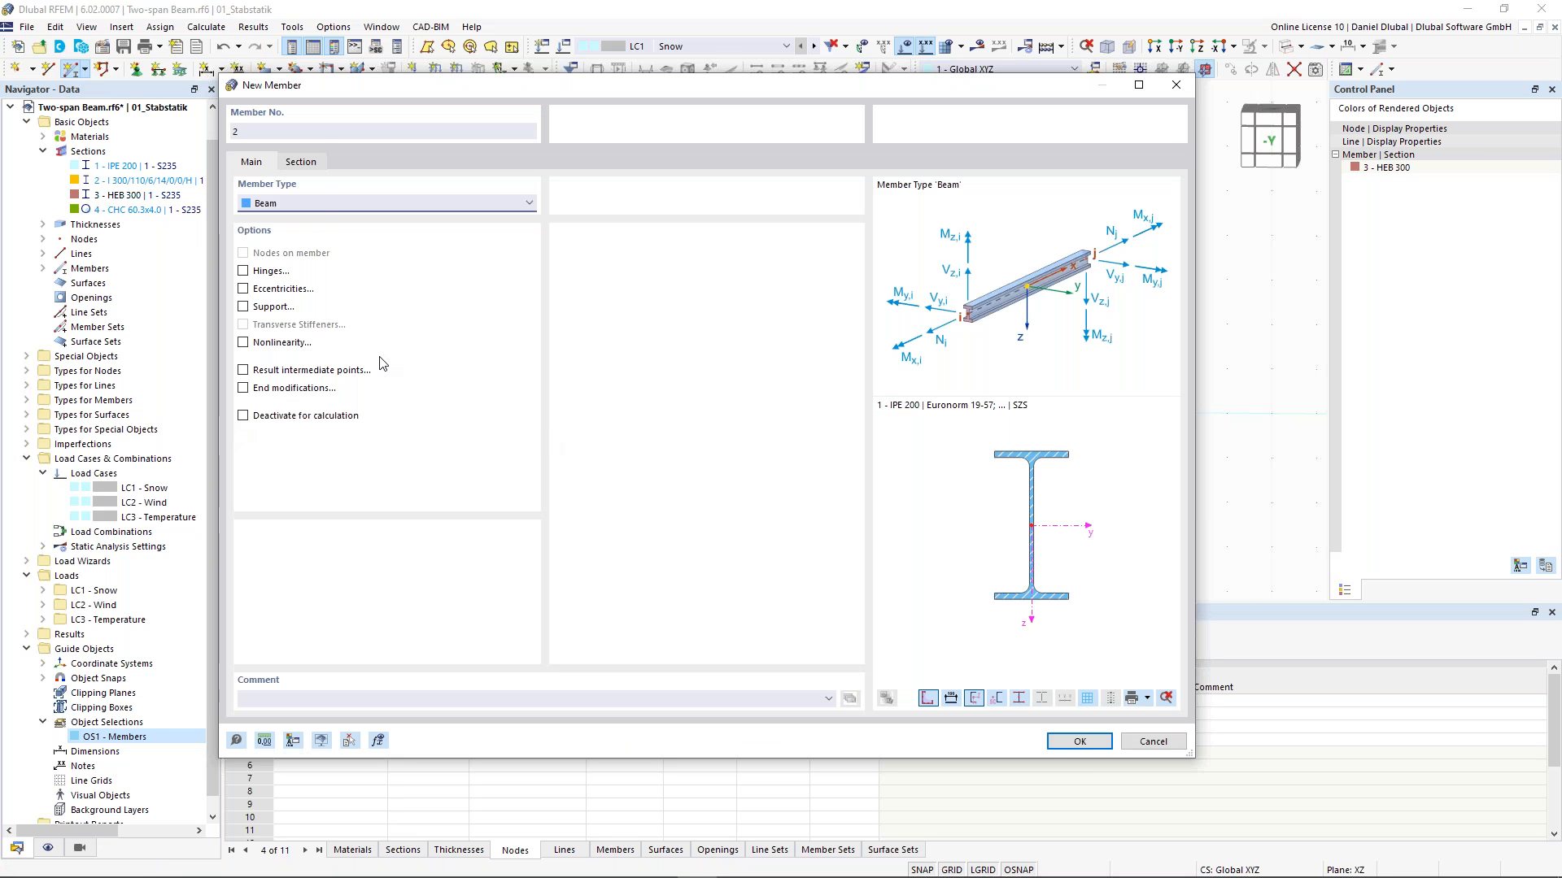
pyautogui.click(290, 205)
pyautogui.click(301, 256)
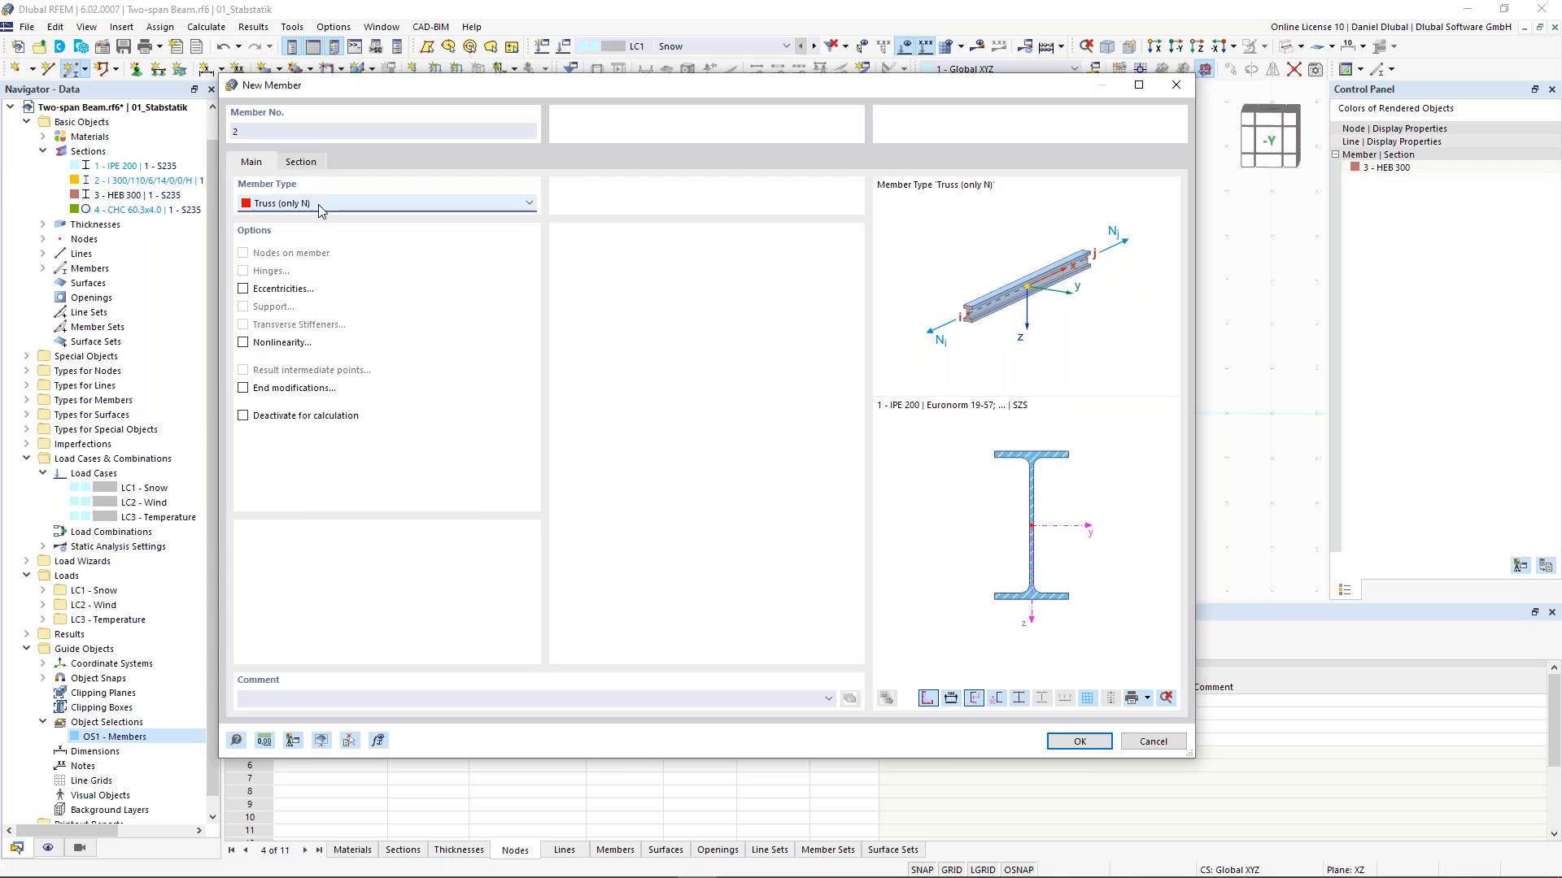
pyautogui.click(306, 167)
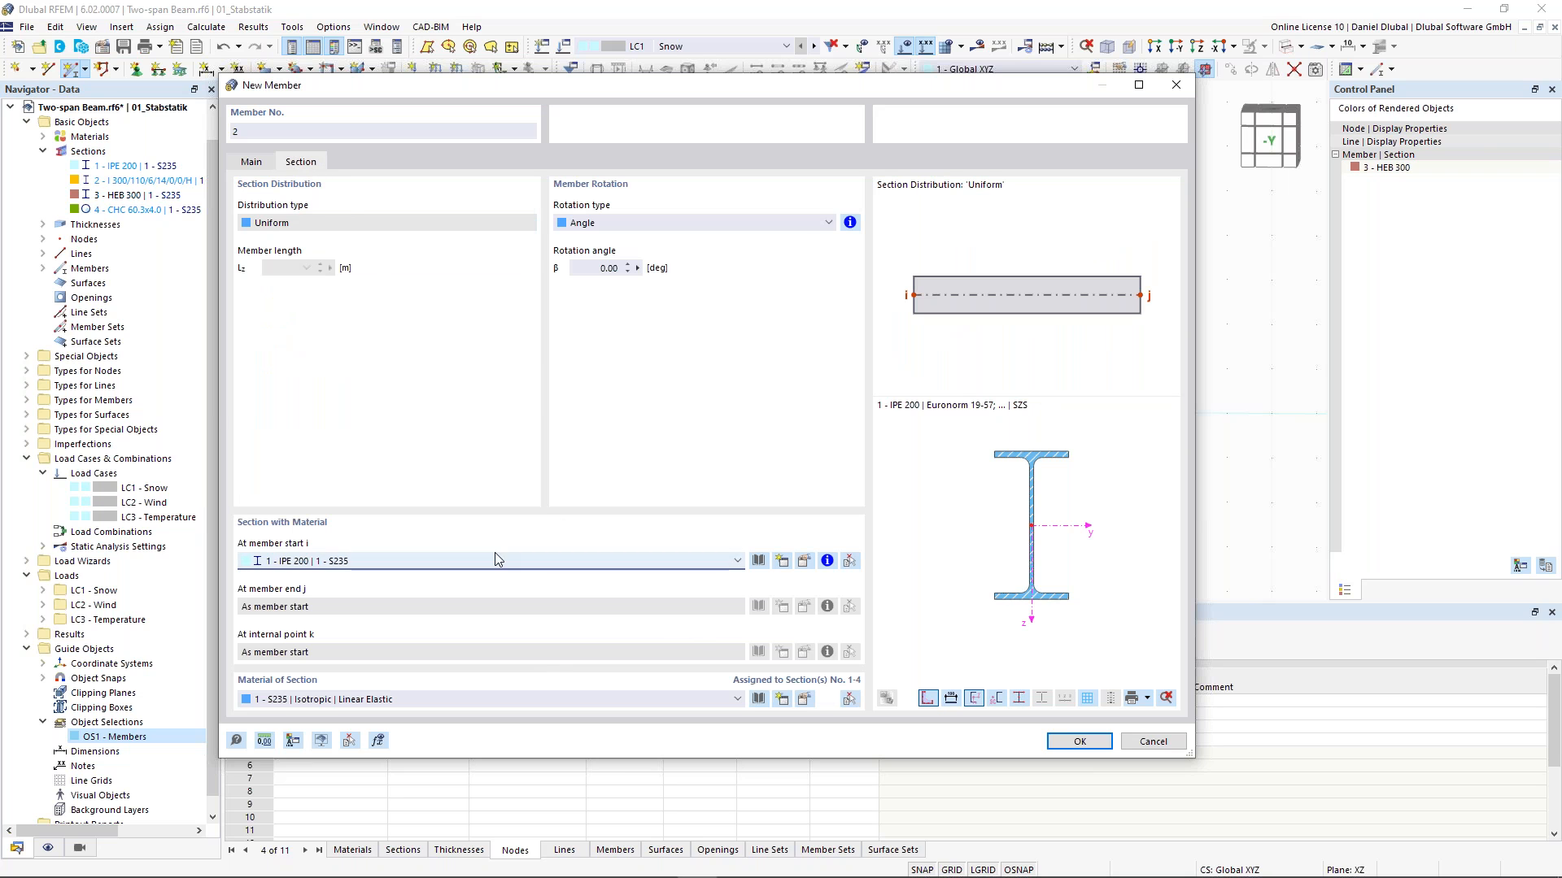
pyautogui.click(450, 560)
pyautogui.click(344, 565)
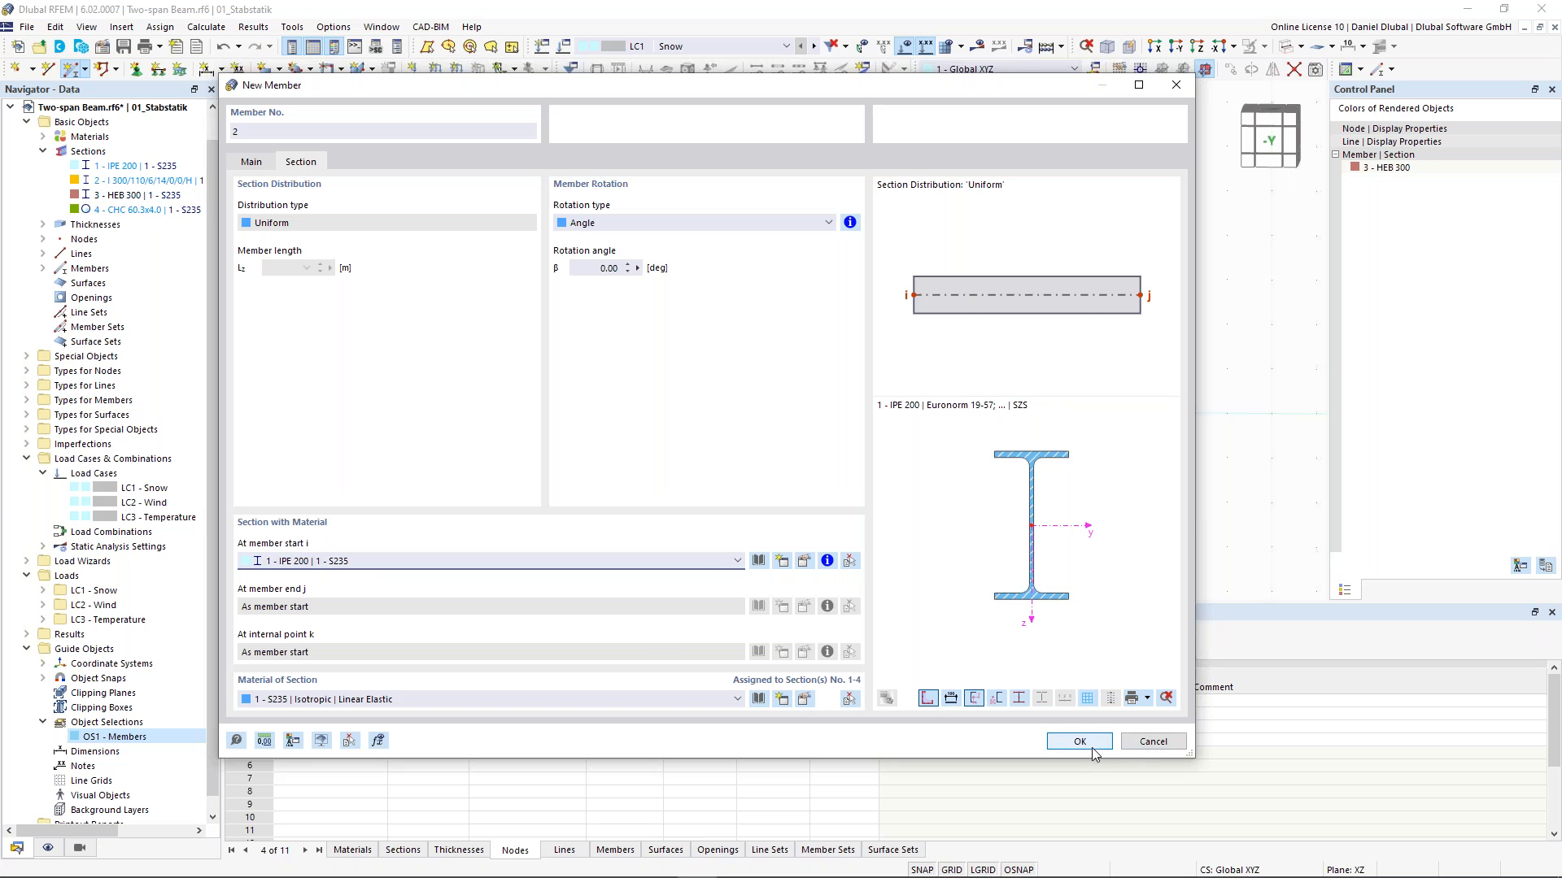
pyautogui.press('Return')
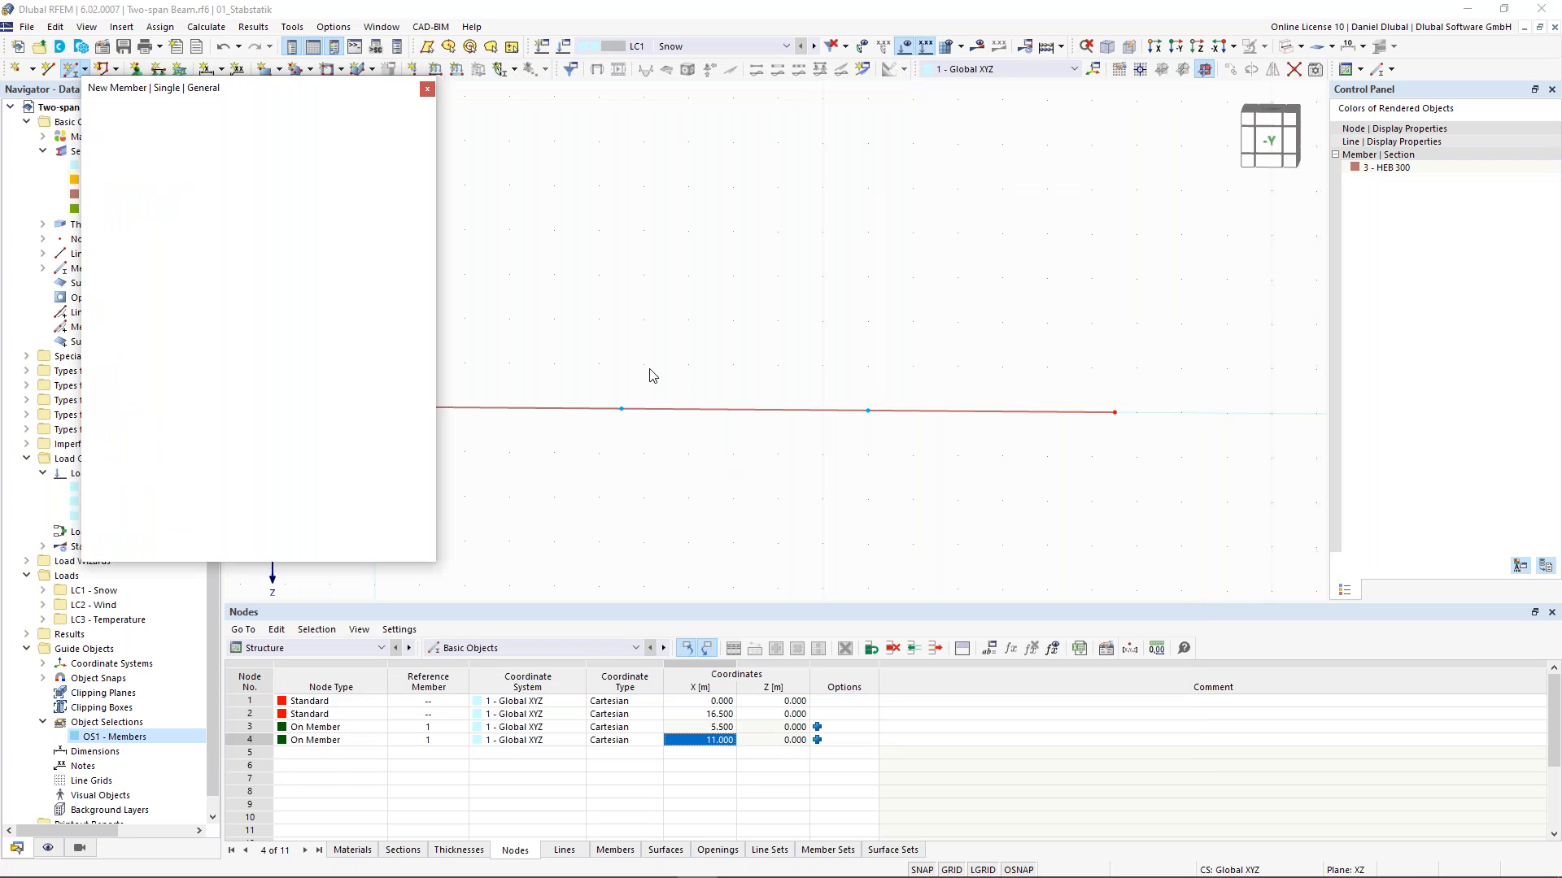
pyautogui.moveTo(608, 307); pyautogui.dragTo(635, 327, button='middle')
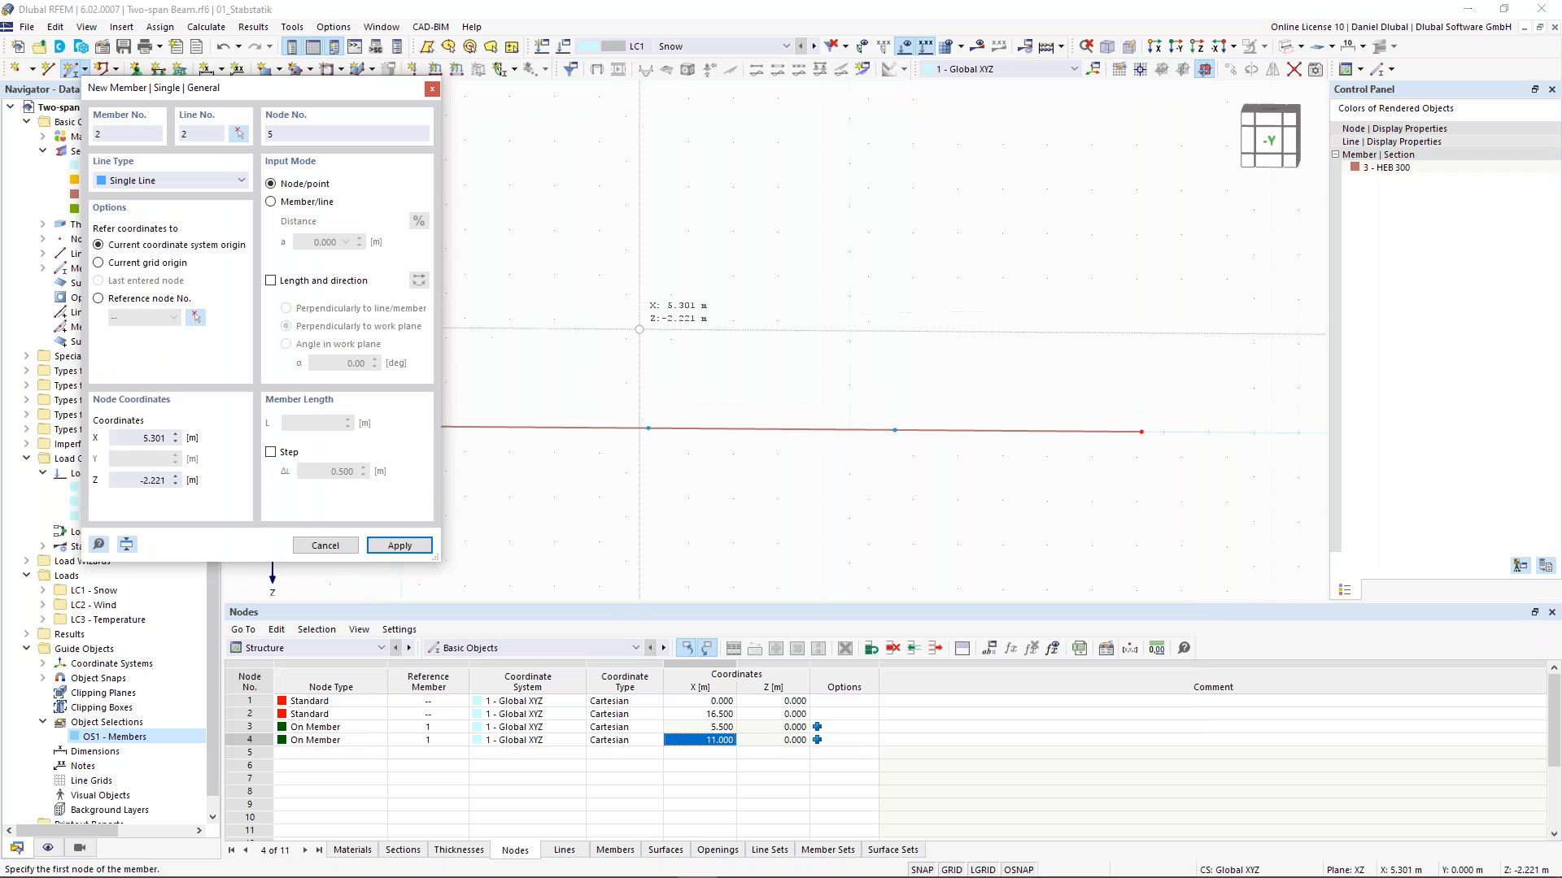
pyautogui.click(285, 282)
pyautogui.click(328, 423)
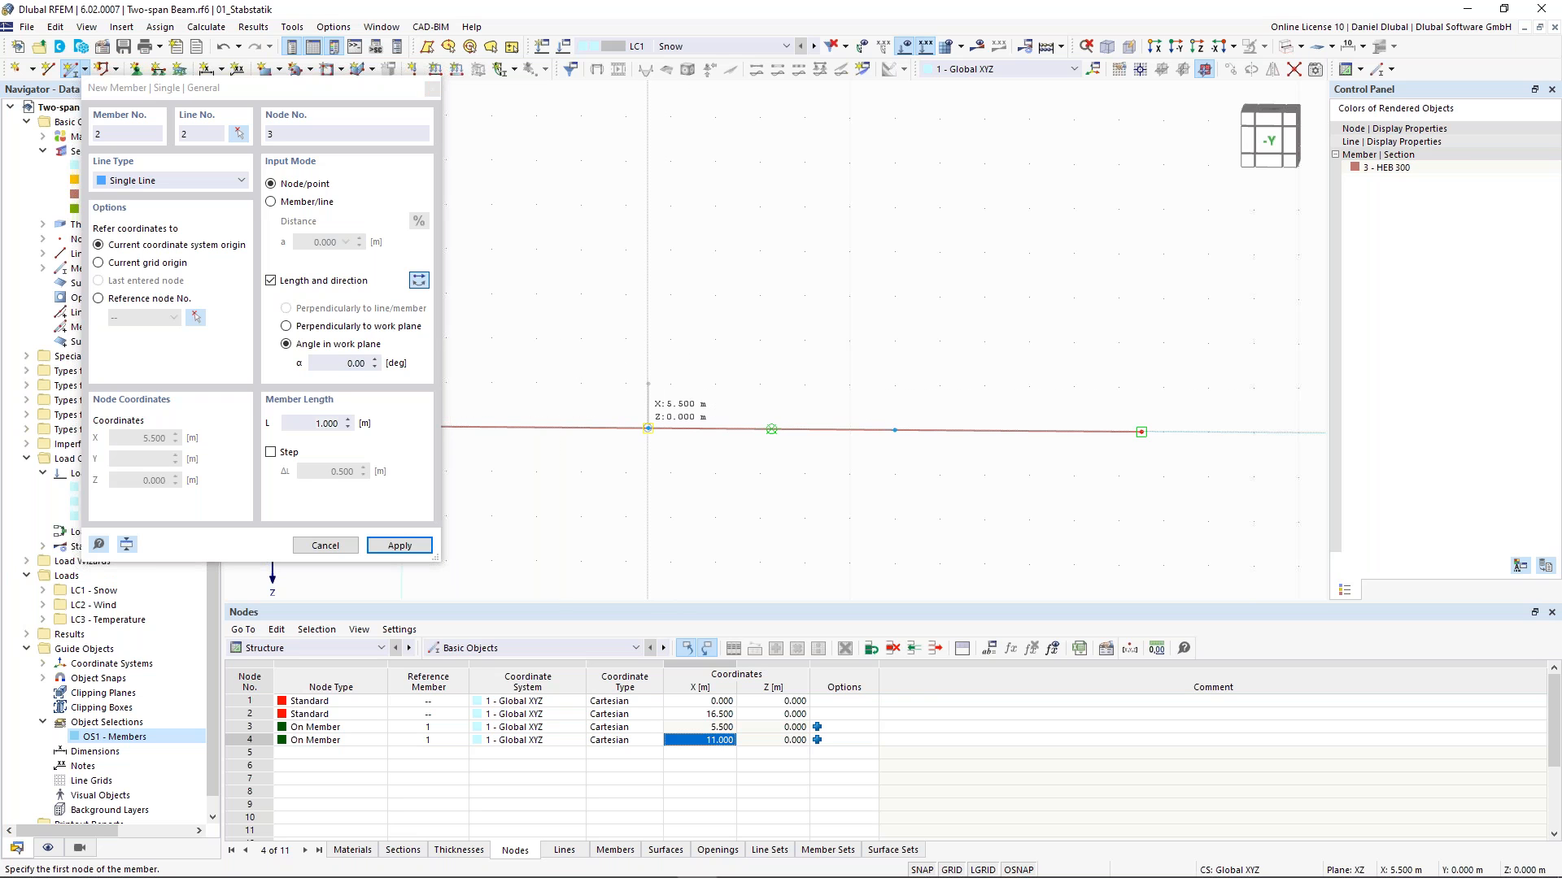
pyautogui.click(647, 428)
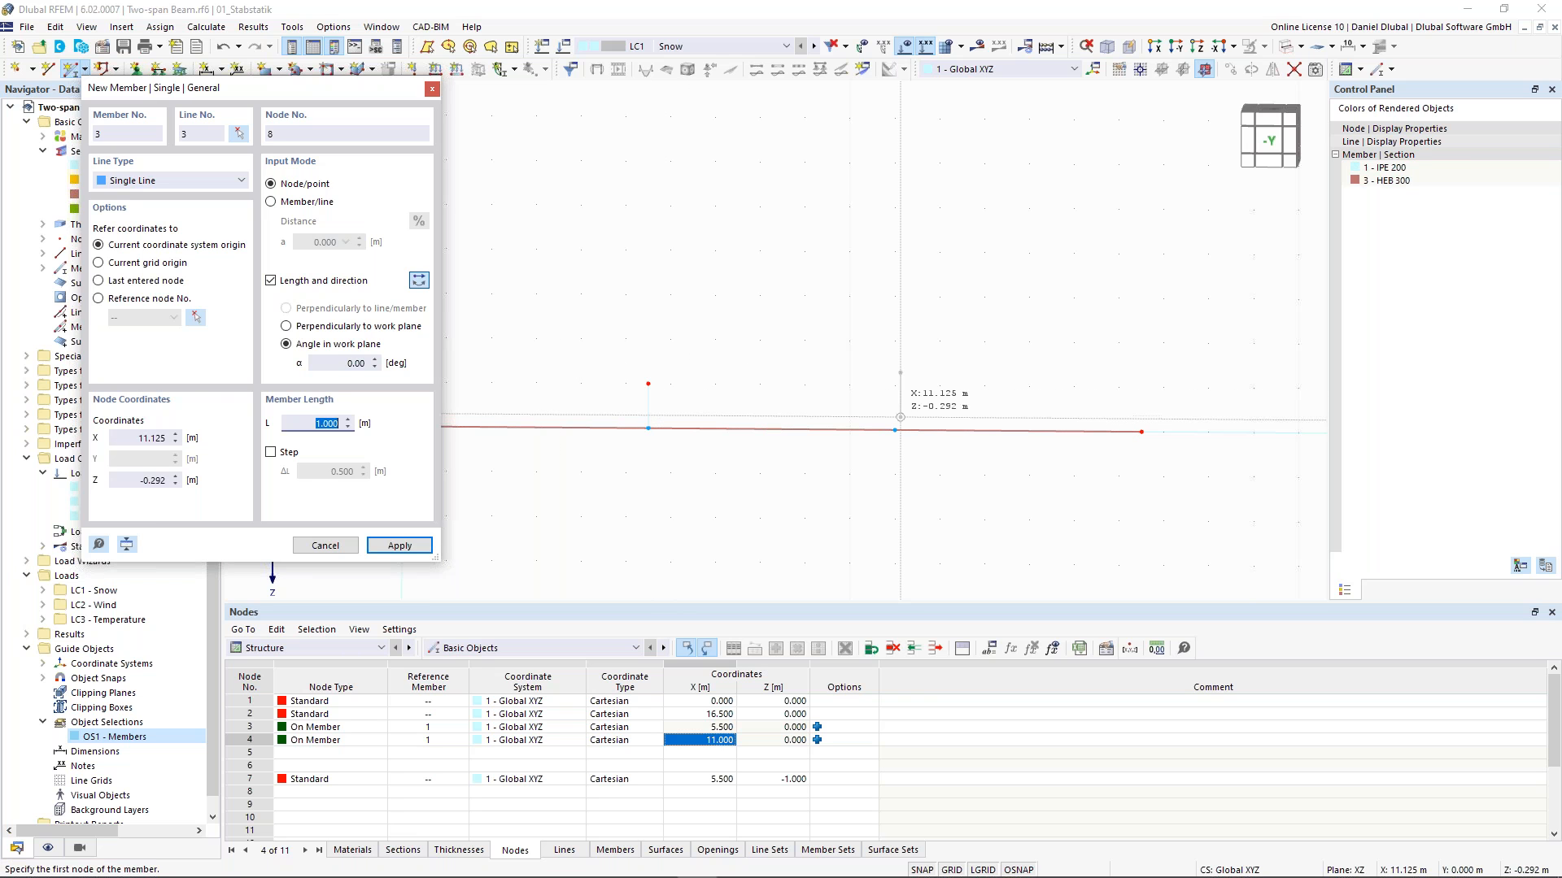
pyautogui.click(895, 430)
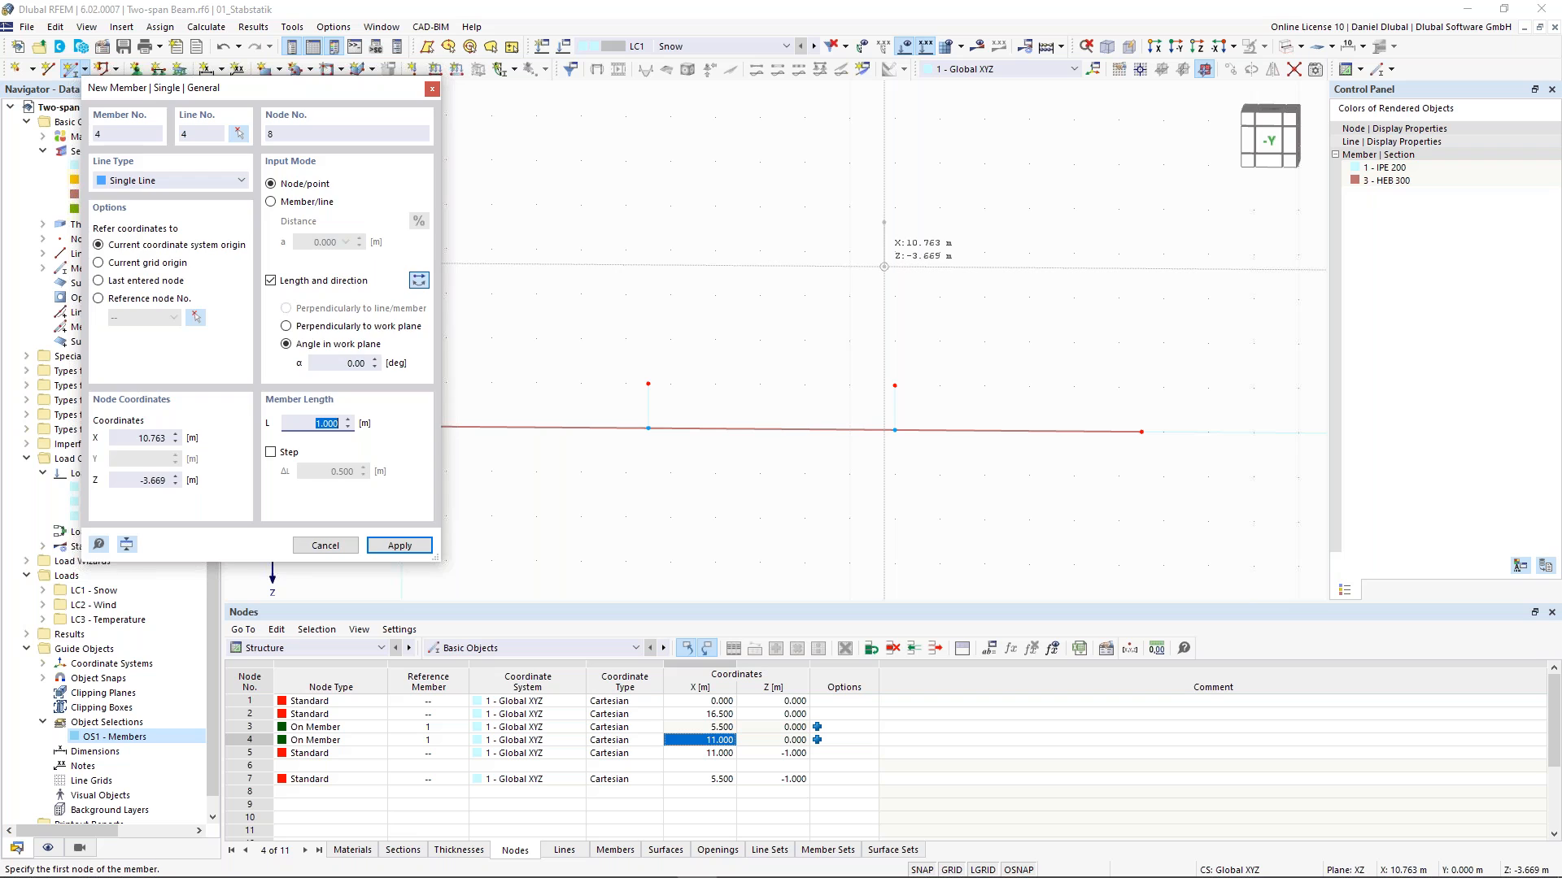
pyautogui.press('Escape')
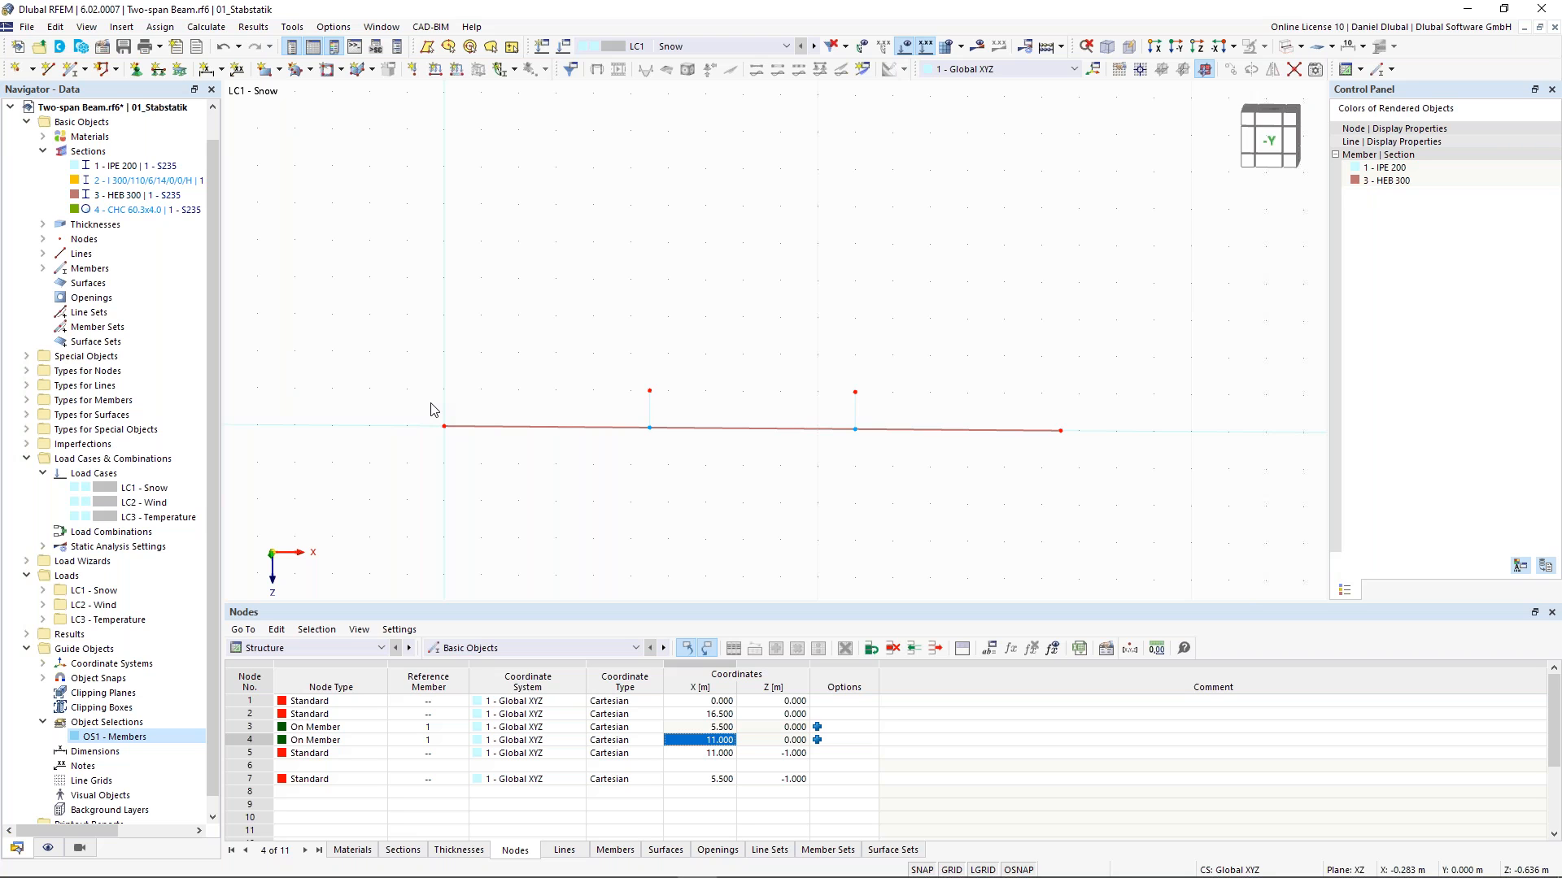
# - Copy the two end nodes of the bottom member upward with a displacement of Z = -2.3 m
pyautogui.rightClick(1062, 431)
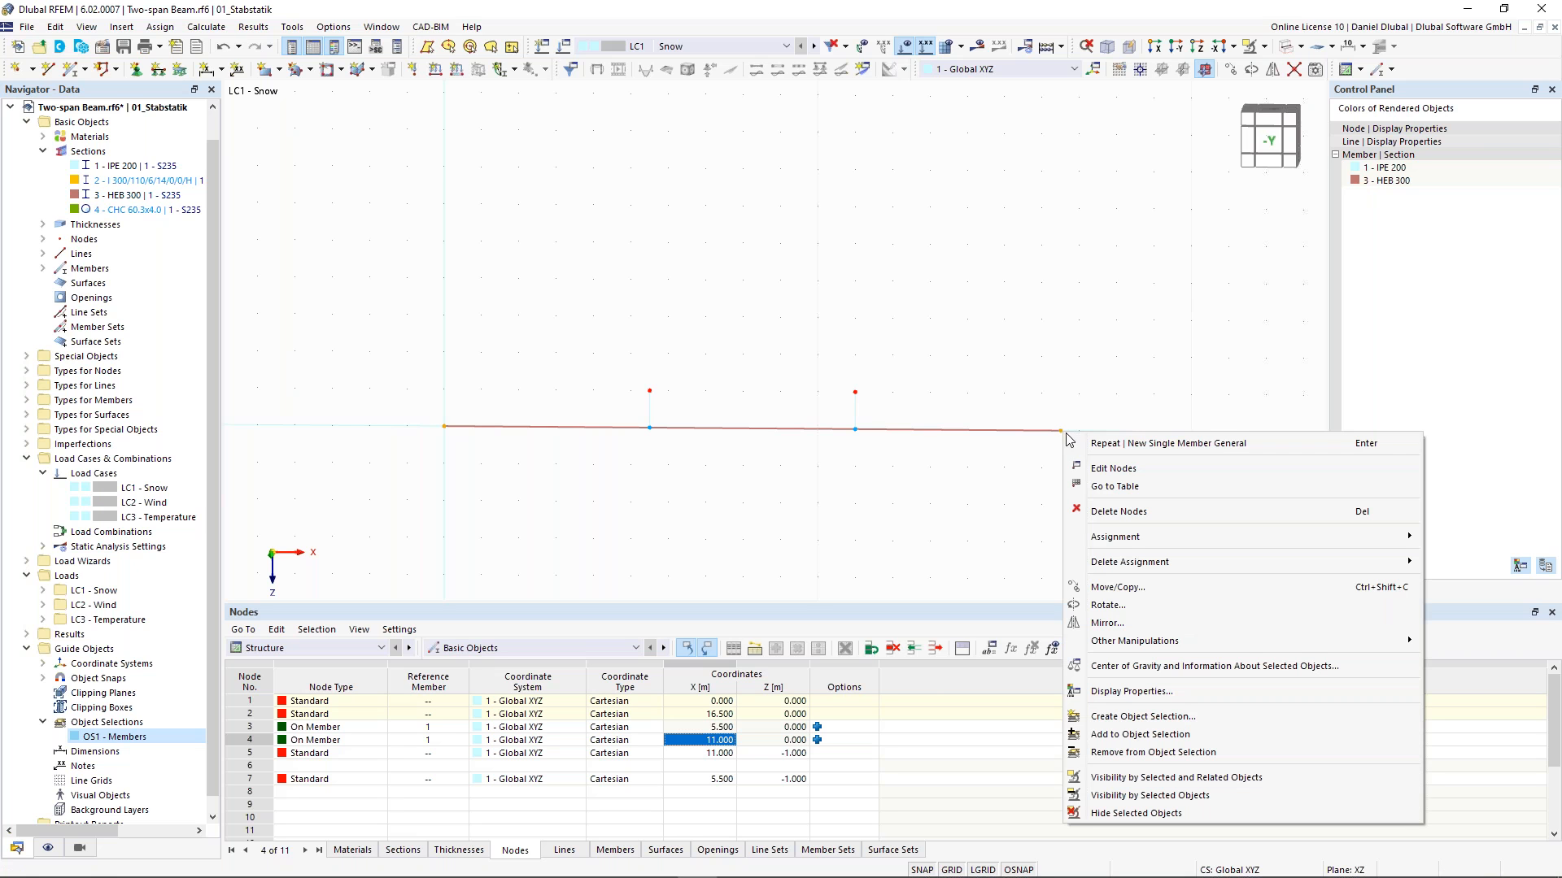
pyautogui.click(1137, 586)
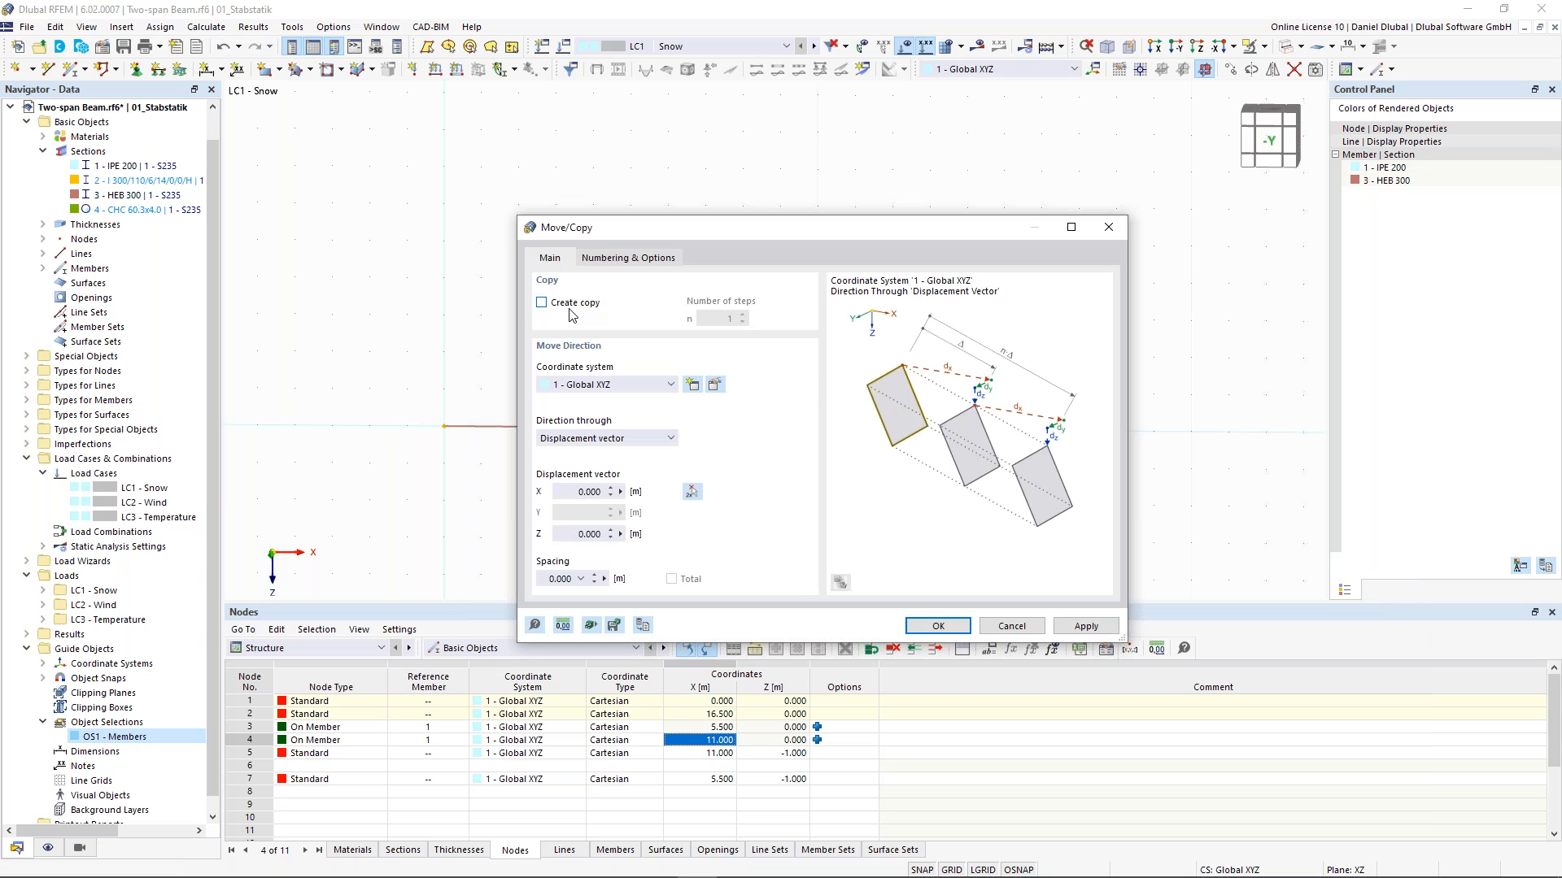
pyautogui.click(569, 312)
pyautogui.moveTo(557, 492); pyautogui.dragTo(627, 492)
pyautogui.press('Tab')
pyautogui.write('-2,3')
pyautogui.click(960, 631)
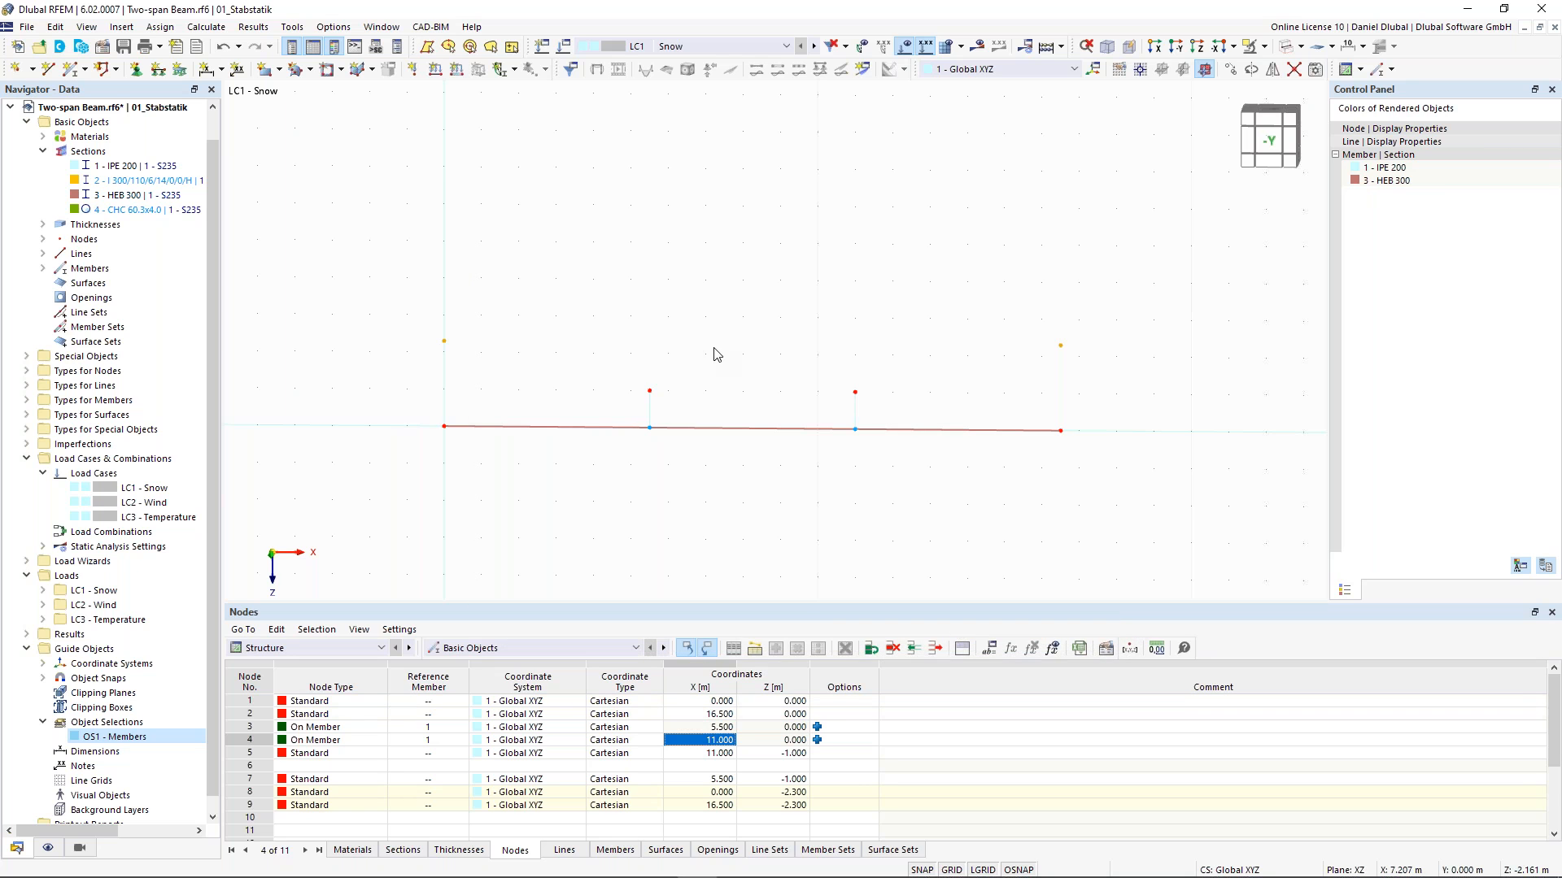
# - Draw the upper chord as Truss (only N) members from the left copied node through the tops of both verticals to the right copied node
pyautogui.click(716, 355)
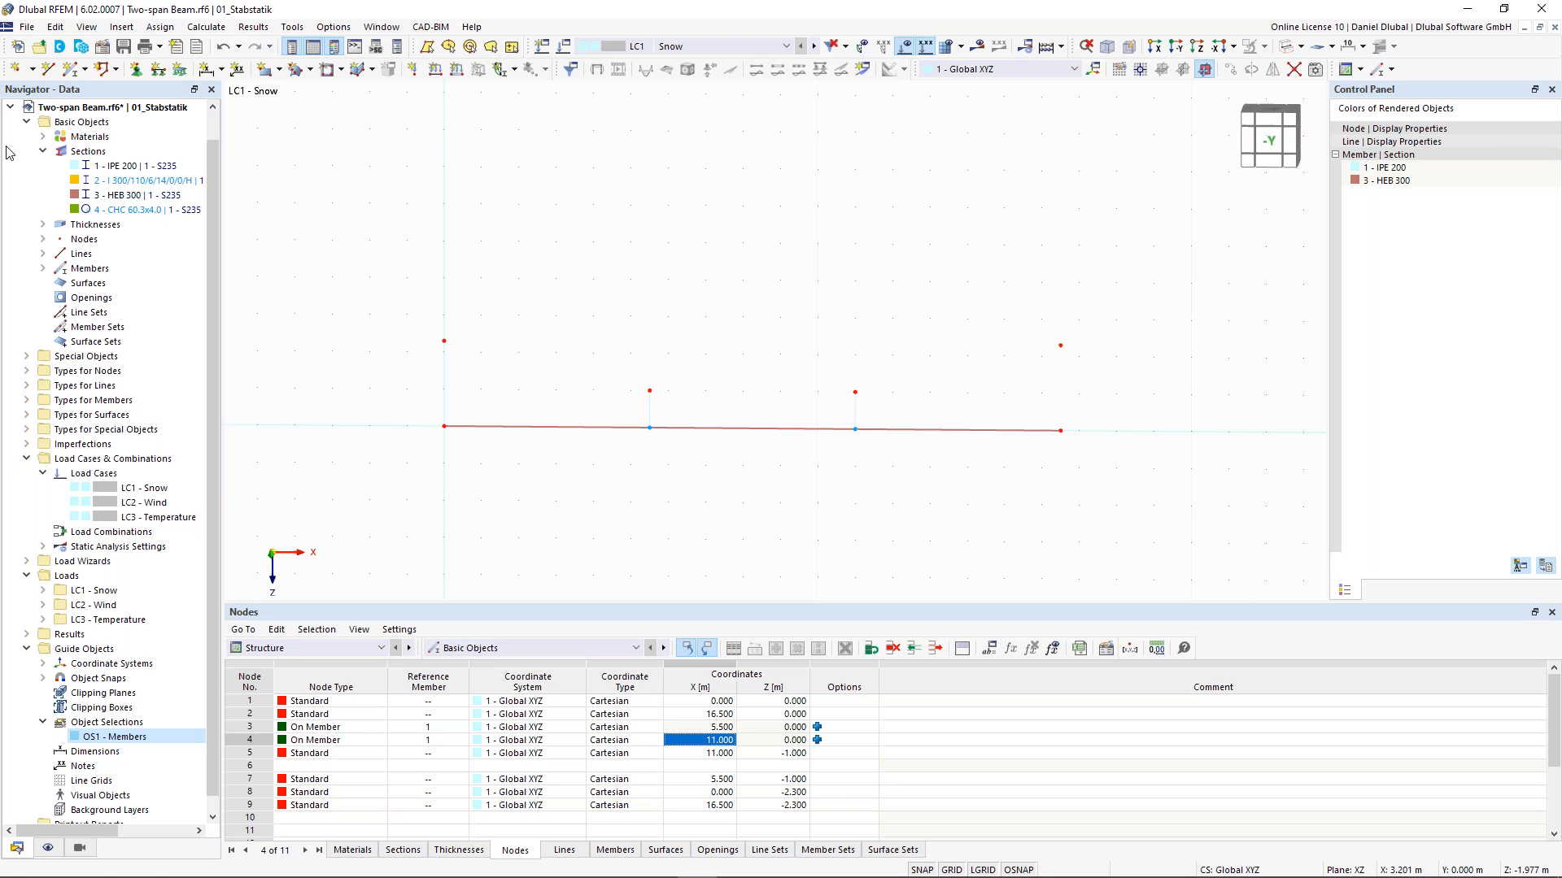
pyautogui.click(73, 76)
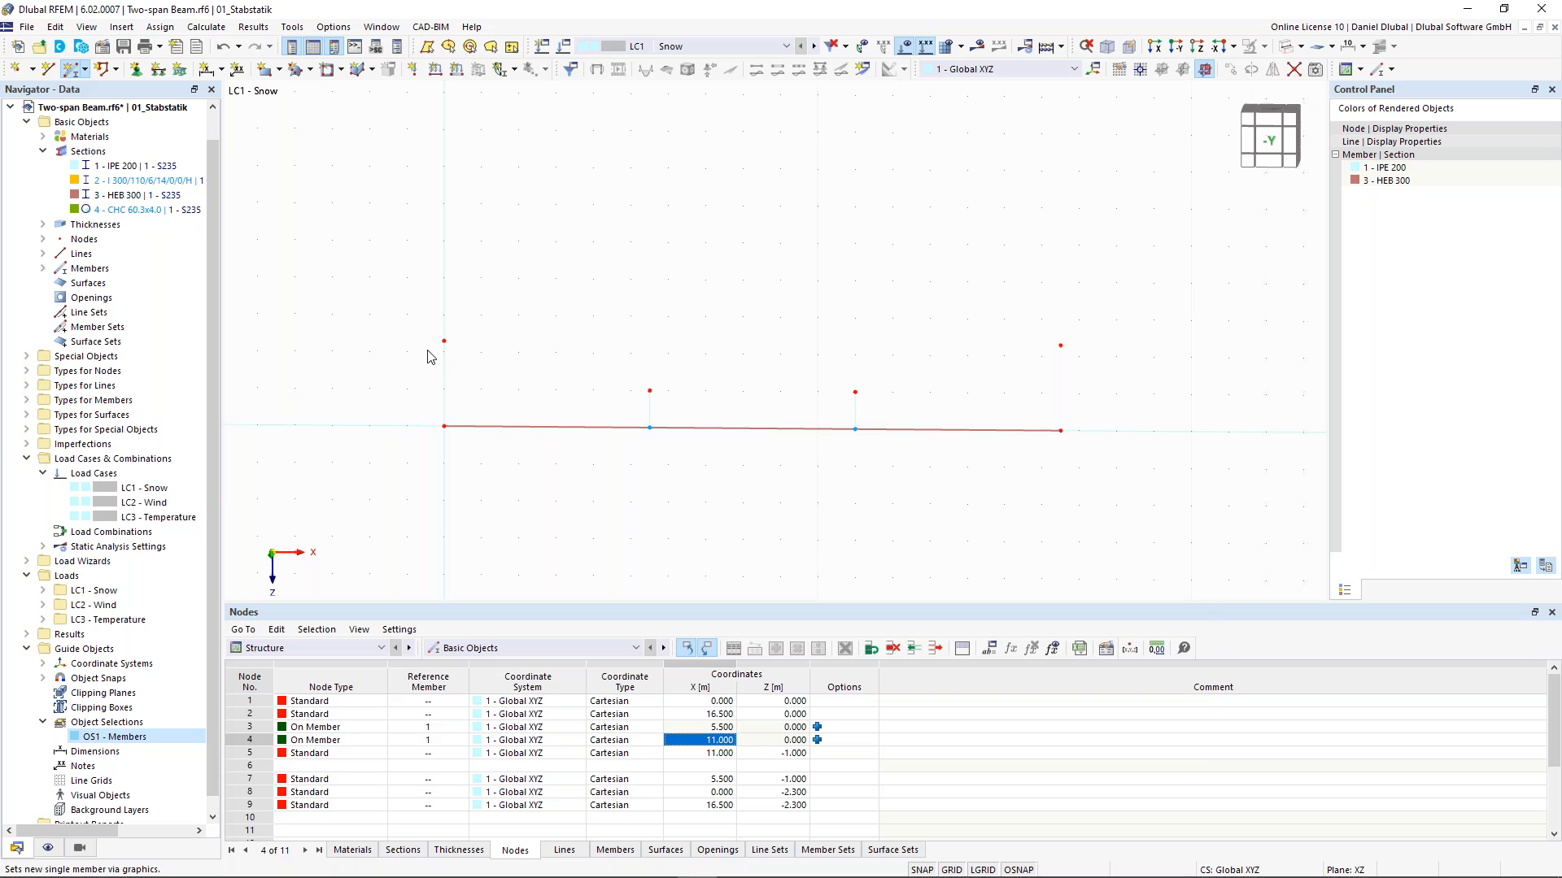
pyautogui.click(285, 205)
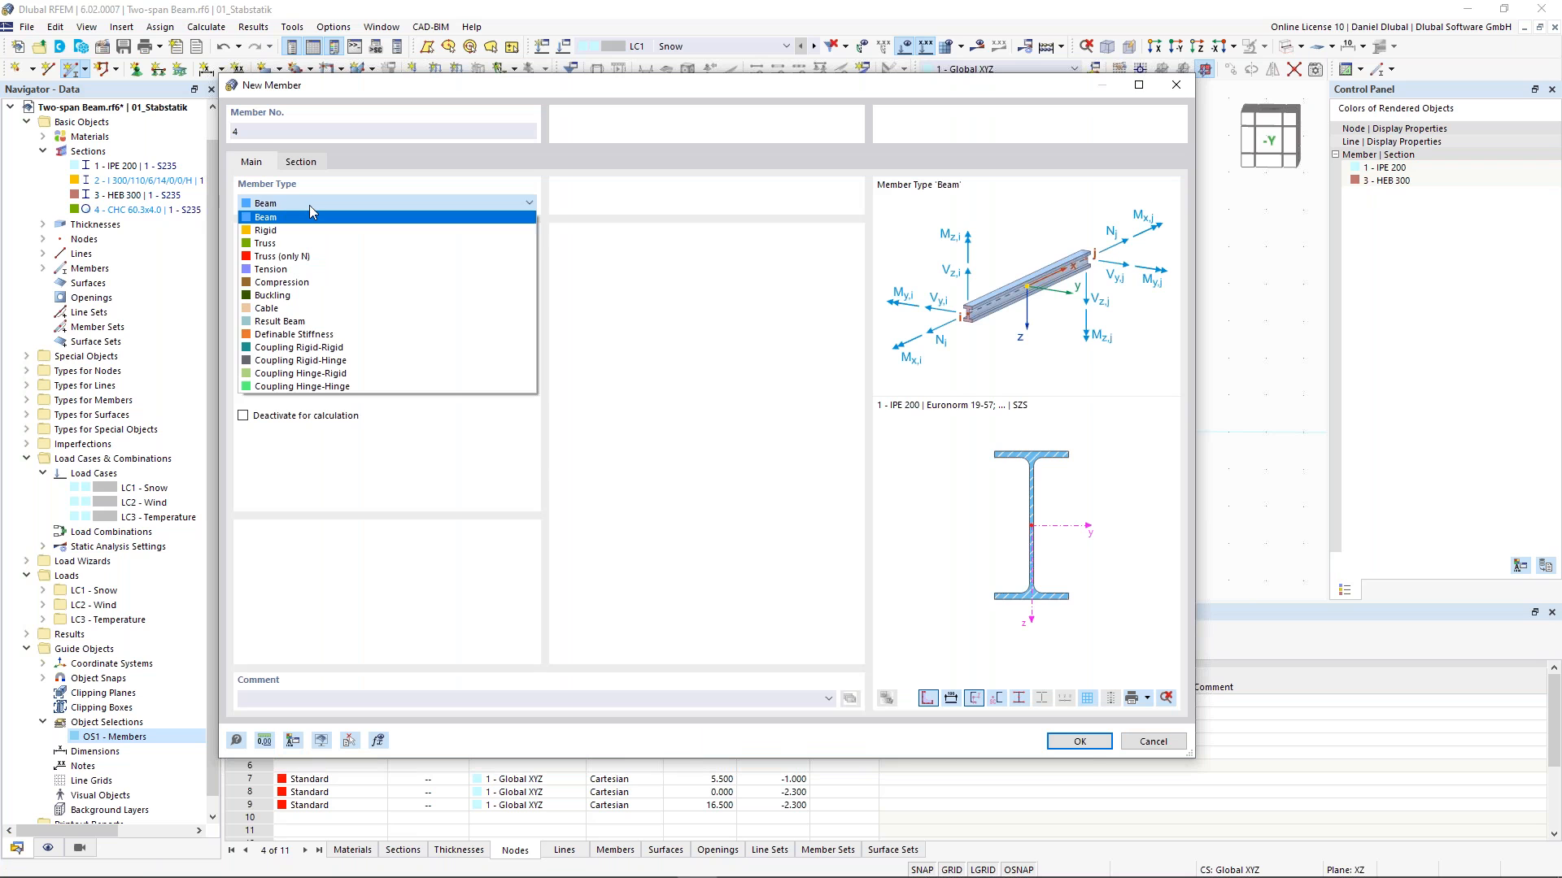
pyautogui.click(314, 256)
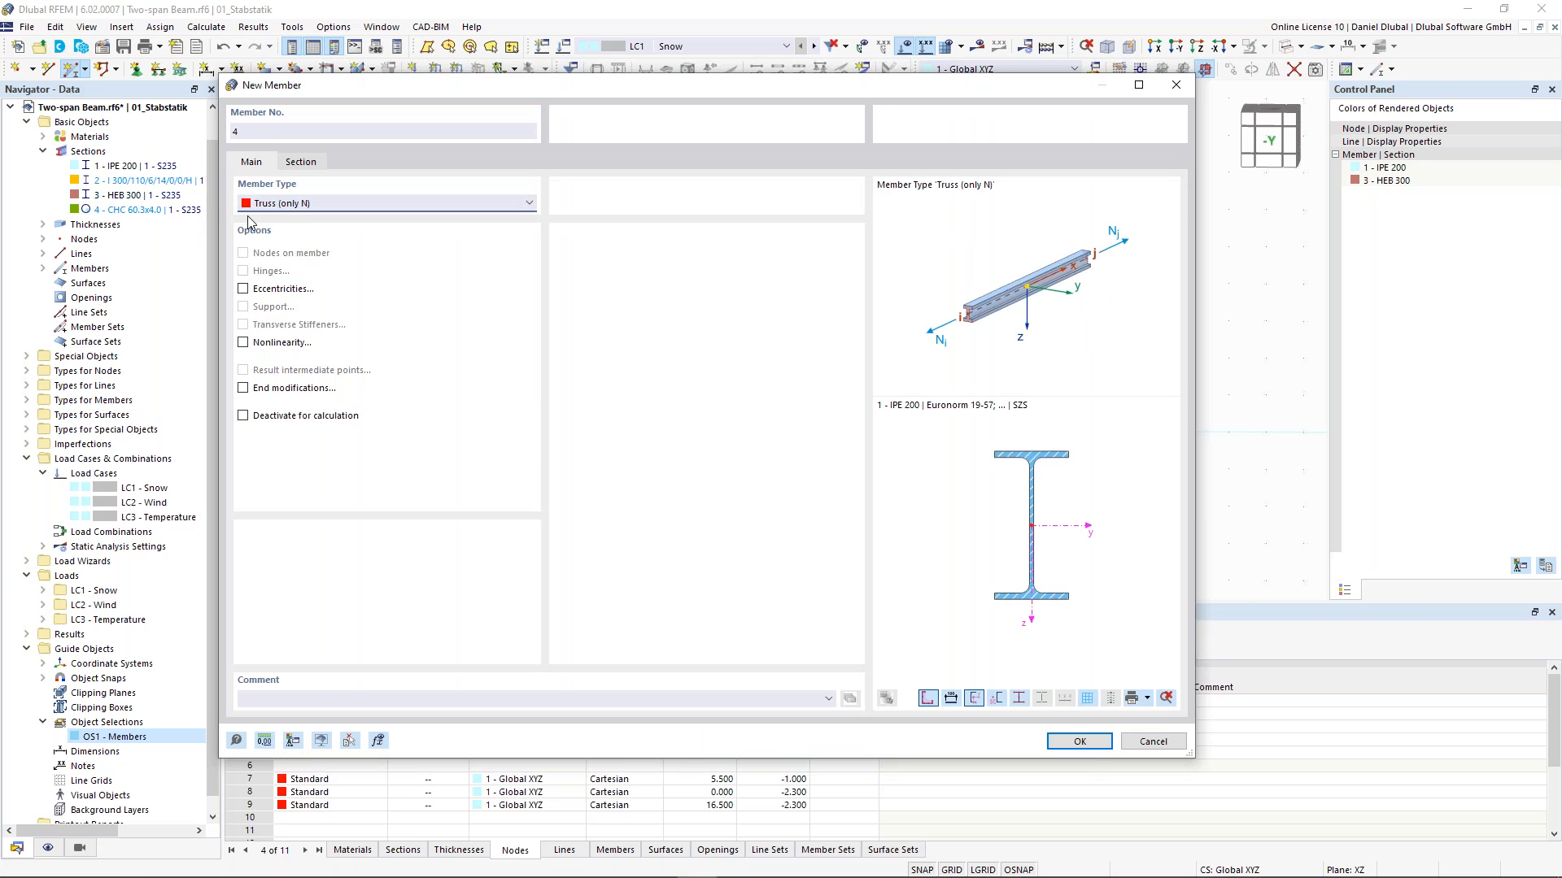
pyautogui.click(302, 164)
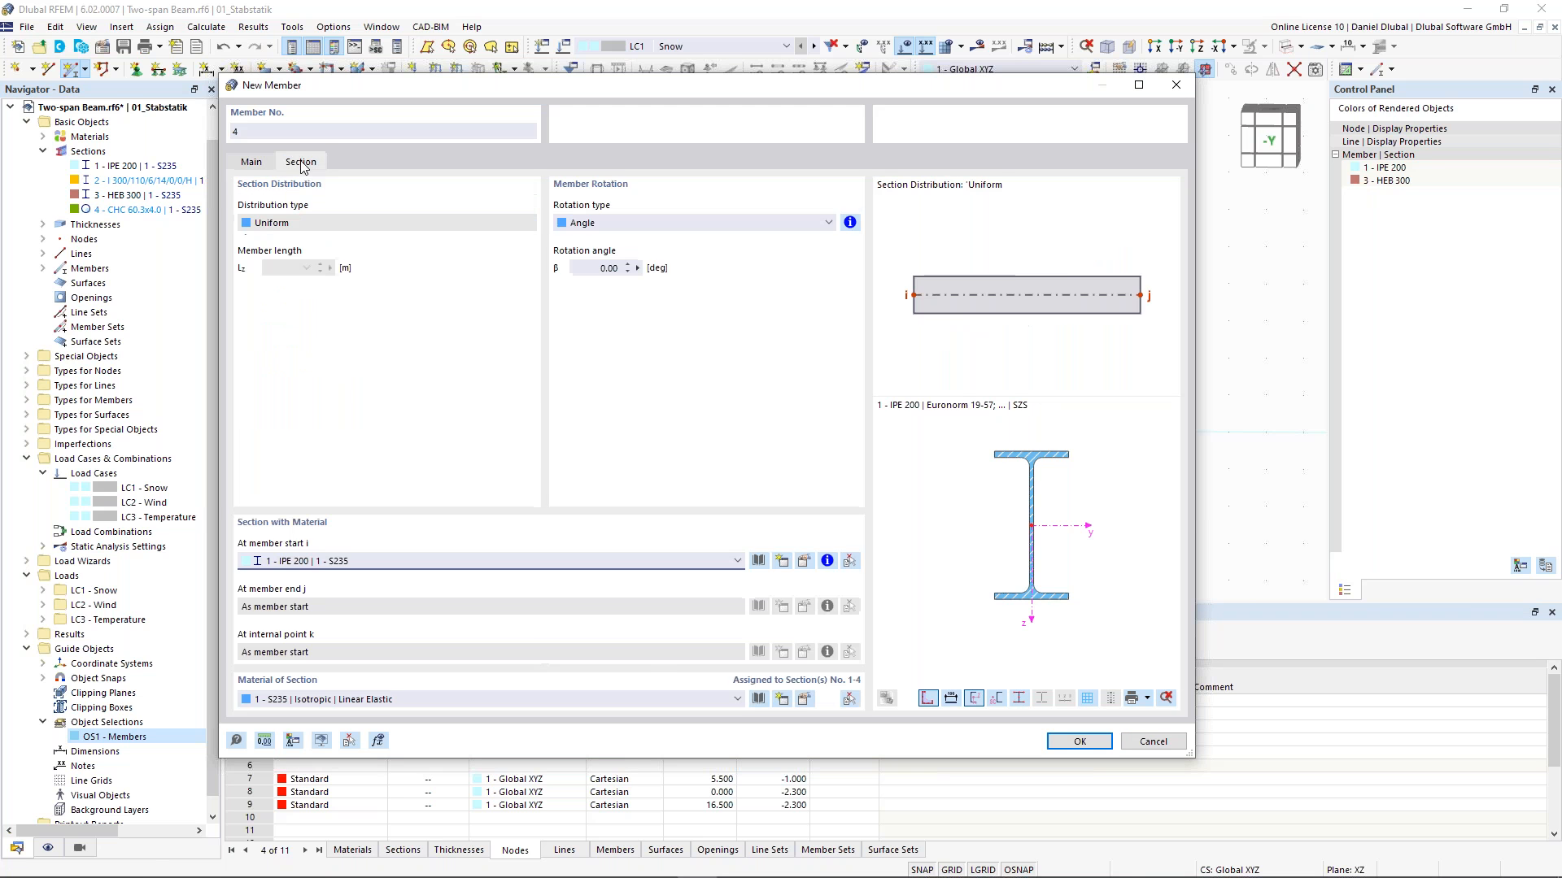
pyautogui.click(252, 162)
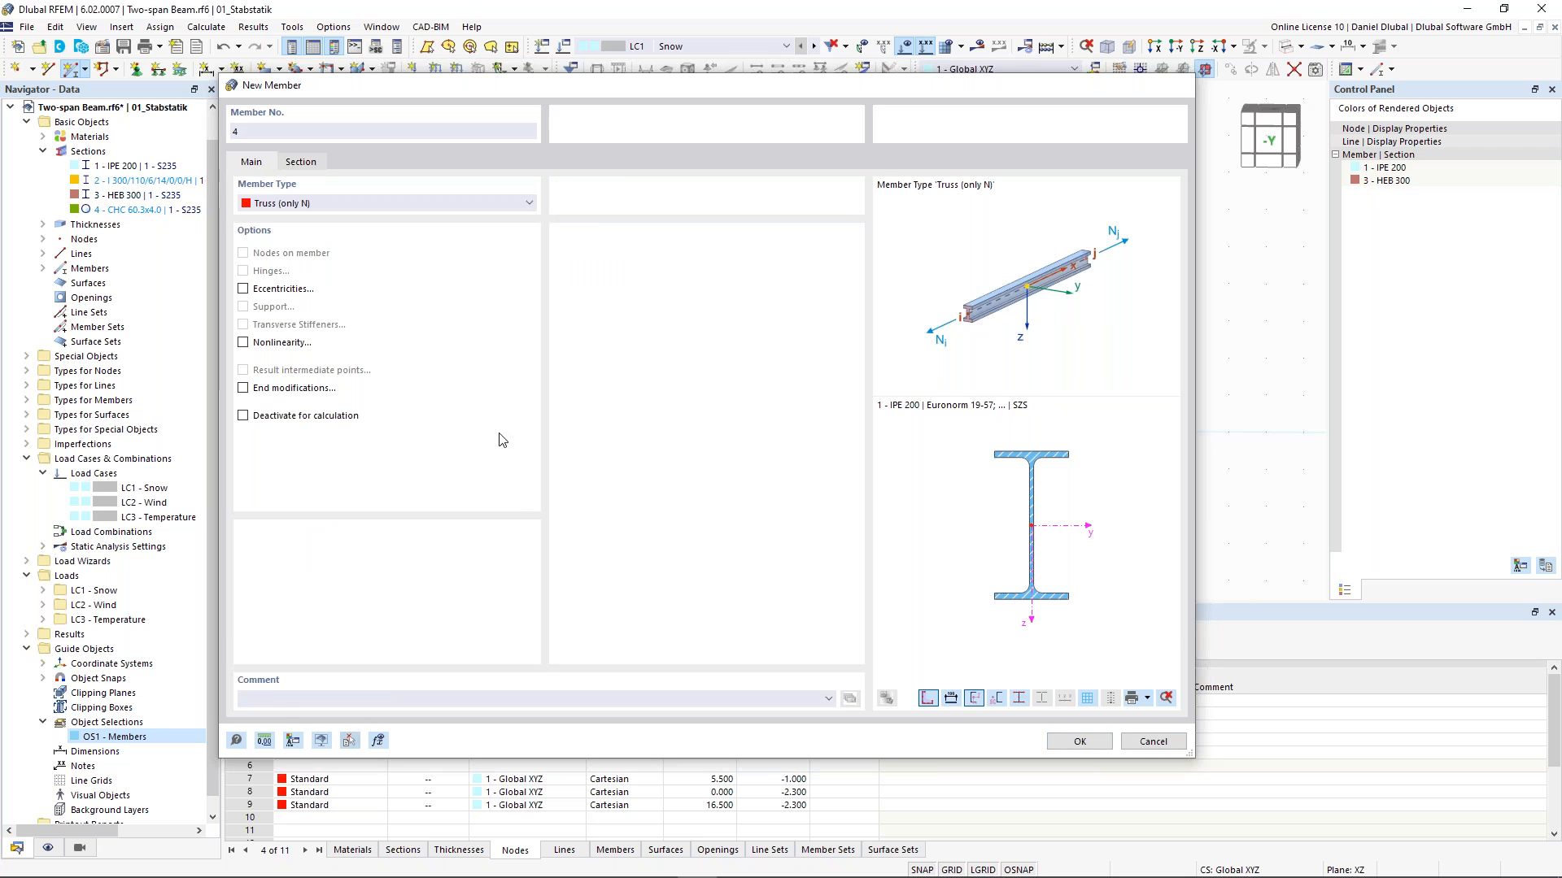
pyautogui.click(649, 408)
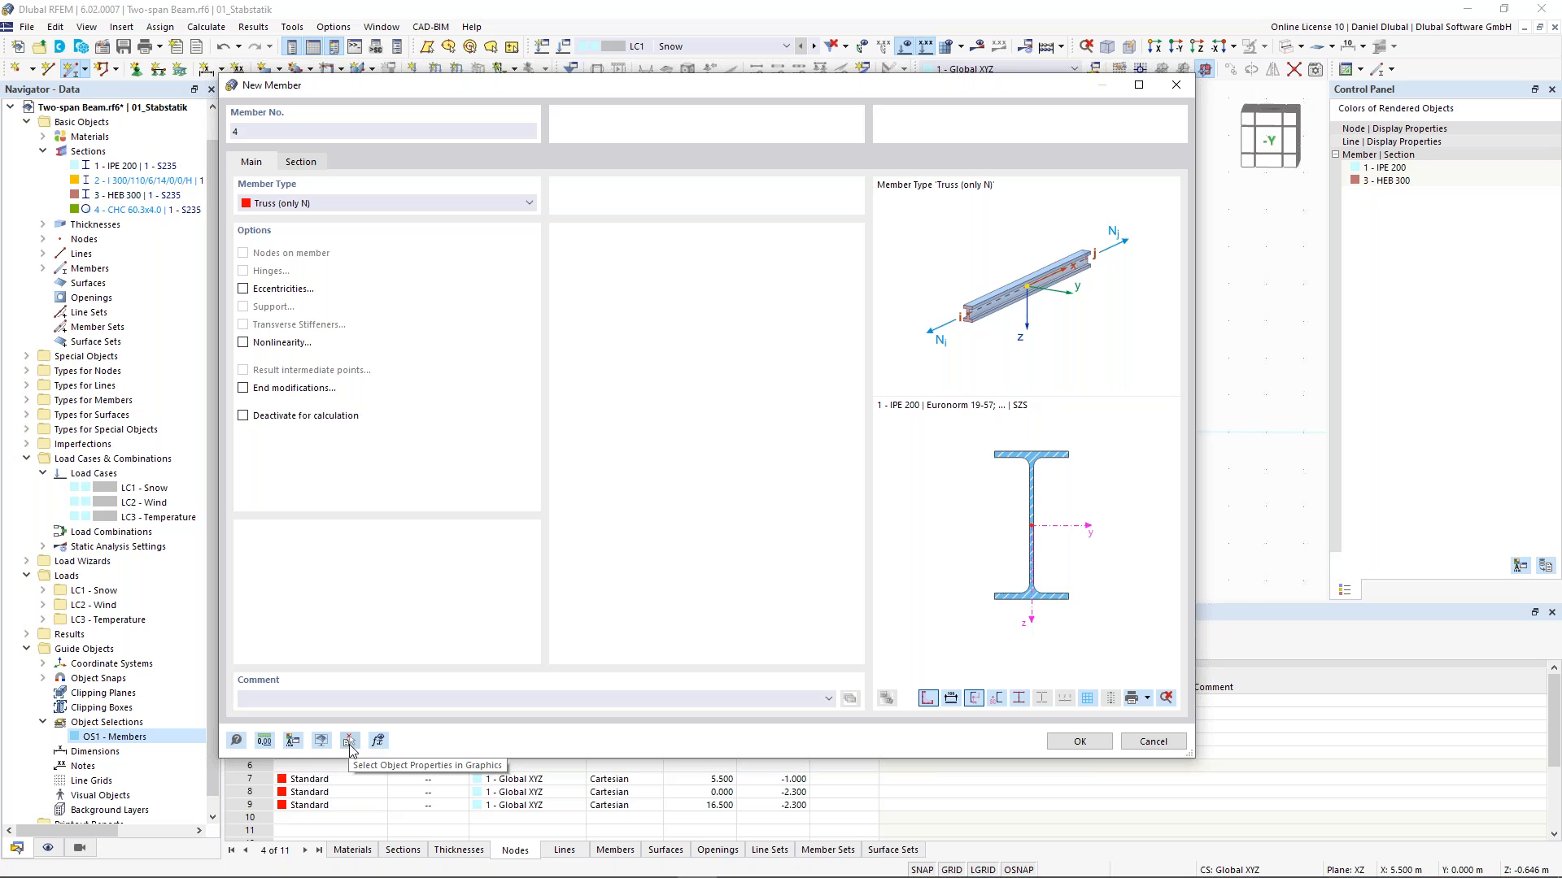
pyautogui.click(1079, 741)
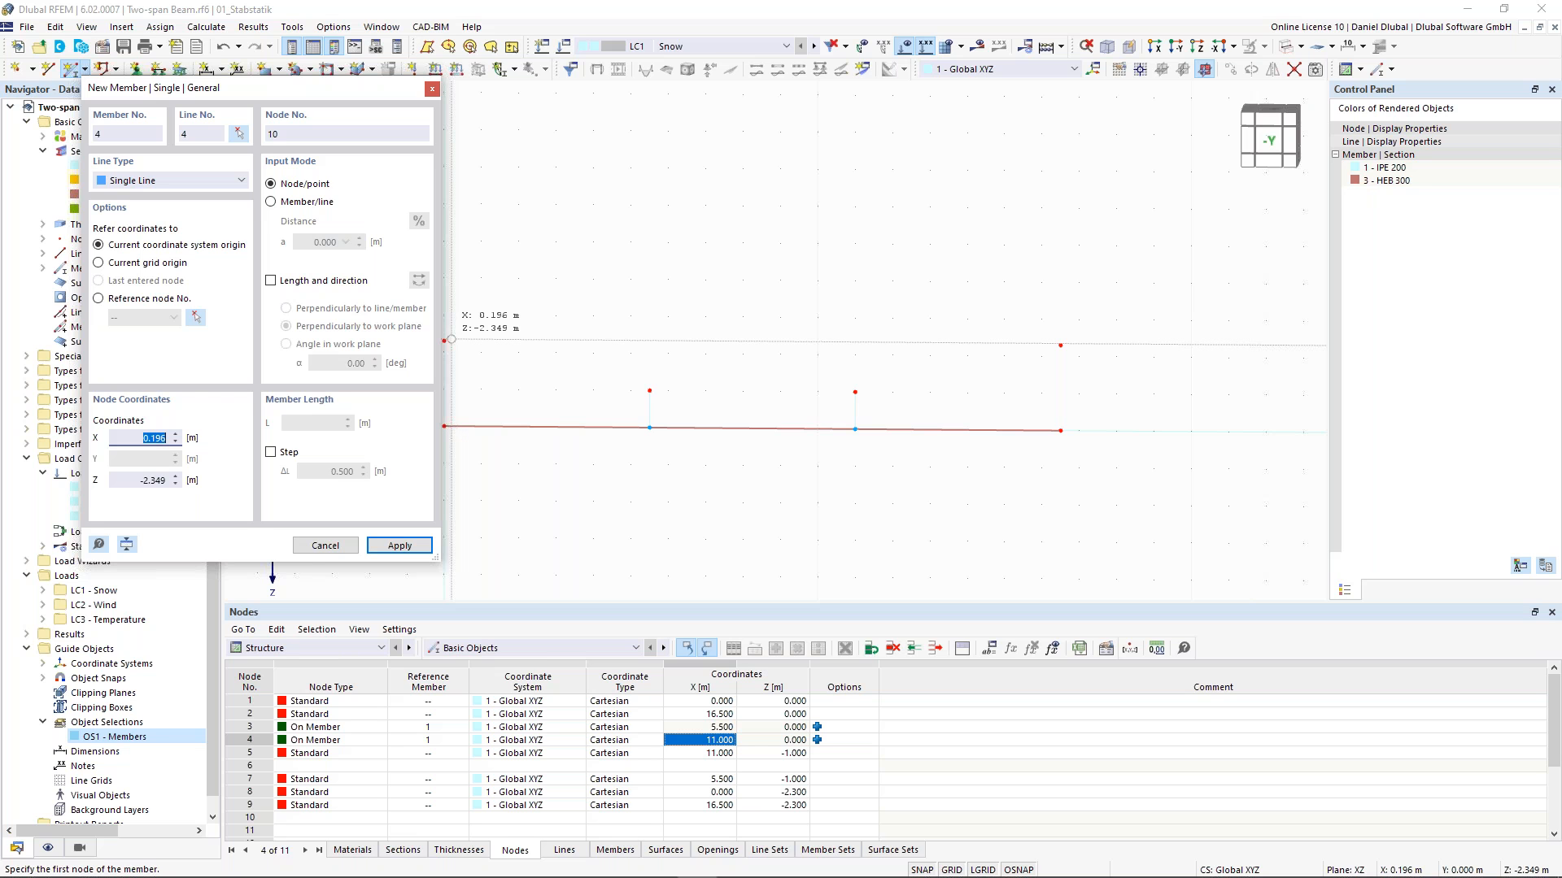
pyautogui.moveTo(452, 339); pyautogui.dragTo(511, 331, button='middle')
pyautogui.click(503, 332)
pyautogui.click(709, 381)
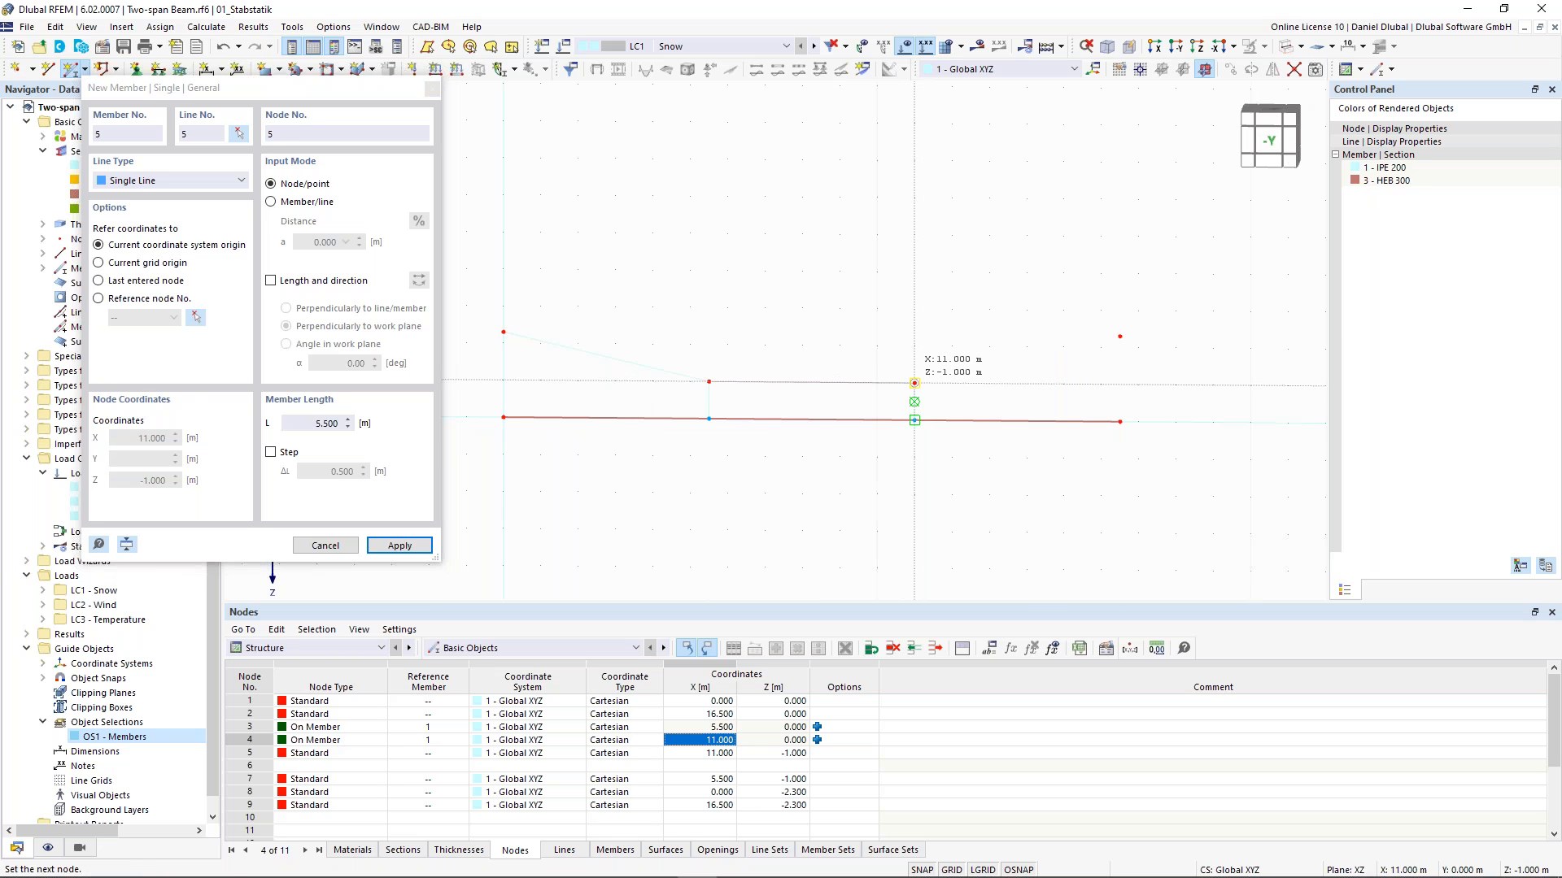
pyautogui.click(914, 383)
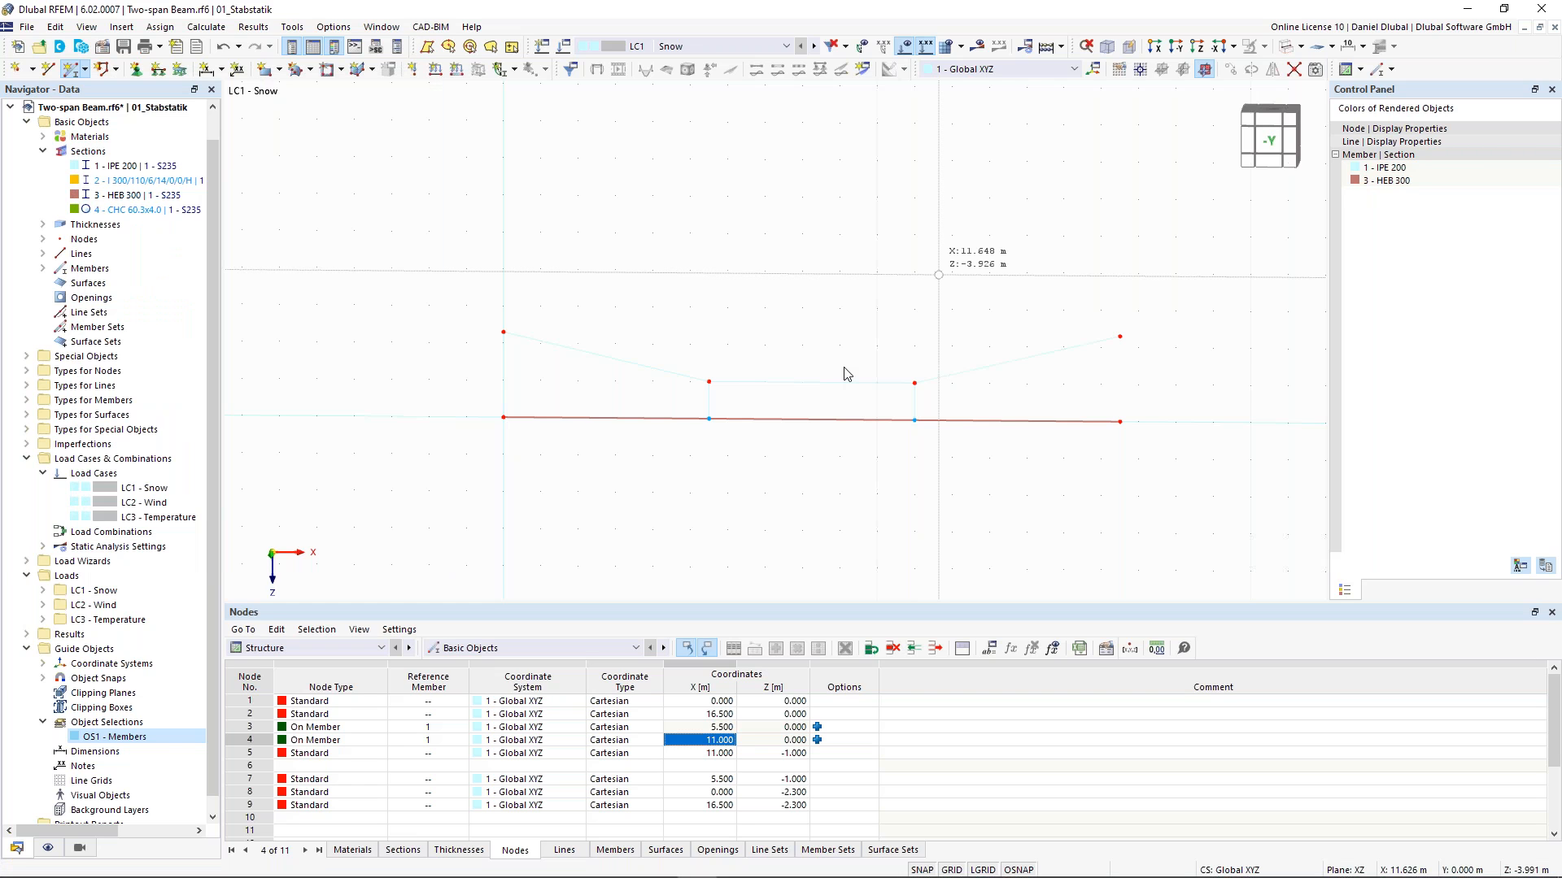
# - Set the Z coordinate of the two top nodes of the verticals to -1.4 m
pyautogui.click(1283, 49)
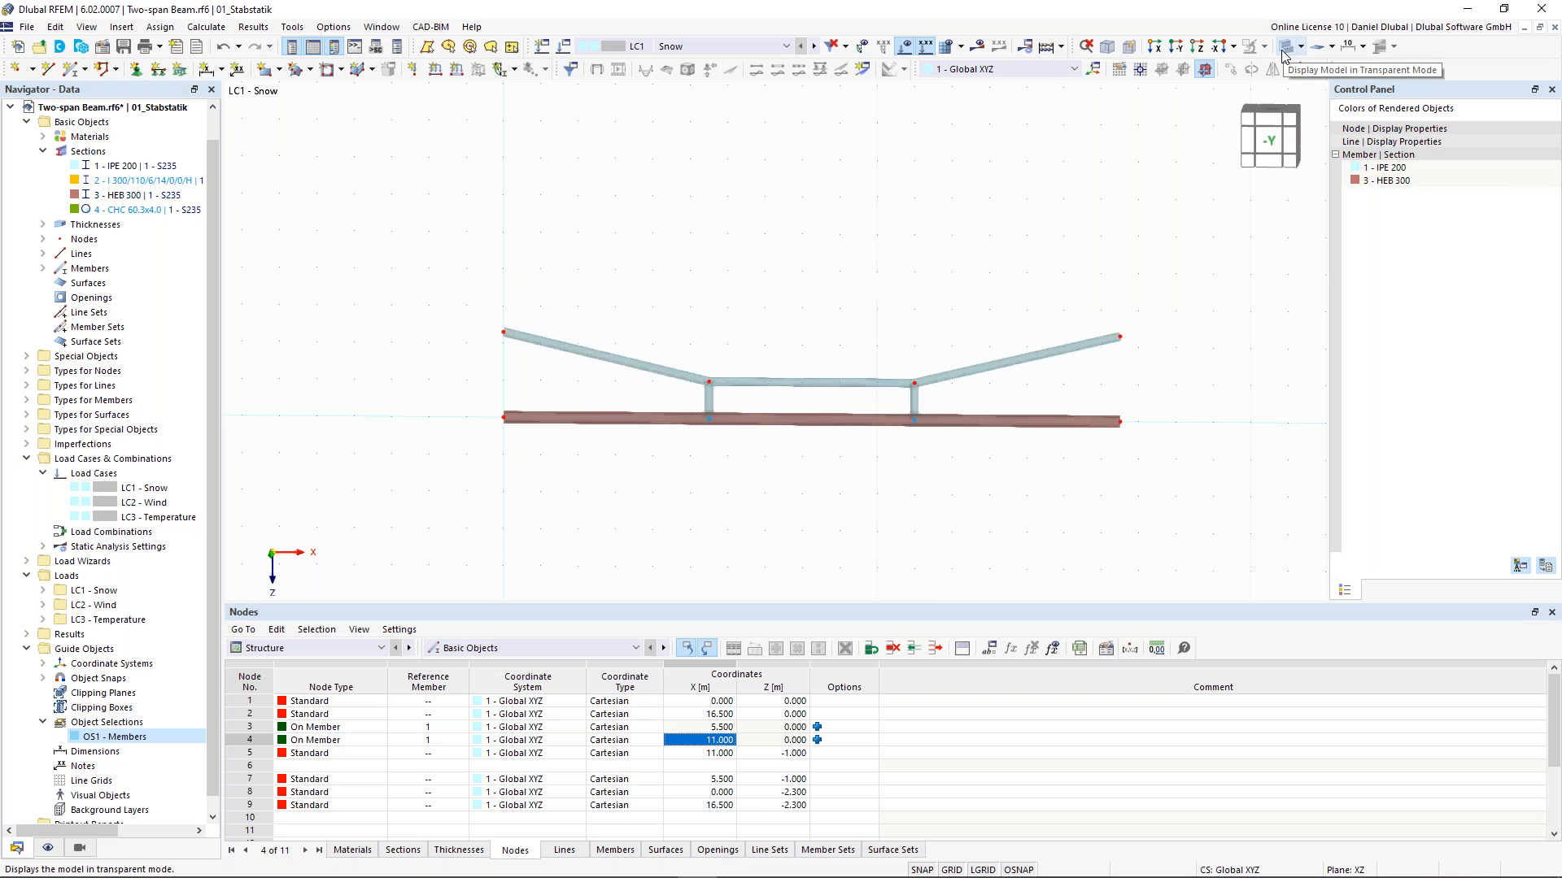
pyautogui.scroll(1, 836, 381)
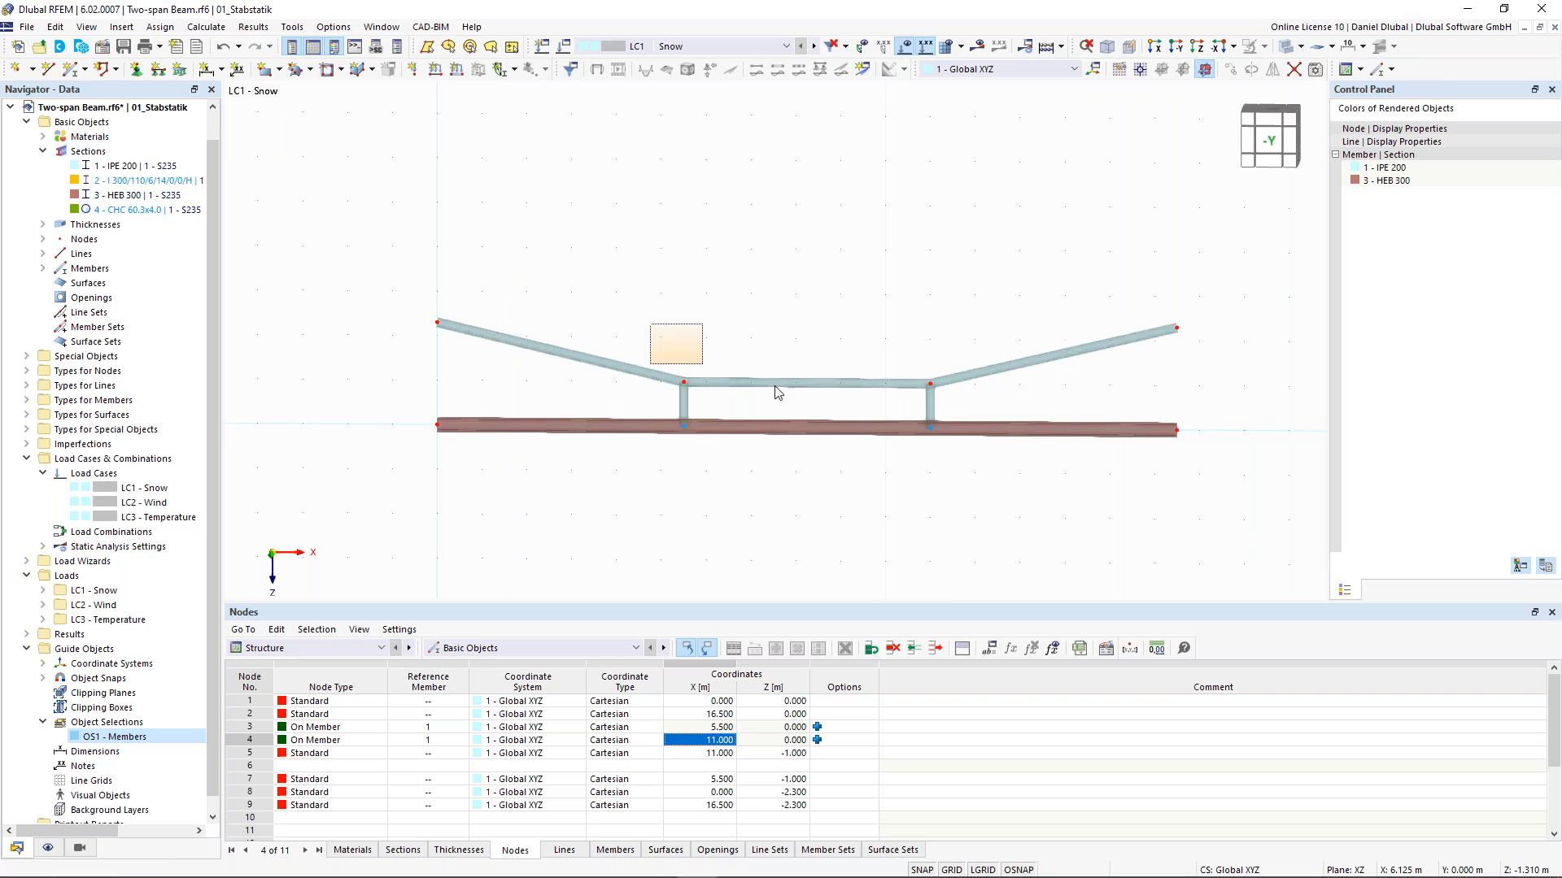
pyautogui.moveTo(776, 393); pyautogui.dragTo(938, 401)
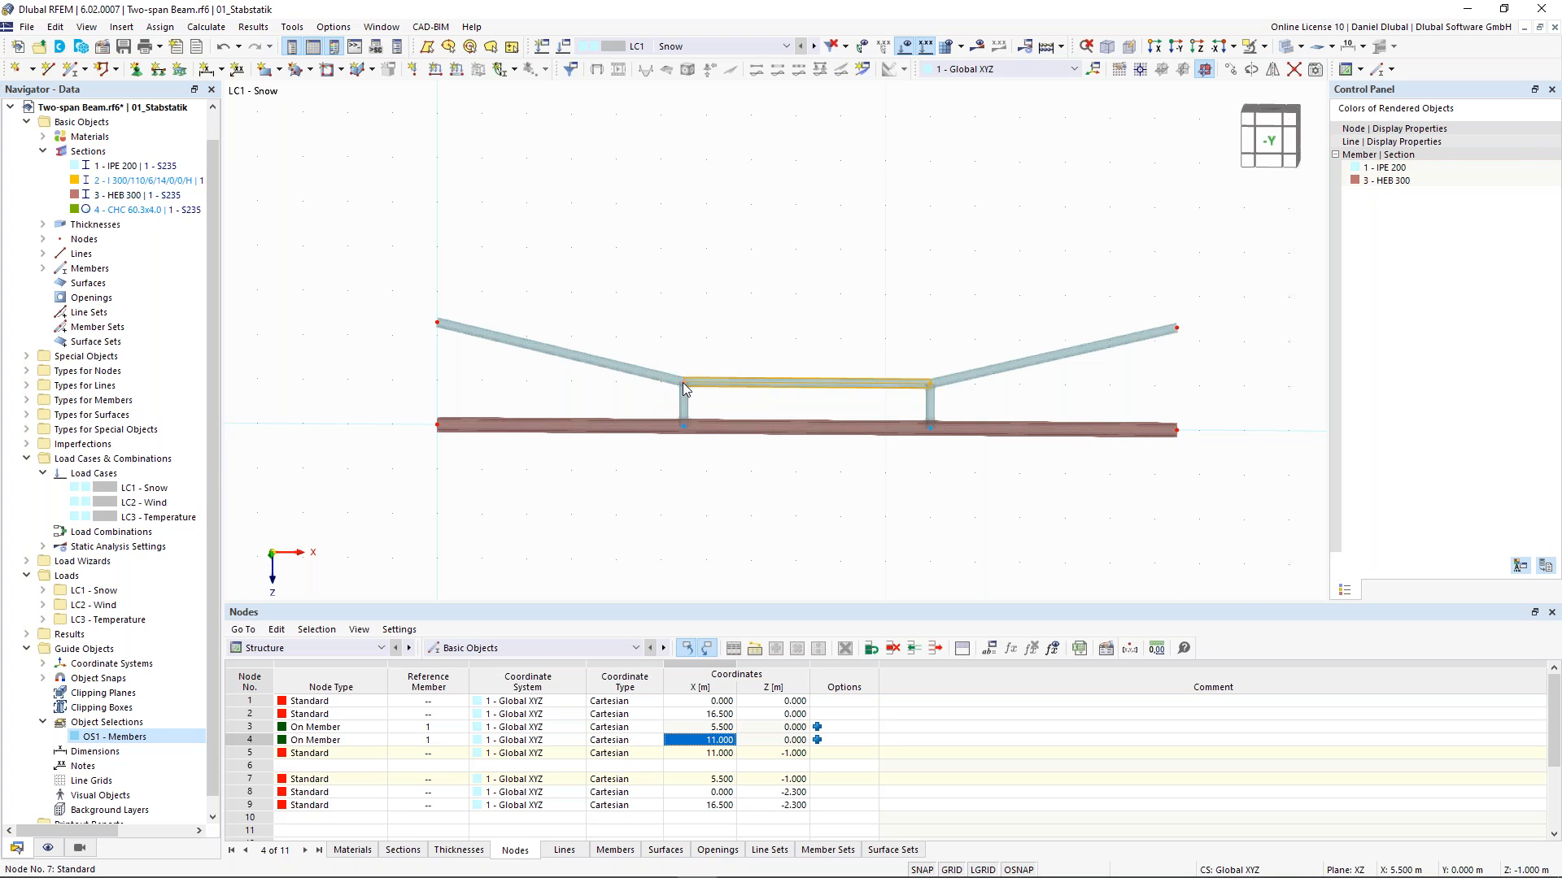
pyautogui.doubleClick(681, 382)
pyautogui.click(663, 428)
pyautogui.write('400')
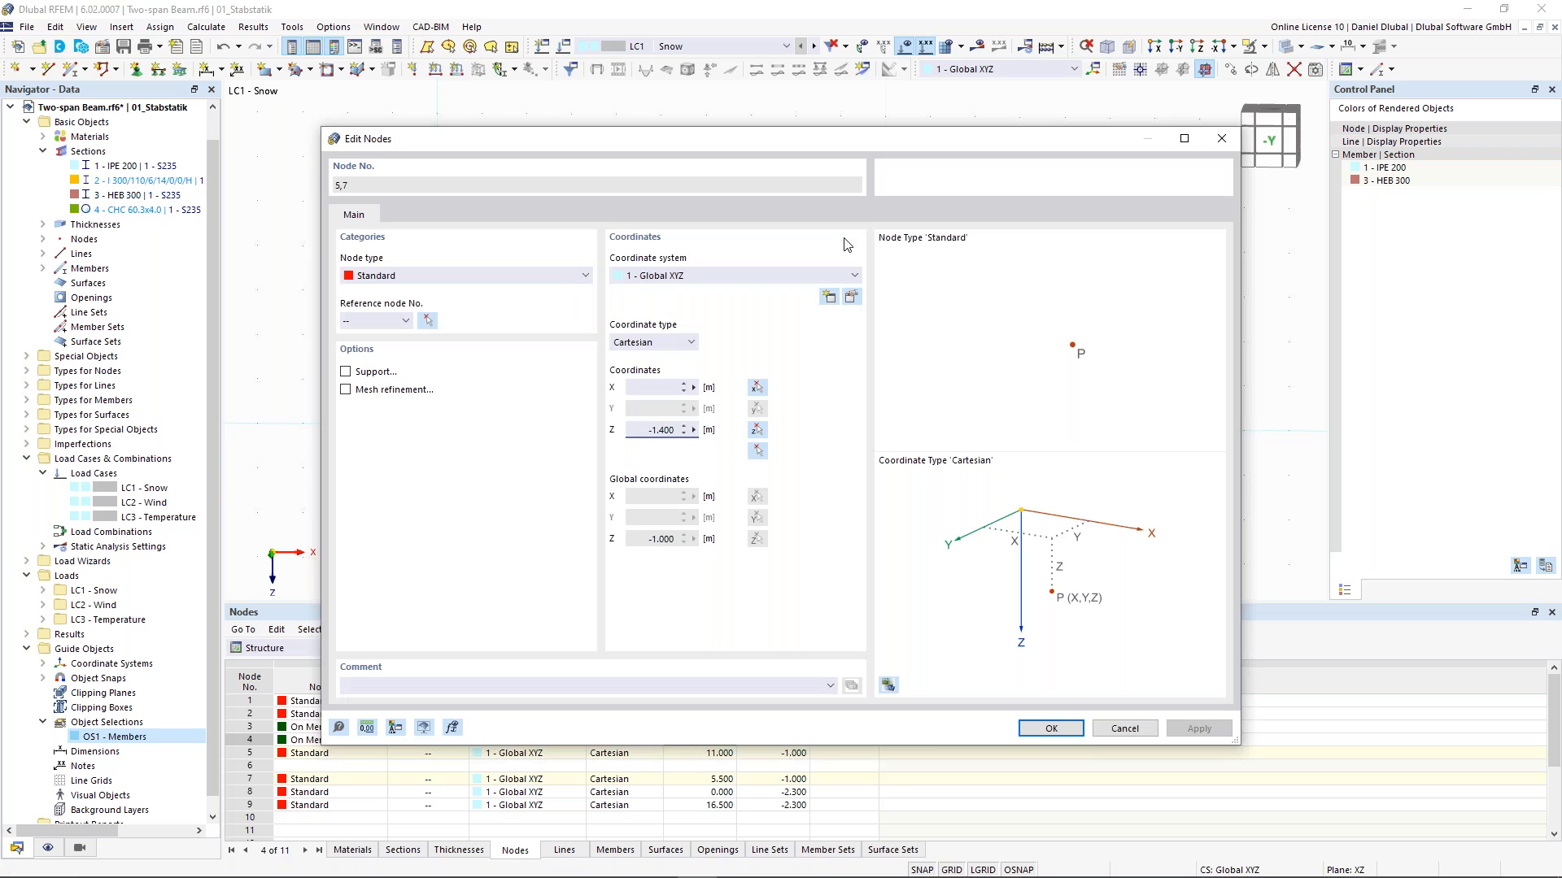
pyautogui.moveTo(875, 139); pyautogui.dragTo(804, 318)
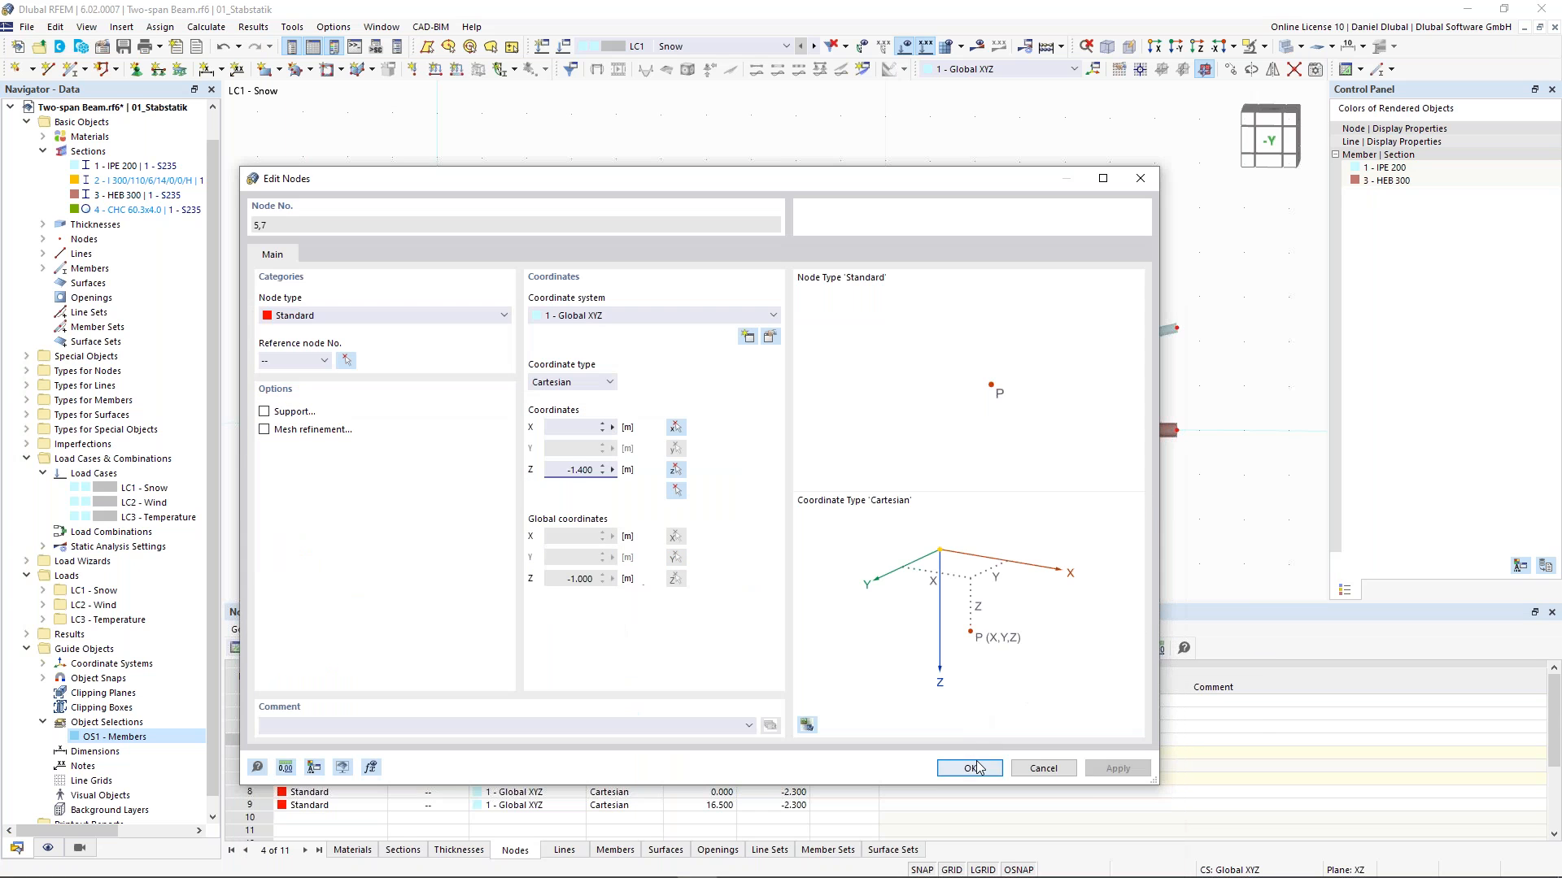
pyautogui.click(976, 762)
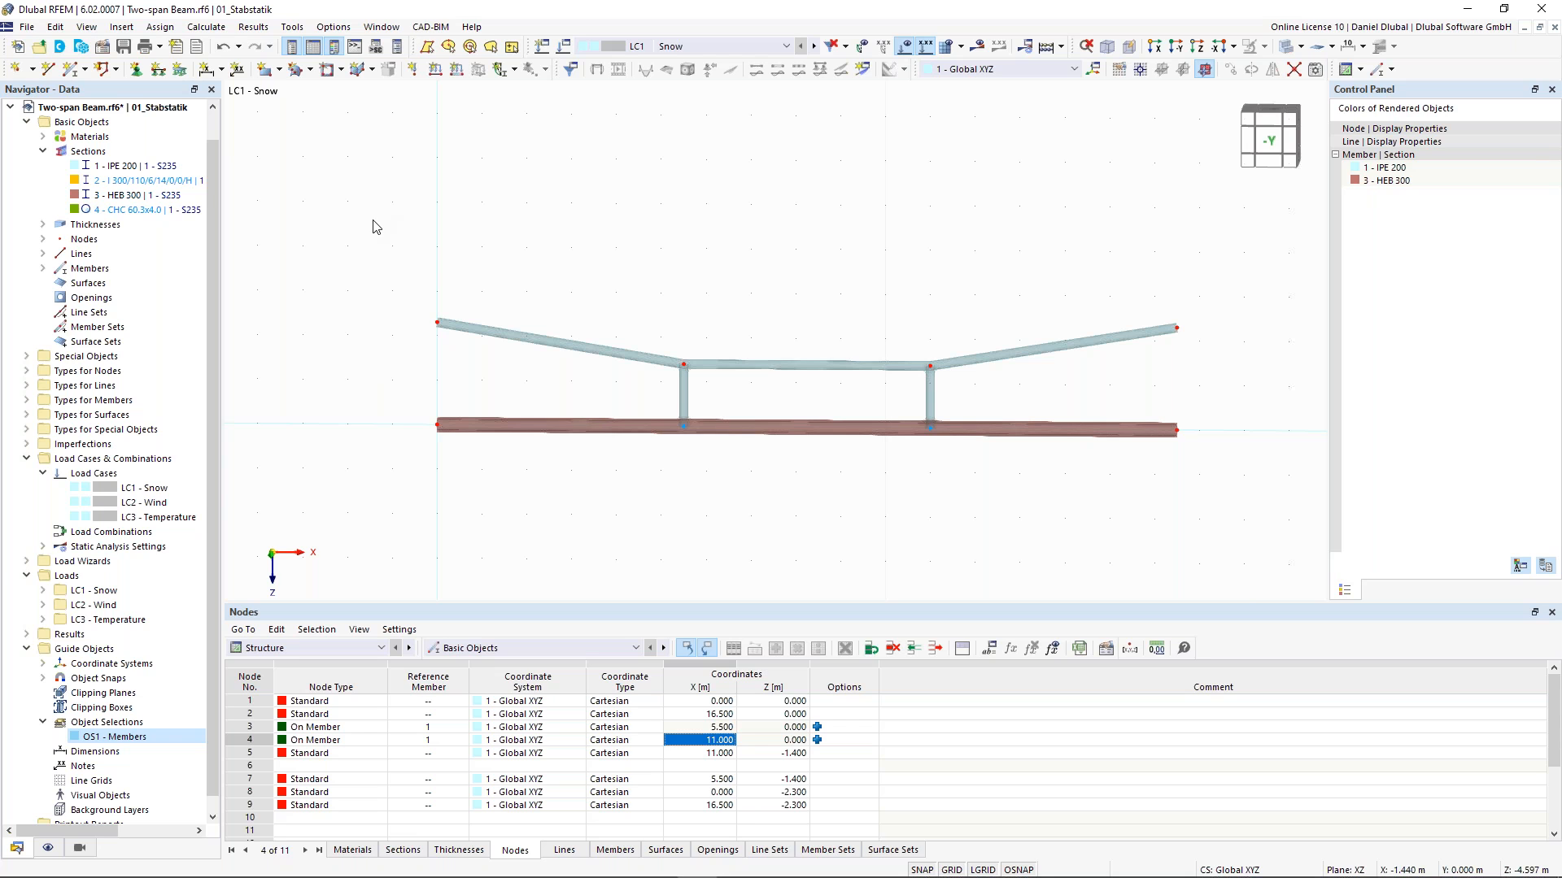
# - Assign hinged supports to nodes 1, 8 and 9 and a roller support to node 2
pyautogui.keyDown('ctrl'); pyautogui.moveTo(1144, 246); pyautogui.dragTo(1213, 375); pyautogui.keyUp('ctrl')
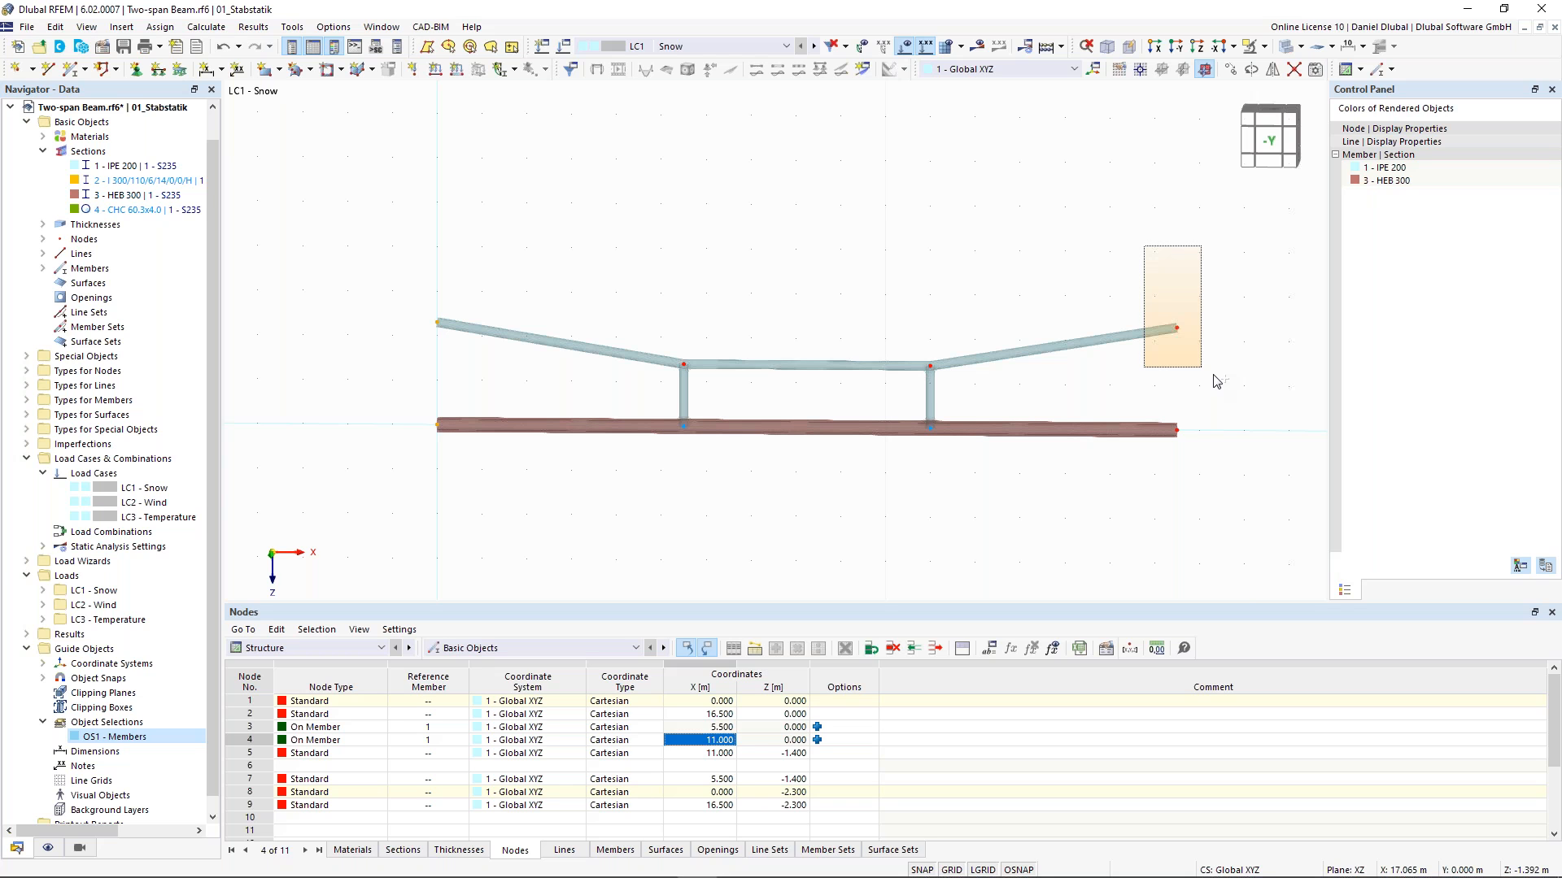
pyautogui.keyDown('ctrl'); pyautogui.moveTo(1214, 381); pyautogui.dragTo(1214, 381); pyautogui.keyUp('ctrl')
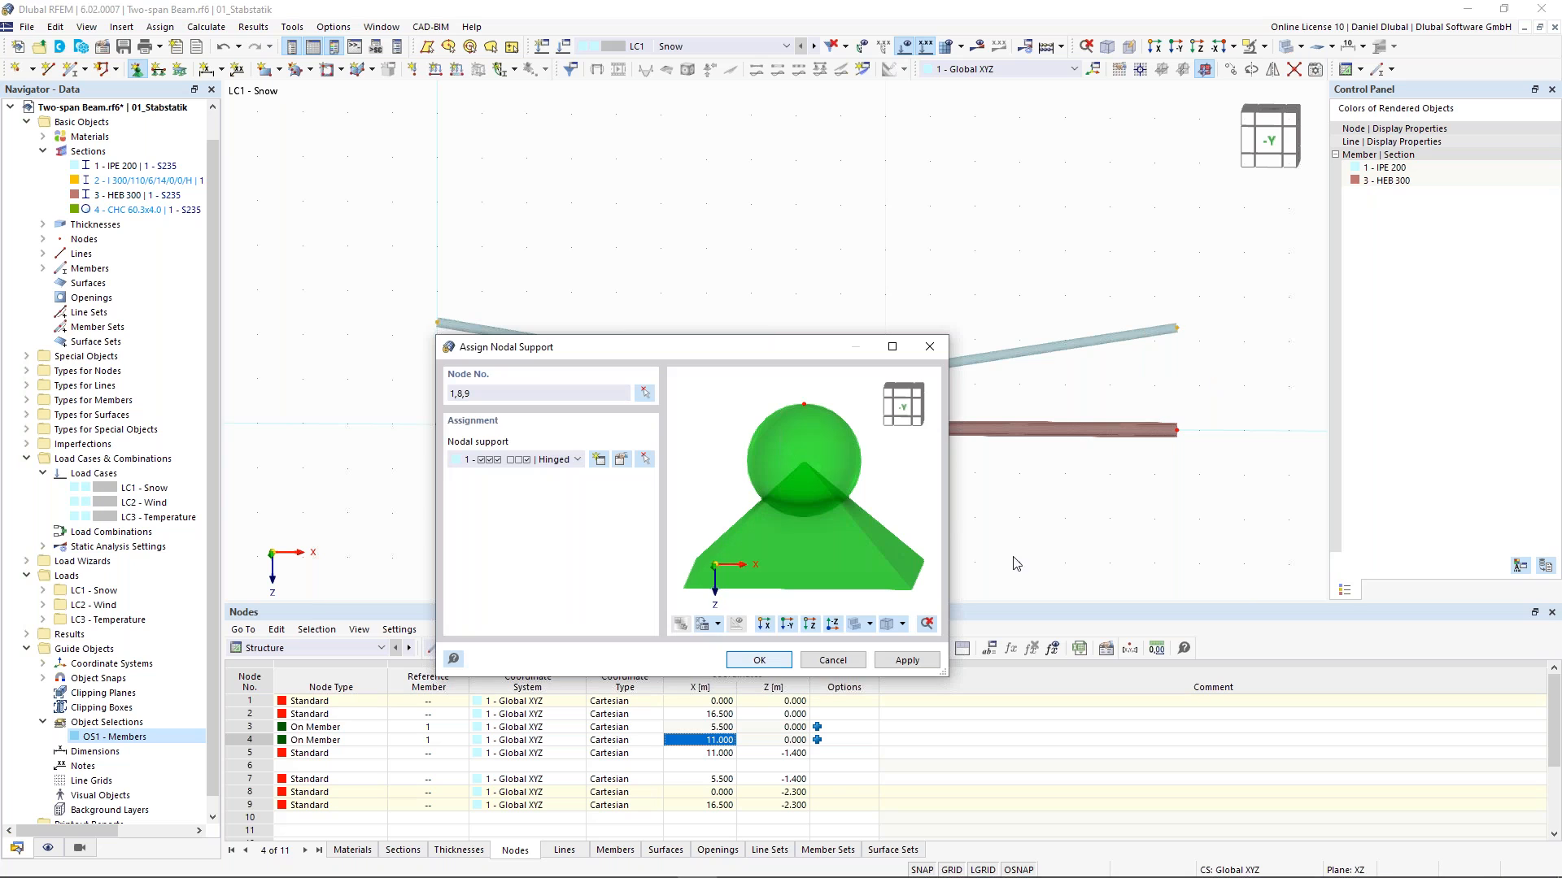
pyautogui.click(1177, 426)
pyautogui.click(579, 542)
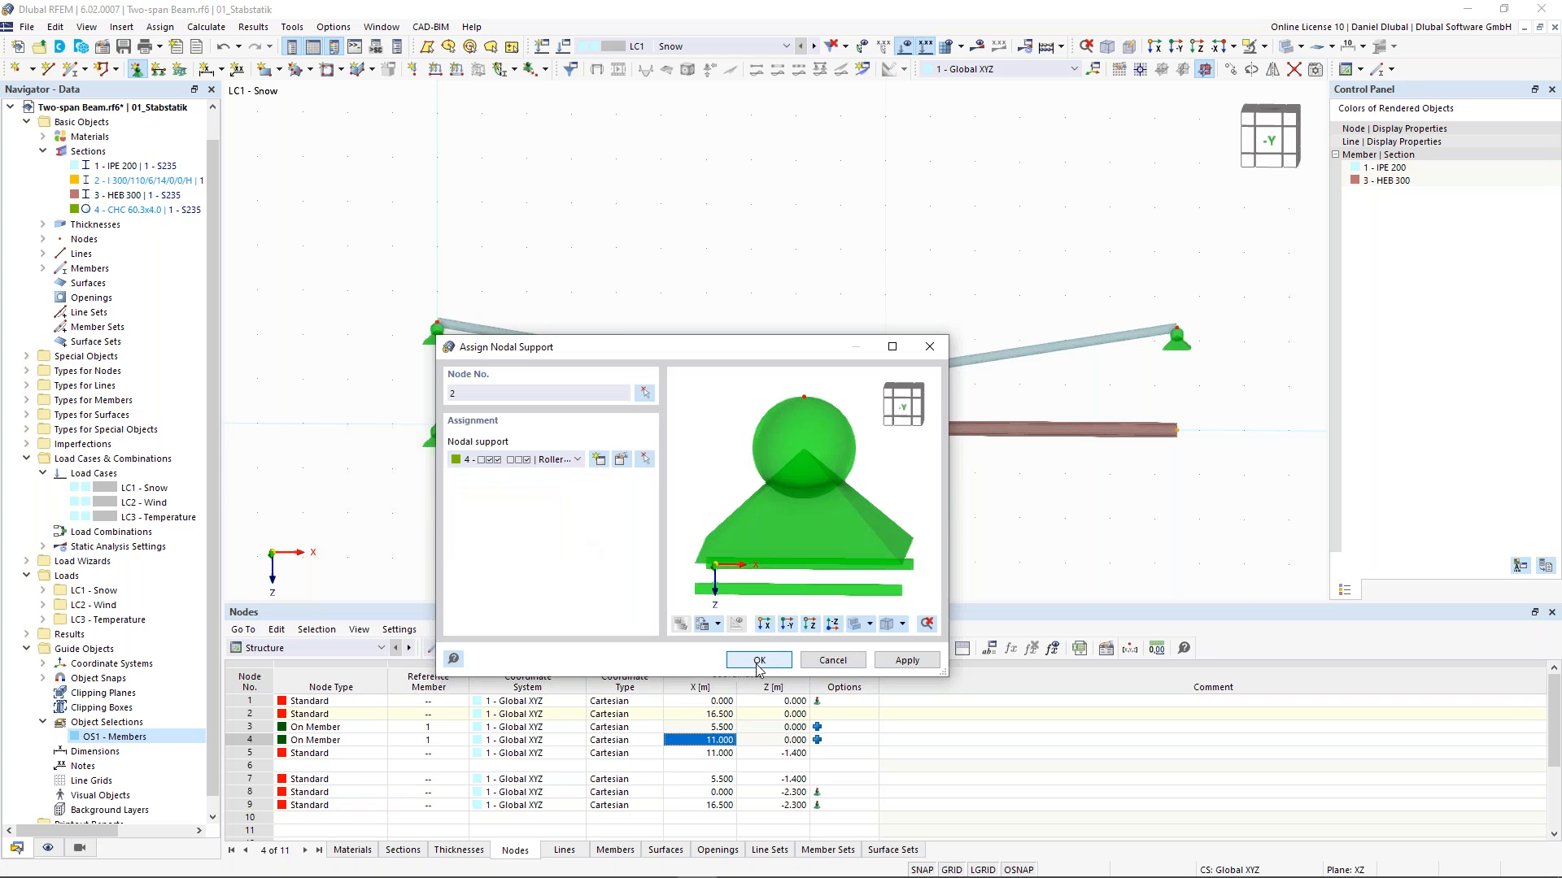
pyautogui.press('Return')
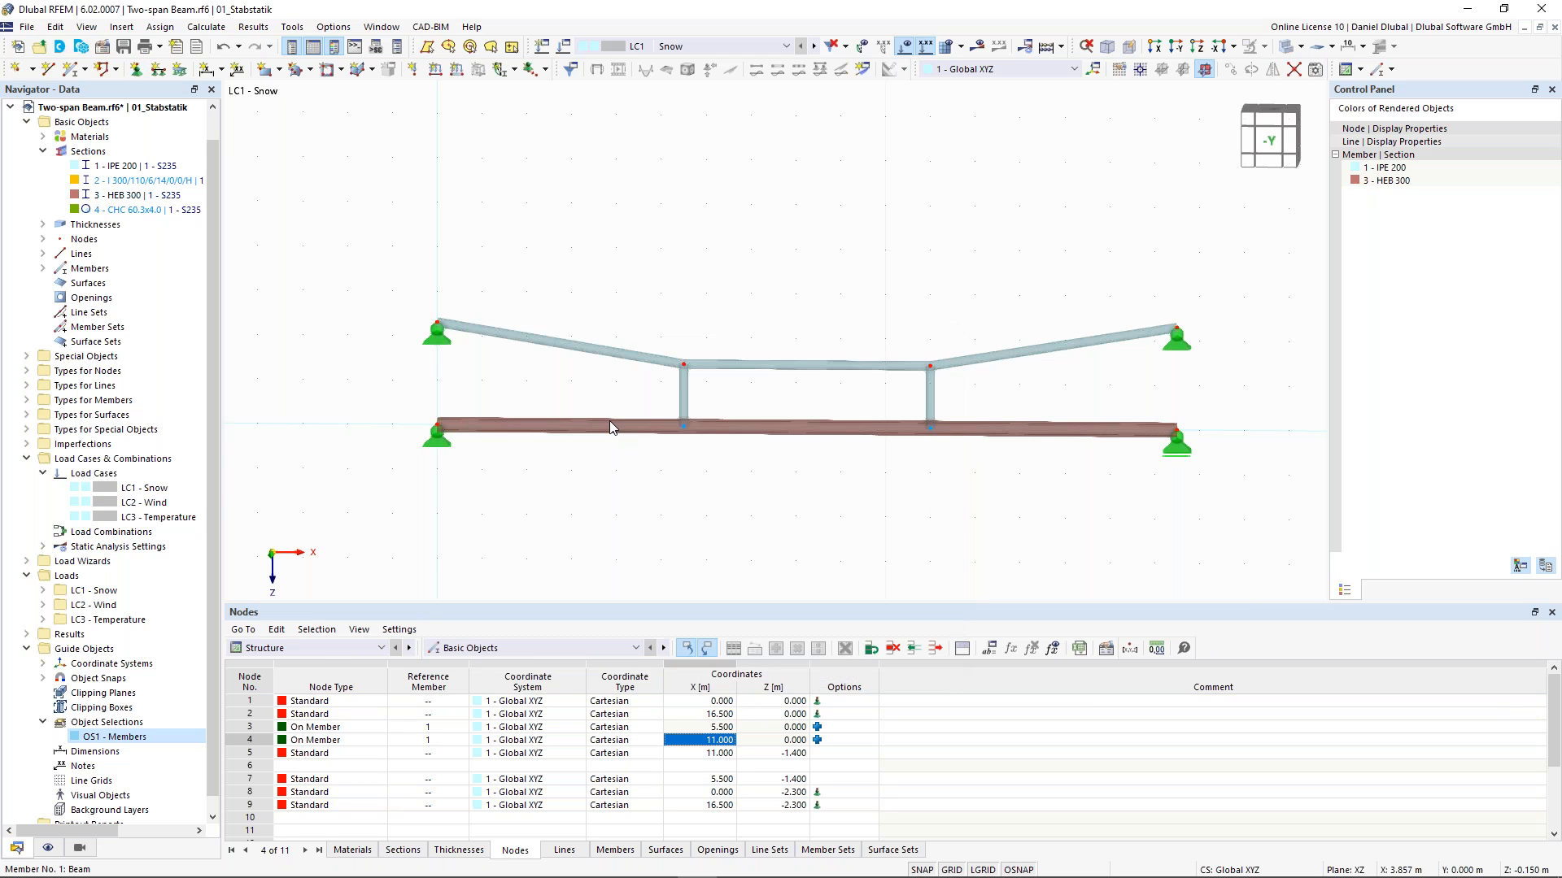
# - Apply a uniform member load of 15 kN/m in LC1 - Snow to the bottom HEB 300 member
pyautogui.click(458, 73)
pyautogui.click(592, 308)
pyautogui.write('15')
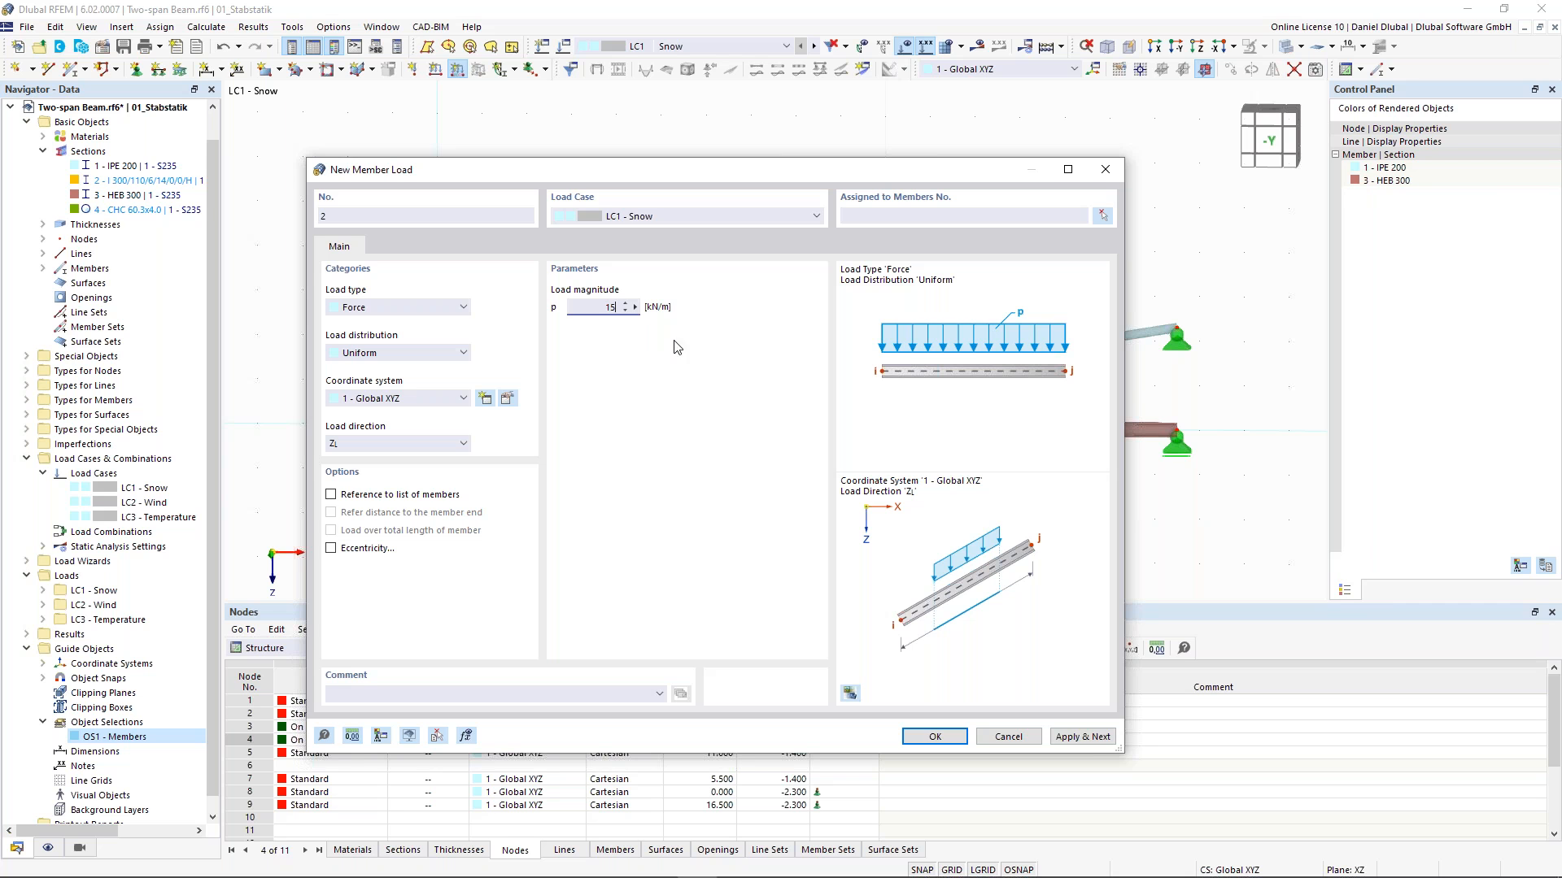
pyautogui.click(934, 736)
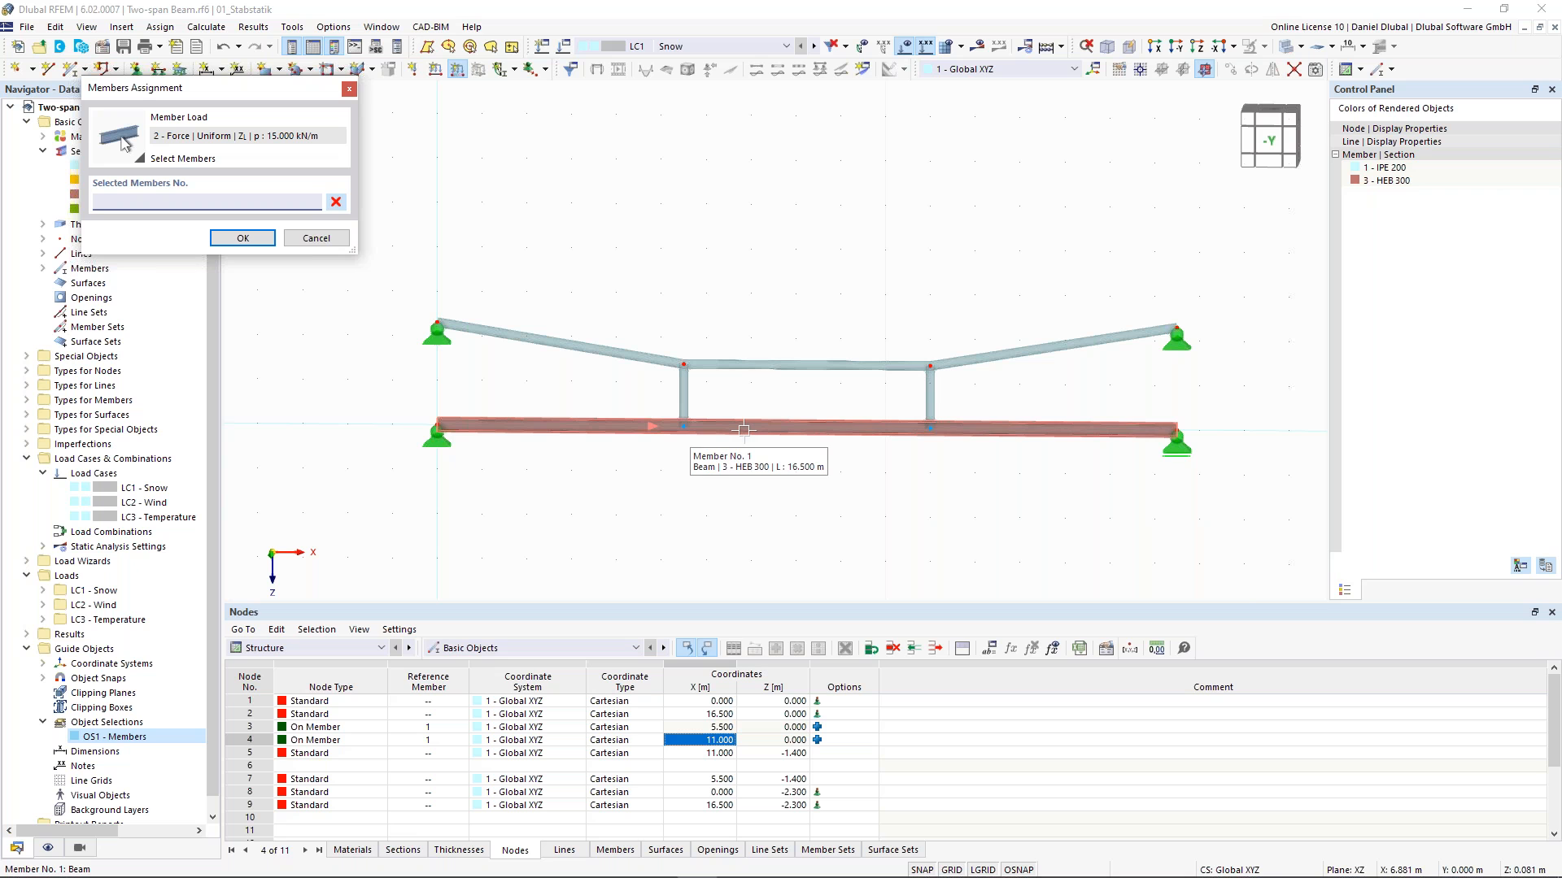
pyautogui.click(258, 240)
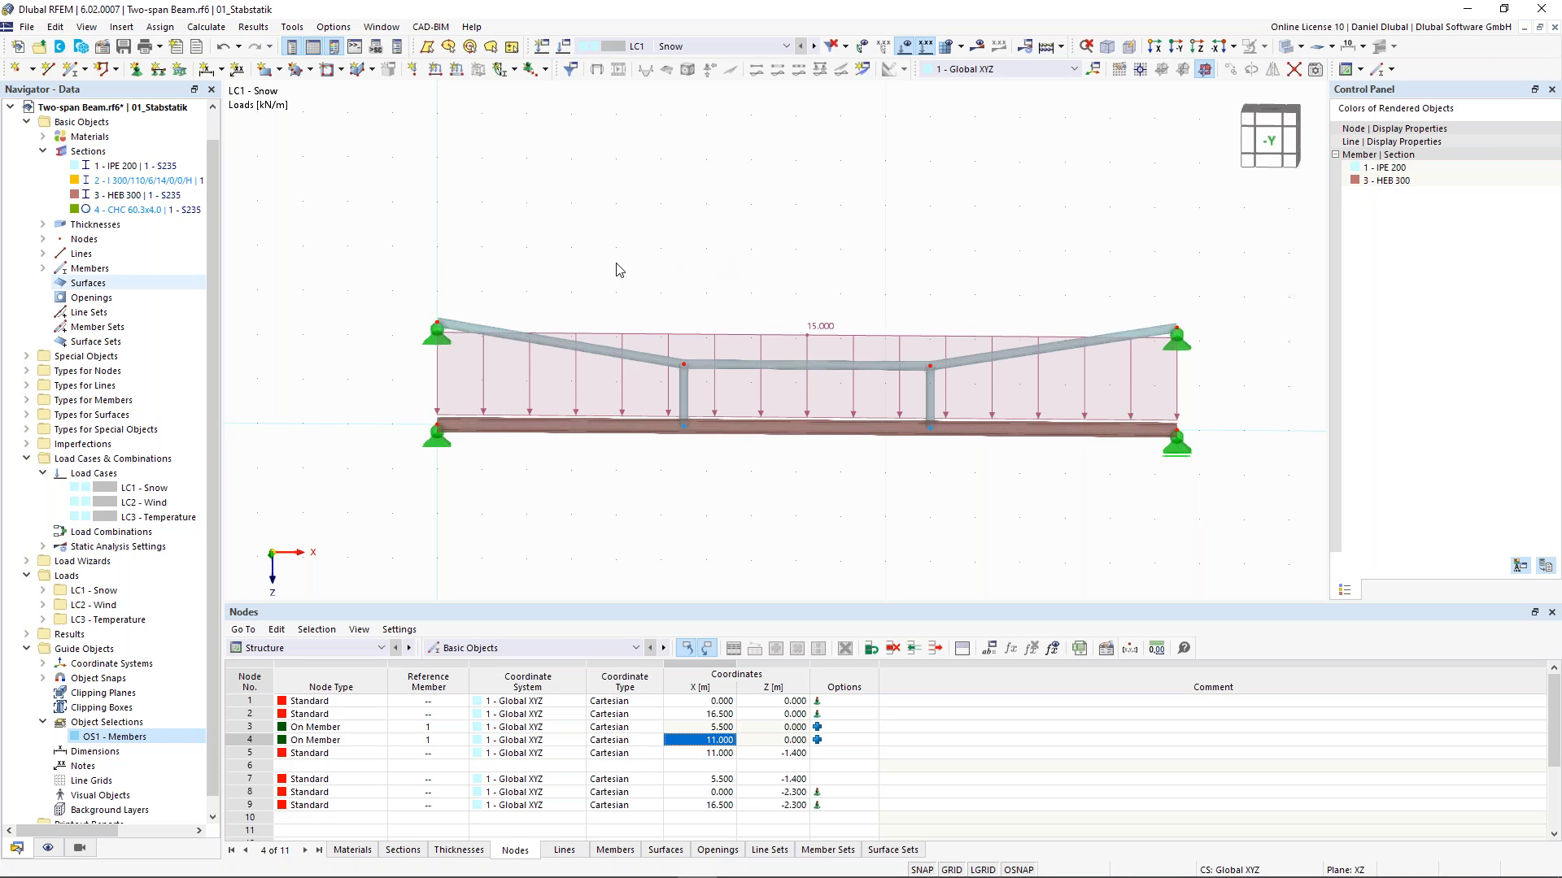
# - Calculate the model and display the results of LC1
pyautogui.moveTo(626, 305); pyautogui.dragTo(562, 306, button='middle')
pyautogui.click(977, 45)
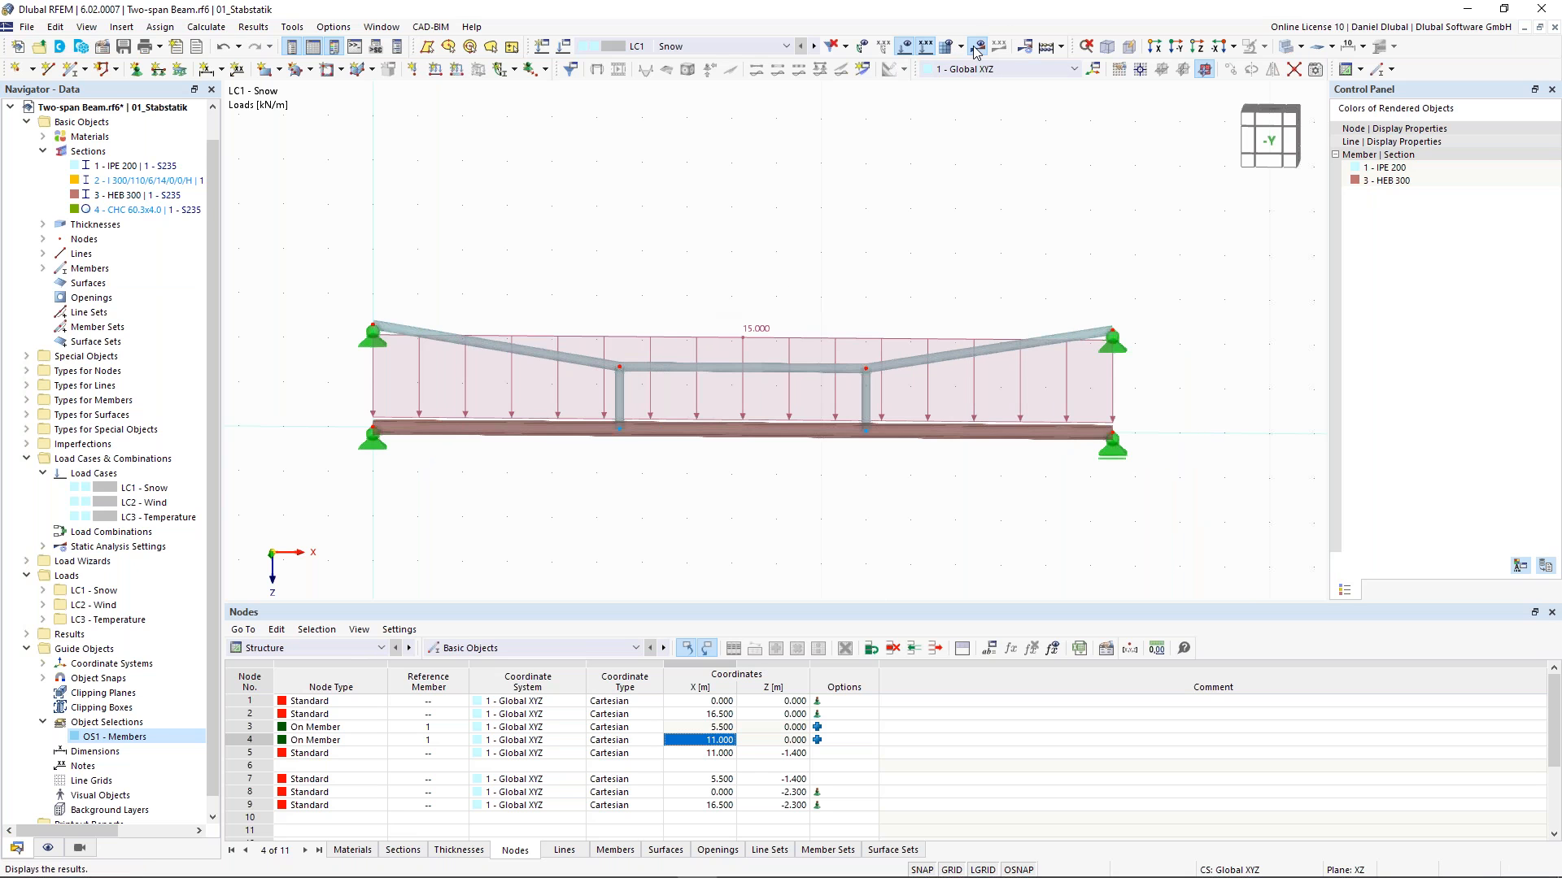
pyautogui.click(818, 517)
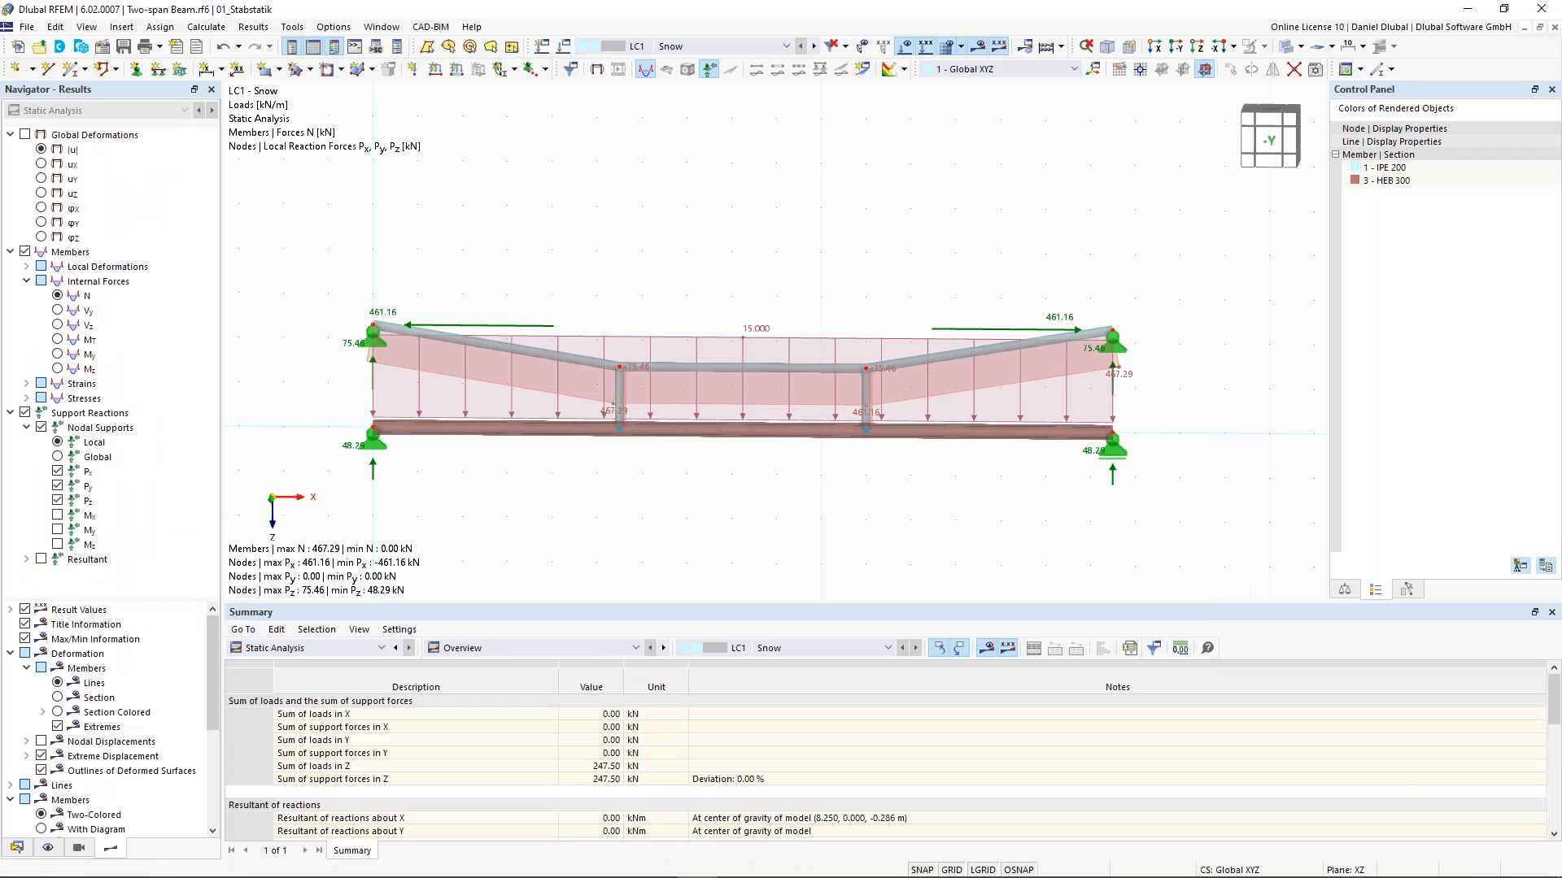
# - Hide the loads and inspect the axial forces N, bending moments My and section-coloured global deformations
pyautogui.click(979, 47)
pyautogui.click(979, 47)
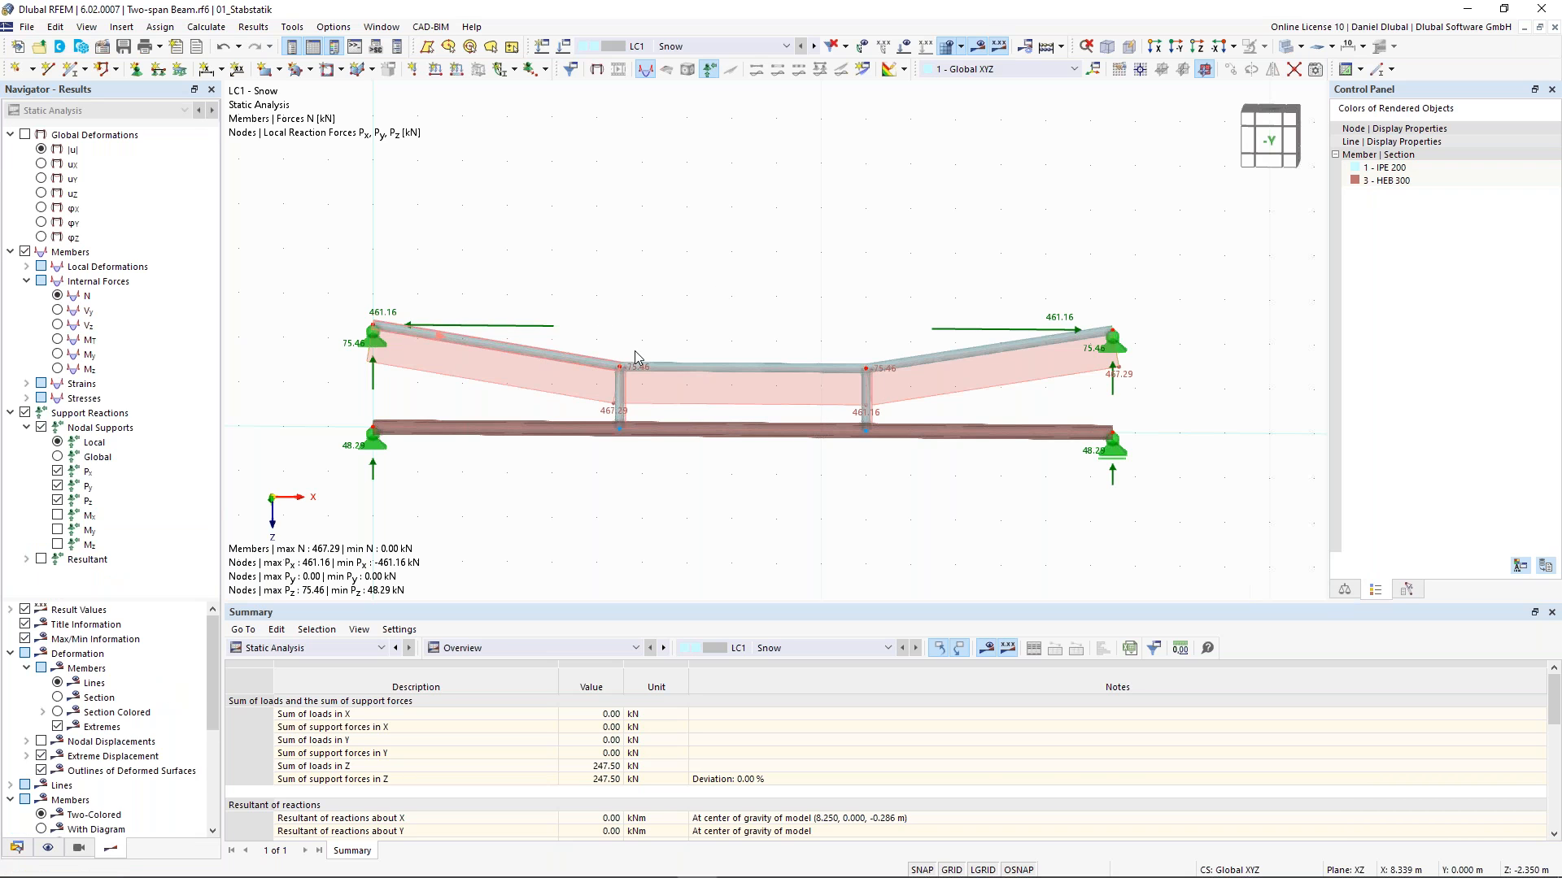
pyautogui.scroll(2, 635, 358)
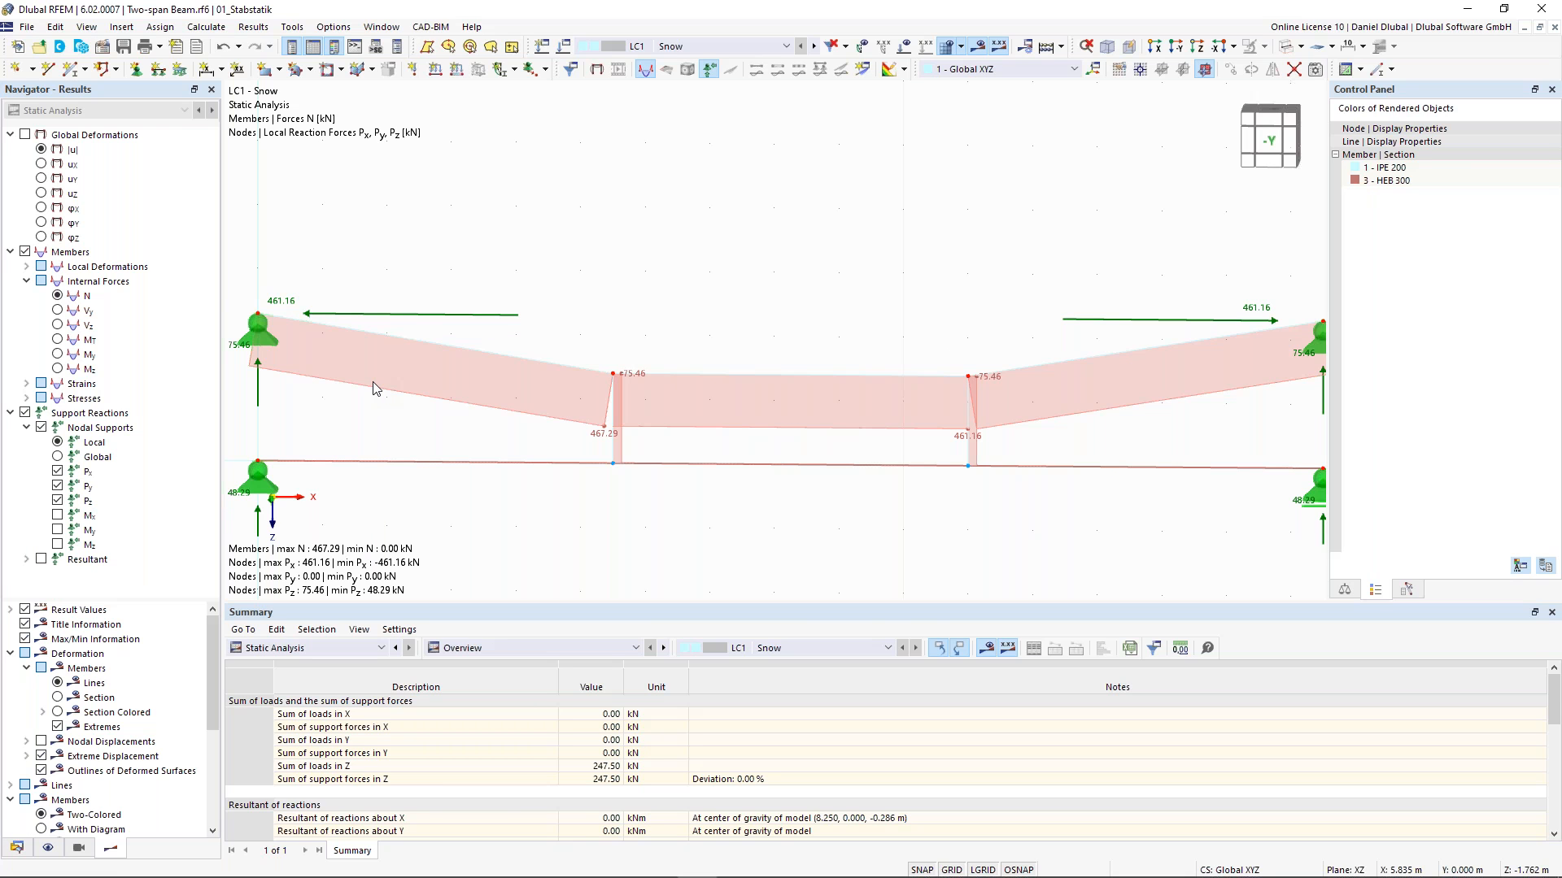
pyautogui.click(58, 355)
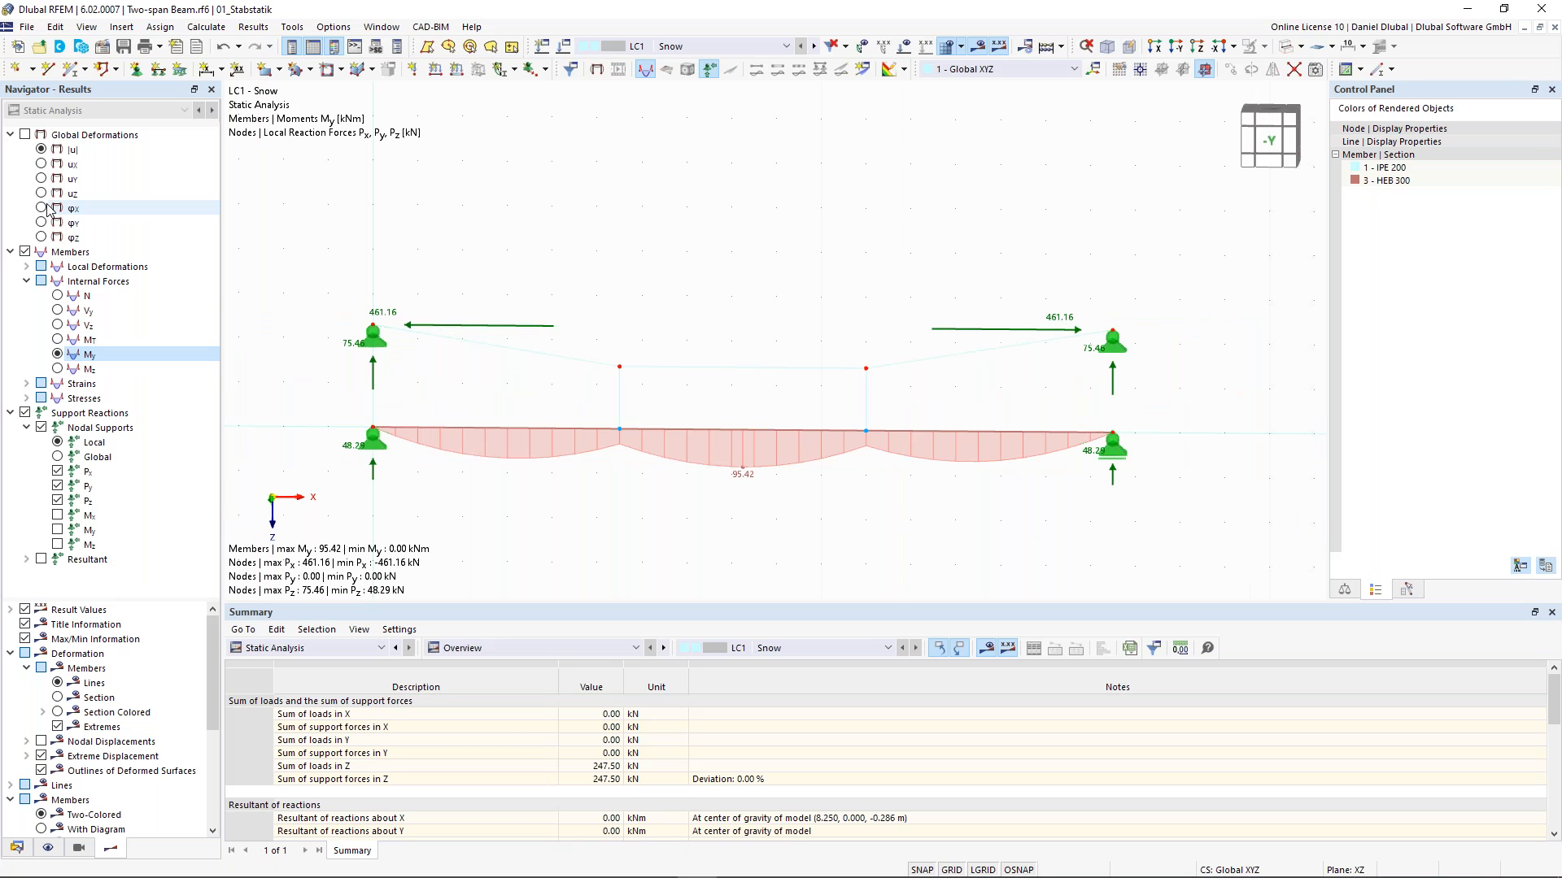
pyautogui.click(26, 135)
pyautogui.click(57, 712)
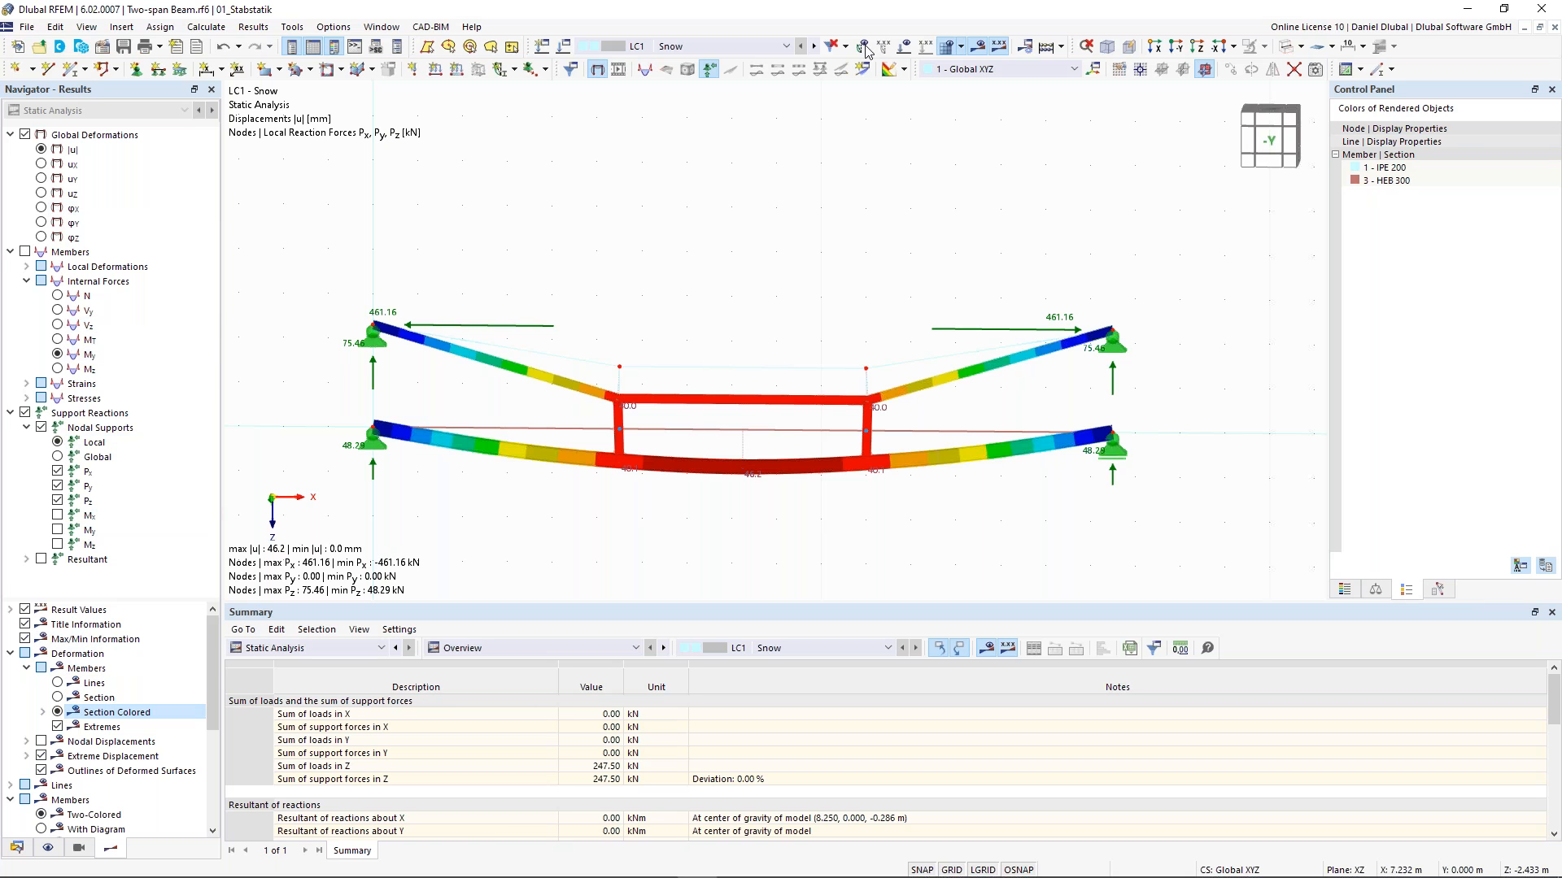
# - Show the loads again and compare the bending moments My with the axial forces N across the structure
pyautogui.click(906, 46)
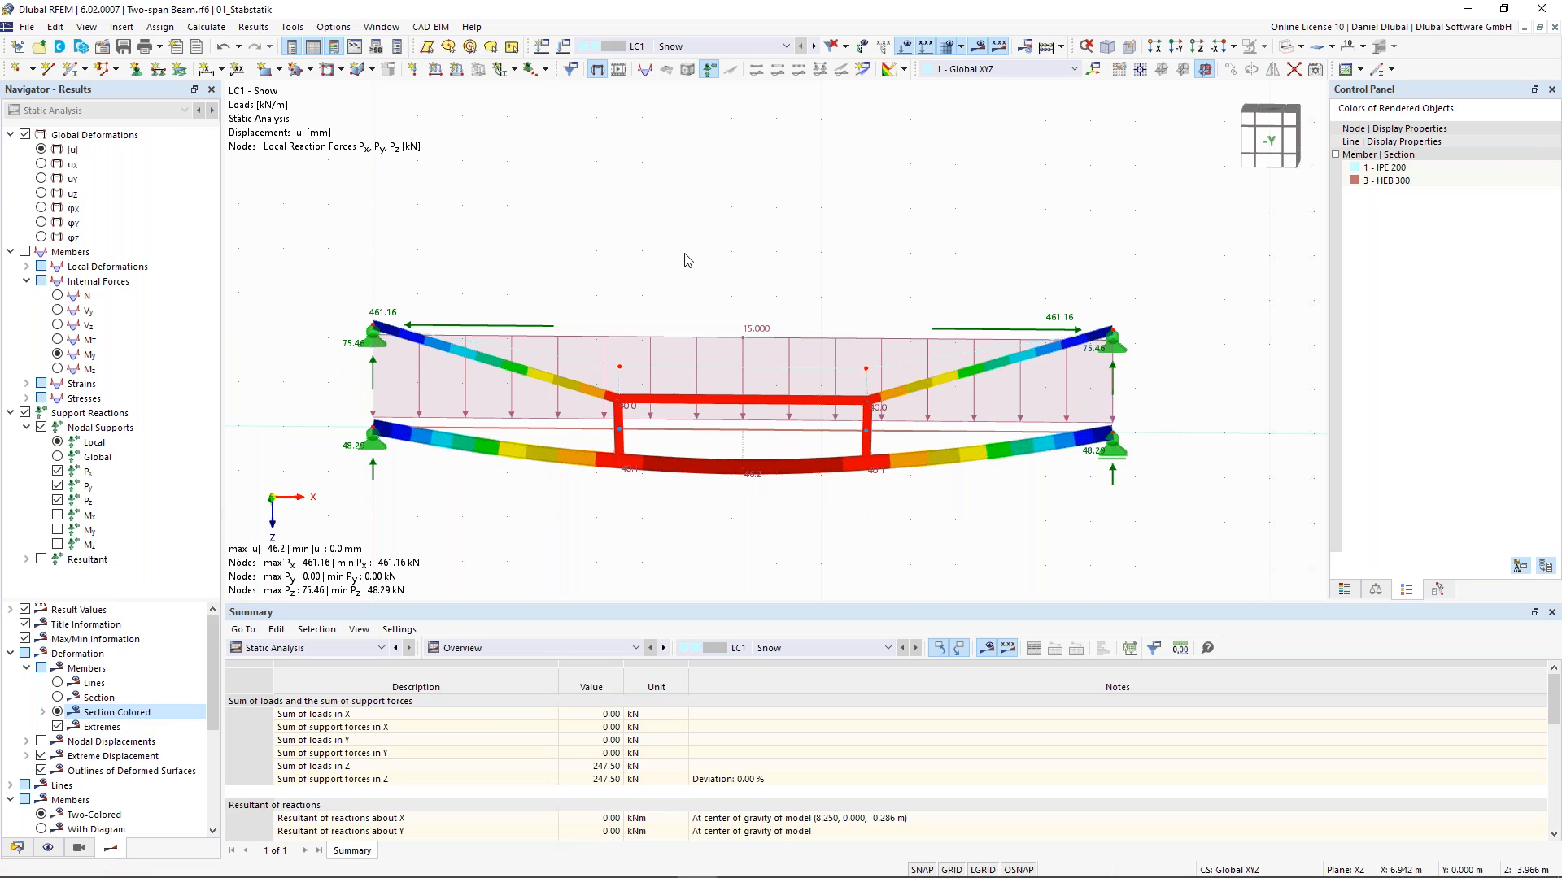
pyautogui.click(58, 355)
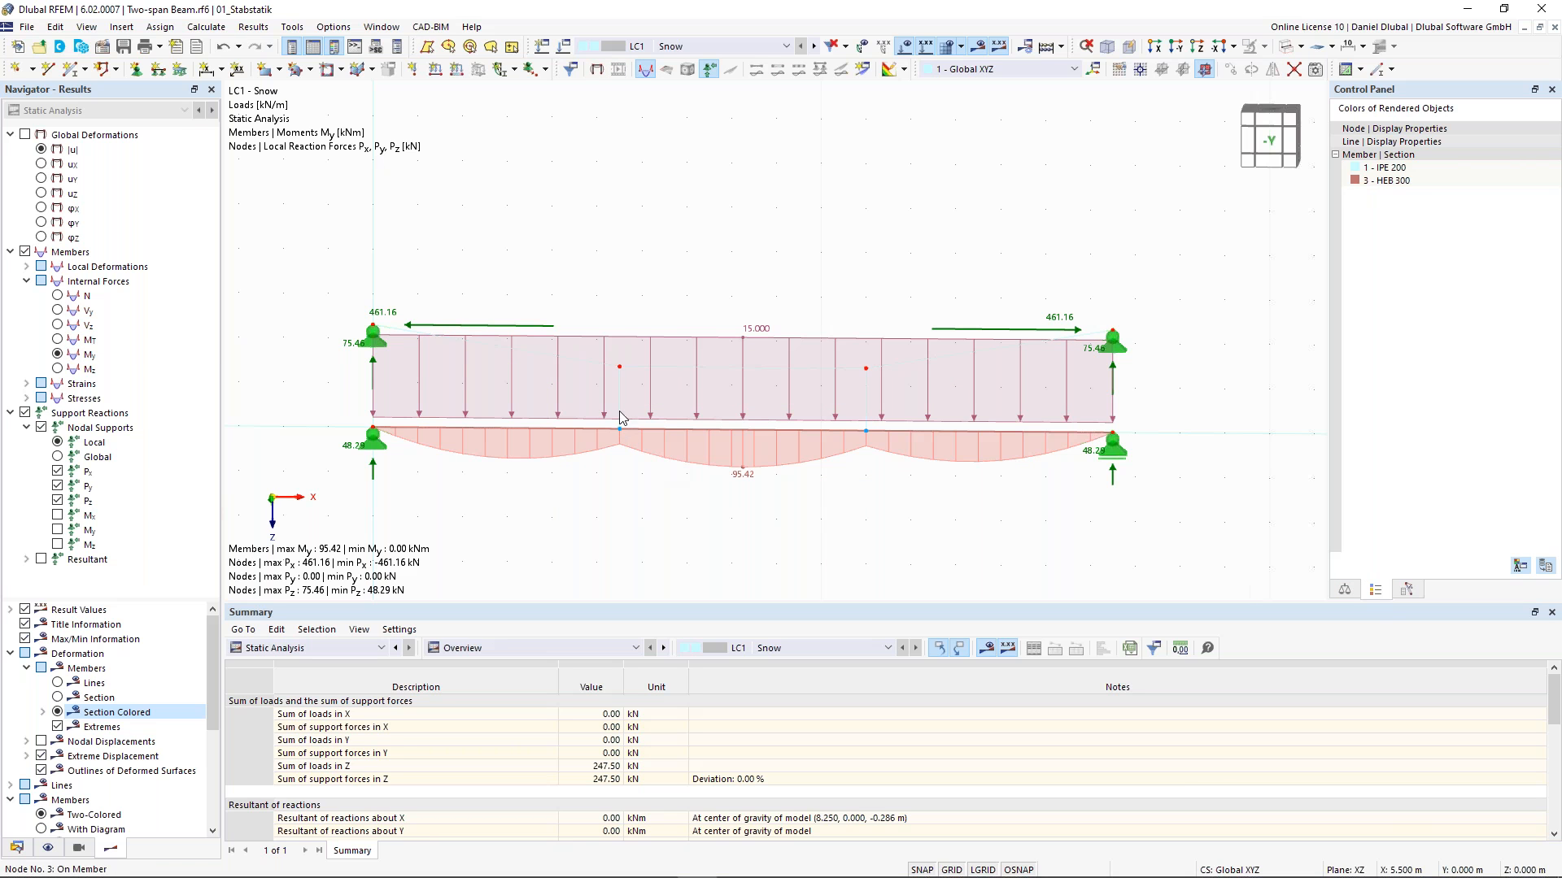
pyautogui.scroll(1, 620, 423)
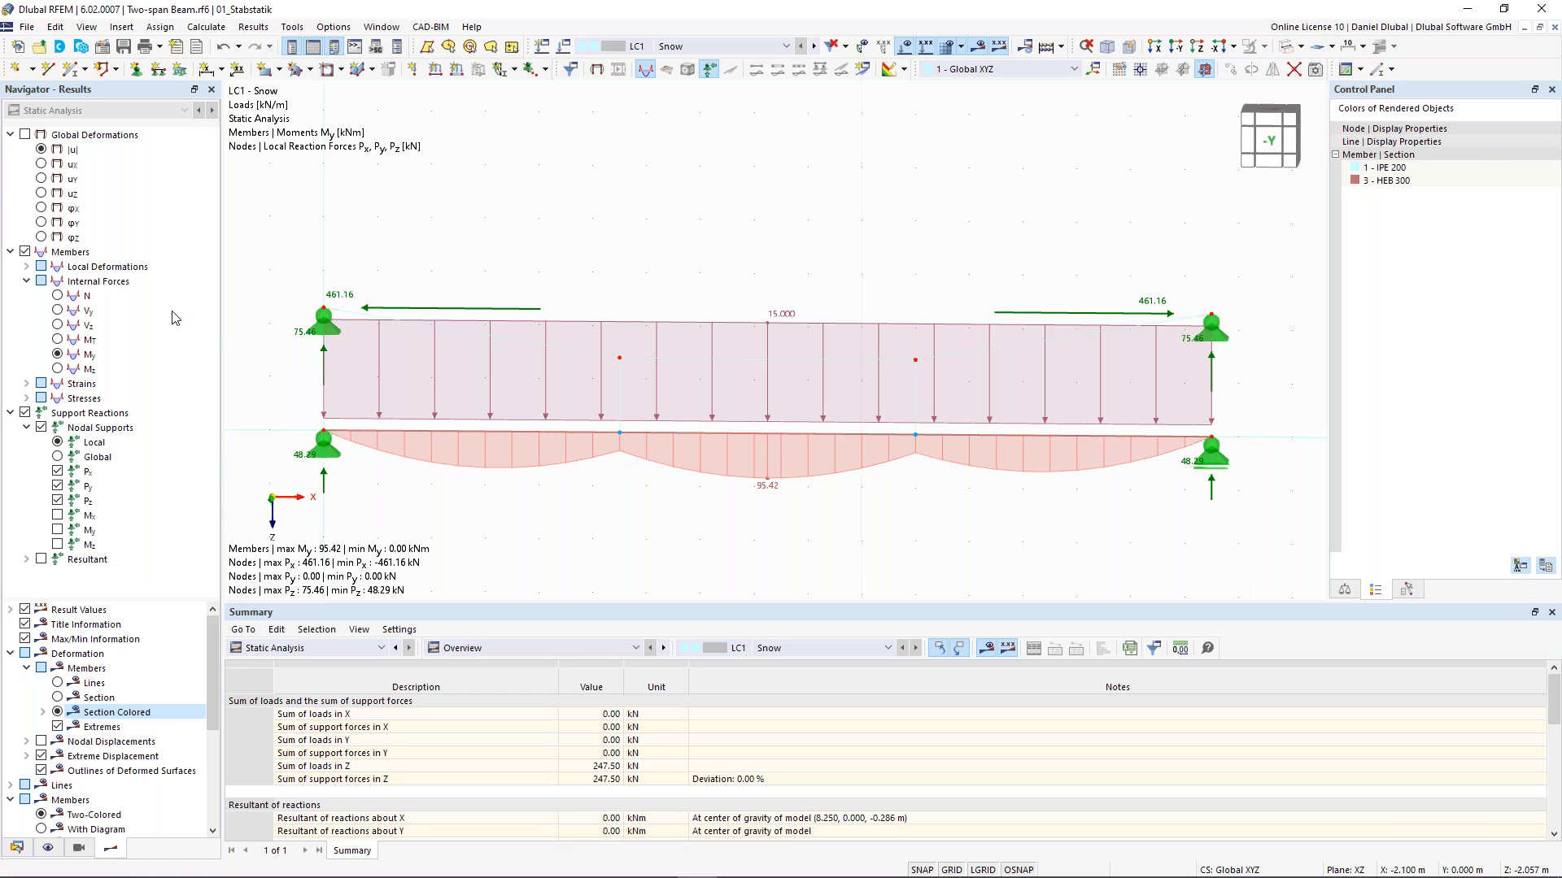
pyautogui.click(57, 296)
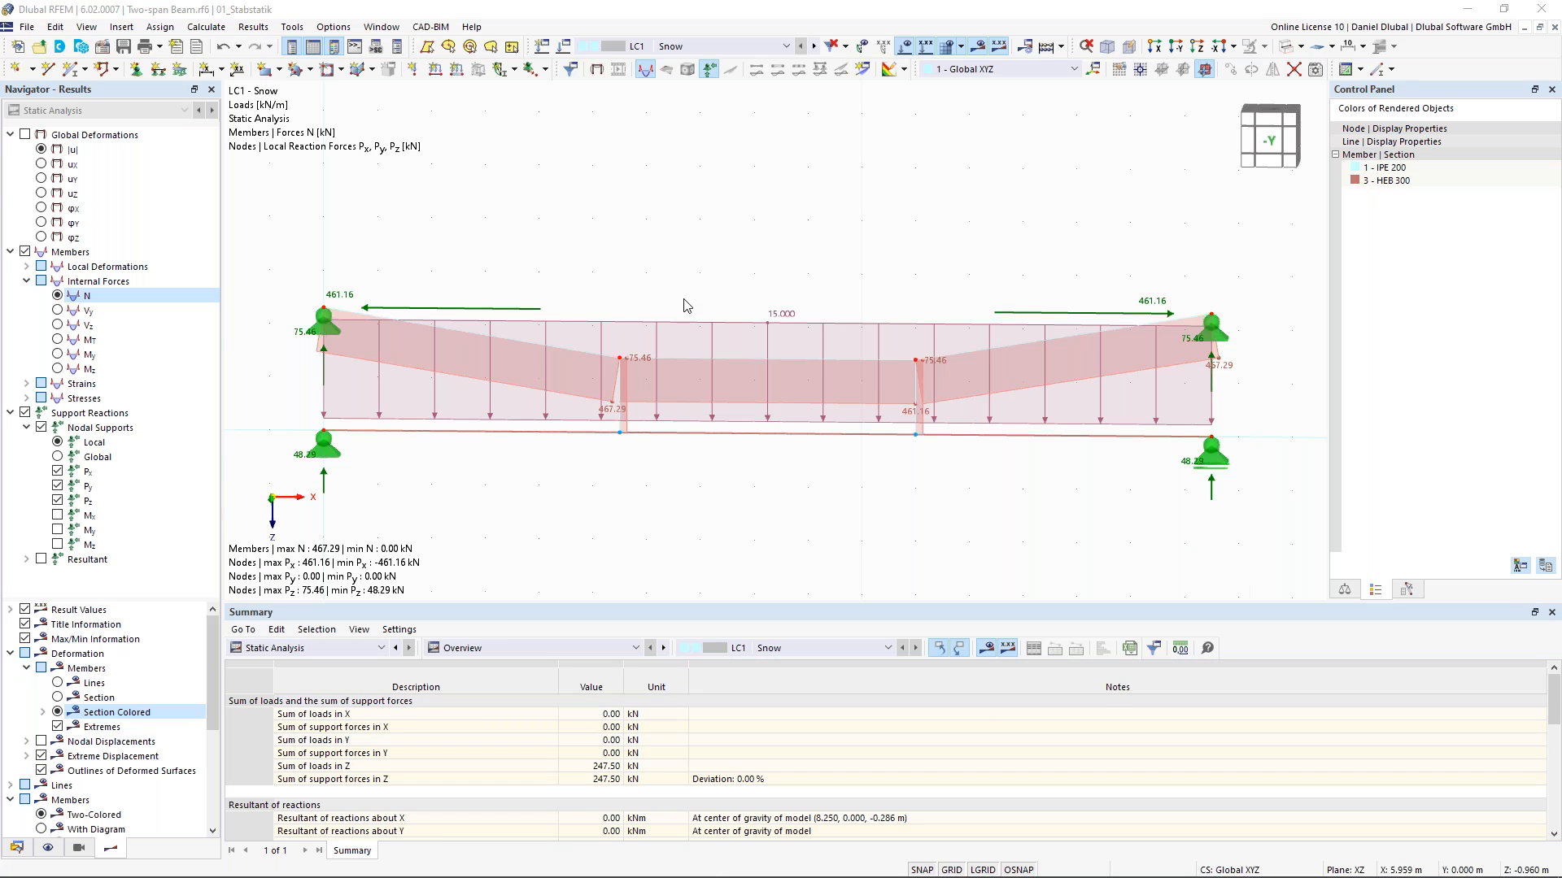
pyautogui.scroll(-2, 677, 305)
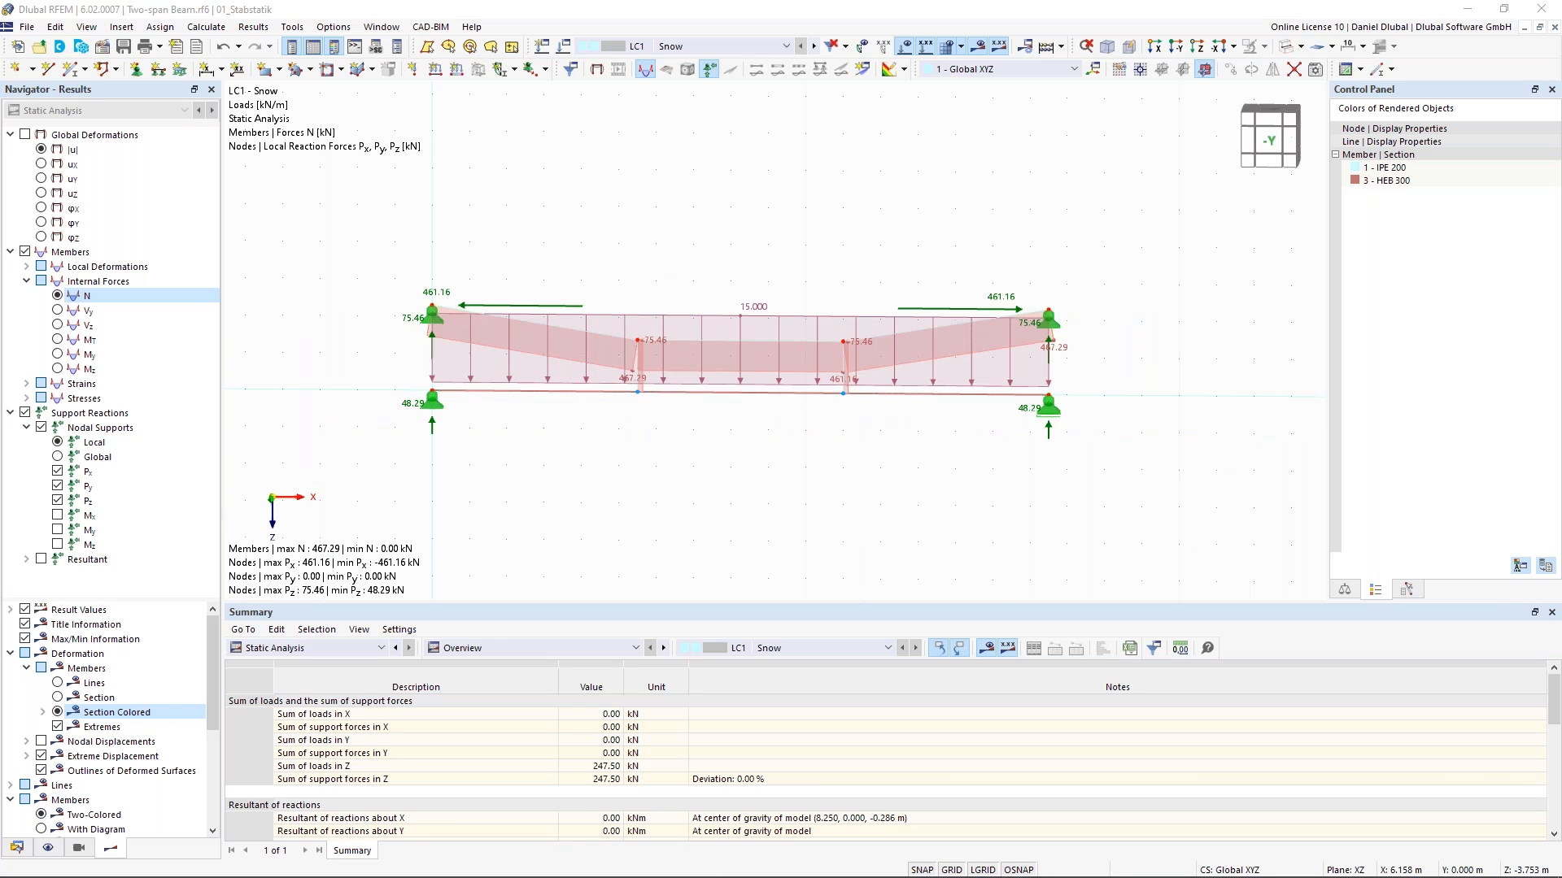
pyautogui.moveTo(662, 254); pyautogui.dragTo(687, 284, button='middle')
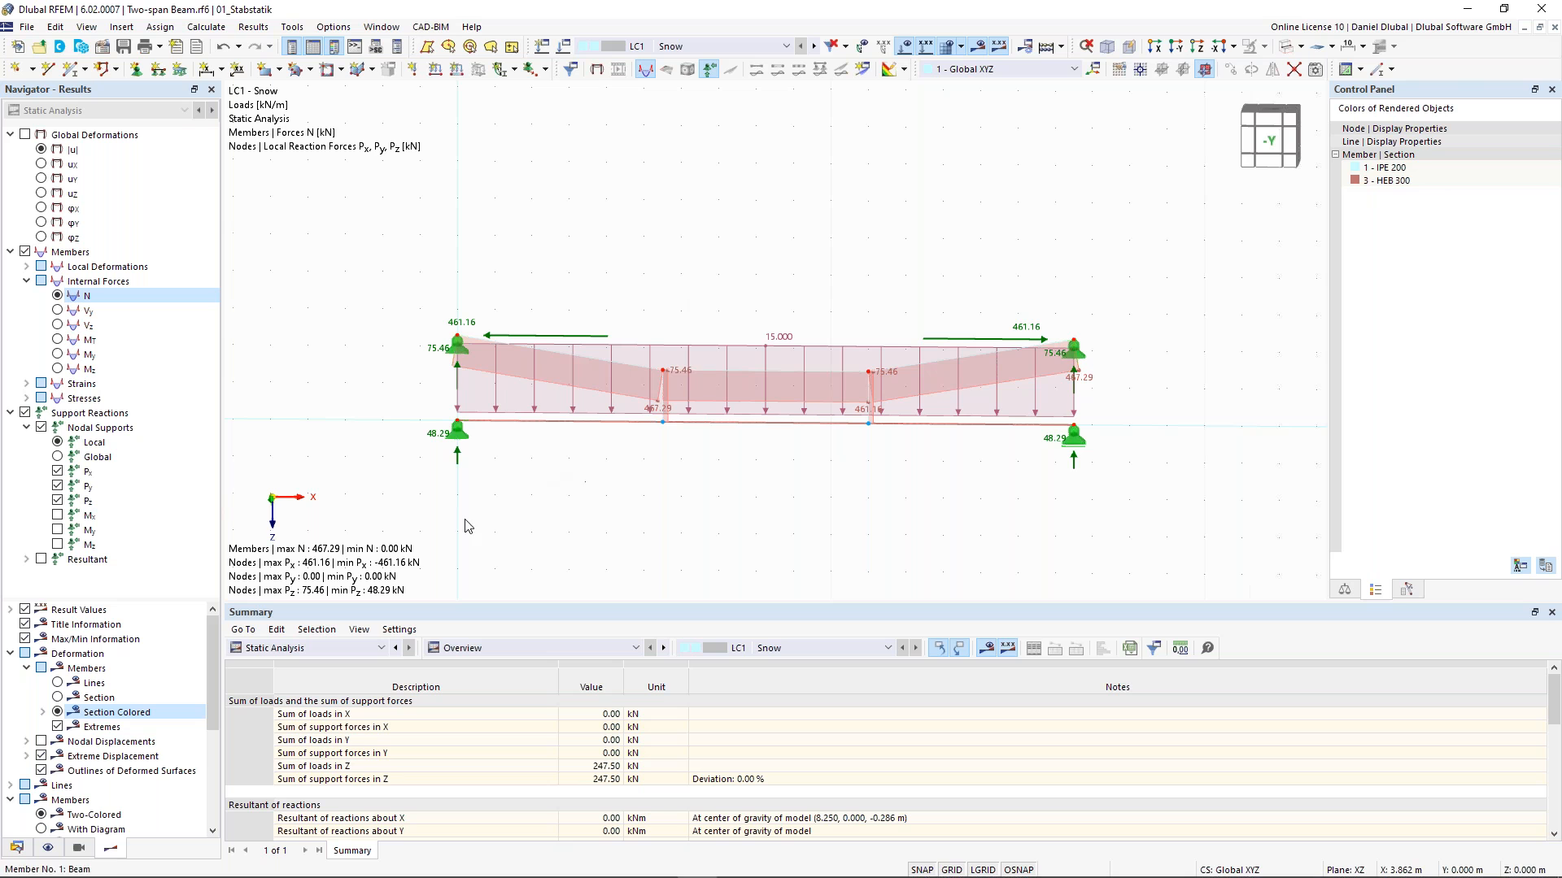
pyautogui.click(24, 848)
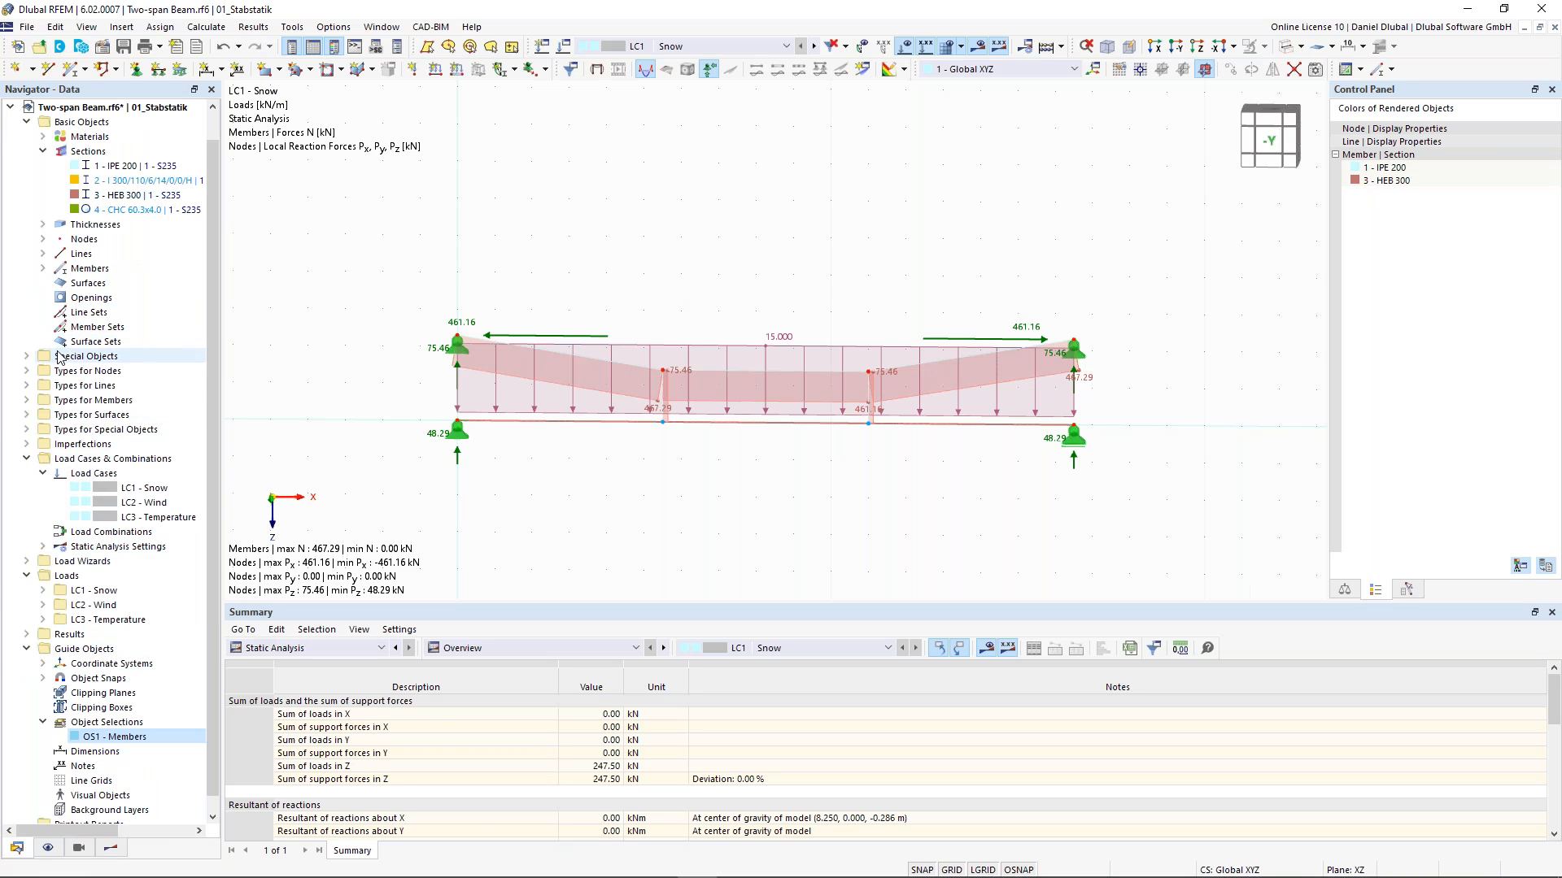
pyautogui.click(27, 400)
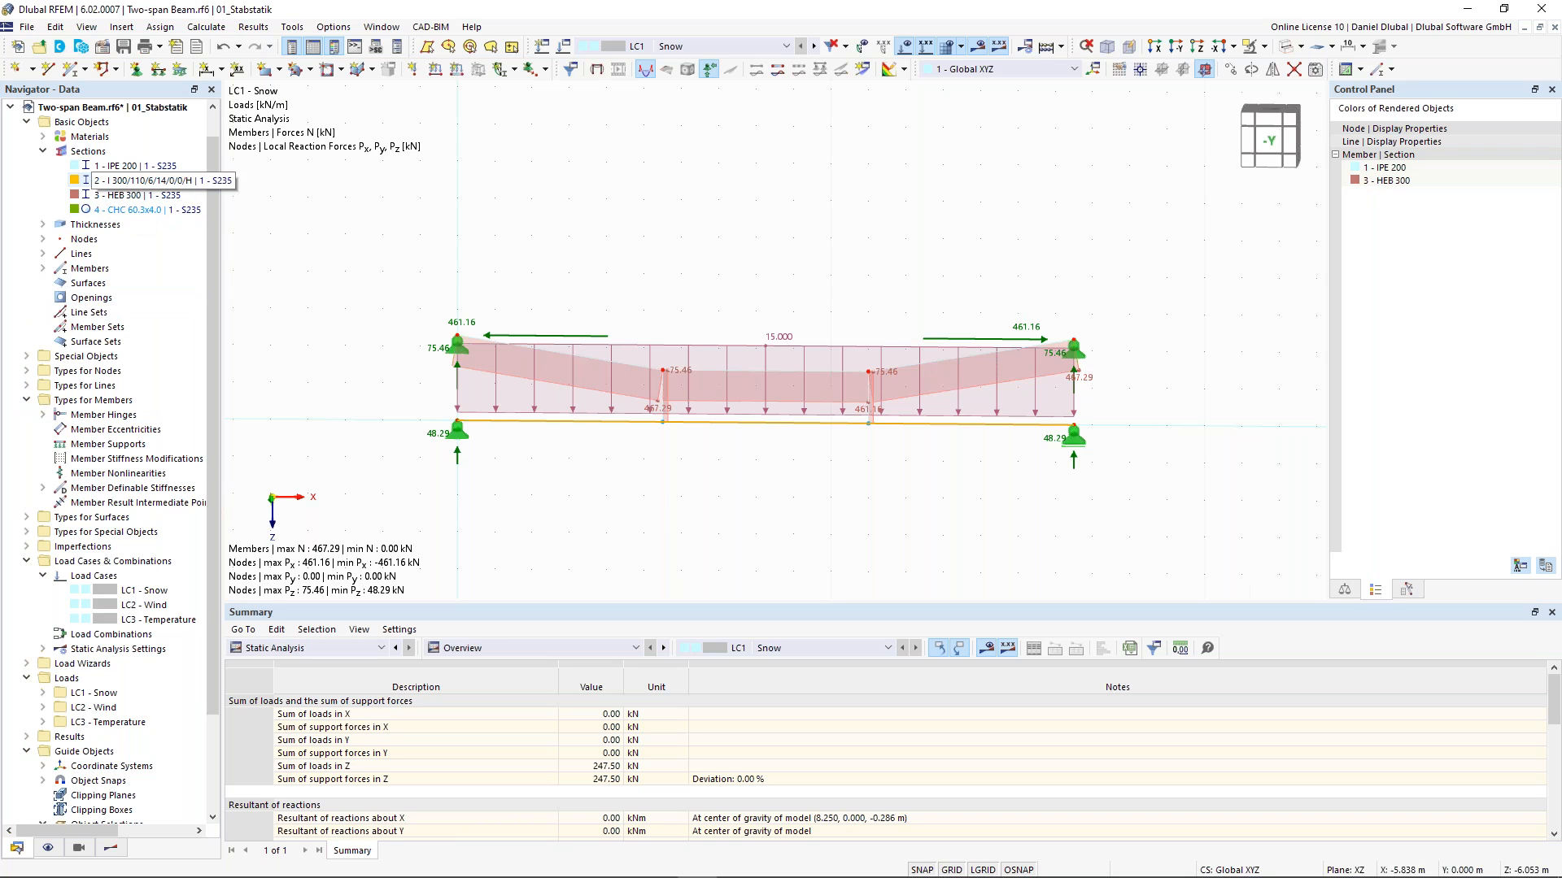
pyautogui.click(73, 70)
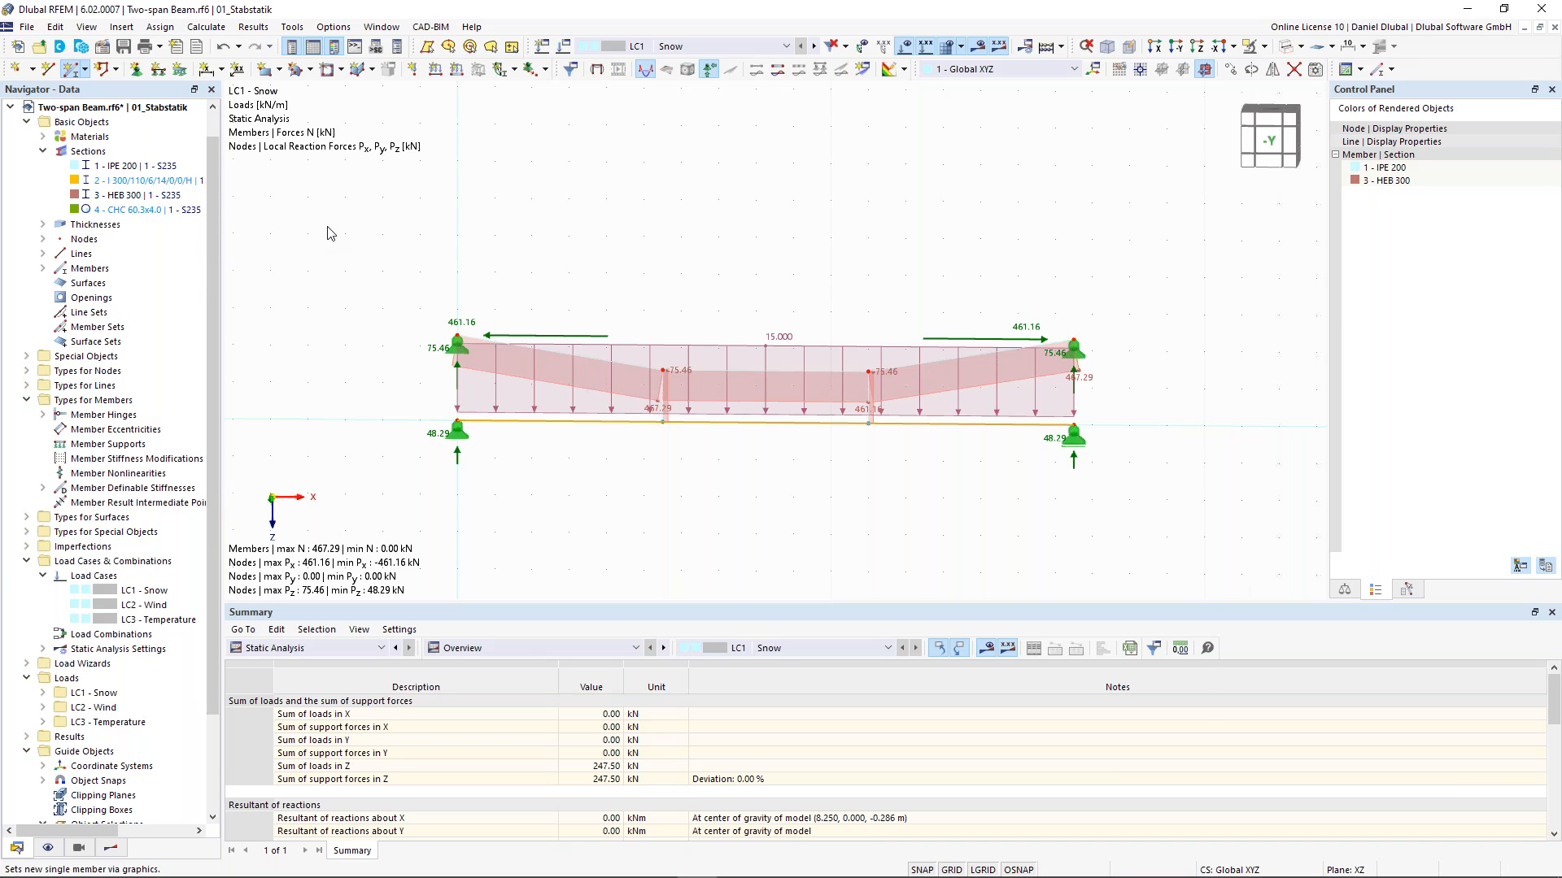
pyautogui.click(352, 208)
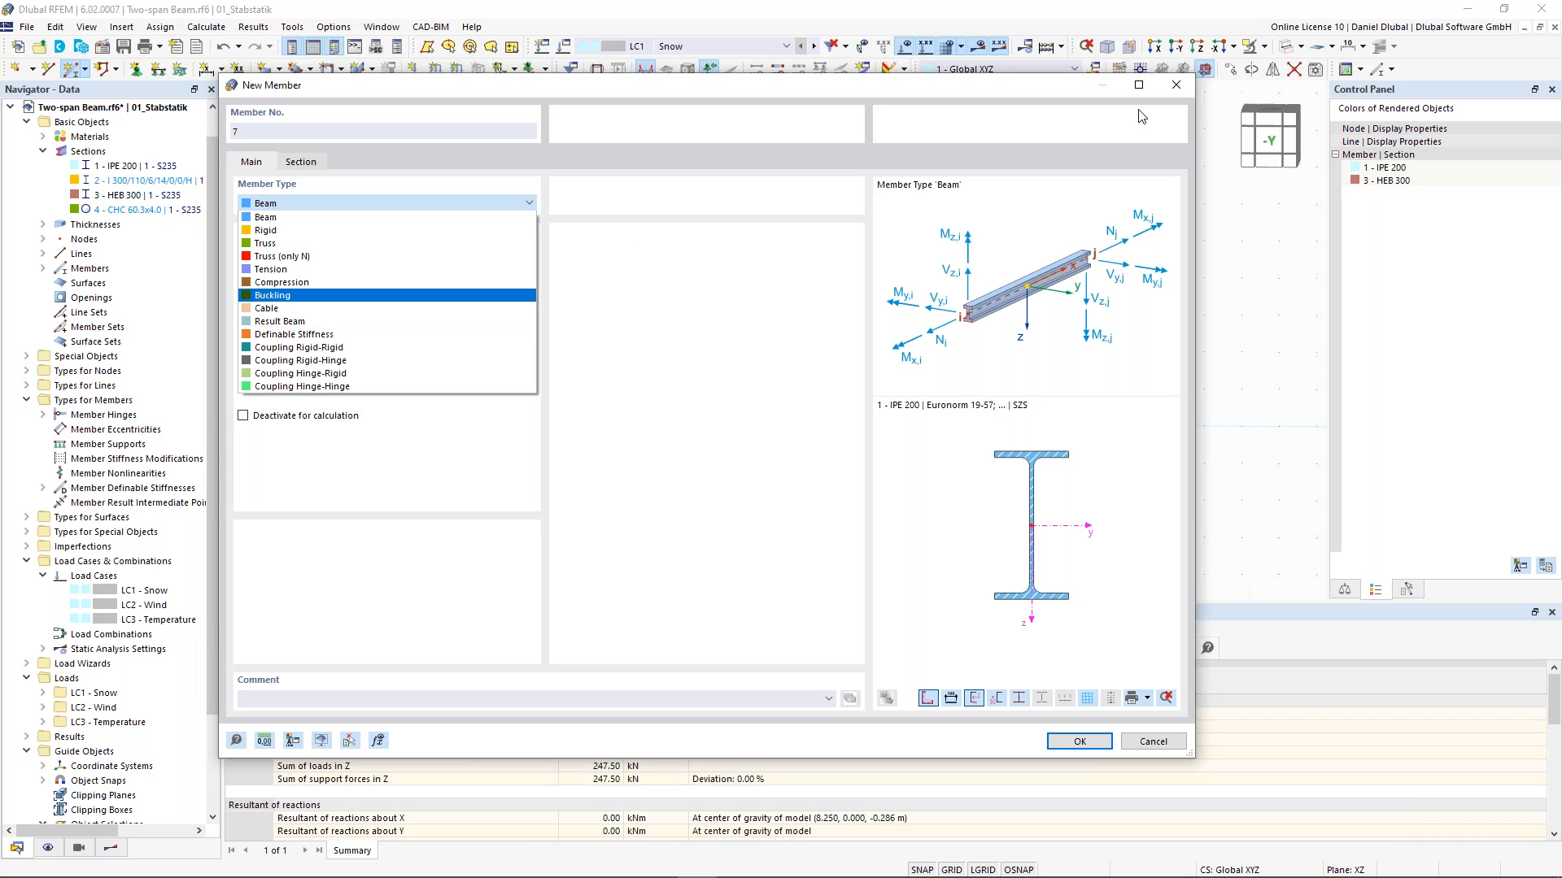
pyautogui.click(1181, 85)
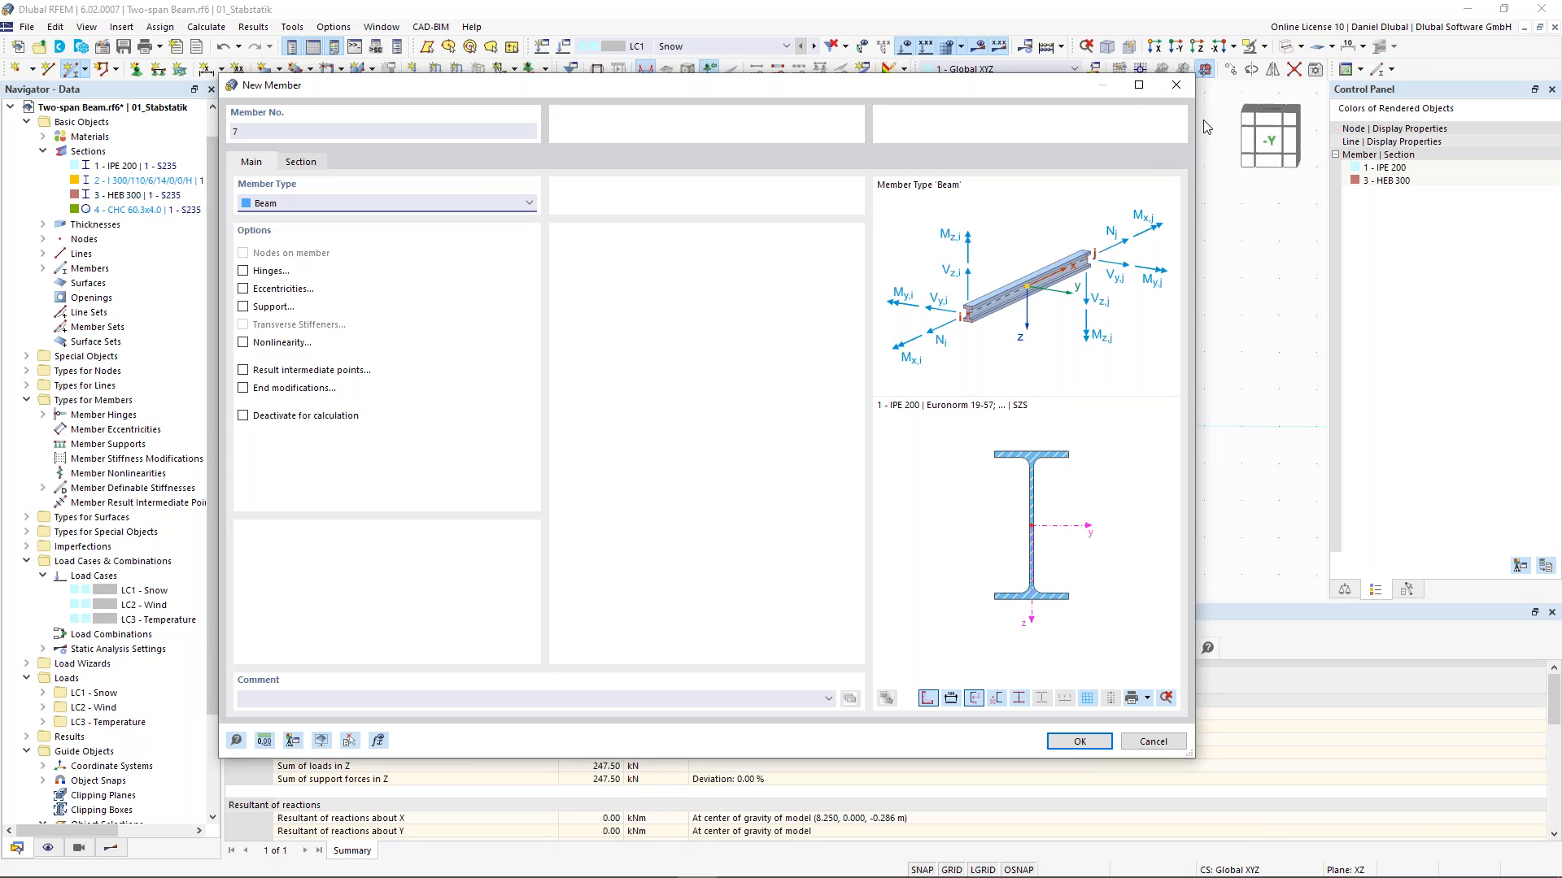
pyautogui.click(1180, 88)
pyautogui.click(27, 532)
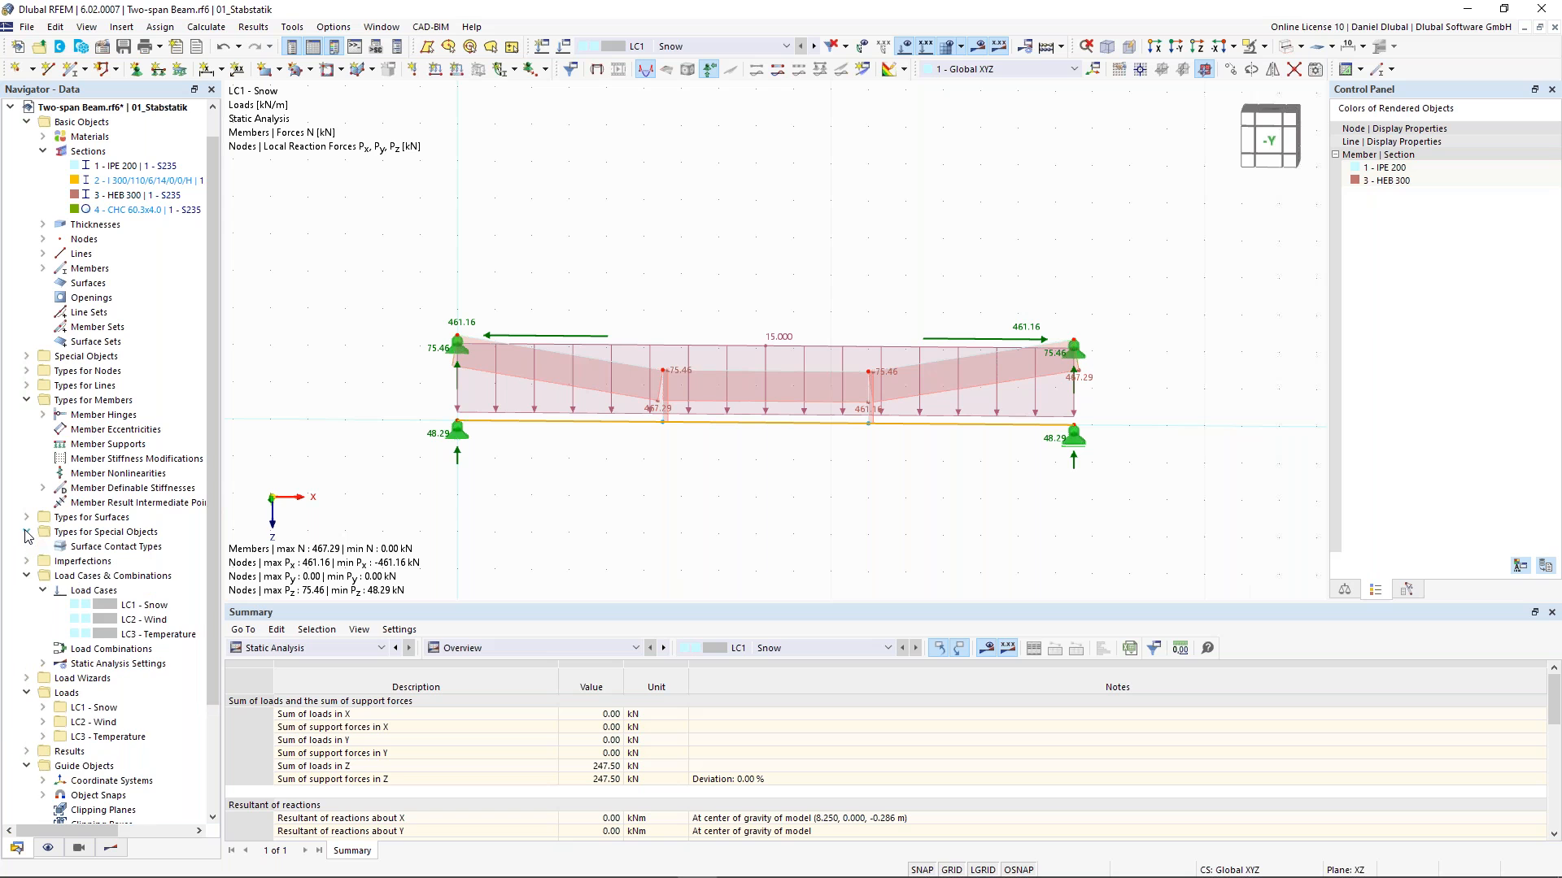
pyautogui.click(28, 358)
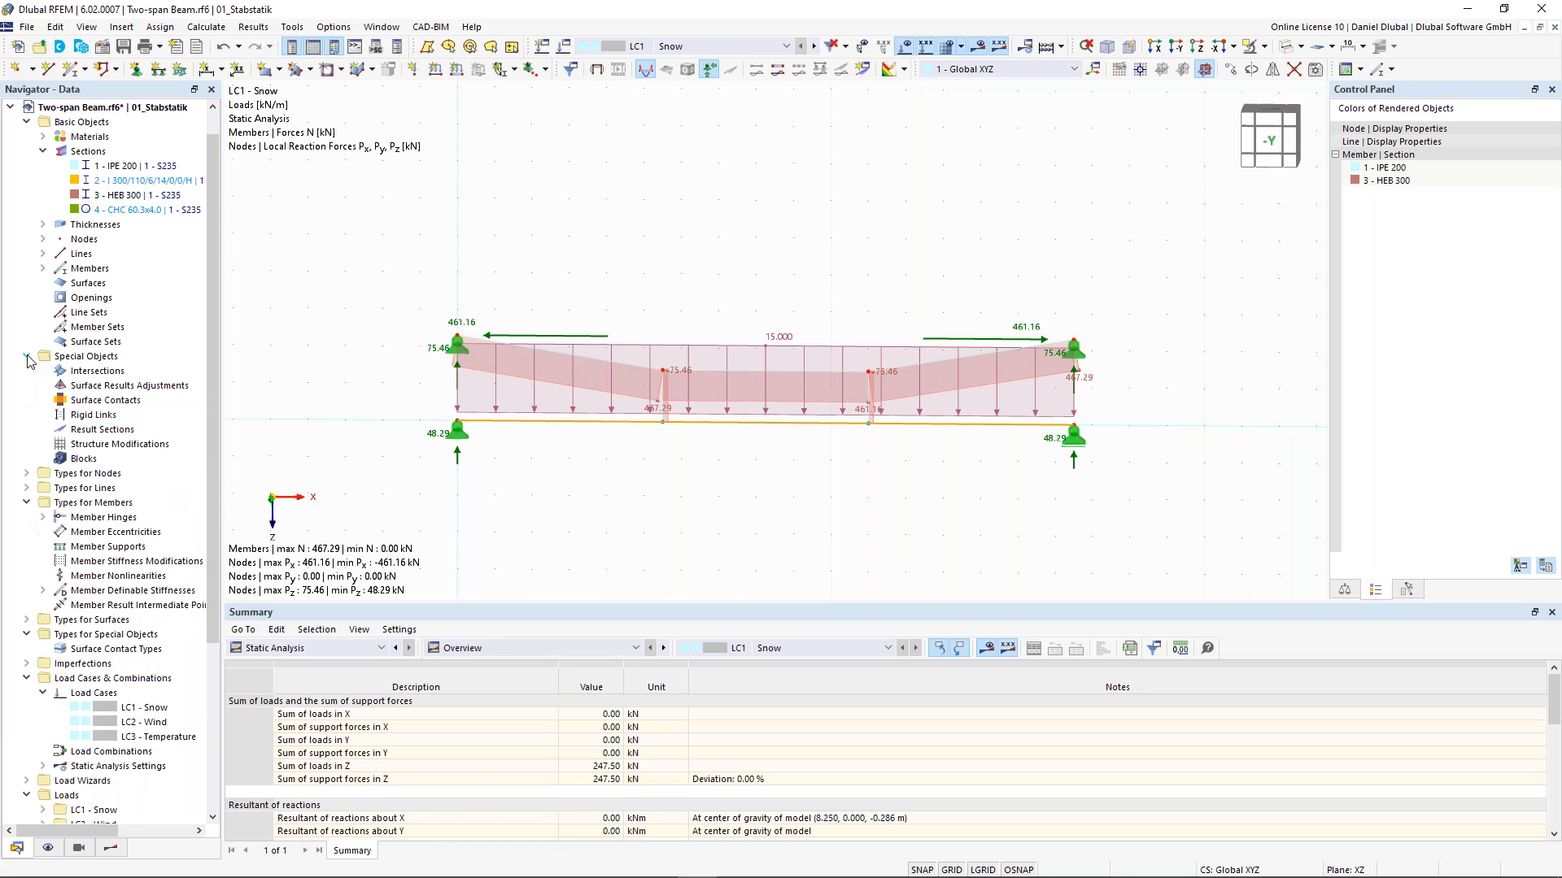
pyautogui.click(112, 416)
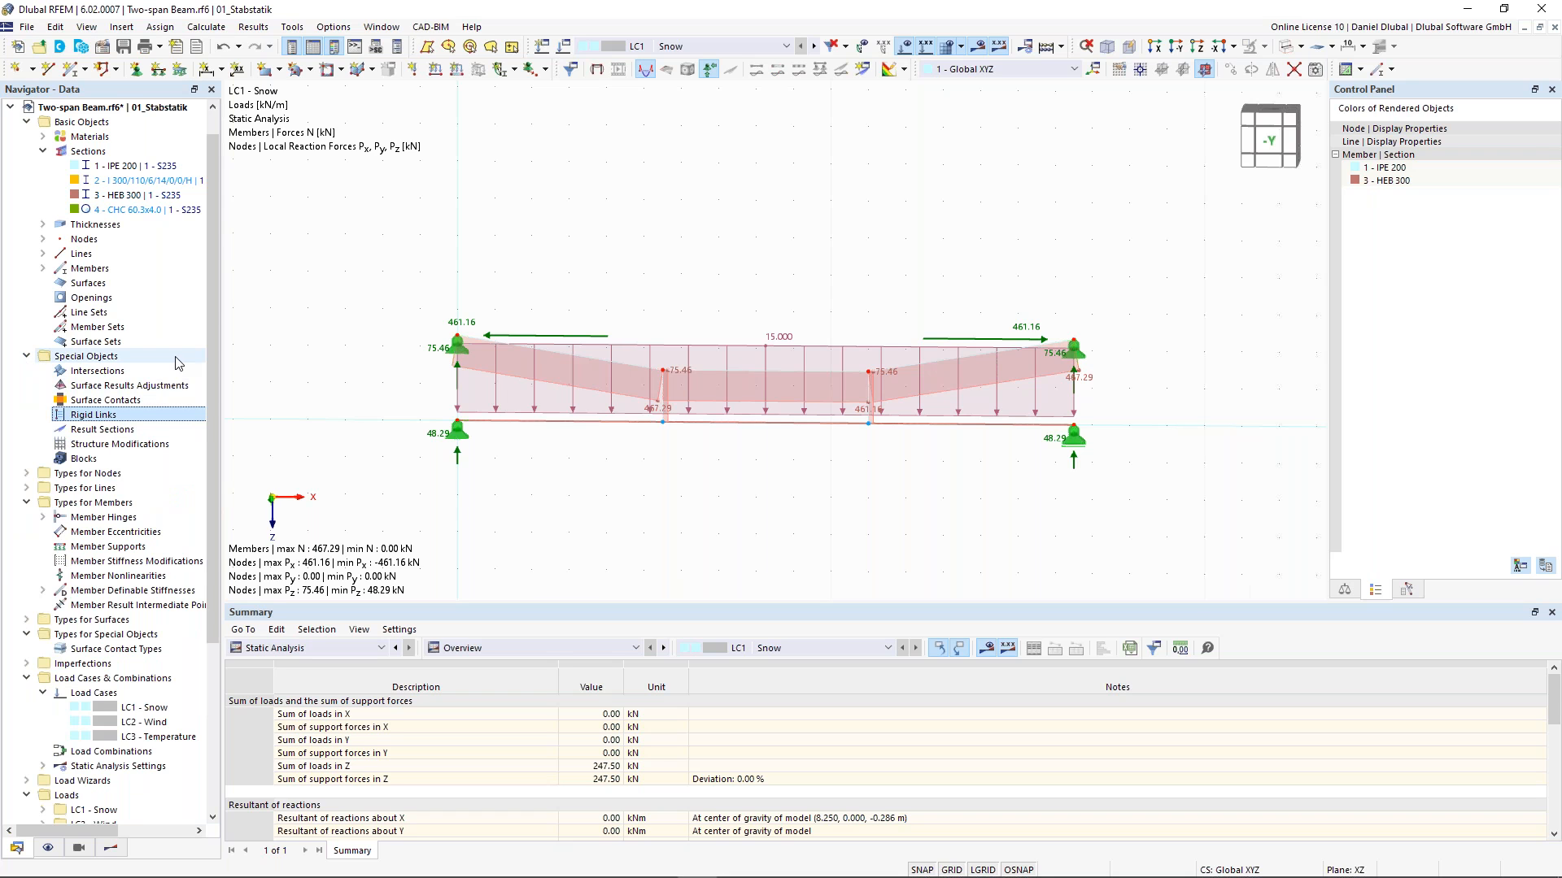
pyautogui.rightClick(124, 422)
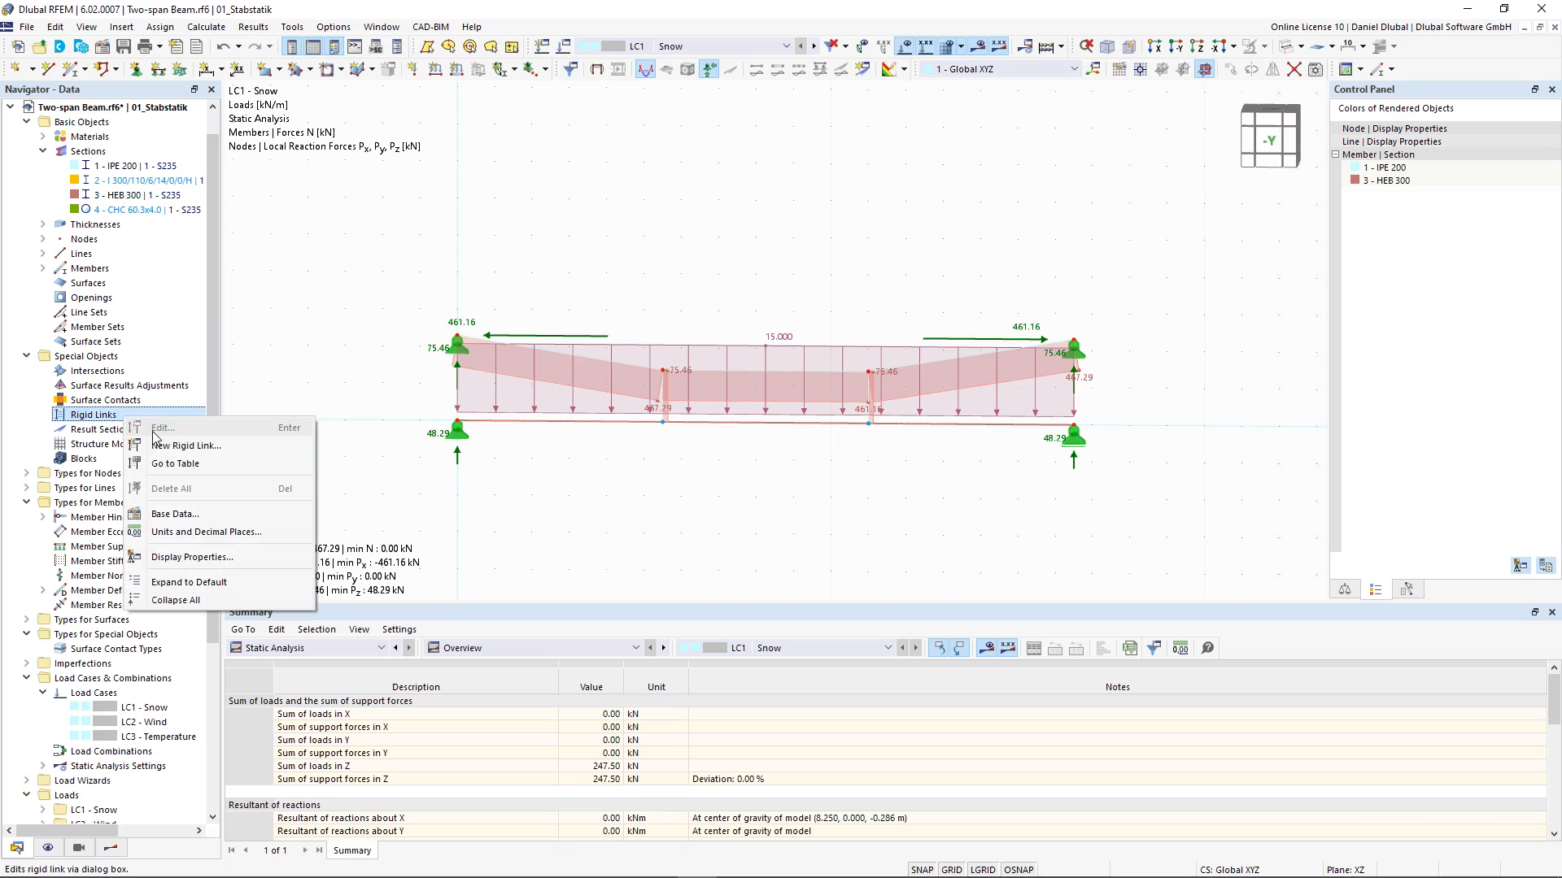
pyautogui.click(159, 447)
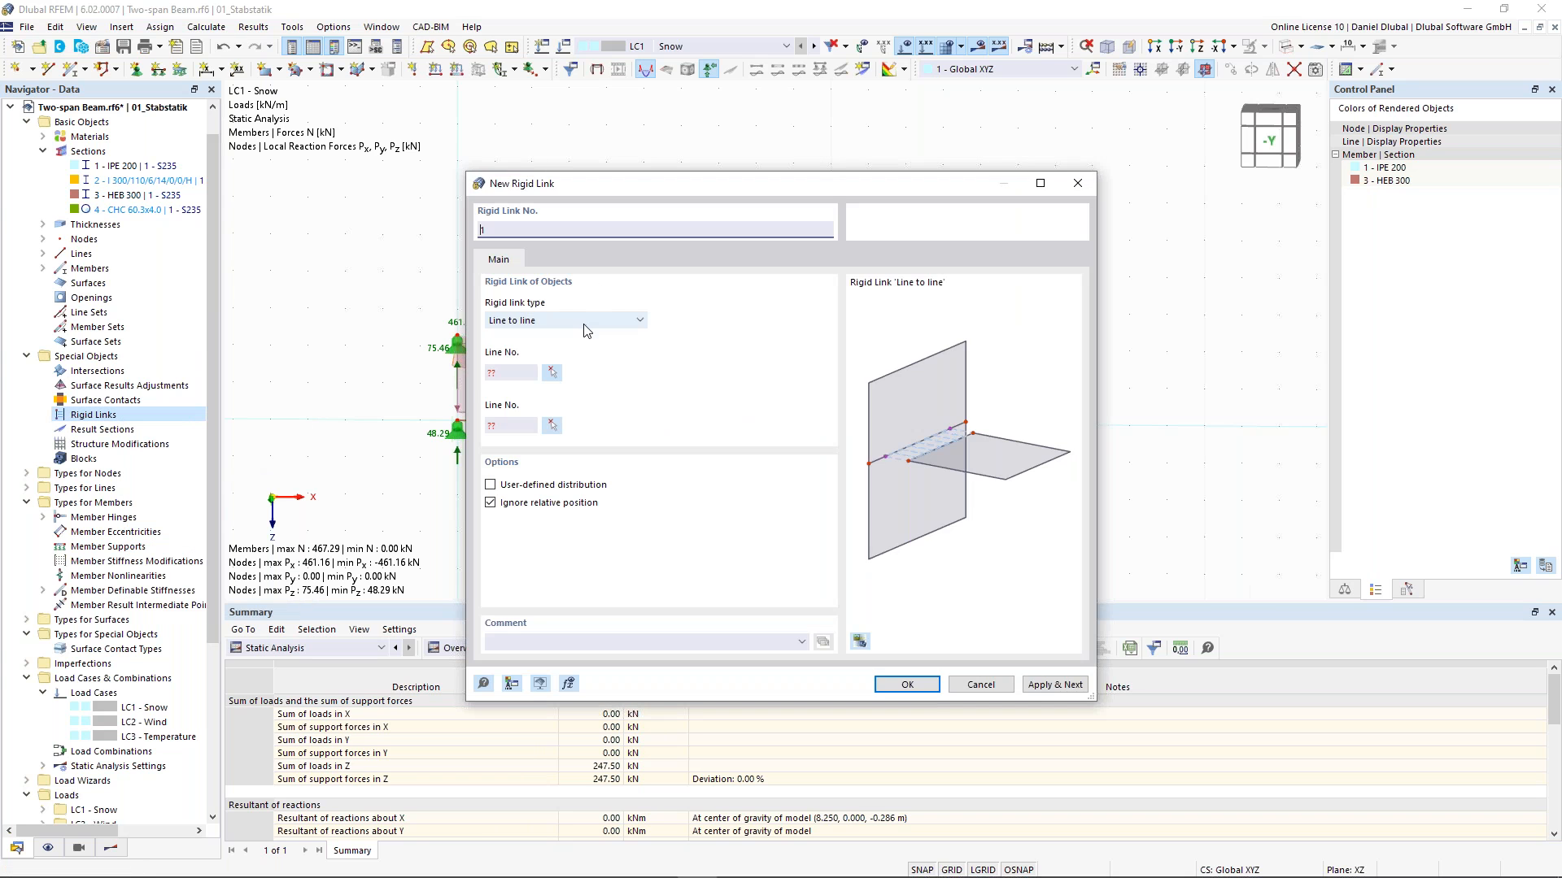
pyautogui.click(583, 322)
pyautogui.click(583, 324)
pyautogui.click(617, 319)
pyautogui.click(619, 360)
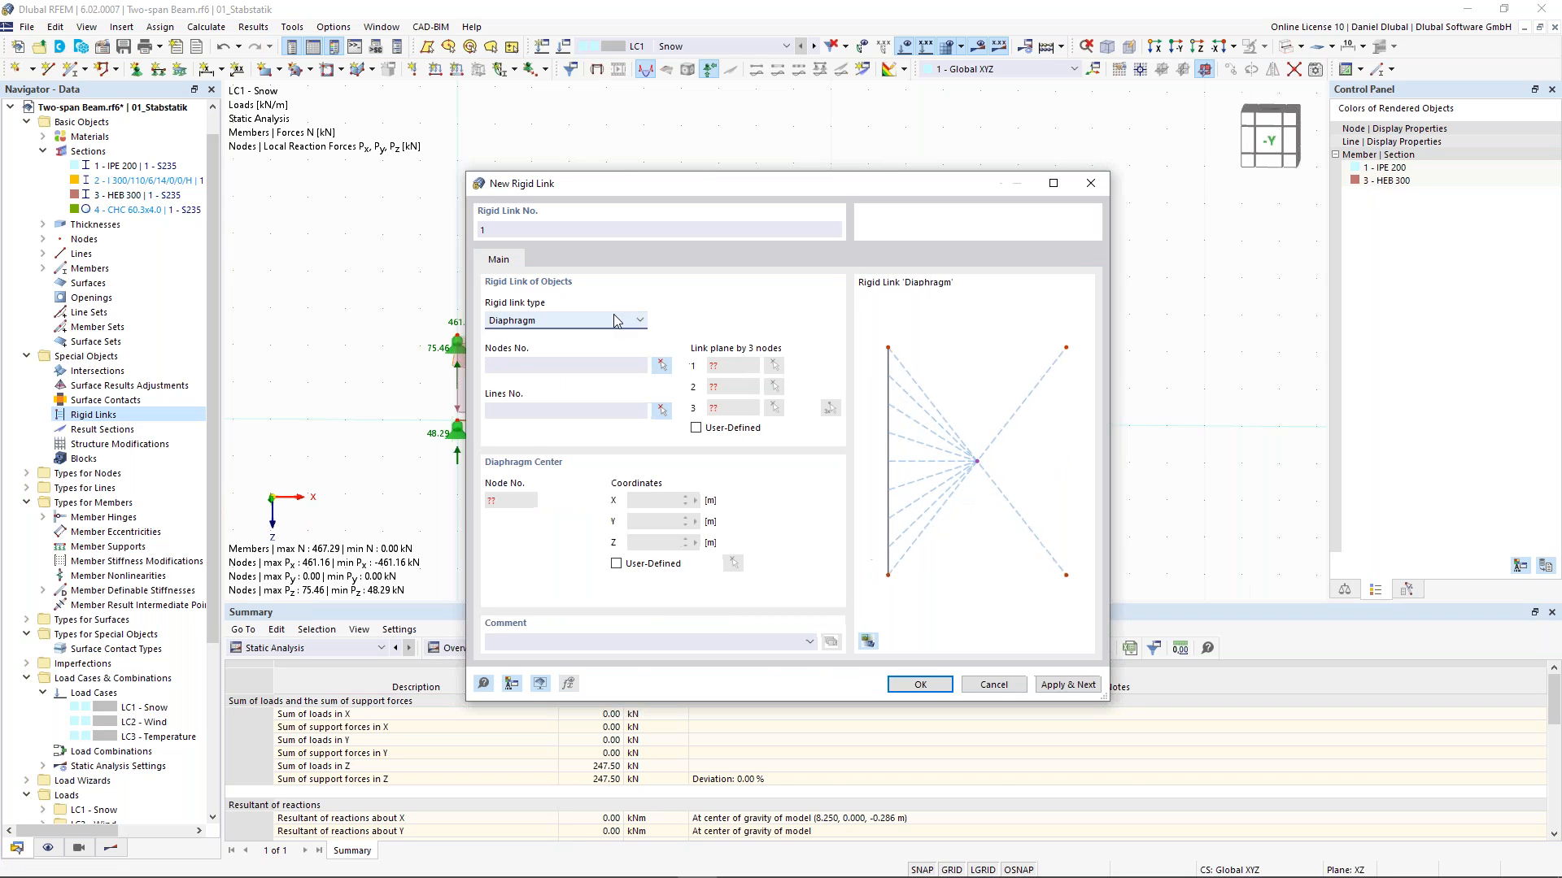
pyautogui.click(612, 322)
pyautogui.click(561, 347)
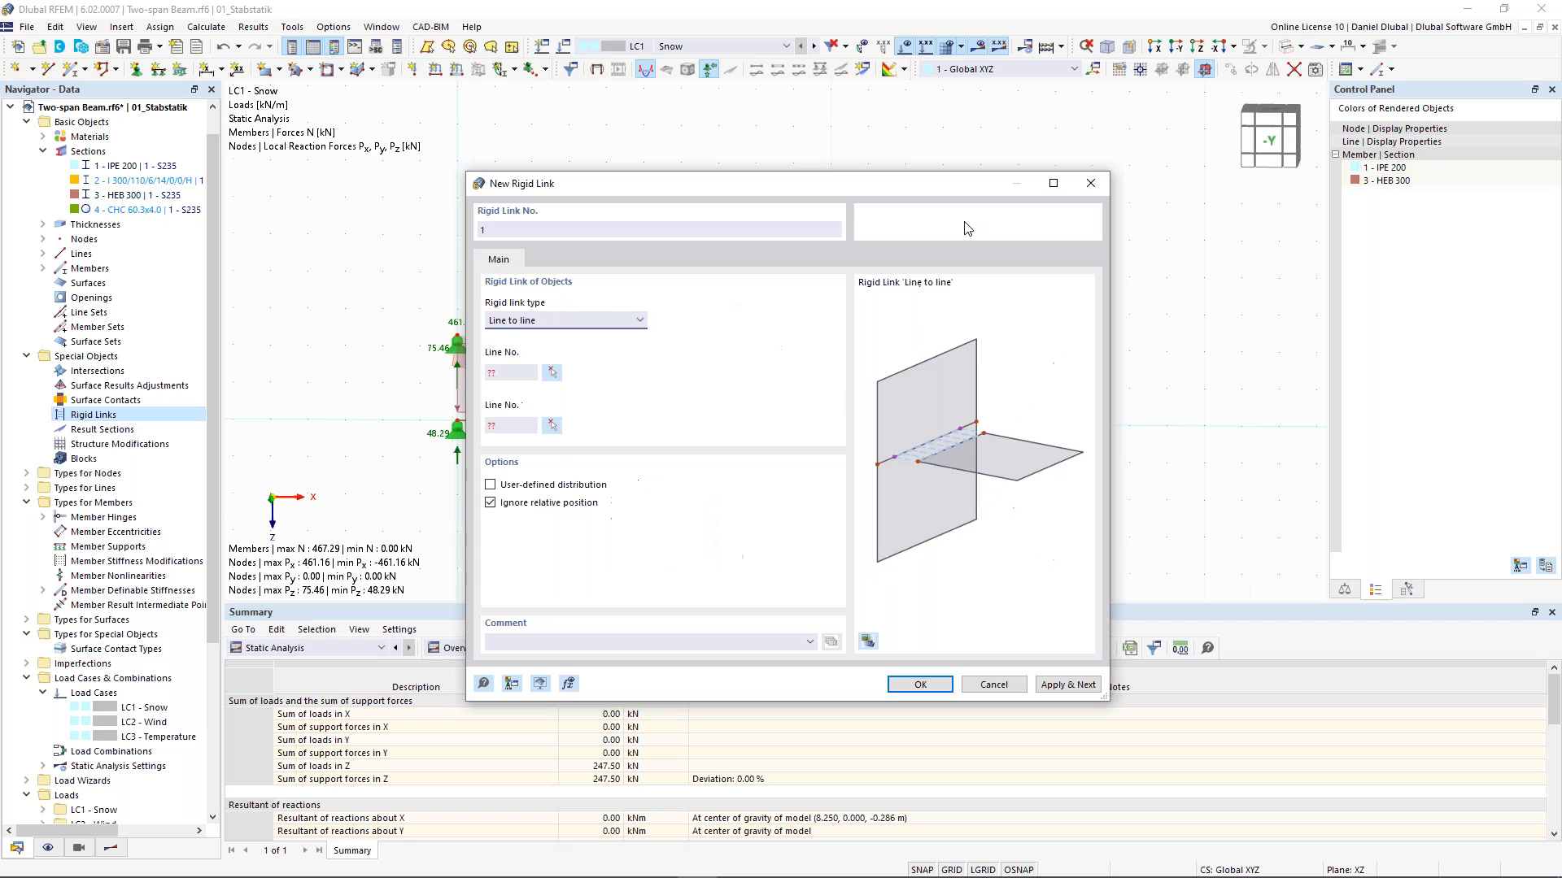
pyautogui.click(1091, 183)
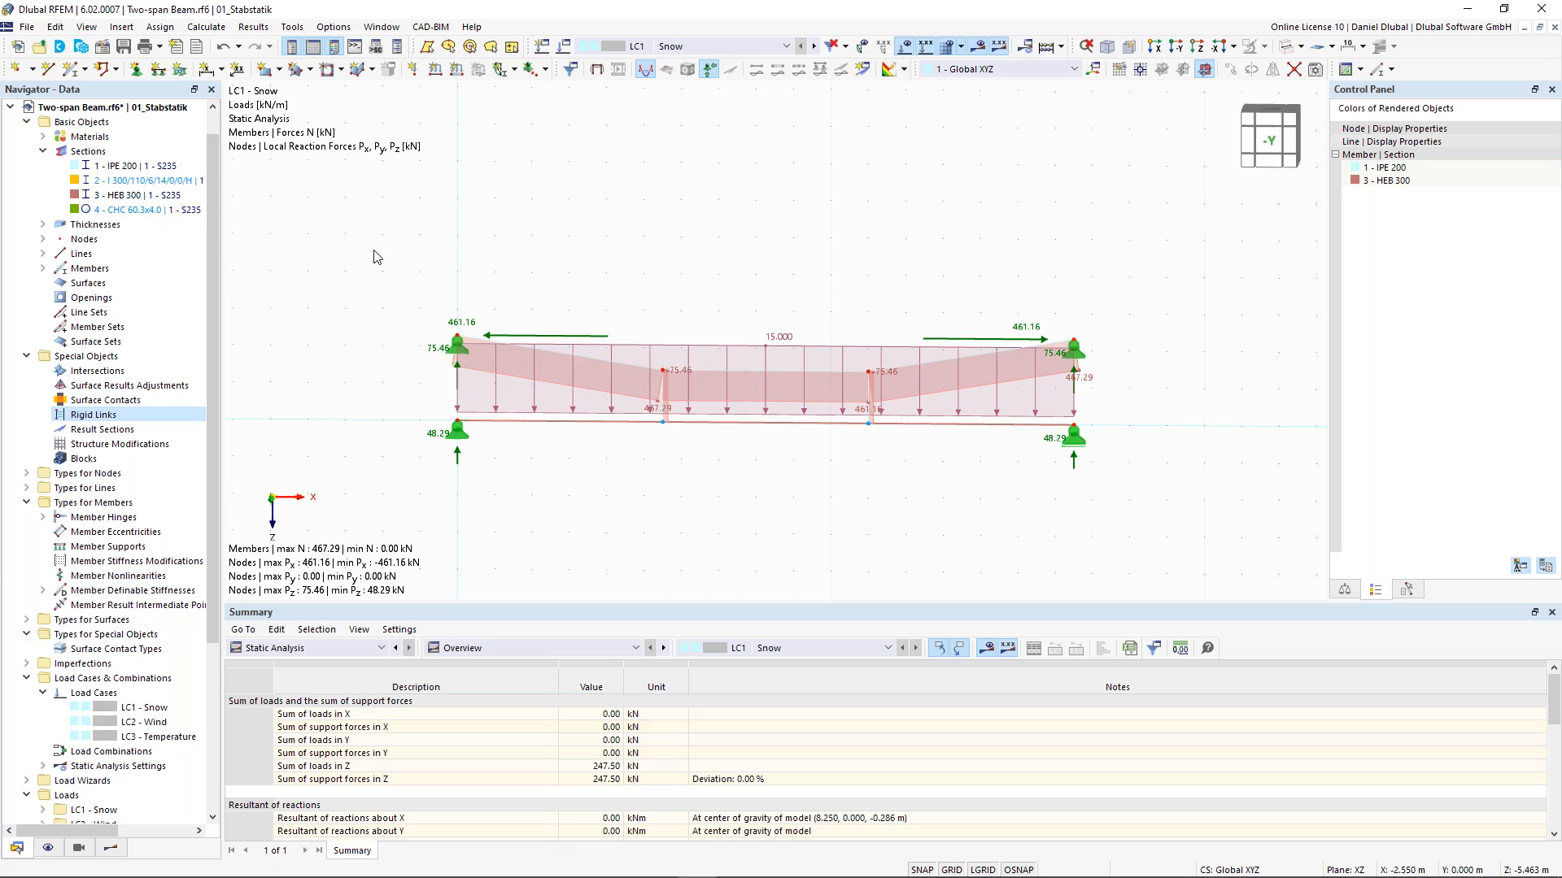
# - Select the entire model and delete it
pyautogui.moveTo(383, 244); pyautogui.dragTo(1094, 520)
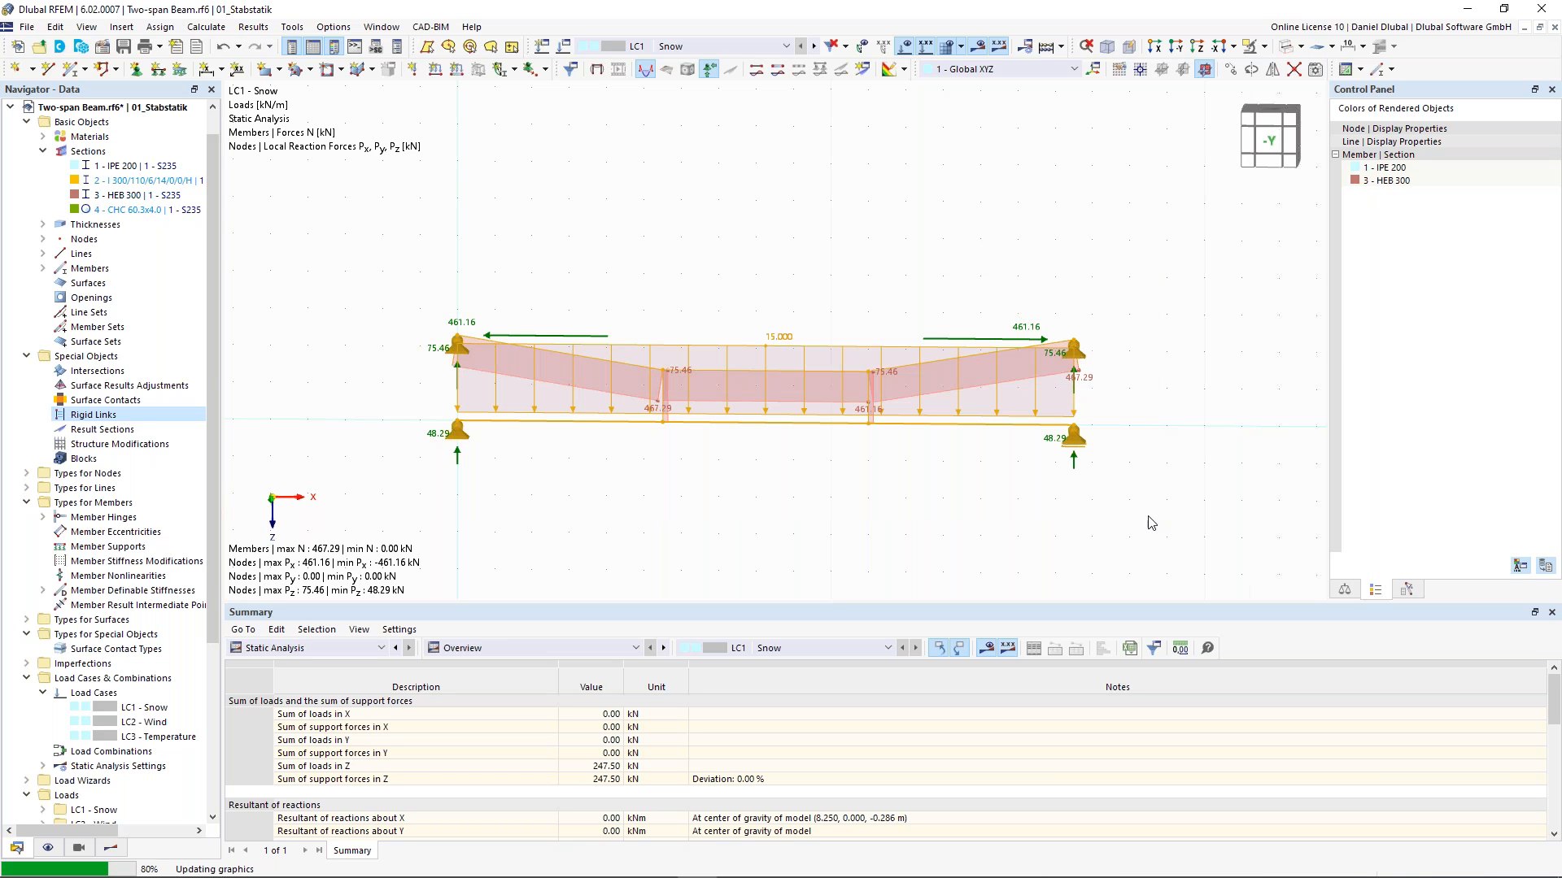
pyautogui.press('Delete')
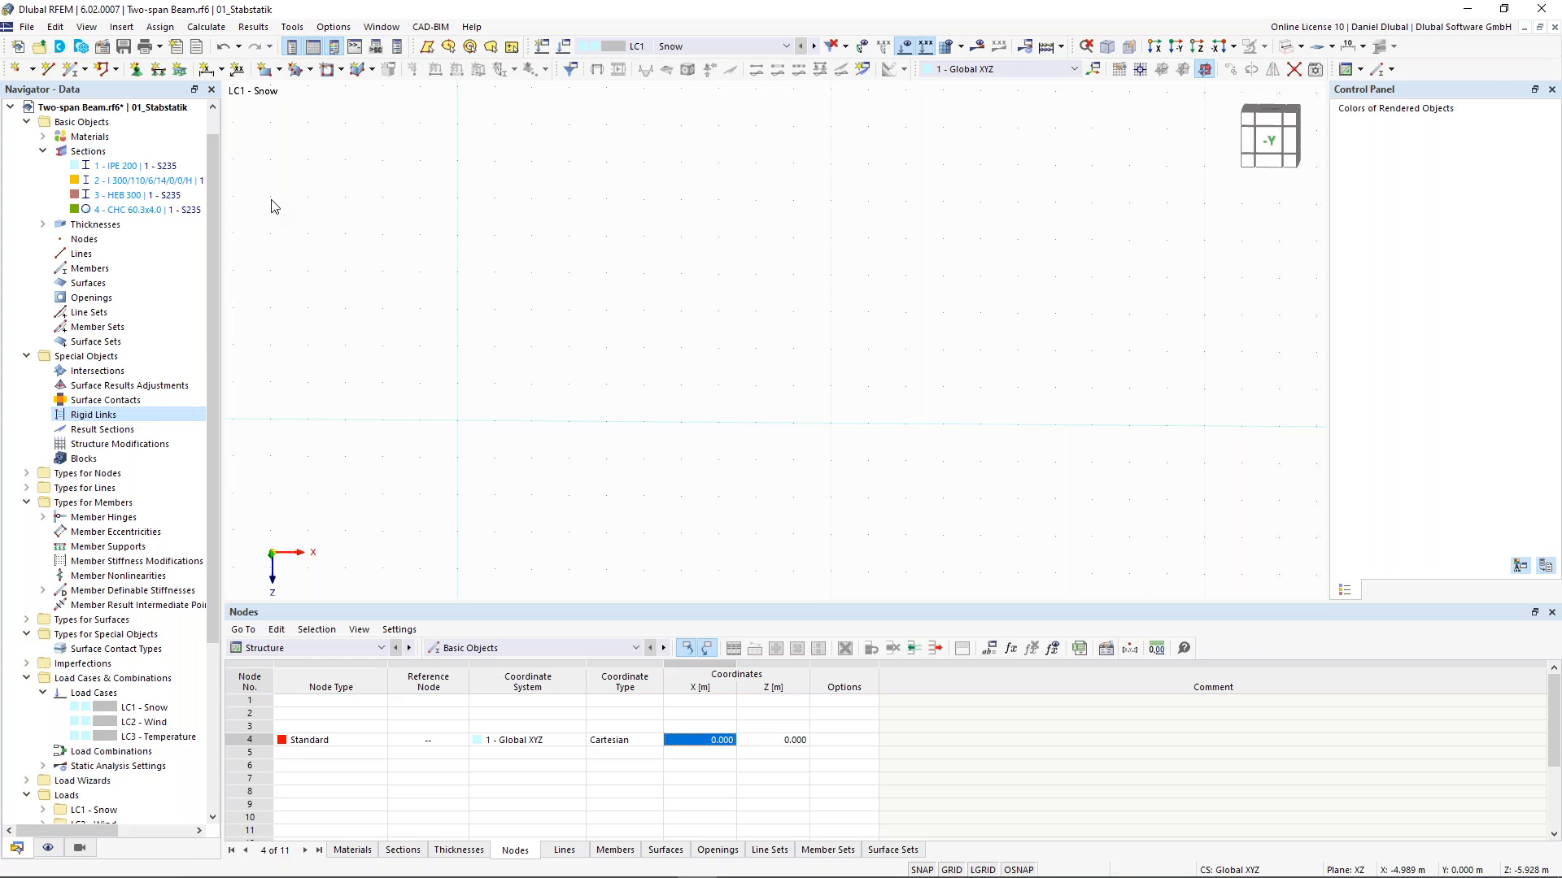
# - Insert the 2D truss block 000429 (FT001-a) from the block library, switching the model type to 3D, and view its JavaScript
pyautogui.click(79, 52)
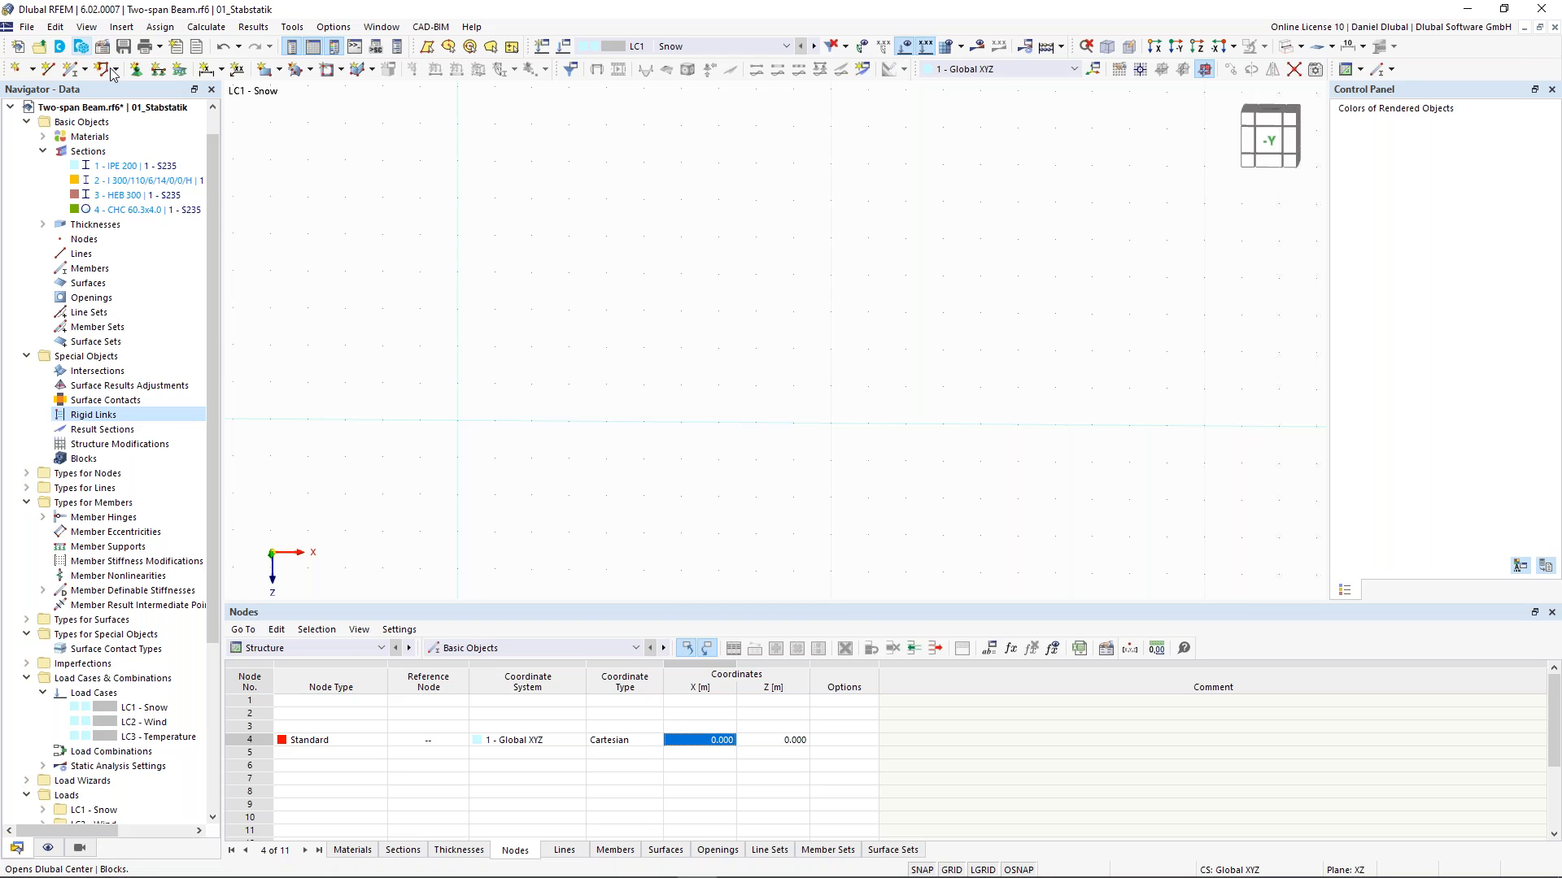
pyautogui.click(81, 52)
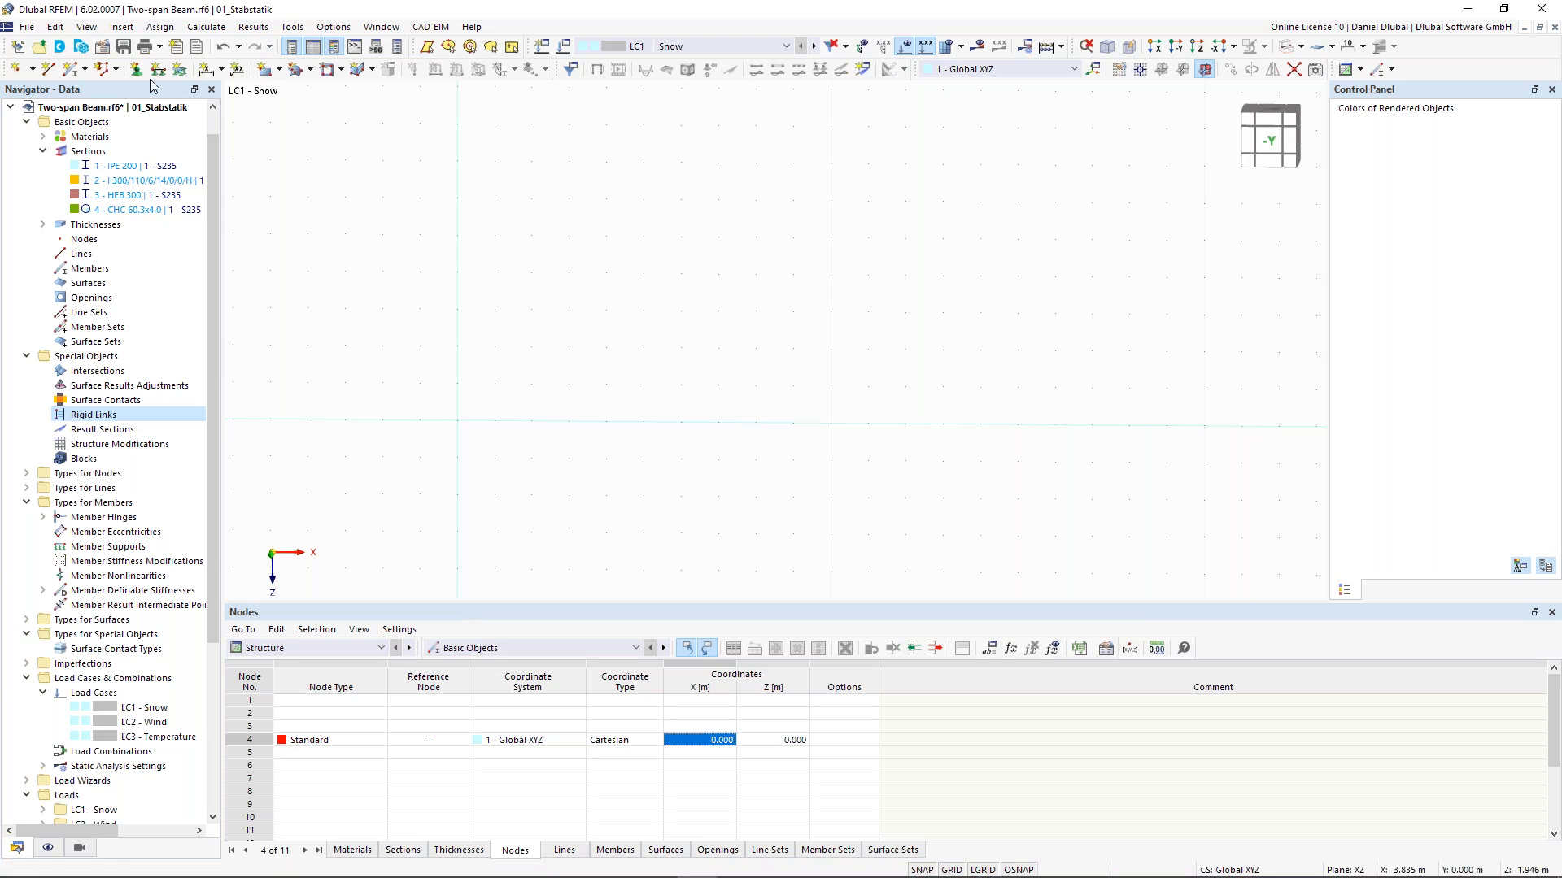
pyautogui.click(82, 47)
pyautogui.moveTo(392, 877)
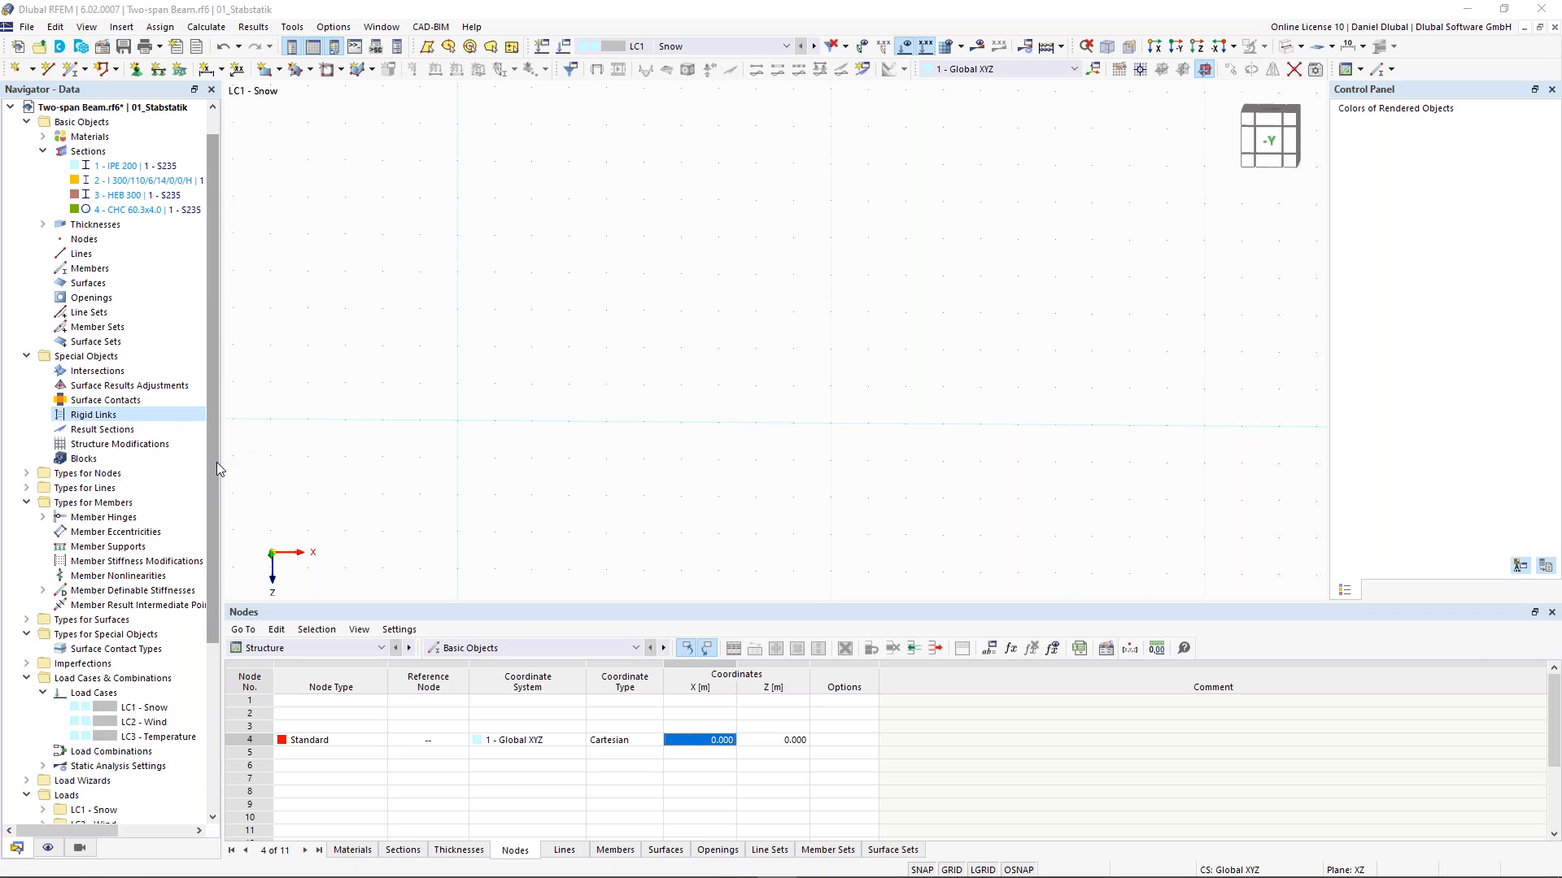
pyautogui.moveTo(216, 469); pyautogui.dragTo(236, 715)
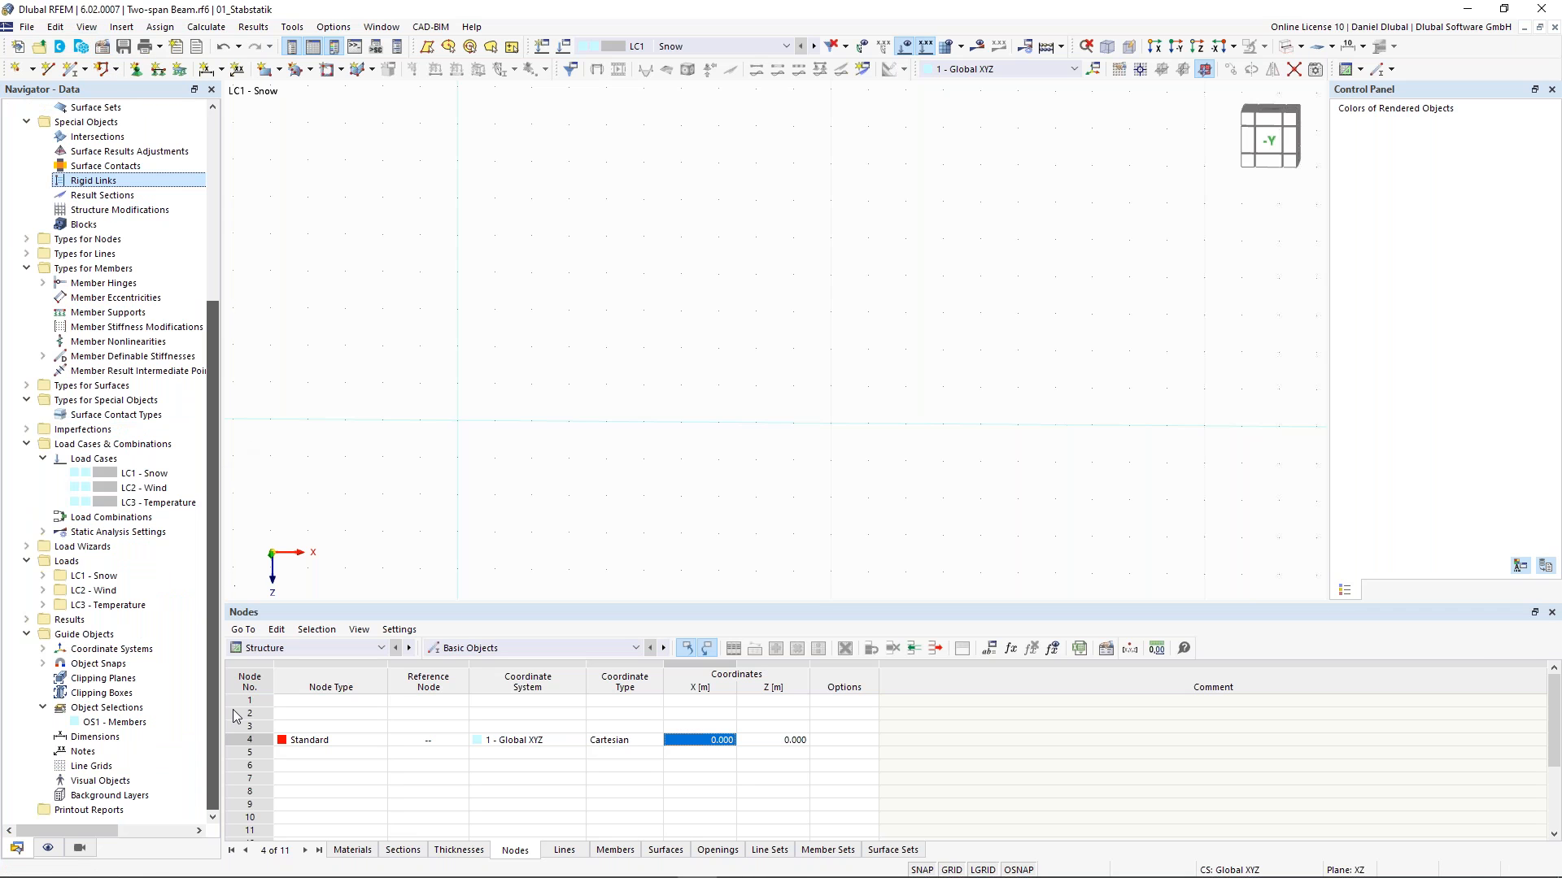
pyautogui.click(83, 46)
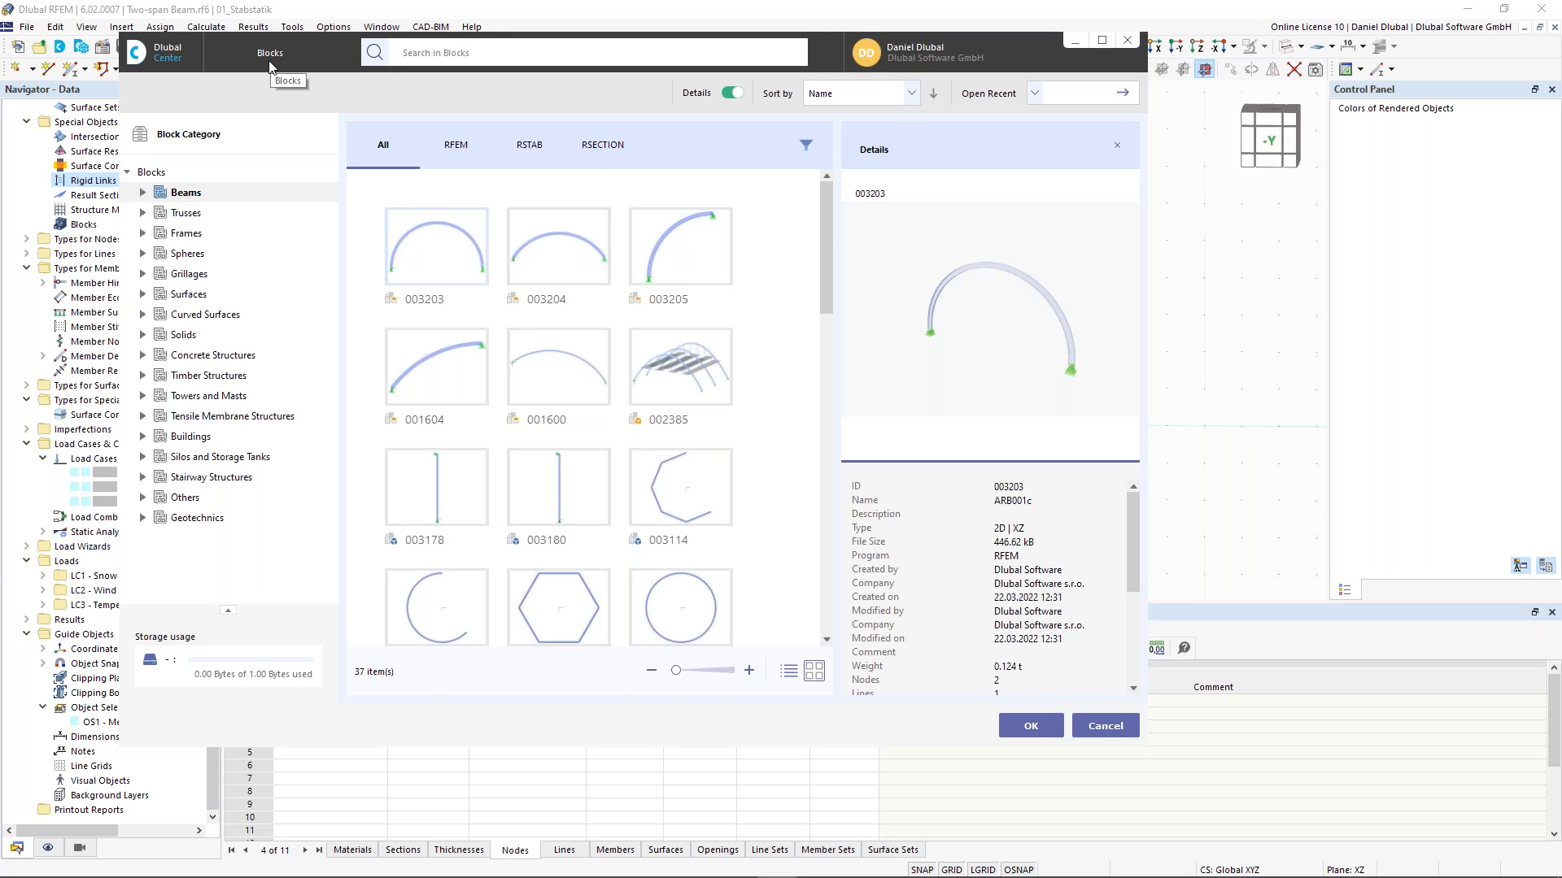
pyautogui.click(144, 213)
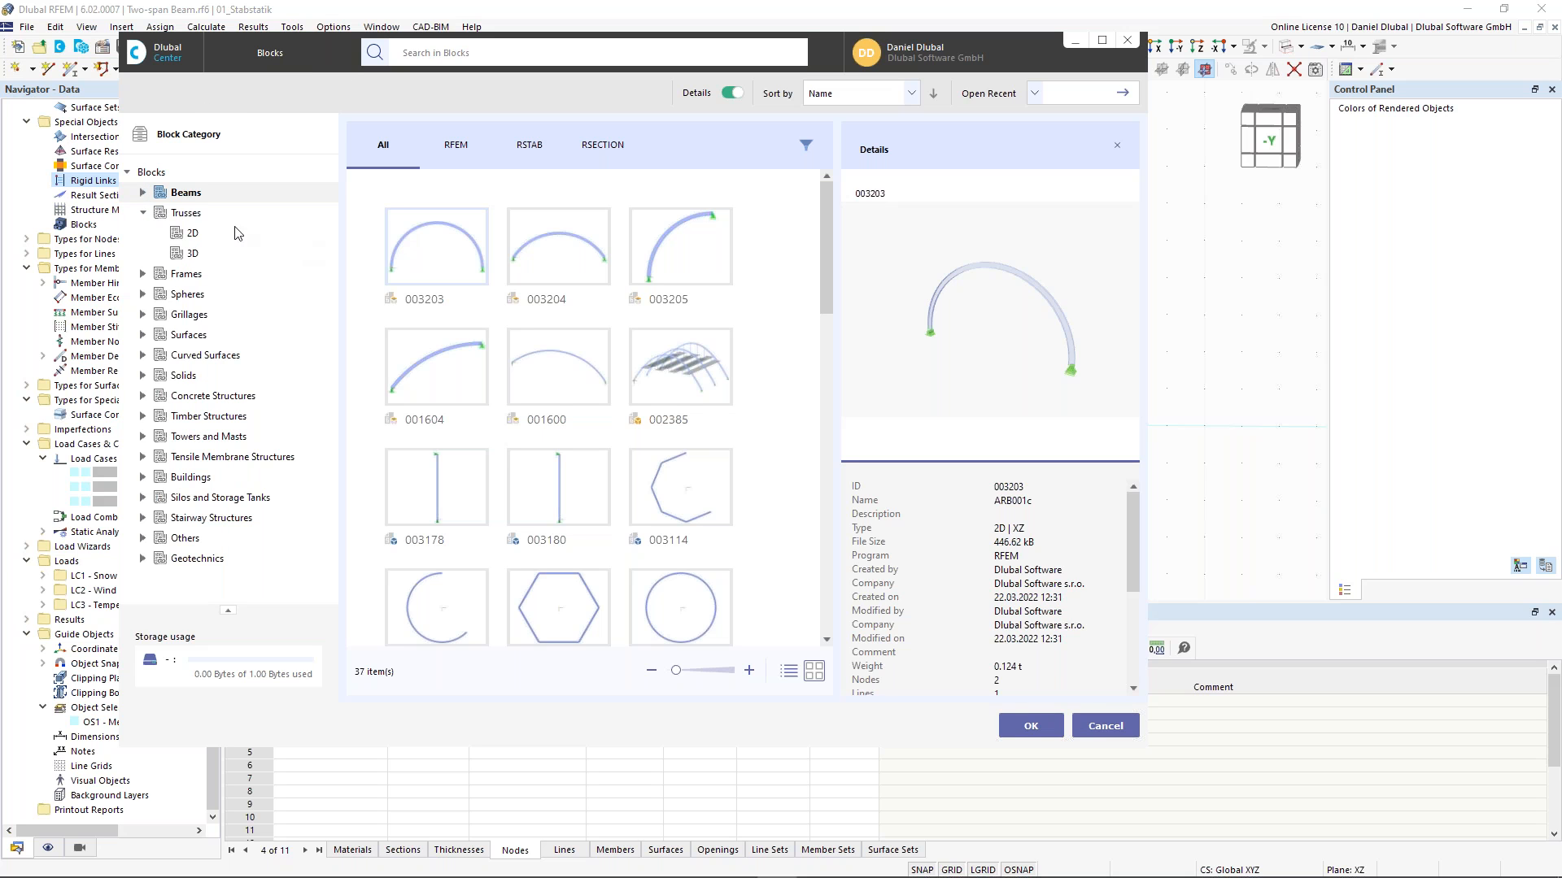
pyautogui.click(192, 236)
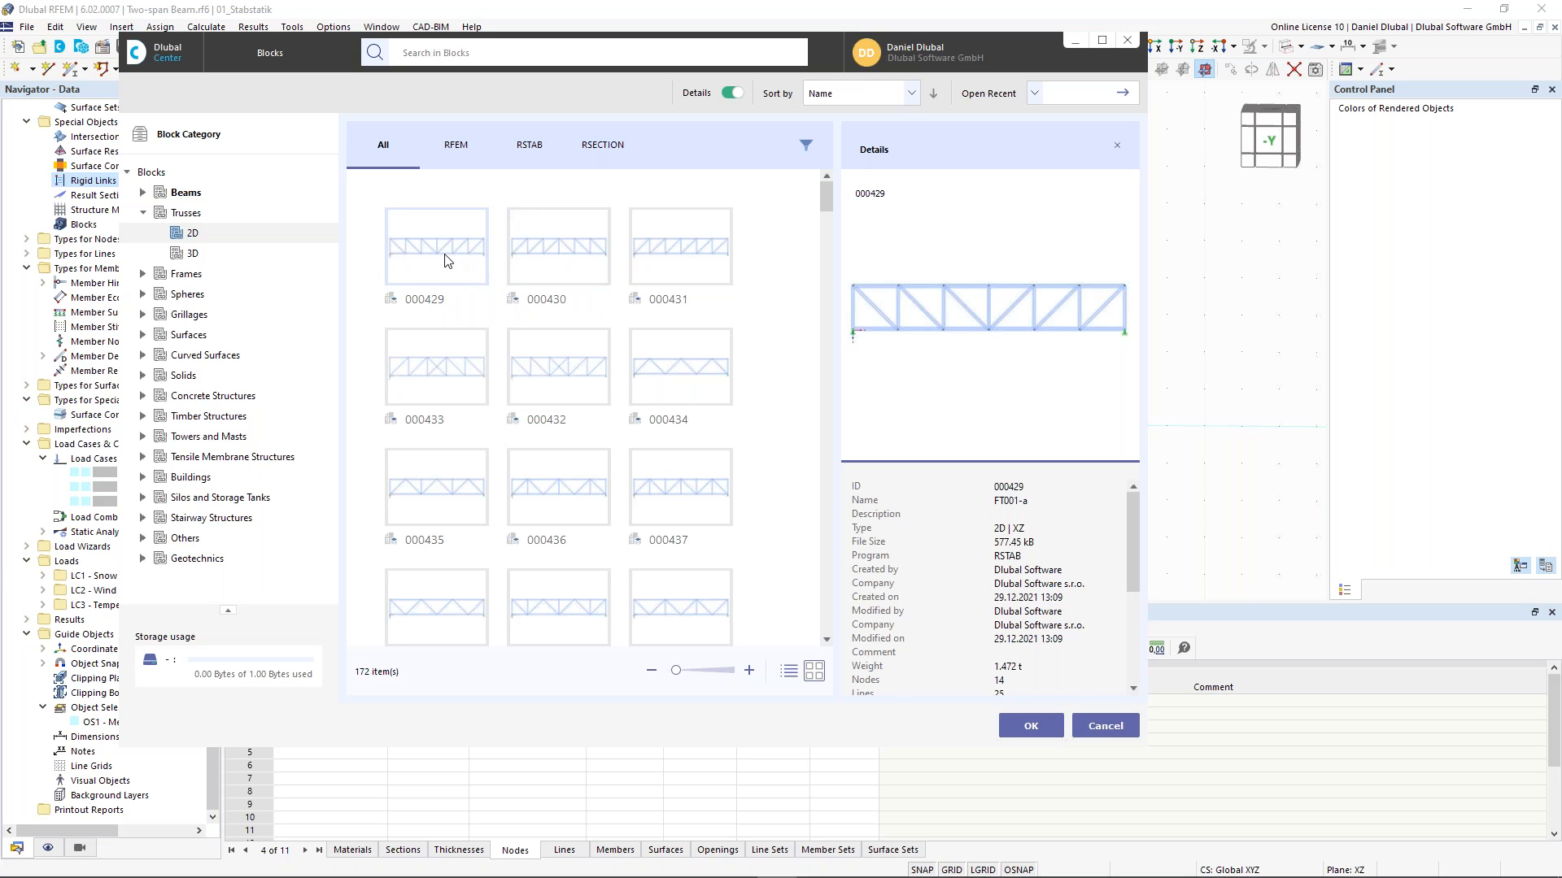
pyautogui.click(1030, 726)
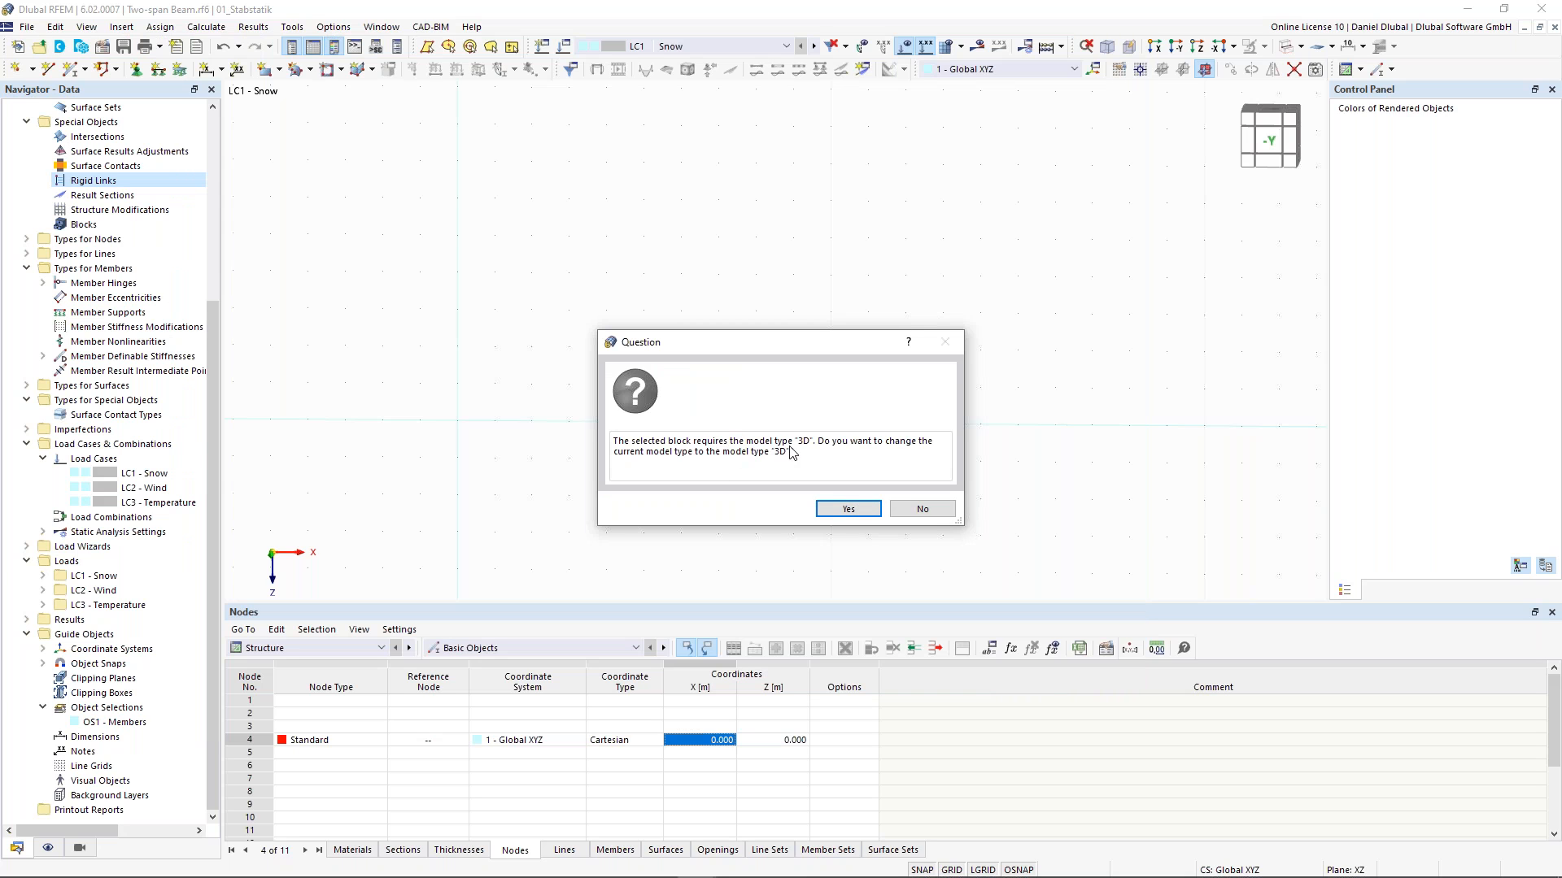
pyautogui.click(847, 512)
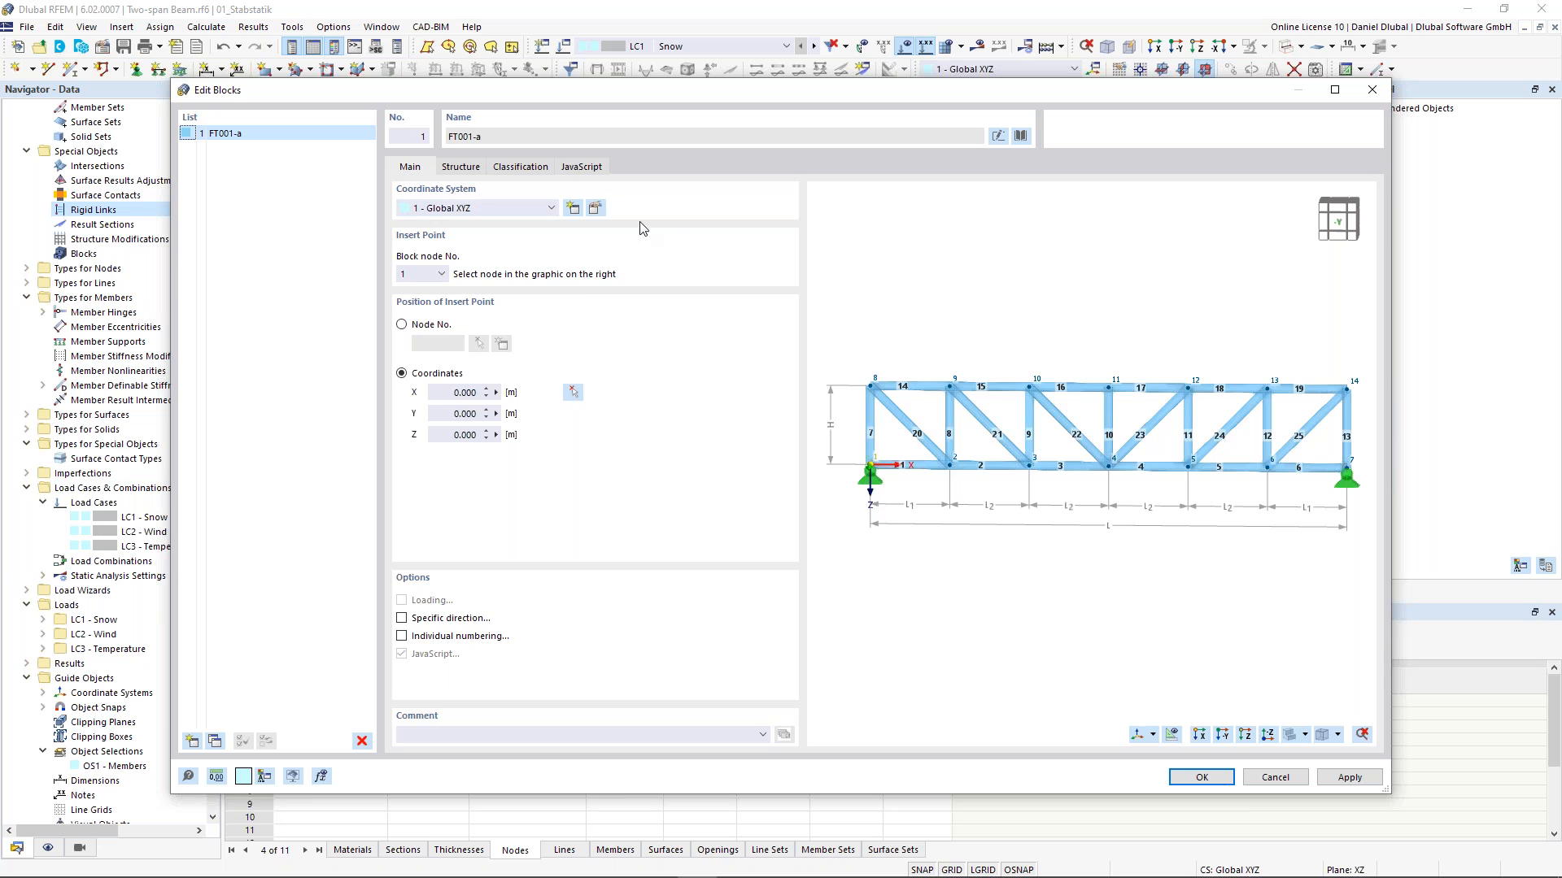
pyautogui.click(579, 168)
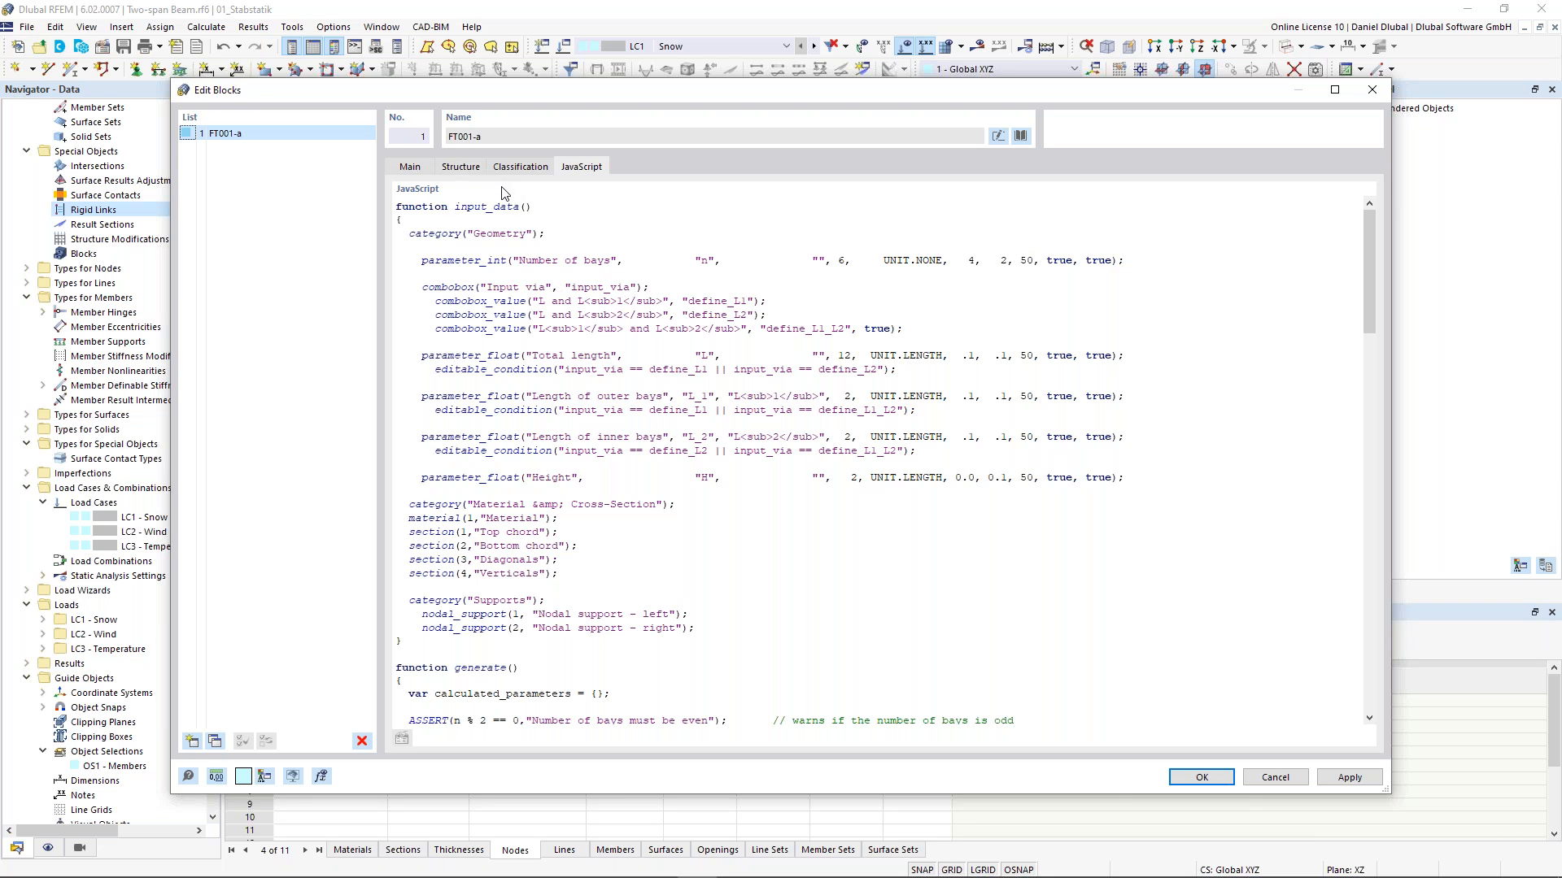
# - Open the block's structure parameters and set the geometry input method to L1 and L2
pyautogui.click(461, 166)
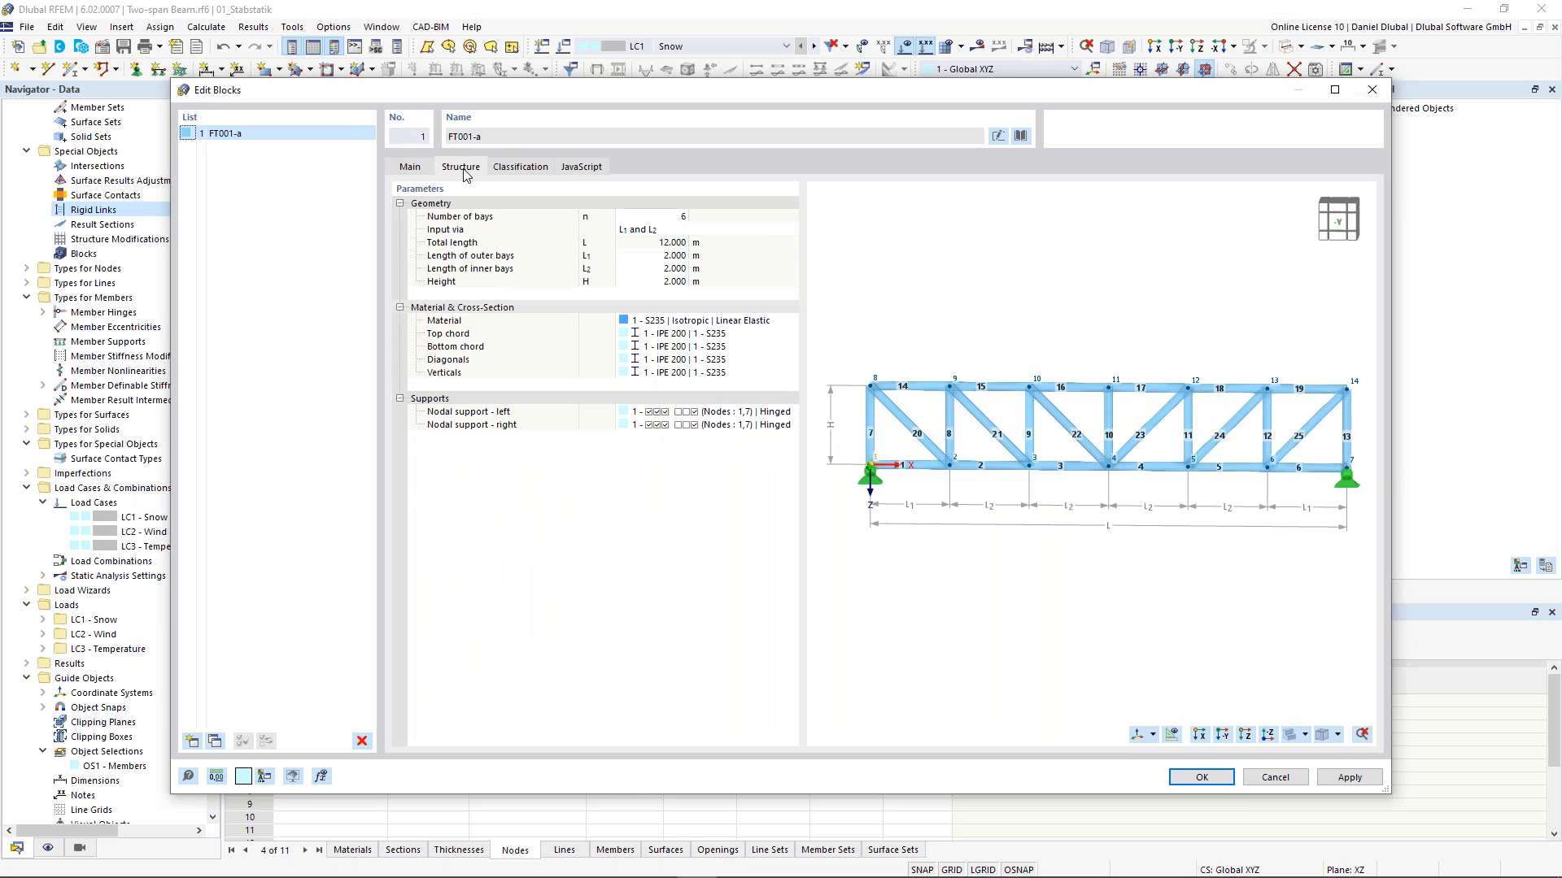
pyautogui.click(660, 217)
pyautogui.click(664, 245)
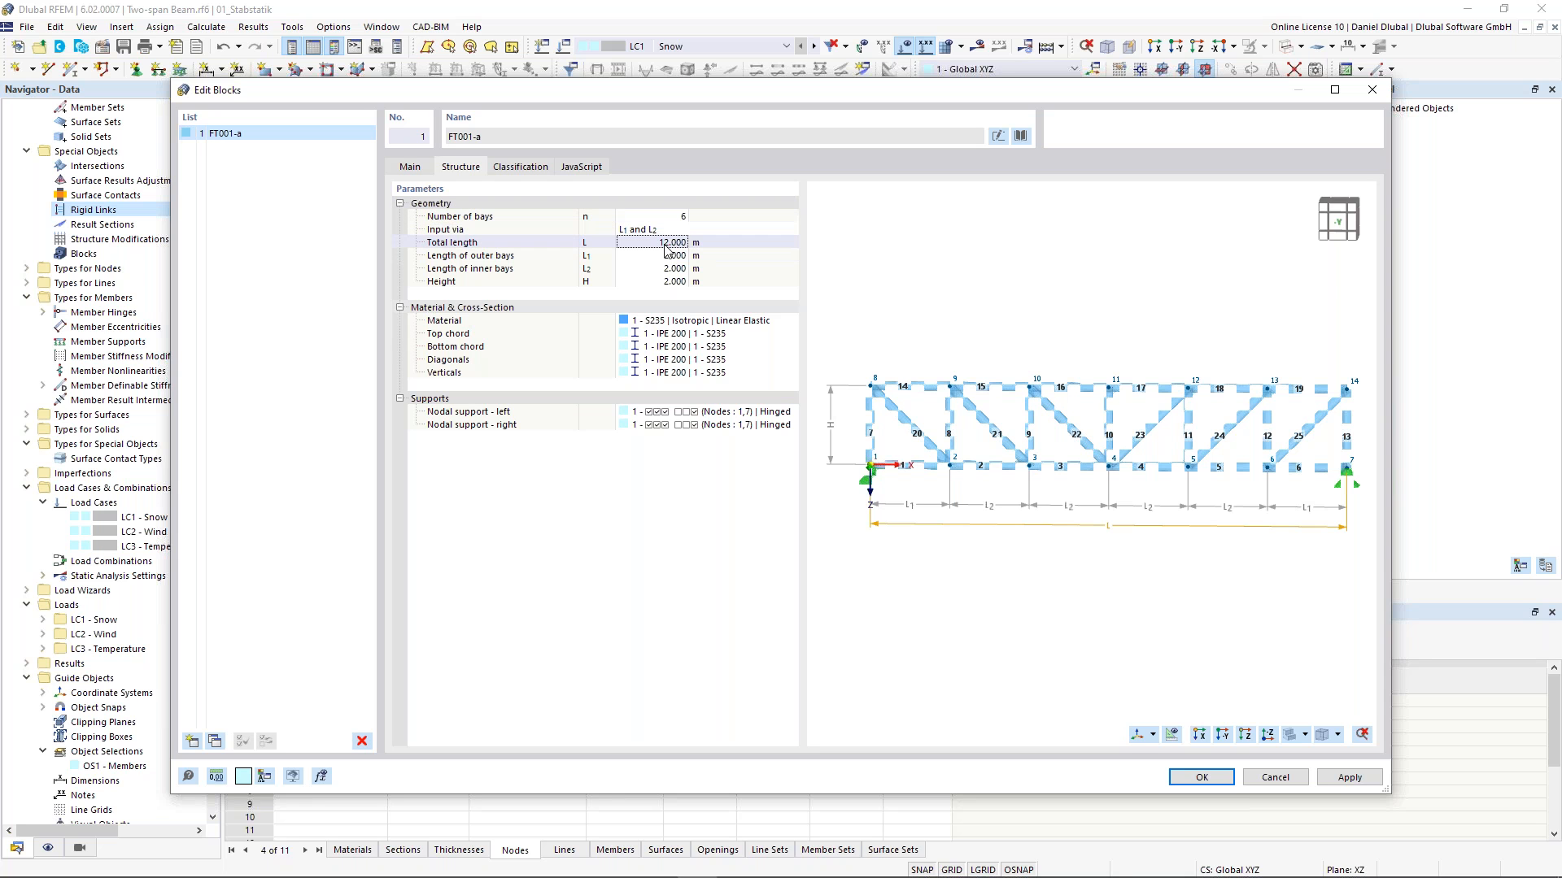
pyautogui.click(664, 231)
pyautogui.click(688, 232)
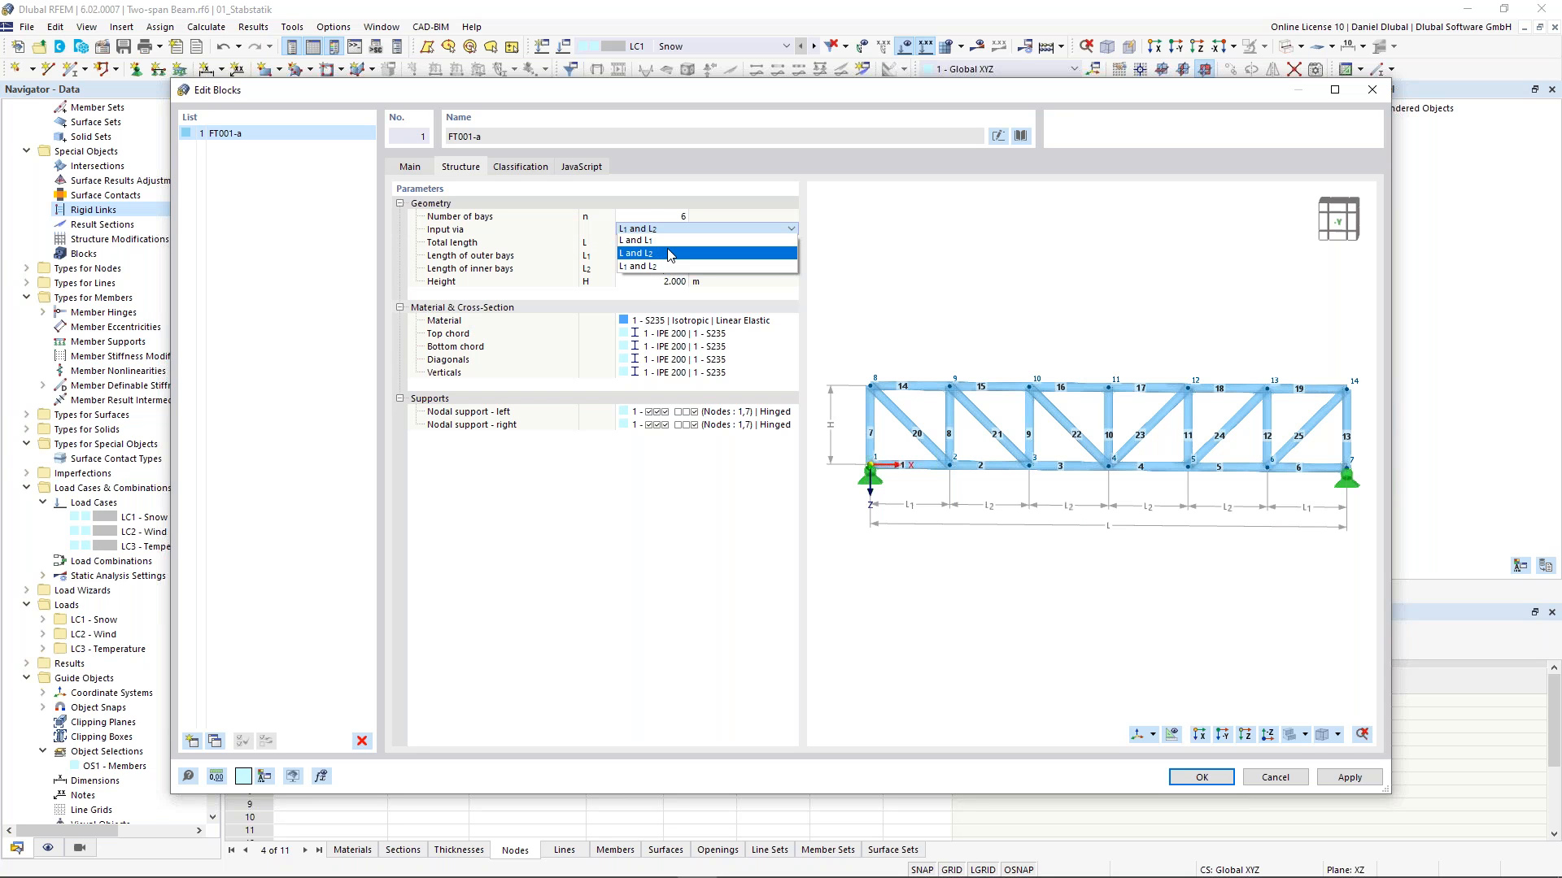
pyautogui.click(653, 267)
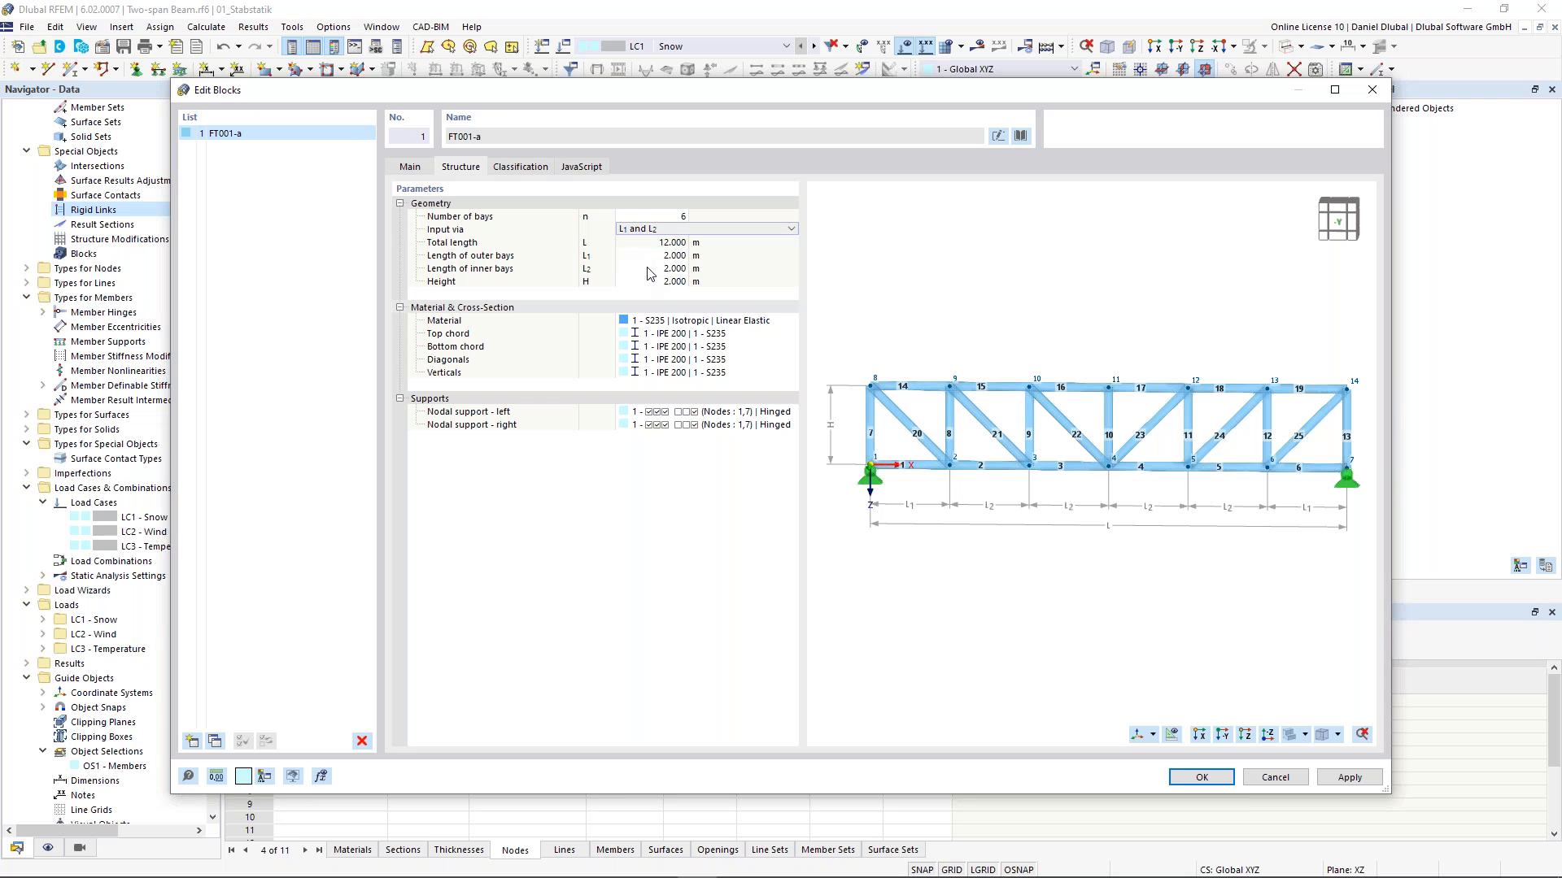
# - Set the length of the outer bays and the length of the inner bays to 3 m each
pyautogui.click(669, 244)
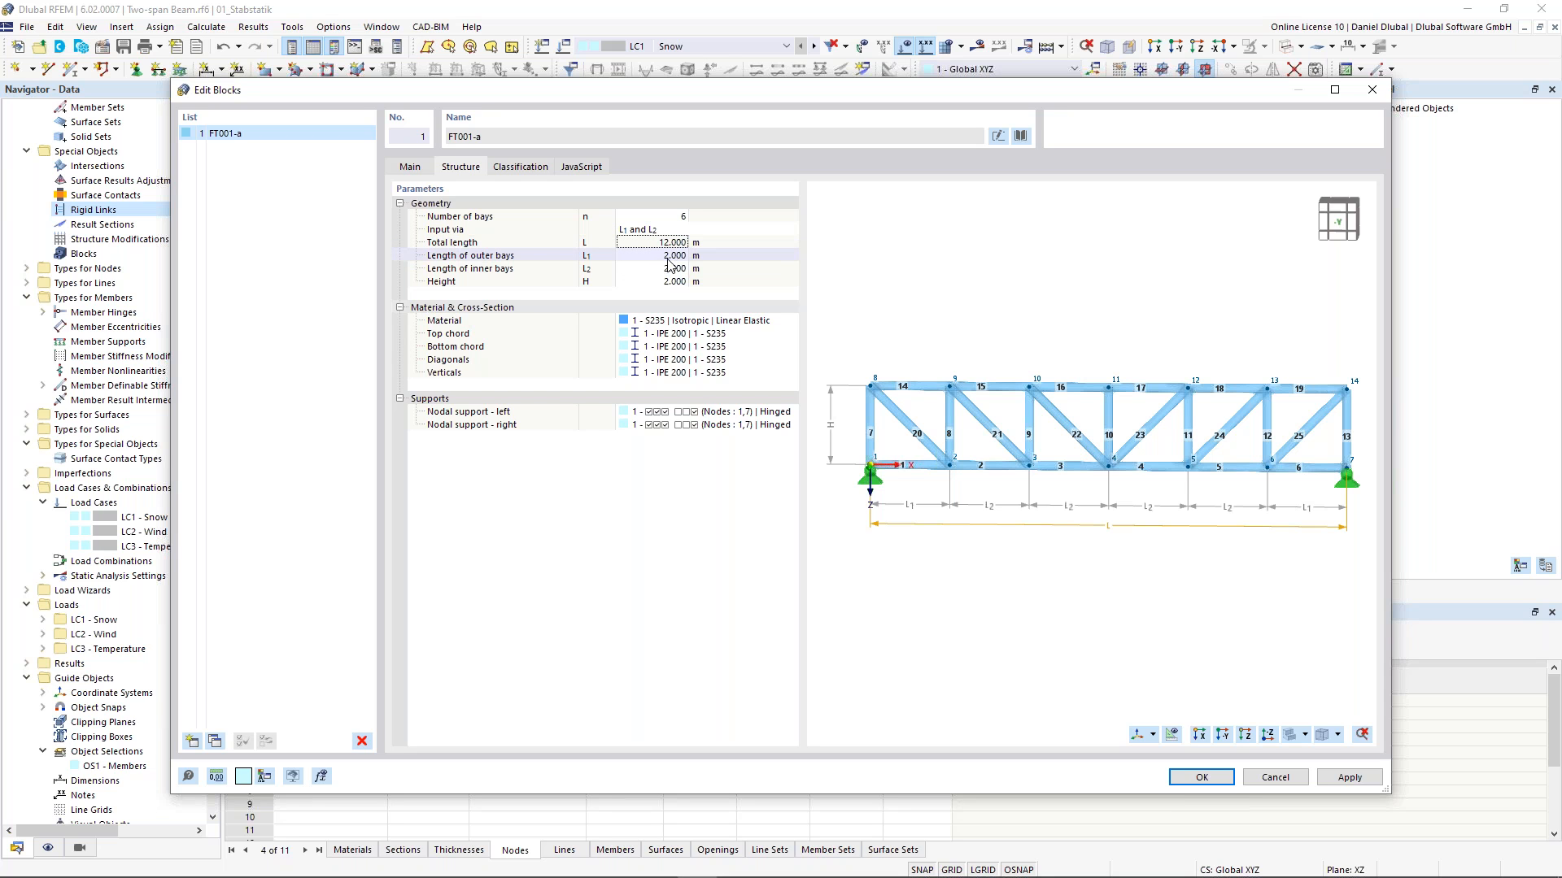
pyautogui.click(675, 255)
pyautogui.click(675, 256)
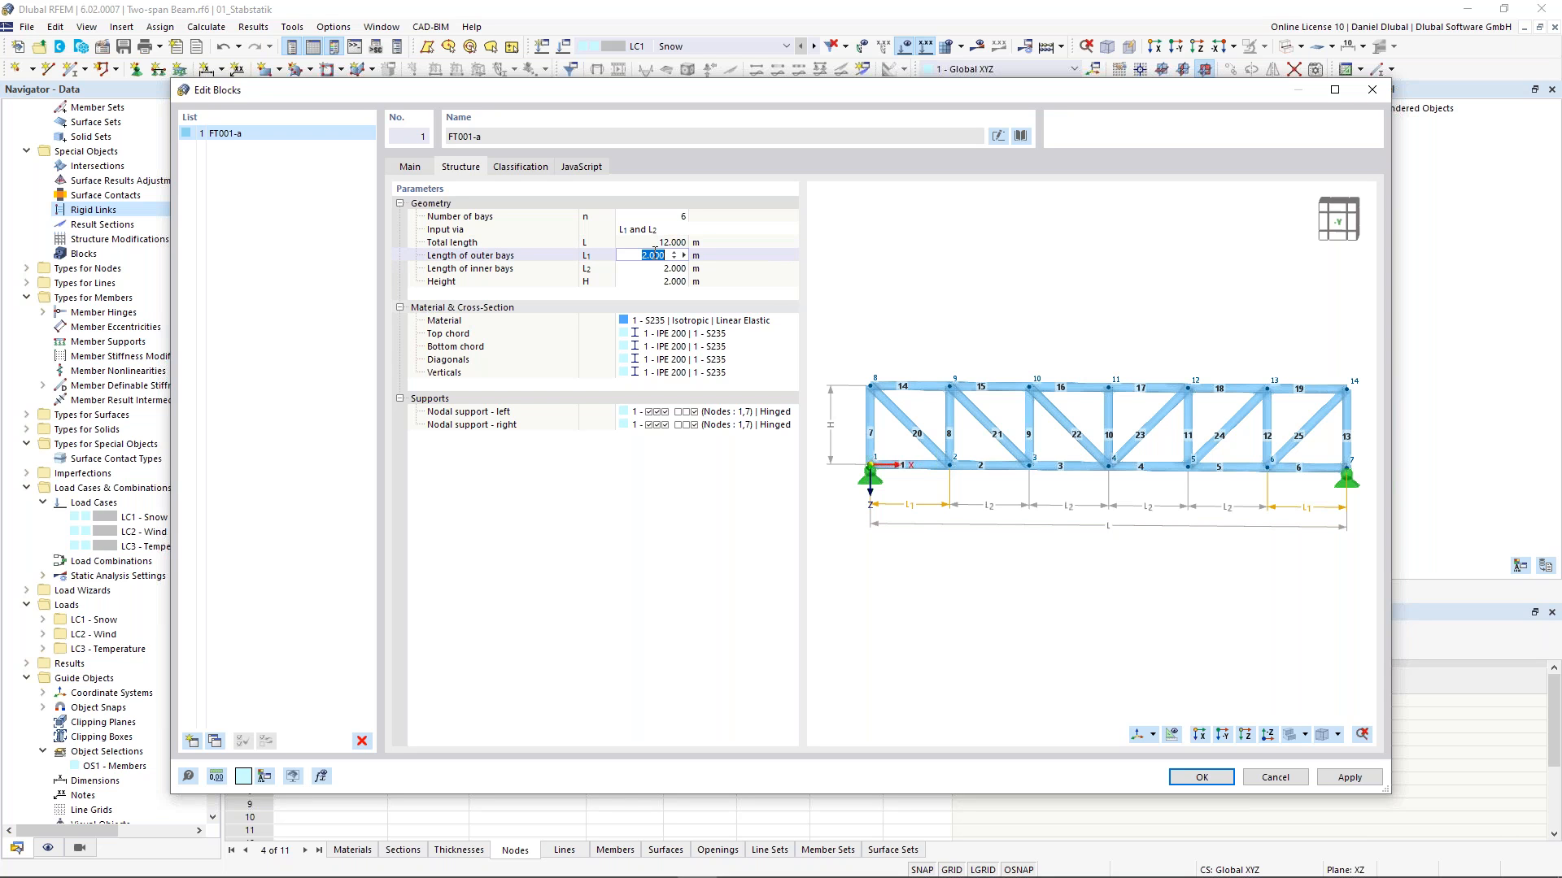
pyautogui.write('3')
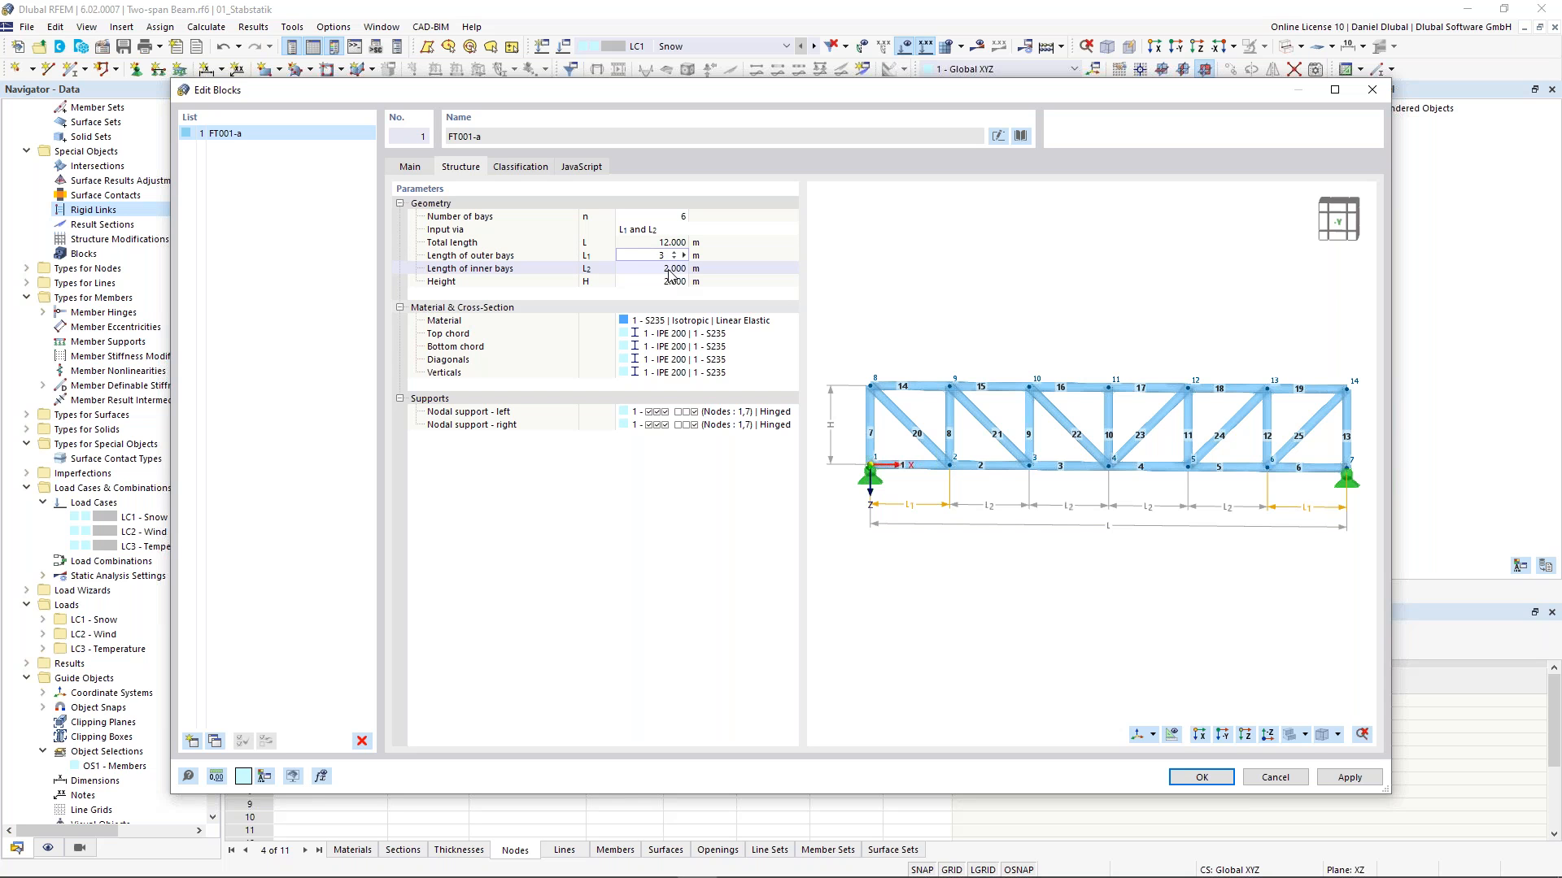
pyautogui.click(668, 271)
pyautogui.write('3')
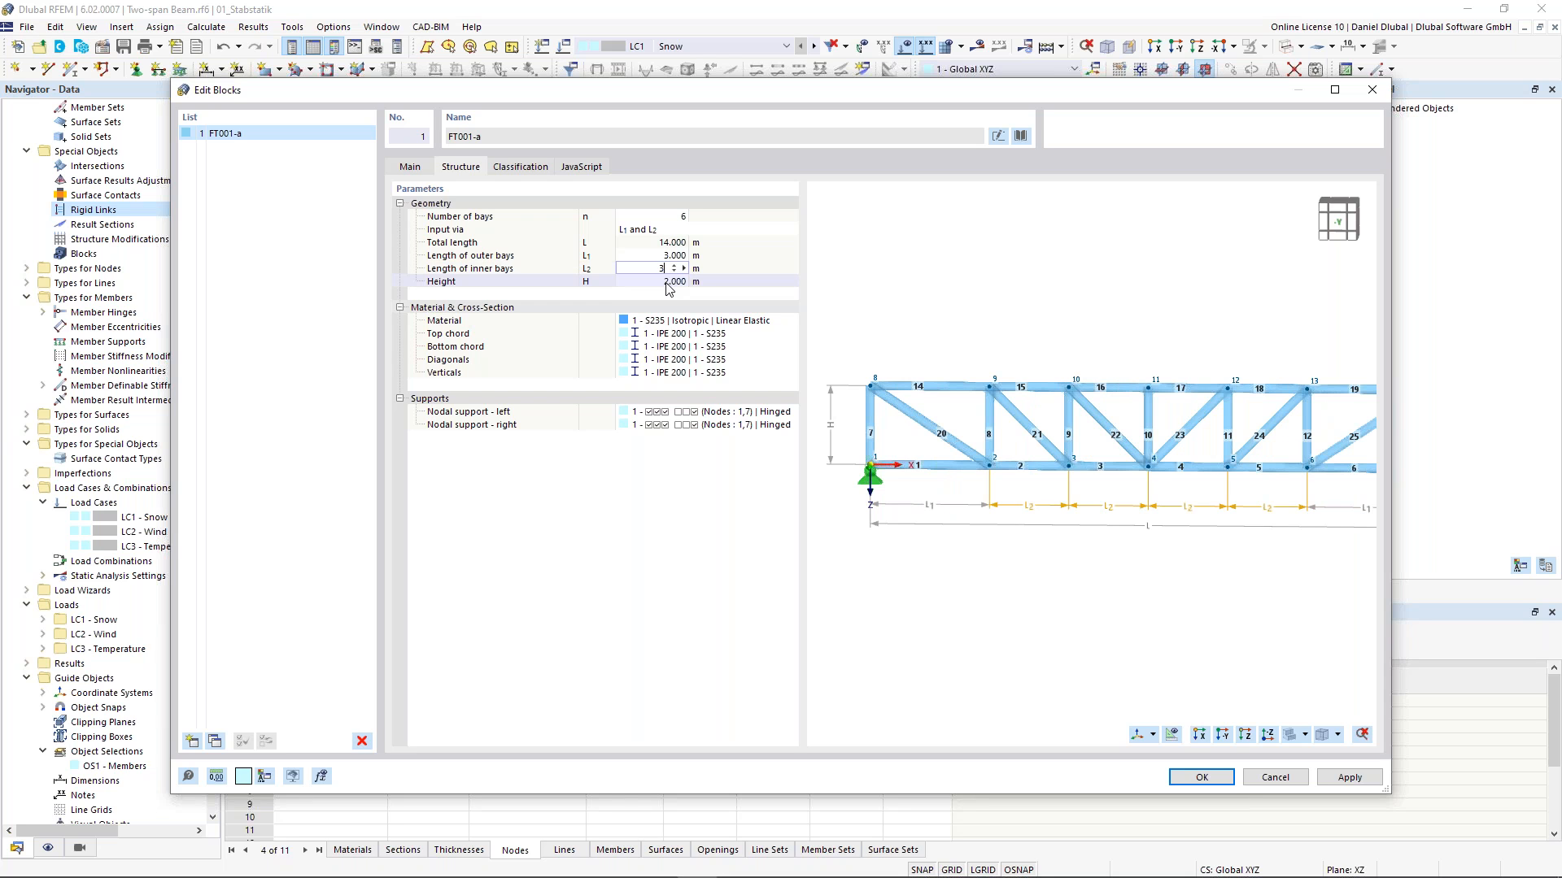
# - Set the truss height to 2.5 m
pyautogui.click(668, 282)
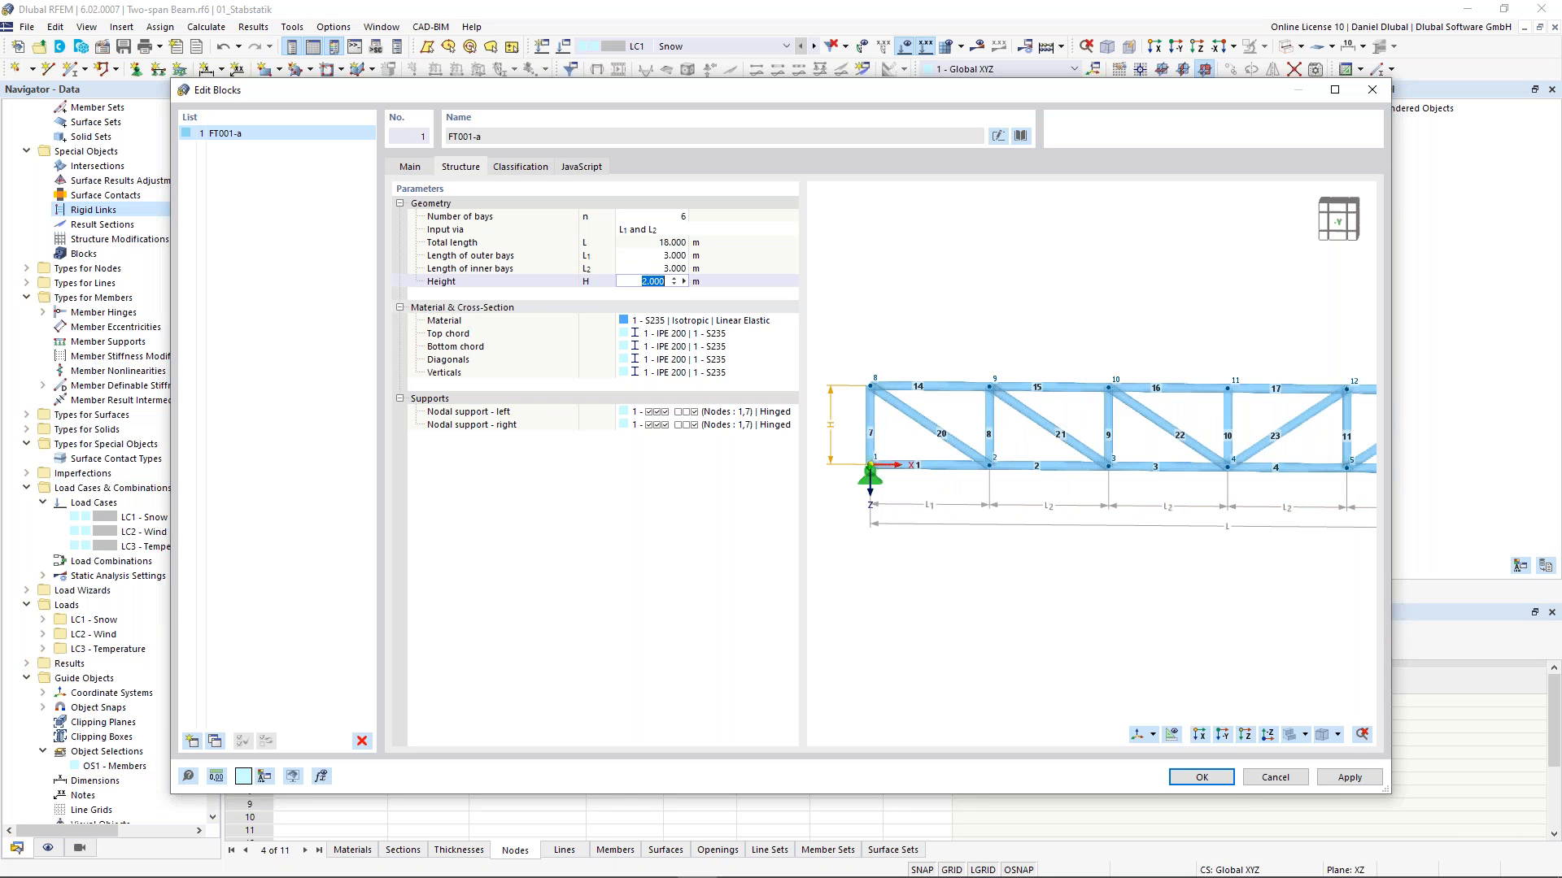
pyautogui.write('2,5')
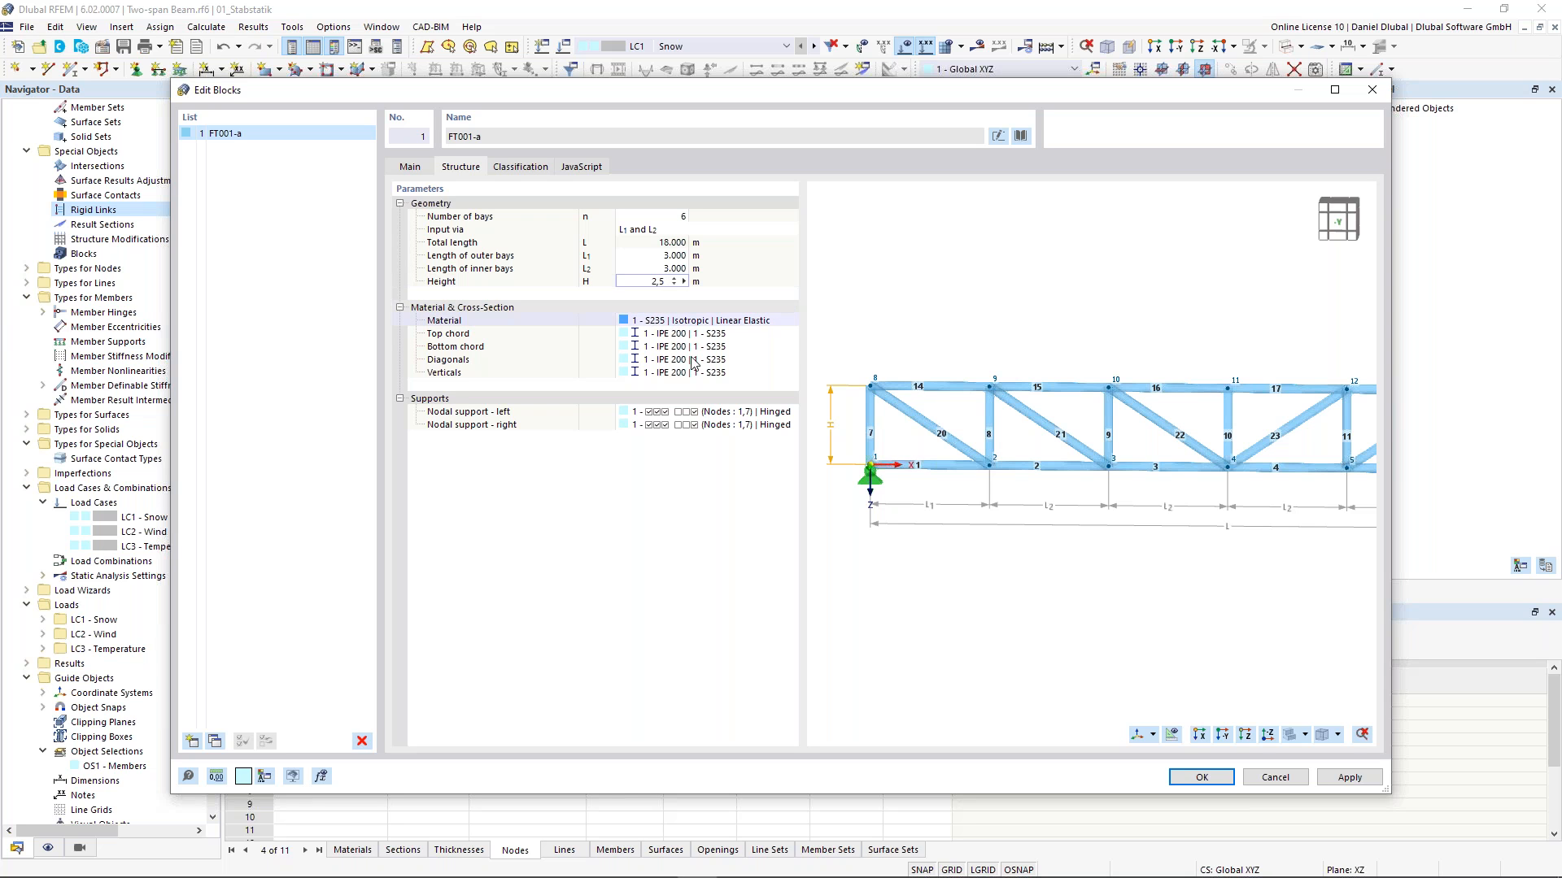
pyautogui.press('Return')
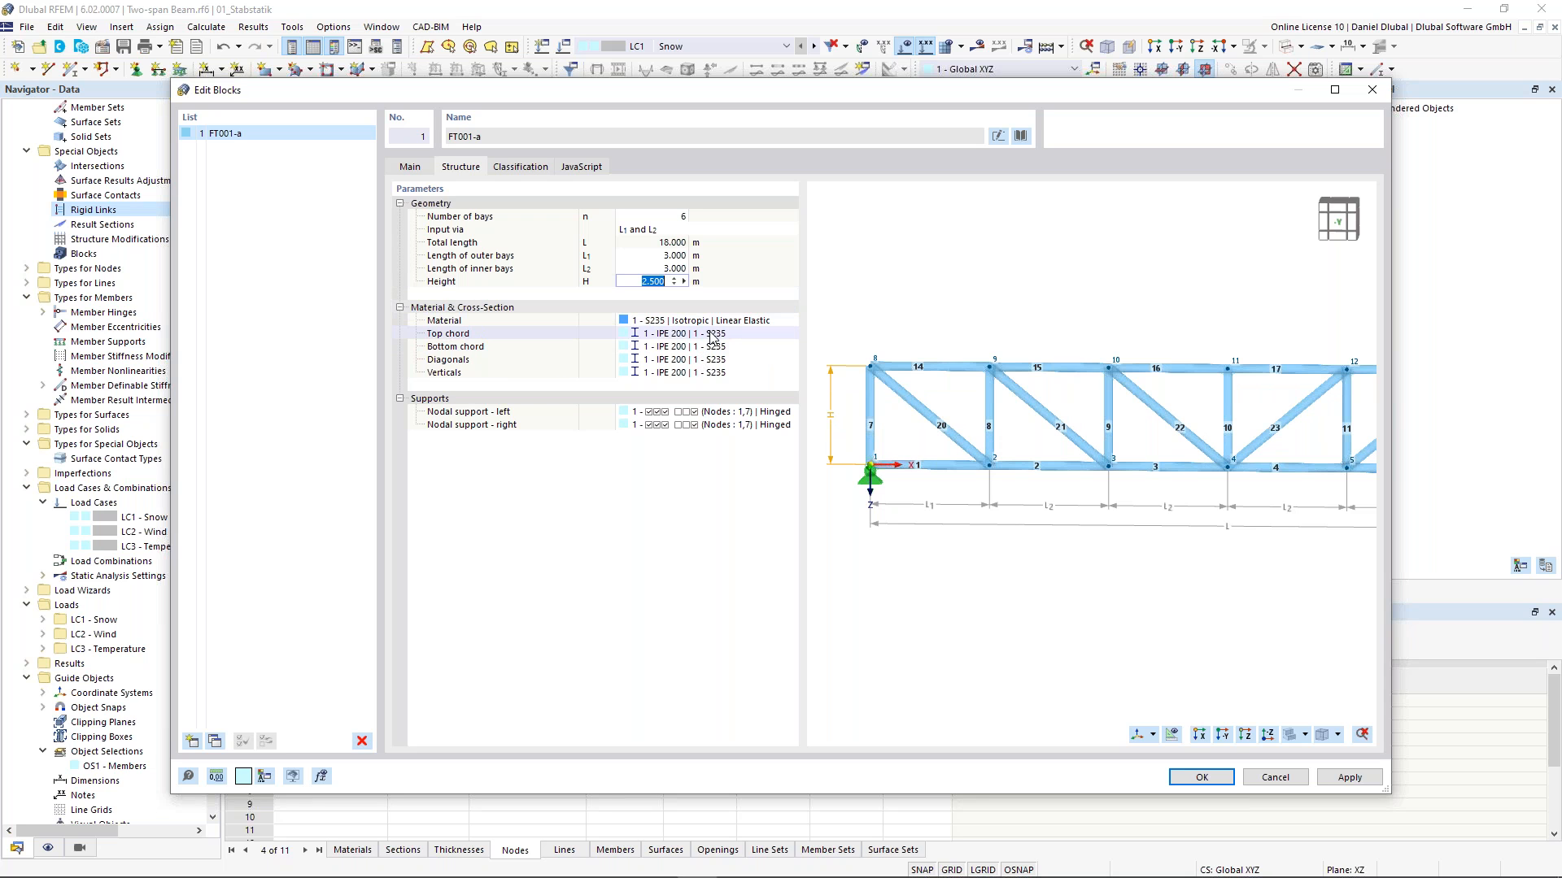
# - From the top chord's section editor, create a new section HEA 300 per DIN 1025-3:1994-03; Euronorm 53-62
pyautogui.click(714, 335)
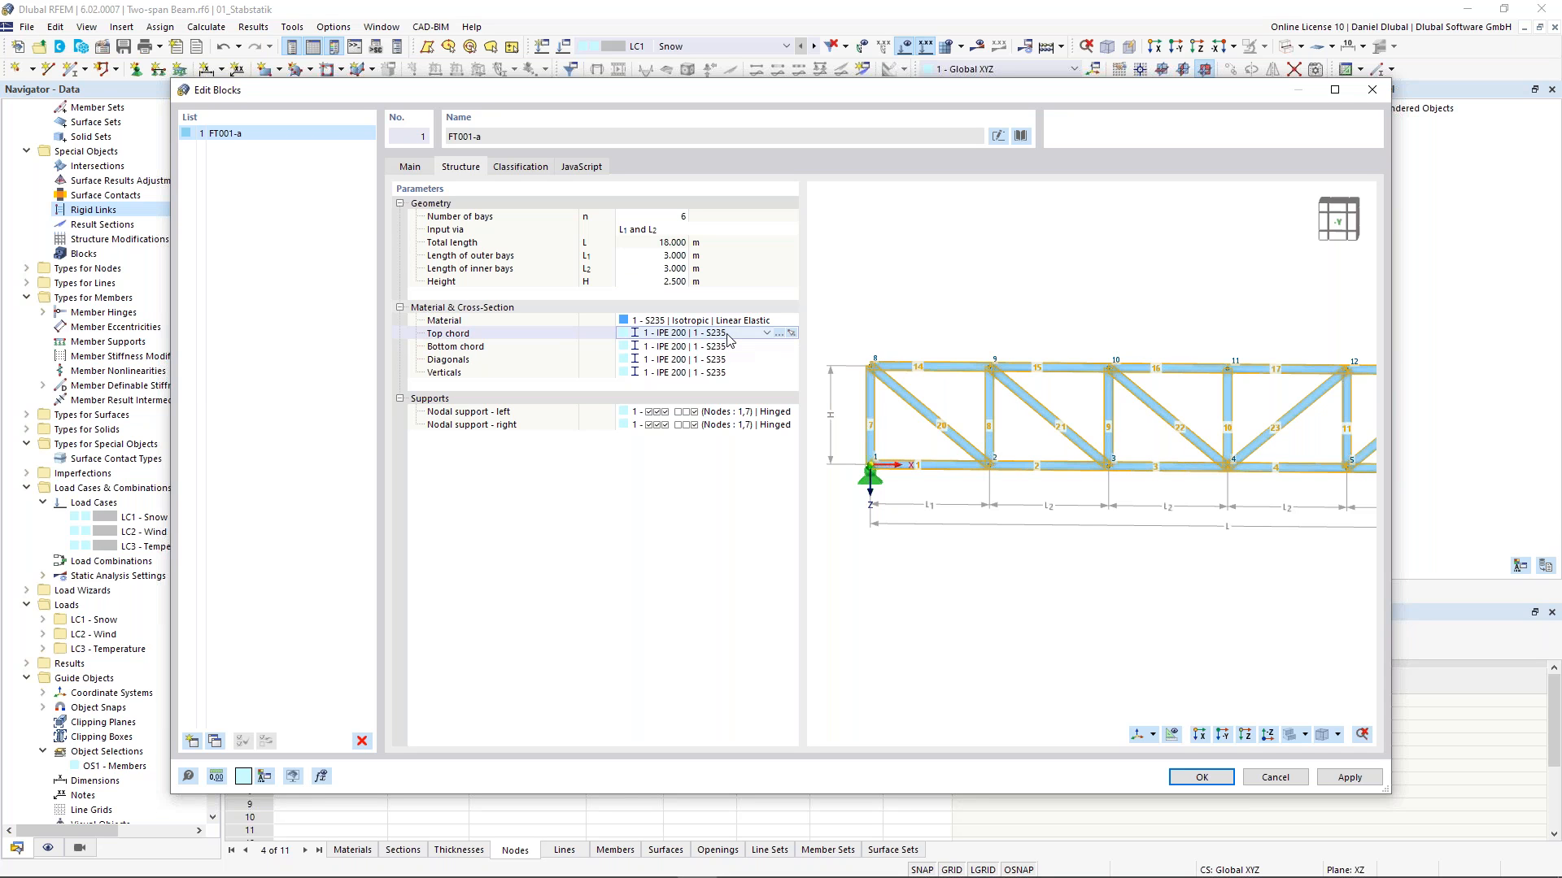
pyautogui.click(779, 334)
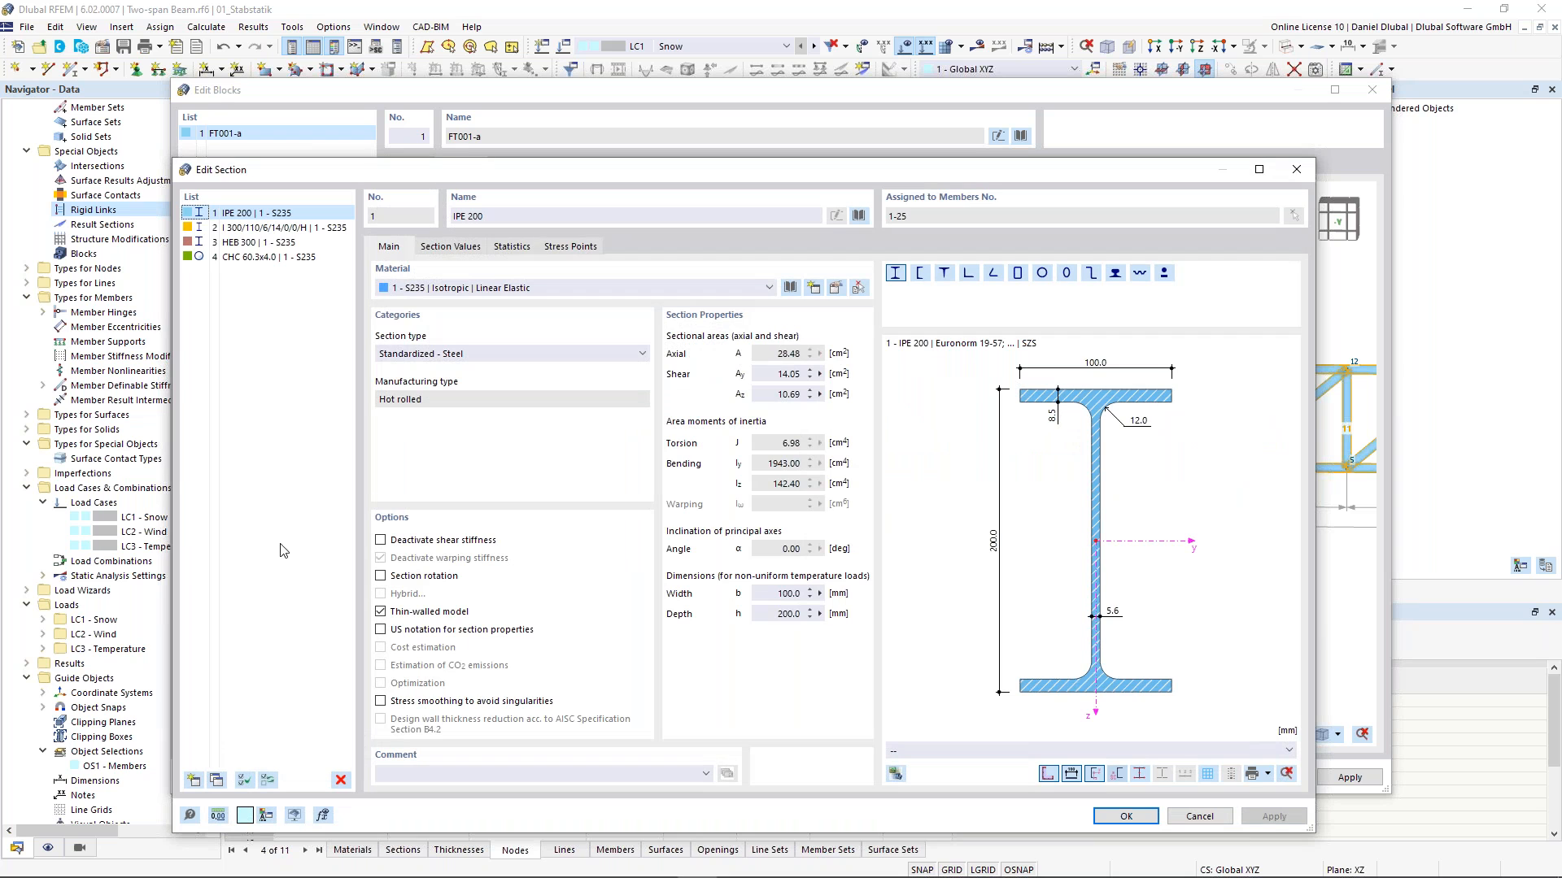
pyautogui.click(194, 780)
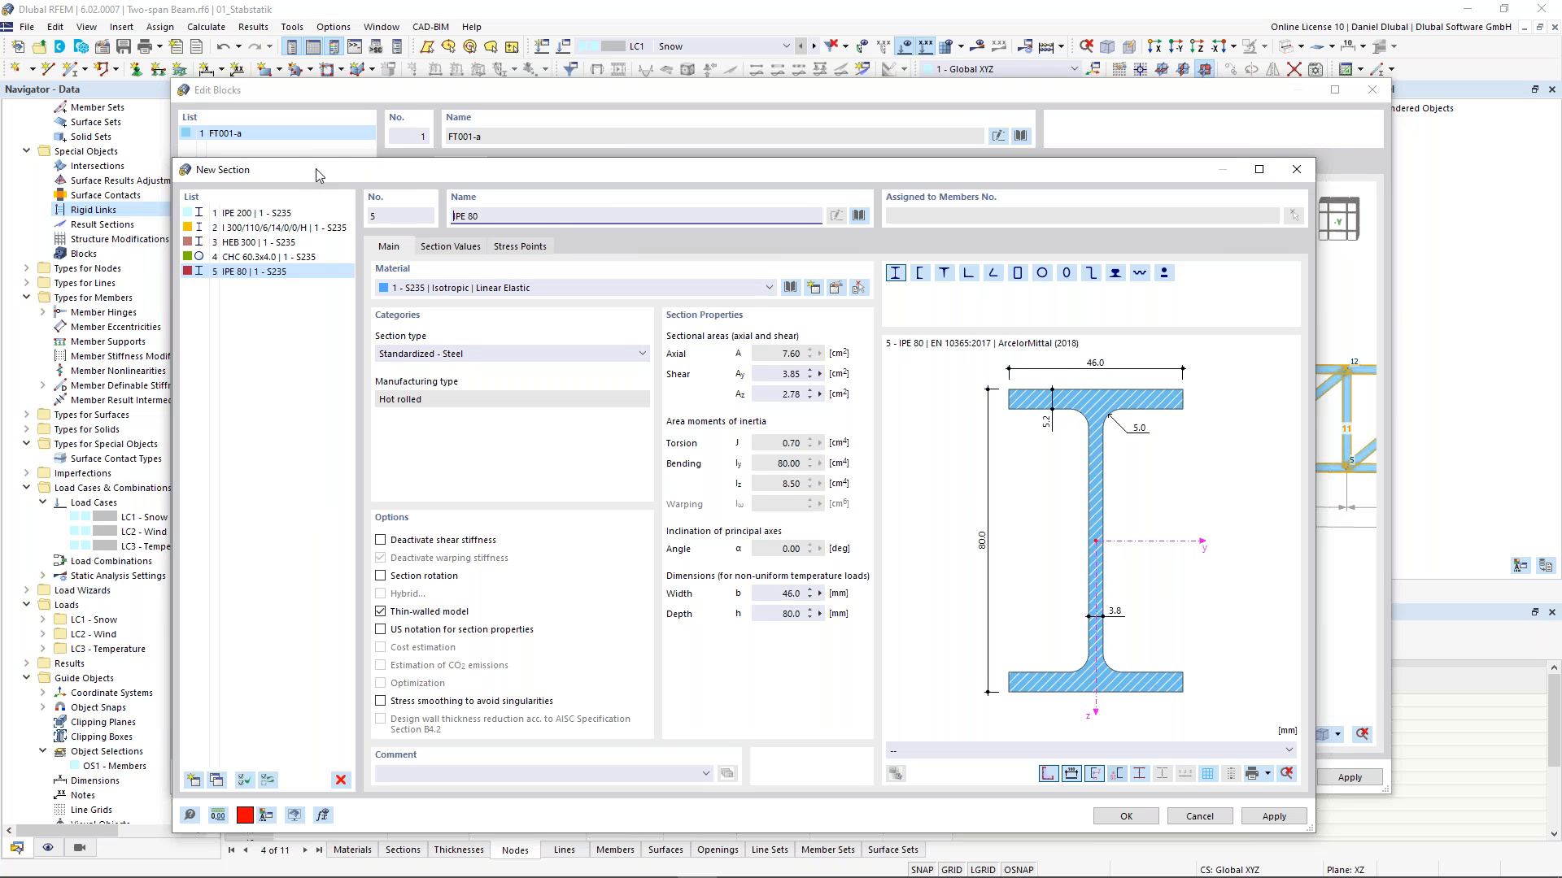
pyautogui.moveTo(316, 169); pyautogui.dragTo(329, 143)
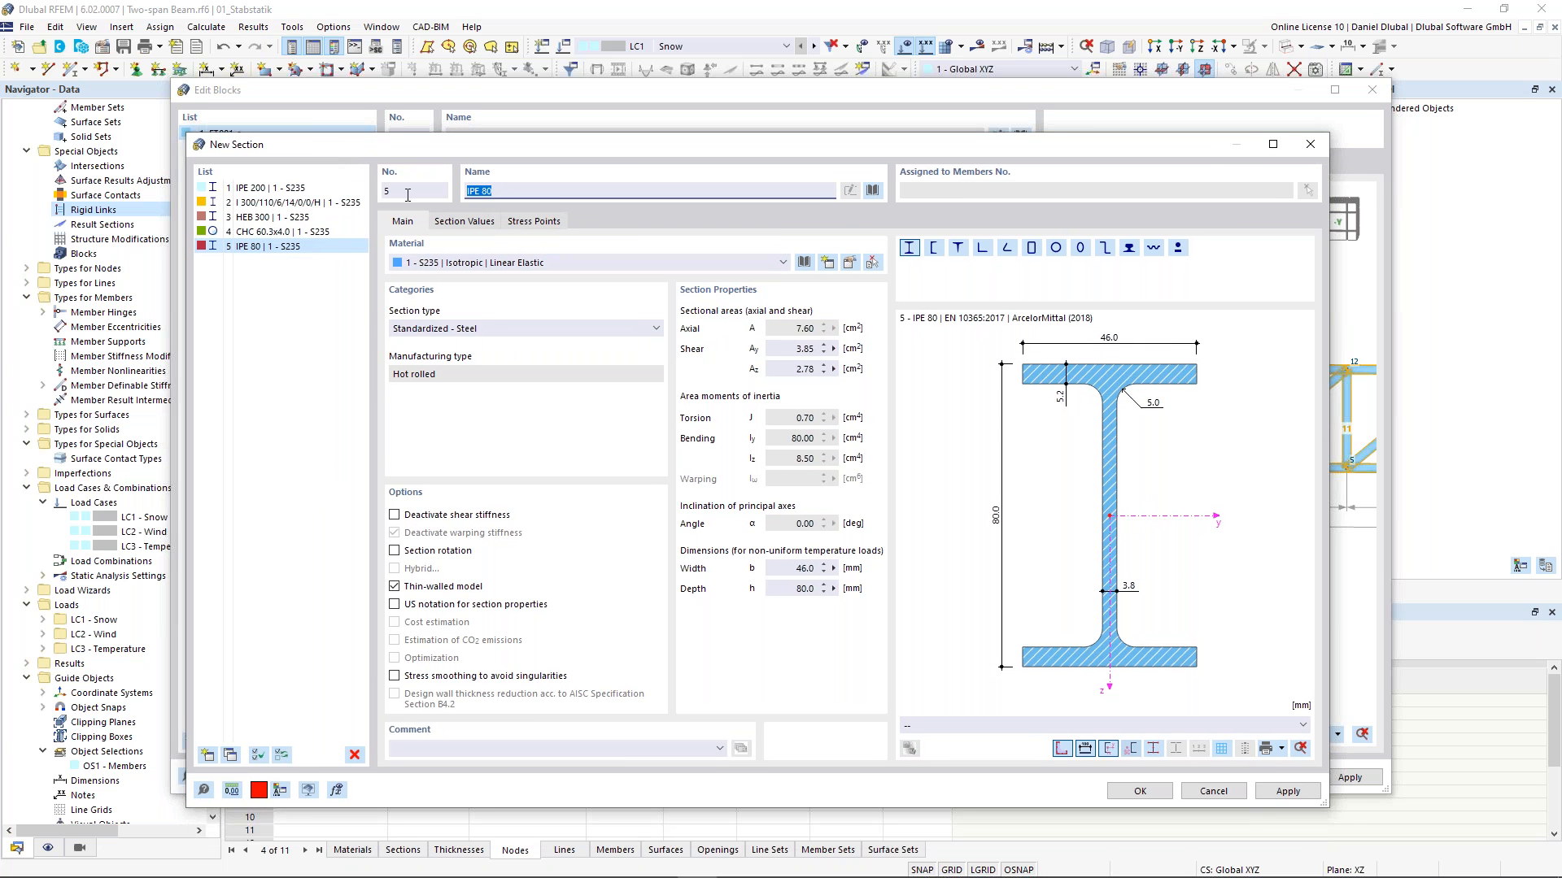
pyautogui.write('h')
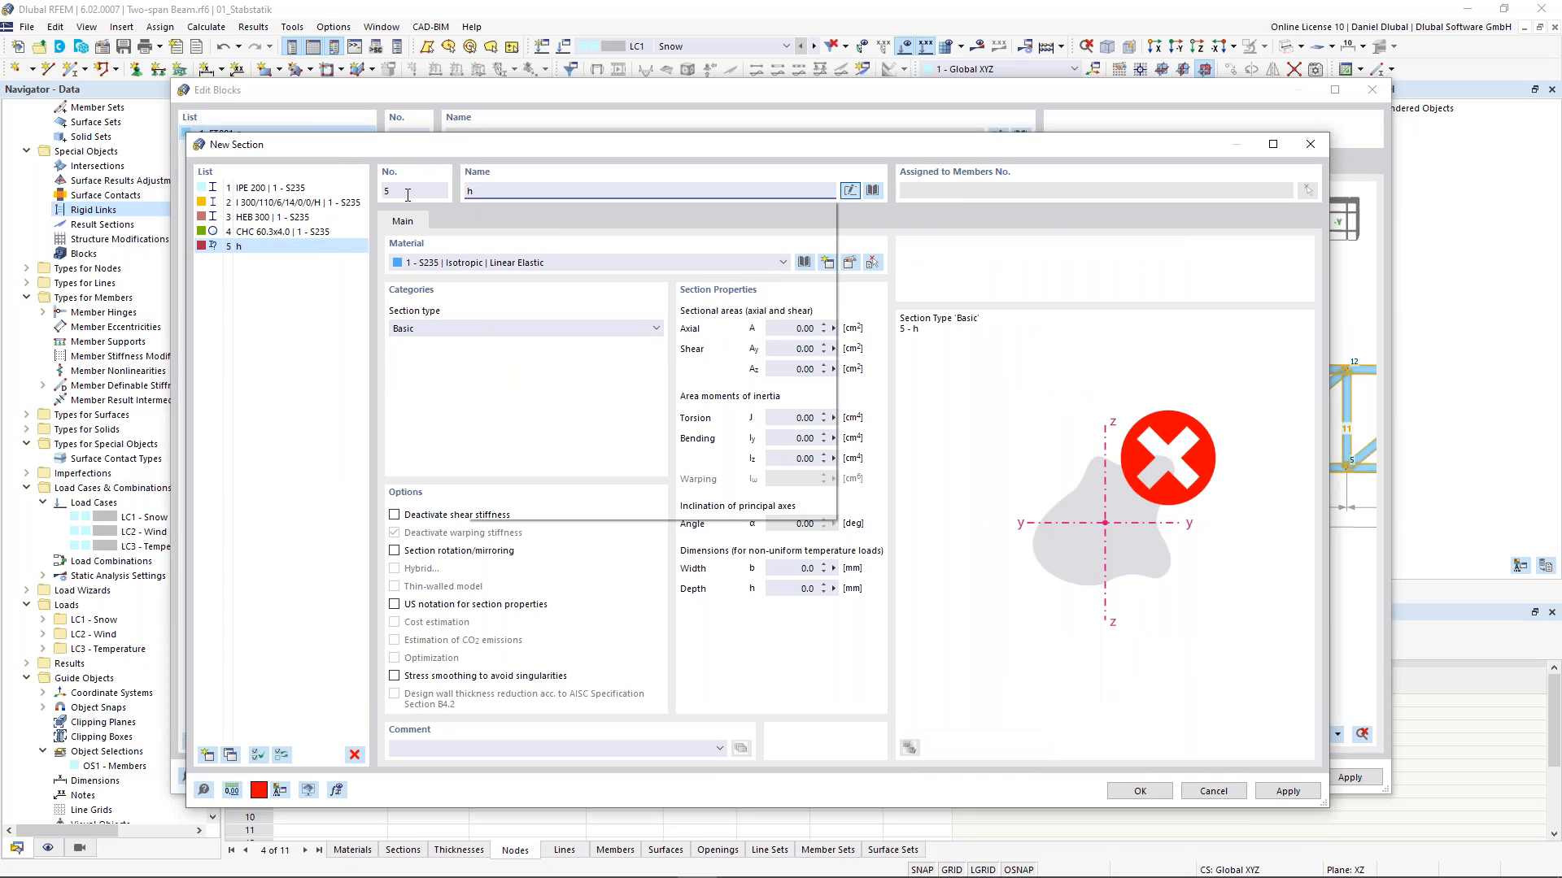
pyautogui.write('ea 3')
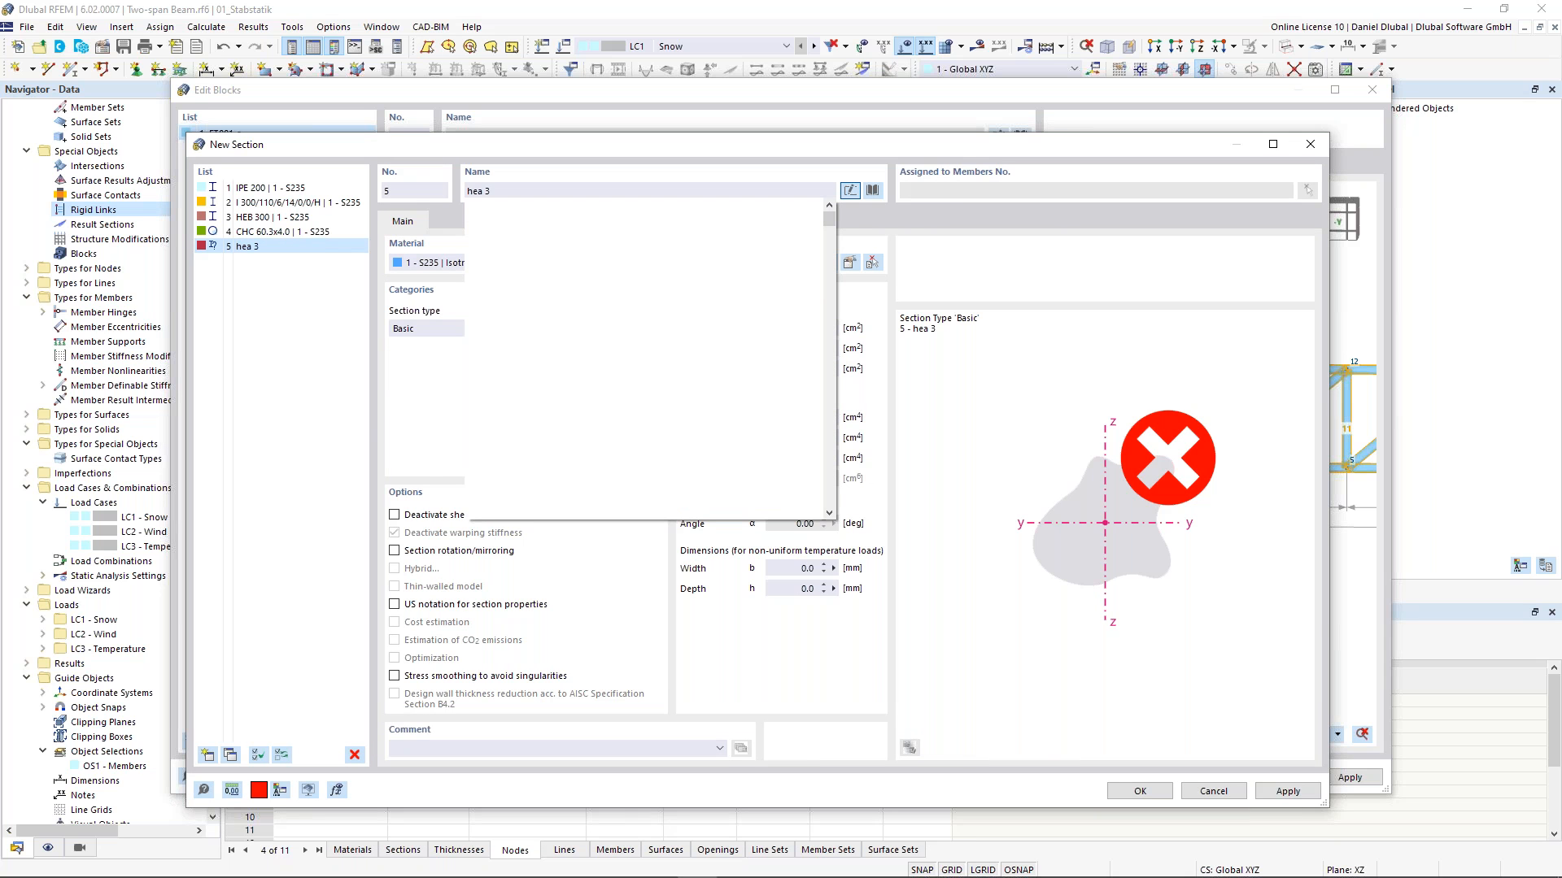
pyautogui.write('00')
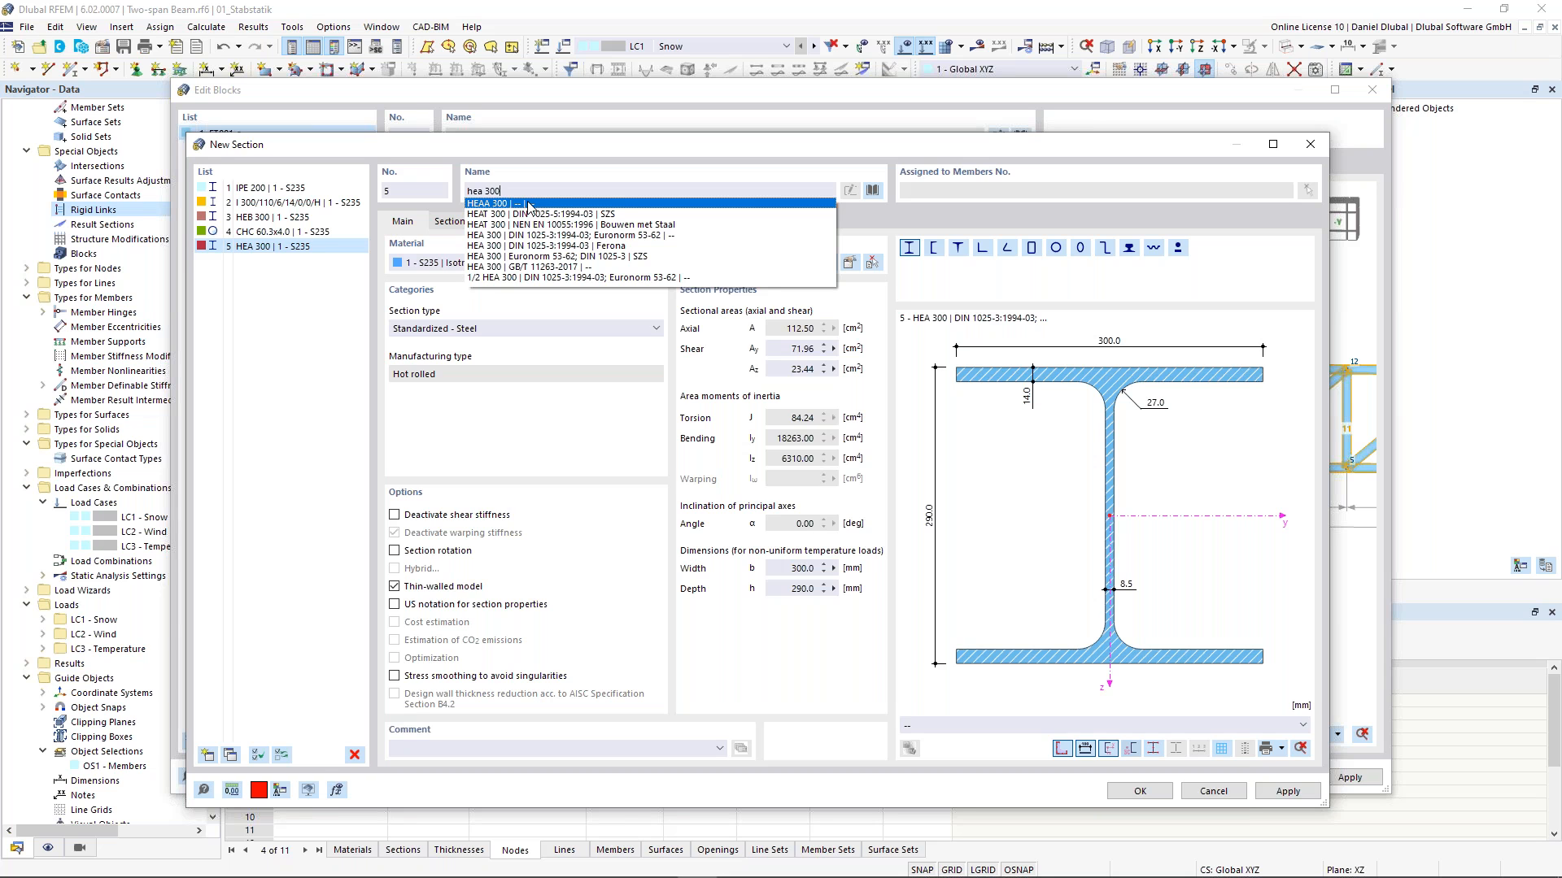
pyautogui.press('Down')
pyautogui.press('Down')
pyautogui.press('Down')
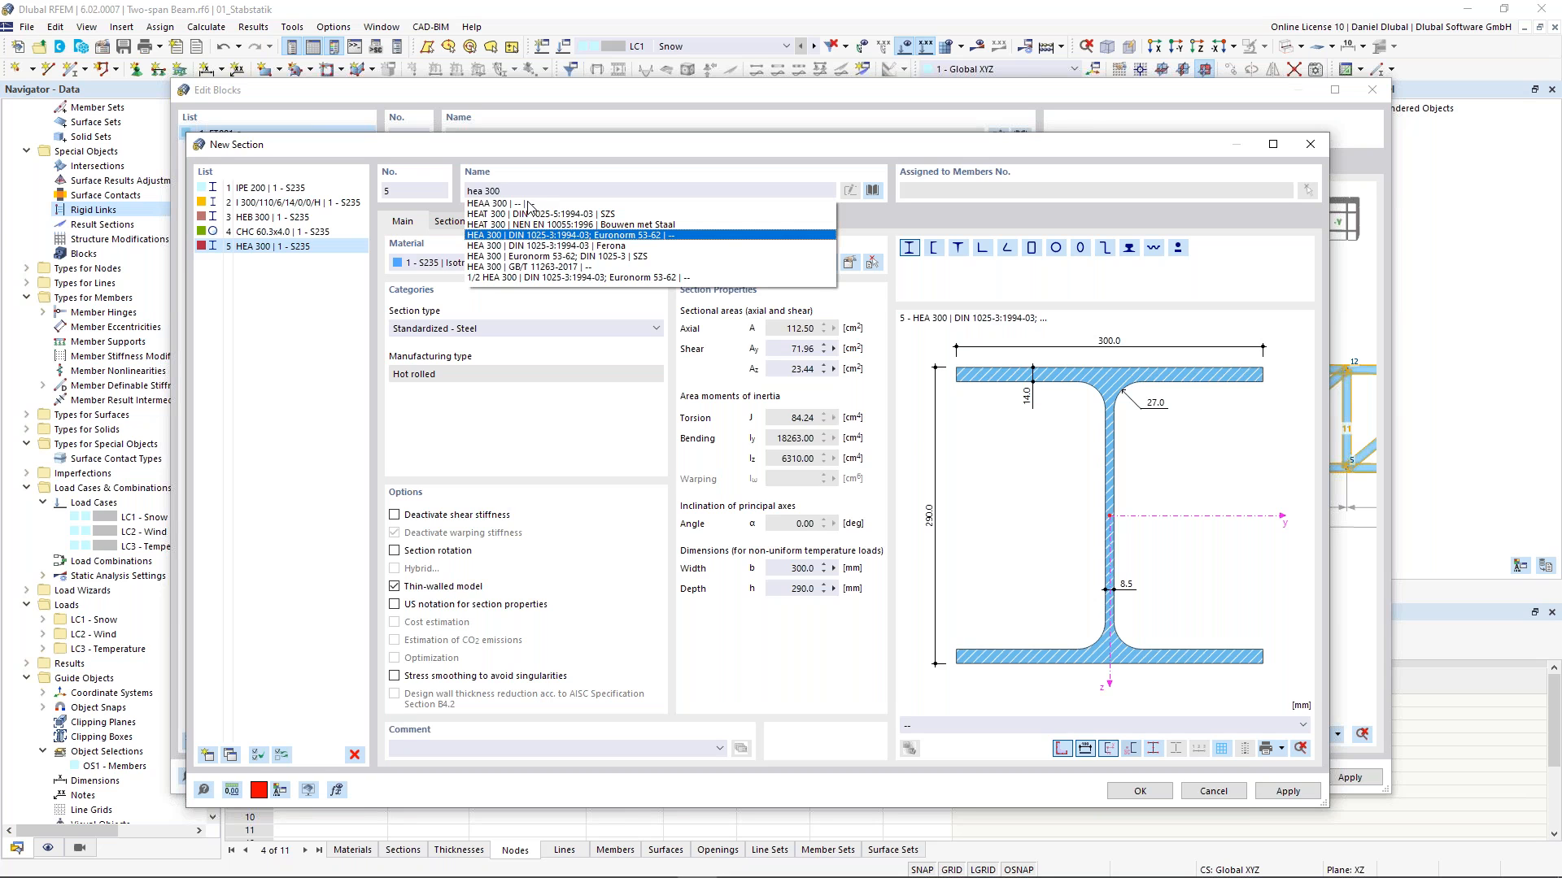
pyautogui.click(503, 238)
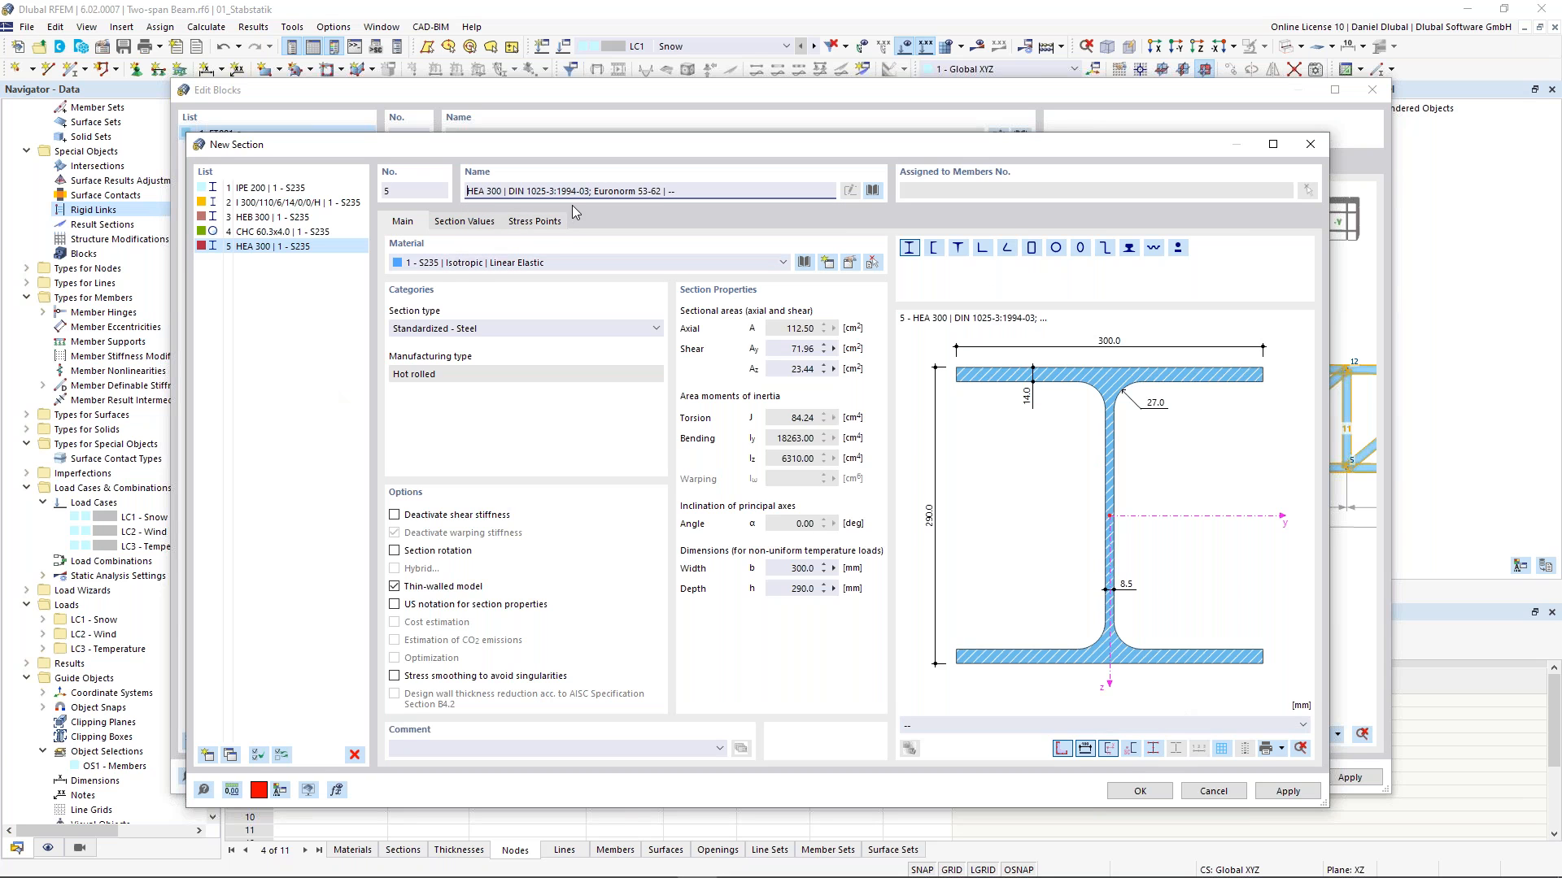
# - Copy the HEA 300 section and change the copy to HEA 160
pyautogui.click(231, 758)
pyautogui.doubleClick(490, 189)
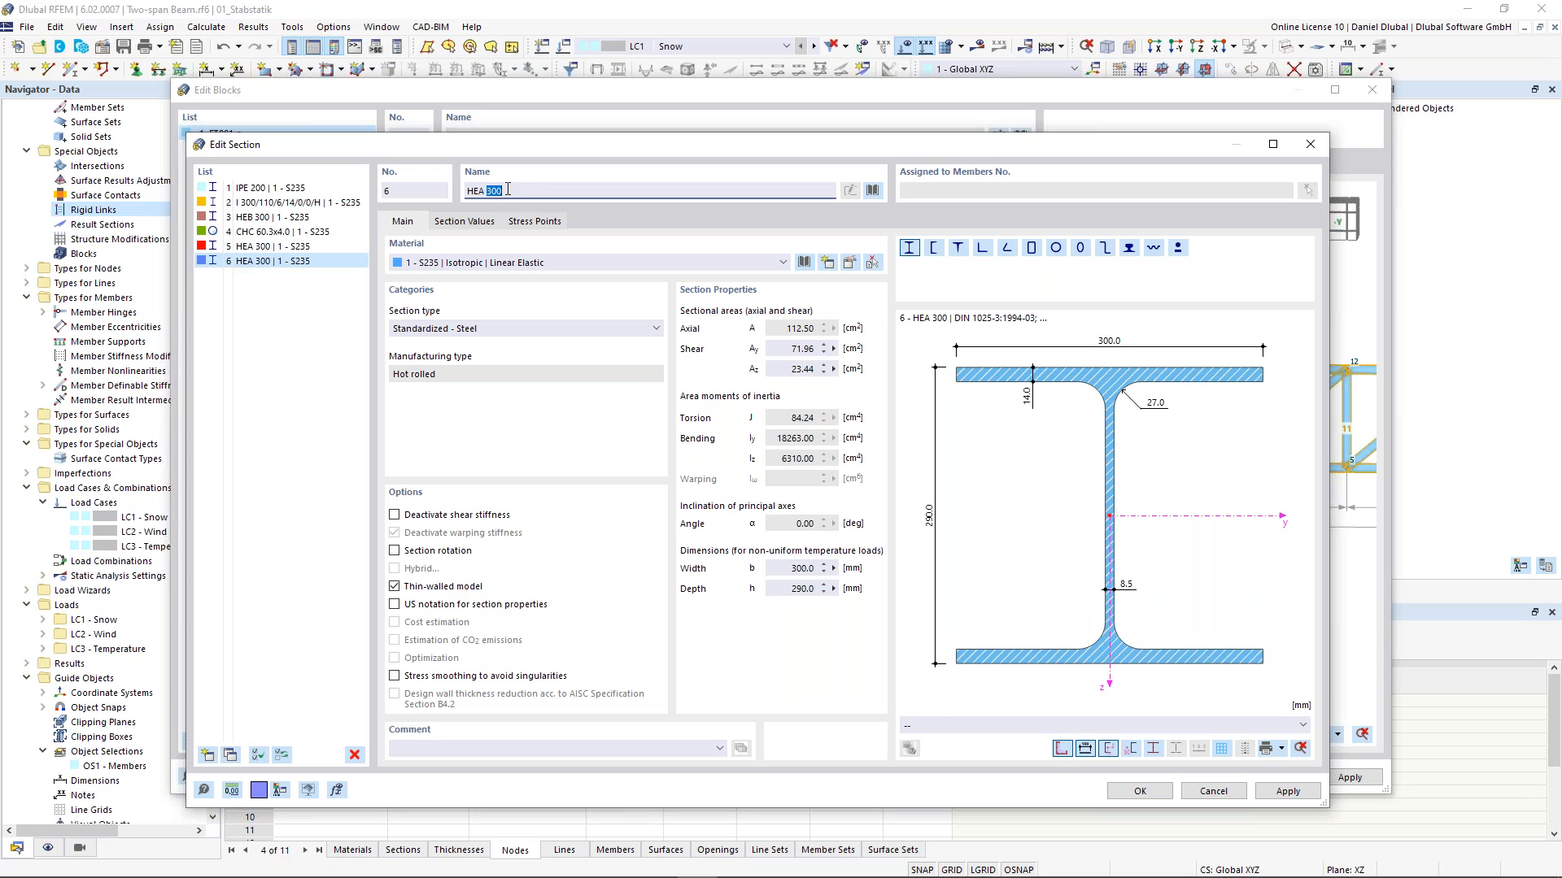
pyautogui.write('1')
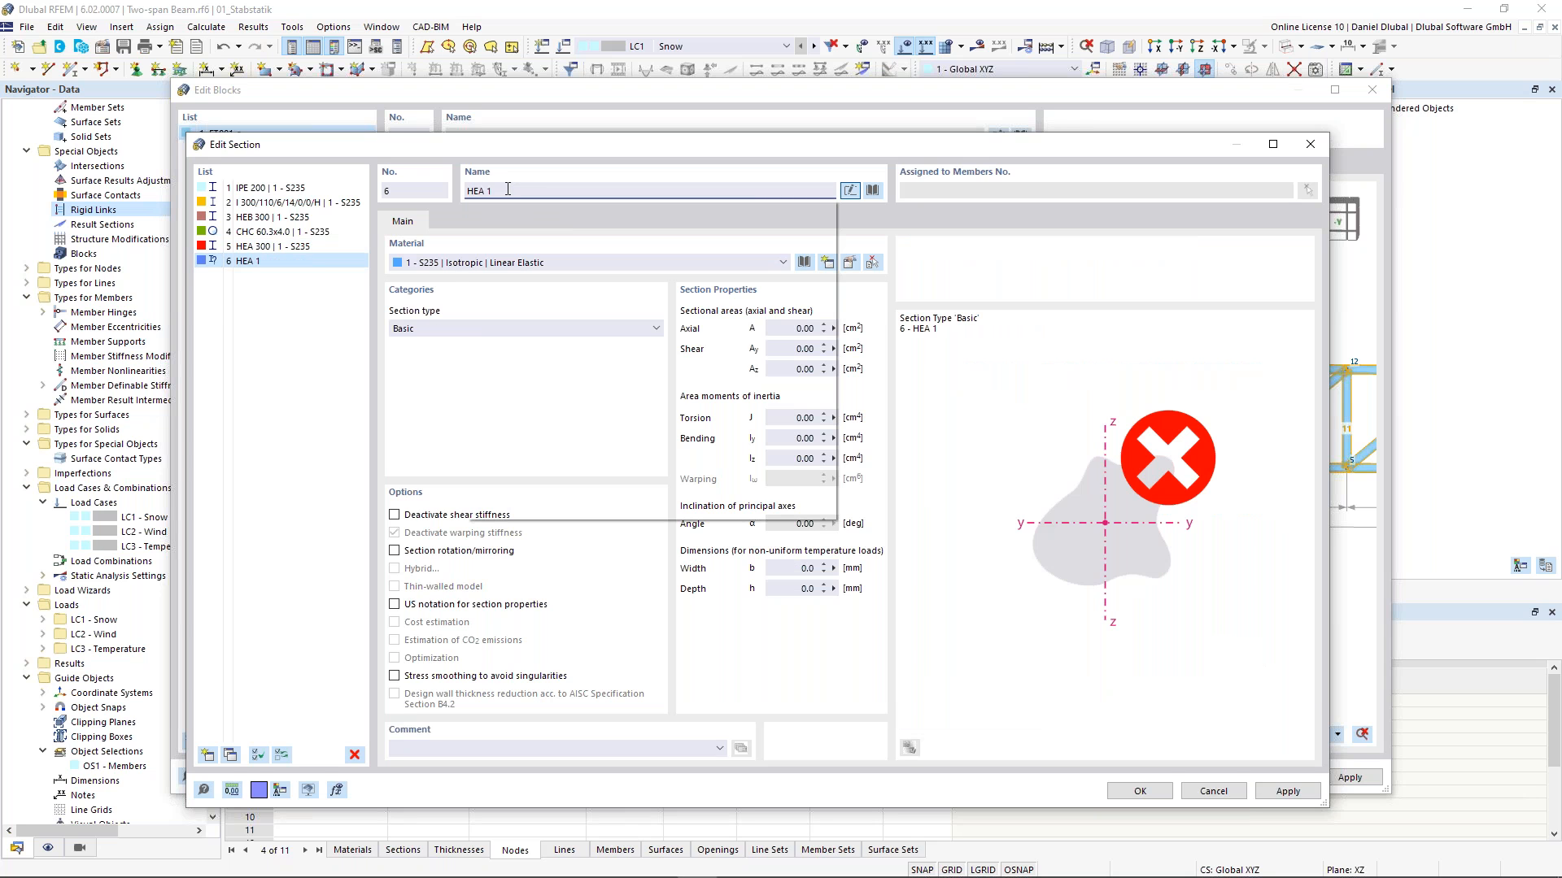
pyautogui.write('60')
pyautogui.click(524, 275)
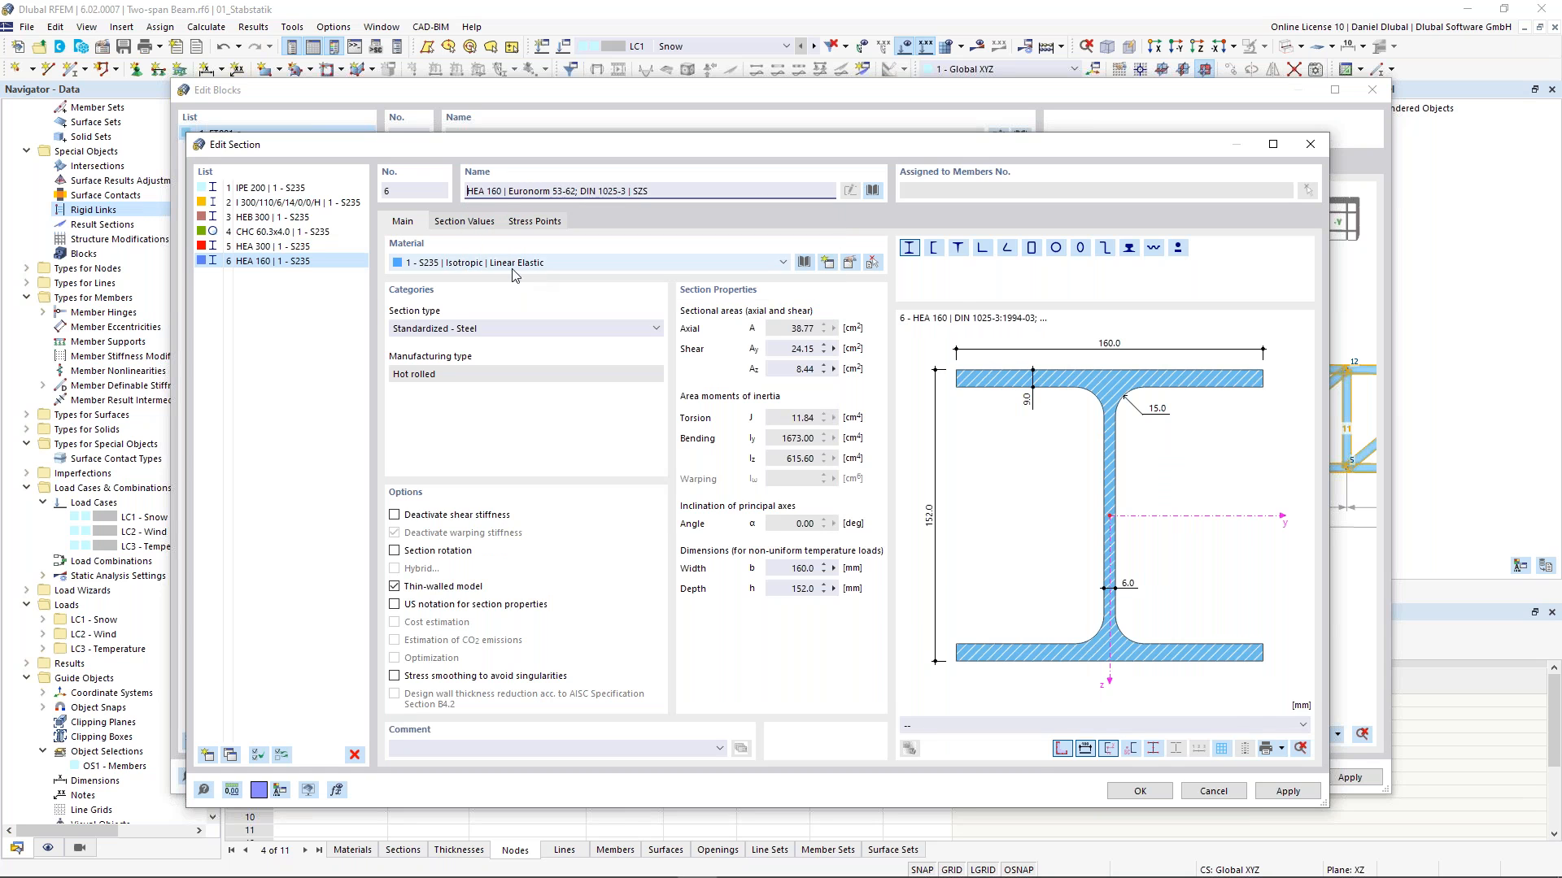
# - Copy the HEA 160 section and change the copy to IPE 160 per Euronorm 19-57
pyautogui.click(230, 756)
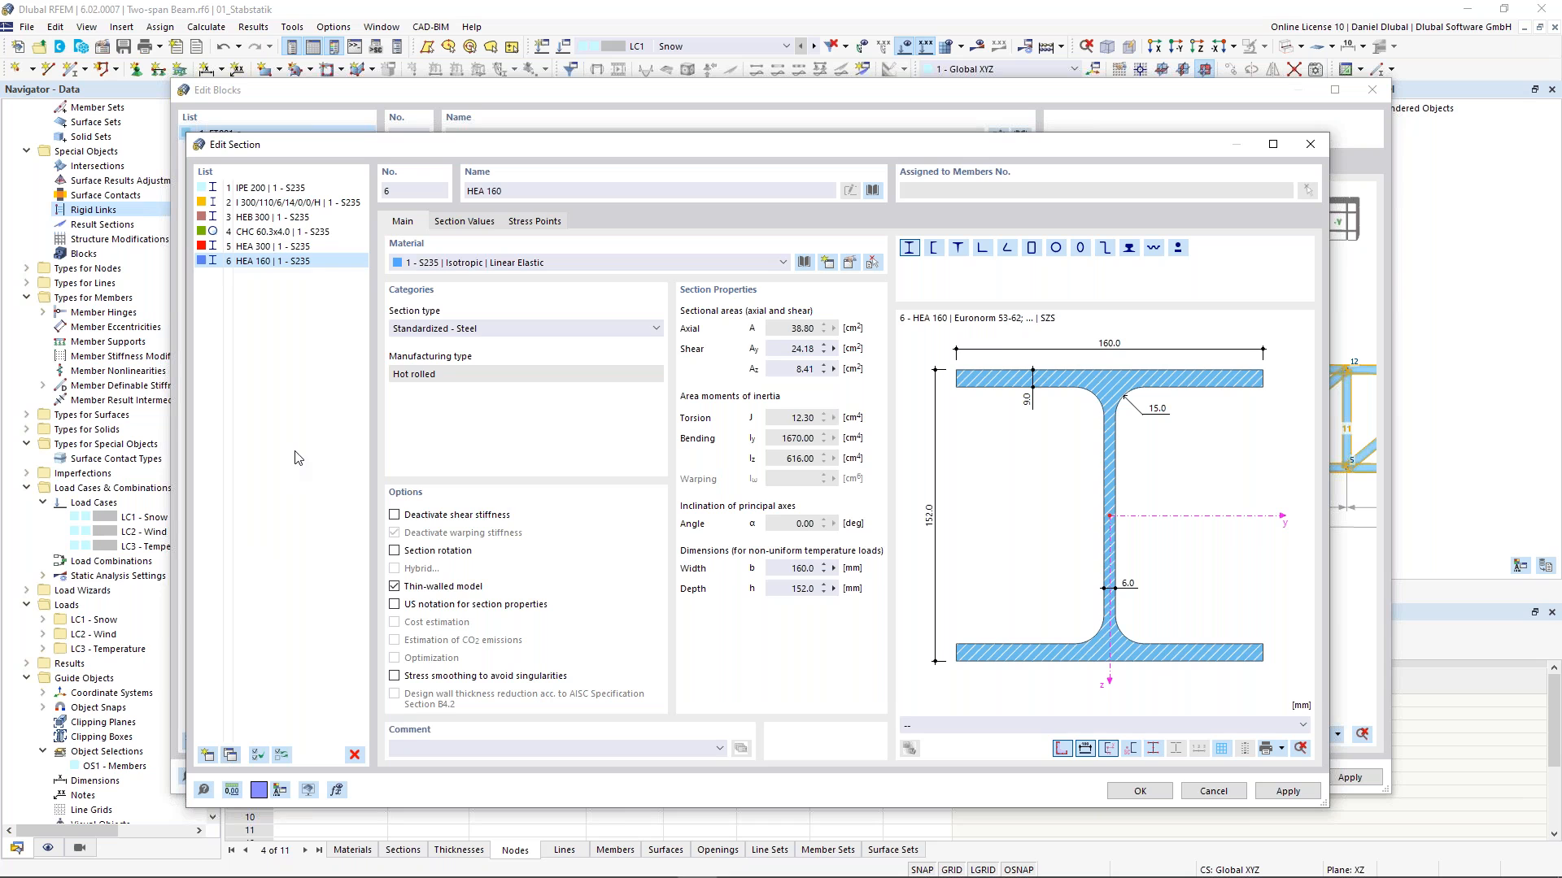
pyautogui.click(505, 194)
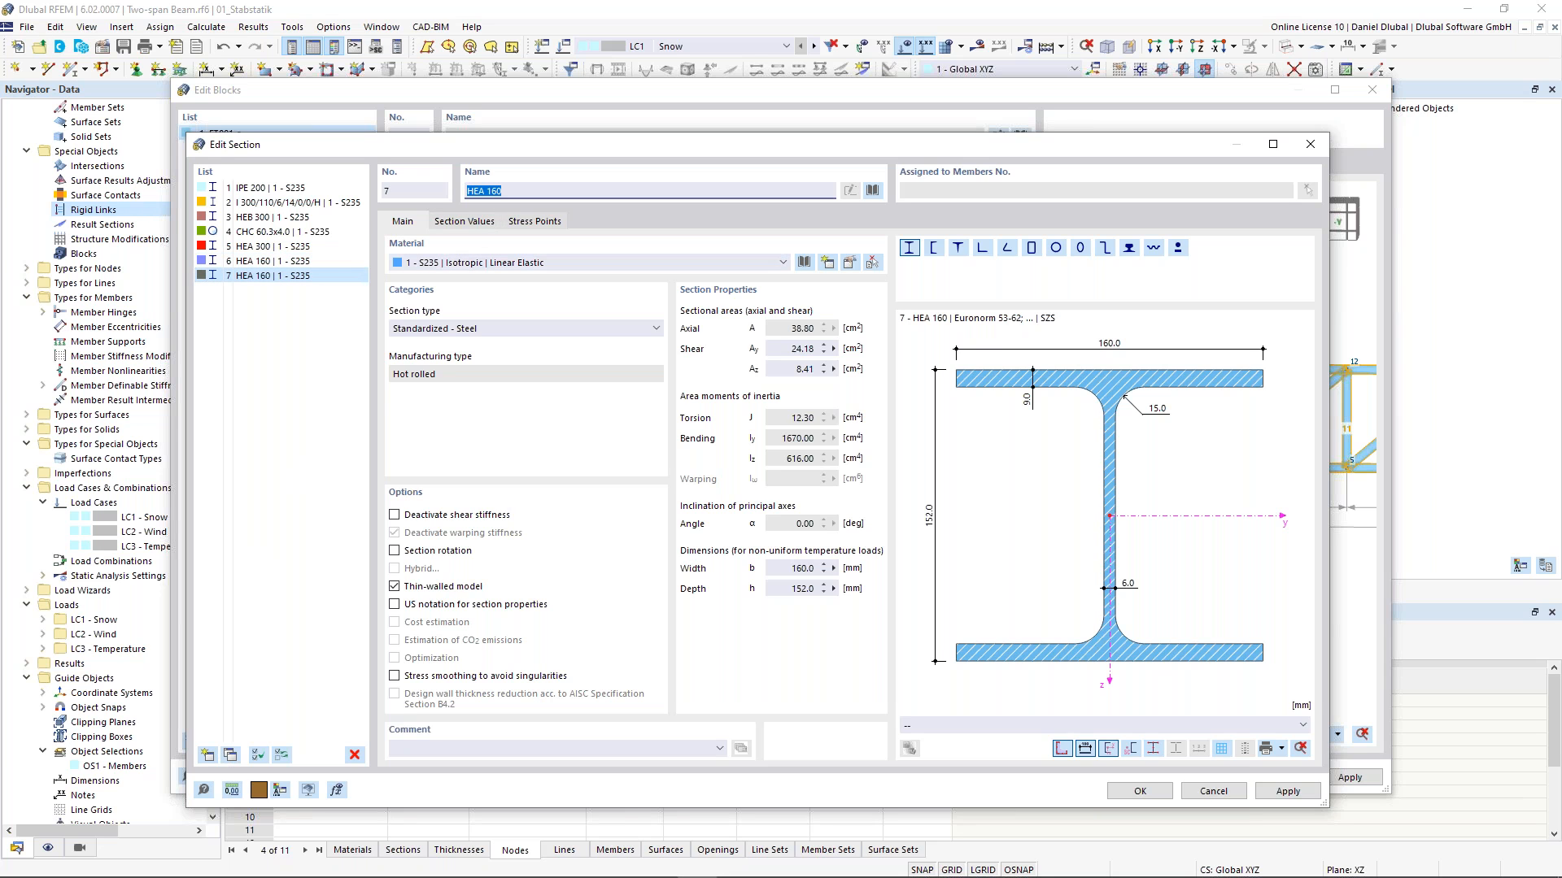
pyautogui.write('i')
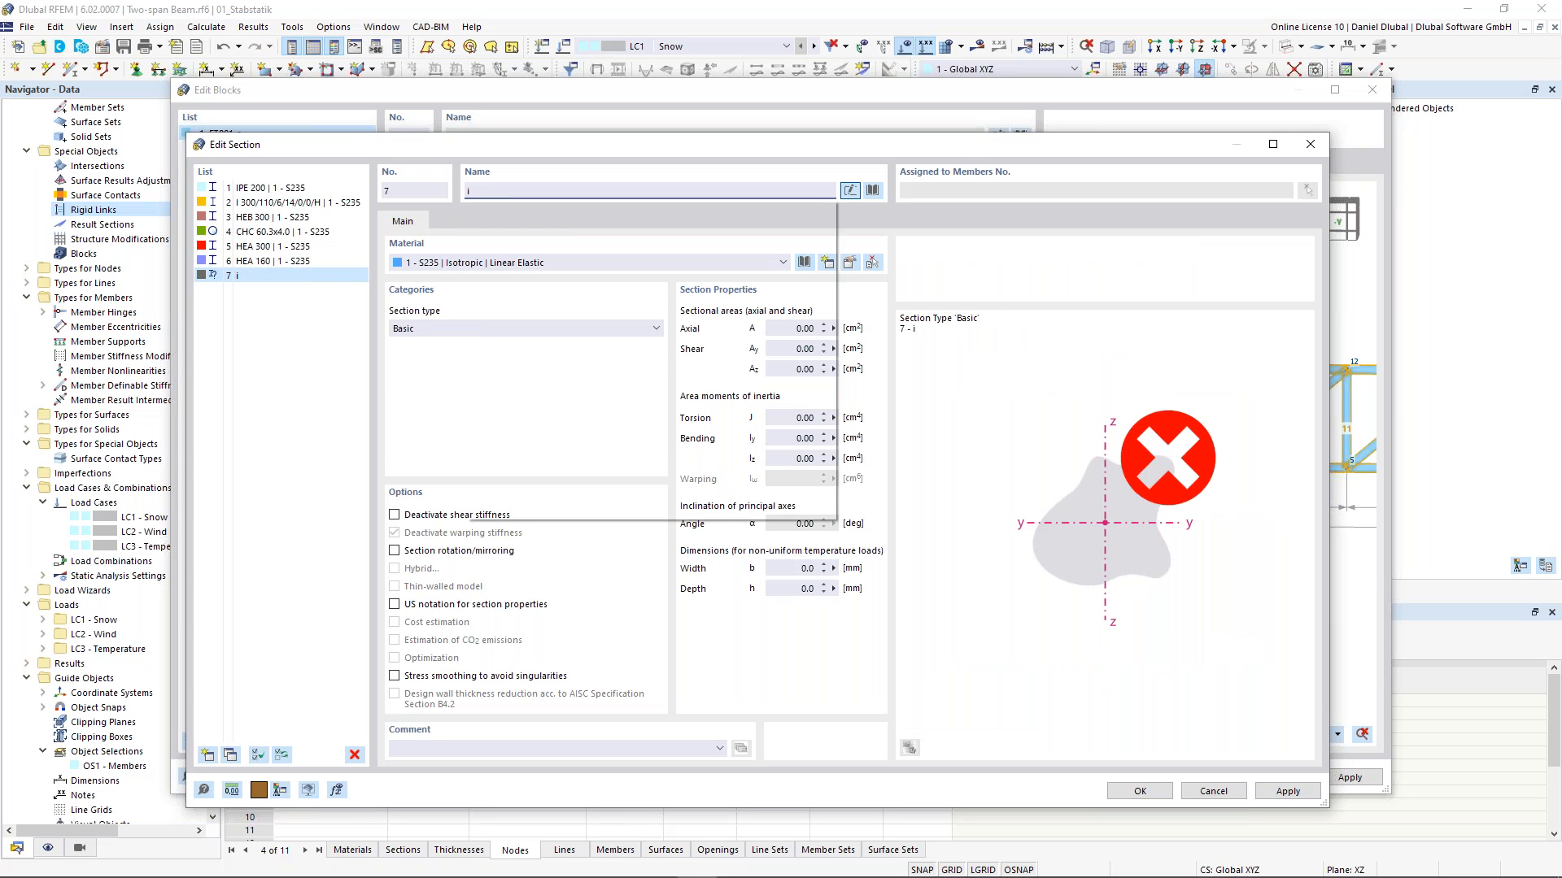
pyautogui.write('pe')
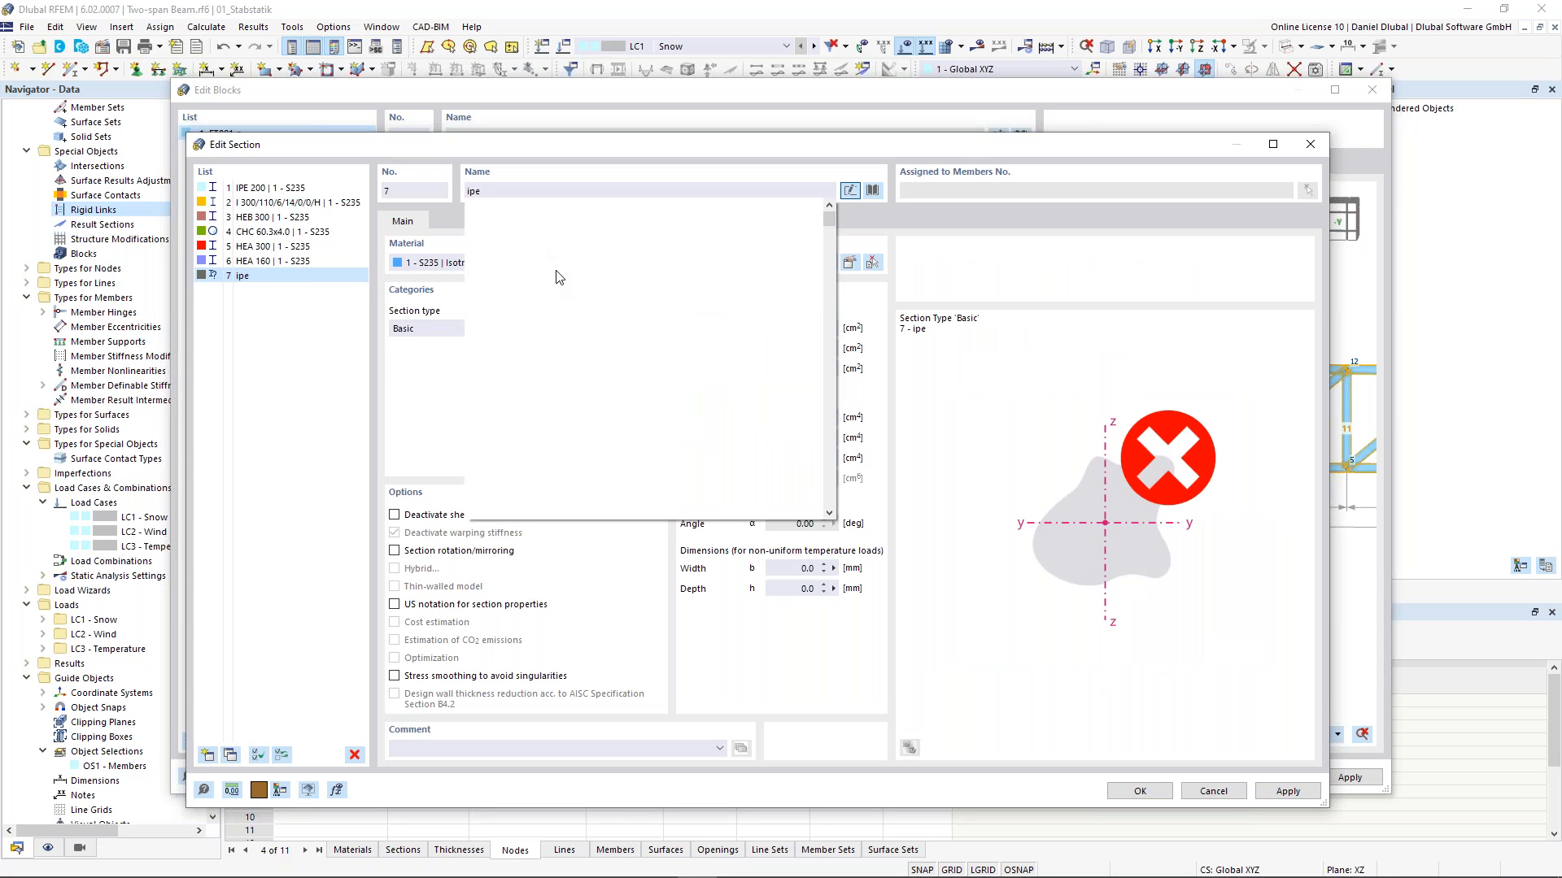
pyautogui.write(' 160')
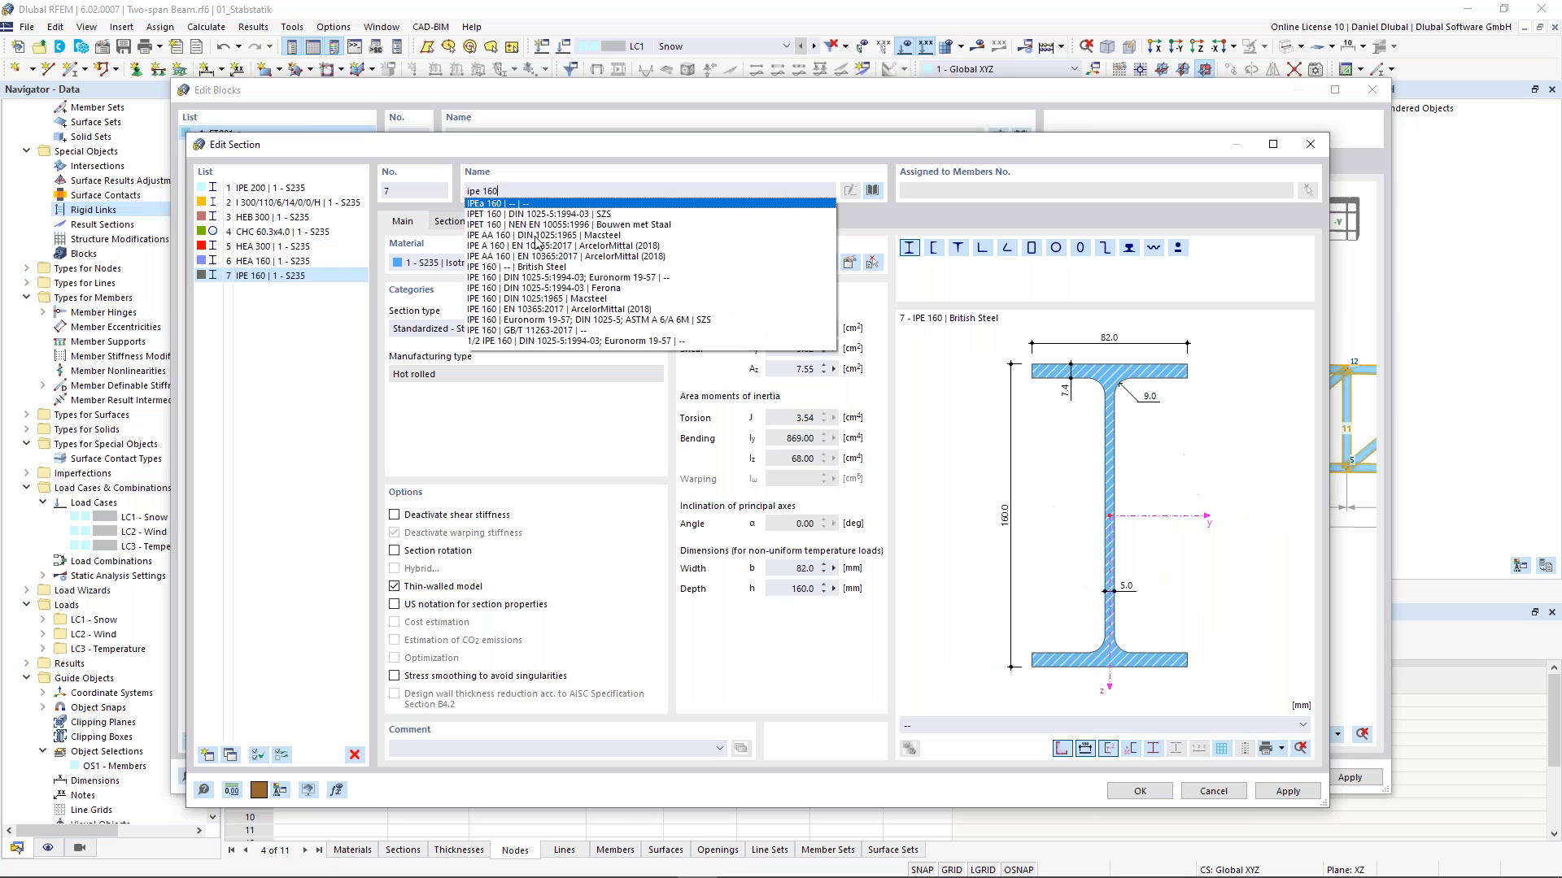
pyautogui.click(518, 320)
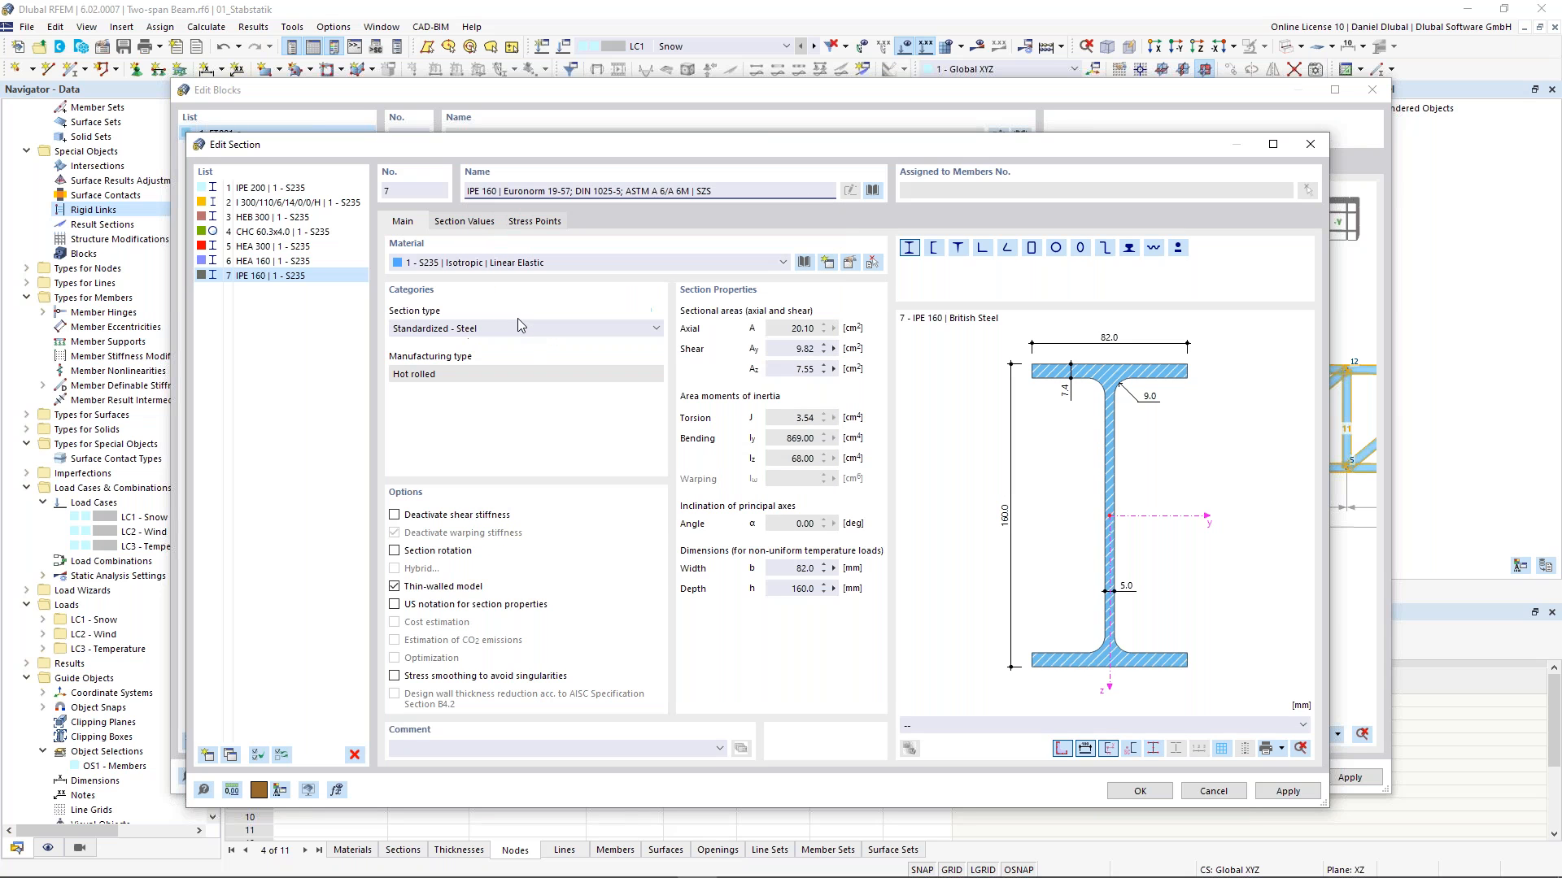
# - Close the section editor and assign section 5 HEA 300 to the top chord
pyautogui.click(1140, 792)
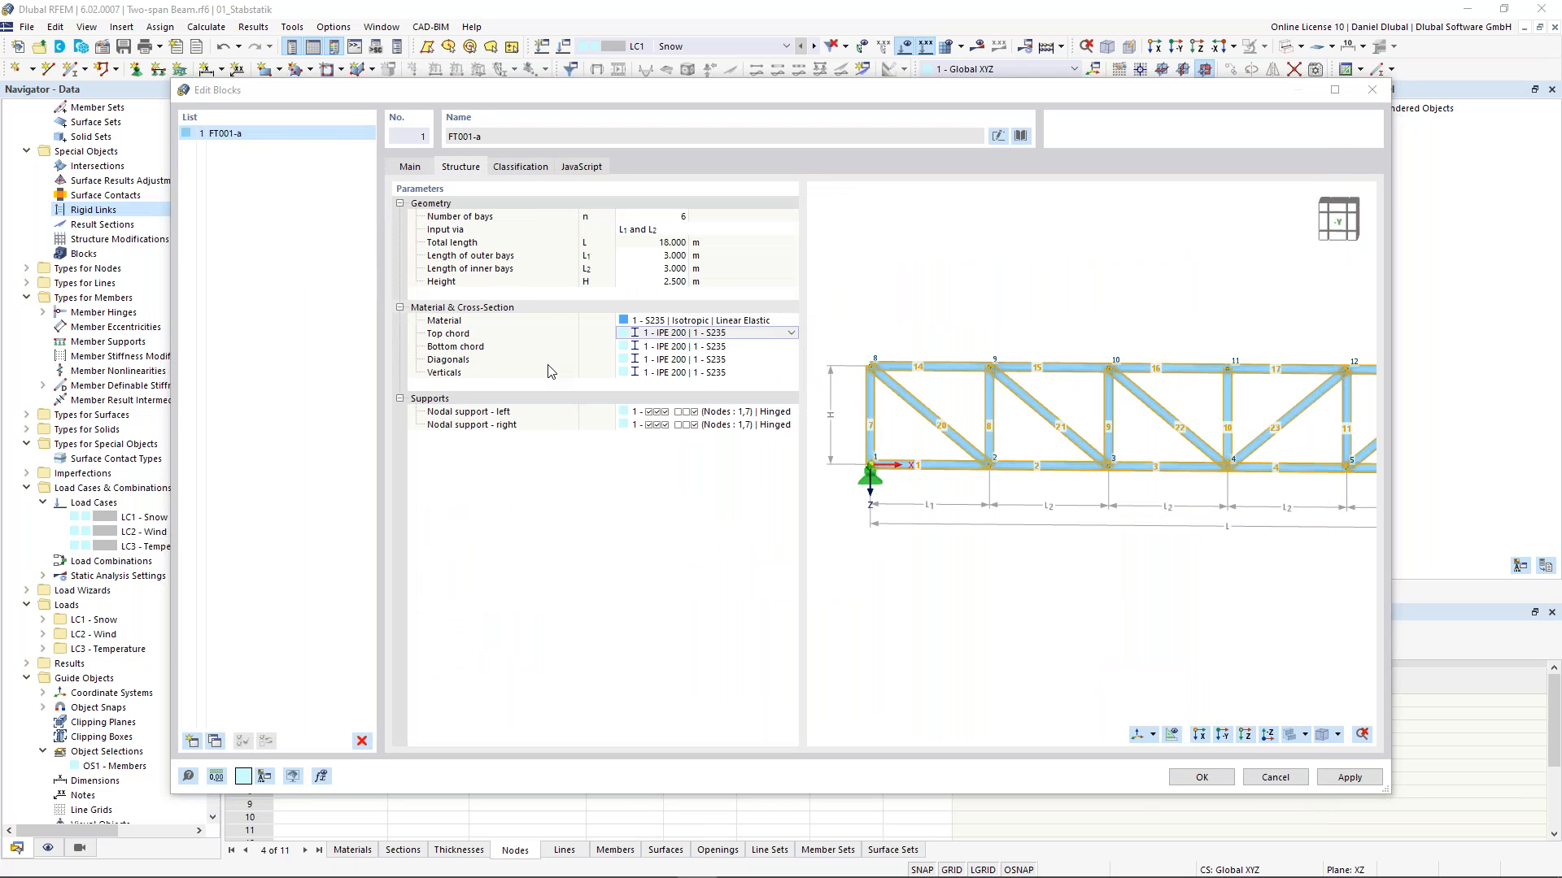
pyautogui.click(792, 335)
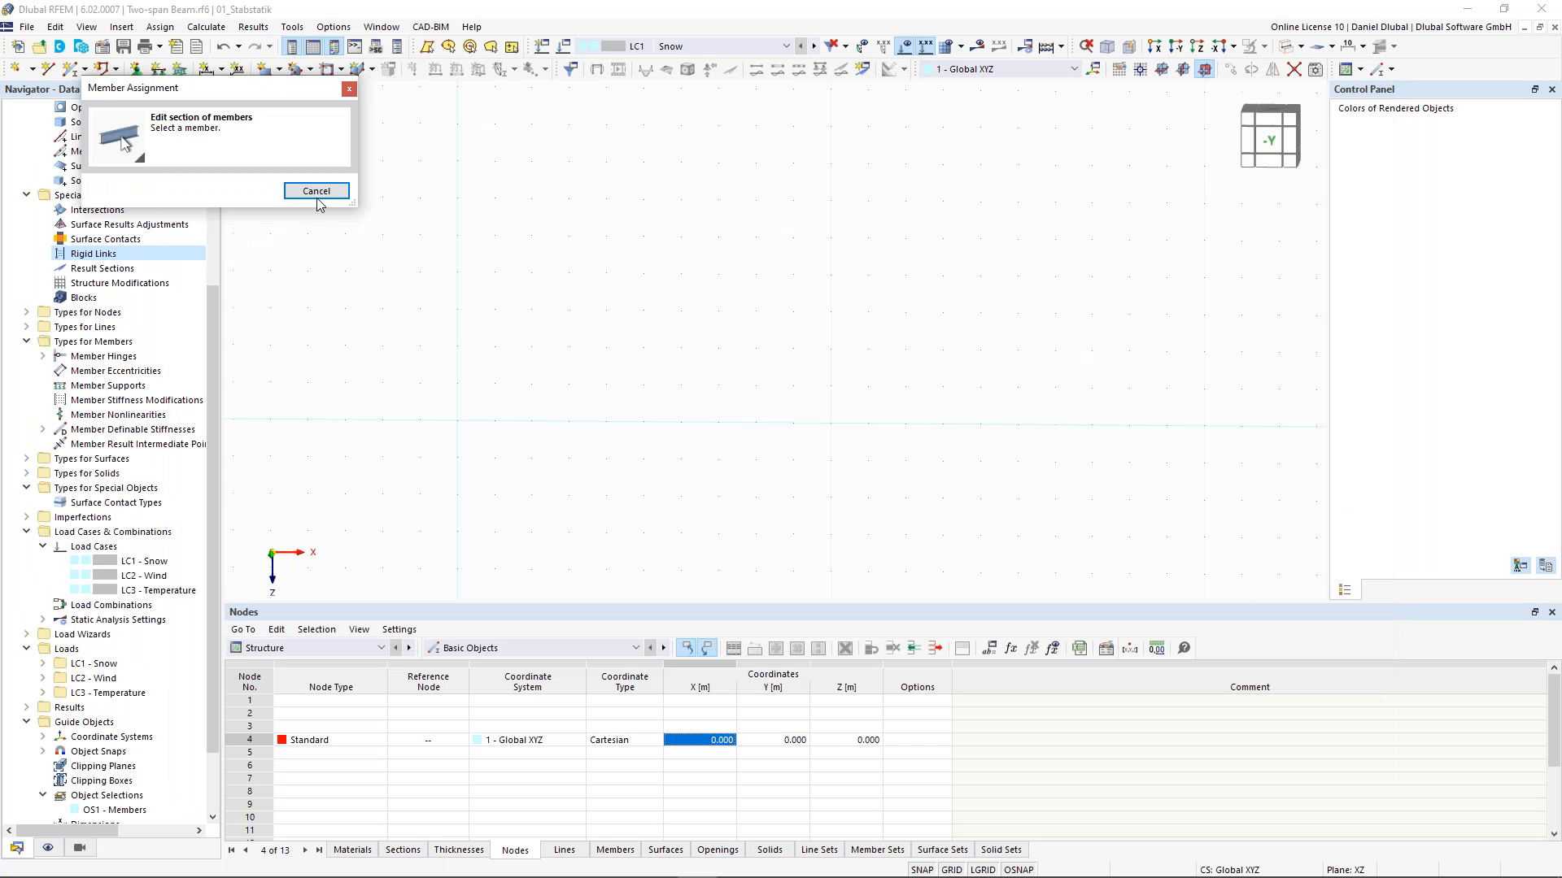
pyautogui.click(317, 191)
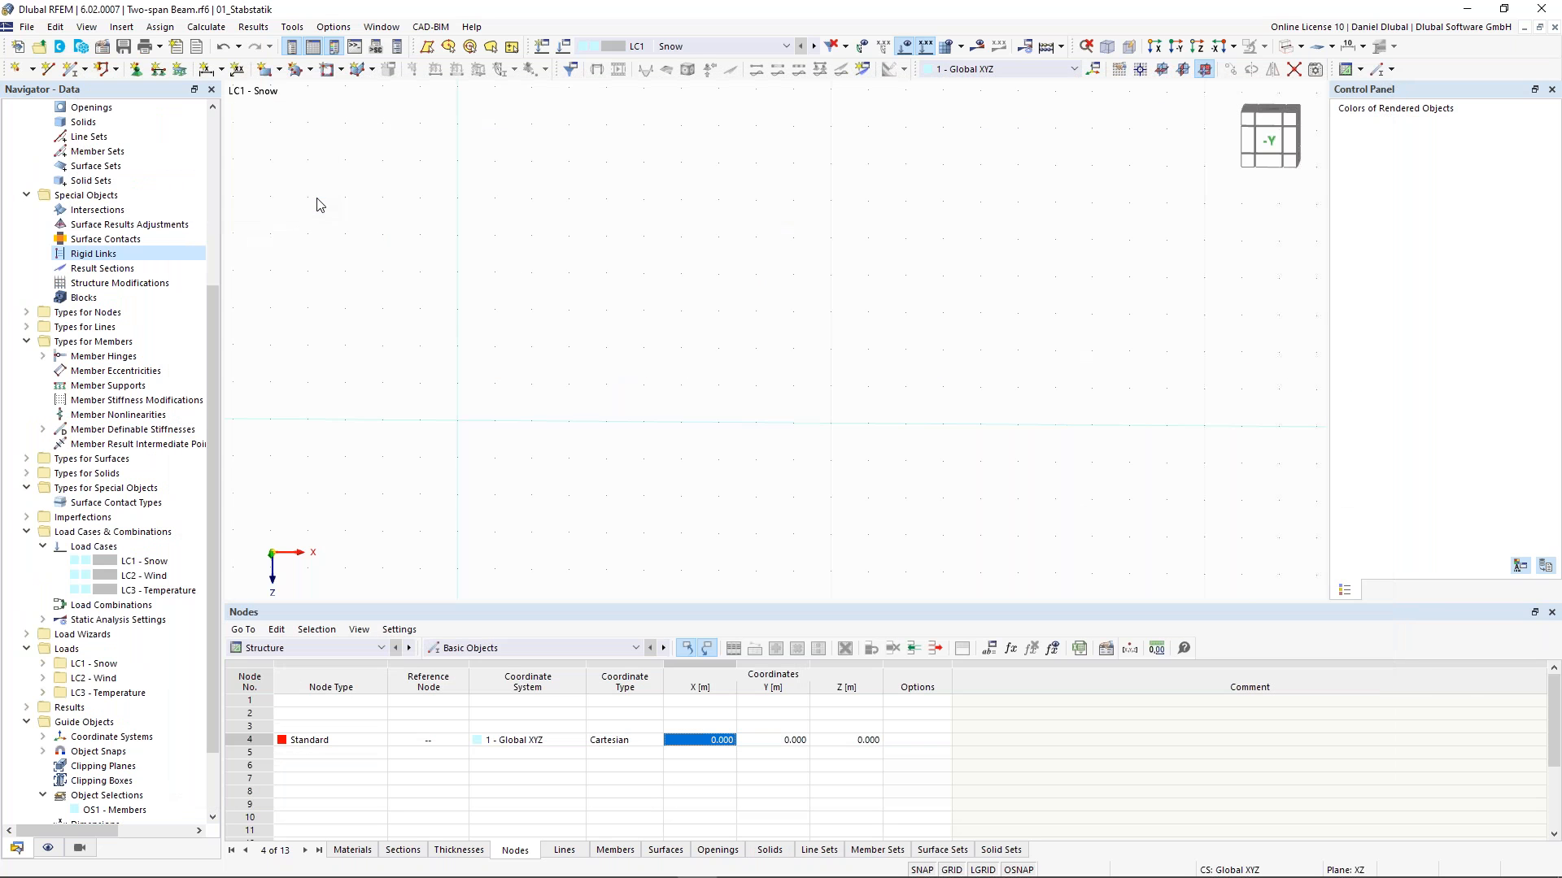
pyautogui.click(769, 334)
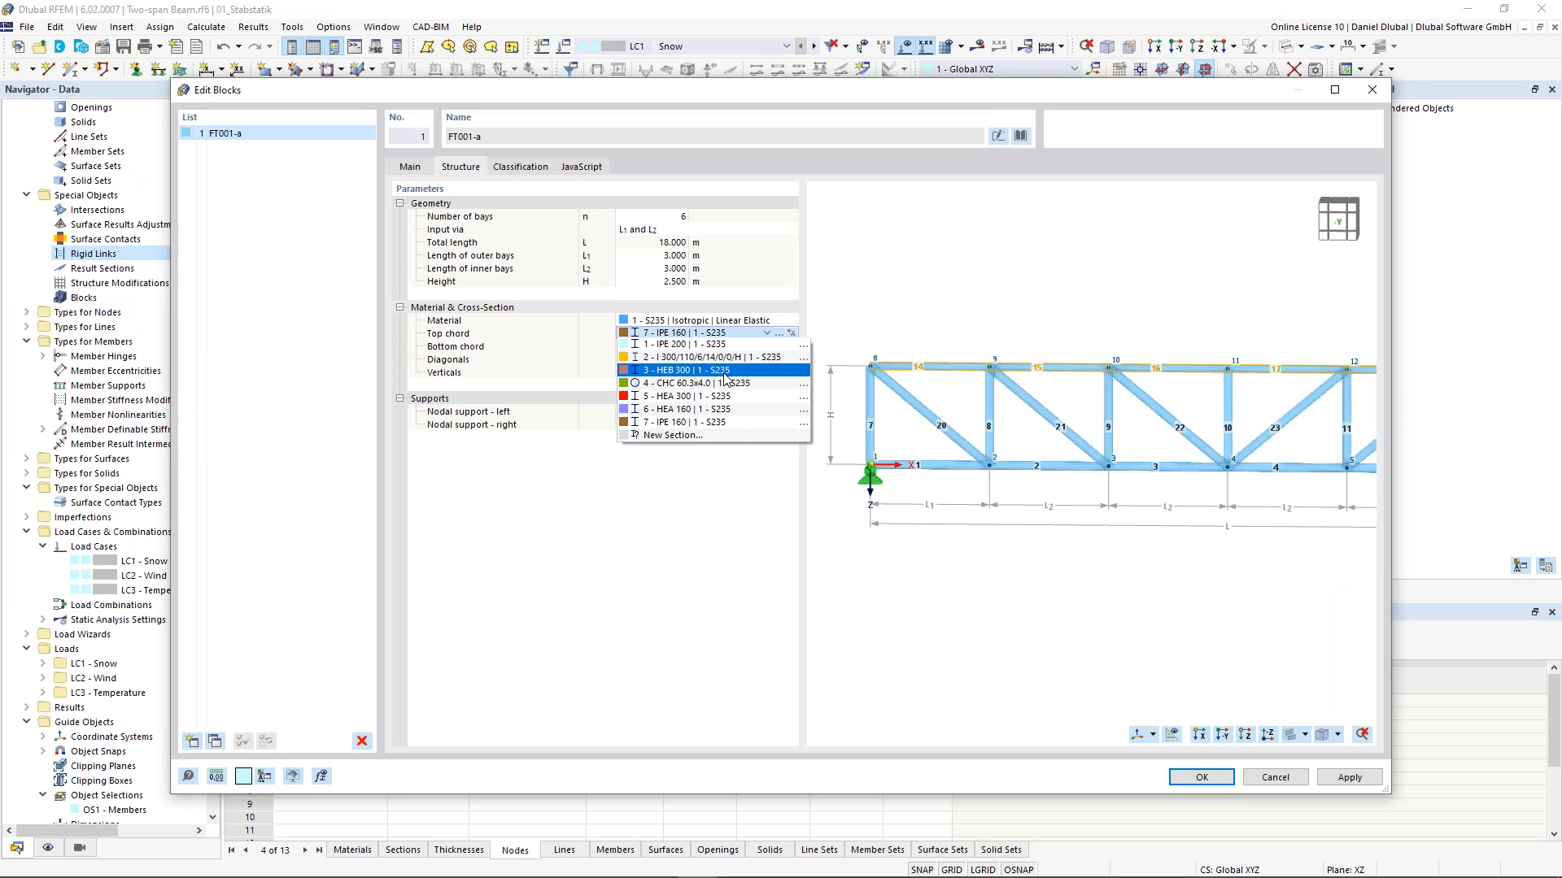
pyautogui.press('Escape')
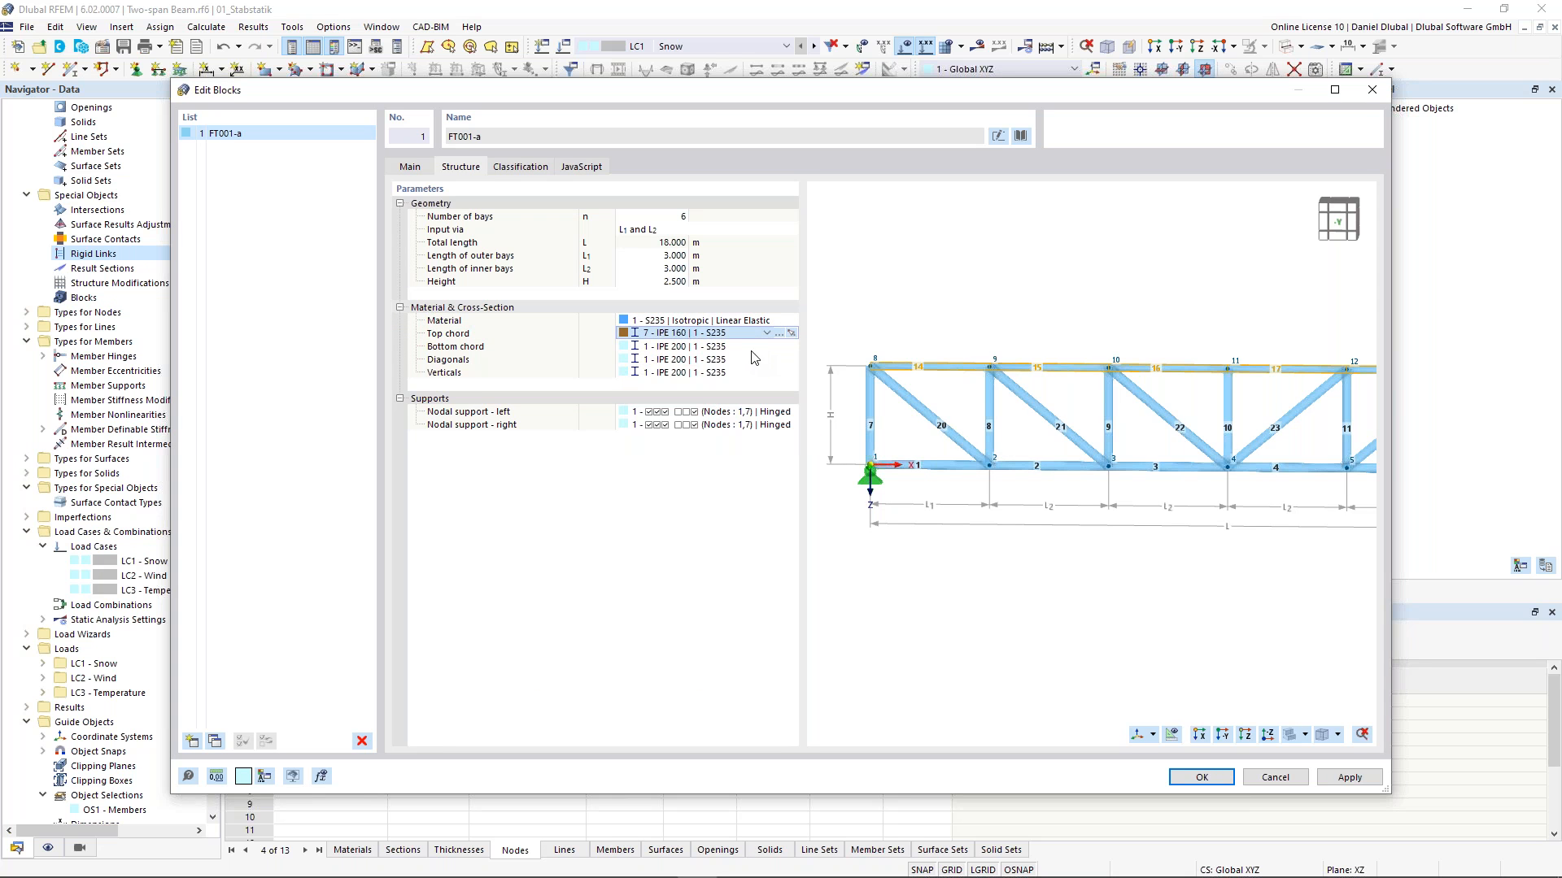
pyautogui.click(761, 352)
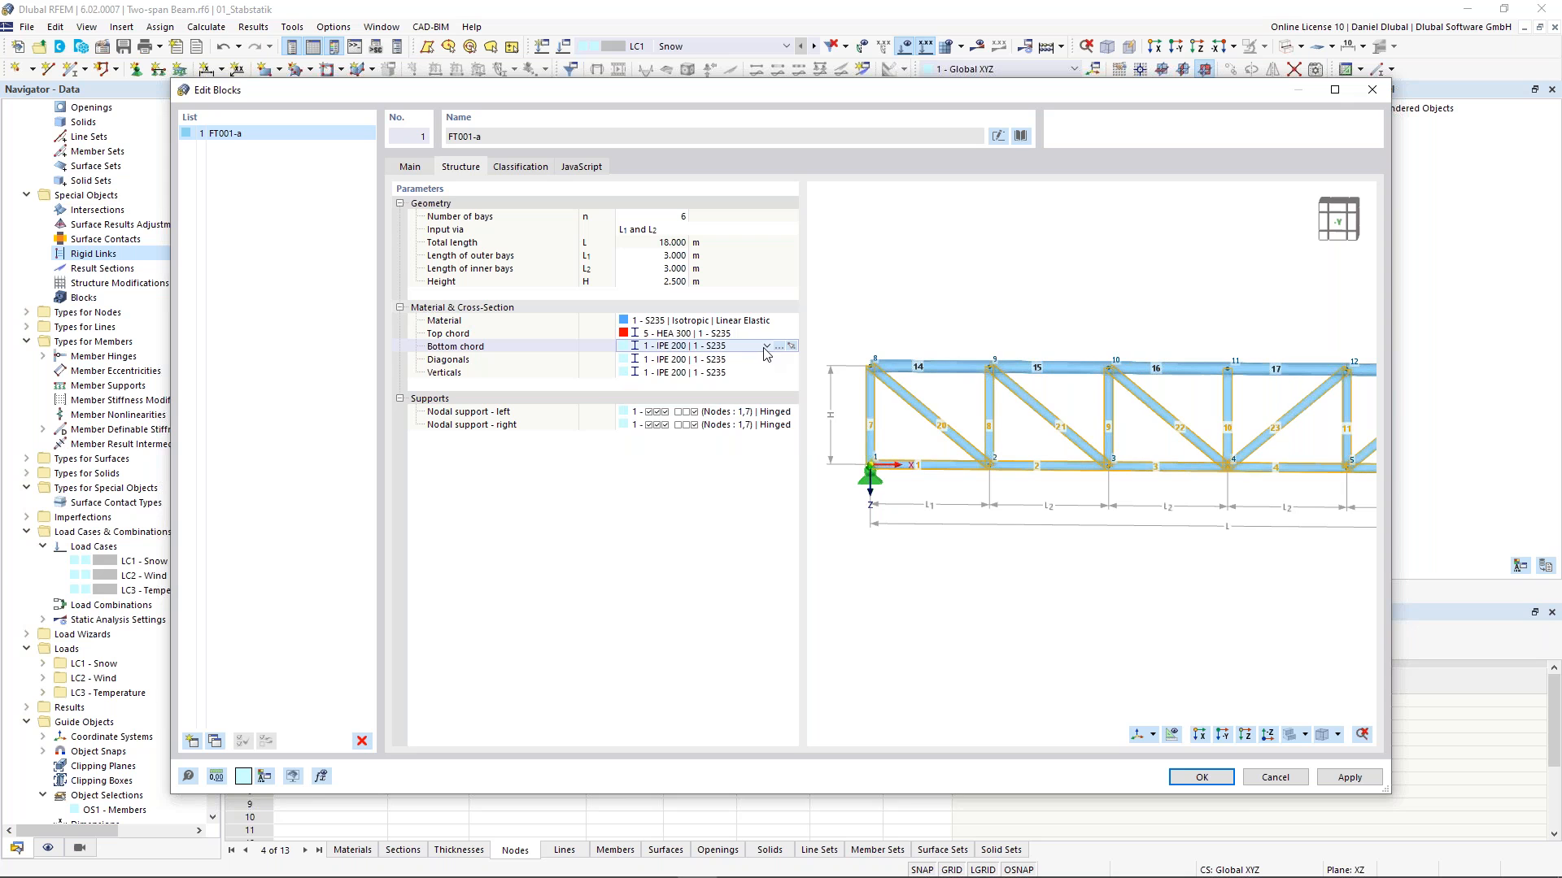
# - Assign section 5 HEA 300 to the truss block's bottom chord
pyautogui.click(766, 347)
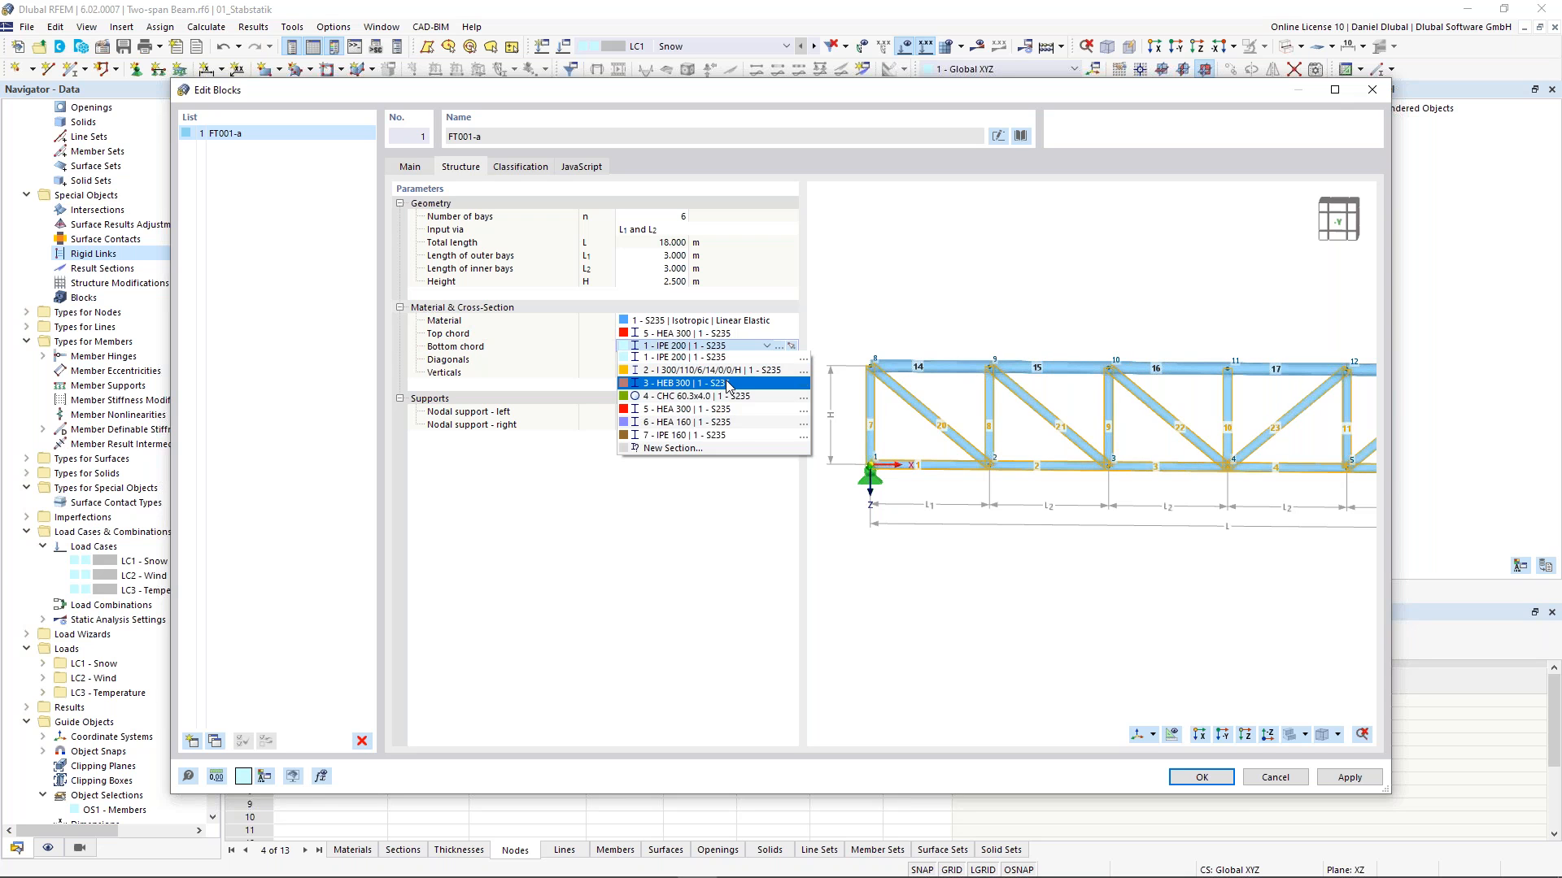
pyautogui.click(723, 409)
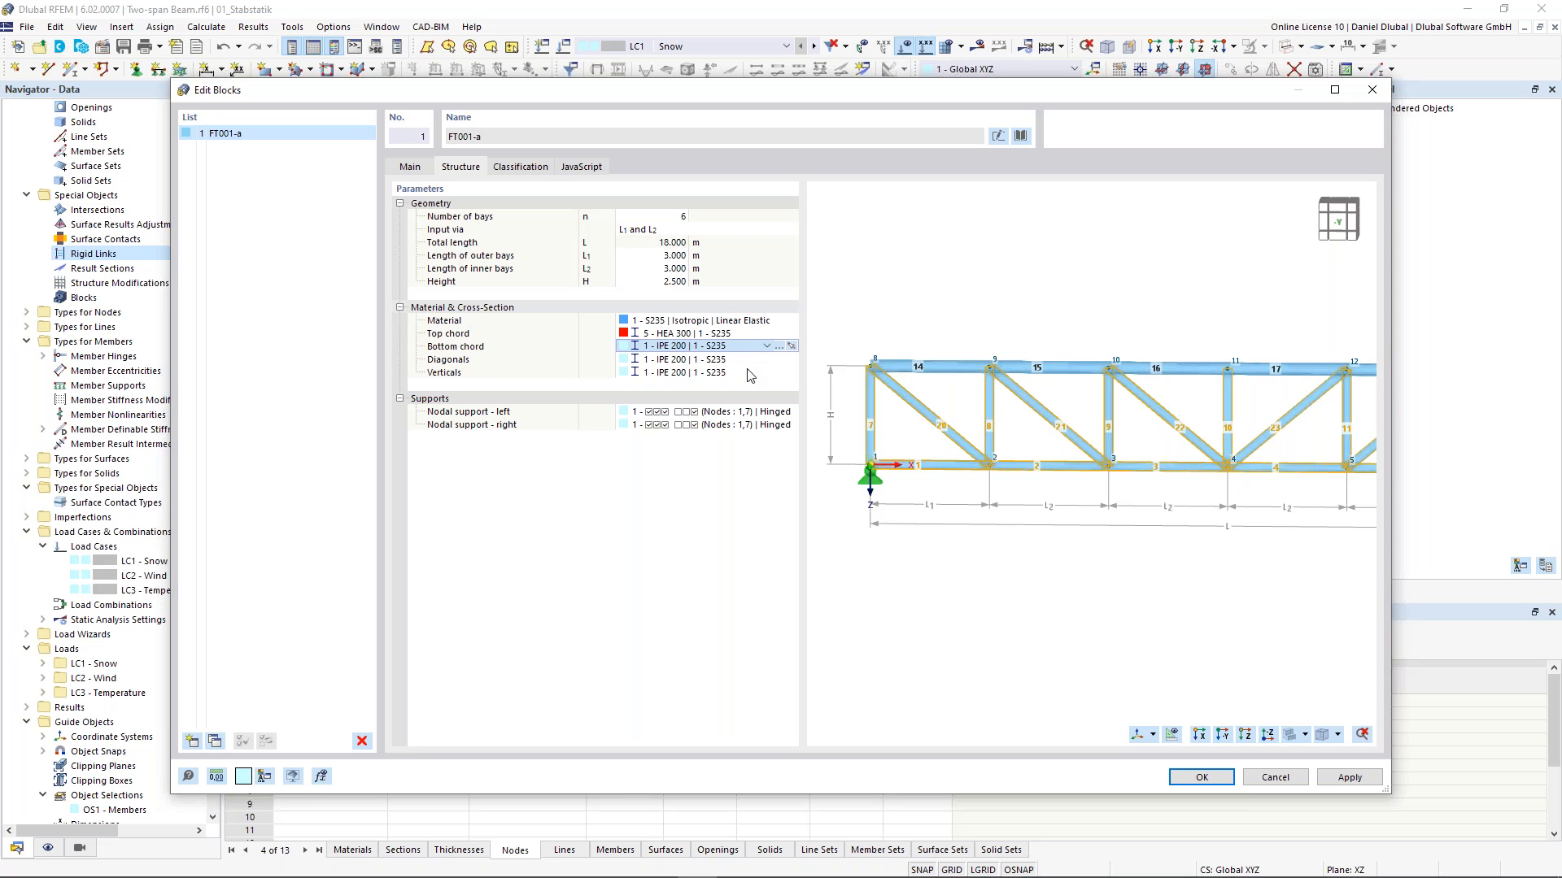
pyautogui.click(757, 363)
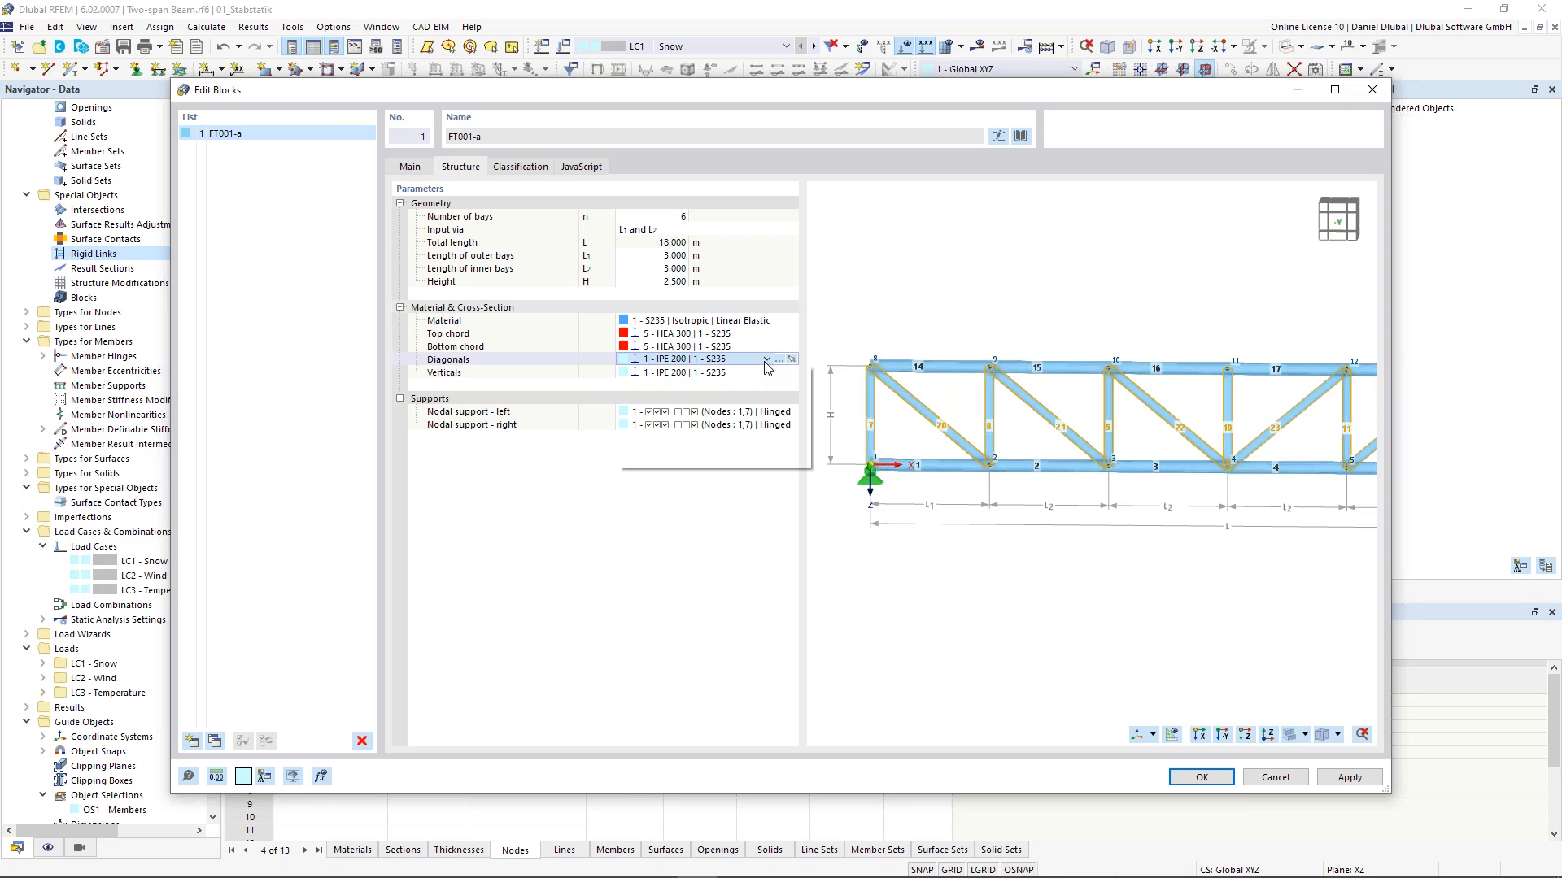
# - Assign section 6 HEA 160 to the diagonals and 7 IPE 160 to the verticals, then confirm the block edits
pyautogui.click(766, 358)
pyautogui.click(724, 436)
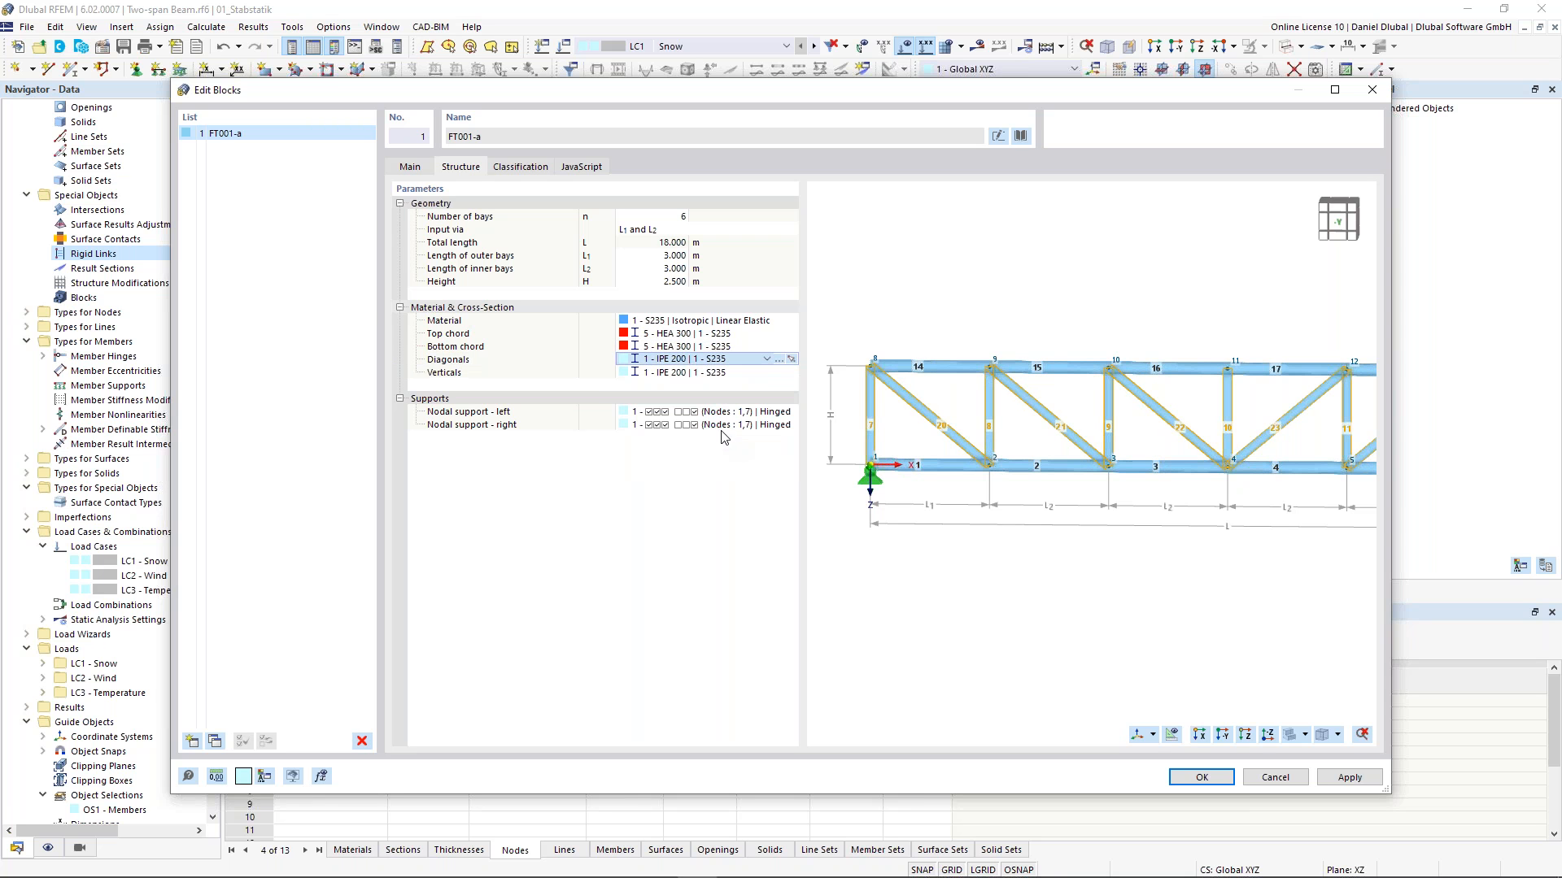
pyautogui.click(761, 375)
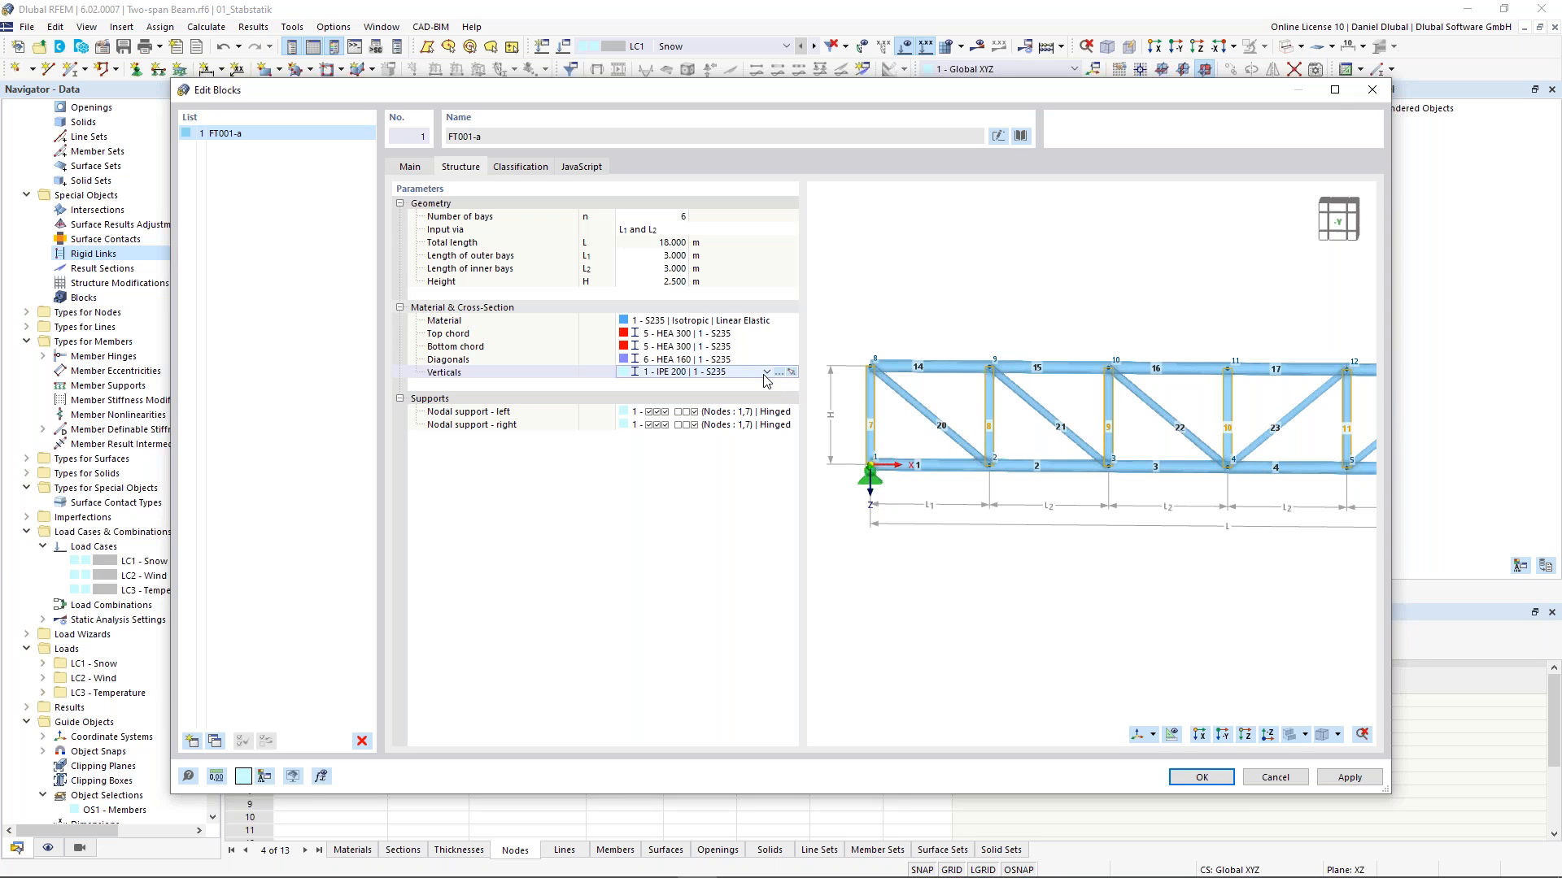
pyautogui.click(764, 375)
pyautogui.click(719, 463)
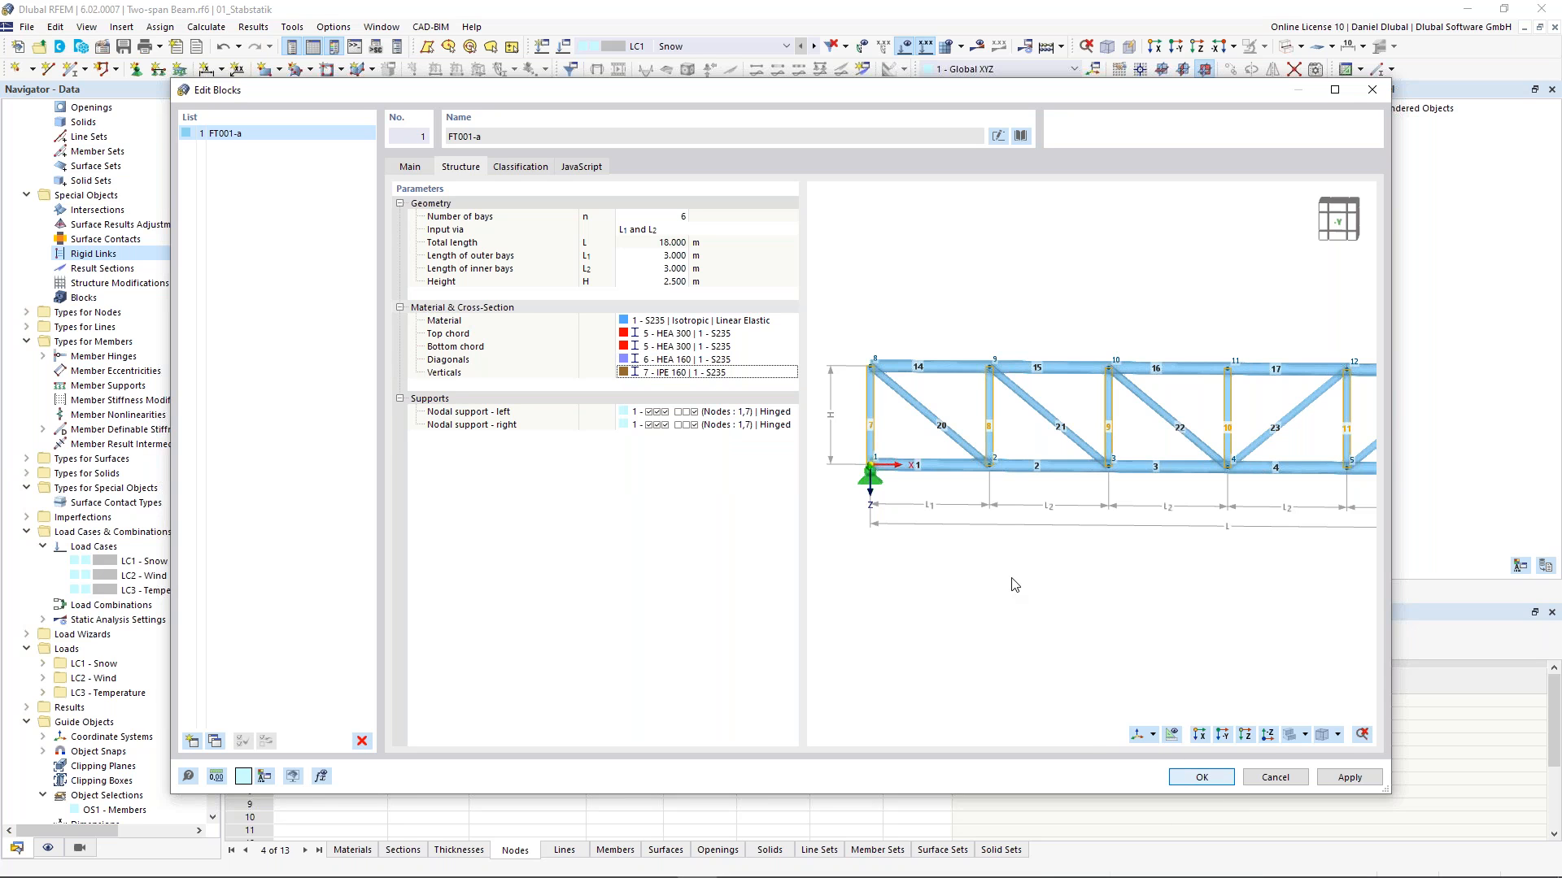
pyautogui.press('Return')
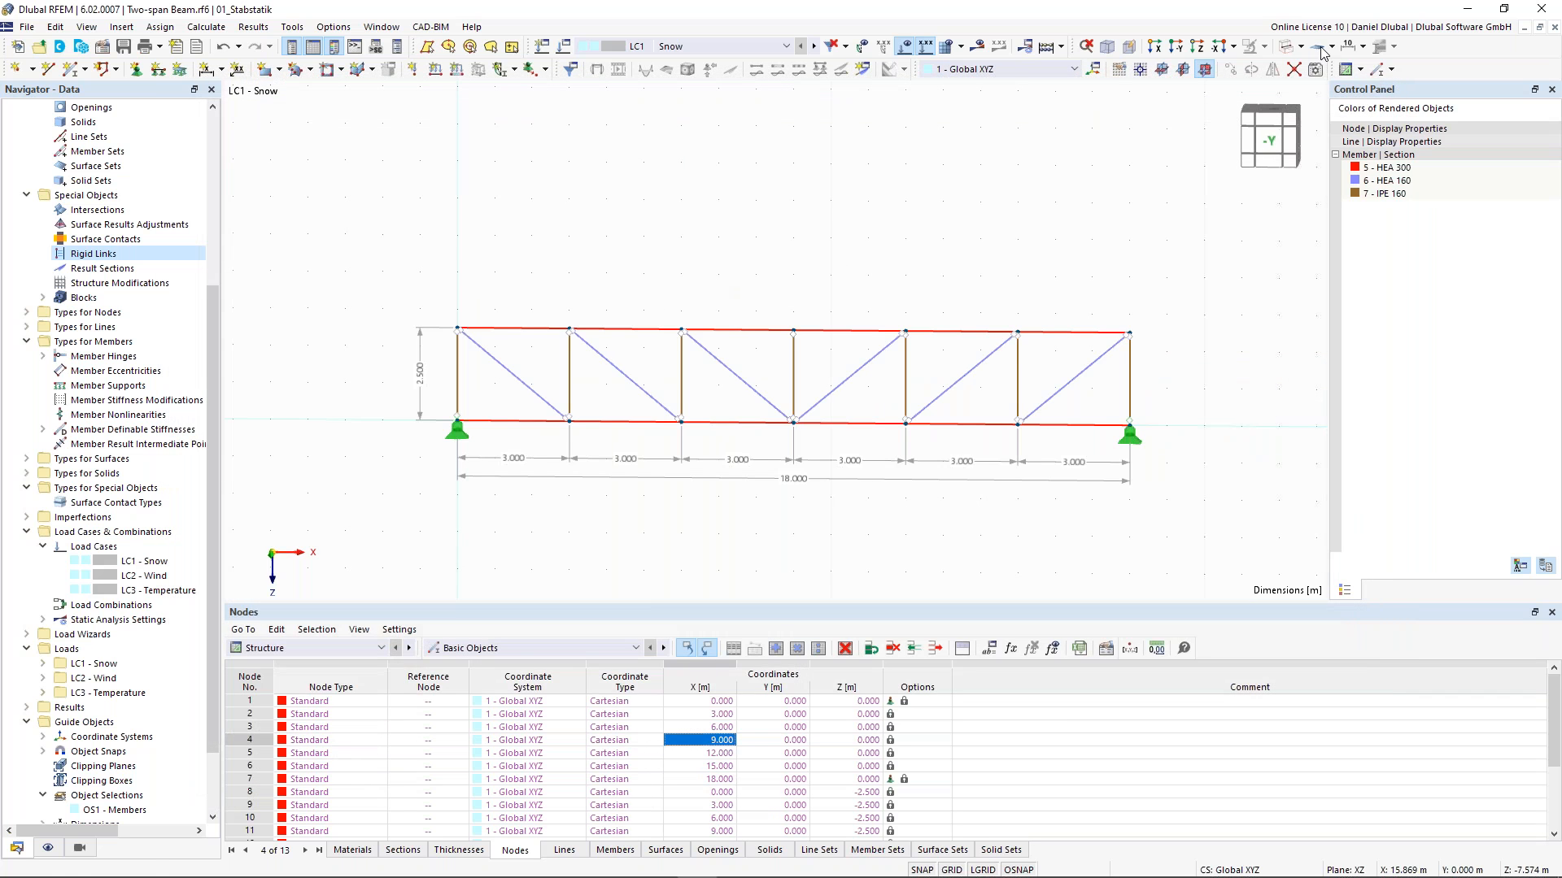
# - Switch to the rendered display and examine the truss with its new sections in 3D
pyautogui.click(1287, 47)
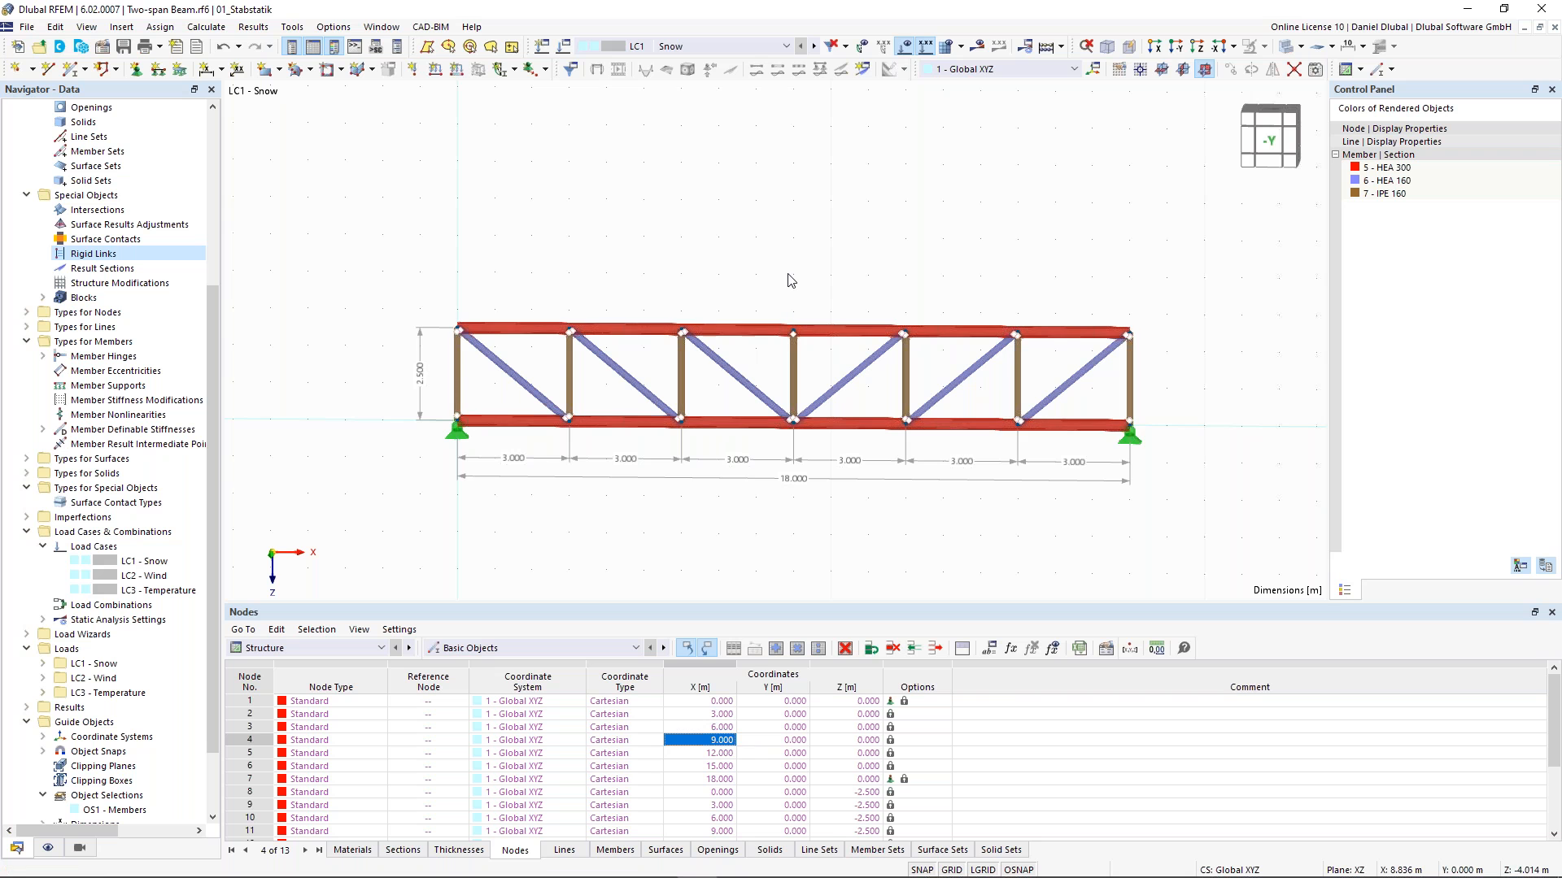
pyautogui.keyDown('ctrl'); pyautogui.moveTo(787, 275); pyautogui.dragTo(692, 286, button='middle'); pyautogui.keyUp('ctrl')
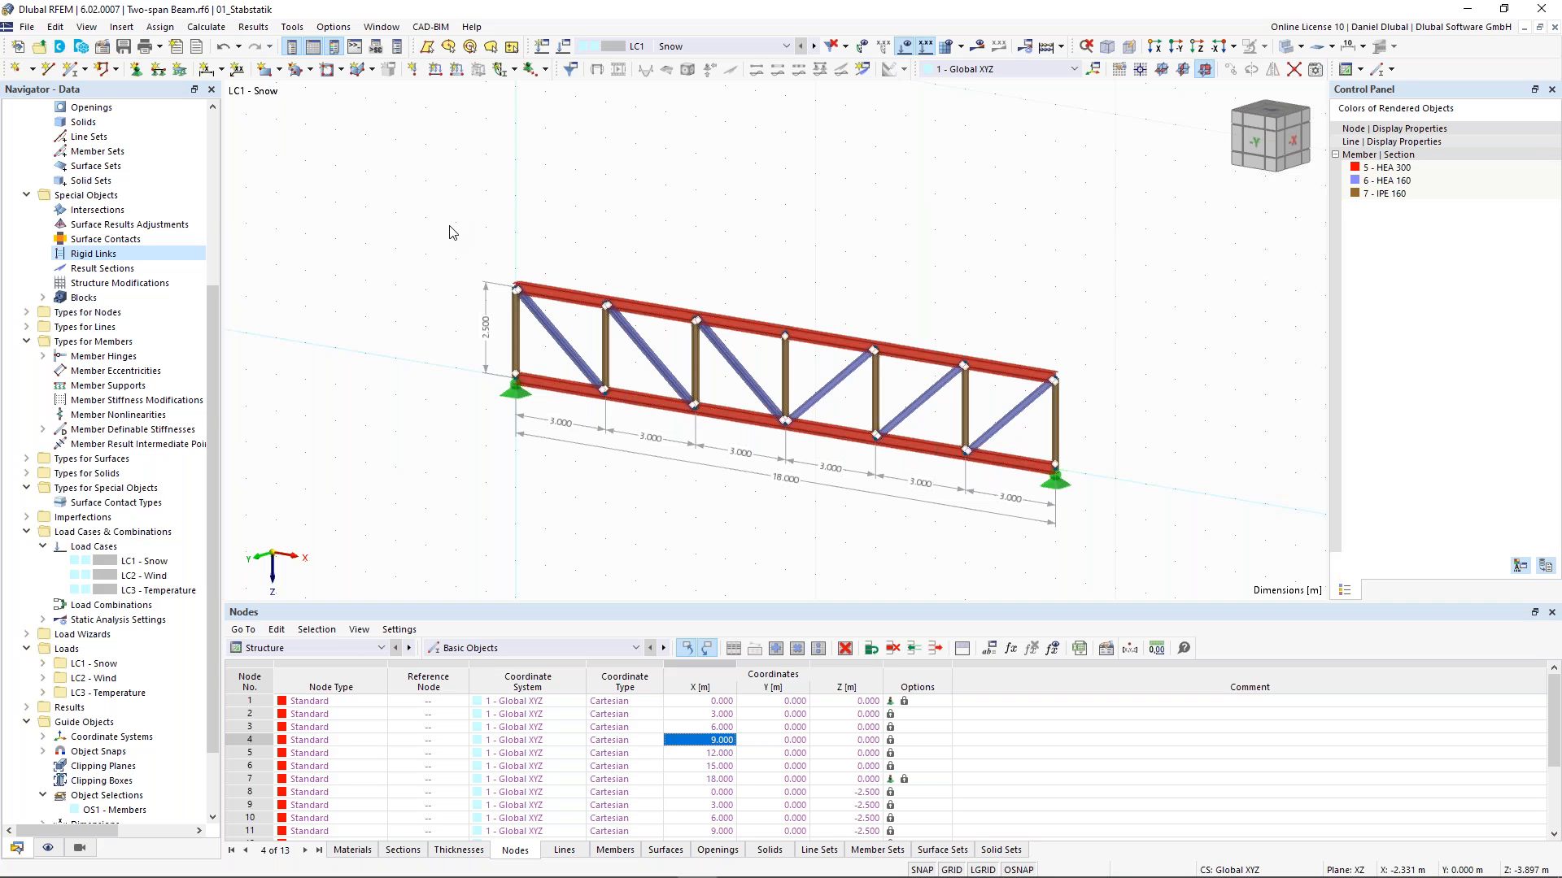
pyautogui.scroll(1, 1149, 465)
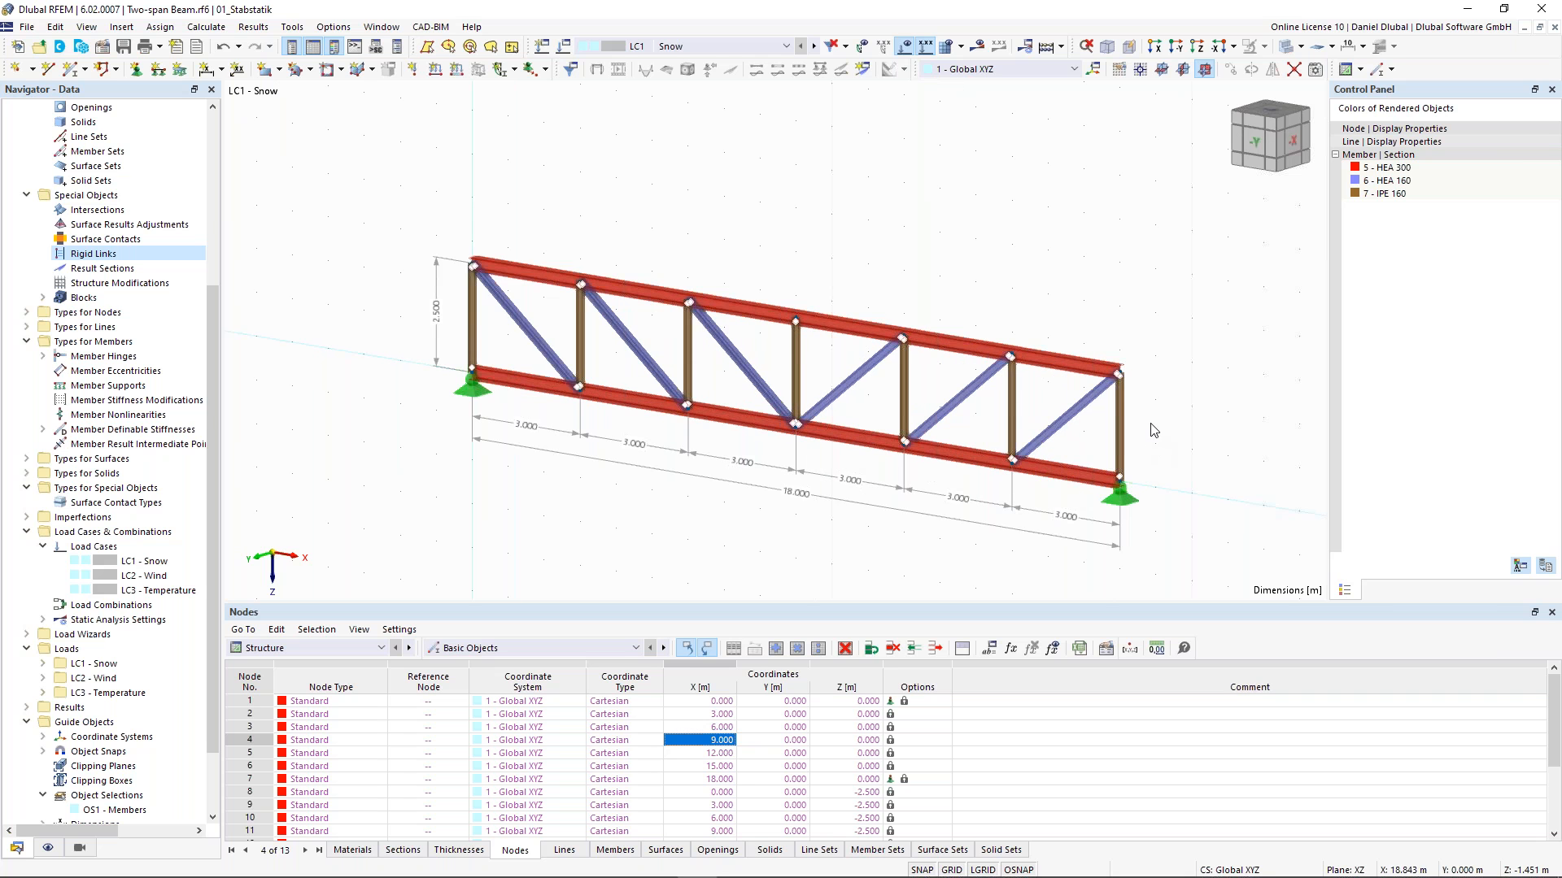
pyautogui.keyDown('ctrl'); pyautogui.moveTo(1157, 412); pyautogui.dragTo(1207, 374, button='middle'); pyautogui.keyUp('ctrl')
pyautogui.moveTo(1207, 375); pyautogui.dragTo(294, 367)
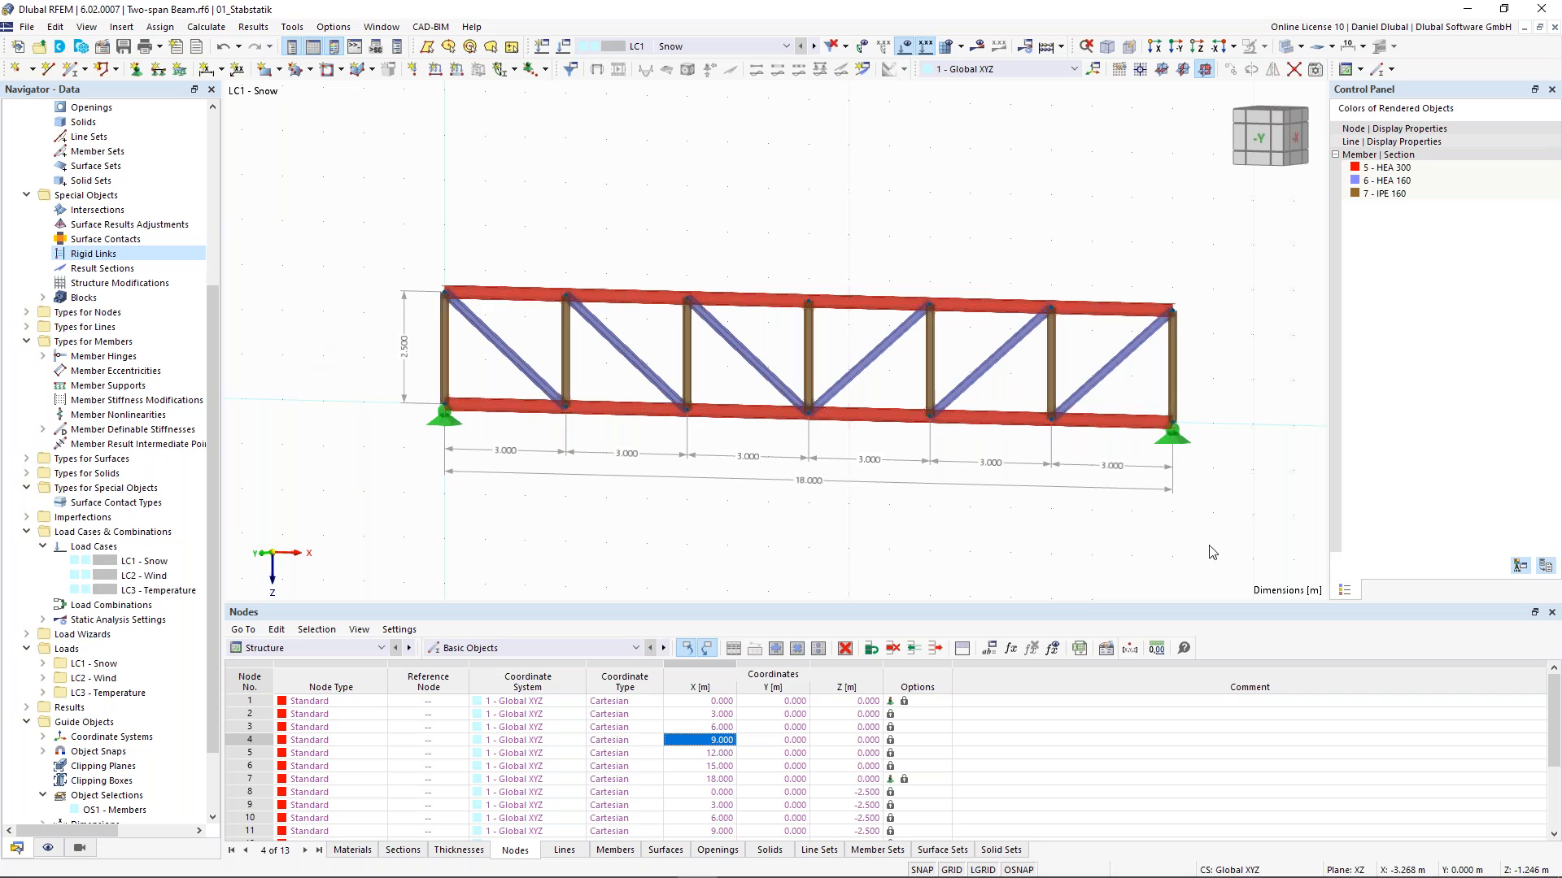
# - Delete the entire model
pyautogui.hotkey('ctrl', 'a')
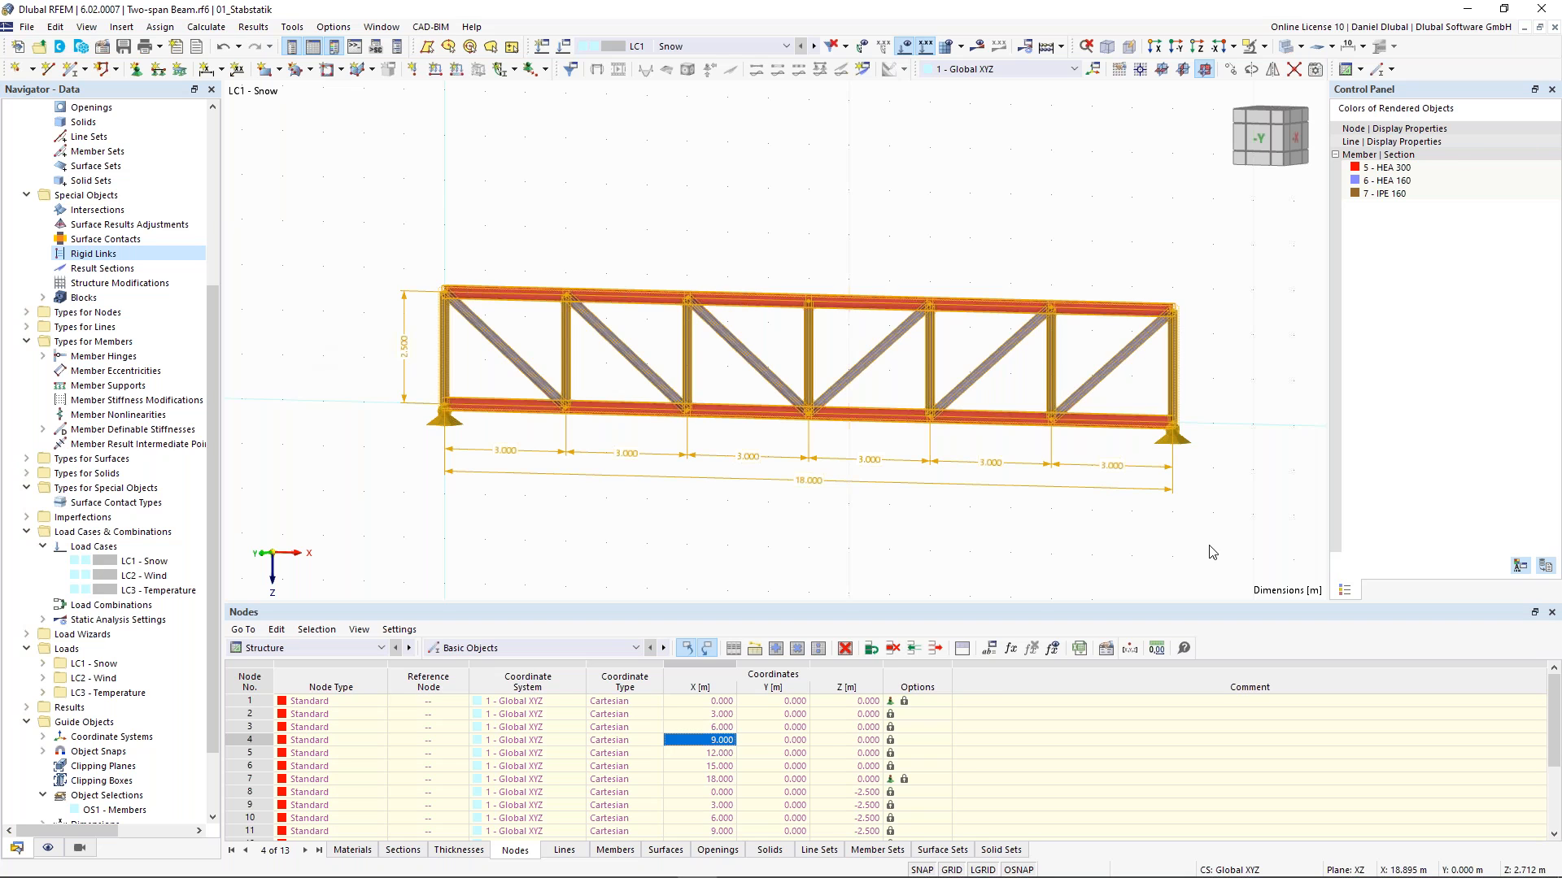
pyautogui.press('Delete')
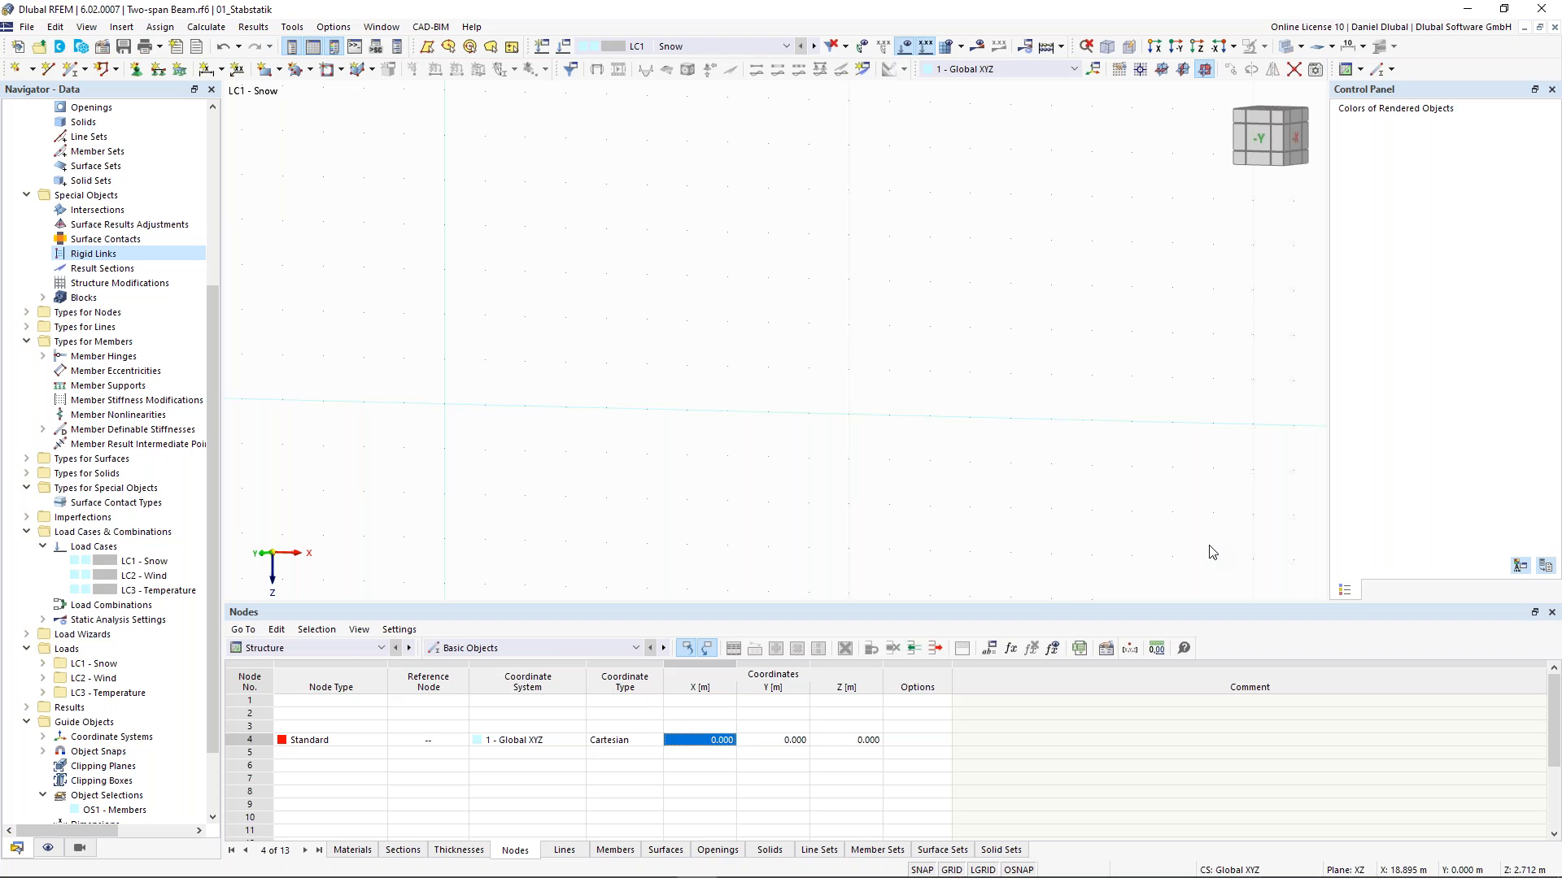
# - Start a new single beam member using section 3 HEB 300
pyautogui.click(67, 75)
pyautogui.click(67, 73)
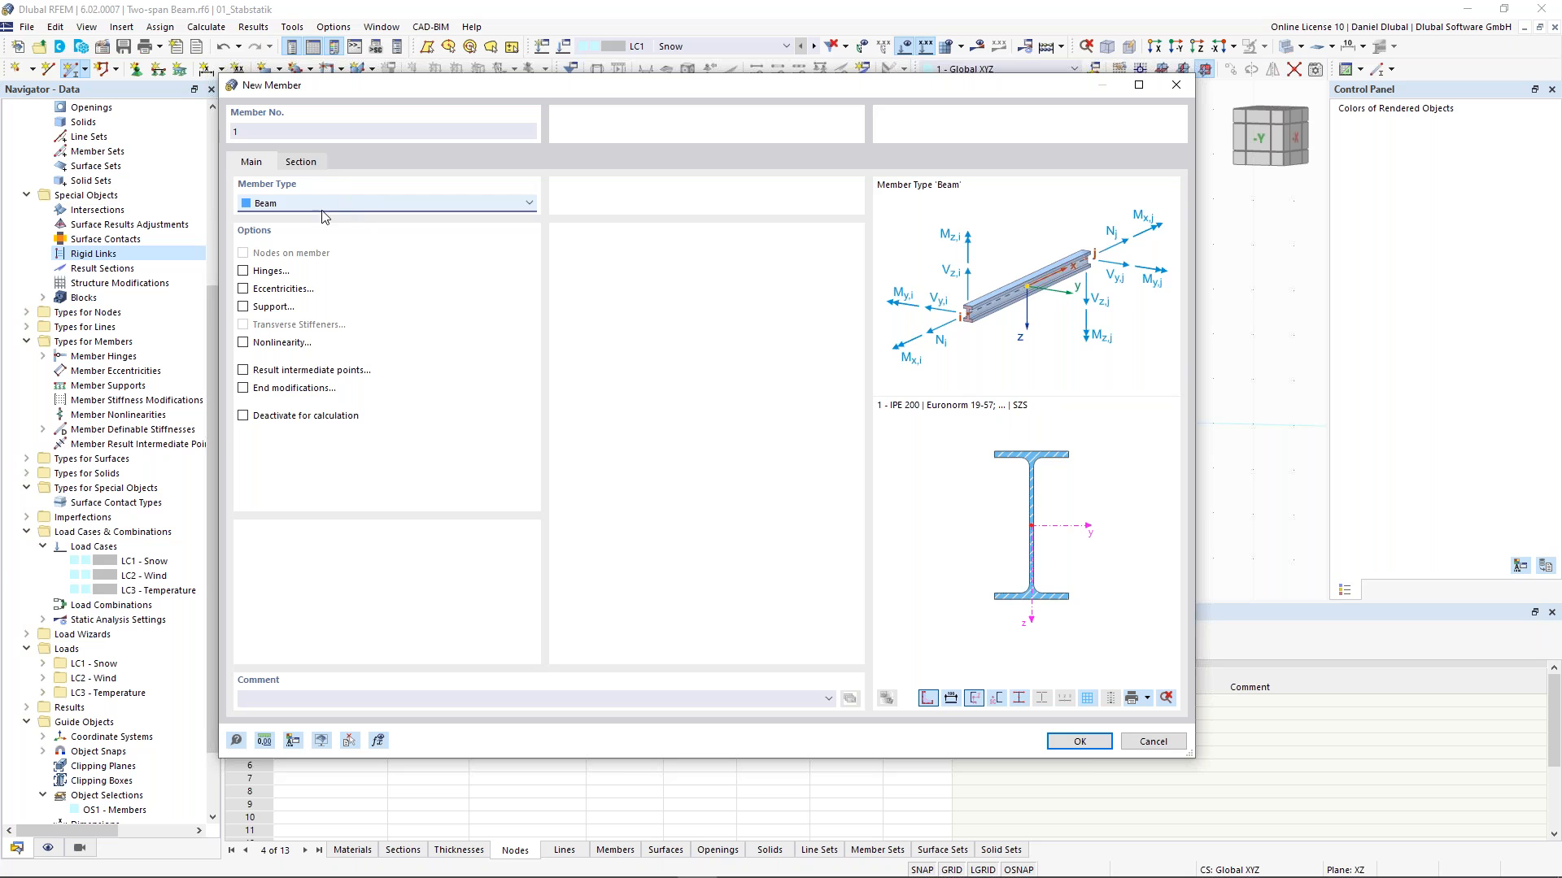
pyautogui.click(301, 162)
pyautogui.click(396, 563)
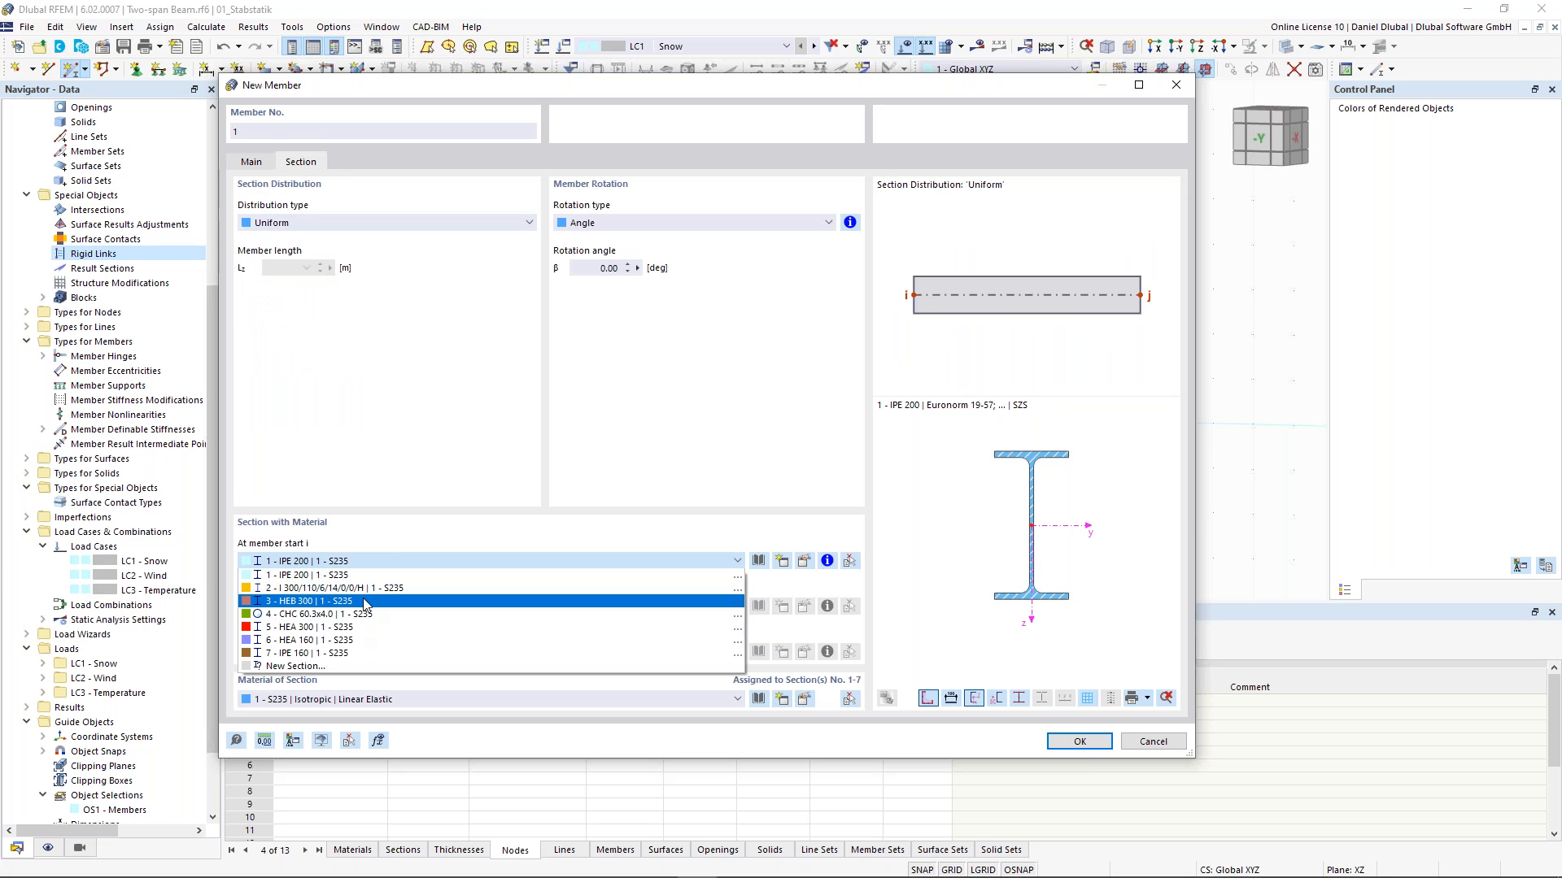
pyautogui.click(364, 601)
pyautogui.click(1072, 742)
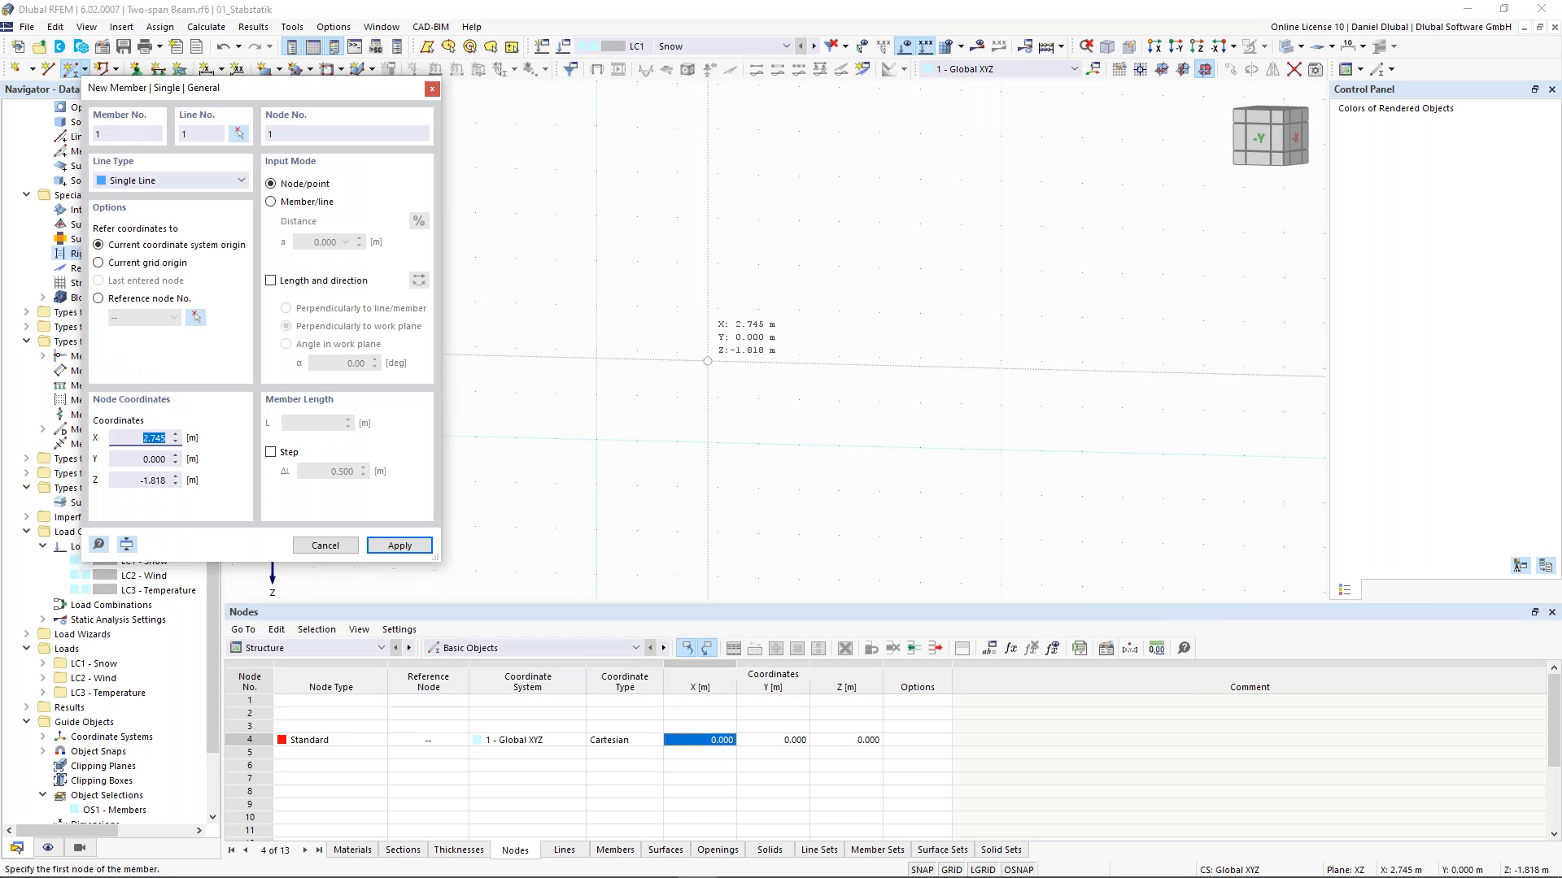
# - Draw a vertical member 10 m long starting at the origin
pyautogui.click(596, 439)
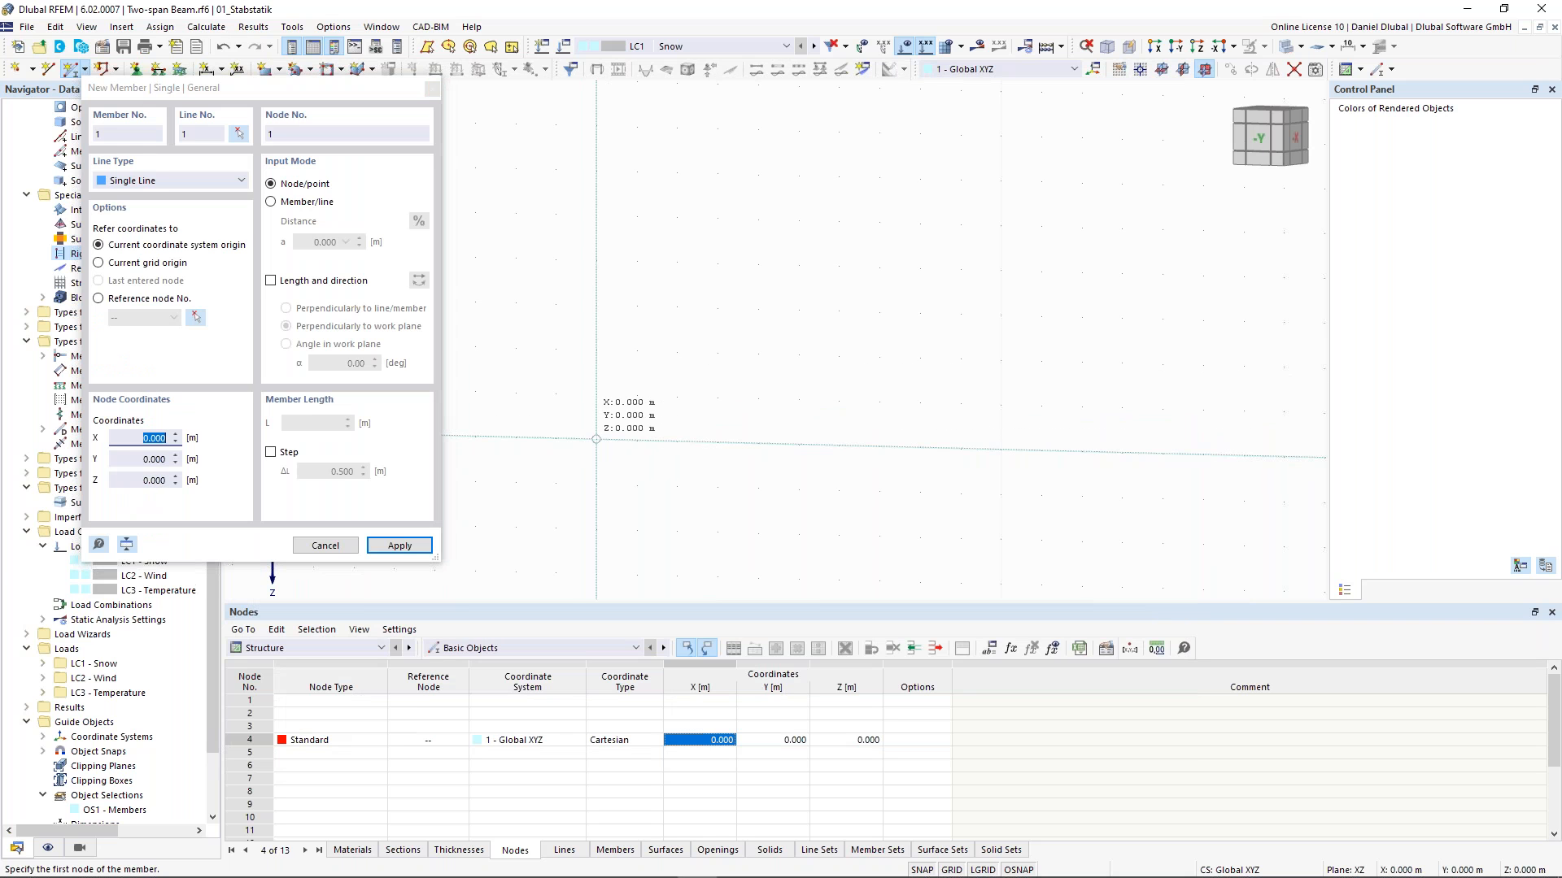
pyautogui.moveTo(659, 218); pyautogui.dragTo(662, 313, button='middle')
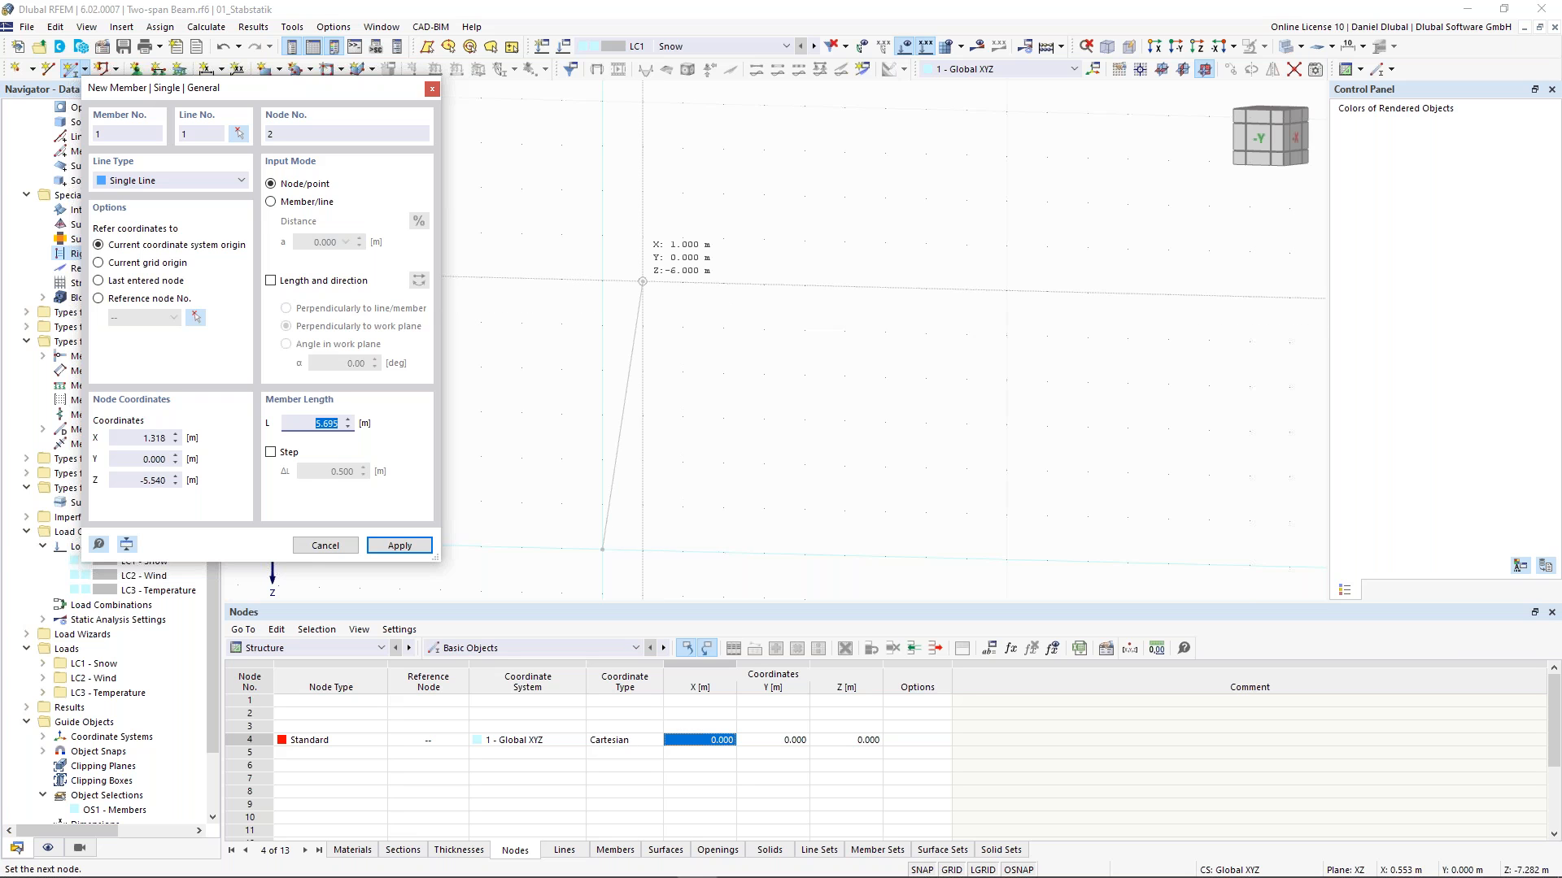
pyautogui.write('10')
pyautogui.press('Return')
pyautogui.rightClick(680, 343)
pyautogui.click(702, 294)
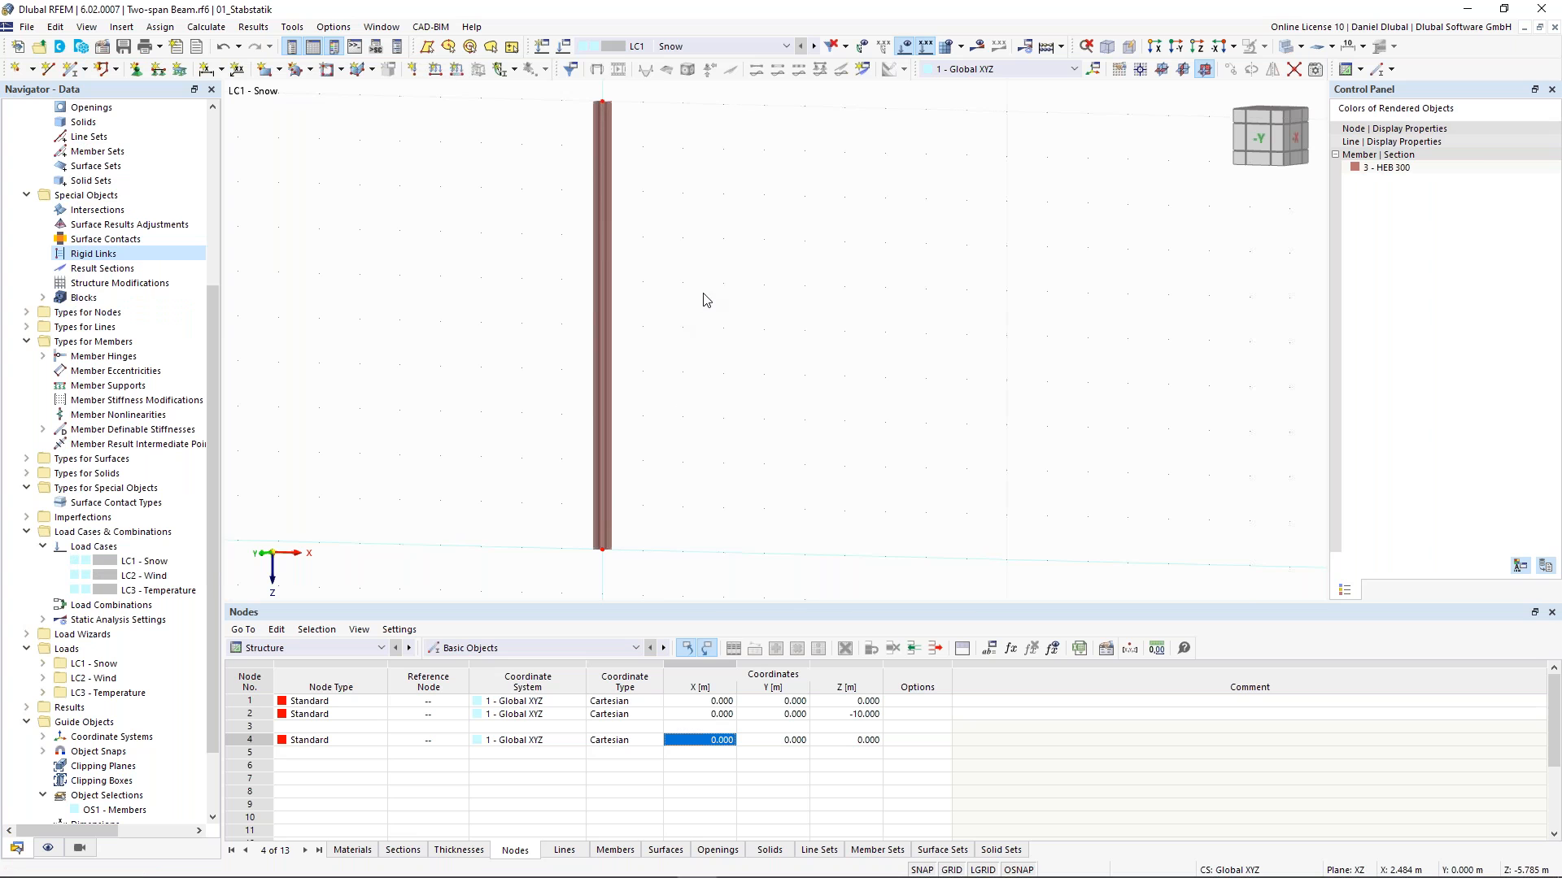
# - Assign a fixed nodal support to the column's base node
pyautogui.scroll(-2, 724, 246)
pyautogui.moveTo(685, 316); pyautogui.dragTo(736, 362, button='middle')
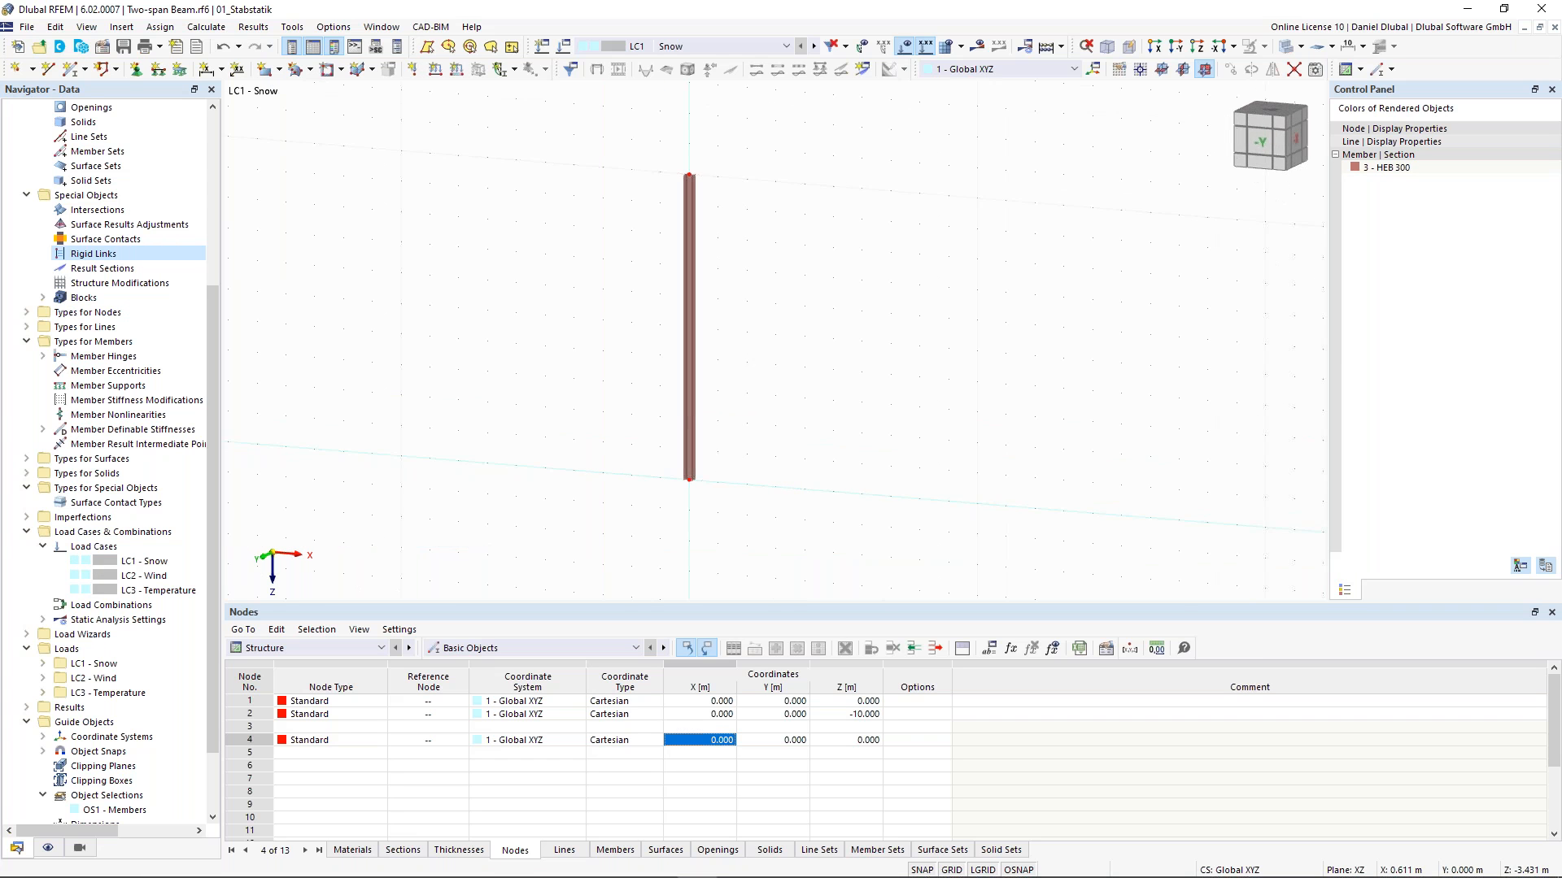
pyautogui.moveTo(598, 415); pyautogui.dragTo(759, 535)
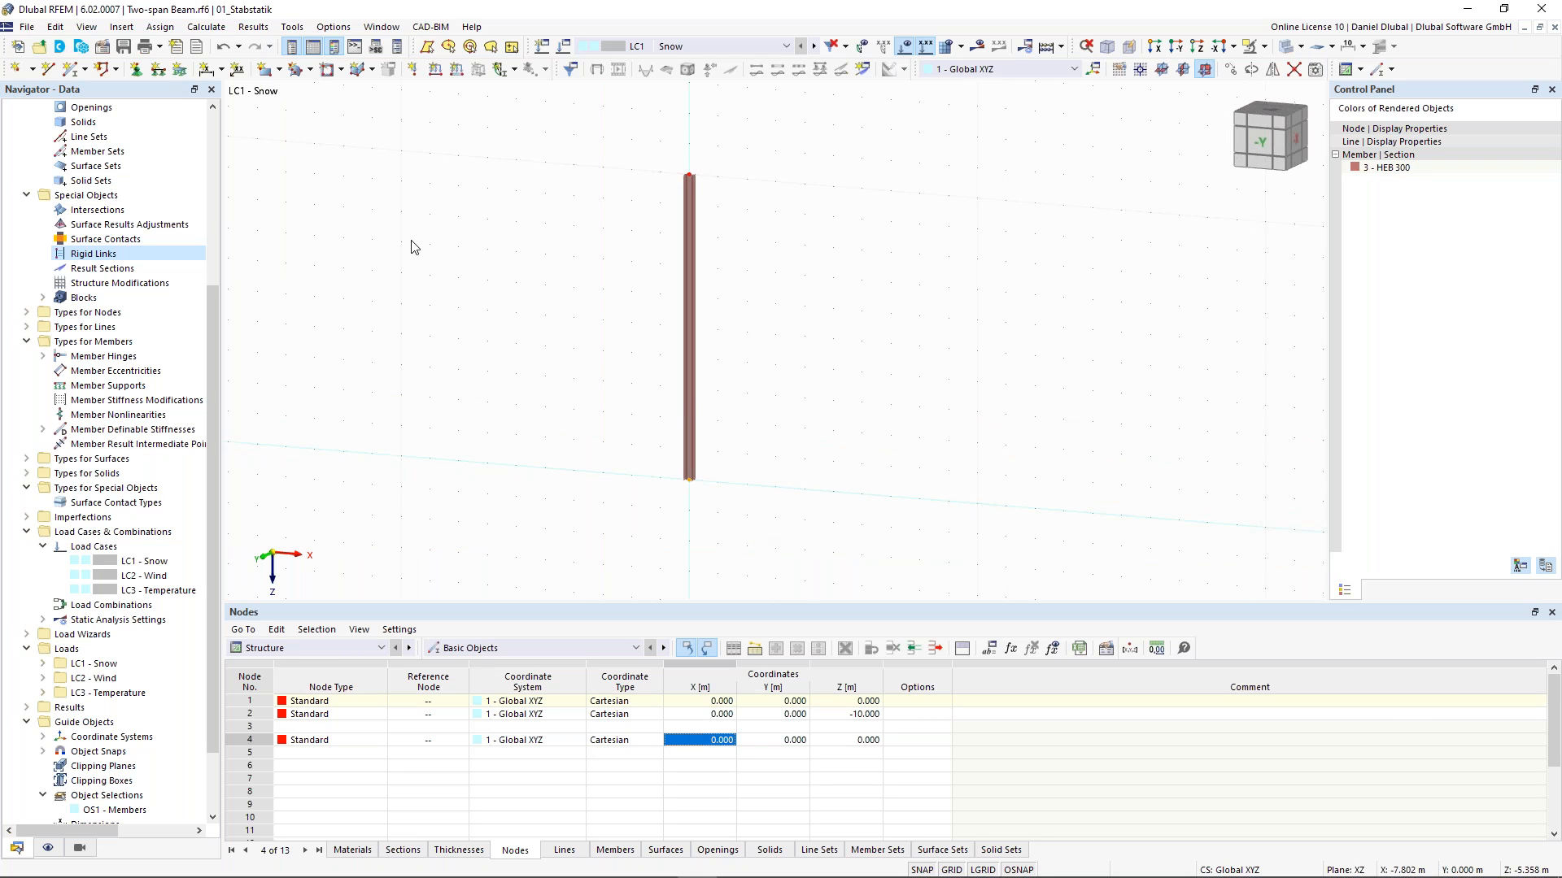
pyautogui.click(159, 70)
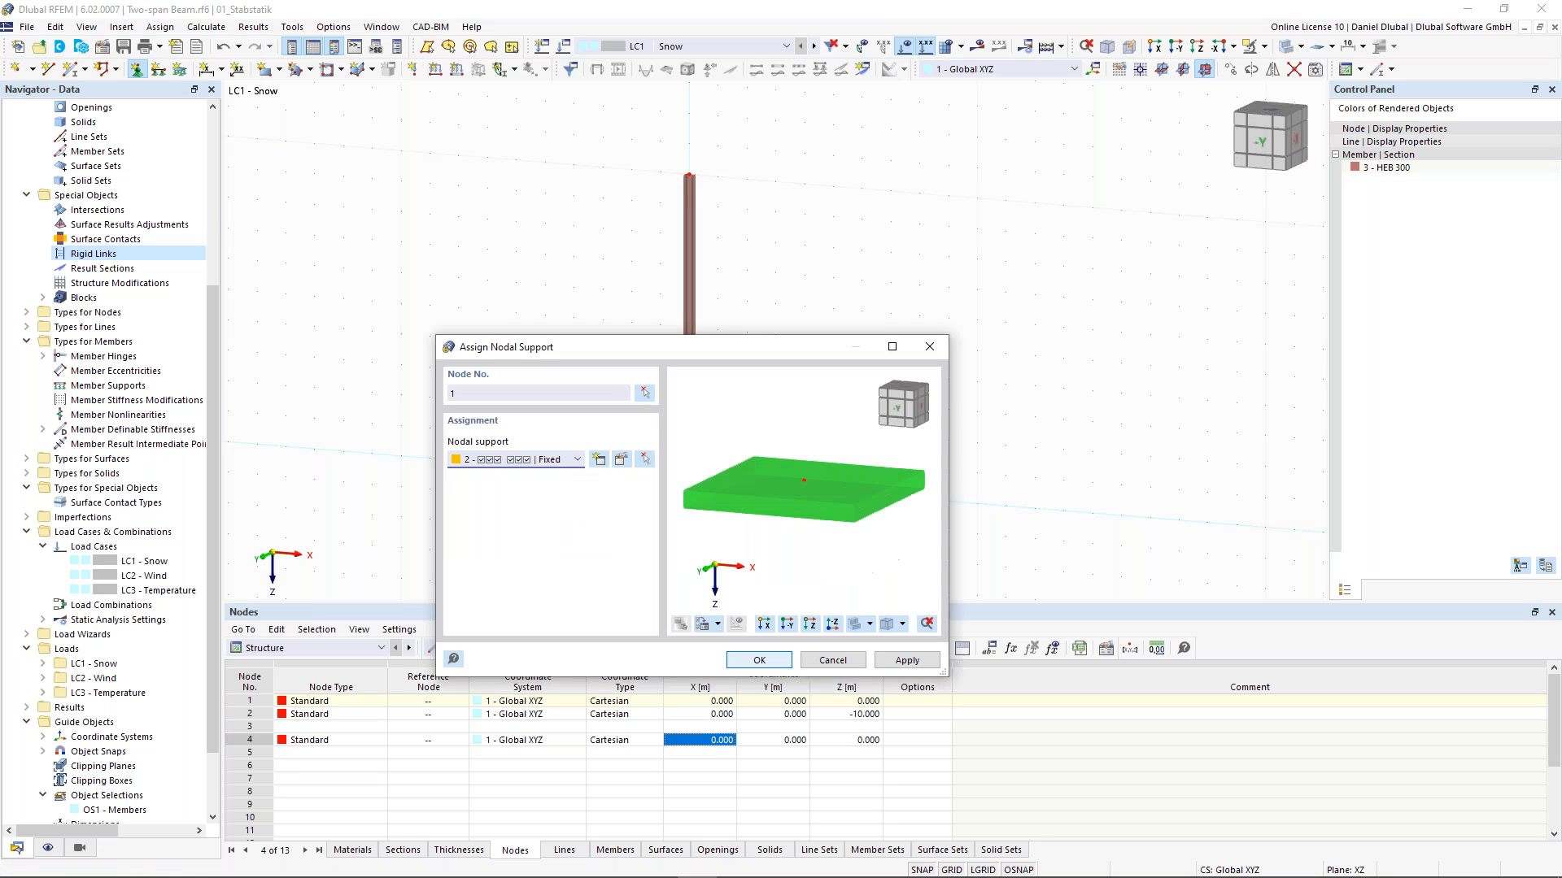
pyautogui.press('Return')
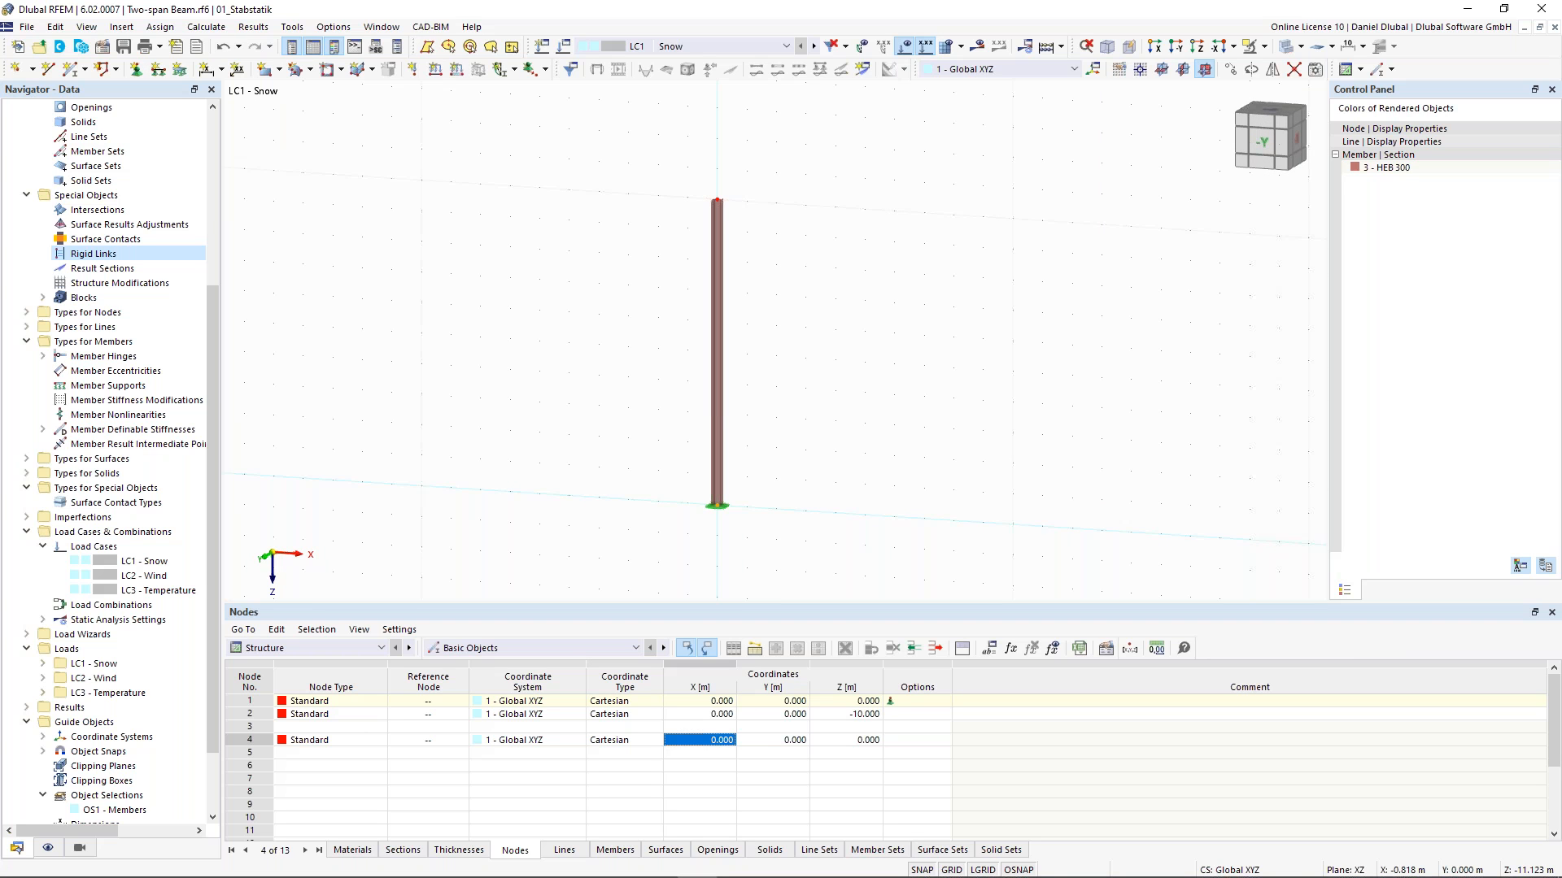
# - Add a nodal load with Fx 10 kN and Fz 100 kN in load case LC1
pyautogui.click(413, 69)
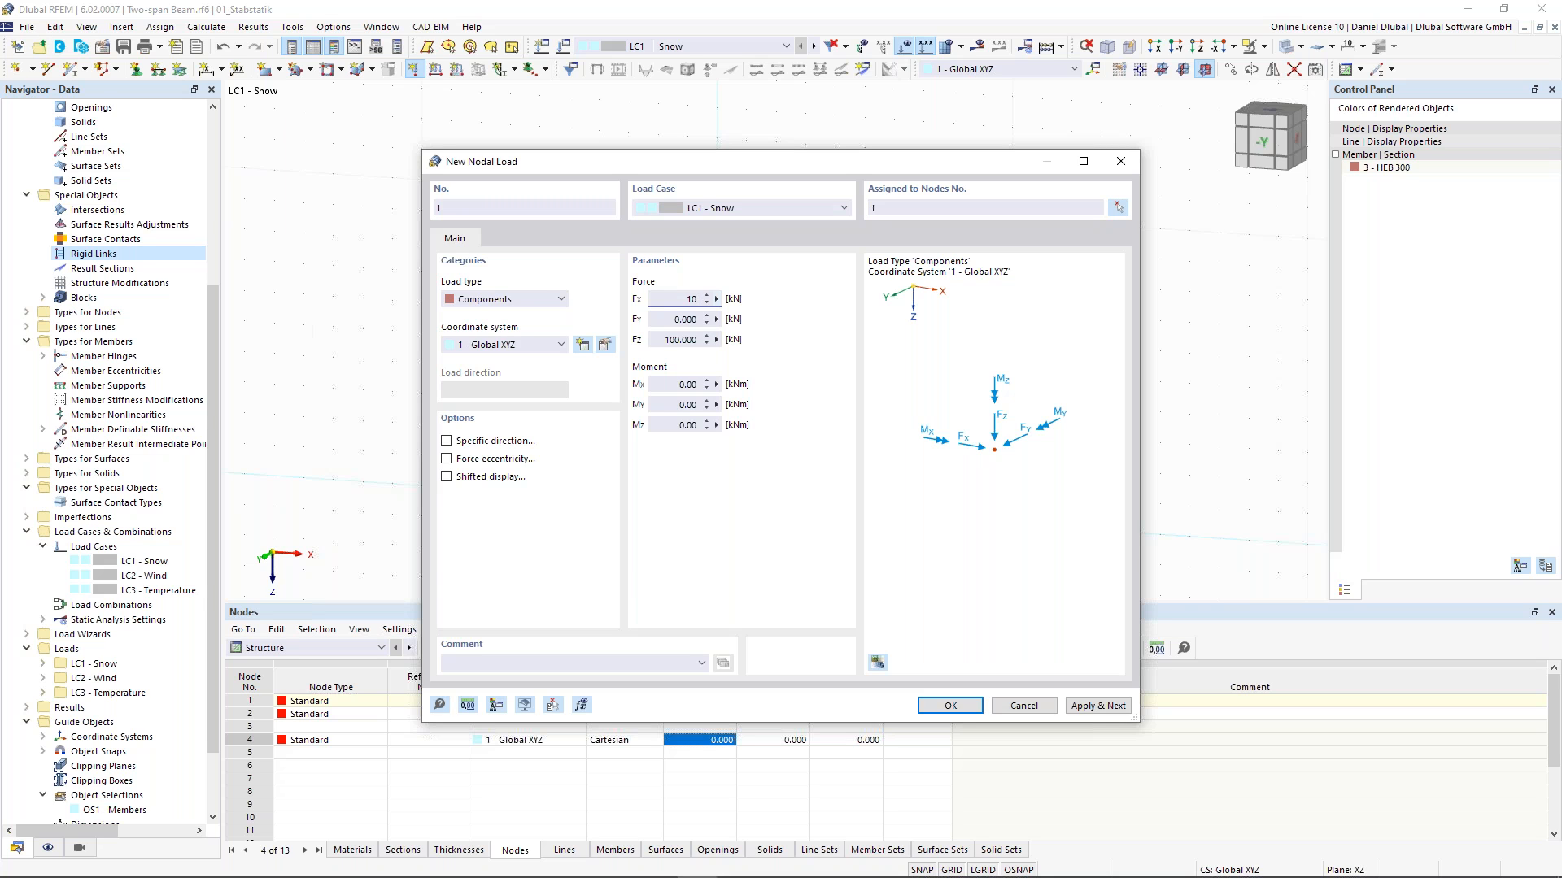
pyautogui.click(941, 706)
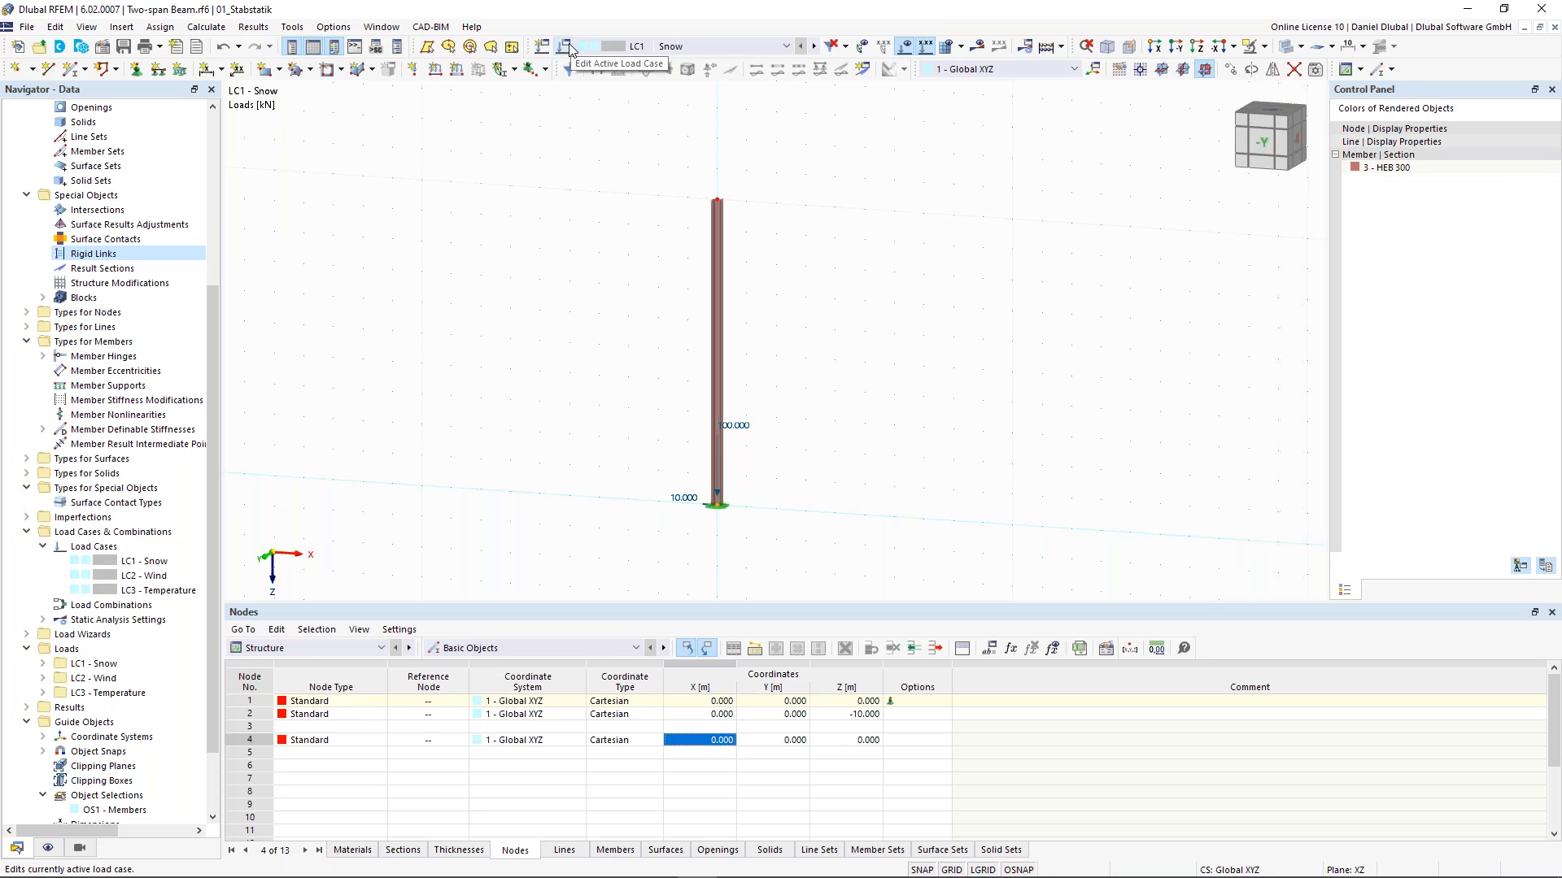
# - Reassign the nodal load to the top node of the column
pyautogui.click(741, 420)
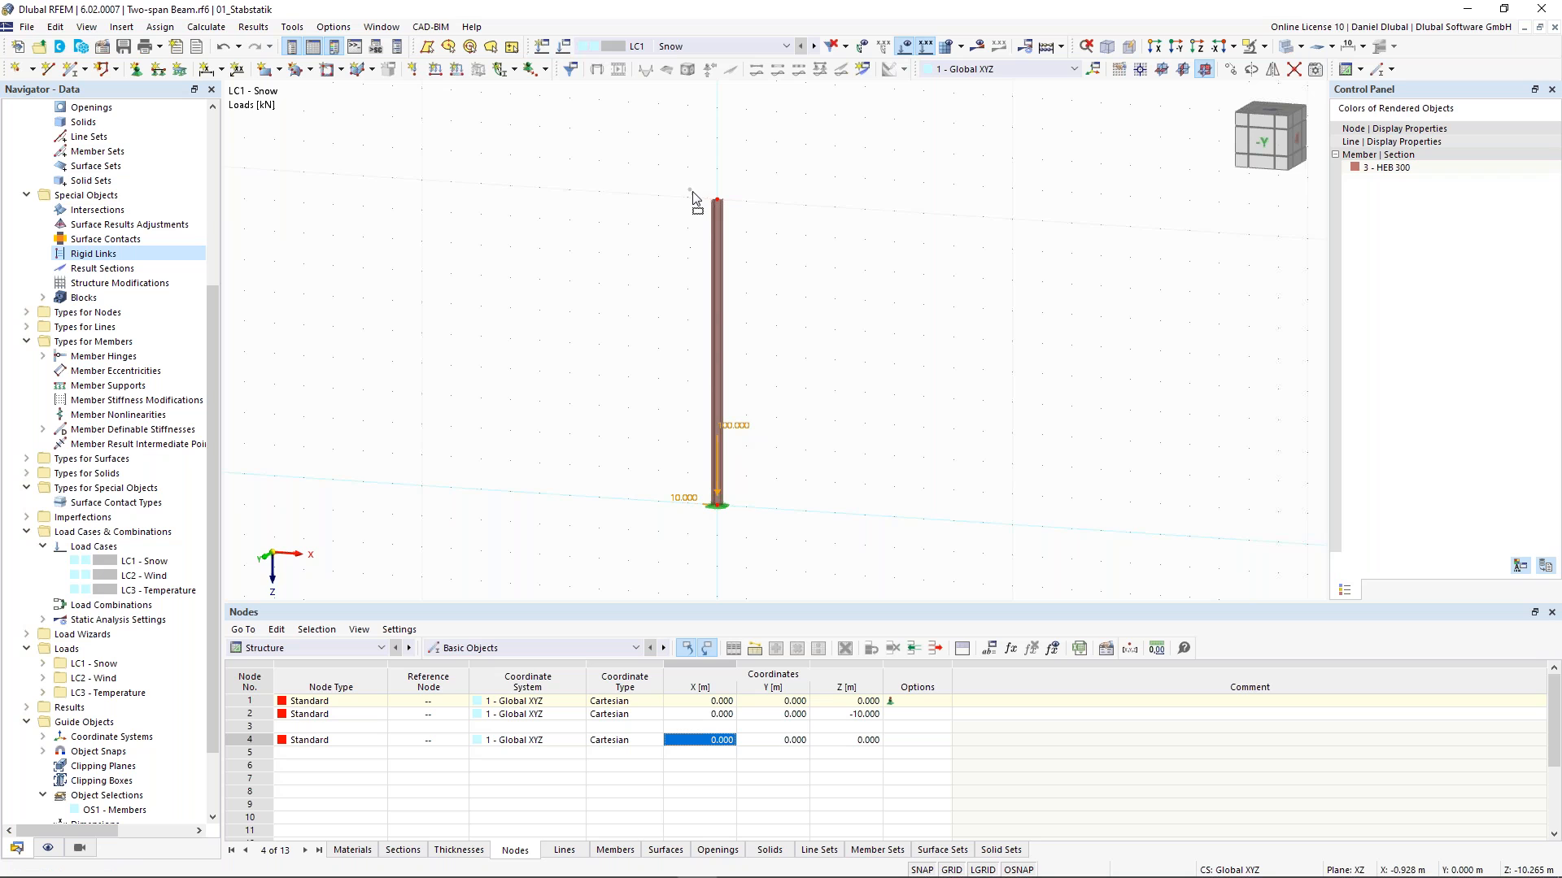
pyautogui.click(642, 270)
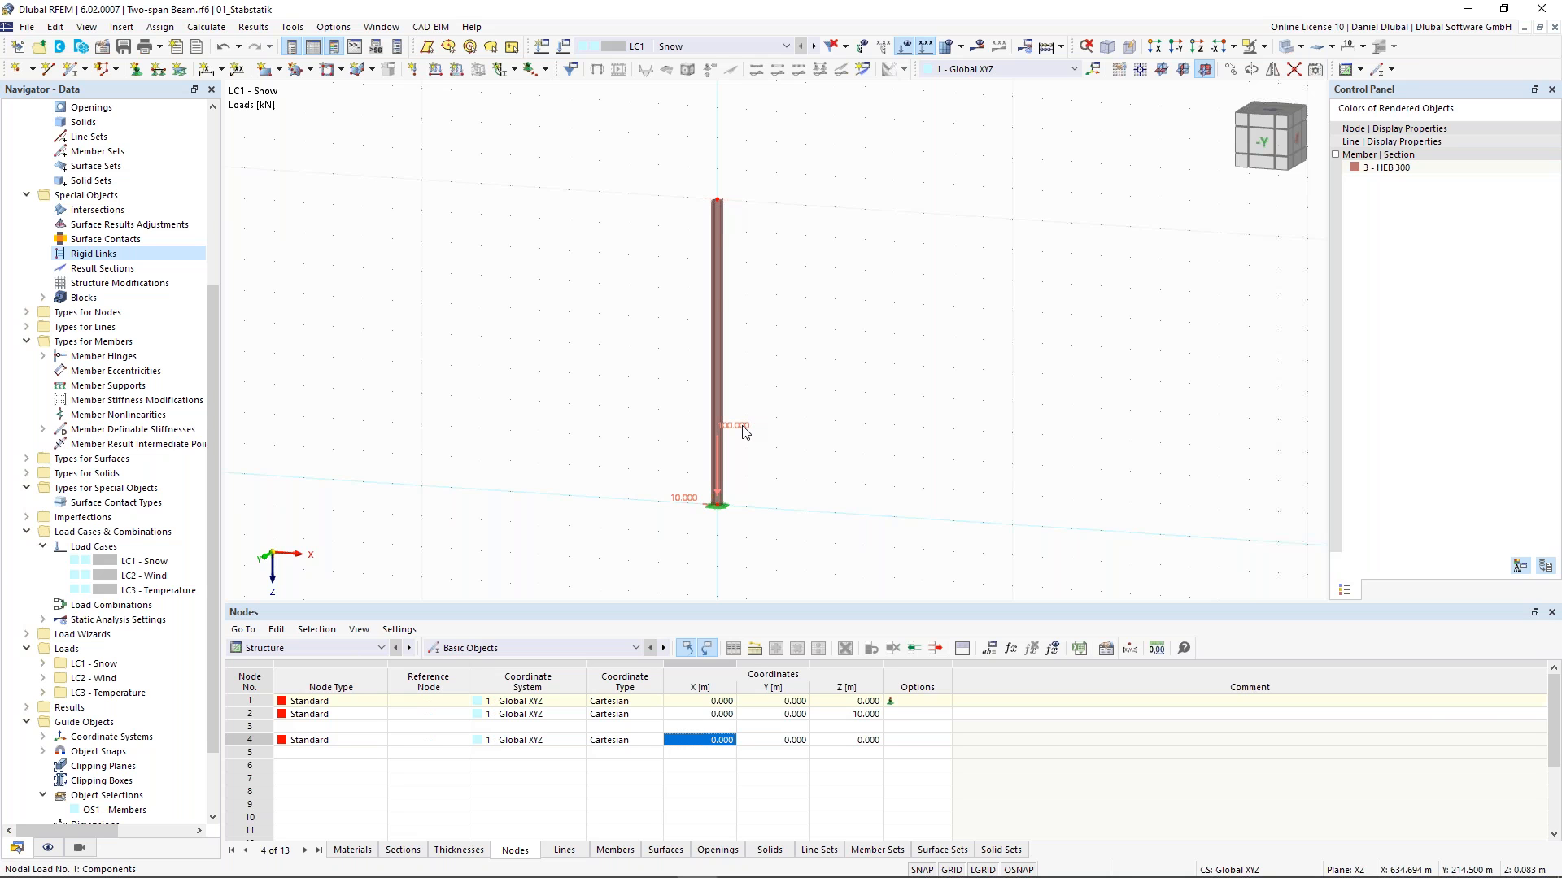
pyautogui.doubleClick(743, 427)
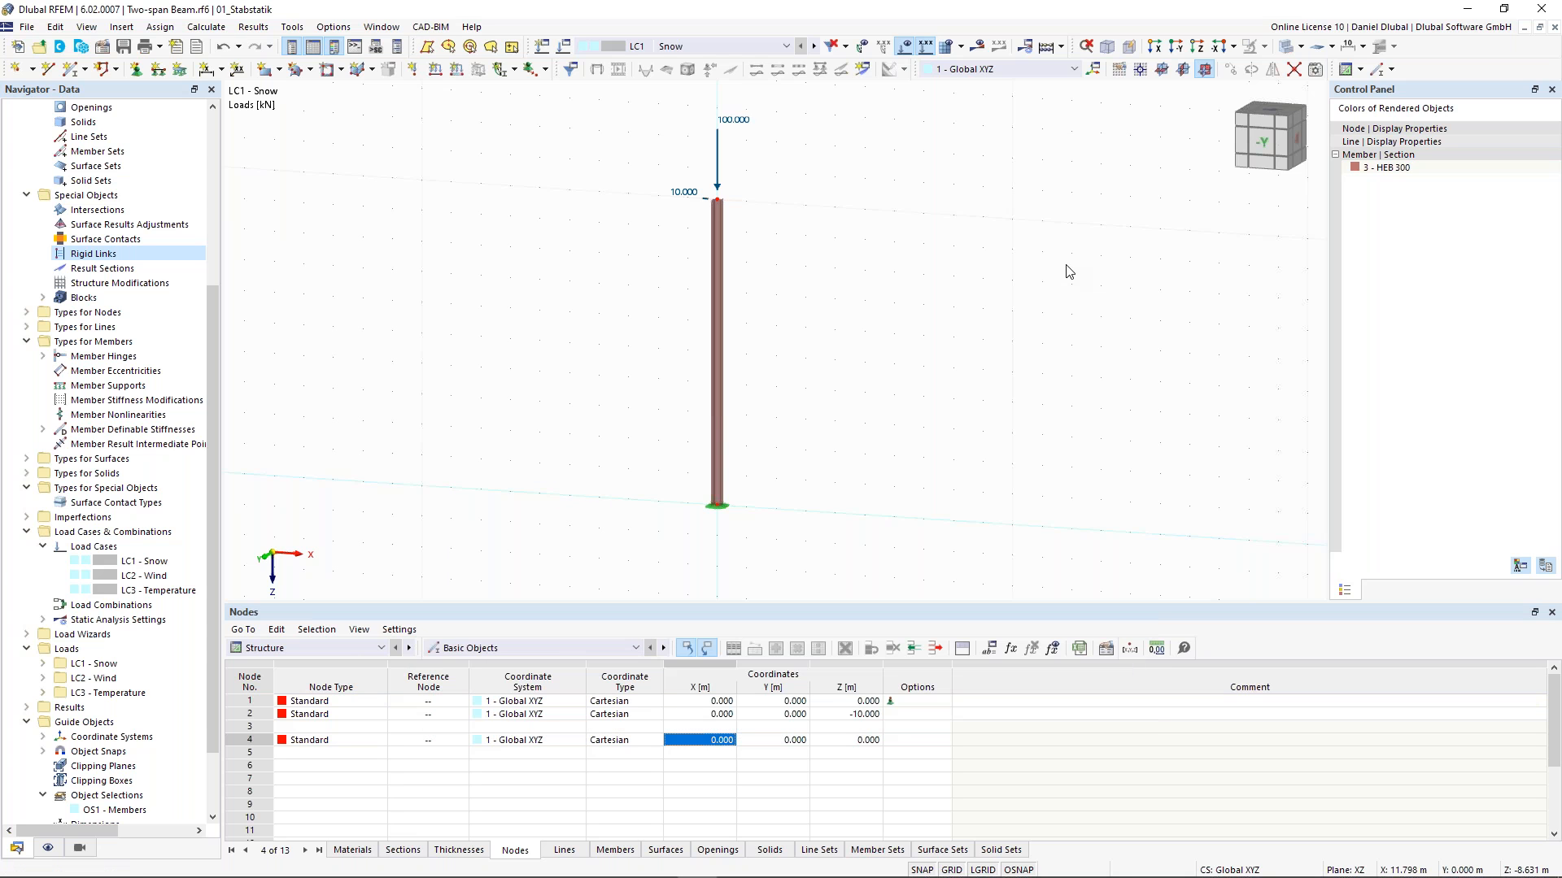
# - Delete load cases LC2 Wind and LC3 Temperature
pyautogui.click(569, 47)
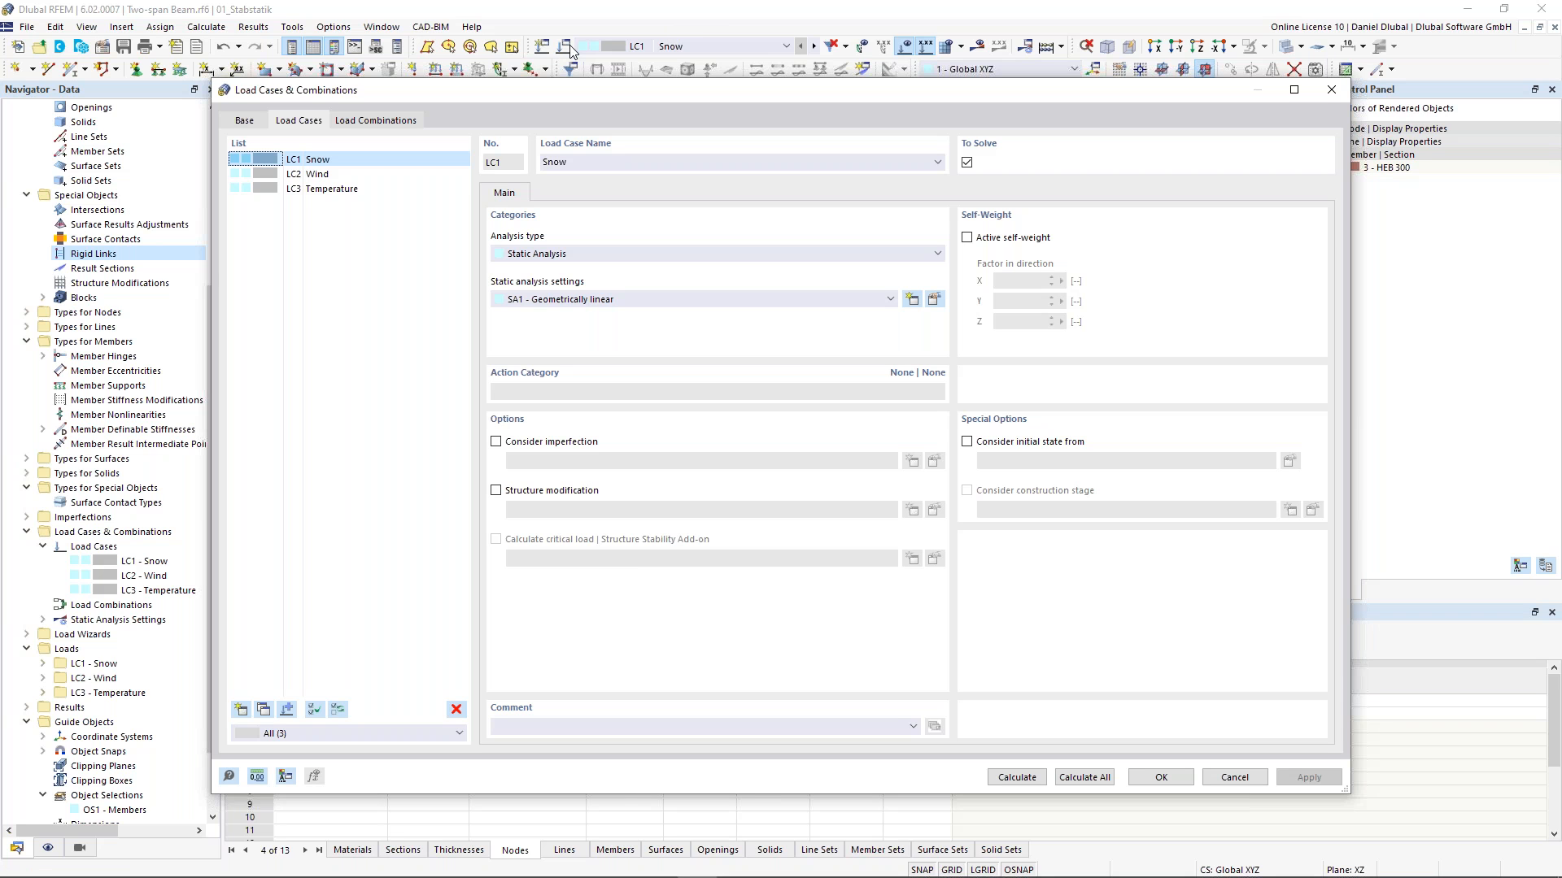
pyautogui.click(343, 175)
pyautogui.keyDown('shift'); pyautogui.click(344, 189); pyautogui.keyUp('shift')
pyautogui.click(456, 709)
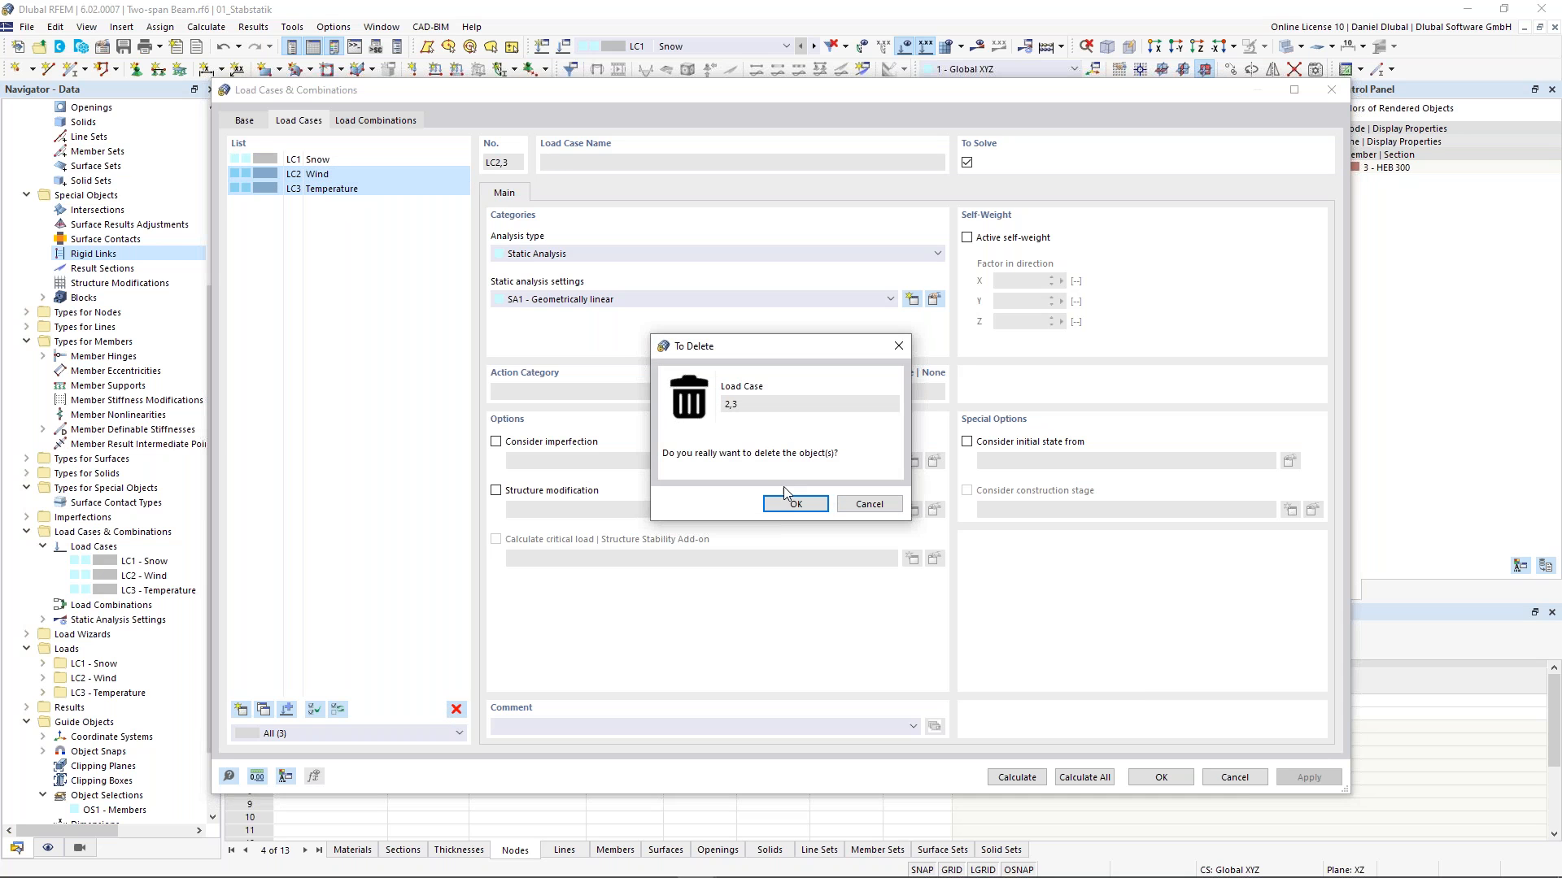
pyautogui.click(795, 504)
# - Rename load case LC1 to Theory I. Order
pyautogui.doubleClick(596, 163)
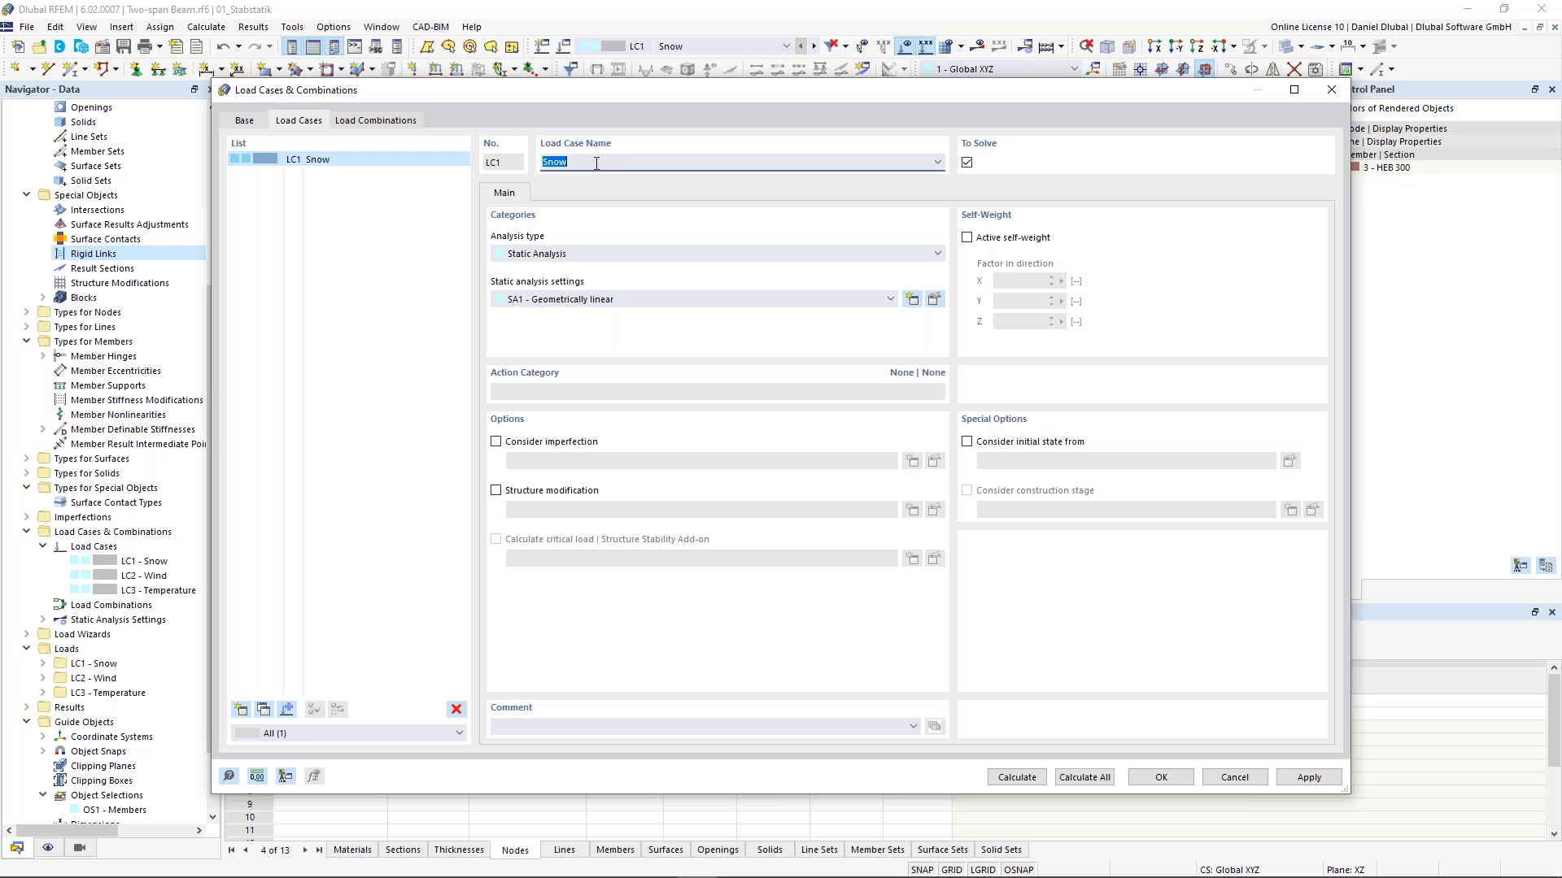
pyautogui.write('Theory I. order')
# - Copy LC1 and name the new load case Theory II. Order
pyautogui.click(265, 711)
pyautogui.click(574, 162)
pyautogui.write('I')
pyautogui.click(410, 159)
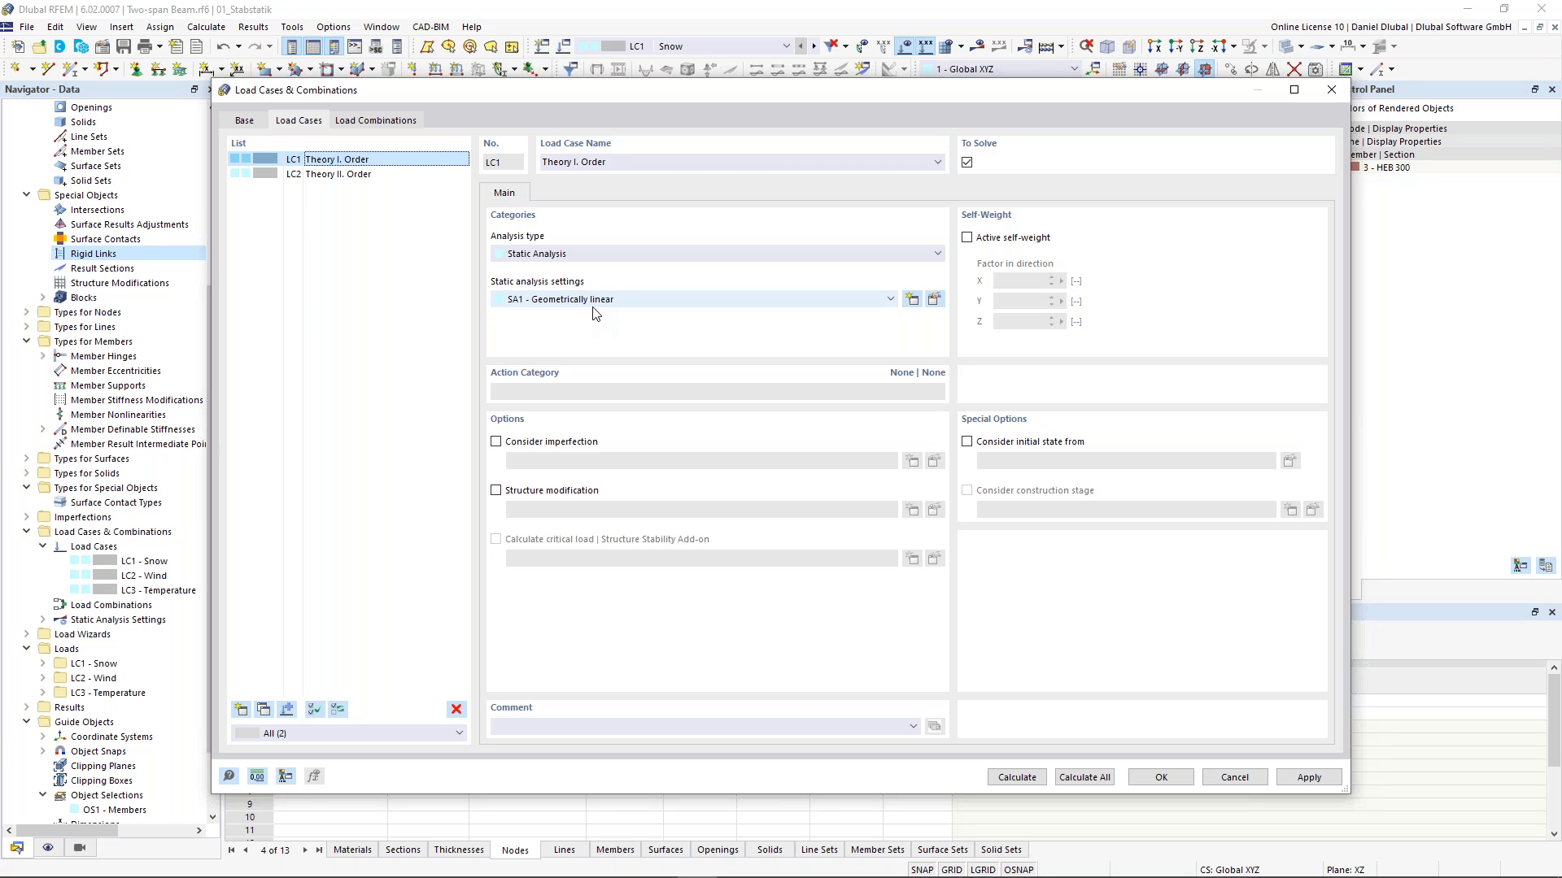
# - Set LC2's static analysis settings to SA2 - Second-order (P-Δ) | Picard and confirm the load cases
pyautogui.click(373, 173)
pyautogui.click(653, 300)
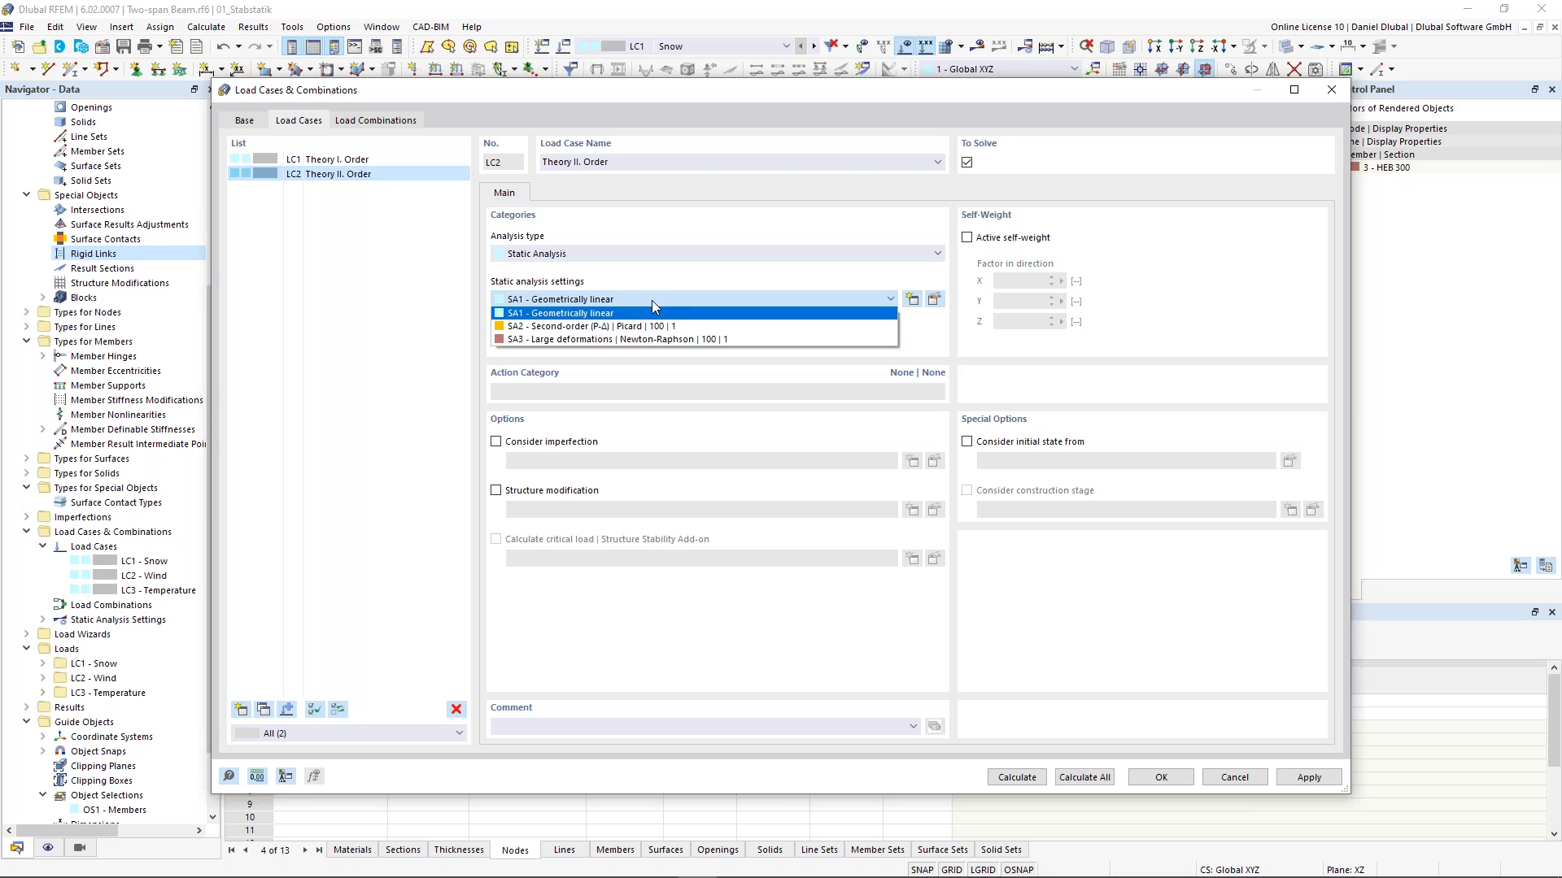
pyautogui.click(566, 326)
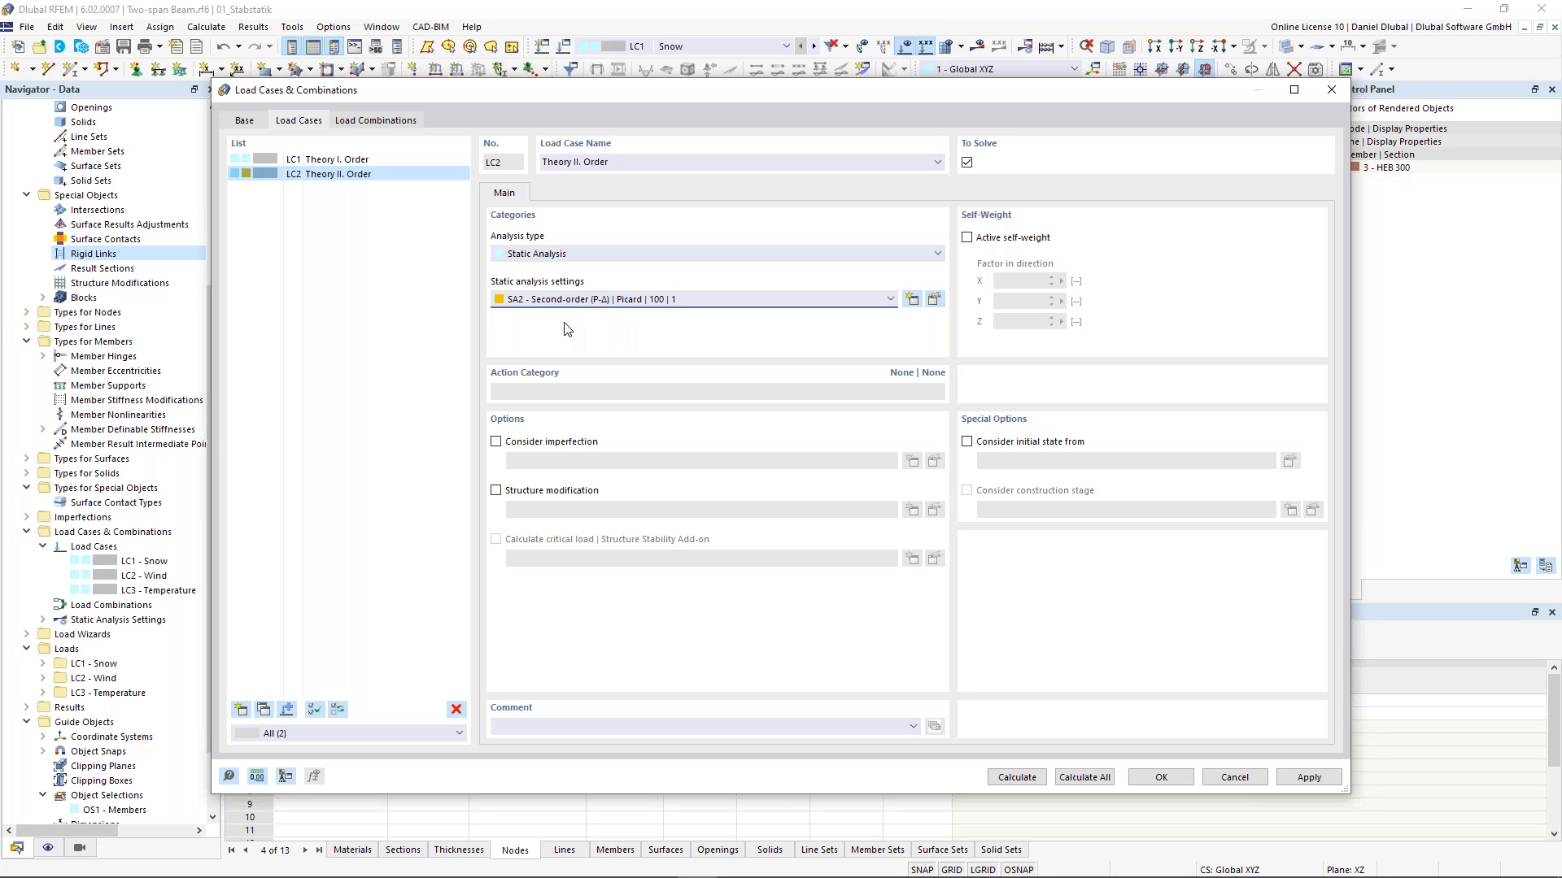
pyautogui.click(314, 160)
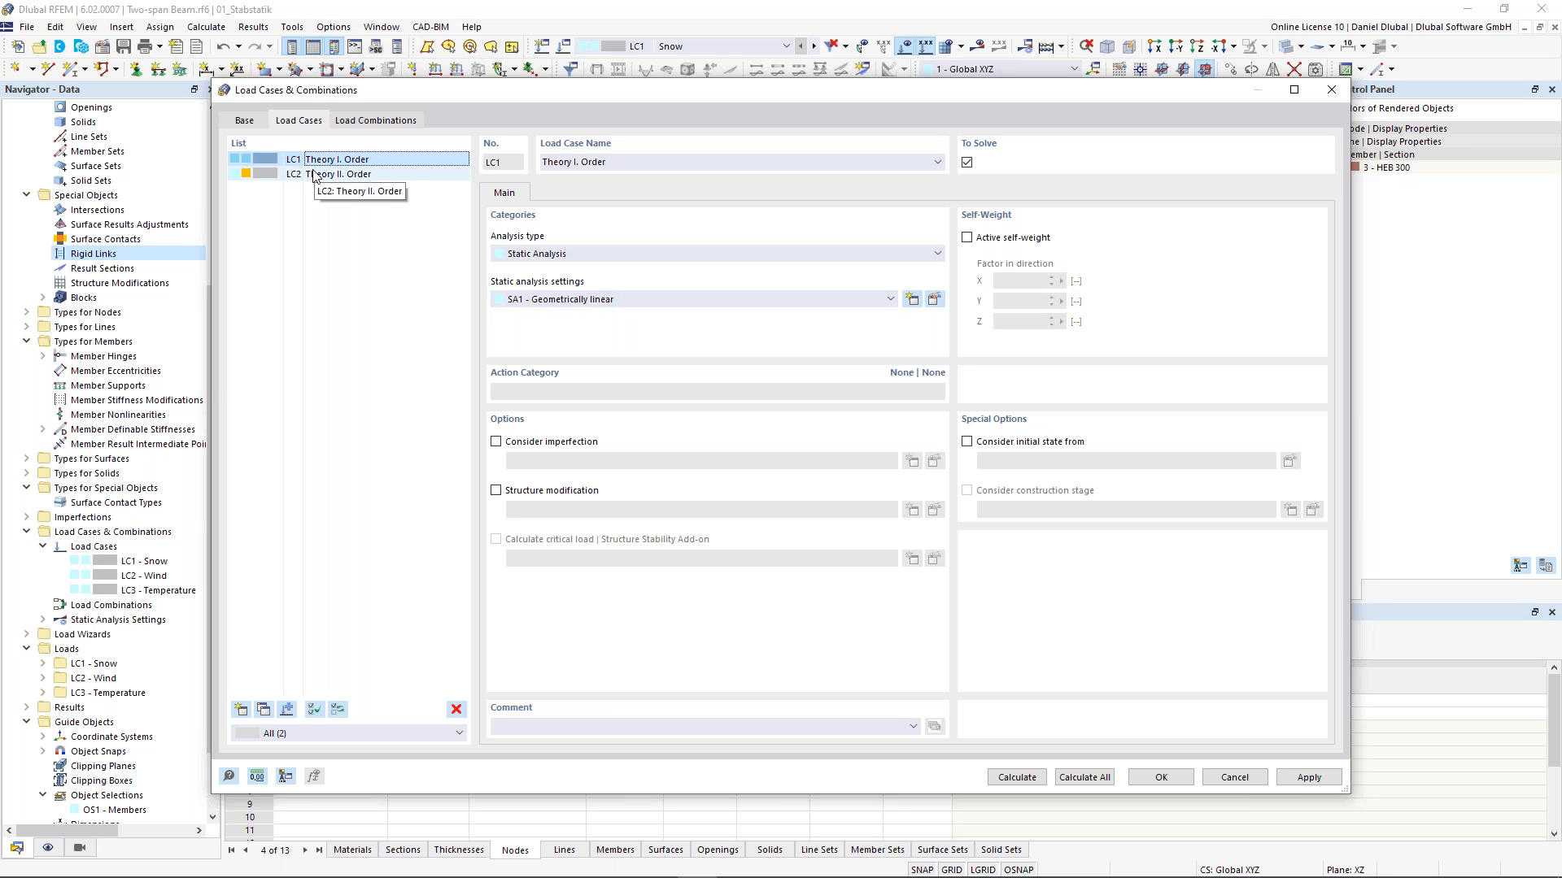
pyautogui.click(1161, 778)
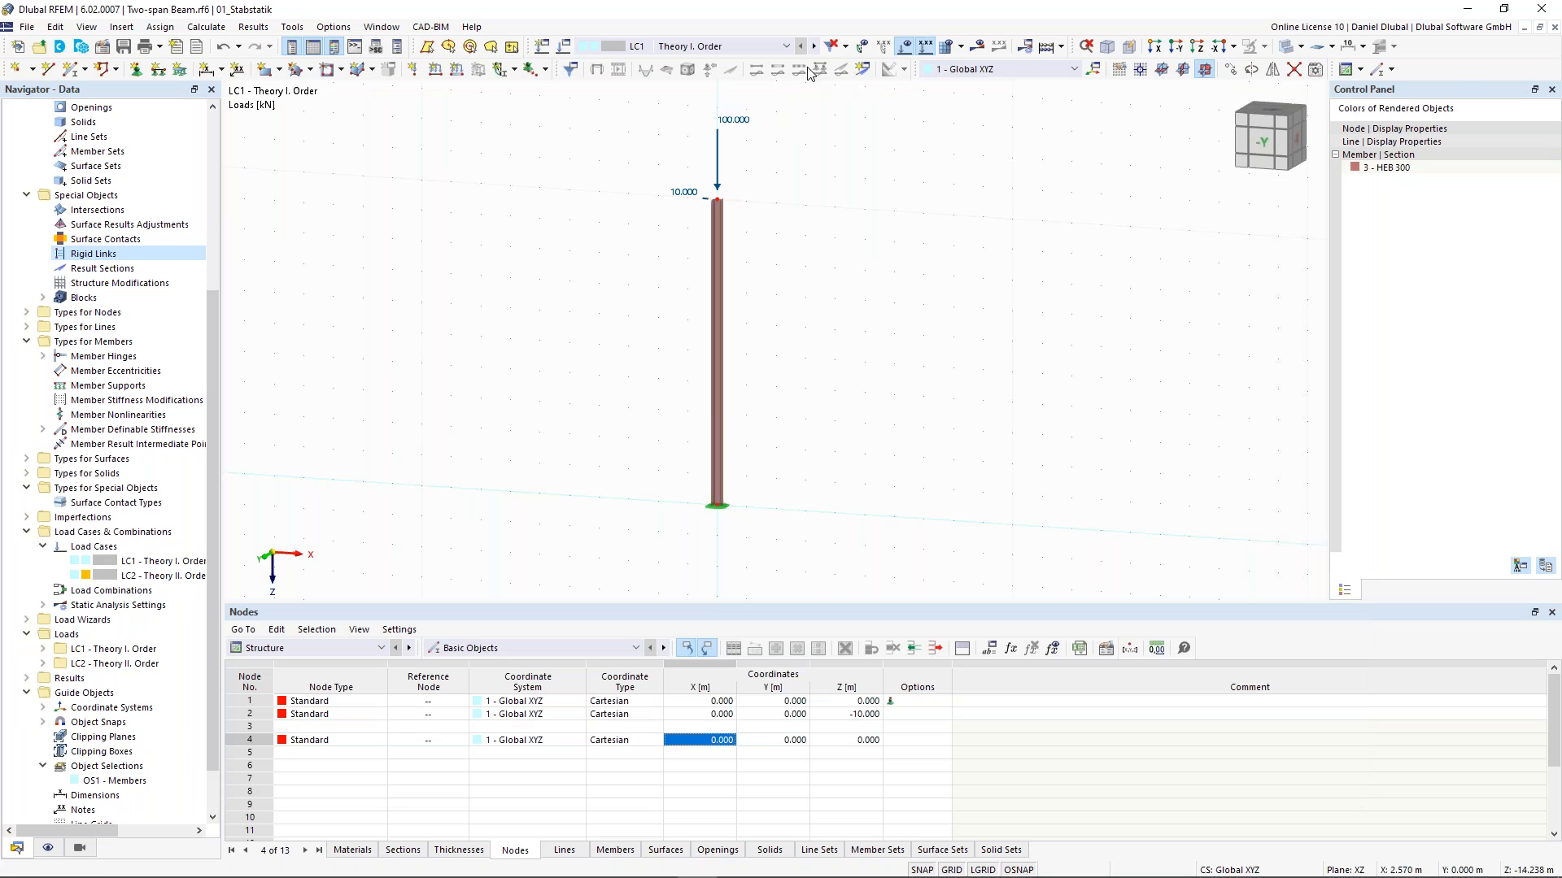
# - Calculate all load cases of the column model
pyautogui.click(814, 47)
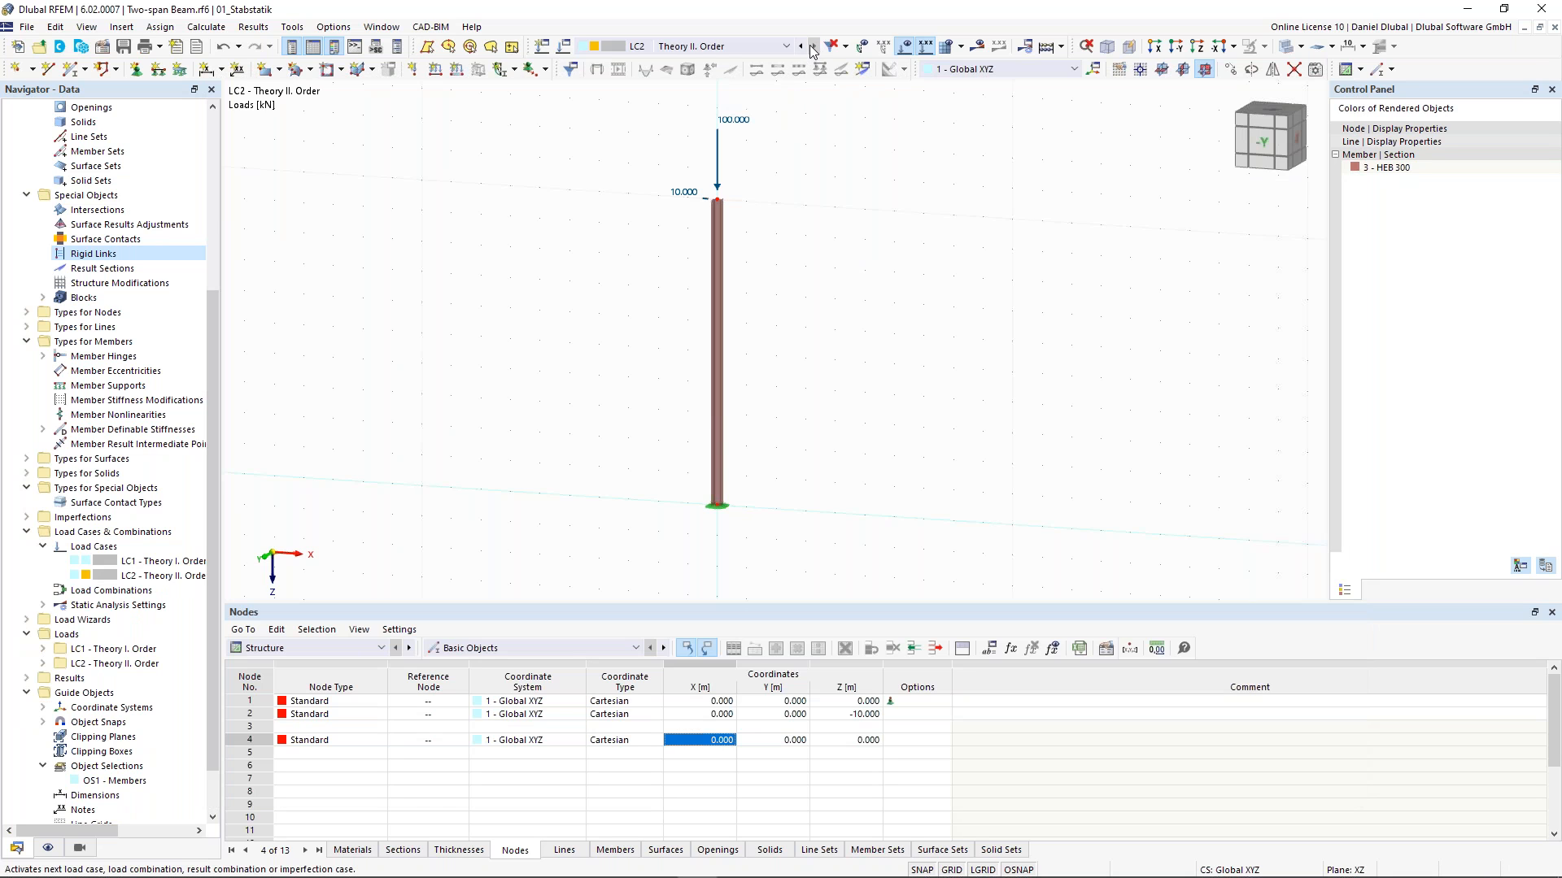
pyautogui.click(803, 46)
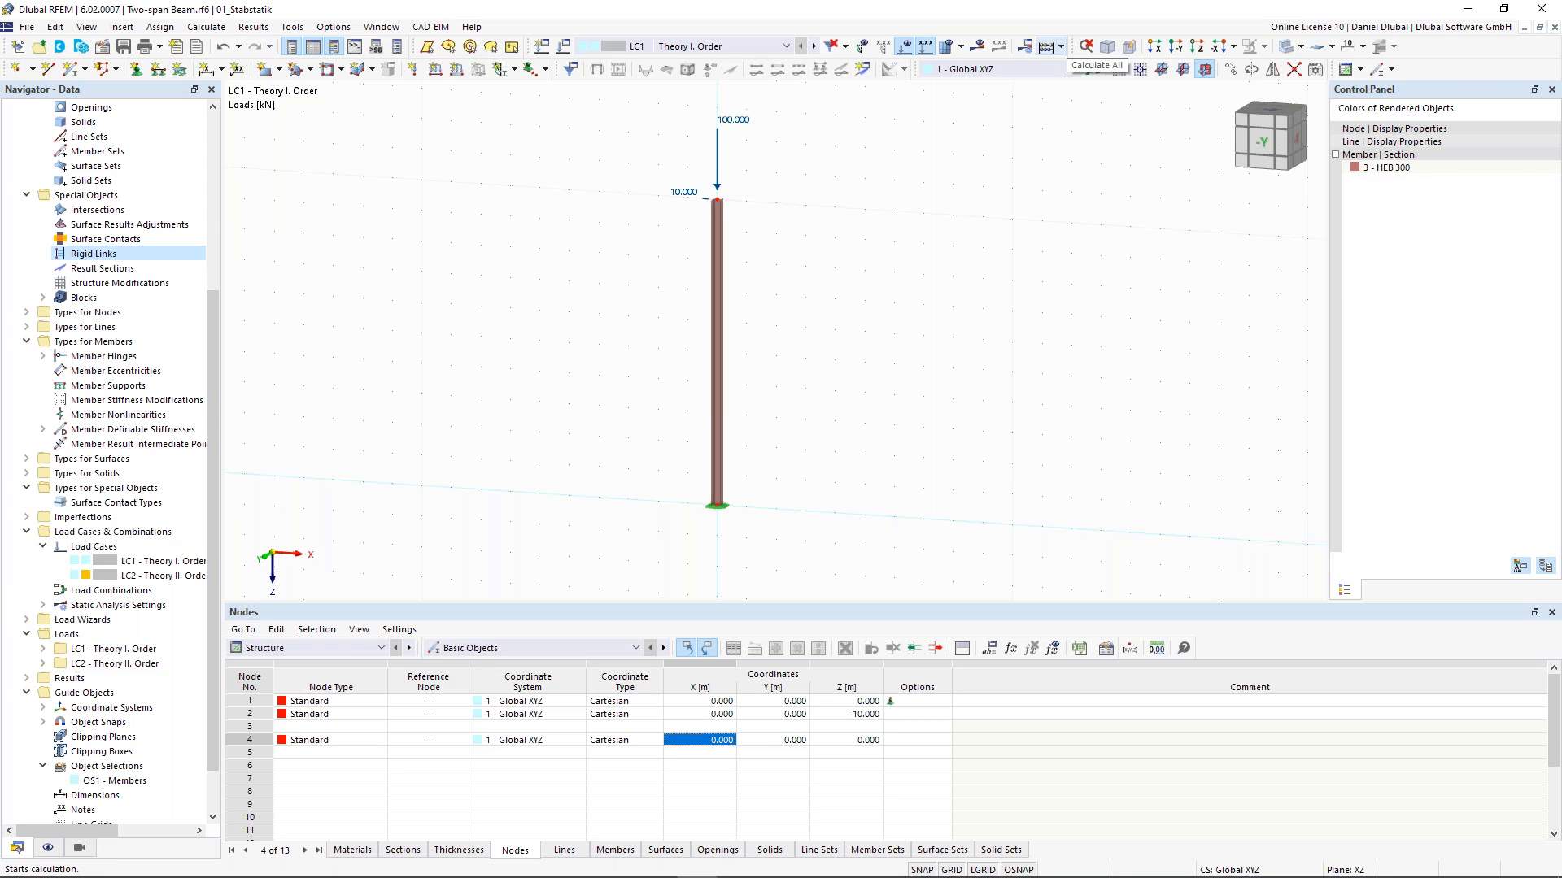
pyautogui.click(1047, 46)
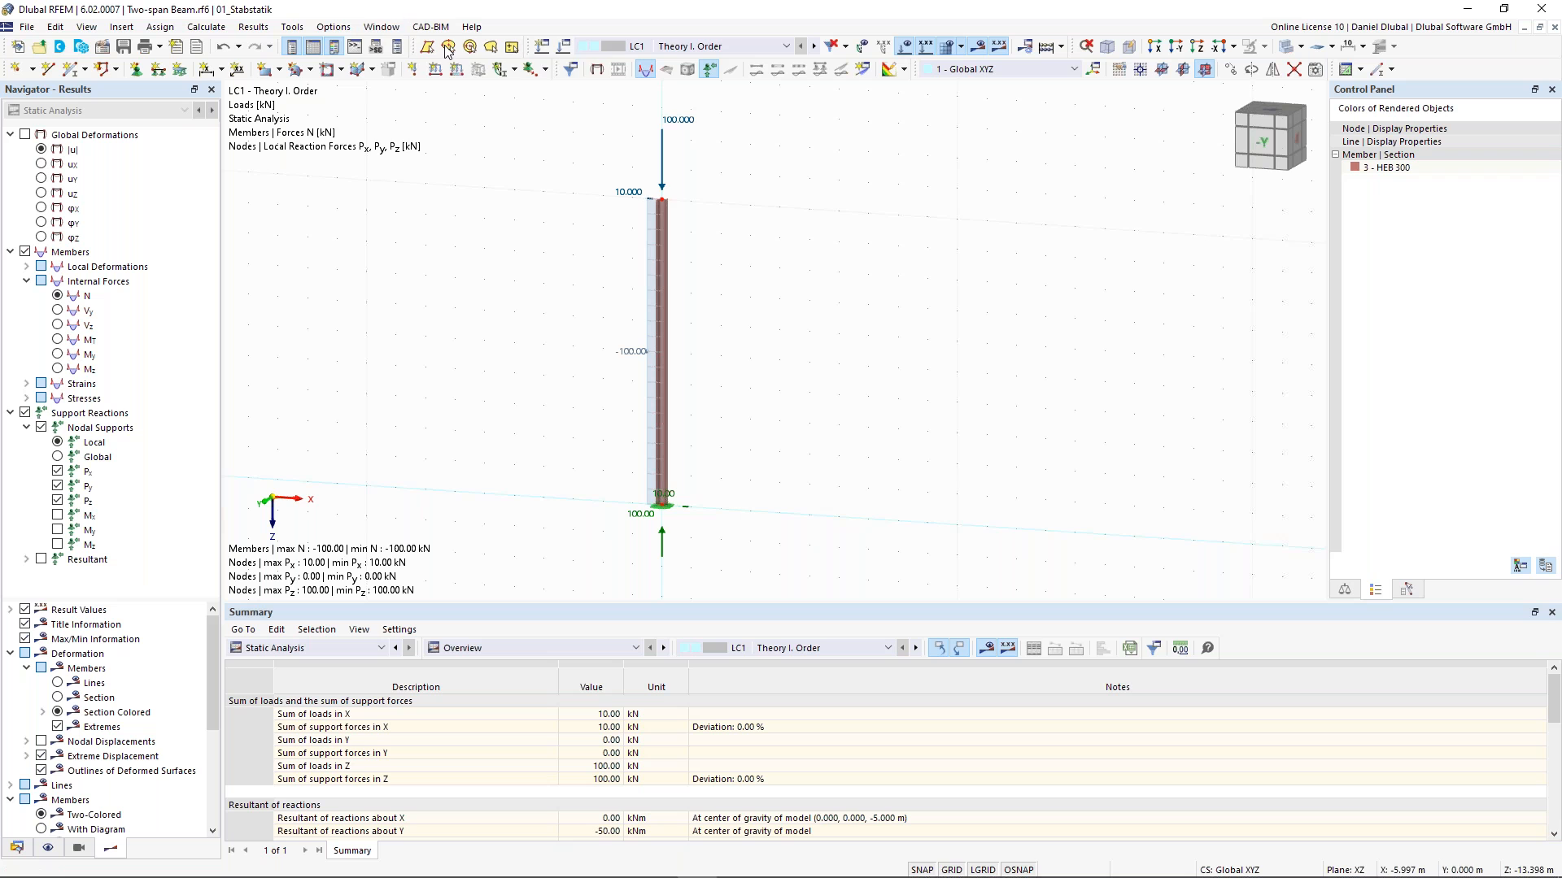
# - Tile the open model windows vertically and minimize the portal-frame model's window
pyautogui.click(381, 26)
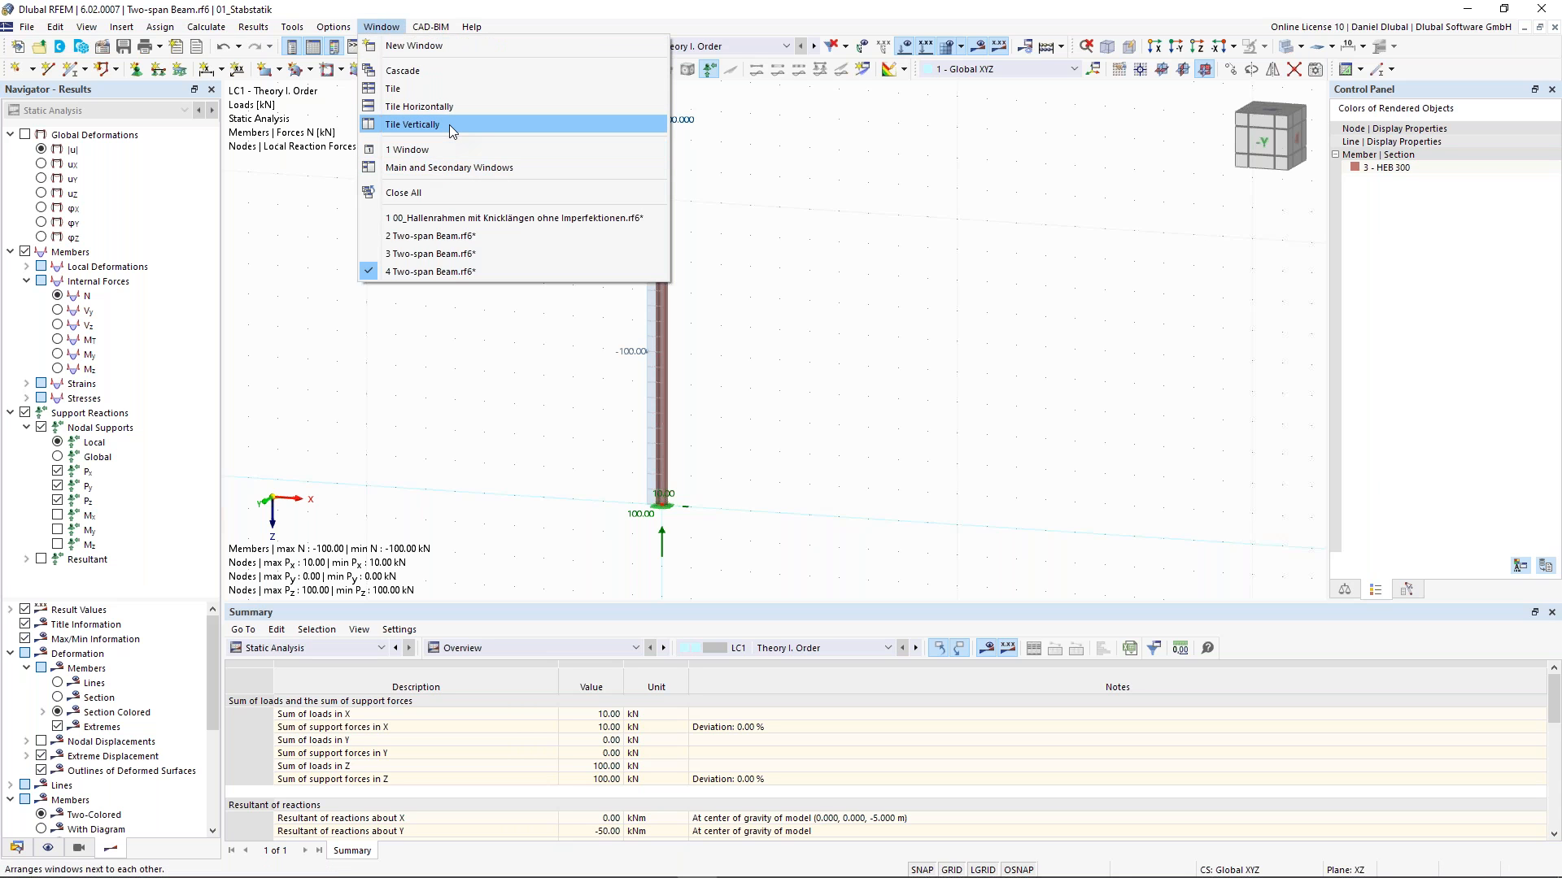
pyautogui.click(450, 126)
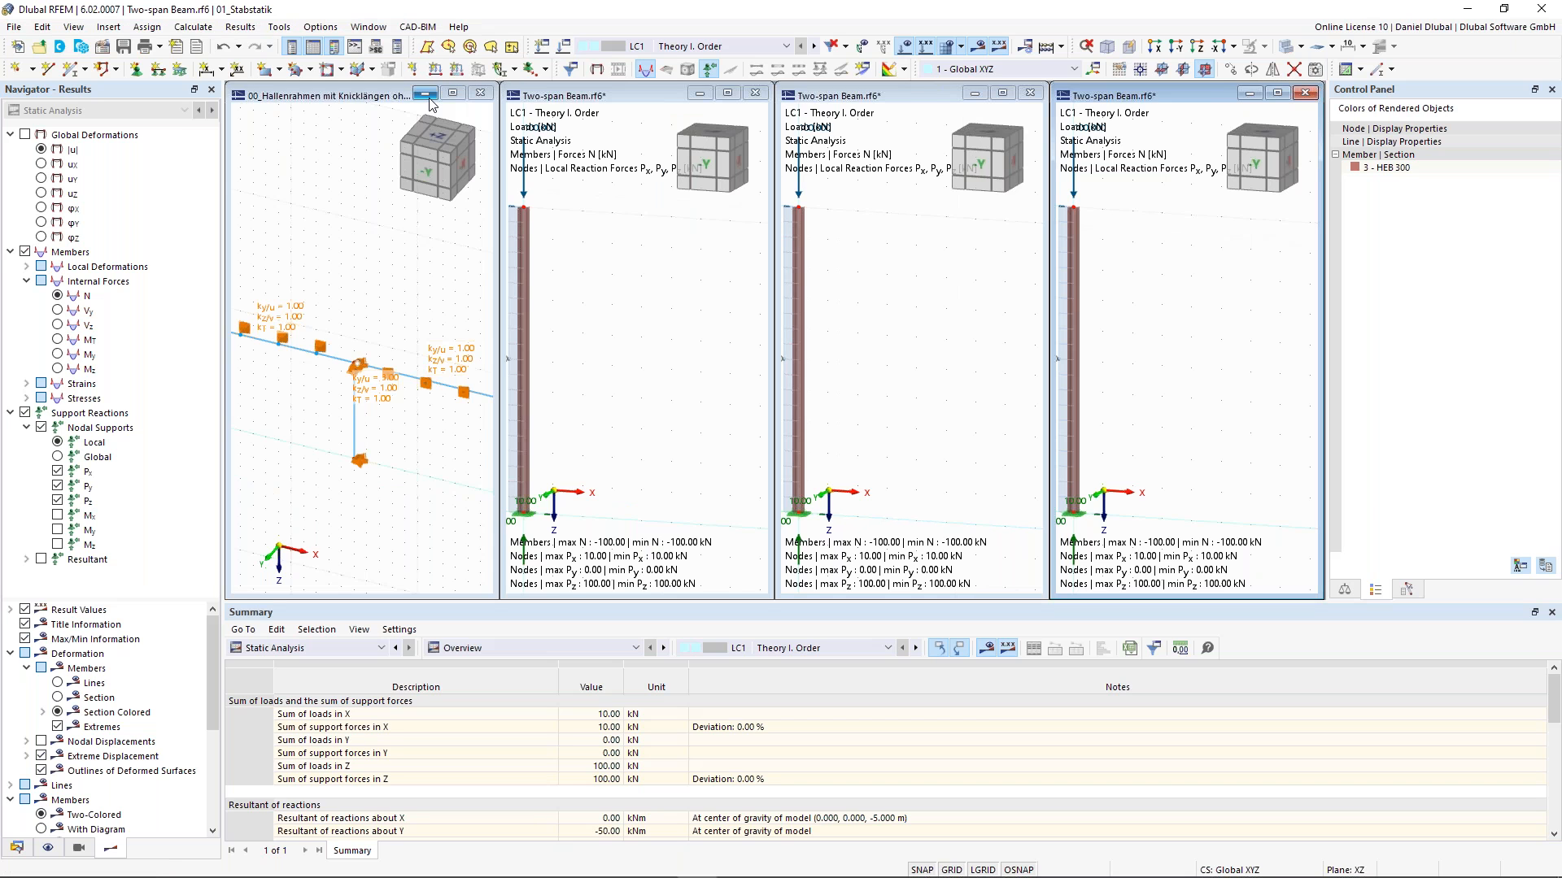
pyautogui.click(425, 93)
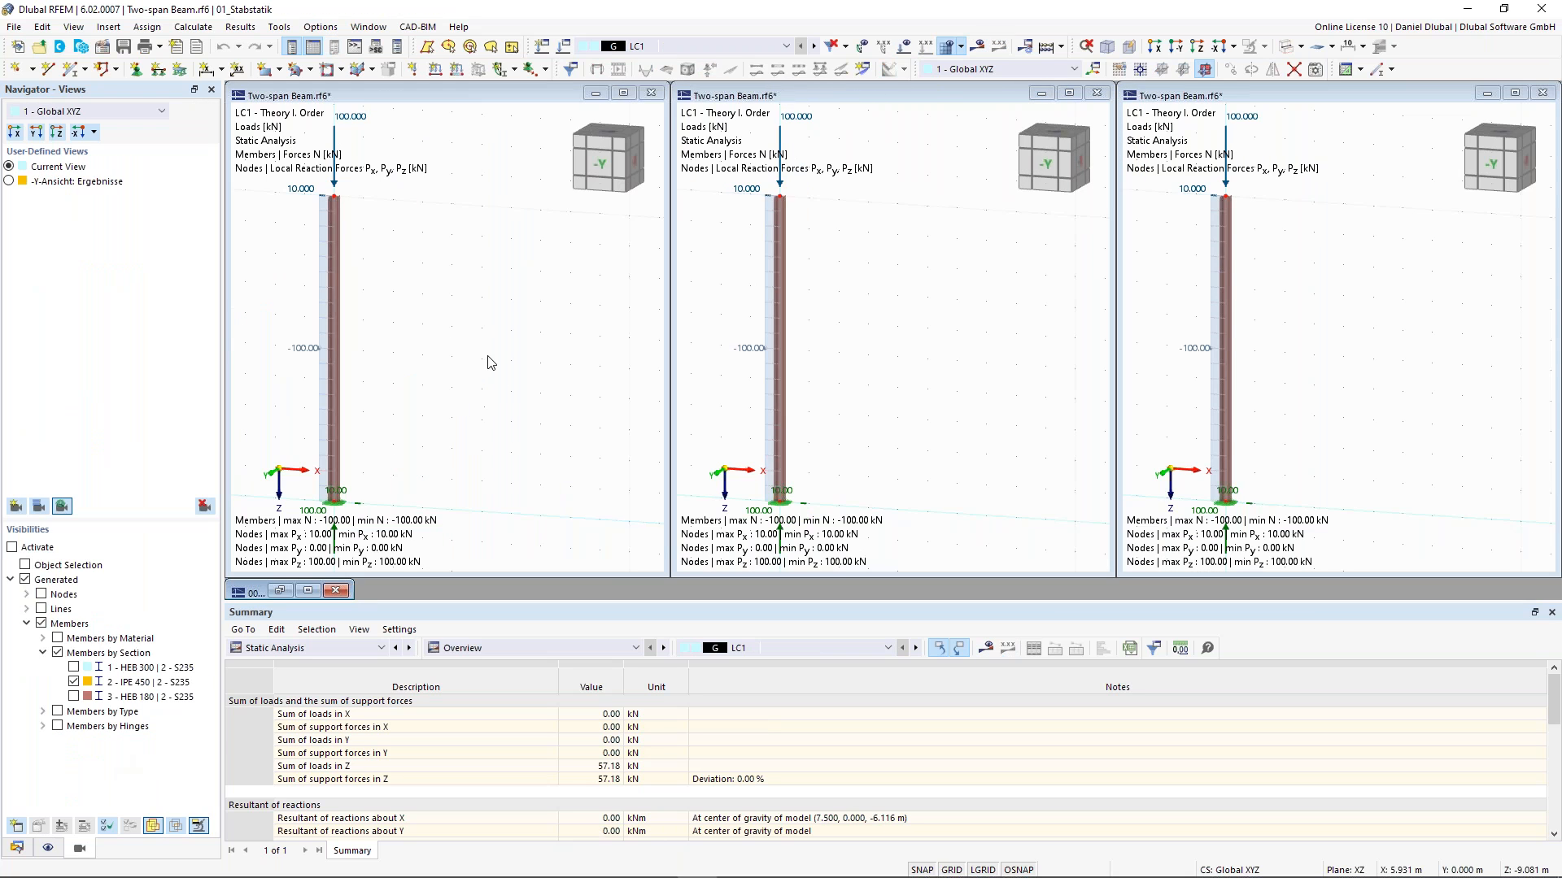
pyautogui.click(462, 91)
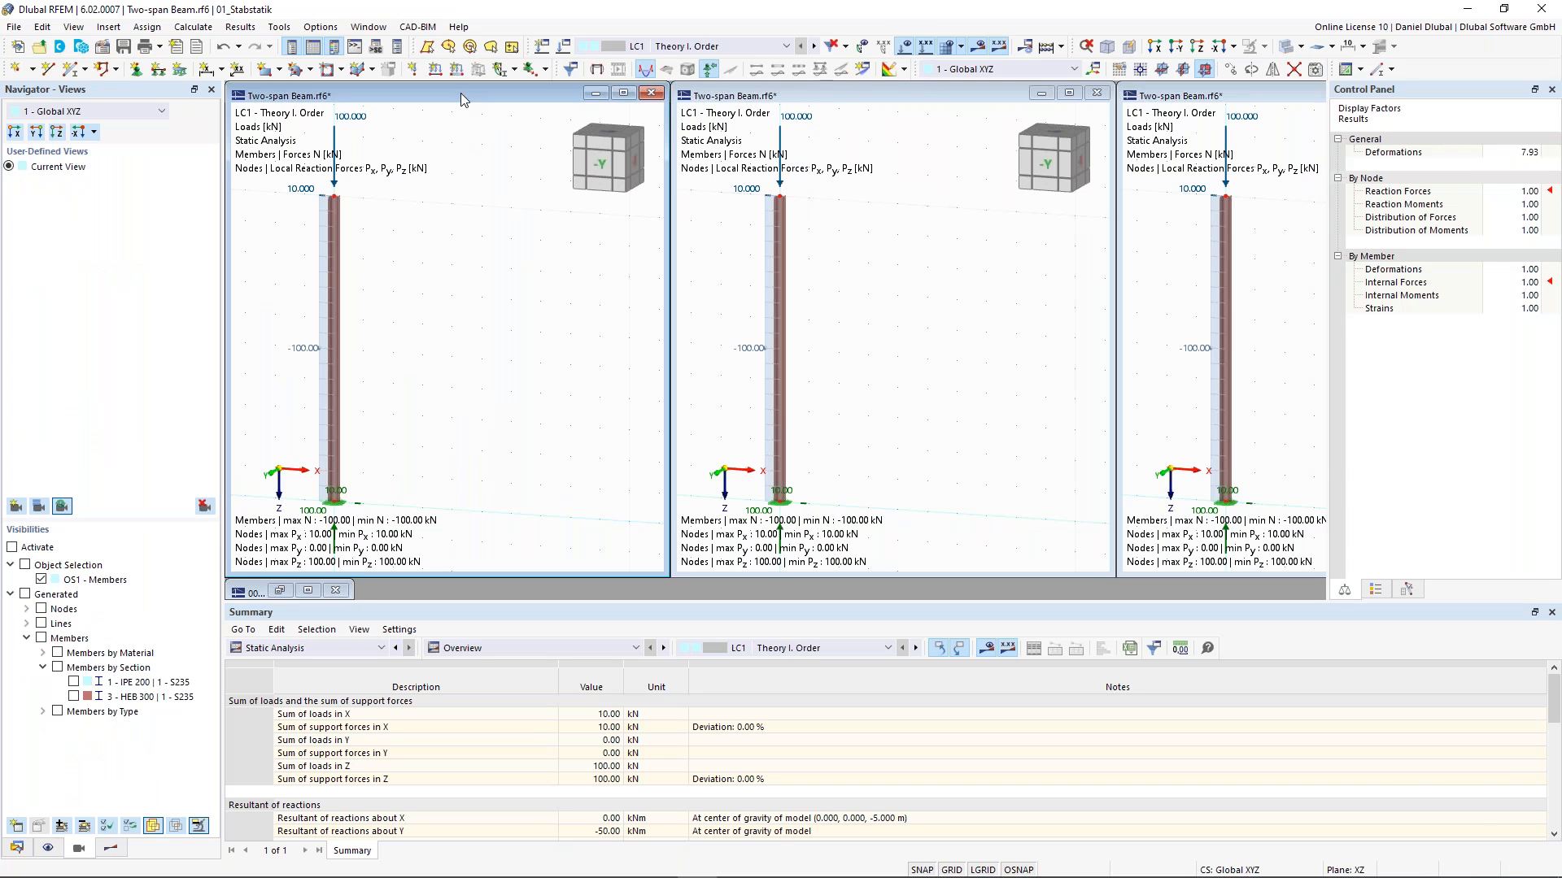
# - Hide the support reactions in each of the three result windows
pyautogui.click(112, 846)
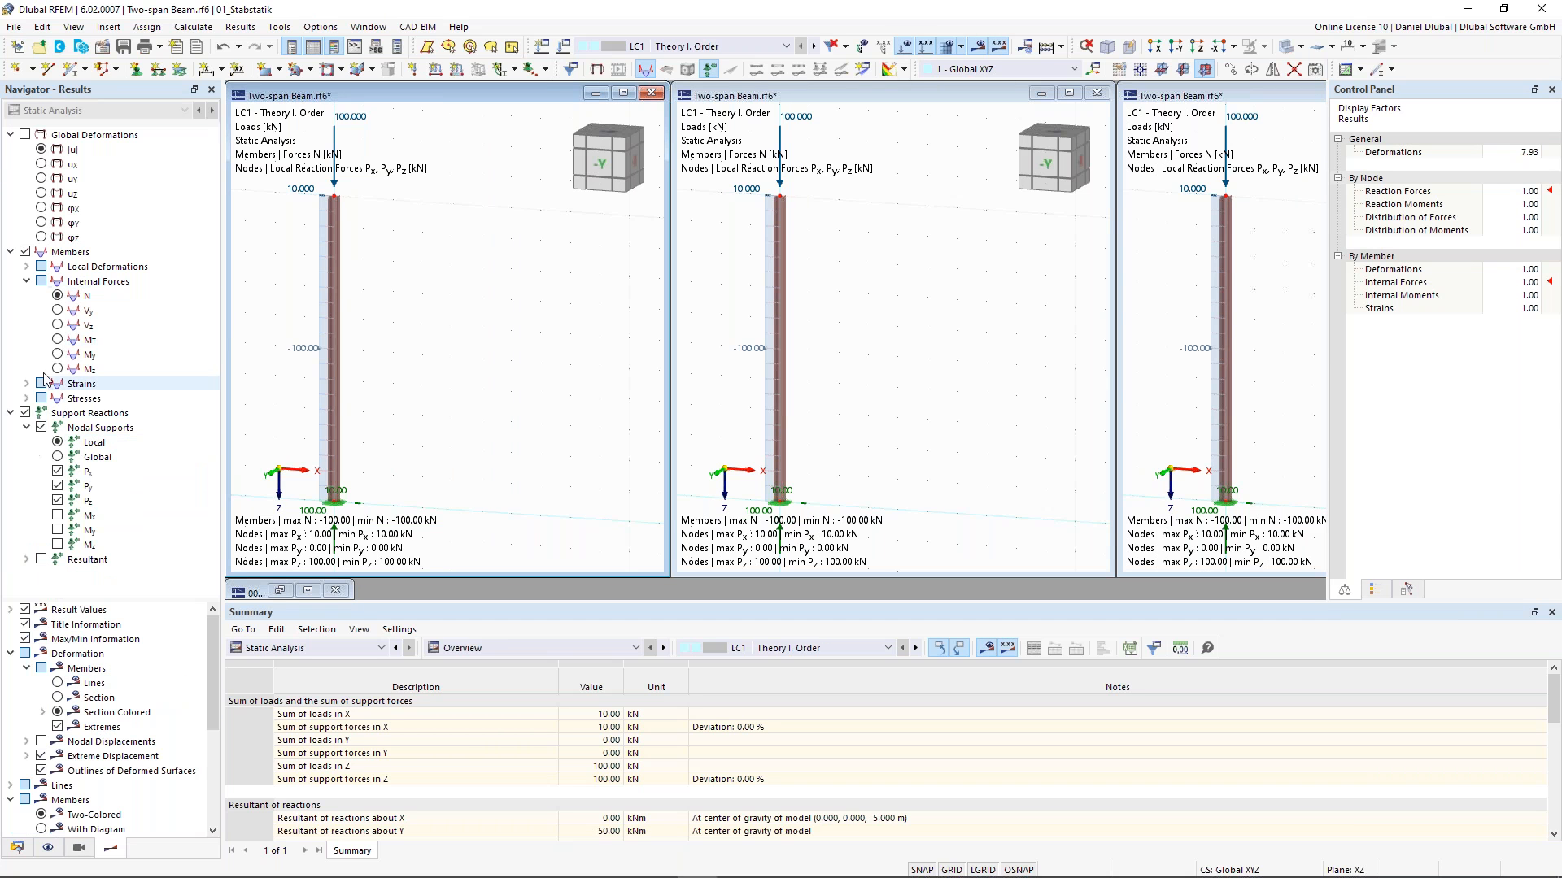
pyautogui.click(26, 413)
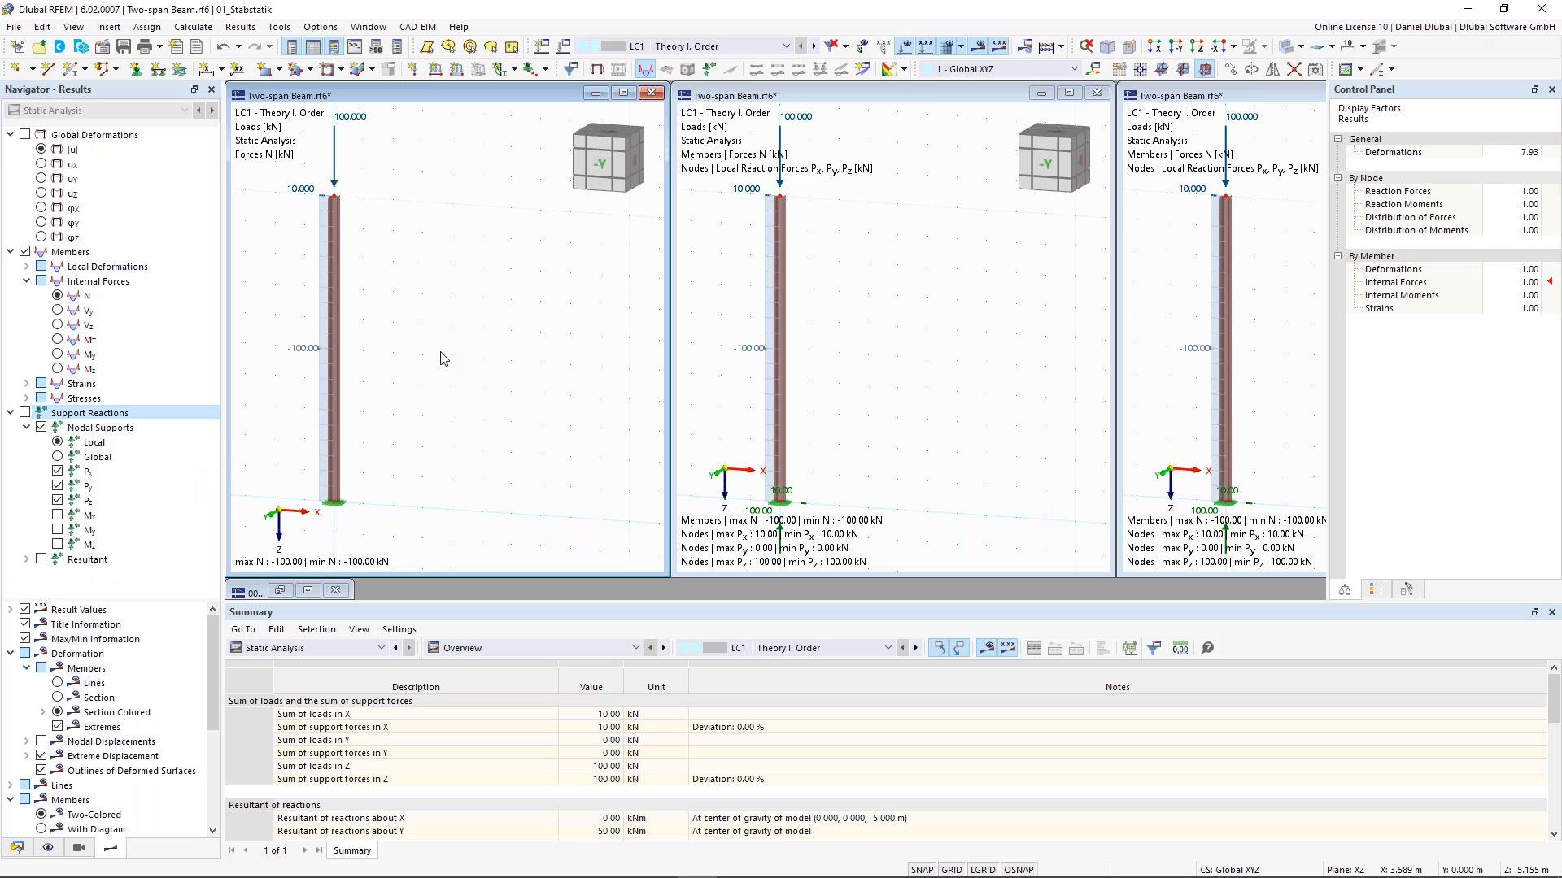
pyautogui.click(25, 413)
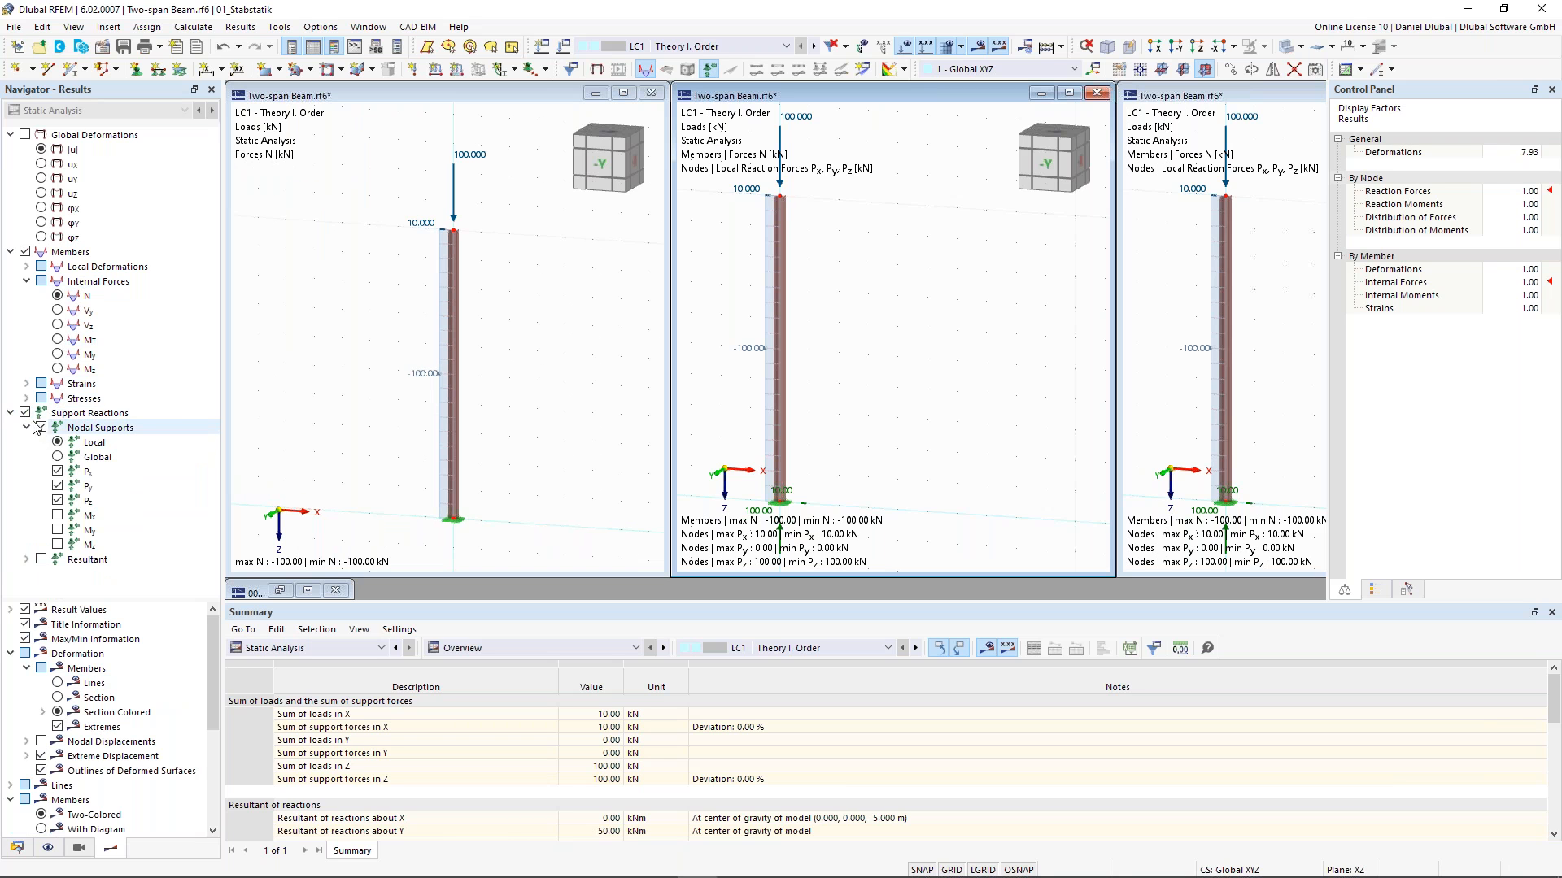
pyautogui.click(25, 413)
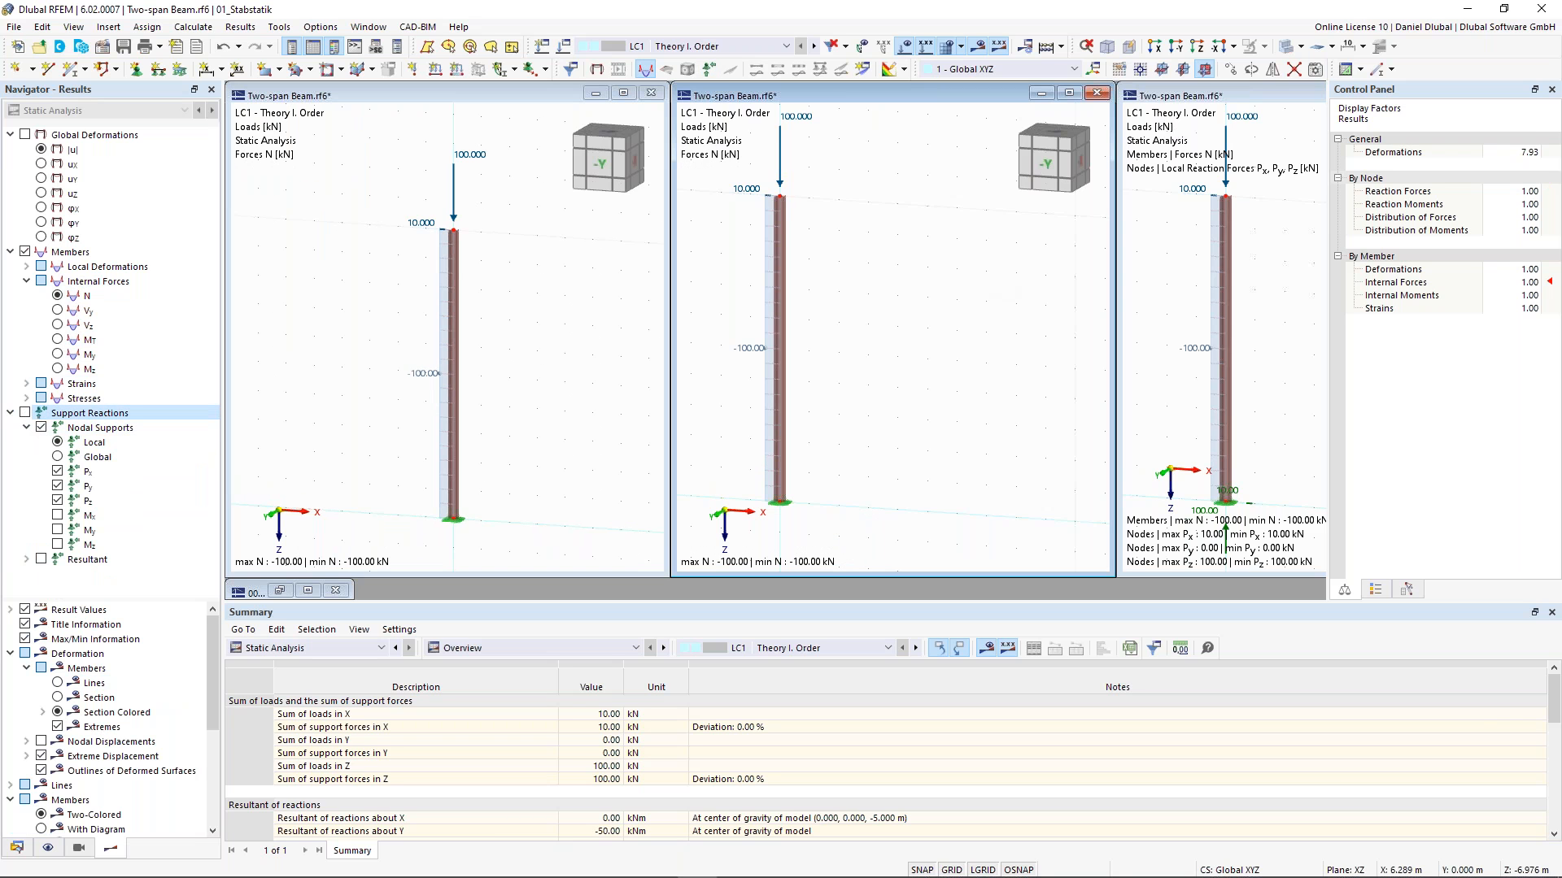
pyautogui.click(25, 413)
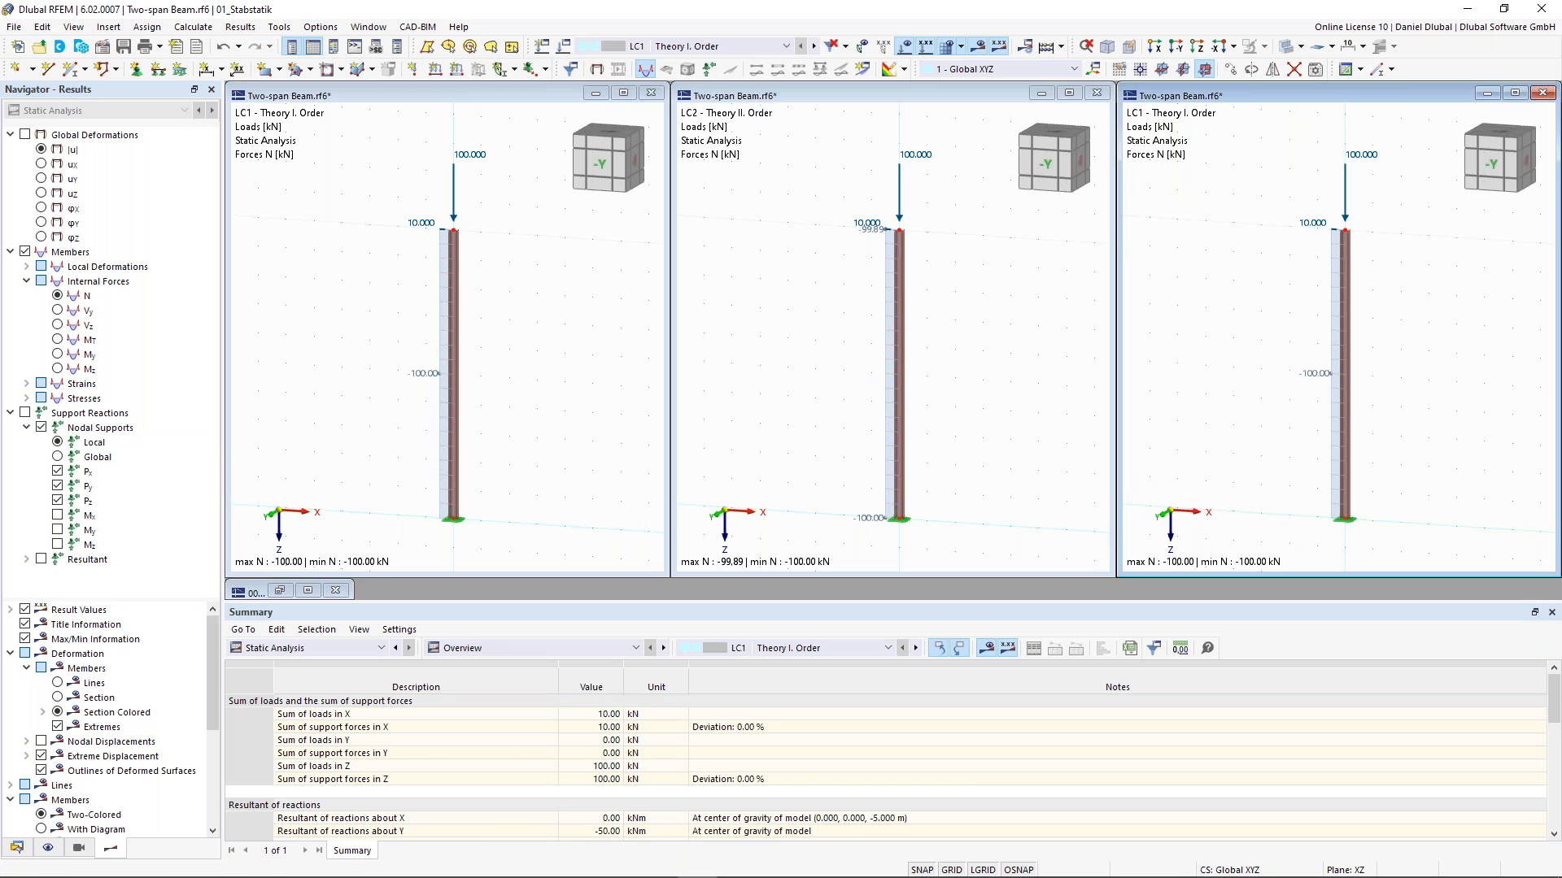
# - Switch two windows to LC2 Theory II. Order and display the bending moments My in the first two windows
pyautogui.click(814, 47)
pyautogui.click(309, 300)
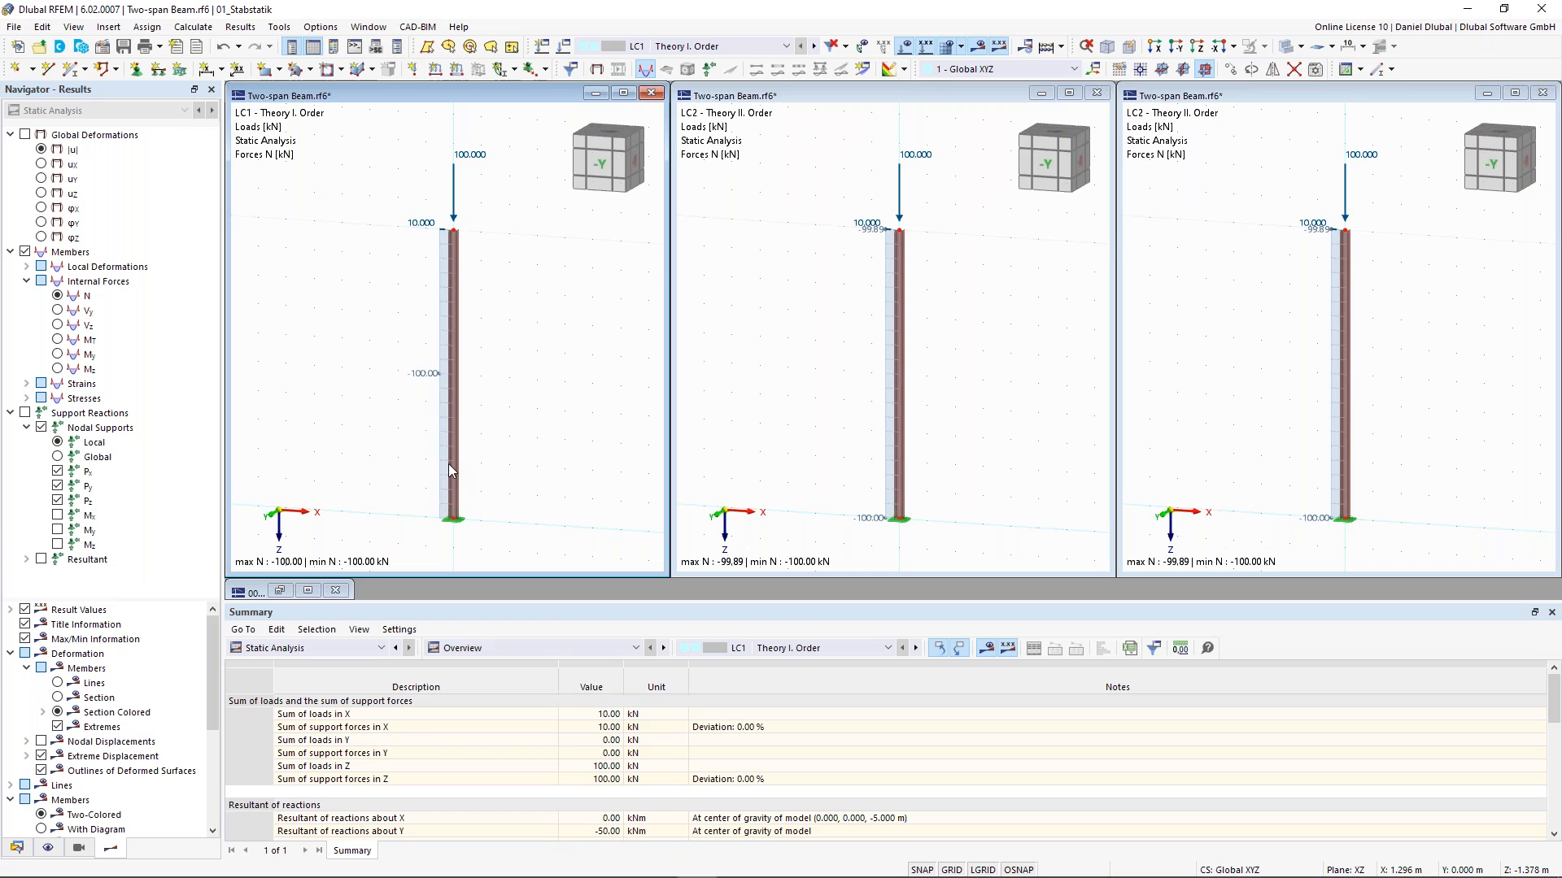
pyautogui.click(57, 354)
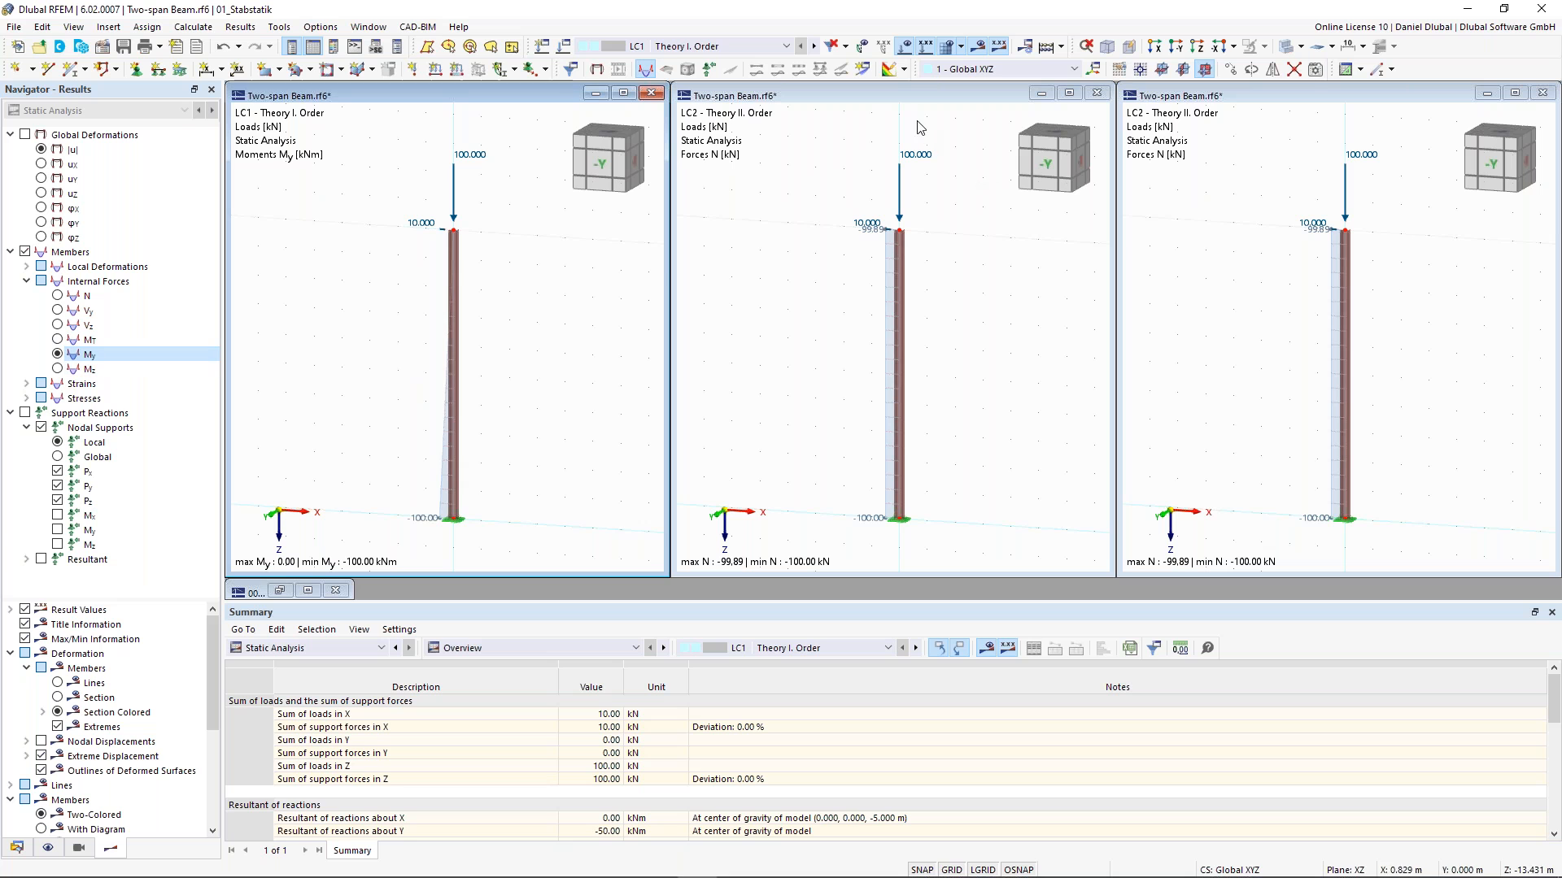
pyautogui.click(861, 147)
pyautogui.click(58, 355)
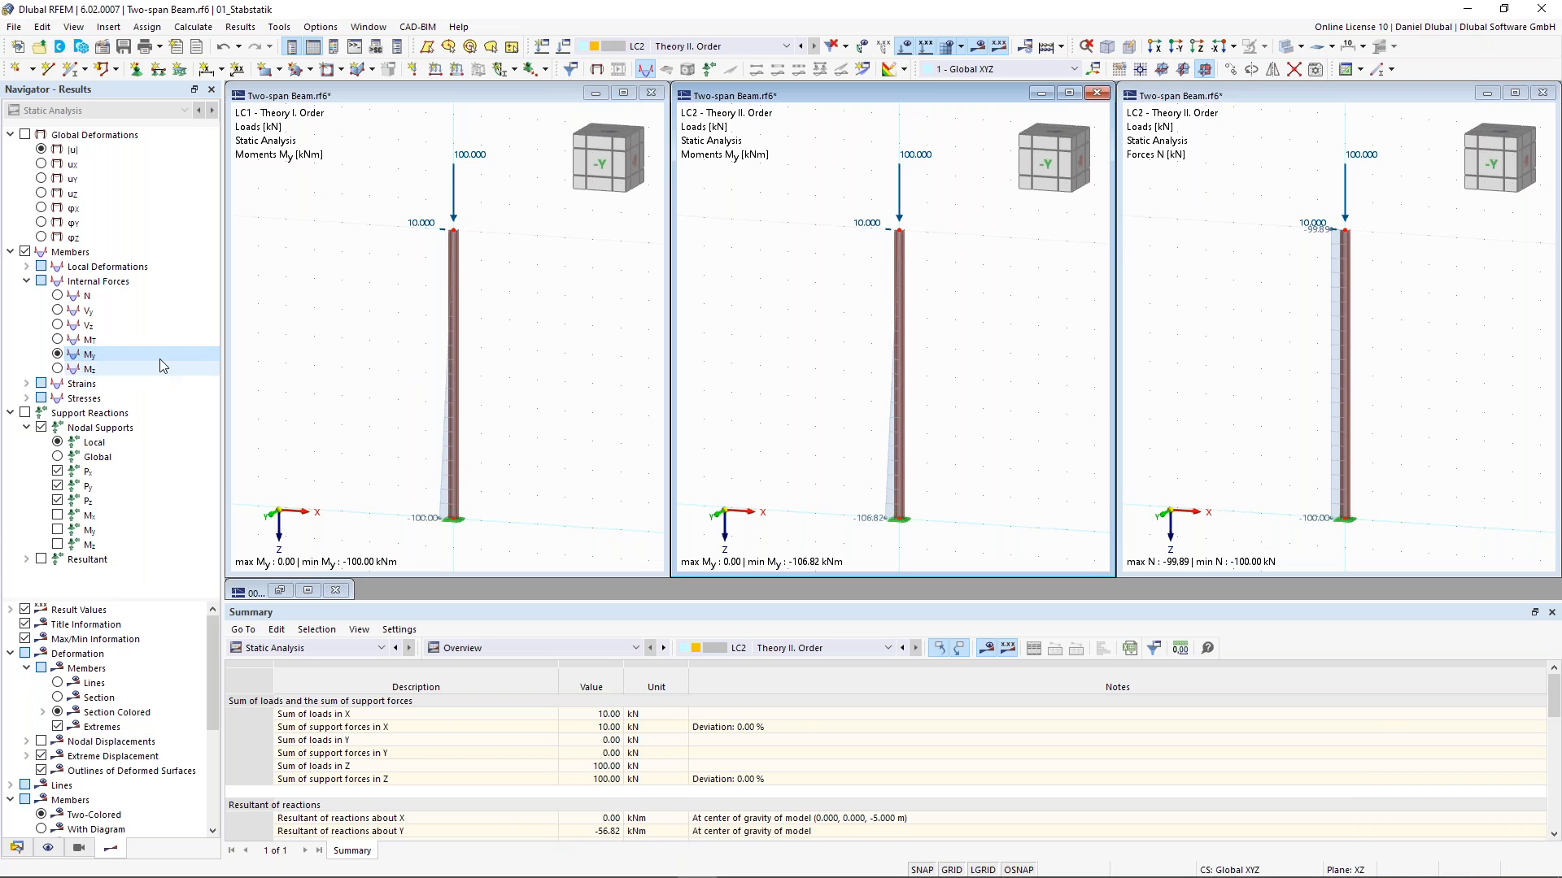
pyautogui.click(510, 97)
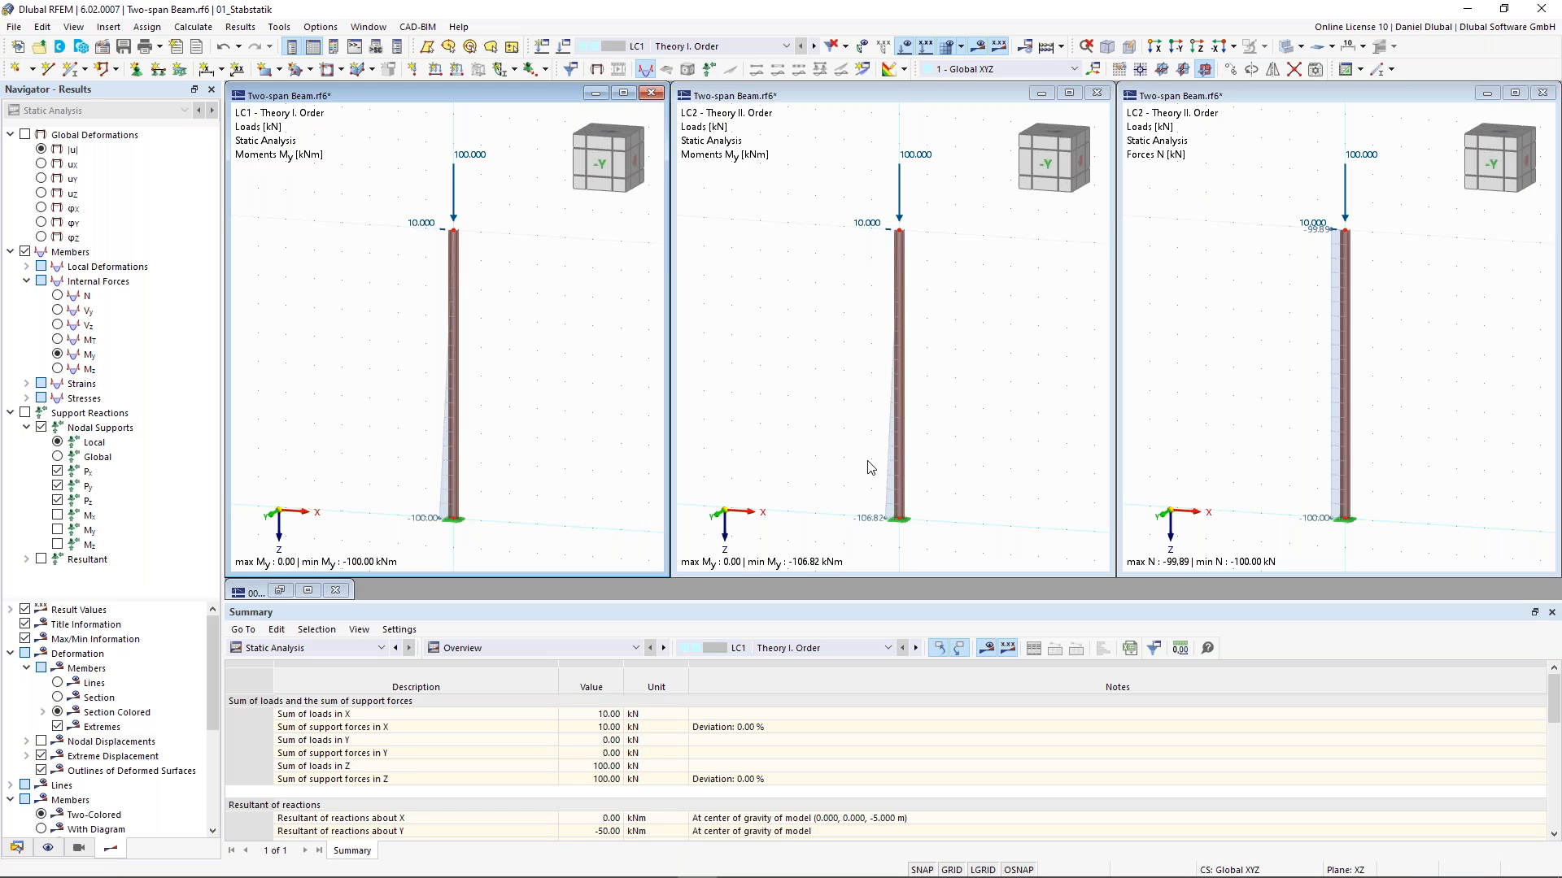
# - Display the global deformations ux for LC2 in the second window
pyautogui.click(868, 513)
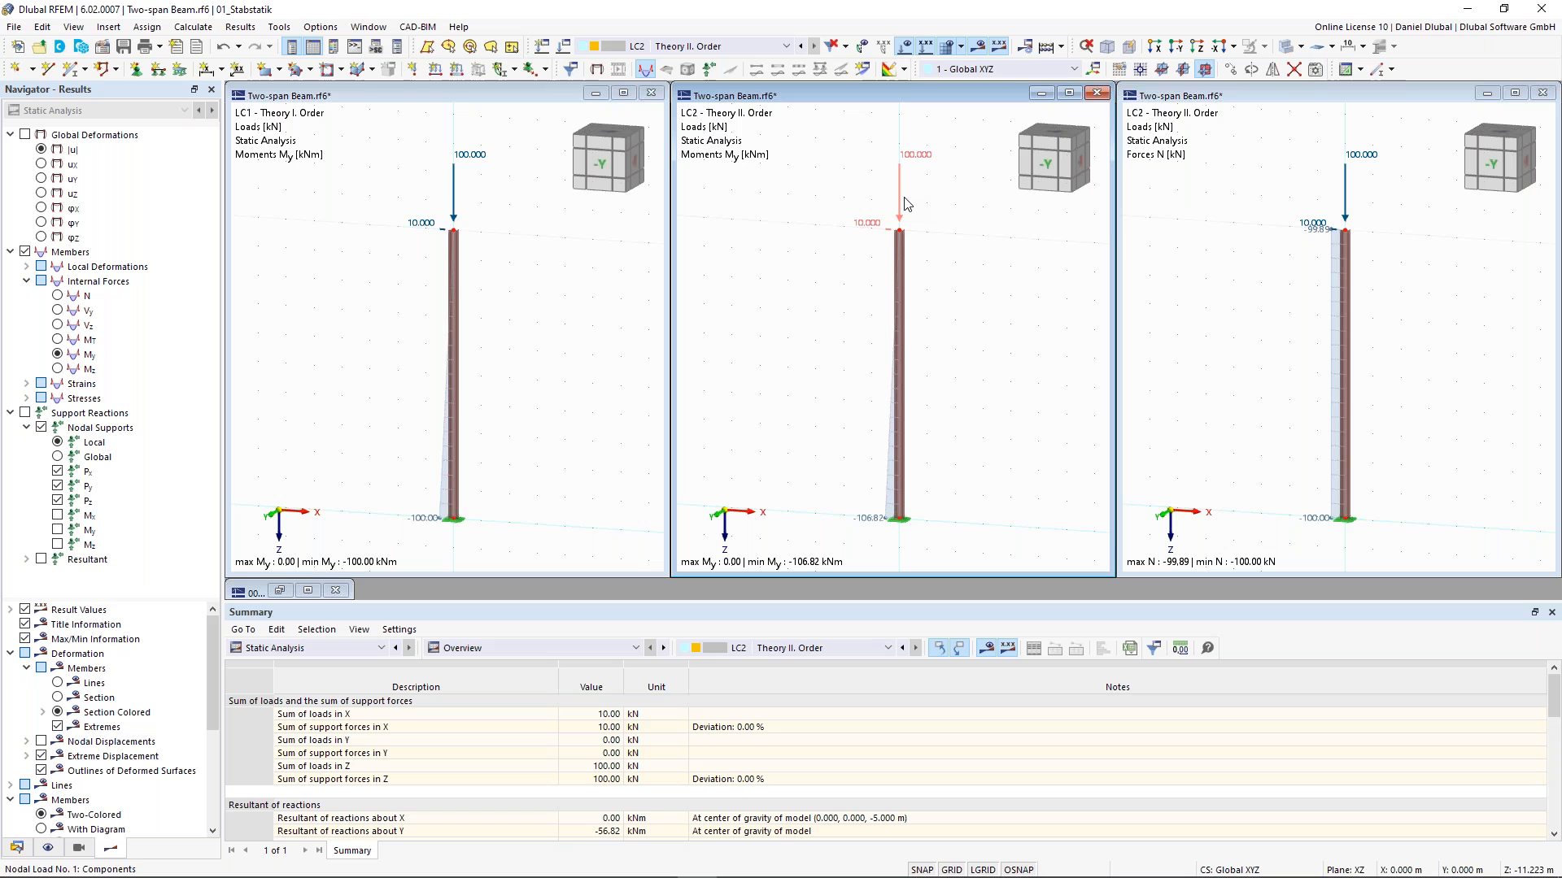
pyautogui.moveTo(902, 197)
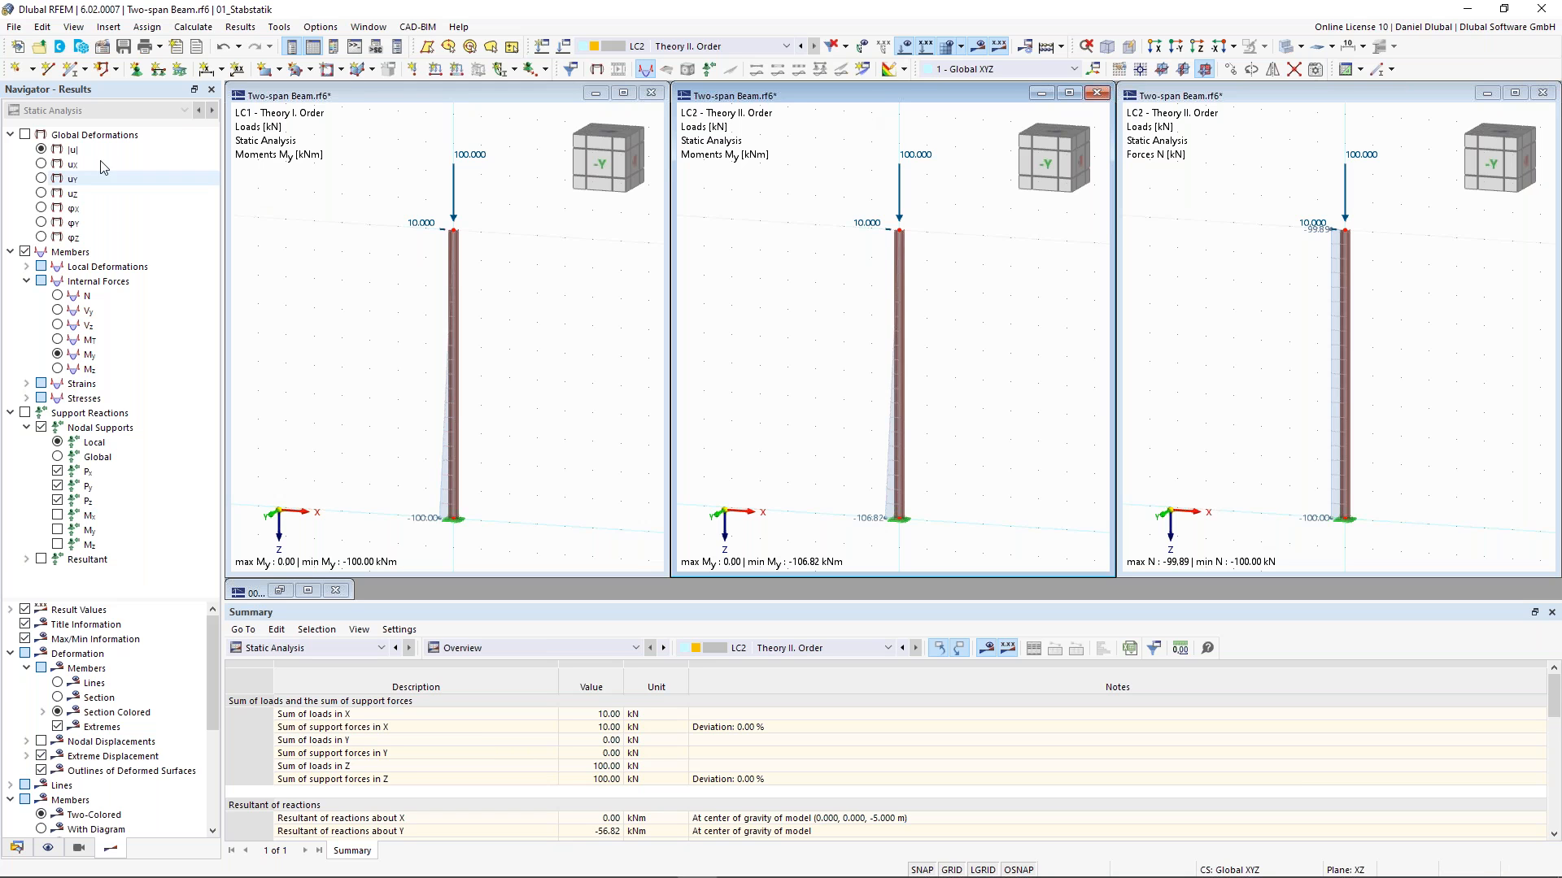
pyautogui.click(40, 165)
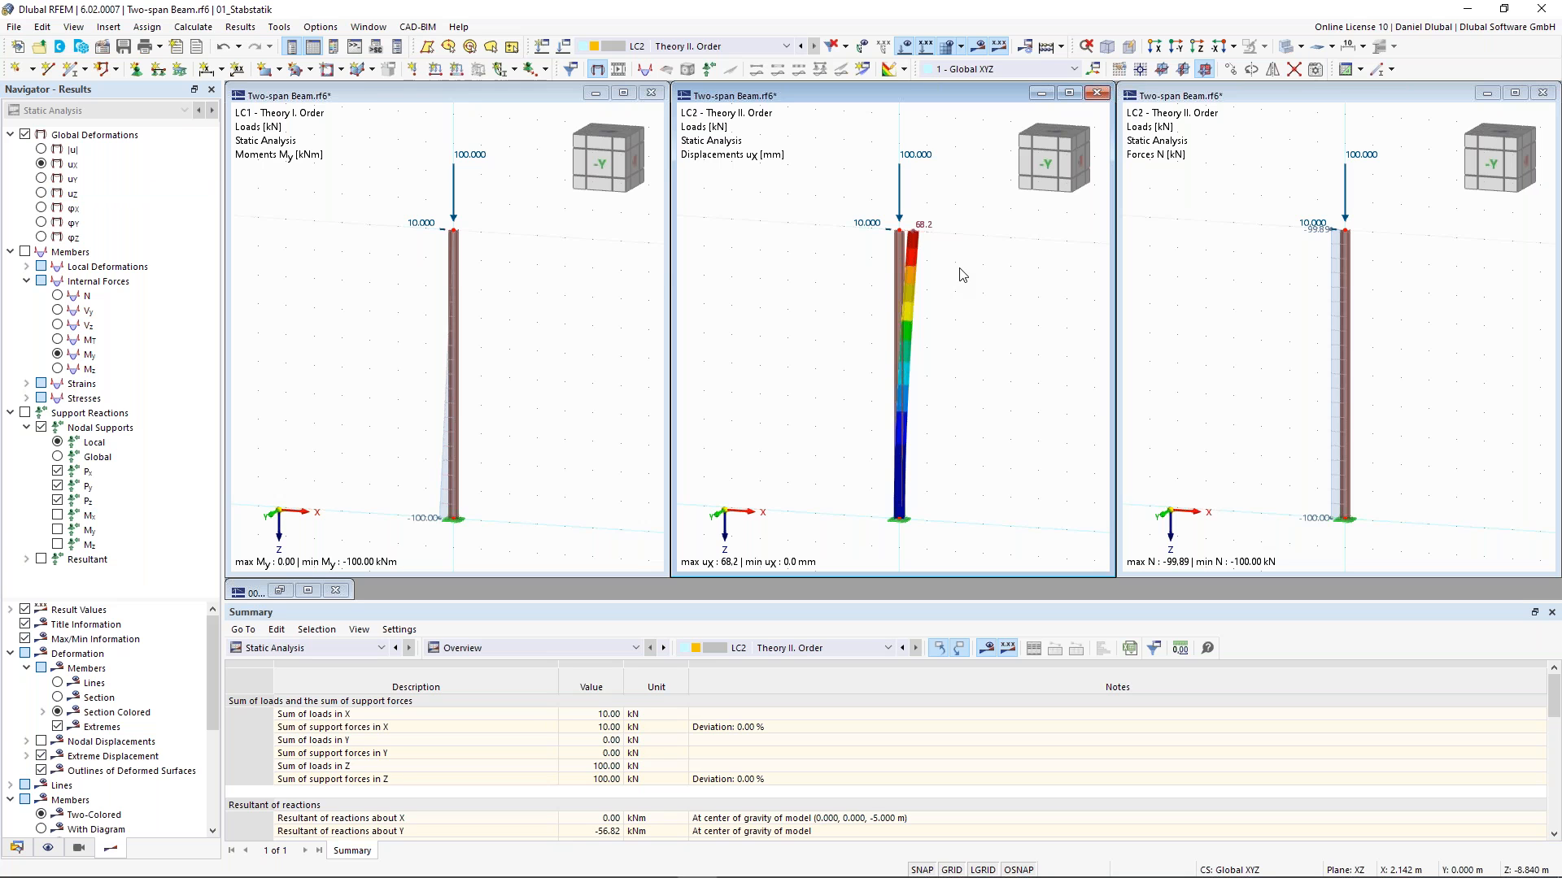
pyautogui.scroll(1, 964, 267)
pyautogui.scroll(-1, 964, 266)
# - Display the bending moments My for LC2 in the third window and inspect the nodal load
pyautogui.click(1296, 195)
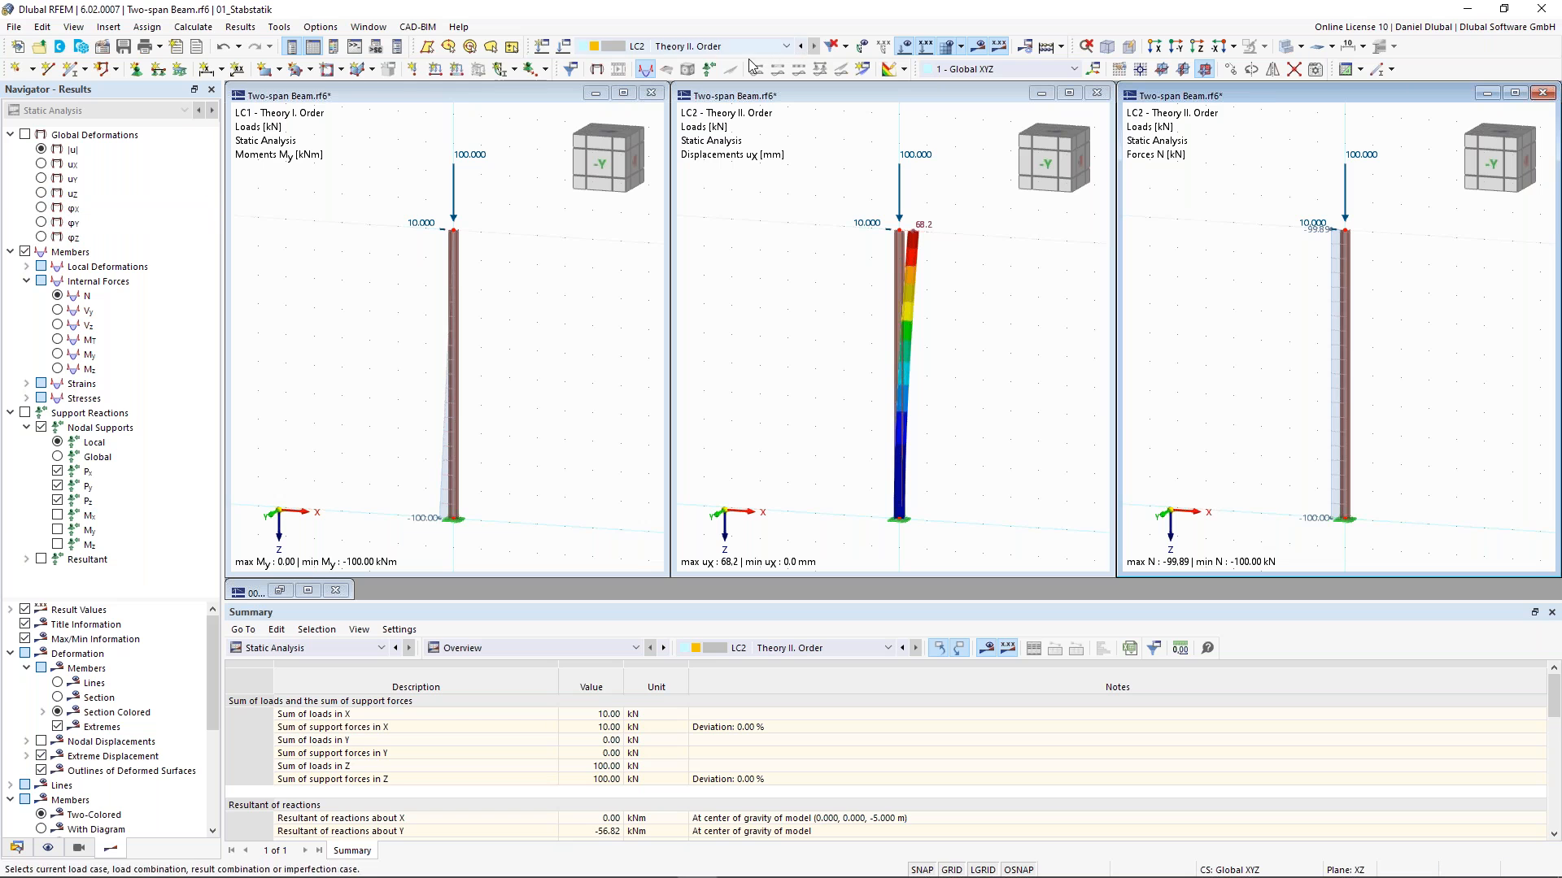
pyautogui.click(57, 354)
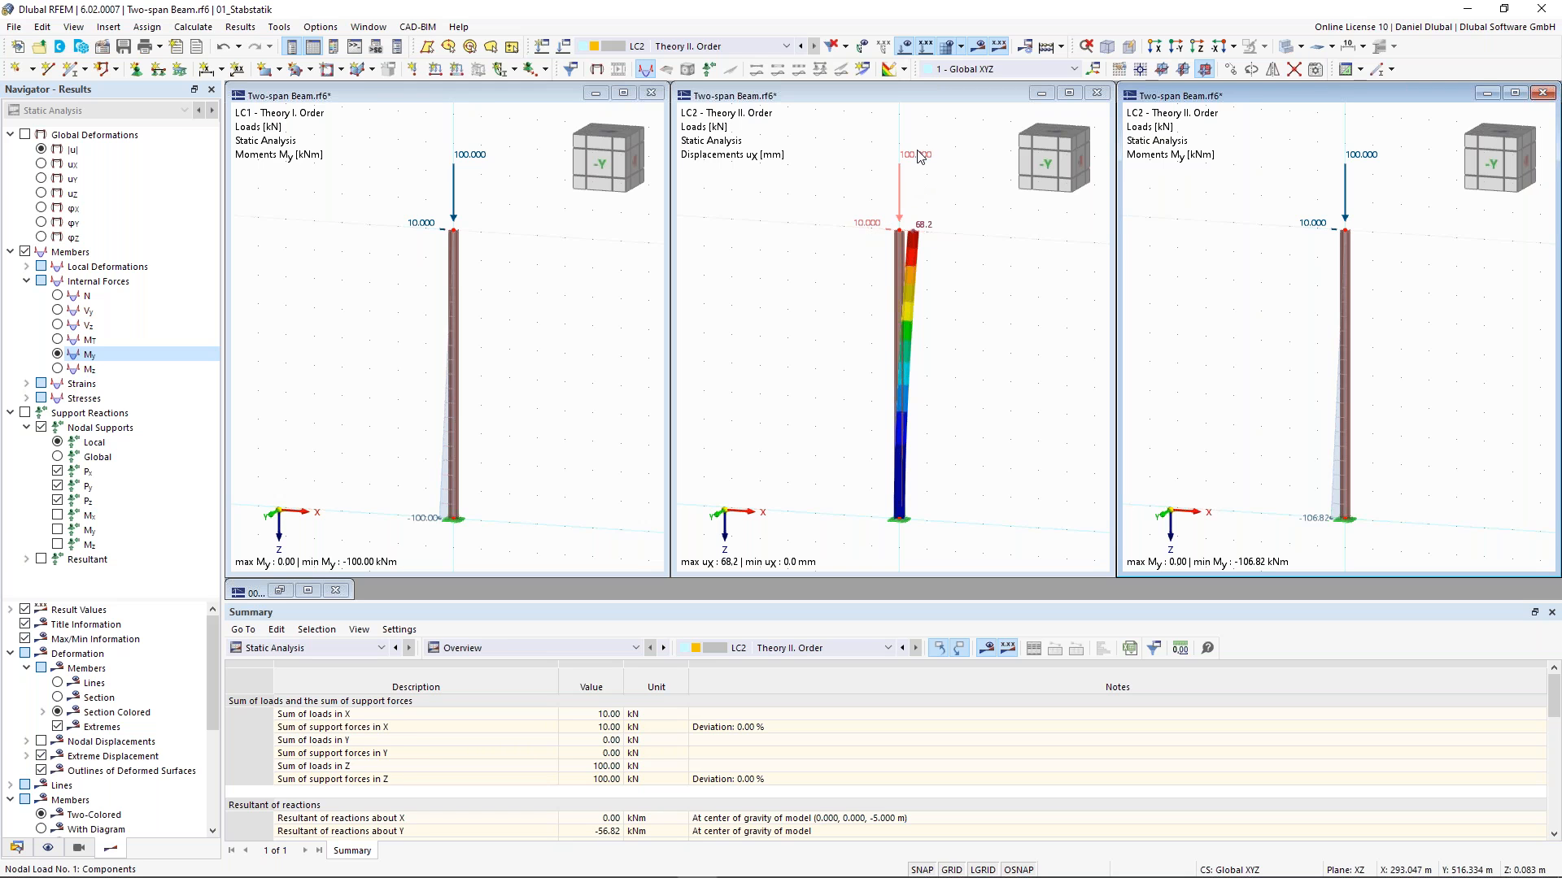
pyautogui.moveTo(919, 156)
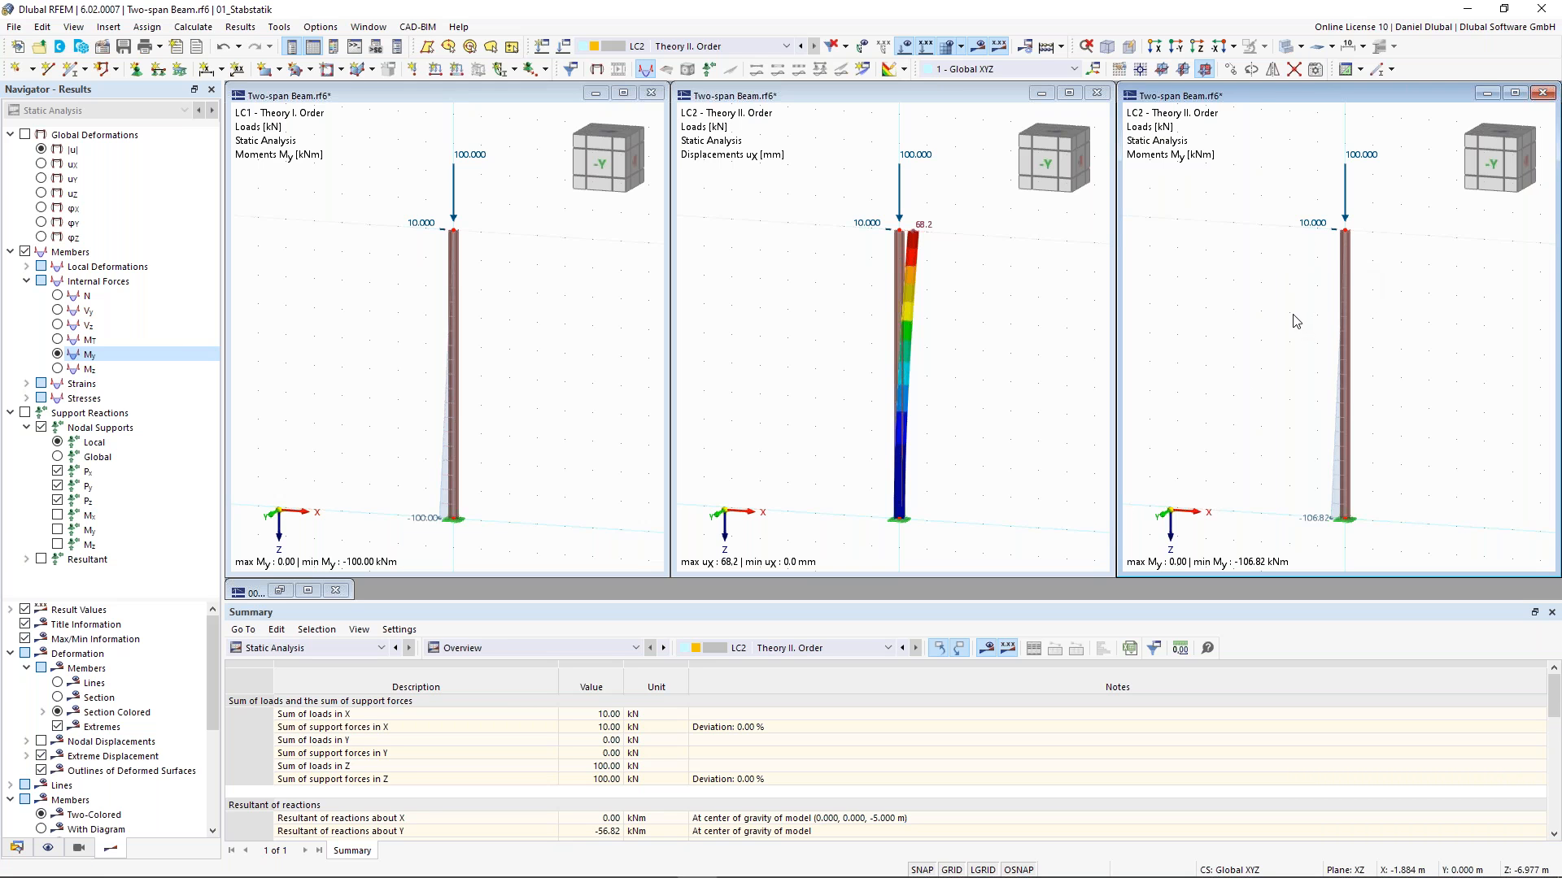
pyautogui.click(1313, 227)
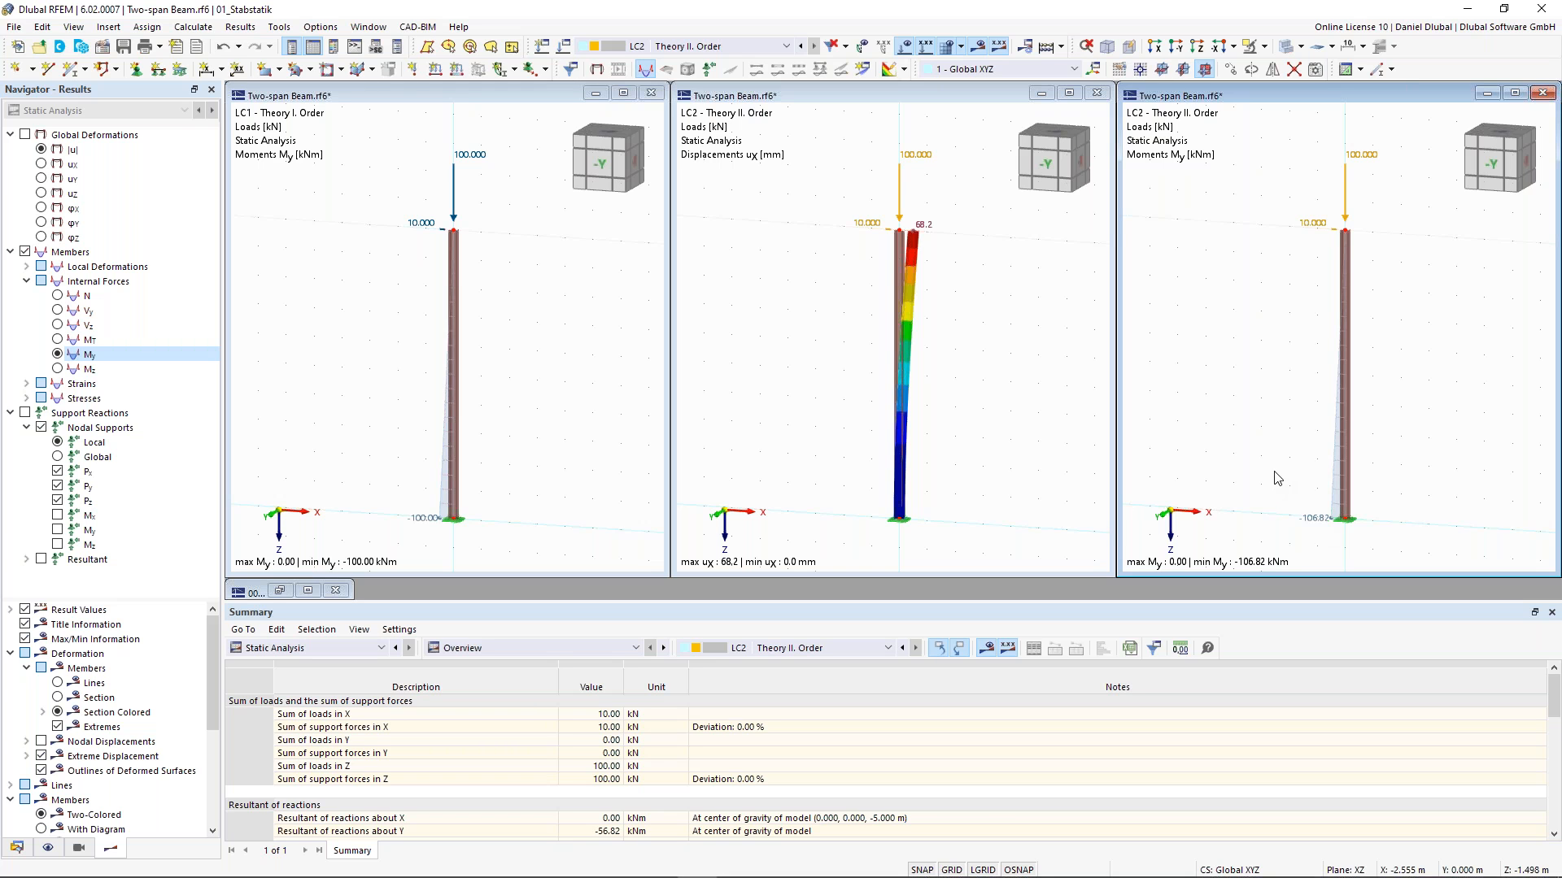
pyautogui.click(982, 211)
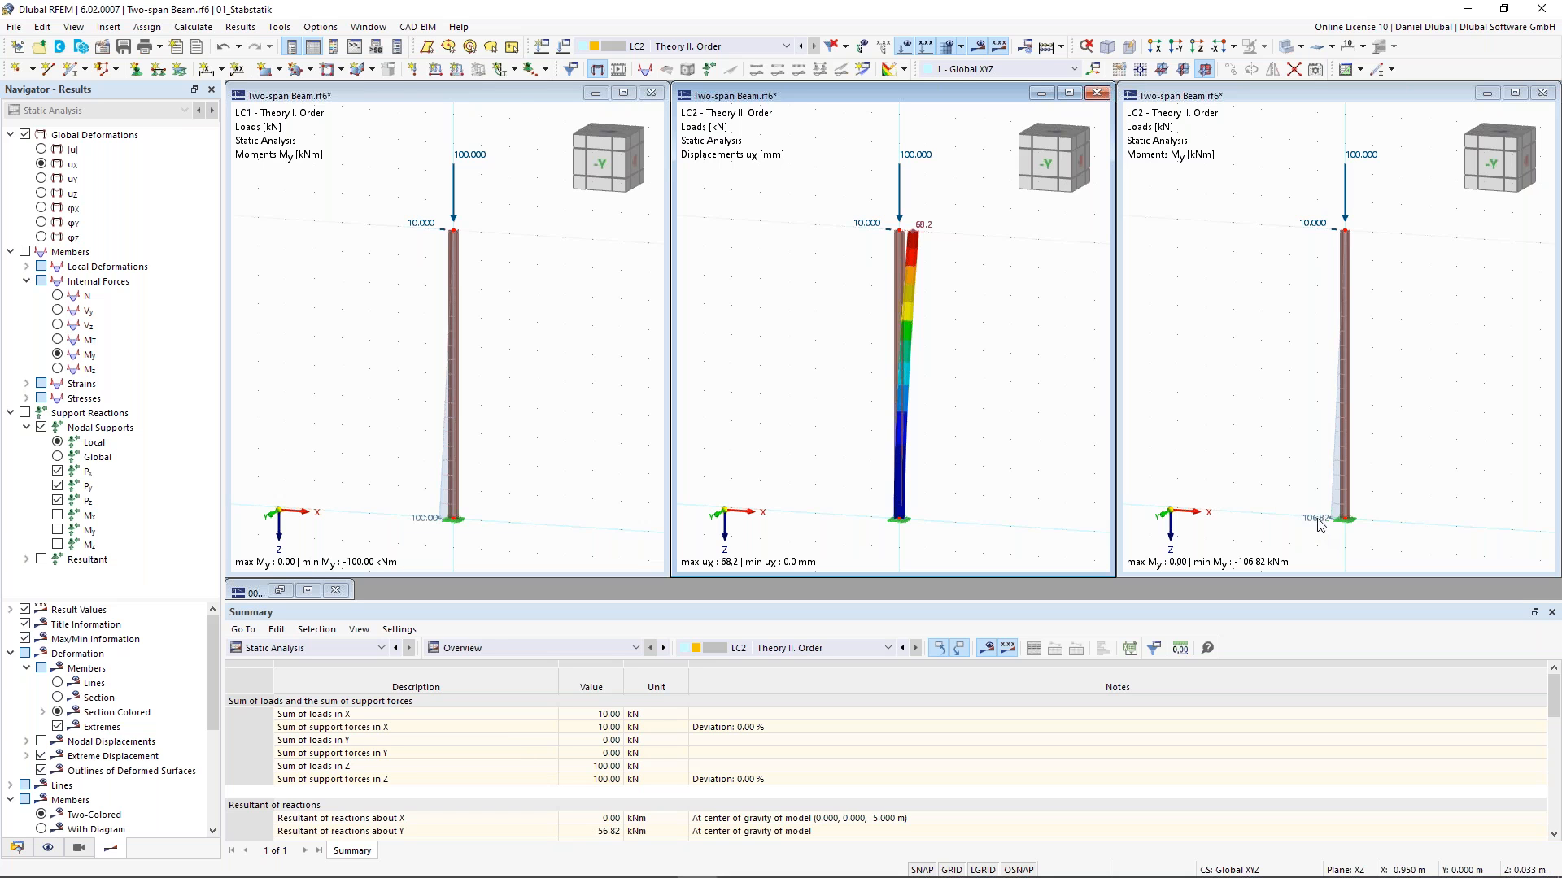
pyautogui.click(1249, 103)
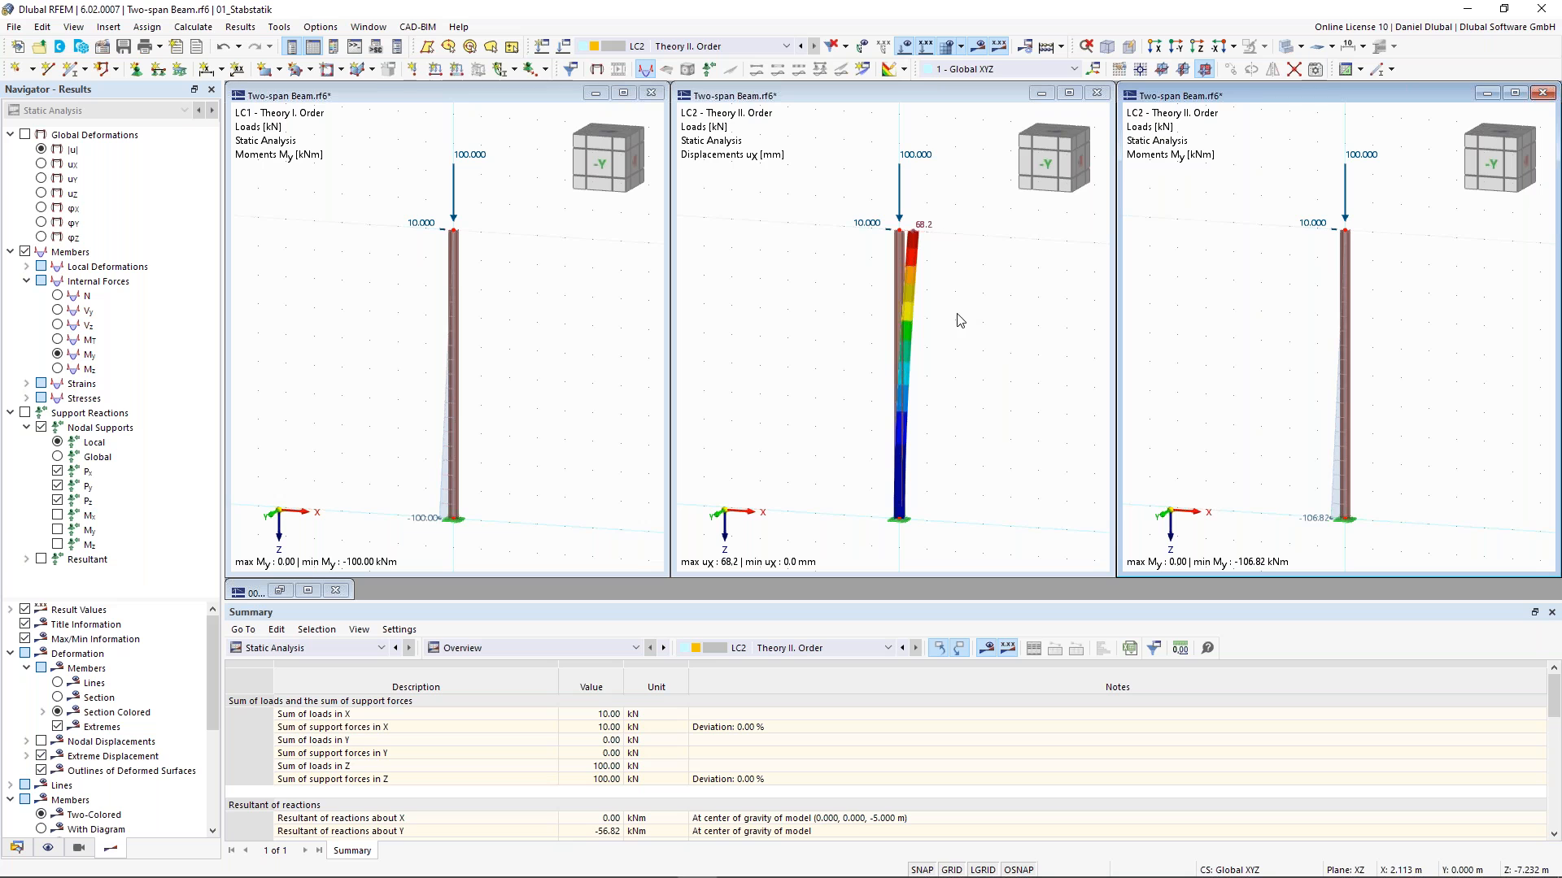
# - Minimize the second and third windows and maximize the LC1 result window
pyautogui.click(1044, 93)
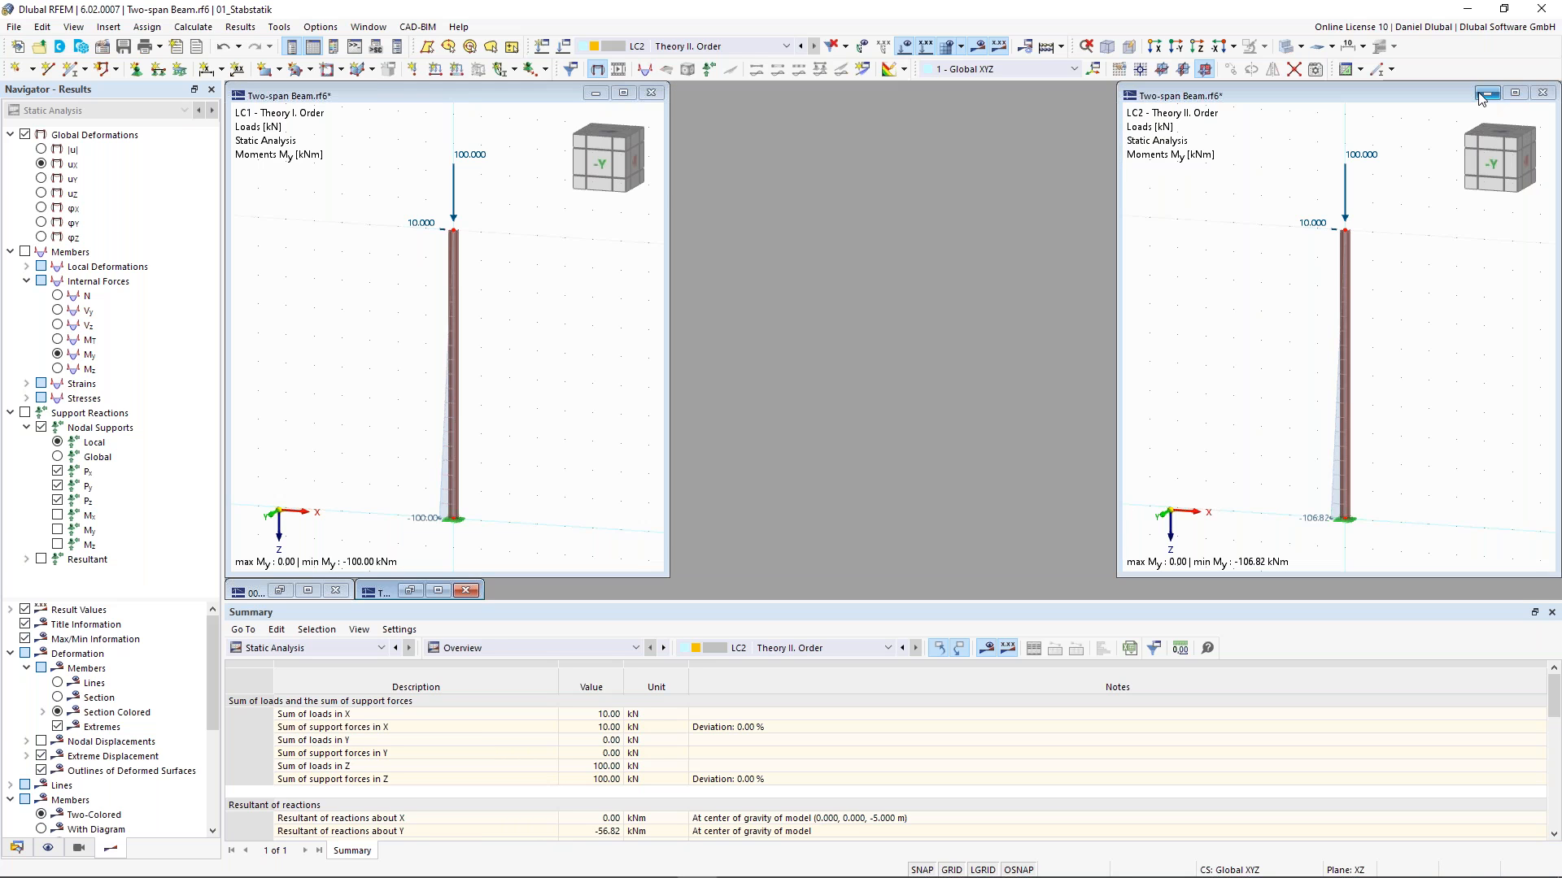
pyautogui.click(1487, 93)
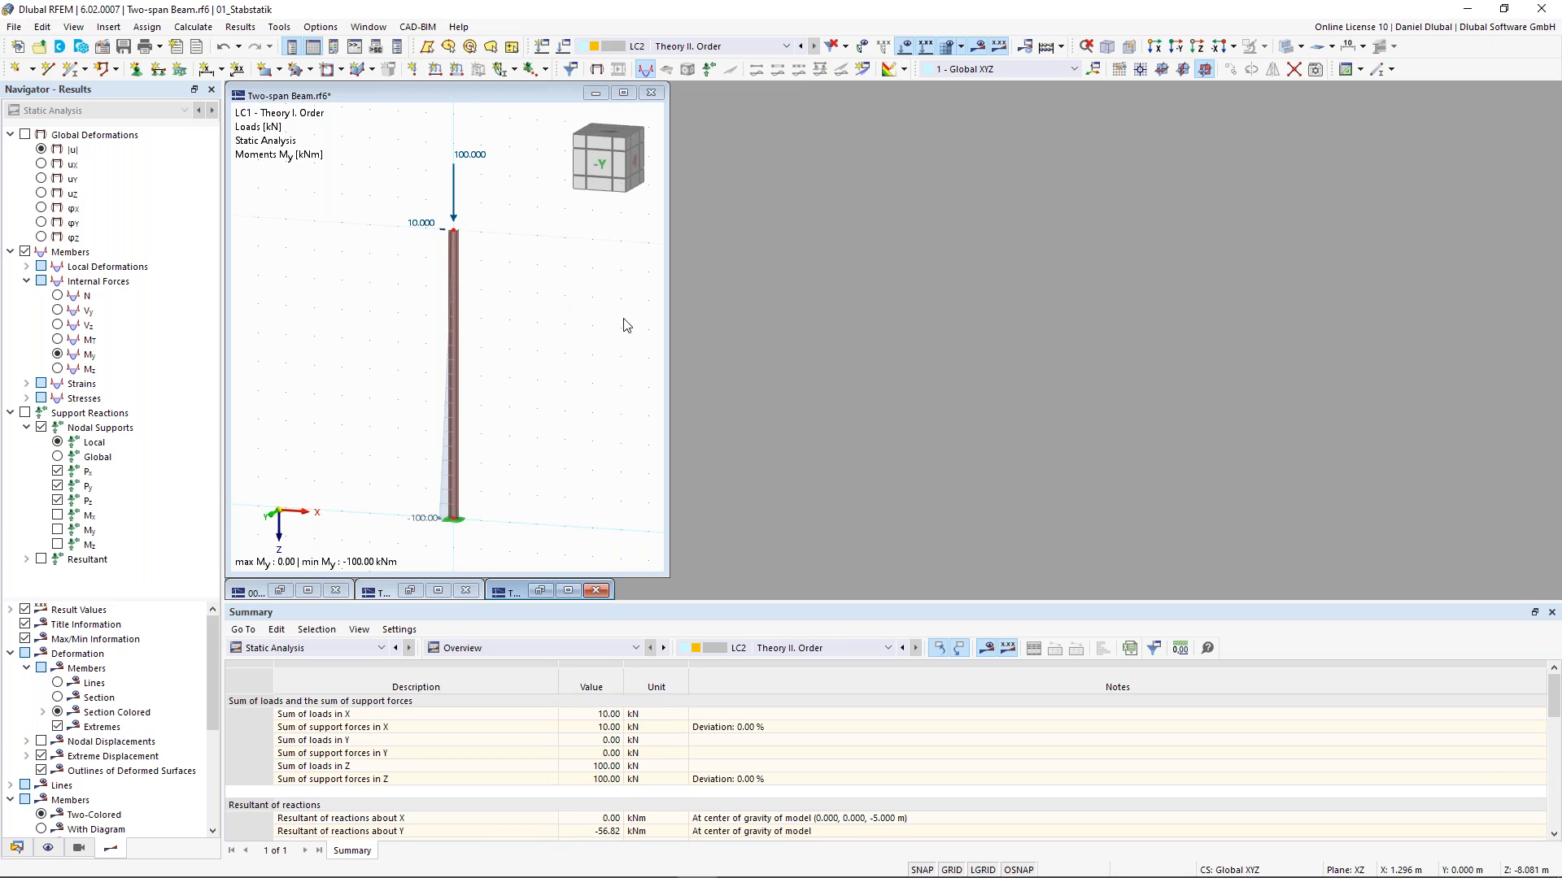
pyautogui.click(623, 92)
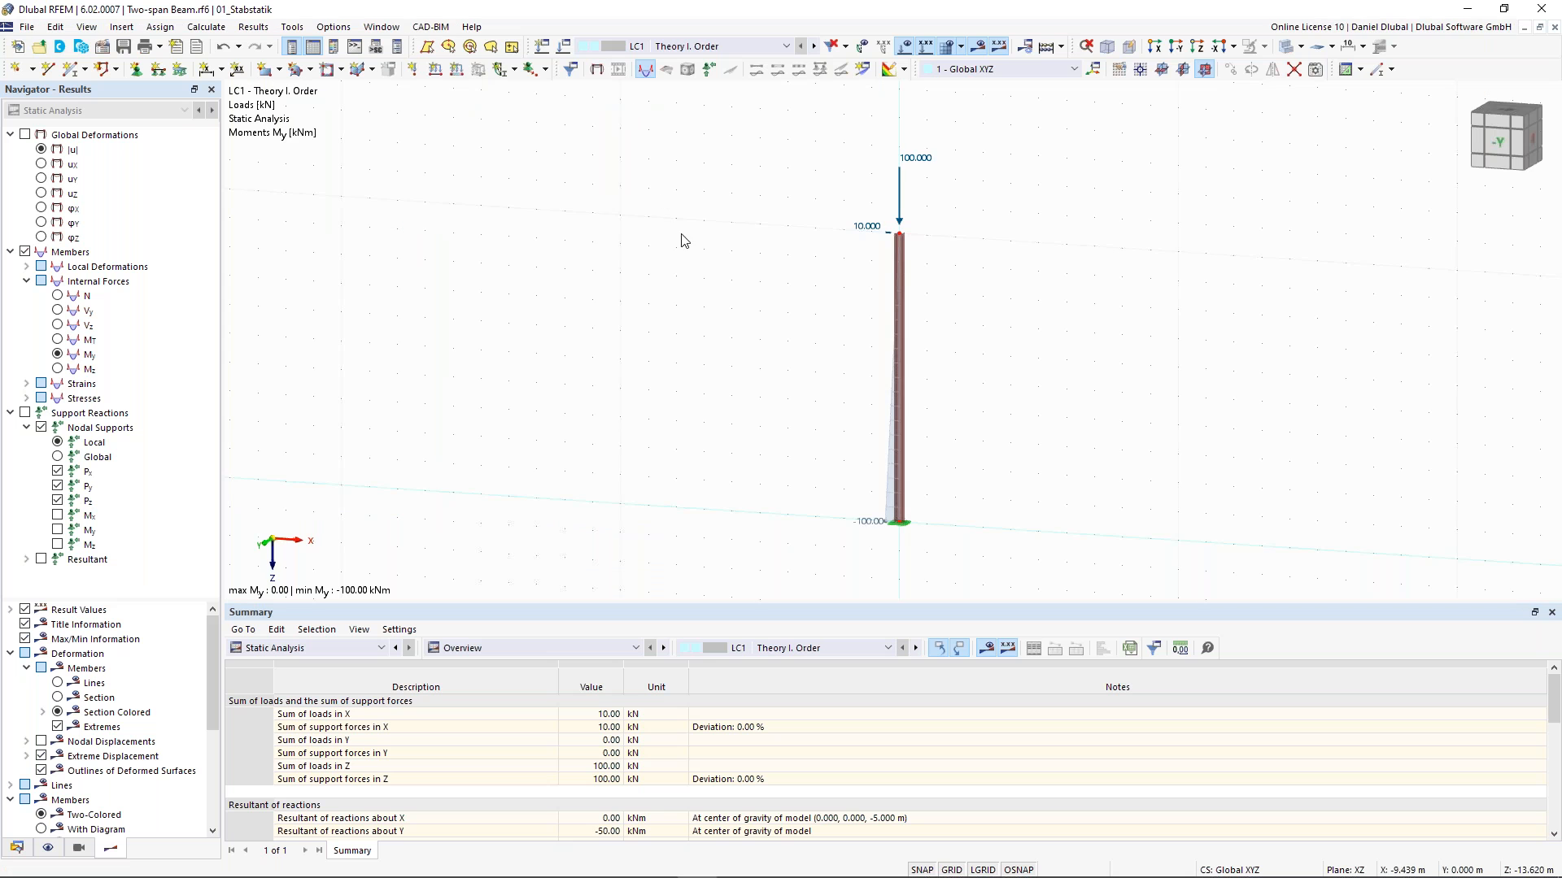
pyautogui.moveTo(659, 241); pyautogui.dragTo(561, 253, button='middle')
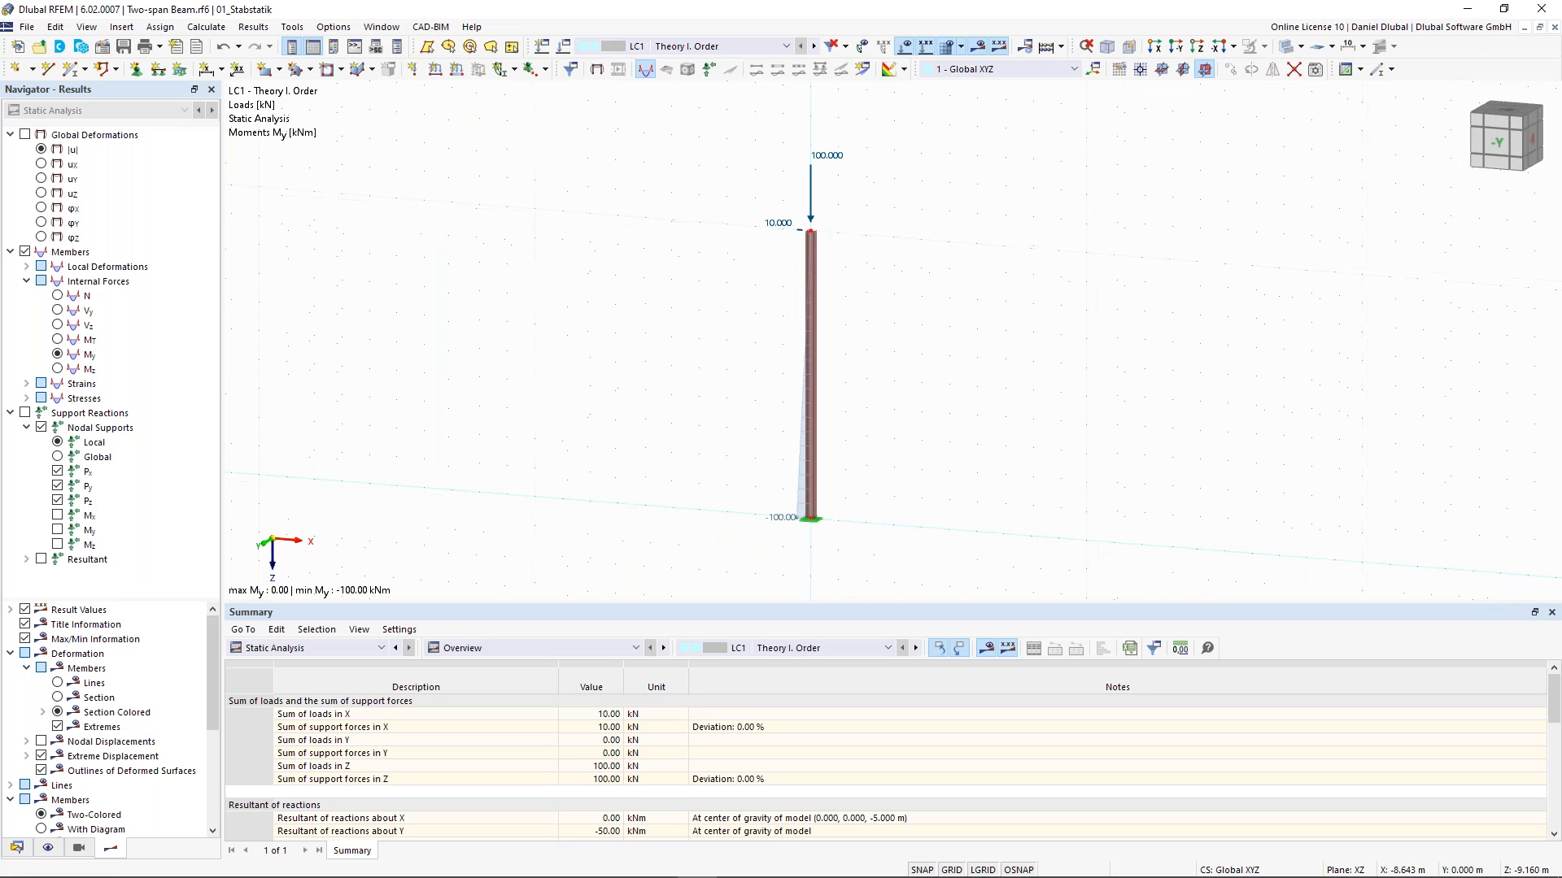
pyautogui.doubleClick(810, 192)
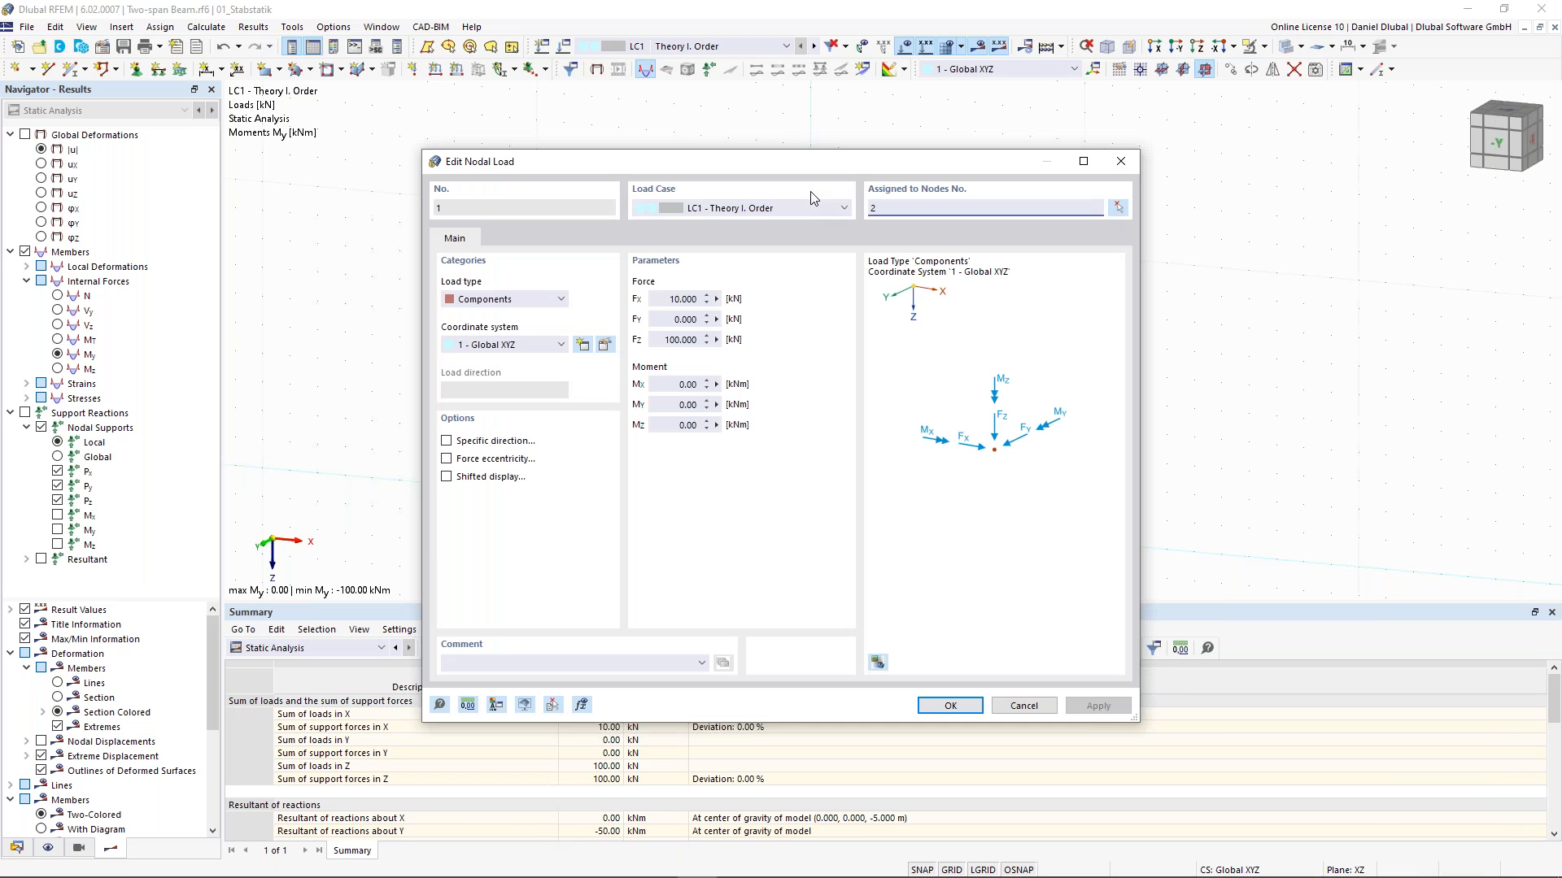
pyautogui.click(671, 300)
pyautogui.write('0')
pyautogui.press('Tab')
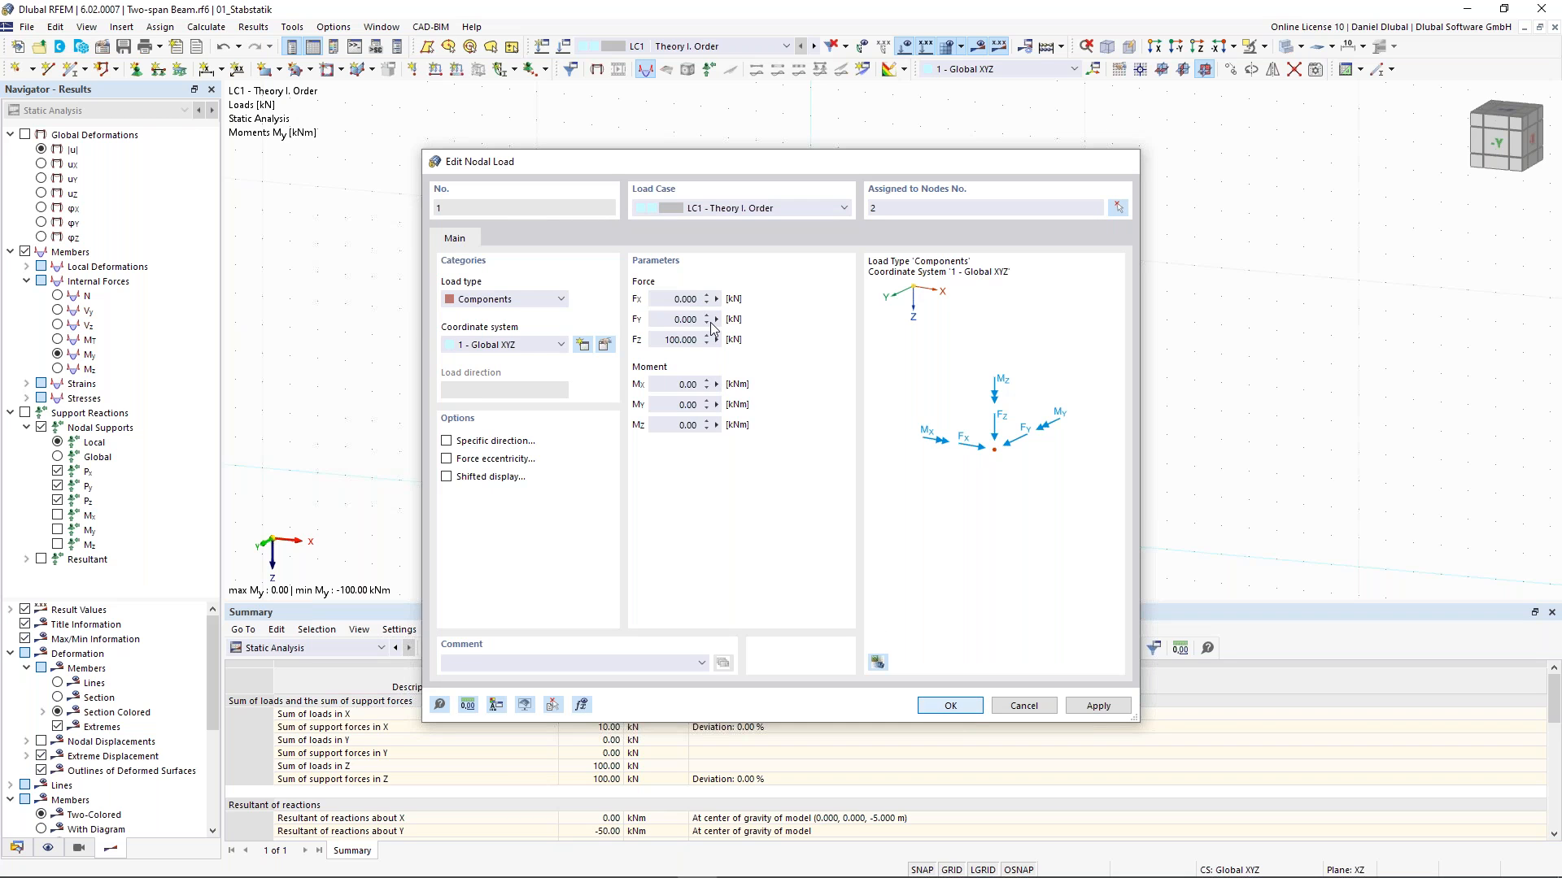
pyautogui.press('Escape')
# - Set the nodal load's horizontal force Fx to 0 kN in LC2
pyautogui.press('Right')
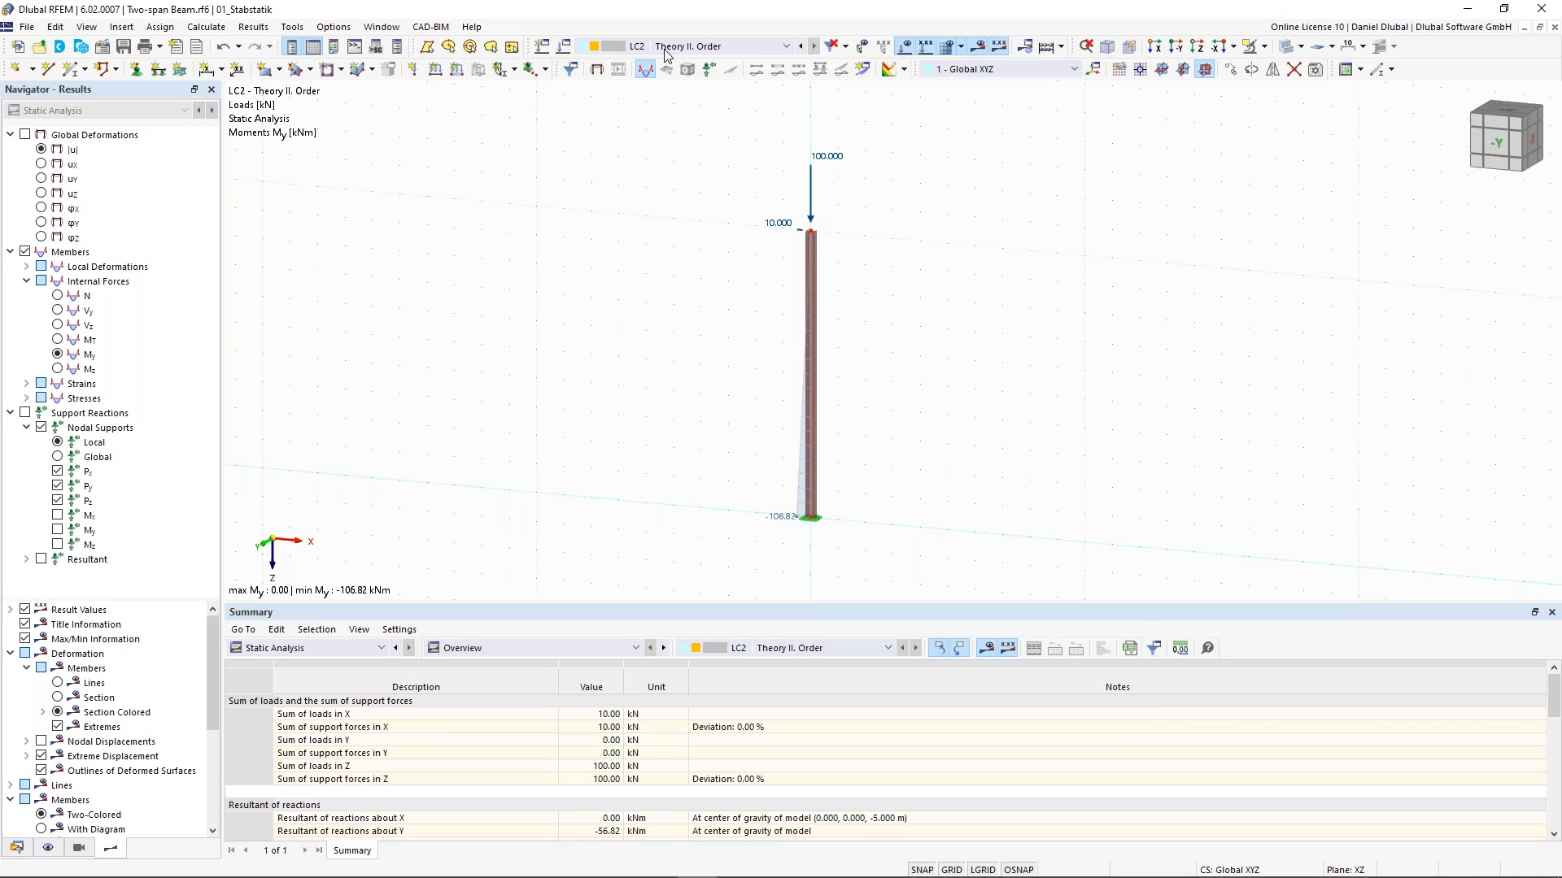
pyautogui.doubleClick(814, 218)
pyautogui.doubleClick(687, 298)
pyautogui.write('0')
pyautogui.click(954, 704)
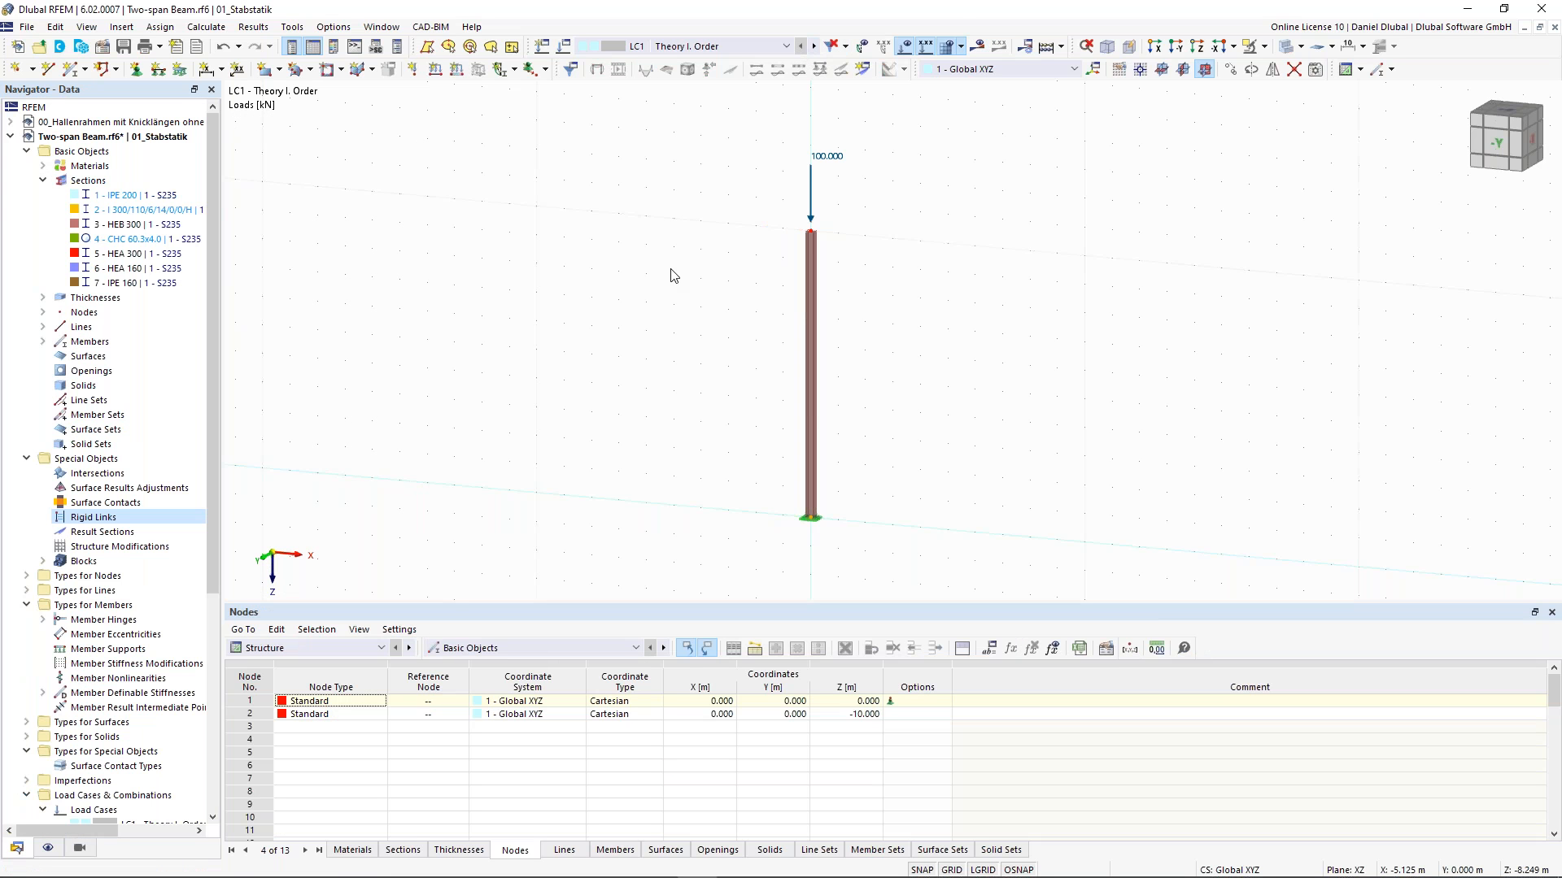
# - Activate the Structure Stability add-on in the model's base data
pyautogui.moveTo(586, 379); pyautogui.dragTo(534, 361, button='middle')
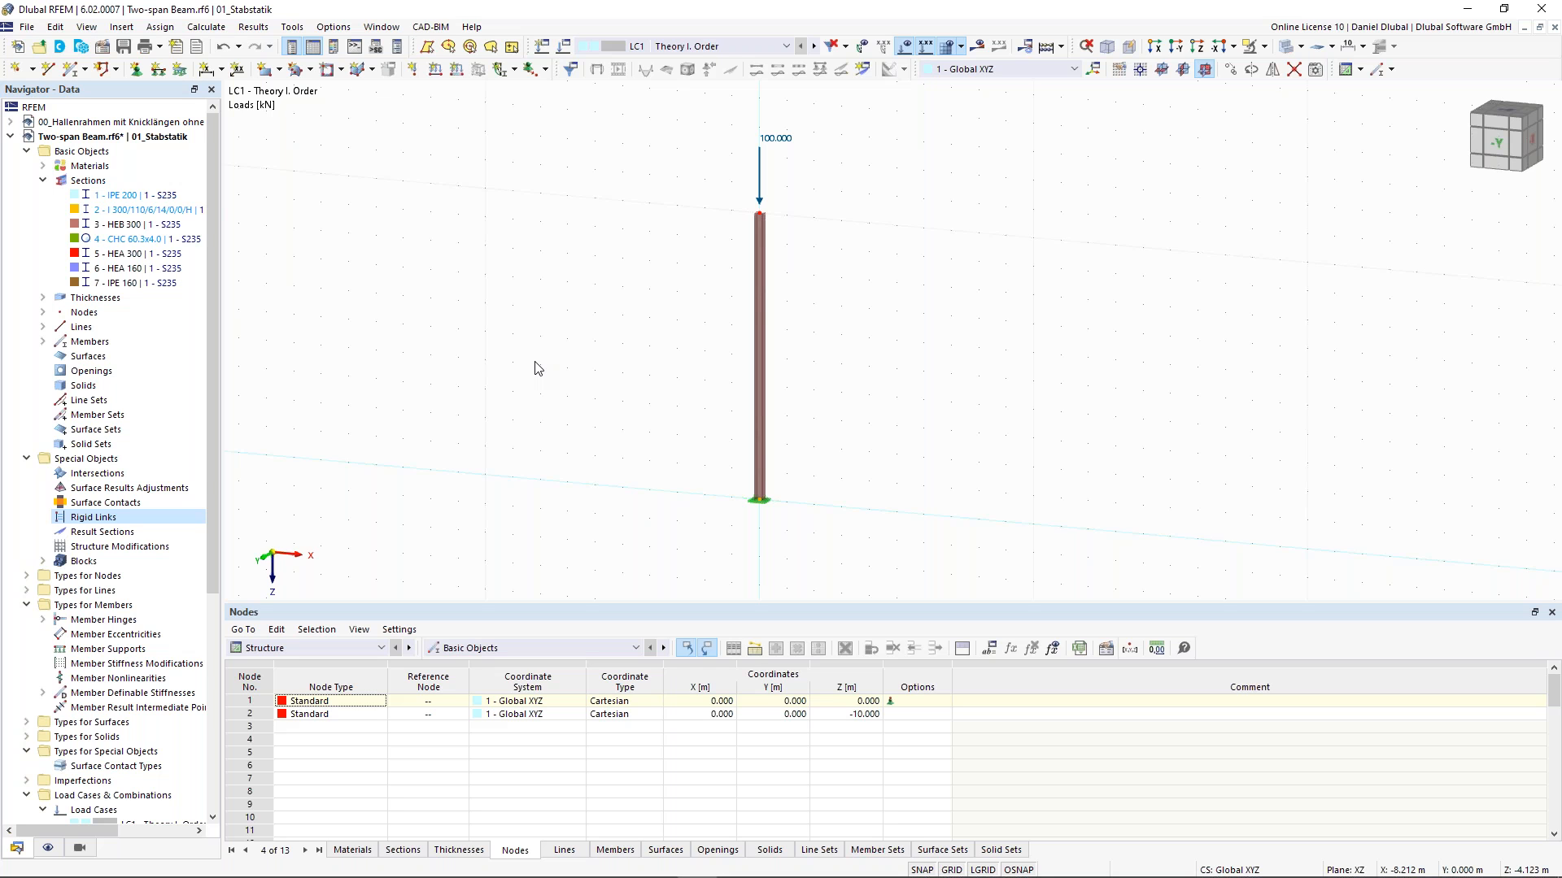
pyautogui.click(103, 50)
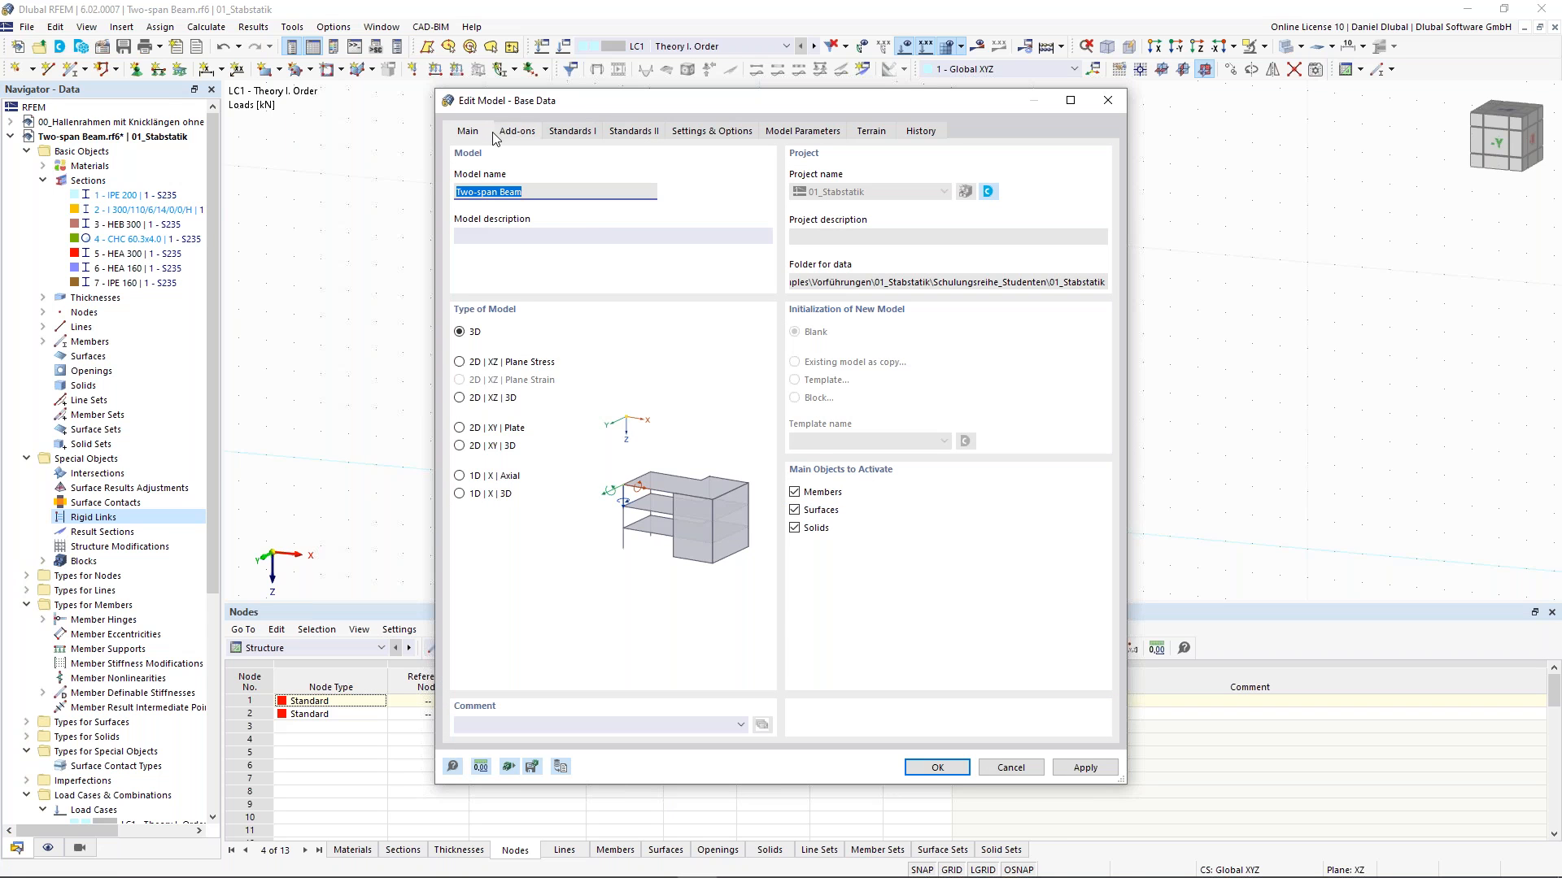
pyautogui.click(511, 131)
pyautogui.click(459, 194)
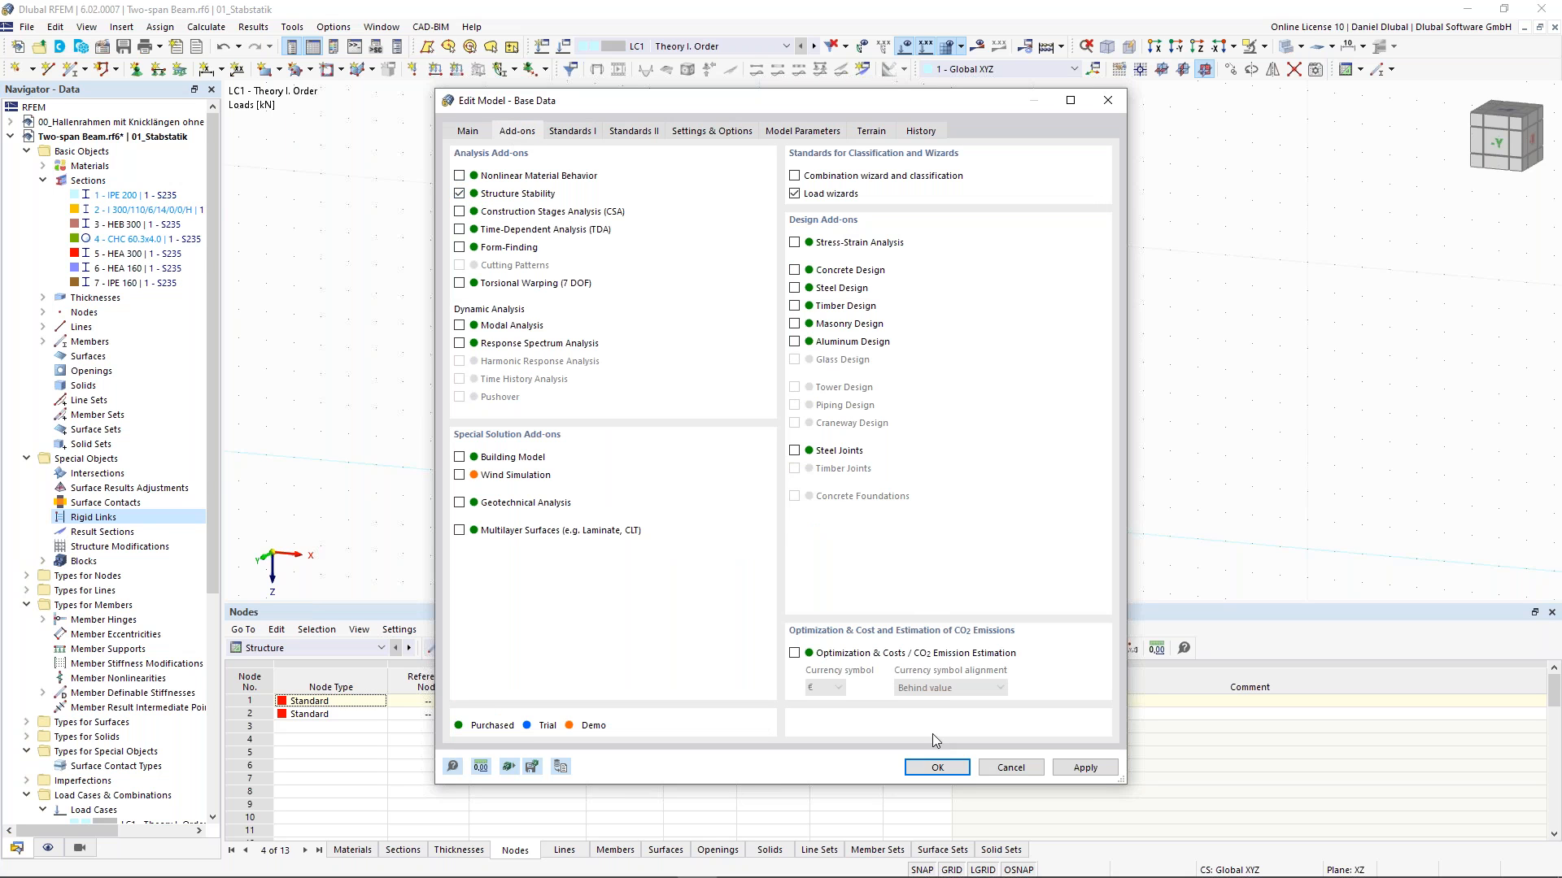
pyautogui.click(935, 769)
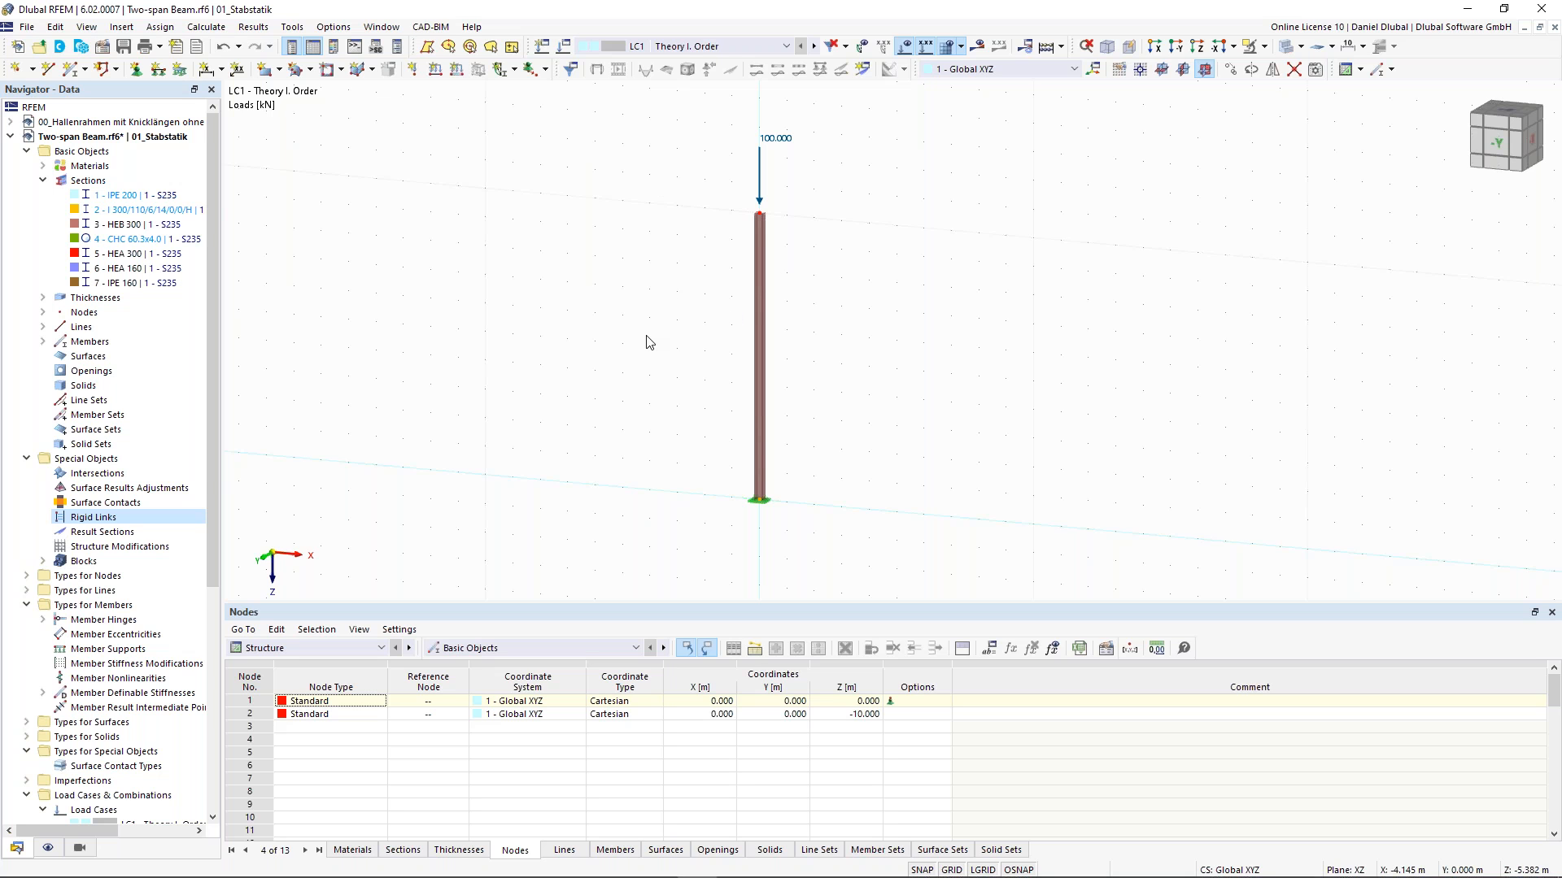
# - Enable critical load calculation for LC1 with the linear eigenvalue stability settings ST1, and calculate LC1
pyautogui.click(564, 49)
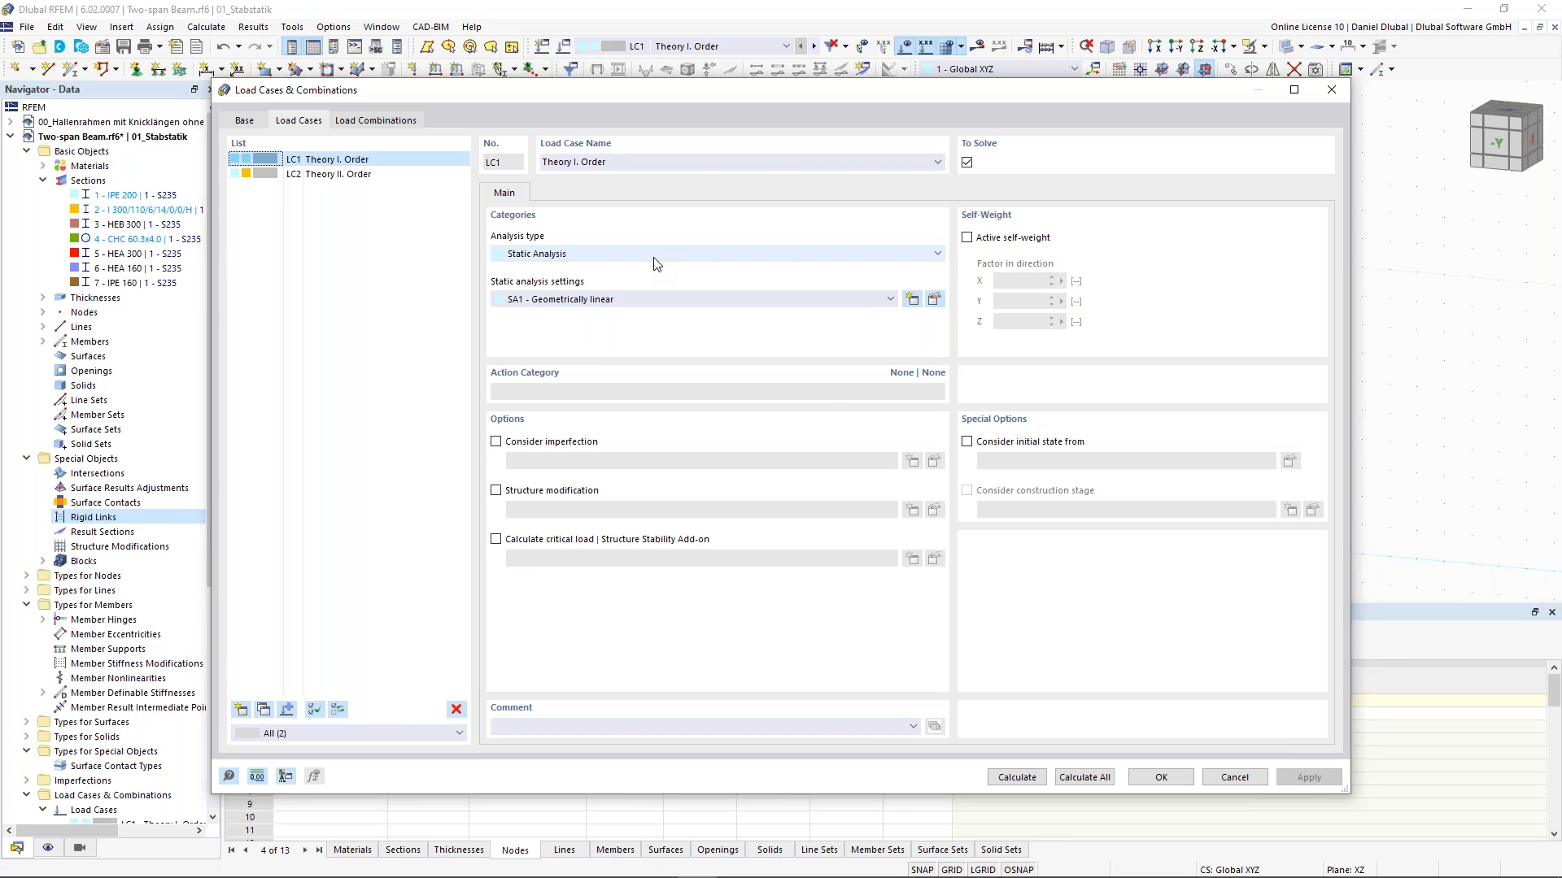
pyautogui.click(495, 540)
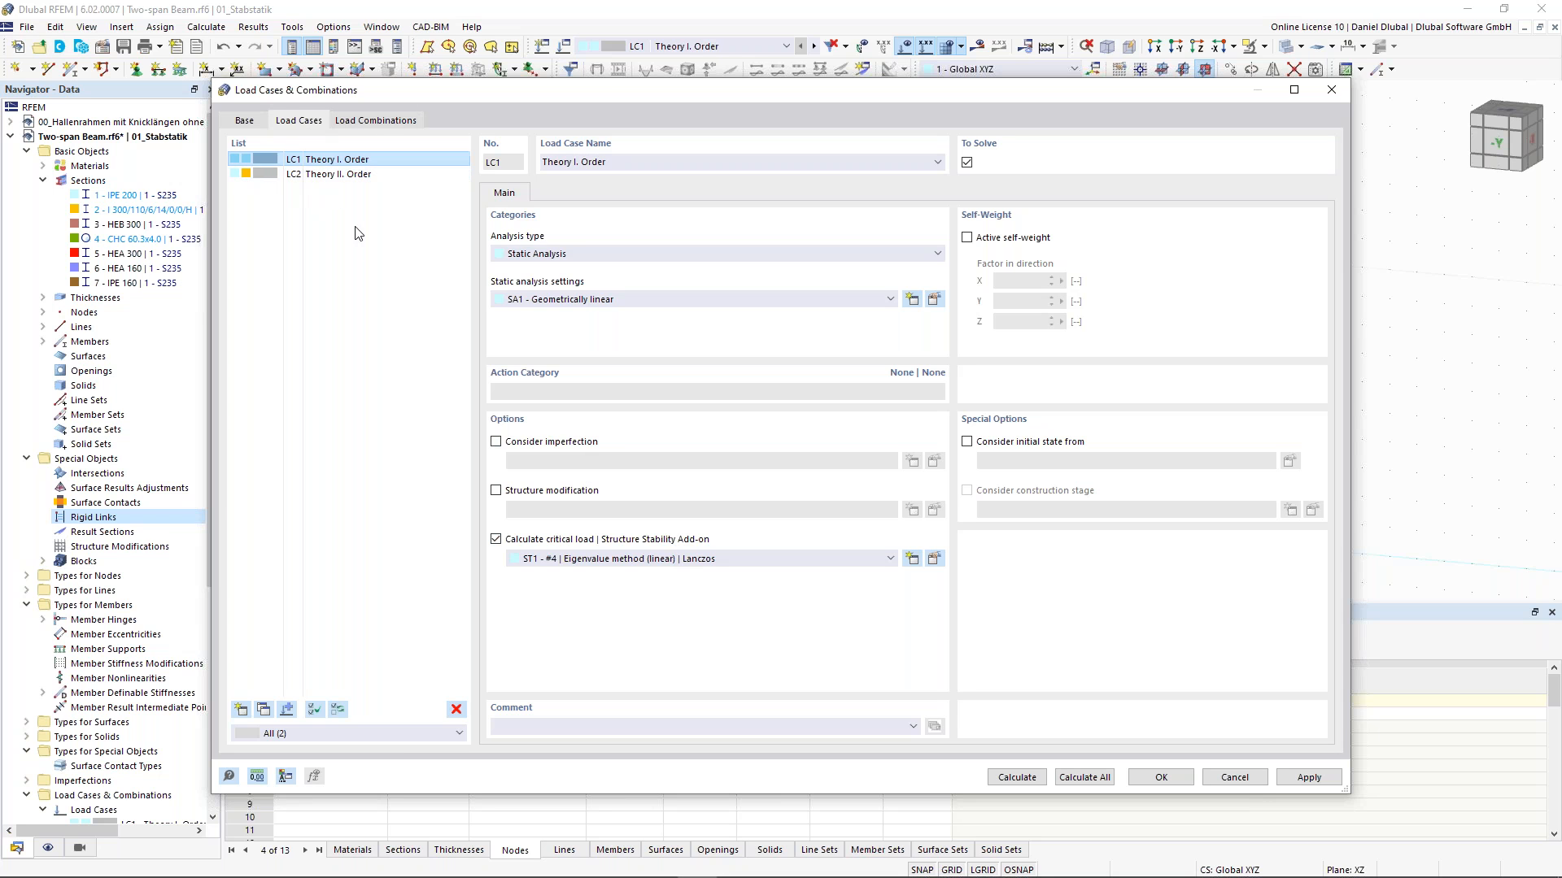
pyautogui.click(934, 560)
pyautogui.moveTo(473, 165); pyautogui.dragTo(430, 160)
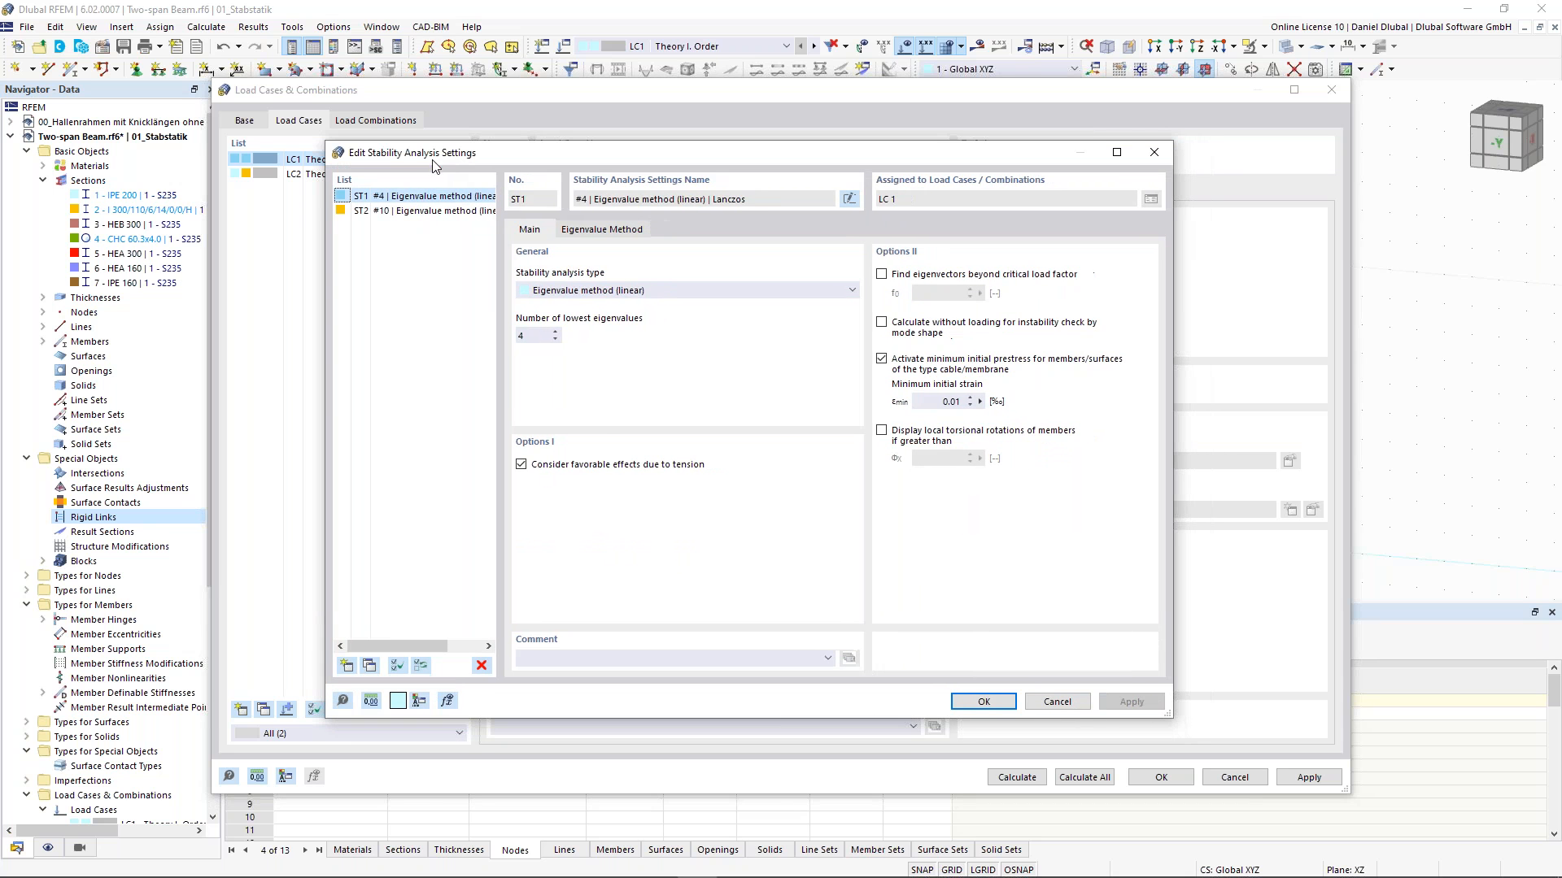
pyautogui.click(567, 293)
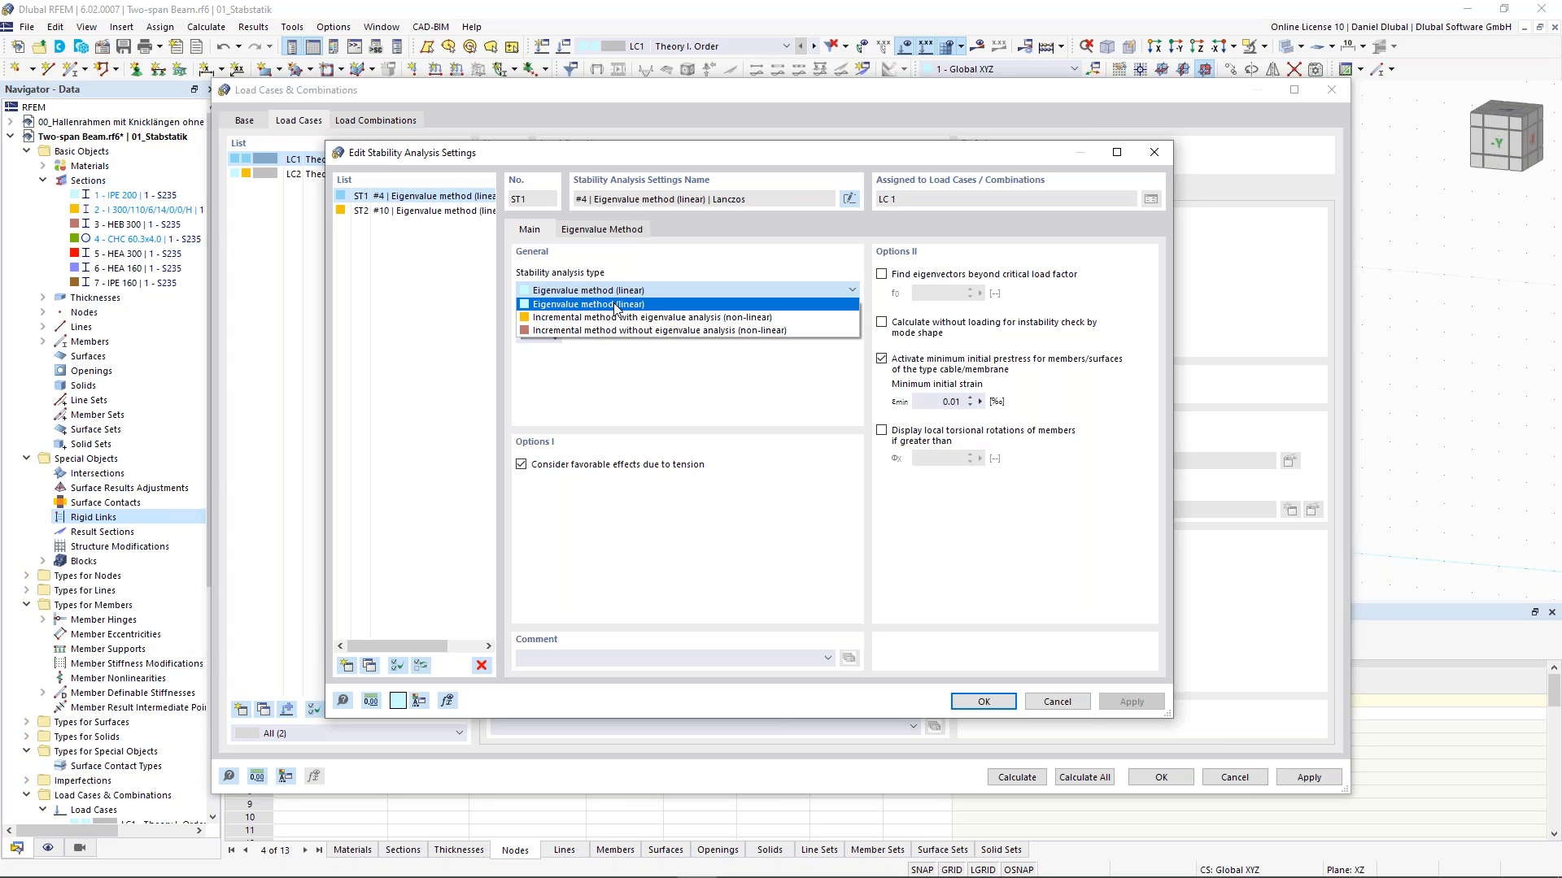
pyautogui.click(639, 291)
pyautogui.click(537, 338)
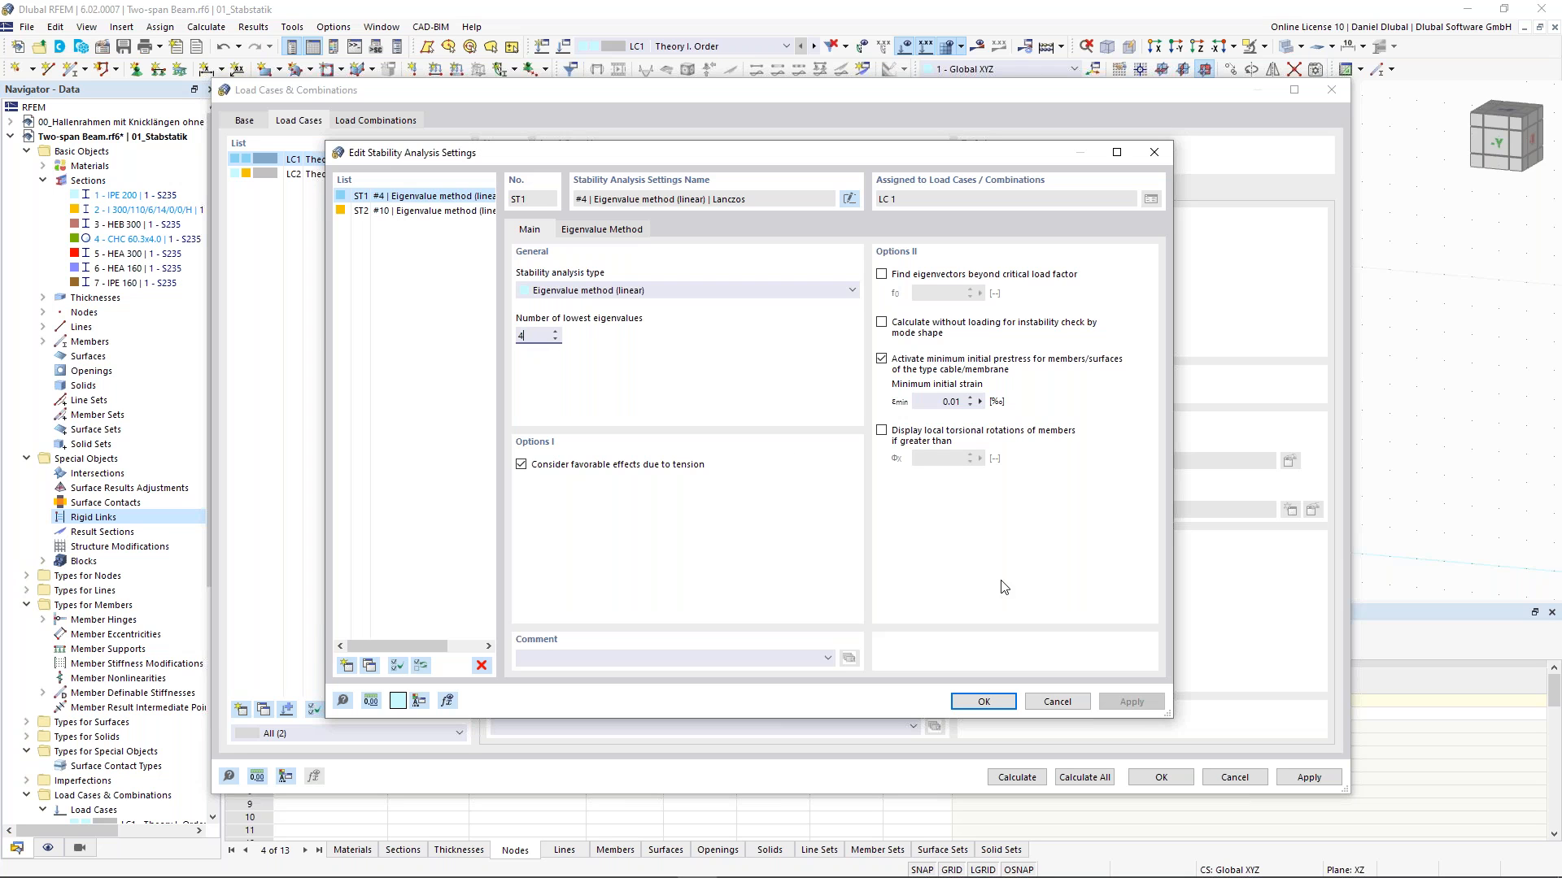
pyautogui.click(984, 702)
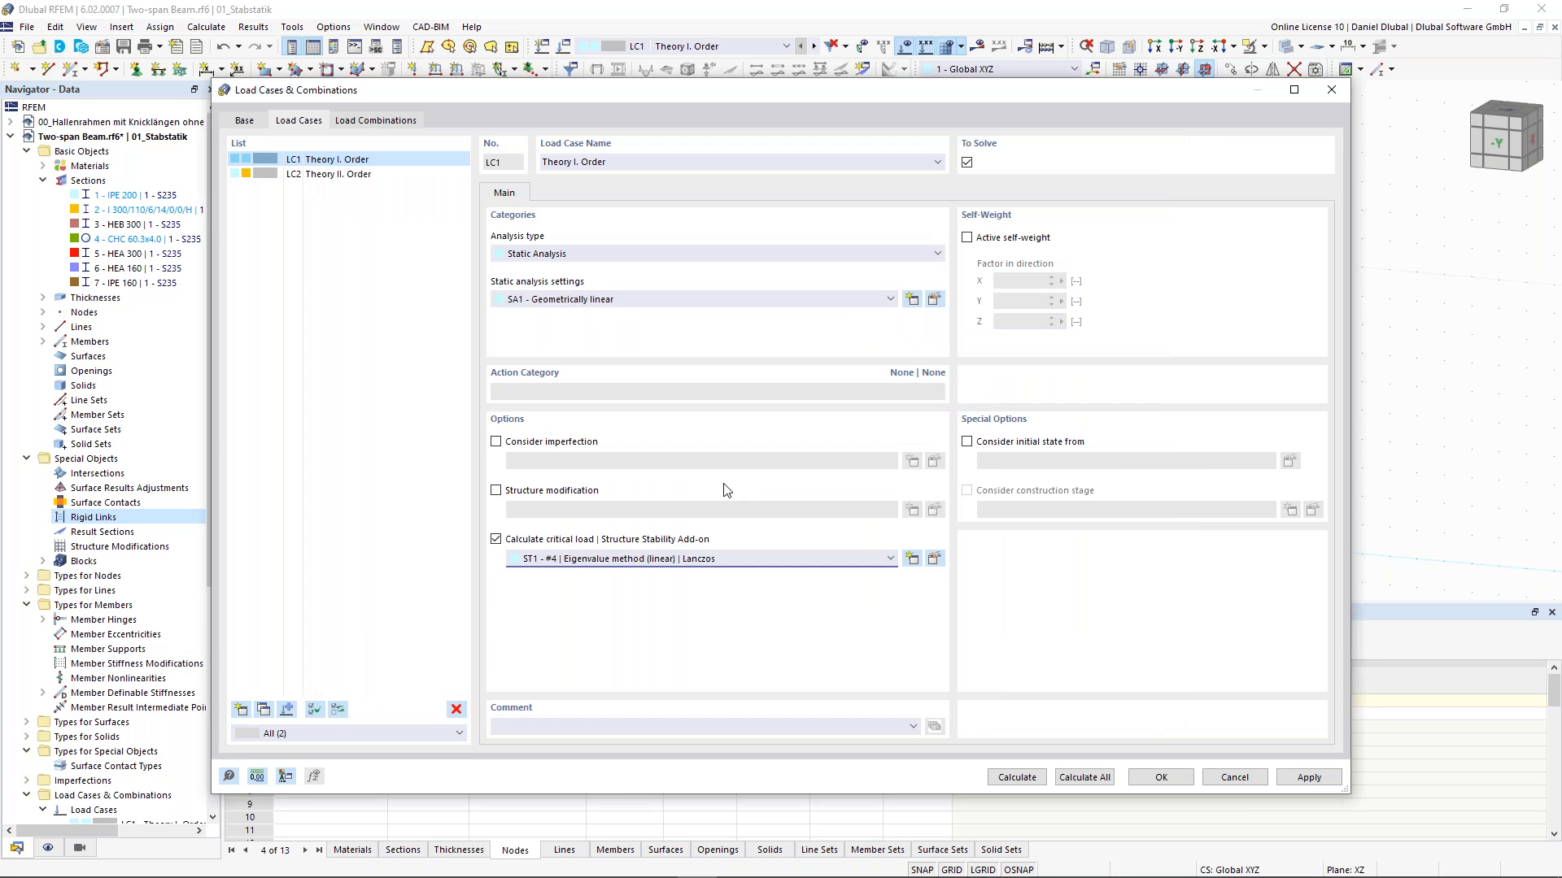
pyautogui.click(1020, 778)
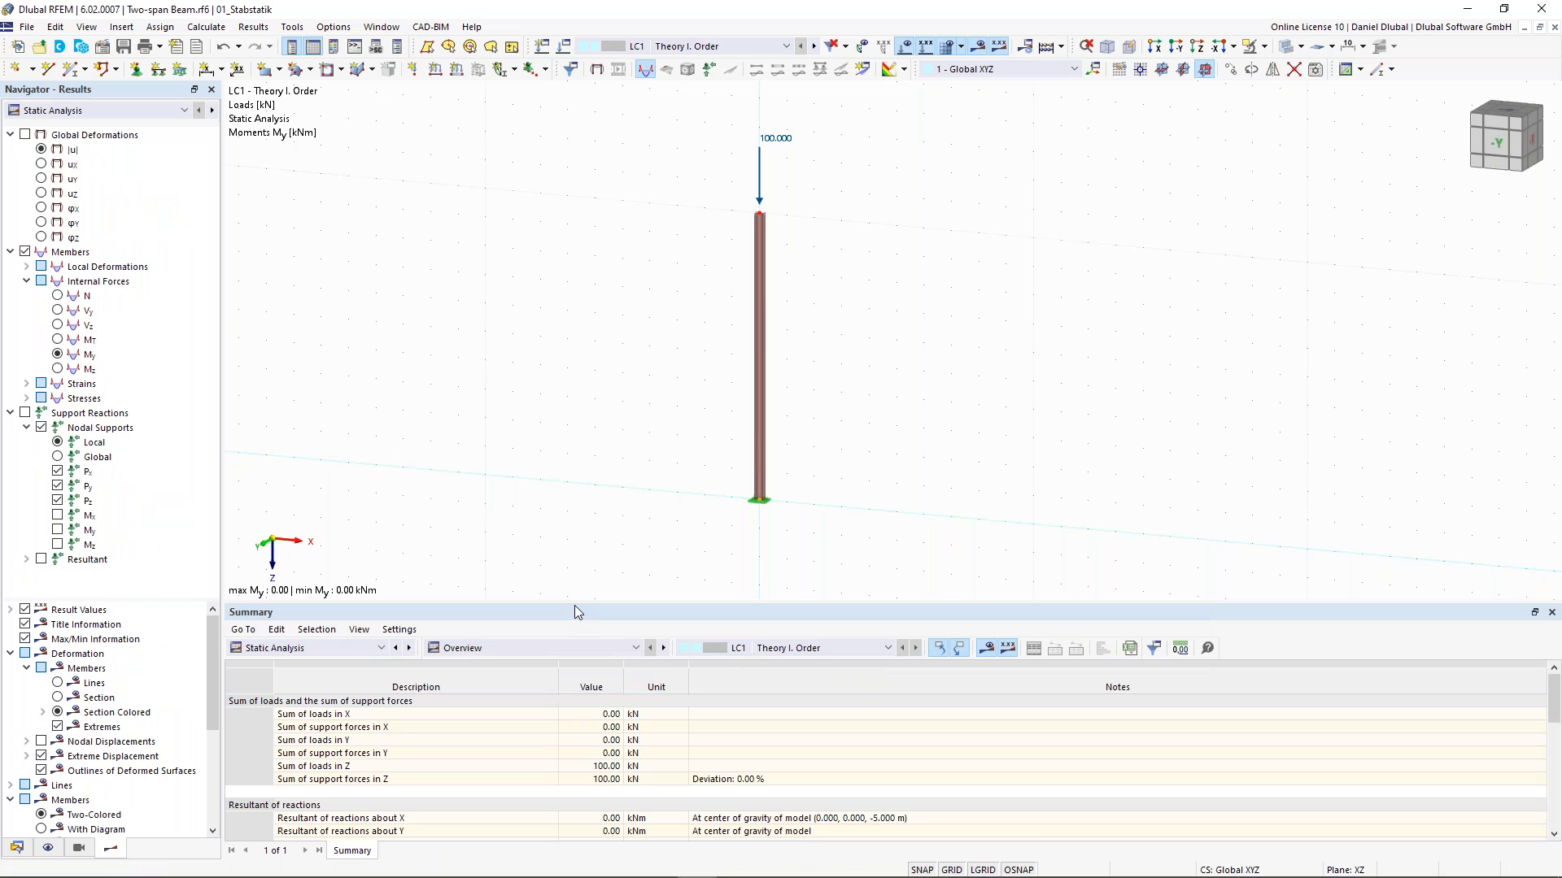
# - Switch the results between static analysis and stability analysis to review LC1's critical load factors
pyautogui.moveTo(574, 604); pyautogui.dragTo(574, 536)
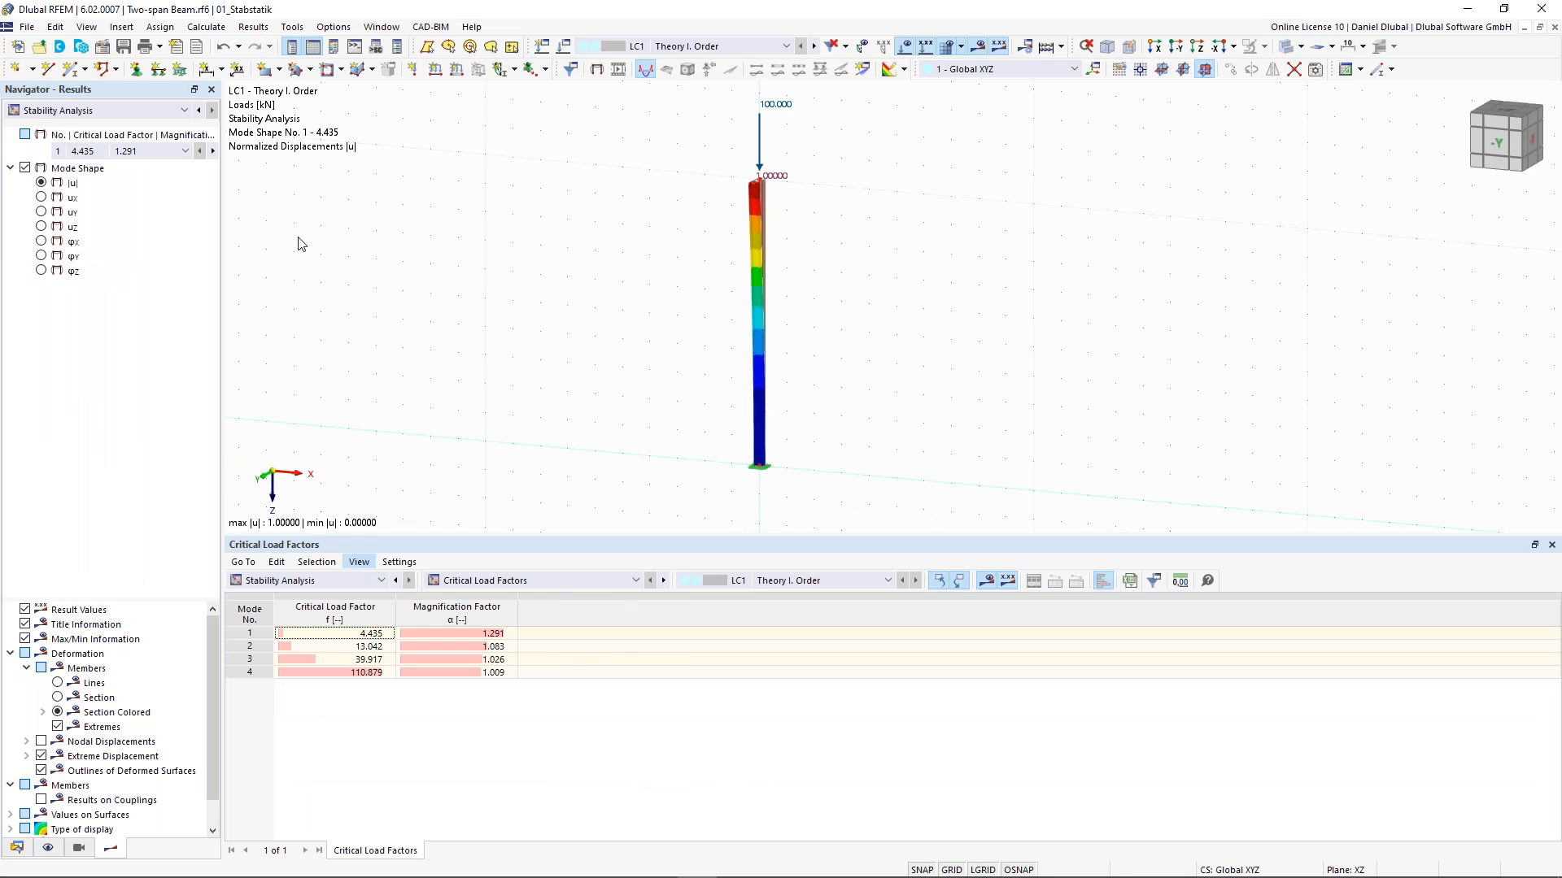
pyautogui.click(107, 114)
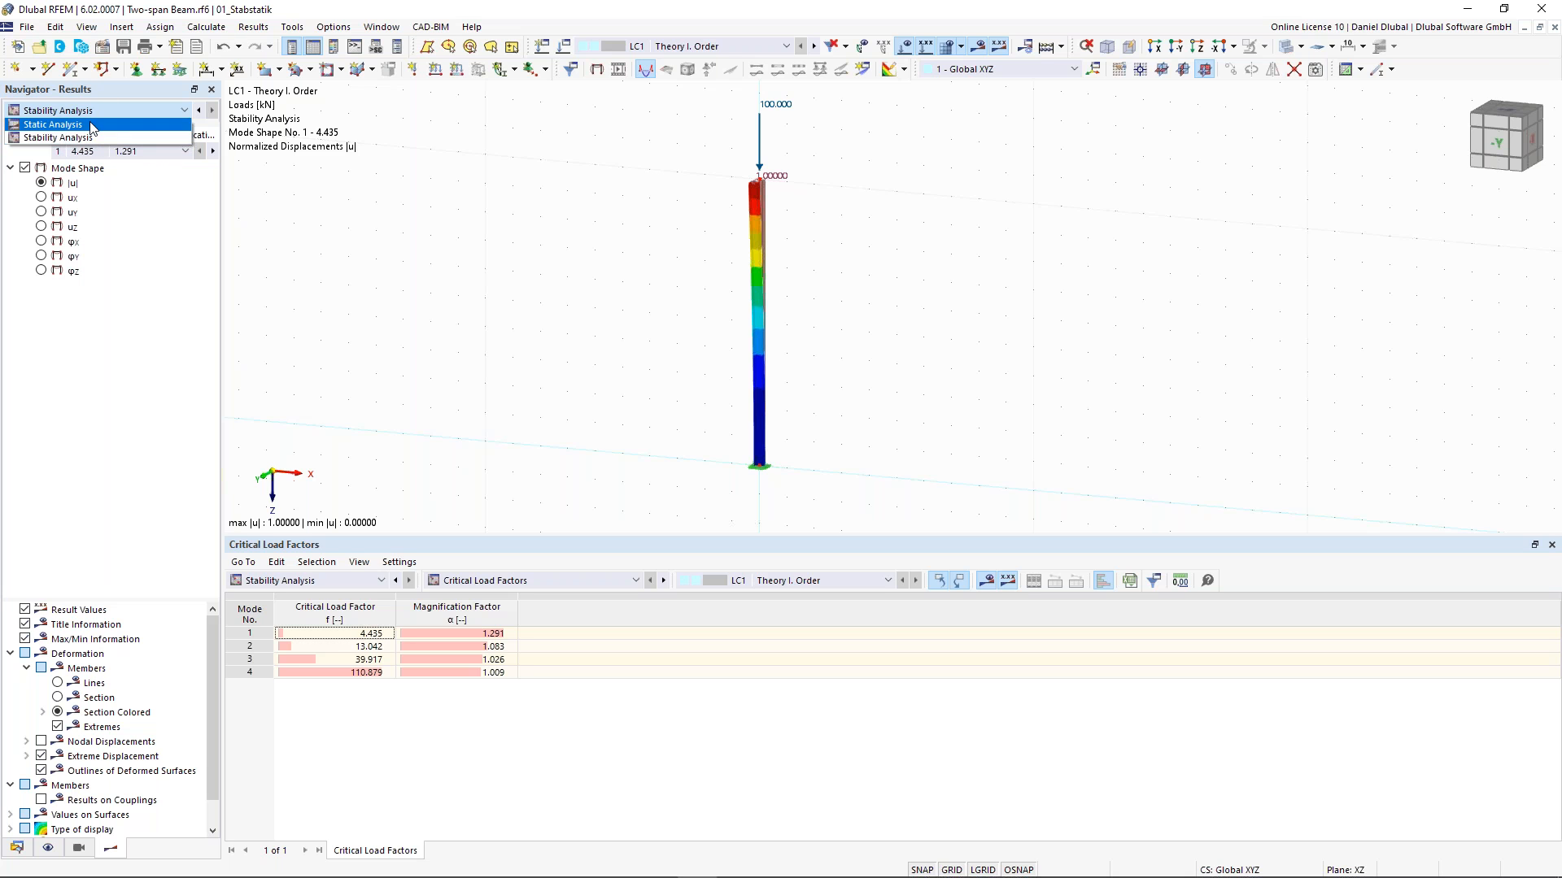
pyautogui.click(103, 138)
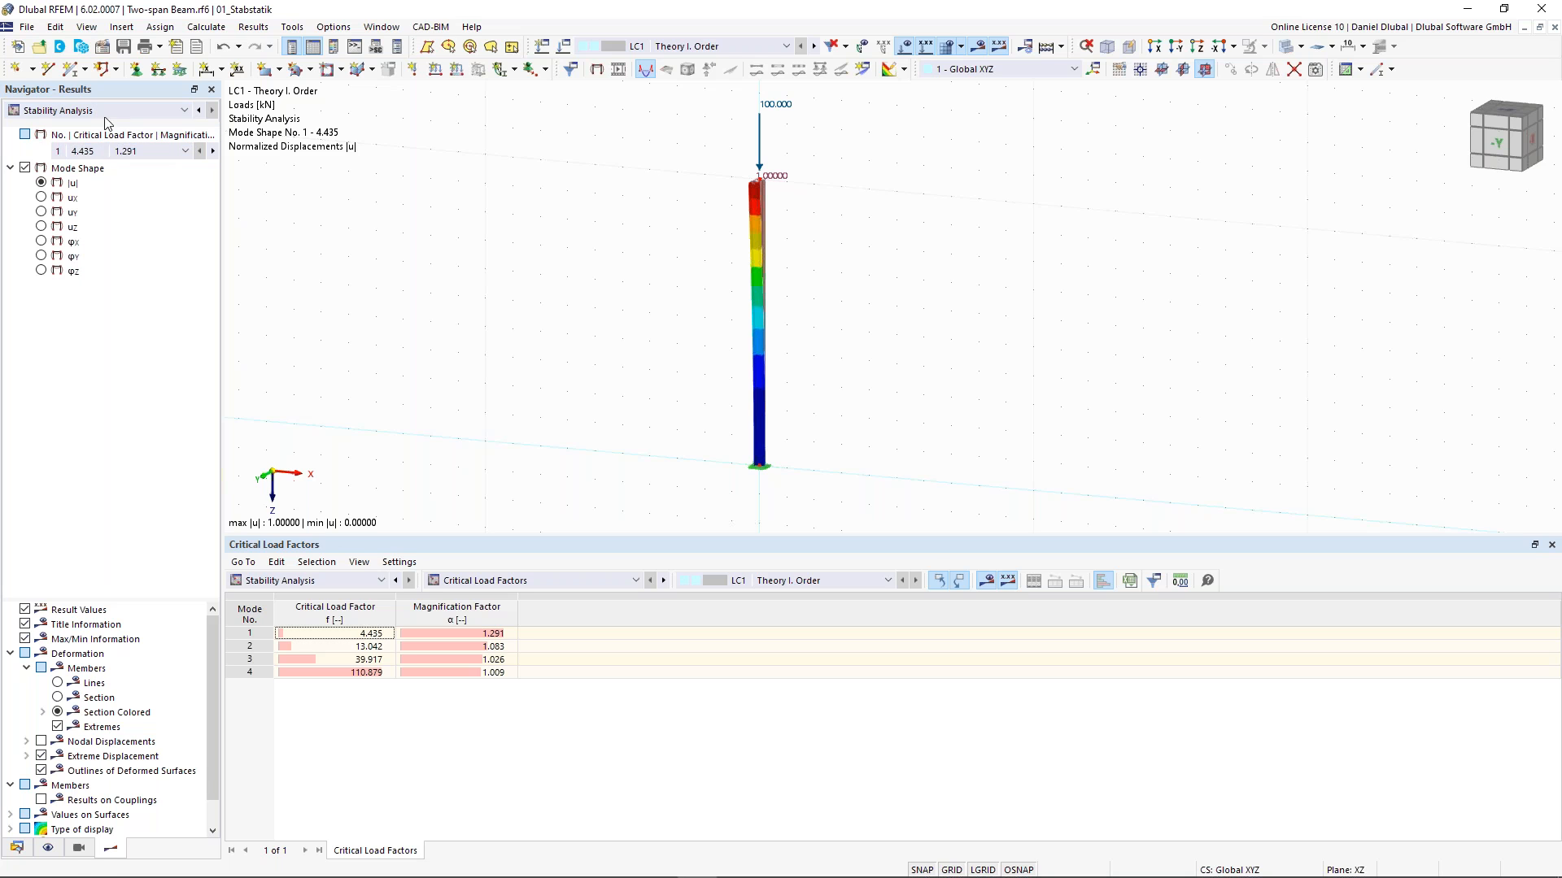
pyautogui.click(106, 117)
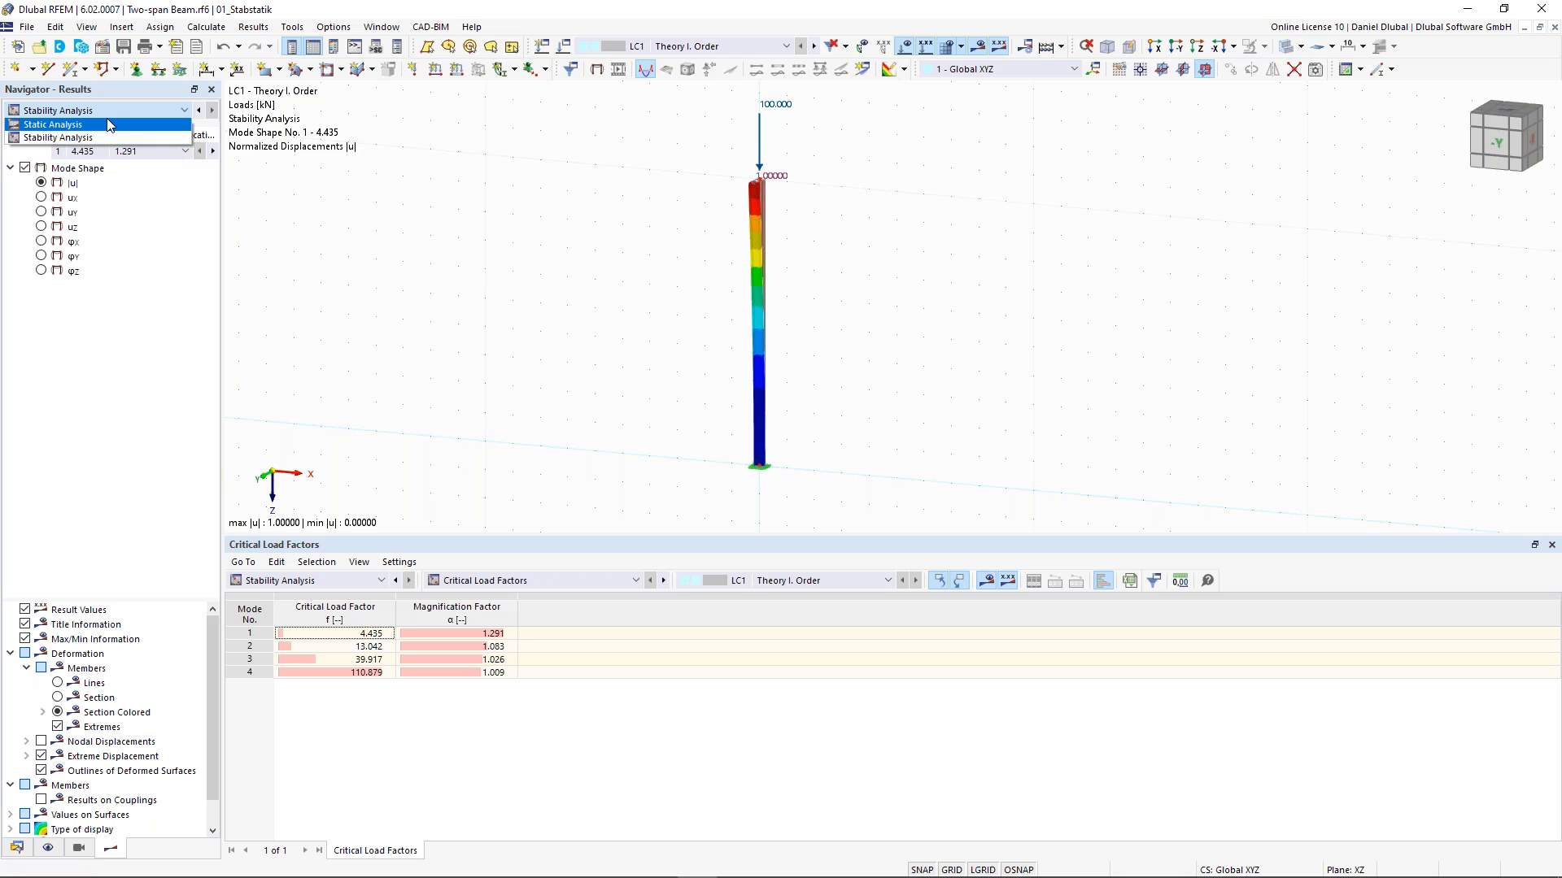
pyautogui.click(70, 125)
pyautogui.click(73, 112)
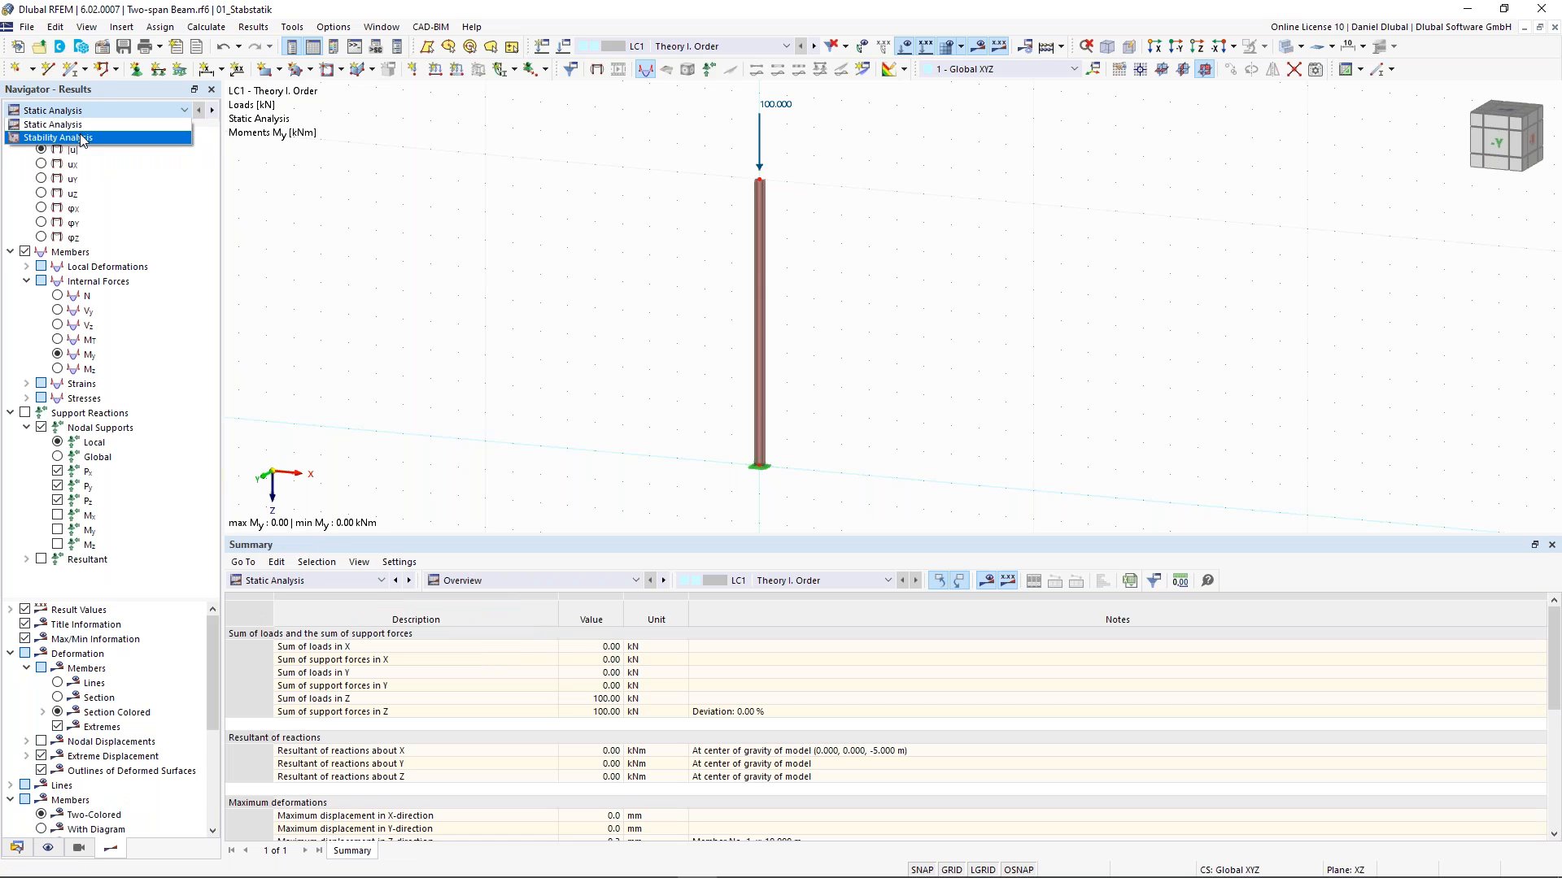
pyautogui.click(82, 137)
pyautogui.click(76, 111)
pyautogui.click(75, 138)
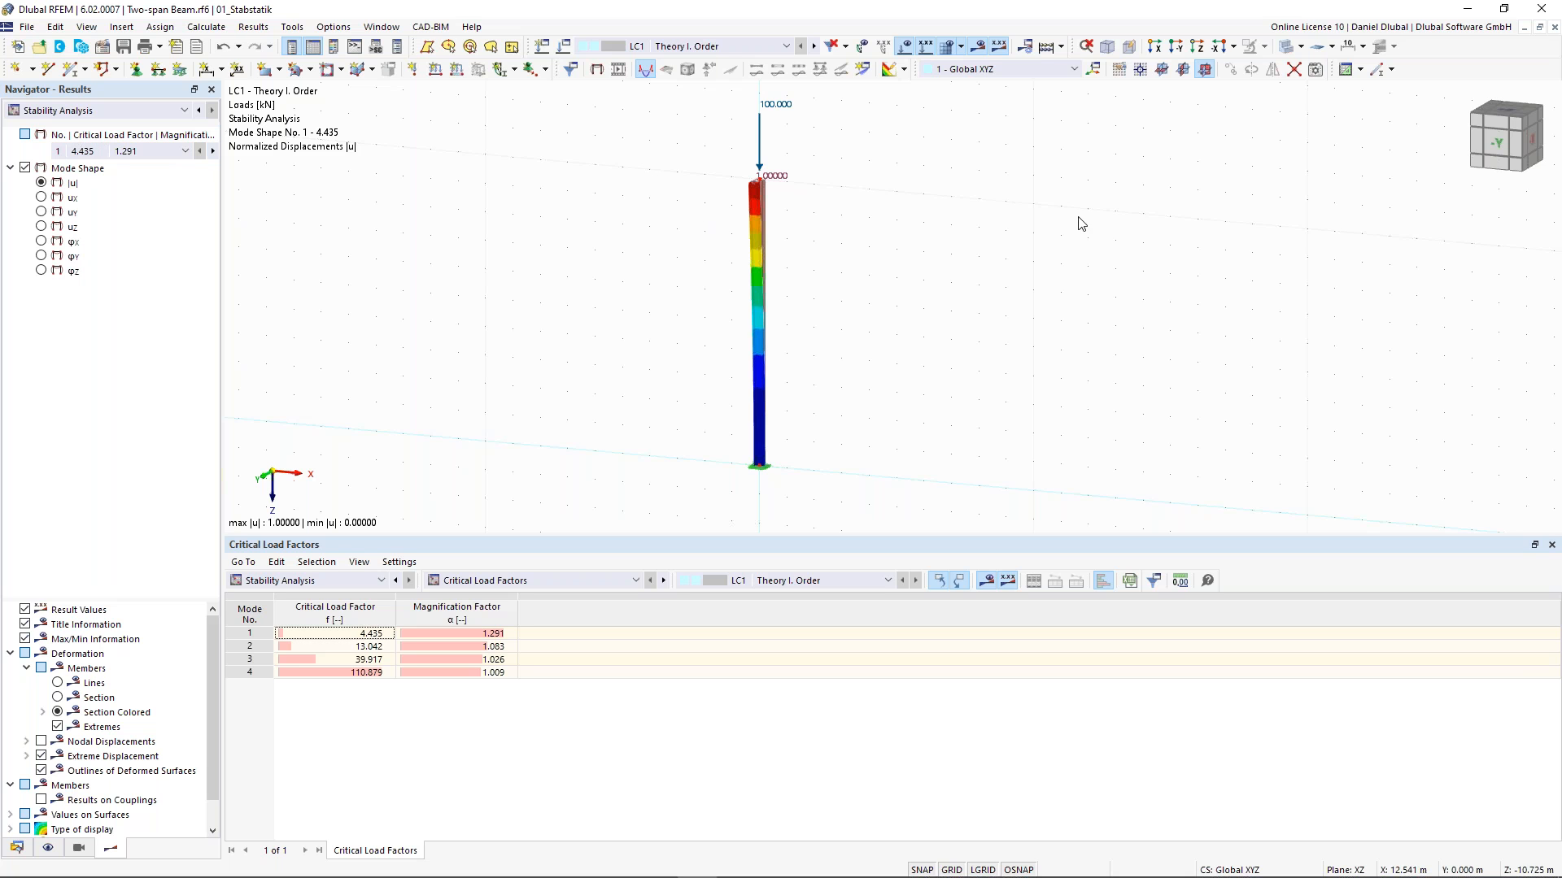
# - Set the mode shape display factor to 1.25 in the control panel
pyautogui.keyDown('ctrl'); pyautogui.moveTo(903, 195); pyautogui.dragTo(846, 186, button='middle'); pyautogui.keyUp('ctrl')
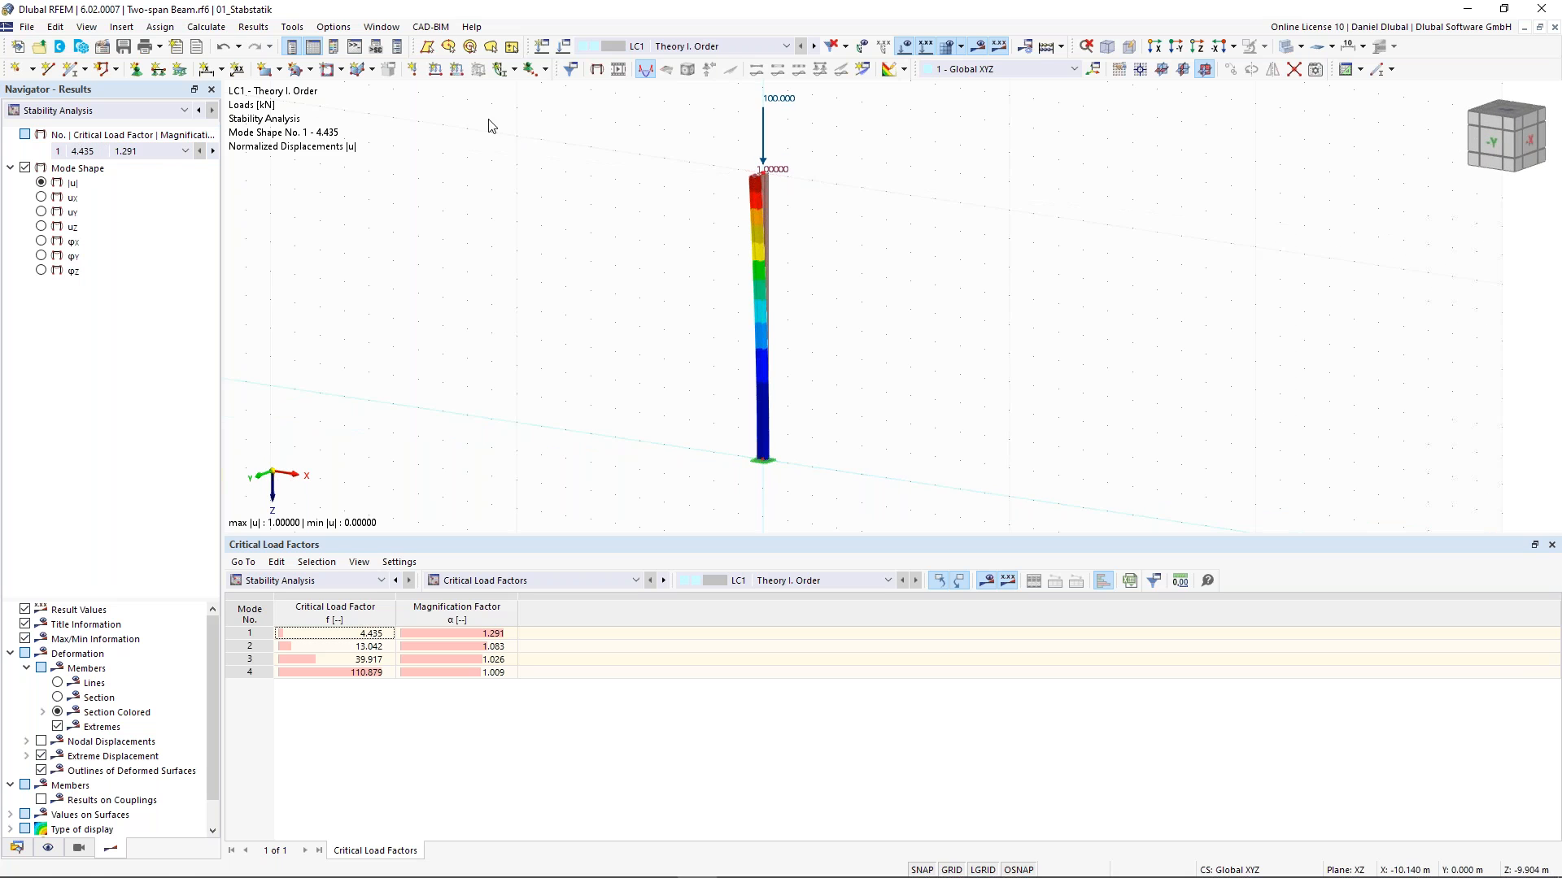
pyautogui.click(334, 49)
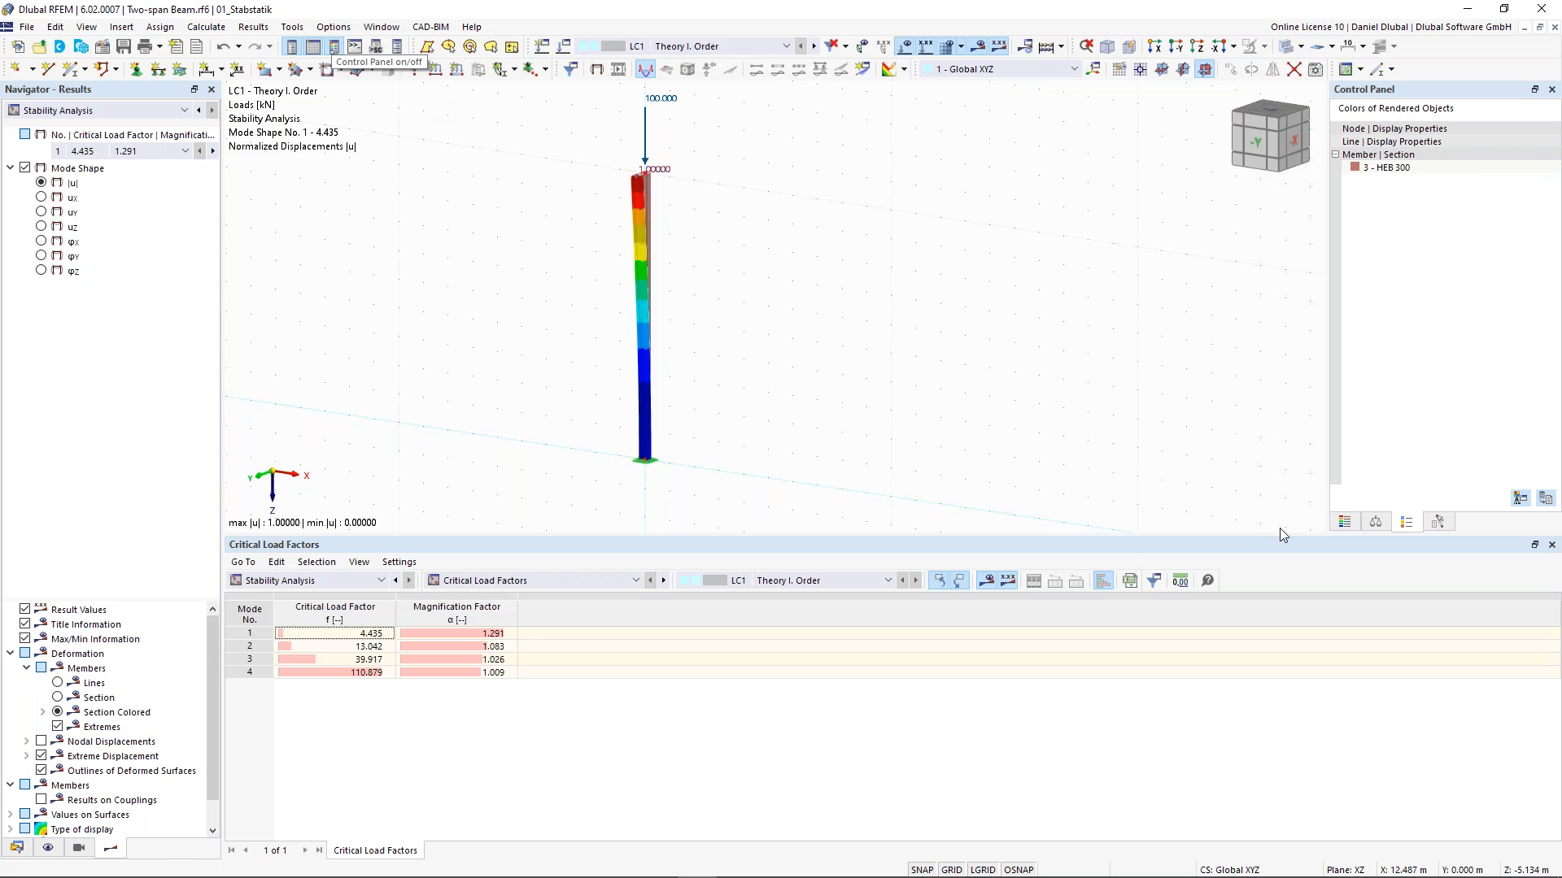
pyautogui.click(1355, 524)
pyautogui.click(1356, 524)
pyautogui.click(1380, 524)
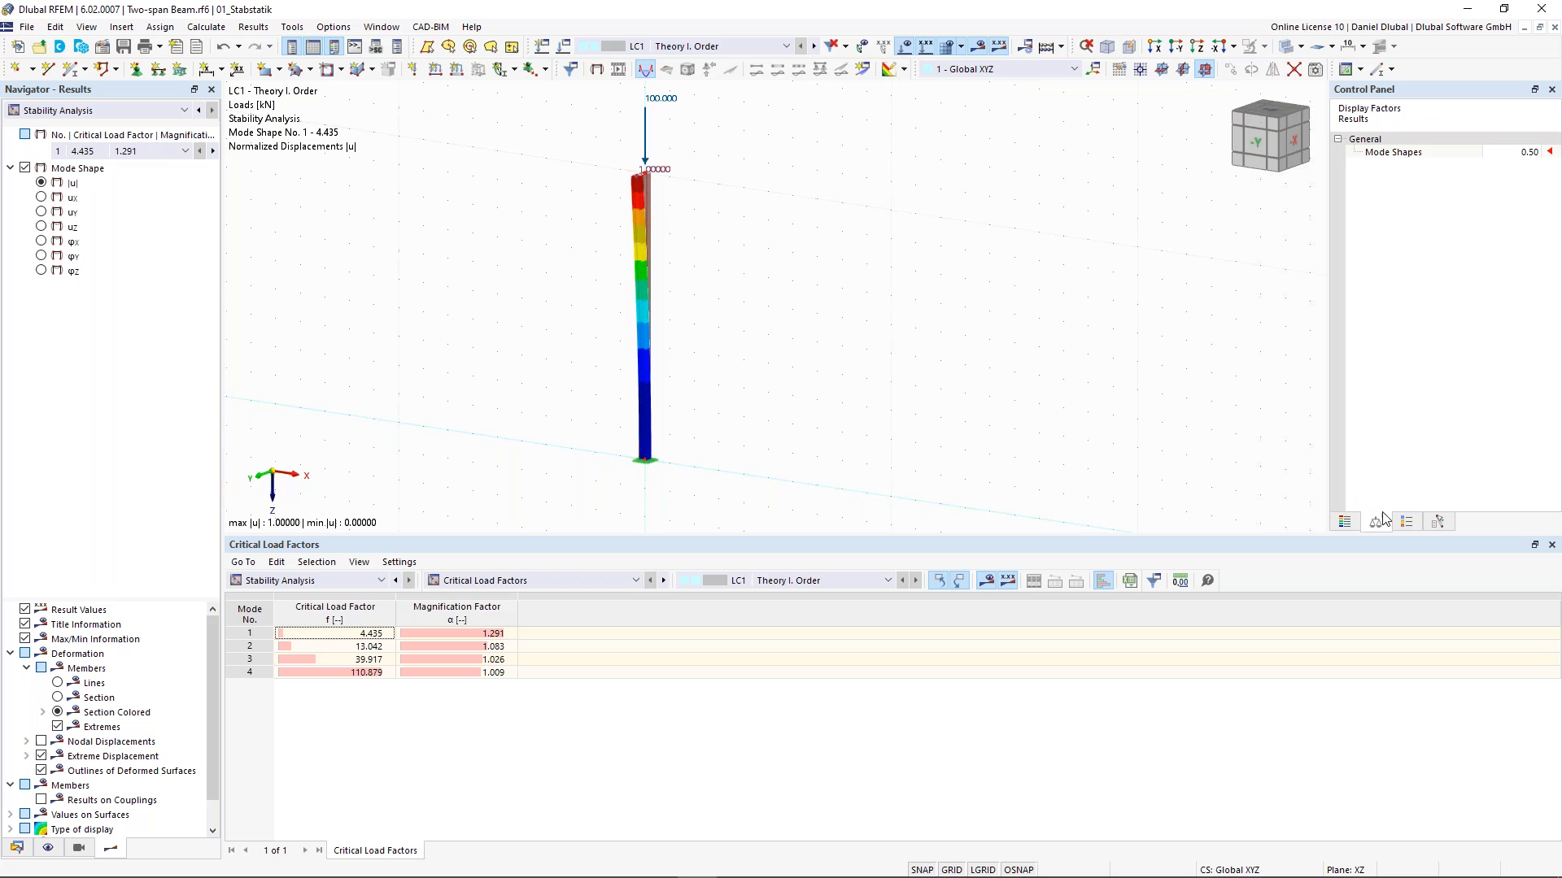
pyautogui.click(1522, 152)
pyautogui.write('1.25')
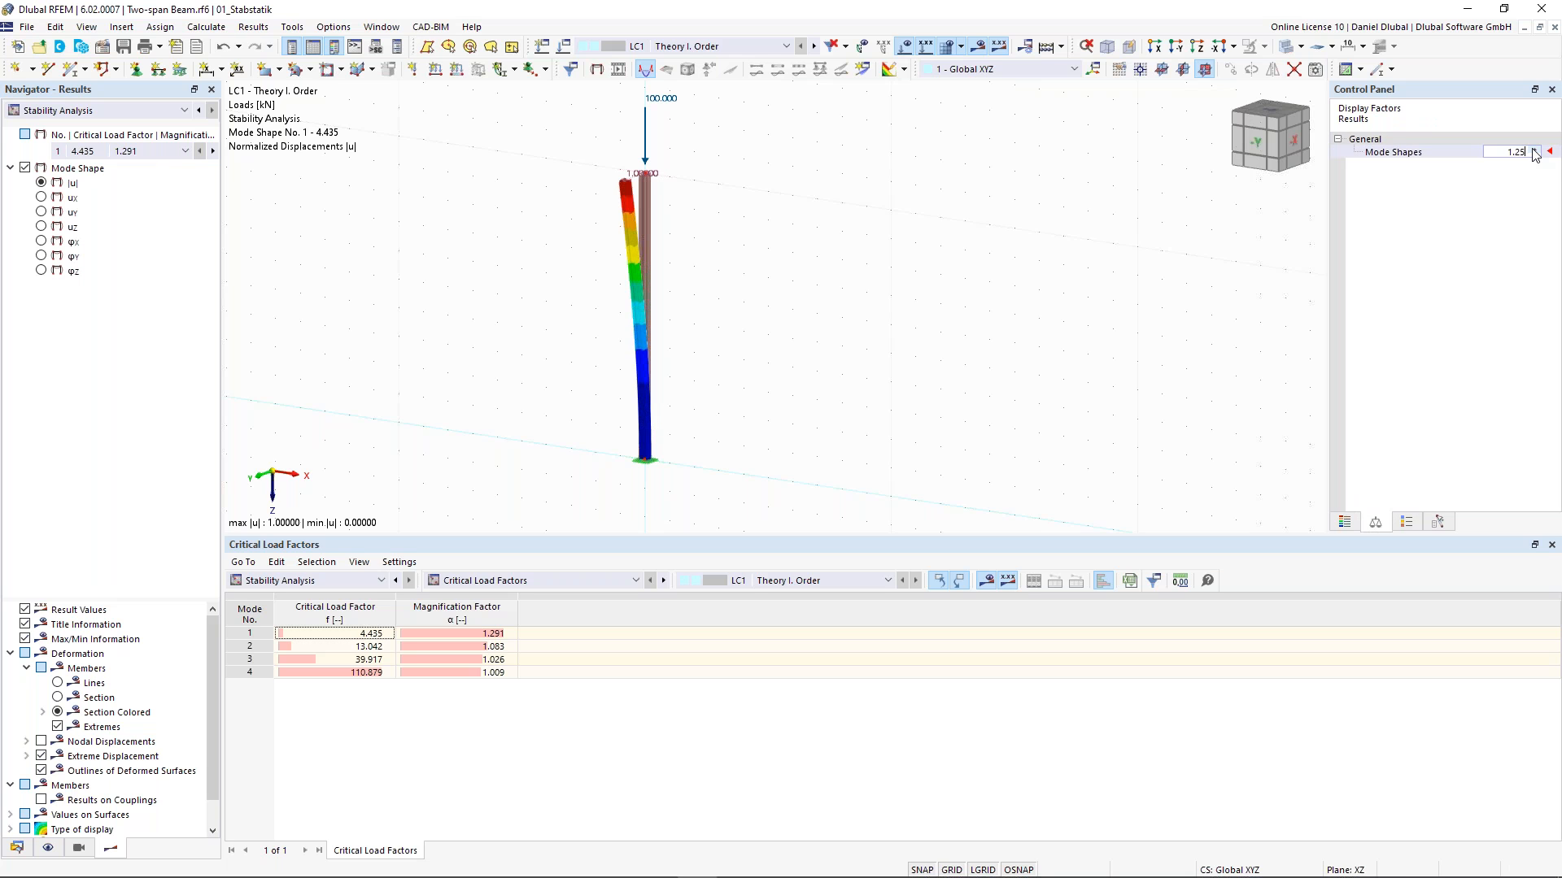
pyautogui.press('Return')
# - Zoom in on the column top to examine the first mode shape's deformation
pyautogui.keyDown('ctrl'); pyautogui.moveTo(575, 135); pyautogui.dragTo(601, 203, button='middle'); pyautogui.keyUp('ctrl')
pyautogui.scroll(1, 593, 184)
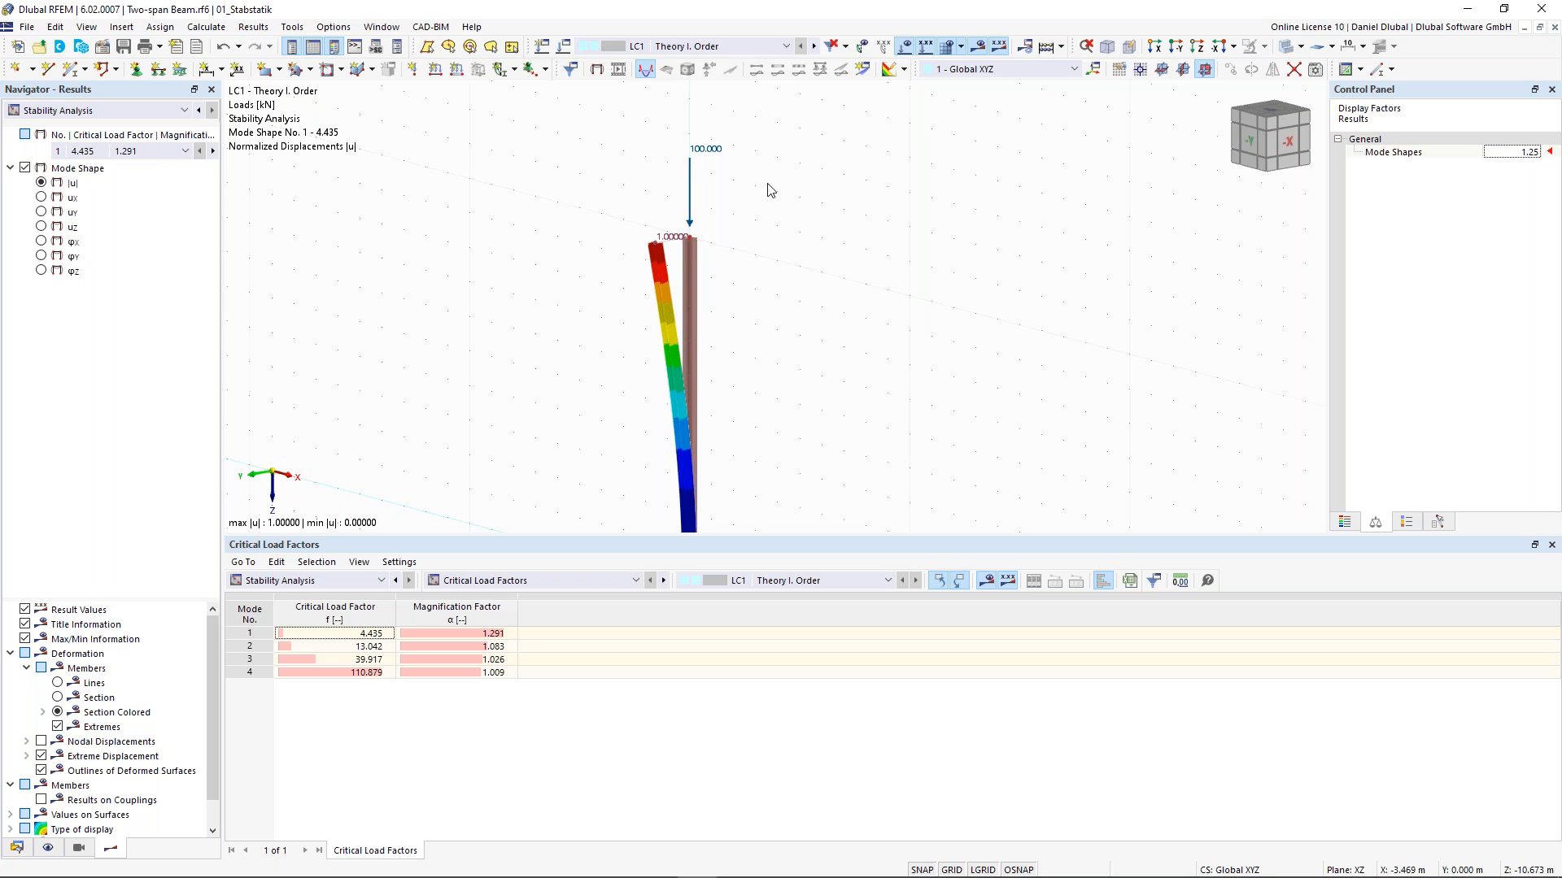
pyautogui.scroll(2, 627, 202)
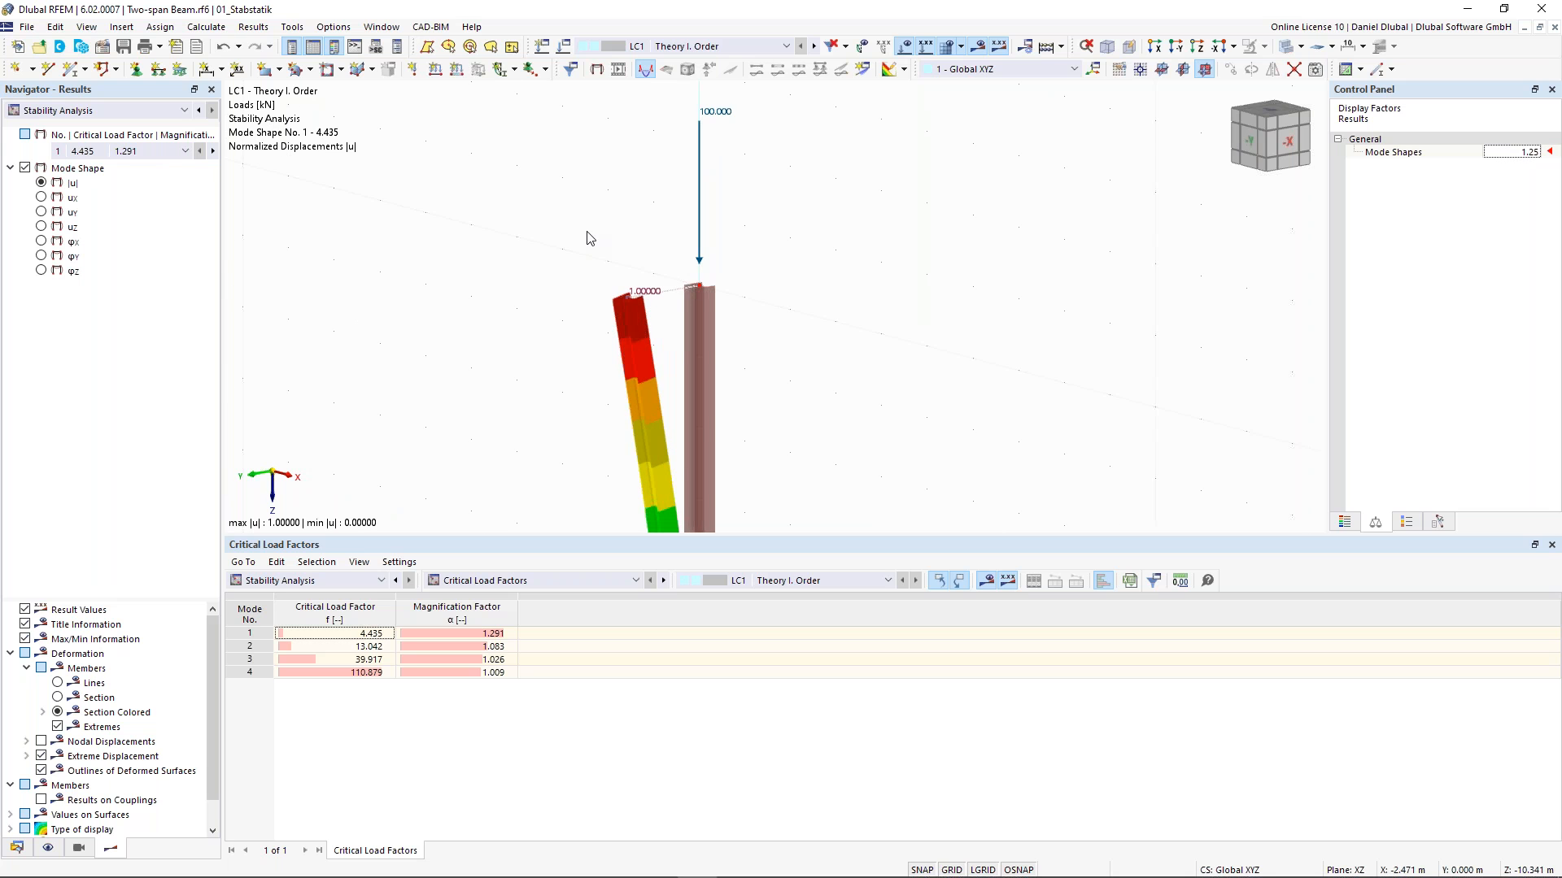
pyautogui.scroll(2, 600, 244)
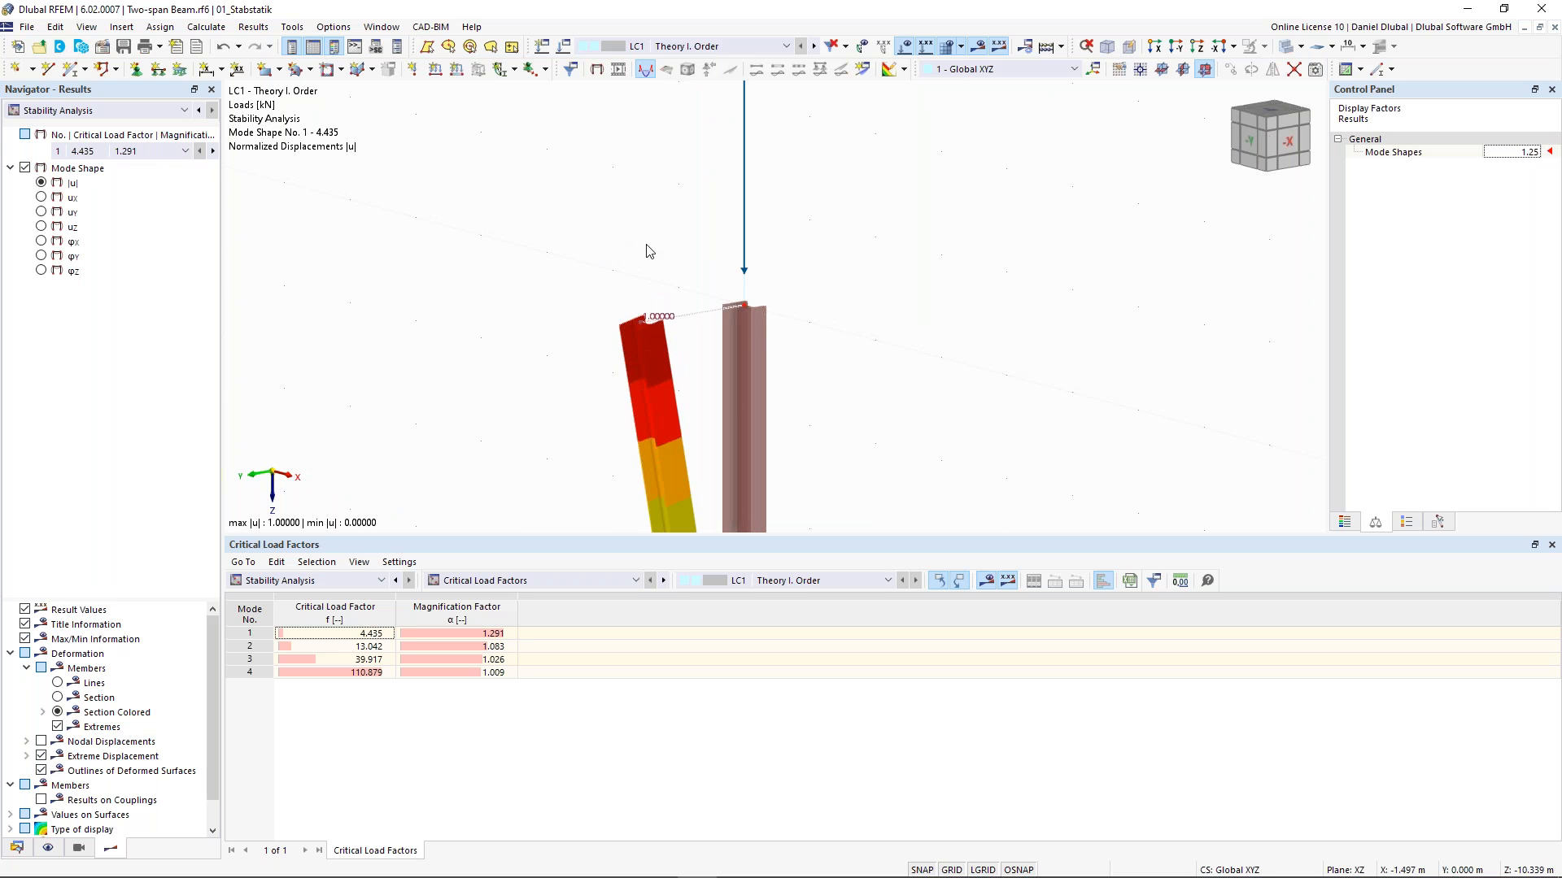
pyautogui.scroll(2, 645, 248)
pyautogui.moveTo(624, 254); pyautogui.dragTo(612, 228, button='middle')
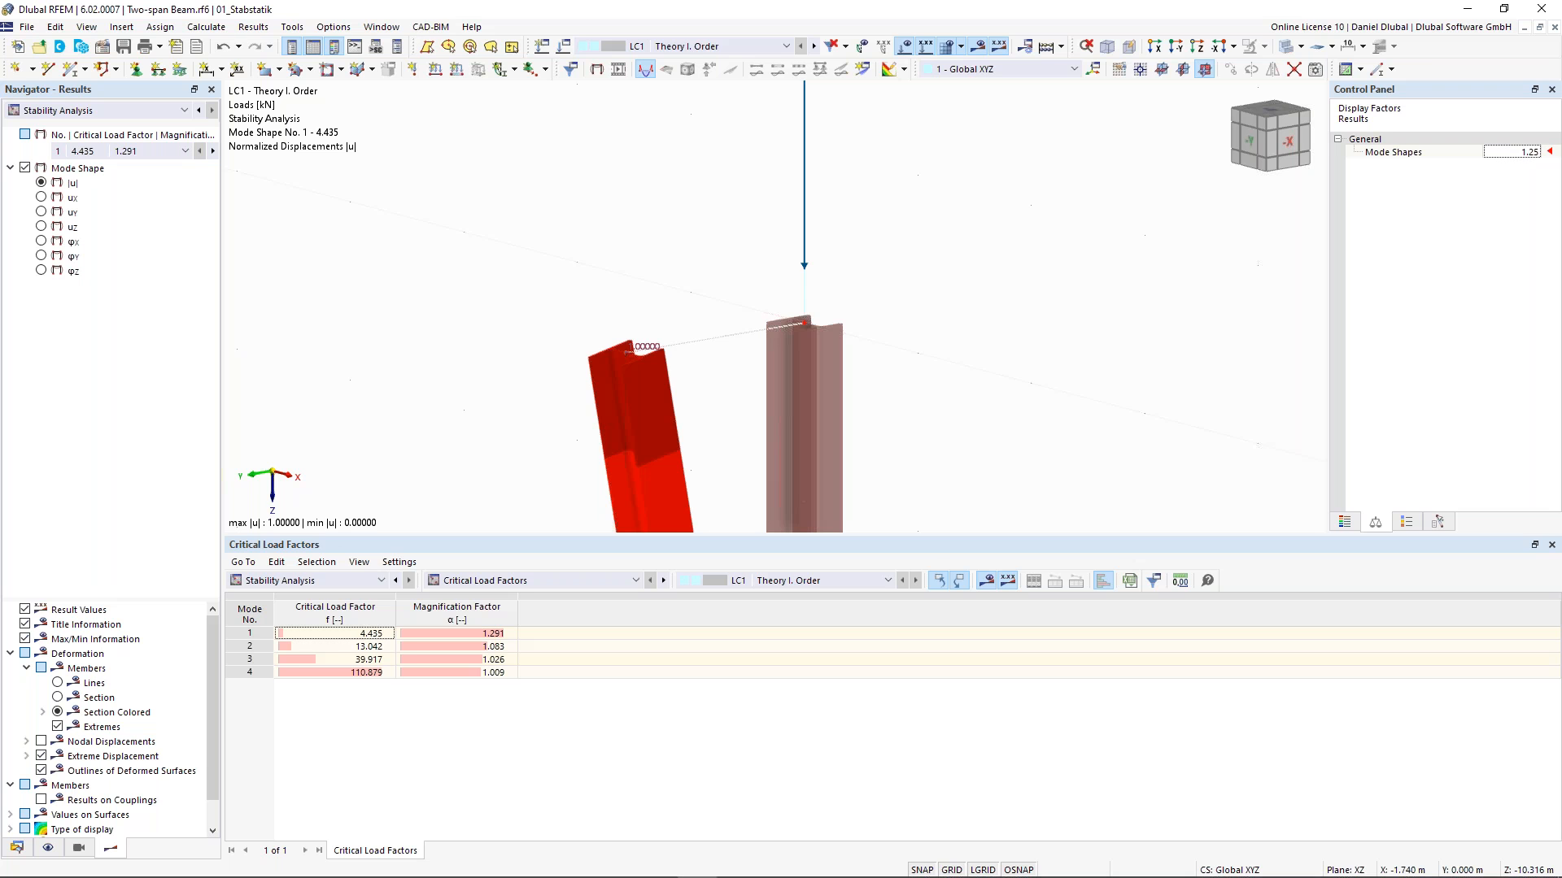
pyautogui.scroll(-3, 764, 244)
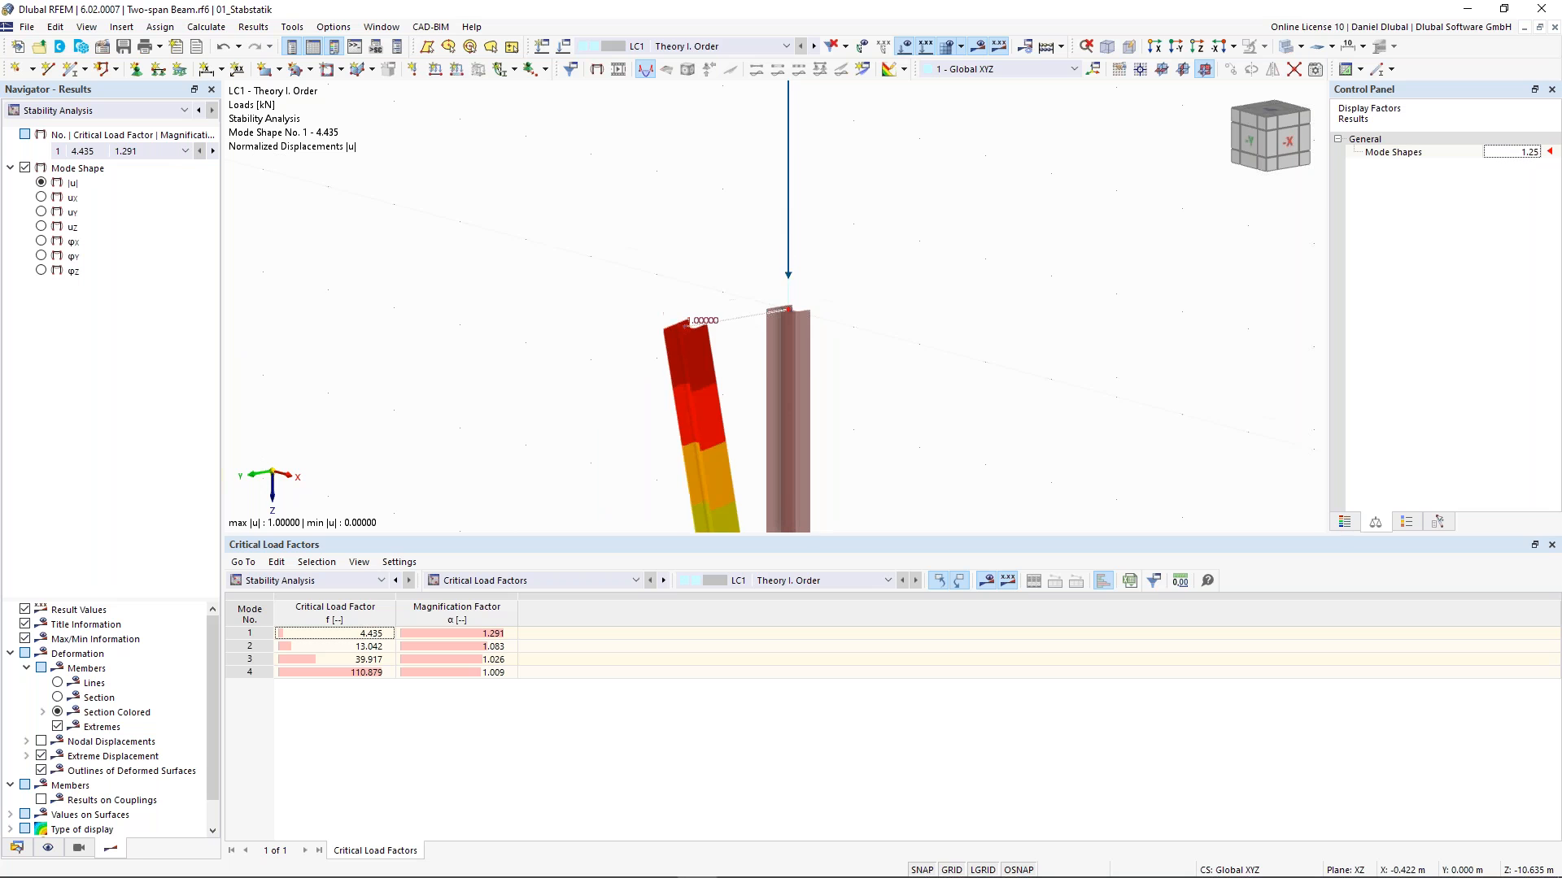
pyautogui.moveTo(764, 244); pyautogui.dragTo(767, 310, button='middle')
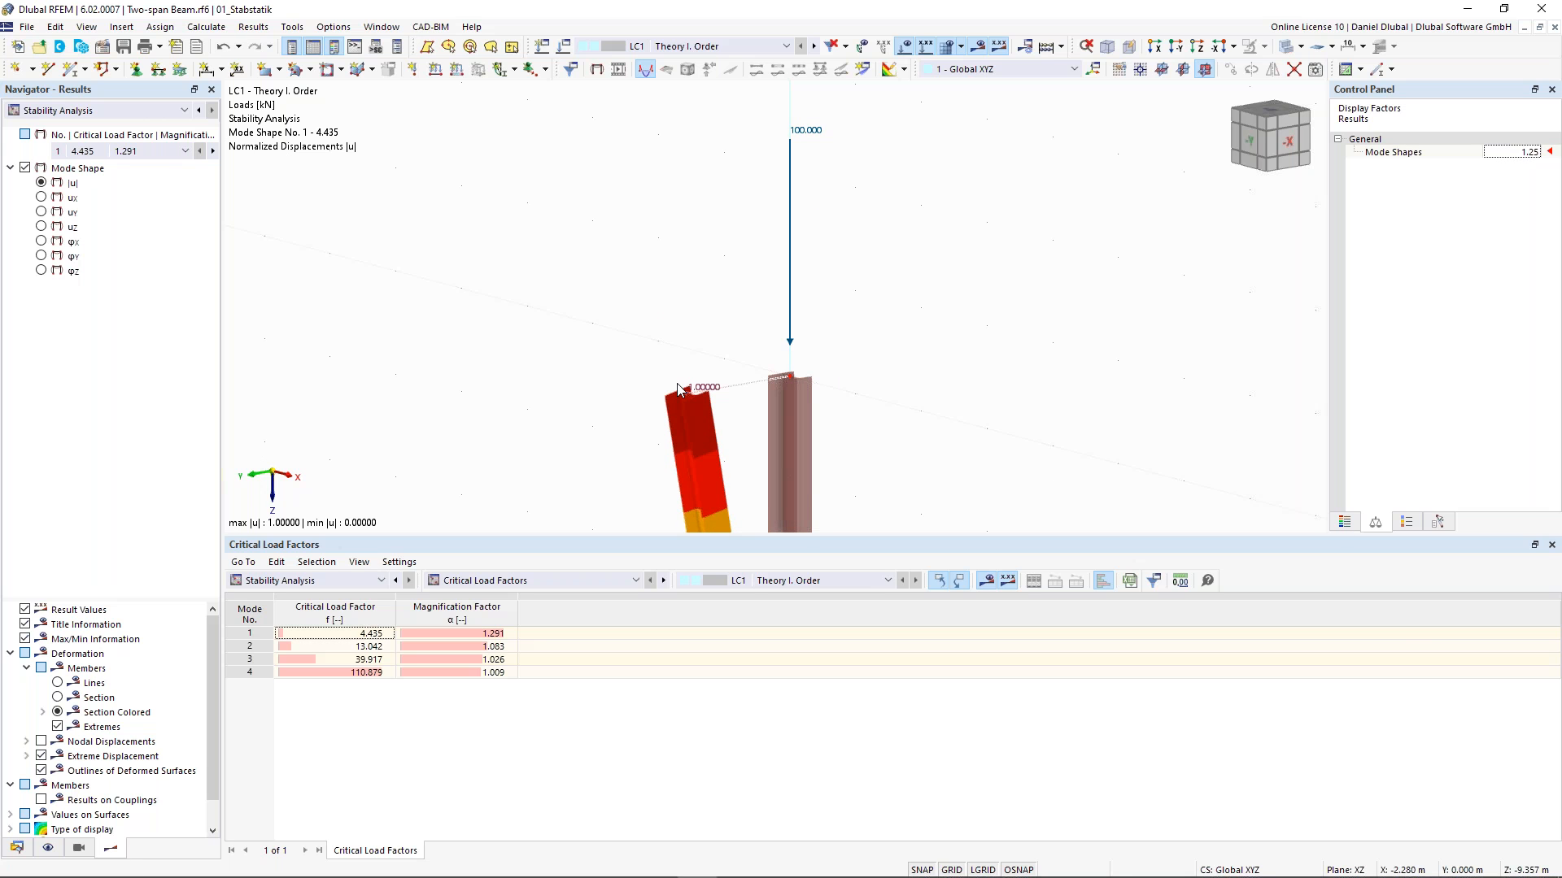
pyautogui.moveTo(699, 362); pyautogui.dragTo(698, 360, button='middle')
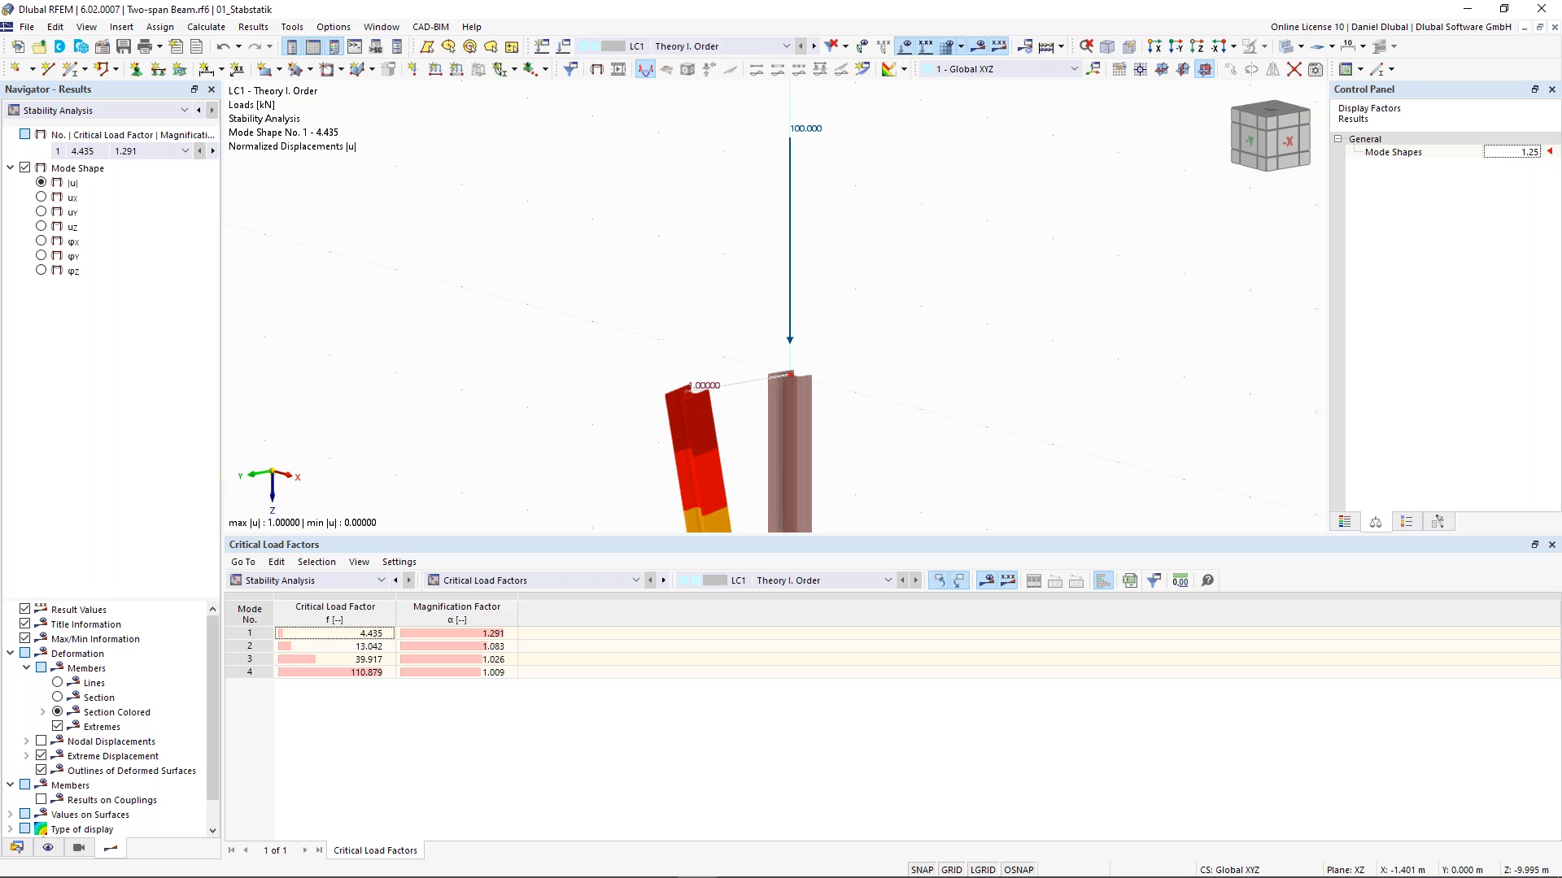
pyautogui.moveTo(699, 361); pyautogui.dragTo(670, 314, button='middle')
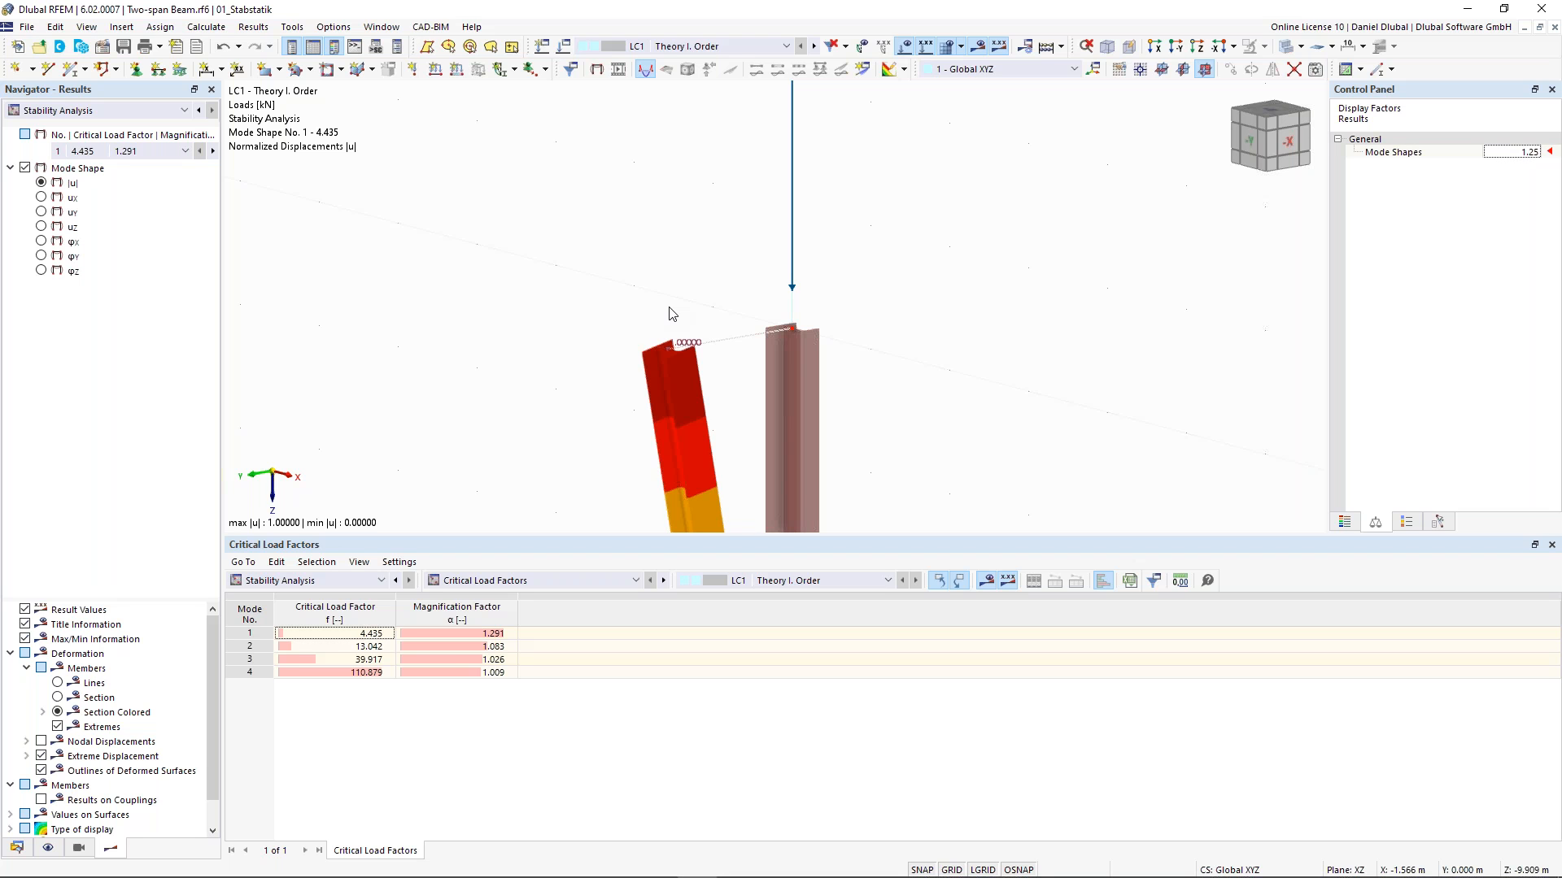
pyautogui.scroll(2, 670, 314)
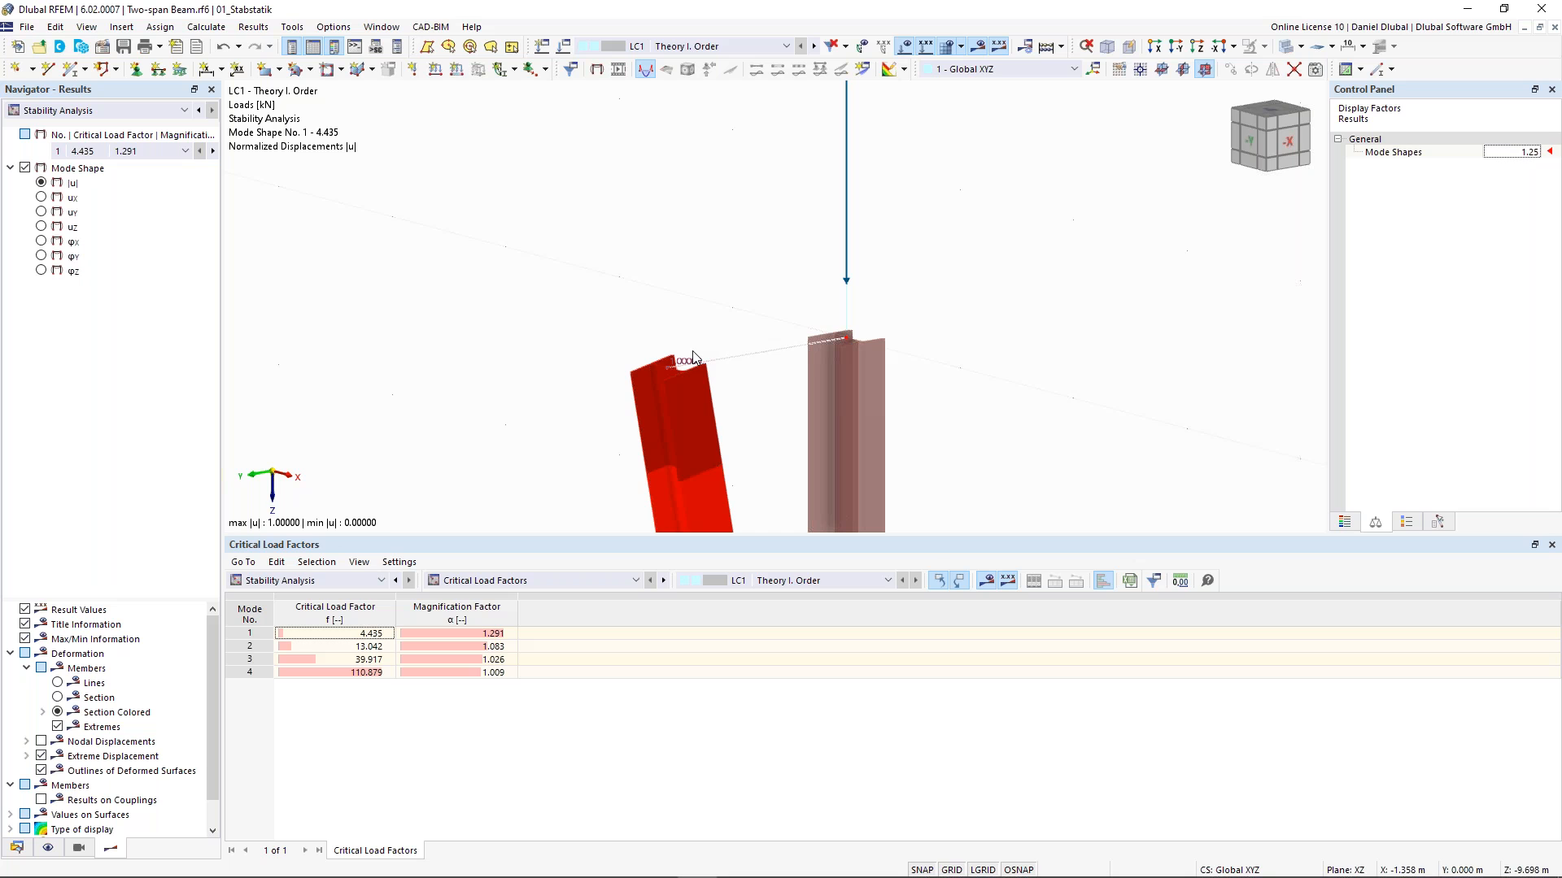
# - Display mode shape 2 and then switch back to mode shape 1
pyautogui.click(172, 151)
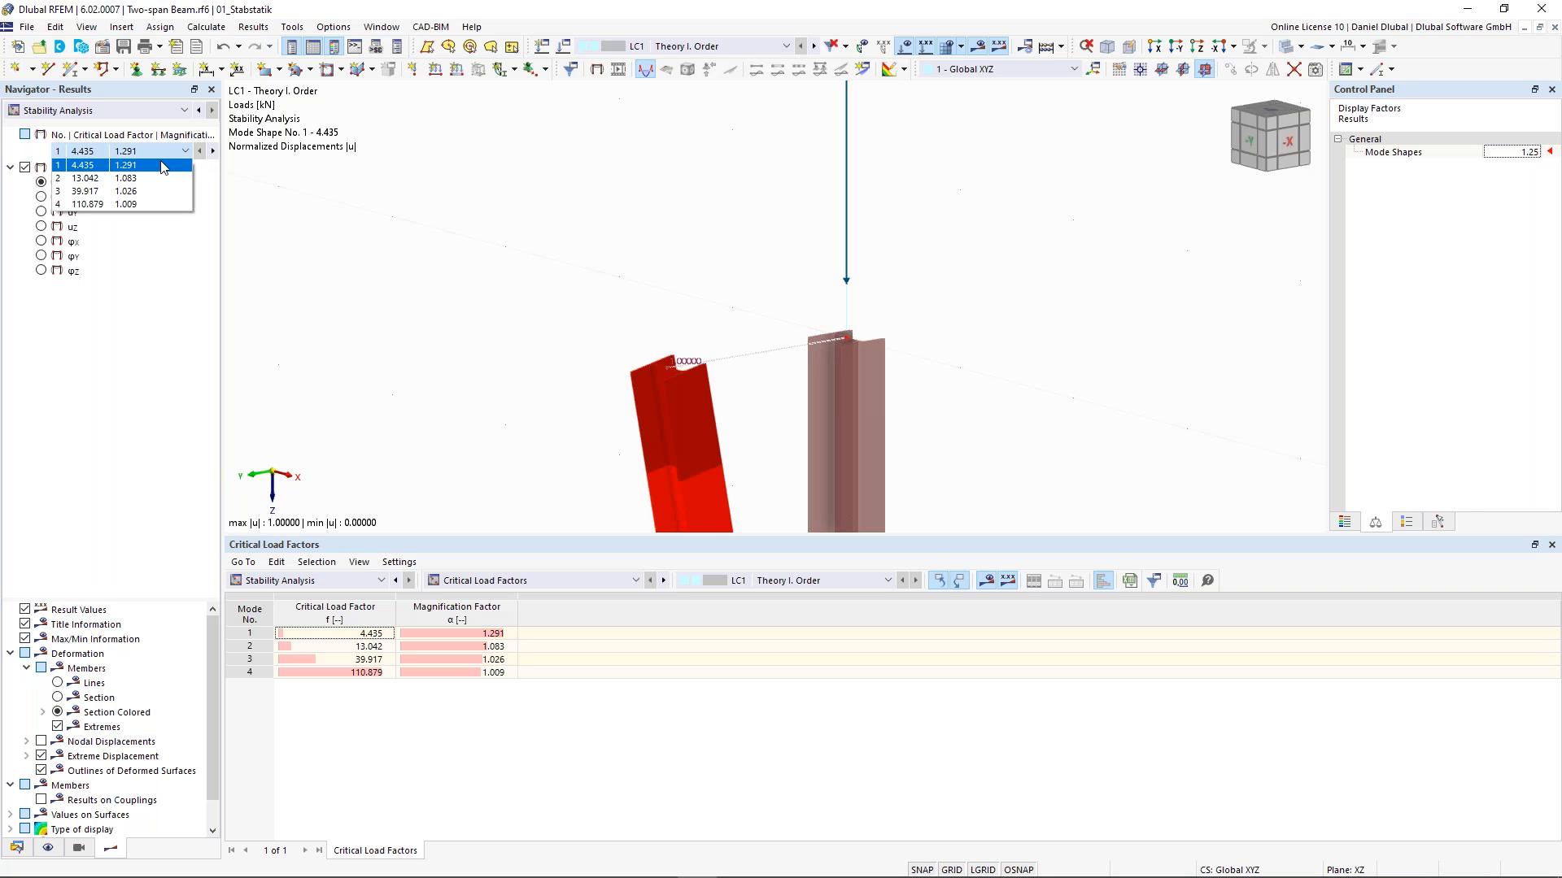
pyautogui.click(130, 178)
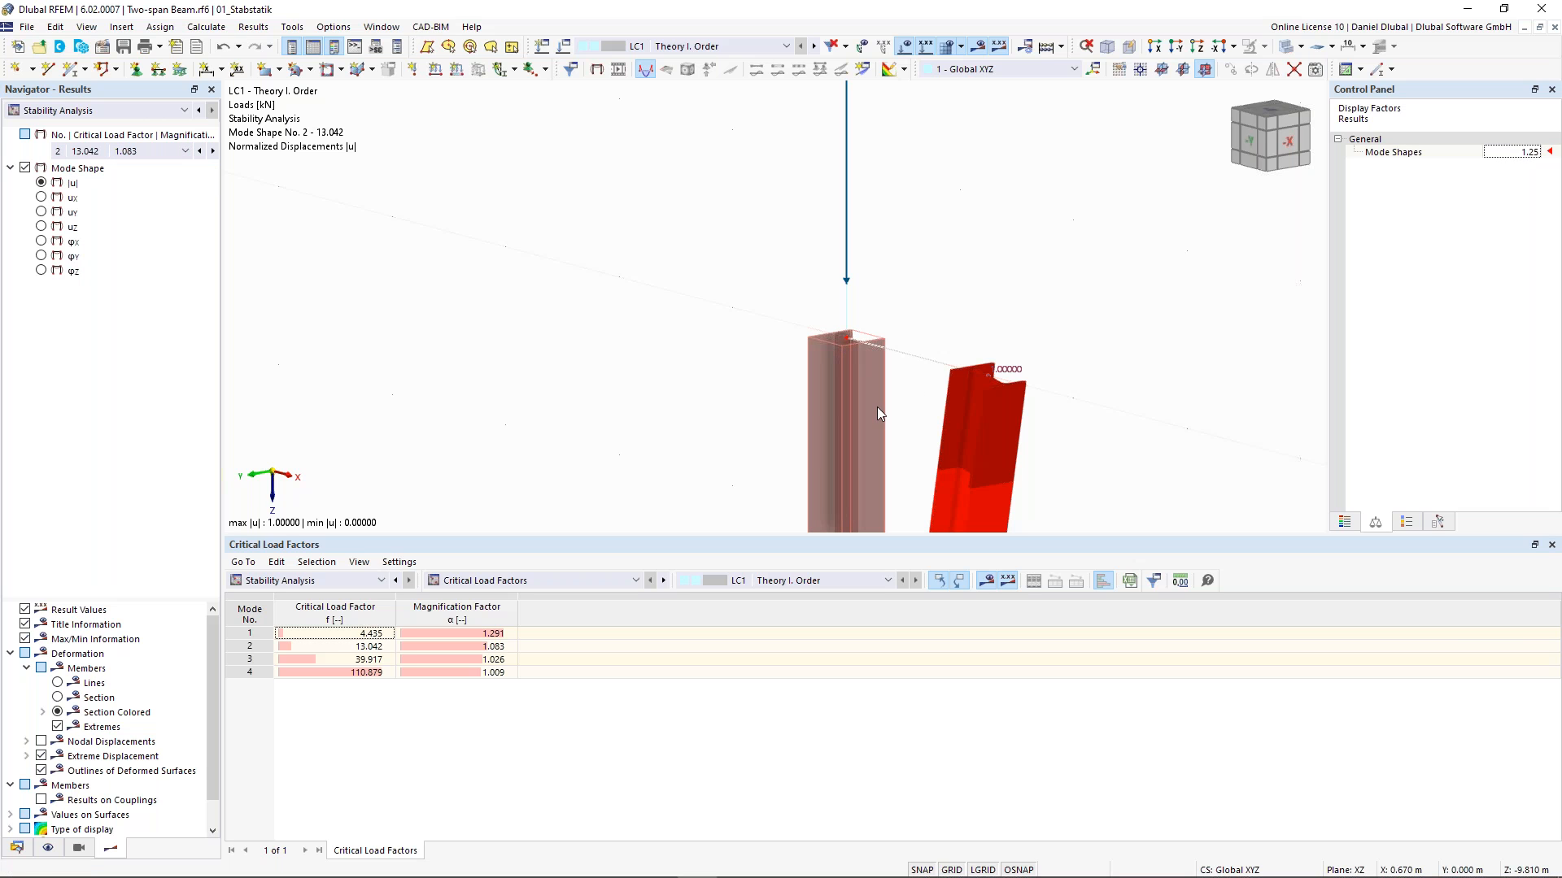
pyautogui.moveTo(829, 304); pyautogui.dragTo(750, 267, button='middle')
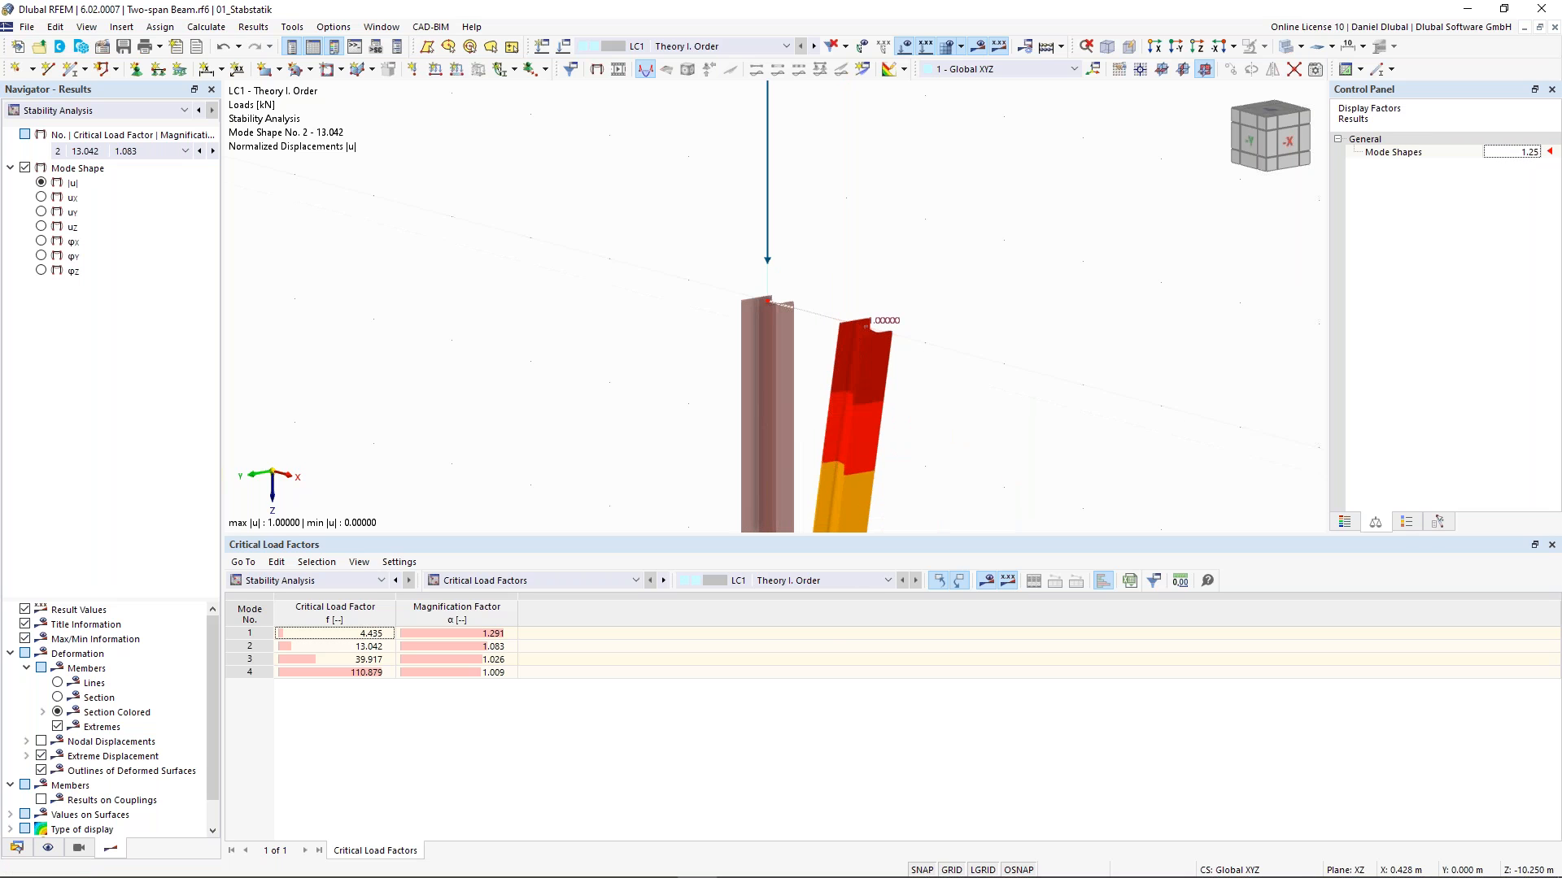
pyautogui.click(140, 156)
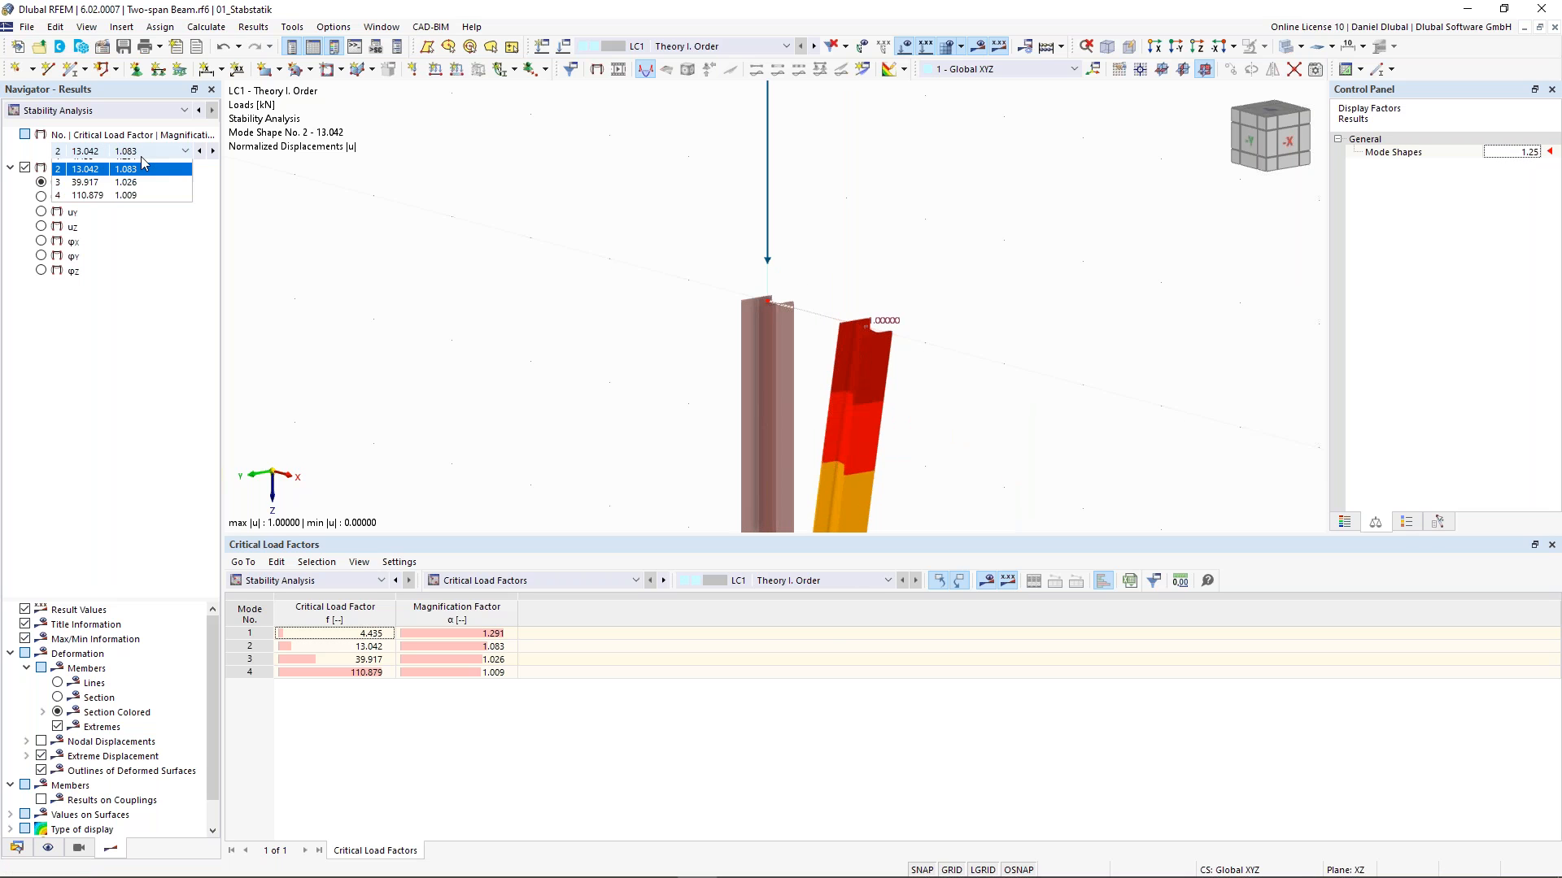
pyautogui.click(122, 166)
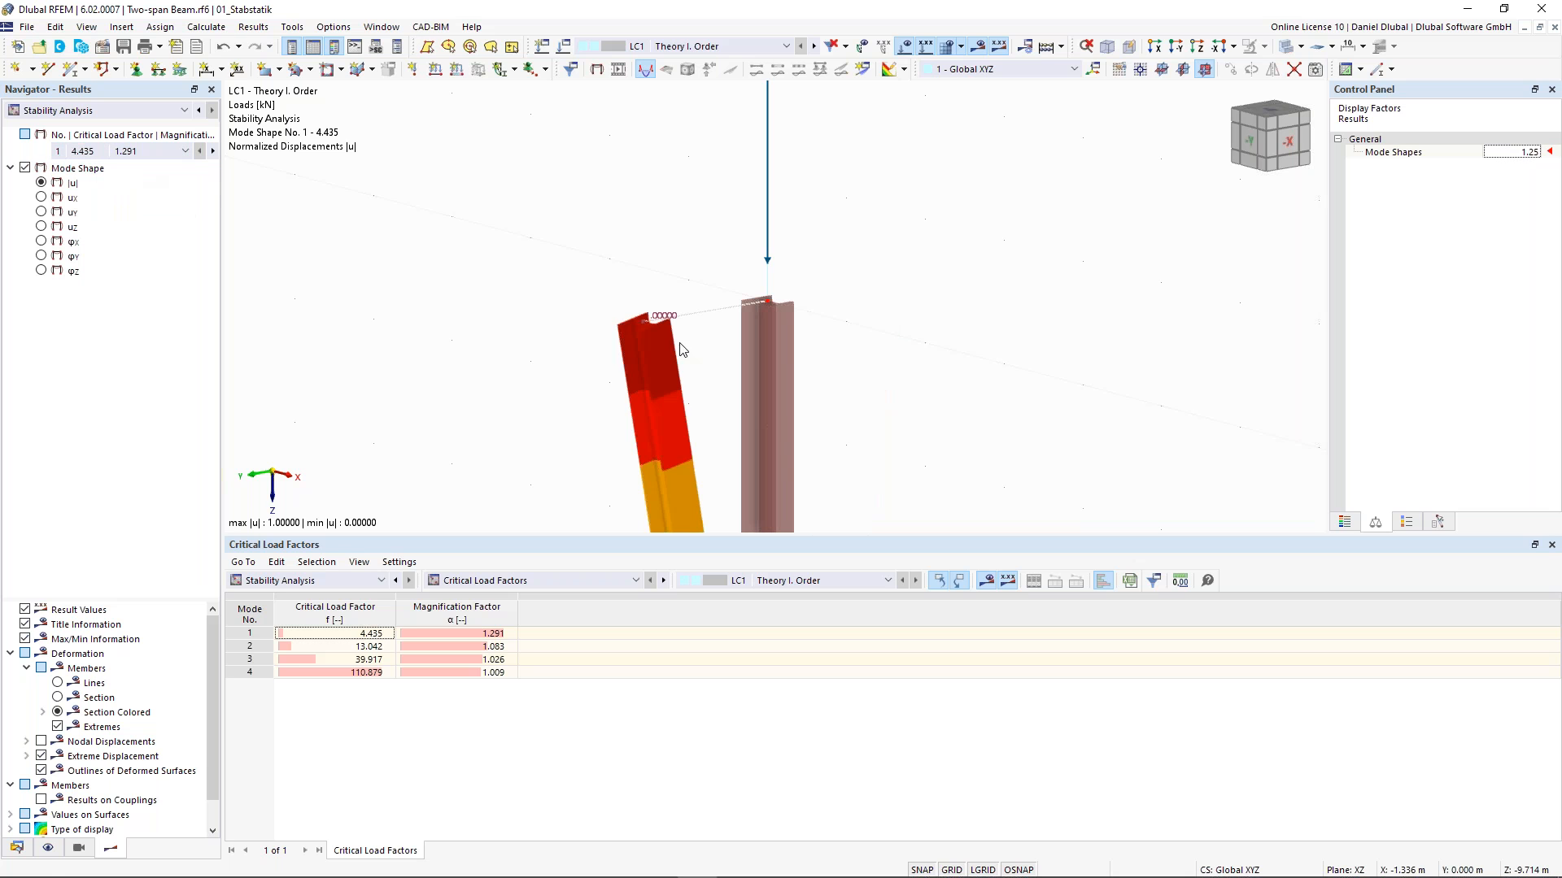
# - Examine the first mode shape along the whole column next to the critical load factor table
pyautogui.scroll(-2, 602, 277)
pyautogui.scroll(-1, 602, 277)
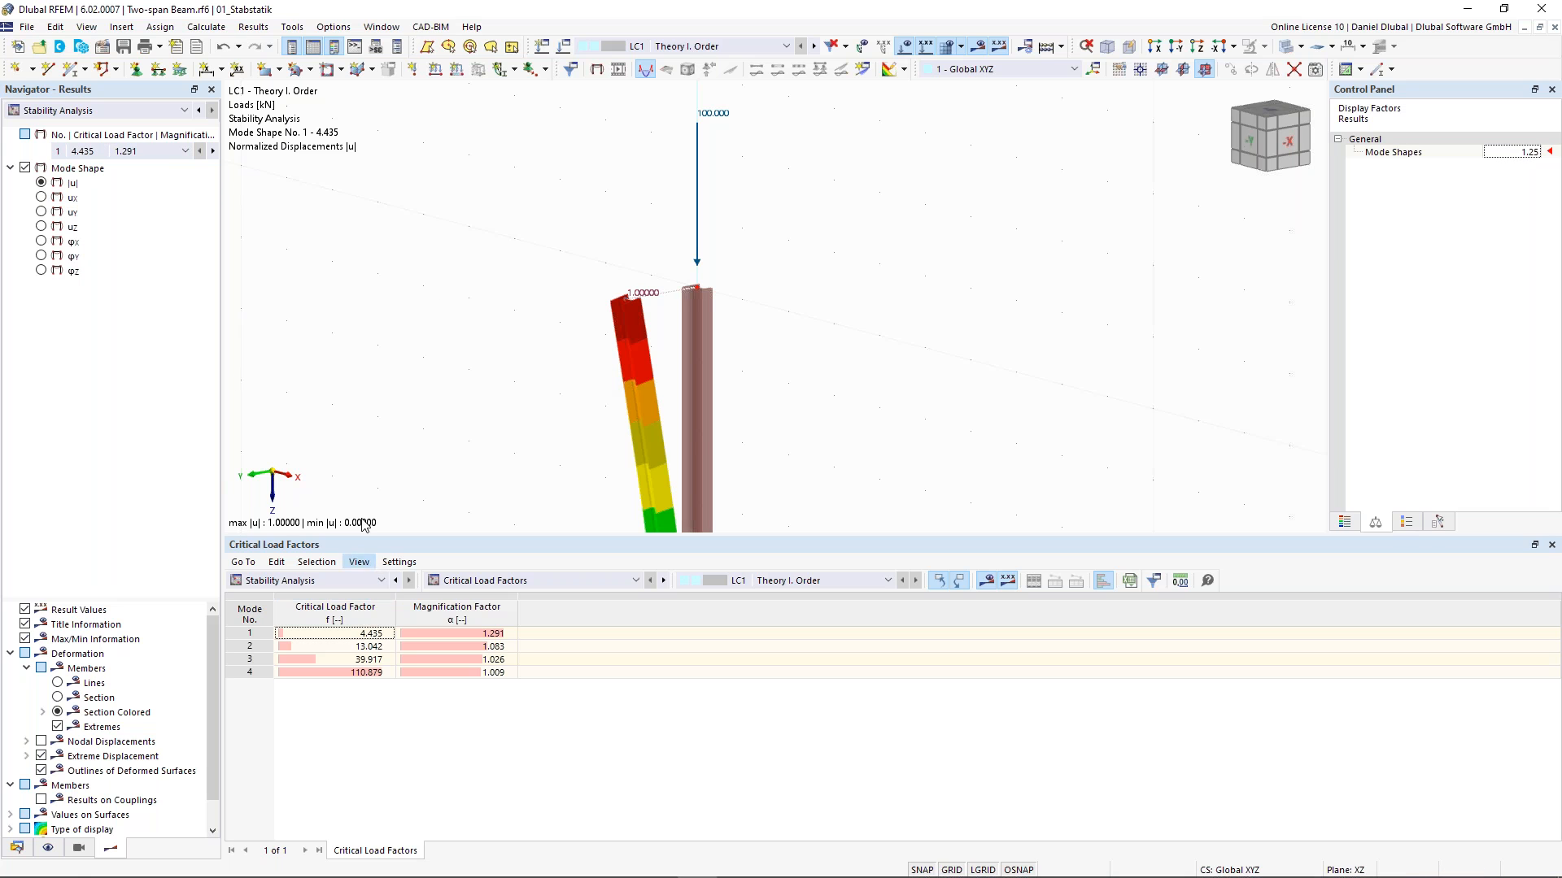
pyautogui.click(496, 581)
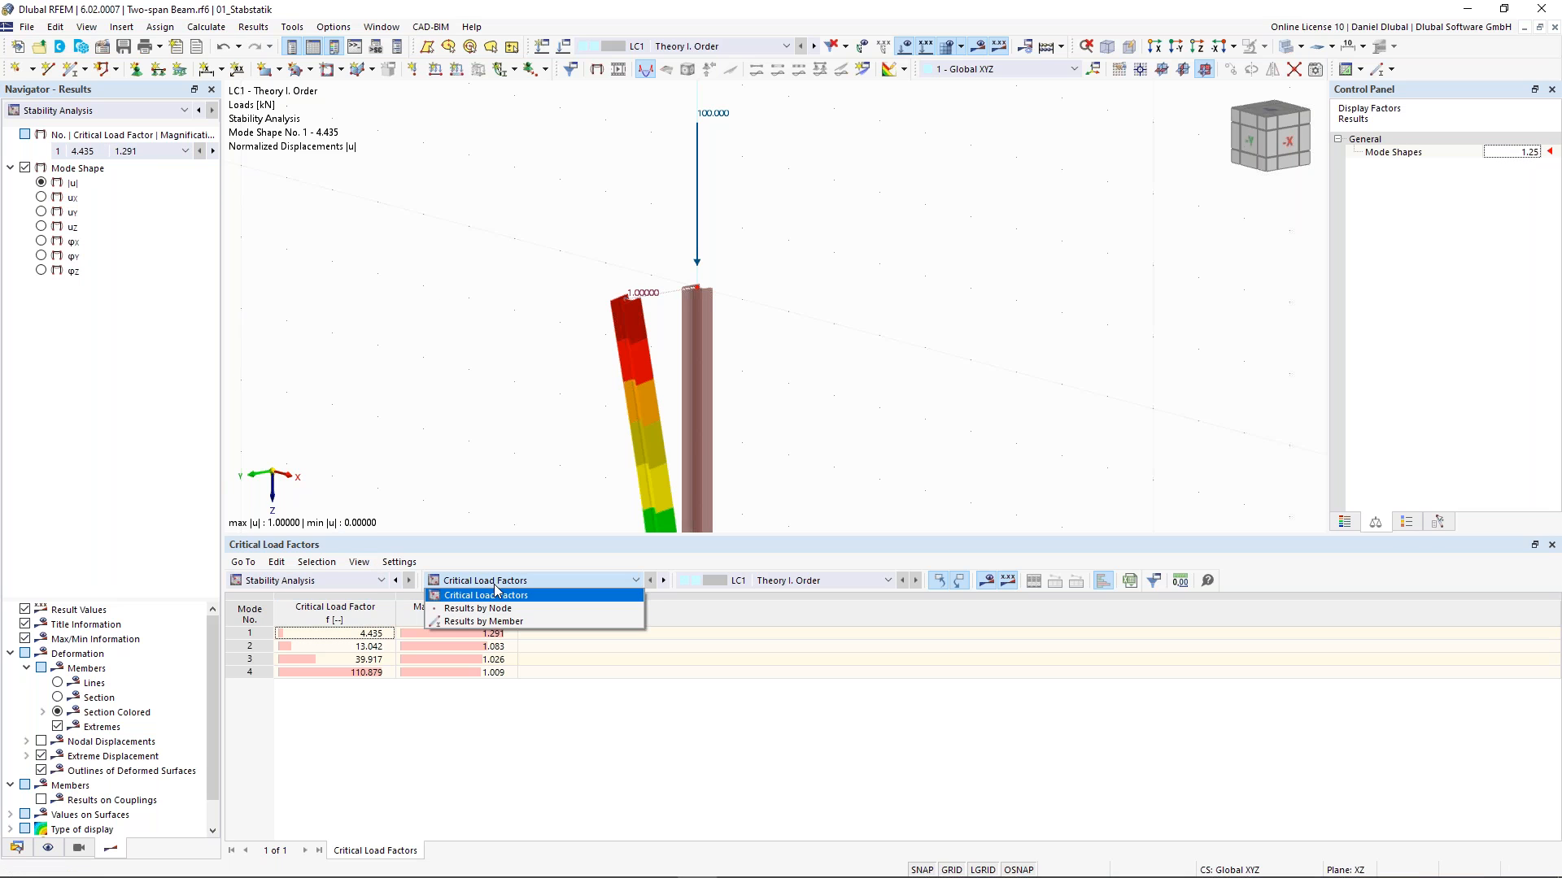
pyautogui.click(495, 590)
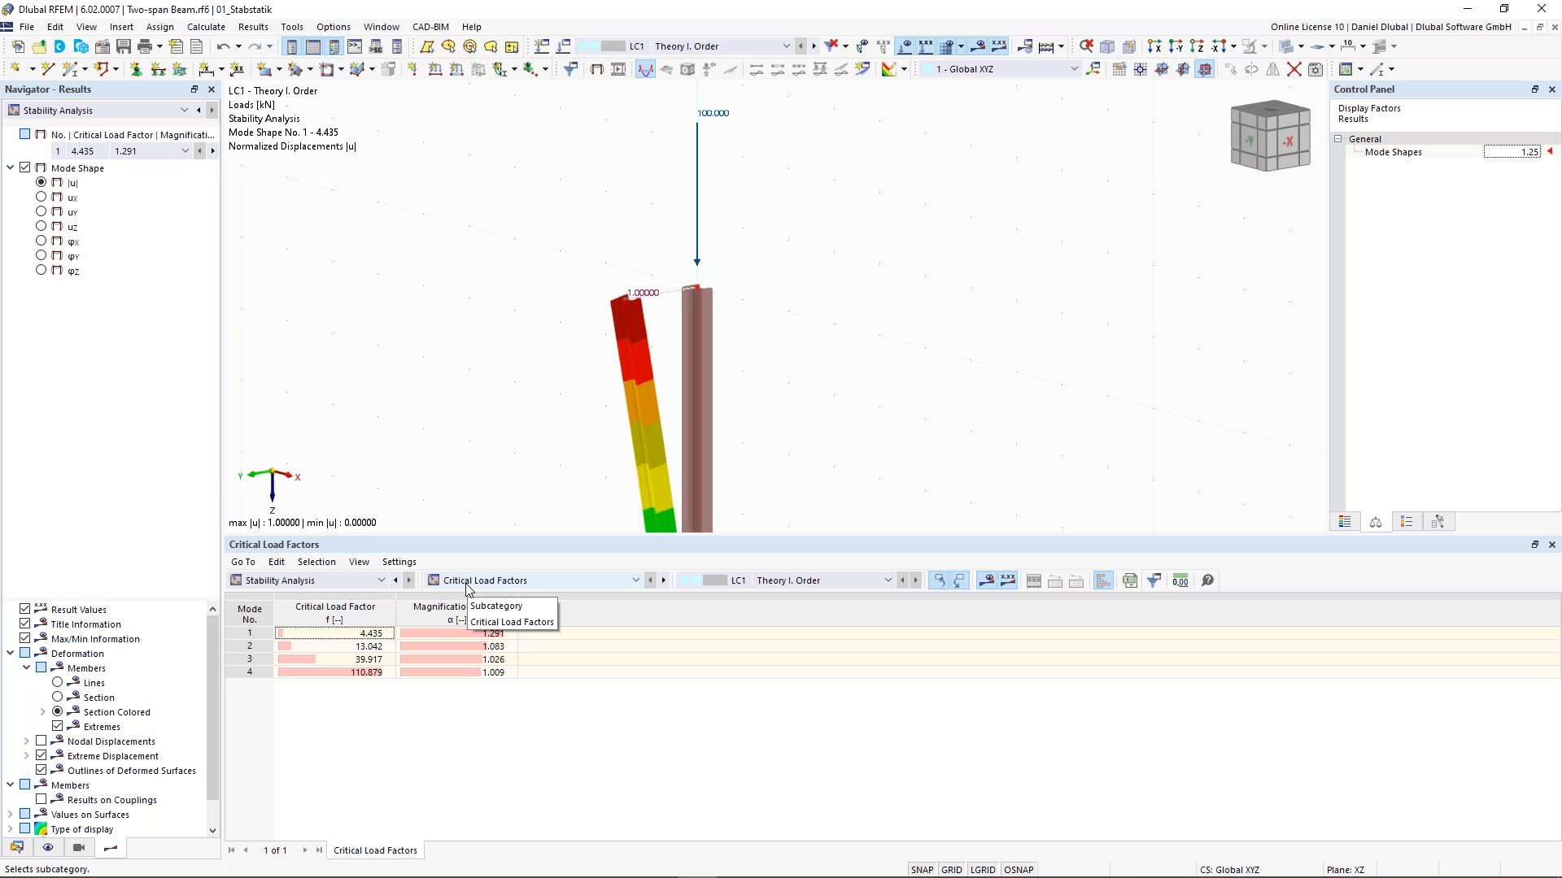
pyautogui.click(376, 634)
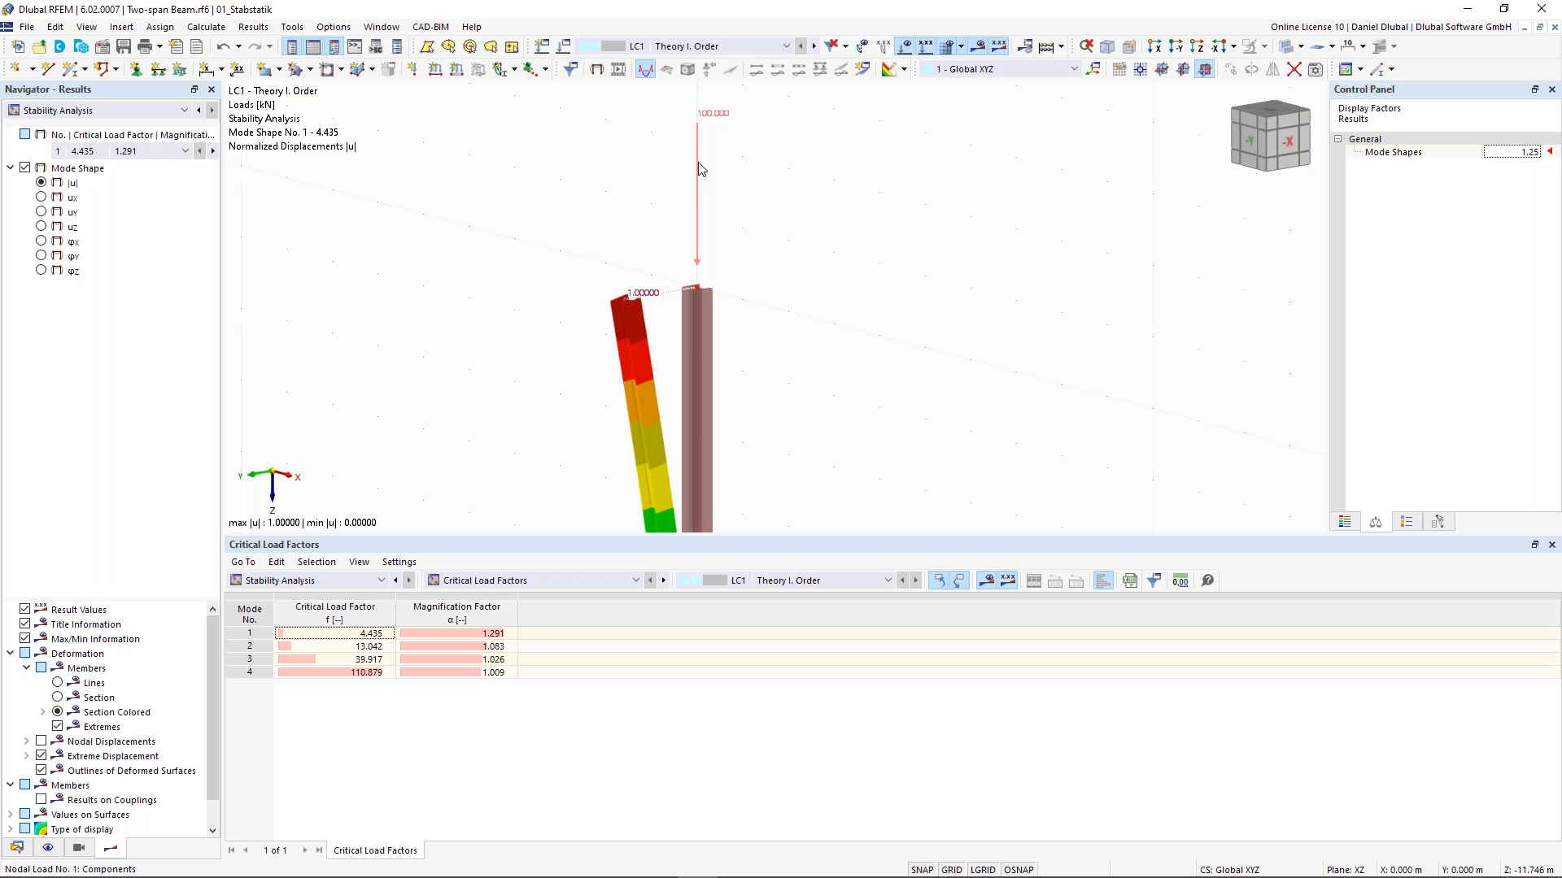
pyautogui.moveTo(698, 167)
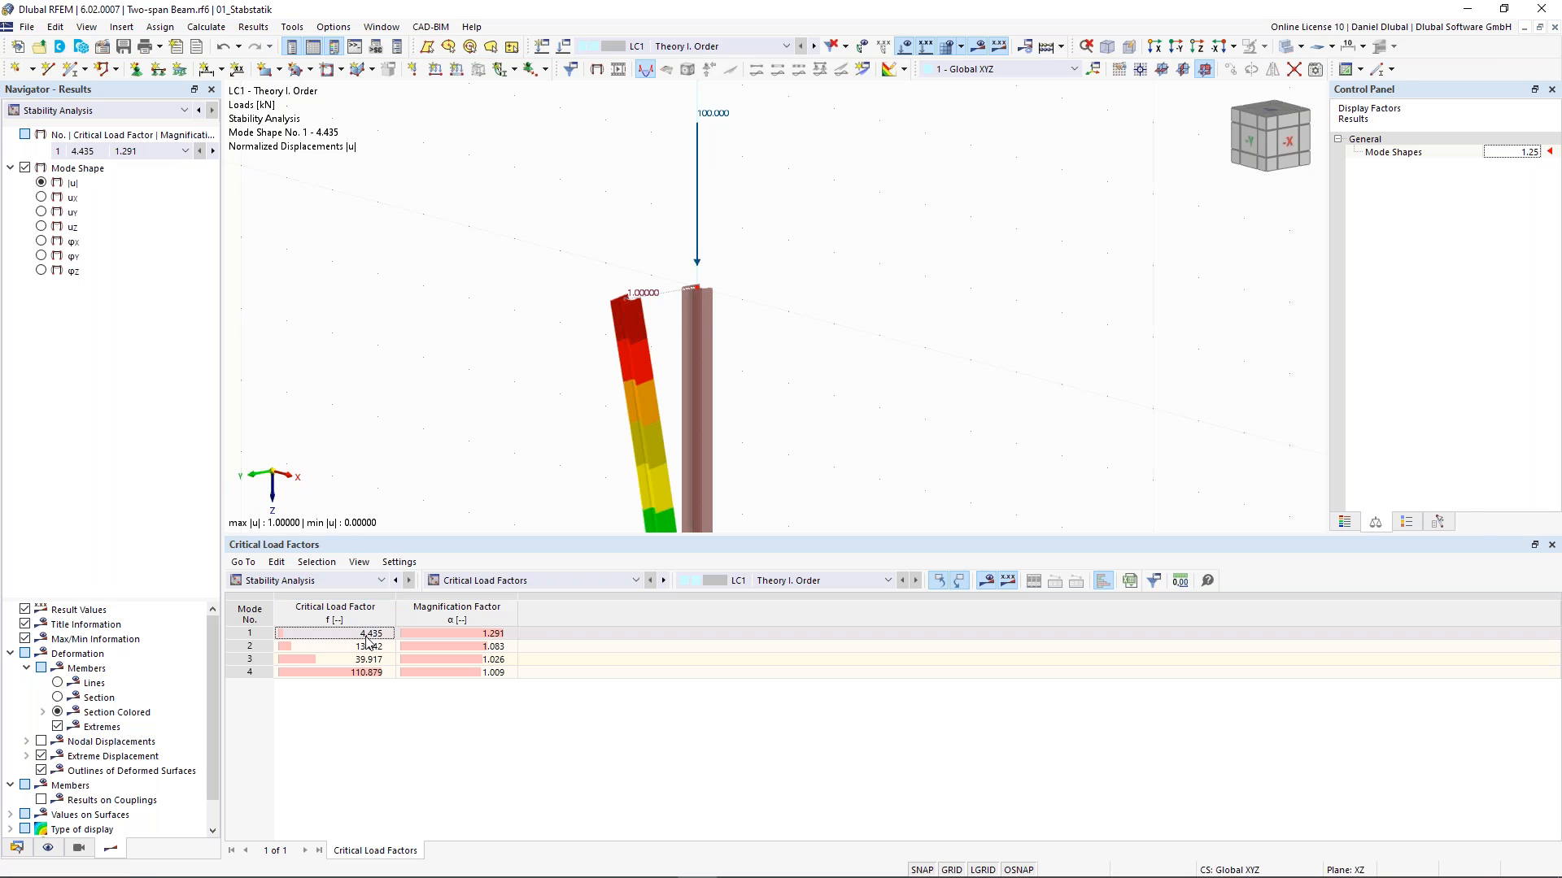
pyautogui.scroll(-1, 453, 214)
pyautogui.scroll(-1, 453, 214)
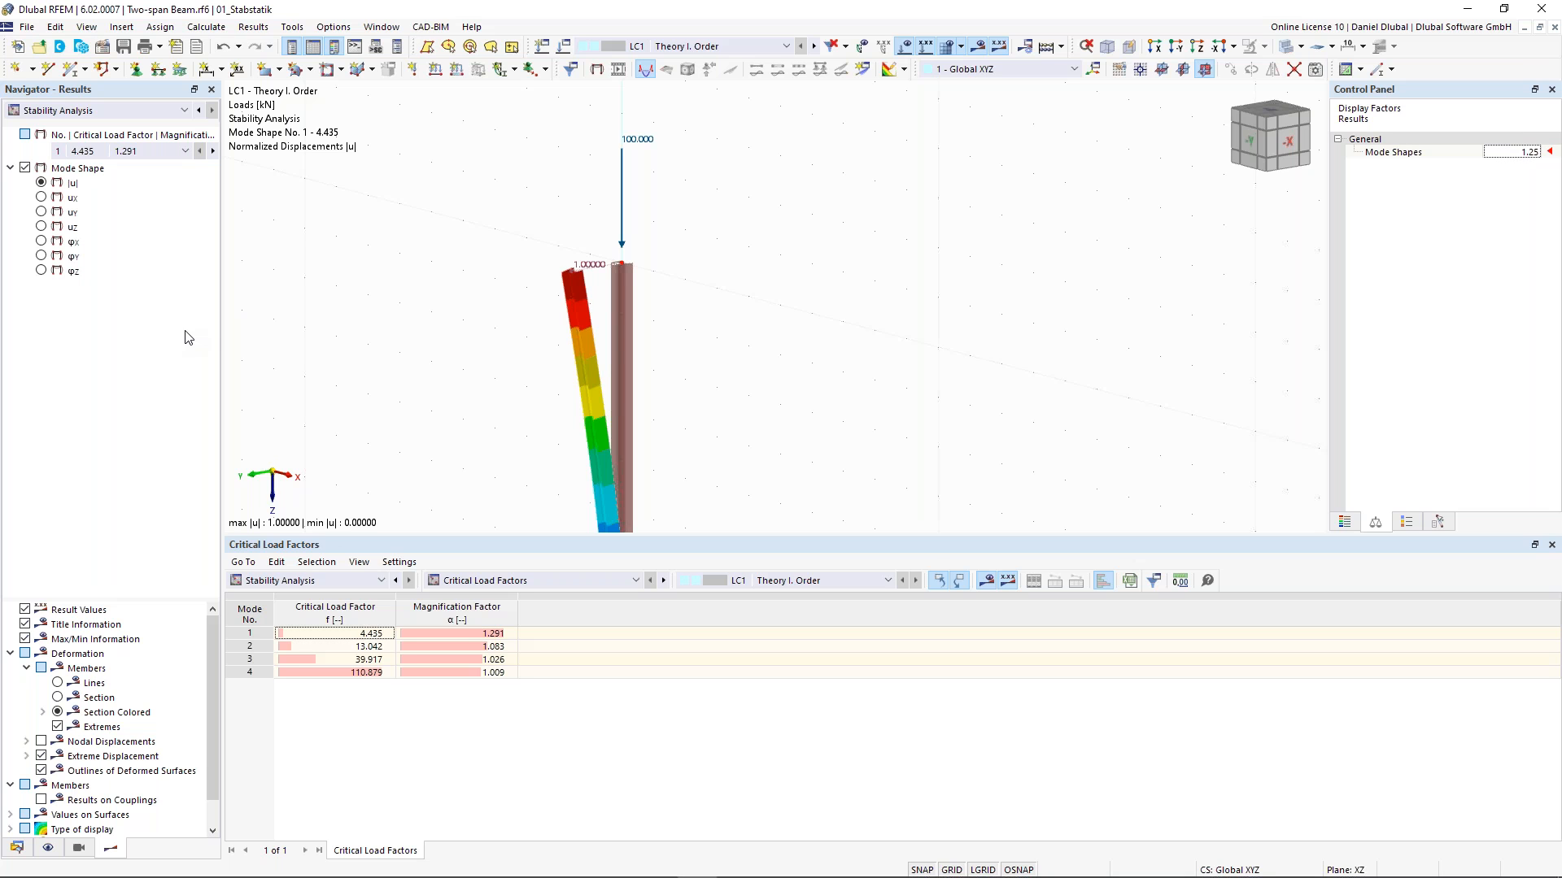
pyautogui.click(500, 635)
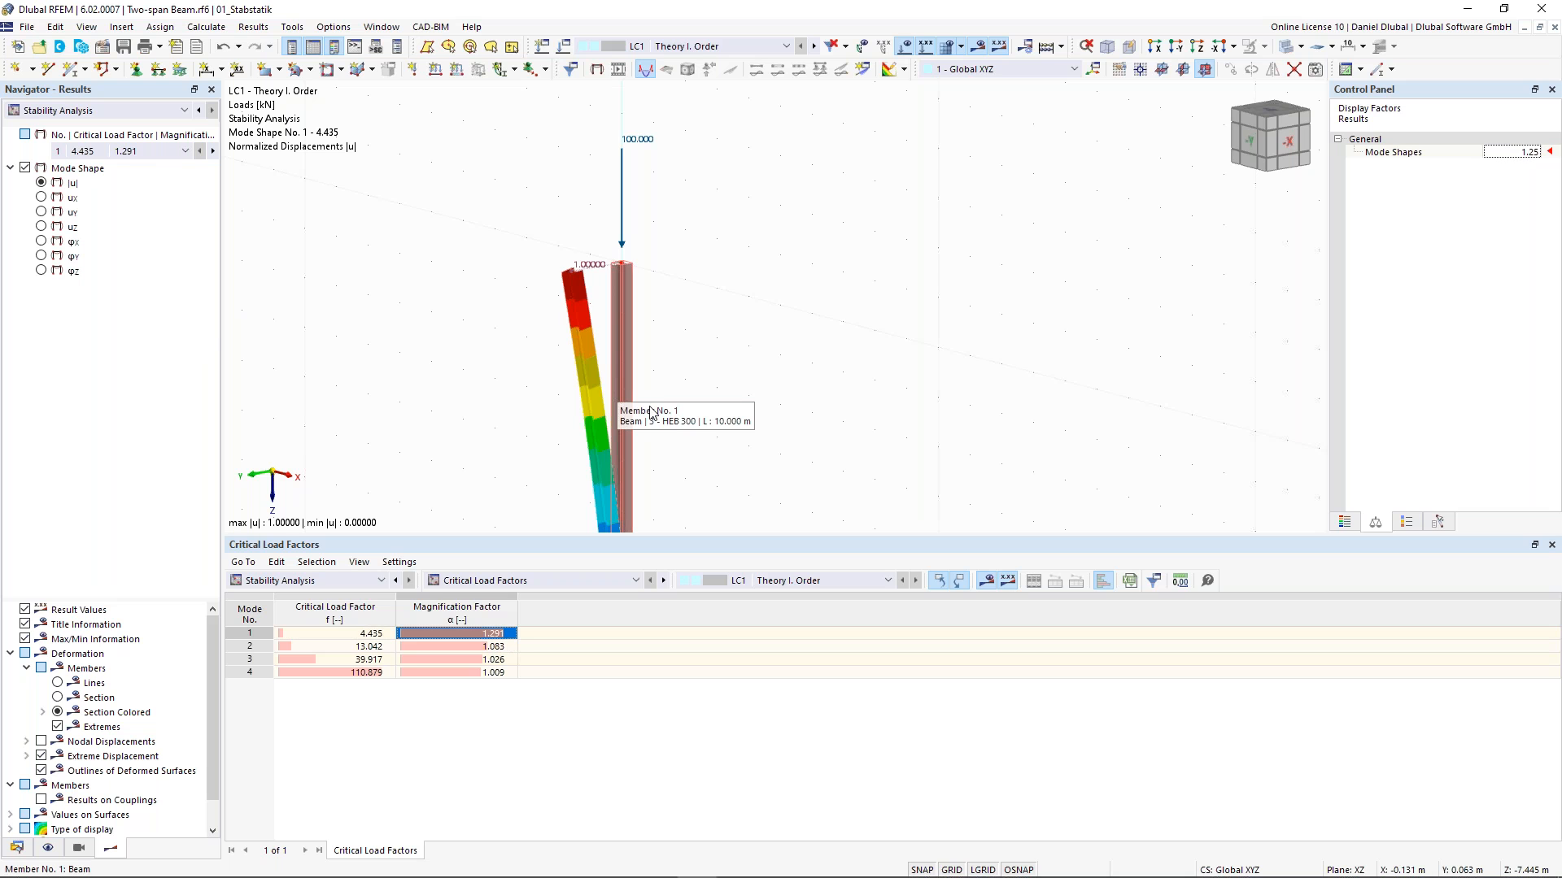
pyautogui.scroll(-2, 572, 408)
pyautogui.moveTo(461, 417); pyautogui.dragTo(464, 286, button='middle')
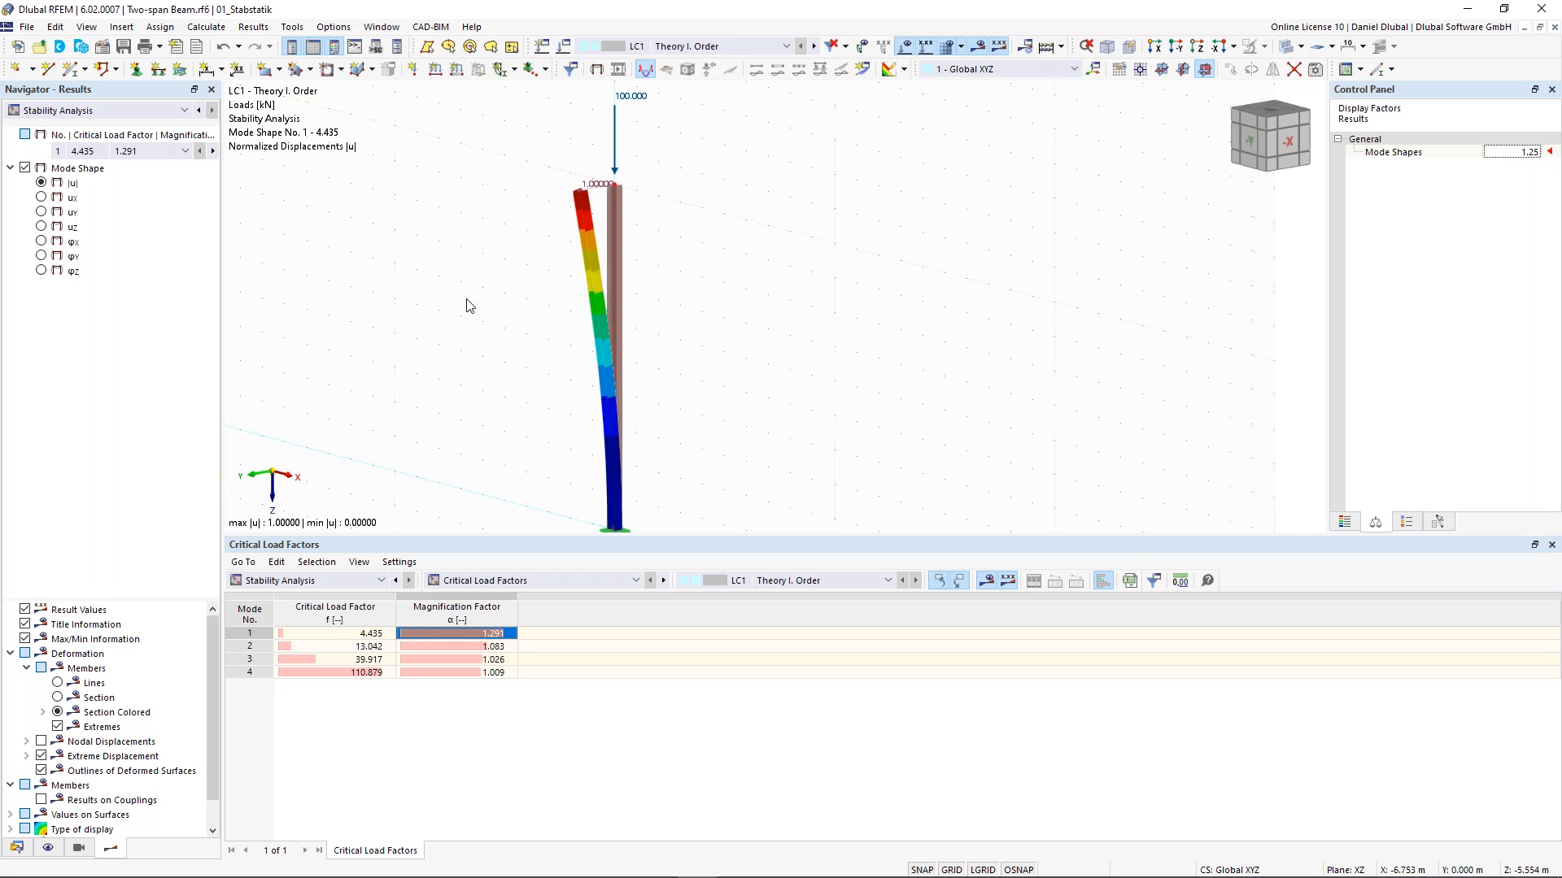
pyautogui.moveTo(492, 427); pyautogui.dragTo(491, 382, button='middle')
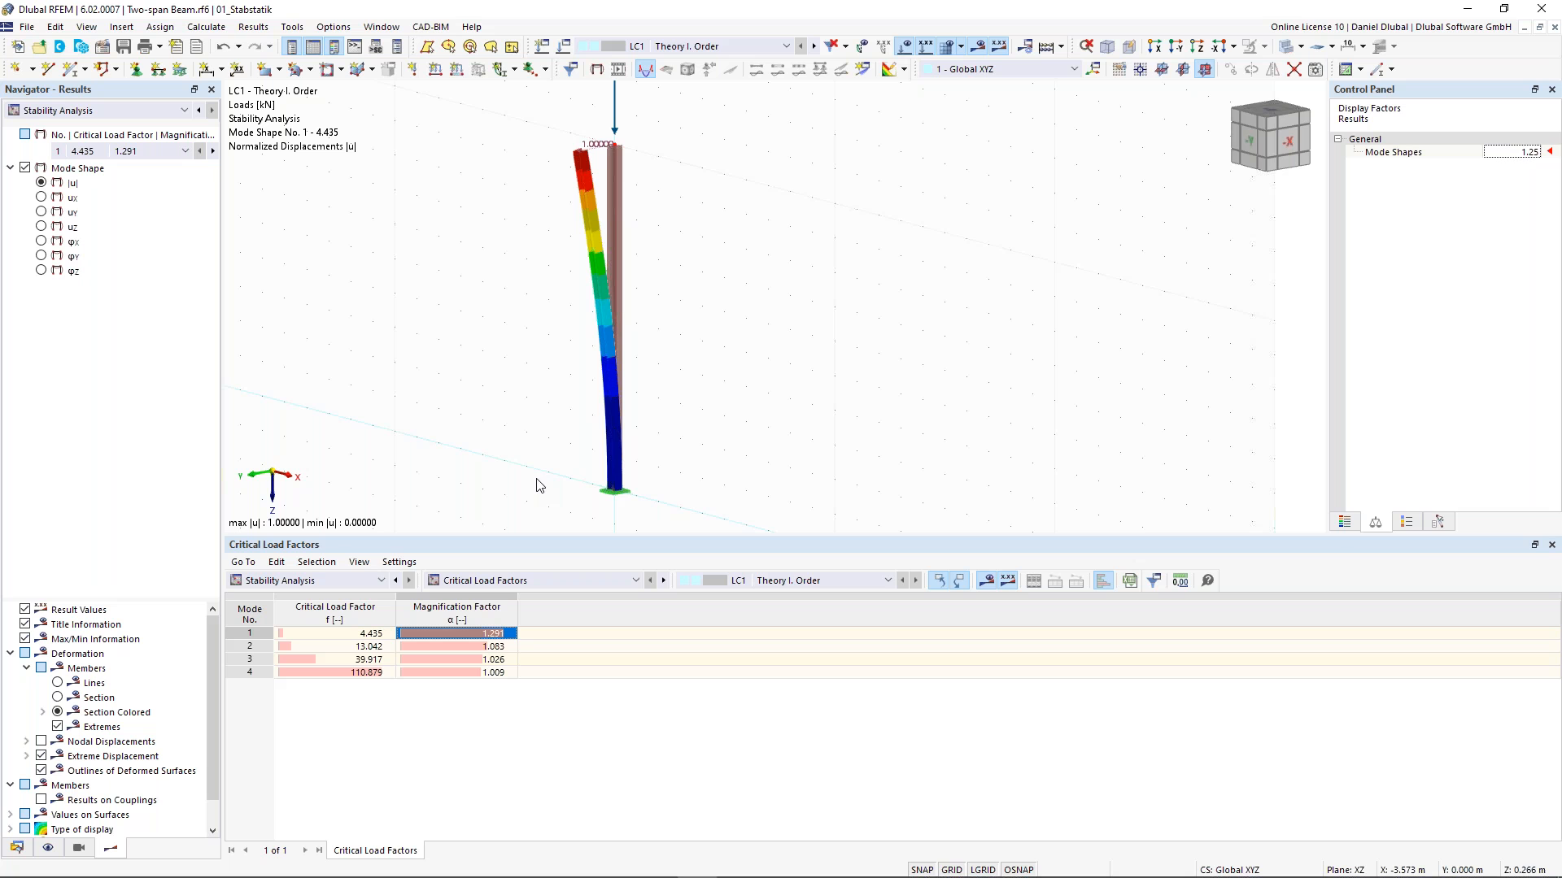
pyautogui.moveTo(553, 292); pyautogui.dragTo(539, 296, button='middle')
pyautogui.scroll(-1, 540, 301)
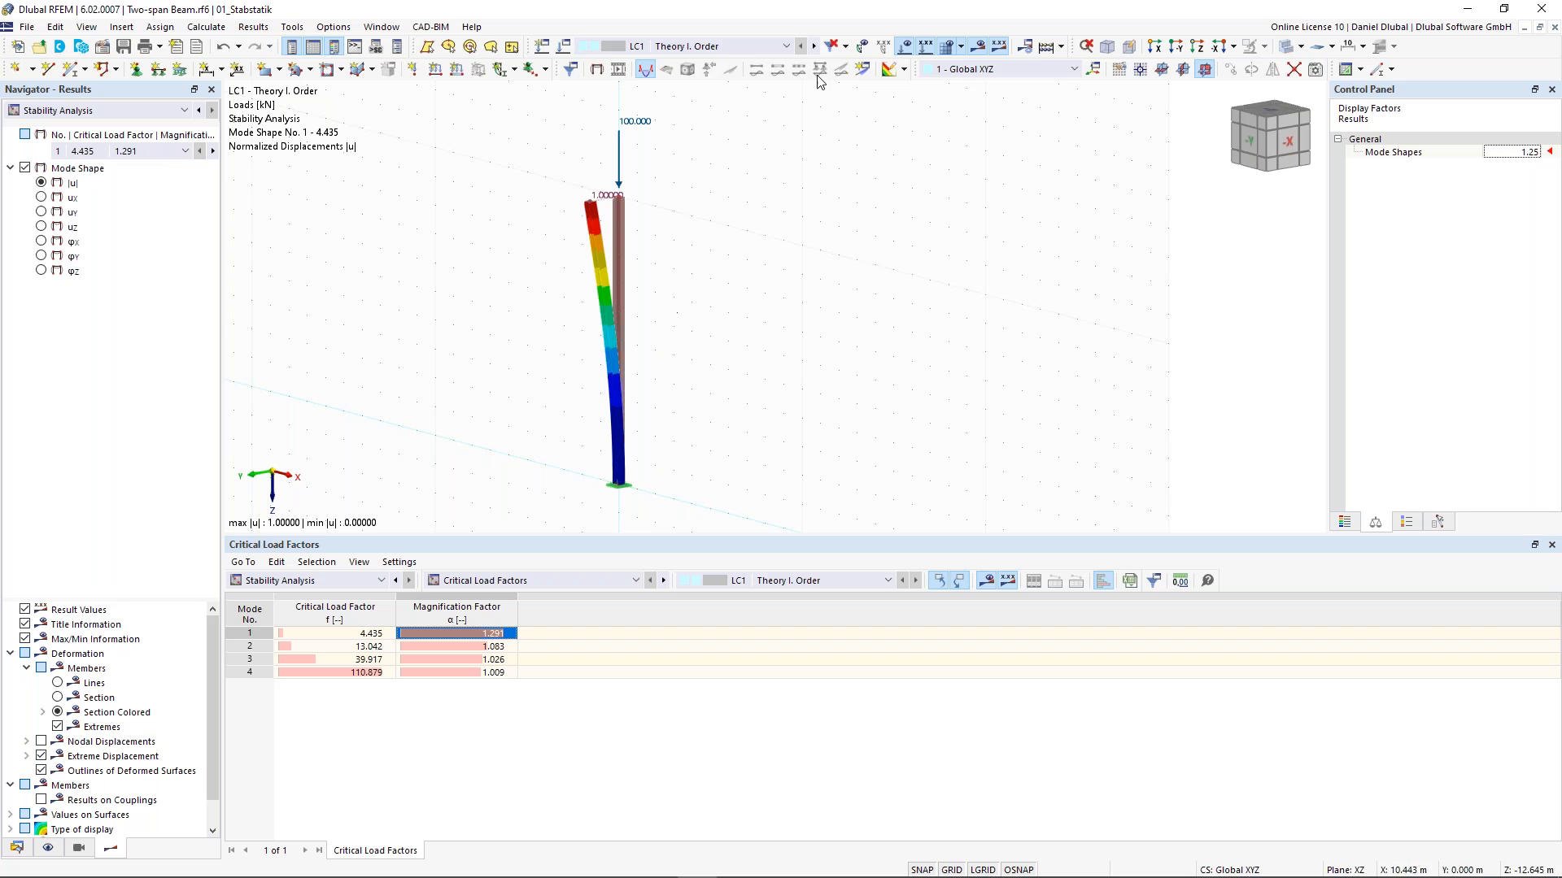
# - Switch to load case LC2 and set its nodal load Fz to 444 kN
pyautogui.click(747, 47)
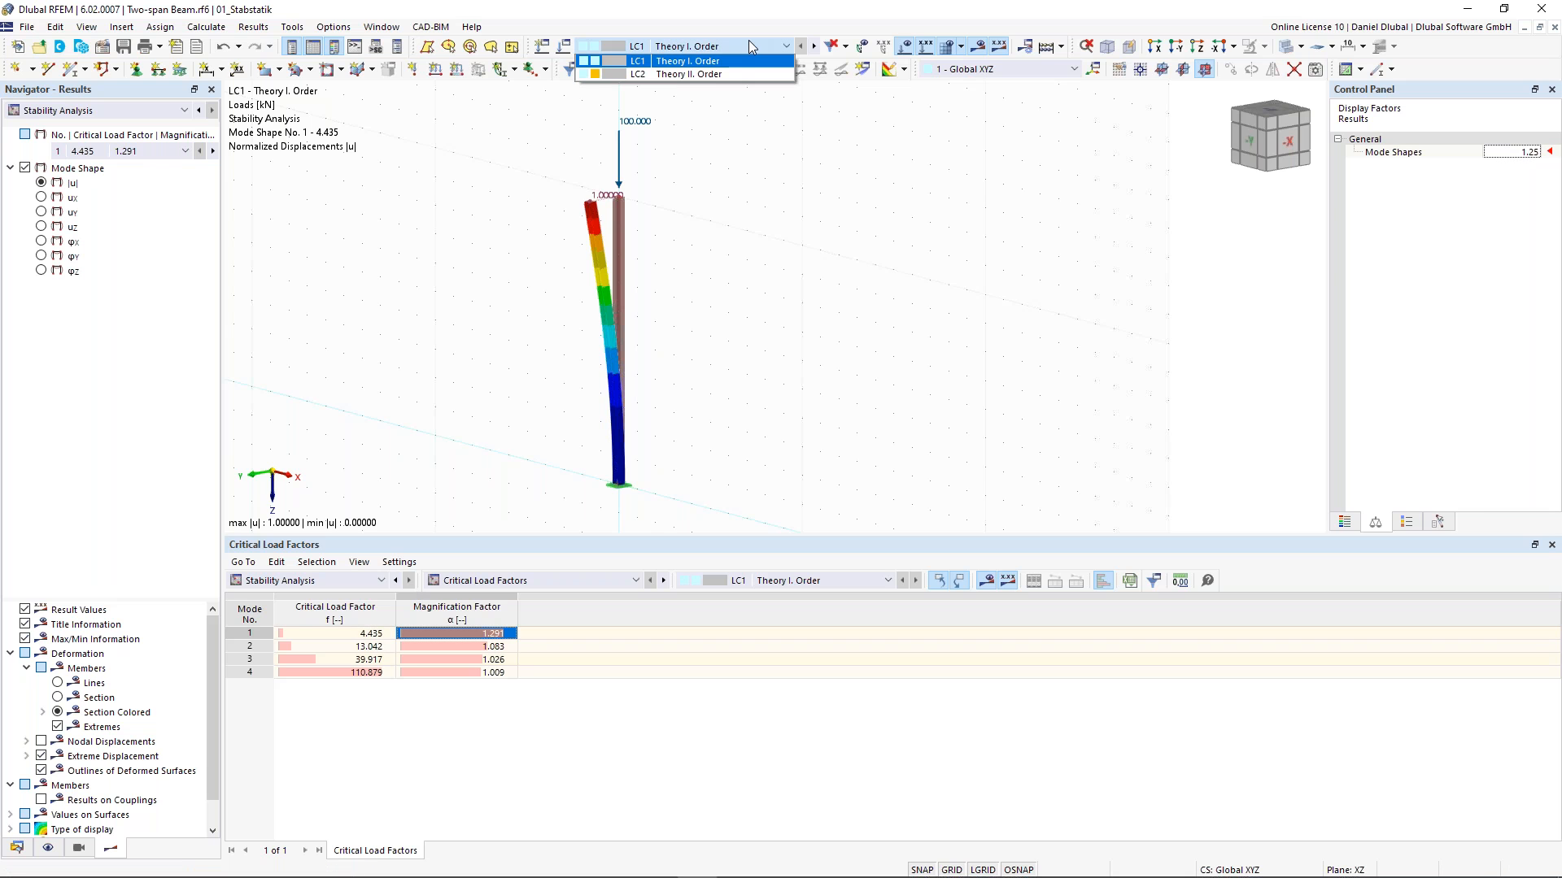
pyautogui.click(714, 68)
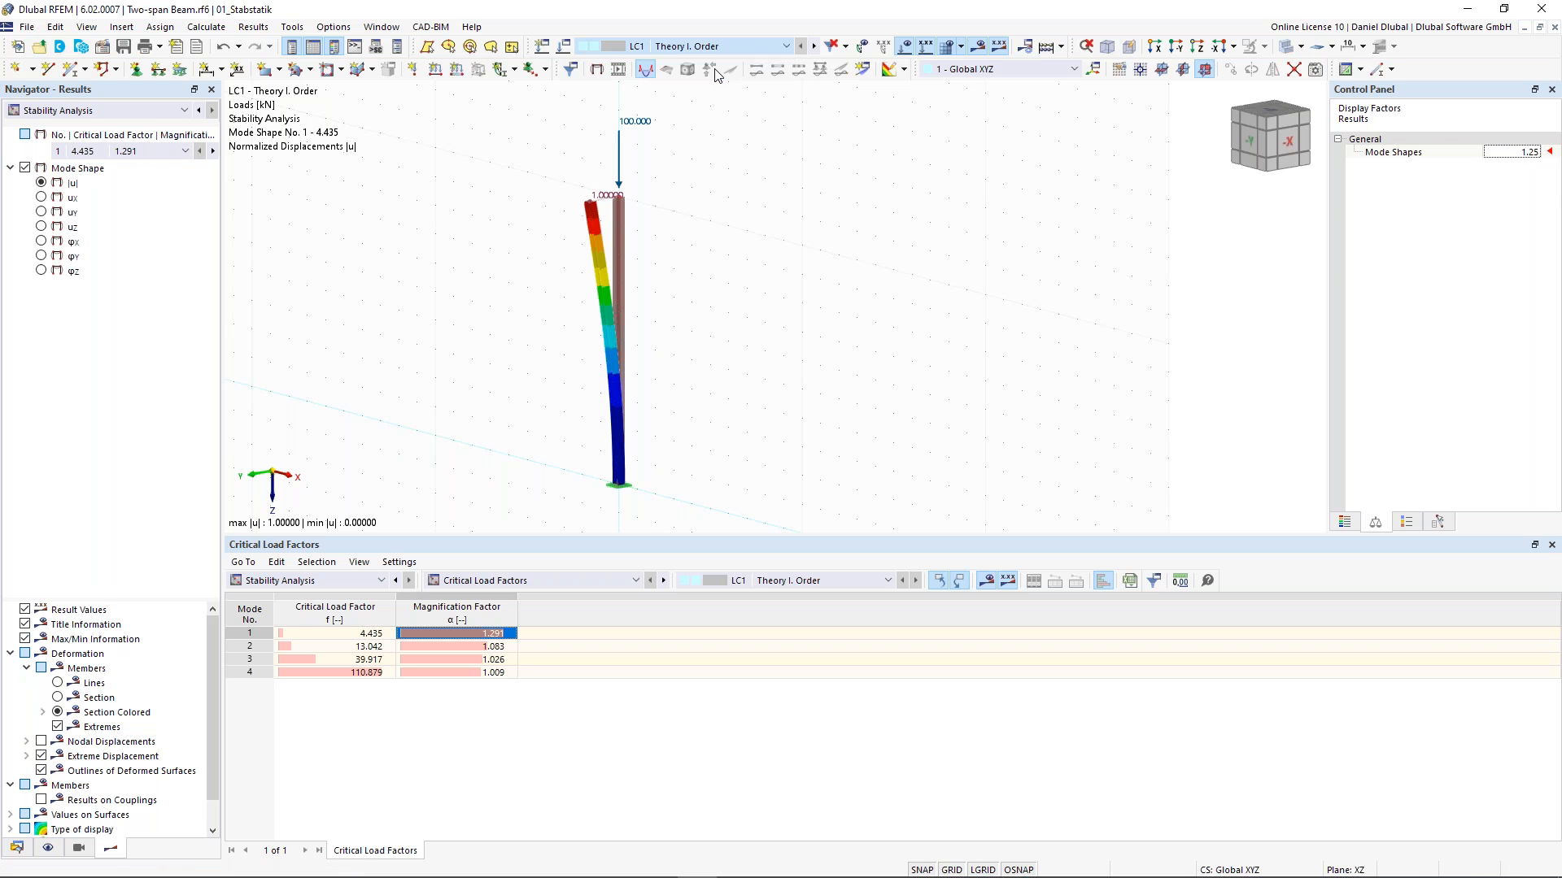
pyautogui.doubleClick(620, 150)
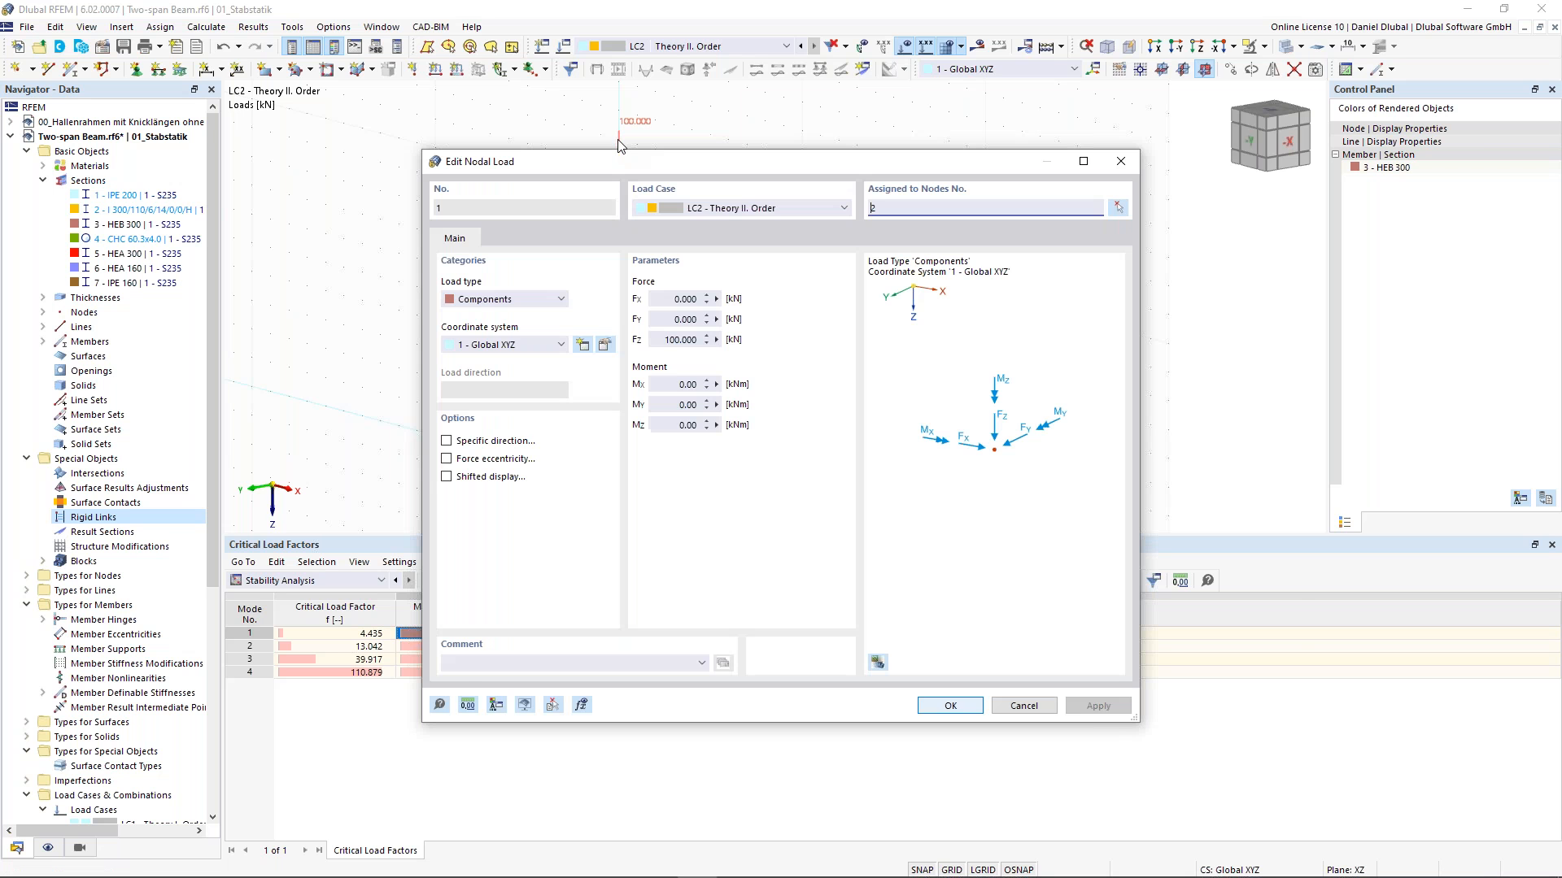
pyautogui.moveTo(618, 166); pyautogui.dragTo(773, 78)
pyautogui.doubleClick(835, 251)
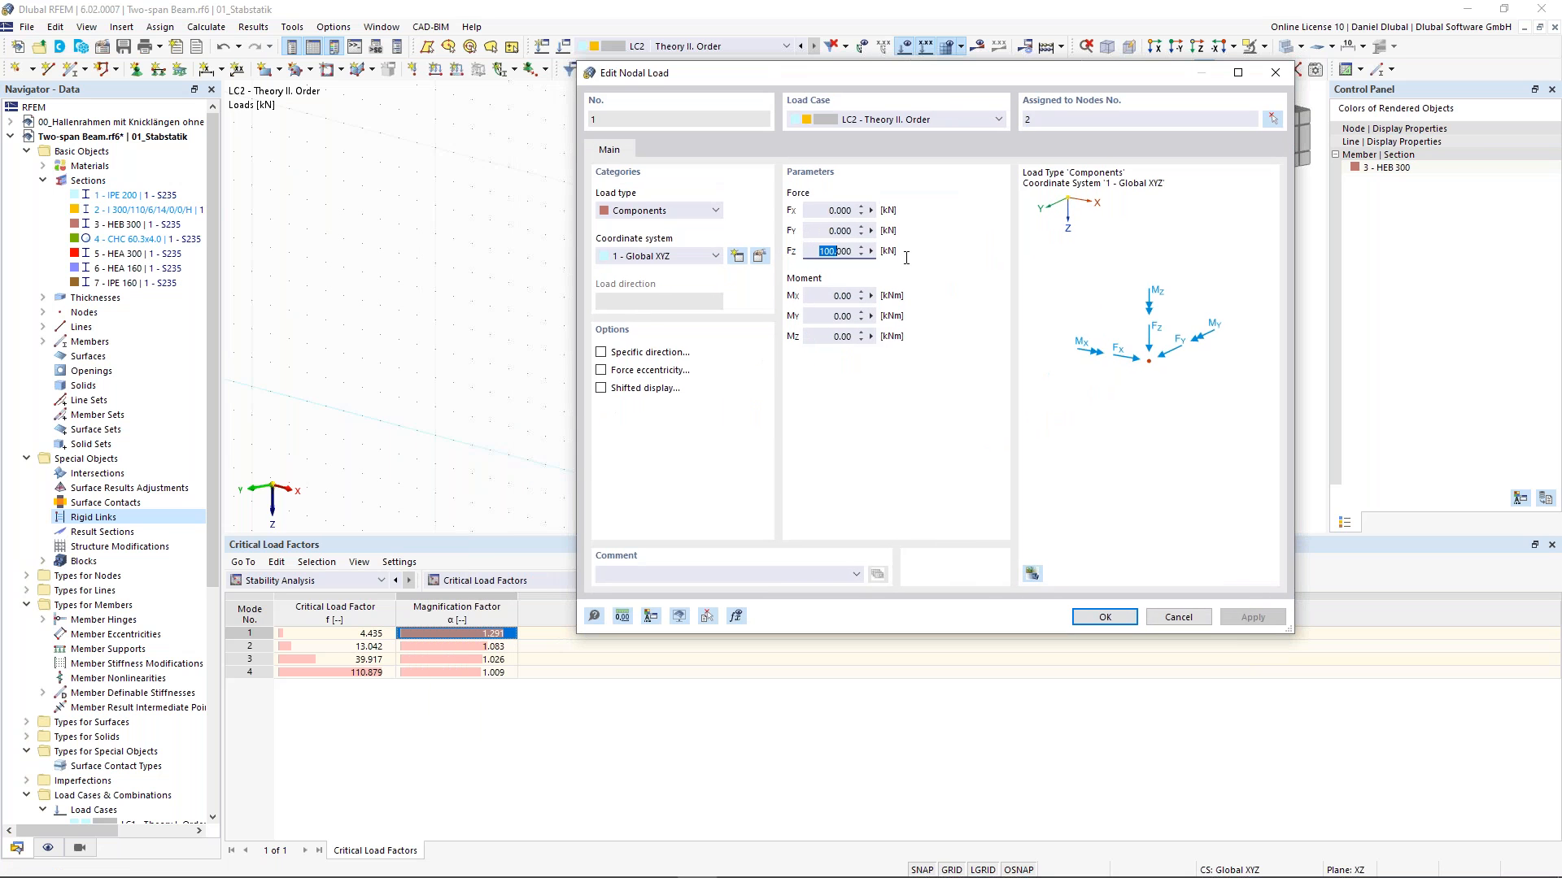
pyautogui.write('444')
pyautogui.click(1090, 616)
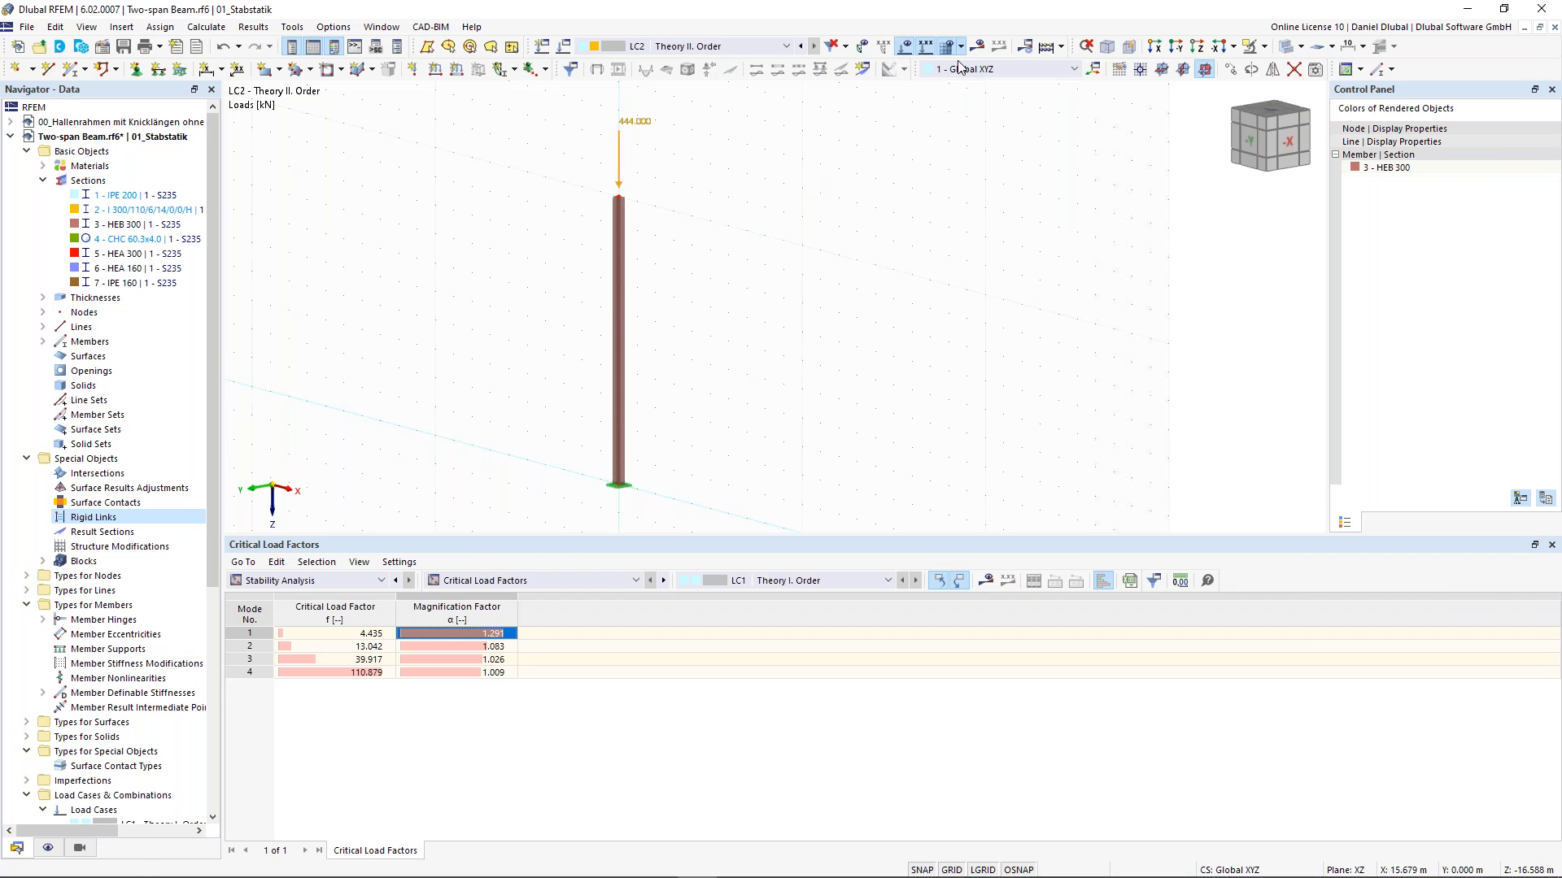
# - Try to calculate LC2 with the 444 kN nodal load and inspect the load on the column
pyautogui.click(981, 46)
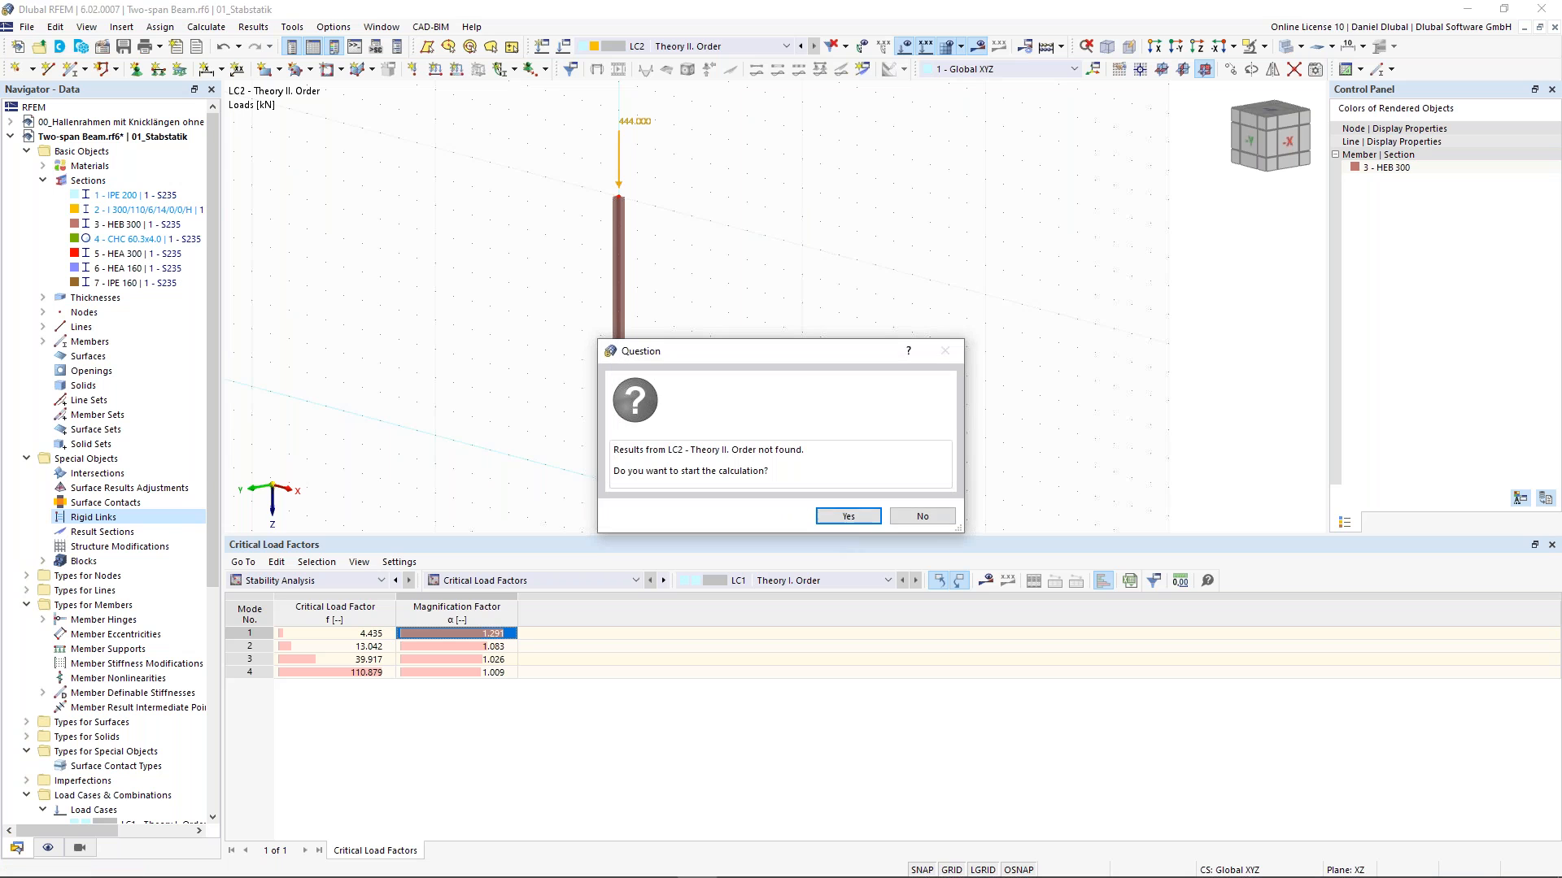
pyautogui.click(849, 521)
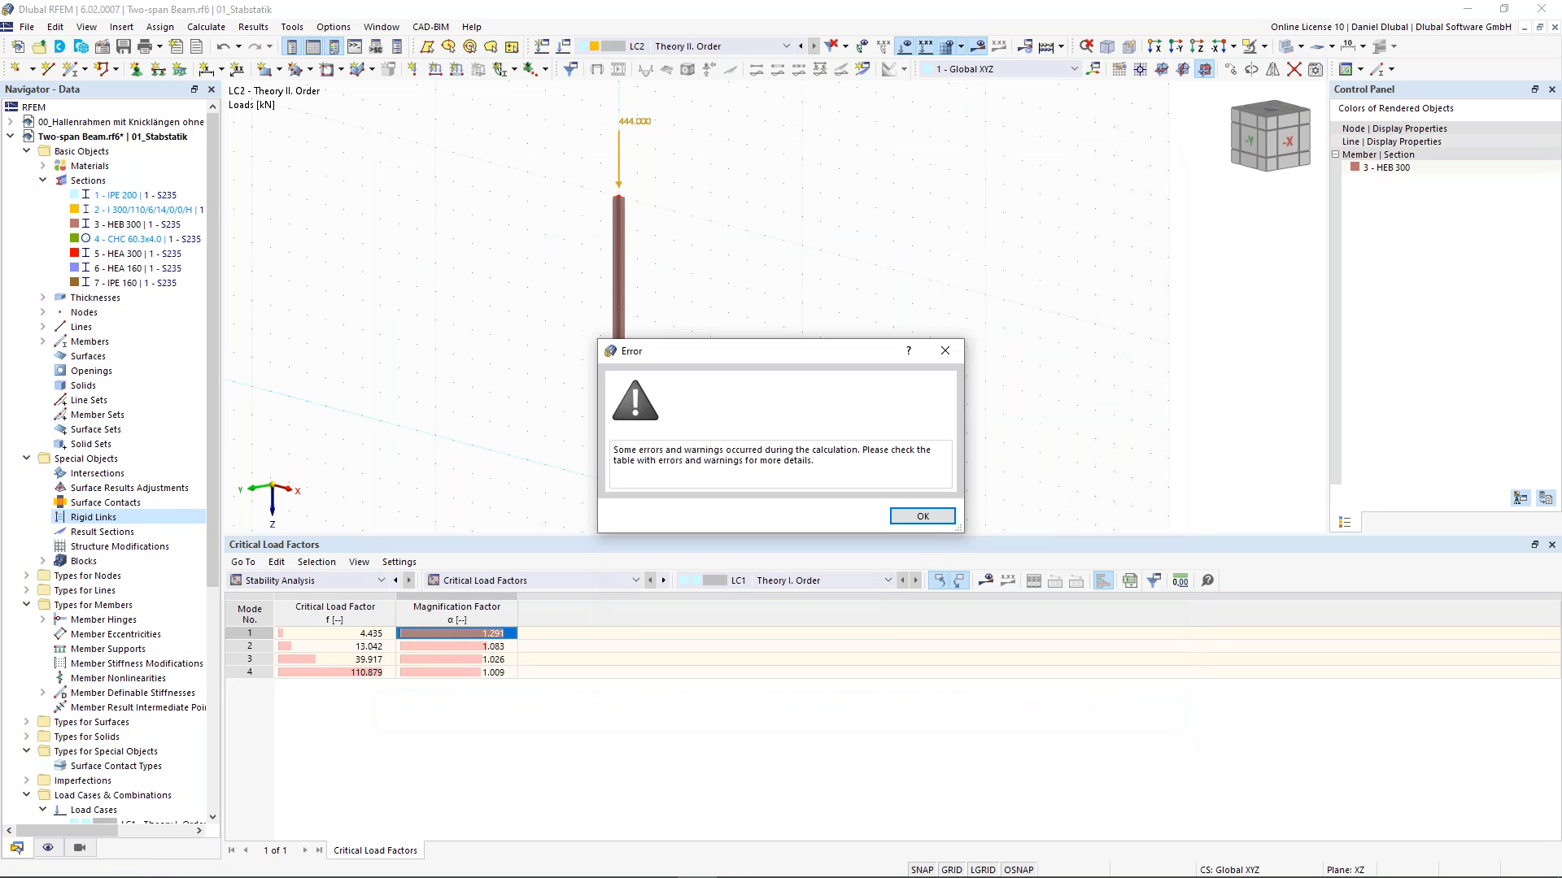
pyautogui.click(919, 515)
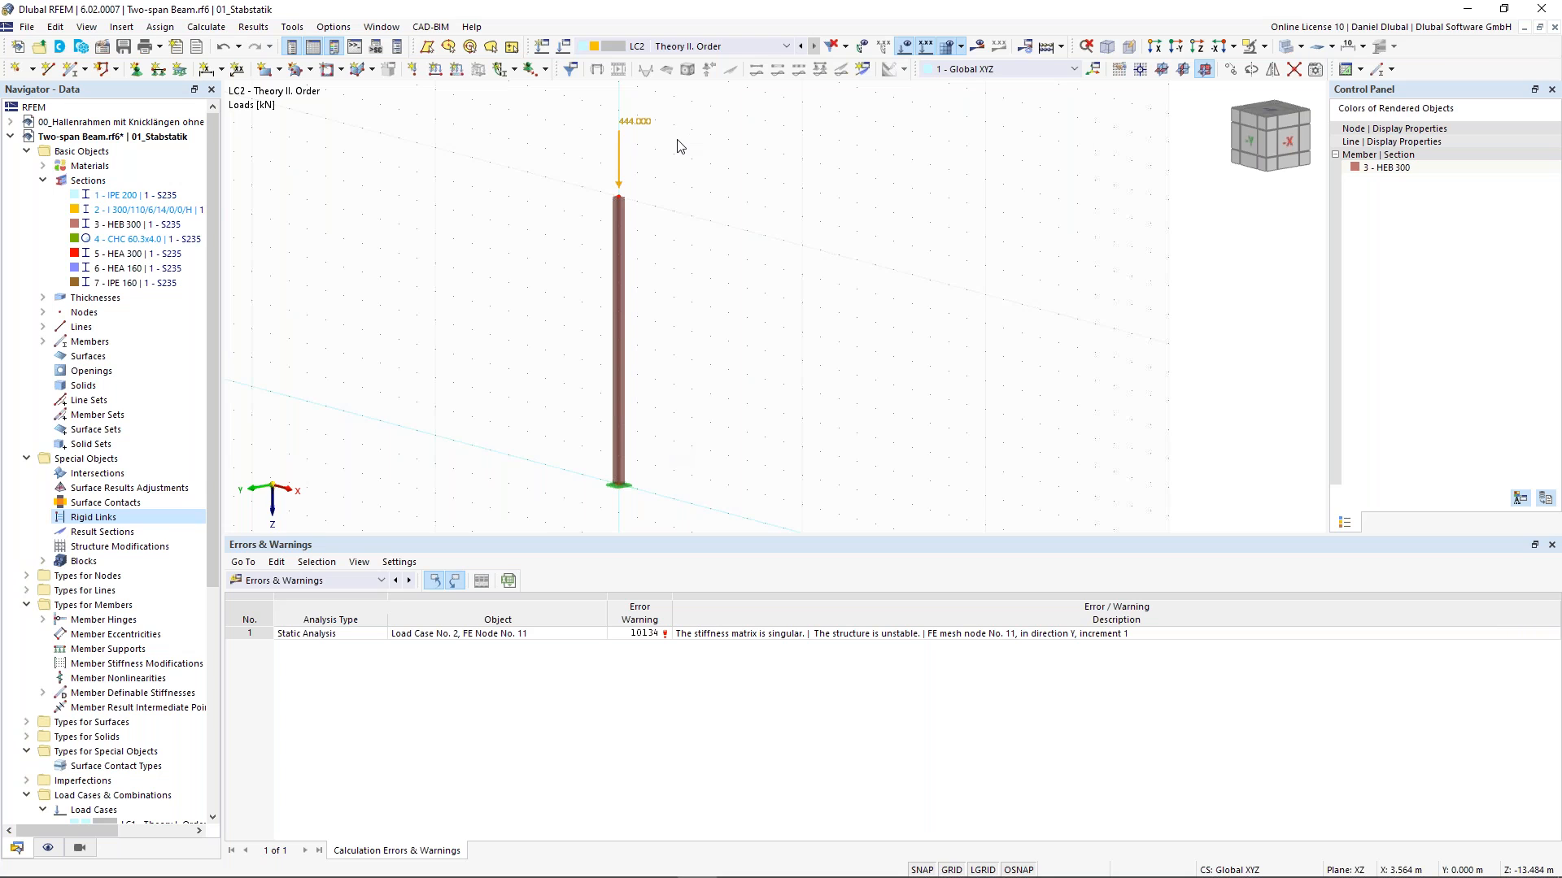
pyautogui.click(635, 126)
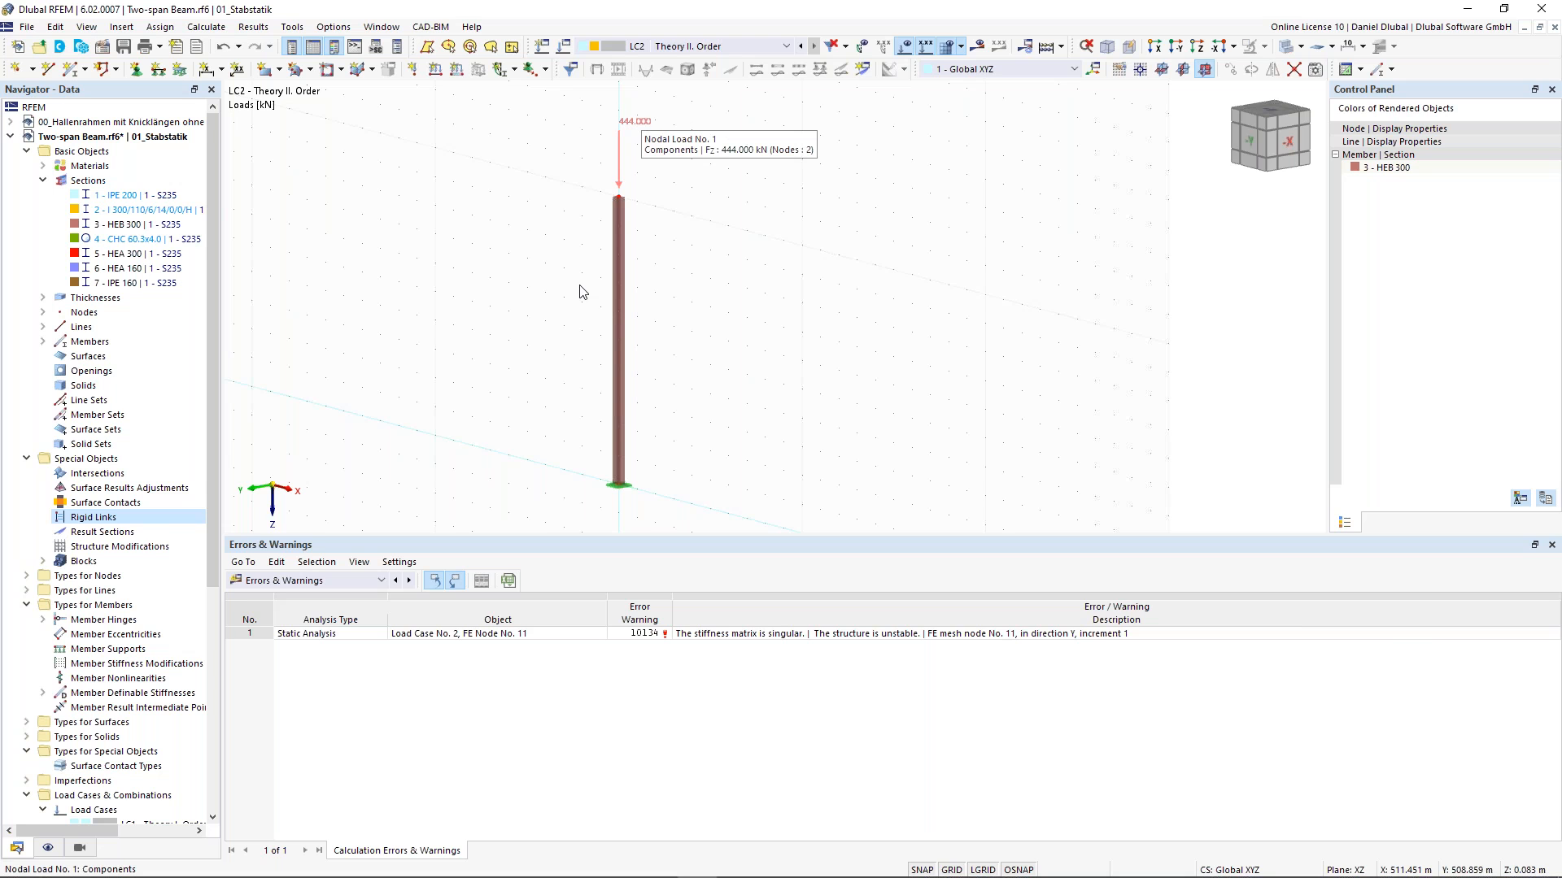
# - Switch back to LC1 and review the effective lengths and critical loads by member in the stability results table
pyautogui.click(744, 47)
pyautogui.click(651, 60)
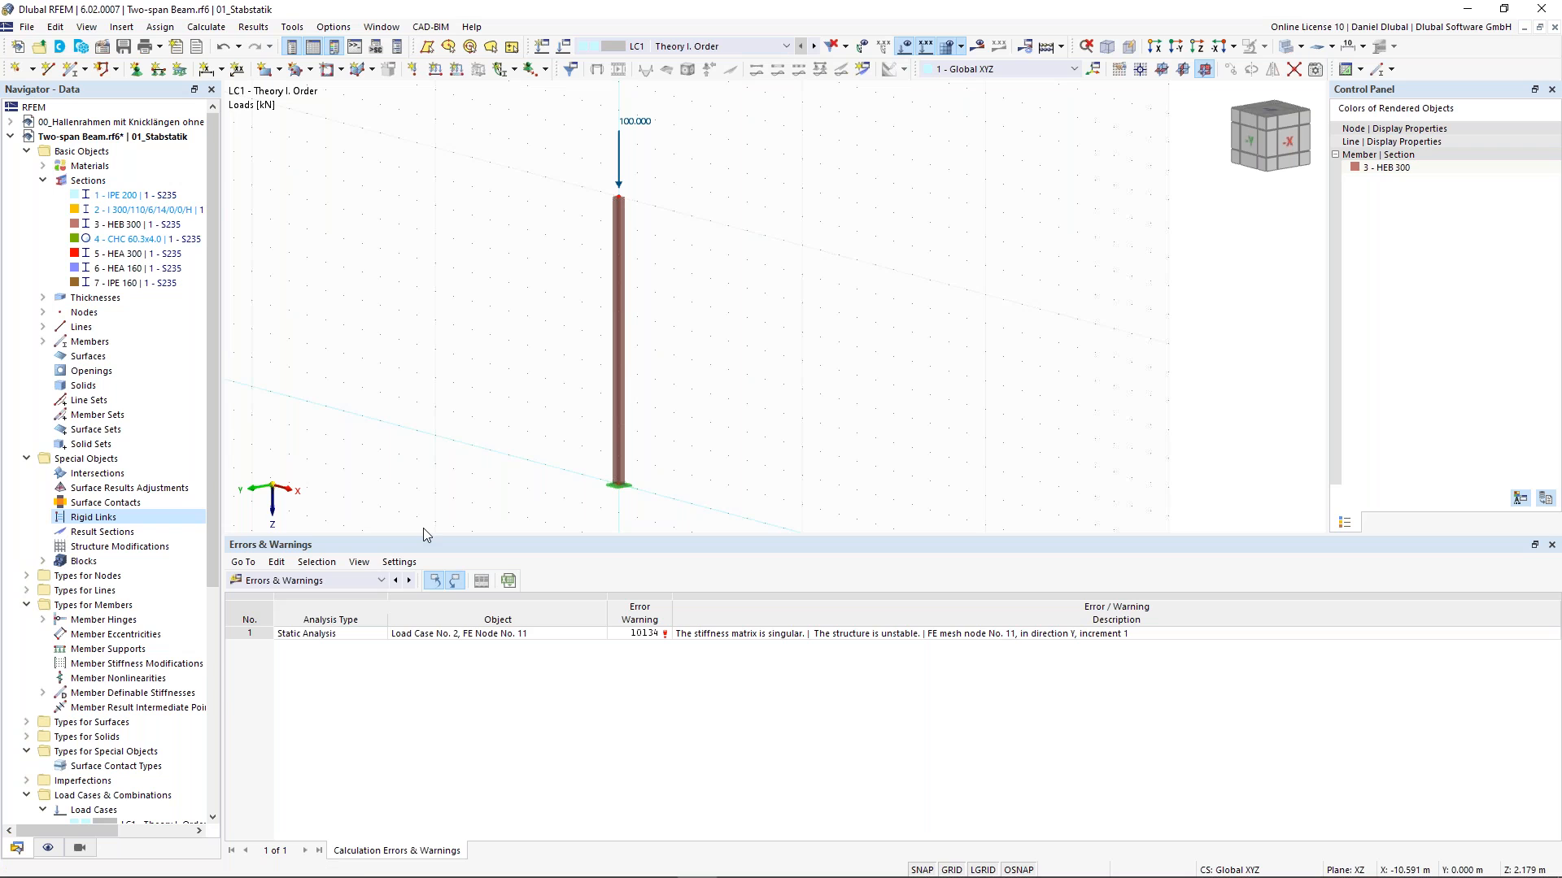
pyautogui.click(354, 582)
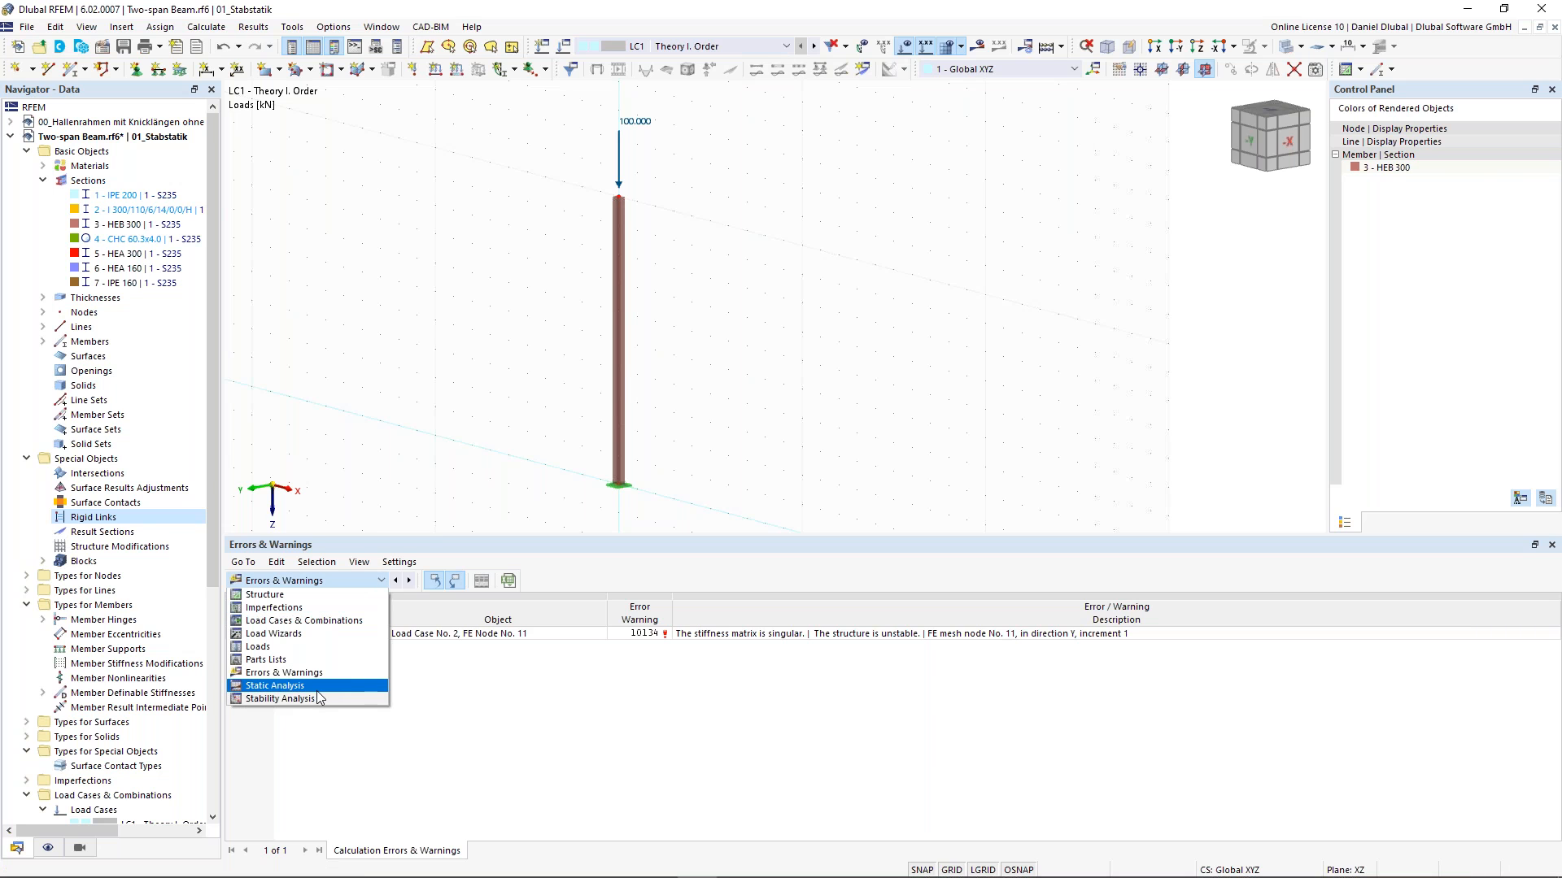
pyautogui.click(319, 697)
pyautogui.click(514, 582)
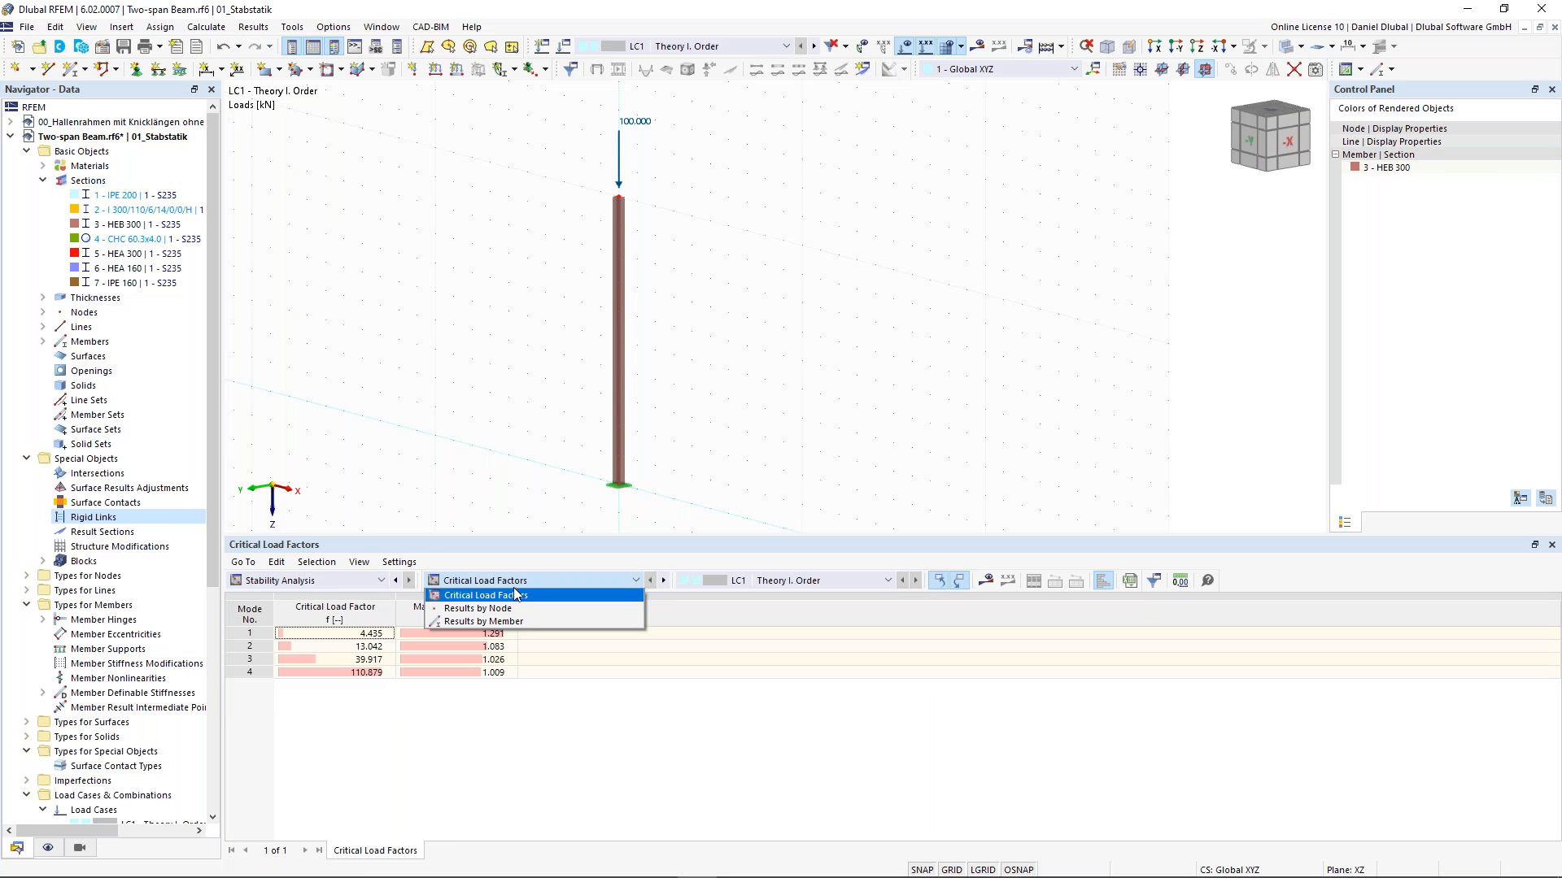
pyautogui.click(508, 628)
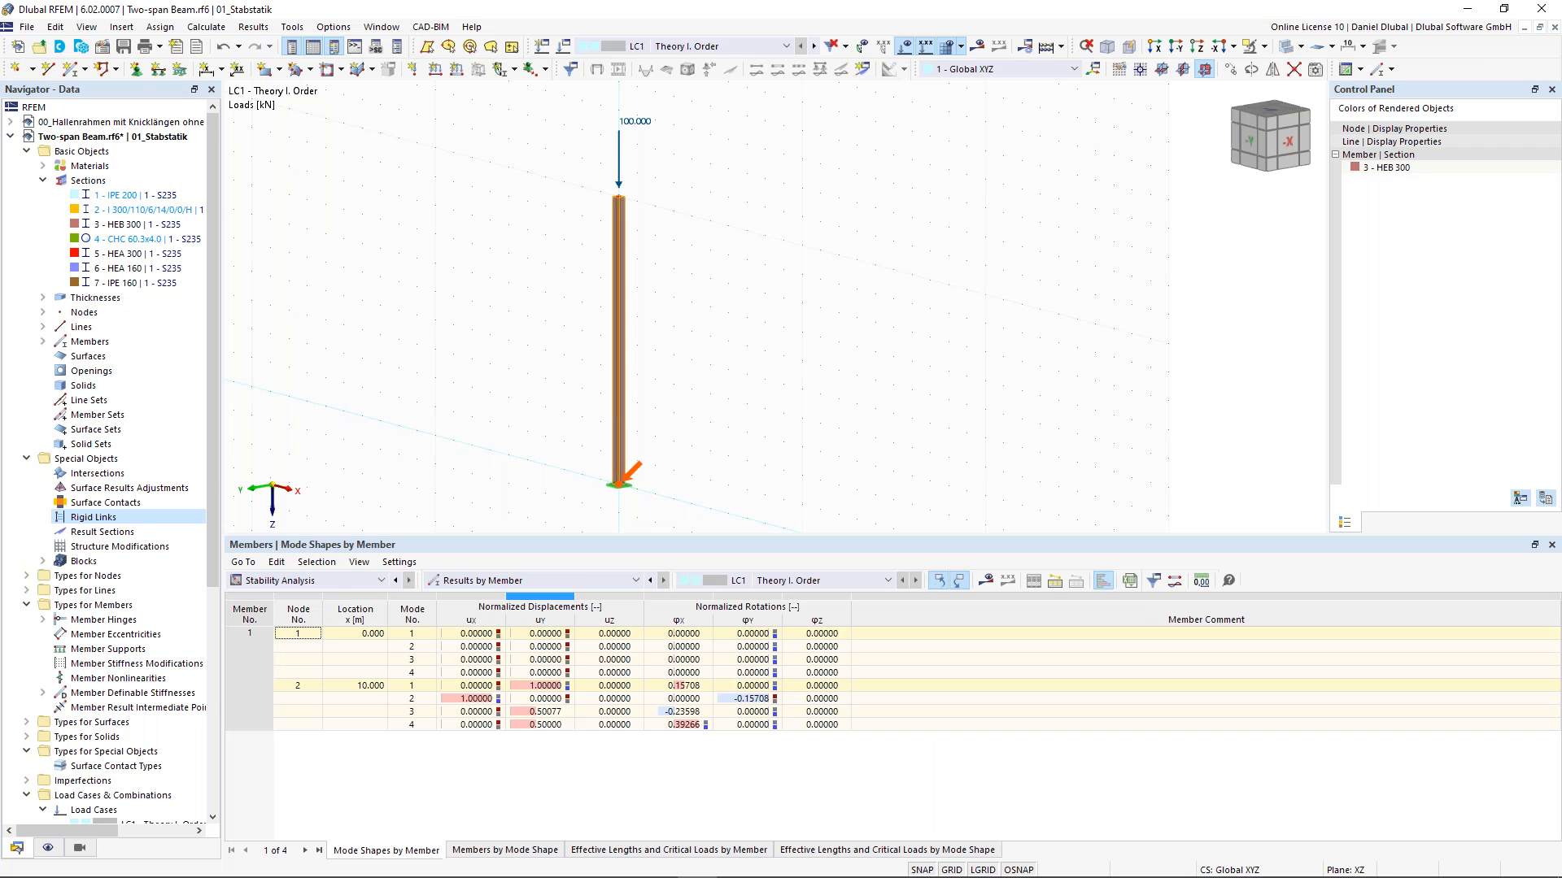
pyautogui.click(631, 853)
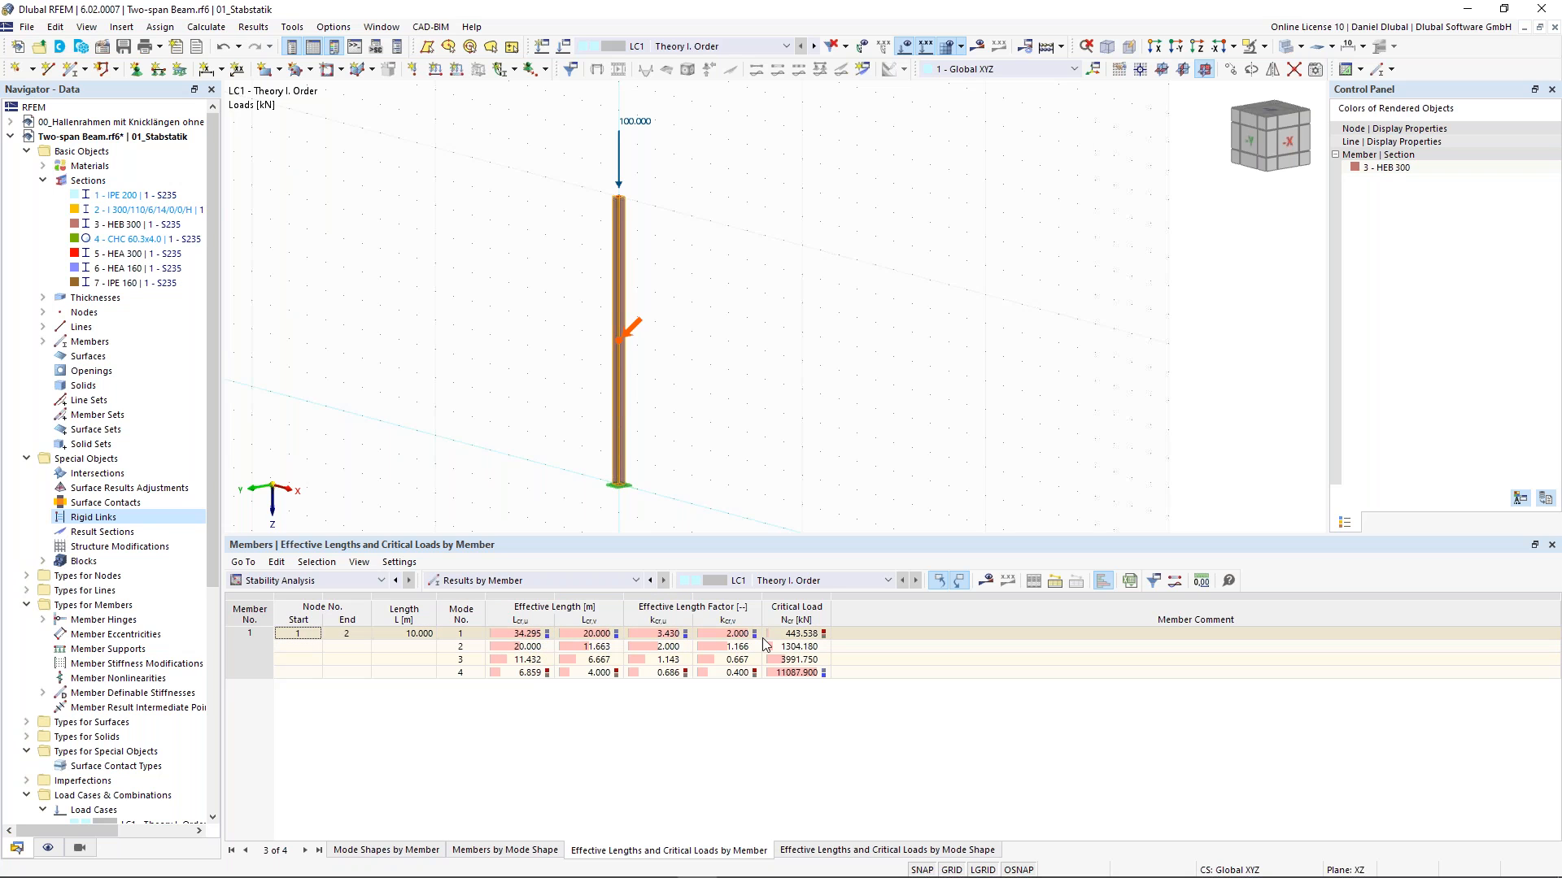
pyautogui.click(799, 635)
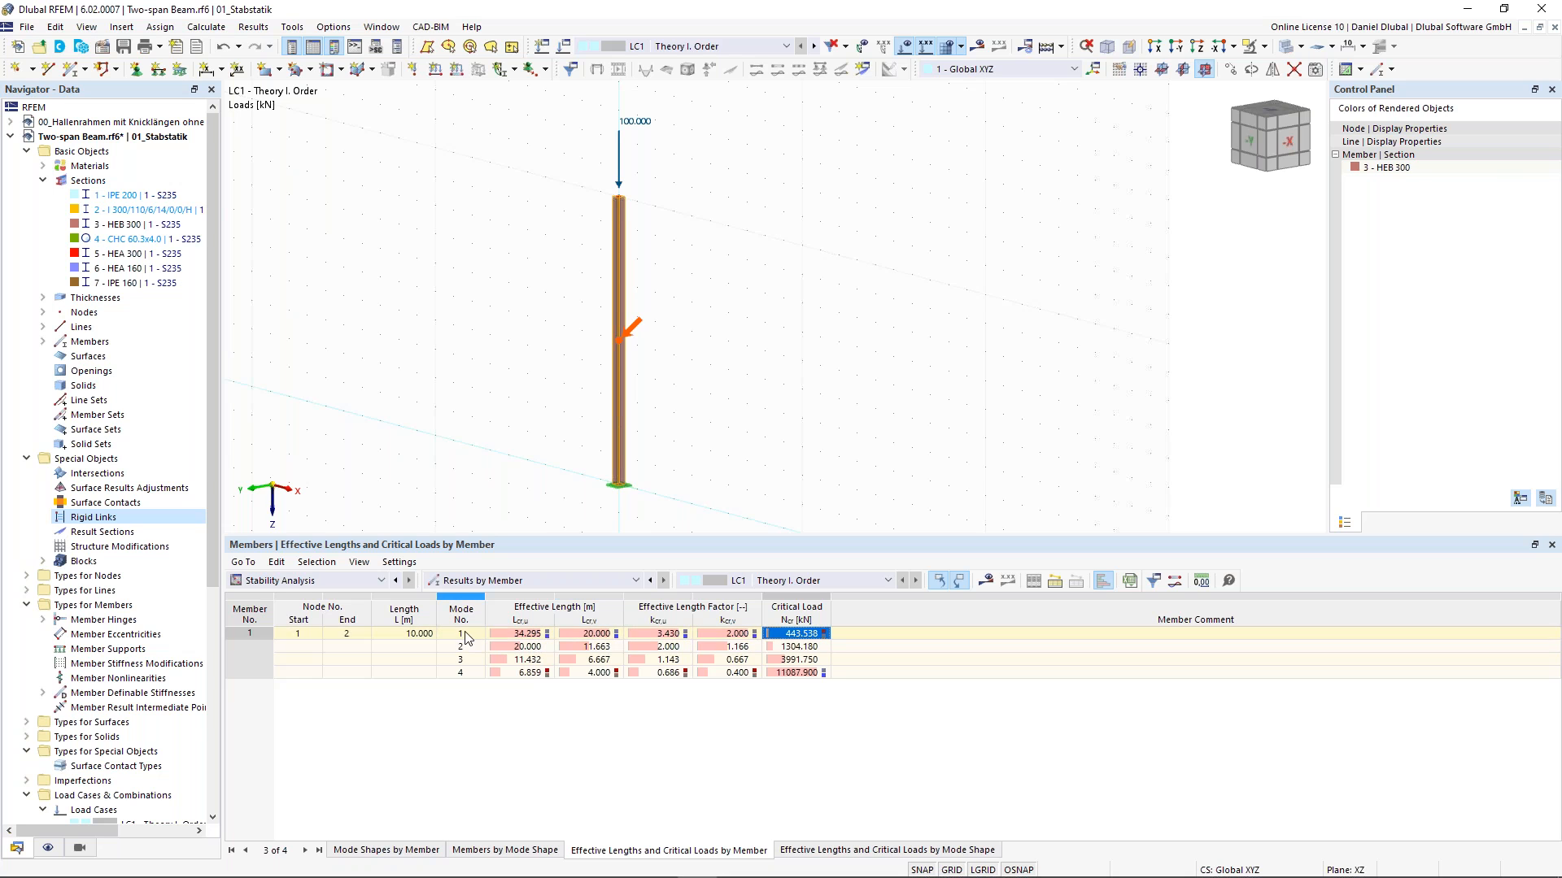
pyautogui.click(604, 635)
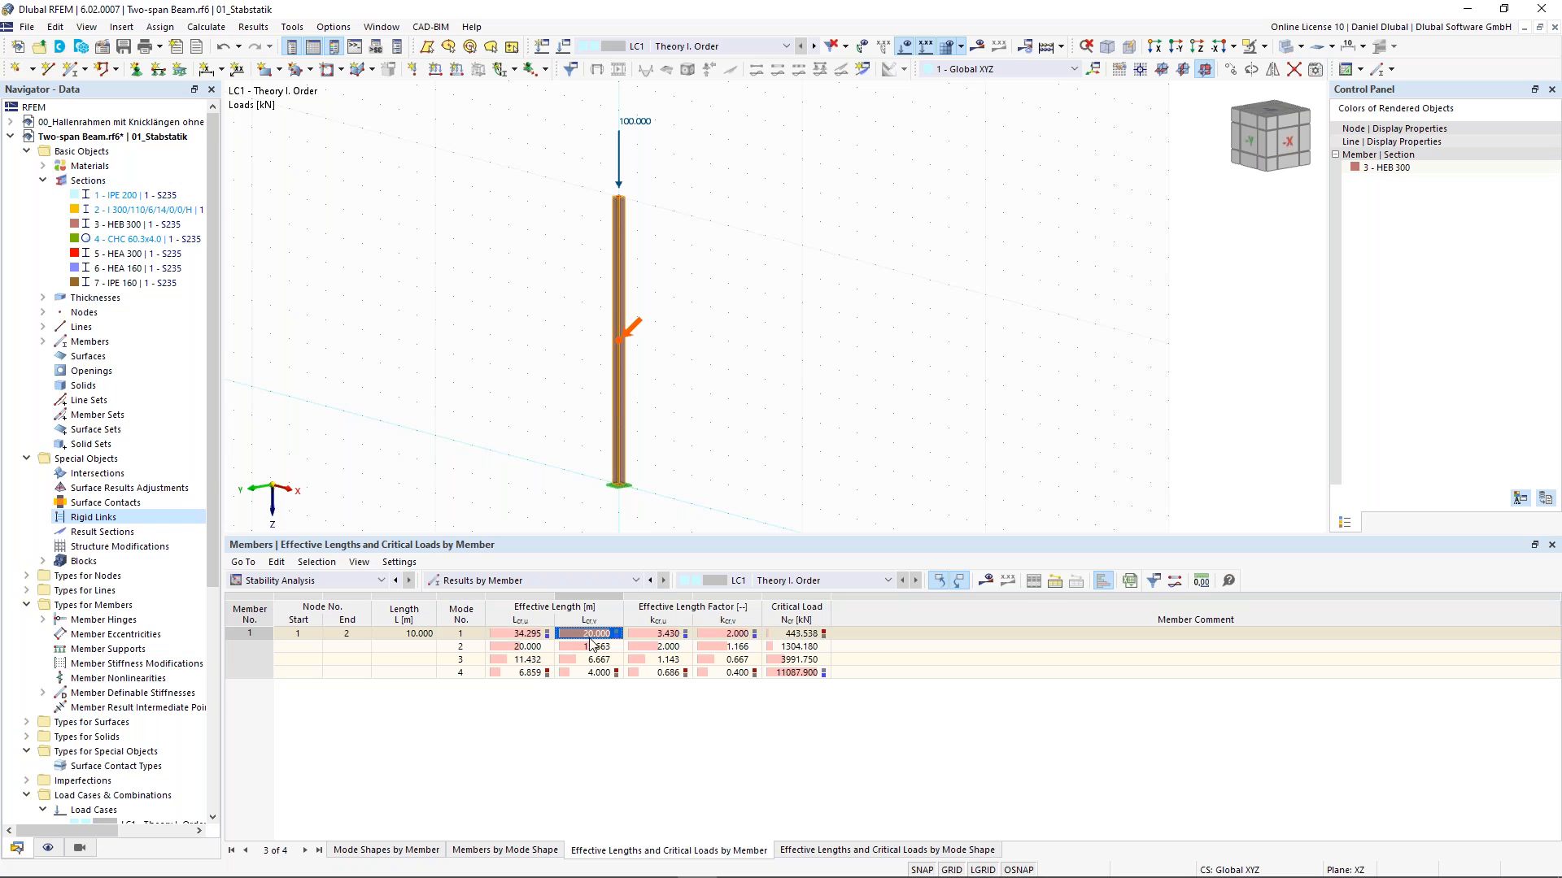
pyautogui.scroll(-2, 512, 338)
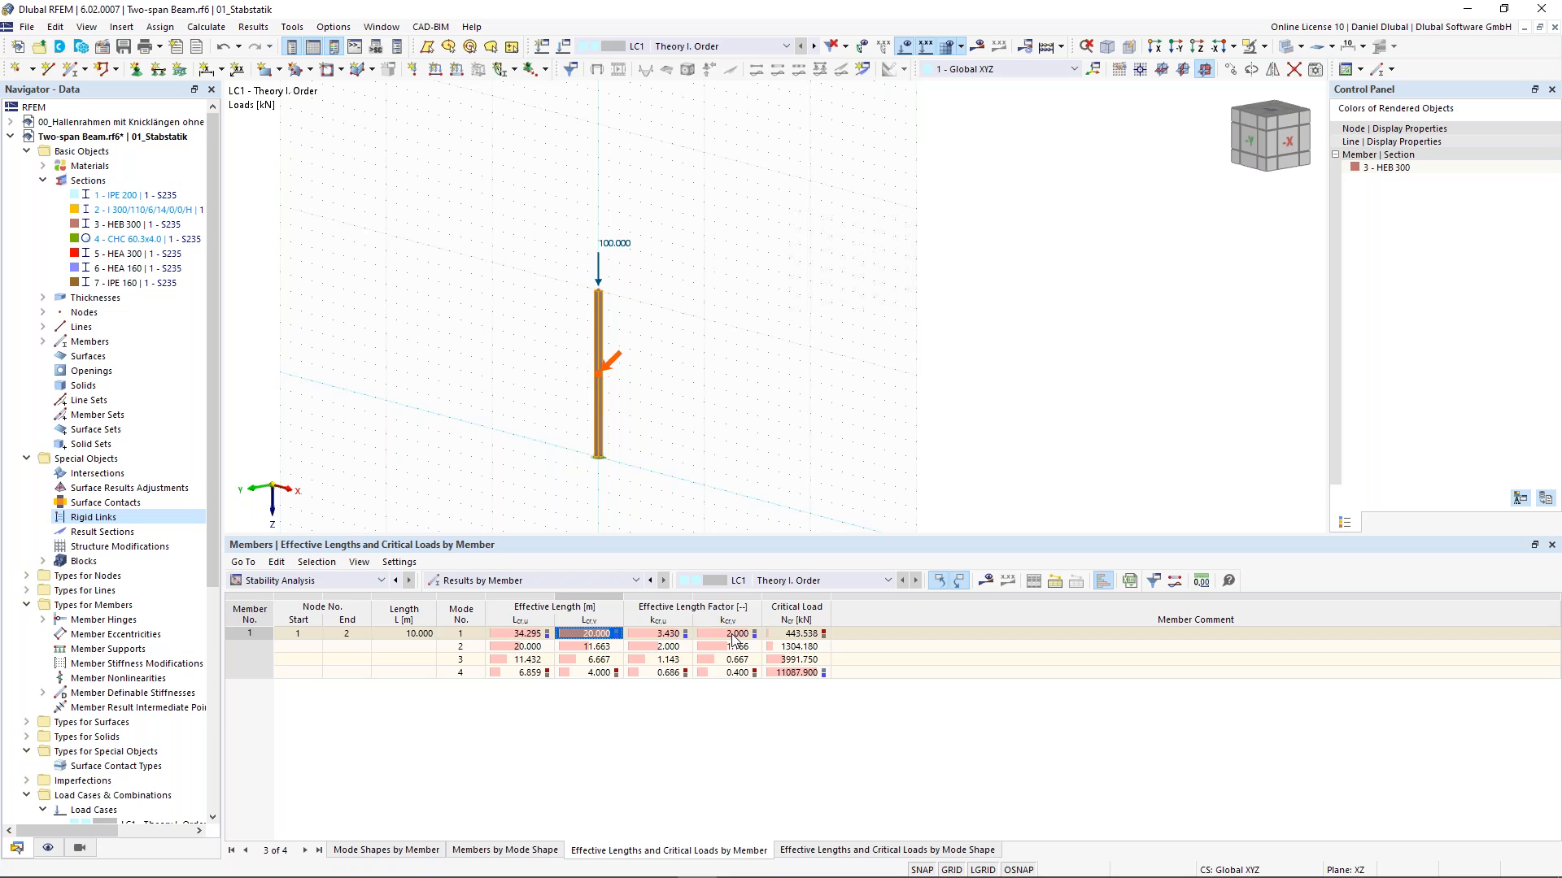
pyautogui.click(806, 633)
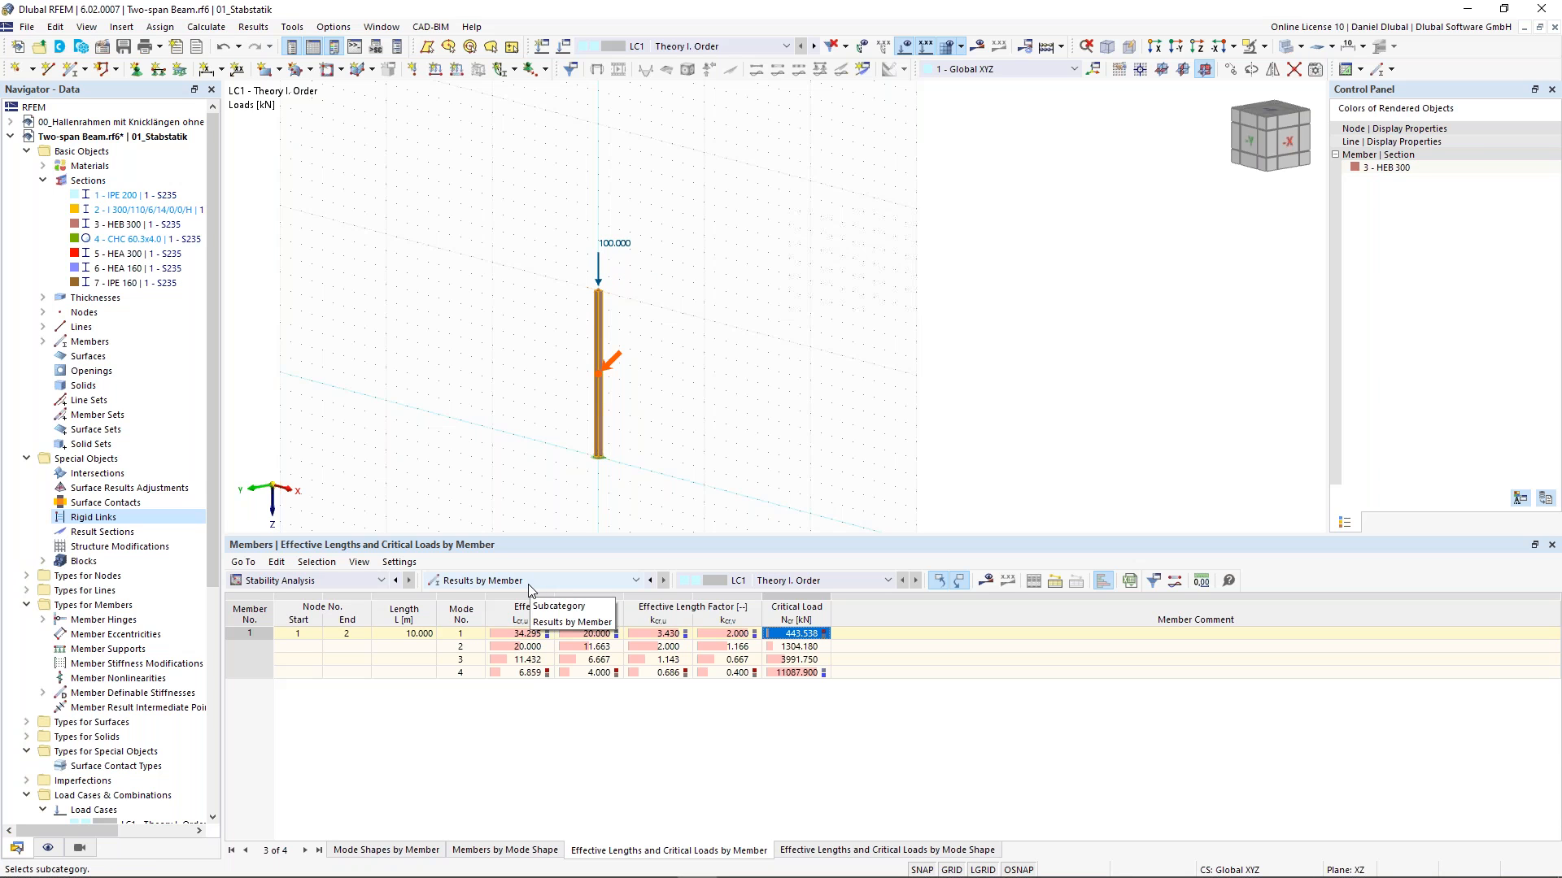
pyautogui.click(533, 647)
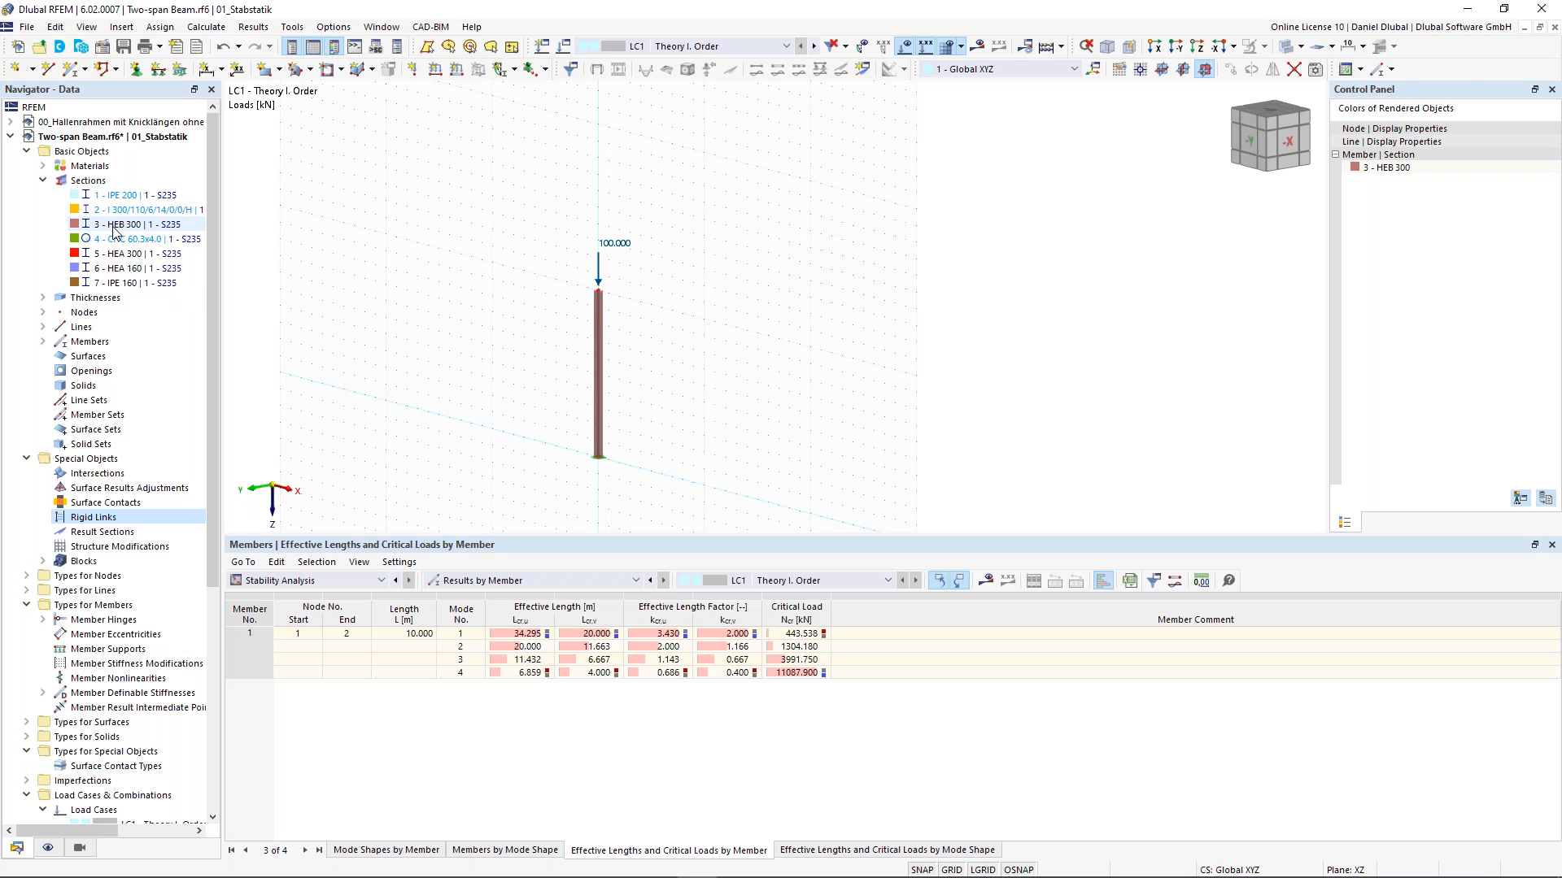
# - Open the HEB 300 section's properties to inspect them, then close the dialog
pyautogui.click(114, 225)
pyautogui.doubleClick(114, 230)
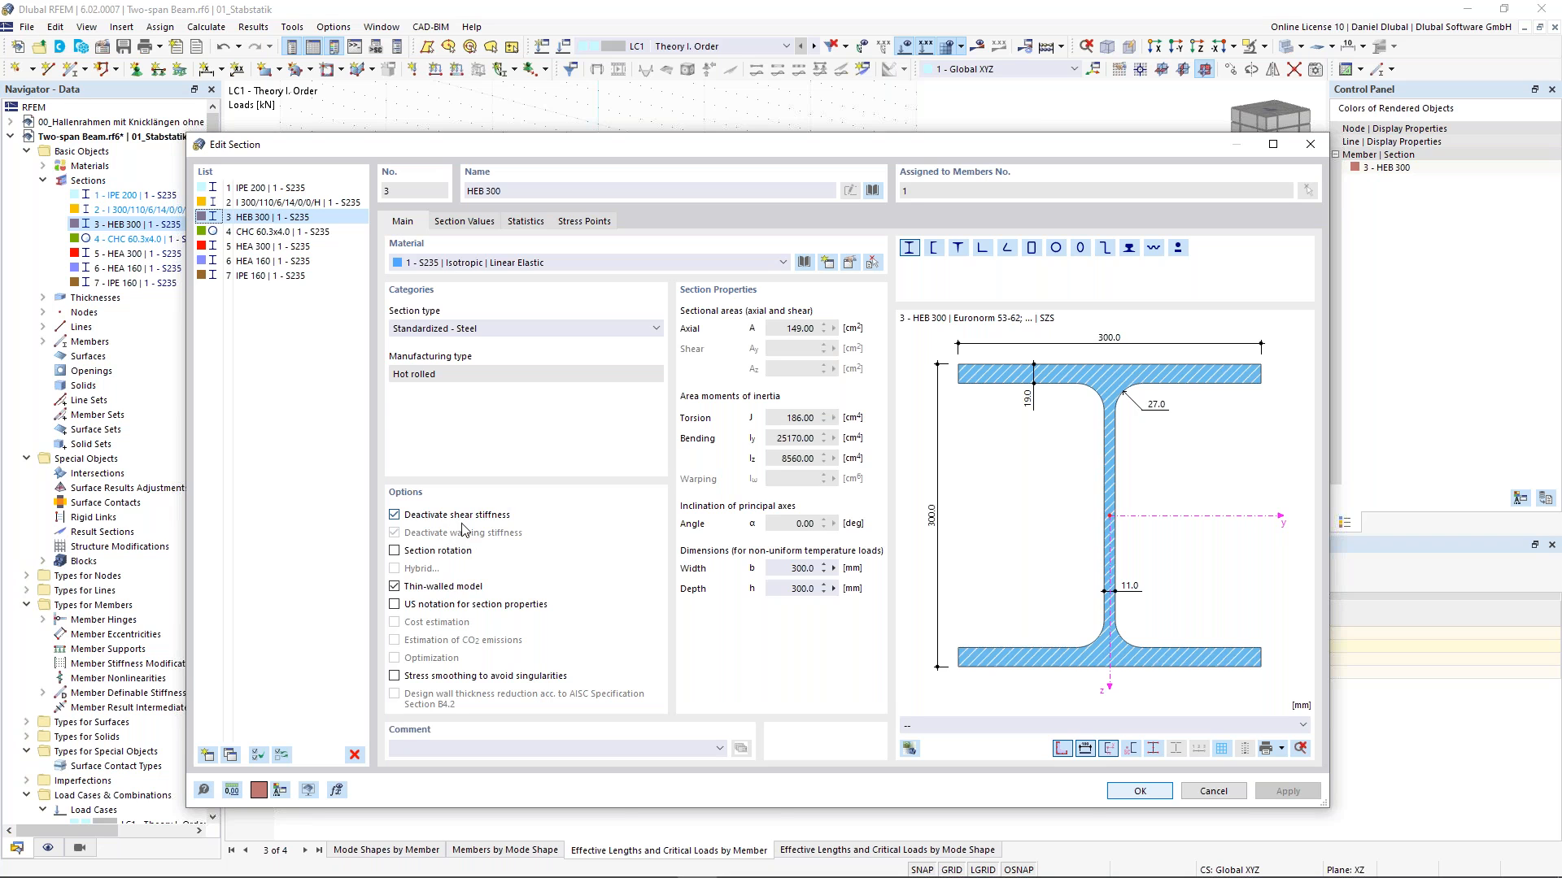
pyautogui.click(1309, 144)
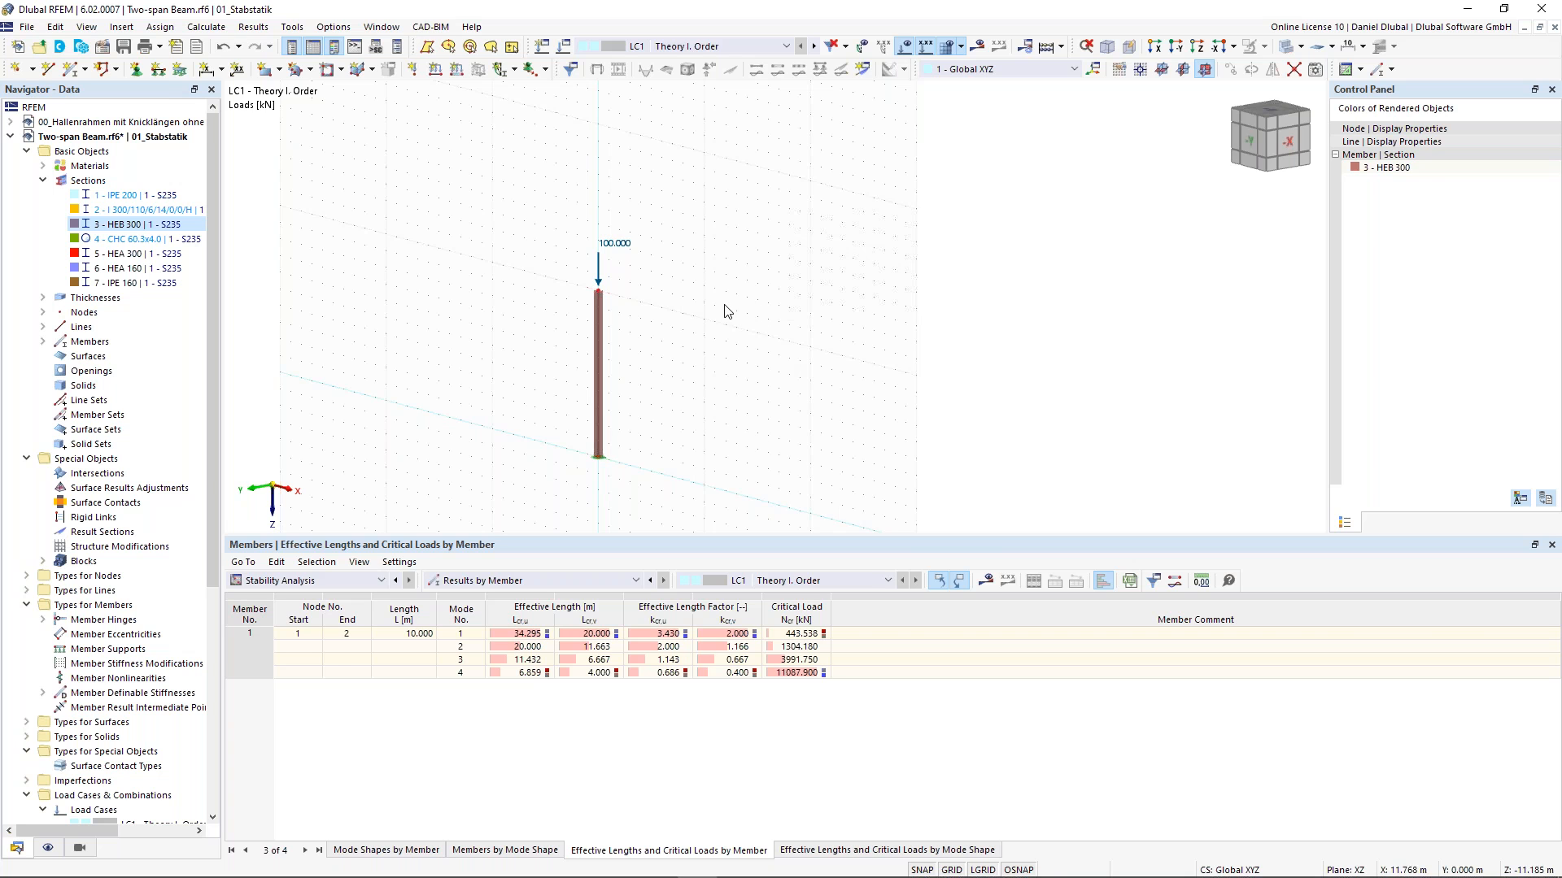
# - Copy the loaded column 10 m along X to create a second column
pyautogui.keyDown('ctrl'); pyautogui.moveTo(723, 333); pyautogui.dragTo(782, 217, button='middle'); pyautogui.keyUp('ctrl')
pyautogui.moveTo(452, 101); pyautogui.dragTo(742, 463)
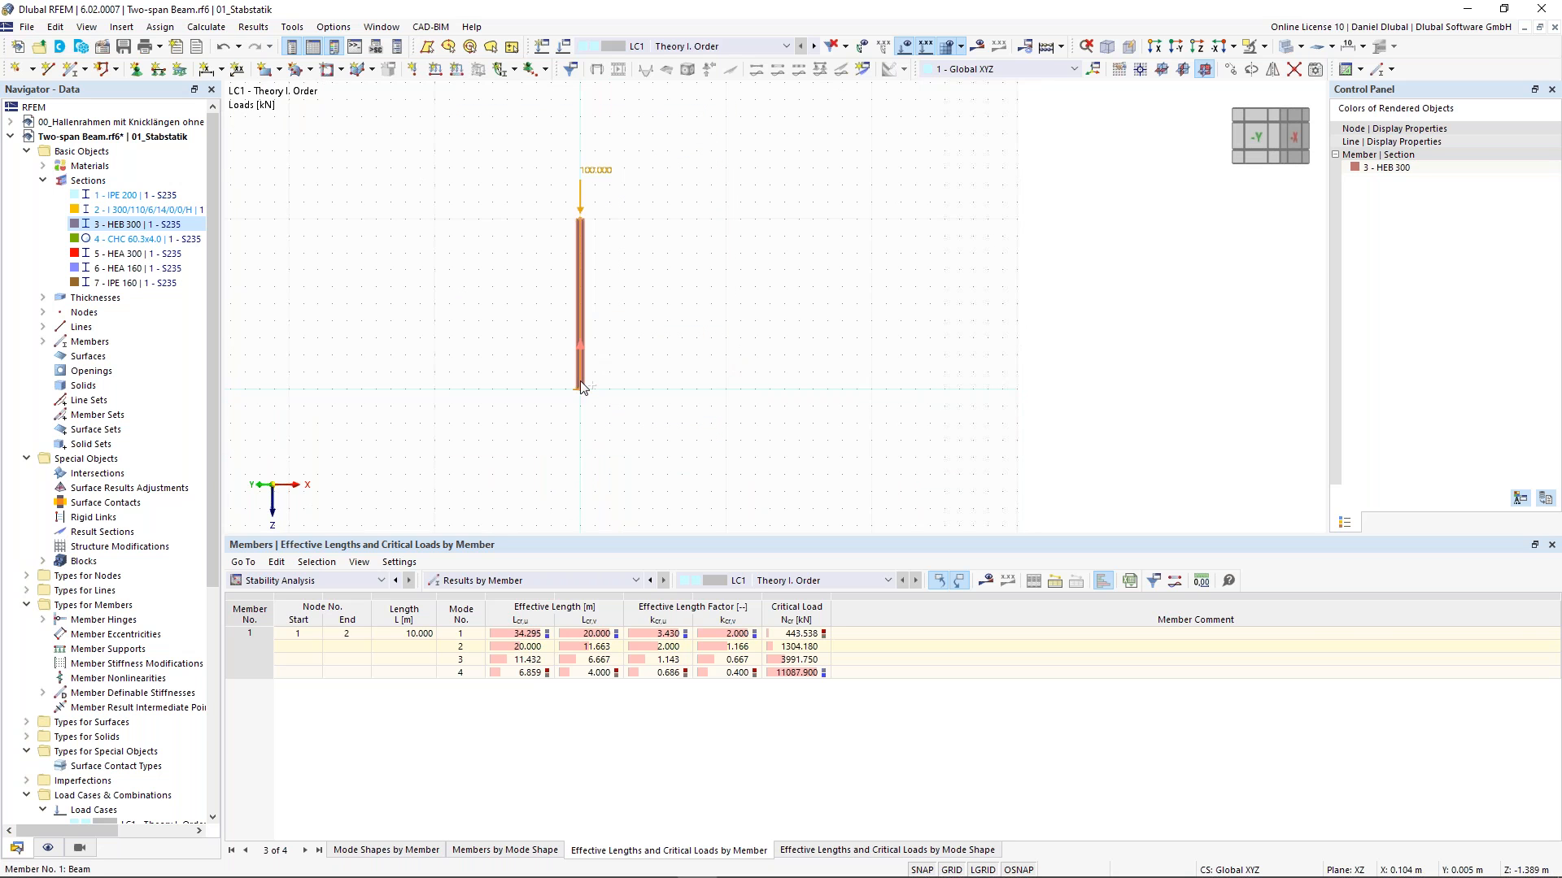
pyautogui.keyDown('ctrl'); pyautogui.moveTo(581, 386); pyautogui.dragTo(730, 397); pyautogui.keyUp('ctrl')
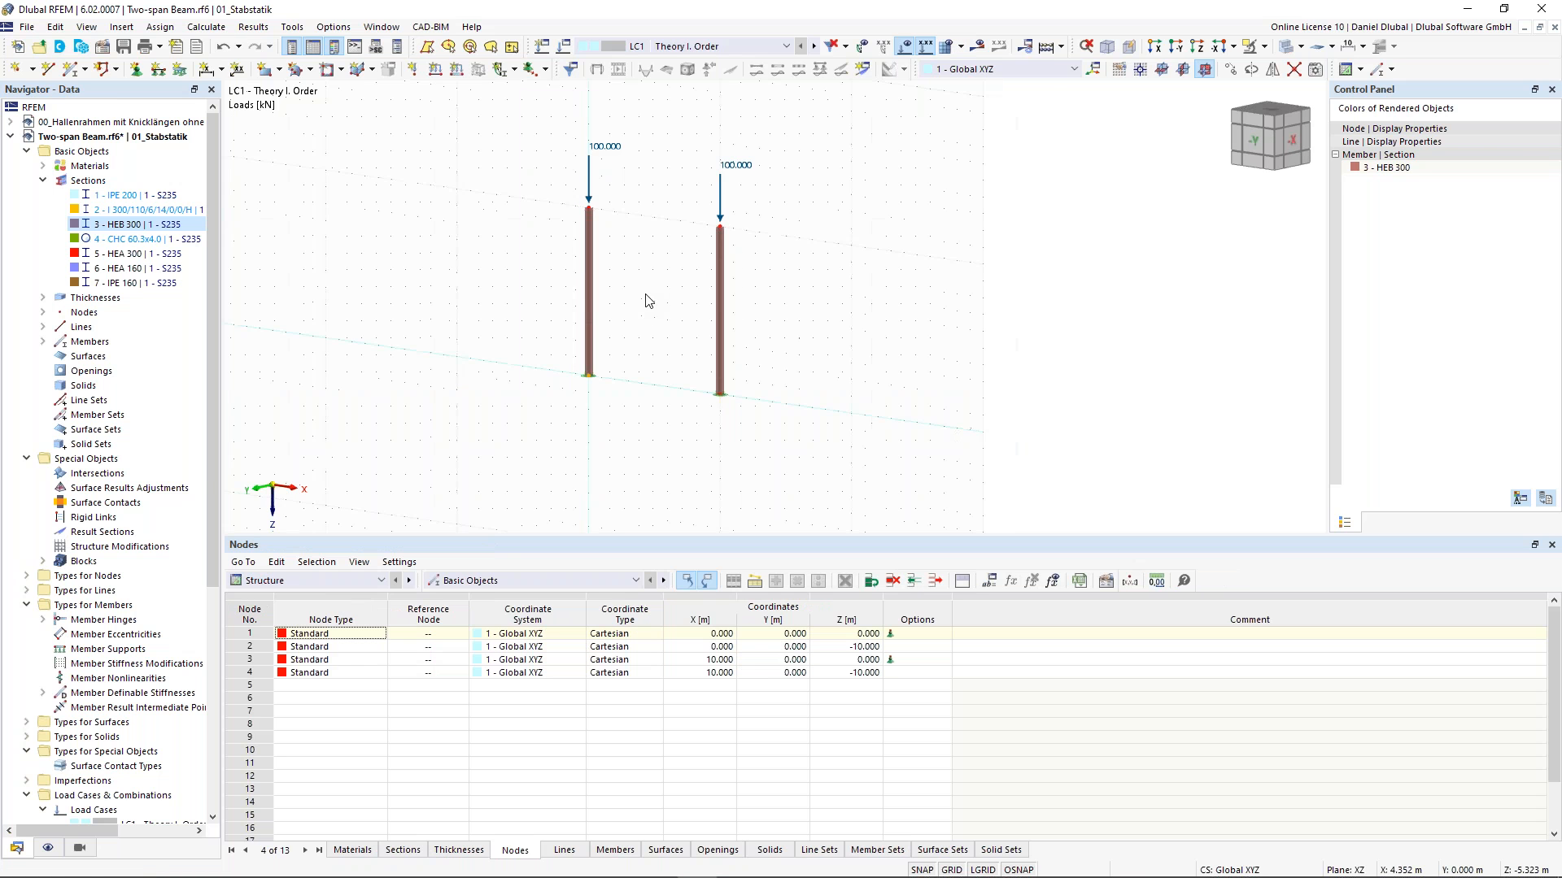
# - Start a new single member and define a new IPE 300 section (EN 10365:2017, ArcelorMittal 2018) for it
pyautogui.scroll(1, 647, 300)
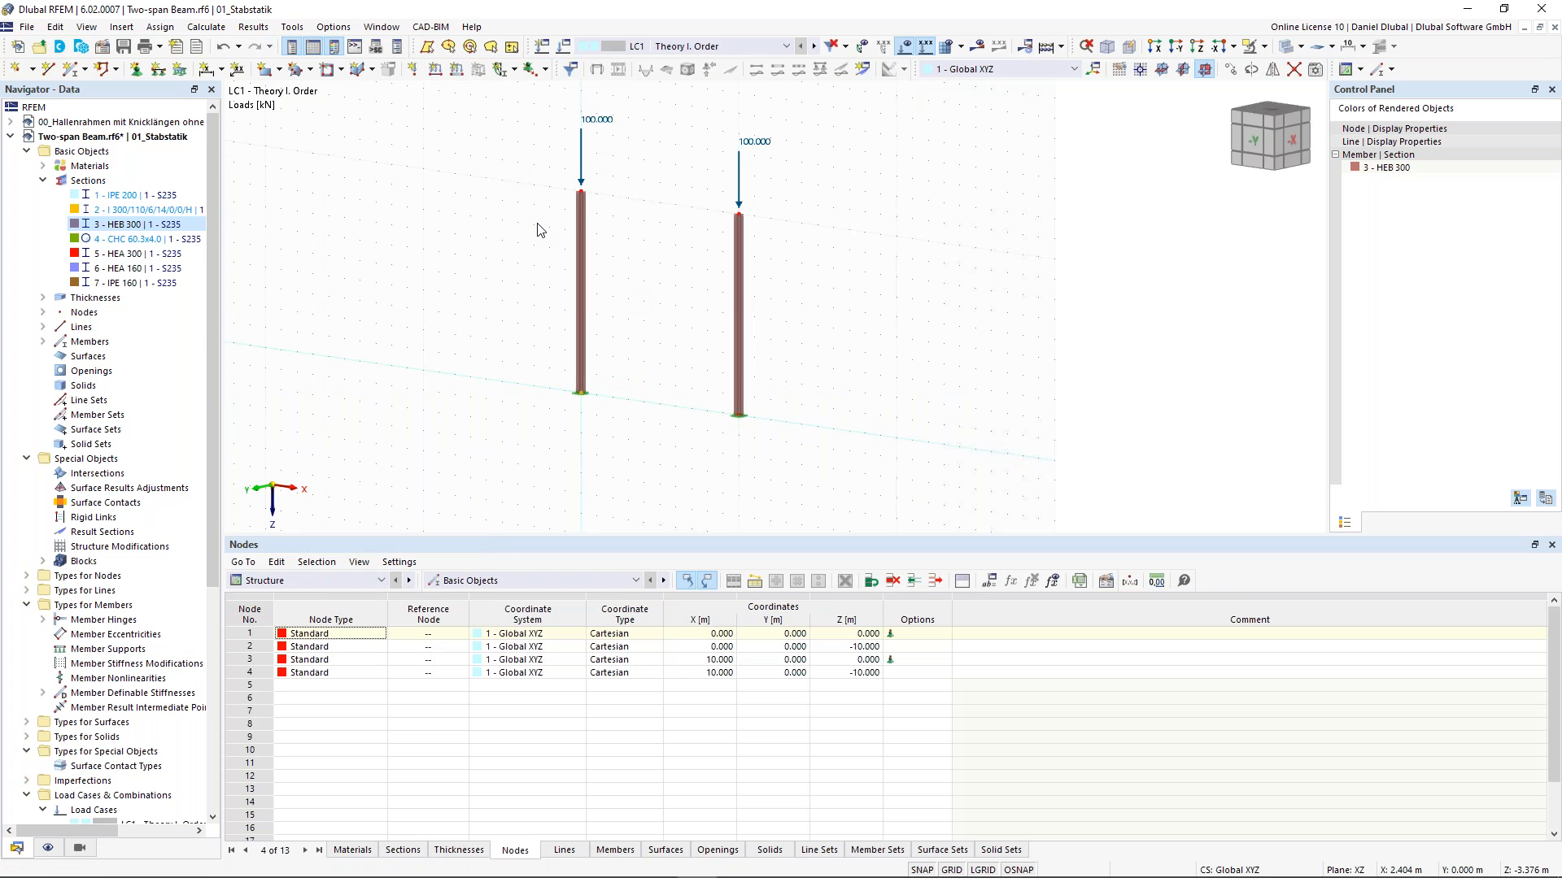
pyautogui.click(72, 69)
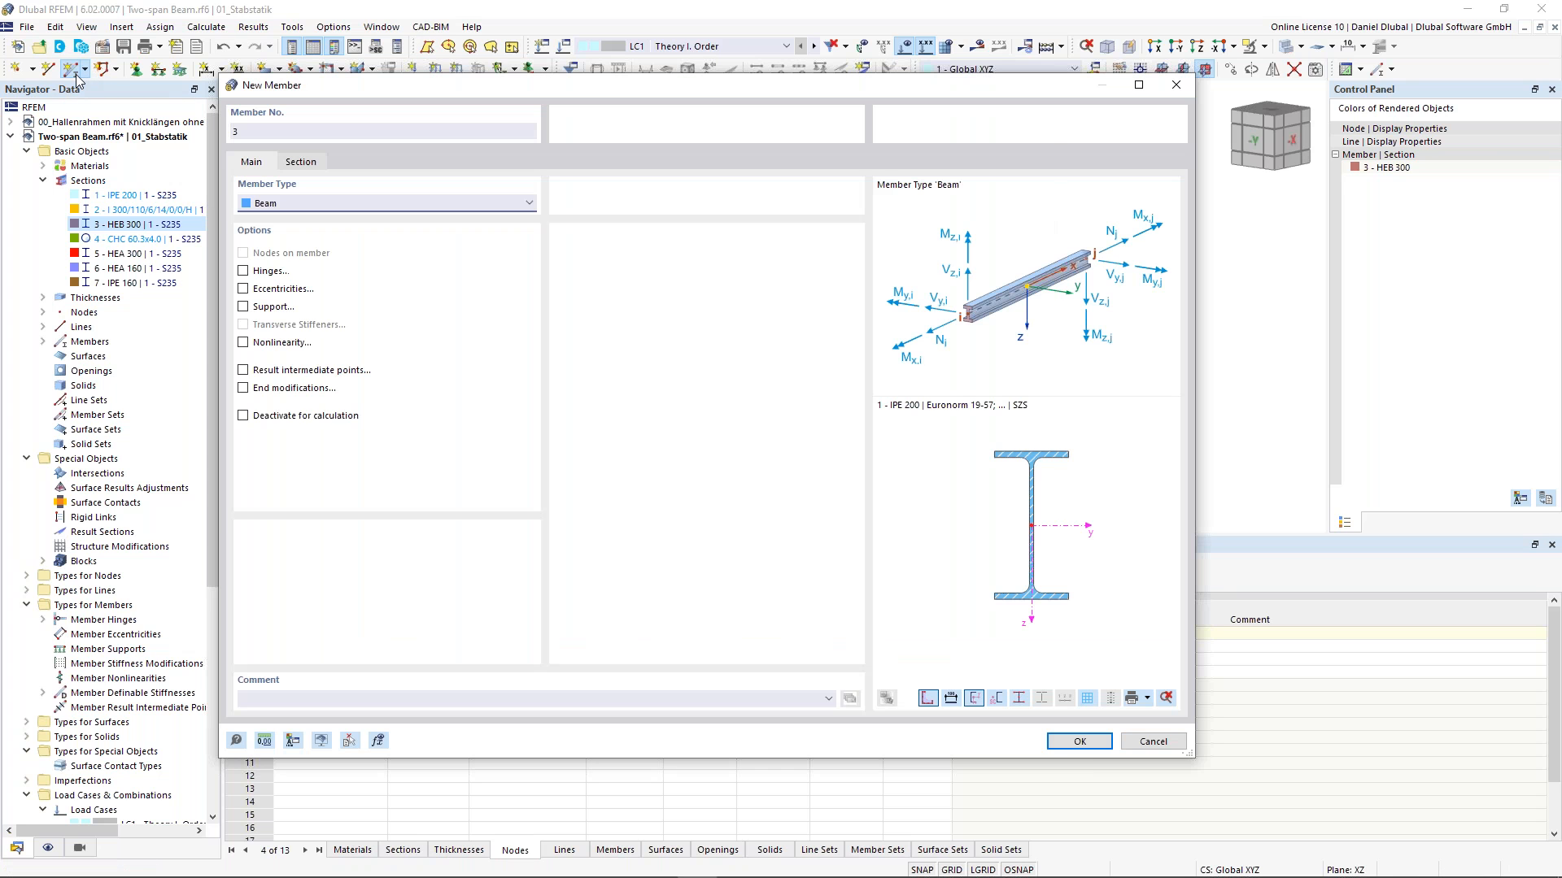
pyautogui.click(301, 163)
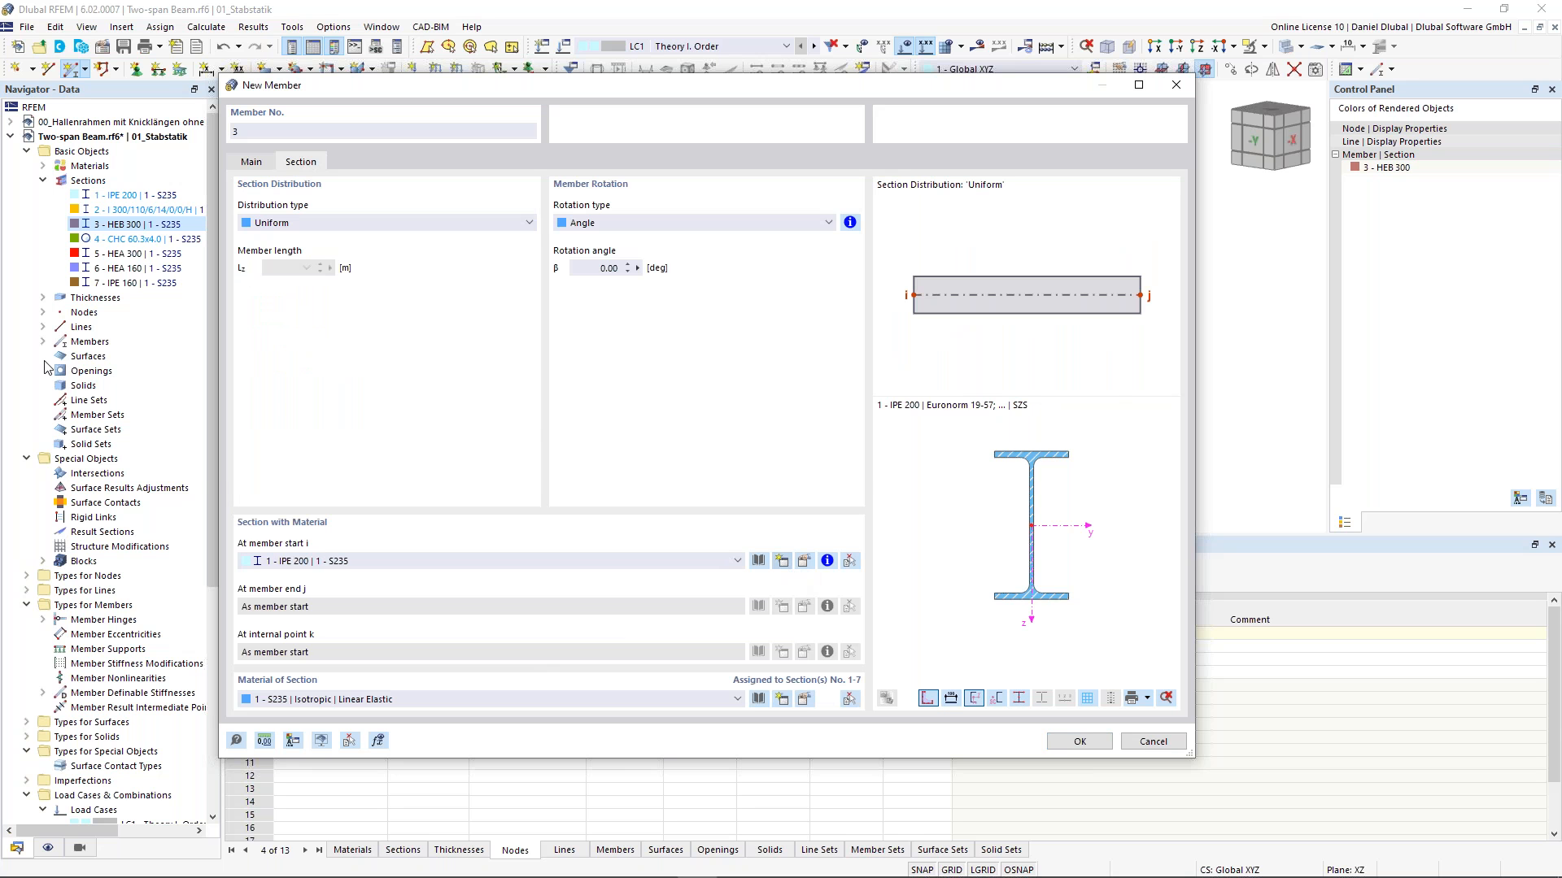
pyautogui.doubleClick(487, 191)
pyautogui.write('3')
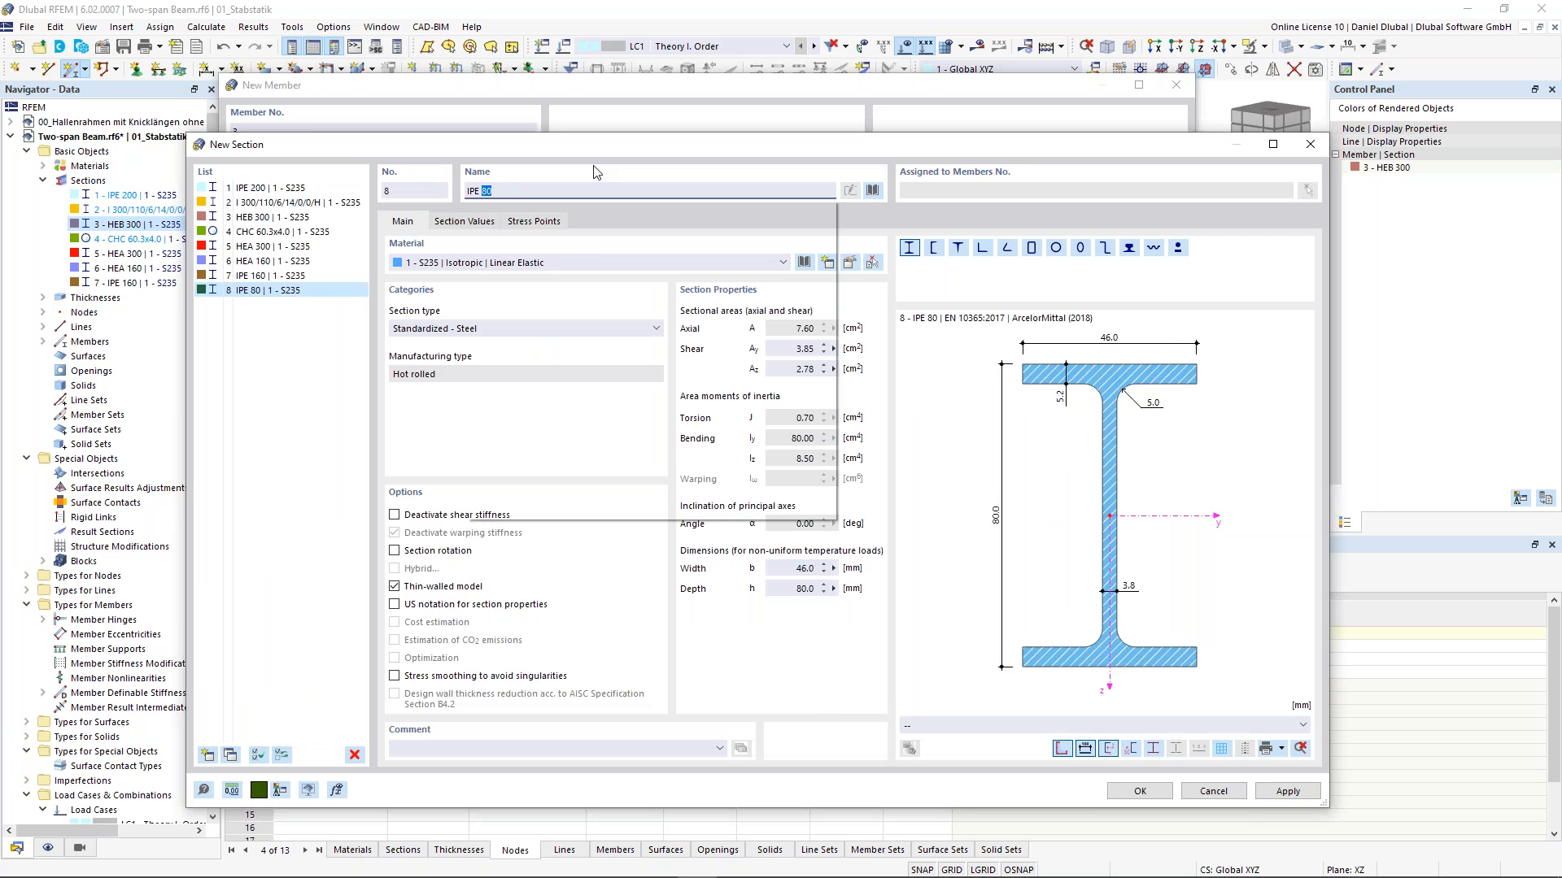
pyautogui.write('00')
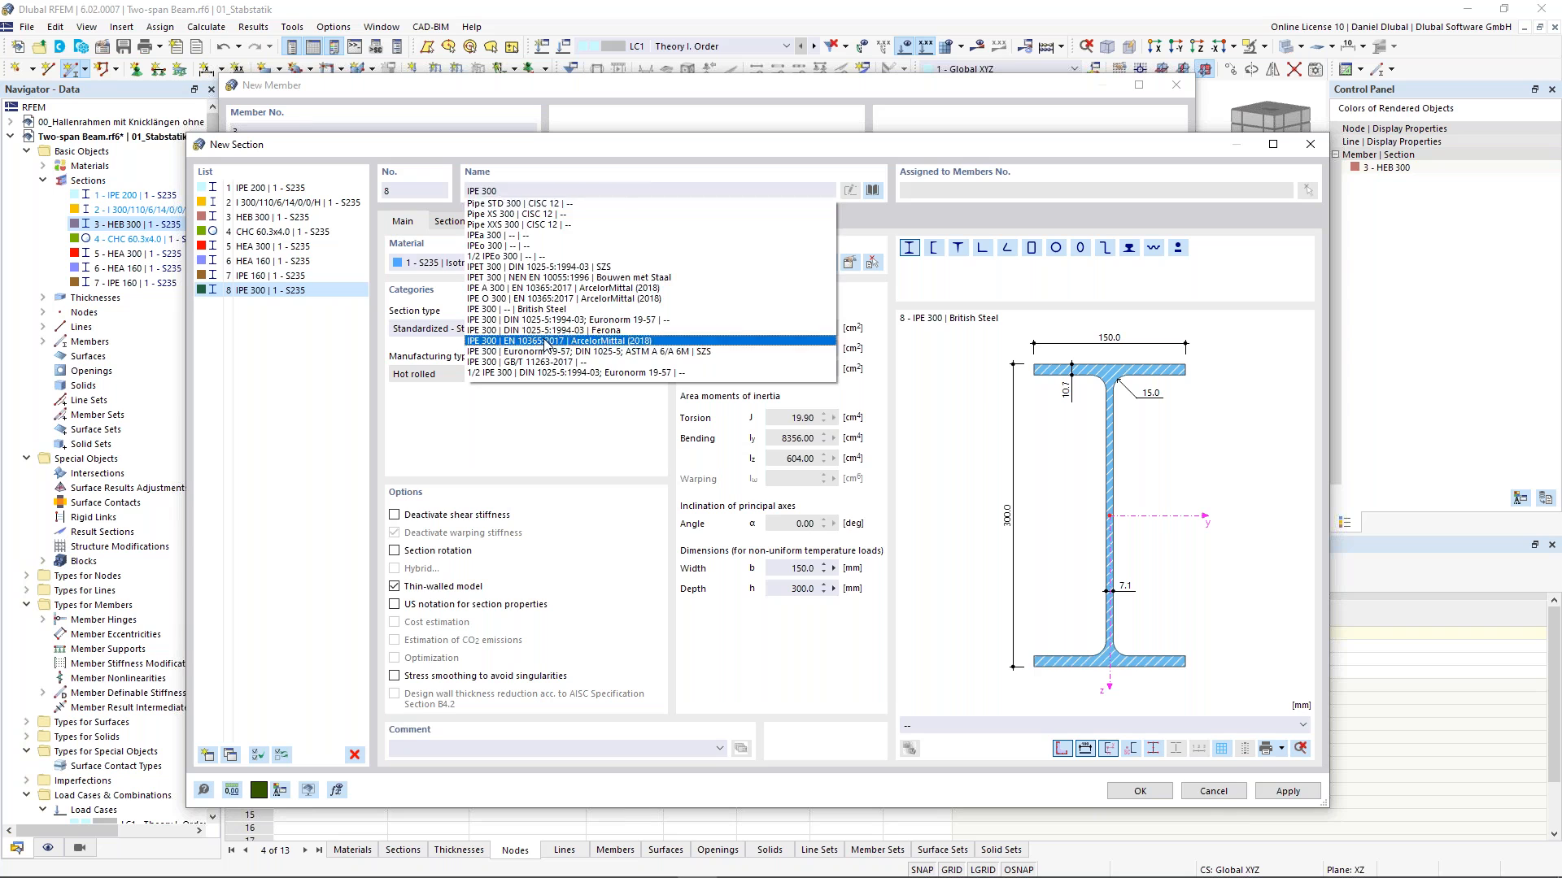
pyautogui.click(547, 342)
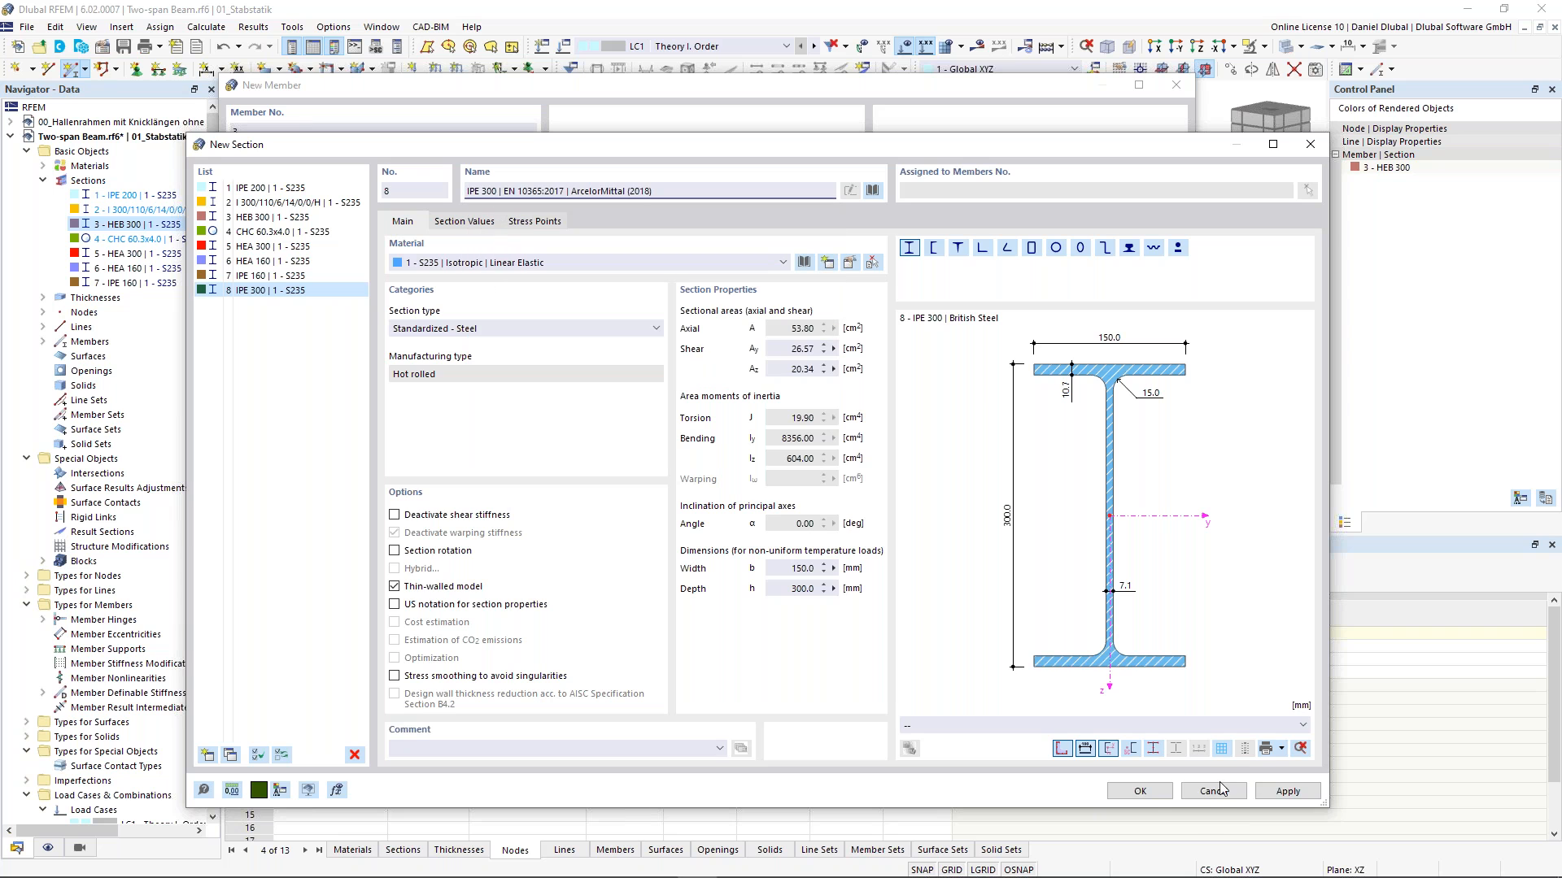
pyautogui.click(1141, 792)
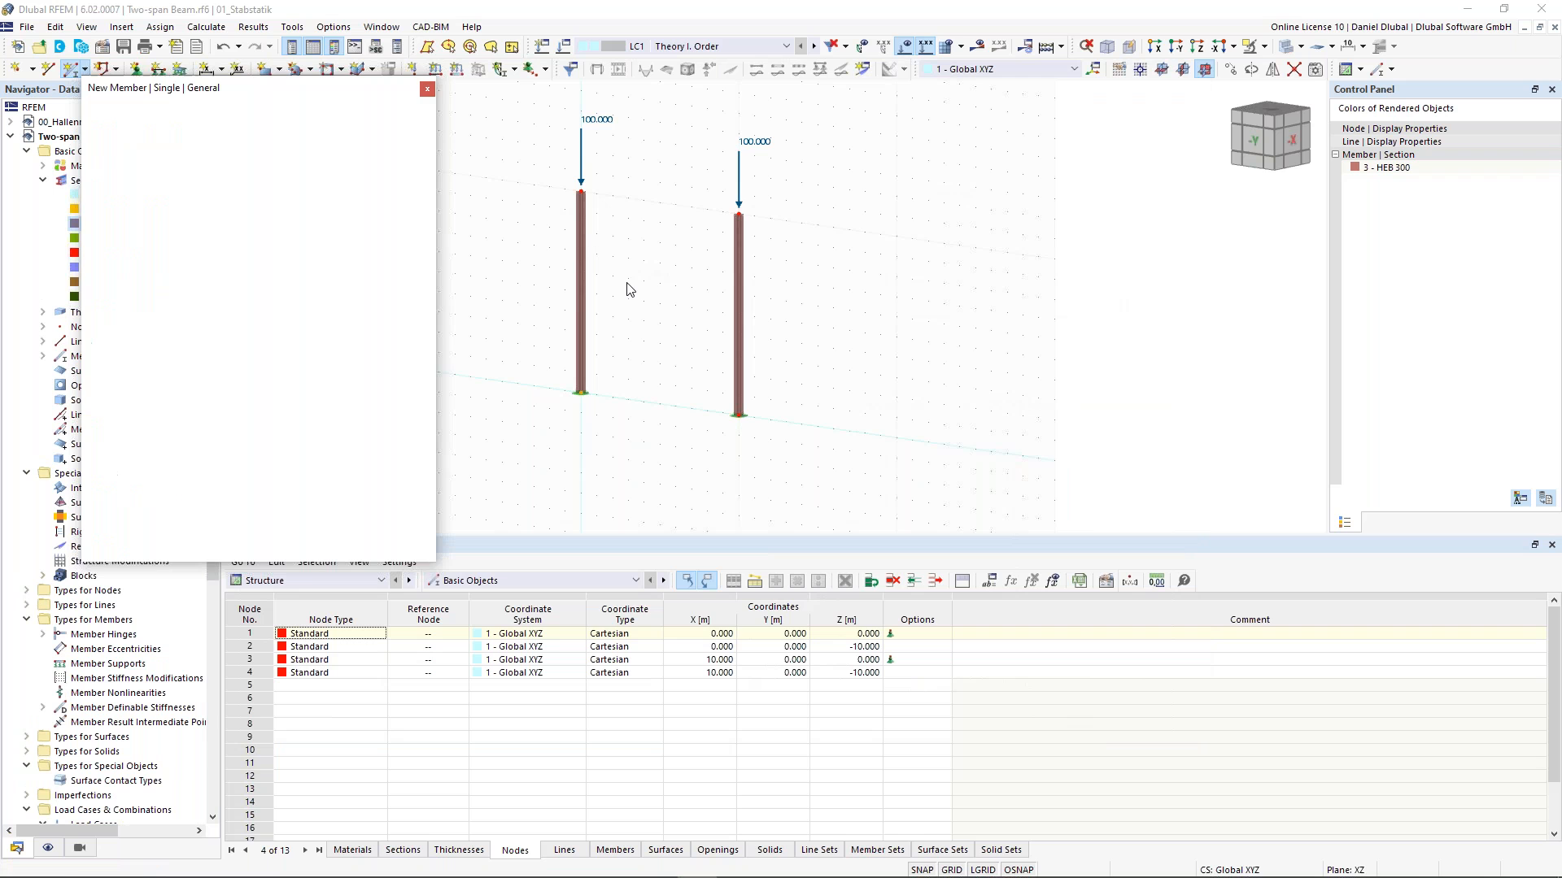
# - Draw the beam member between the tops of the two columns
pyautogui.click(580, 192)
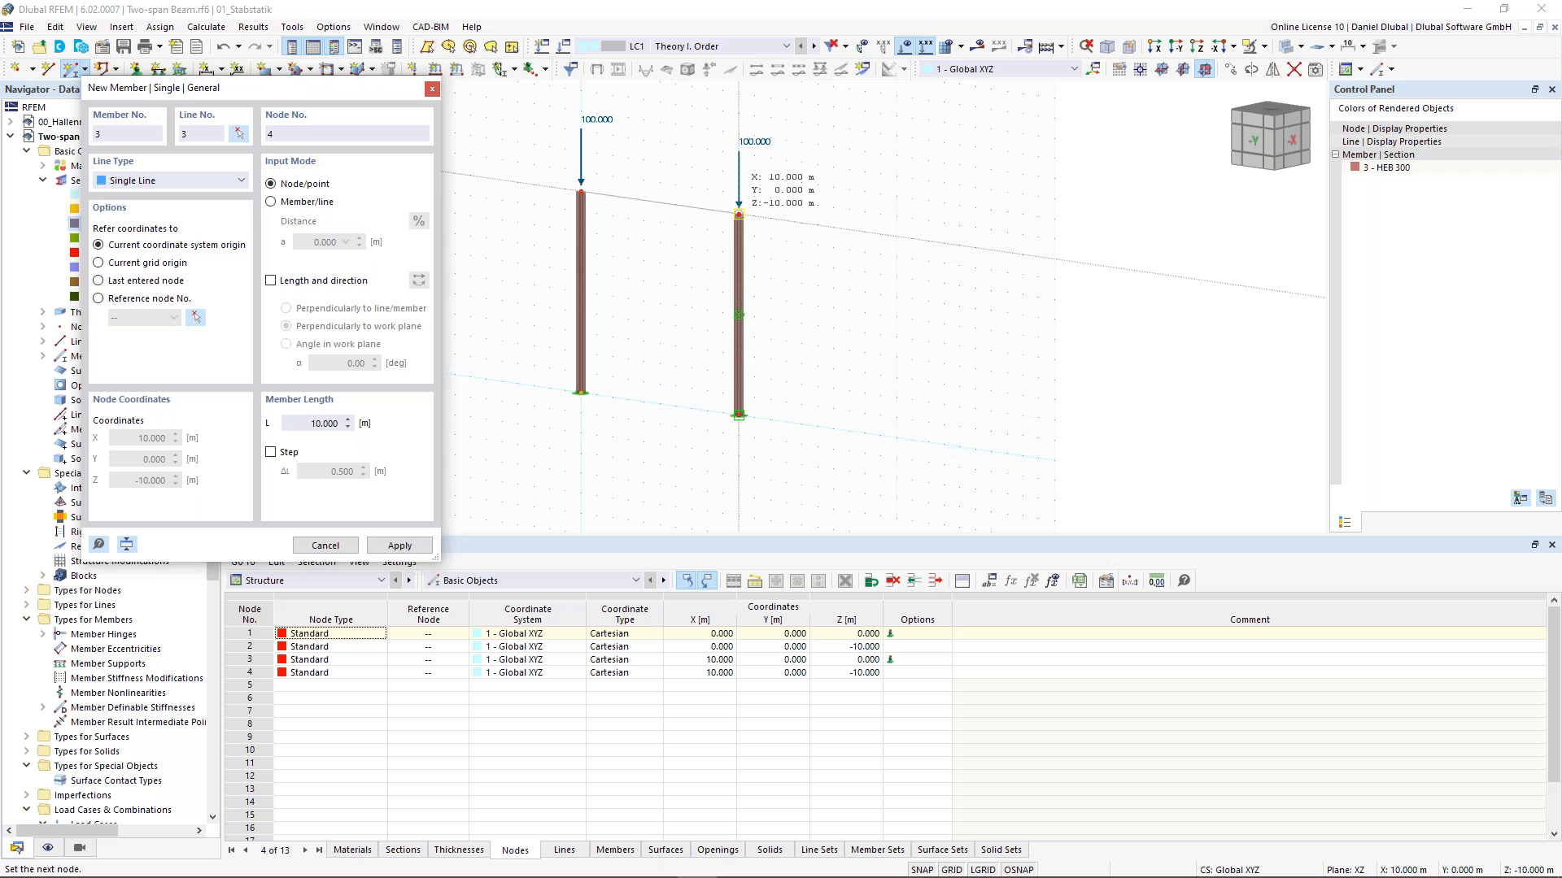
pyautogui.click(738, 214)
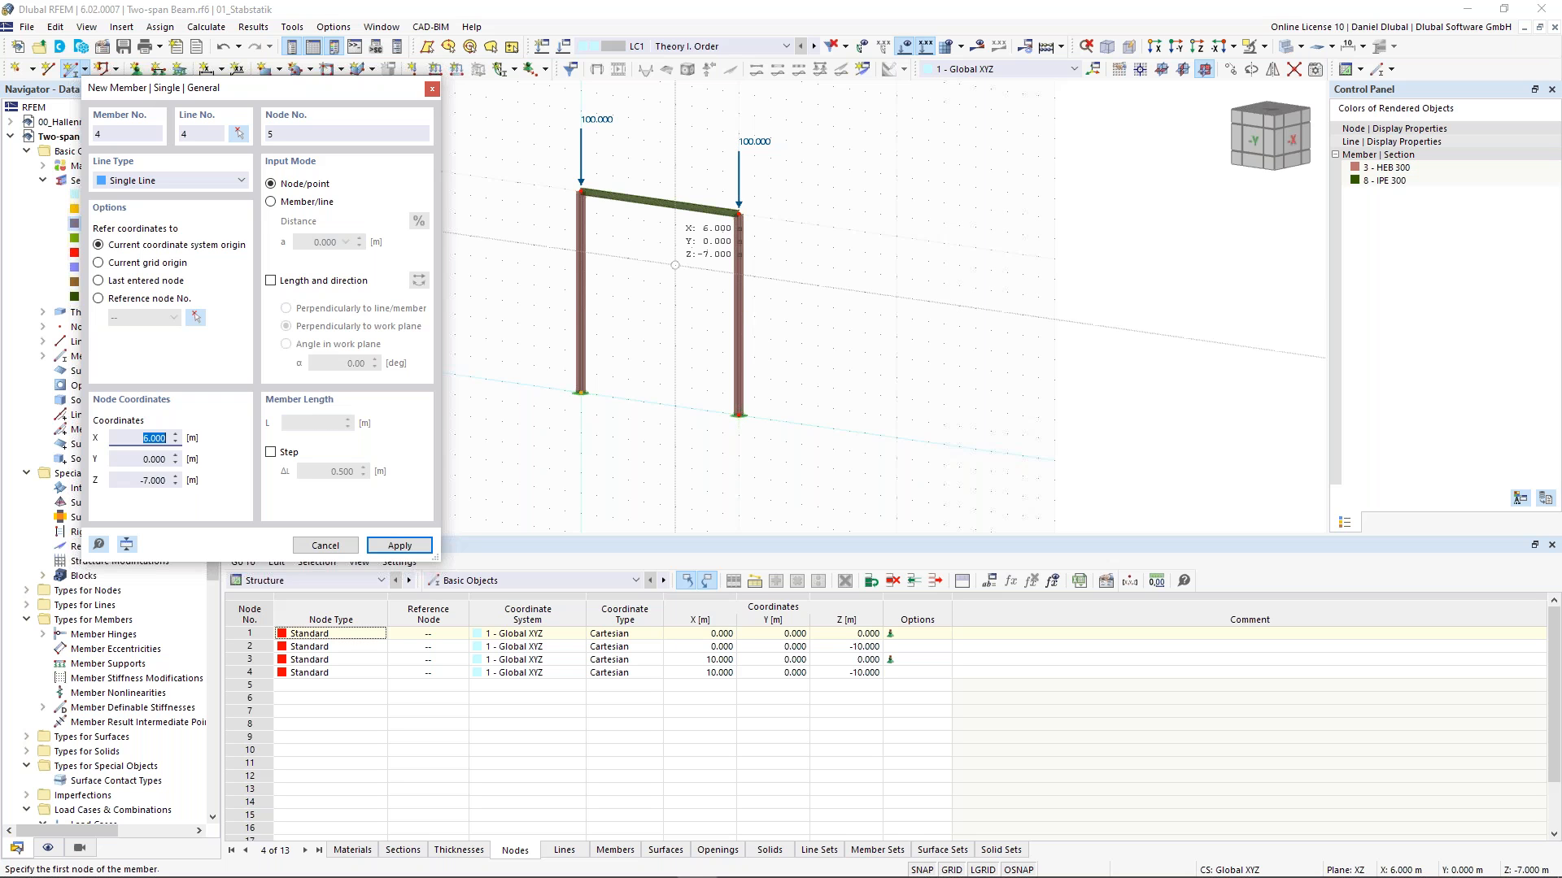
pyautogui.press('Escape')
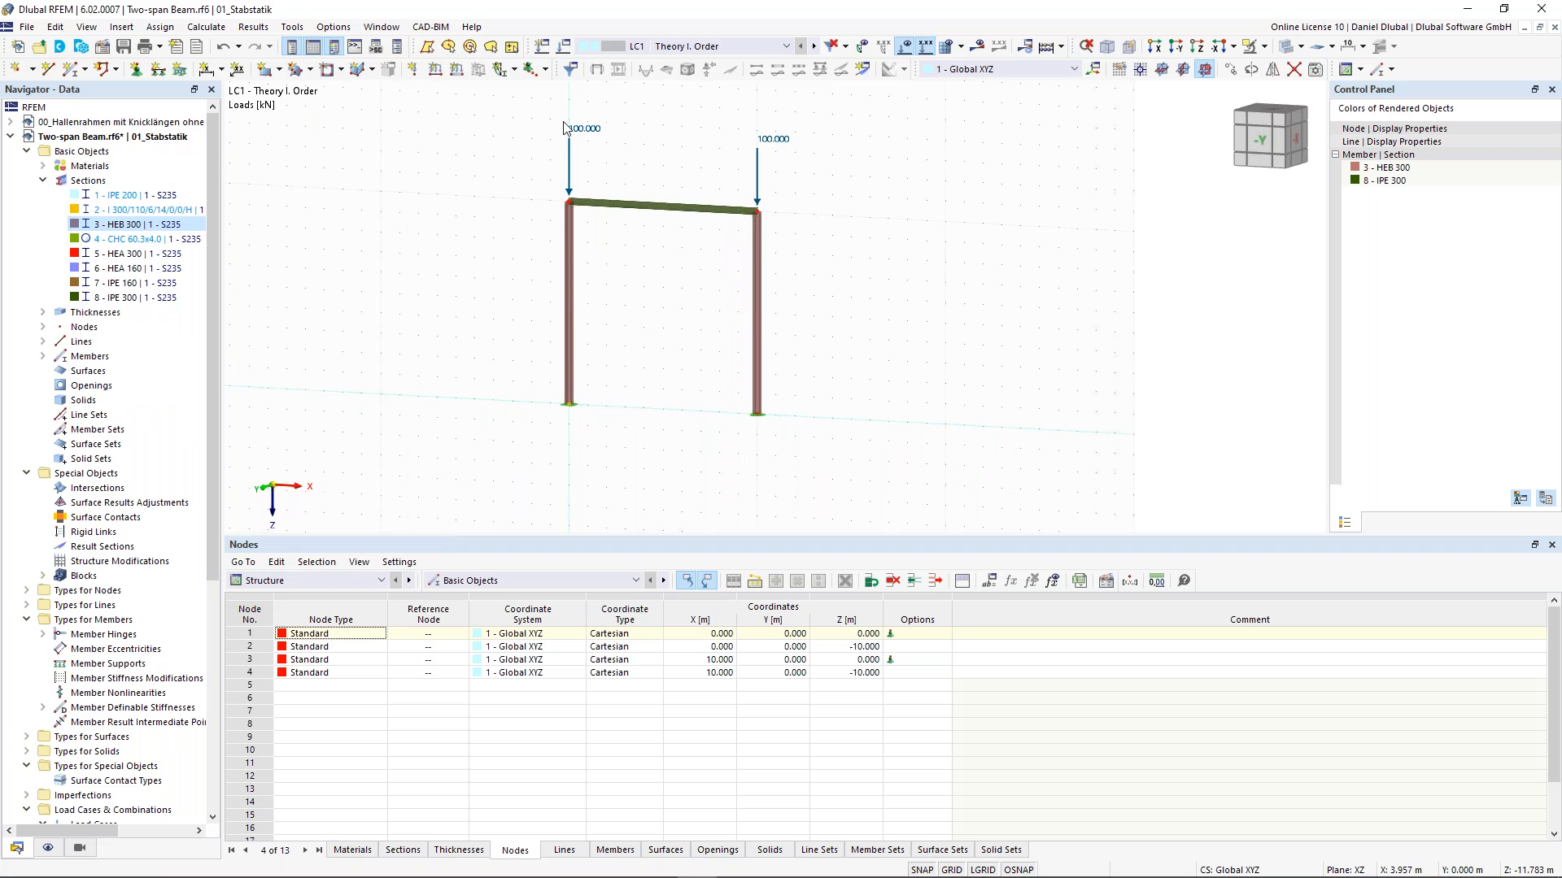
# - Set the Z coordinate of both column-top nodes to -6 m
pyautogui.doubleClick(758, 213)
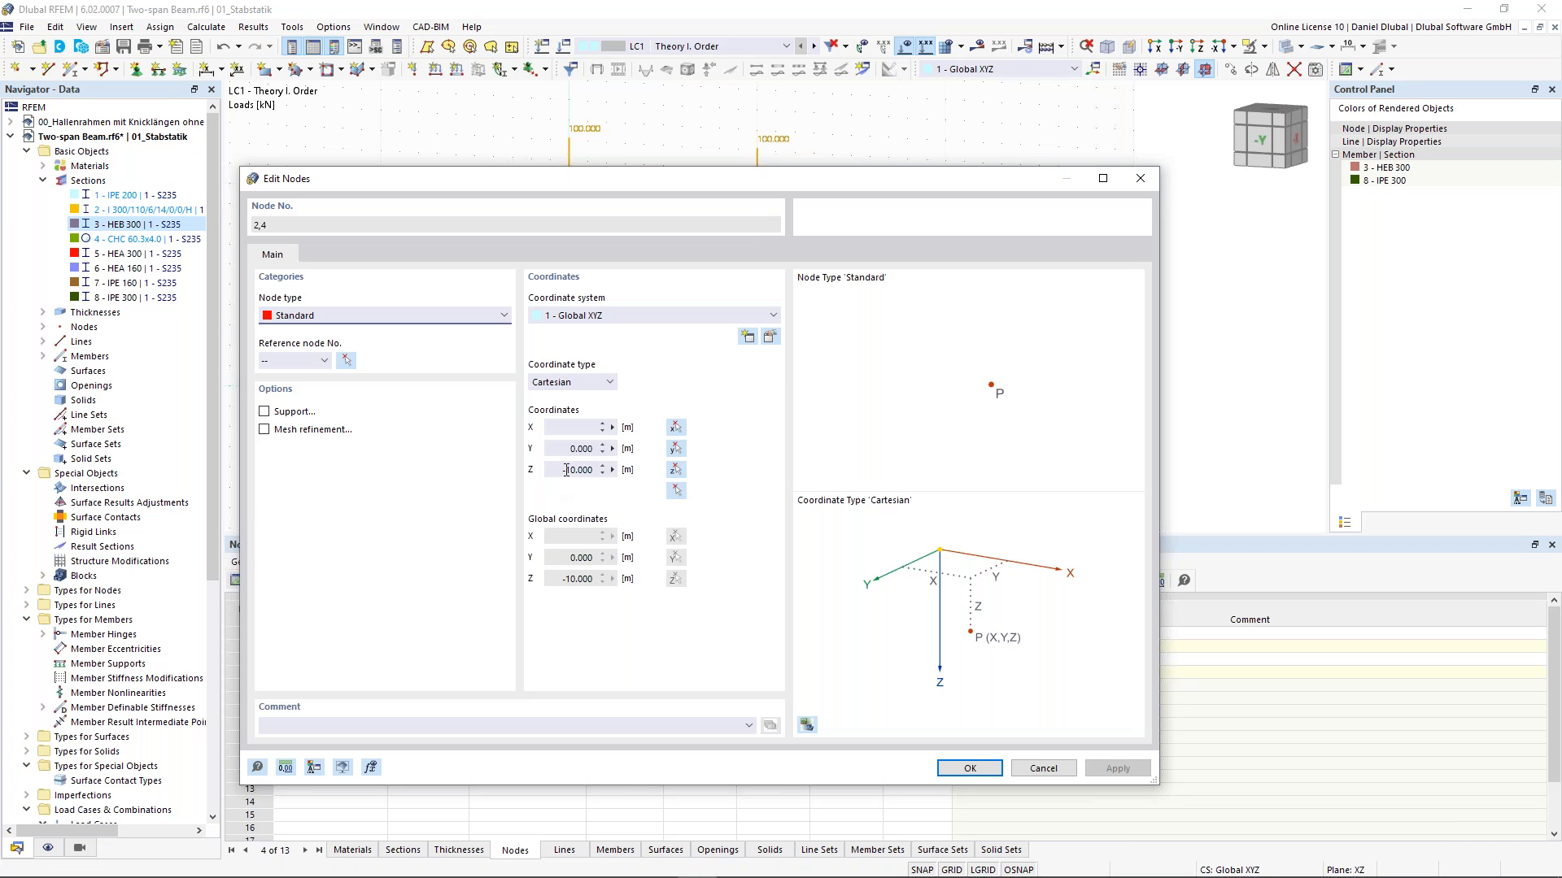
pyautogui.doubleClick(566, 470)
pyautogui.write('-6')
pyautogui.click(980, 774)
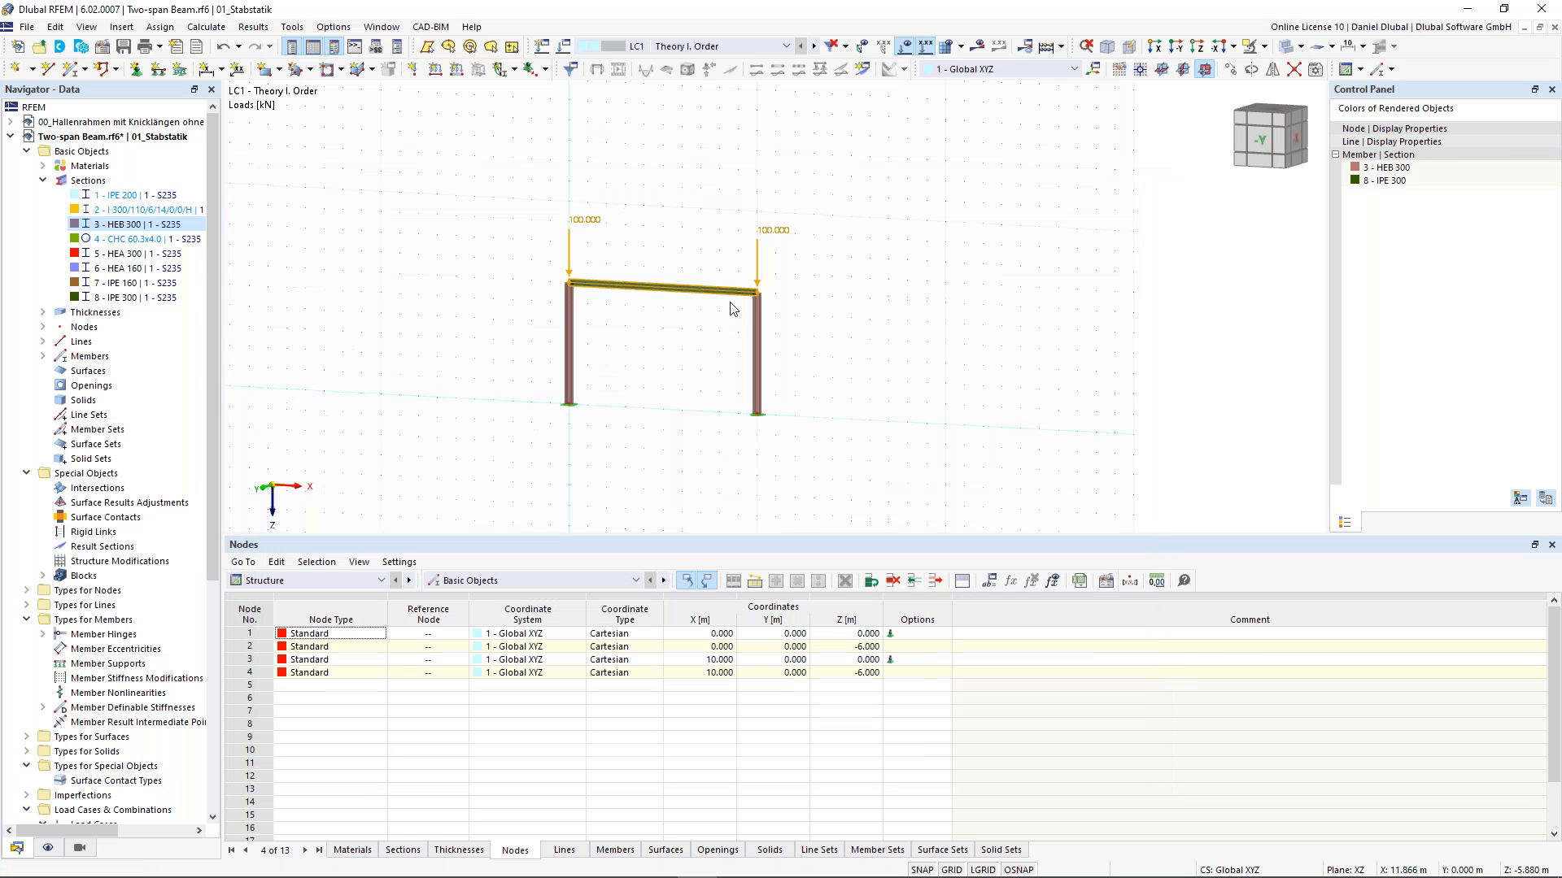
# - Calculate load case LC1 for the new frame
pyautogui.scroll(1, 512, 352)
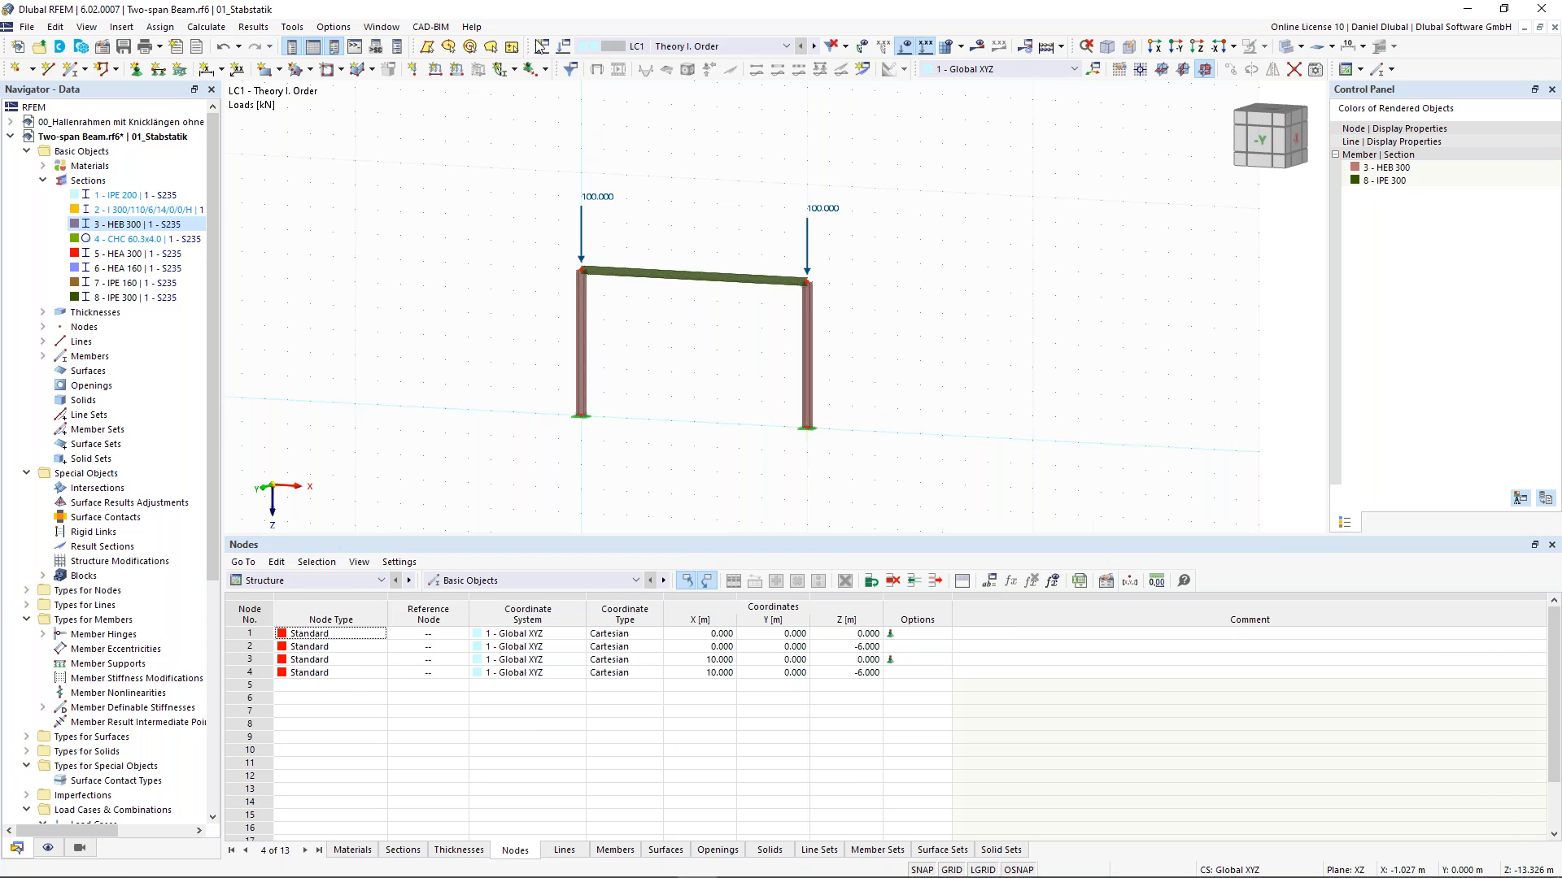
pyautogui.scroll(1, 609, 285)
pyautogui.moveTo(687, 191); pyautogui.dragTo(710, 173, button='middle')
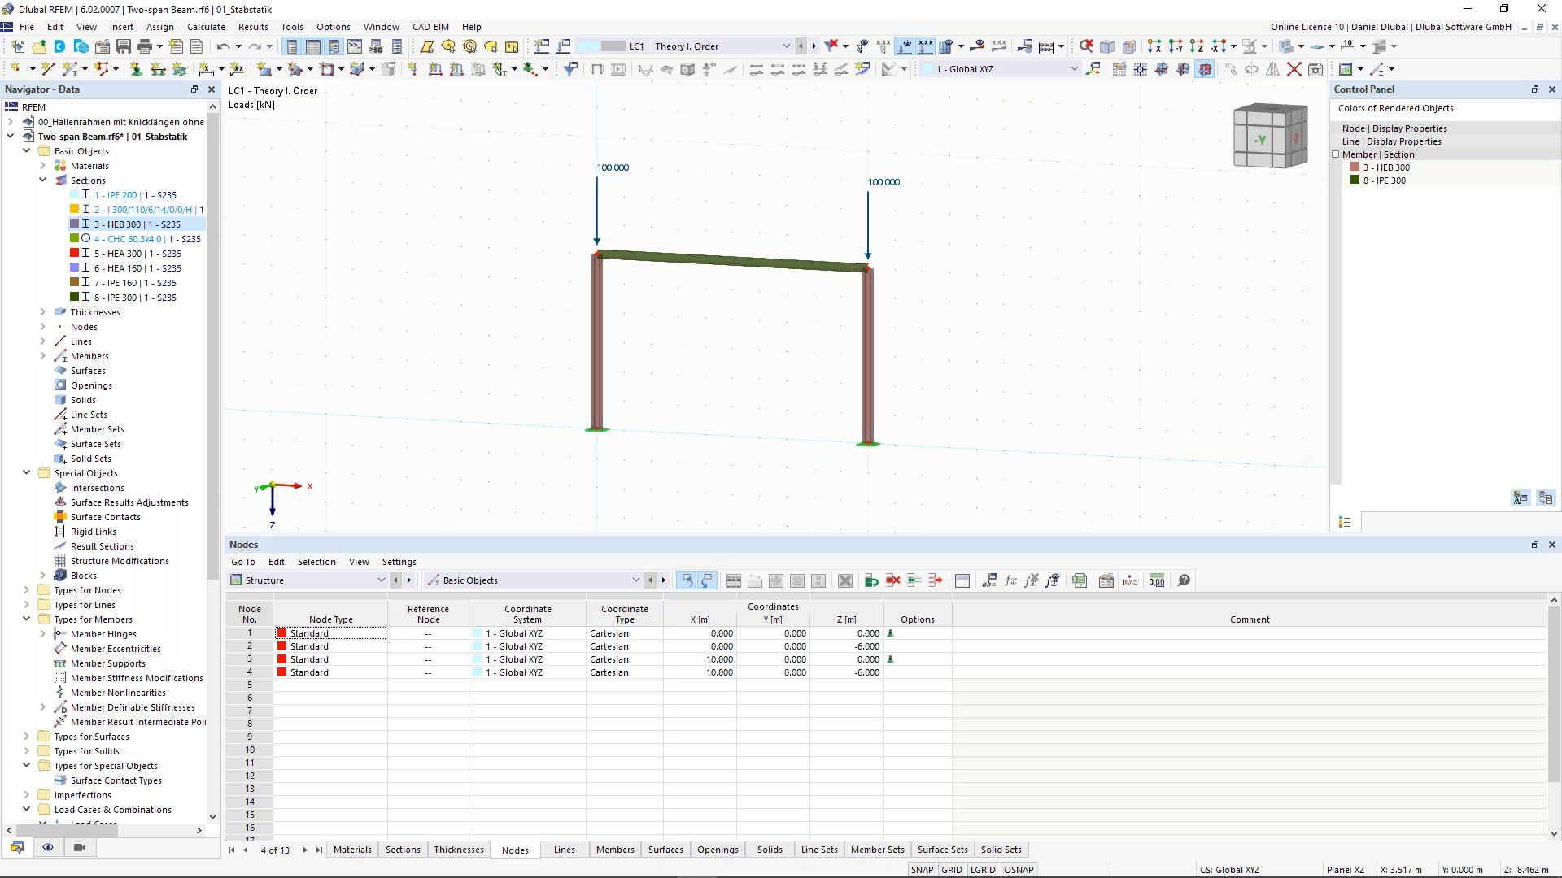
pyautogui.click(569, 65)
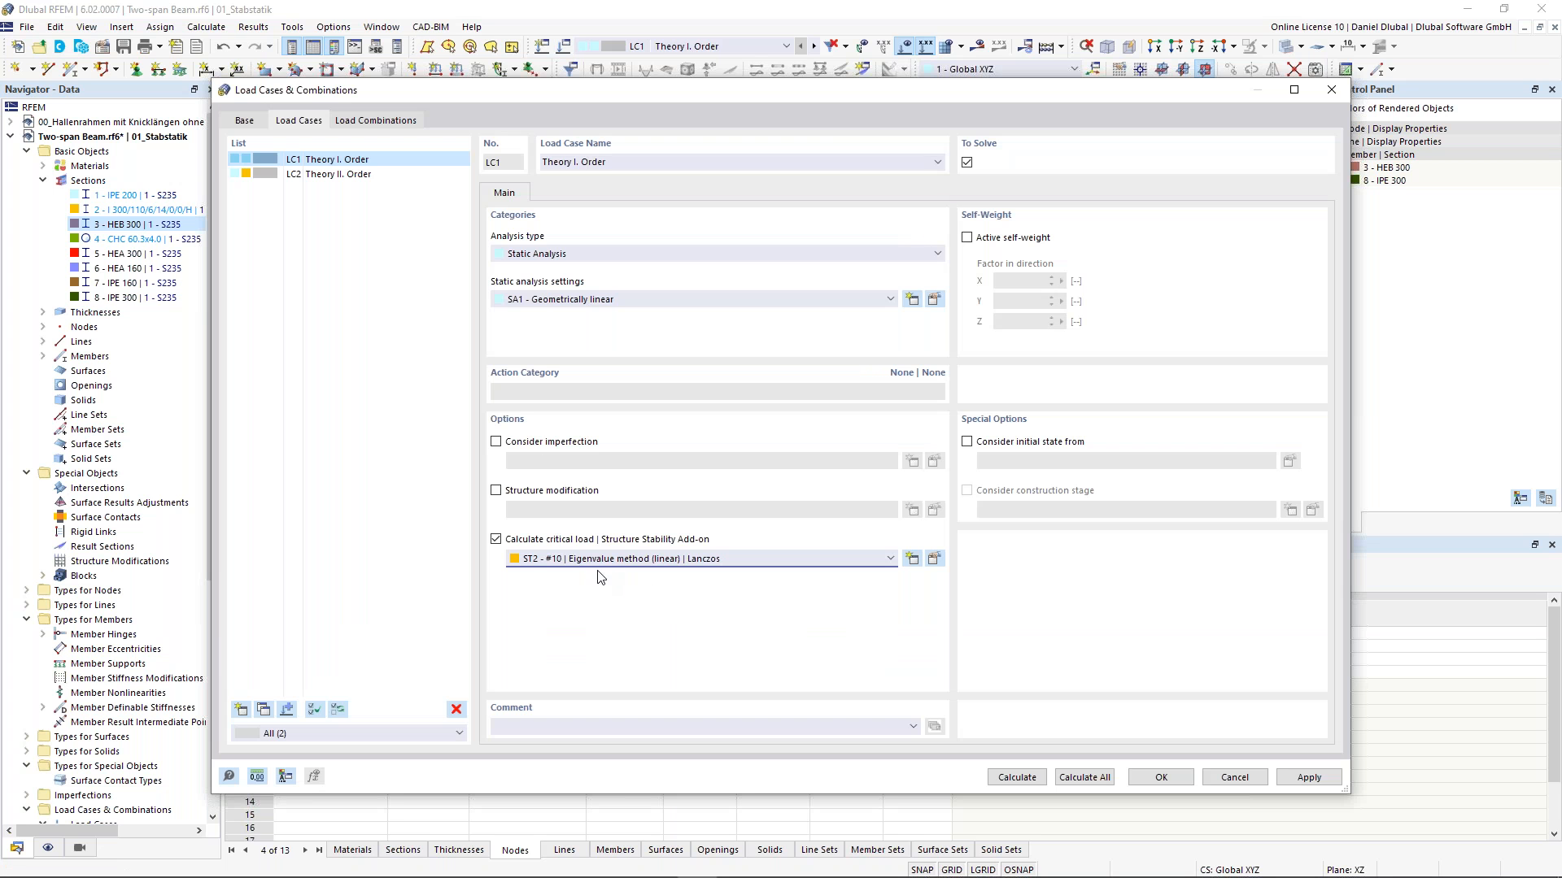
pyautogui.click(1017, 777)
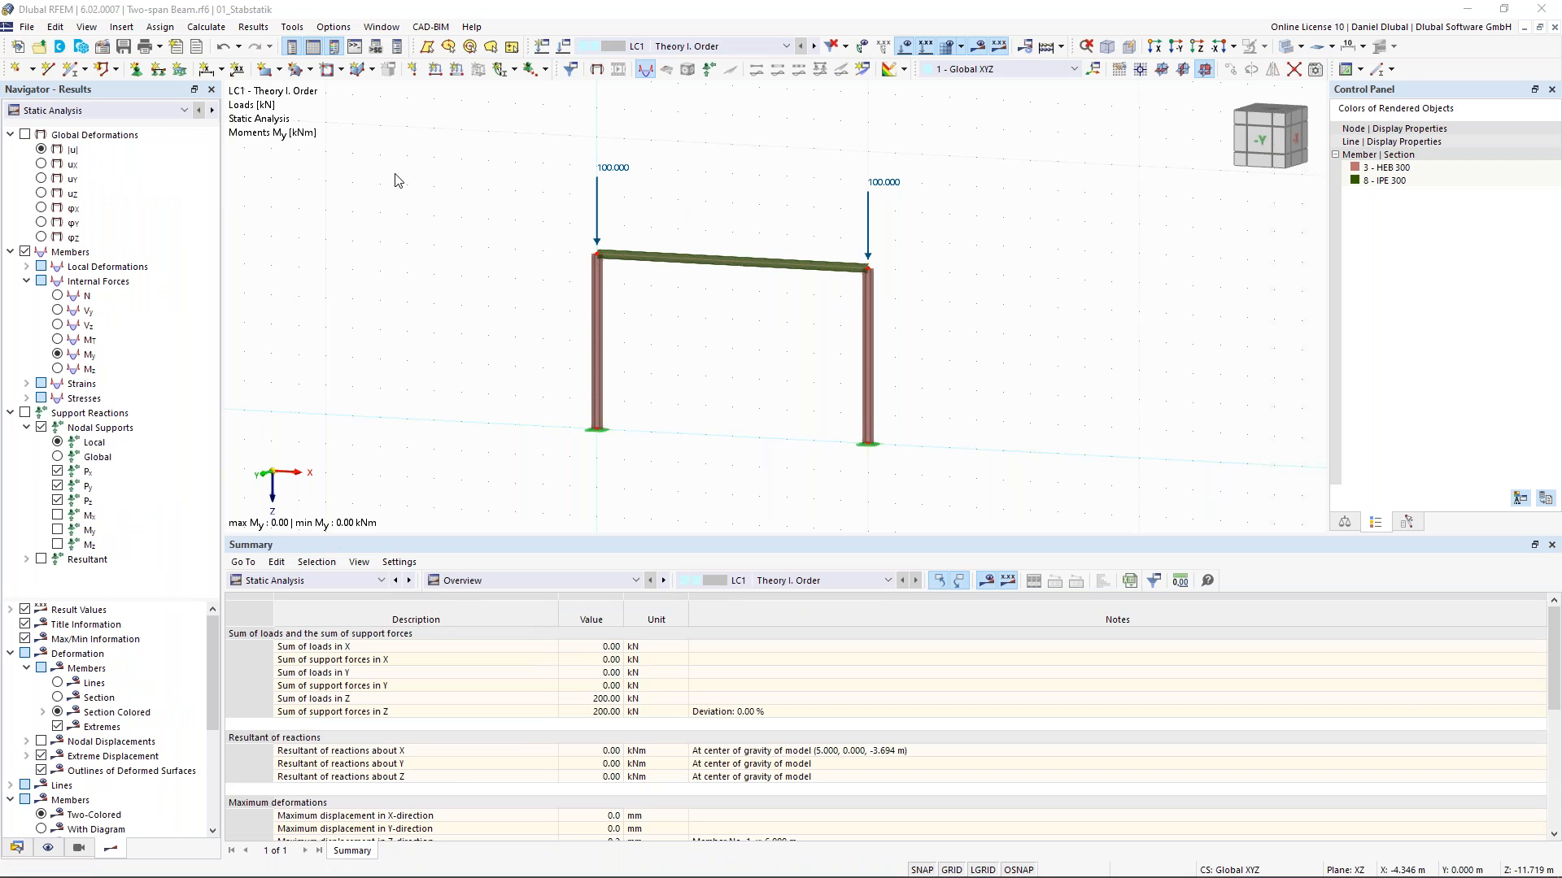
# - Switch the results to the stability analysis and view the first mode shape of the frame
pyautogui.click(212, 111)
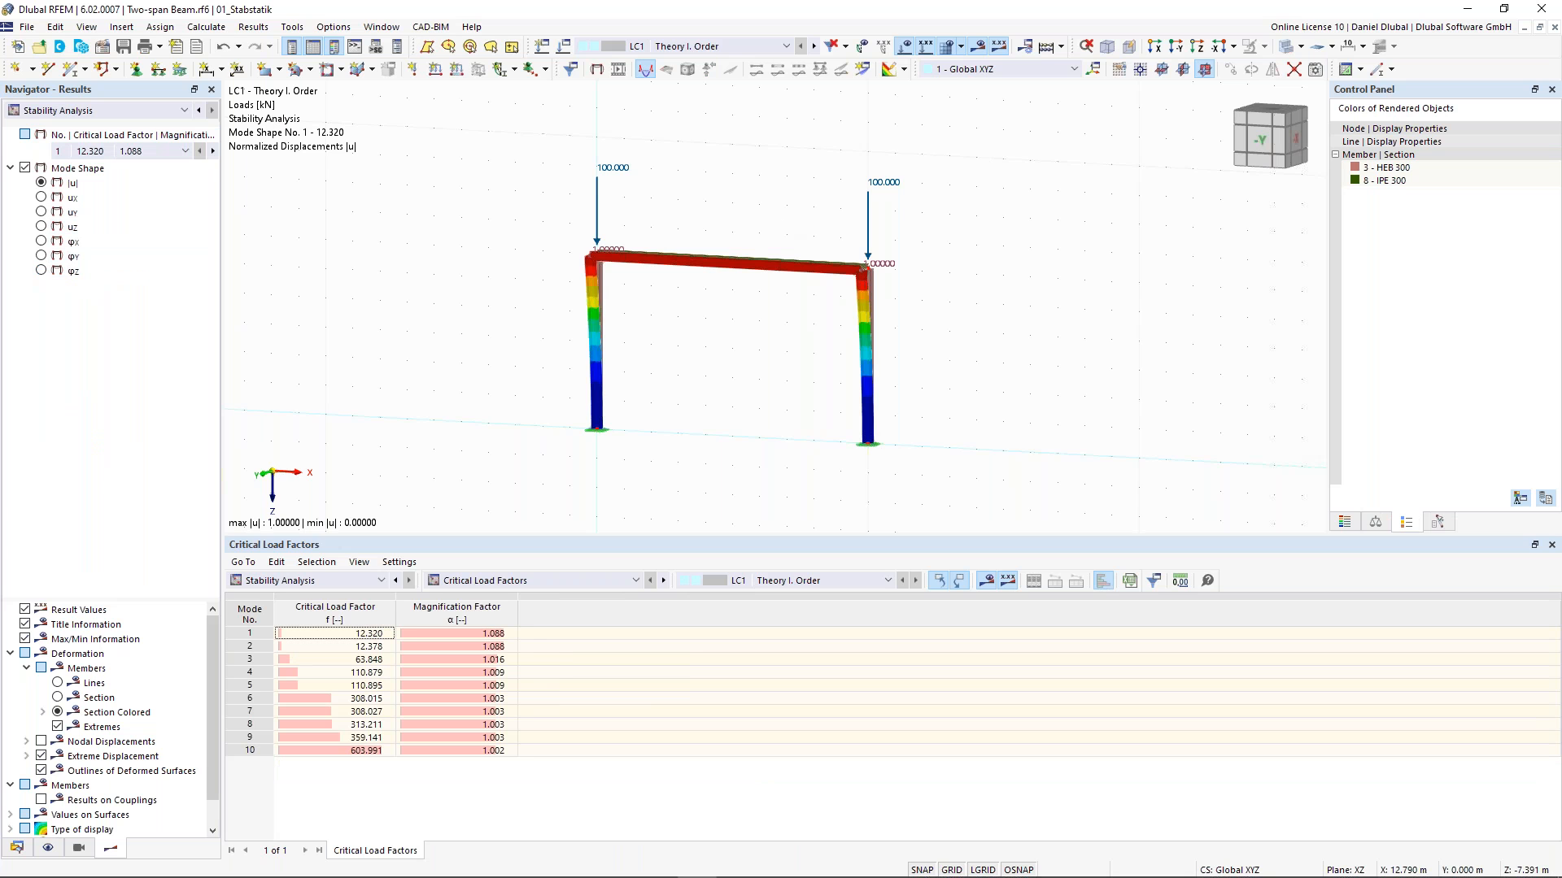
pyautogui.keyDown('ctrl'); pyautogui.moveTo(943, 249); pyautogui.dragTo(821, 251, button='middle'); pyautogui.keyUp('ctrl')
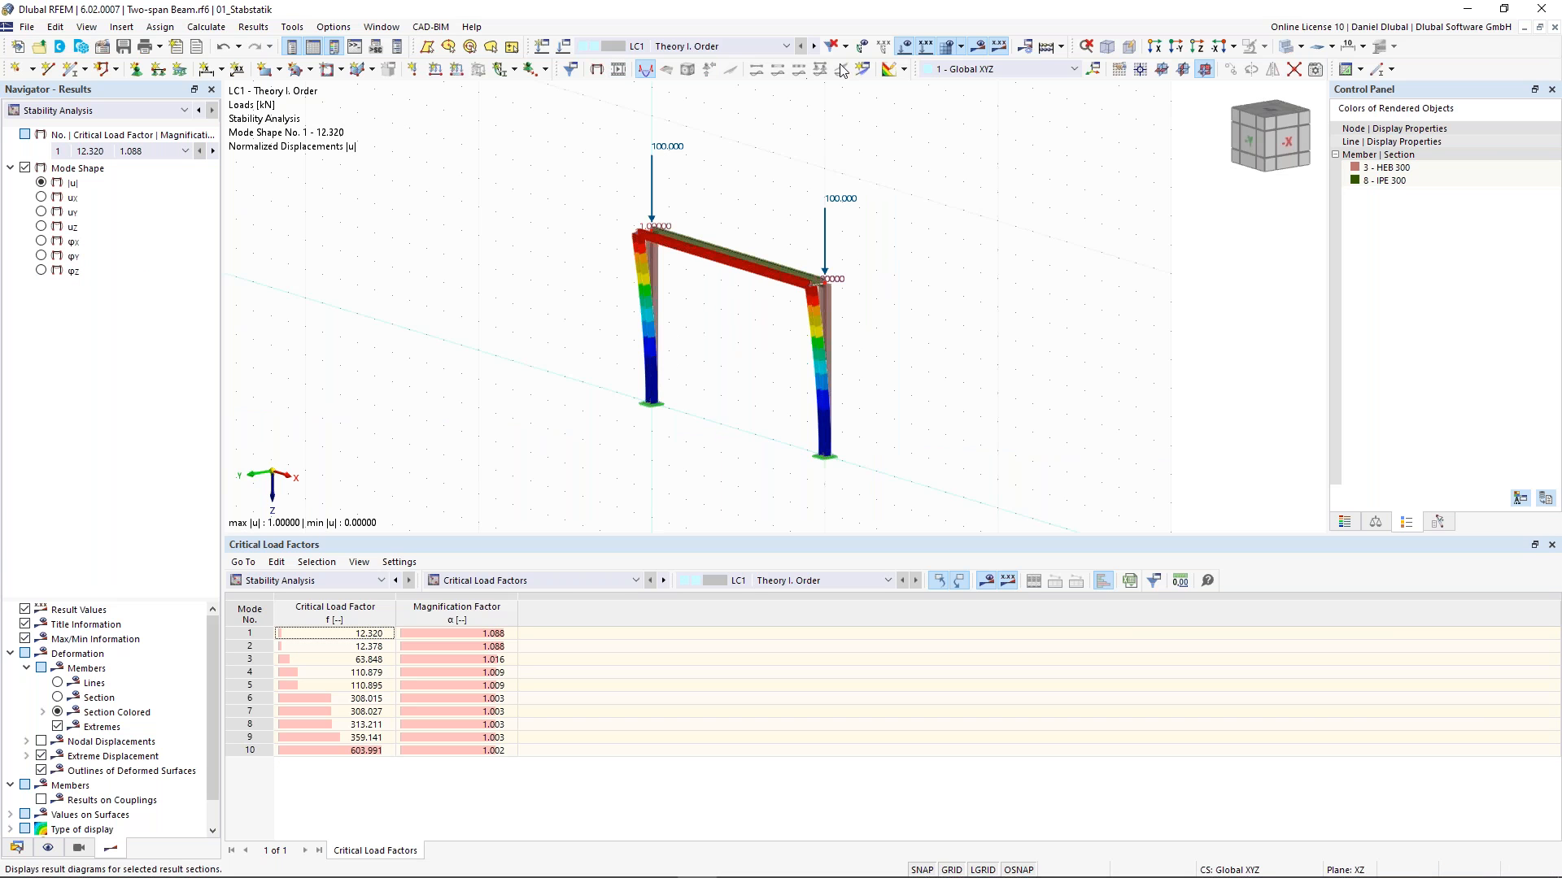
pyautogui.click(126, 152)
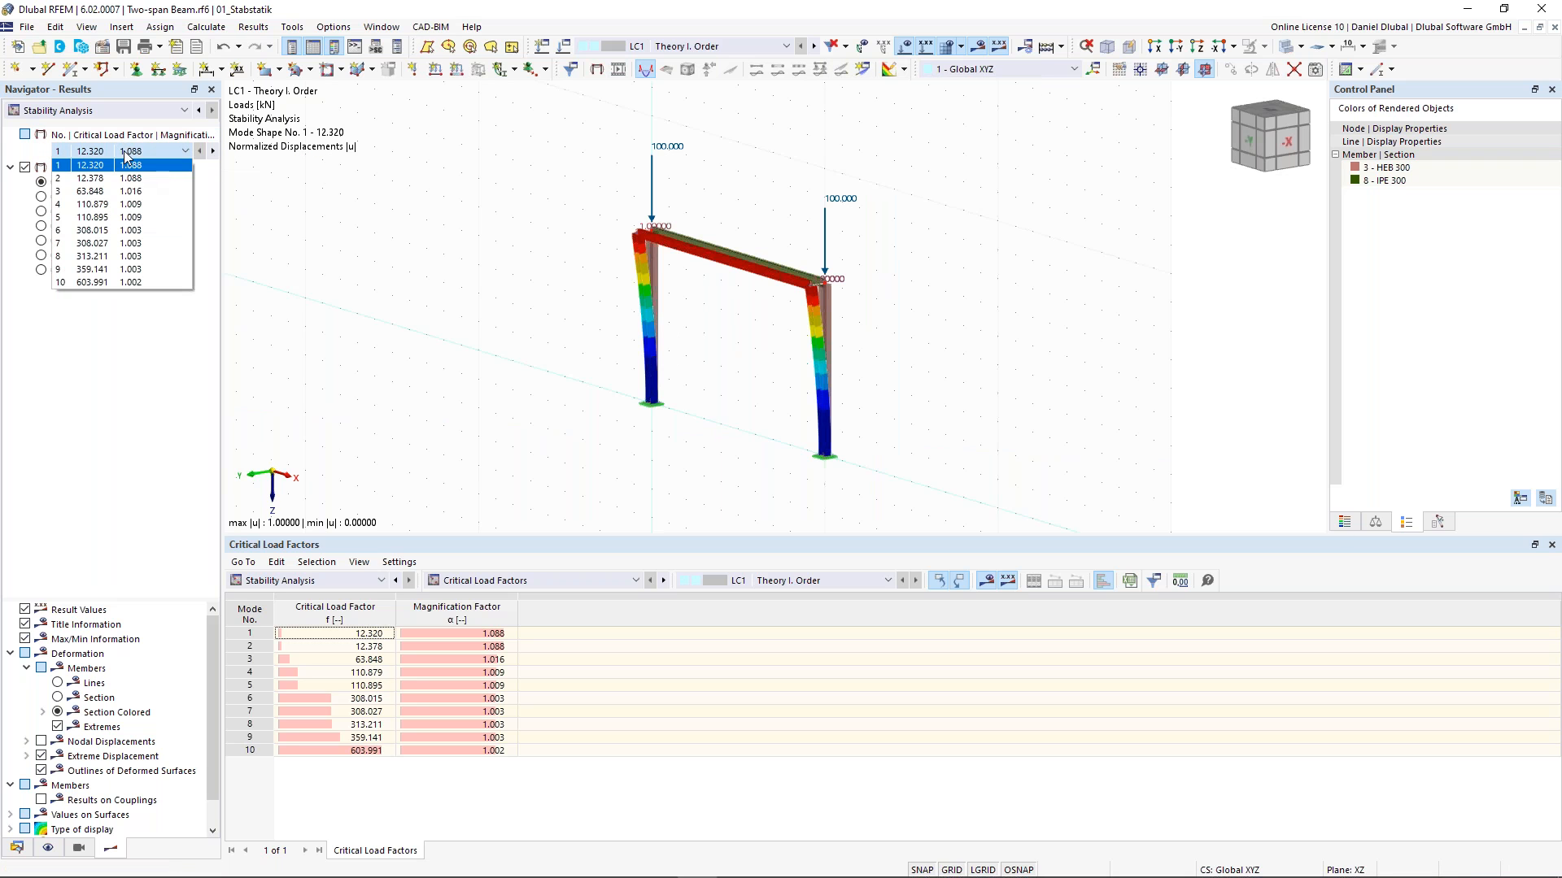
pyautogui.click(392, 222)
pyautogui.keyDown('ctrl'); pyautogui.moveTo(826, 290); pyautogui.dragTo(772, 293, button='middle'); pyautogui.keyUp('ctrl')
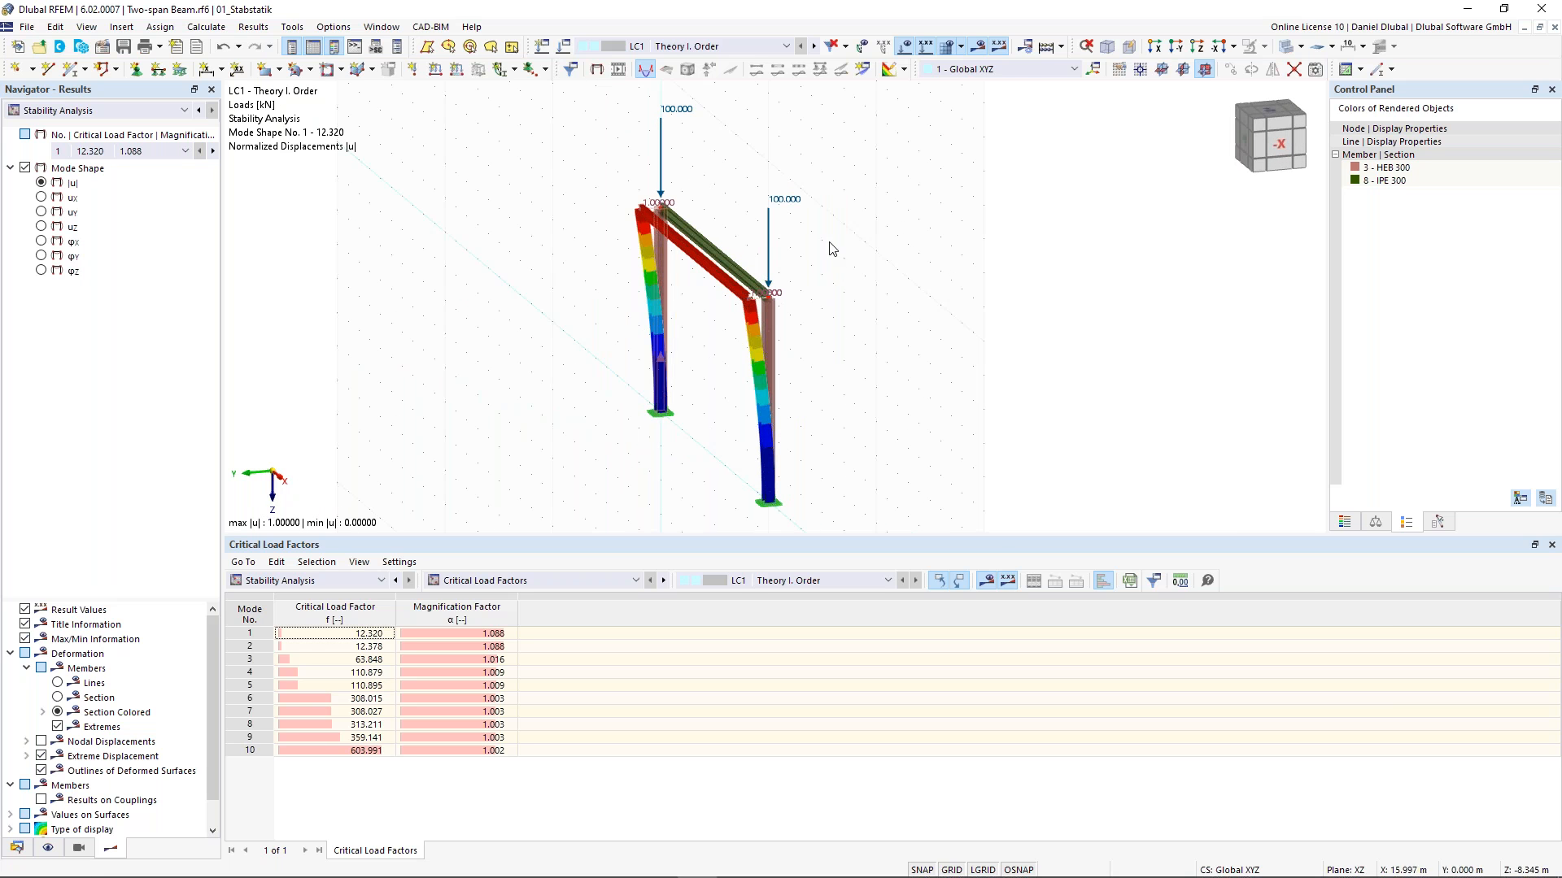
# - Increase the mode shape display factor to 1.08
pyautogui.click(1375, 522)
pyautogui.click(1518, 152)
pyautogui.click(1533, 151)
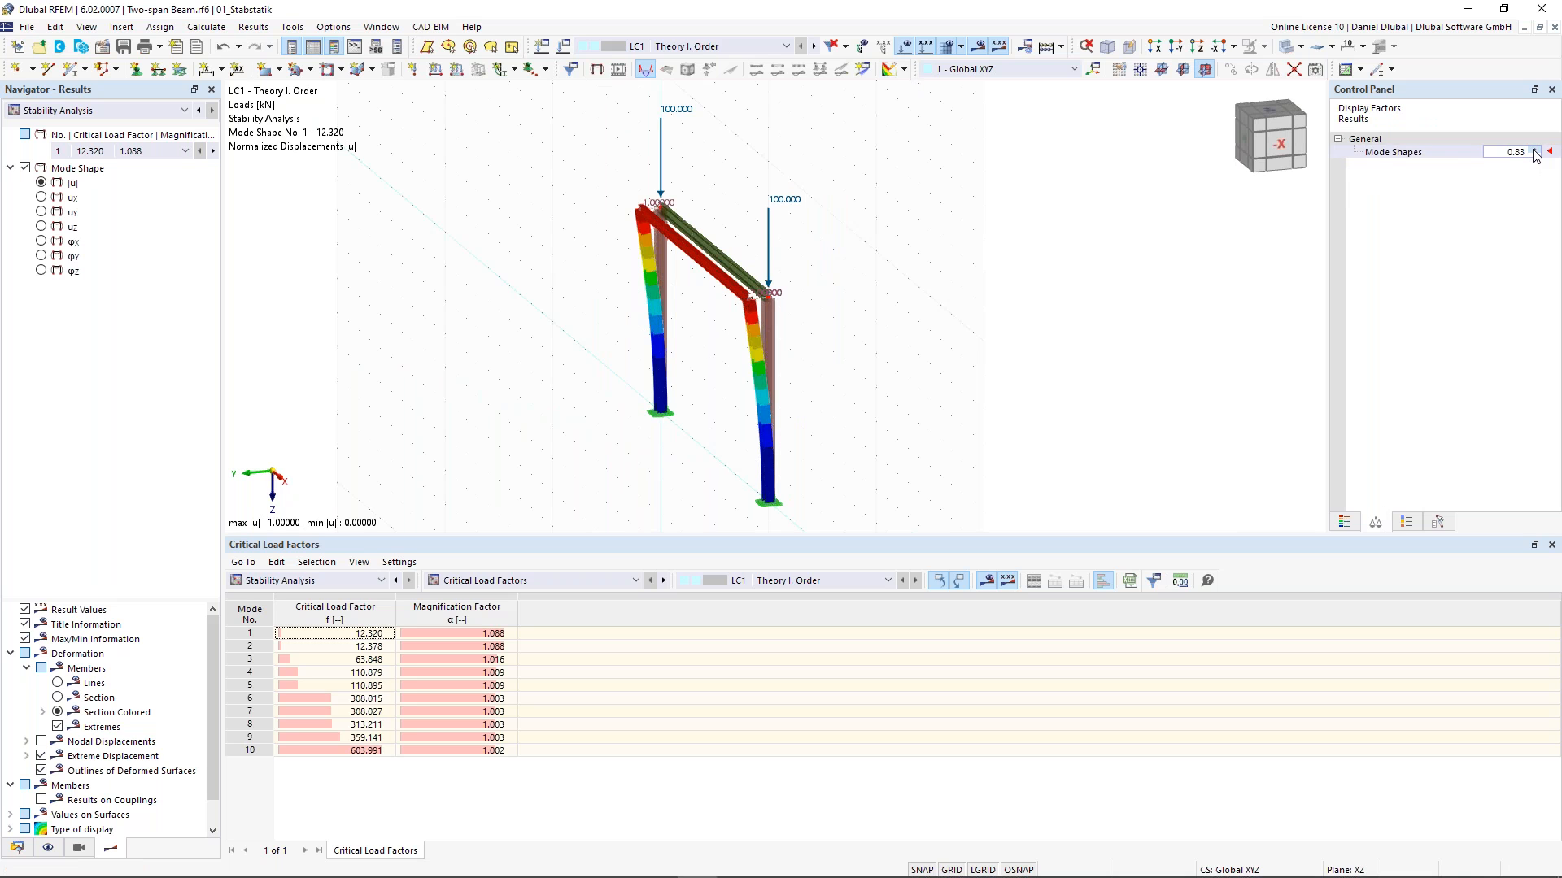
pyautogui.click(1534, 150)
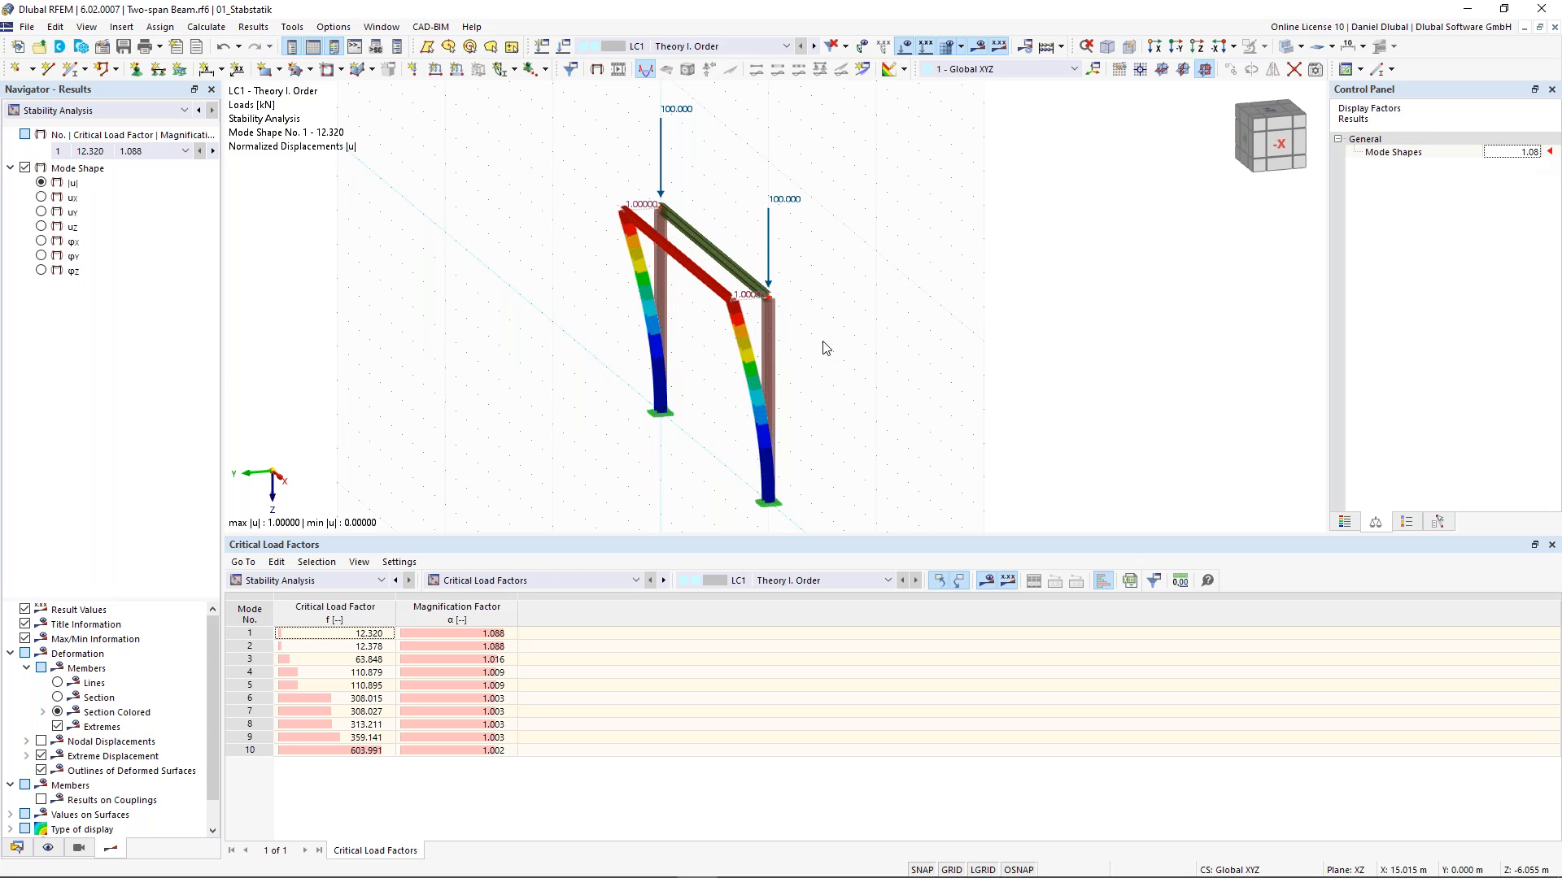
# - Step through the frame's higher mode shapes and back to mode 1, examining each from different angles
pyautogui.scroll(2, 712, 302)
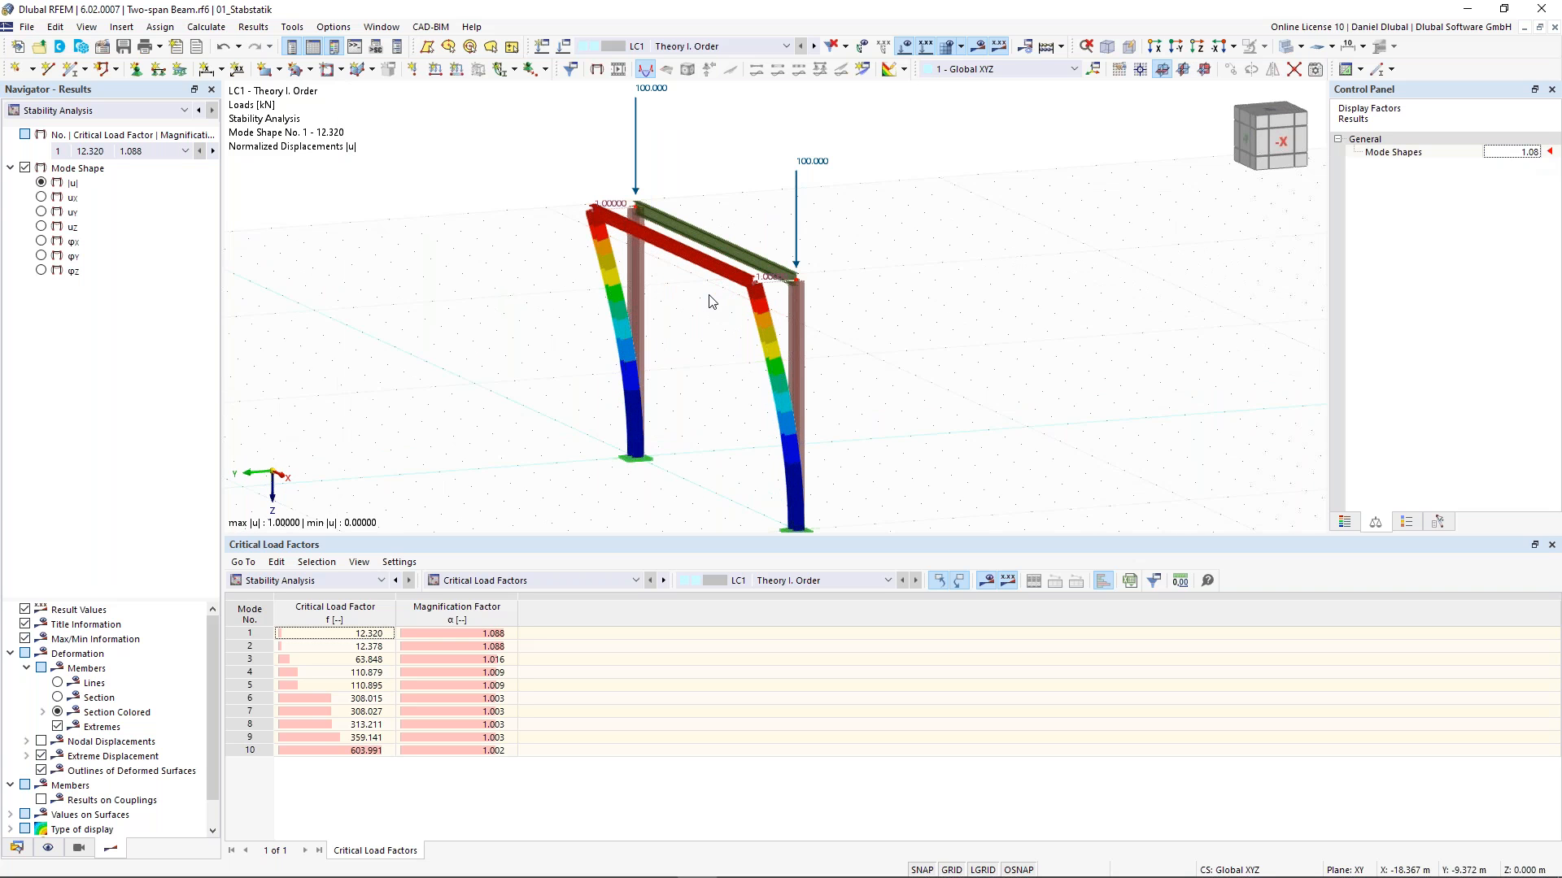
pyautogui.scroll(2, 834, 328)
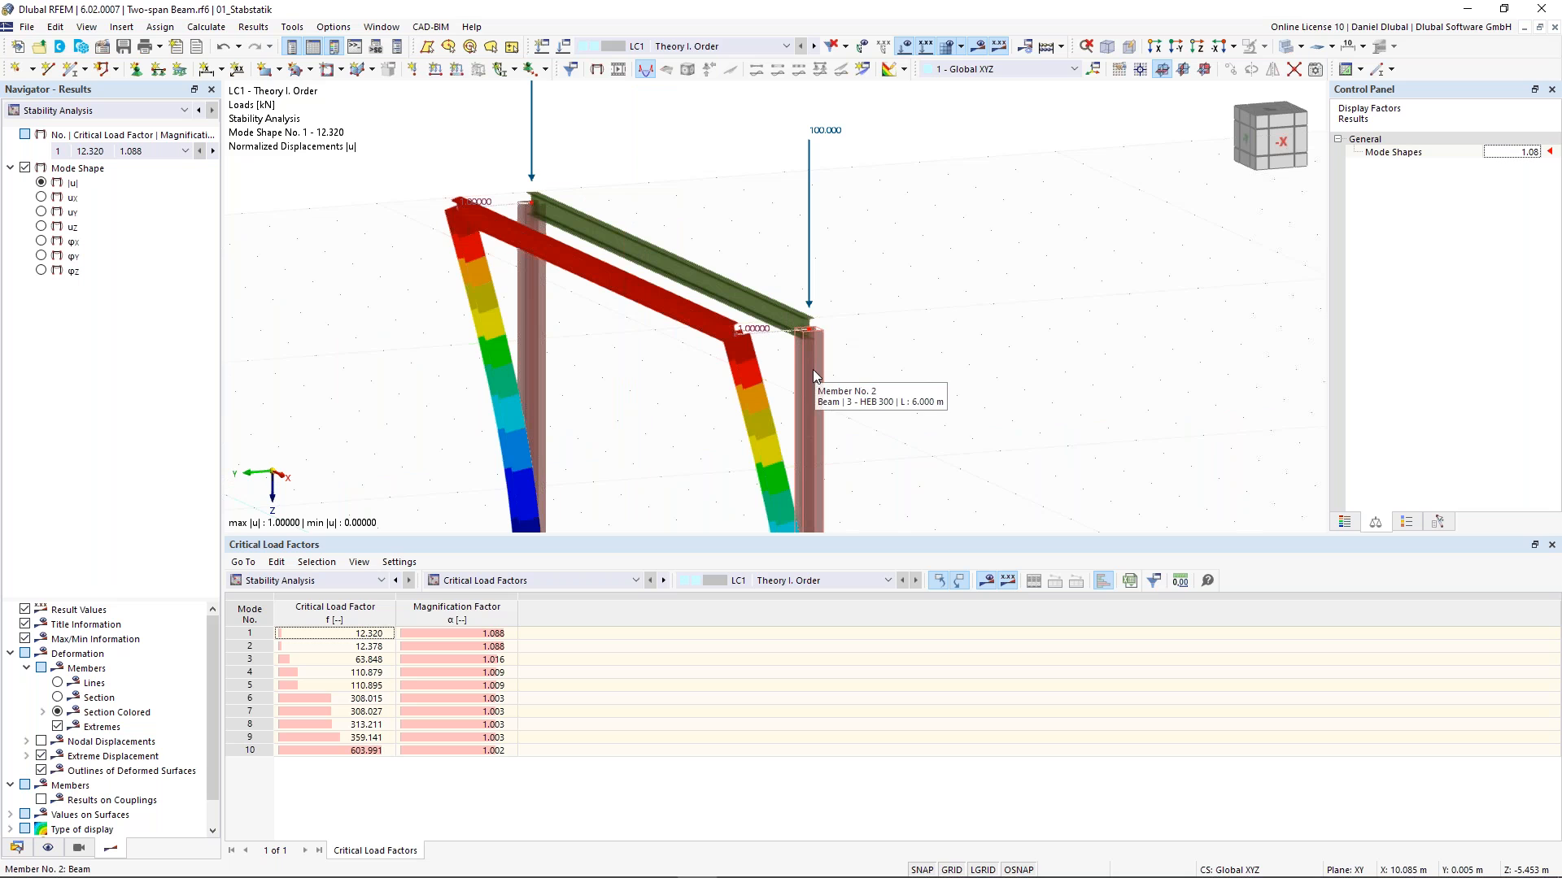
pyautogui.click(212, 154)
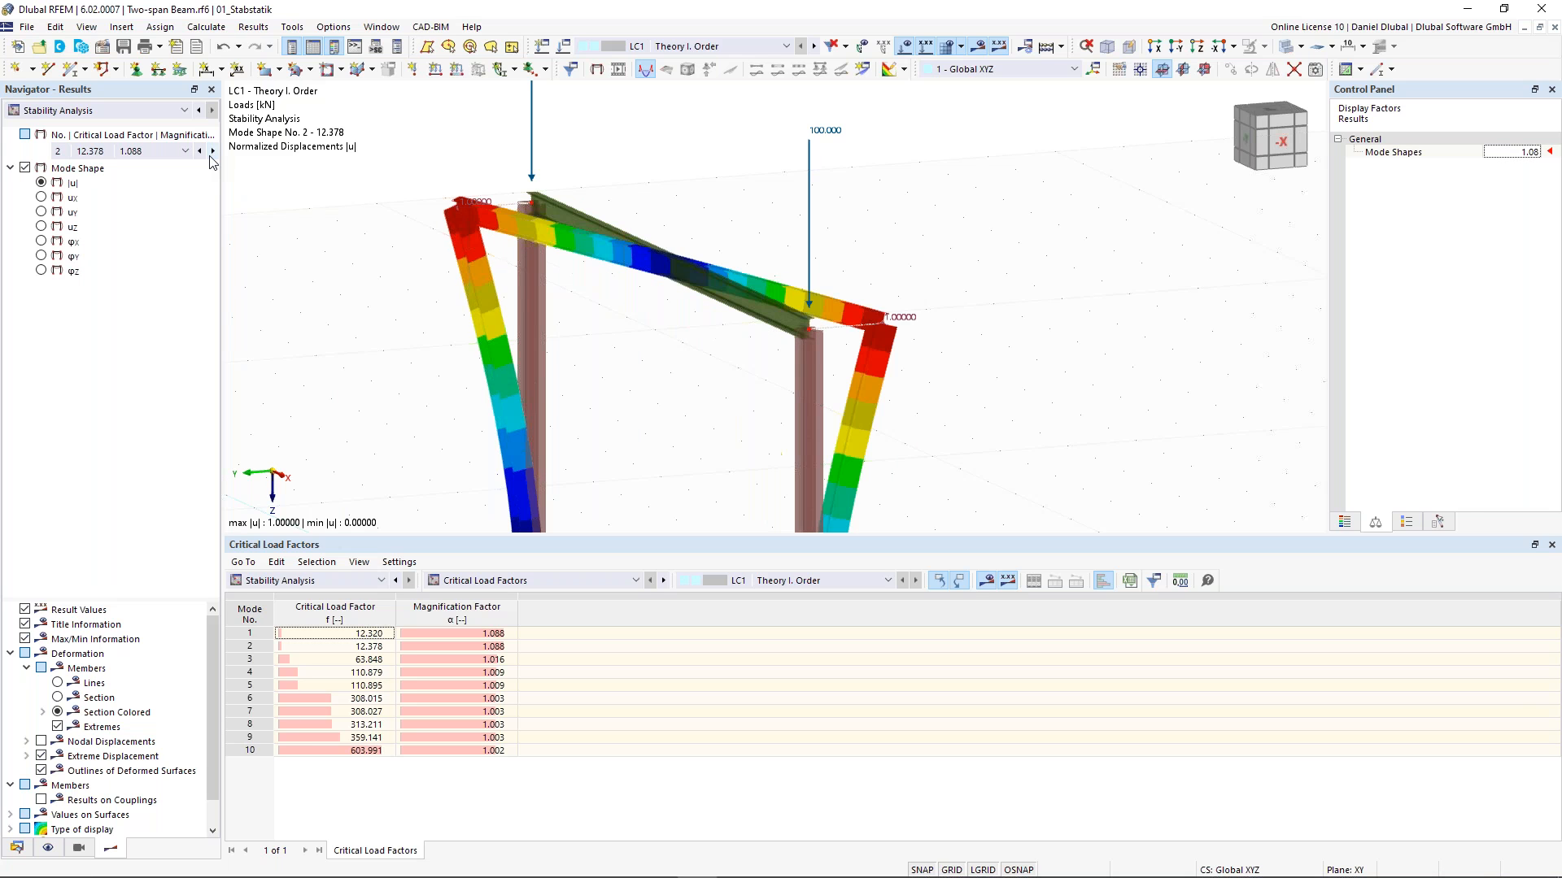
pyautogui.scroll(-3, 726, 164)
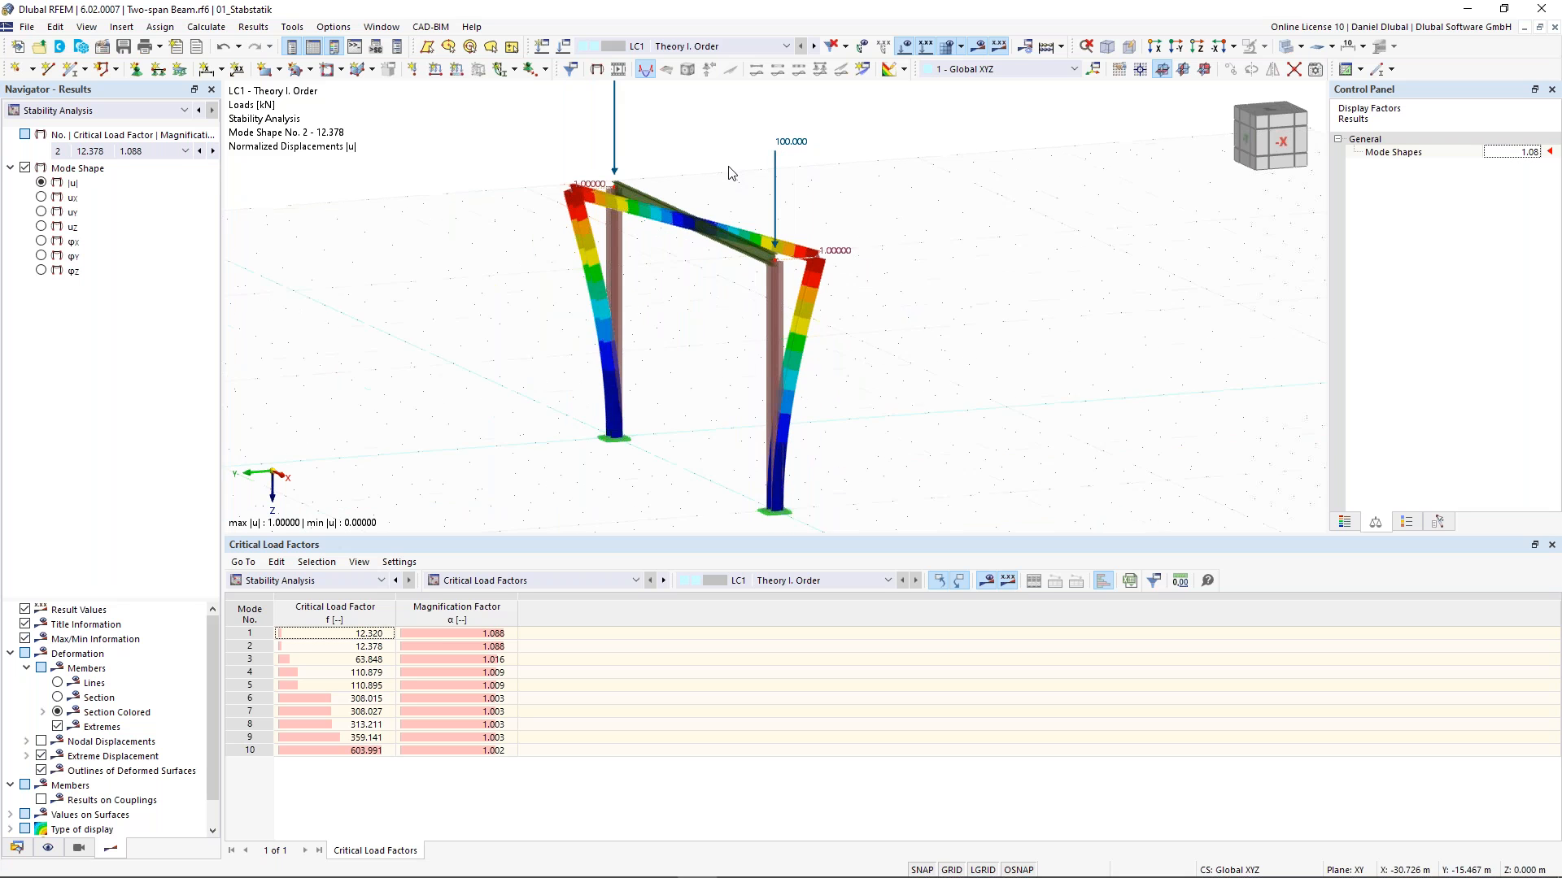
pyautogui.keyDown('ctrl'); pyautogui.moveTo(778, 172); pyautogui.dragTo(882, 151, button='middle'); pyautogui.keyUp('ctrl')
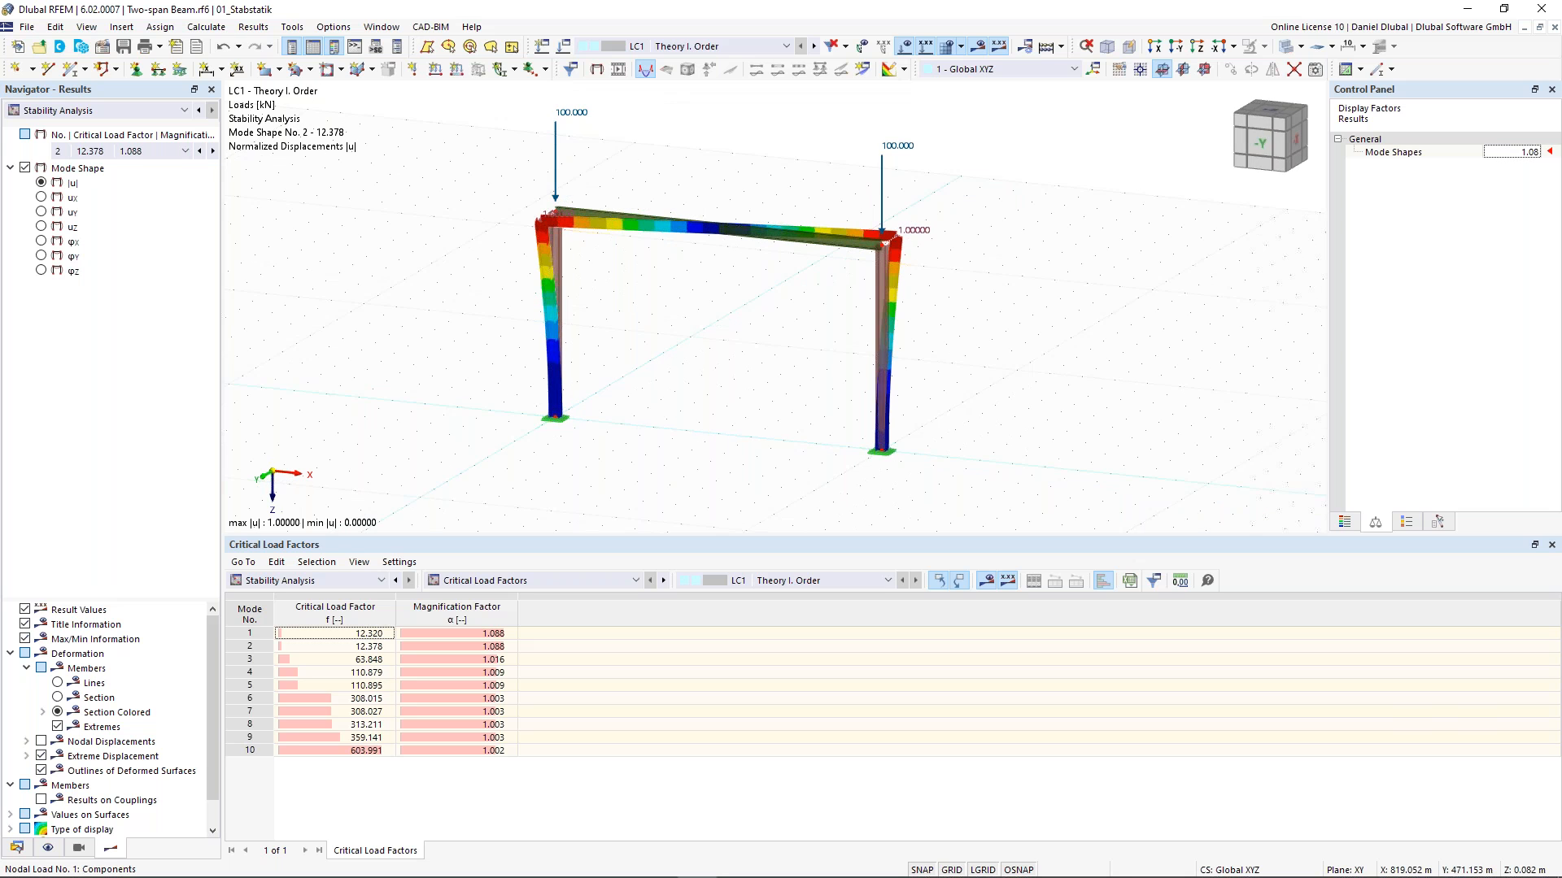
pyautogui.press('Down')
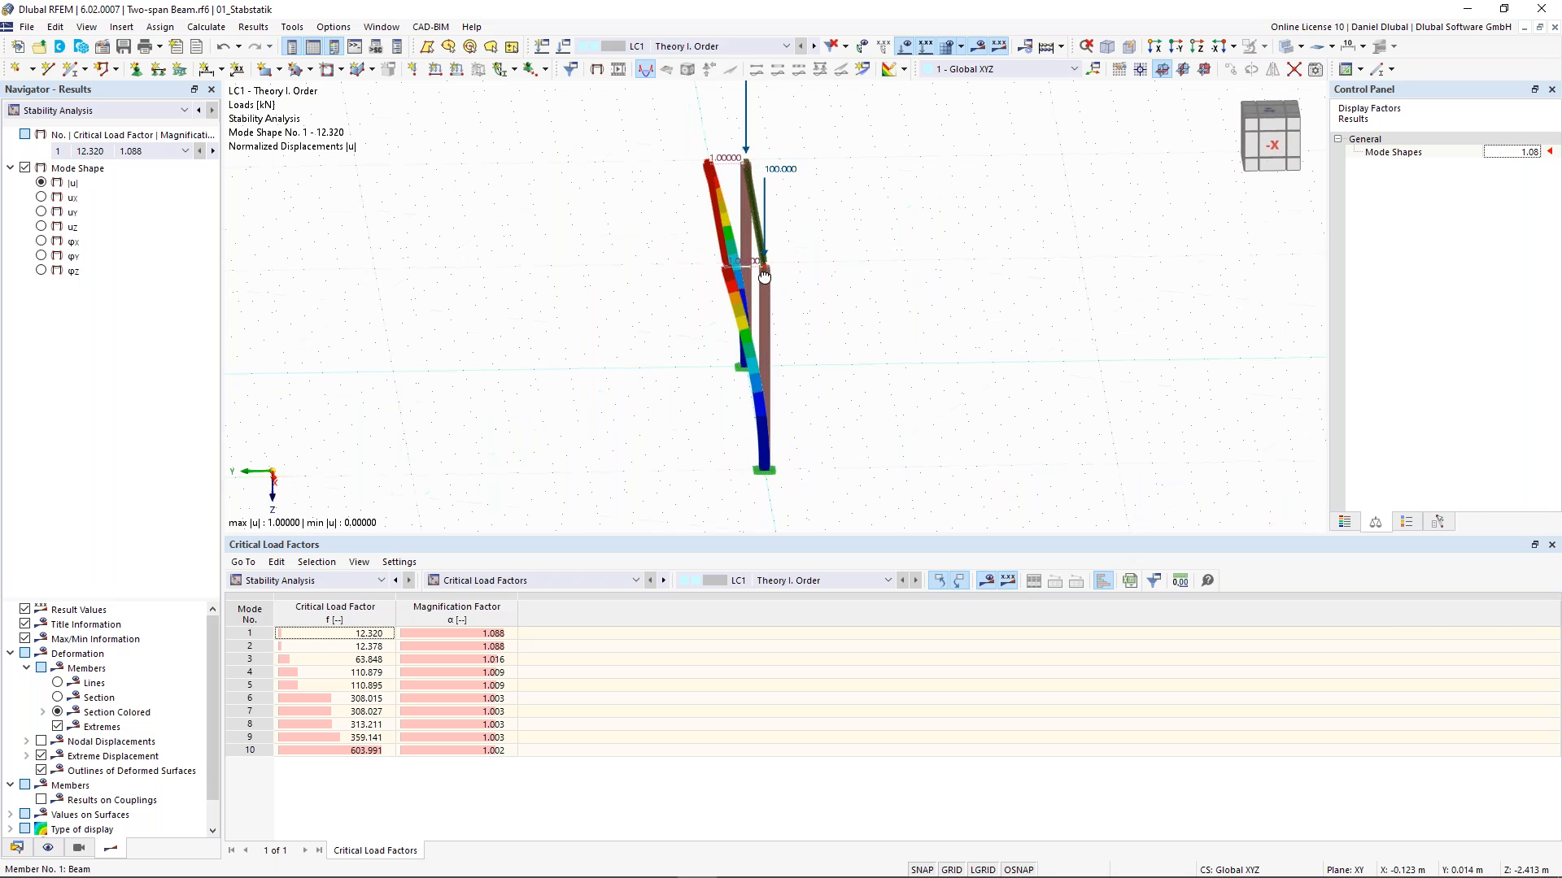
pyautogui.keyDown('ctrl'); pyautogui.moveTo(763, 272); pyautogui.dragTo(784, 267, button='middle'); pyautogui.keyUp('ctrl')
pyautogui.keyDown('ctrl'); pyautogui.moveTo(739, 213); pyautogui.dragTo(753, 213, button='middle'); pyautogui.keyUp('ctrl')
pyautogui.scroll(1, 752, 213)
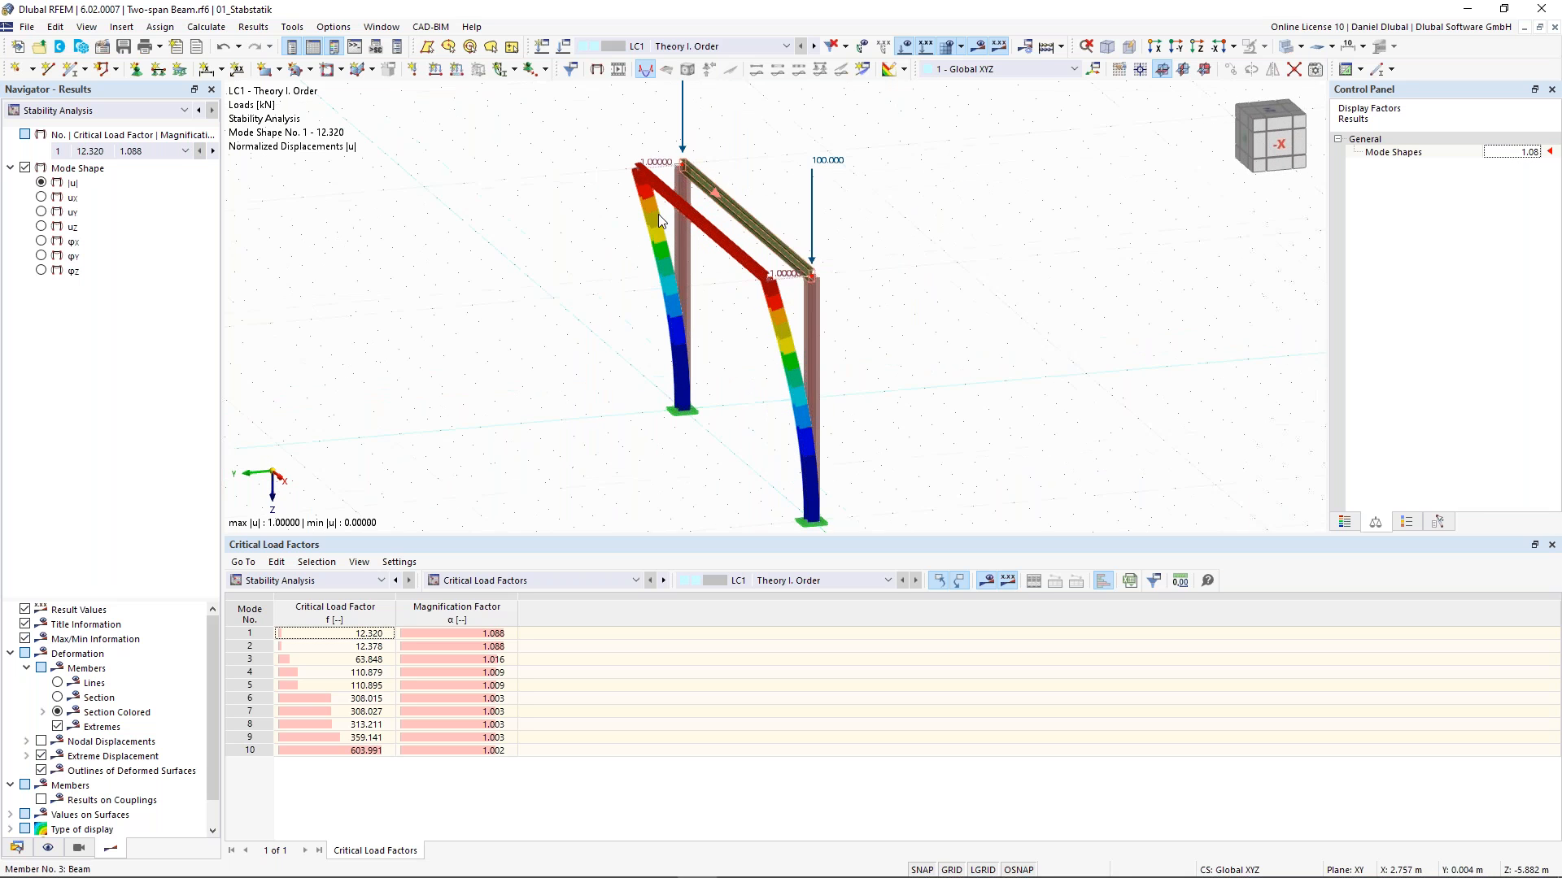
# - Show the effective lengths and critical loads by member and examine the first column's mode 1 effective length factor
pyautogui.keyDown('ctrl'); pyautogui.moveTo(936, 283); pyautogui.dragTo(972, 284, button='middle'); pyautogui.keyUp('ctrl')
pyautogui.scroll(1, 736, 167)
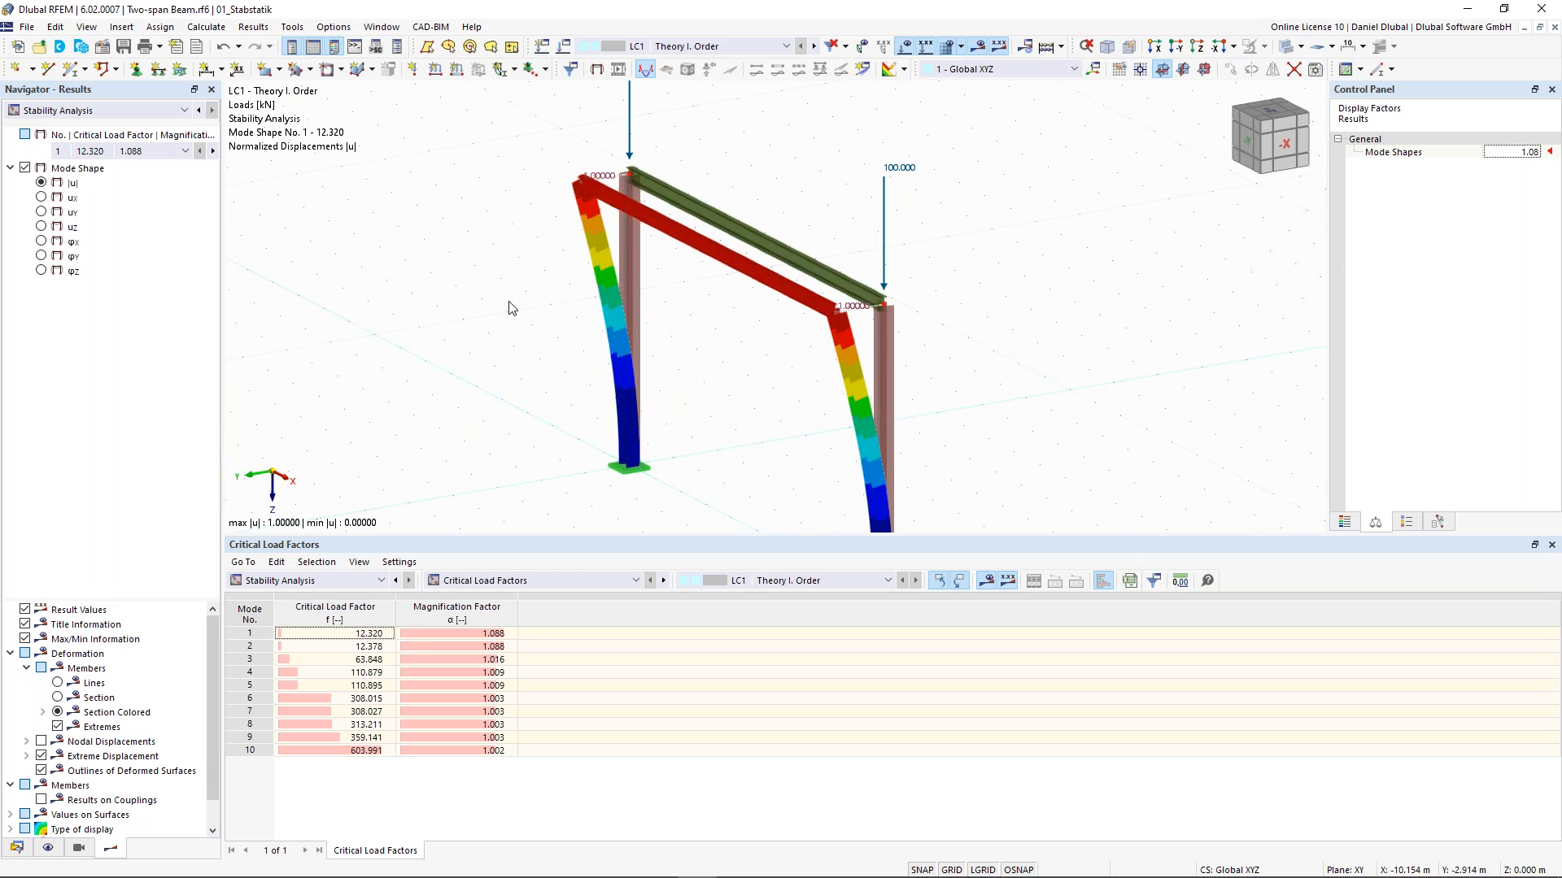
pyautogui.scroll(-1, 520, 304)
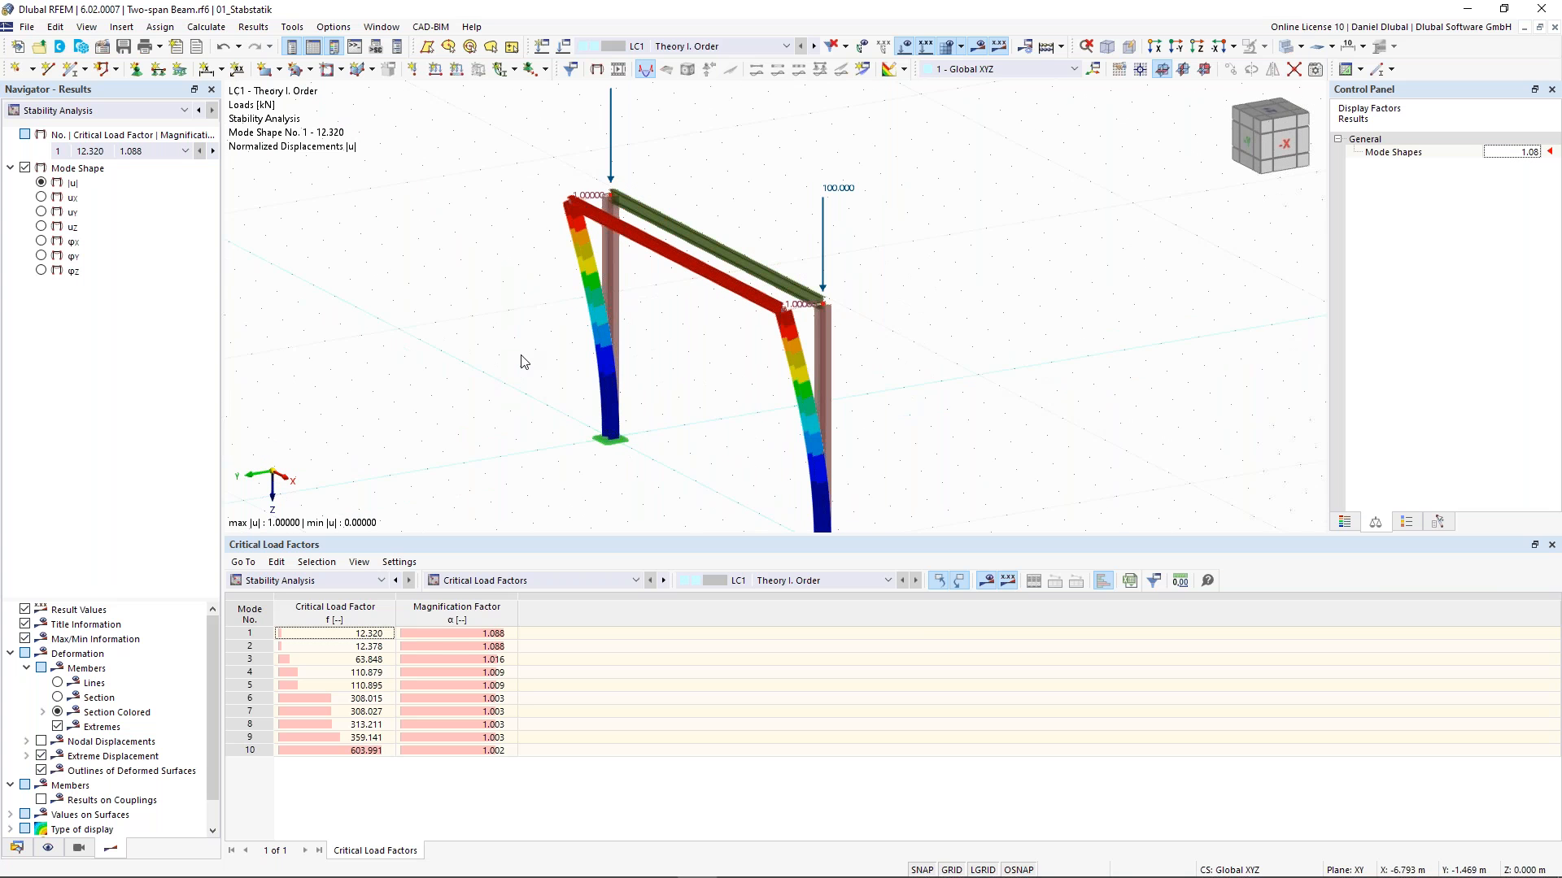
pyautogui.moveTo(524, 362); pyautogui.dragTo(532, 275, button='middle')
pyautogui.click(520, 582)
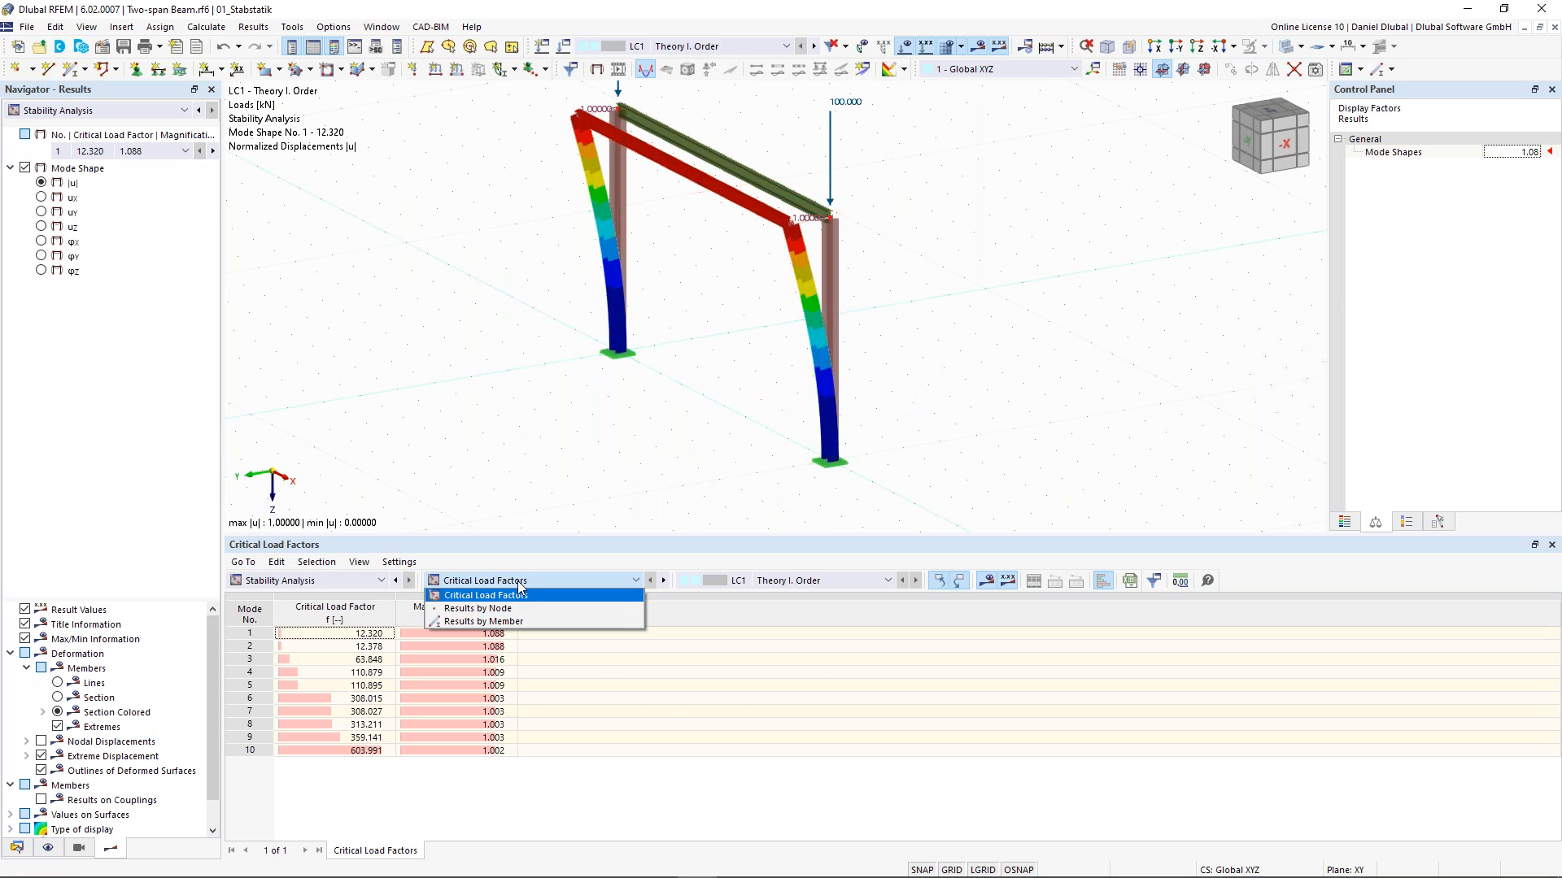
pyautogui.click(483, 621)
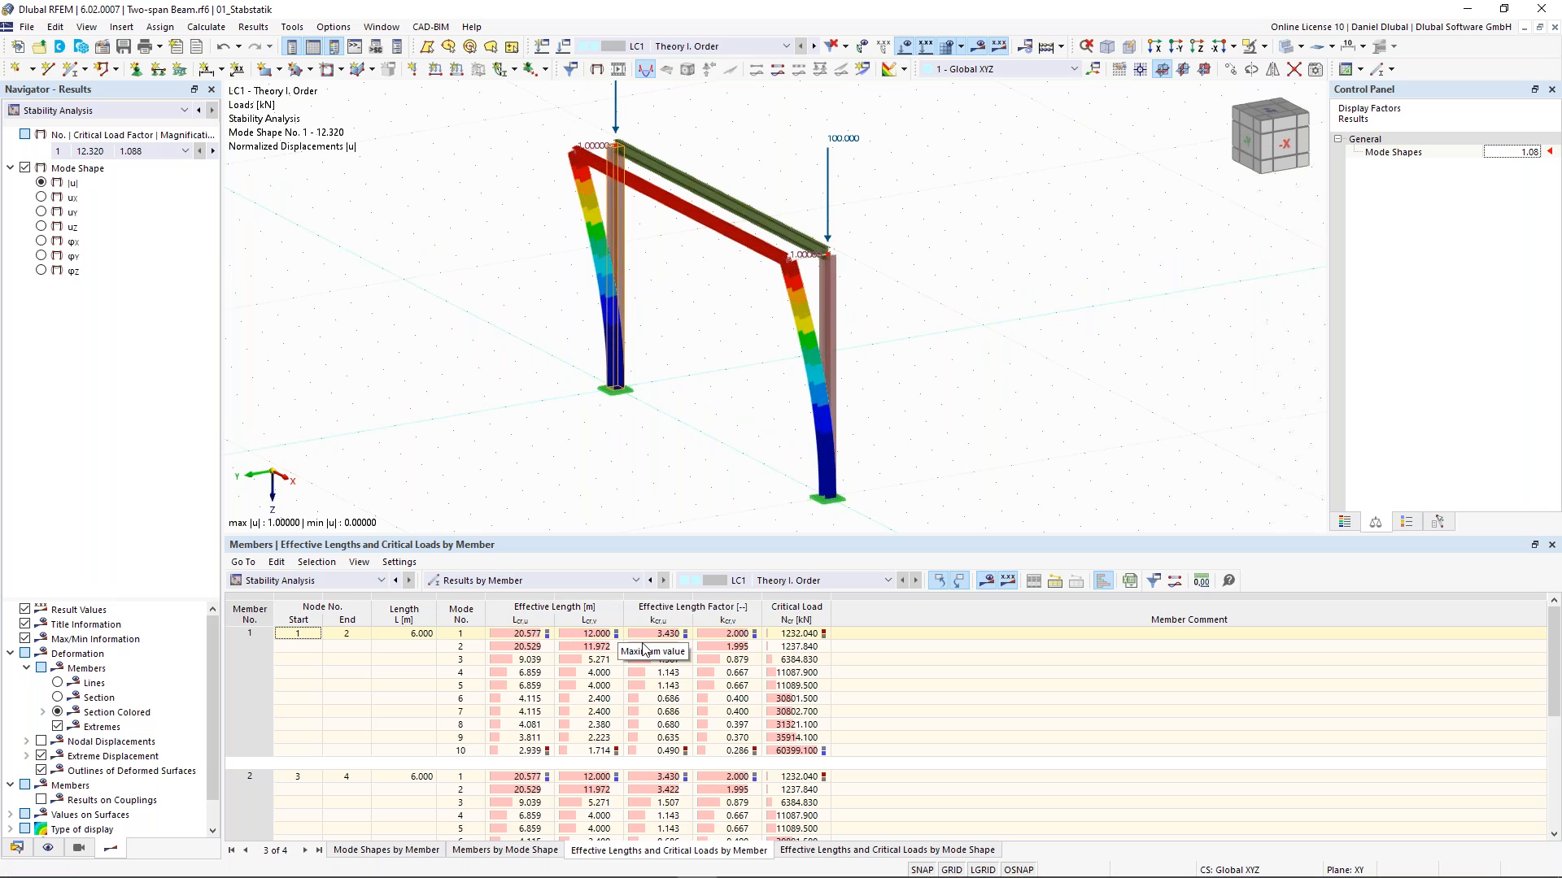
pyautogui.click(725, 636)
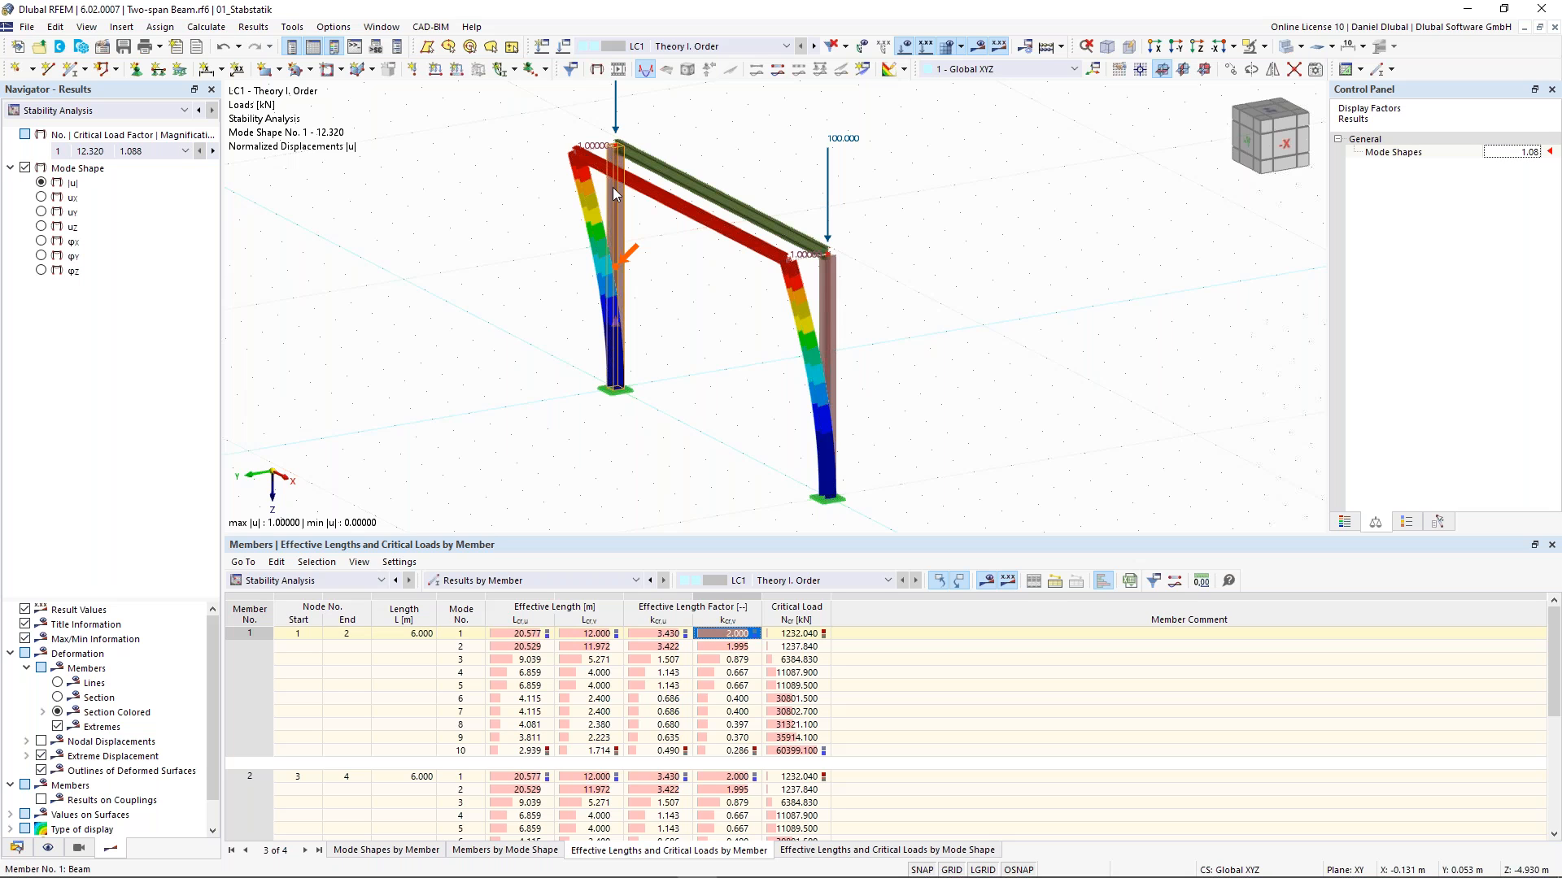
pyautogui.moveTo(612, 187); pyautogui.dragTo(612, 210, button='middle')
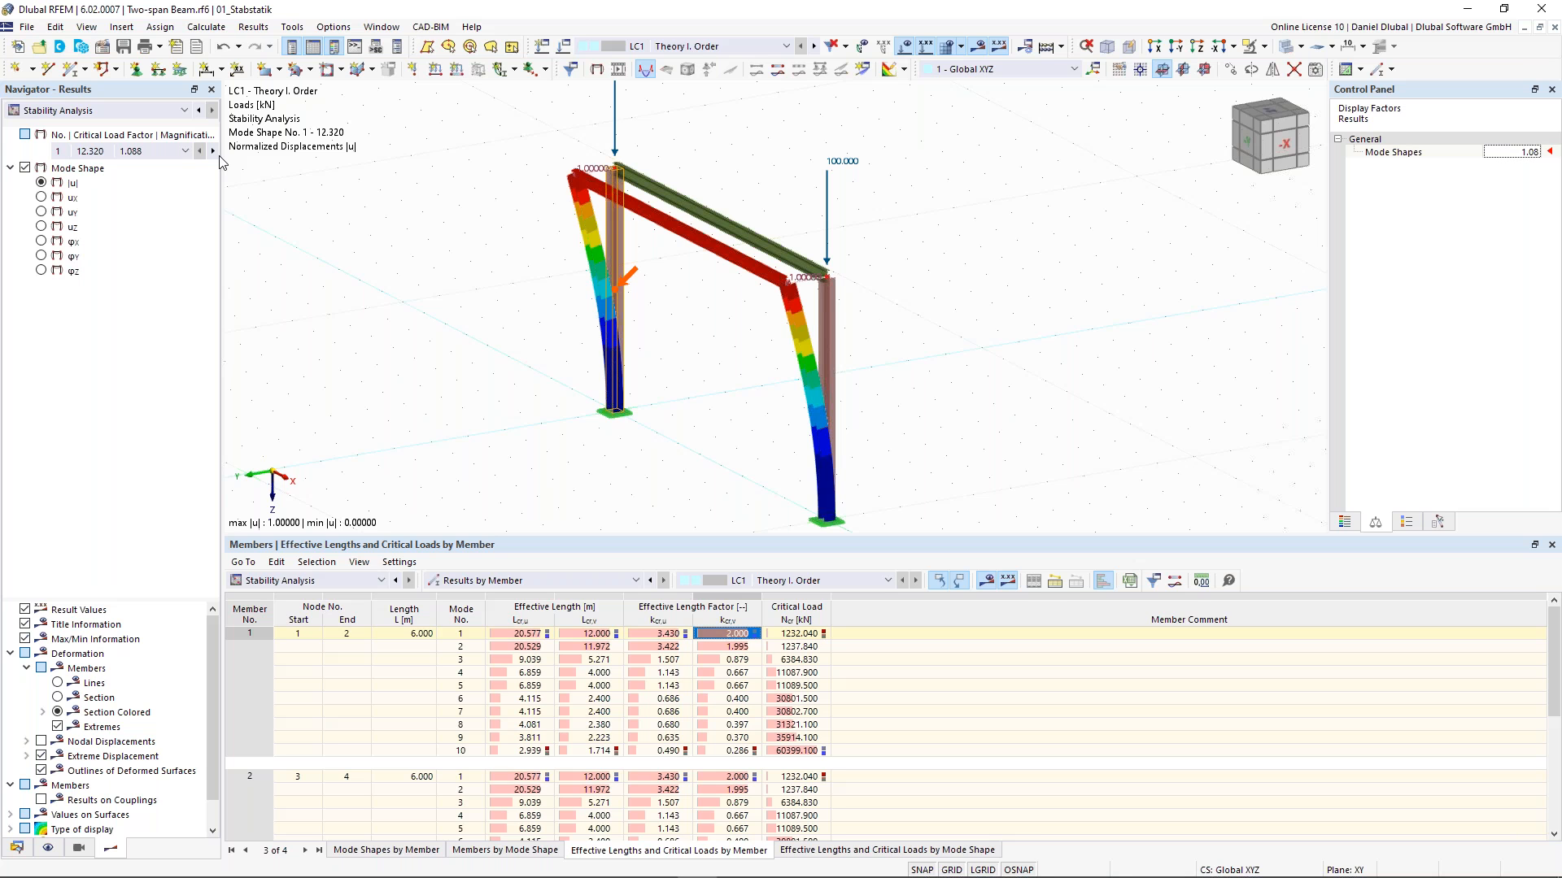
# - Display the frame's third mode shape and examine the first column's effective length and effective length factor for that mode
pyautogui.click(215, 153)
pyautogui.click(215, 153)
pyautogui.keyDown('ctrl'); pyautogui.moveTo(447, 291); pyautogui.dragTo(465, 286, button='middle'); pyautogui.keyUp('ctrl')
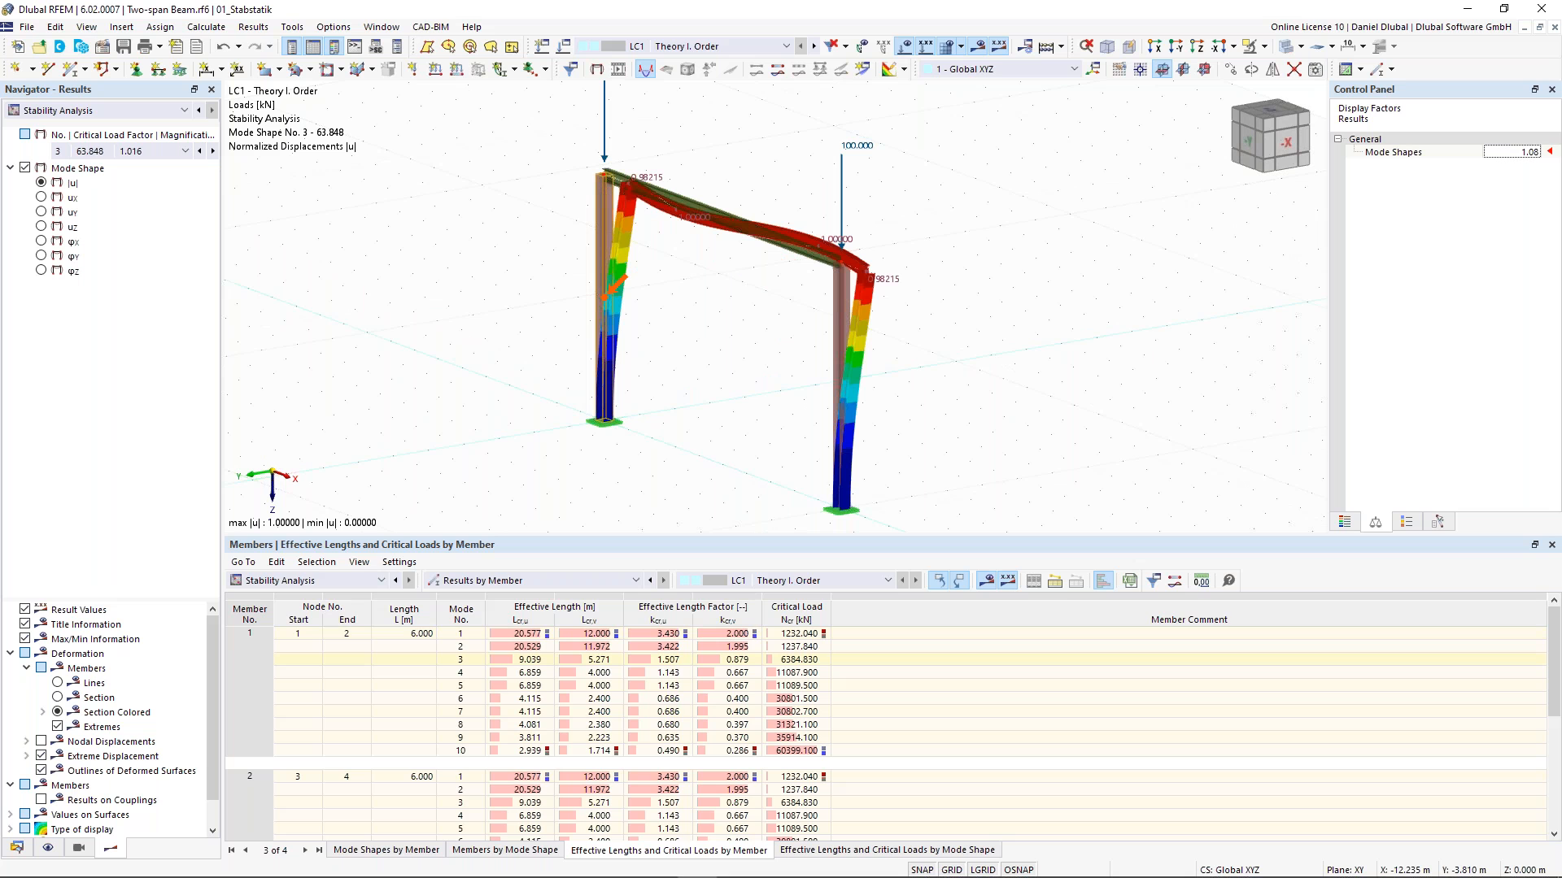
pyautogui.keyDown('ctrl'); pyautogui.moveTo(465, 286); pyautogui.dragTo(494, 248, button='middle'); pyautogui.keyUp('ctrl')
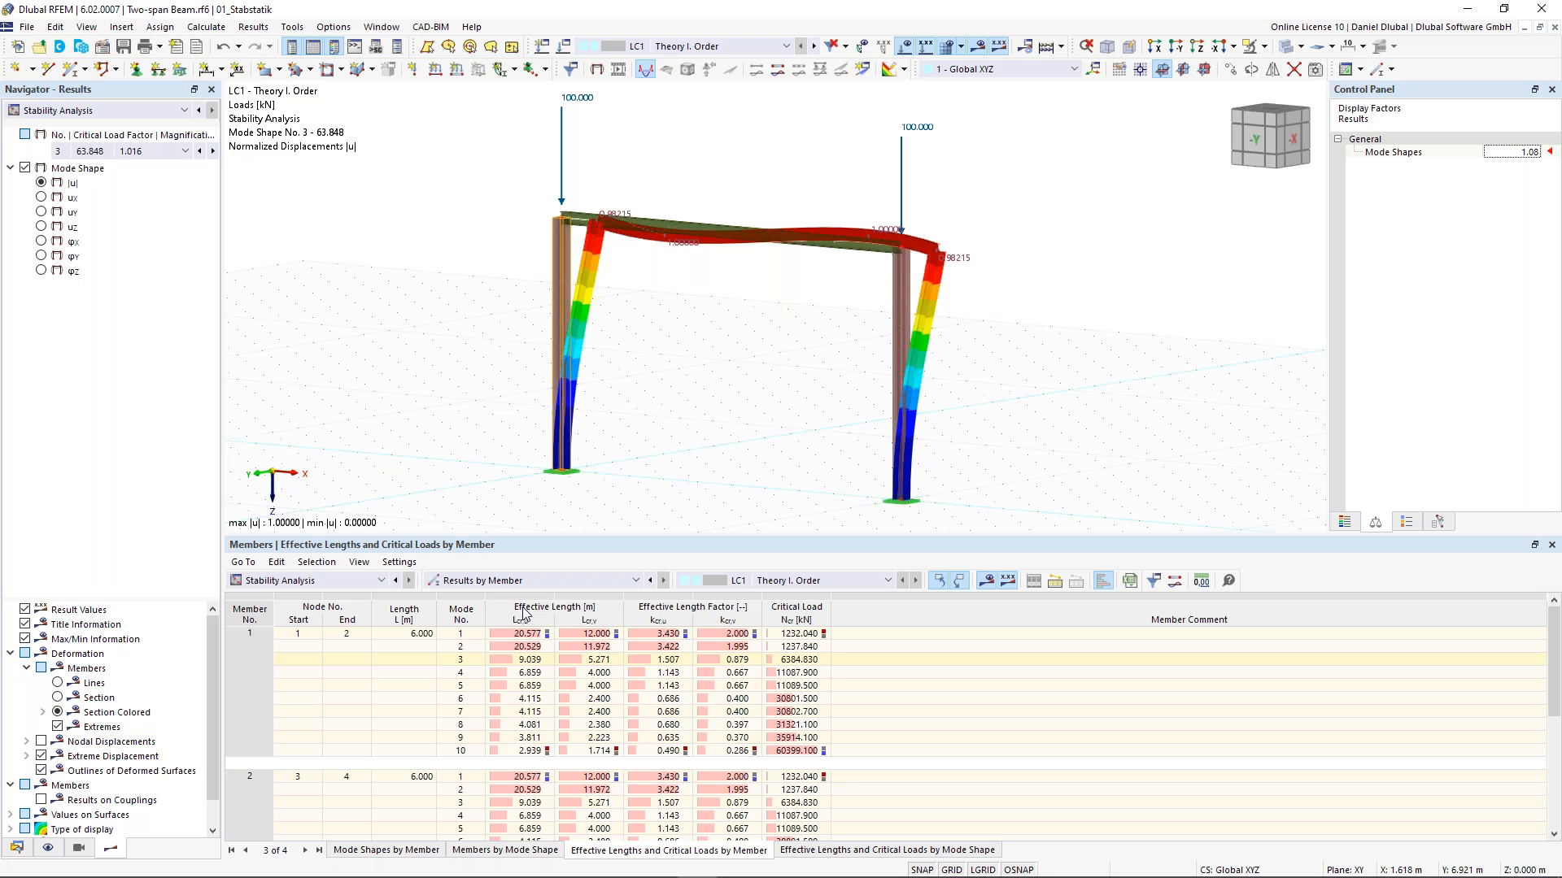
pyautogui.click(651, 659)
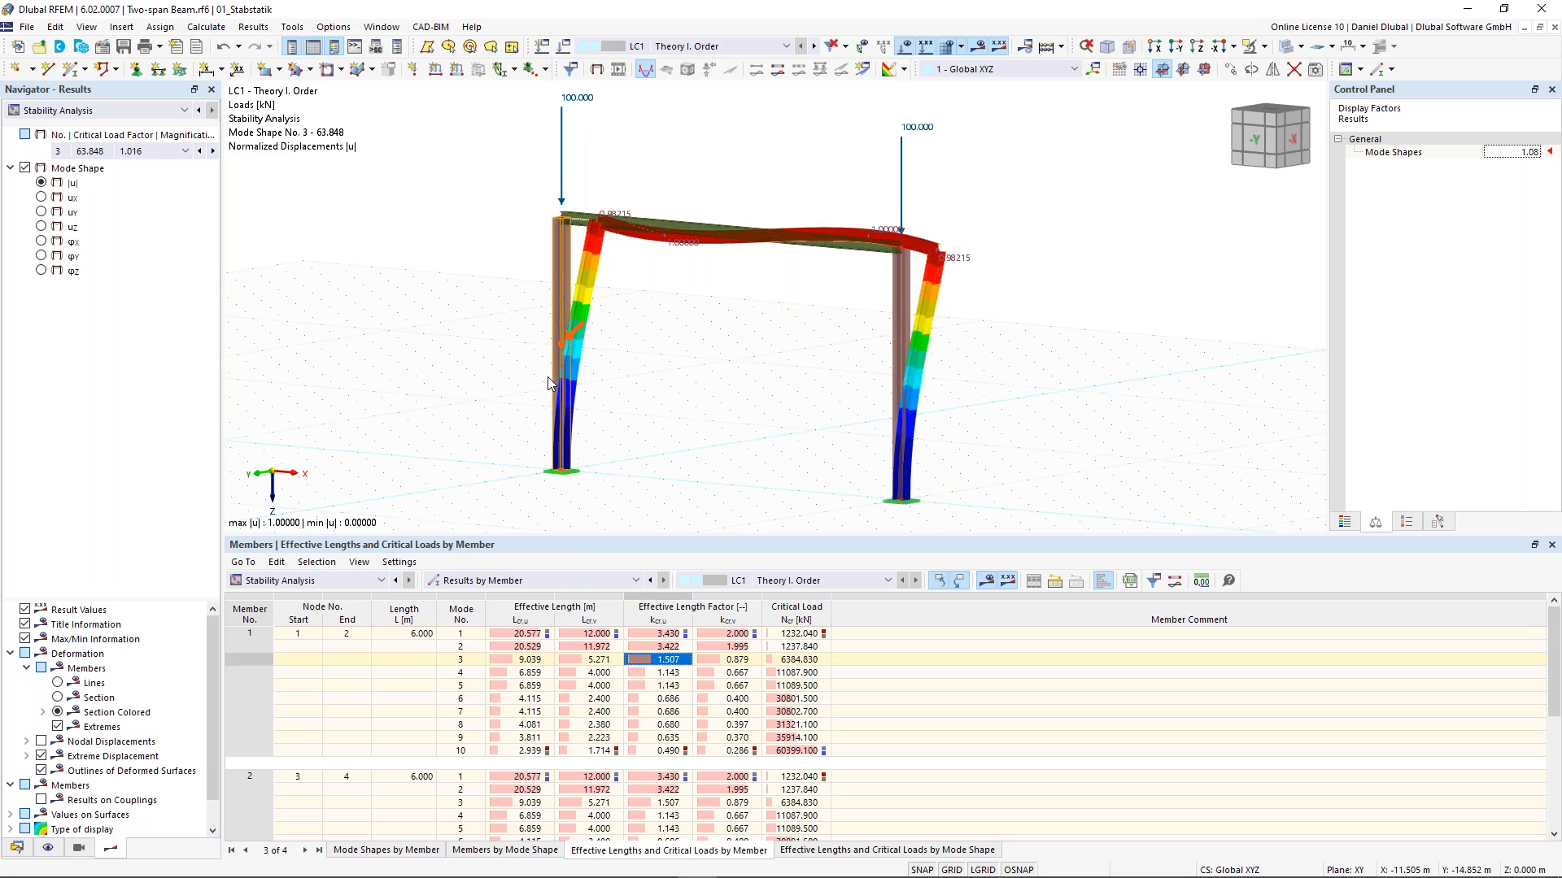
pyautogui.scroll(1, 548, 378)
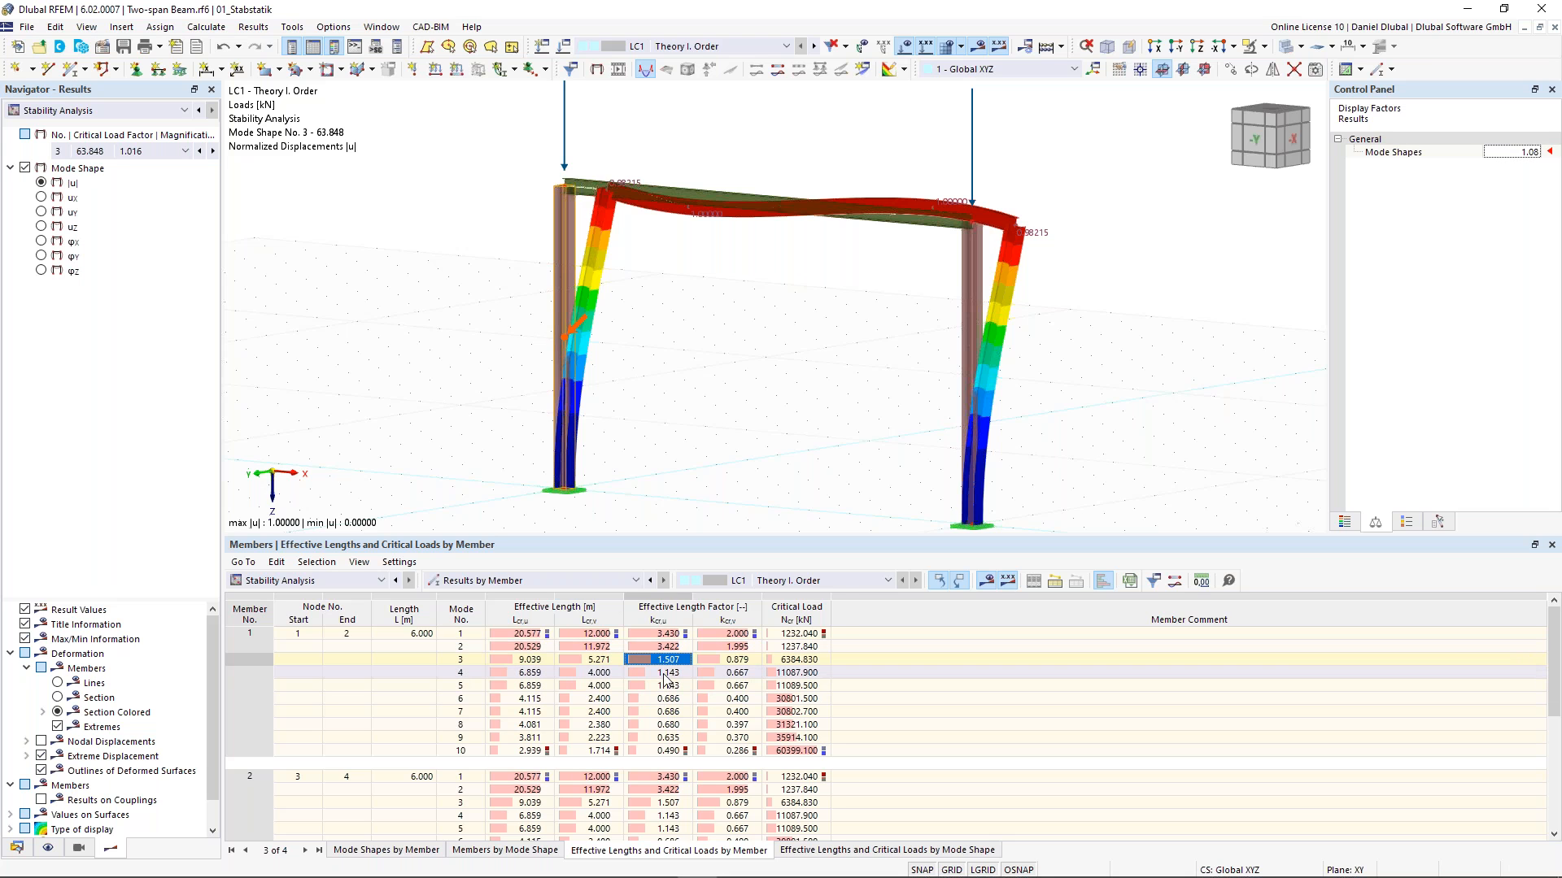
pyautogui.click(530, 664)
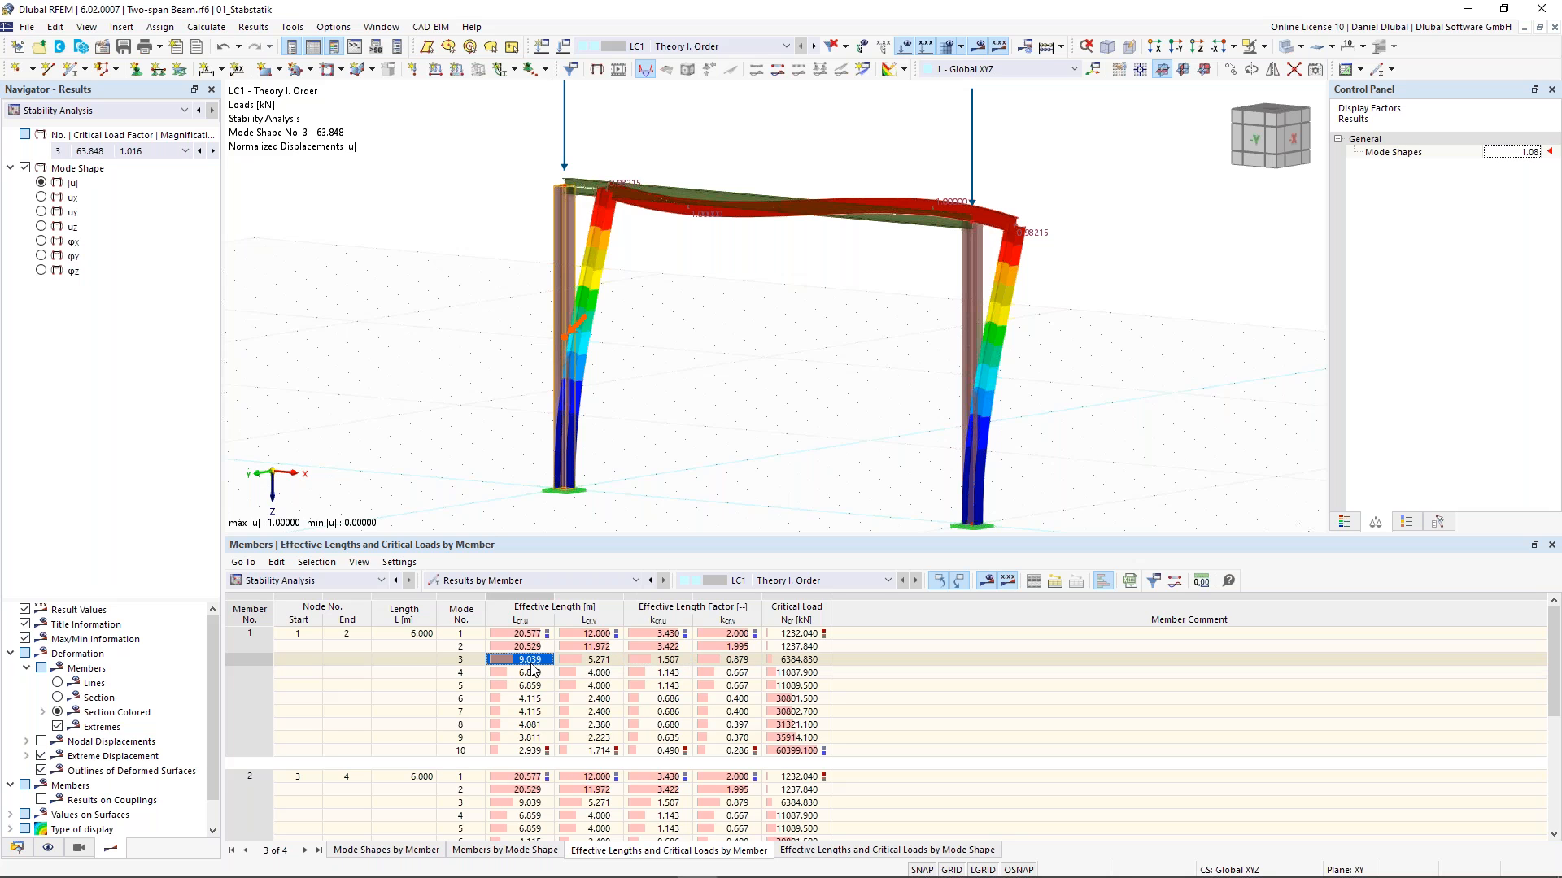
# - Switch to mode shape 4 and examine its effective length factor and deformed shape from several angles
pyautogui.click(154, 151)
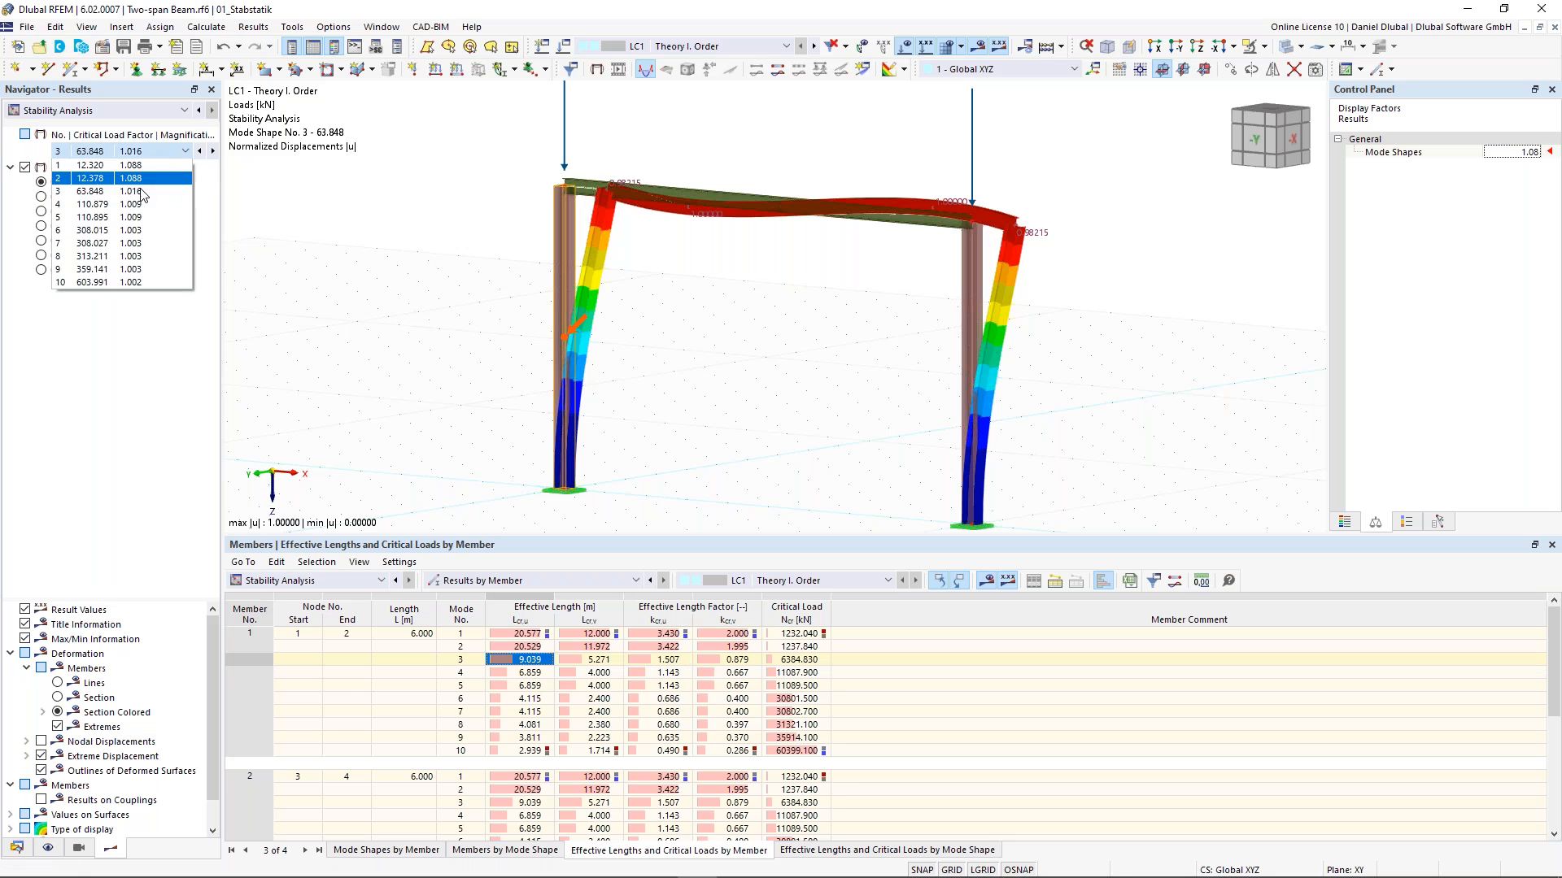
pyautogui.click(135, 205)
pyautogui.moveTo(622, 336); pyautogui.dragTo(417, 314, button='middle')
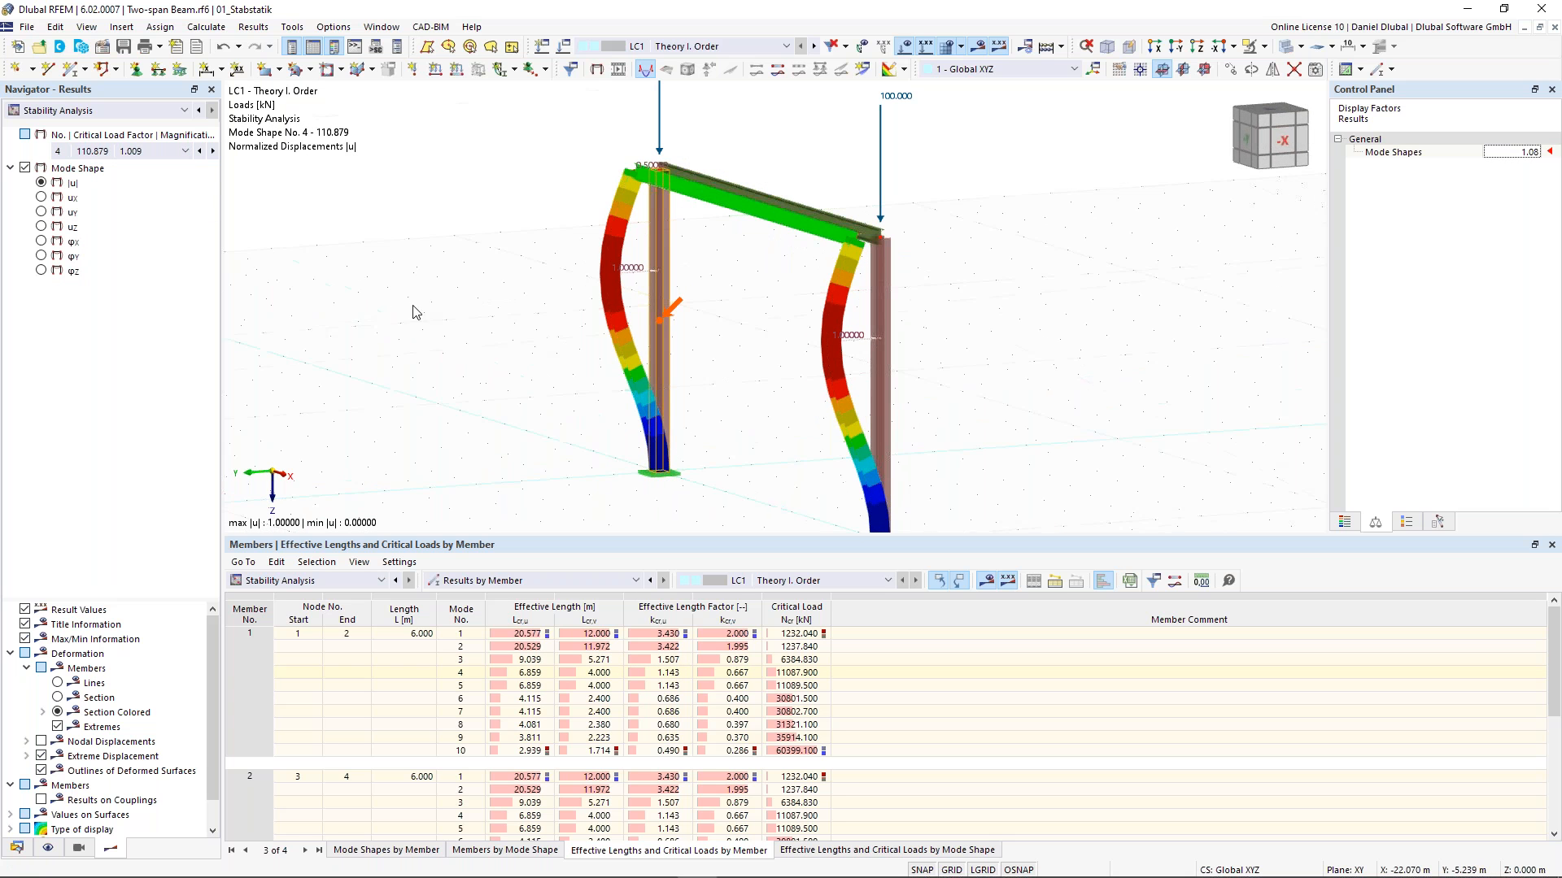
pyautogui.moveTo(390, 255); pyautogui.dragTo(370, 200, button='middle')
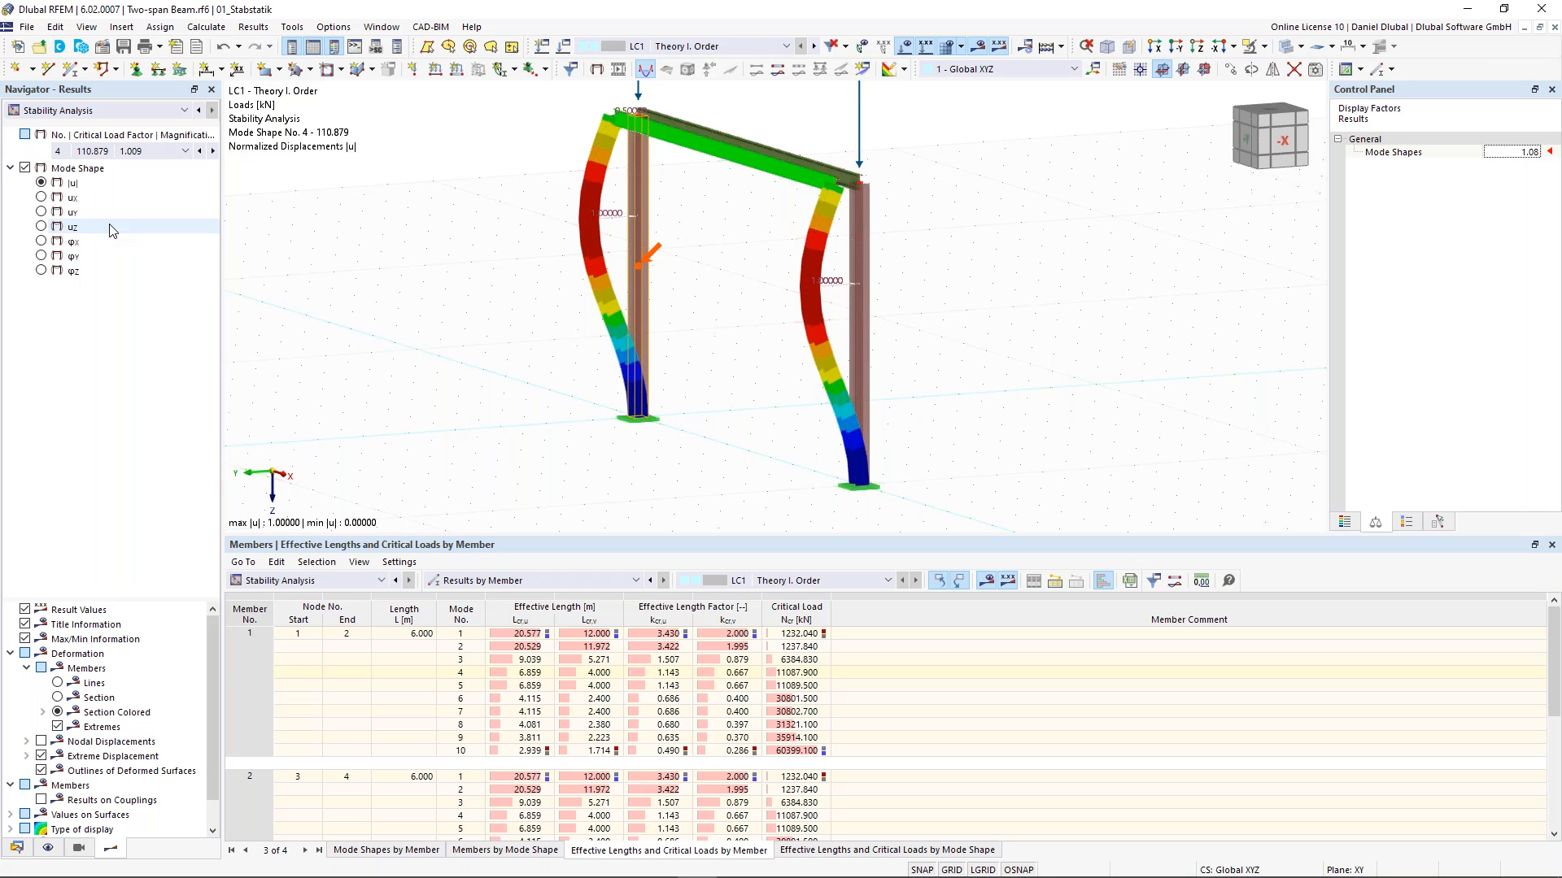
pyautogui.click(725, 674)
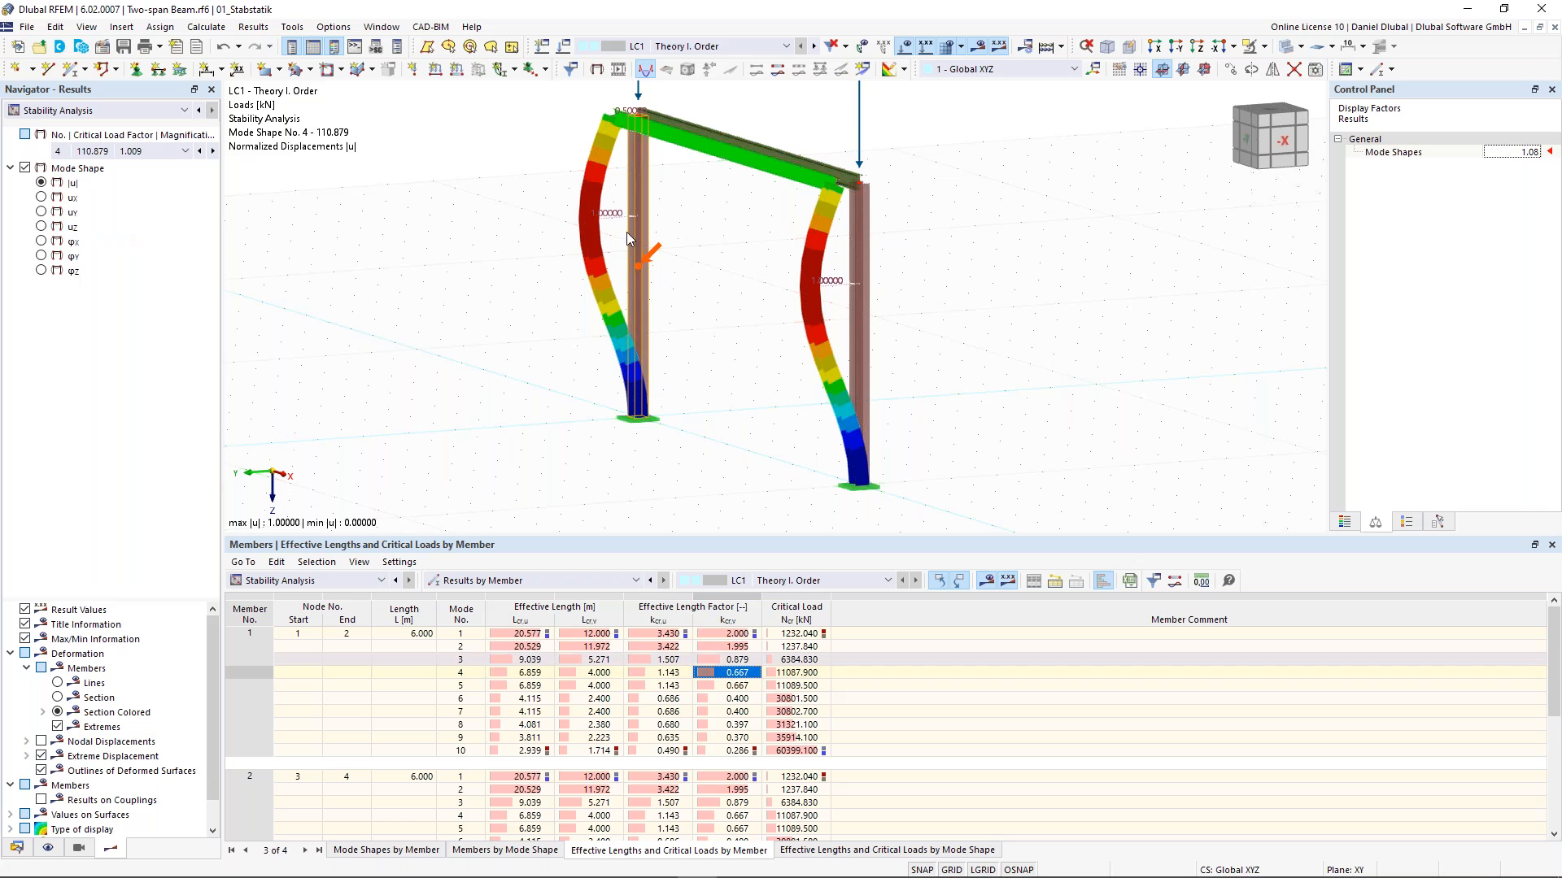
pyautogui.keyDown('ctrl'); pyautogui.moveTo(539, 207); pyautogui.dragTo(567, 390, button='middle'); pyautogui.keyUp('ctrl')
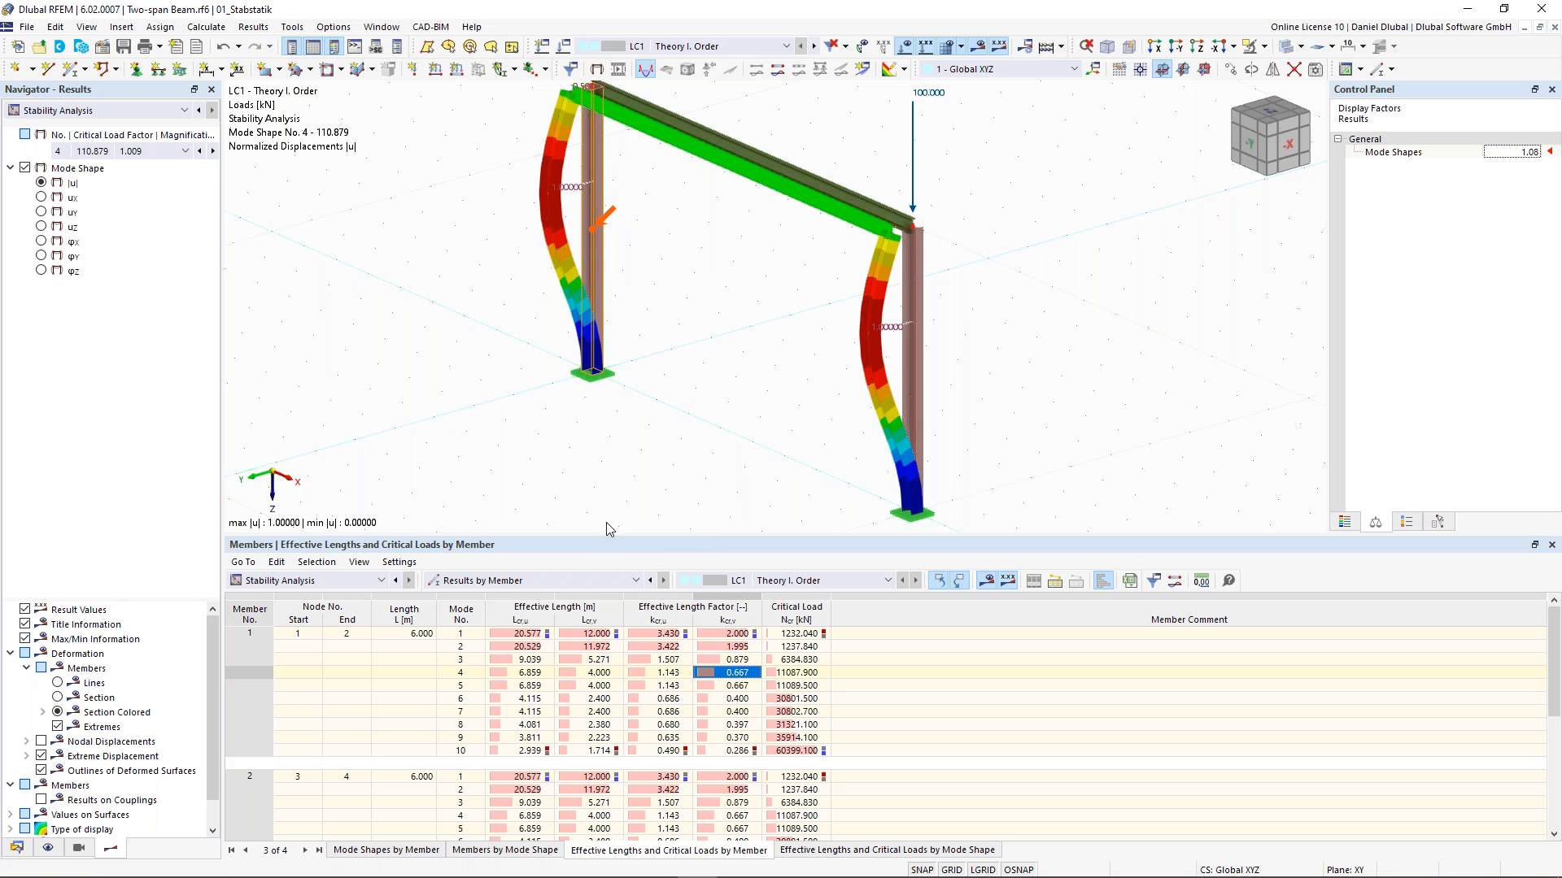
pyautogui.scroll(-1, 649, 336)
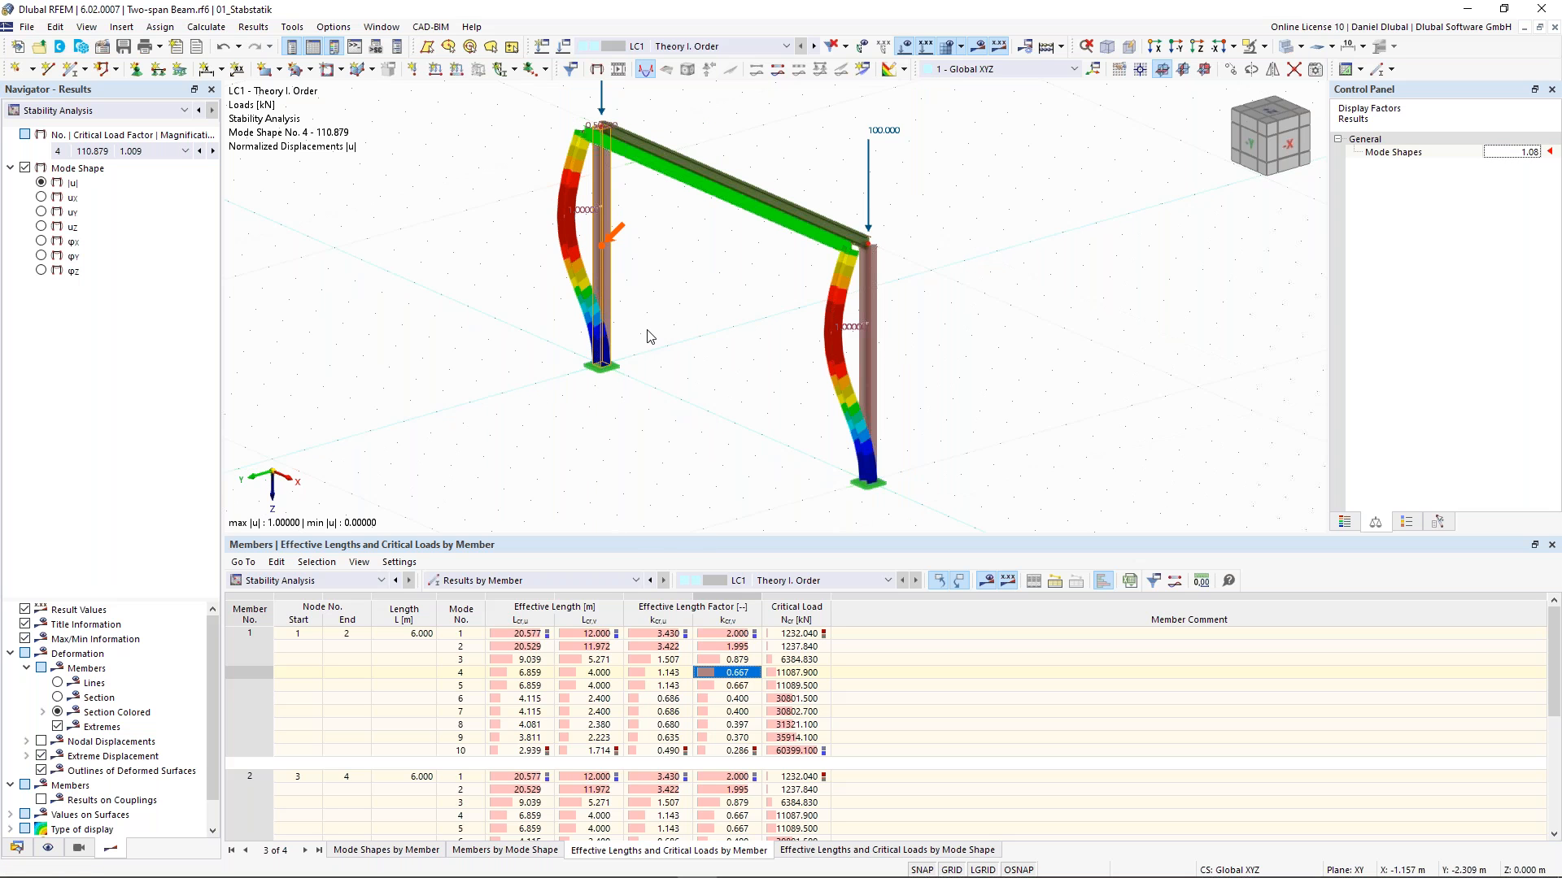
pyautogui.keyDown('ctrl'); pyautogui.moveTo(944, 255); pyautogui.dragTo(670, 158, button='middle'); pyautogui.keyUp('ctrl')
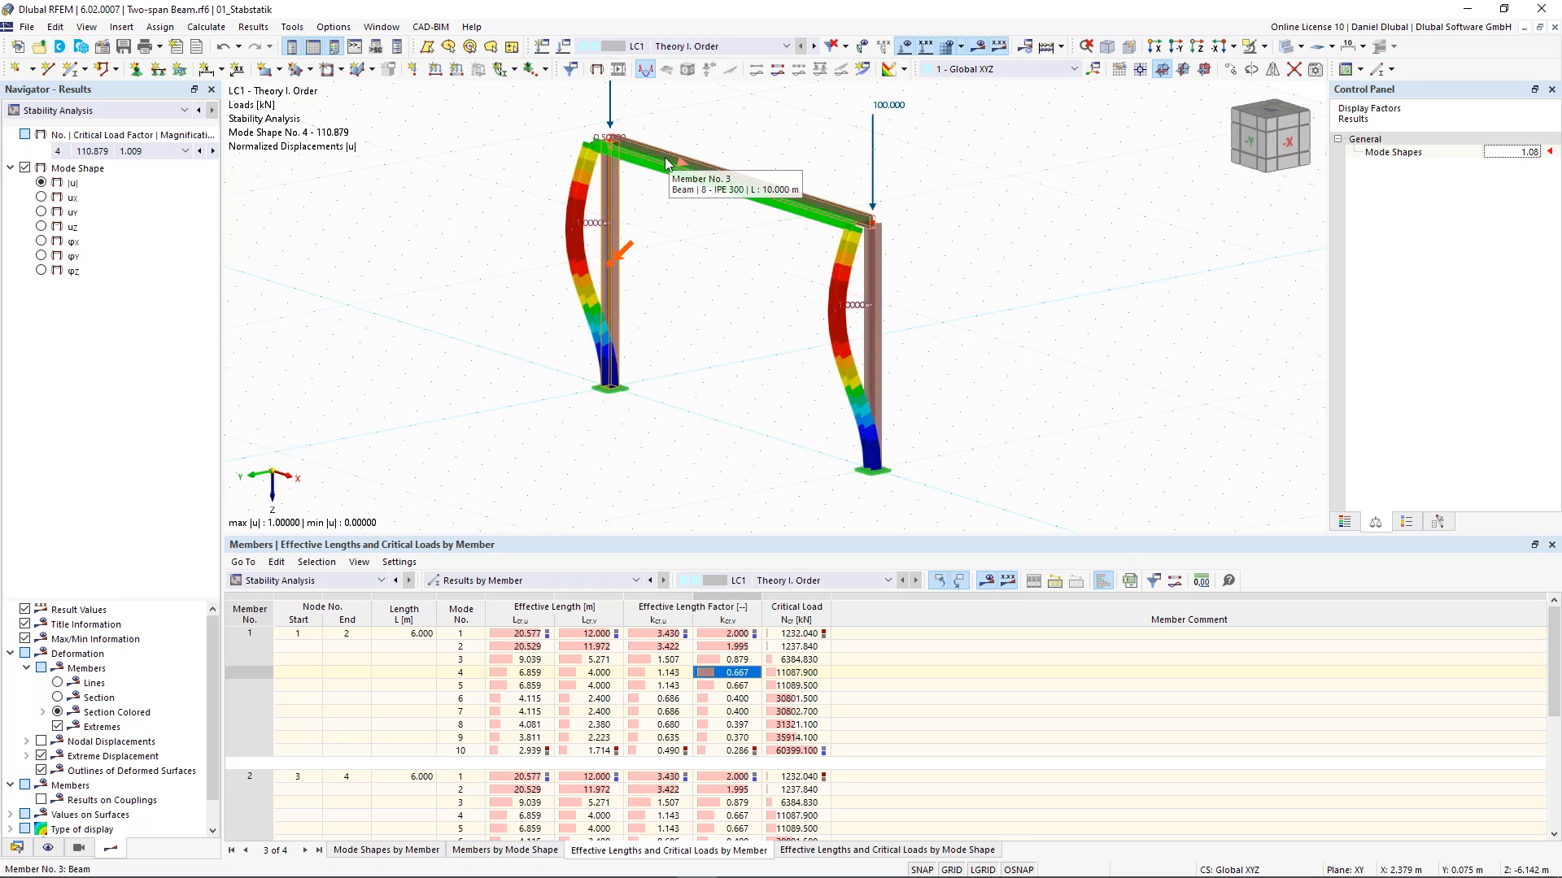
pyautogui.keyDown('ctrl'); pyautogui.moveTo(665, 163); pyautogui.dragTo(560, 241, button='middle'); pyautogui.keyUp('ctrl')
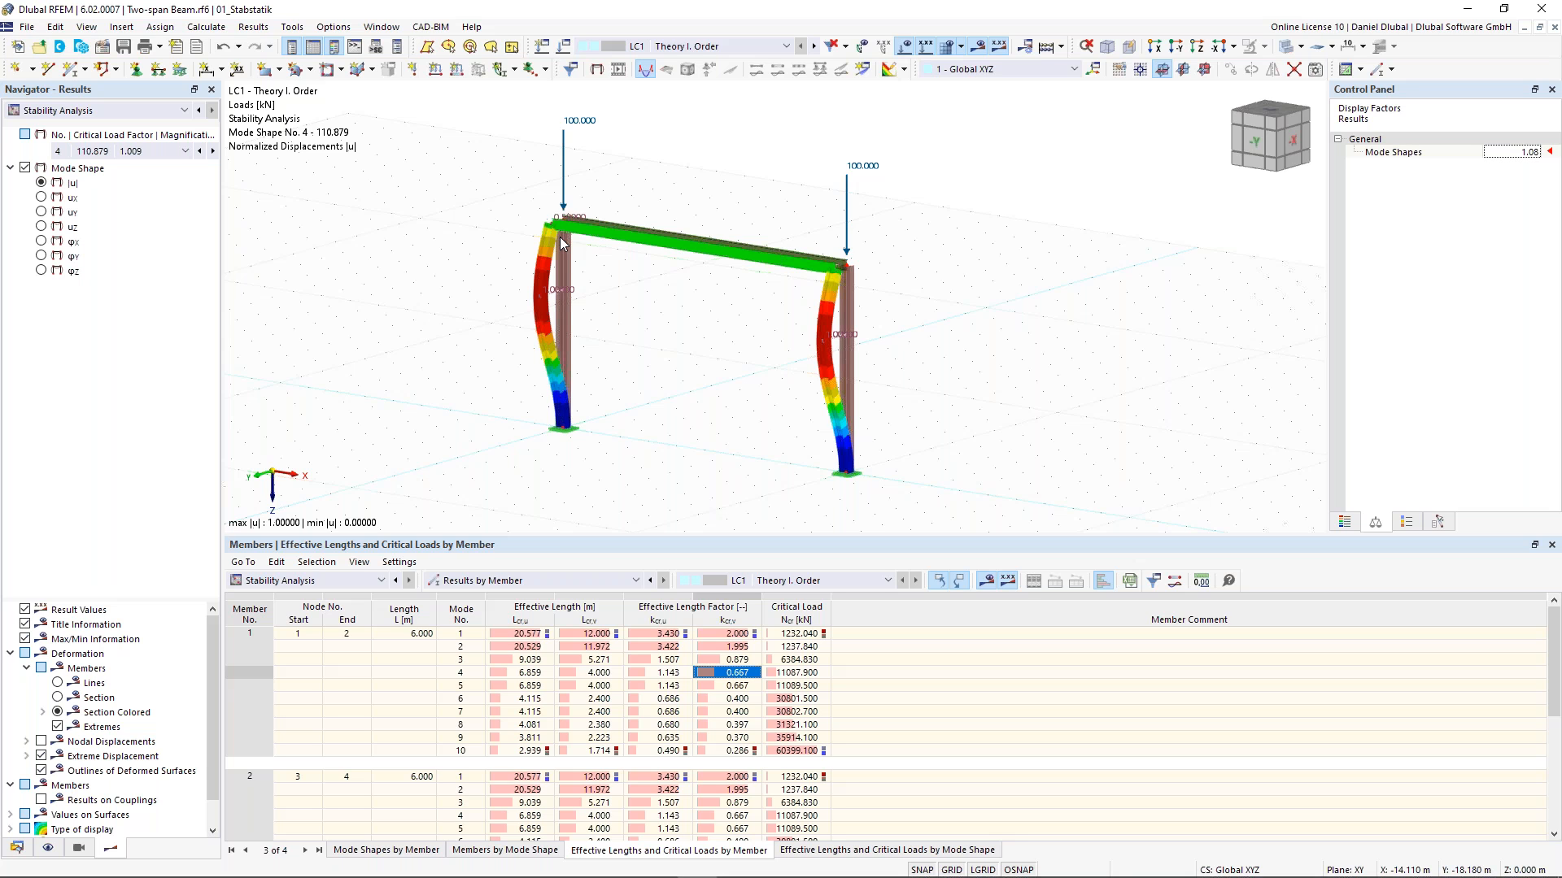
# - Assign a new nodal support to nodes 2 and 4 that restrains only the uY translation
pyautogui.click(134, 70)
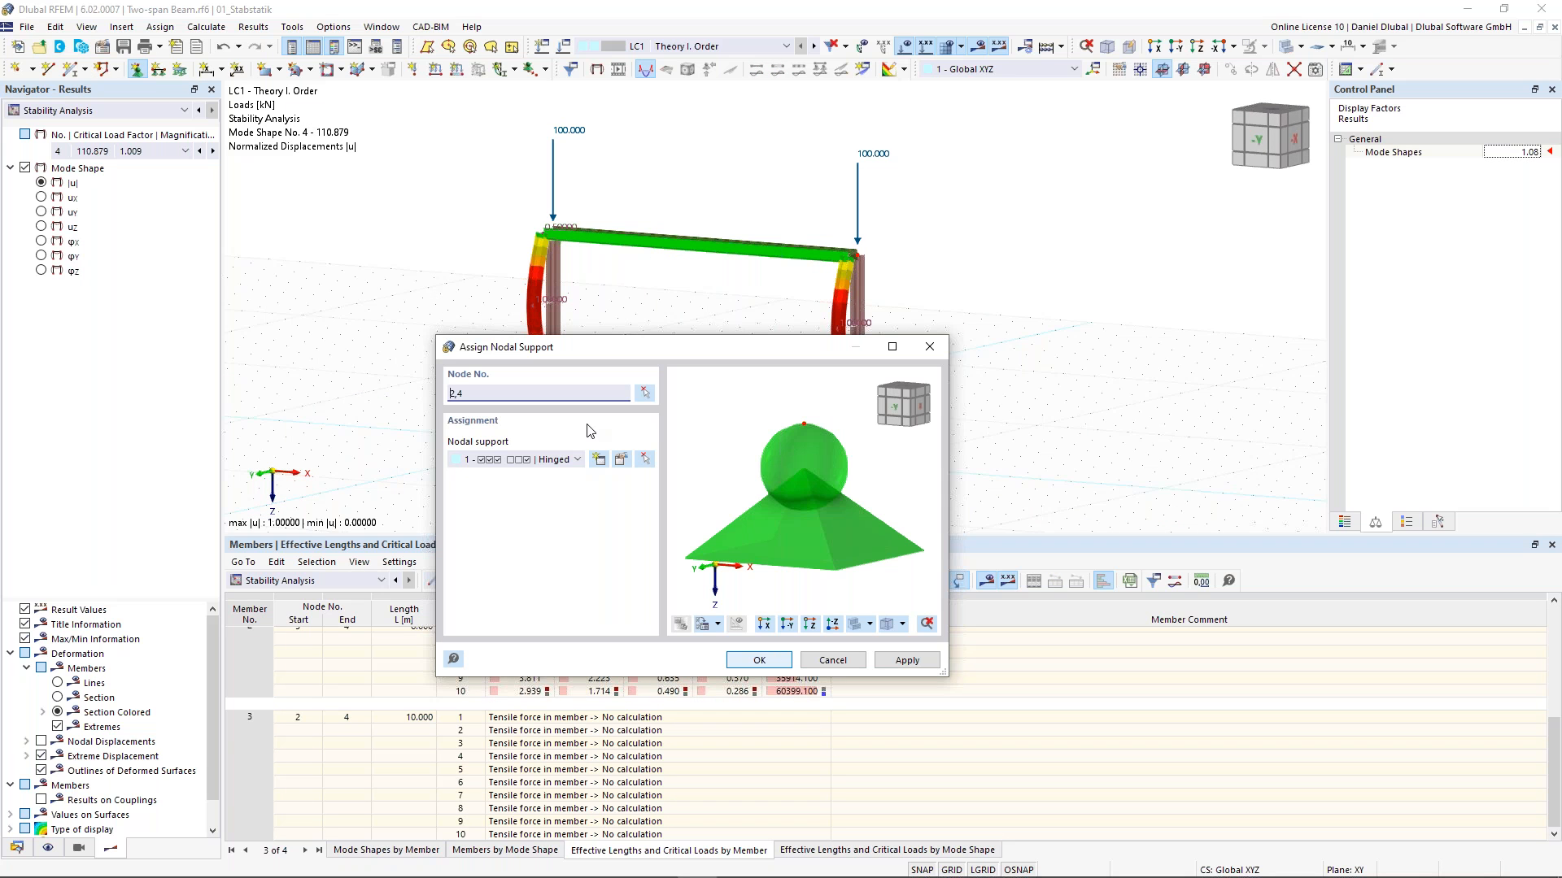
pyautogui.click(599, 460)
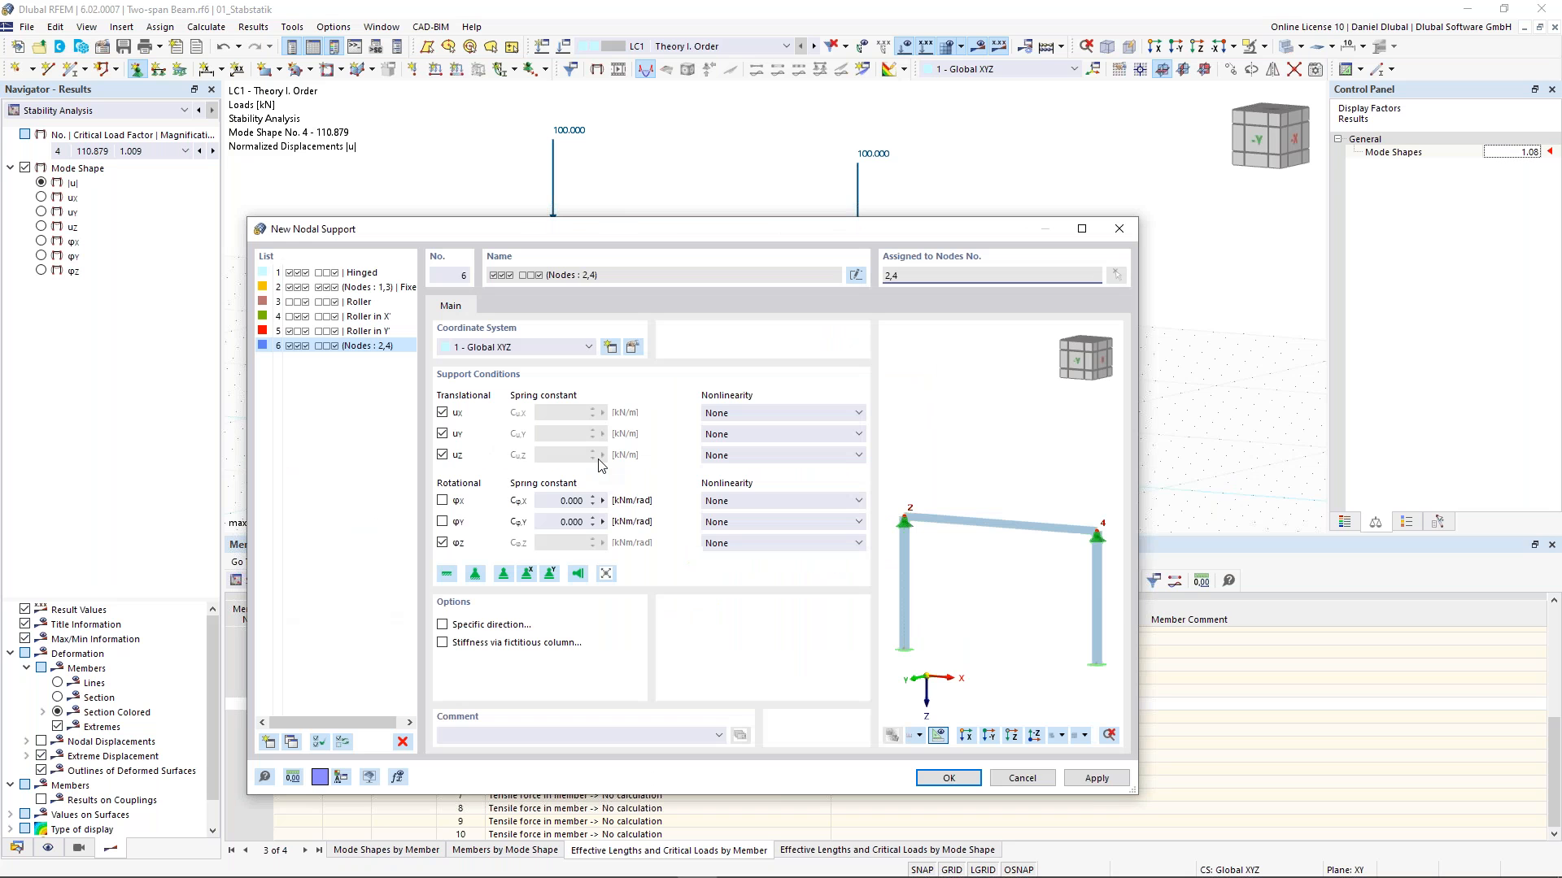
pyautogui.click(442, 542)
pyautogui.click(443, 454)
pyautogui.click(443, 413)
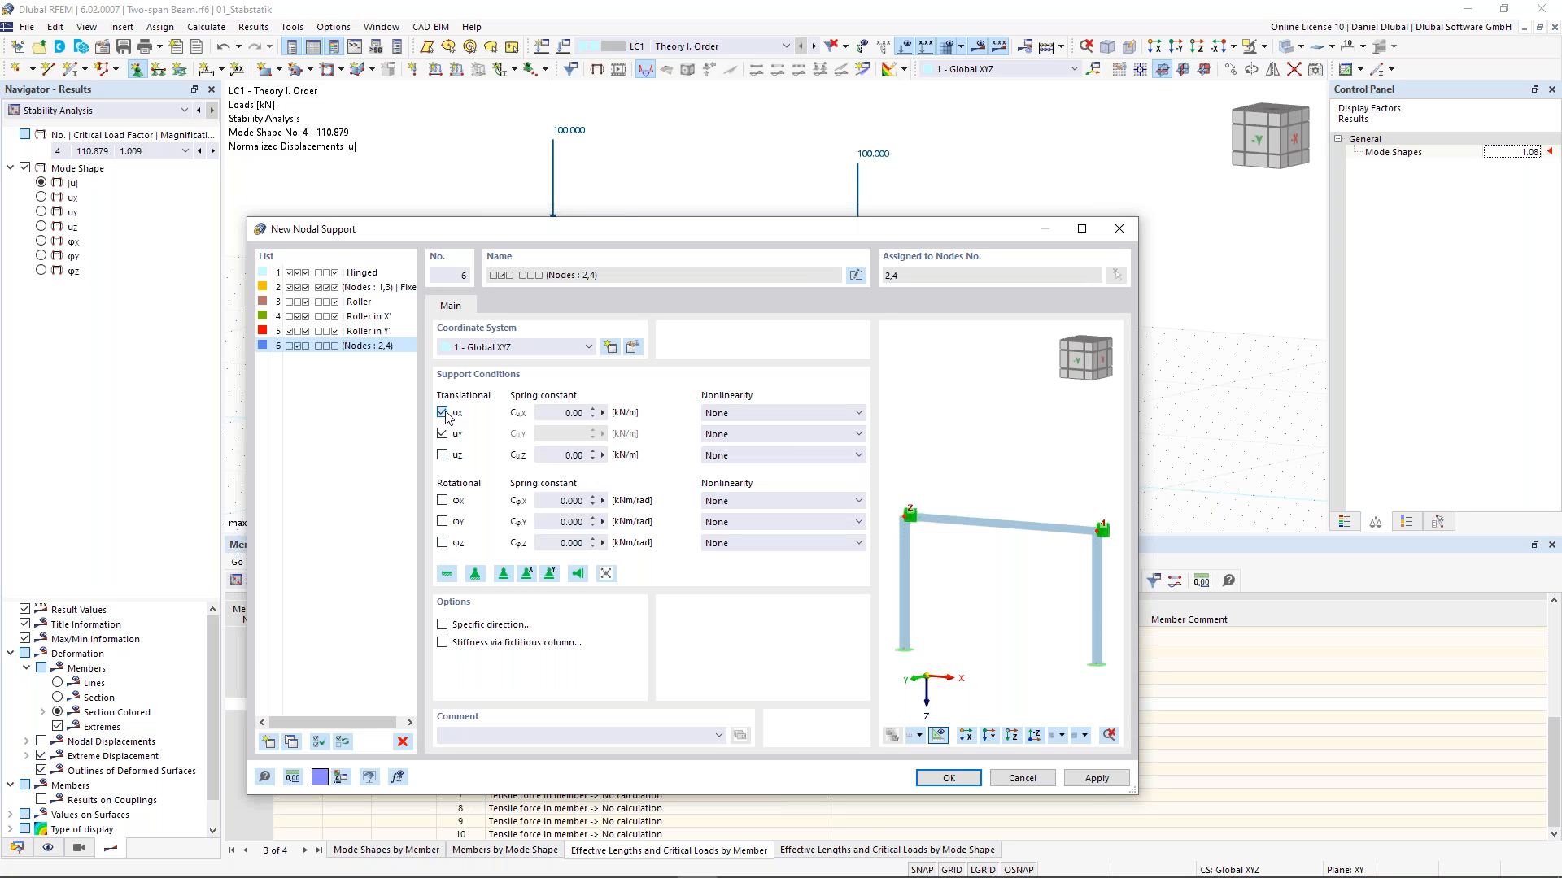
pyautogui.click(949, 778)
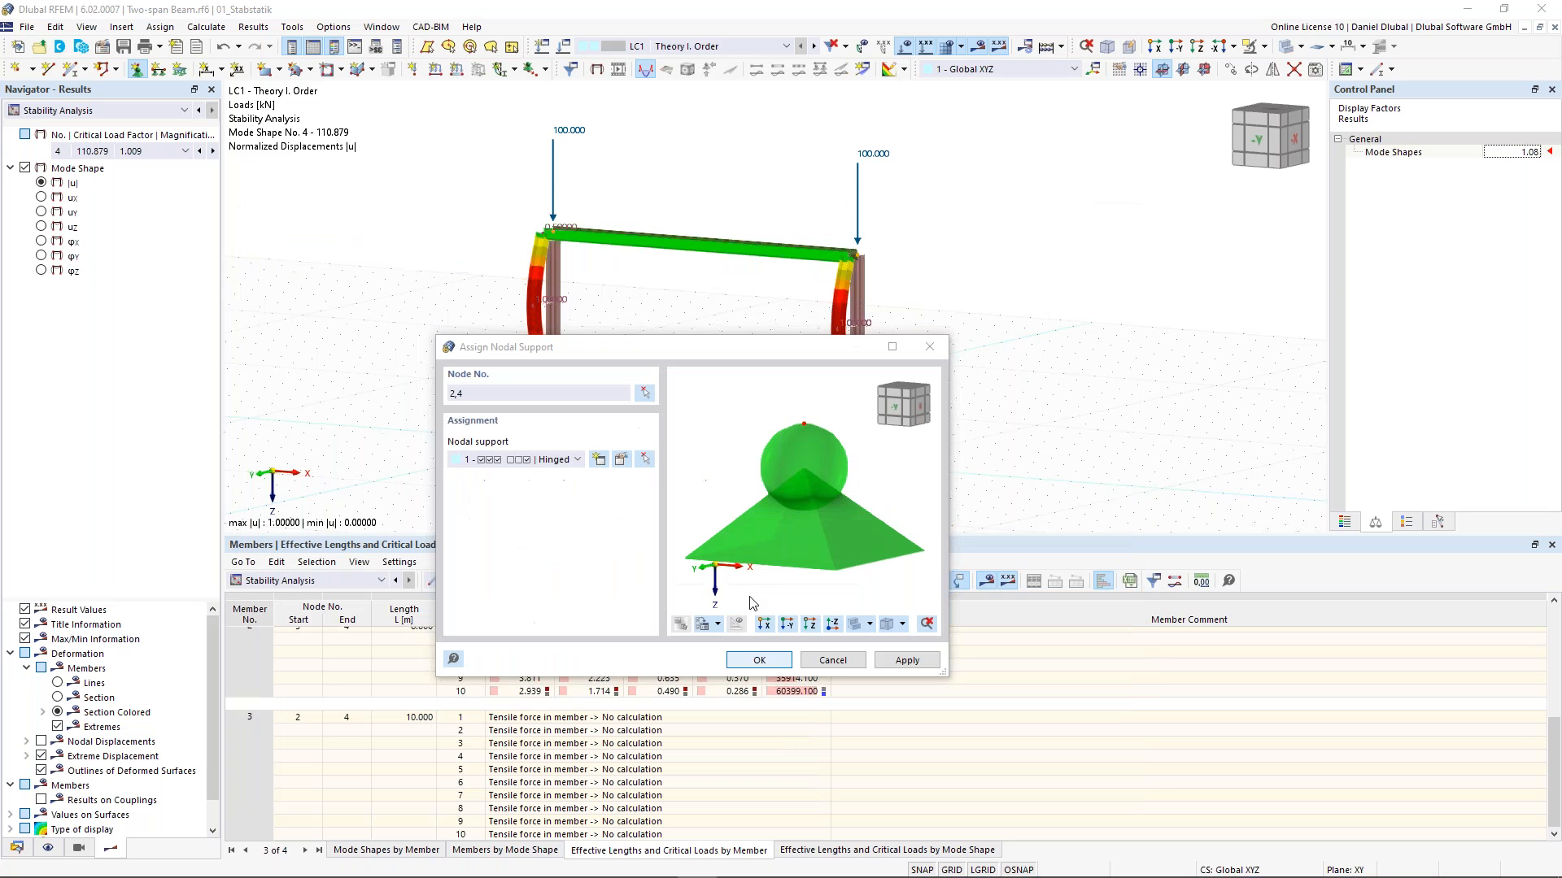
pyautogui.click(756, 661)
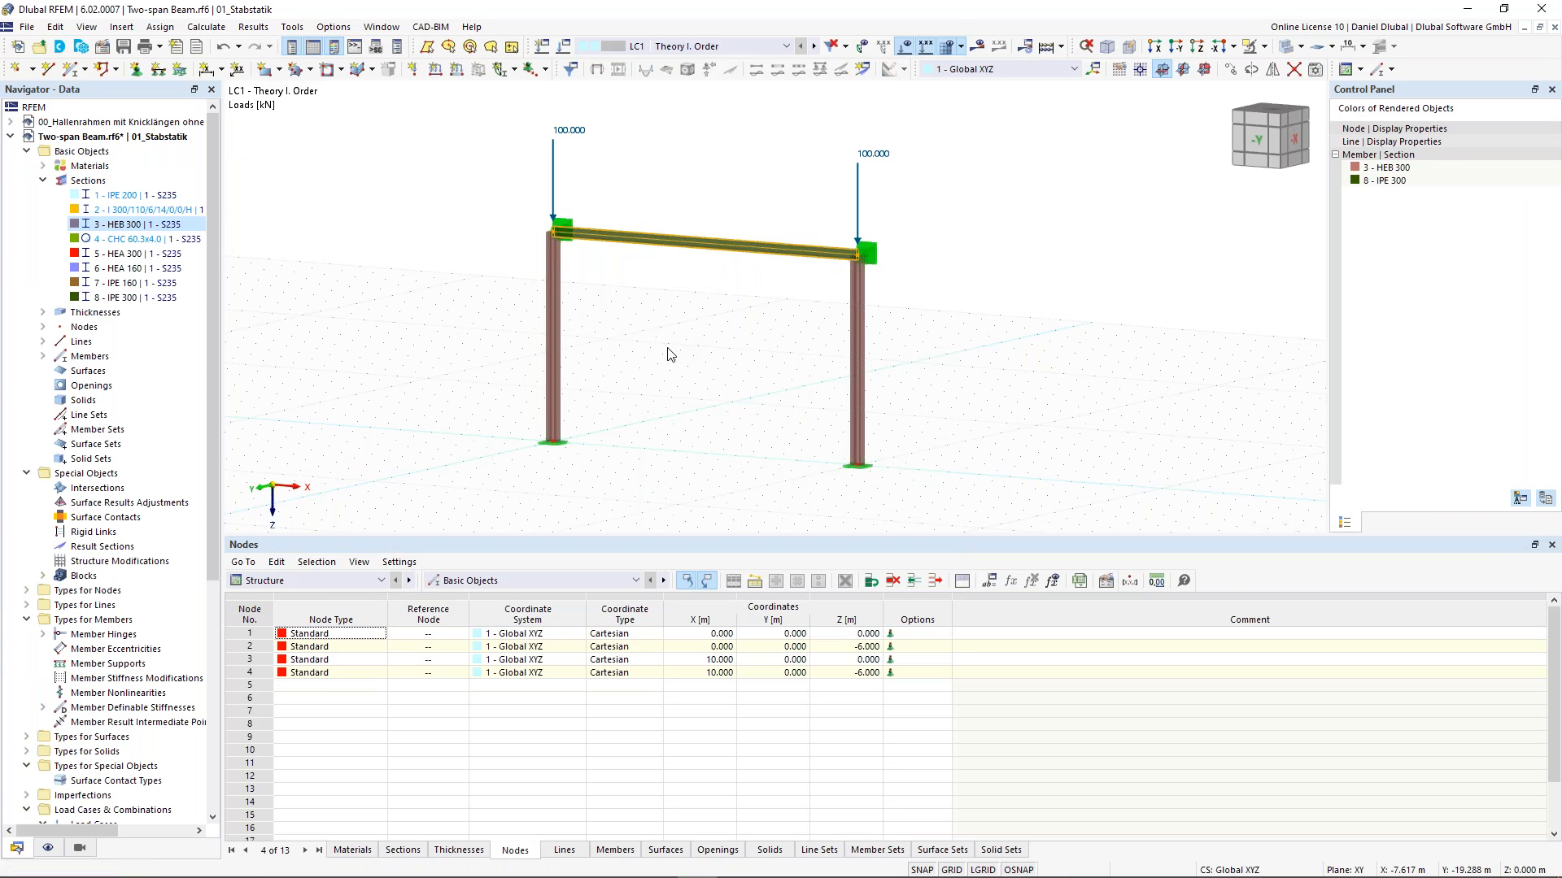
# - Recalculate the model and switch the results to the stability analysis, showing the first mode shape
pyautogui.click(979, 51)
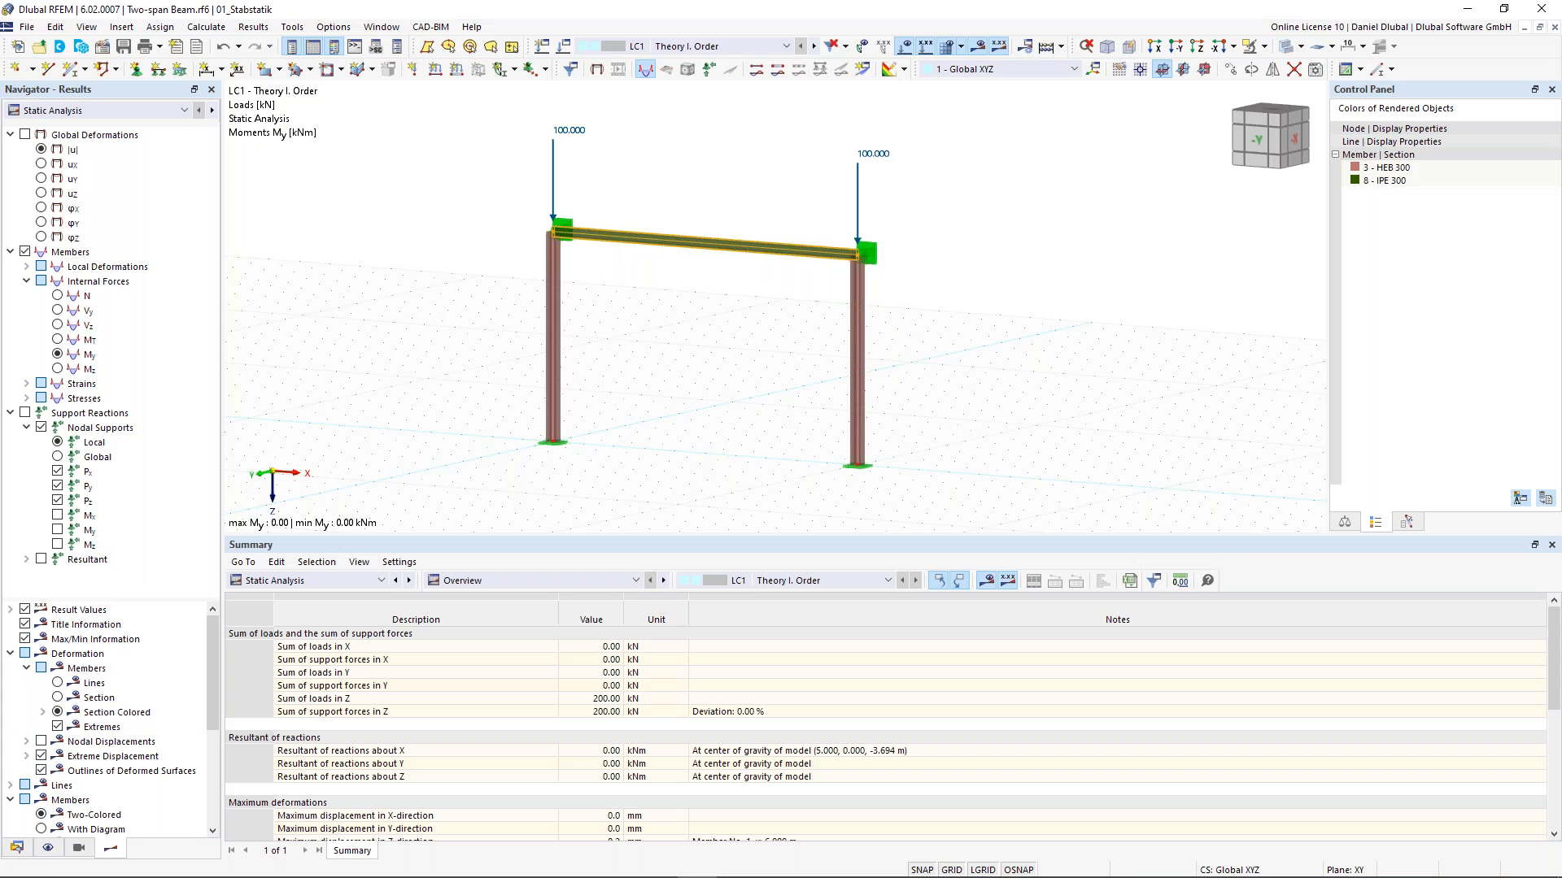
pyautogui.click(25, 135)
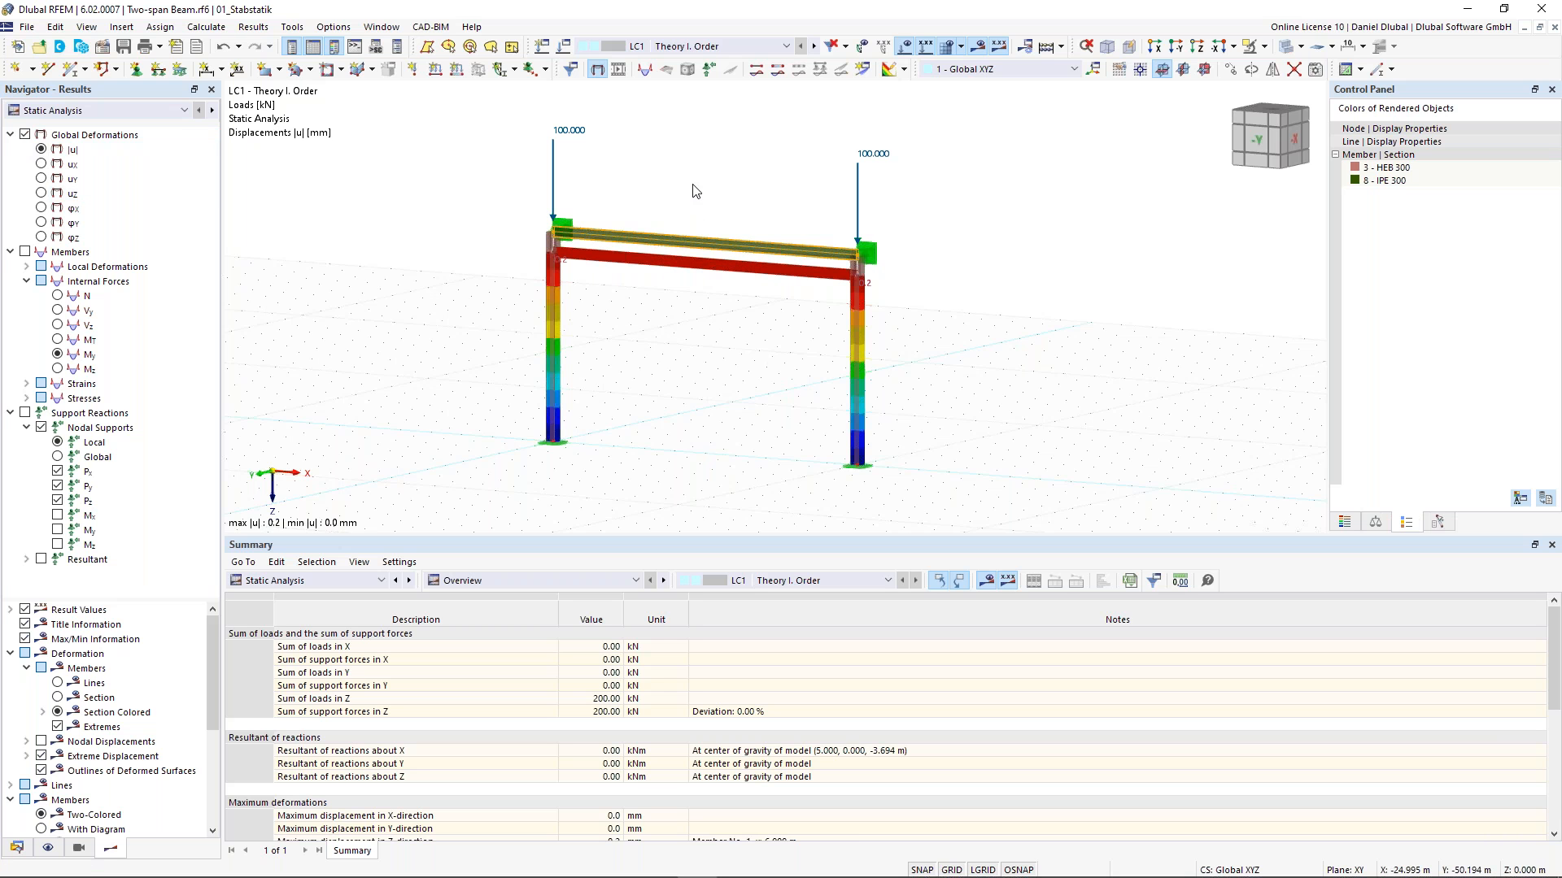
pyautogui.scroll(2, 708, 197)
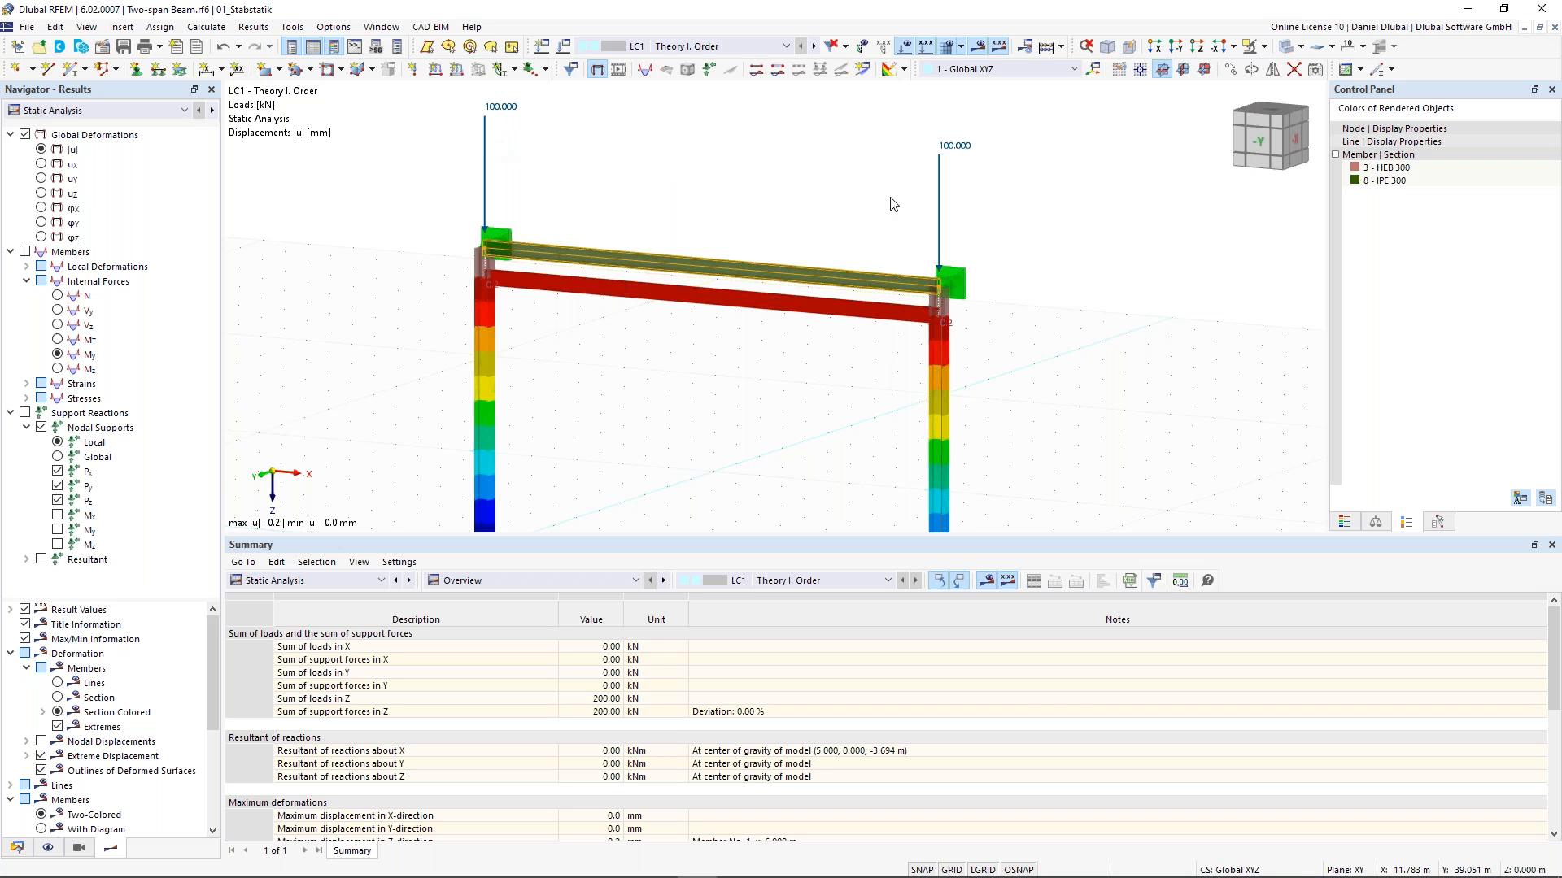
pyautogui.click(122, 110)
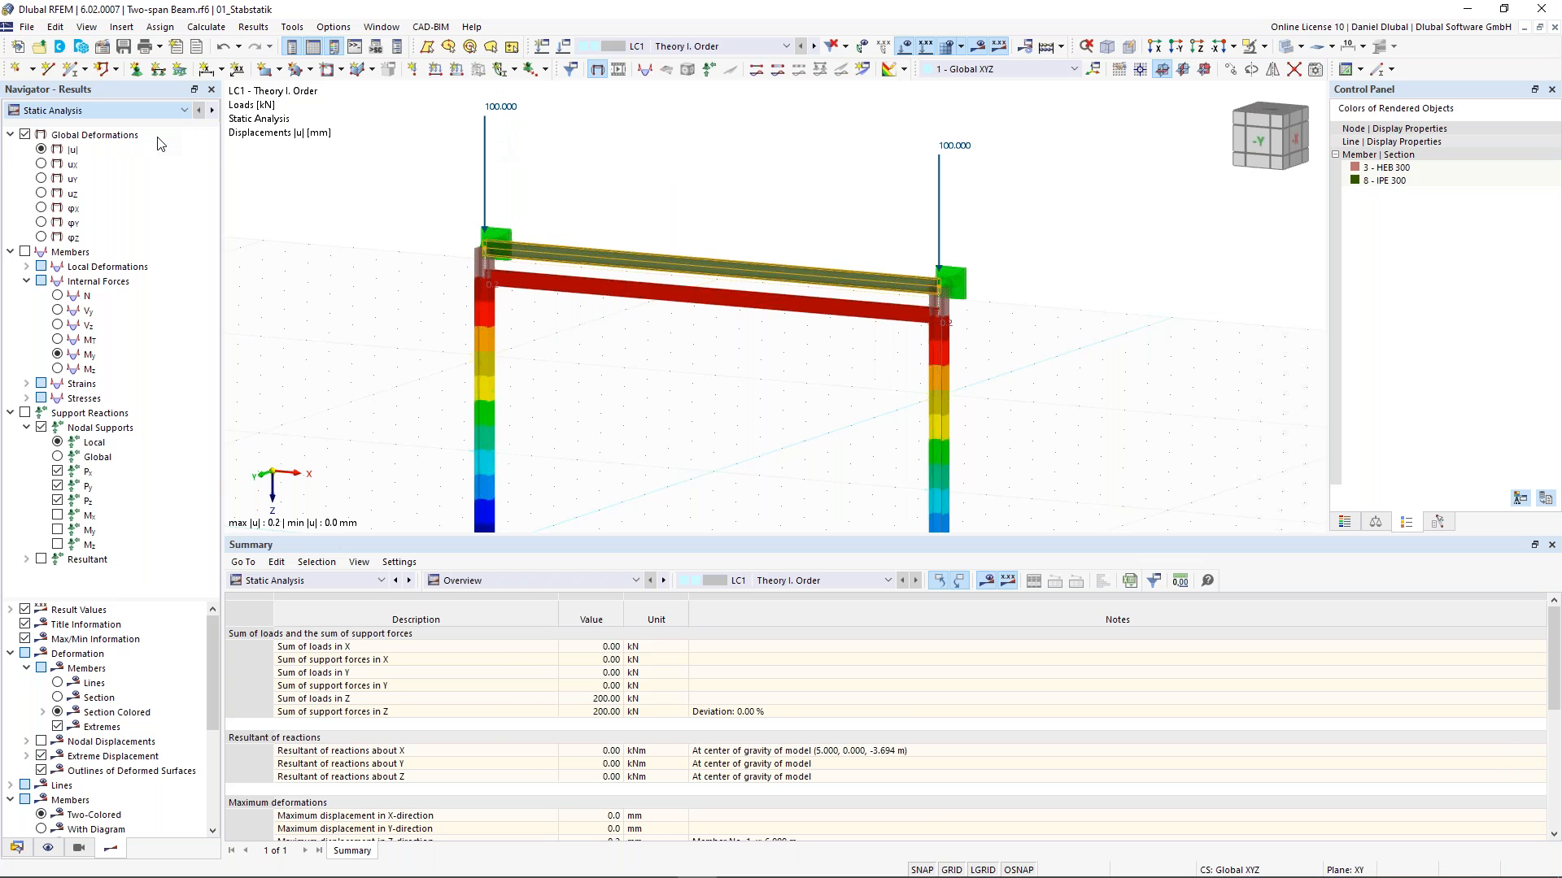
pyautogui.click(89, 136)
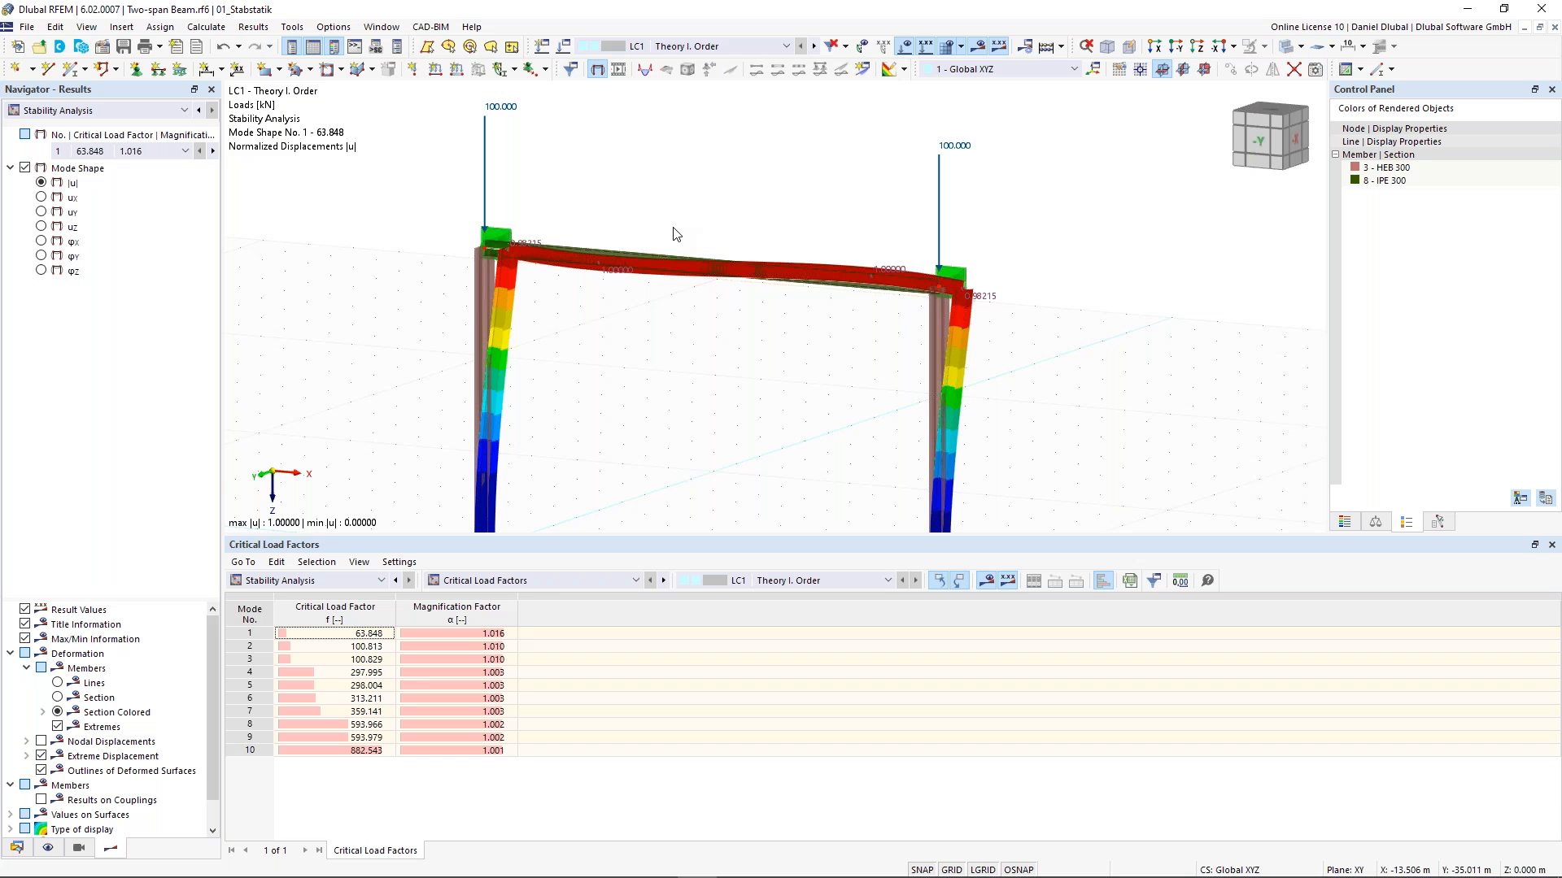
pyautogui.scroll(-1, 674, 234)
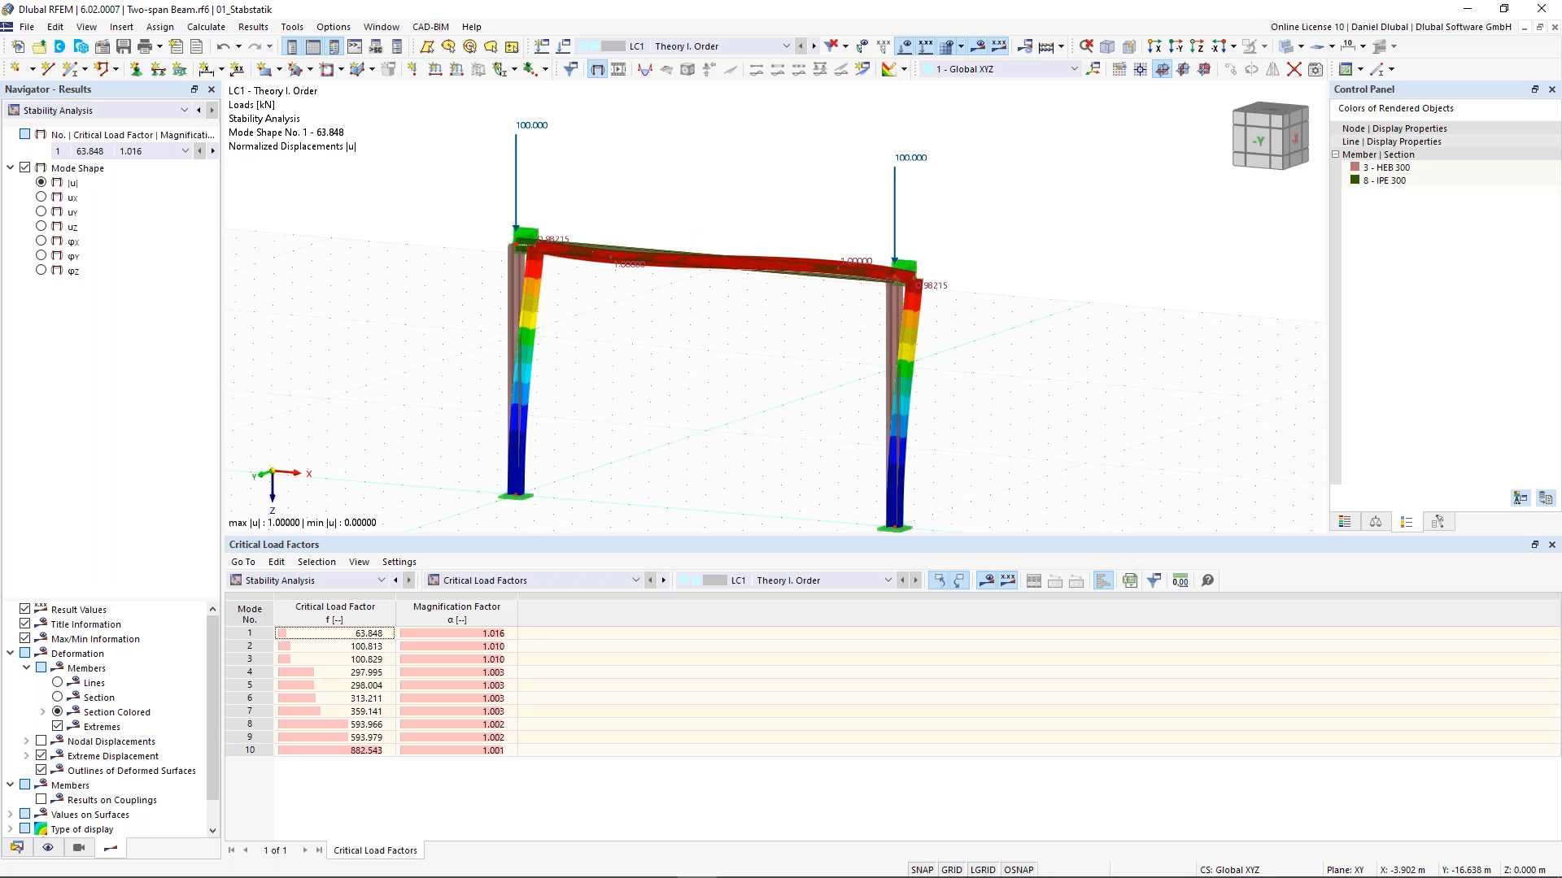
pyautogui.keyDown('ctrl'); pyautogui.moveTo(694, 372); pyautogui.dragTo(722, 365, button='middle'); pyautogui.keyUp('ctrl')
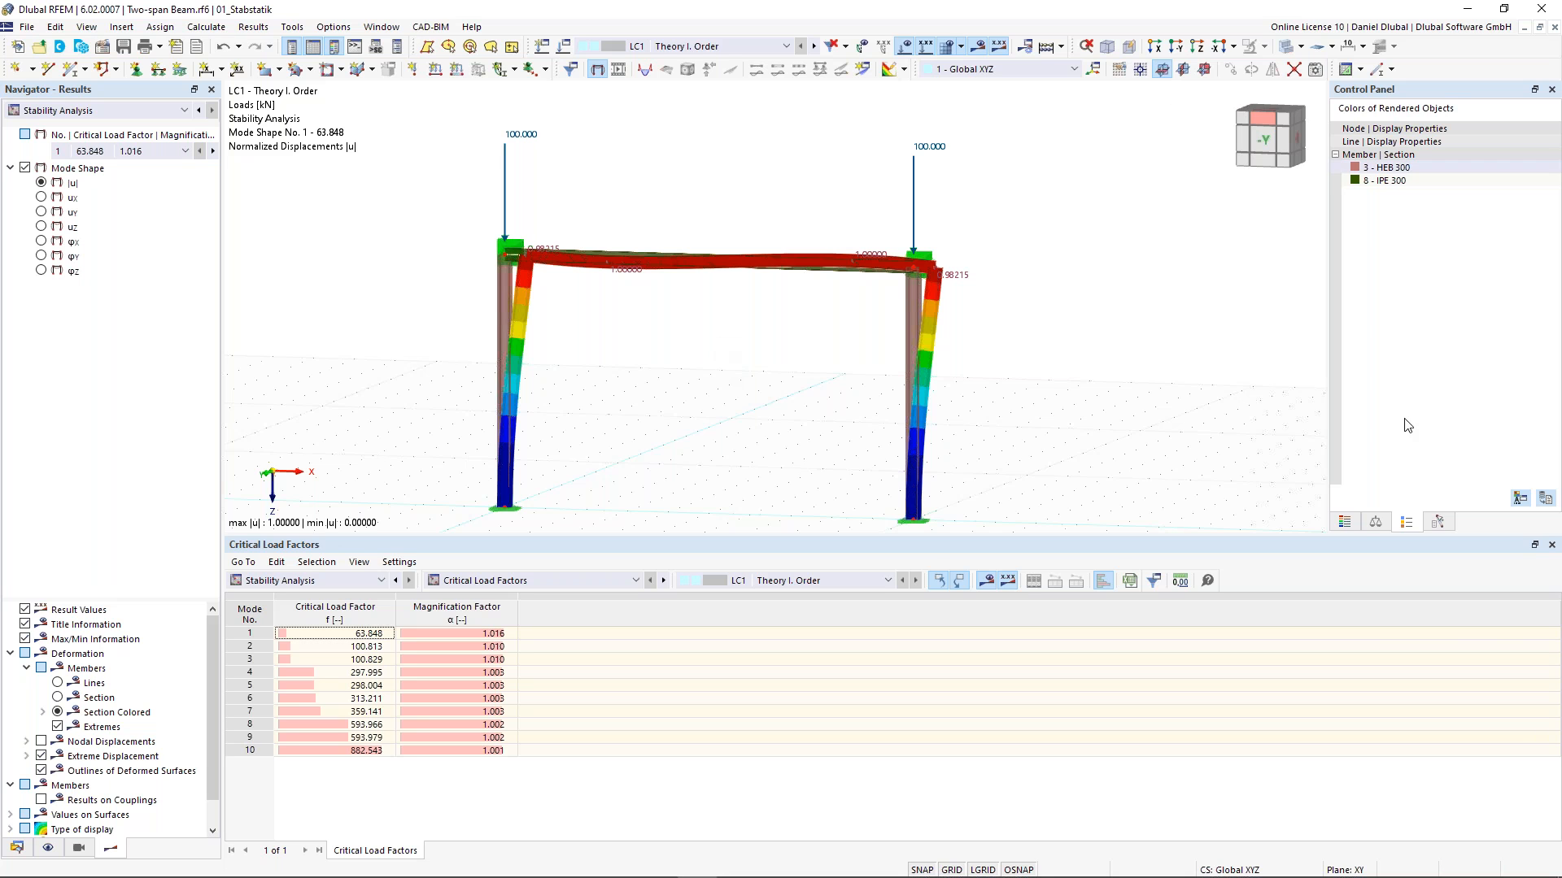
# - Increase the mode shape display factor to 1.54
pyautogui.click(1376, 522)
pyautogui.click(1517, 151)
pyautogui.click(1536, 149)
pyautogui.click(1535, 149)
pyautogui.click(1535, 149)
pyautogui.click(1536, 149)
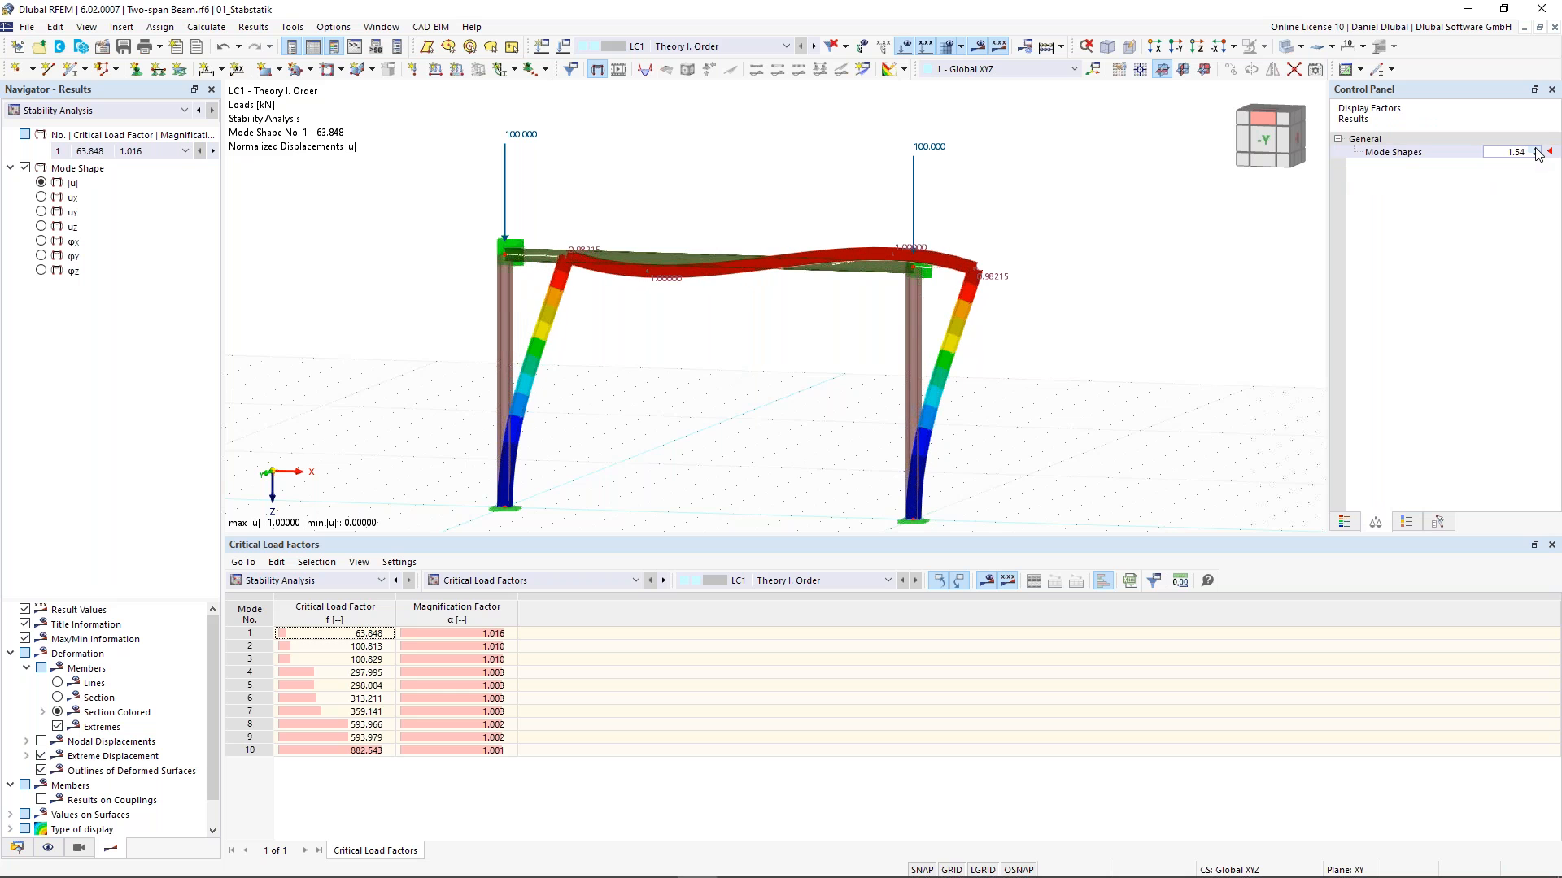
# - Switch to mode shape 2 and examine the columns' buckling shape from different angles
pyautogui.click(171, 152)
pyautogui.click(144, 178)
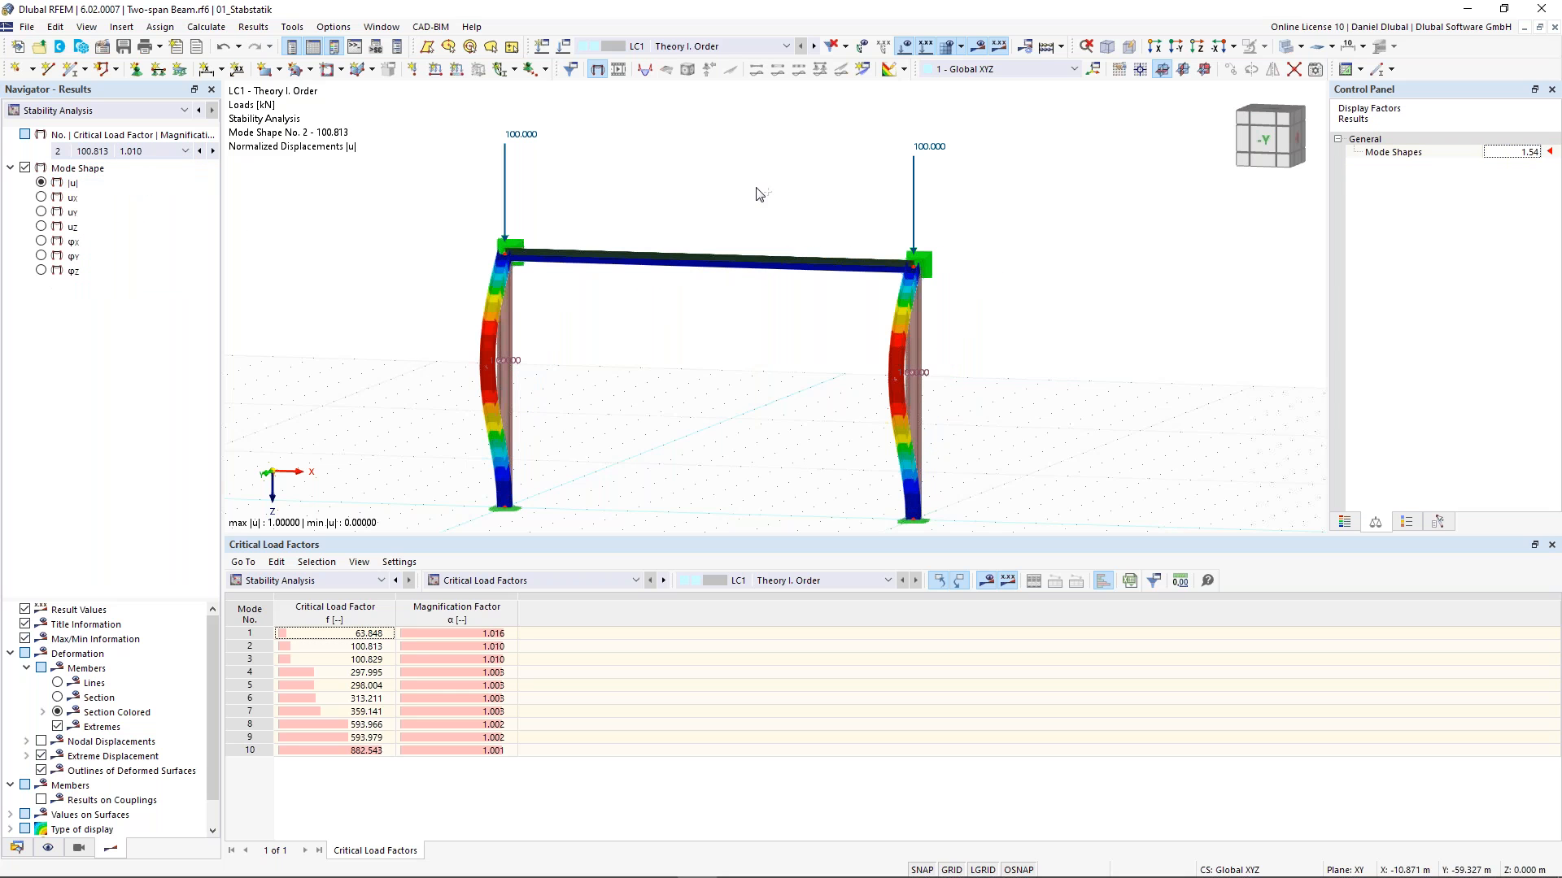
pyautogui.keyDown('ctrl'); pyautogui.moveTo(676, 233); pyautogui.dragTo(579, 280, button='middle'); pyautogui.keyUp('ctrl')
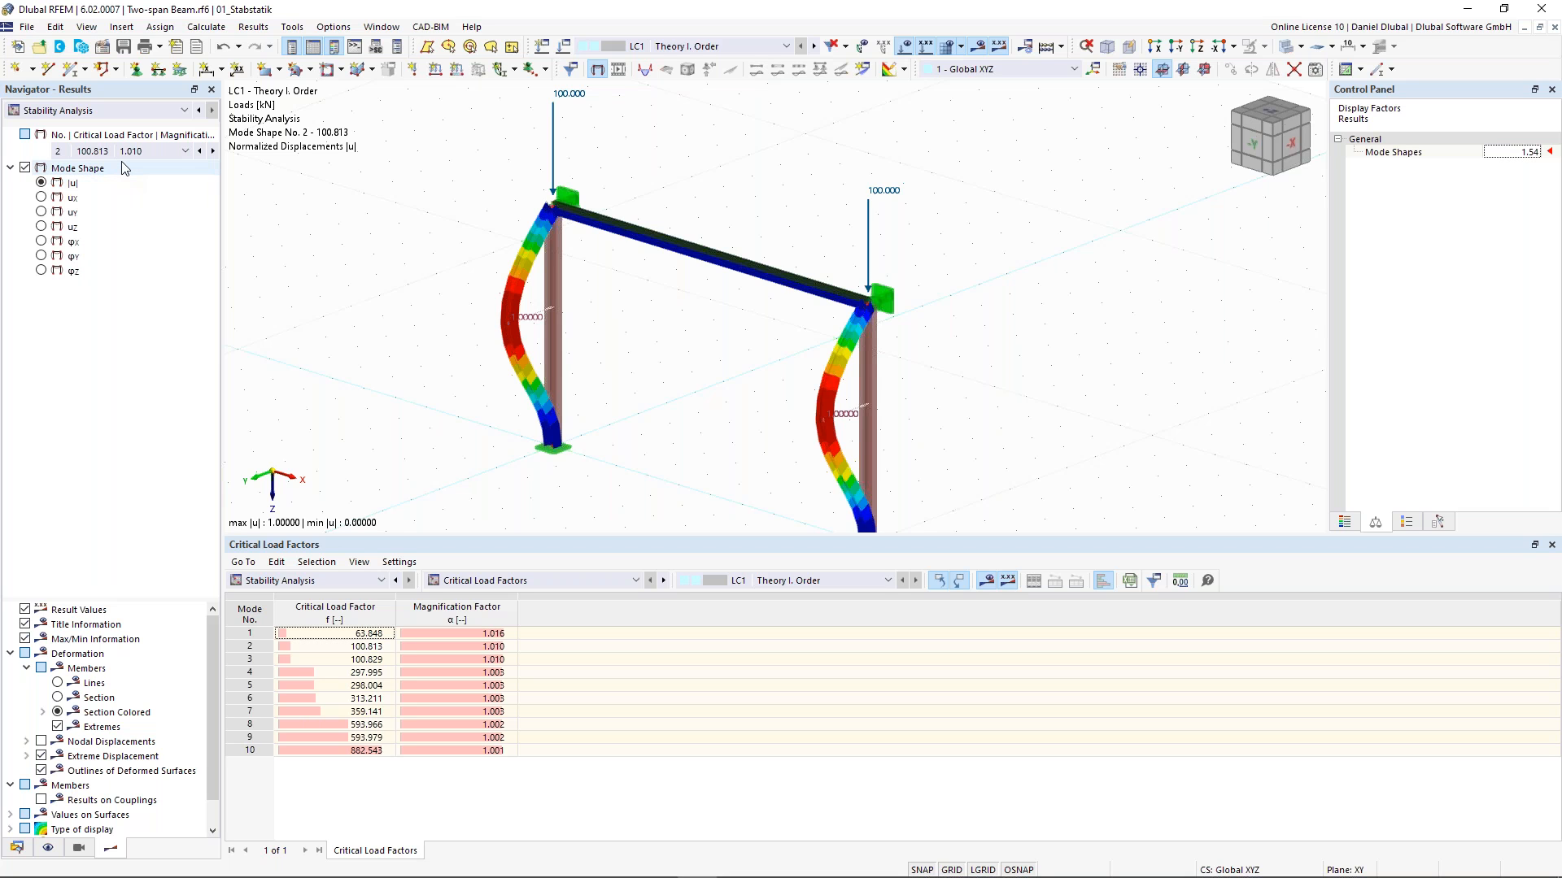
pyautogui.scroll(-1, 489, 331)
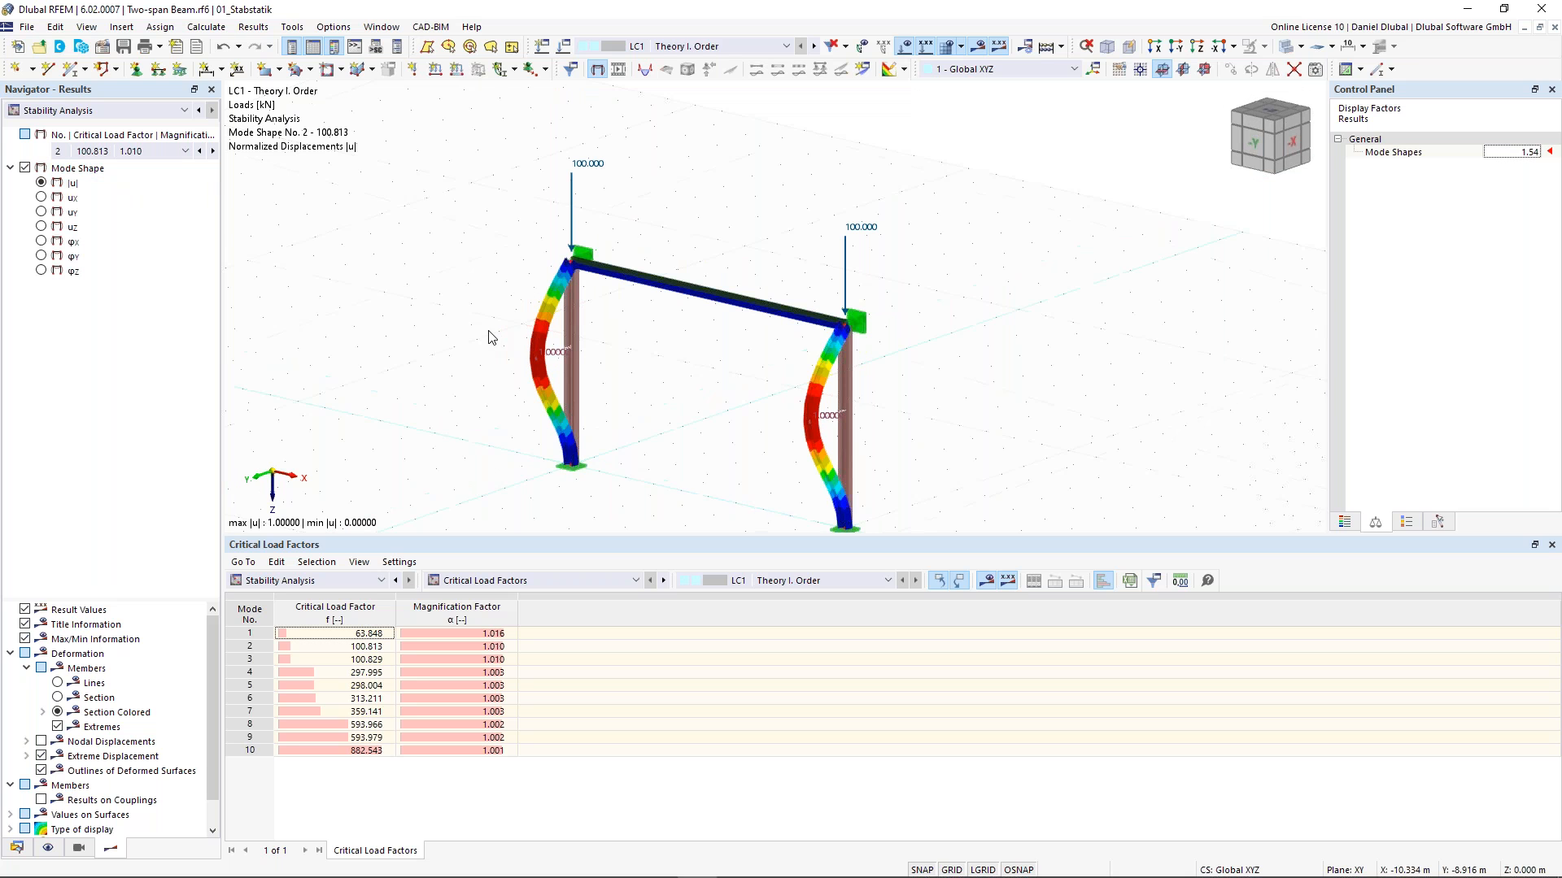
pyautogui.click(586, 161)
pyautogui.click(663, 374)
pyautogui.keyDown('ctrl'); pyautogui.moveTo(680, 356); pyautogui.dragTo(600, 407, button='middle'); pyautogui.keyUp('ctrl')
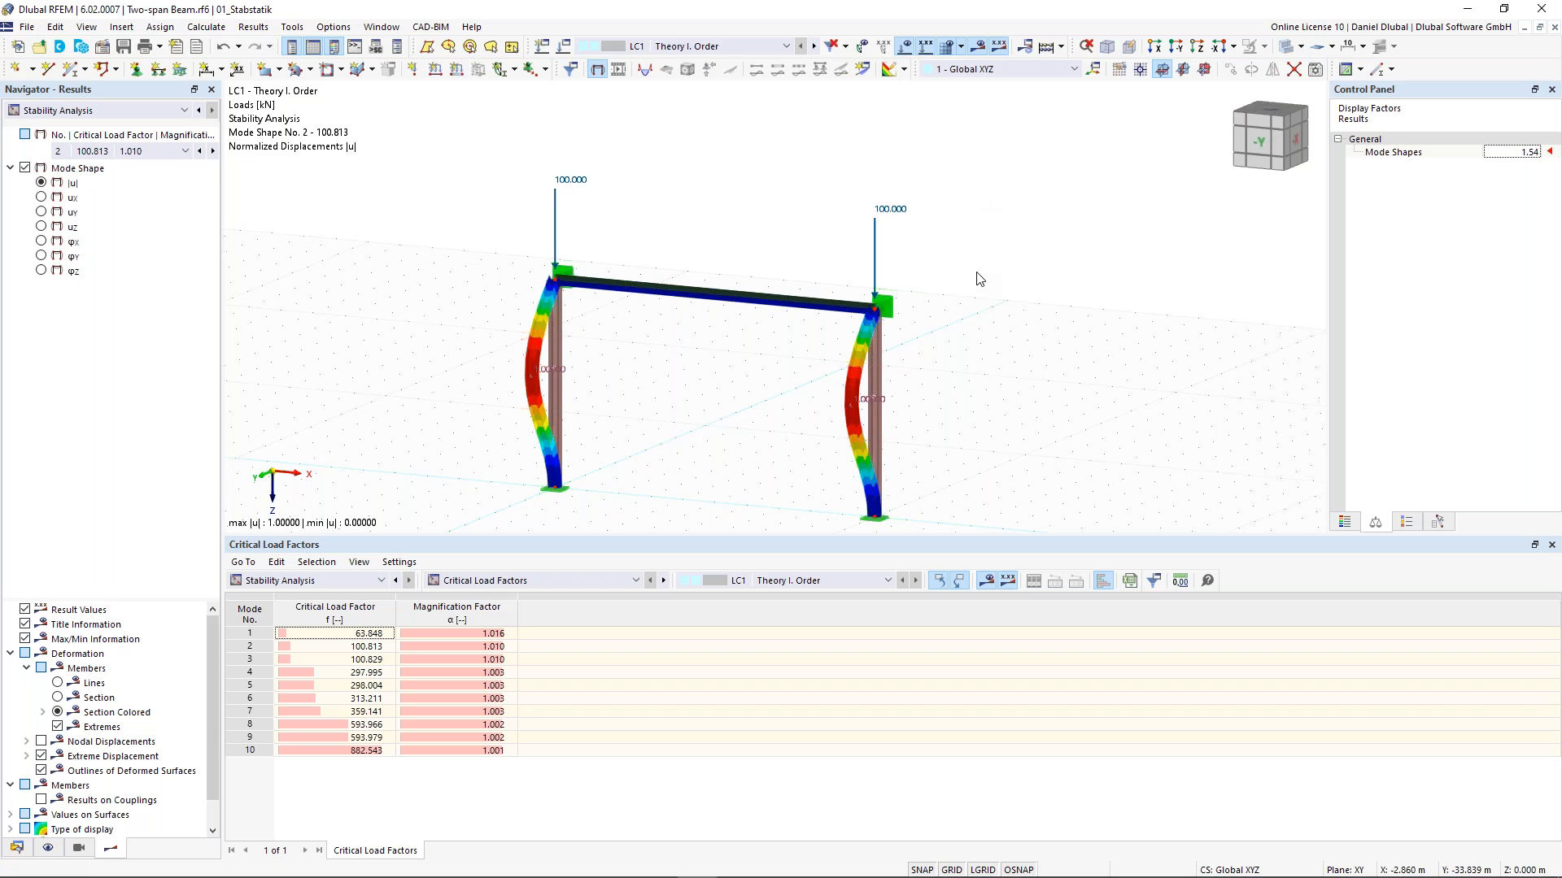
pyautogui.keyDown('ctrl'); pyautogui.moveTo(952, 271); pyautogui.dragTo(894, 274, button='middle'); pyautogui.keyUp('ctrl')
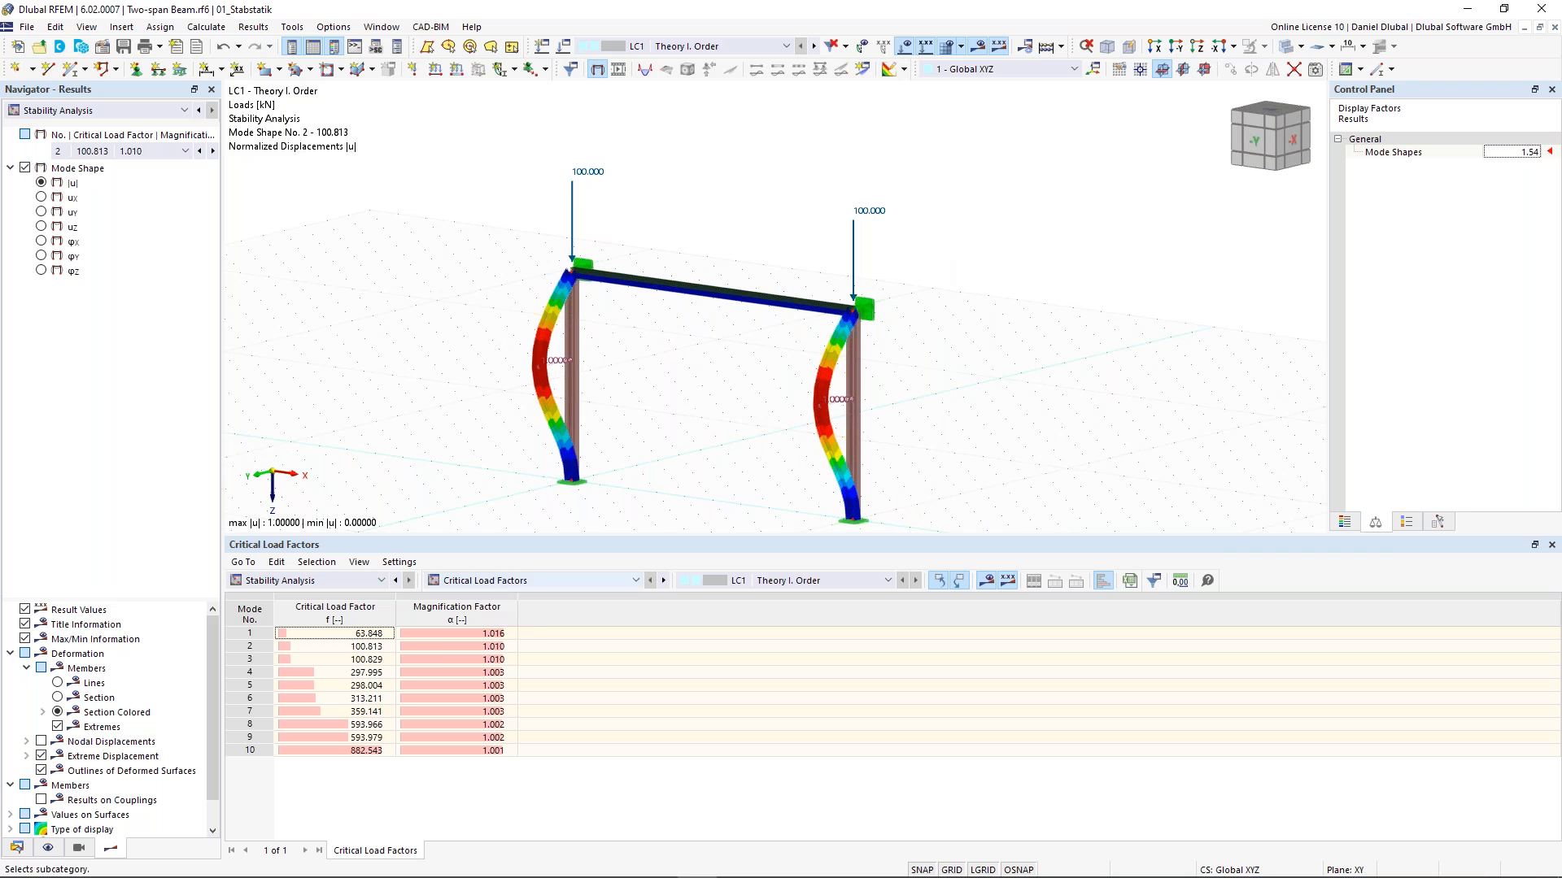
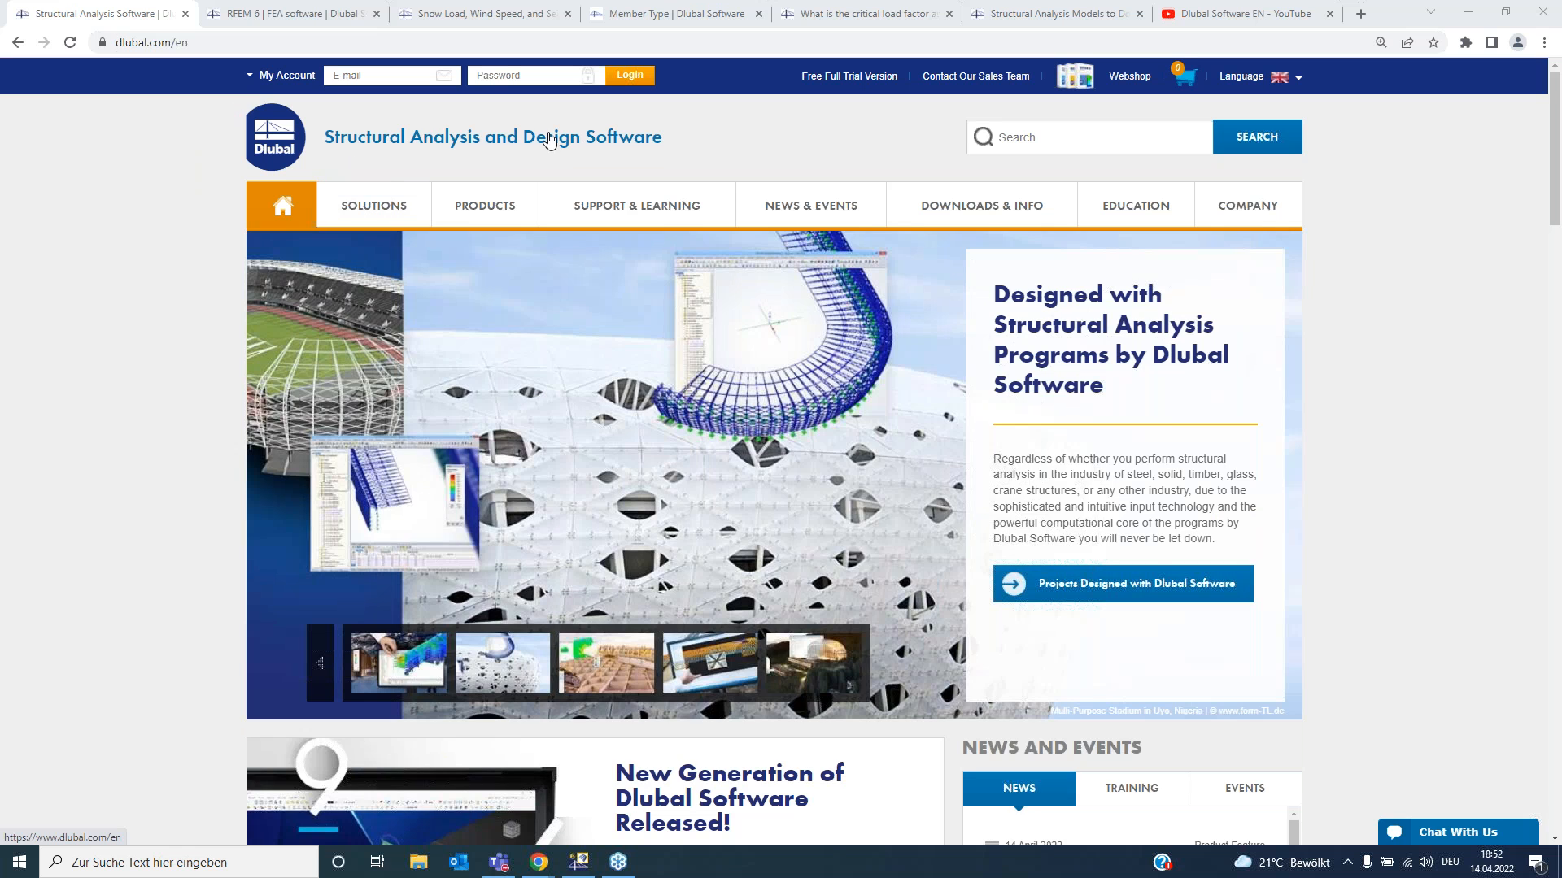
# - Open the RFEM 6 product page from the website's products overview
pyautogui.moveTo(358, 233)
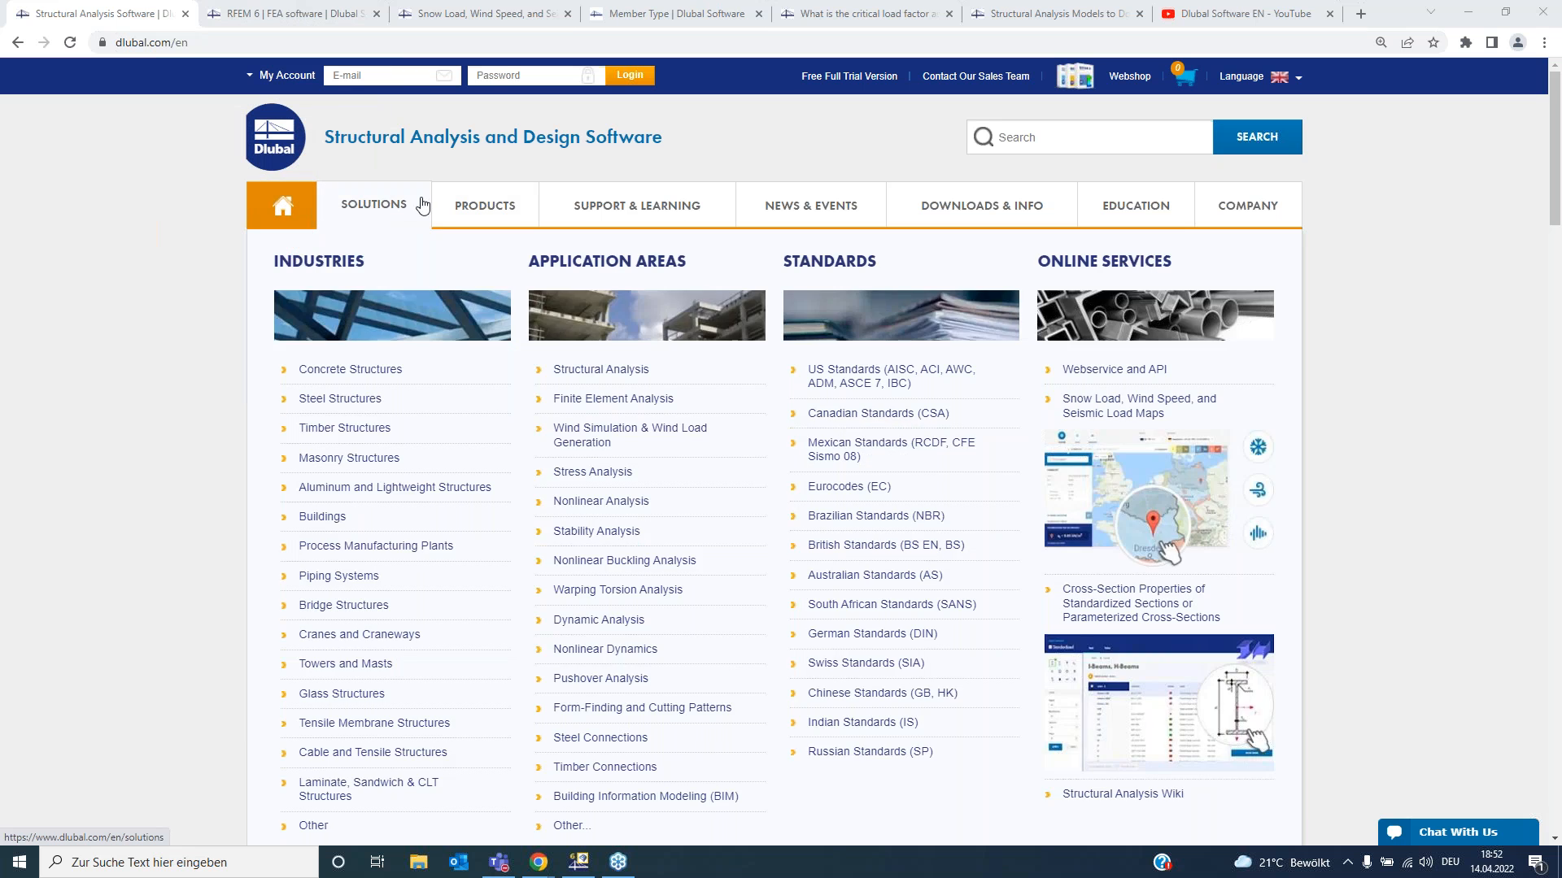
pyautogui.moveTo(488, 202)
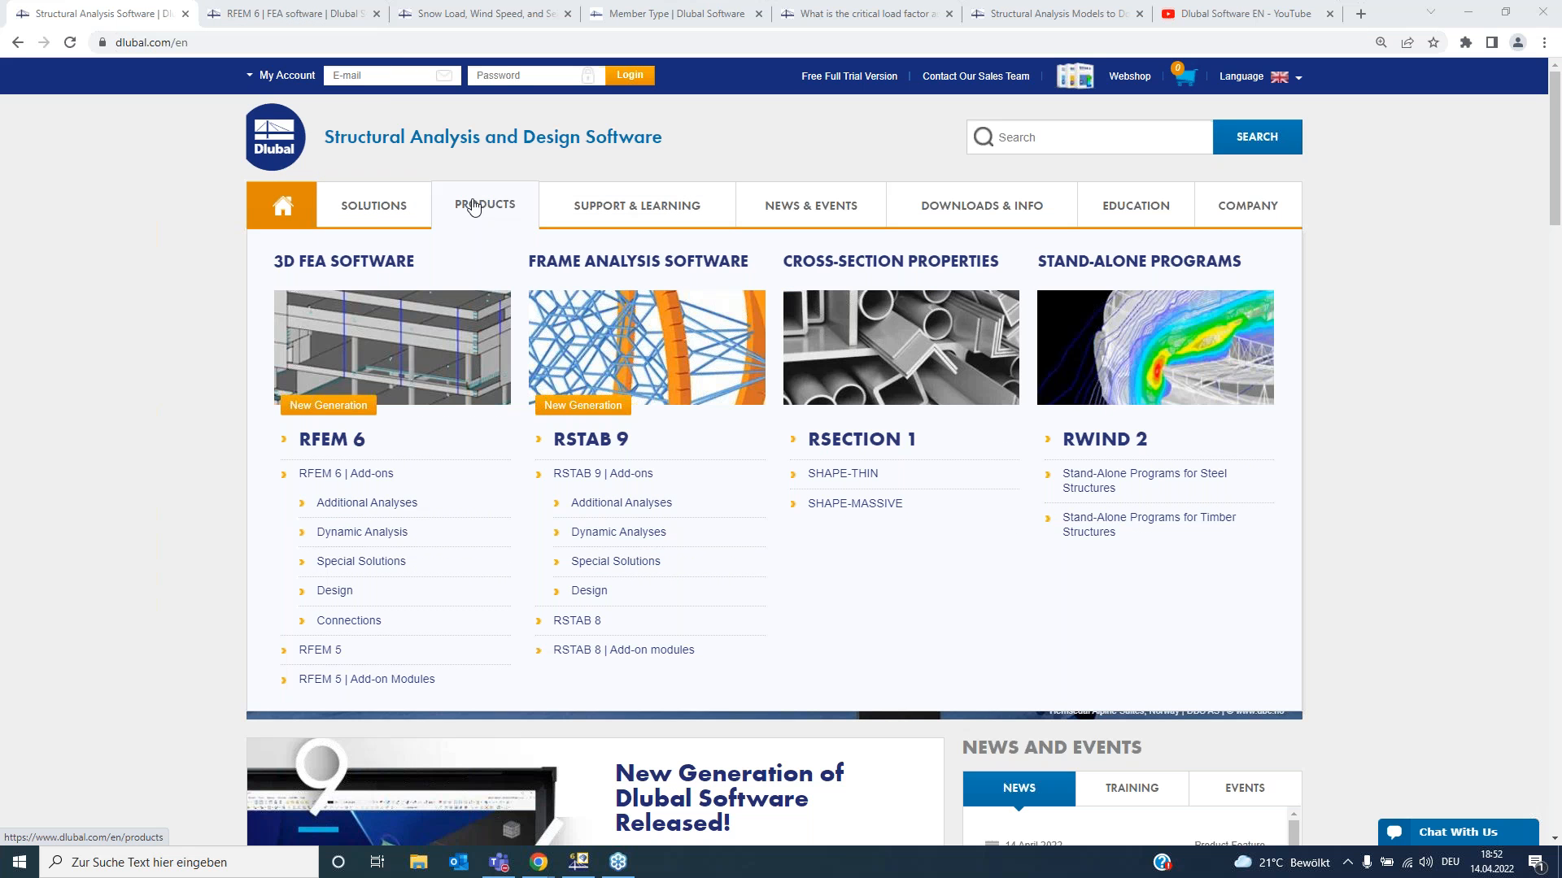
pyautogui.click(336, 443)
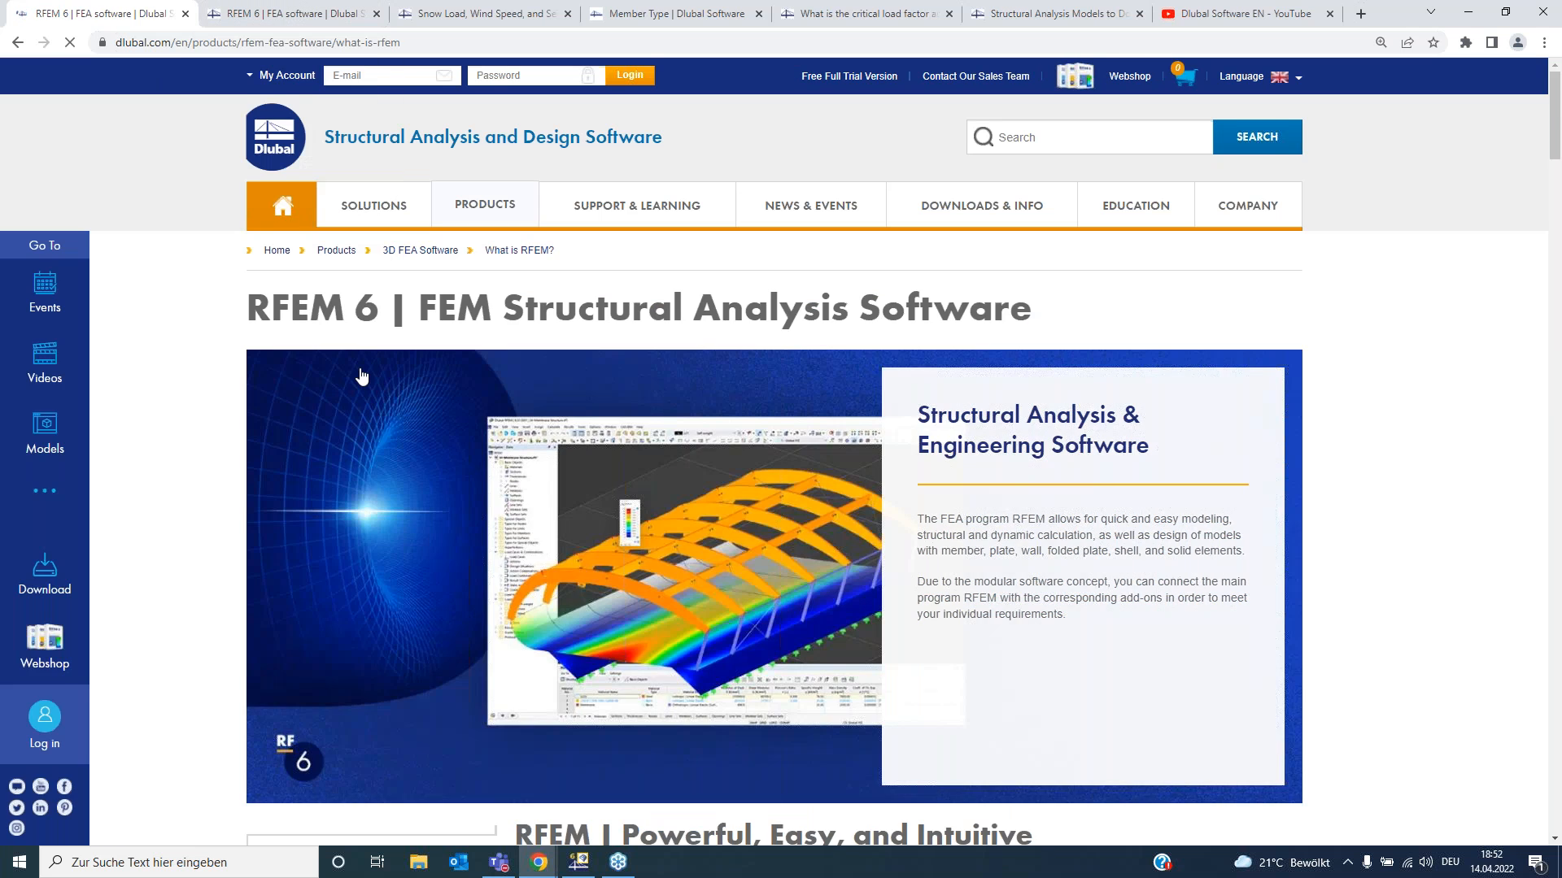
# - Open the New Features in RFEM 6 section of the product page
pyautogui.scroll(-5, 366, 390)
pyautogui.scroll(-1, 364, 456)
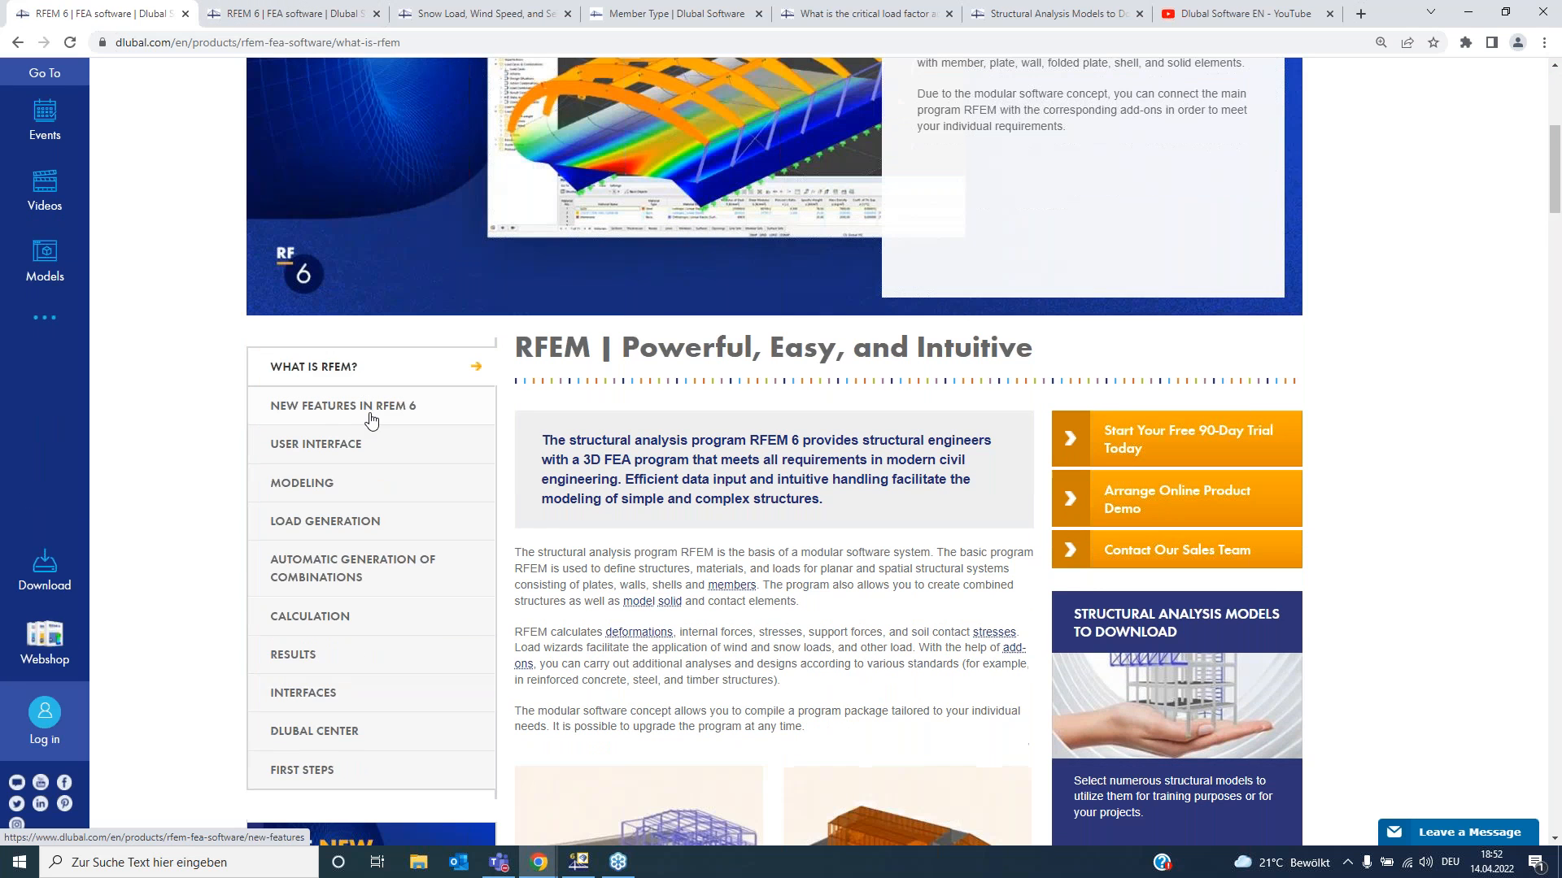
pyautogui.click(320, 419)
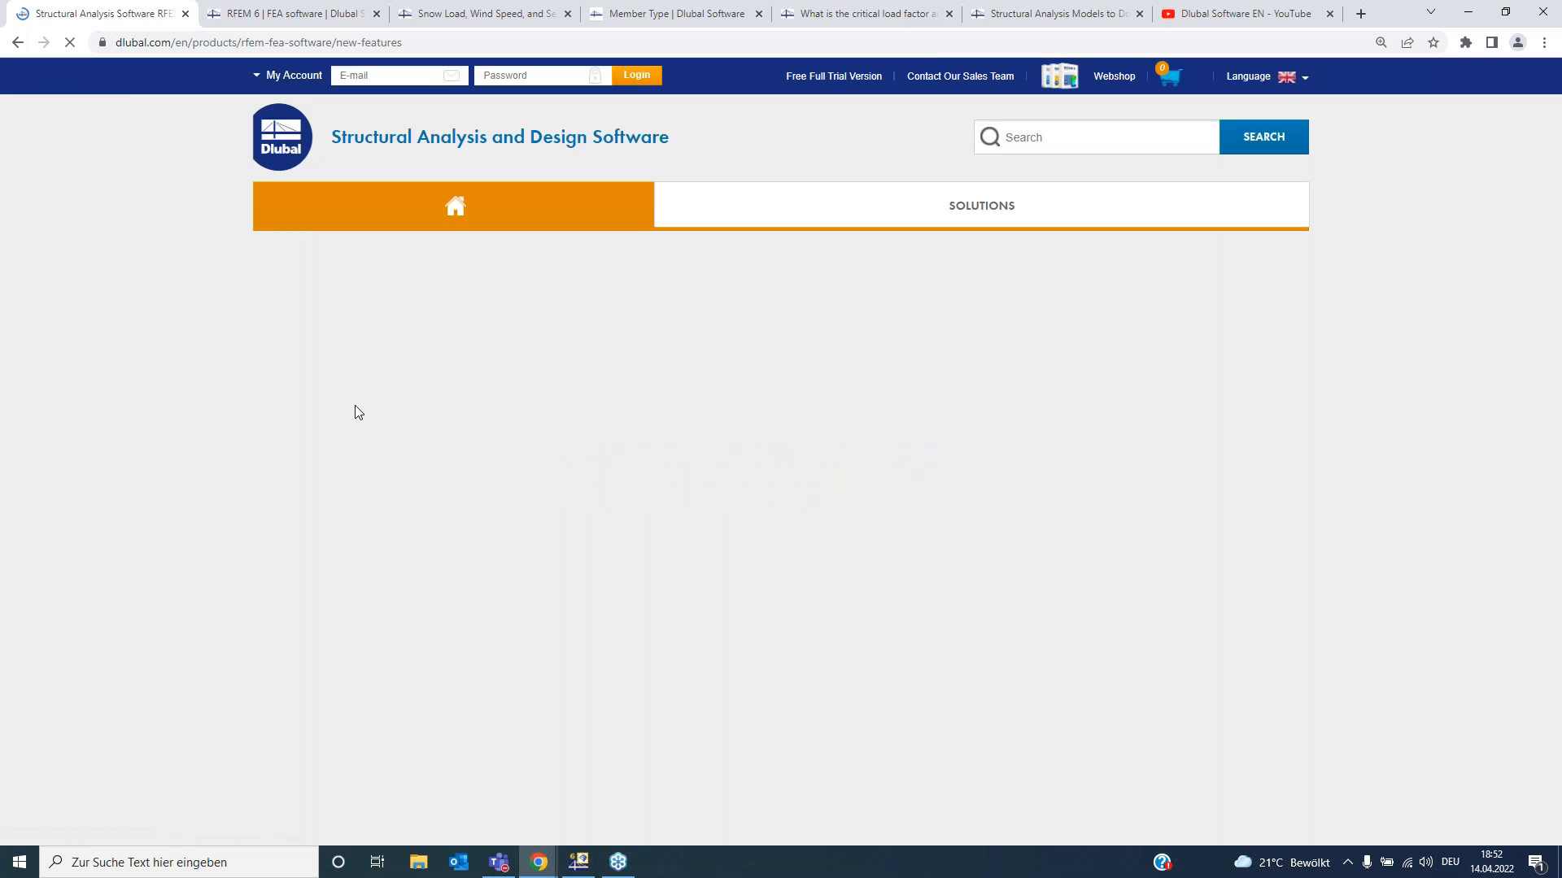
# - Open the User Interface section of the RFEM 6 product pages
pyautogui.scroll(-8, 477, 472)
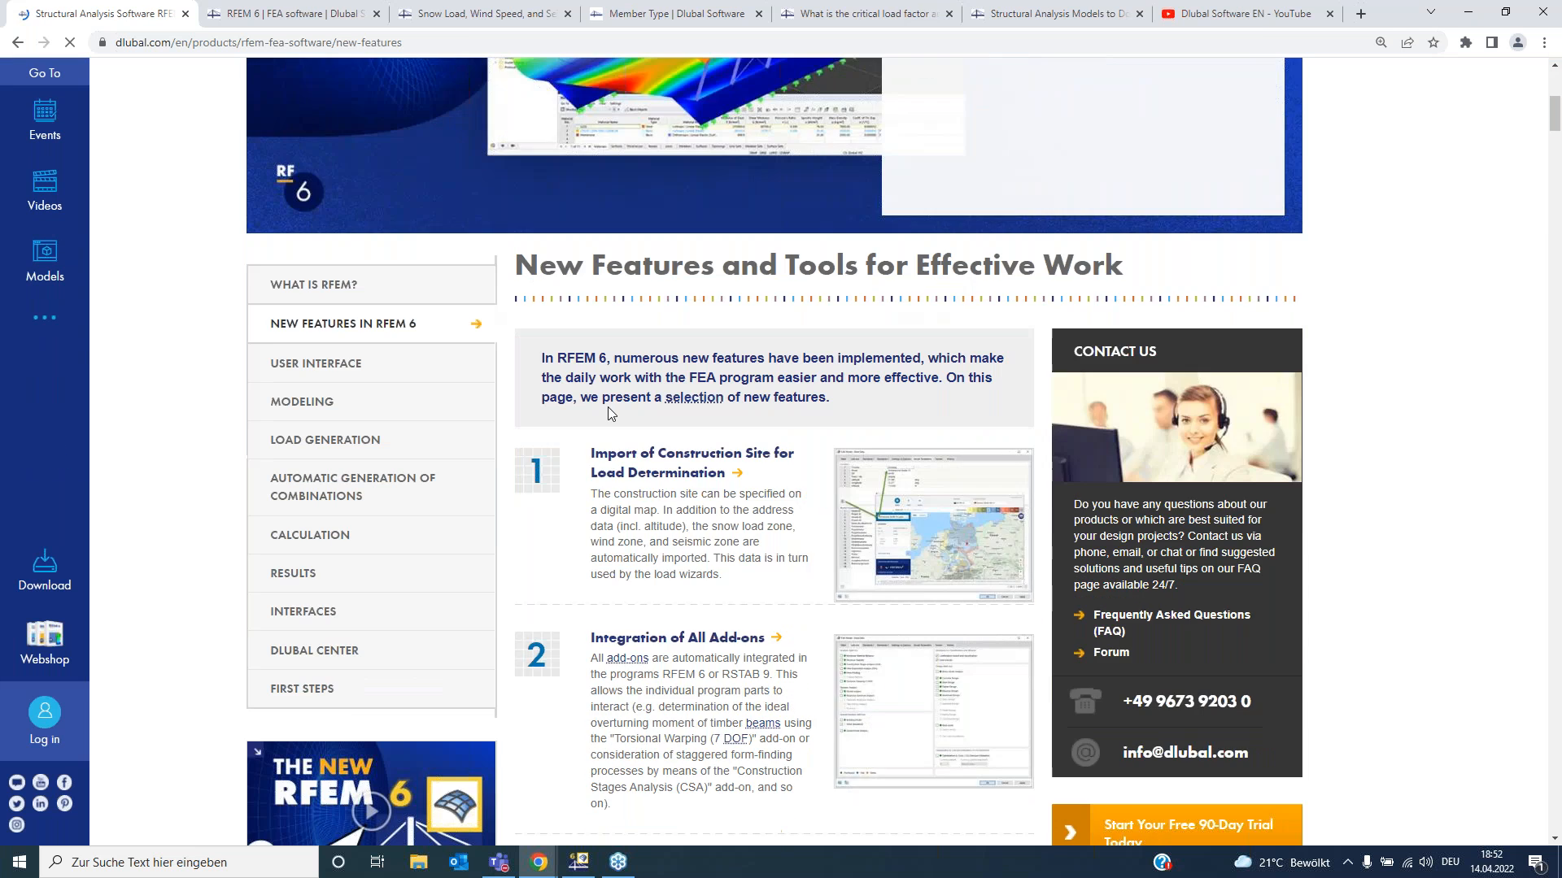
pyautogui.scroll(3, 639, 270)
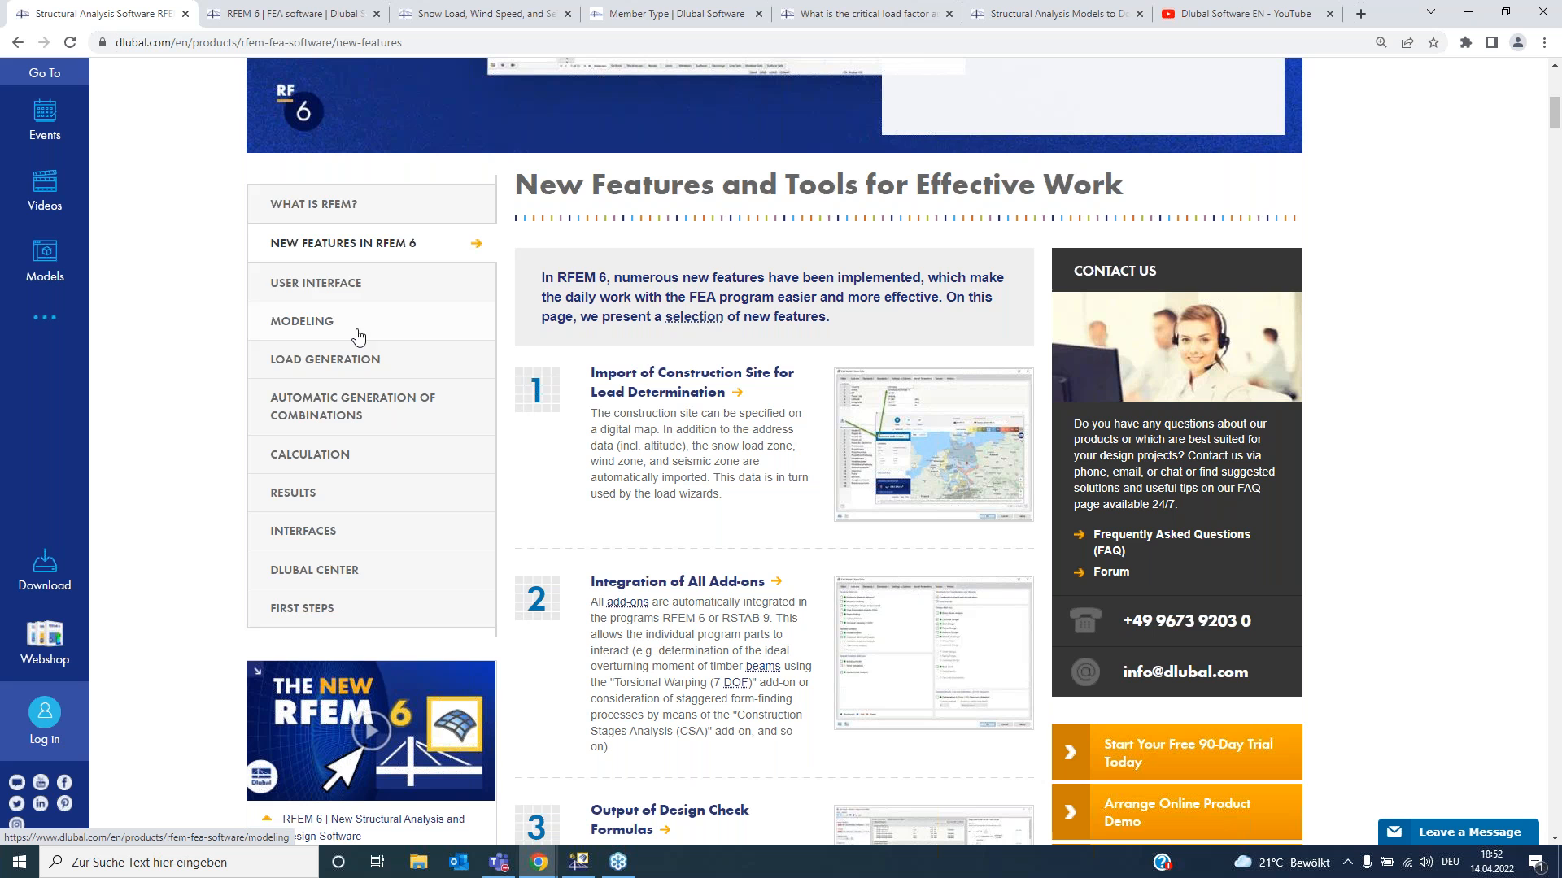
pyautogui.click(342, 285)
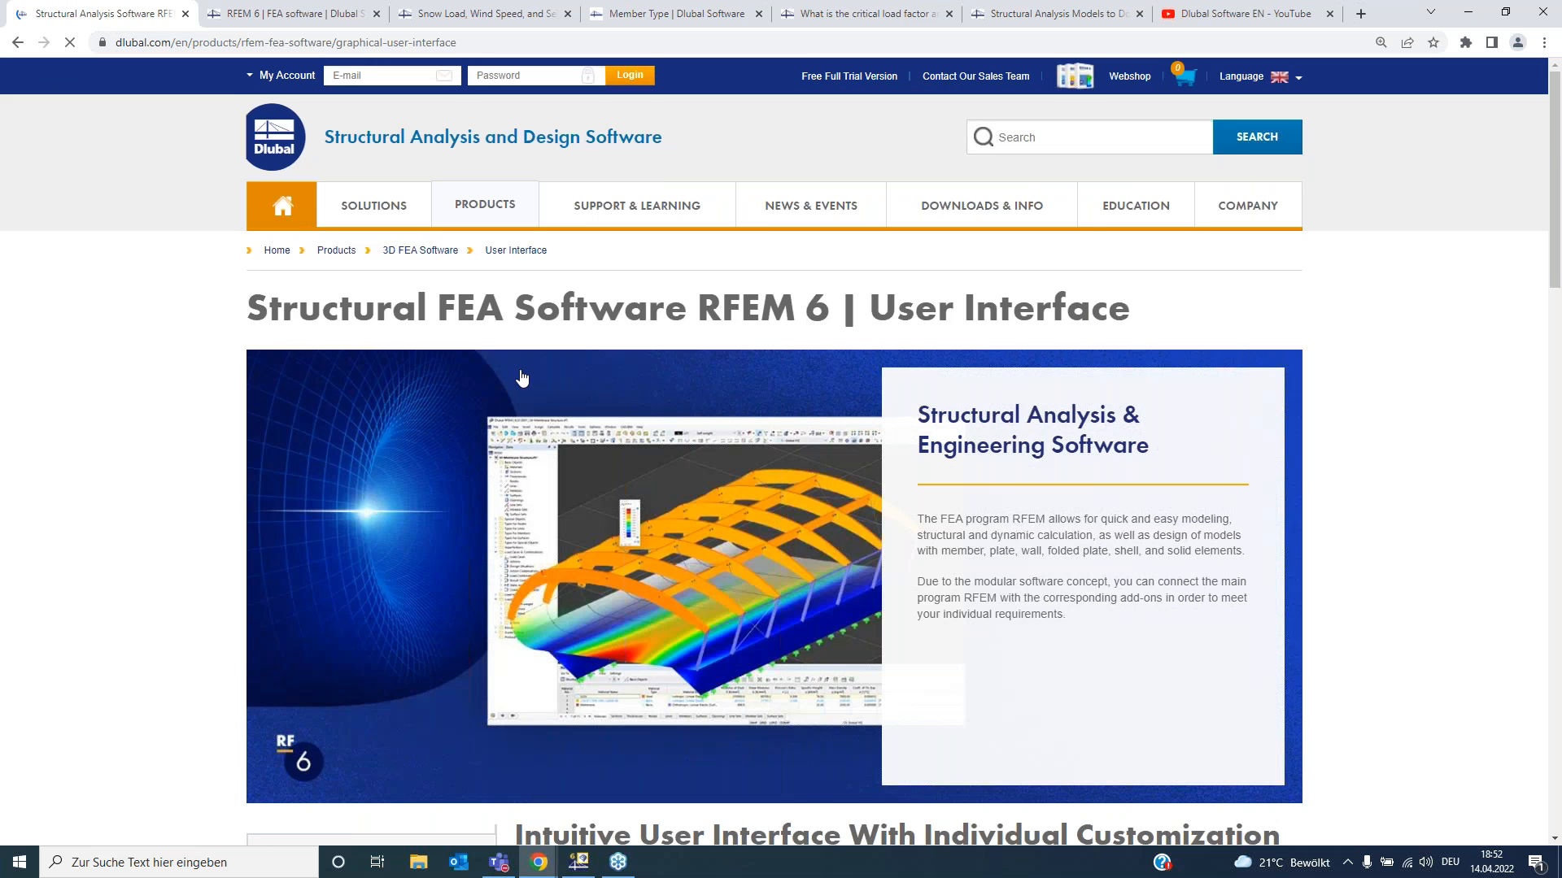
# - Open and view the Photorealistic Rendering product feature article
pyautogui.scroll(-5, 687, 399)
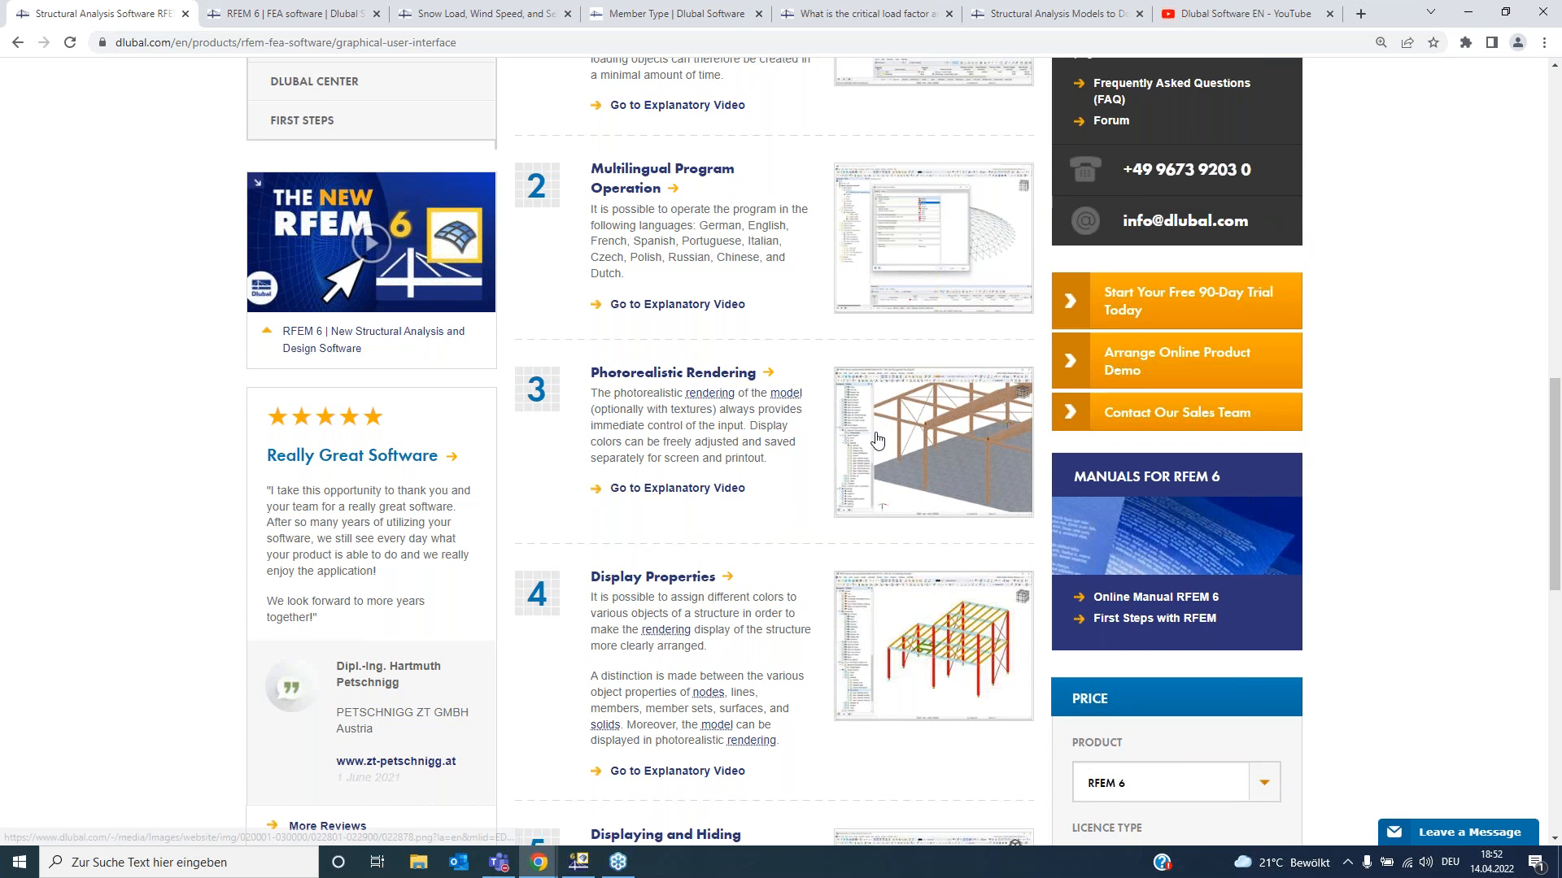
pyautogui.click(680, 375)
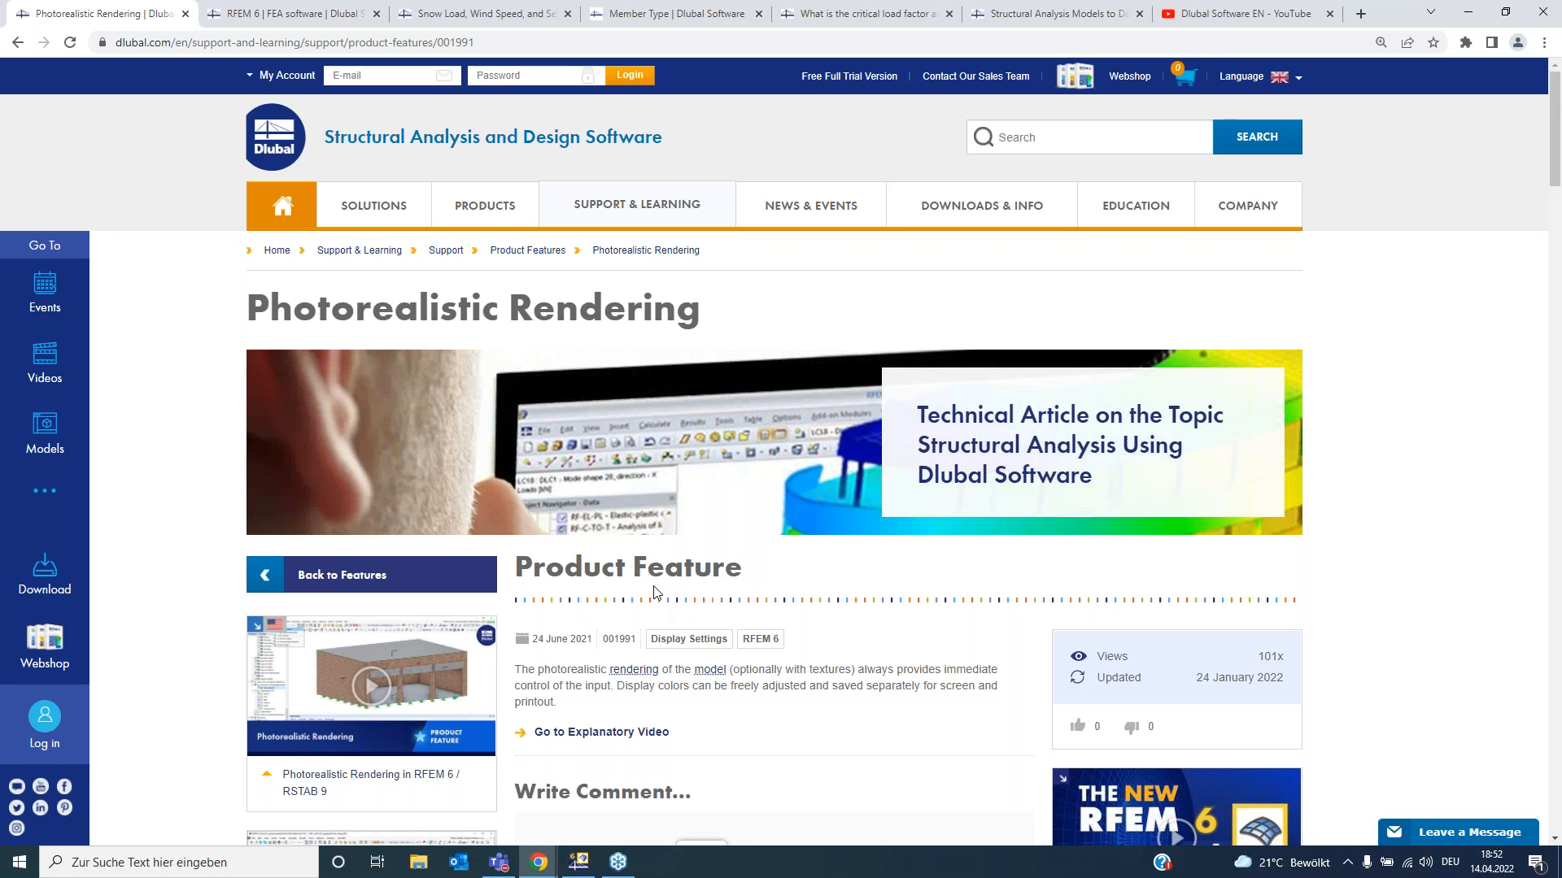
pyautogui.scroll(-3, 663, 604)
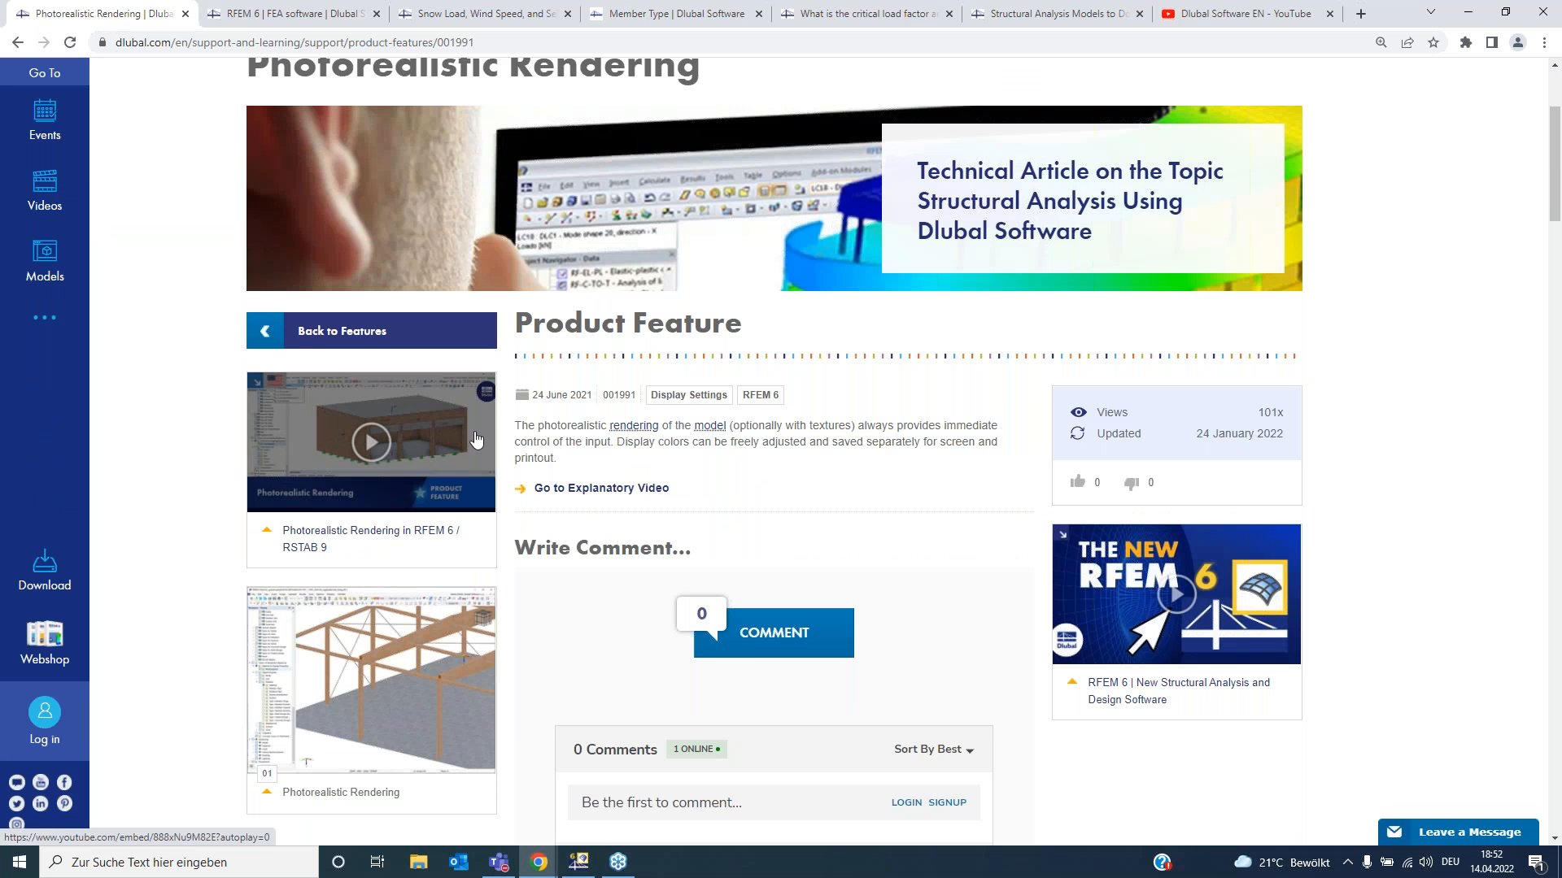
pyautogui.scroll(3, 476, 439)
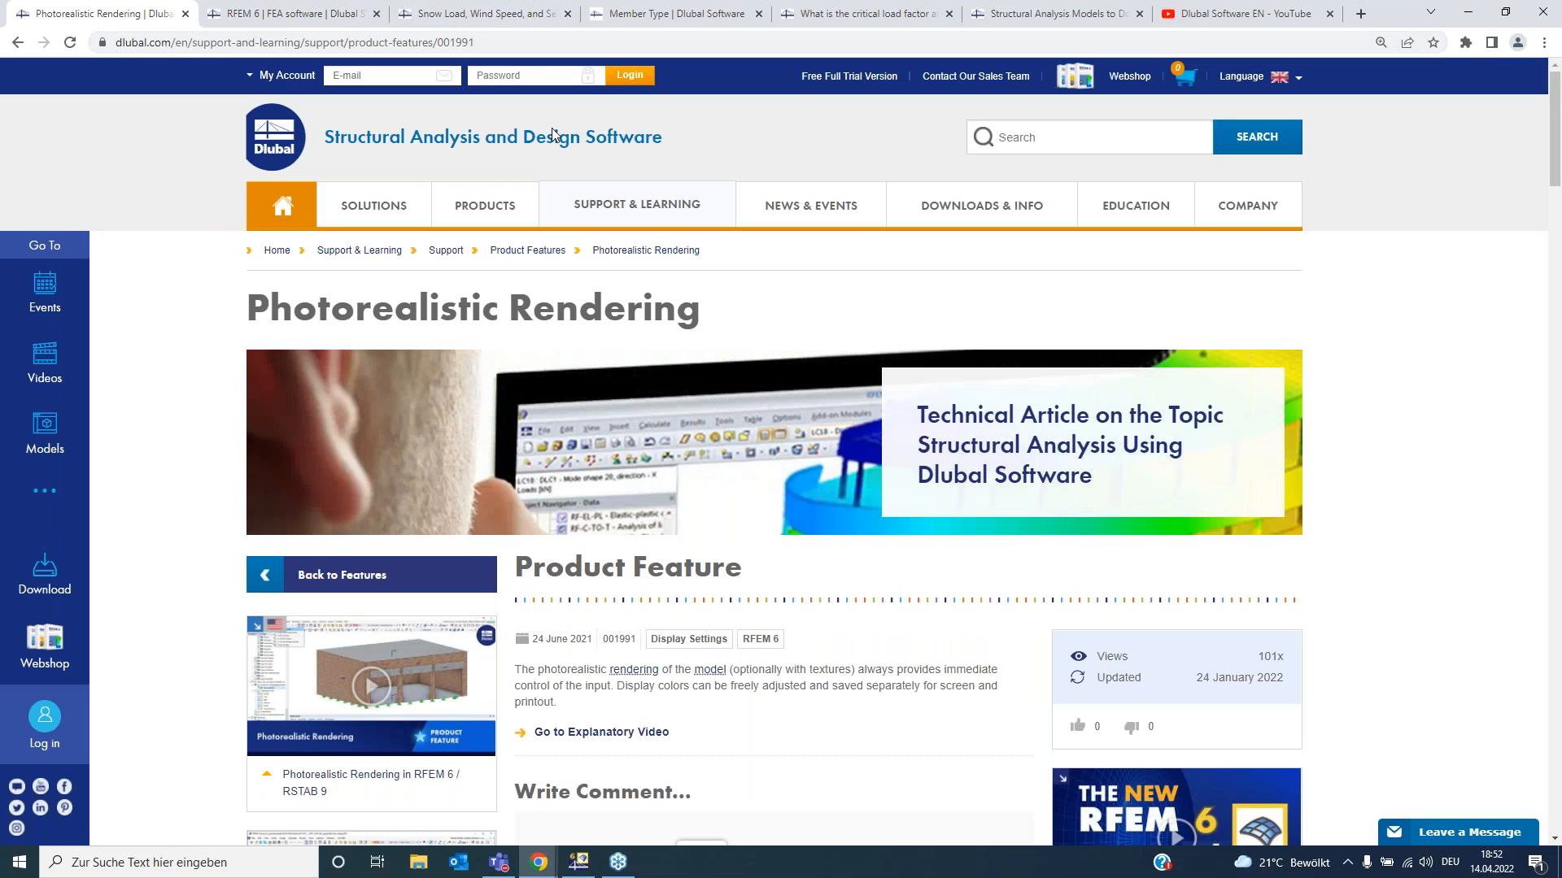
pyautogui.moveTo(396, 212)
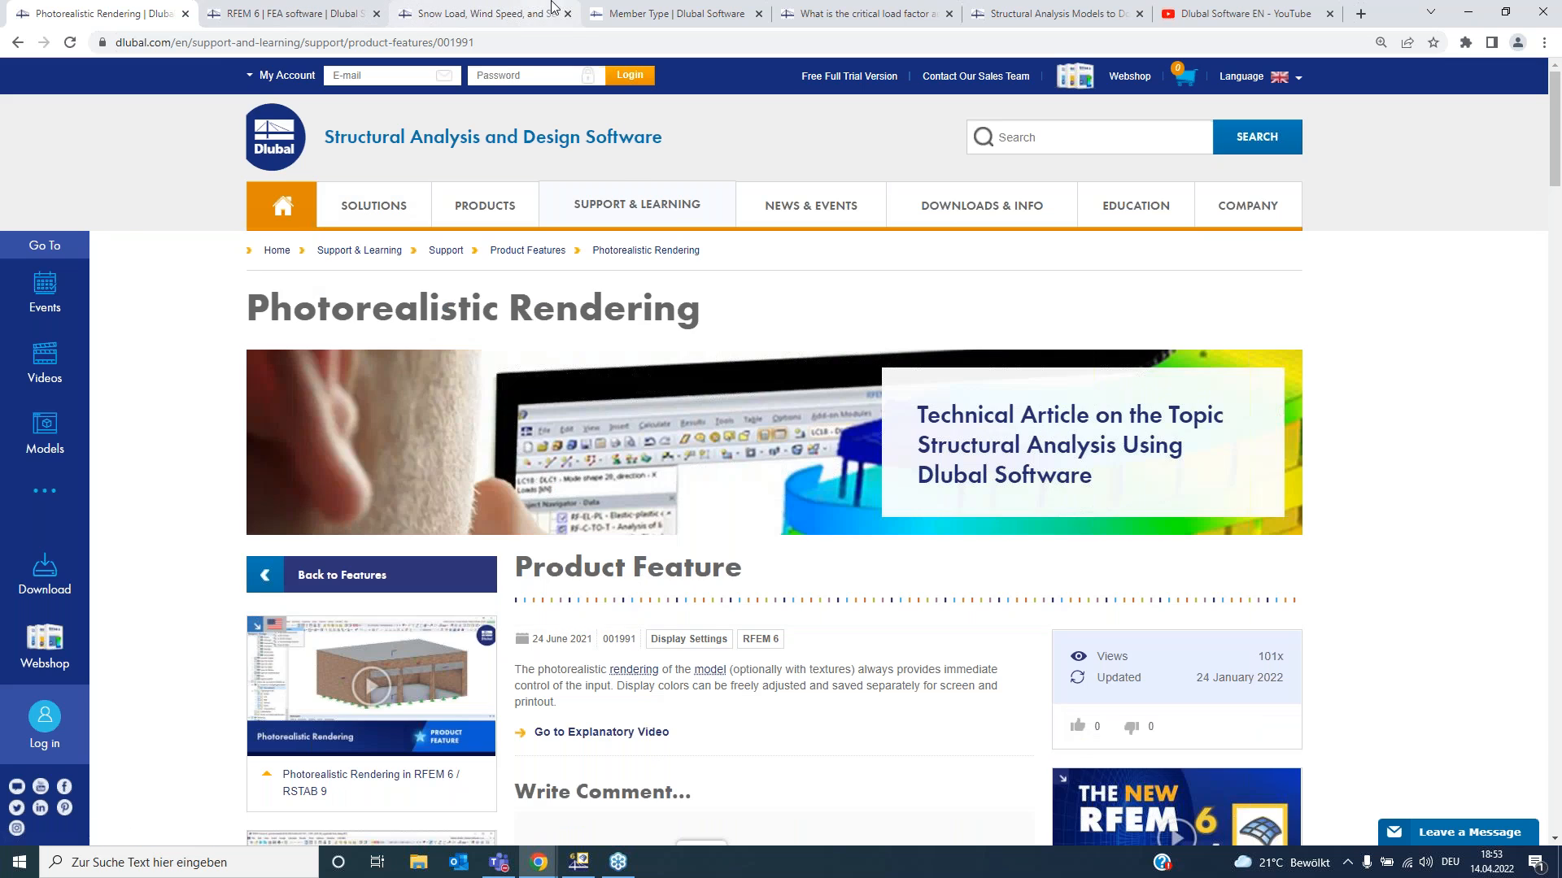
# - Switch to the snow load map tab and pick a location near Munich to query its snow load zone
pyautogui.click(506, 13)
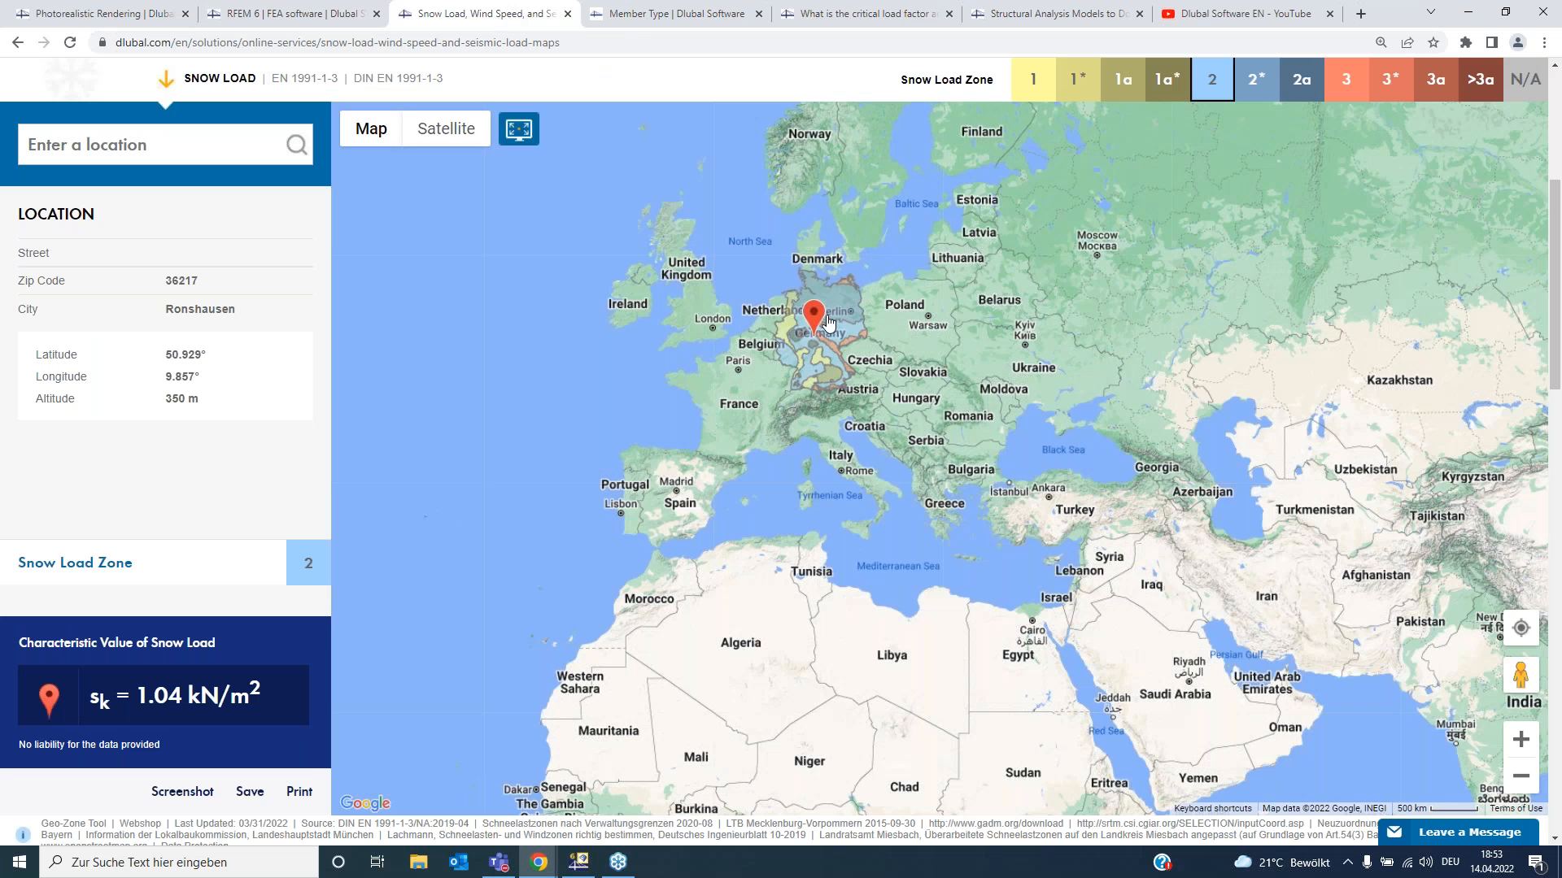
pyautogui.keyDown('ctrl'); pyautogui.scroll(1, 829, 317); pyautogui.keyUp('ctrl')
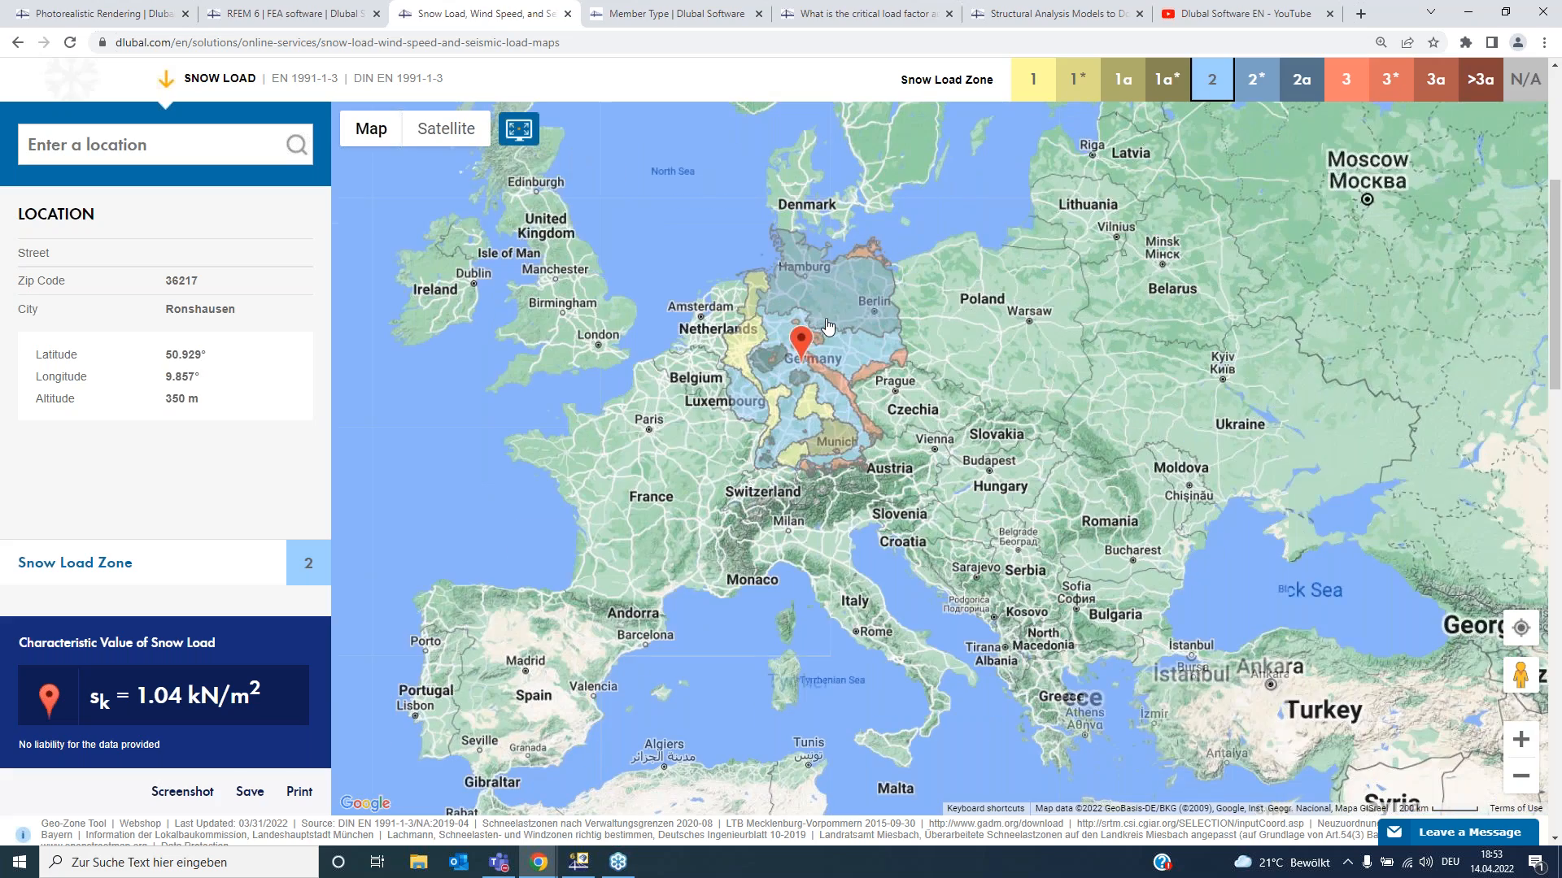
pyautogui.scroll(2, 815, 542)
pyautogui.scroll(-1, 815, 542)
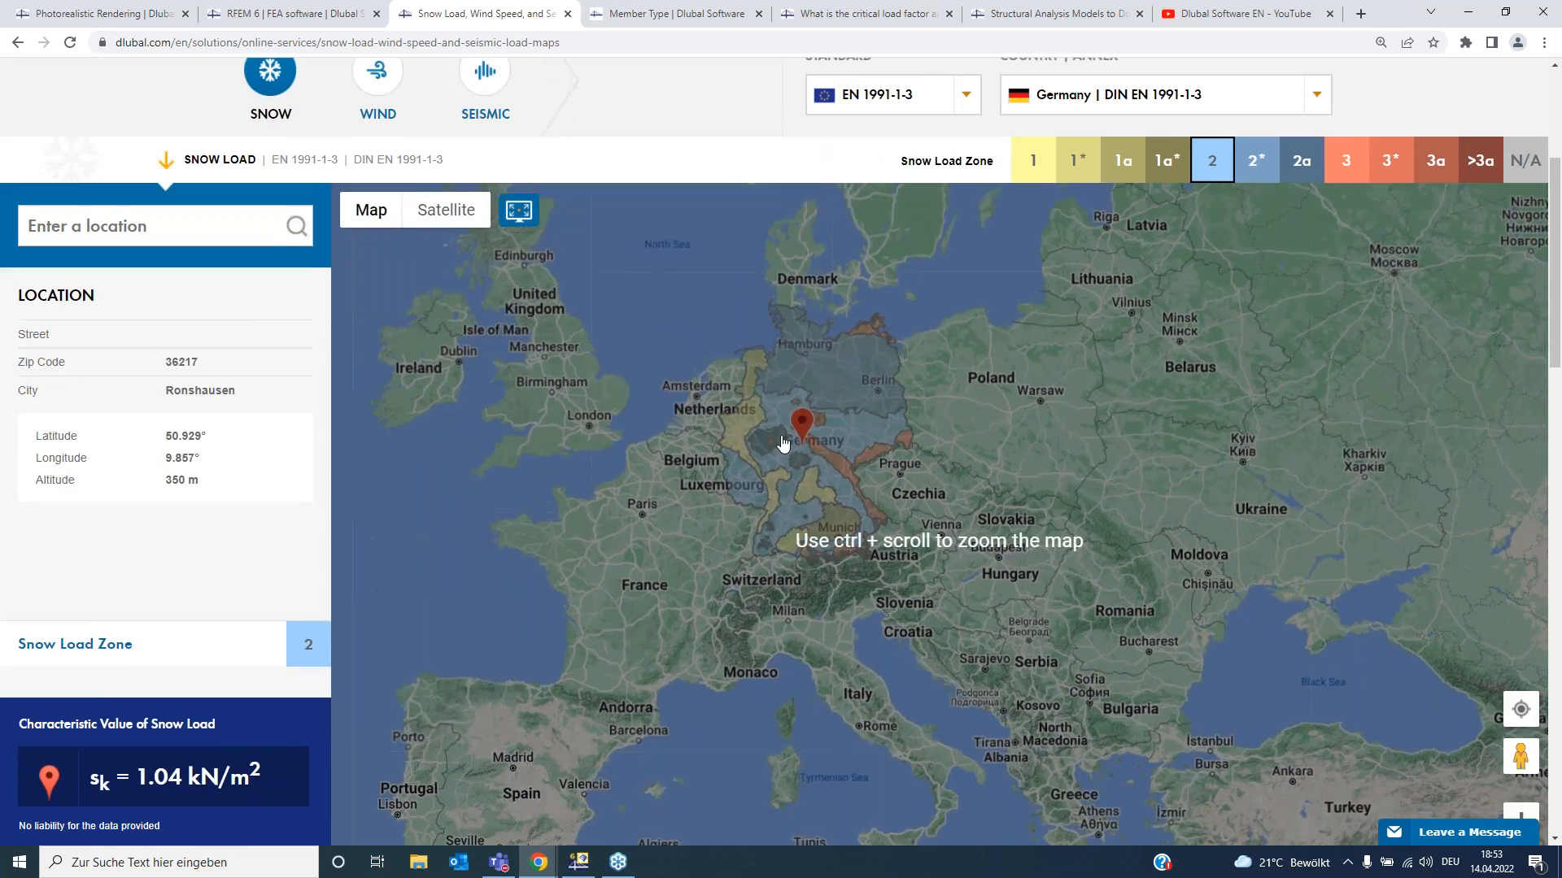
pyautogui.keyDown('ctrl'); pyautogui.scroll(1, 782, 431); pyautogui.keyUp('ctrl')
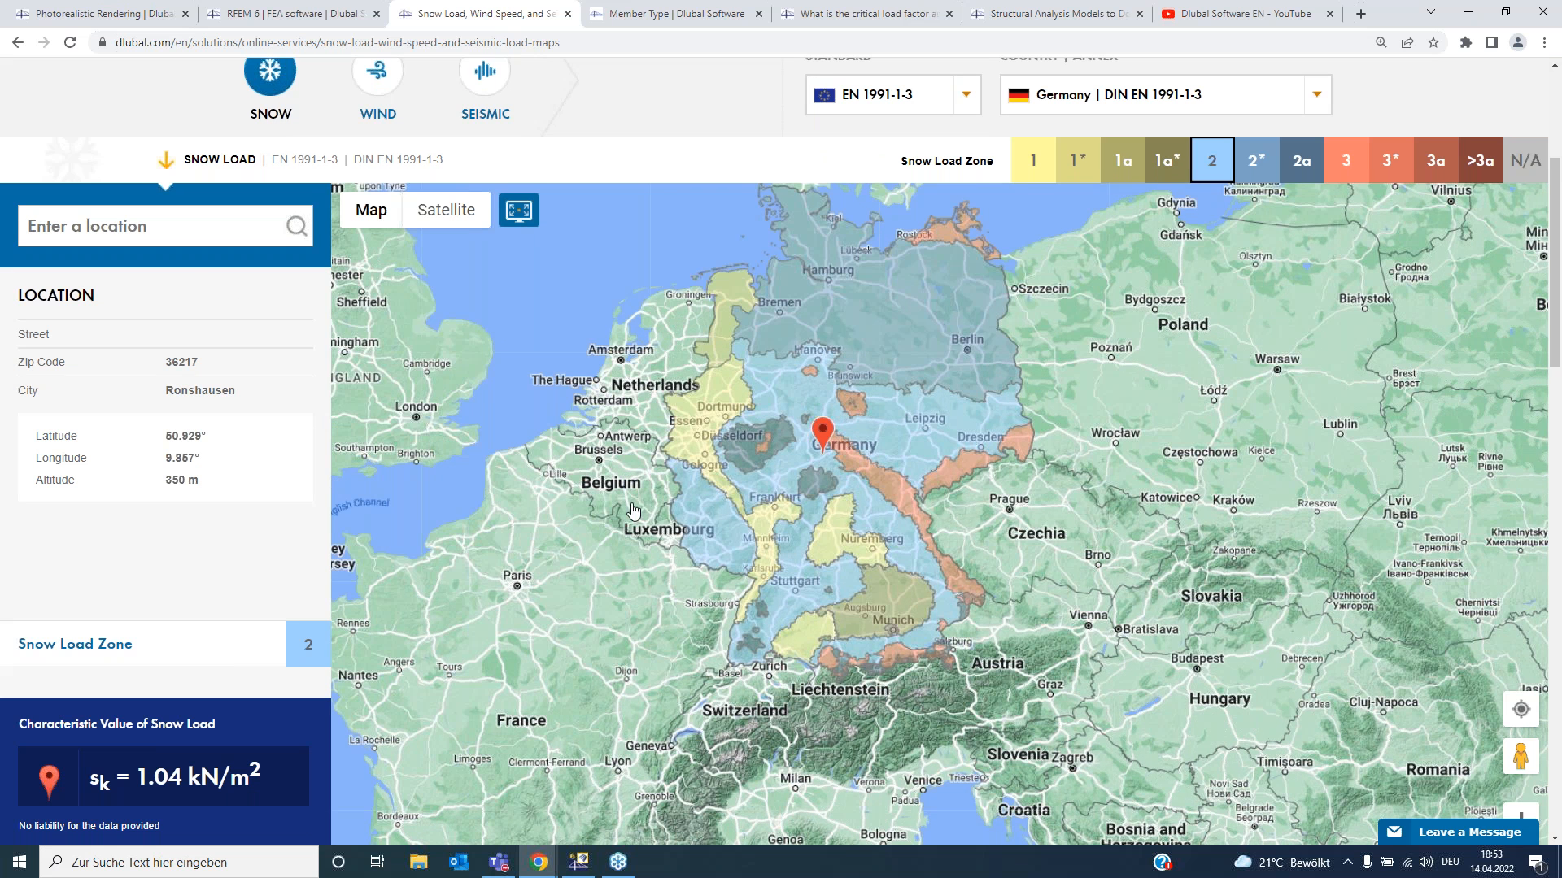
pyautogui.moveTo(687, 492); pyautogui.dragTo(735, 469)
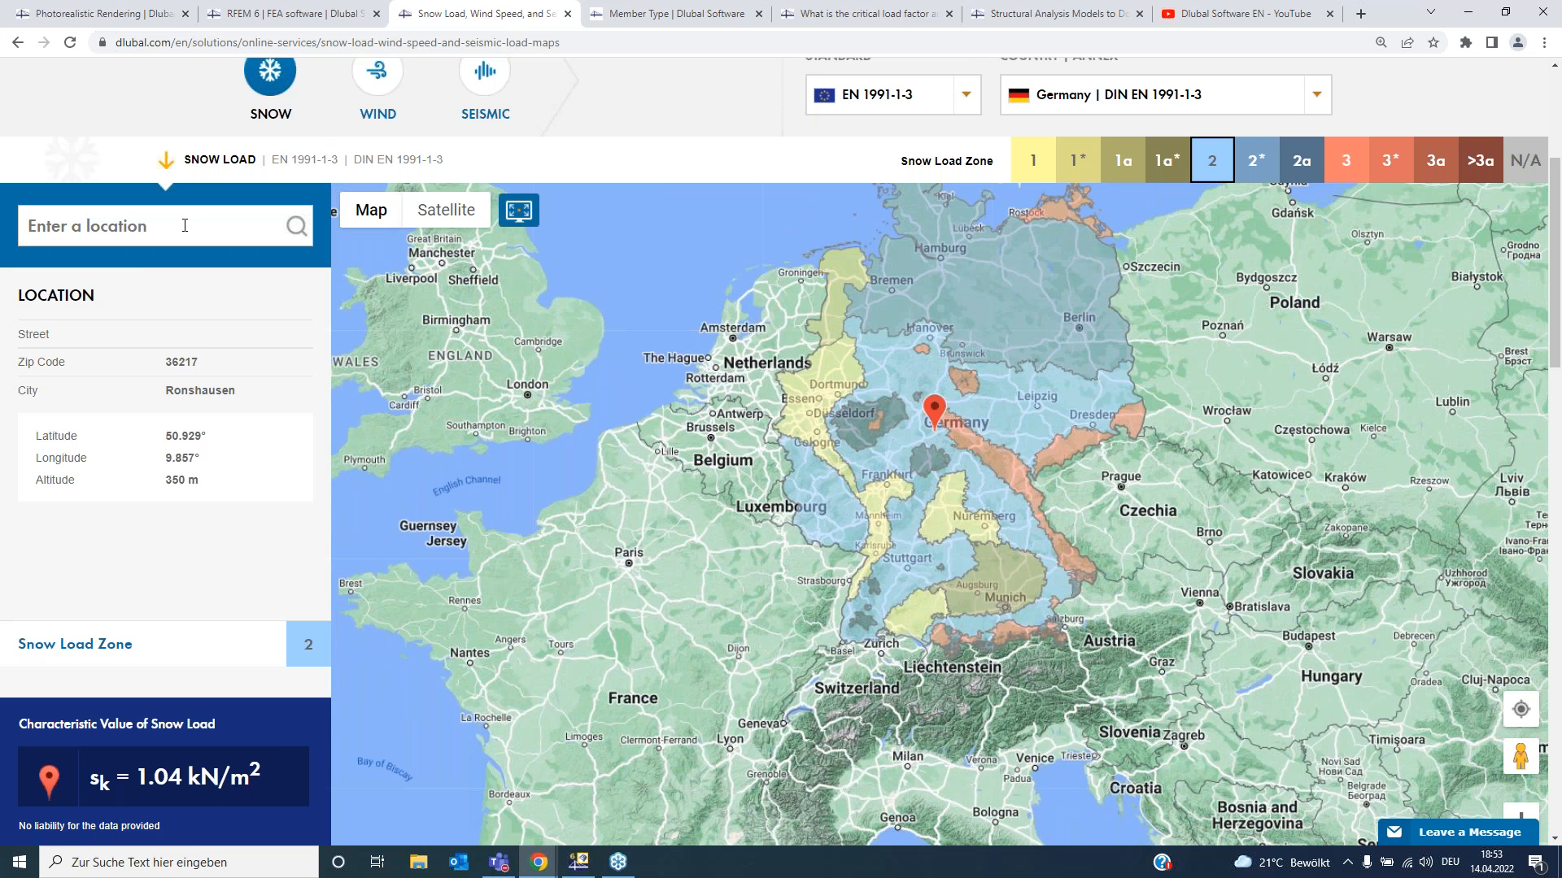
pyautogui.click(1010, 599)
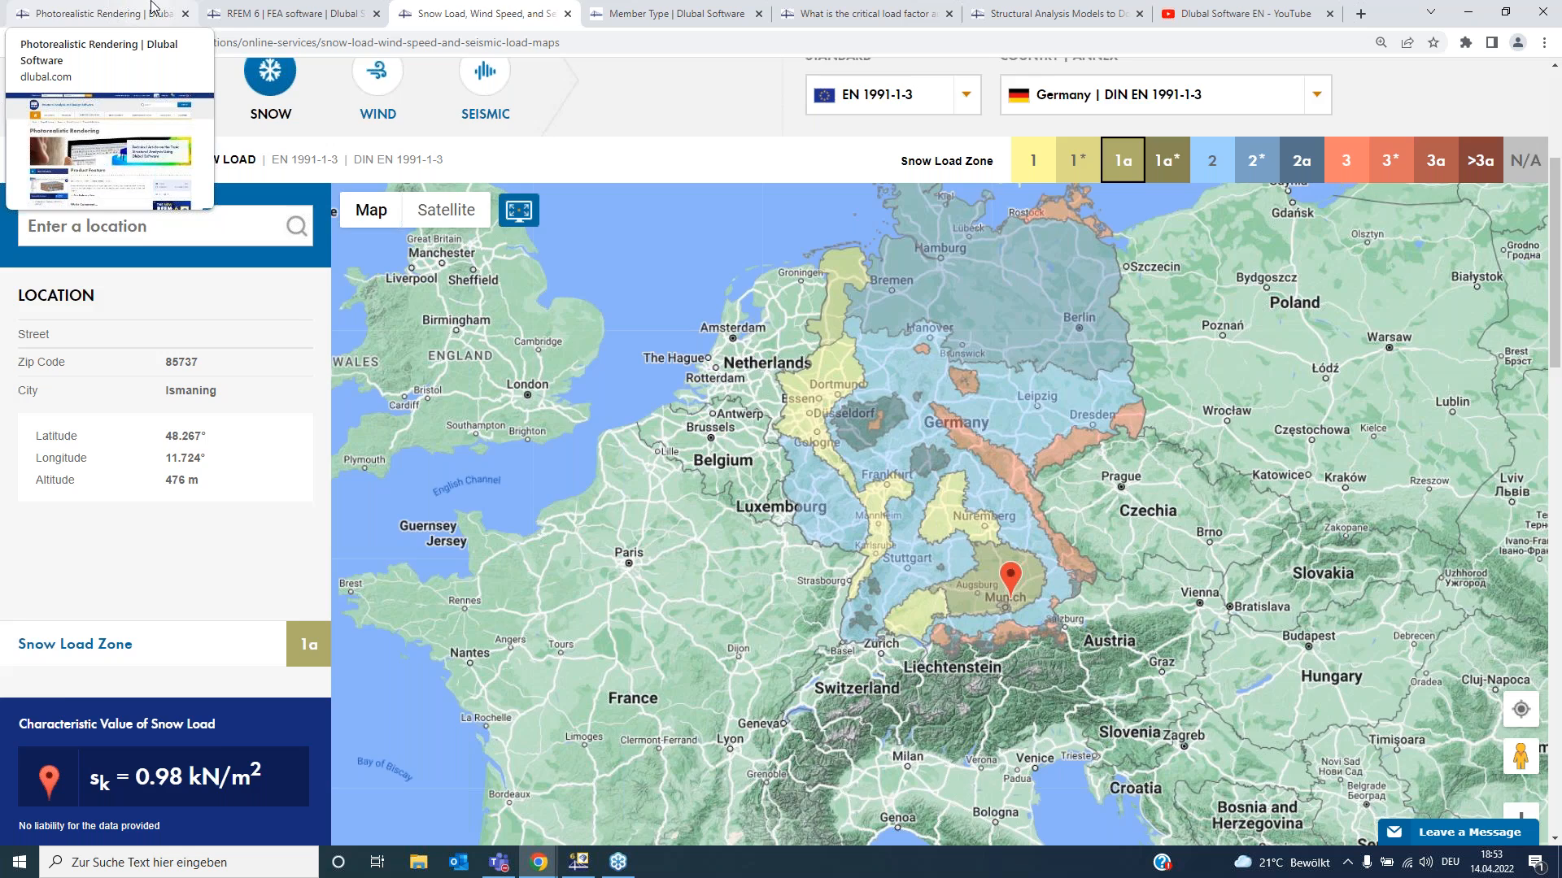
# - Return to the Dlubal site tab and open the Structural Analysis Wiki from the solutions overview
pyautogui.click(98, 13)
pyautogui.moveTo(396, 206)
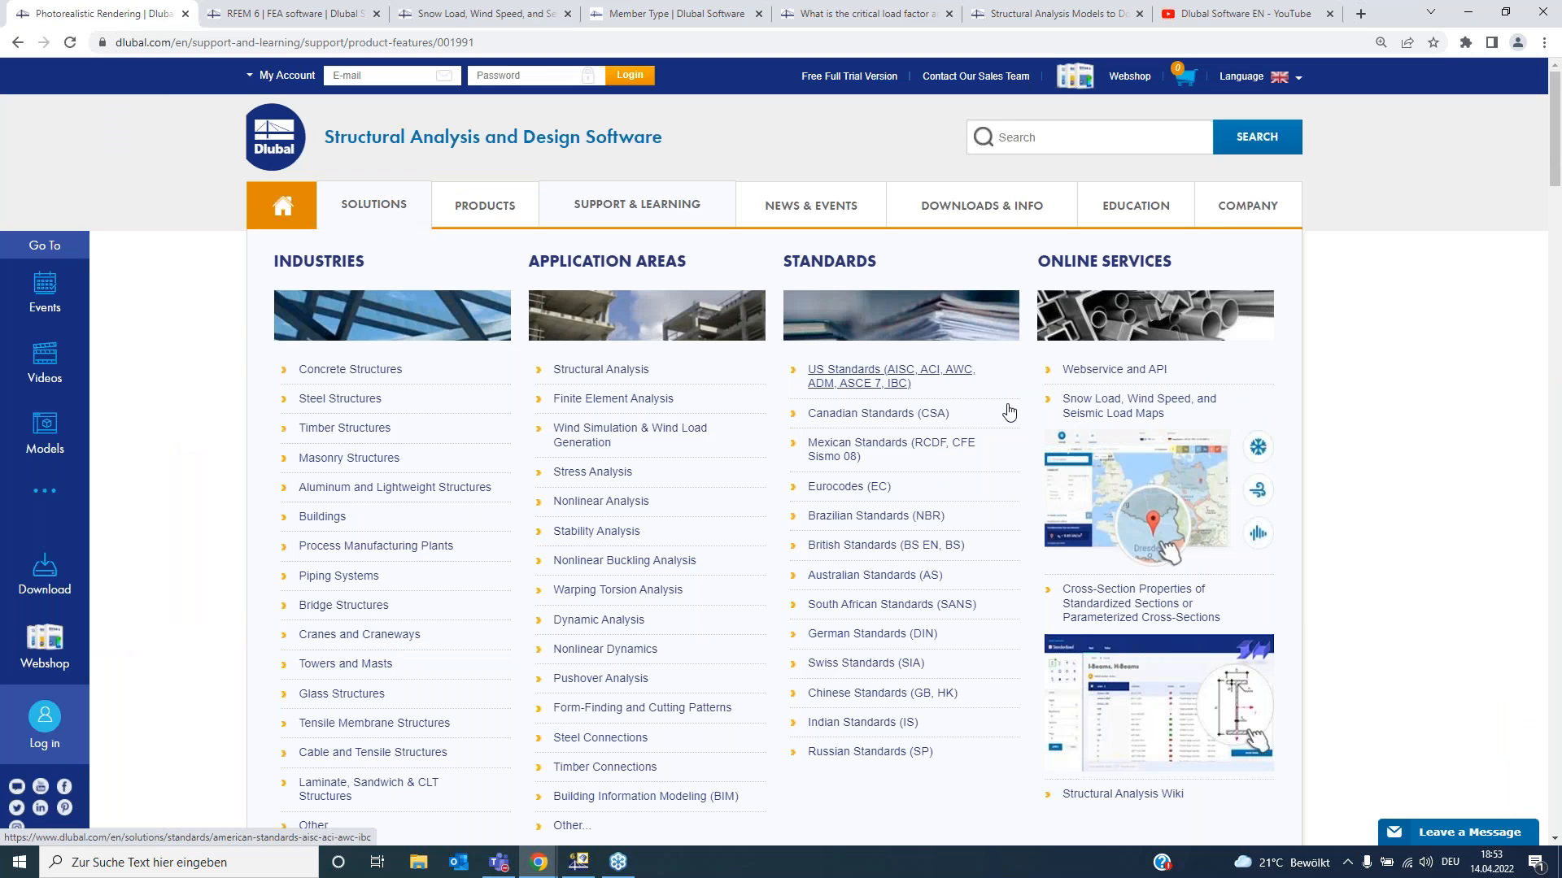
pyautogui.click(1147, 803)
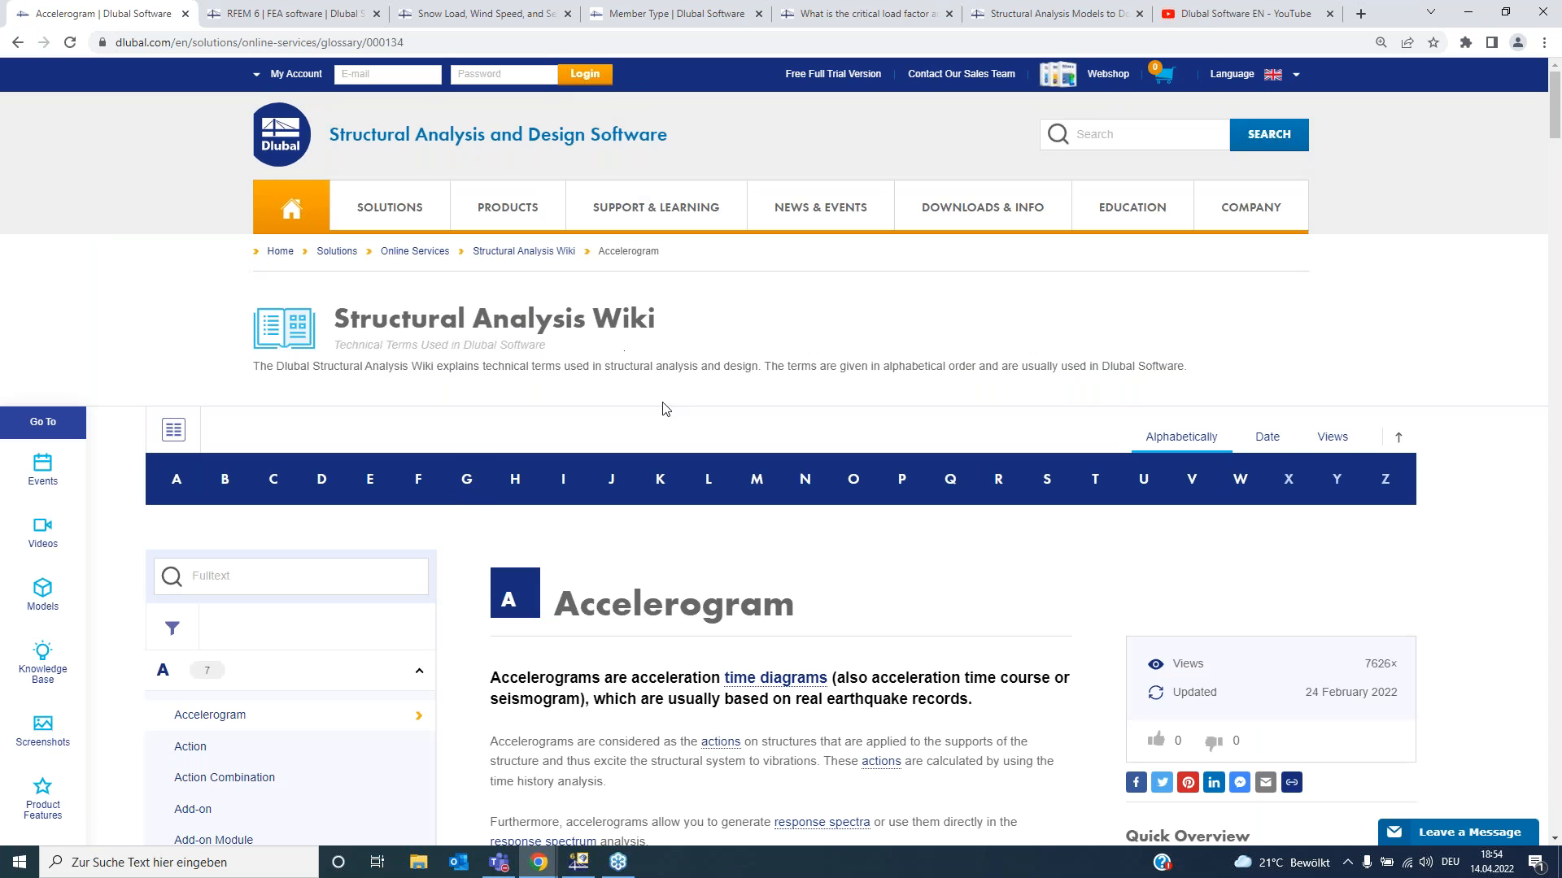
# - Scroll through the Accelerogram entry of the Structural Analysis Wiki
pyautogui.scroll(-3, 616, 565)
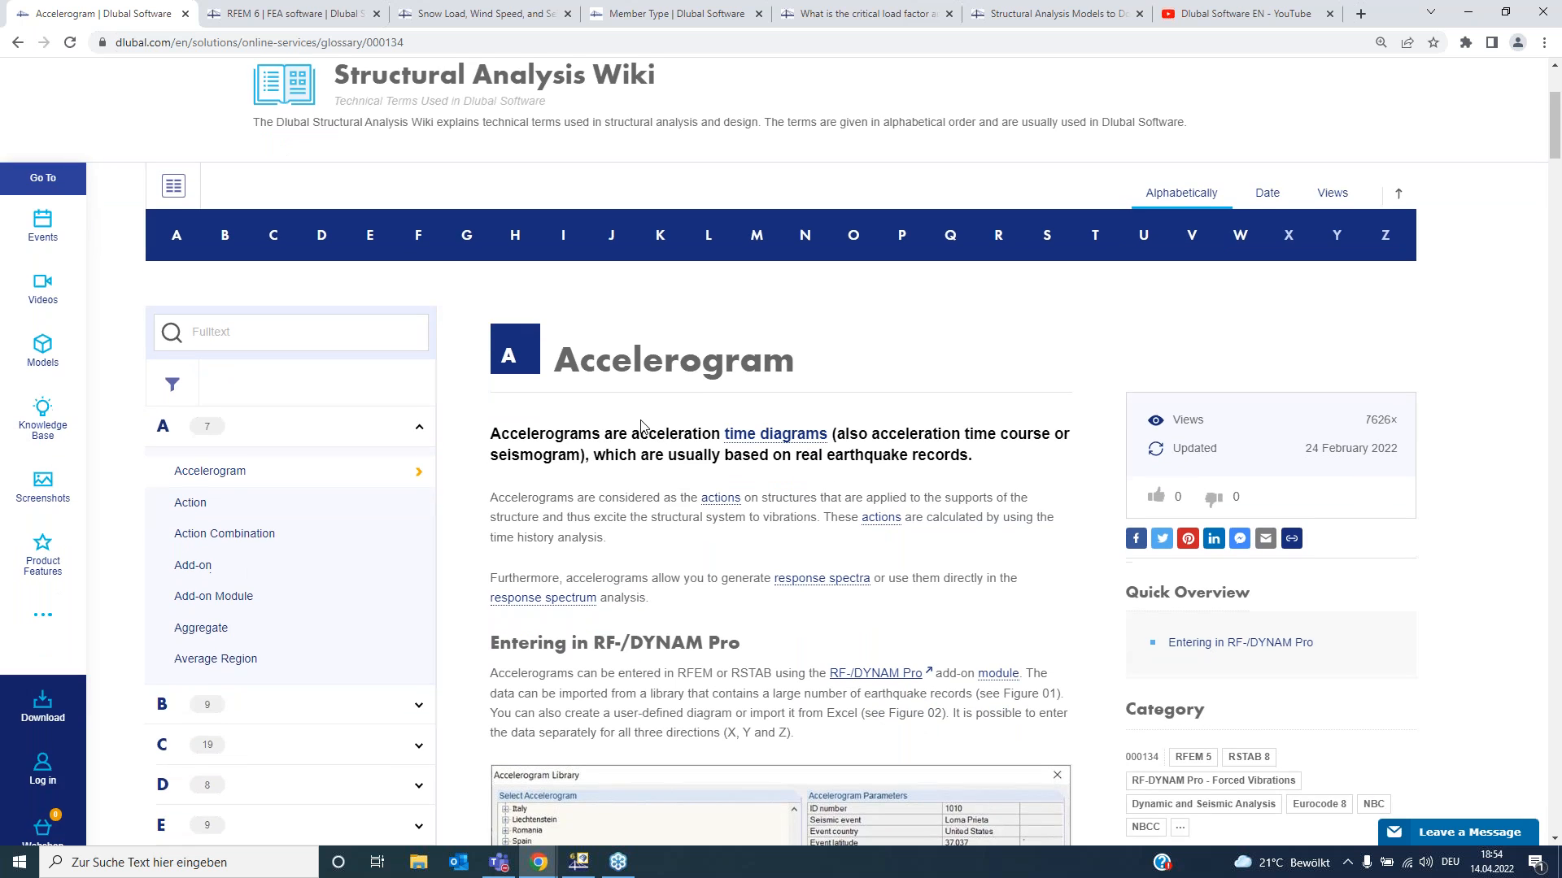
pyautogui.scroll(-1, 641, 427)
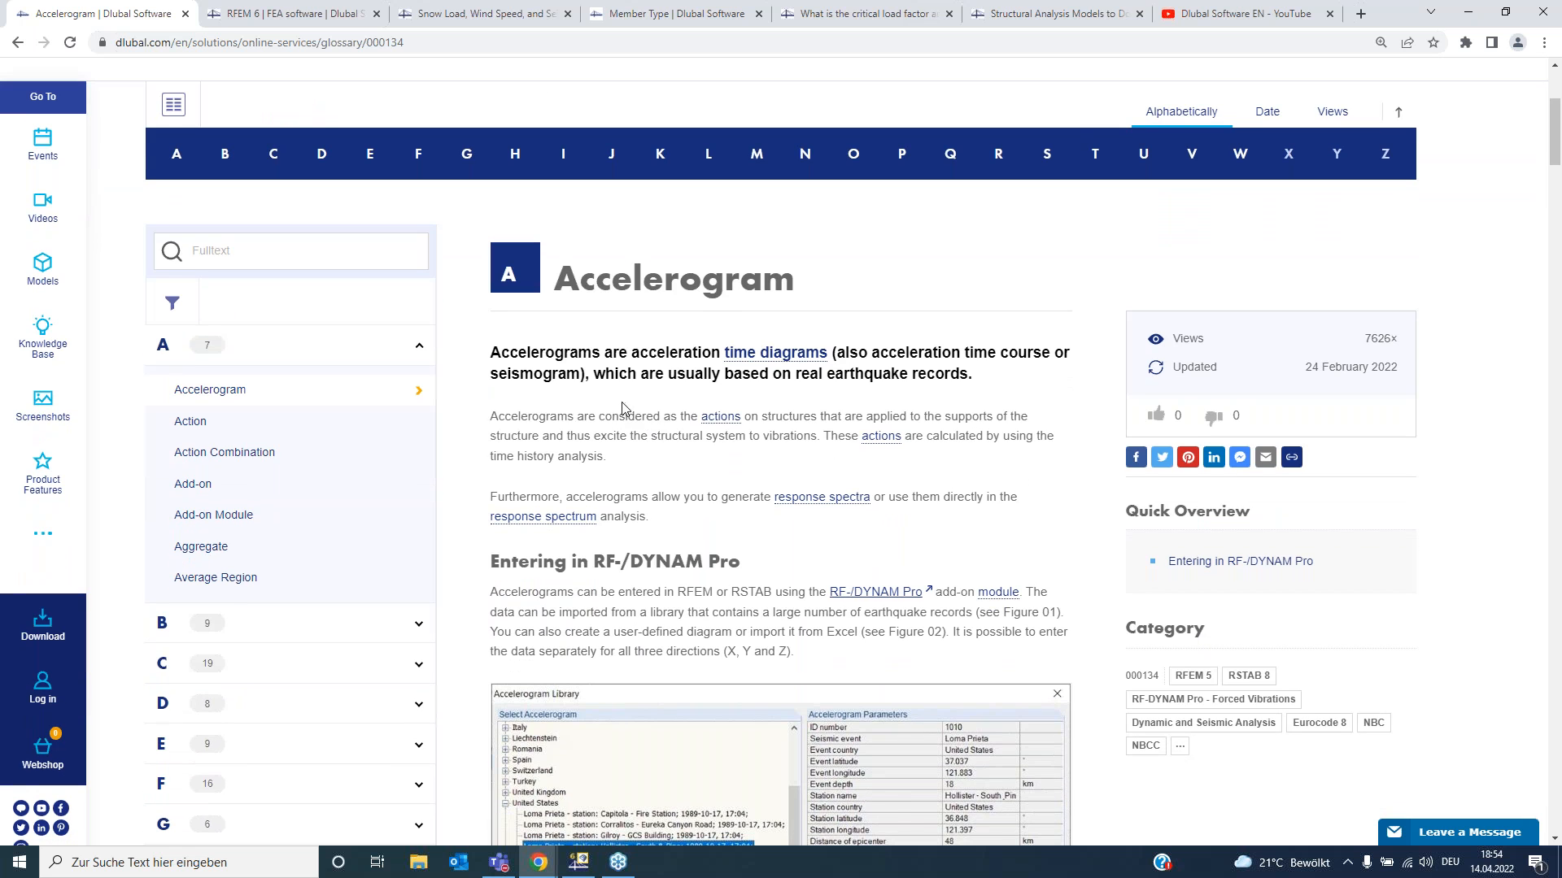
pyautogui.scroll(-1, 602, 341)
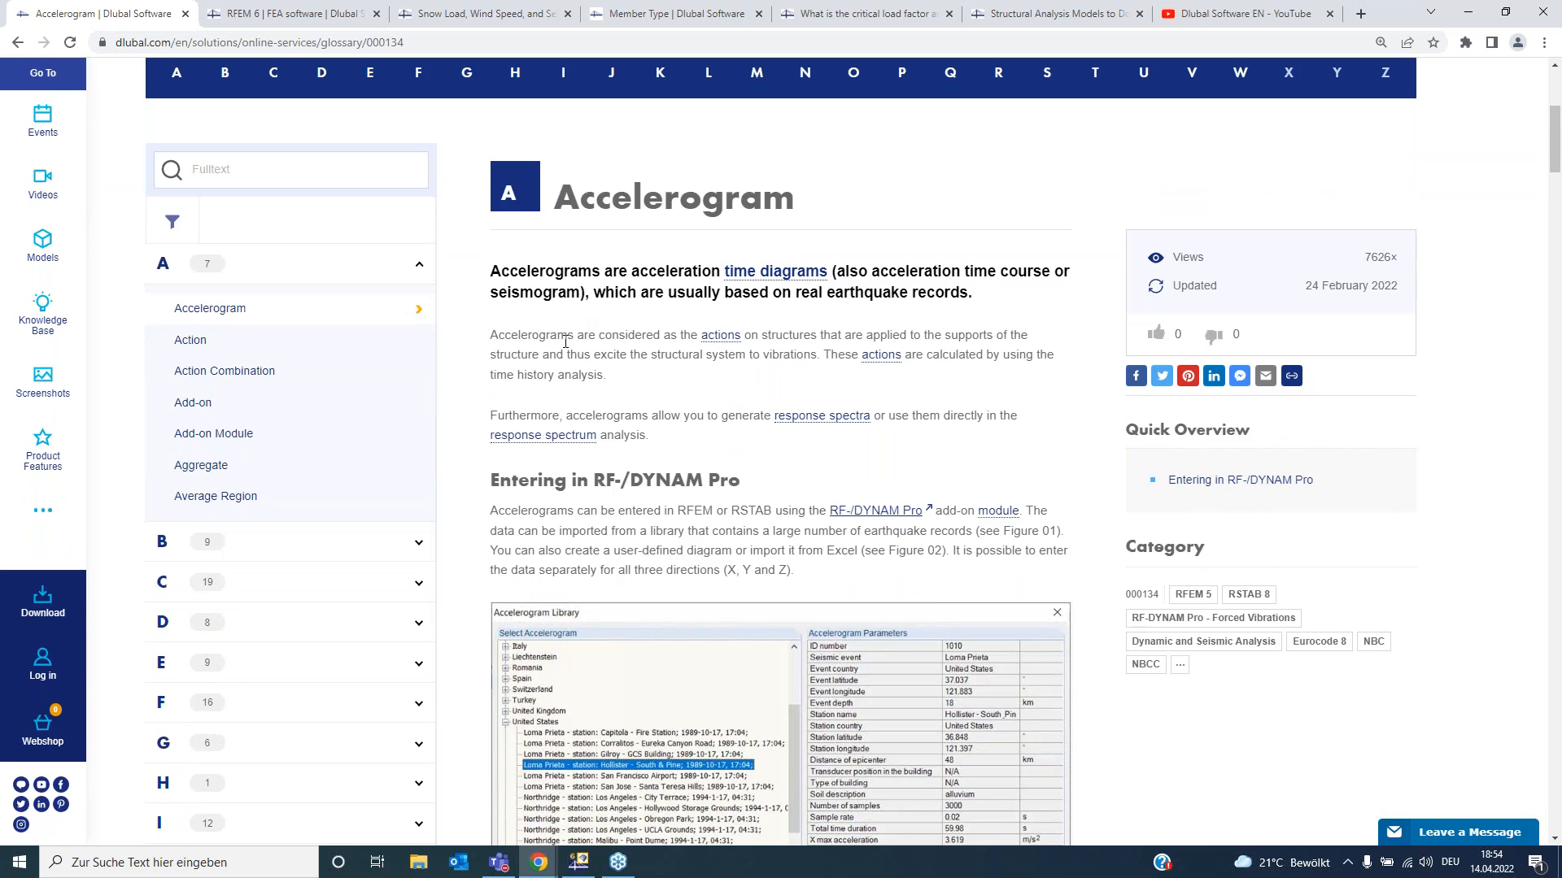
pyautogui.scroll(2, 565, 342)
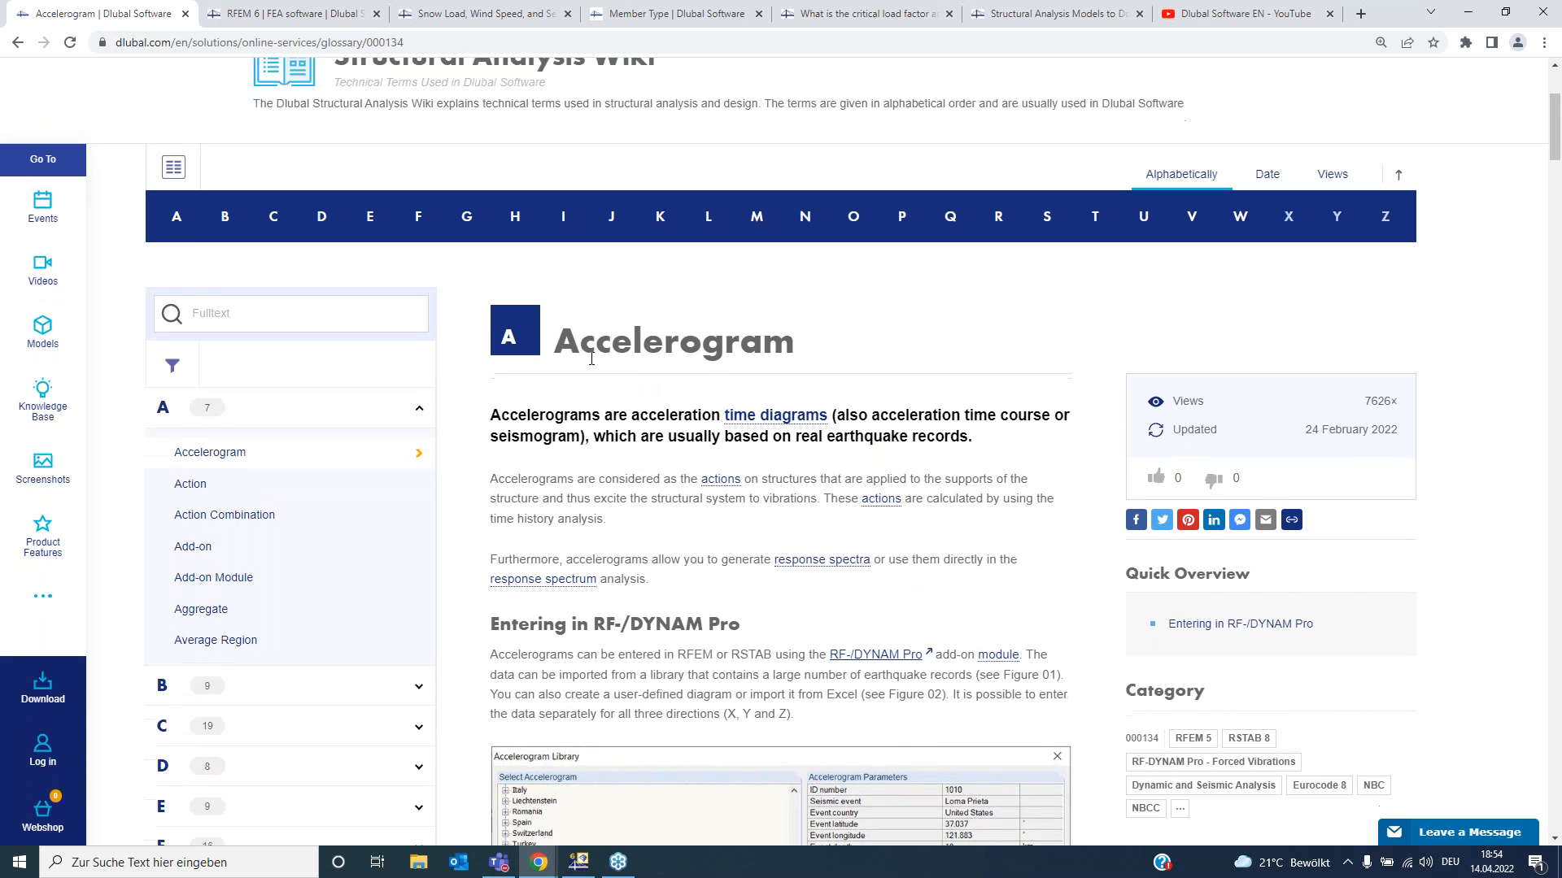
pyautogui.scroll(-1, 591, 360)
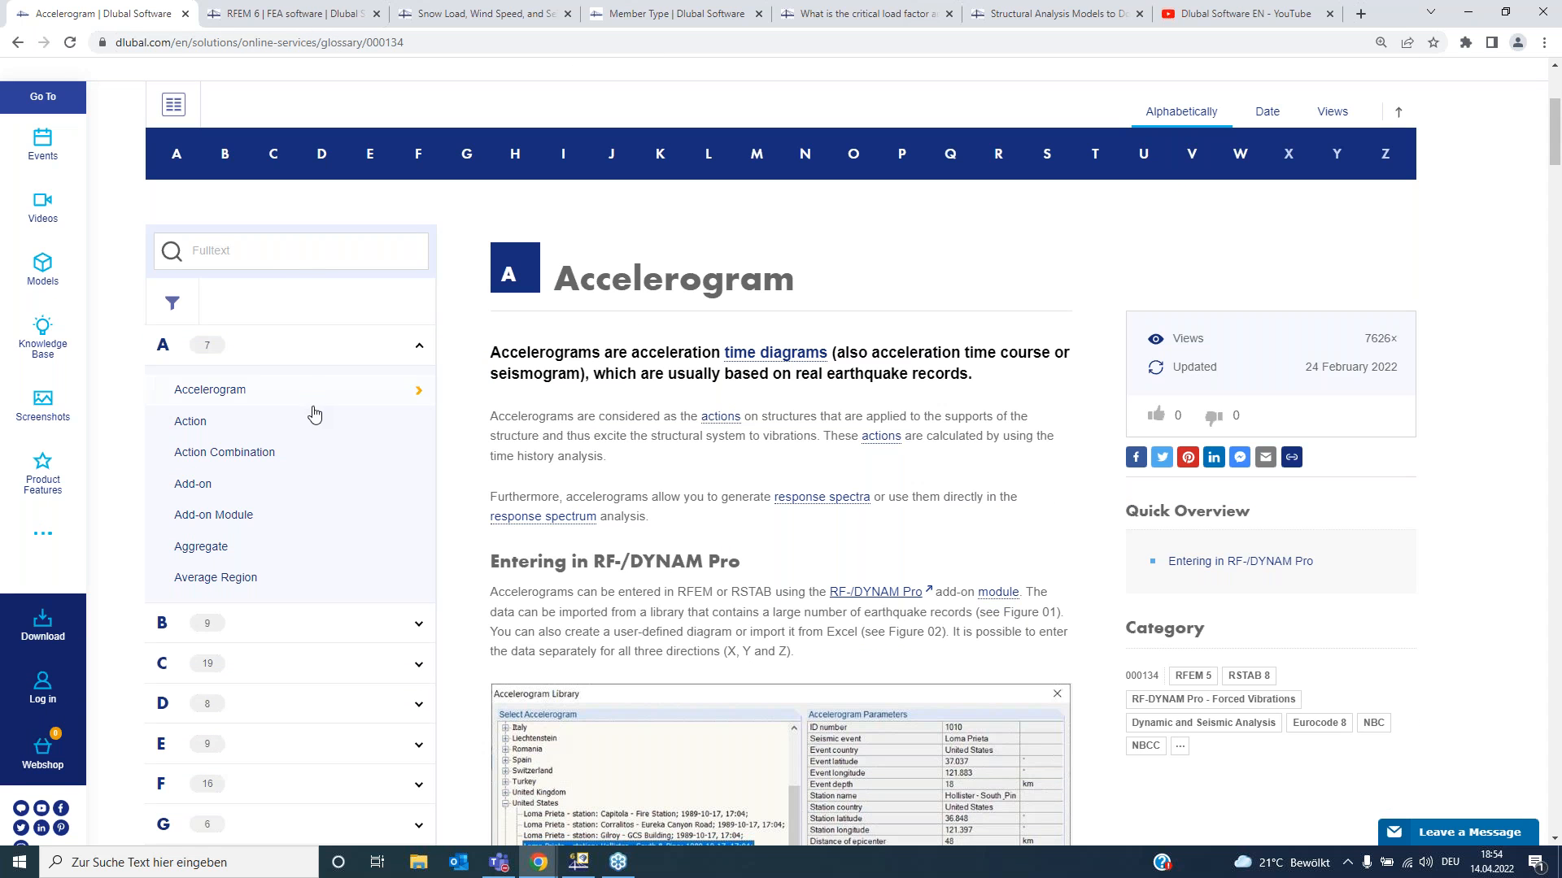
# - Search the wiki full text for member and open the Eccentricity entry from the results
pyautogui.click(247, 253)
pyautogui.write('mem')
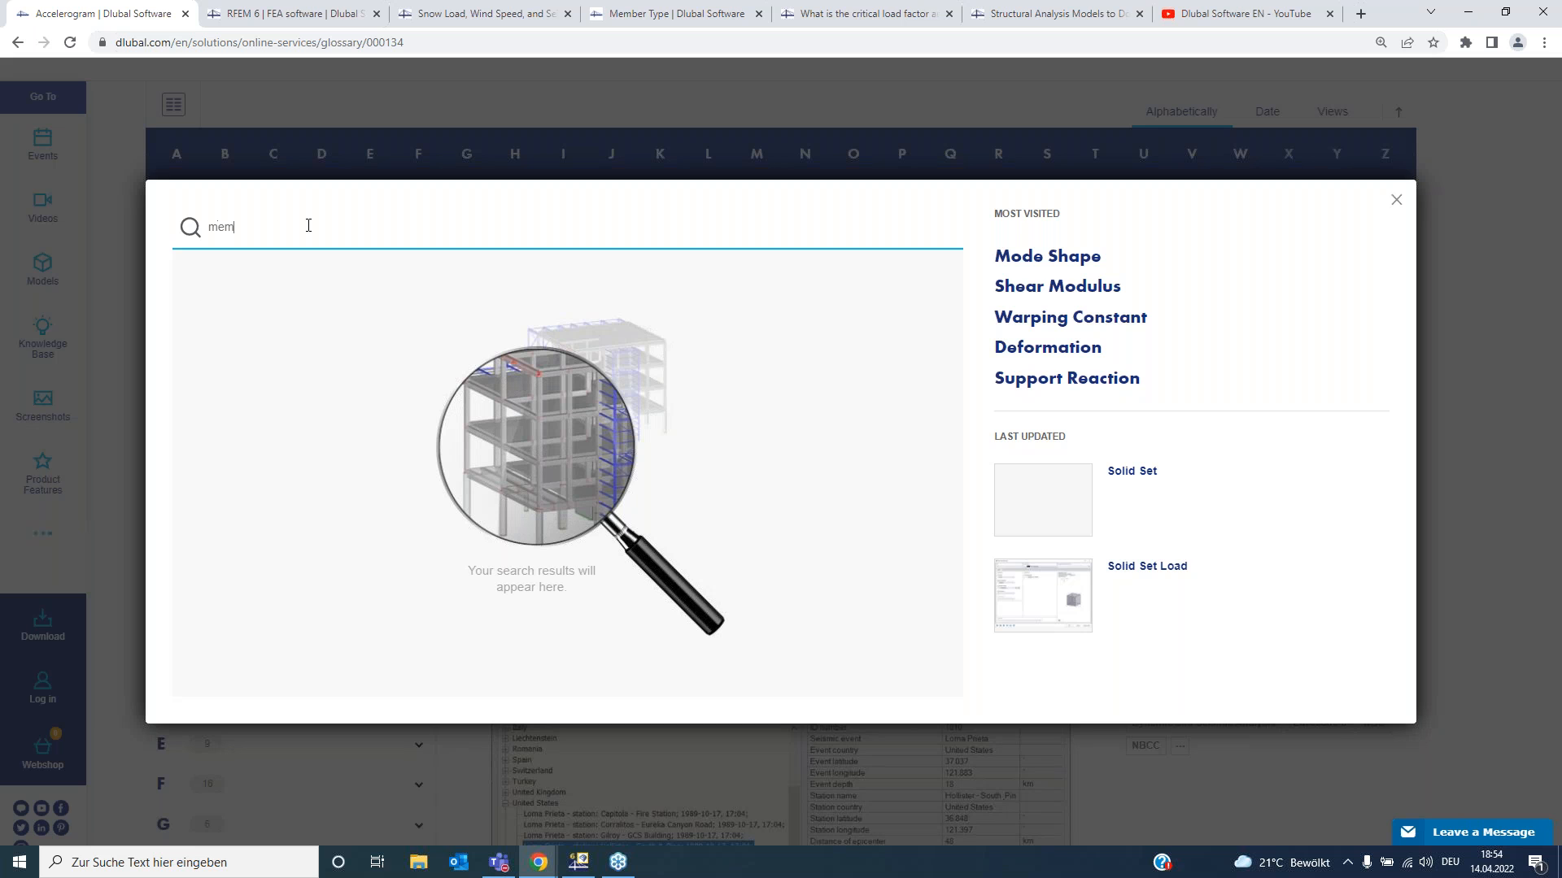
pyautogui.write('bed')
pyautogui.press('BackSpace')
pyautogui.write('r')
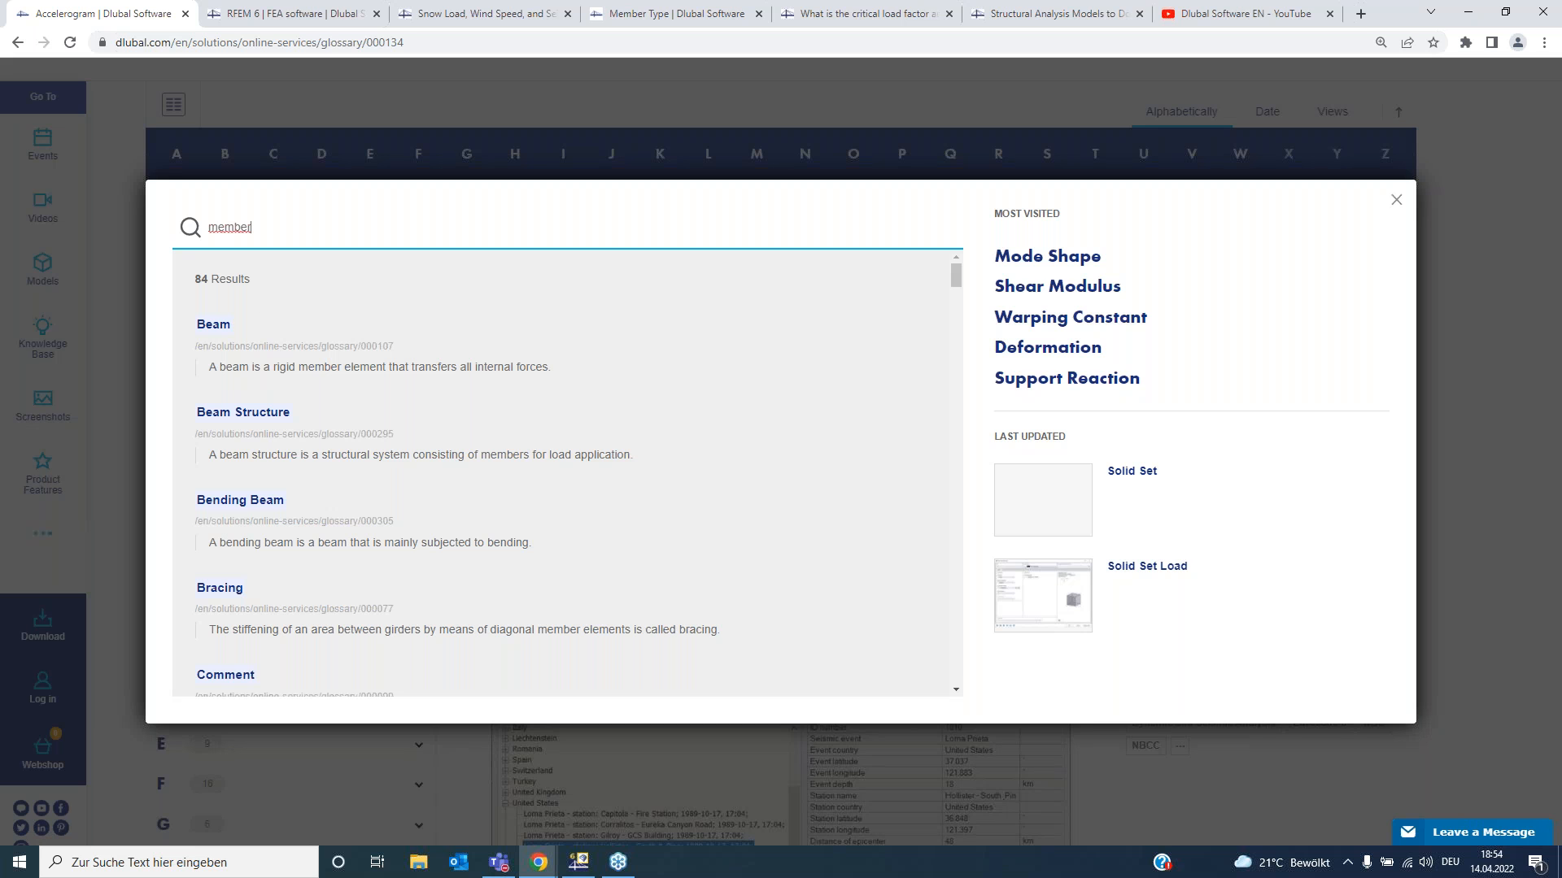
pyautogui.scroll(-2, 273, 475)
pyautogui.scroll(-5, 275, 475)
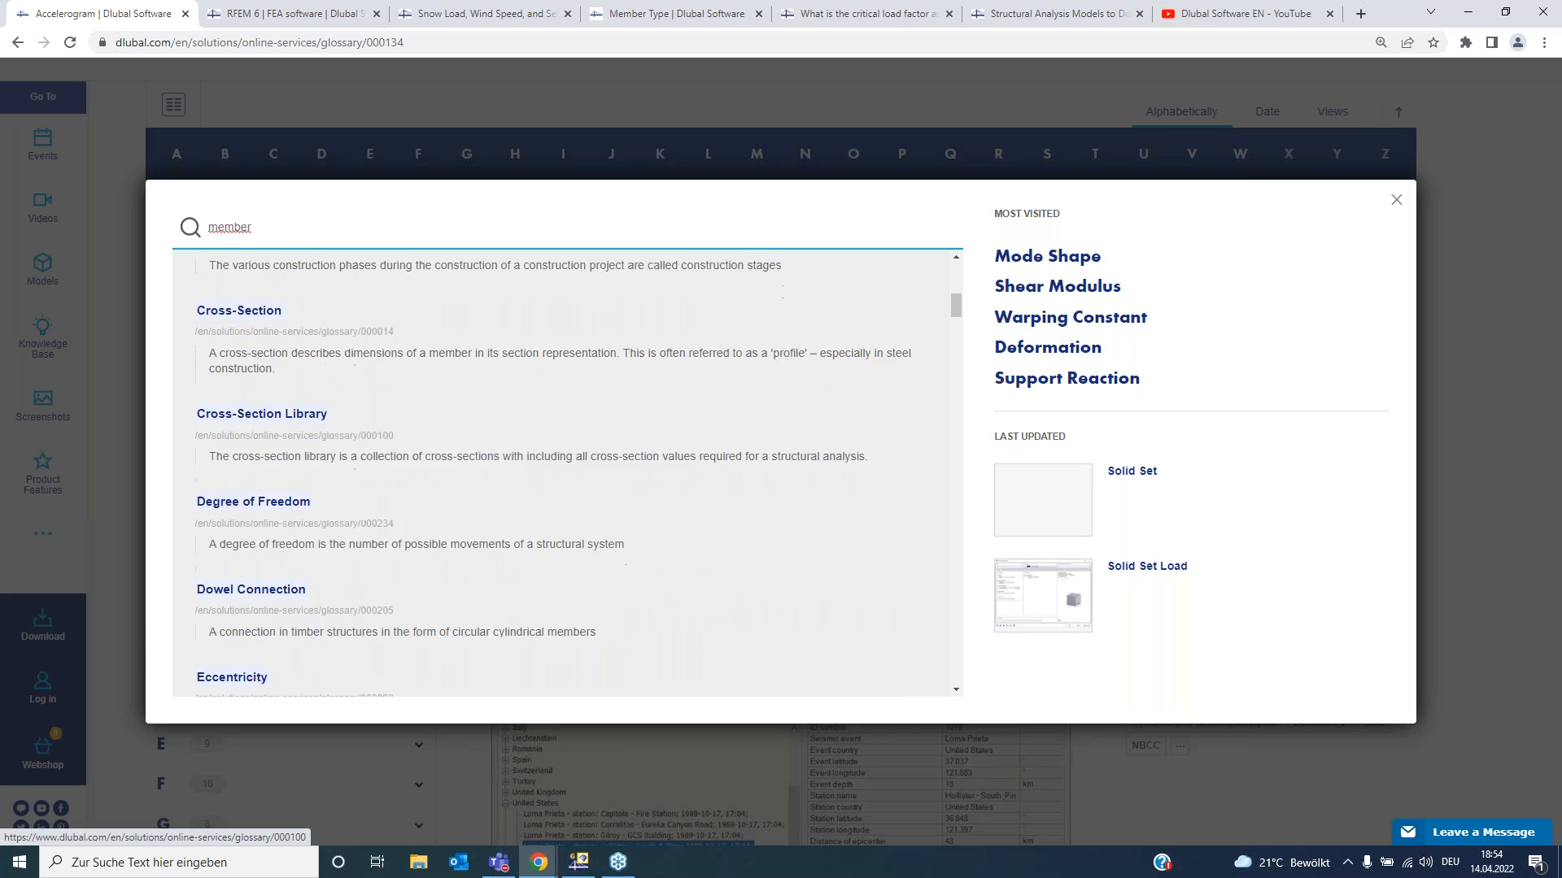
pyautogui.scroll(-4, 273, 480)
pyautogui.click(246, 360)
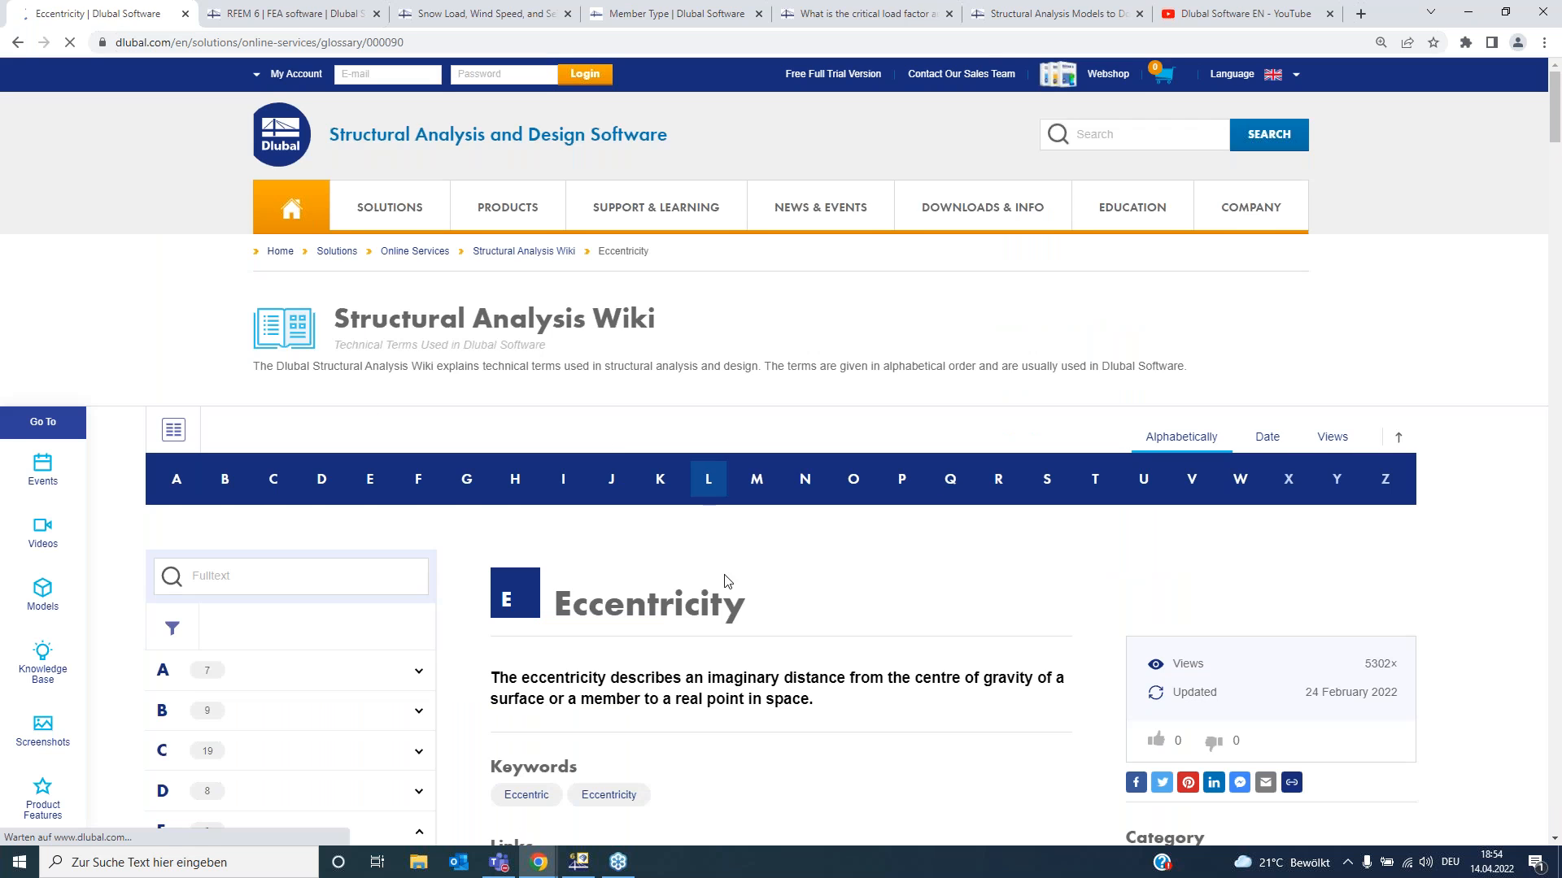
# - Switch to the Member Type wiki tab and read through the listed member types
pyautogui.scroll(-2, 727, 591)
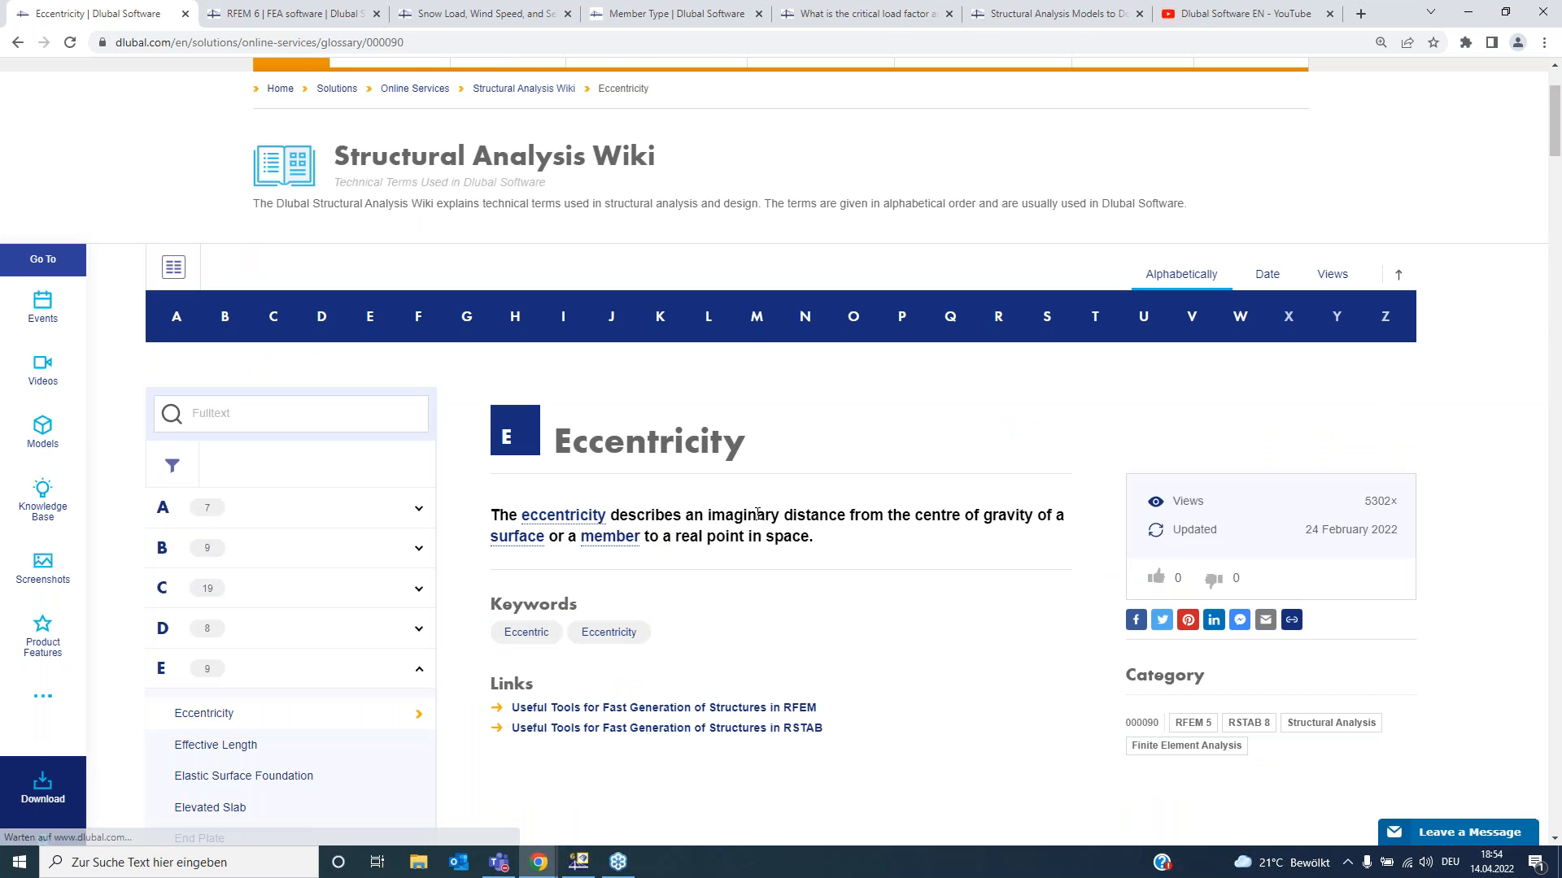
pyautogui.scroll(1, 654, 305)
pyautogui.click(667, 13)
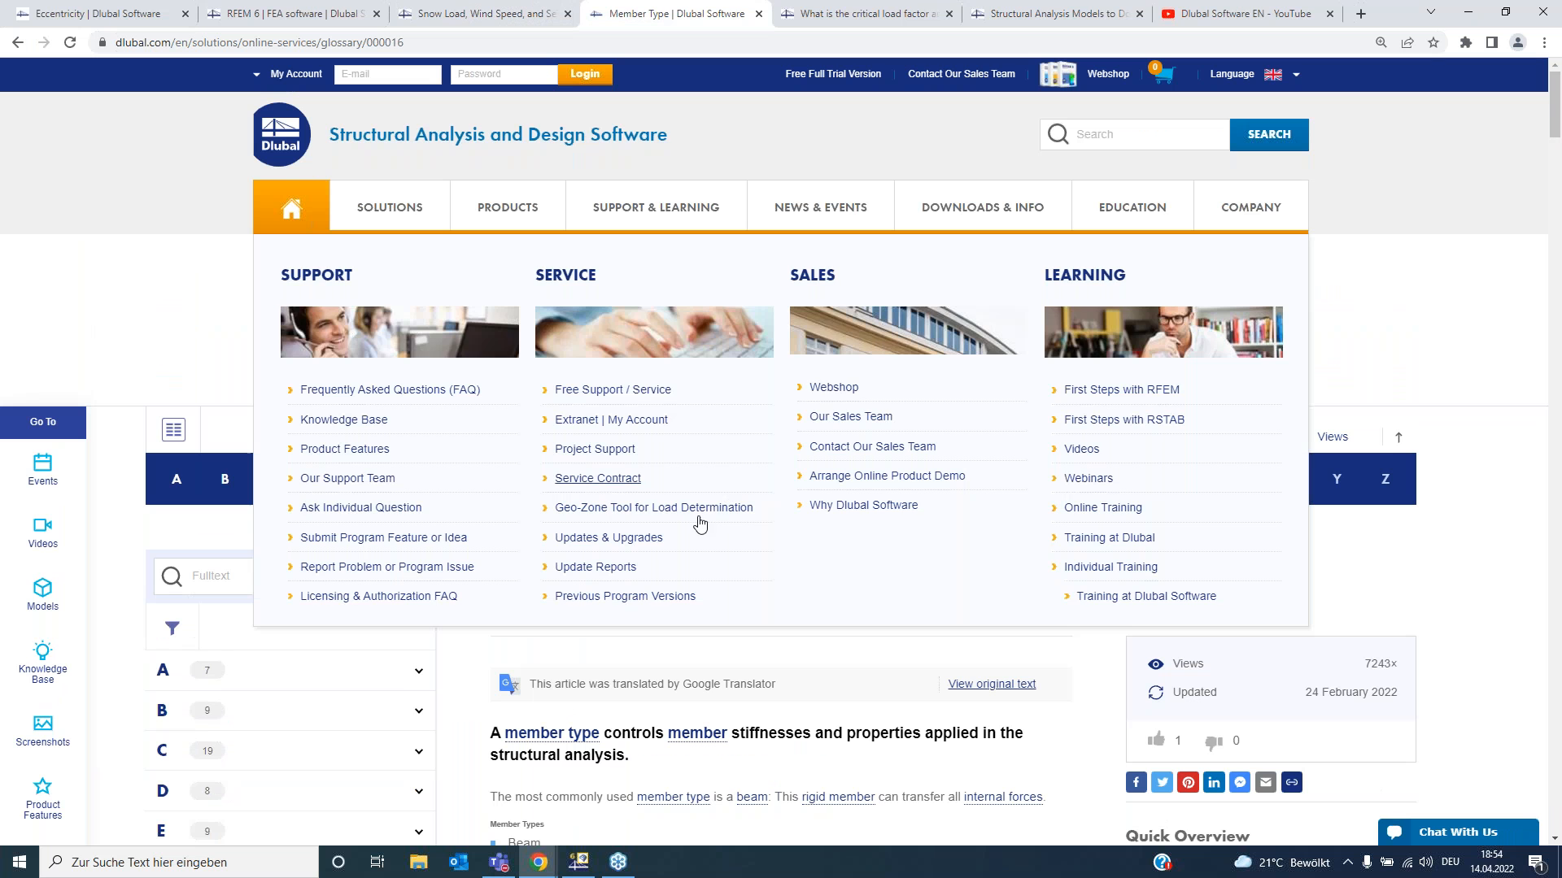
pyautogui.scroll(-6, 753, 479)
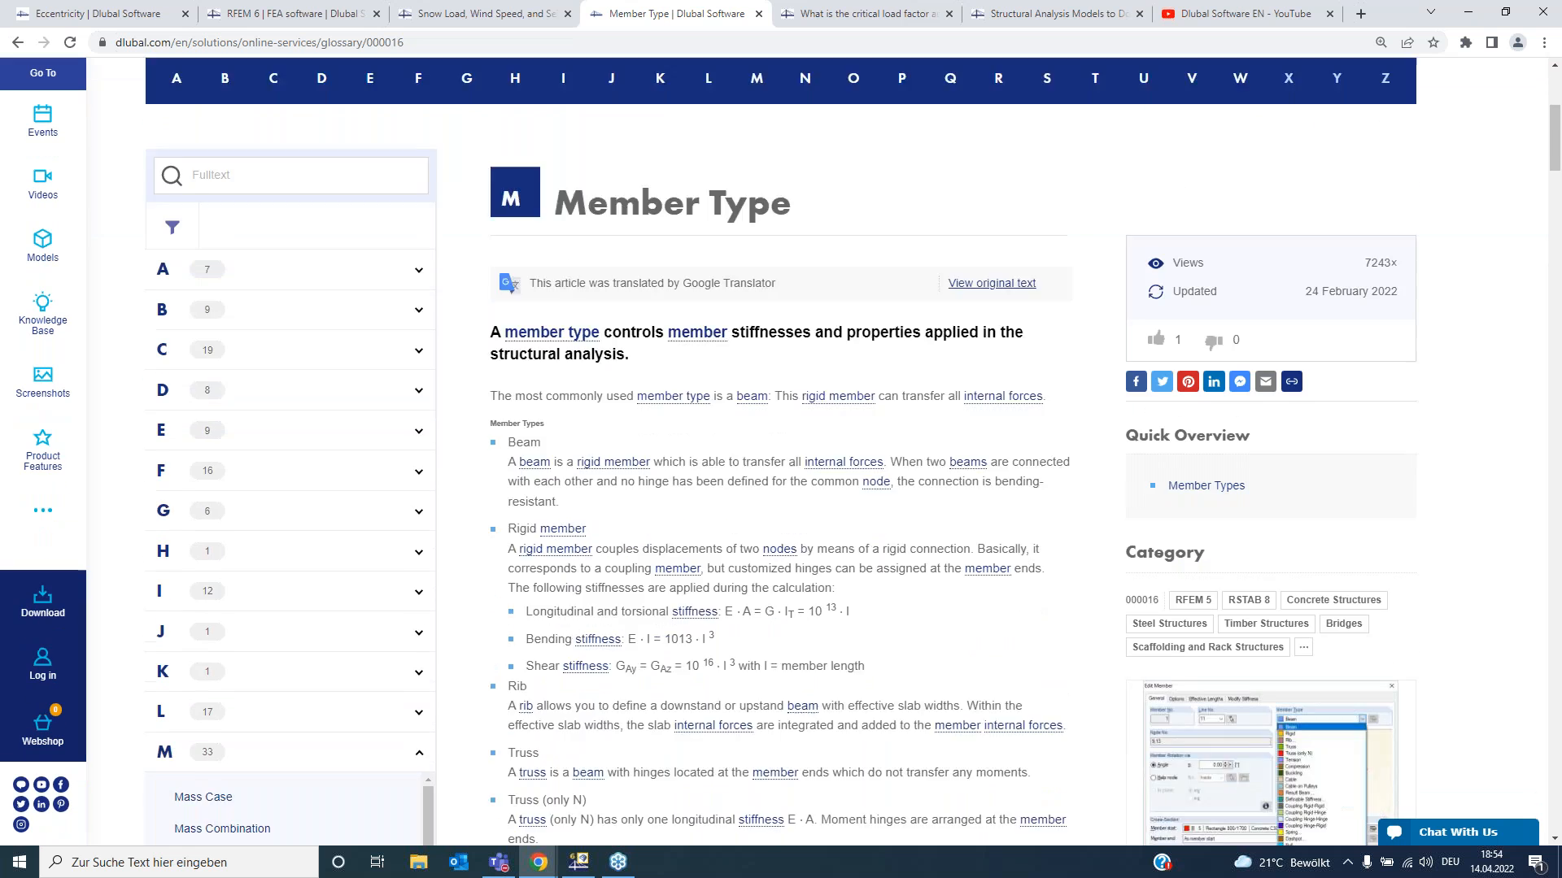
pyautogui.scroll(-2, 753, 479)
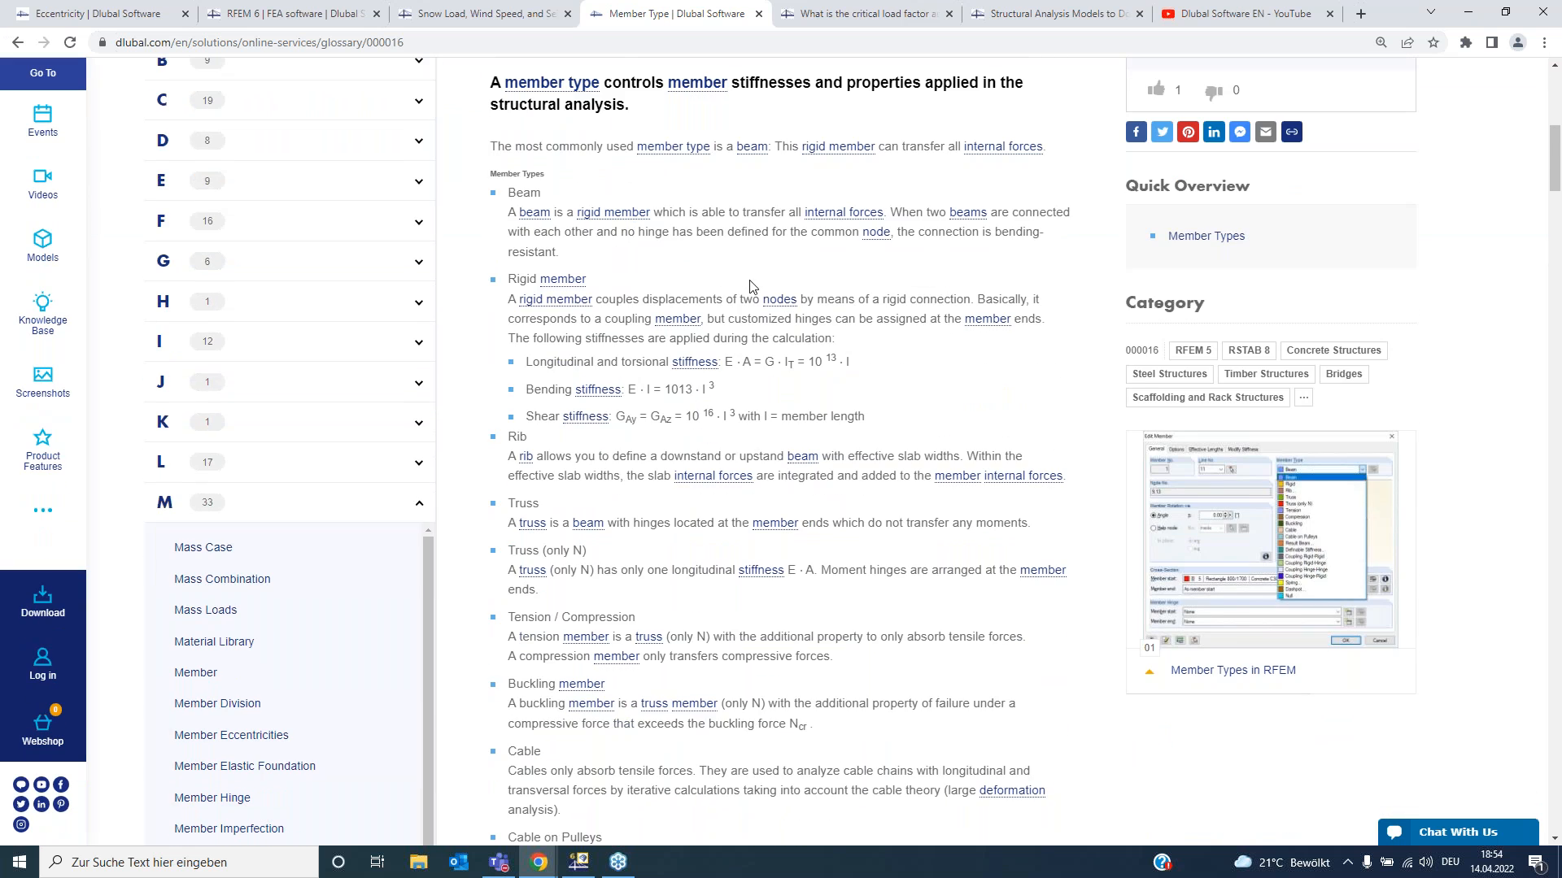
pyautogui.scroll(-1, 750, 282)
pyautogui.scroll(3, 705, 181)
pyautogui.scroll(-2, 705, 350)
pyautogui.scroll(-14, 753, 448)
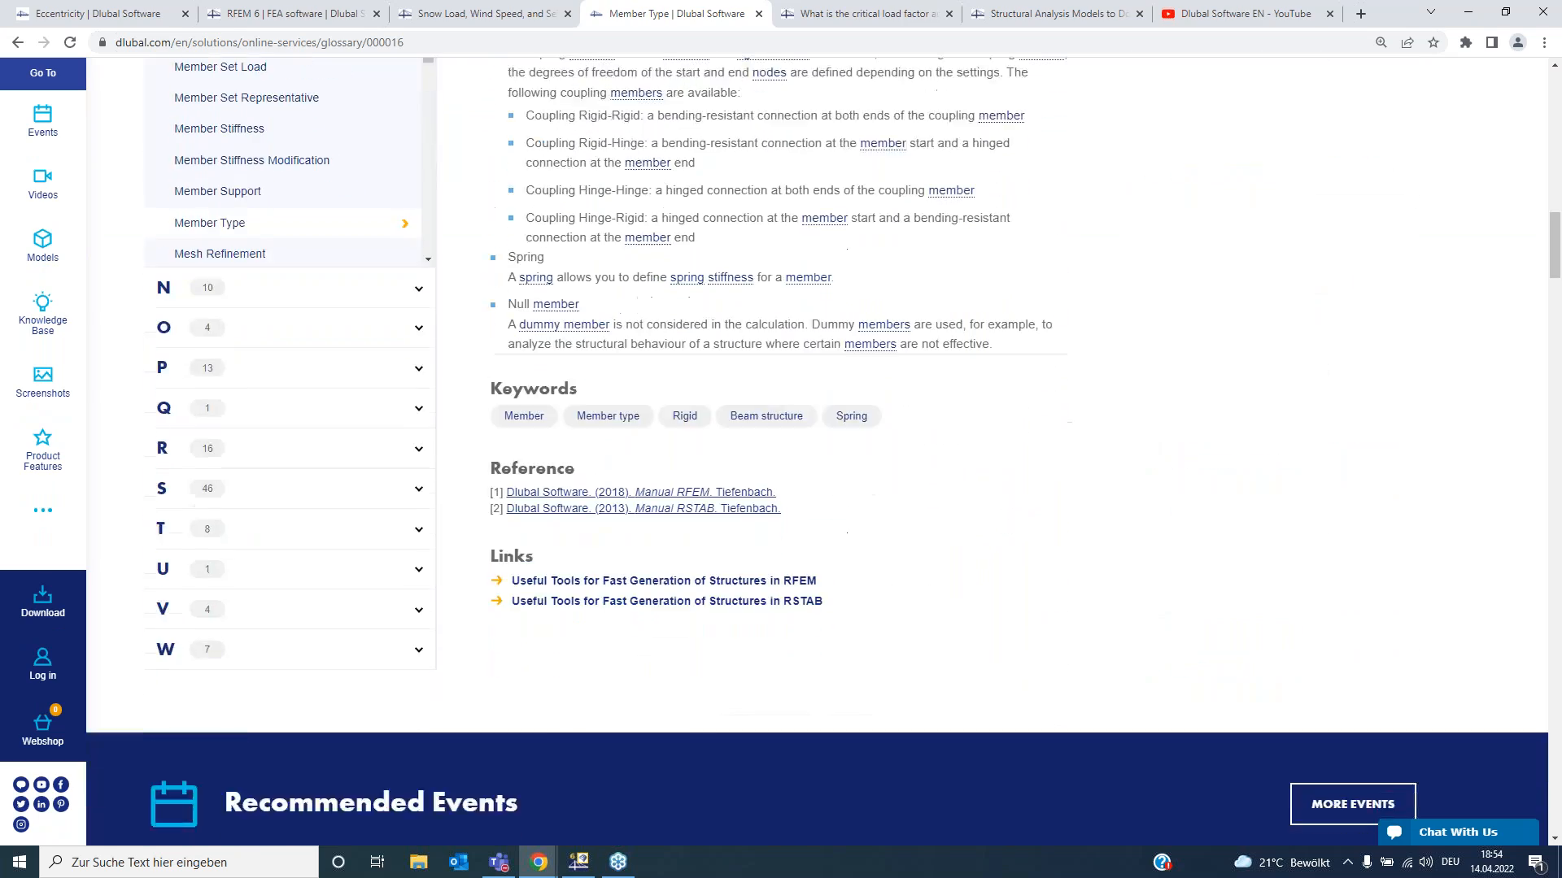
# - Scroll back to the top of the Member Type wiki entry
pyautogui.scroll(5, 753, 447)
pyautogui.scroll(3, 753, 447)
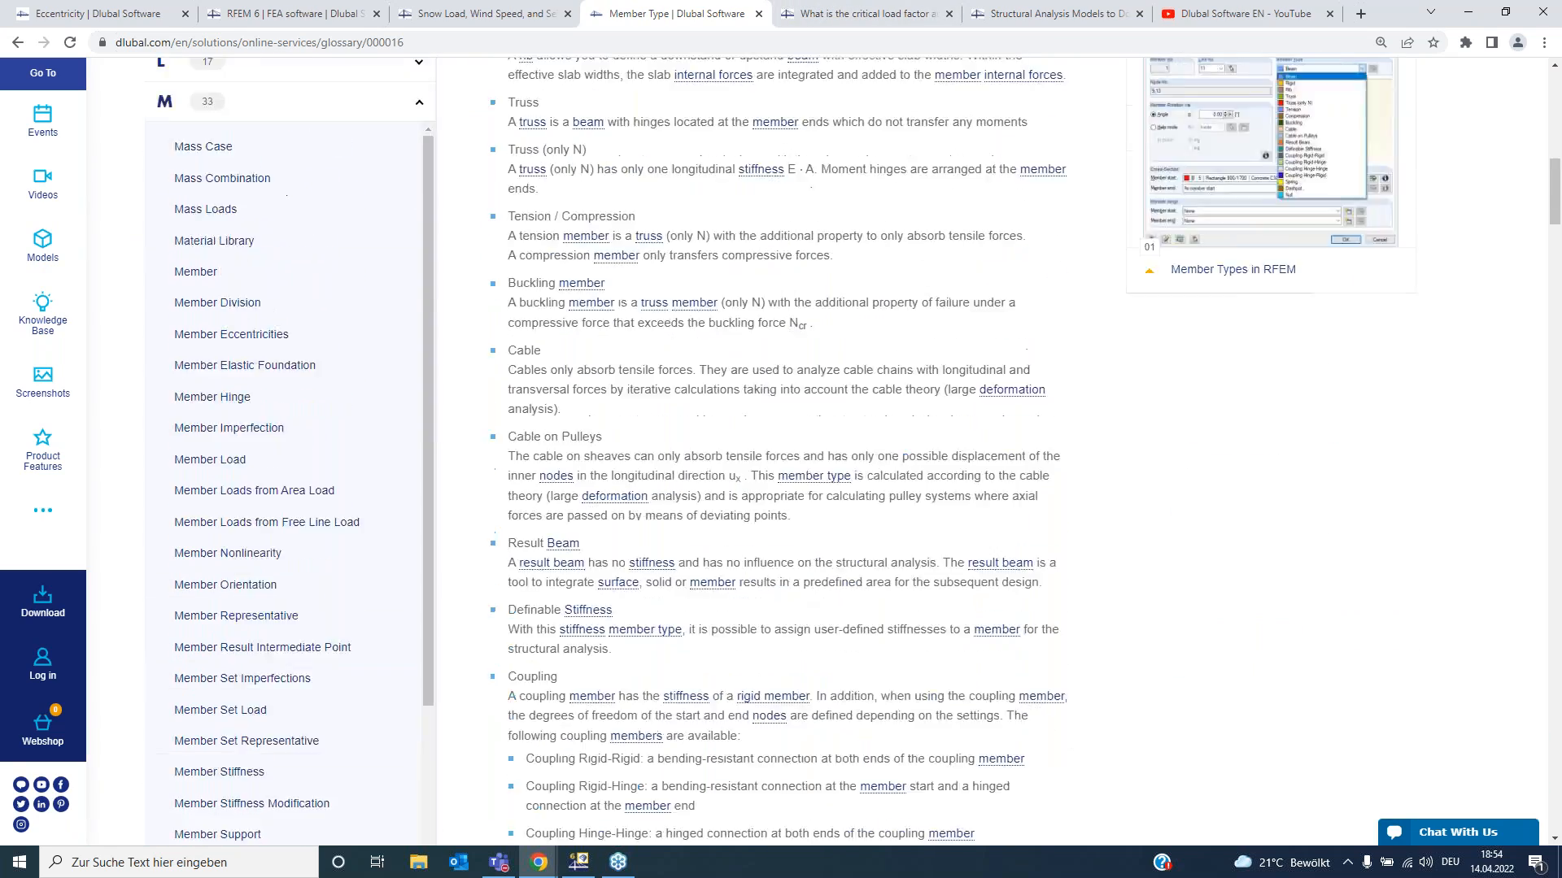
pyautogui.scroll(7, 786, 387)
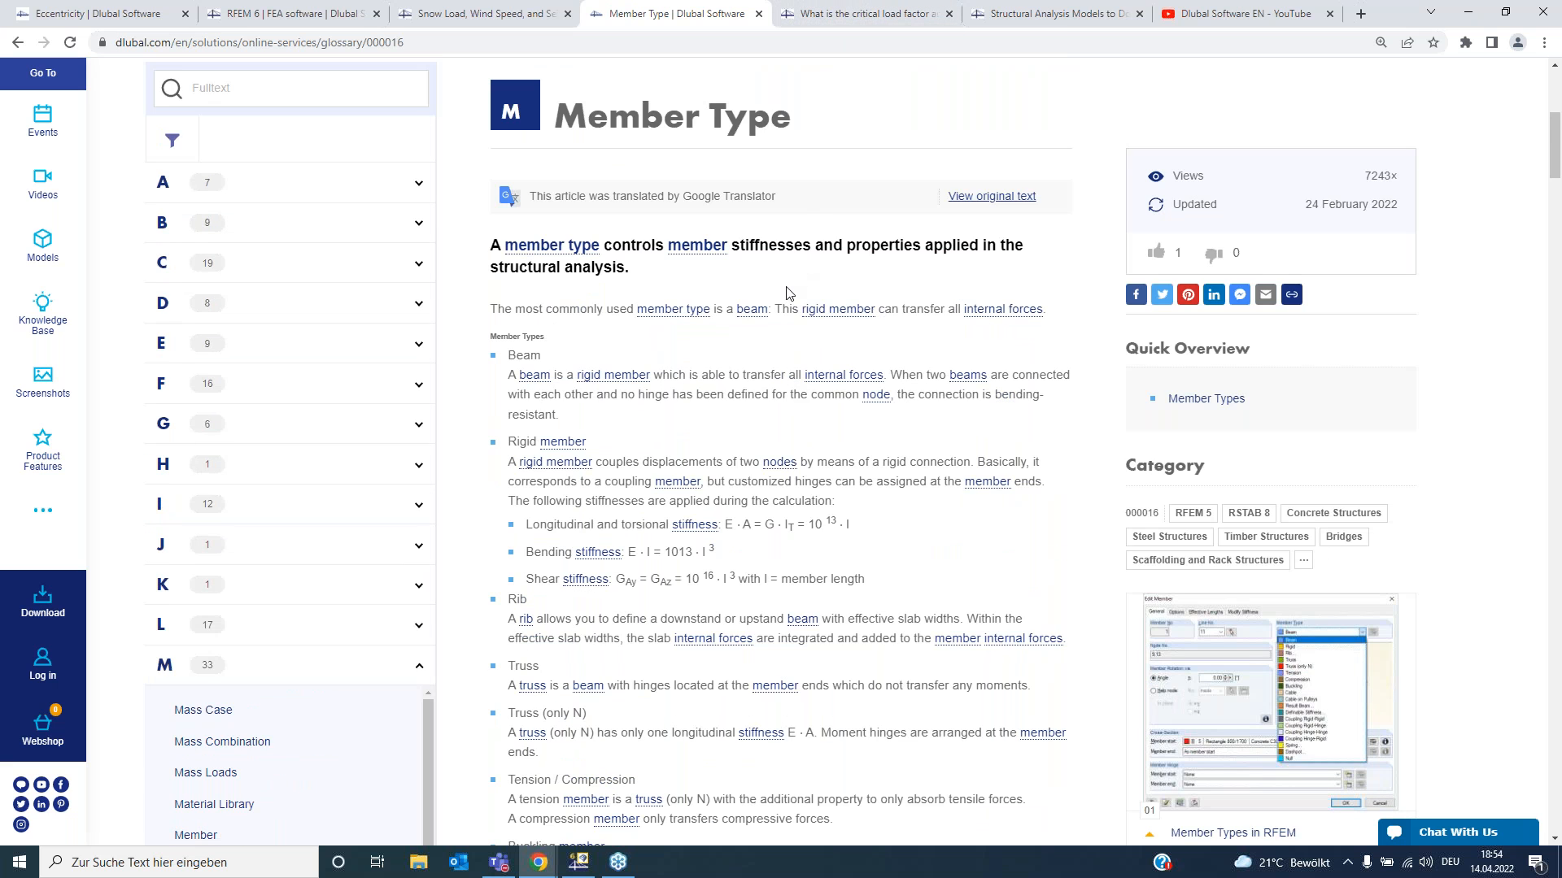
pyautogui.scroll(1, 786, 294)
pyautogui.scroll(5, 786, 294)
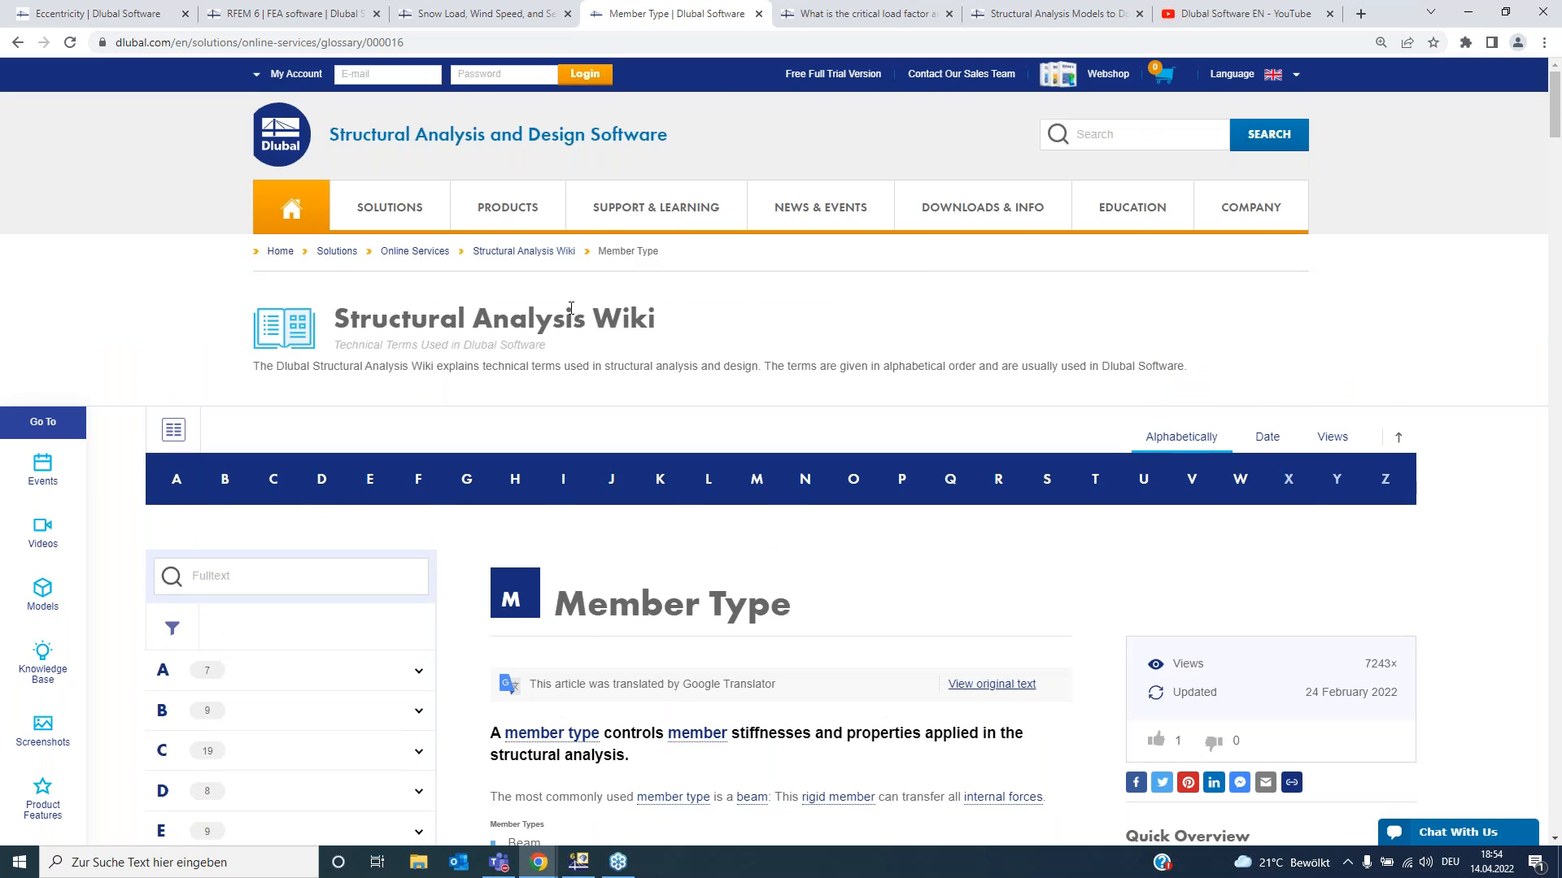
# - Switch to the critical load factor FAQ tab and read its question and answer
pyautogui.click(838, 12)
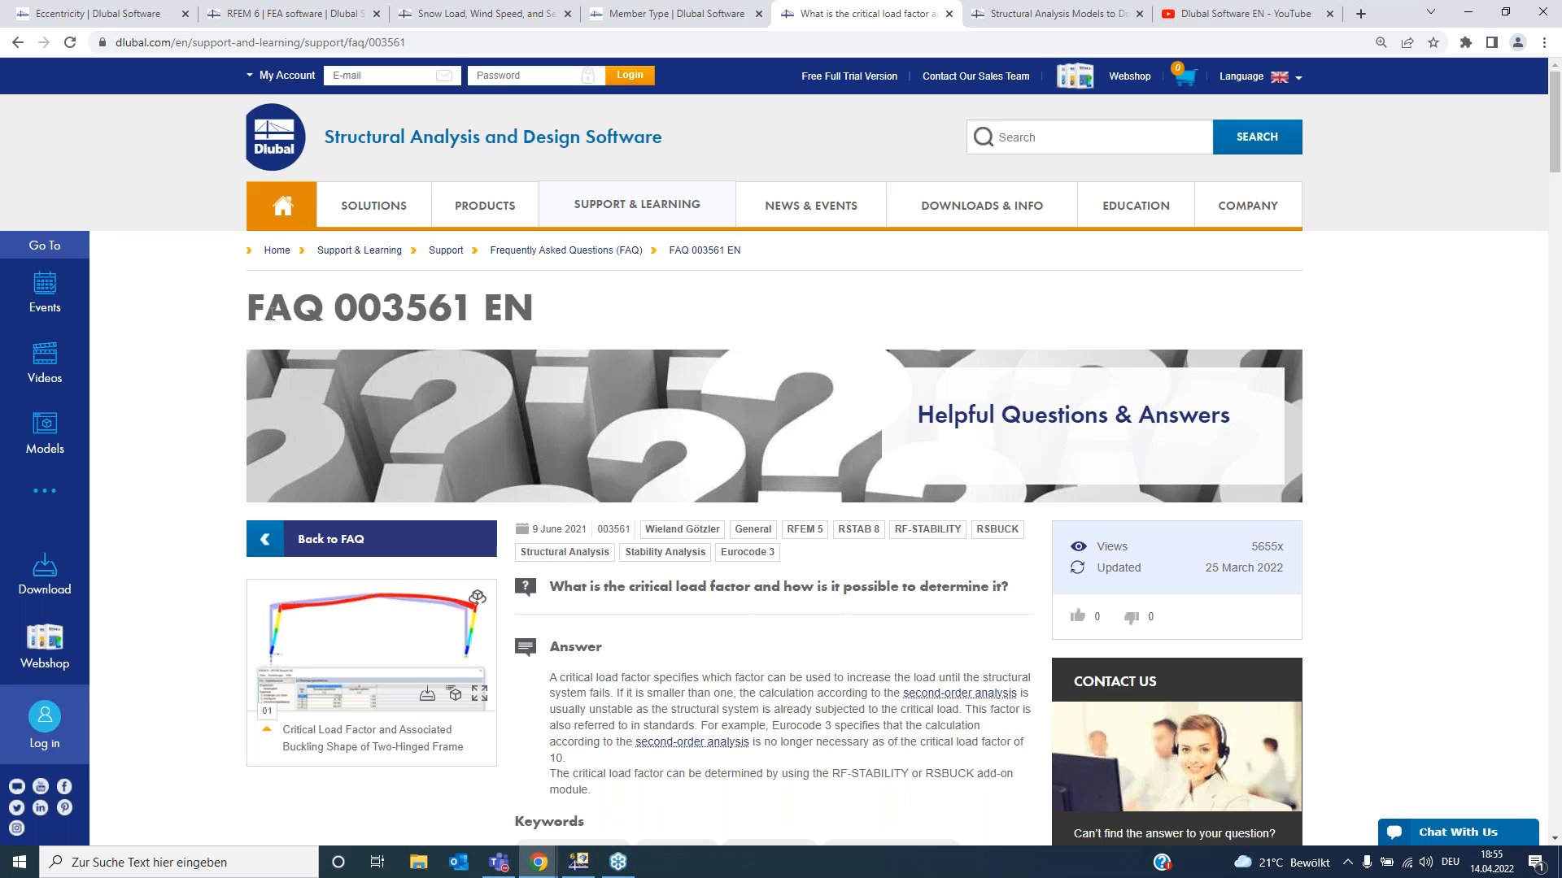
pyautogui.scroll(-1, 628, 513)
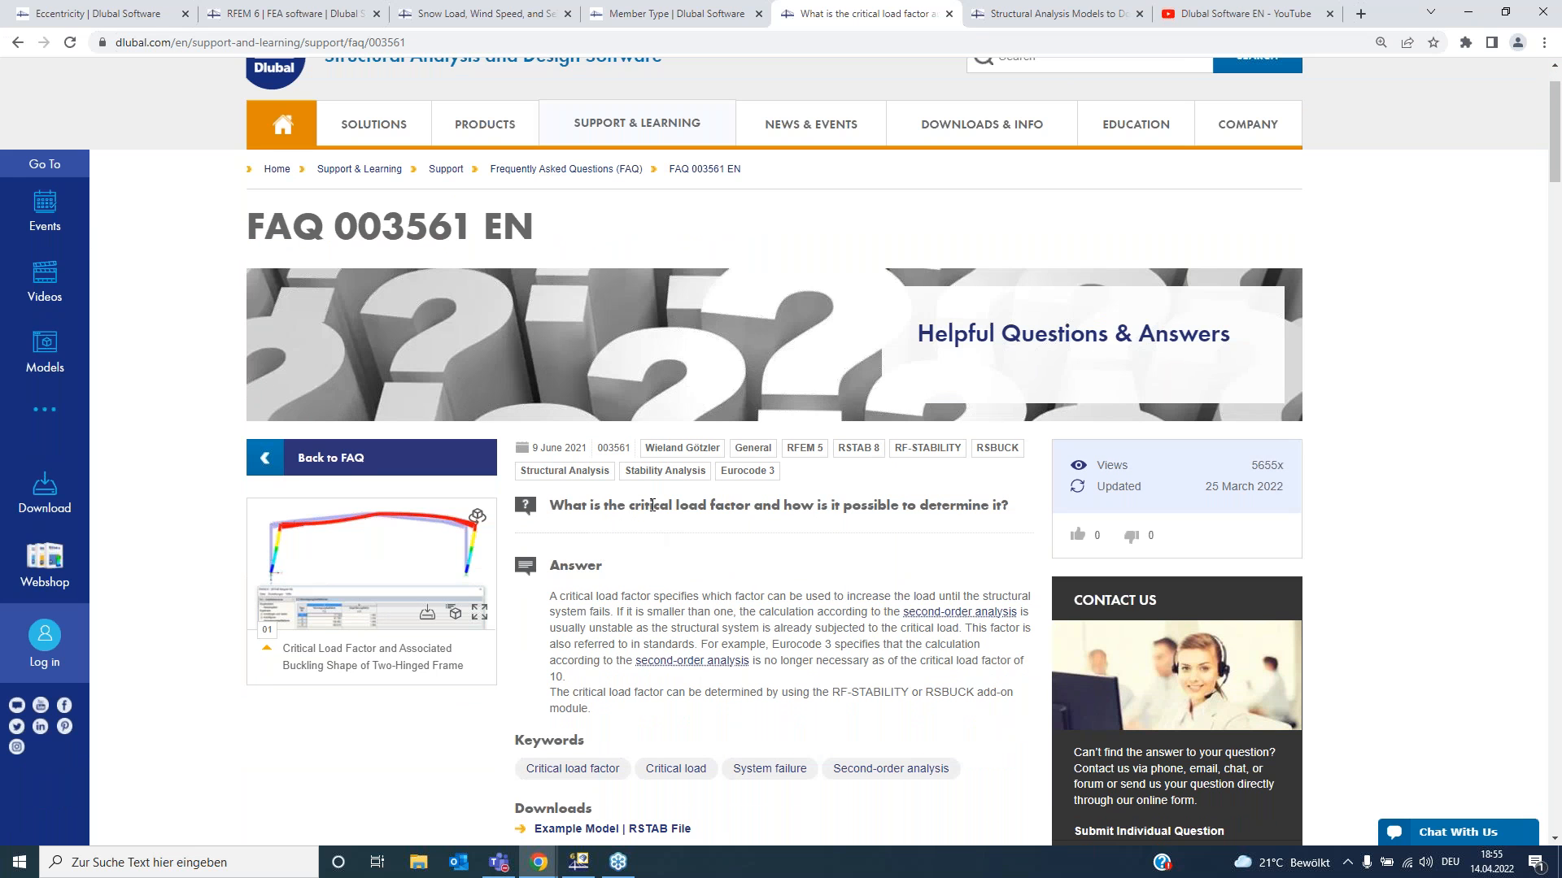
pyautogui.moveTo(632, 508); pyautogui.dragTo(758, 511)
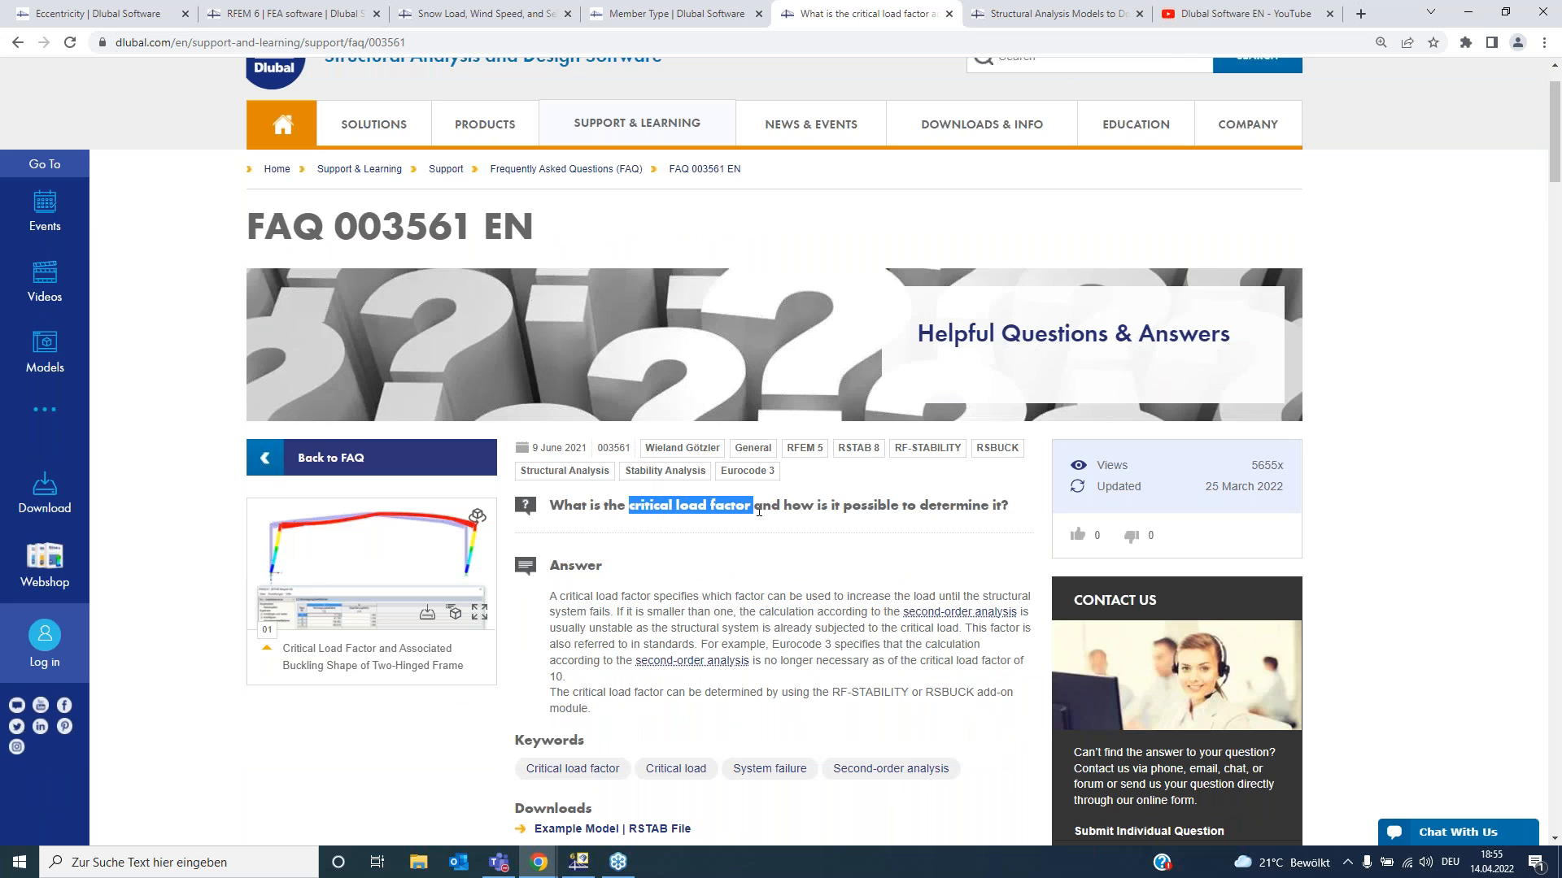
pyautogui.click(763, 594)
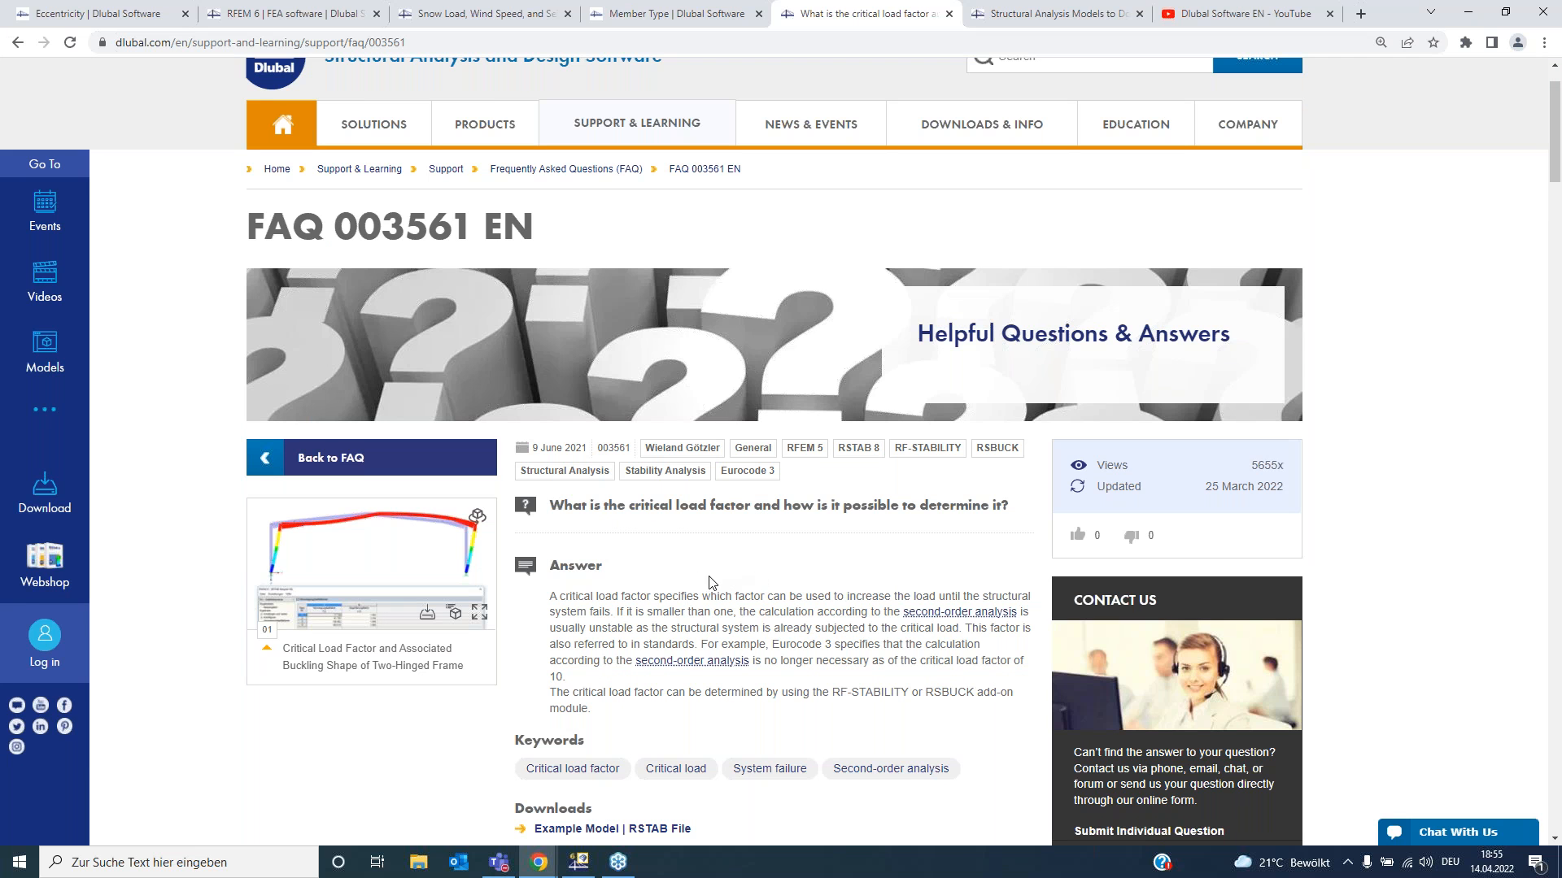
pyautogui.scroll(-2, 642, 561)
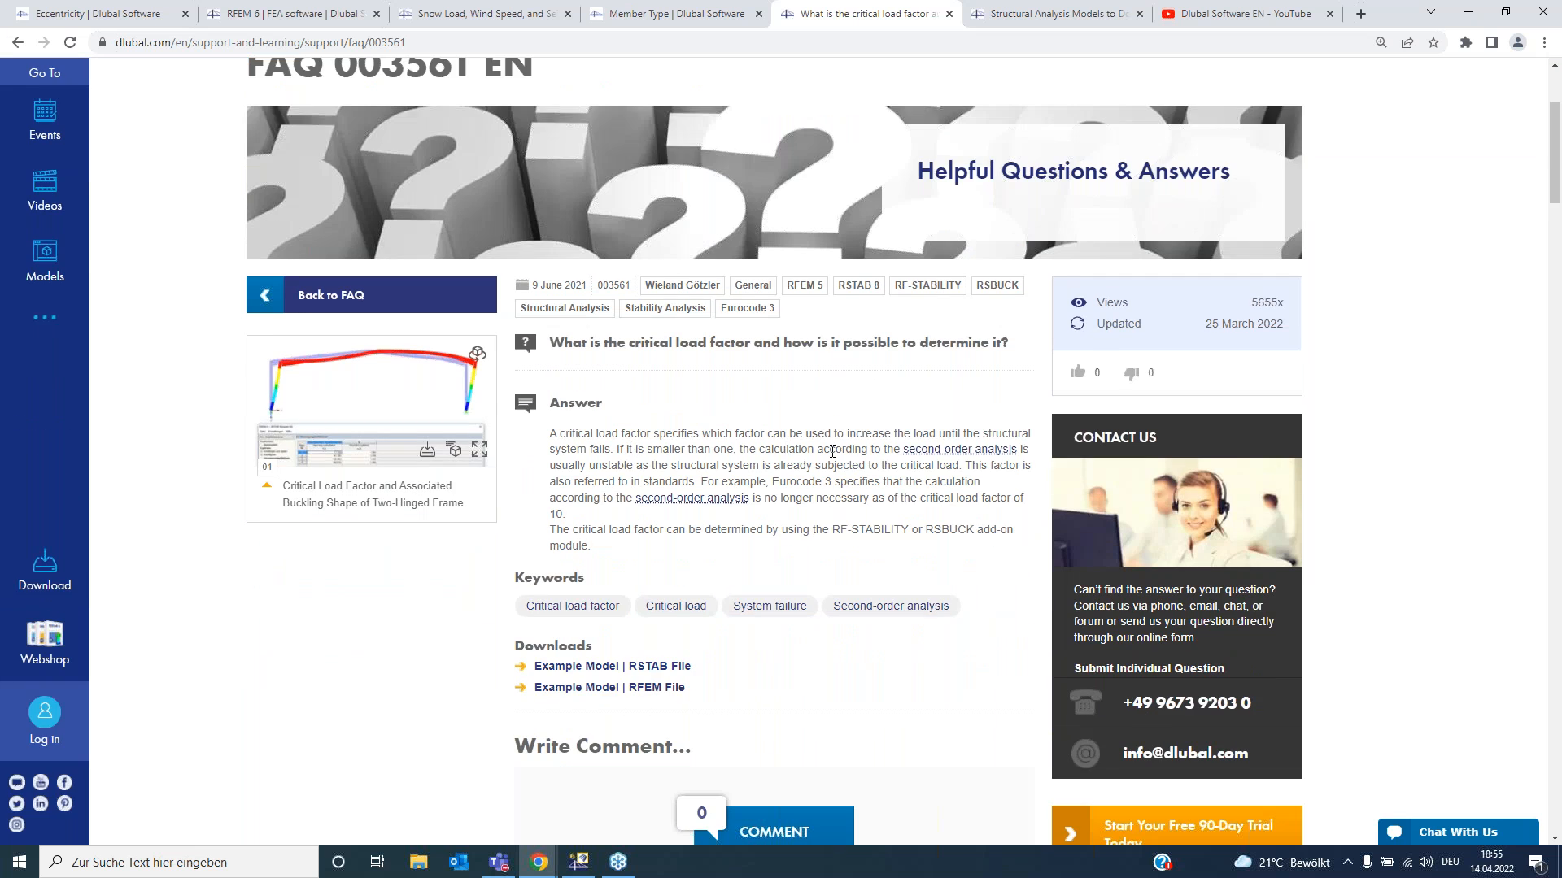
pyautogui.scroll(1, 570, 462)
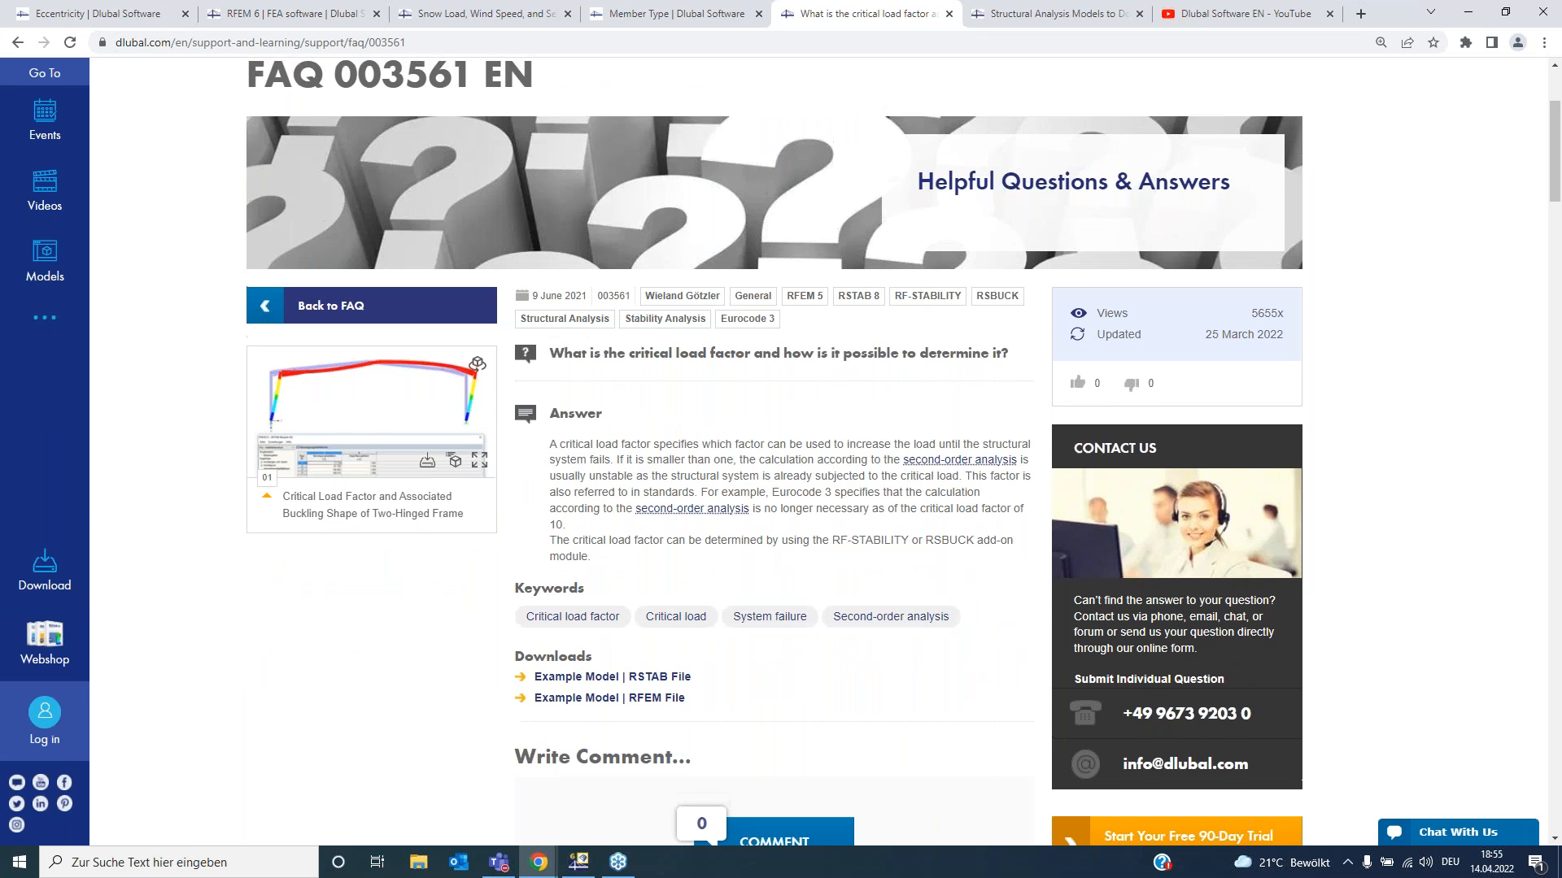
# - Go back from the FAQ entry to the Frequently Asked Questions overview and browse its list
pyautogui.click(364, 382)
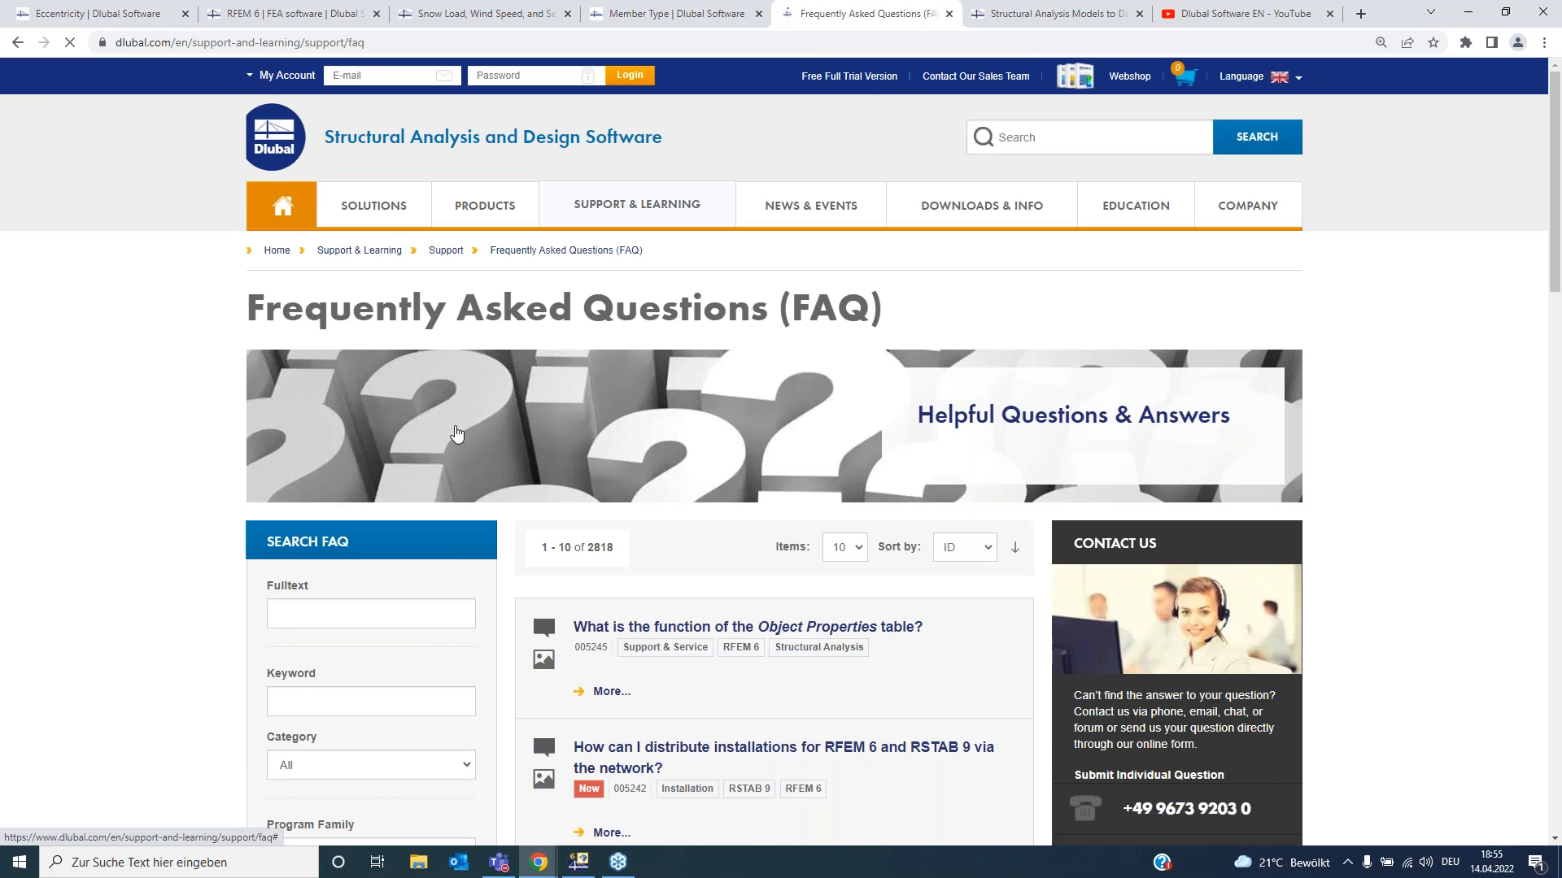
pyautogui.scroll(-2, 453, 431)
pyautogui.click(342, 451)
pyautogui.click(215, 436)
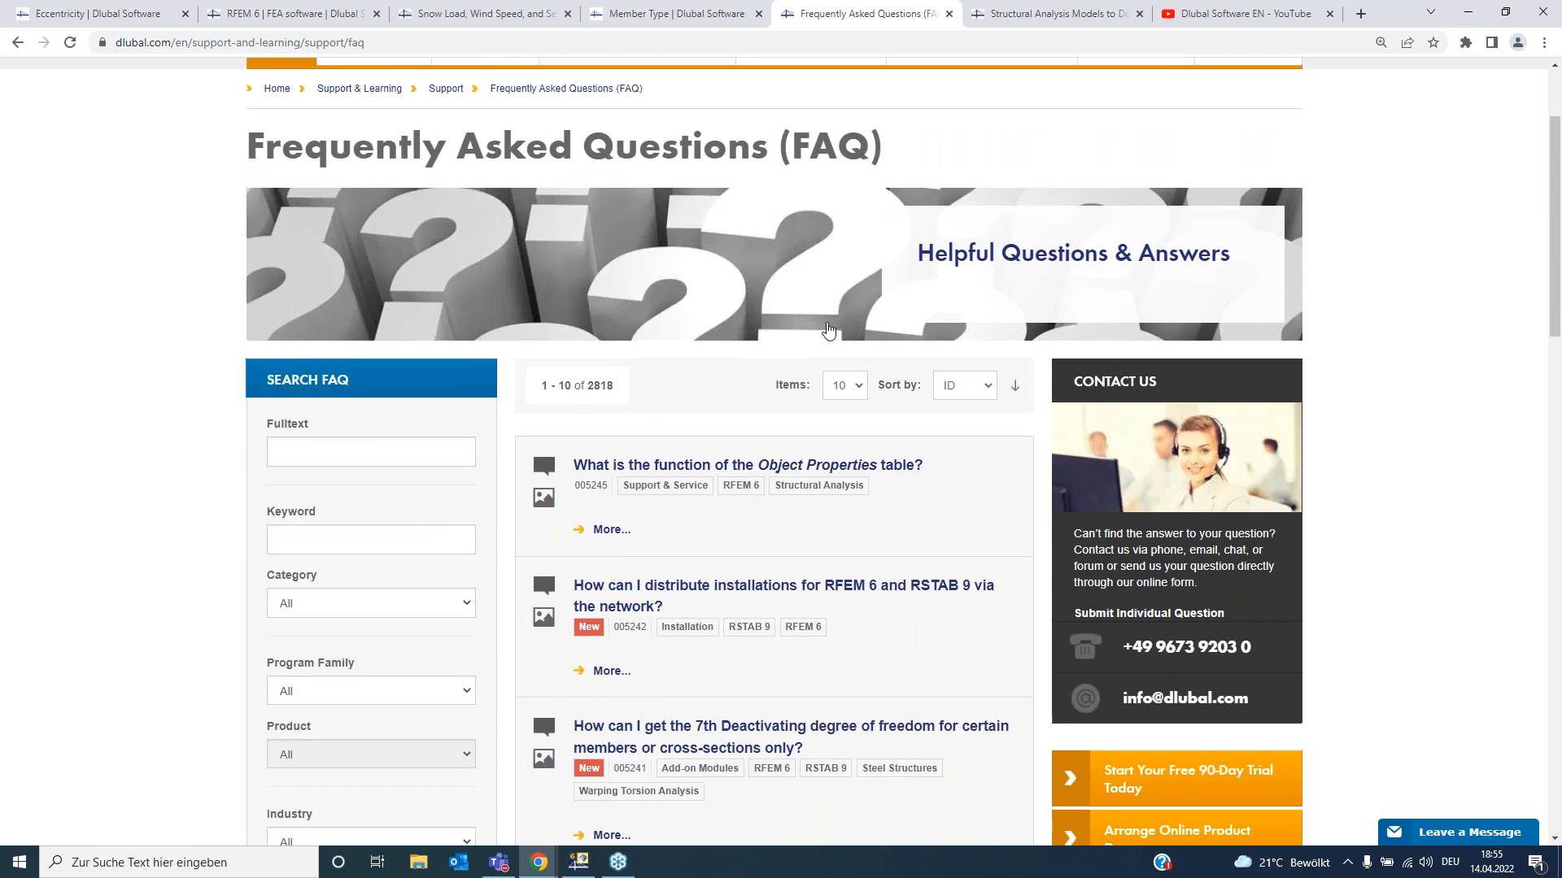
pyautogui.scroll(3, 749, 350)
pyautogui.moveTo(939, 244)
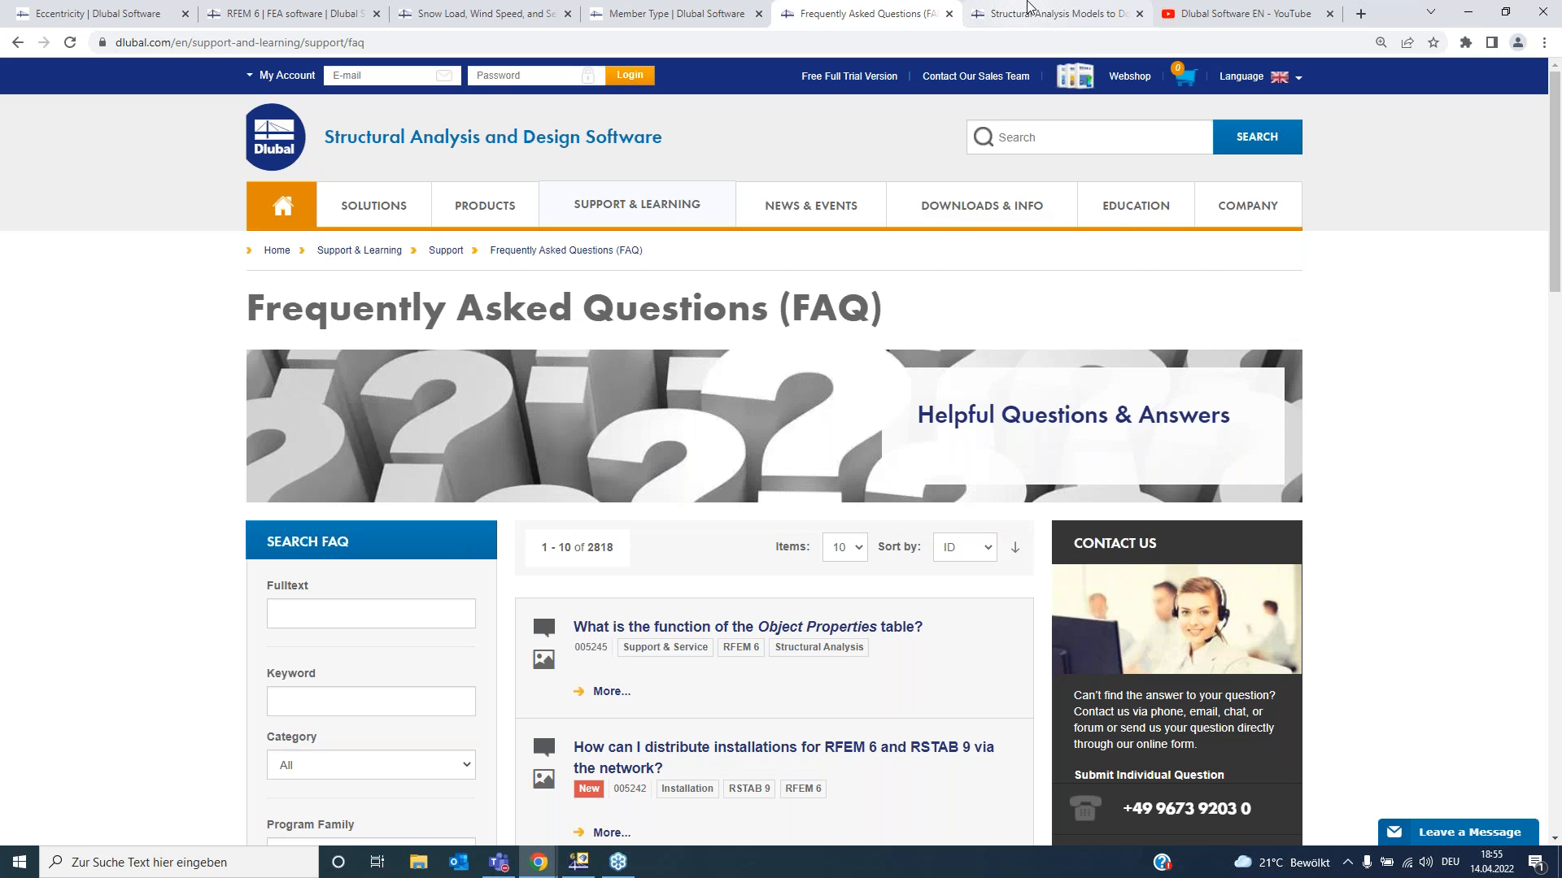
# - Switch to the Structural Analysis Models to Download tab and browse the available example models
pyautogui.click(1029, 10)
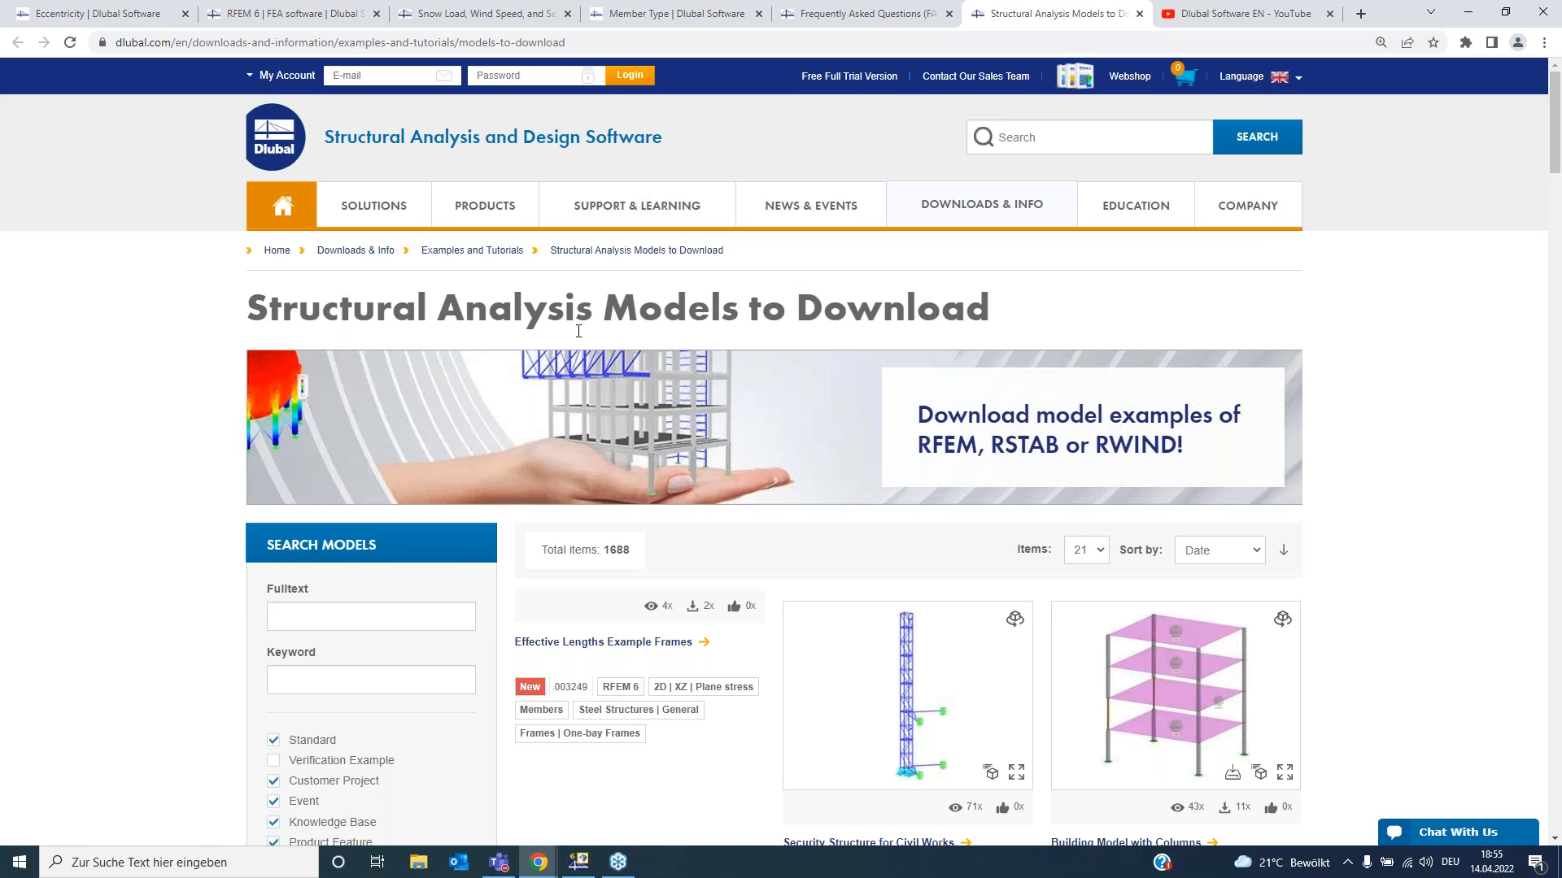
pyautogui.scroll(-10, 17, 362)
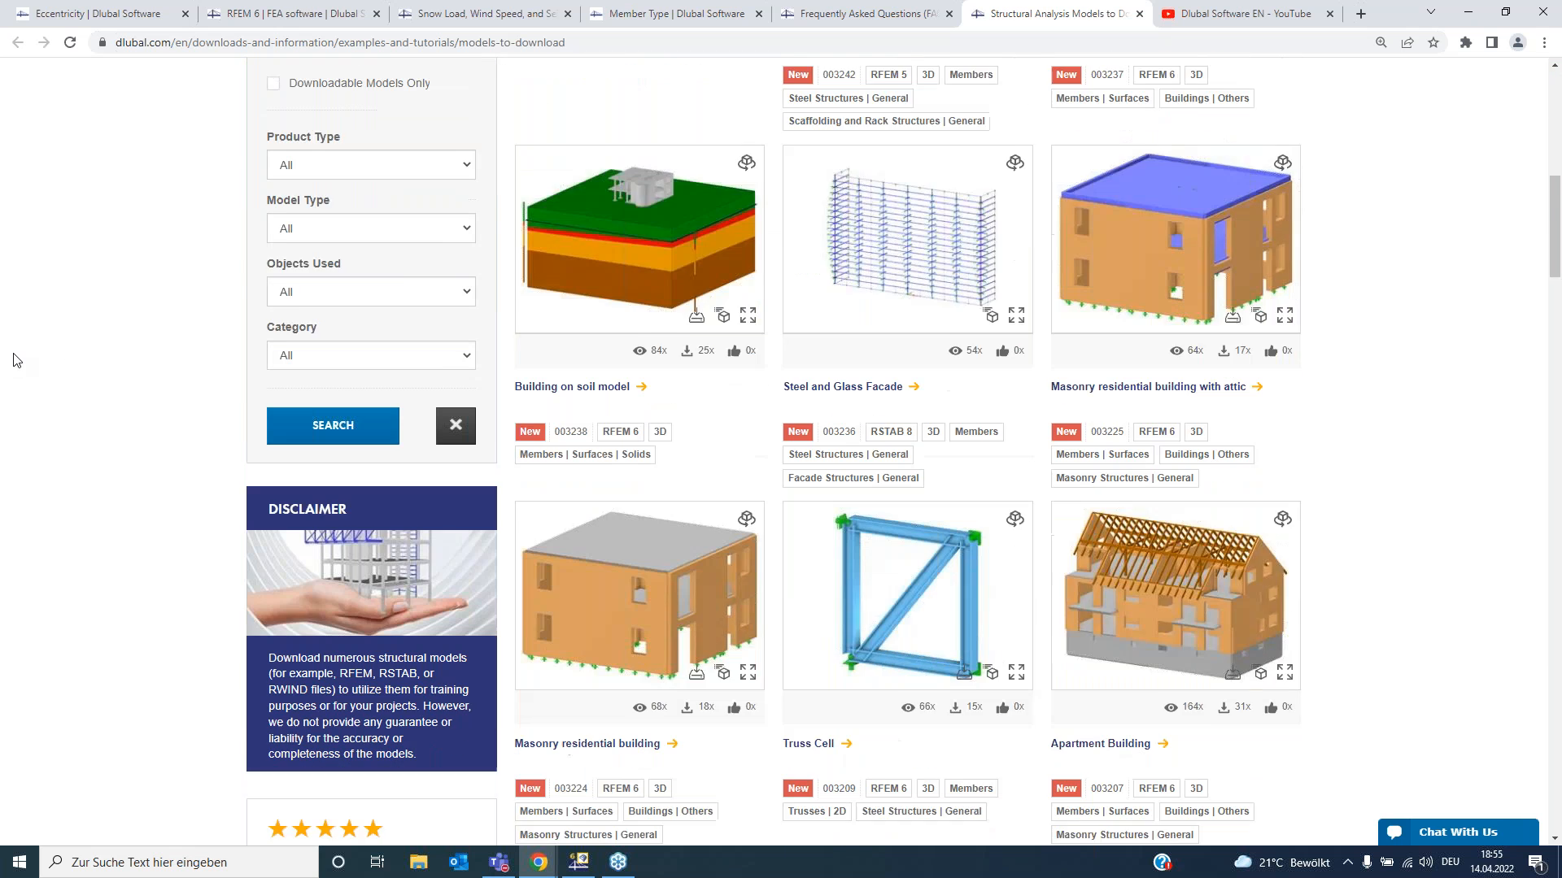
pyautogui.scroll(-4, 16, 362)
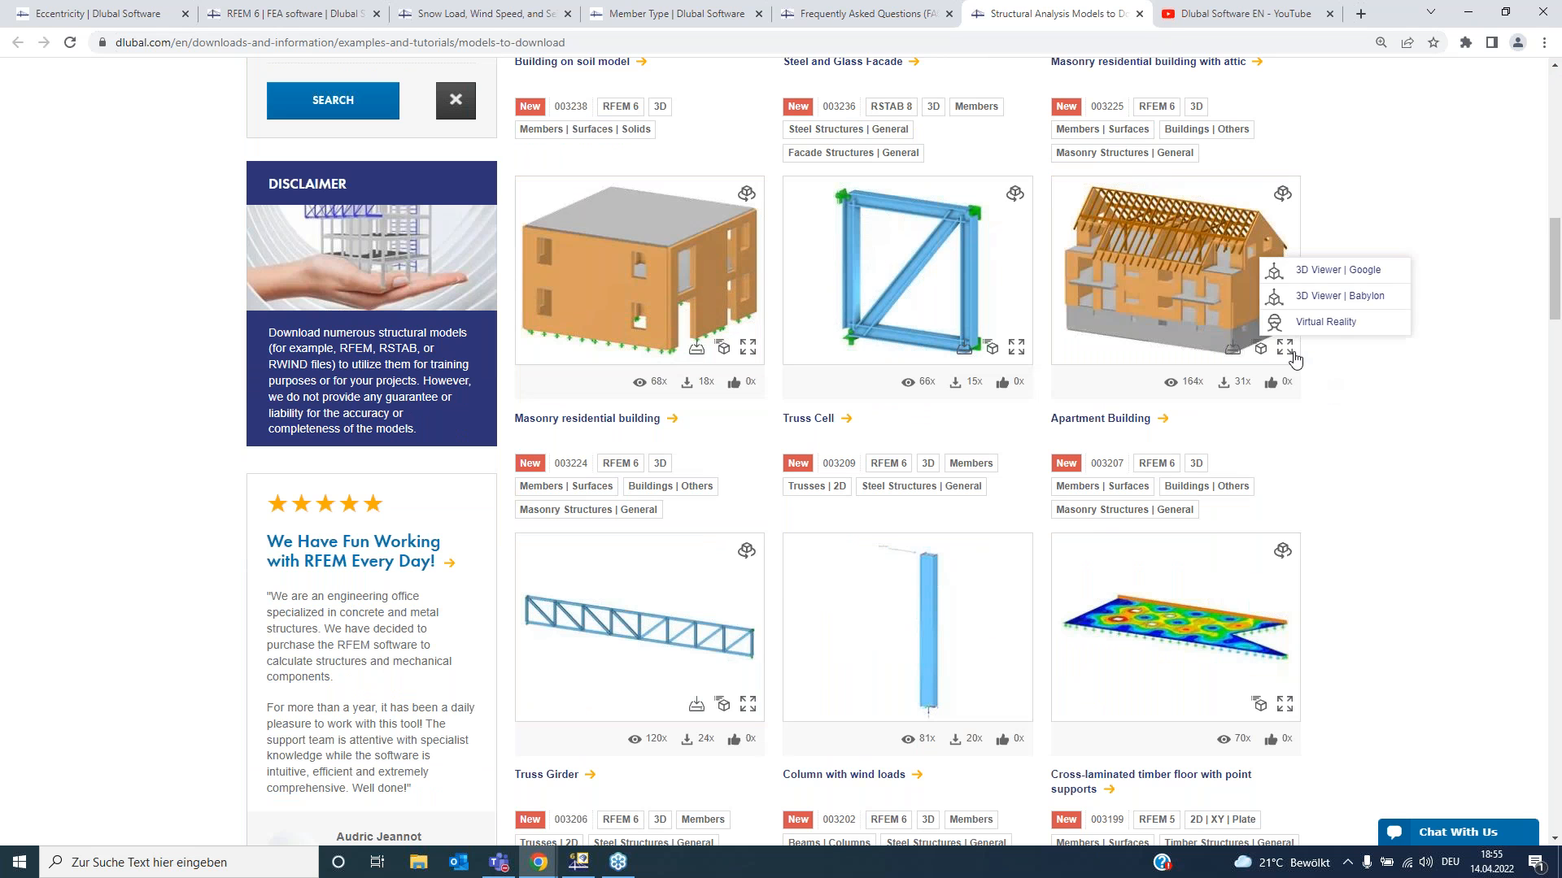
pyautogui.moveTo(1299, 362)
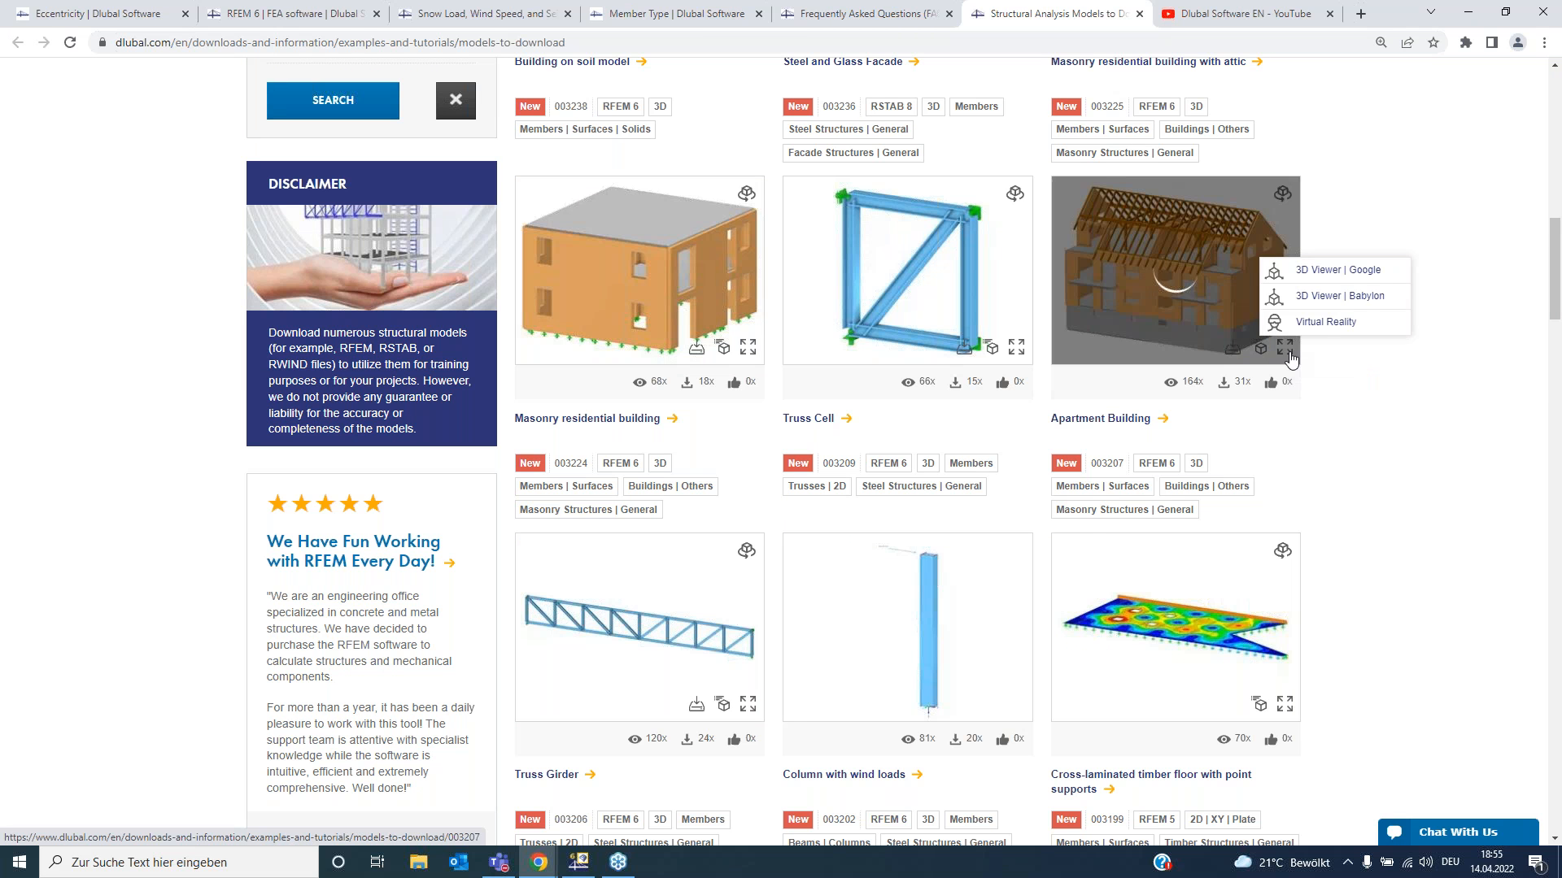
pyautogui.scroll(-11, 1319, 382)
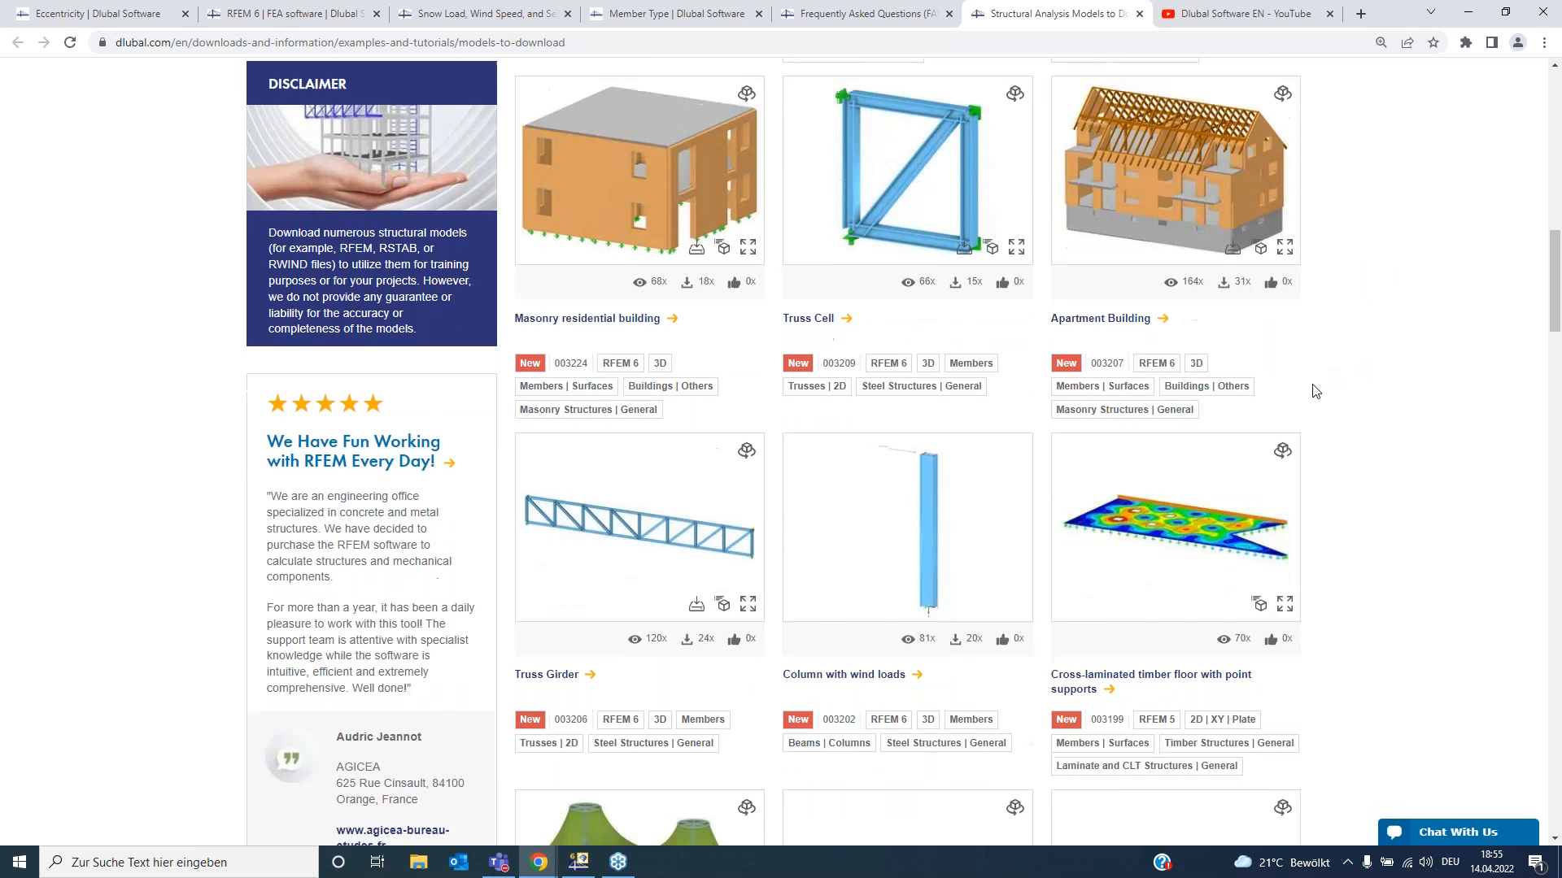
pyautogui.scroll(-5, 930, 445)
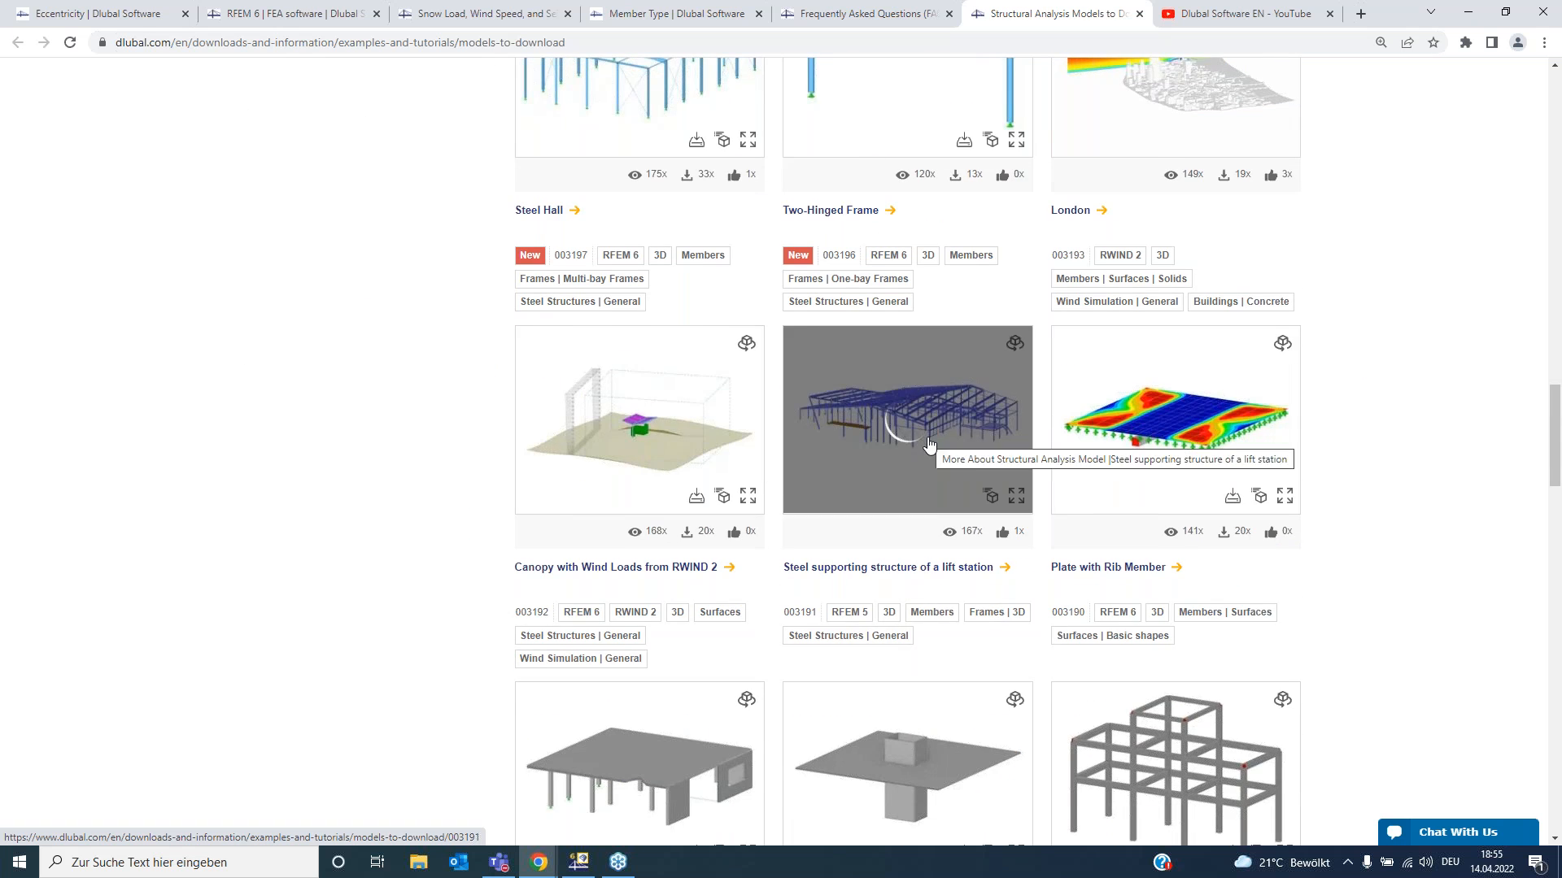
pyautogui.scroll(13, 929, 445)
pyautogui.scroll(1, 929, 446)
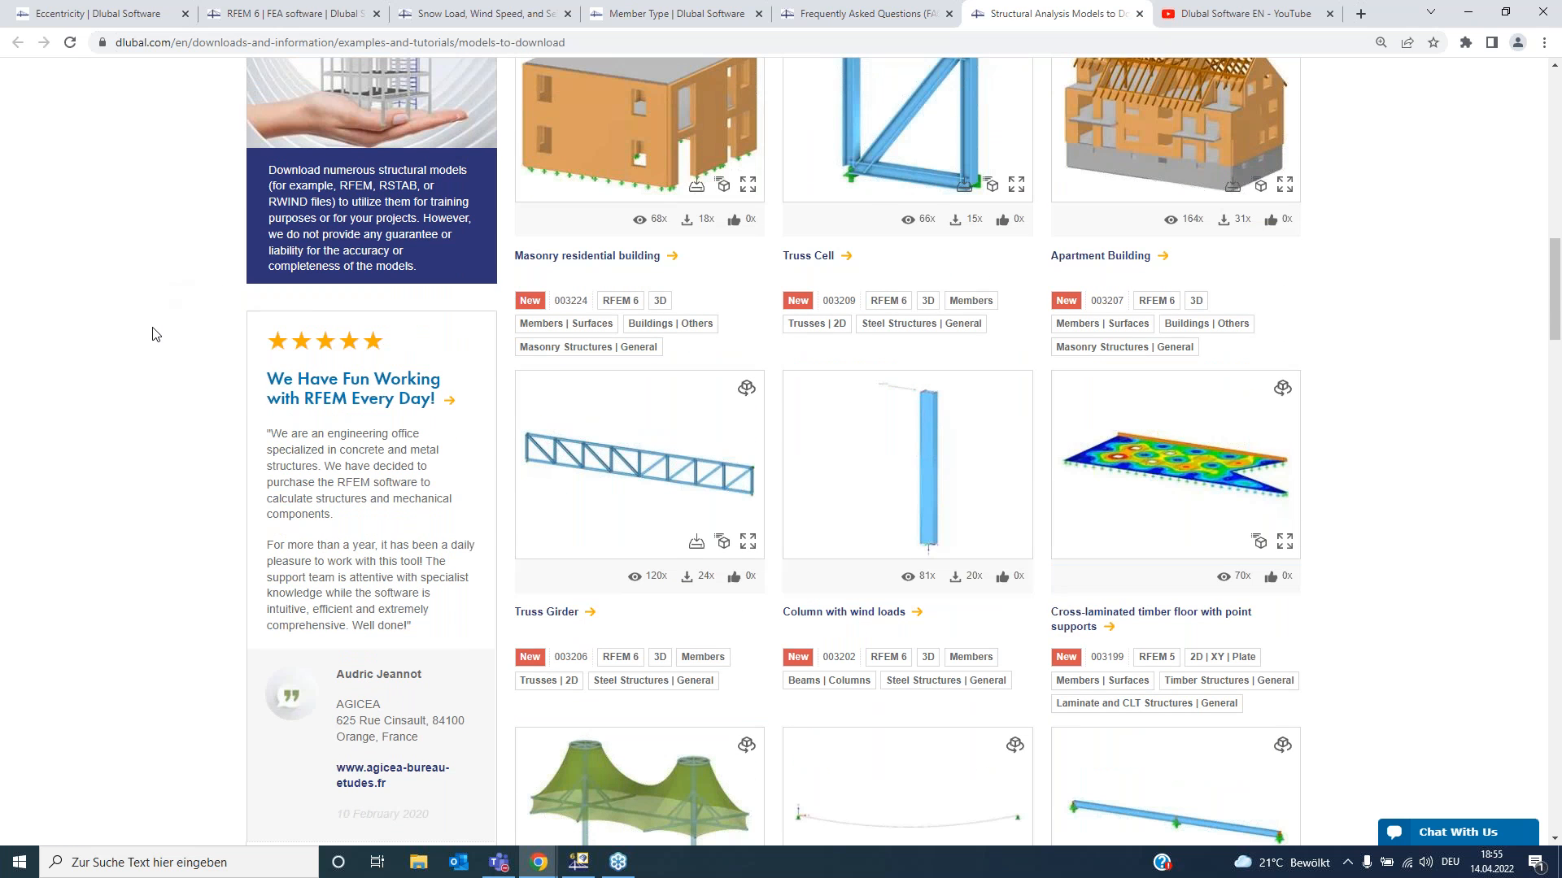
pyautogui.scroll(5, 154, 335)
pyautogui.scroll(10, 159, 412)
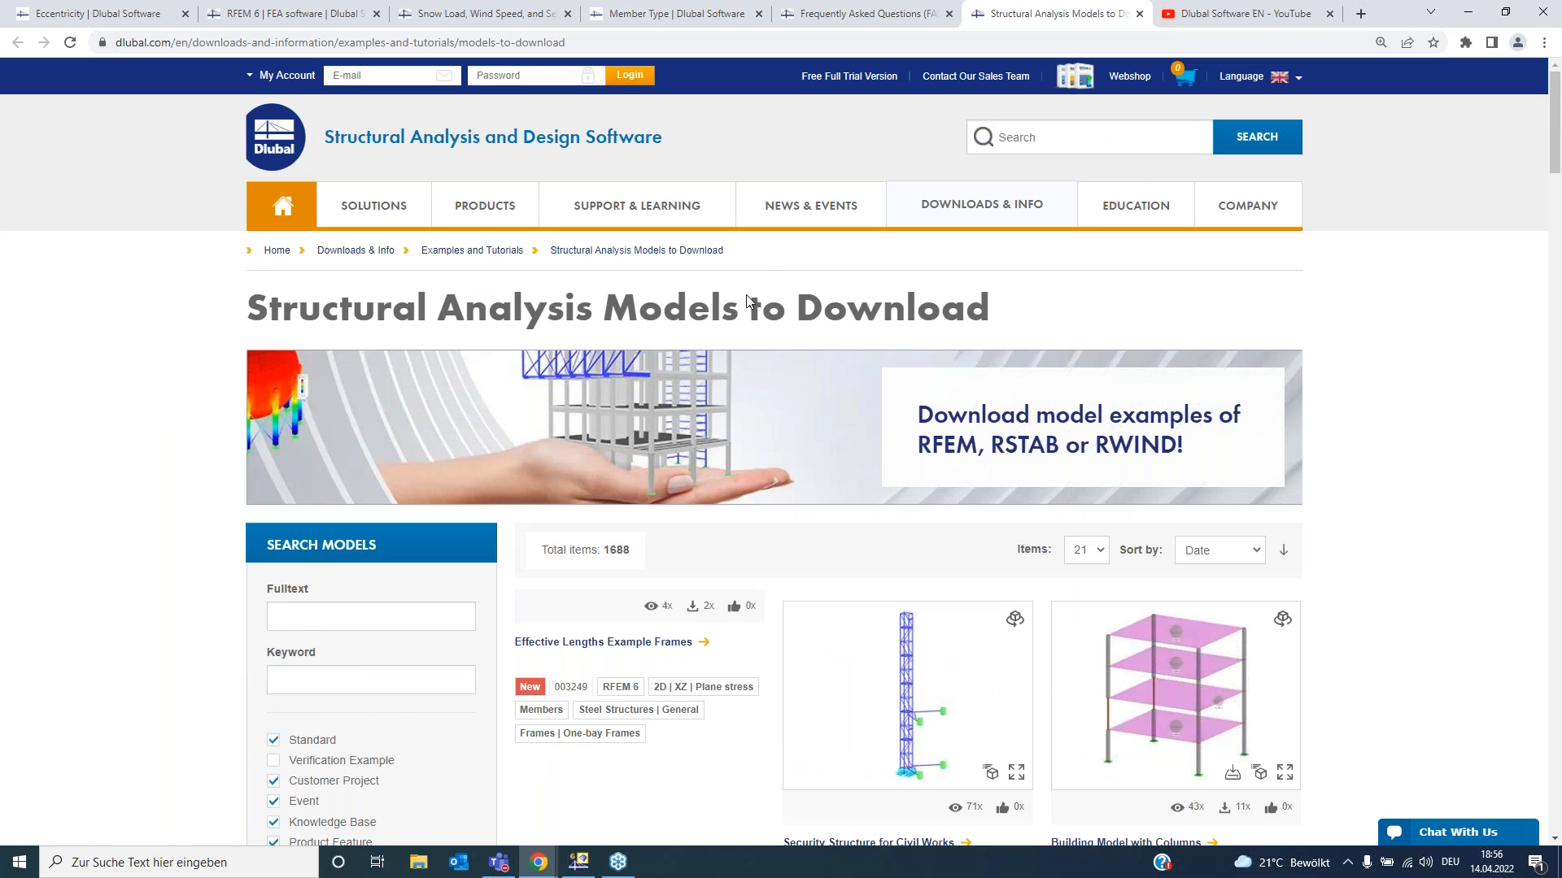
# - Open Submit Structural Analysis Model from the Downloads & Info menu and scroll through its contact form
pyautogui.moveTo(921, 217)
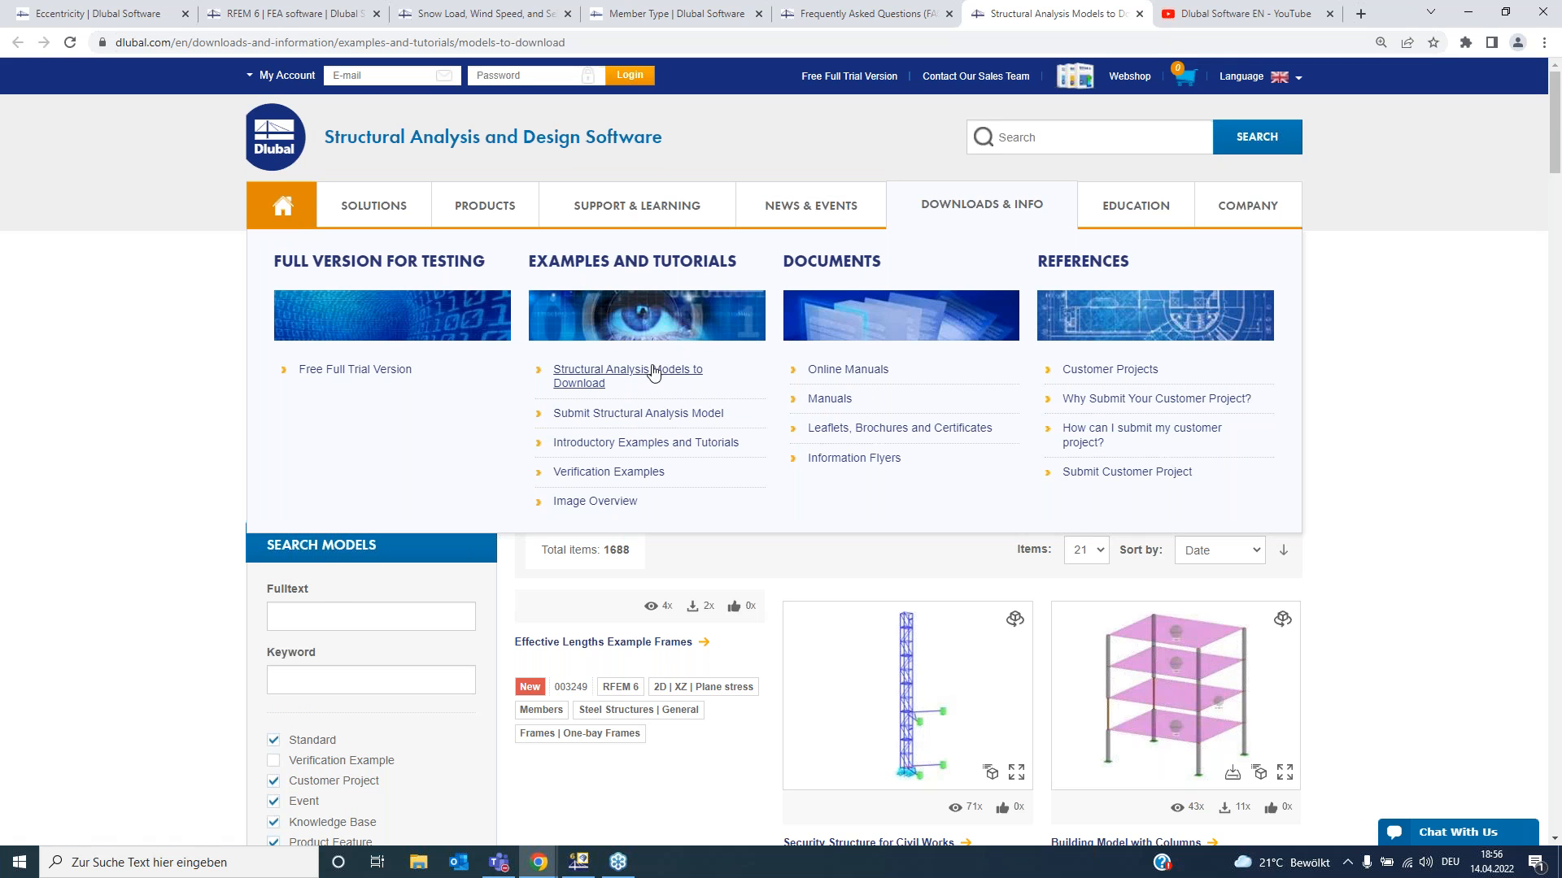
pyautogui.click(644, 419)
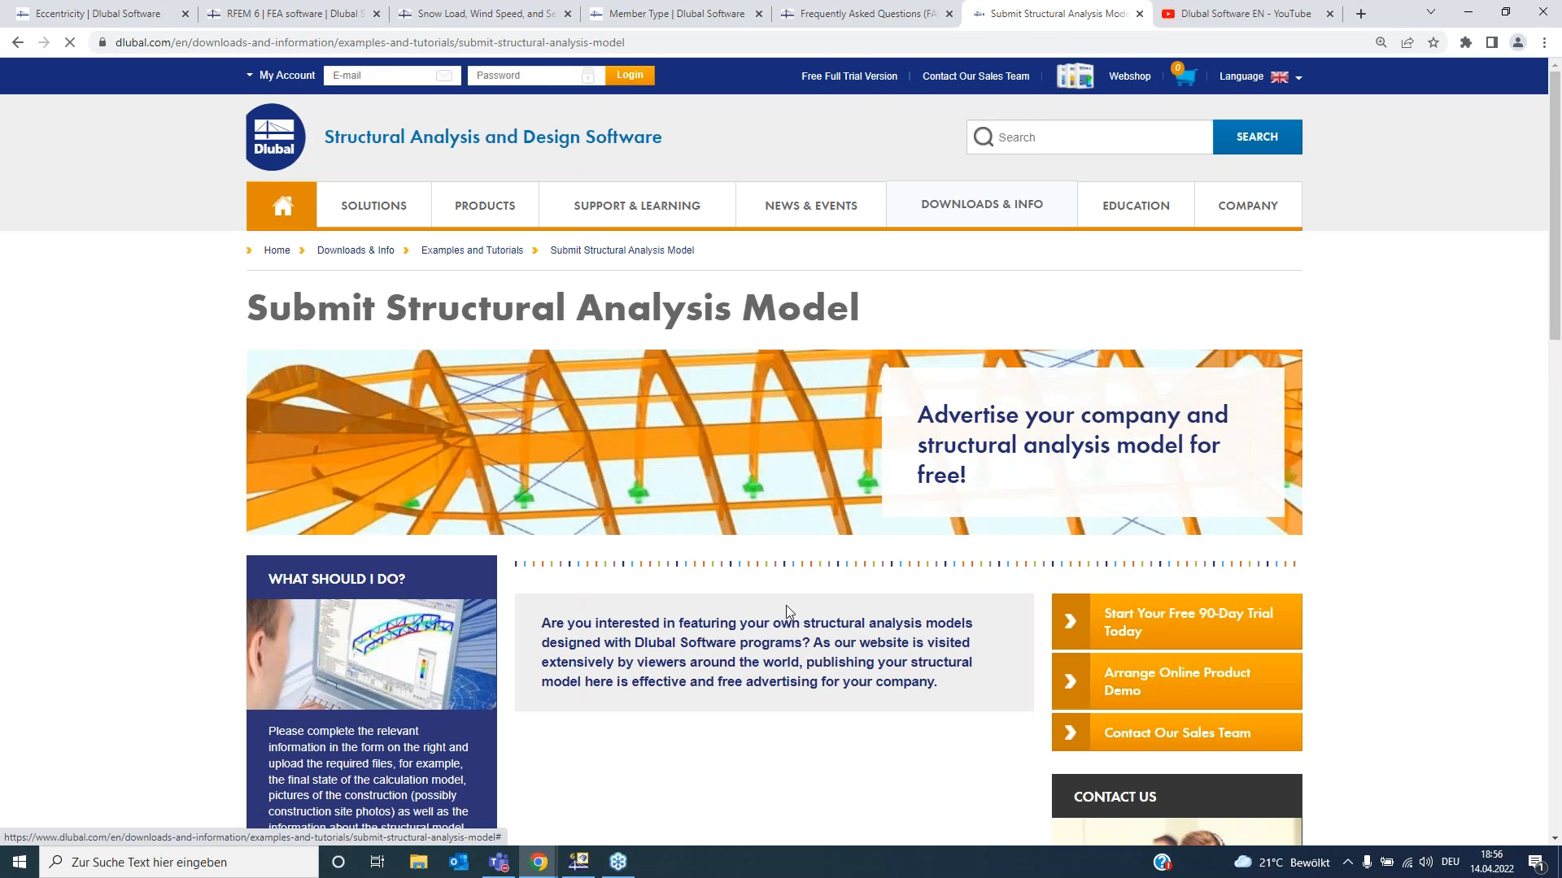
pyautogui.scroll(-3, 785, 605)
pyautogui.scroll(-4, 786, 610)
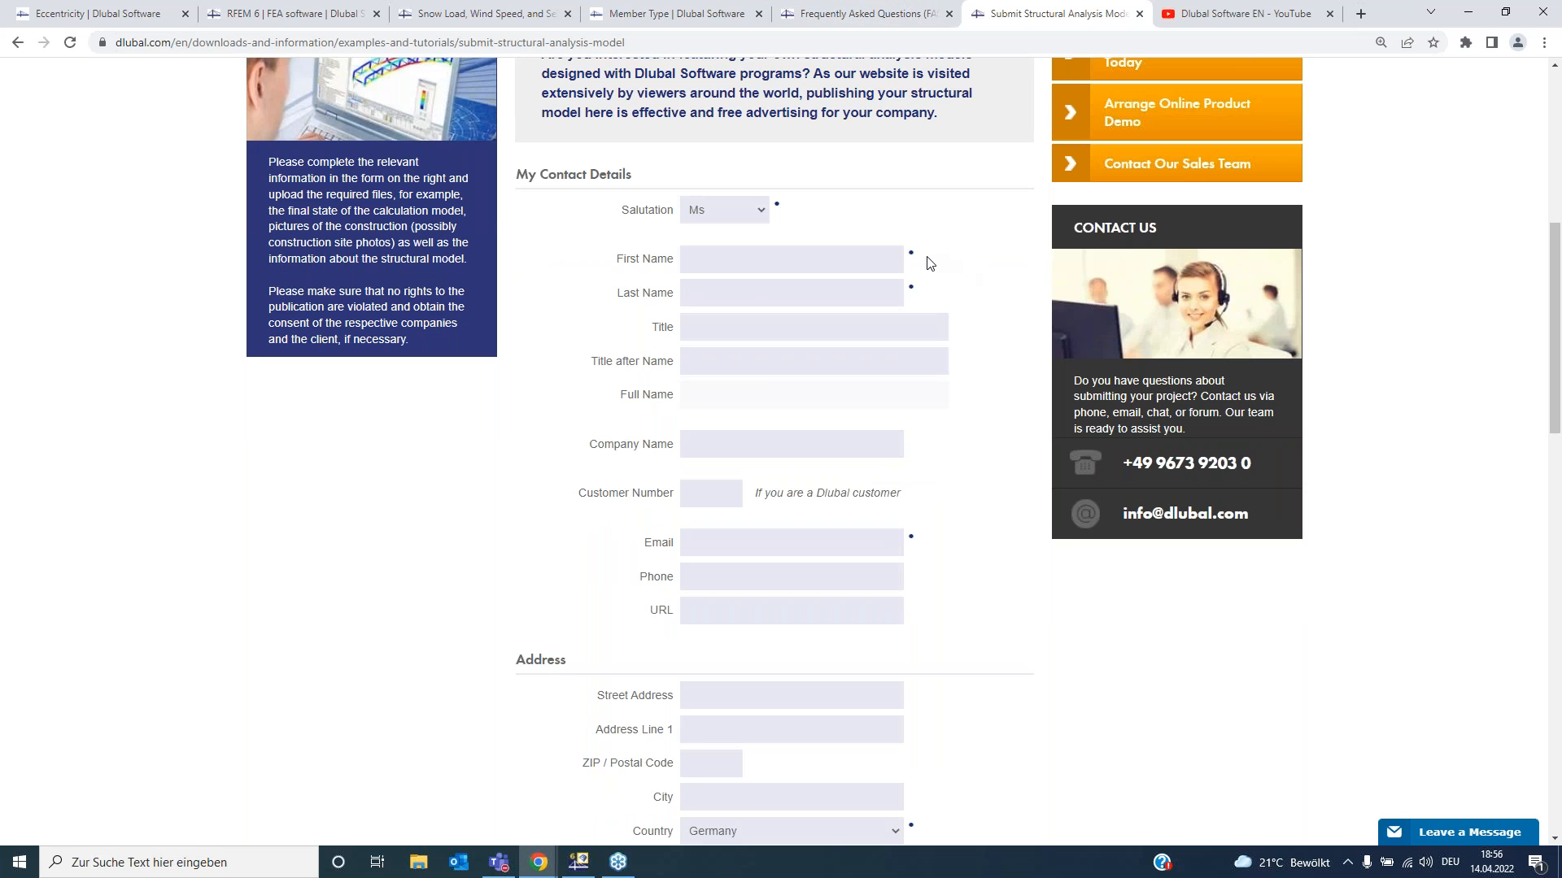
pyautogui.scroll(5, 935, 259)
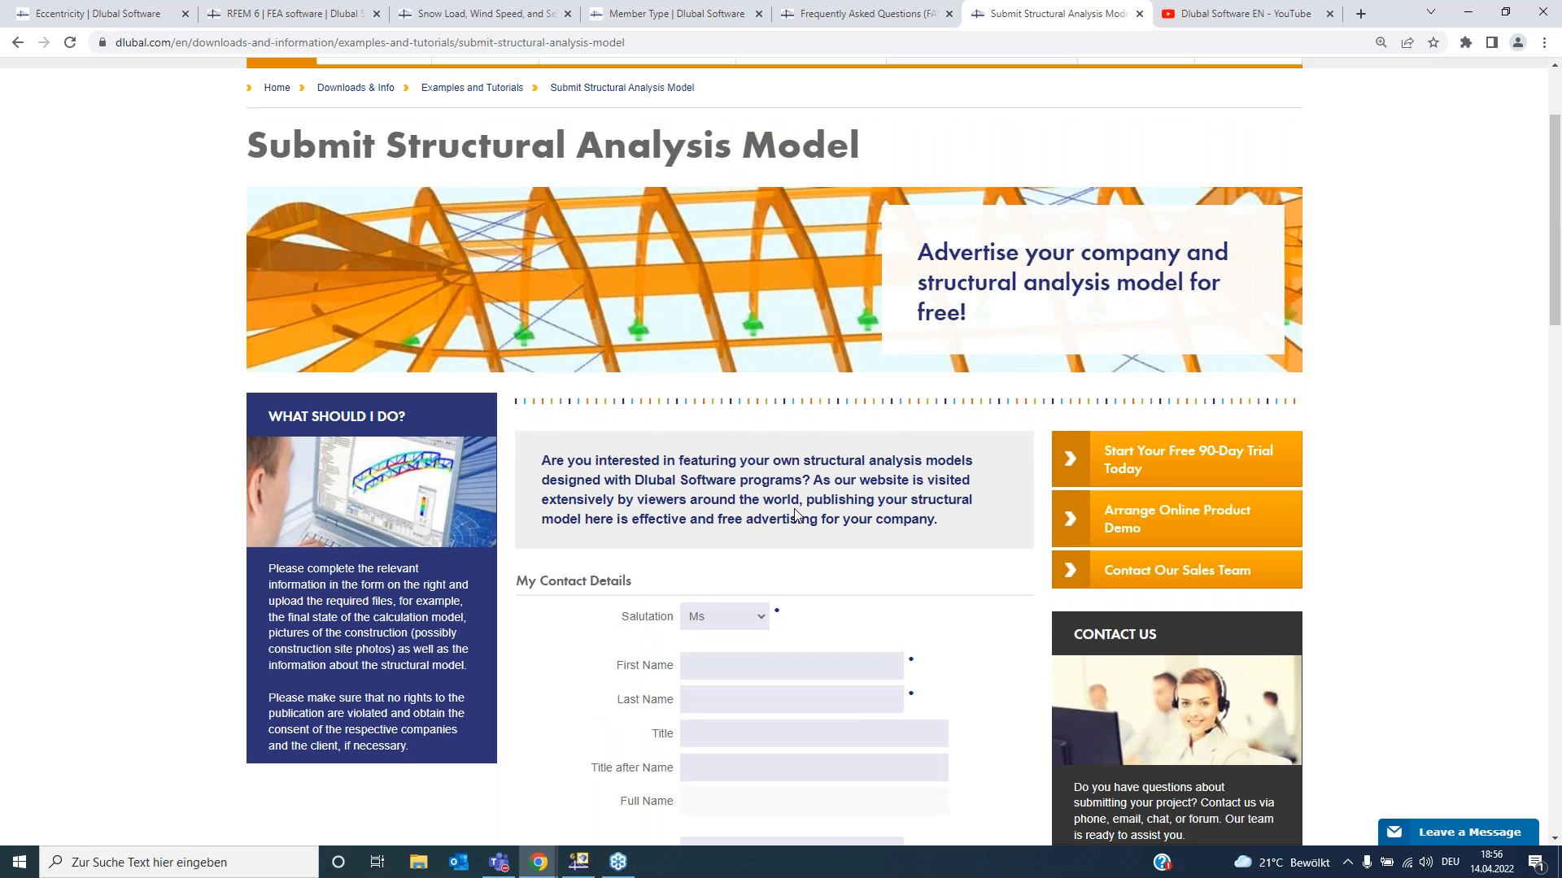
pyautogui.scroll(2, 927, 340)
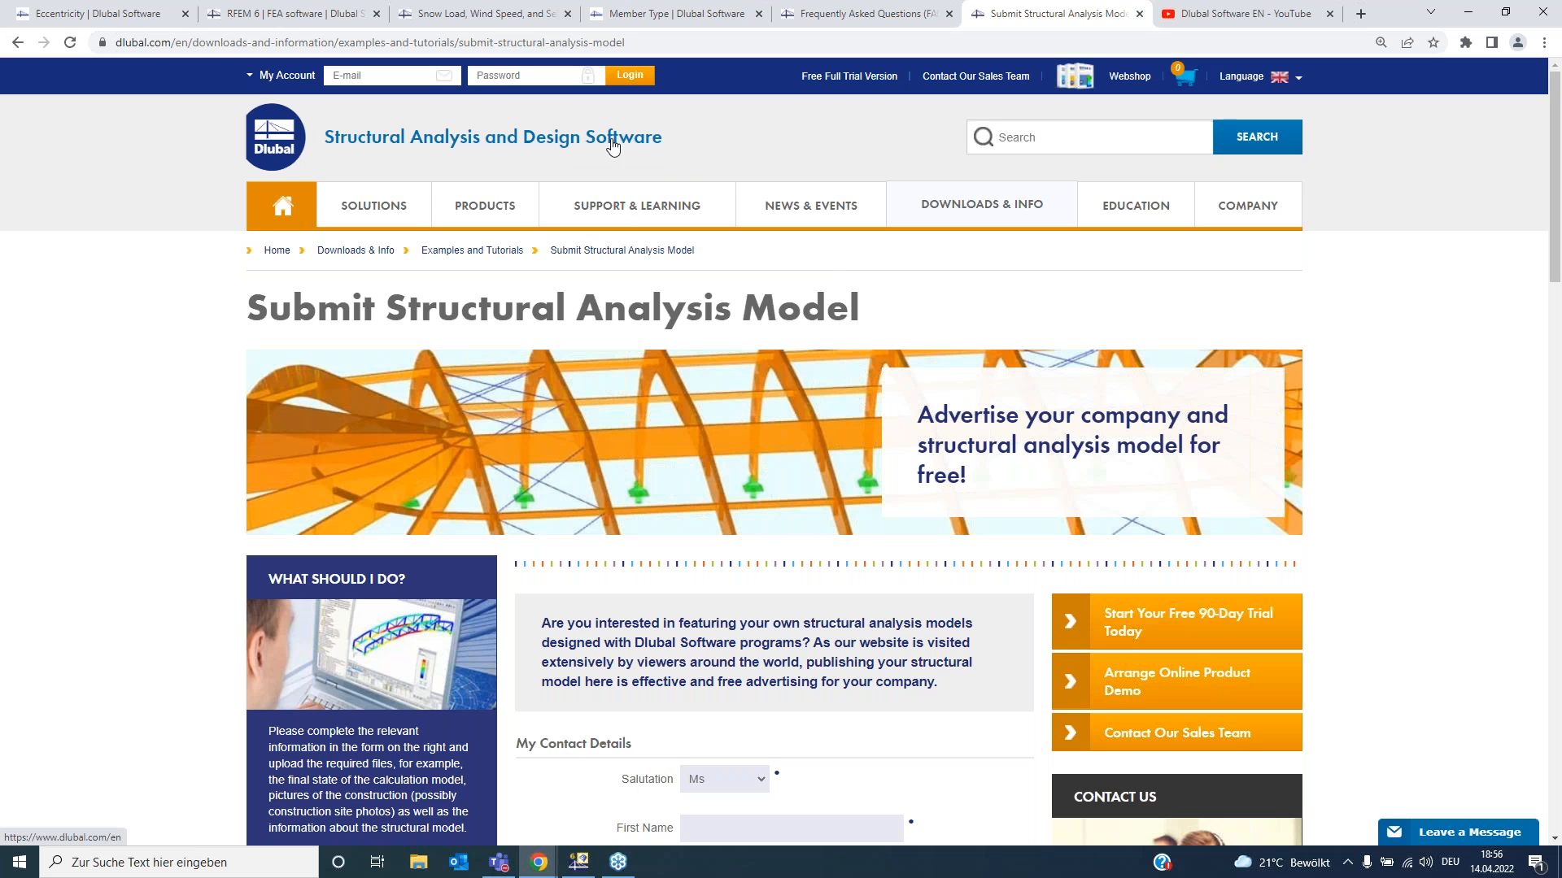
# - Switch to the Dlubal Software EN YouTube channel tab and browse its featured video rows
pyautogui.moveTo(969, 194)
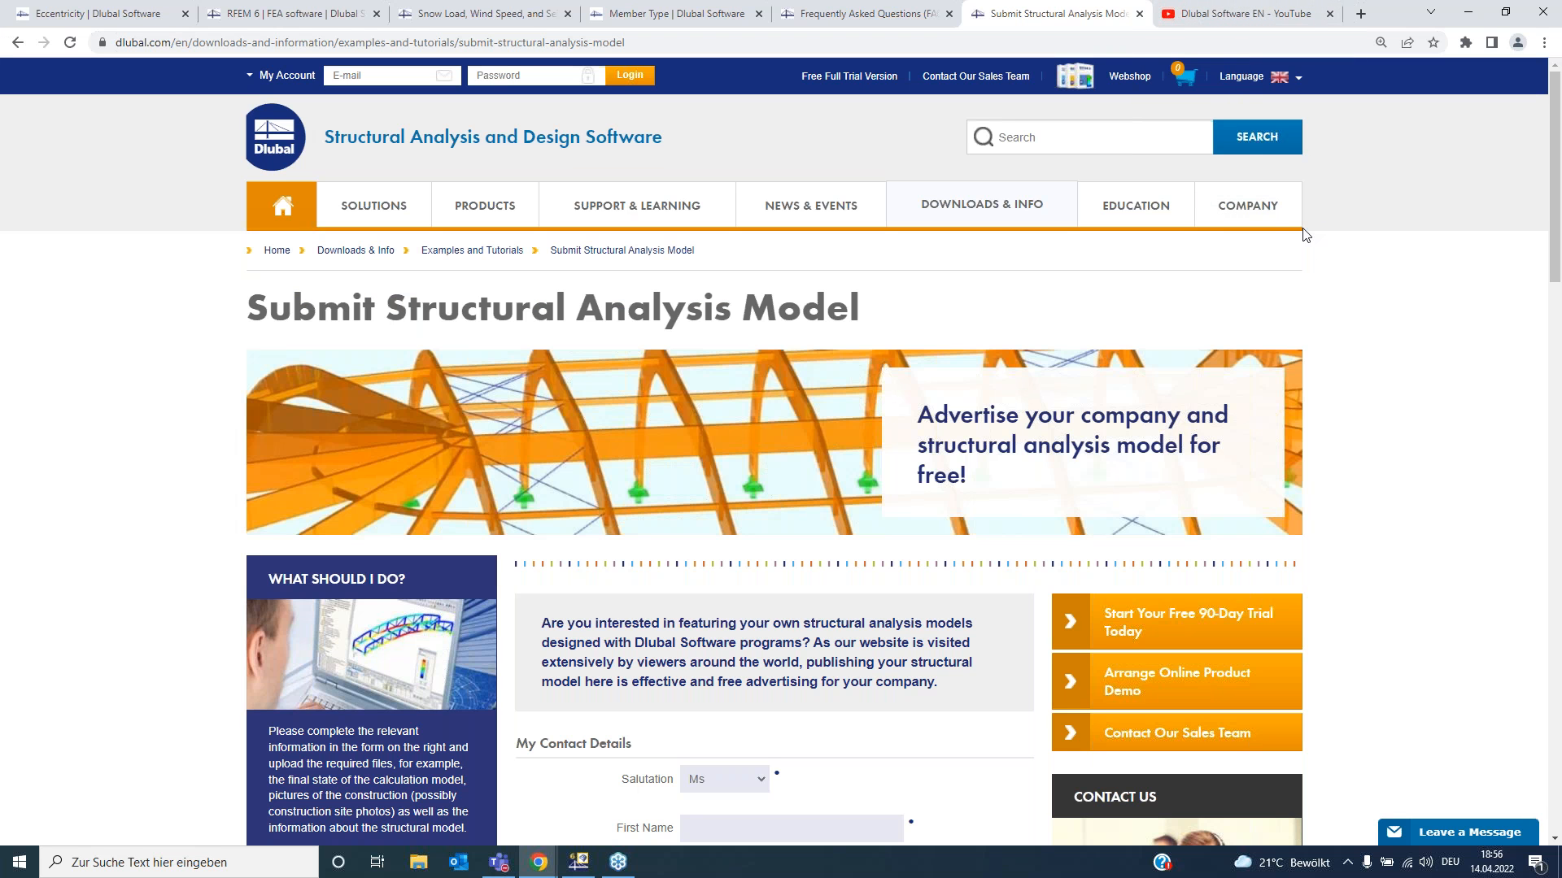
pyautogui.click(1246, 11)
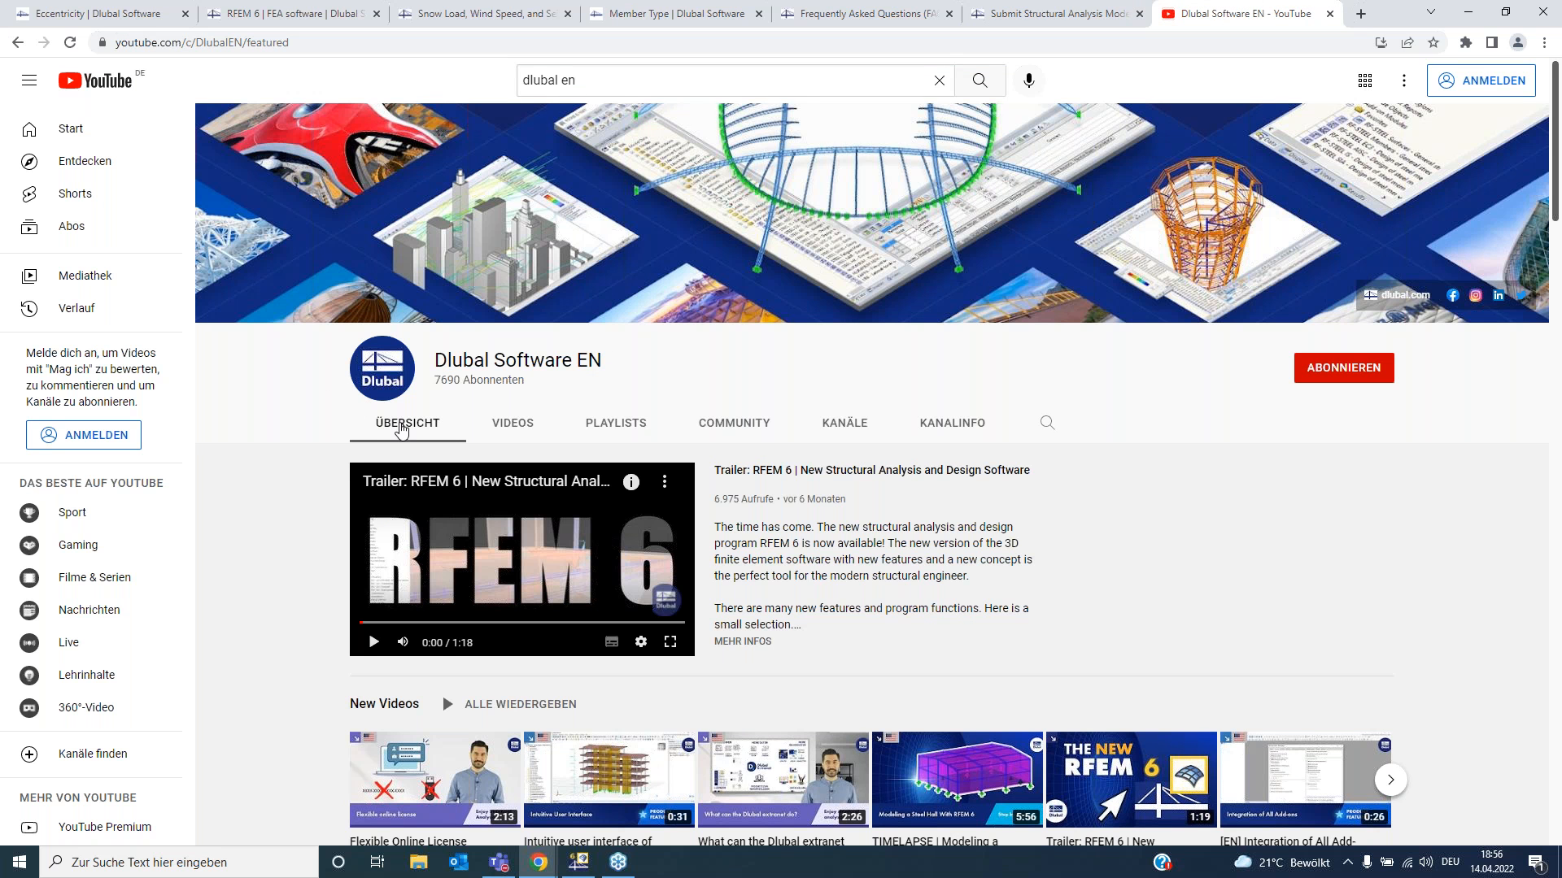
pyautogui.scroll(-3, 358, 423)
pyautogui.scroll(-3, 351, 424)
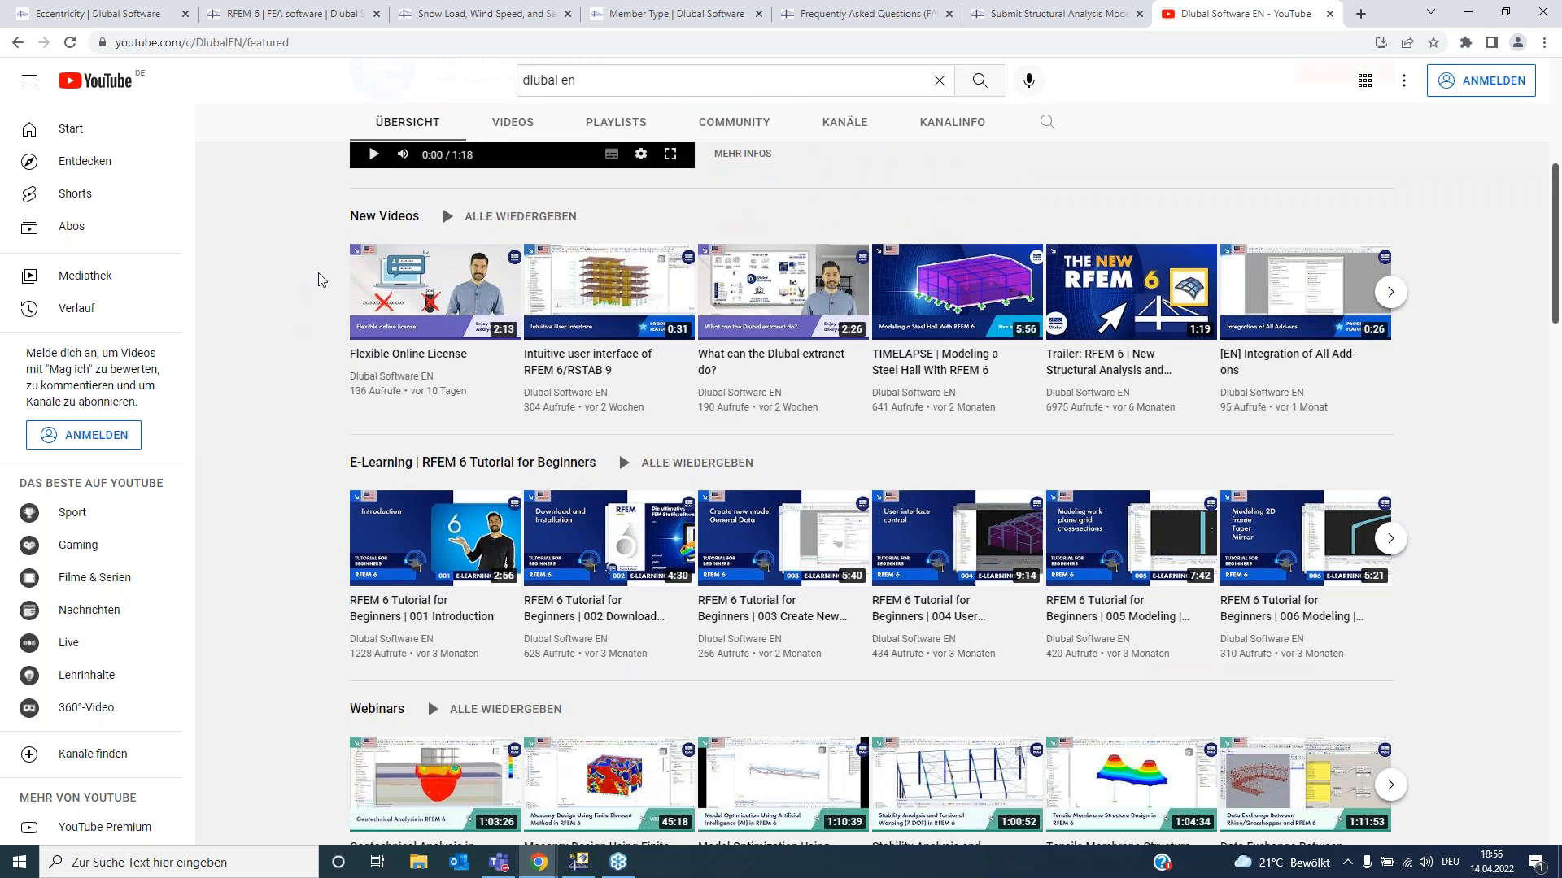
pyautogui.scroll(-2, 277, 332)
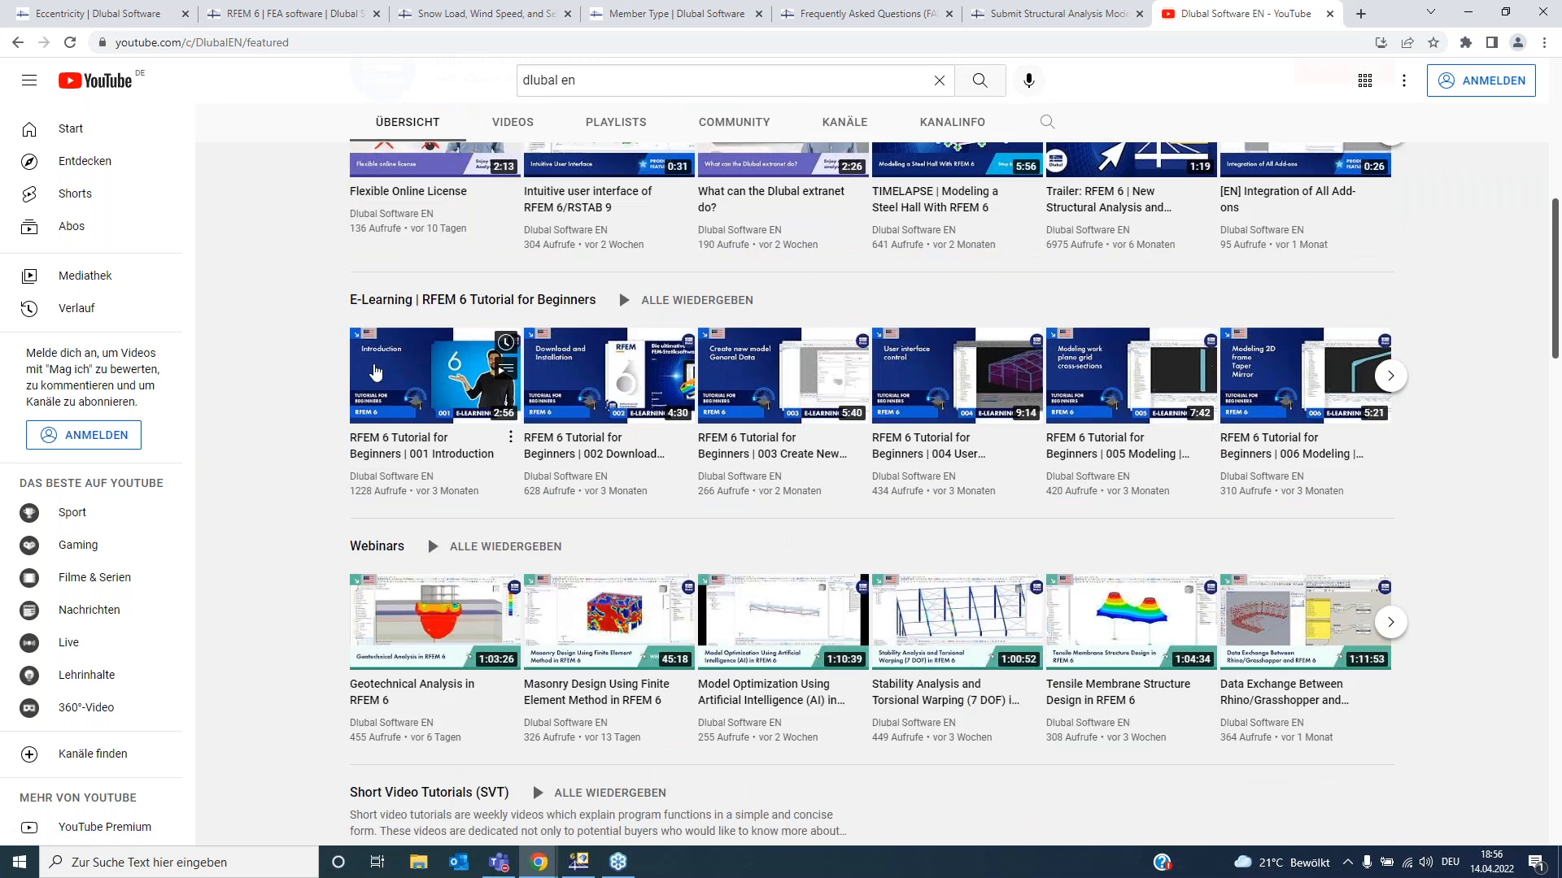
pyautogui.scroll(-1, 376, 374)
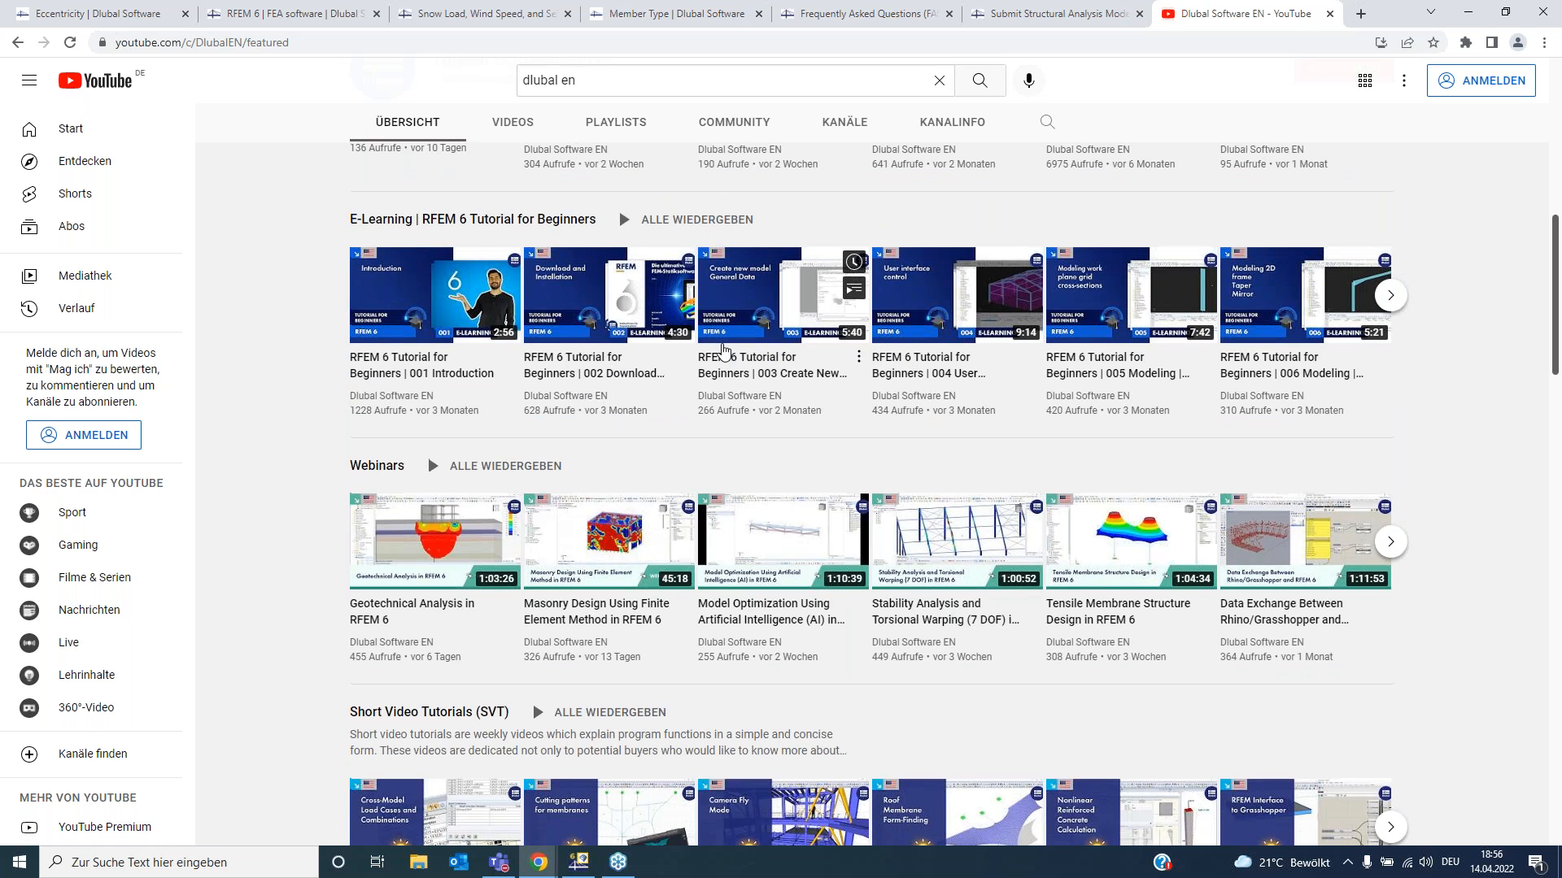
pyautogui.scroll(2, 724, 349)
pyautogui.scroll(-1, 1454, 352)
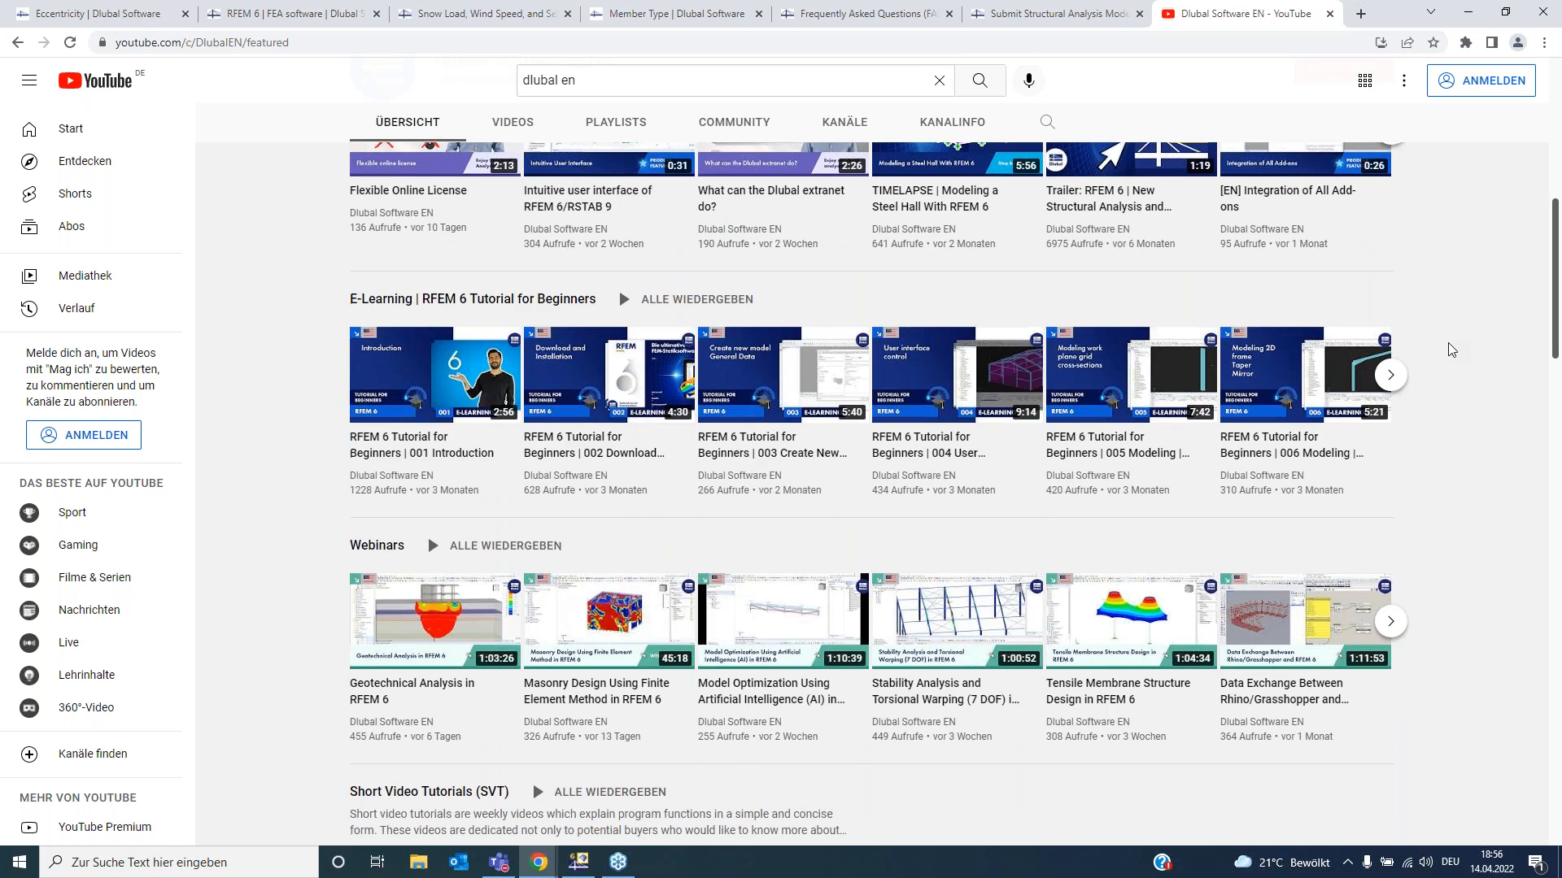
pyautogui.scroll(-1, 1452, 348)
pyautogui.scroll(9, 1450, 347)
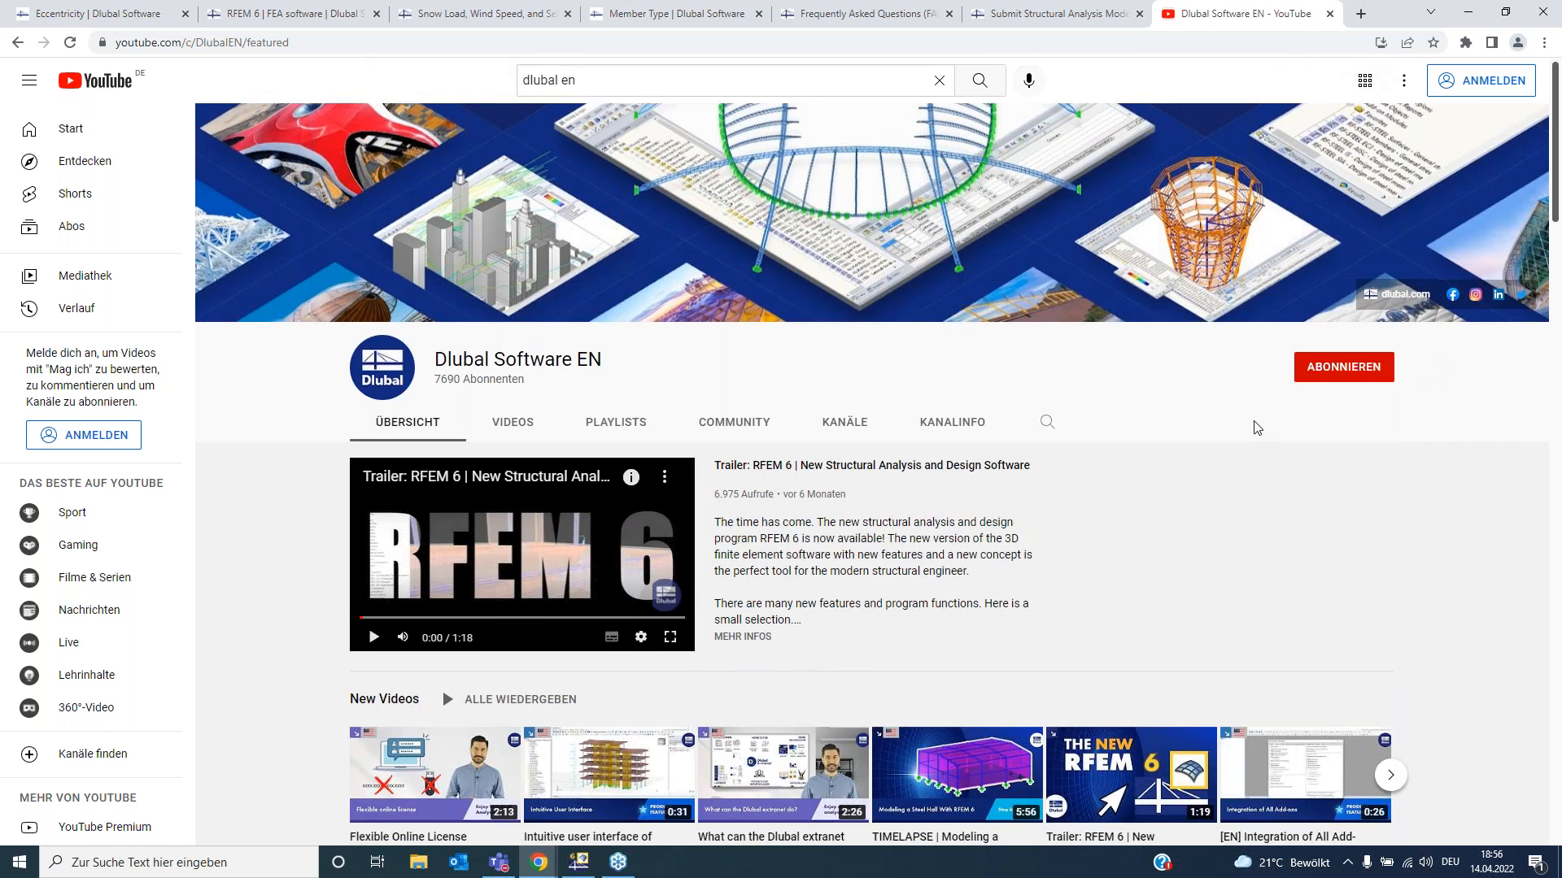
pyautogui.scroll(-2, 533, 268)
# - Open the channel's Playlists section and browse the playlist categories
pyautogui.click(608, 269)
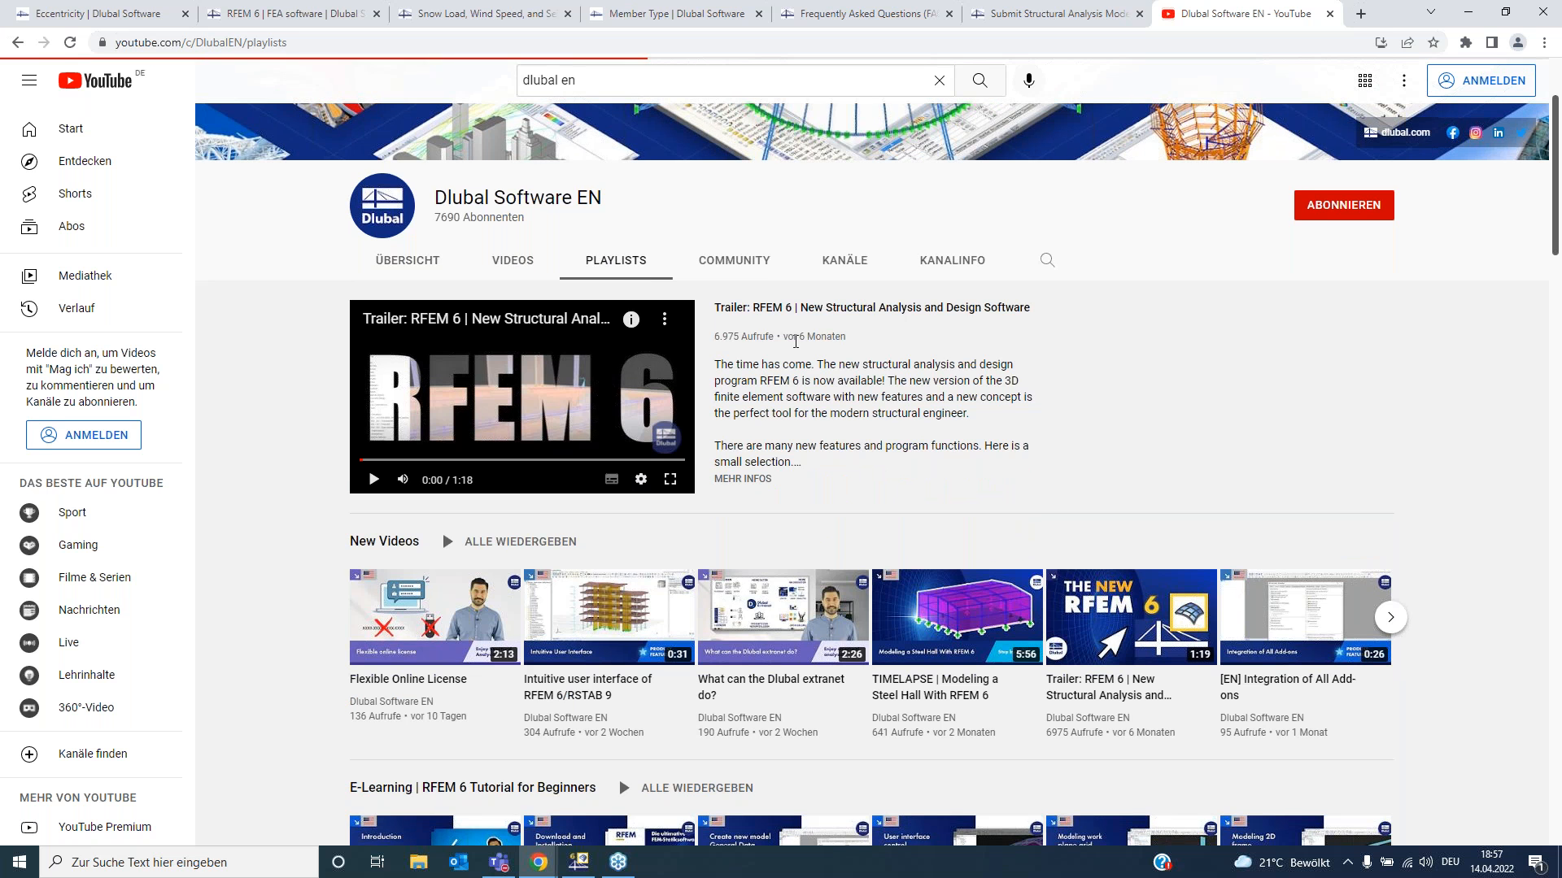
pyautogui.scroll(2, 1001, 390)
pyautogui.scroll(-7, 738, 540)
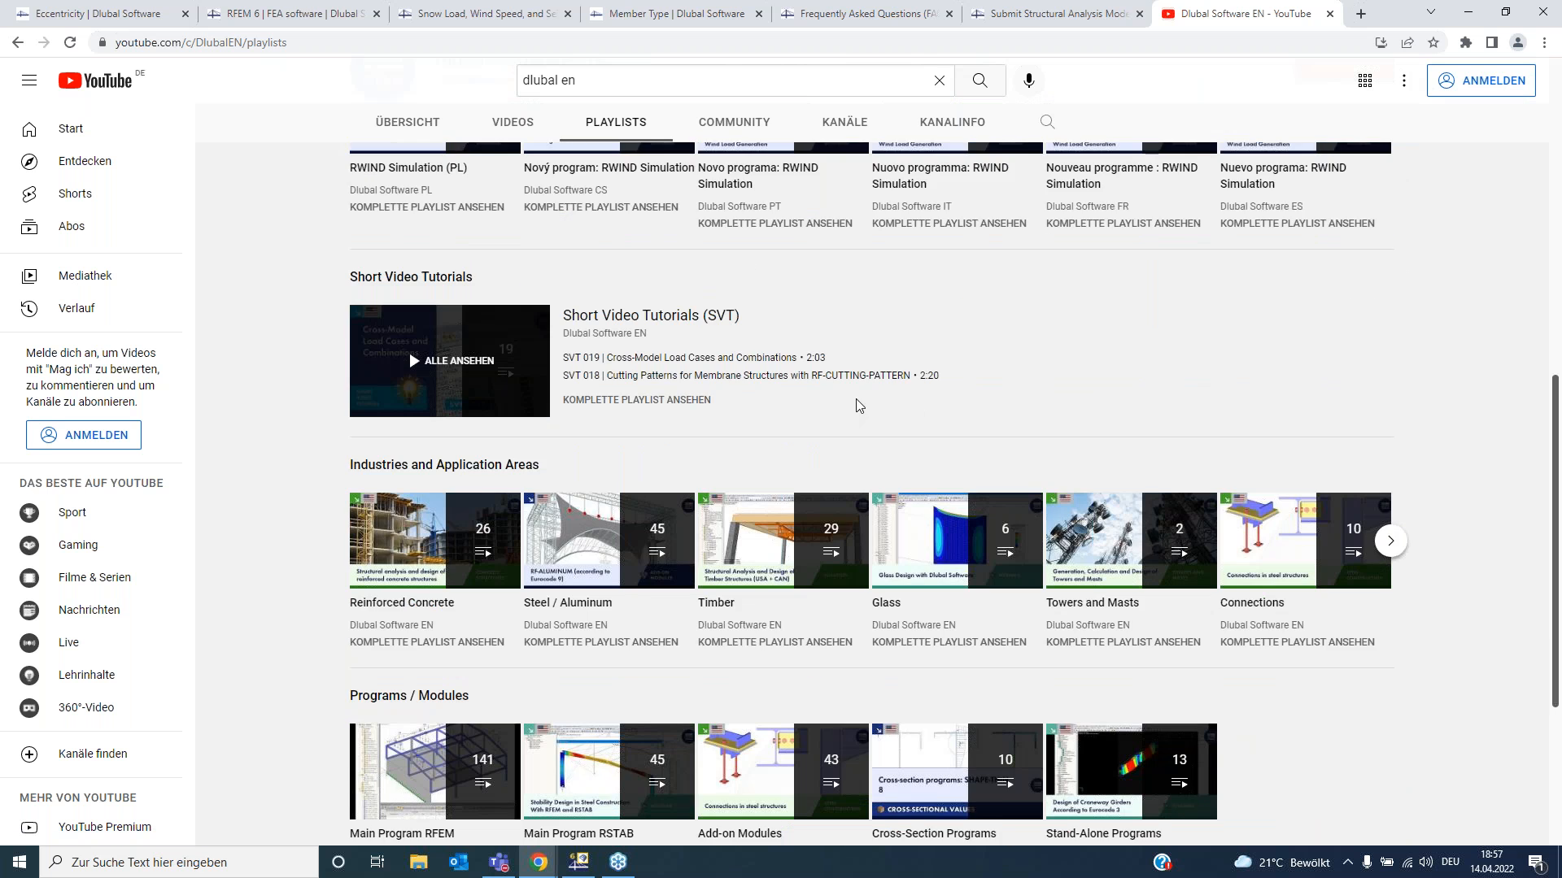
pyautogui.scroll(-4, 856, 398)
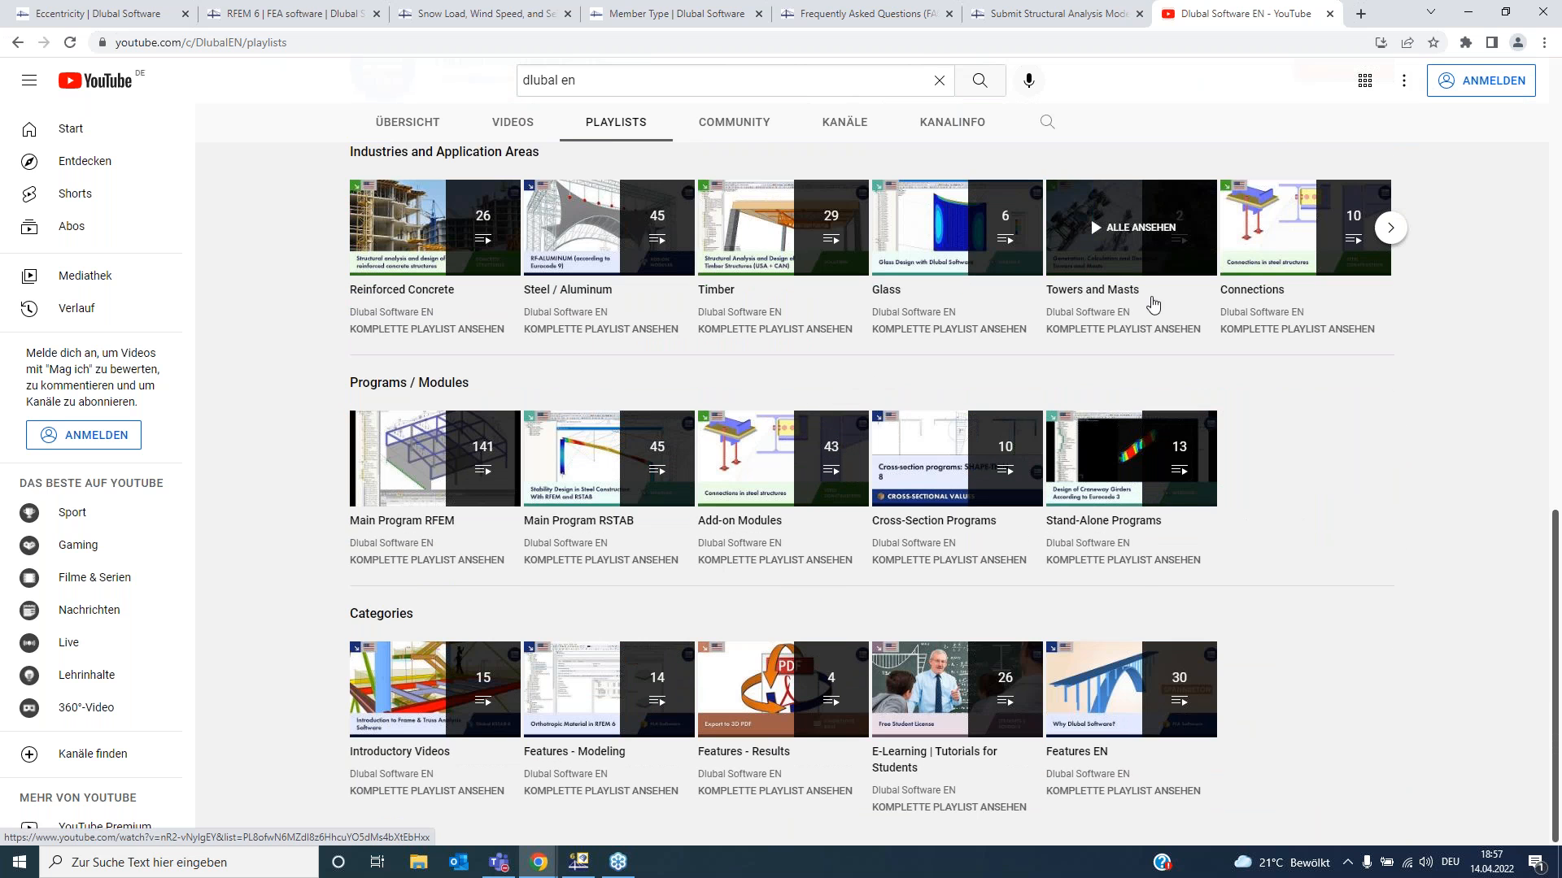
# - Switch back through the browser tabs to the RFEM 6 FEA software product page
pyautogui.click(1071, 10)
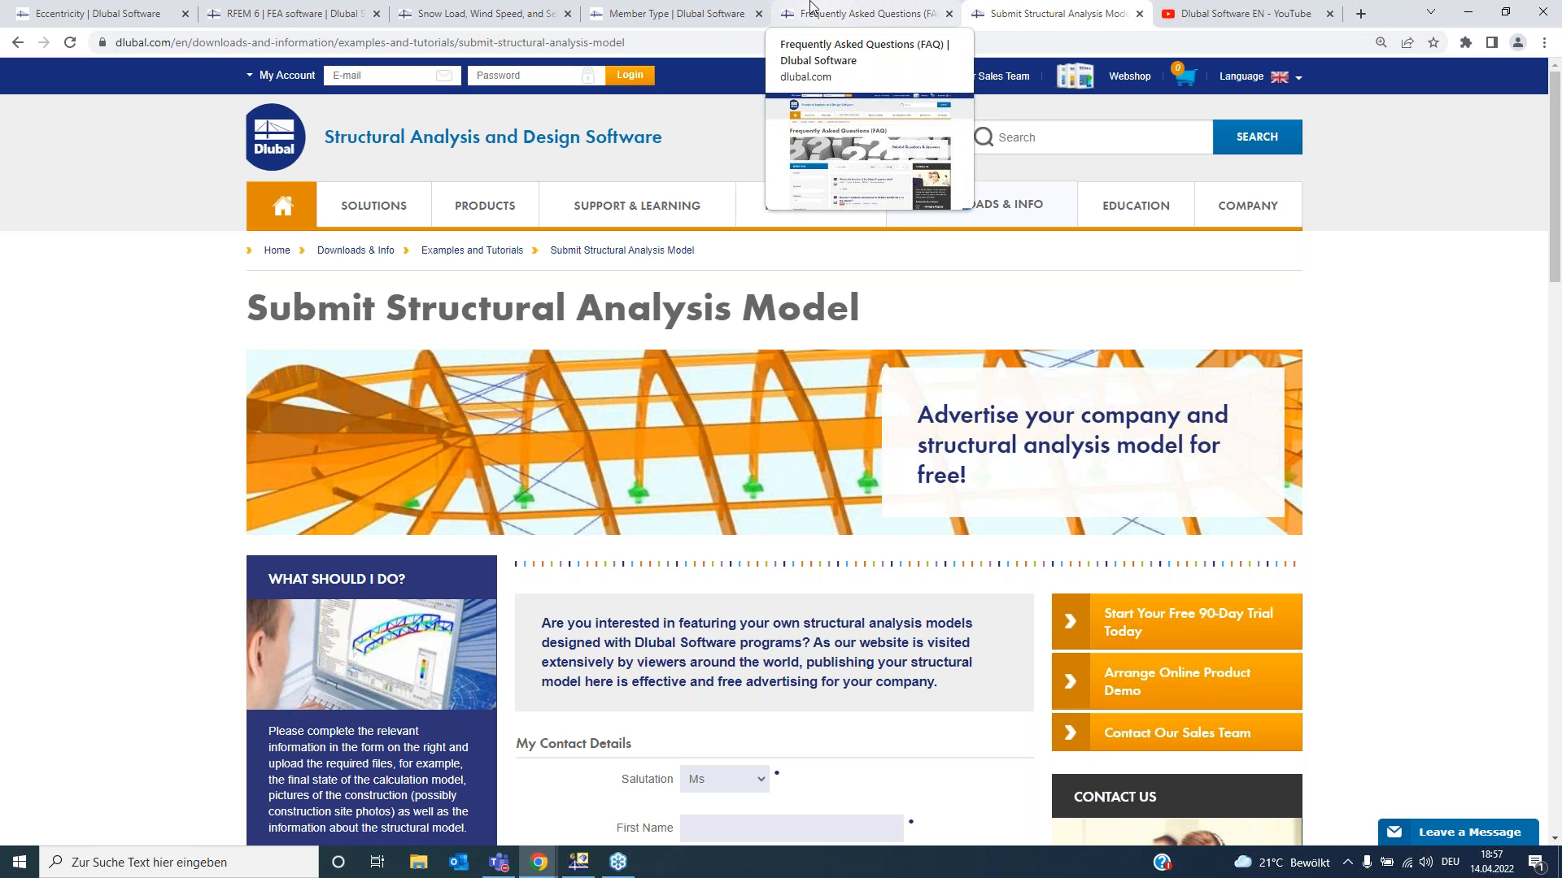
pyautogui.click(483, 7)
pyautogui.click(311, 11)
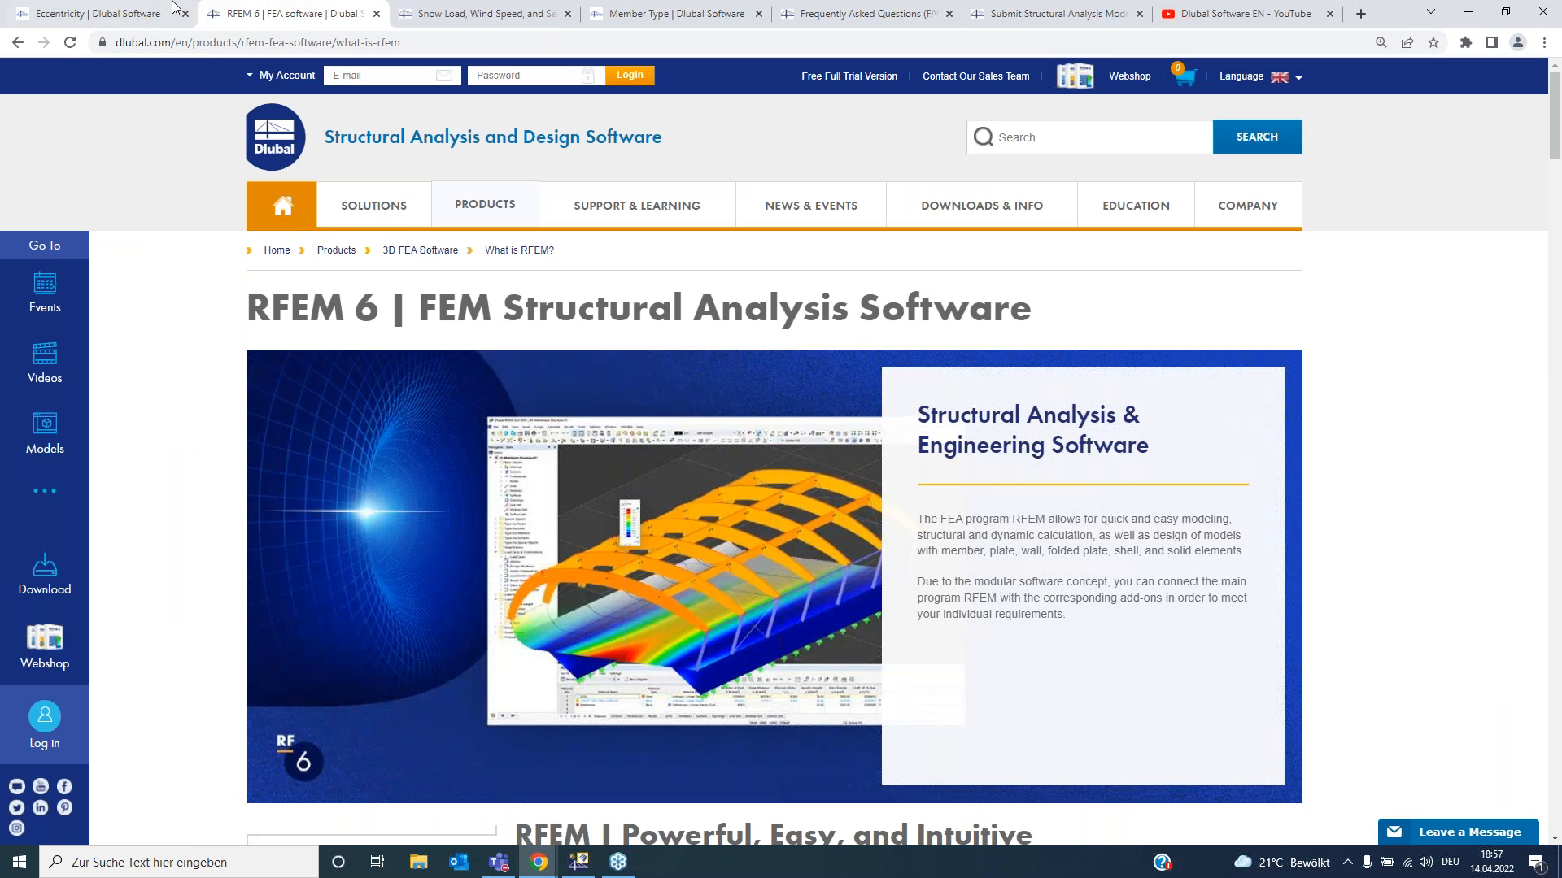
pyautogui.moveTo(126, 7)
# - Highlight and read the RFEM | Powerful, Easy, and Intuitive heading and introduction on the product page
pyautogui.scroll(-4, 294, 339)
pyautogui.moveTo(622, 511); pyautogui.dragTo(762, 511)
pyautogui.click(793, 513)
pyautogui.moveTo(927, 512); pyautogui.dragTo(1066, 516)
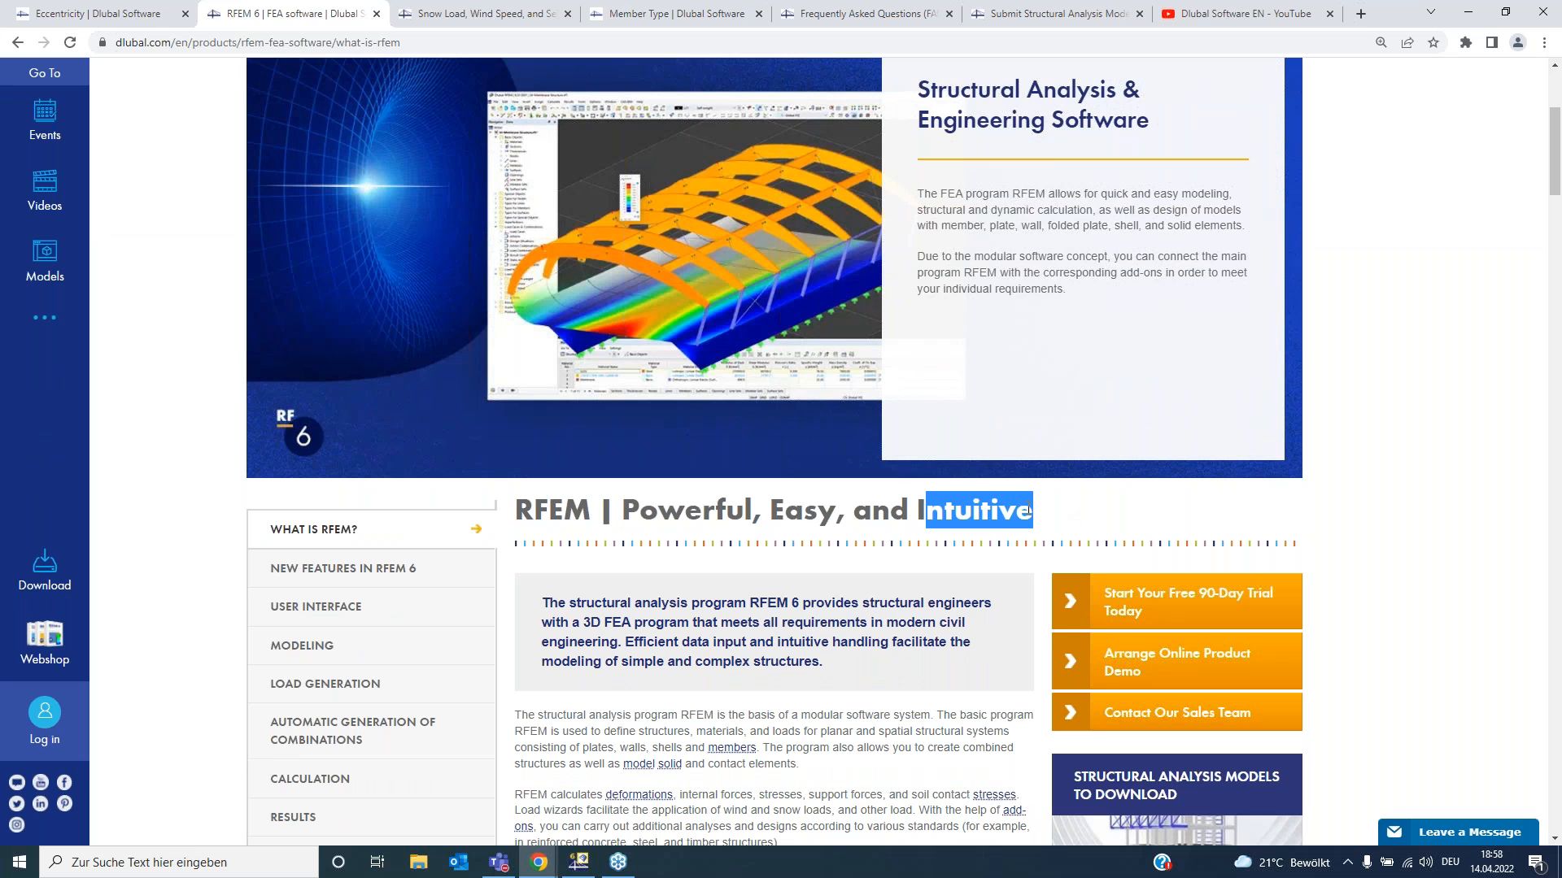
pyautogui.click(950, 509)
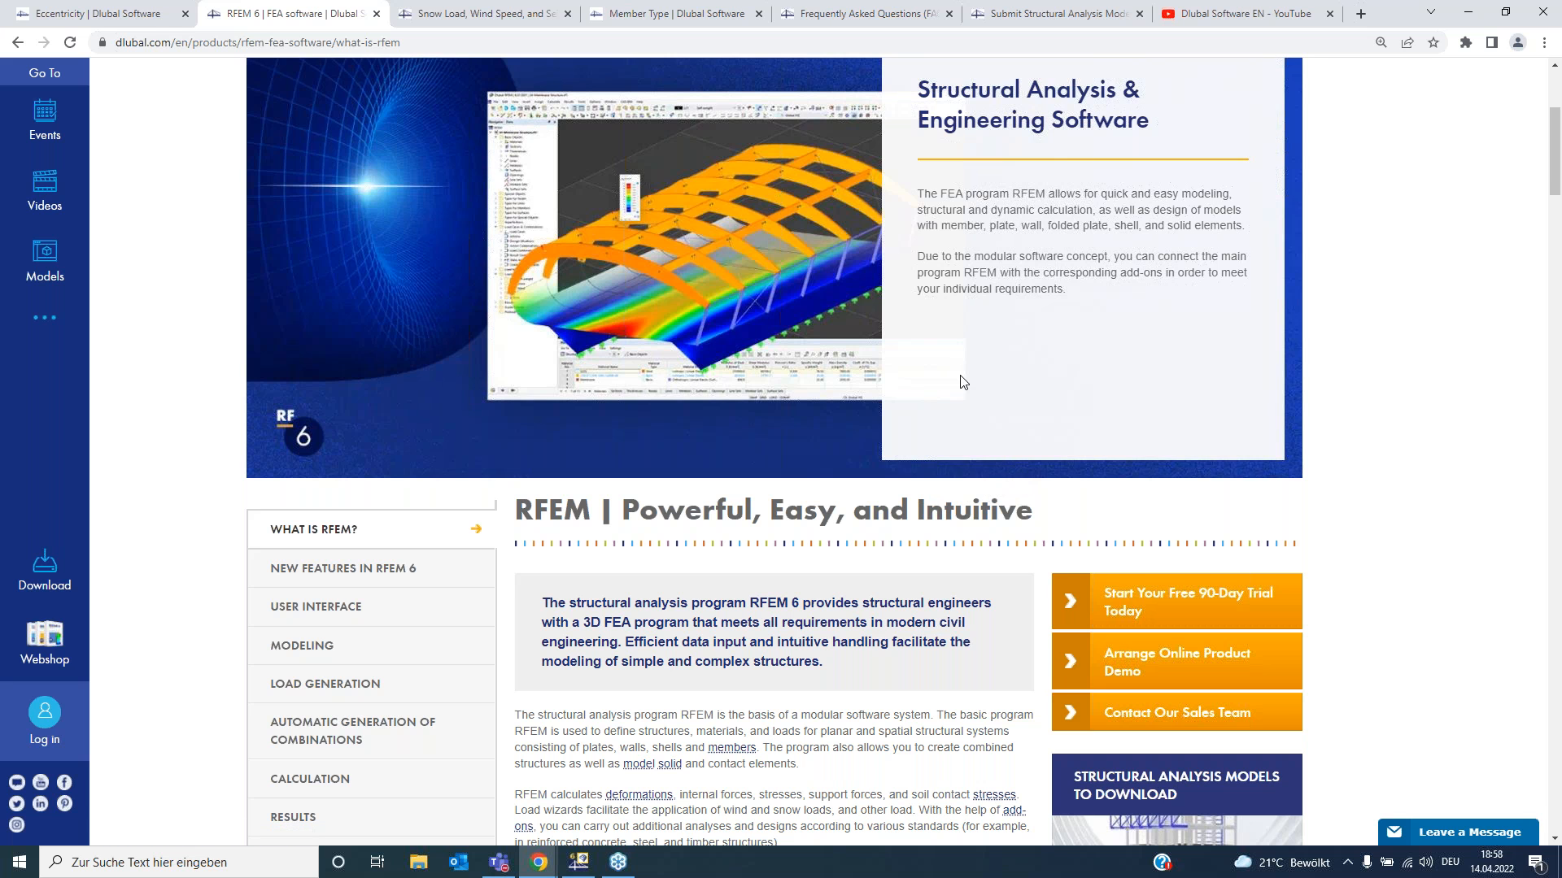
pyautogui.scroll(2, 1017, 460)
pyautogui.scroll(1, 697, 238)
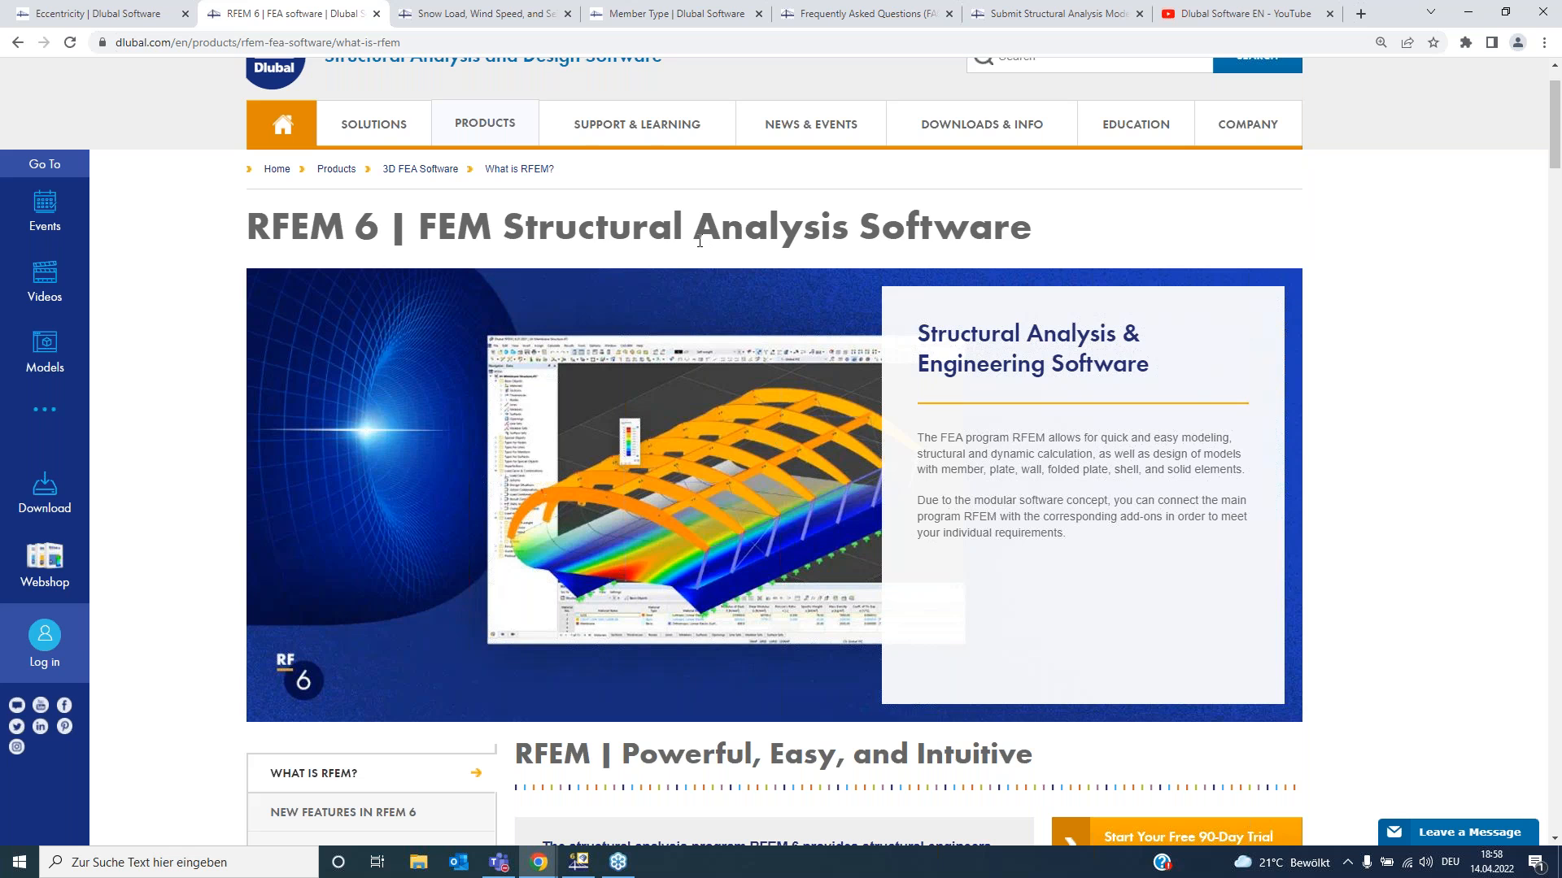